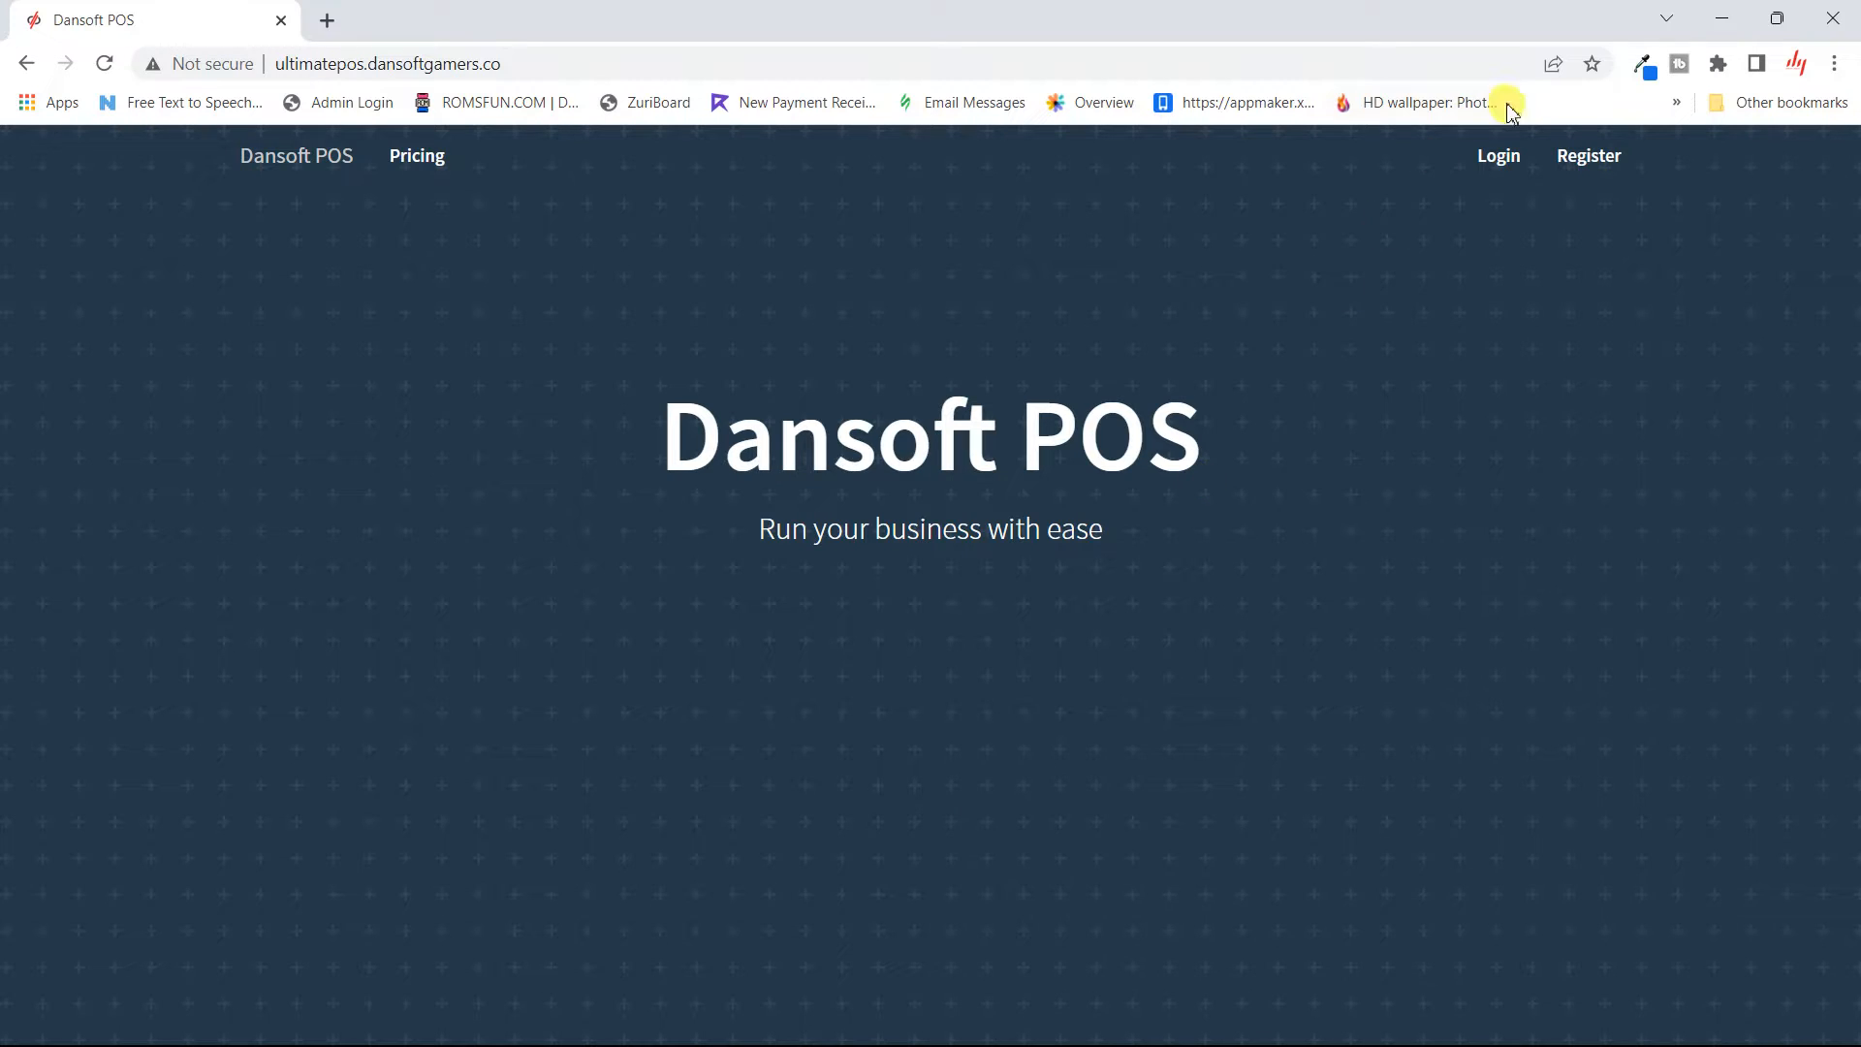
- Log in to Dansoft POS with the saved username suggestion and the account password
{"action": "left_click", "coordinate": [1497, 169]}
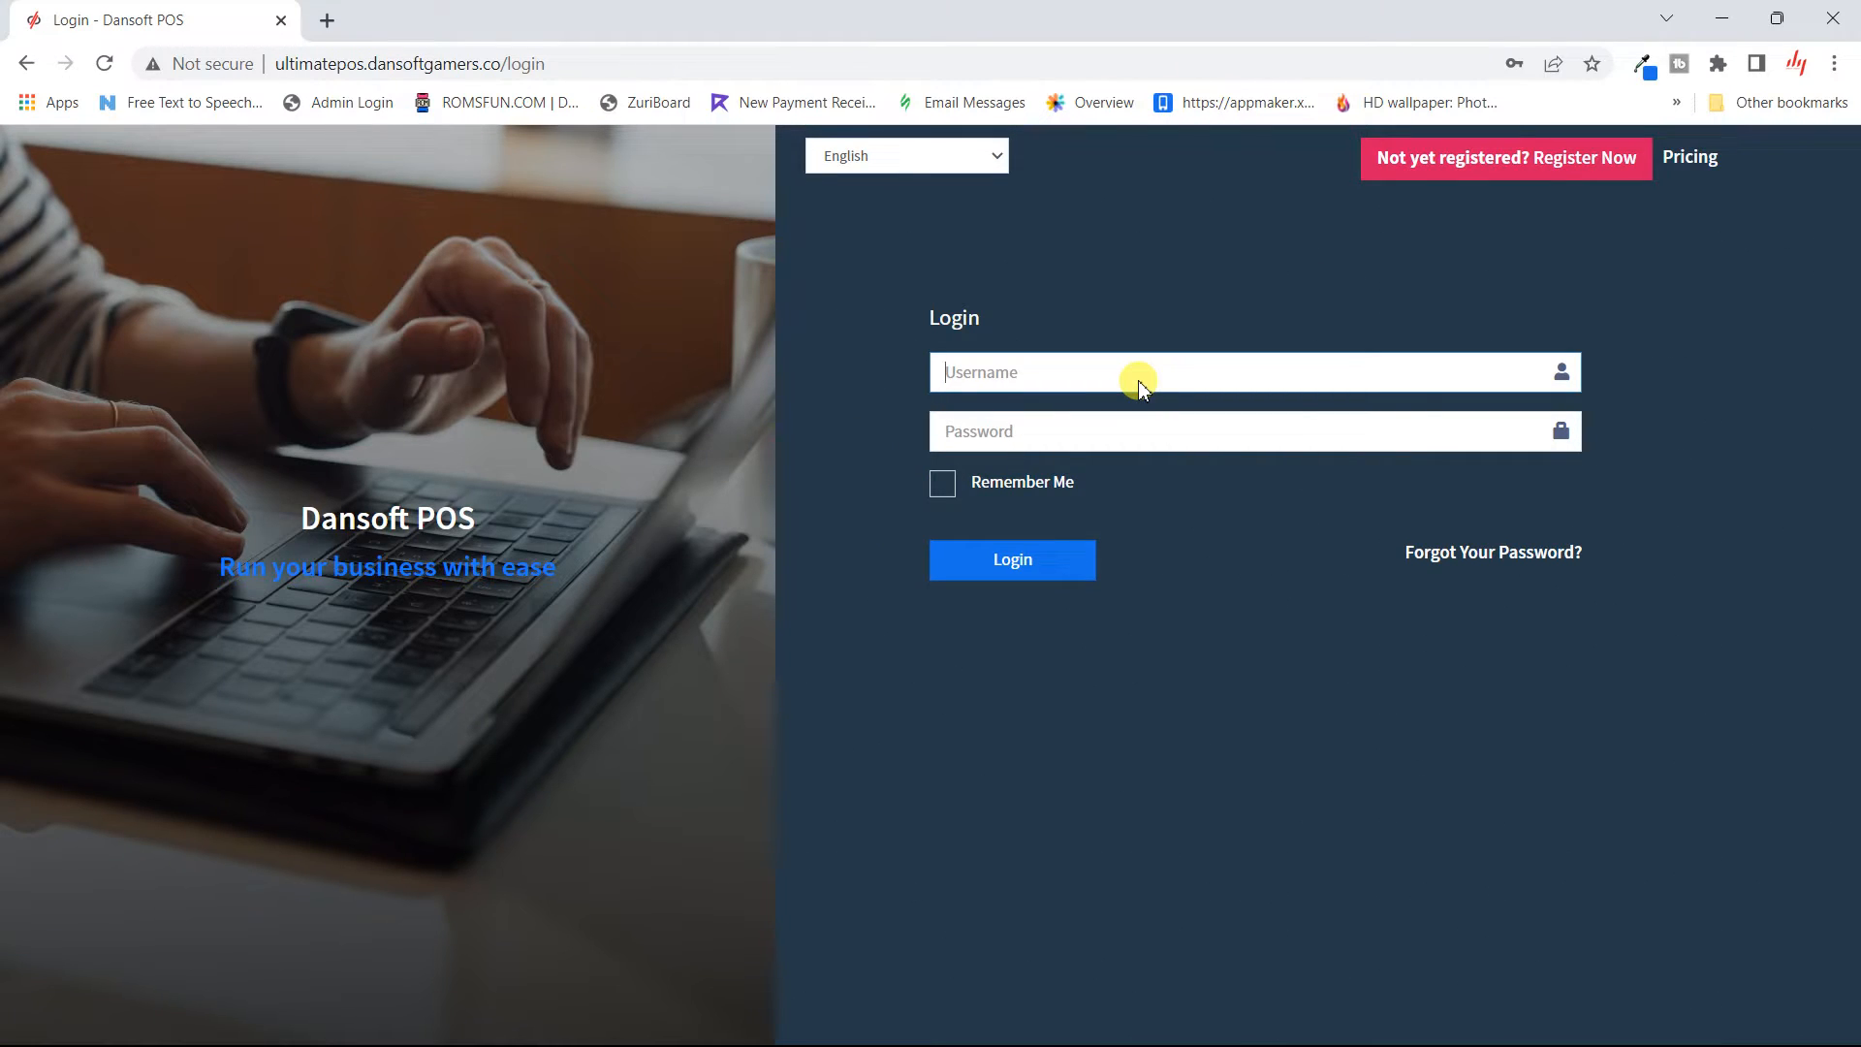
{"action": "type", "text": "Mr. Boss"}
{"action": "left_click", "coordinate": [1094, 438]}
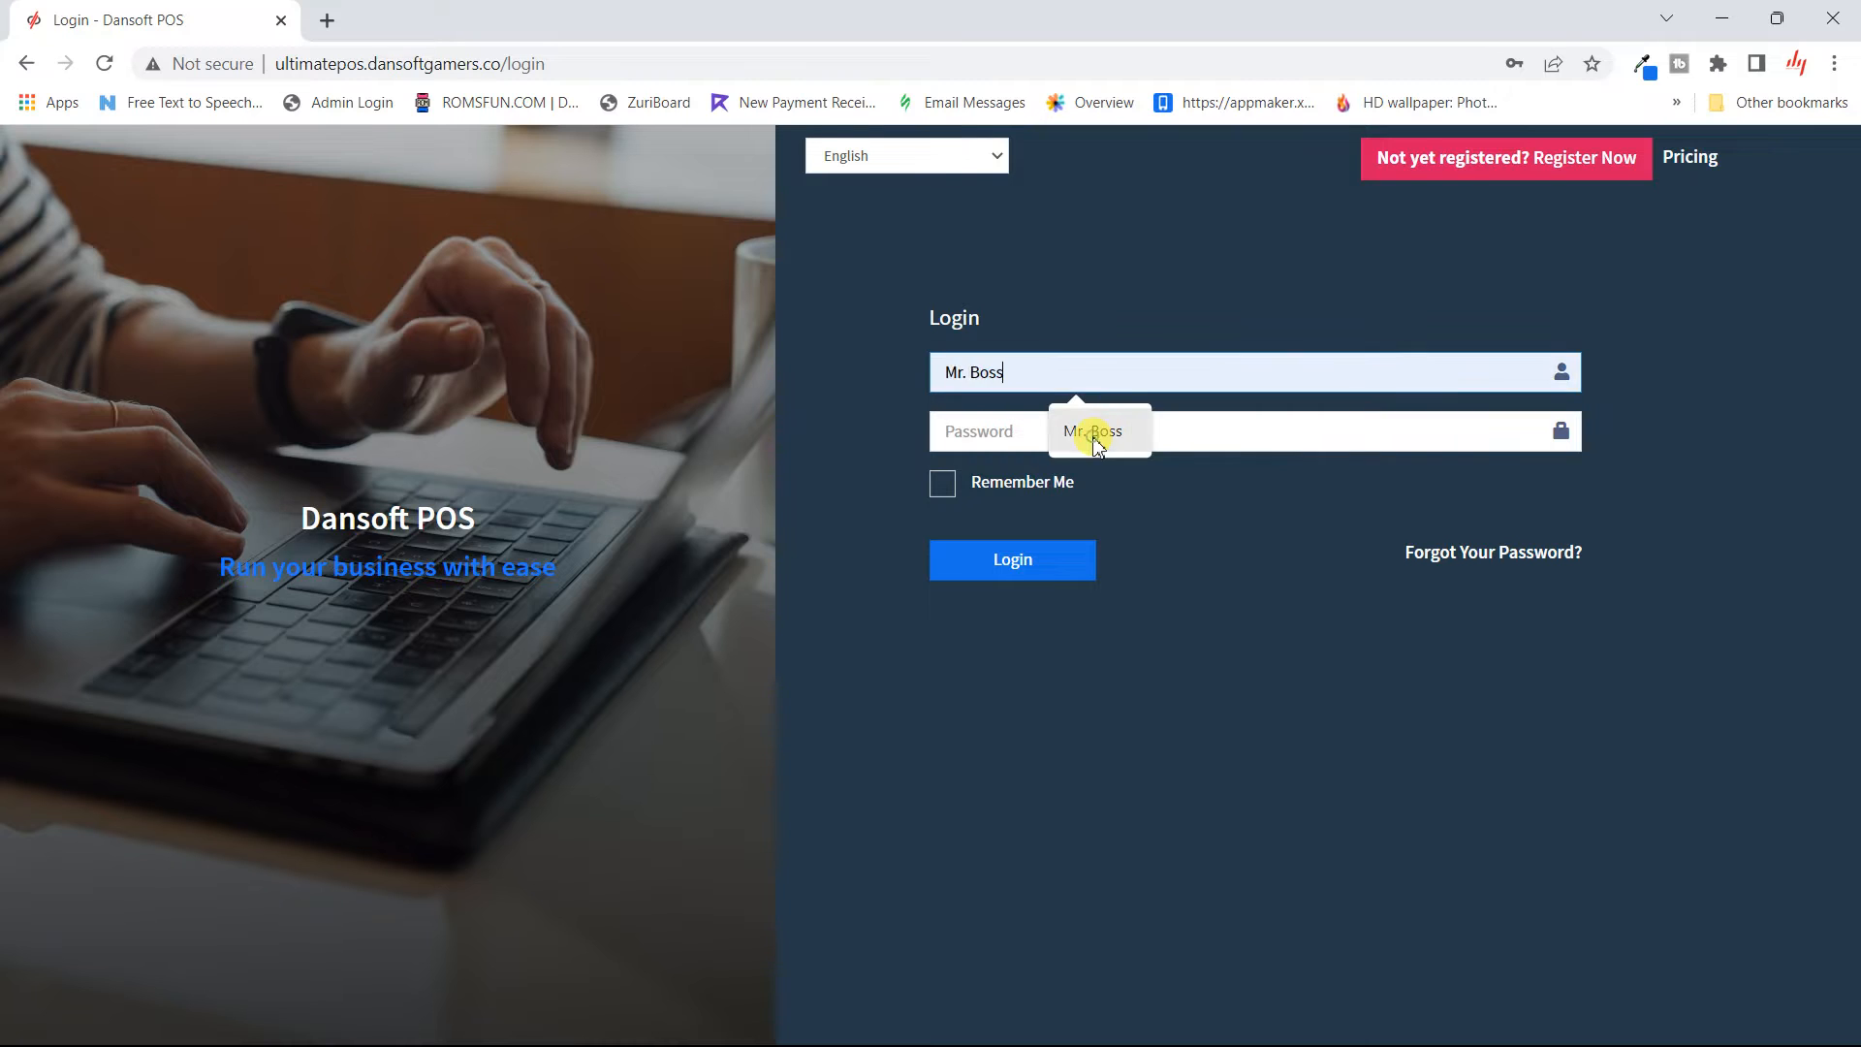
{"action": "left_click", "coordinate": [998, 429]}
{"action": "type", "text": "1"}
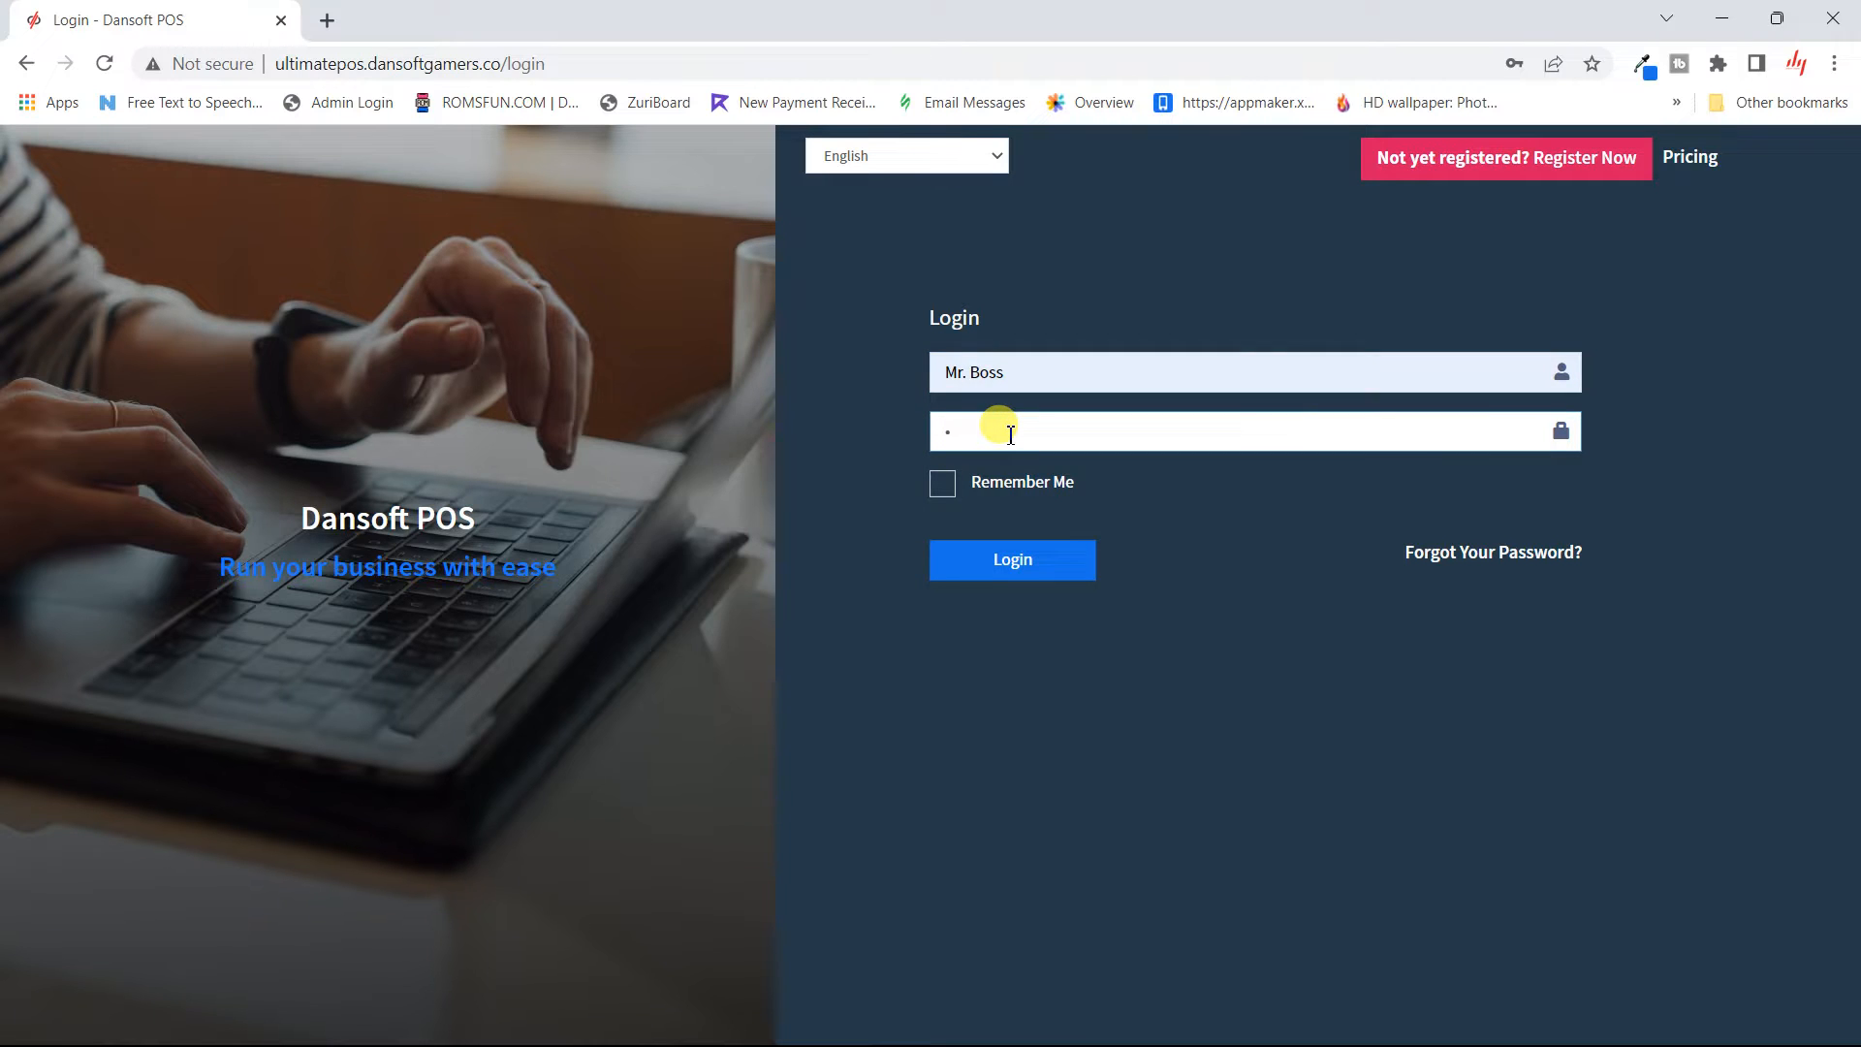
{"action": "key", "text": "BackSpace"}
{"action": "type", "text": "1"}
{"action": "type", "text": "••••••"}
{"action": "key", "text": "Return"}
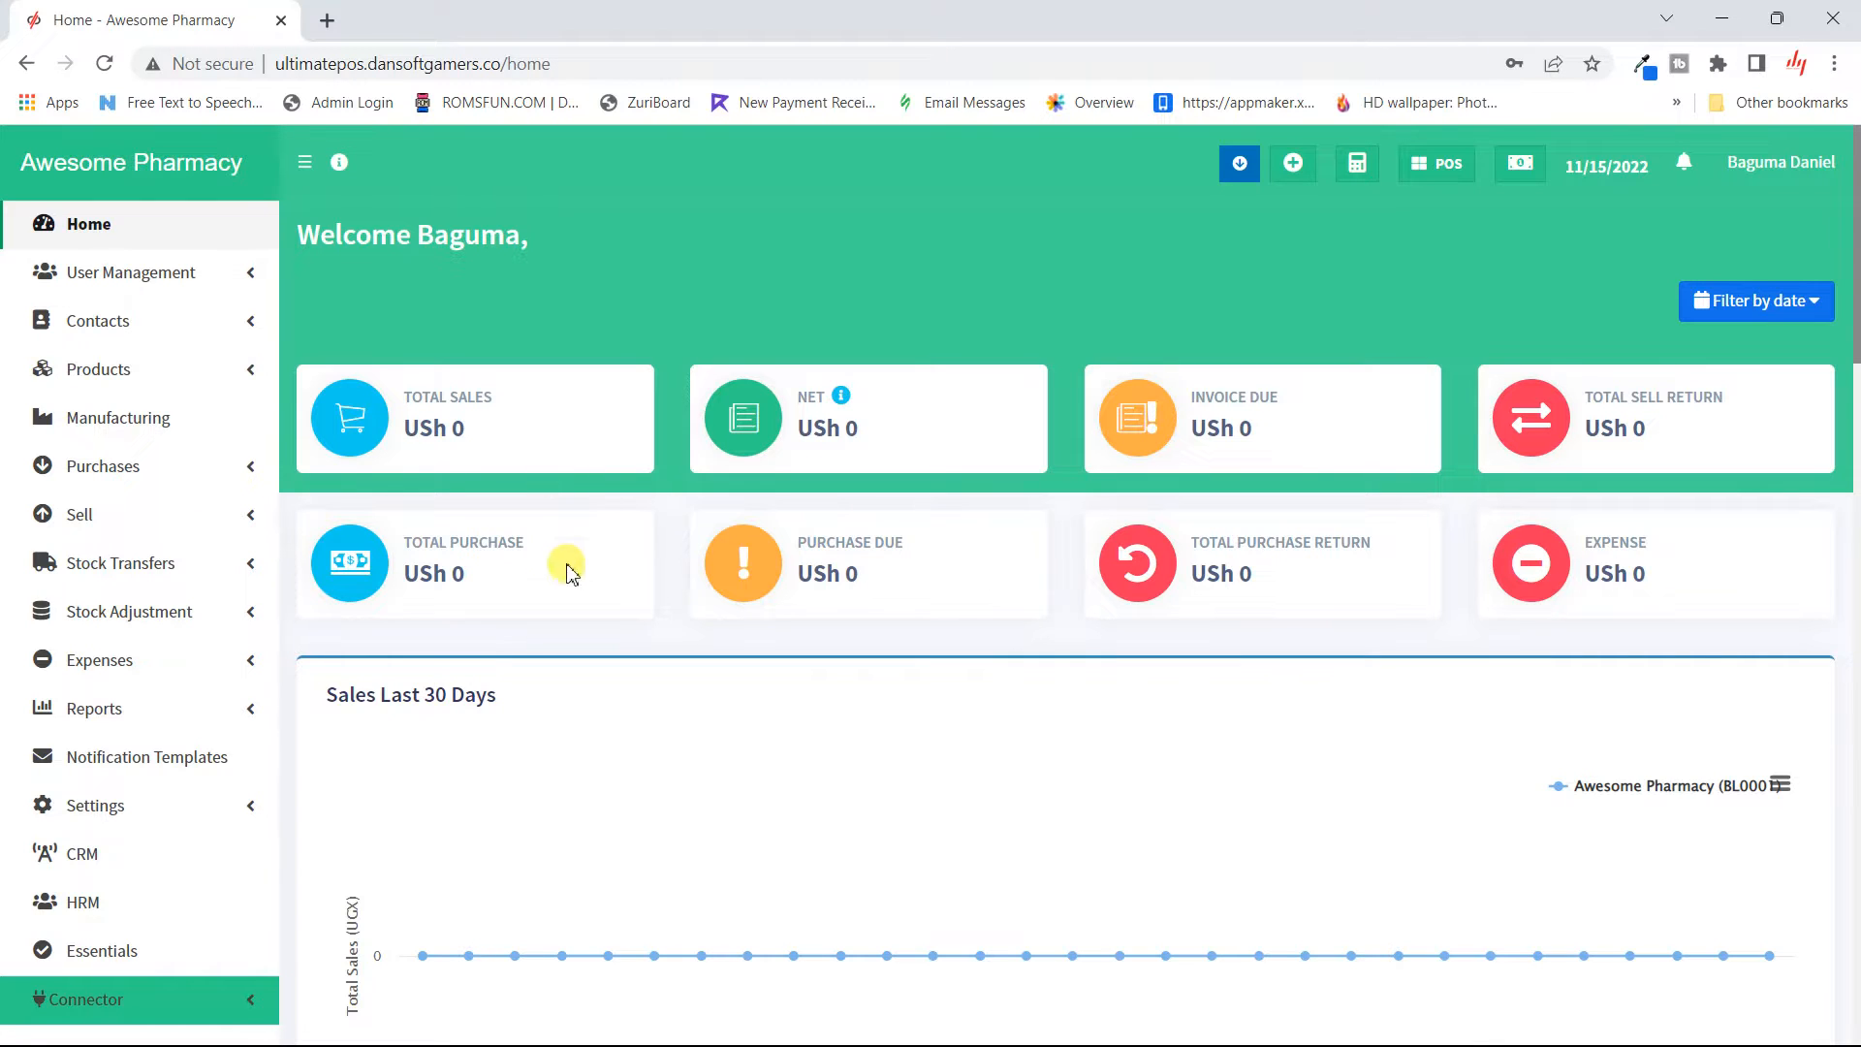
- Filter the dashboard totals to Last 7 Days, then narrow them to Today (11/15/2022)
{"action": "left_click", "coordinate": [1778, 310]}
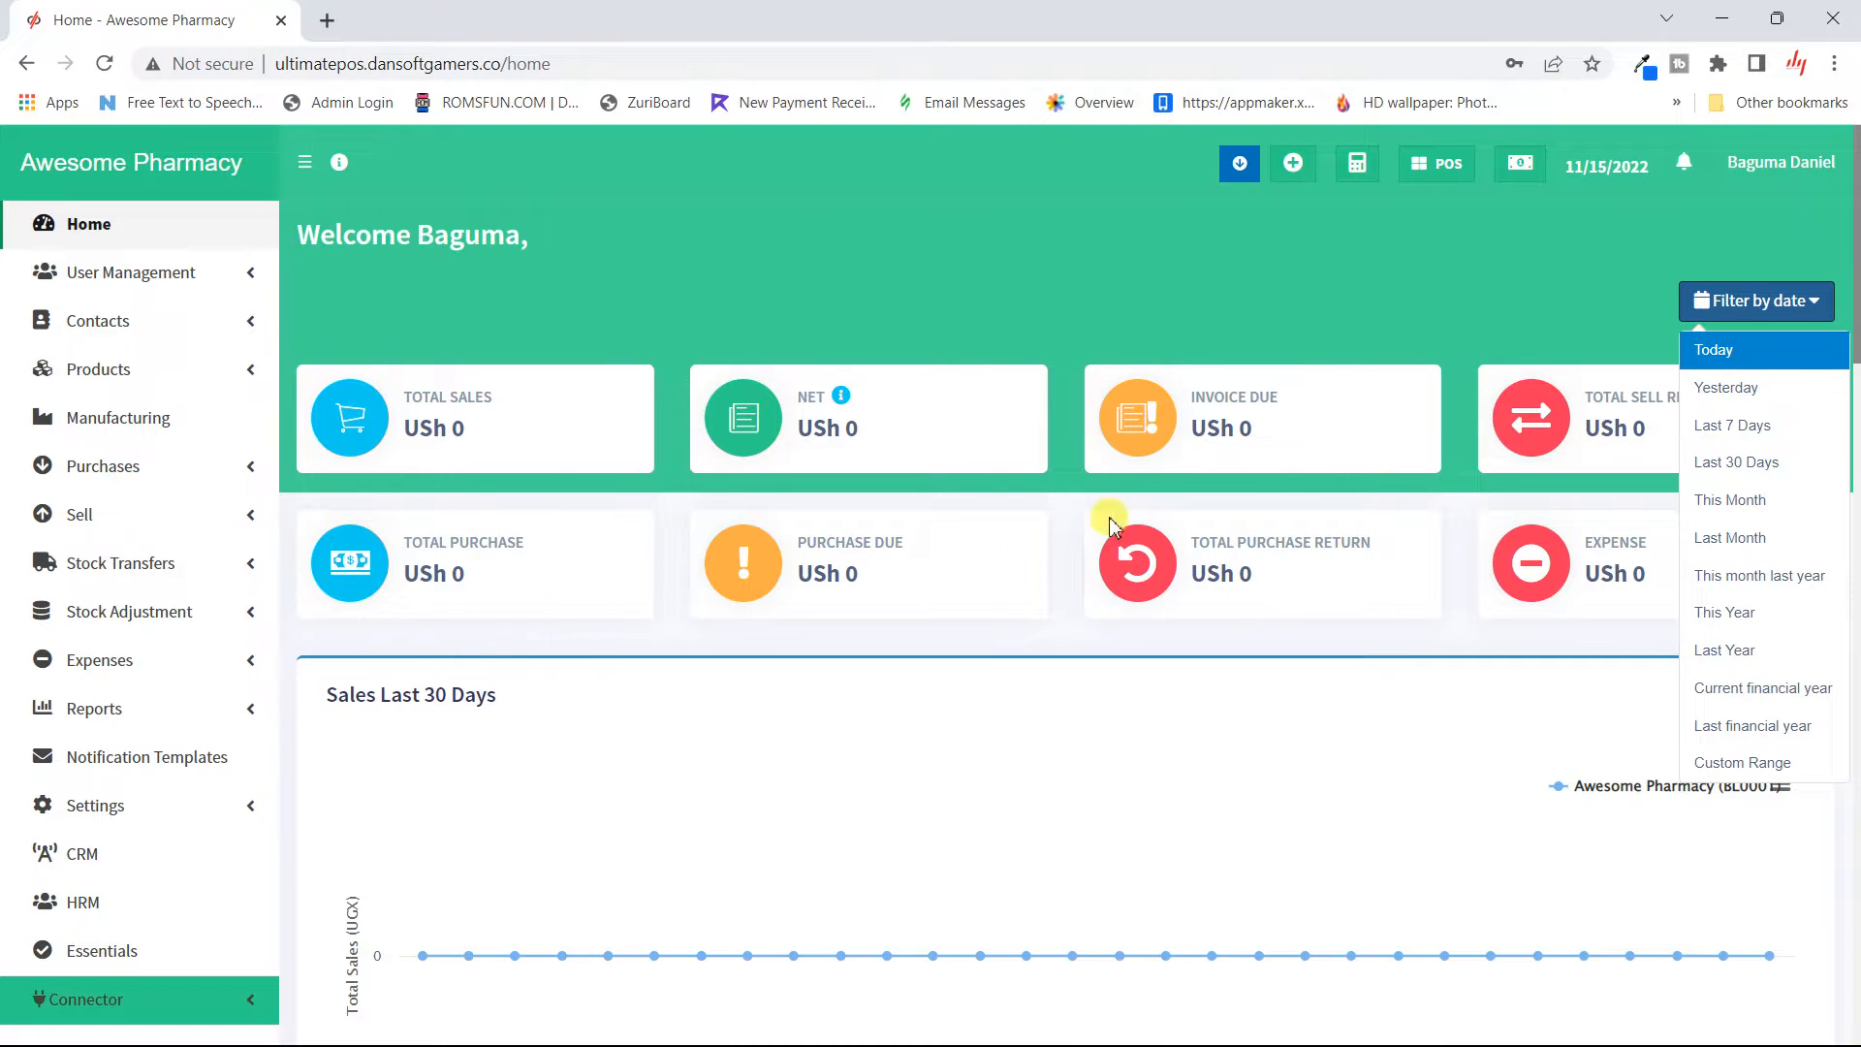
{"action": "left_click", "coordinate": [1757, 441]}
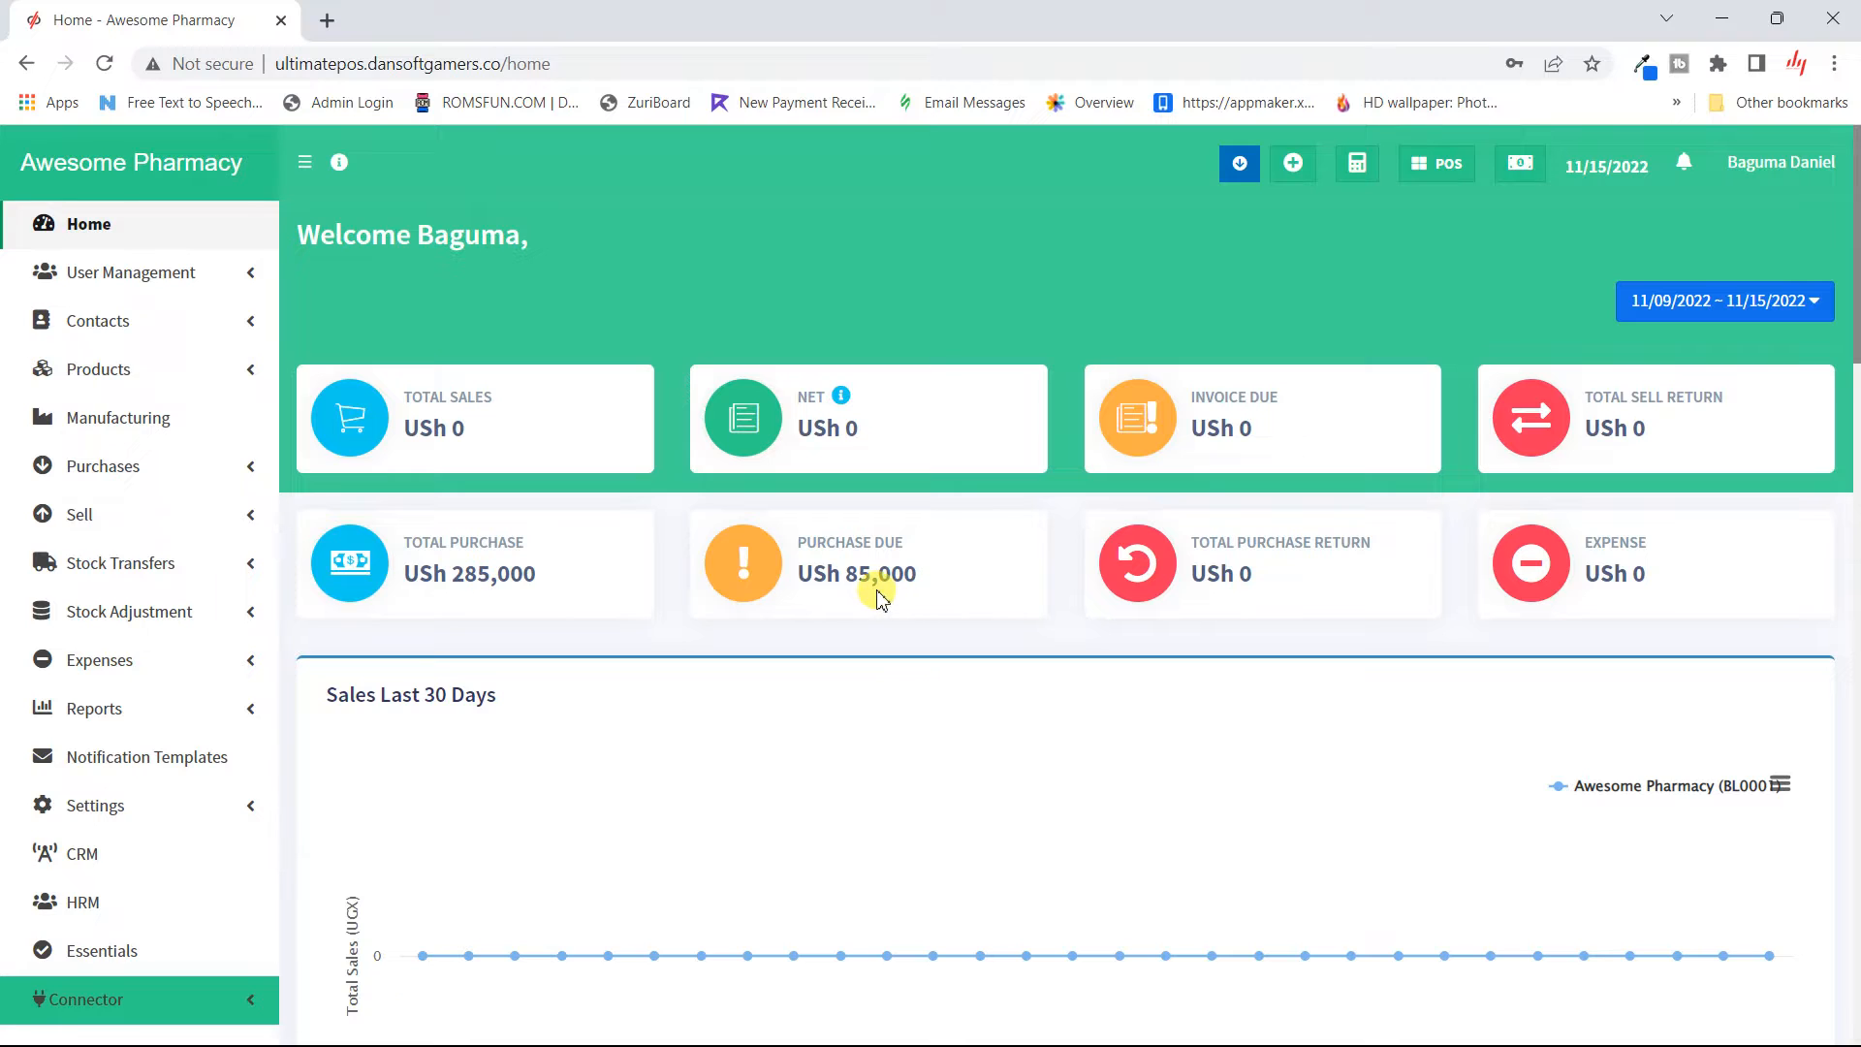
{"action": "left_click", "coordinate": [1781, 307]}
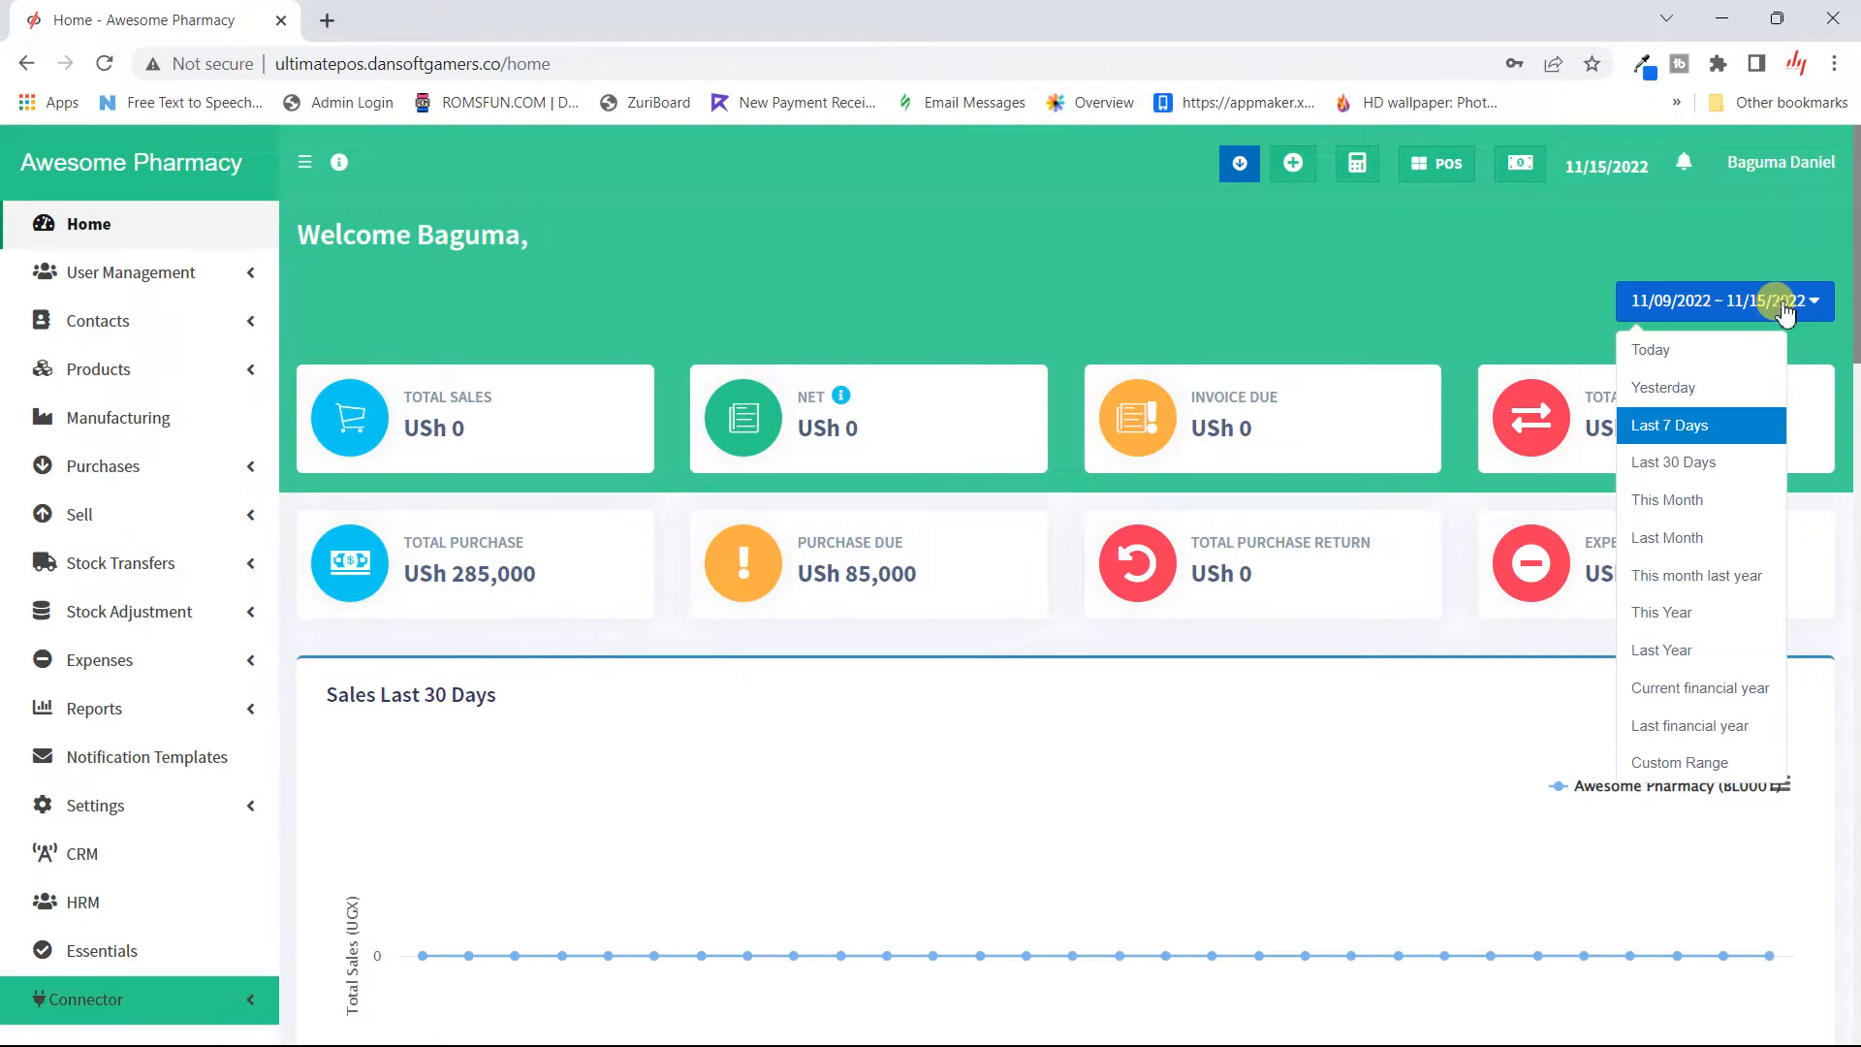
{"action": "left_click", "coordinate": [1706, 361]}
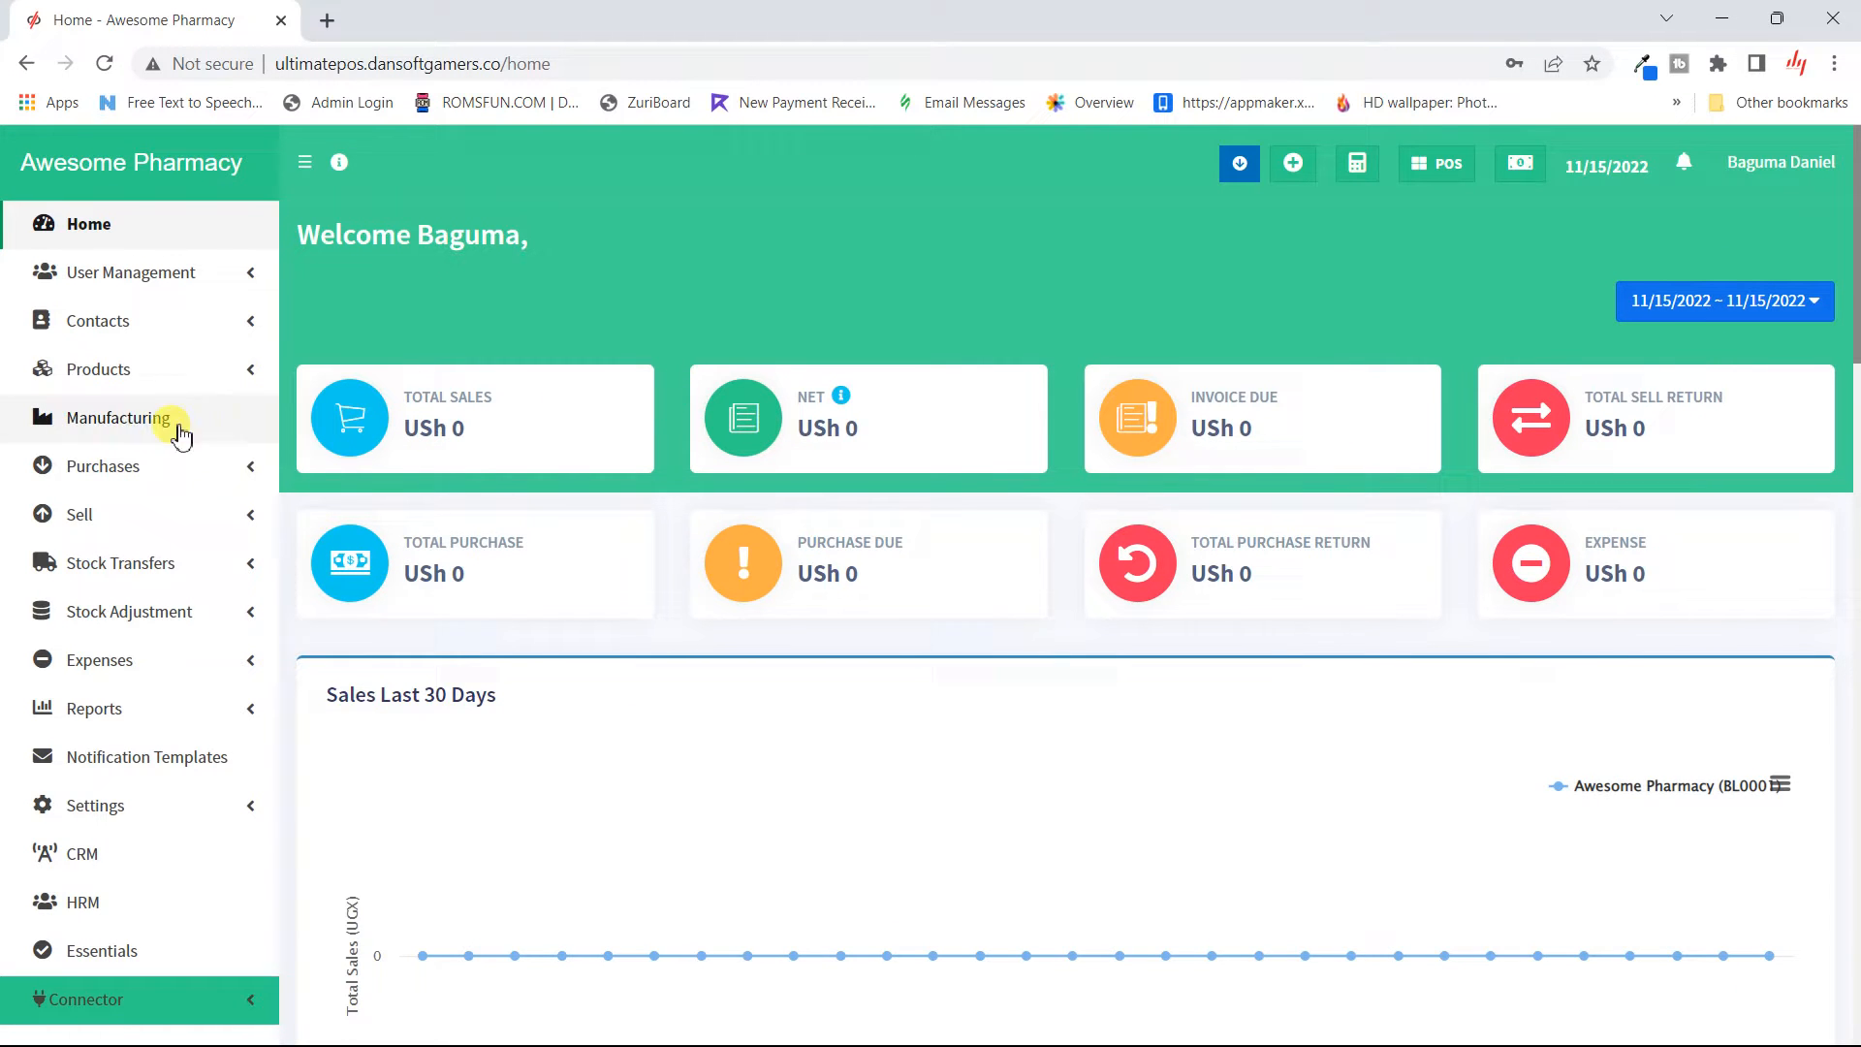
{"action": "left_click", "coordinate": [83, 514]}
- Open All sales, go back from the Internal Server Error page, and open All sales again
{"action": "scroll", "coordinate": [97, 528], "scroll_direction": "down", "scroll_amount": 1}
{"action": "scroll", "coordinate": [97, 528], "scroll_direction": "up", "scroll_amount": 1}
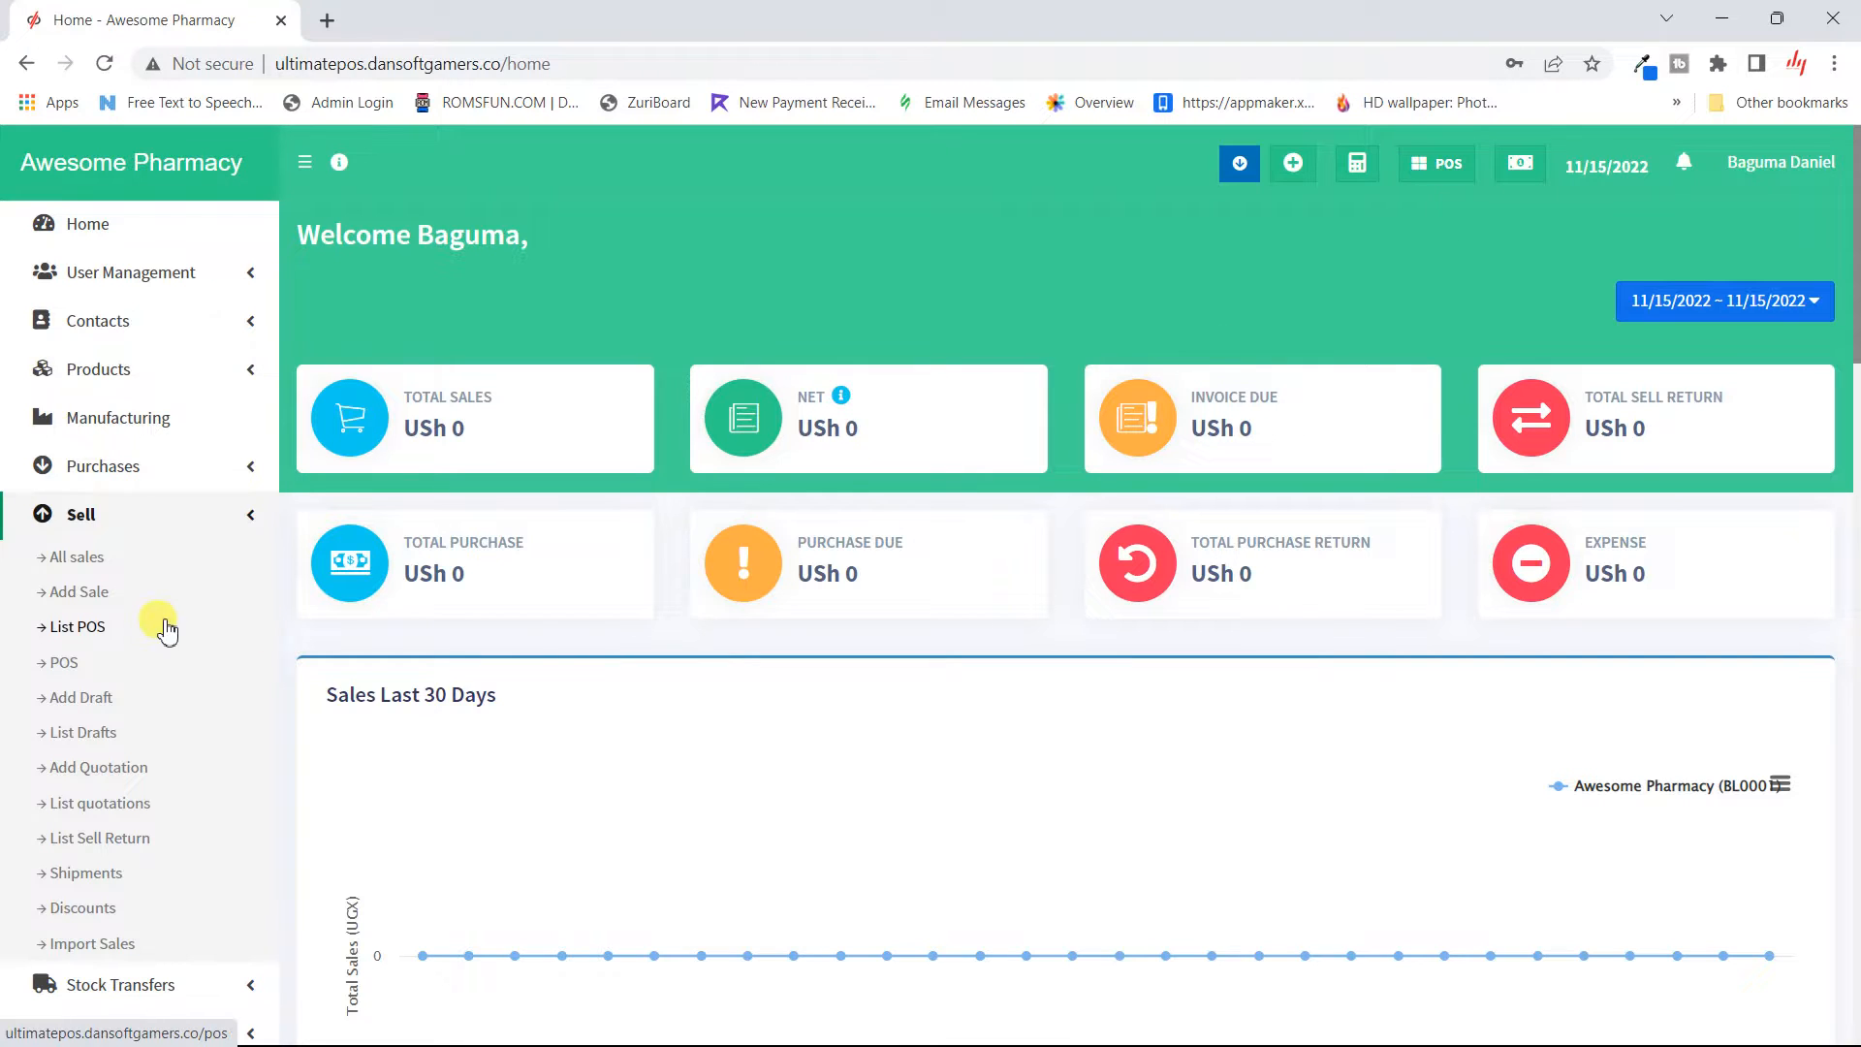
{"action": "left_click", "coordinate": [86, 560]}
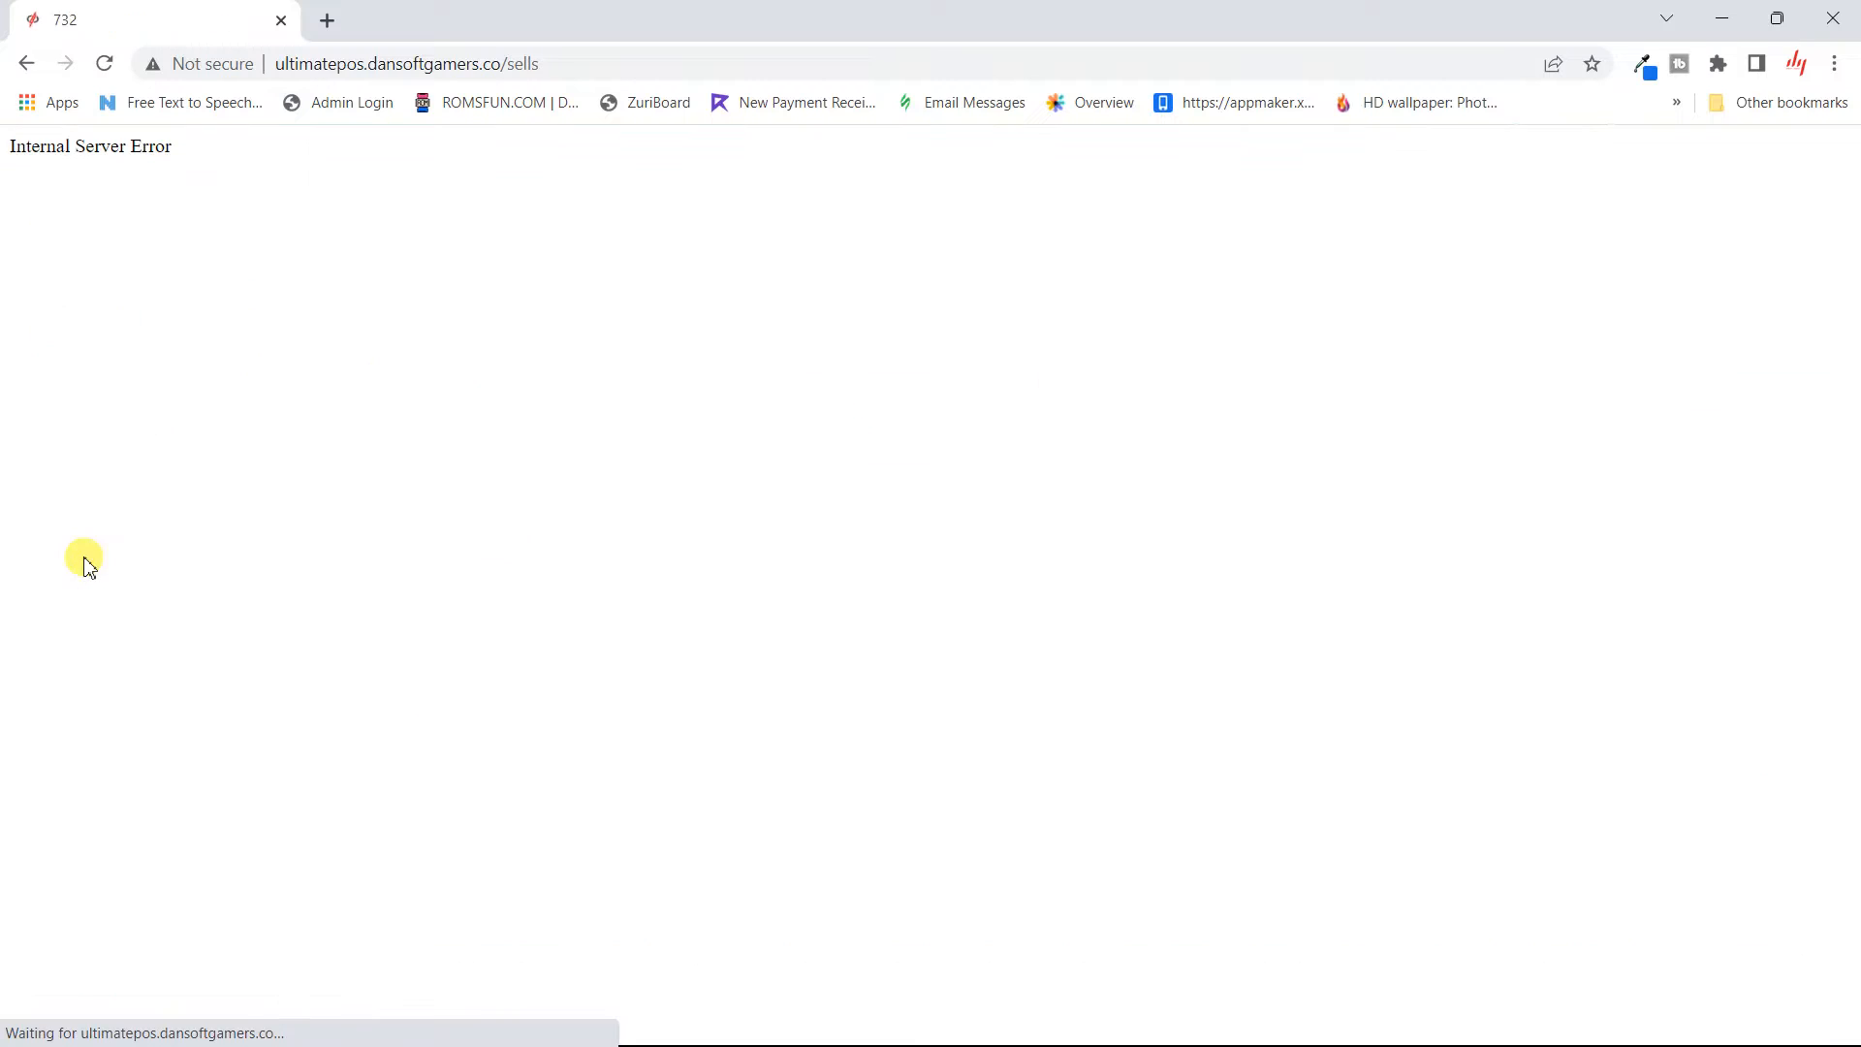
{"action": "left_click", "coordinate": [25, 65]}
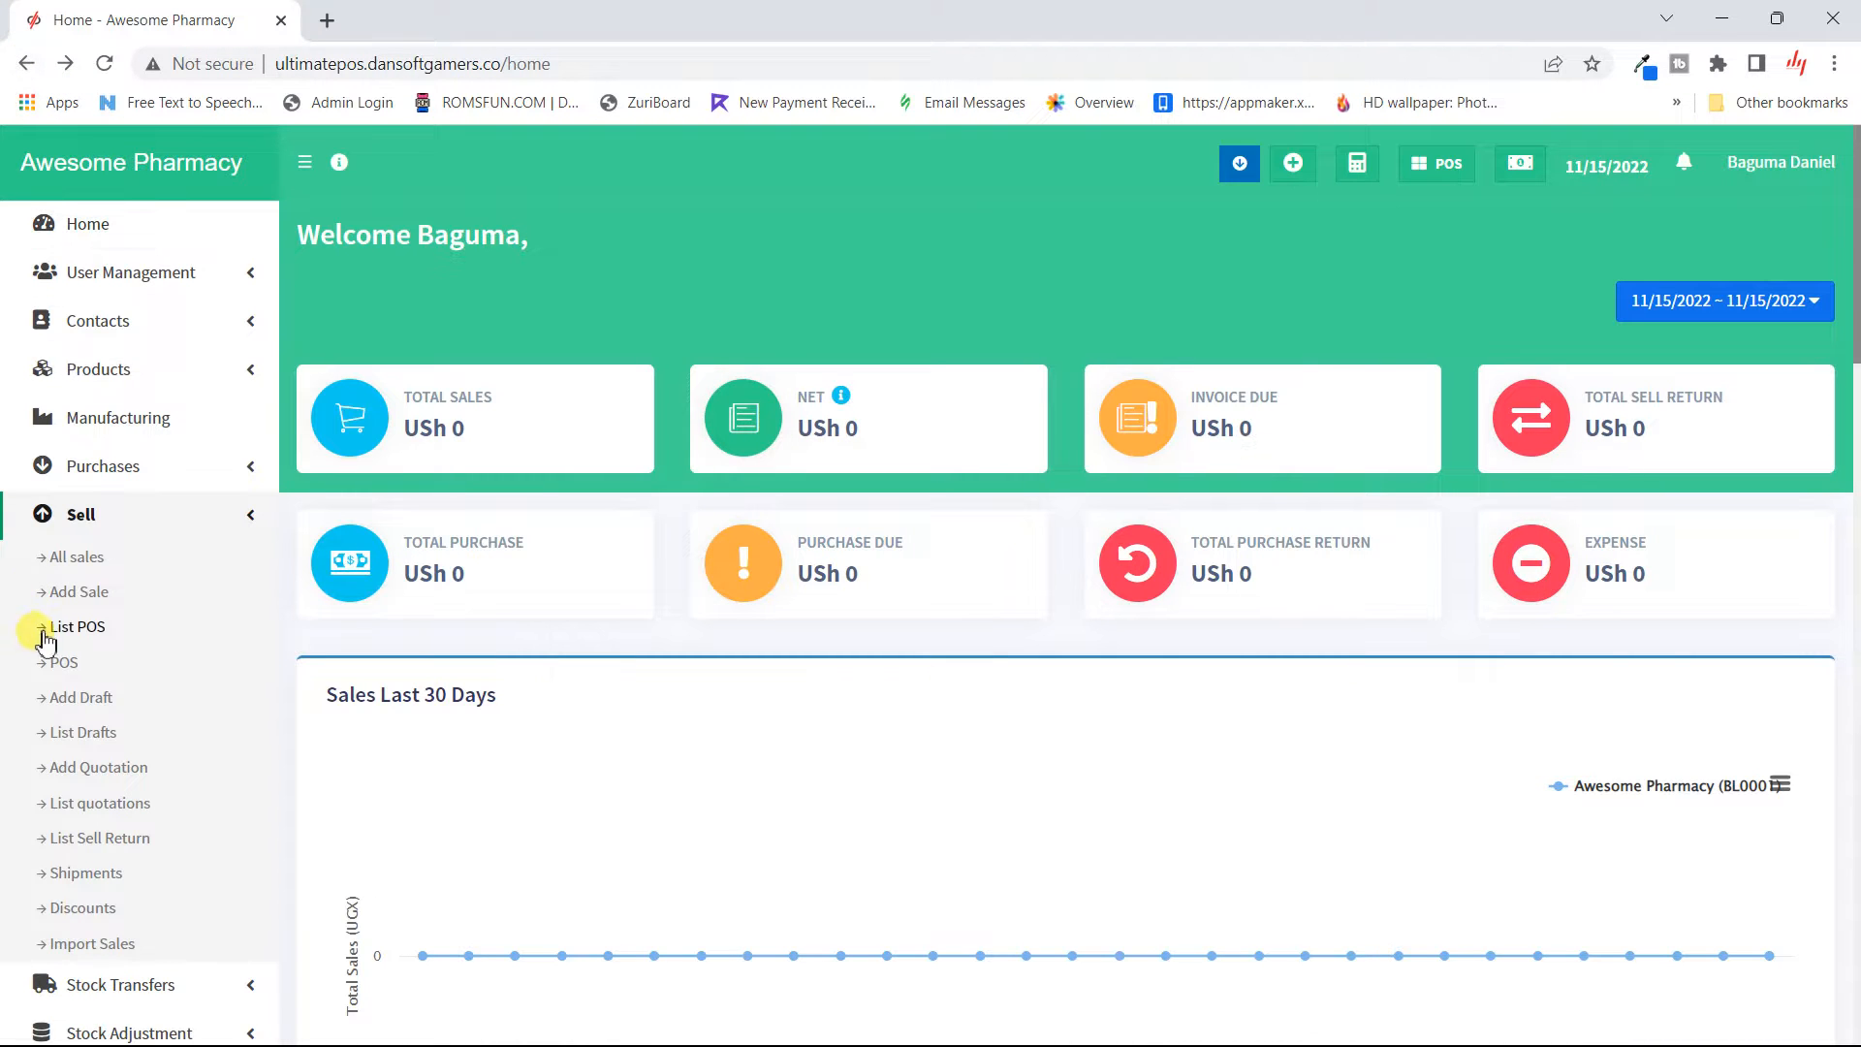
{"action": "left_click", "coordinate": [98, 557]}
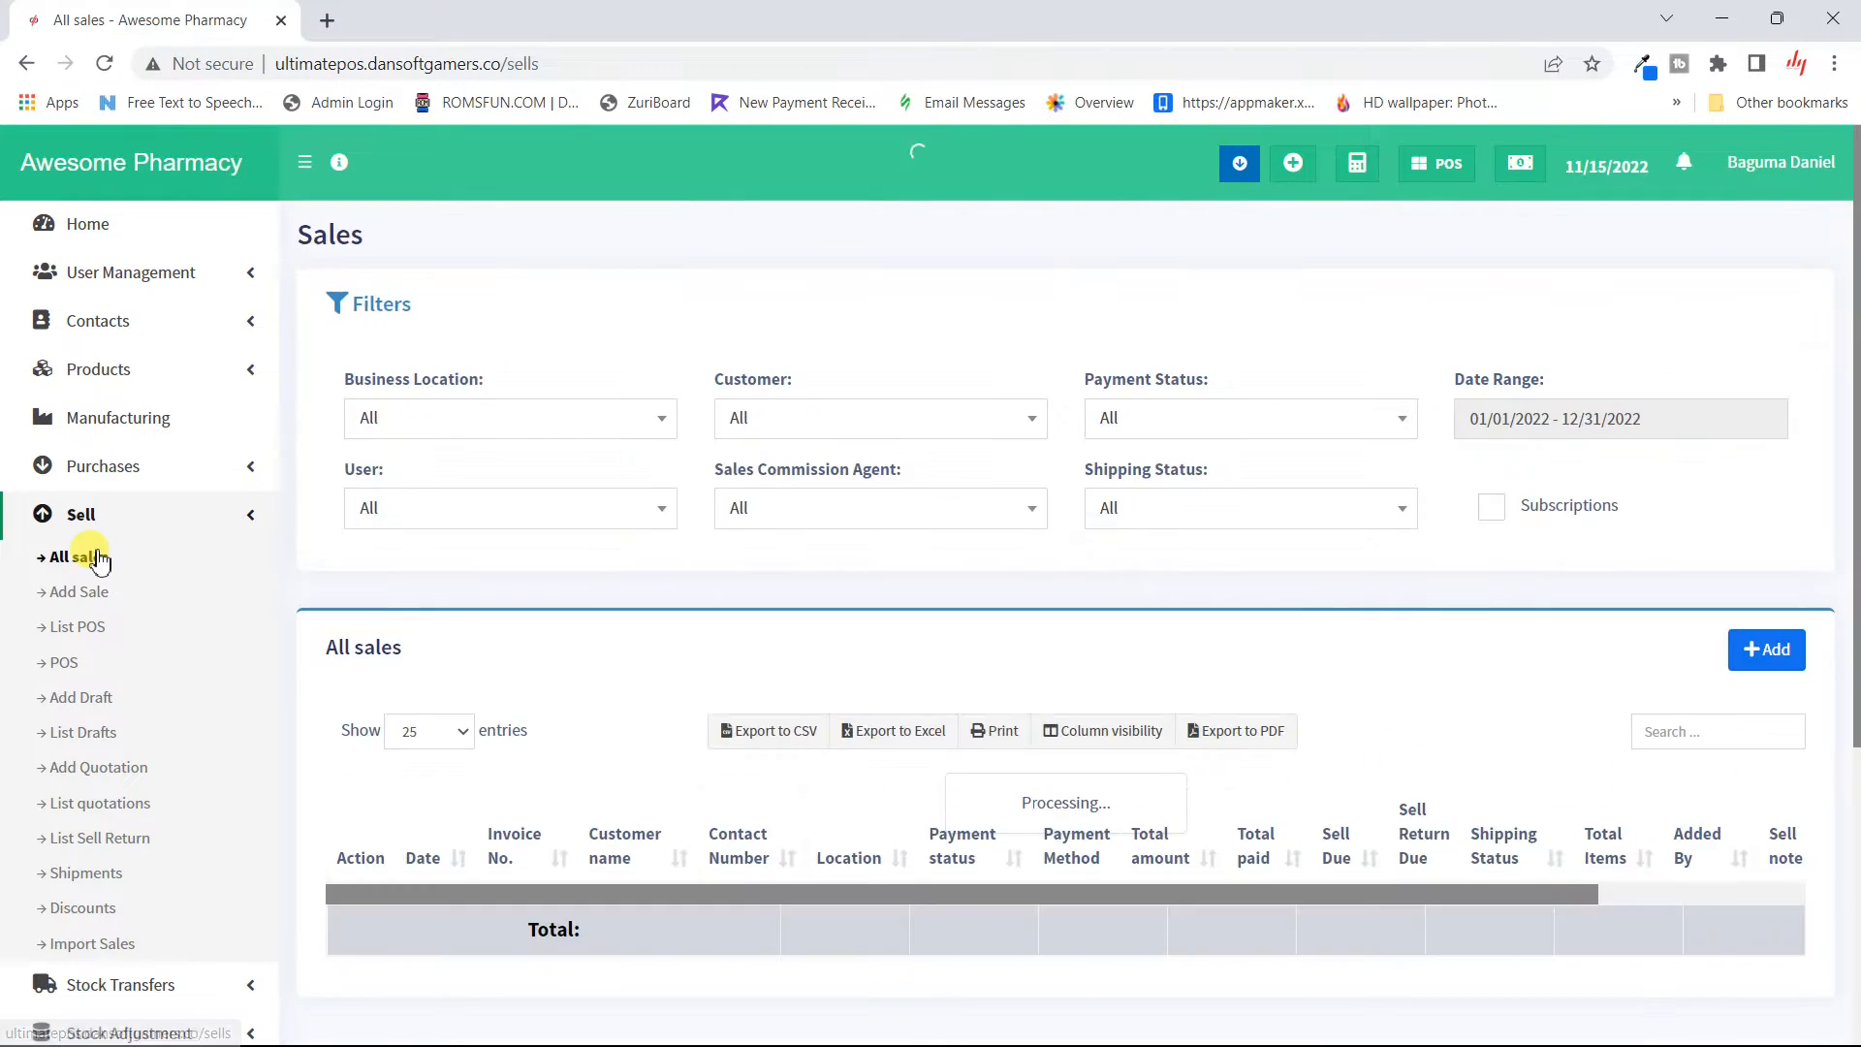
- Scroll through the empty All sales table, then start a new sale with Add Sale
{"action": "scroll", "coordinate": [98, 559], "scroll_direction": "down", "scroll_amount": 3}
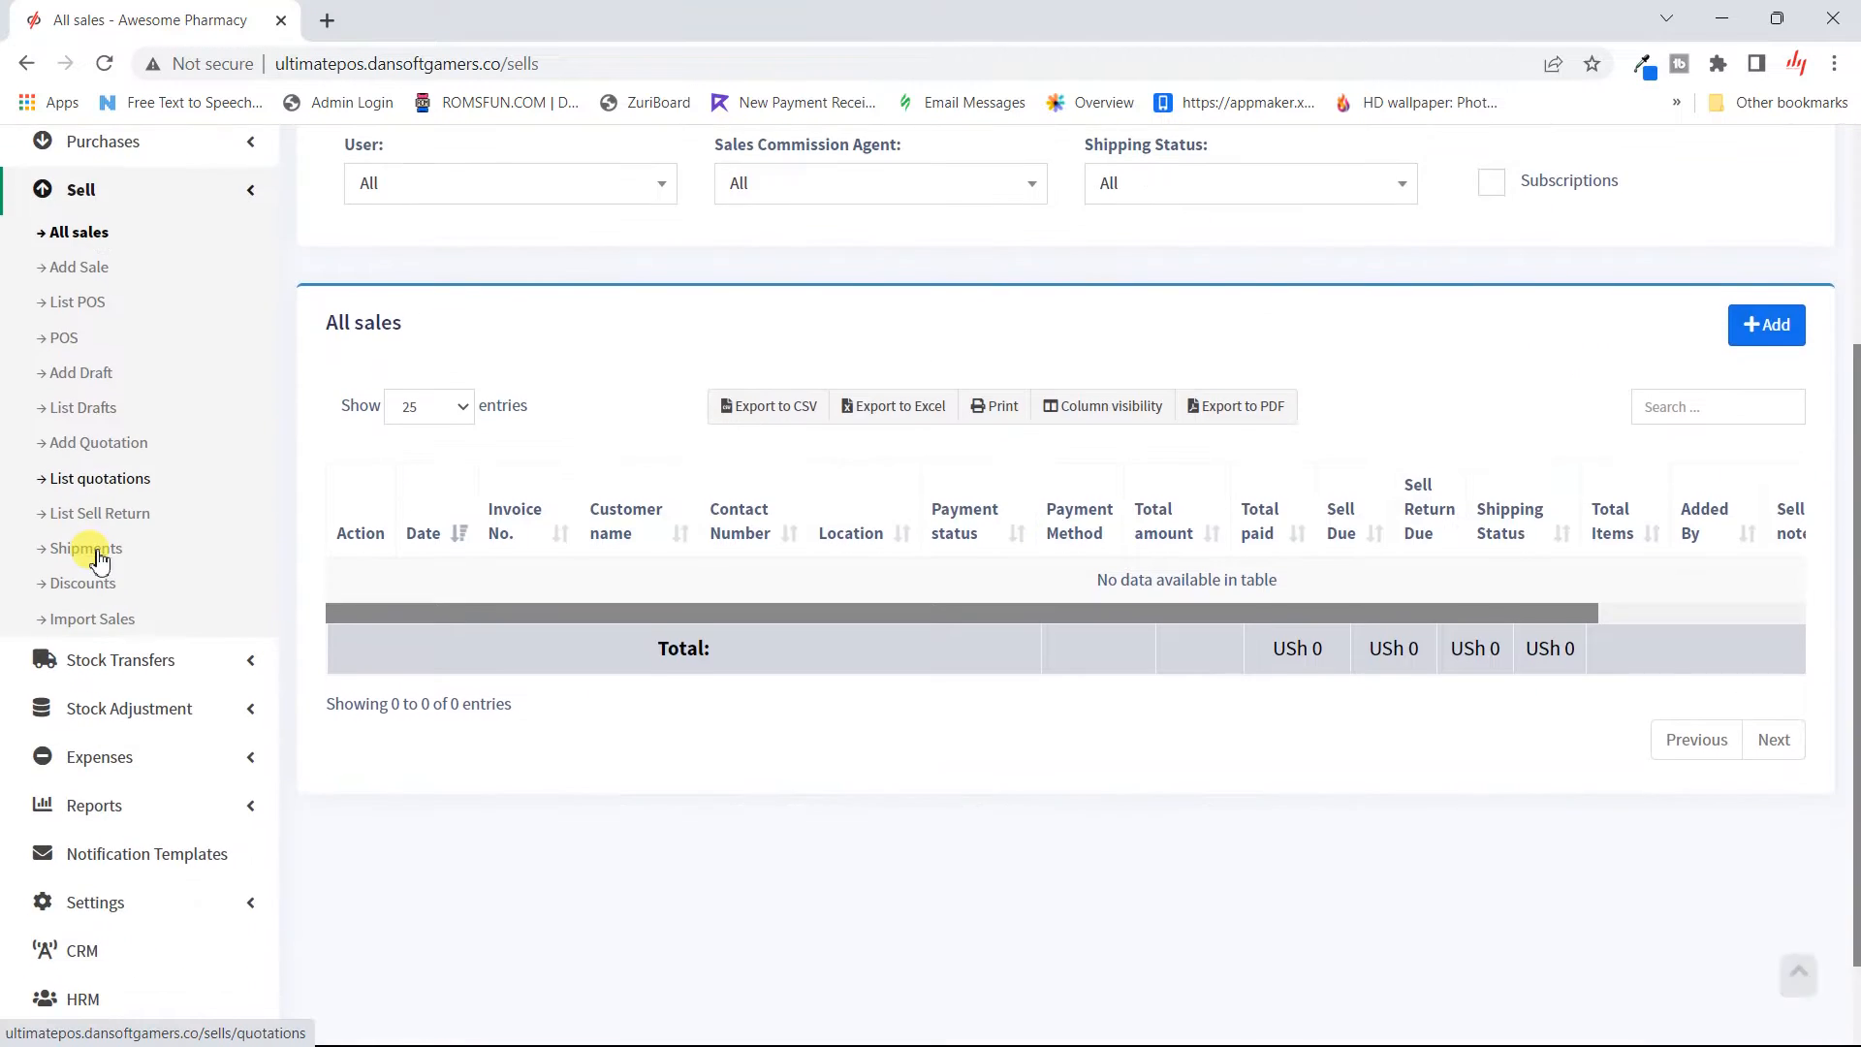
{"action": "scroll", "coordinate": [98, 559], "scroll_direction": "up", "scroll_amount": 1}
{"action": "scroll", "coordinate": [98, 559], "scroll_direction": "up", "scroll_amount": 3}
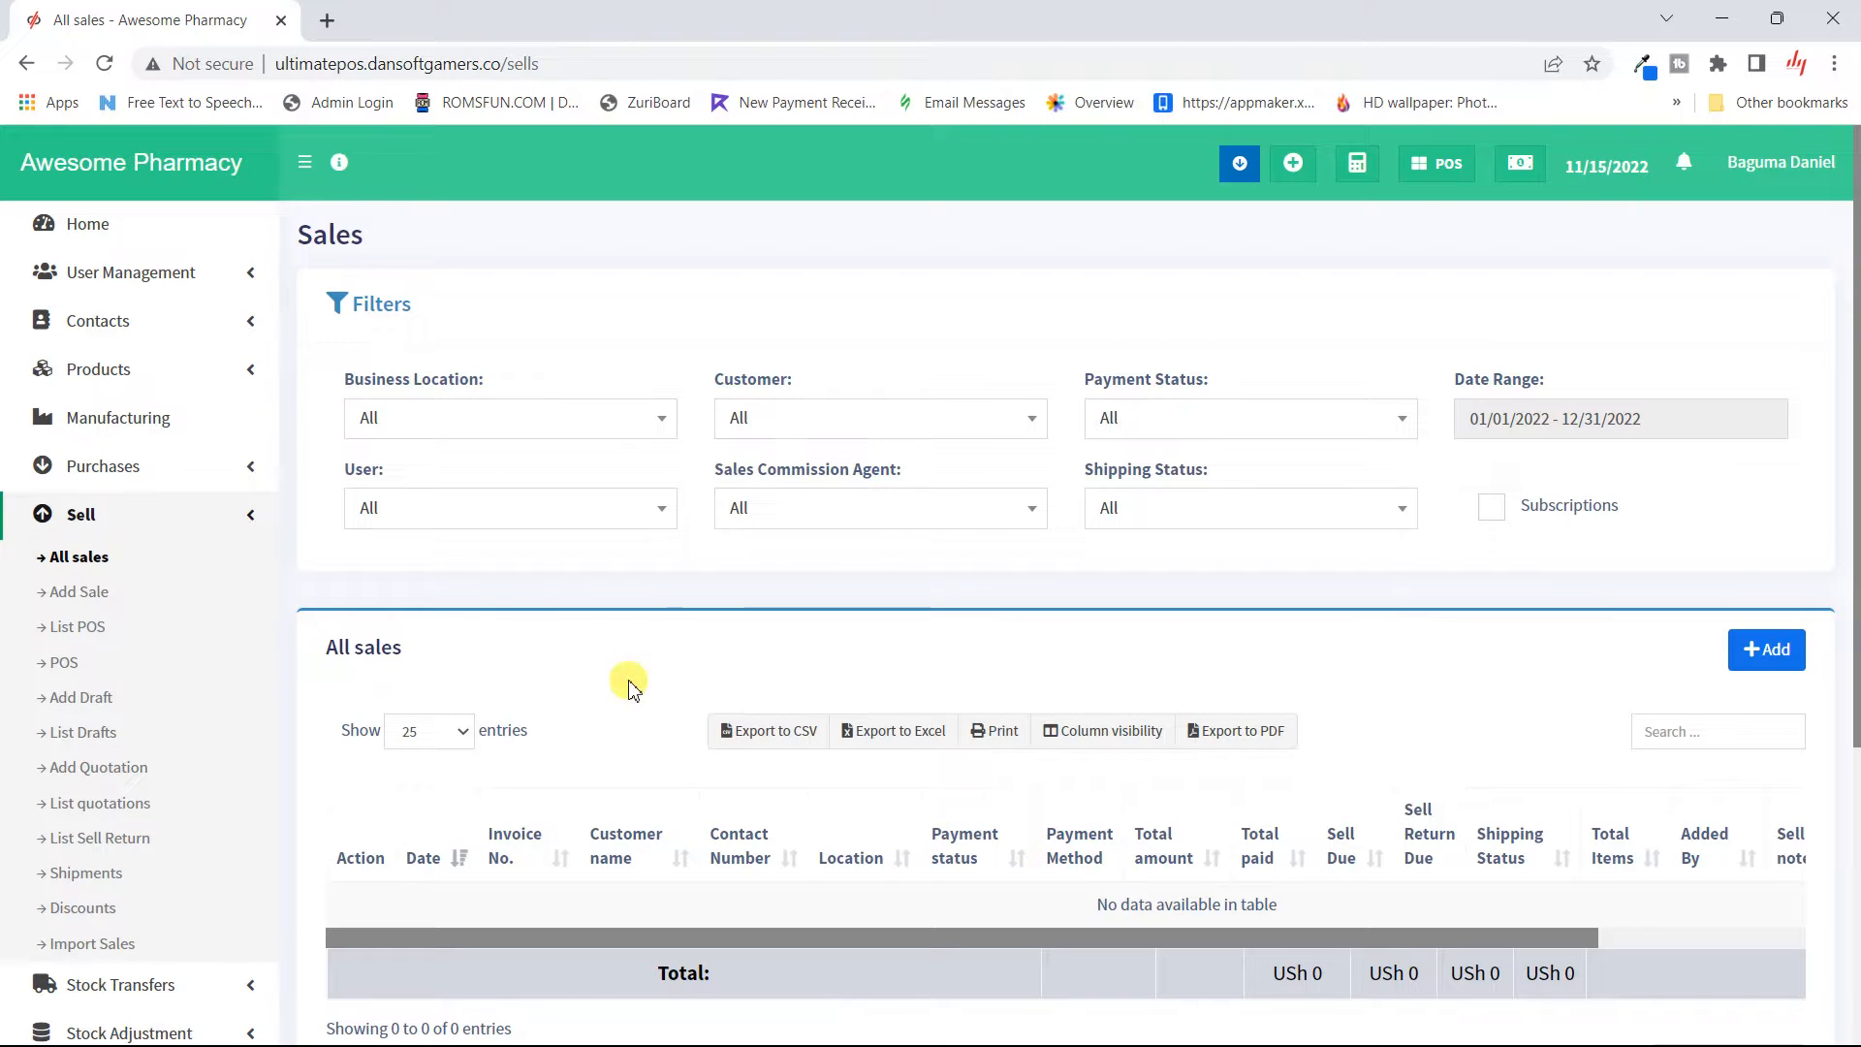
{"action": "scroll", "coordinate": [804, 880], "scroll_direction": "down", "scroll_amount": 2}
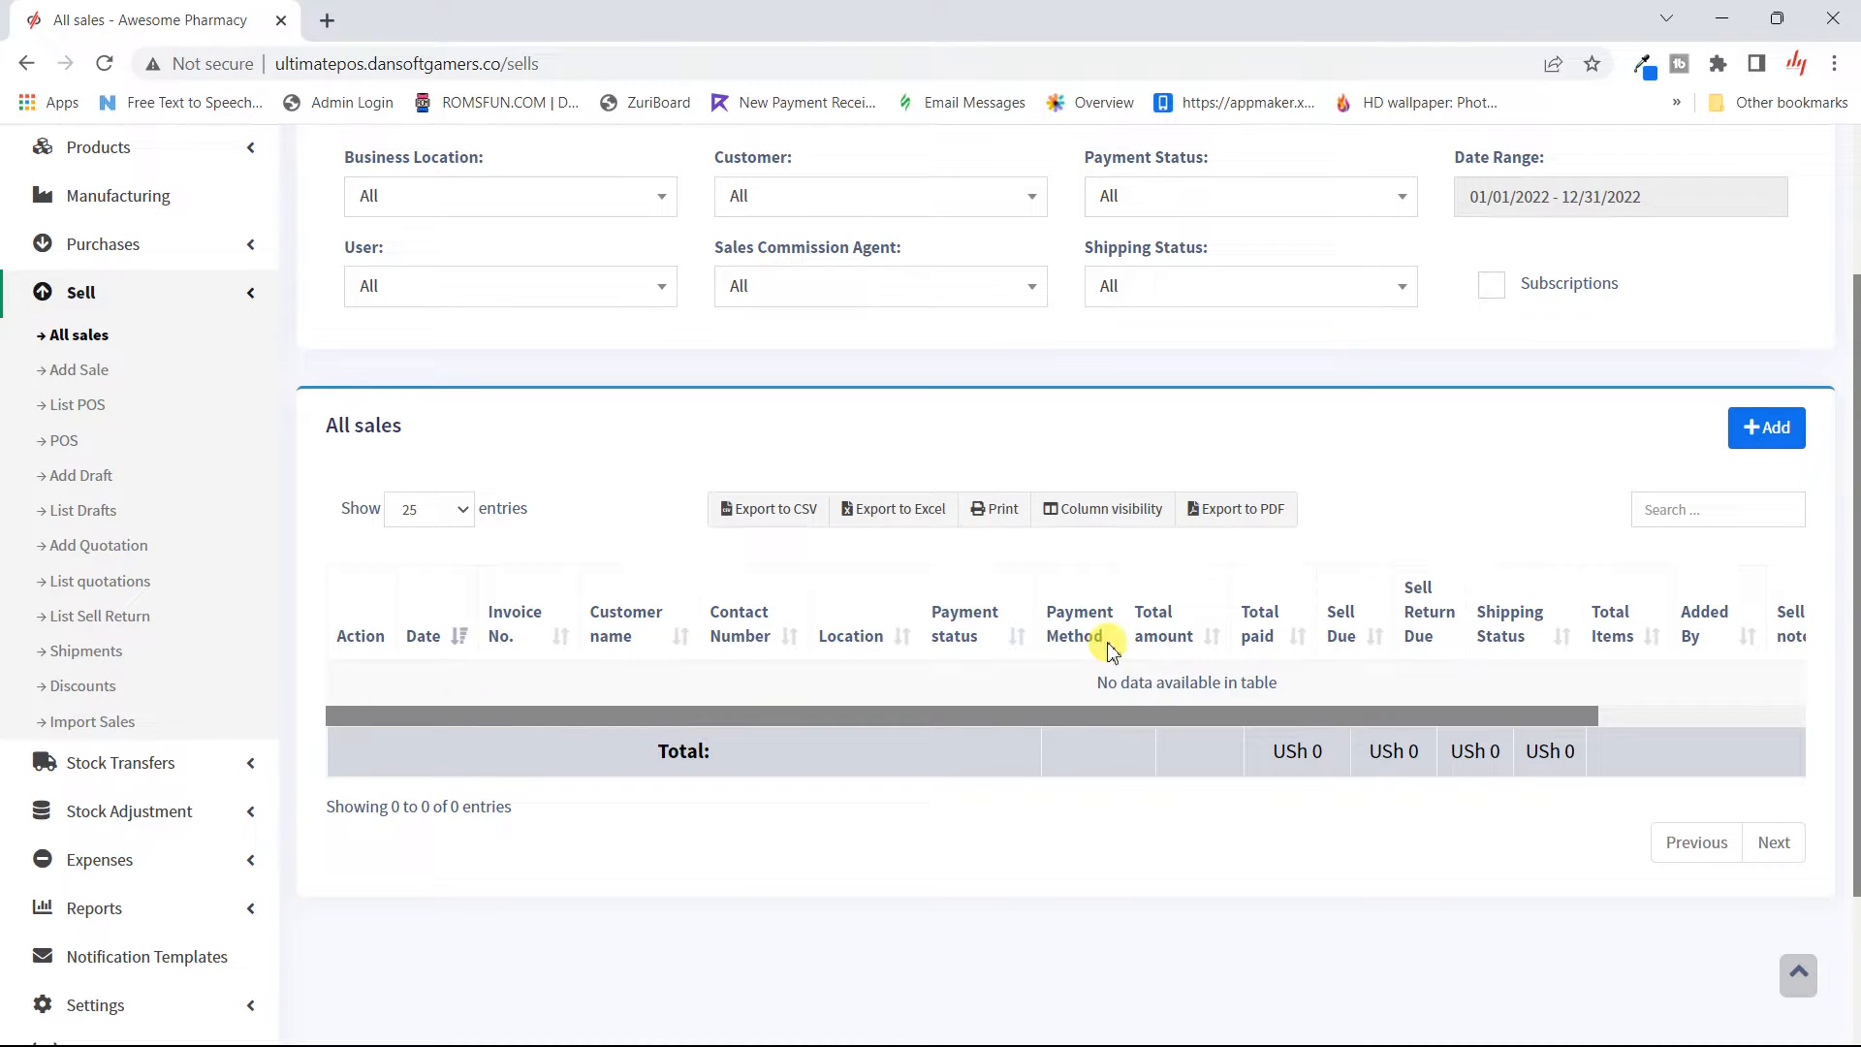
{"action": "left_click", "coordinate": [75, 371]}
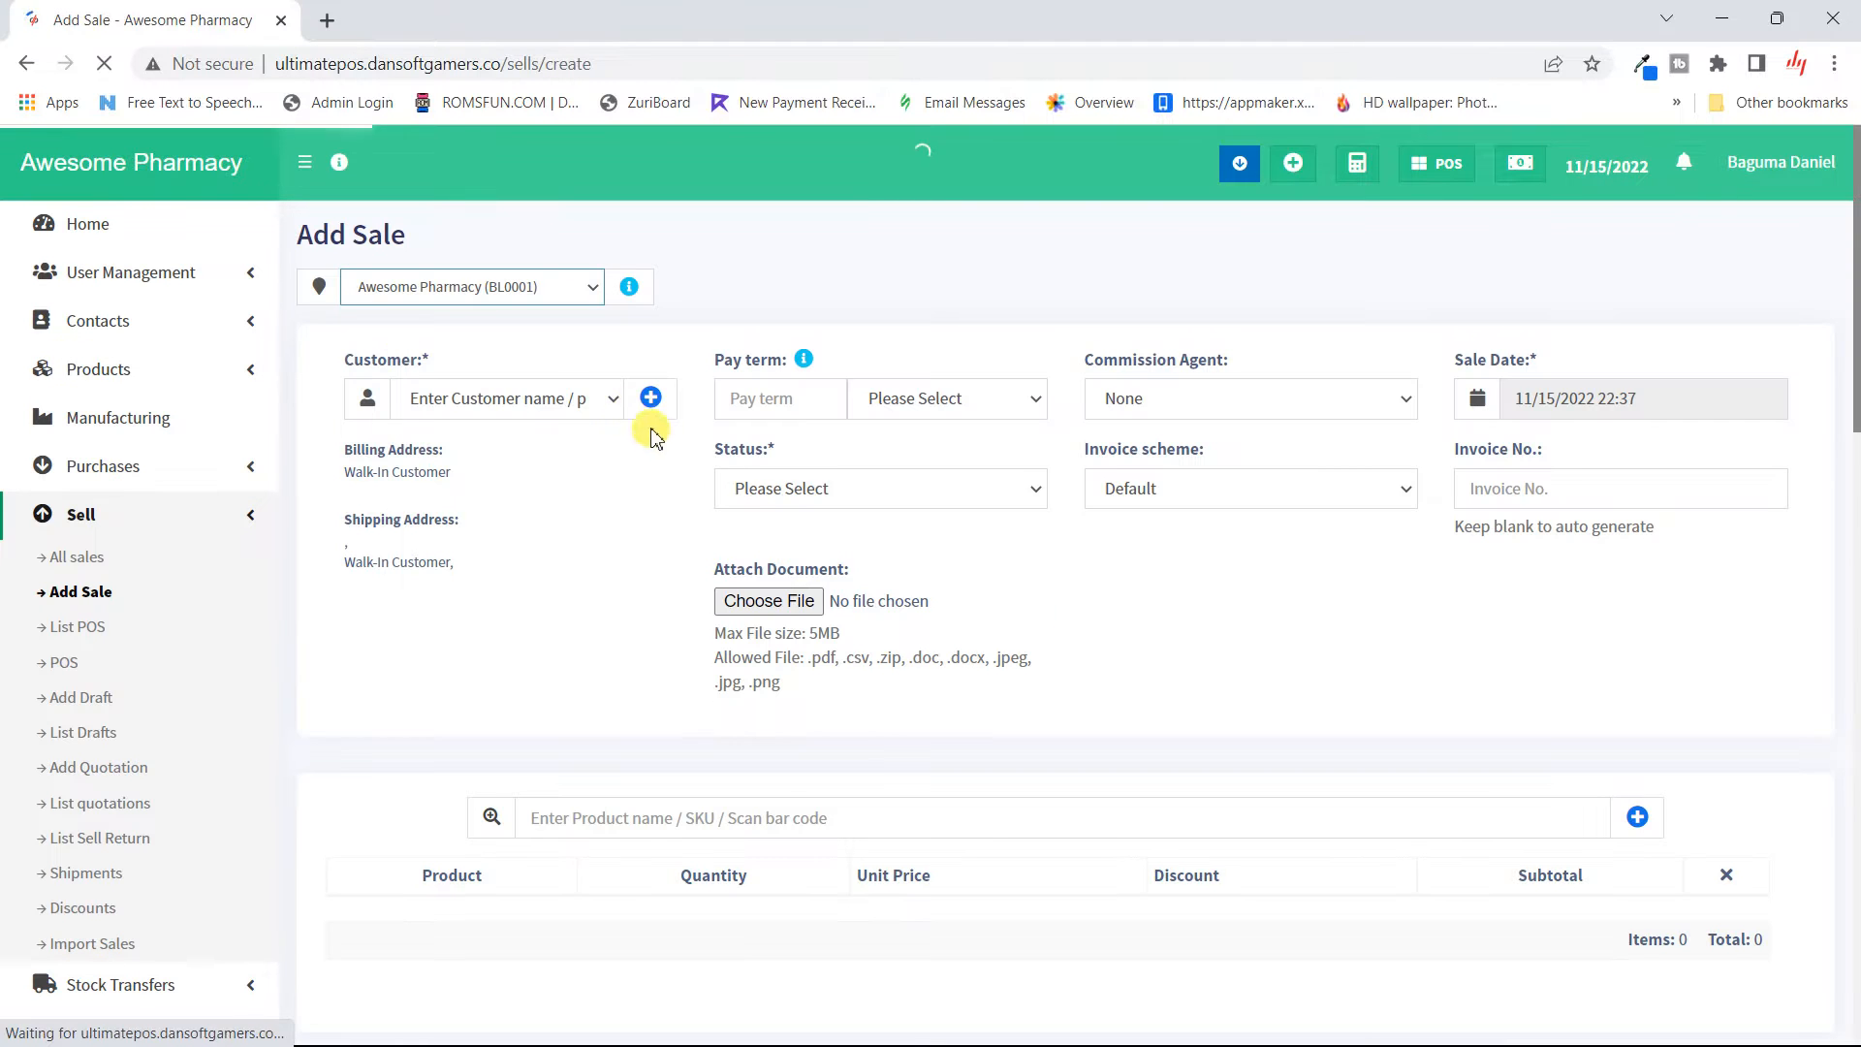
- Search for and select the registered customer instead of Walk-In Customer, filling billing and shipping details
{"action": "left_click", "coordinate": [608, 401]}
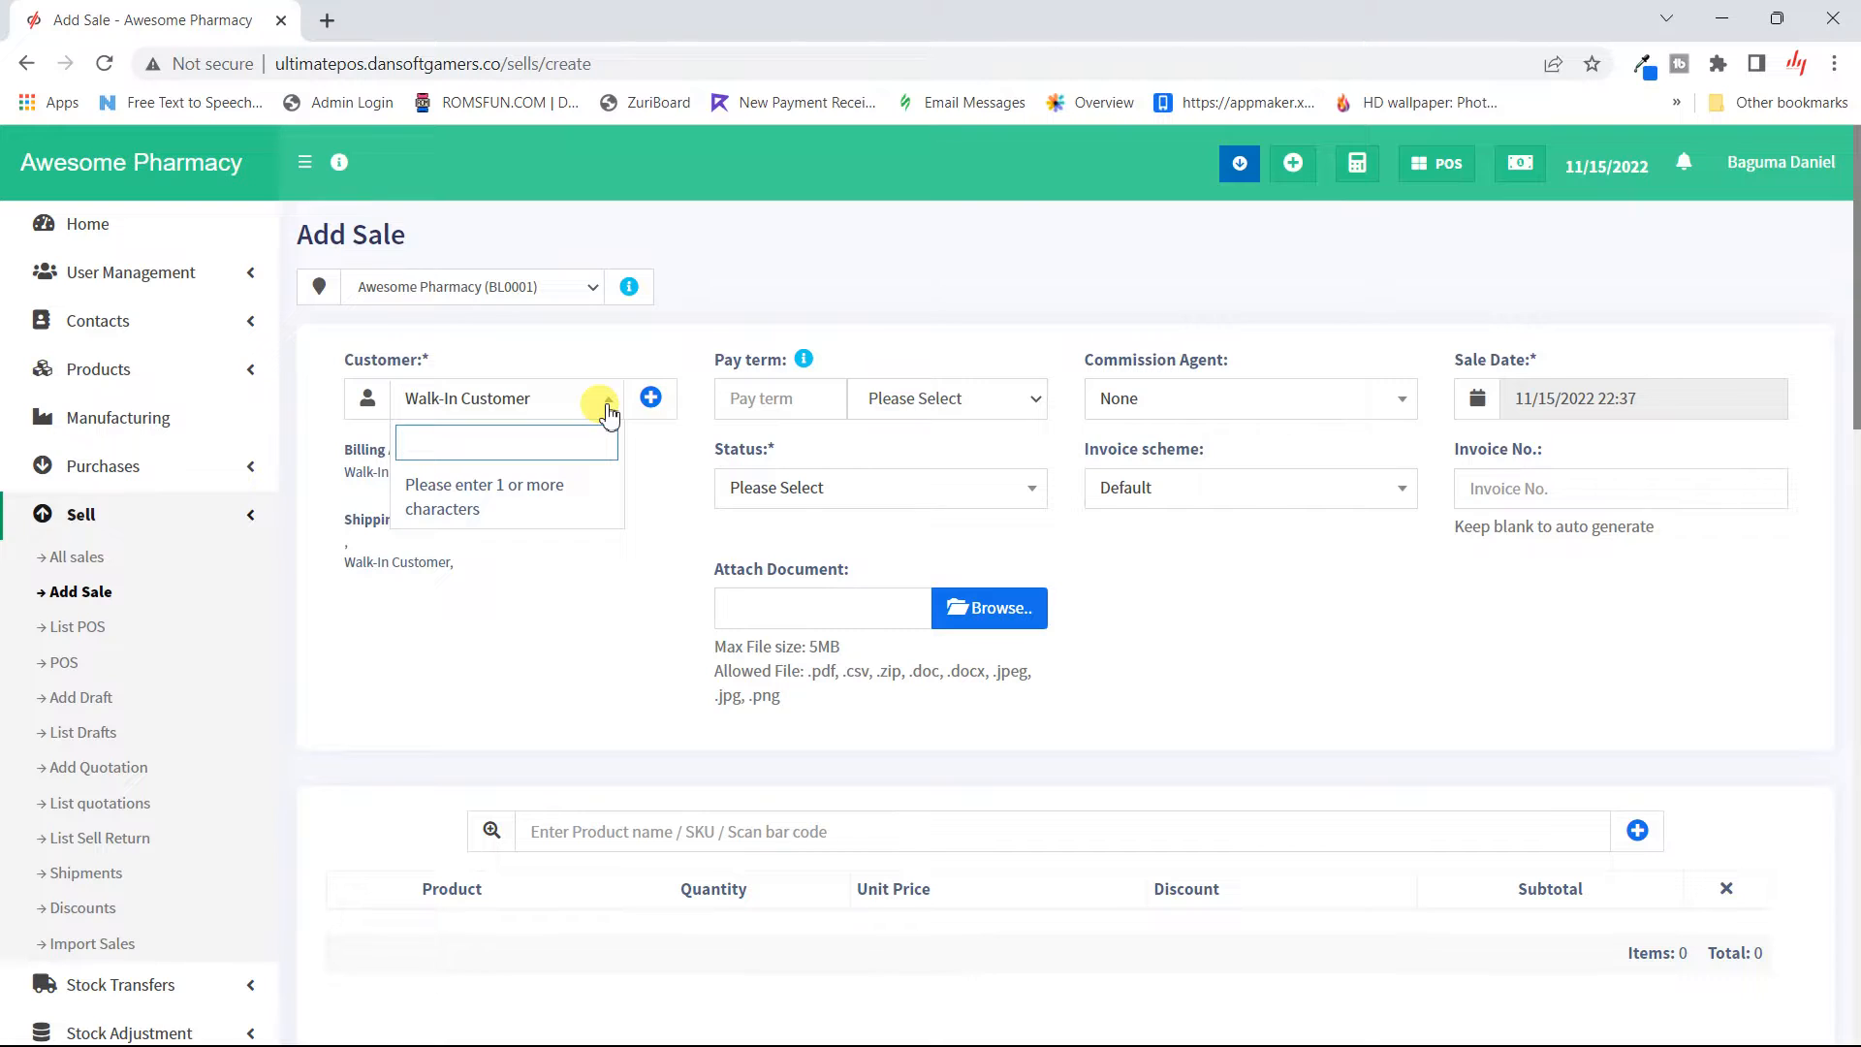
{"action": "type", "text": "maam"}
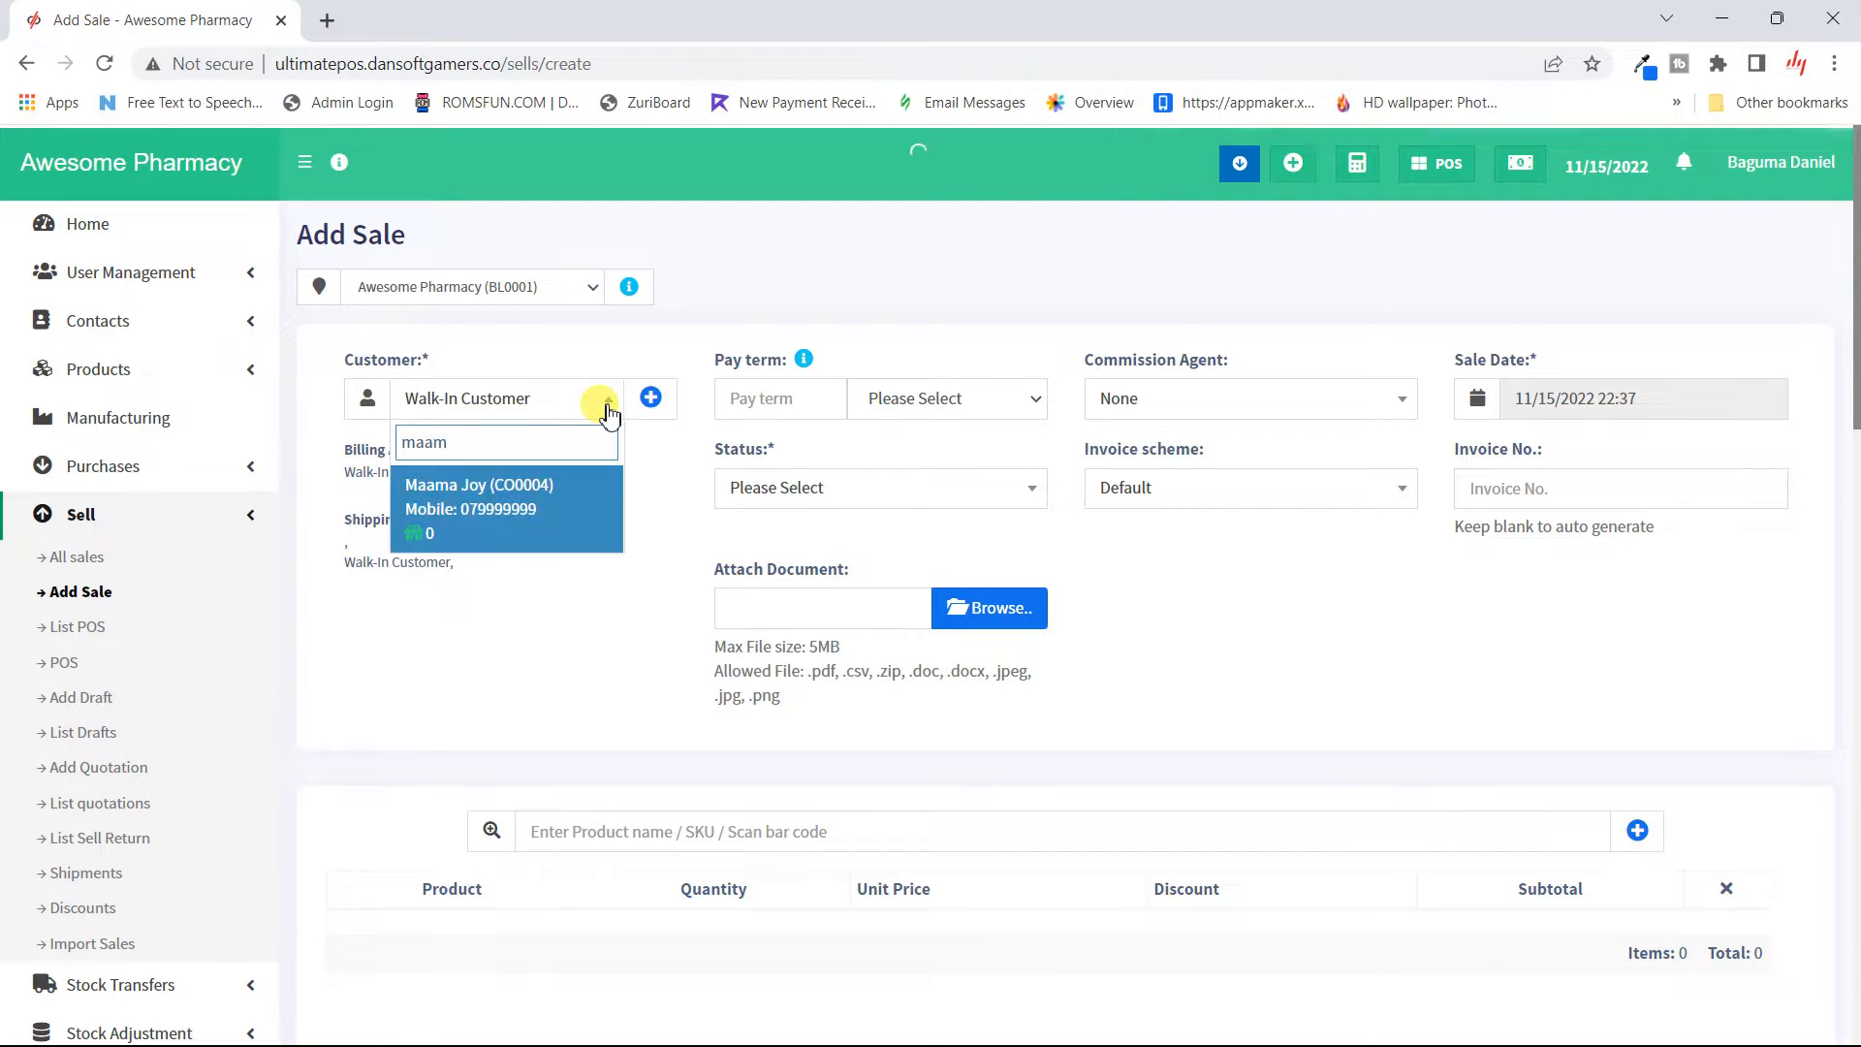
{"action": "left_click", "coordinate": [509, 499]}
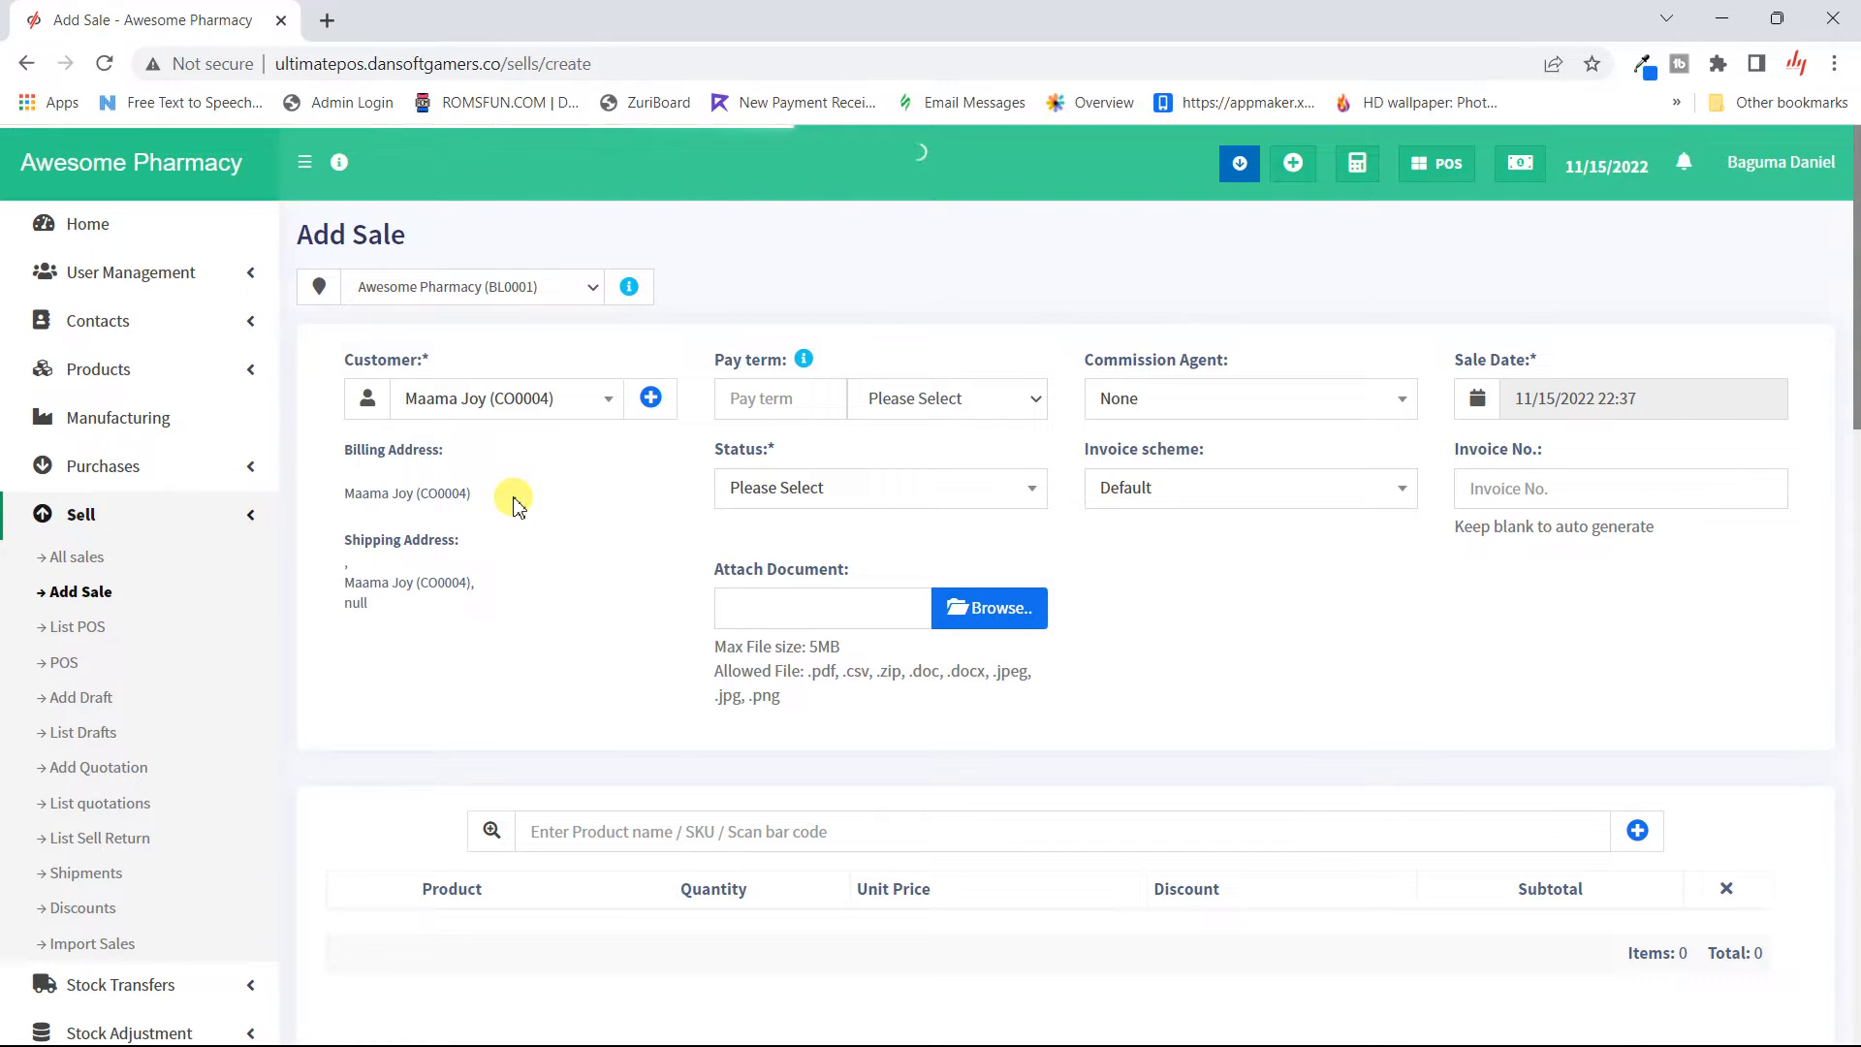
{"action": "left_click", "coordinate": [576, 415]}
{"action": "type", "text": "wal"}
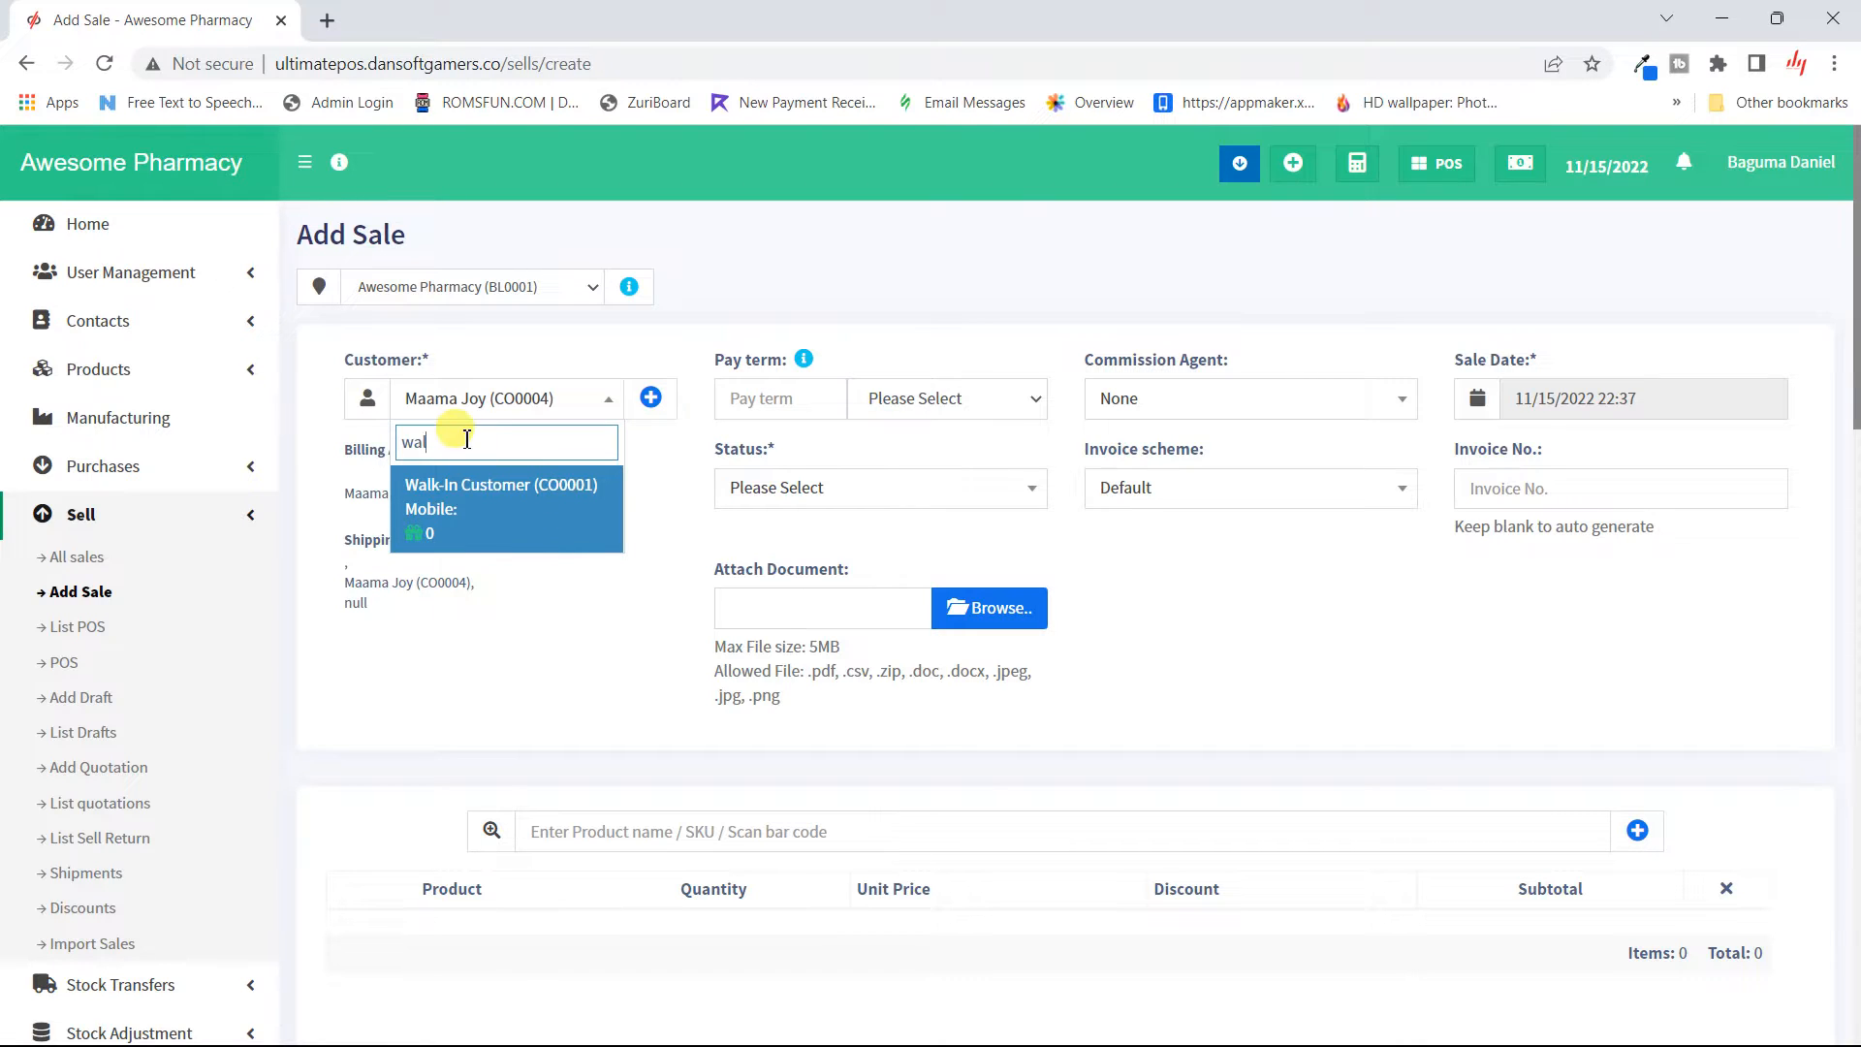
{"action": "key", "text": "BackSpace"}
{"action": "key", "text": "BackSpace"}
{"action": "key", "text": "BackSpace"}
{"action": "type", "text": "ma"}
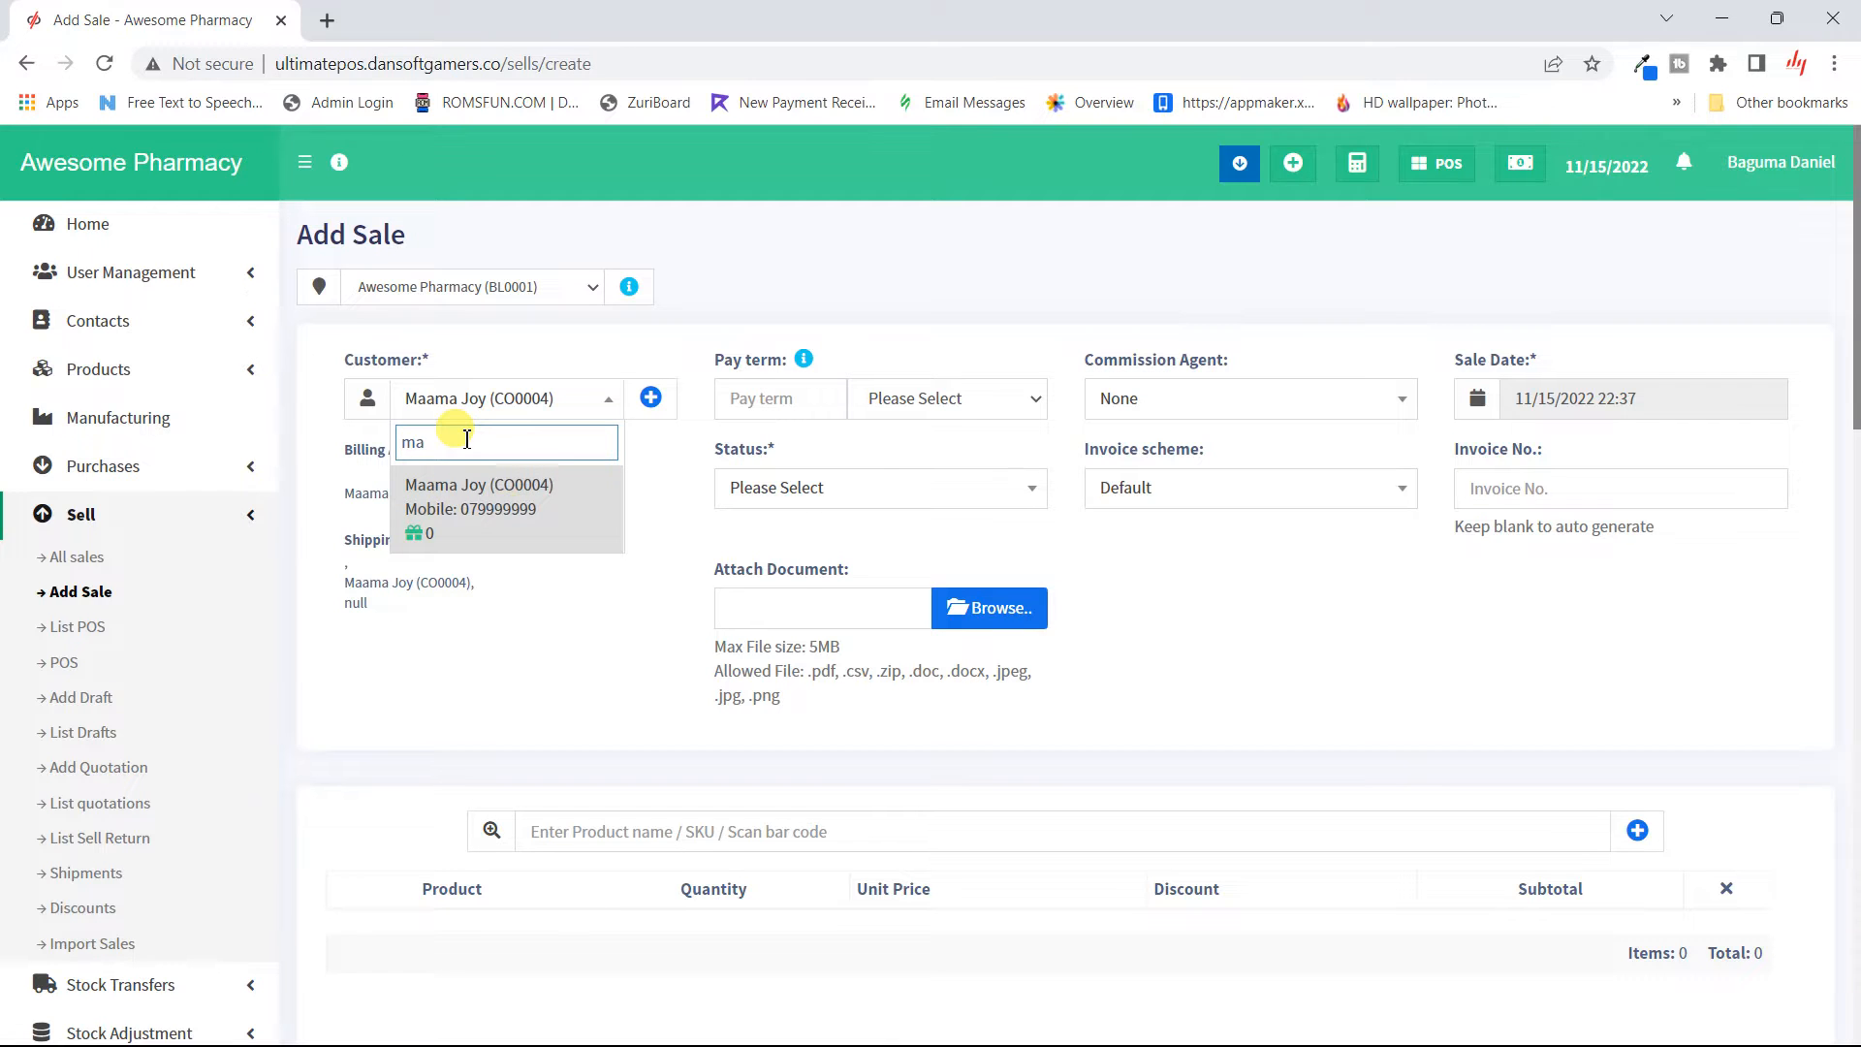
{"action": "left_click", "coordinate": [511, 518]}
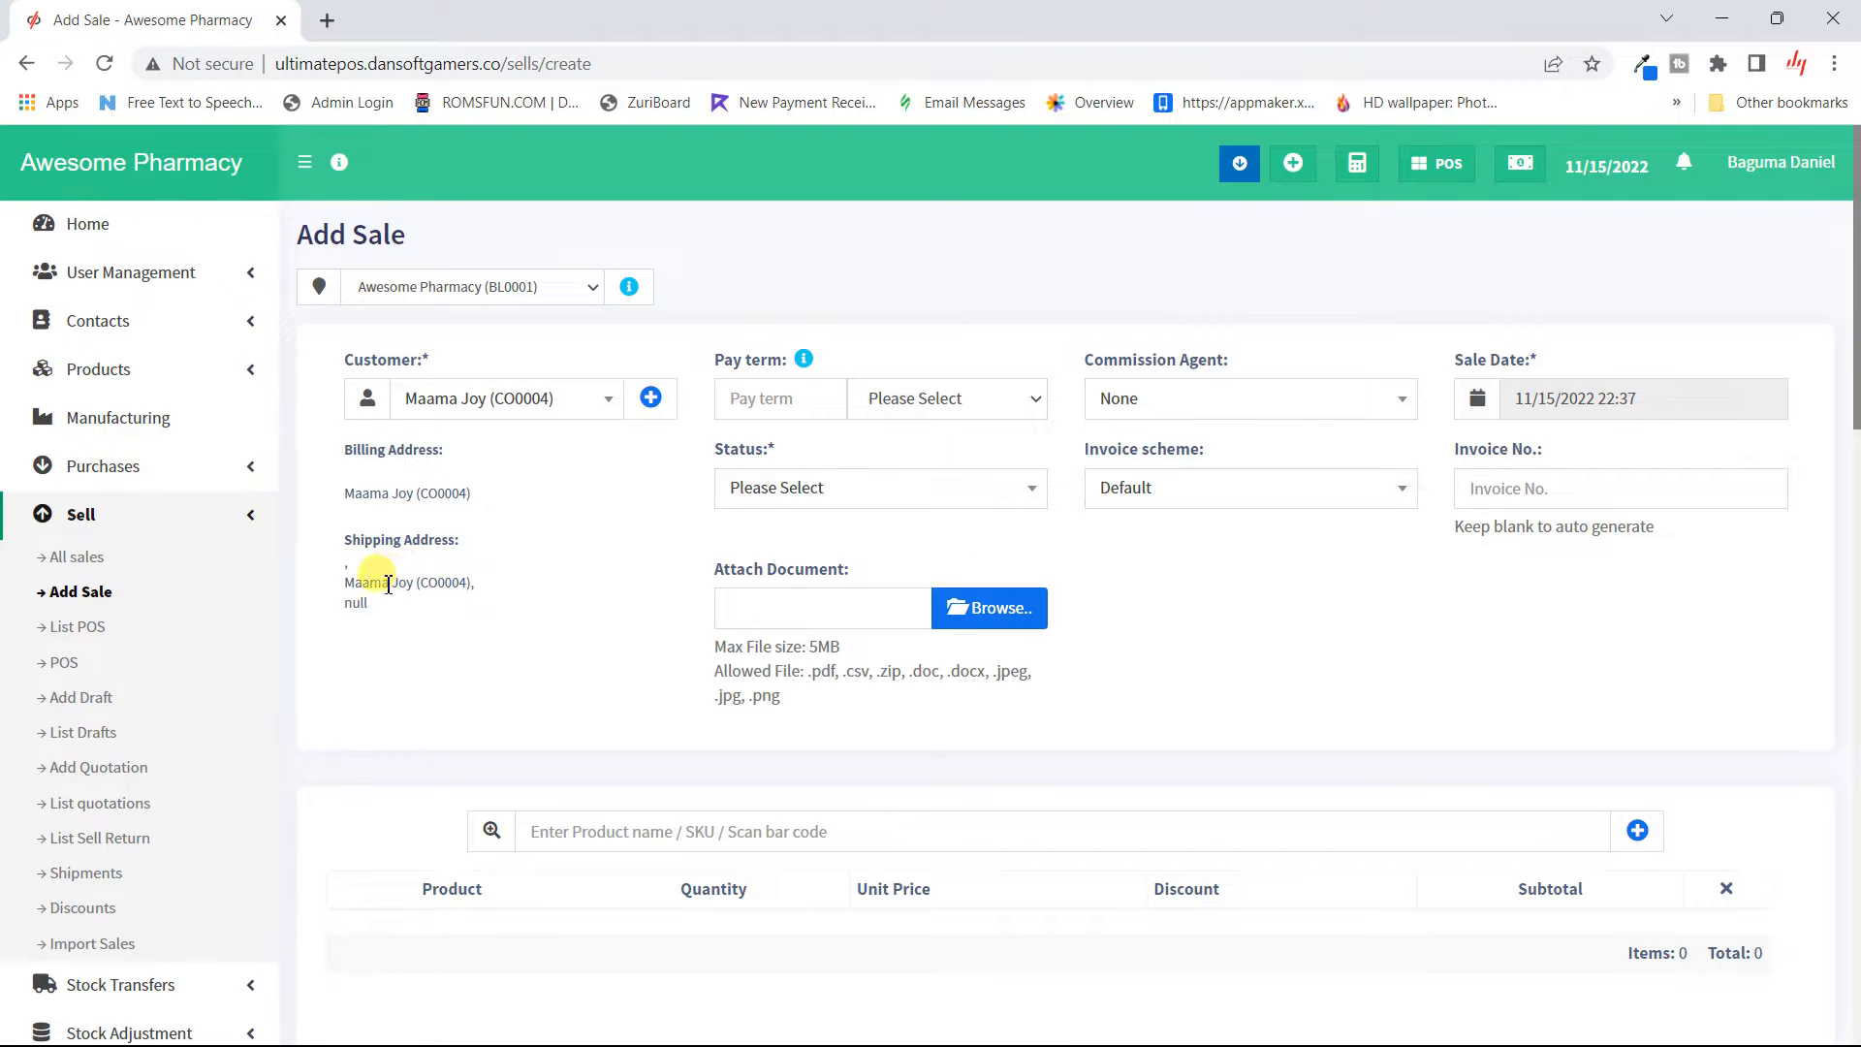
{"action": "left_click", "coordinate": [949, 497]}
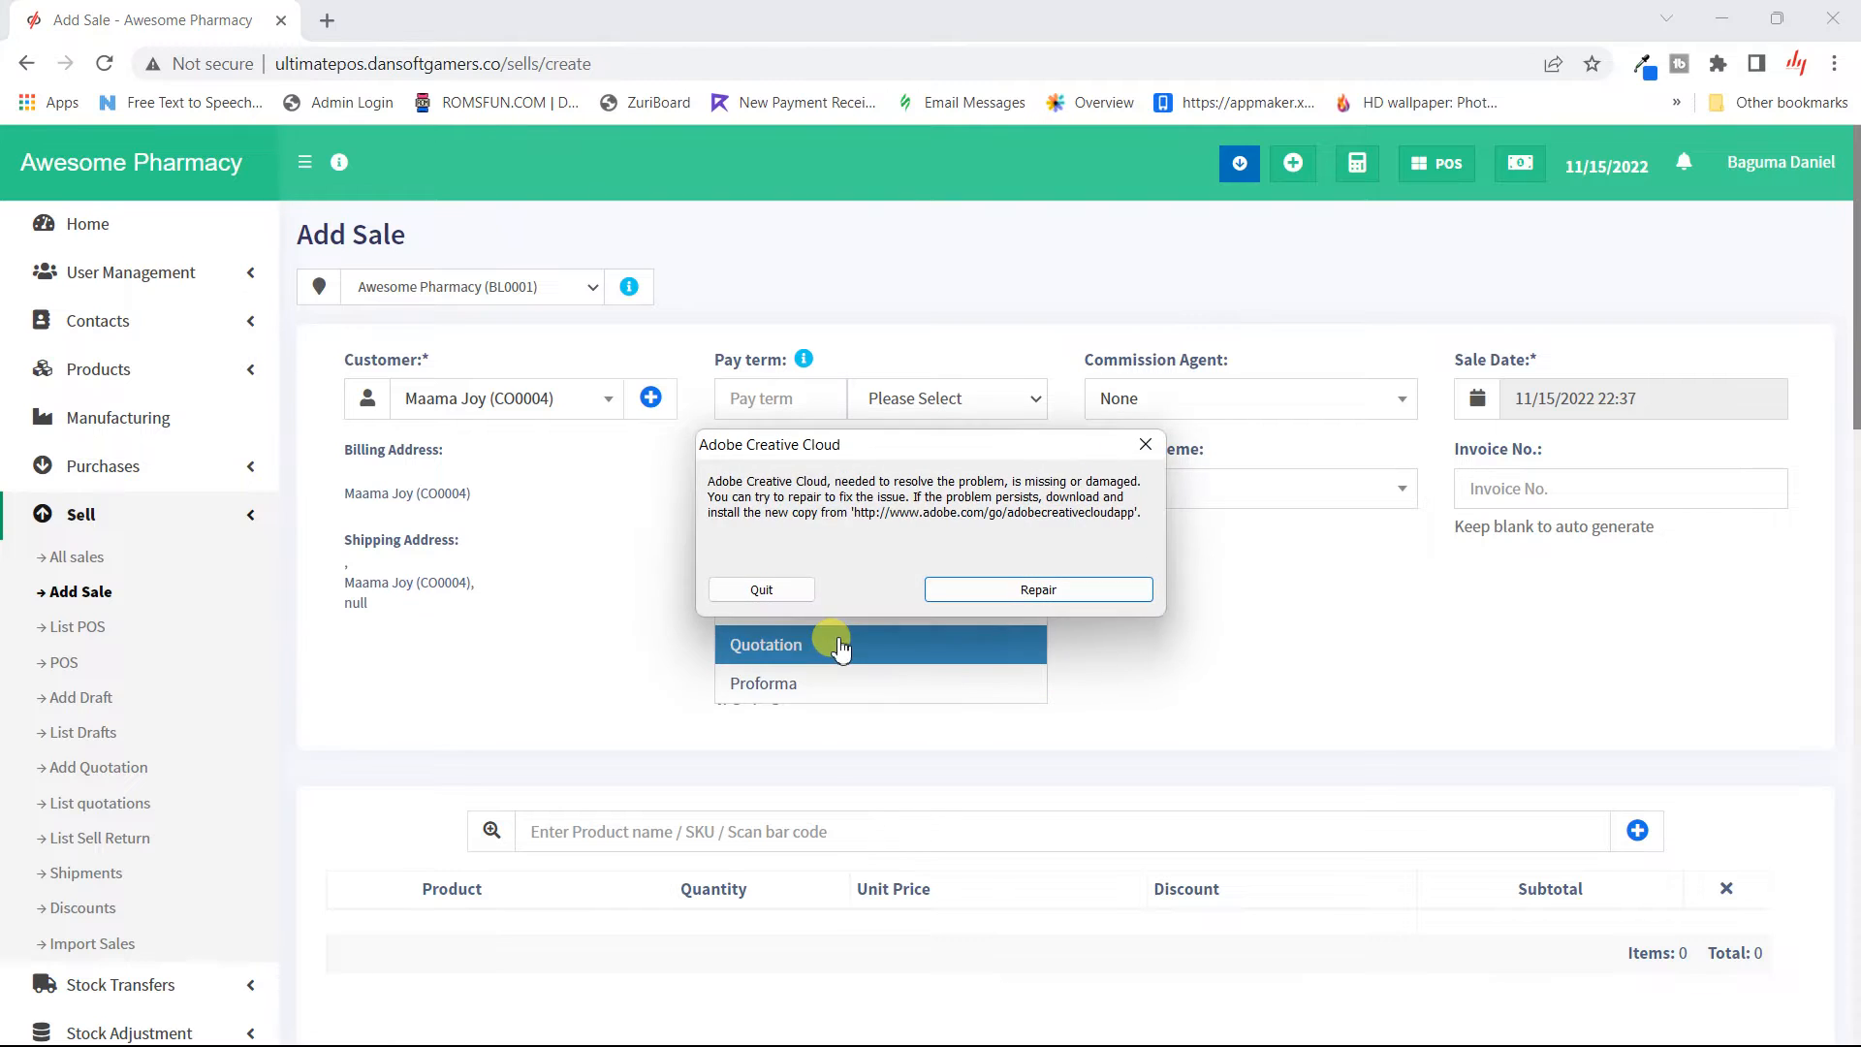
{"action": "left_click", "coordinate": [1145, 444]}
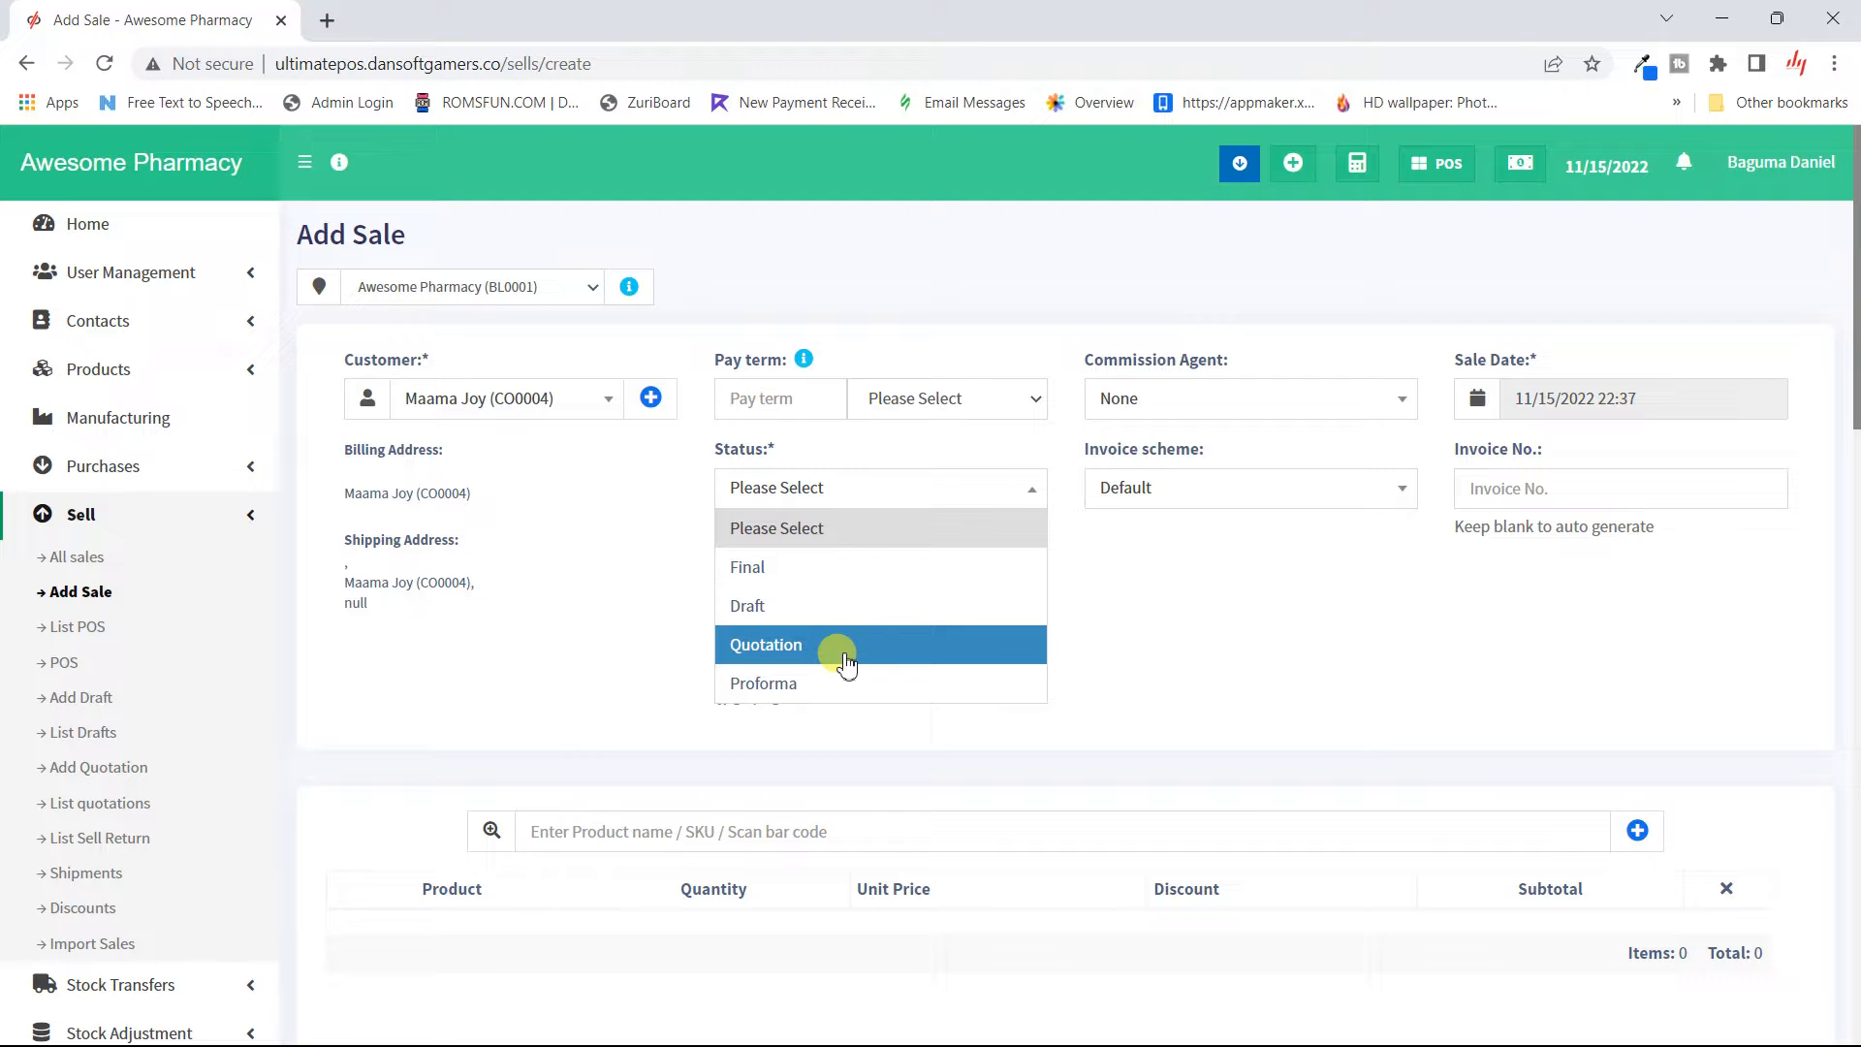
{"action": "left_click", "coordinate": [1214, 638]}
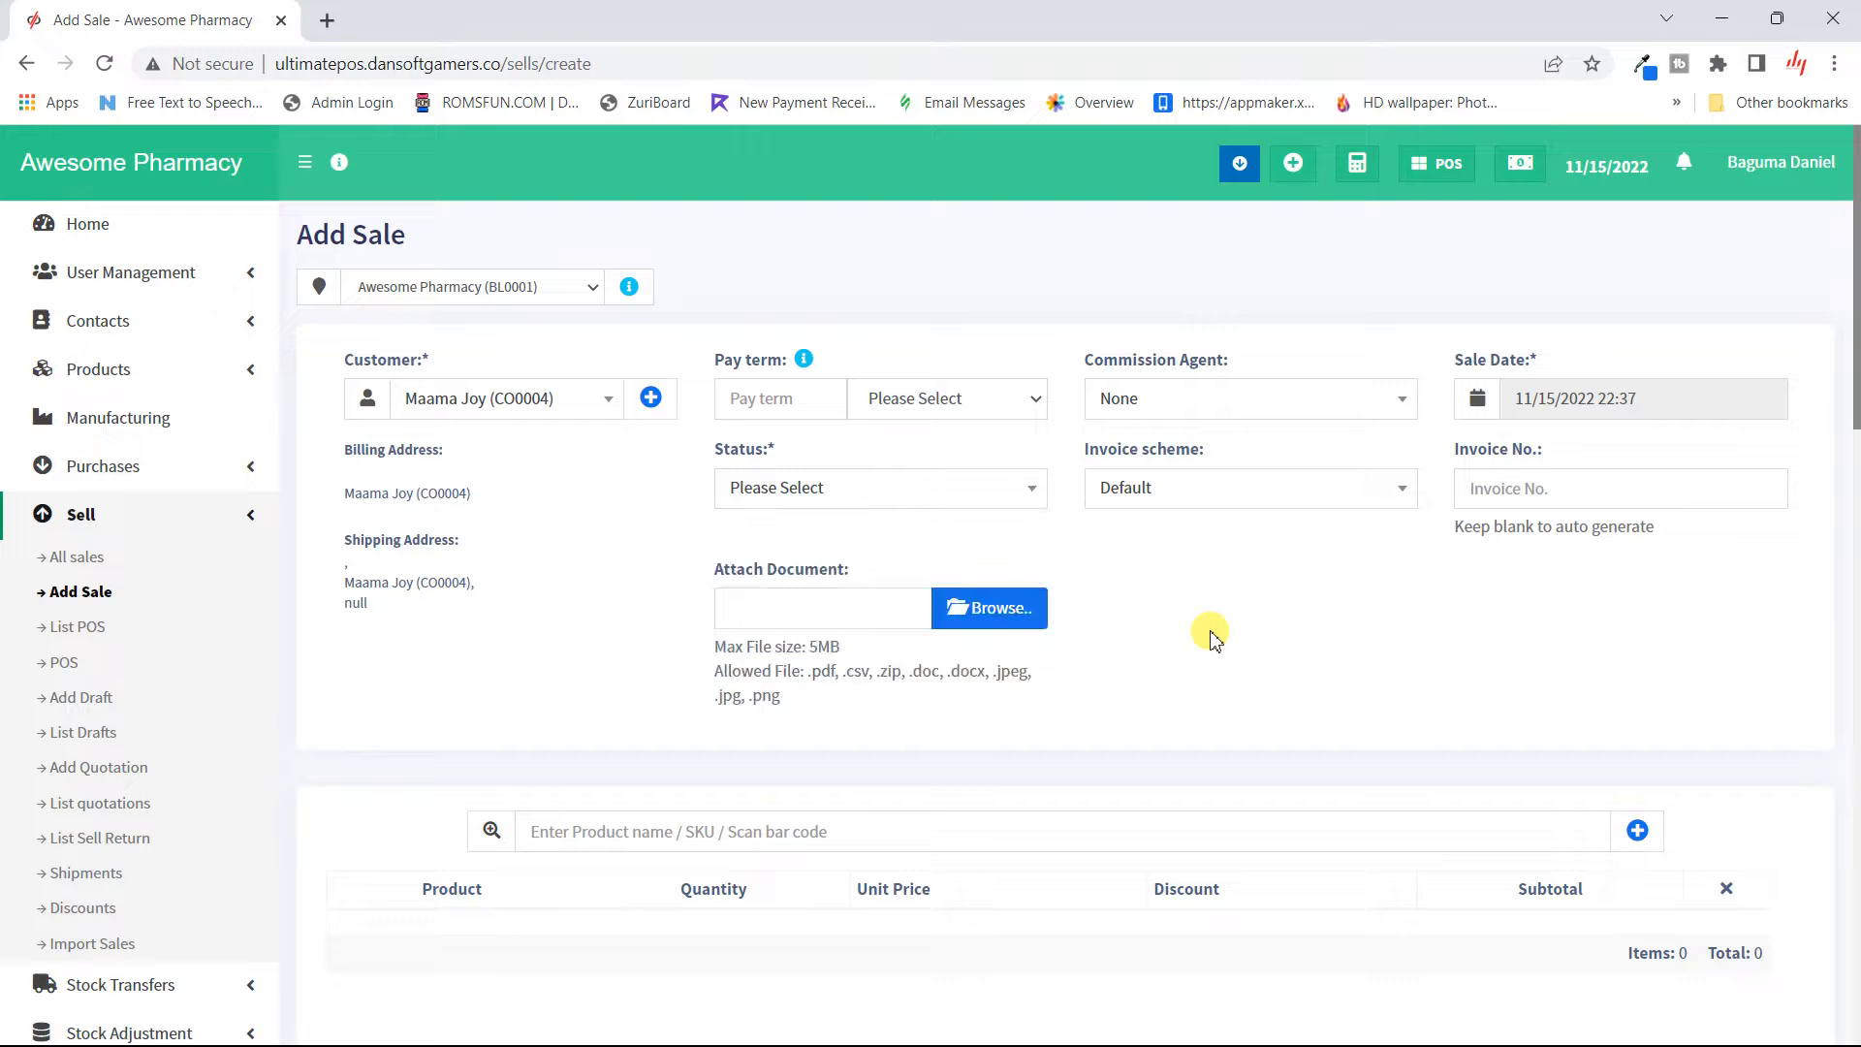
{"action": "left_click", "coordinate": [1178, 490]}
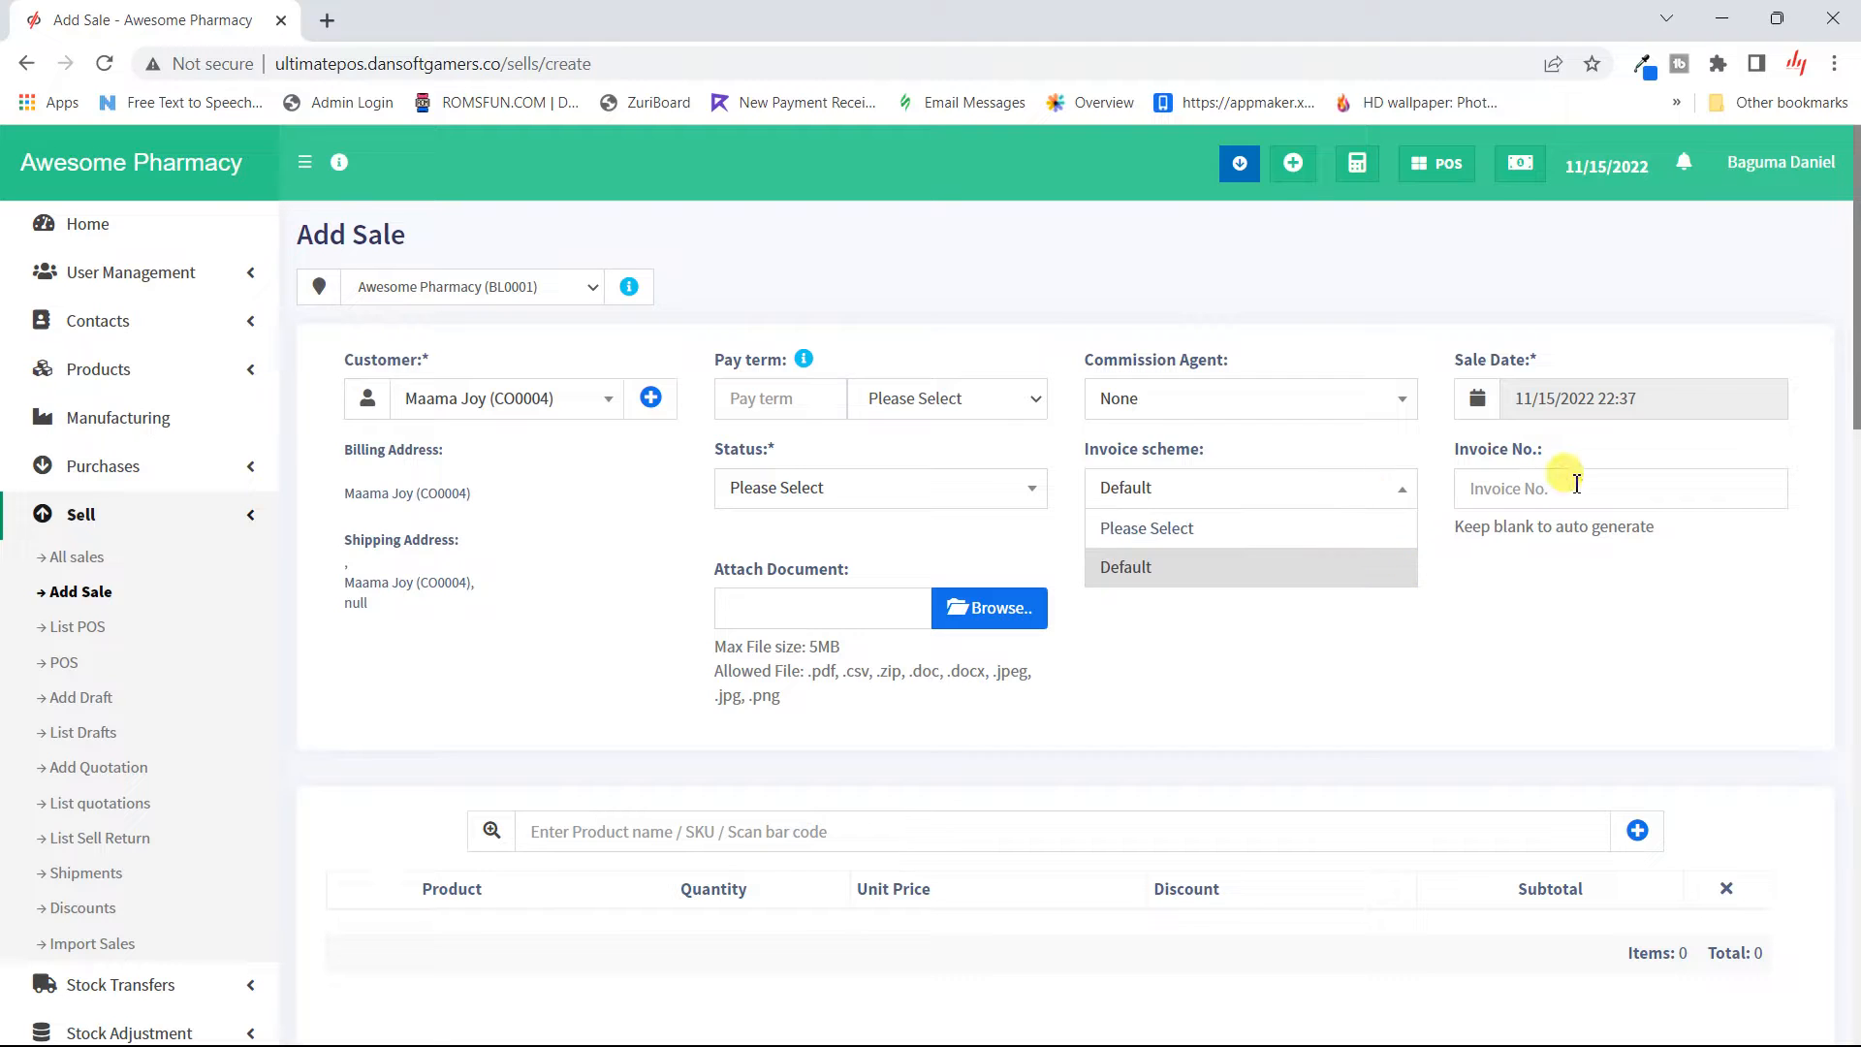
- Choose None in the sale's Commission Agent dropdown, keeping the customer and Default invoice scheme
{"action": "left_click", "coordinate": [1338, 399]}
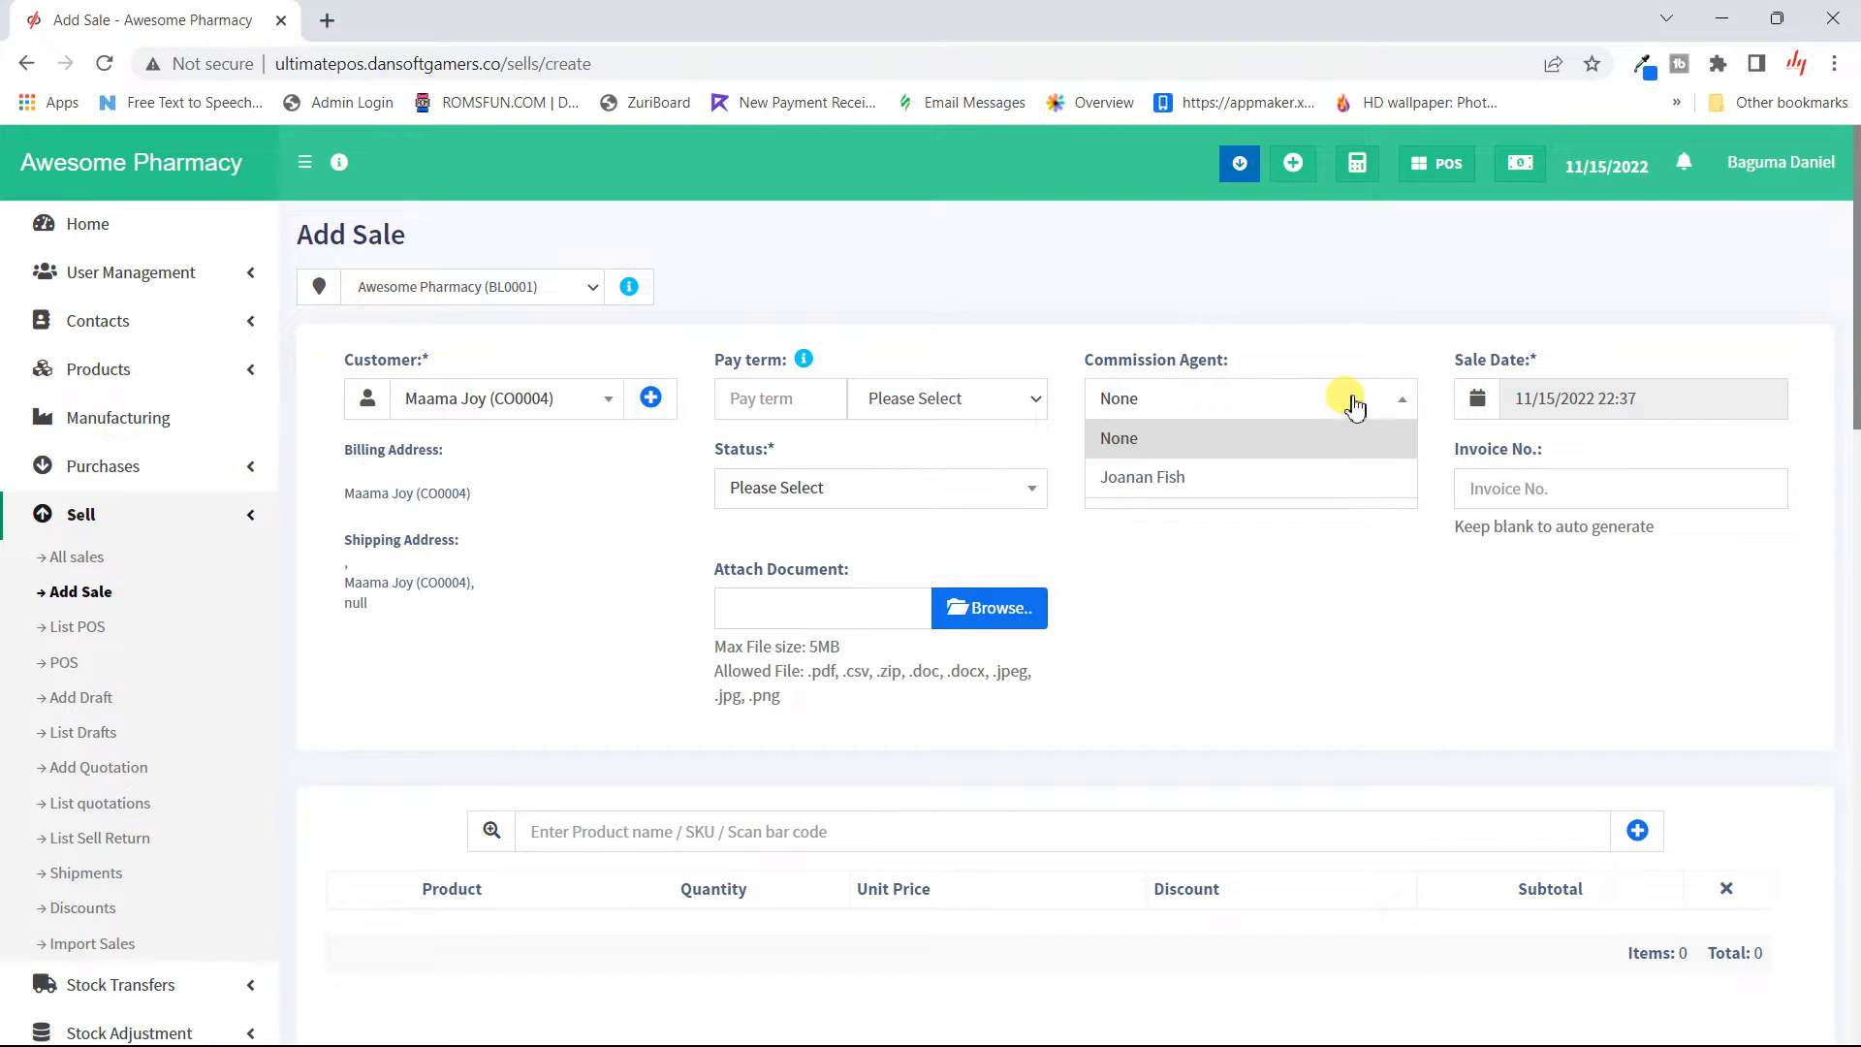
{"action": "left_click", "coordinate": [1241, 490]}
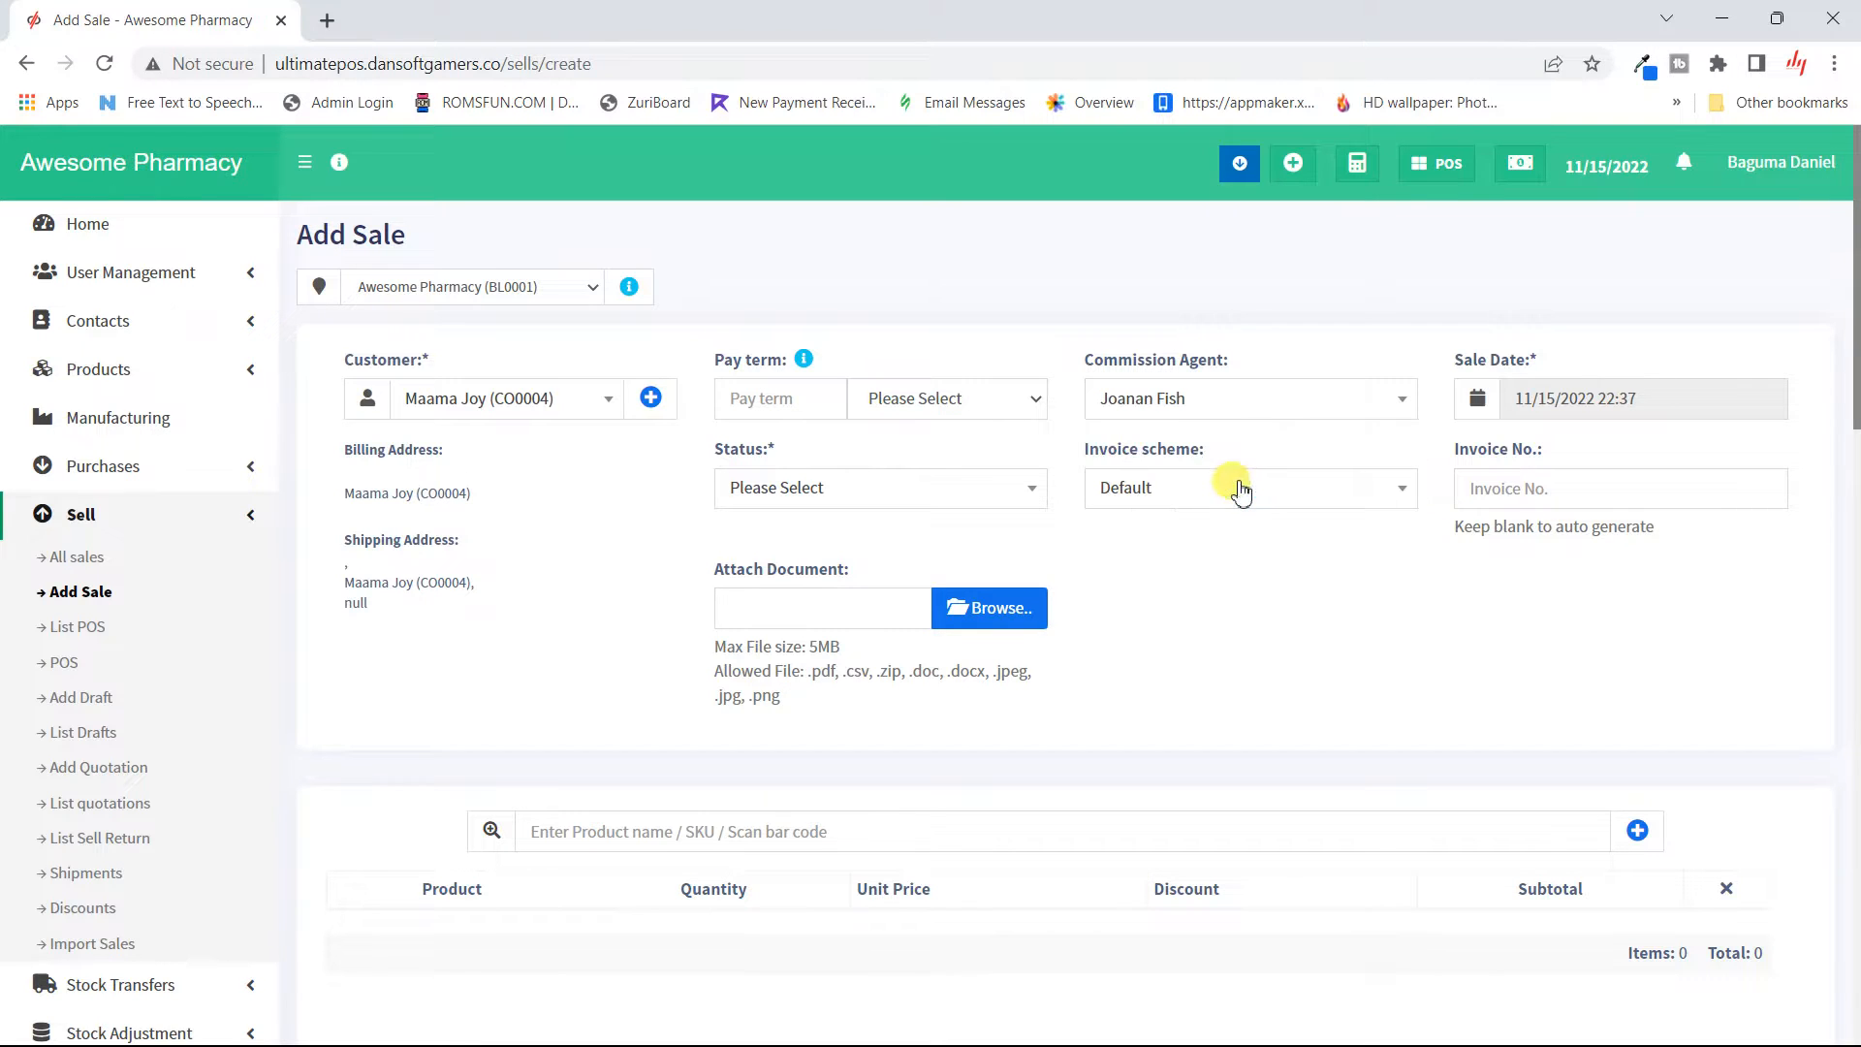
{"action": "left_click", "coordinate": [1288, 403]}
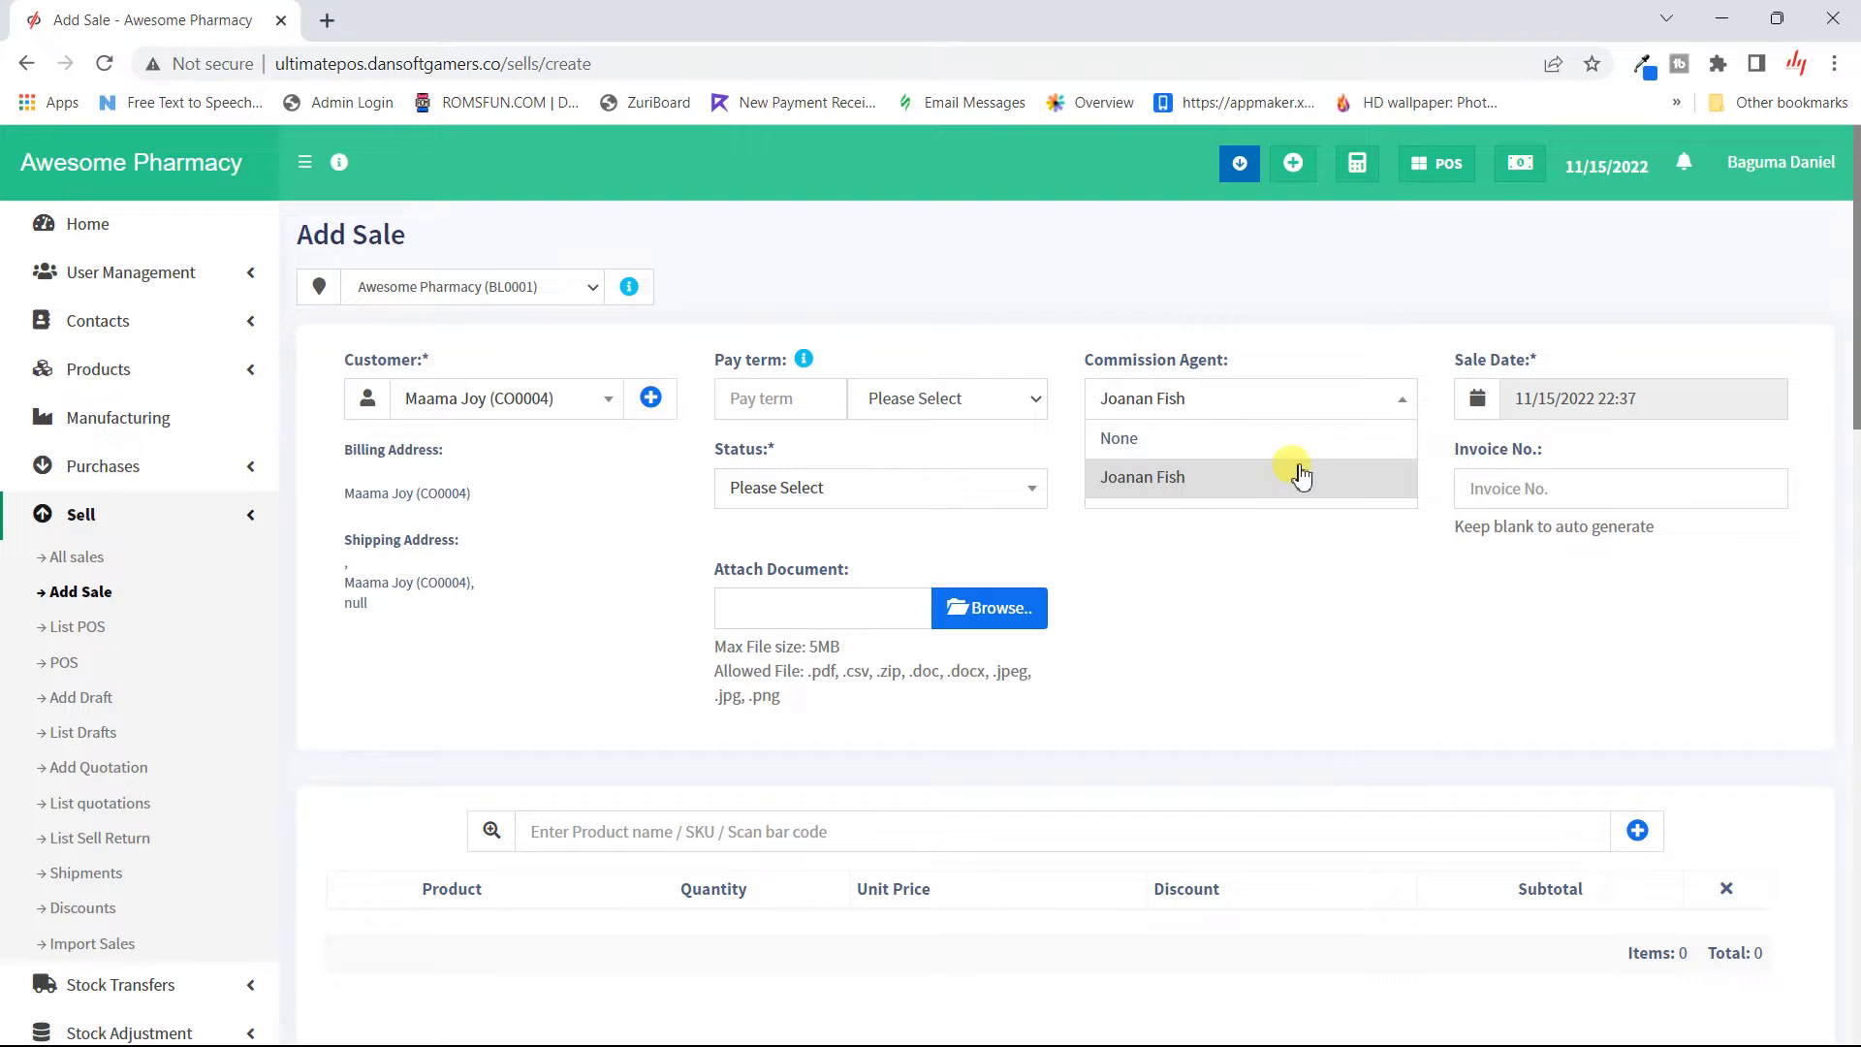
{"action": "left_click", "coordinate": [185, 321]}
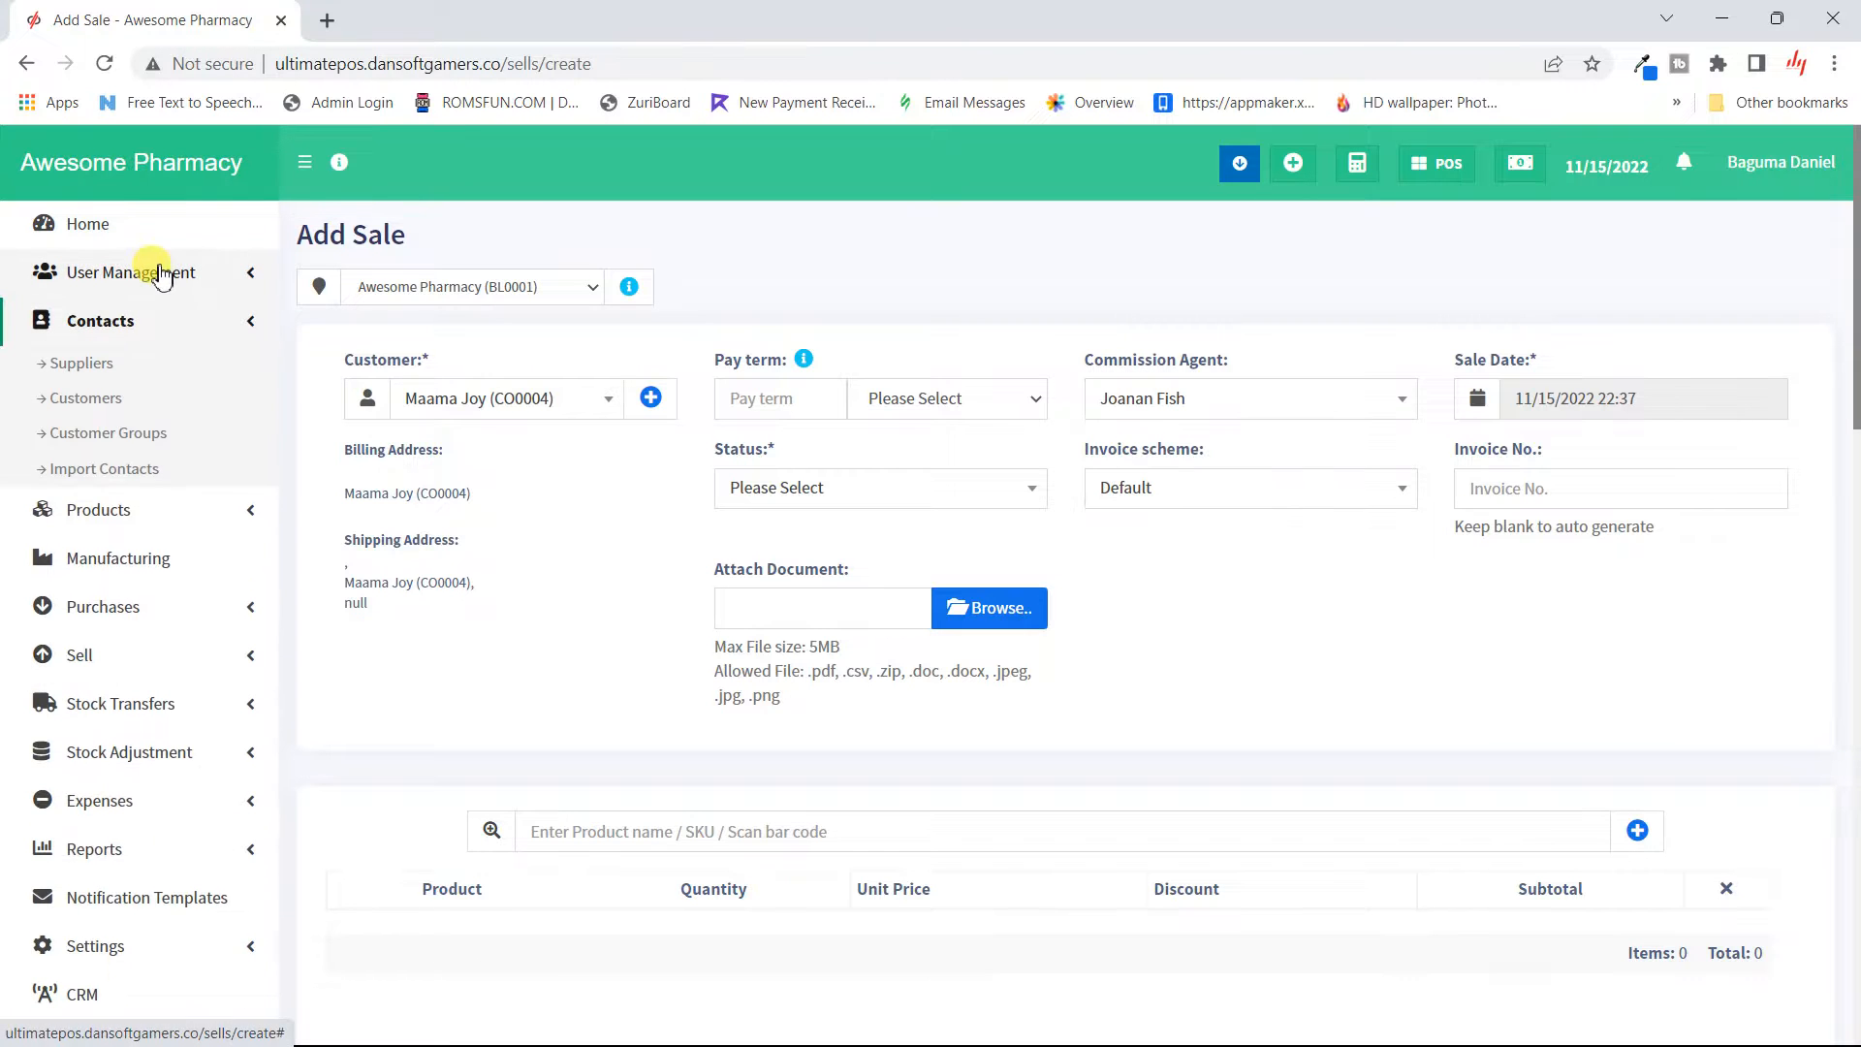
{"action": "left_click", "coordinate": [161, 275]}
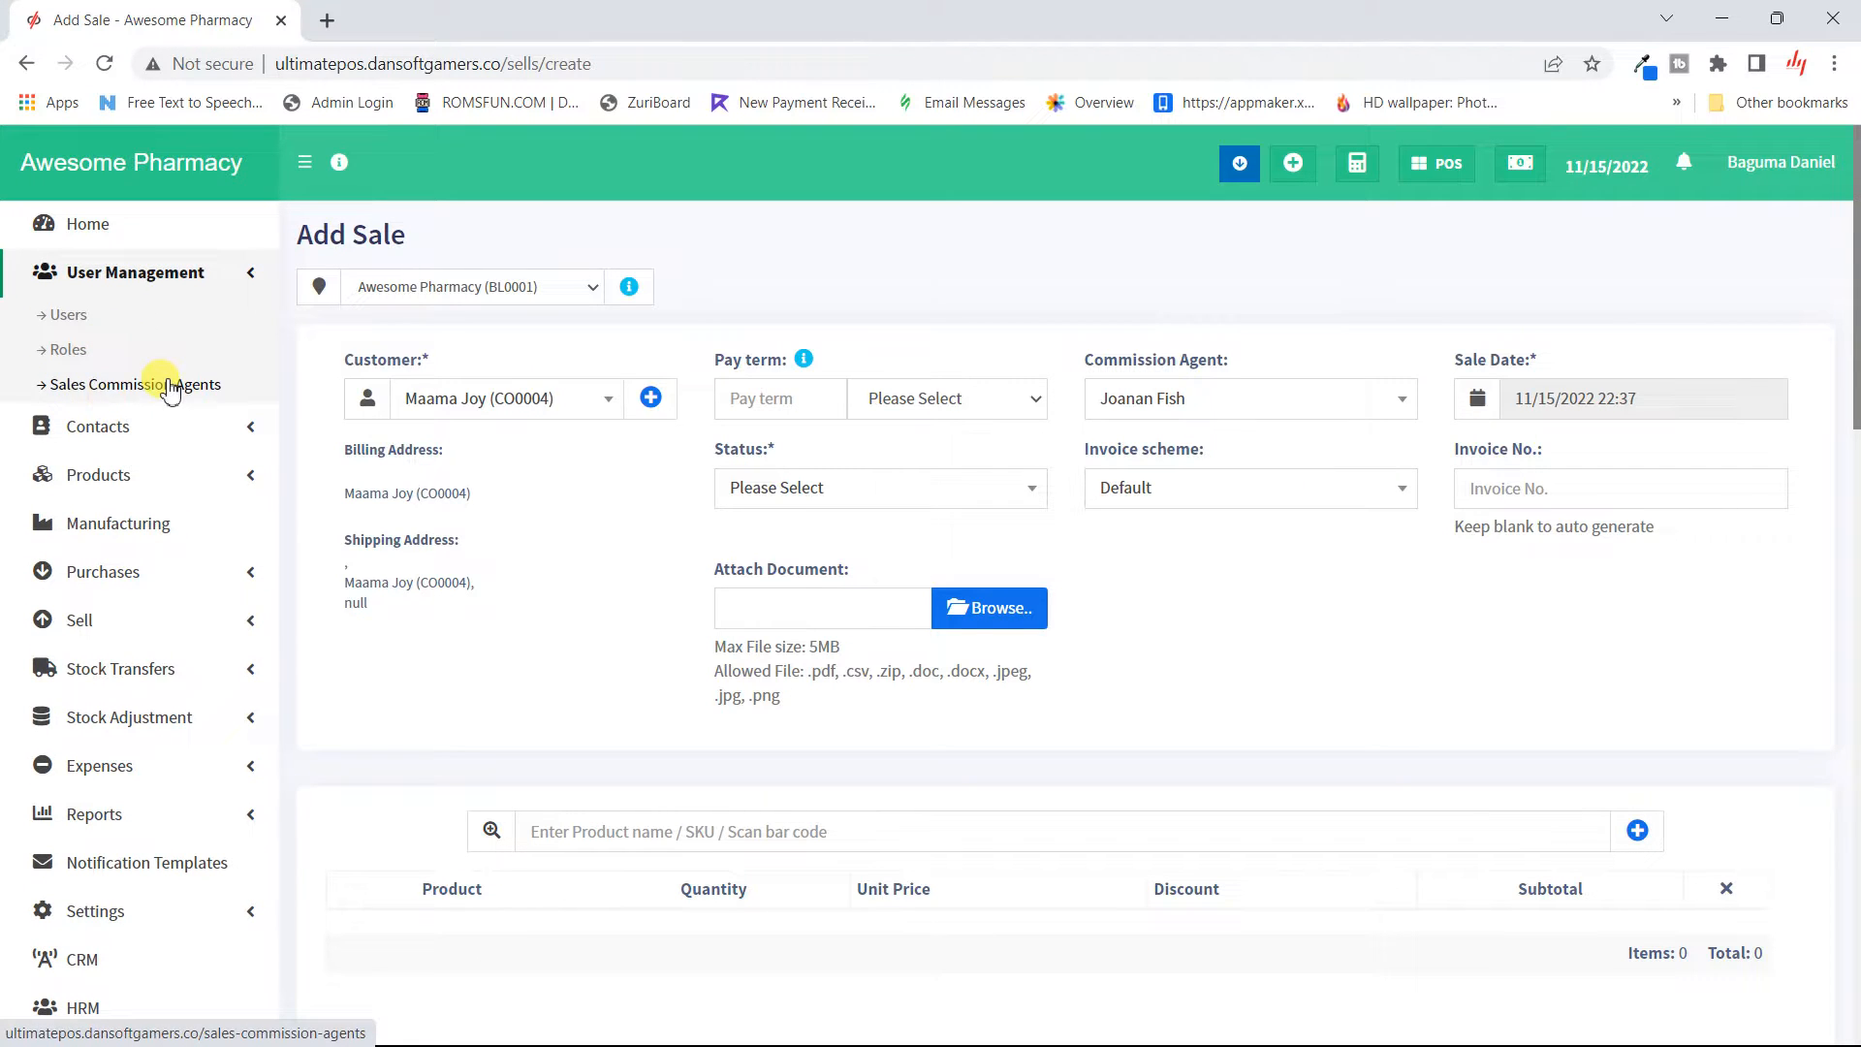
{"action": "left_click", "coordinate": [1234, 405]}
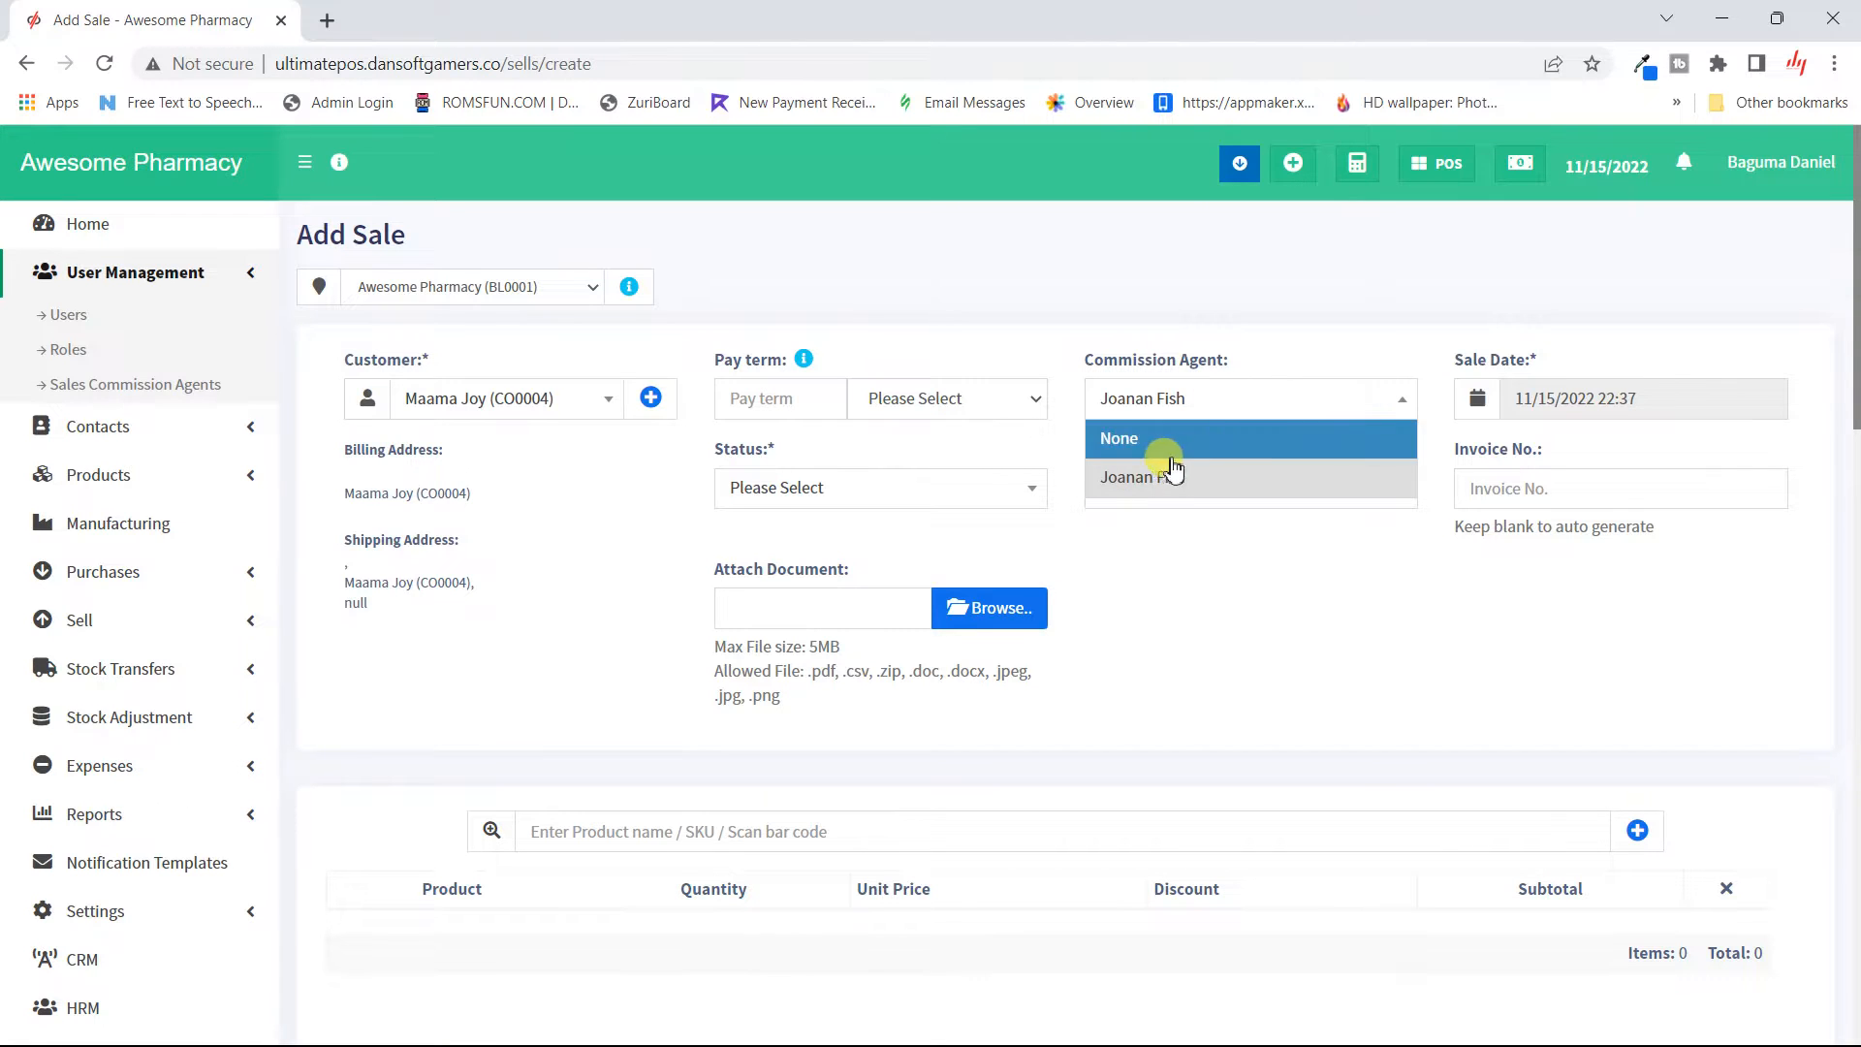
{"action": "left_click", "coordinate": [1255, 443]}
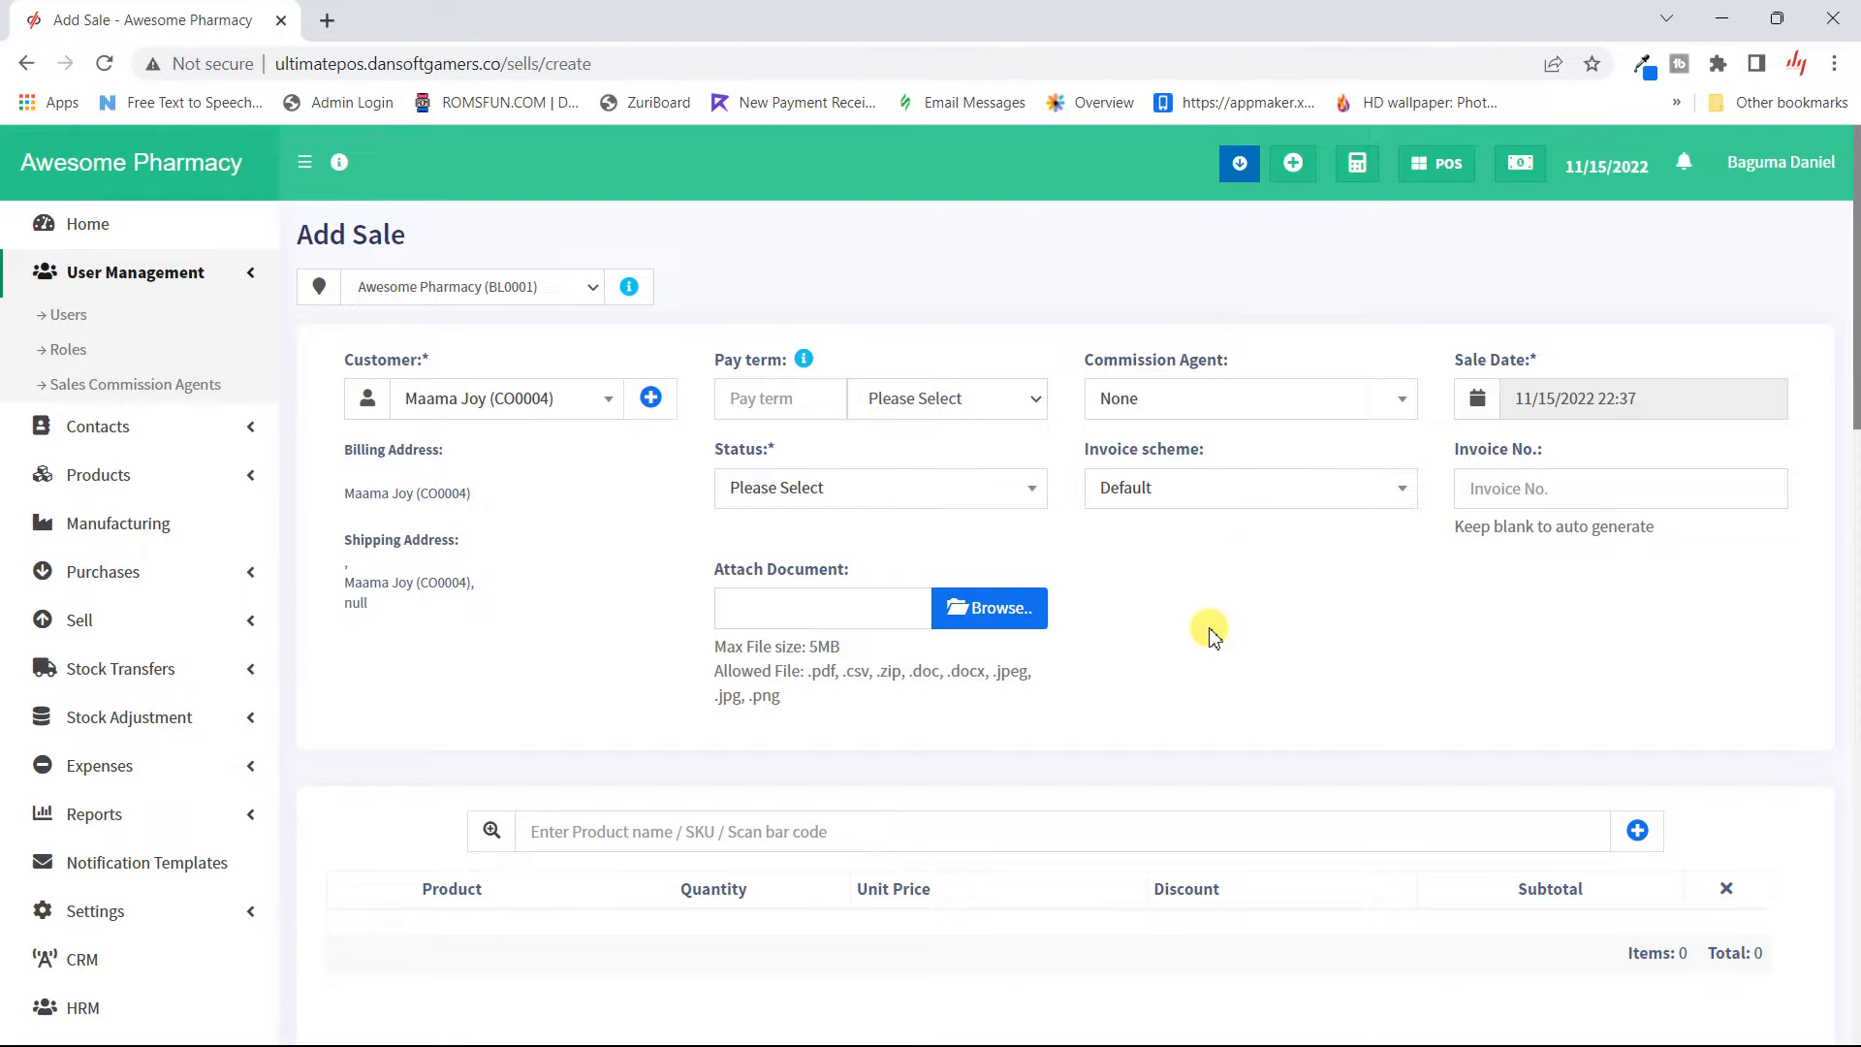
{"action": "scroll", "coordinate": [1212, 632], "scroll_direction": "down", "scroll_amount": 3}
{"action": "scroll", "coordinate": [1212, 632], "scroll_direction": "up", "scroll_amount": 3}
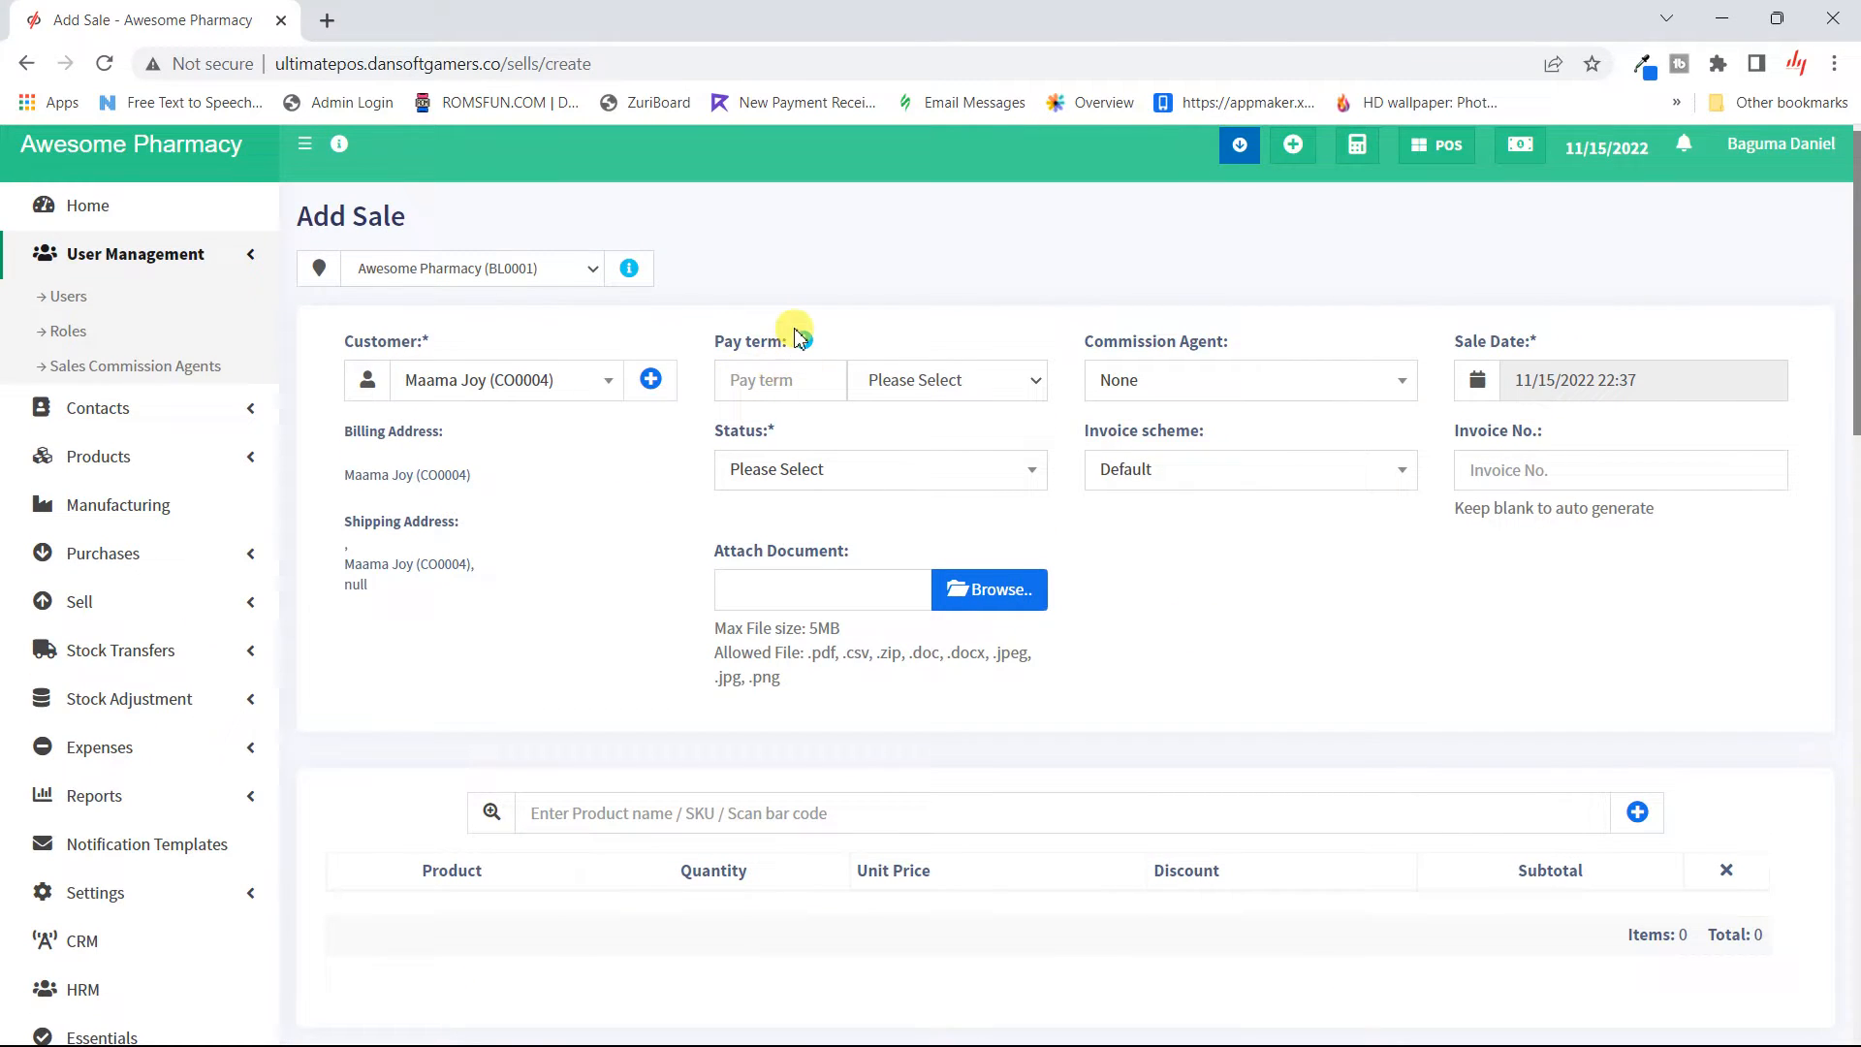
{"action": "mouse_move", "coordinate": [805, 352]}
{"action": "left_click", "coordinate": [1008, 388]}
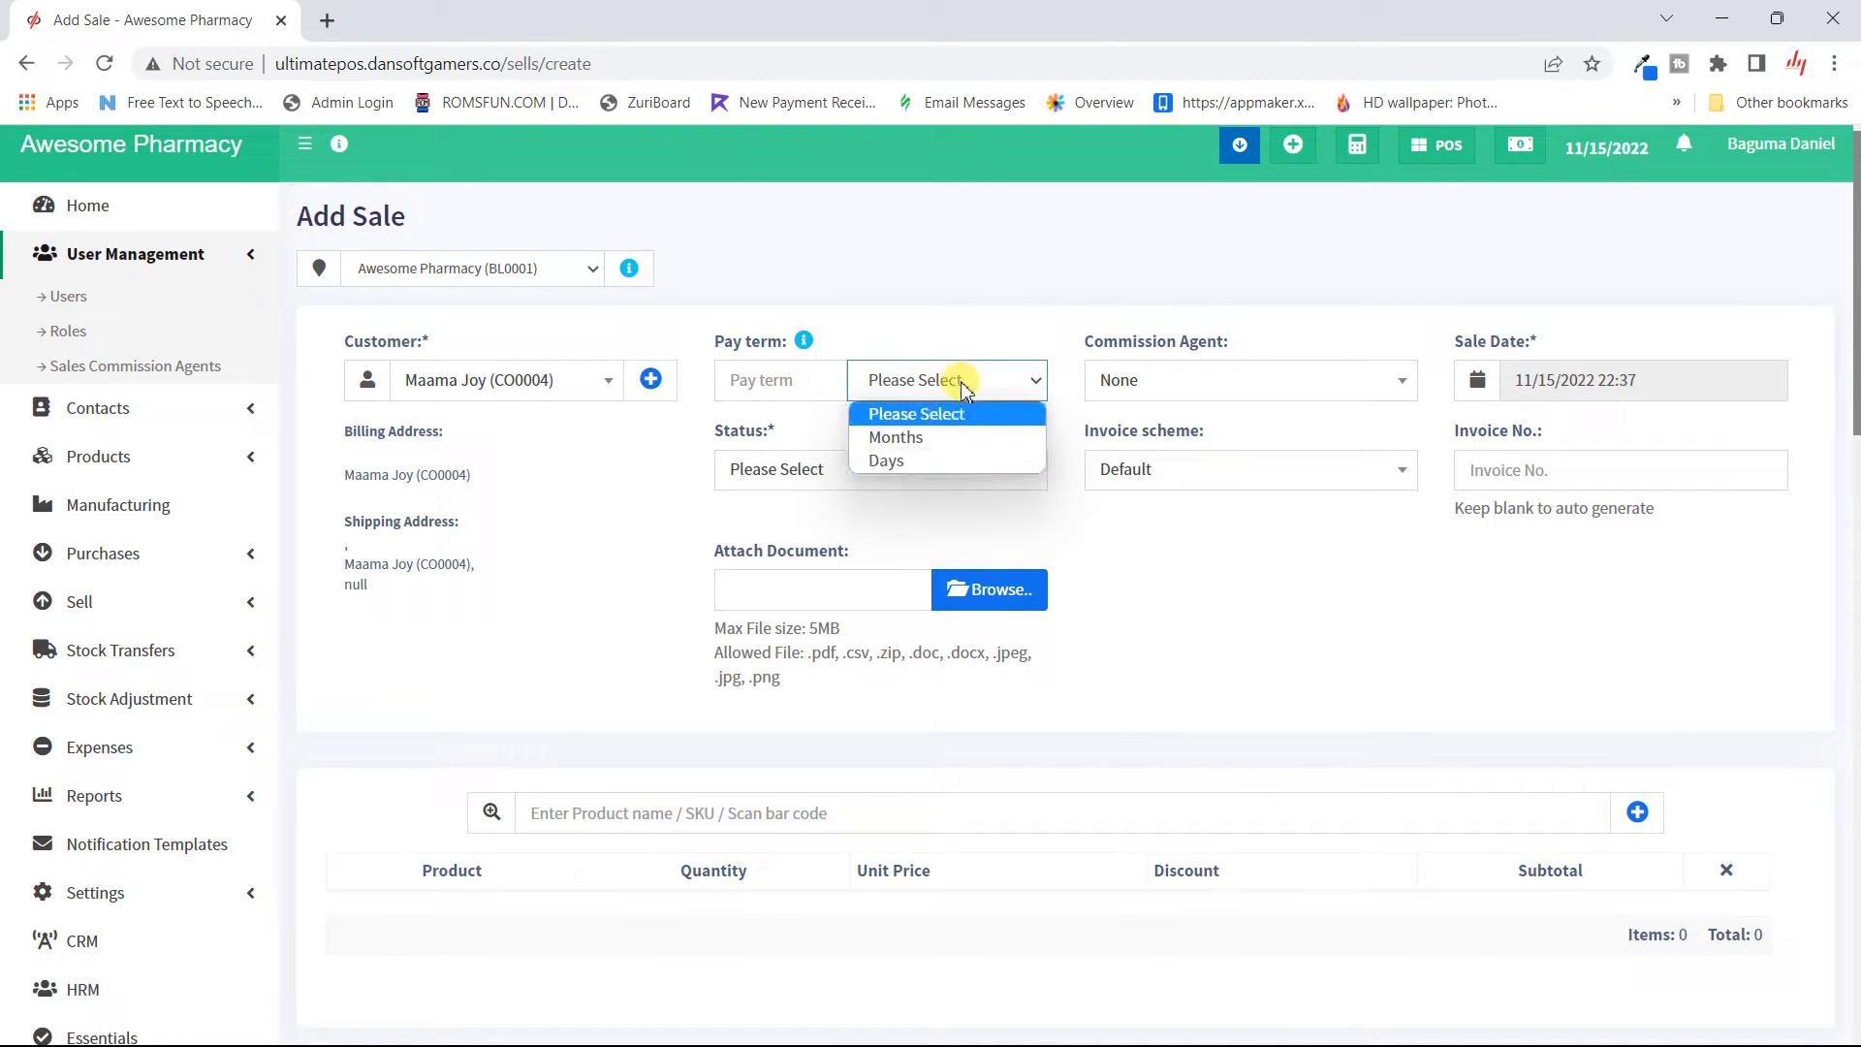
{"action": "left_click", "coordinate": [1003, 335]}
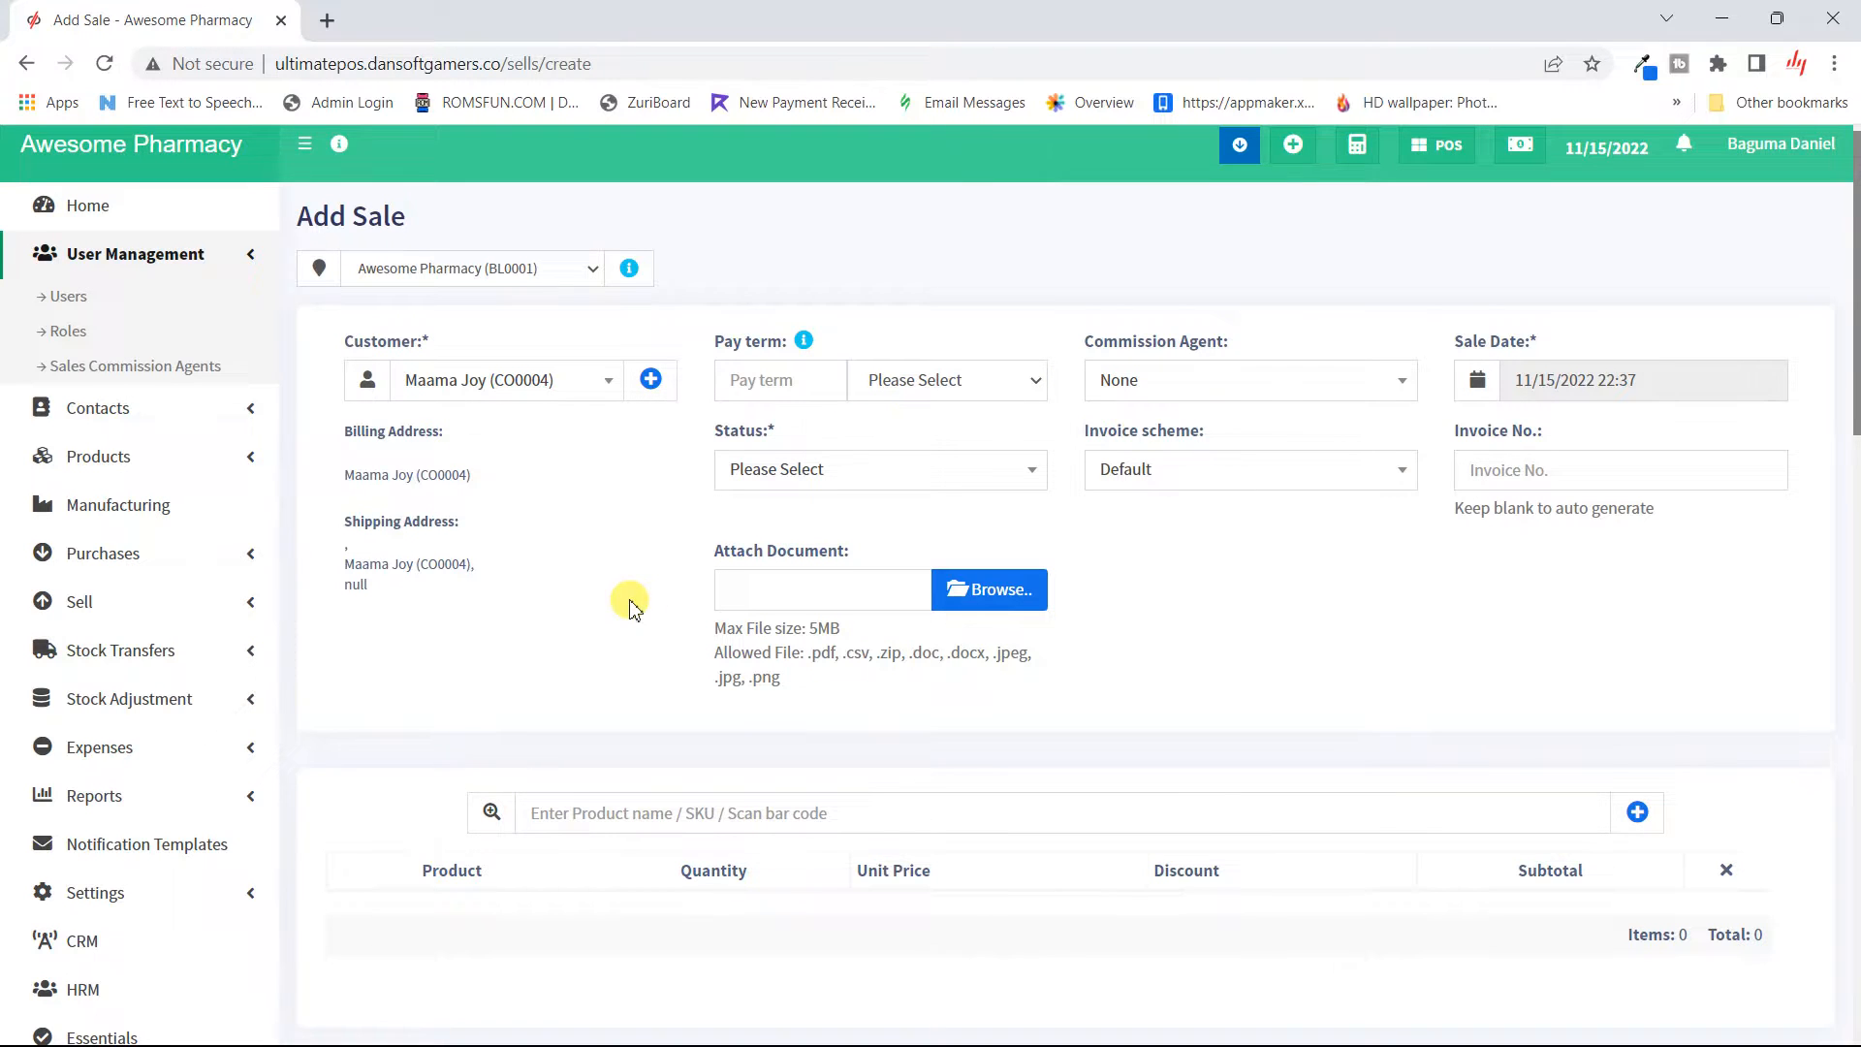
{"action": "scroll", "coordinate": [626, 601], "scroll_direction": "down", "scroll_amount": 2}
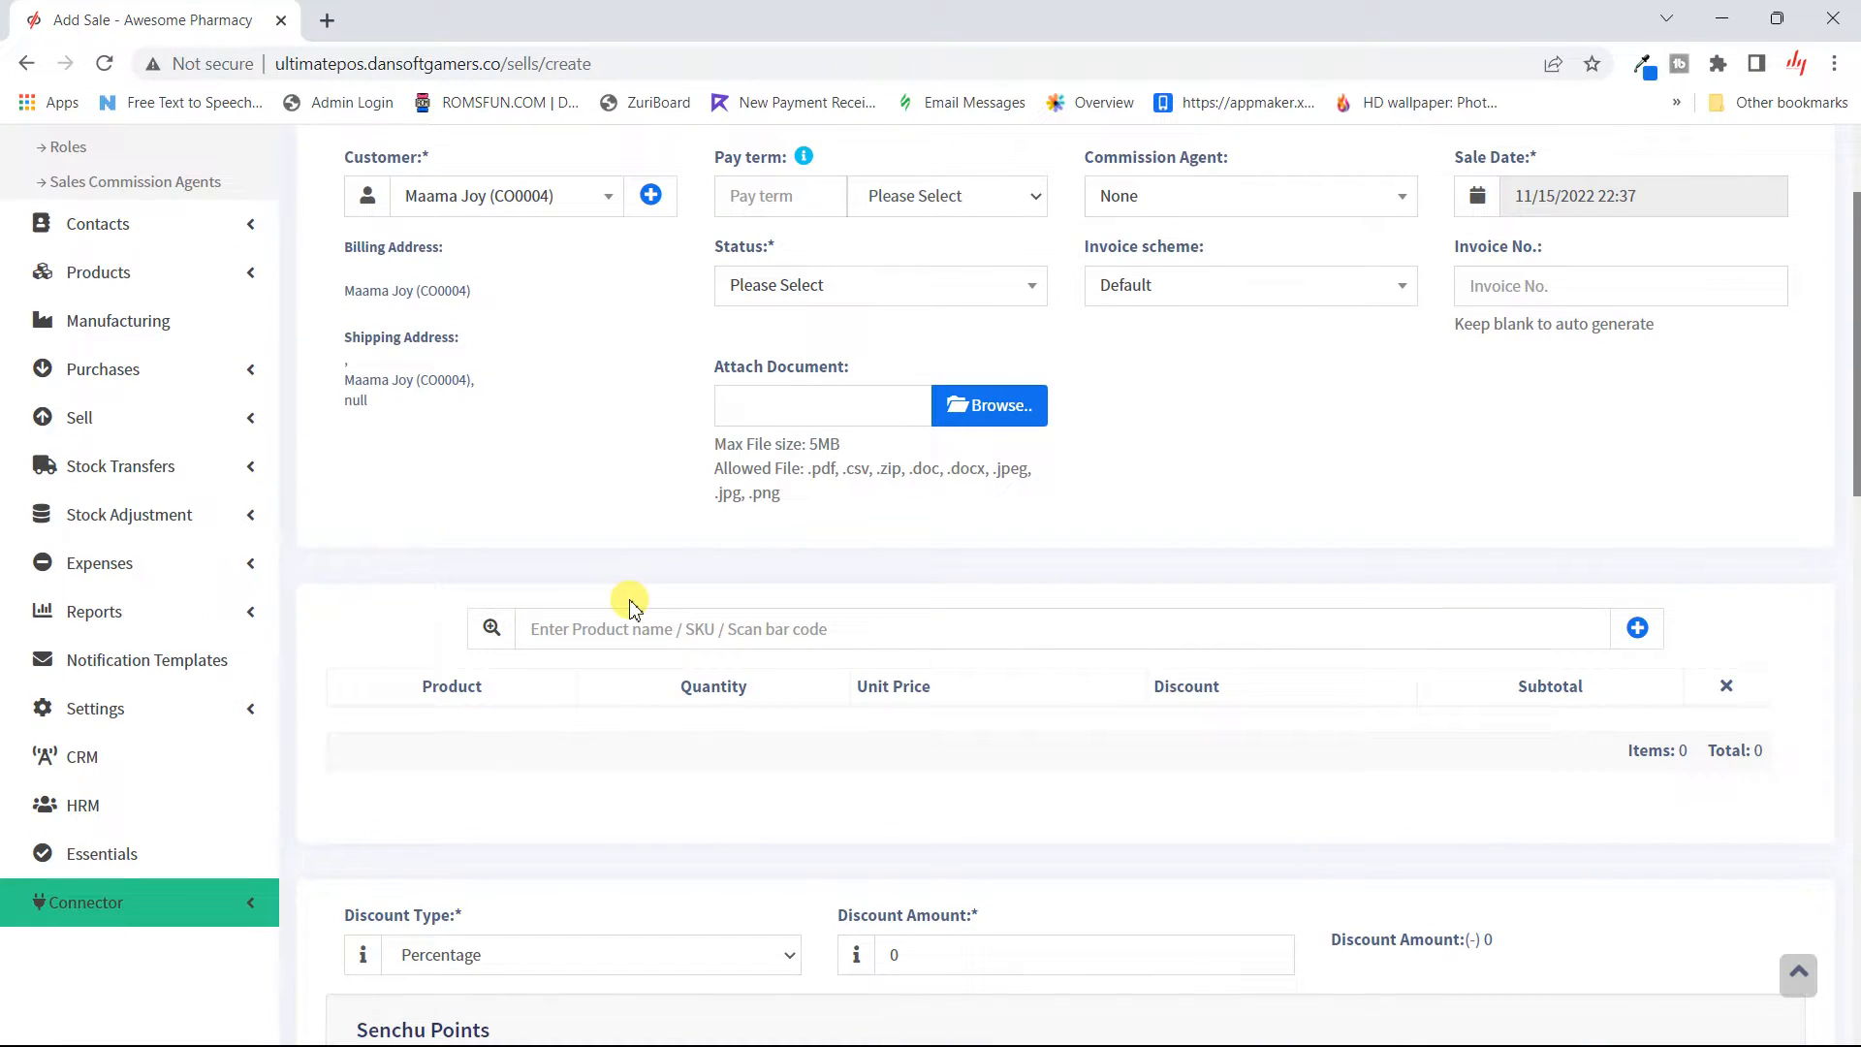
{"action": "left_click", "coordinate": [720, 643]}
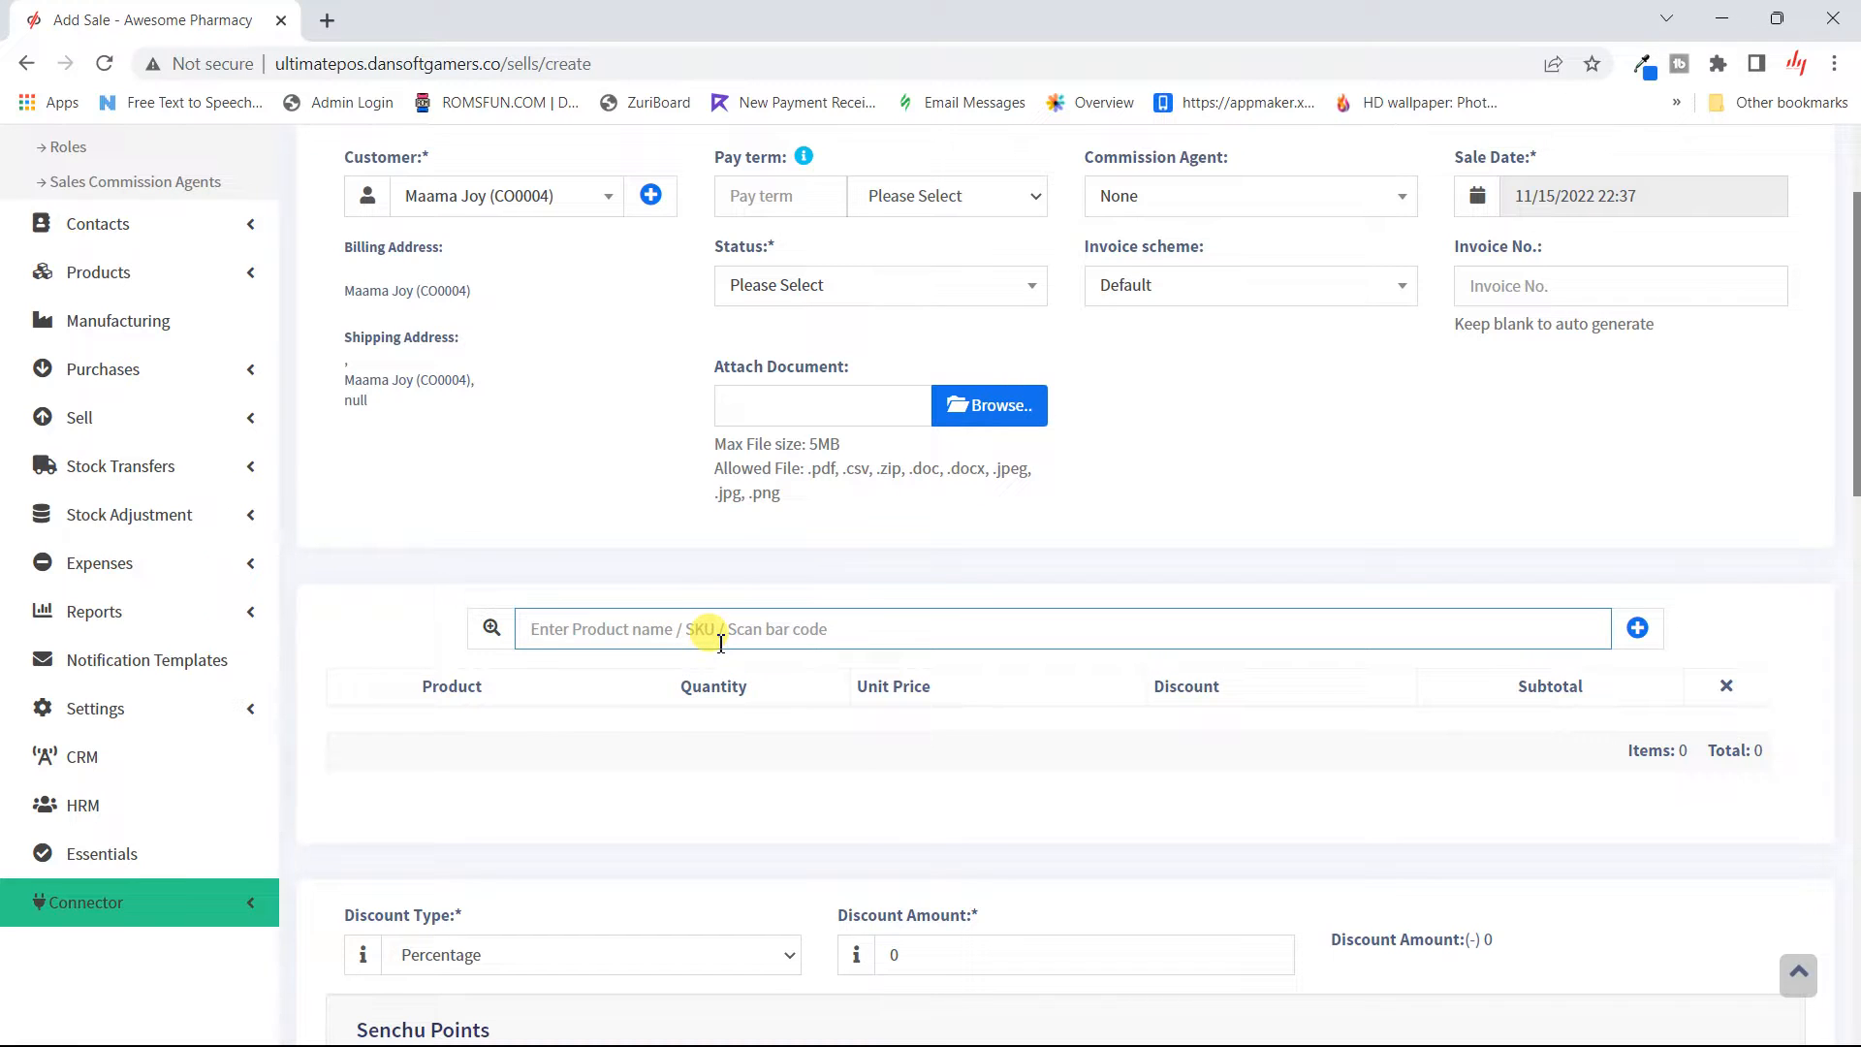
{"action": "type", "text": "black"}
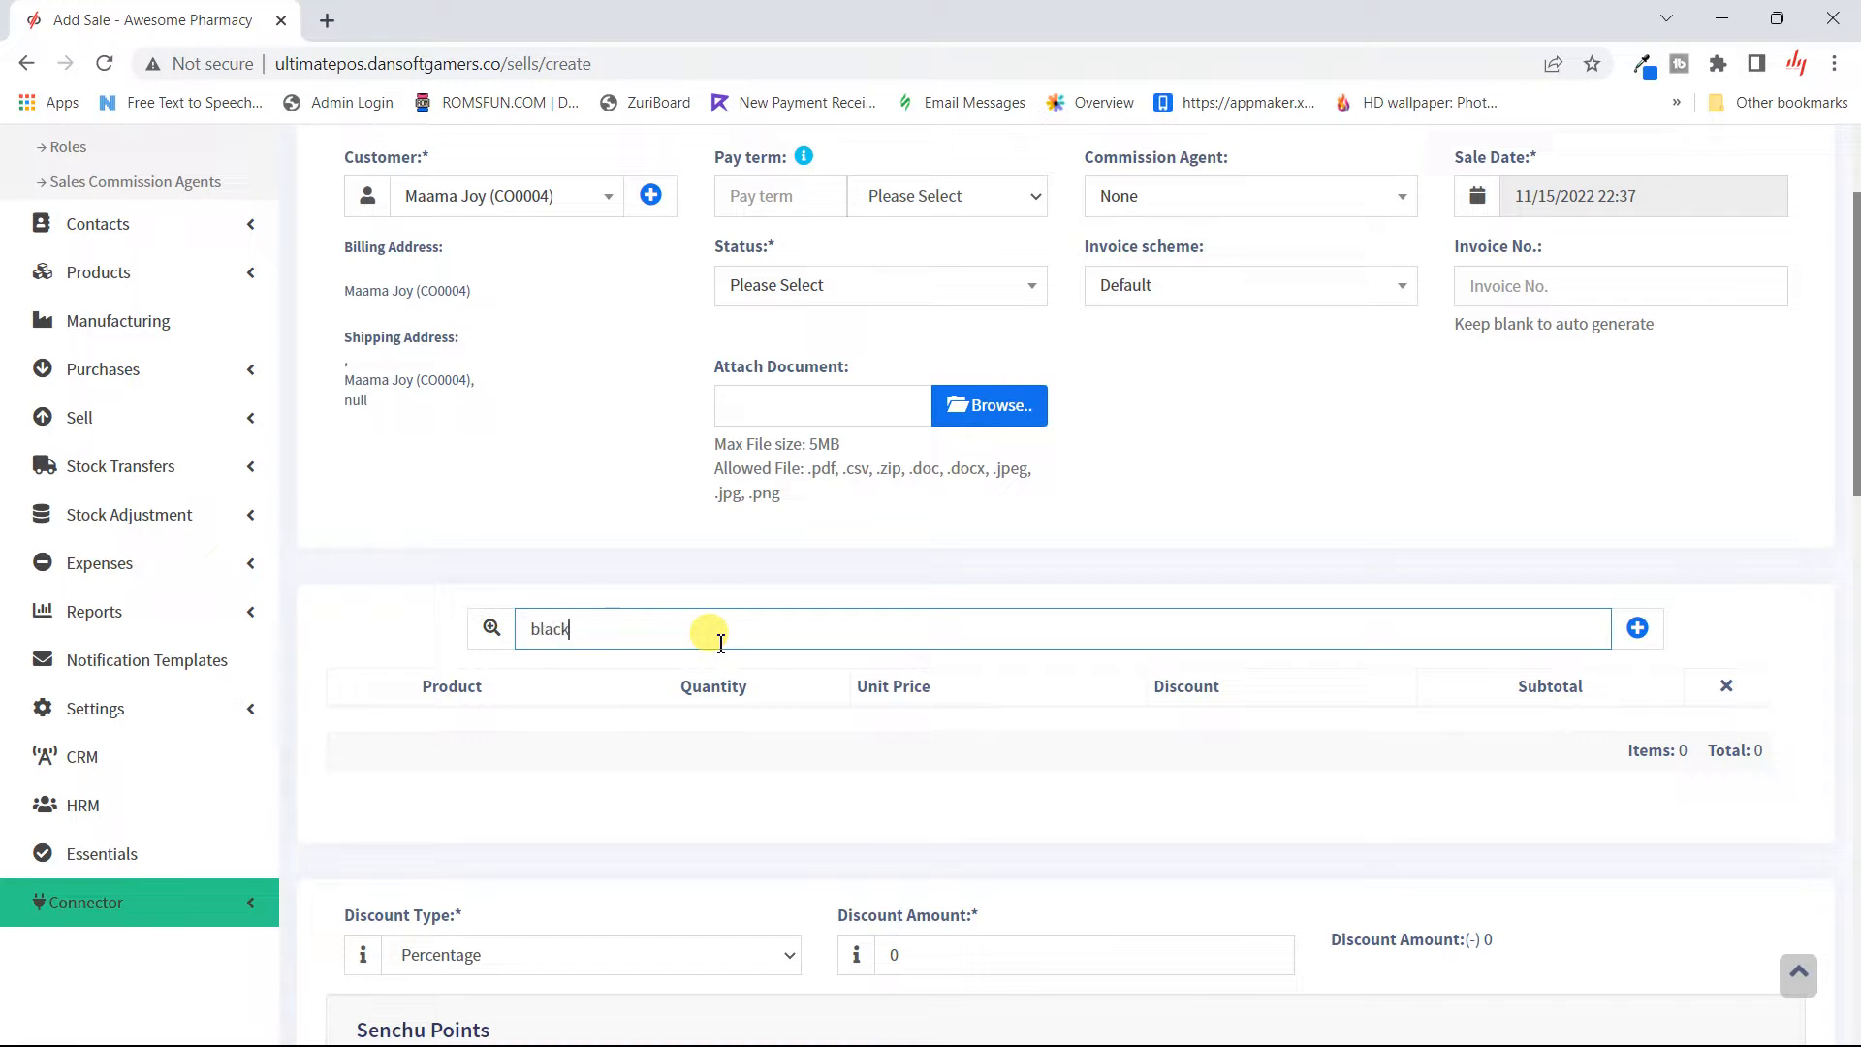
- Pick Black charcoal lot '1 - EXP Date: 11/28/2024' and raise its quantity to 5 tablets (USh 850)
{"action": "scroll", "coordinate": [907, 572], "scroll_direction": "down", "scroll_amount": 2}
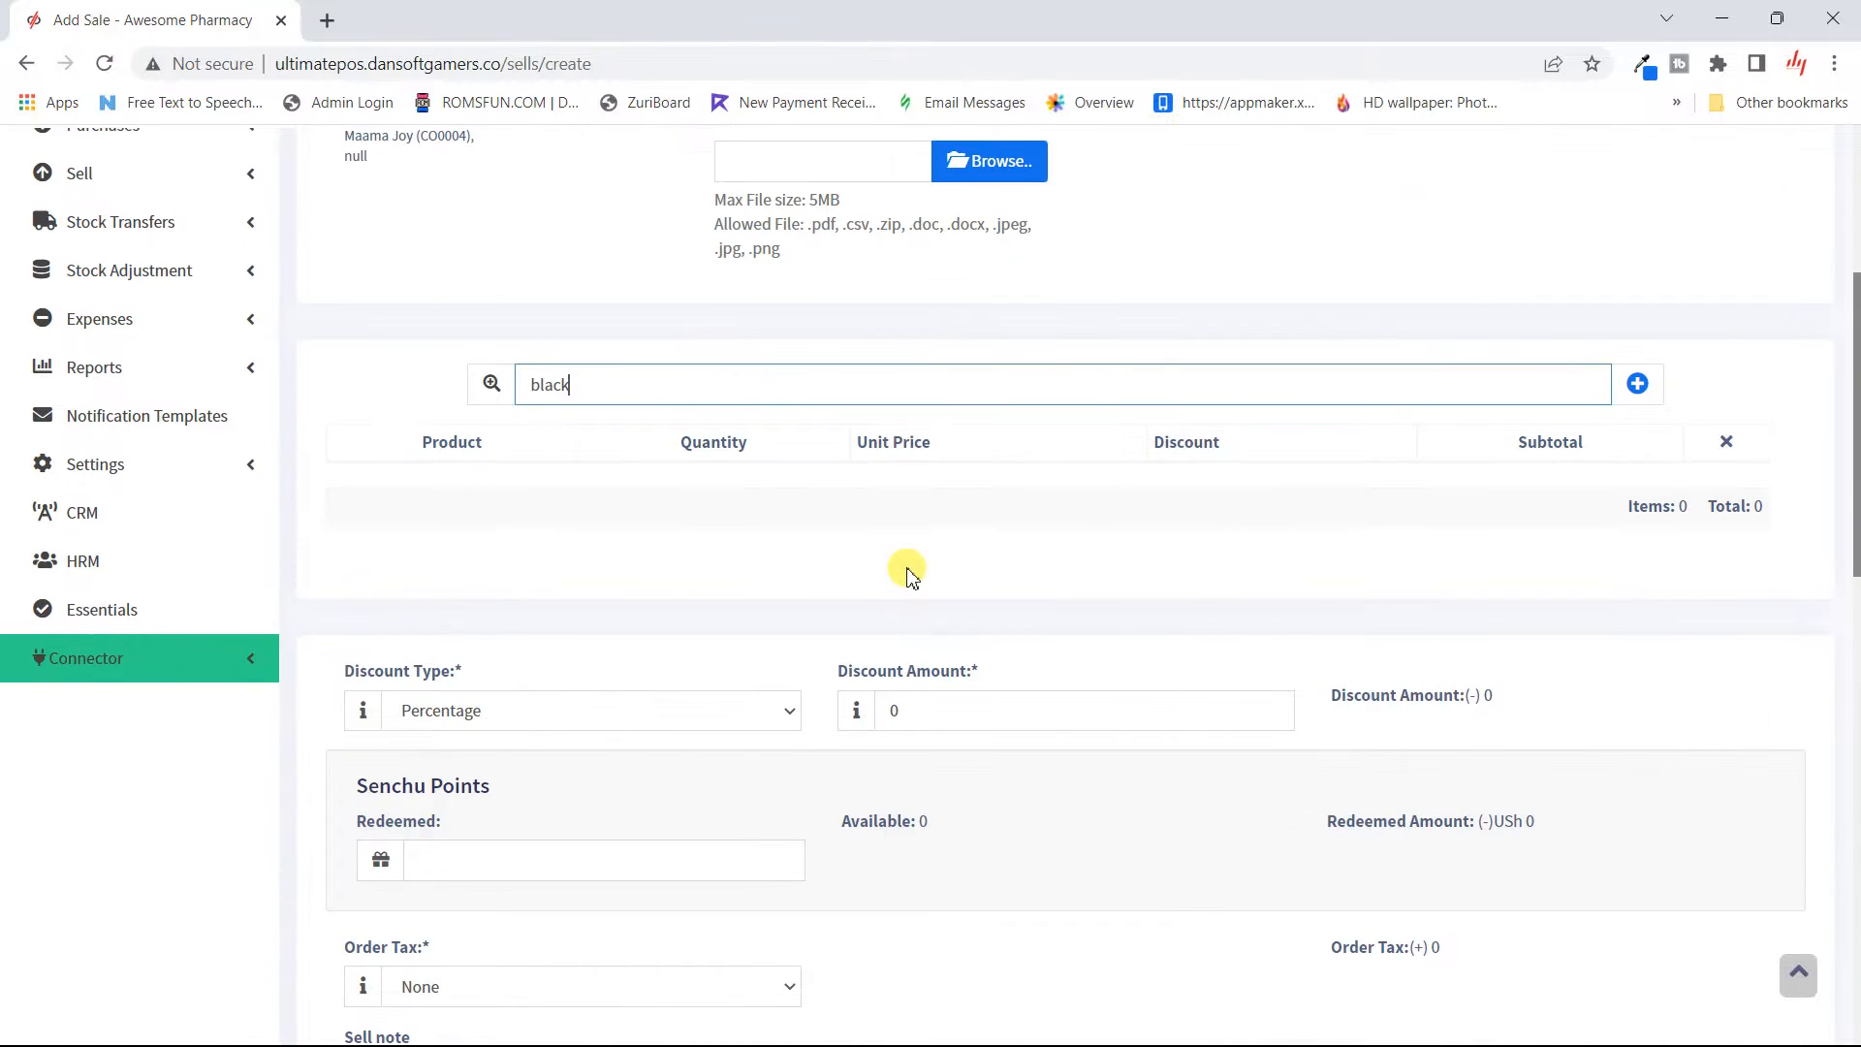
{"action": "scroll", "coordinate": [632, 454], "scroll_direction": "down", "scroll_amount": 1}
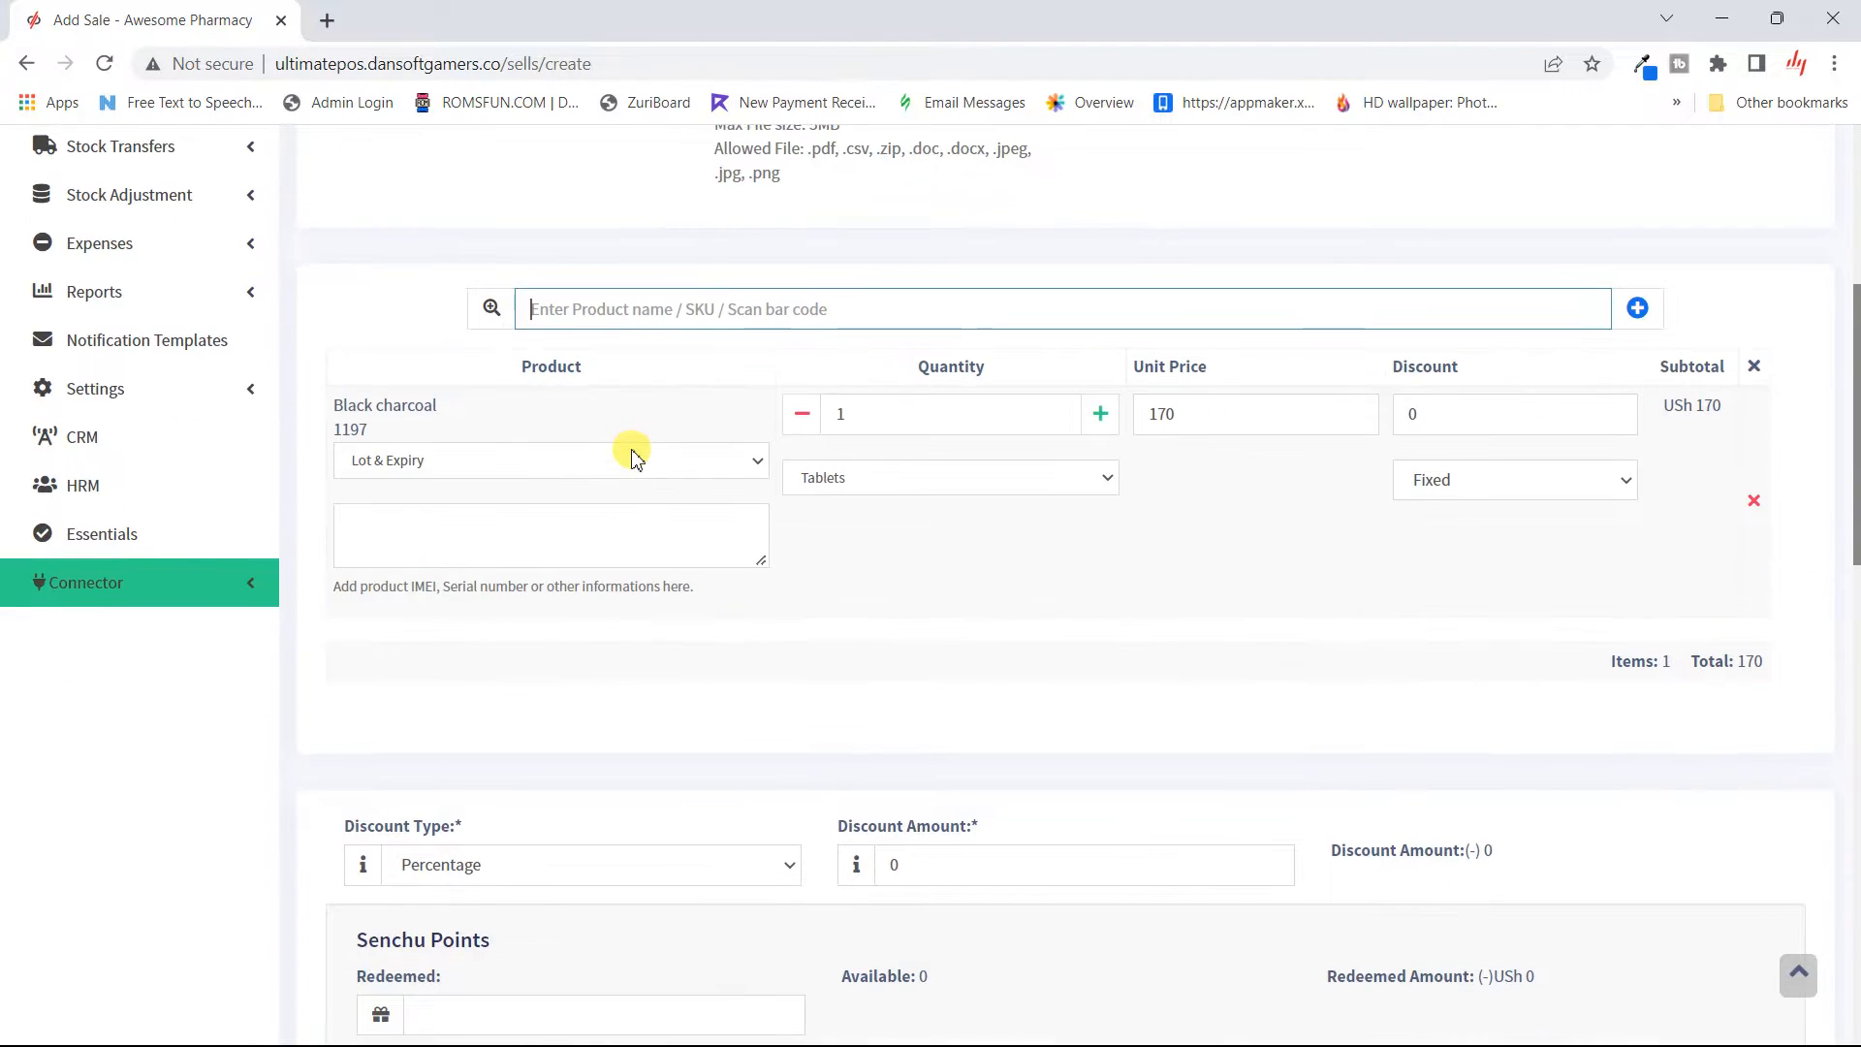
{"action": "left_click", "coordinate": [706, 461]}
{"action": "left_click", "coordinate": [631, 505]}
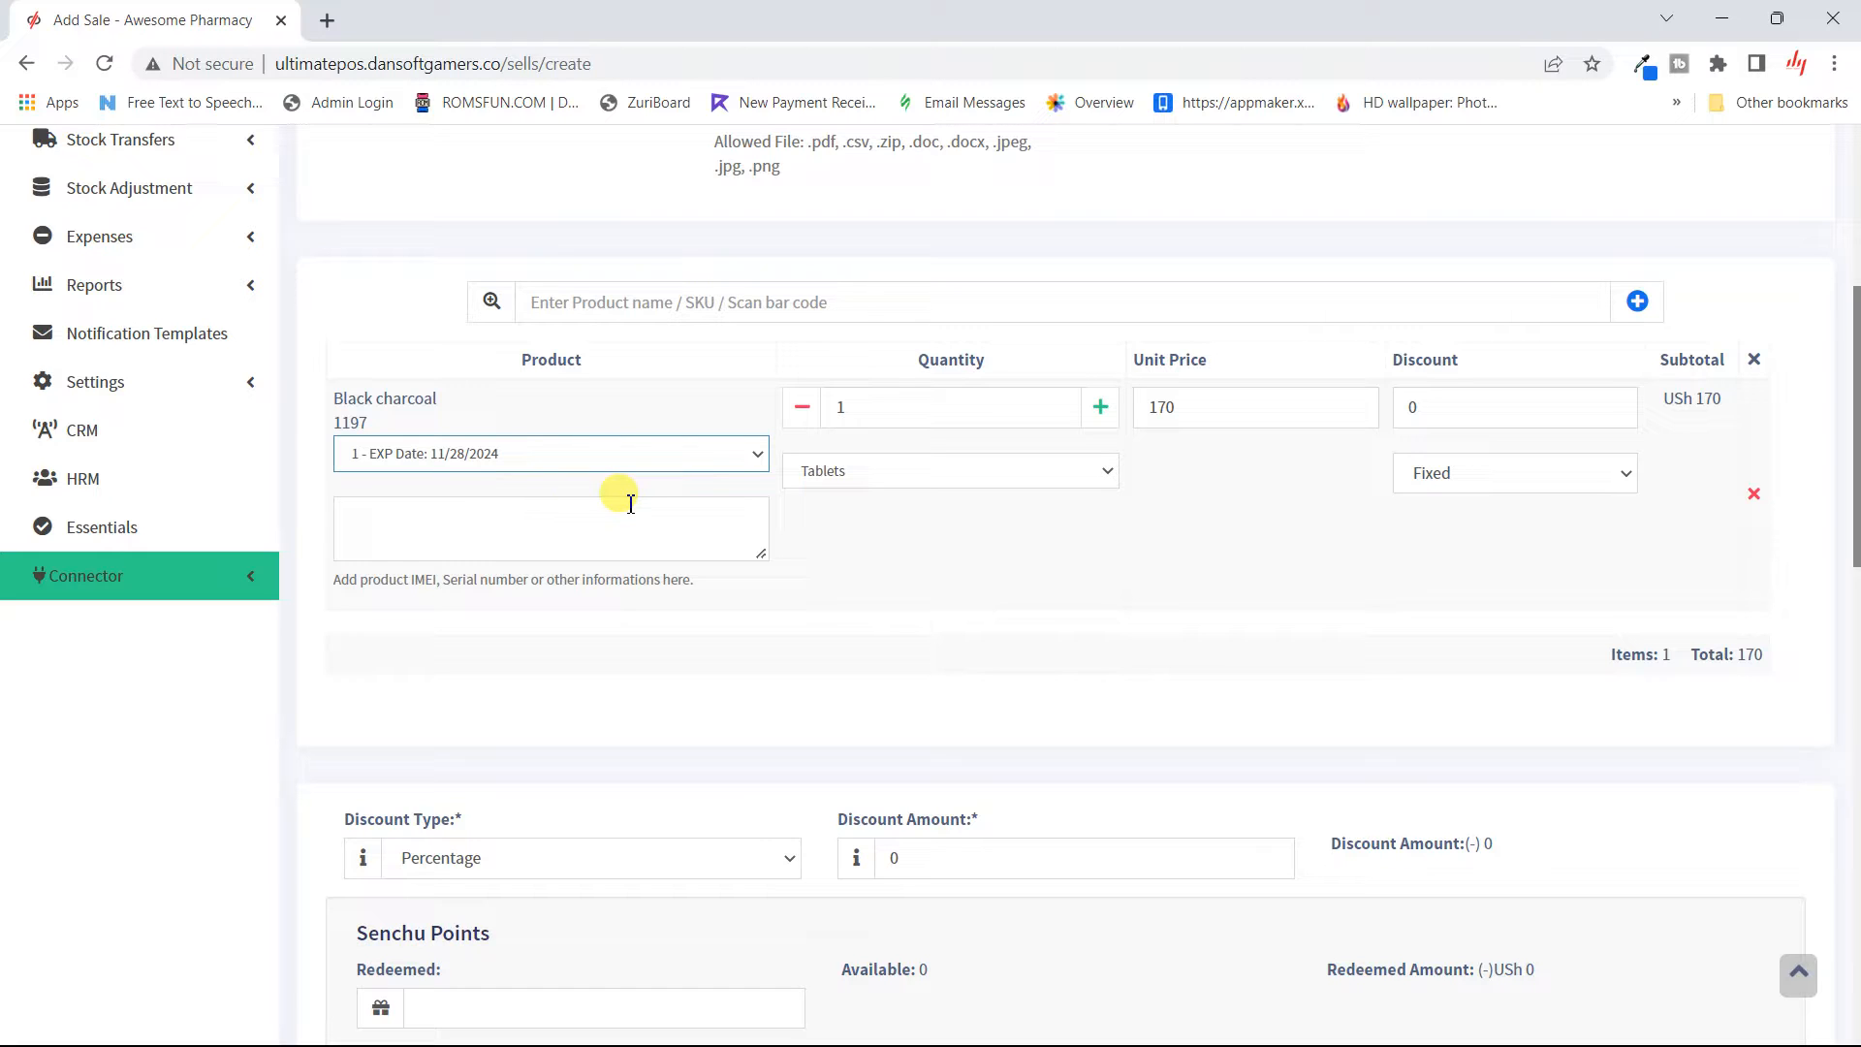
{"action": "left_click", "coordinate": [1102, 407]}
{"action": "left_click", "coordinate": [1102, 408]}
{"action": "left_click", "coordinate": [1101, 408]}
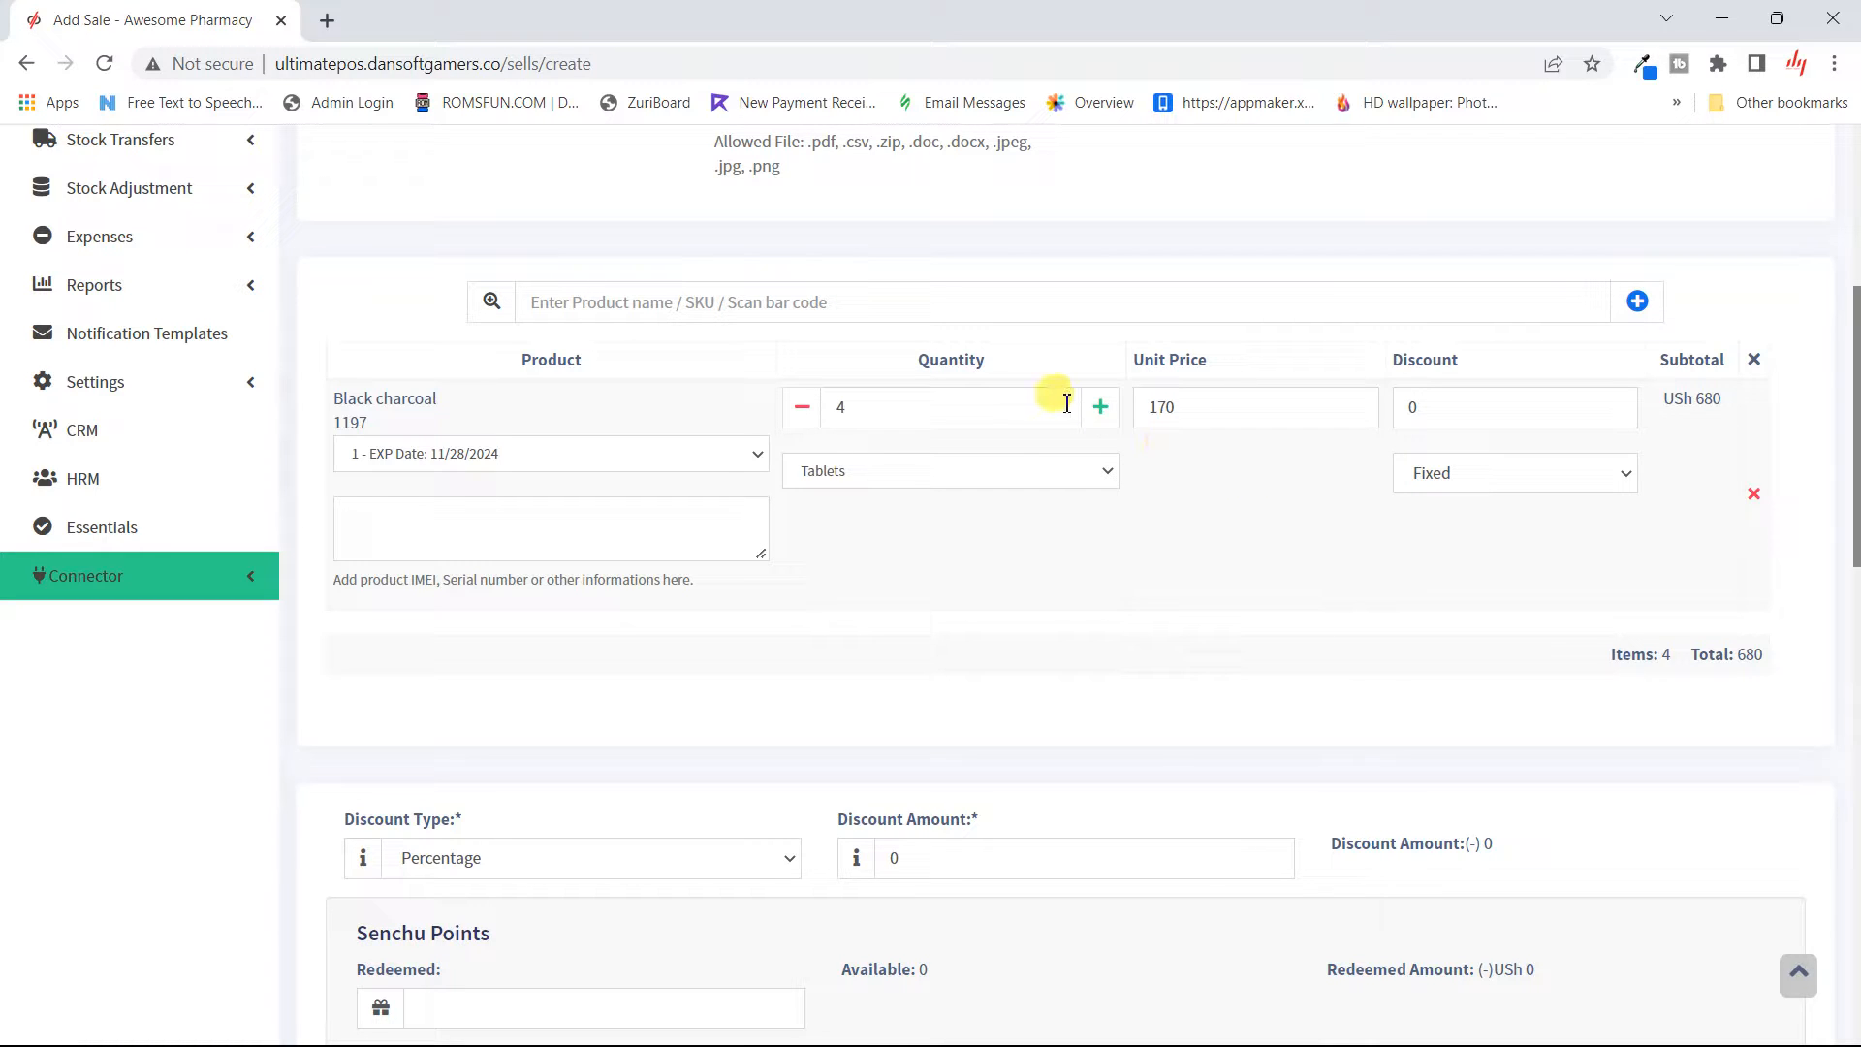
{"action": "left_click", "coordinate": [1105, 407]}
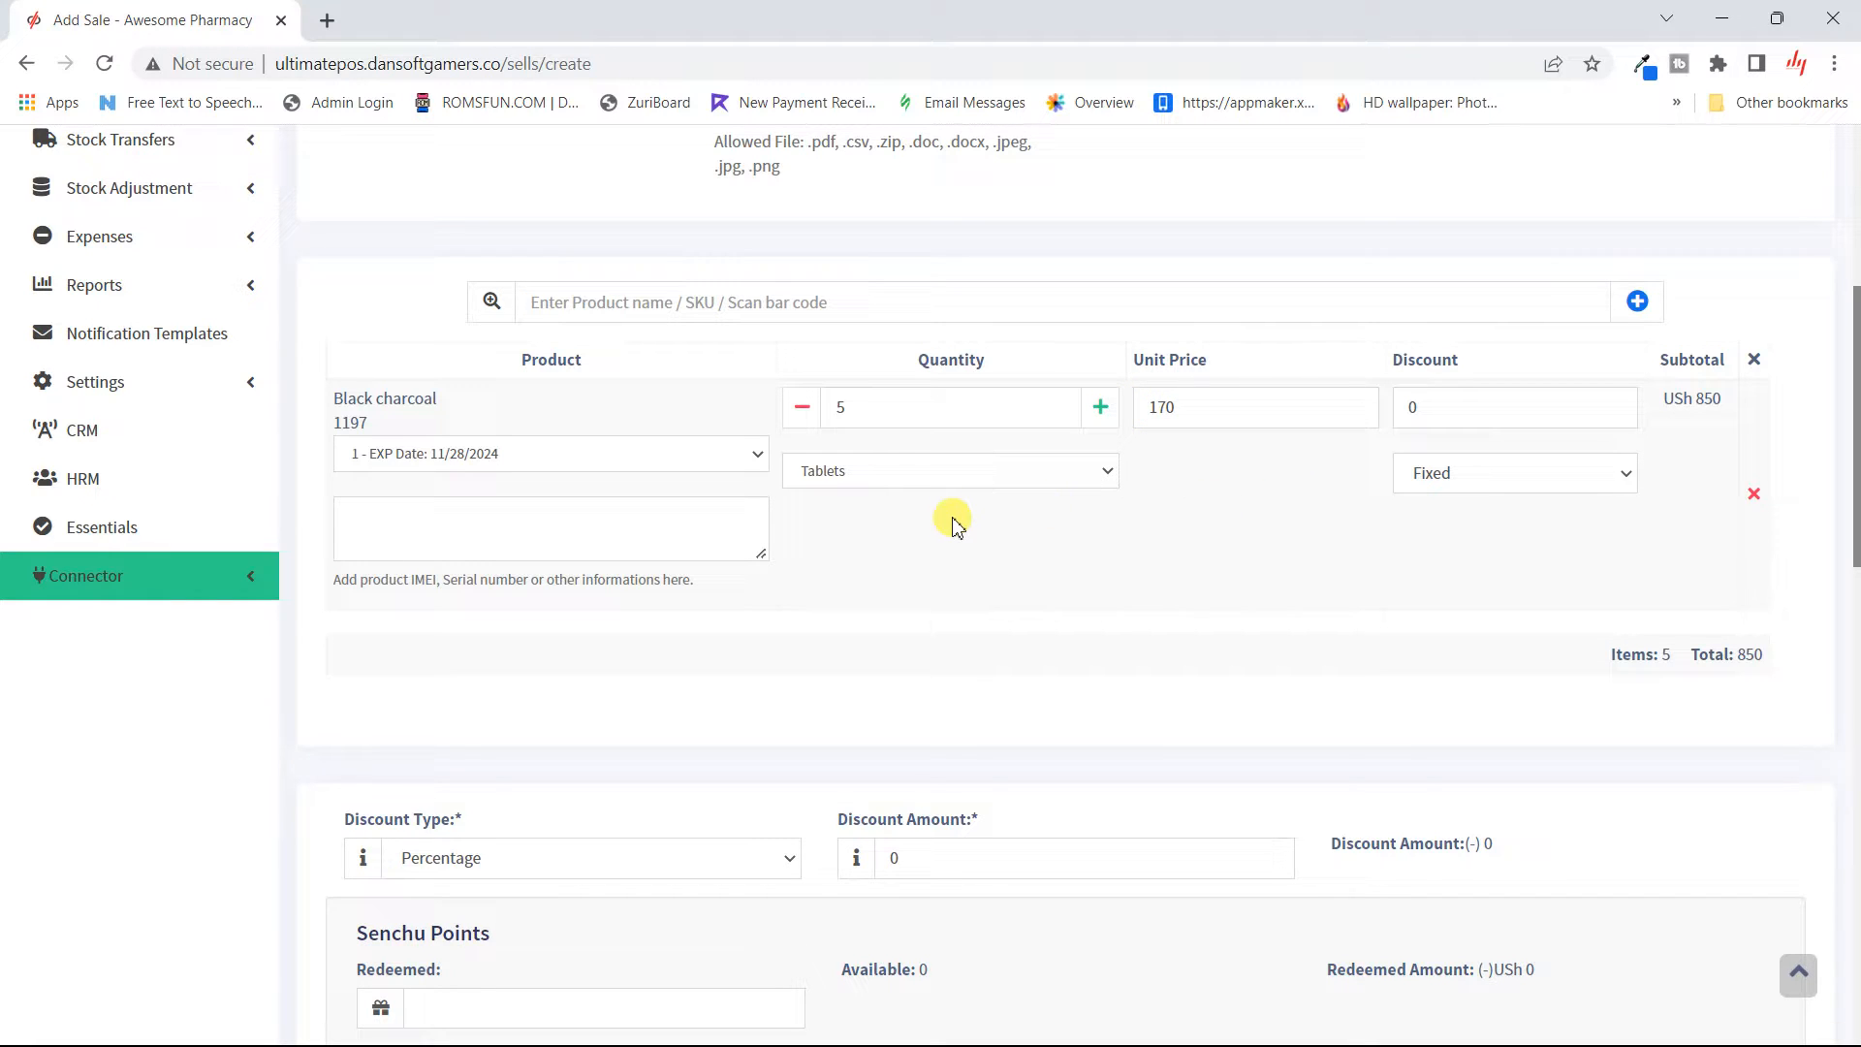
{"action": "left_click", "coordinate": [731, 309]}
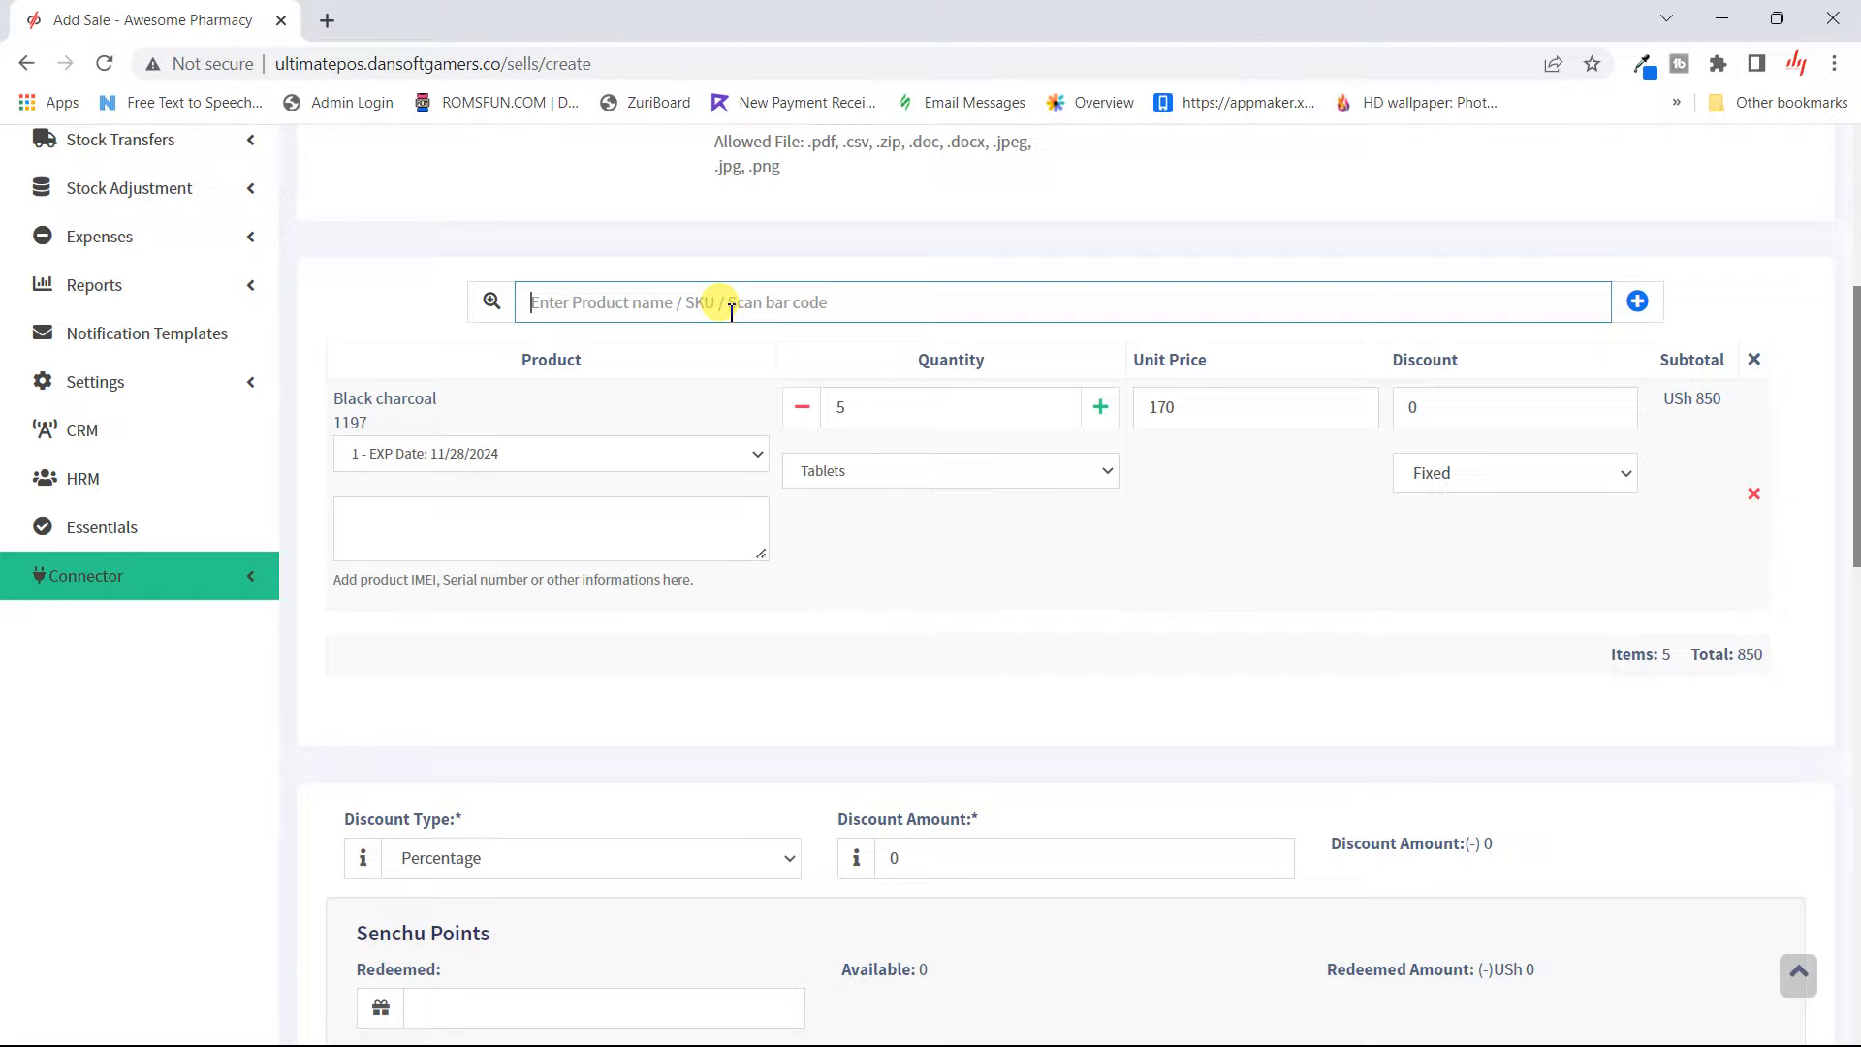
- Search 'dicl' to add Diclomol to the sale
{"action": "type", "text": "dicr"}
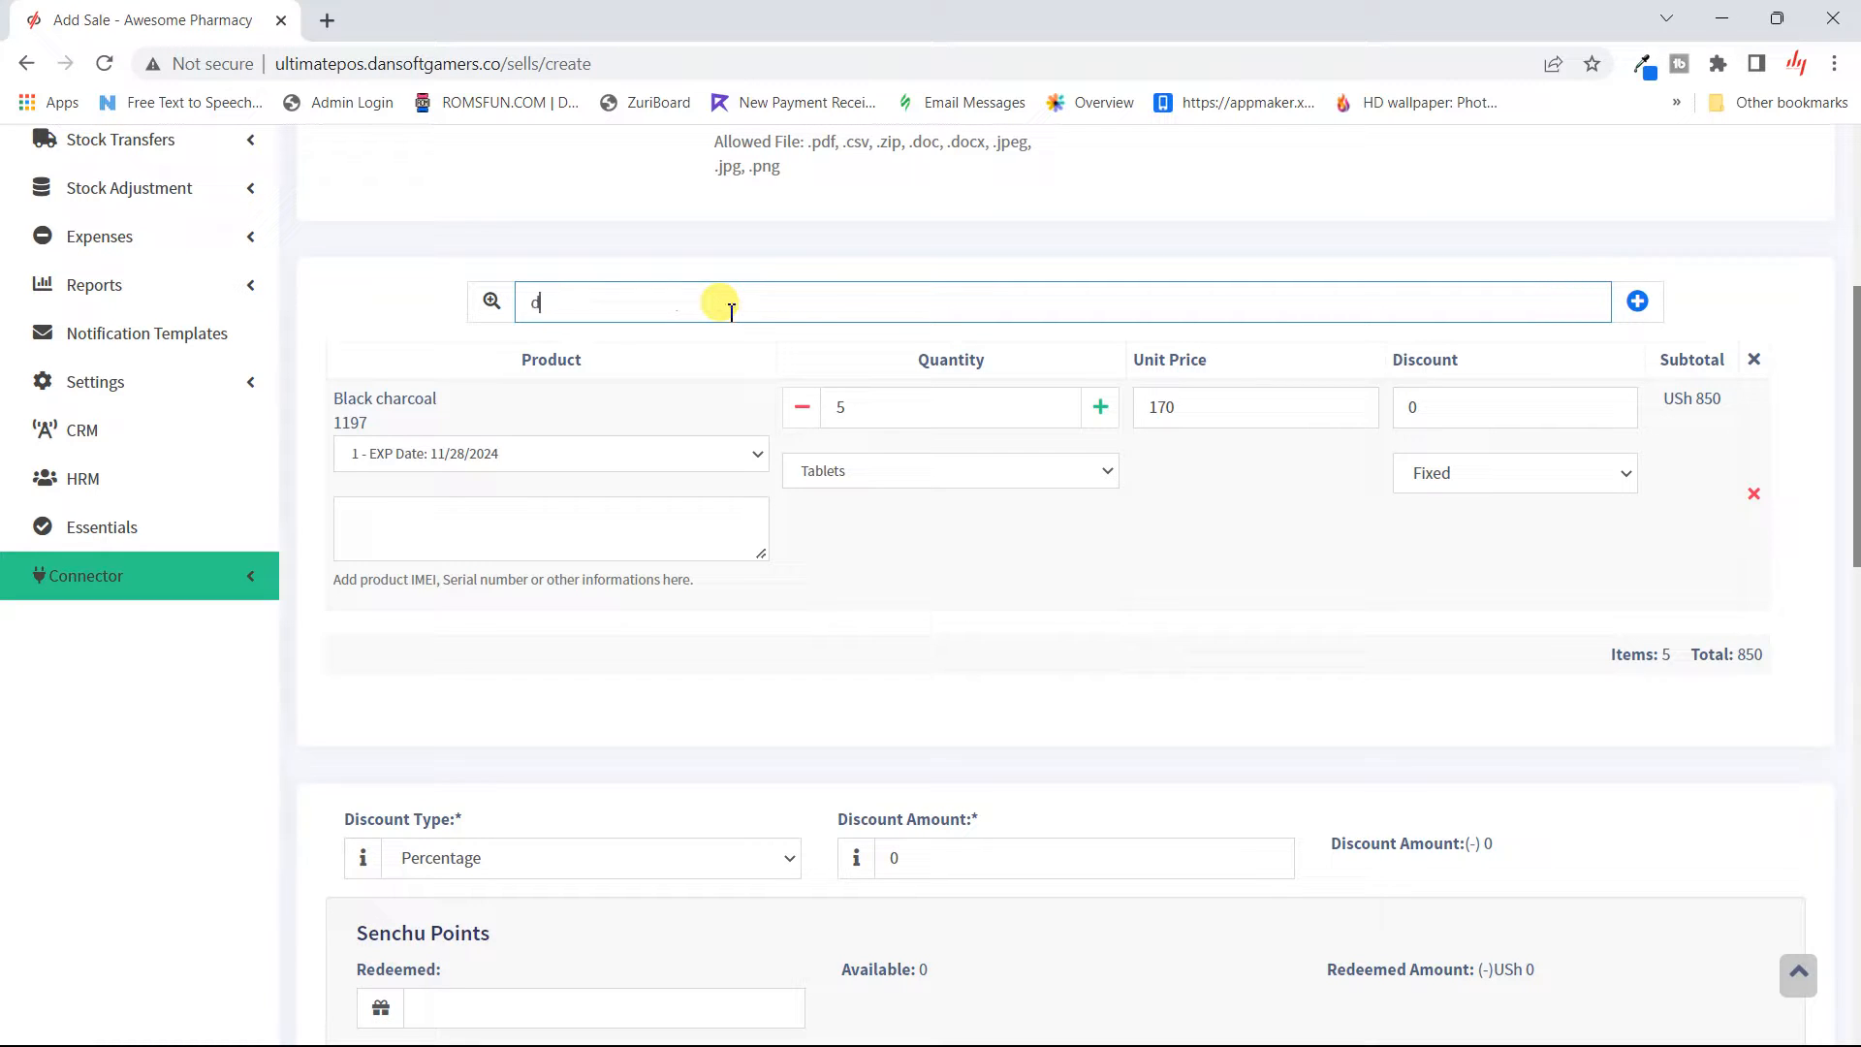
{"action": "key", "text": "BackSpace"}
{"action": "key", "text": "BackSpace"}
{"action": "key", "text": "BackSpace"}
{"action": "key", "text": "BackSpace"}
{"action": "type", "text": "l"}
{"action": "key", "text": "BackSpace"}
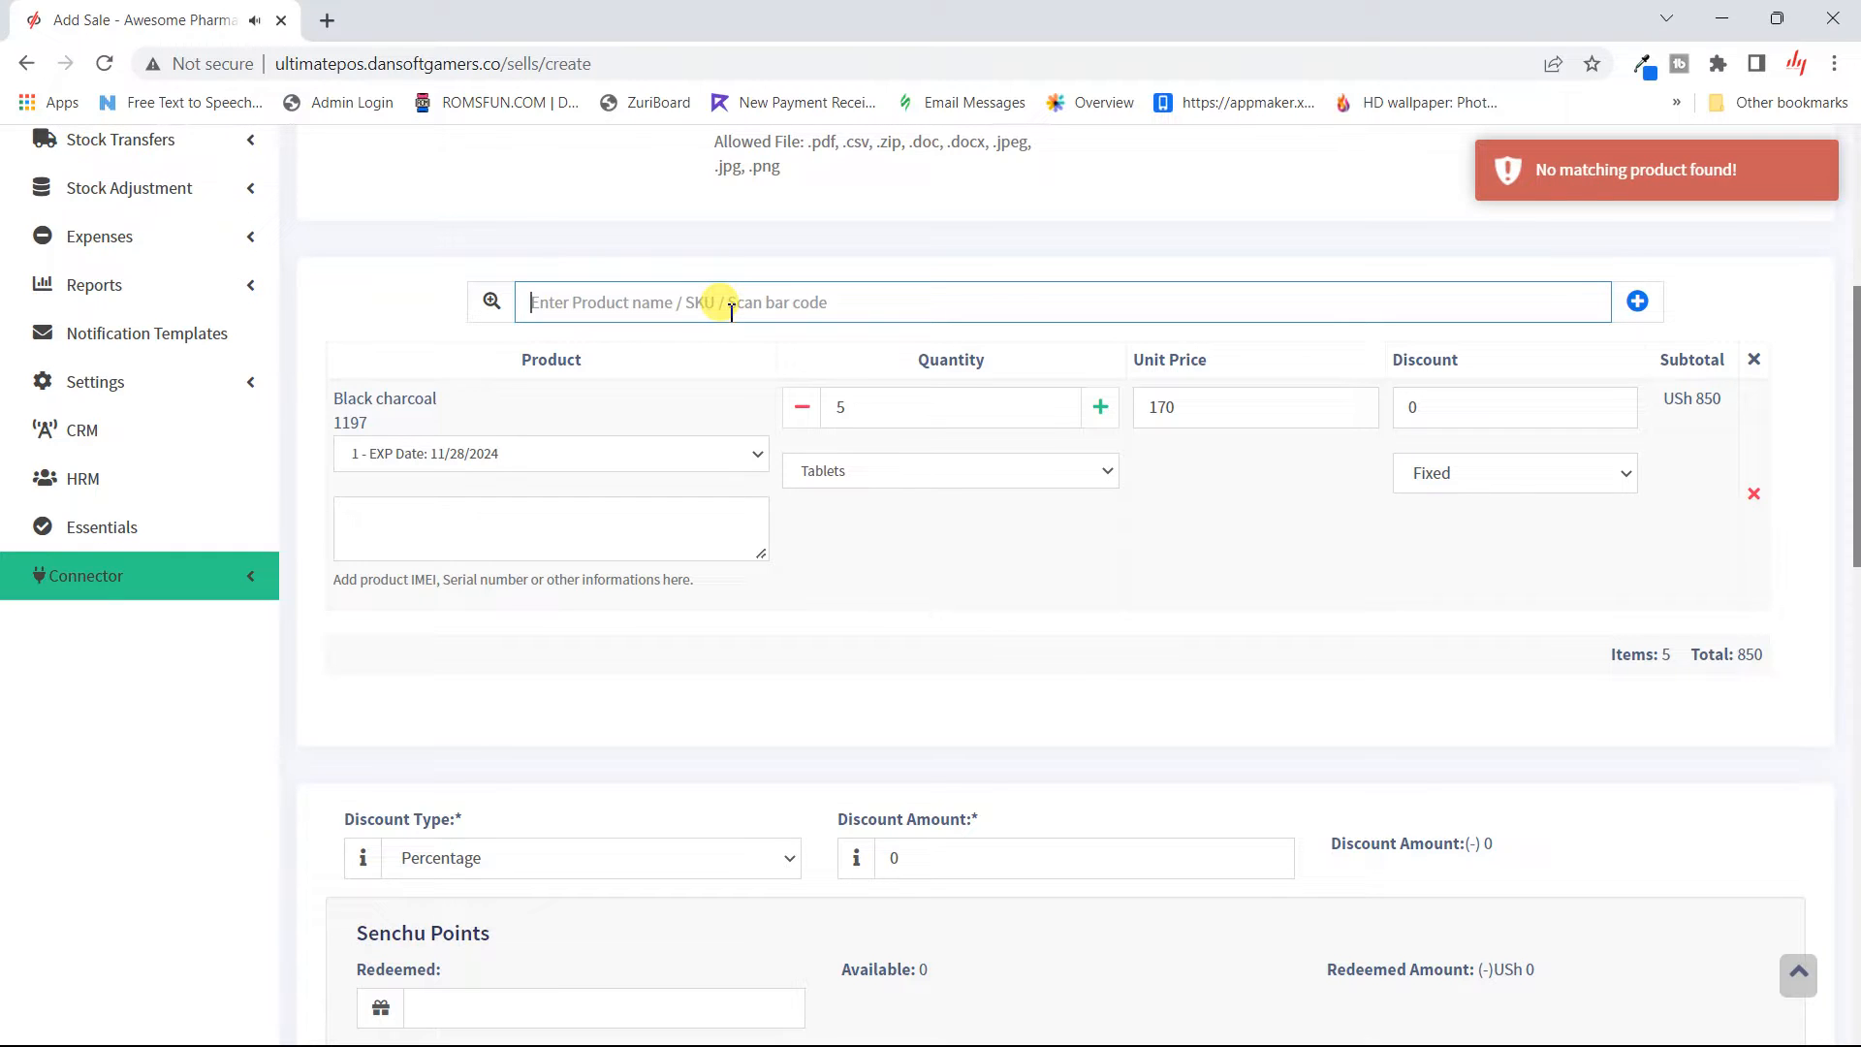
{"action": "type", "text": "dicl"}
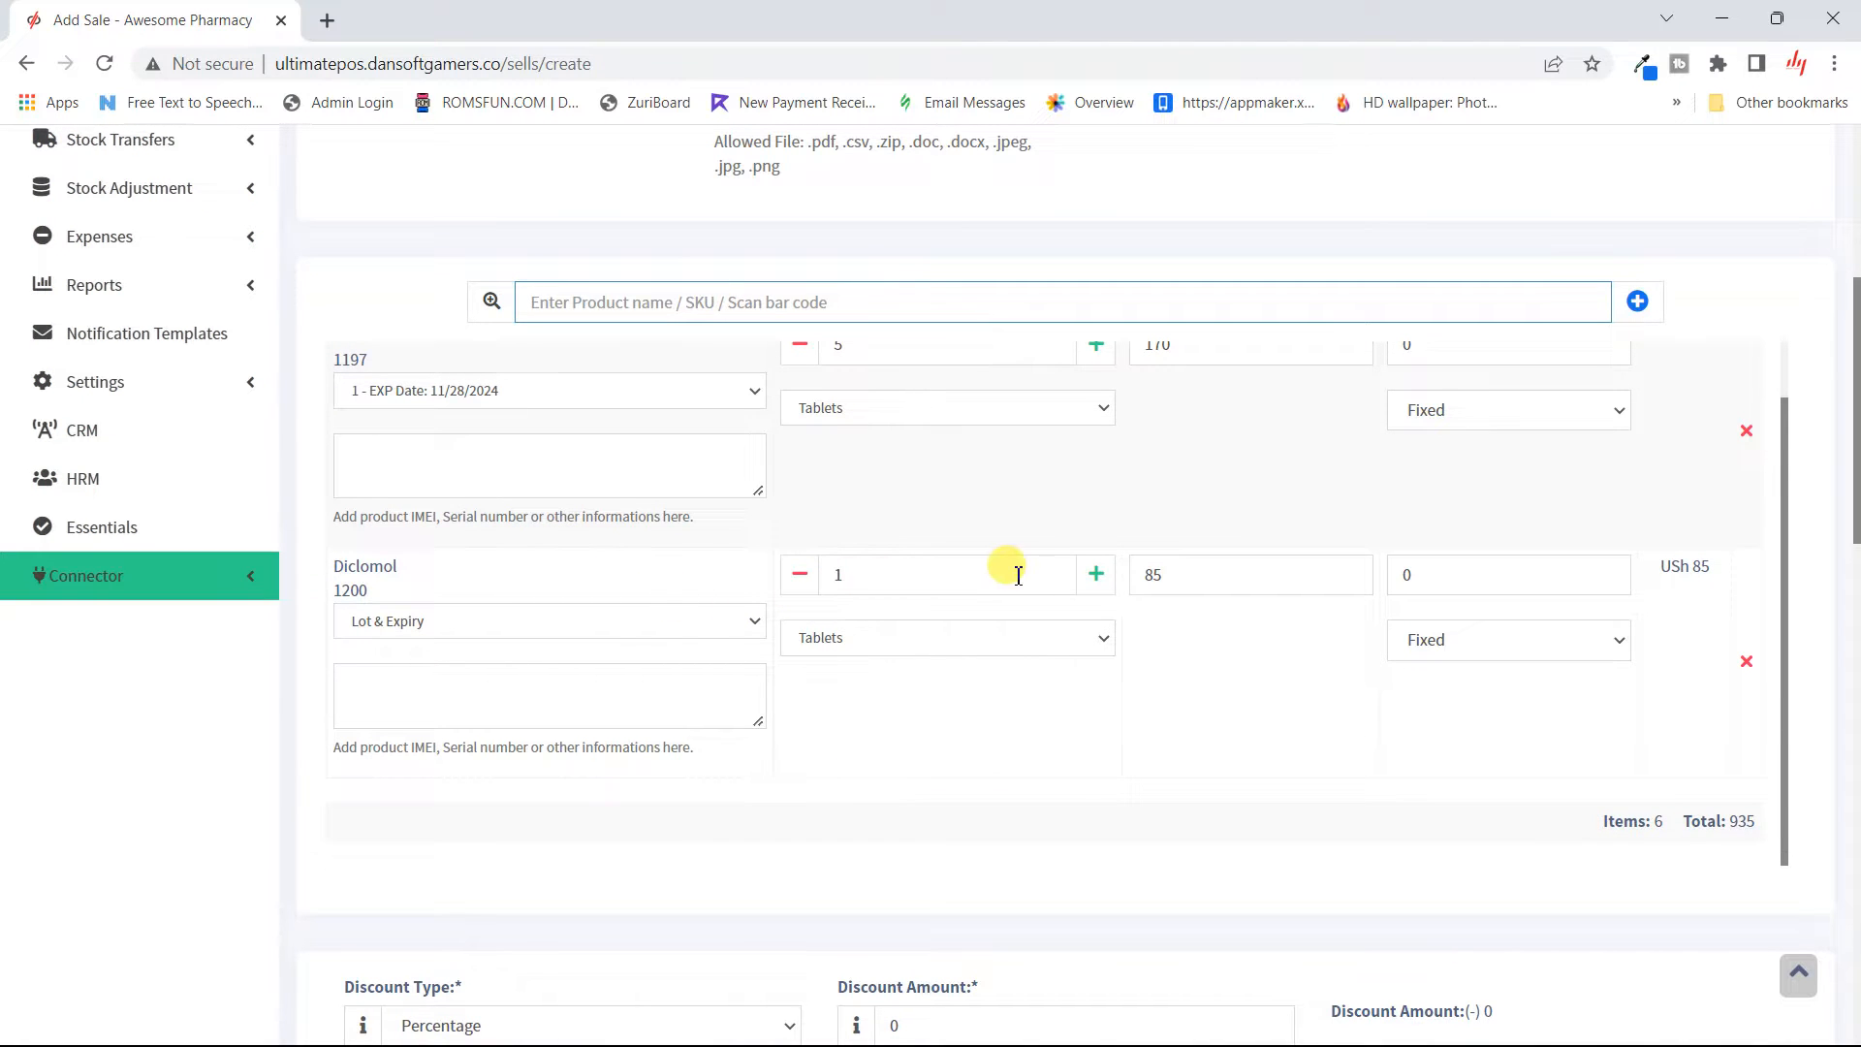
- Change Diclomol's unit from Tablets to Strip at 850, bringing the total to 1,700
{"action": "left_click", "coordinate": [1093, 635]}
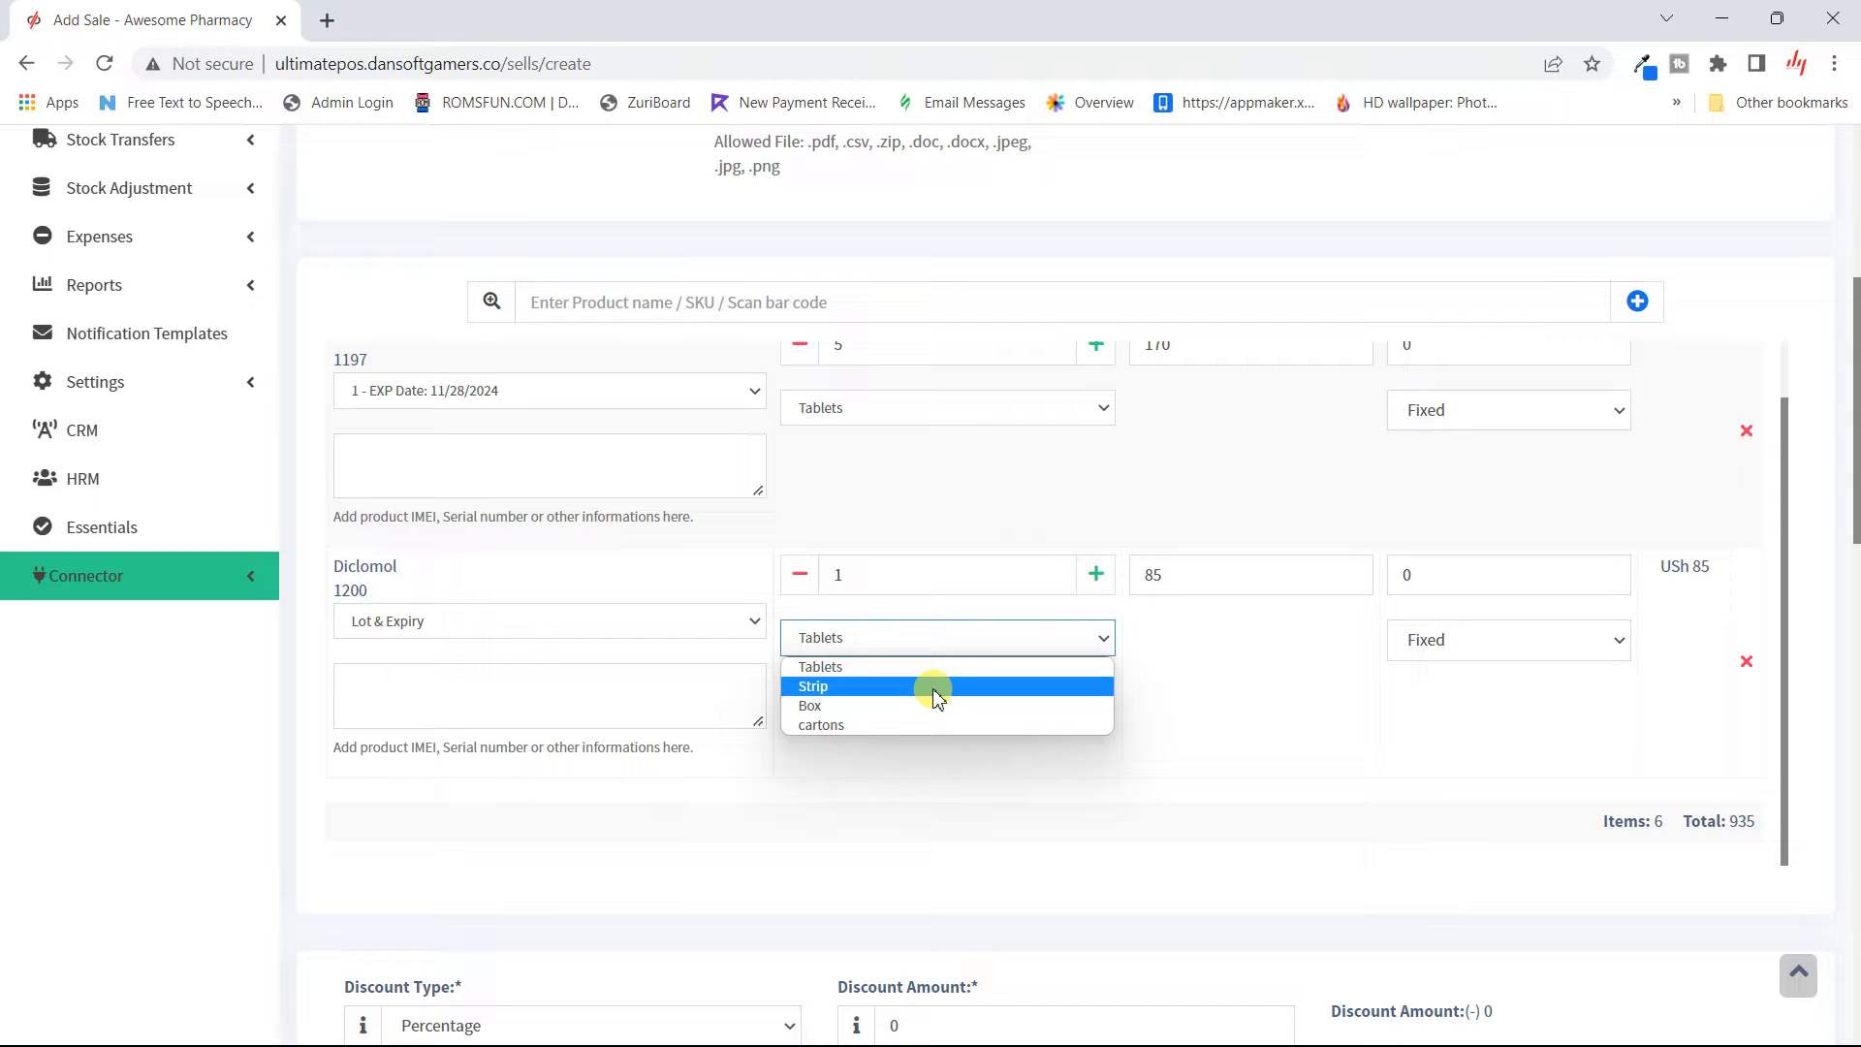
{"action": "left_click", "coordinate": [1029, 470]}
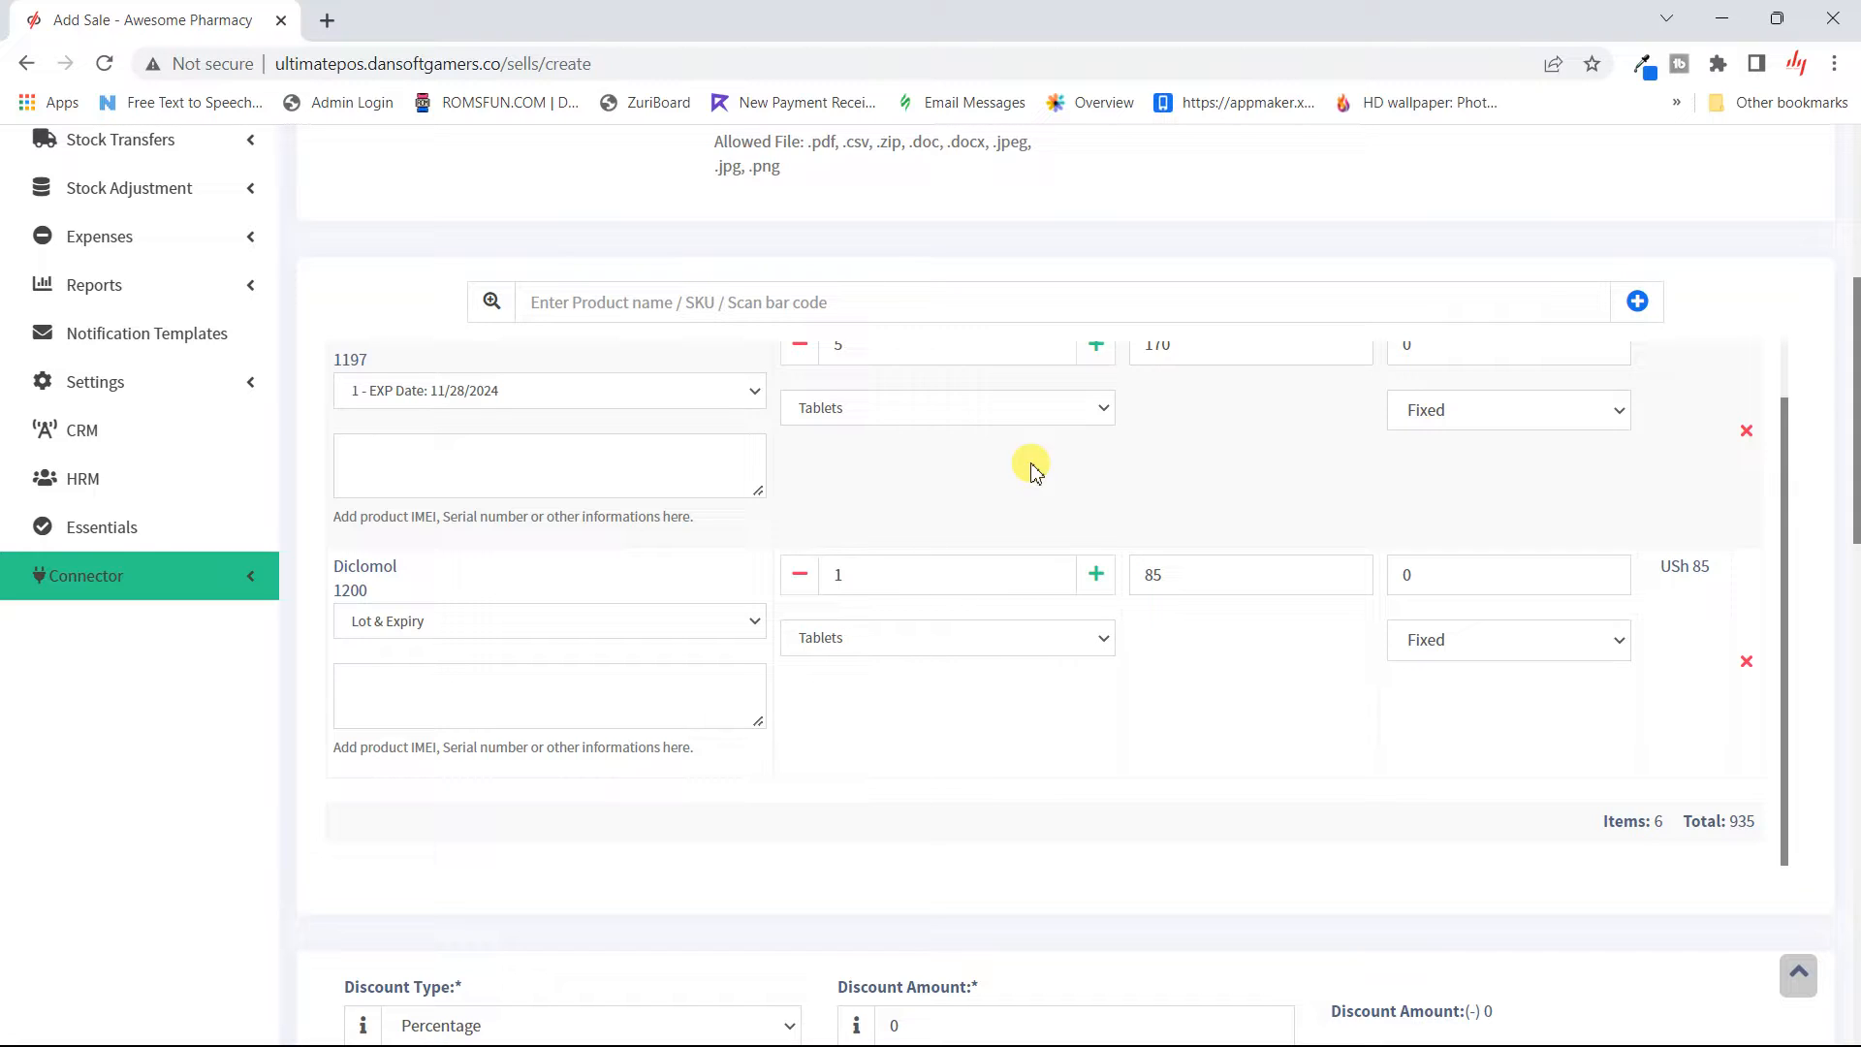
{"action": "left_click", "coordinate": [1034, 636]}
{"action": "left_click", "coordinate": [938, 686]}
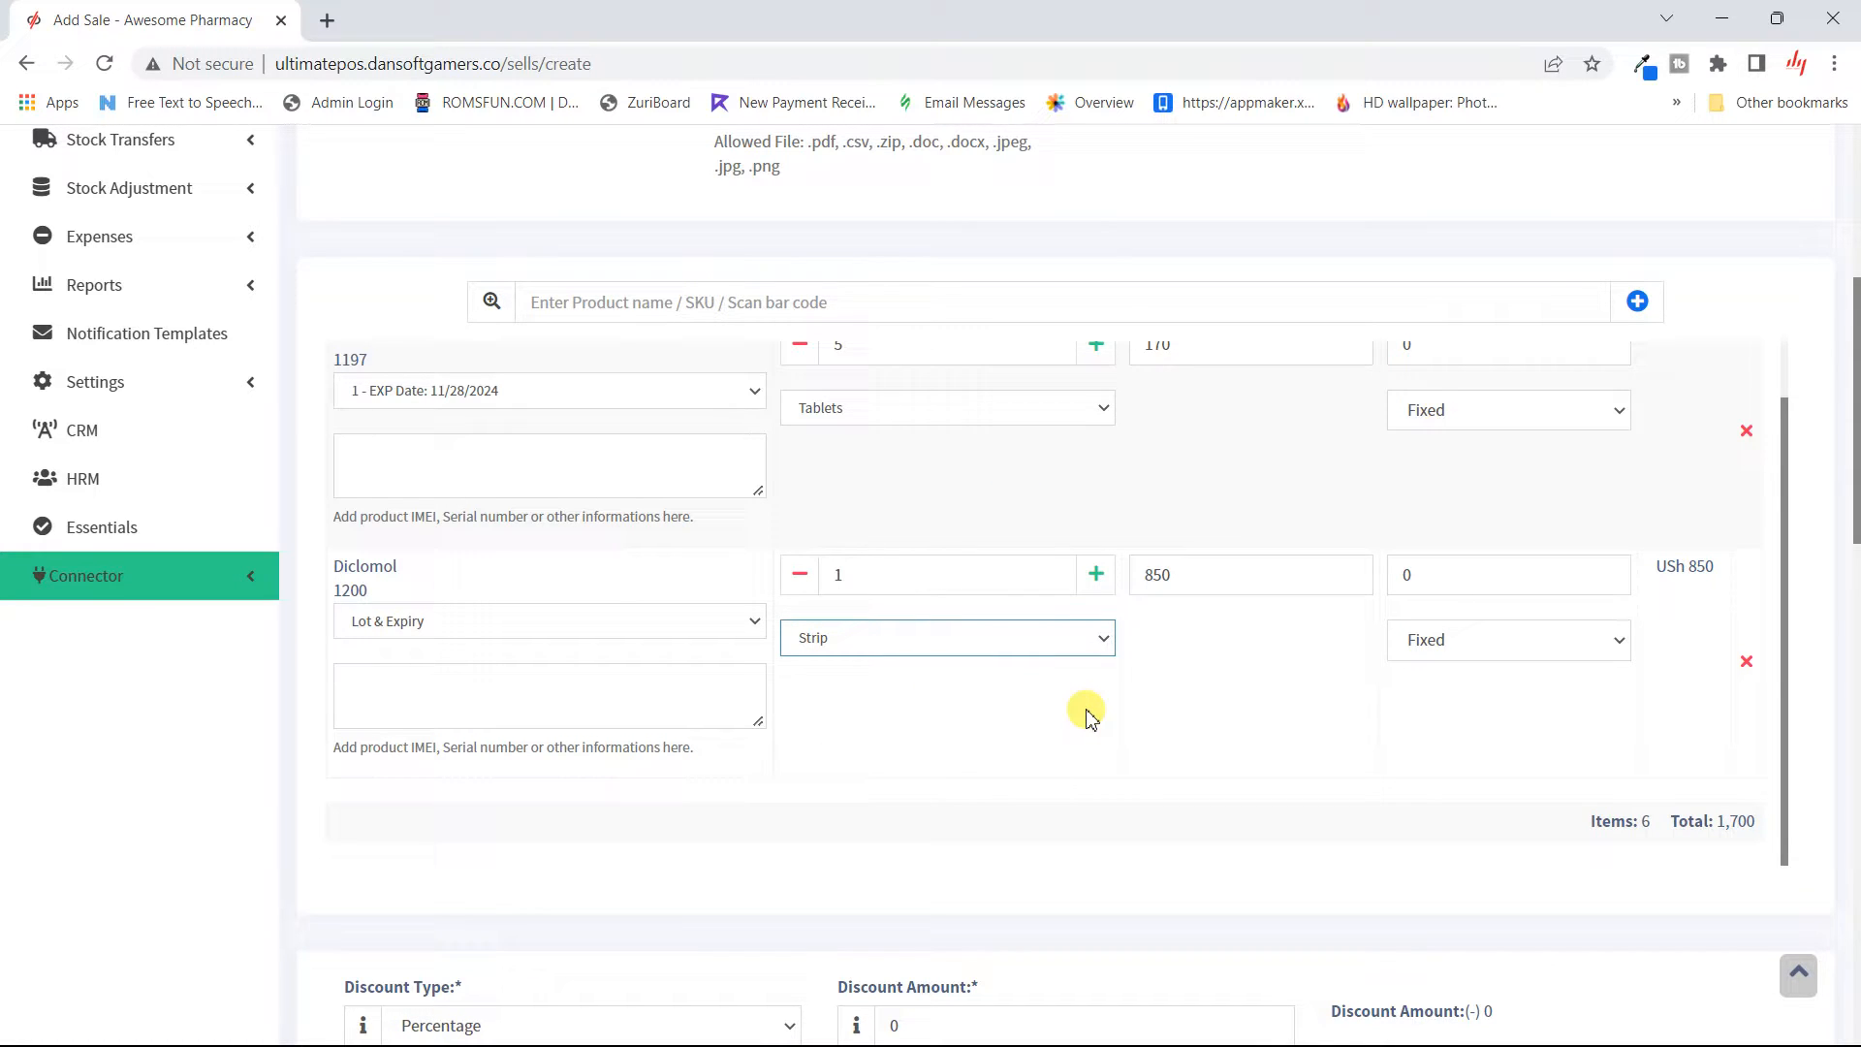
{"action": "scroll", "coordinate": [1089, 718], "scroll_direction": "down", "scroll_amount": 9}
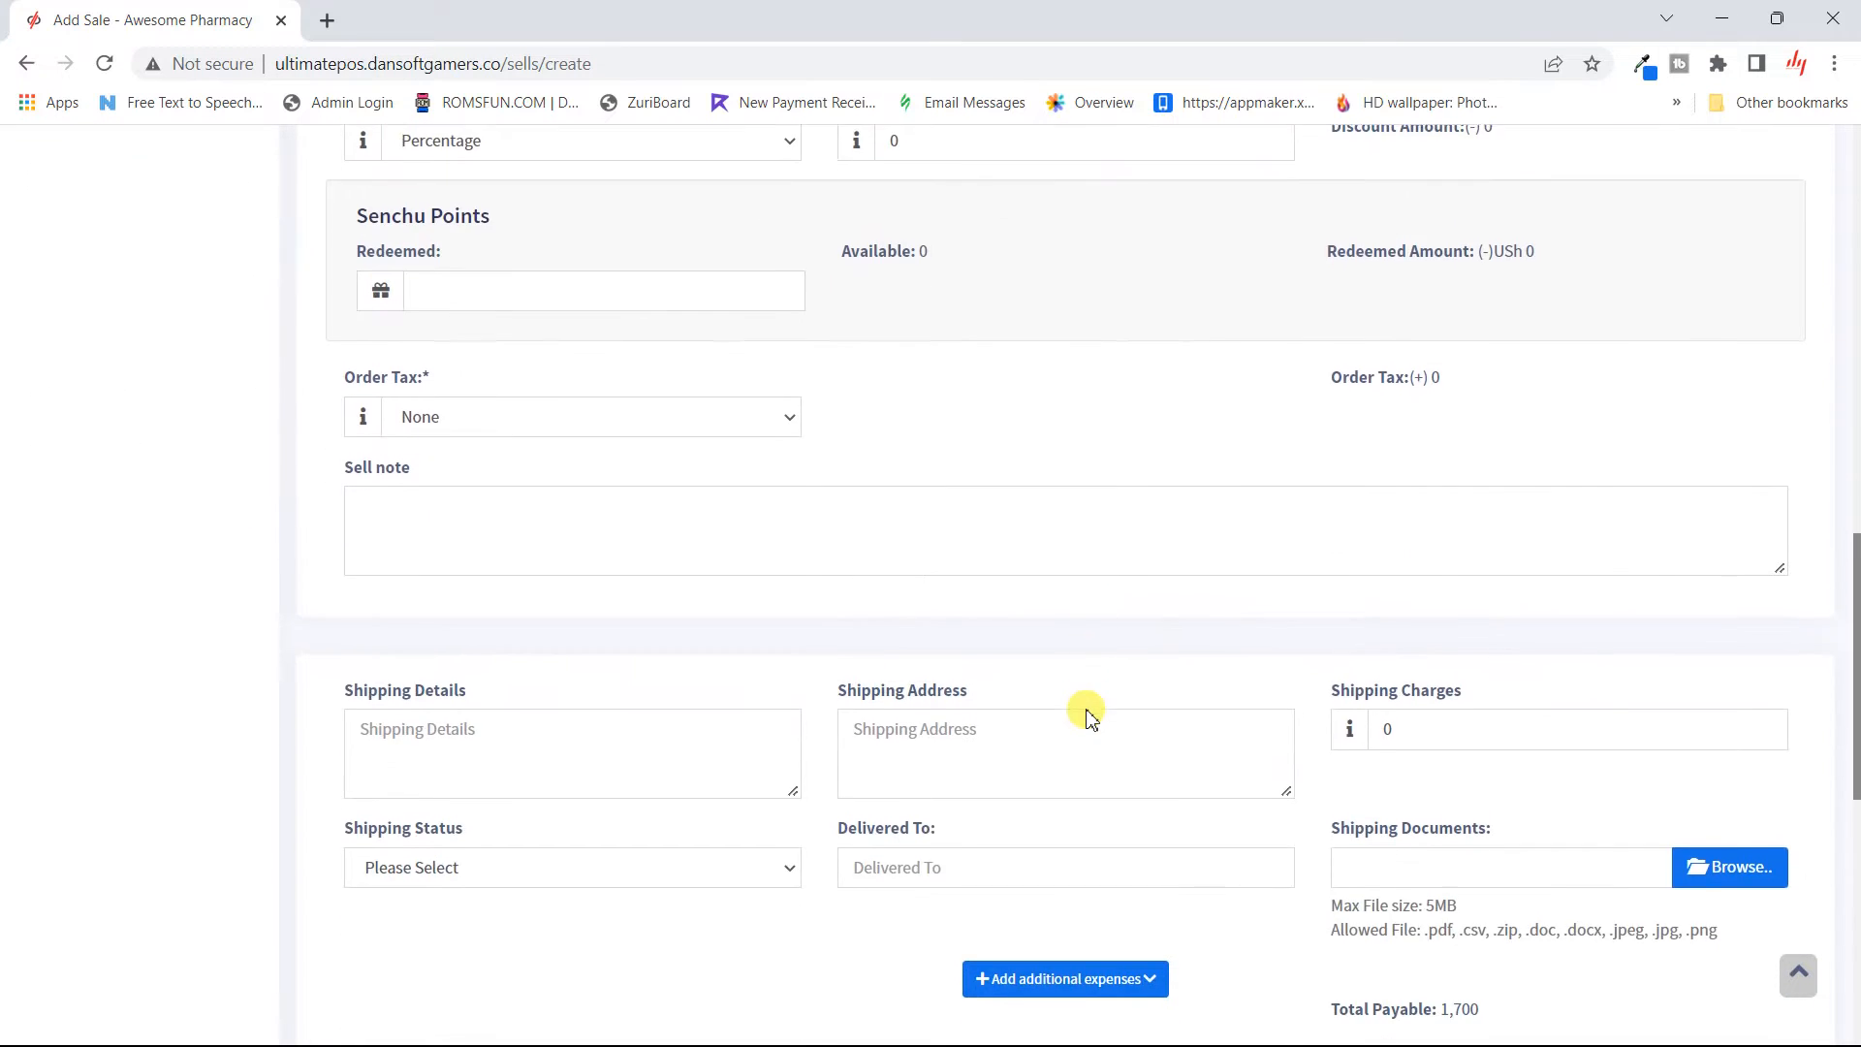
{"action": "scroll", "coordinate": [1090, 712], "scroll_direction": "up", "scroll_amount": 9}
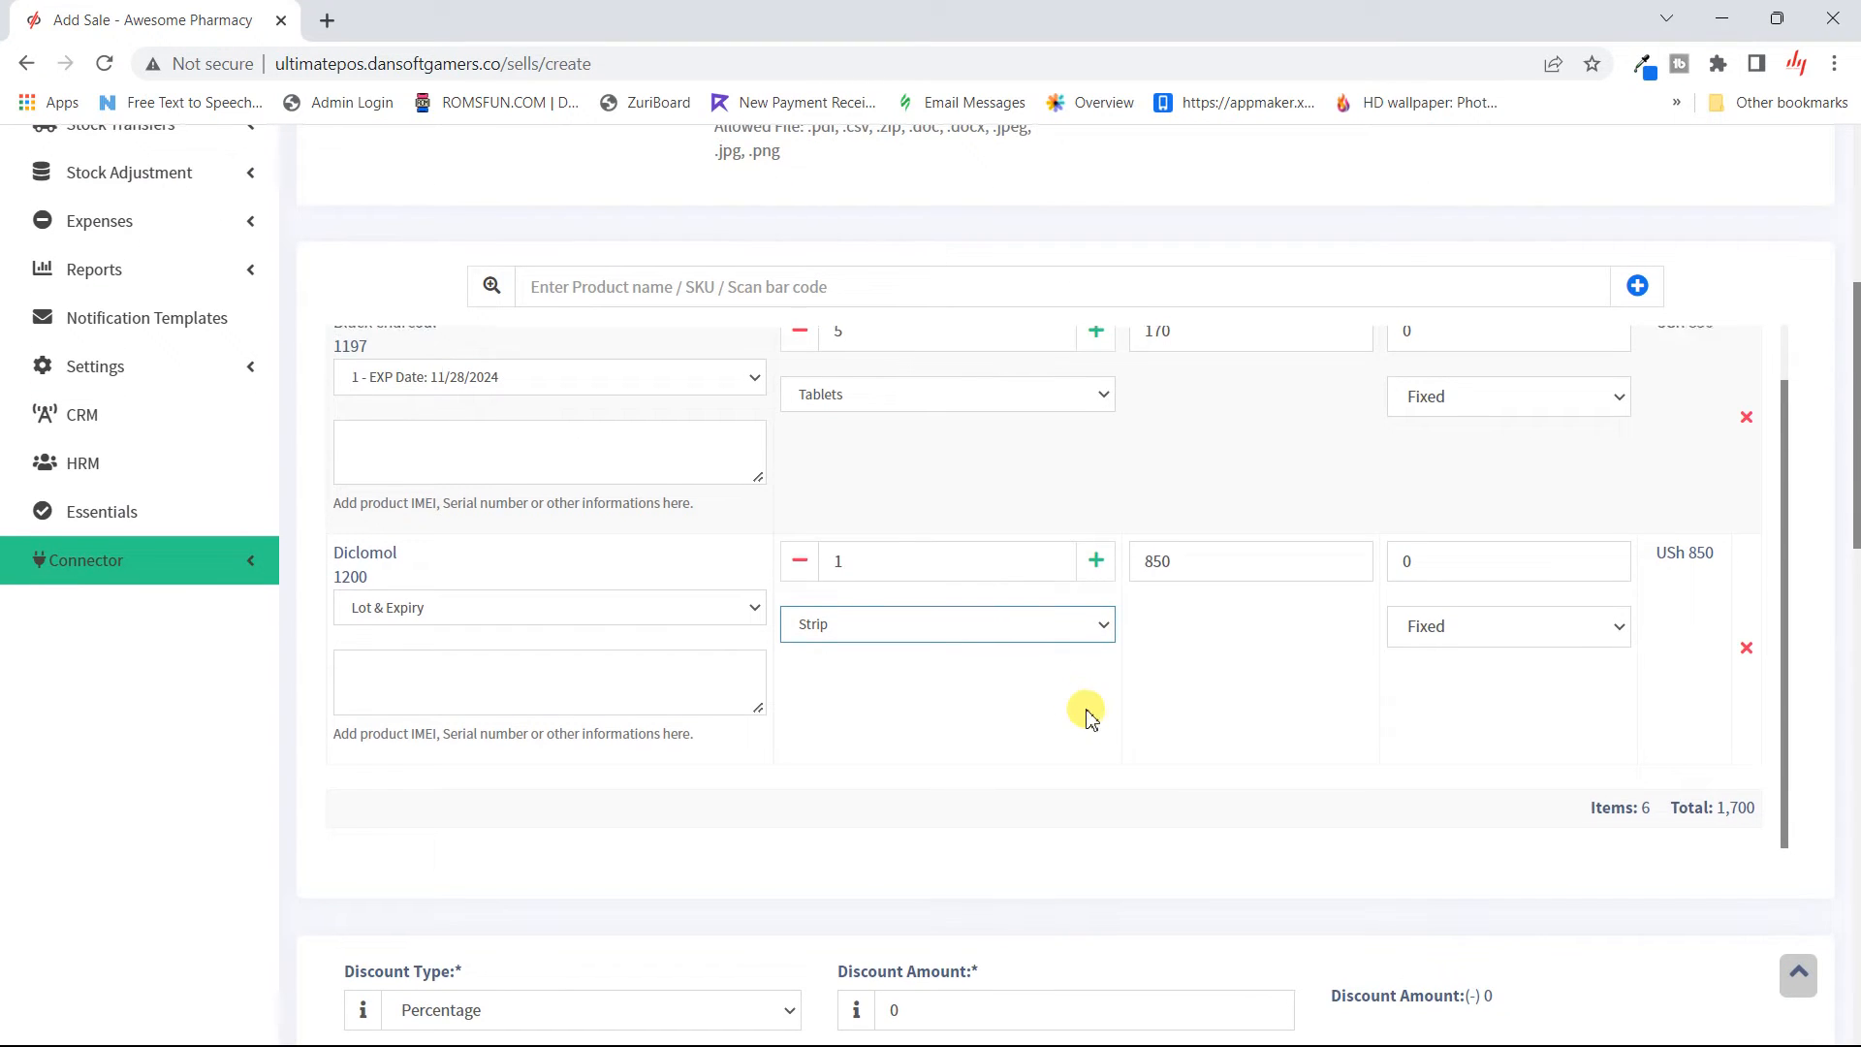
{"action": "scroll", "coordinate": [1090, 712], "scroll_direction": "up", "scroll_amount": 1}
{"action": "scroll", "coordinate": [1090, 711], "scroll_direction": "down", "scroll_amount": 1}
{"action": "scroll", "coordinate": [1089, 715], "scroll_direction": "down", "scroll_amount": 6}
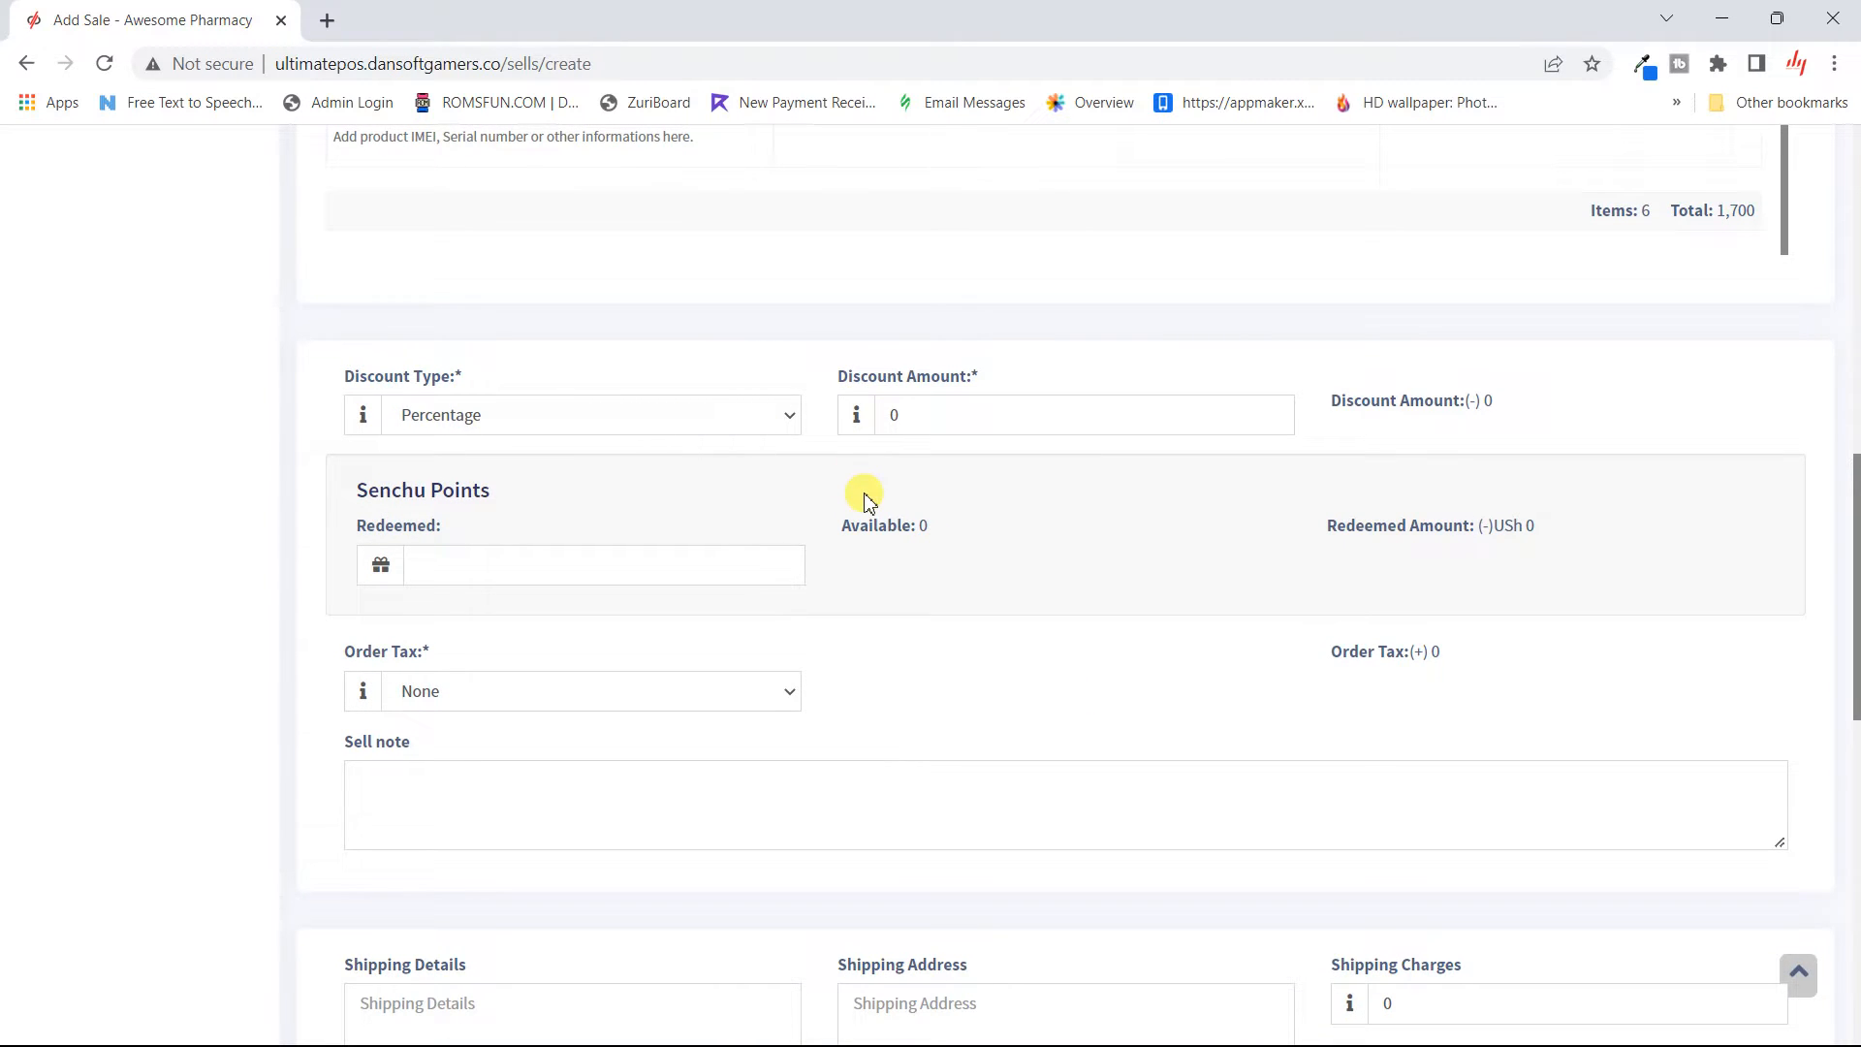
{"action": "scroll", "coordinate": [869, 502], "scroll_direction": "down", "scroll_amount": 2}
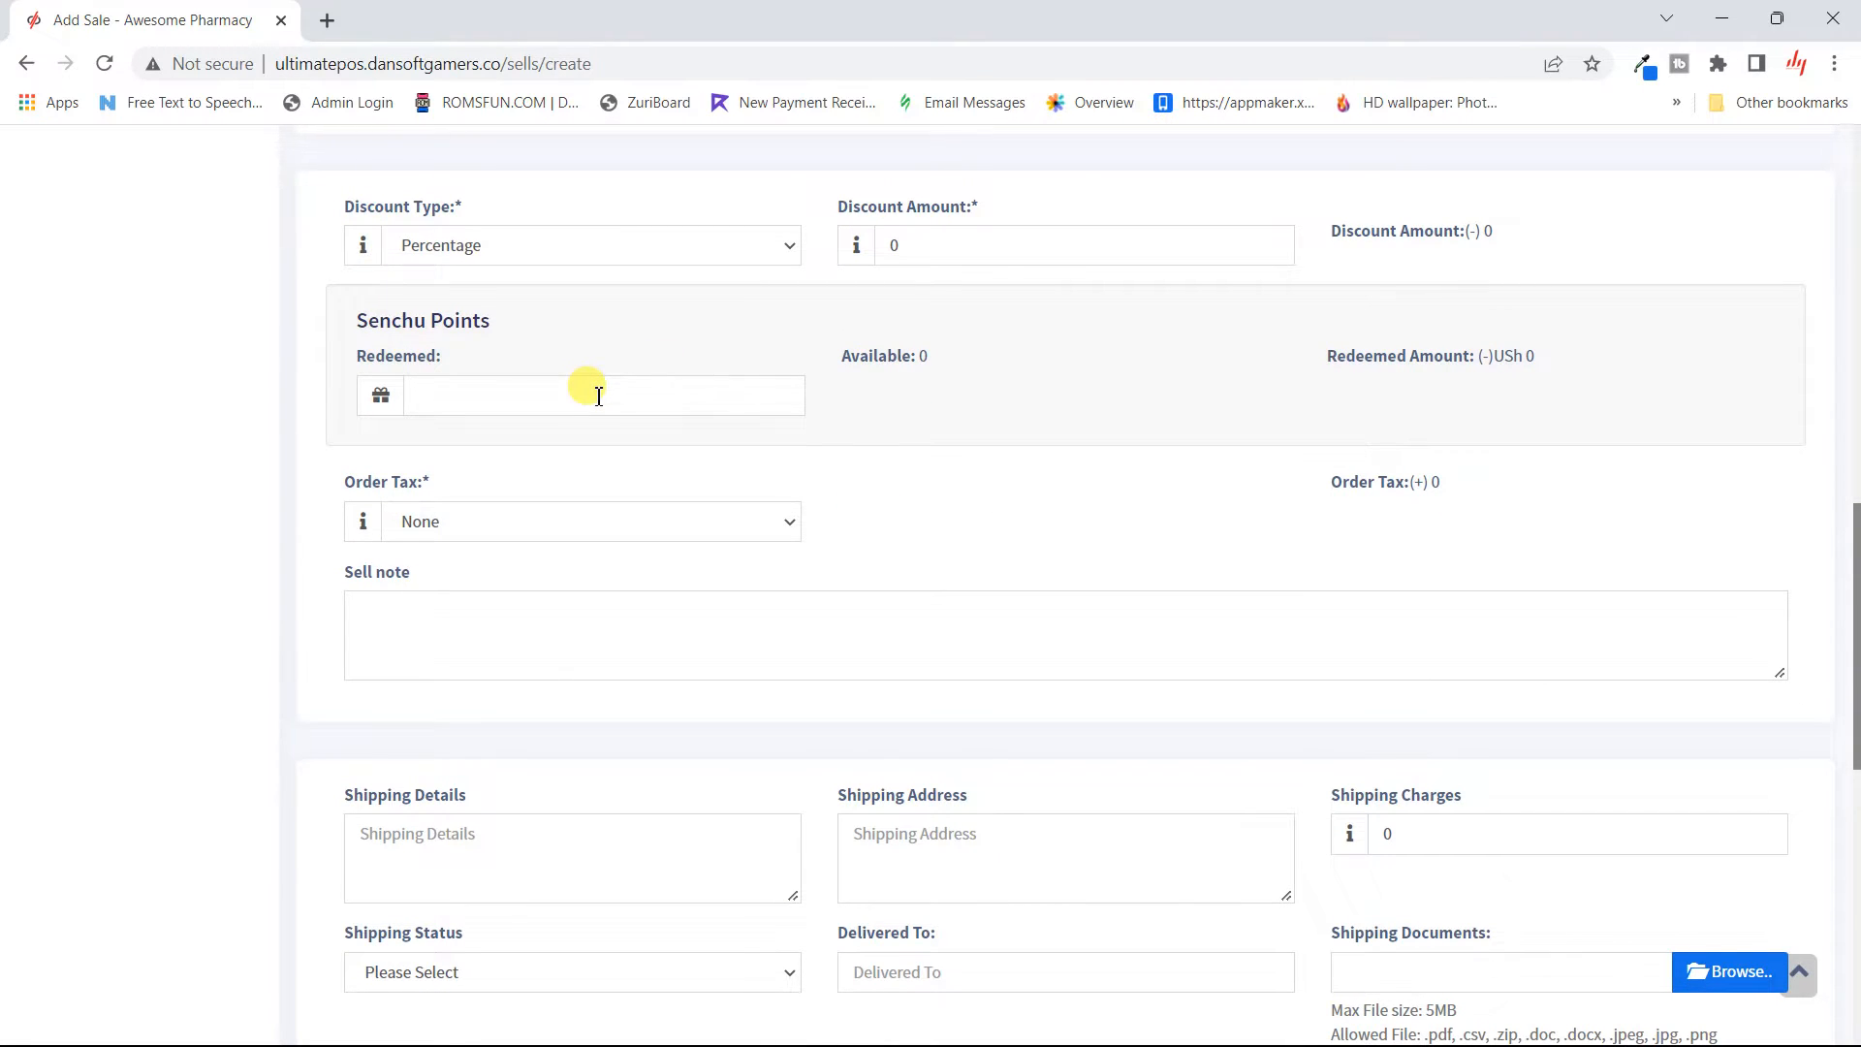
{"action": "scroll", "coordinate": [598, 396], "scroll_direction": "up", "scroll_amount": 7}
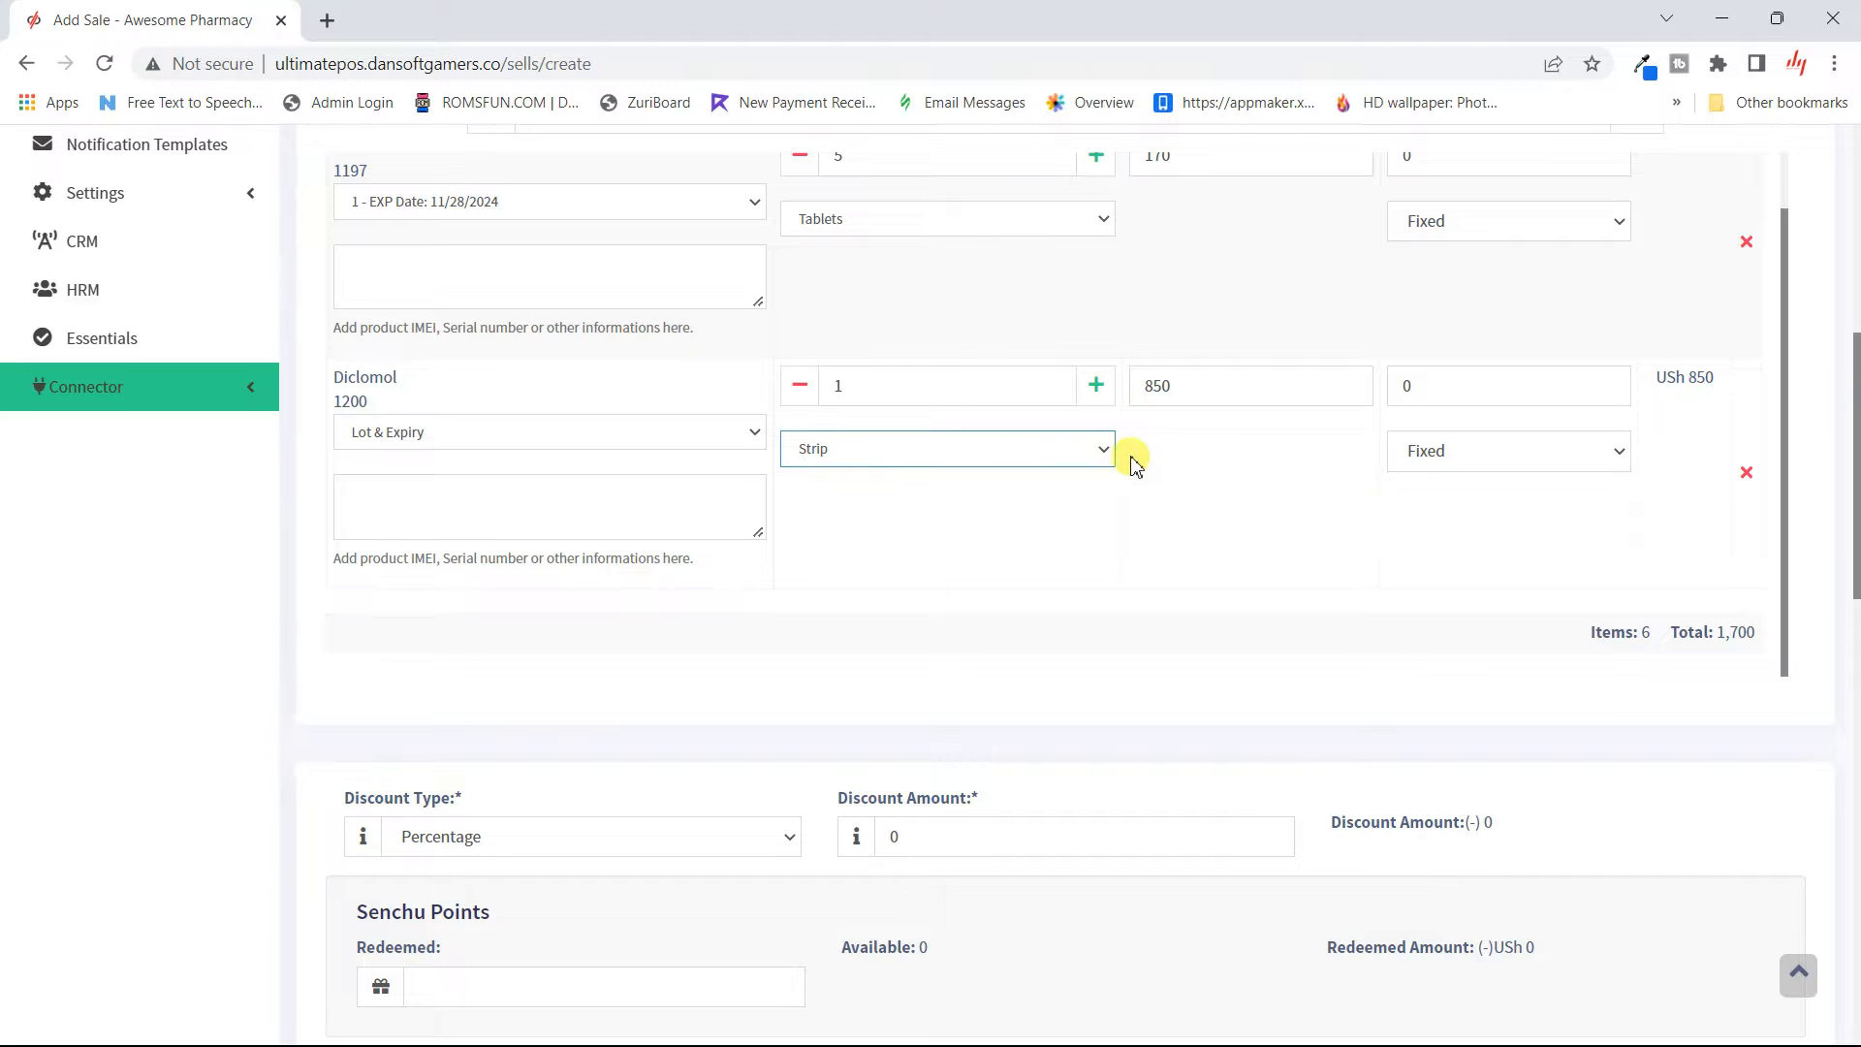
{"action": "scroll", "coordinate": [918, 427], "scroll_direction": "up", "scroll_amount": 1}
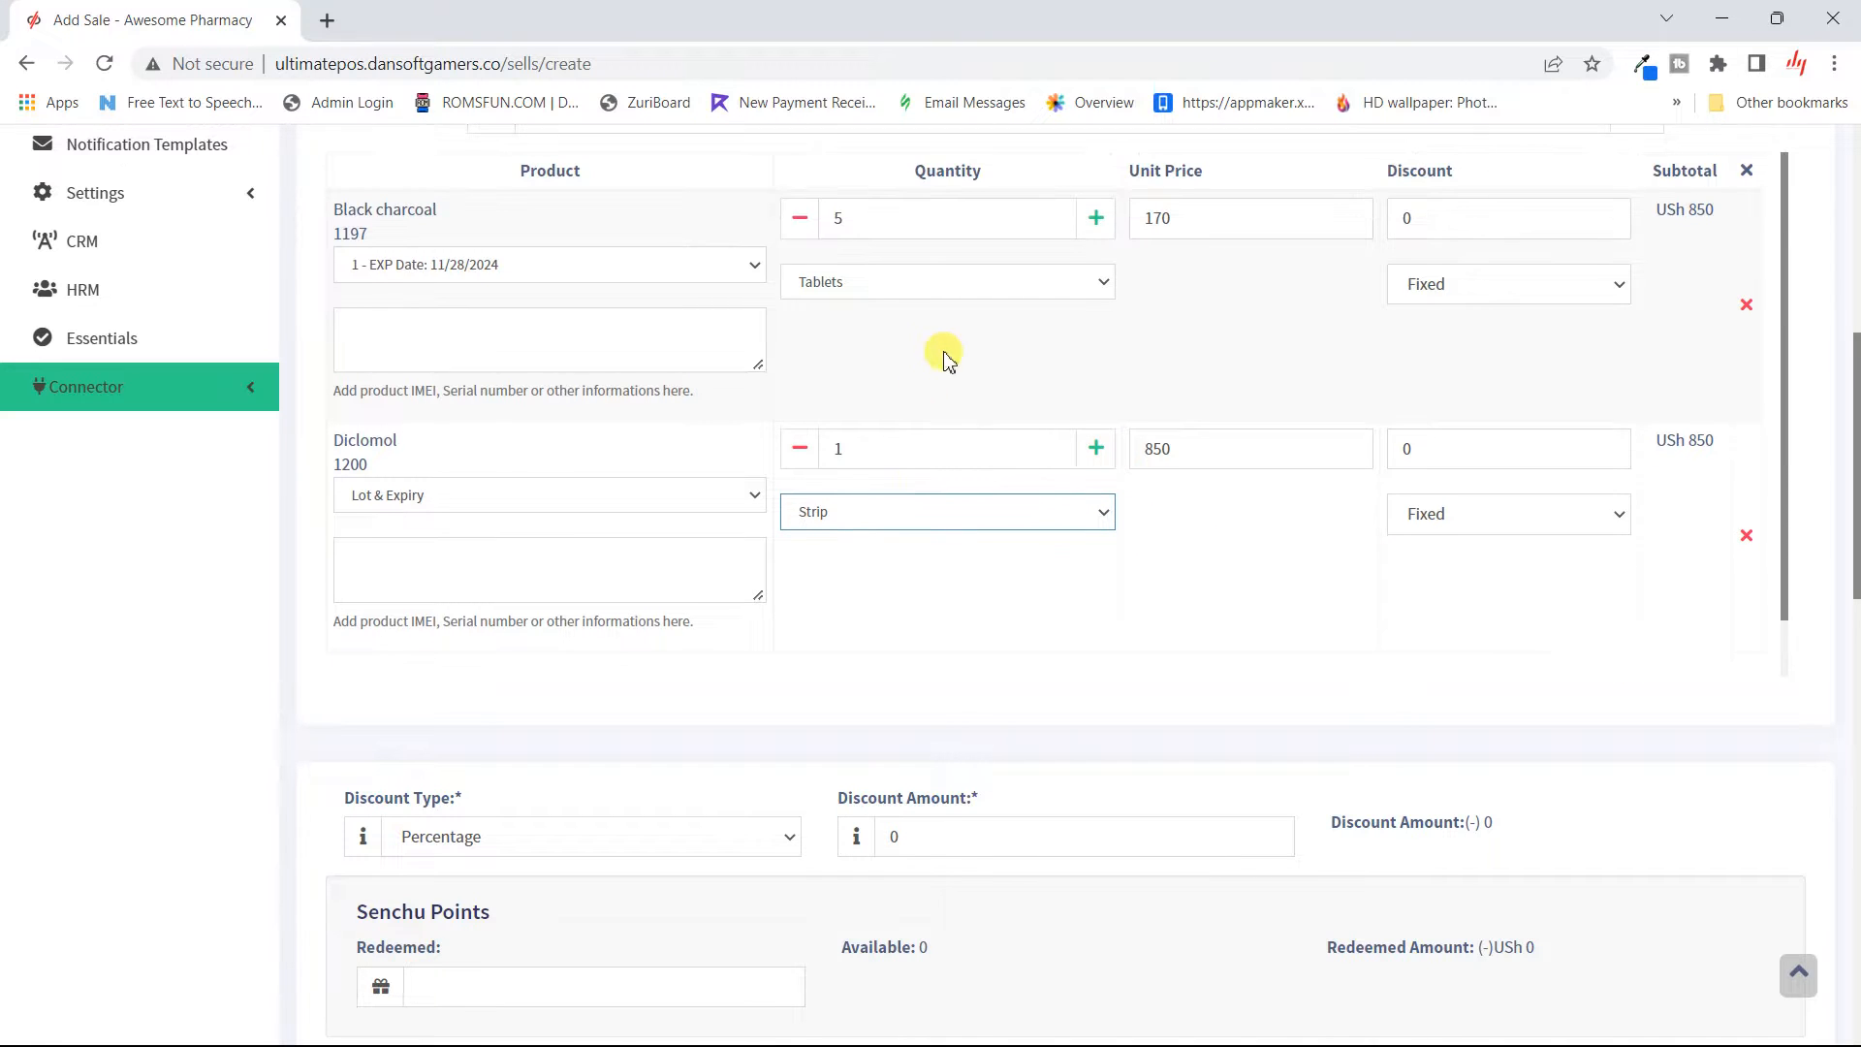
- Set both Black charcoal and Diclomol to be sold by the carton
{"action": "left_click", "coordinate": [1055, 288]}
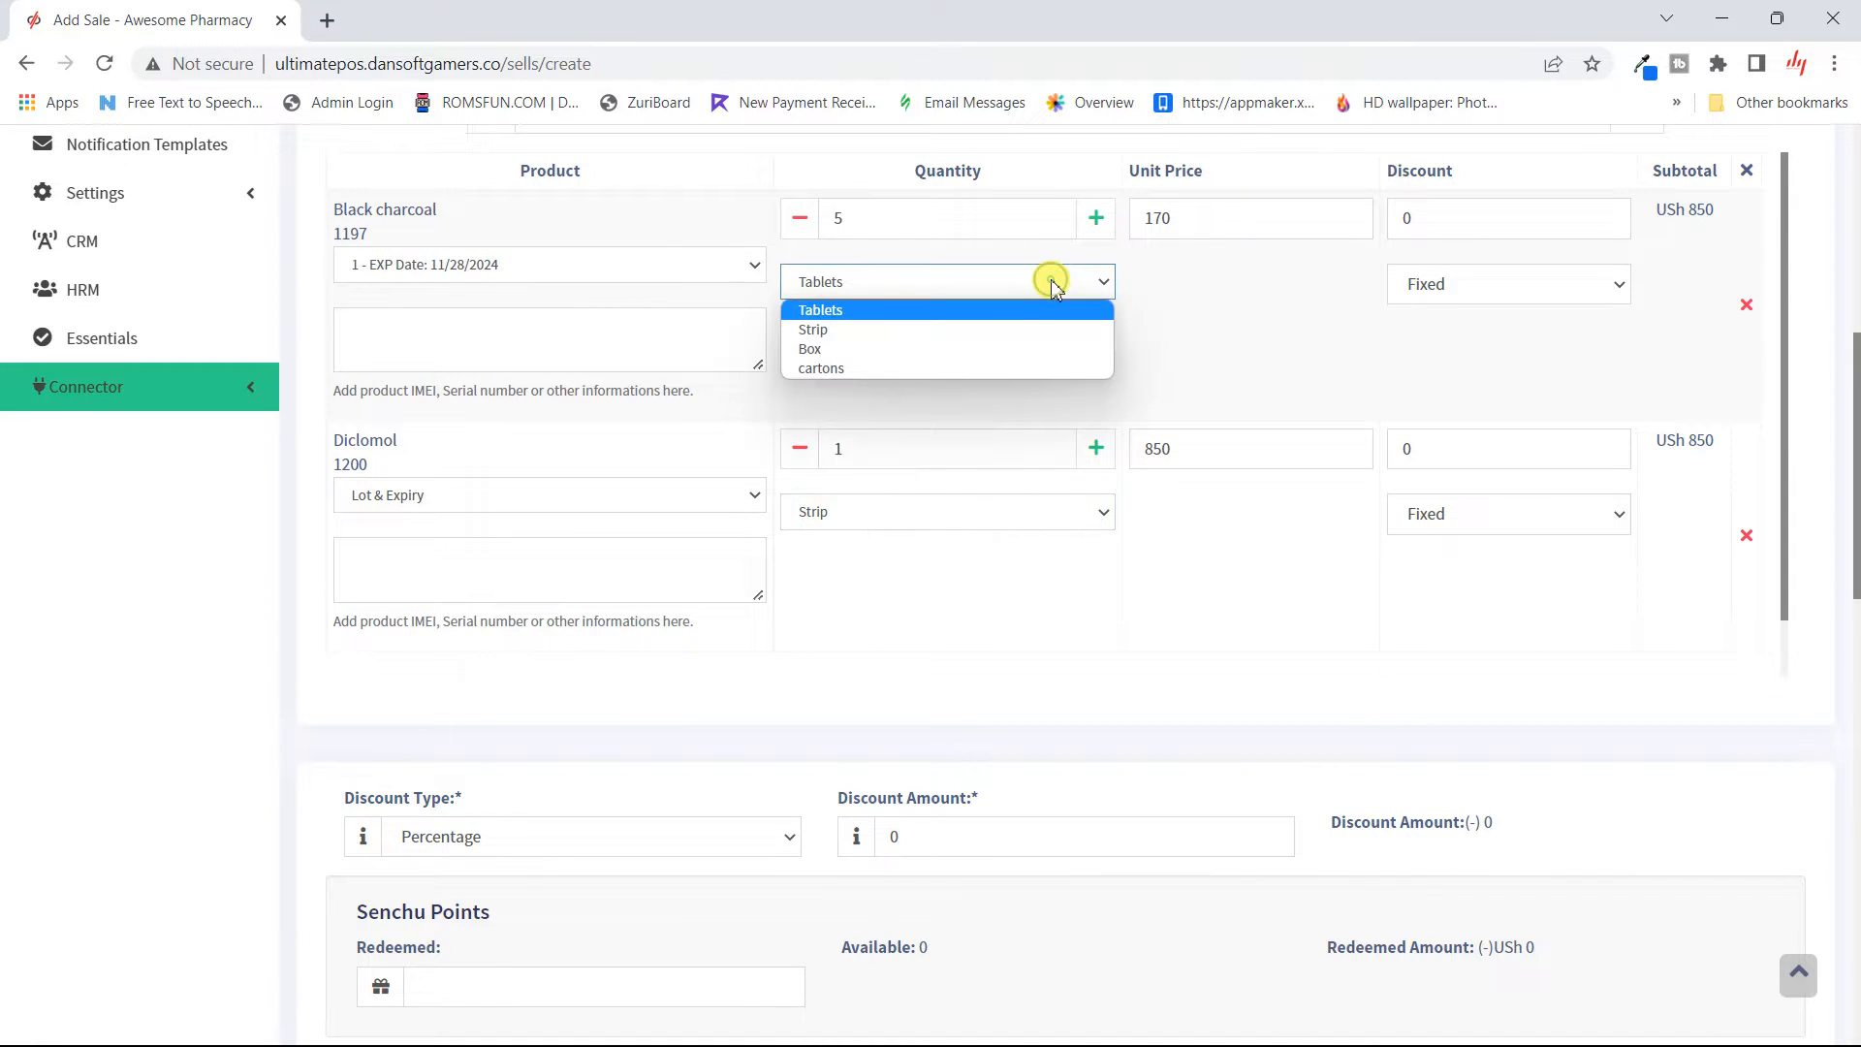
{"action": "left_click", "coordinate": [887, 369]}
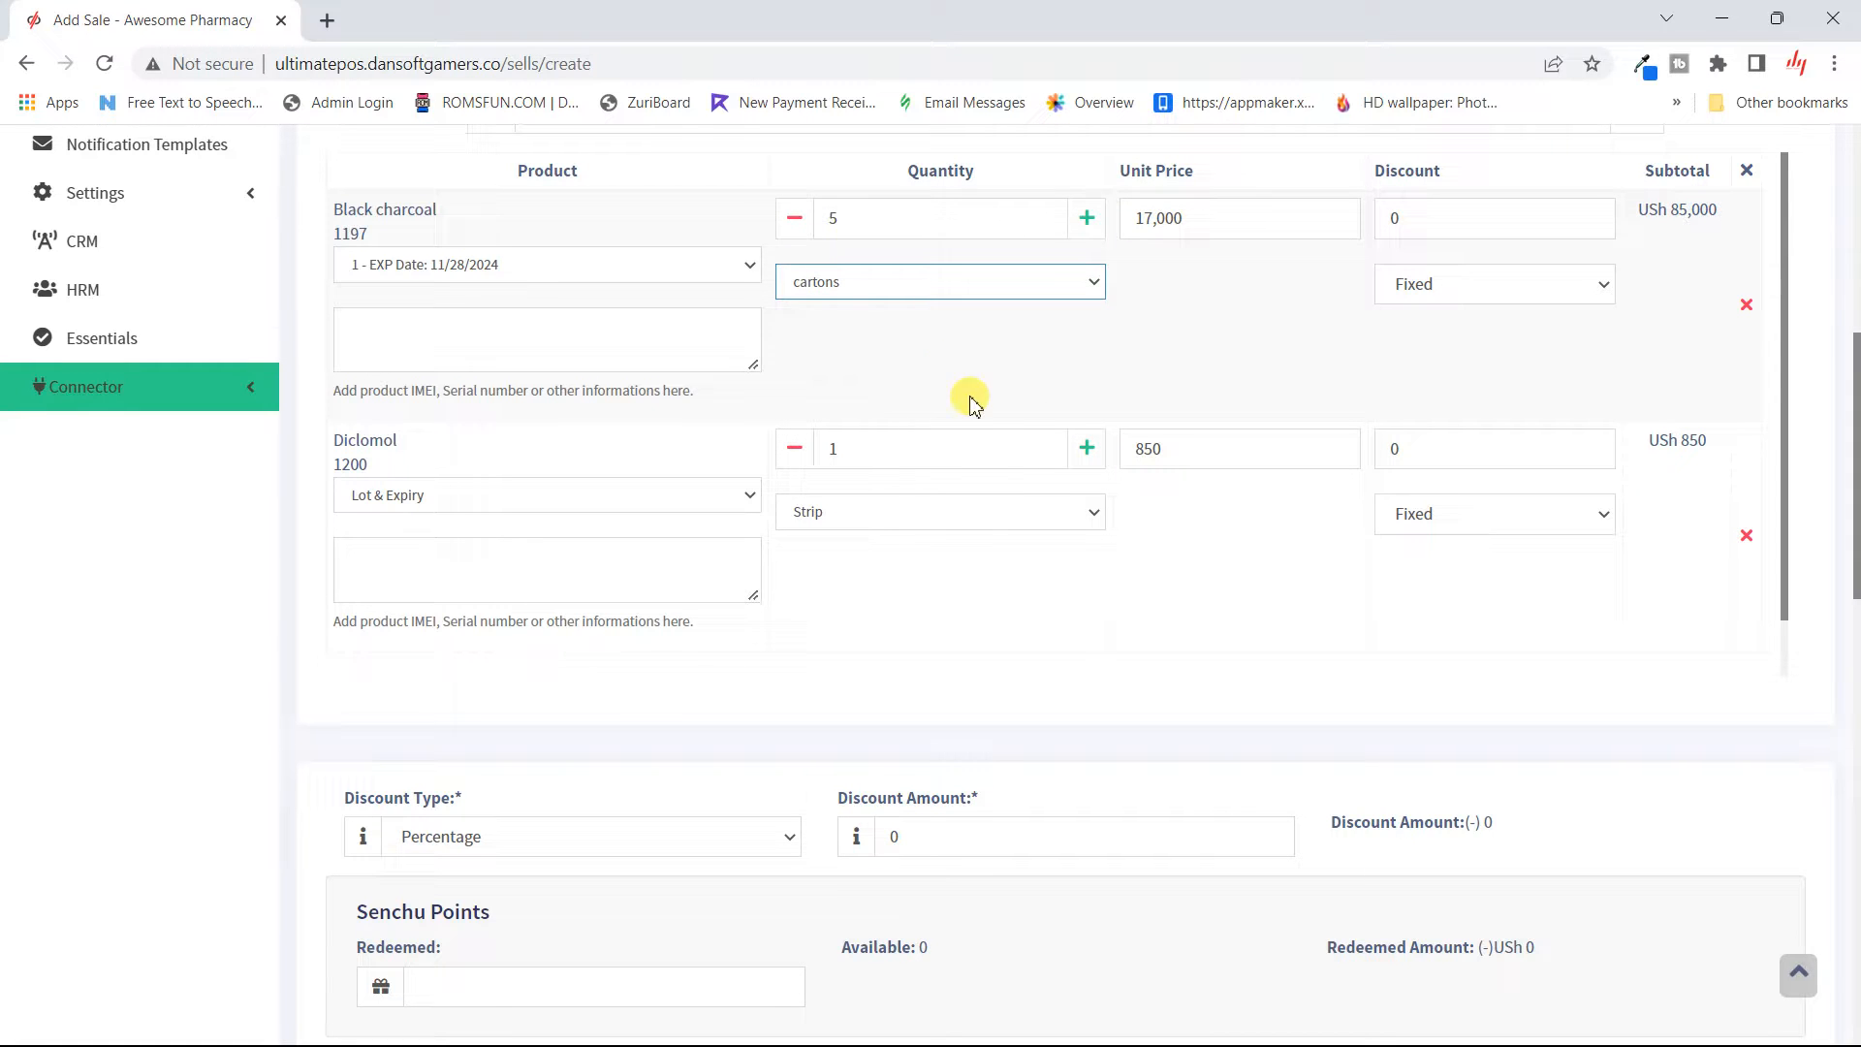
{"action": "left_click", "coordinate": [1038, 508]}
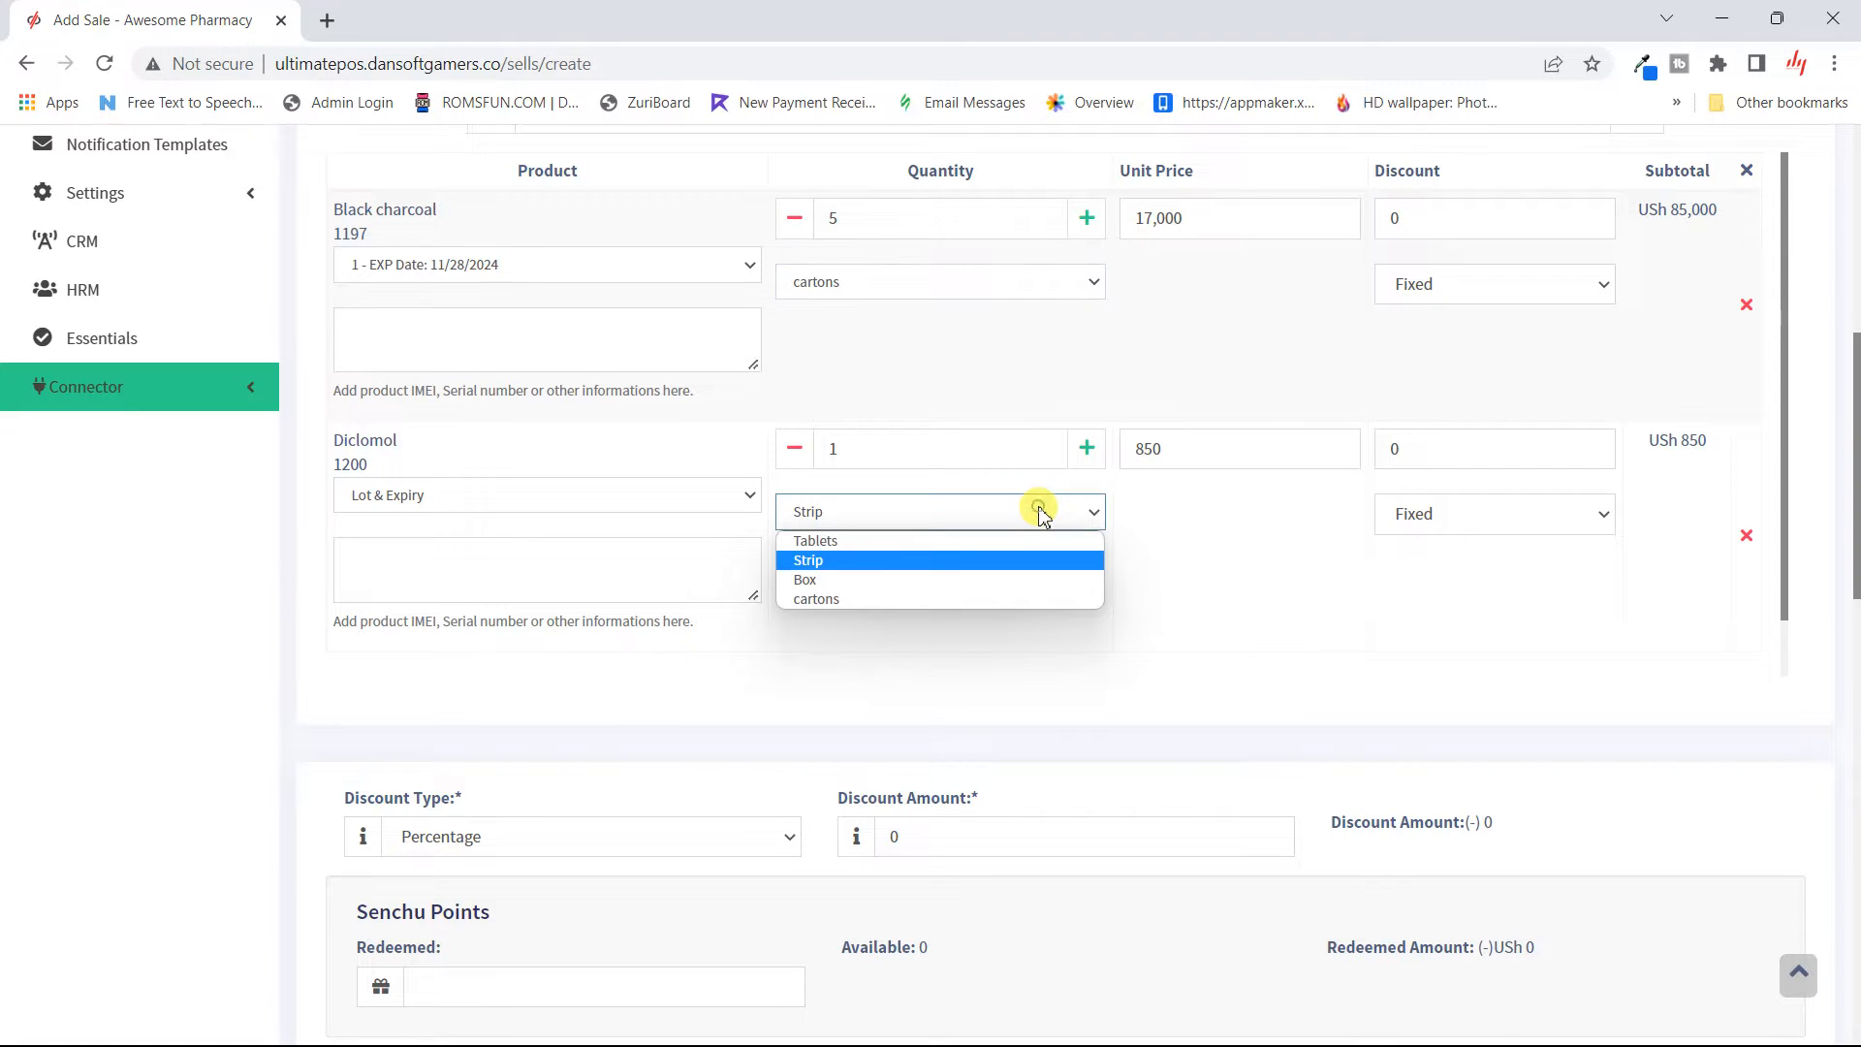
{"action": "left_click", "coordinate": [947, 581]}
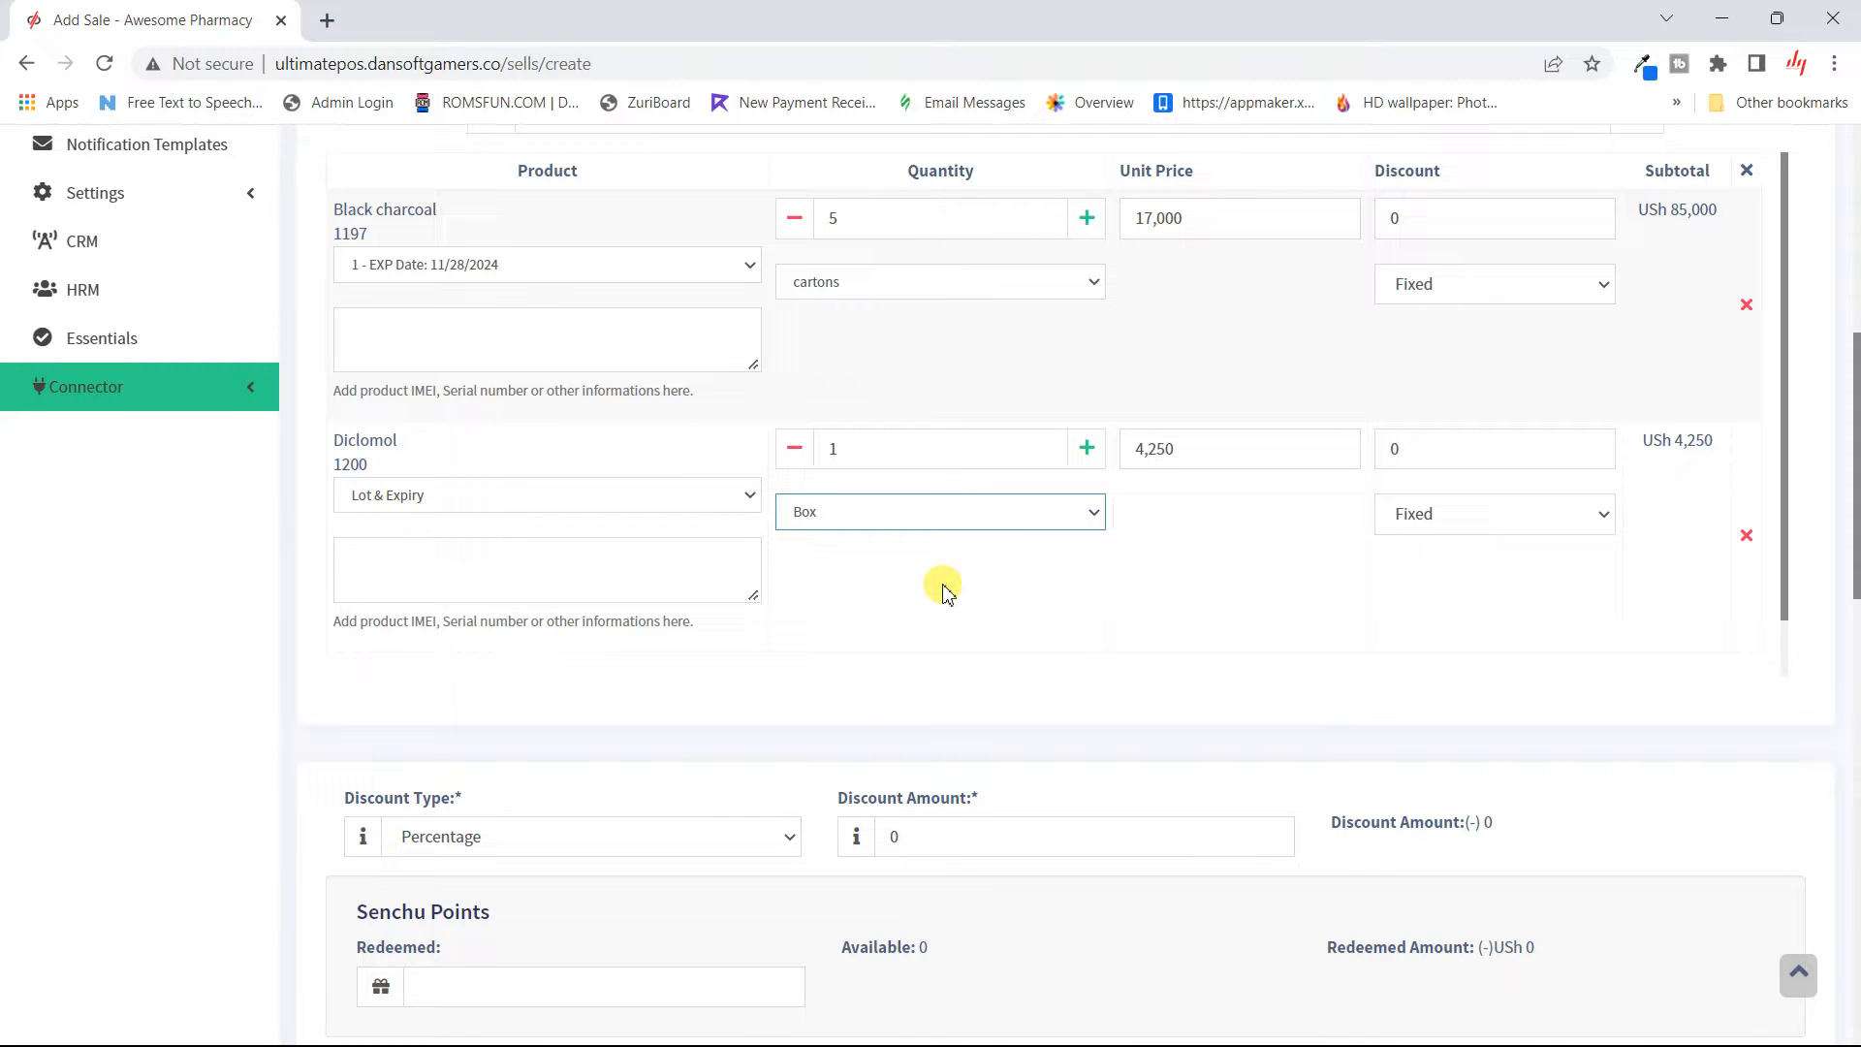
{"action": "left_click", "coordinate": [998, 524]}
{"action": "left_click", "coordinate": [937, 601]}
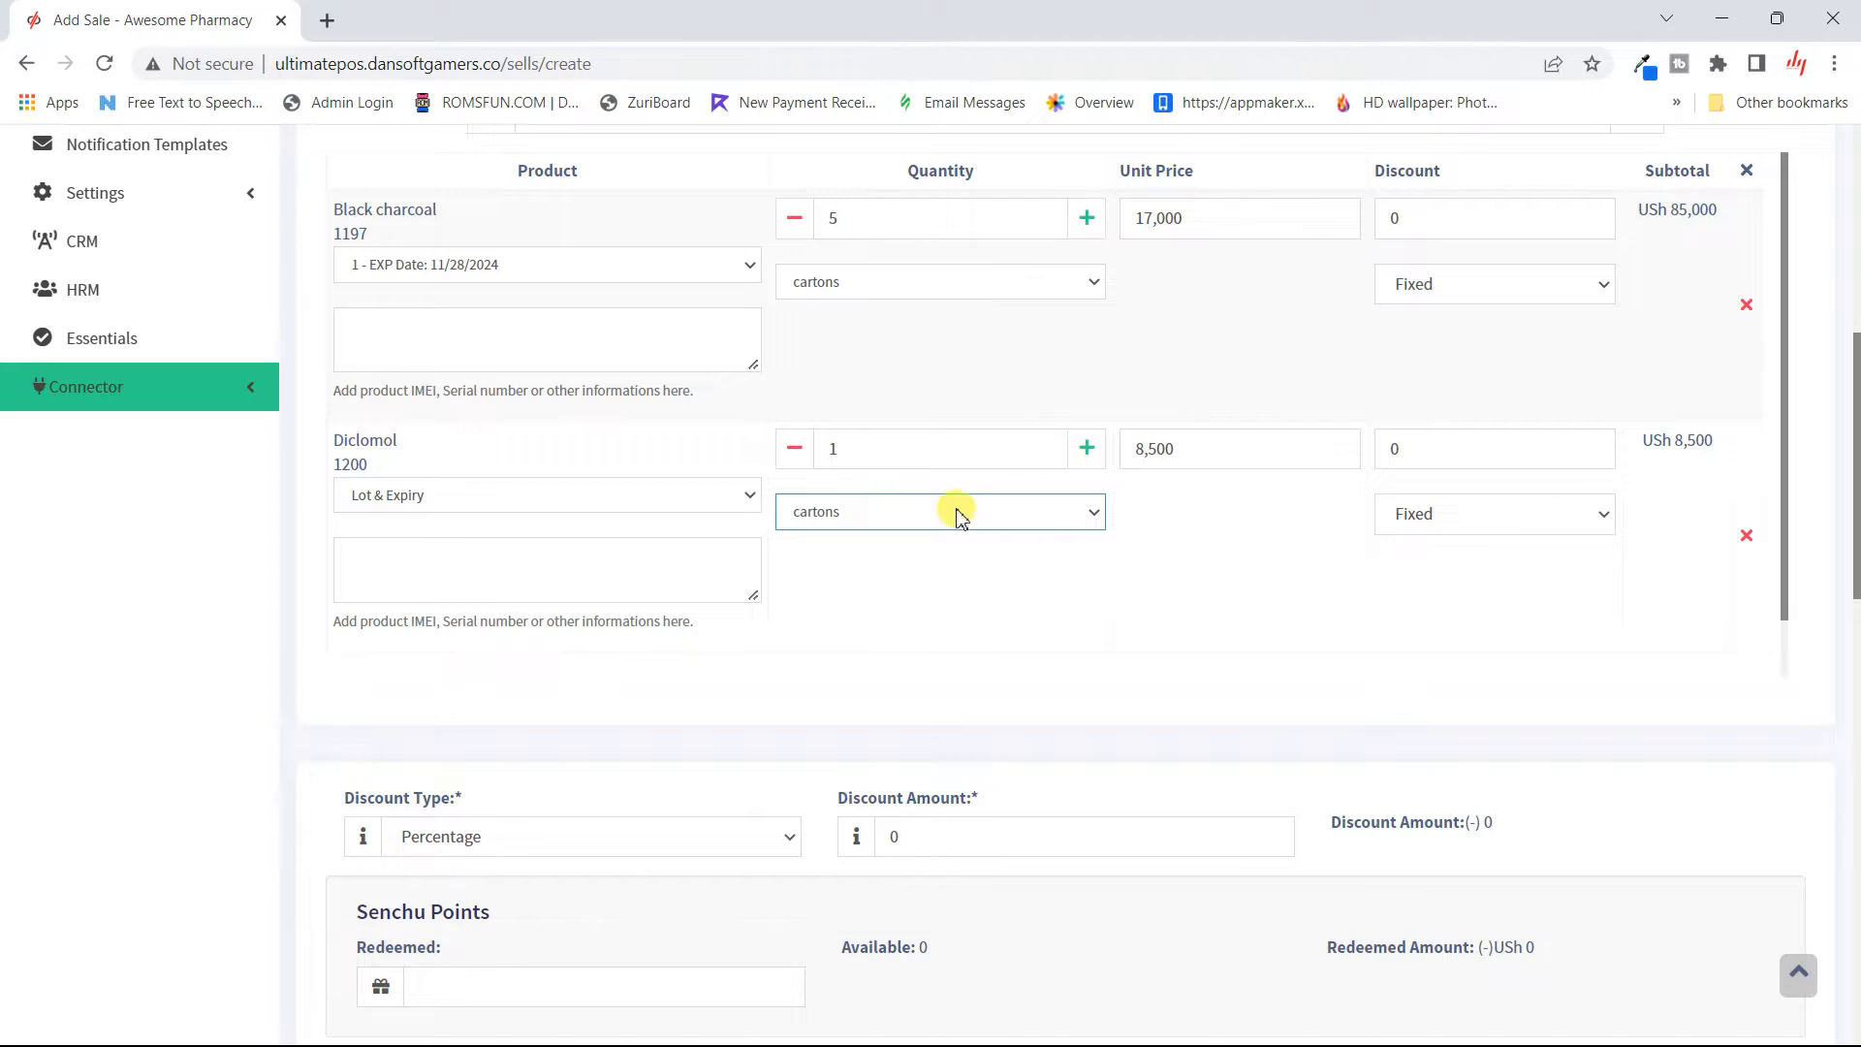
- Raise Diclomol's quantity to 2 and check the total is 102,000
{"action": "left_click", "coordinate": [1109, 449]}
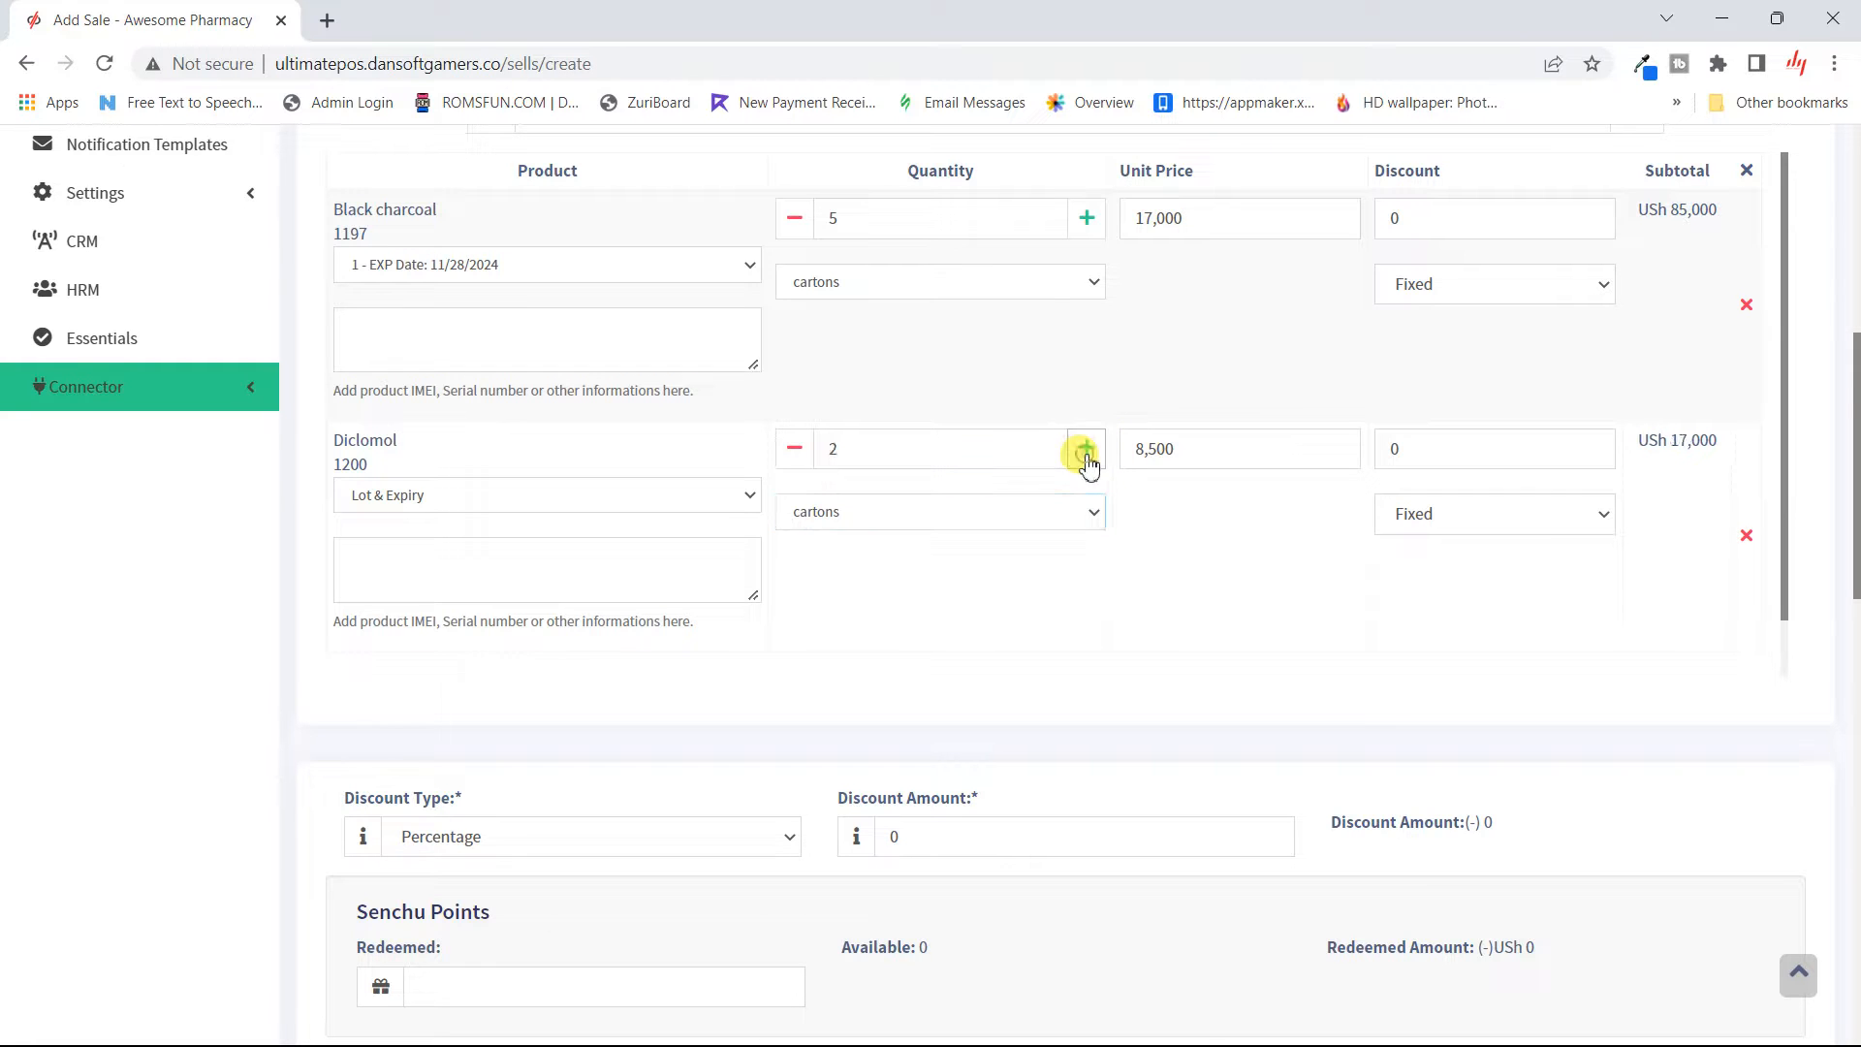
{"action": "scroll", "coordinate": [1052, 642], "scroll_direction": "down", "scroll_amount": 1}
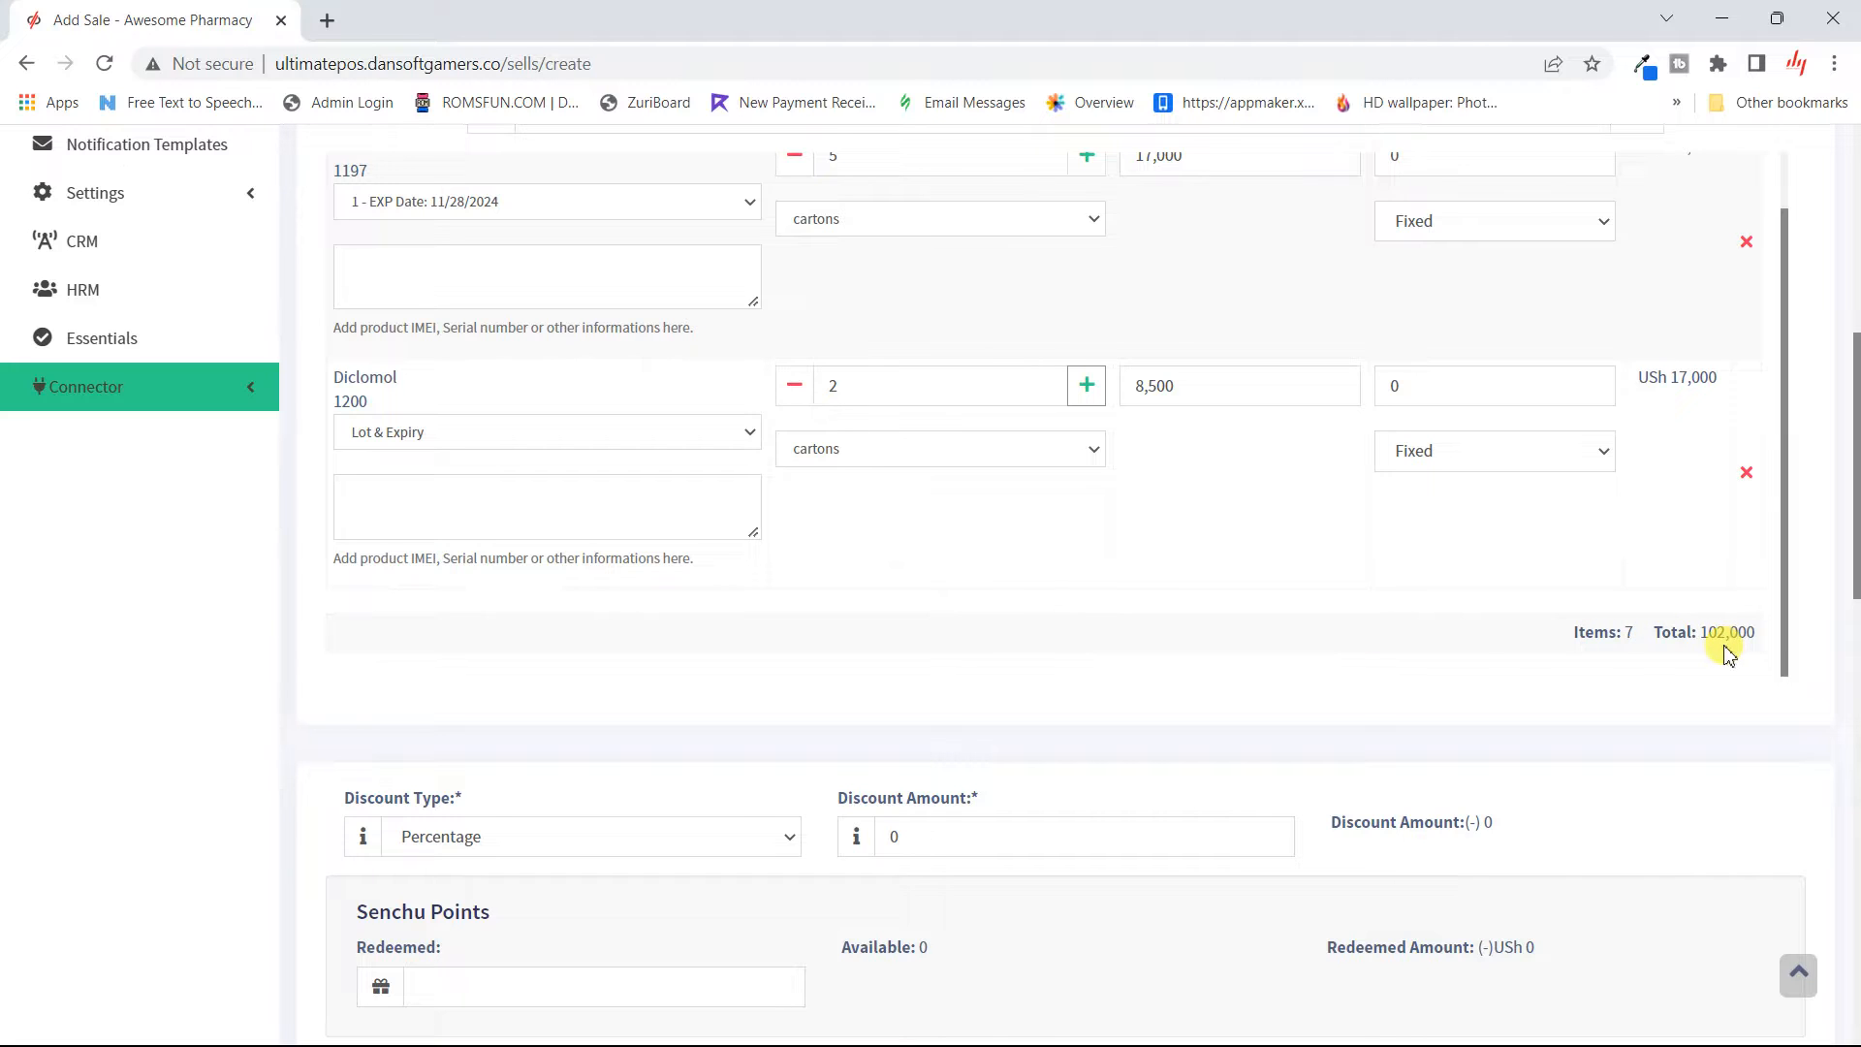
{"action": "scroll", "coordinate": [1101, 529], "scroll_direction": "up", "scroll_amount": 5}
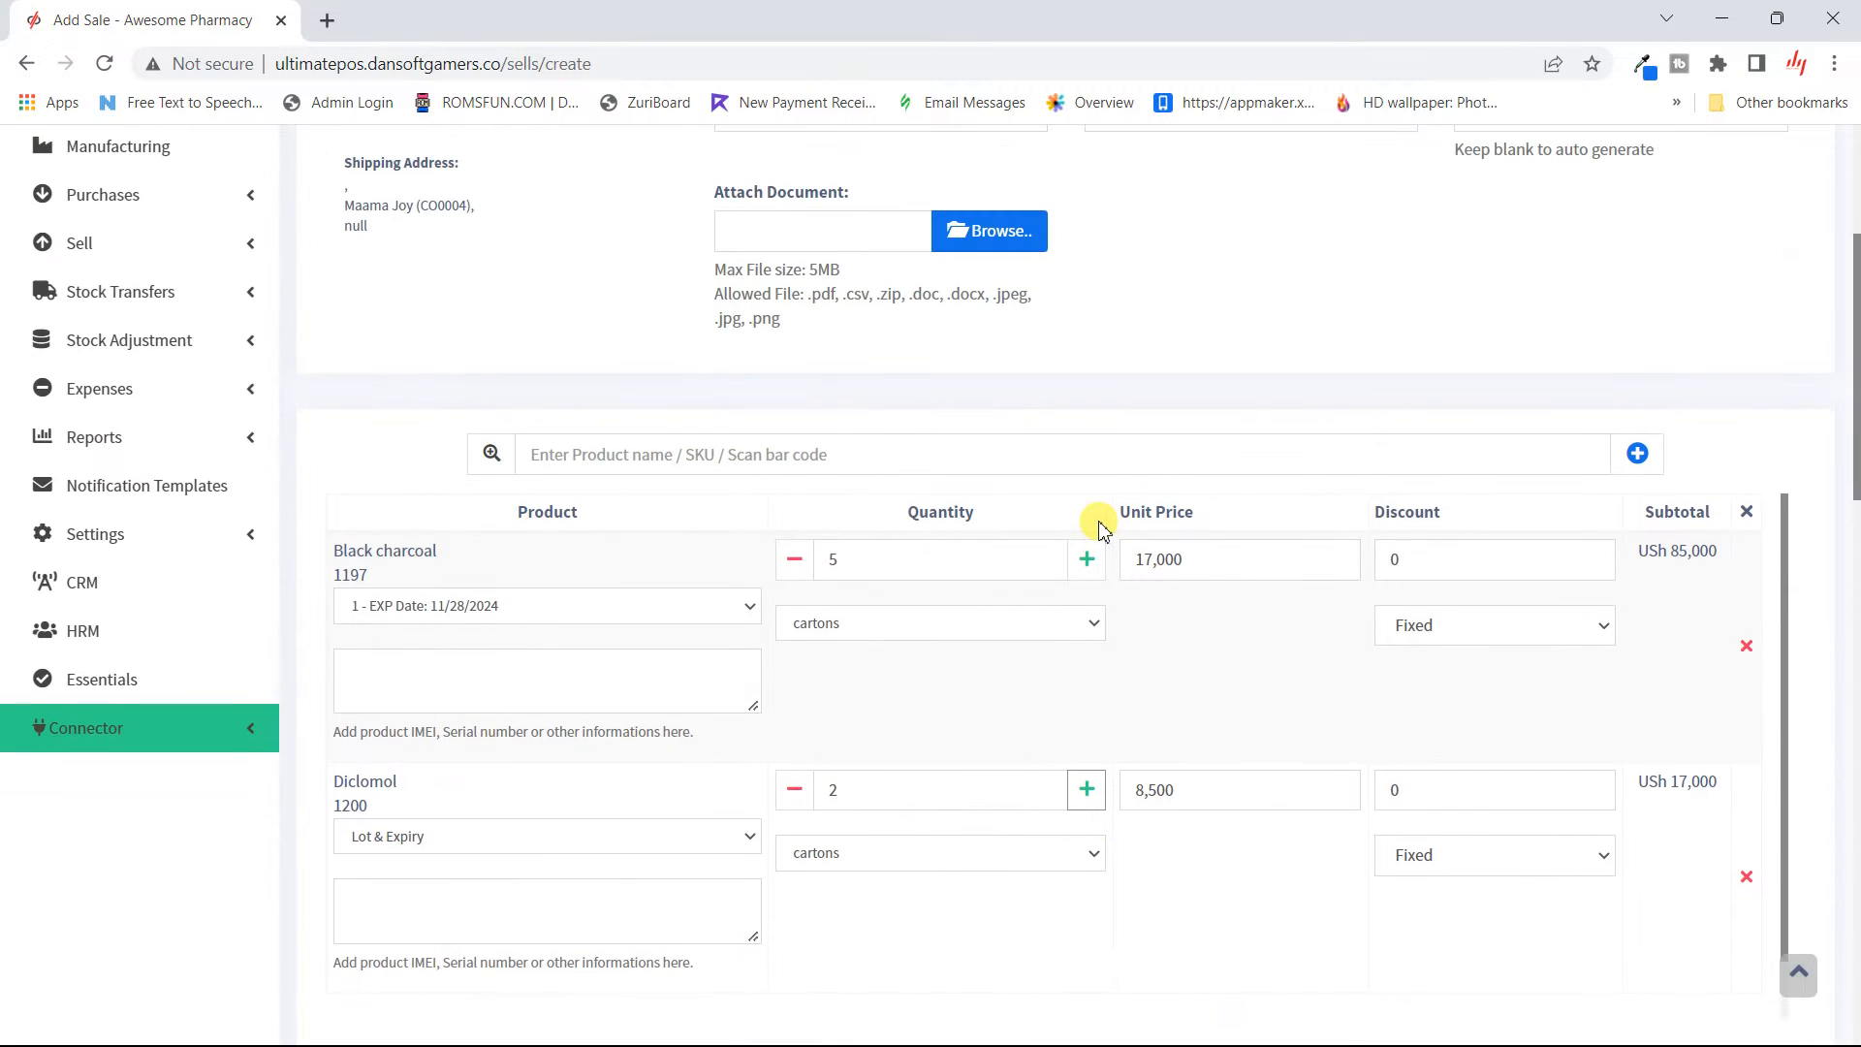
{"action": "scroll", "coordinate": [1102, 528], "scroll_direction": "down", "scroll_amount": 10}
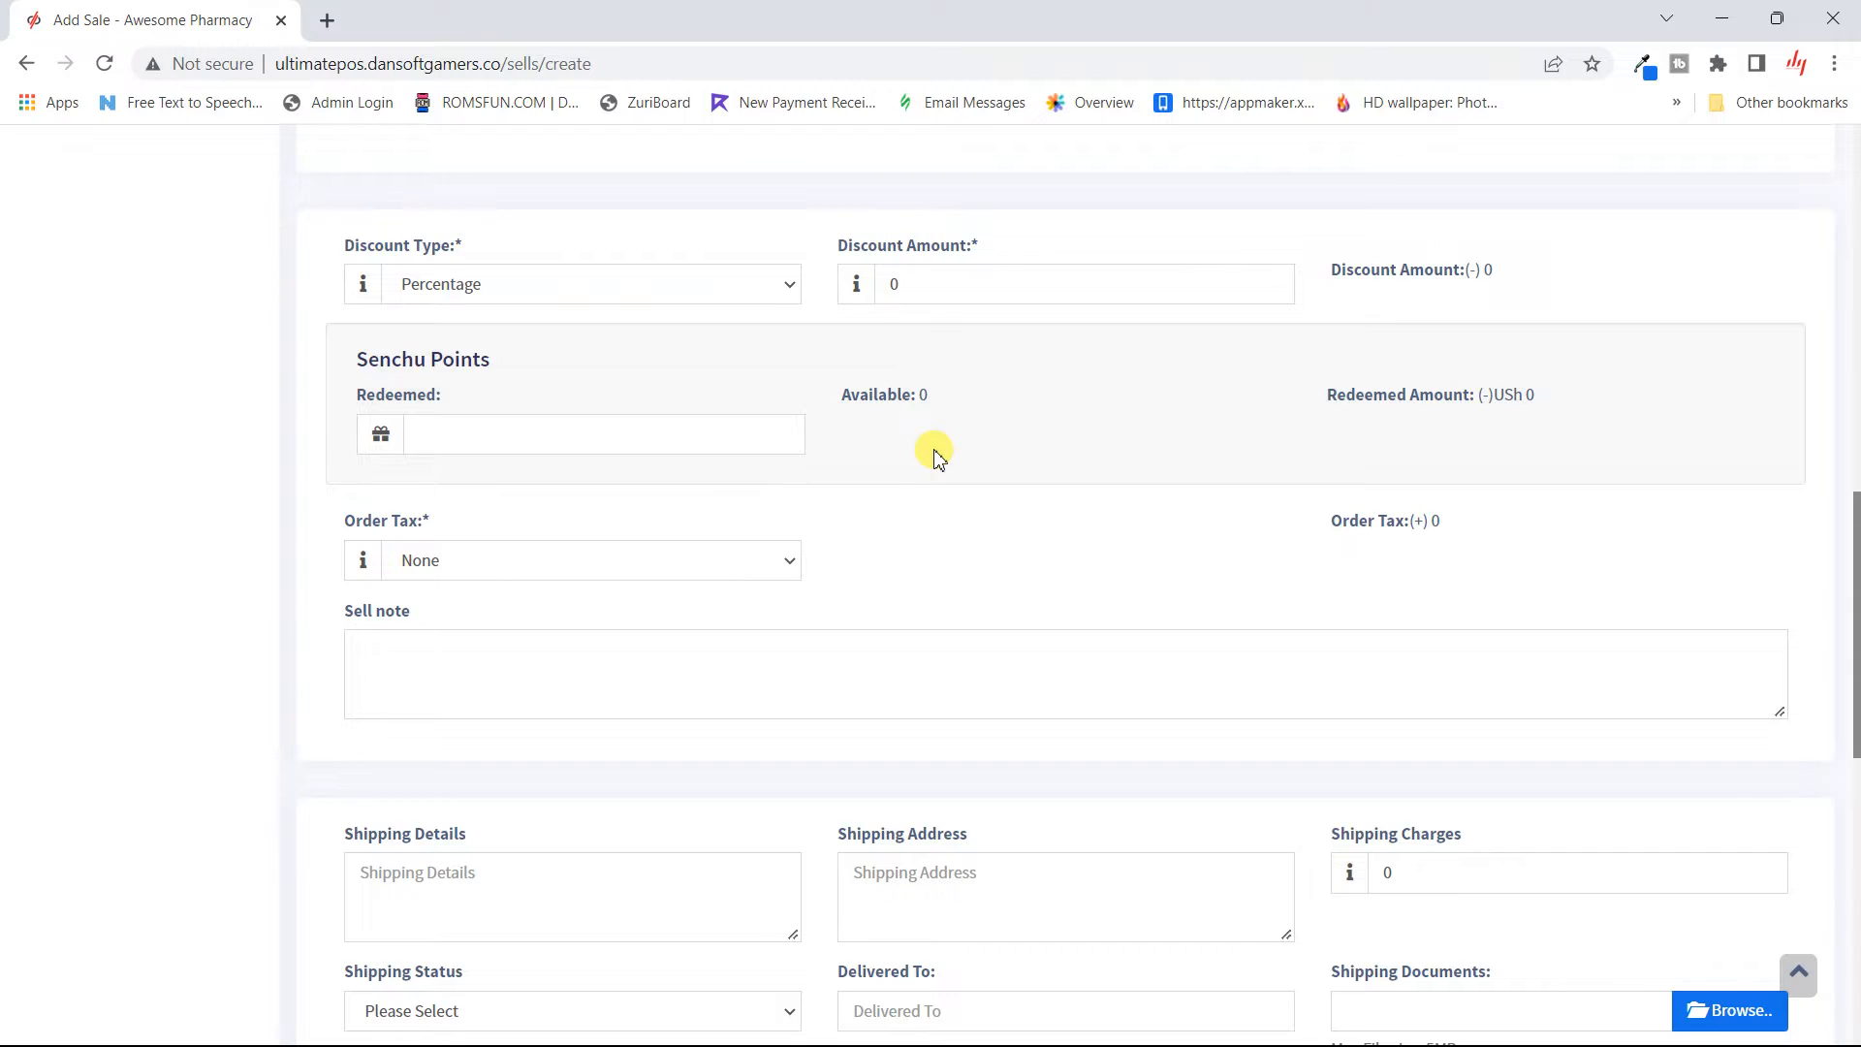
{"action": "scroll", "coordinate": [937, 455], "scroll_direction": "down", "scroll_amount": 1}
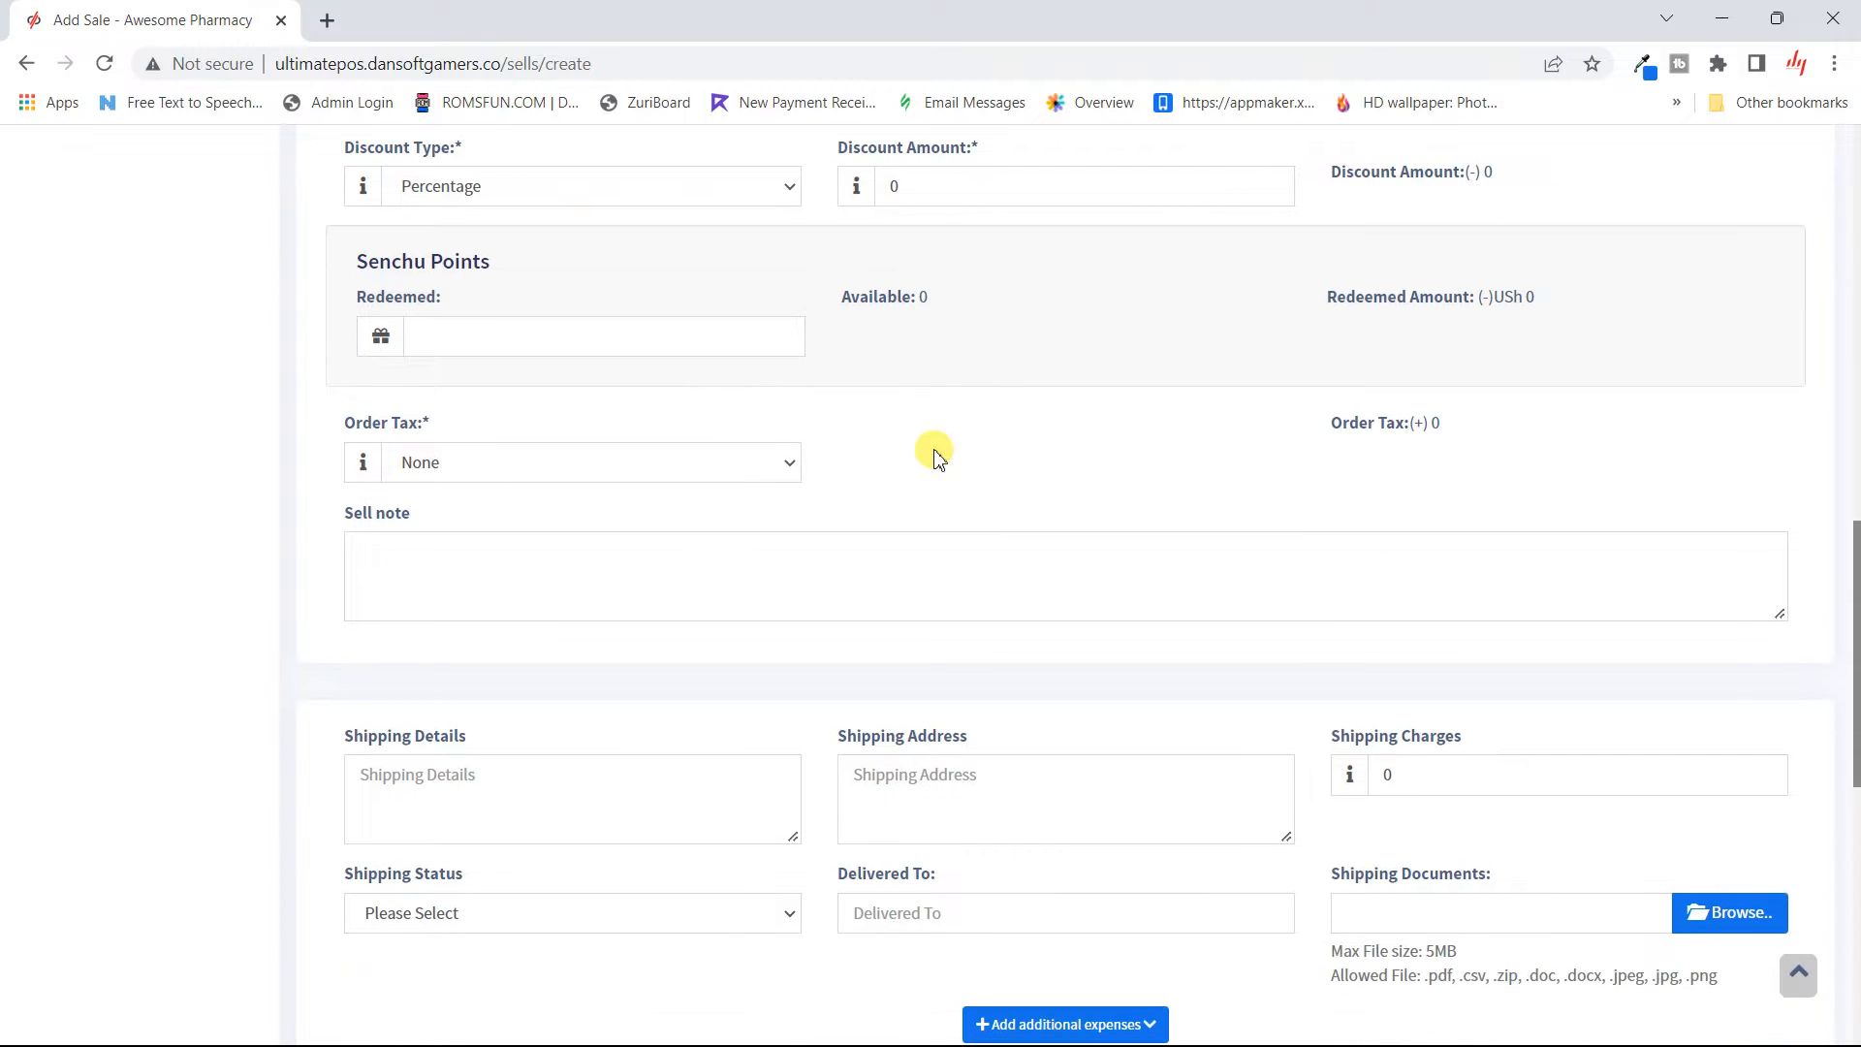
{"action": "left_click", "coordinate": [720, 475]}
{"action": "left_click", "coordinate": [764, 465]}
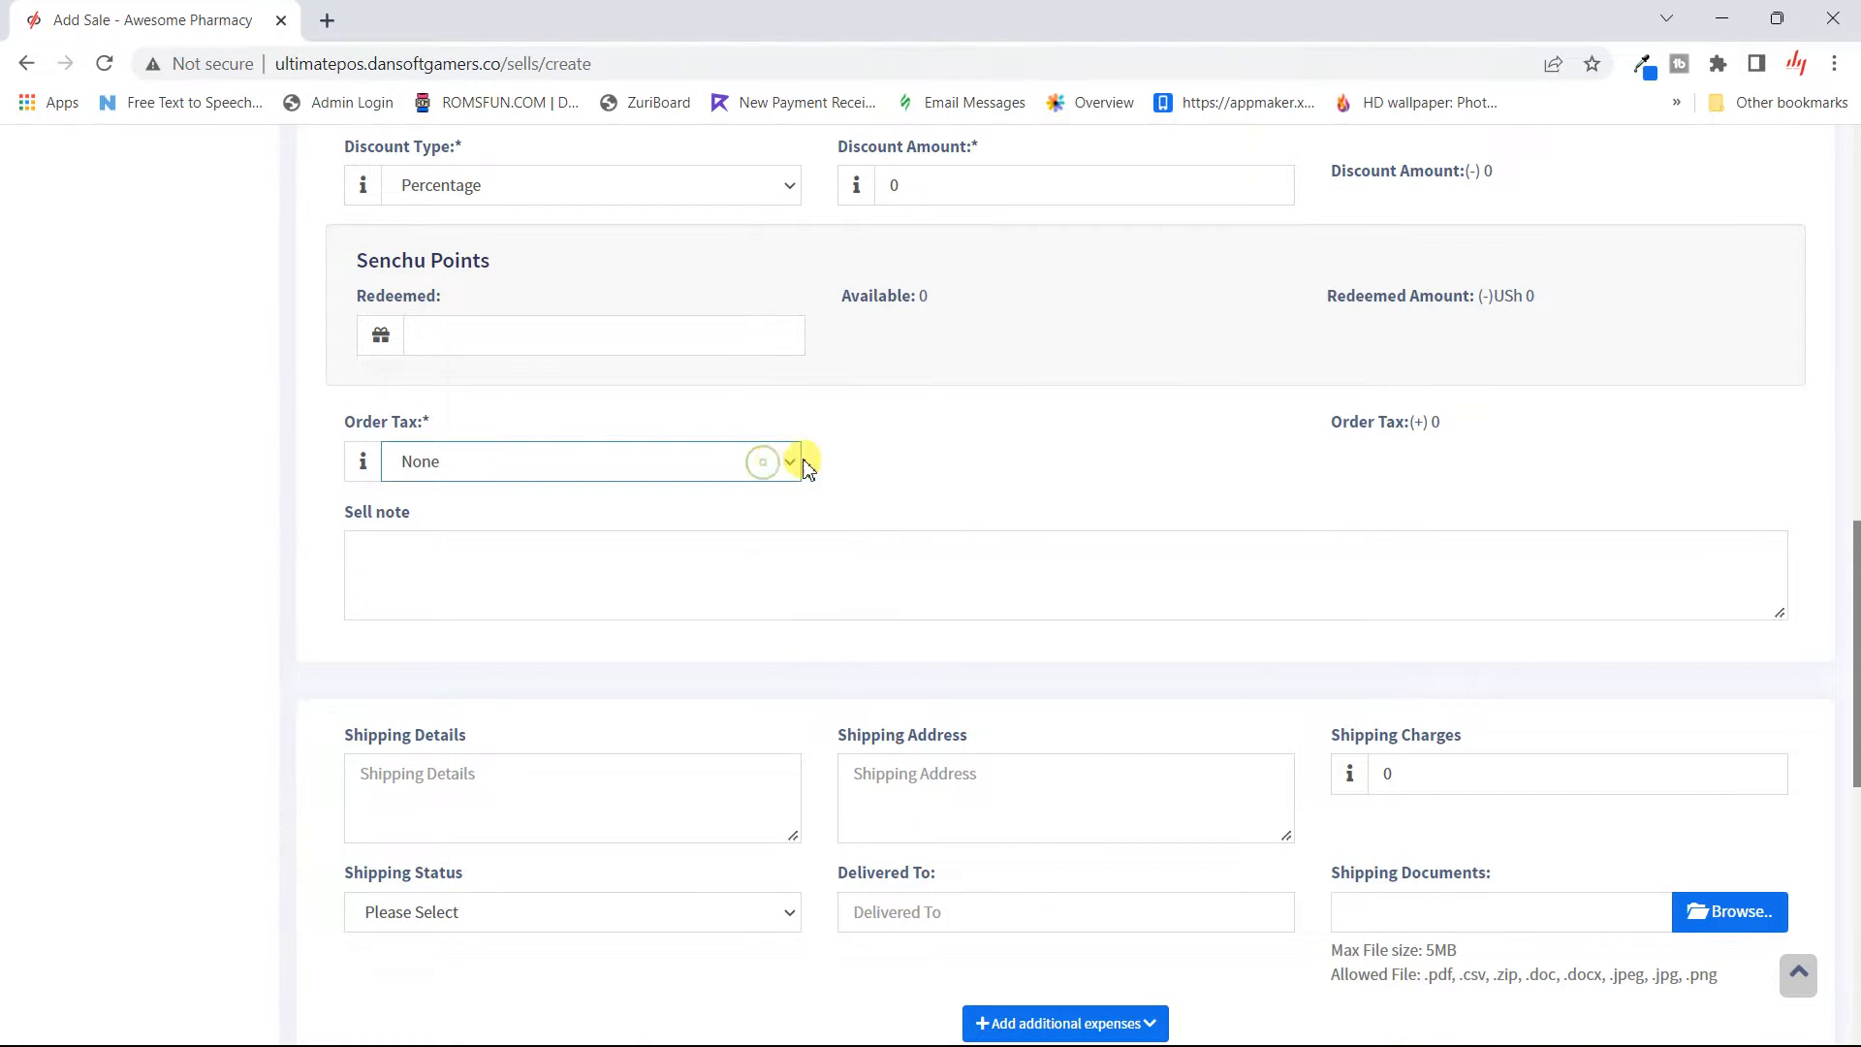
{"action": "scroll", "coordinate": [926, 504], "scroll_direction": "down", "scroll_amount": 1}
{"action": "scroll", "coordinate": [922, 502], "scroll_direction": "down", "scroll_amount": 5}
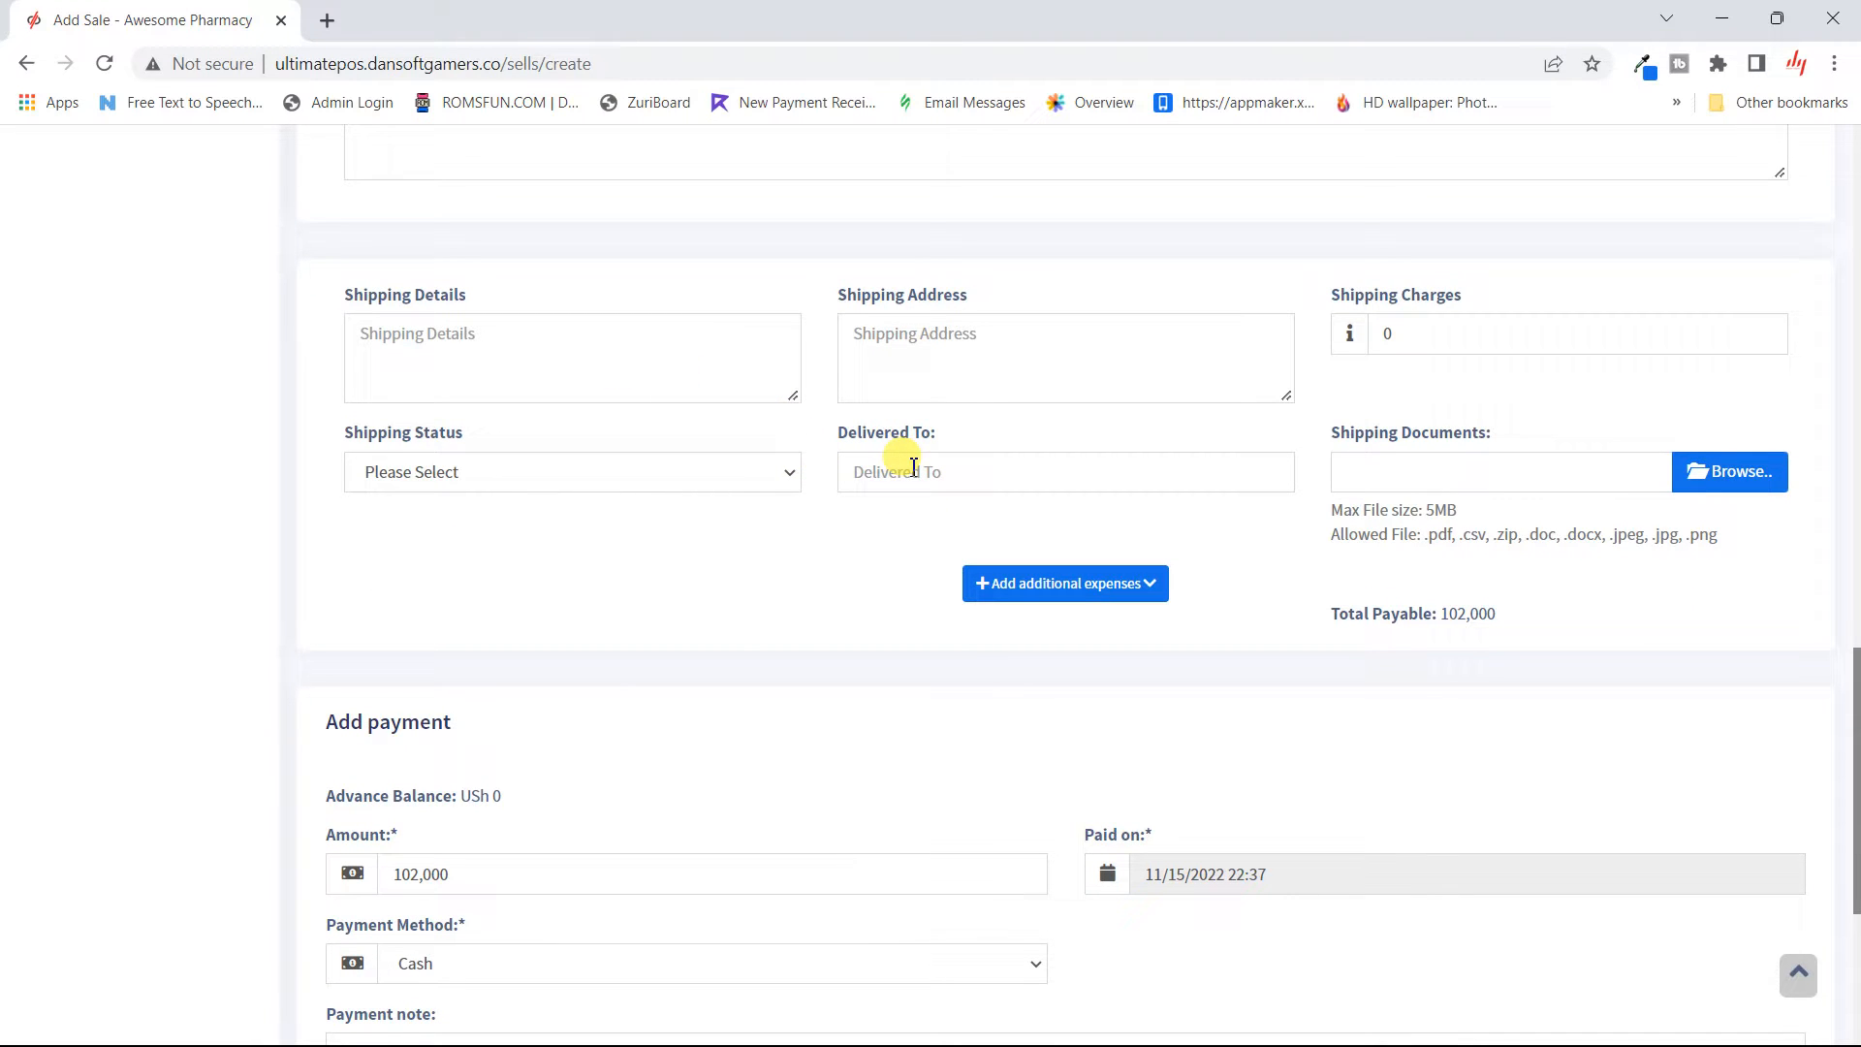
{"action": "left_click", "coordinate": [762, 475]}
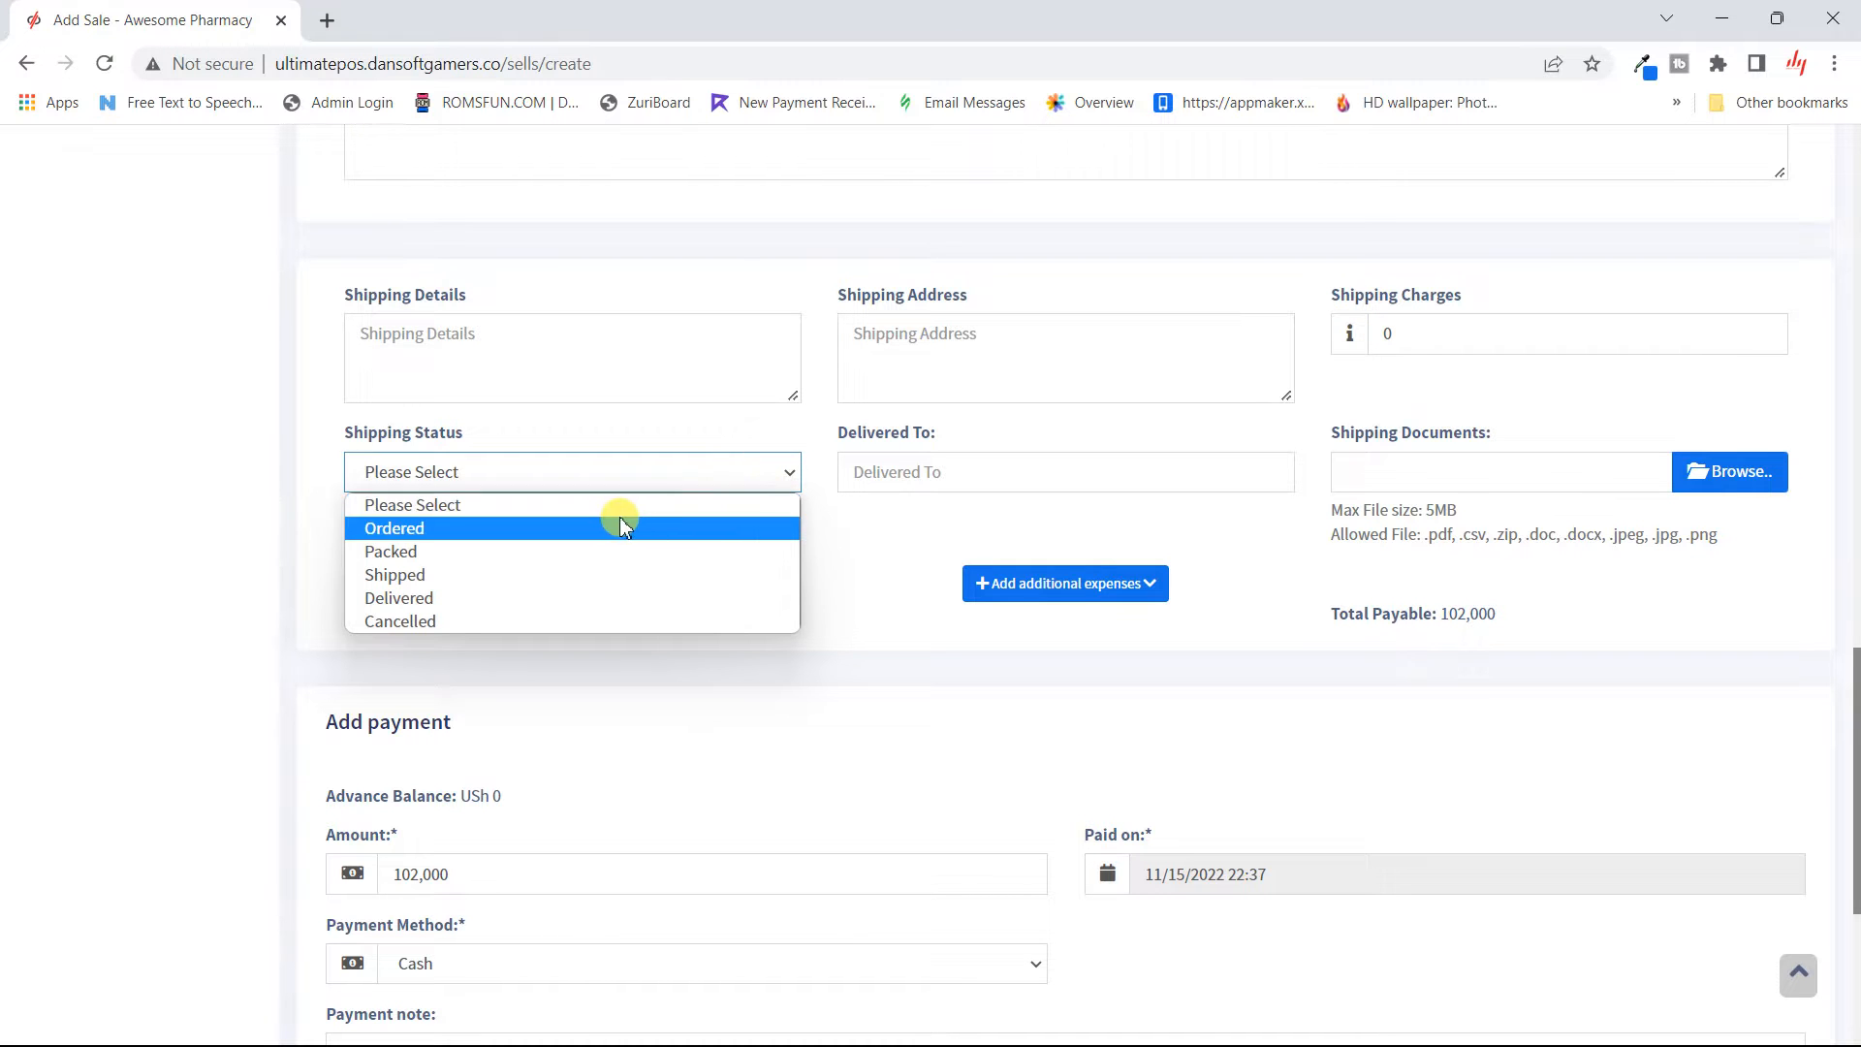
{"action": "left_click", "coordinate": [862, 527]}
{"action": "scroll", "coordinate": [865, 532], "scroll_direction": "down", "scroll_amount": 5}
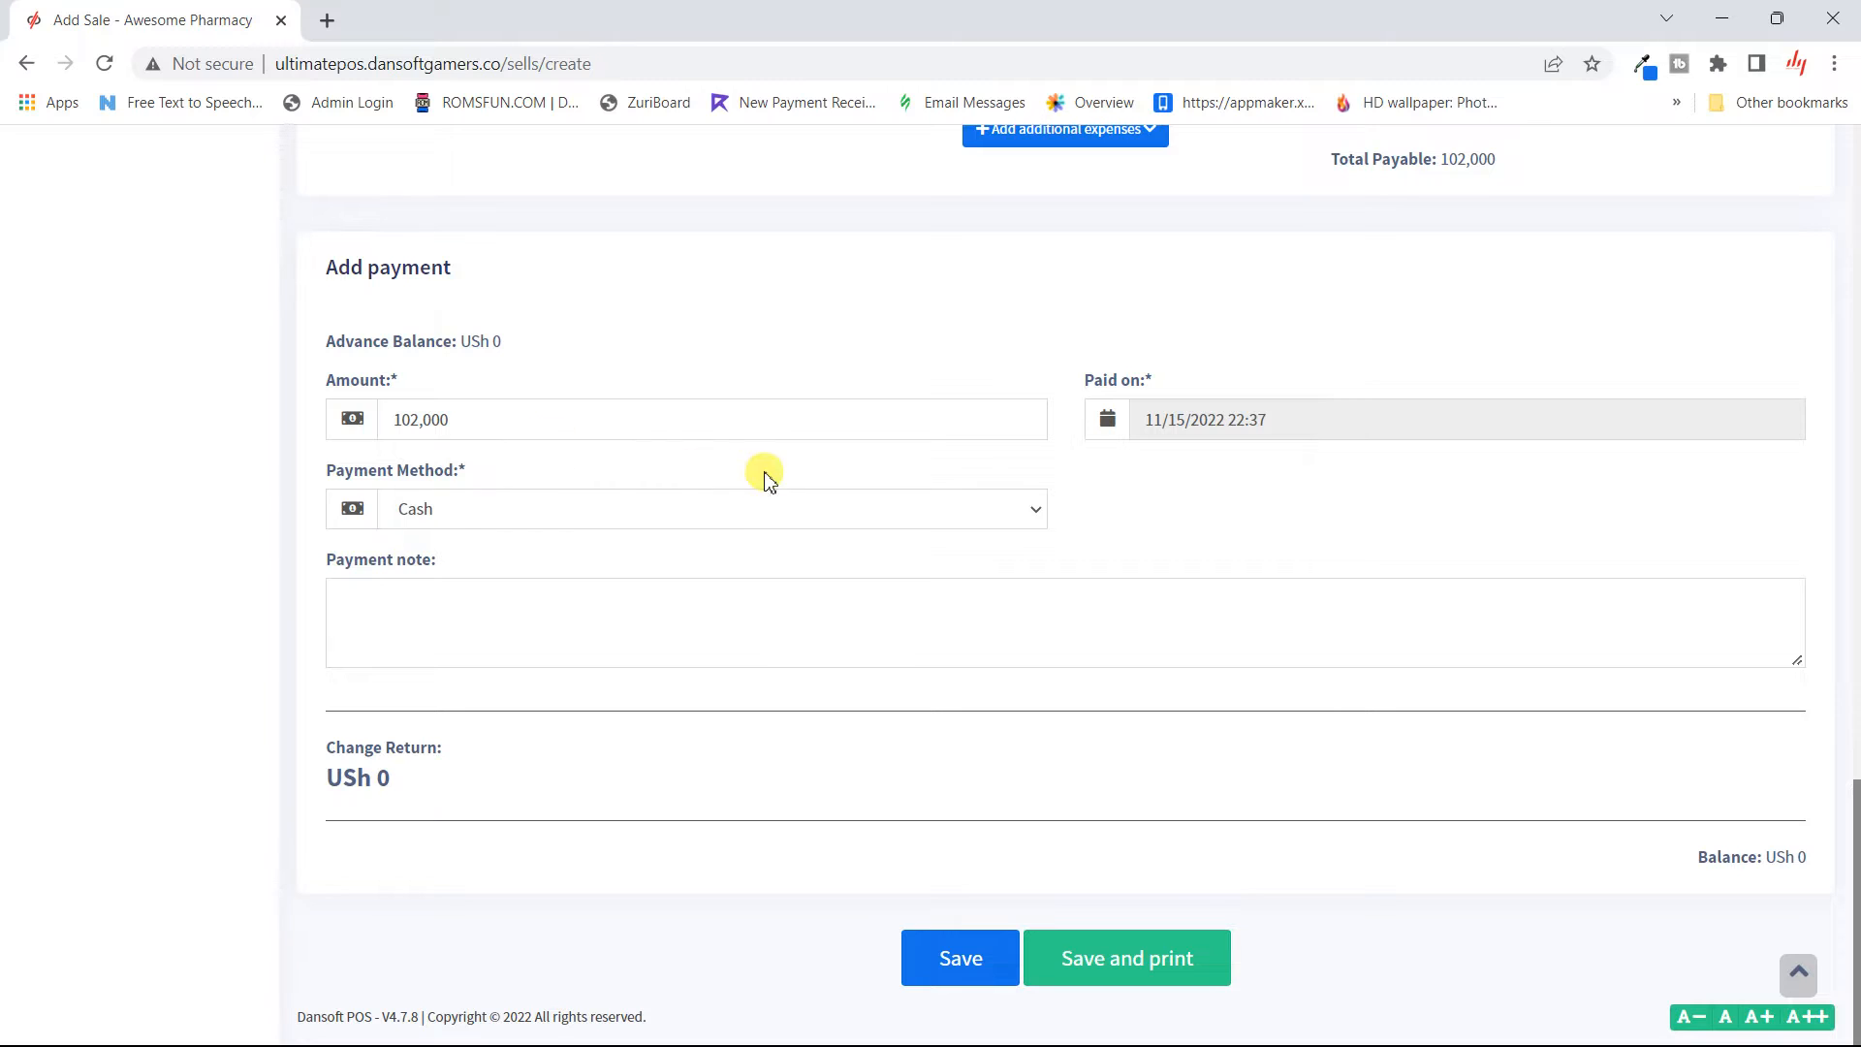
- Keep Cash as payment method and enter 150000 paid (after trying 80000), showing 48,000 change
{"action": "left_click", "coordinate": [1018, 506]}
{"action": "left_click", "coordinate": [1018, 506]}
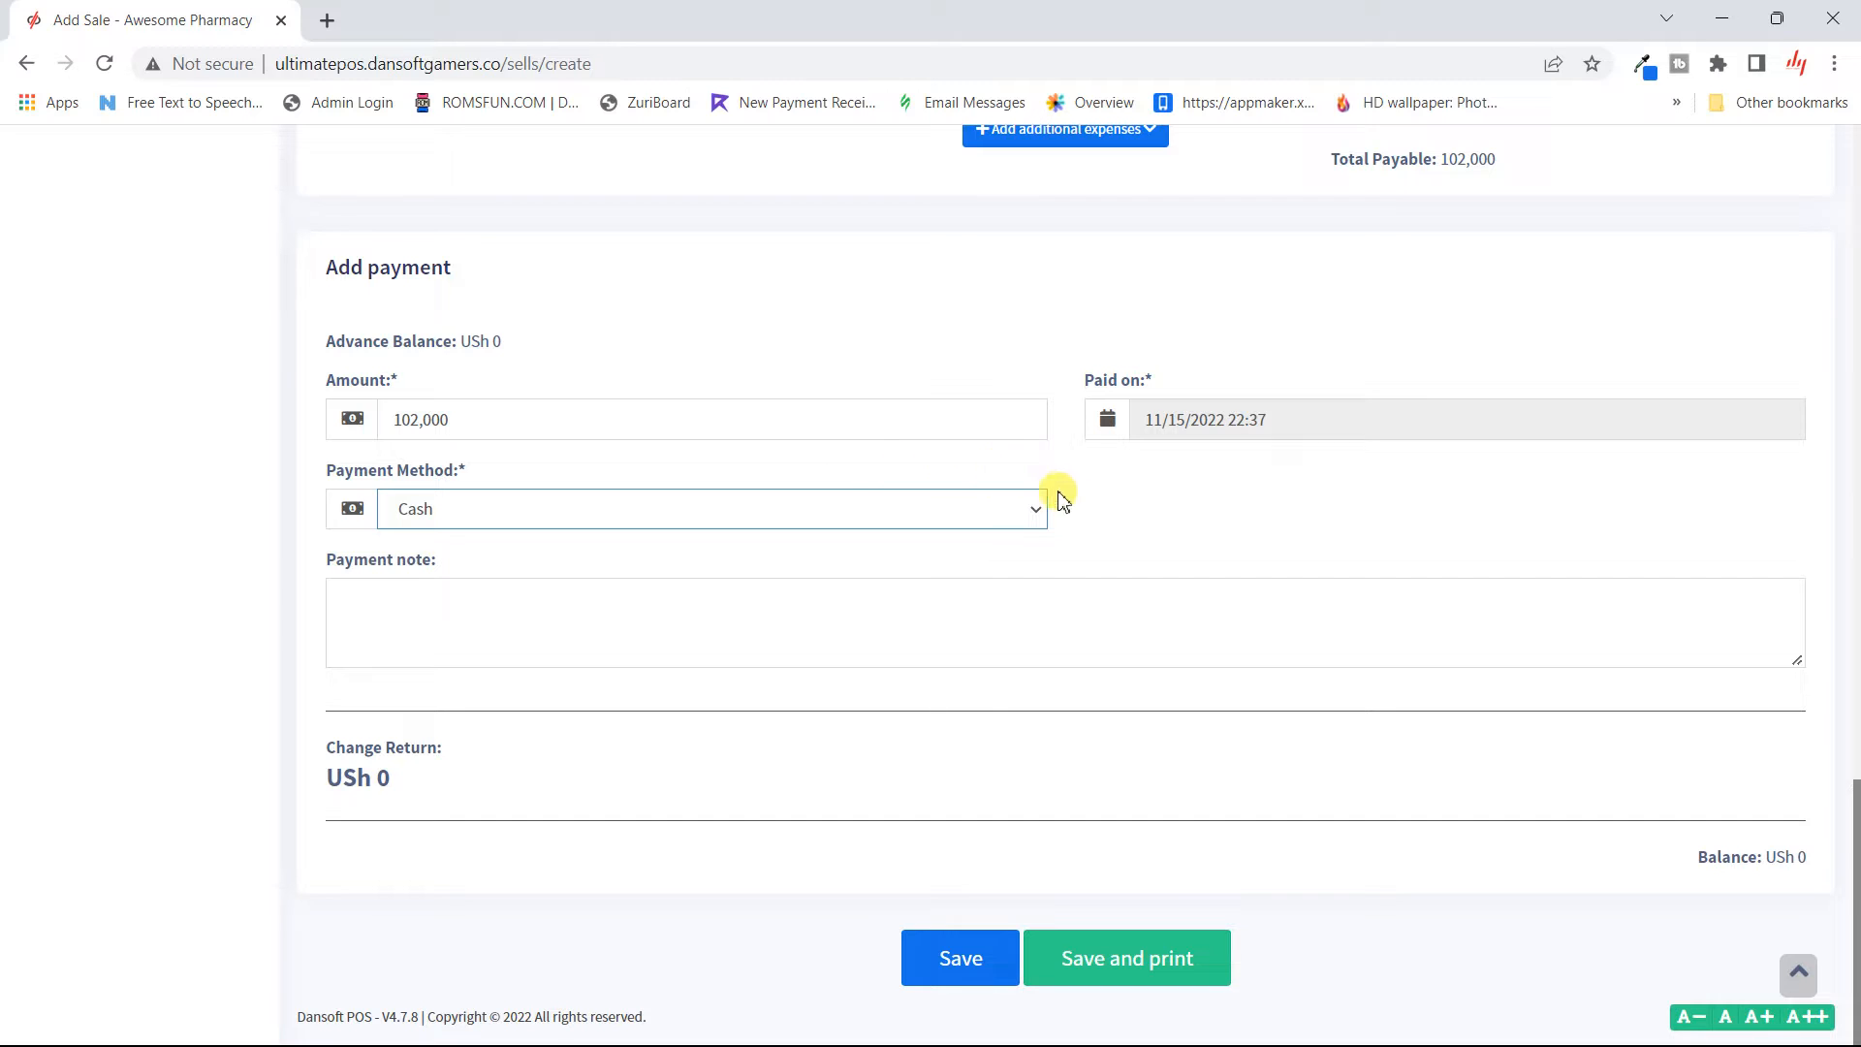
{"action": "left_click", "coordinate": [523, 421]}
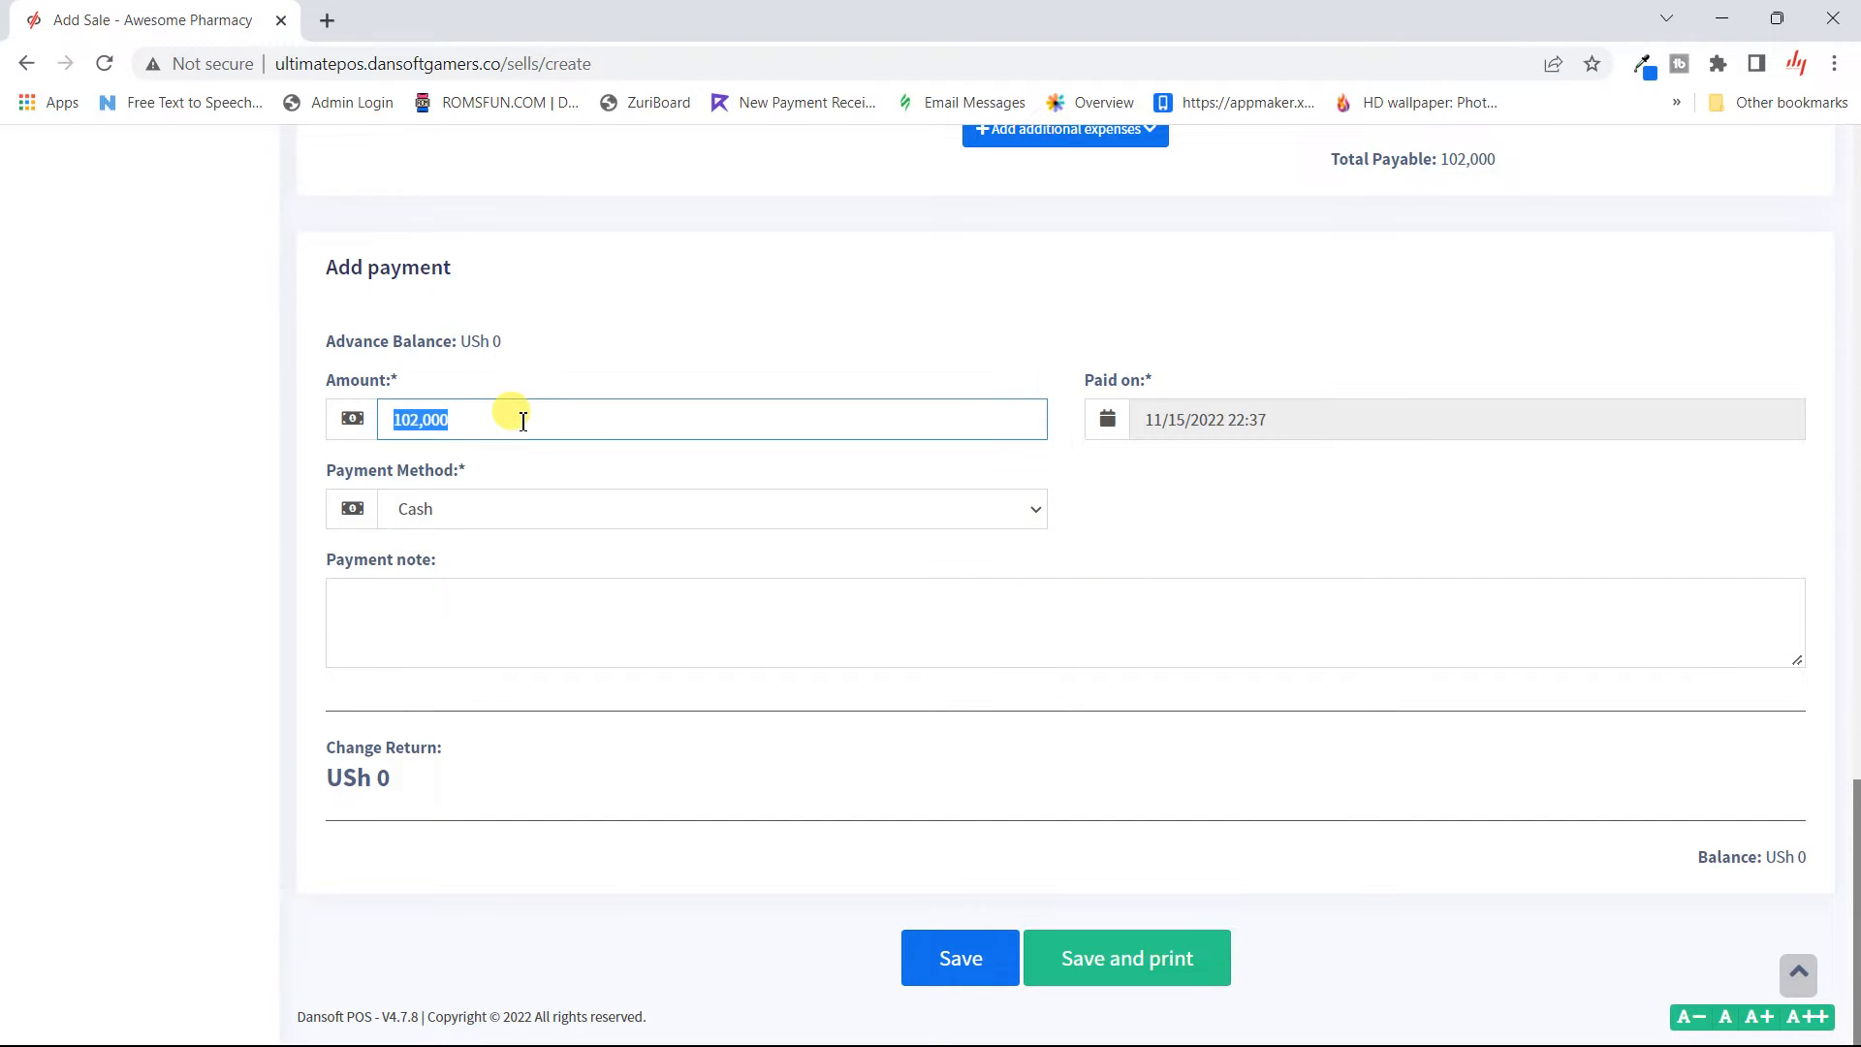
{"action": "type", "text": "80000"}
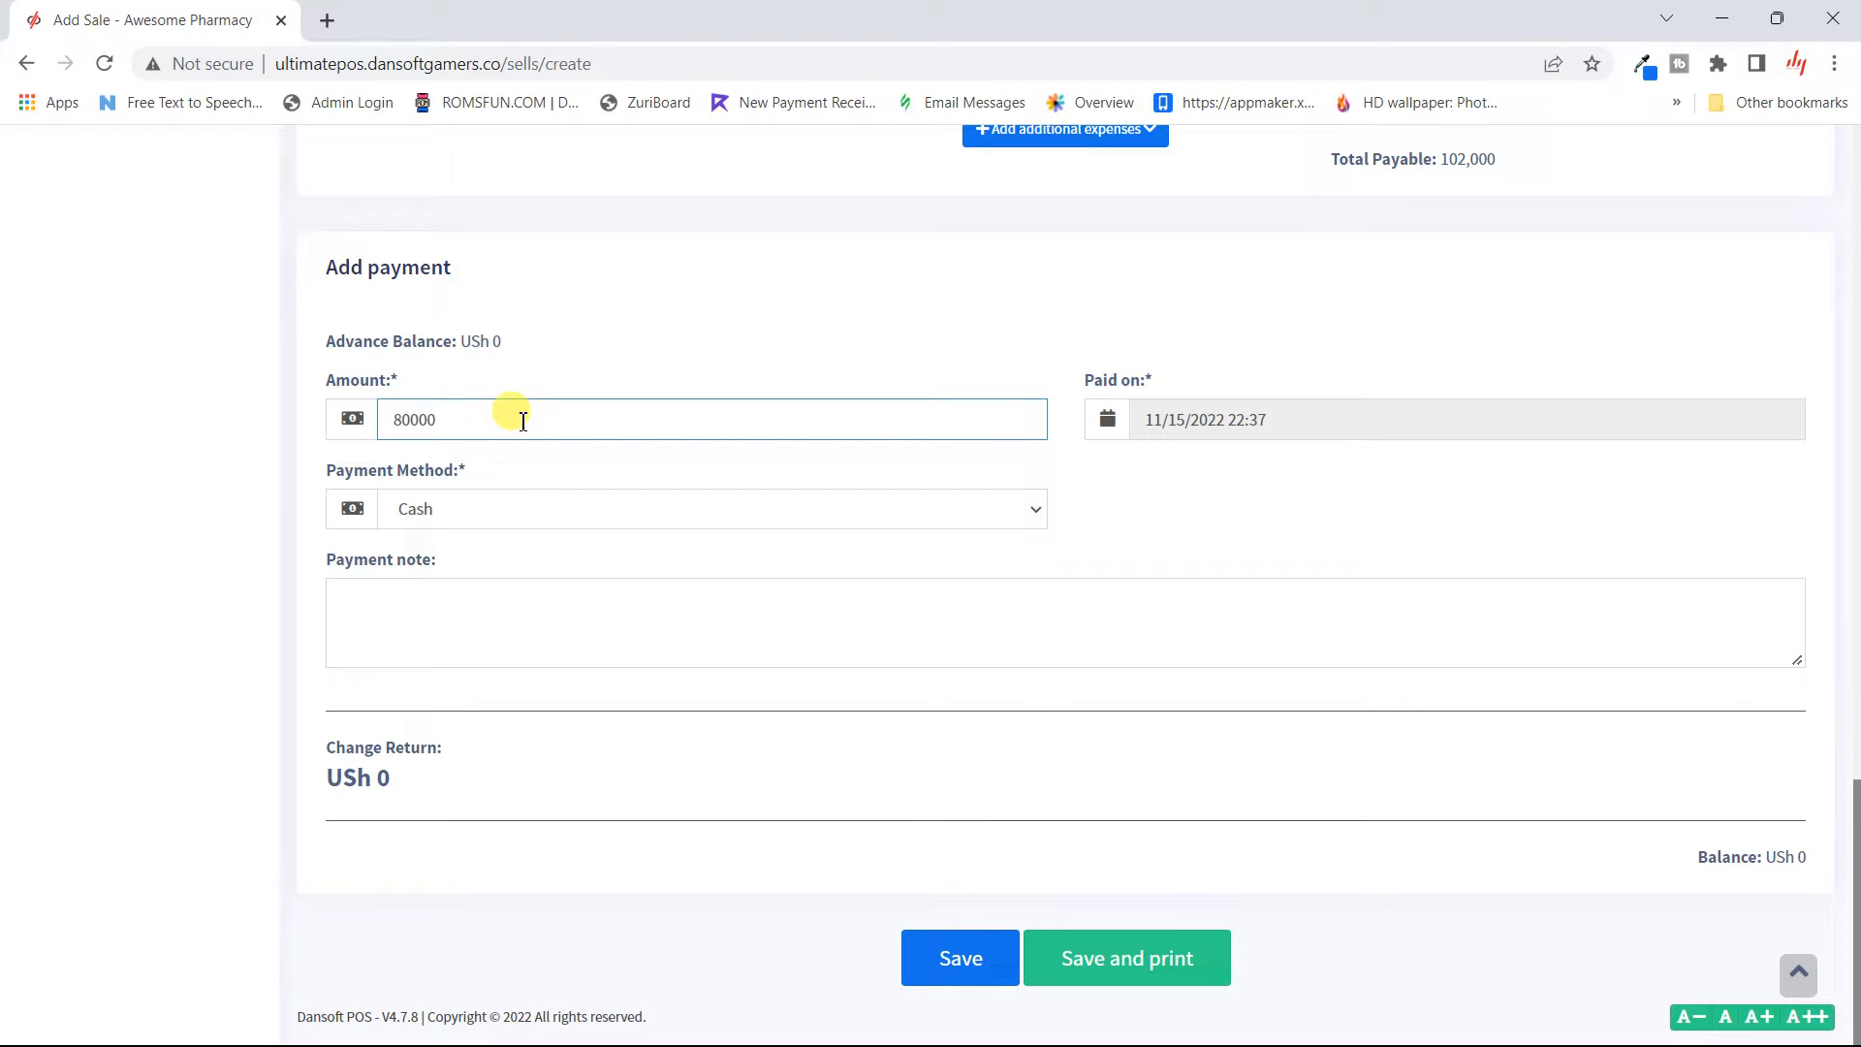
{"action": "left_click", "coordinate": [677, 316]}
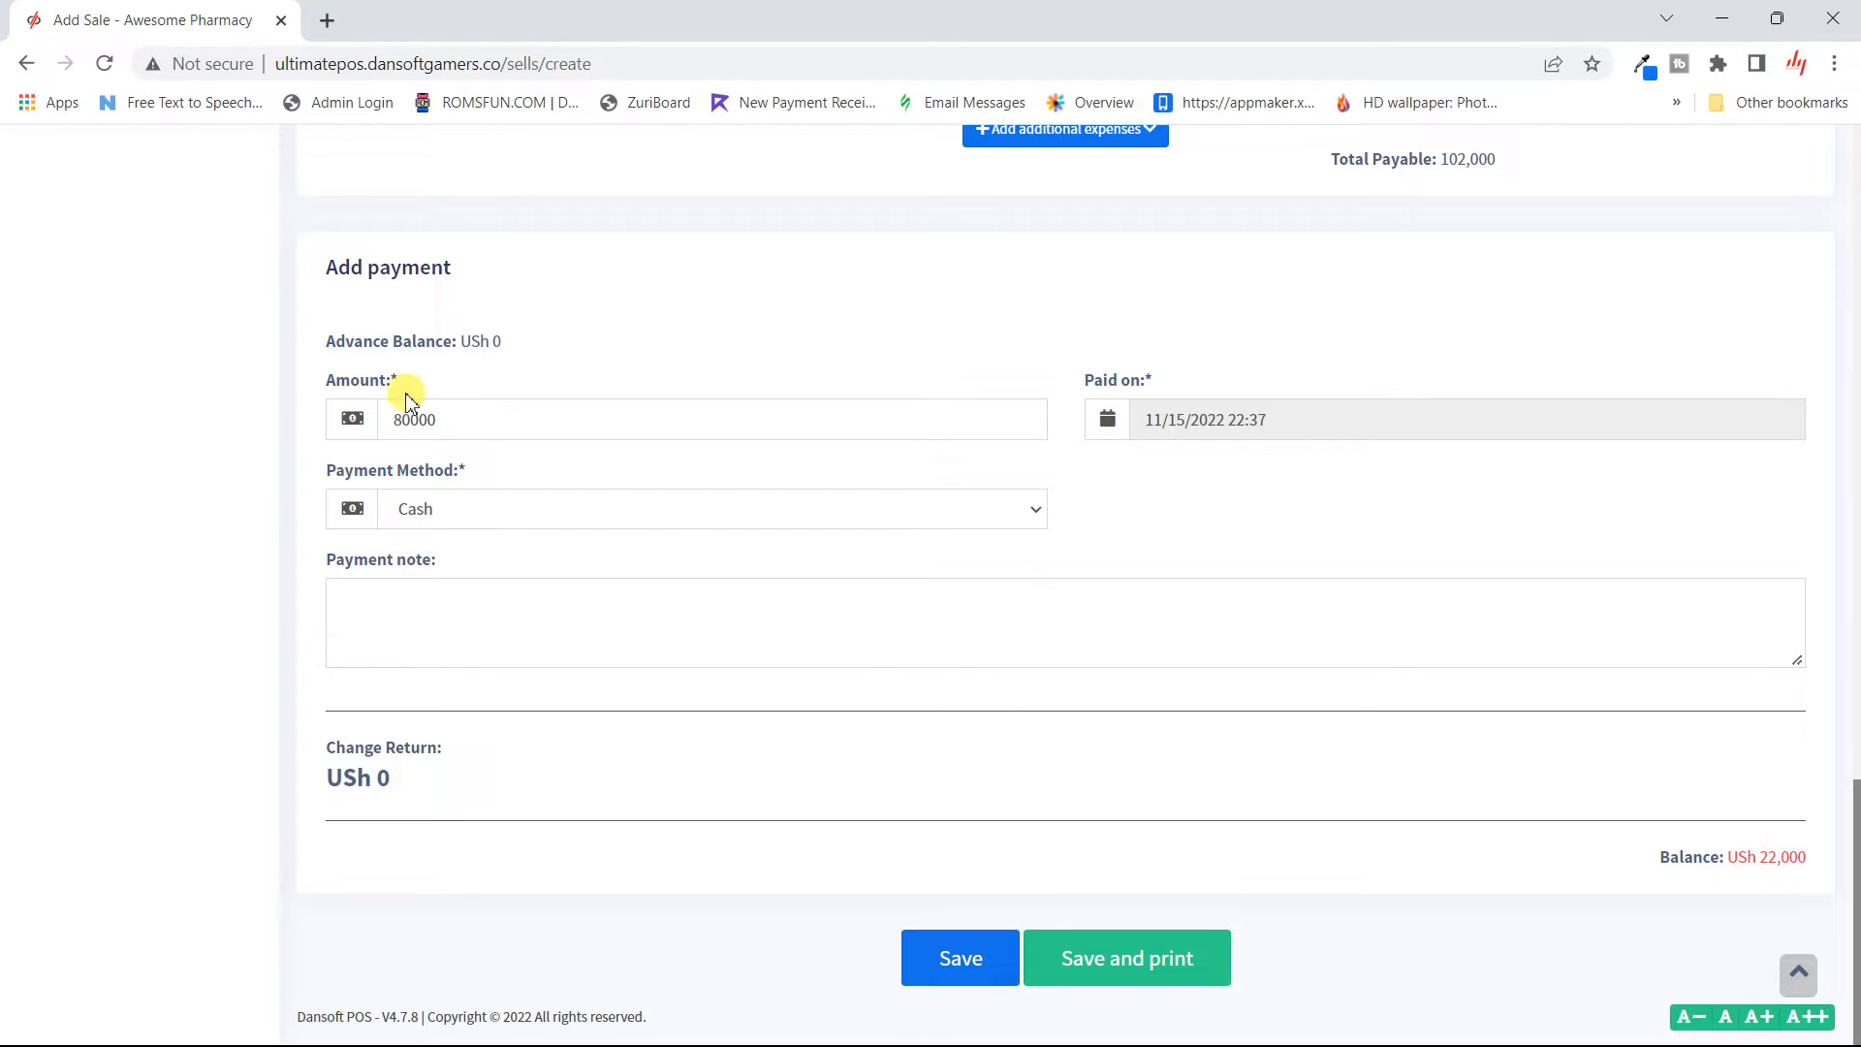
{"action": "double_click", "coordinate": [454, 424]}
{"action": "type", "text": "150000"}
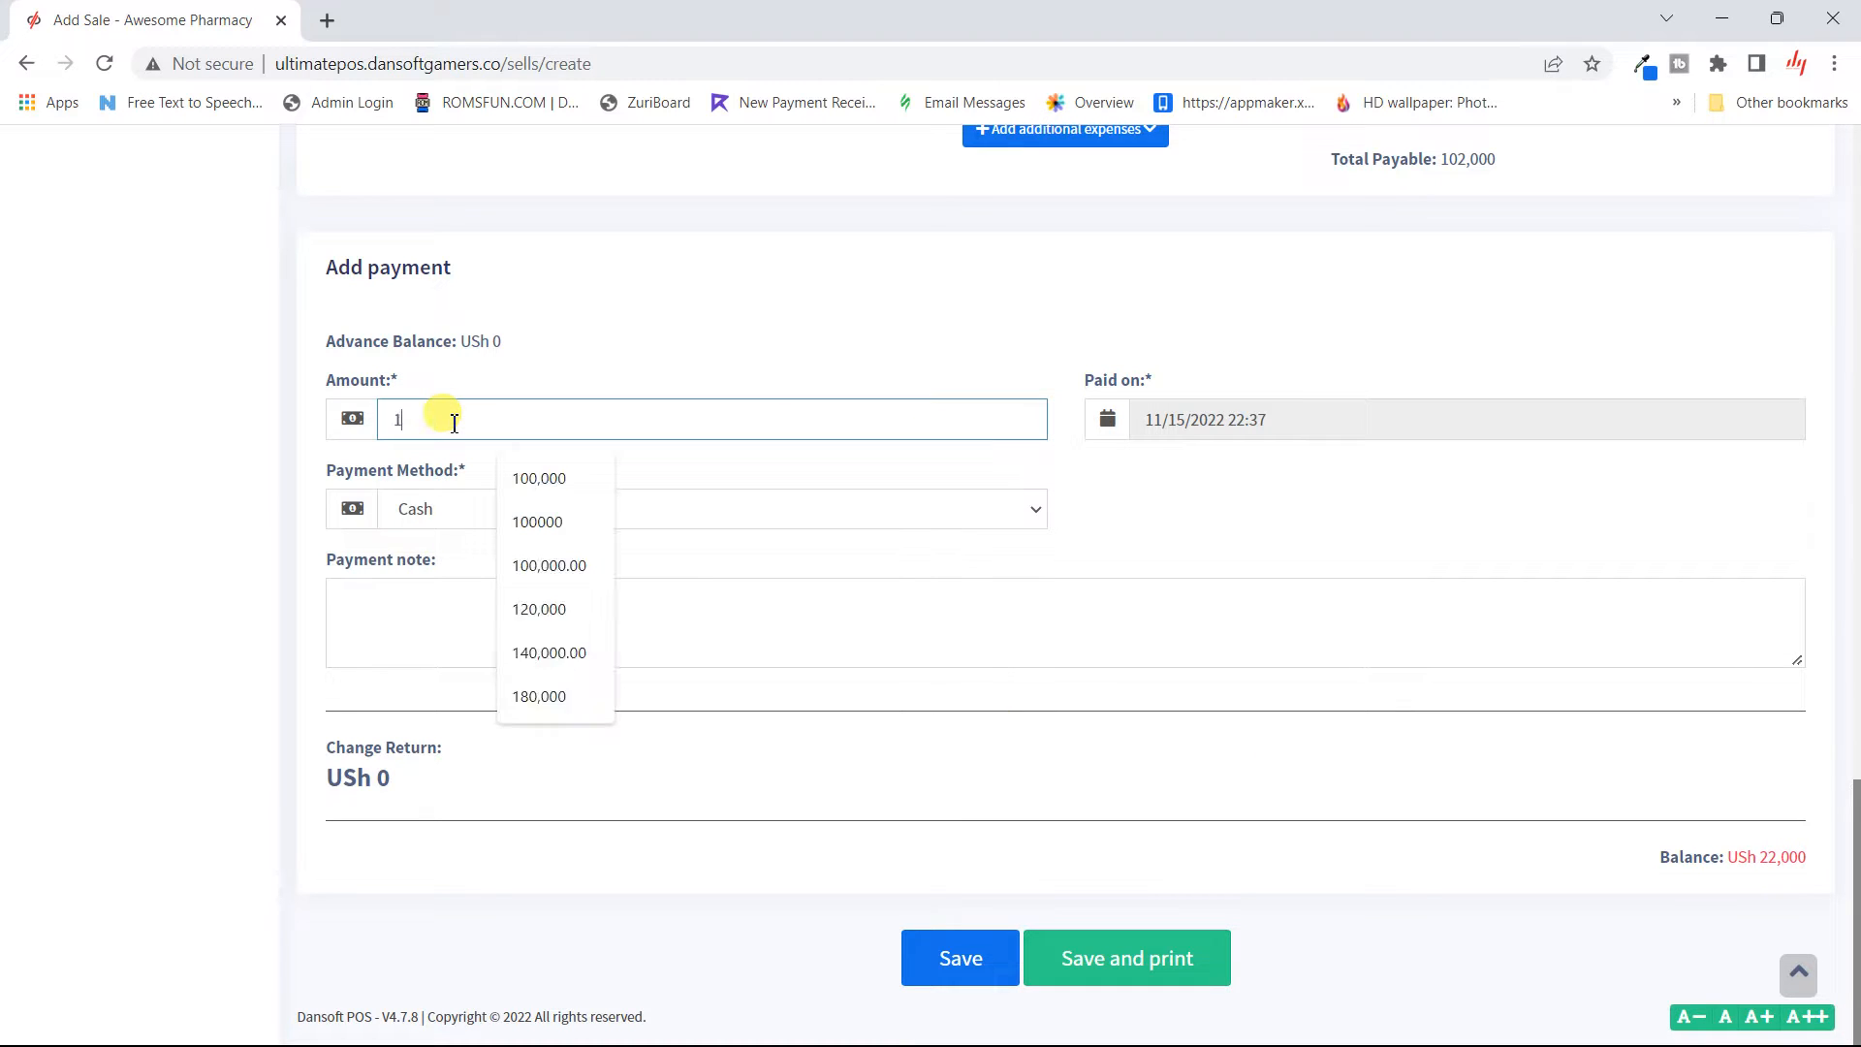
{"action": "left_click", "coordinate": [632, 345]}
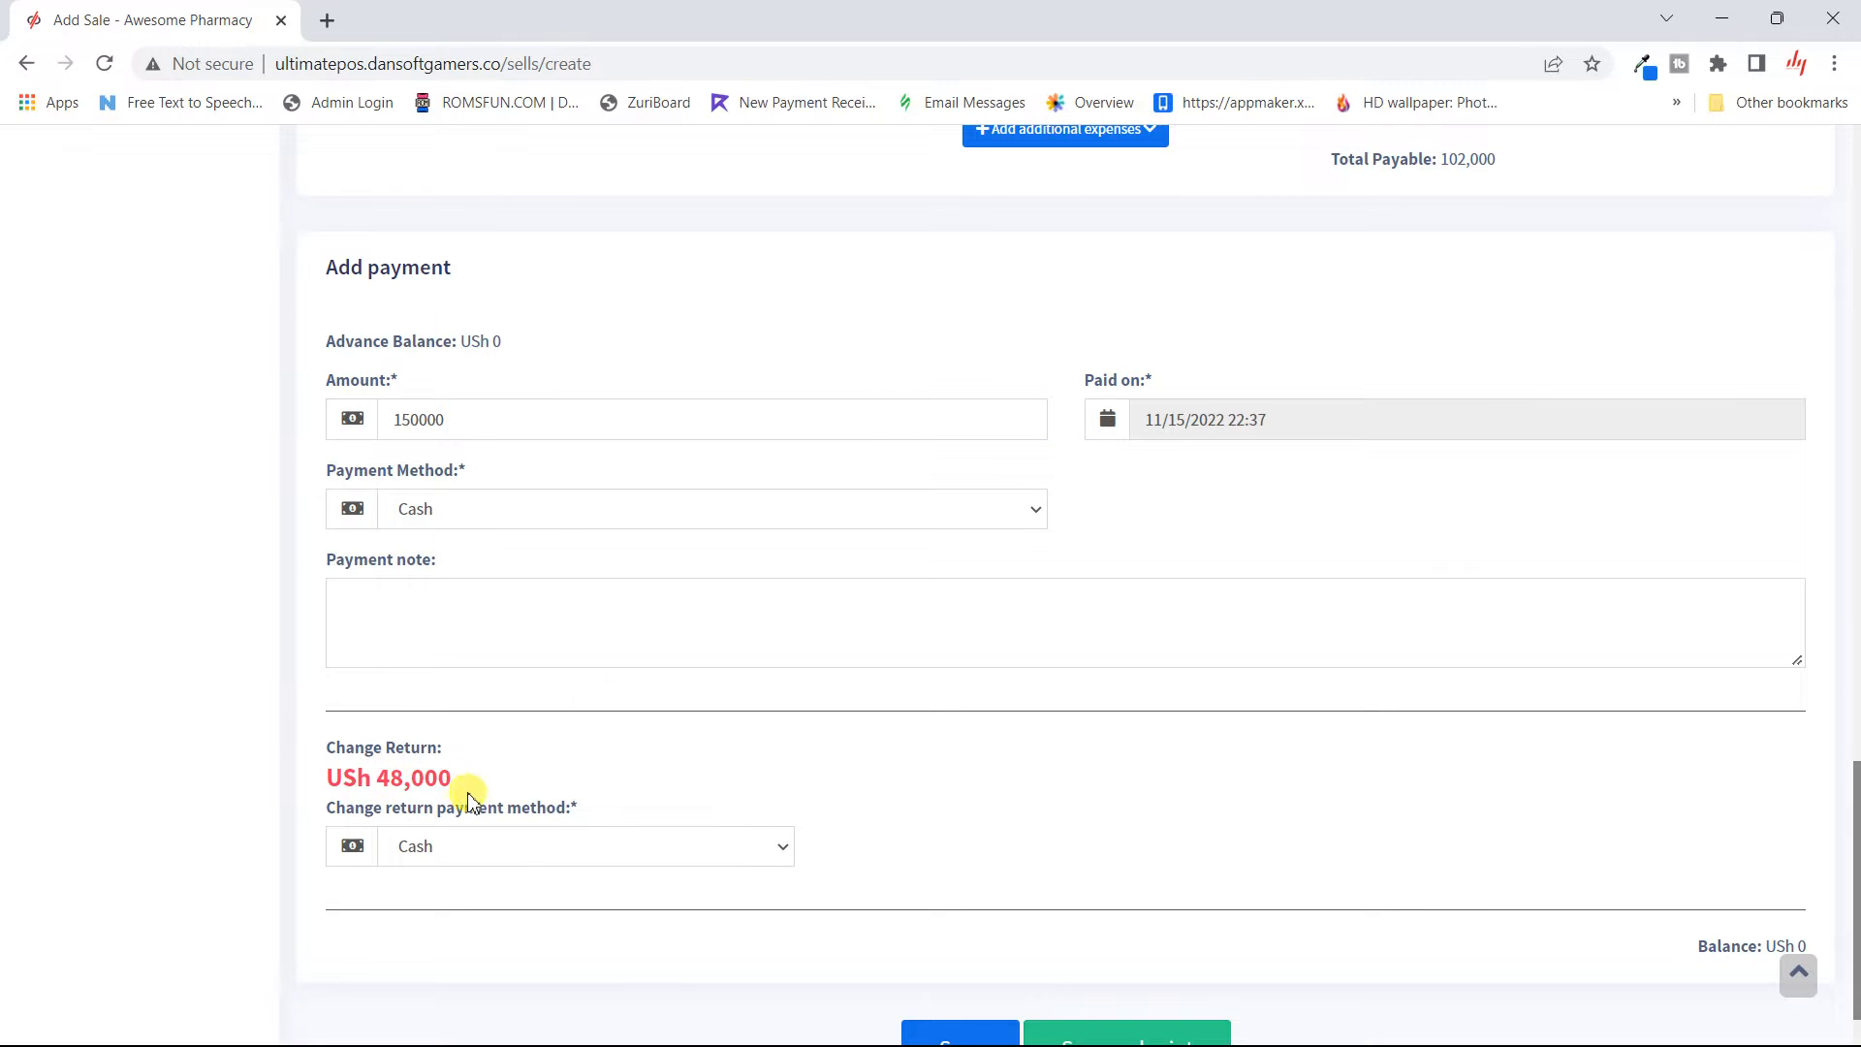
- Keep Cash as the change return method for the USh 48,000 change
{"action": "scroll", "coordinate": [474, 801], "scroll_direction": "down", "scroll_amount": 1}
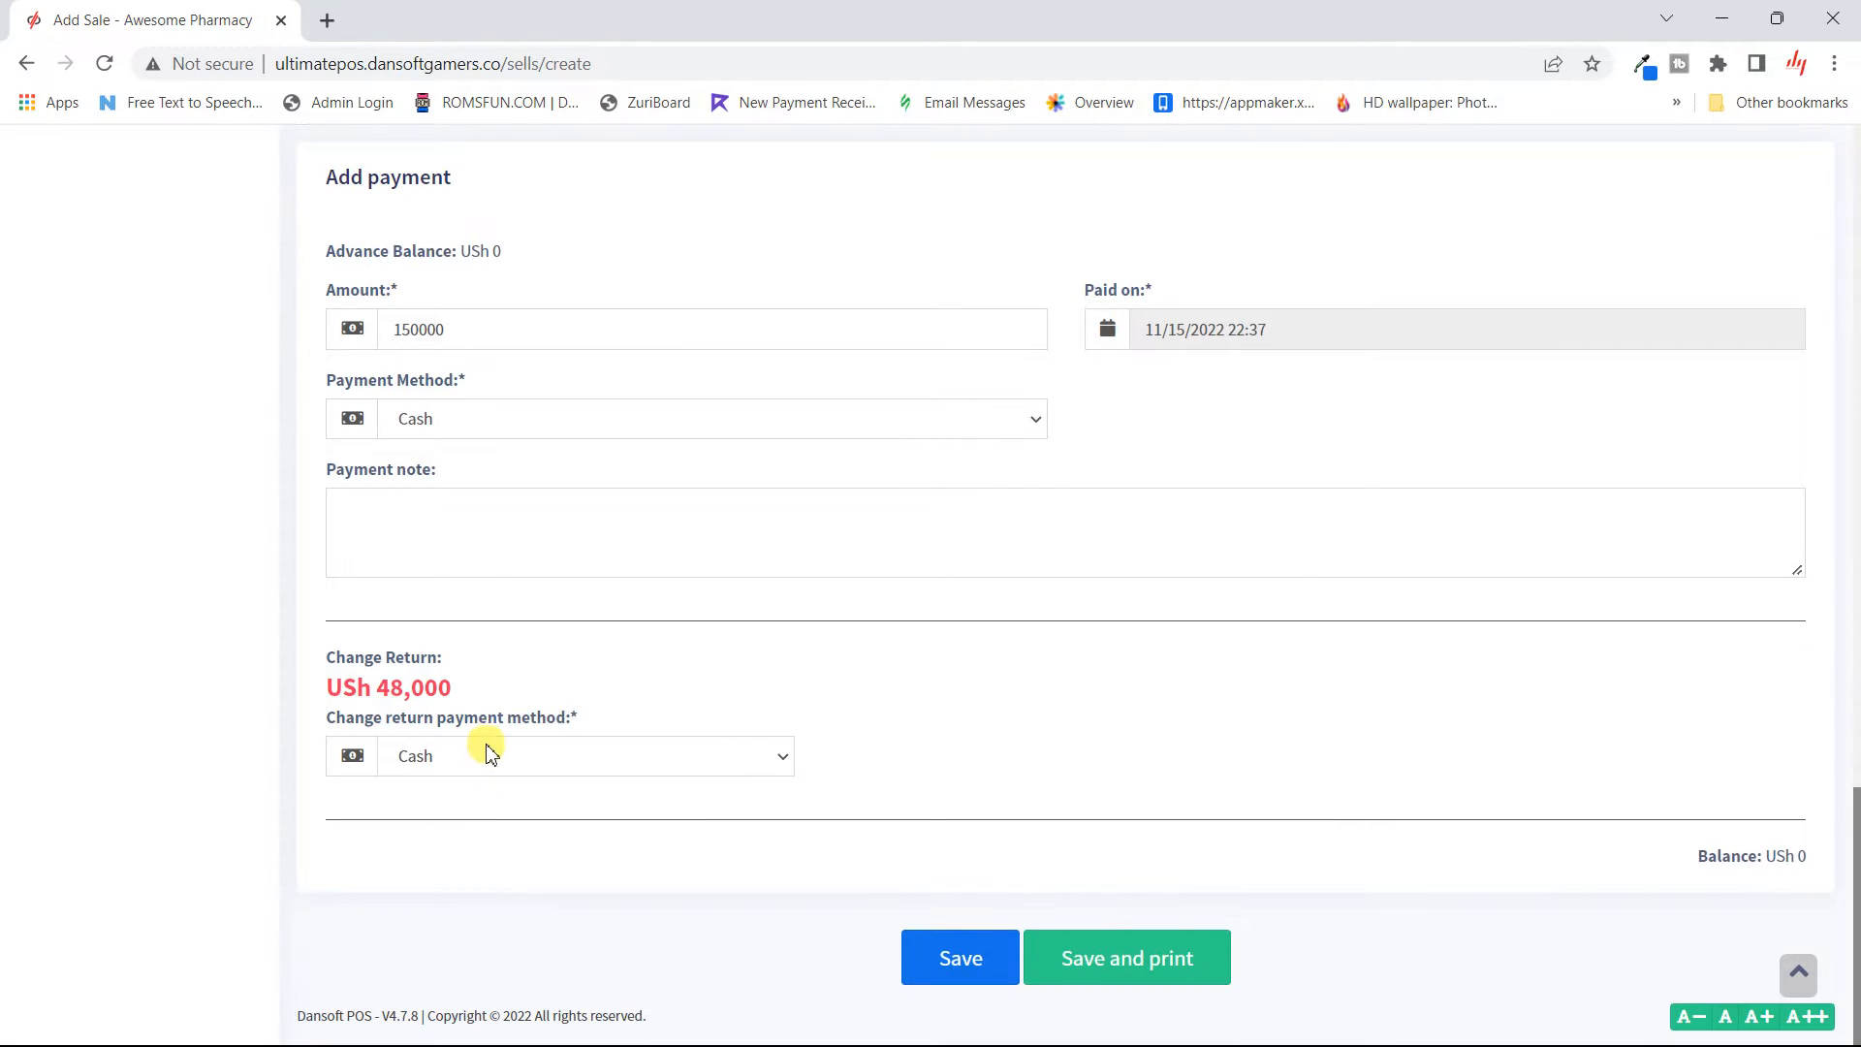
{"action": "left_click", "coordinate": [488, 754]}
{"action": "left_click", "coordinate": [947, 689]}
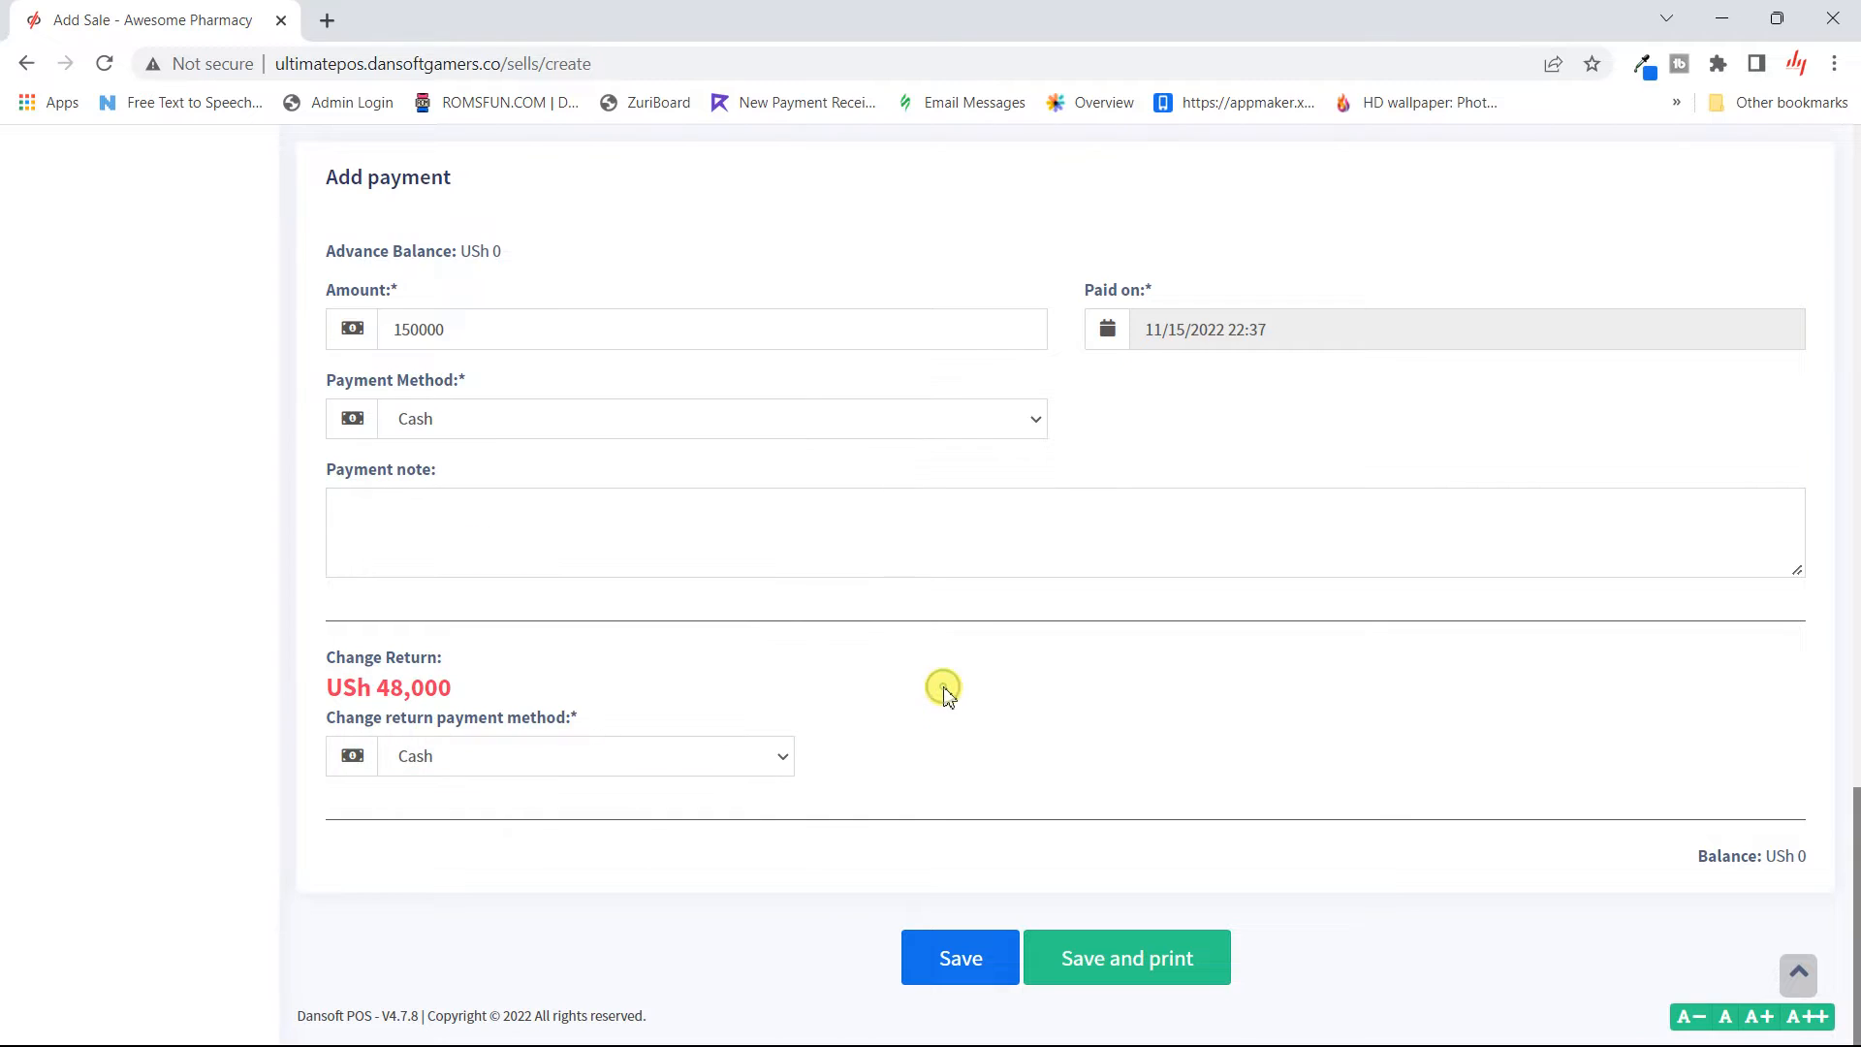
{"action": "left_click", "coordinate": [631, 761]}
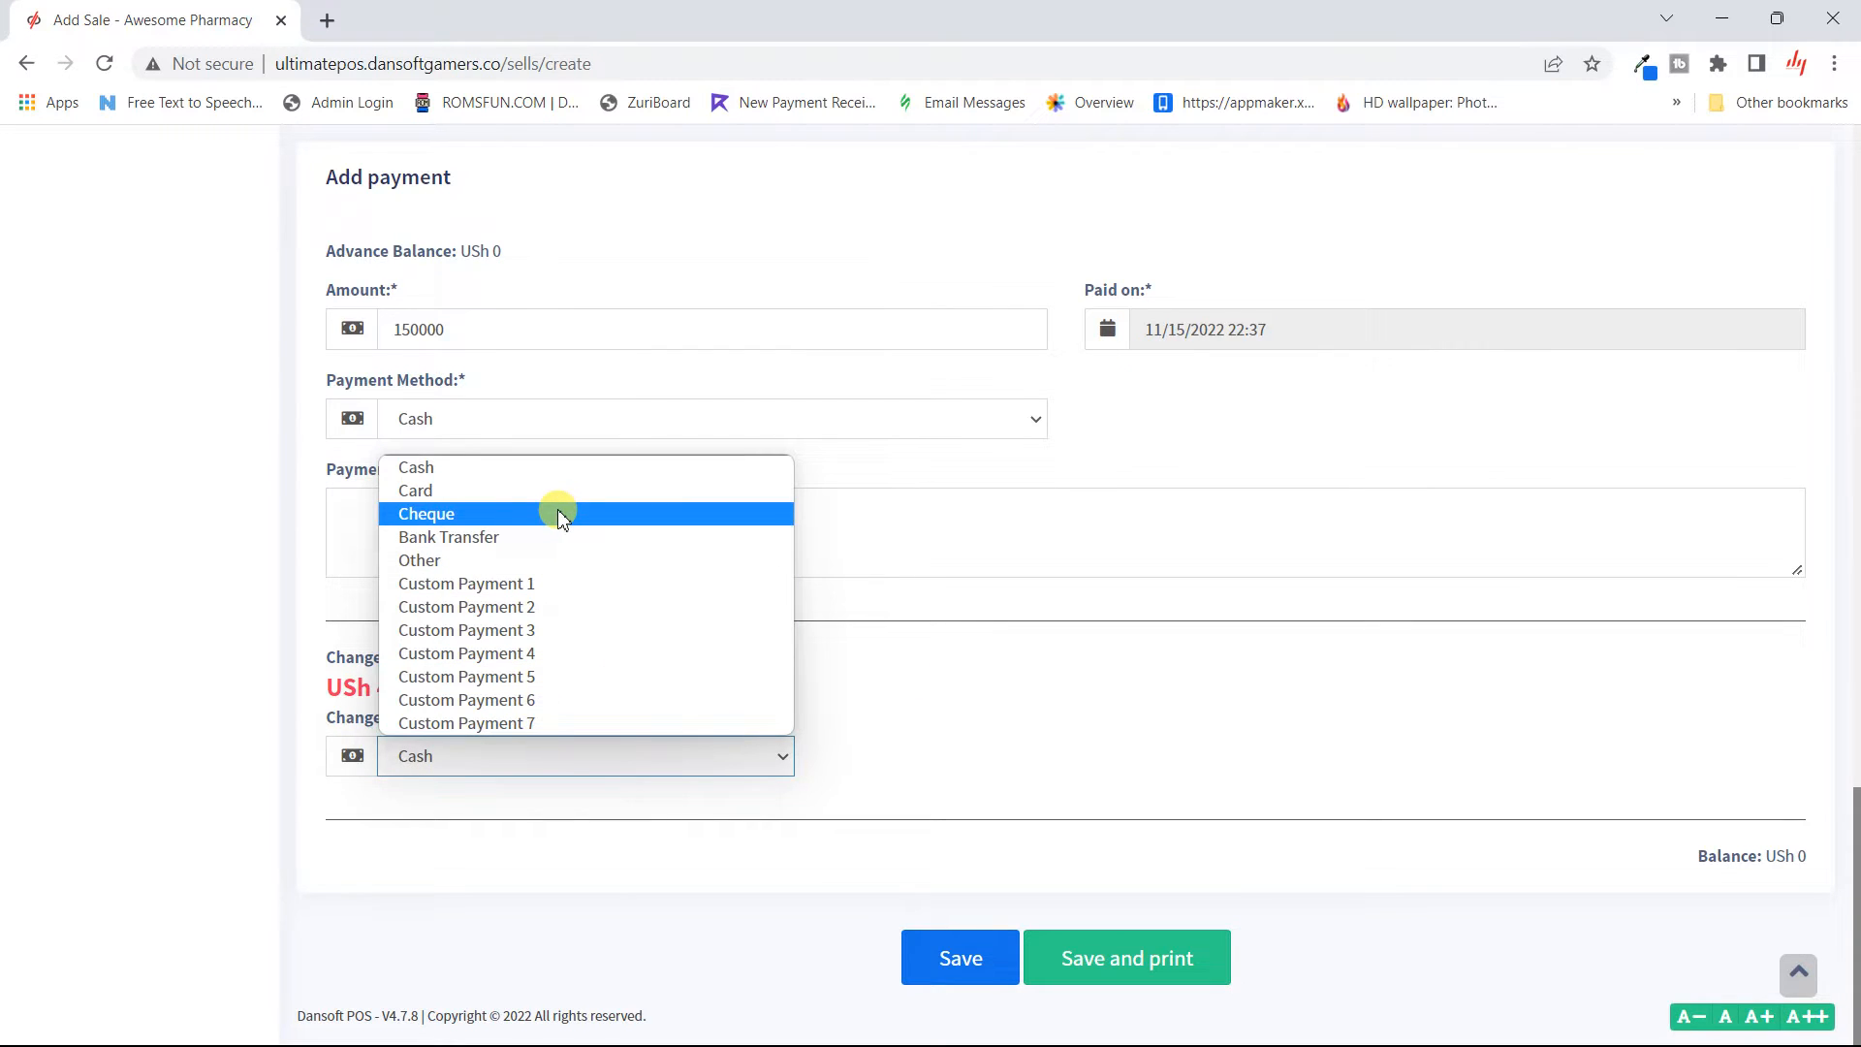
{"action": "left_click", "coordinate": [471, 469]}
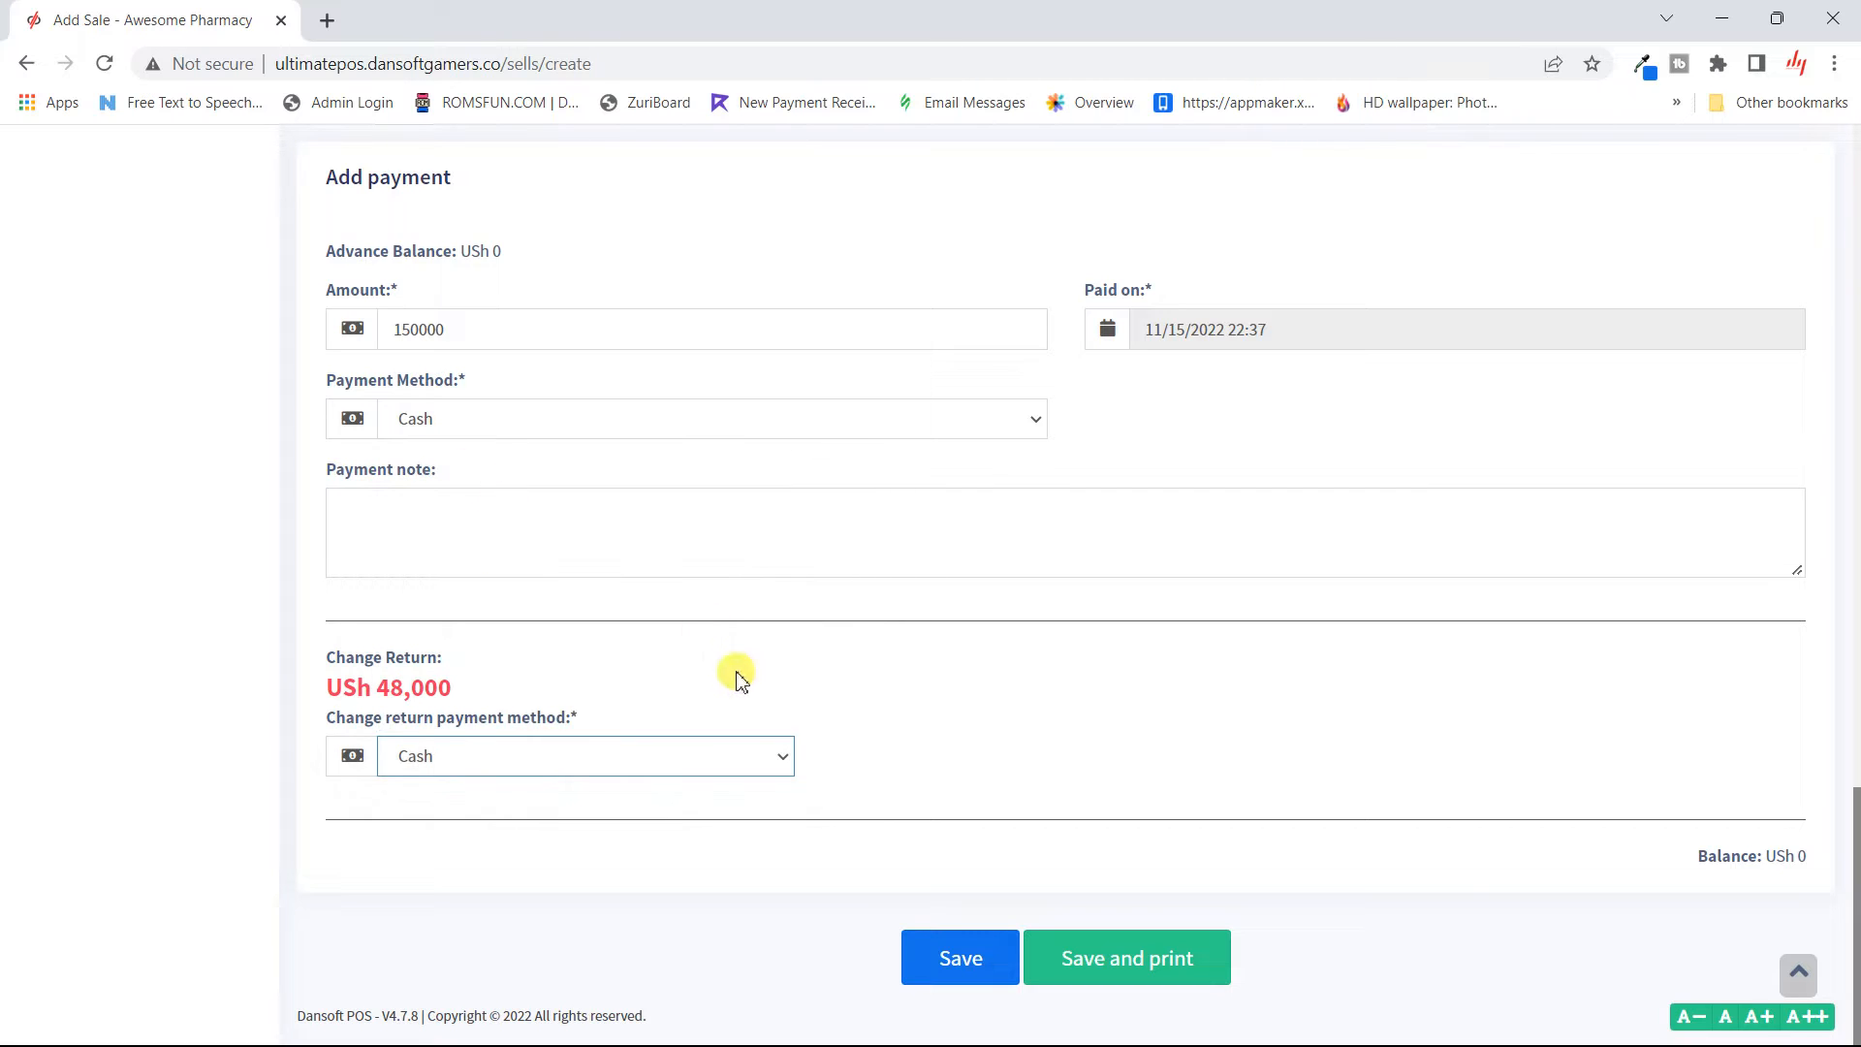
- Re-enter 150000 as the paid amount and scroll down to the Save buttons
{"action": "scroll", "coordinate": [736, 679], "scroll_direction": "up", "scroll_amount": 2}
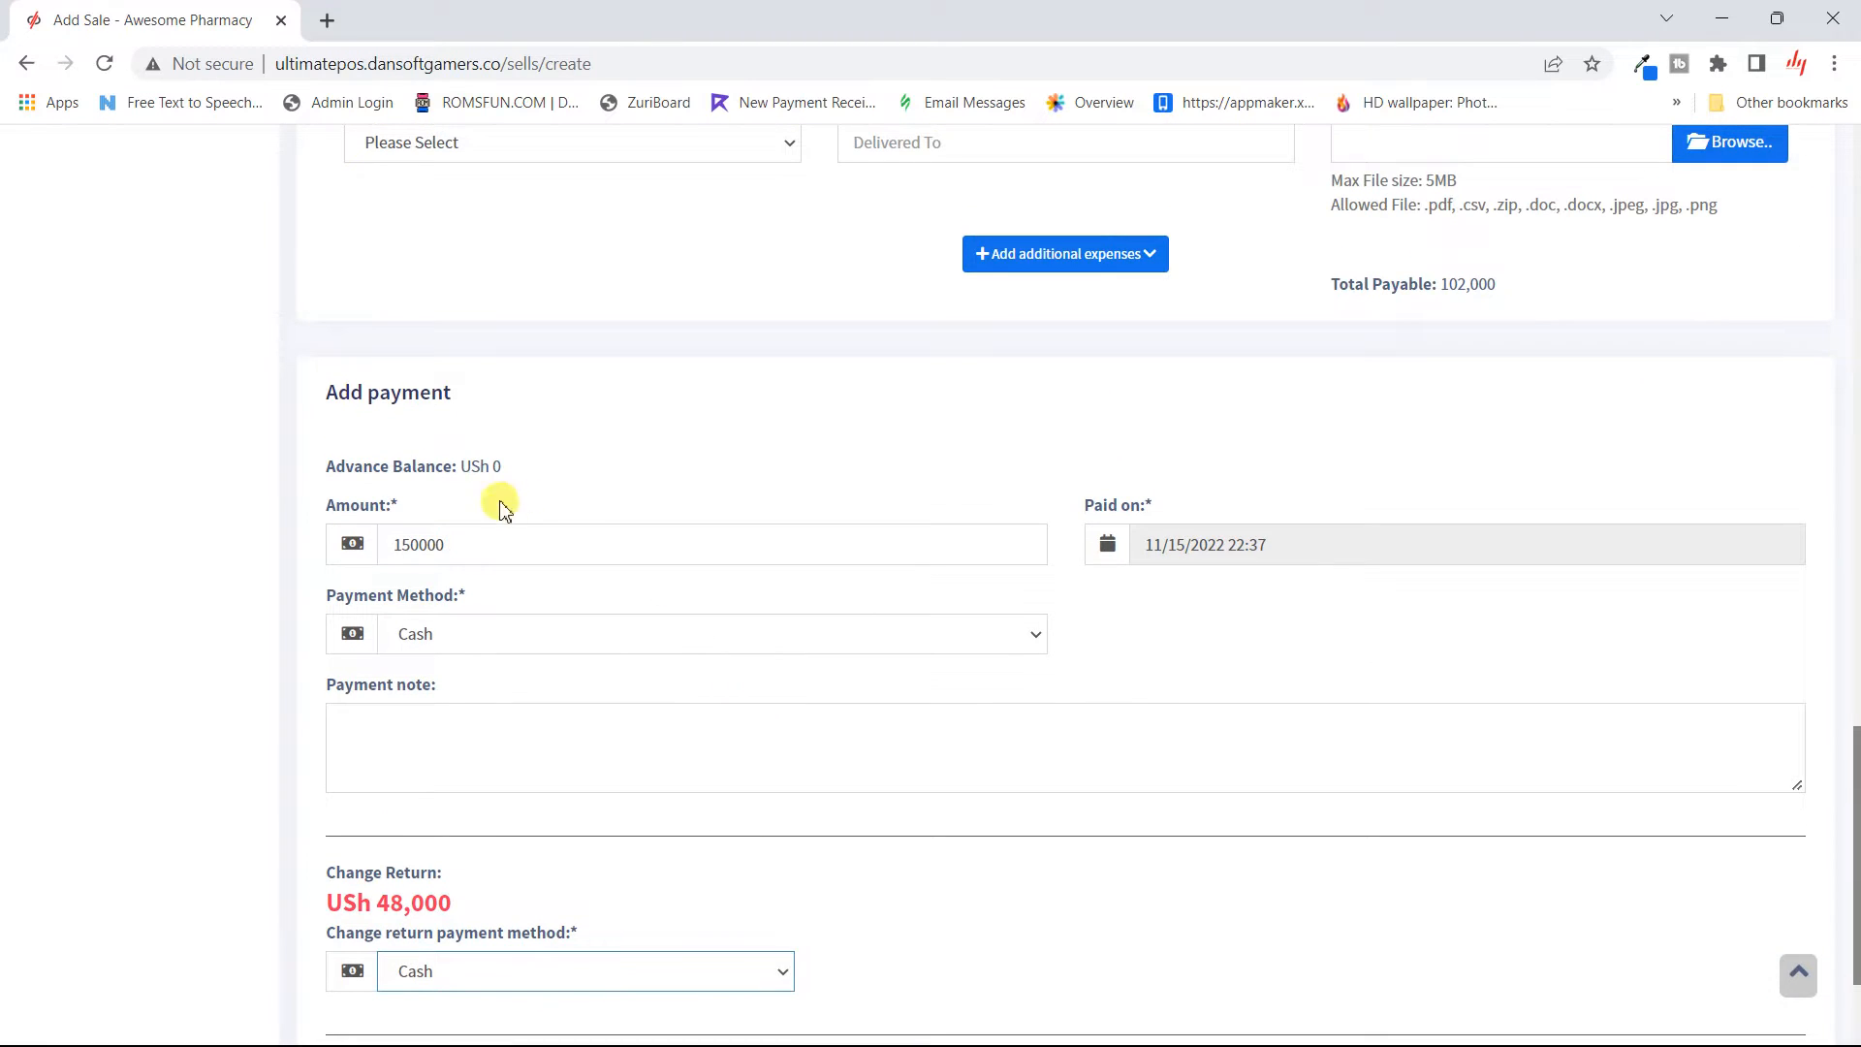
{"action": "double_click", "coordinate": [473, 548]}
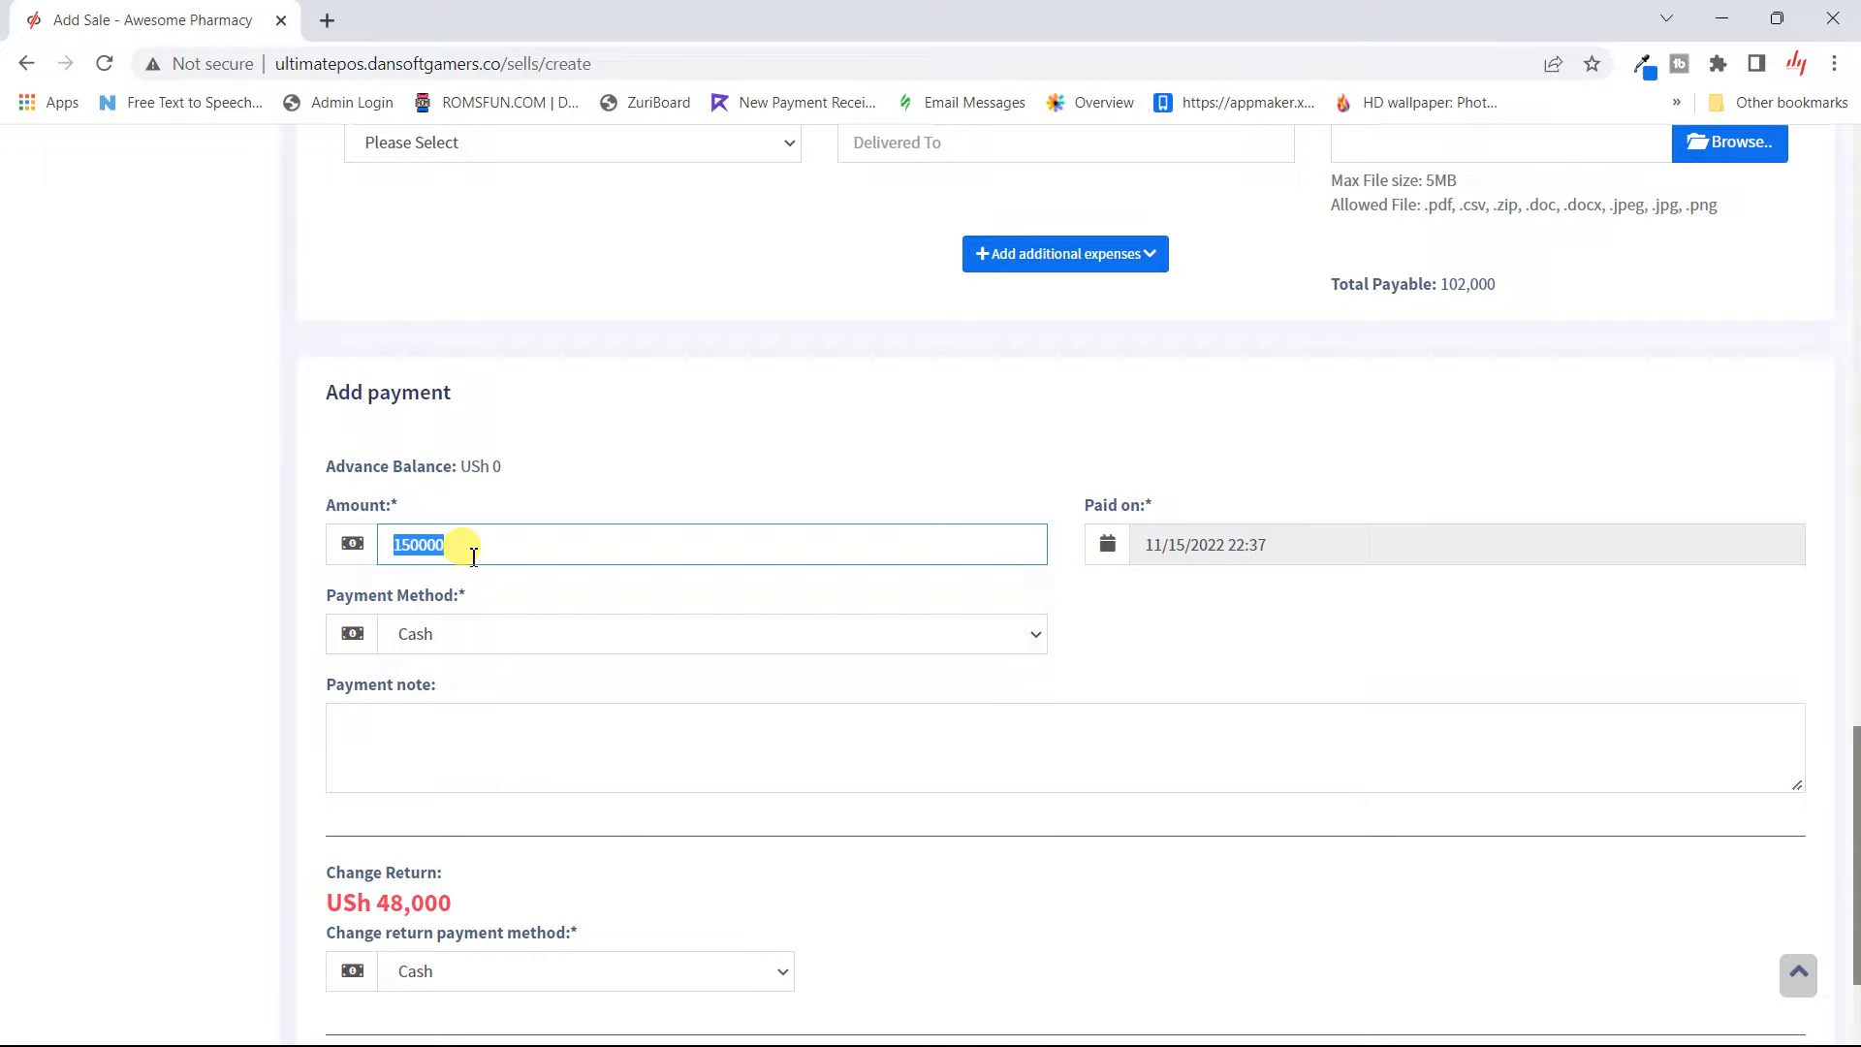
{"action": "type", "text": "12"}
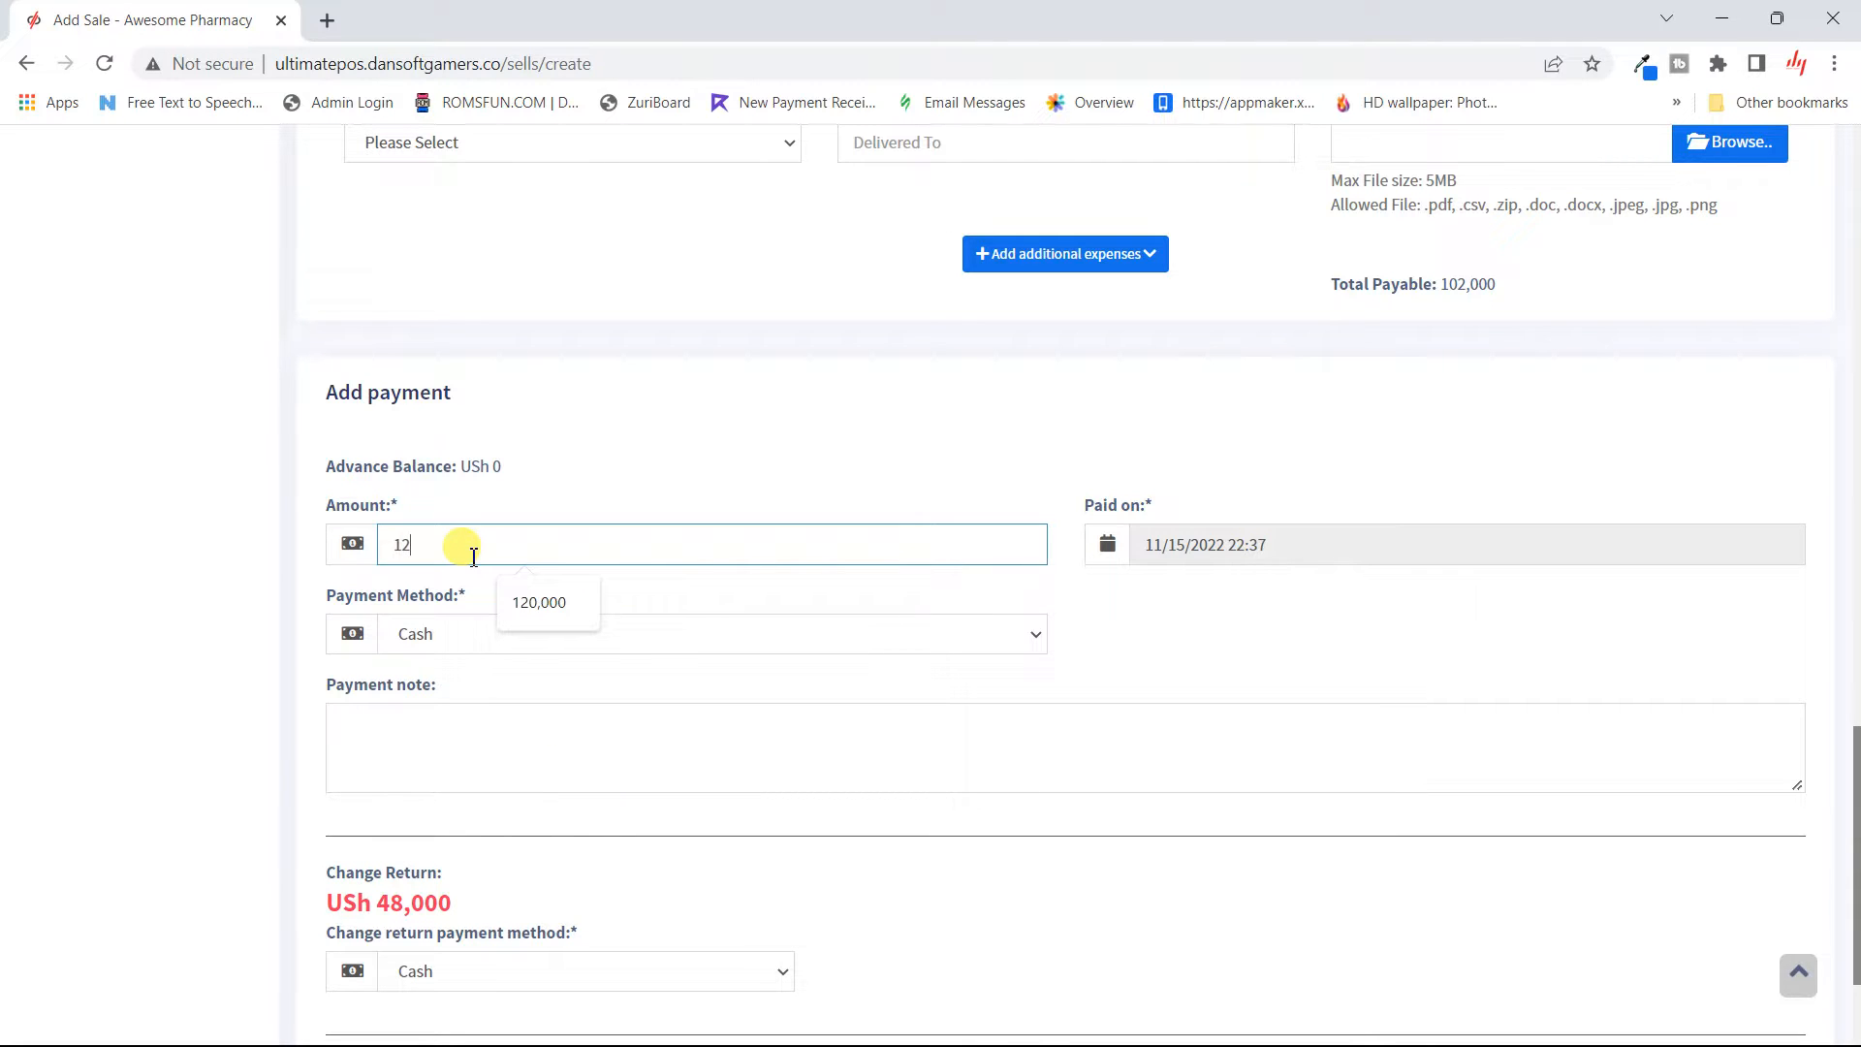
{"action": "key", "text": "BackSpace"}
{"action": "key", "text": "BackSpace"}
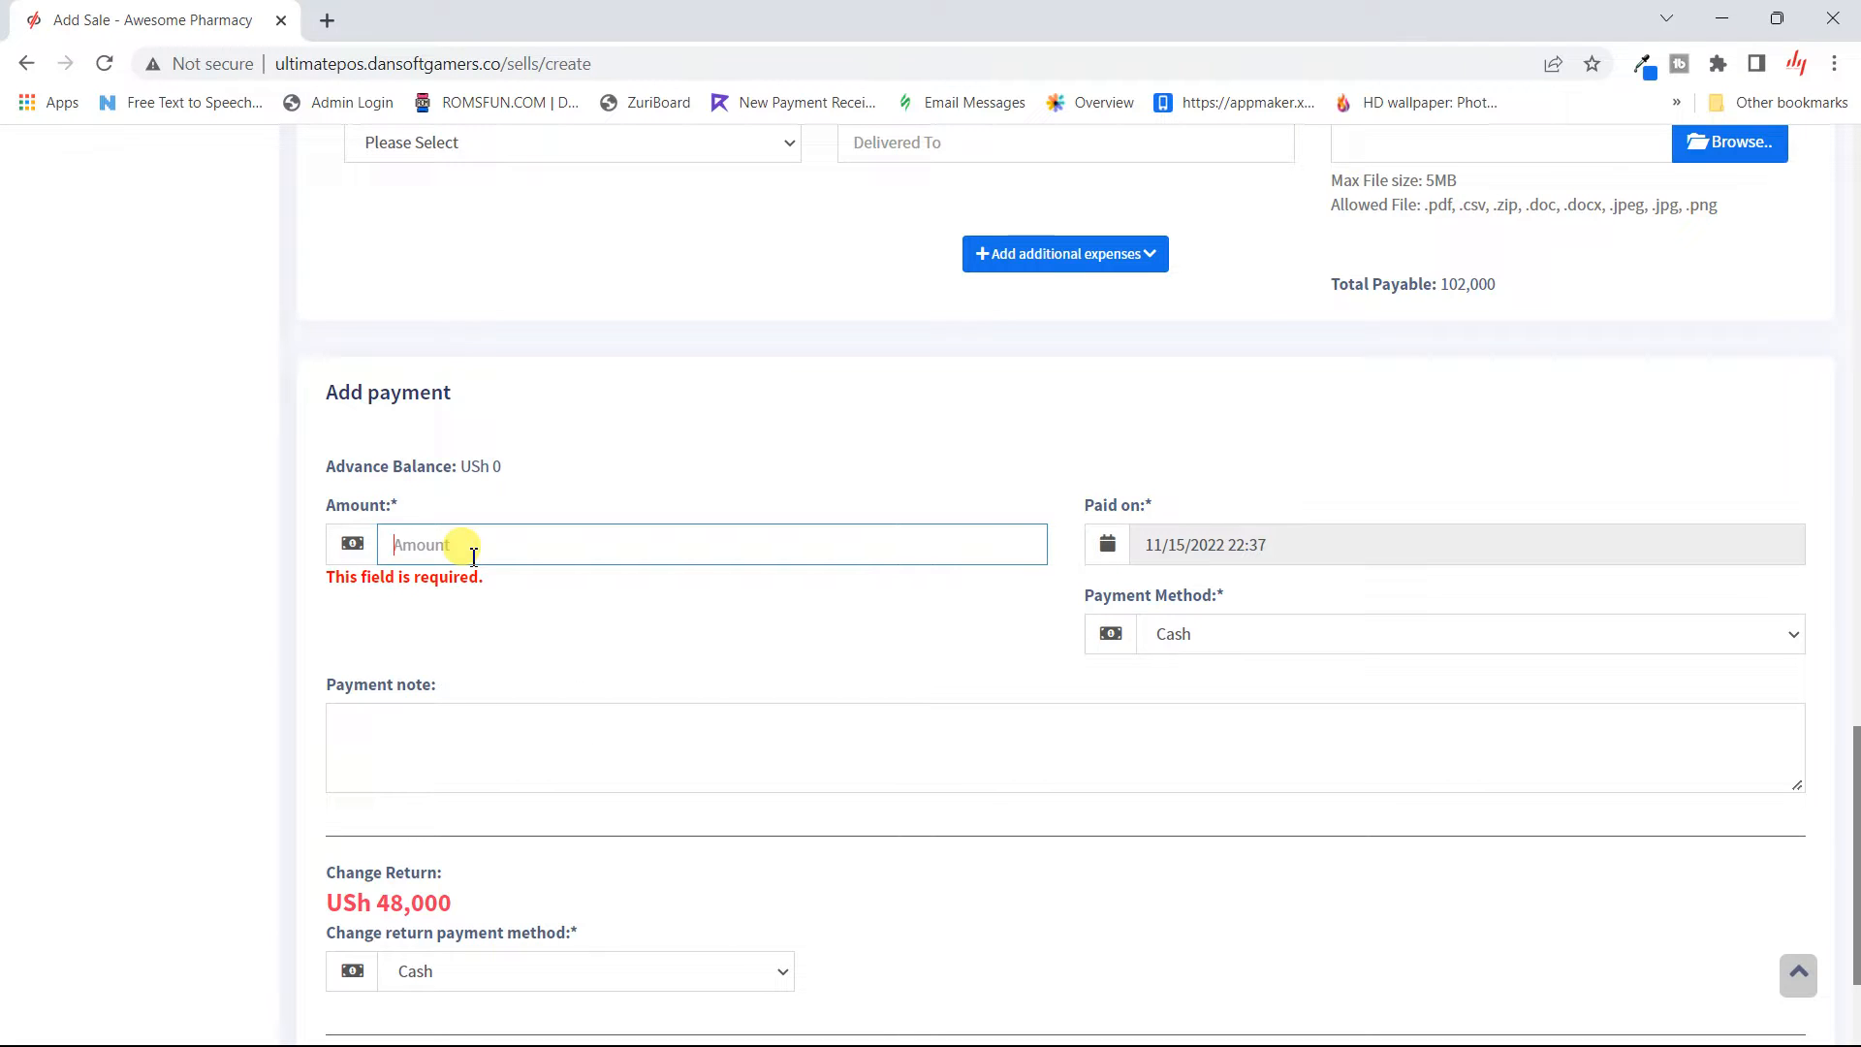
{"action": "type", "text": "1"}
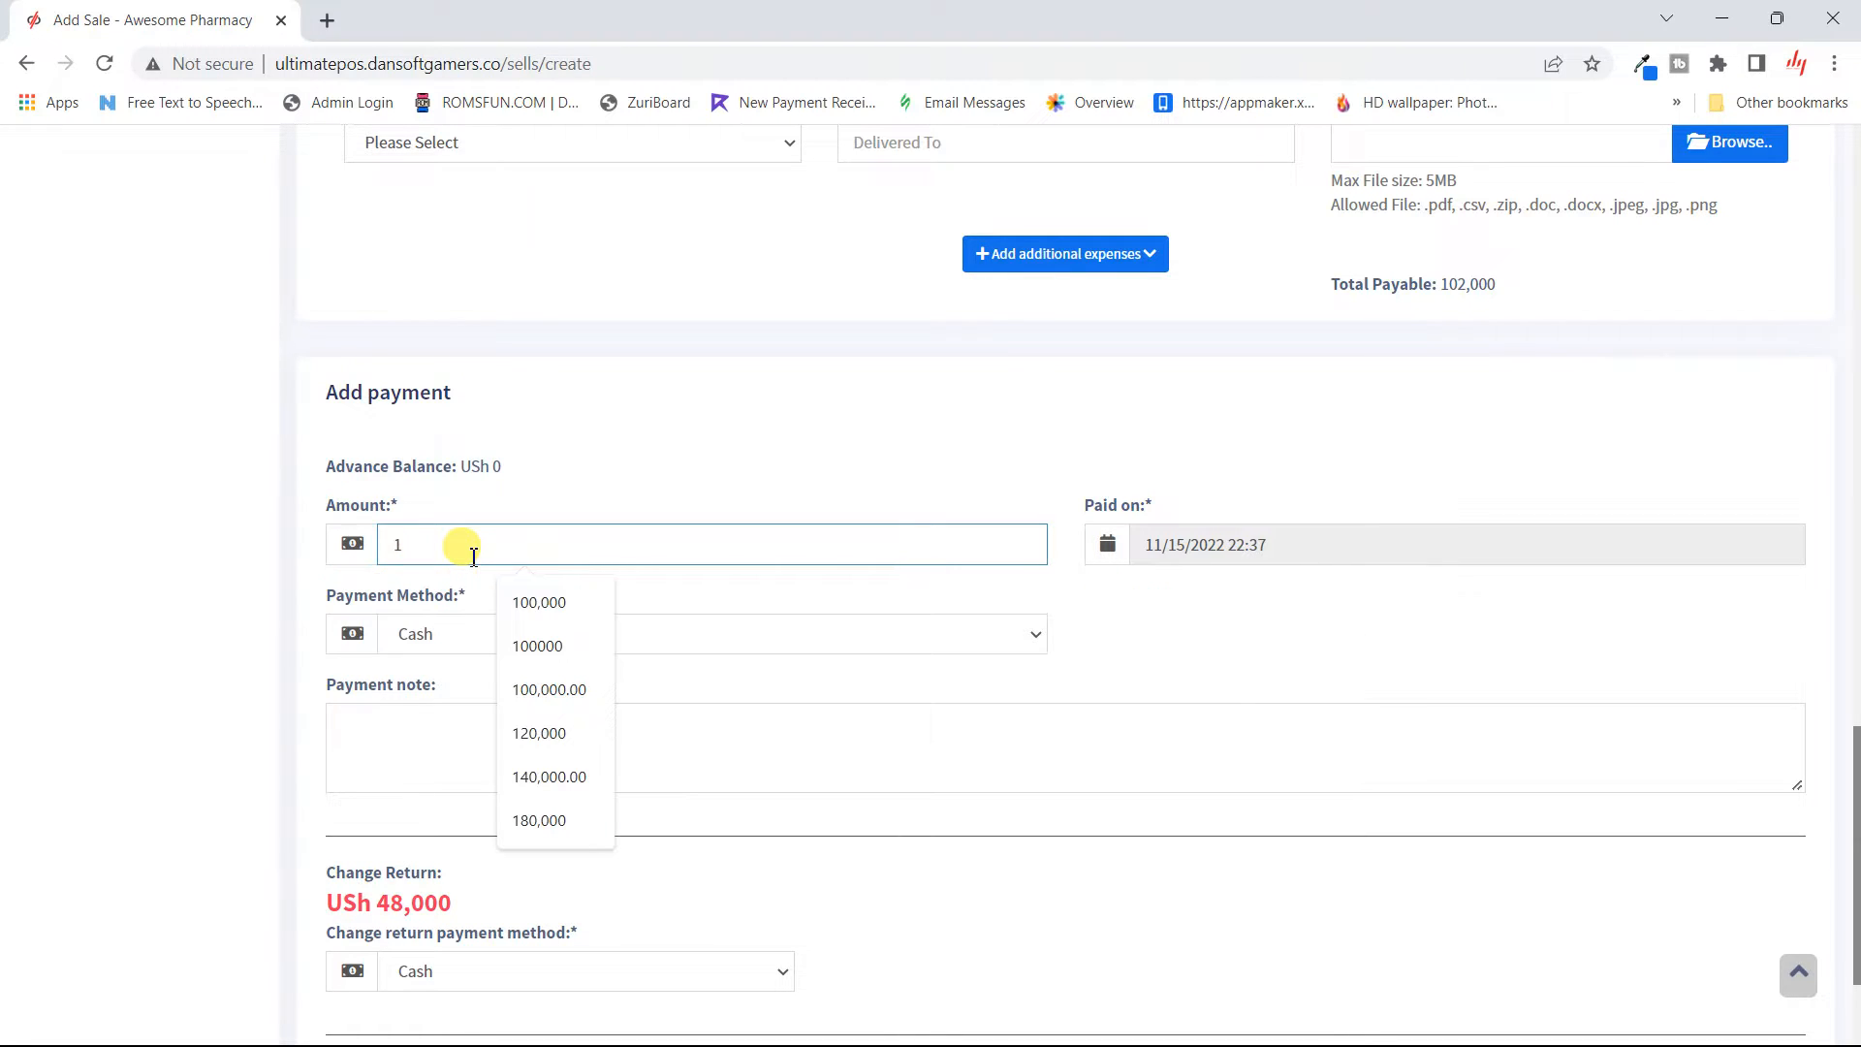
{"action": "key", "text": "BackSpace"}
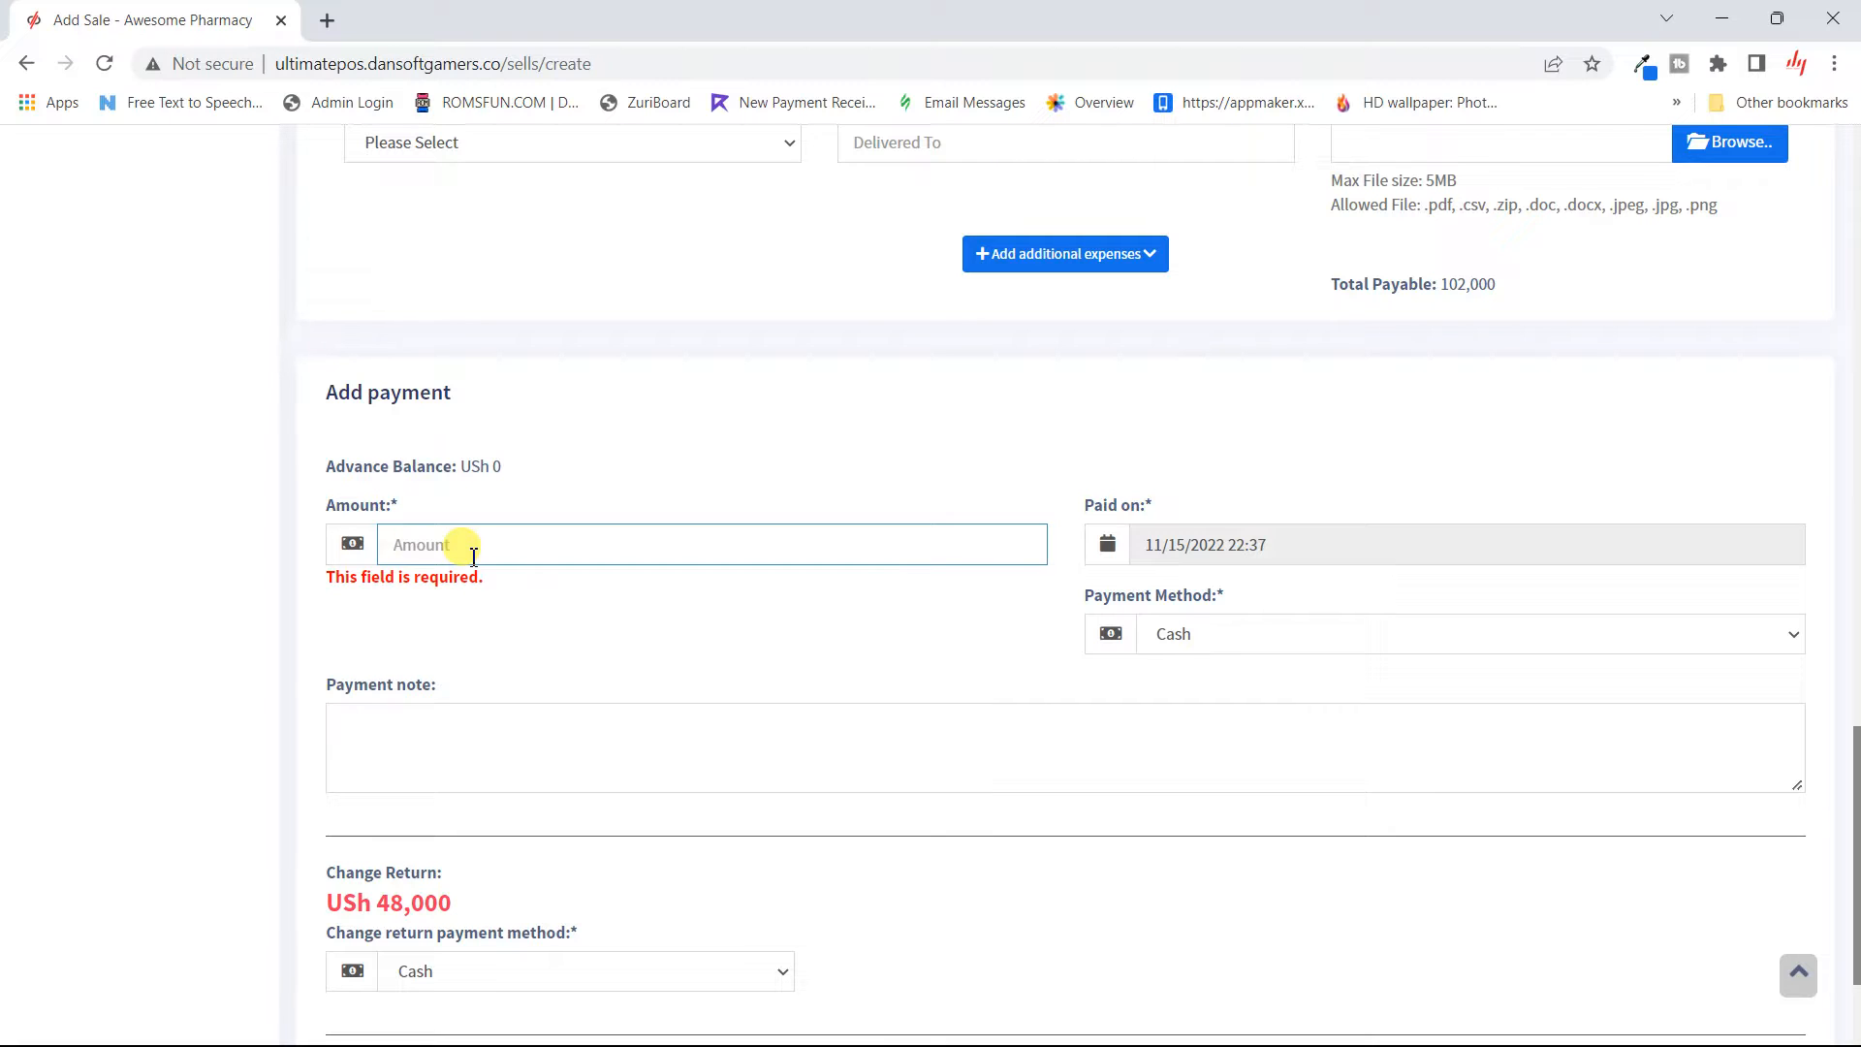
{"action": "type", "text": "150000"}
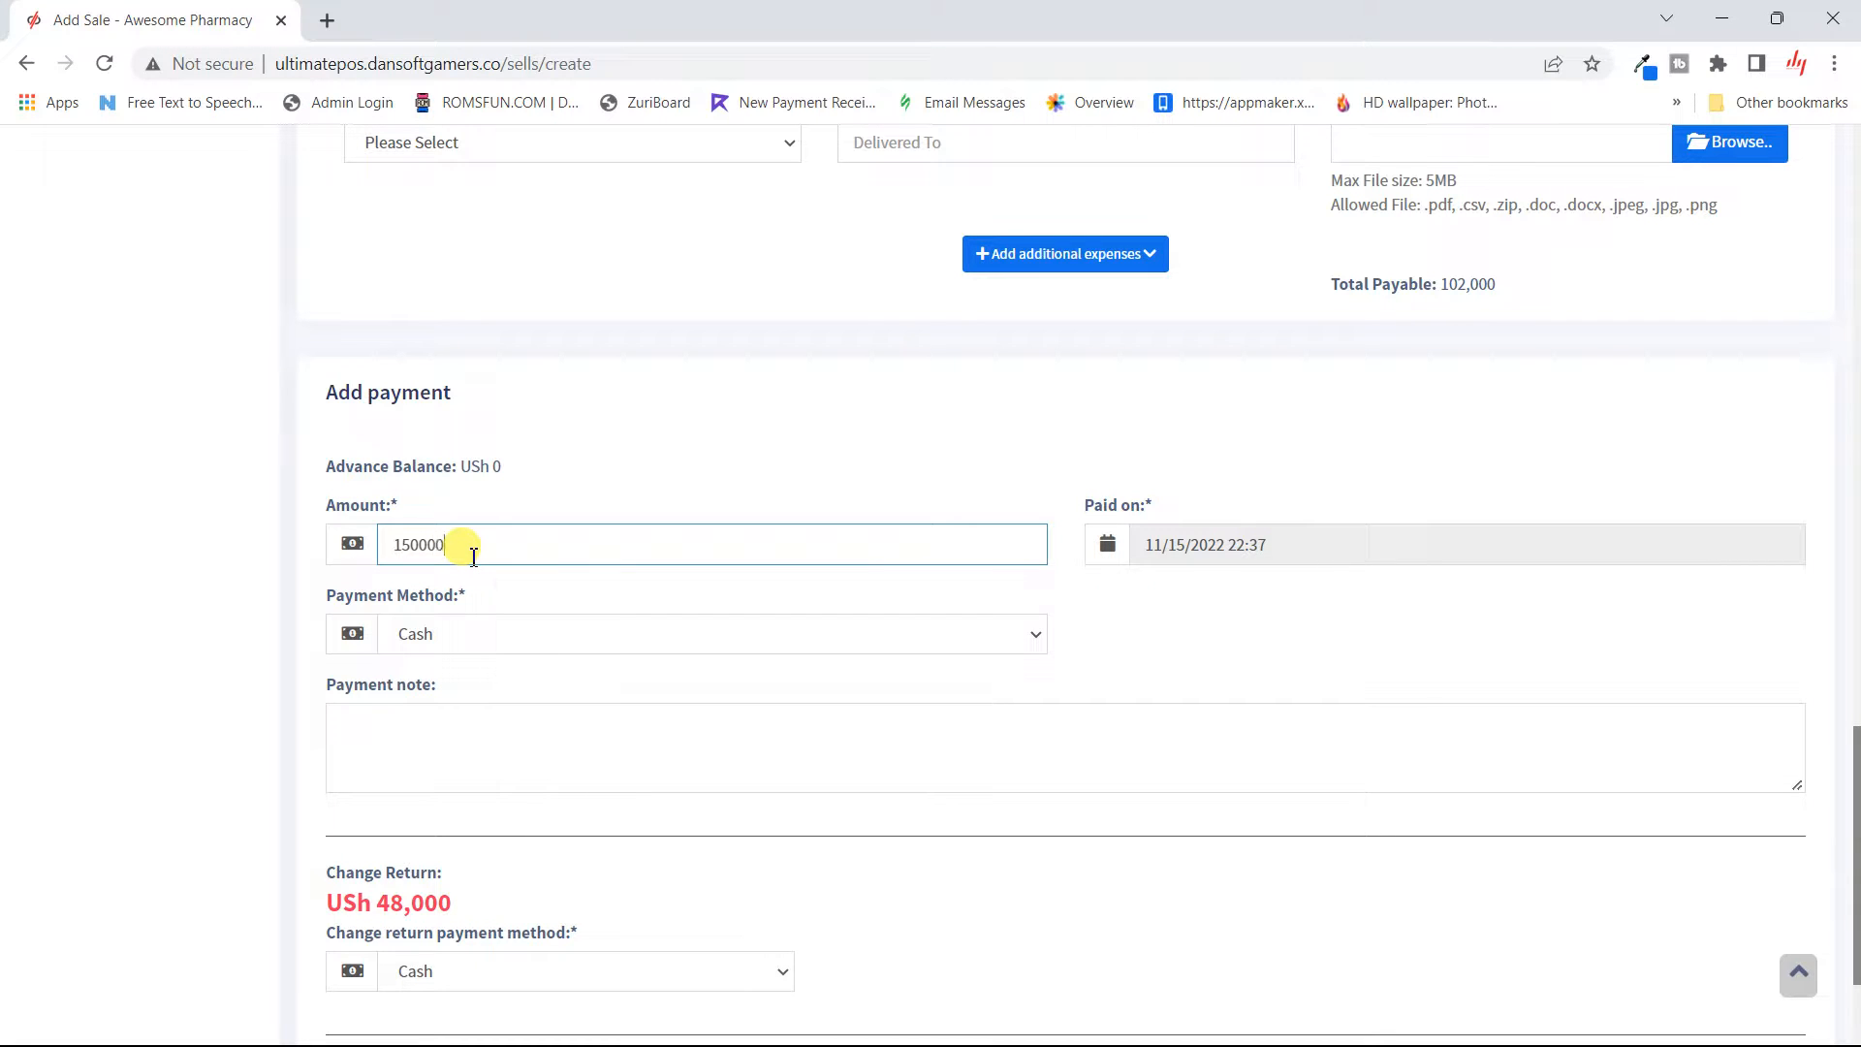
{"action": "left_click", "coordinate": [656, 474]}
{"action": "scroll", "coordinate": [660, 480], "scroll_direction": "down", "scroll_amount": 2}
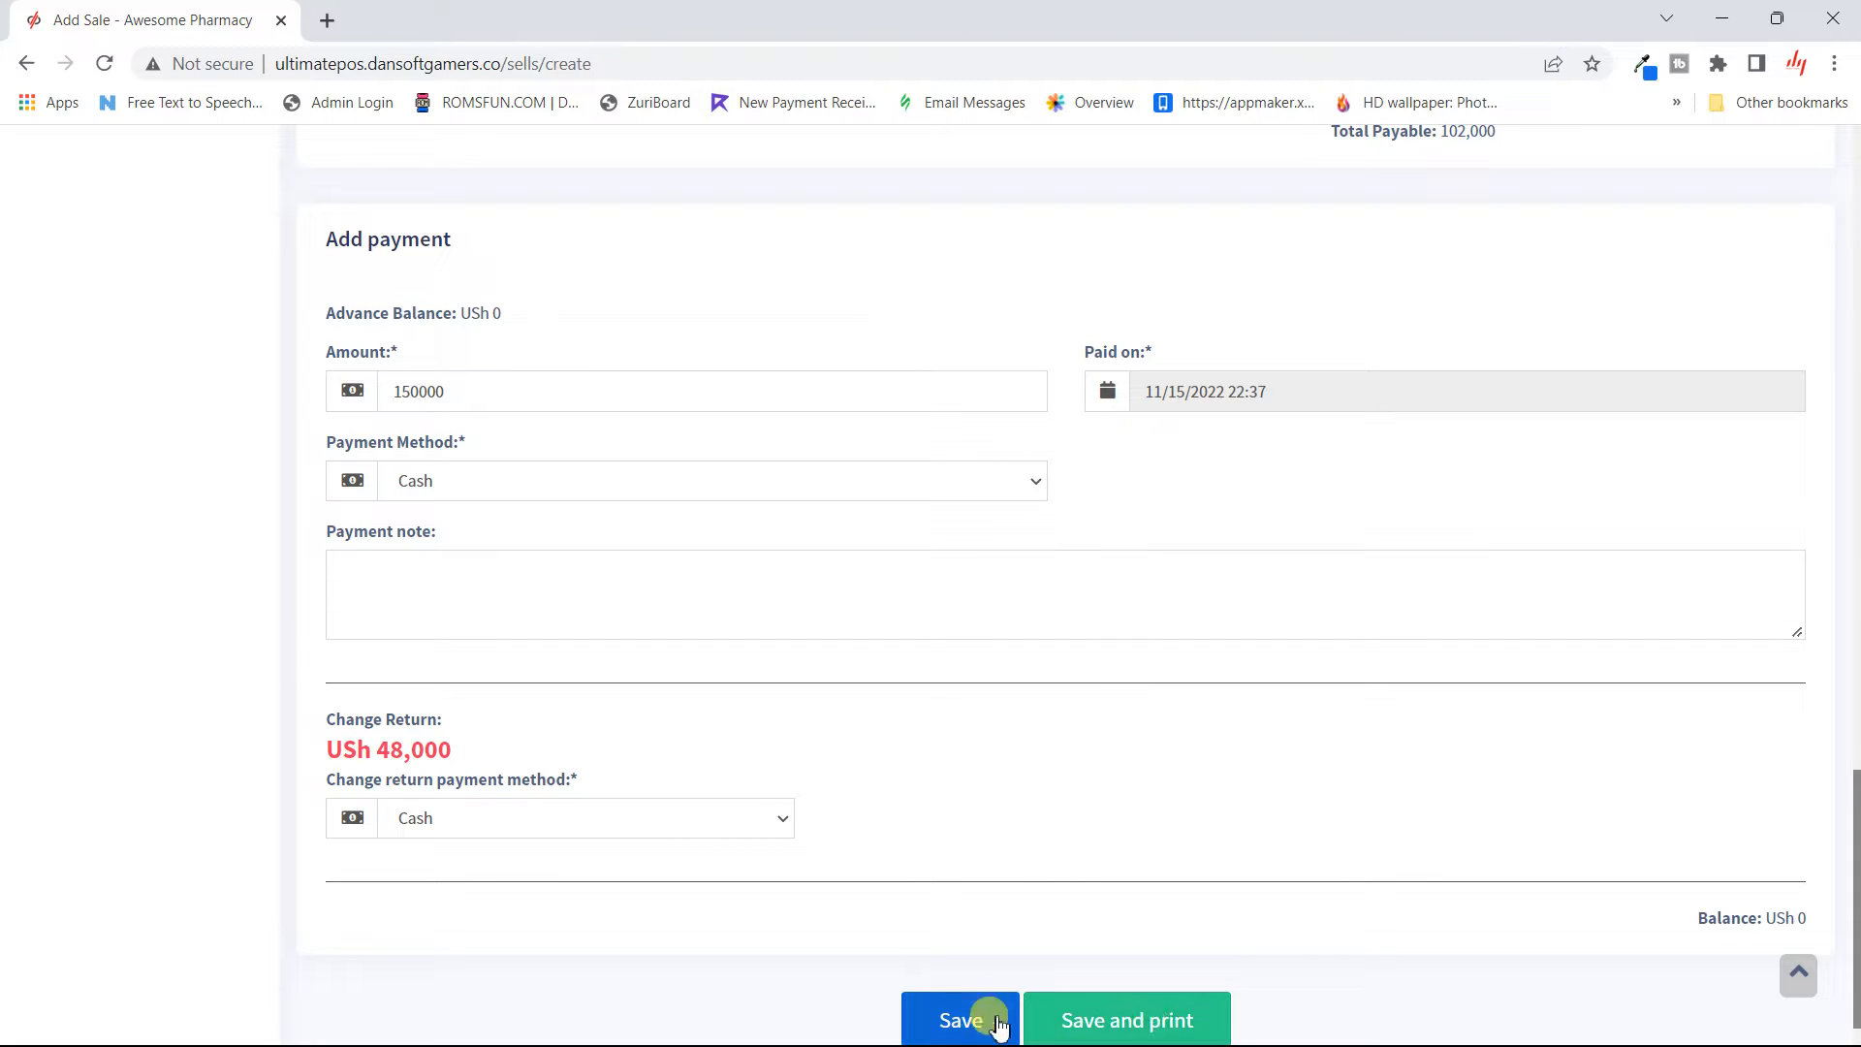
- After the save is rejected for invalid inputs, change the sale status to Final
{"action": "left_click", "coordinate": [1130, 1028]}
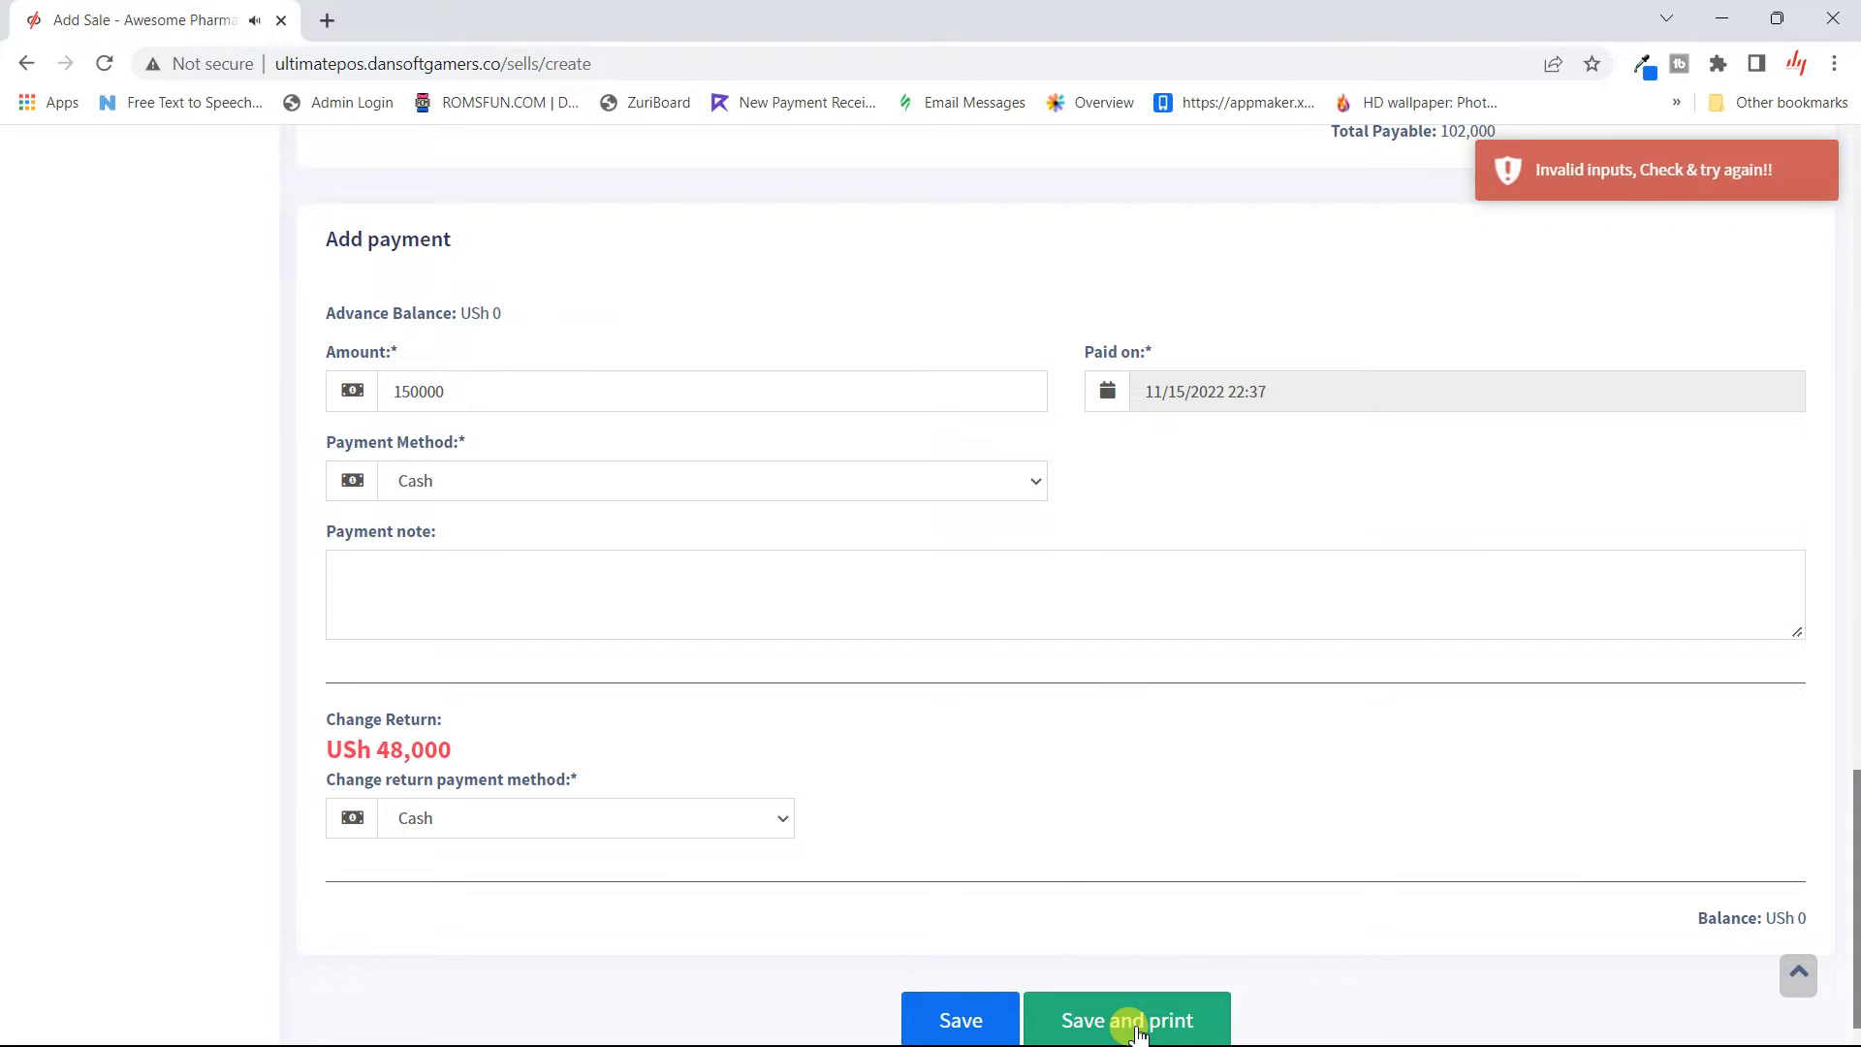
{"action": "scroll", "coordinate": [844, 669], "scroll_direction": "up", "scroll_amount": 9}
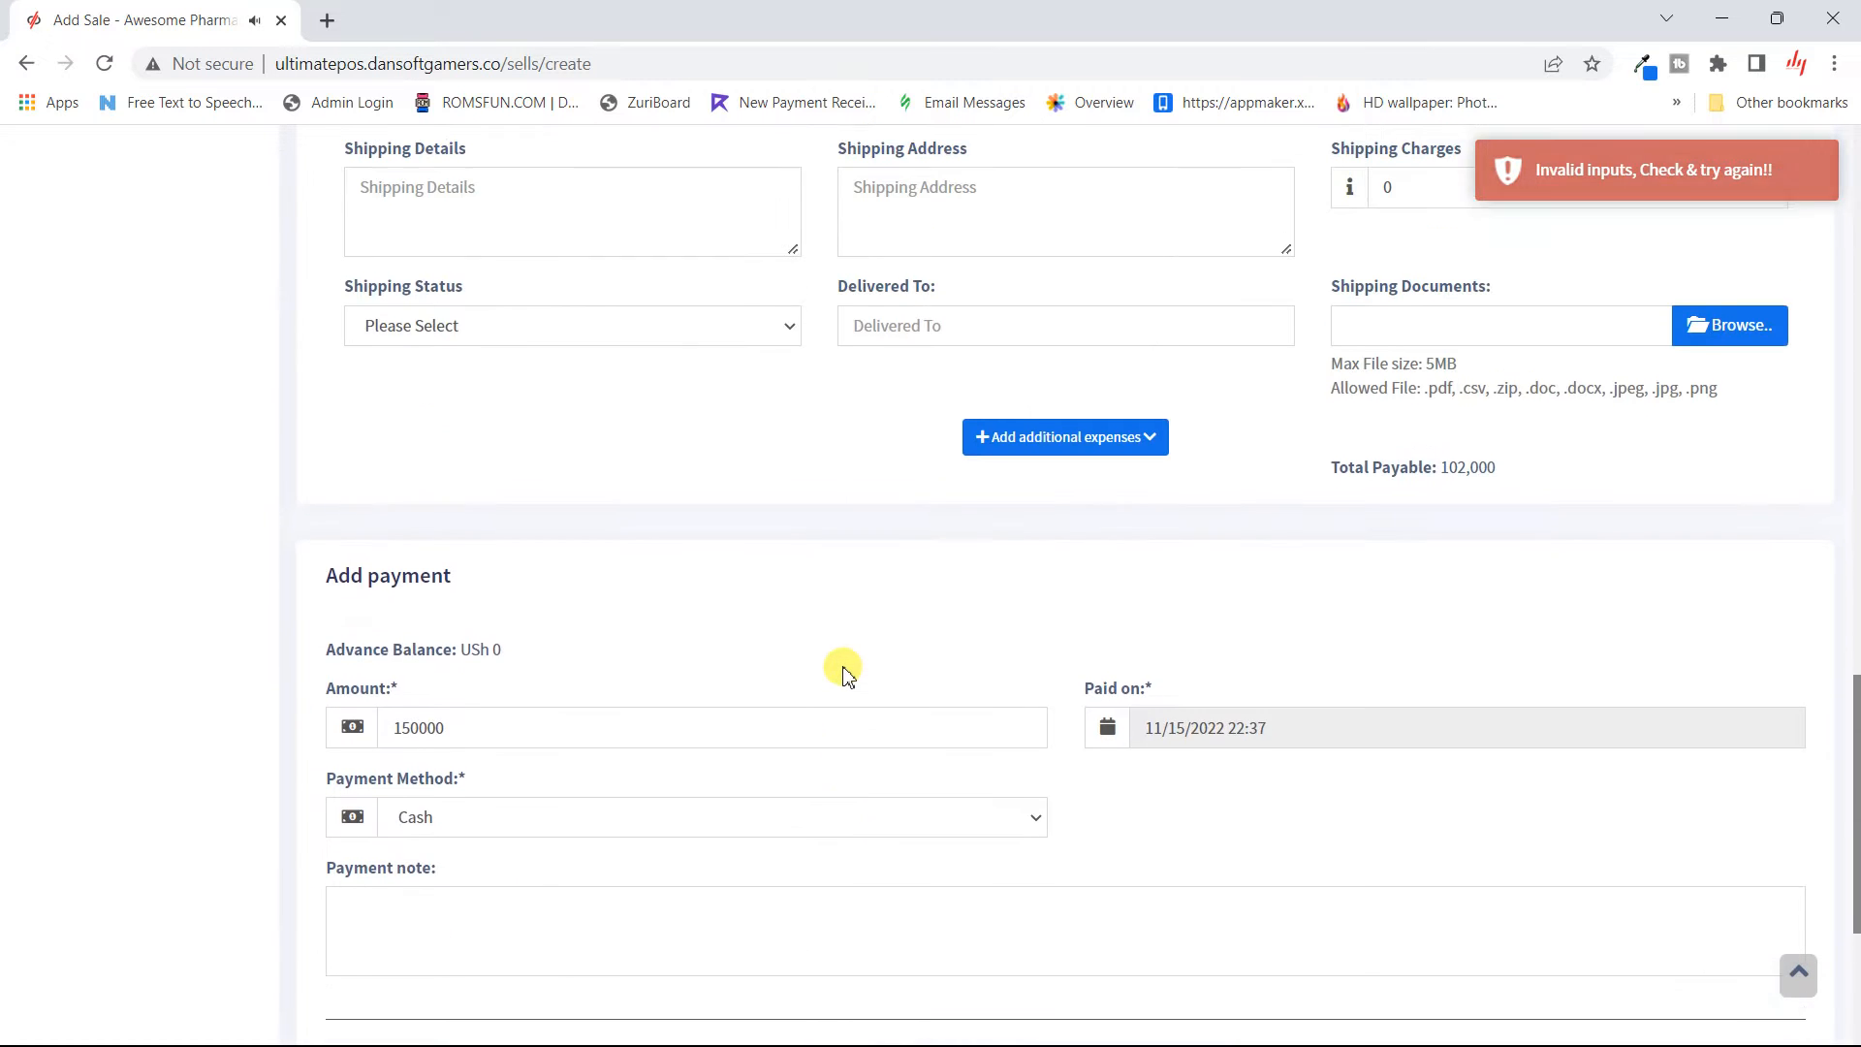
{"action": "scroll", "coordinate": [843, 676], "scroll_direction": "up", "scroll_amount": 12}
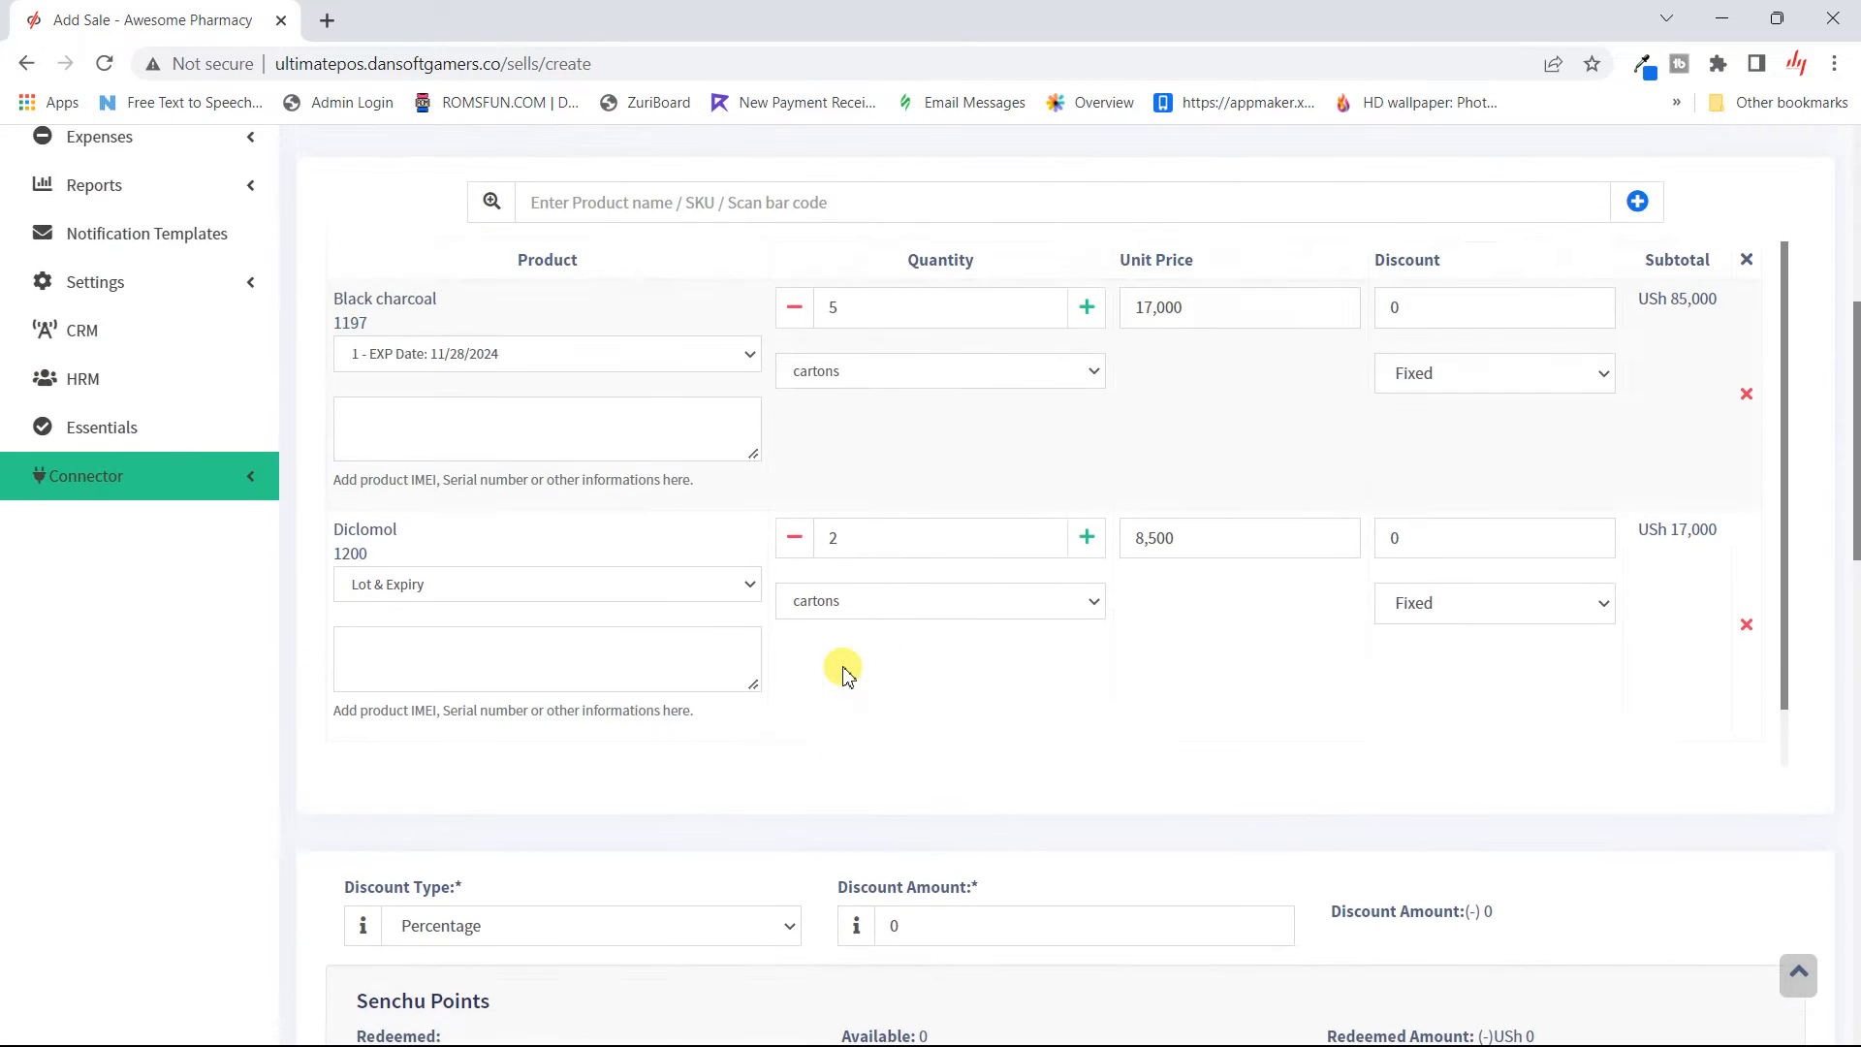
{"action": "scroll", "coordinate": [844, 675], "scroll_direction": "up", "scroll_amount": 2}
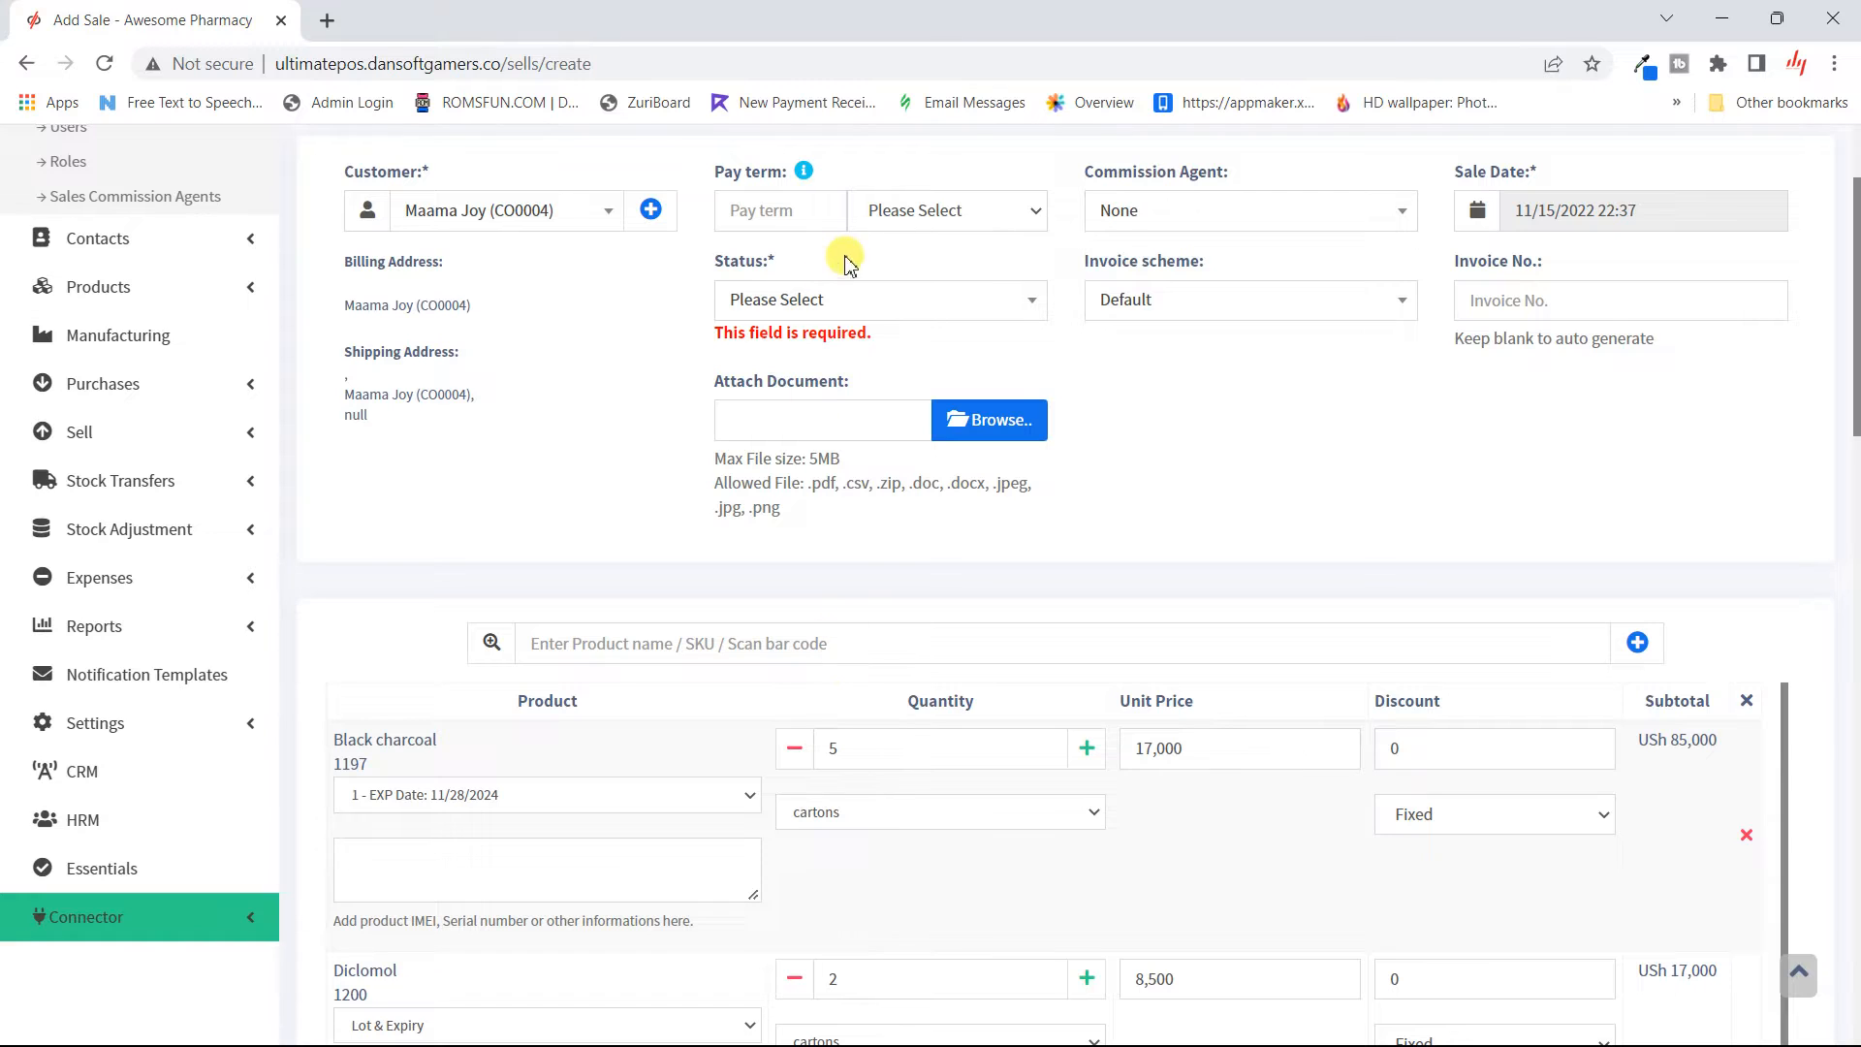
{"action": "left_click", "coordinate": [868, 301]}
{"action": "left_click", "coordinate": [814, 379]}
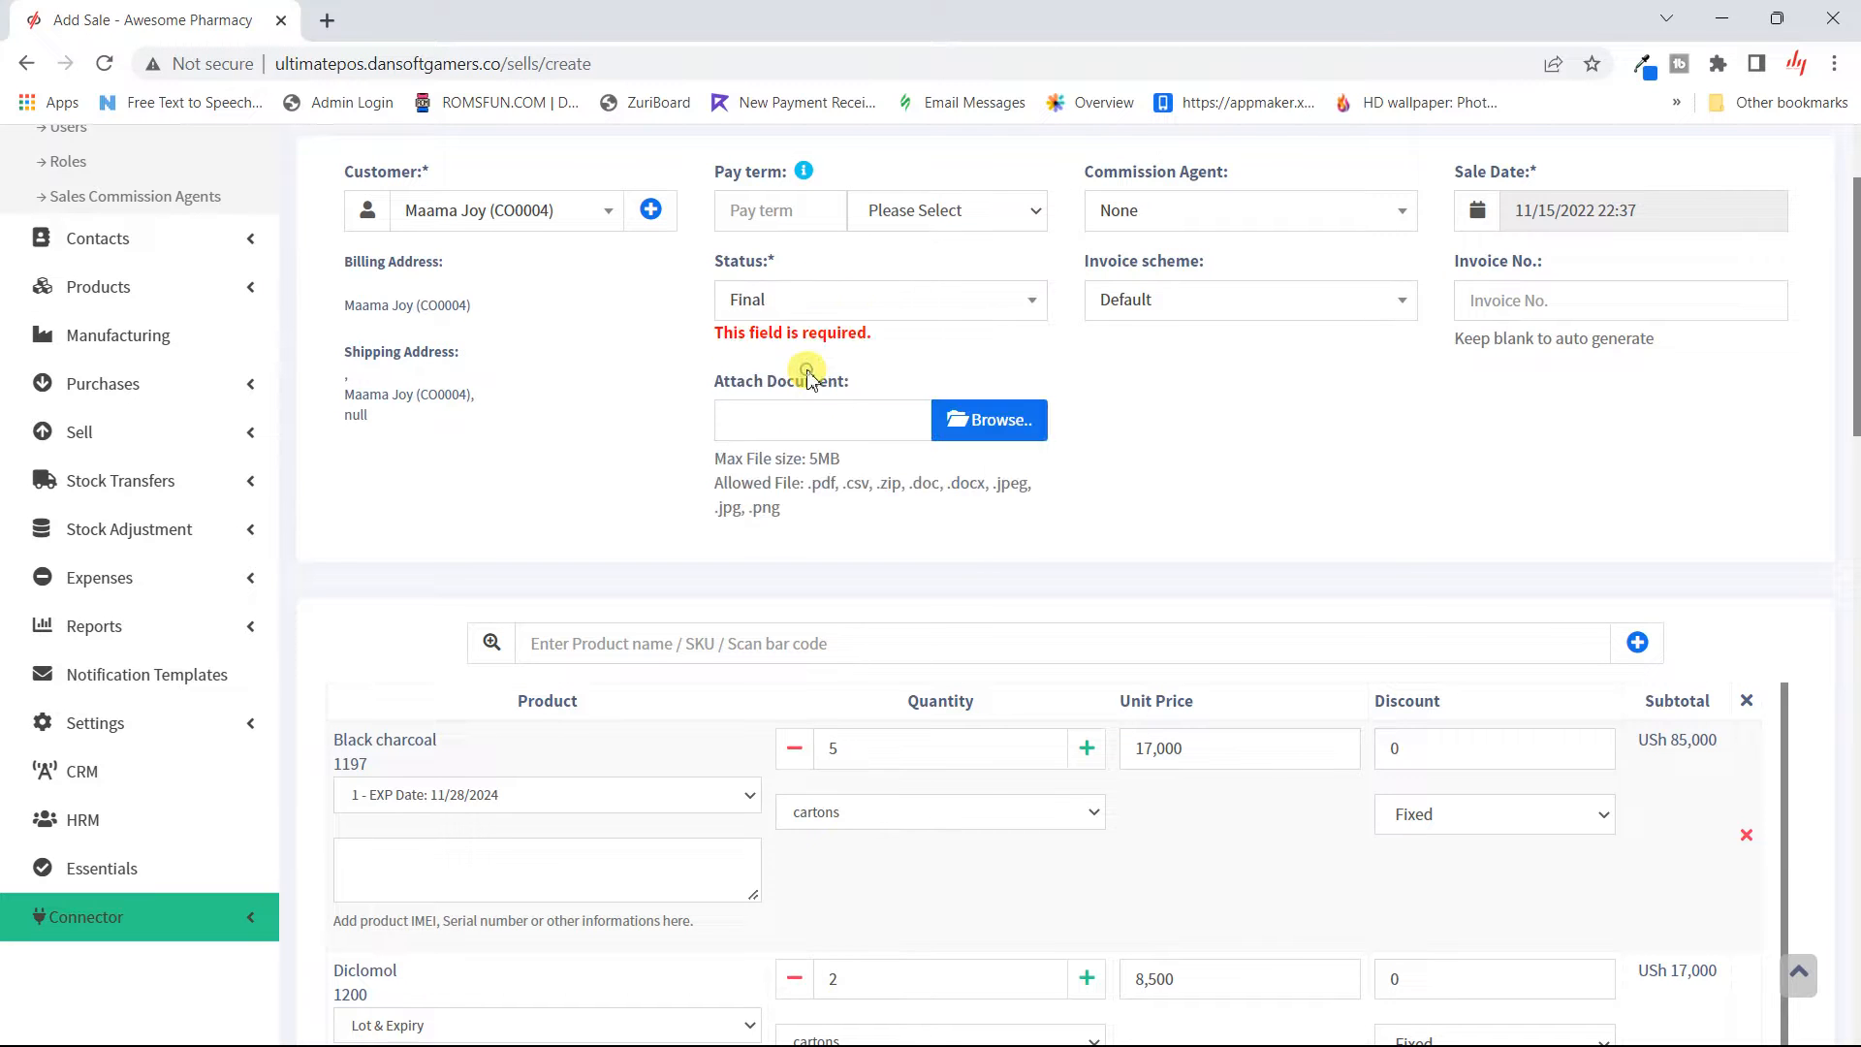
{"action": "scroll", "coordinate": [1200, 441], "scroll_direction": "down", "scroll_amount": 15}
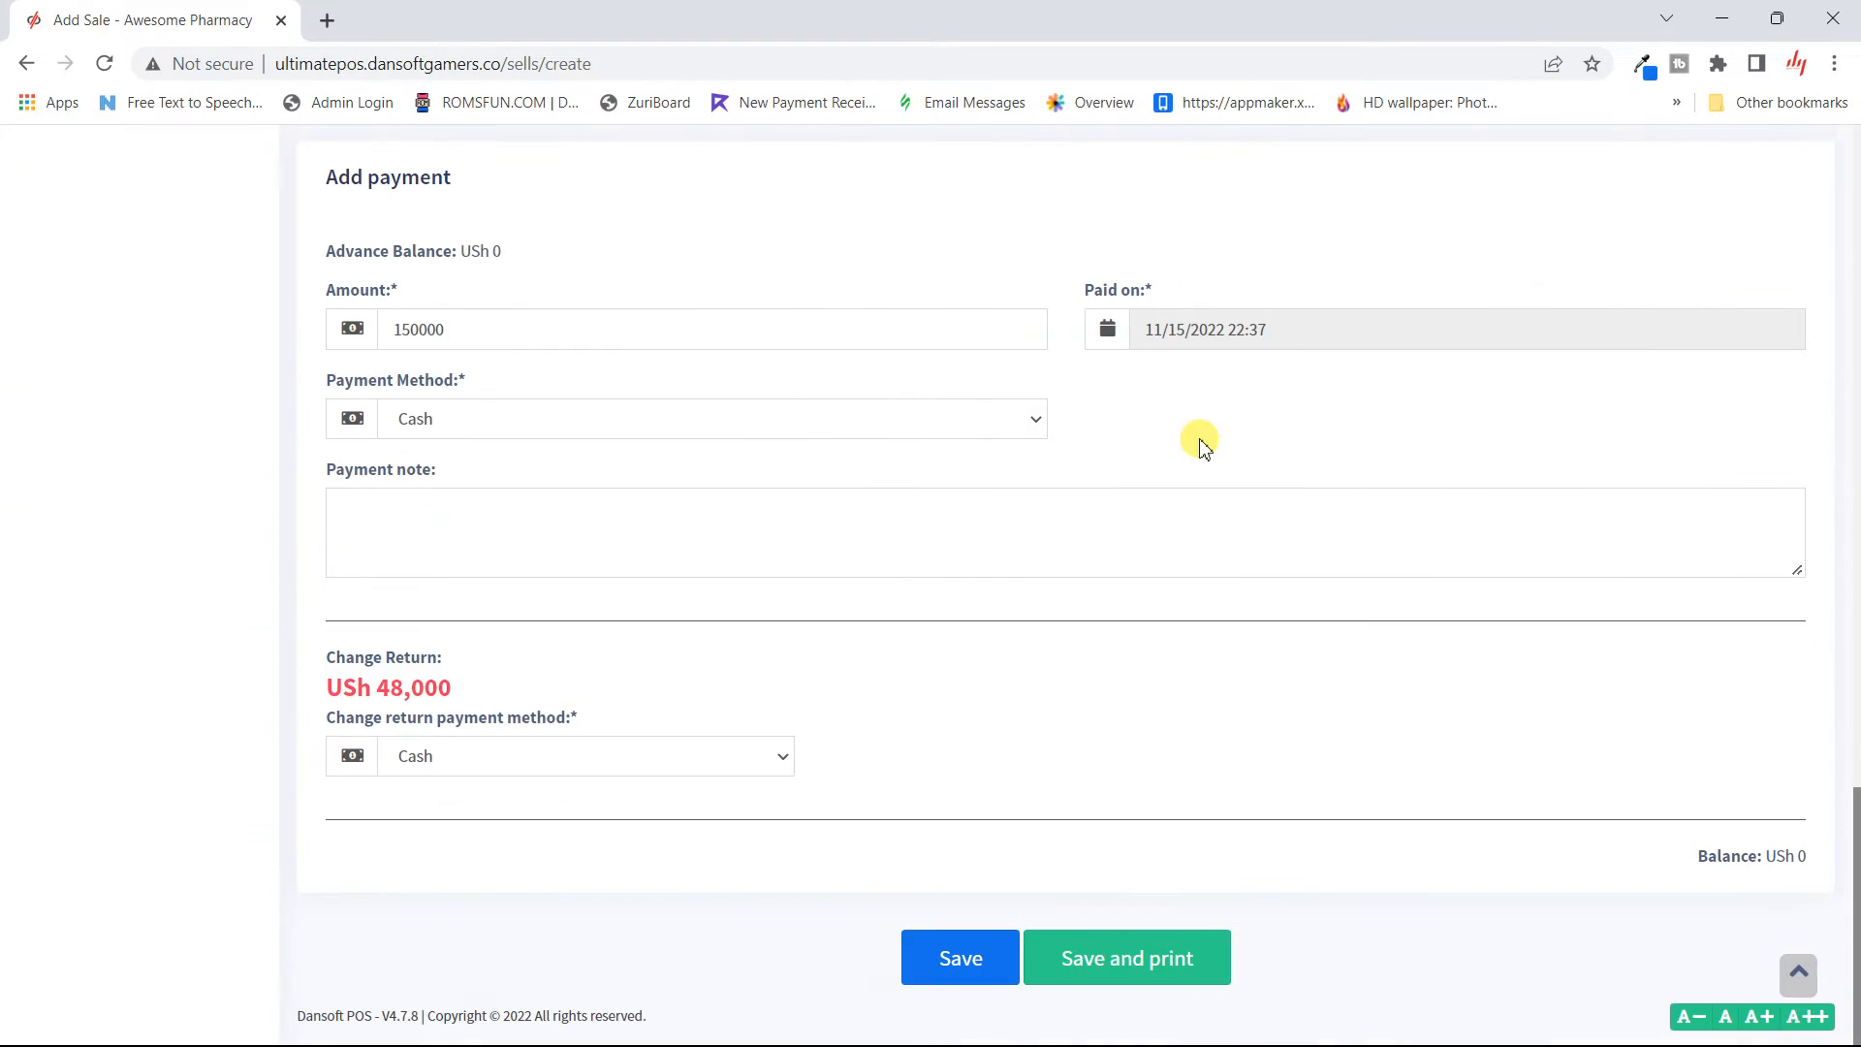
- Save the sale, try the POS-80C and Save as PDF destinations, set Landscape, then cancel printing
{"action": "left_click", "coordinate": [1188, 959]}
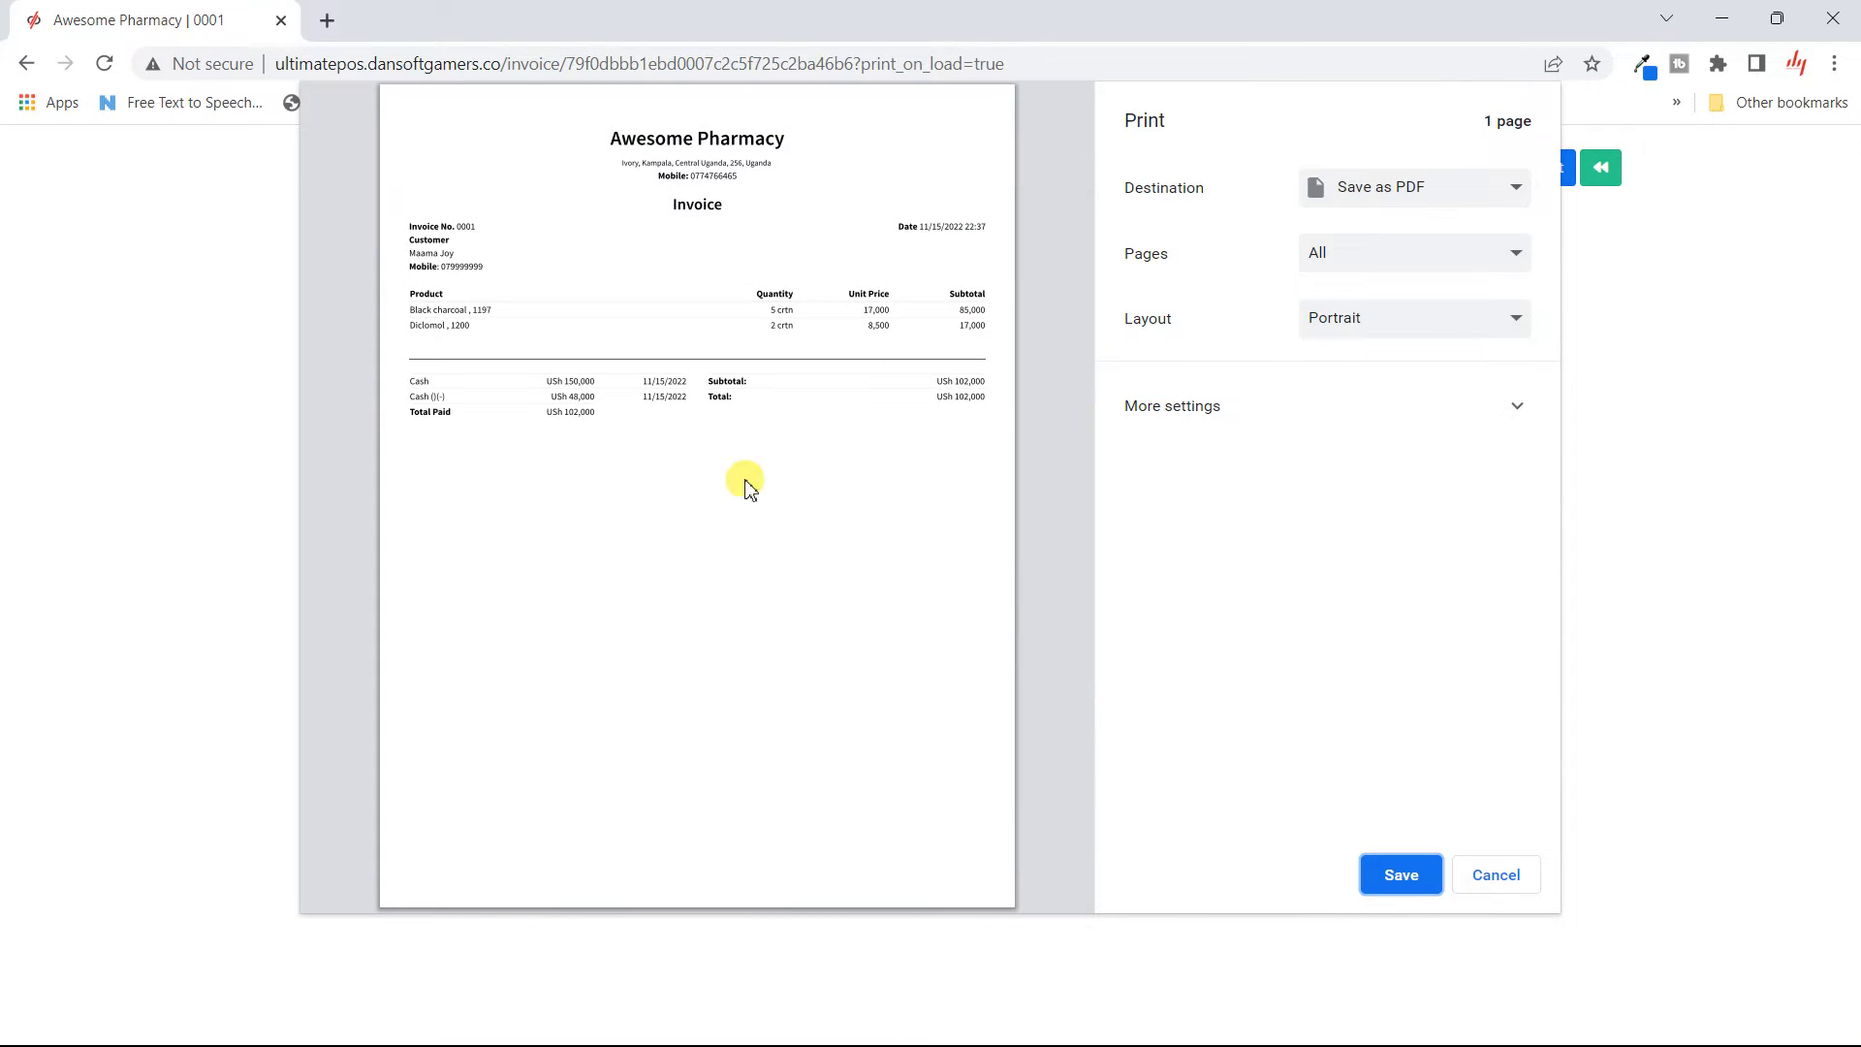
{"action": "left_click", "coordinate": [1356, 188]}
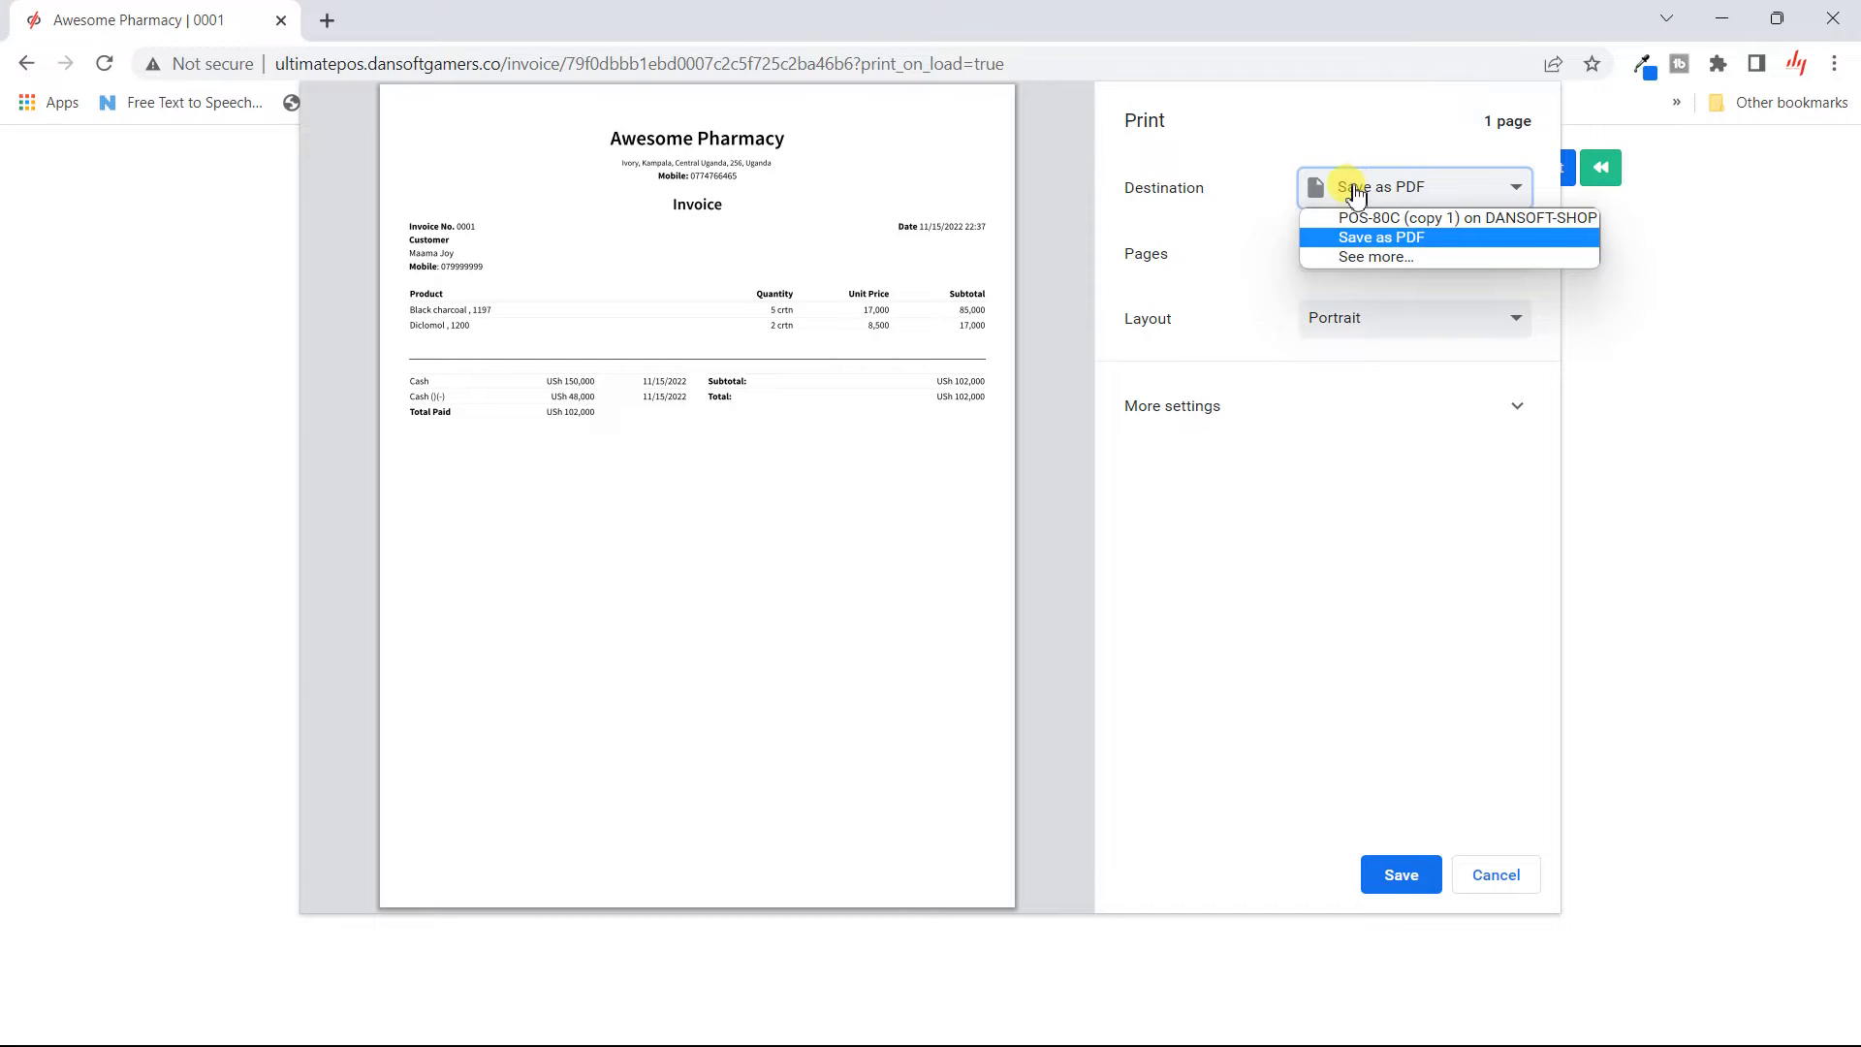
{"action": "left_click", "coordinate": [1386, 218]}
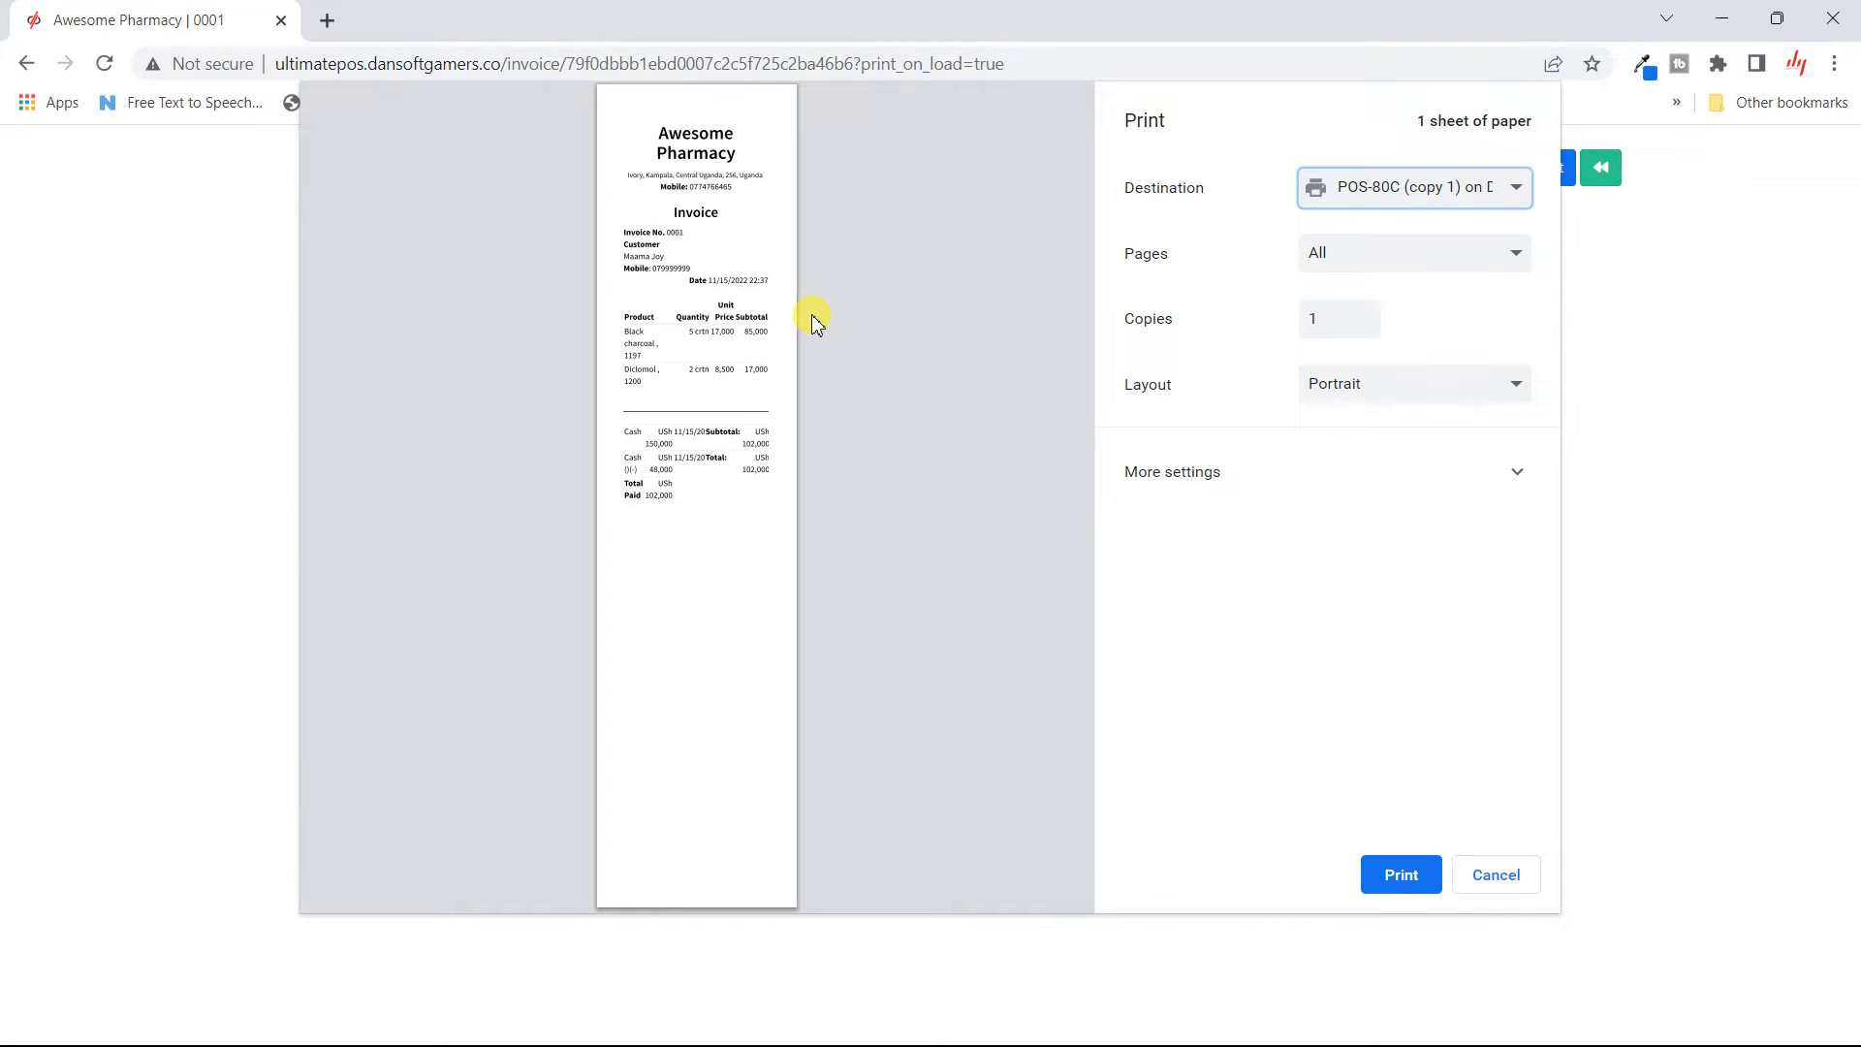
{"action": "left_click", "coordinate": [1437, 187]}
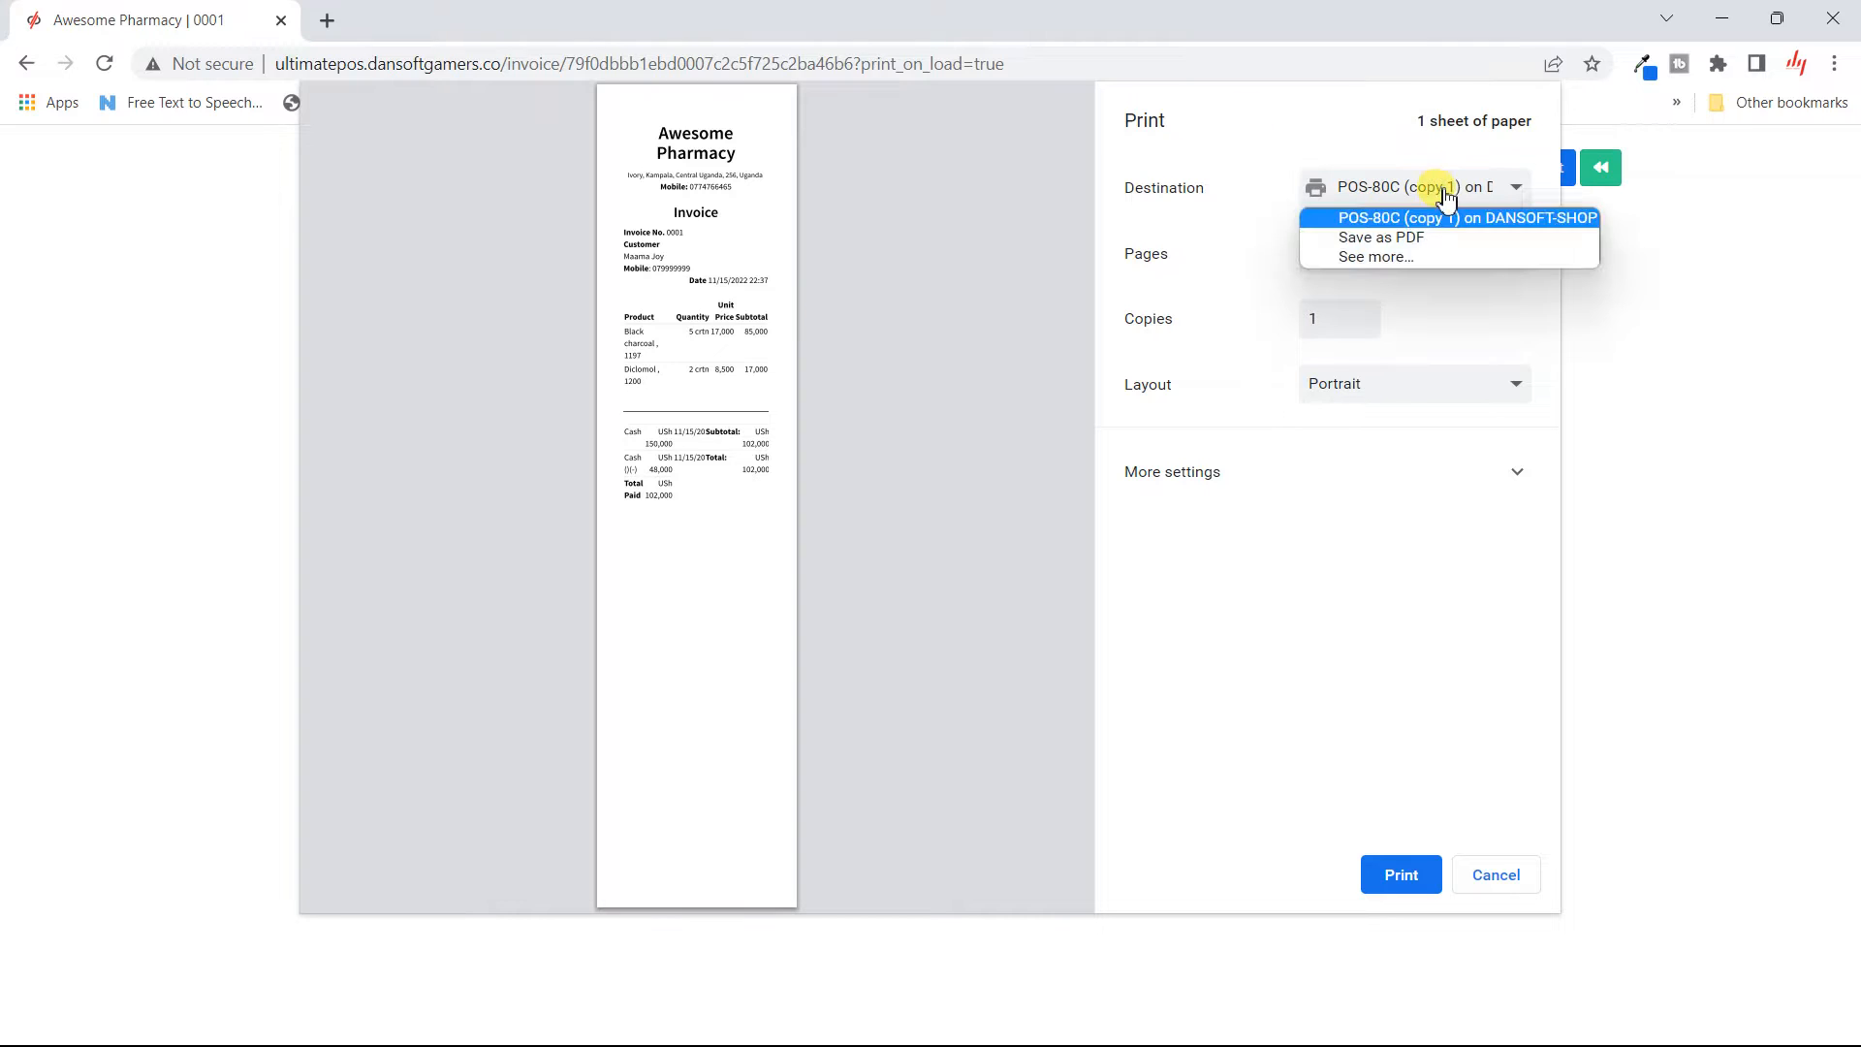
{"action": "left_click", "coordinate": [1401, 238]}
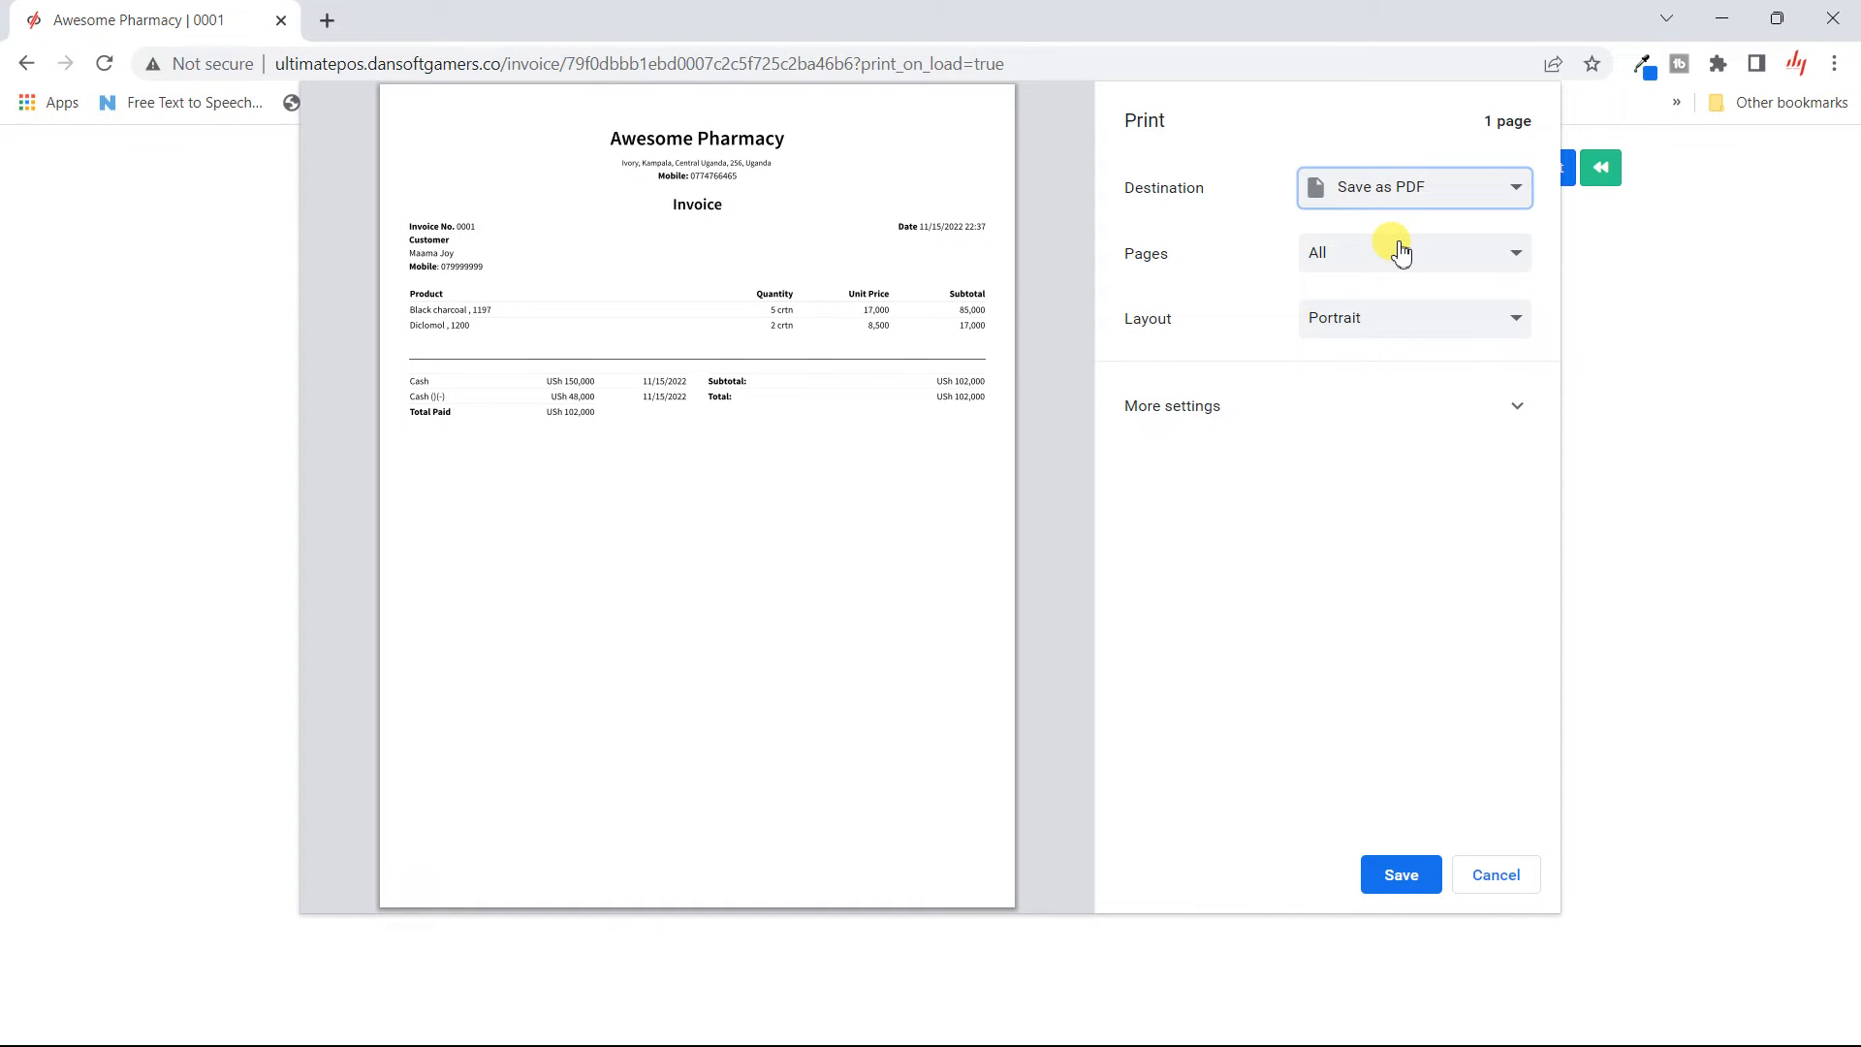
{"action": "left_click", "coordinate": [1402, 328]}
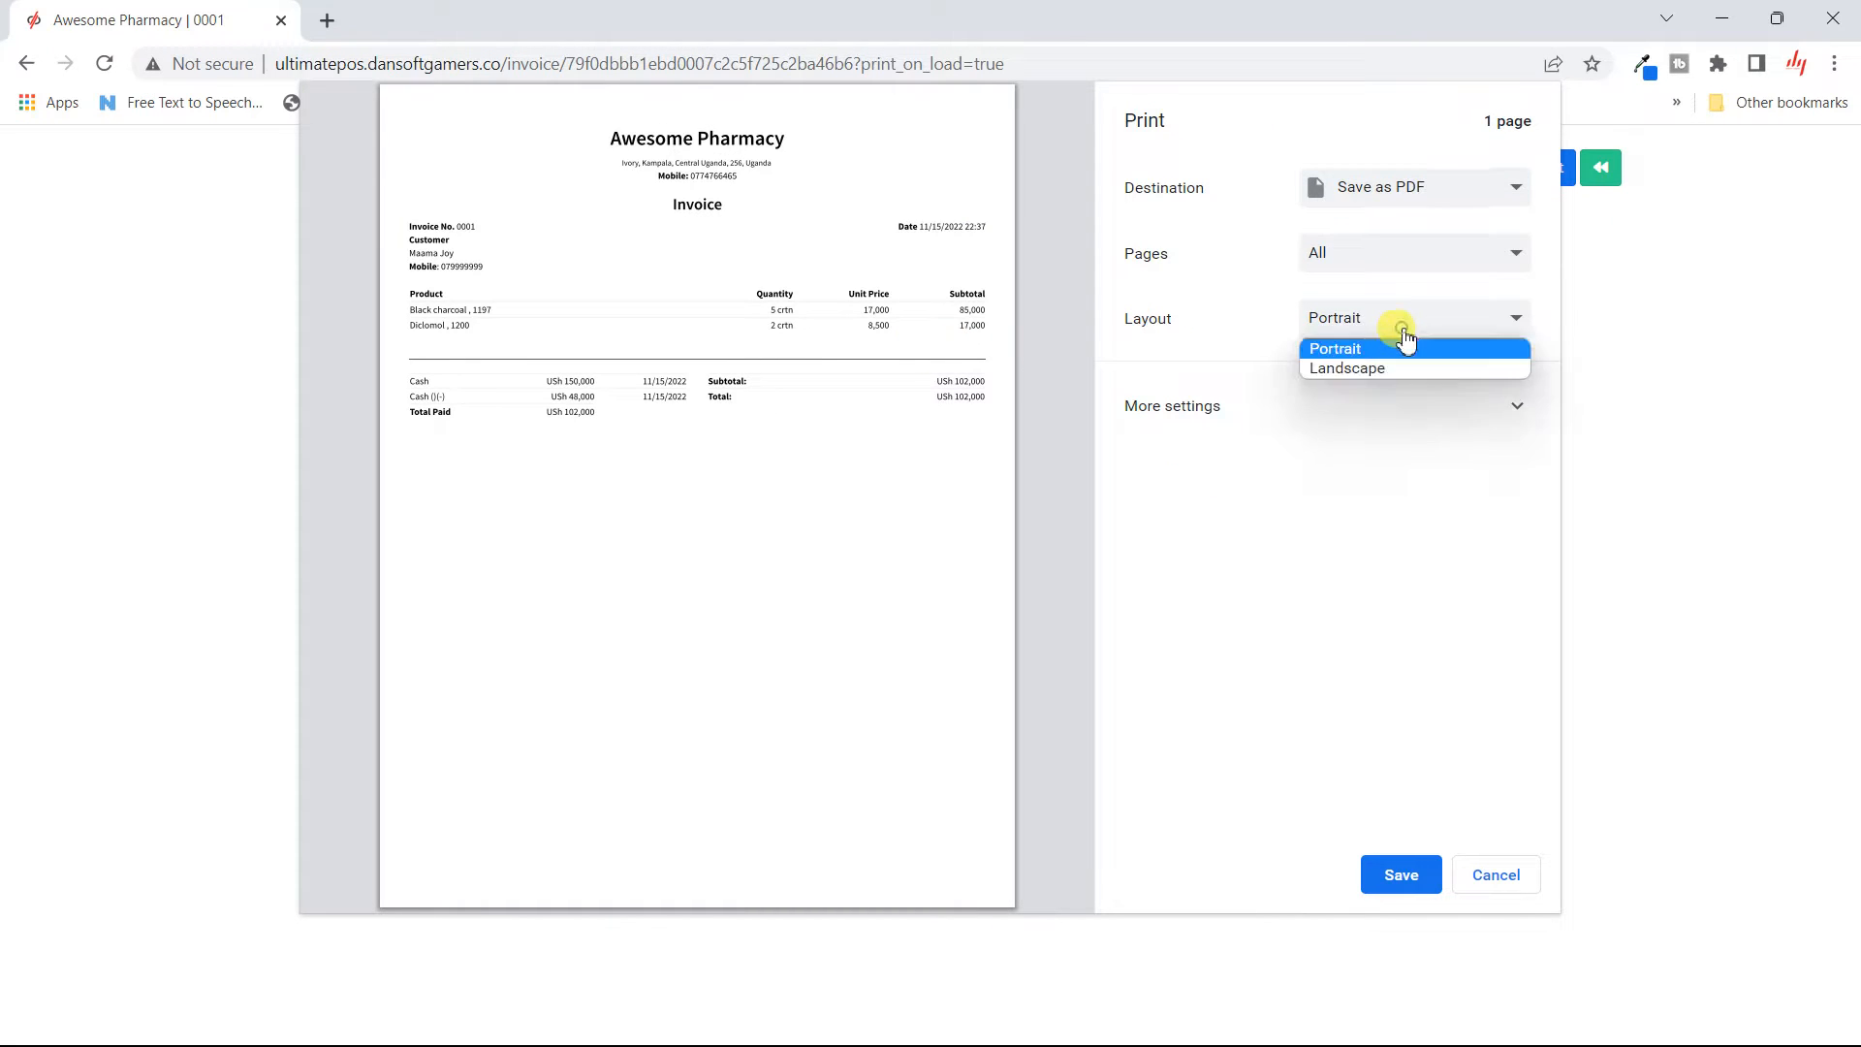
{"action": "left_click", "coordinate": [1393, 369]}
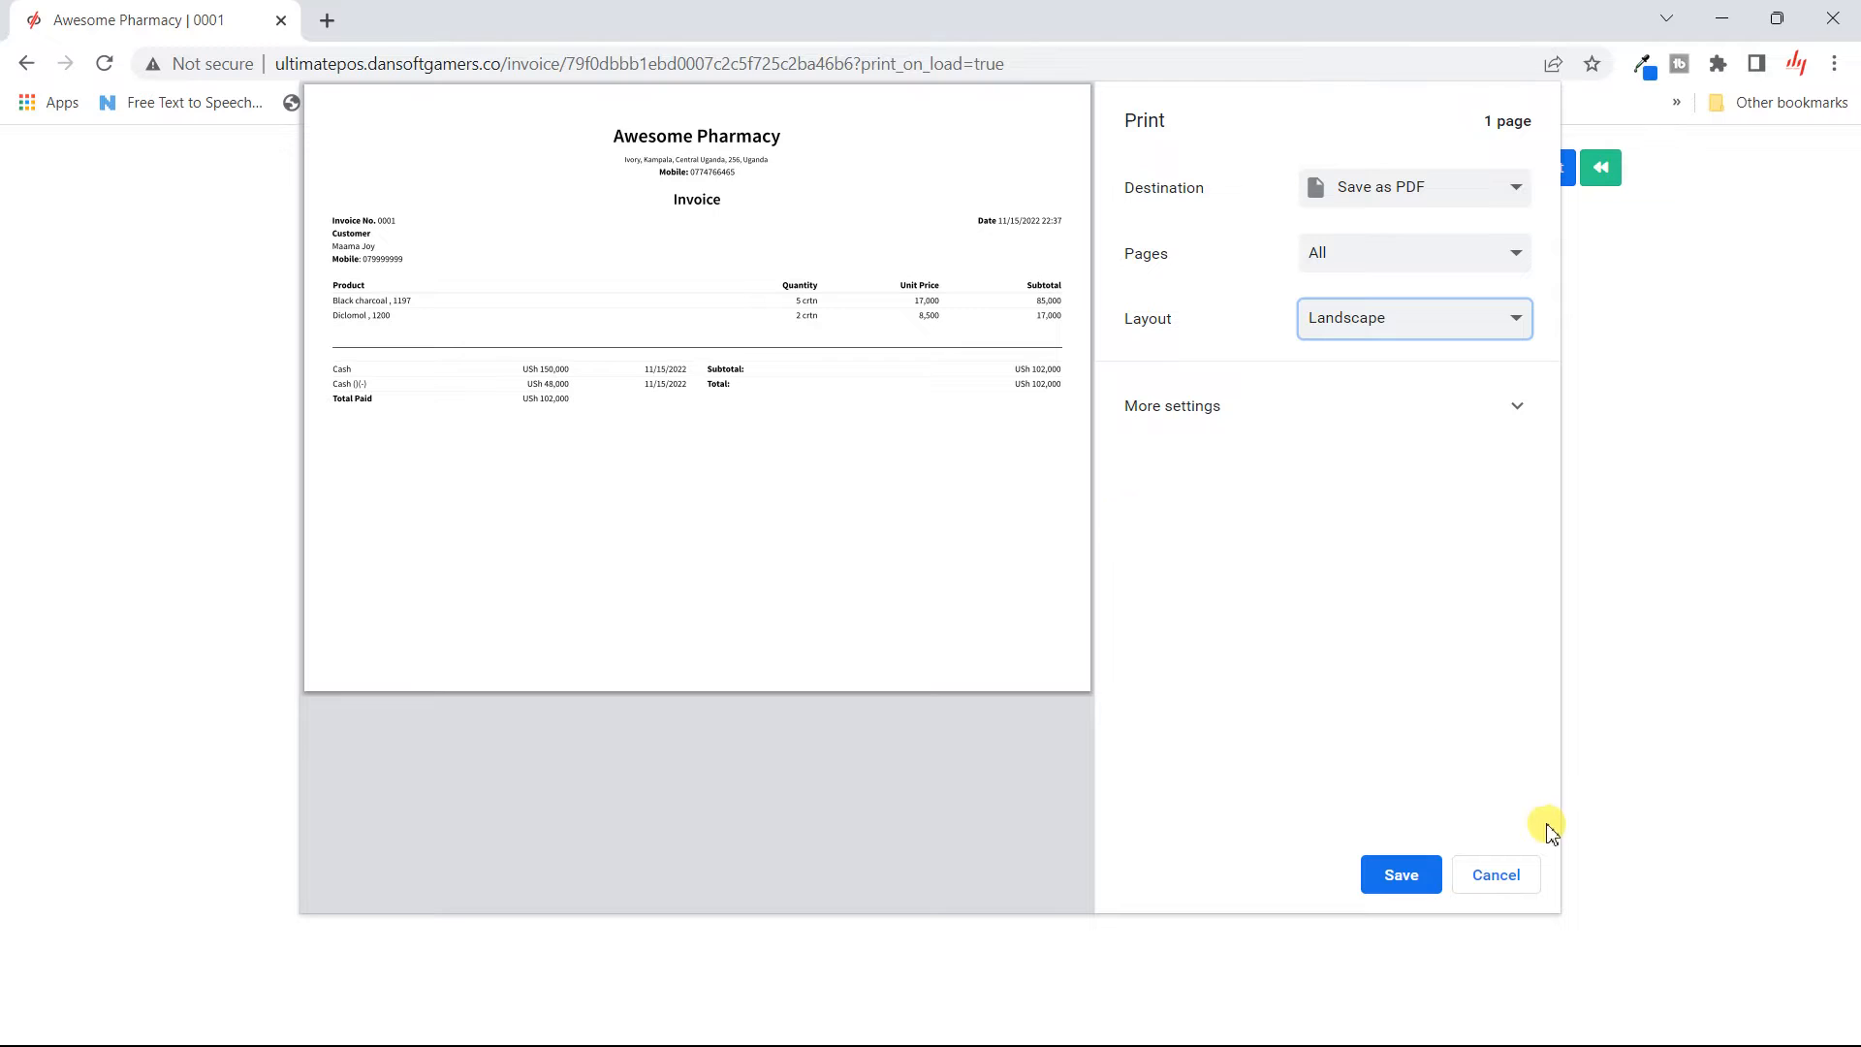
{"action": "left_click", "coordinate": [1510, 877]}
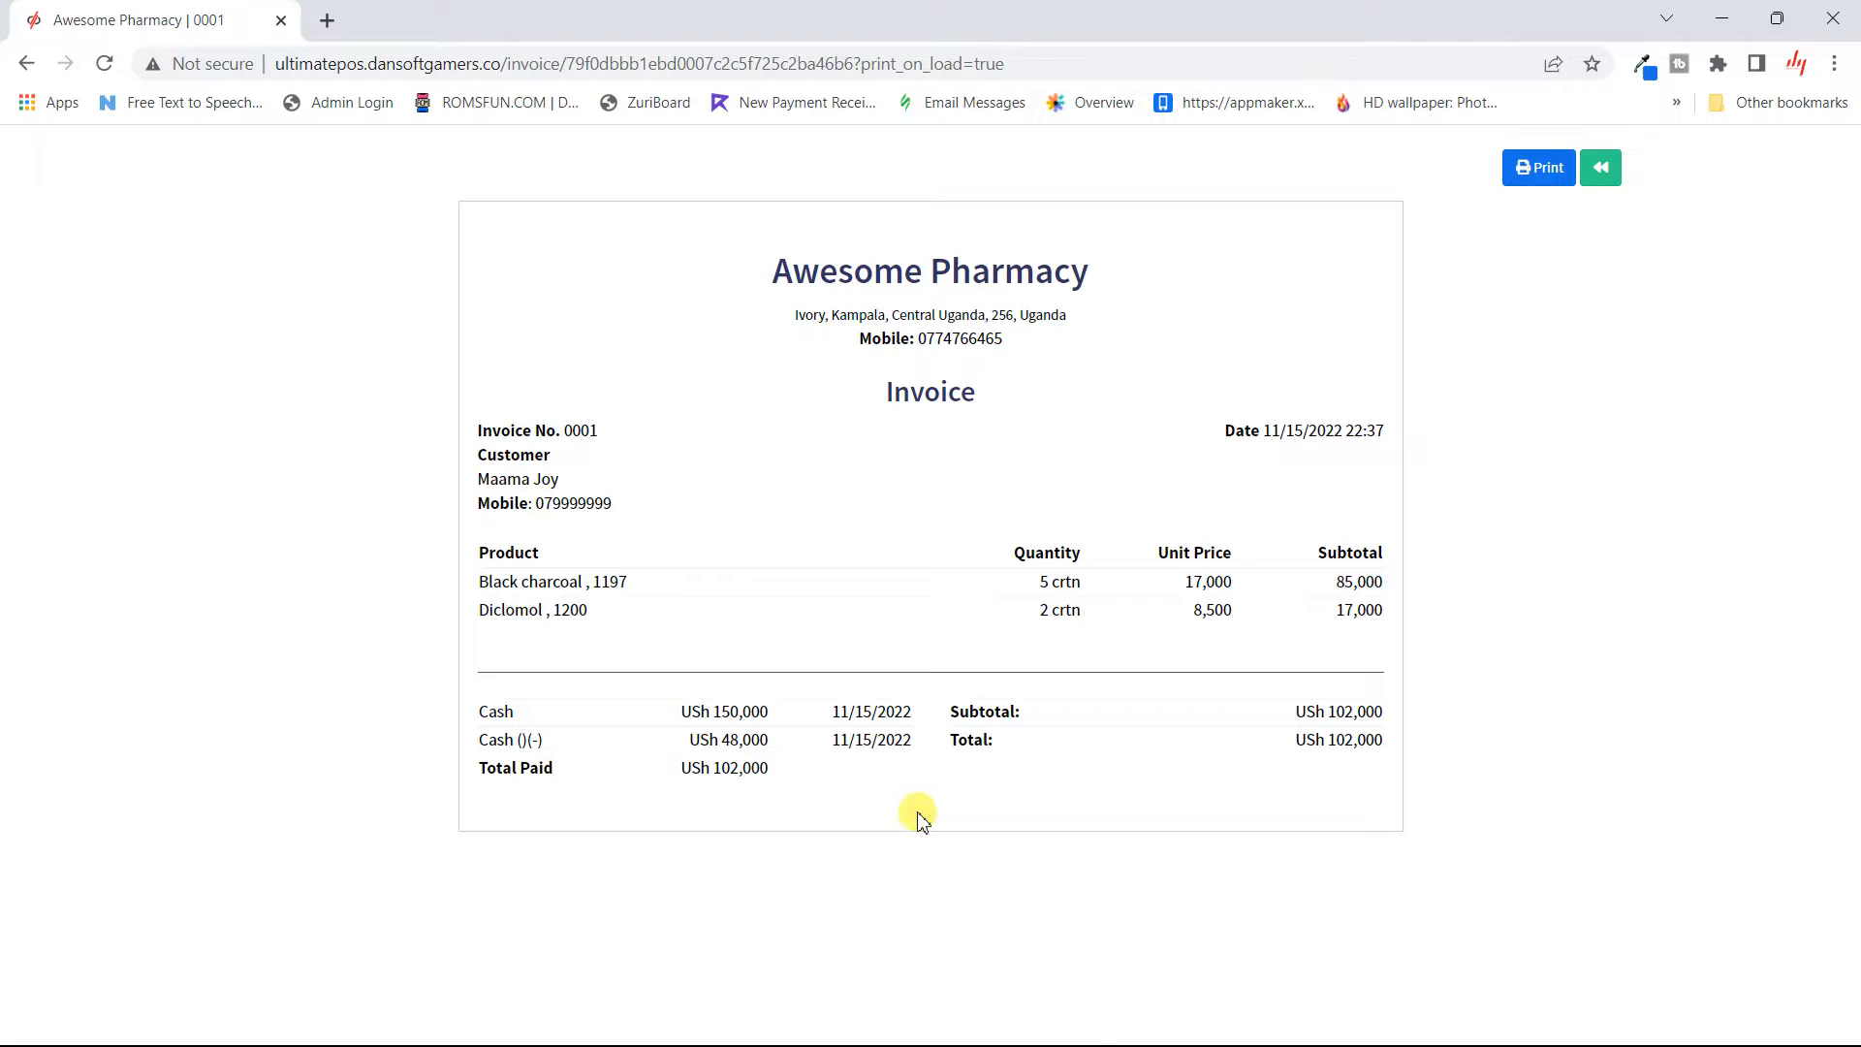
- Go back to All sales, scan the table's columns, and open sale 0001's Actions menu
{"action": "left_click", "coordinate": [1598, 180]}
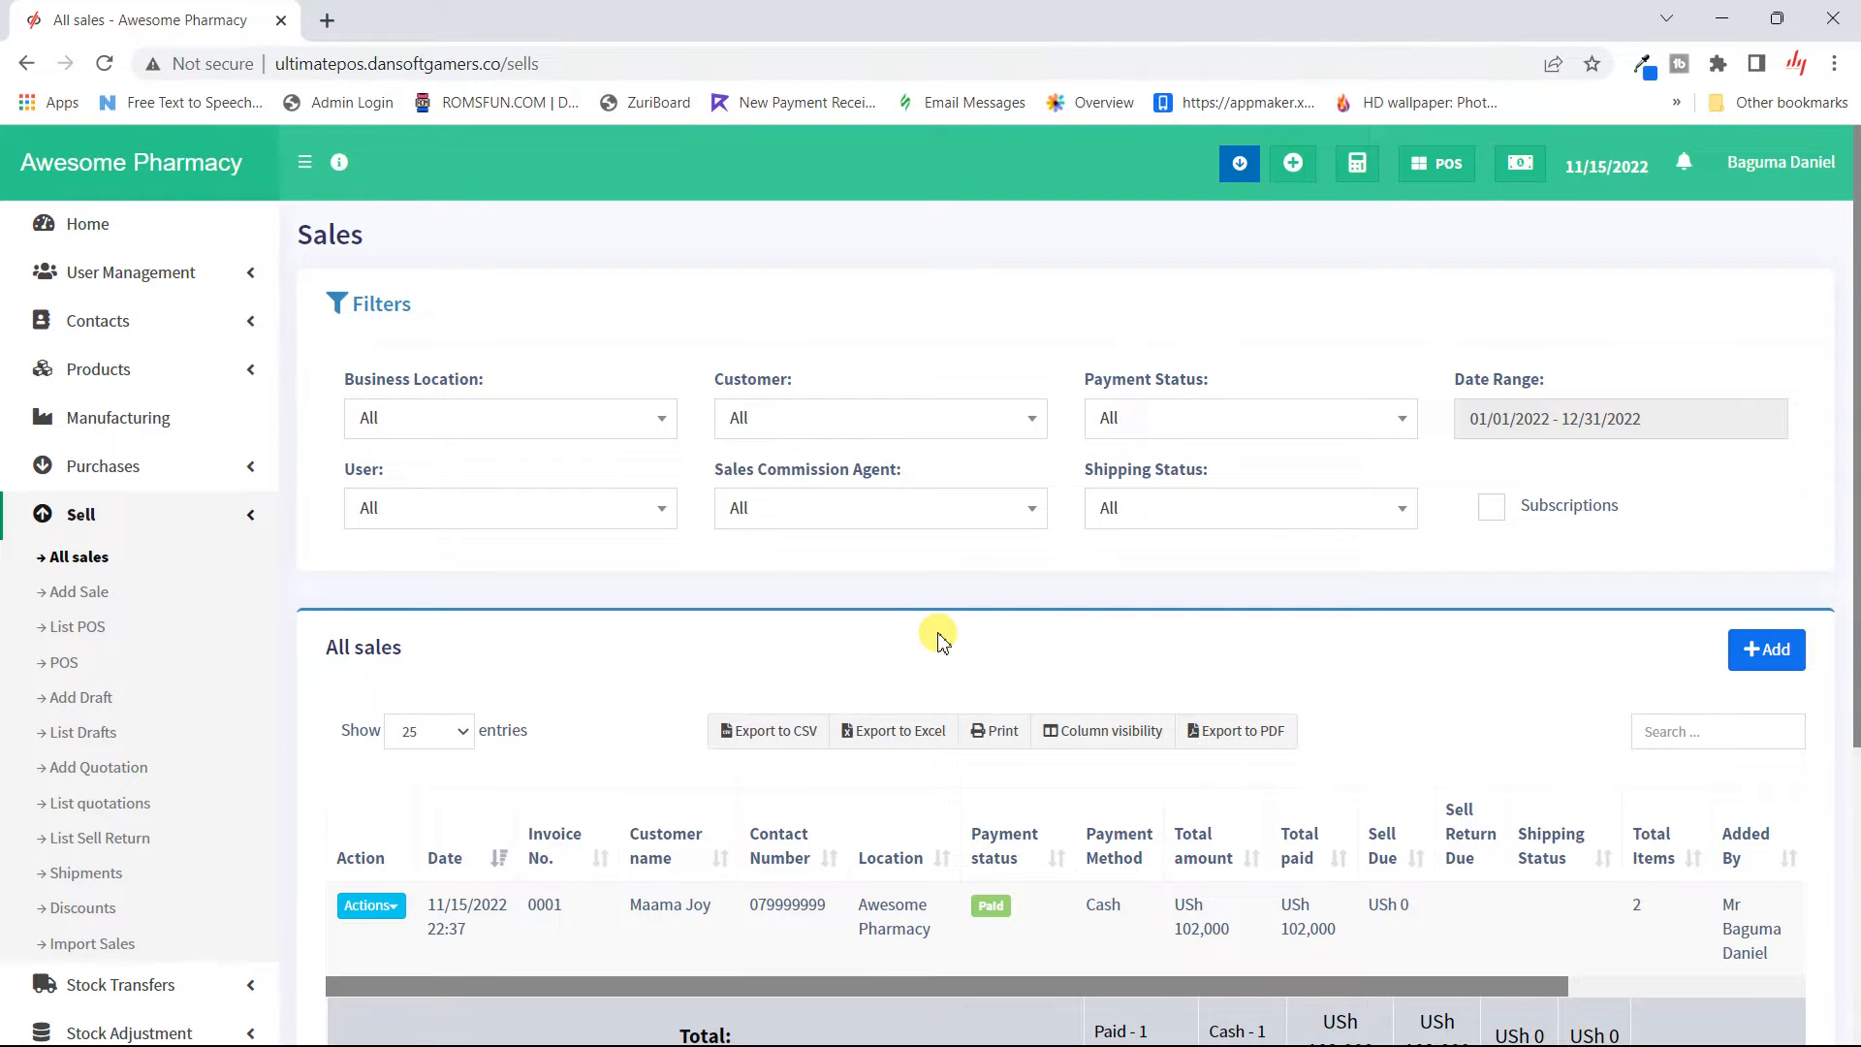
{"action": "scroll", "coordinate": [941, 640], "scroll_direction": "down", "scroll_amount": 3}
{"action": "scroll", "coordinate": [1027, 658], "scroll_direction": "right", "scroll_amount": 1}
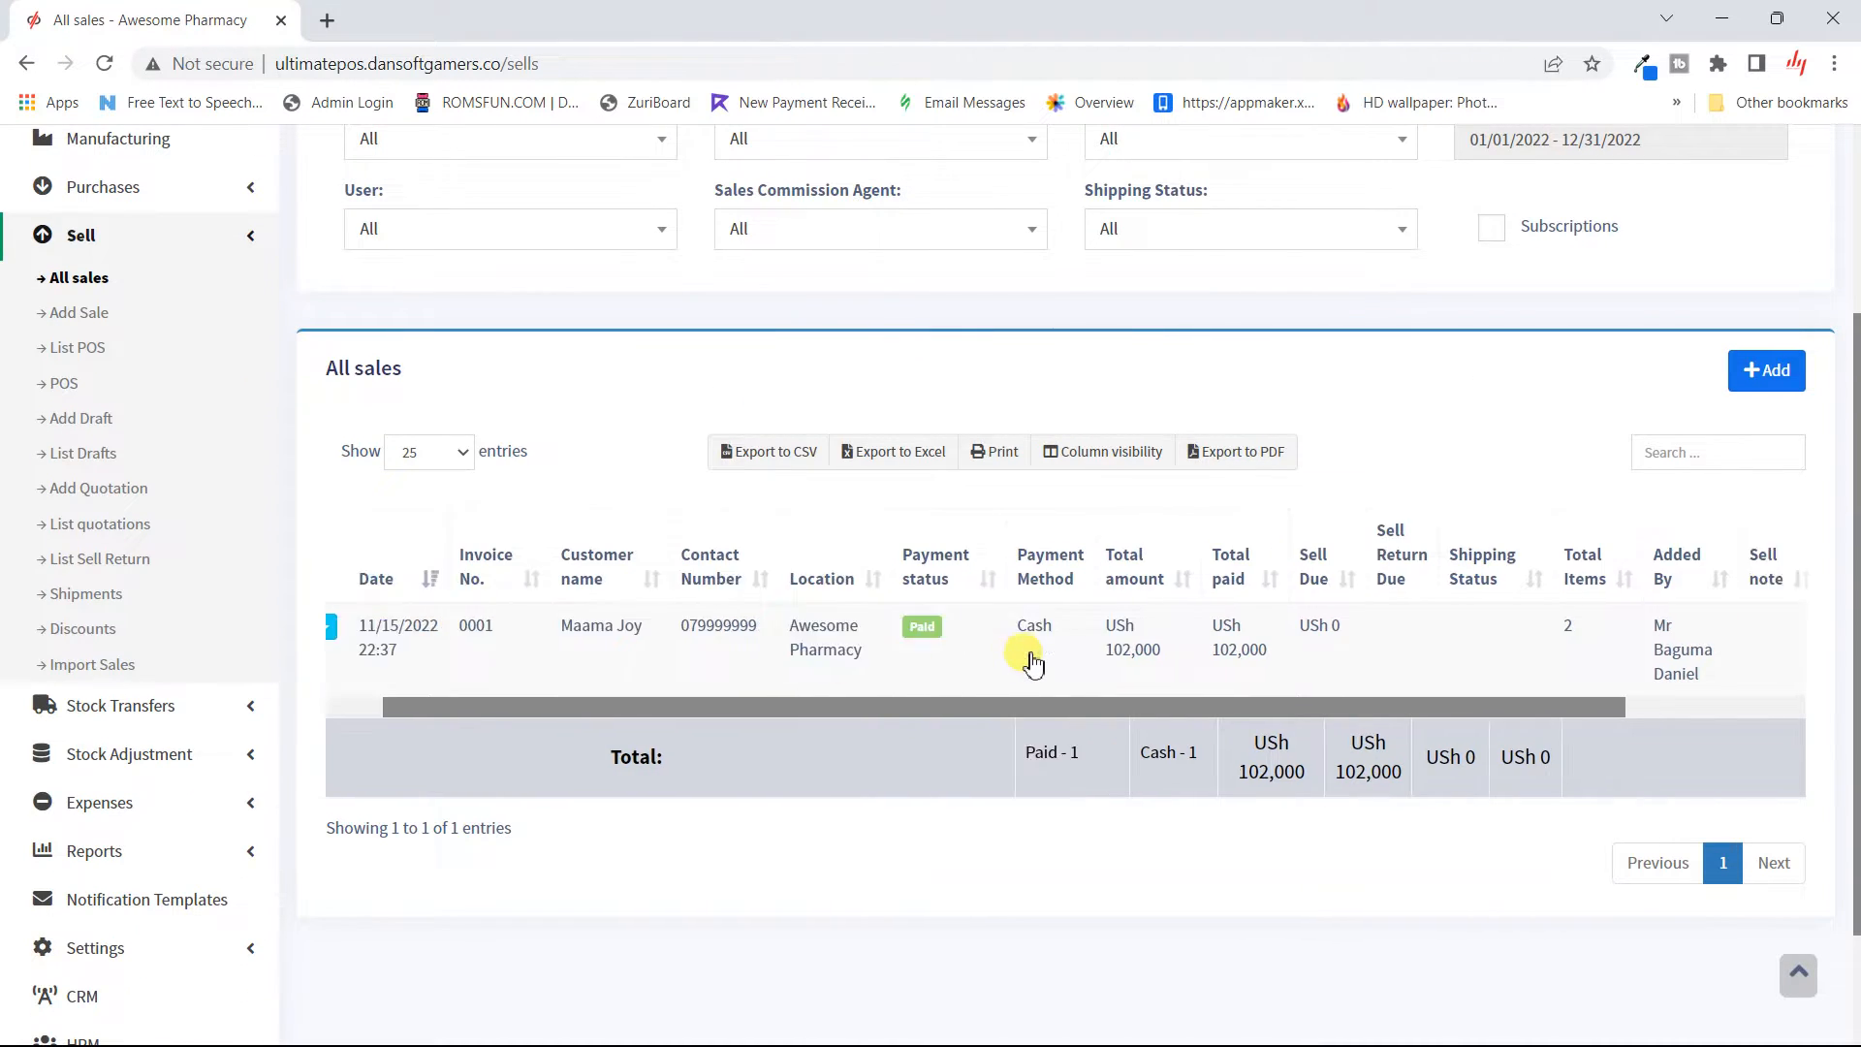
{"action": "scroll", "coordinate": [1033, 665], "scroll_direction": "right", "scroll_amount": 1}
{"action": "scroll", "coordinate": [1033, 665], "scroll_direction": "right", "scroll_amount": 1}
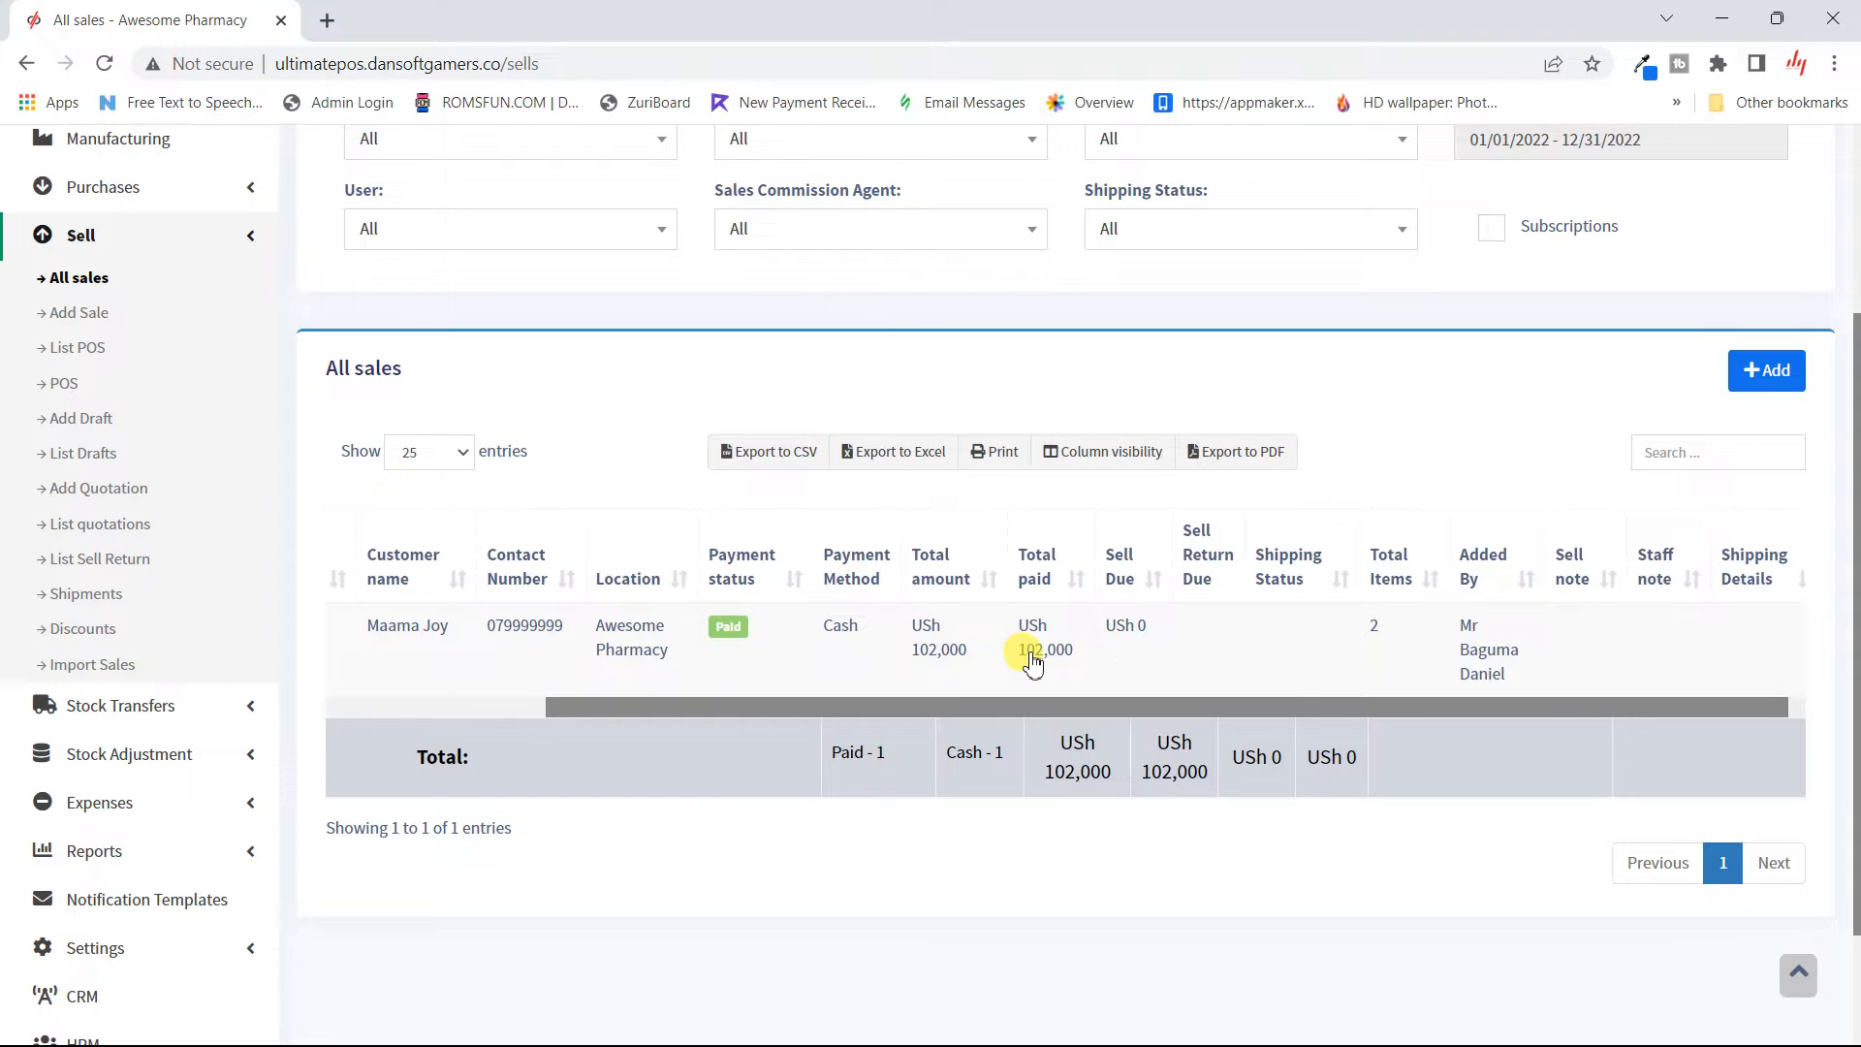
{"action": "scroll", "coordinate": [1033, 665], "scroll_direction": "left", "scroll_amount": 3}
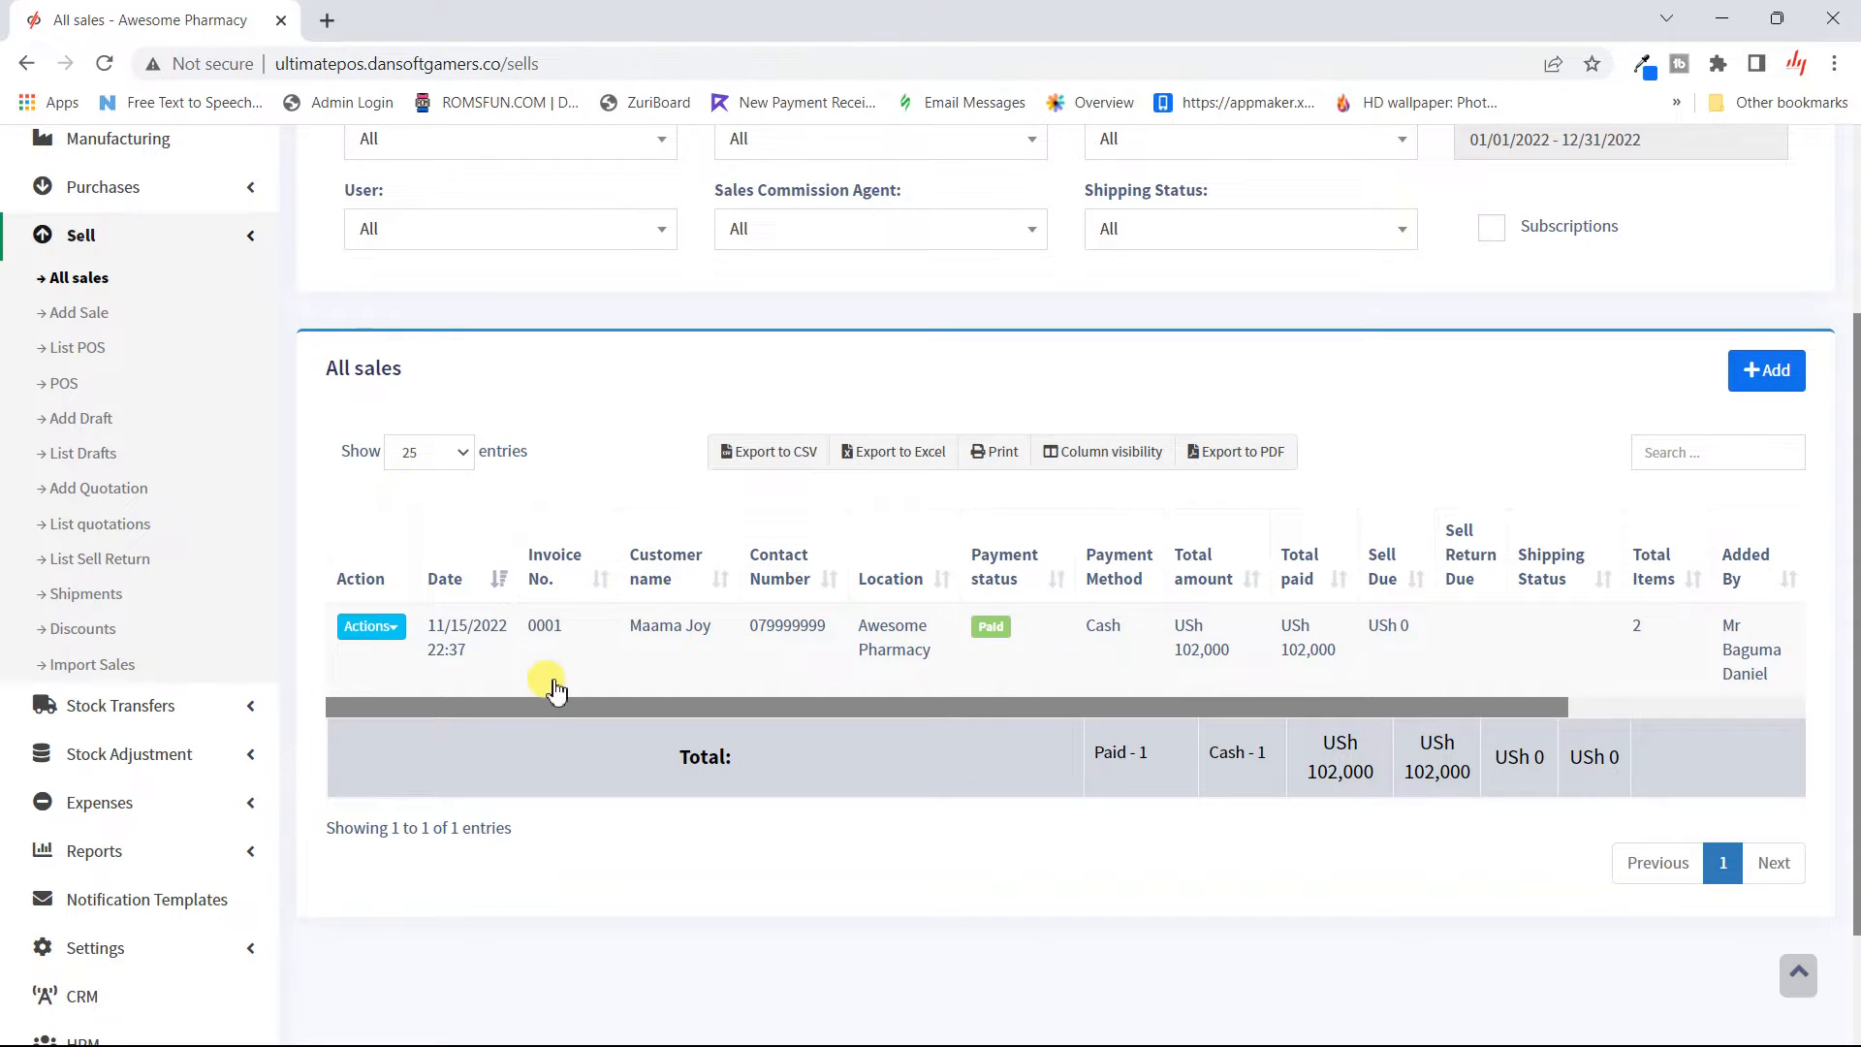
{"action": "scroll", "coordinate": [547, 688], "scroll_direction": "up", "scroll_amount": 1}
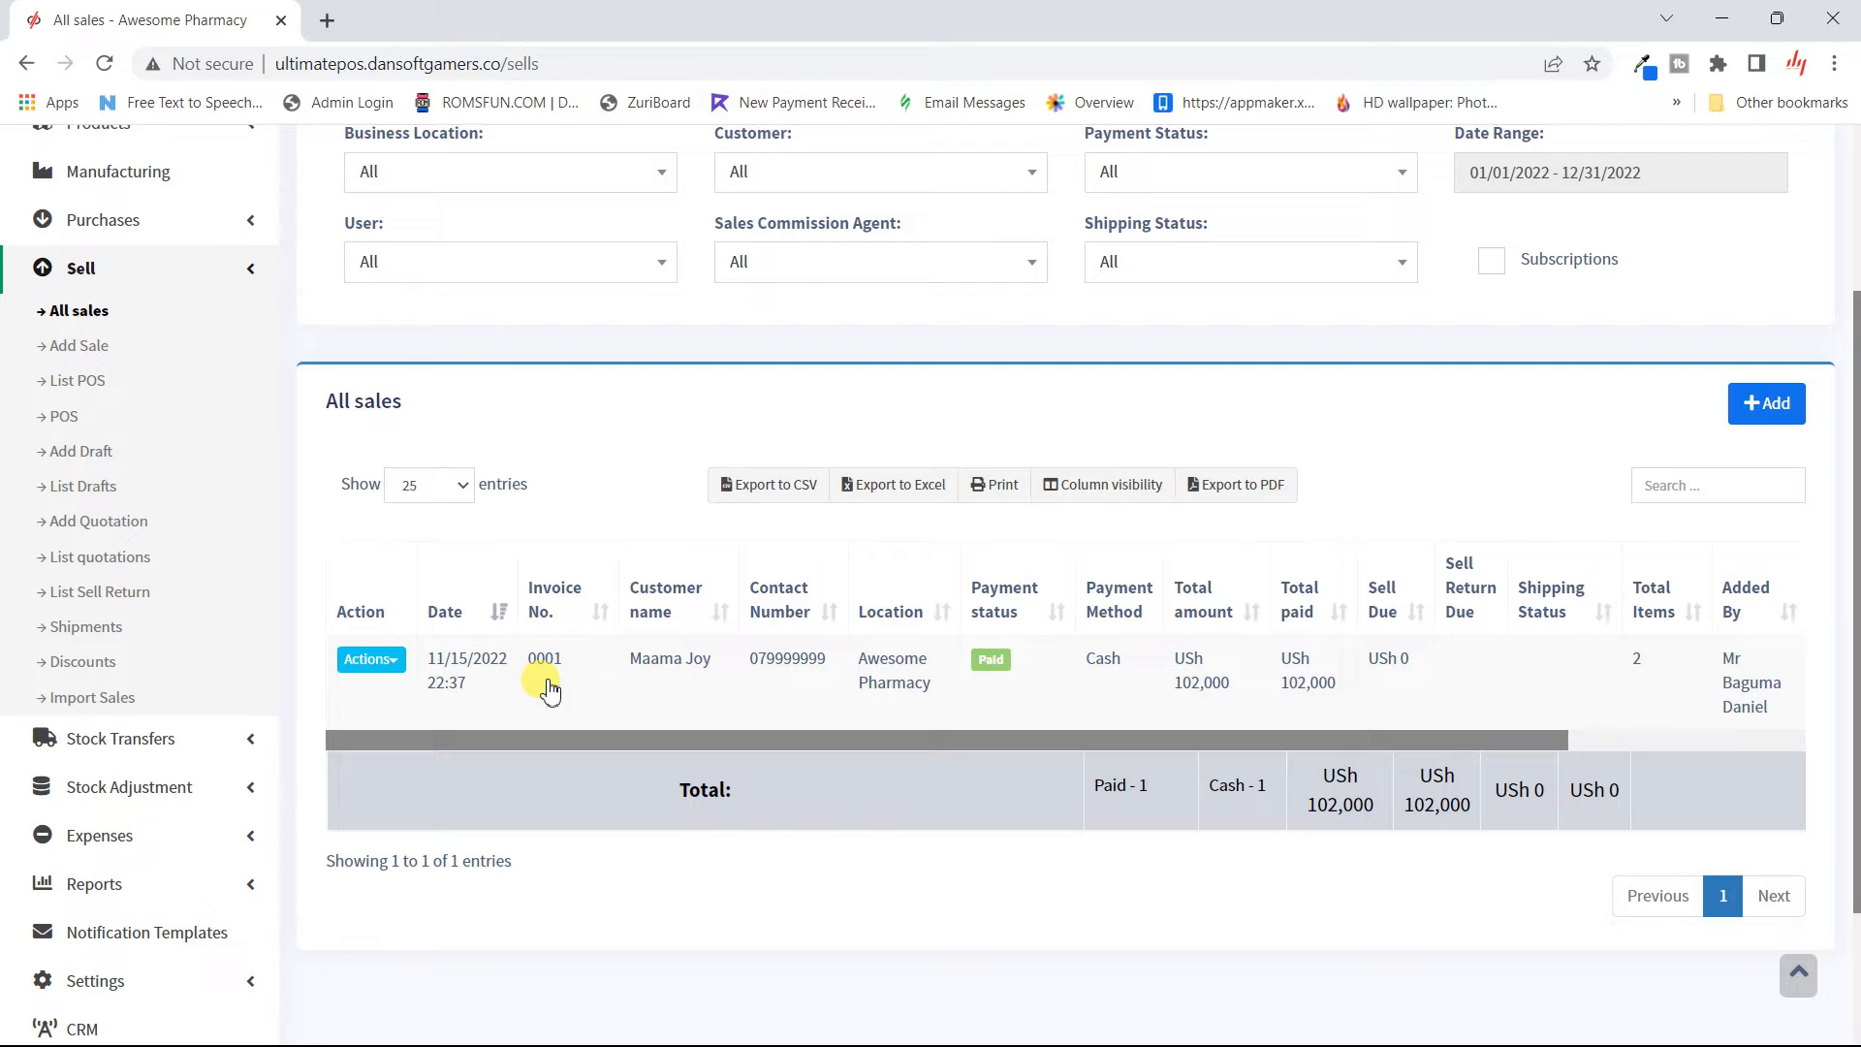
{"action": "left_click", "coordinate": [392, 665]}
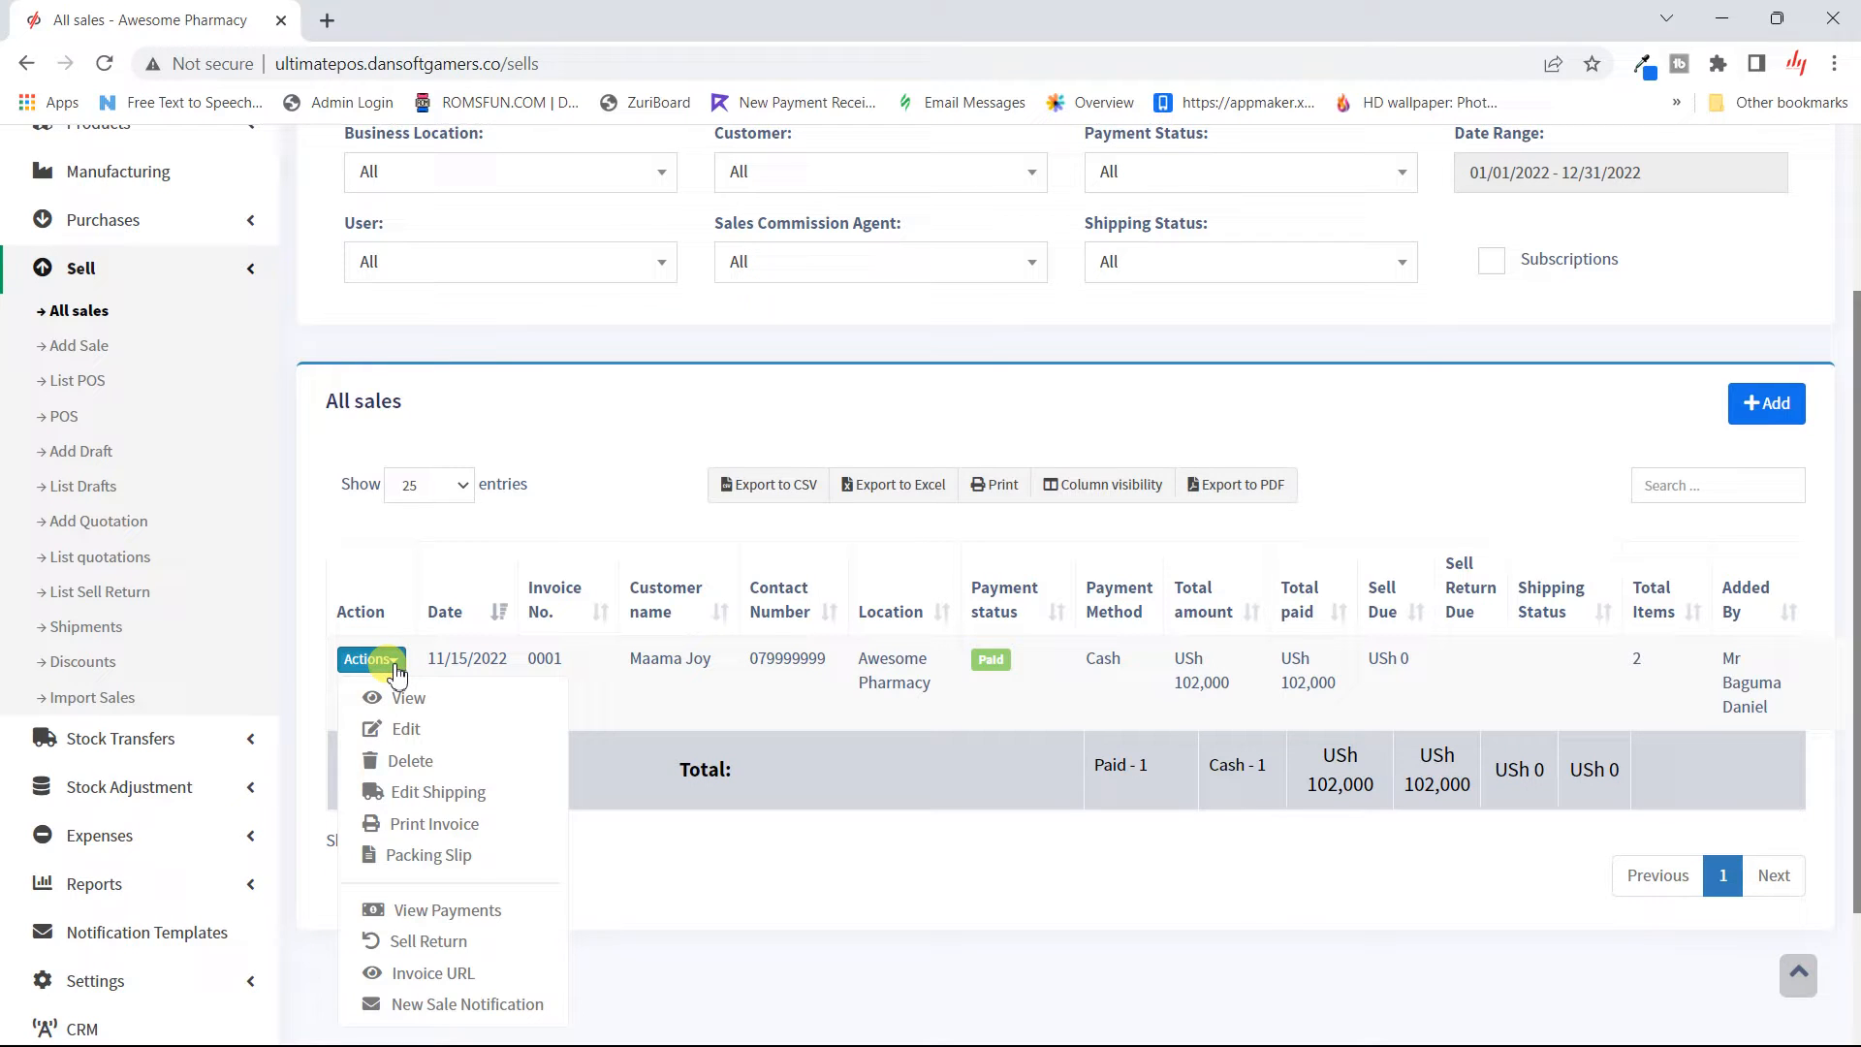
- Copy invoice 0001's Invoice URL, preview it in a new tab, then close that tab
{"action": "left_click", "coordinate": [506, 972]}
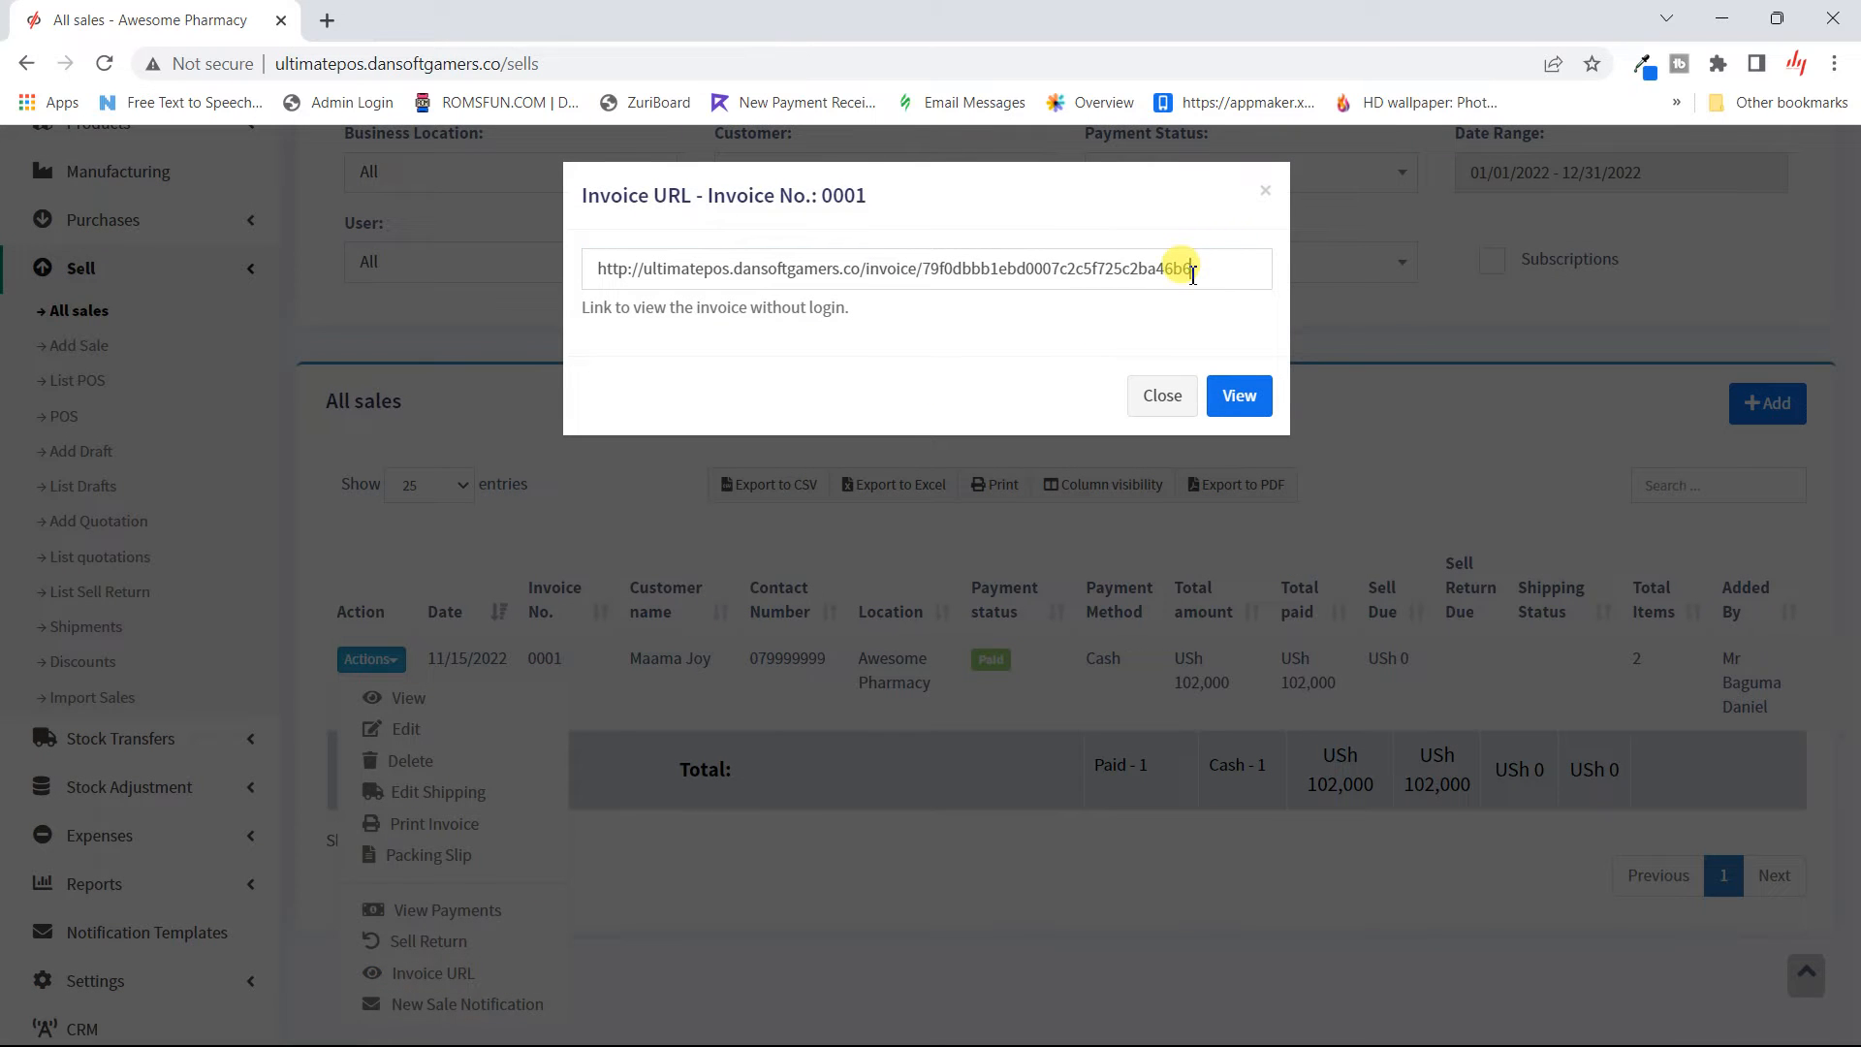
{"action": "left_click", "coordinate": [1182, 269]}
{"action": "right_click", "coordinate": [1127, 276]}
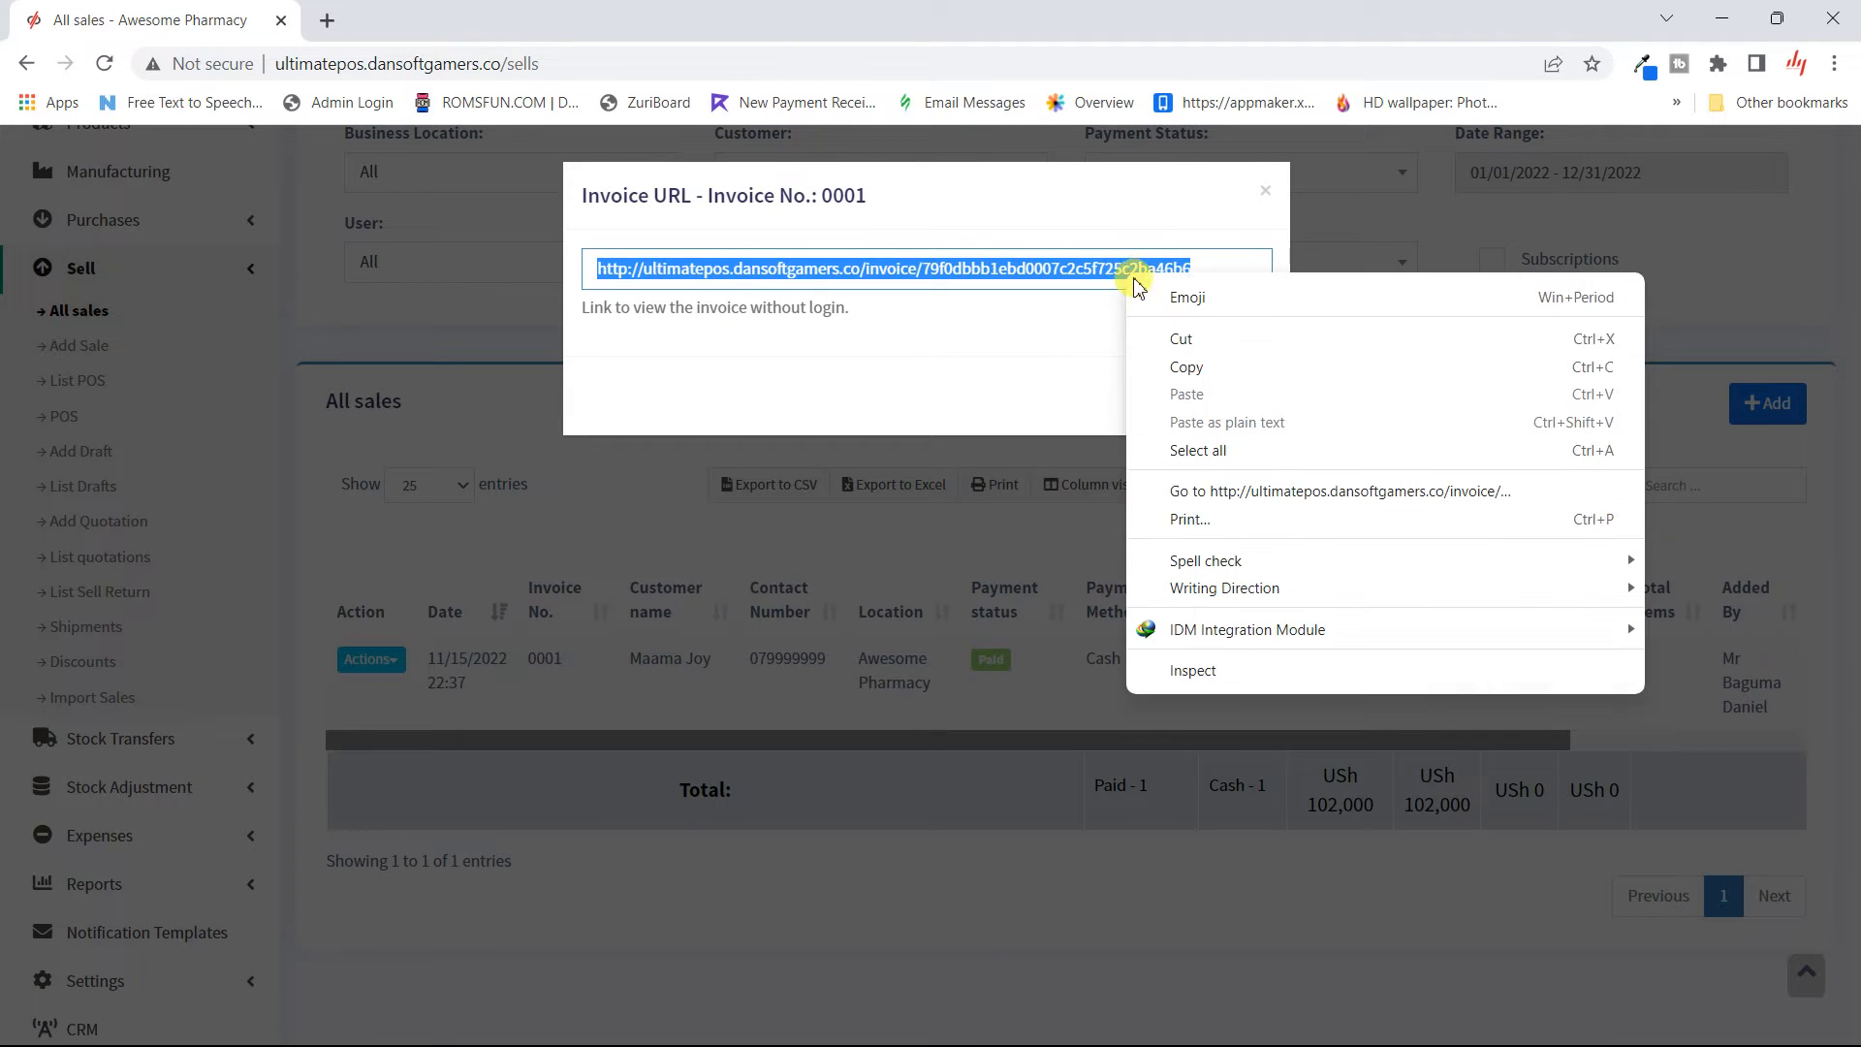
{"action": "left_click", "coordinate": [1218, 372]}
{"action": "left_click", "coordinate": [1079, 365]}
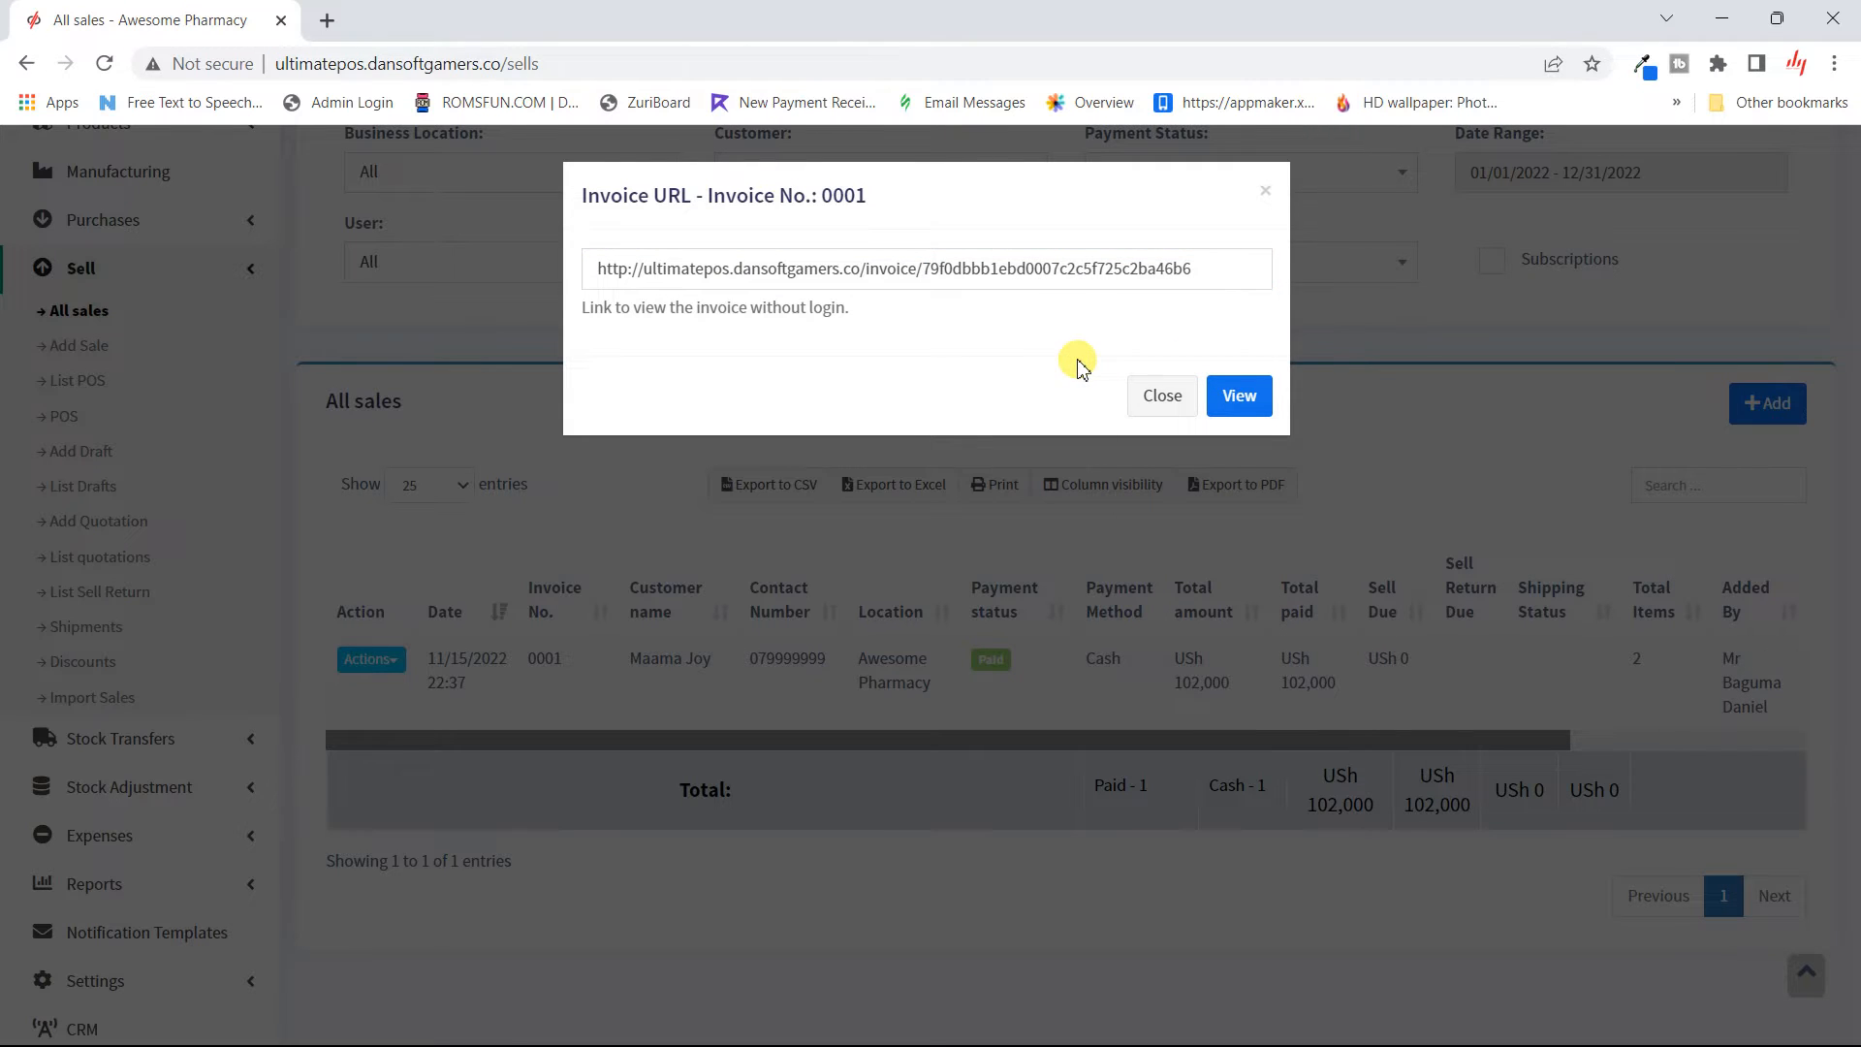
{"action": "left_click", "coordinate": [1250, 393]}
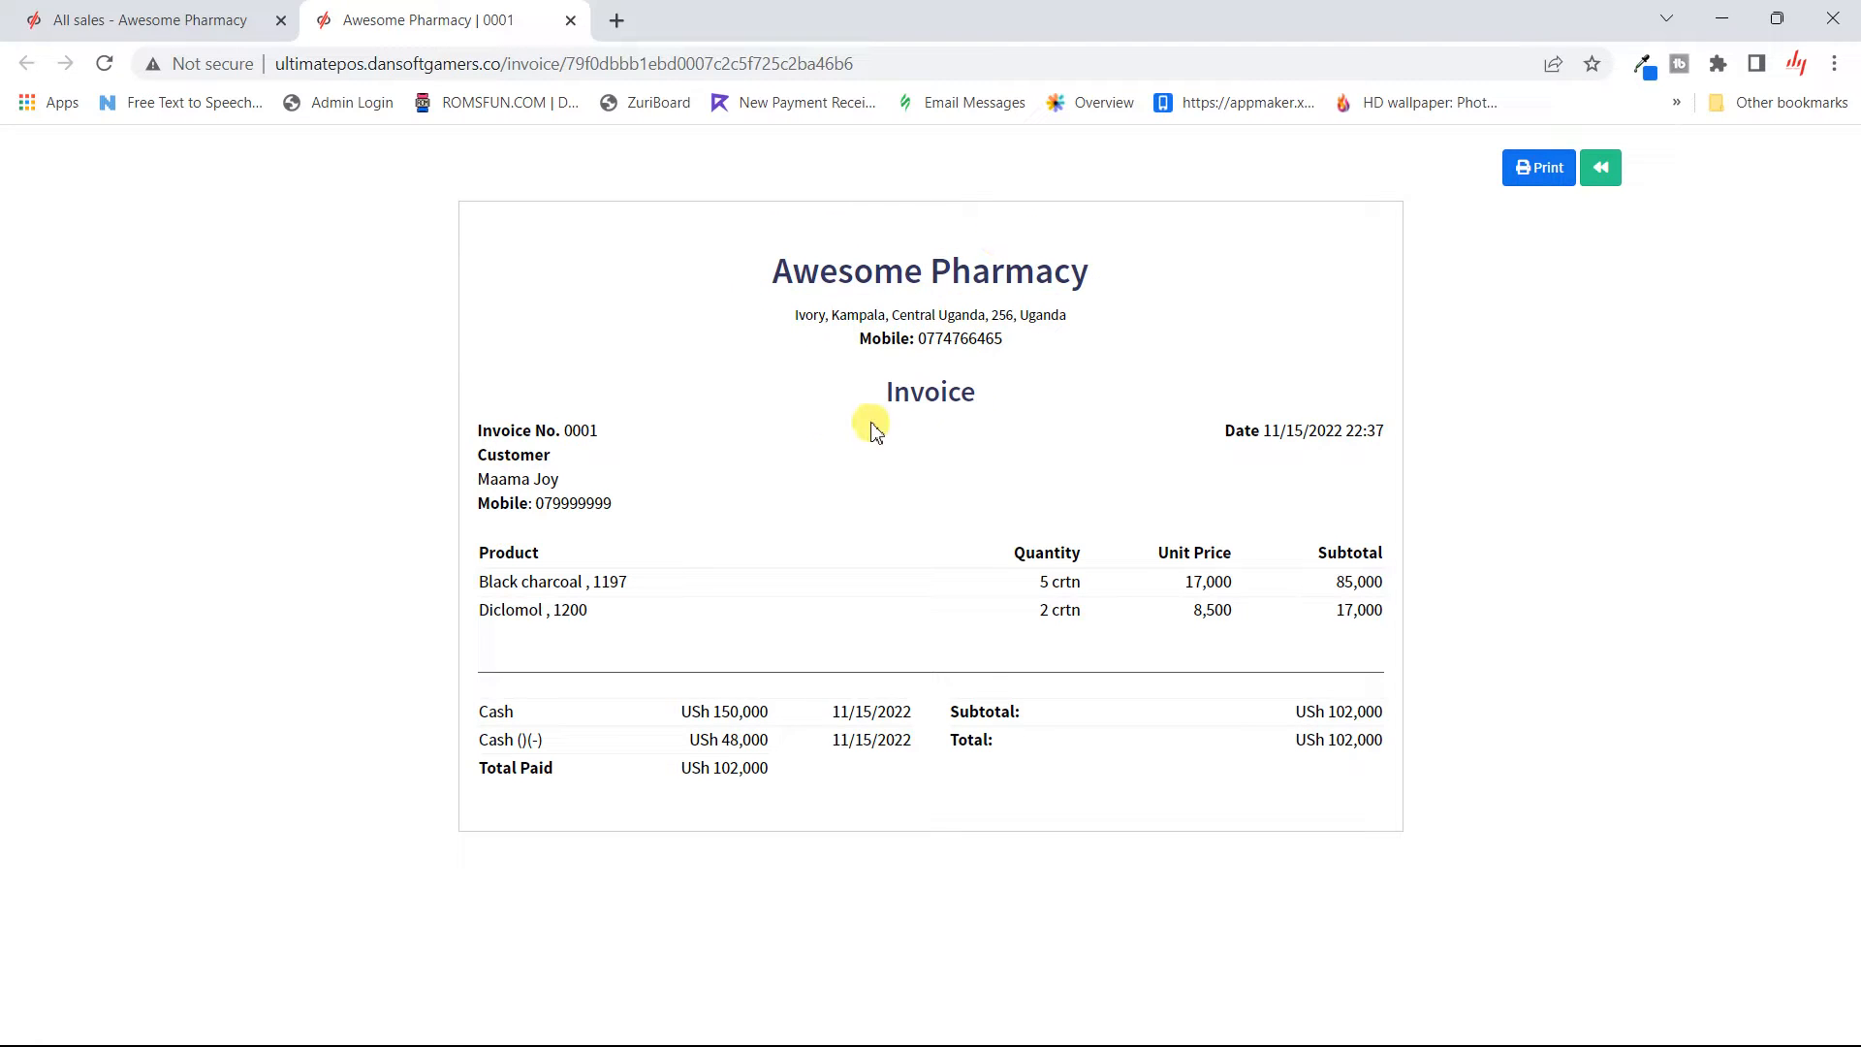
{"action": "left_click", "coordinate": [570, 21]}
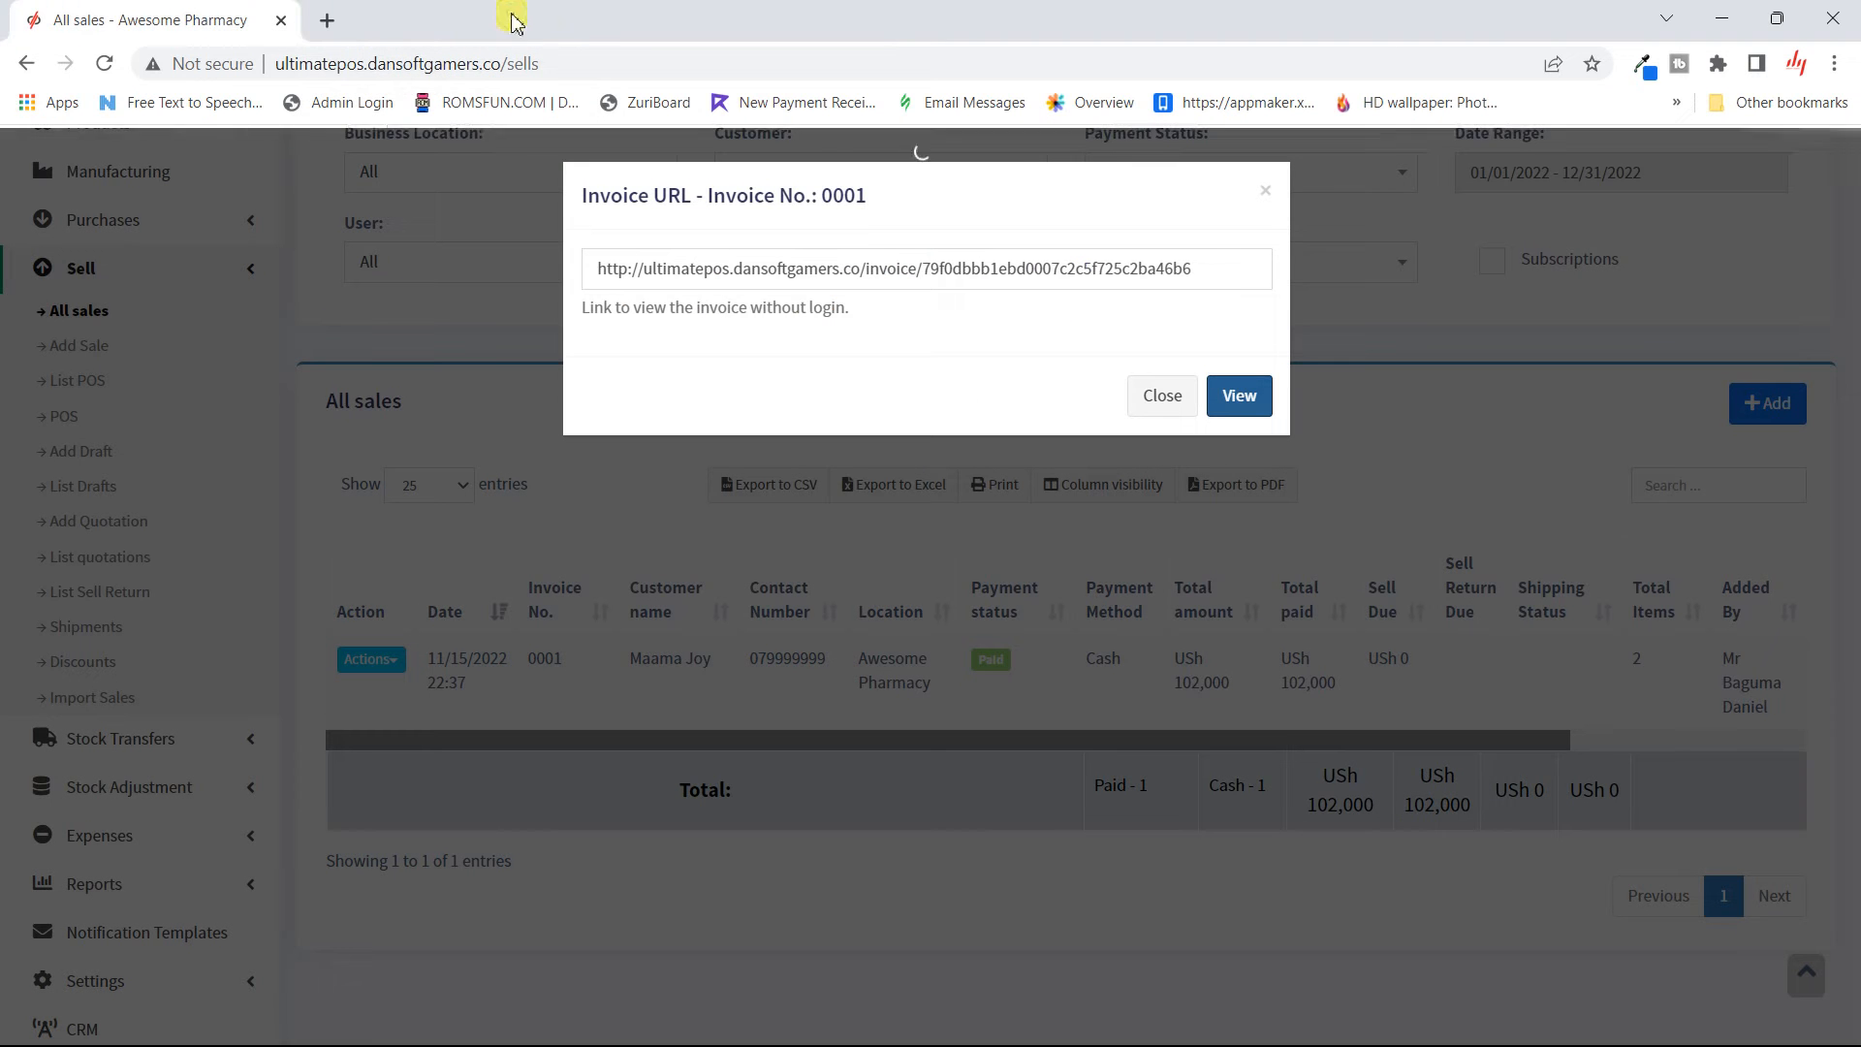
- Close the Invoice URL dialog and go to the POS screen from the header
{"action": "left_click", "coordinate": [1169, 408]}
{"action": "scroll", "coordinate": [689, 573], "scroll_direction": "up", "scroll_amount": 1}
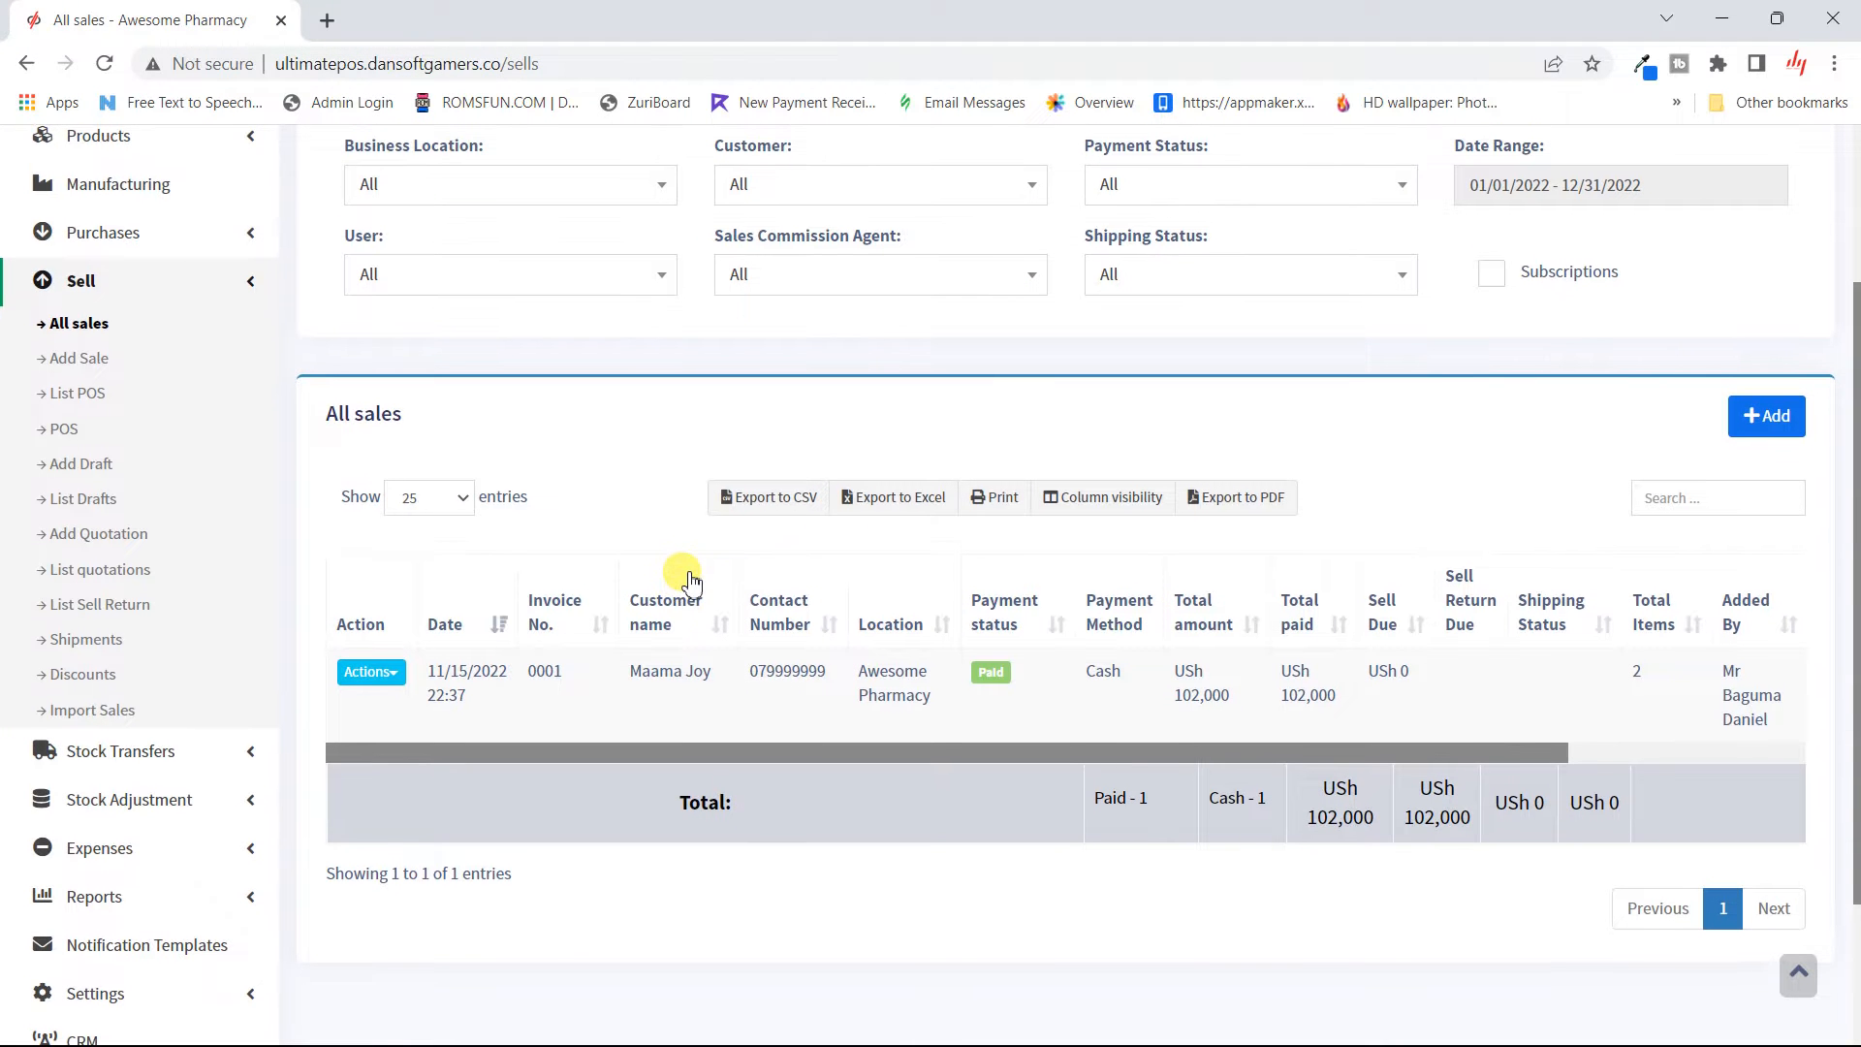
{"action": "scroll", "coordinate": [686, 648], "scroll_direction": "up", "scroll_amount": 3}
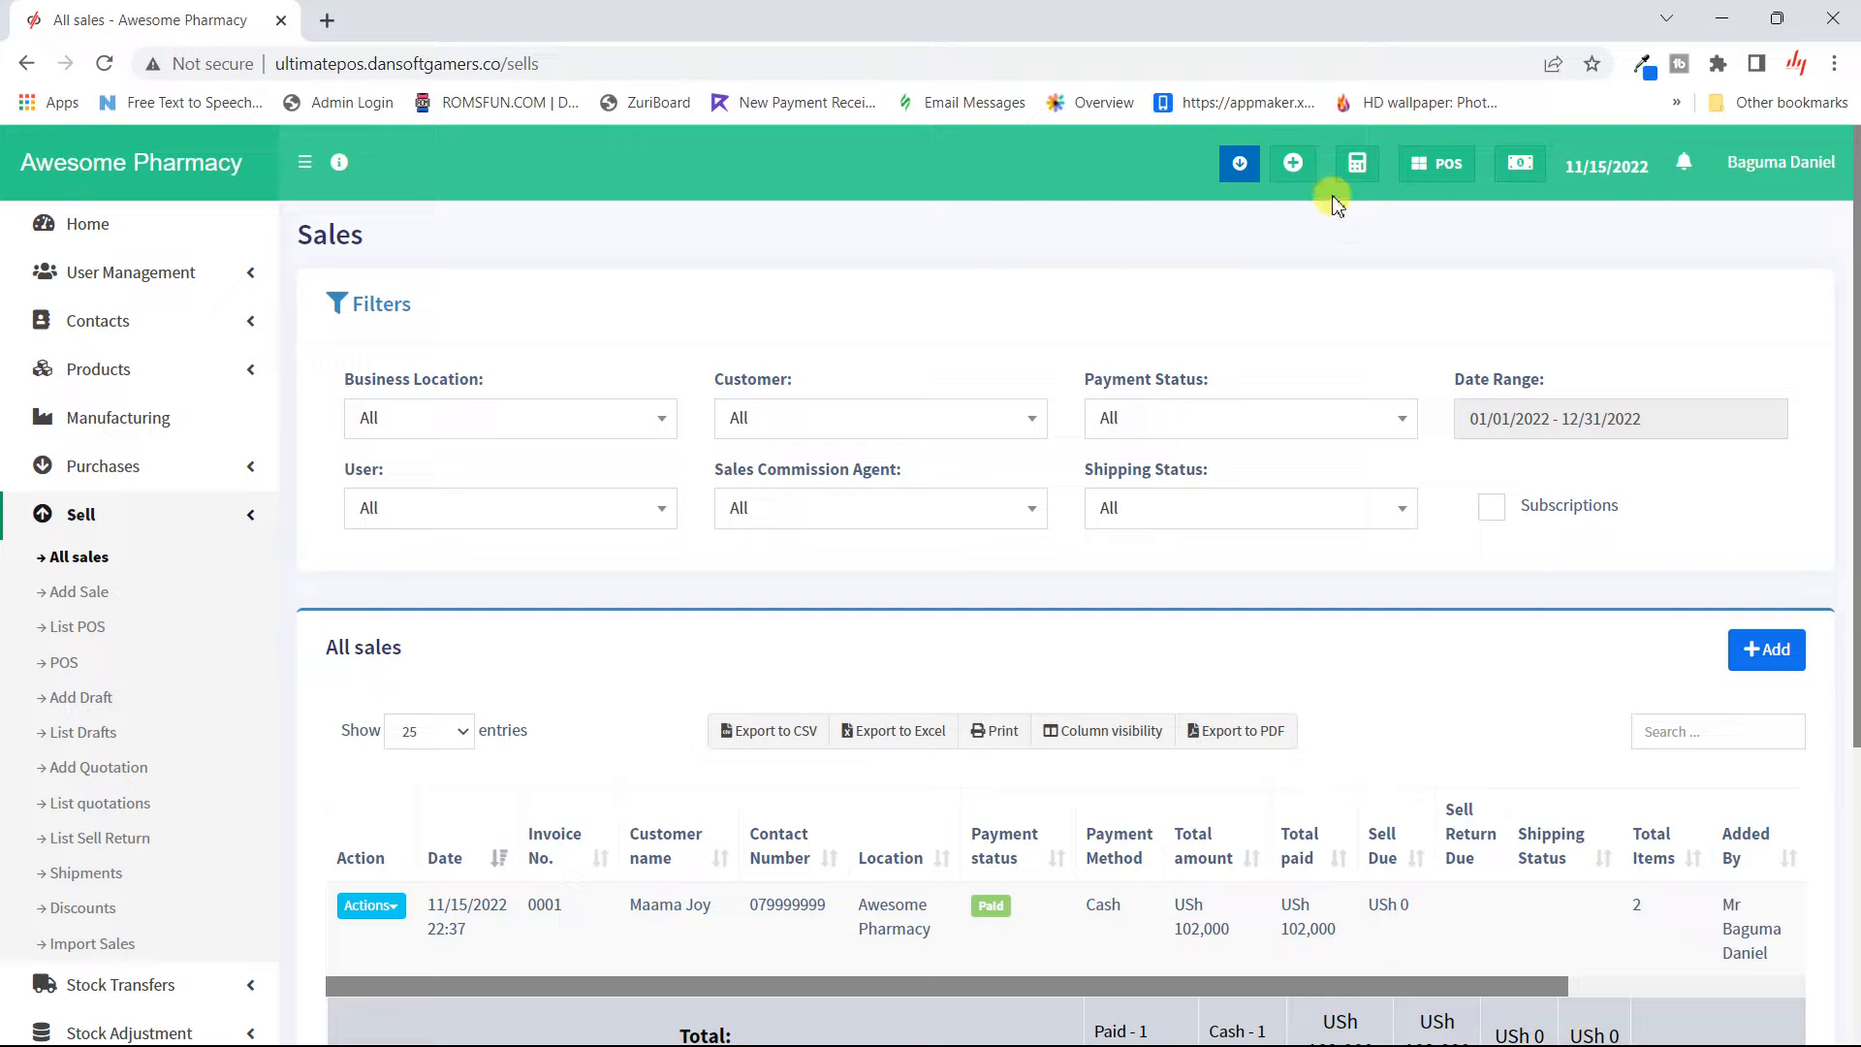
{"action": "left_click", "coordinate": [1443, 165]}
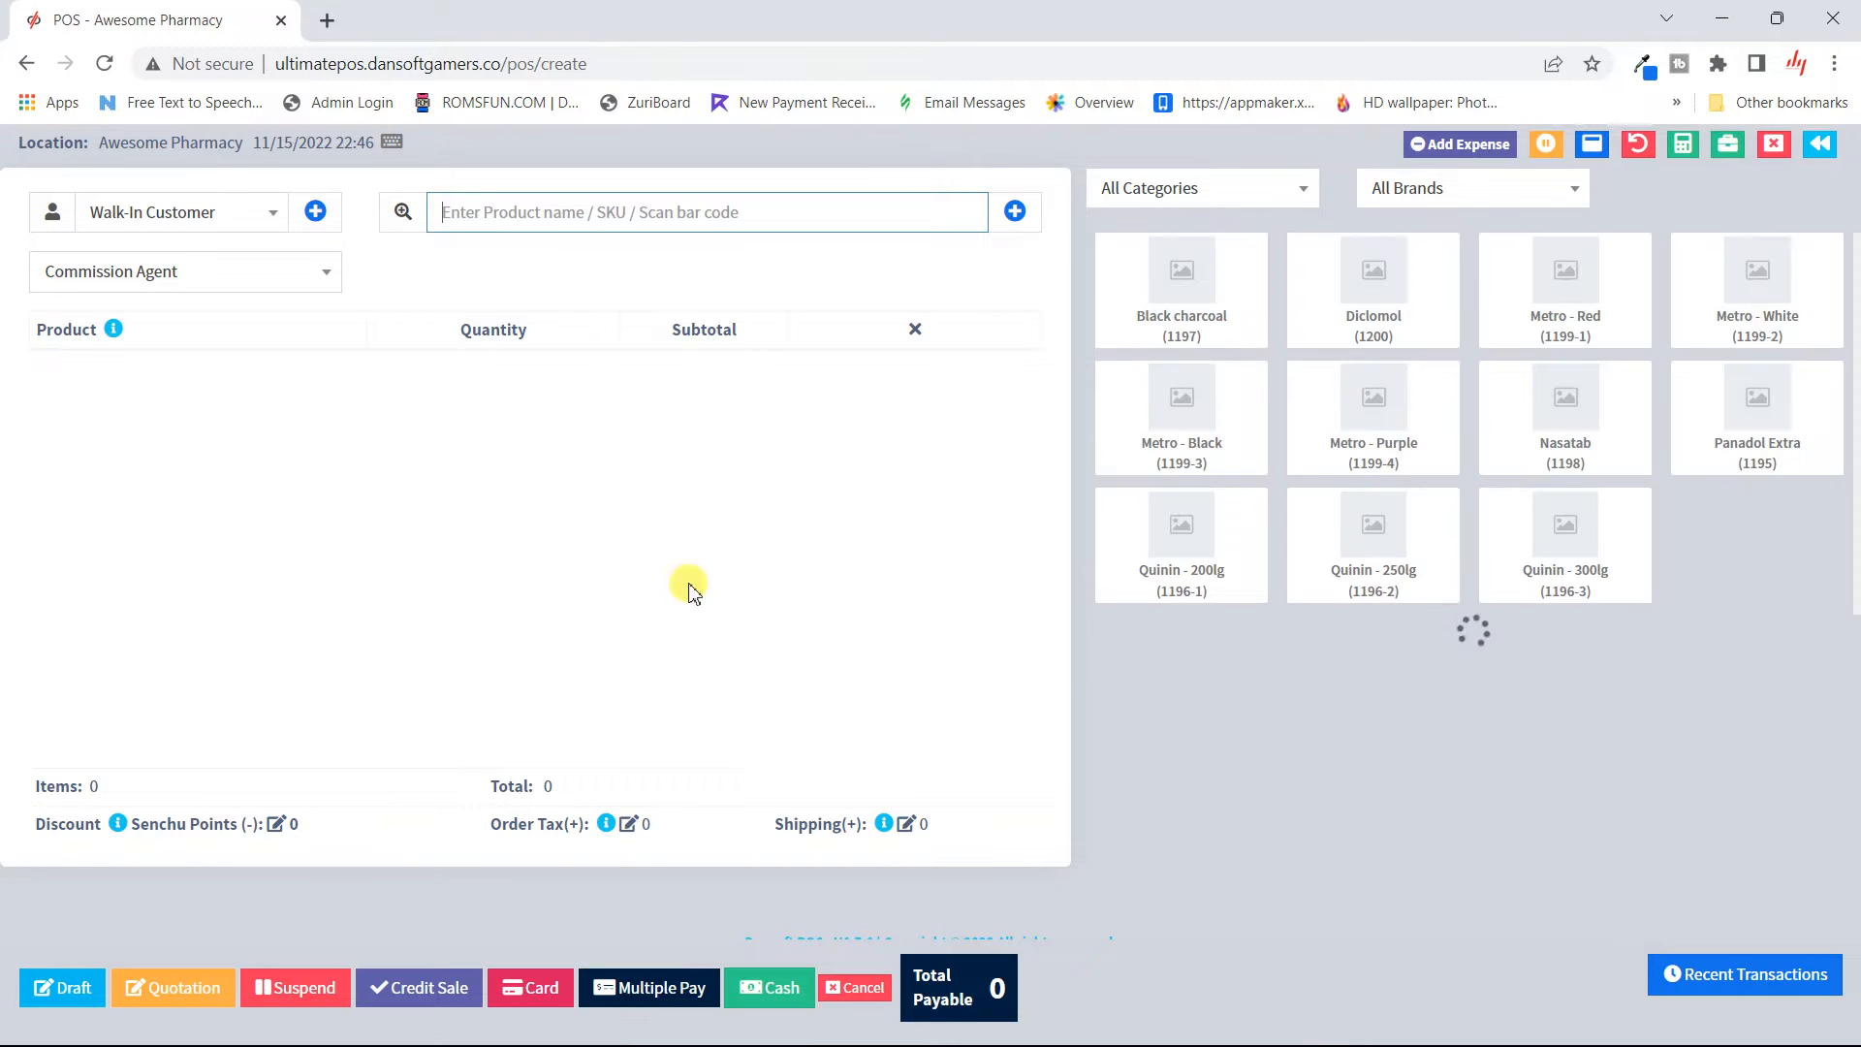
- Search the customer list by name and assign the matching registered customer to the sale
{"action": "left_click", "coordinate": [193, 223]}
{"action": "type", "text": "maama"}
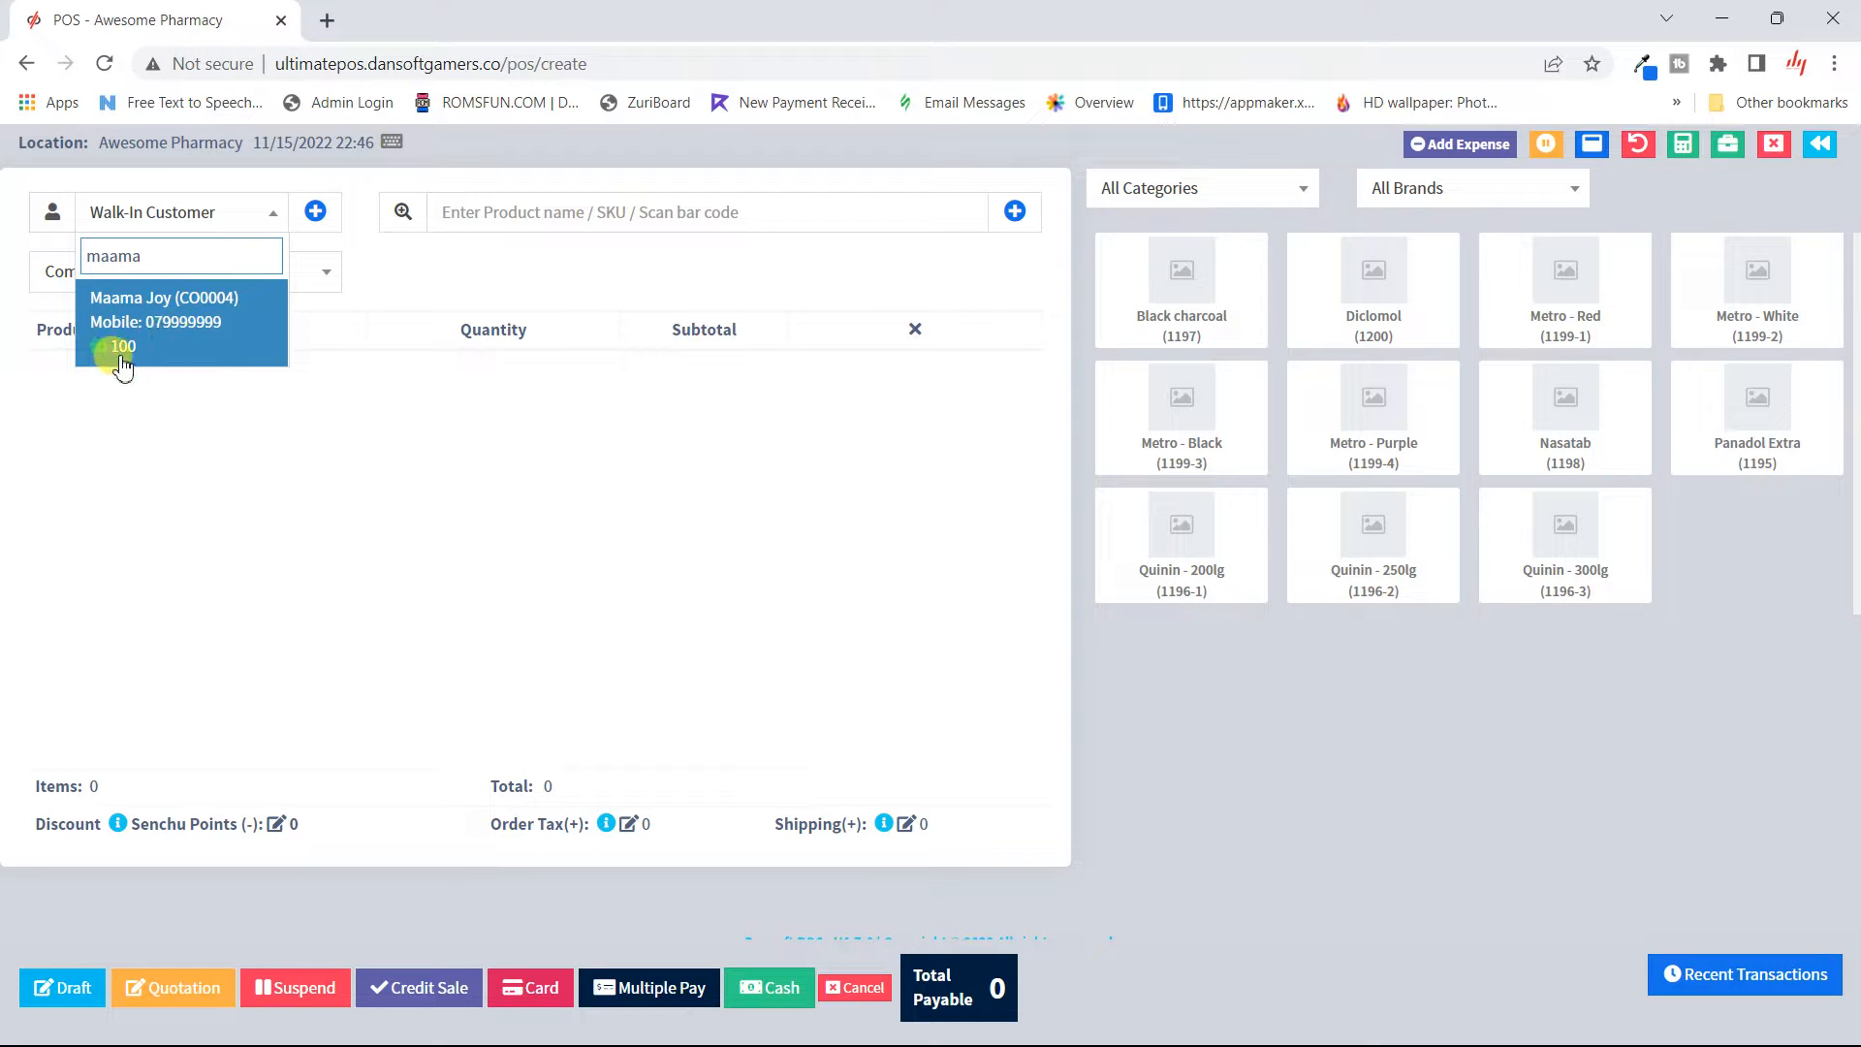
{"action": "left_click", "coordinate": [187, 347]}
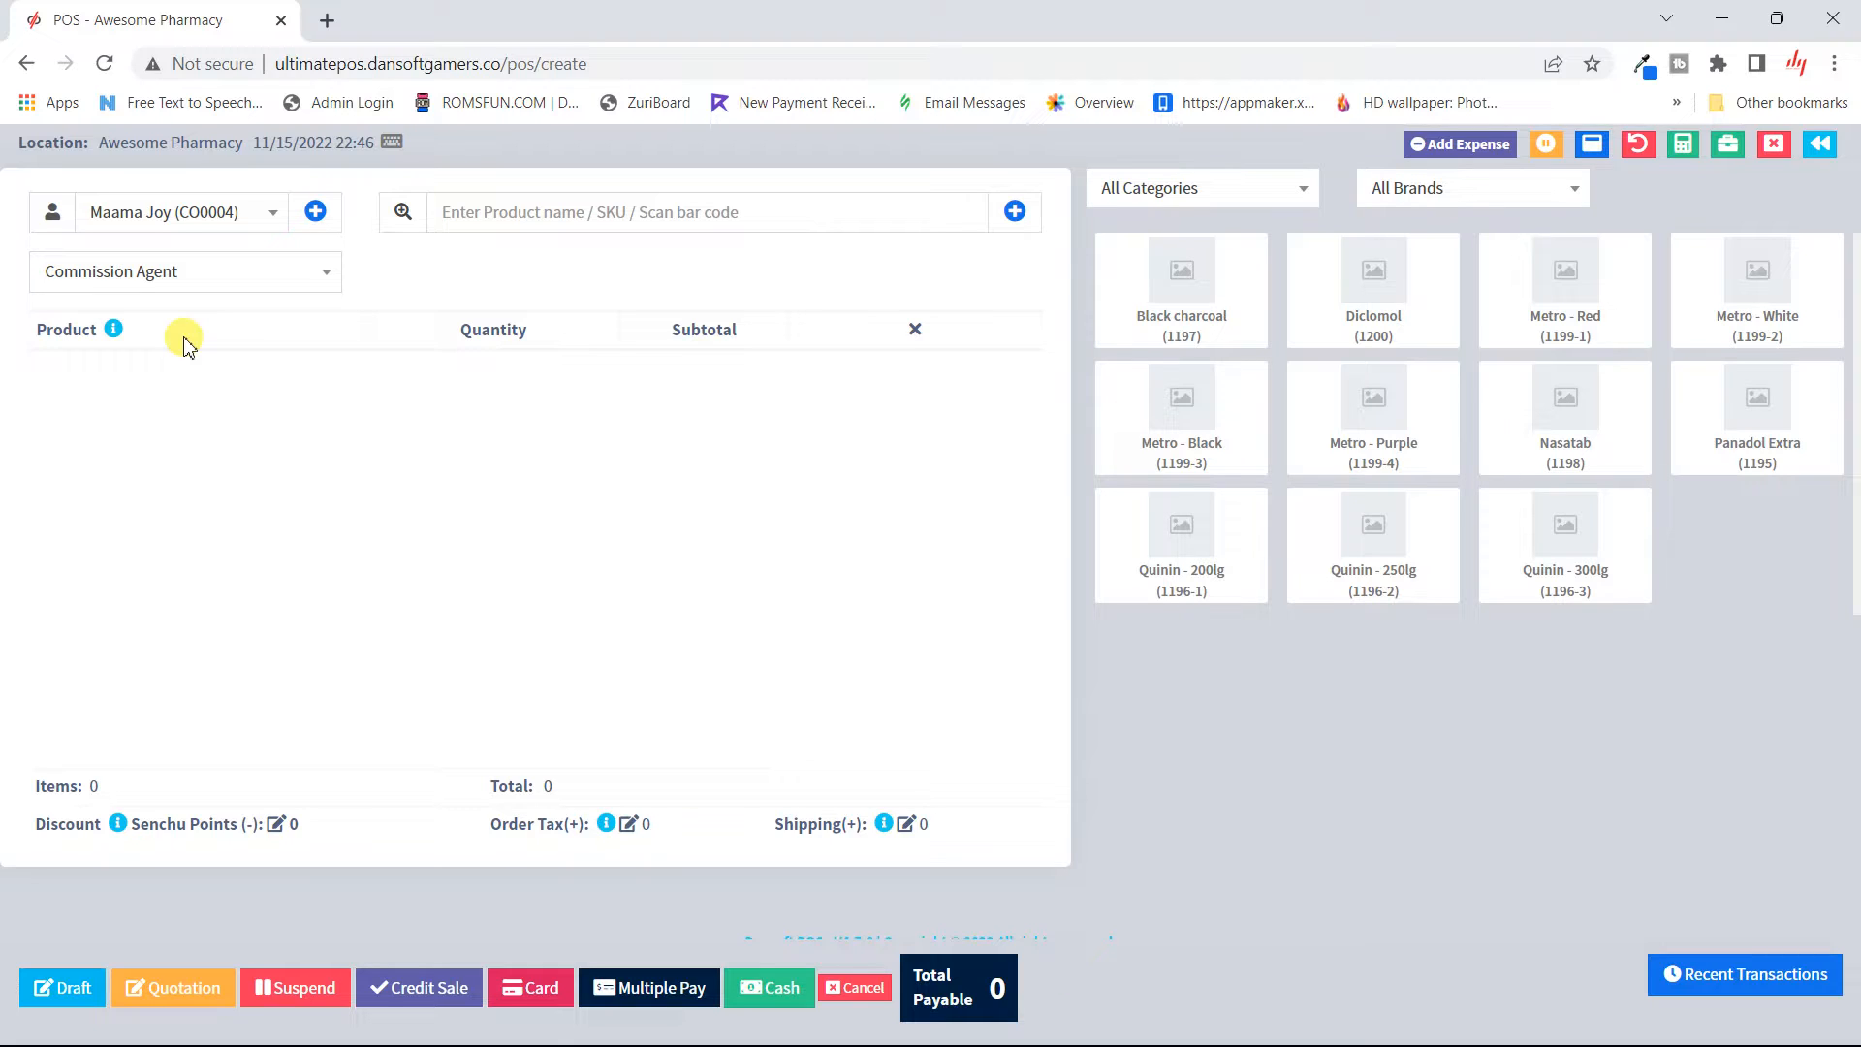
{"action": "left_click", "coordinate": [533, 218]}
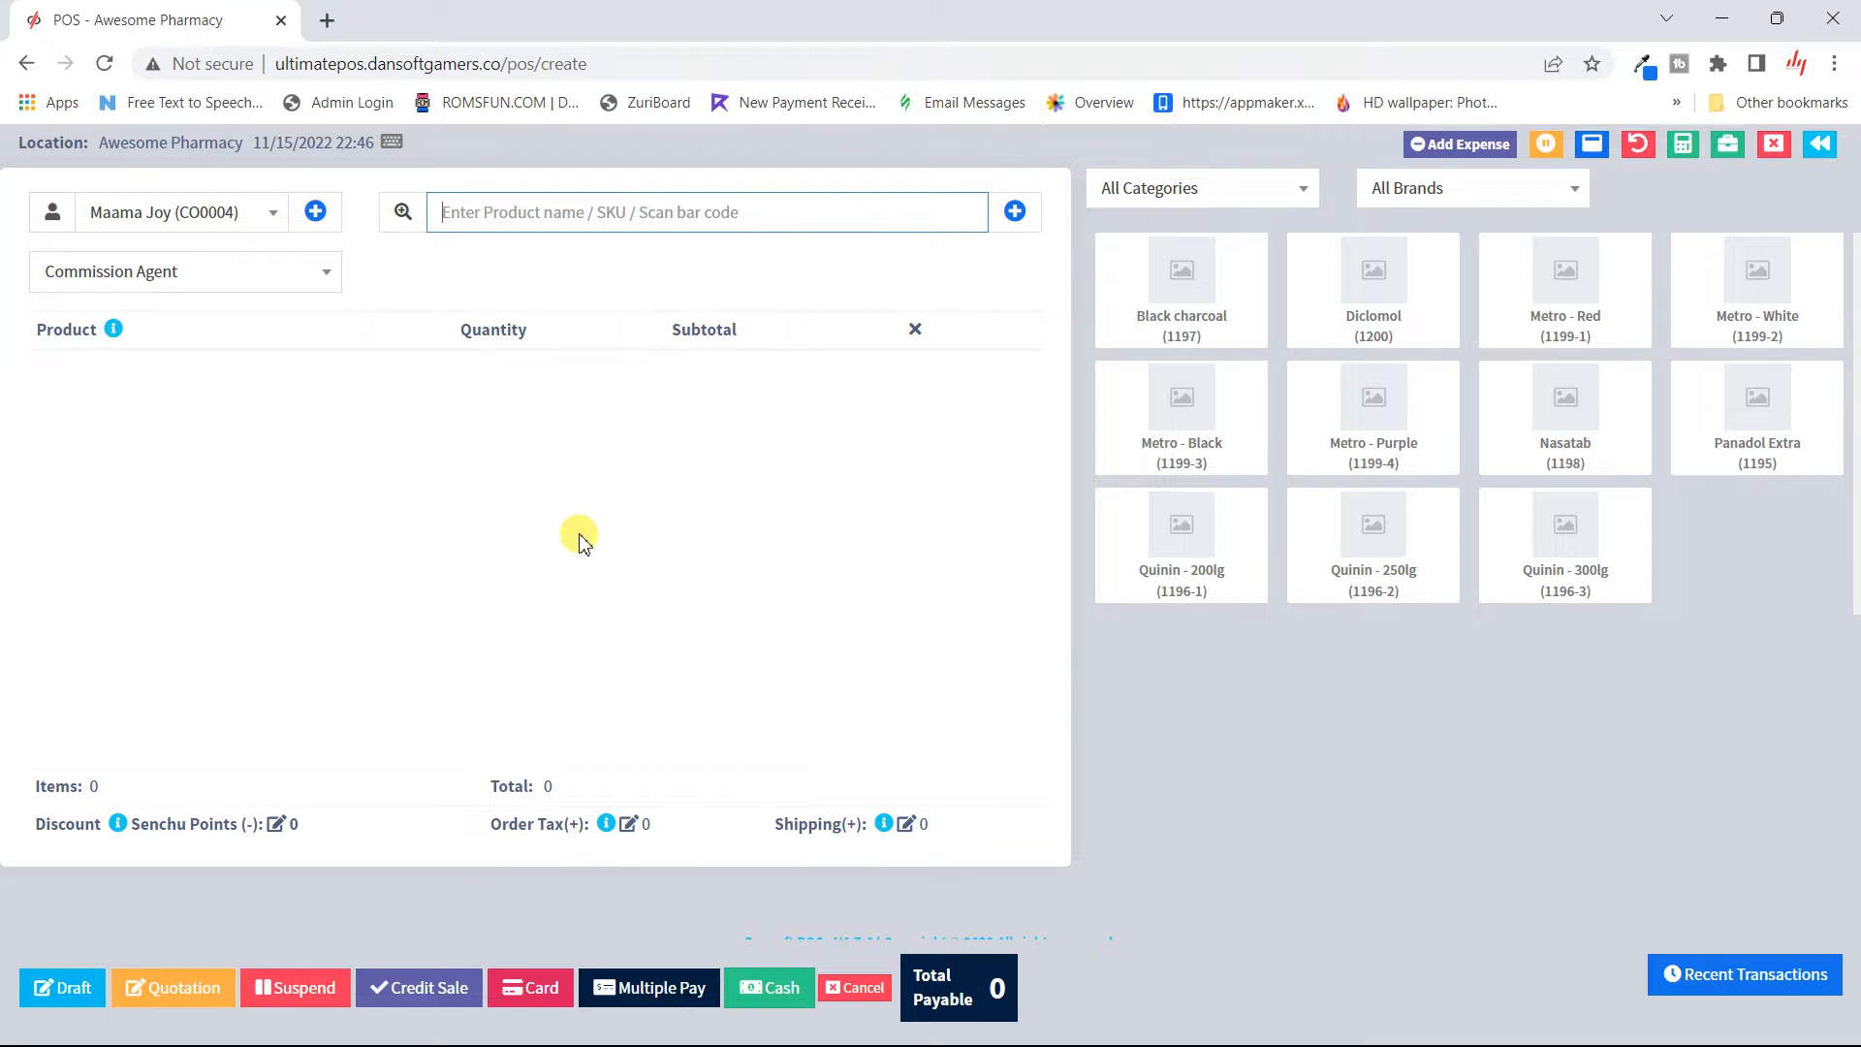
{"action": "left_click", "coordinate": [1214, 310]}
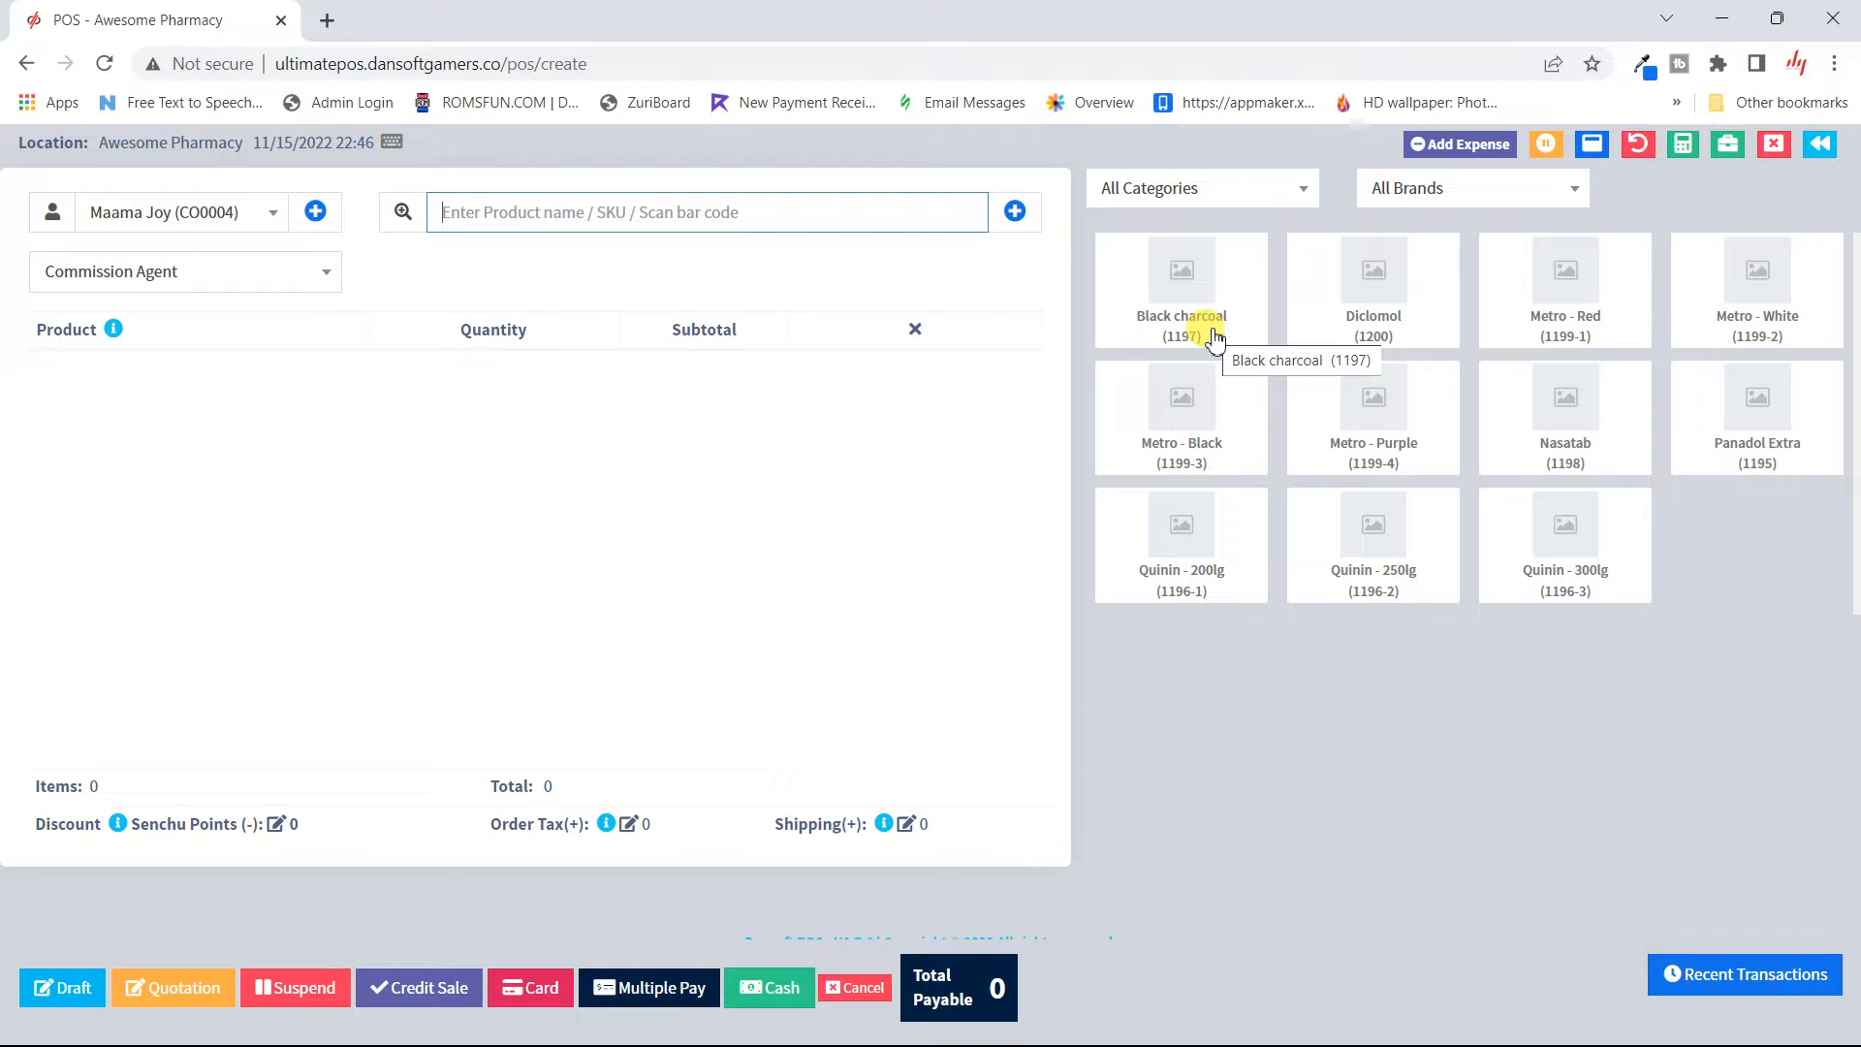
{"action": "left_click", "coordinate": [1214, 436]}
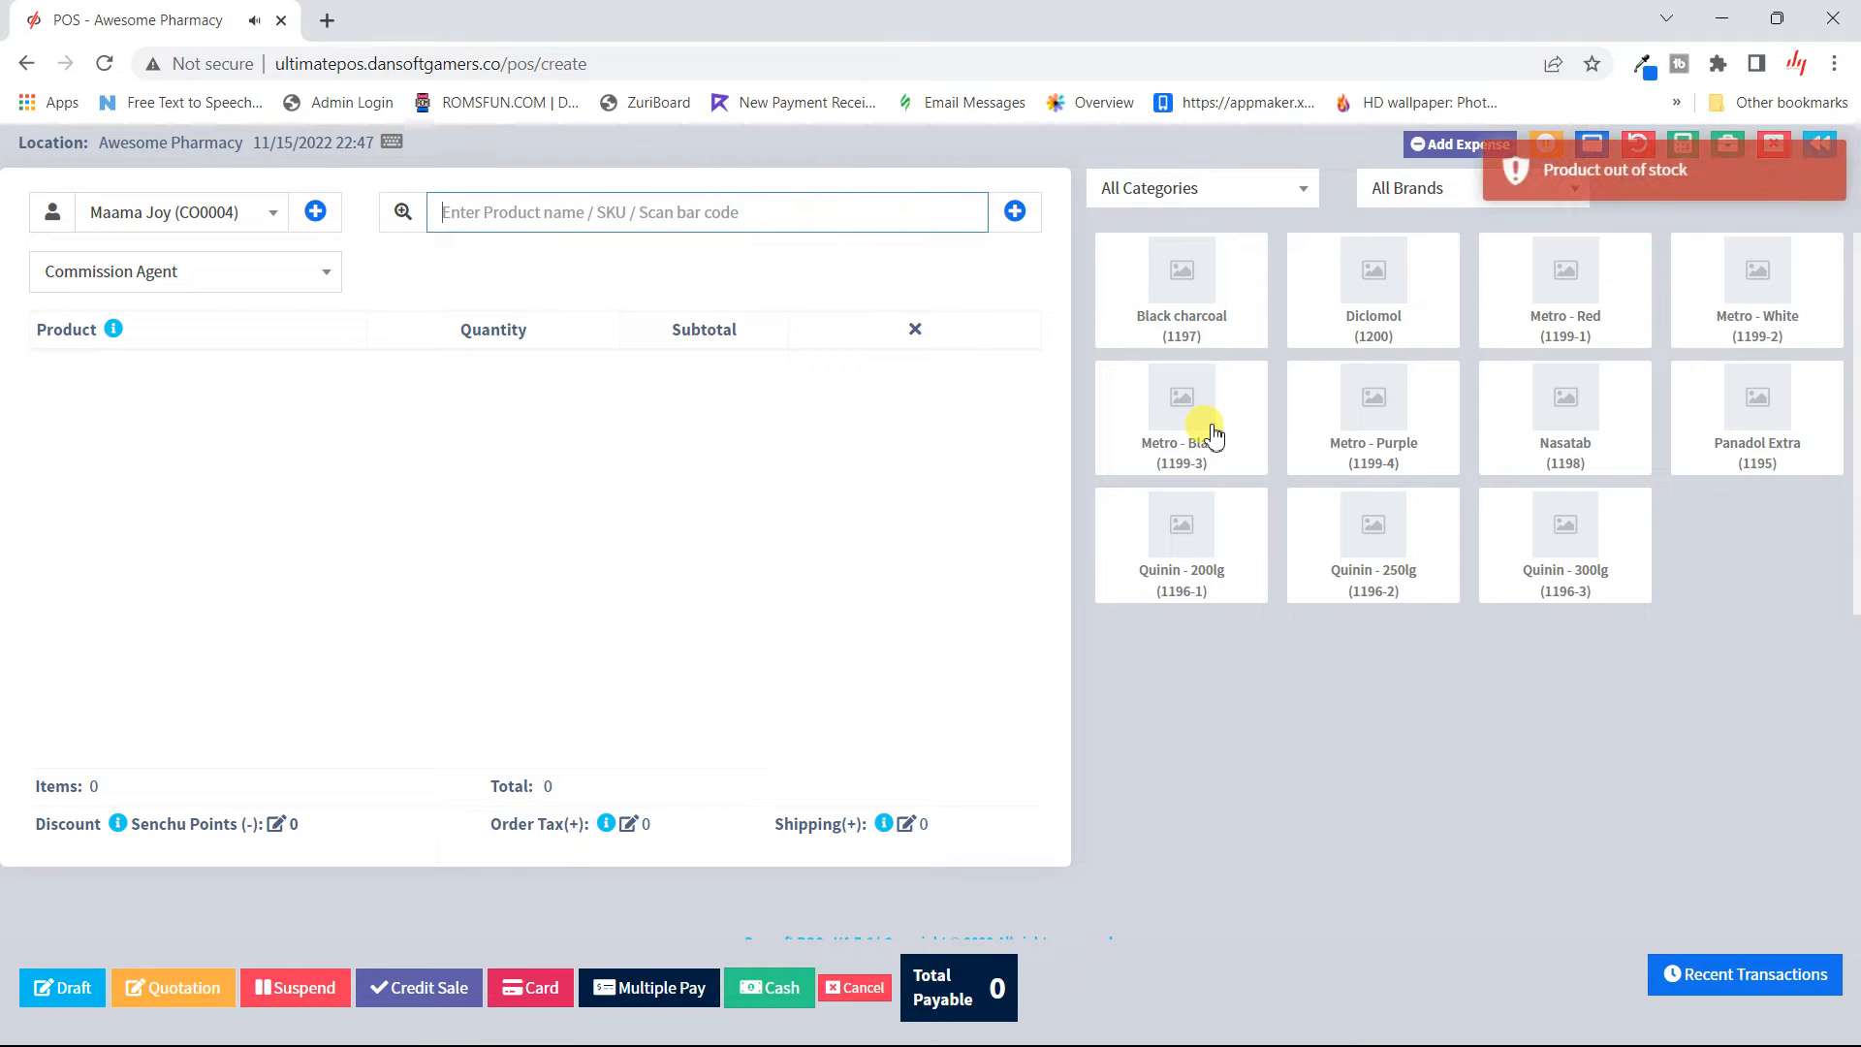
{"action": "left_click", "coordinate": [1209, 558]}
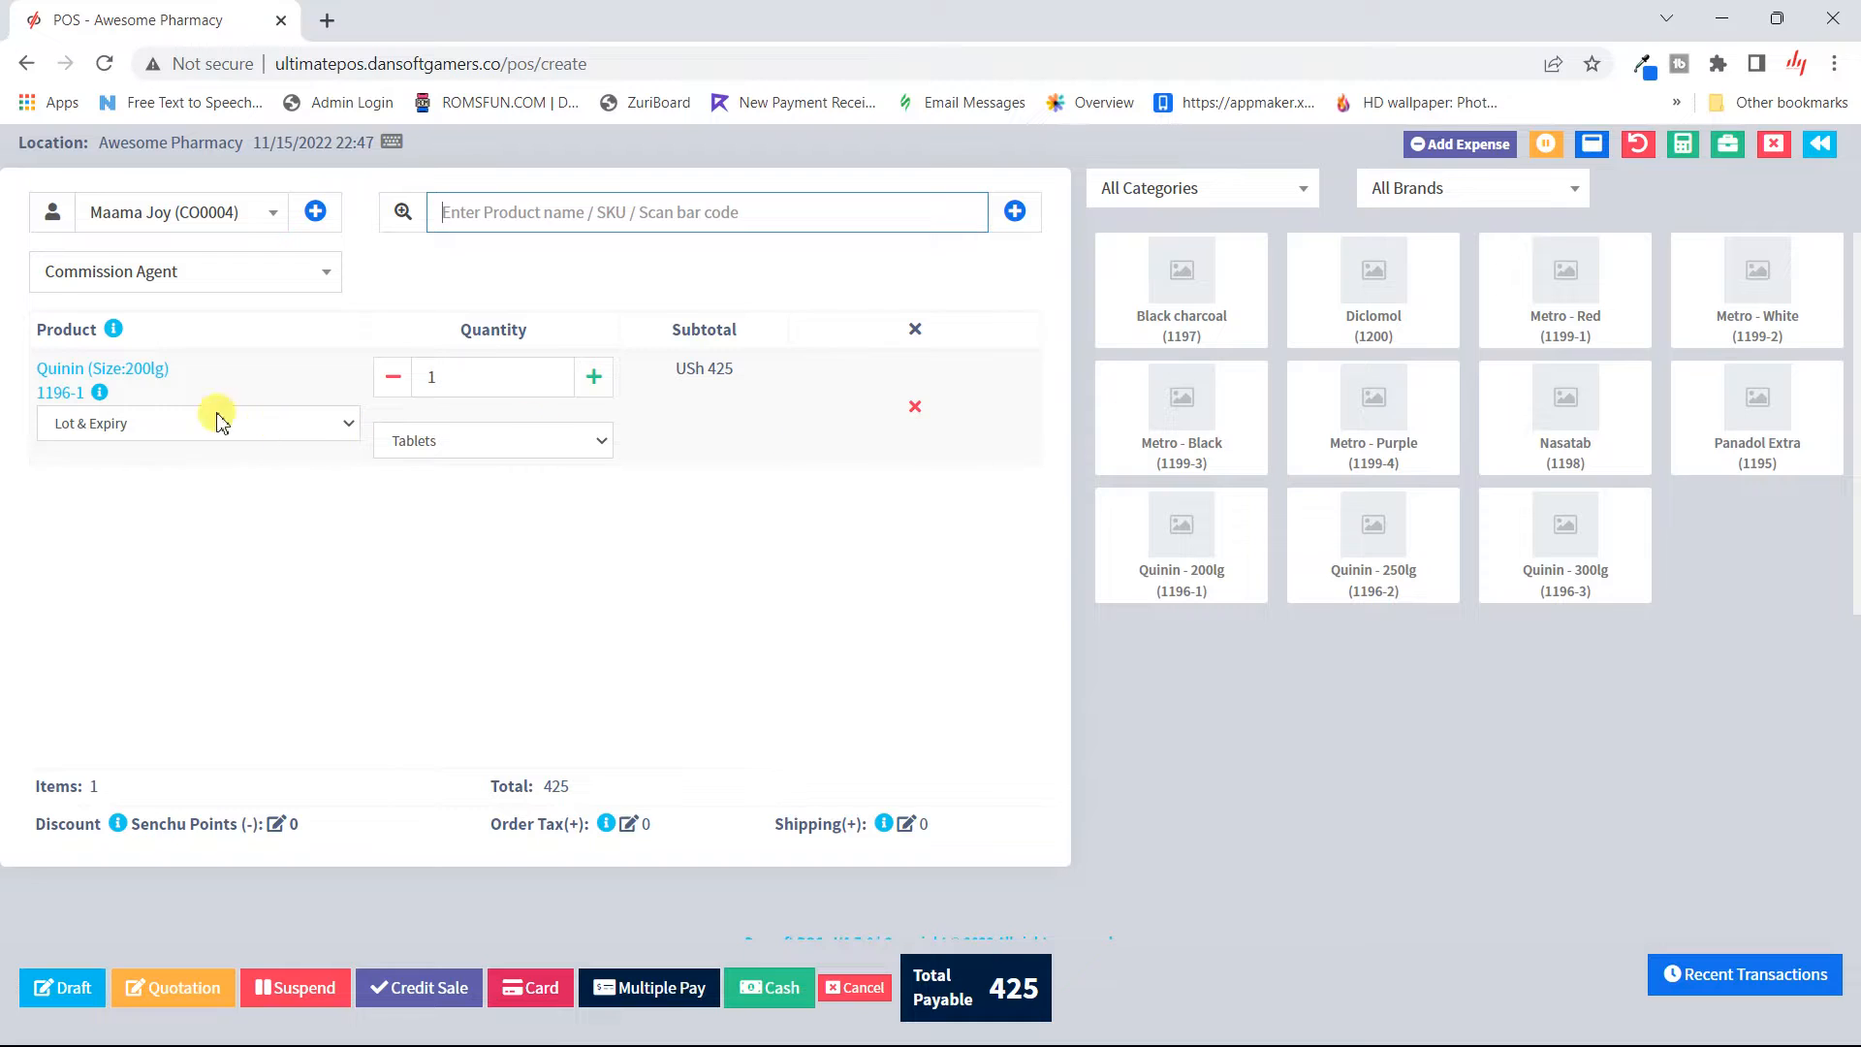
{"action": "left_click", "coordinate": [915, 412]}
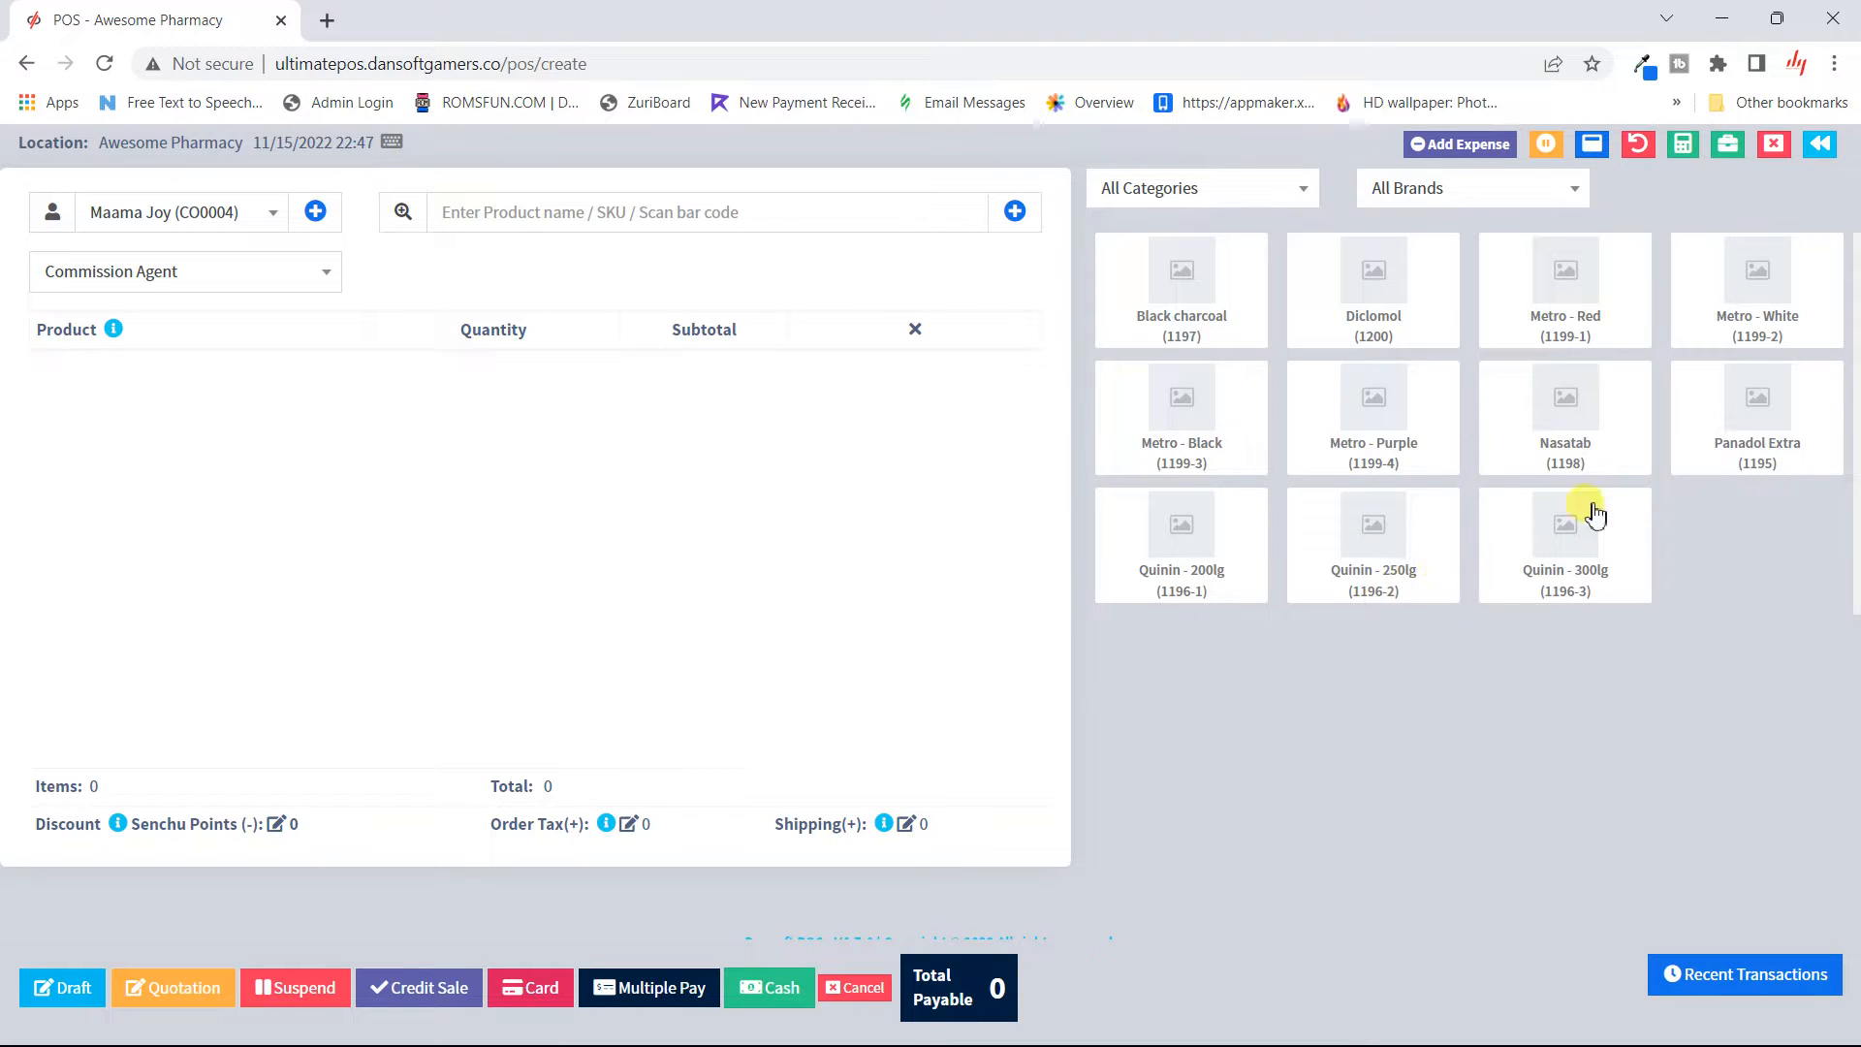
- Add Nasatab to the cart, then search 'qui' and add Quinin-300lg
{"action": "left_click", "coordinate": [1571, 417]}
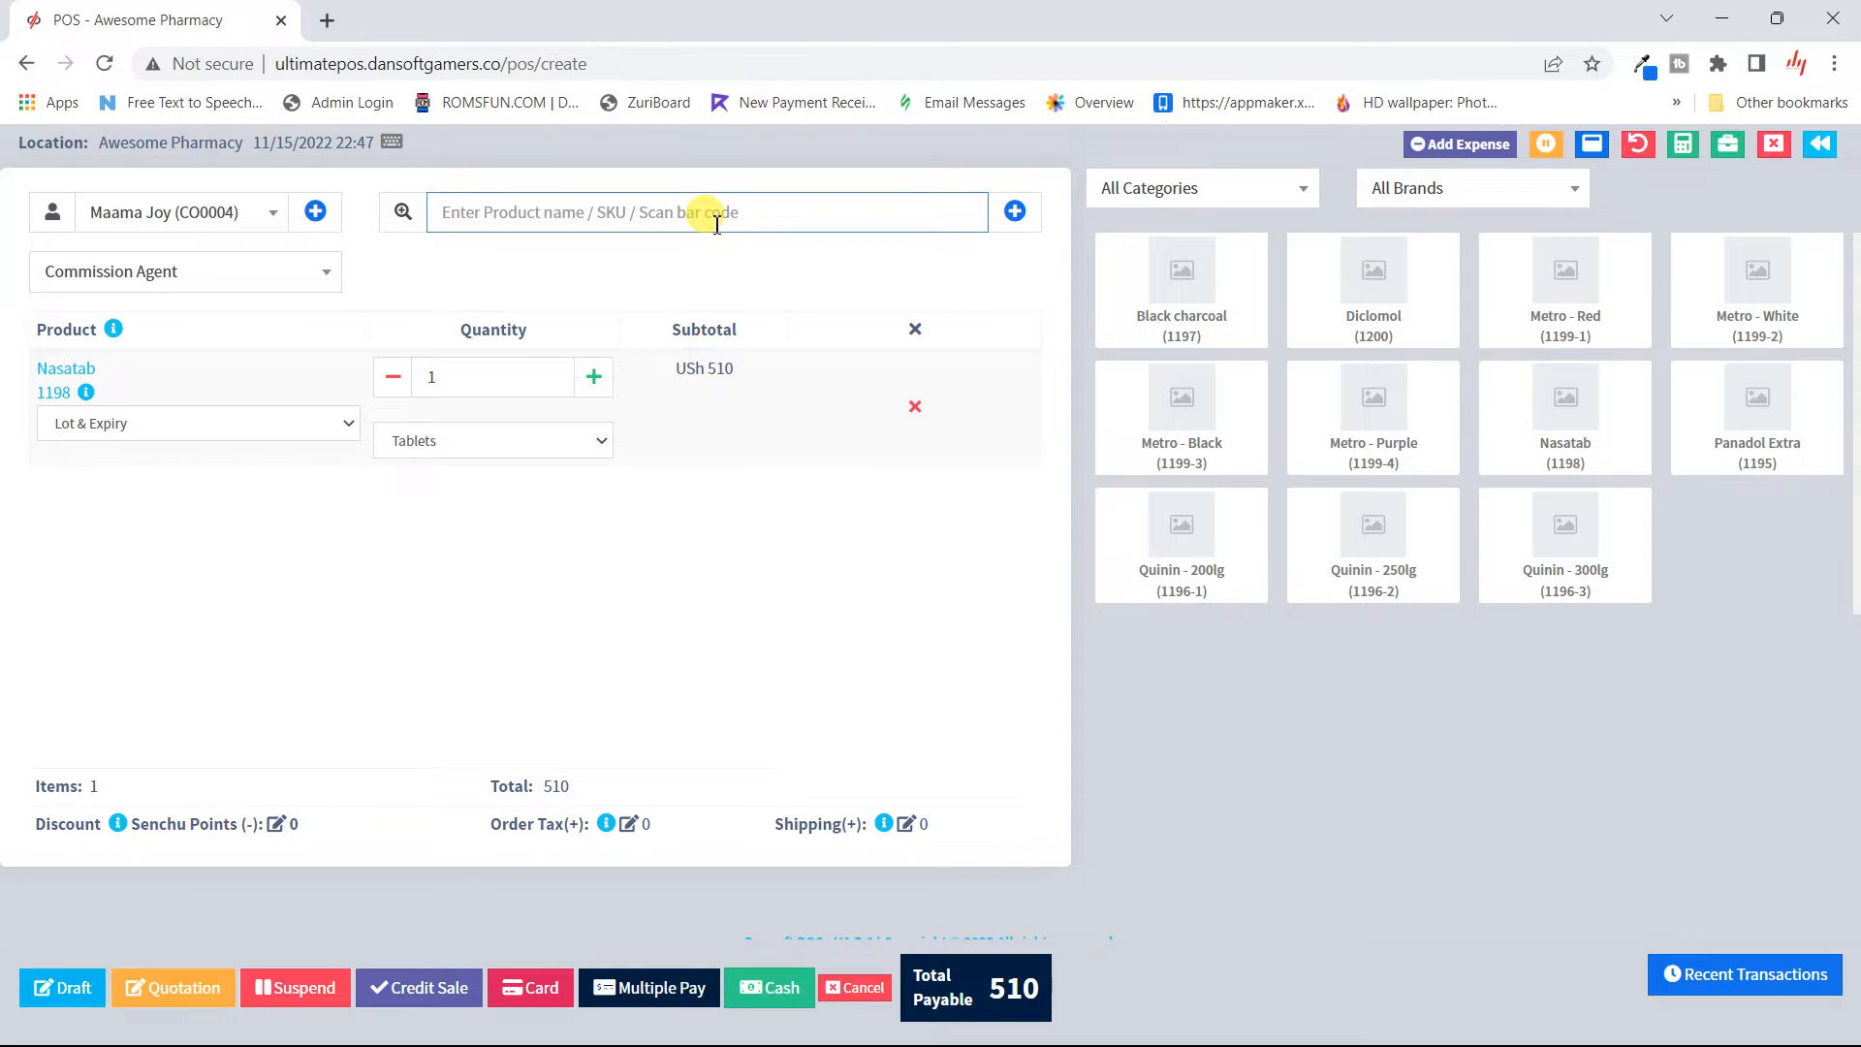
{"action": "type", "text": "quinin"}
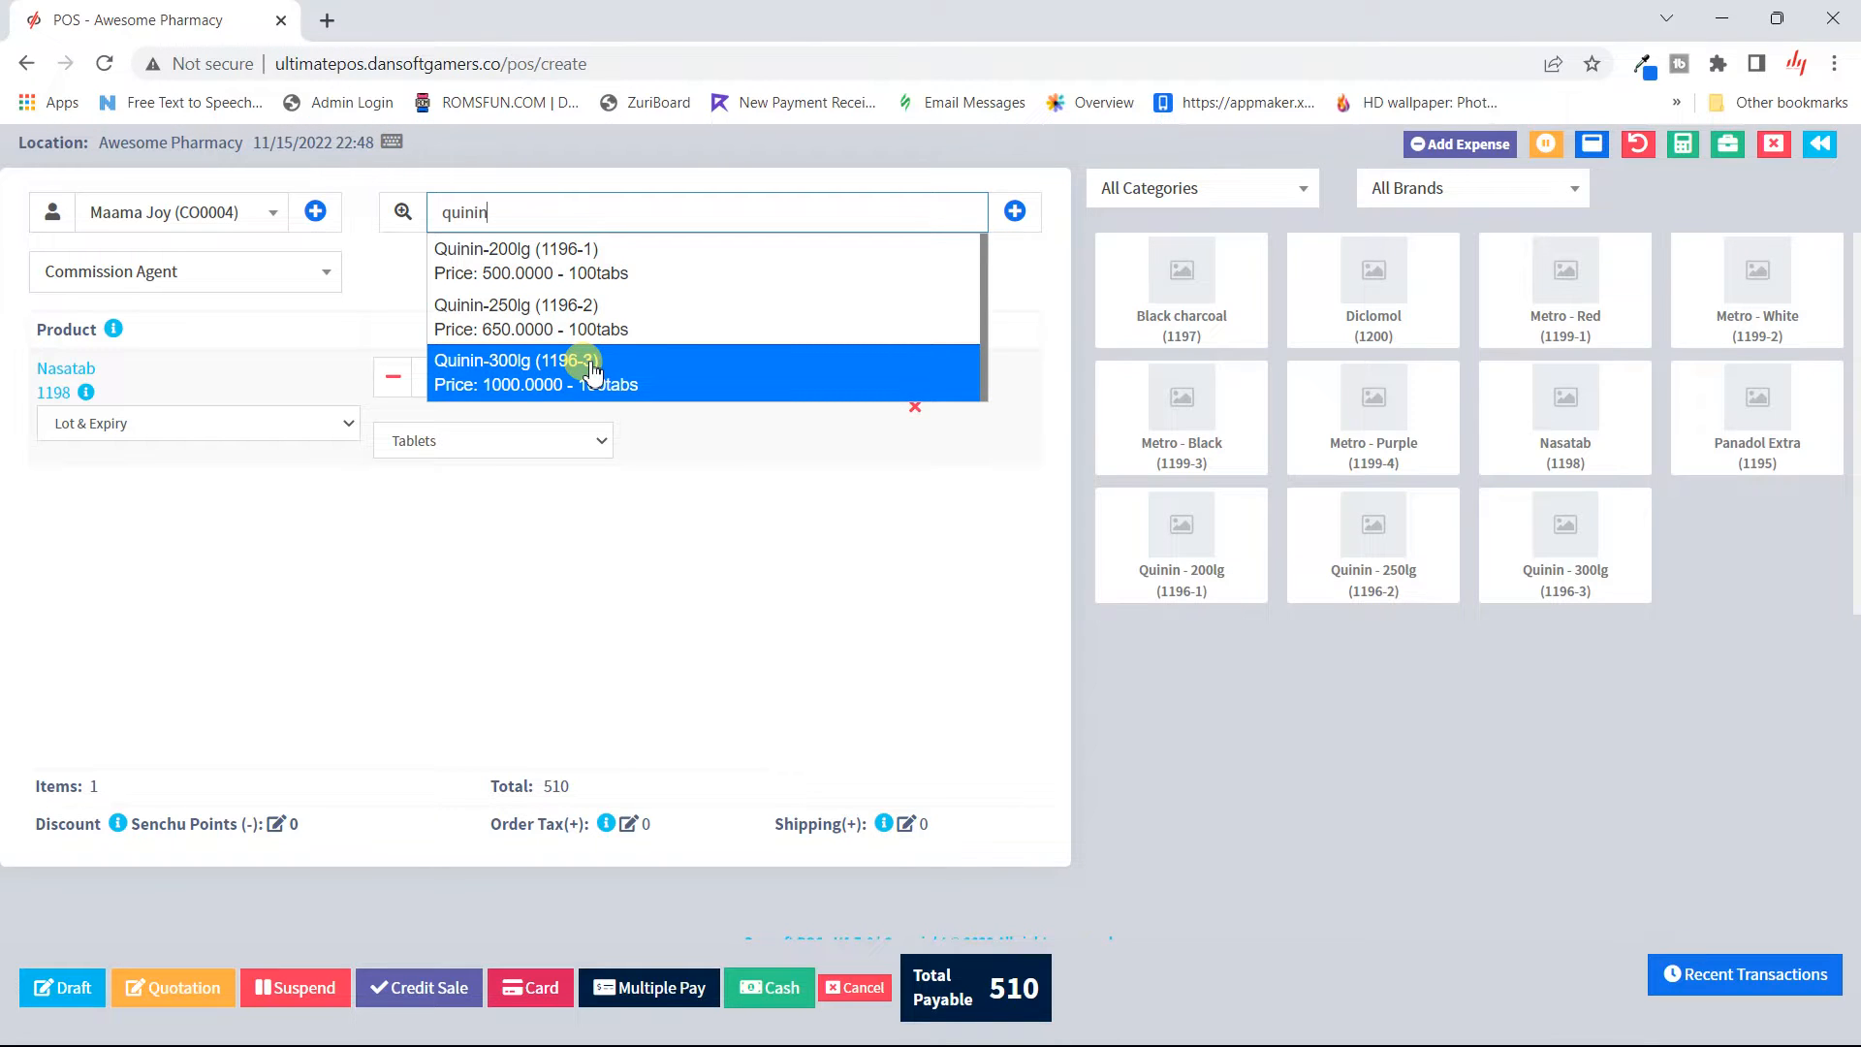
{"action": "key", "text": "Return"}
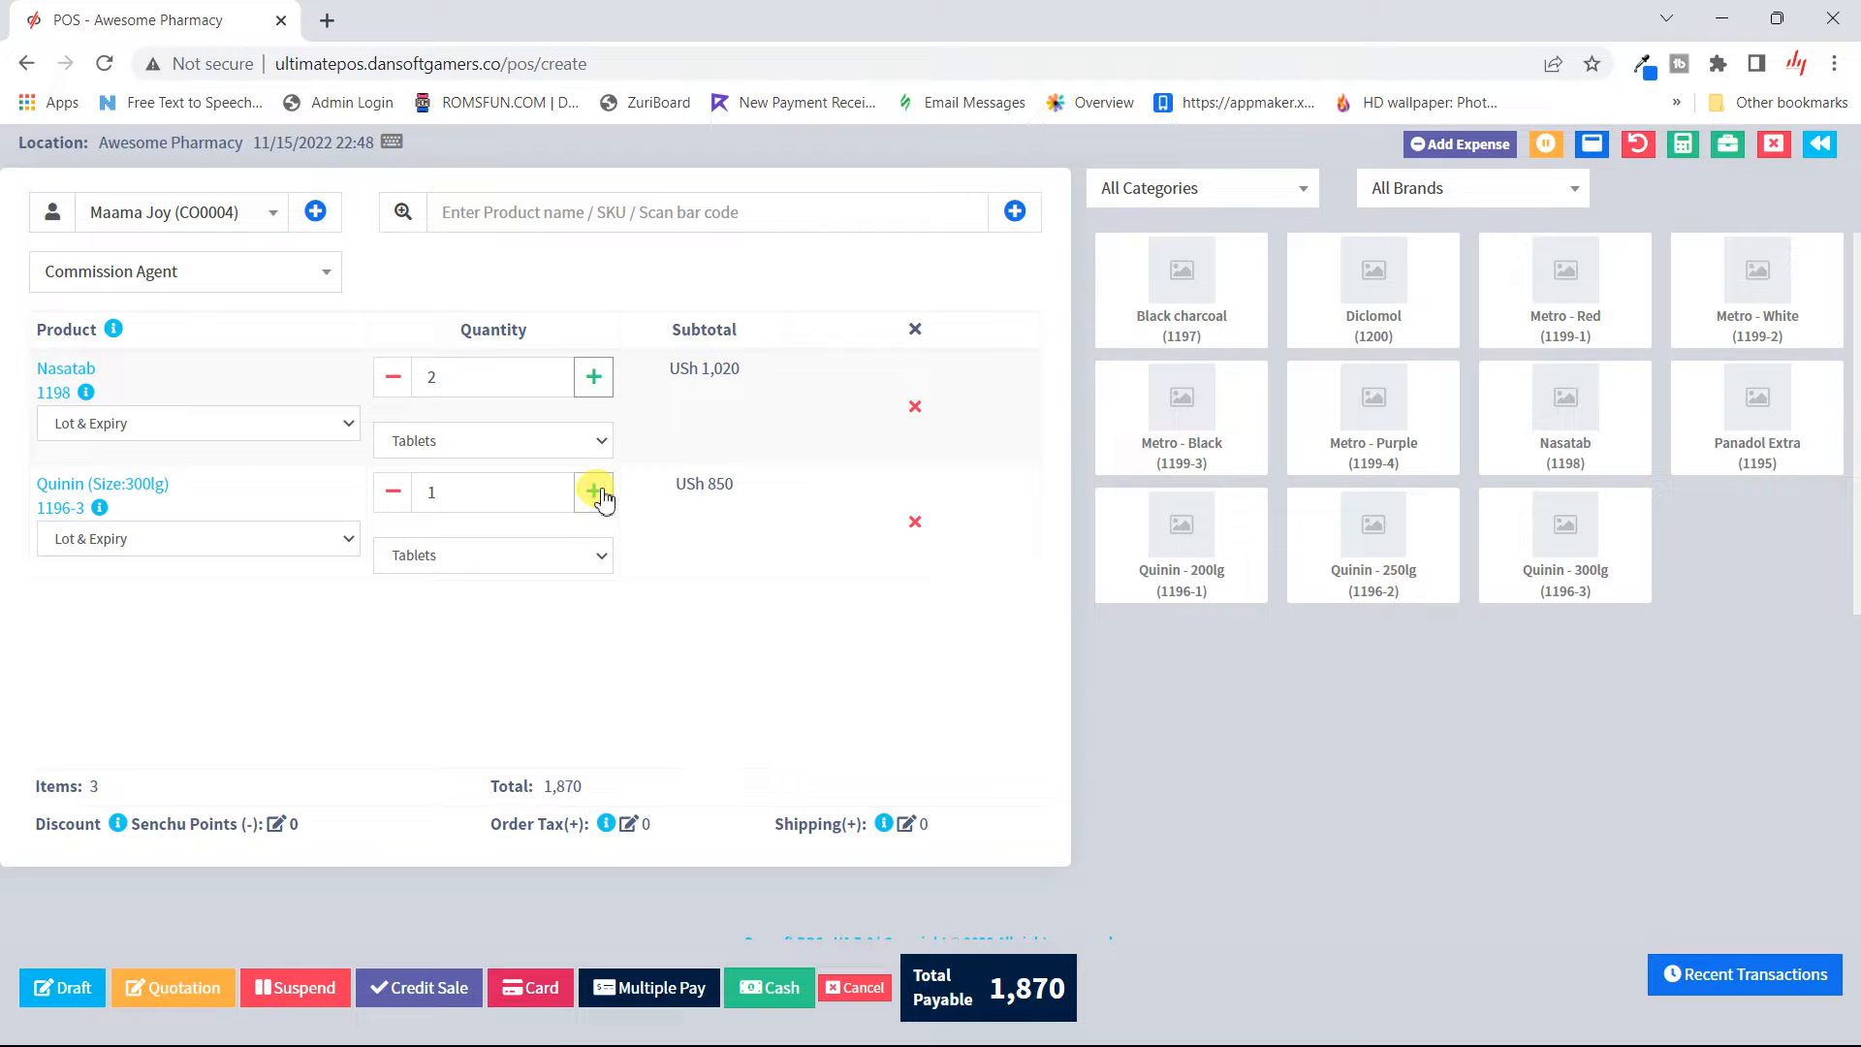
- Switch Quinin to cartons and Nasatab to Box, then search 'paan' for Panadol Extra
{"action": "left_click", "coordinate": [600, 557]}
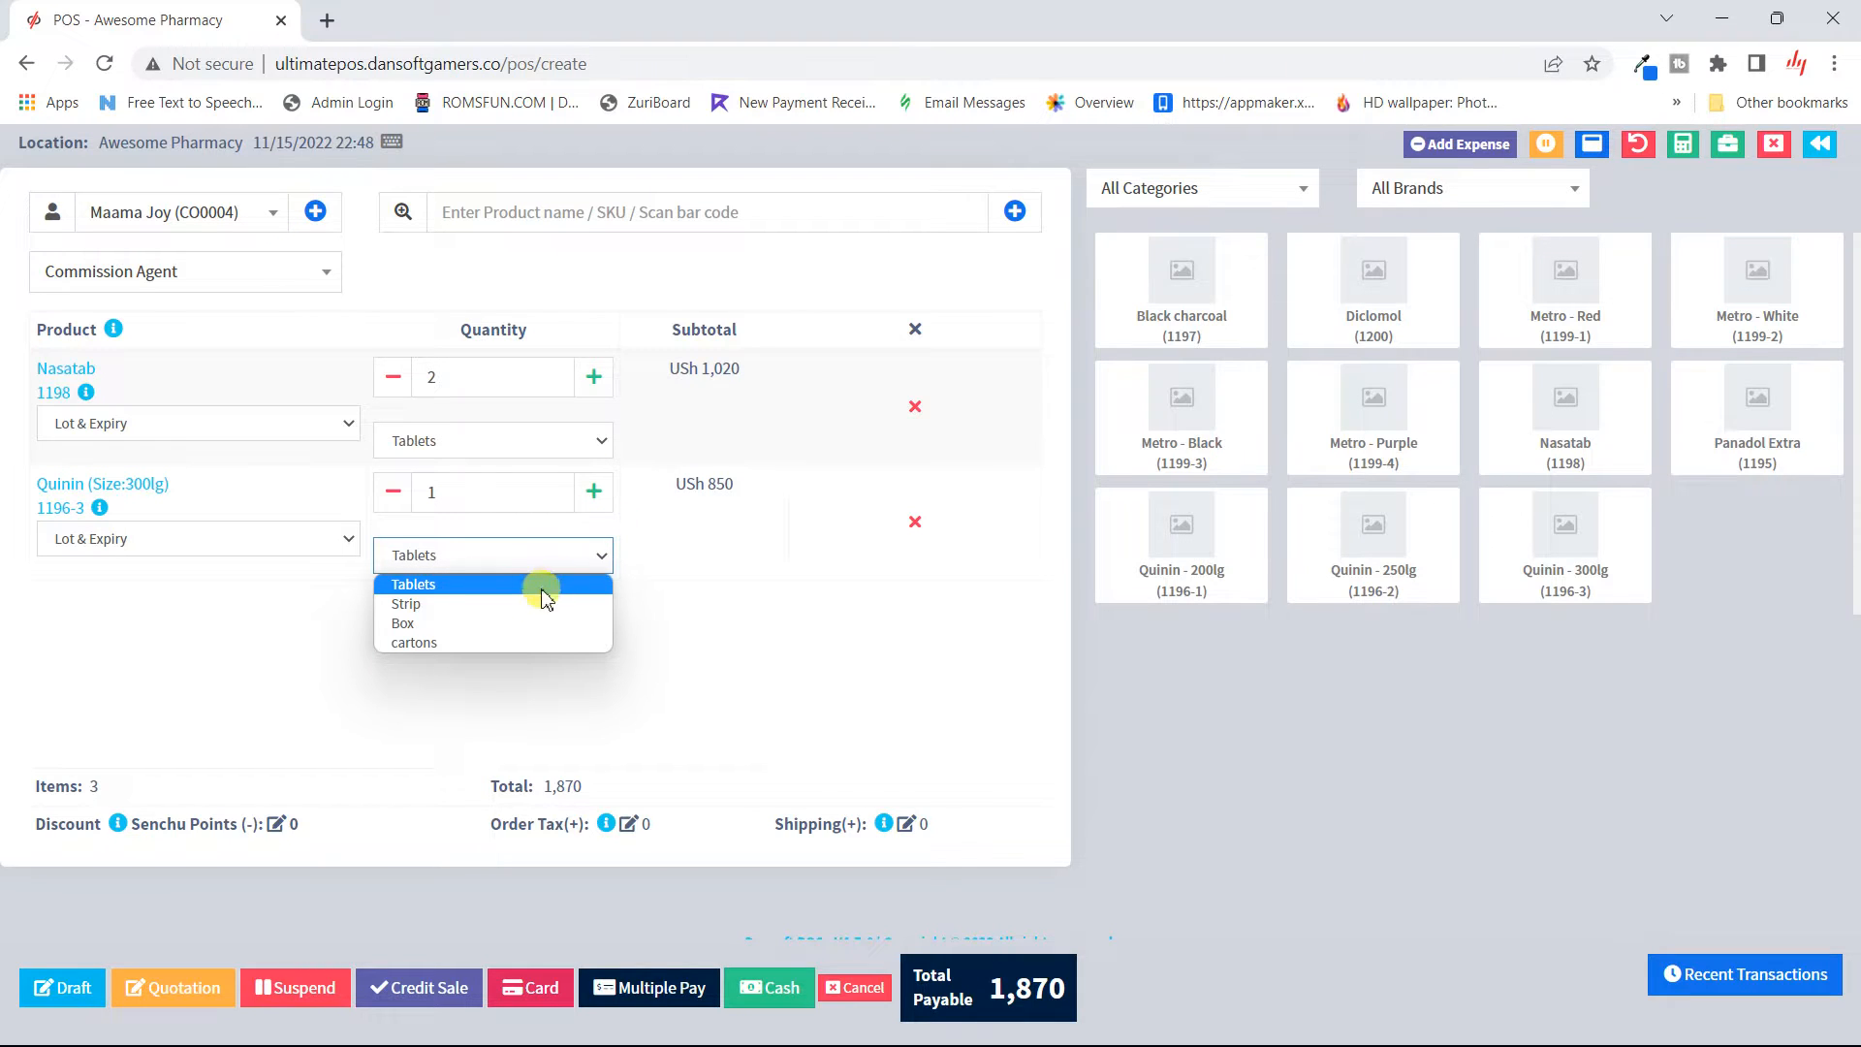
{"action": "left_click", "coordinate": [478, 642]}
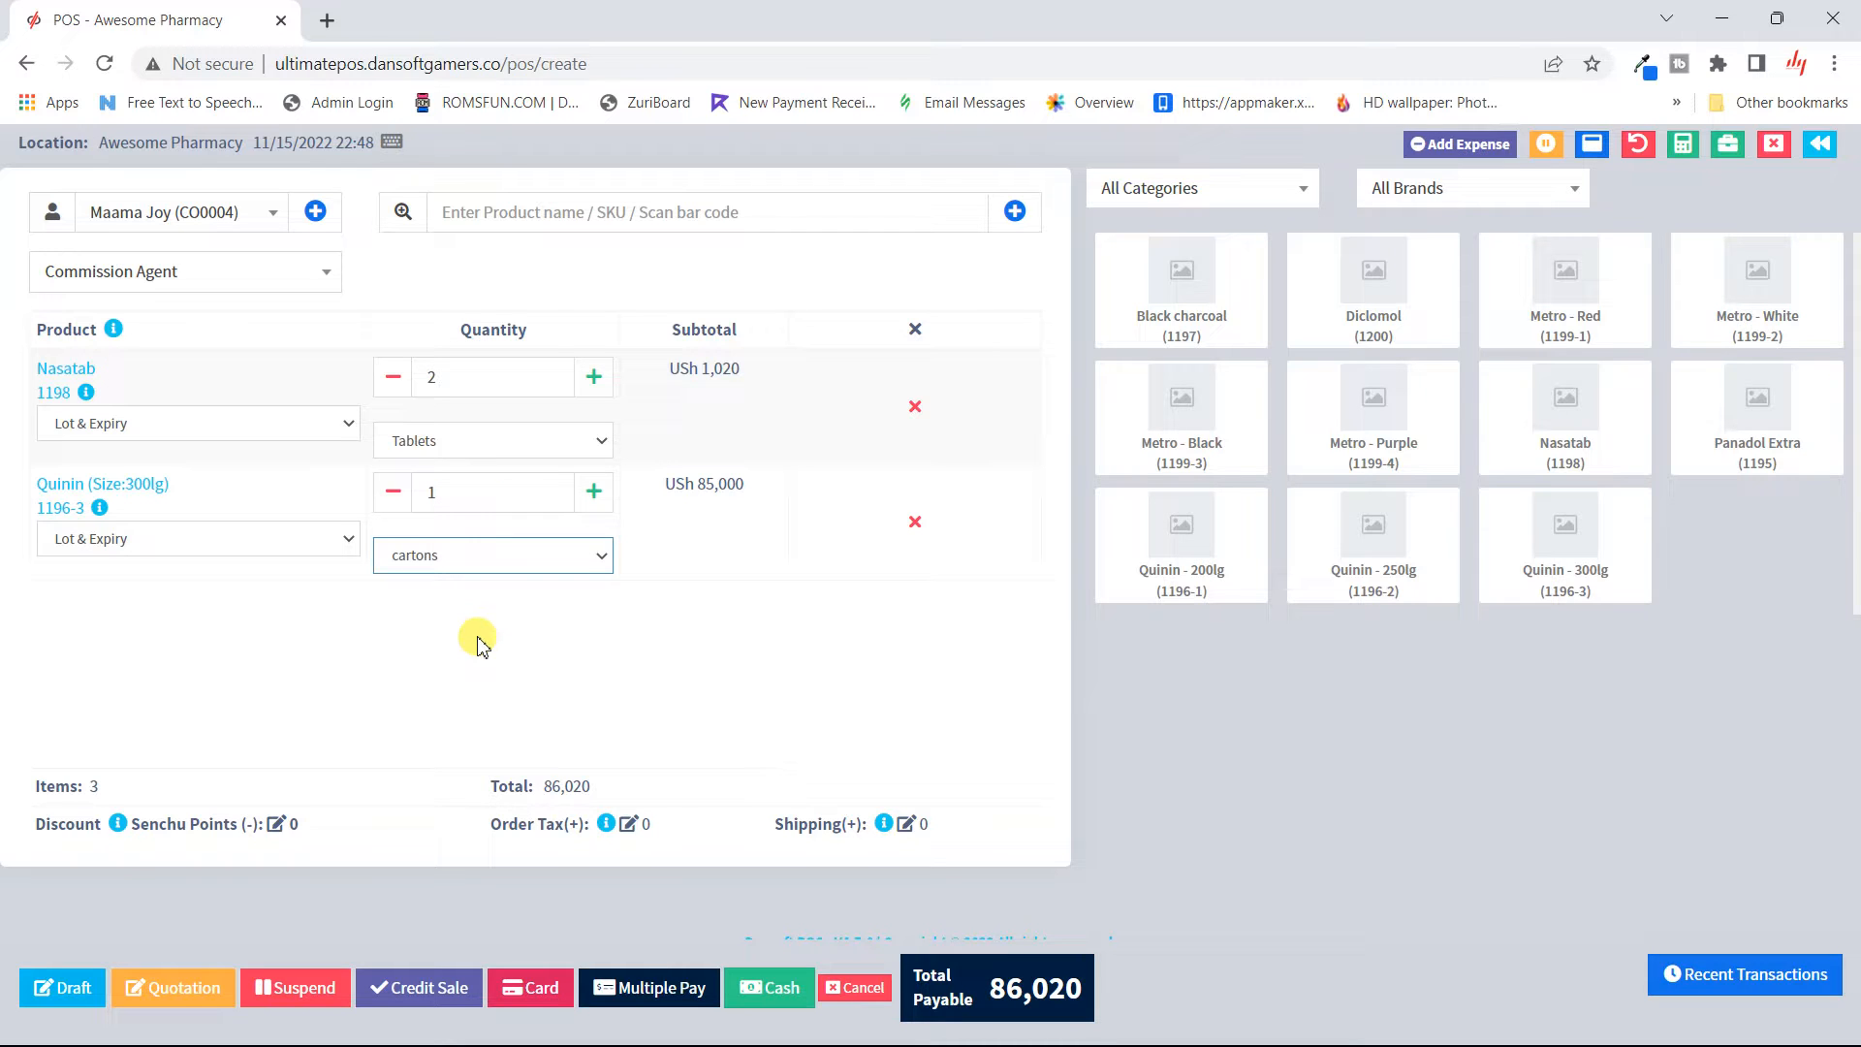
{"action": "left_click", "coordinate": [593, 434]}
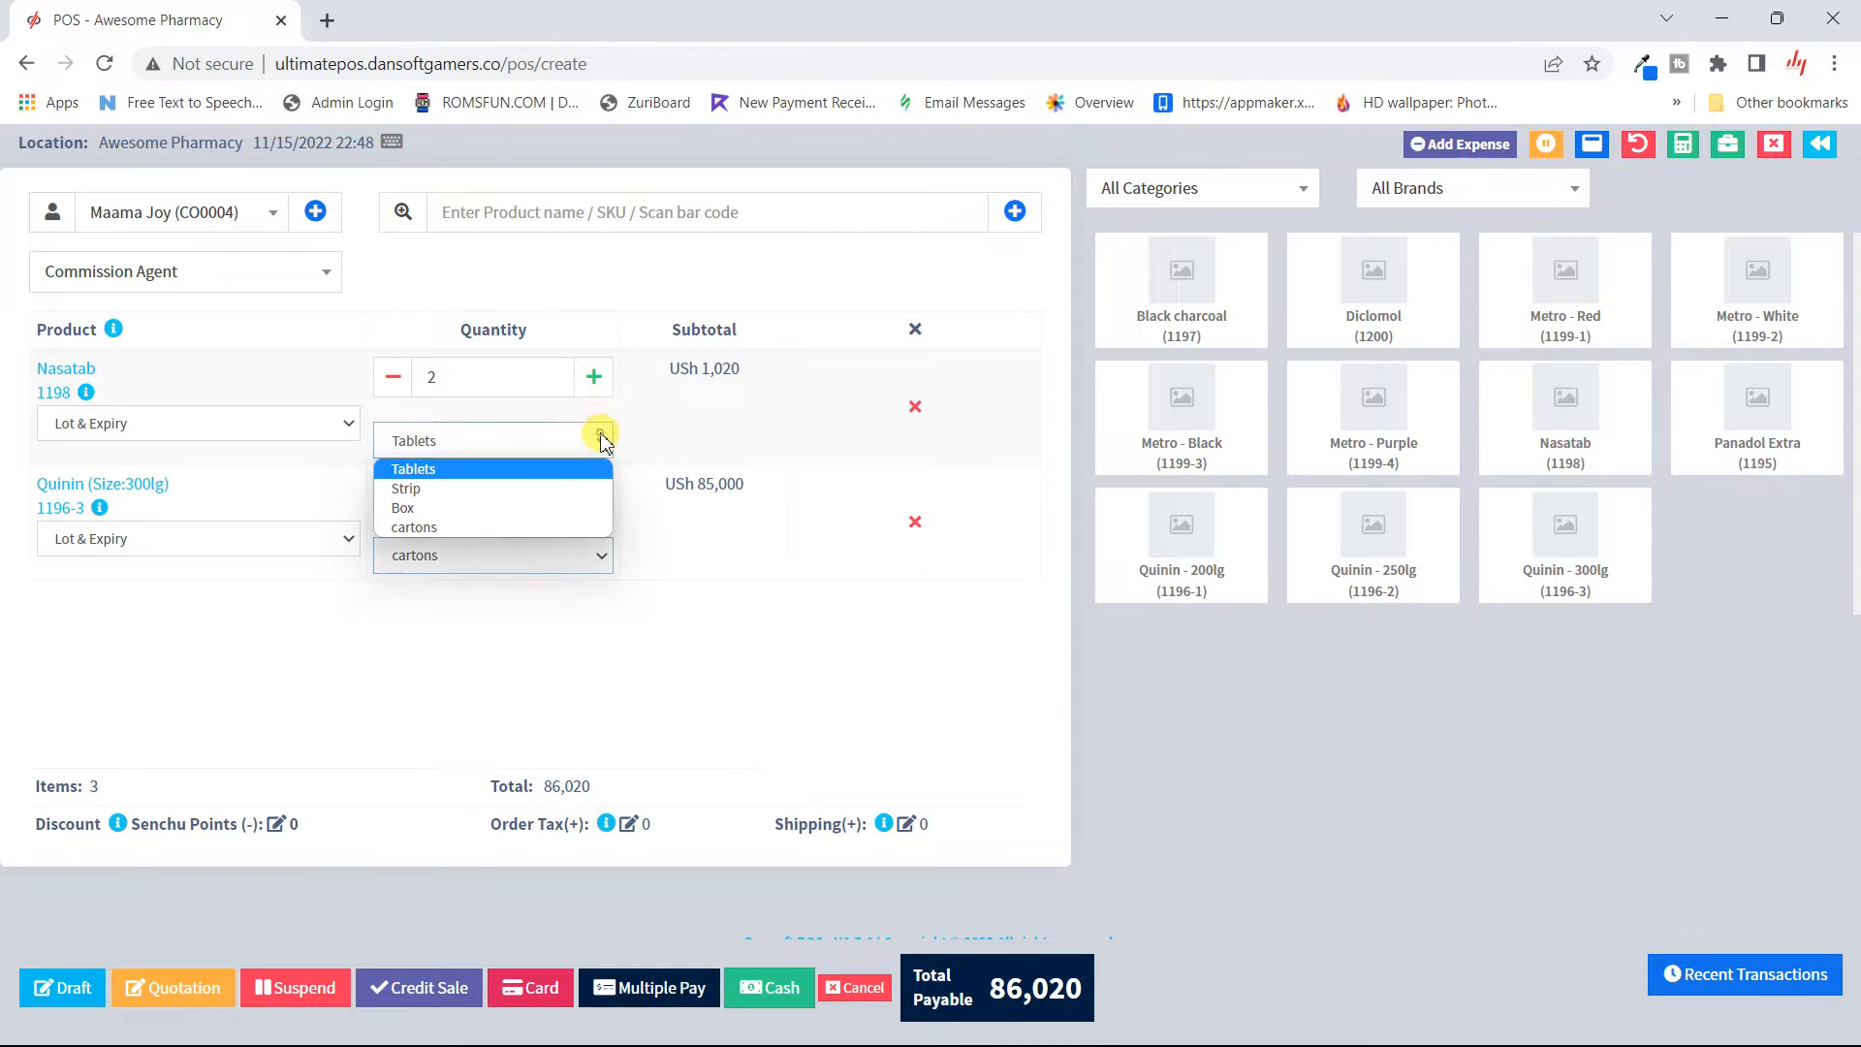
{"action": "left_click", "coordinate": [484, 512]}
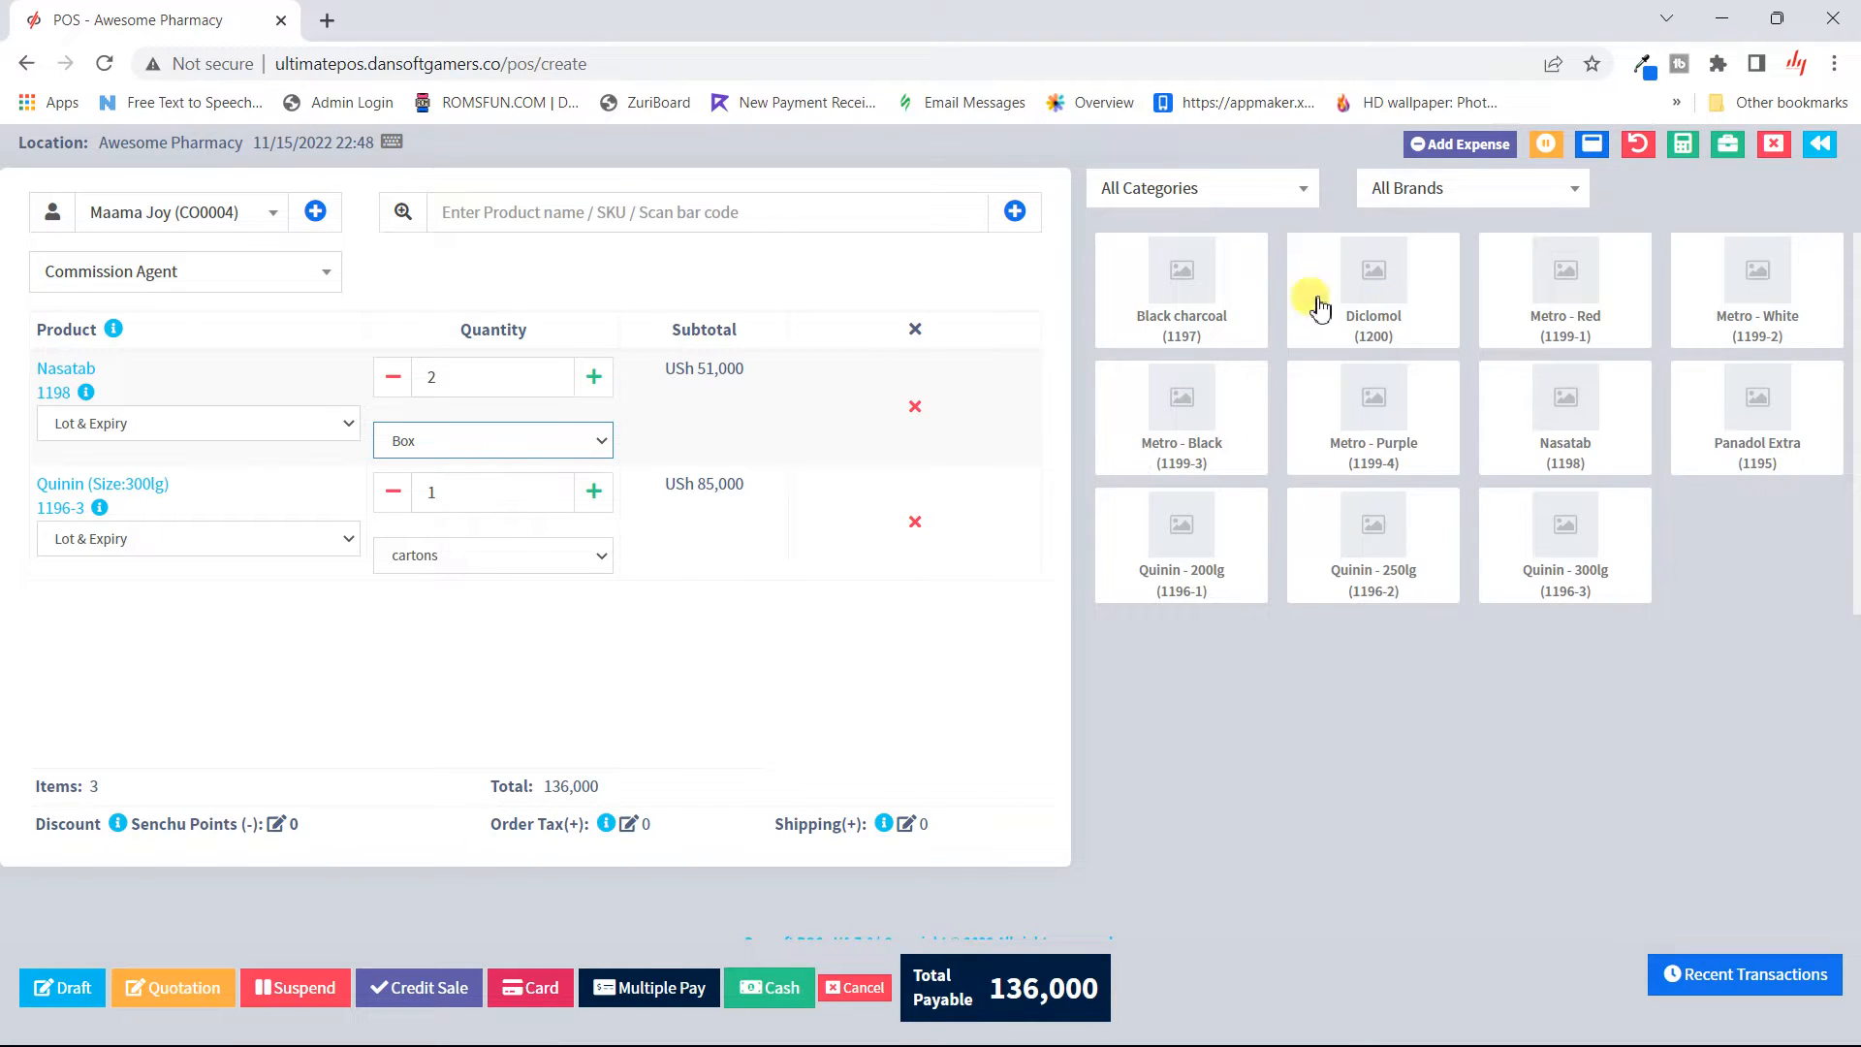
{"action": "left_click", "coordinate": [666, 203]}
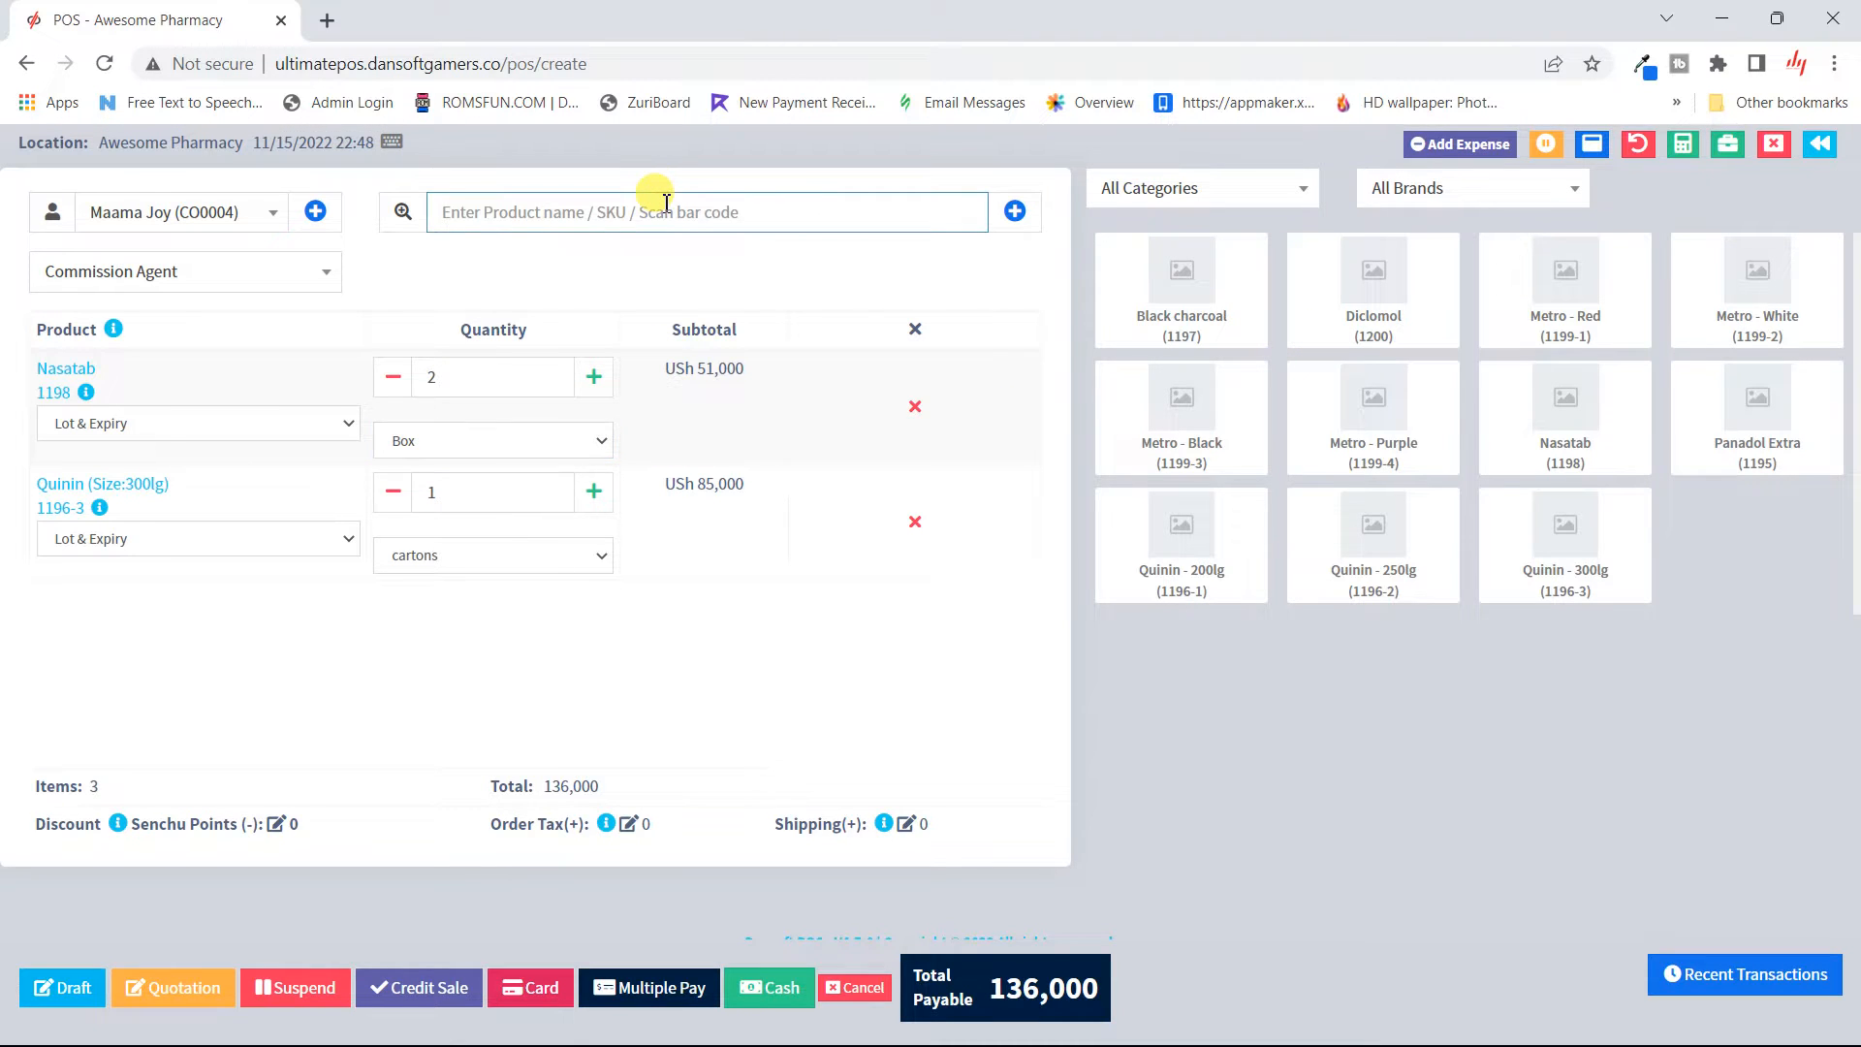
{"action": "type", "text": "paan"}
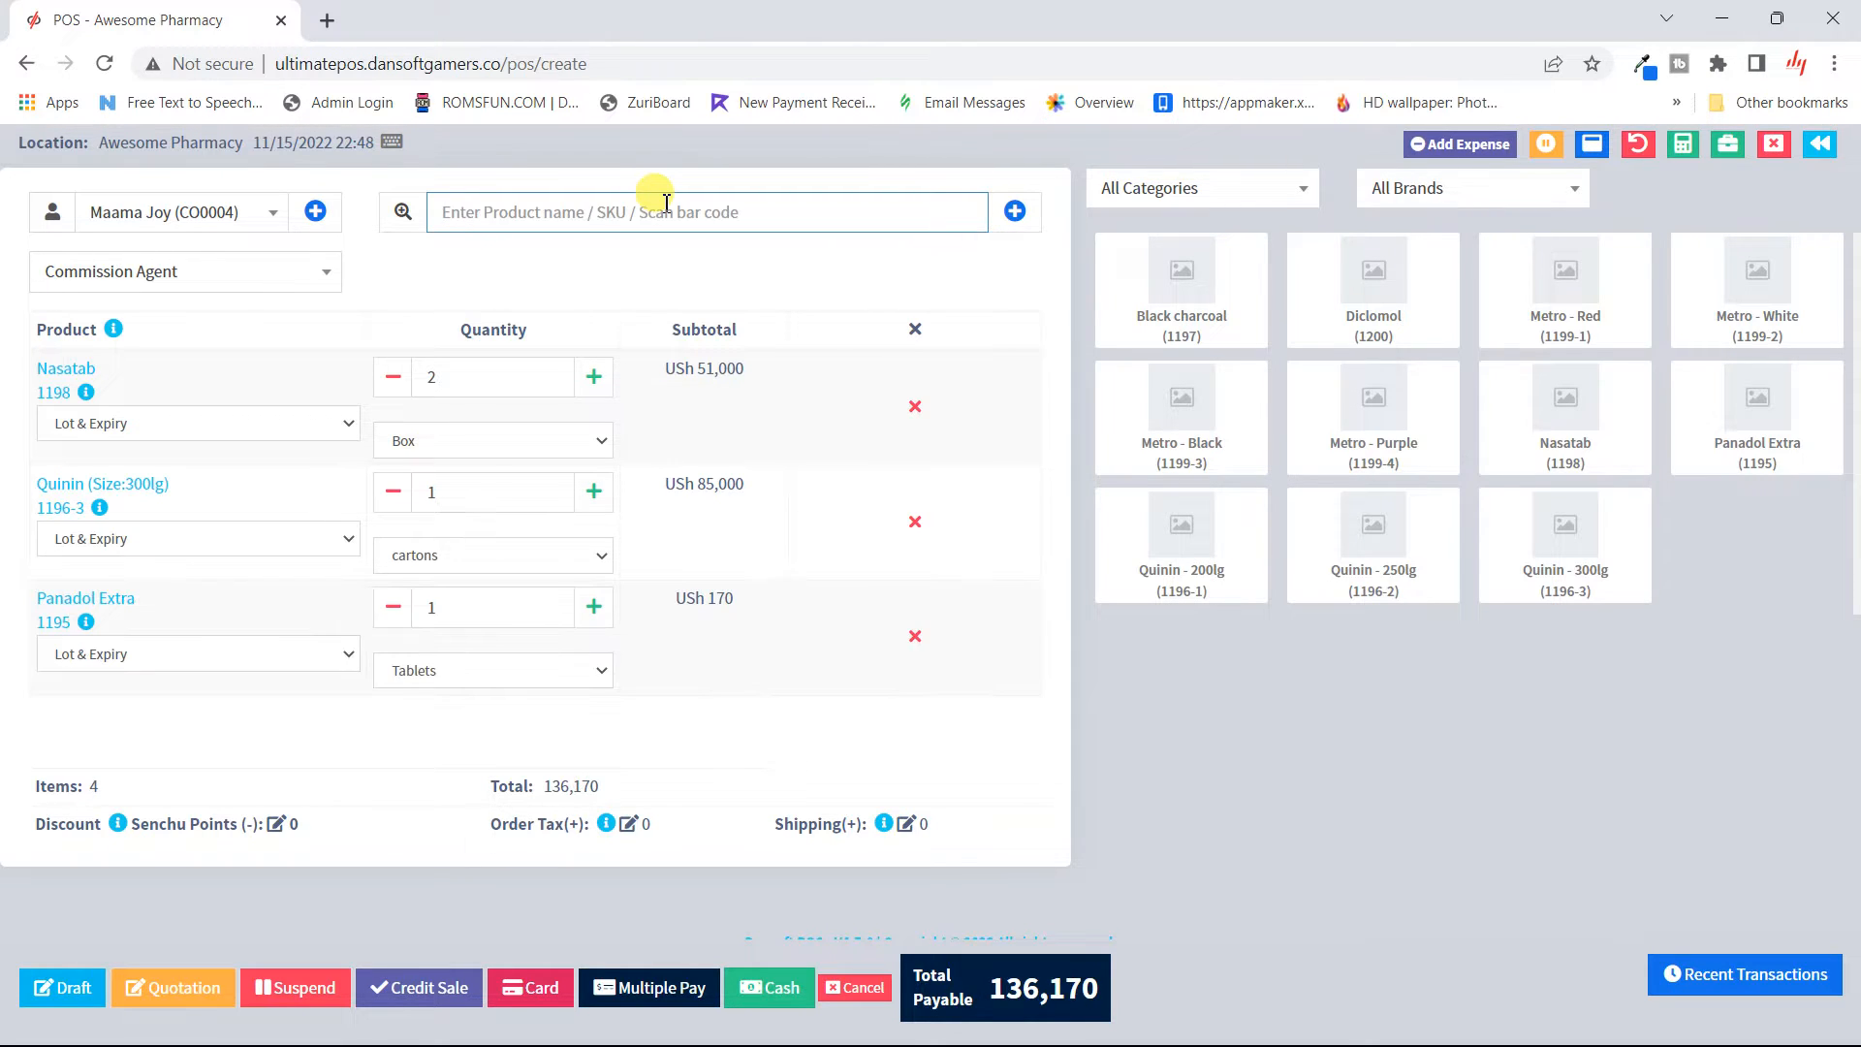
- Give Panadol Extra lot '1 - EXP Date: 06/12/2024' and Box unit, then open the discount settings
{"action": "left_click", "coordinate": [268, 657]}
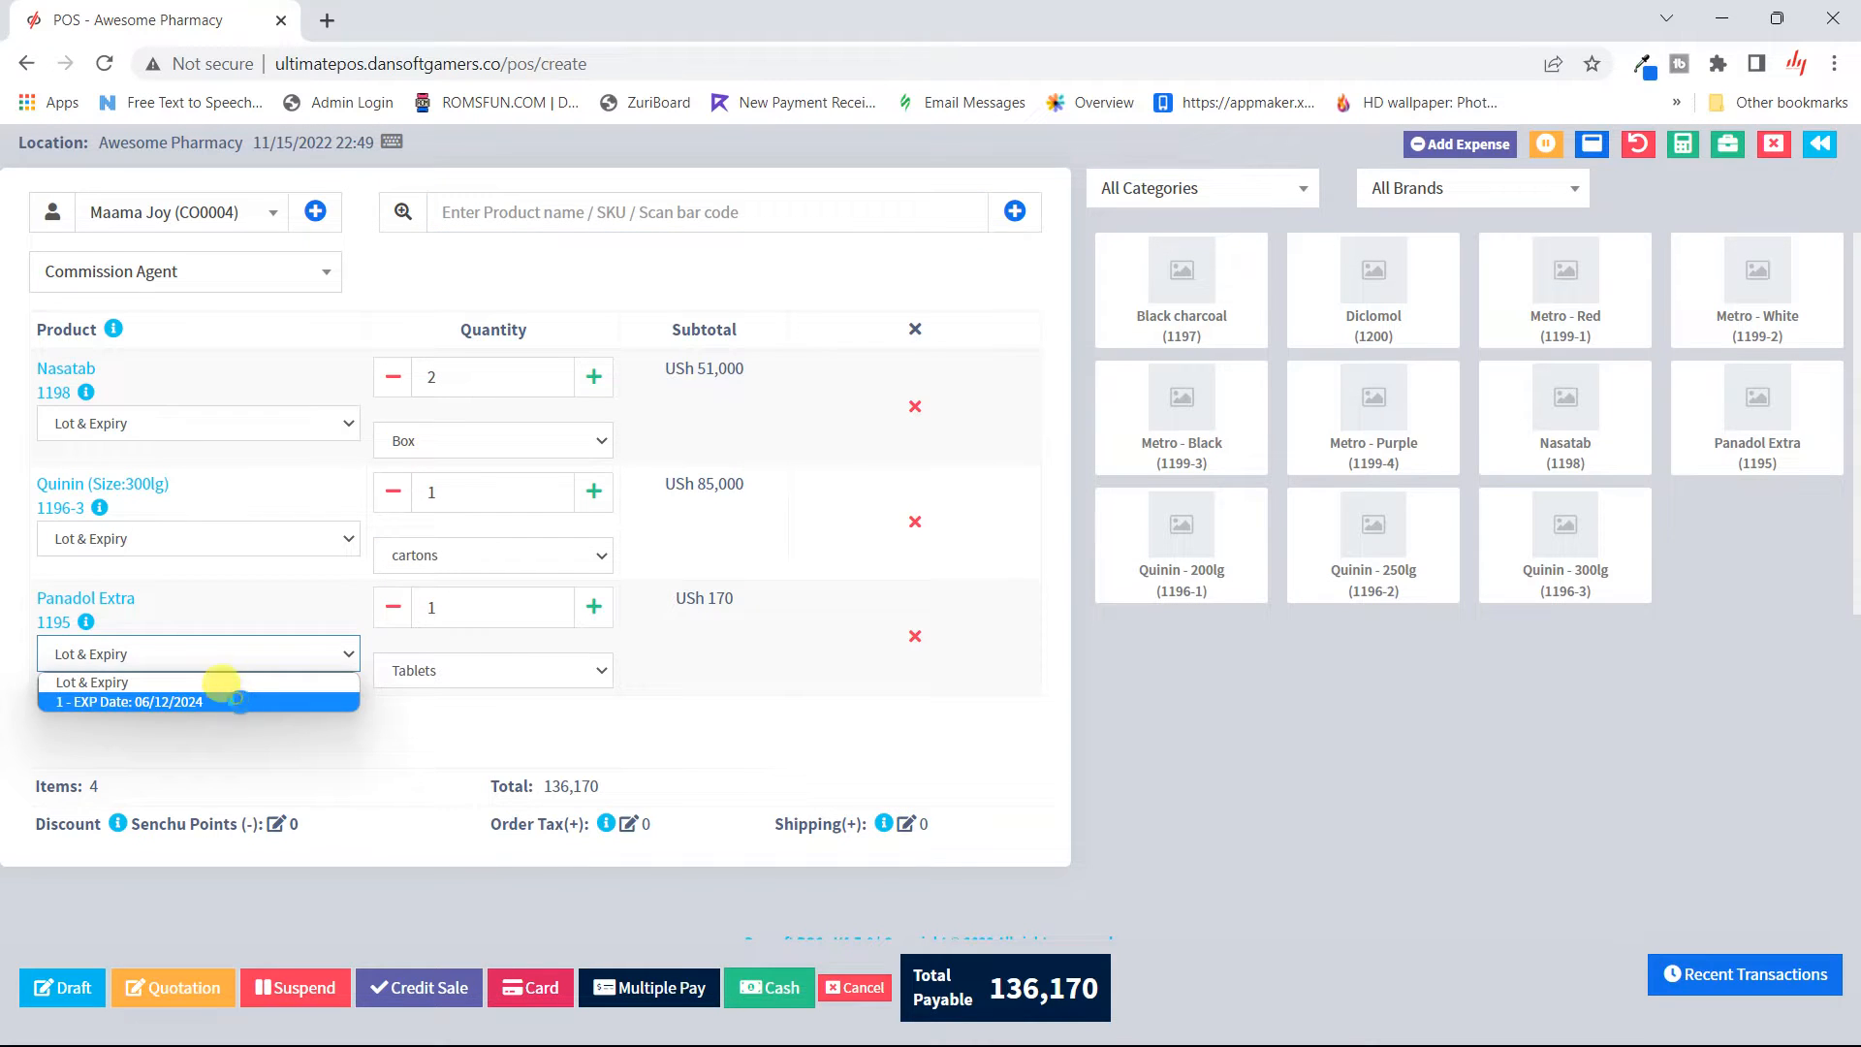
{"action": "left_click", "coordinate": [241, 702]}
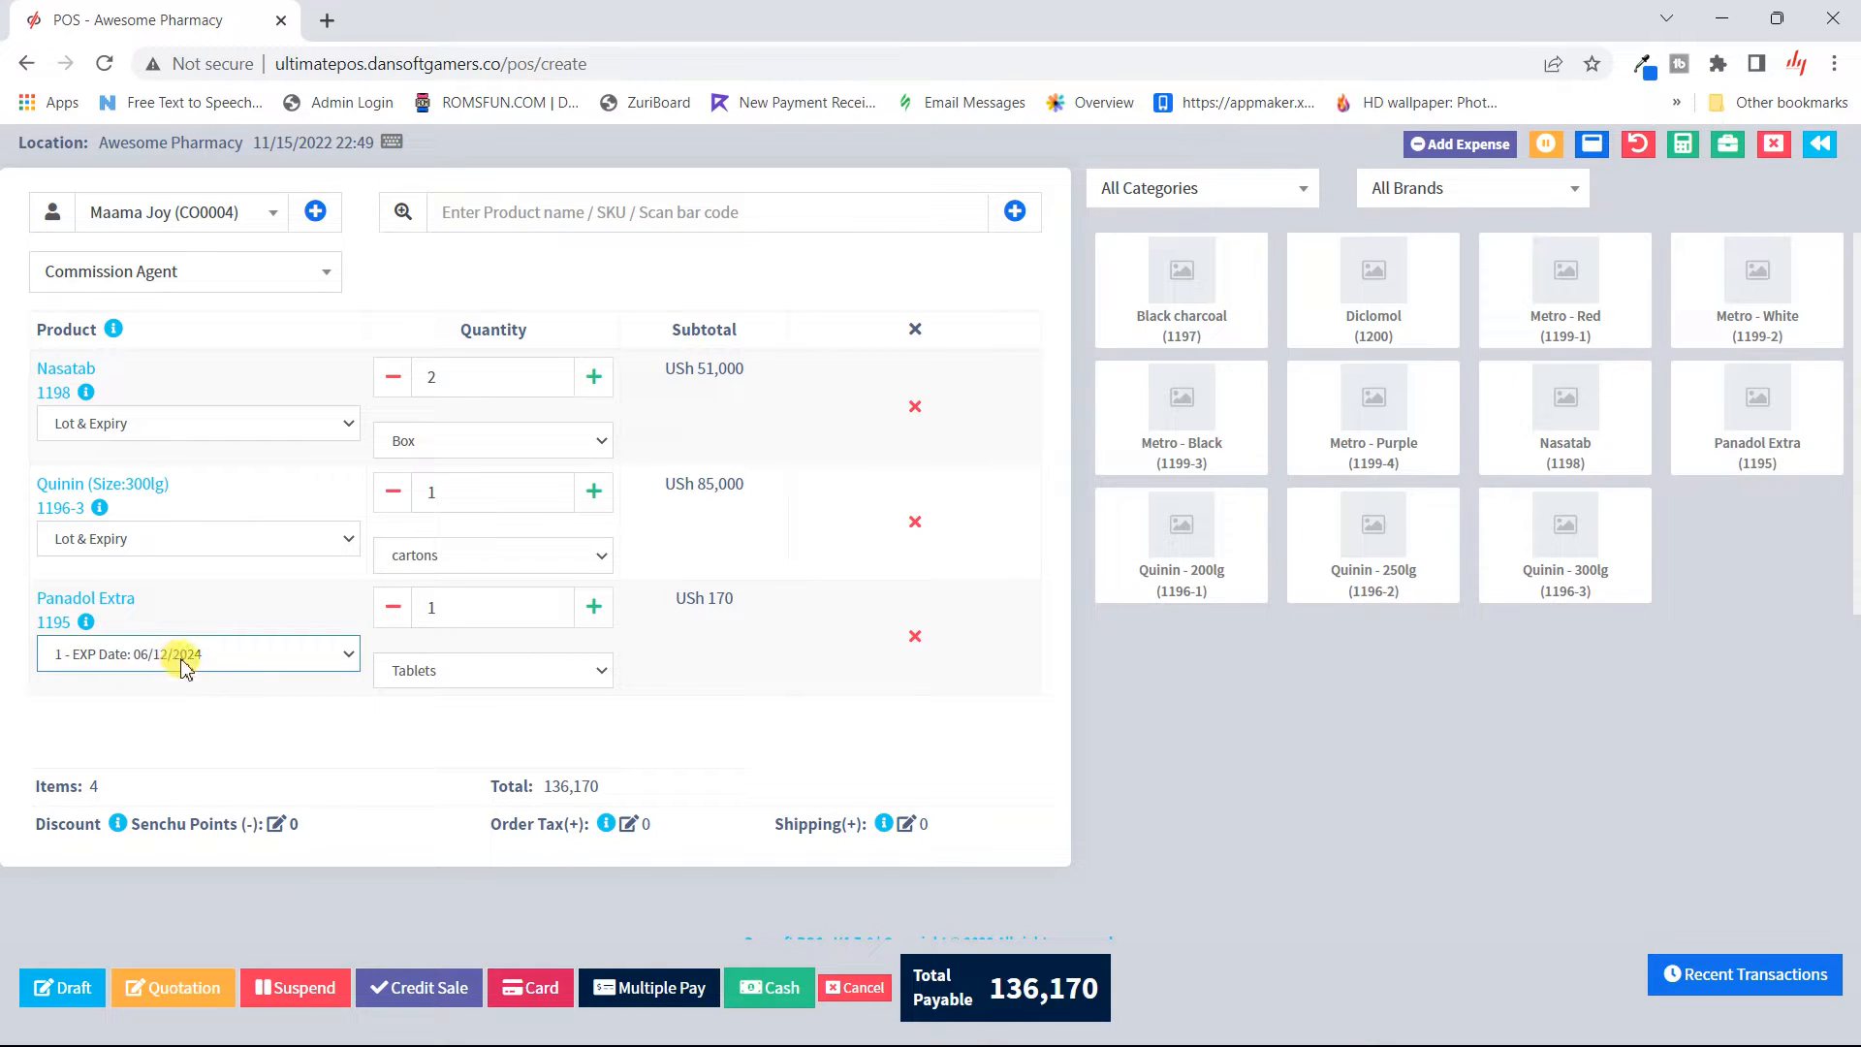
{"action": "left_click", "coordinate": [592, 671]}
{"action": "left_click", "coordinate": [477, 737]}
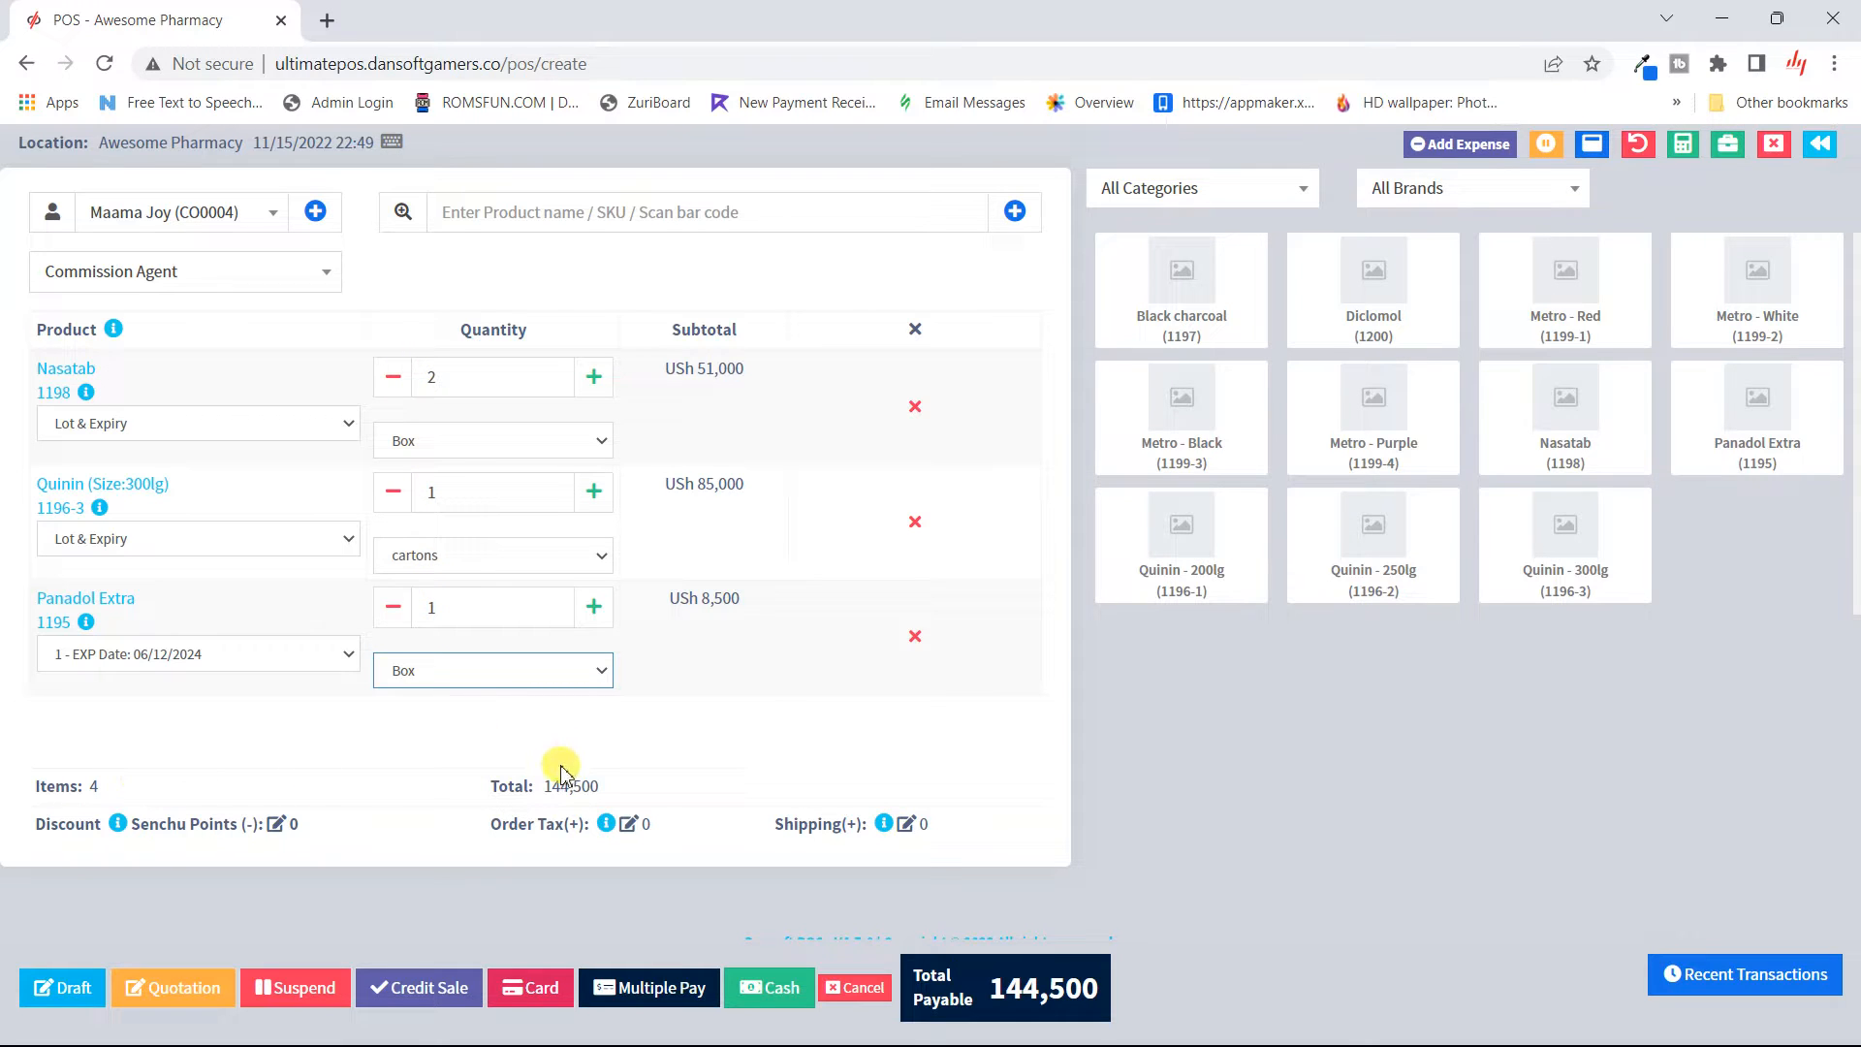
{"action": "left_click", "coordinate": [279, 824]}
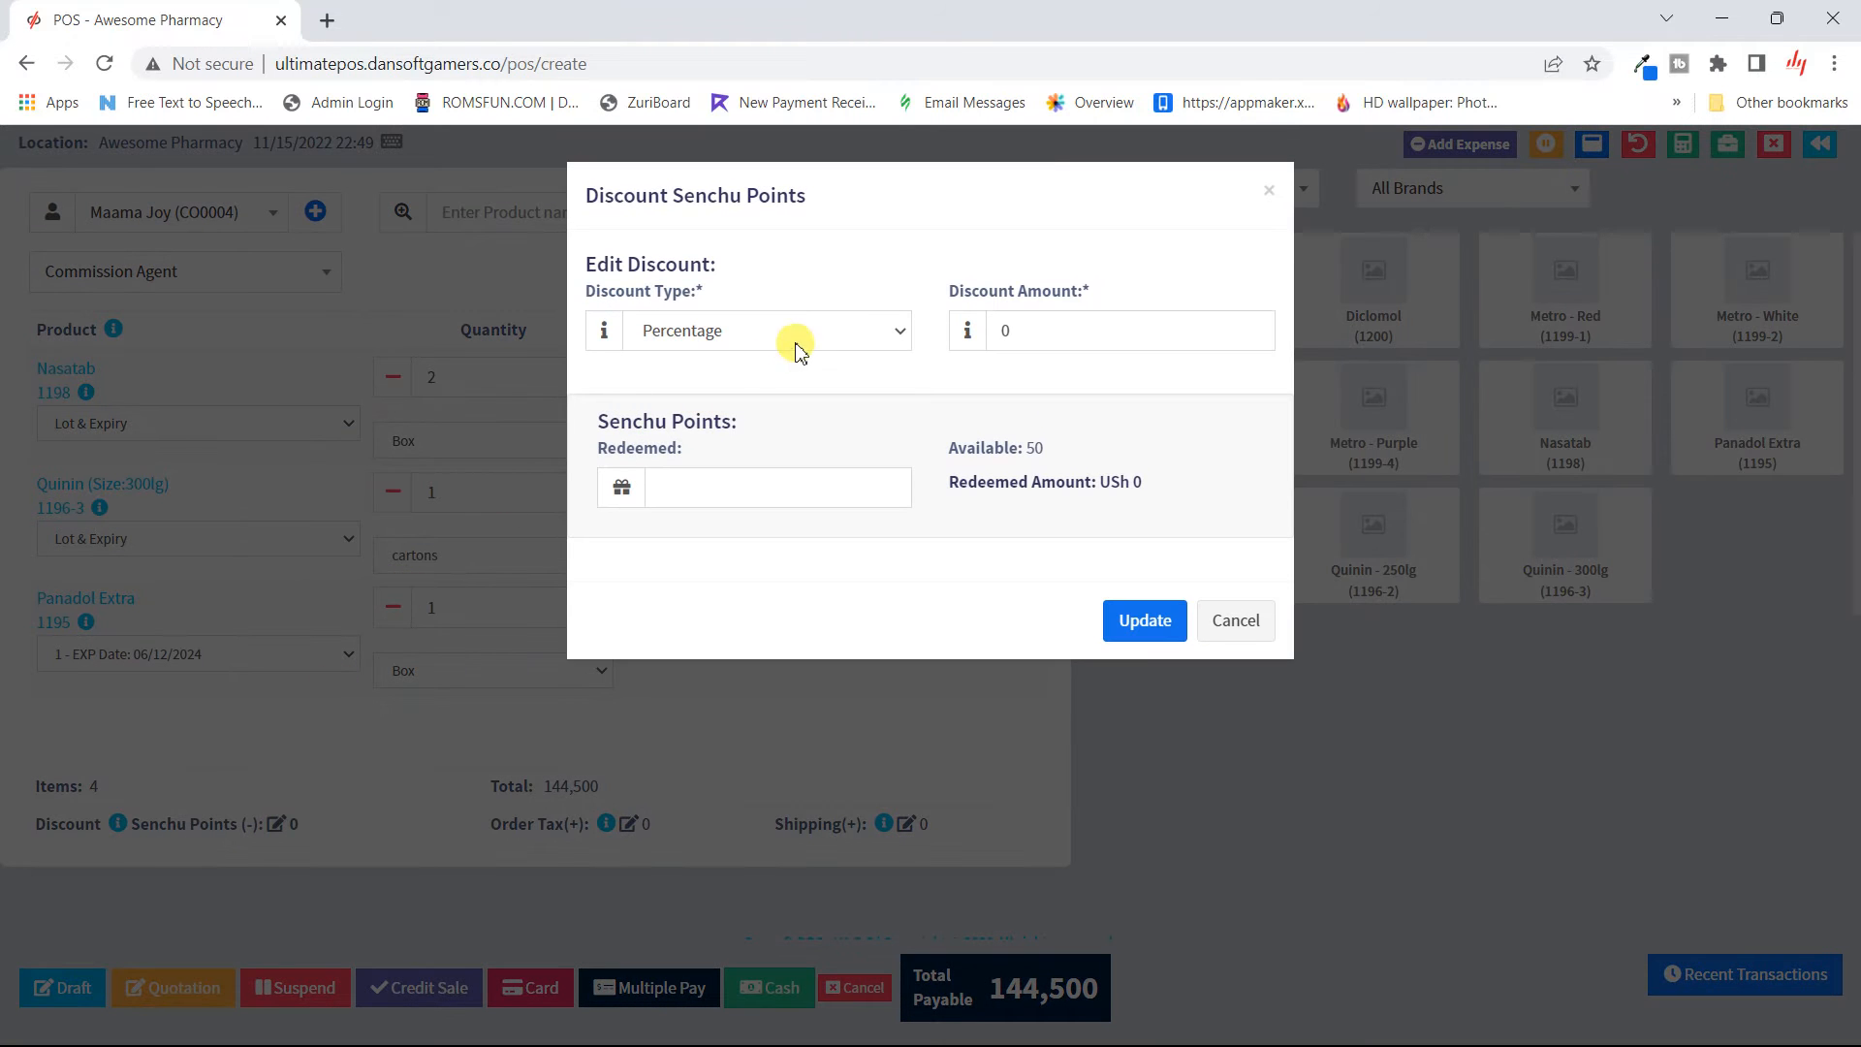
- Try a fixed 10000 discount, then revert to a percentage discount of 0
{"action": "left_click", "coordinate": [886, 341]}
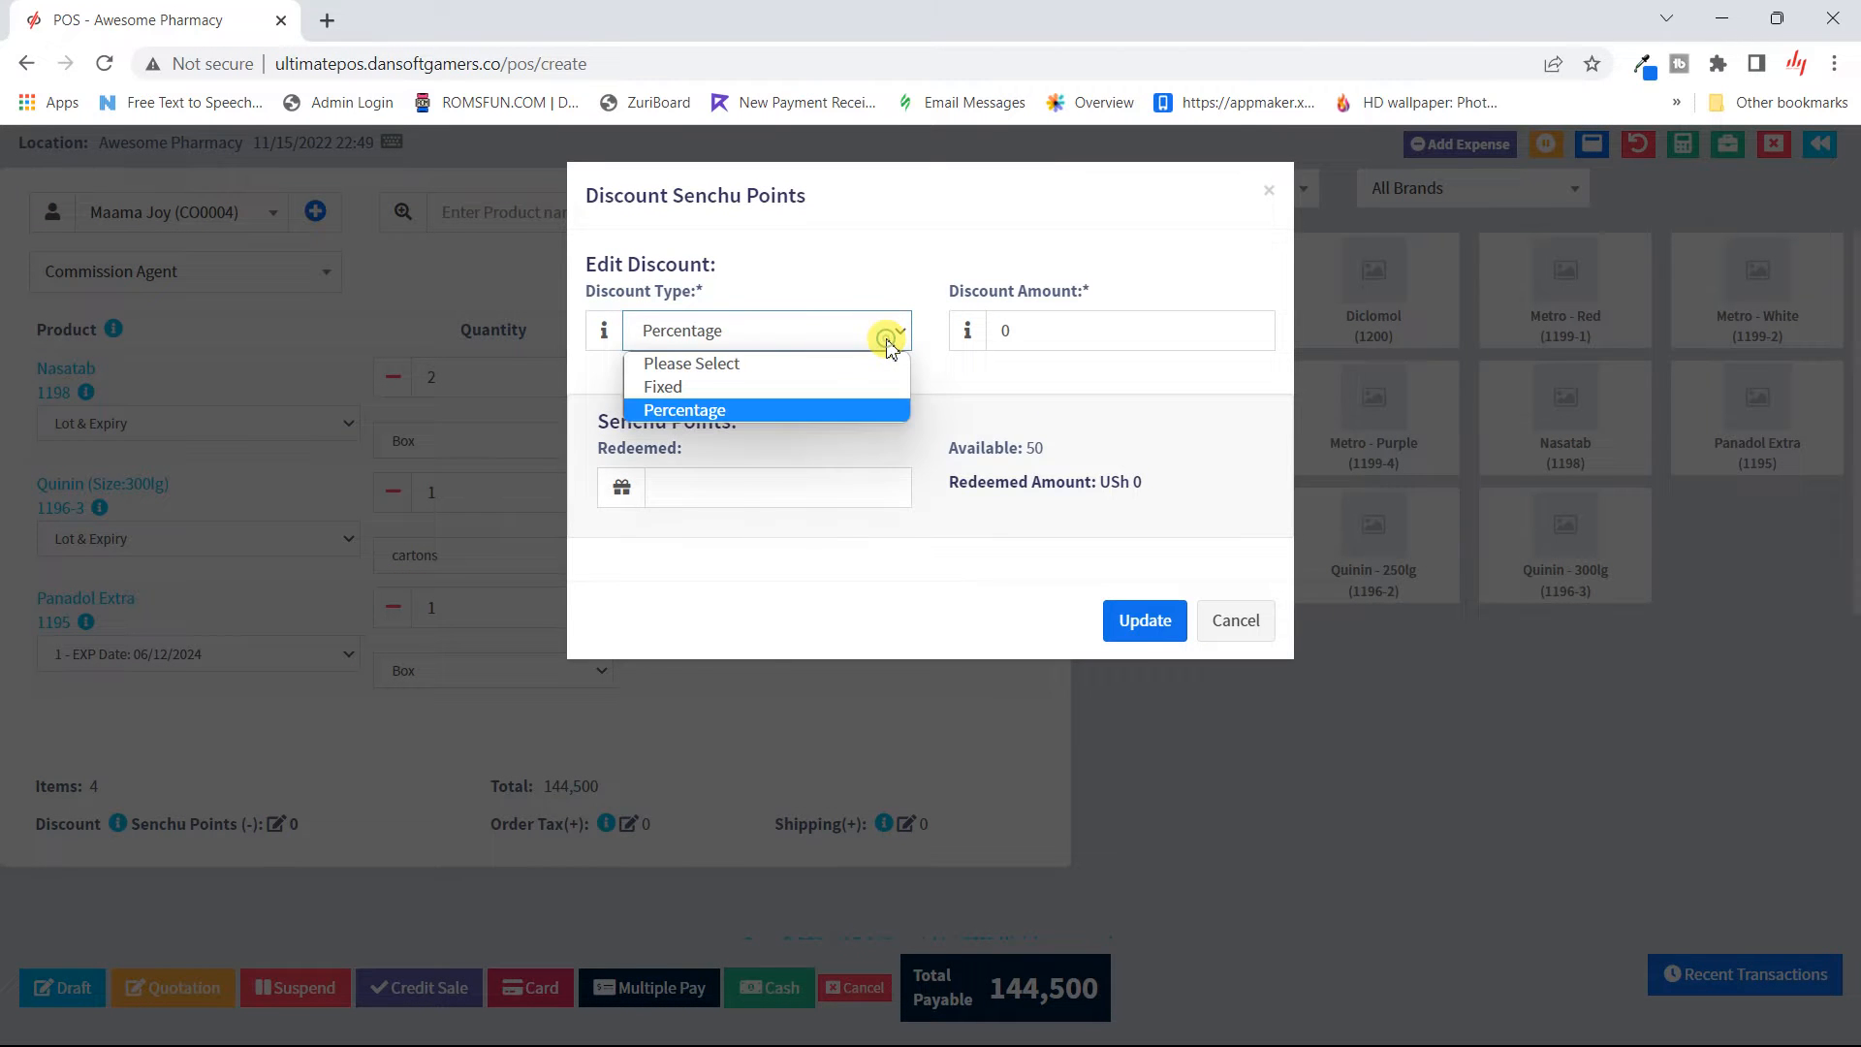
{"action": "left_click", "coordinate": [830, 385]}
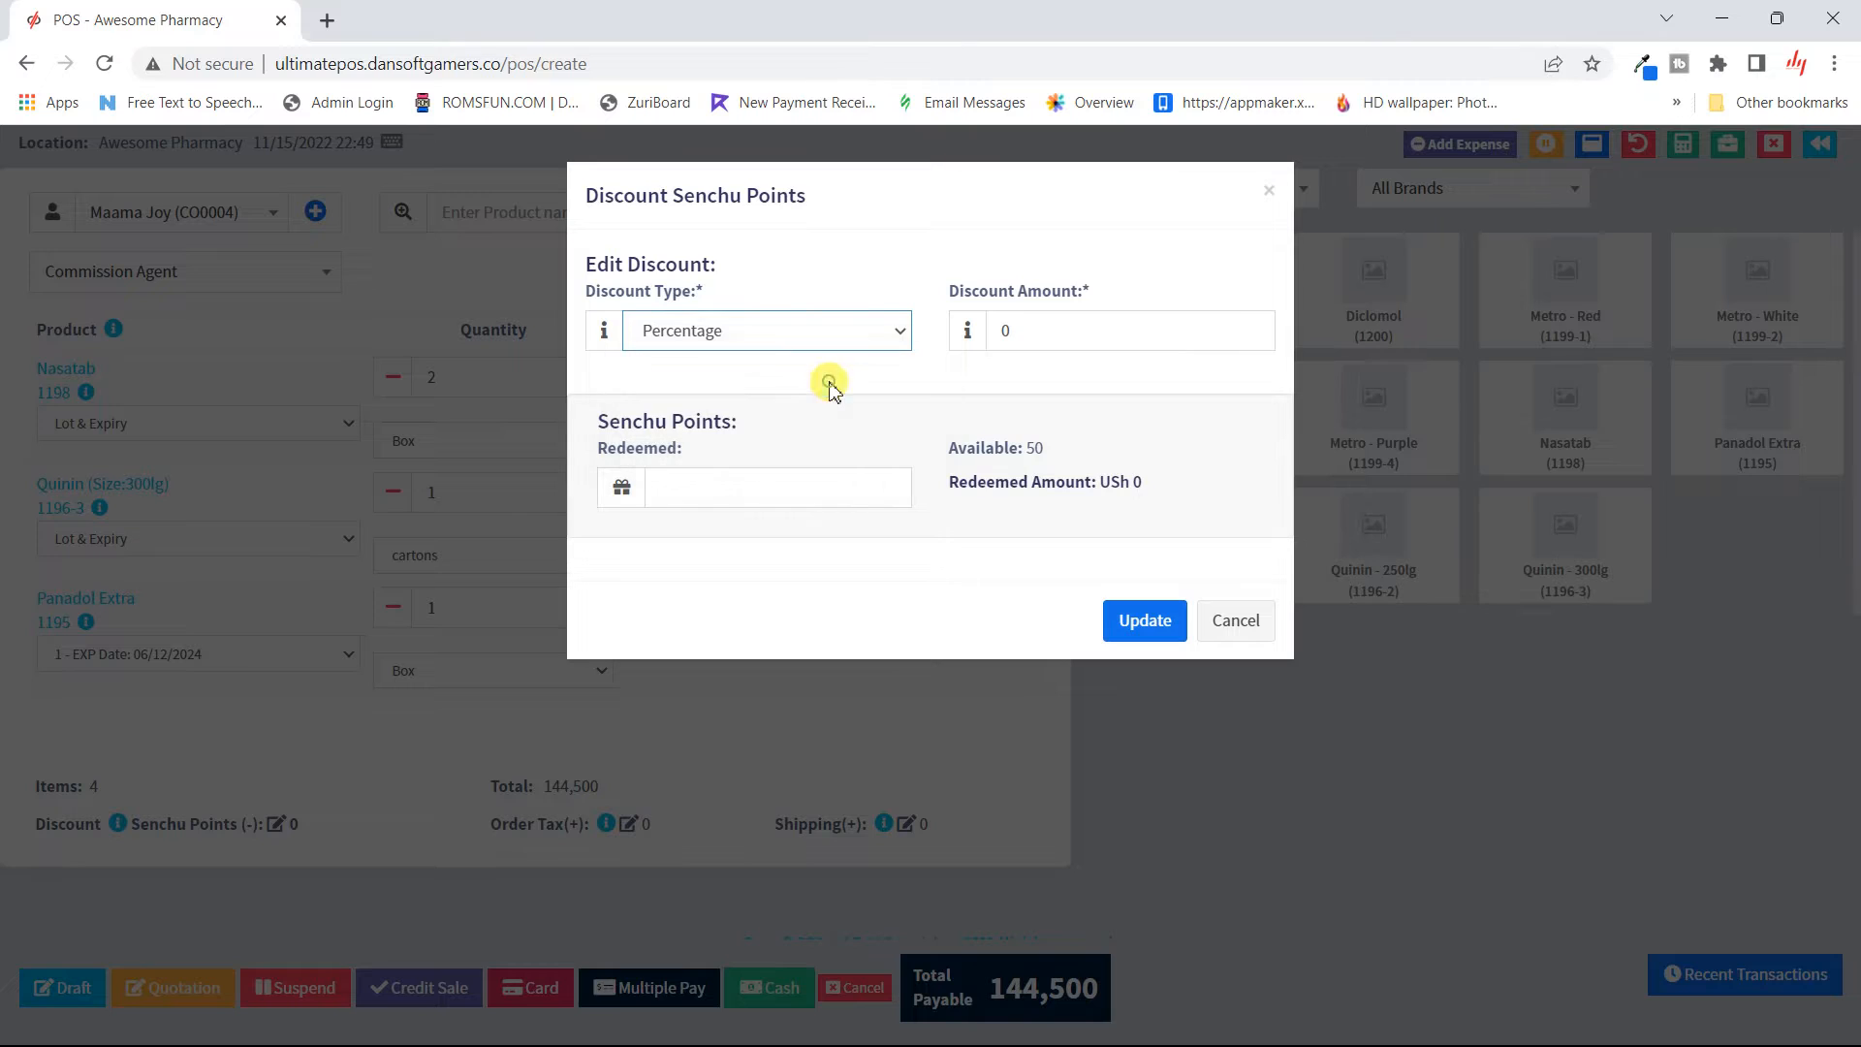
{"action": "left_click", "coordinate": [1062, 337]}
{"action": "type", "text": "1000"}
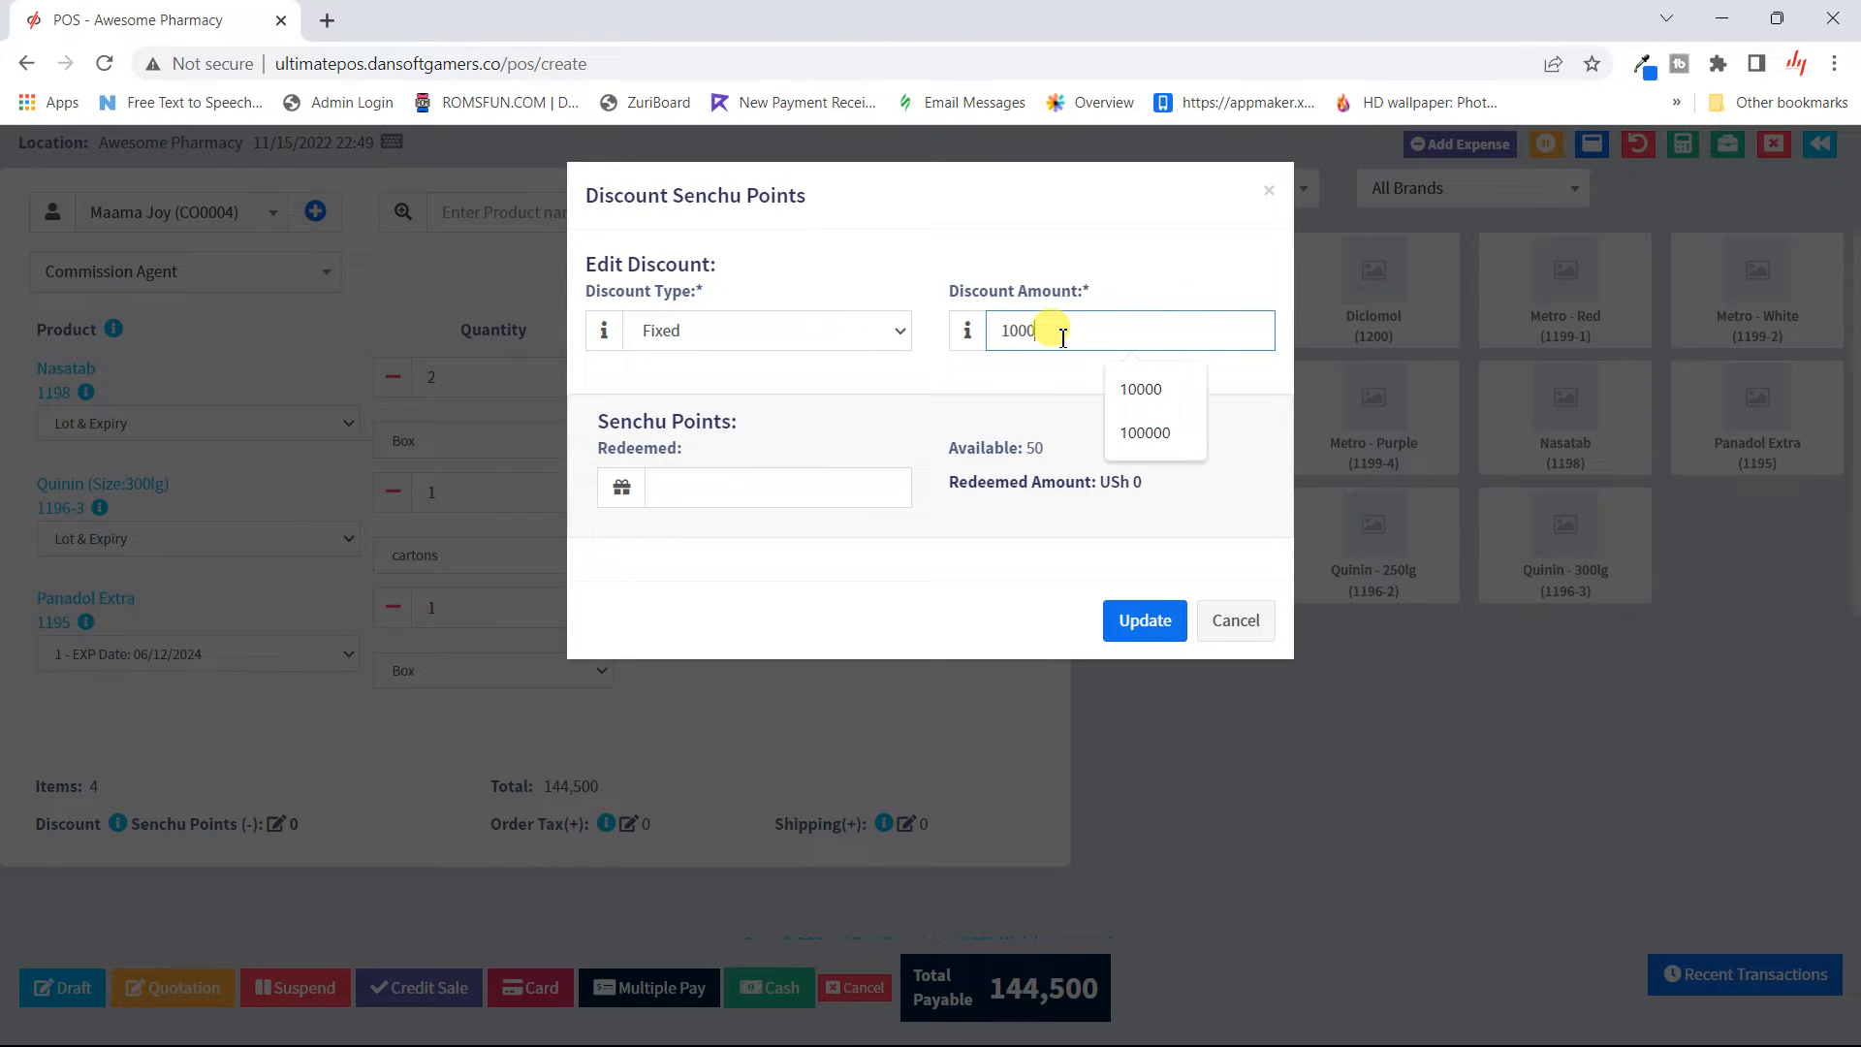
{"action": "type", "text": "0"}
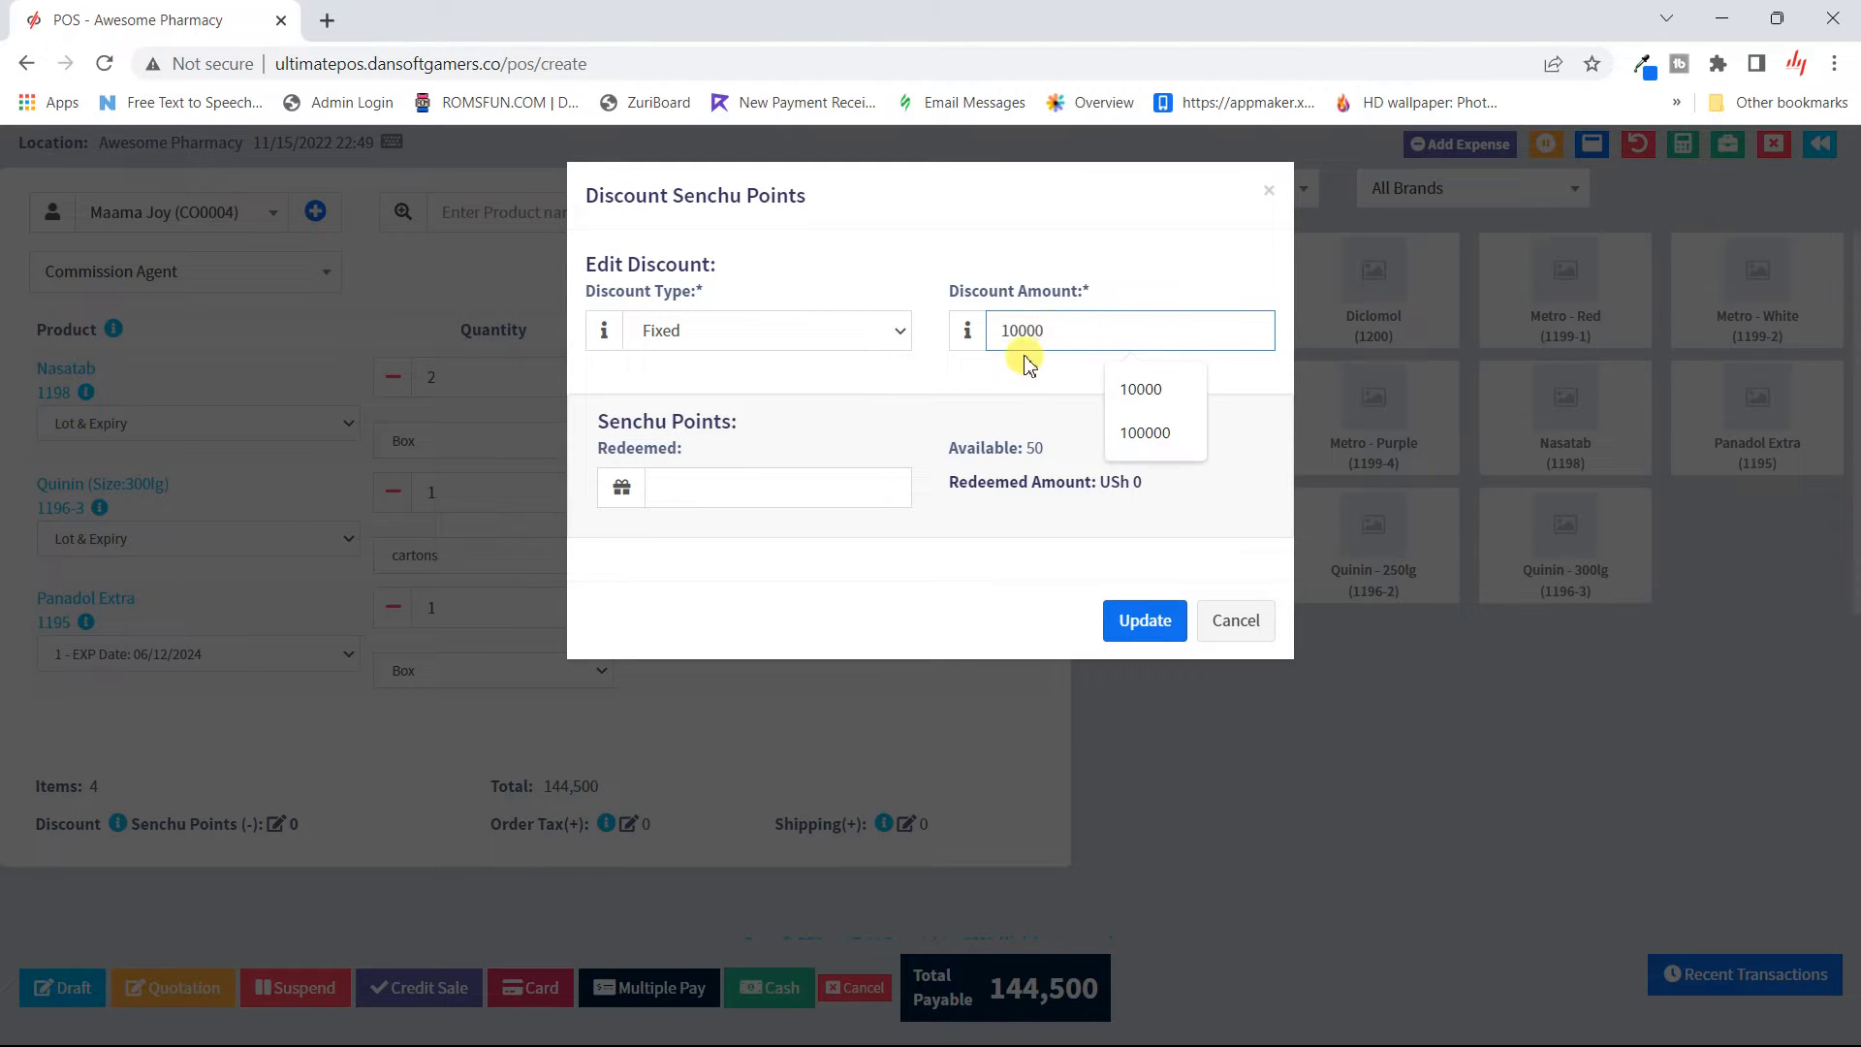
{"action": "key", "text": "BackSpace"}
{"action": "key", "text": "BackSpace"}
{"action": "key", "text": "BackSpace"}
{"action": "key", "text": "BackSpace"}
{"action": "key", "text": "BackSpace"}
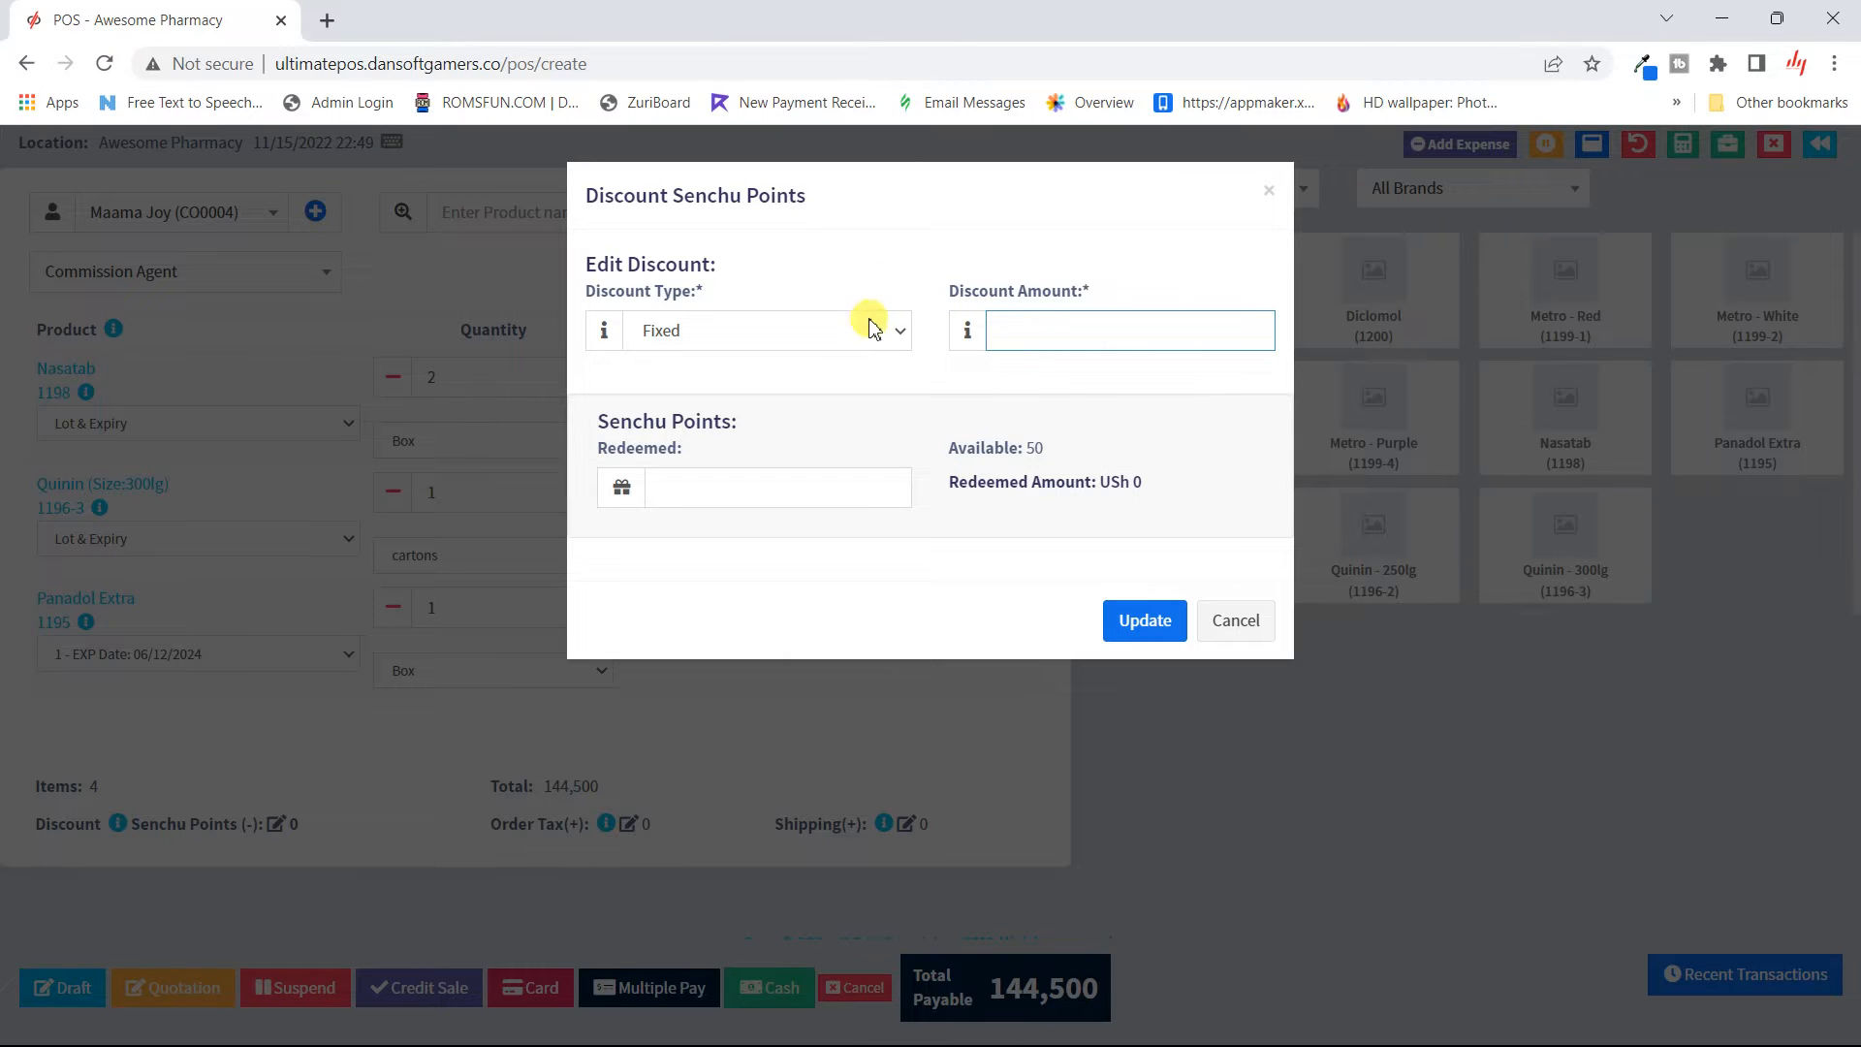
{"action": "left_click", "coordinate": [872, 328]}
{"action": "left_click", "coordinate": [768, 407]}
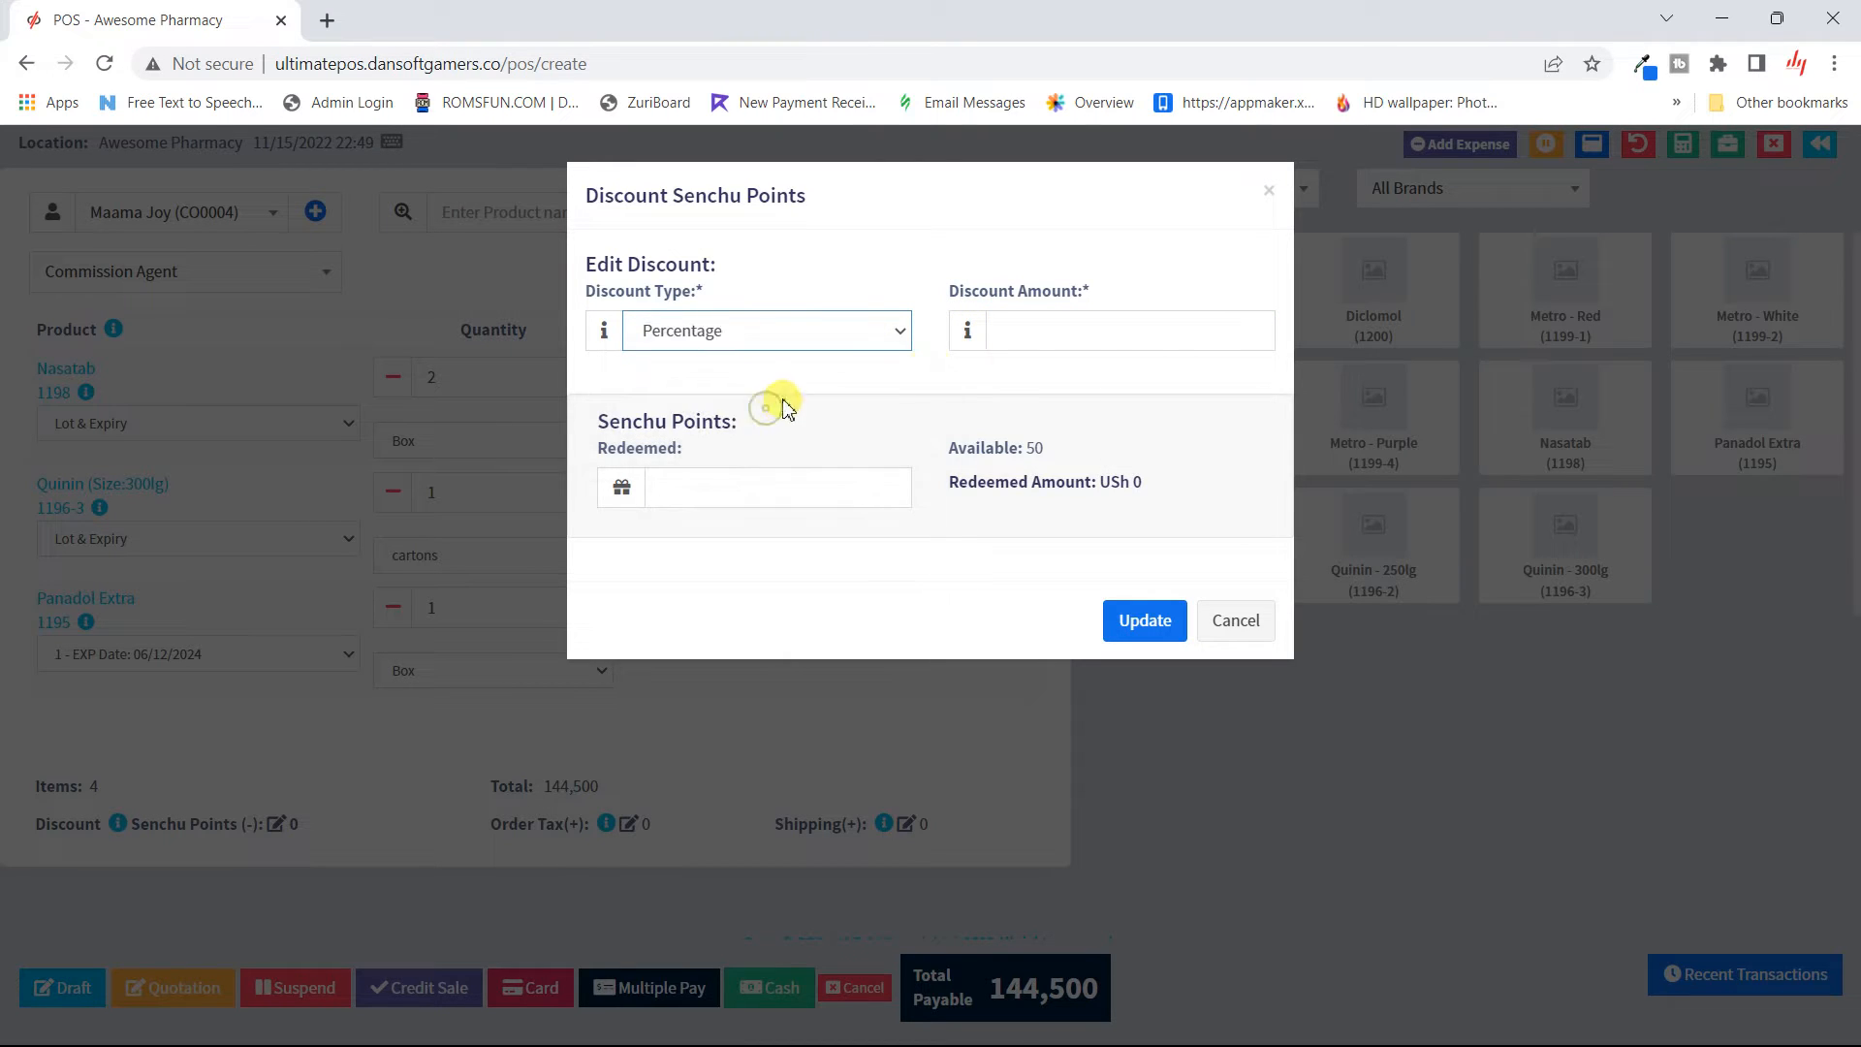
{"action": "left_click", "coordinate": [1039, 330]}
{"action": "type", "text": "2"}
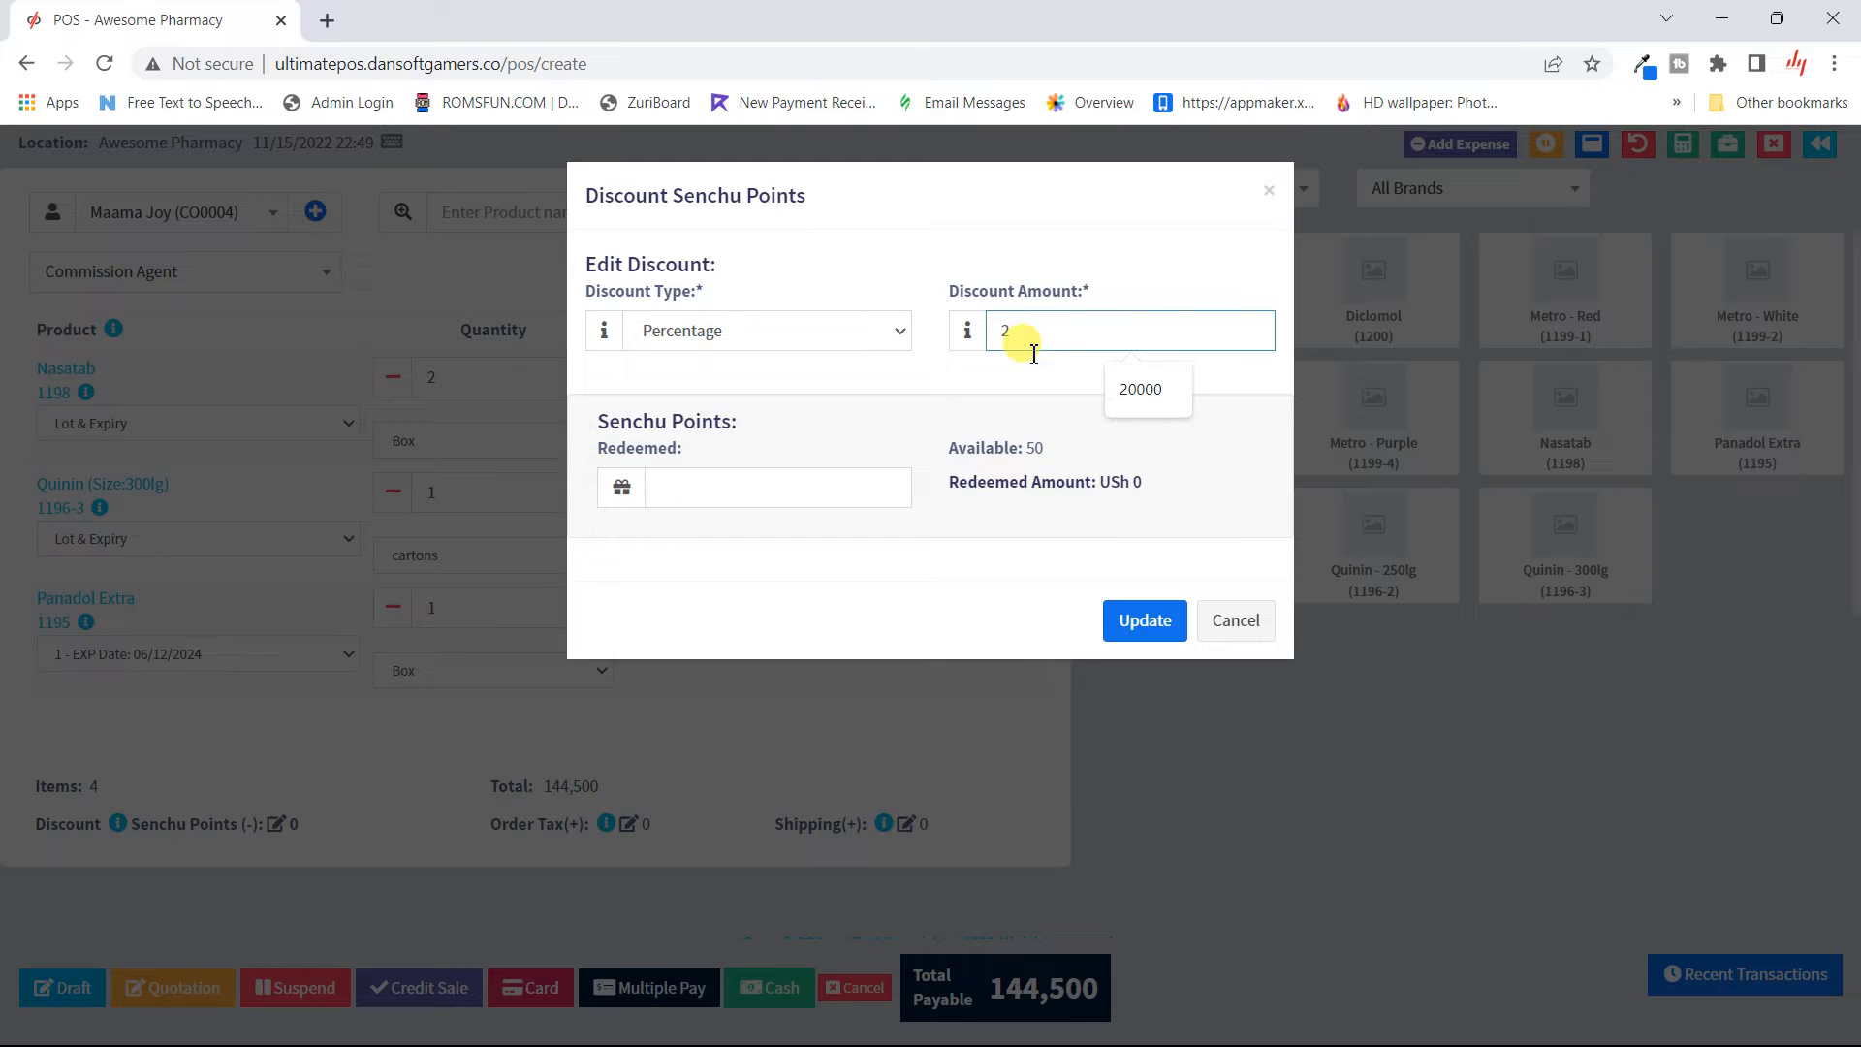
{"action": "key", "text": "BackSpace"}
{"action": "type", "text": "0"}
{"action": "left_click", "coordinate": [933, 372]}
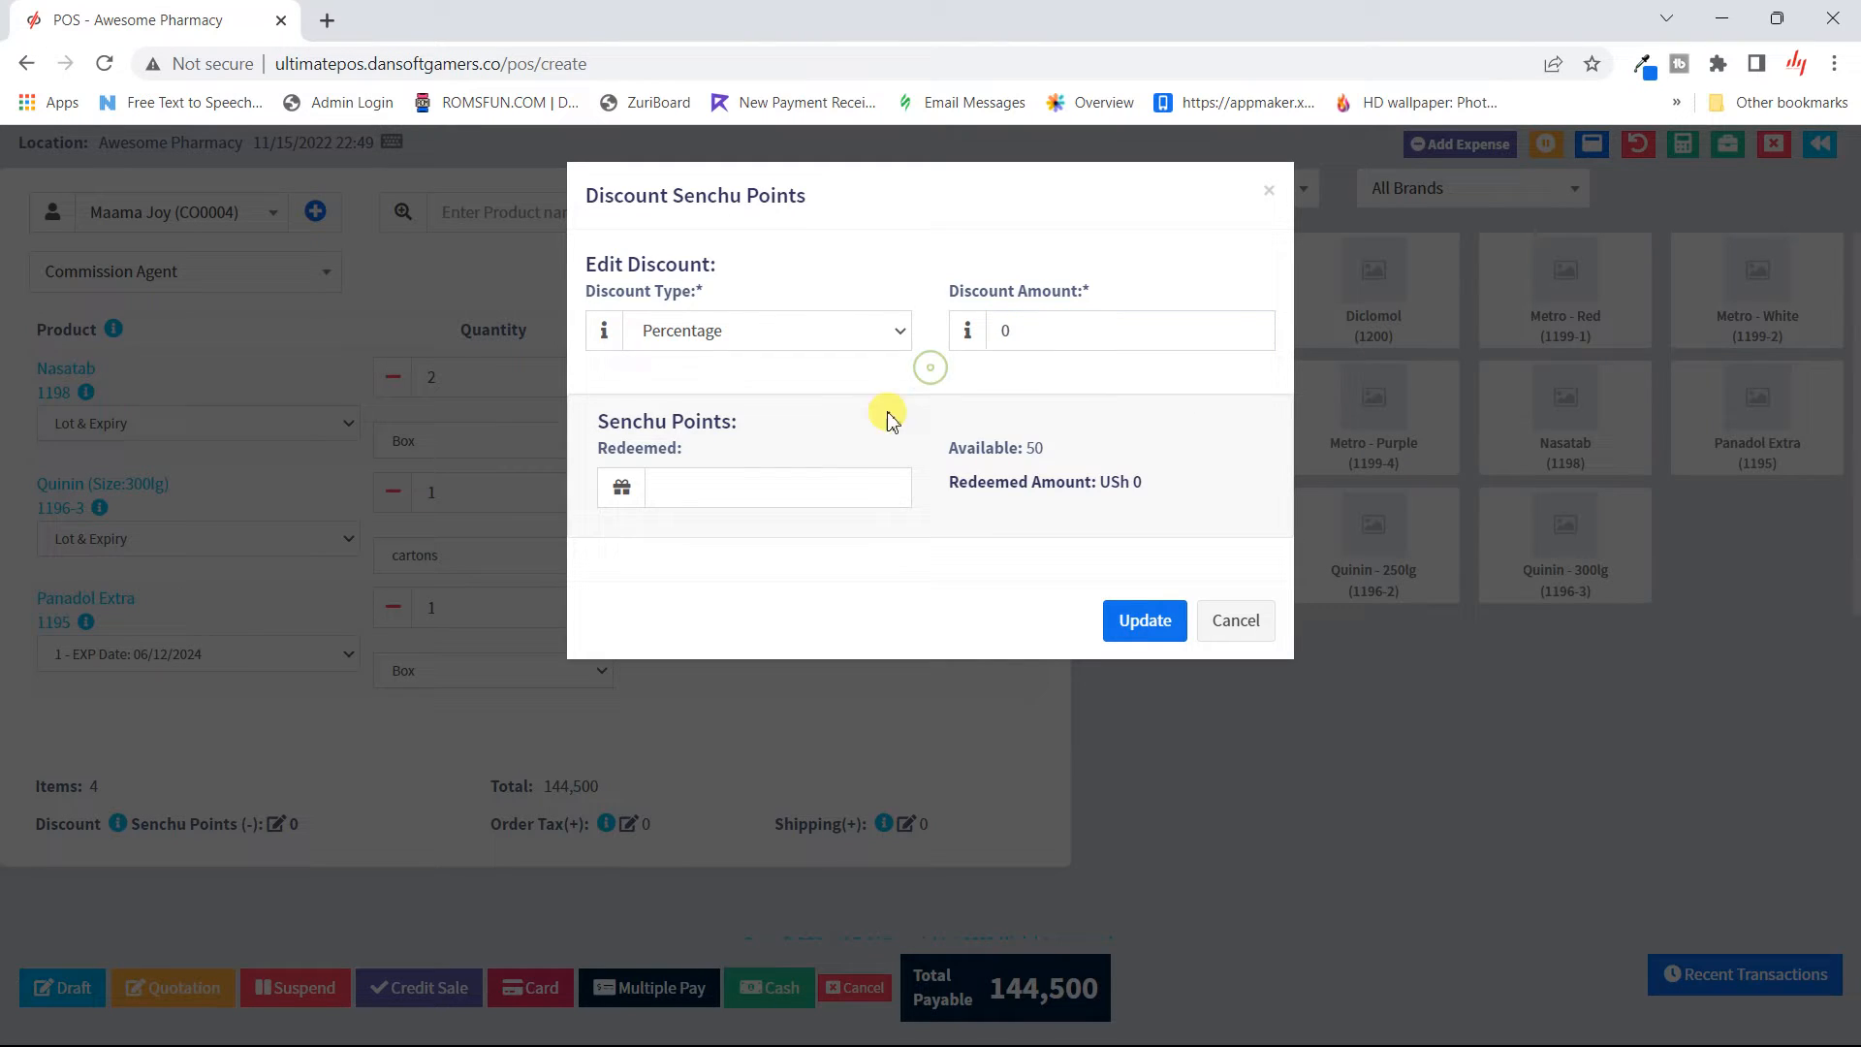
- Redeem 50 Senchu points, attempt 100, then clear the redeemed points value
{"action": "left_click", "coordinate": [812, 474]}
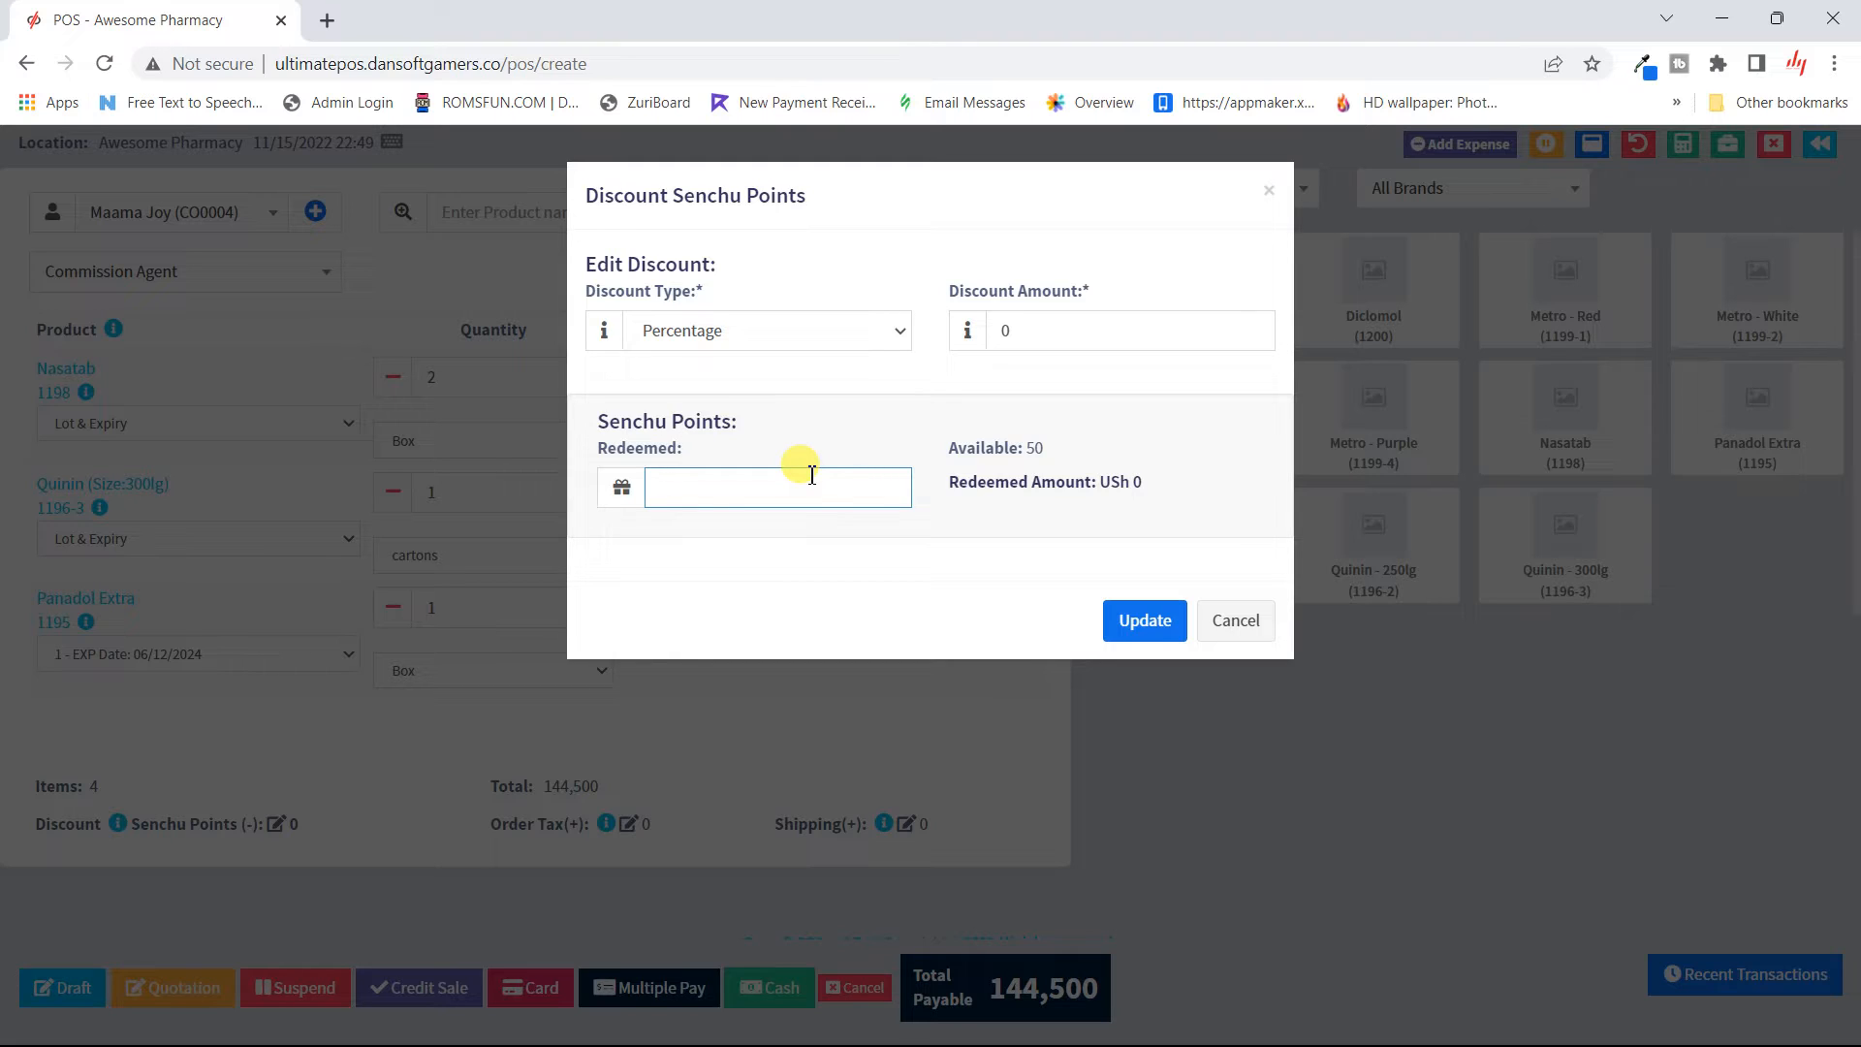
{"action": "type", "text": "50"}
{"action": "left_click", "coordinate": [937, 545]}
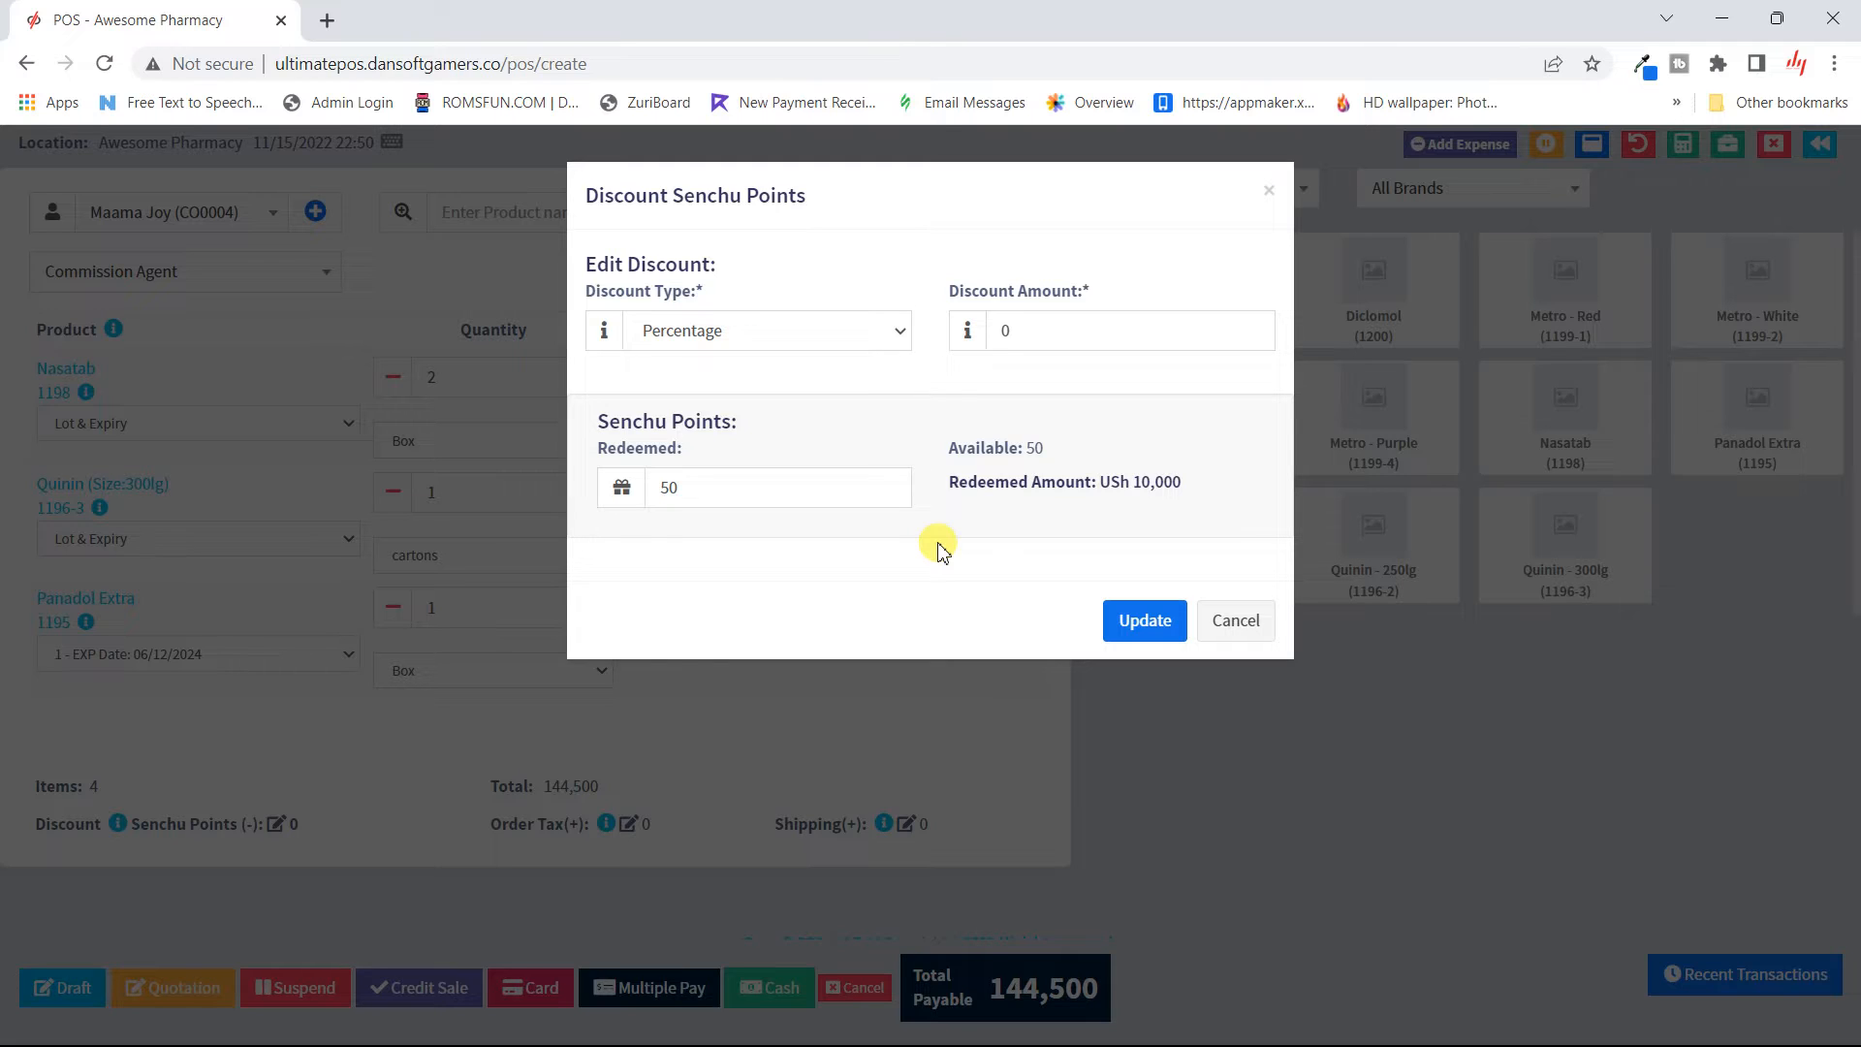
{"action": "double_click", "coordinate": [679, 486]}
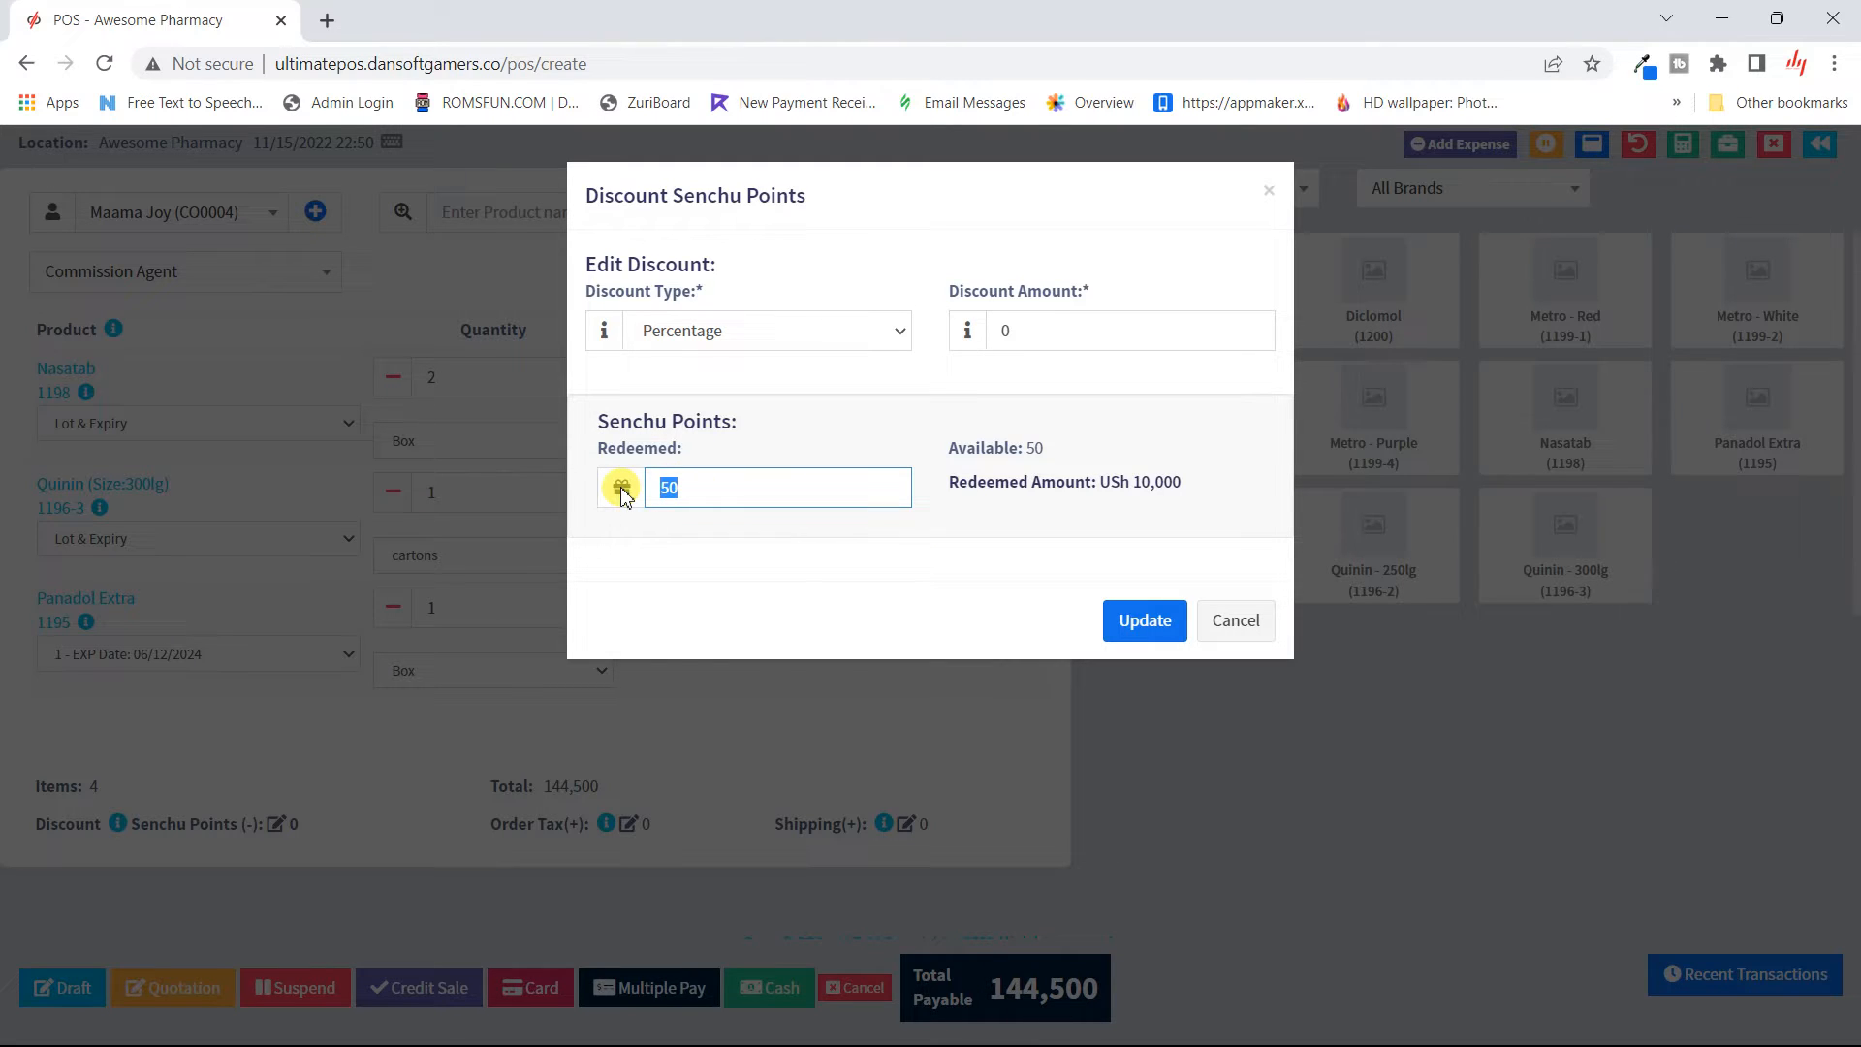
{"action": "type", "text": "100"}
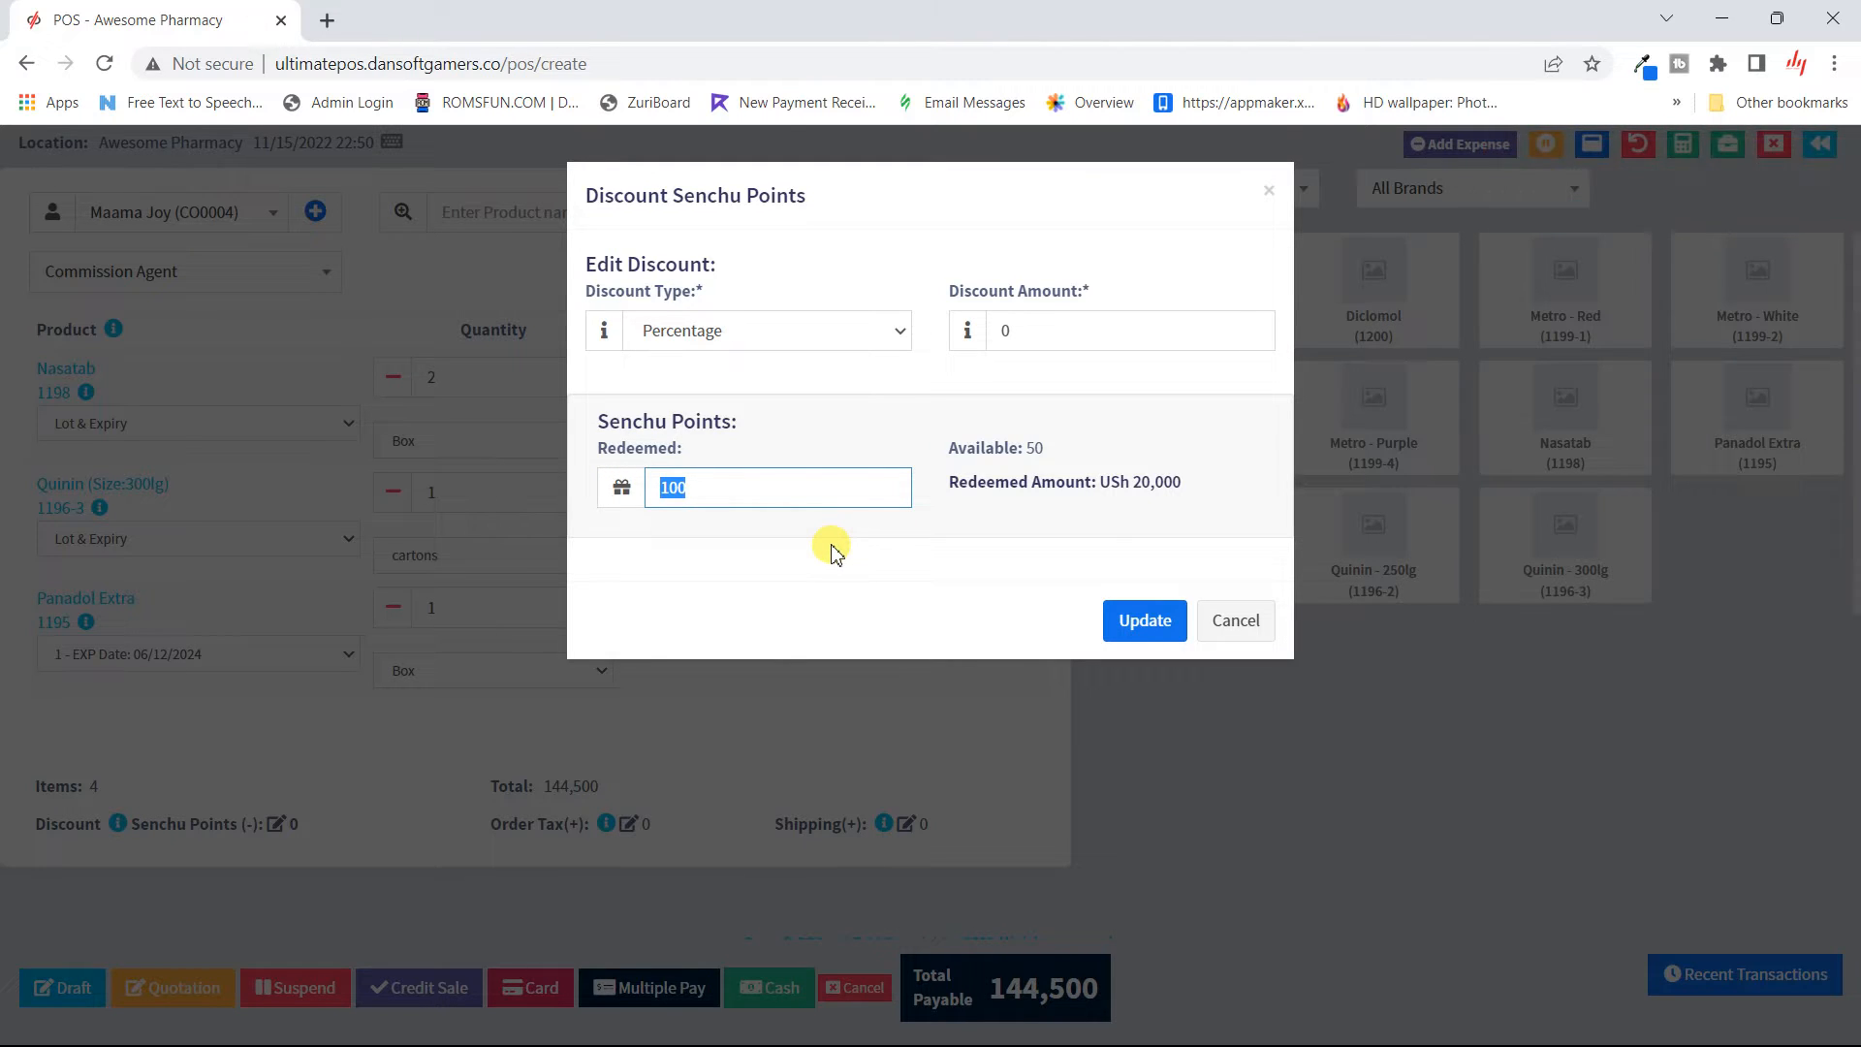
{"action": "type", "text": "20"}
{"action": "key", "text": "BackSpace"}
{"action": "key", "text": "BackSpace"}
- Dismiss the points discount and delete the Quinin (Size:300lg) and Nasatab lines from the cart
{"action": "left_click", "coordinate": [1239, 625]}
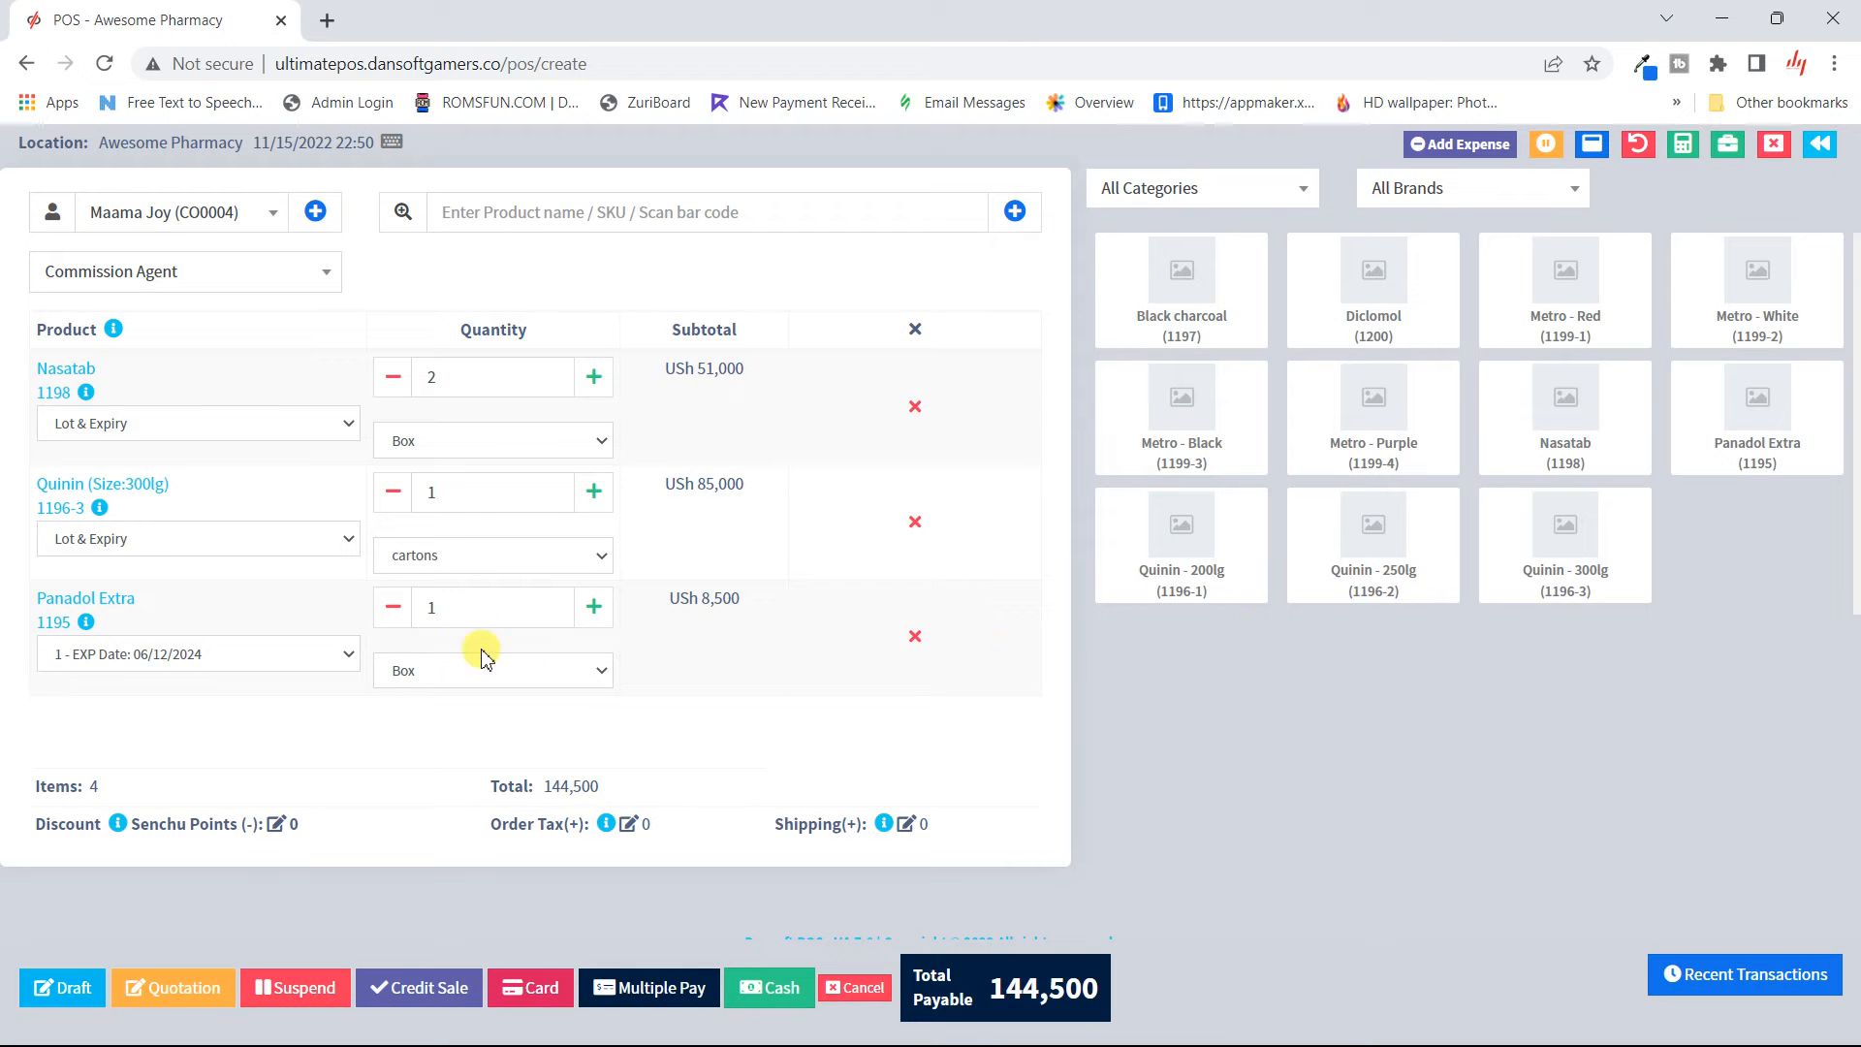
{"action": "left_click", "coordinate": [916, 524]}
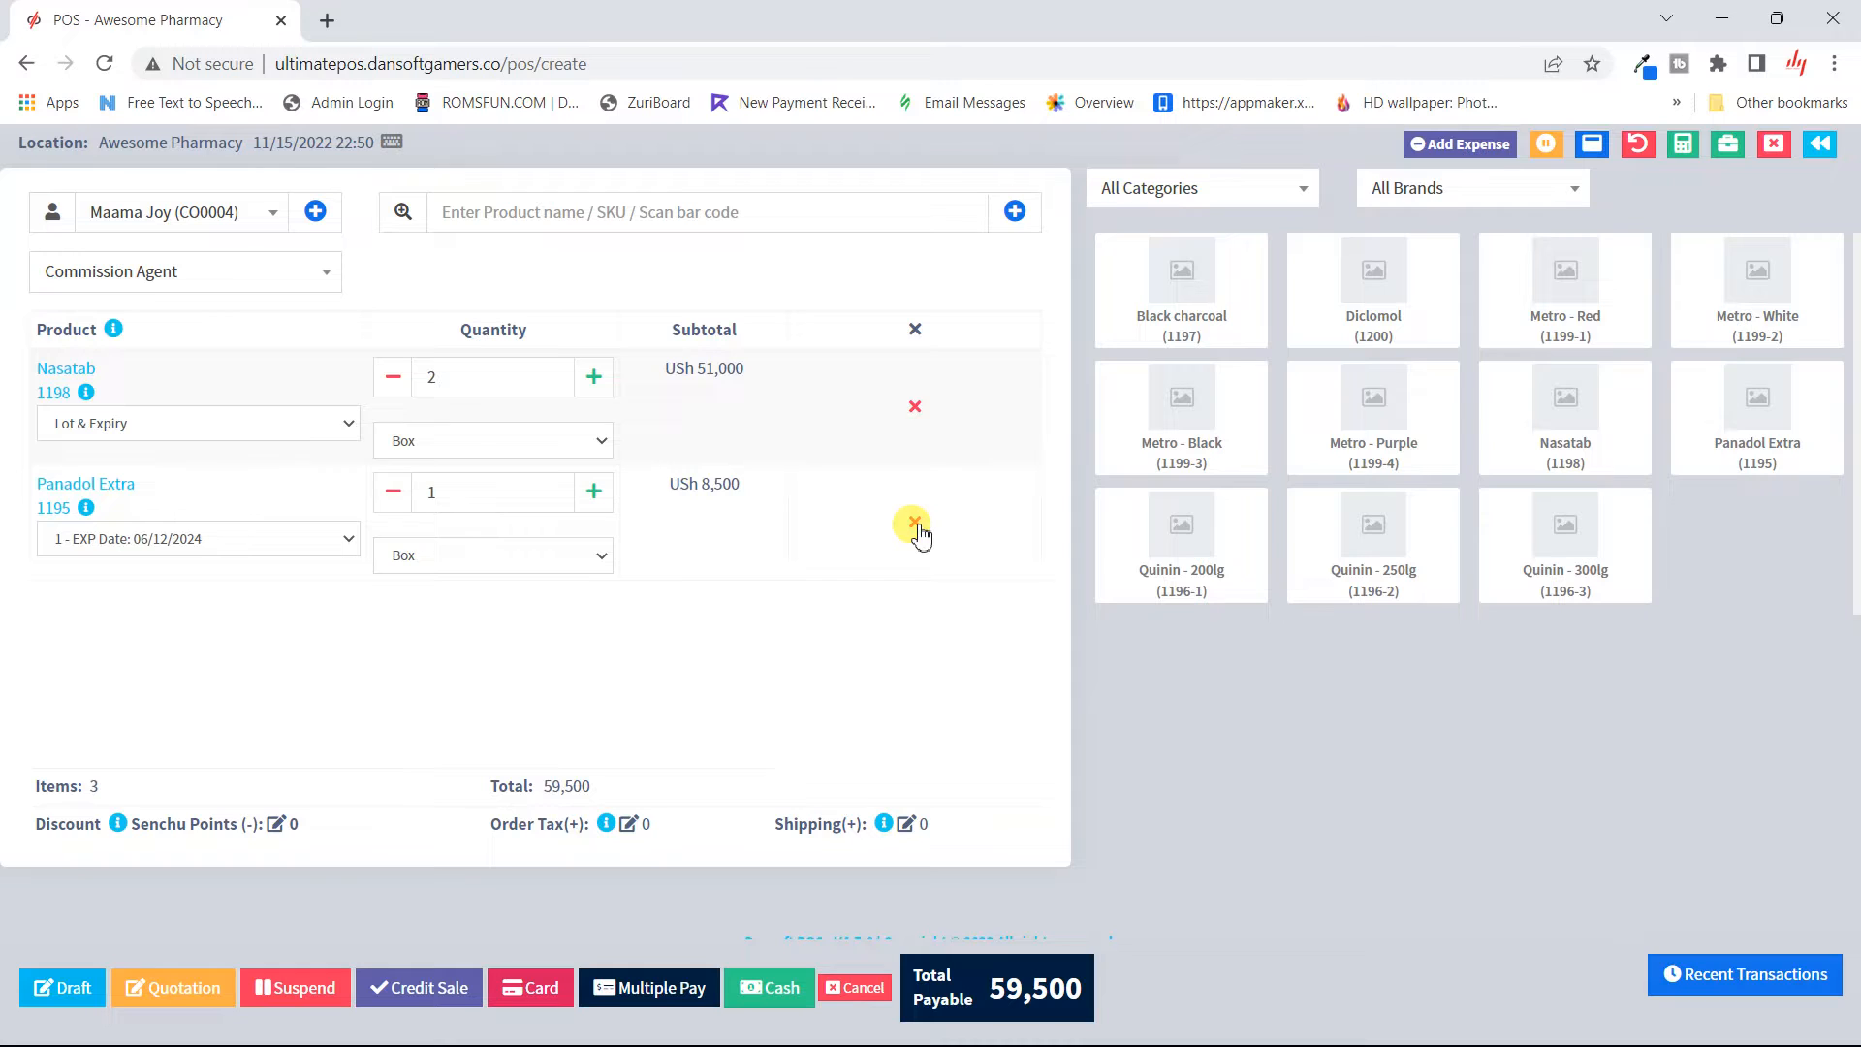
{"action": "left_click", "coordinate": [911, 407]}
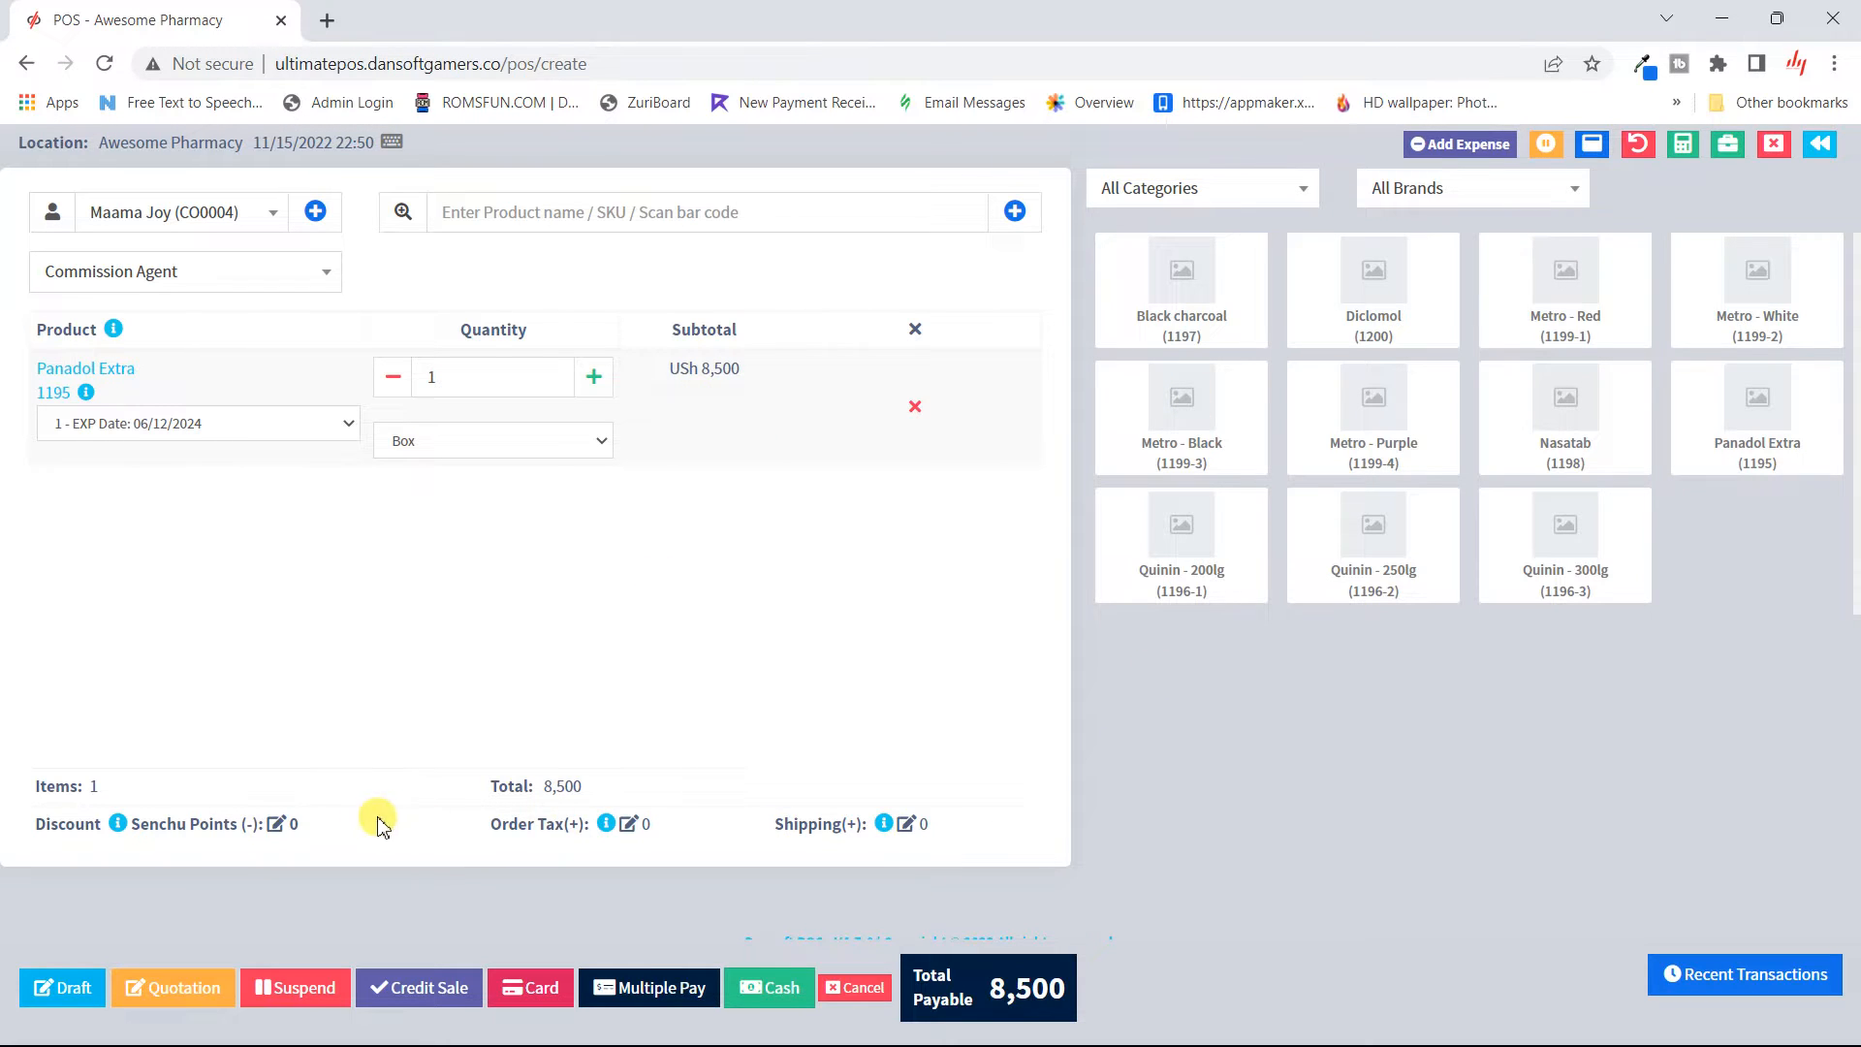
- Try redeeming 20 Senchu points and hit the 50,000 minimum, then add a second Panadol Extra and search 'quin'
{"action": "left_click", "coordinate": [277, 823]}
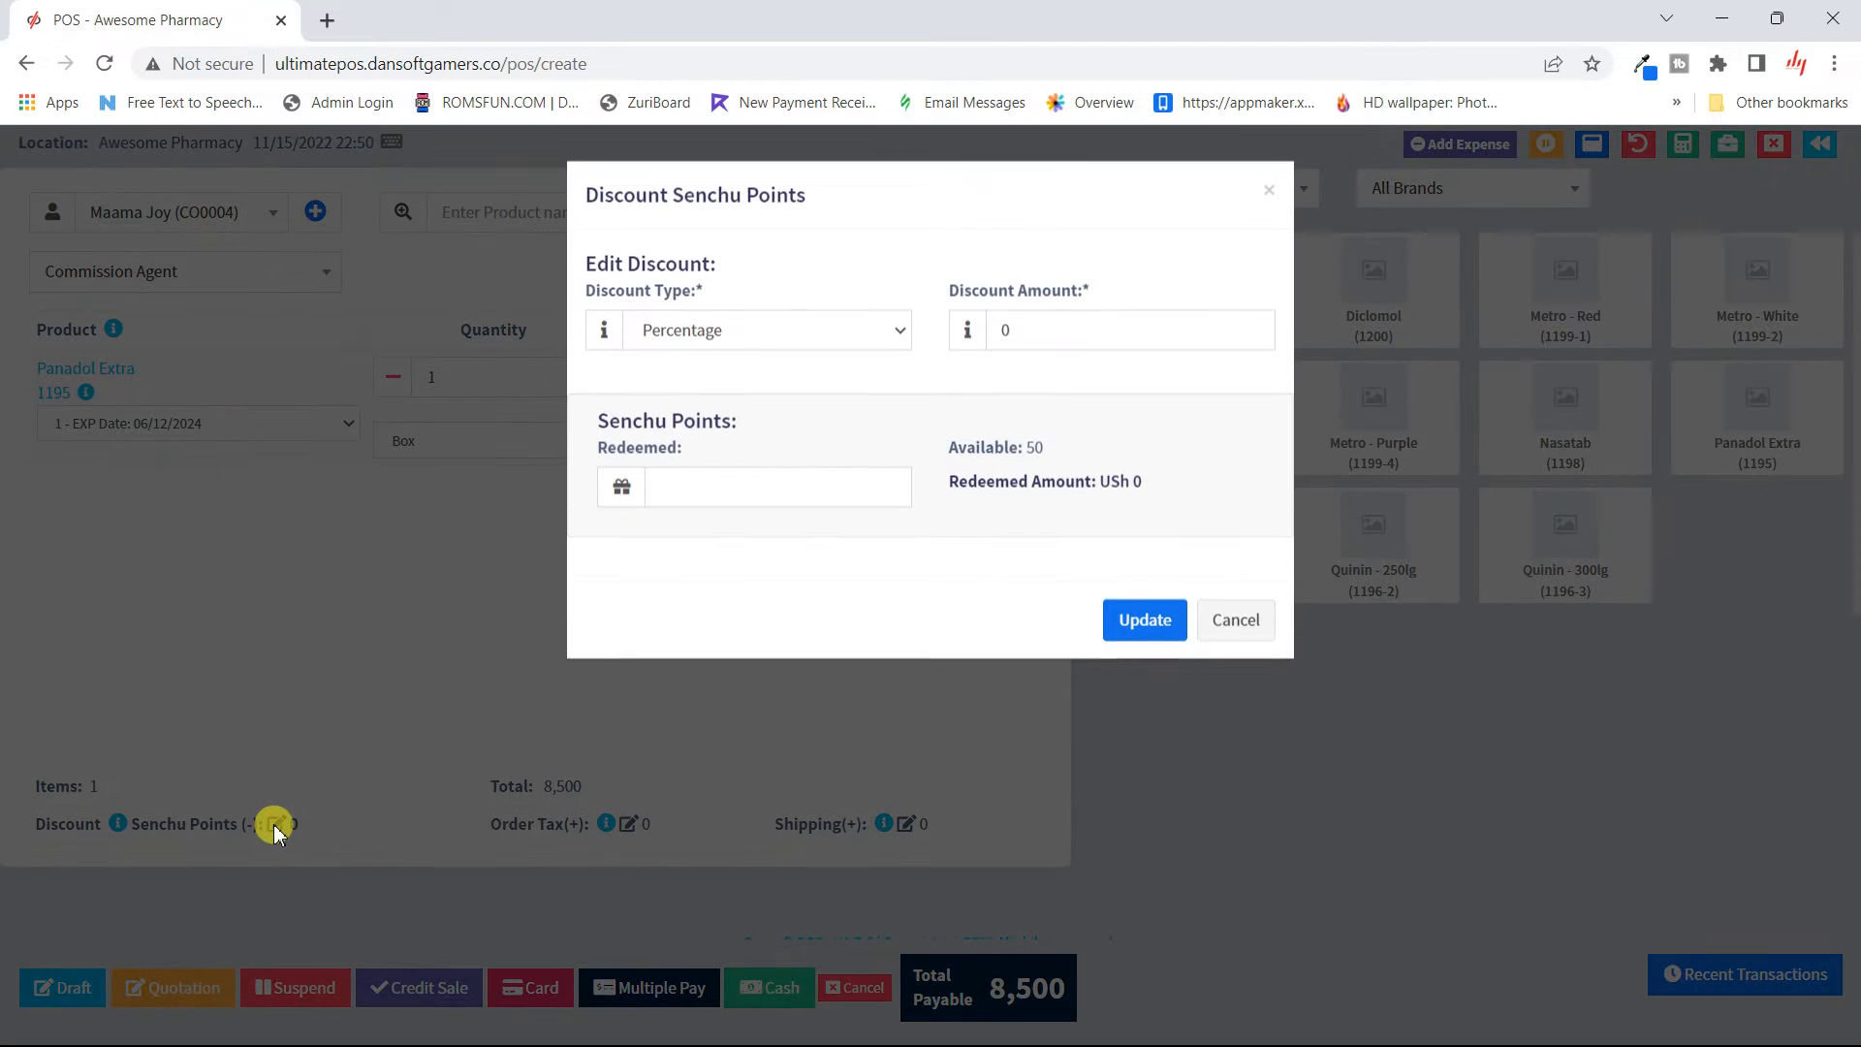
{"action": "left_click", "coordinate": [775, 480]}
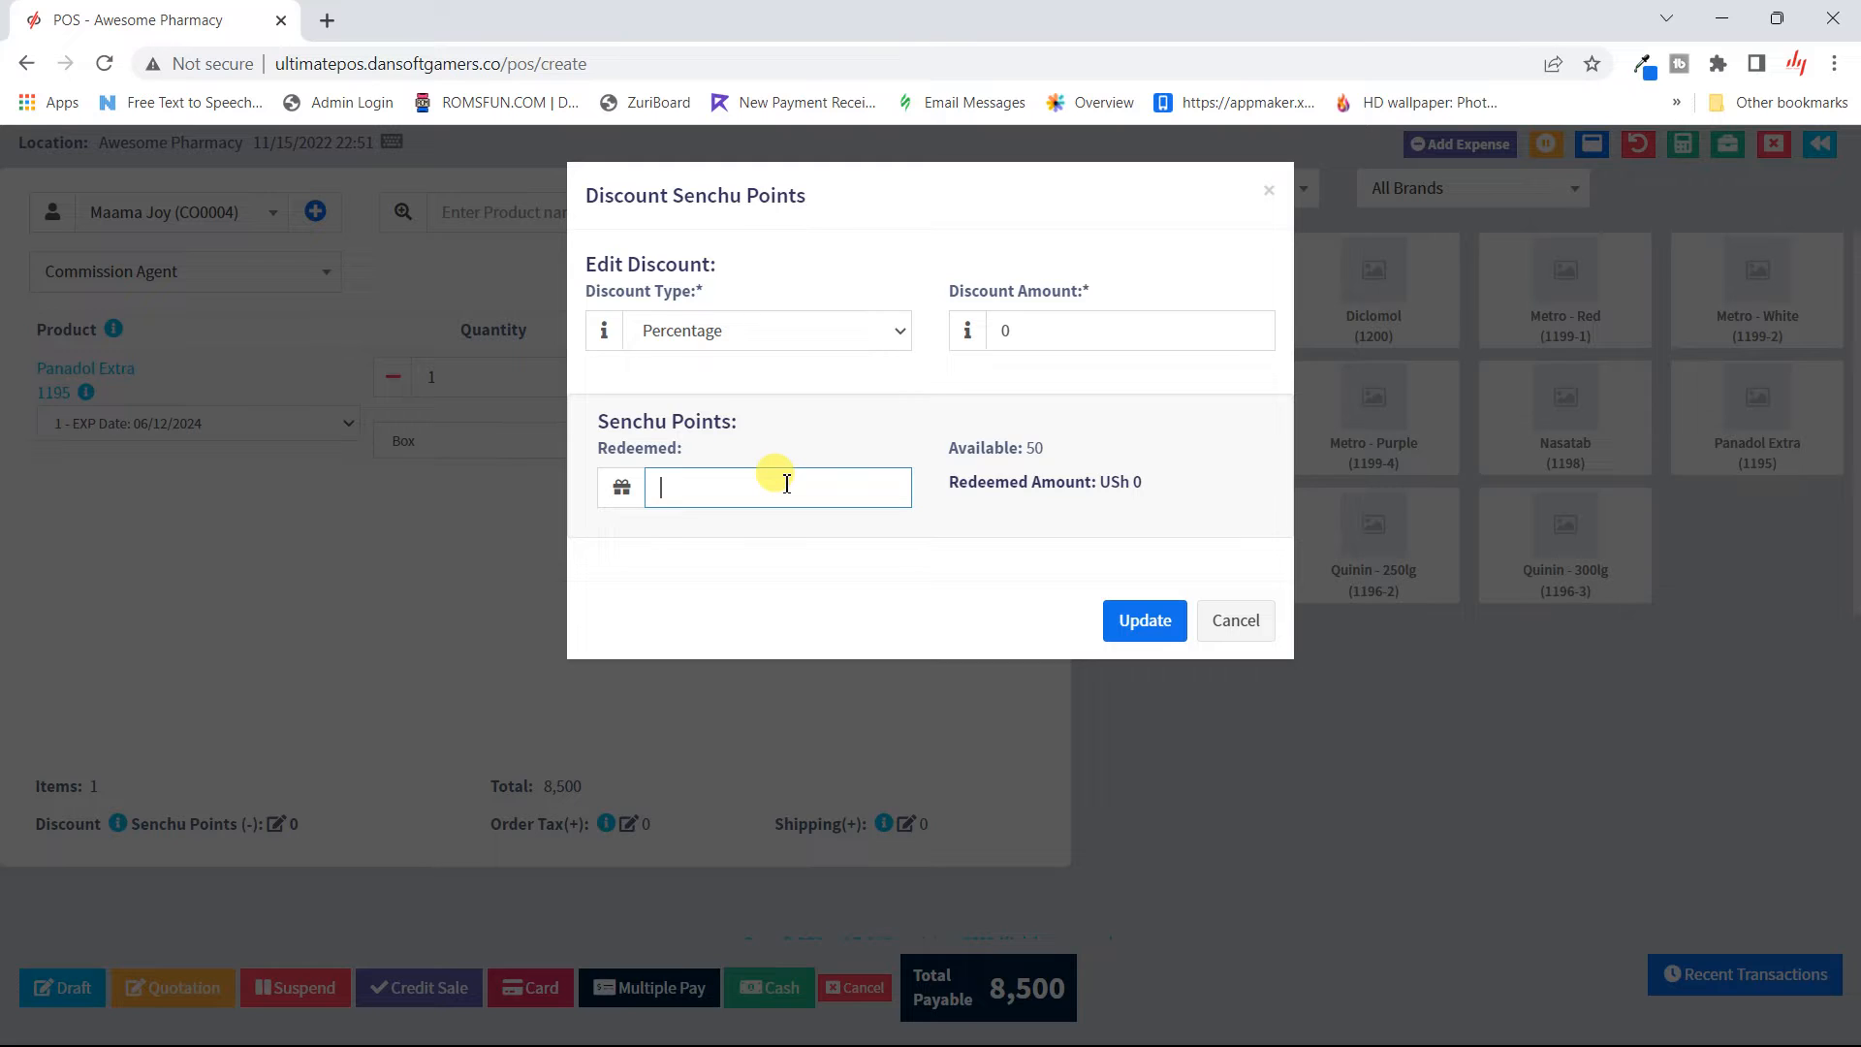
{"action": "type", "text": "20"}
{"action": "left_click", "coordinate": [1021, 545]}
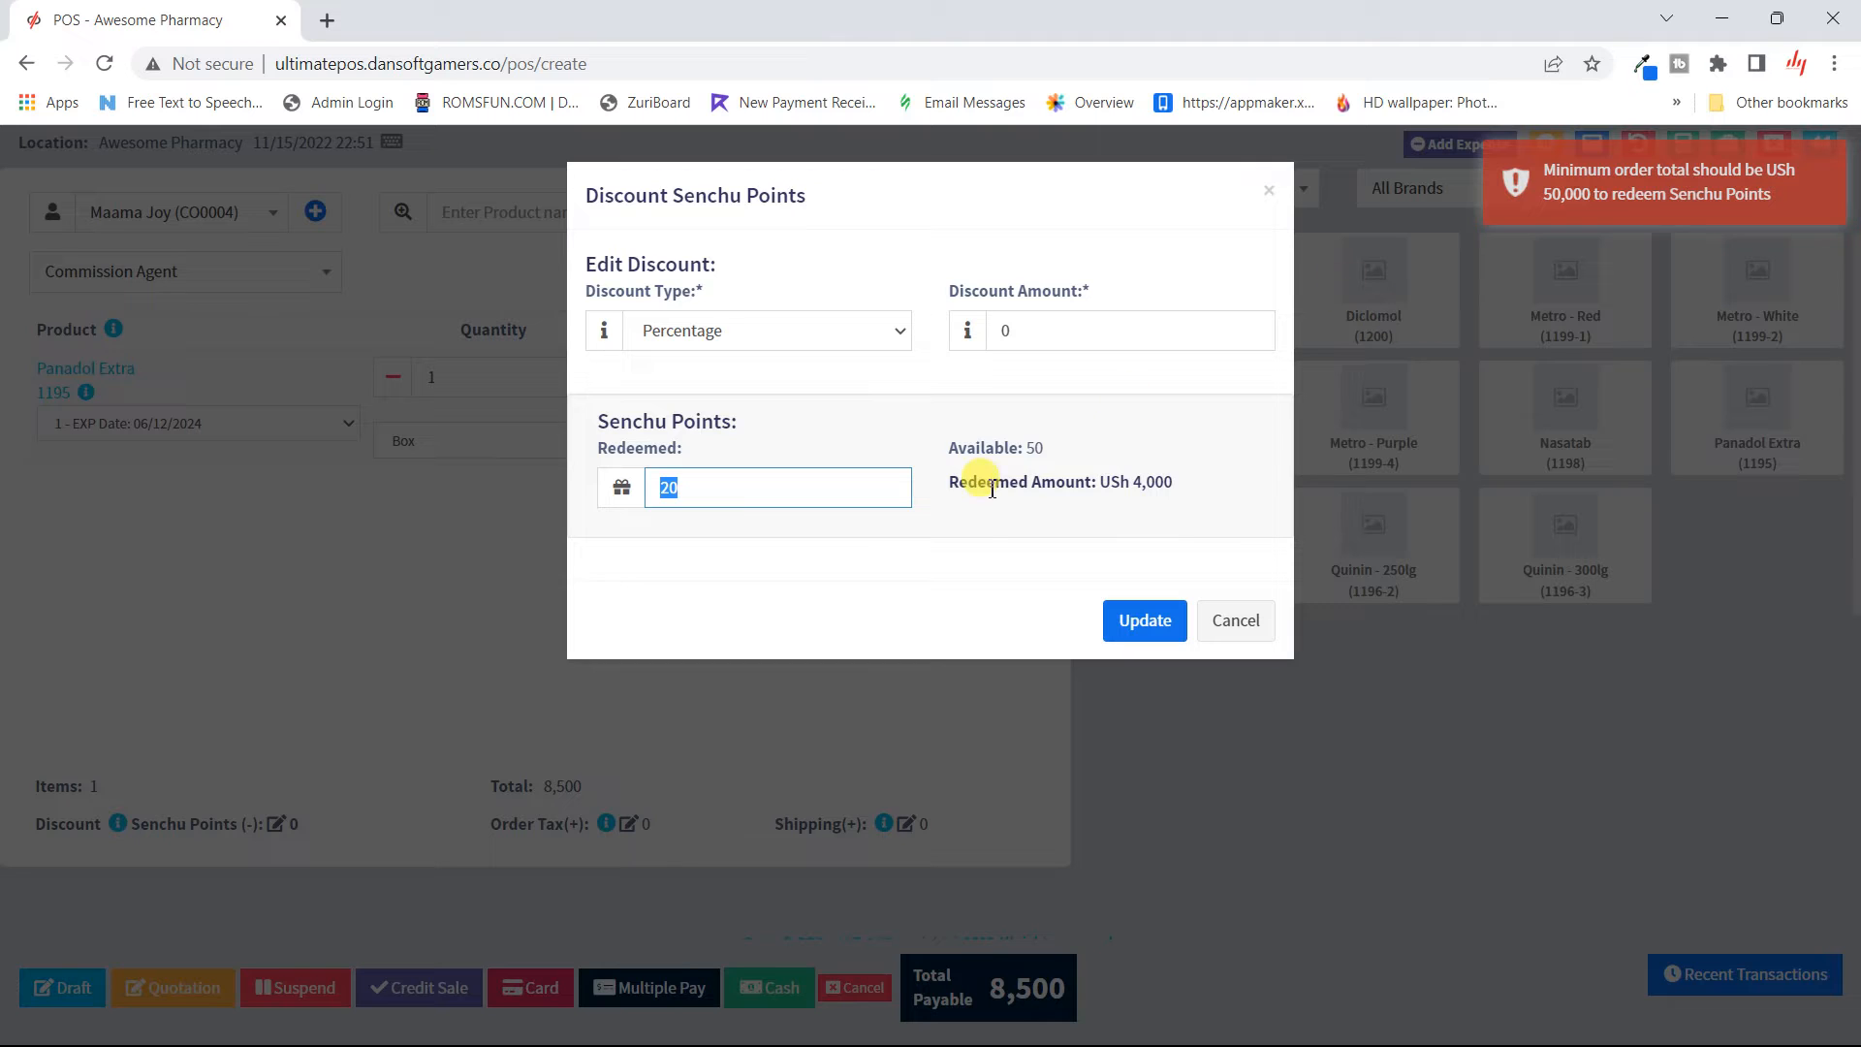
{"action": "left_click", "coordinate": [1237, 622]}
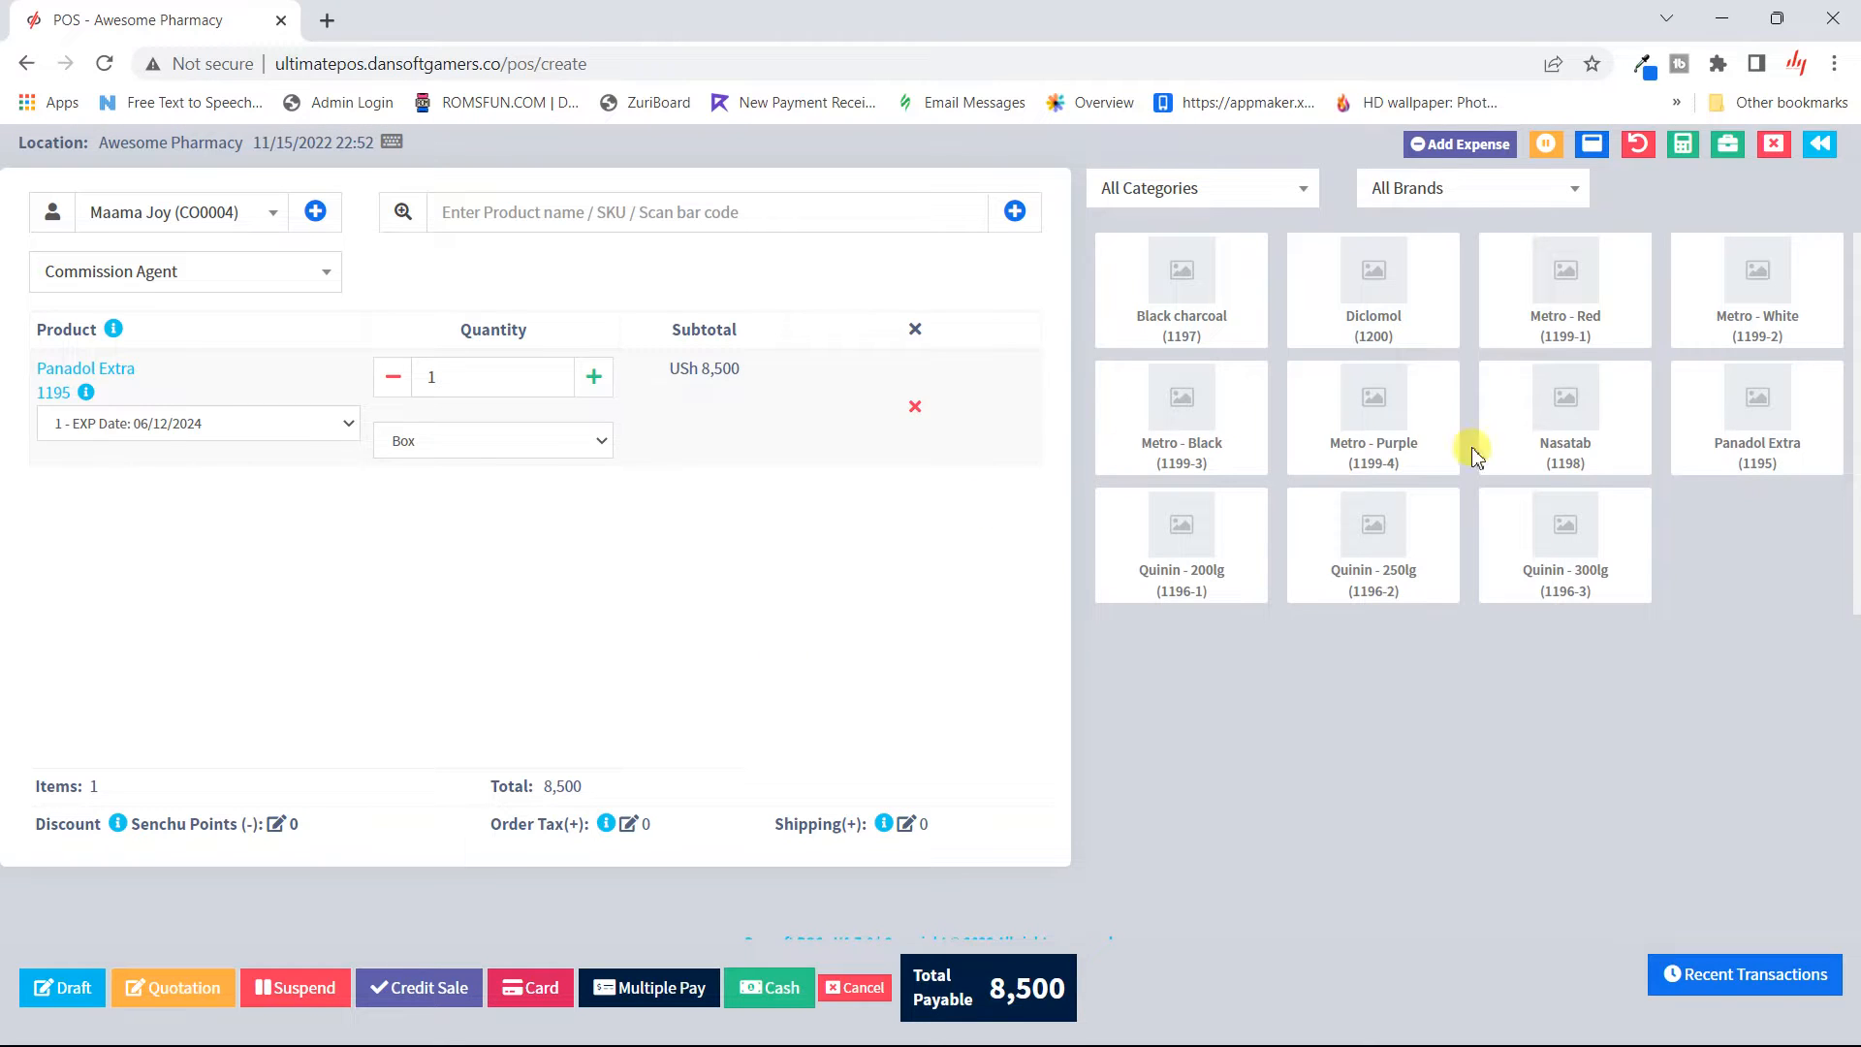
{"action": "left_click", "coordinate": [1777, 454]}
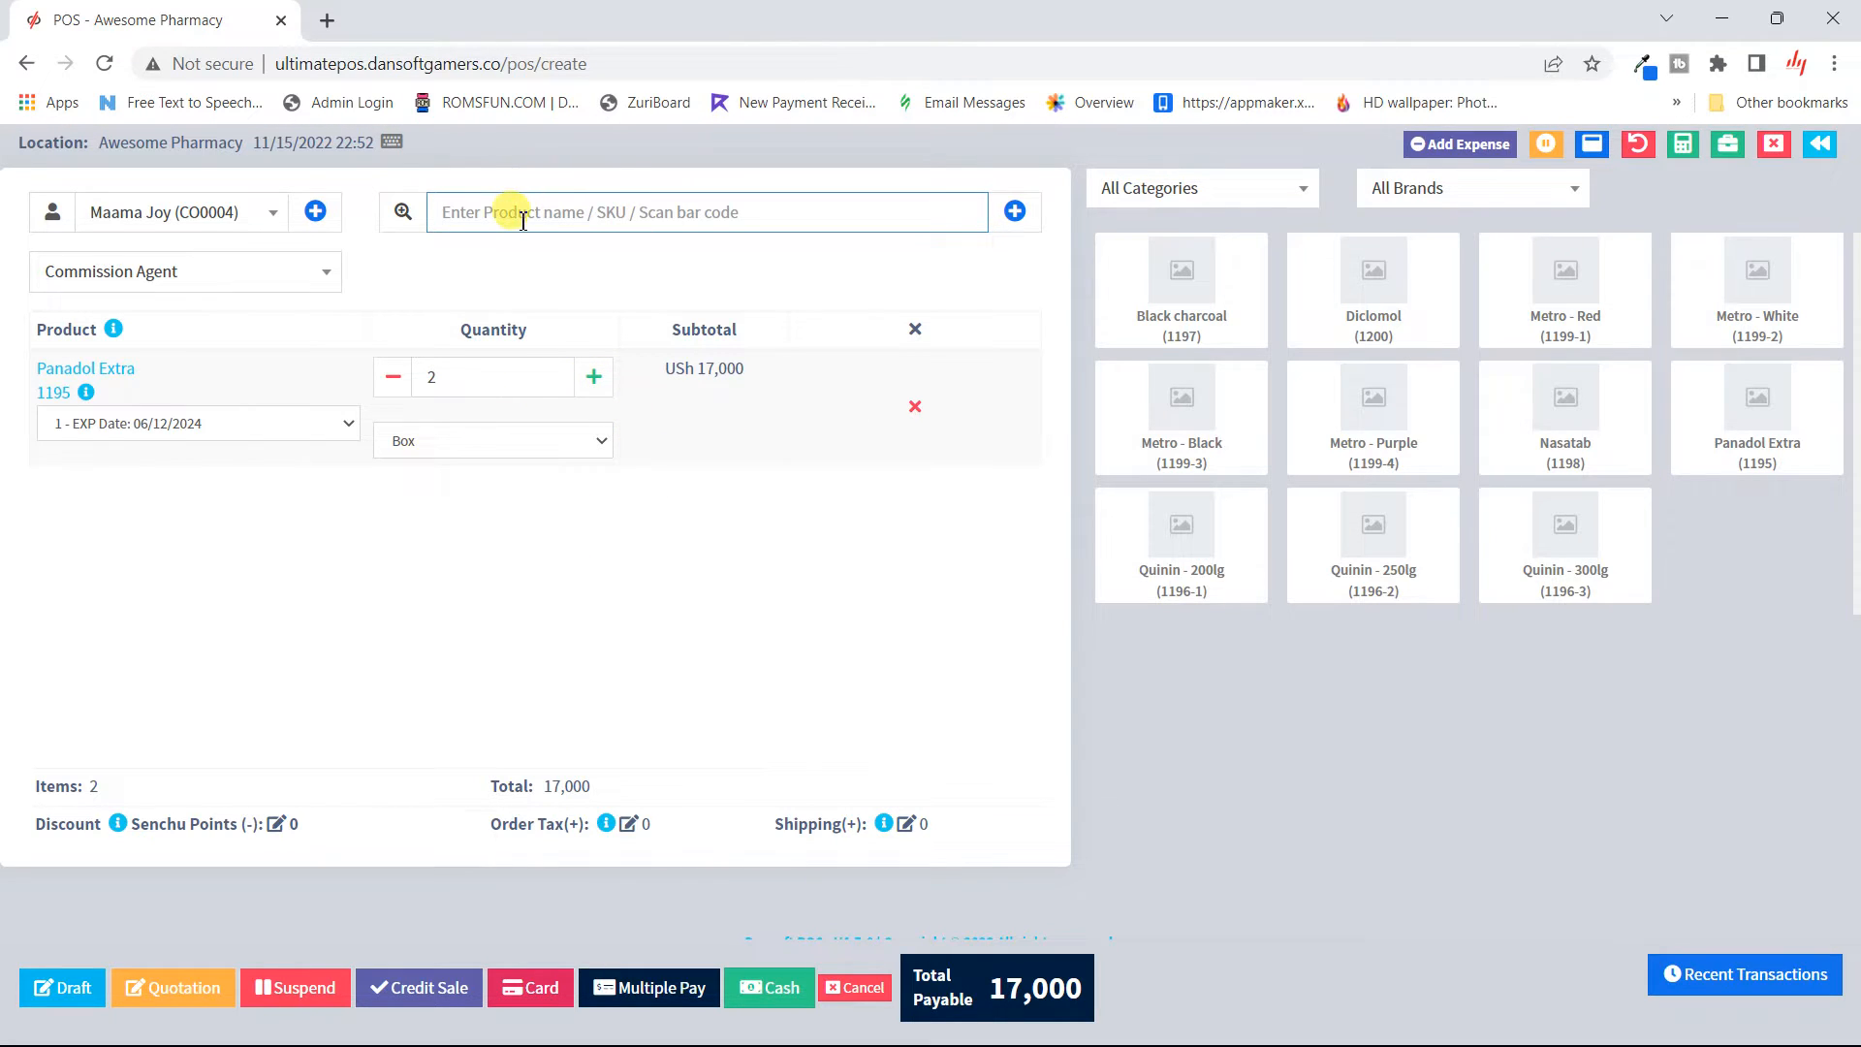
{"action": "type", "text": "quin"}
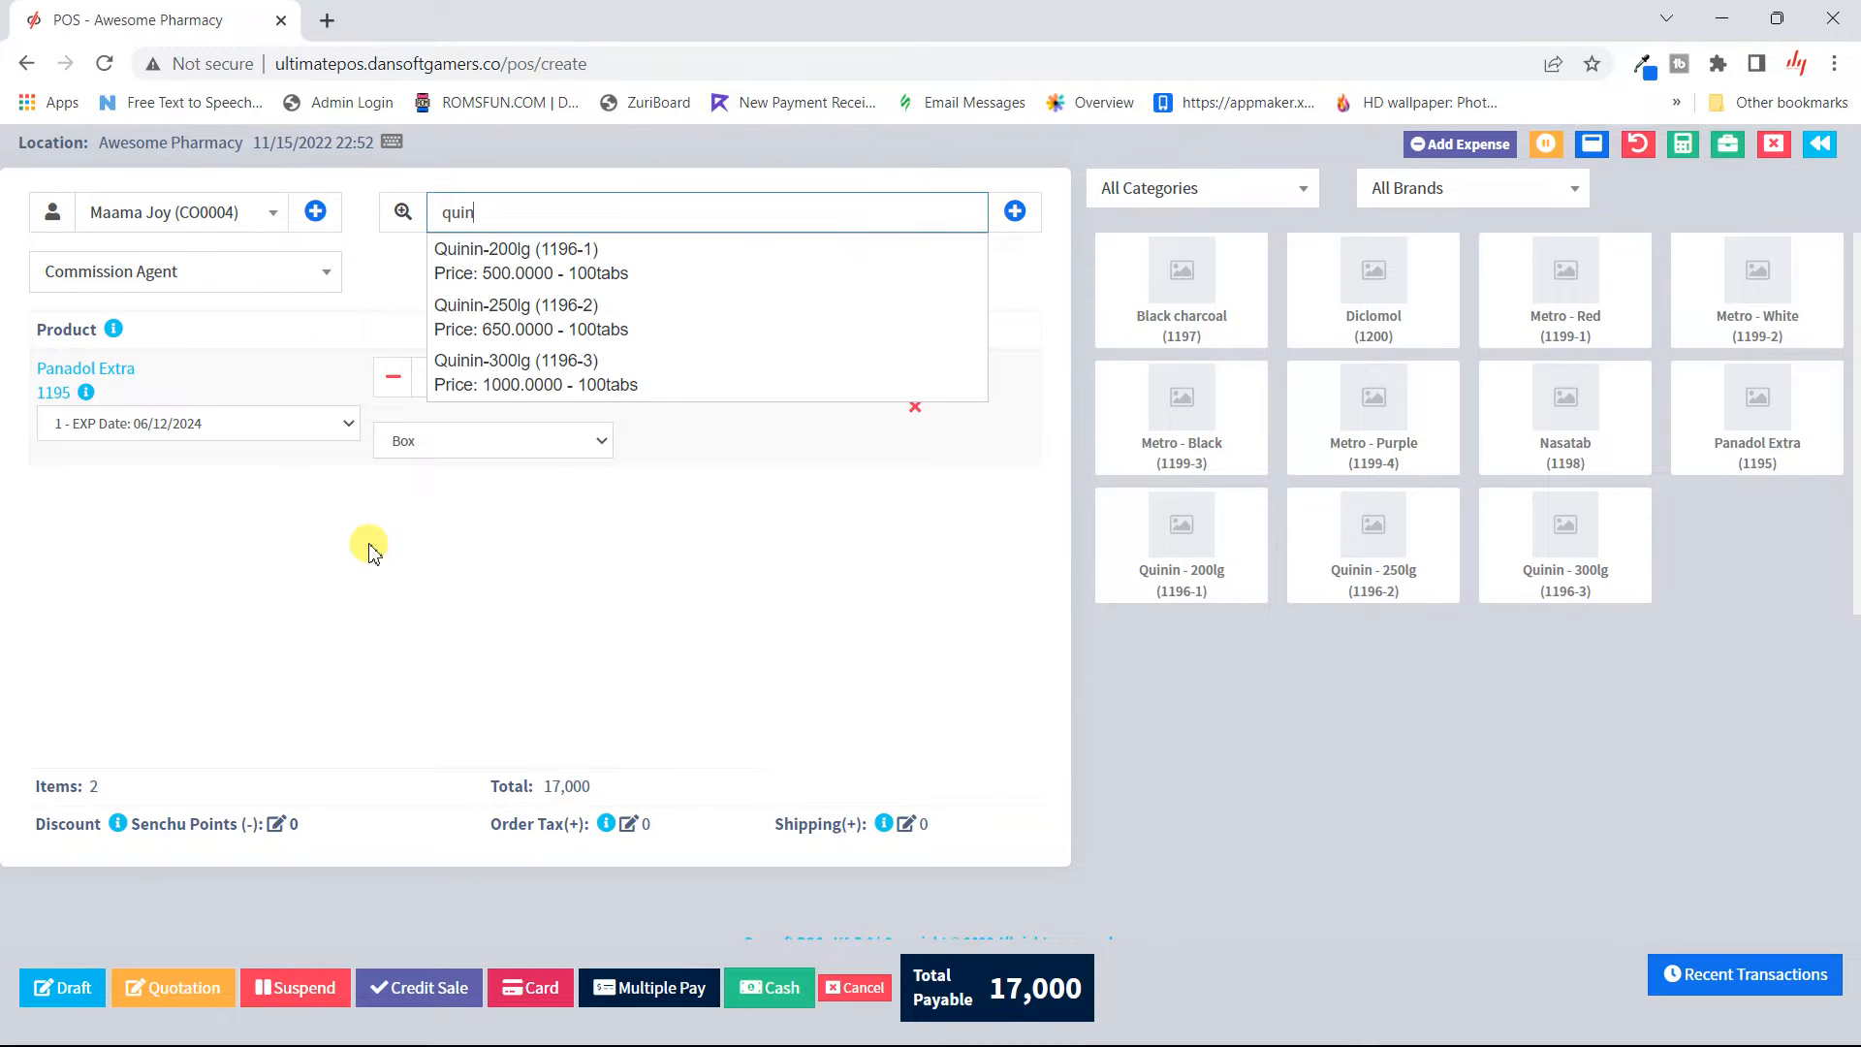
- Add Quinin-300lg sold by the carton, quantity 1 at USh 85,000, making the total 102,000
{"action": "left_click", "coordinate": [593, 369]}
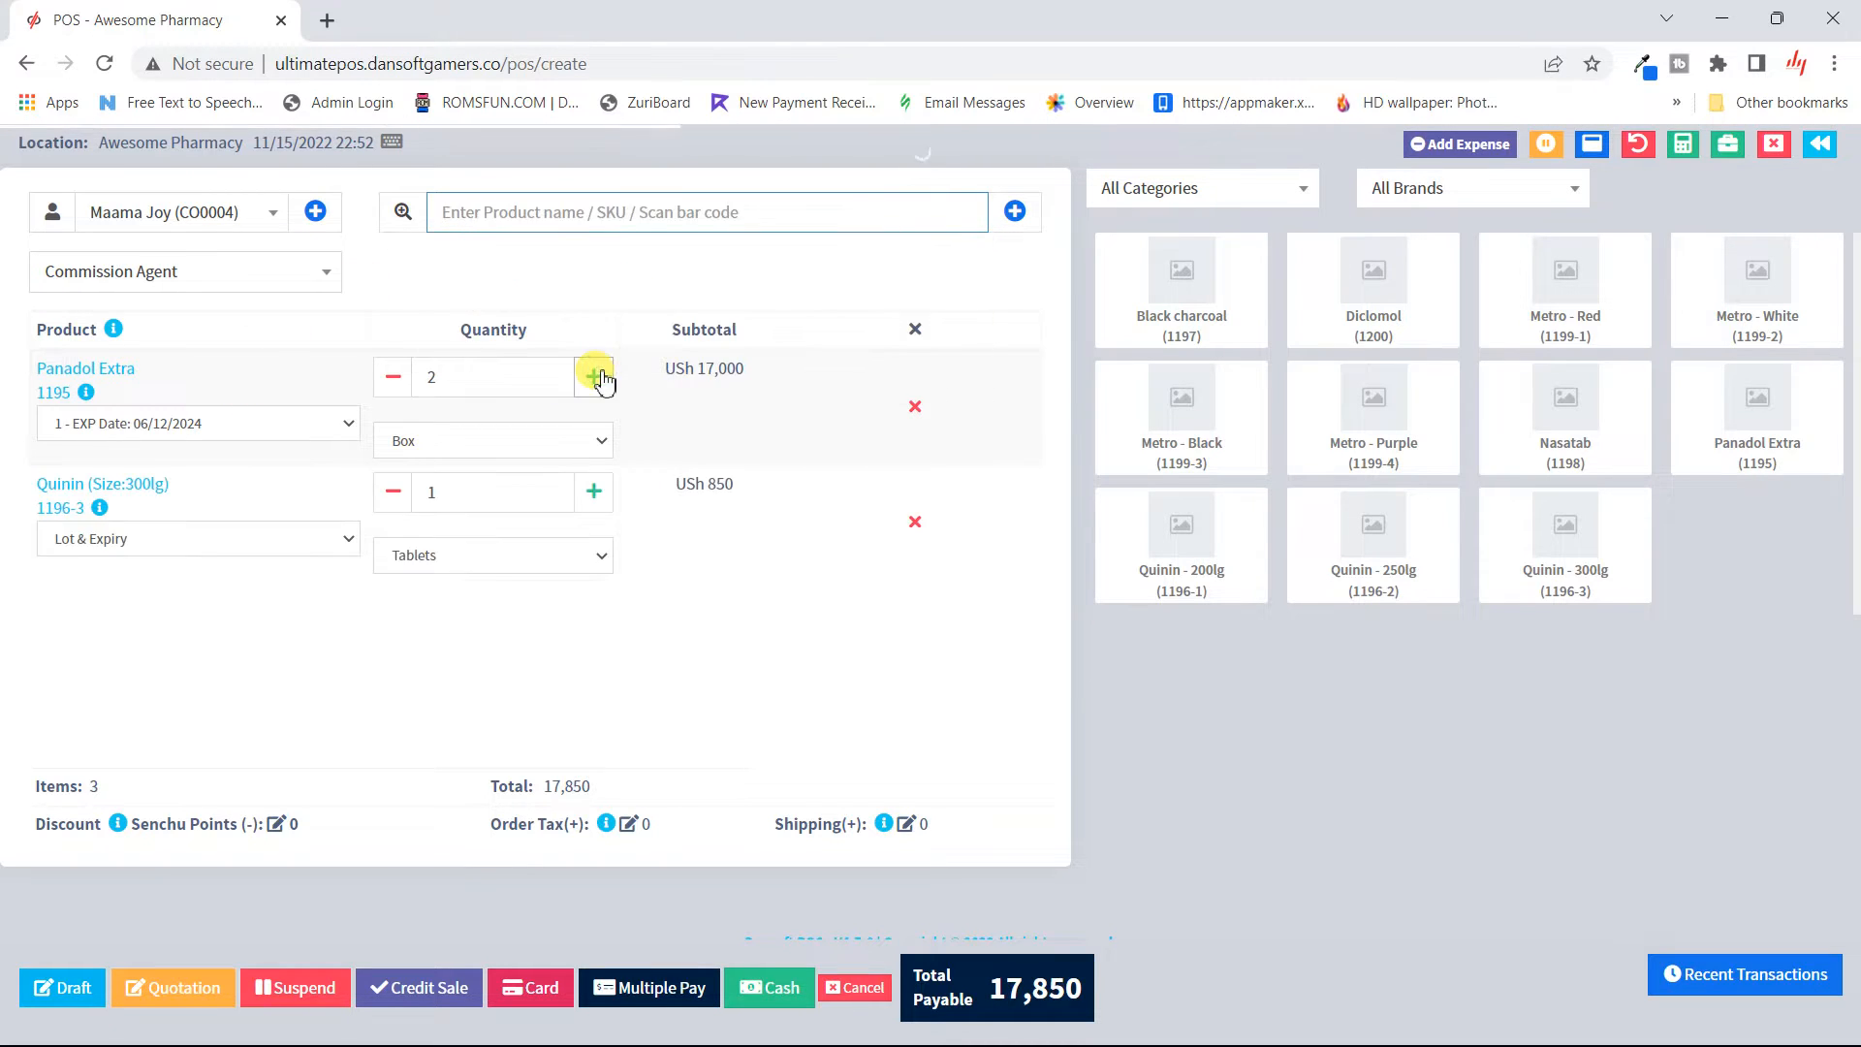
{"action": "left_click", "coordinate": [593, 492]}
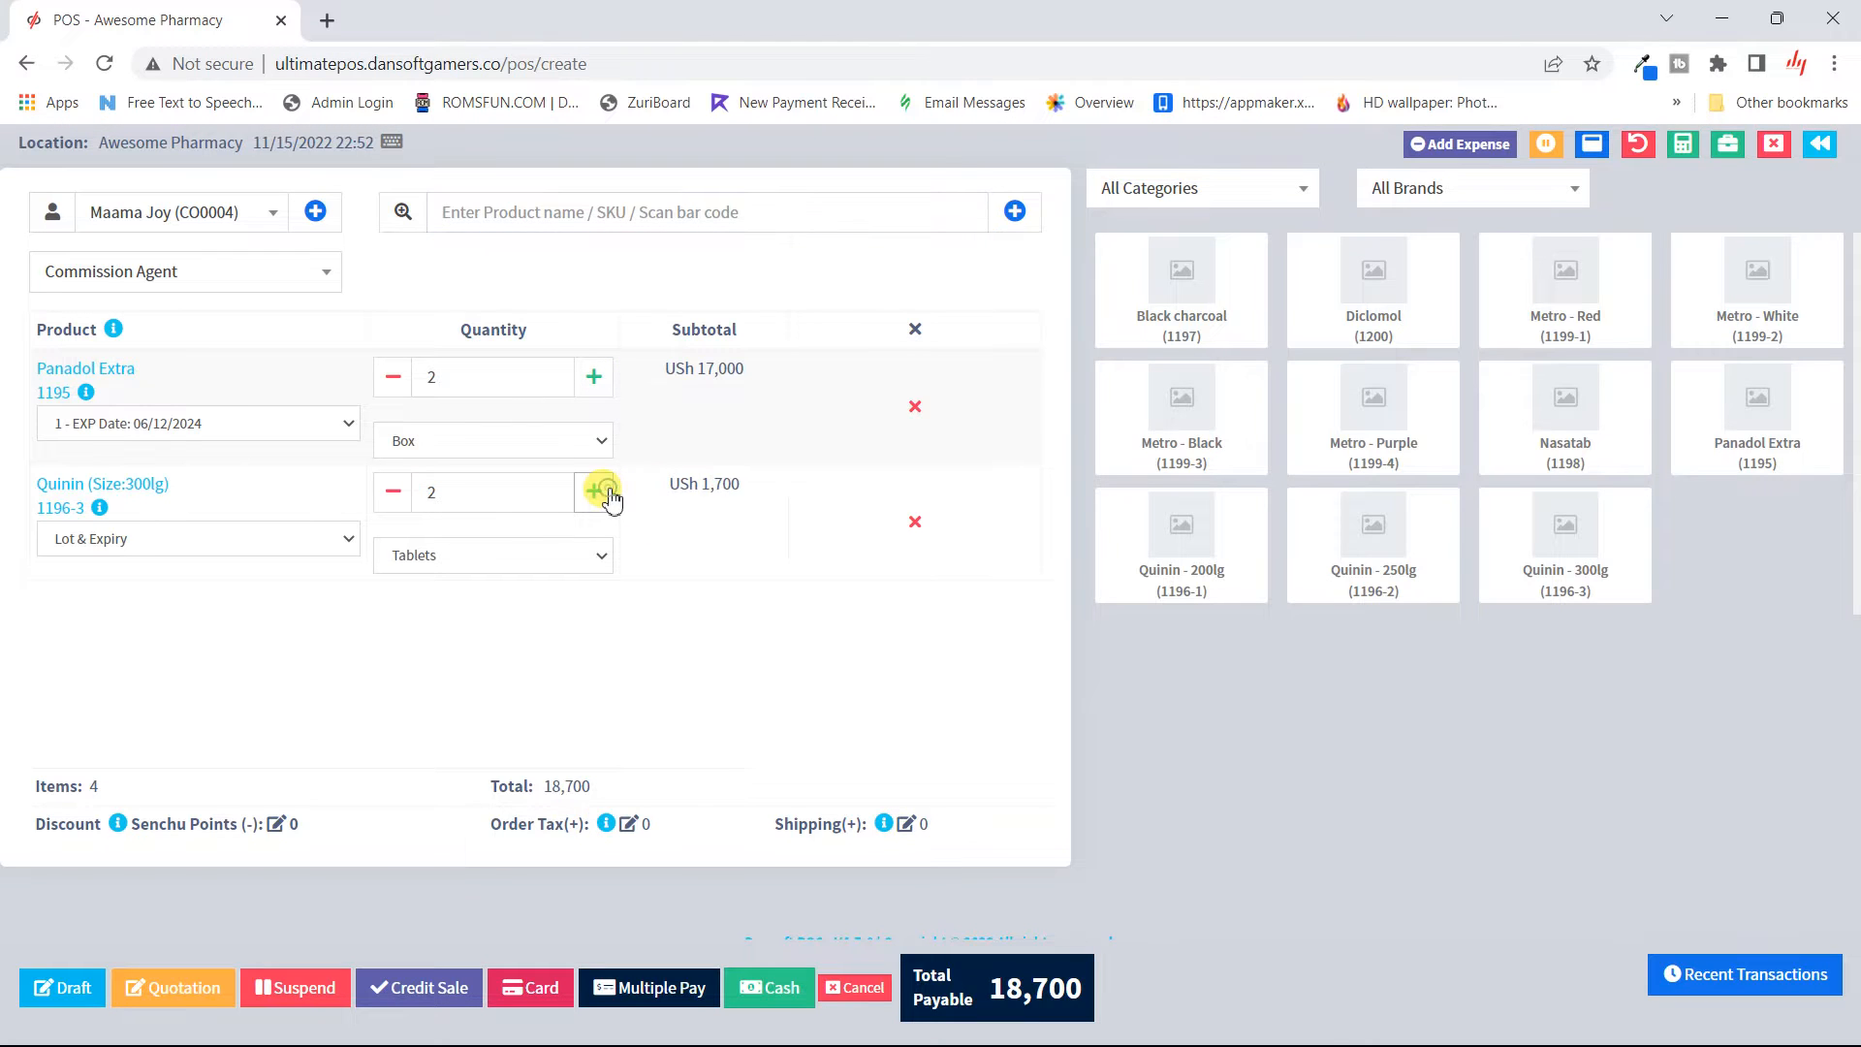
{"action": "left_click", "coordinate": [596, 556]}
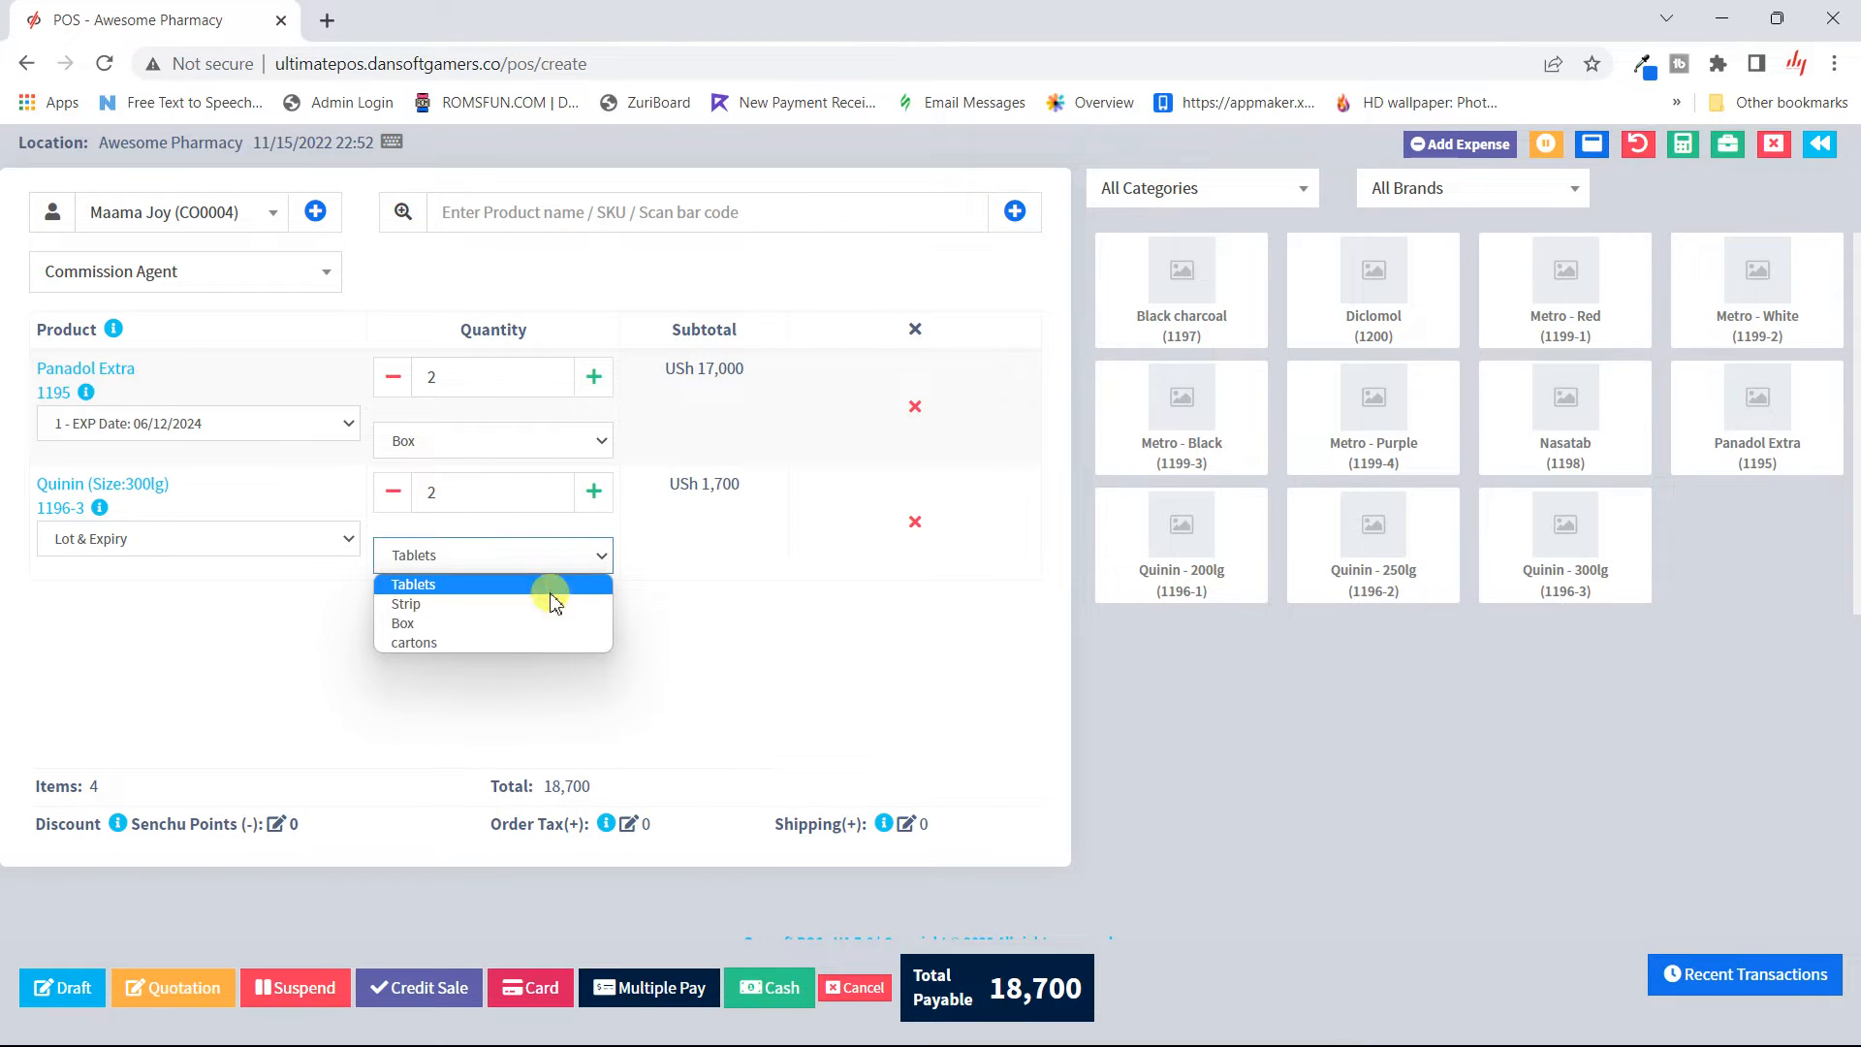
{"action": "left_click", "coordinate": [467, 644]}
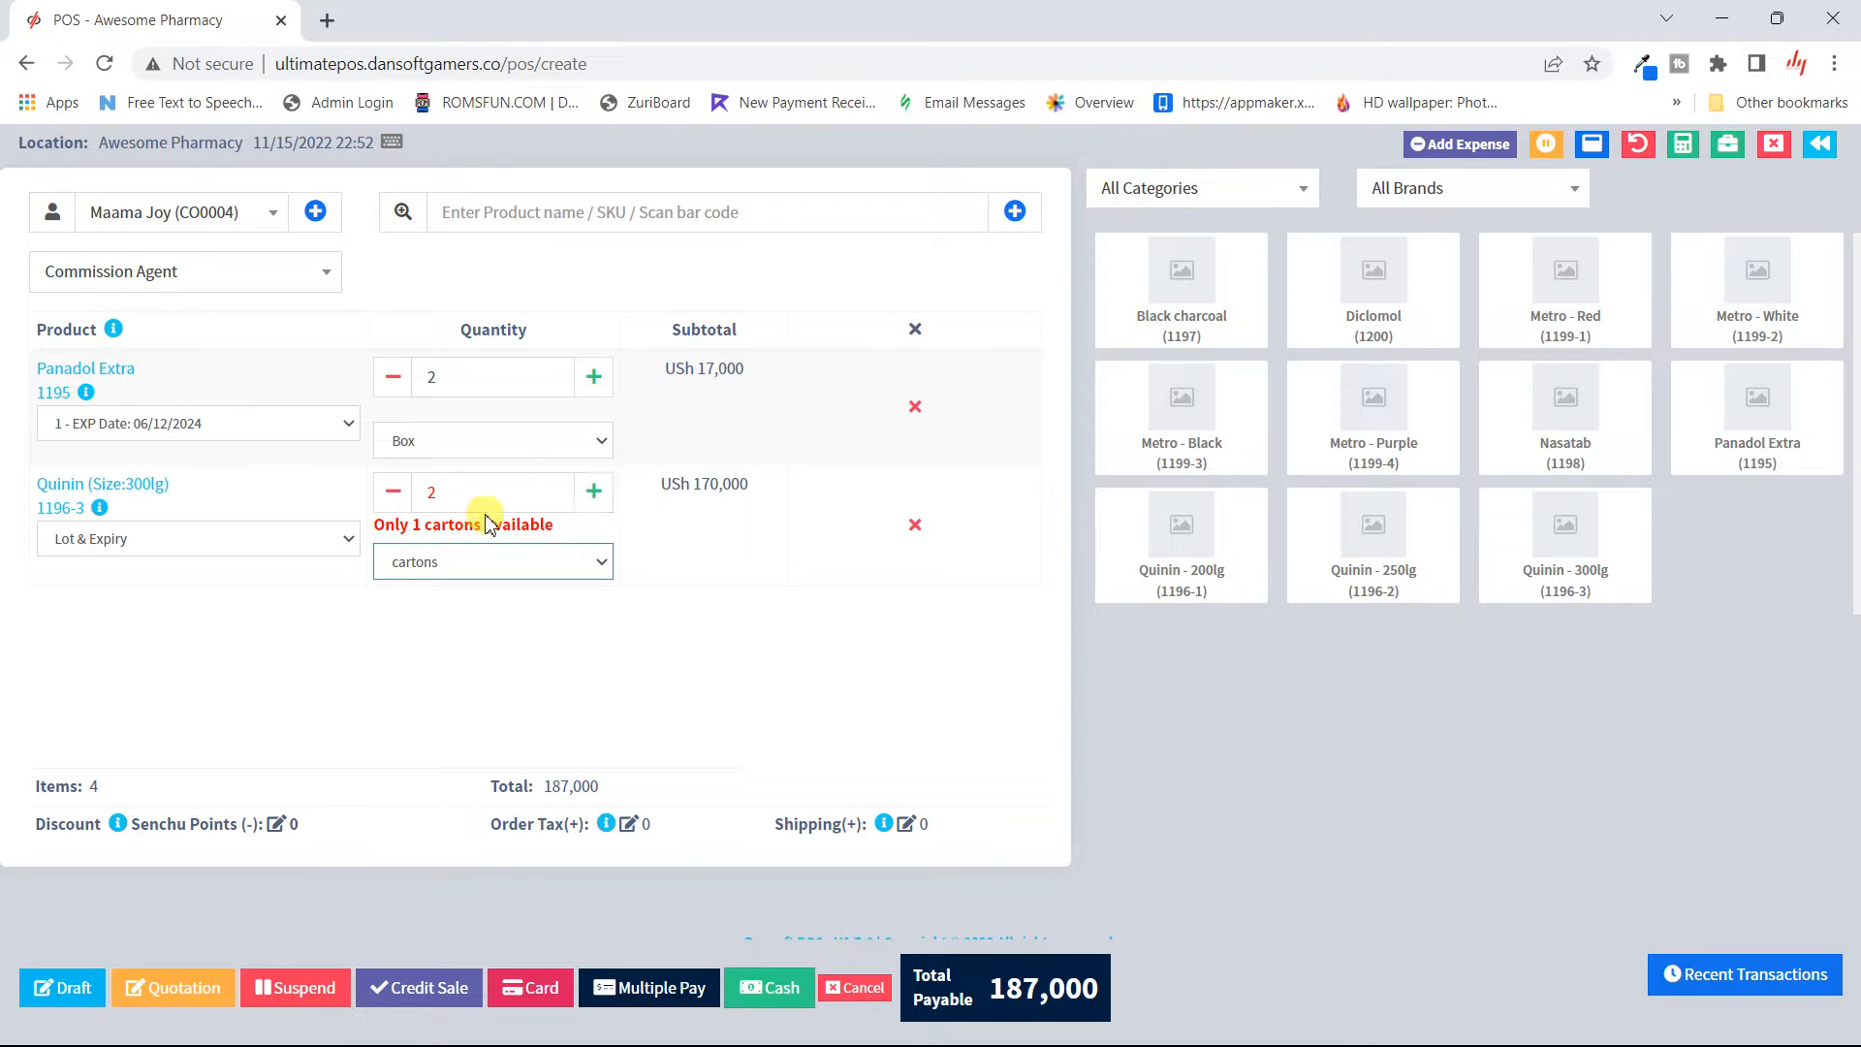
{"action": "left_click", "coordinate": [396, 493]}
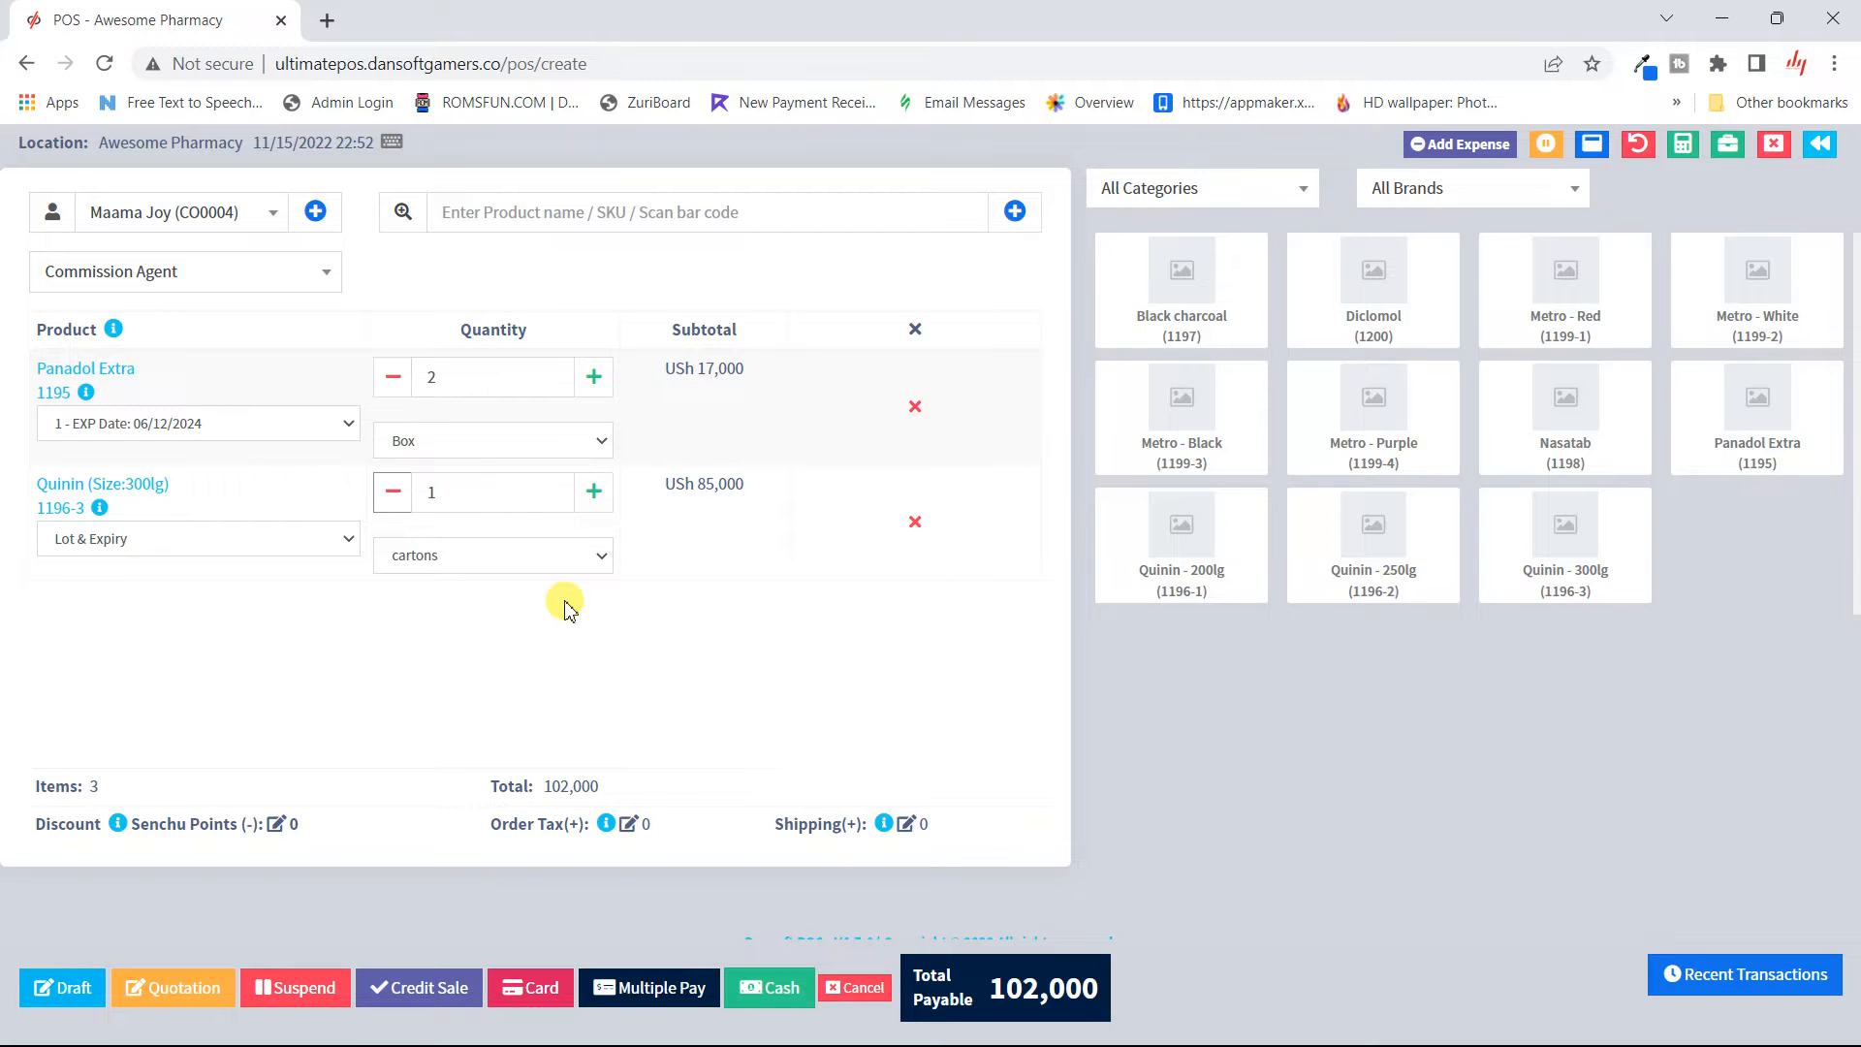
- Set Senchu points Redeemed to 50 and apply the 10,000 discount, leaving 92,000 payable
{"action": "left_click", "coordinate": [275, 825]}
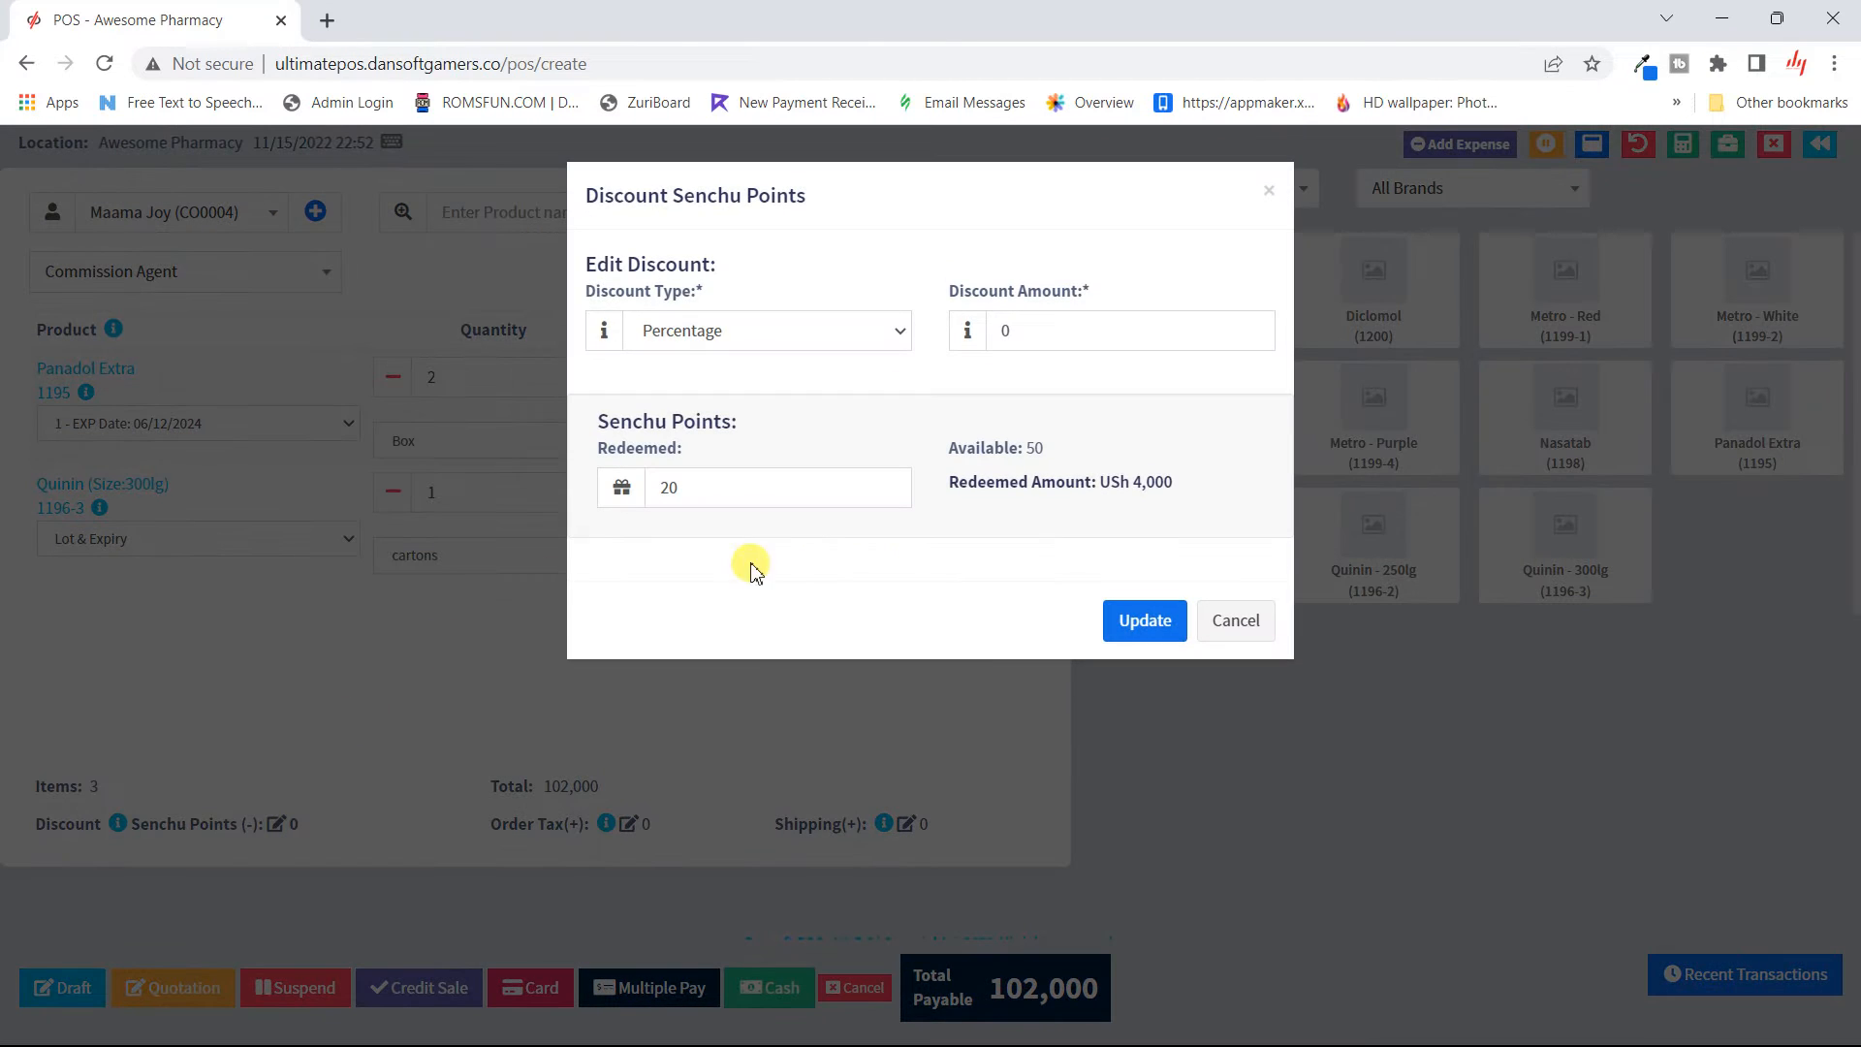
{"action": "left_click", "coordinate": [760, 491]}
{"action": "double_click", "coordinate": [766, 502]}
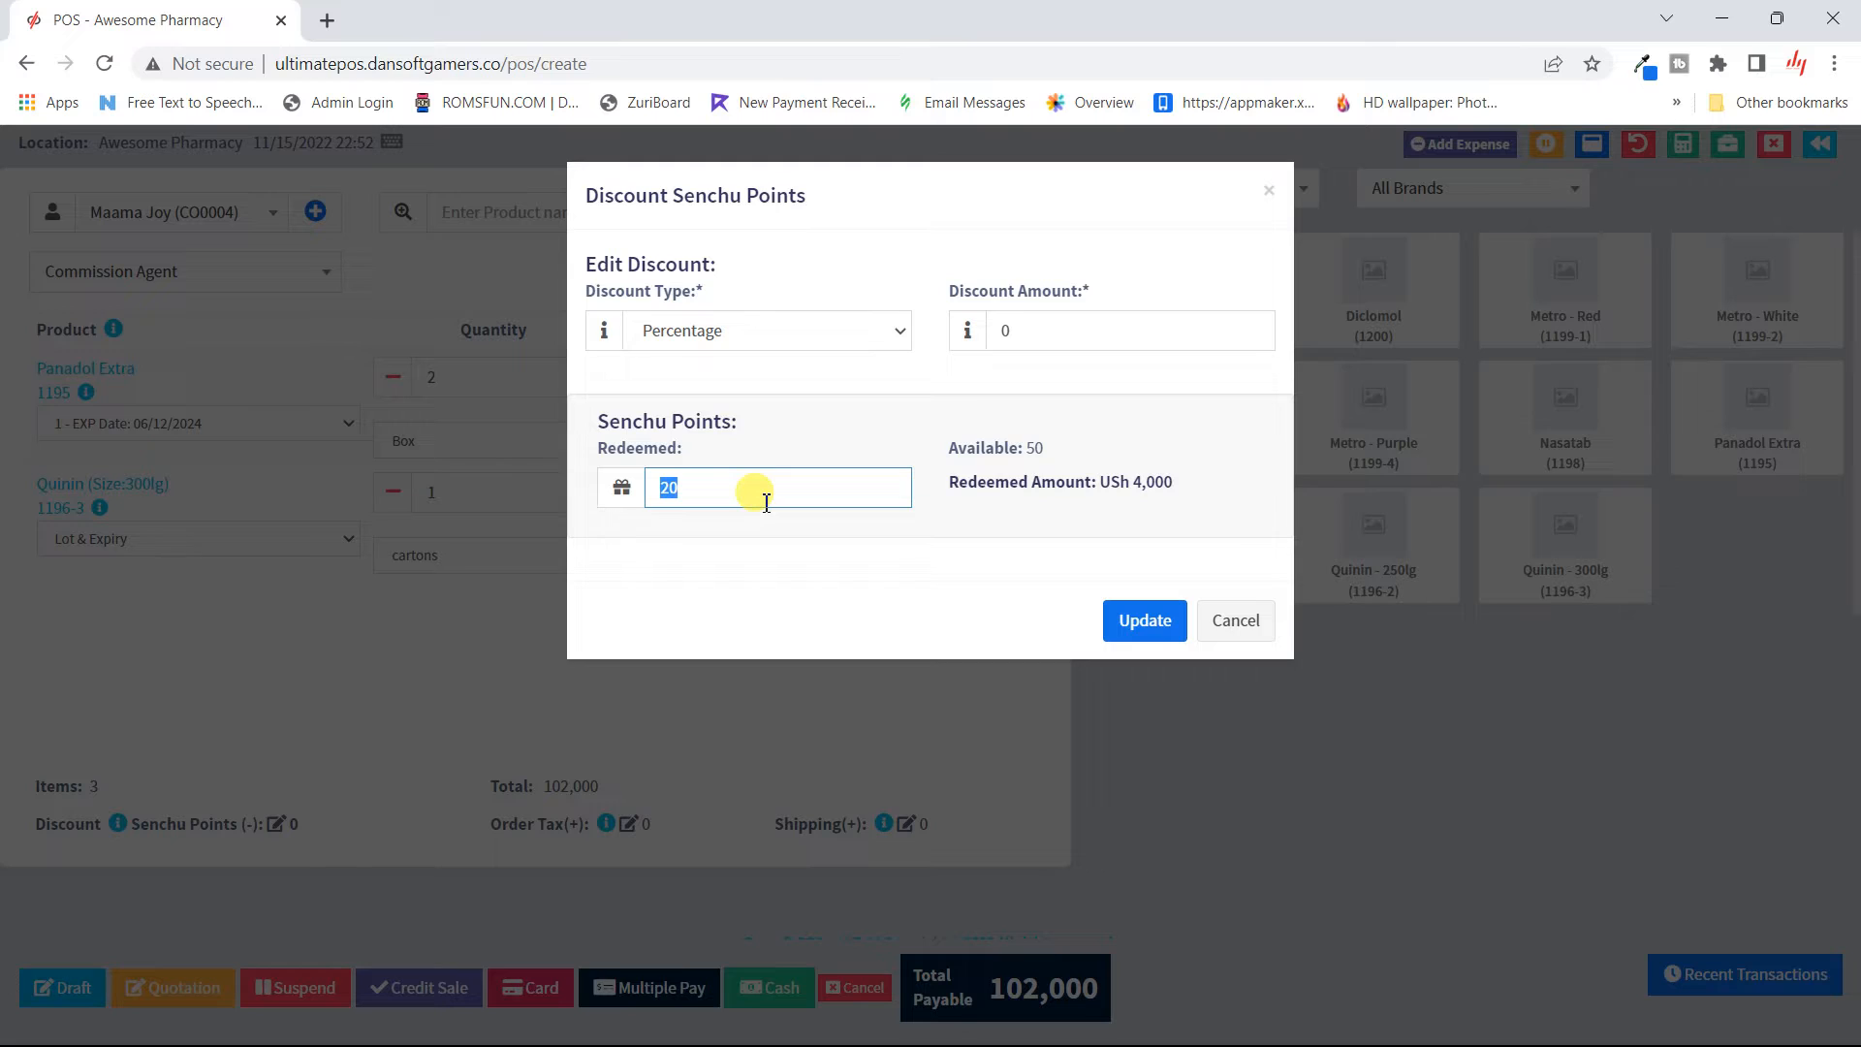
{"action": "type", "text": "50"}
{"action": "left_click", "coordinate": [970, 580]}
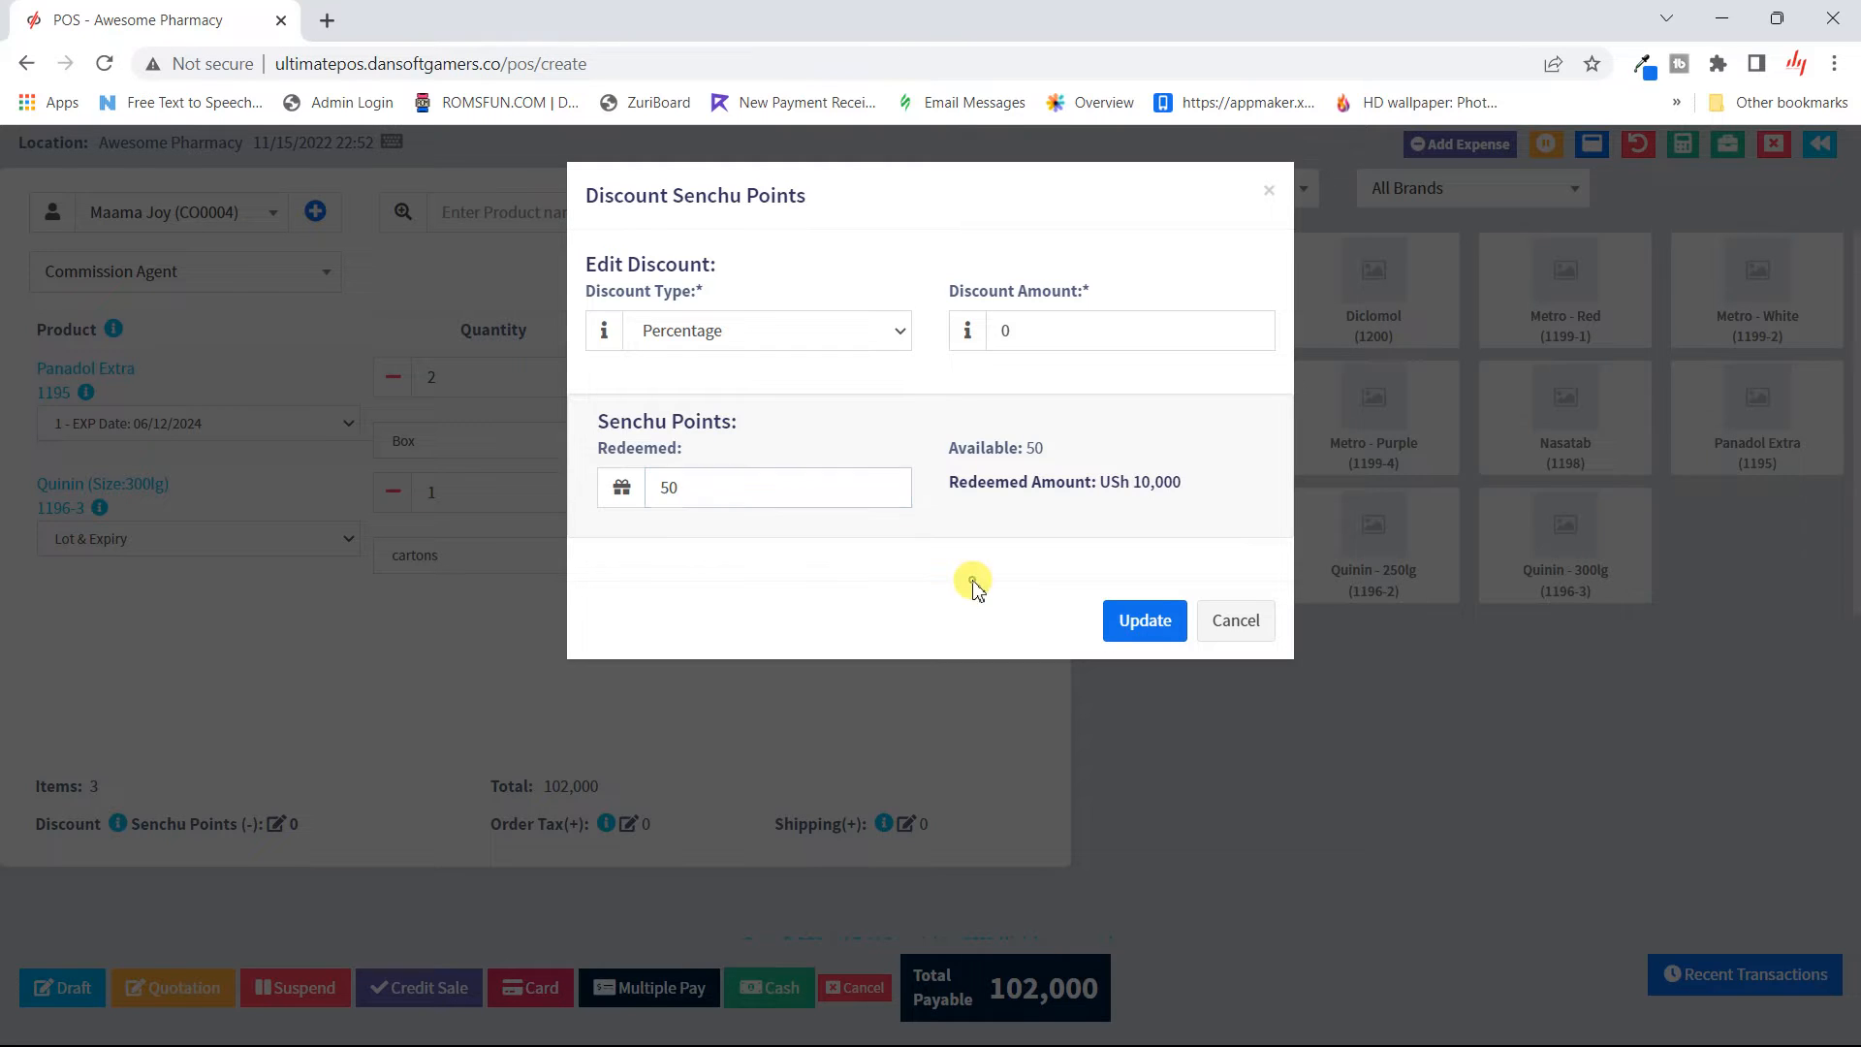
{"action": "double_click", "coordinate": [785, 489]}
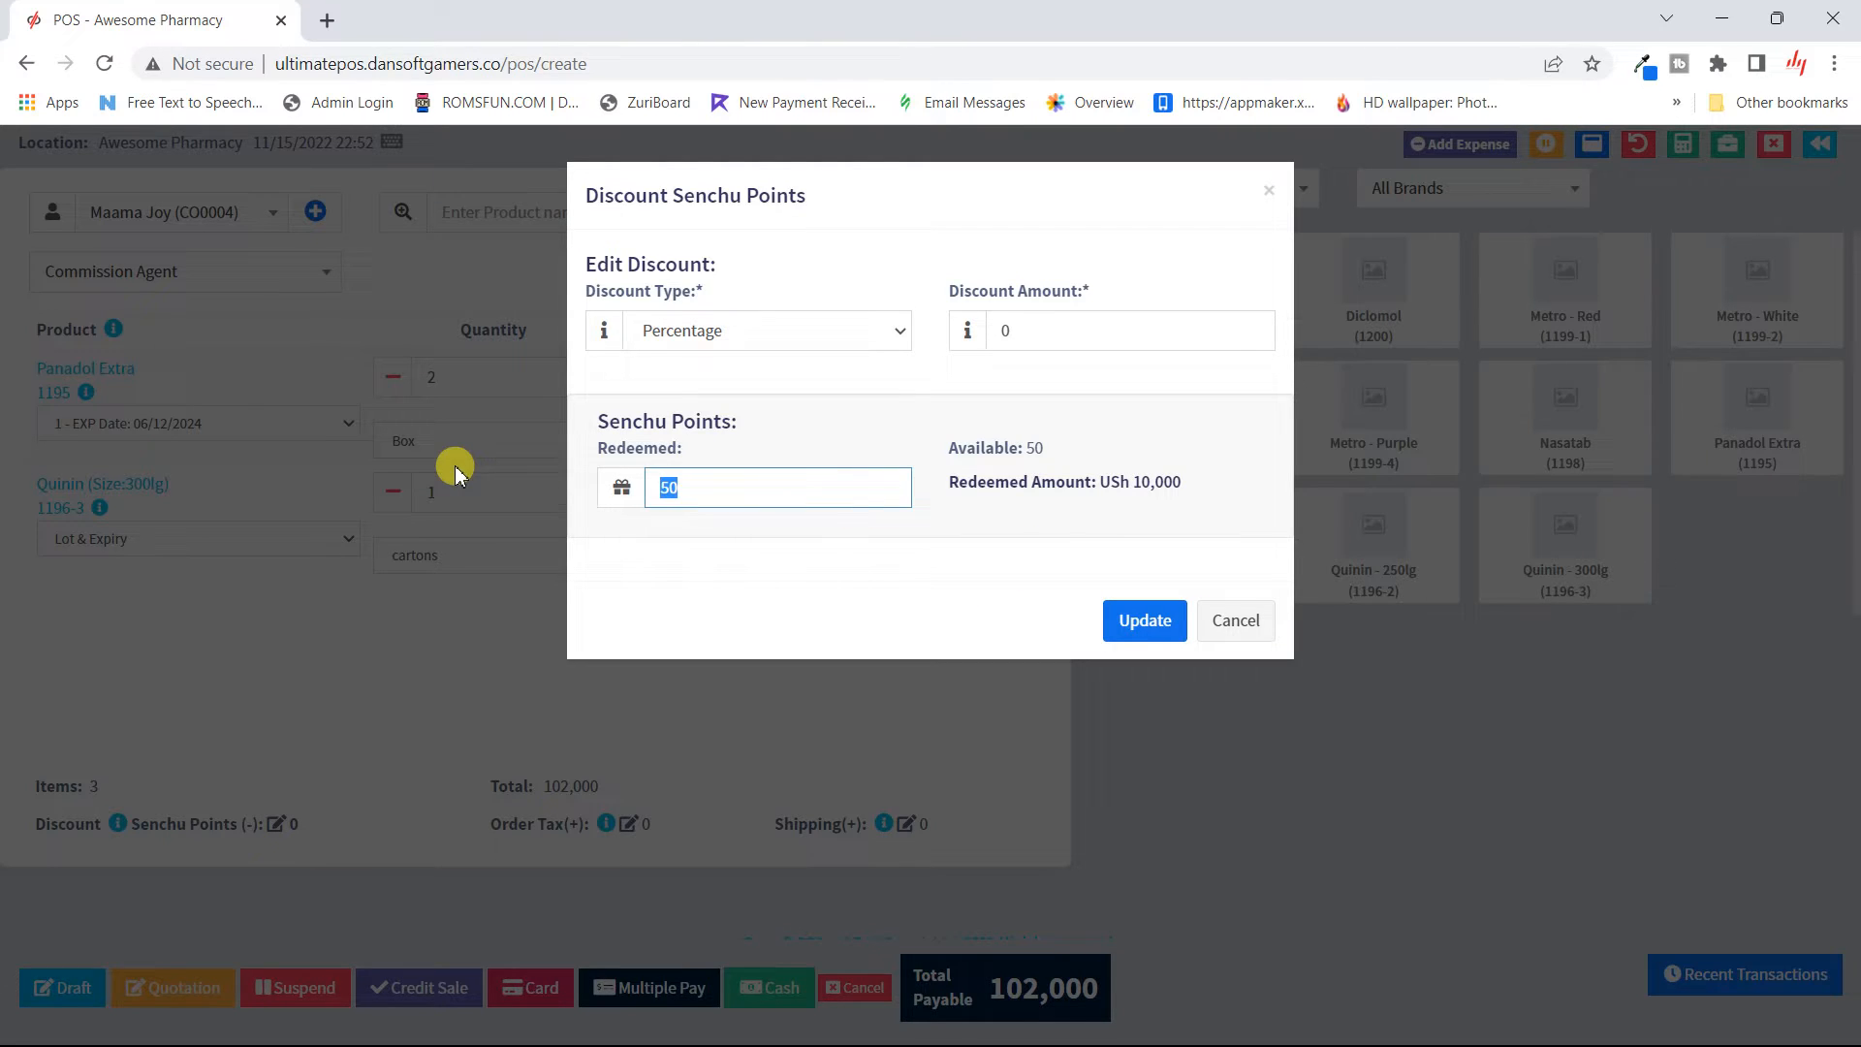
{"action": "type", "text": "10"}
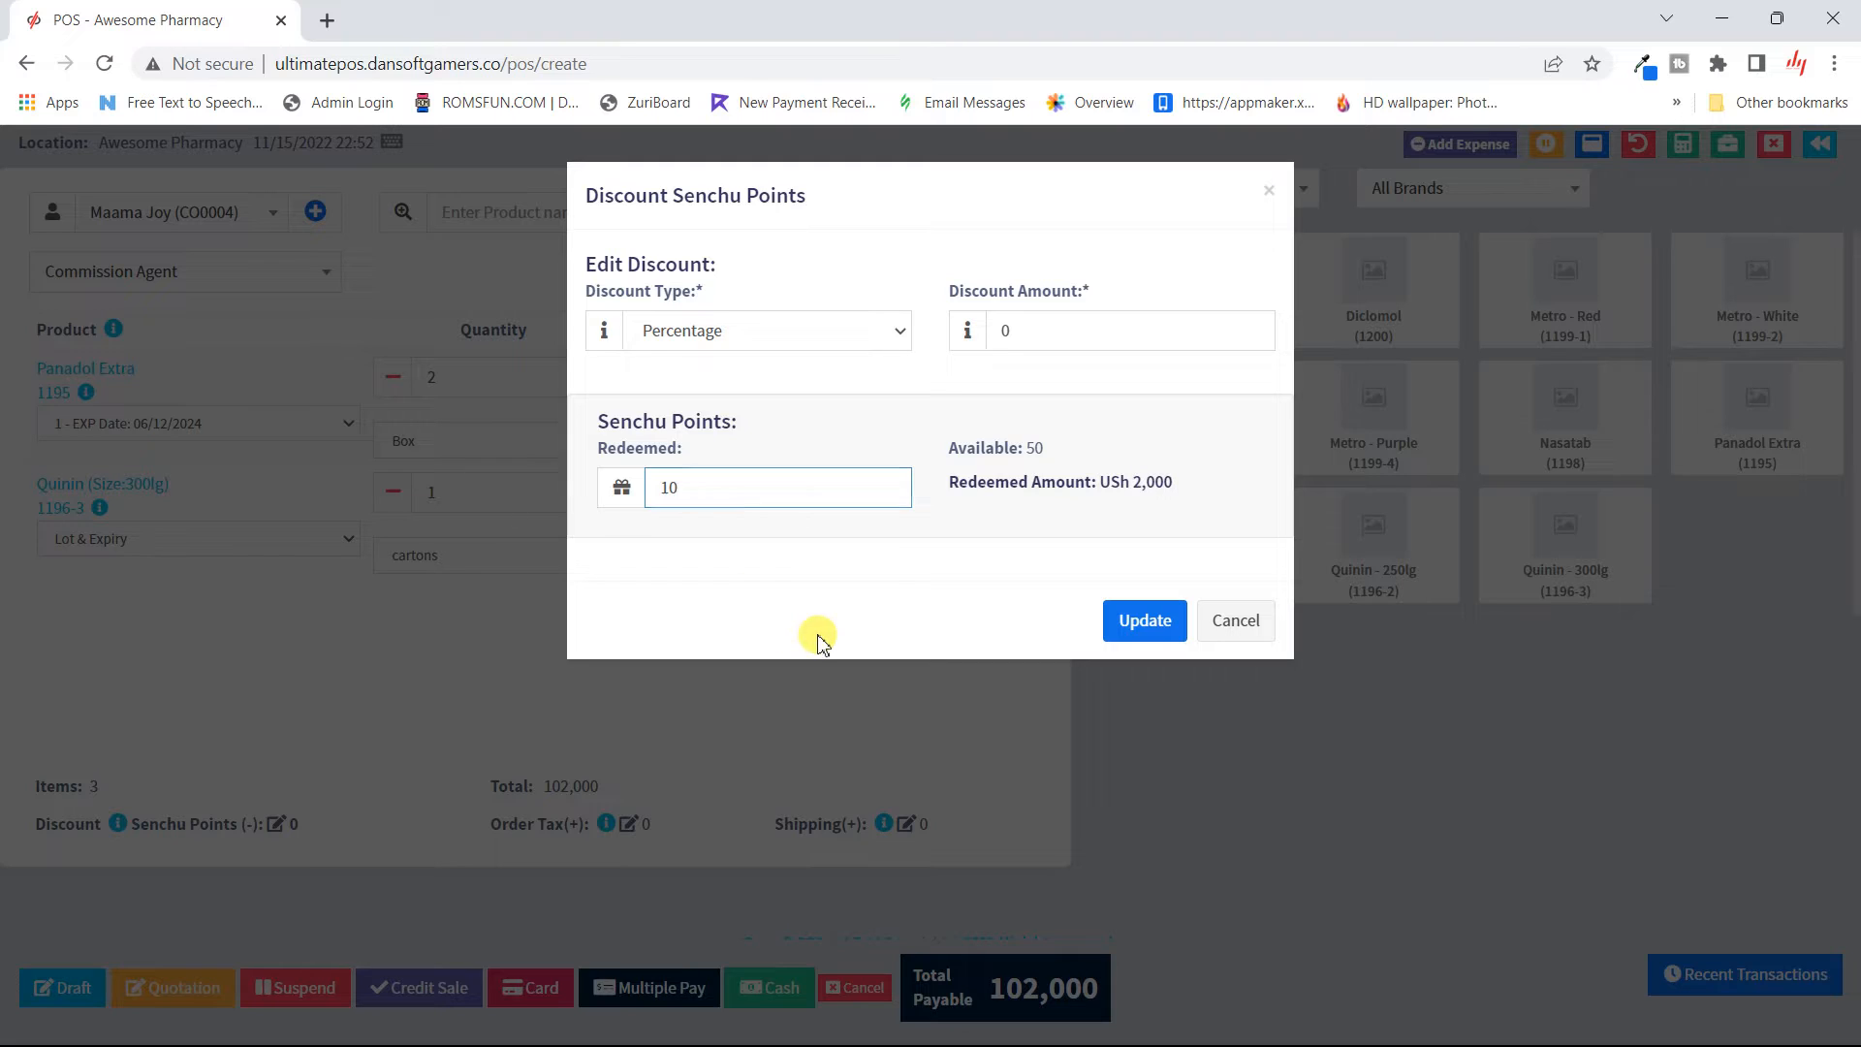
{"action": "left_click", "coordinate": [817, 637]}
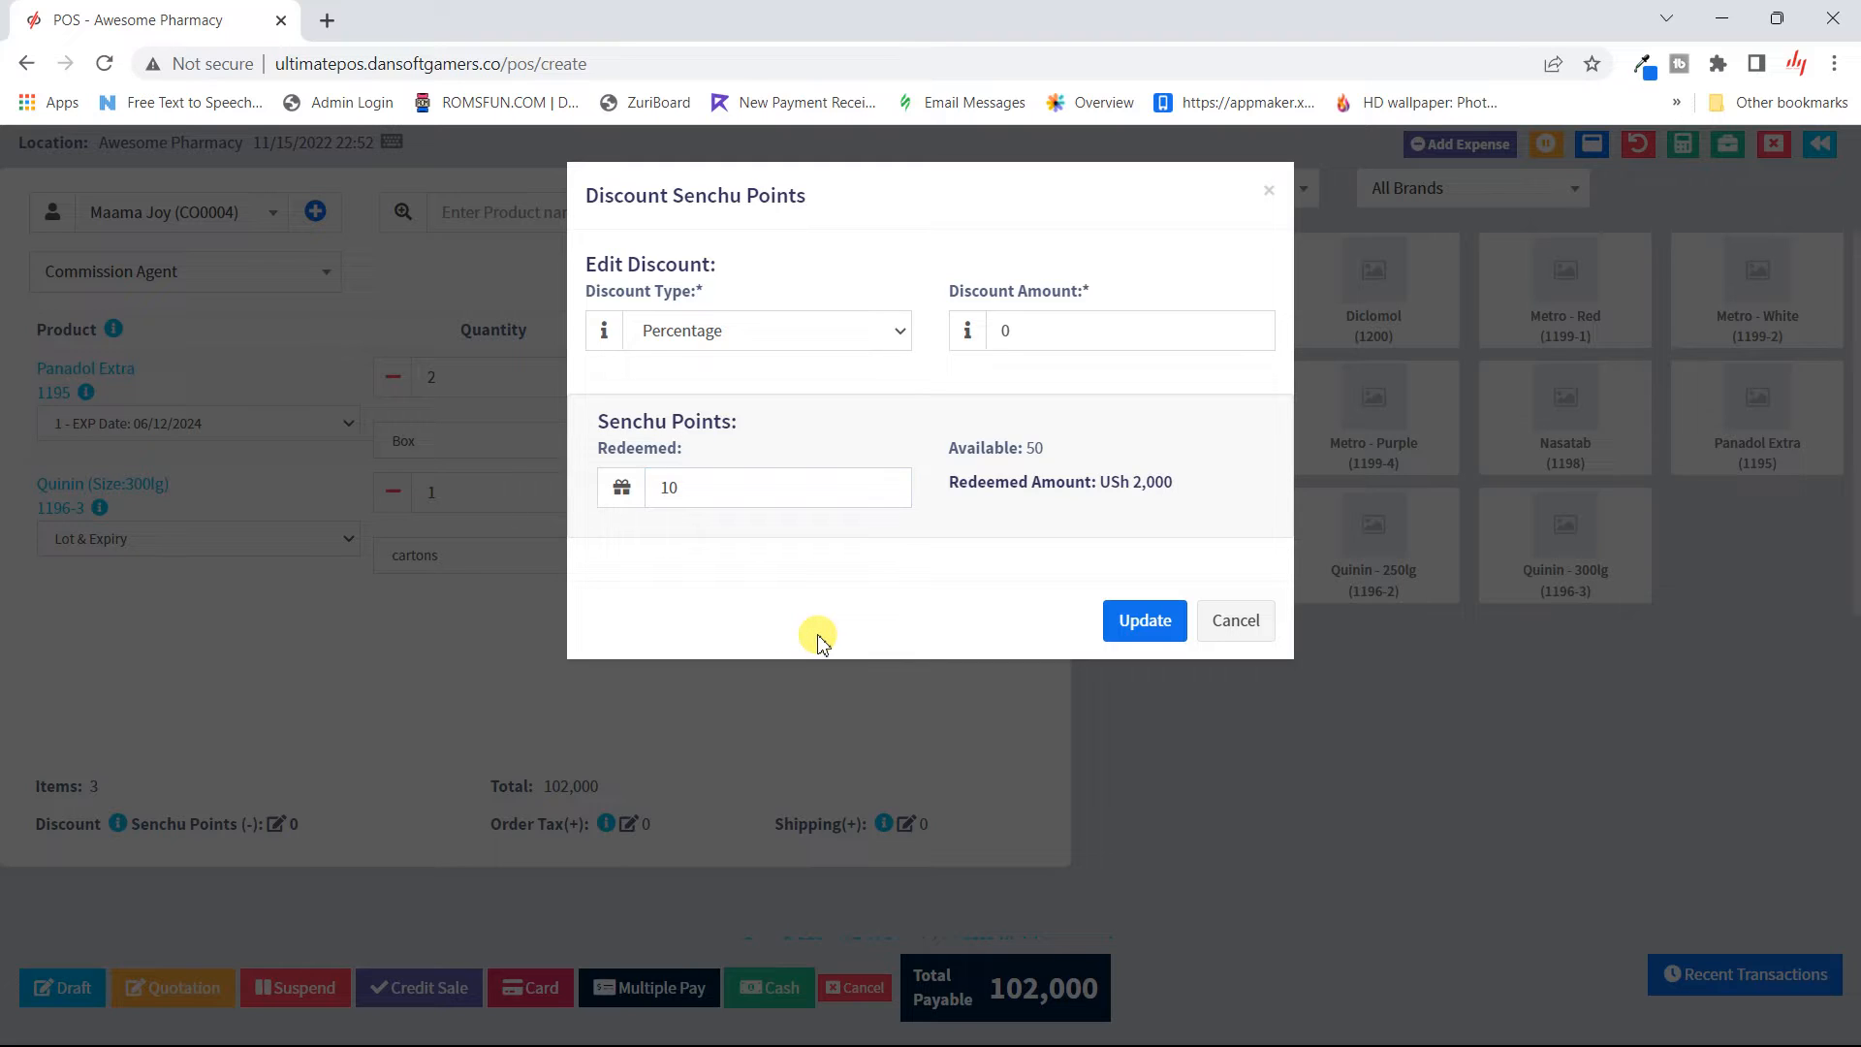
{"action": "double_click", "coordinate": [727, 488]}
{"action": "type", "text": "50"}
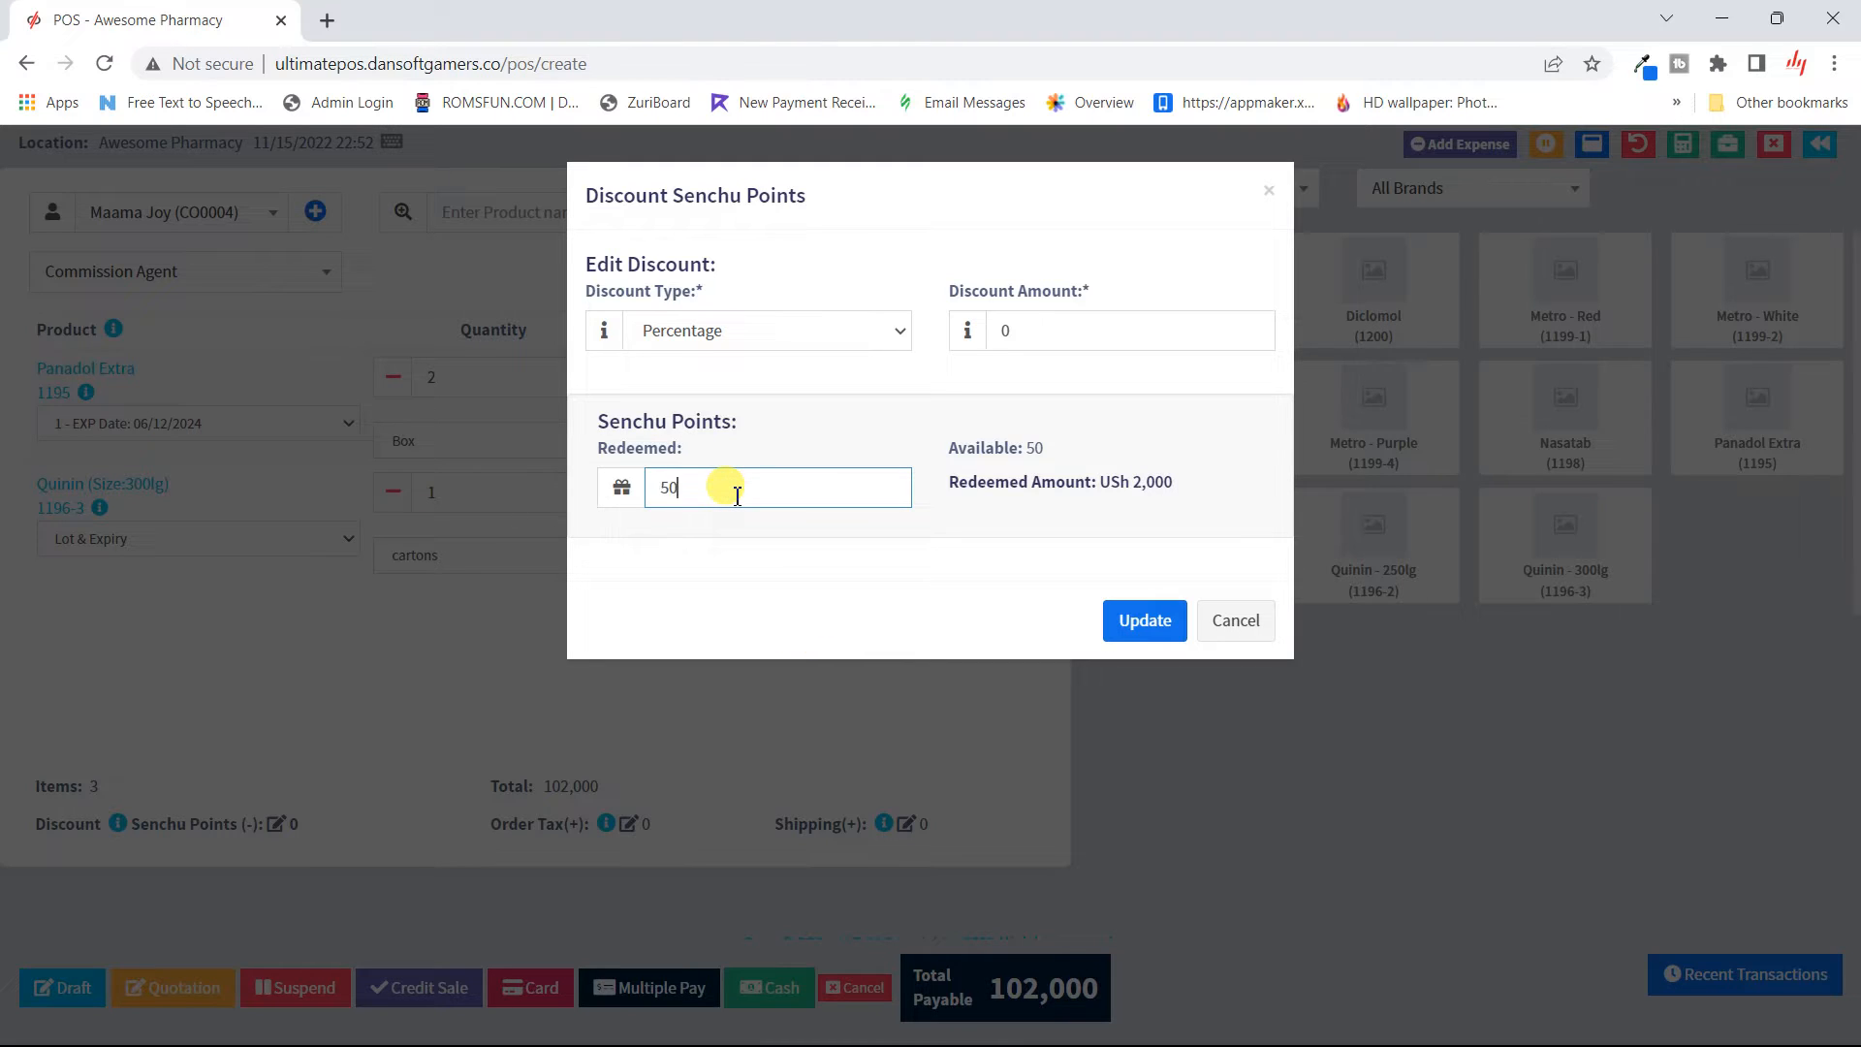
{"action": "left_click", "coordinate": [979, 607]}
{"action": "left_click", "coordinate": [1132, 617]}
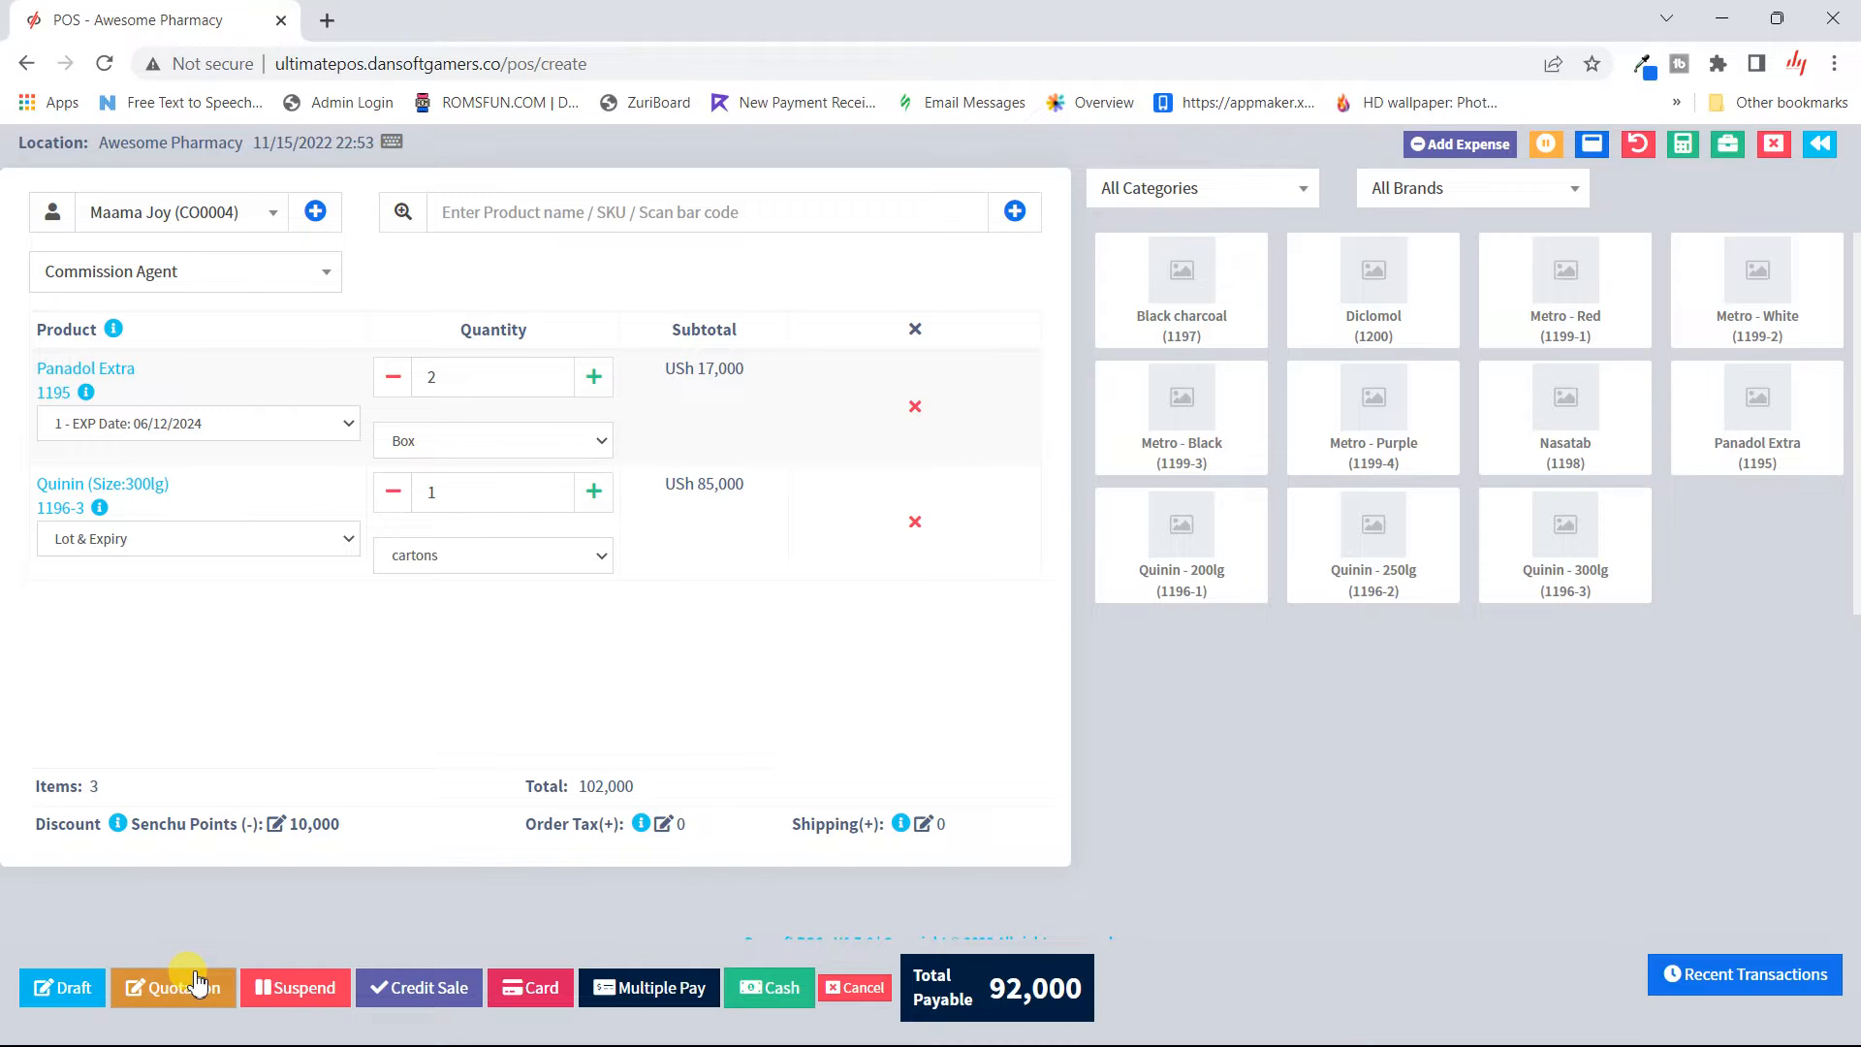
- Suspend the current sale with the note 'Customer left'
{"action": "left_click", "coordinate": [277, 998]}
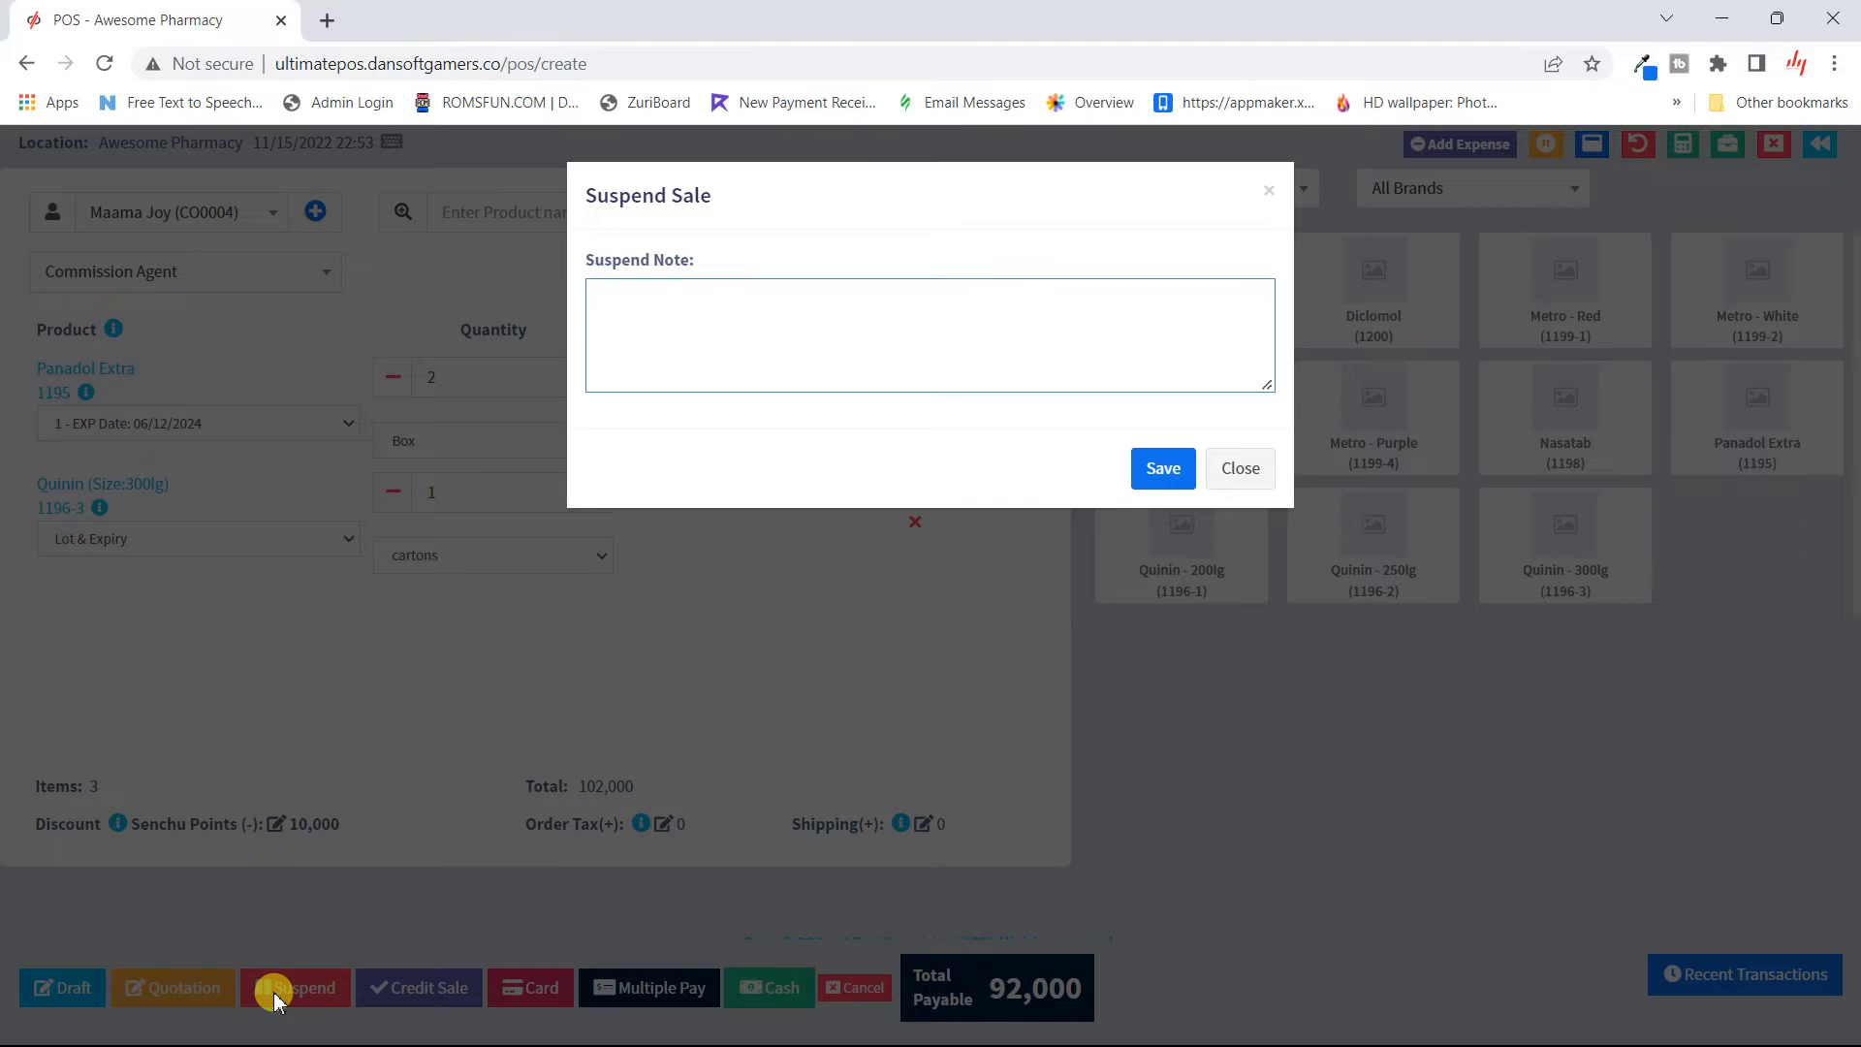
{"action": "type", "text": "Customer left"}
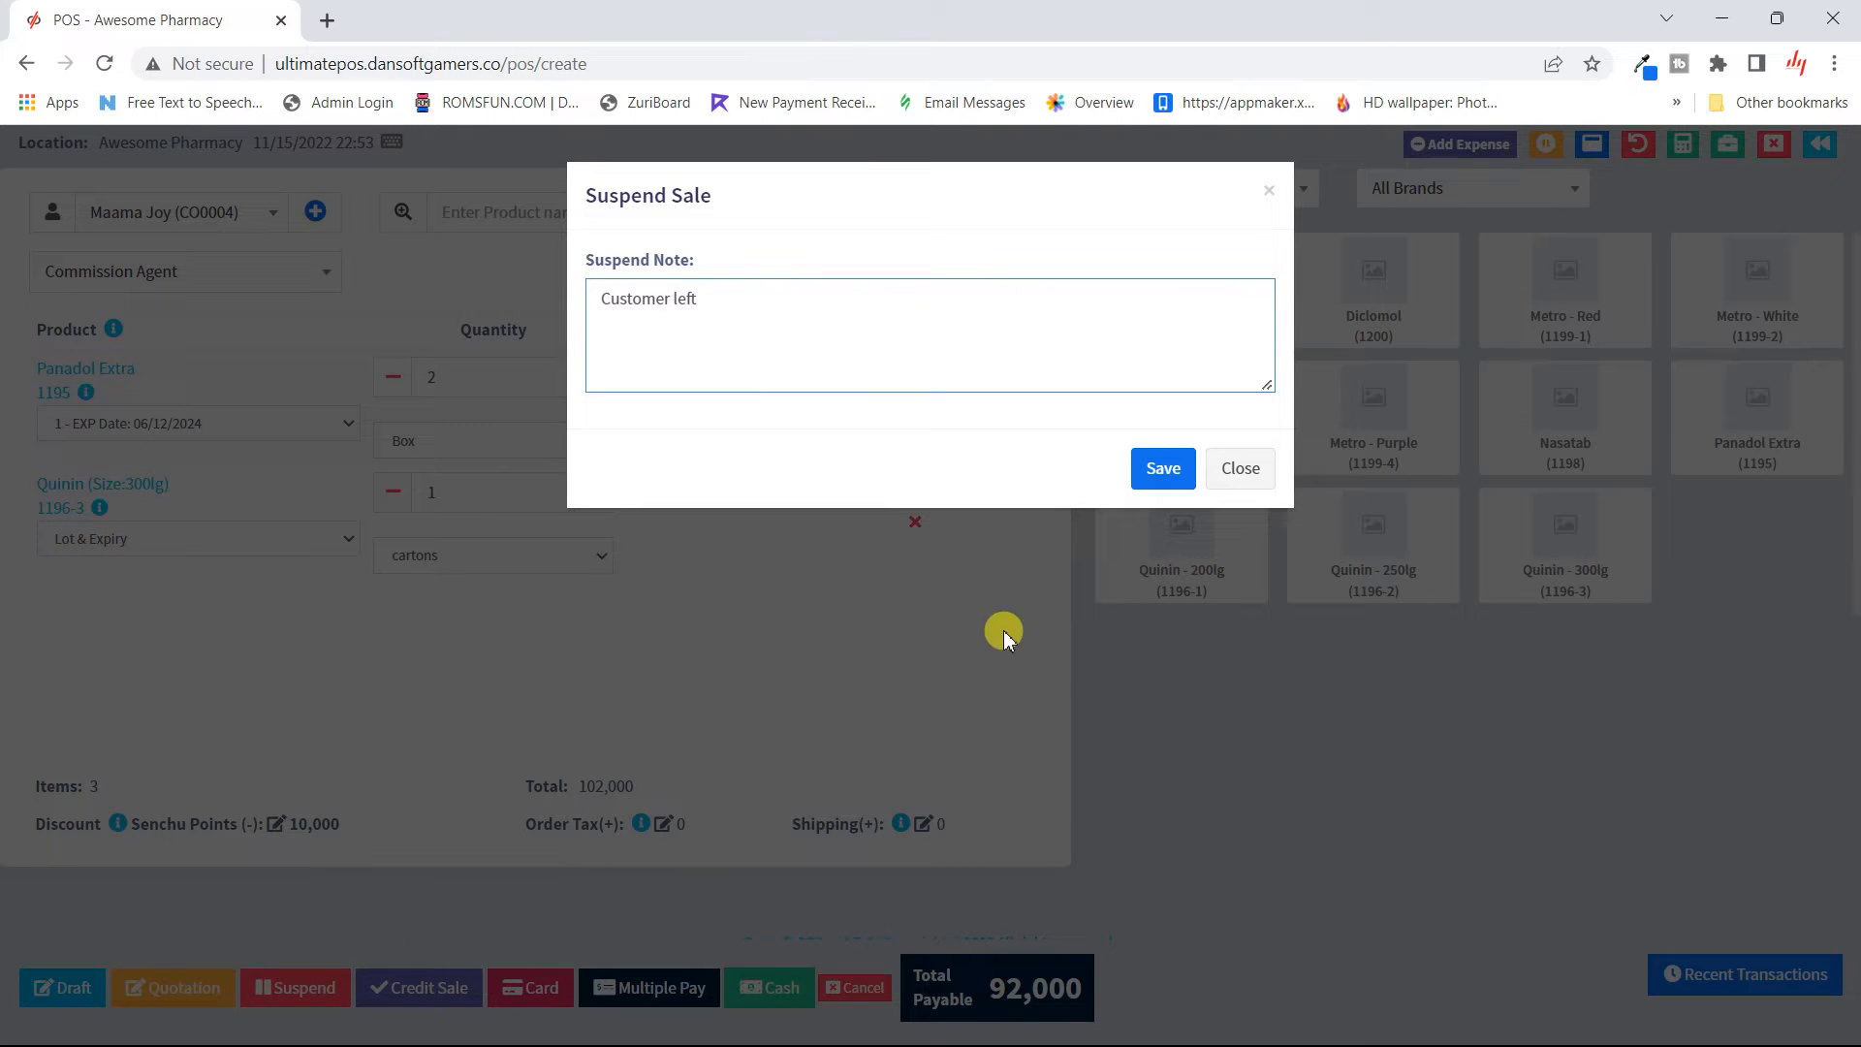
{"action": "left_click", "coordinate": [1160, 472]}
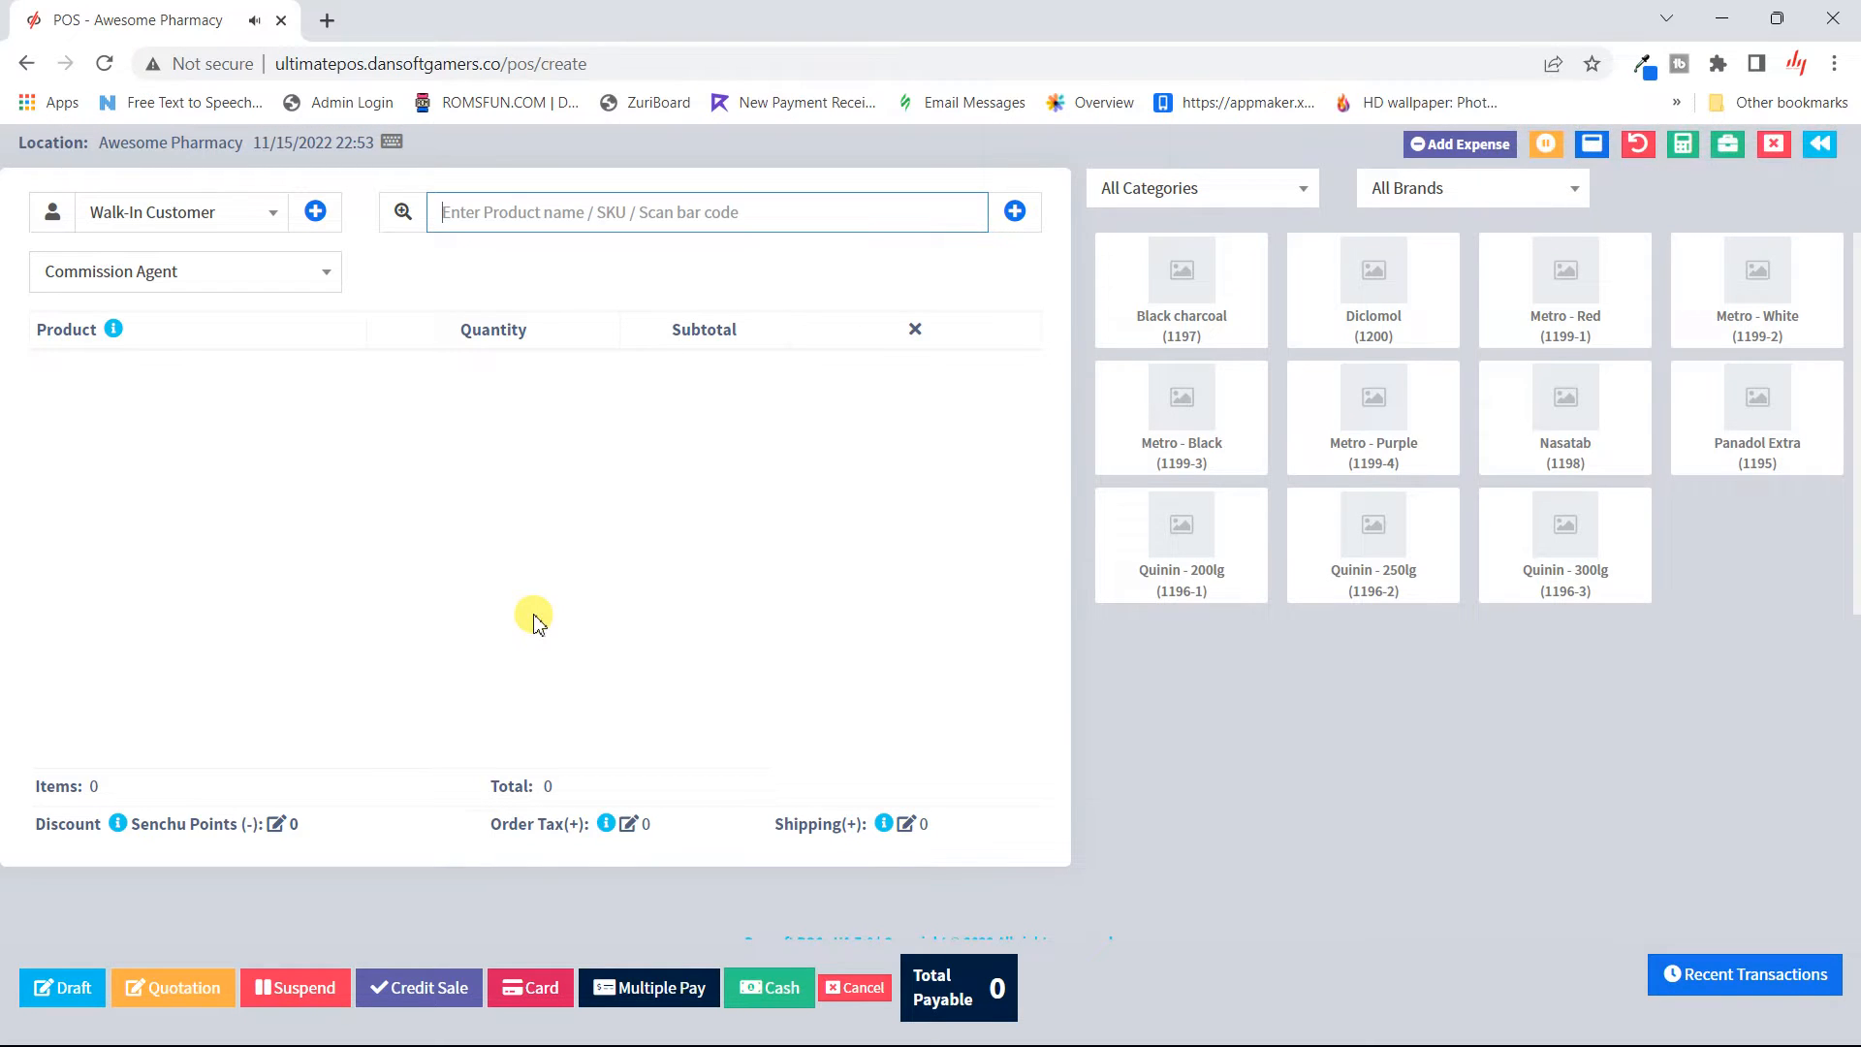
- Open the Suspended Sales dialog showing sale 0002, 'Customer left', 2 items, USh 92,000
{"action": "left_click", "coordinate": [1638, 145]}
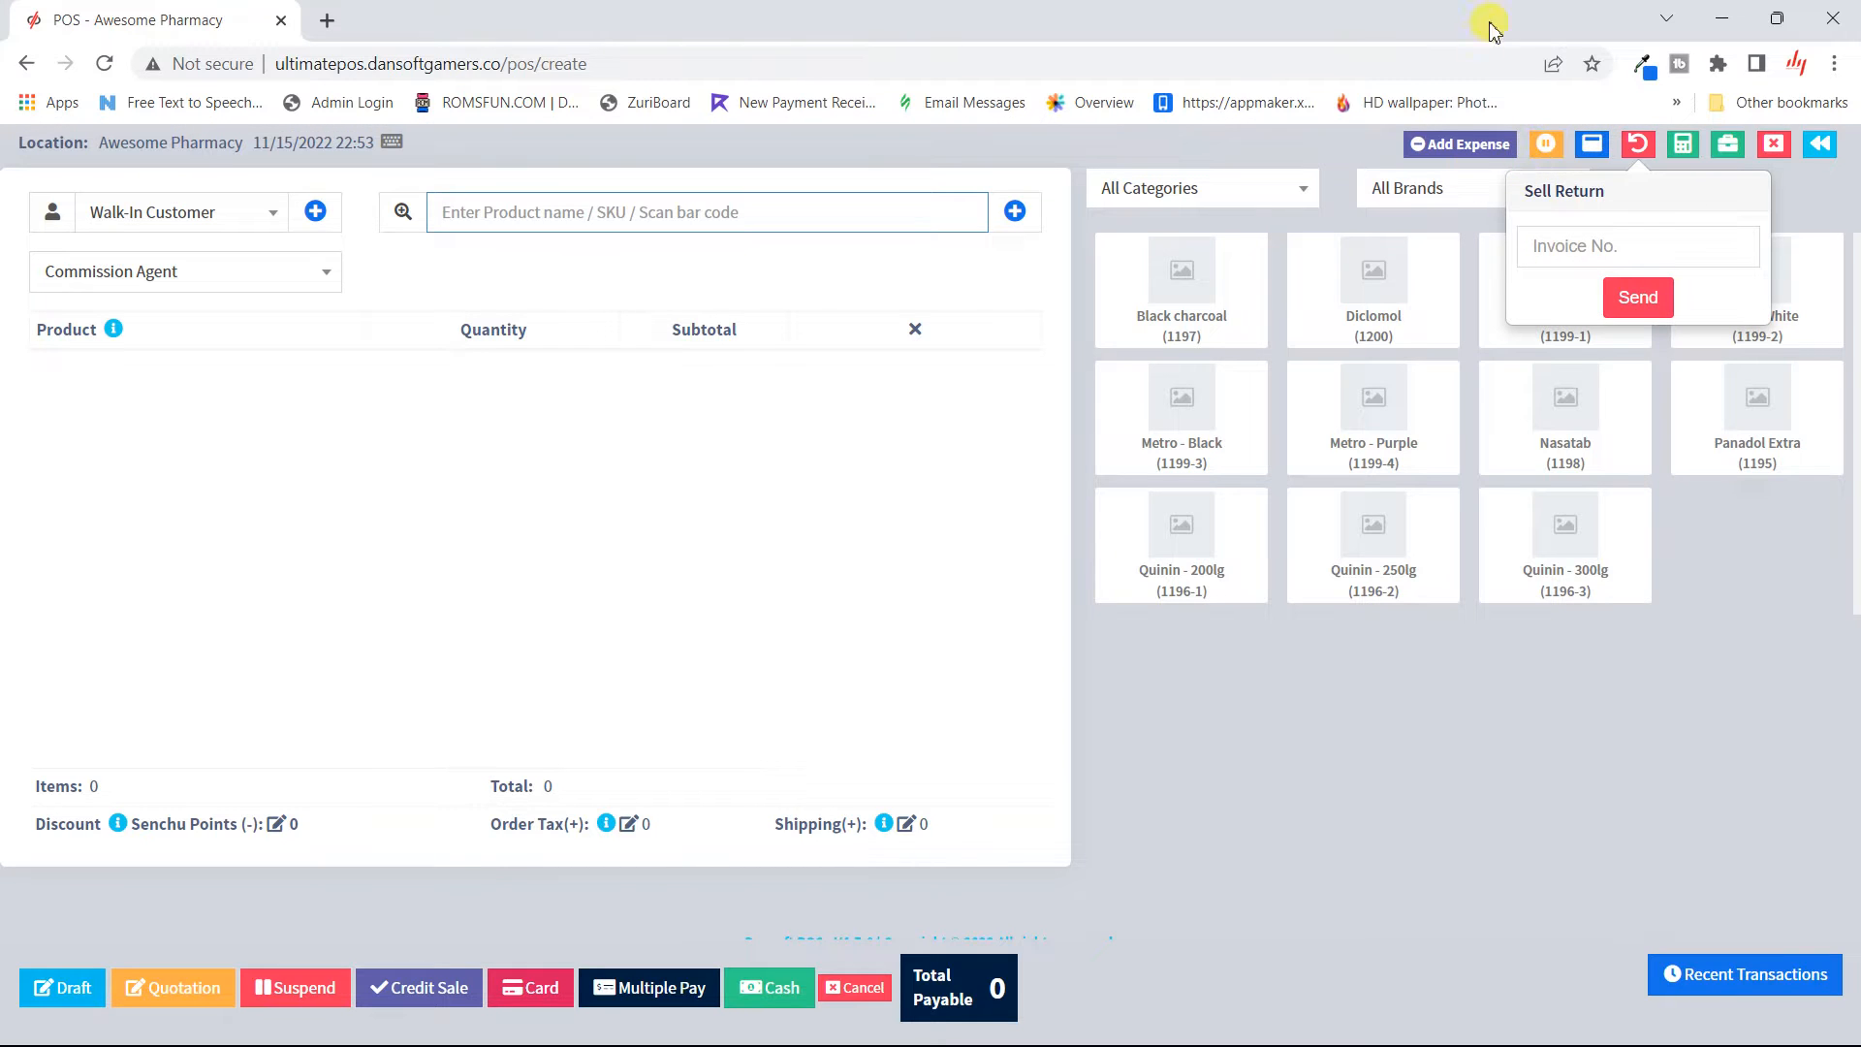
{"action": "left_click", "coordinate": [1549, 147]}
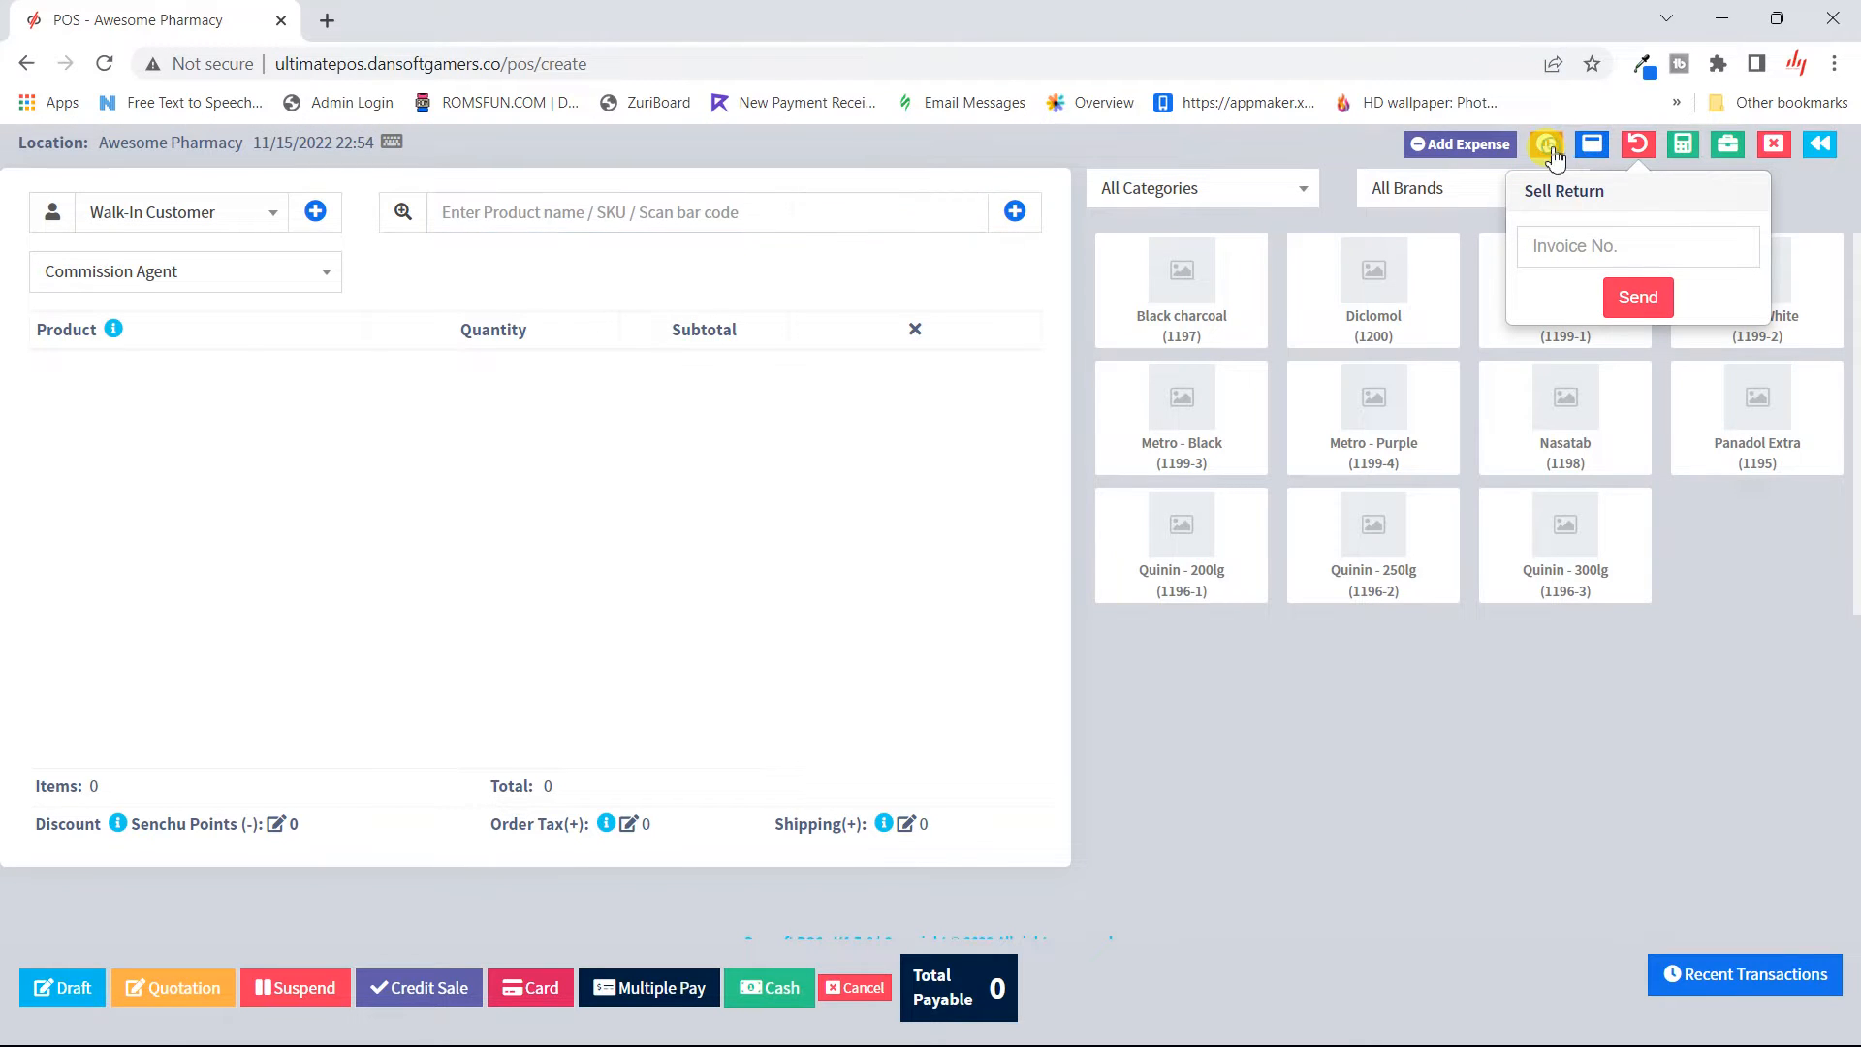
{"action": "left_click", "coordinate": [1636, 149]}
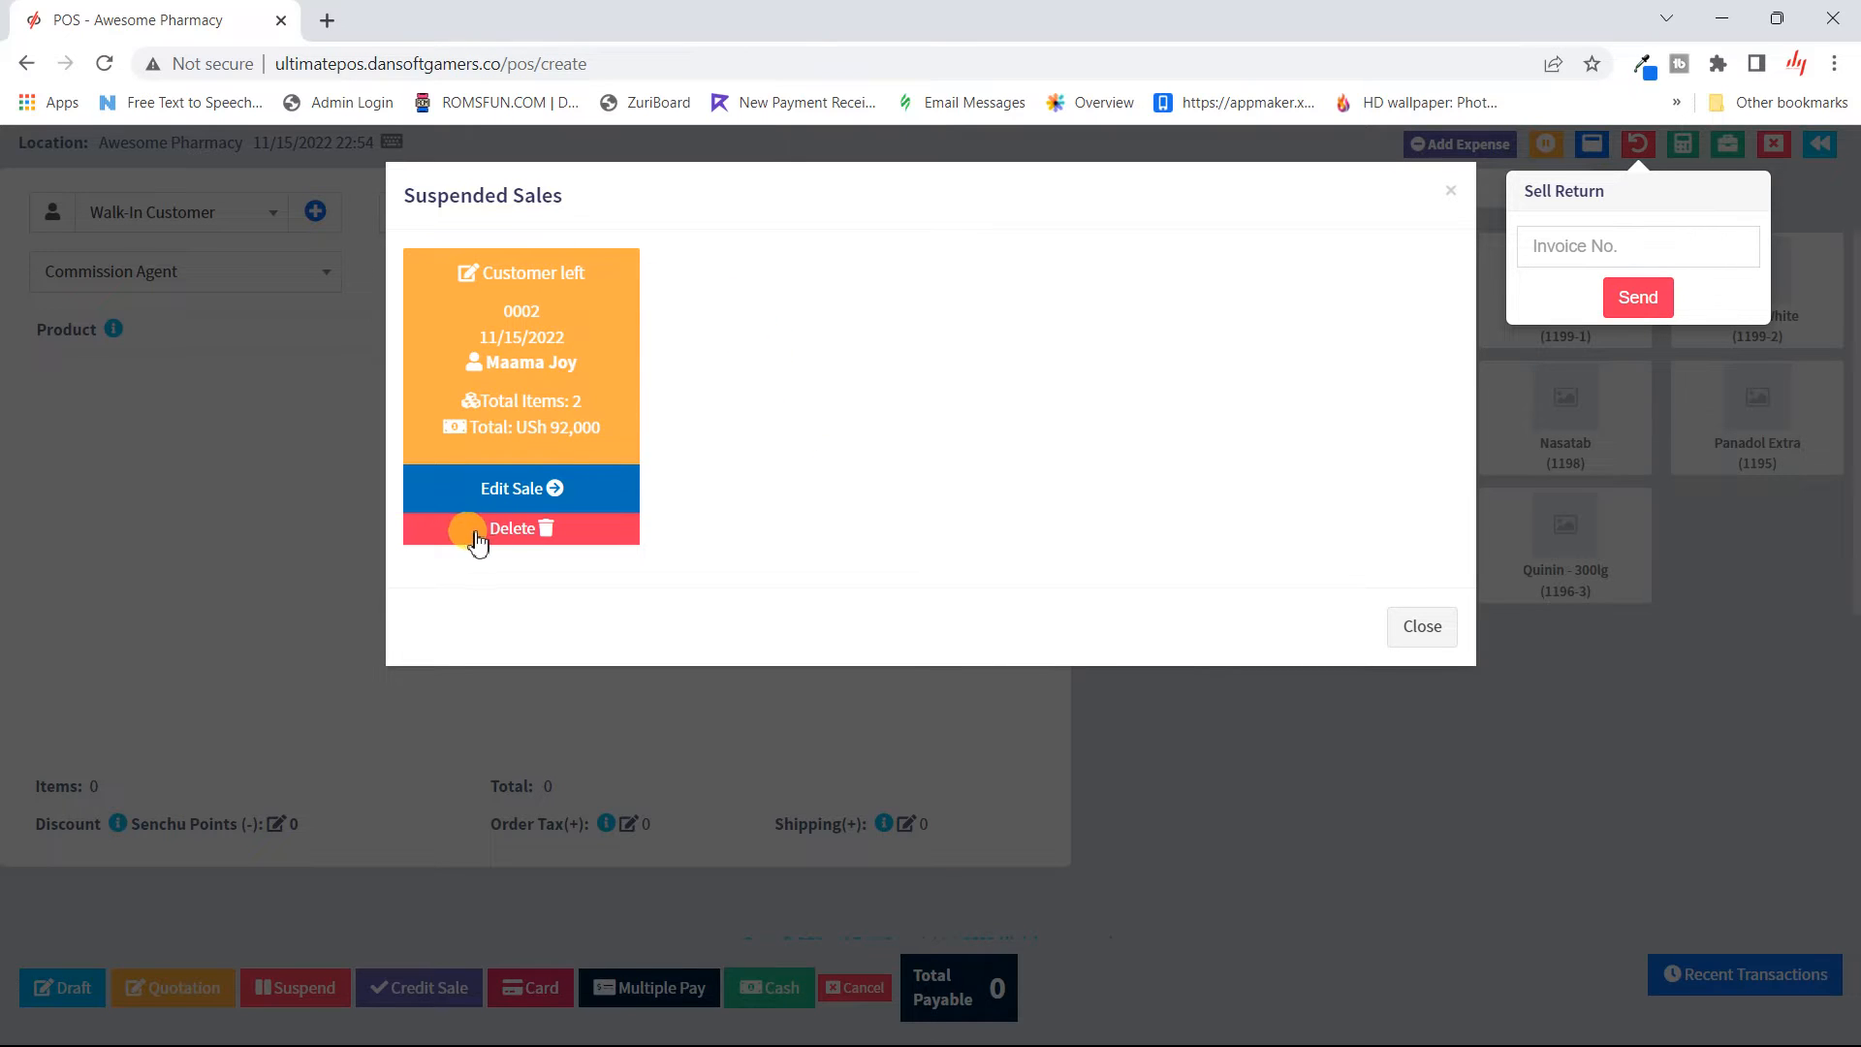
{"action": "left_click", "coordinate": [494, 492]}
- Reopen sale 0002 for editing, enter 92000 cash in Multiple Pay, then close without paying
{"action": "left_click", "coordinate": [526, 493]}
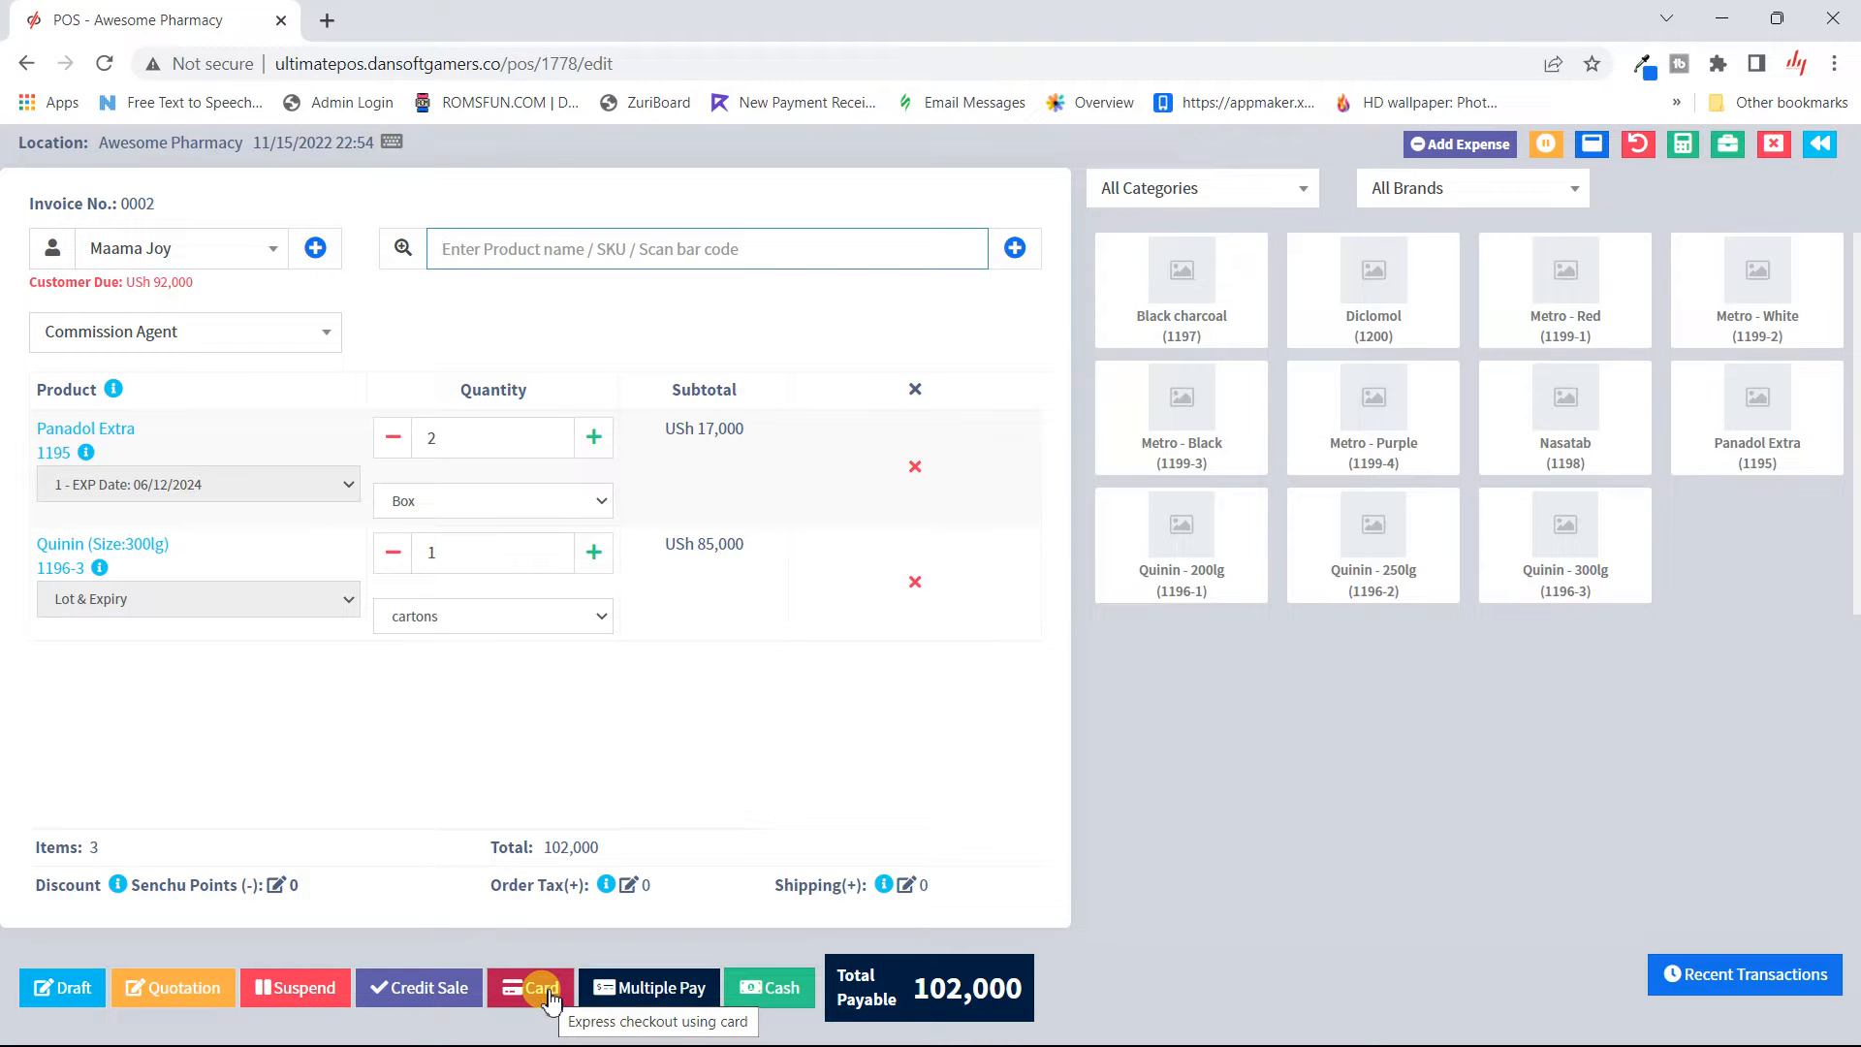
{"action": "left_click", "coordinate": [651, 999]}
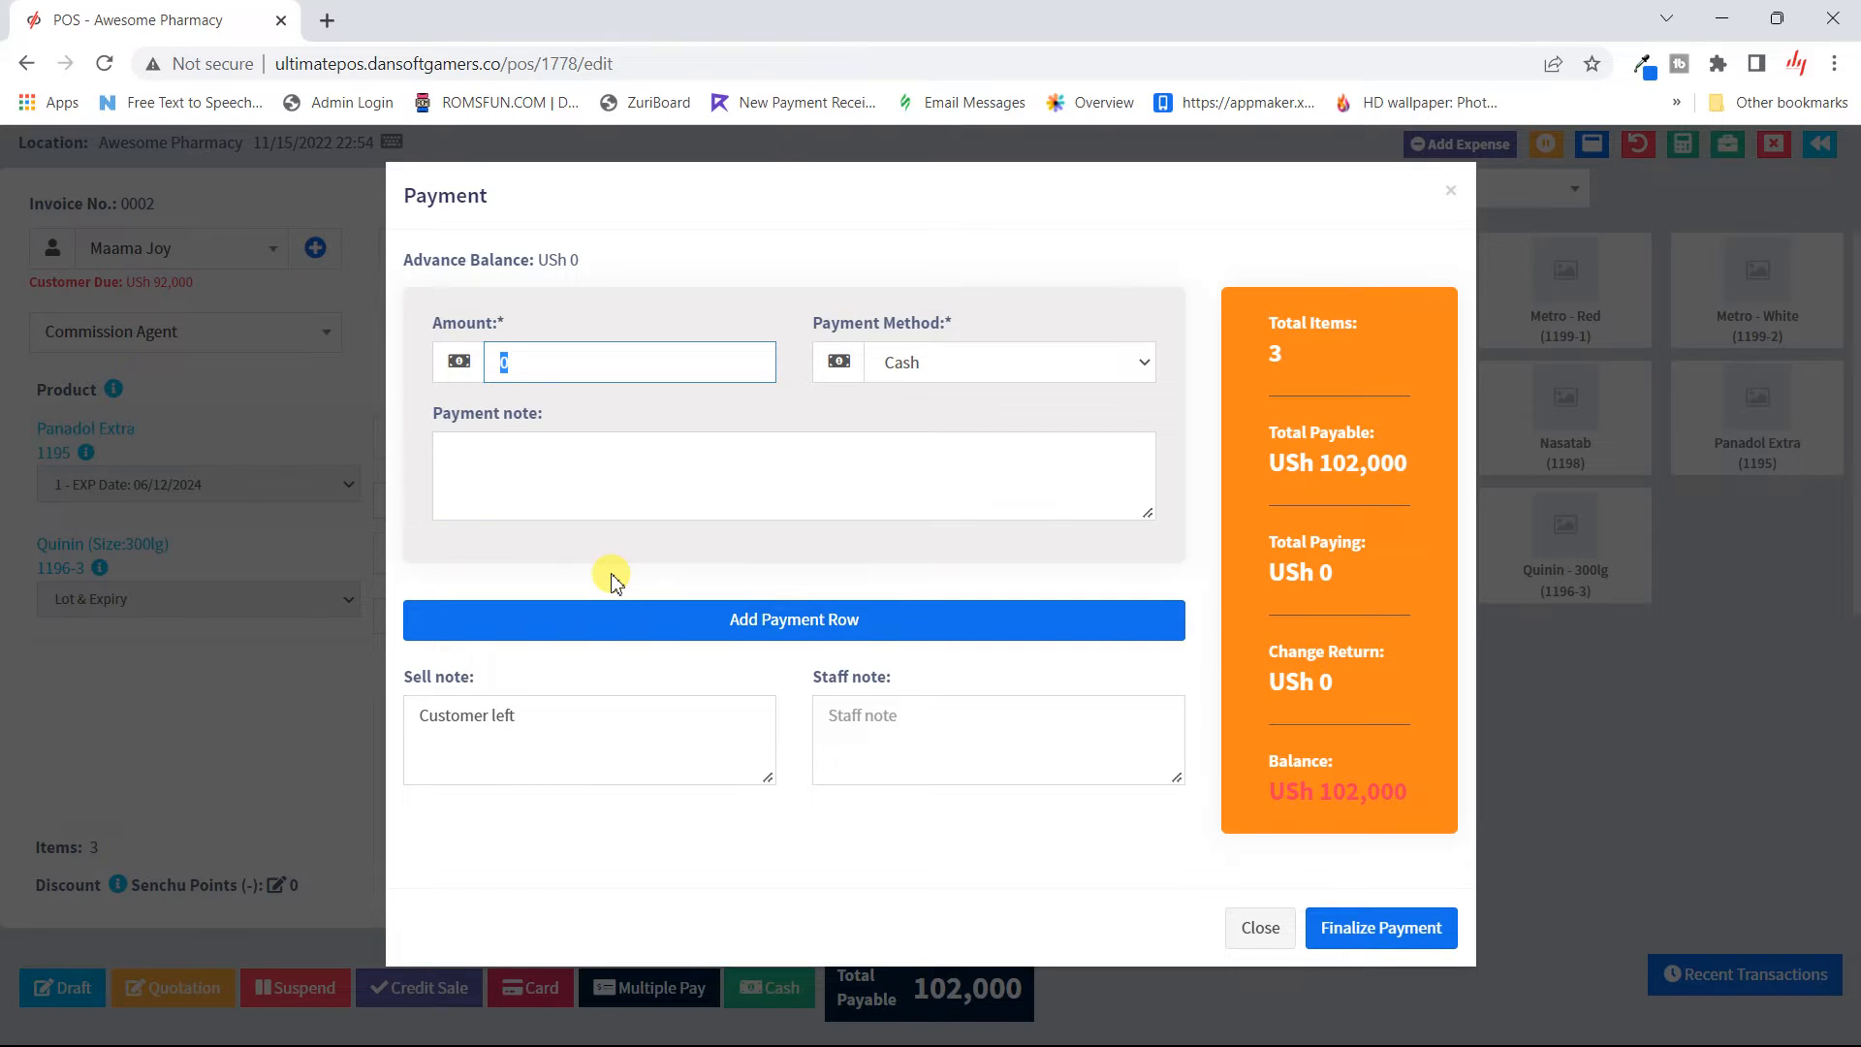
{"action": "type", "text": "9"}
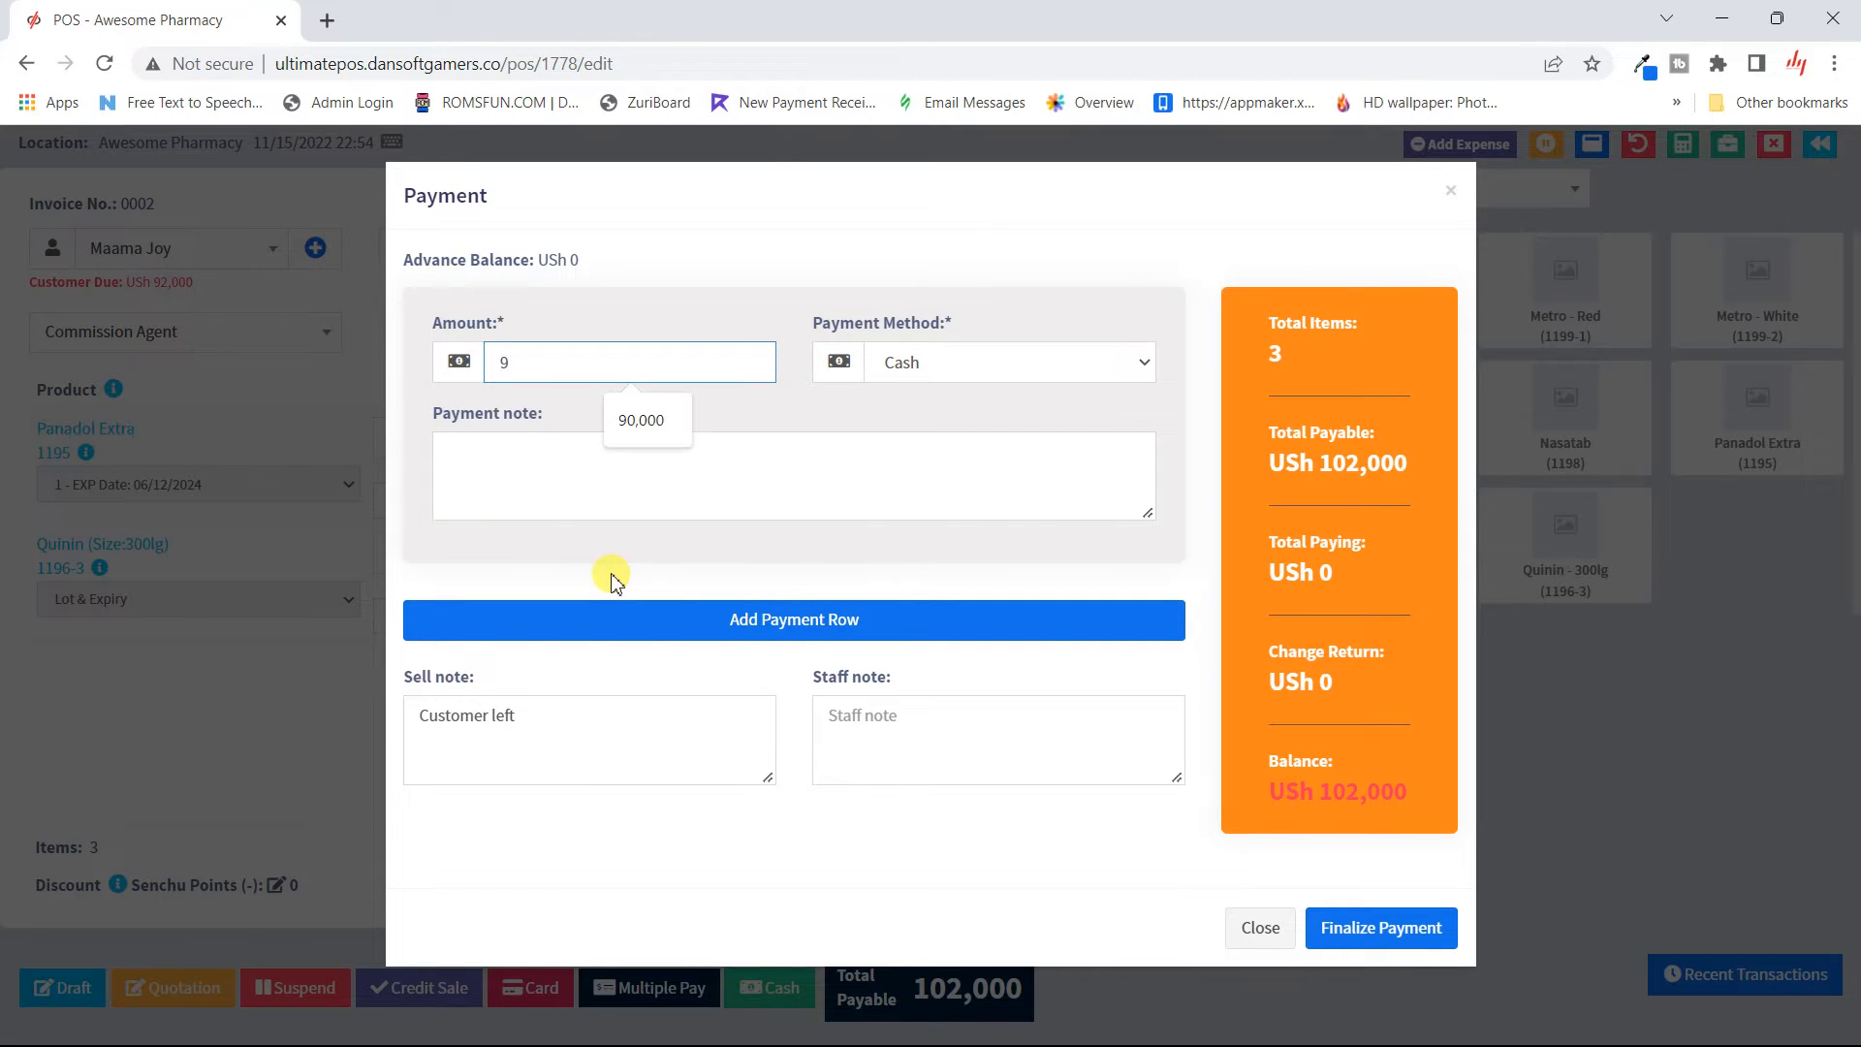
{"action": "type", "text": "2000"}
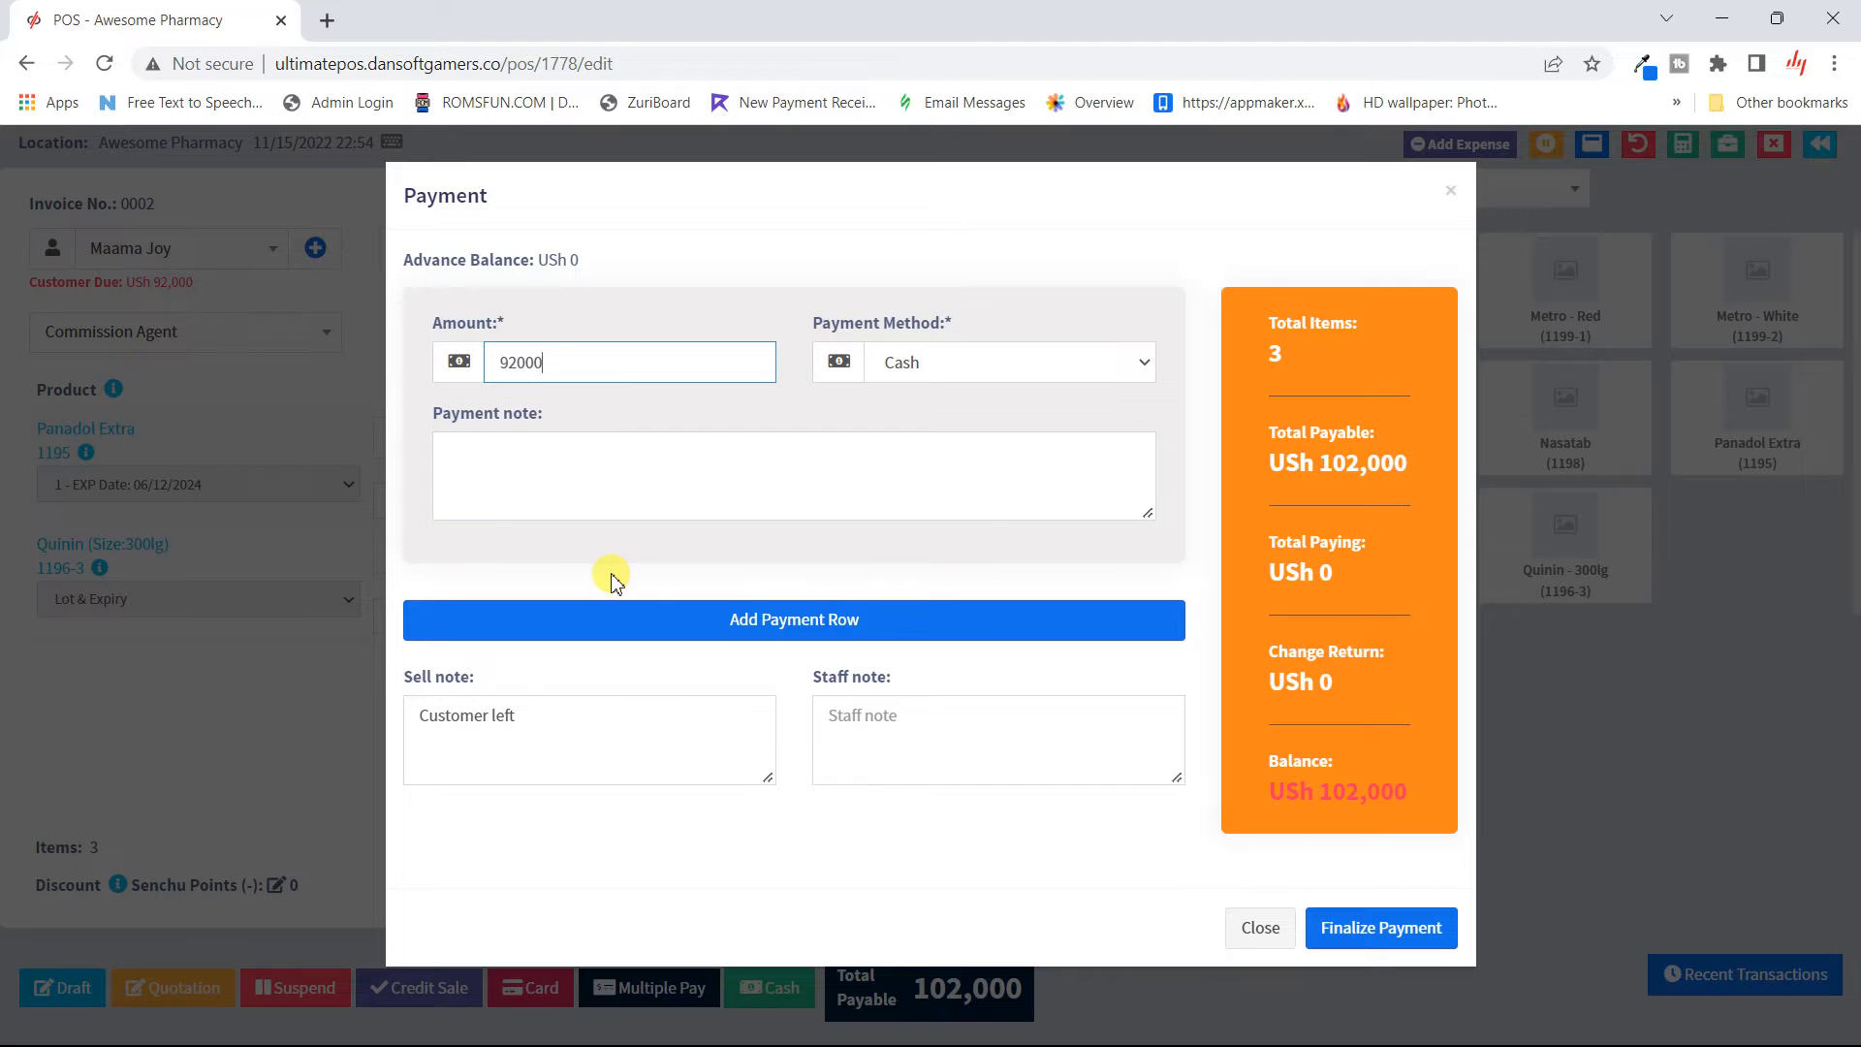
{"action": "left_click", "coordinate": [764, 425]}
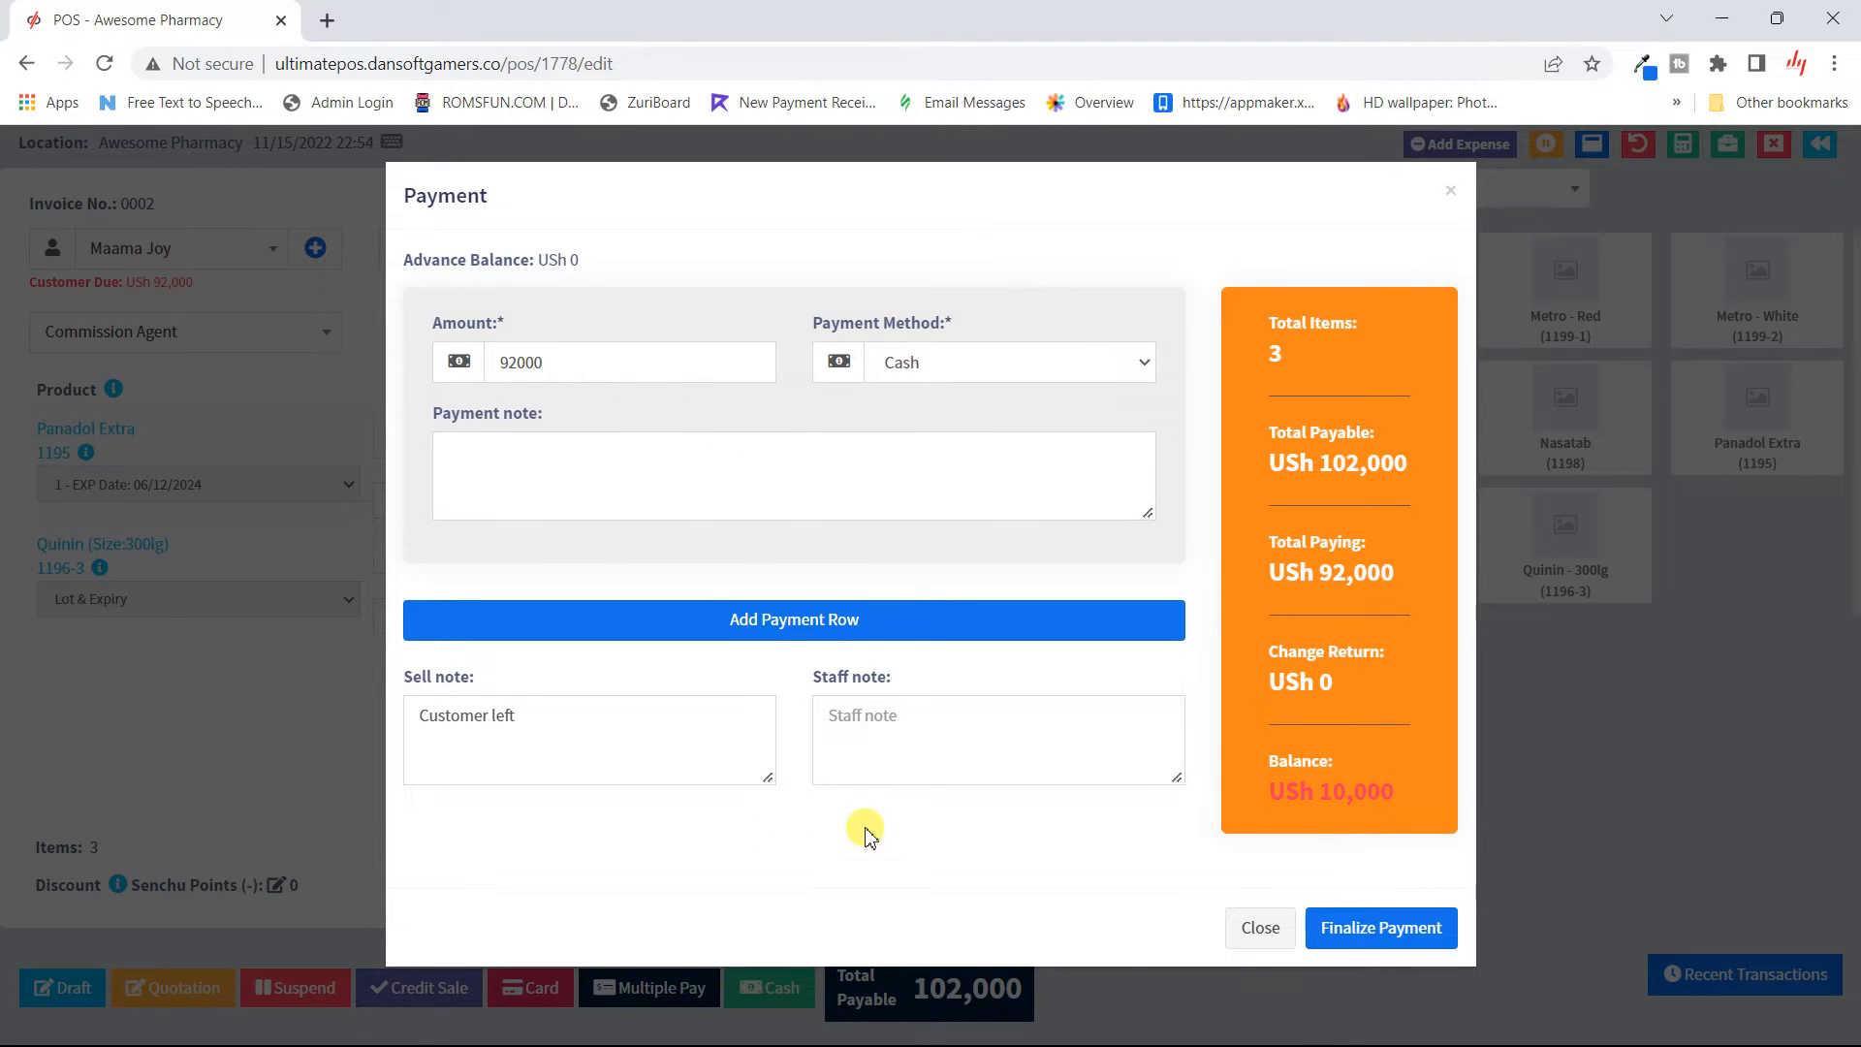
{"action": "left_click", "coordinate": [1260, 929]}
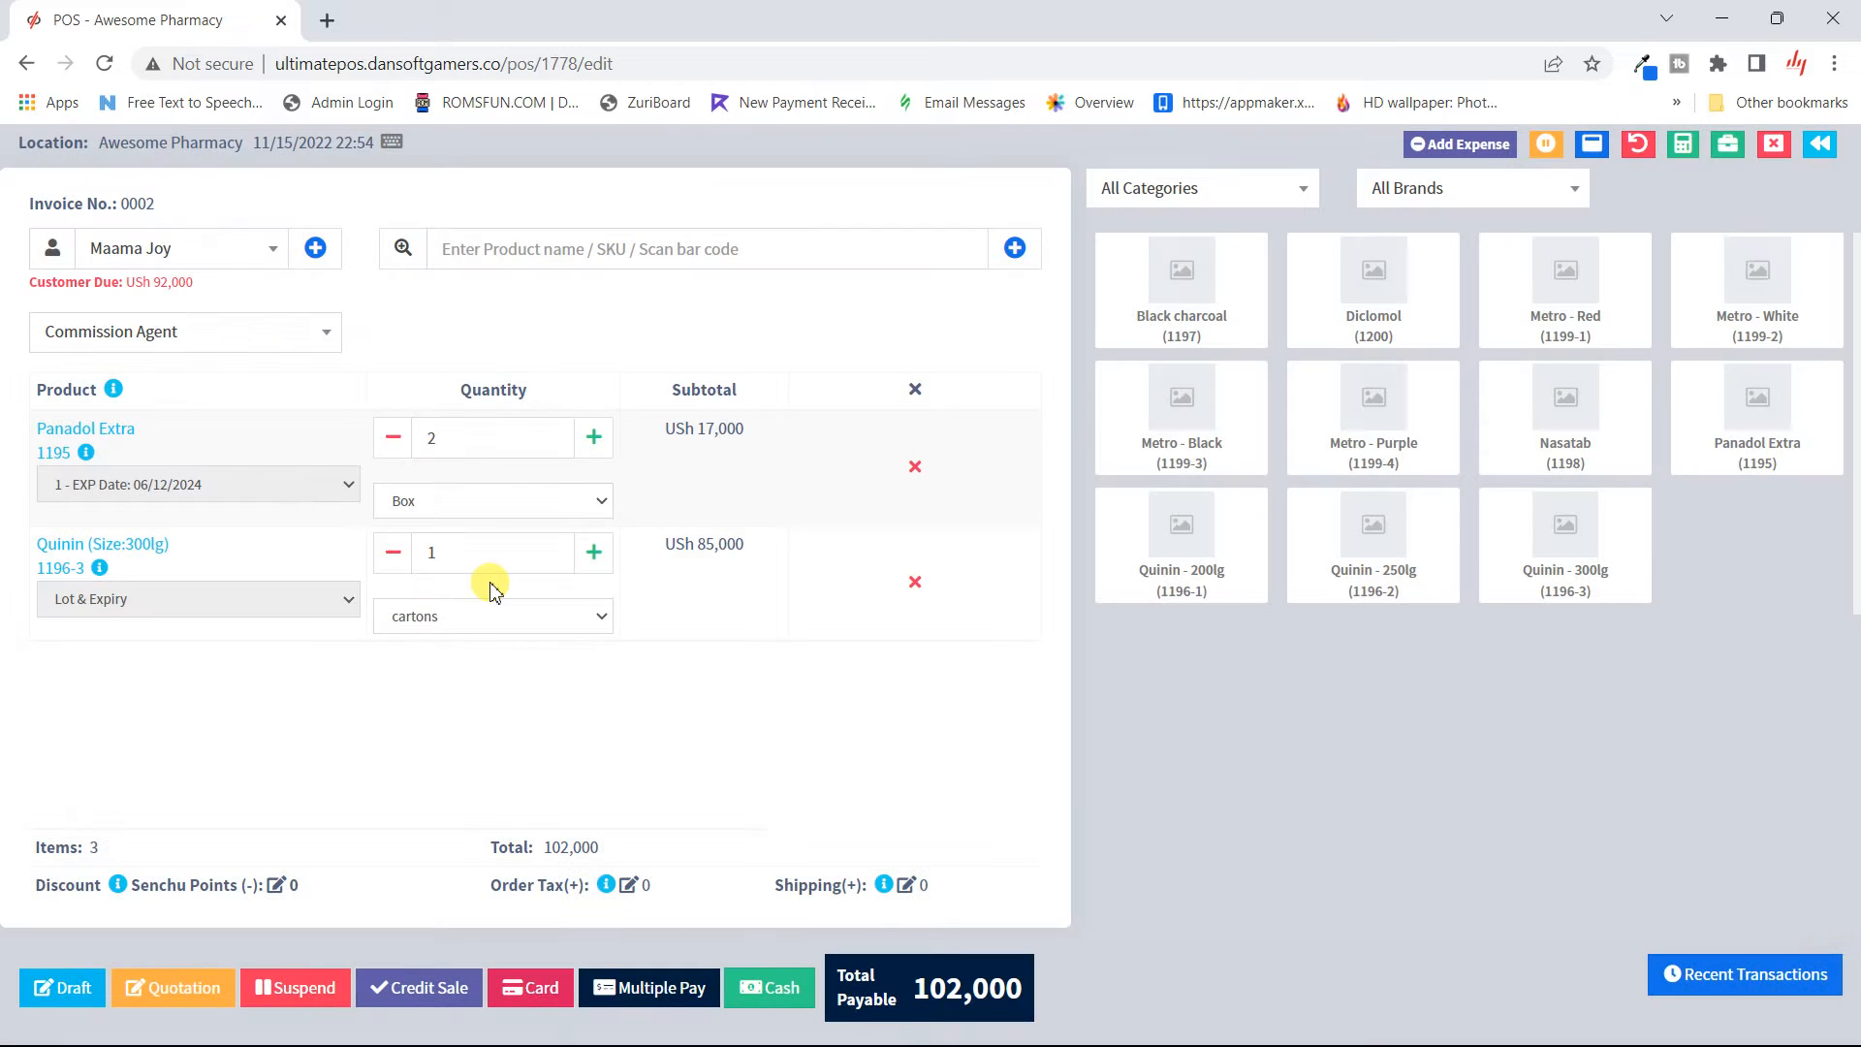
- Dismiss the Senchu points discount box unchanged and go back to the List POS page
{"action": "left_click", "coordinate": [276, 885]}
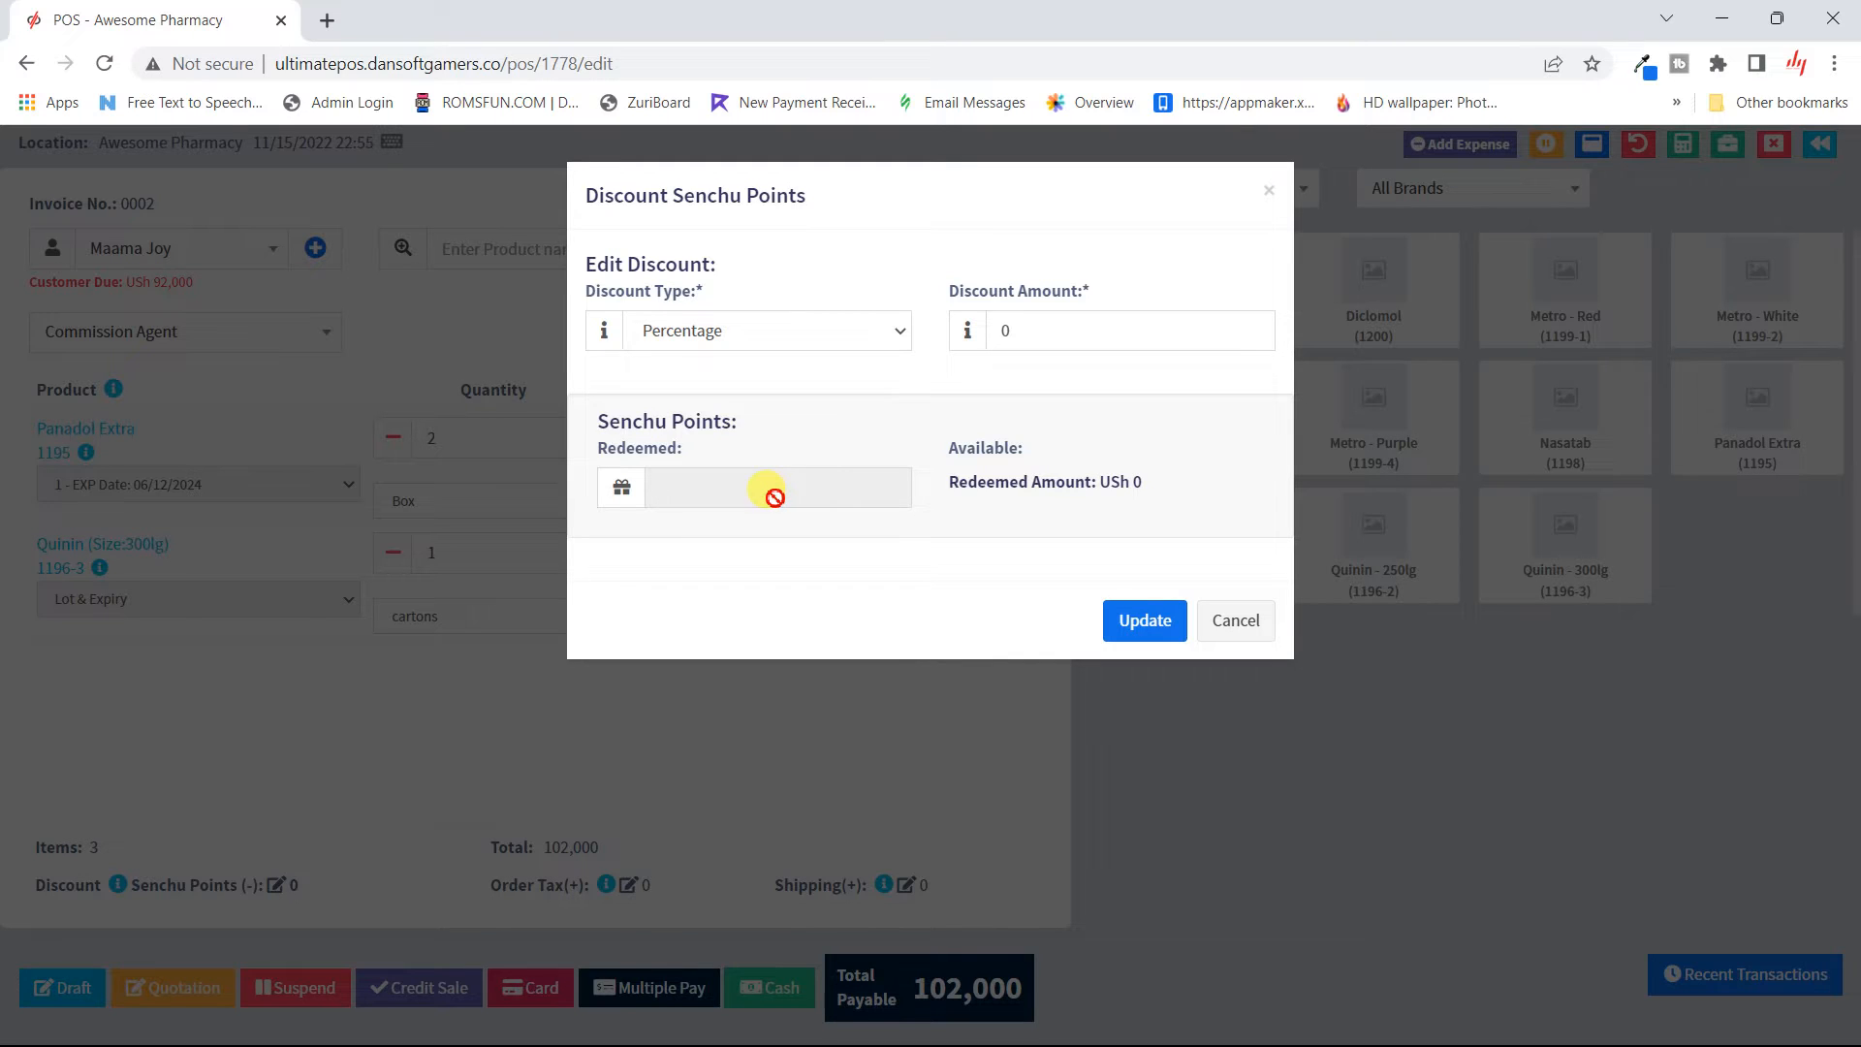
{"action": "left_click", "coordinate": [1228, 635]}
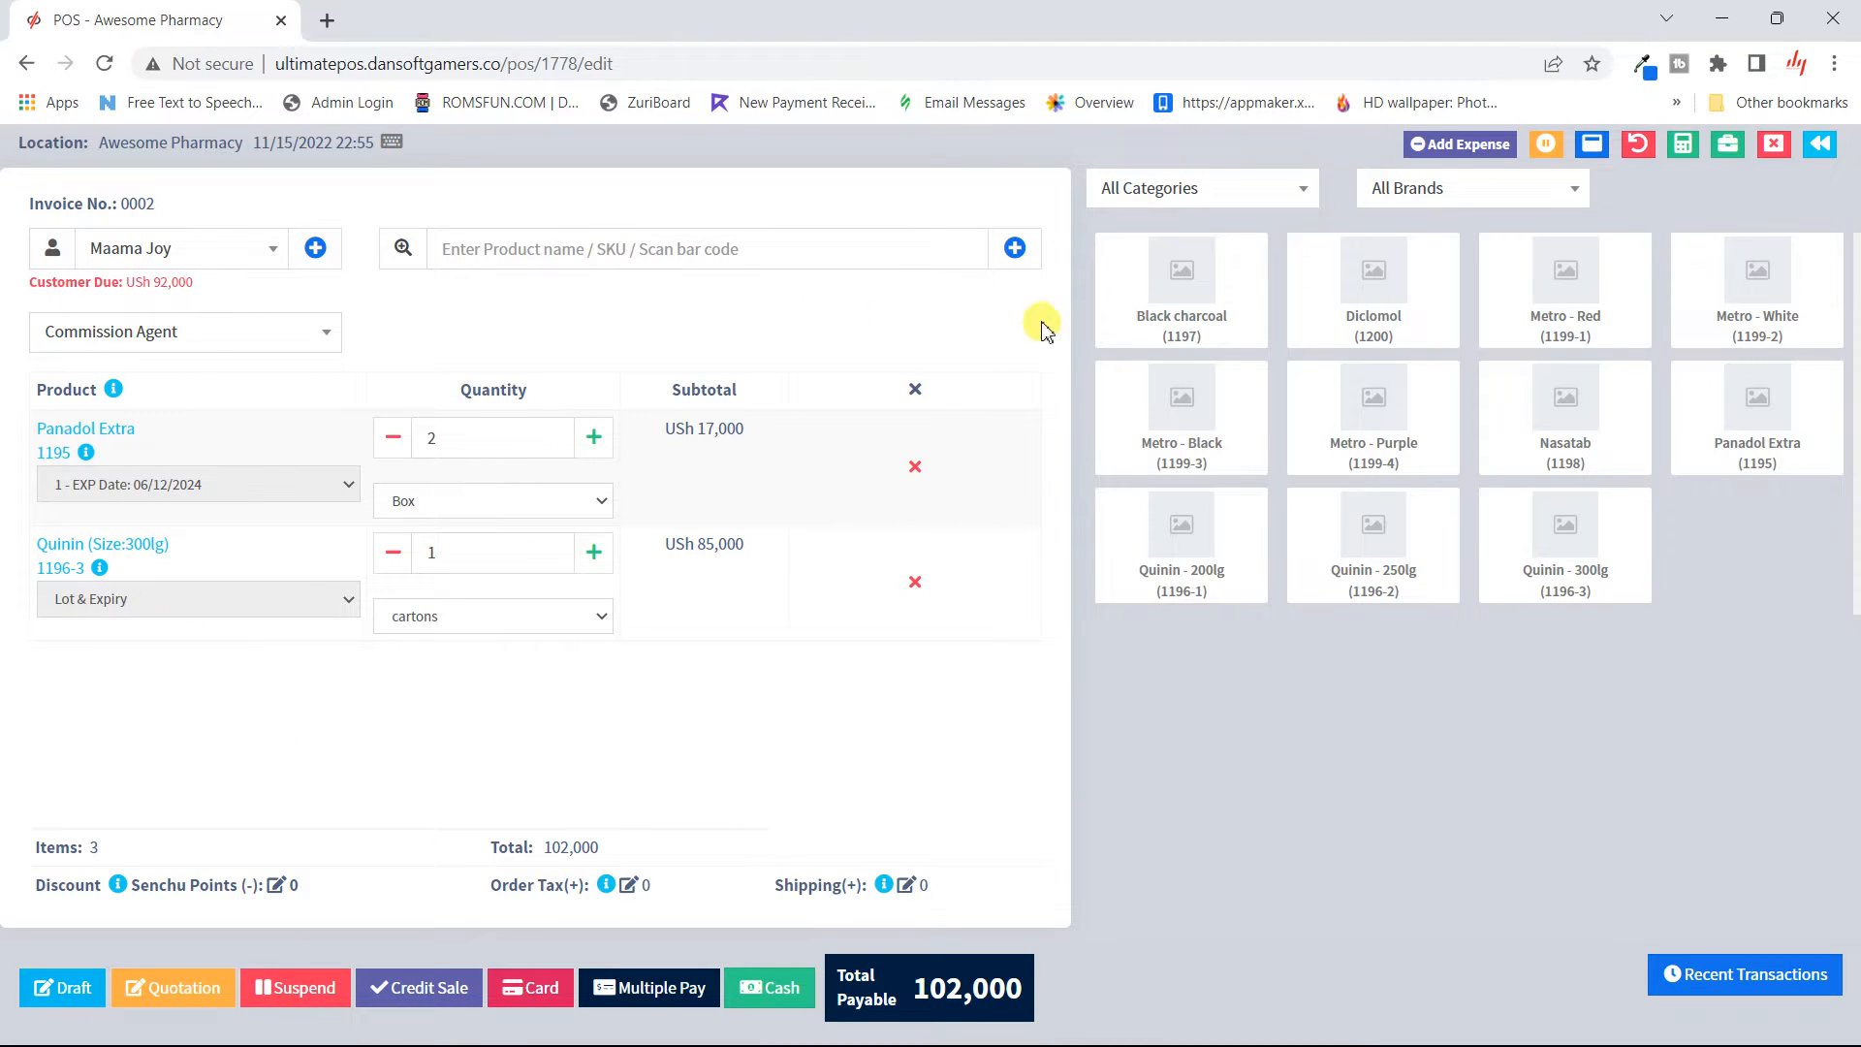
{"action": "left_click", "coordinate": [1637, 144]}
{"action": "left_click", "coordinate": [1820, 144]}
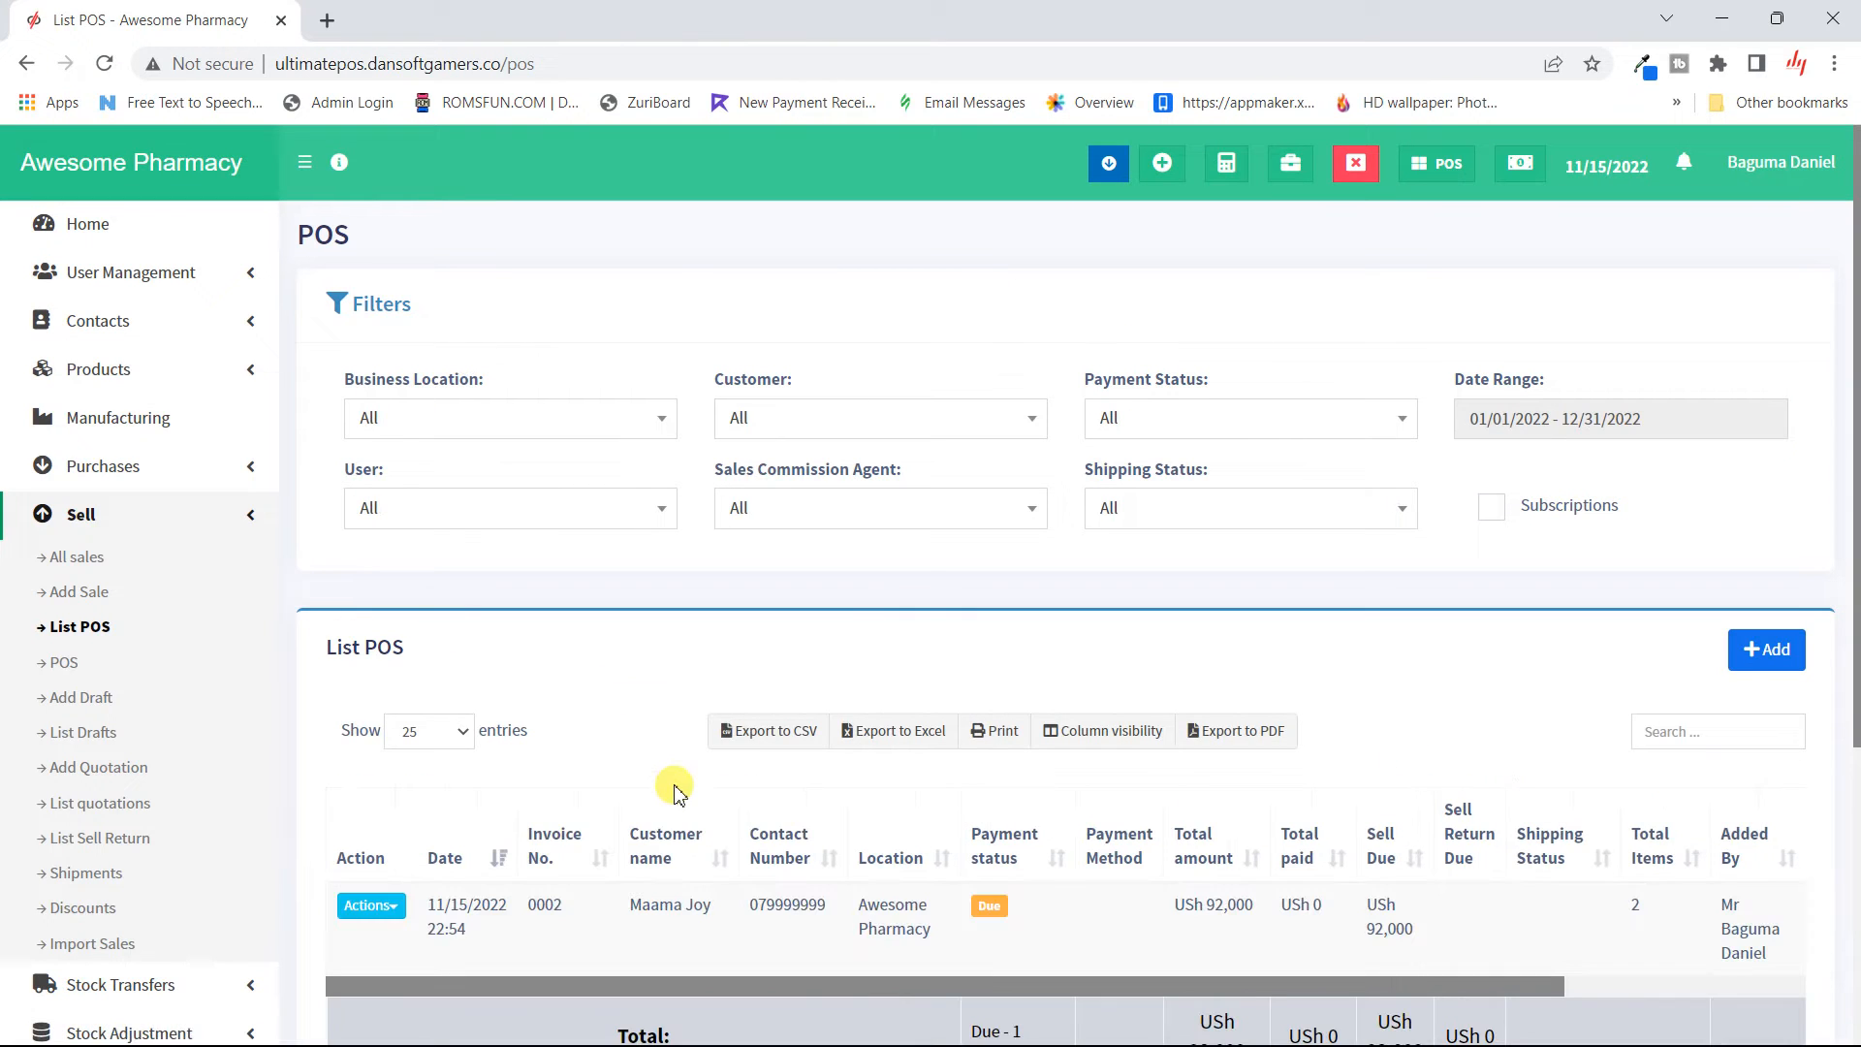
- Check invoice 0002's Due payments, abandon the Add payment form, and start a new POS sale
{"action": "scroll", "coordinate": [665, 785], "scroll_direction": "down", "scroll_amount": 3}
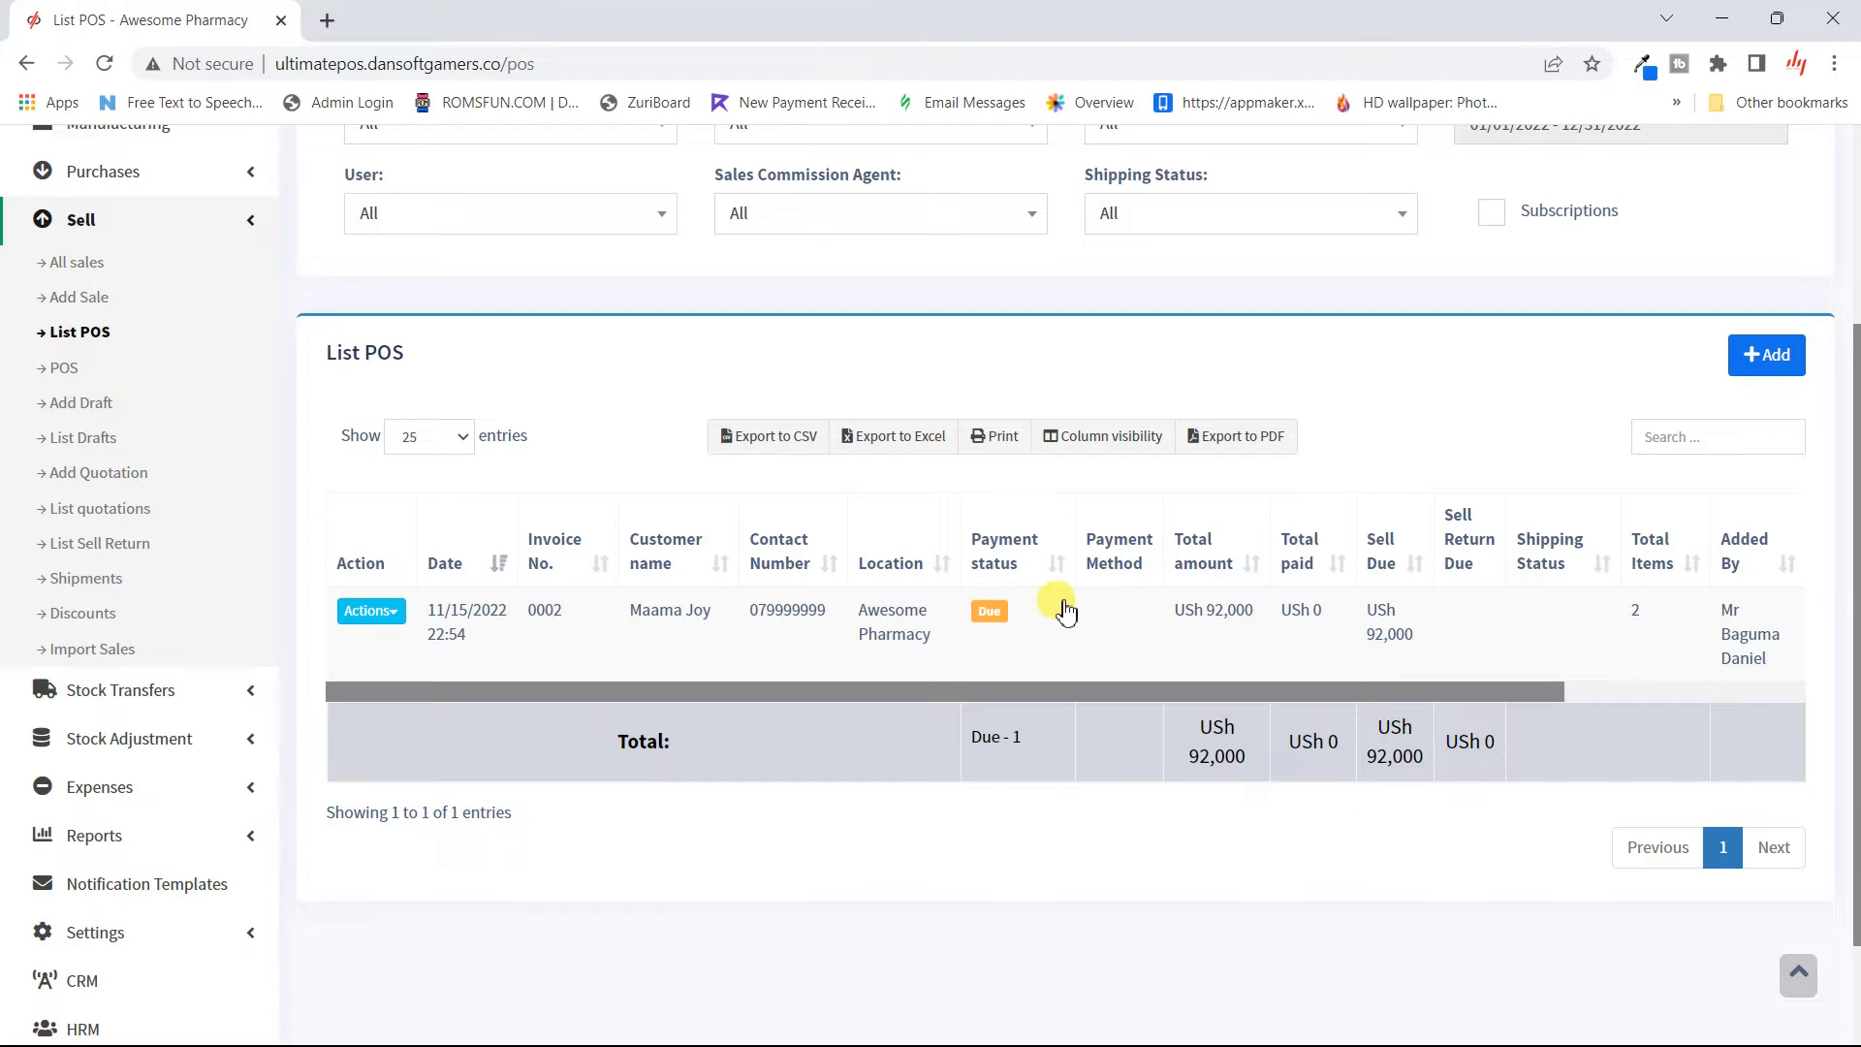
{"action": "left_click", "coordinate": [986, 624]}
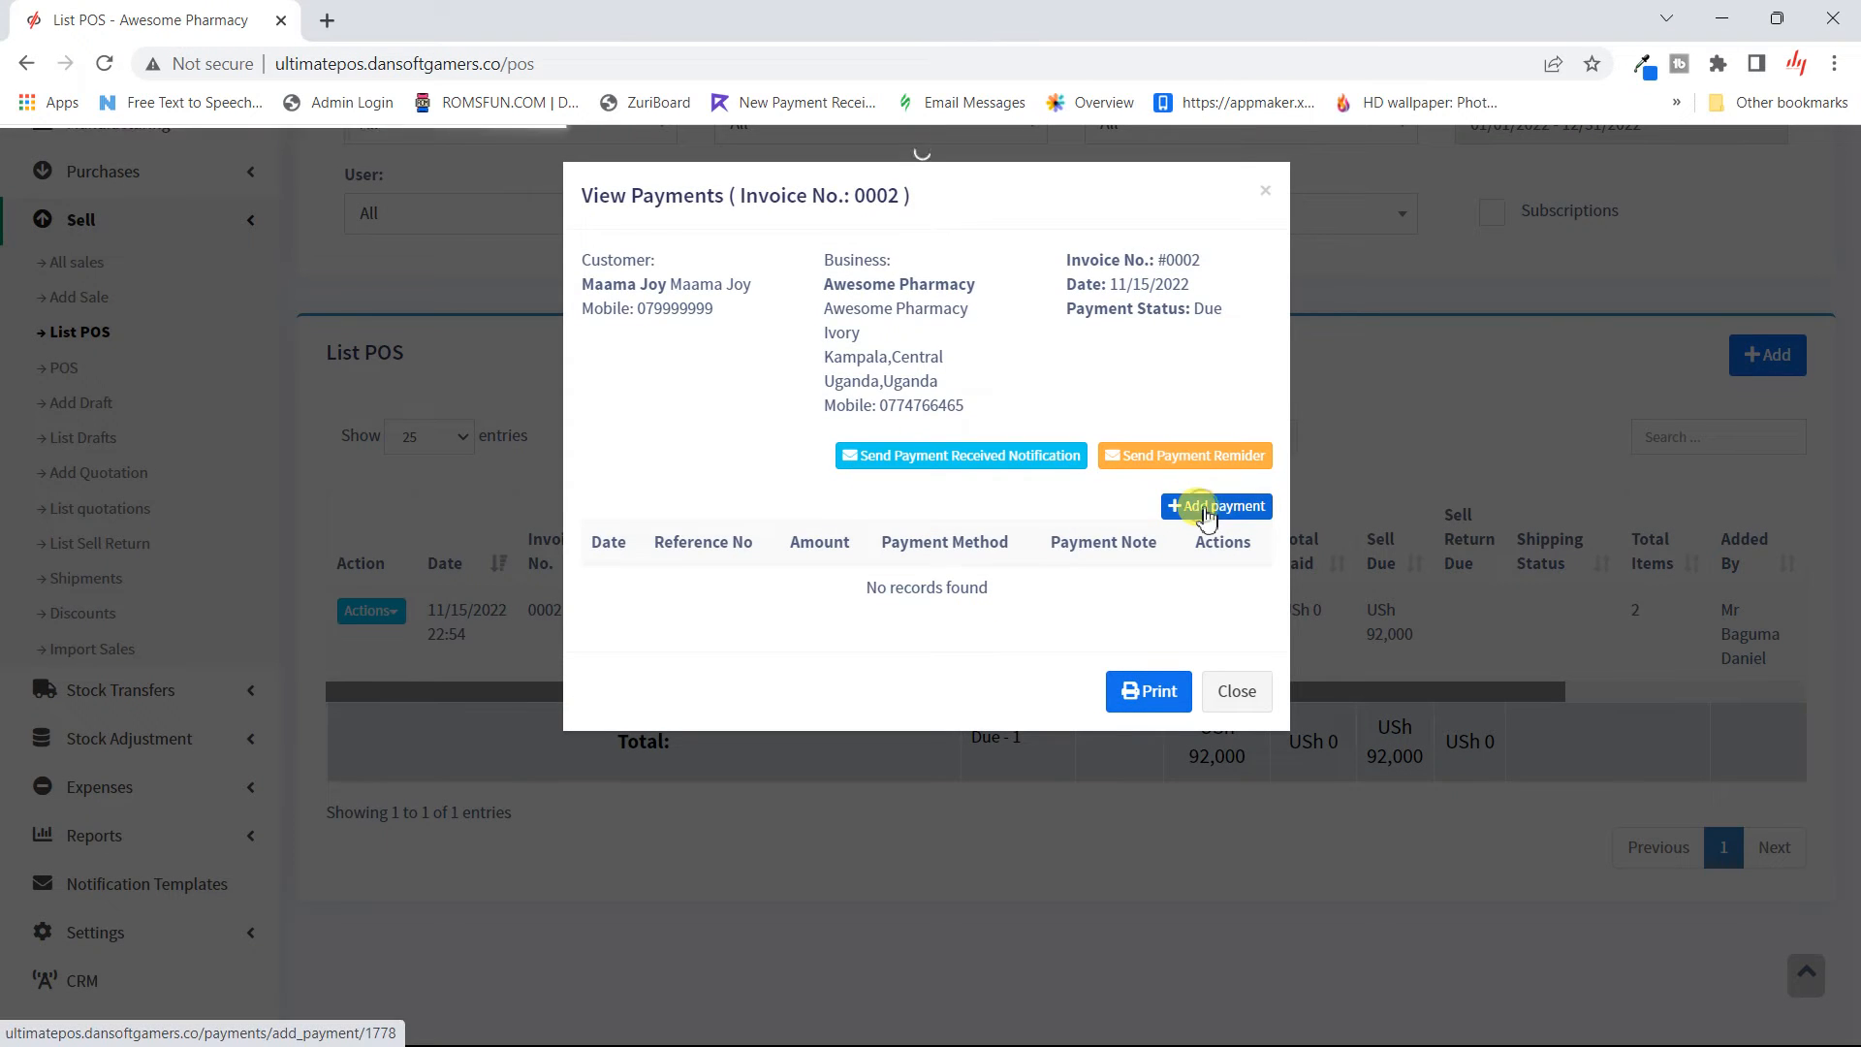
{"action": "left_click", "coordinate": [1212, 506]}
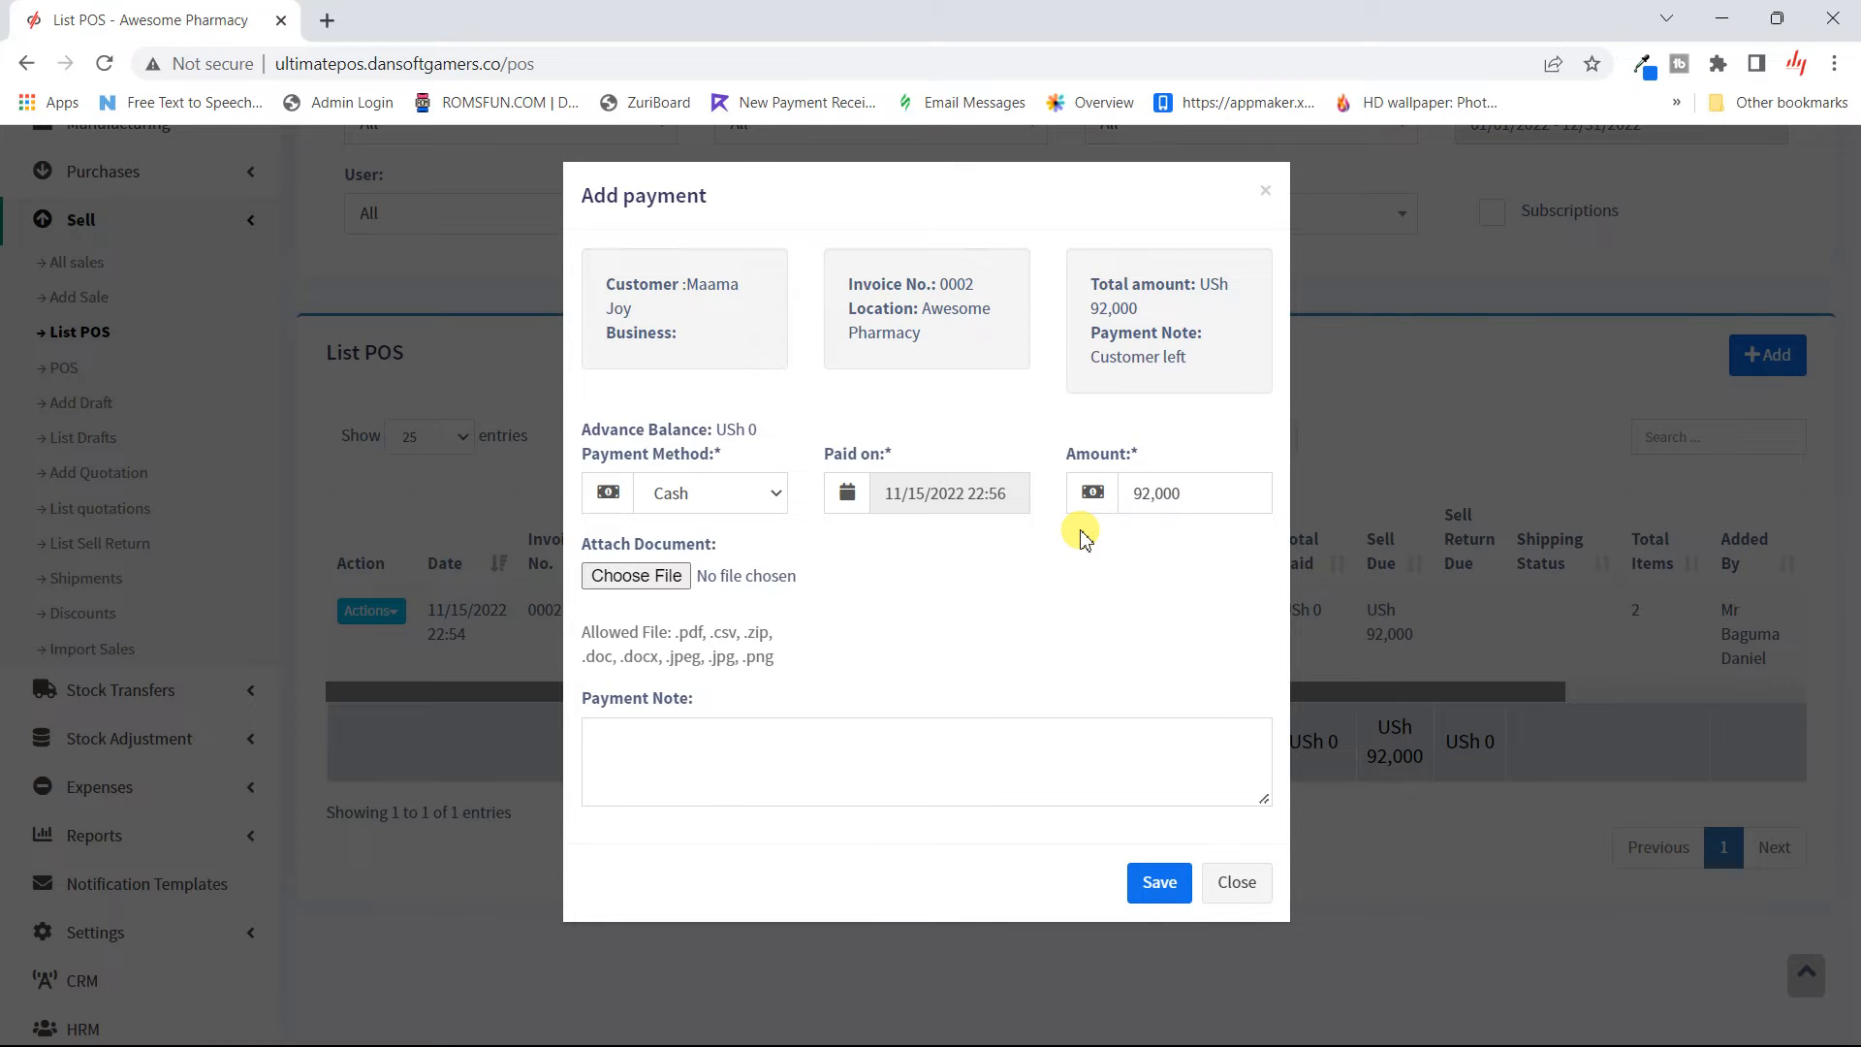
{"action": "left_click", "coordinate": [1234, 882]}
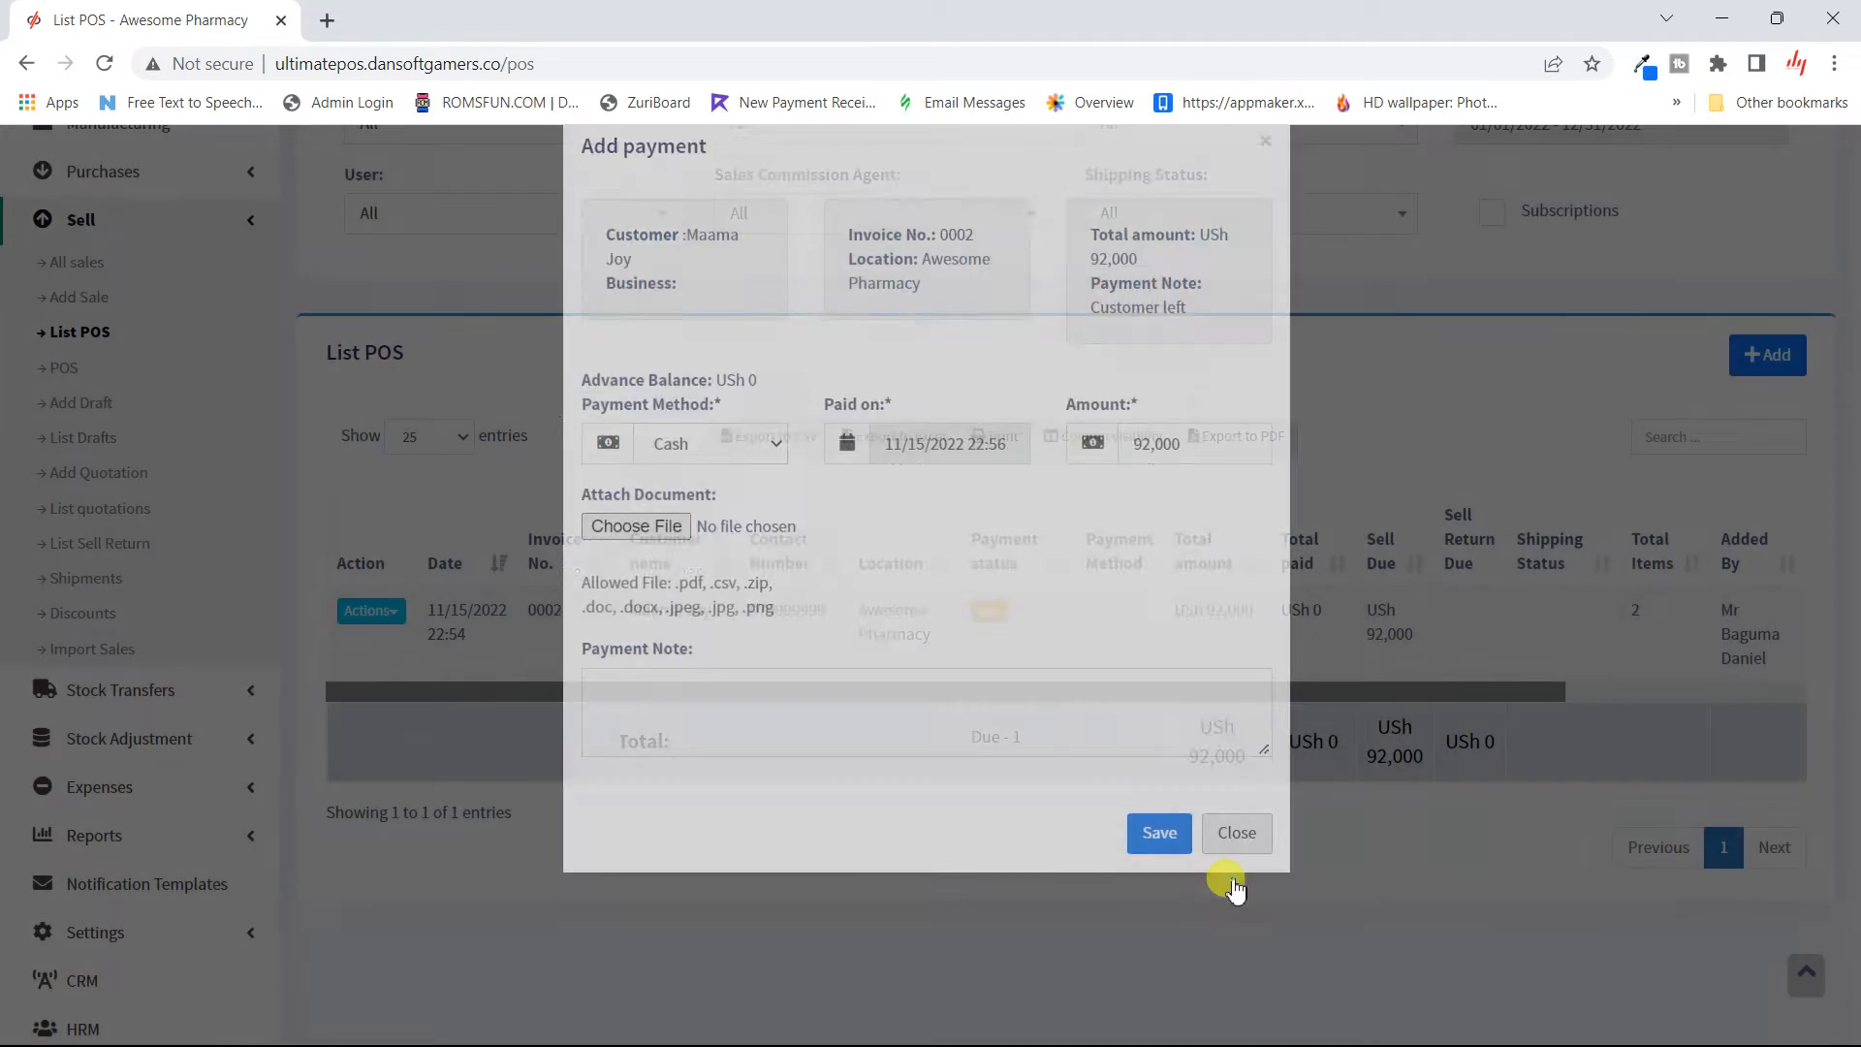
{"action": "scroll", "coordinate": [1076, 591], "scroll_direction": "up", "scroll_amount": 3}
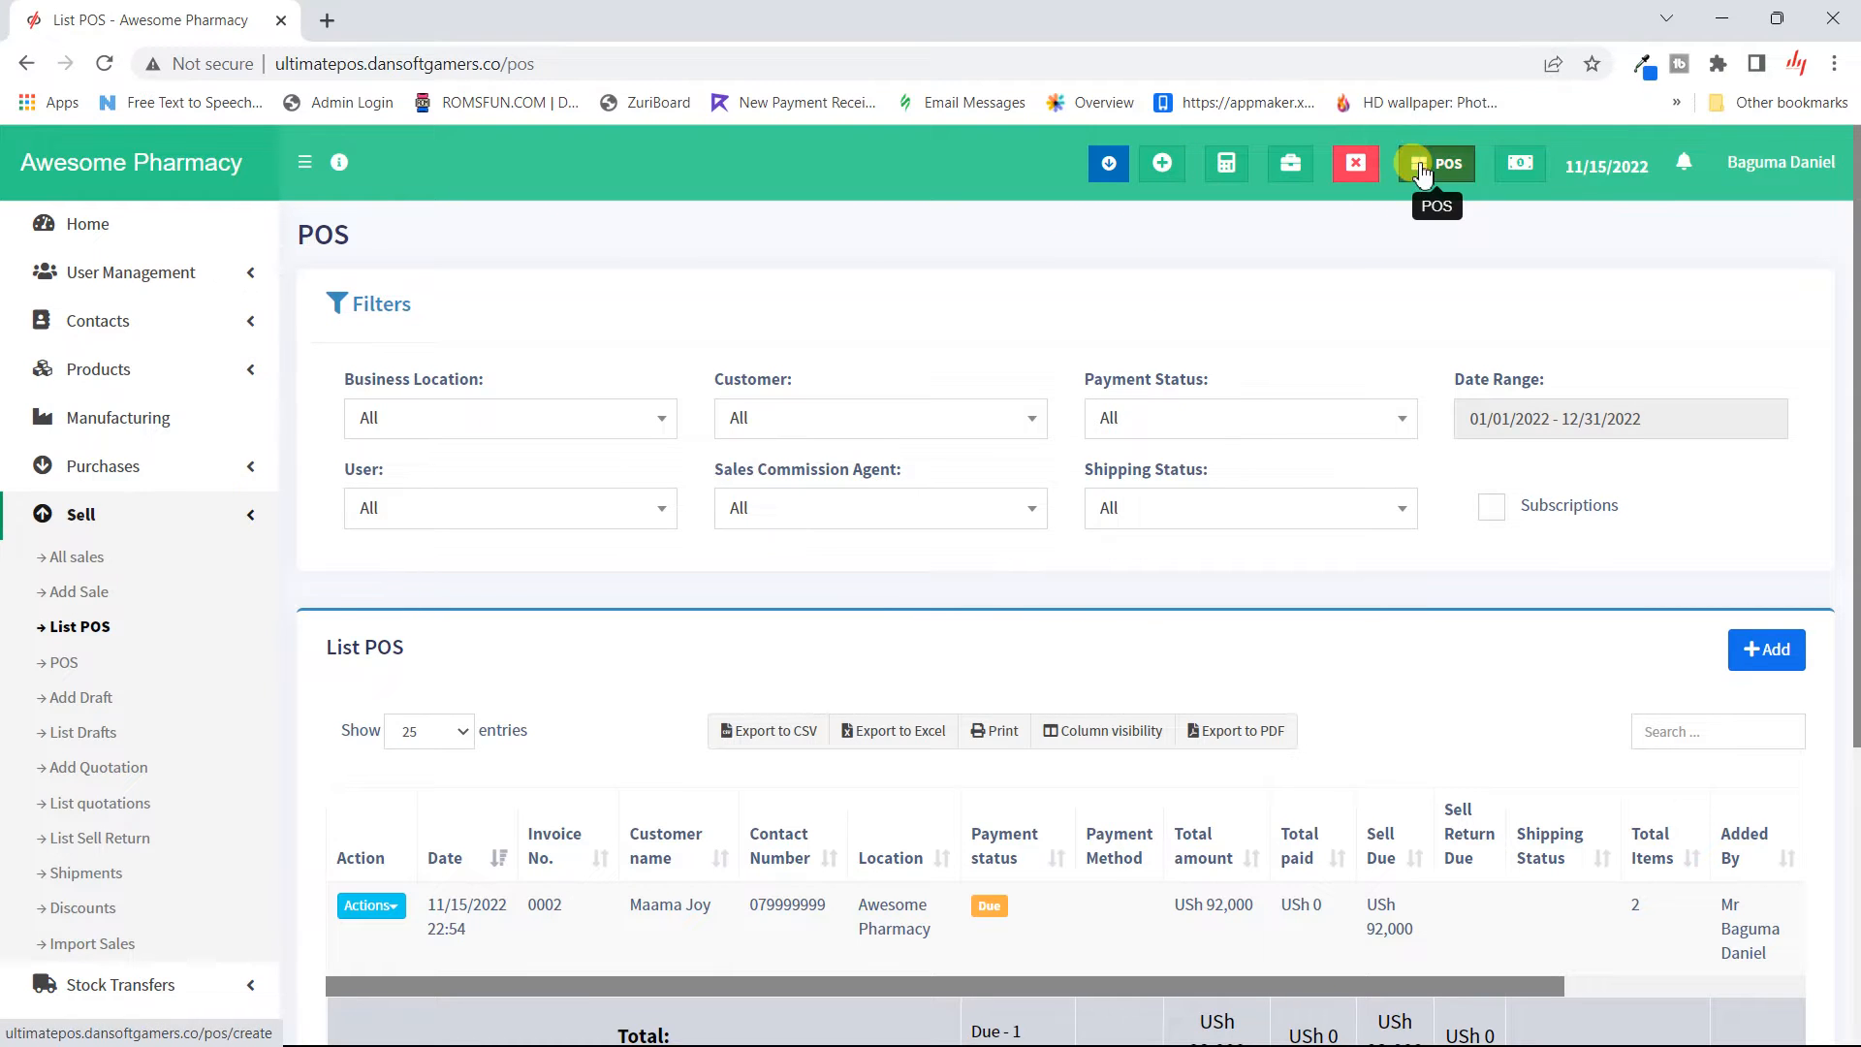
{"action": "left_click", "coordinate": [1421, 173]}
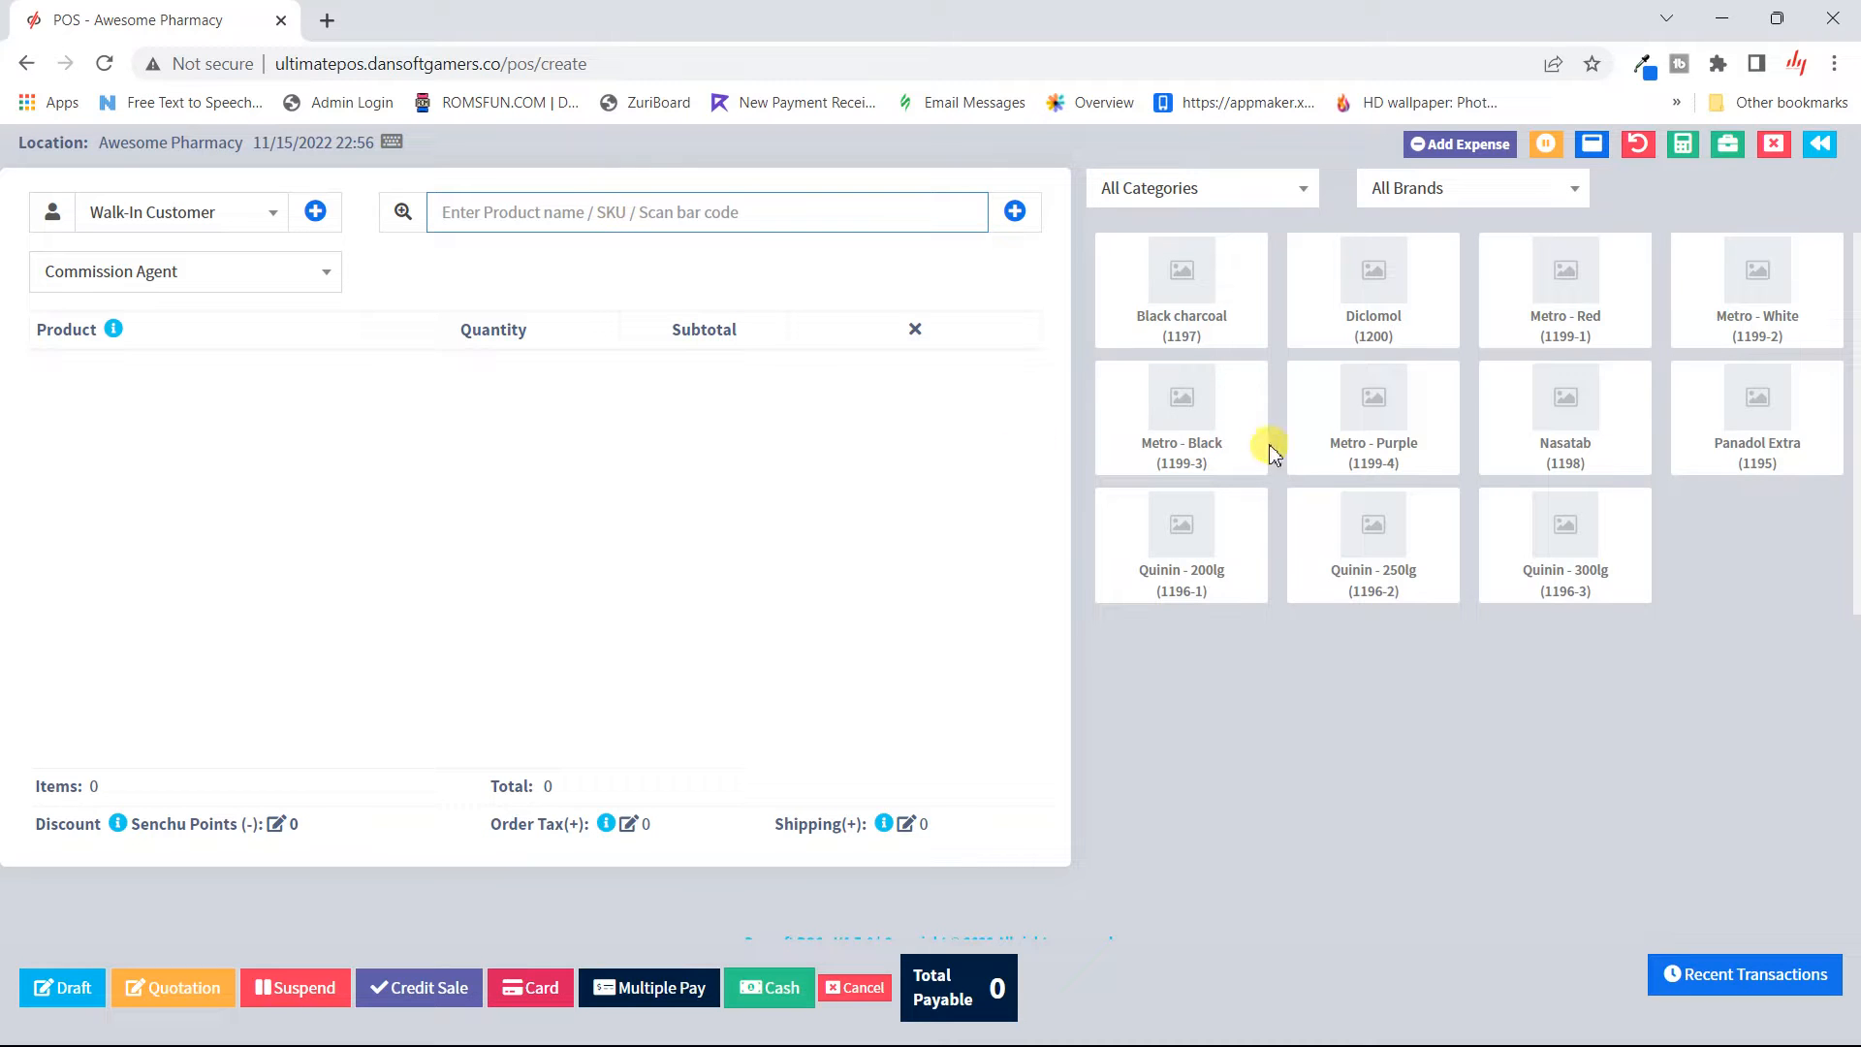
- Add Quinin 200lg and Metro White from the tiles, then Metro Red via a 'metro' search
{"action": "left_click", "coordinate": [1200, 542]}
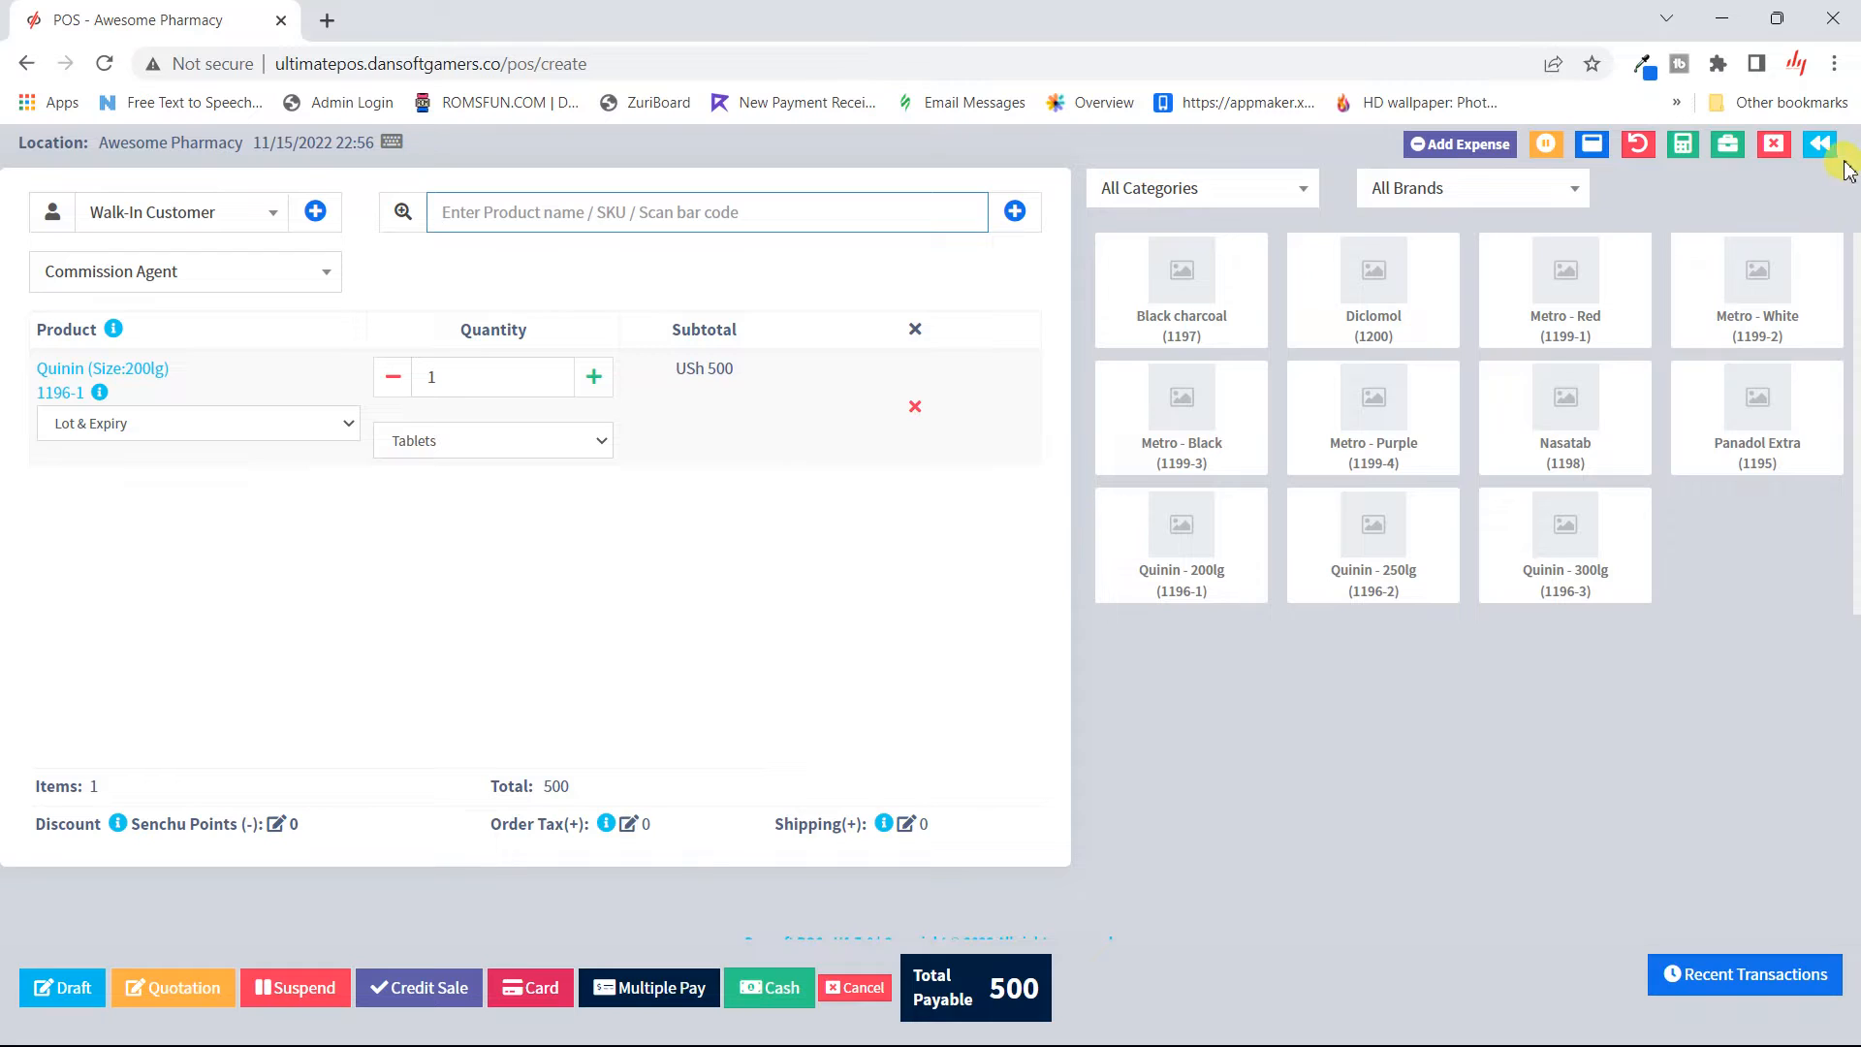
{"action": "left_click", "coordinate": [1757, 305]}
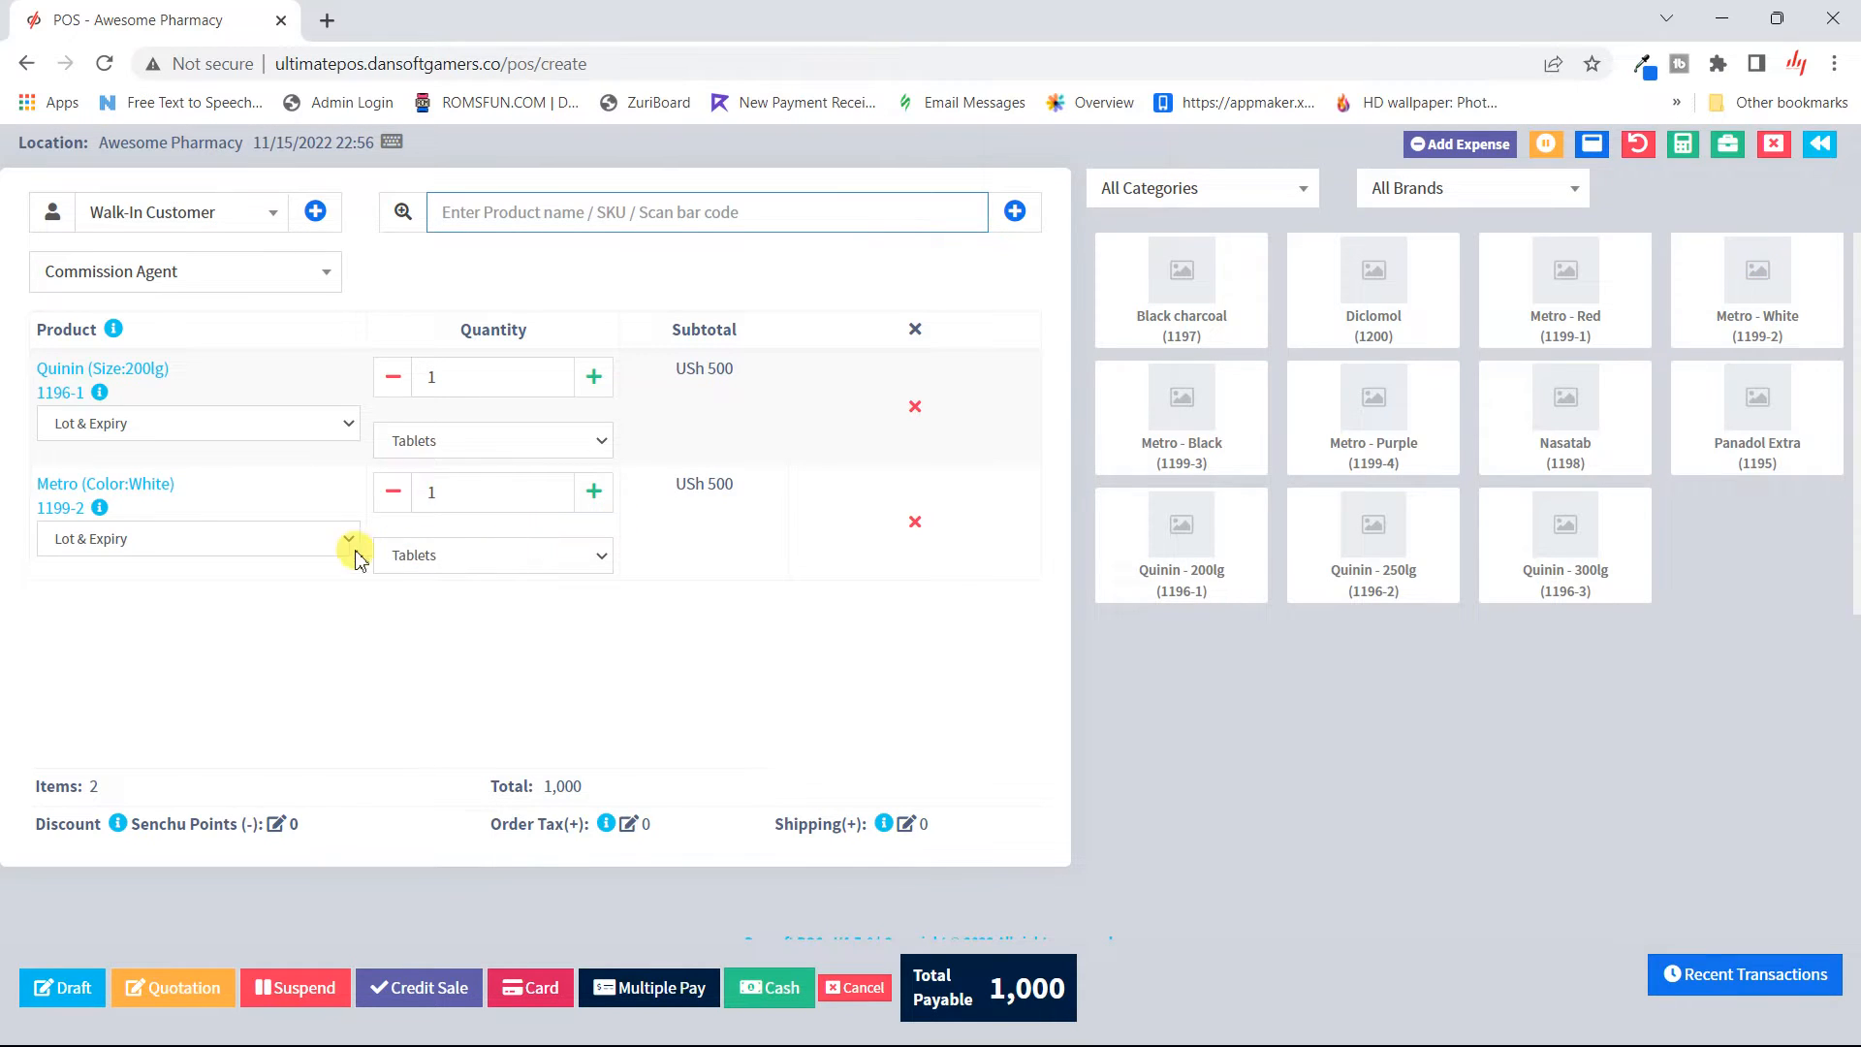
{"action": "left_click", "coordinate": [596, 217]}
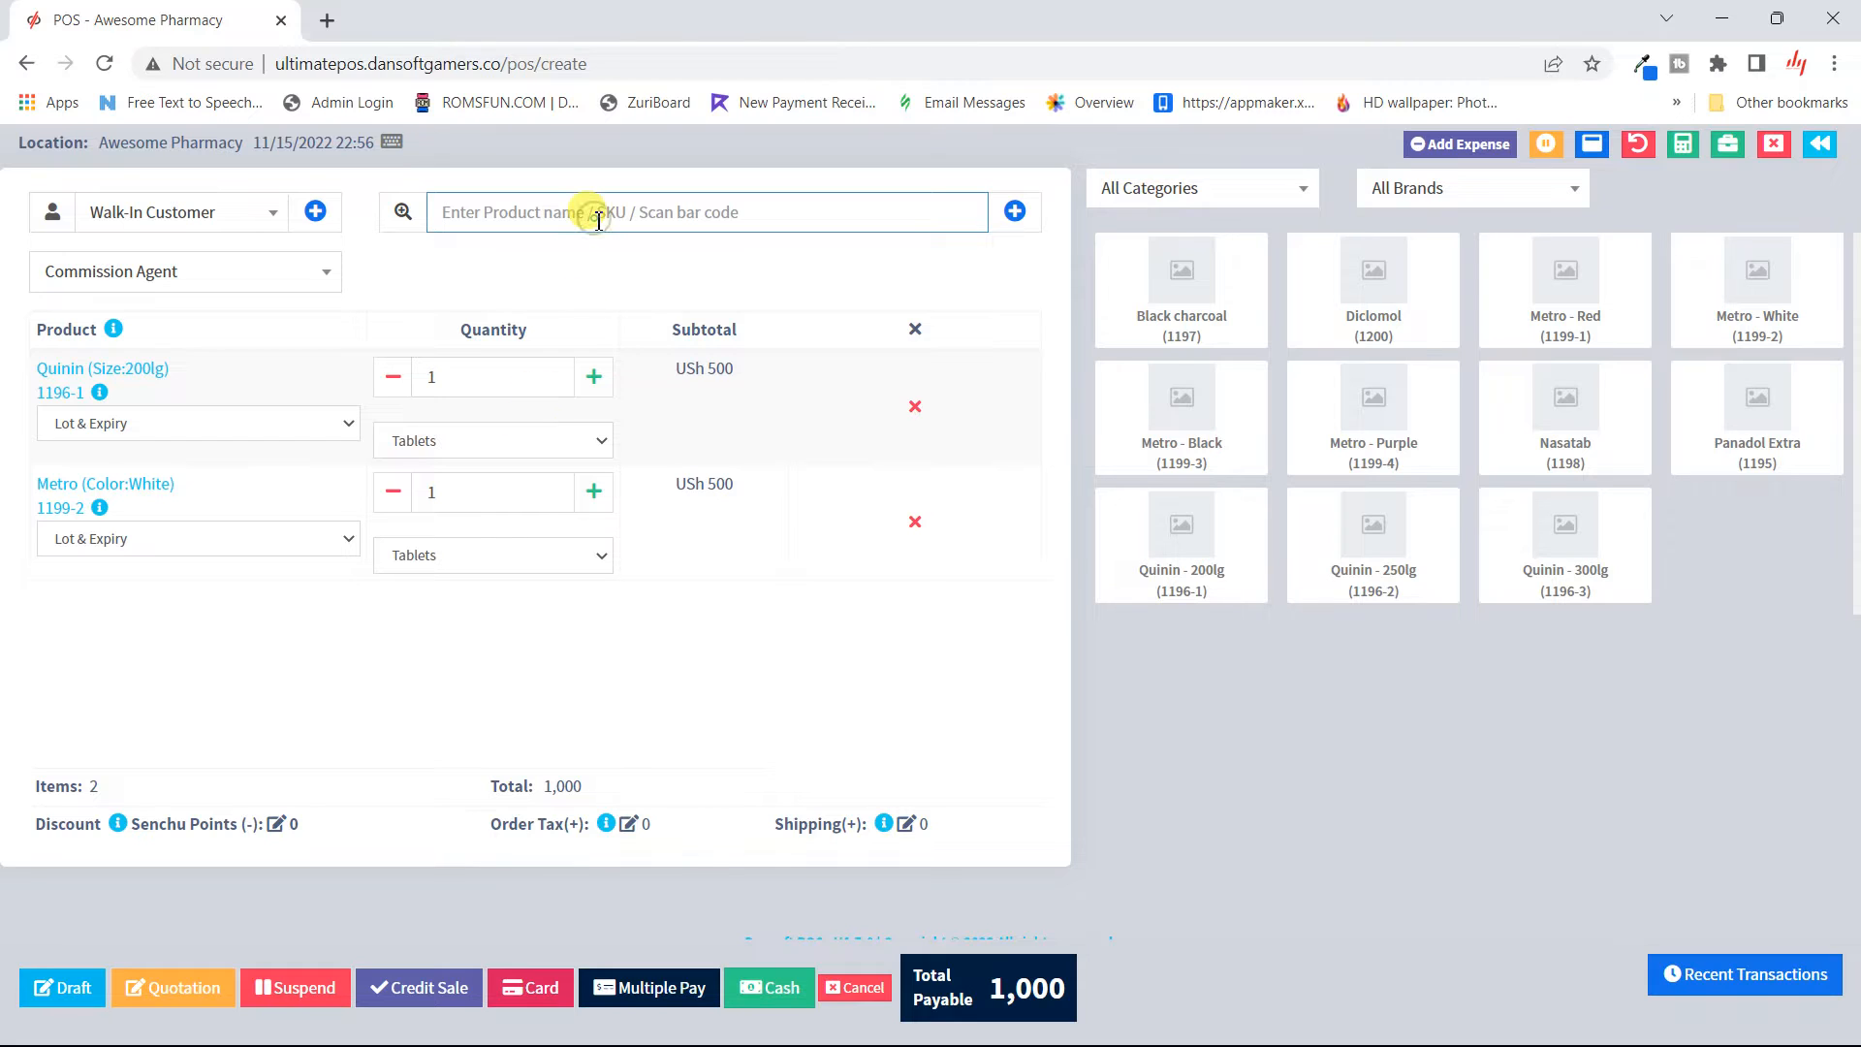
{"action": "type", "text": "metro"}
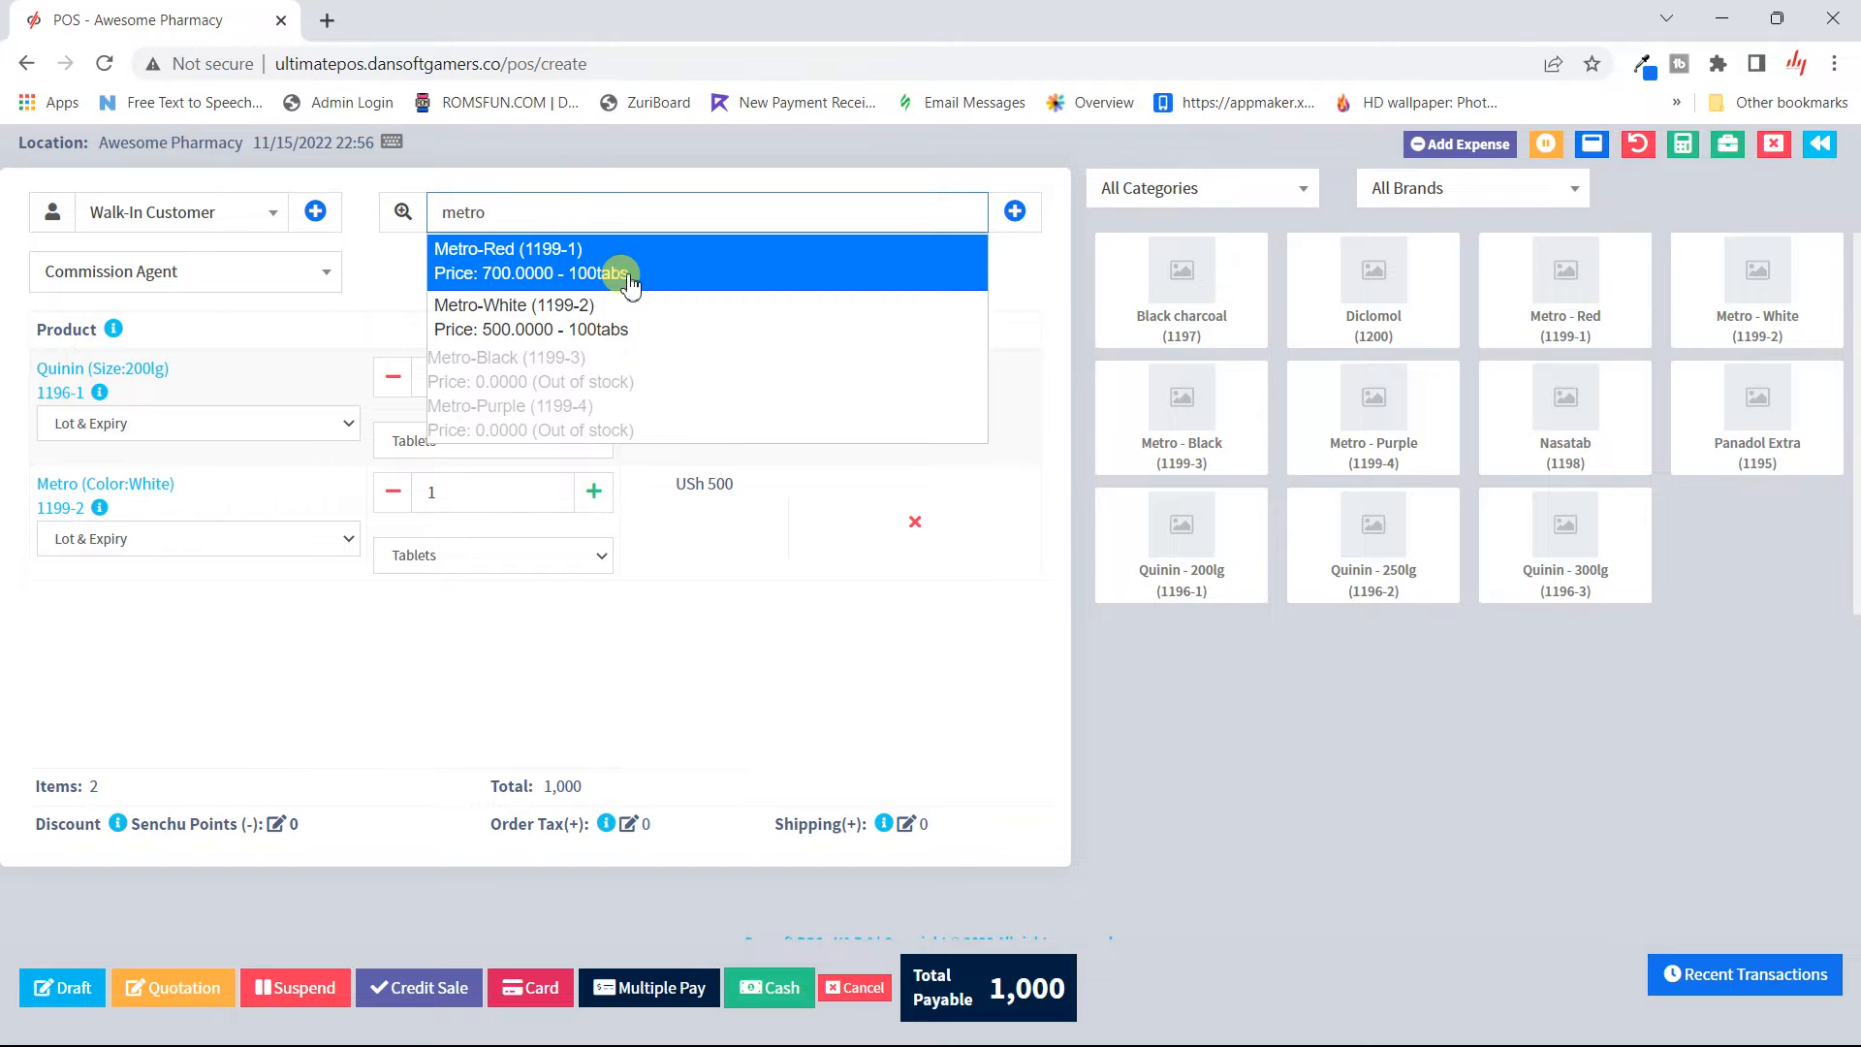
{"action": "left_click", "coordinate": [629, 278]}
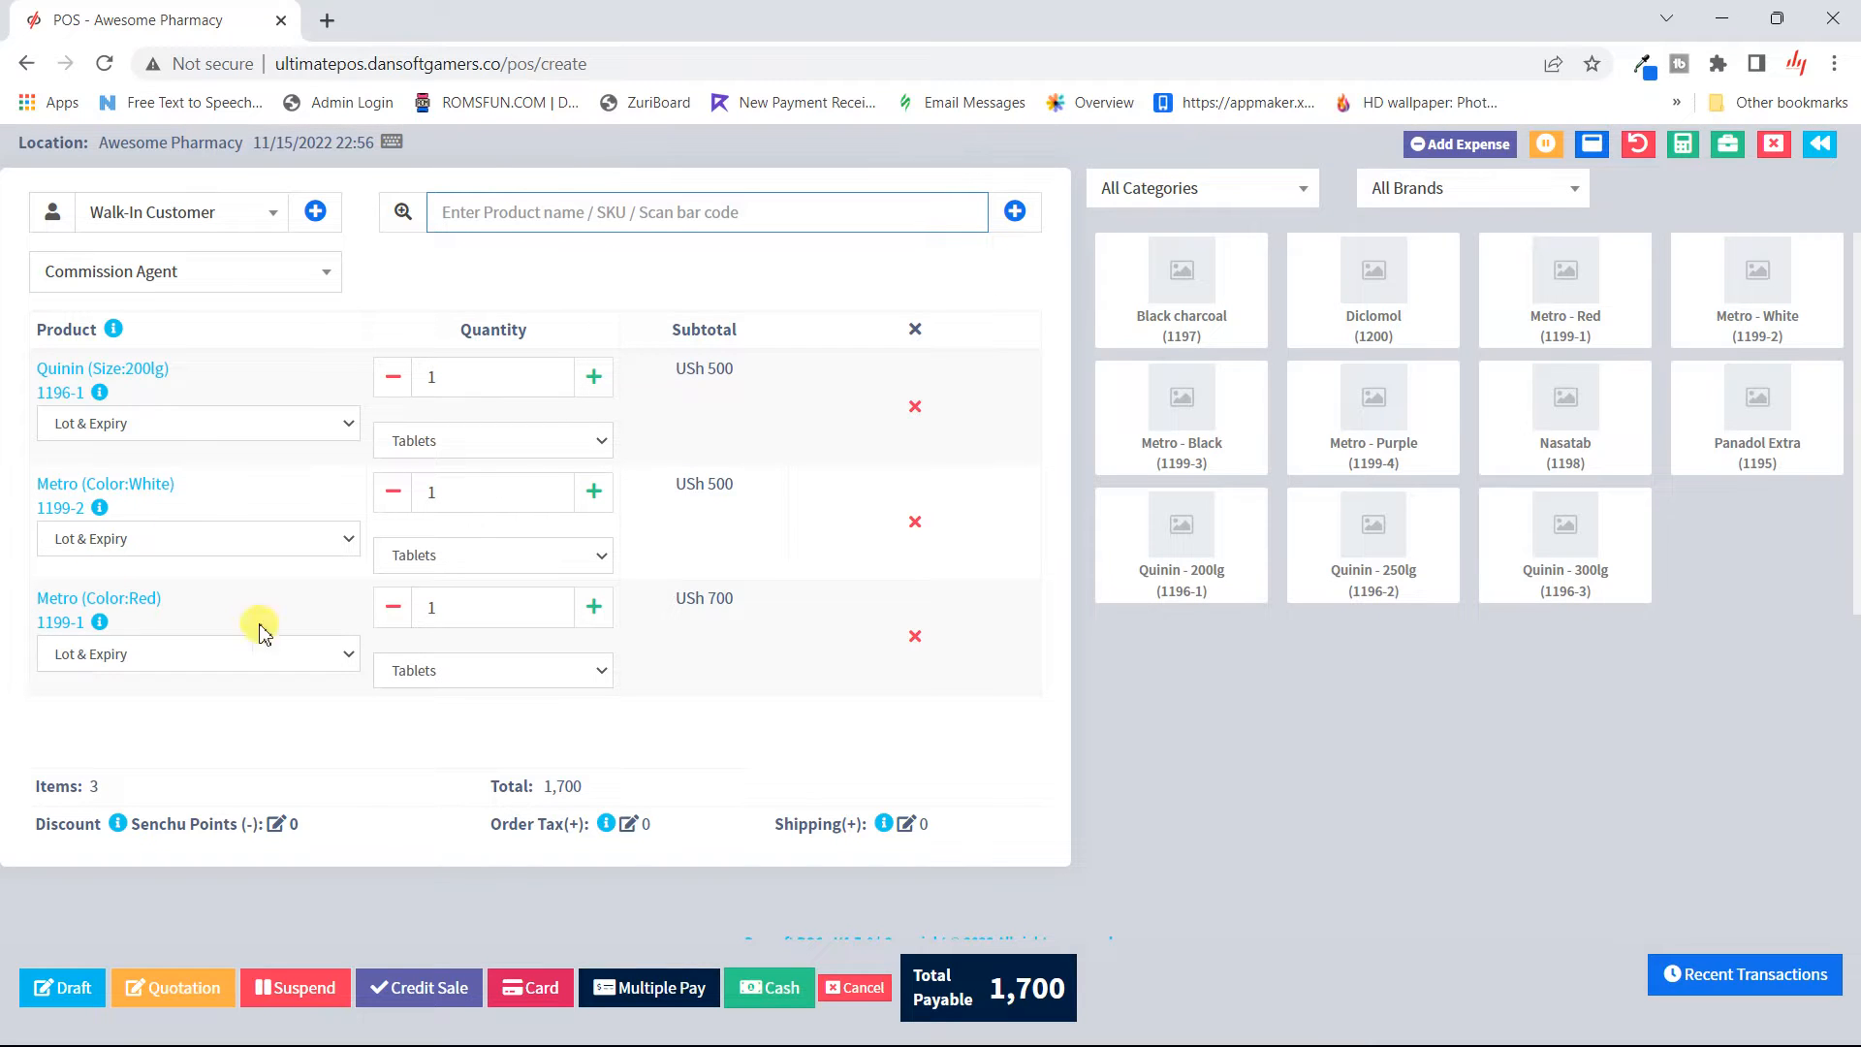
- Try lot 1 for Metro Red, then reset its lot to unspecified
{"action": "left_click", "coordinate": [320, 653]}
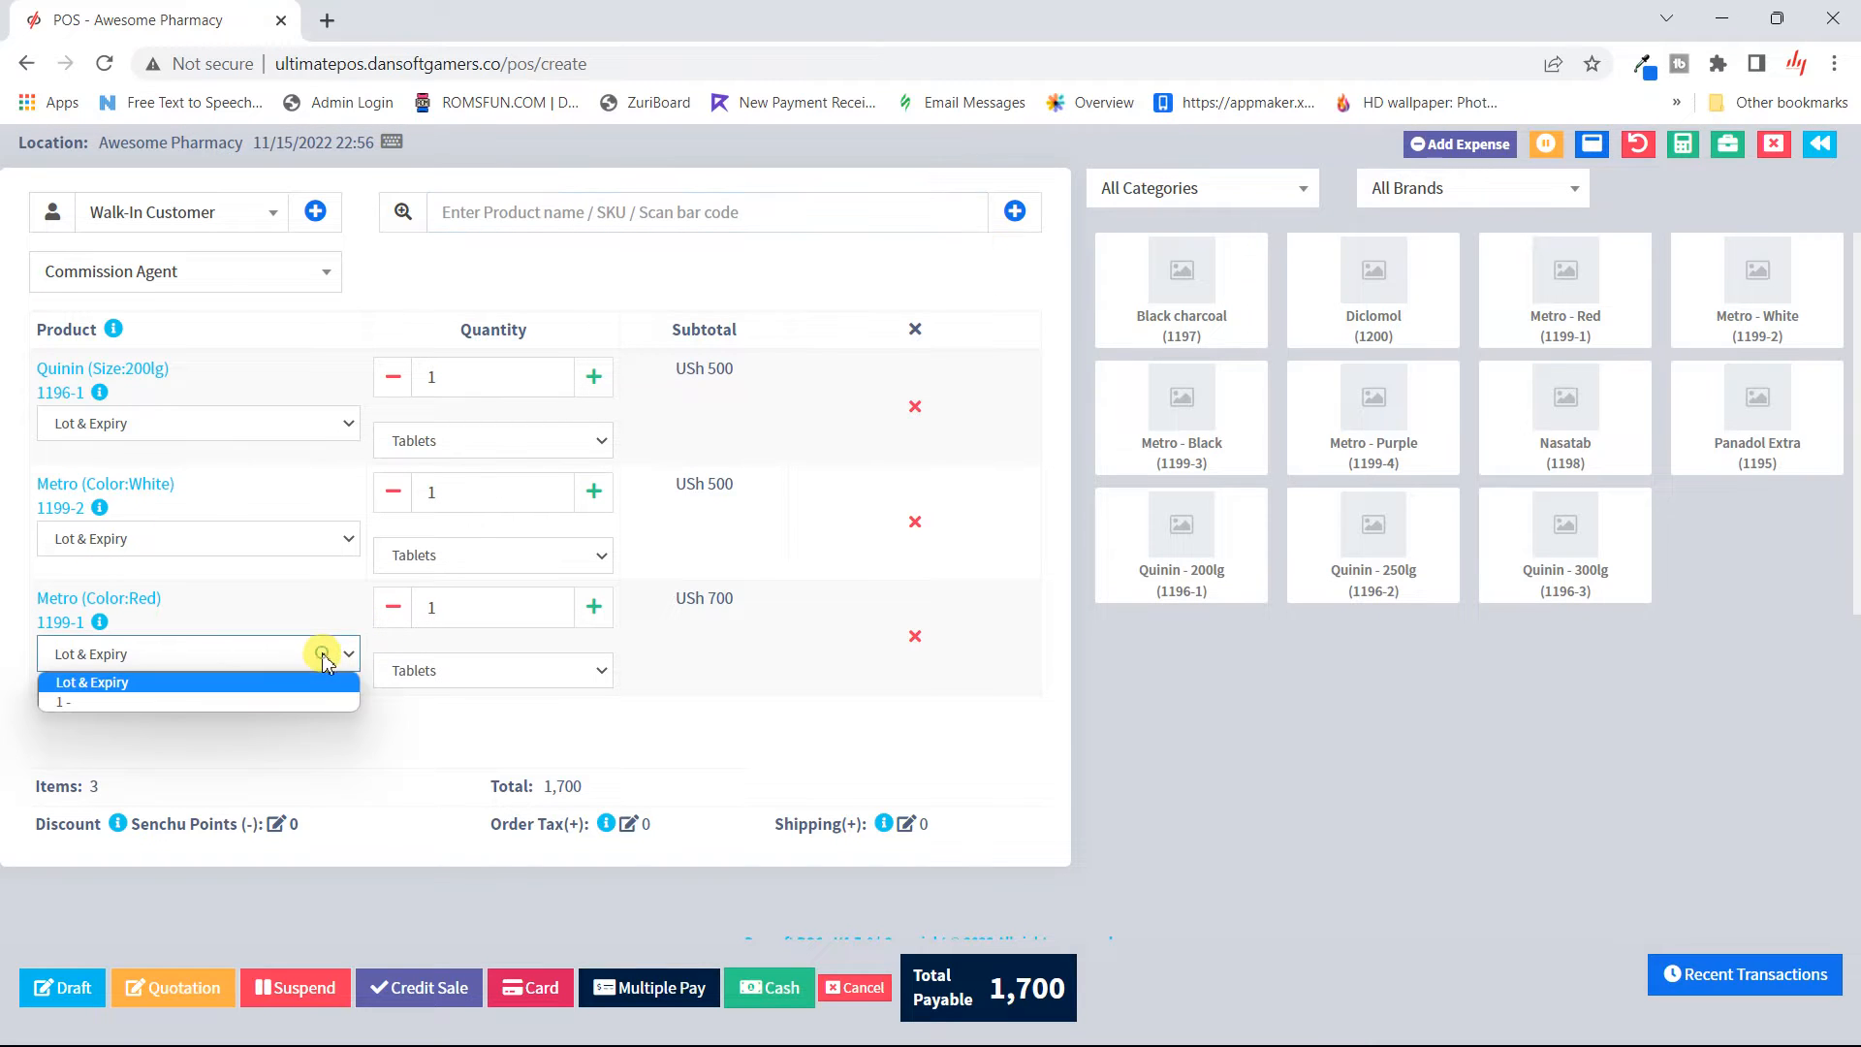
{"action": "left_click", "coordinate": [263, 703]}
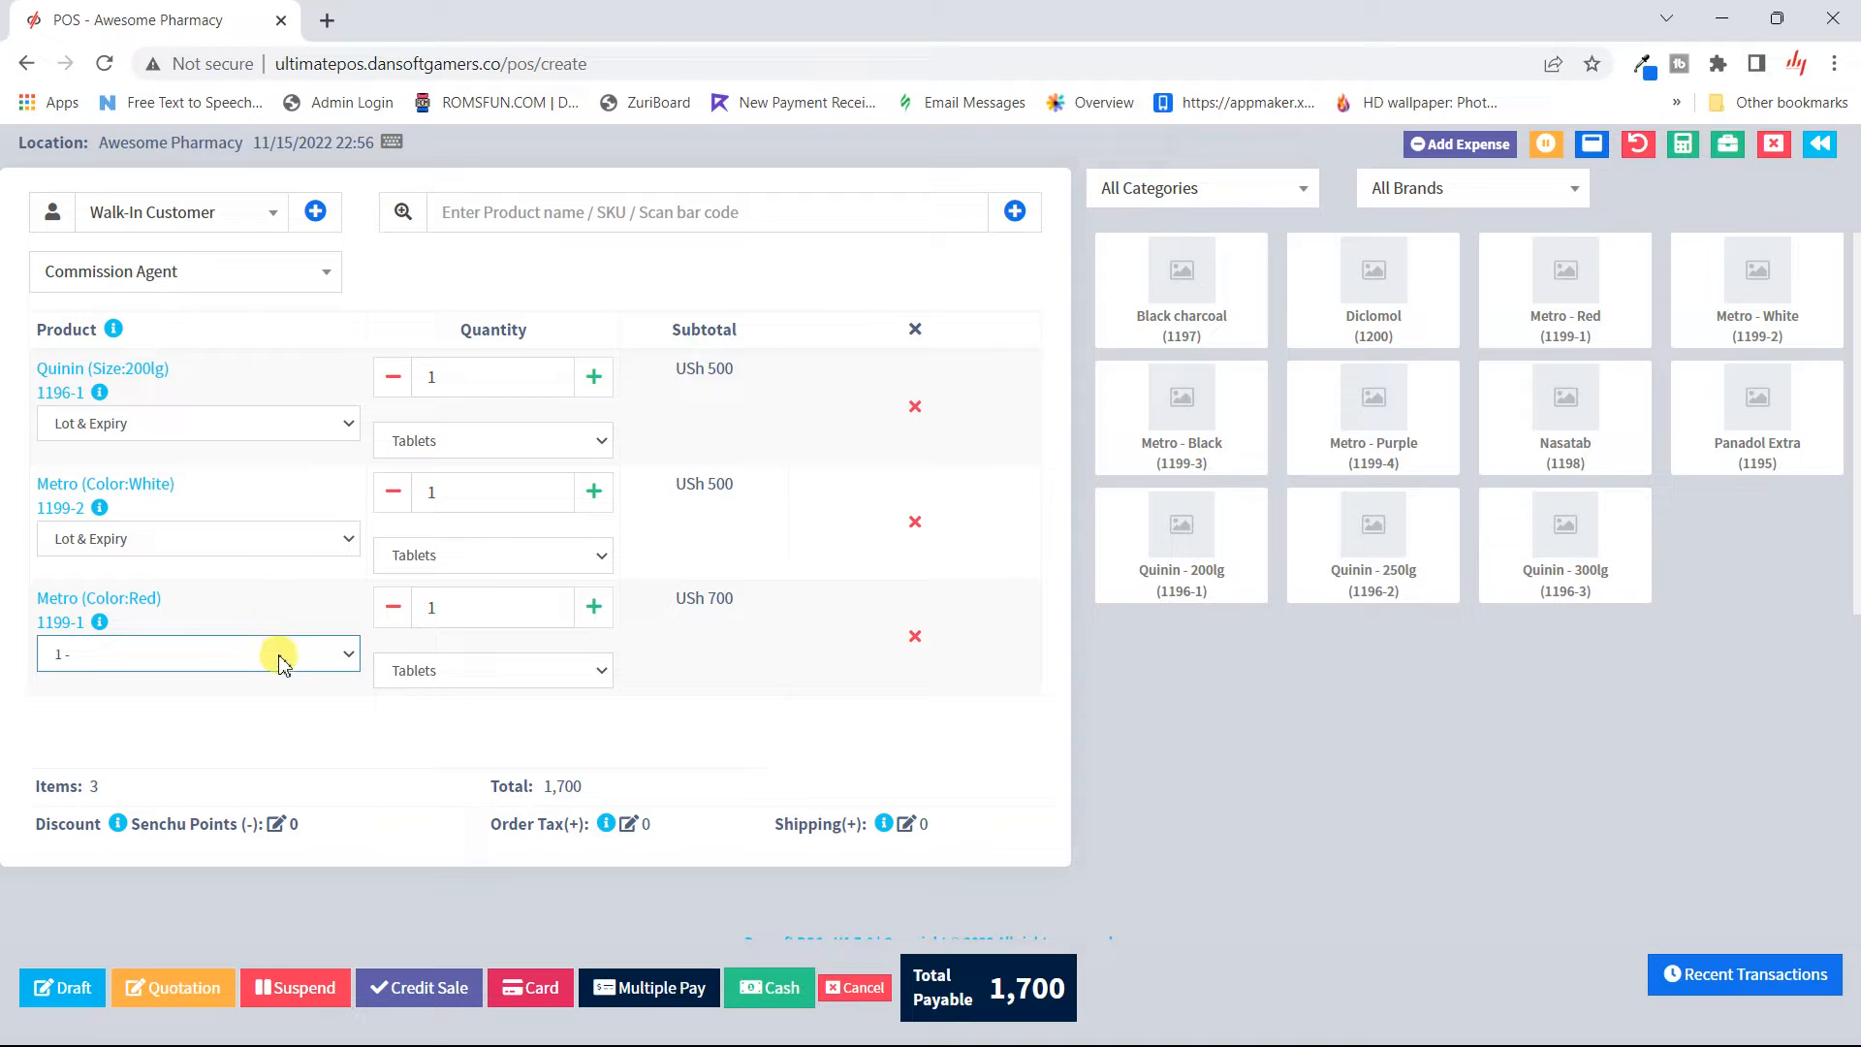
{"action": "left_click", "coordinate": [279, 662]}
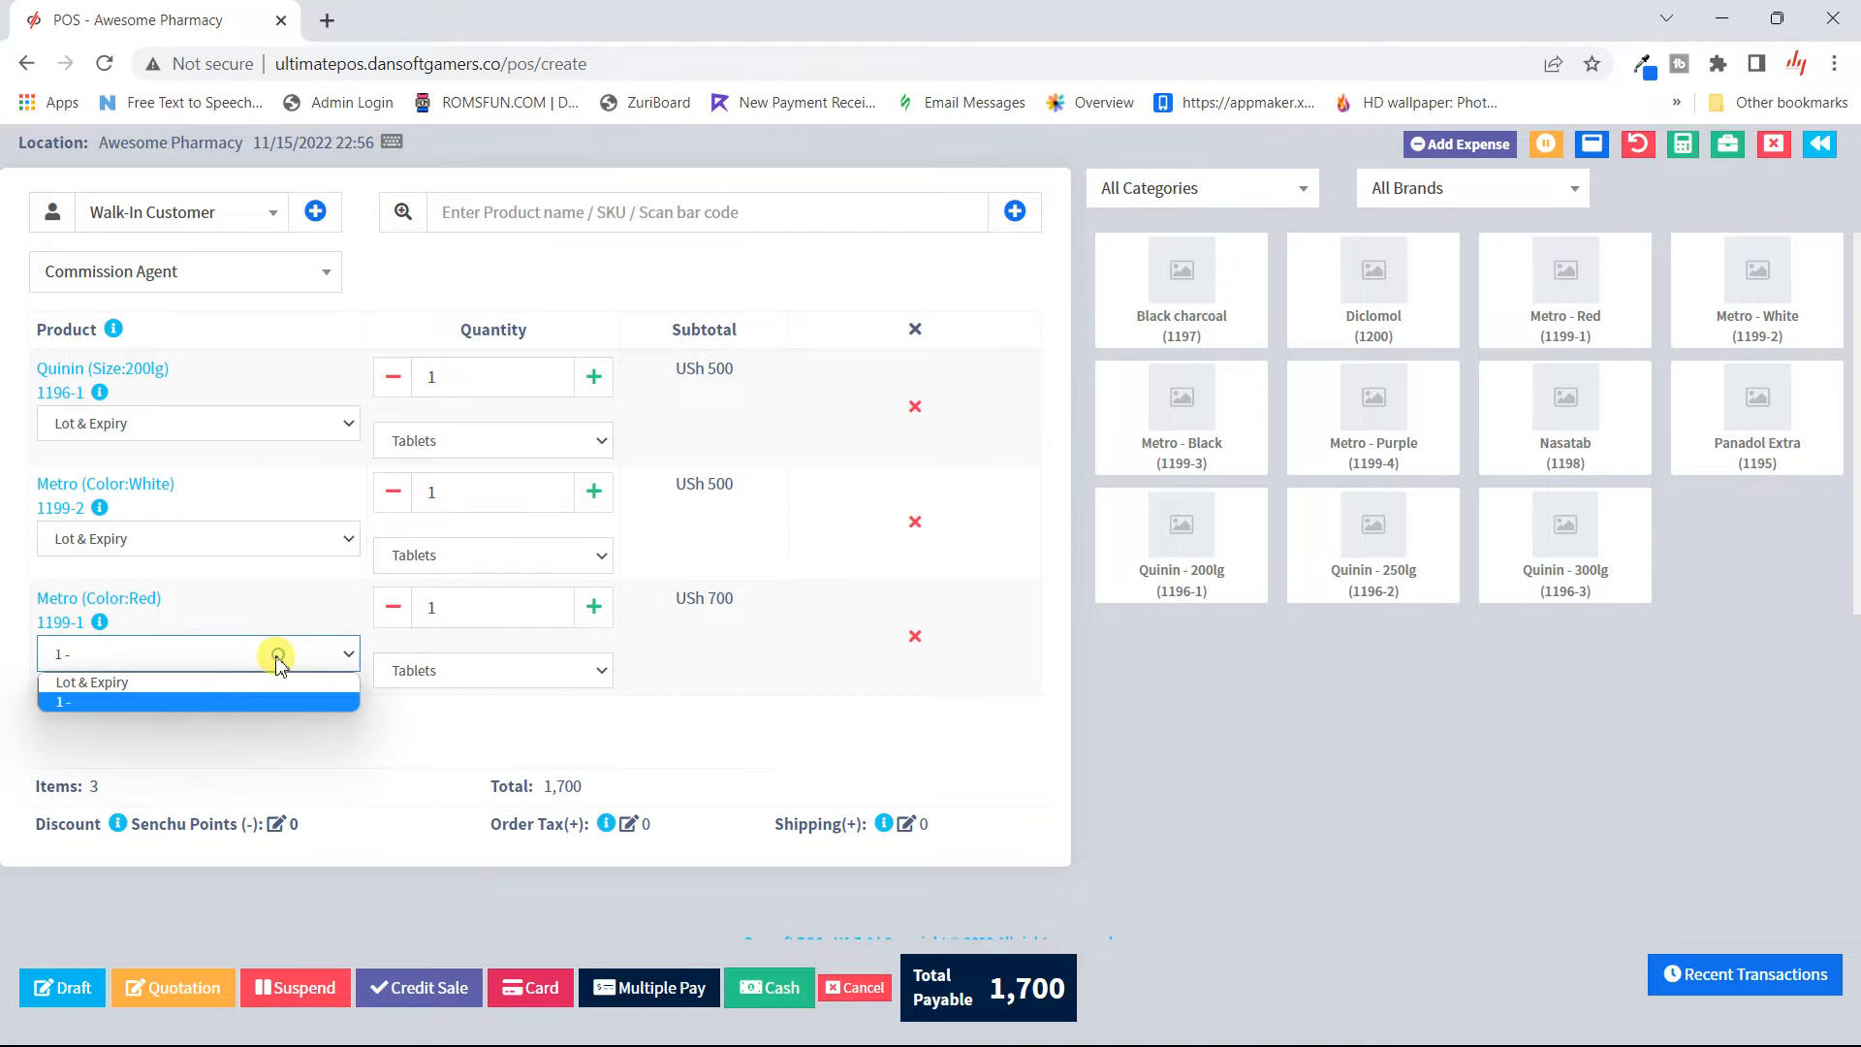
{"action": "left_click", "coordinate": [160, 688]}
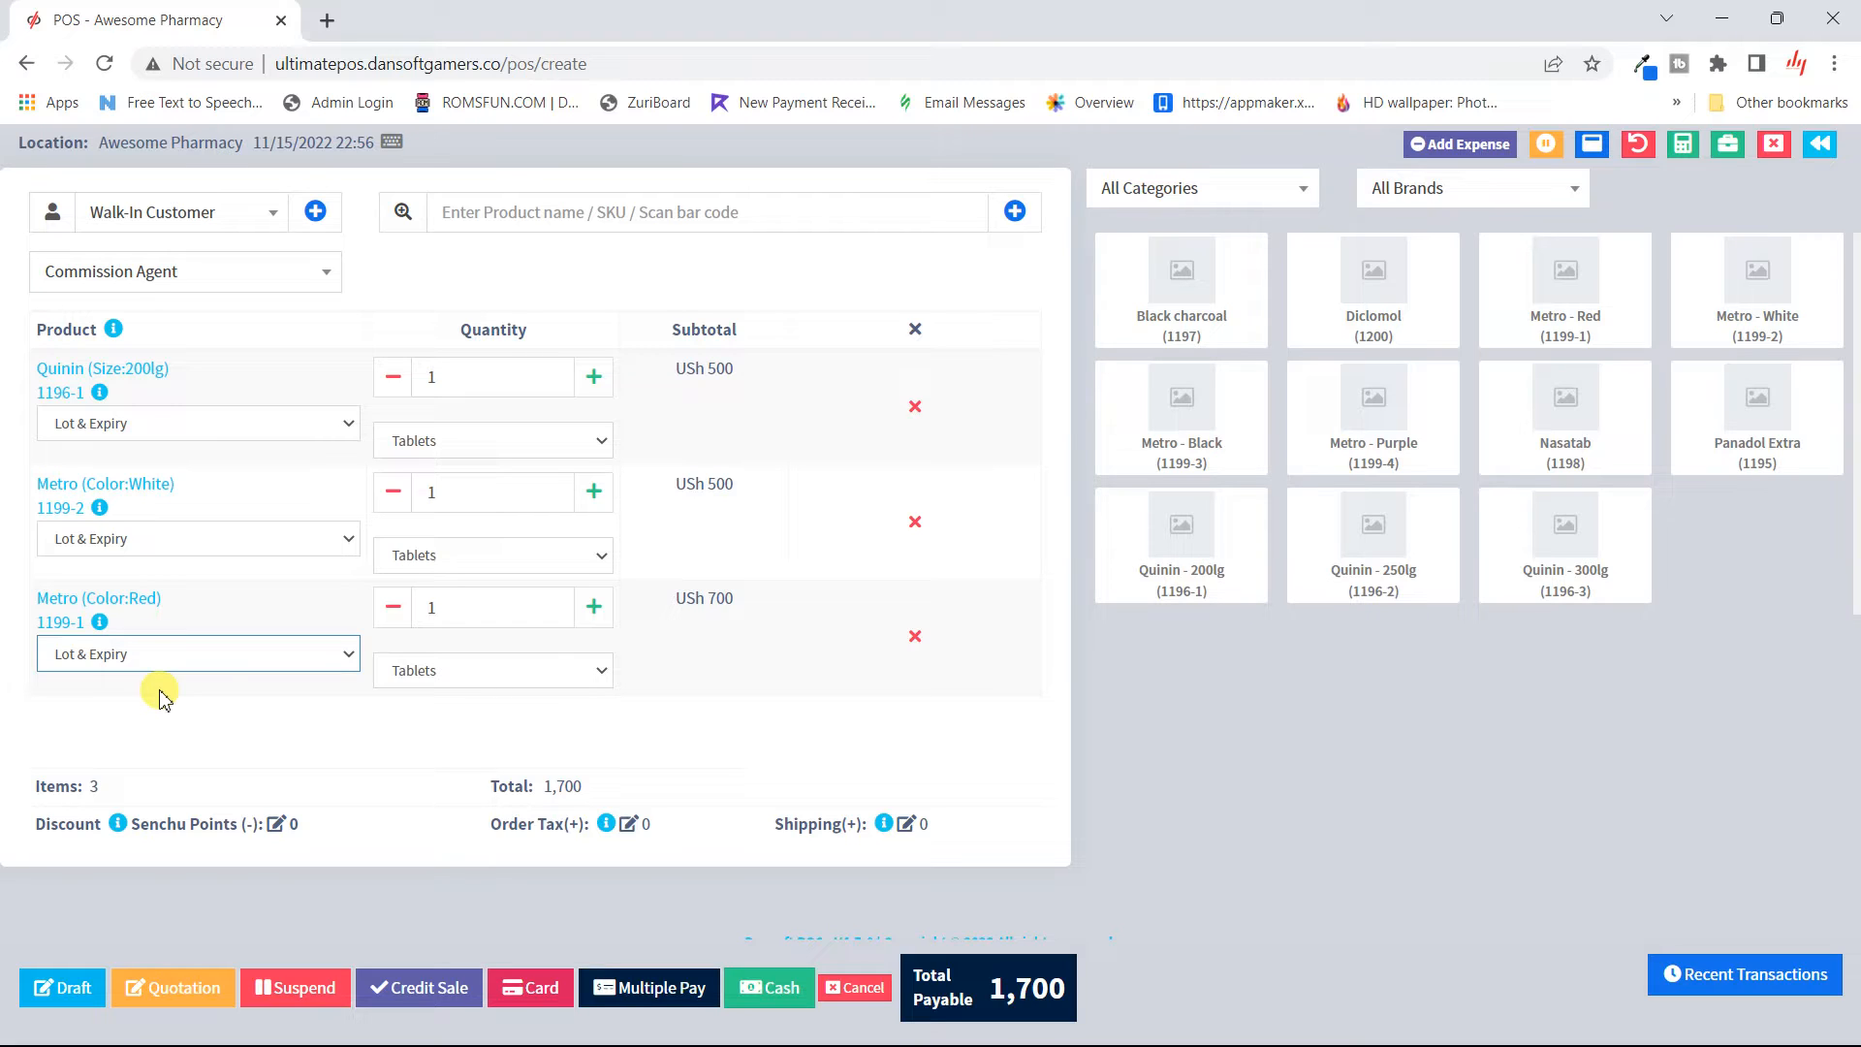
- Sell Metro White by the carton and Metro Red by the box, then open Multiple Pay
{"action": "left_click", "coordinate": [586, 554]}
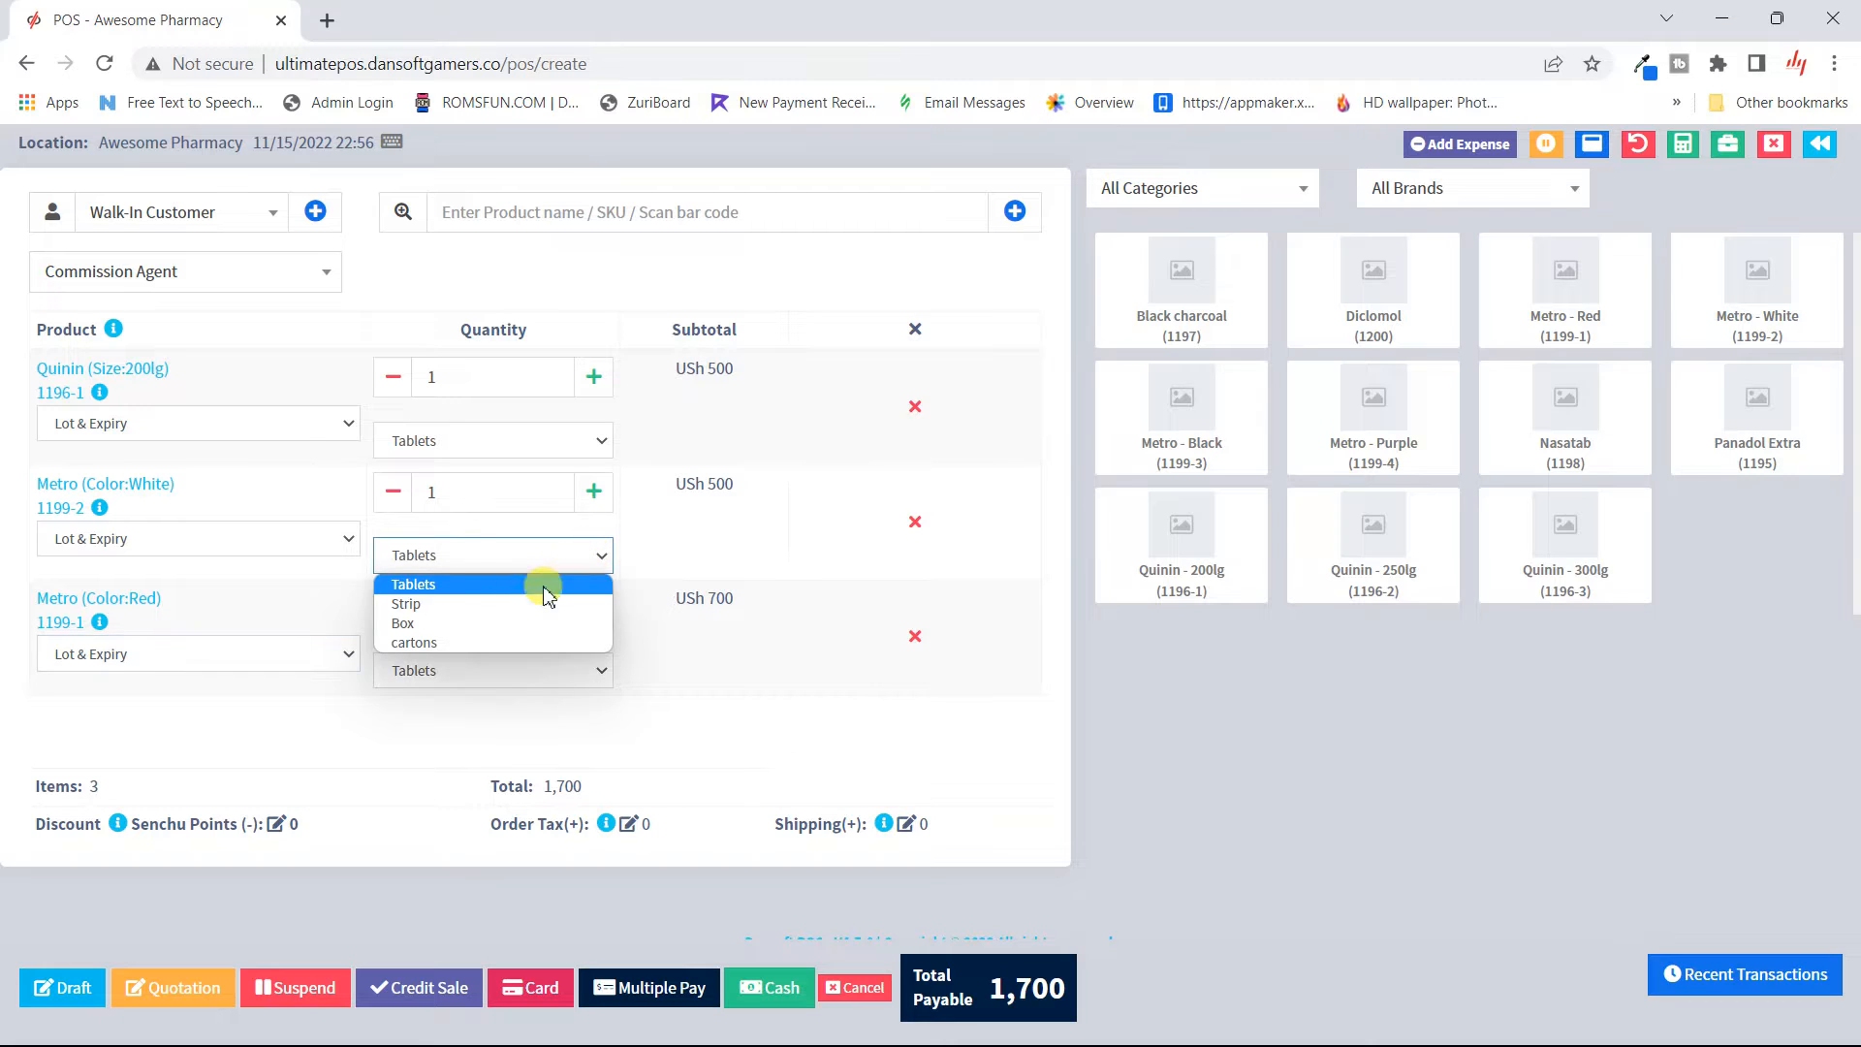
{"action": "left_click", "coordinate": [436, 642]}
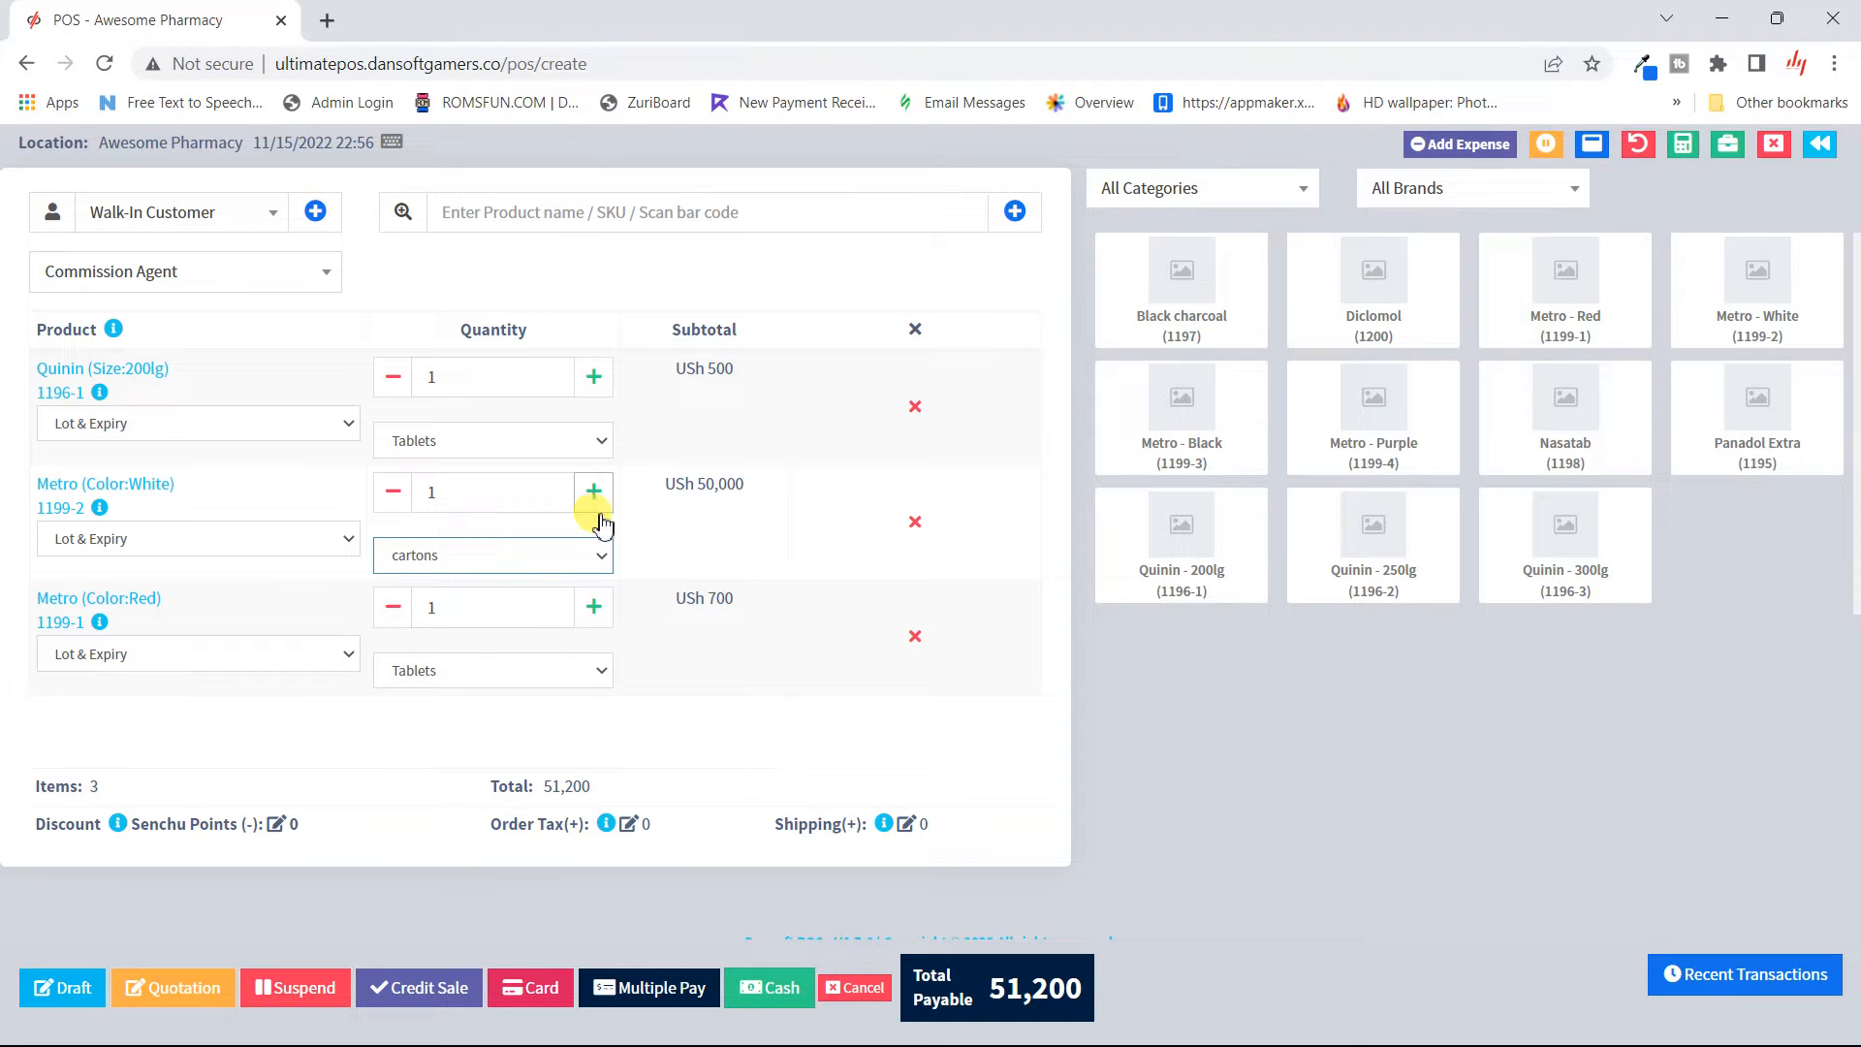
{"action": "left_click", "coordinate": [563, 667]}
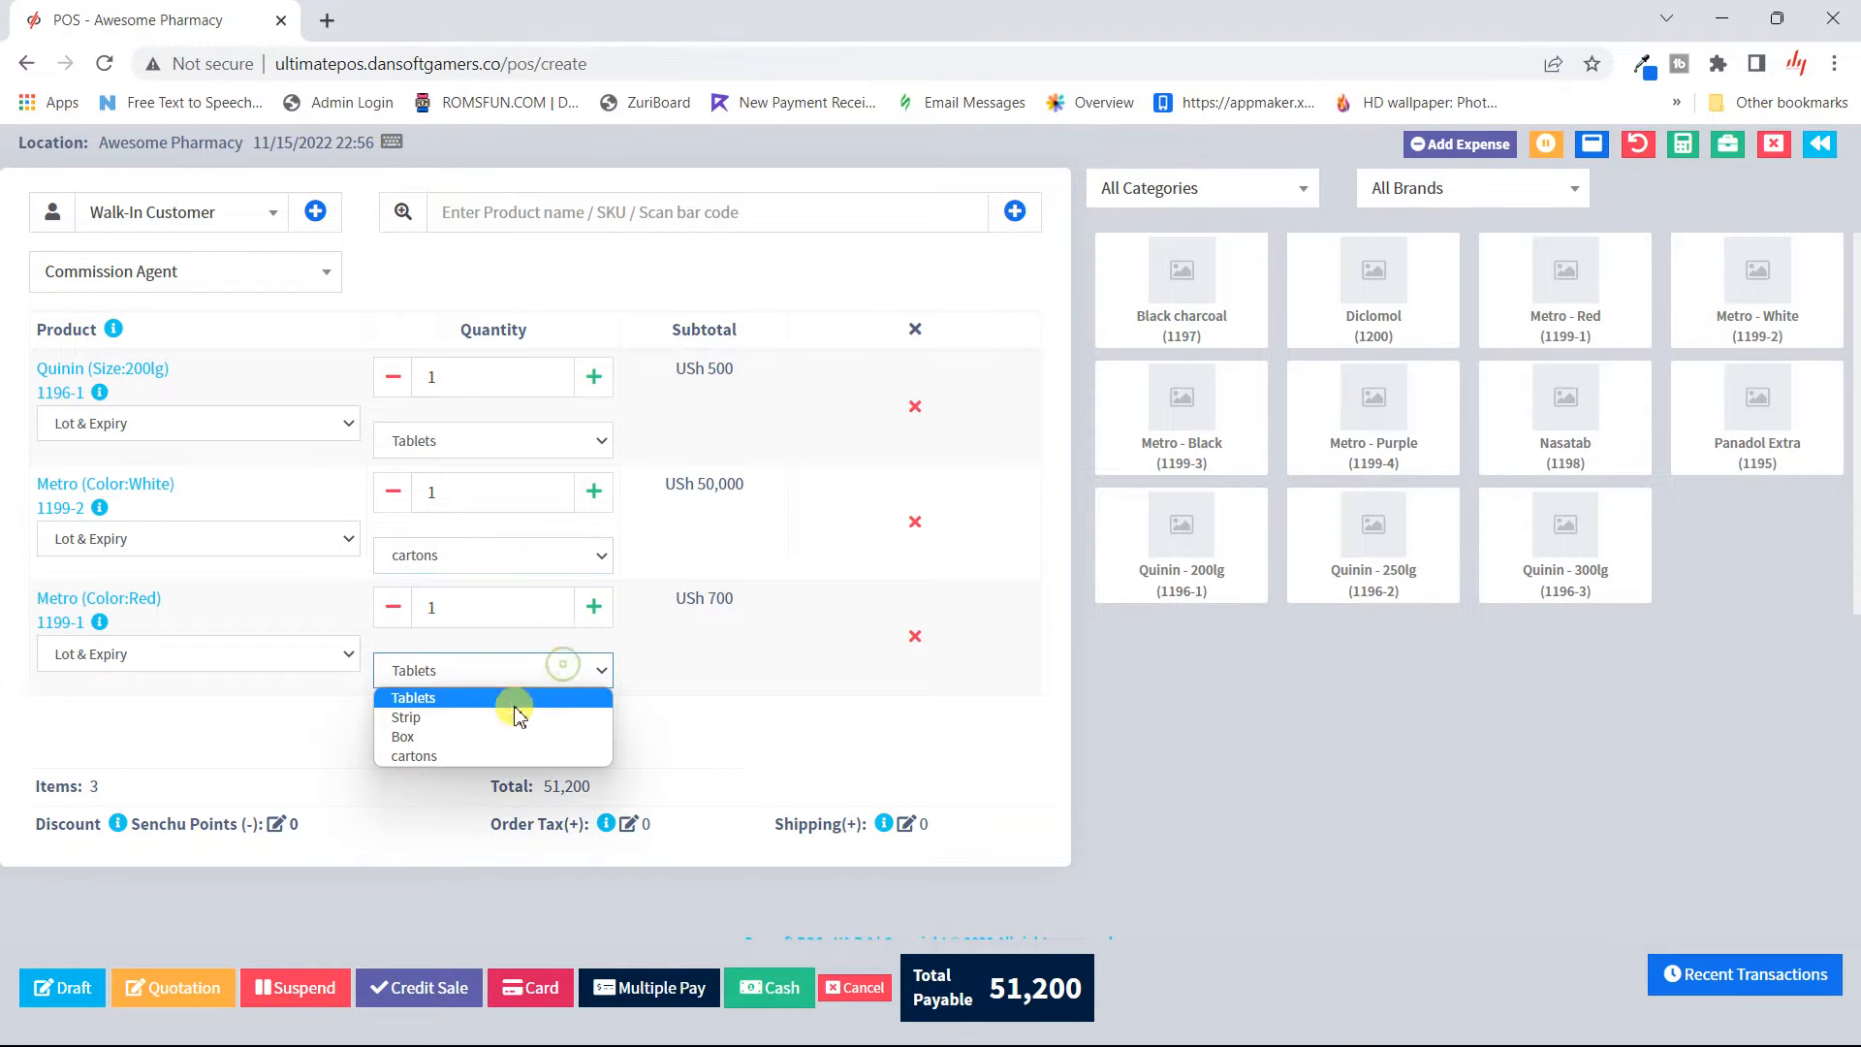
{"action": "left_click", "coordinate": [436, 739]}
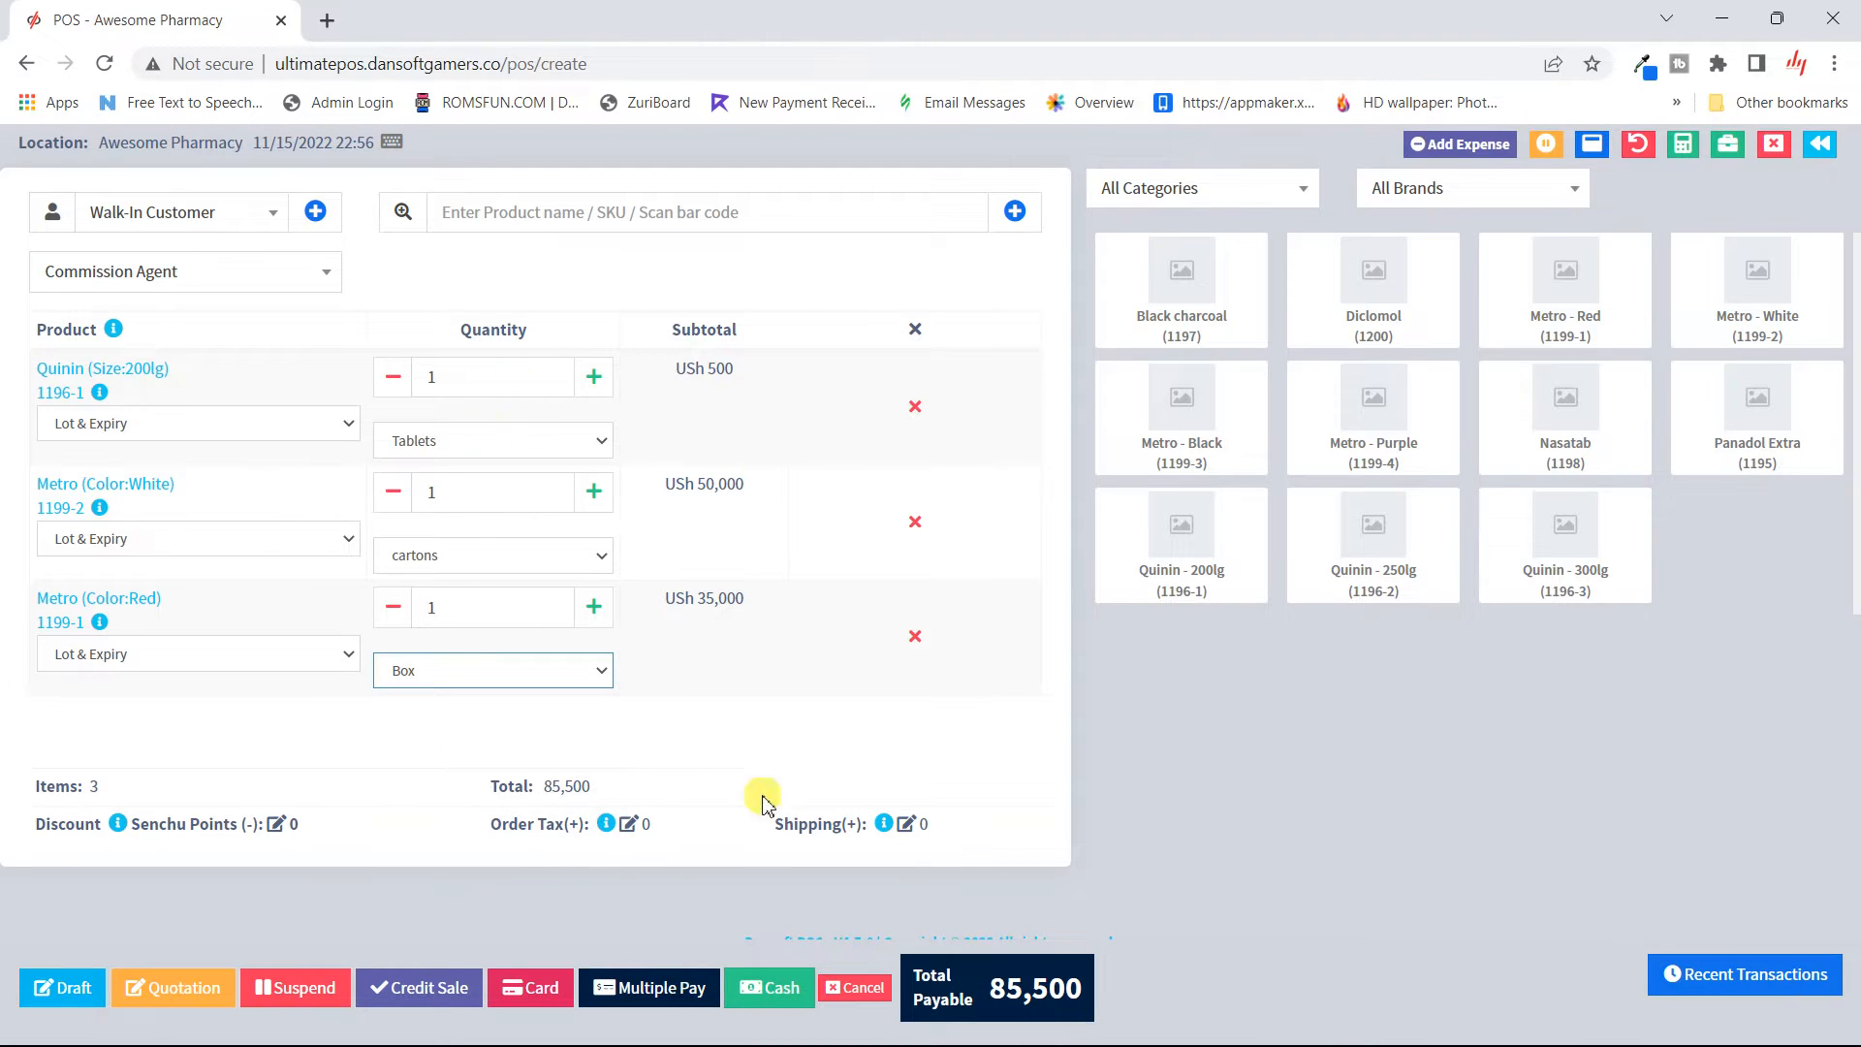
{"action": "left_click", "coordinate": [688, 988]}
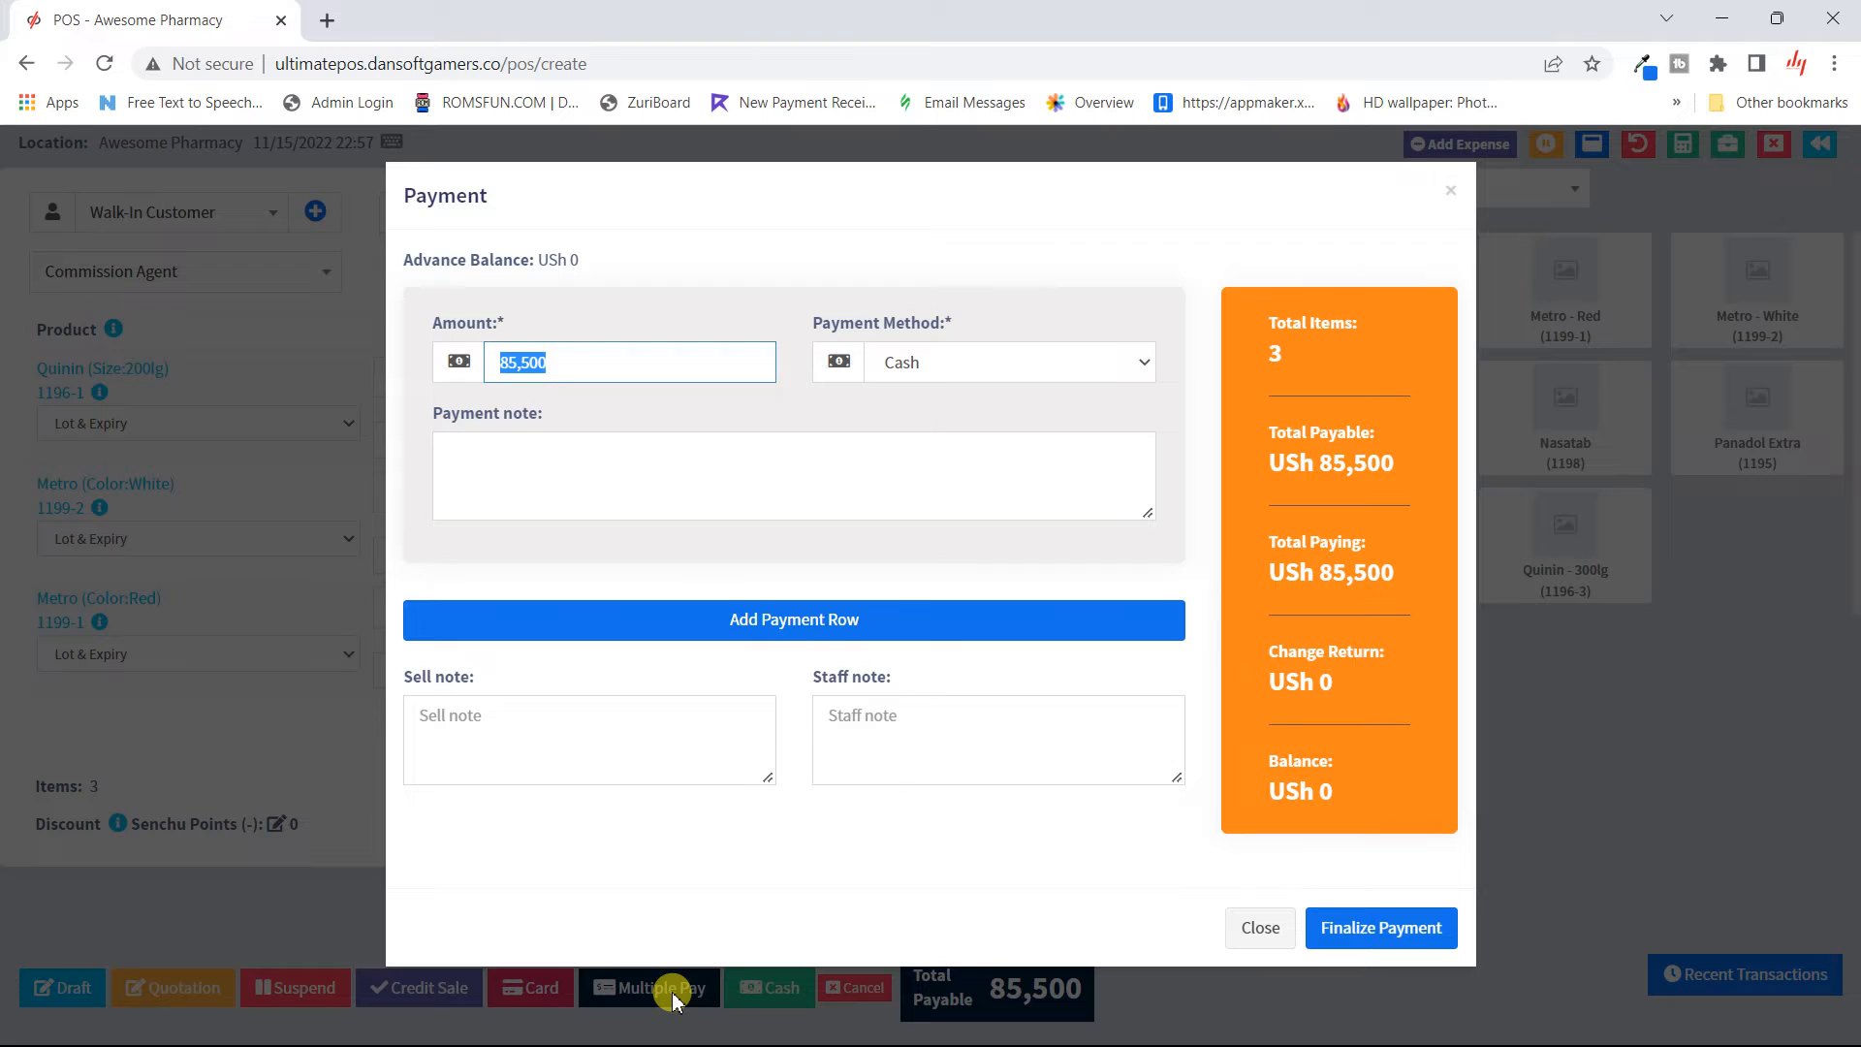
- Change the cash amount to 50000 and add a second payment row for the remaining 35,500
{"action": "key", "text": "BackSpace"}
{"action": "type", "text": "50000"}
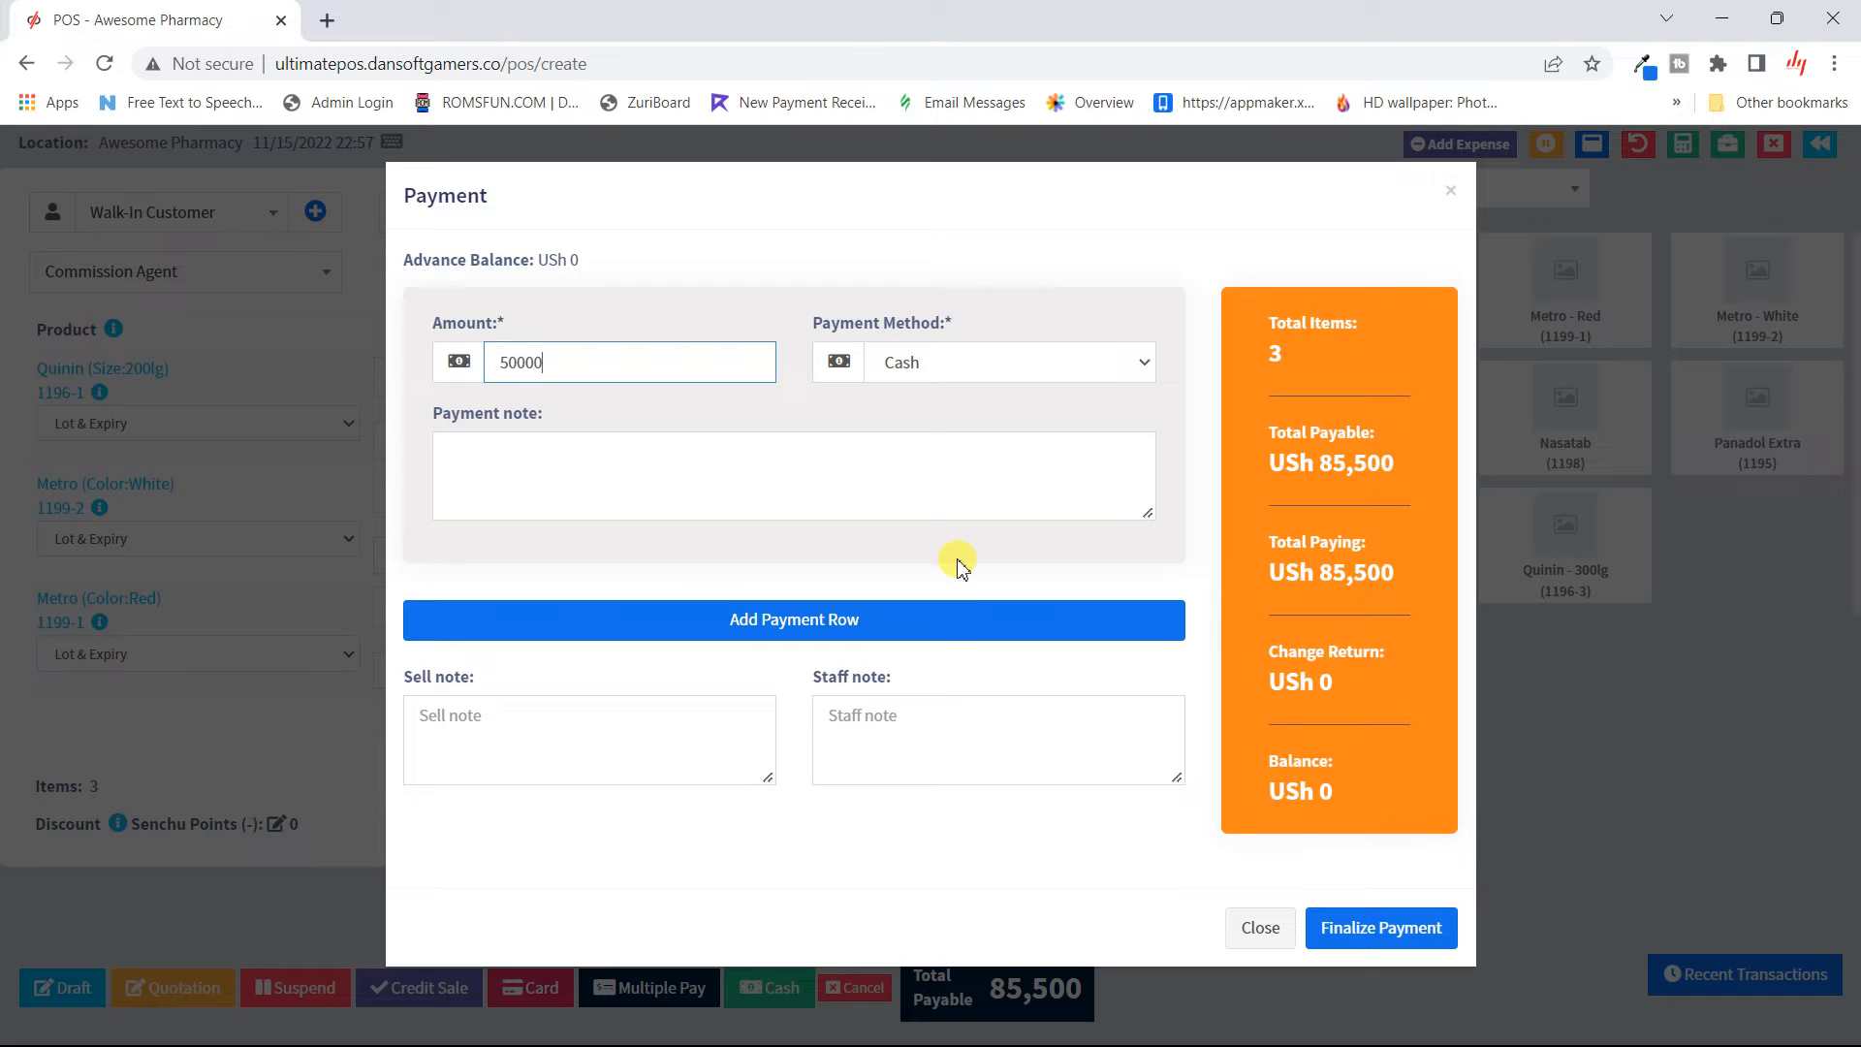
{"action": "left_click", "coordinate": [1045, 412]}
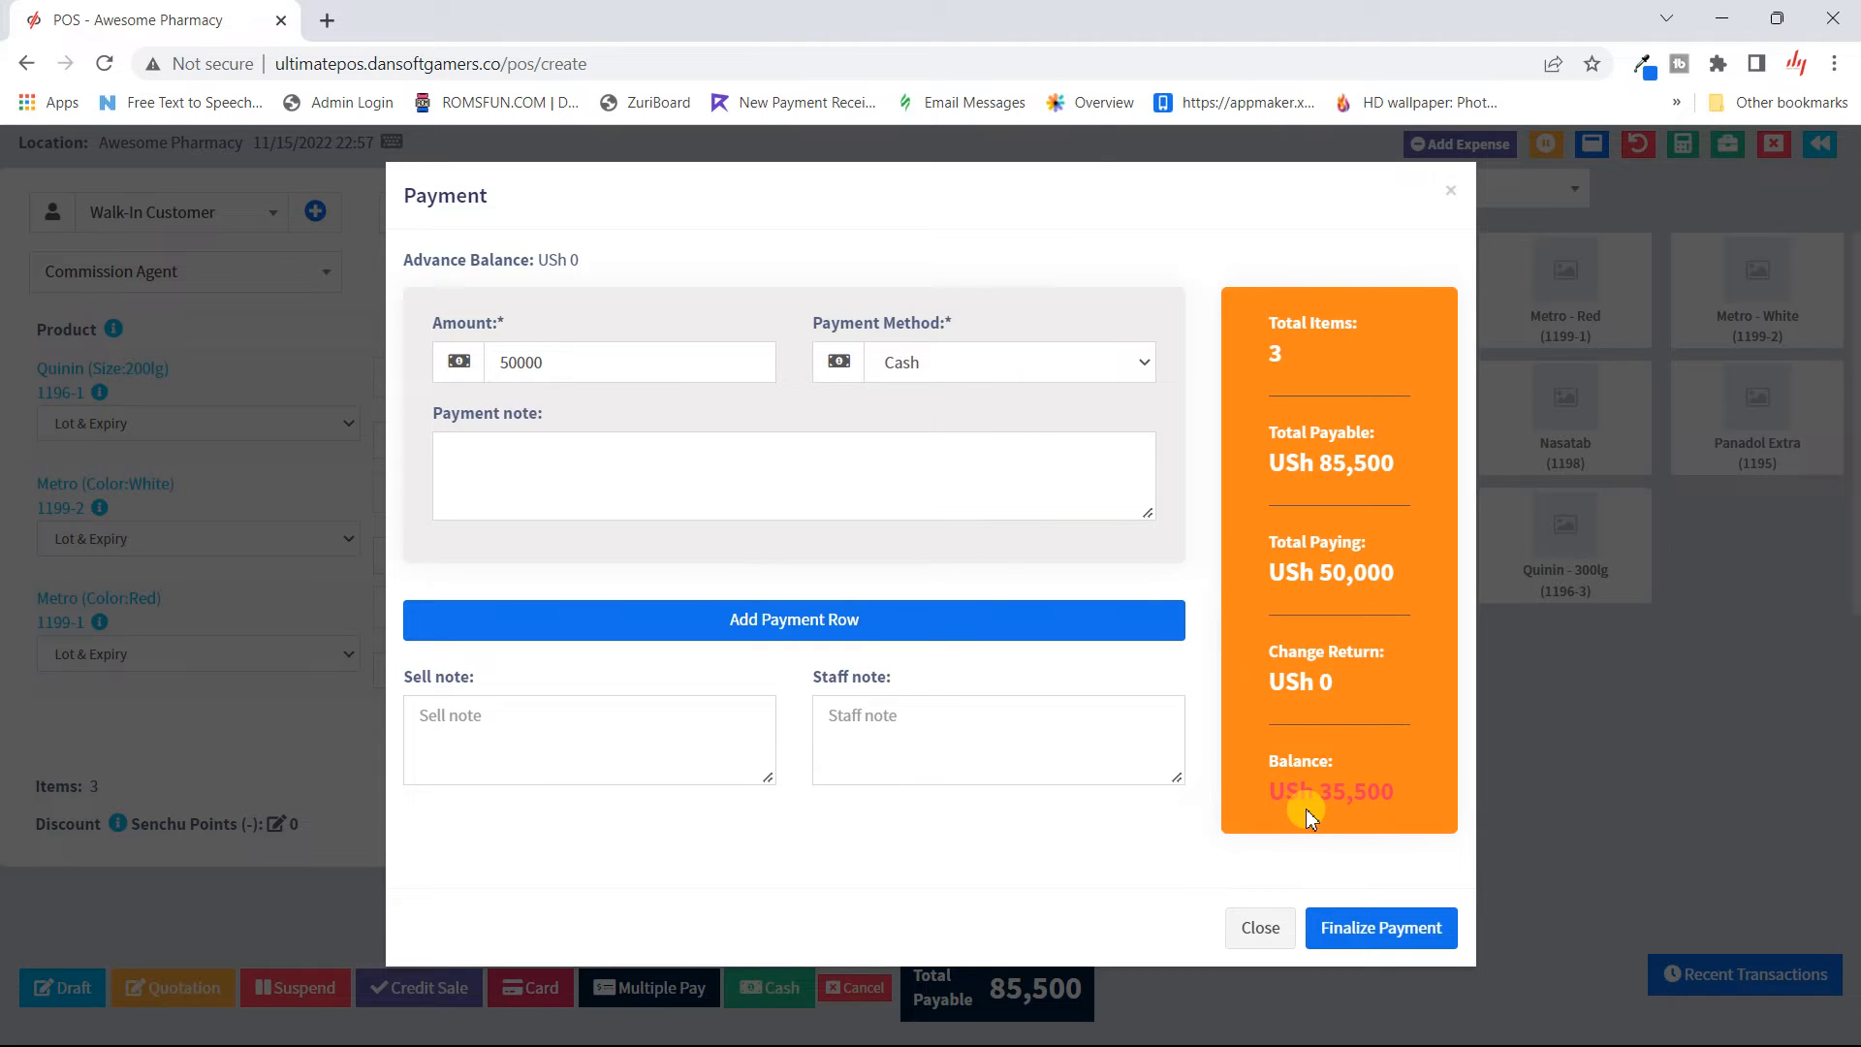
{"action": "left_click", "coordinate": [684, 623]}
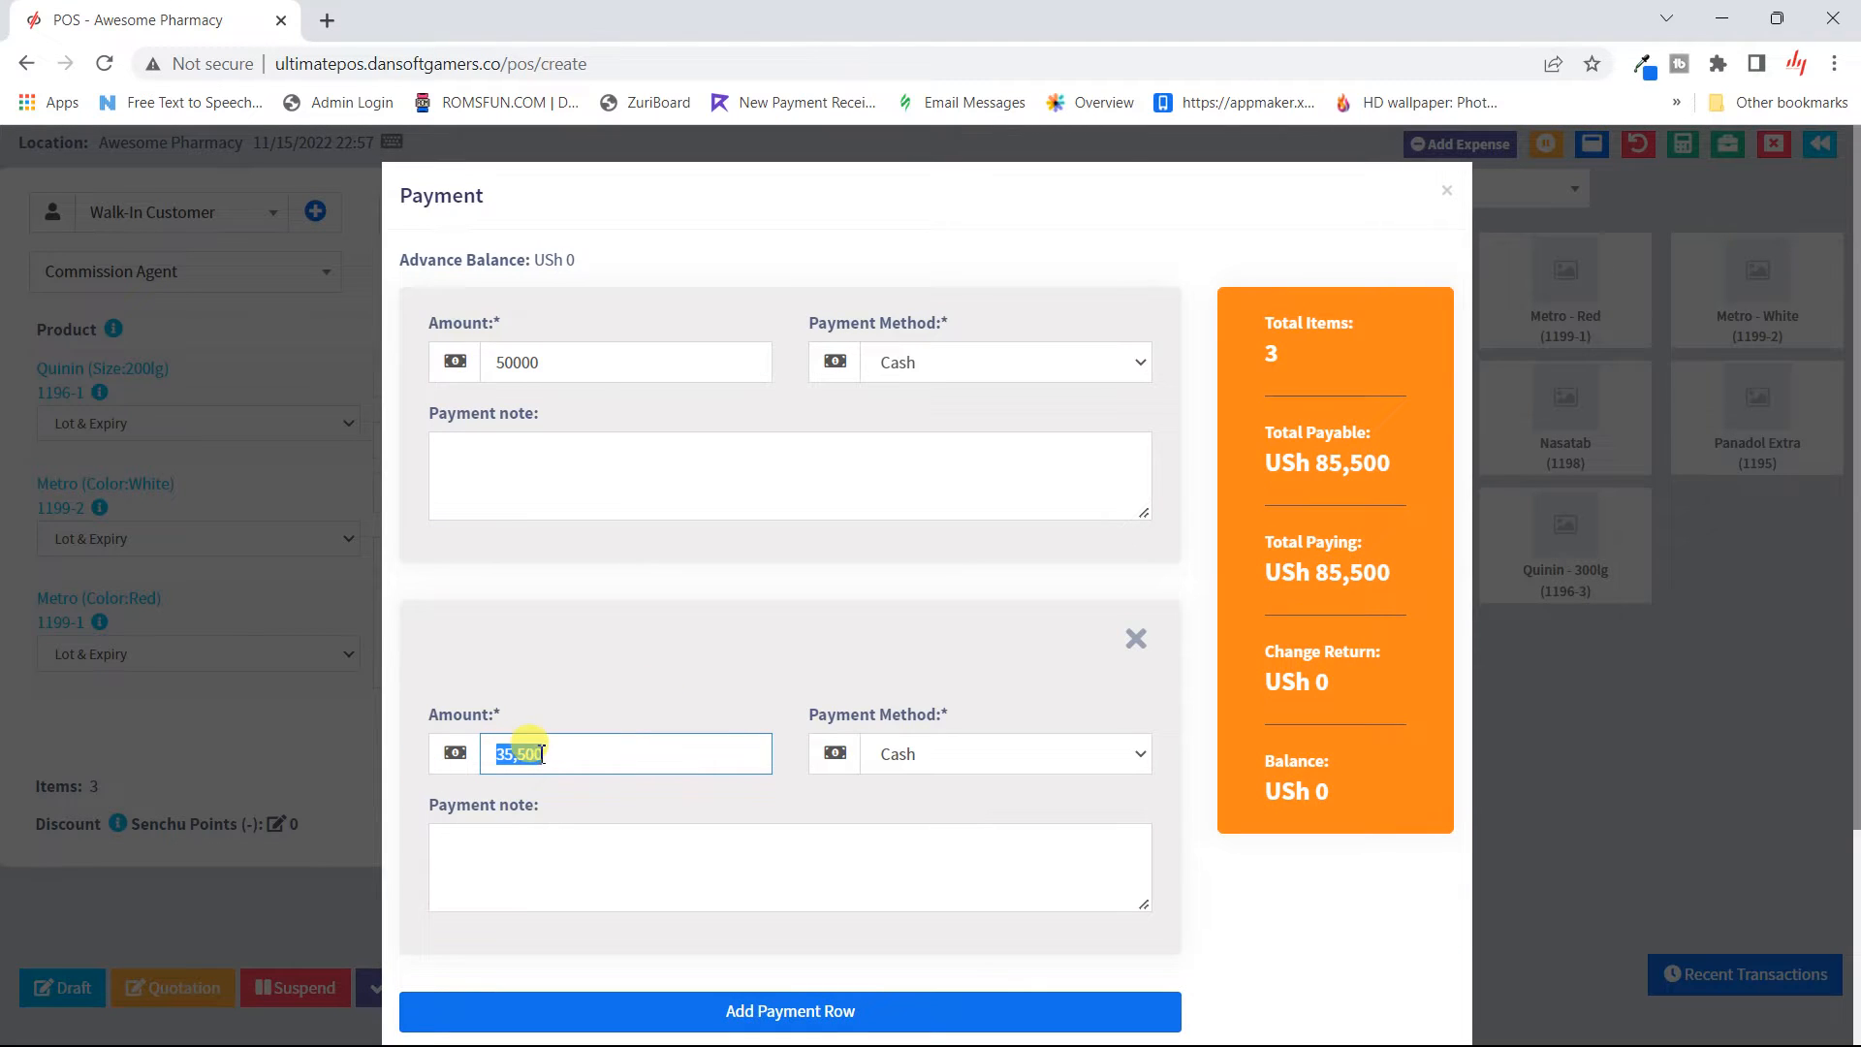
- Set the second payment's method to Bank Transfer, after trying Card and Cheque
{"action": "left_click", "coordinate": [1071, 754]}
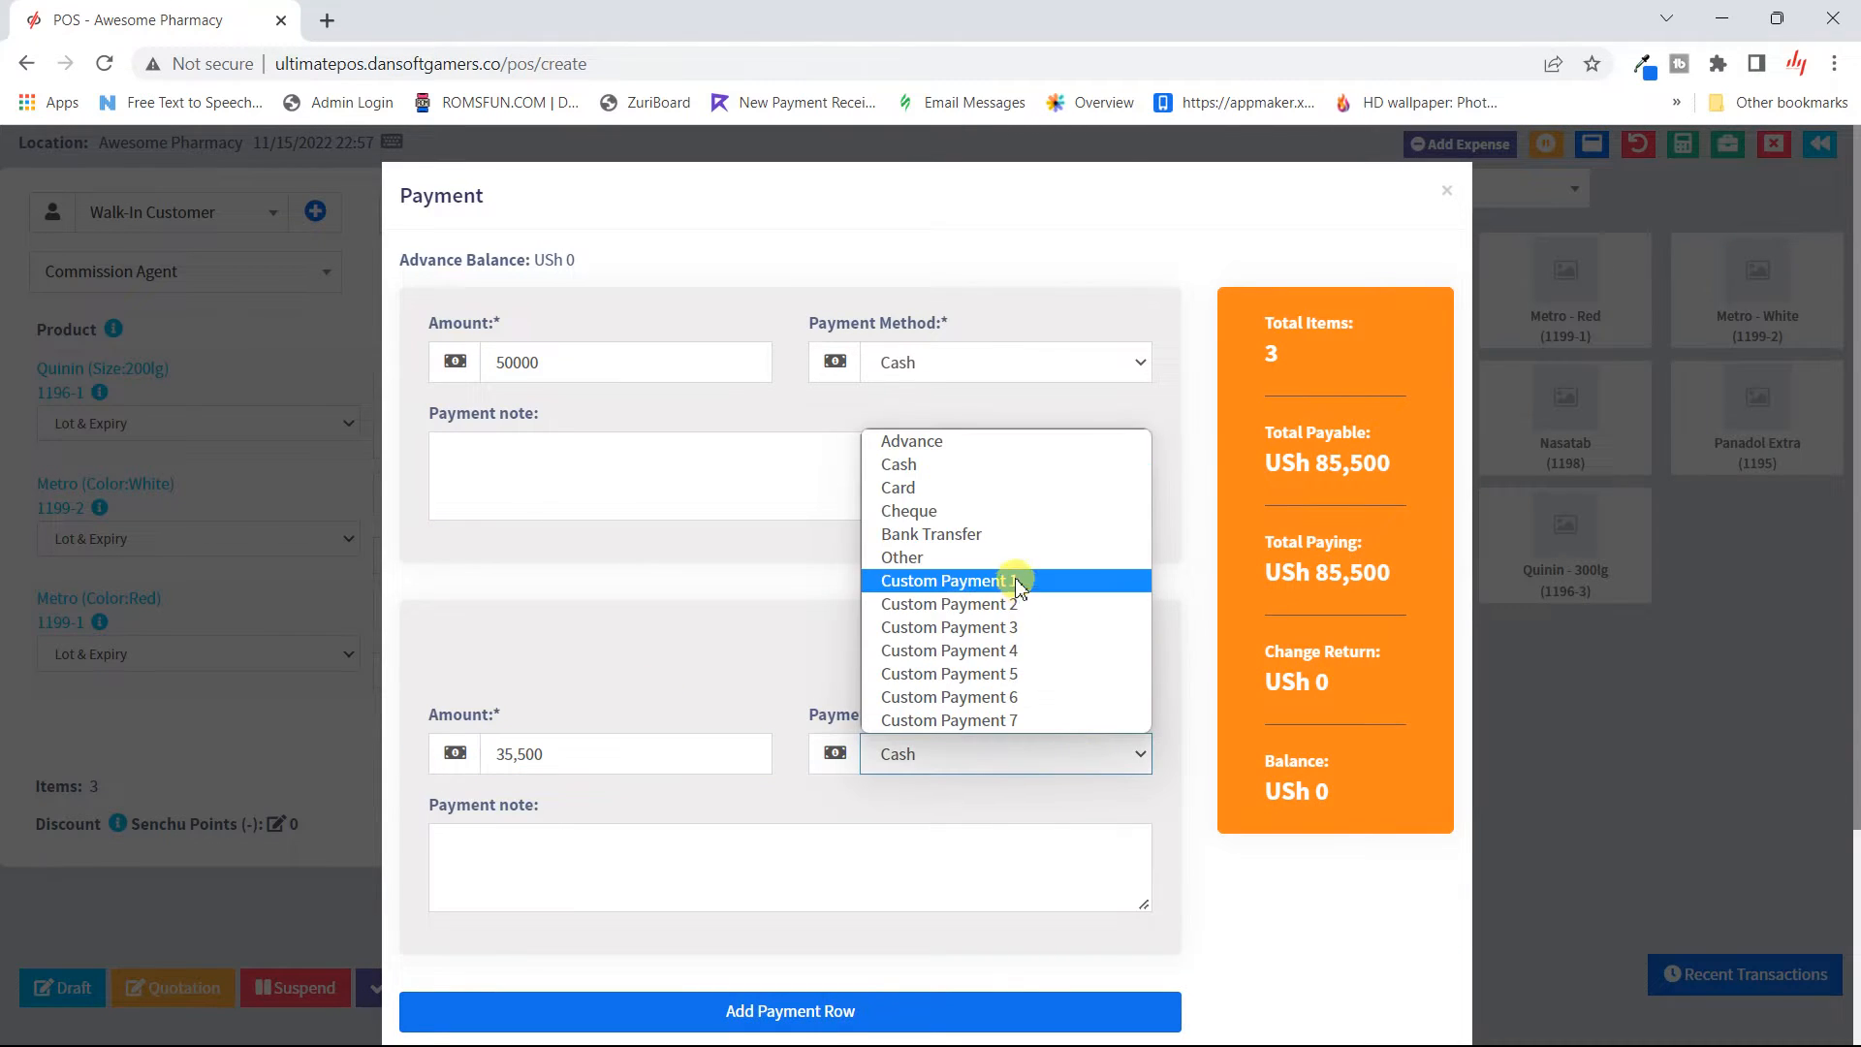
{"action": "left_click", "coordinate": [1013, 499]}
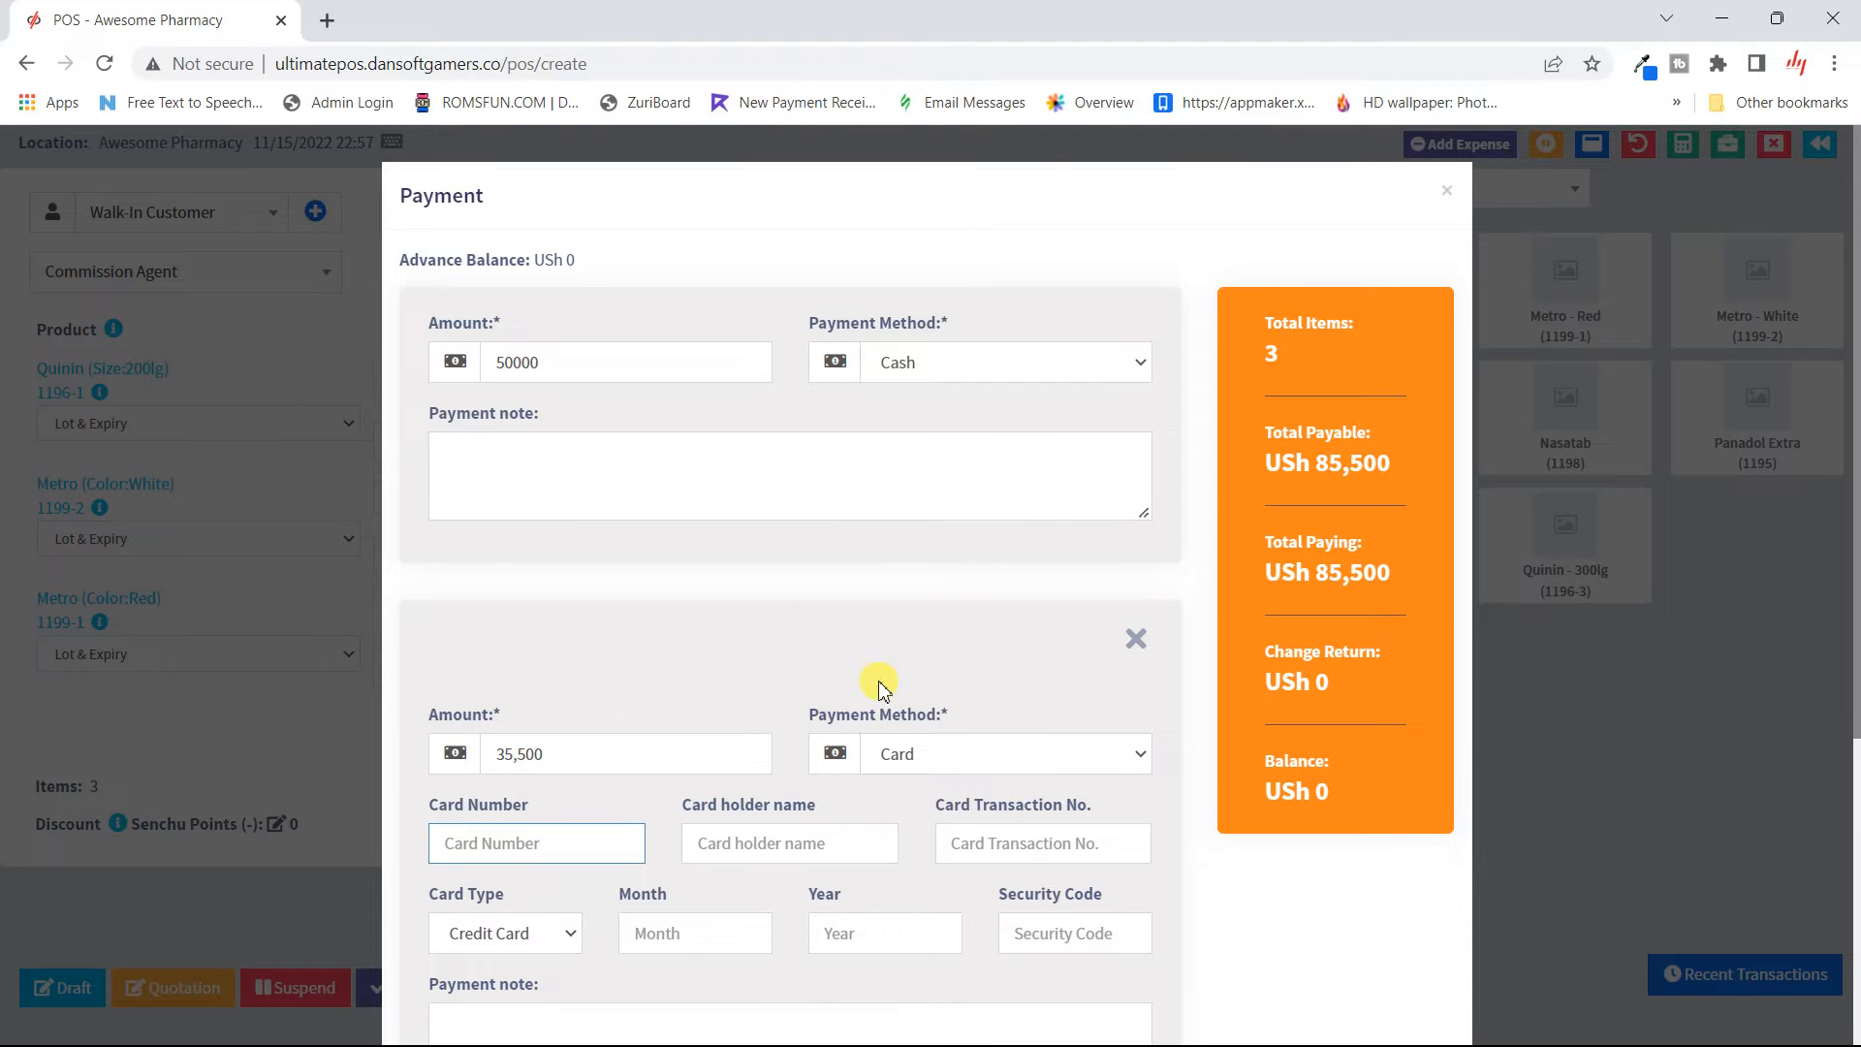
{"action": "scroll", "coordinate": [879, 686], "scroll_direction": "down", "scroll_amount": 3}
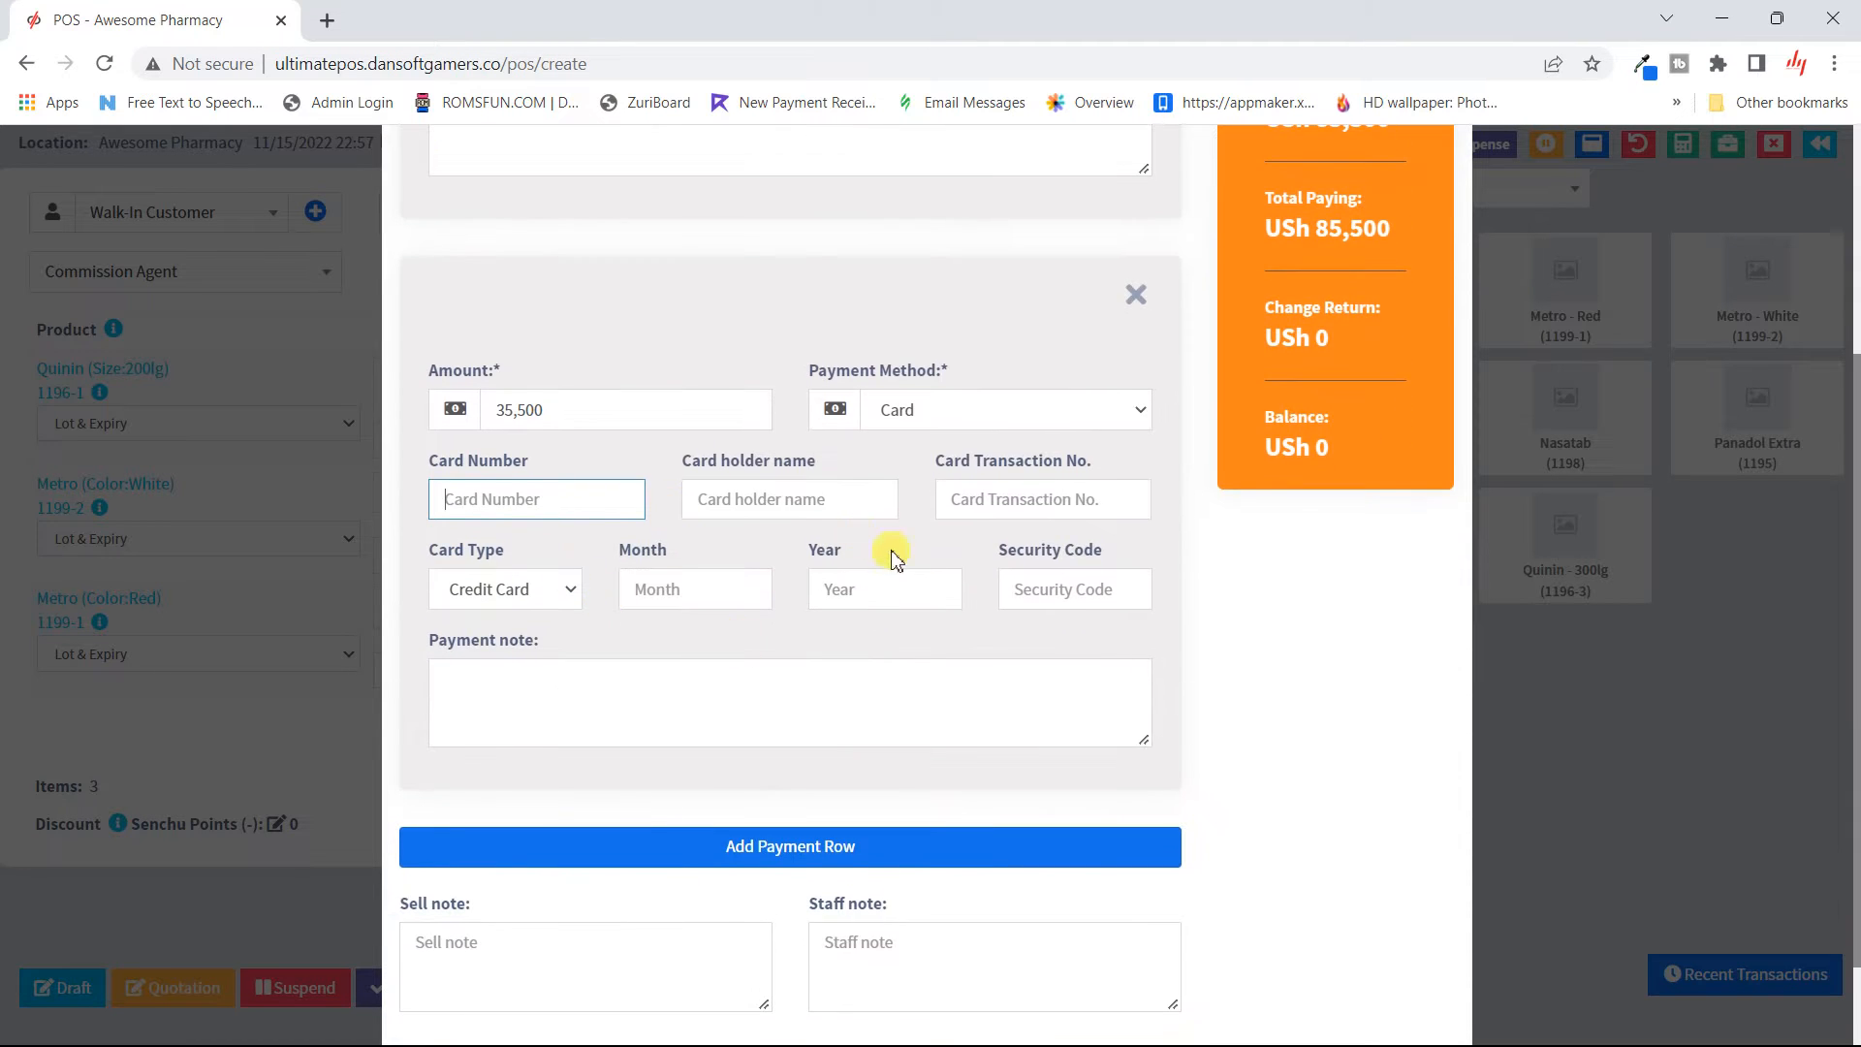
{"action": "left_click", "coordinate": [1027, 410]}
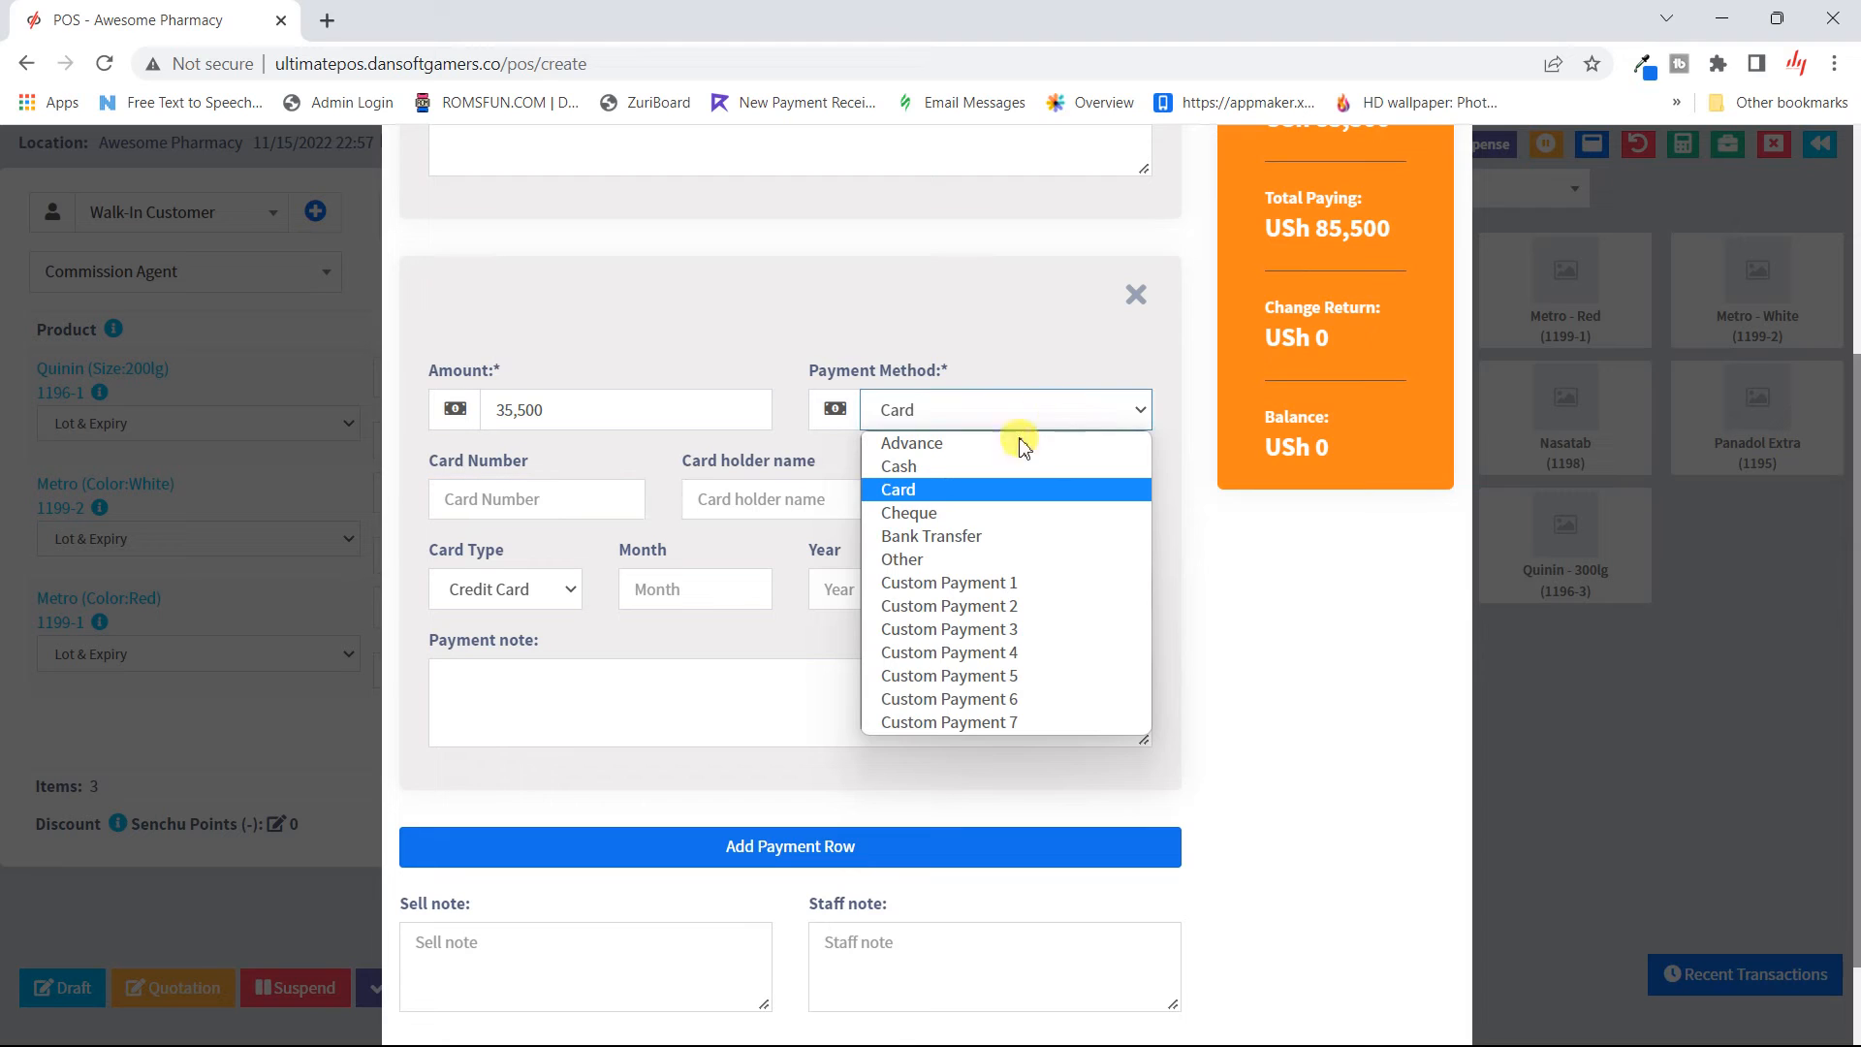
{"action": "left_click", "coordinate": [941, 516]}
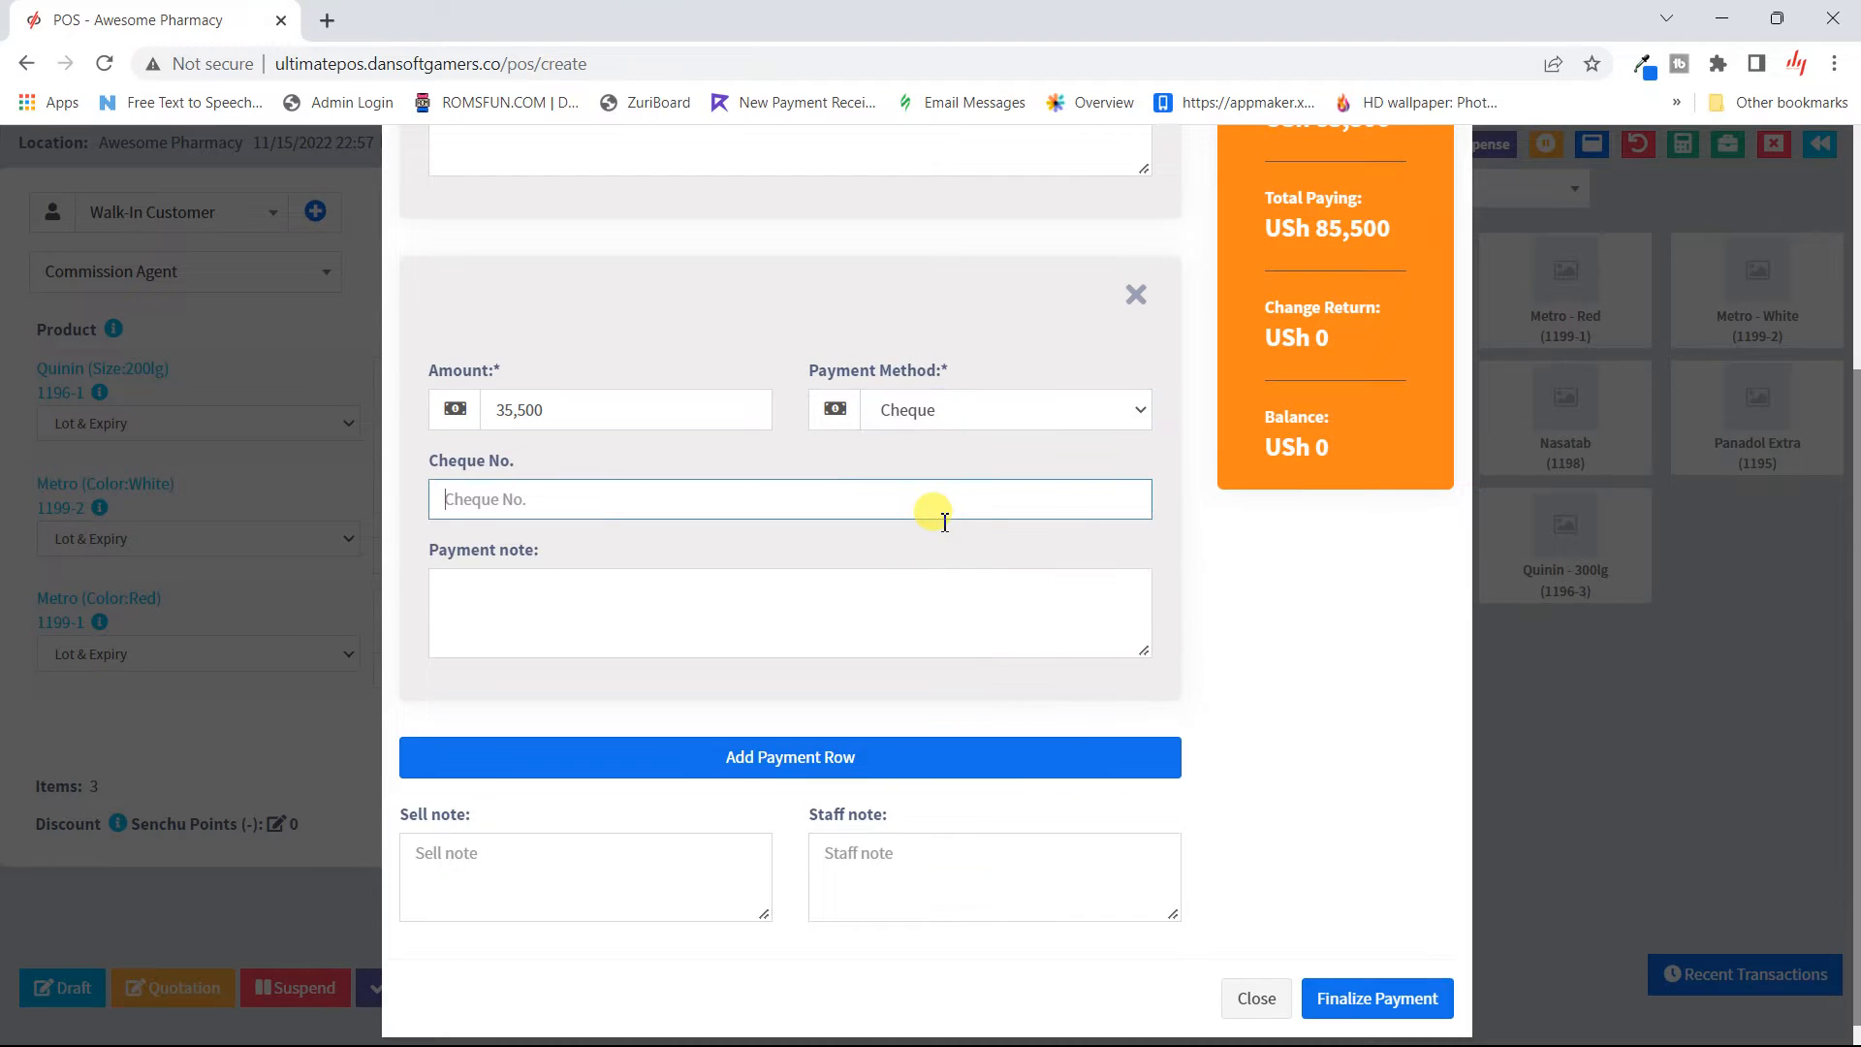
{"action": "left_click", "coordinate": [1060, 407]}
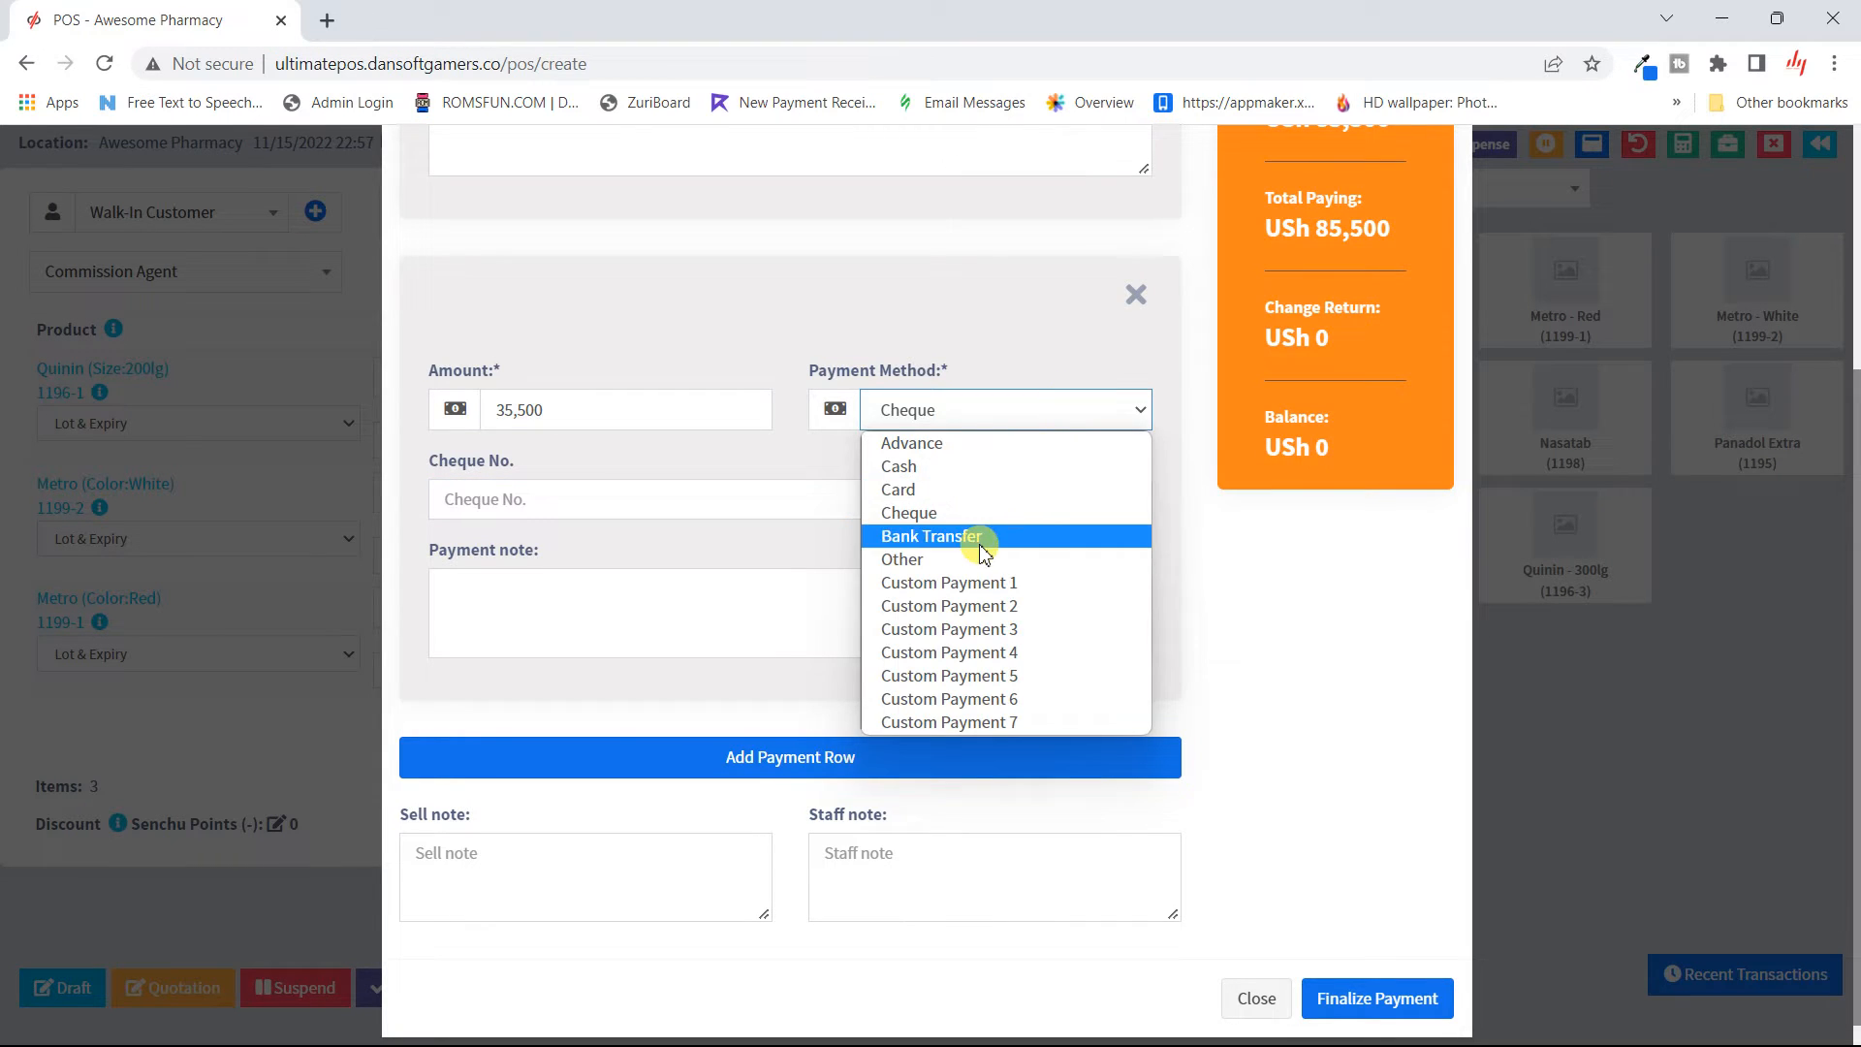
{"action": "left_click", "coordinate": [982, 538]}
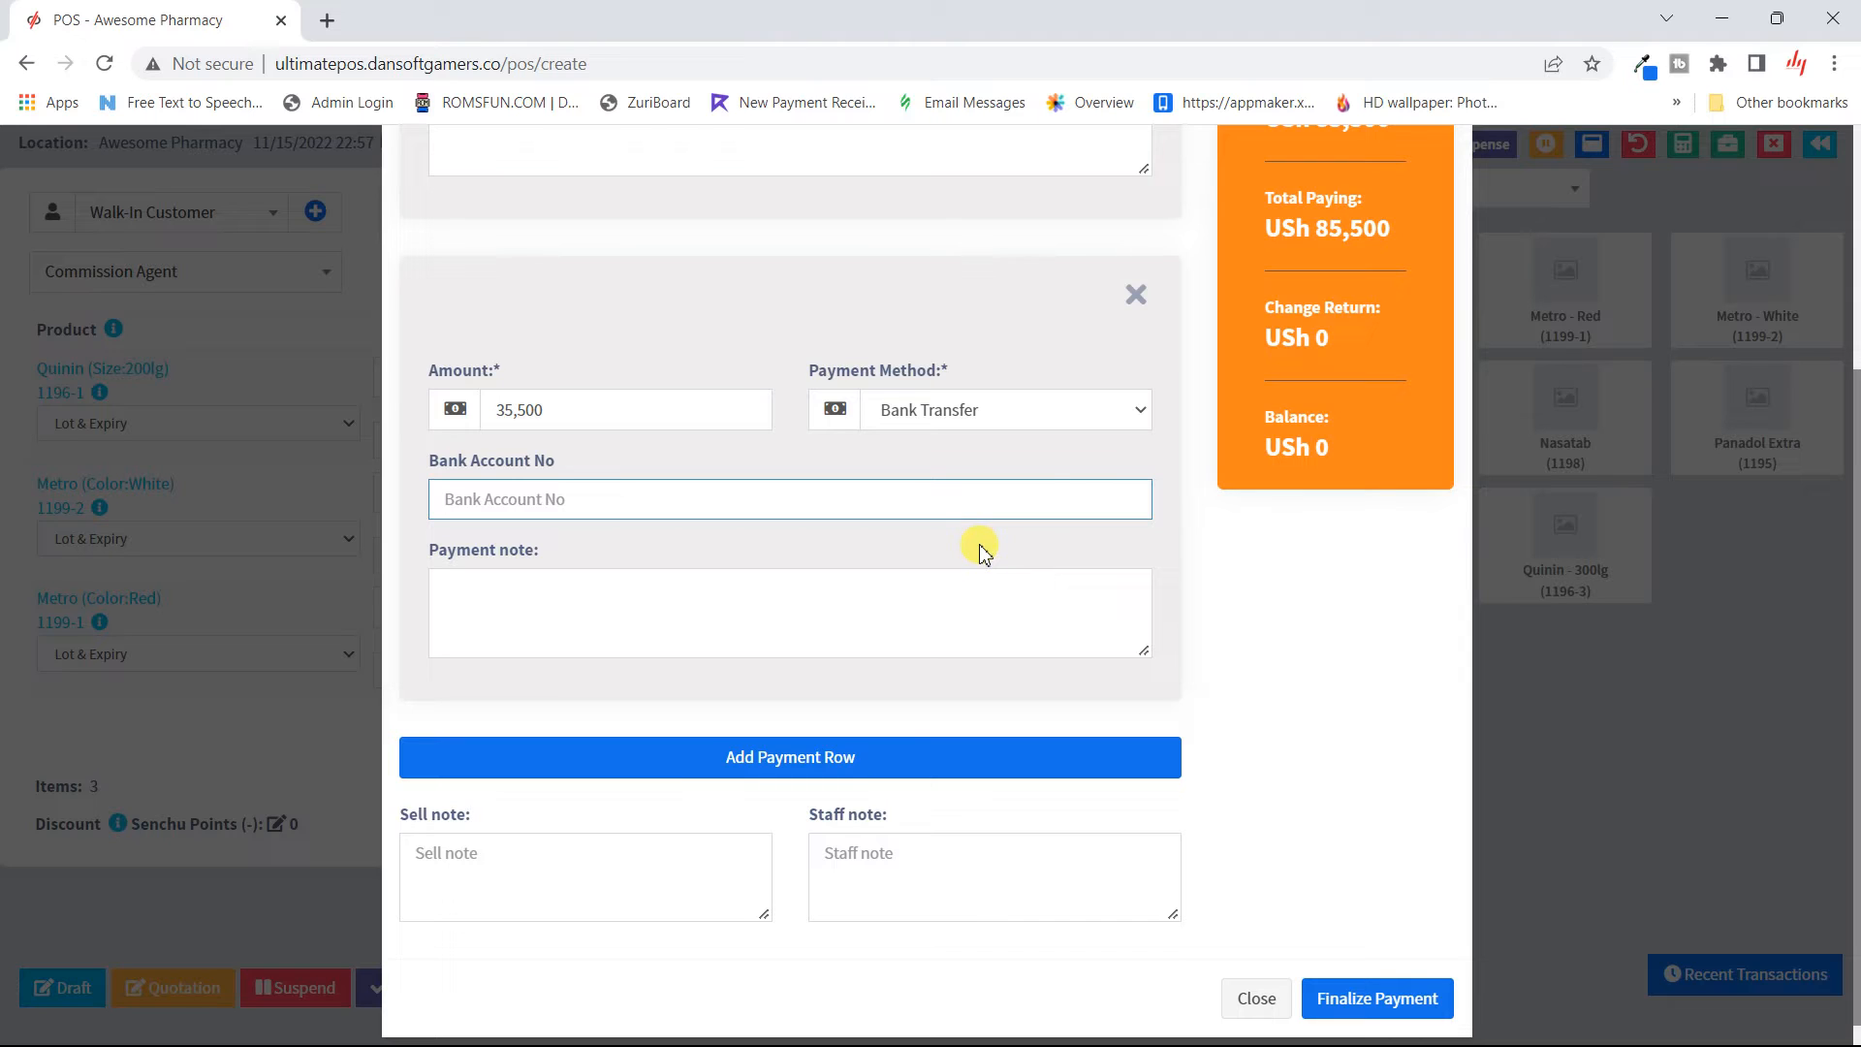
- Make the bank transfer 30000, add a third 5,500 cash row, then start removing it
{"action": "double_click", "coordinate": [578, 412]}
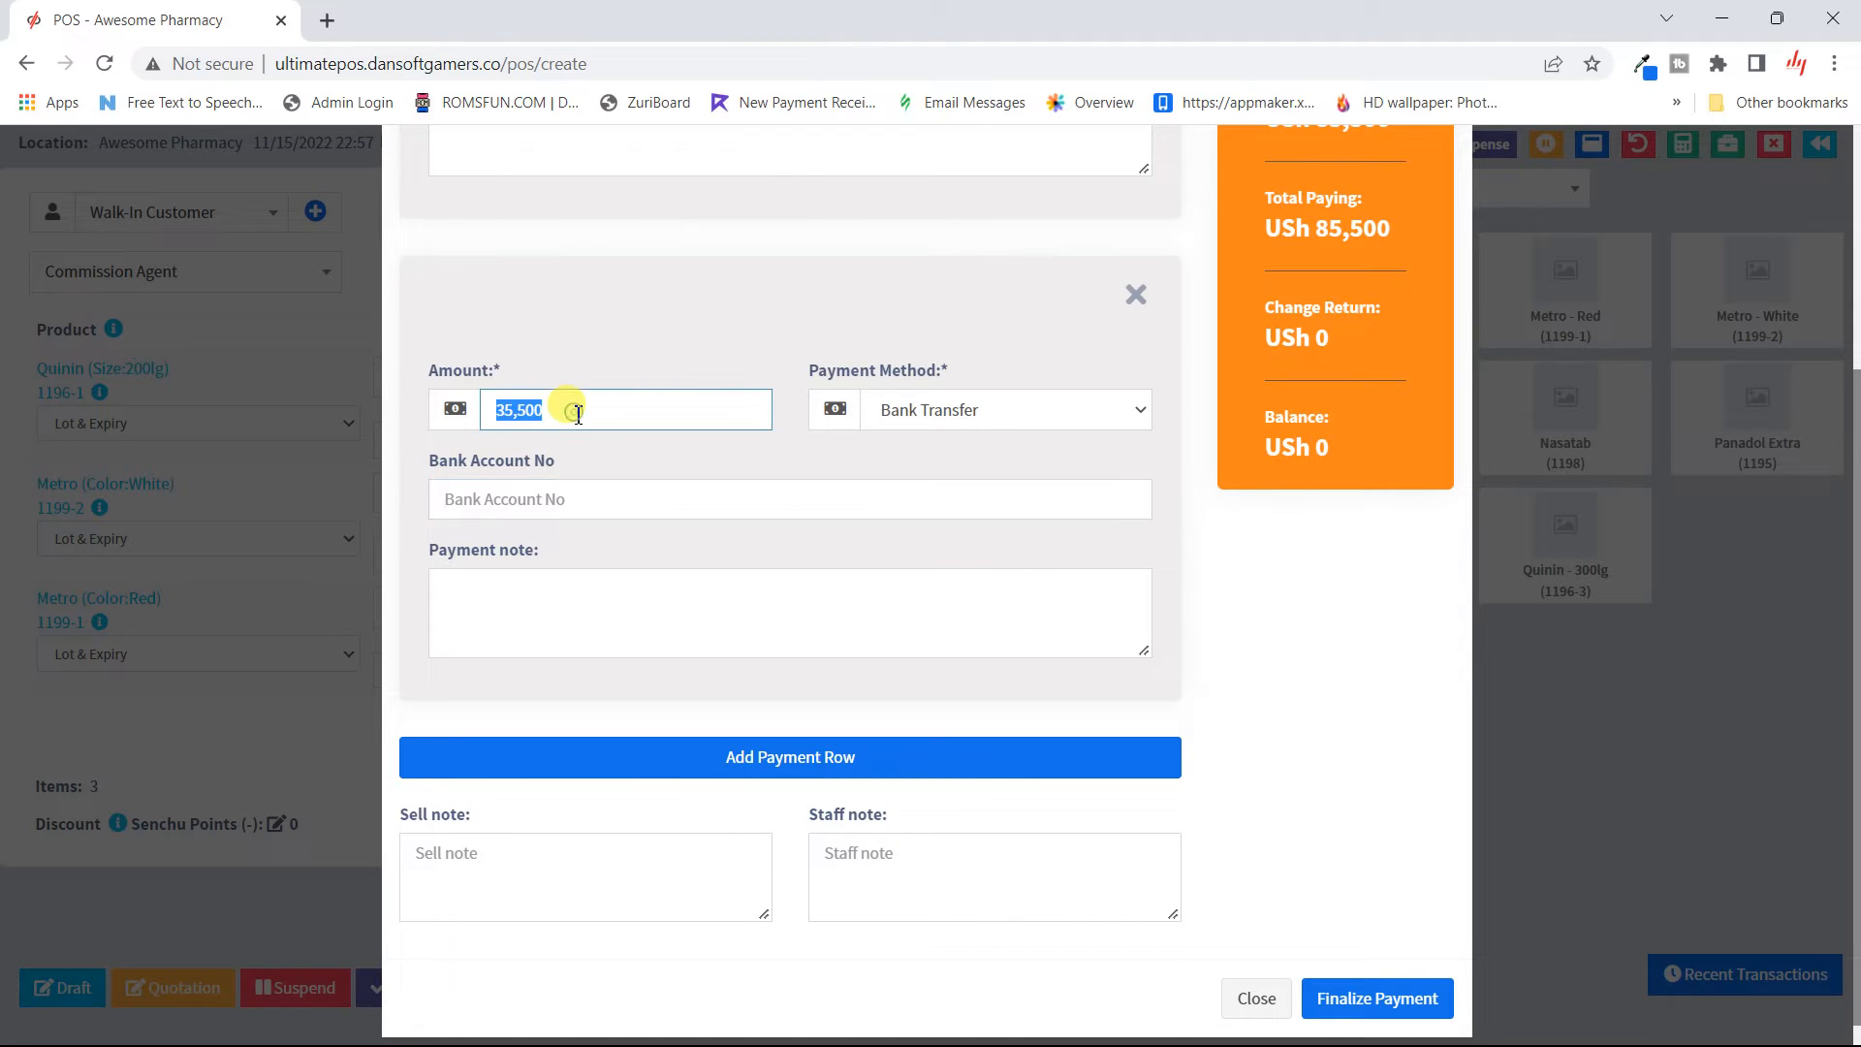
{"action": "type", "text": "30000"}
{"action": "left_click", "coordinate": [709, 288]}
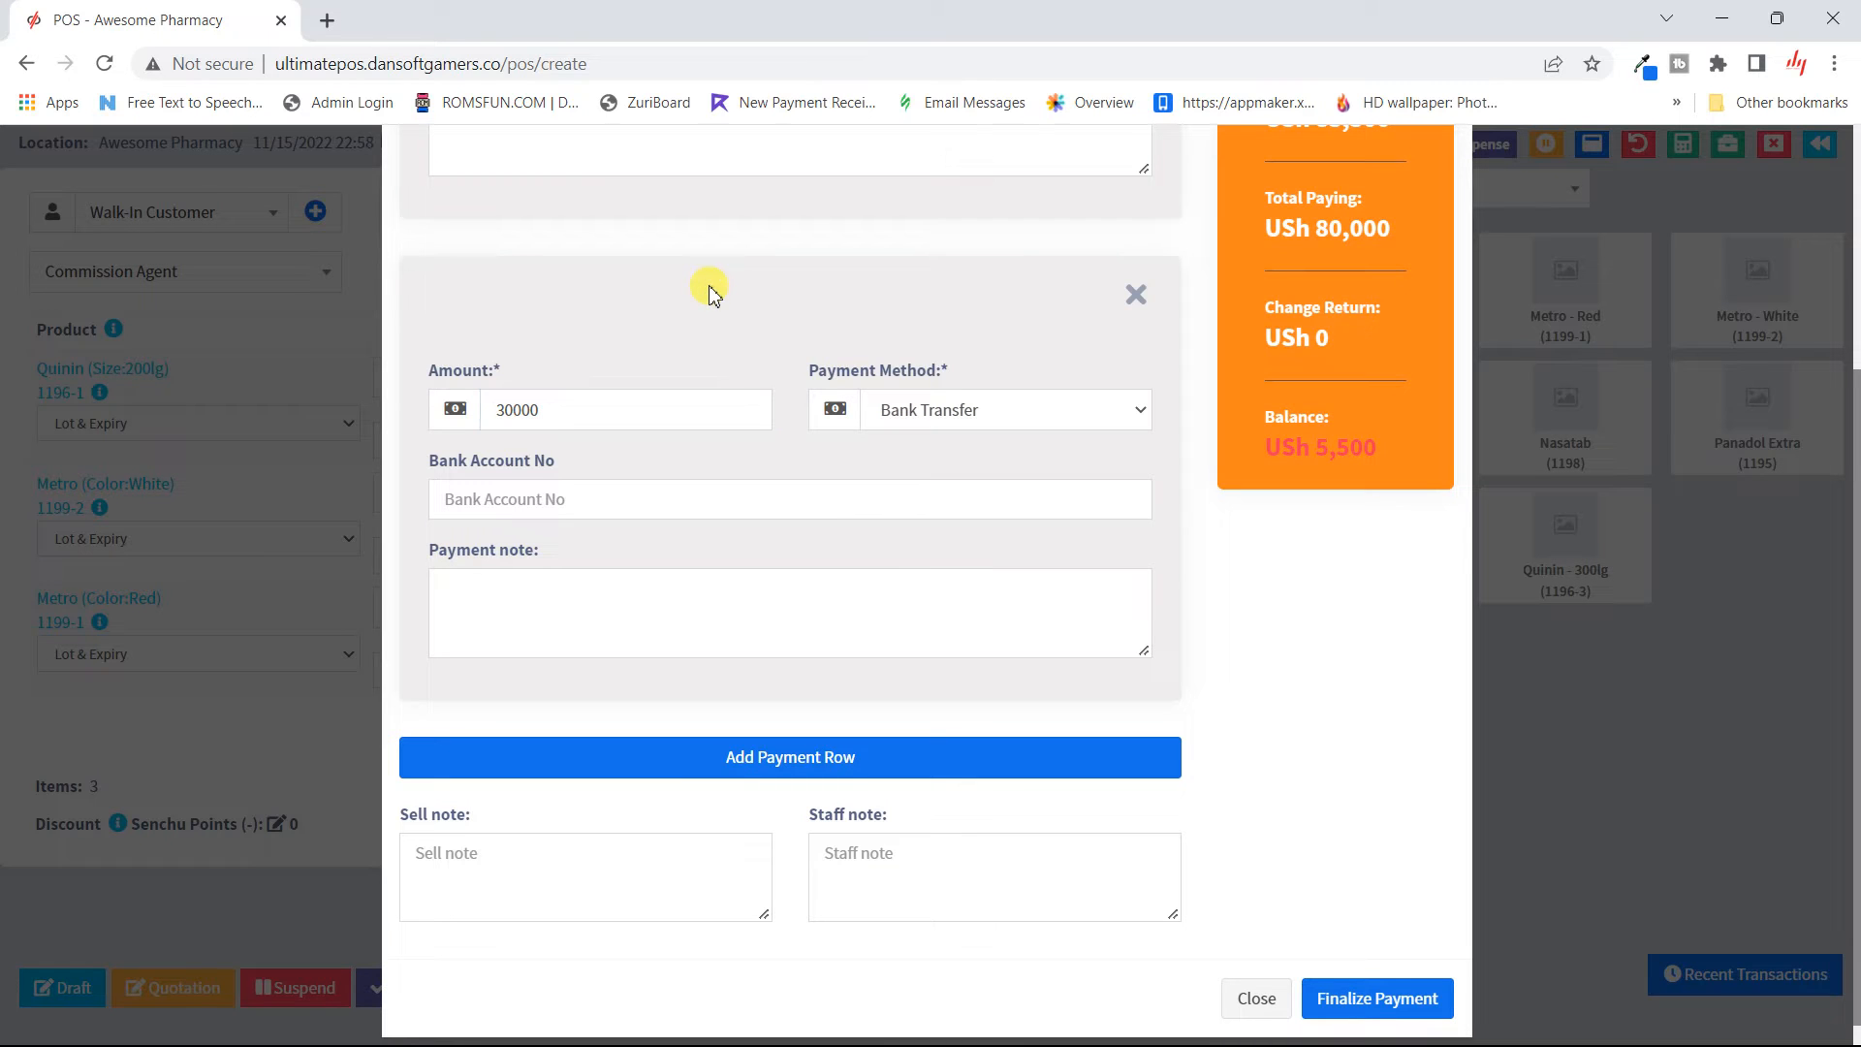
{"action": "scroll", "coordinate": [667, 346], "scroll_direction": "down", "scroll_amount": 1}
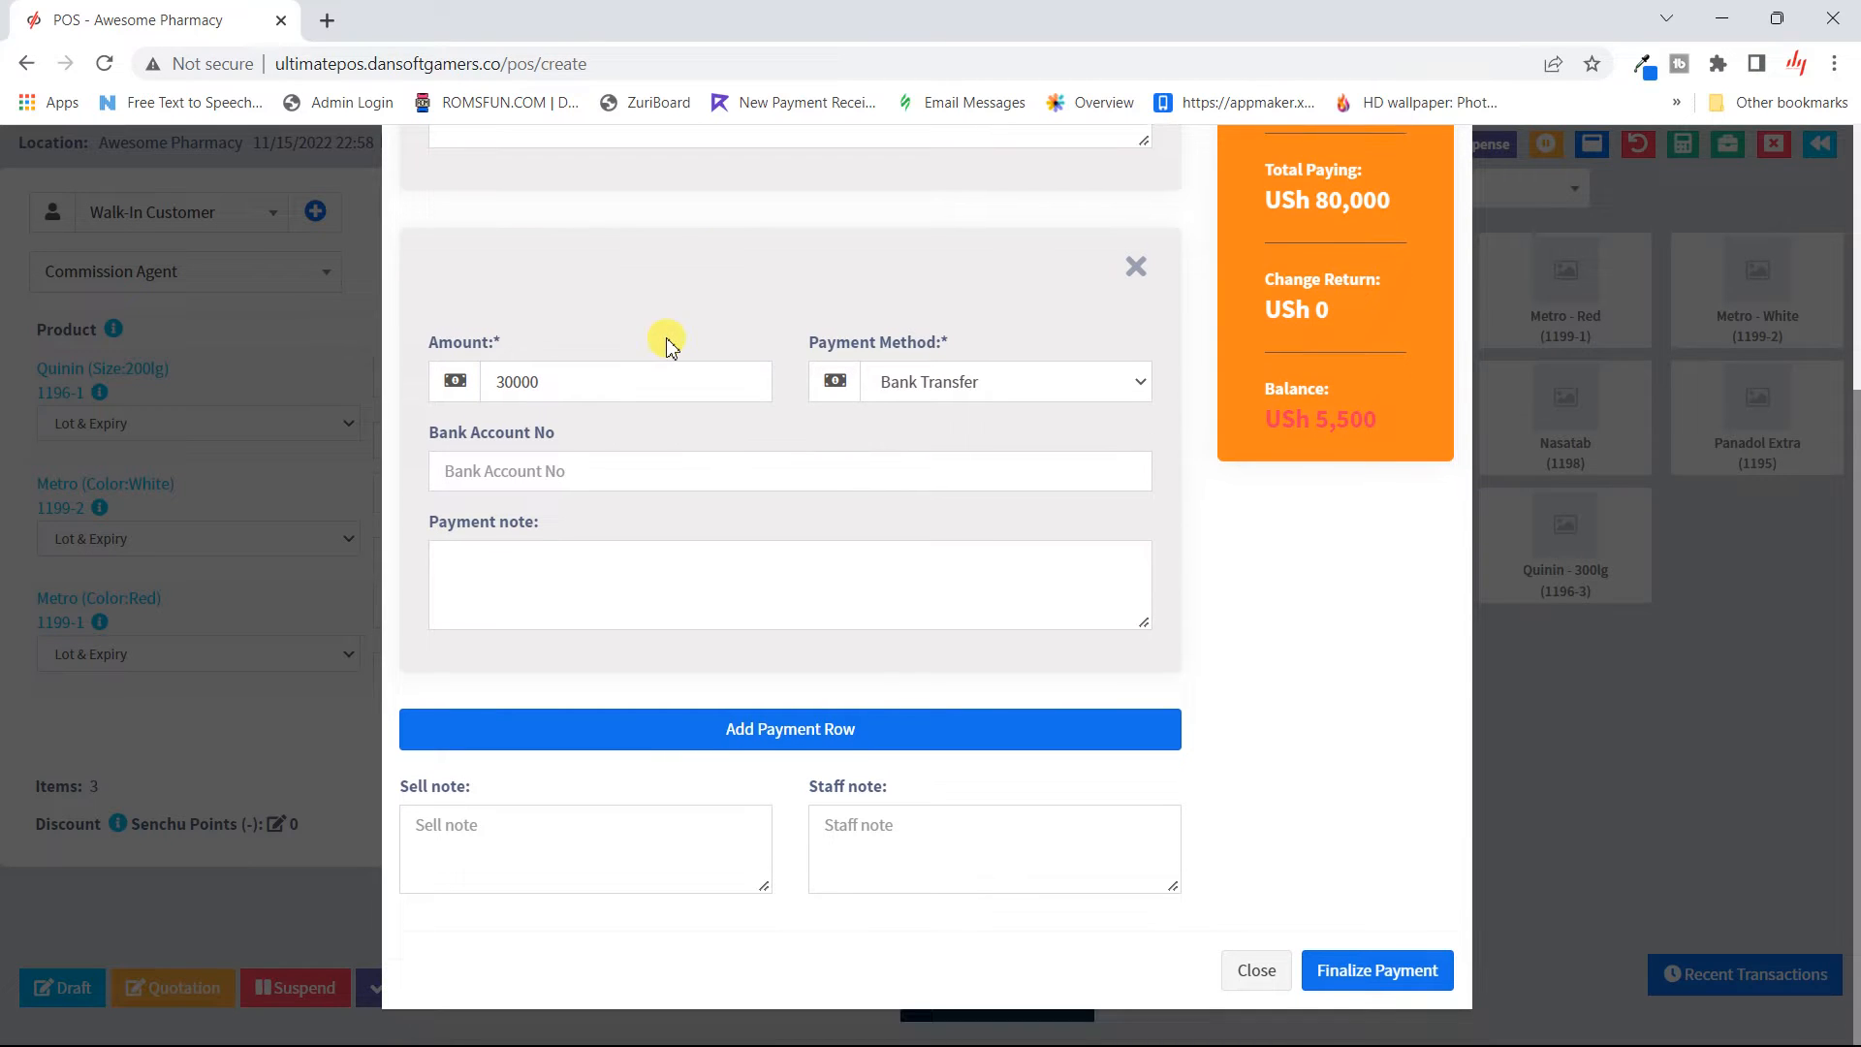
{"action": "left_click", "coordinate": [709, 728]}
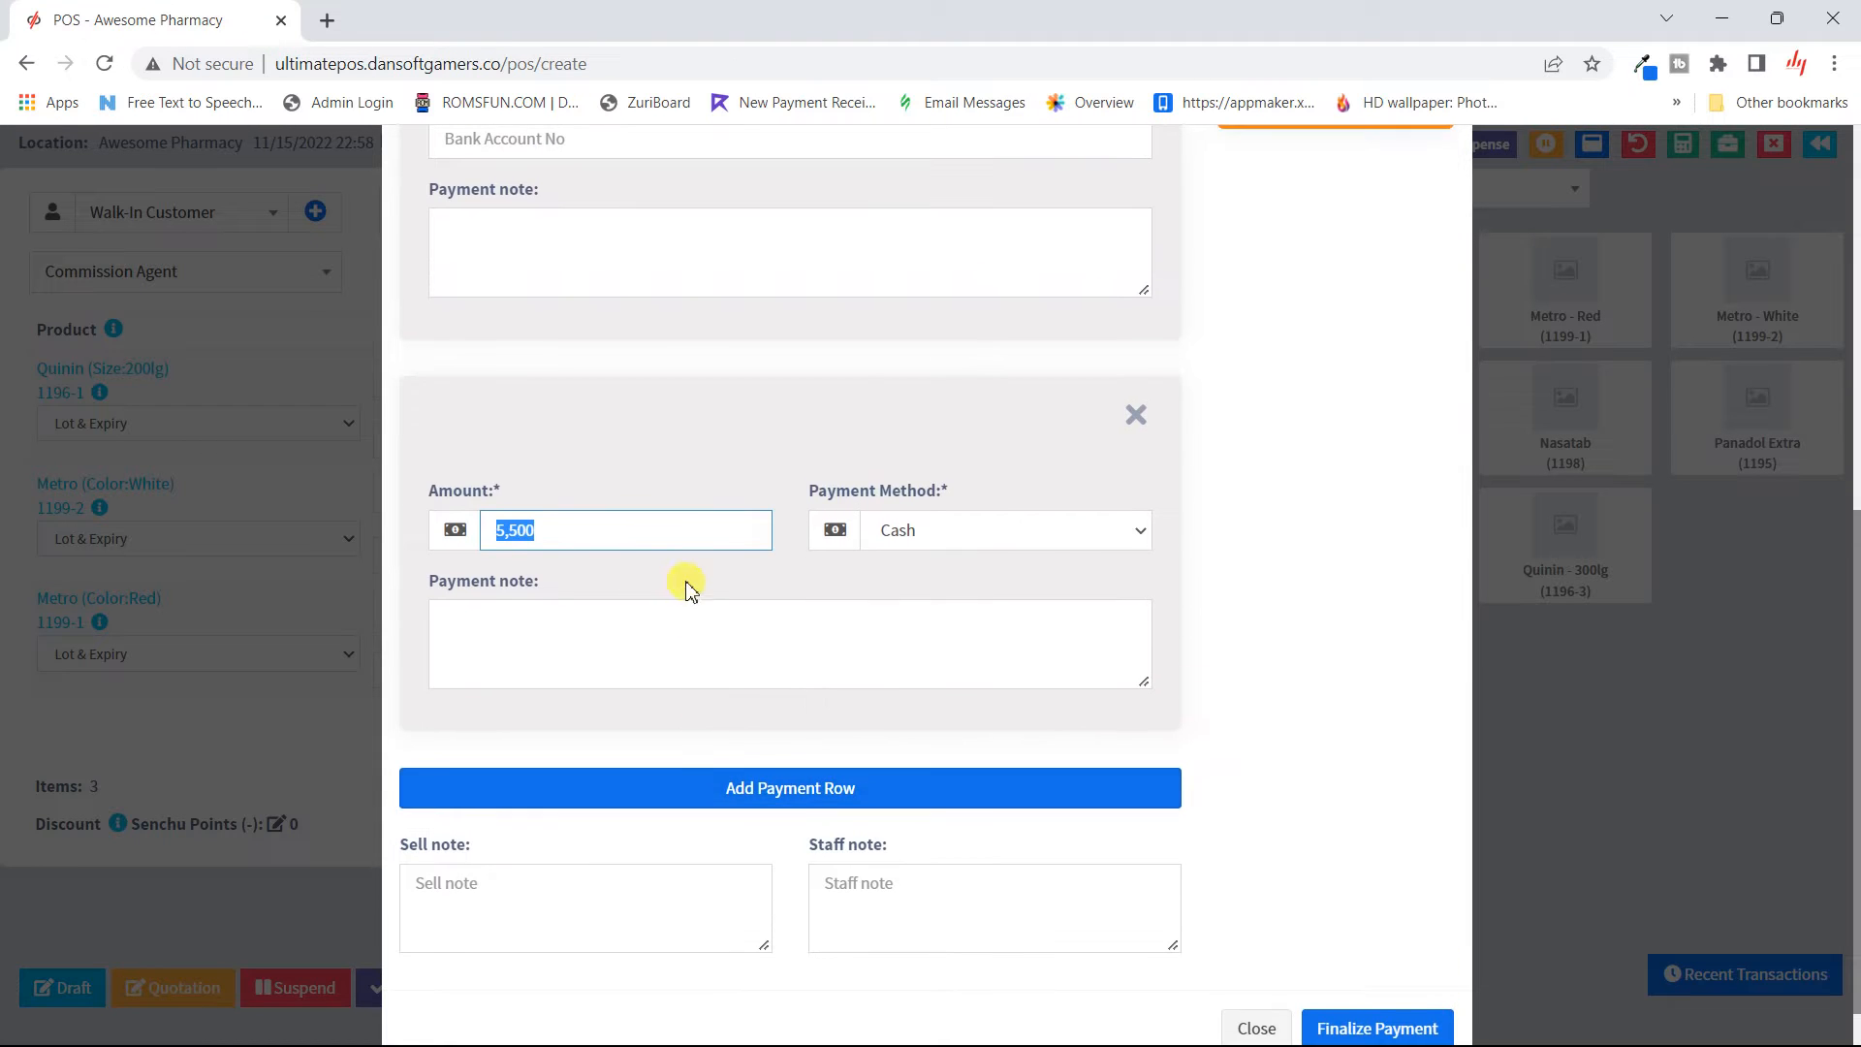
{"action": "scroll", "coordinate": [656, 615], "scroll_direction": "up", "scroll_amount": 7}
{"action": "scroll", "coordinate": [667, 621], "scroll_direction": "down", "scroll_amount": 7}
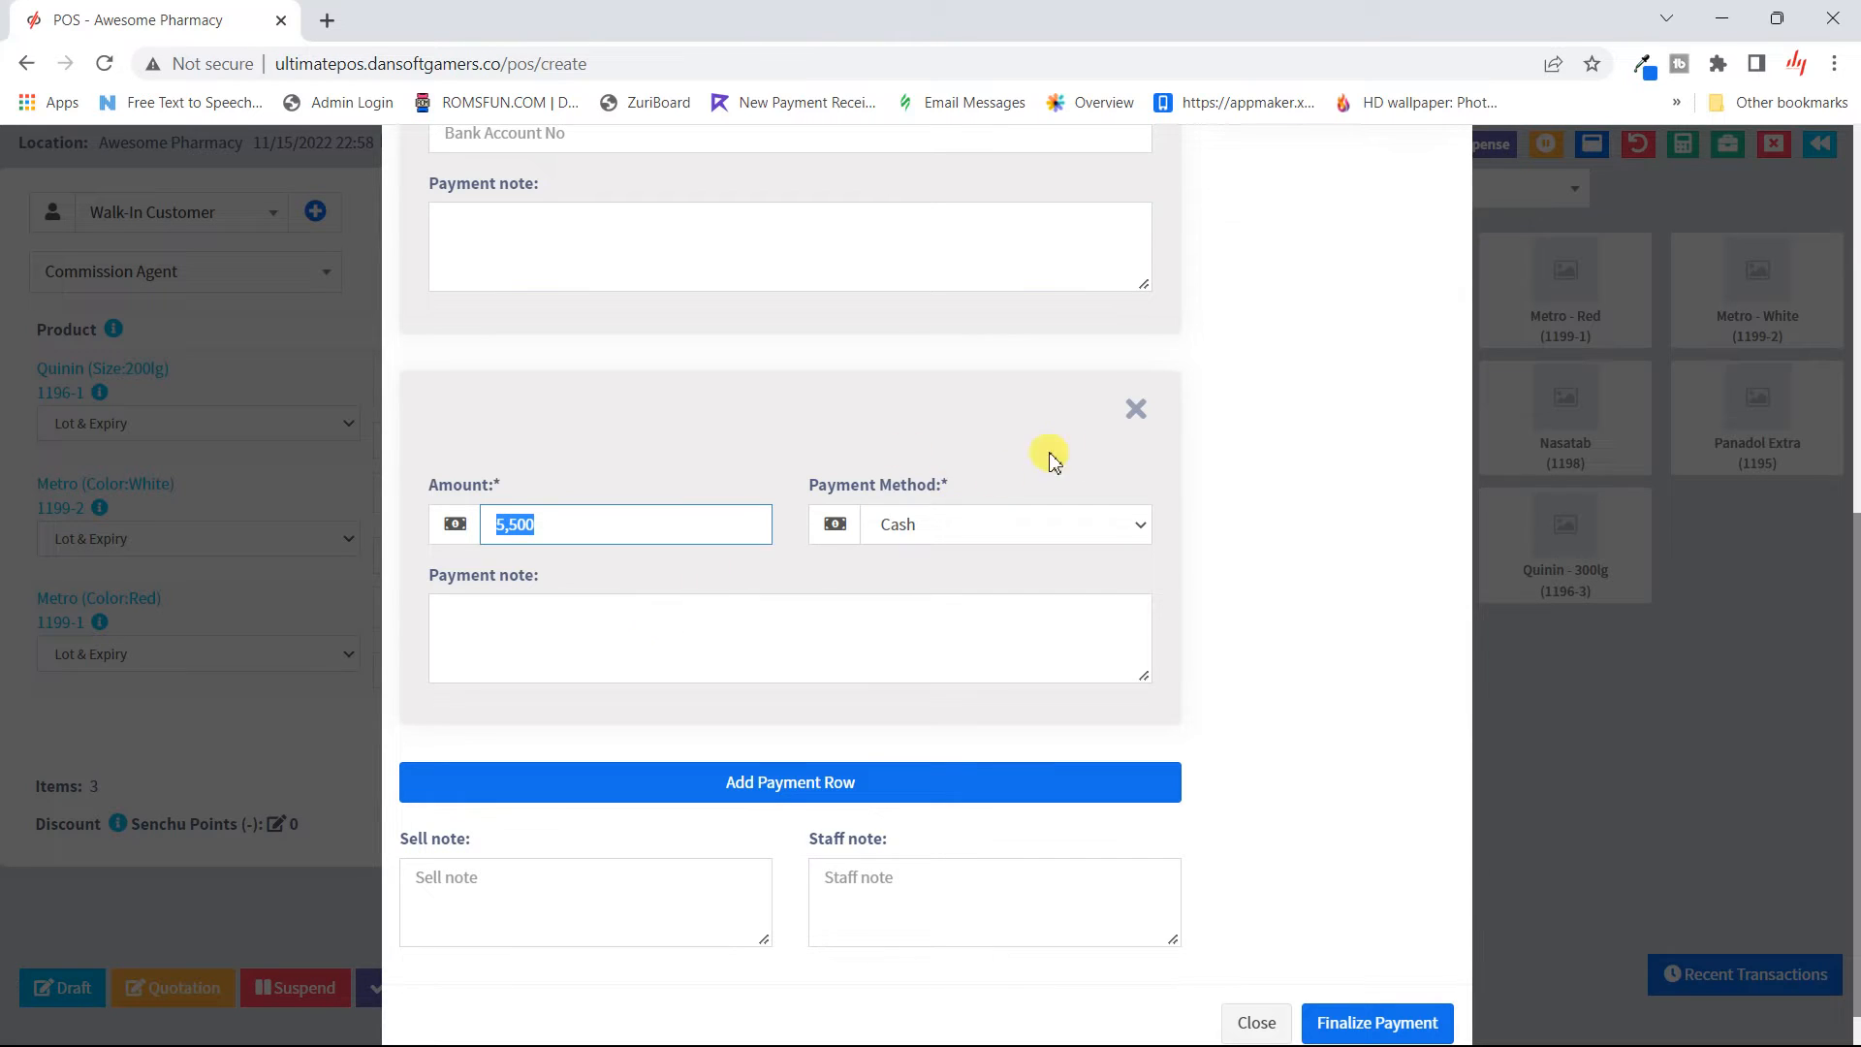
{"action": "left_click", "coordinate": [1136, 411]}
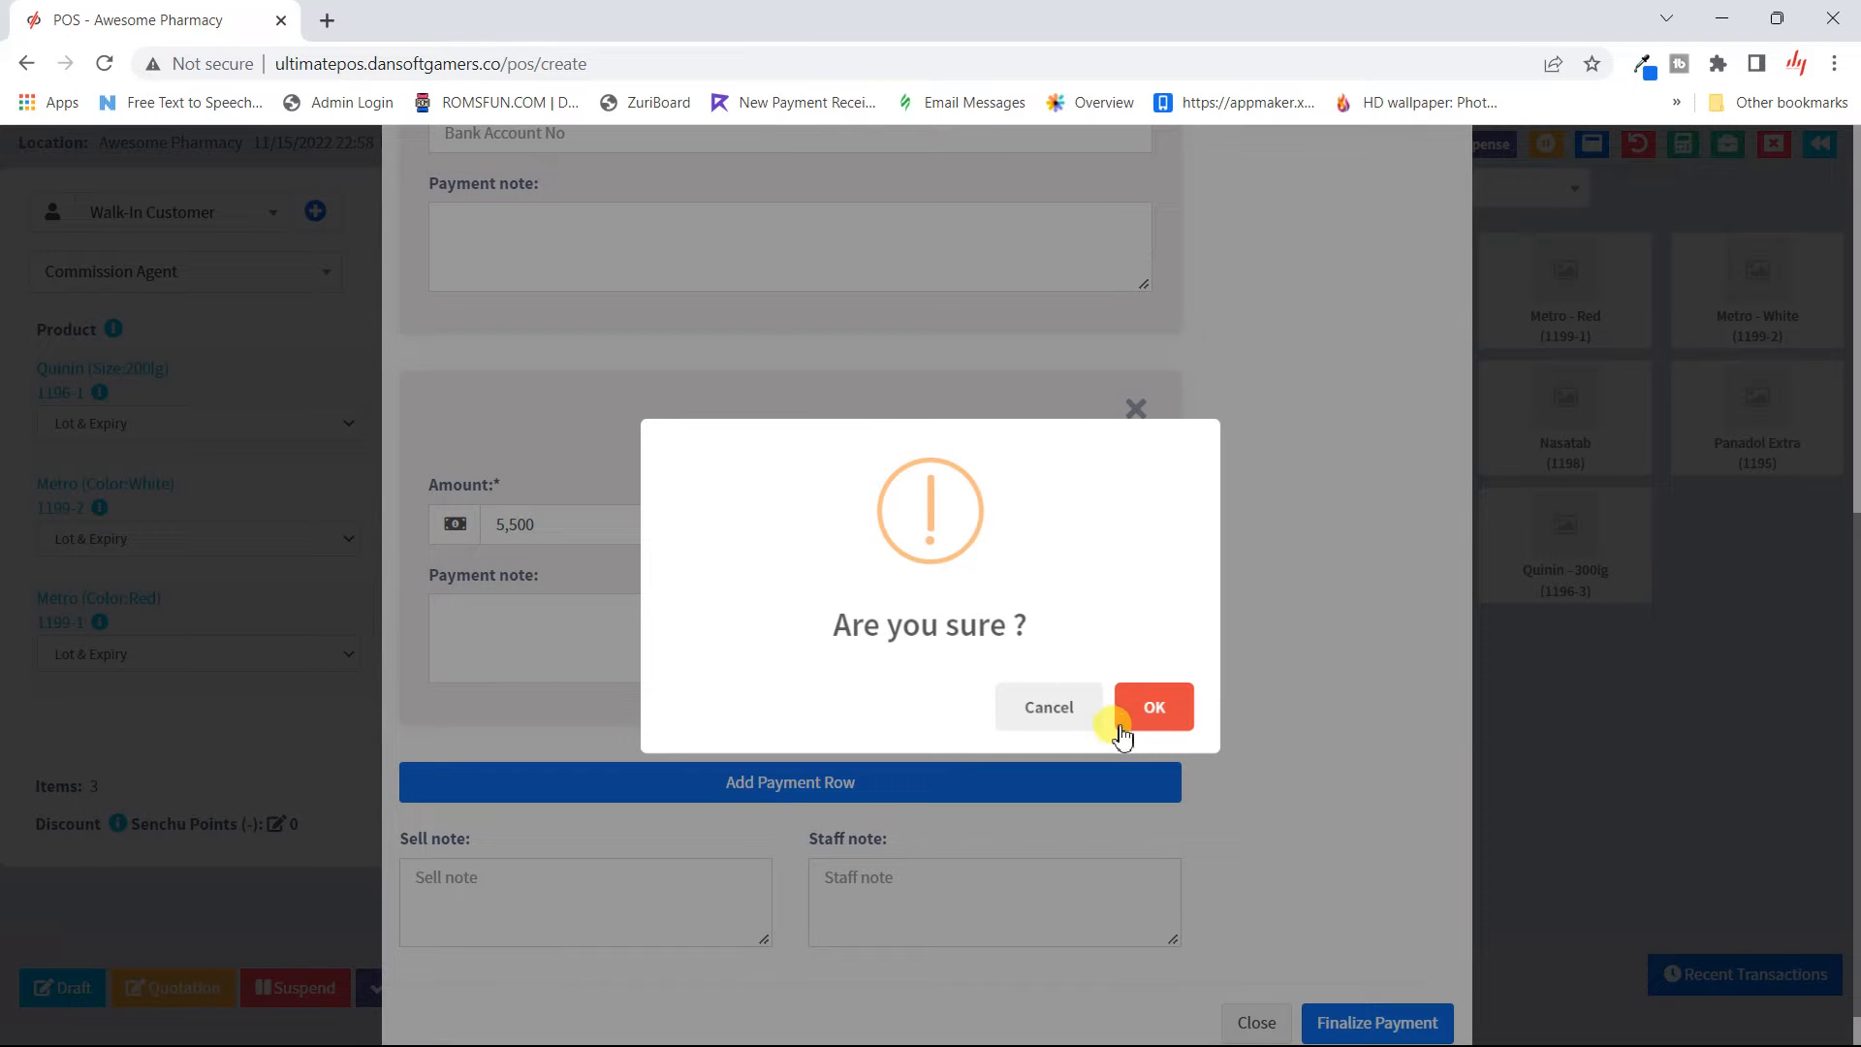
- Delete the third 5,500 payment and the 30000 bank transfer payment
{"action": "left_click", "coordinate": [1153, 717]}
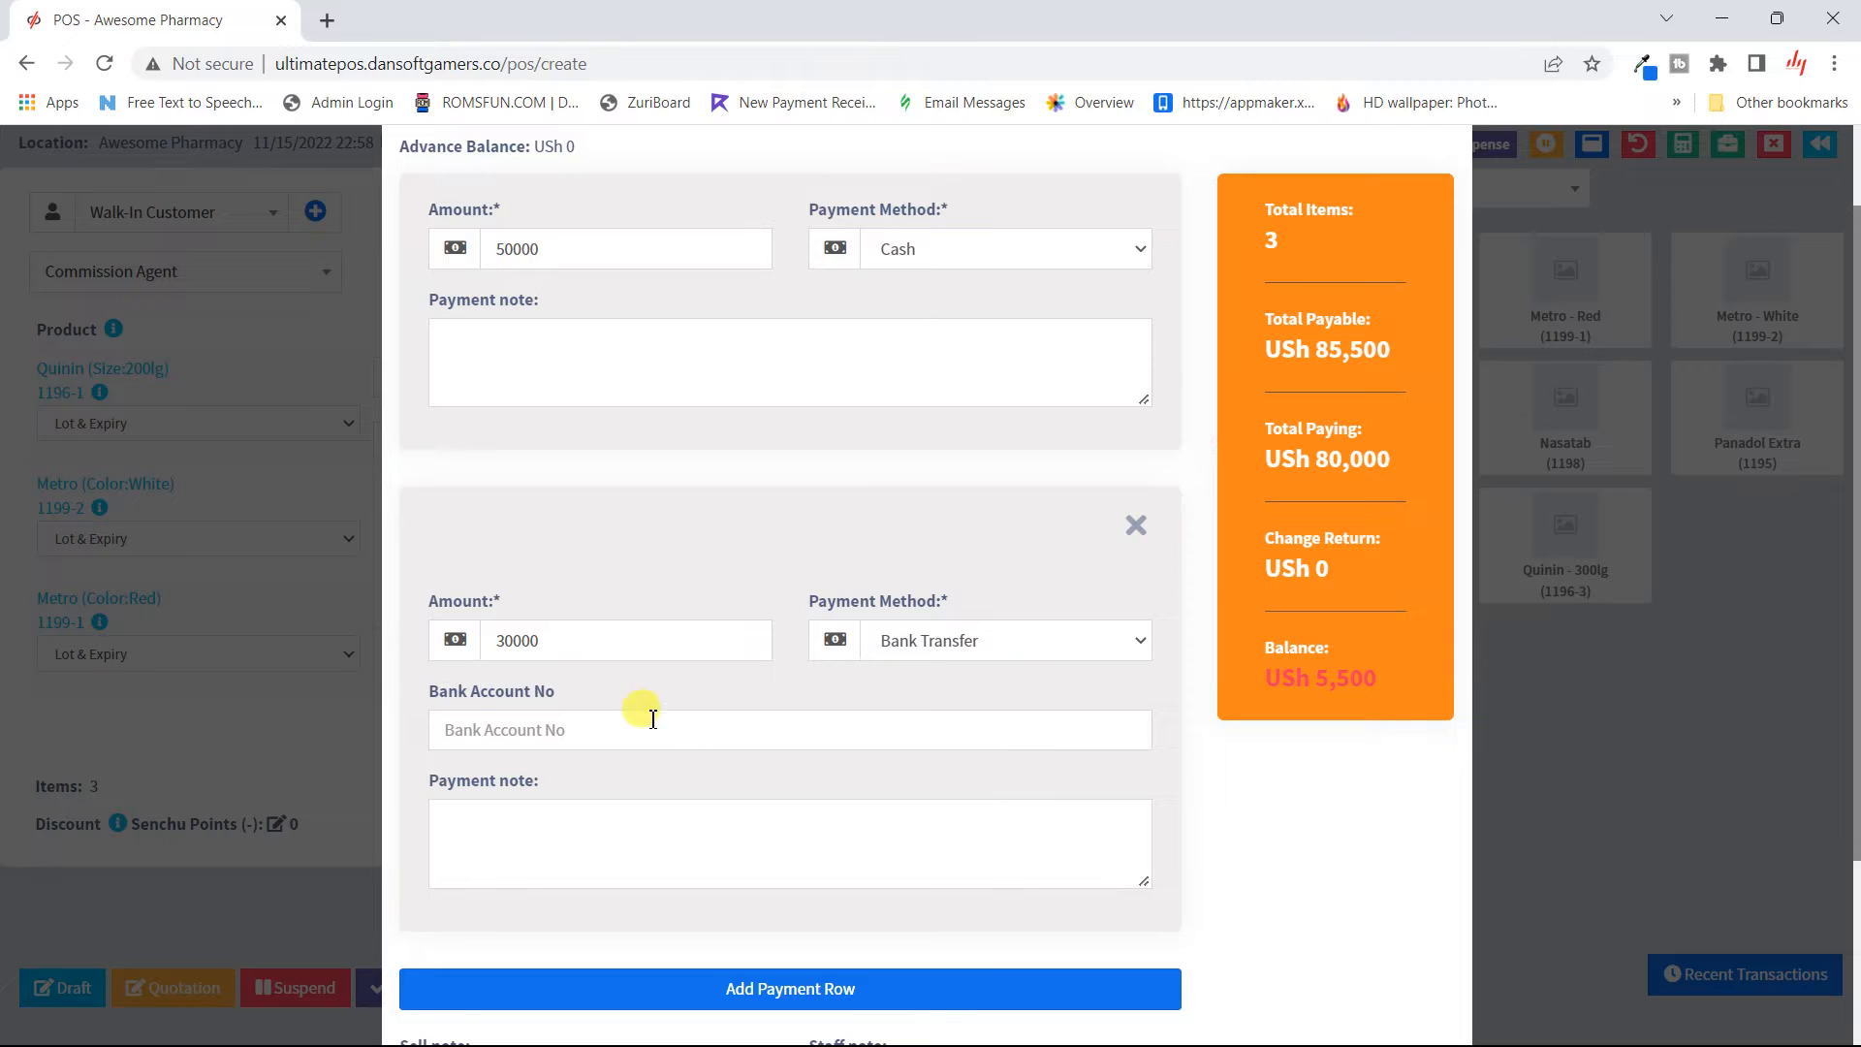
{"action": "left_click", "coordinate": [593, 647]}
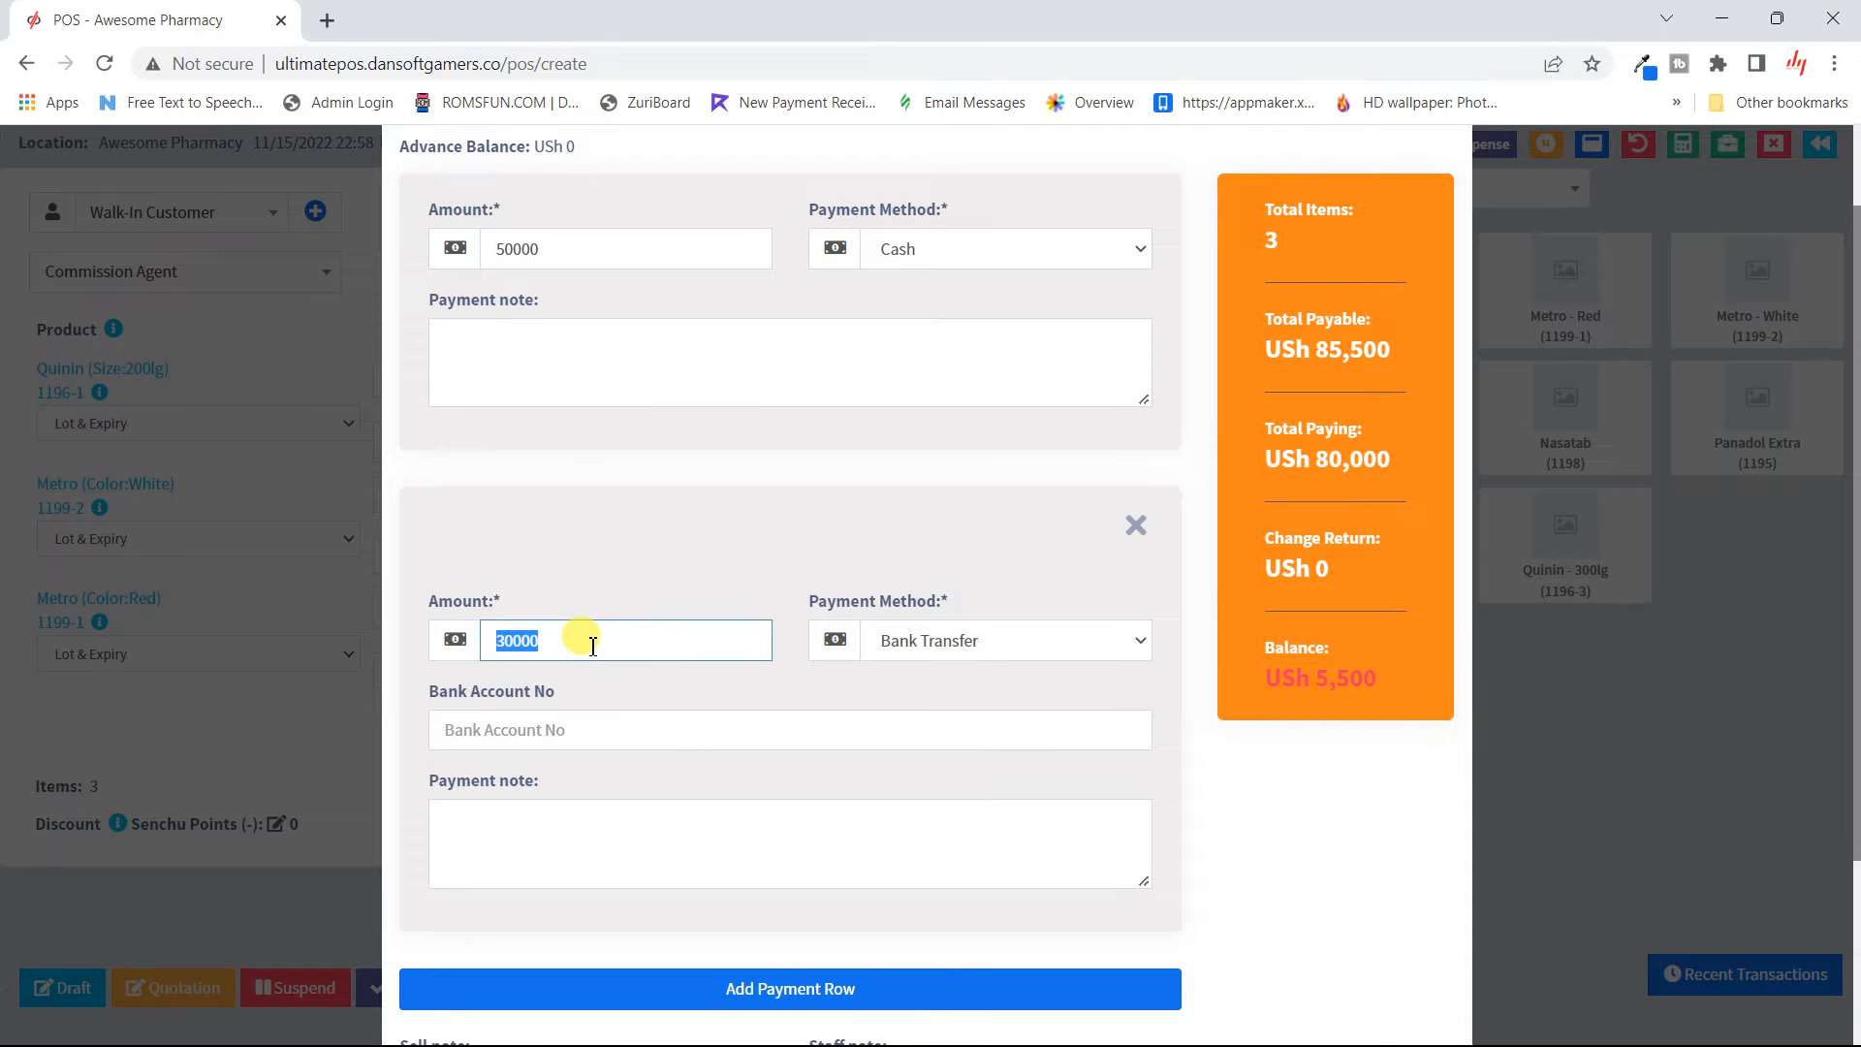
{"action": "left_click", "coordinate": [1136, 527]}
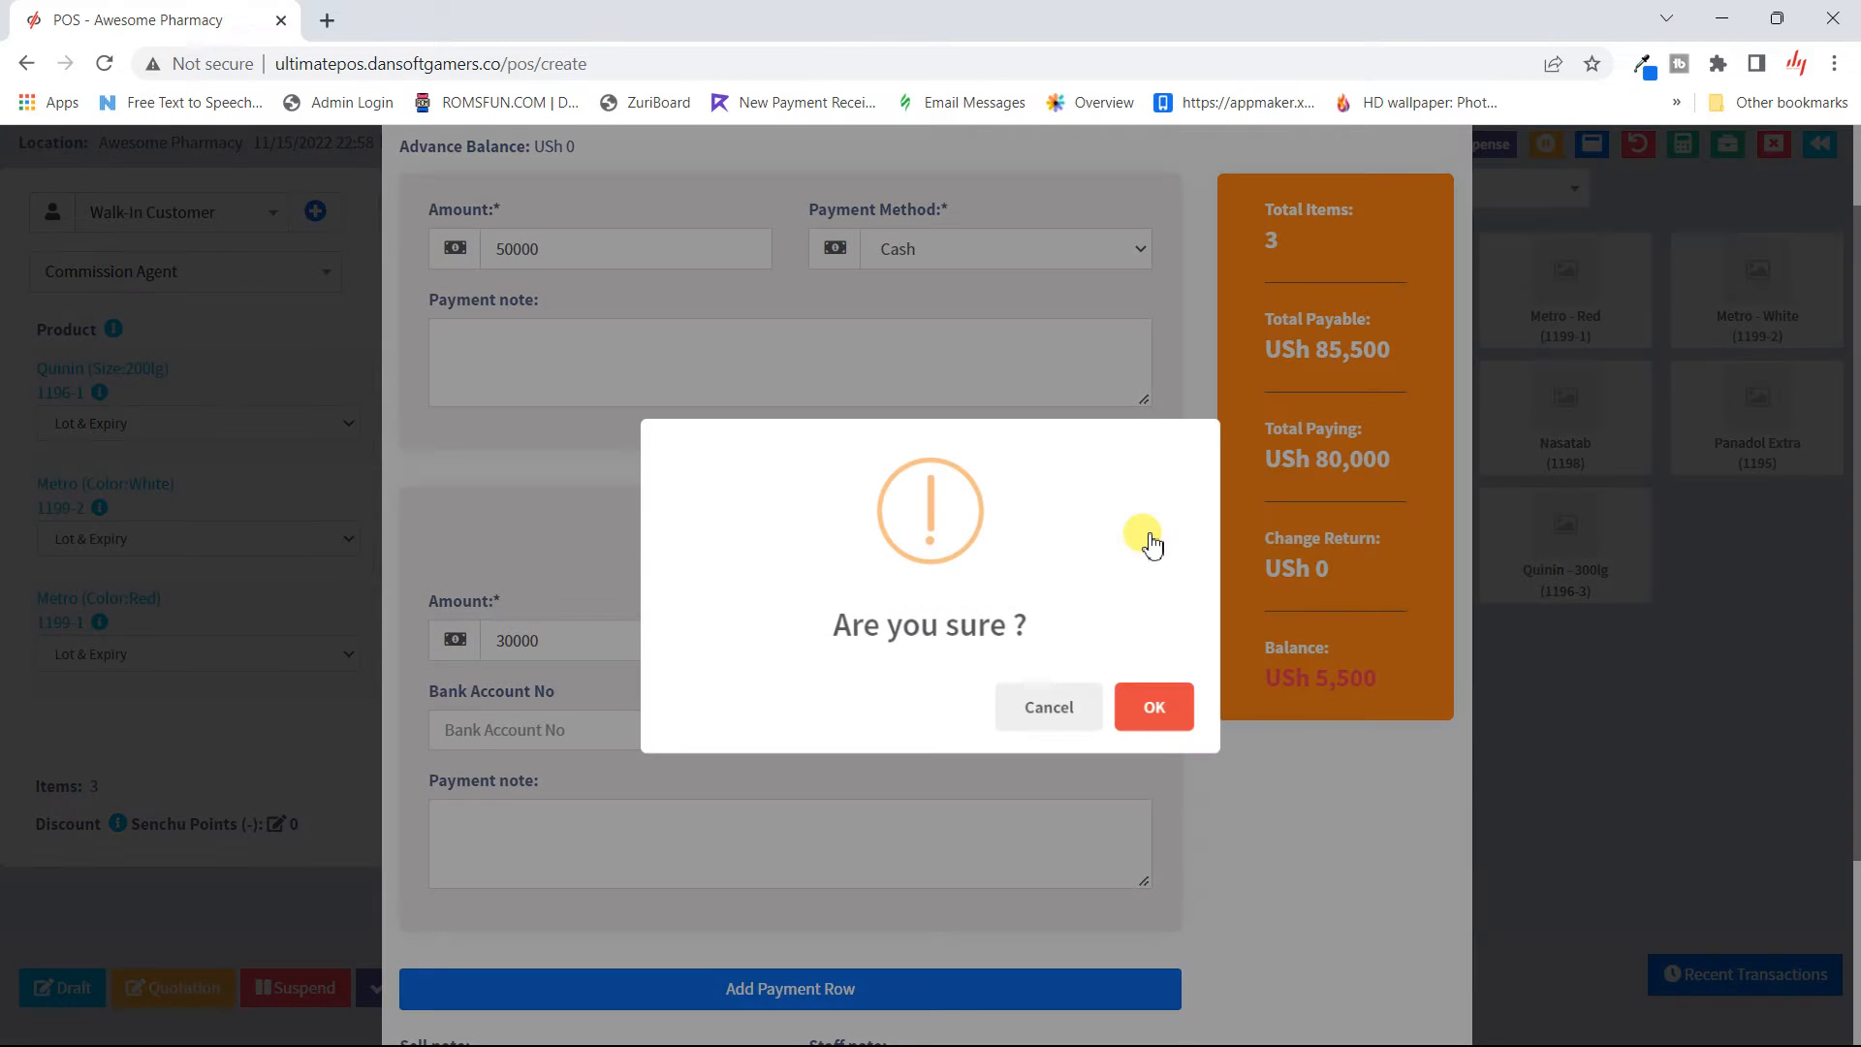
{"action": "left_click", "coordinate": [1156, 713]}
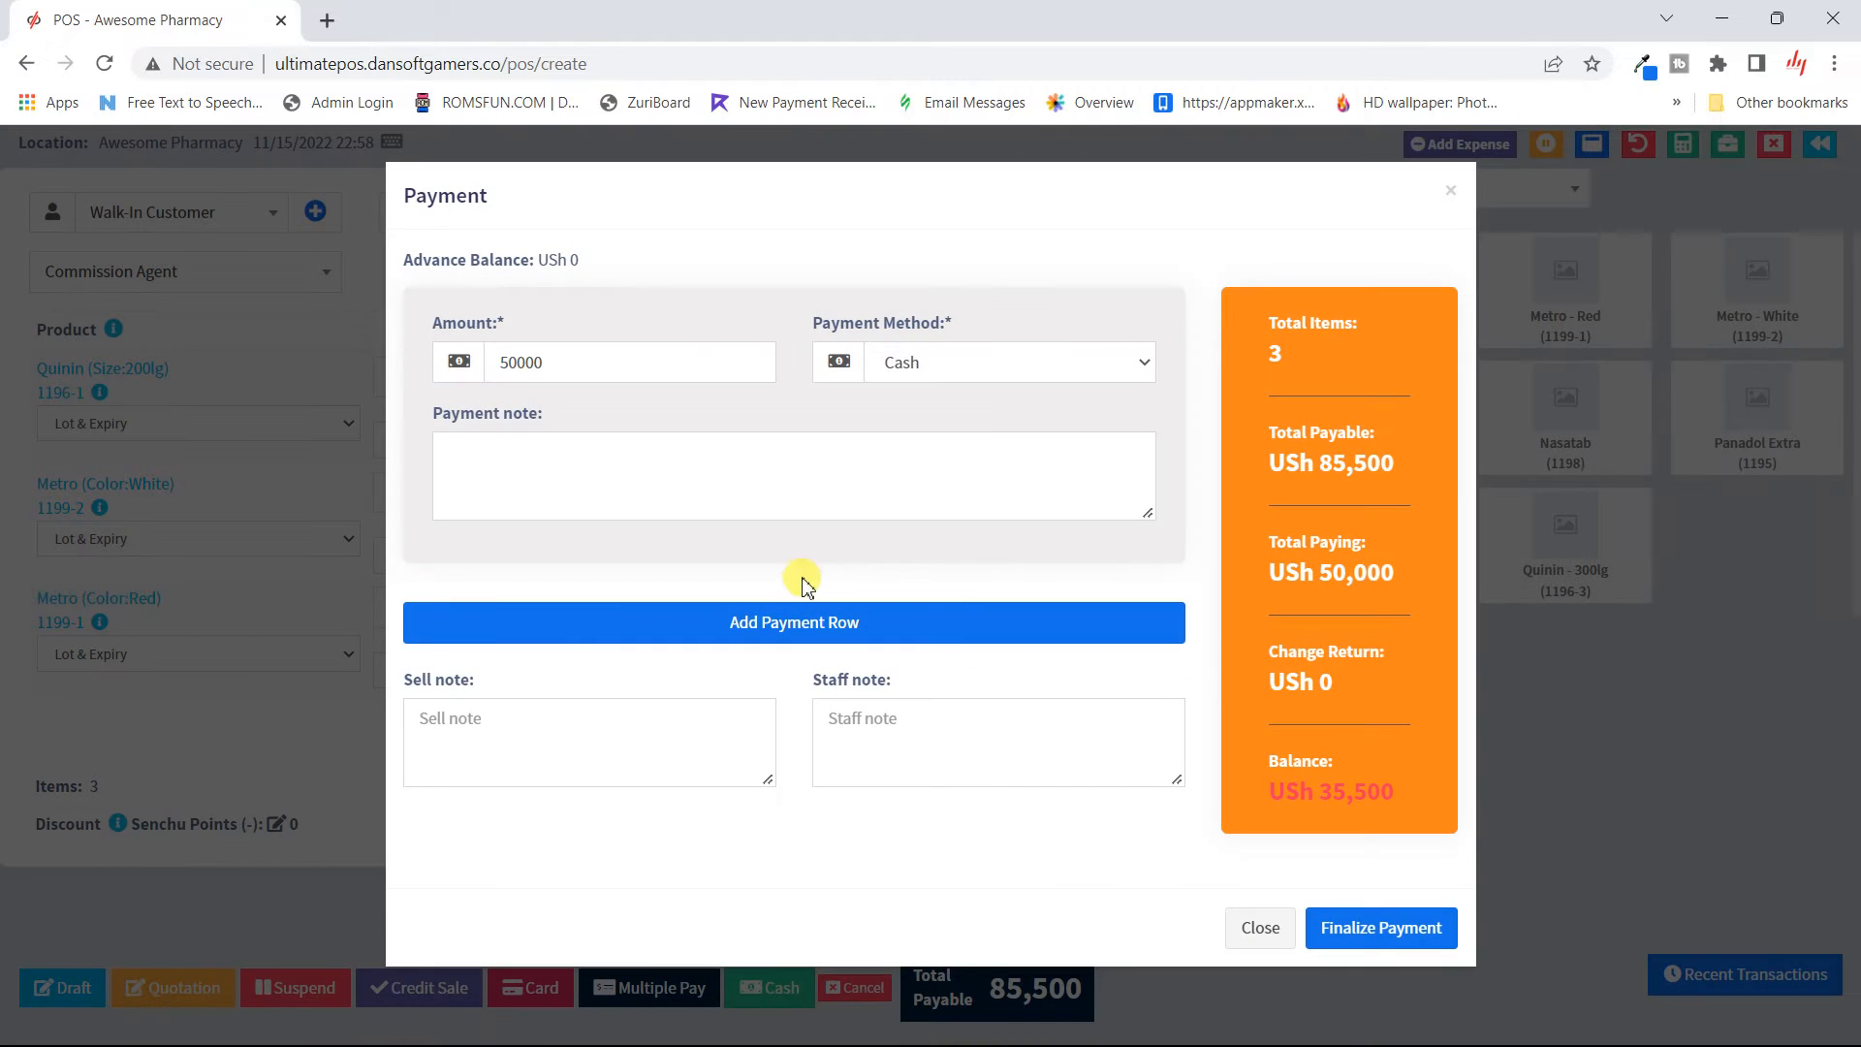
- Add a second payment of 35,500 with payment method Other
{"action": "left_click", "coordinate": [853, 630]}
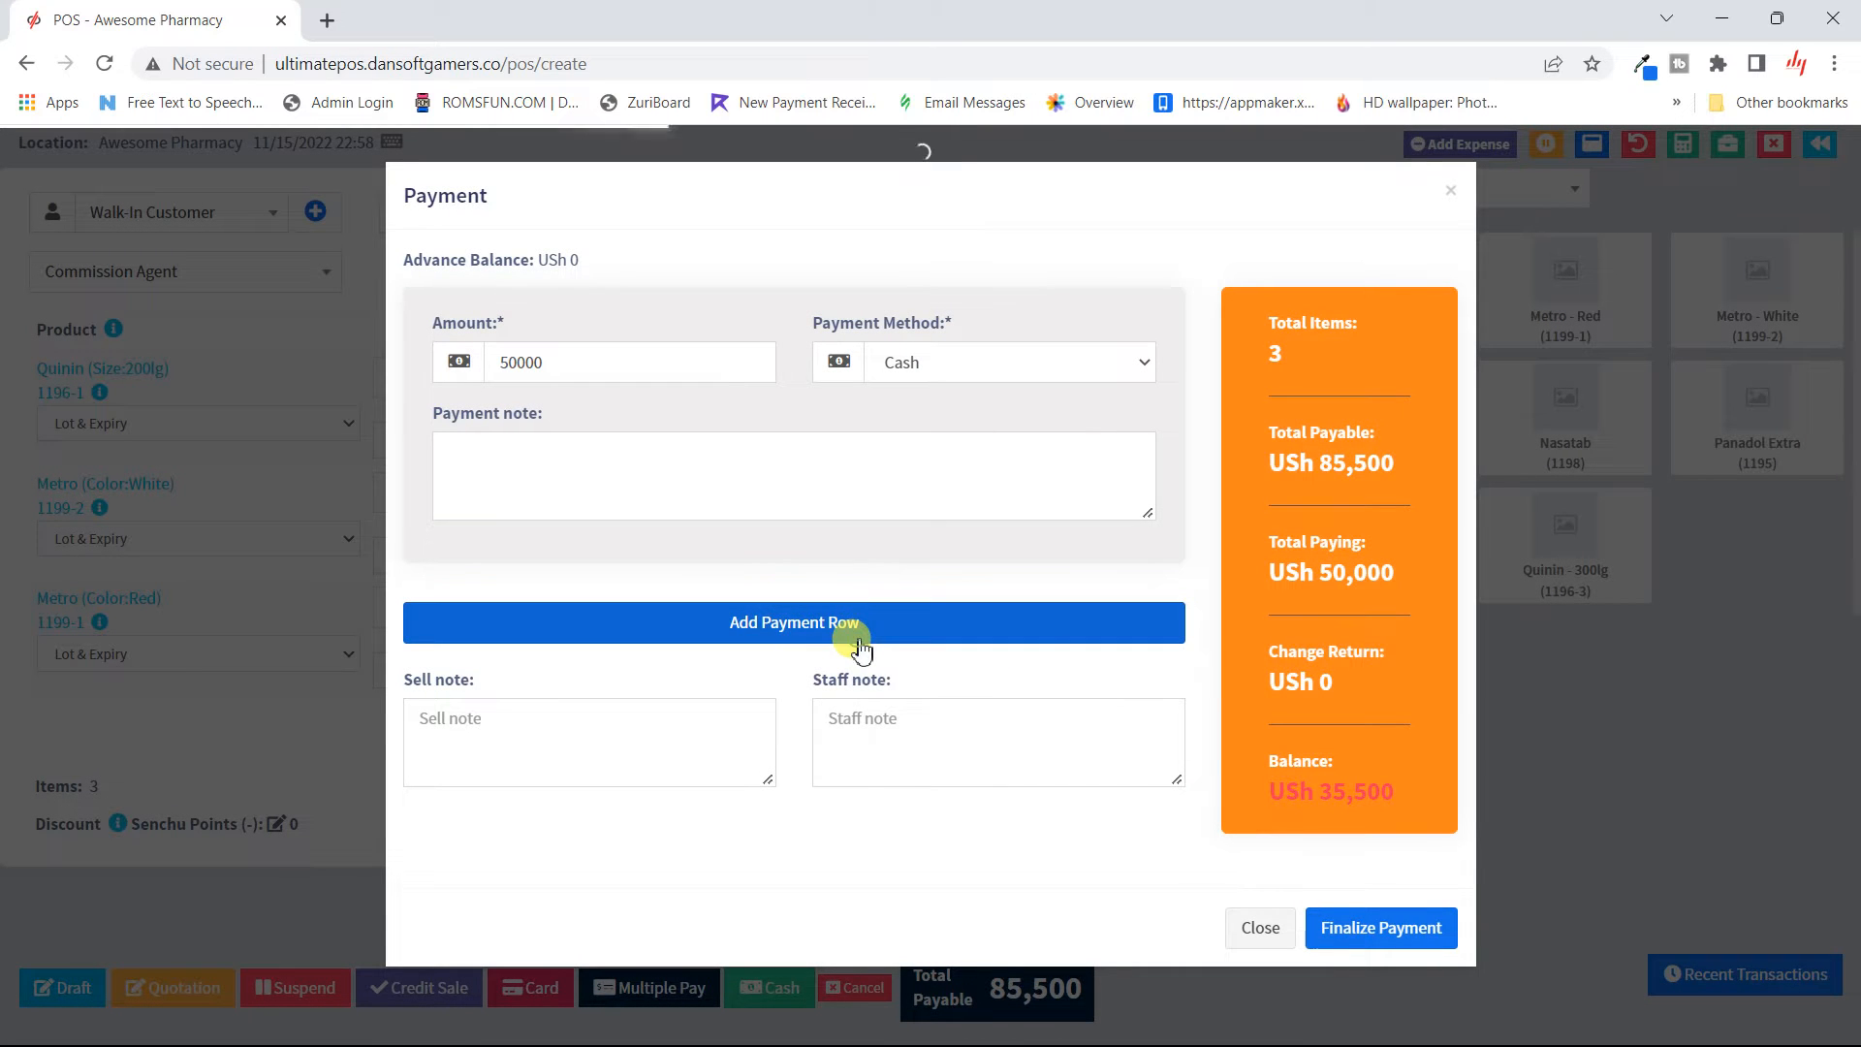
{"action": "scroll", "coordinate": [853, 644], "scroll_direction": "down", "scroll_amount": 2}
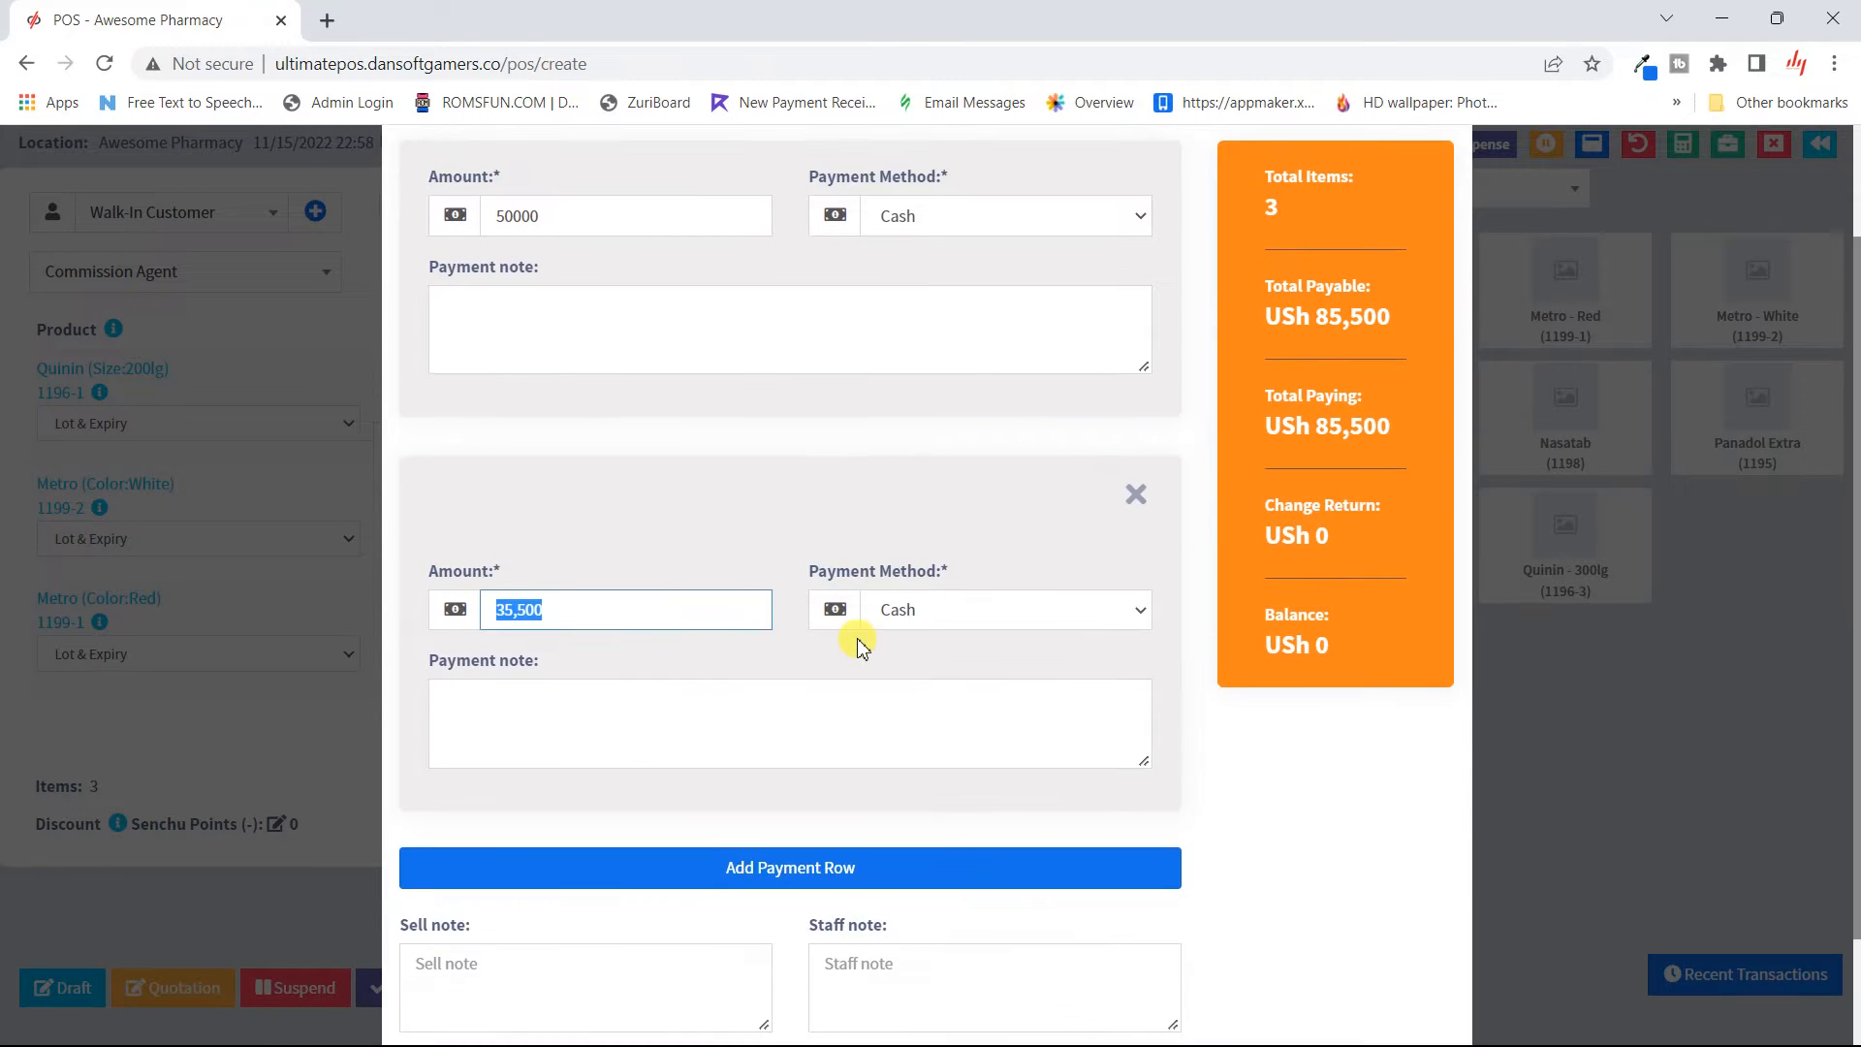
{"action": "left_click", "coordinate": [957, 613]}
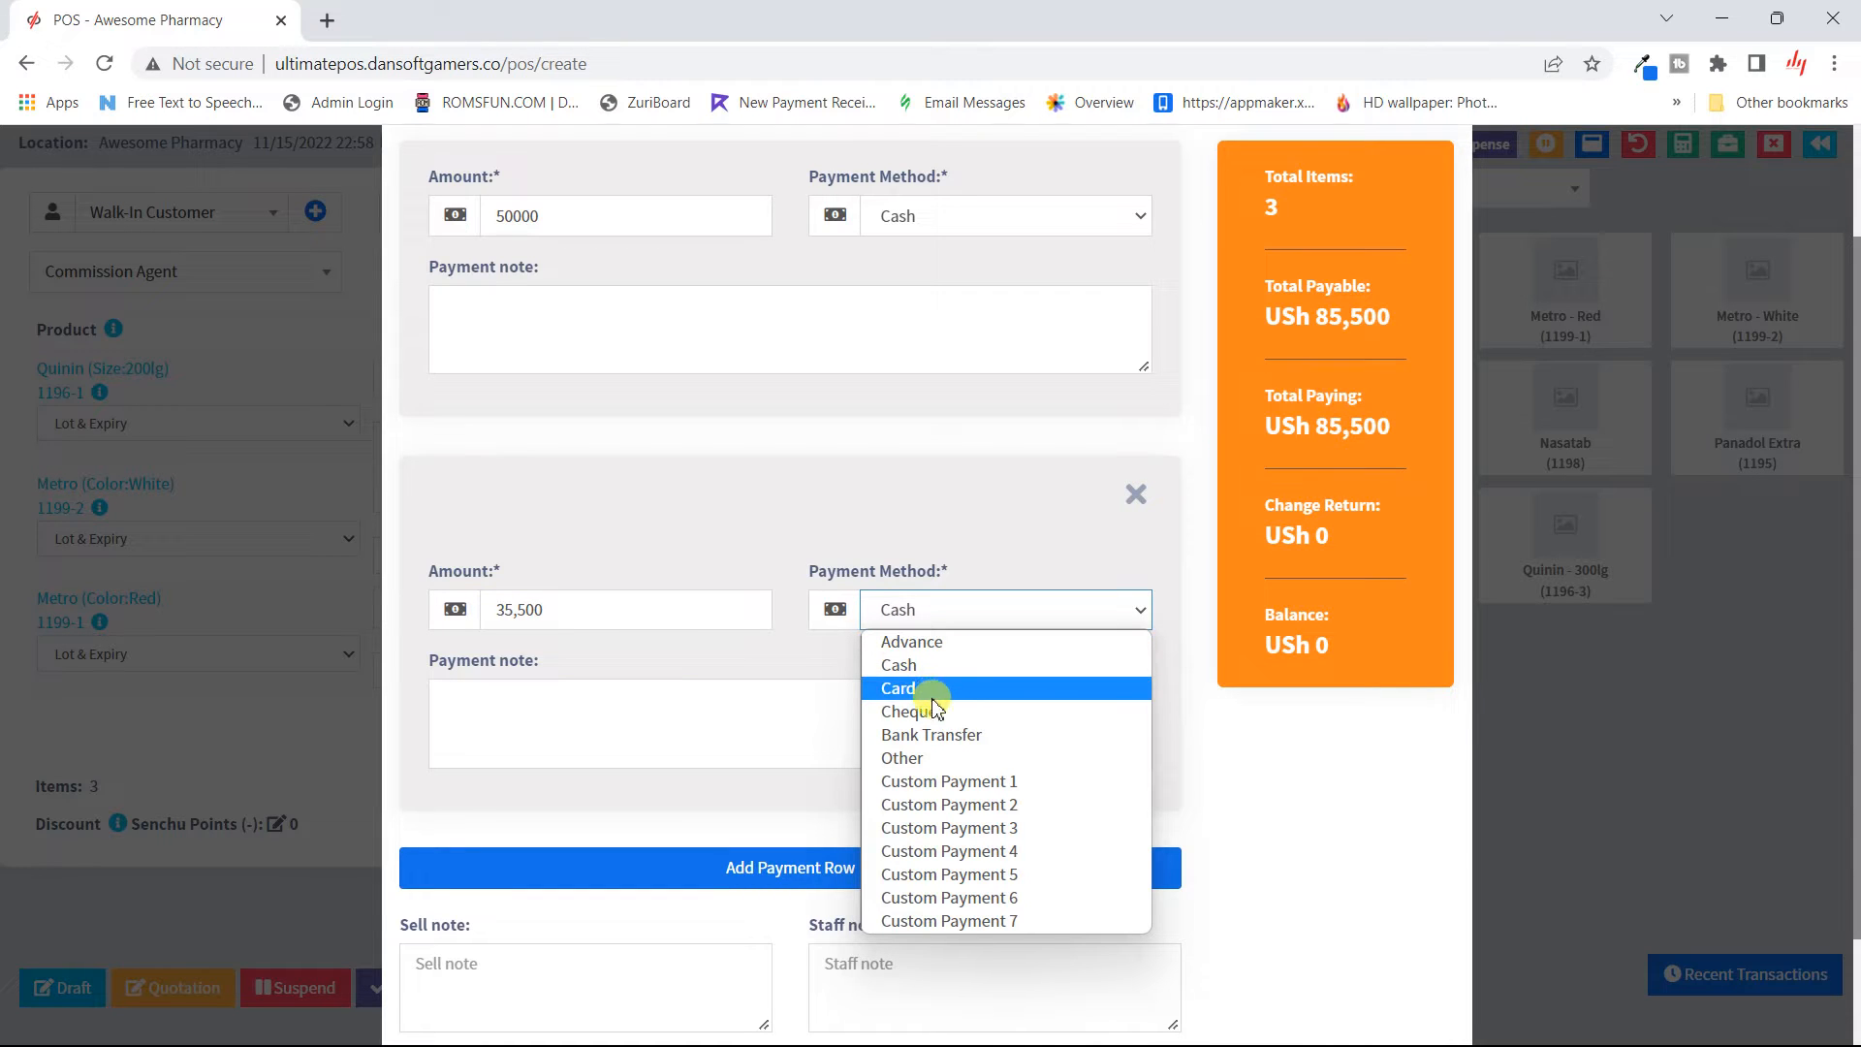
{"action": "left_click", "coordinate": [906, 757]}
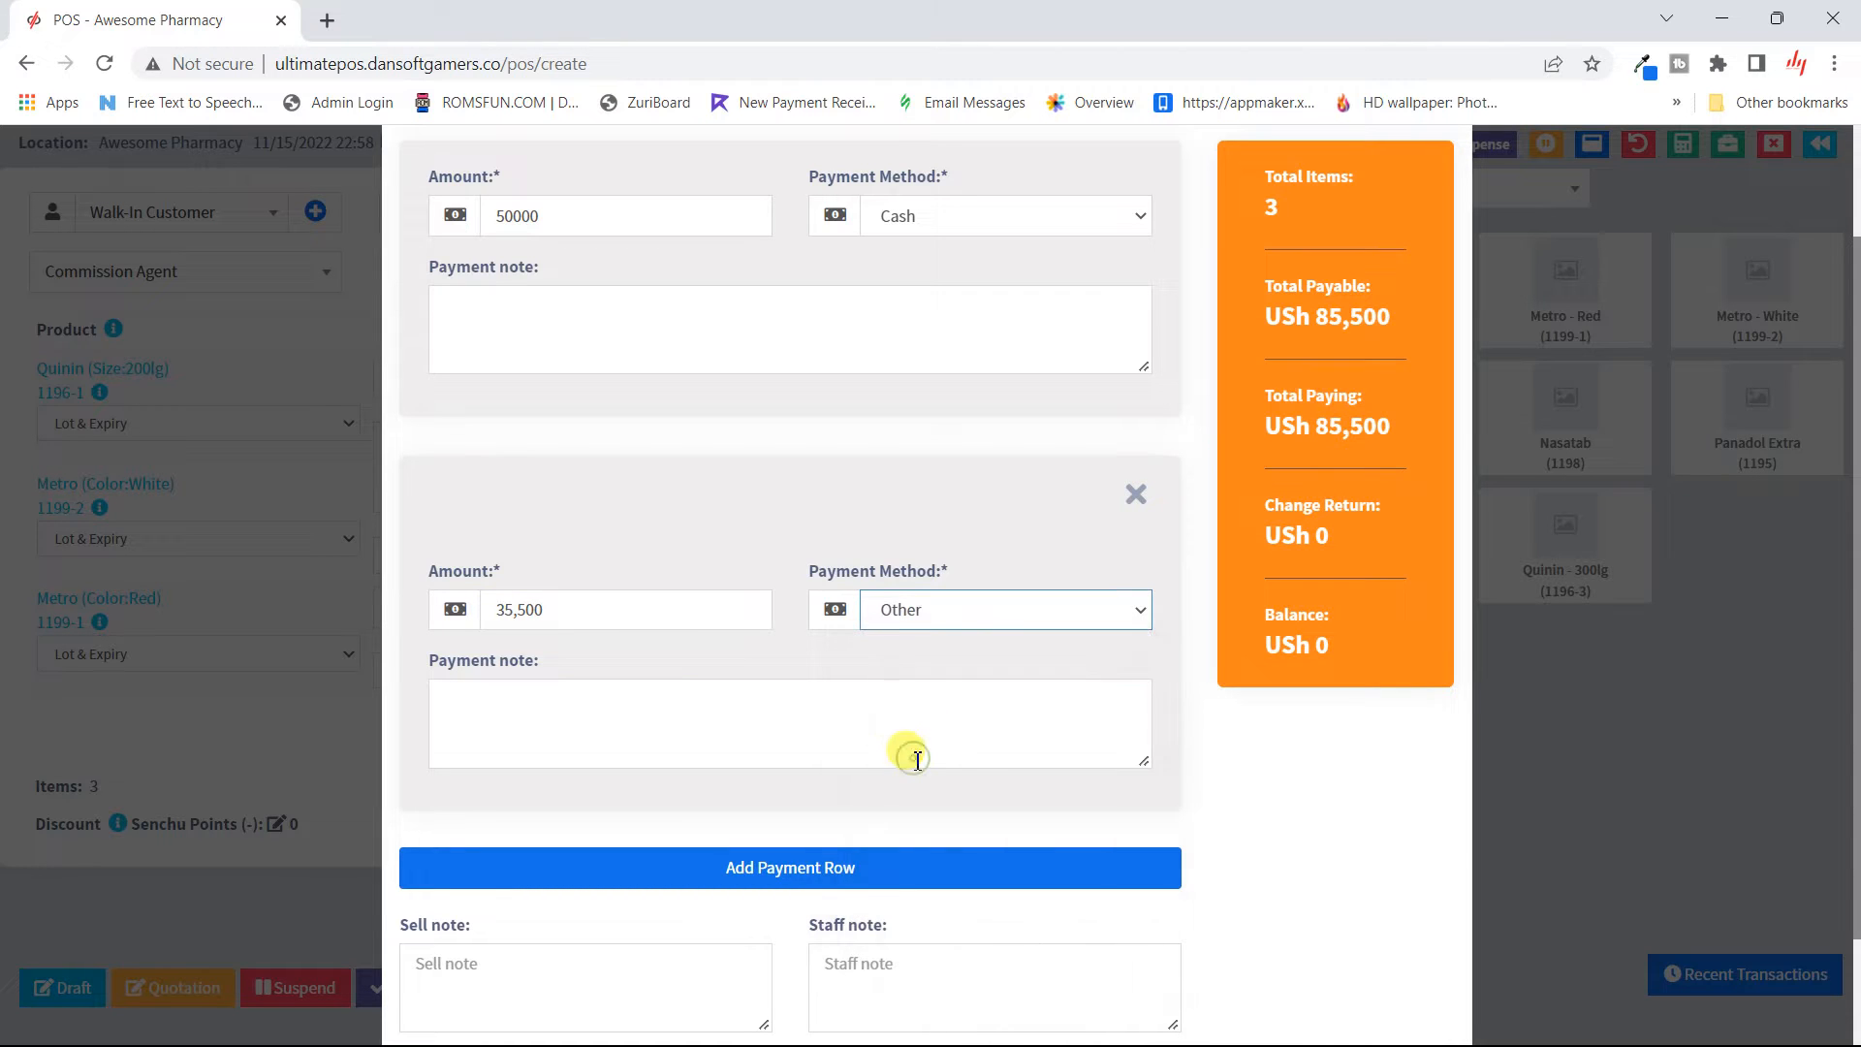
{"action": "scroll", "coordinate": [912, 754], "scroll_direction": "down", "scroll_amount": 1}
{"action": "scroll", "coordinate": [911, 756], "scroll_direction": "down", "scroll_amount": 1}
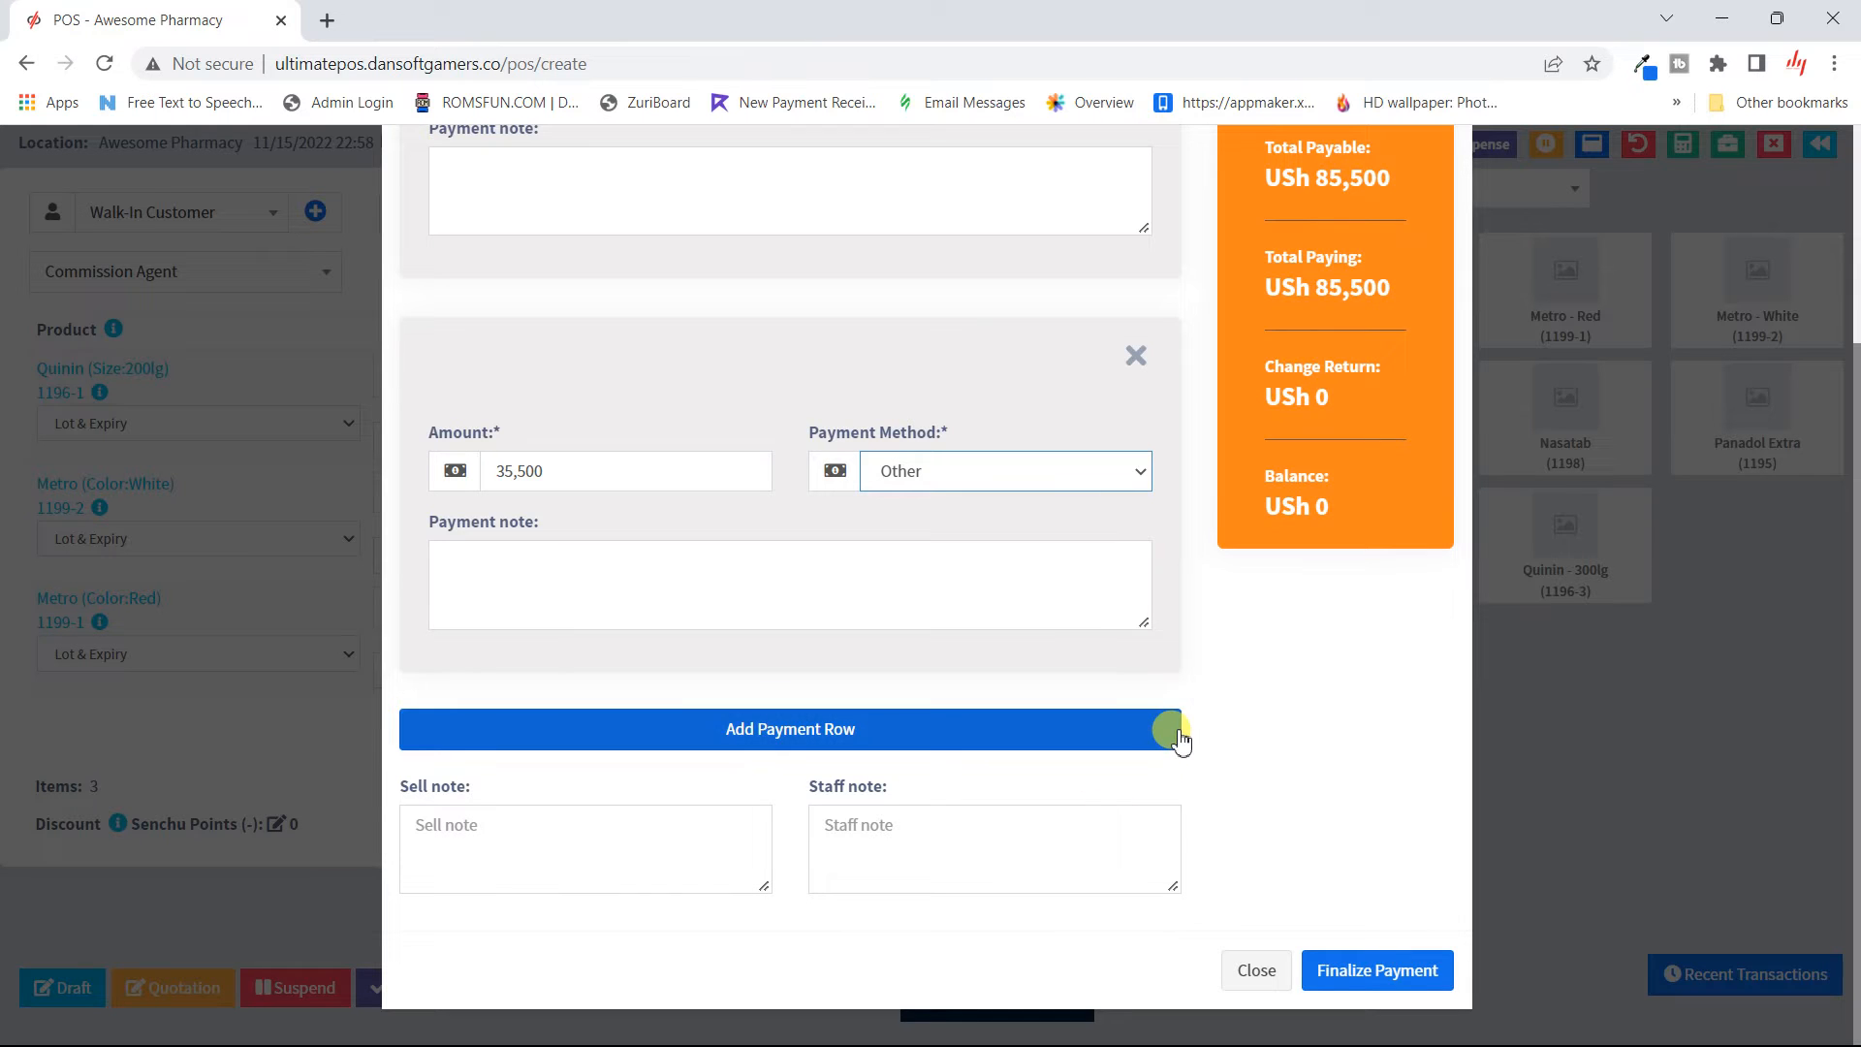
{"action": "left_click", "coordinate": [1137, 475]}
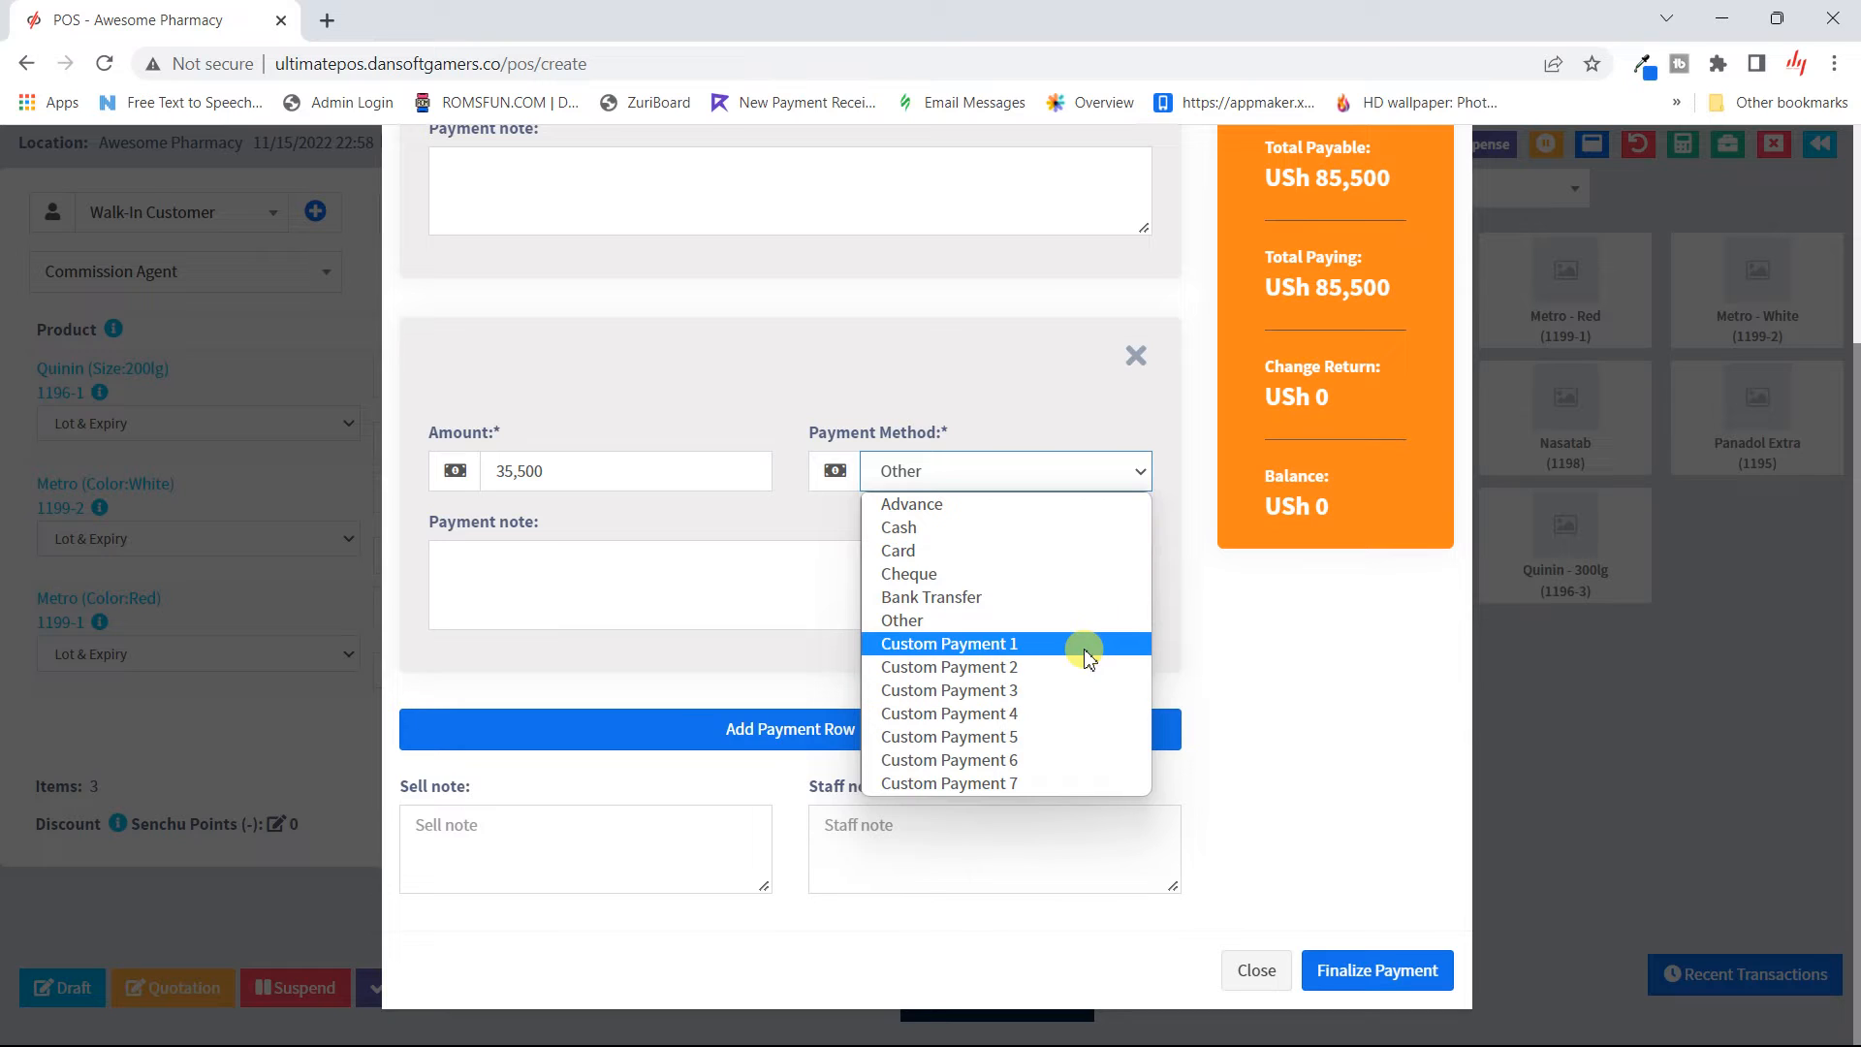
{"action": "left_click", "coordinate": [911, 412]}
{"action": "scroll", "coordinate": [909, 409], "scroll_direction": "up", "scroll_amount": 3}
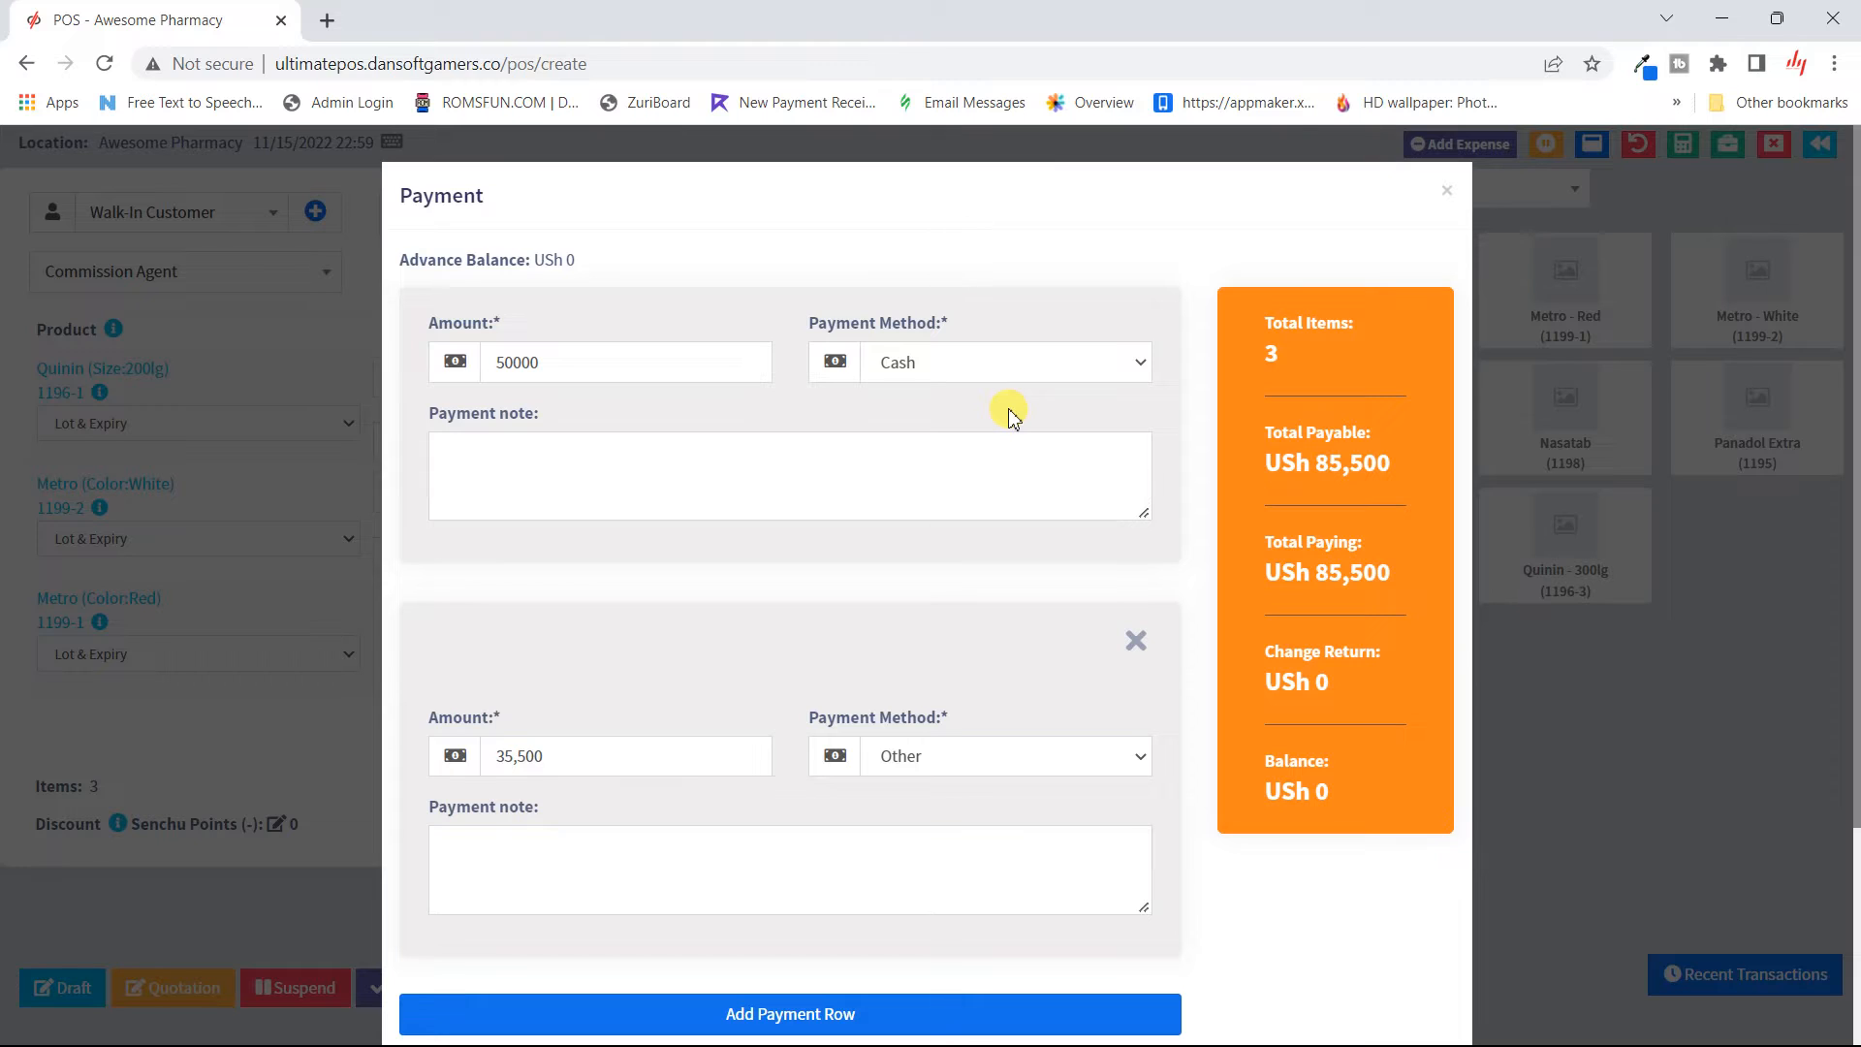
- Finalize the USh 85,500 split-payment sale as invoice 0003 and cancel the print preview
{"action": "scroll", "coordinate": [1008, 415], "scroll_direction": "down", "scroll_amount": 3}
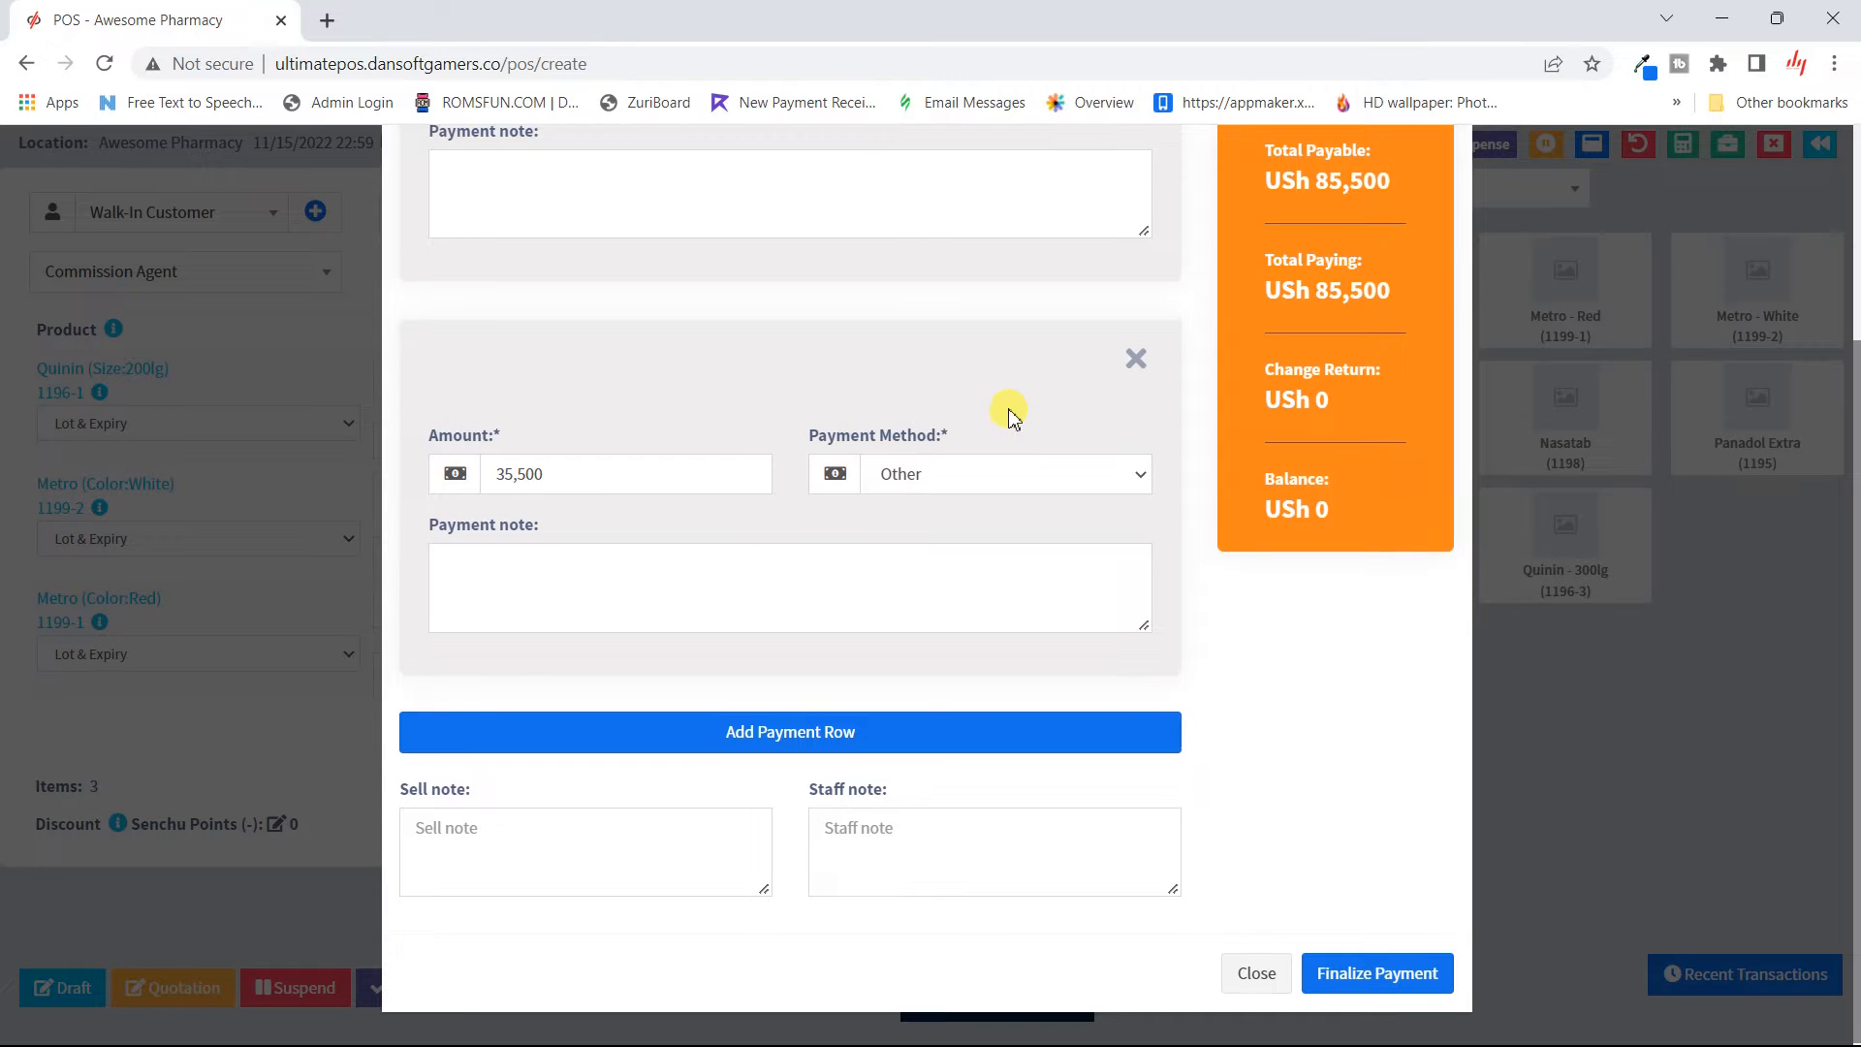
{"action": "scroll", "coordinate": [1009, 412], "scroll_direction": "up", "scroll_amount": 3}
{"action": "scroll", "coordinate": [1008, 581], "scroll_direction": "down", "scroll_amount": 1}
{"action": "scroll", "coordinate": [1008, 611], "scroll_direction": "down", "scroll_amount": 3}
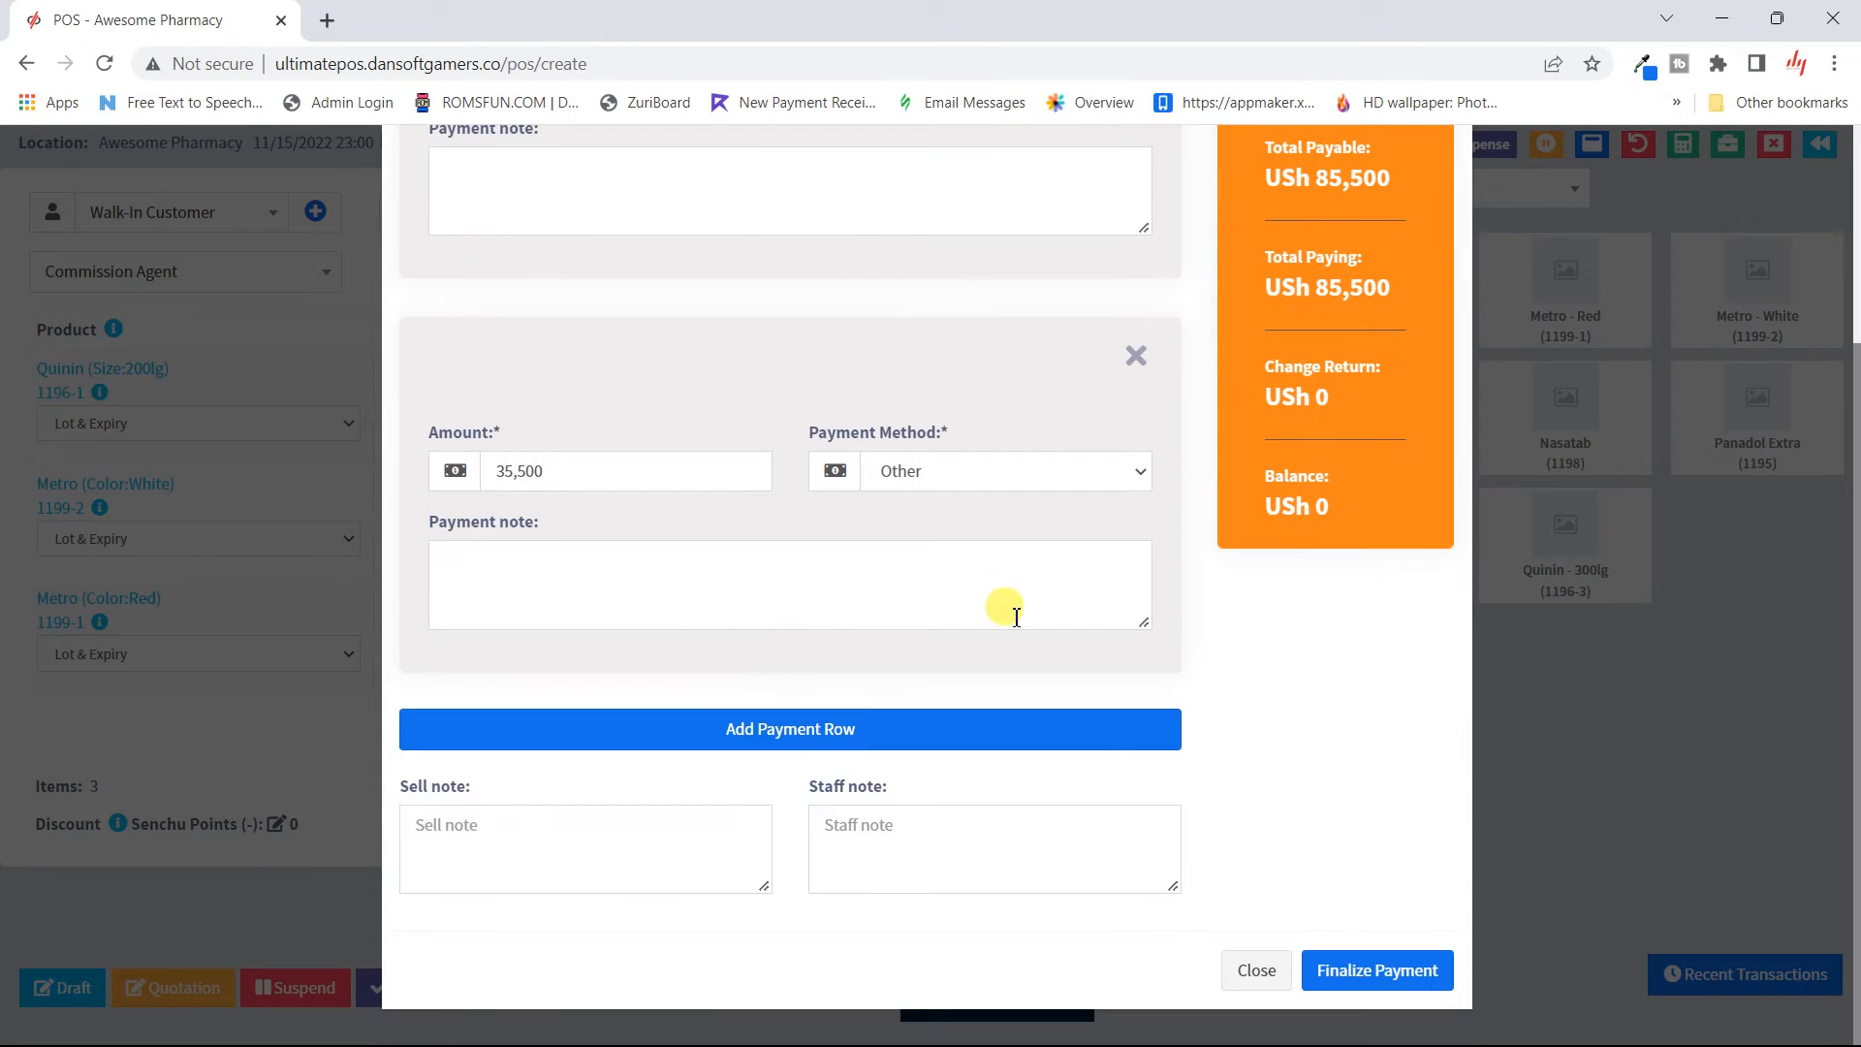
{"action": "left_click", "coordinate": [1357, 970]}
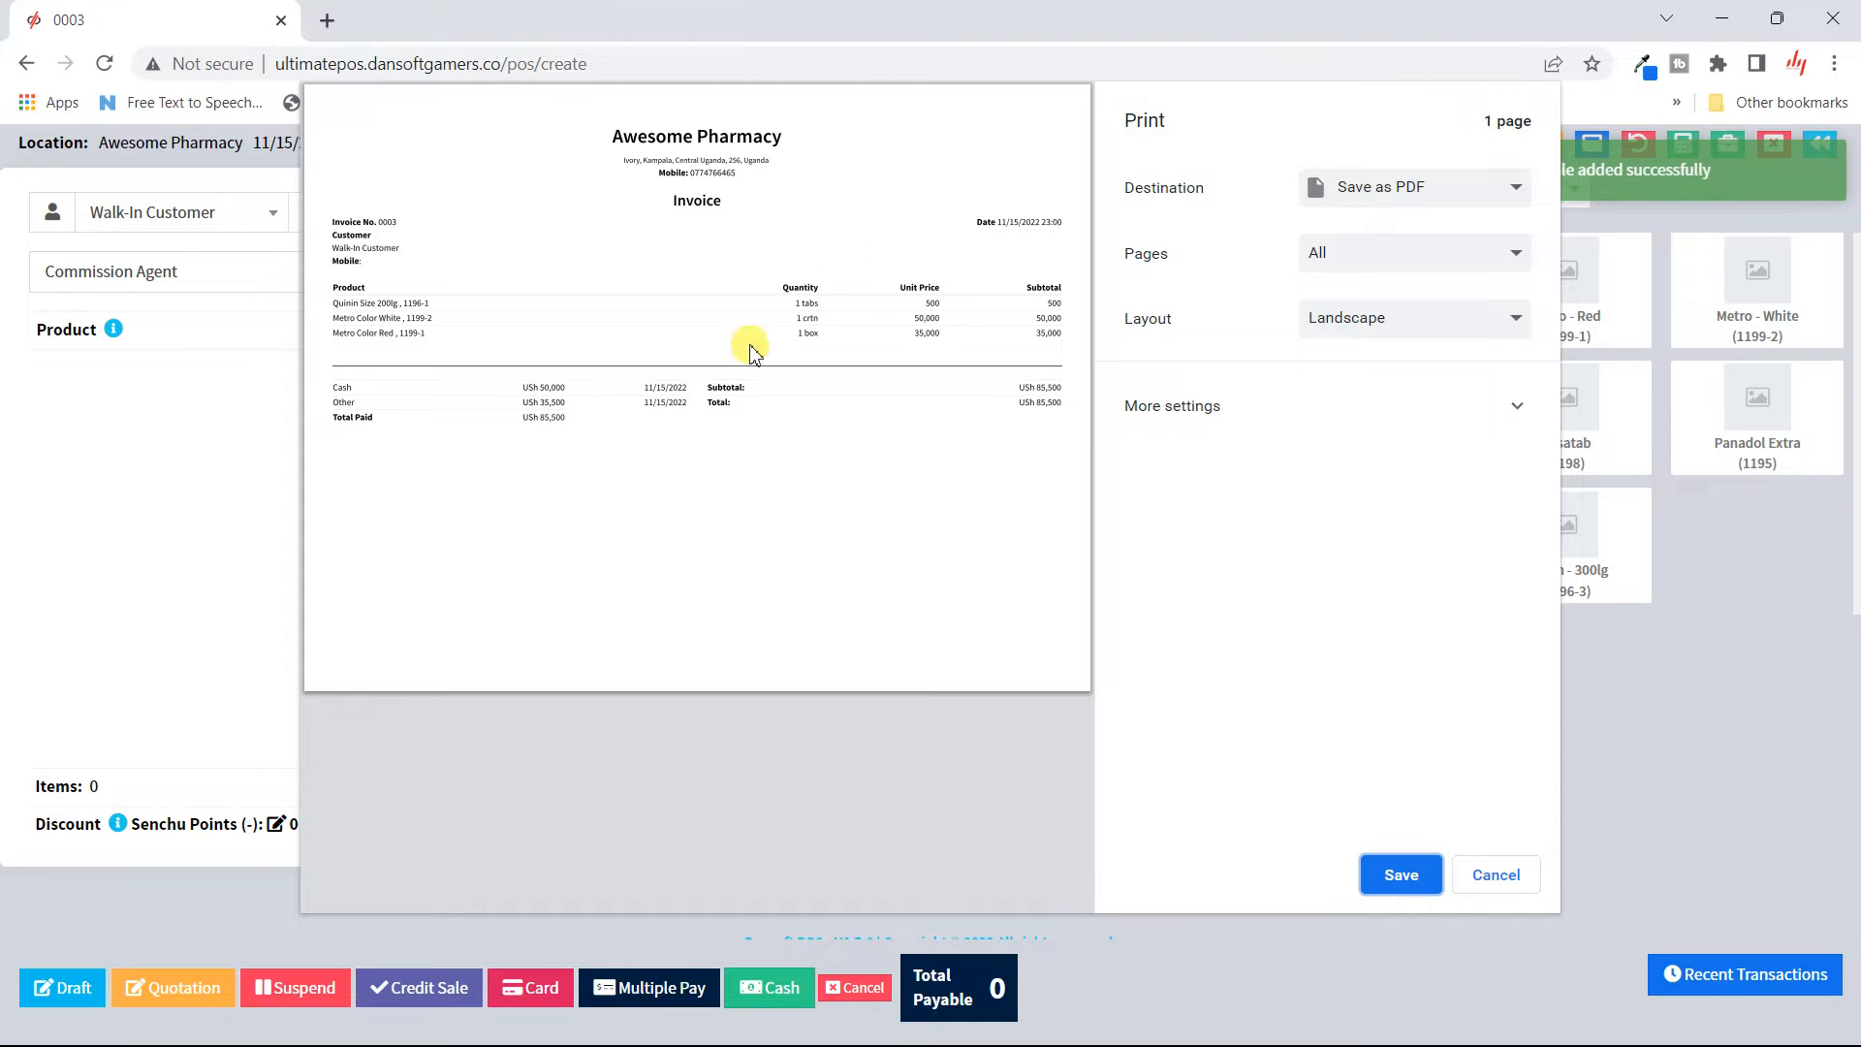
{"action": "left_click", "coordinate": [1498, 877]}
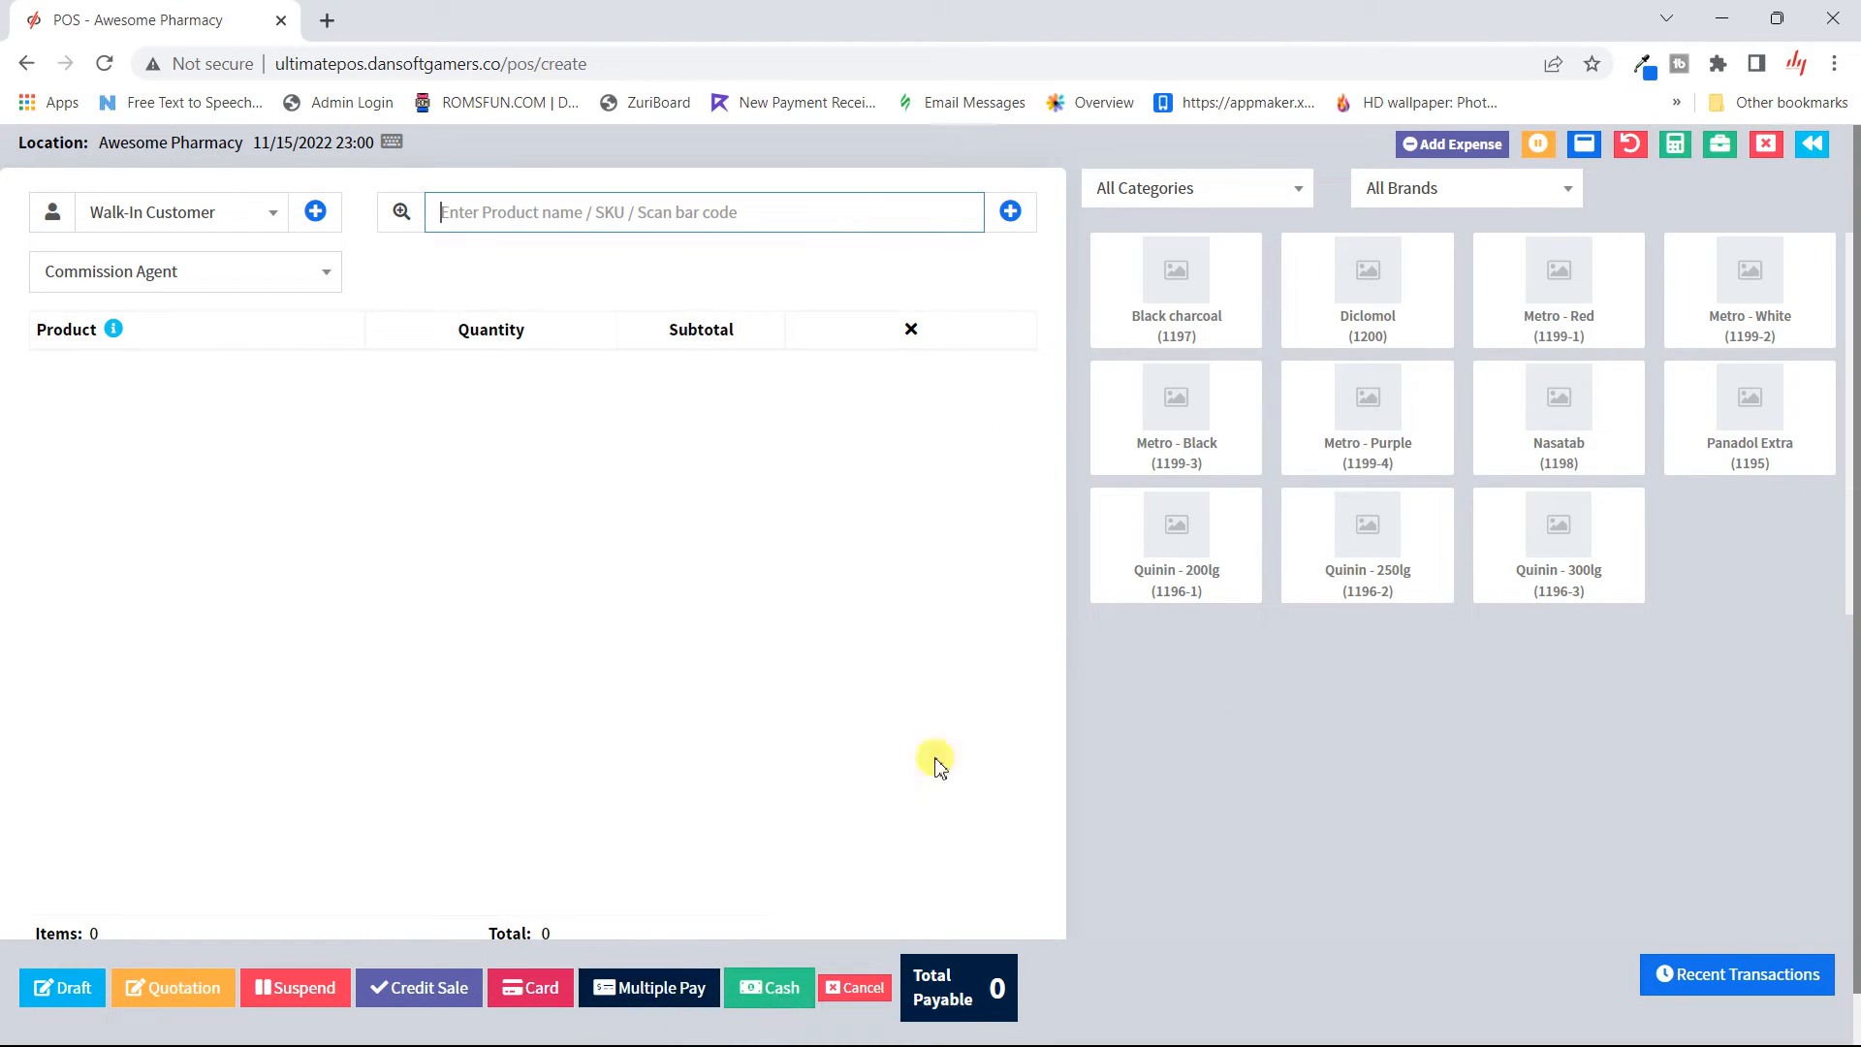
- Sell one Quinin 250lg tablet for USh 650 cash and cancel the invoice print
{"action": "left_click", "coordinate": [1371, 572]}
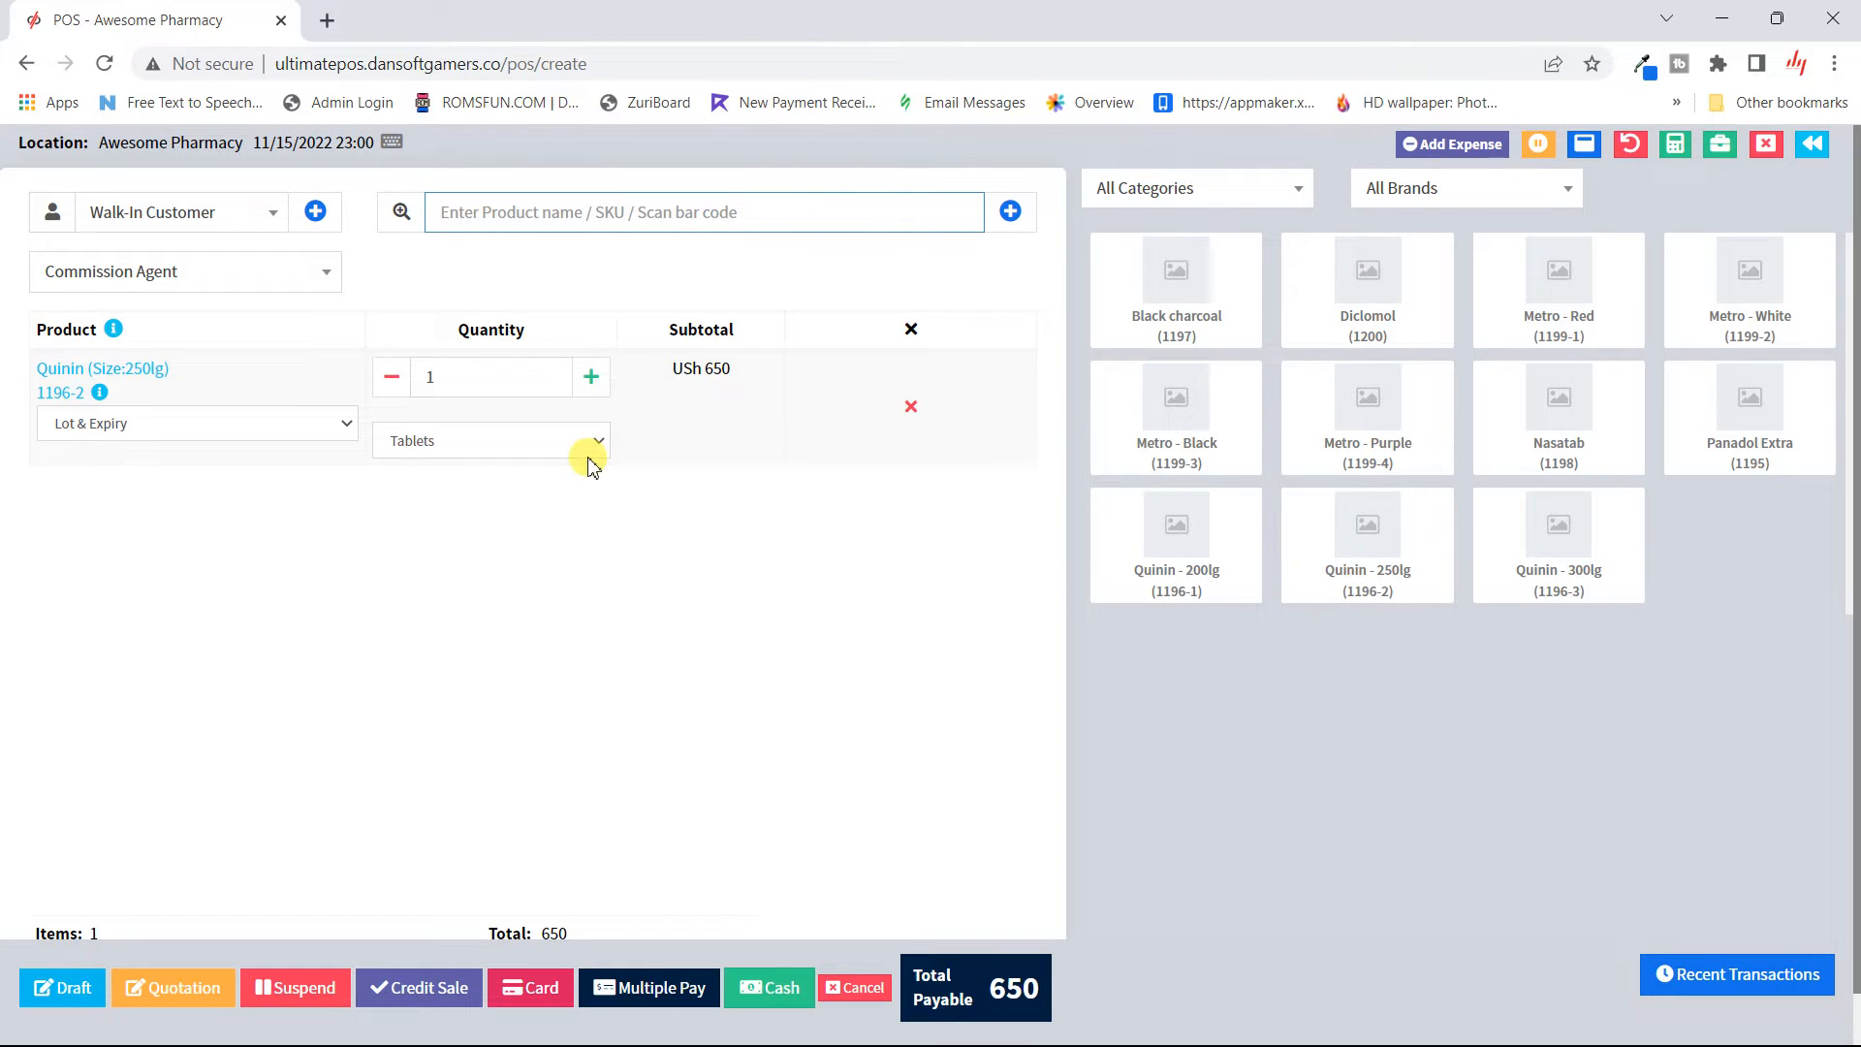
{"action": "left_click", "coordinate": [766, 985]}
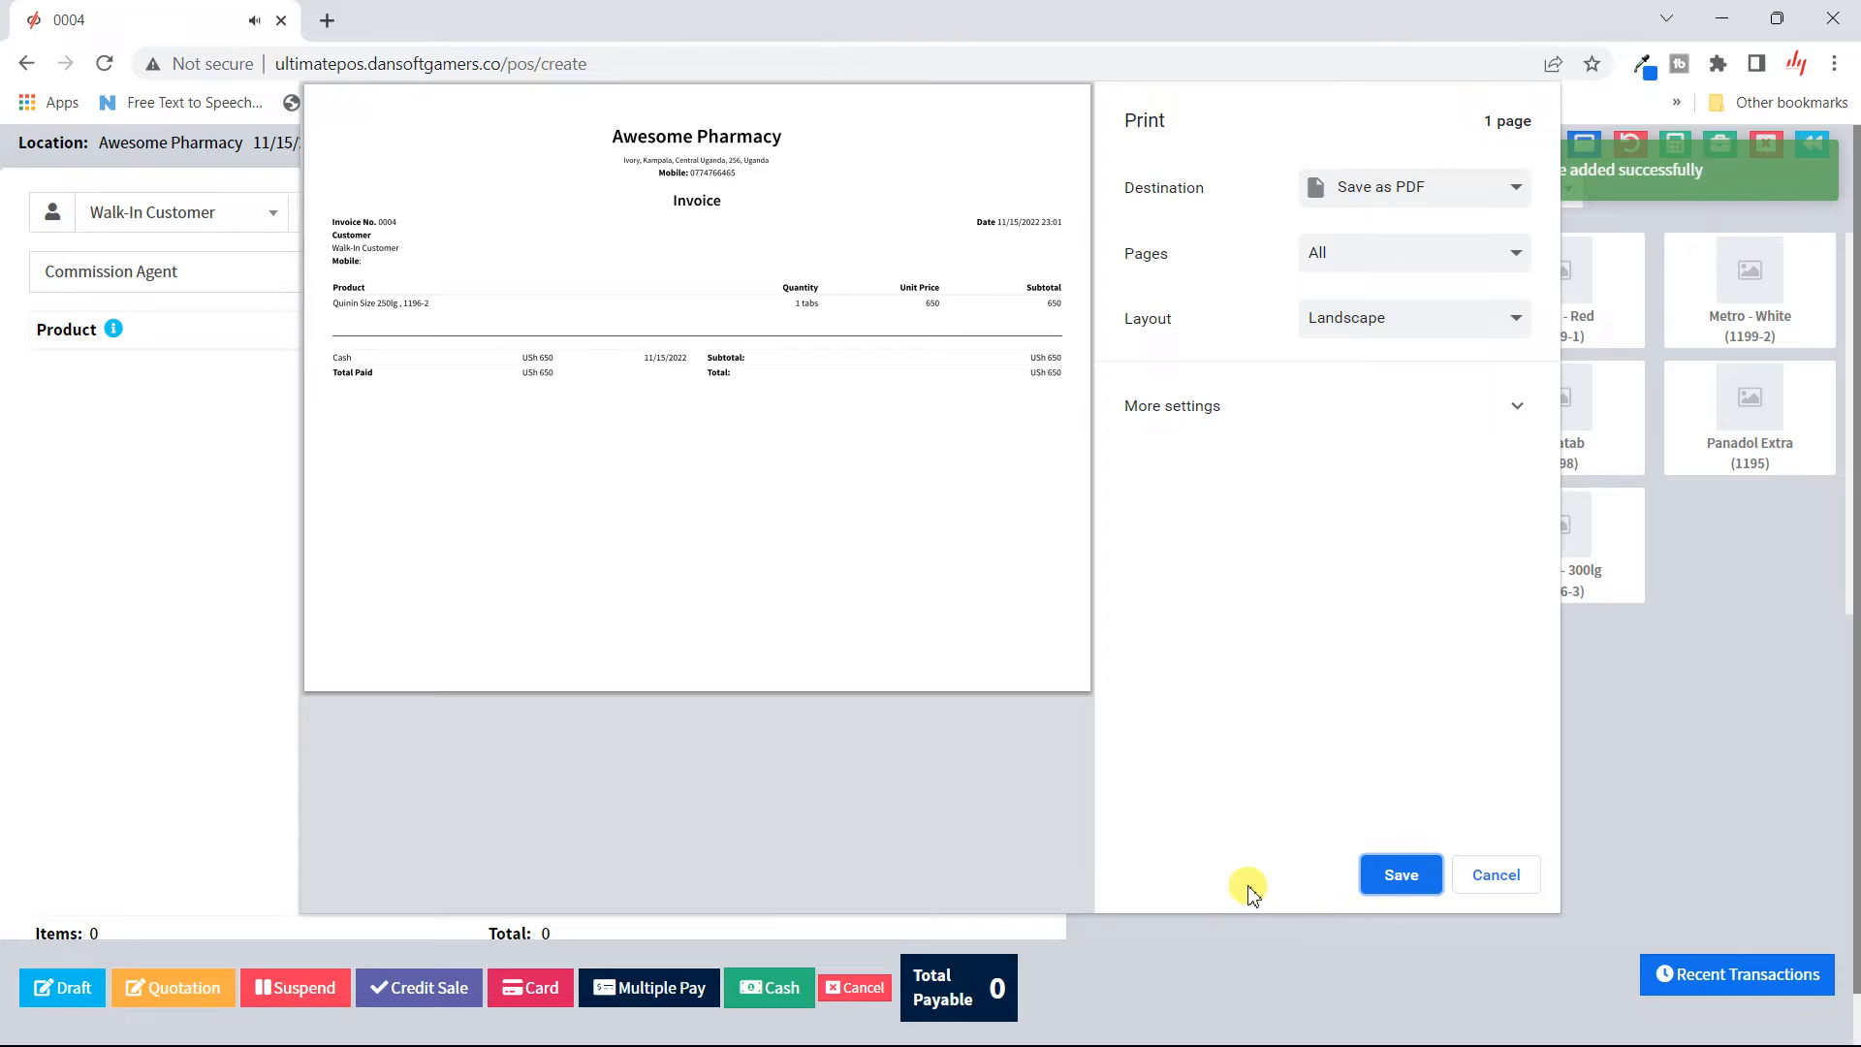
{"action": "left_click", "coordinate": [1489, 877]}
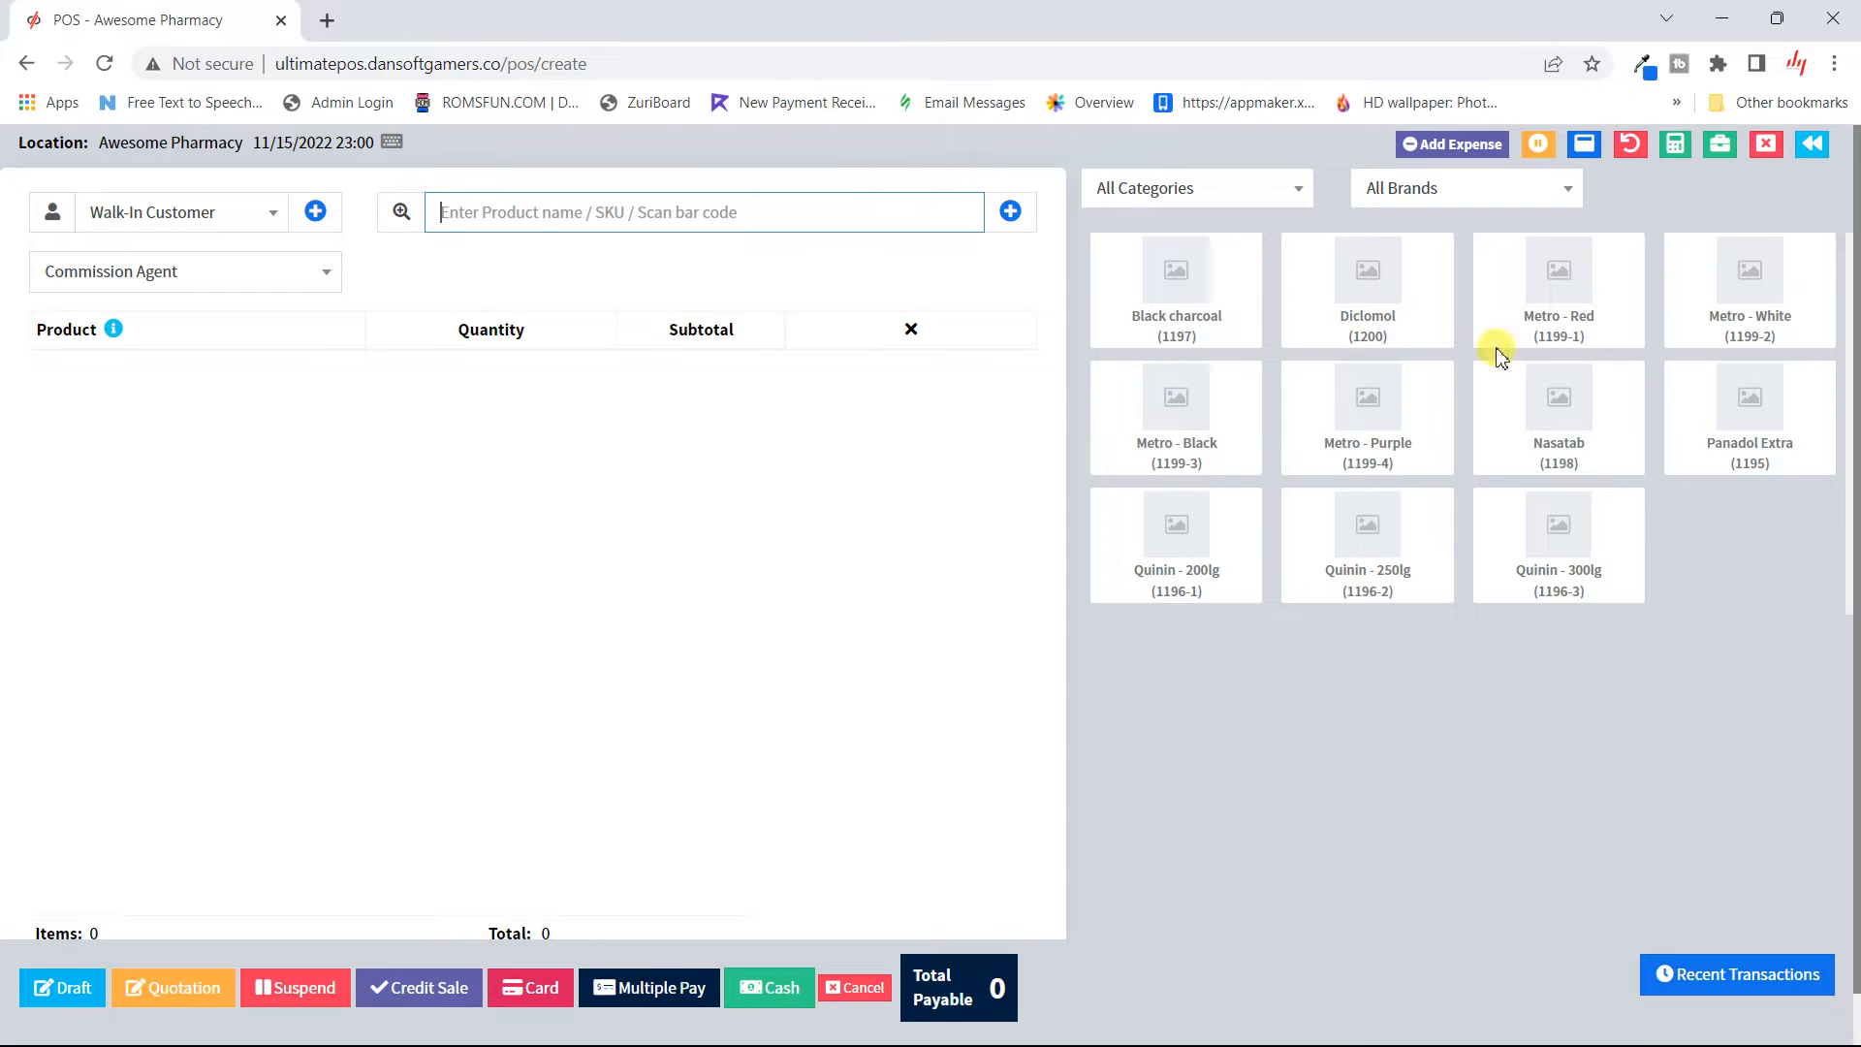
- Add one Metro Red tablet at USh 700 to the cart, then search products for 'metro'
{"action": "left_click", "coordinate": [1532, 327]}
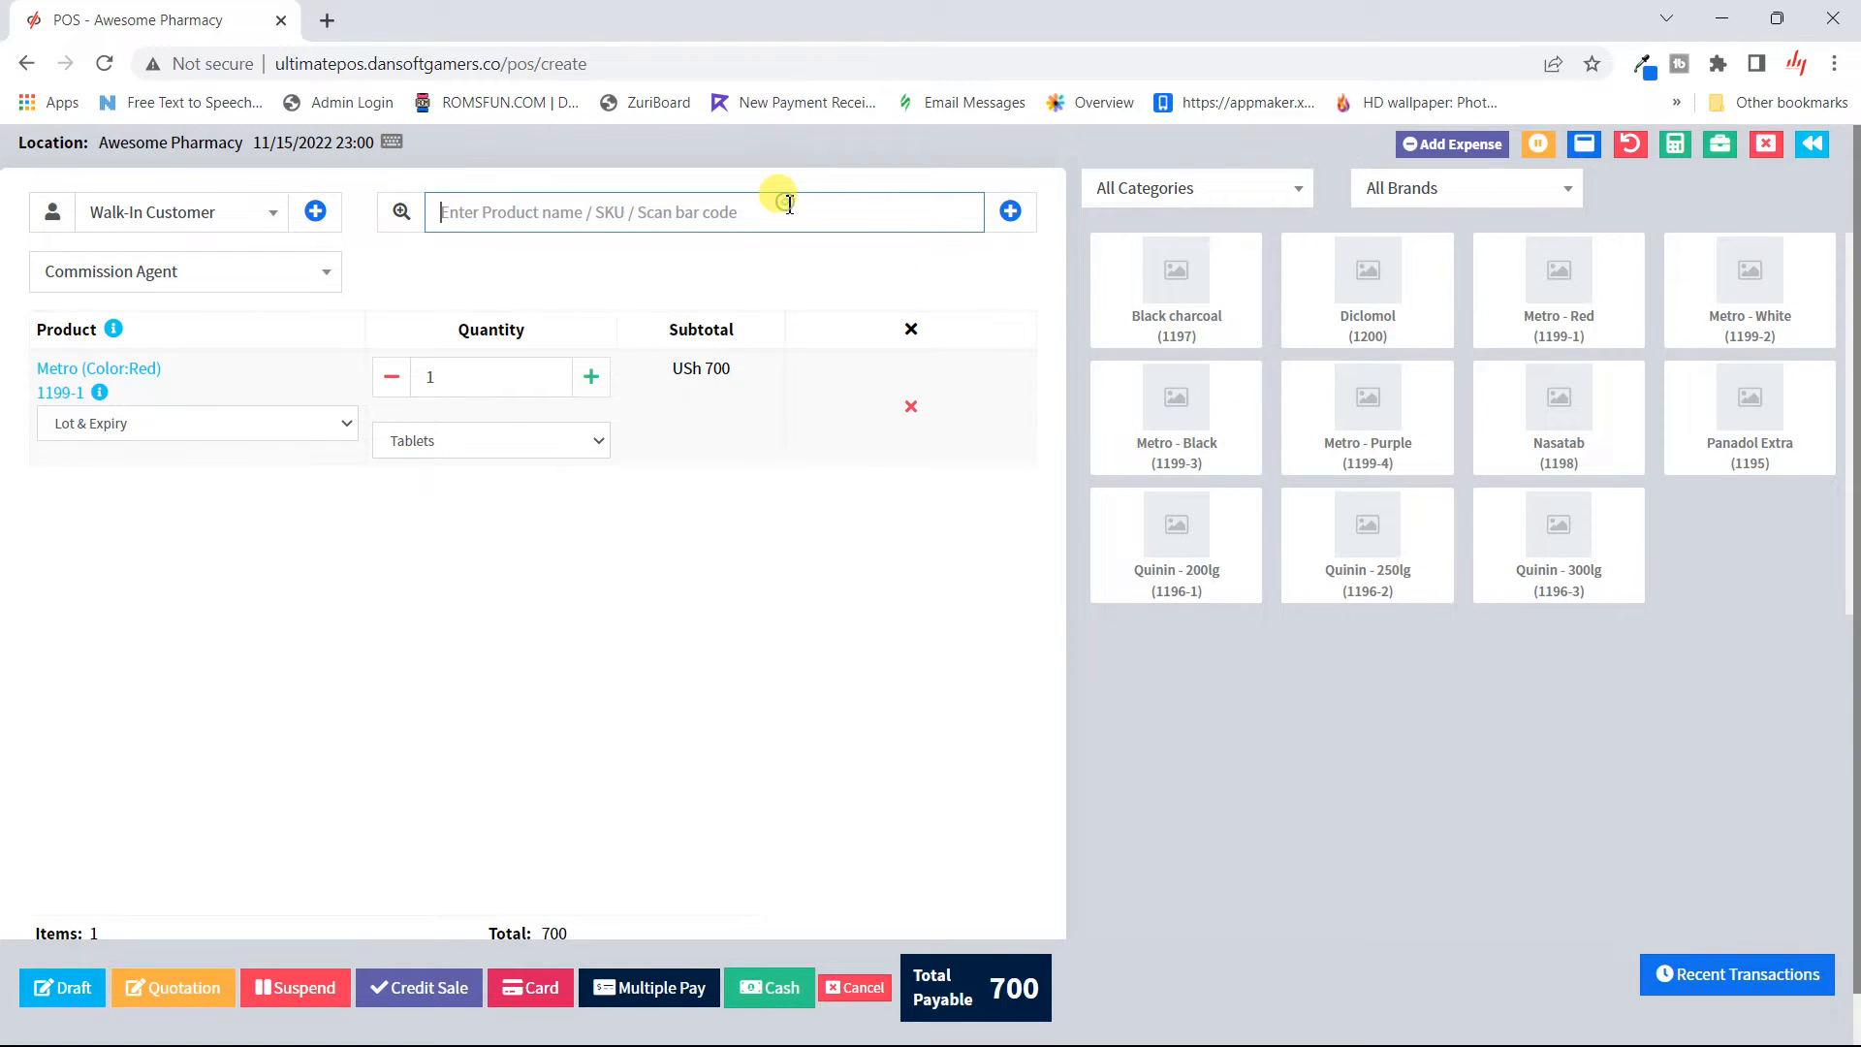
{"action": "type", "text": "metro"}
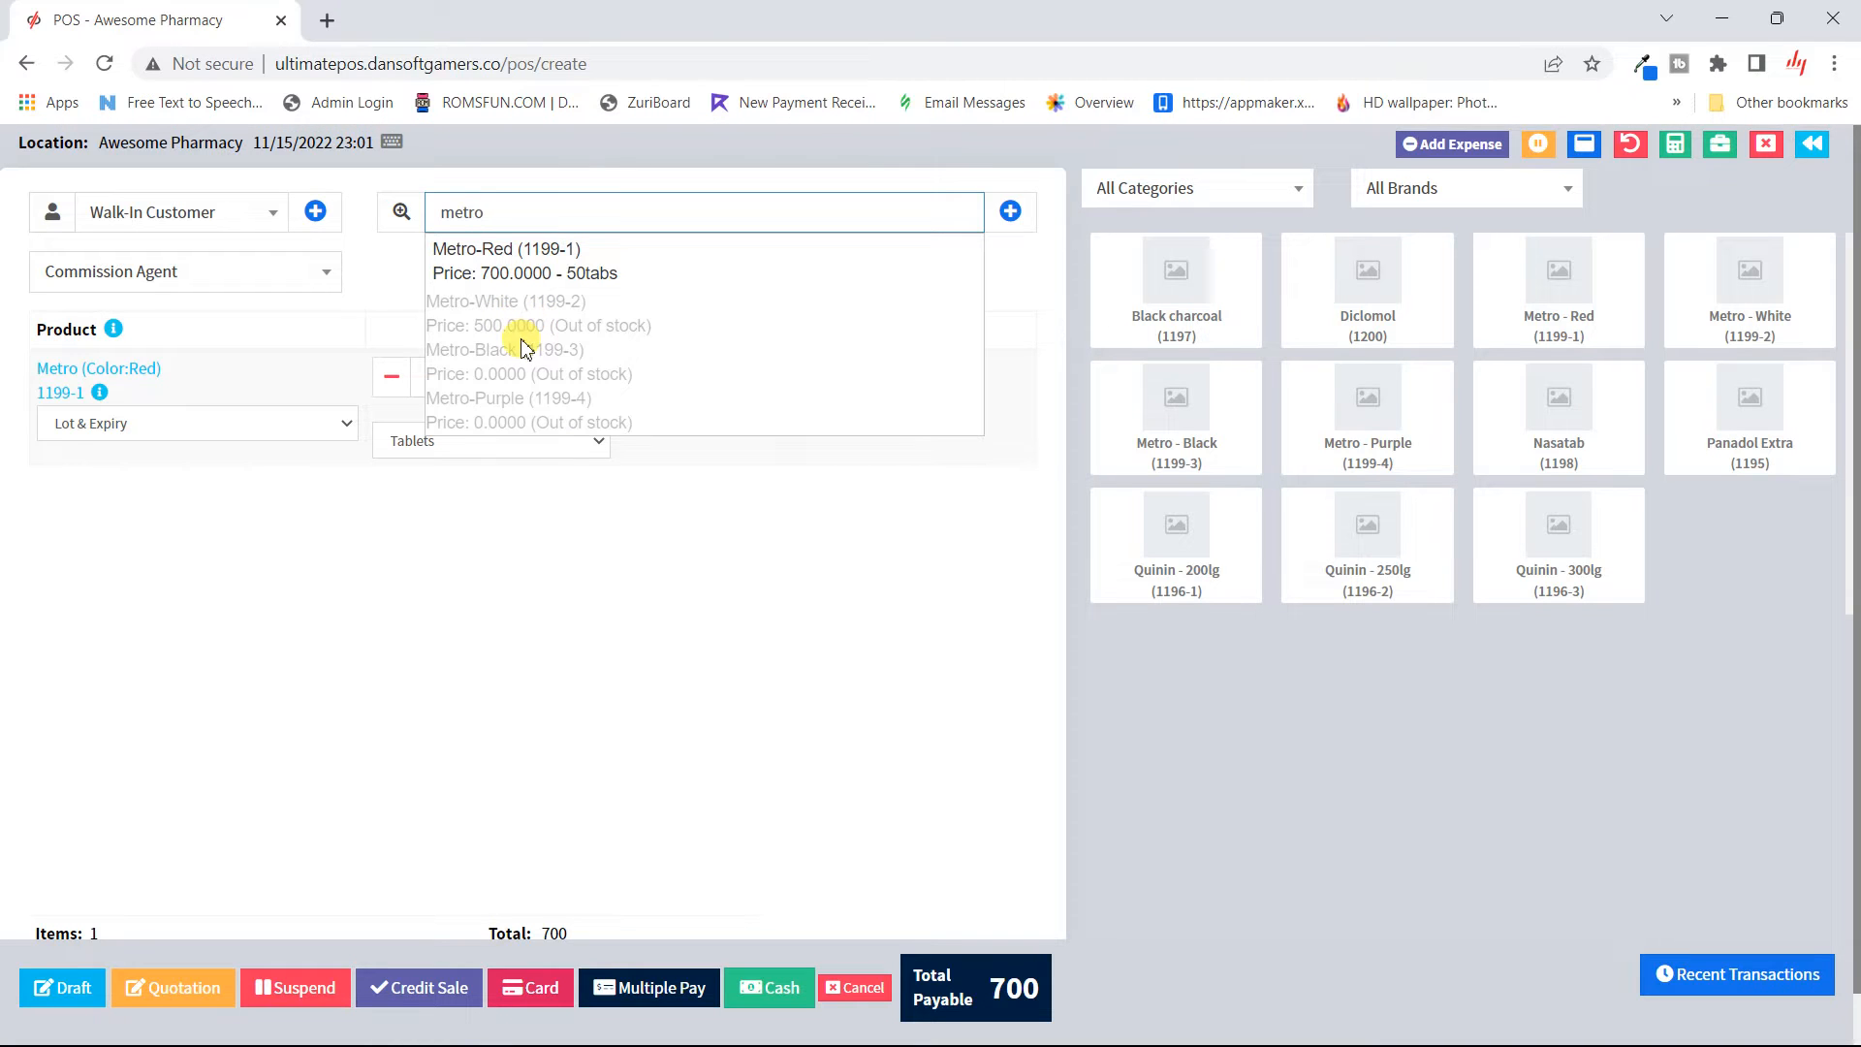
{"action": "left_click", "coordinate": [617, 524]}
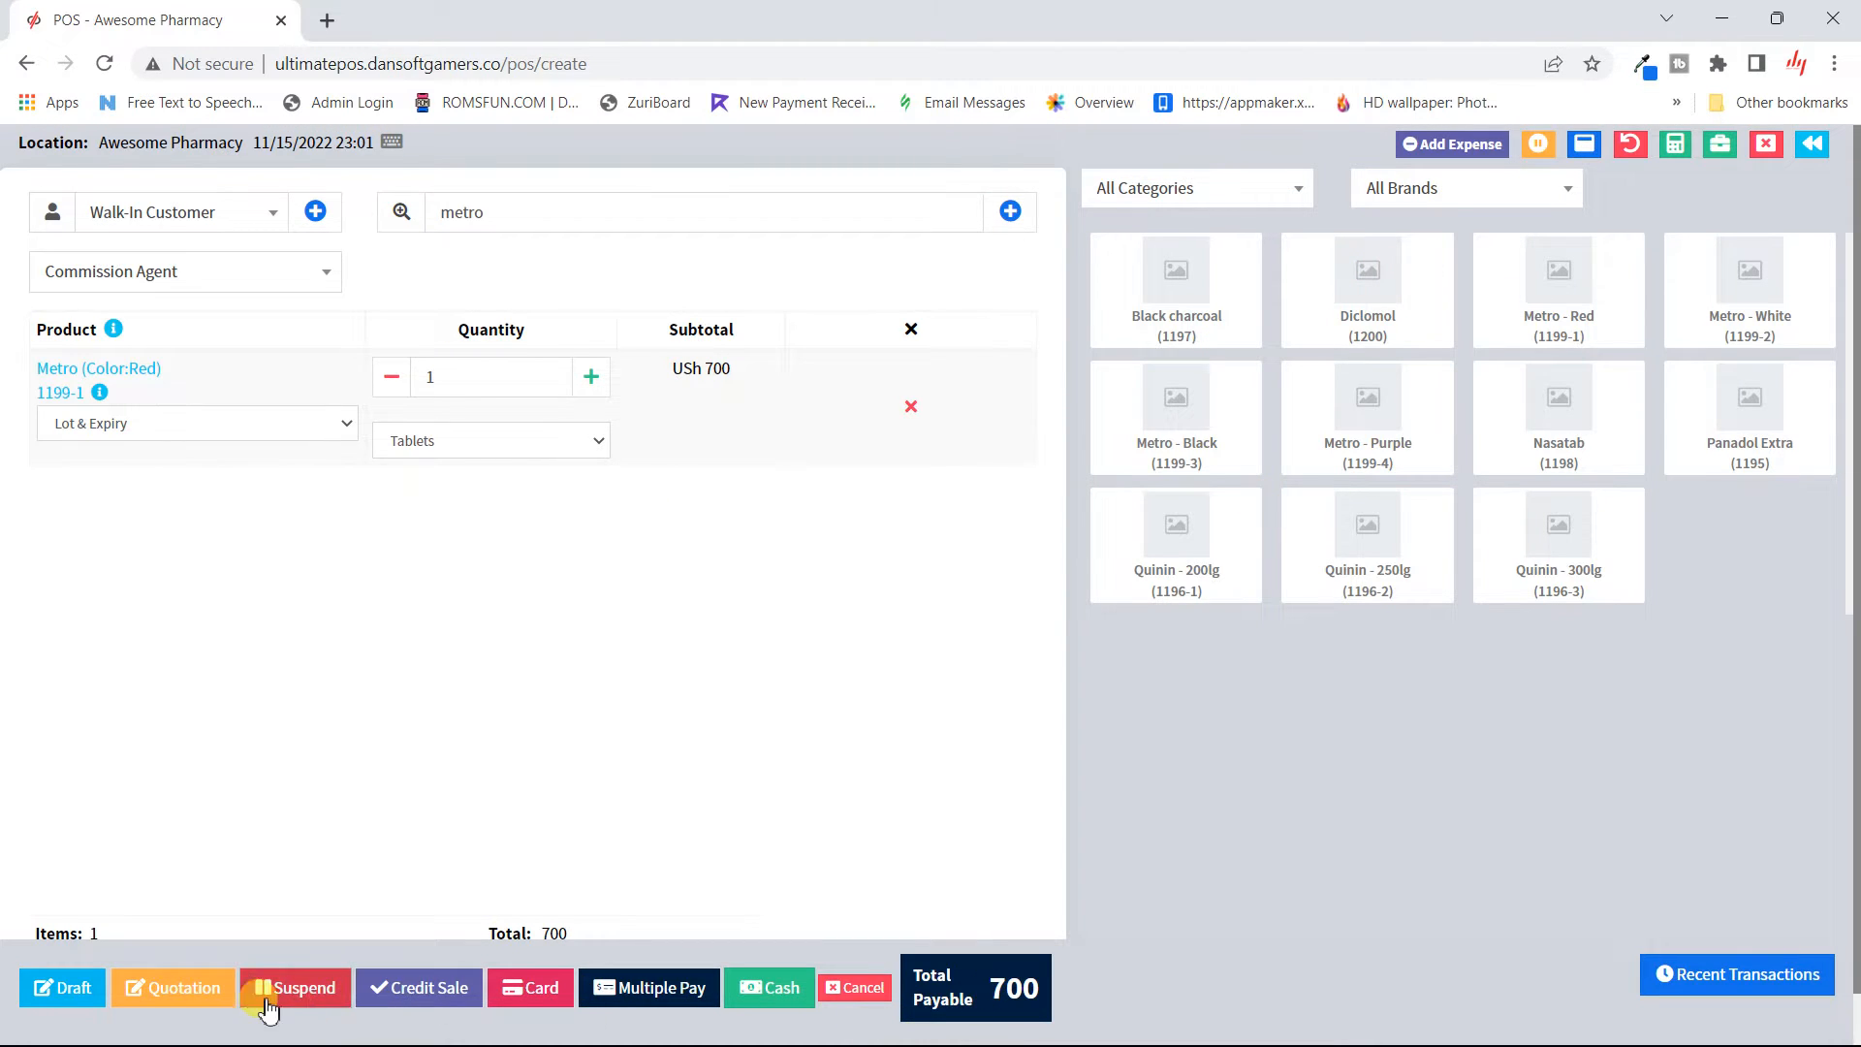
{"action": "left_click", "coordinate": [1766, 994]}
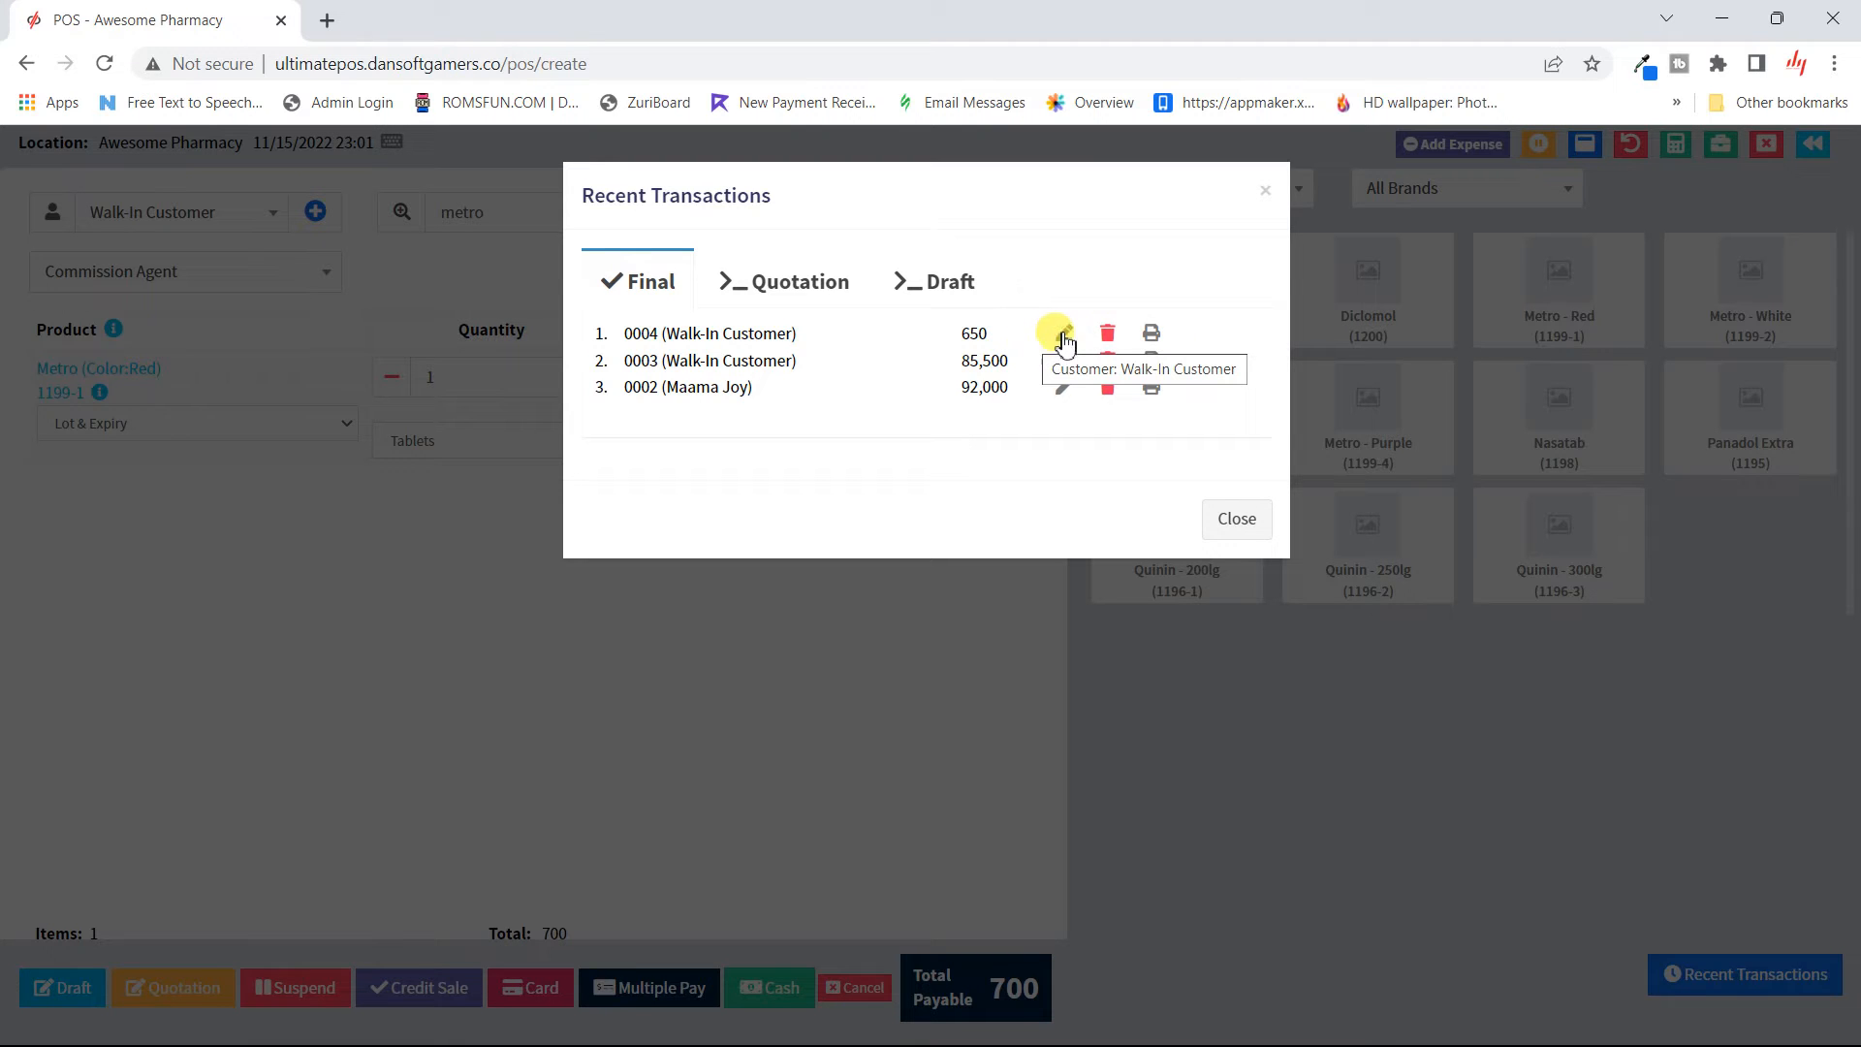
{"action": "left_click", "coordinate": [1159, 337]}
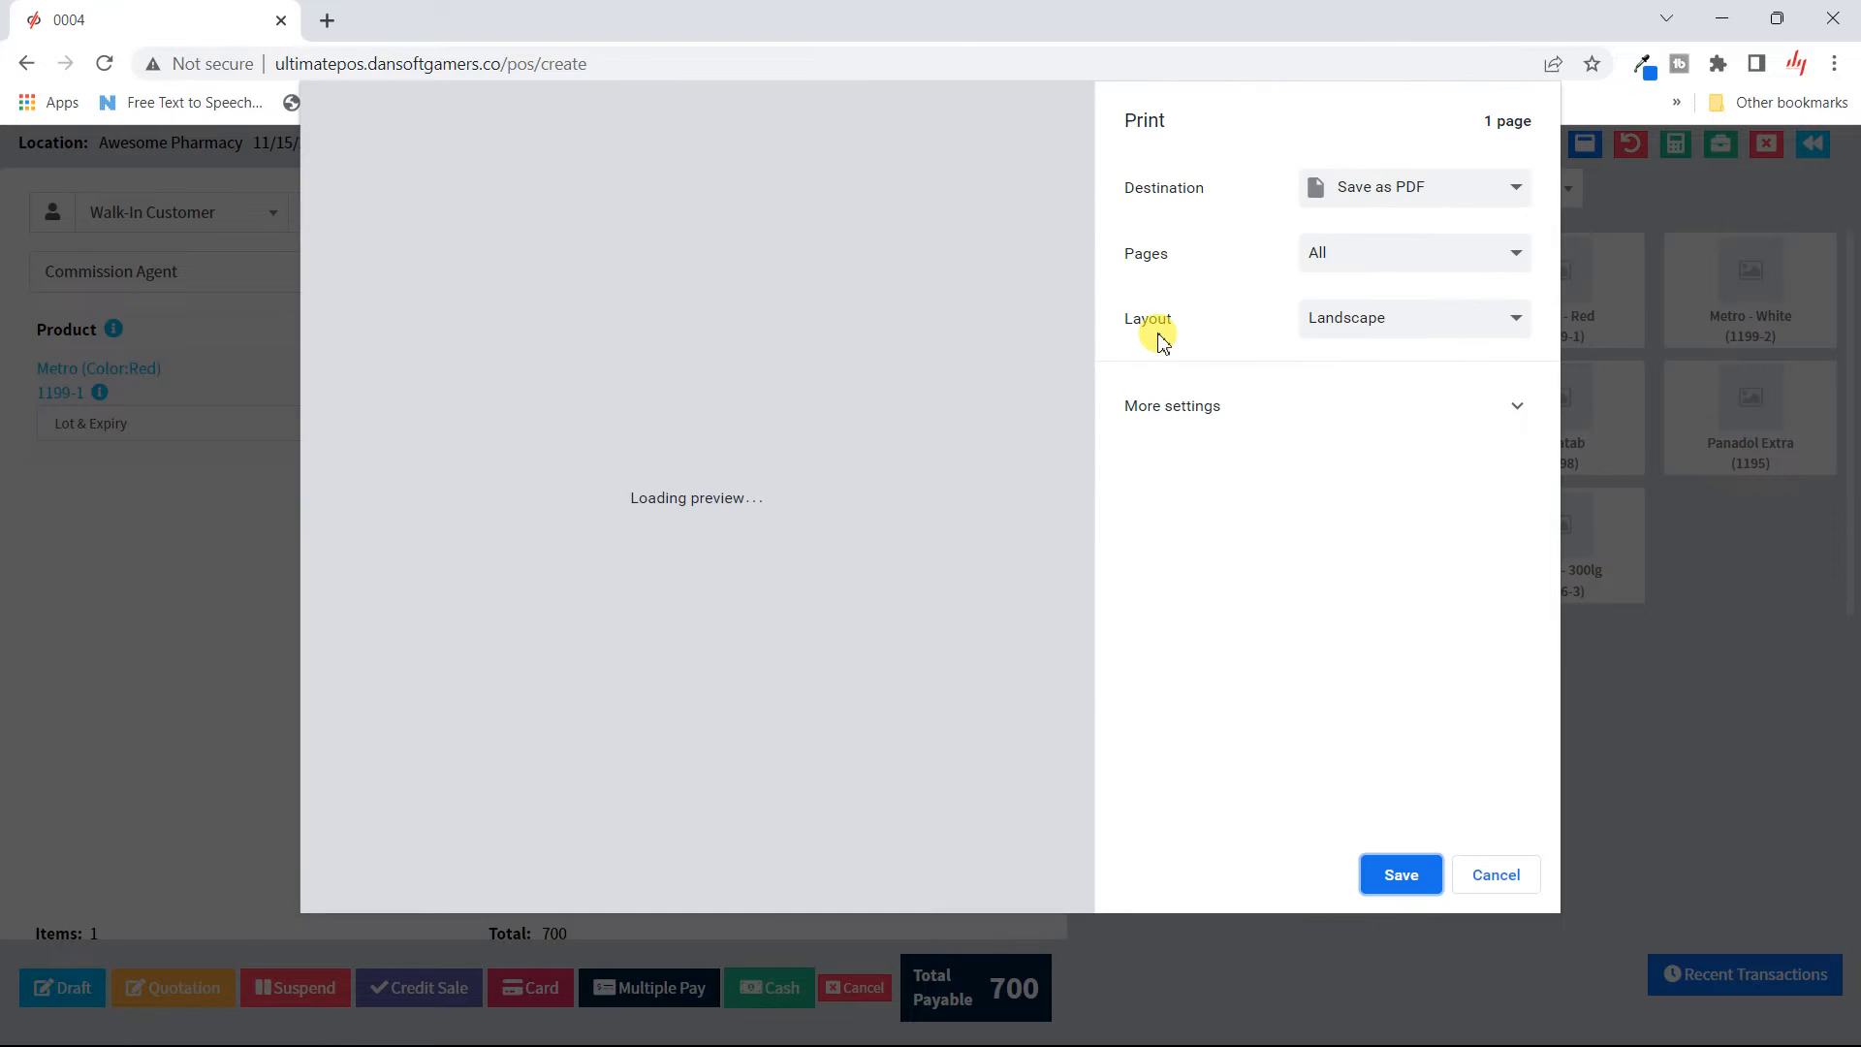
{"action": "left_click", "coordinate": [1493, 878]}
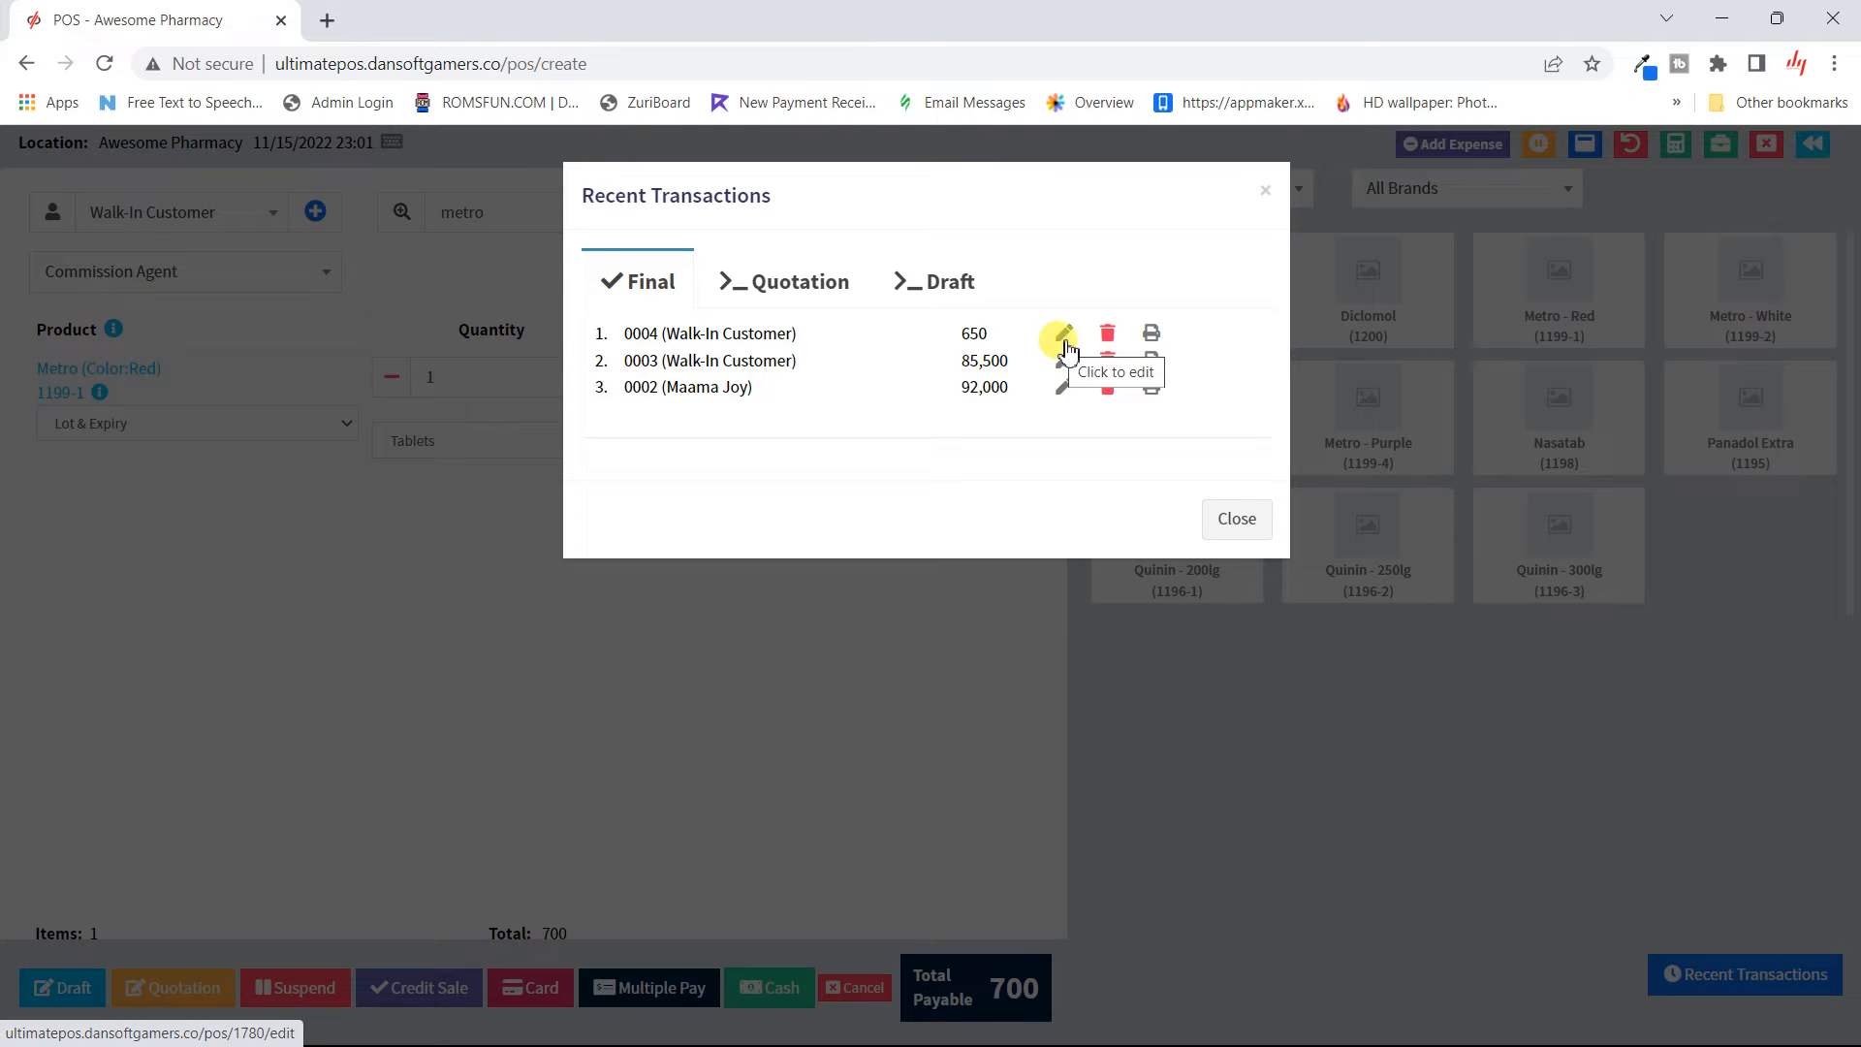
{"action": "left_click", "coordinate": [1234, 524]}
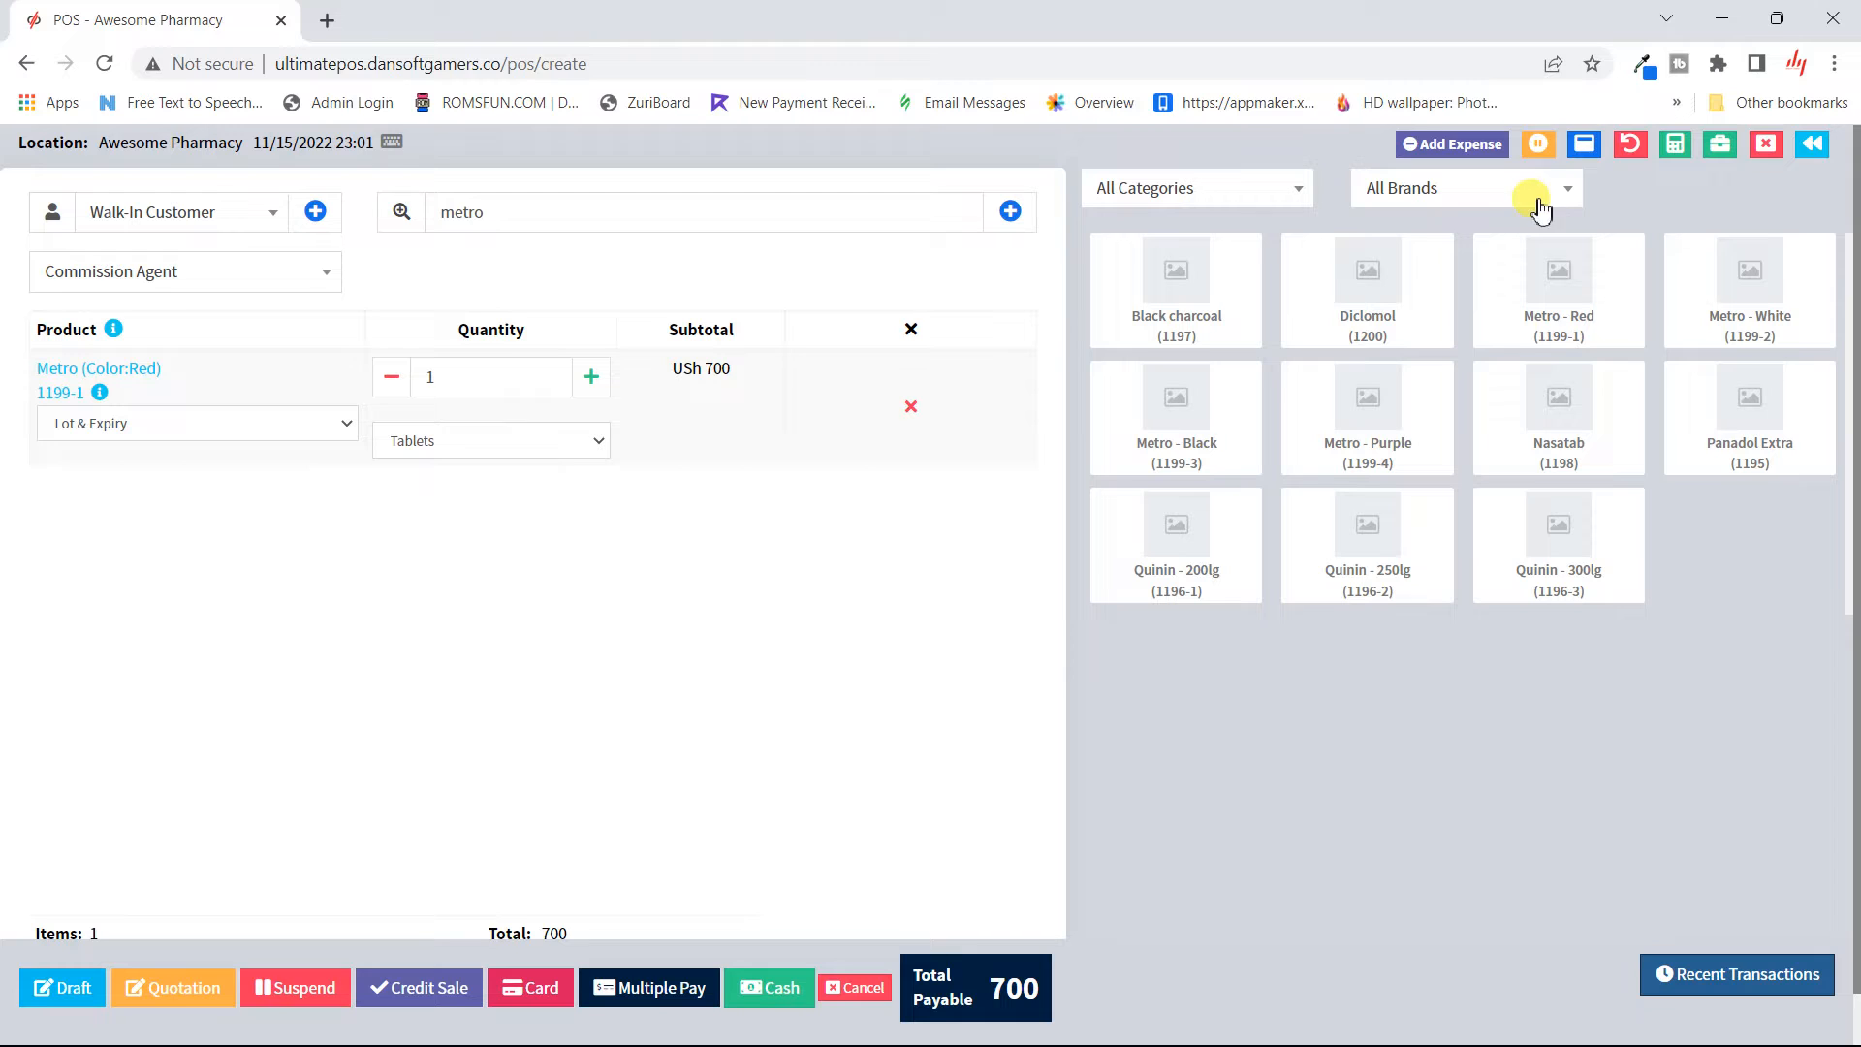
- Start a new expense and browse the Expense Category list without choosing one
{"action": "left_click", "coordinate": [1459, 155]}
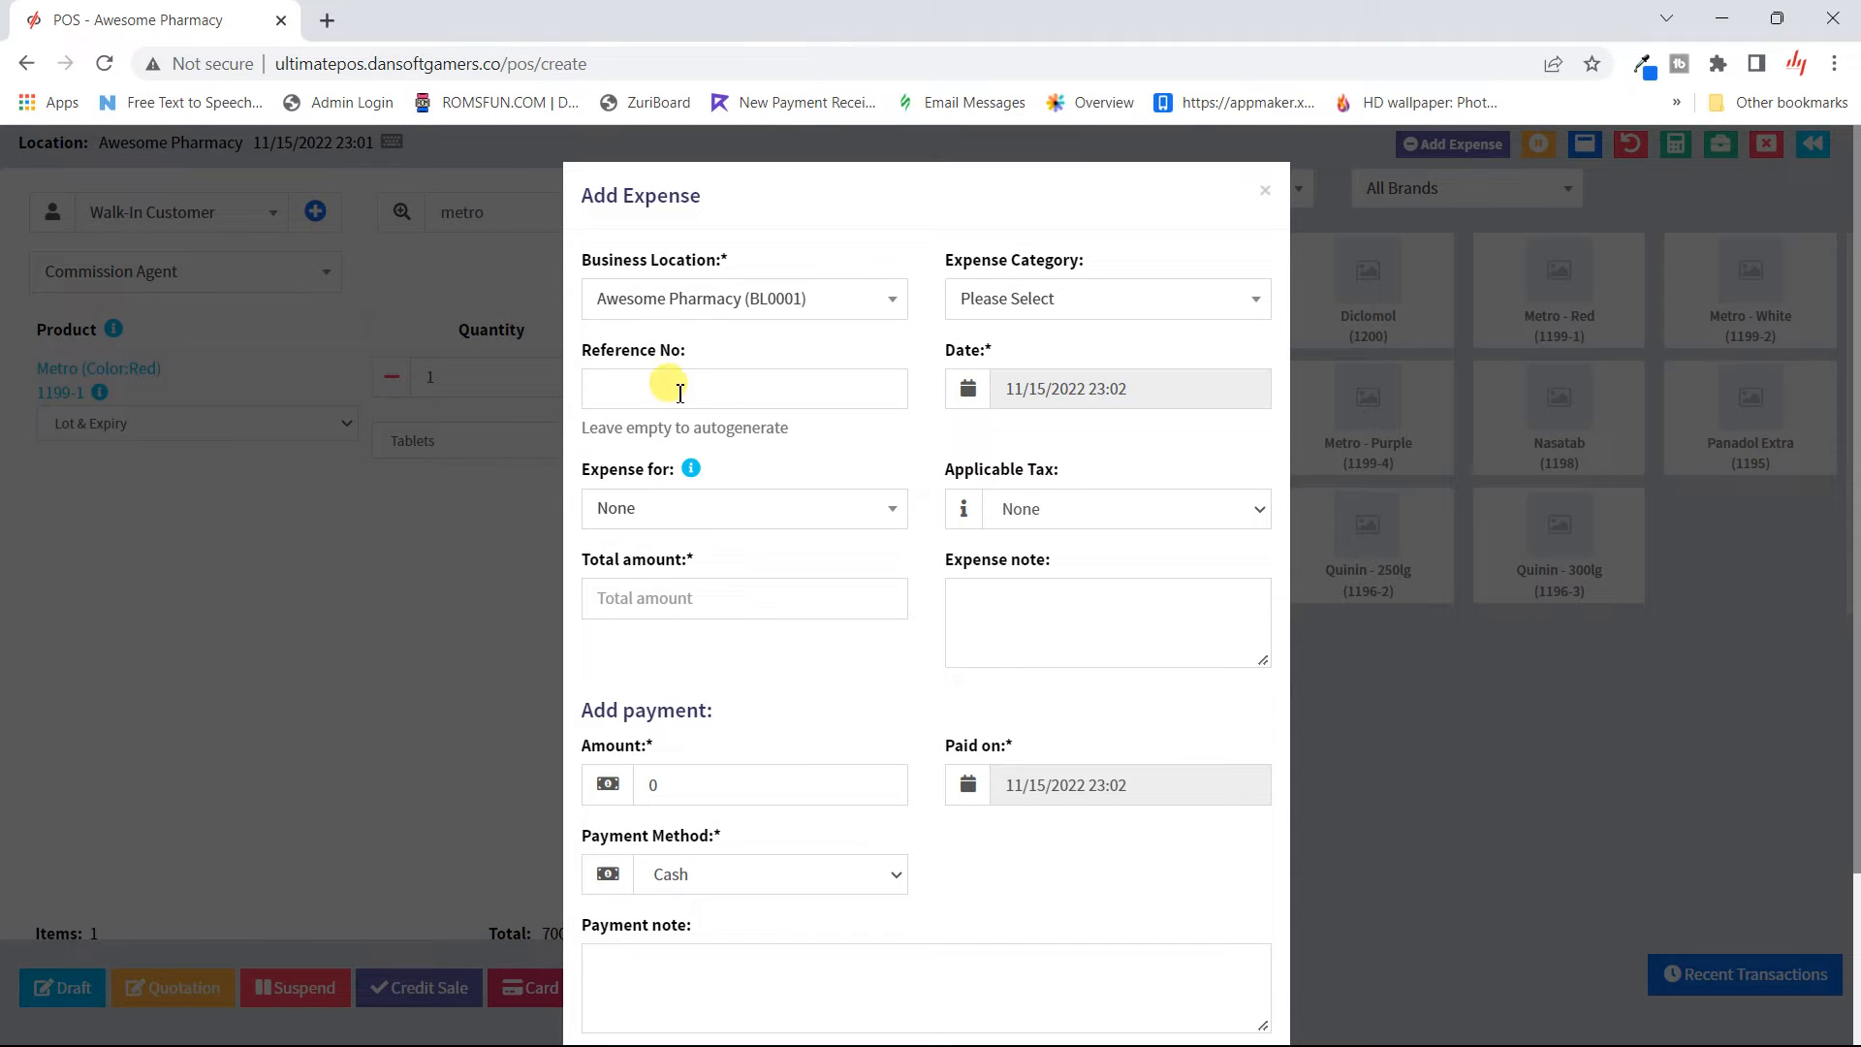
{"action": "scroll", "coordinate": [768, 570], "scroll_direction": "down", "scroll_amount": 2}
{"action": "scroll", "coordinate": [869, 490], "scroll_direction": "up", "scroll_amount": 2}
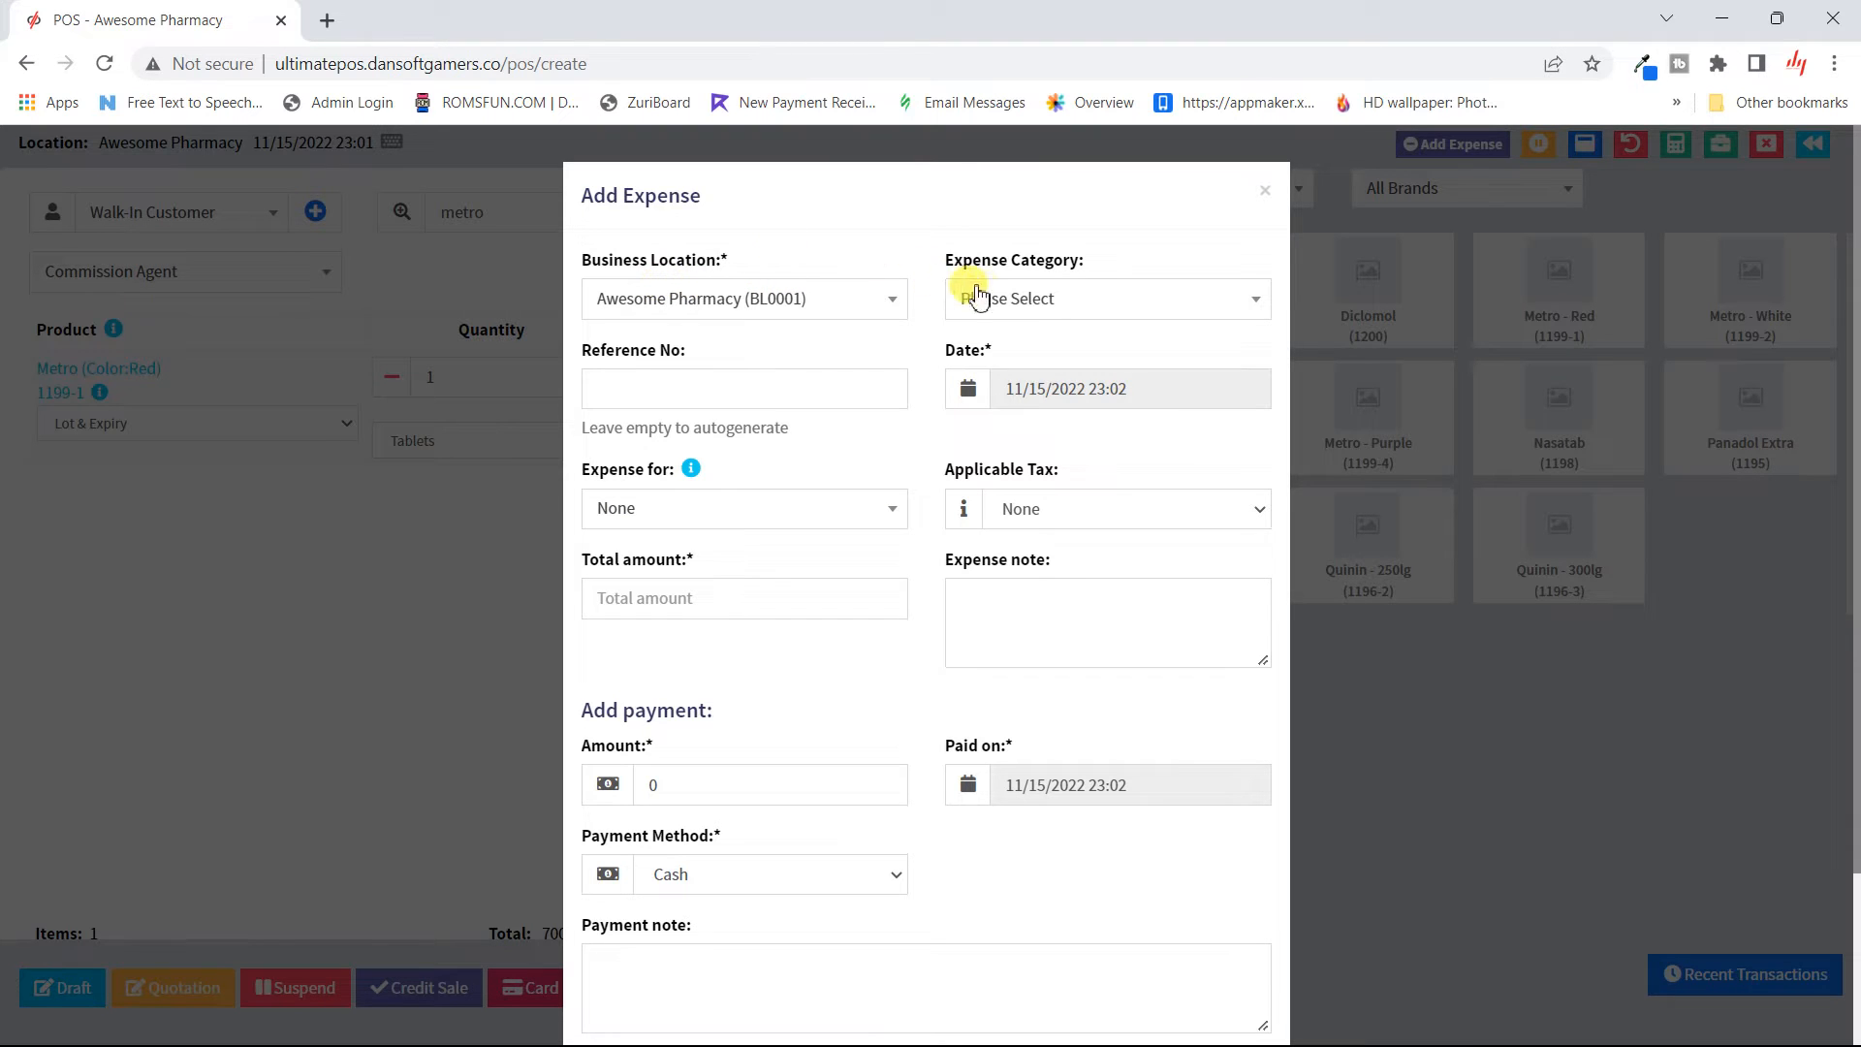
{"action": "left_click", "coordinate": [1016, 301]}
{"action": "left_click", "coordinate": [1016, 301]}
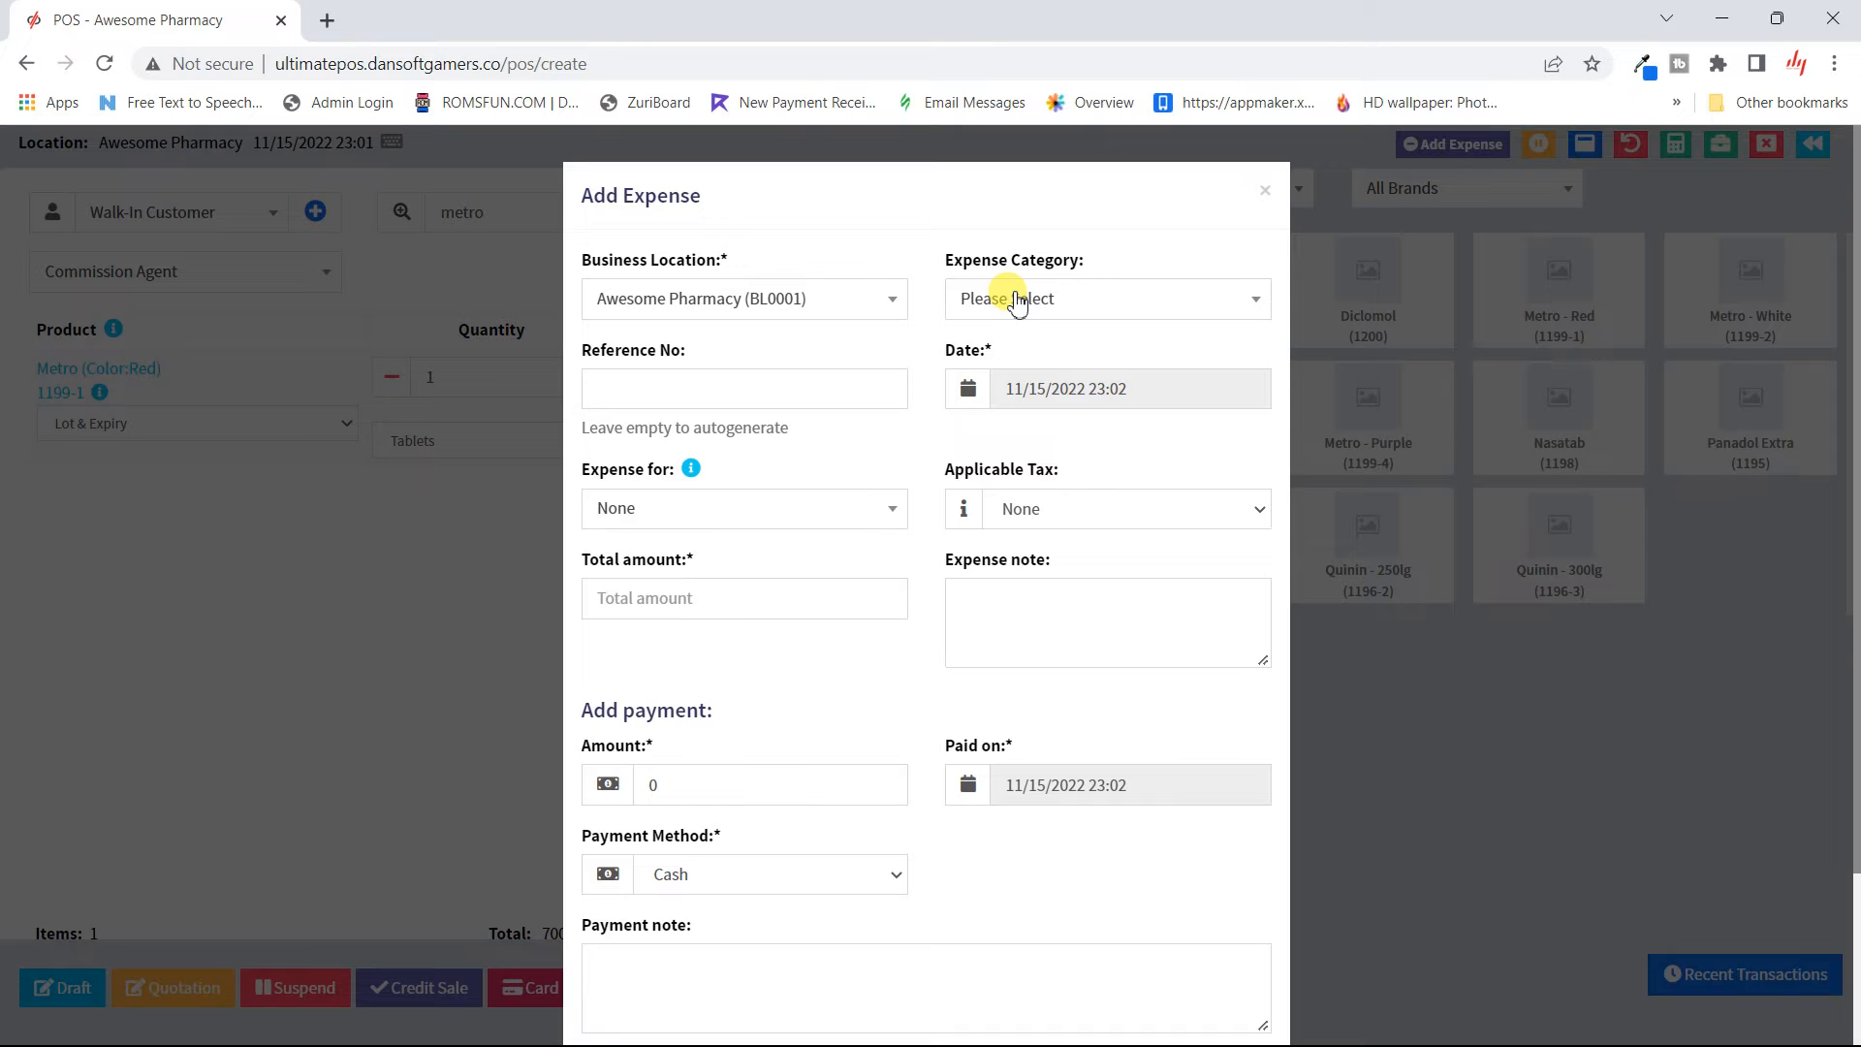
{"action": "left_click", "coordinate": [1015, 300]}
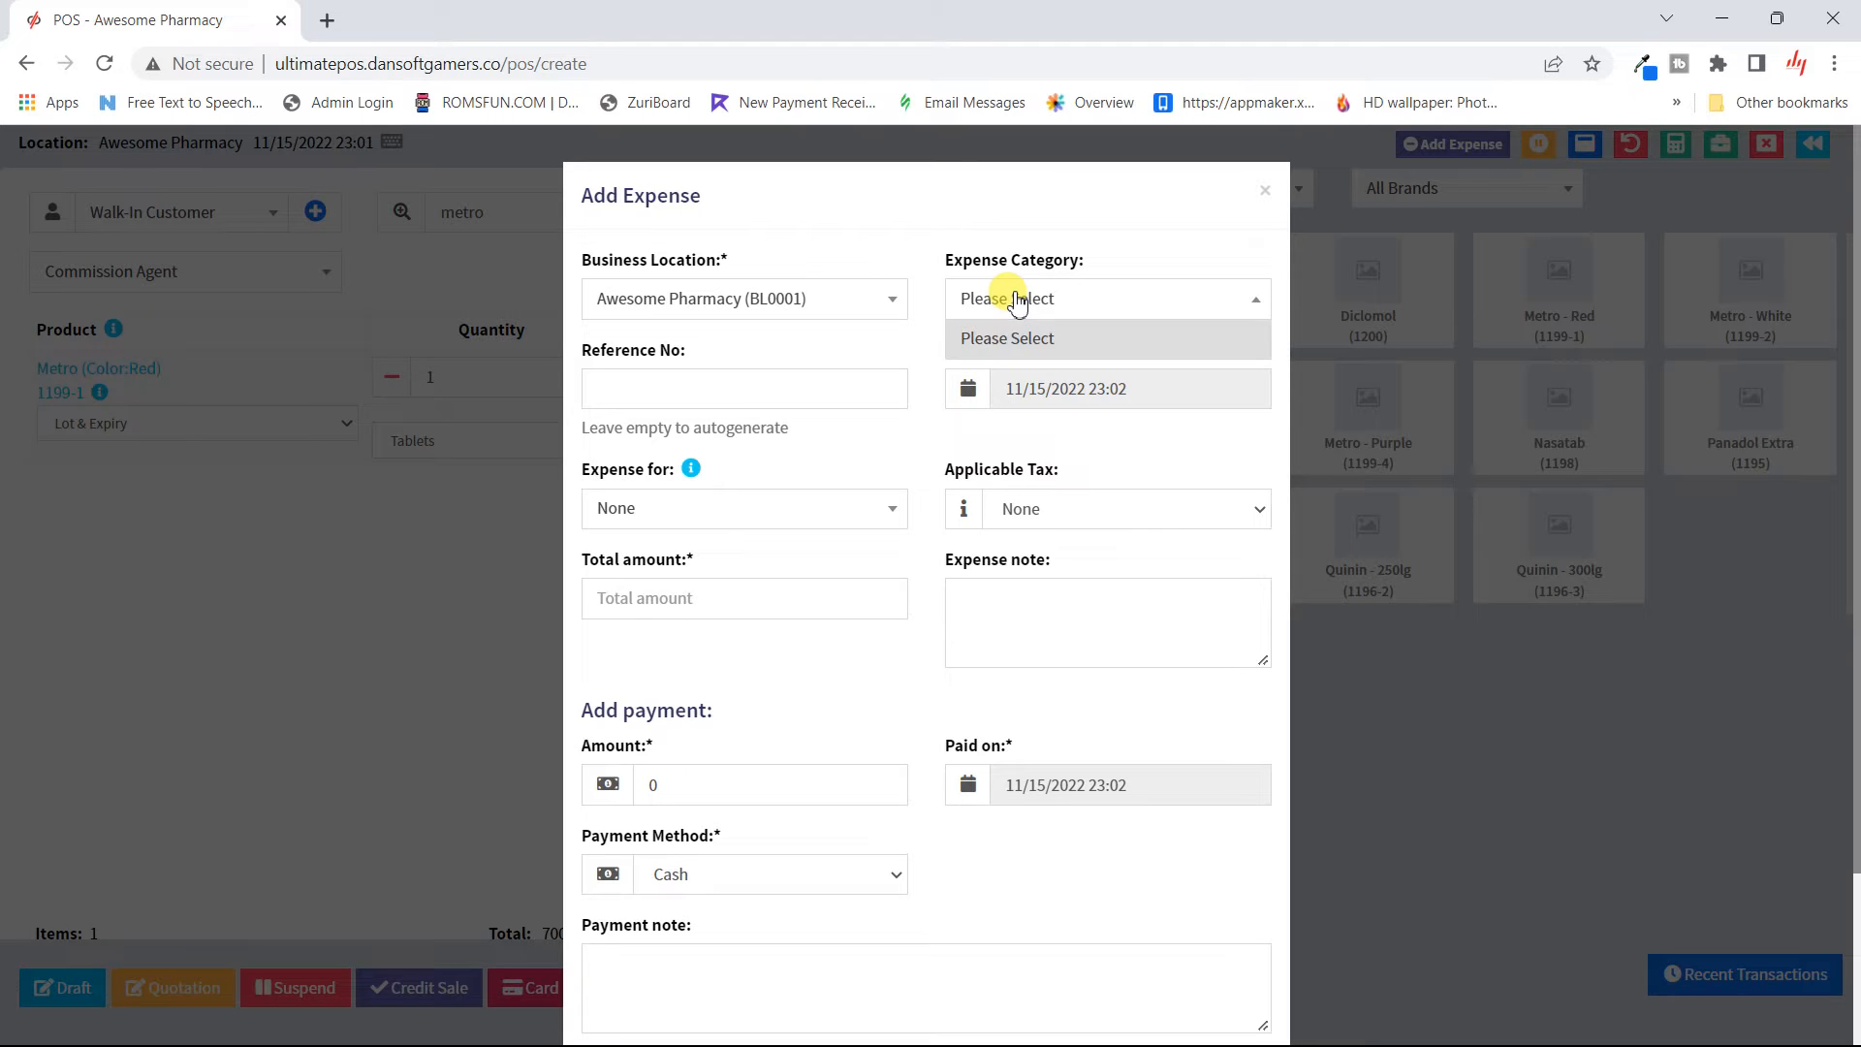
{"action": "left_click", "coordinate": [836, 347]}
- Assign the expense to a staff member and leave Applicable Tax as None
{"action": "scroll", "coordinate": [768, 416], "scroll_direction": "down", "scroll_amount": 2}
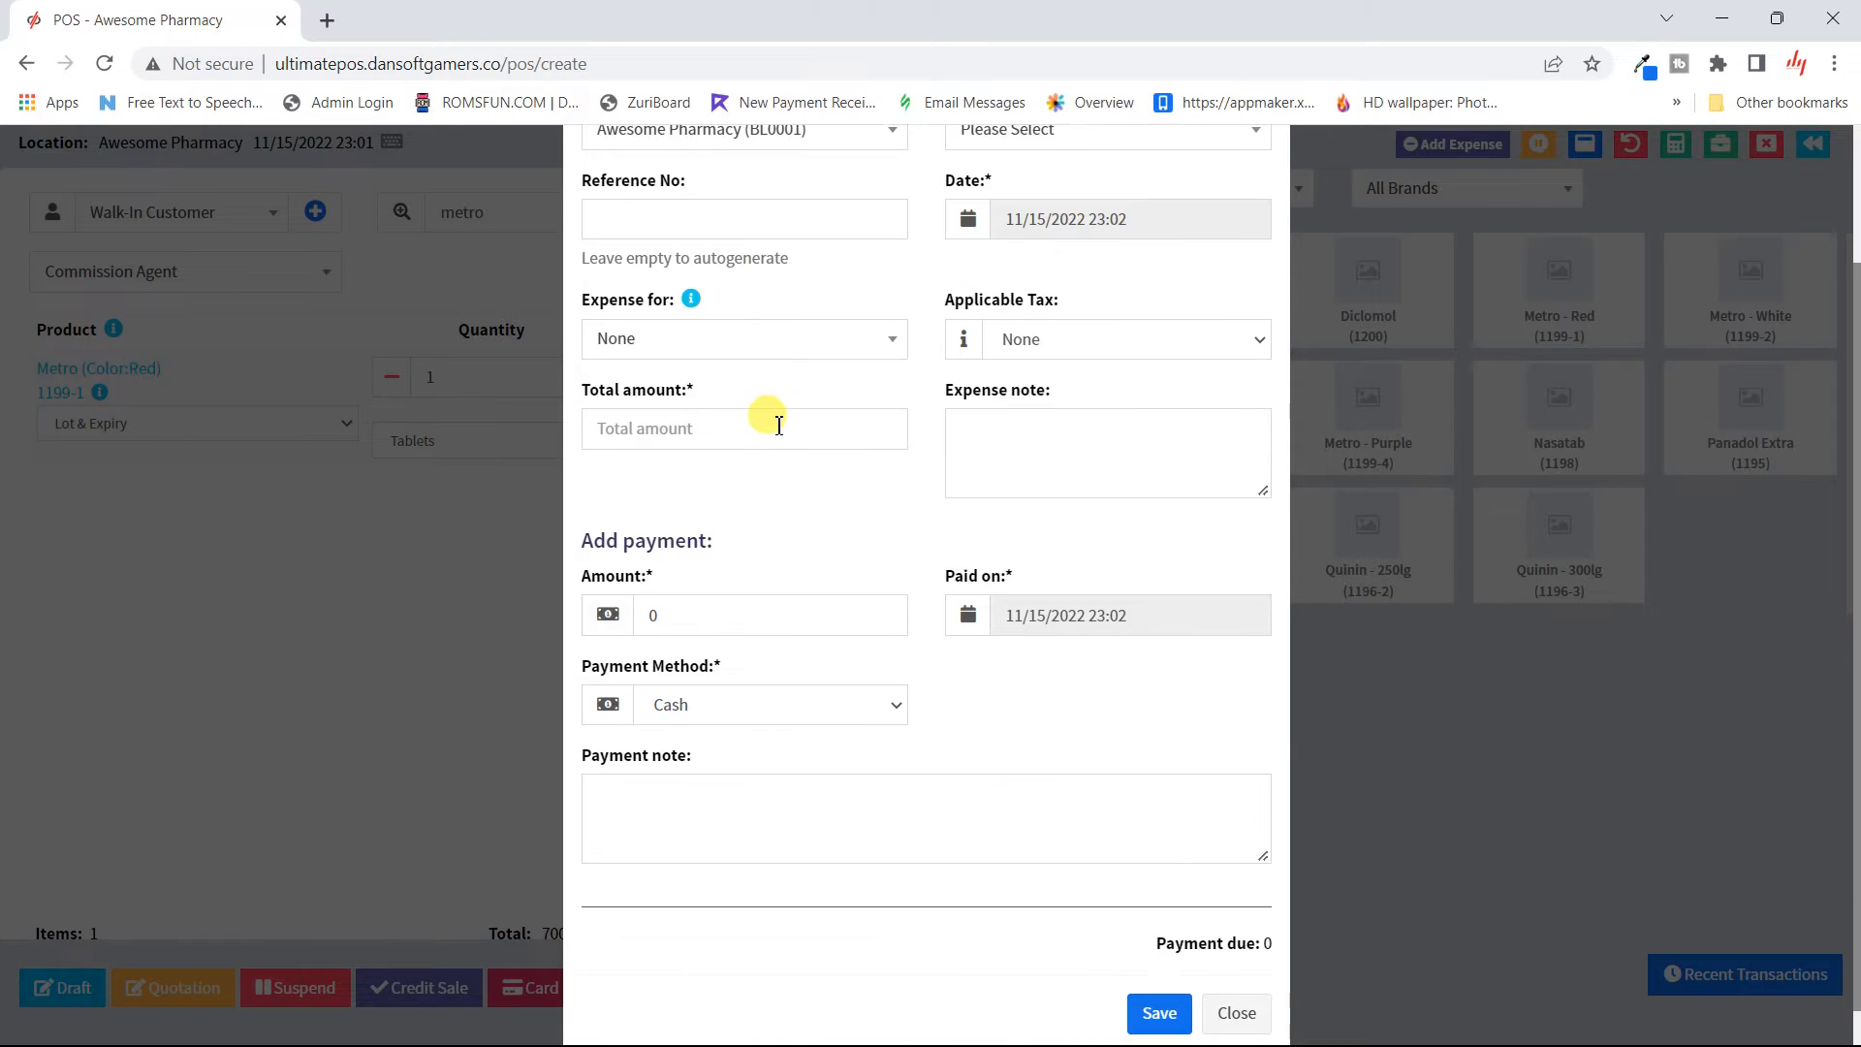
{"action": "left_click", "coordinate": [819, 334]}
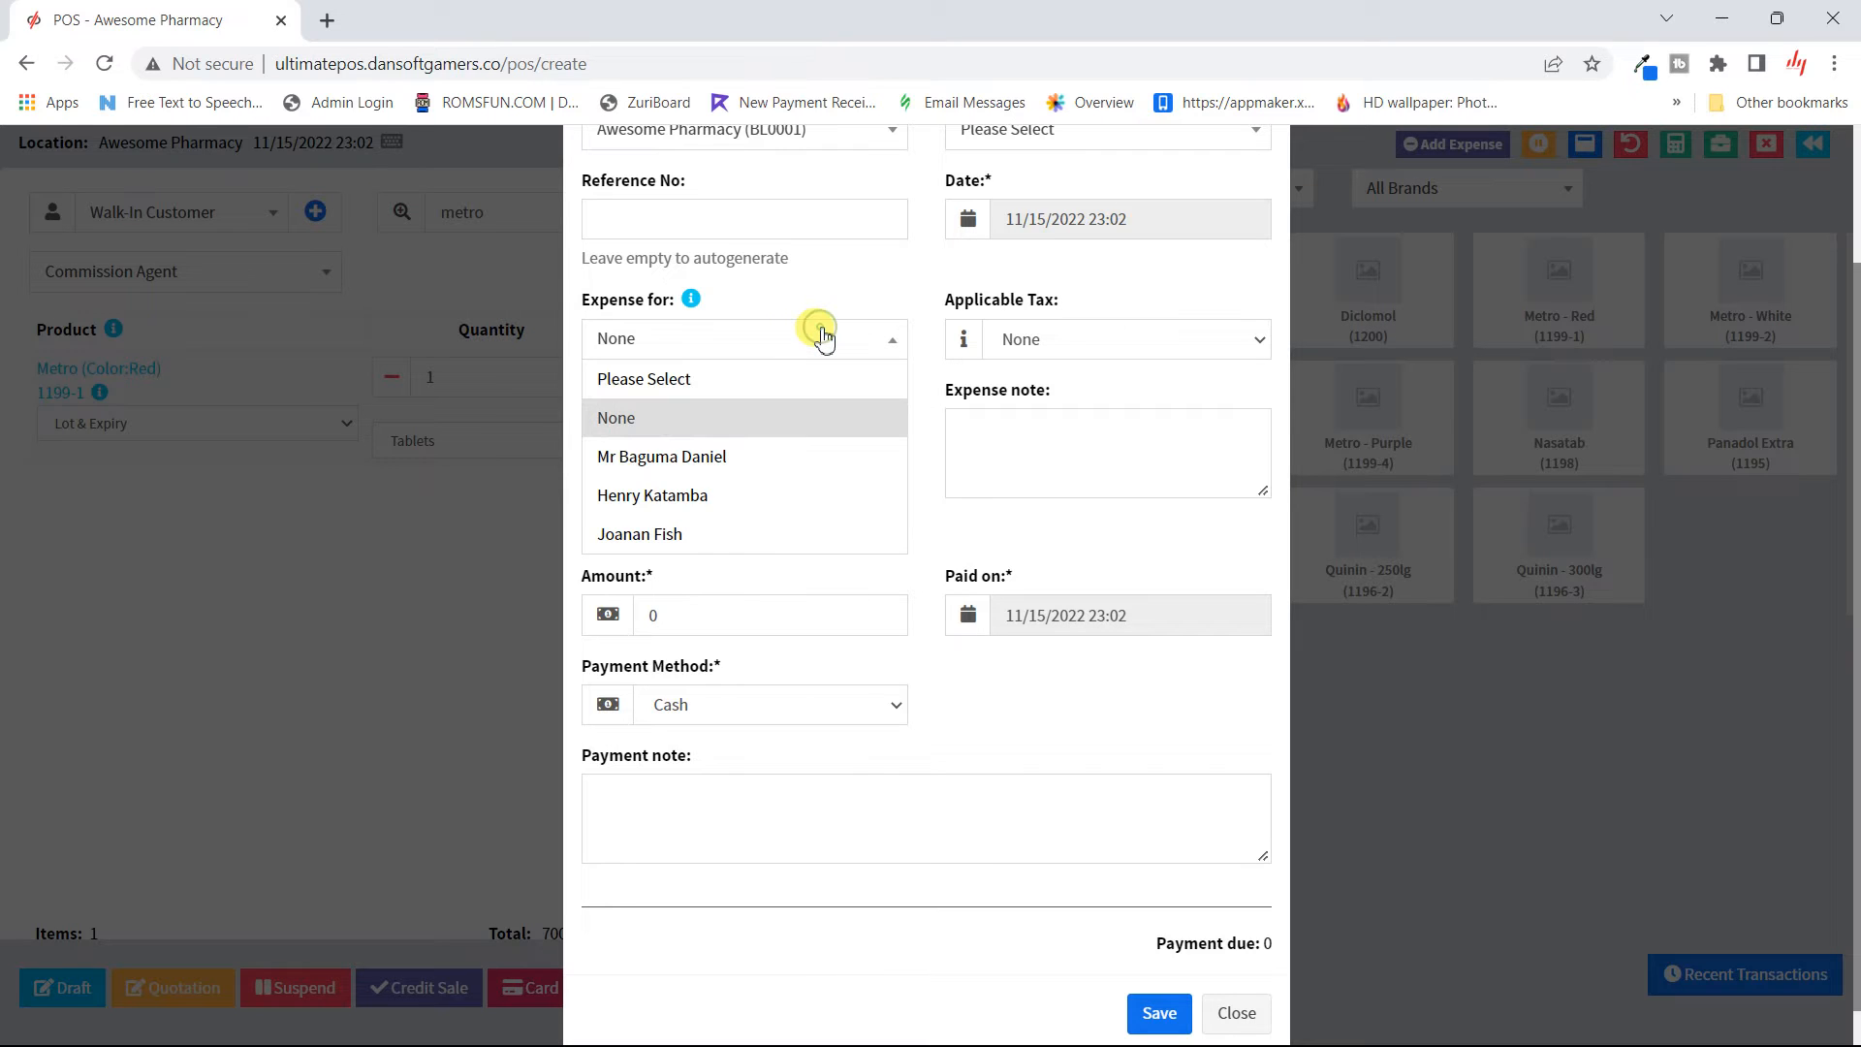
{"action": "left_click", "coordinate": [767, 467]}
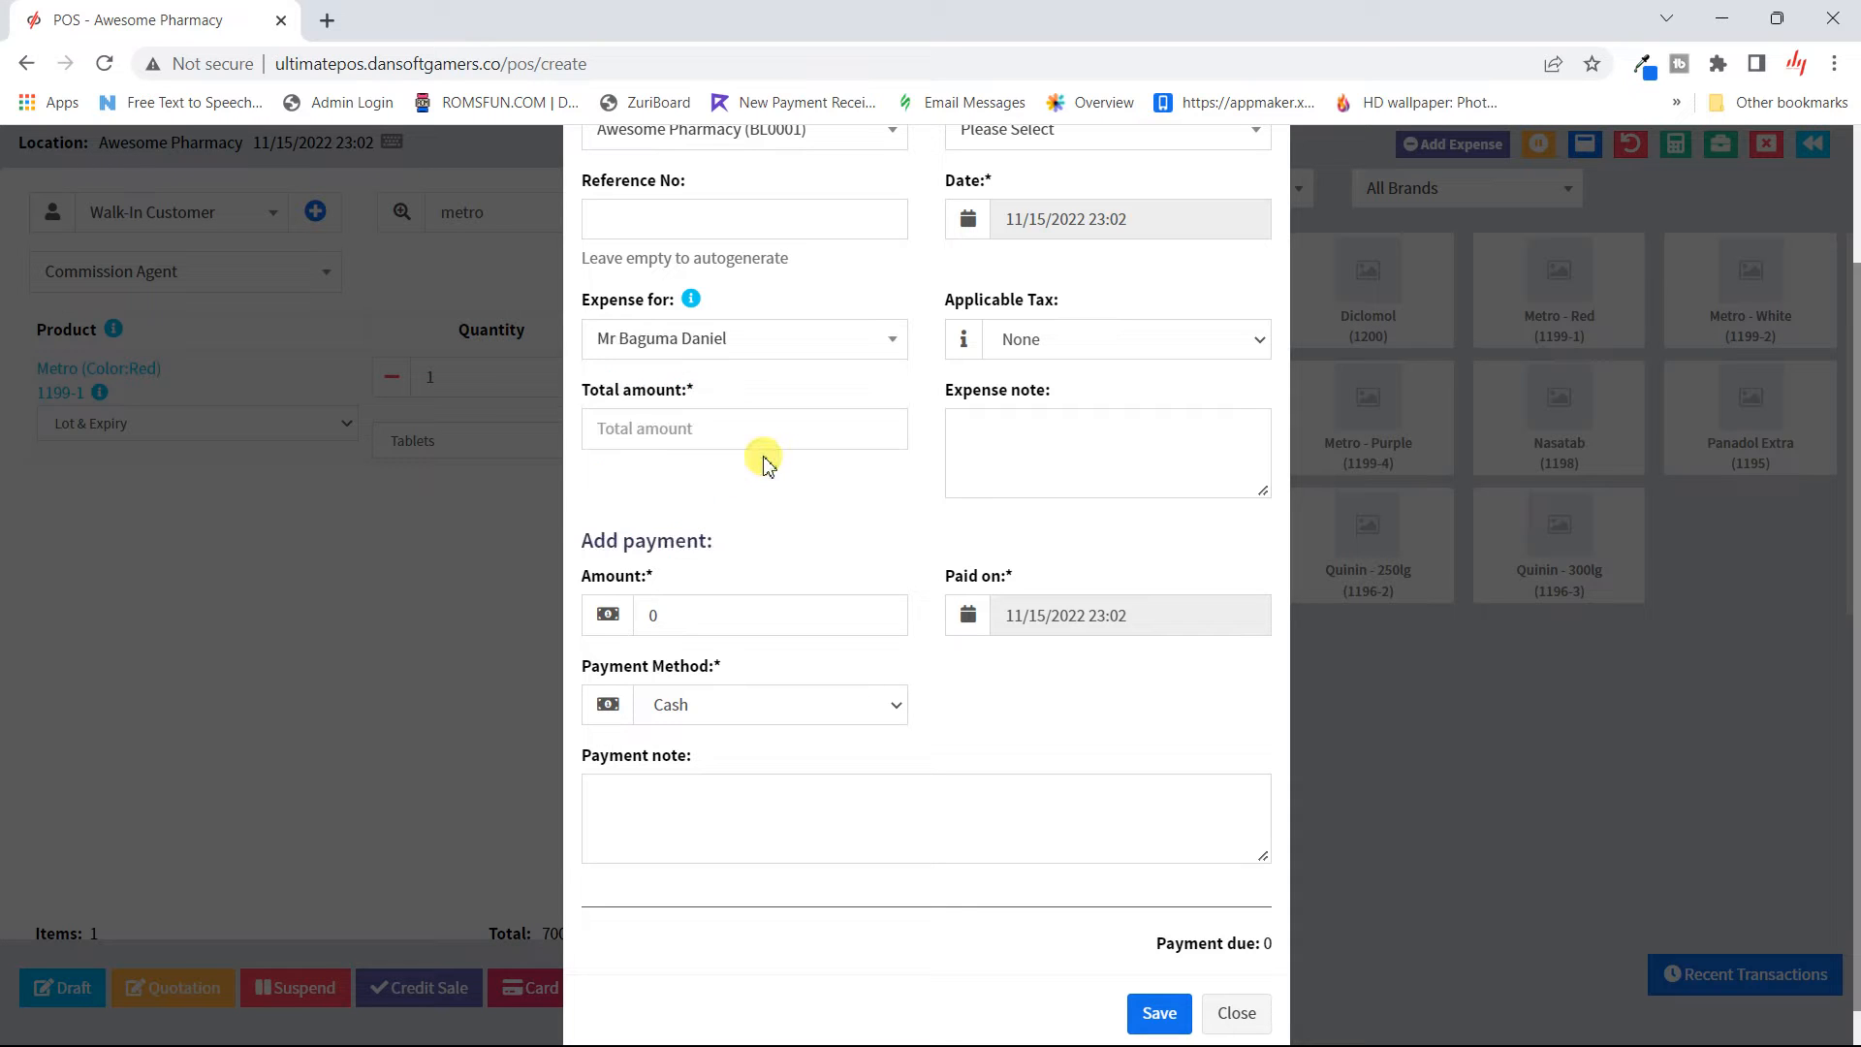
{"action": "left_click", "coordinate": [1102, 347]}
{"action": "left_click", "coordinate": [1096, 347]}
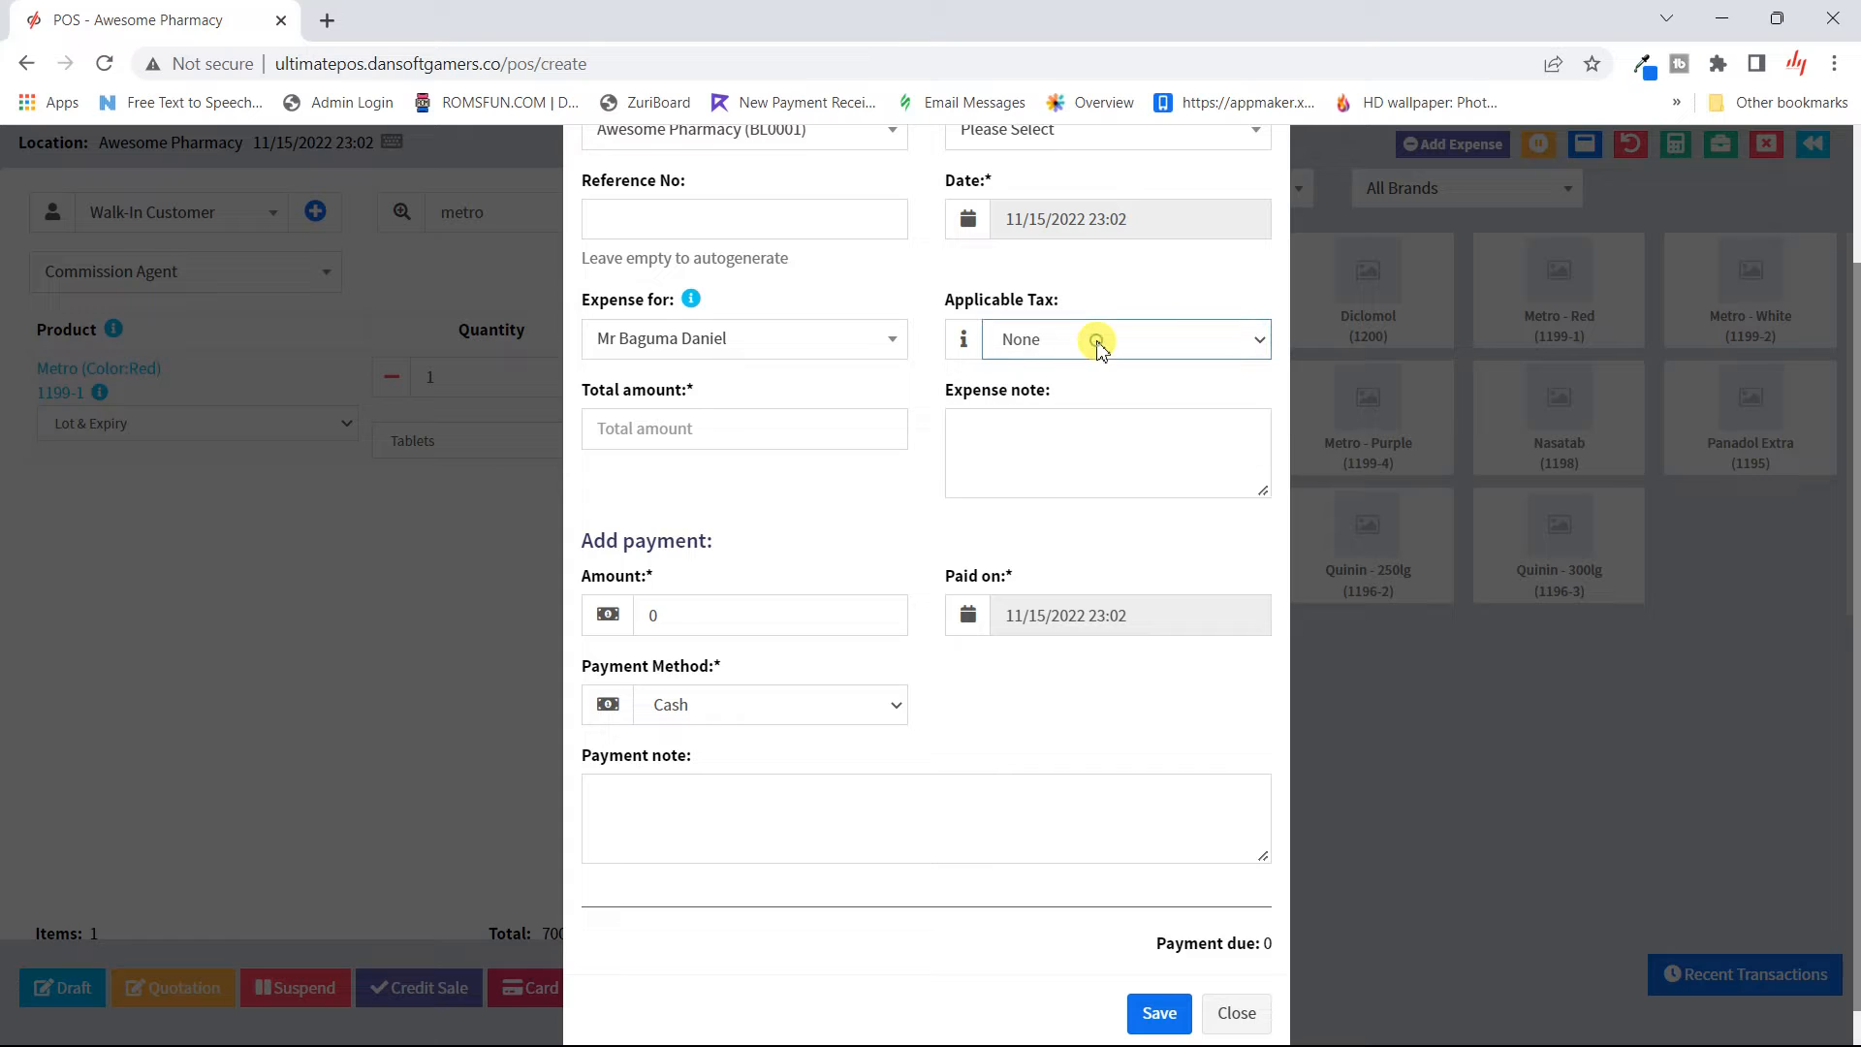
- Set the expense total to 15000 and add a note that a staff member needs a new pen
{"action": "left_click", "coordinate": [832, 438]}
{"action": "left_click", "coordinate": [754, 485]}
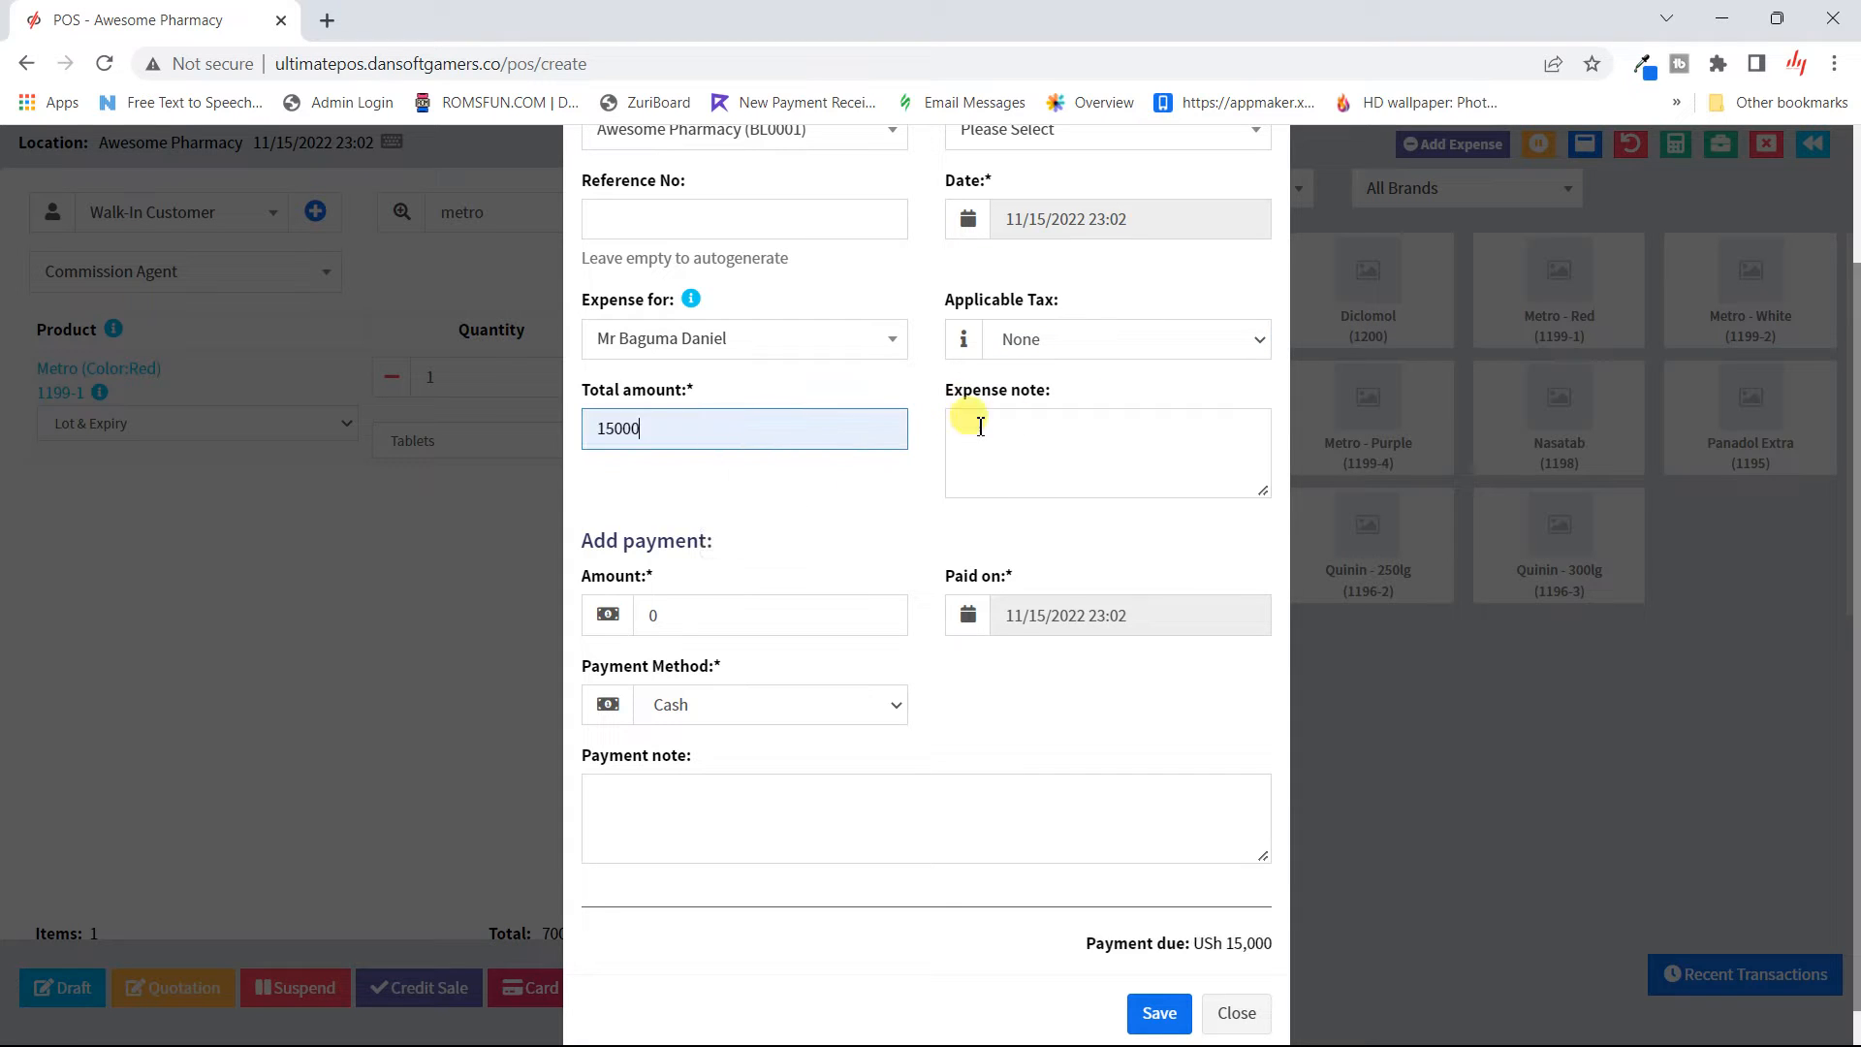
{"action": "left_click", "coordinate": [1057, 431]}
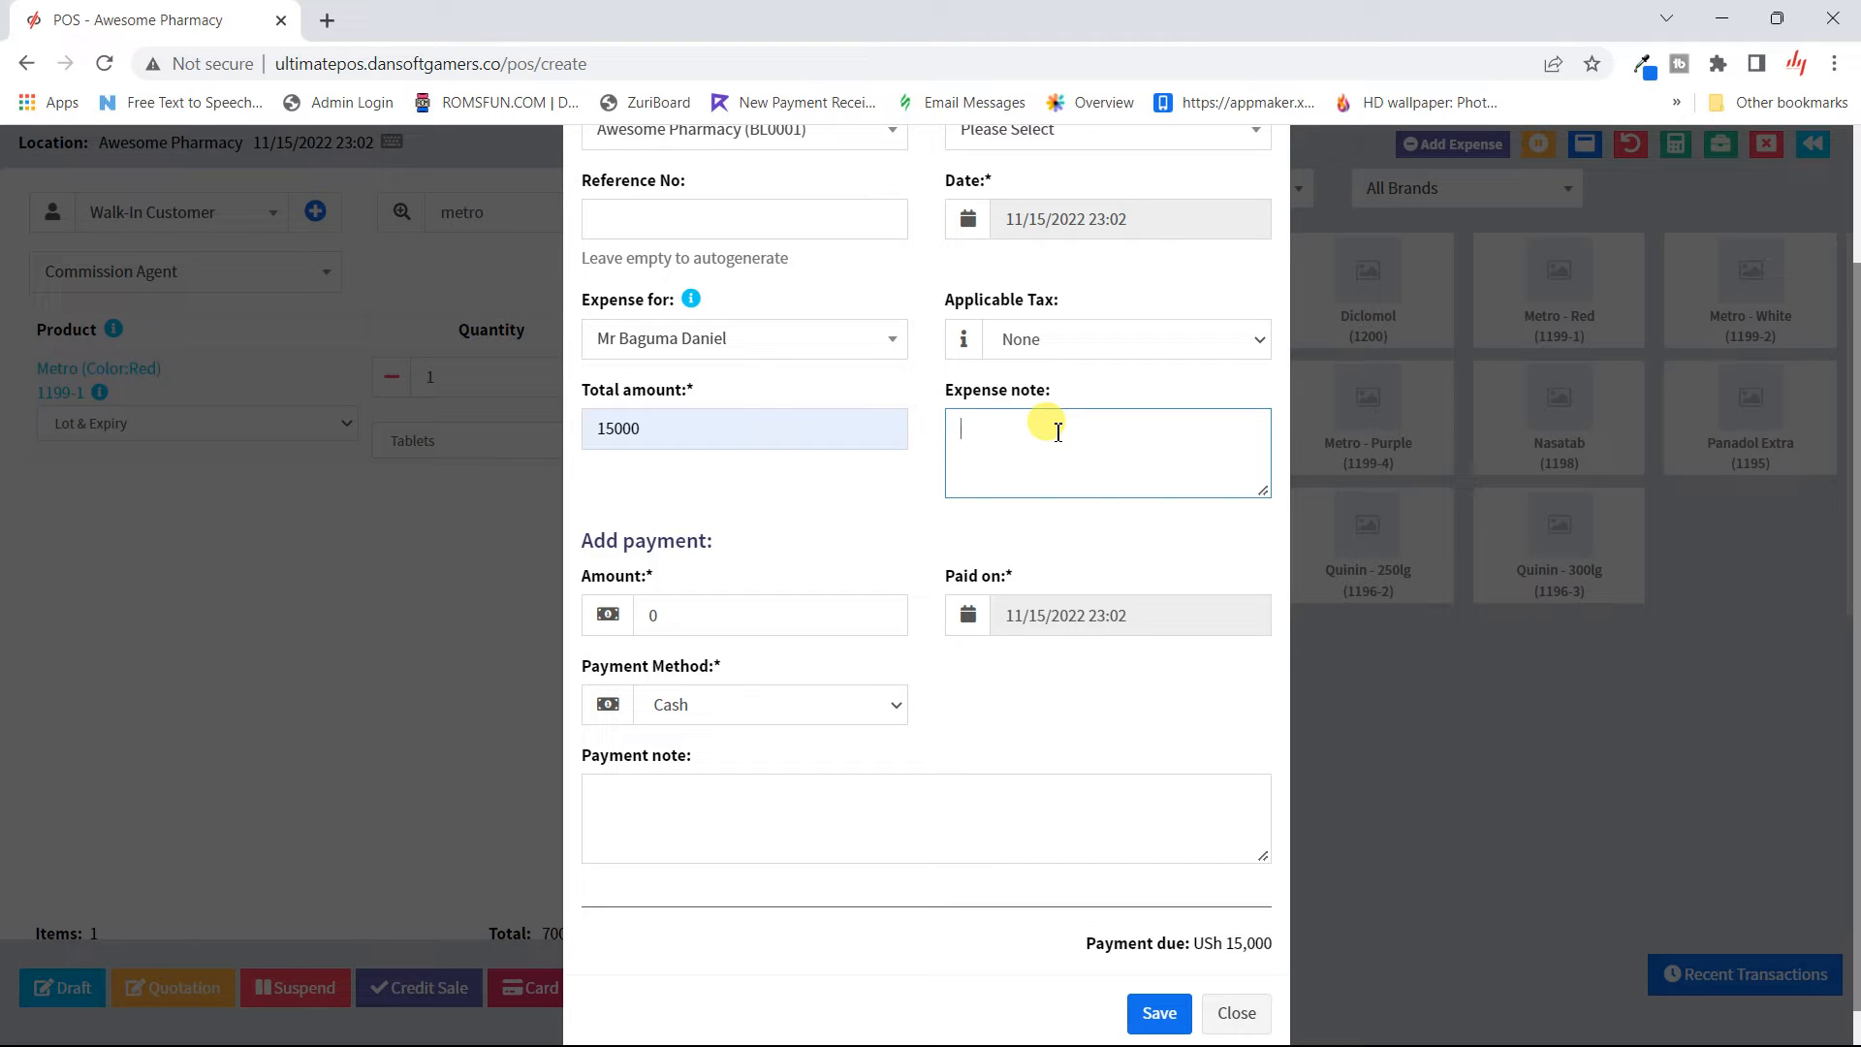
{"action": "type", "text": "Daniel need a new pen"}
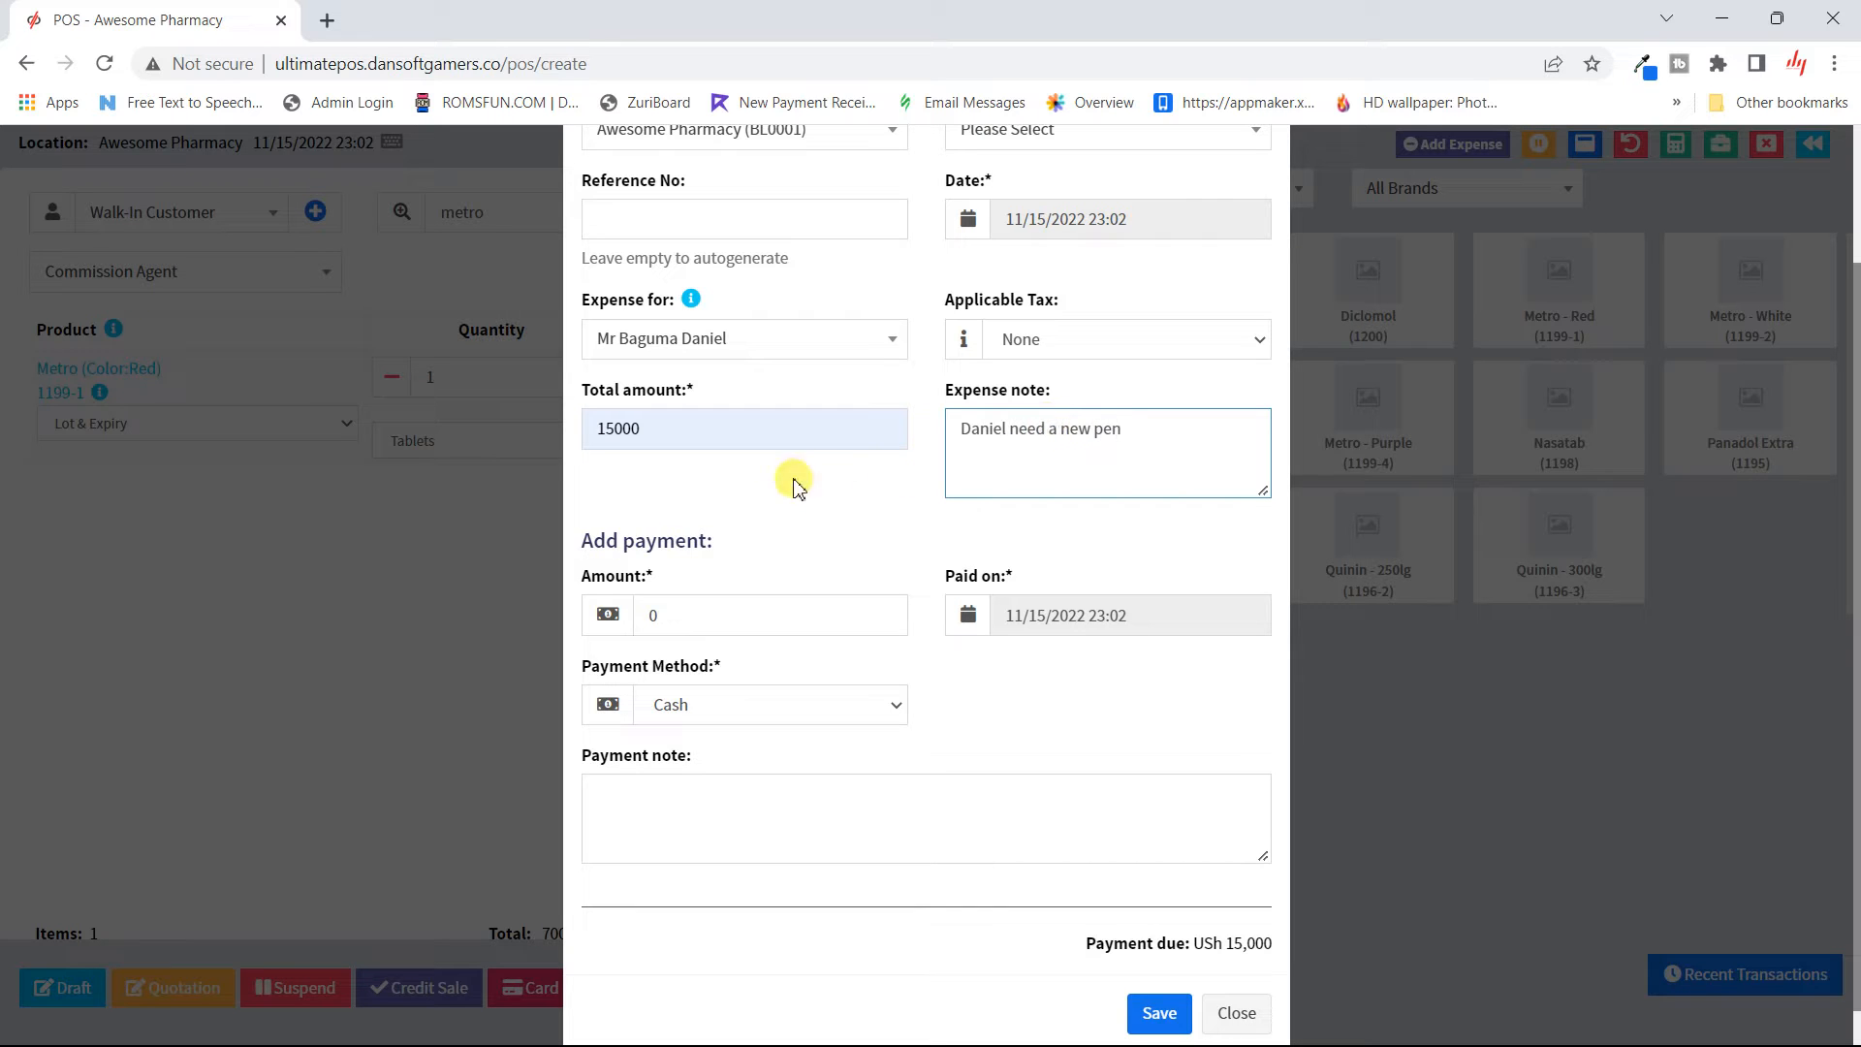
- Enter a 15000 Cash payment, clearing the payment due
{"action": "scroll", "coordinate": [793, 540], "scroll_direction": "down", "scroll_amount": 1}
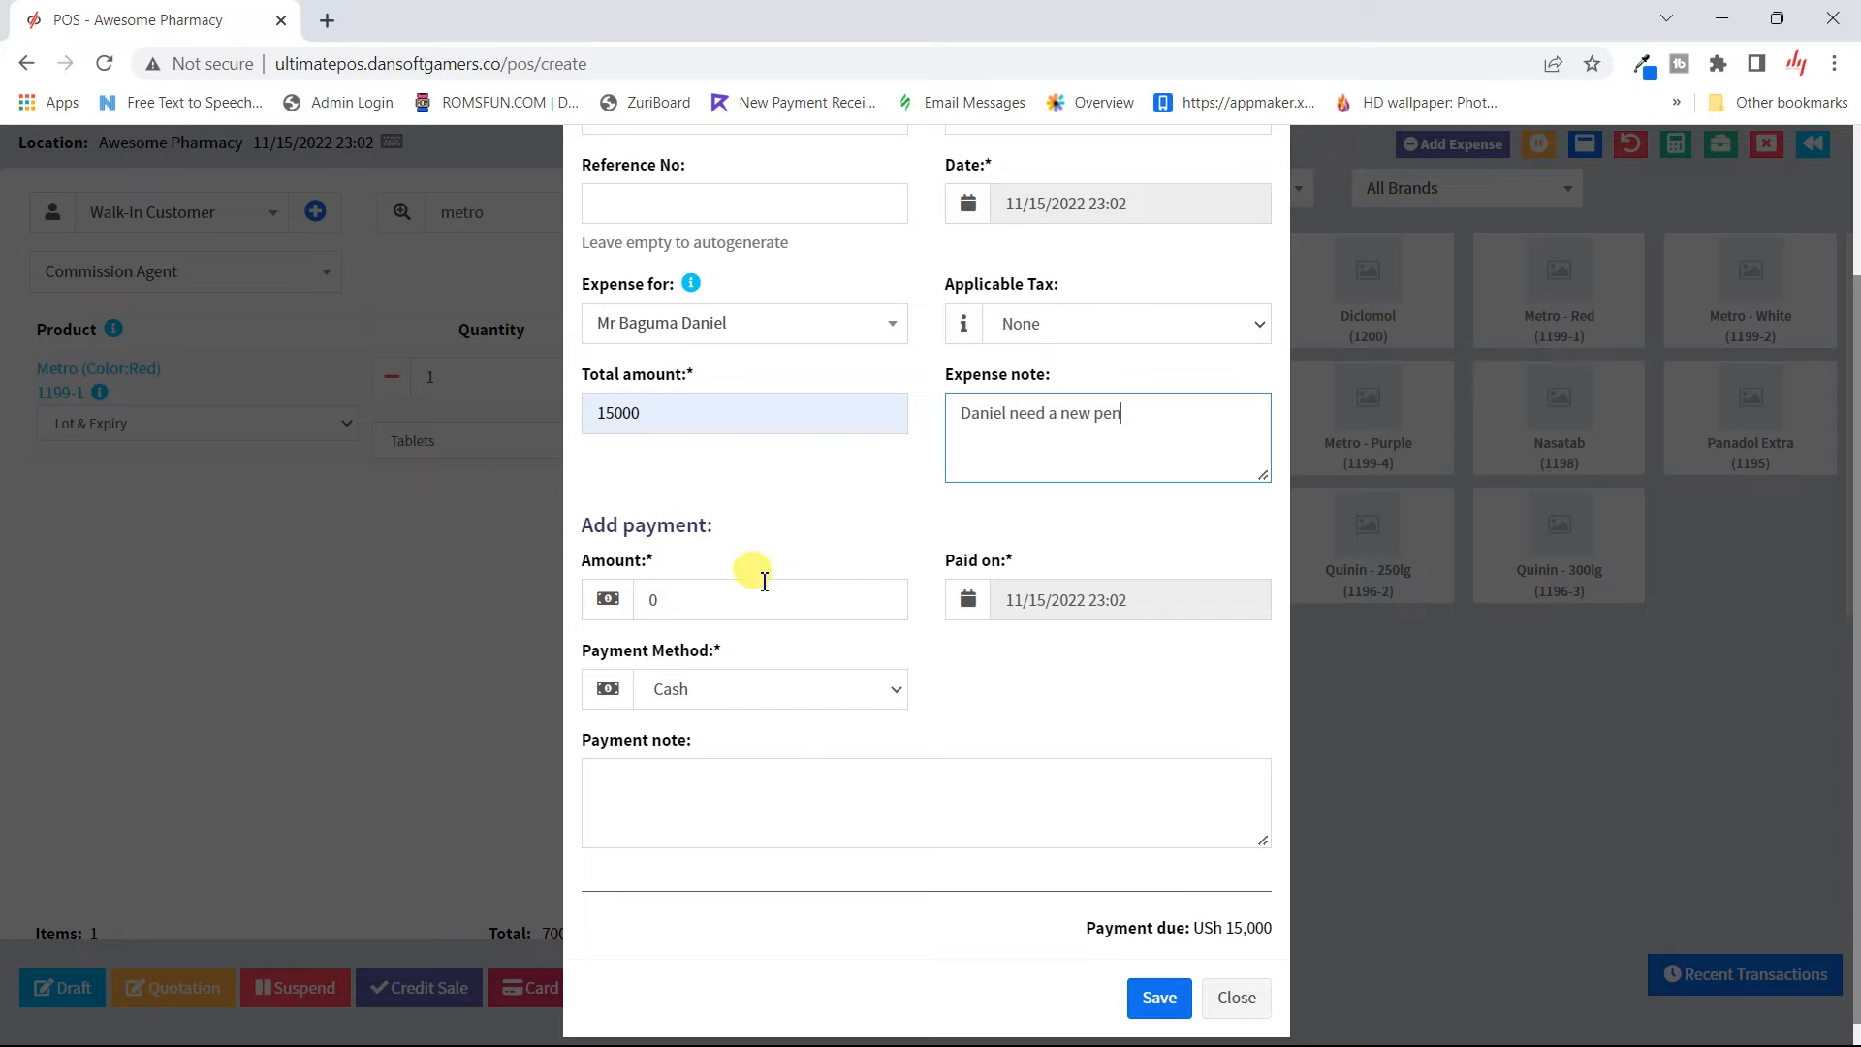
{"action": "double_click", "coordinate": [705, 602]}
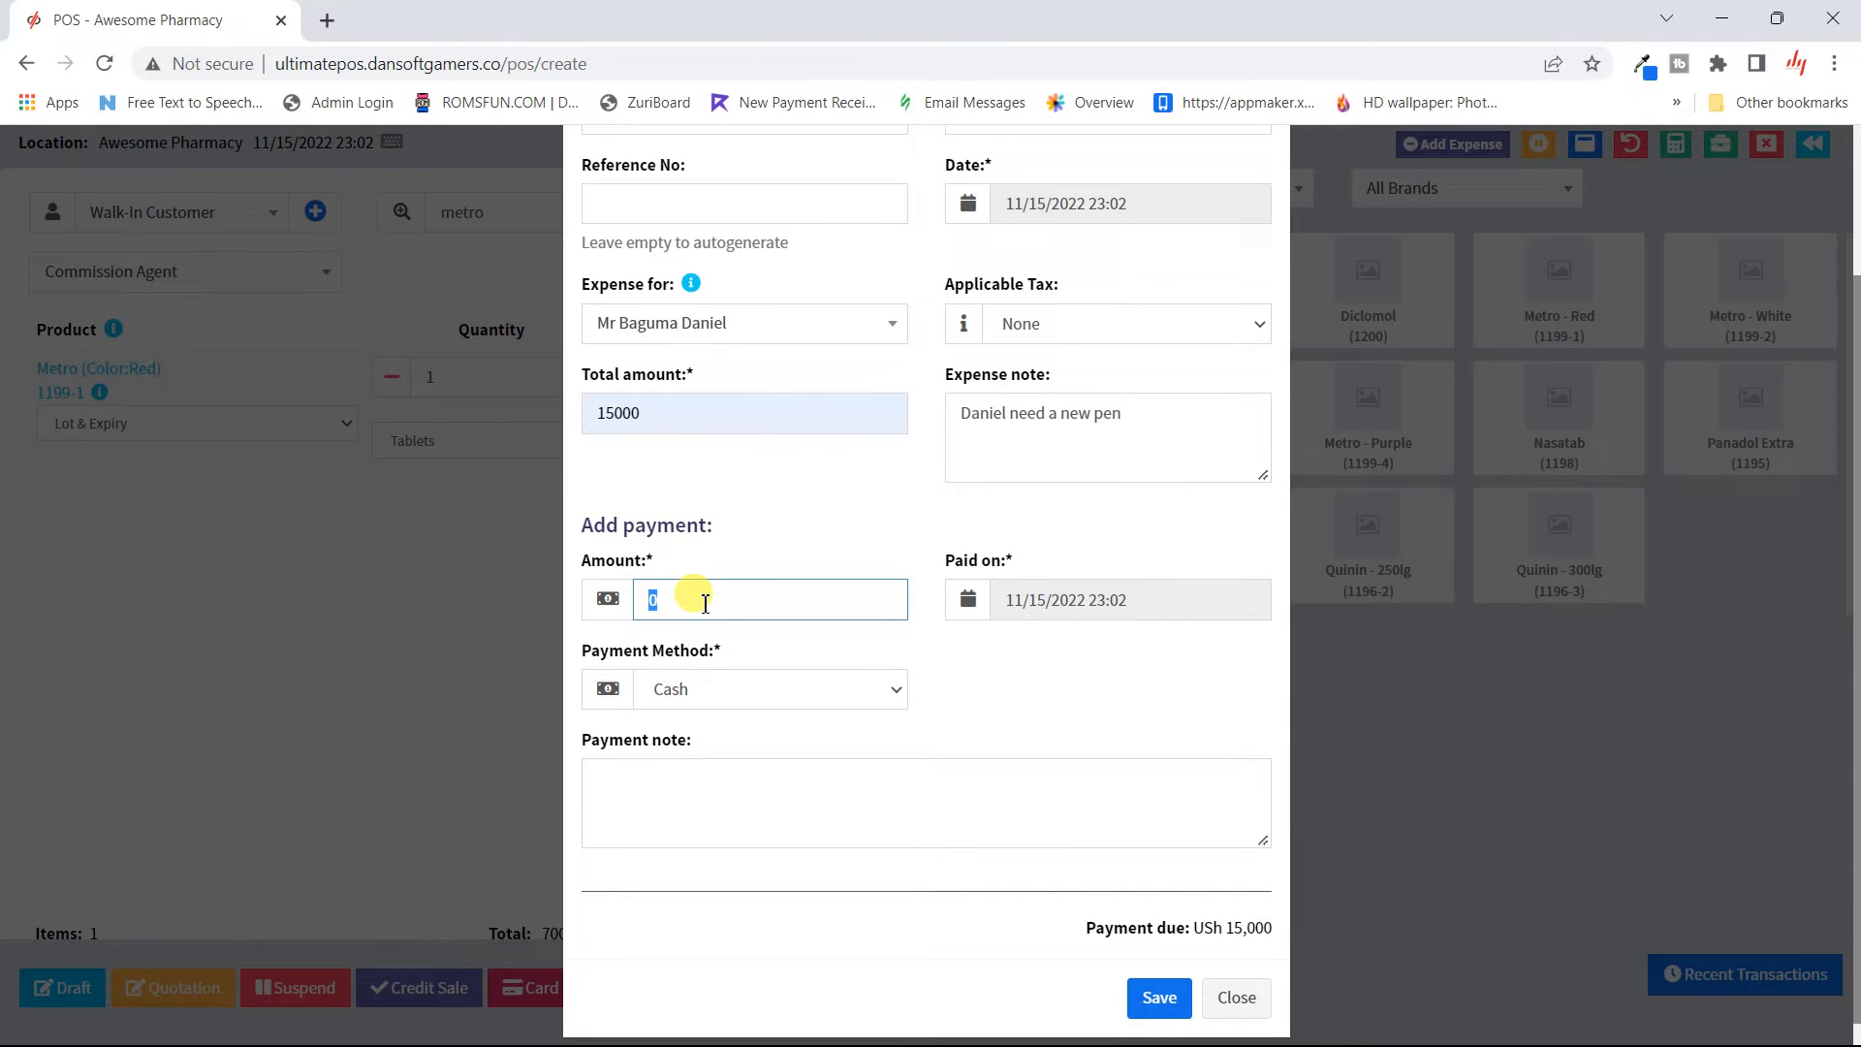
{"action": "type", "text": "15000"}
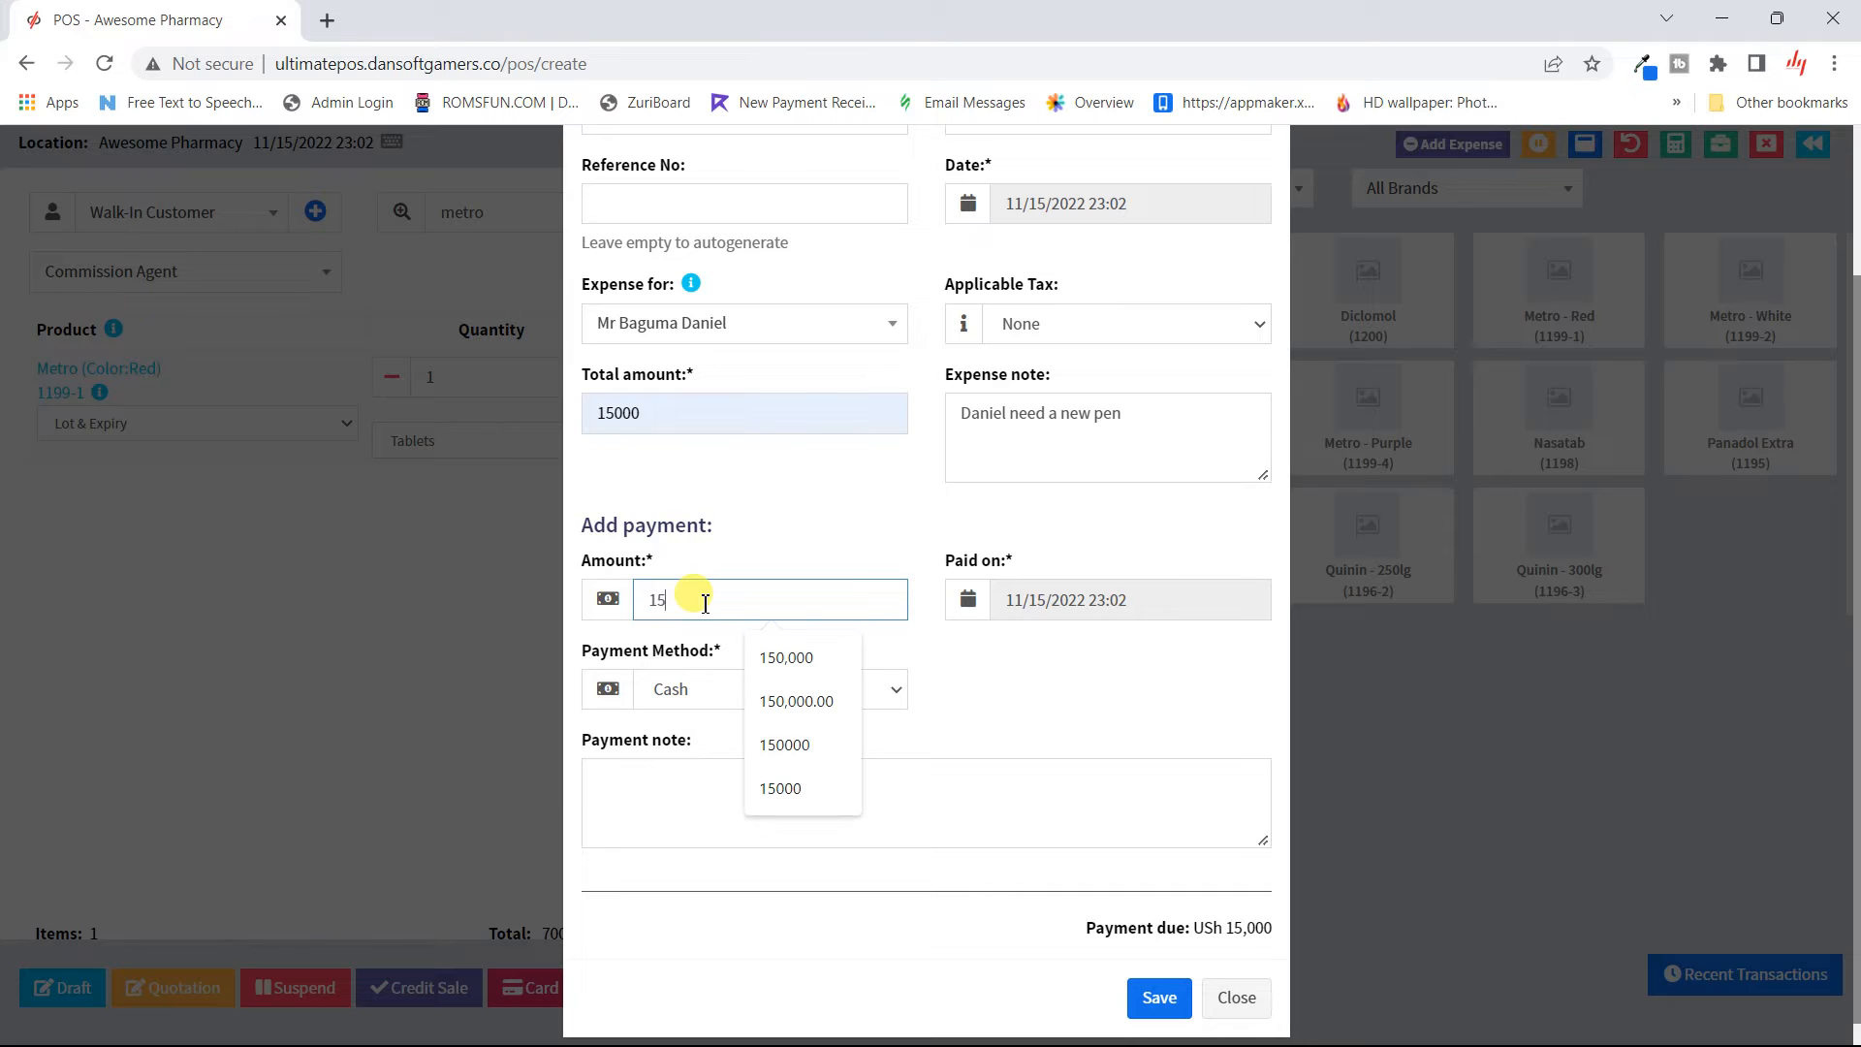
{"action": "left_click", "coordinate": [817, 510]}
{"action": "left_click", "coordinate": [779, 686]}
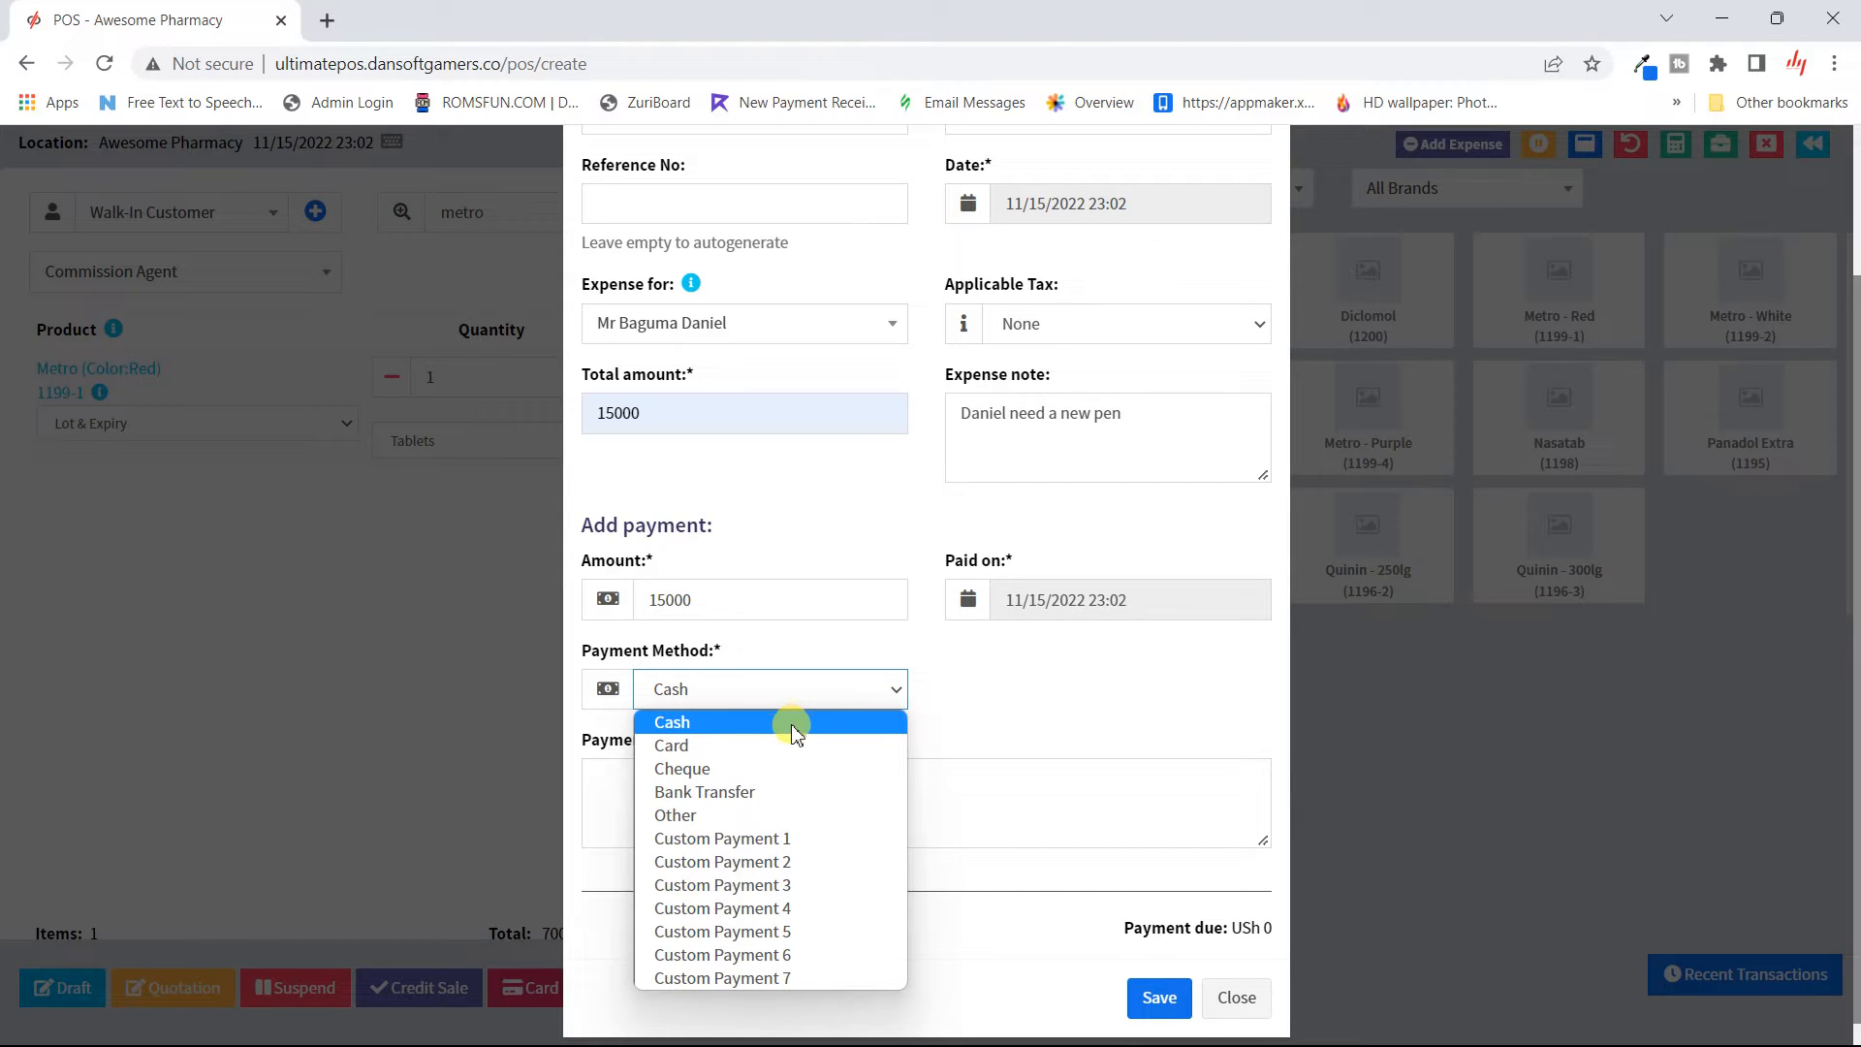
{"action": "left_click", "coordinate": [984, 727]}
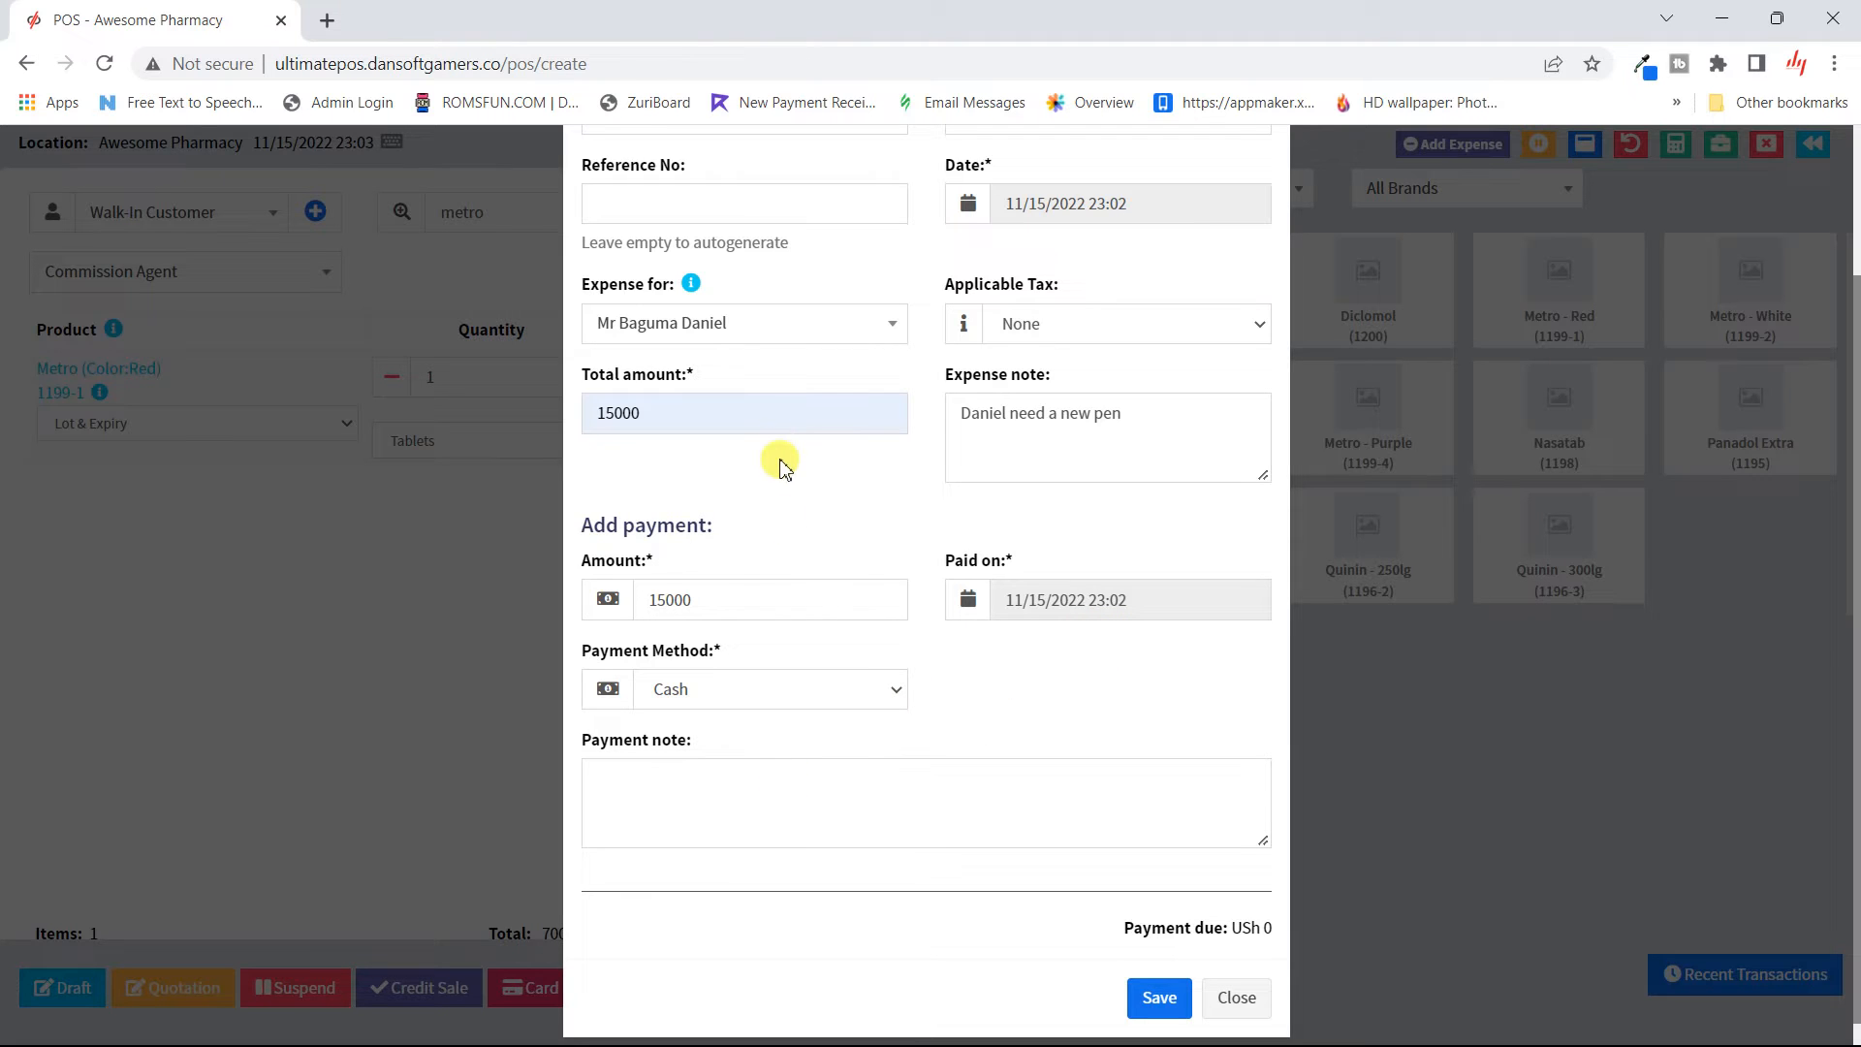
- Close the expense form without saving and switch the browser to full screen
{"action": "scroll", "coordinate": [776, 451], "scroll_direction": "up", "scroll_amount": 3}
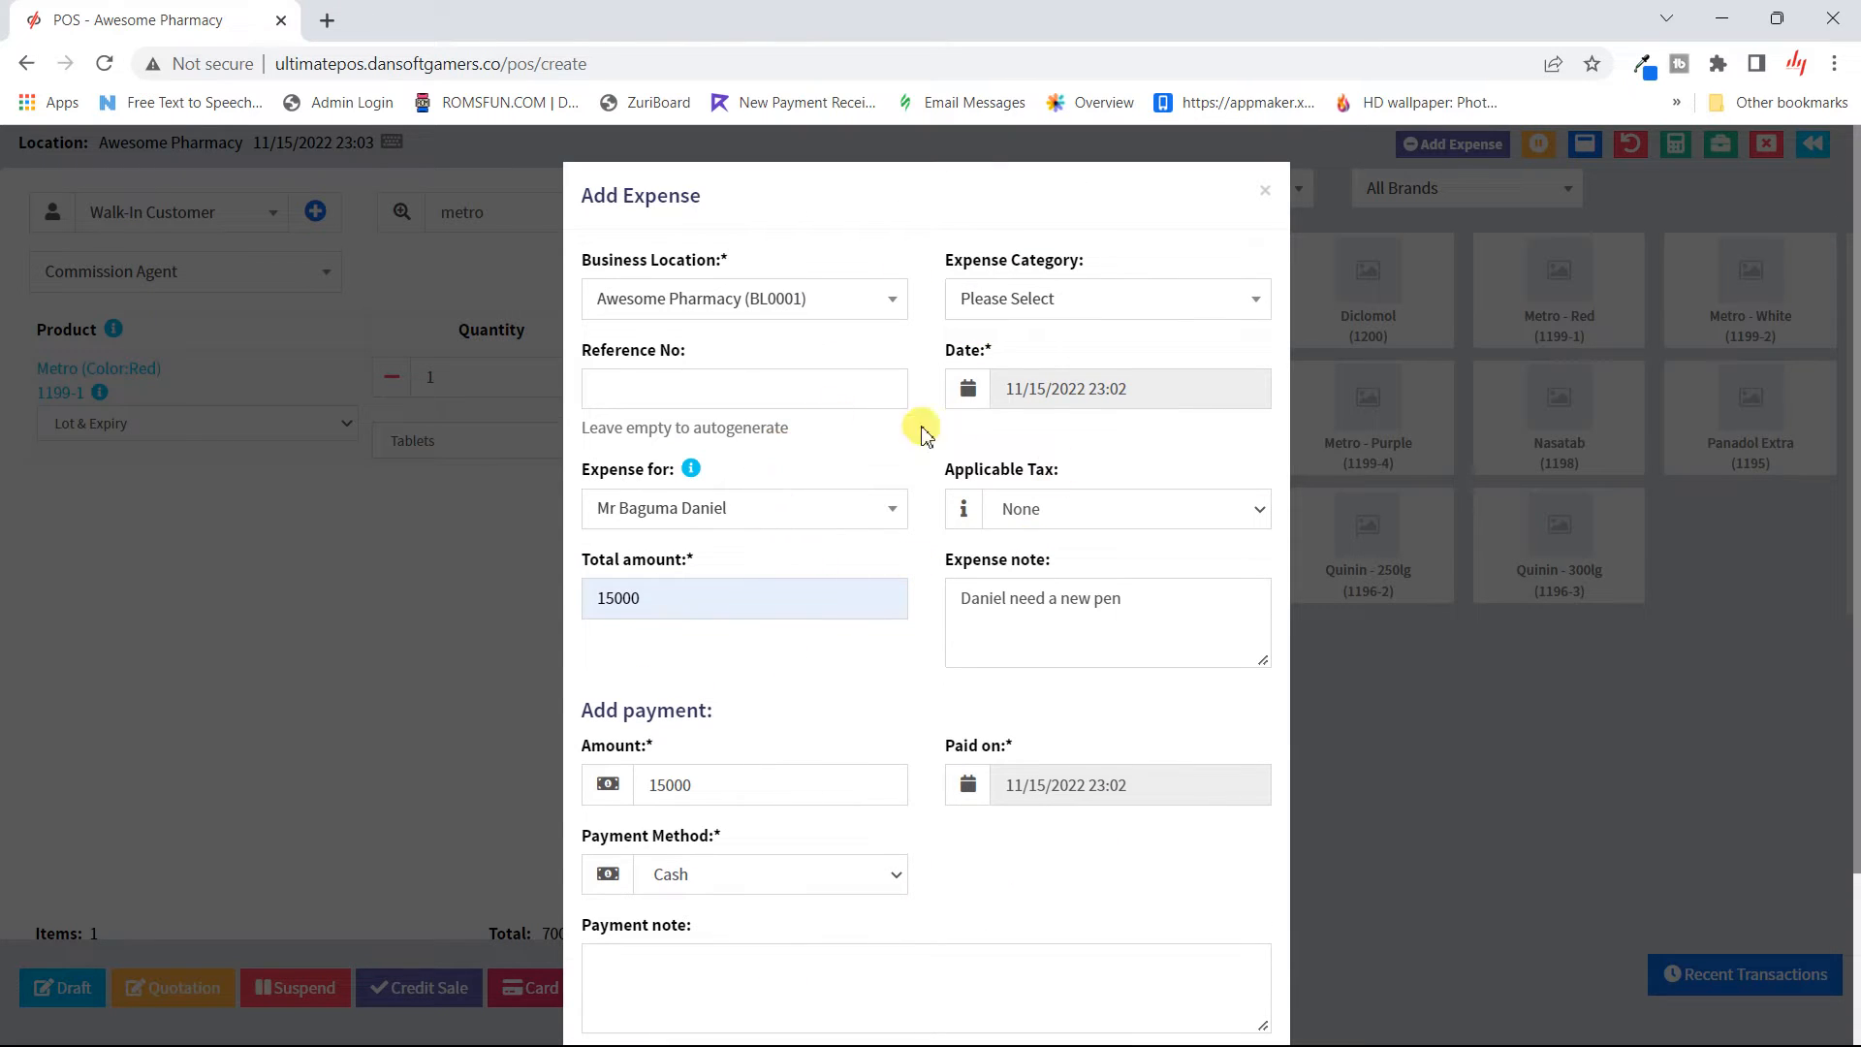
{"action": "scroll", "coordinate": [924, 589], "scroll_direction": "down", "scroll_amount": 3}
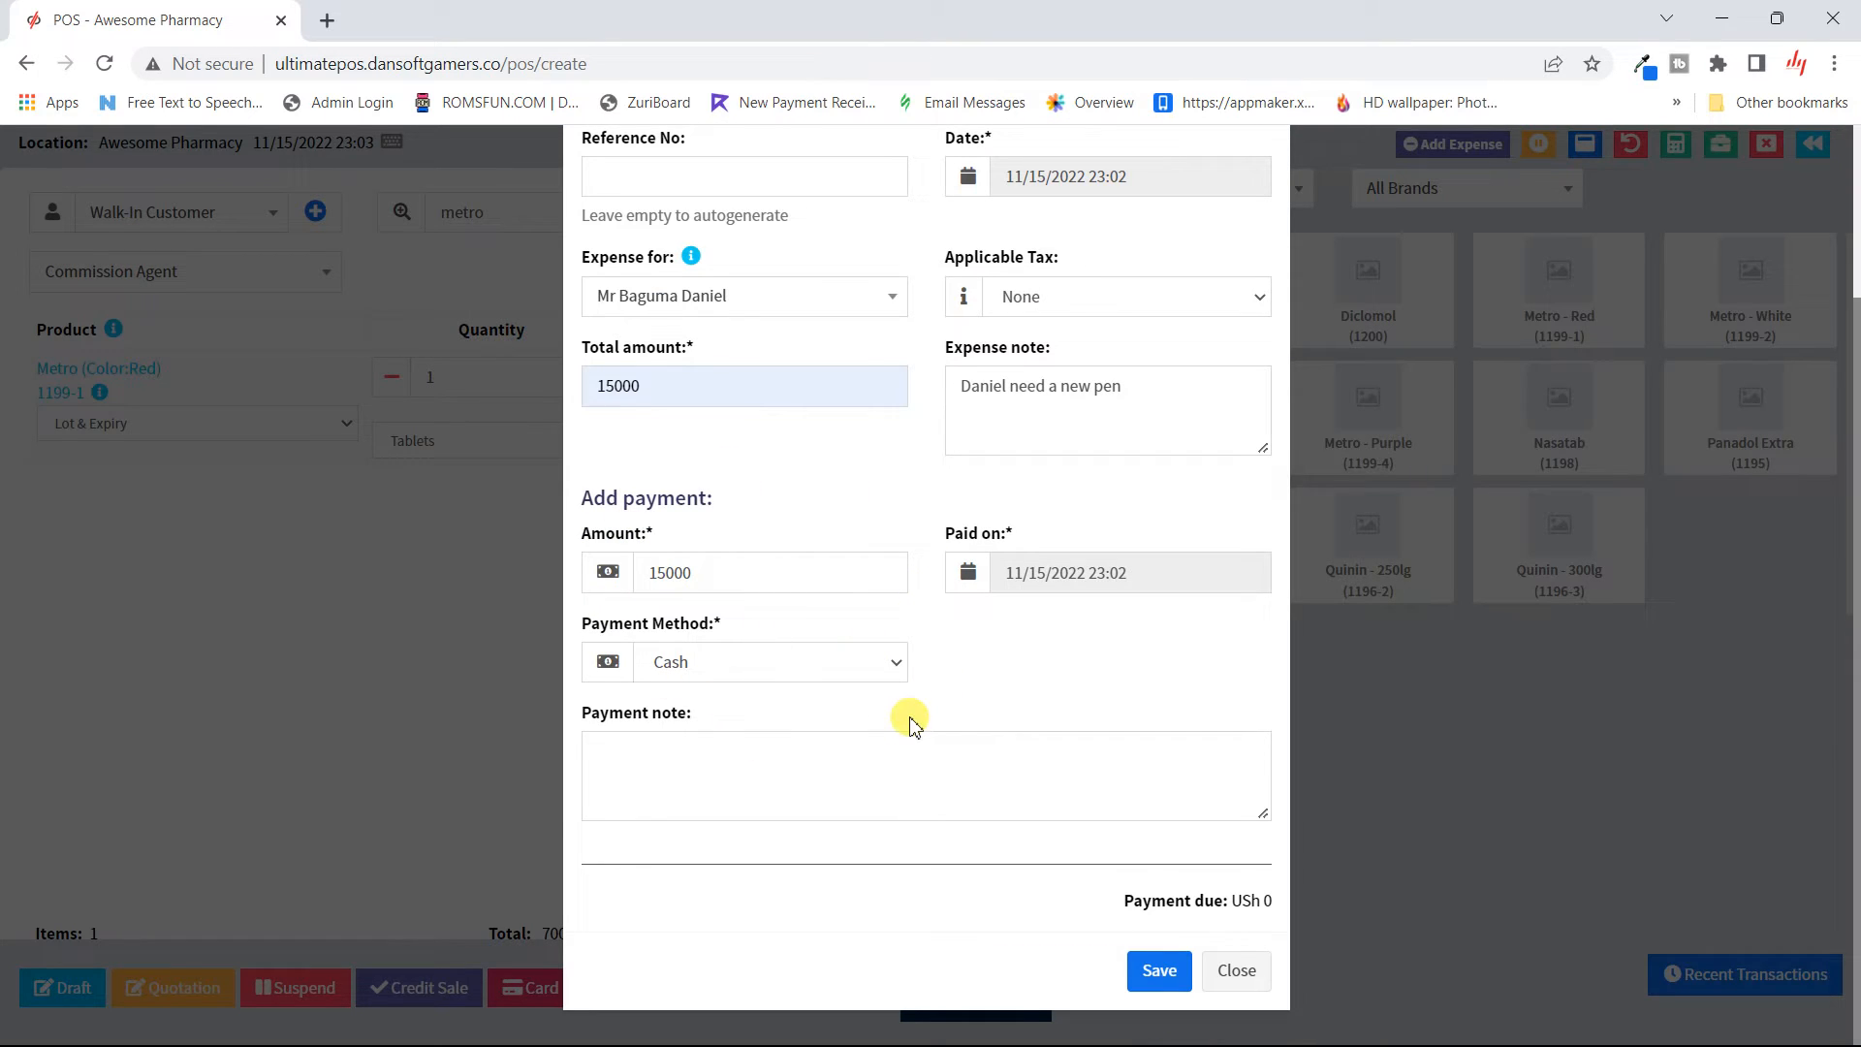
{"action": "left_click", "coordinate": [880, 772]}
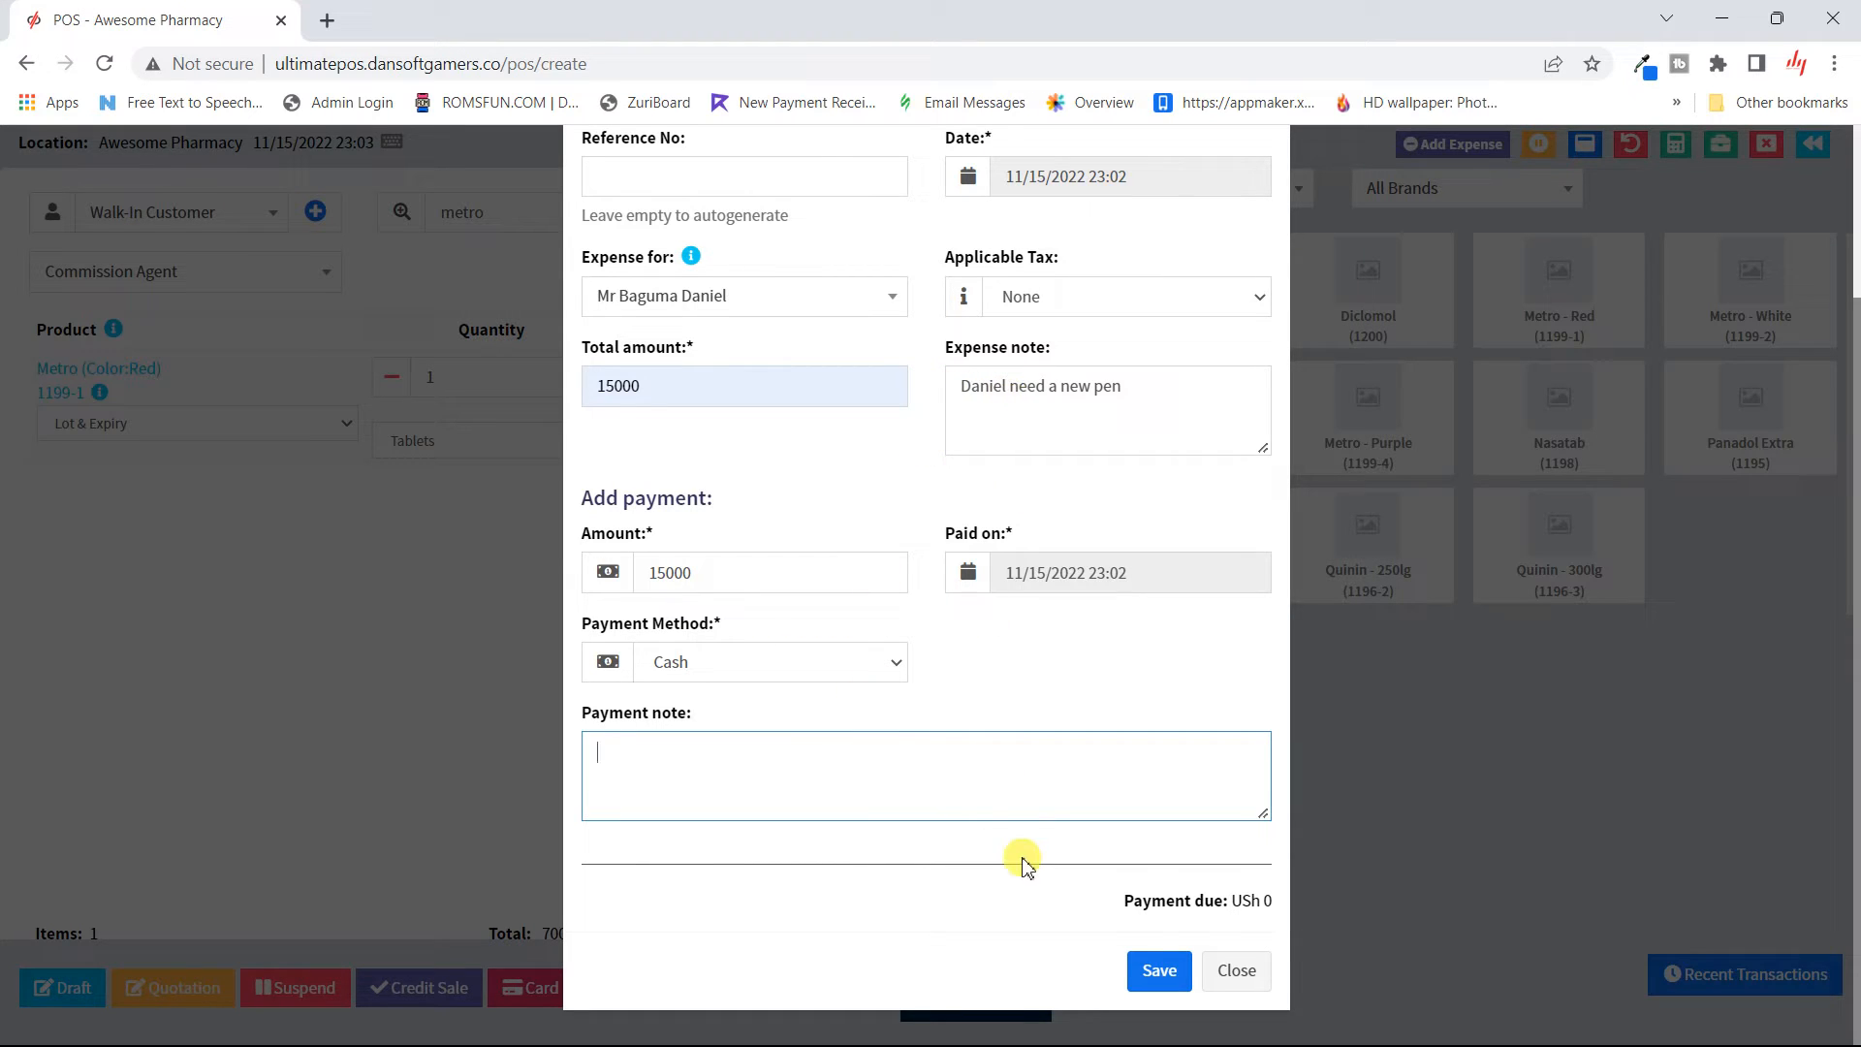
{"action": "left_click", "coordinate": [1245, 975]}
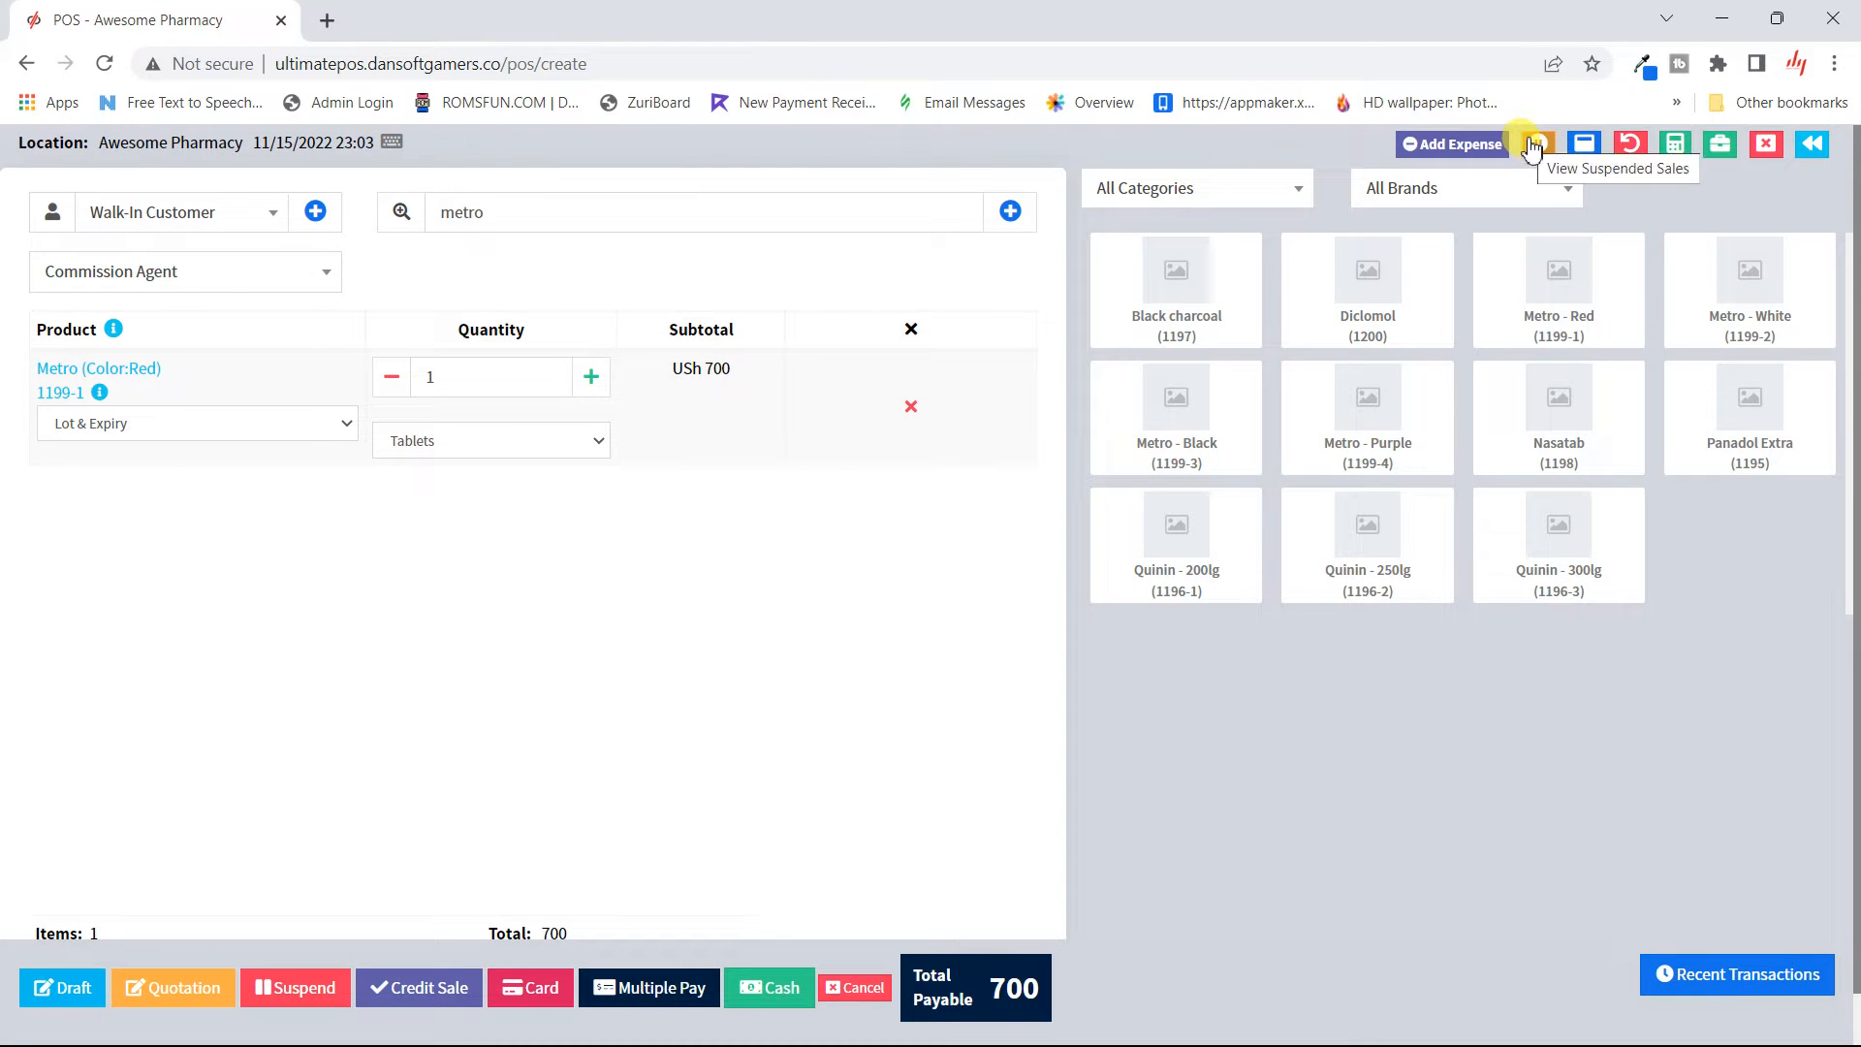
{"action": "left_click", "coordinate": [1585, 145]}
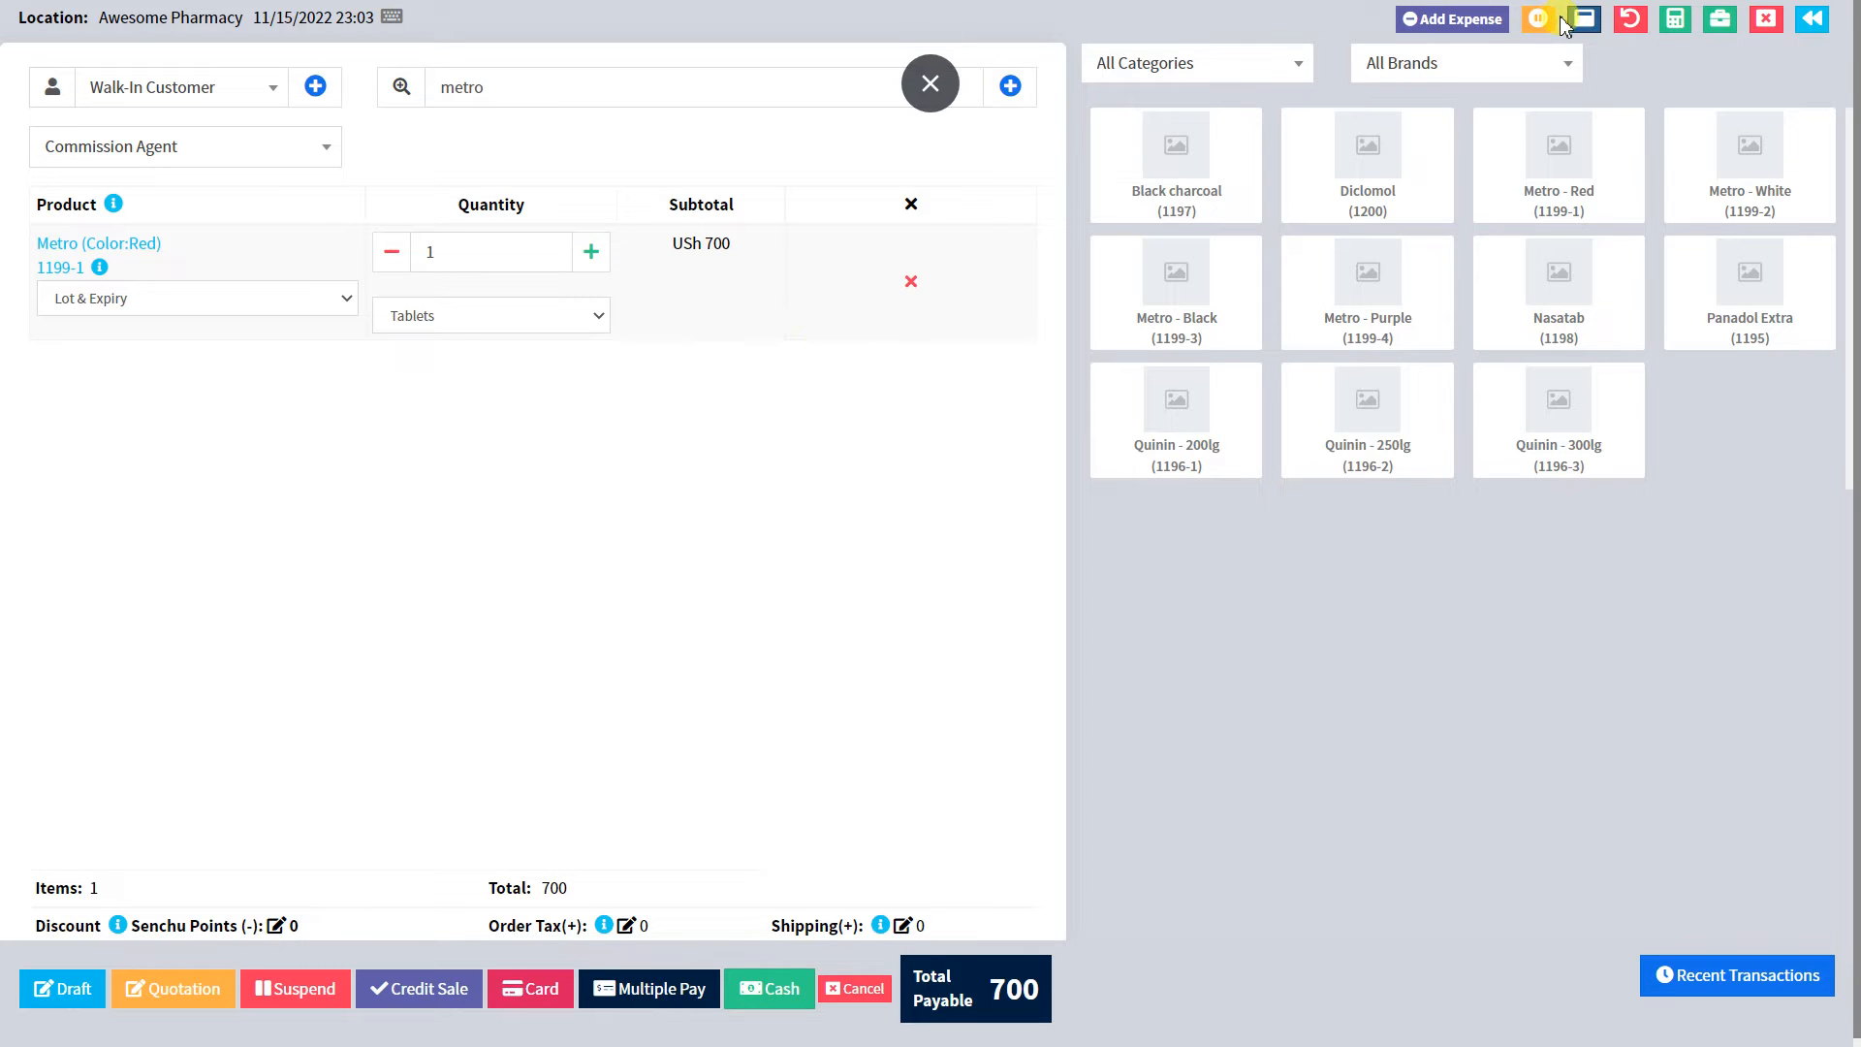
- Try the Sell Return invoice lookup and the calculator, then close both
{"action": "left_click", "coordinate": [1632, 23]}
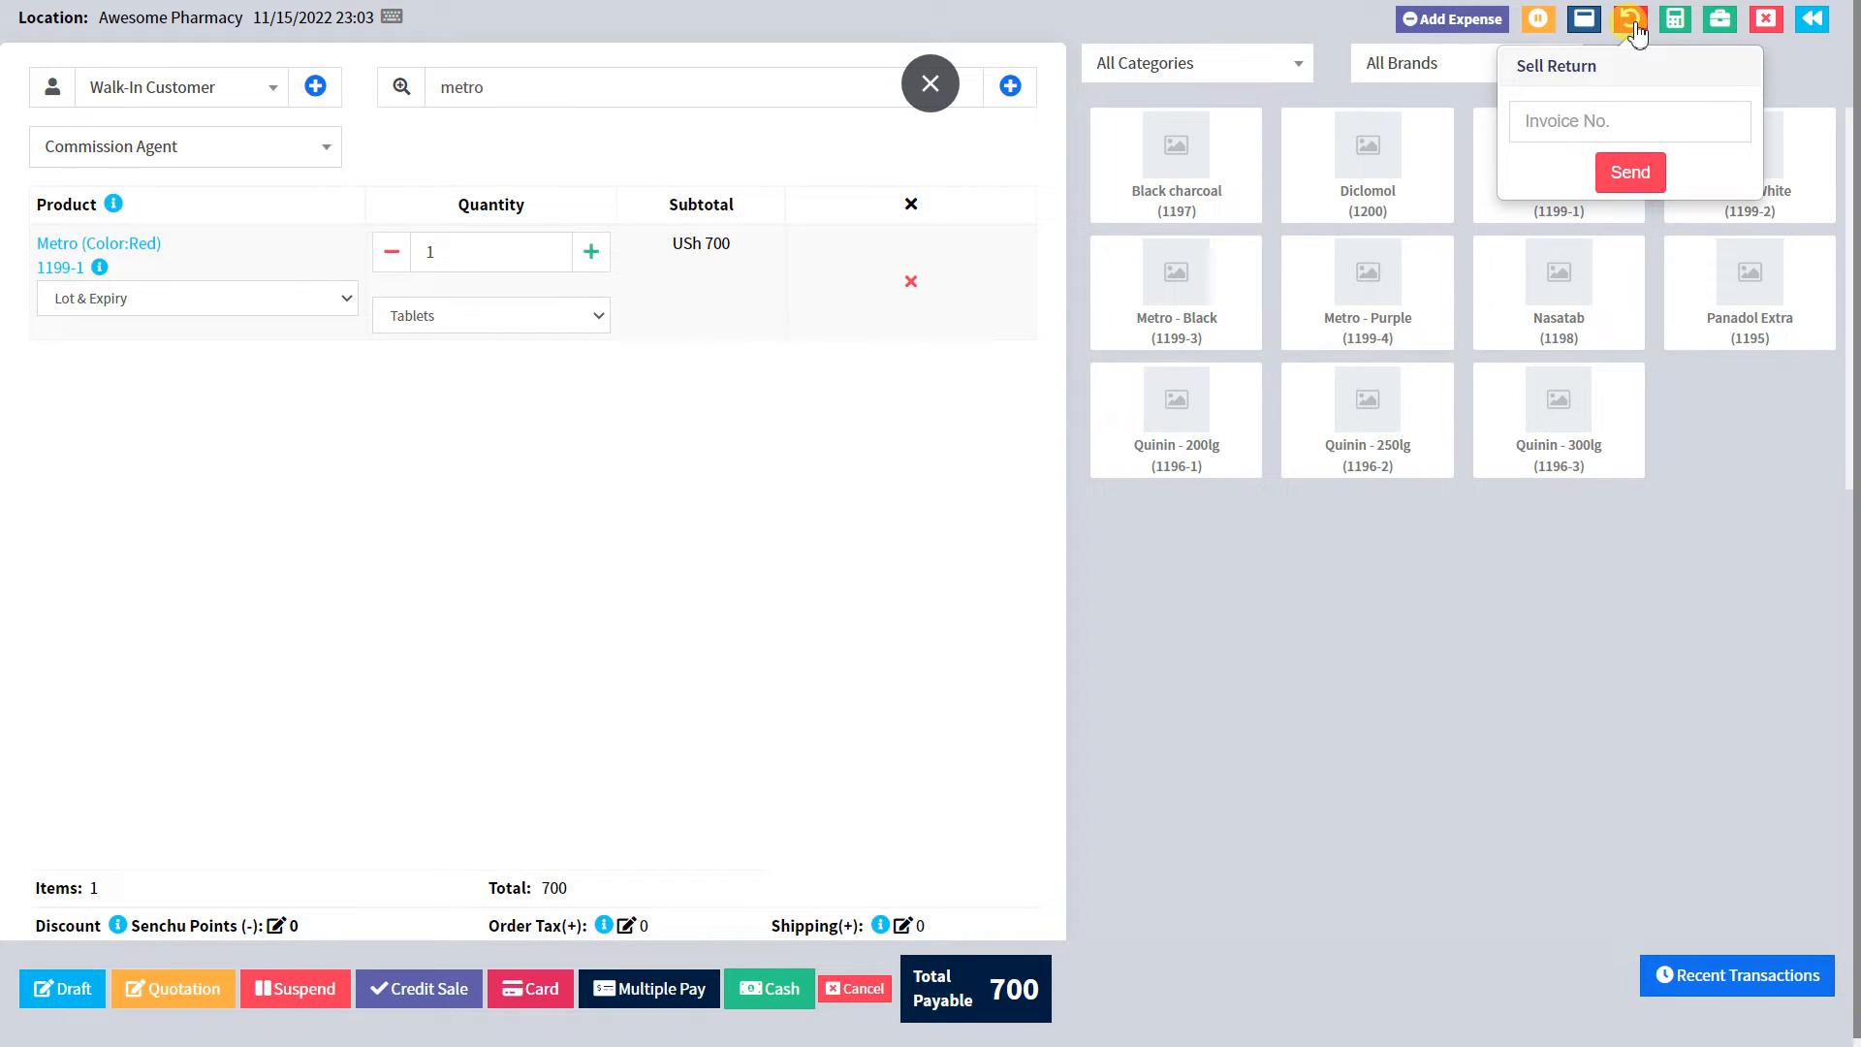
{"action": "left_click", "coordinate": [1606, 118]}
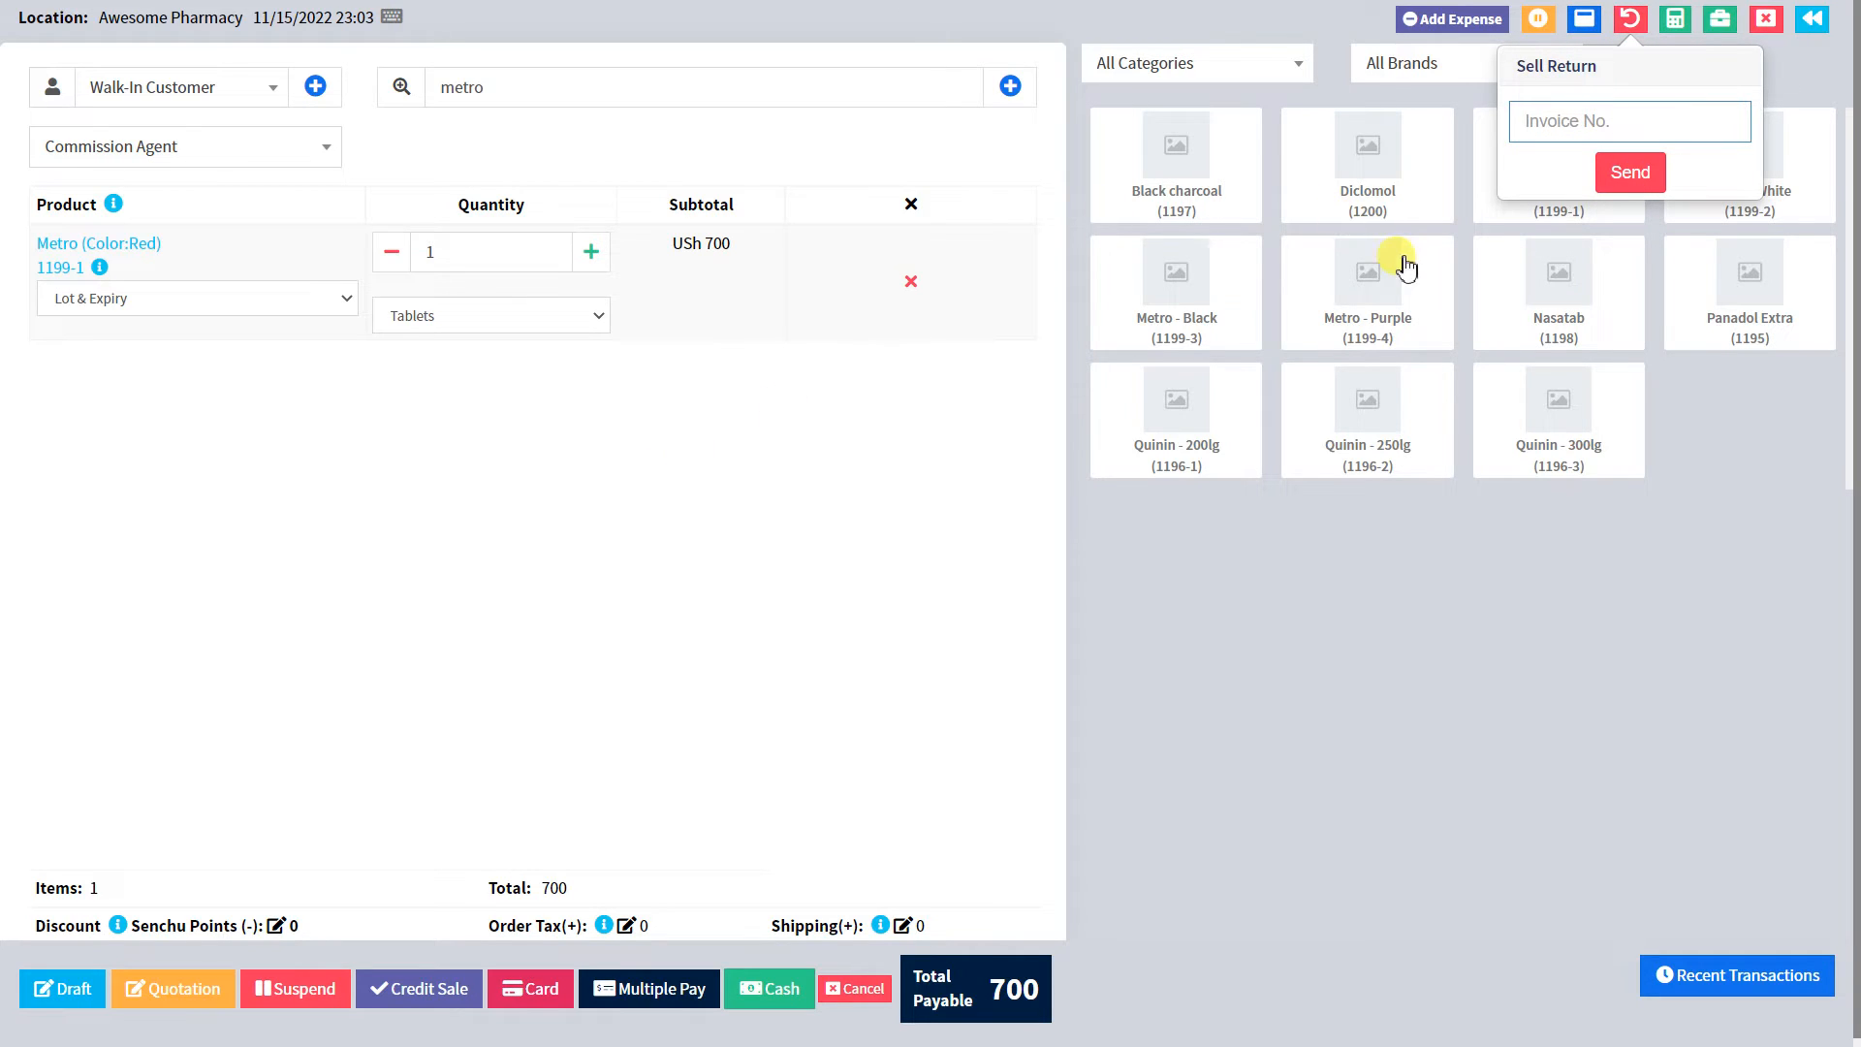
{"action": "left_click", "coordinate": [1627, 188]}
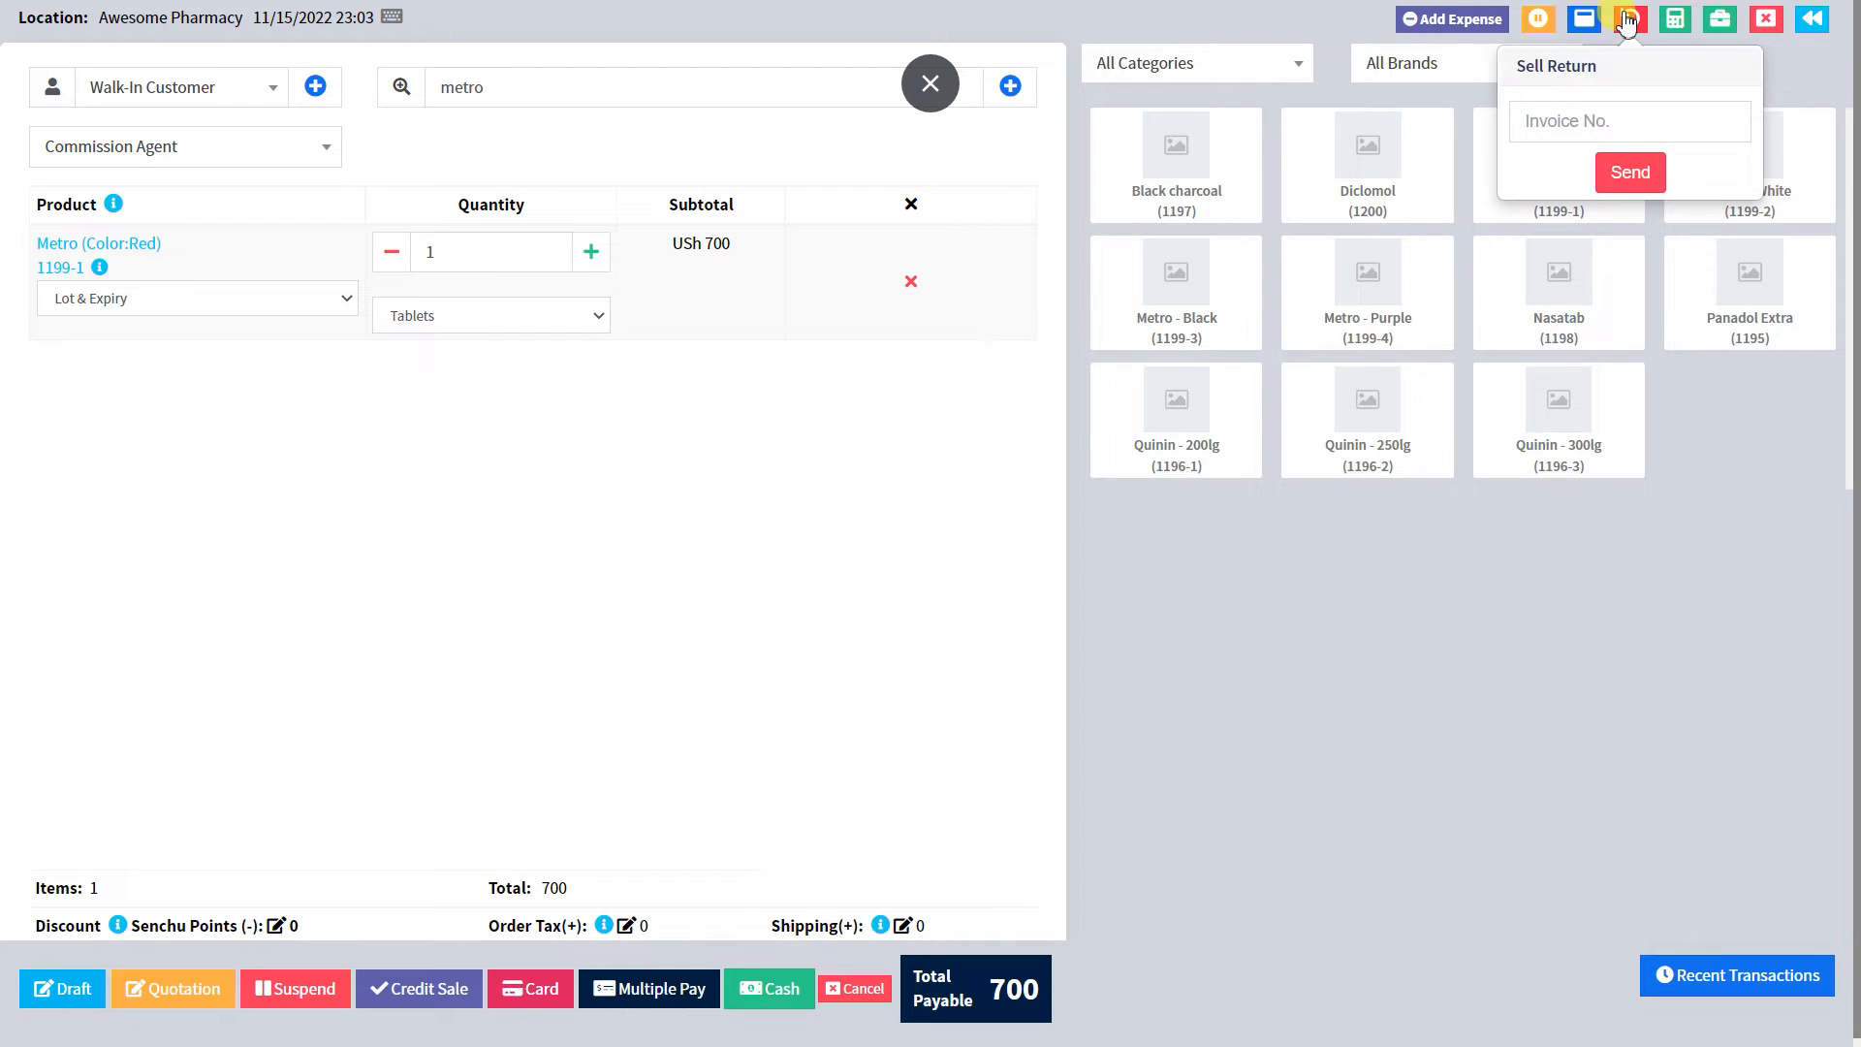
{"action": "left_click", "coordinate": [1685, 30]}
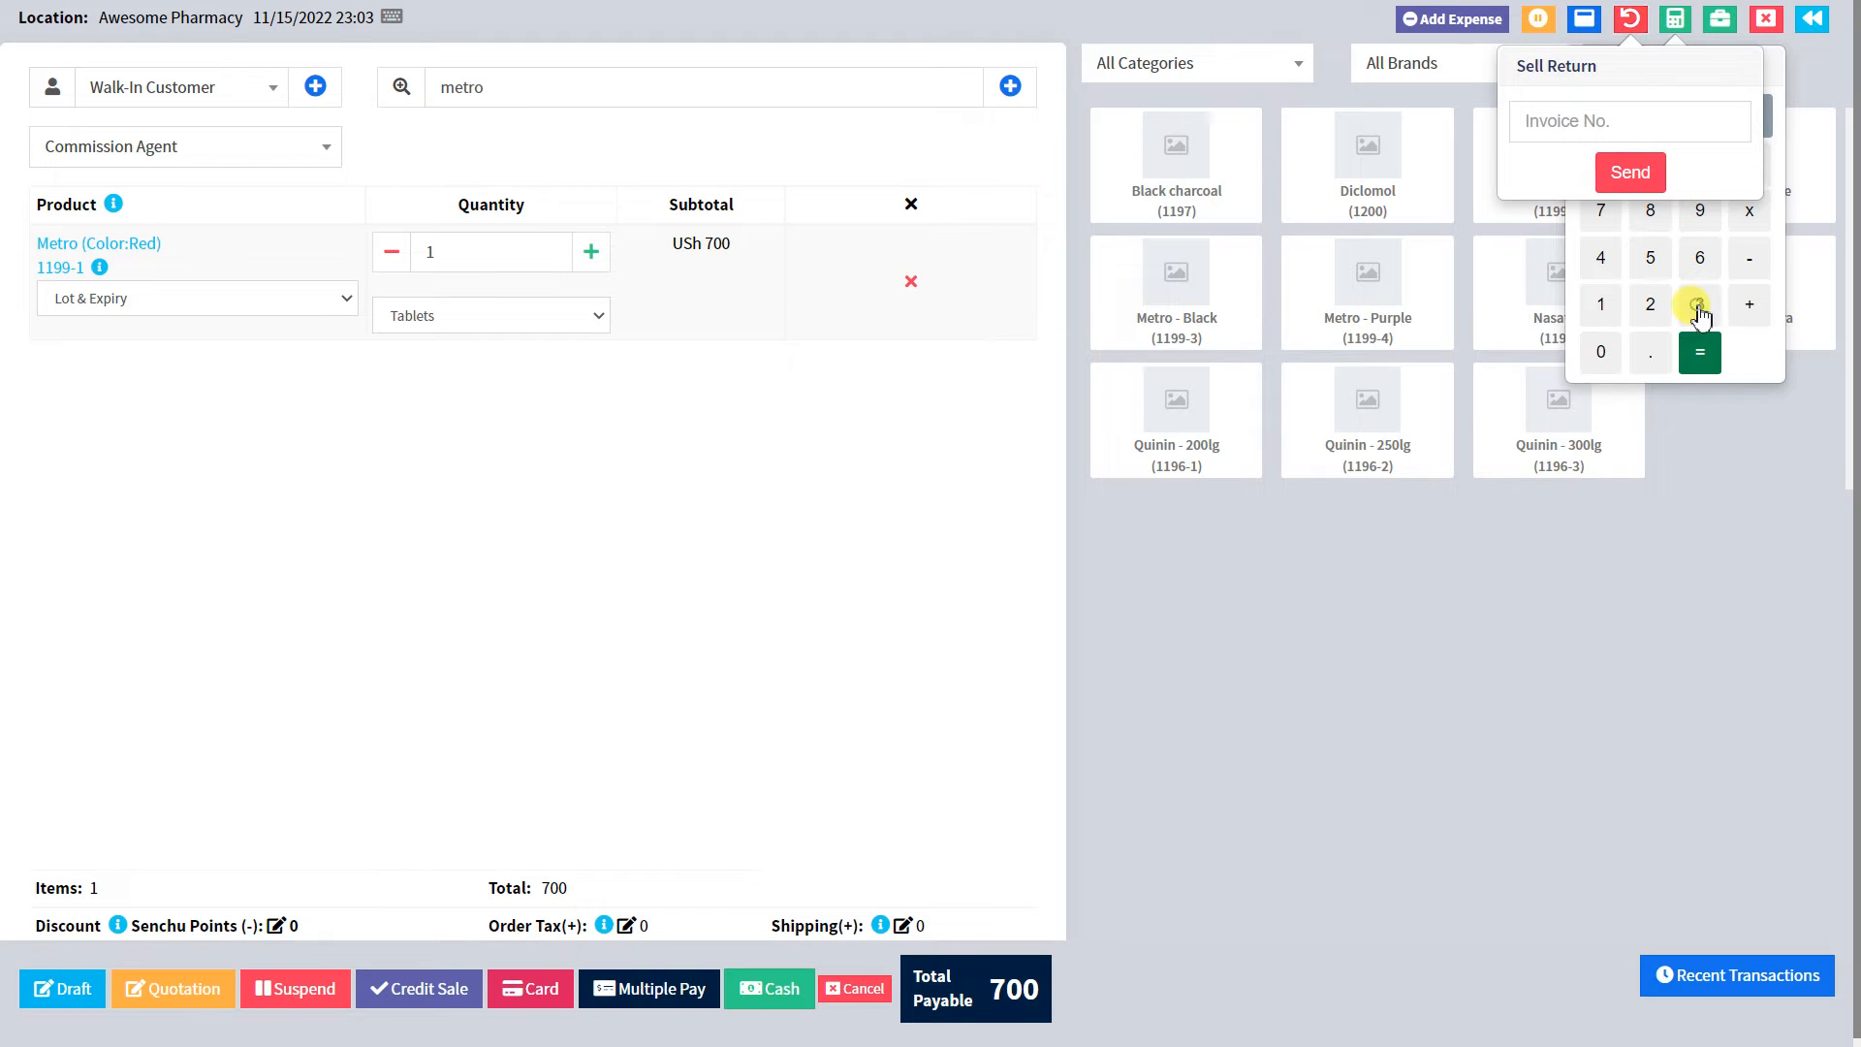
{"action": "left_click", "coordinate": [1677, 34]}
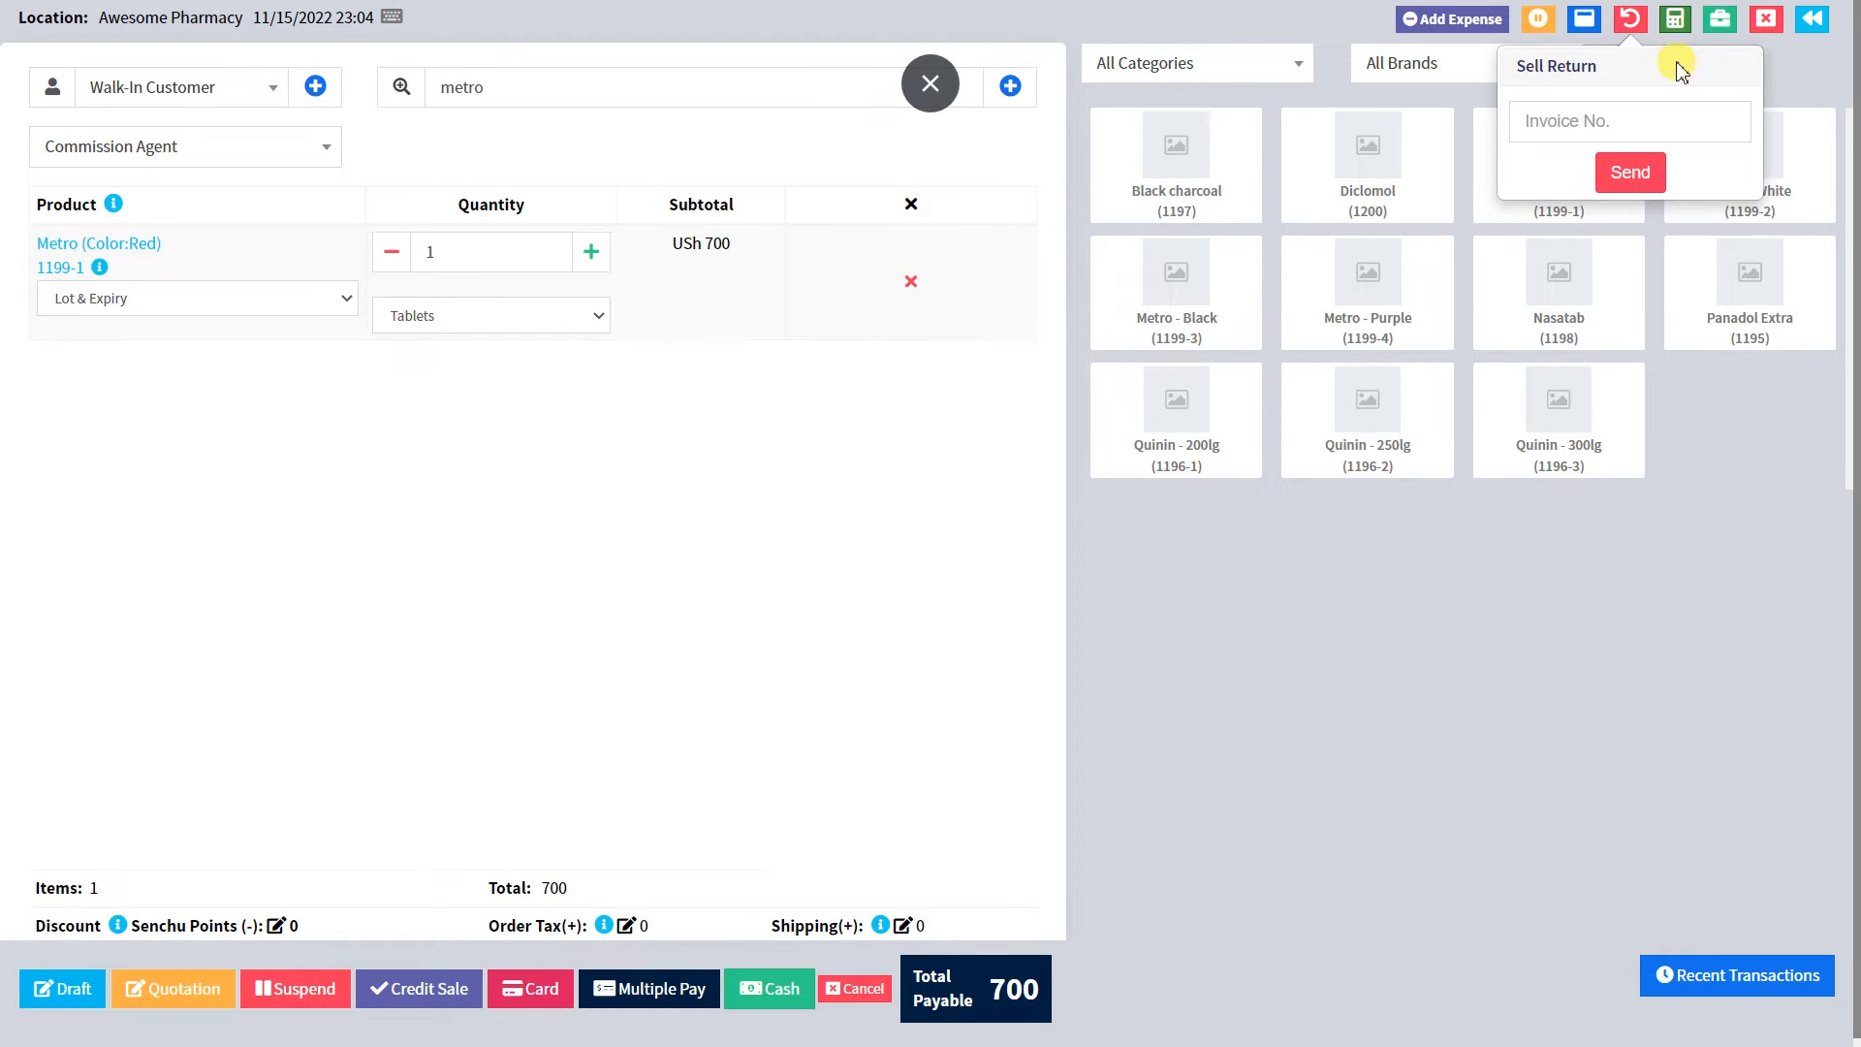
{"action": "left_click", "coordinate": [1638, 138]}
{"action": "left_click", "coordinate": [1739, 422]}
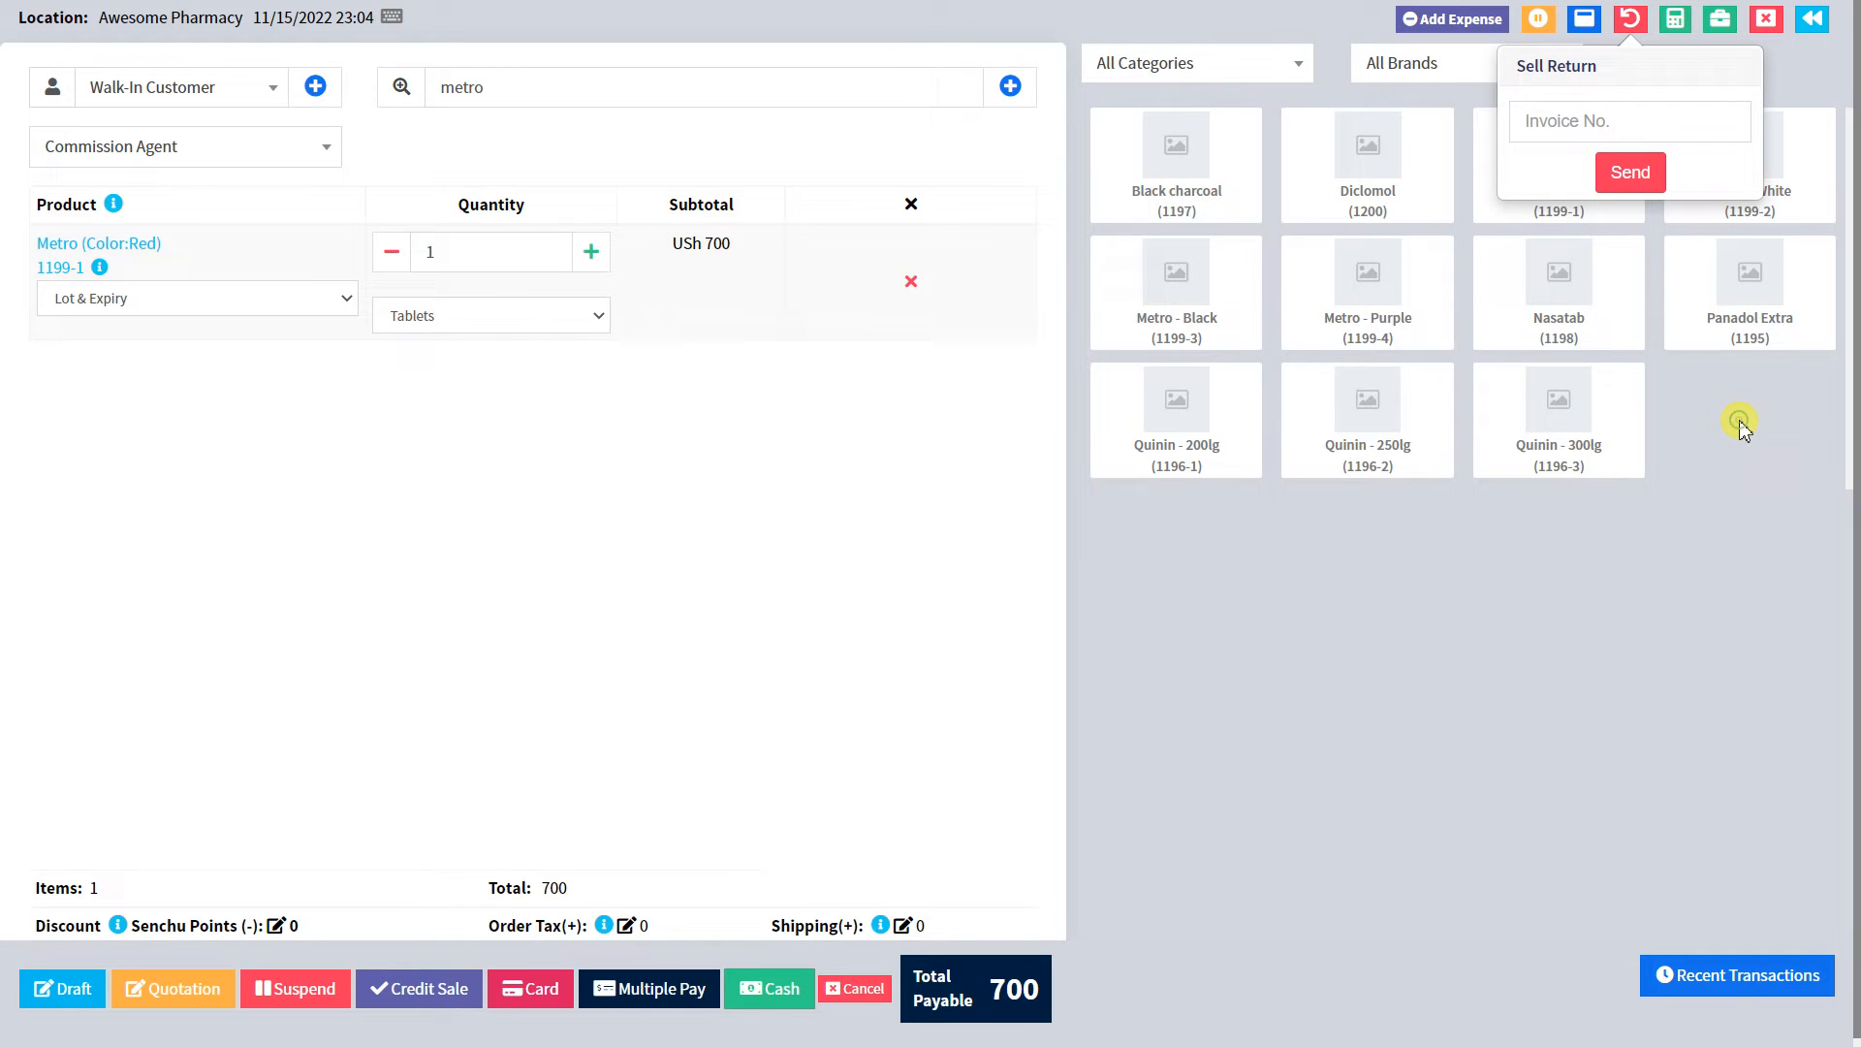
{"action": "left_click", "coordinate": [1632, 14]}
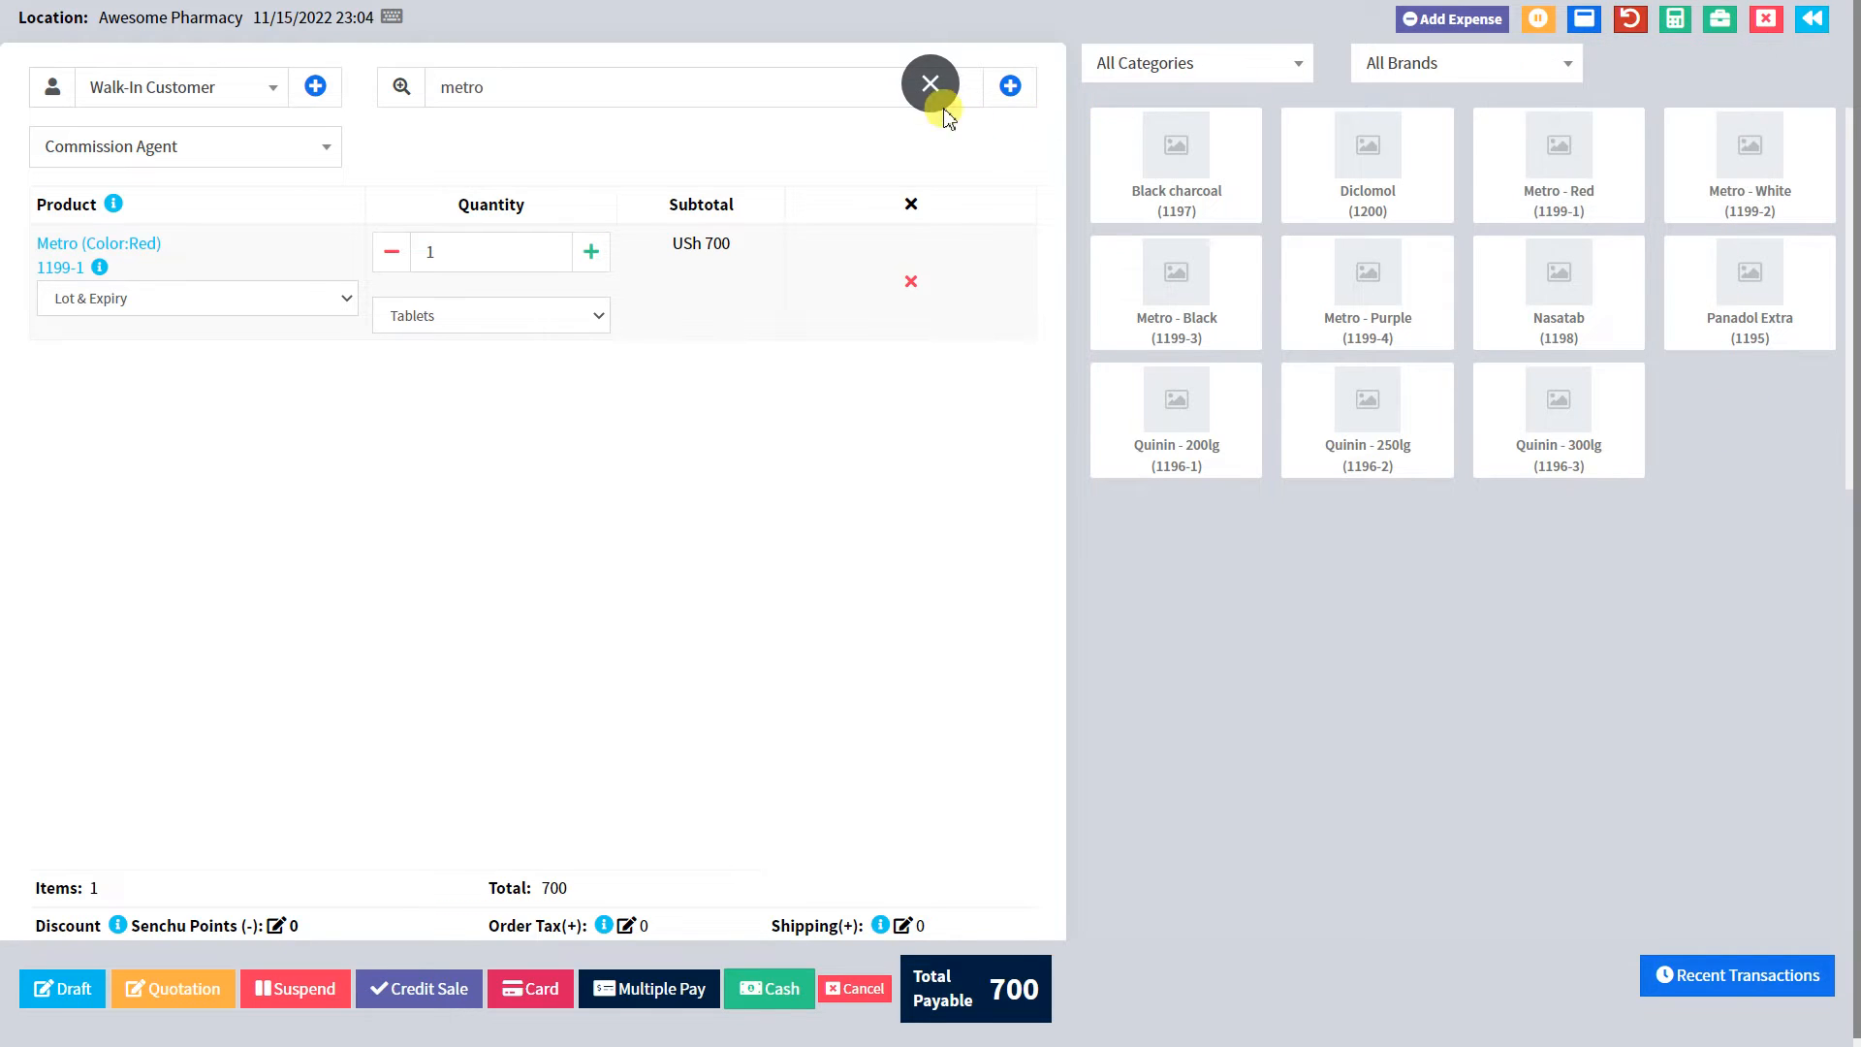
- Open the calculator from the top toolbar
{"action": "left_click", "coordinate": [1677, 34]}
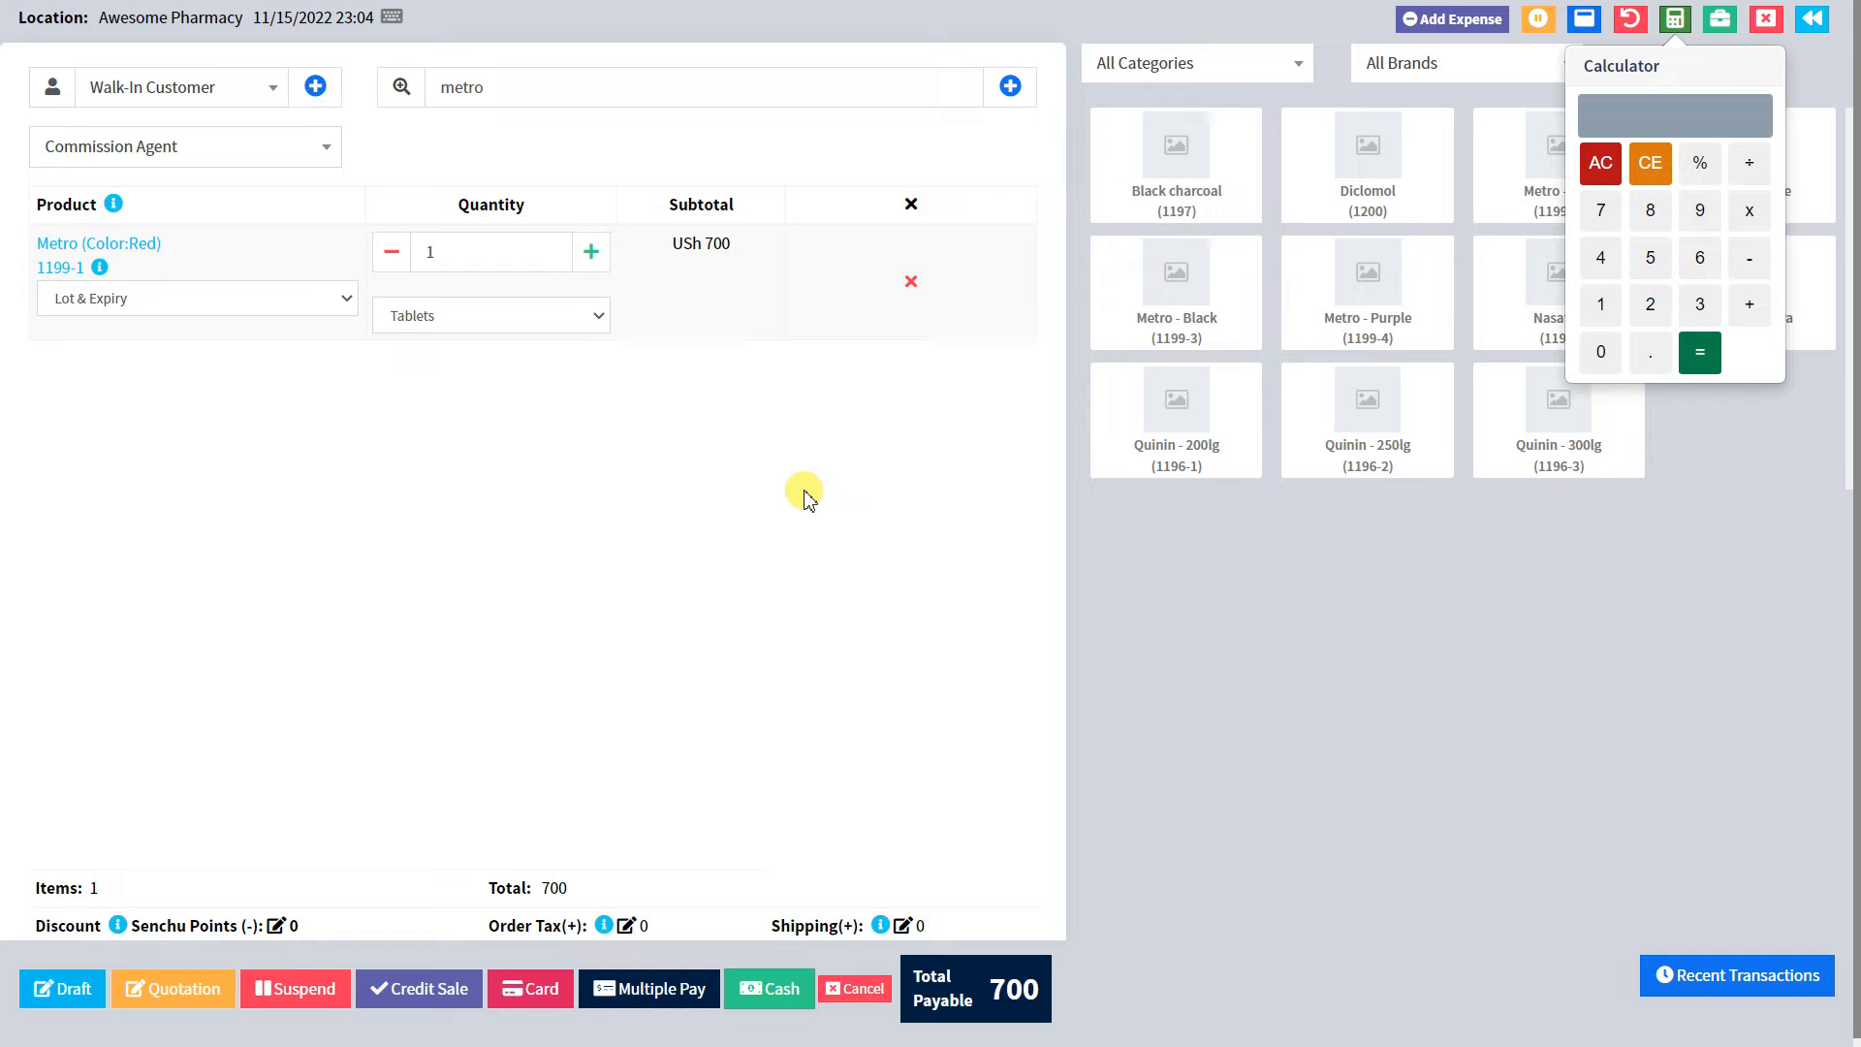
- Review the Register Details report's payment totals and products sold, then close it
{"action": "left_click", "coordinate": [1719, 26]}
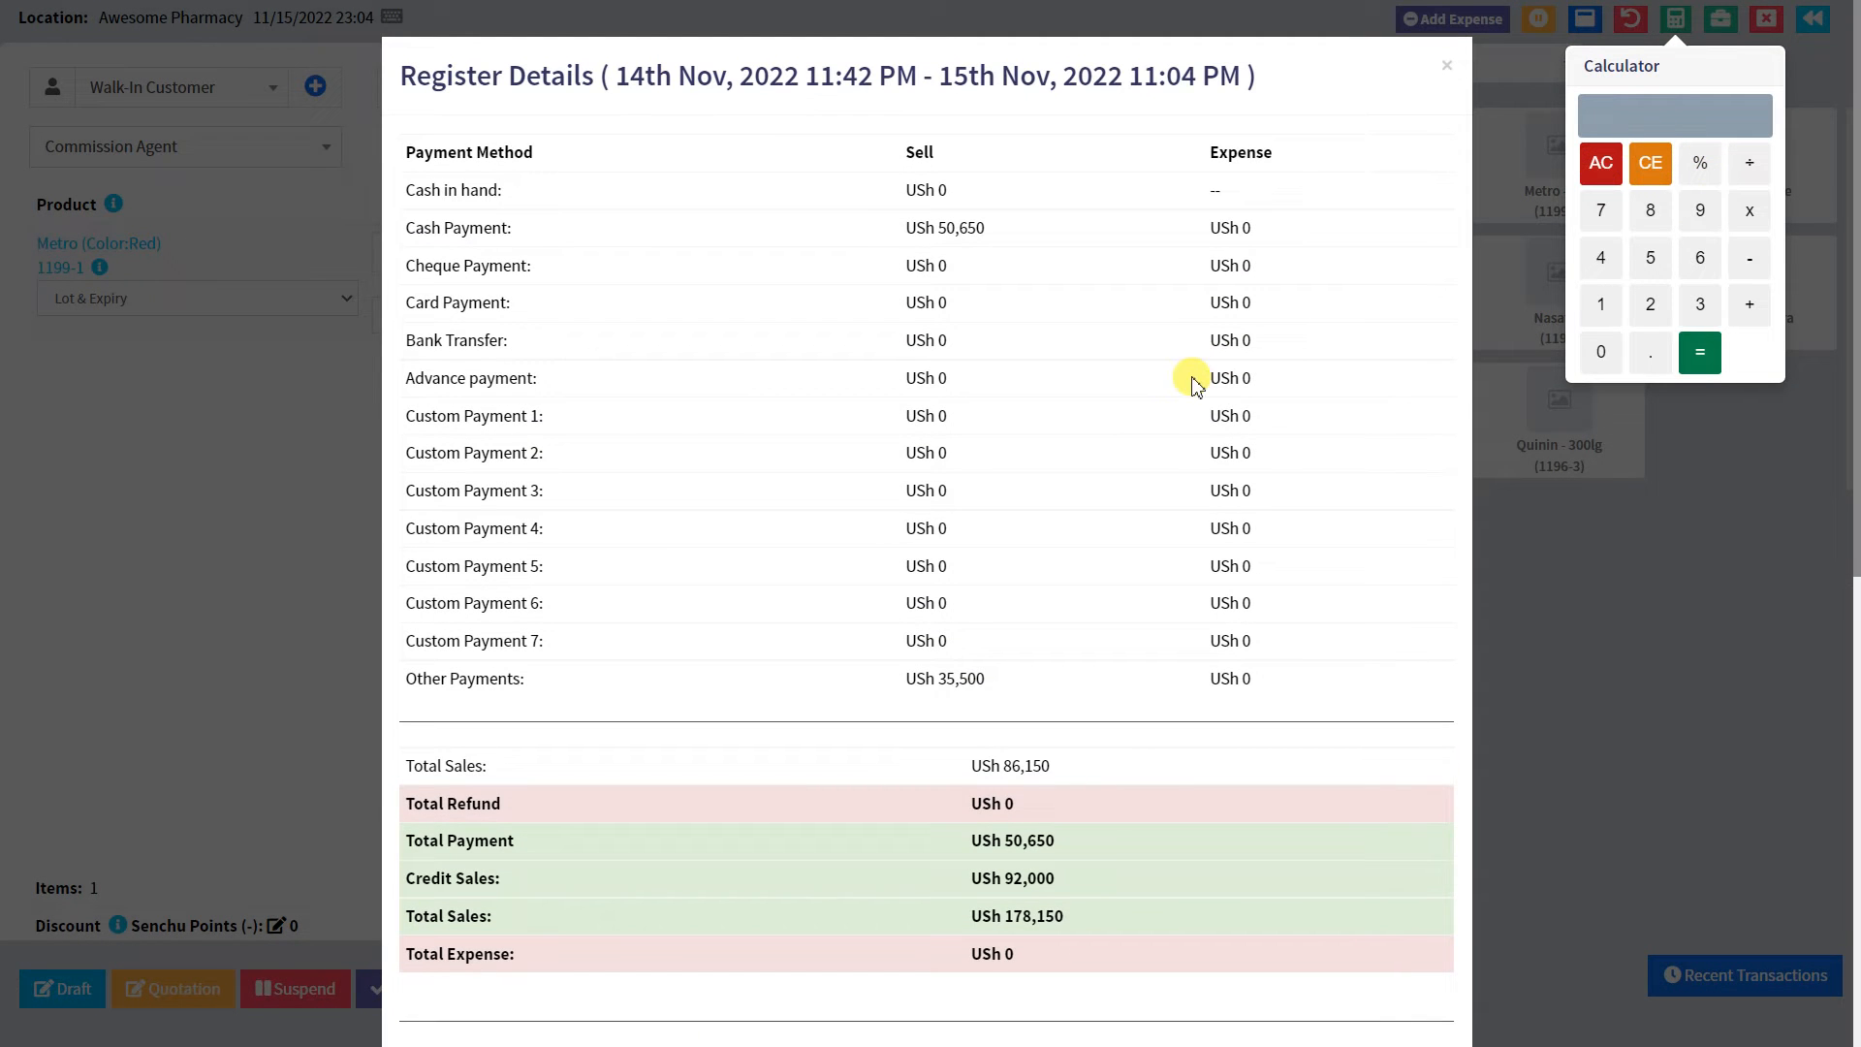
{"action": "scroll", "coordinate": [643, 278], "scroll_direction": "down", "scroll_amount": 8}
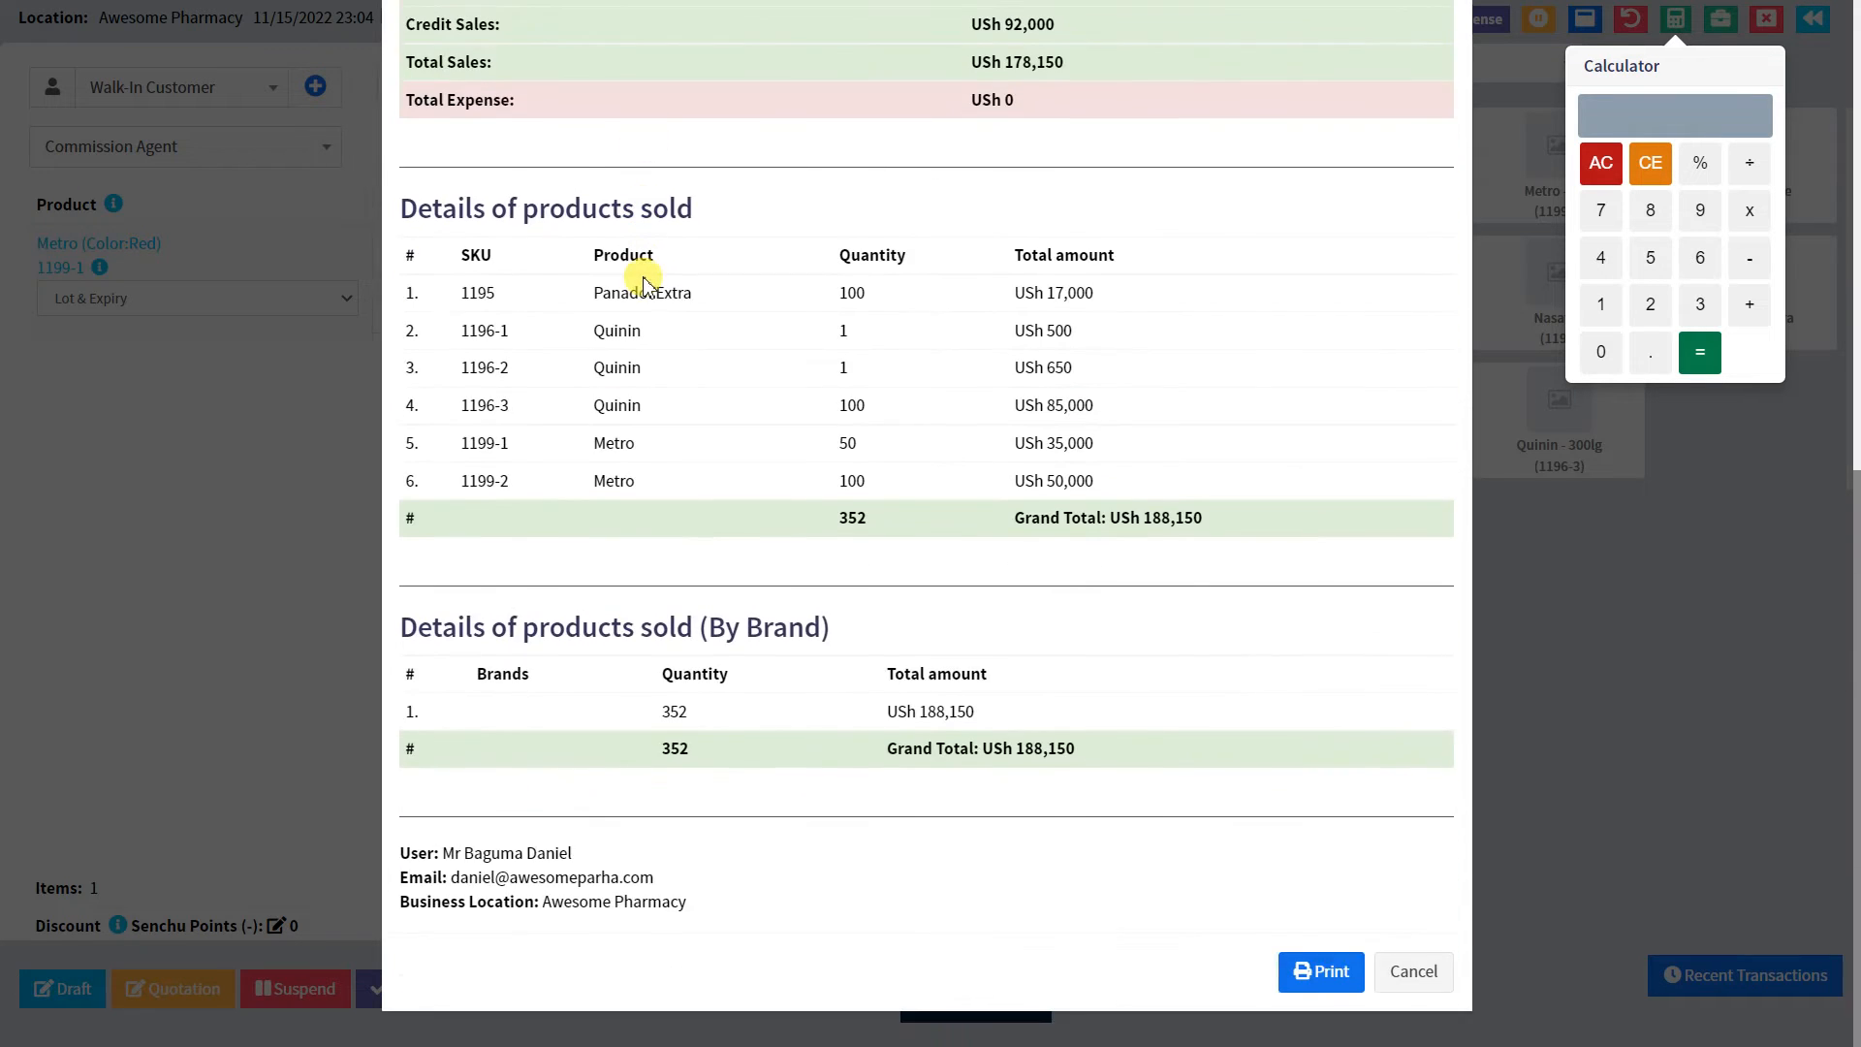
{"action": "scroll", "coordinate": [644, 278], "scroll_direction": "up", "scroll_amount": 6}
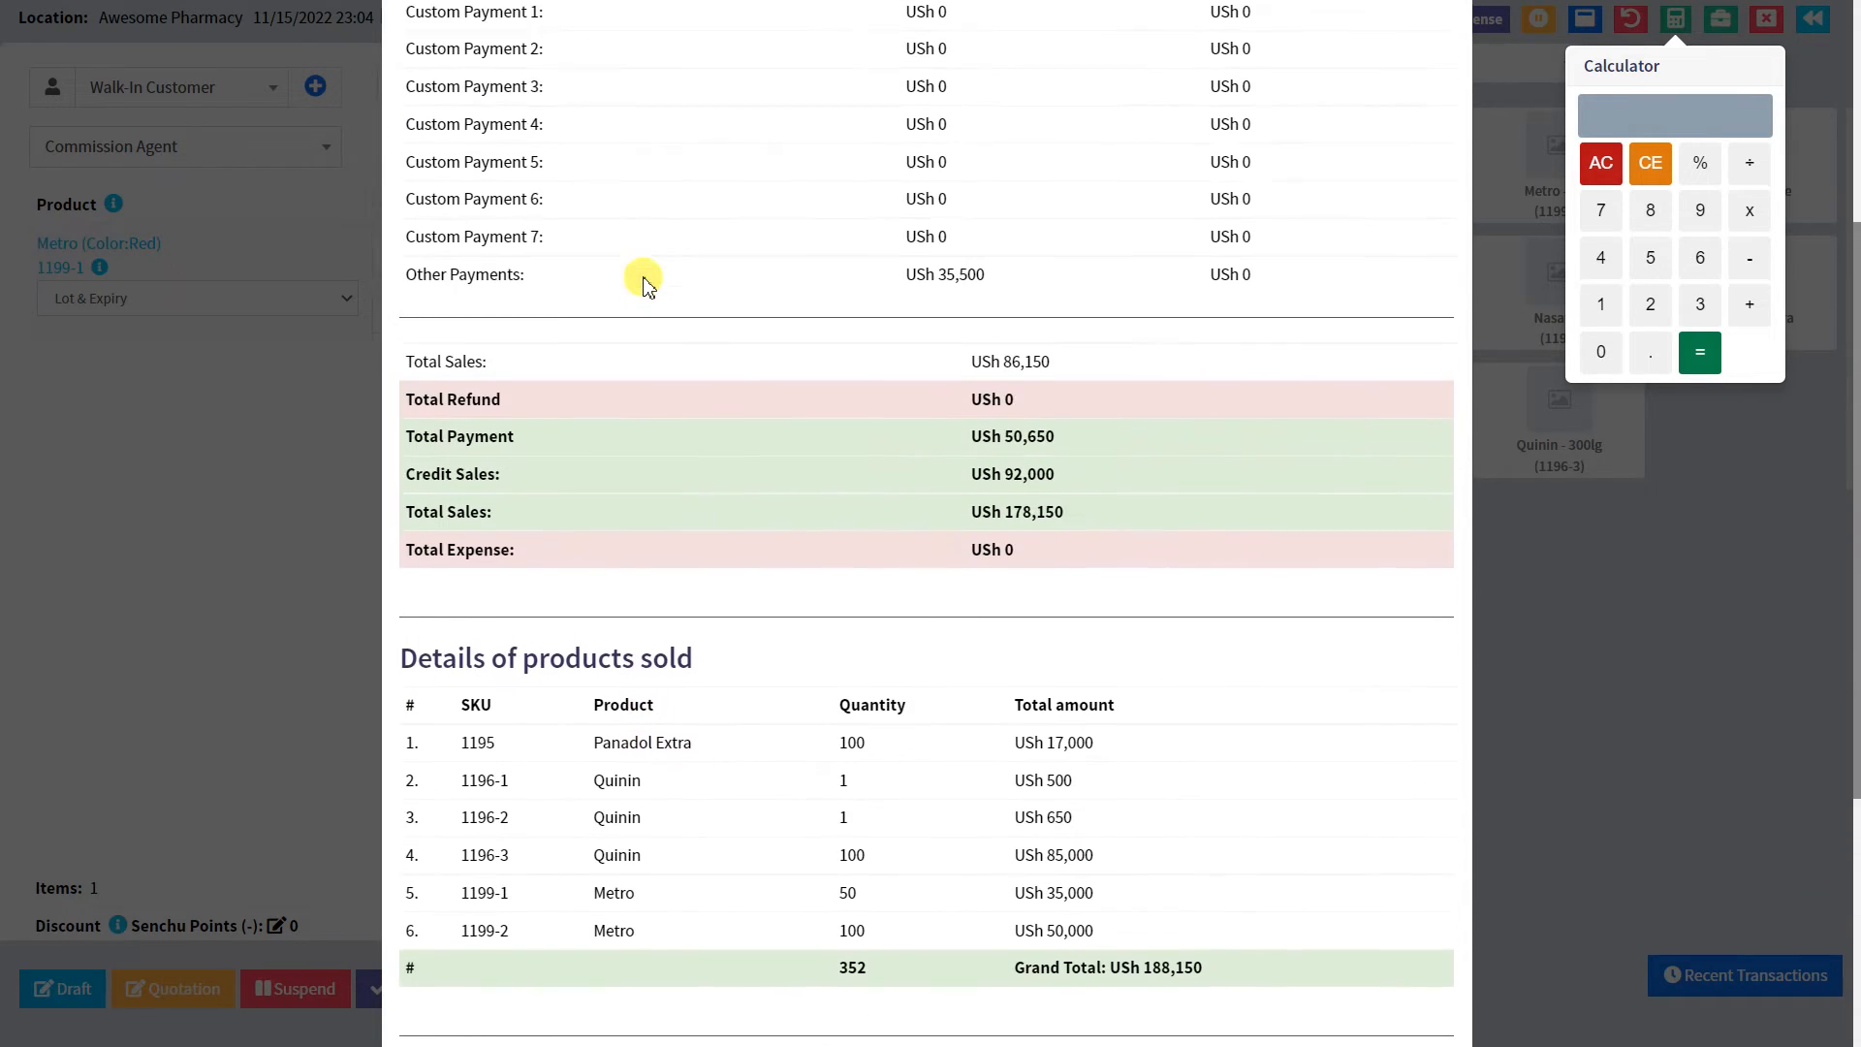
{"action": "scroll", "coordinate": [644, 278], "scroll_direction": "up", "scroll_amount": 2}
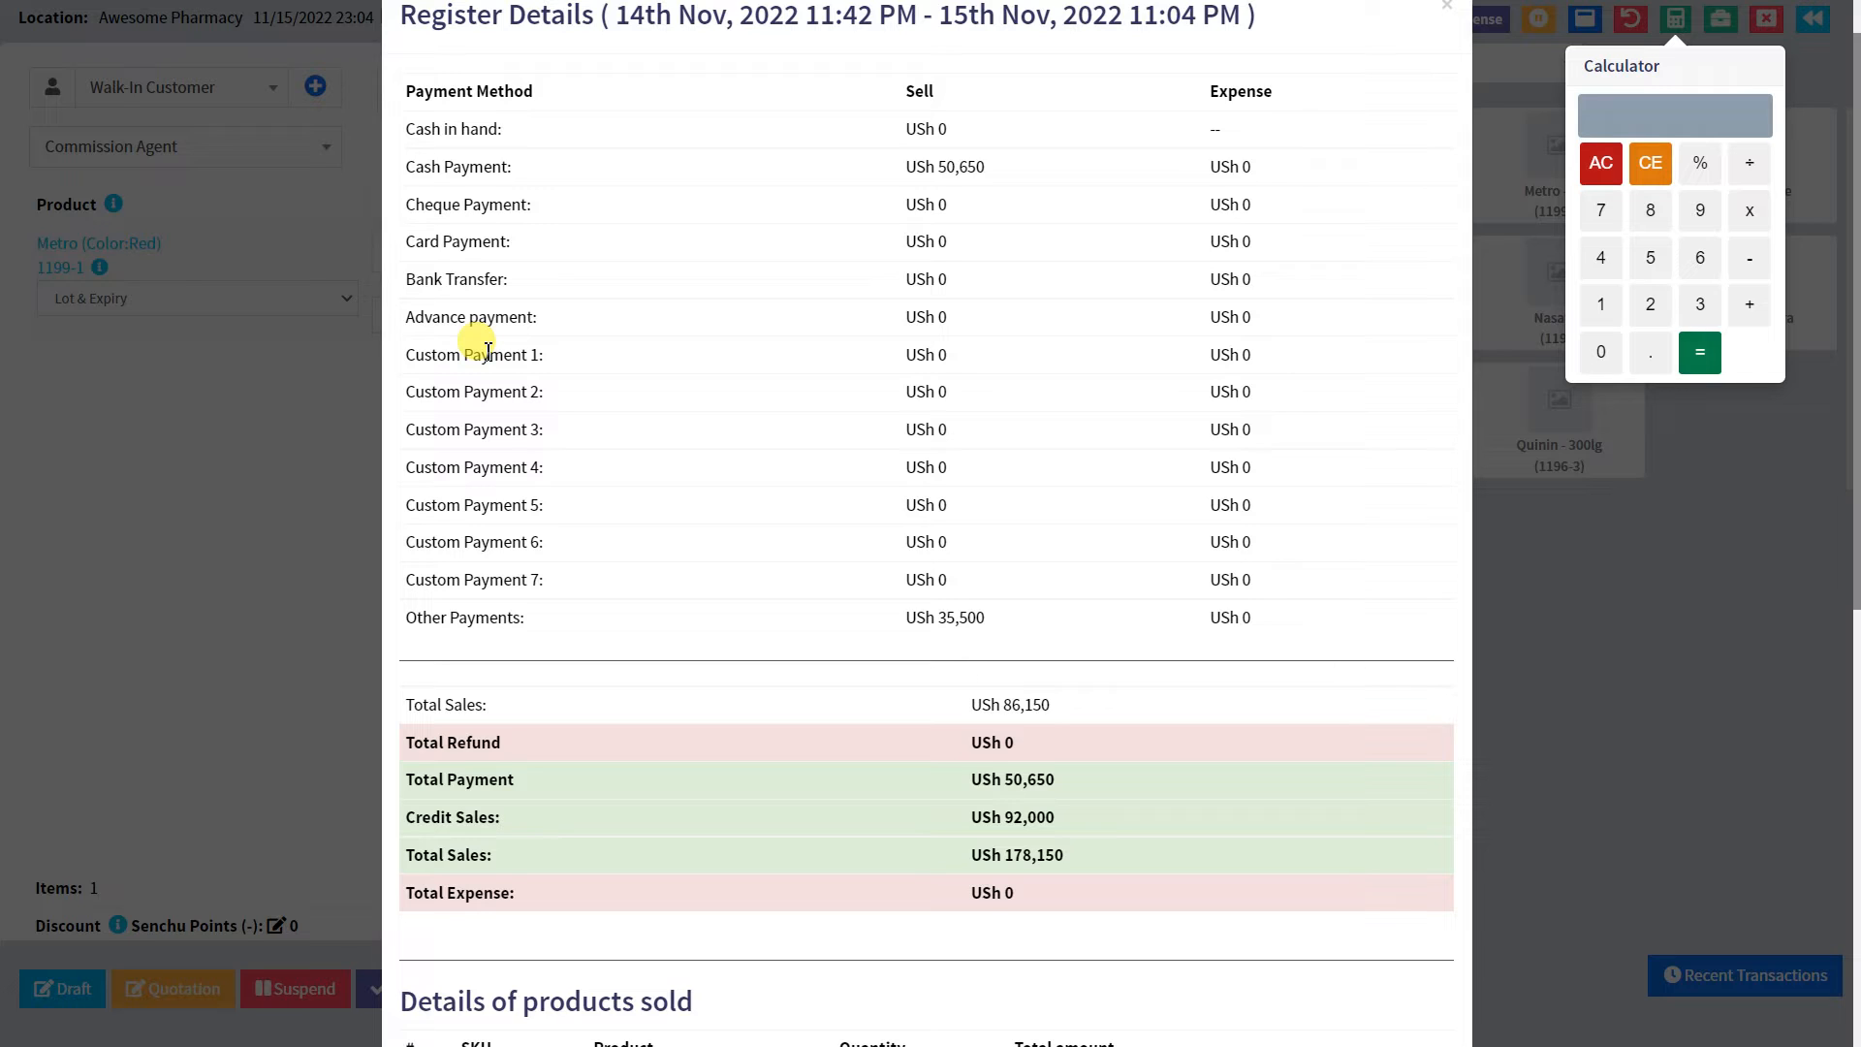
{"action": "scroll", "coordinate": [487, 349], "scroll_direction": "down", "scroll_amount": 2}
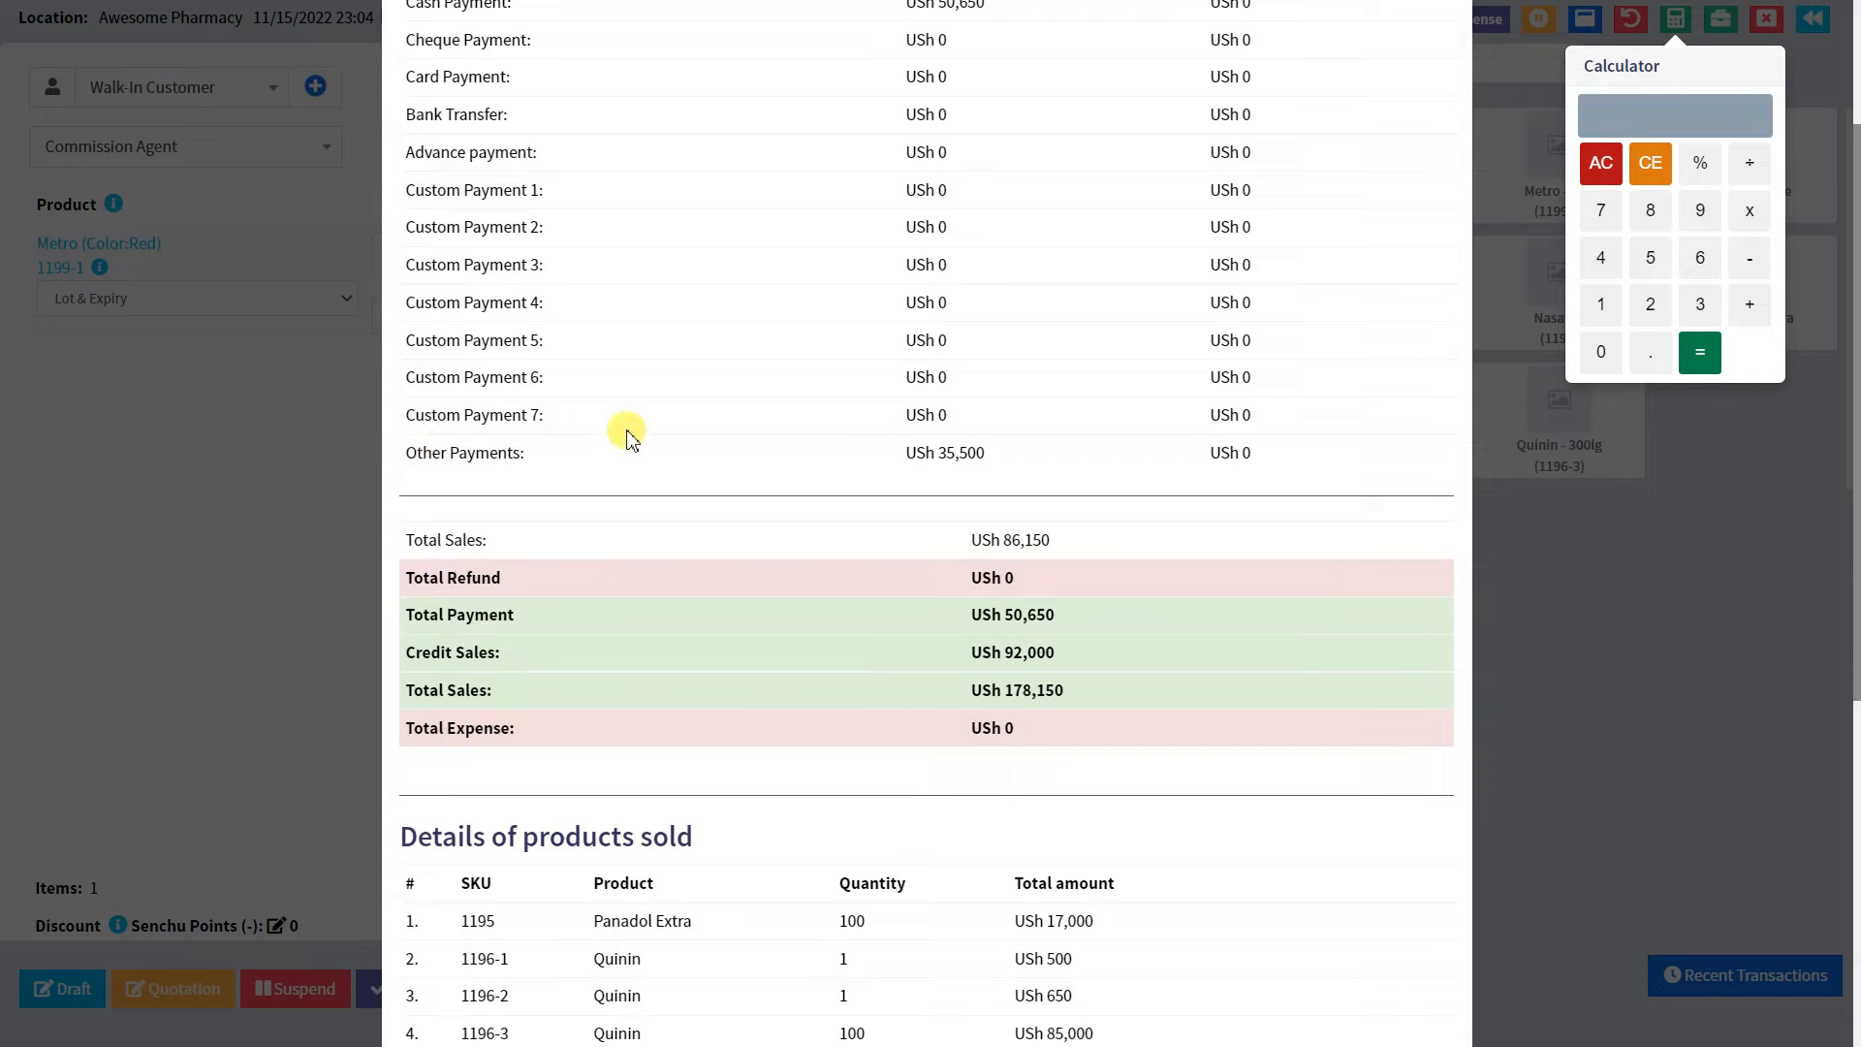
{"action": "scroll", "coordinate": [1033, 456], "scroll_direction": "down", "scroll_amount": 3}
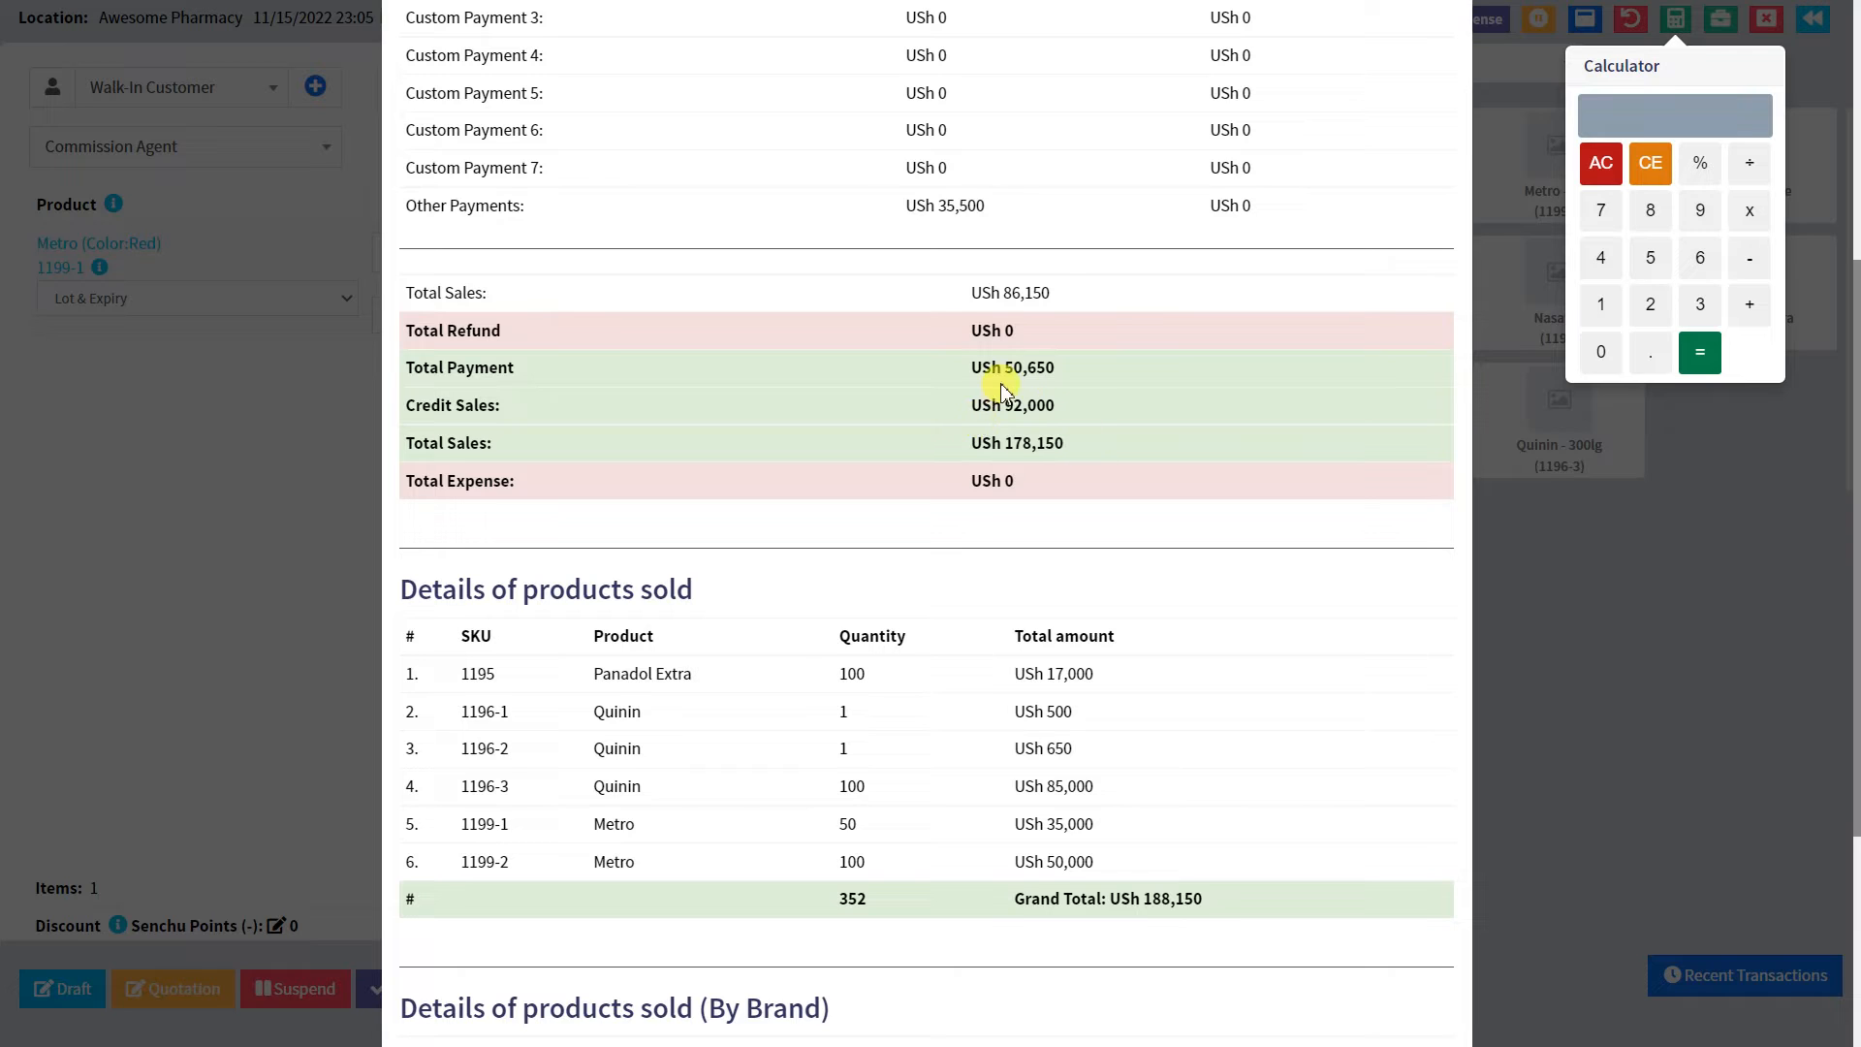
{"action": "scroll", "coordinate": [1006, 380], "scroll_direction": "down", "scroll_amount": 4}
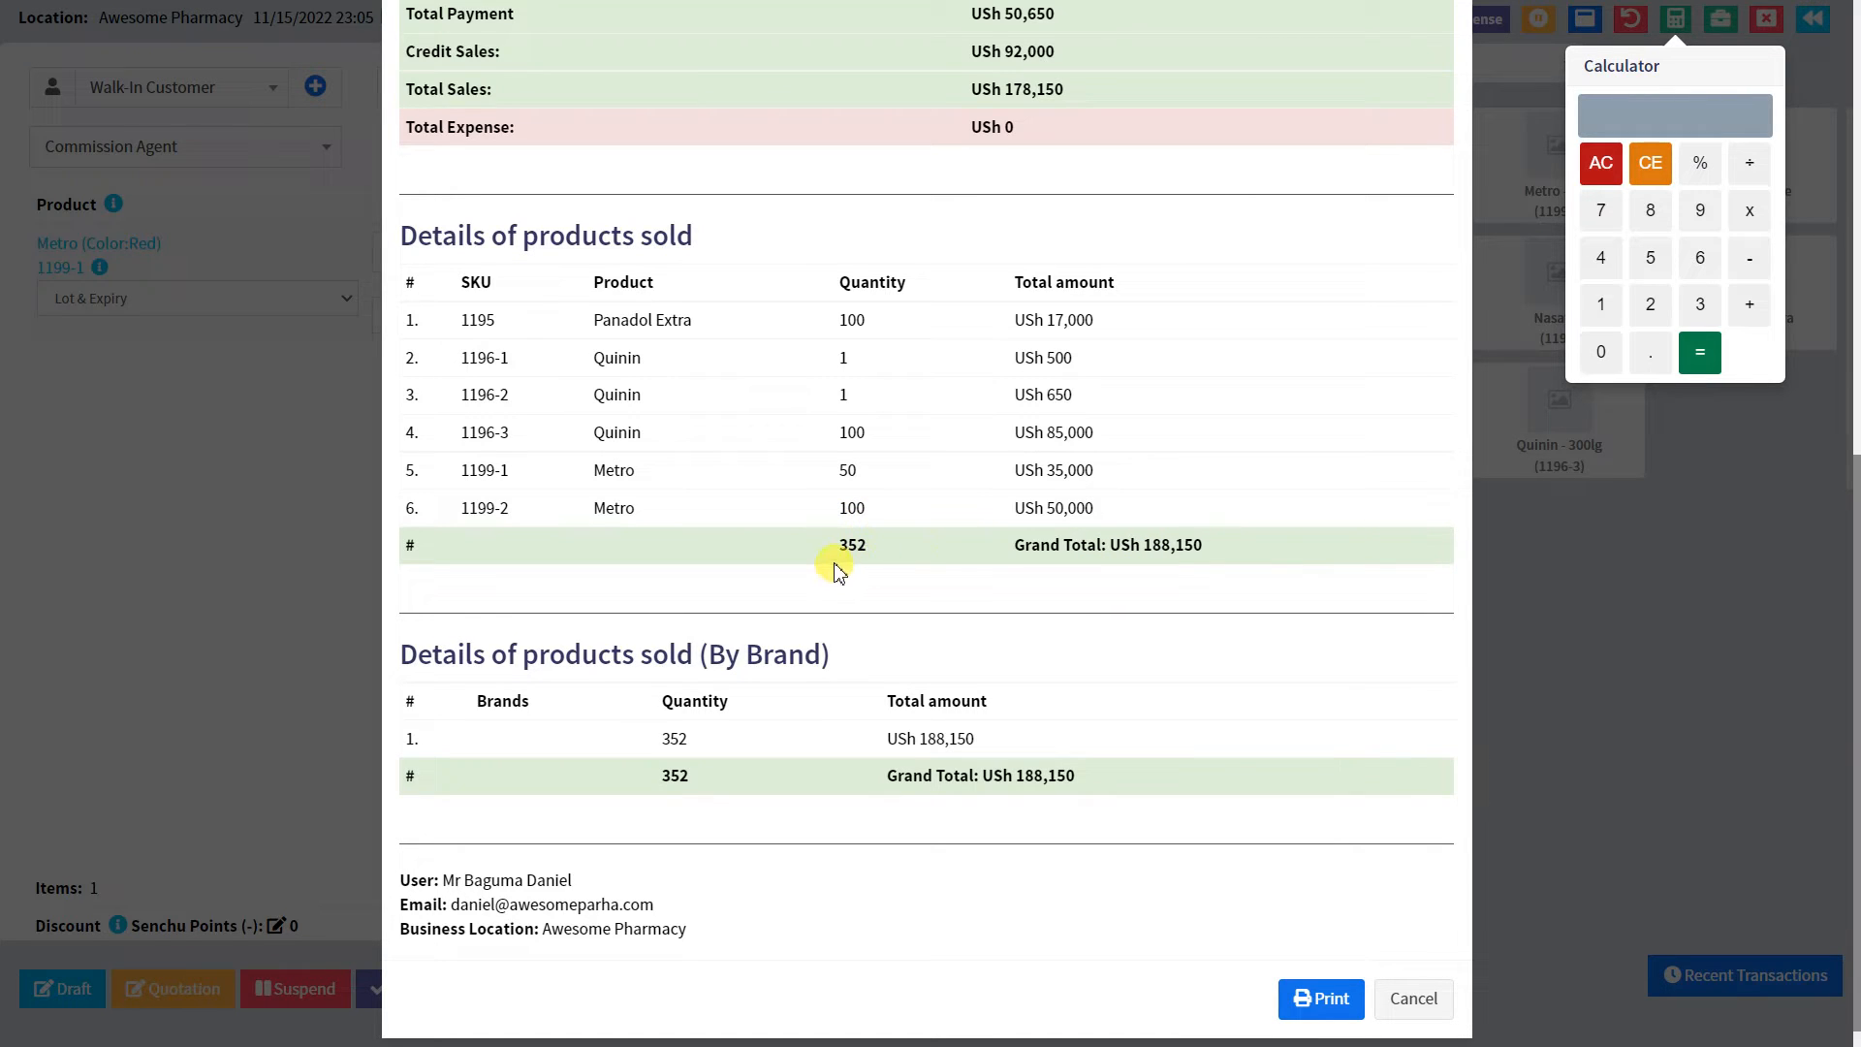
{"action": "scroll", "coordinate": [835, 548], "scroll_direction": "down", "scroll_amount": 1}
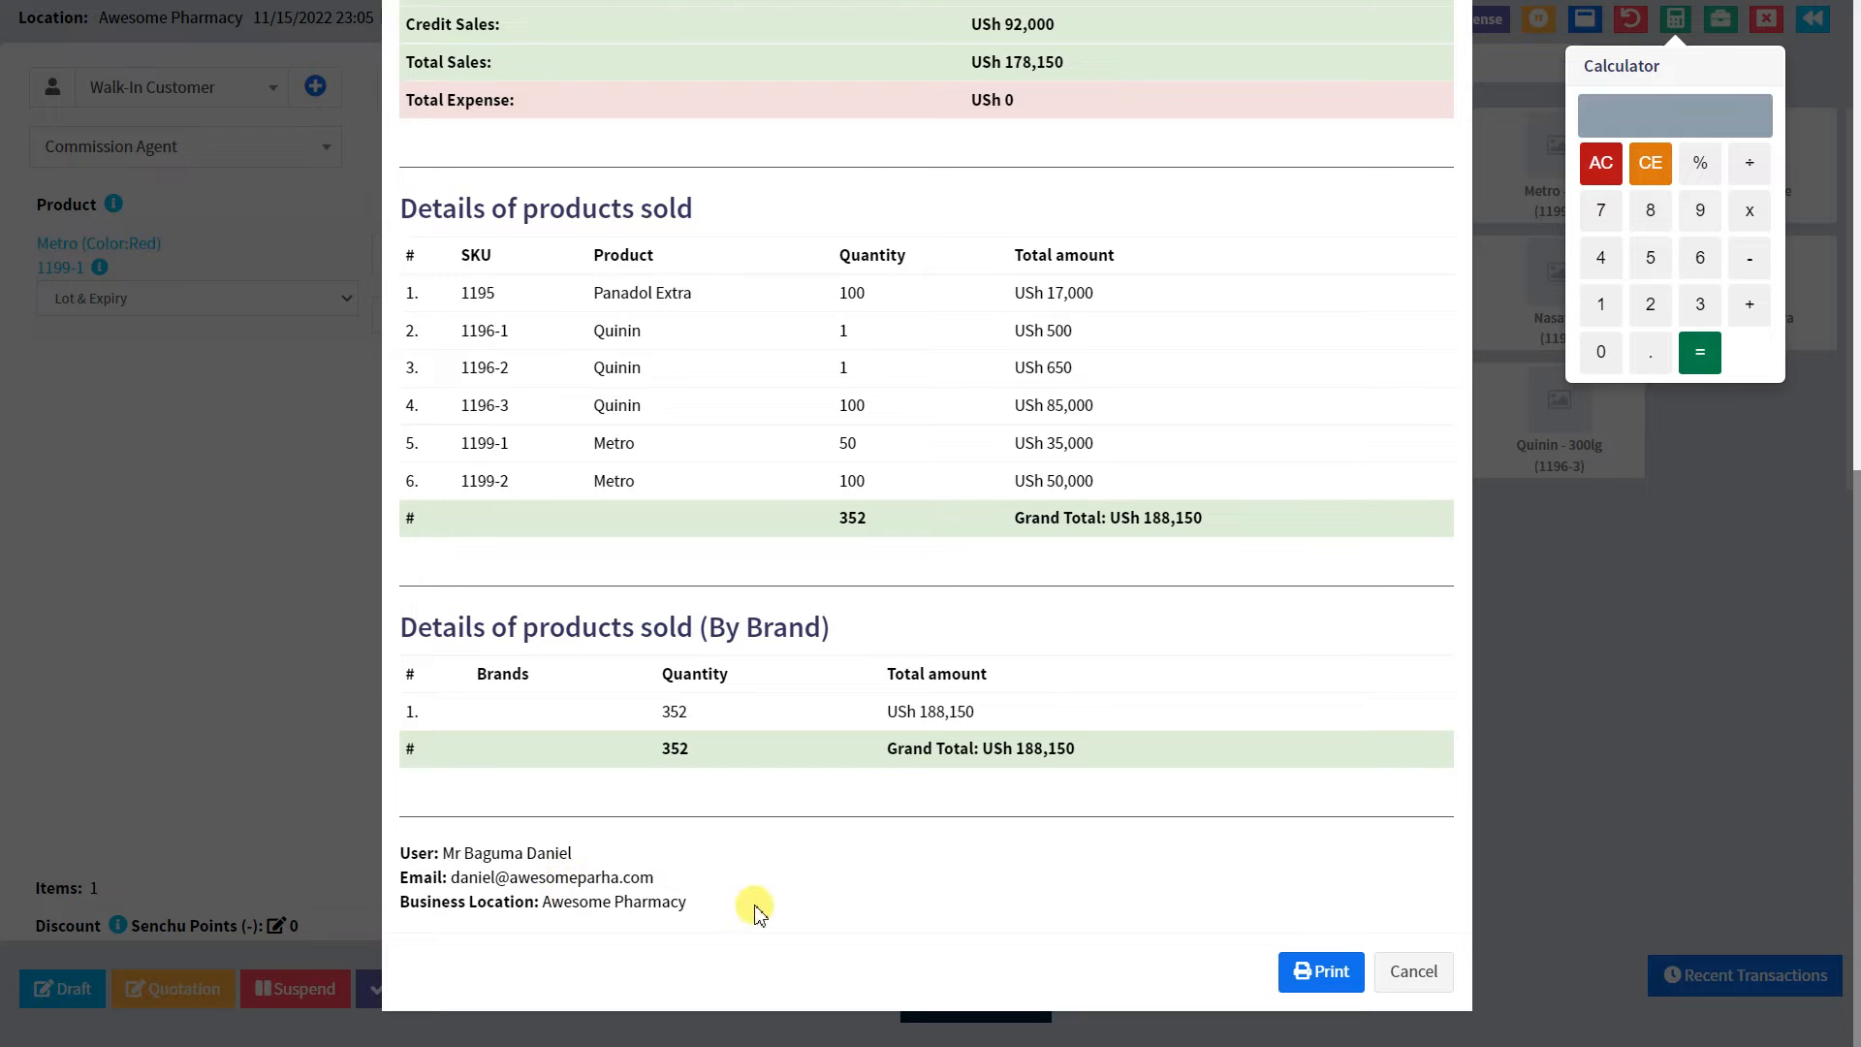
{"action": "scroll", "coordinate": [1070, 534], "scroll_direction": "up", "scroll_amount": 10}
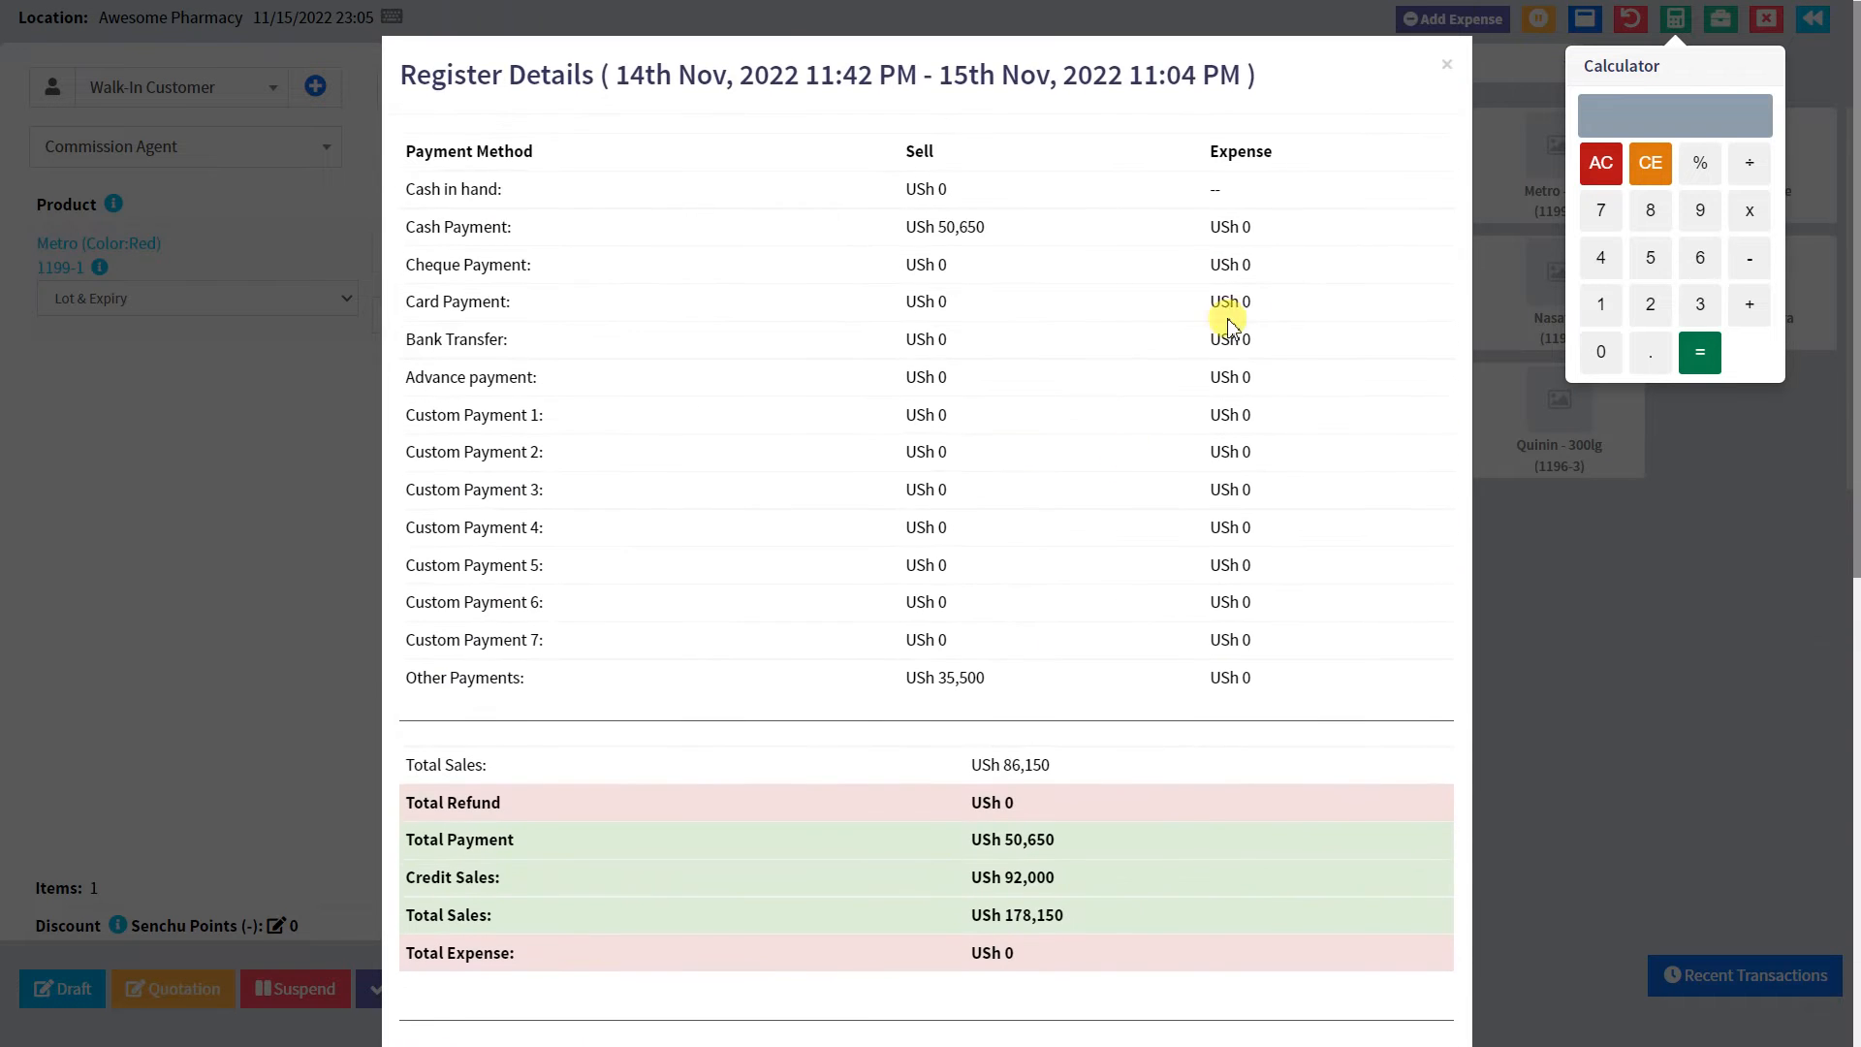
{"action": "left_click", "coordinate": [1444, 64]}
{"action": "left_click", "coordinate": [1717, 39]}
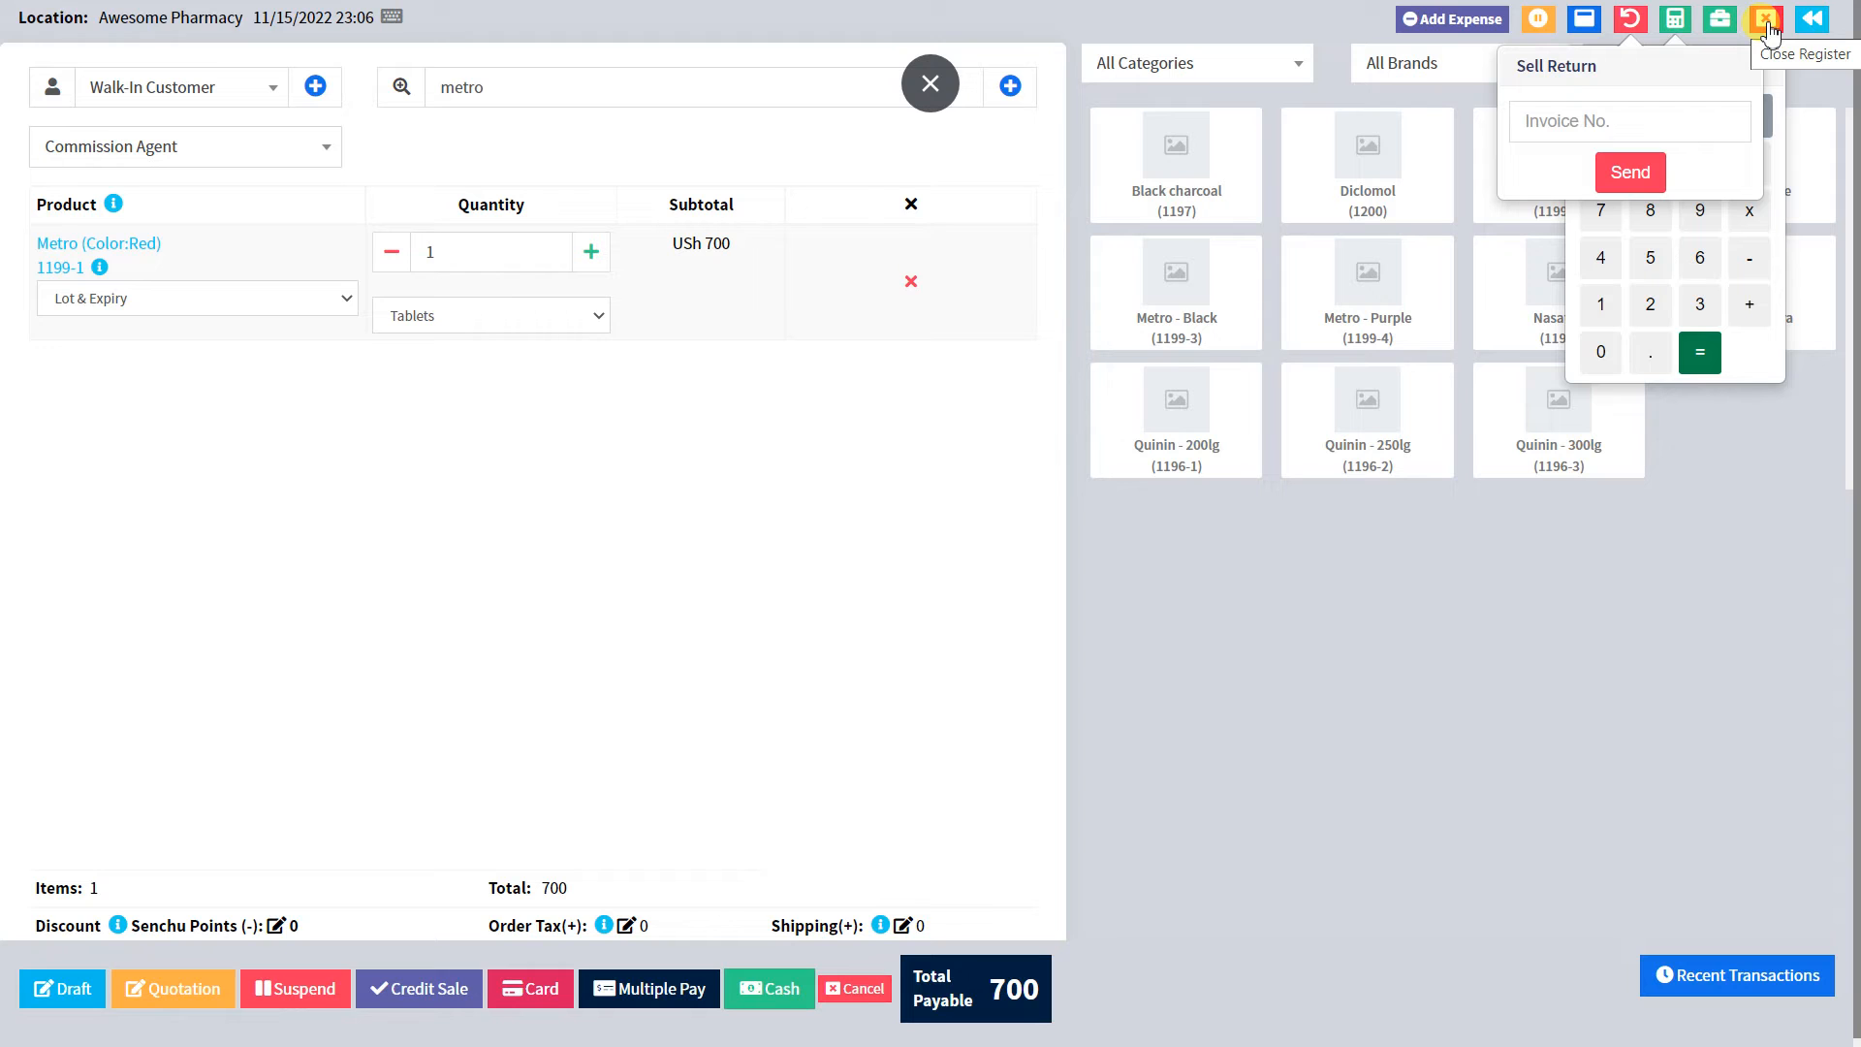
- Review the Current Register closing summary, then cancel without closing the register
{"action": "left_click", "coordinate": [1766, 28]}
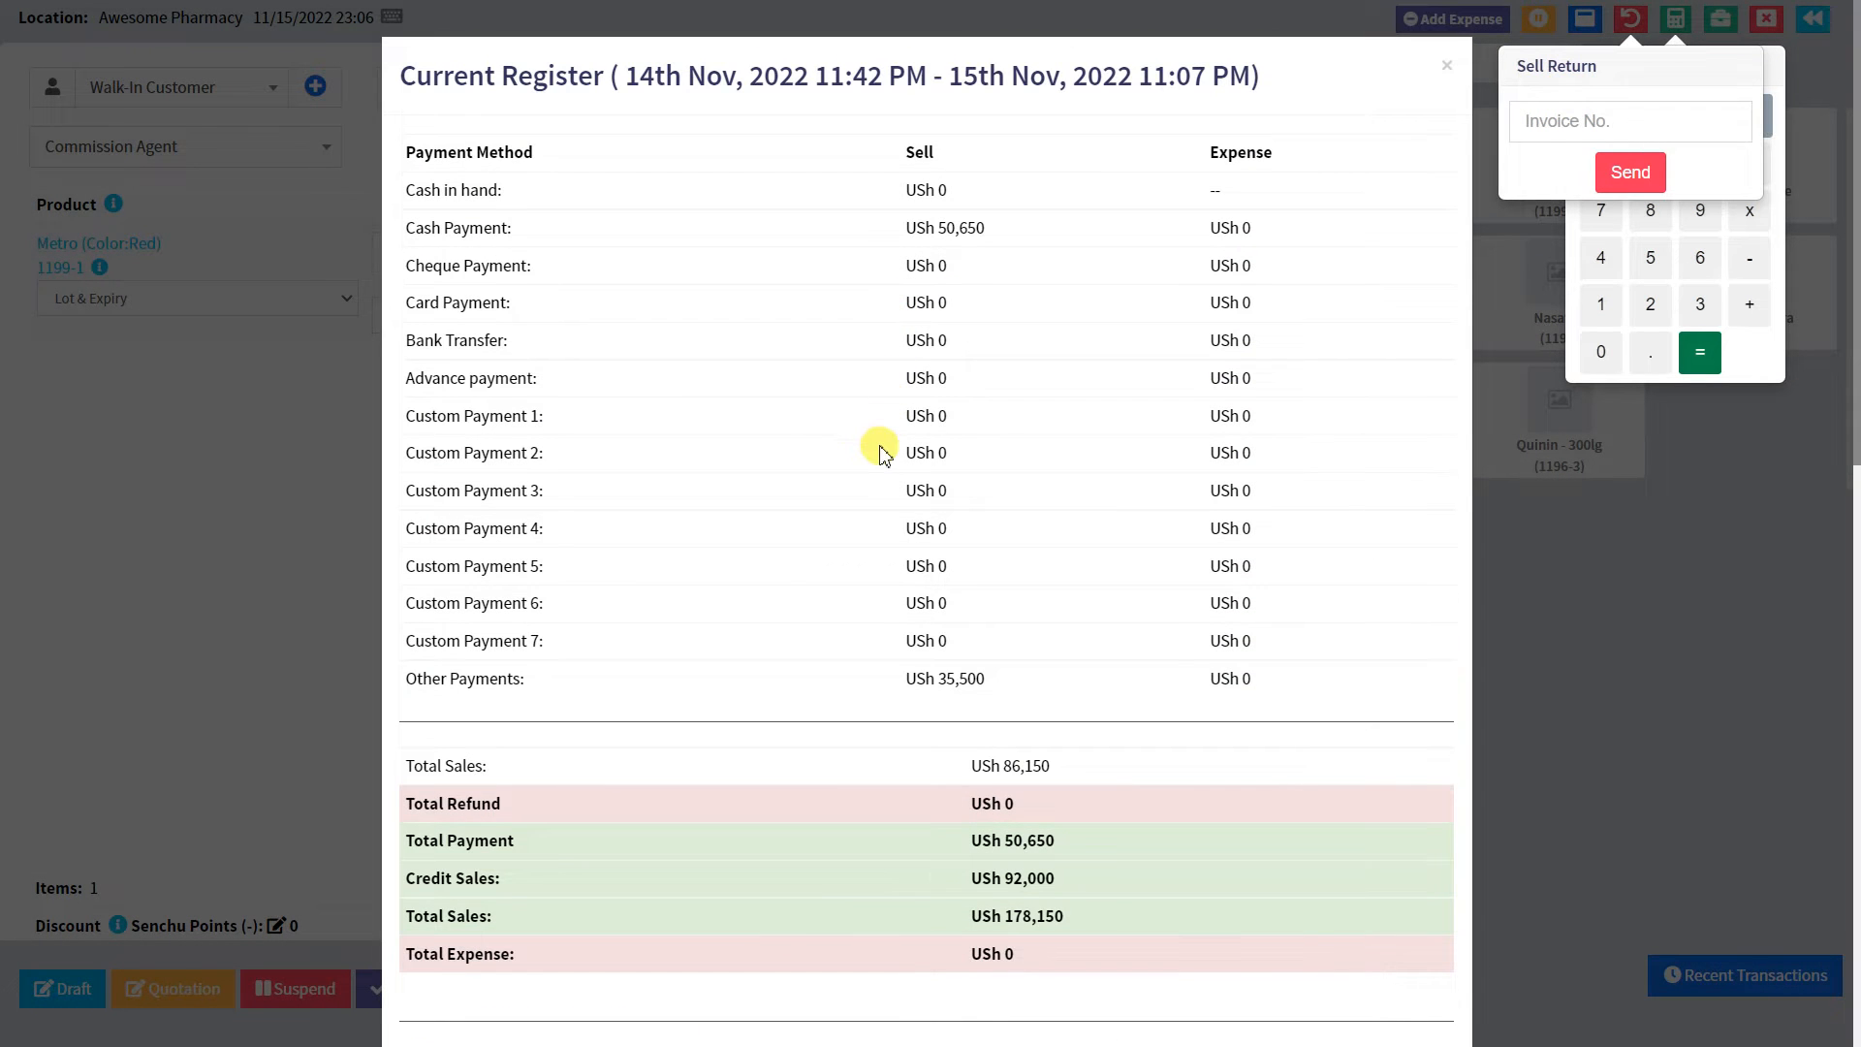
{"action": "scroll", "coordinate": [945, 429], "scroll_direction": "down", "scroll_amount": 10}
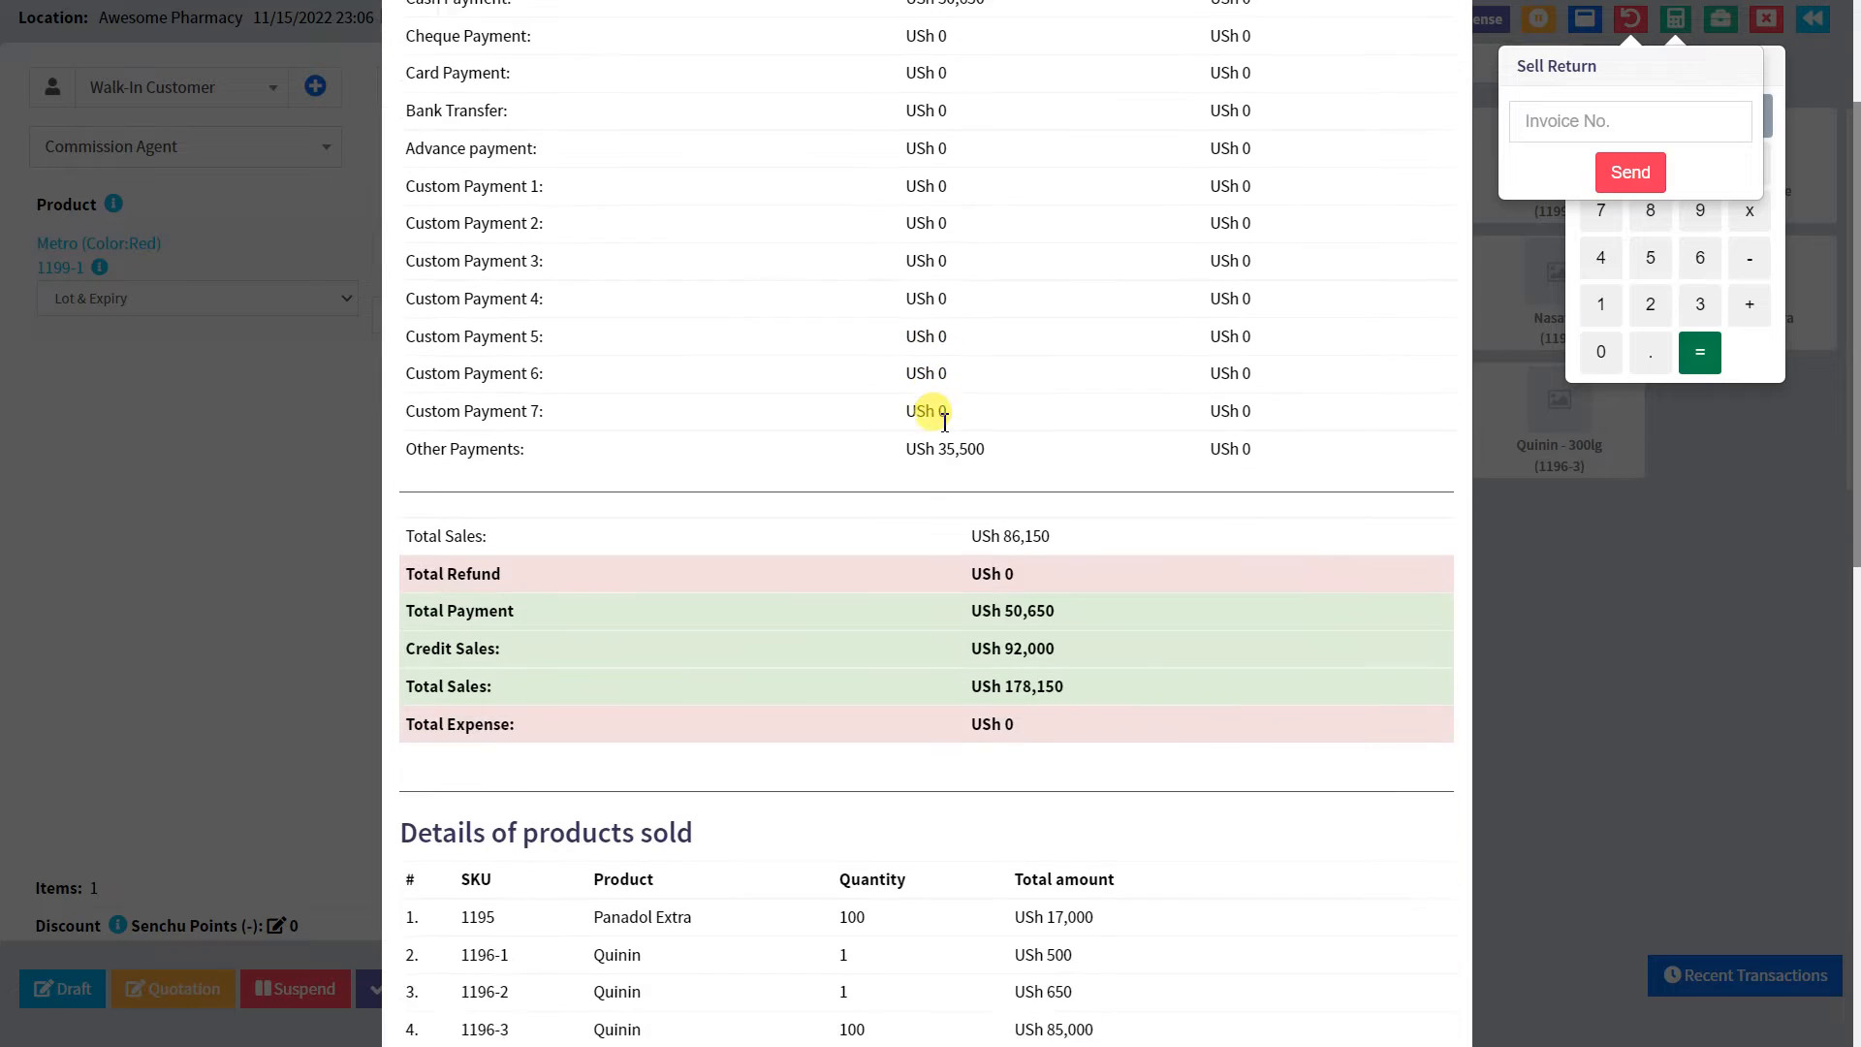
{"action": "scroll", "coordinate": [946, 430], "scroll_direction": "down", "scroll_amount": 3}
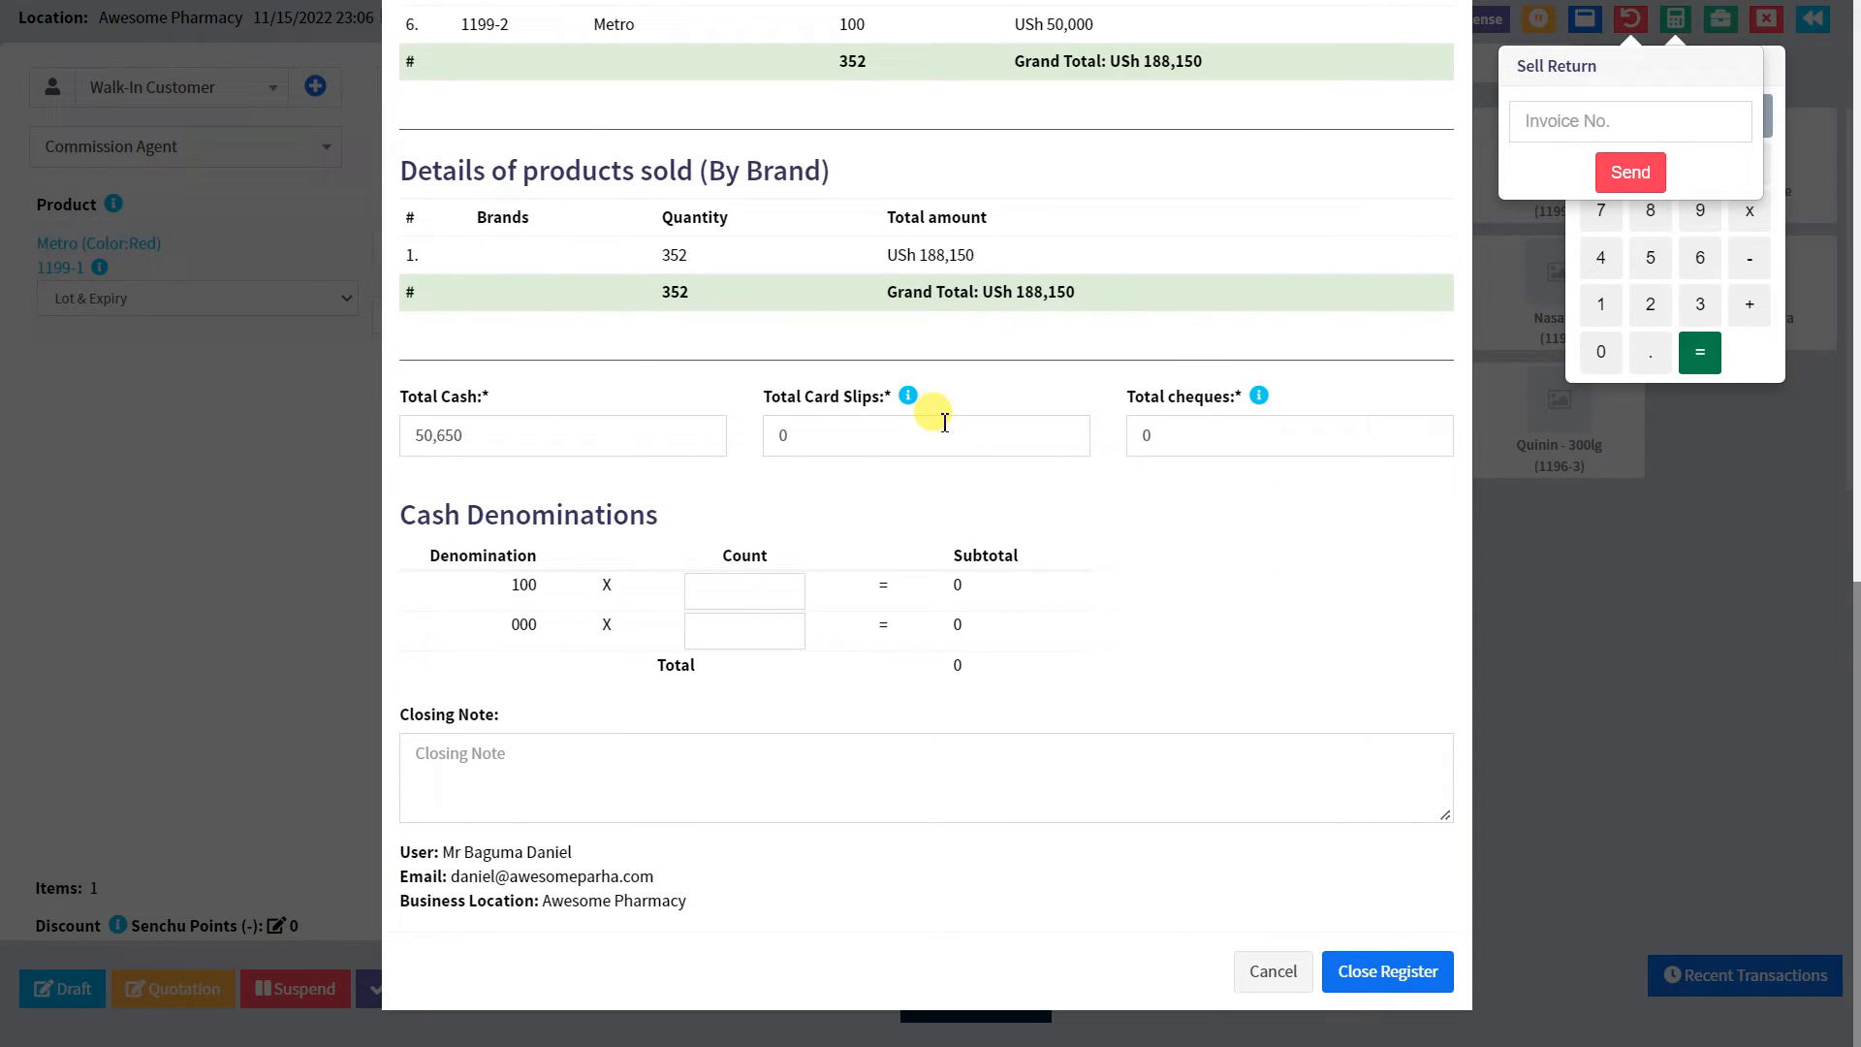
{"action": "scroll", "coordinate": [945, 423], "scroll_direction": "up", "scroll_amount": 5}
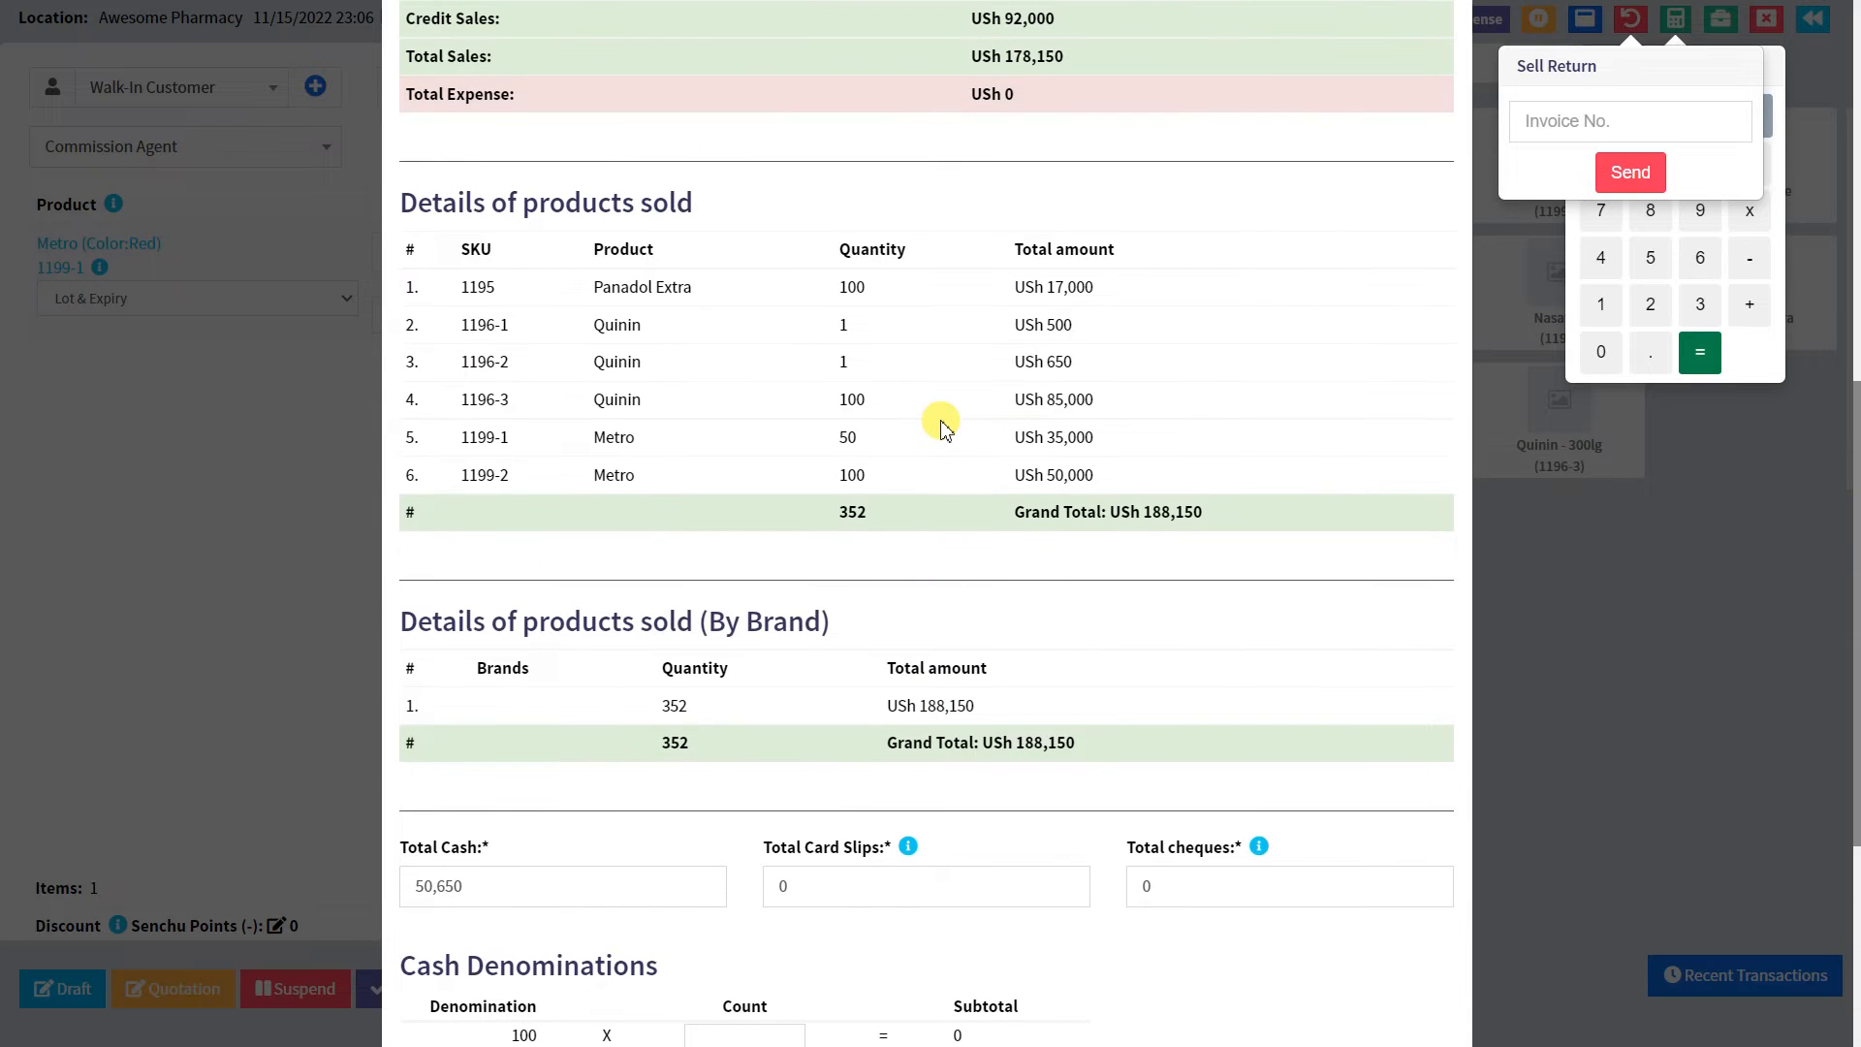
{"action": "scroll", "coordinate": [945, 426], "scroll_direction": "up", "scroll_amount": 5}
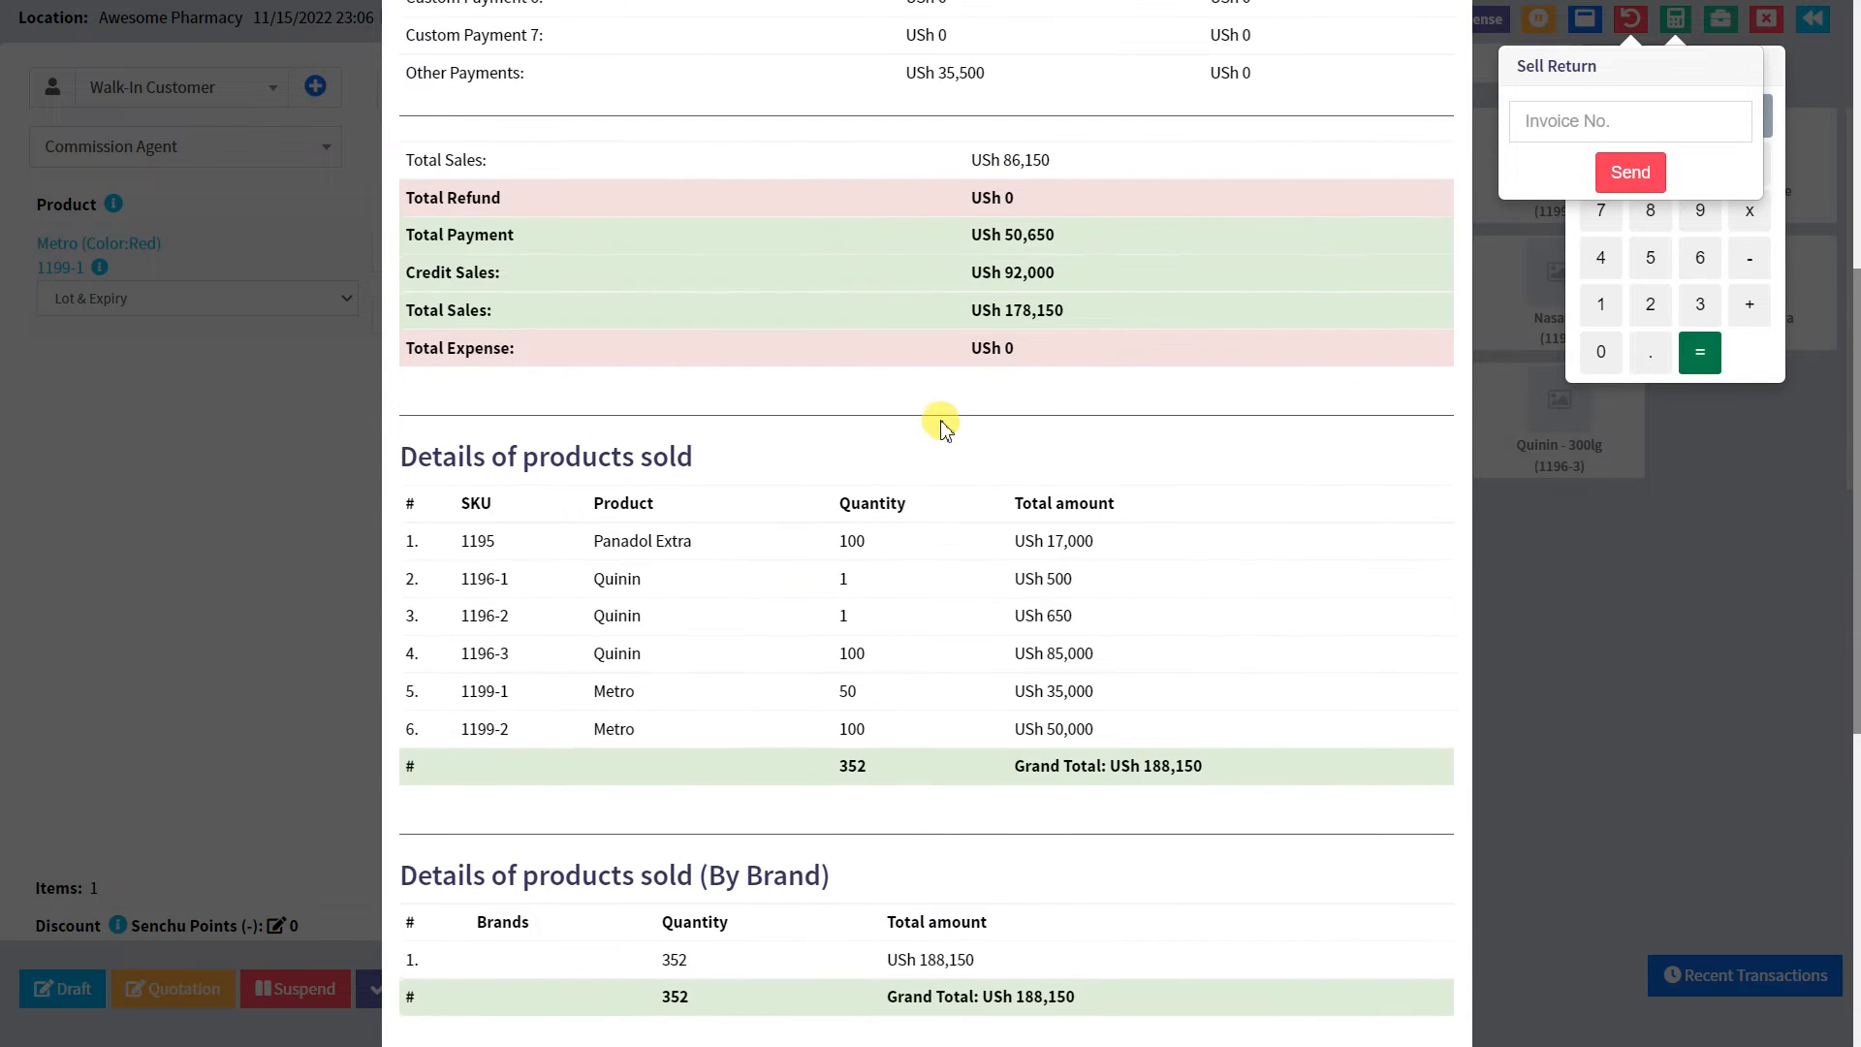
{"action": "scroll", "coordinate": [1221, 291], "scroll_direction": "up", "scroll_amount": 4}
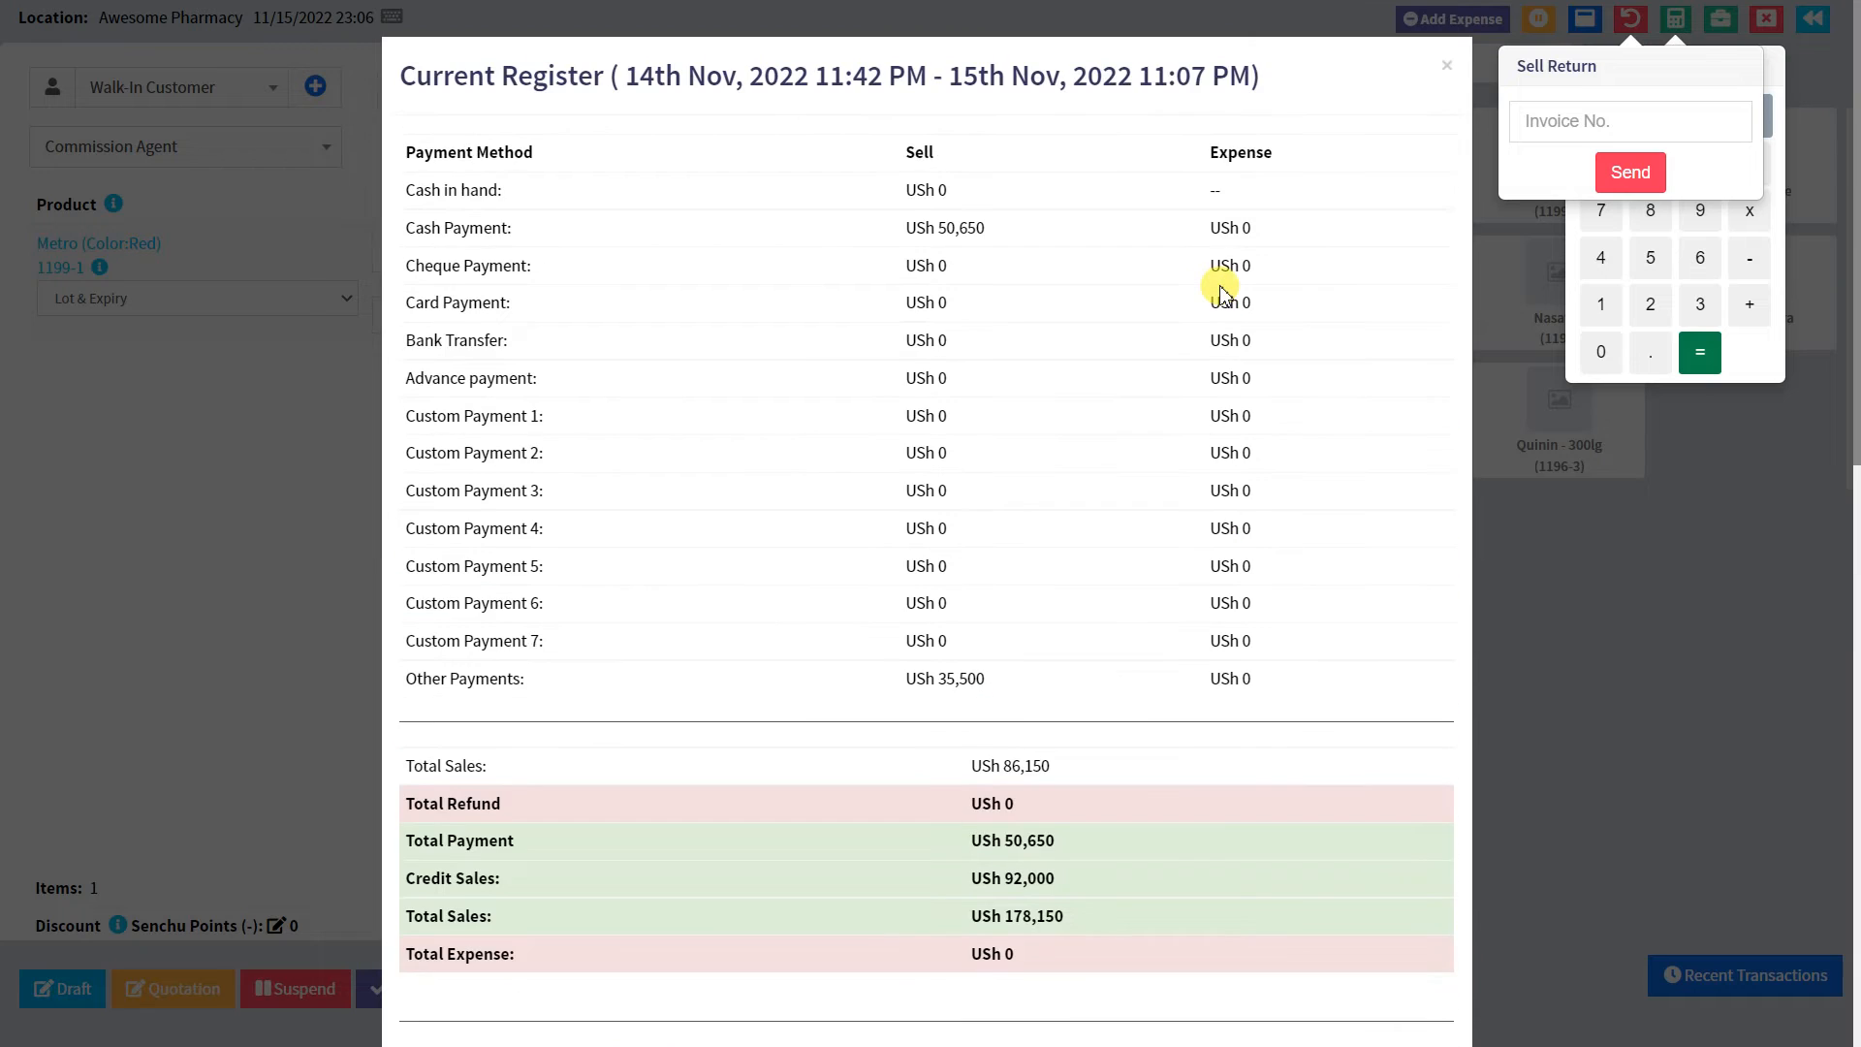
{"action": "scroll", "coordinate": [1222, 291], "scroll_direction": "down", "scroll_amount": 14}
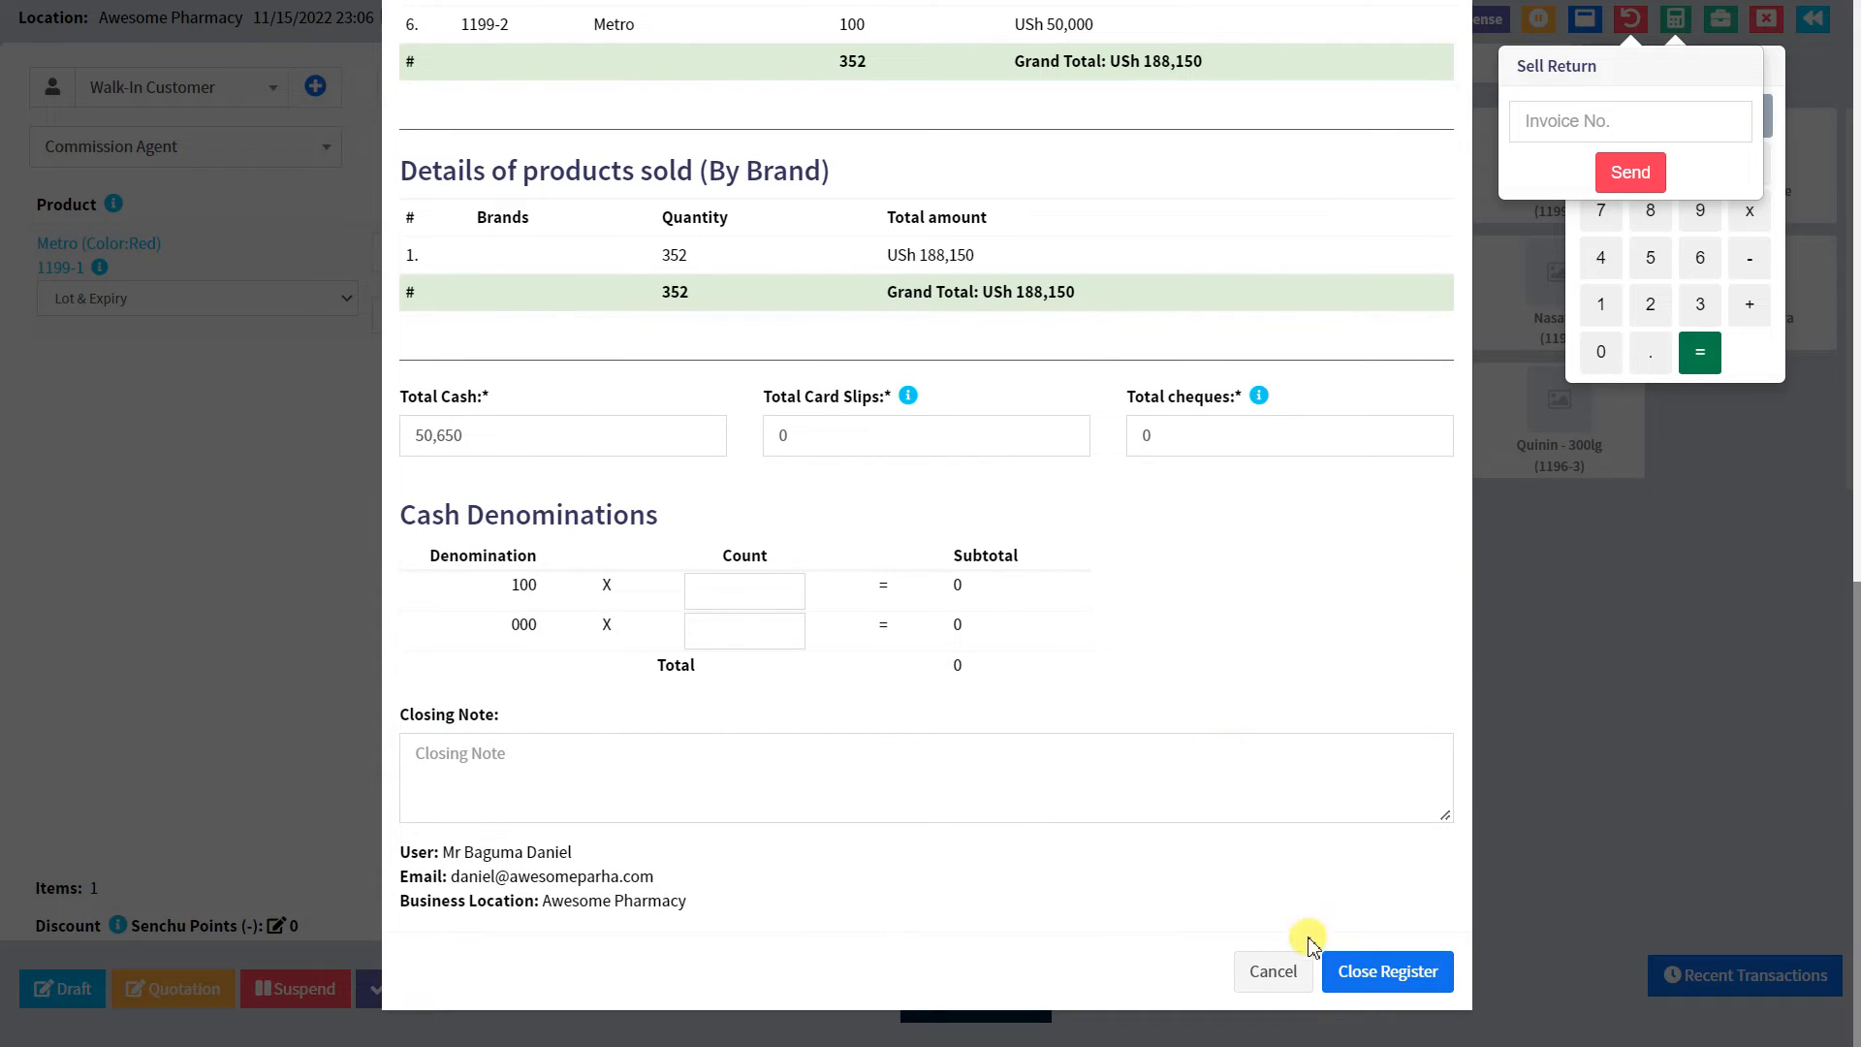
{"action": "left_click", "coordinate": [1284, 974]}
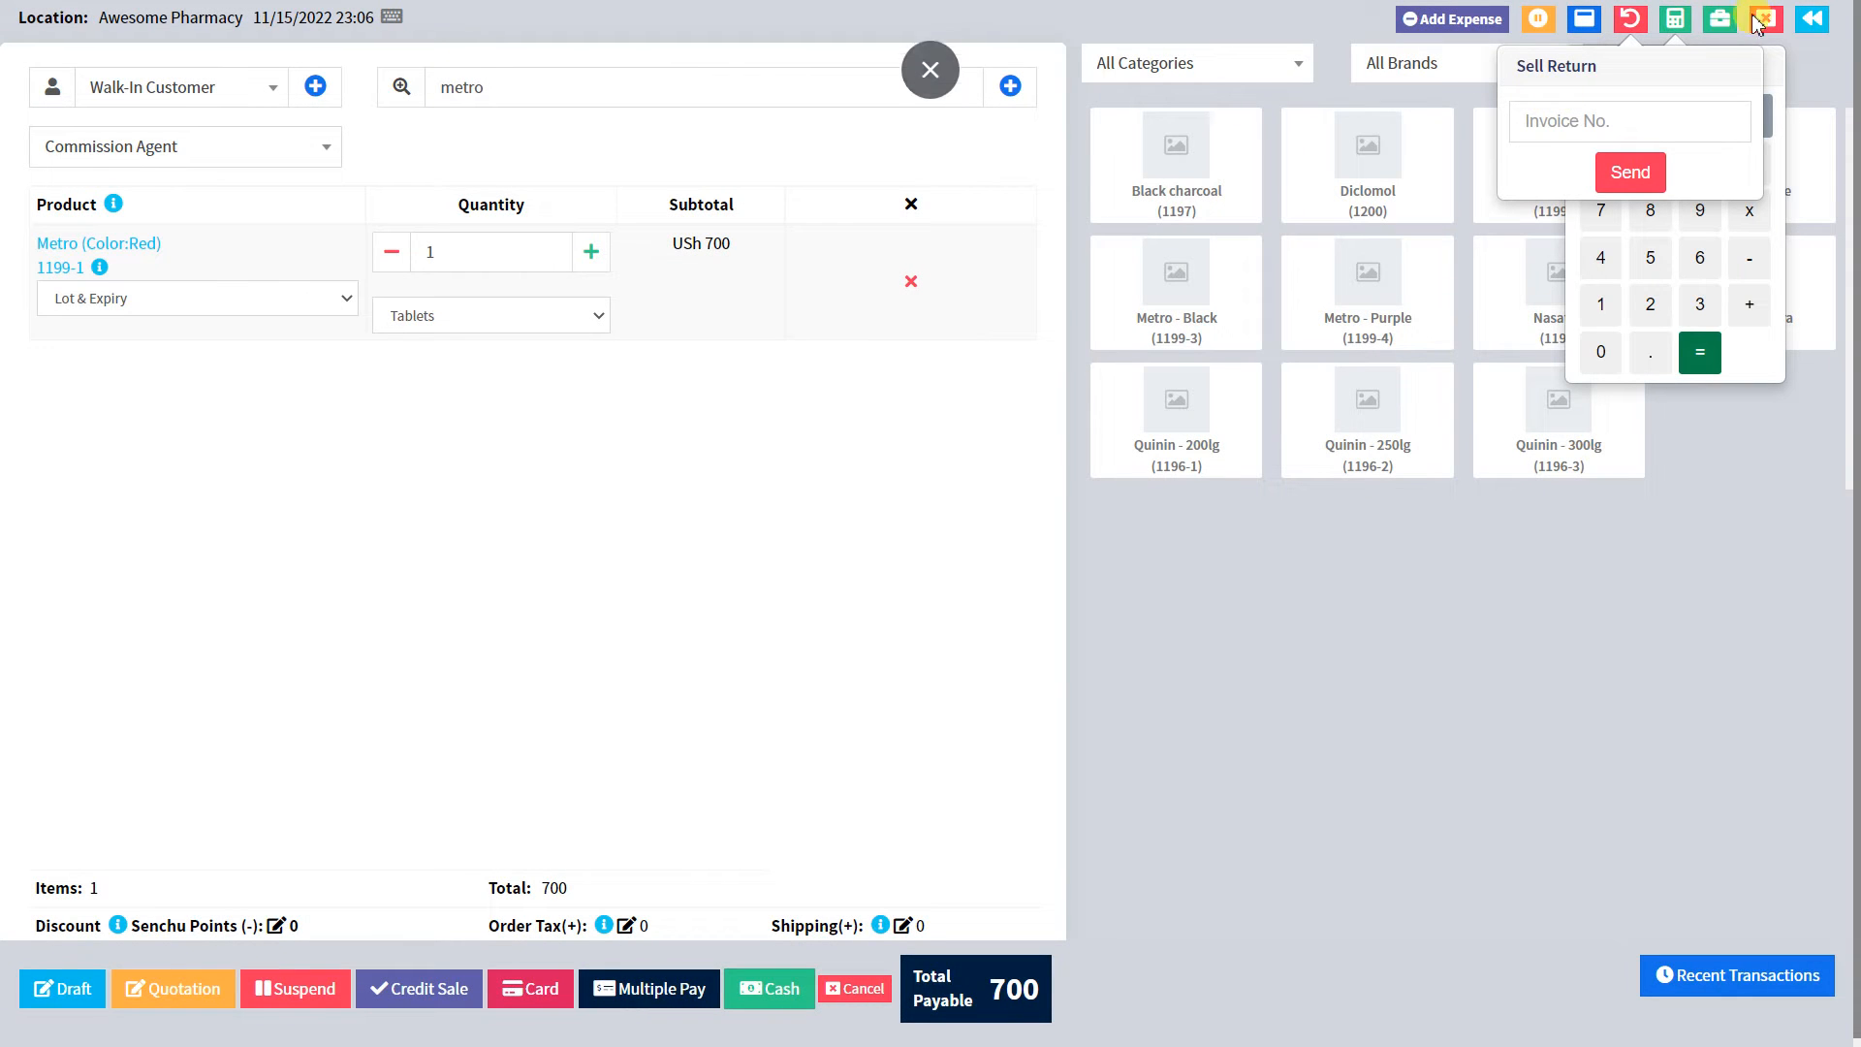
- Discard the unsaved Metro sale and leave the POS screen for the List POS page
{"action": "left_click", "coordinate": [1821, 26]}
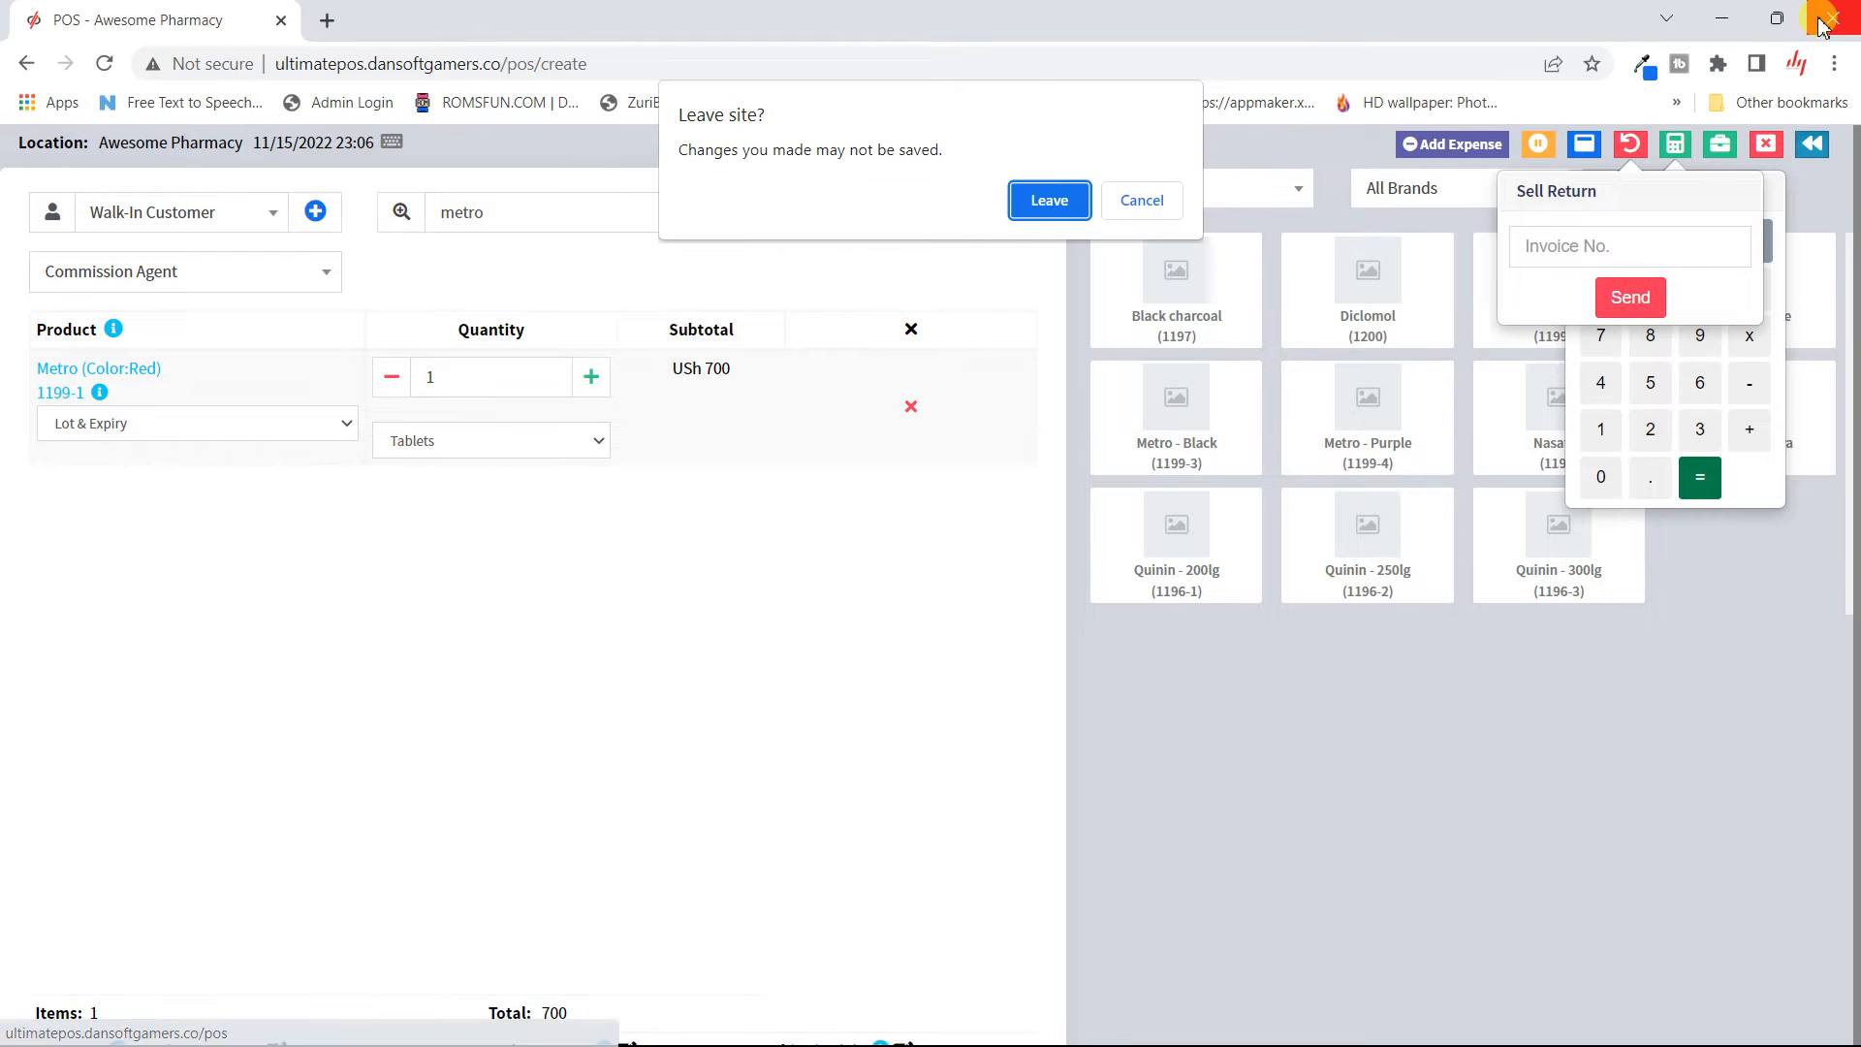
{"action": "left_click", "coordinate": [1135, 206]}
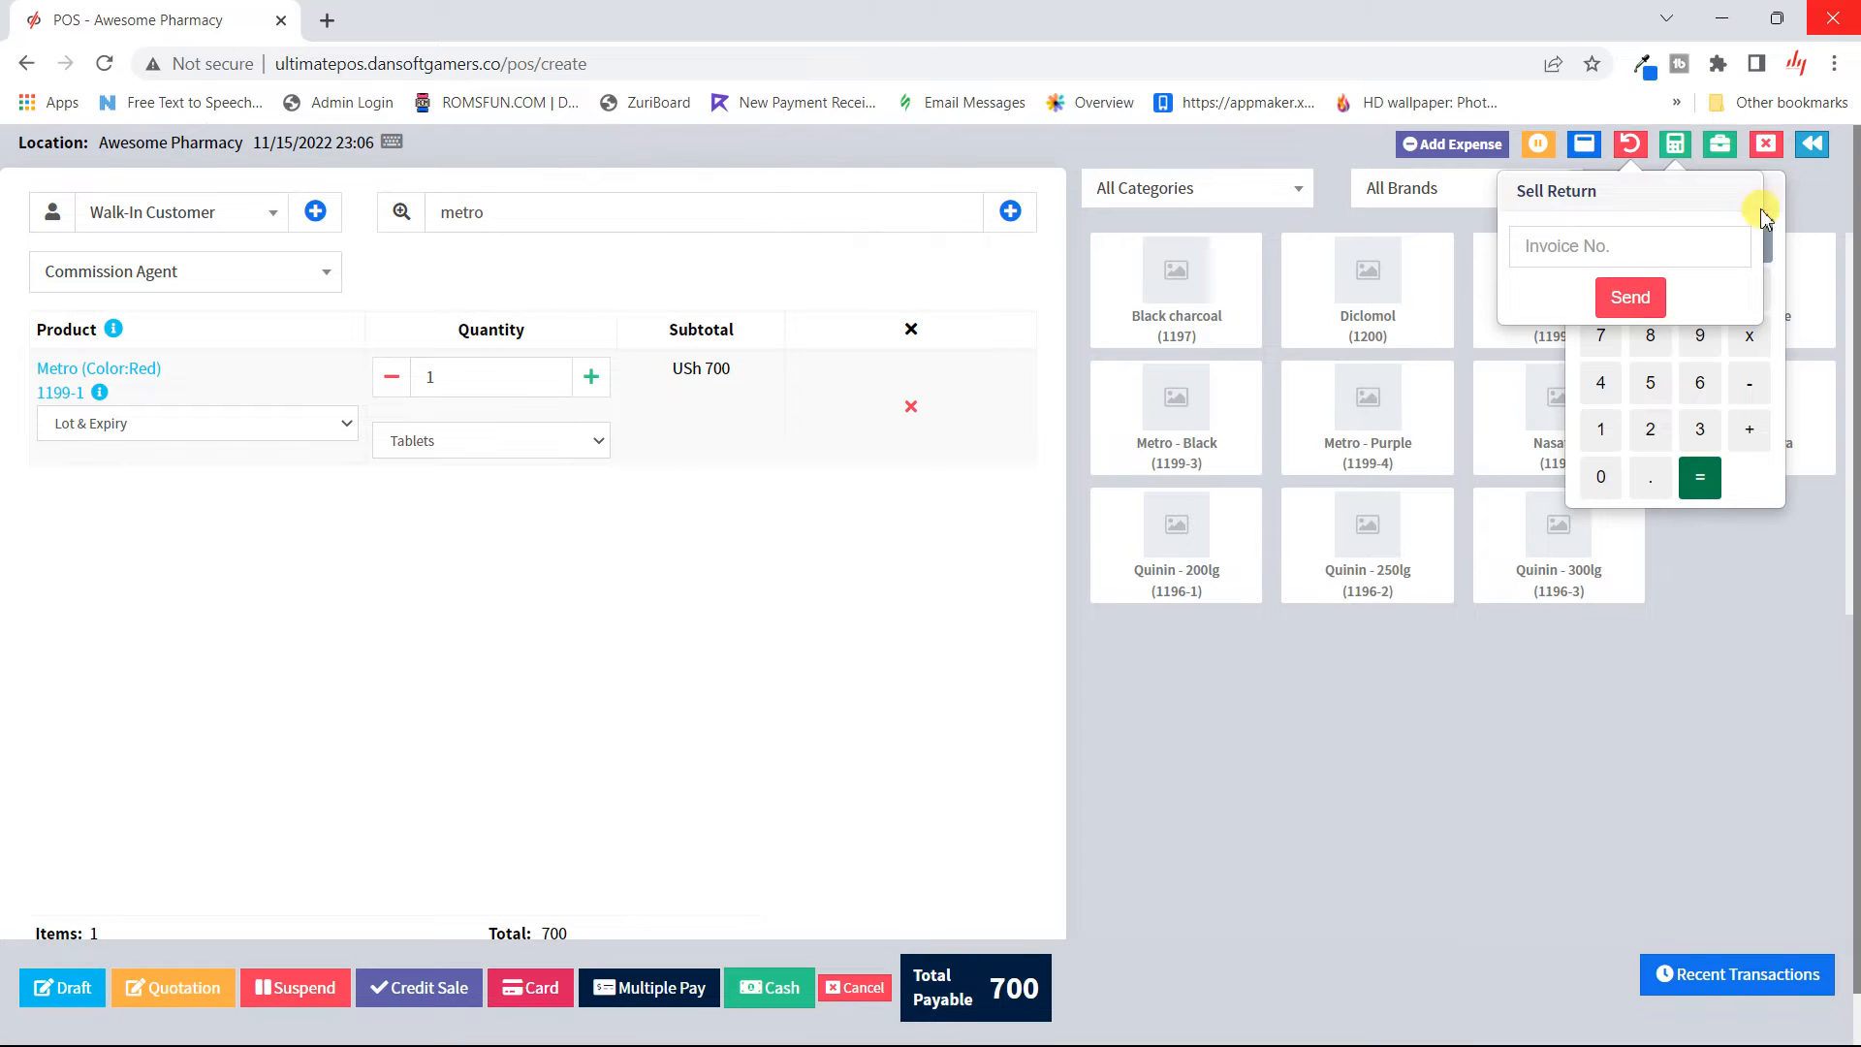
{"action": "left_click", "coordinate": [1809, 146]}
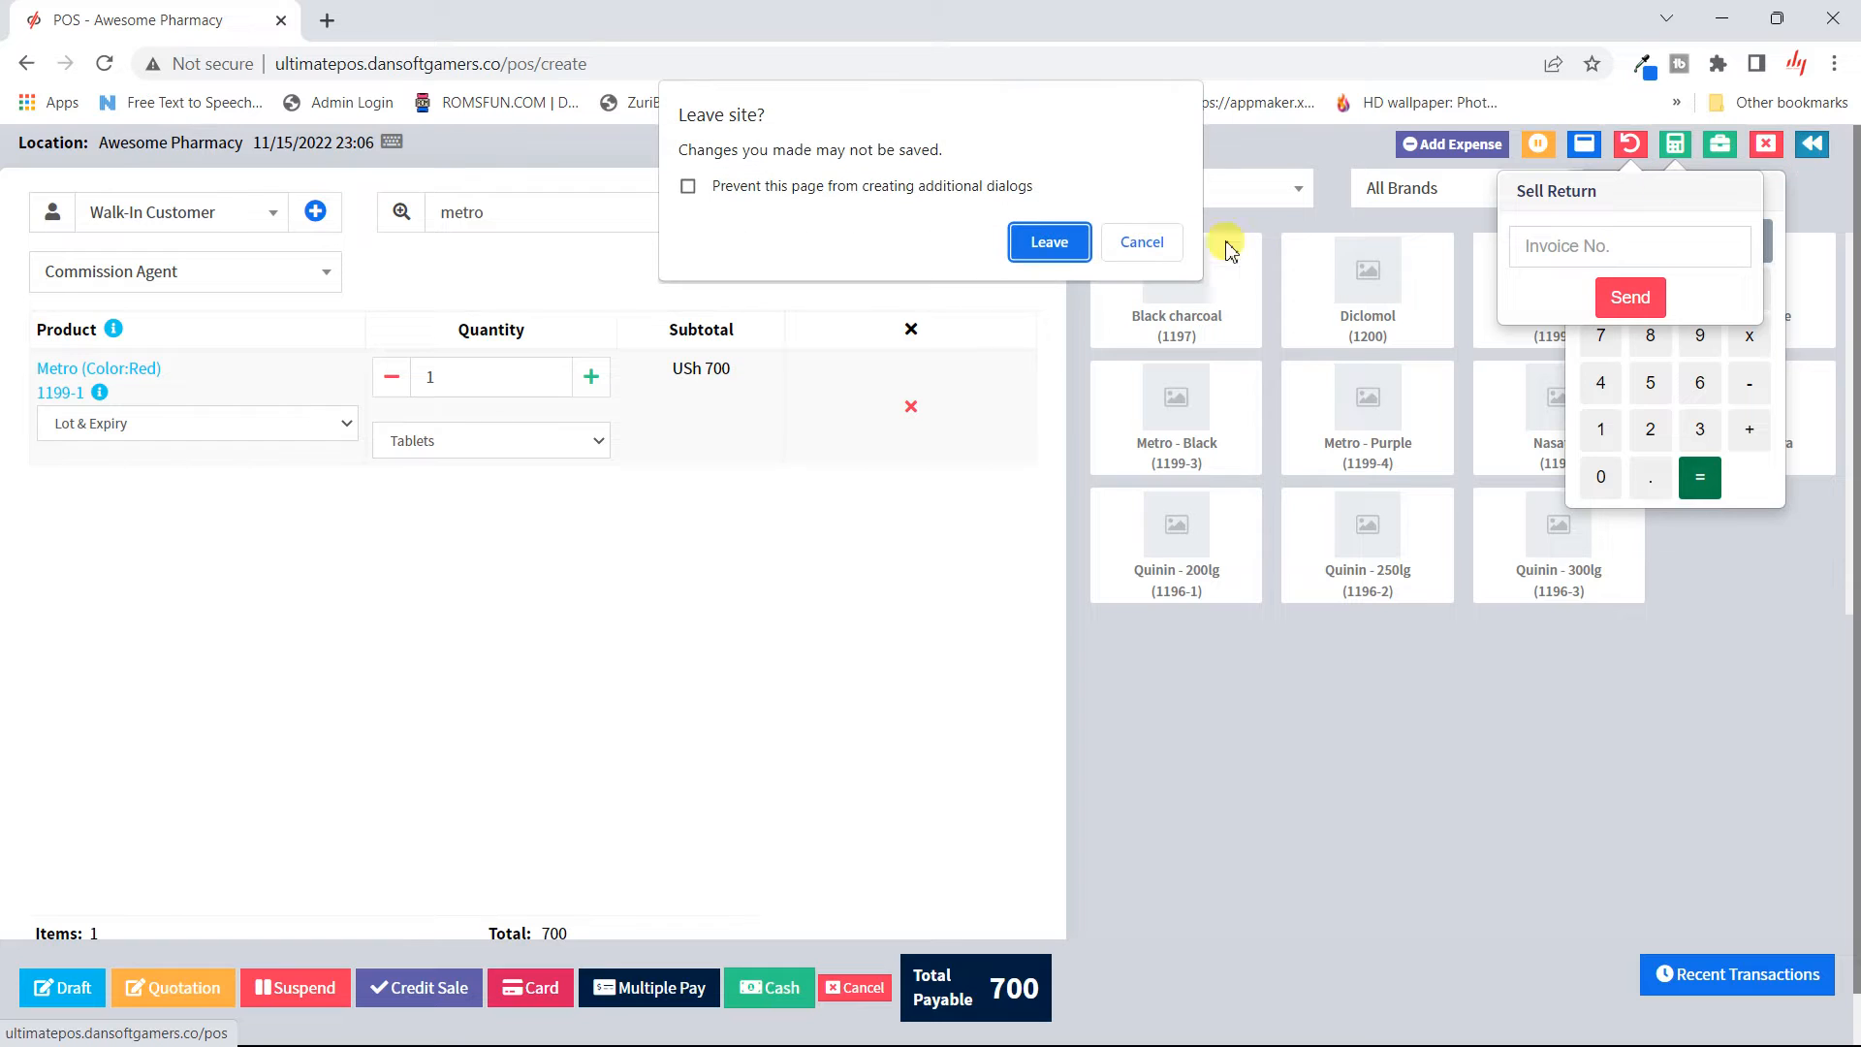
{"action": "left_click", "coordinate": [1041, 246]}
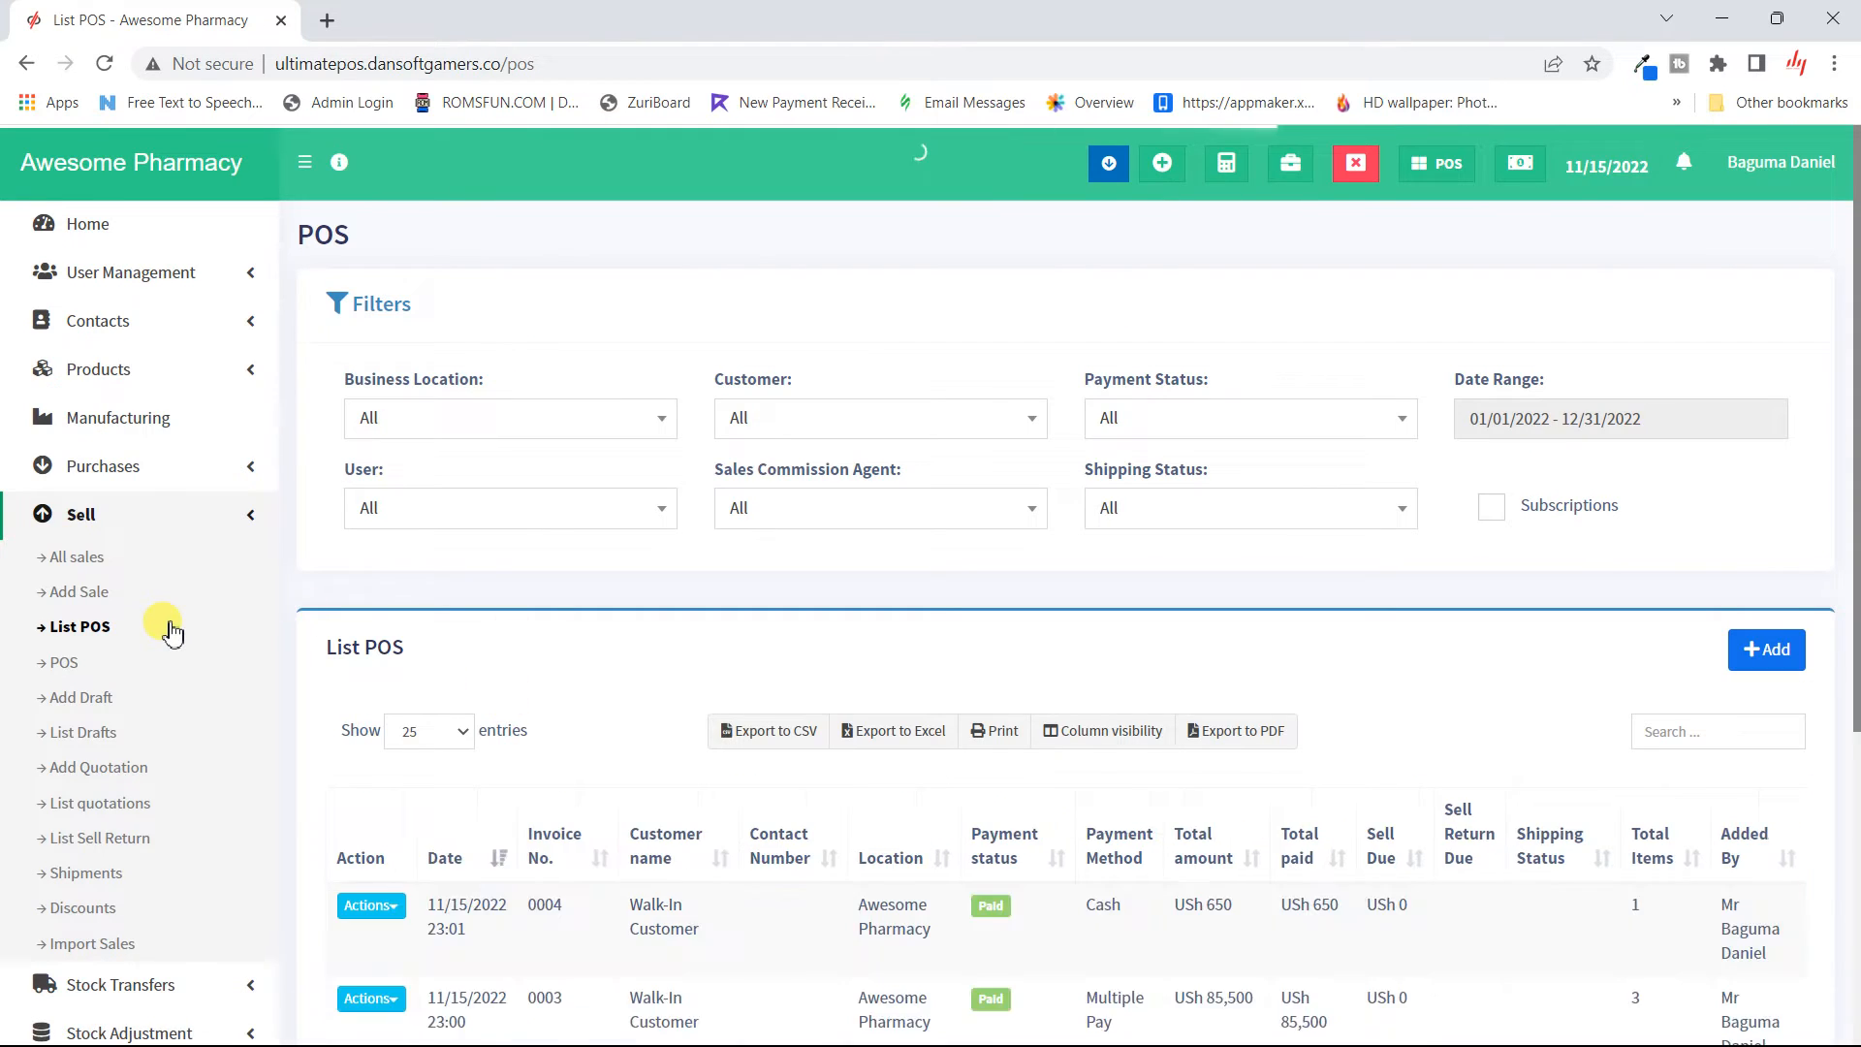
- Pass through the CRM dashboard and Notification Templates on the way to Business Settings
{"action": "scroll", "coordinate": [165, 625], "scroll_direction": "down", "scroll_amount": 5}
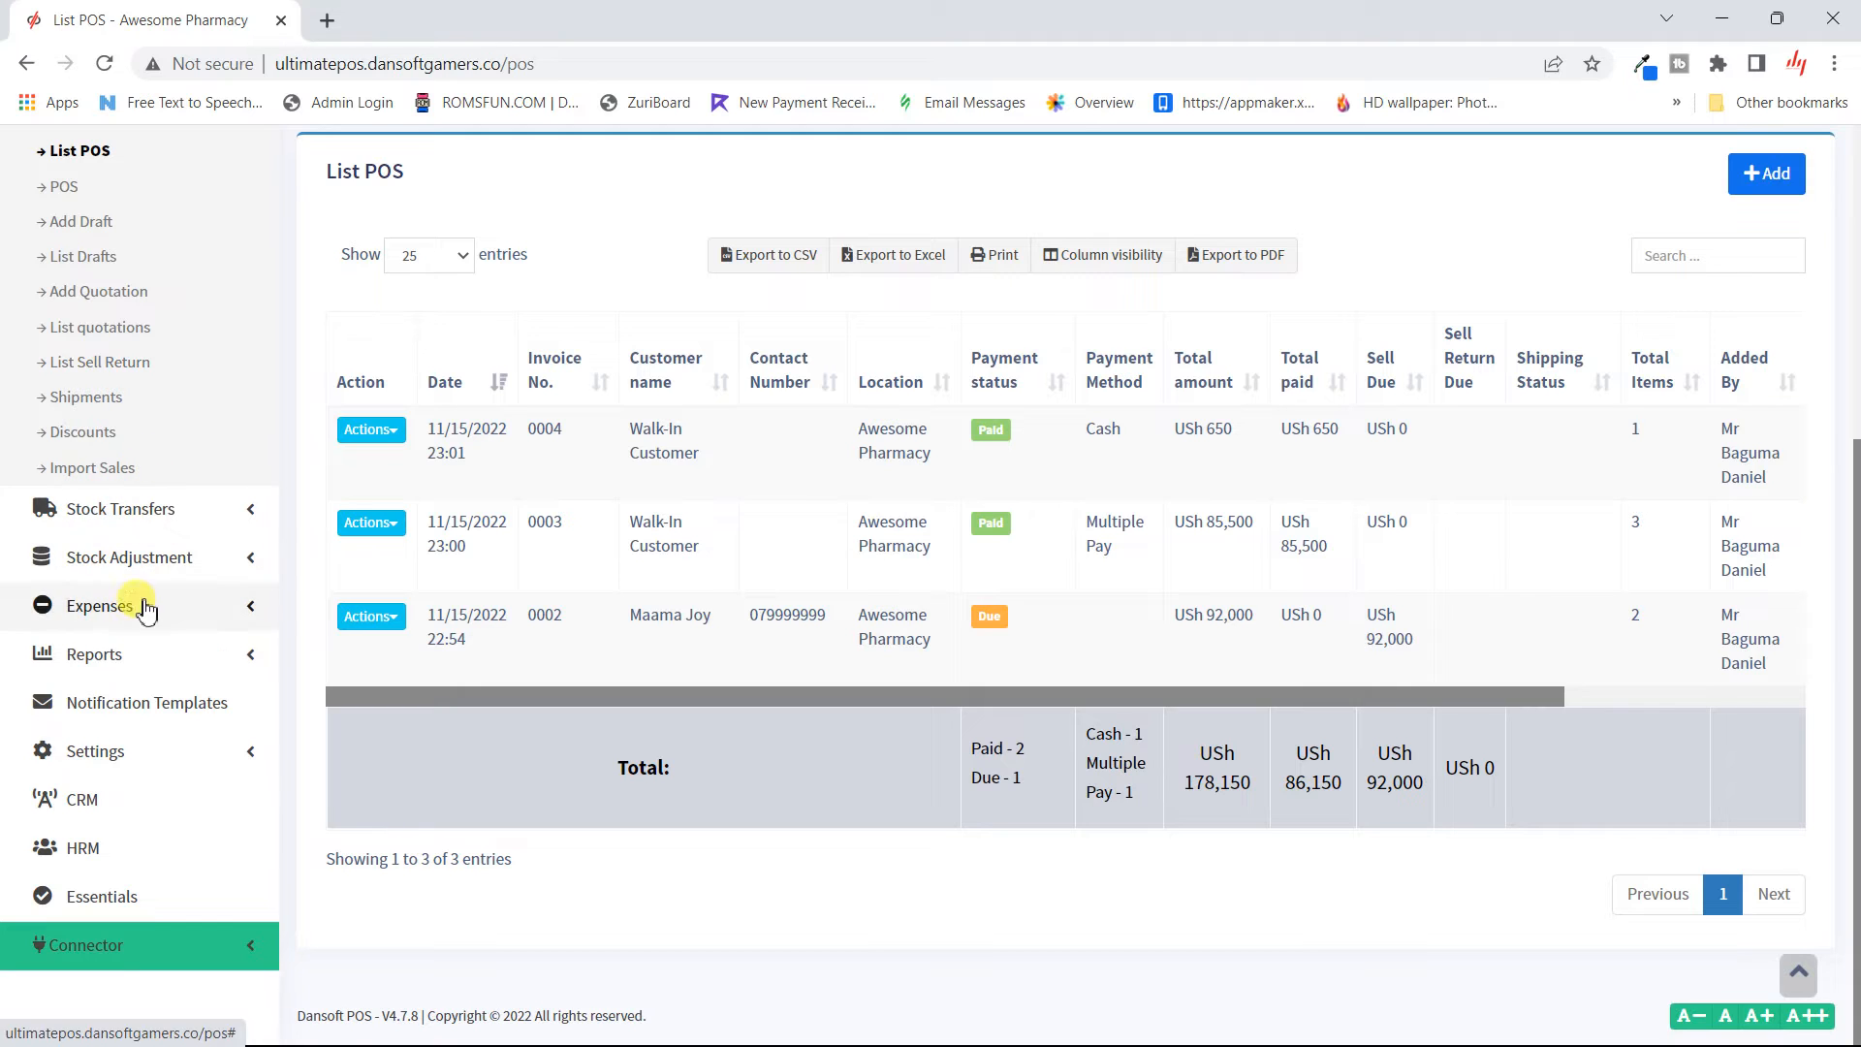
{"action": "left_click", "coordinate": [123, 800]}
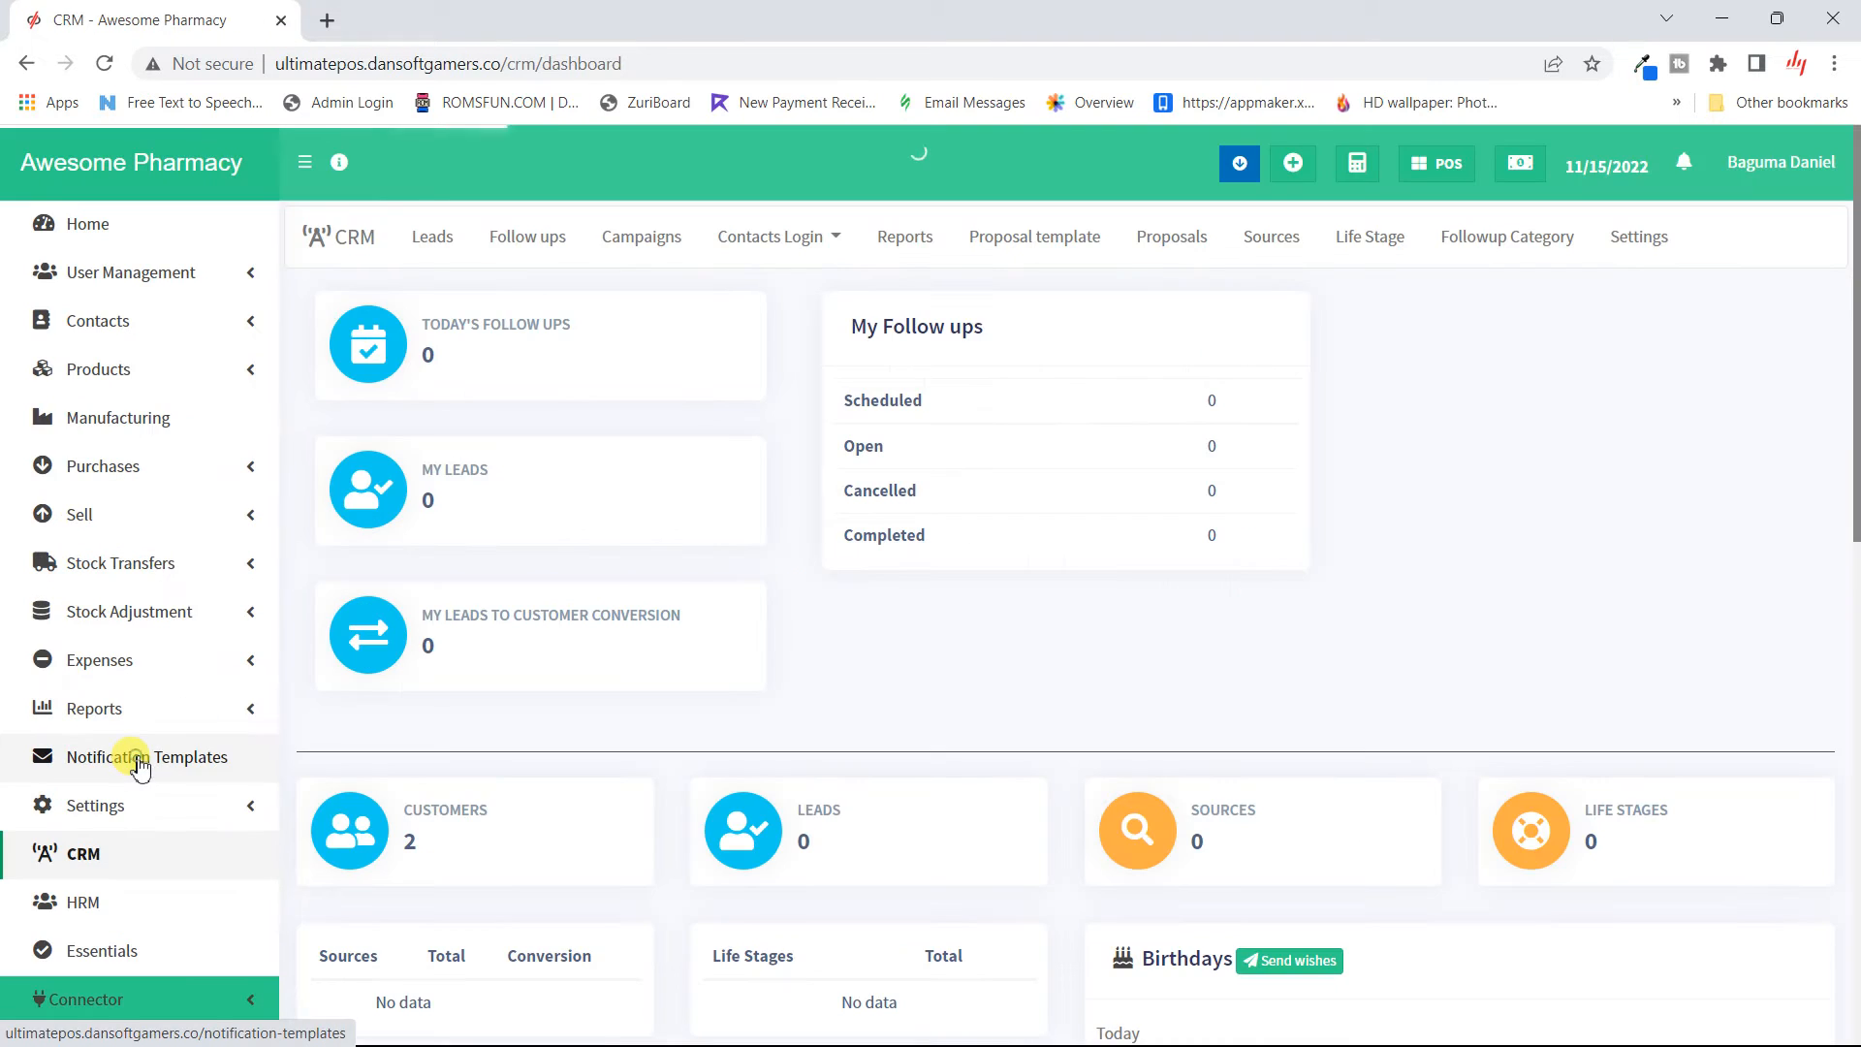
{"action": "left_click", "coordinate": [139, 761]}
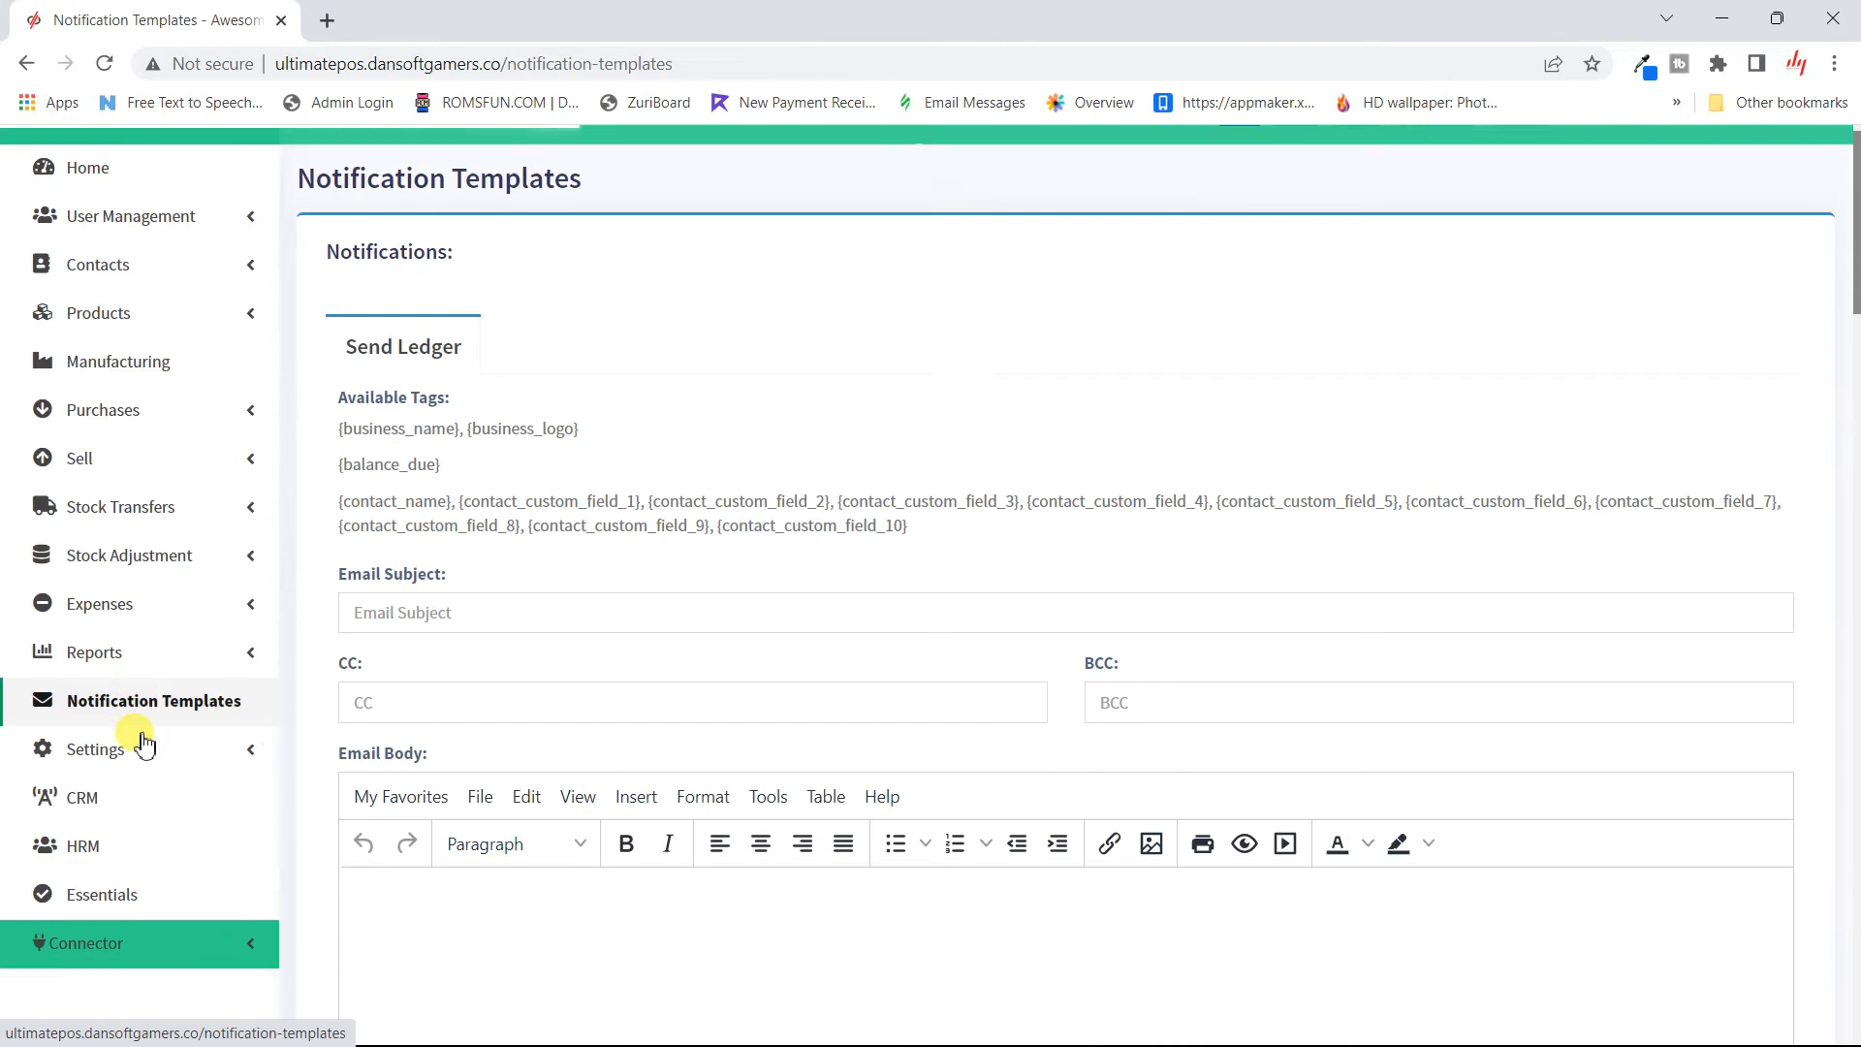
{"action": "left_click", "coordinate": [135, 737]}
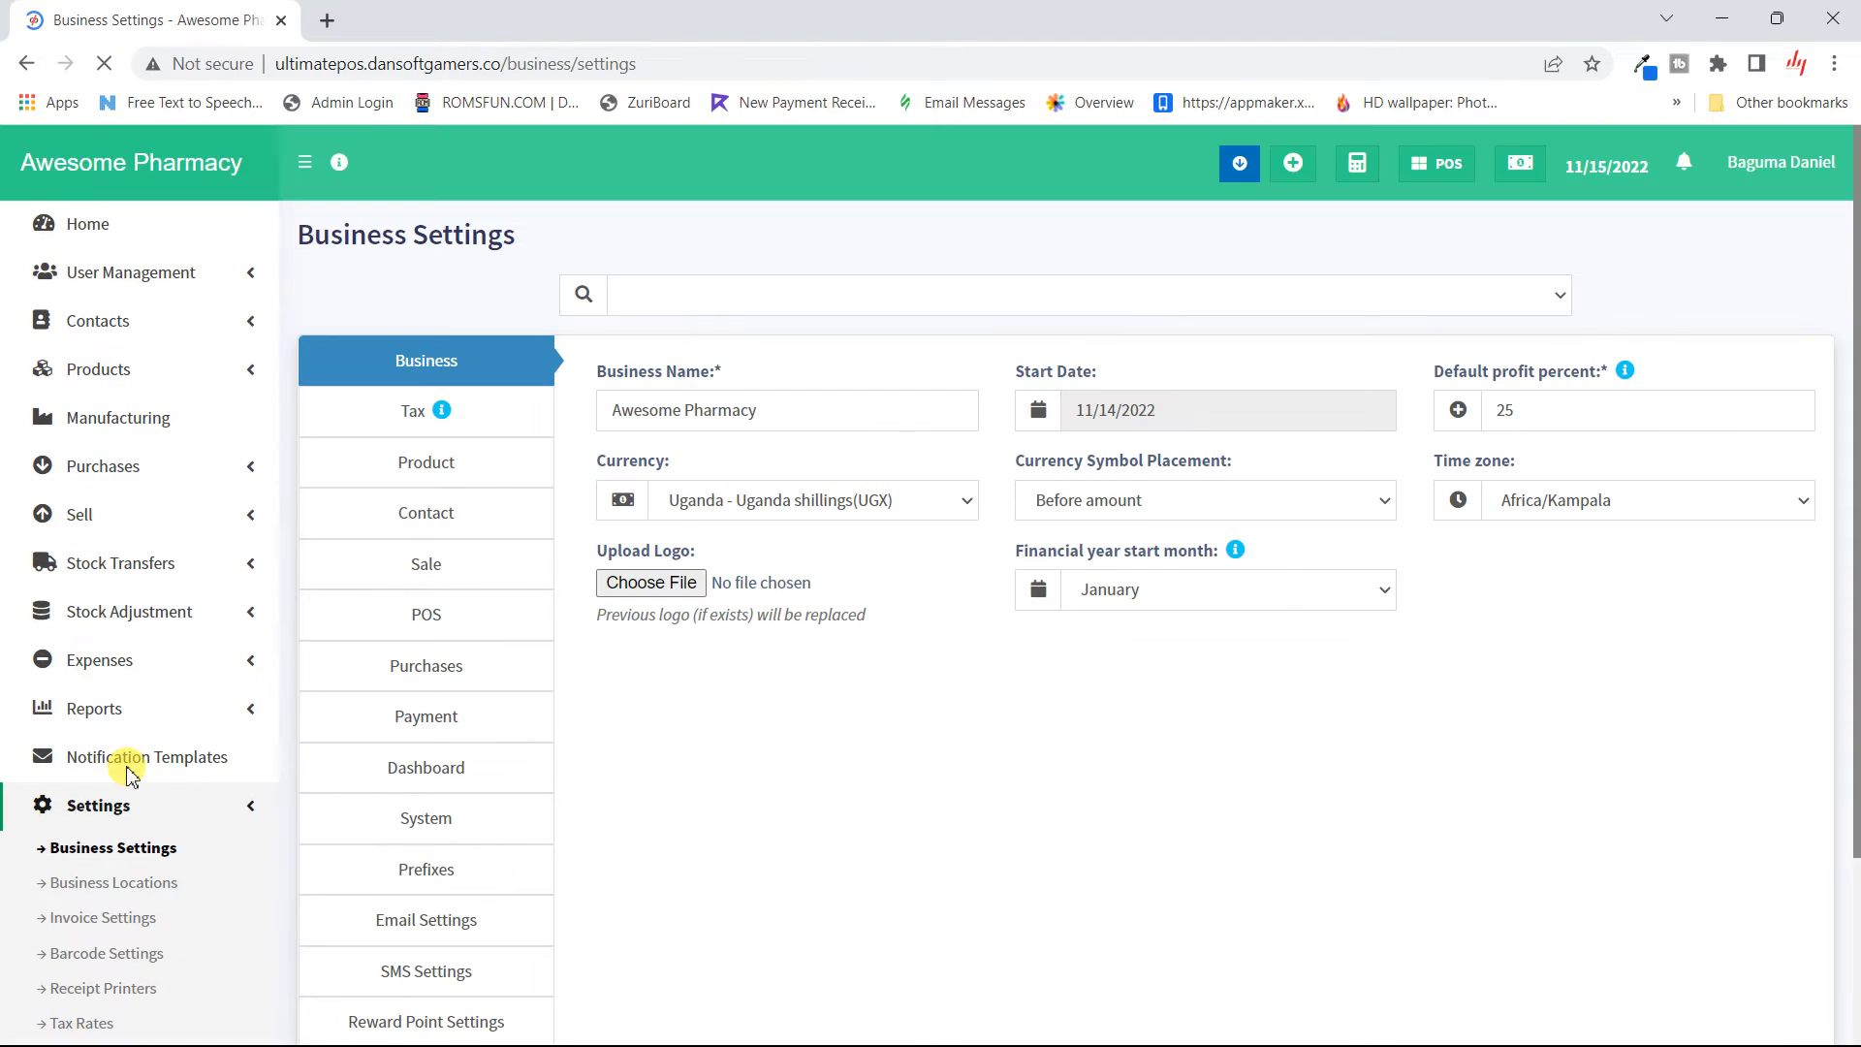
- Scroll through the POS shortcut and checkbox settings, then switch to the Prefixes section
{"action": "left_click", "coordinate": [439, 621]}
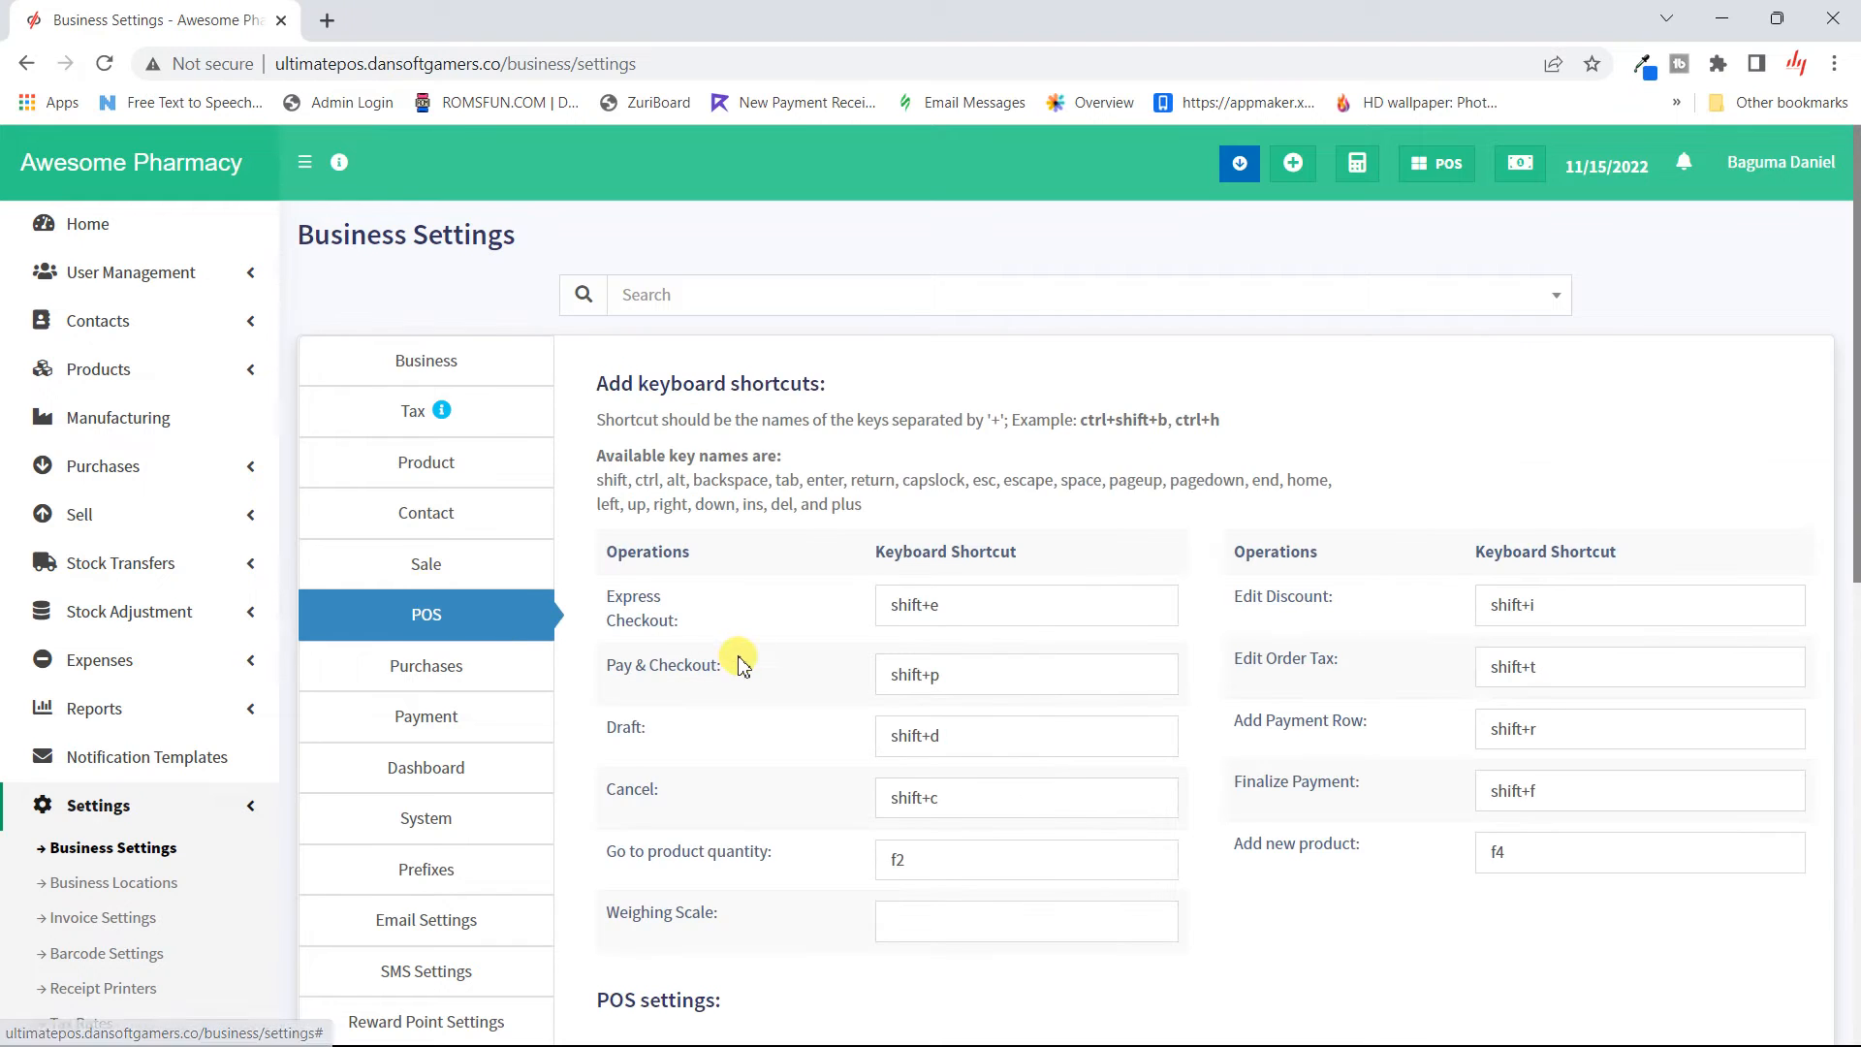
{"action": "scroll", "coordinate": [729, 654], "scroll_direction": "down", "scroll_amount": 8}
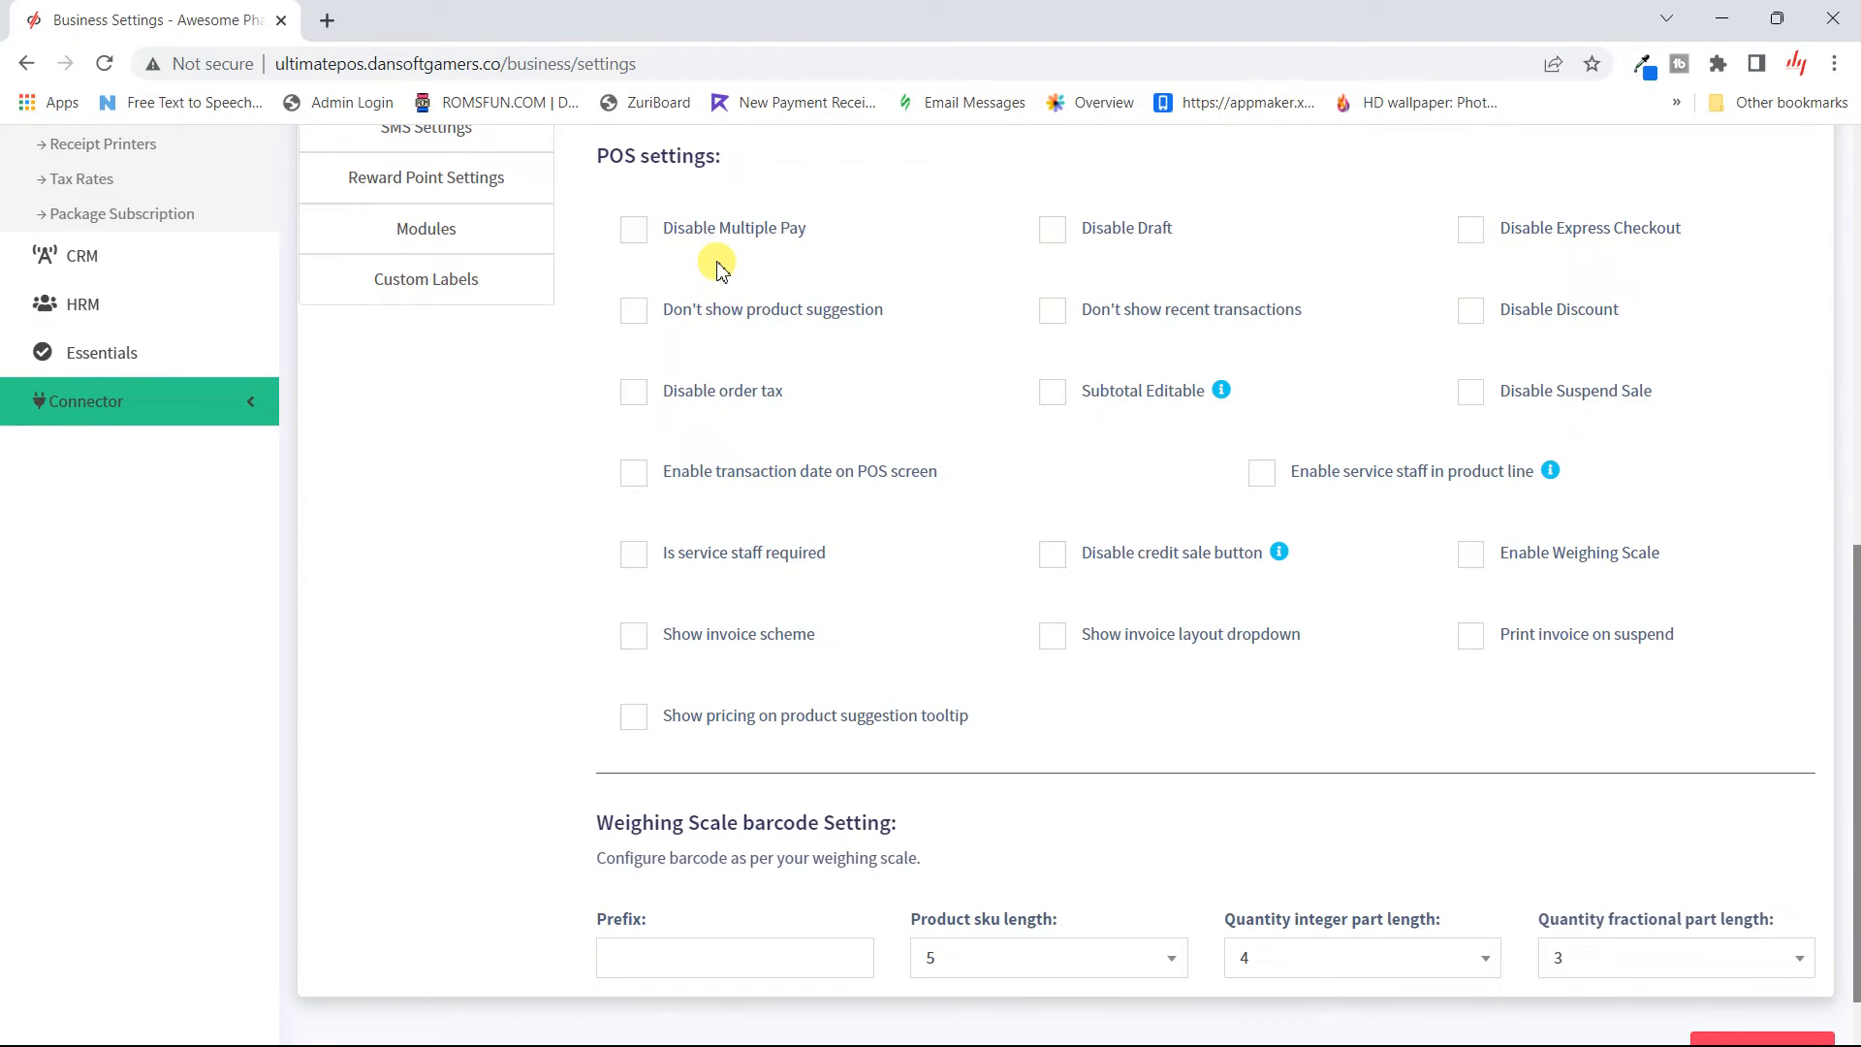
{"action": "scroll", "coordinate": [722, 270], "scroll_direction": "up", "scroll_amount": 7}
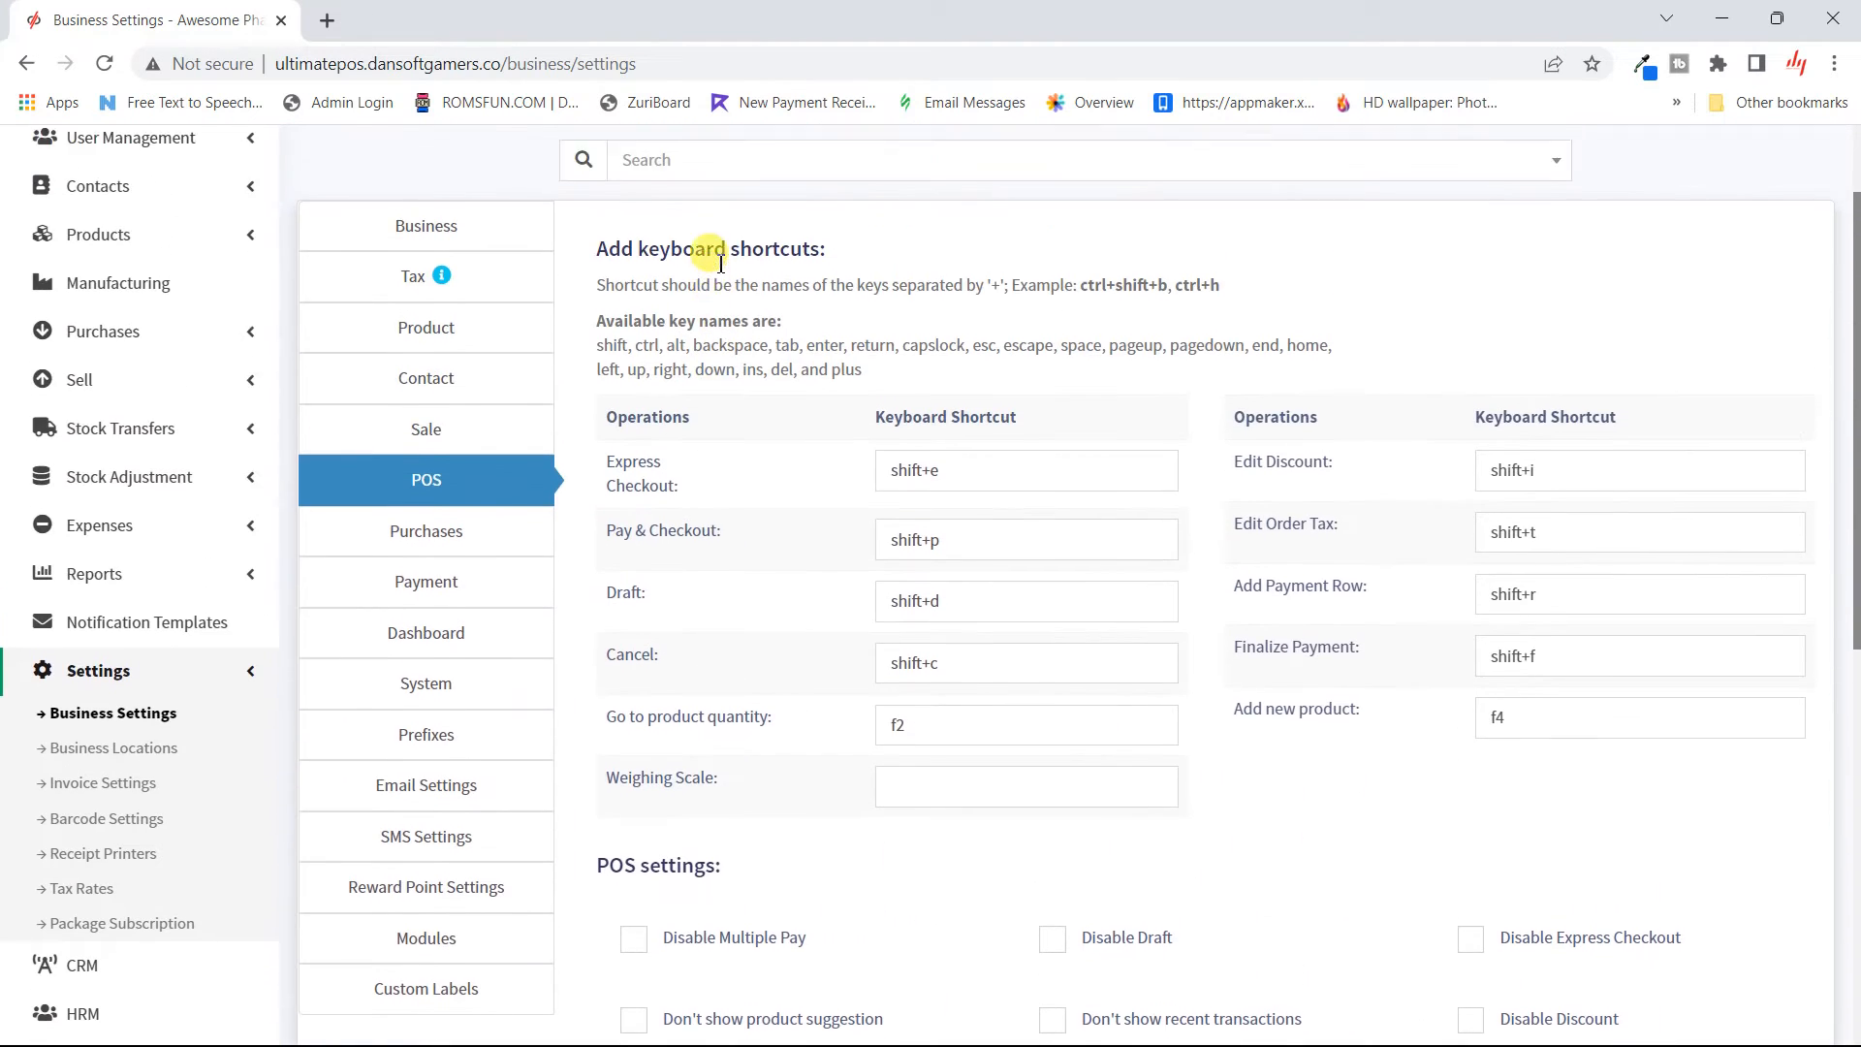
{"action": "scroll", "coordinate": [977, 694], "scroll_direction": "down", "scroll_amount": 7}
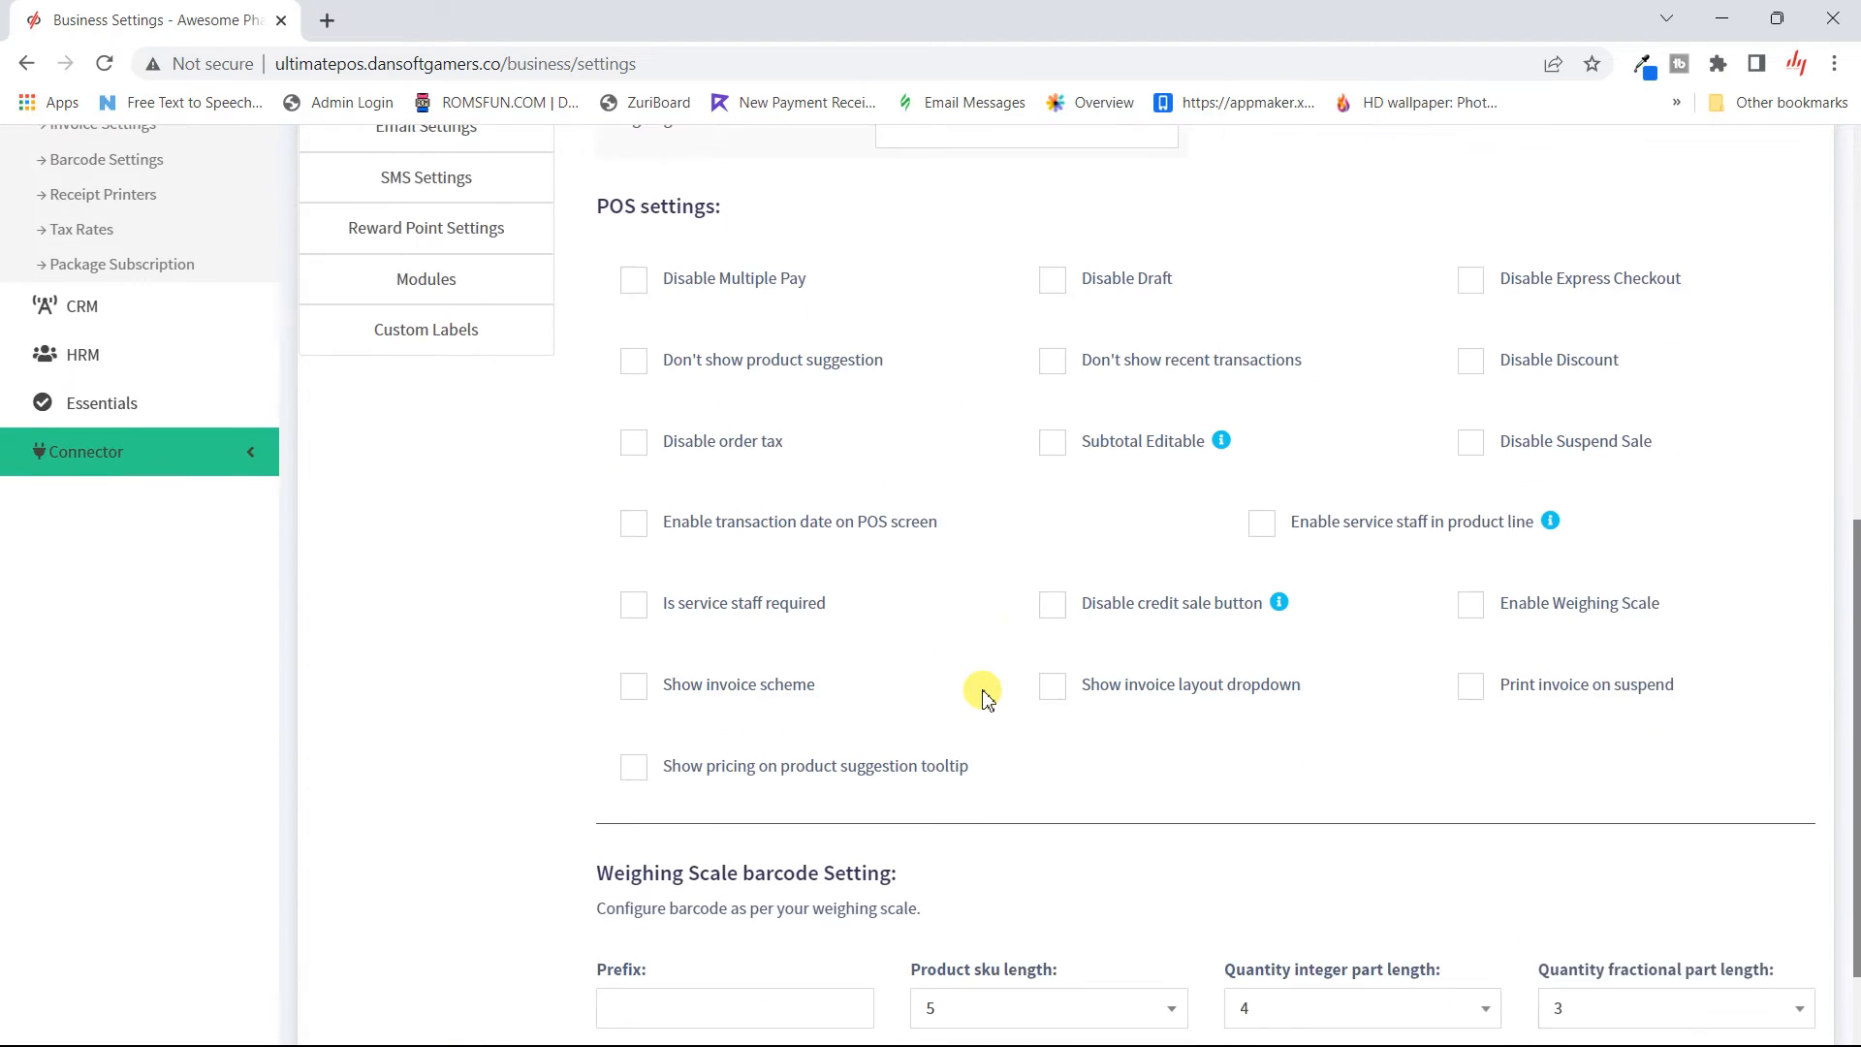
{"action": "scroll", "coordinate": [983, 694], "scroll_direction": "down", "scroll_amount": 2}
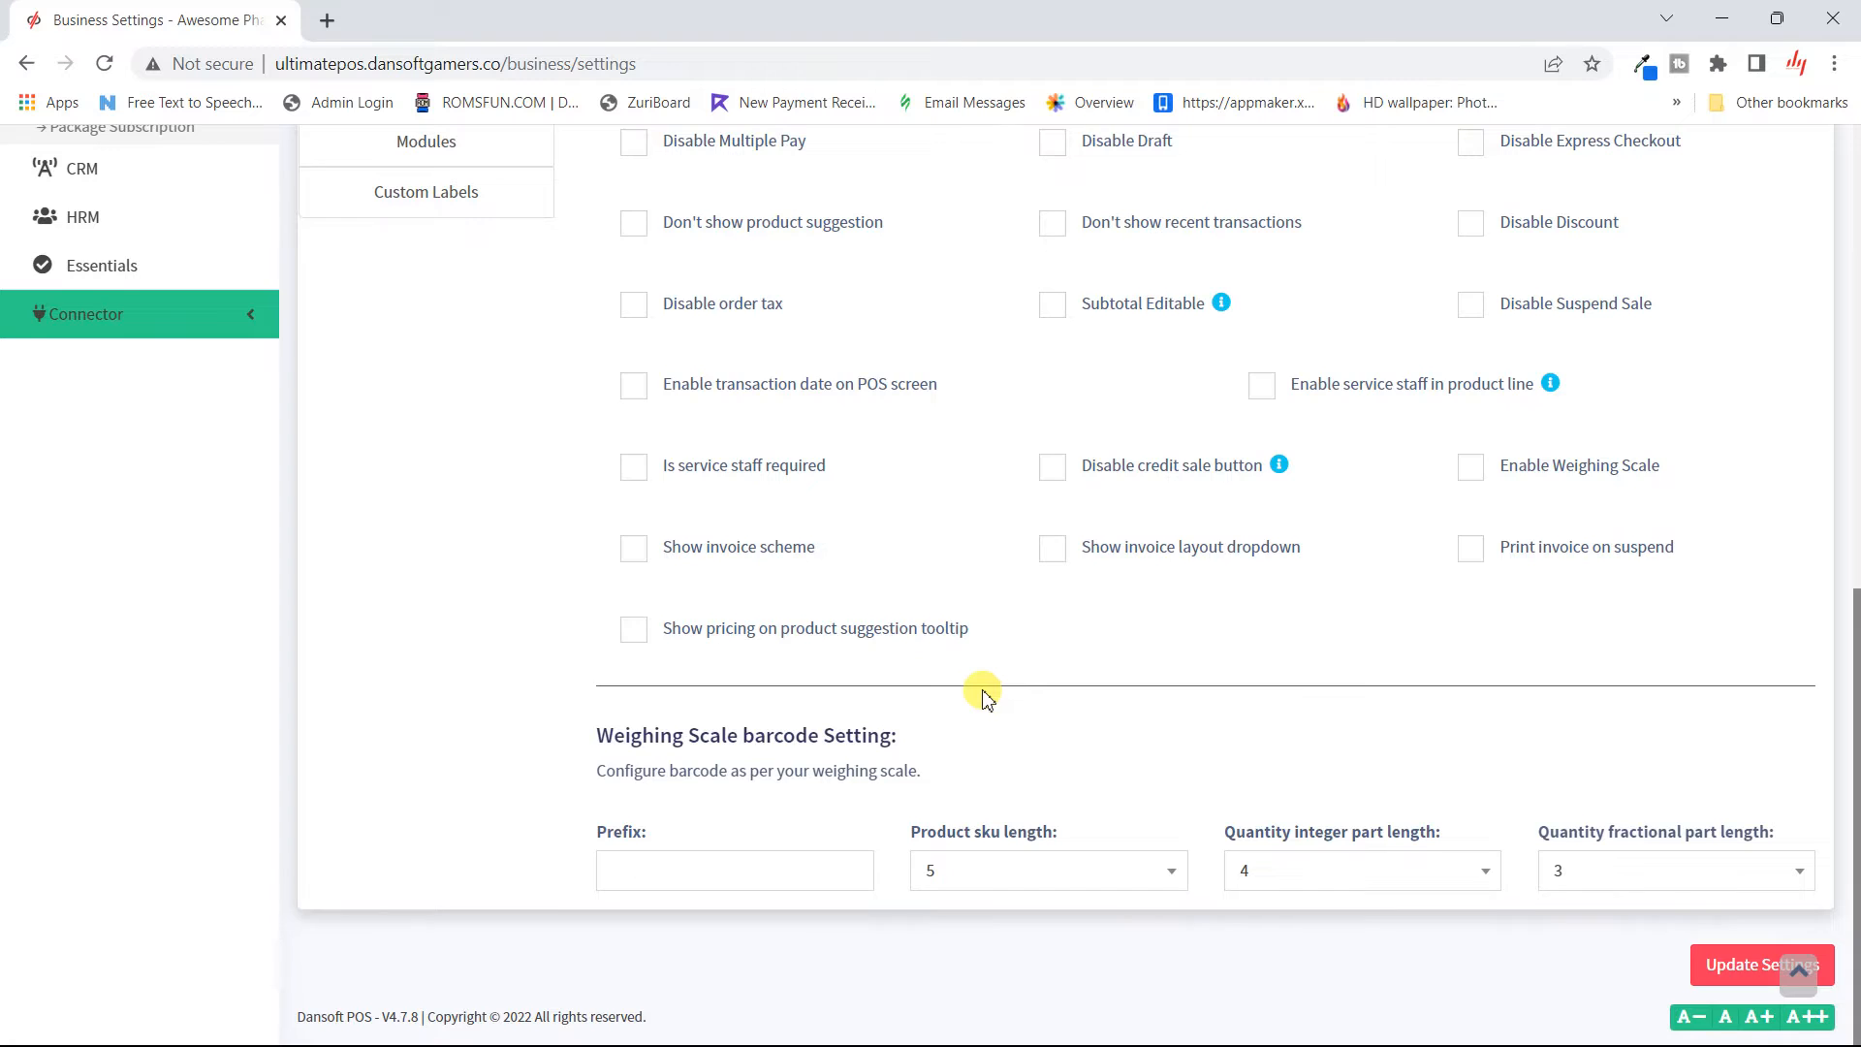
{"action": "scroll", "coordinate": [983, 694], "scroll_direction": "up", "scroll_amount": 3}
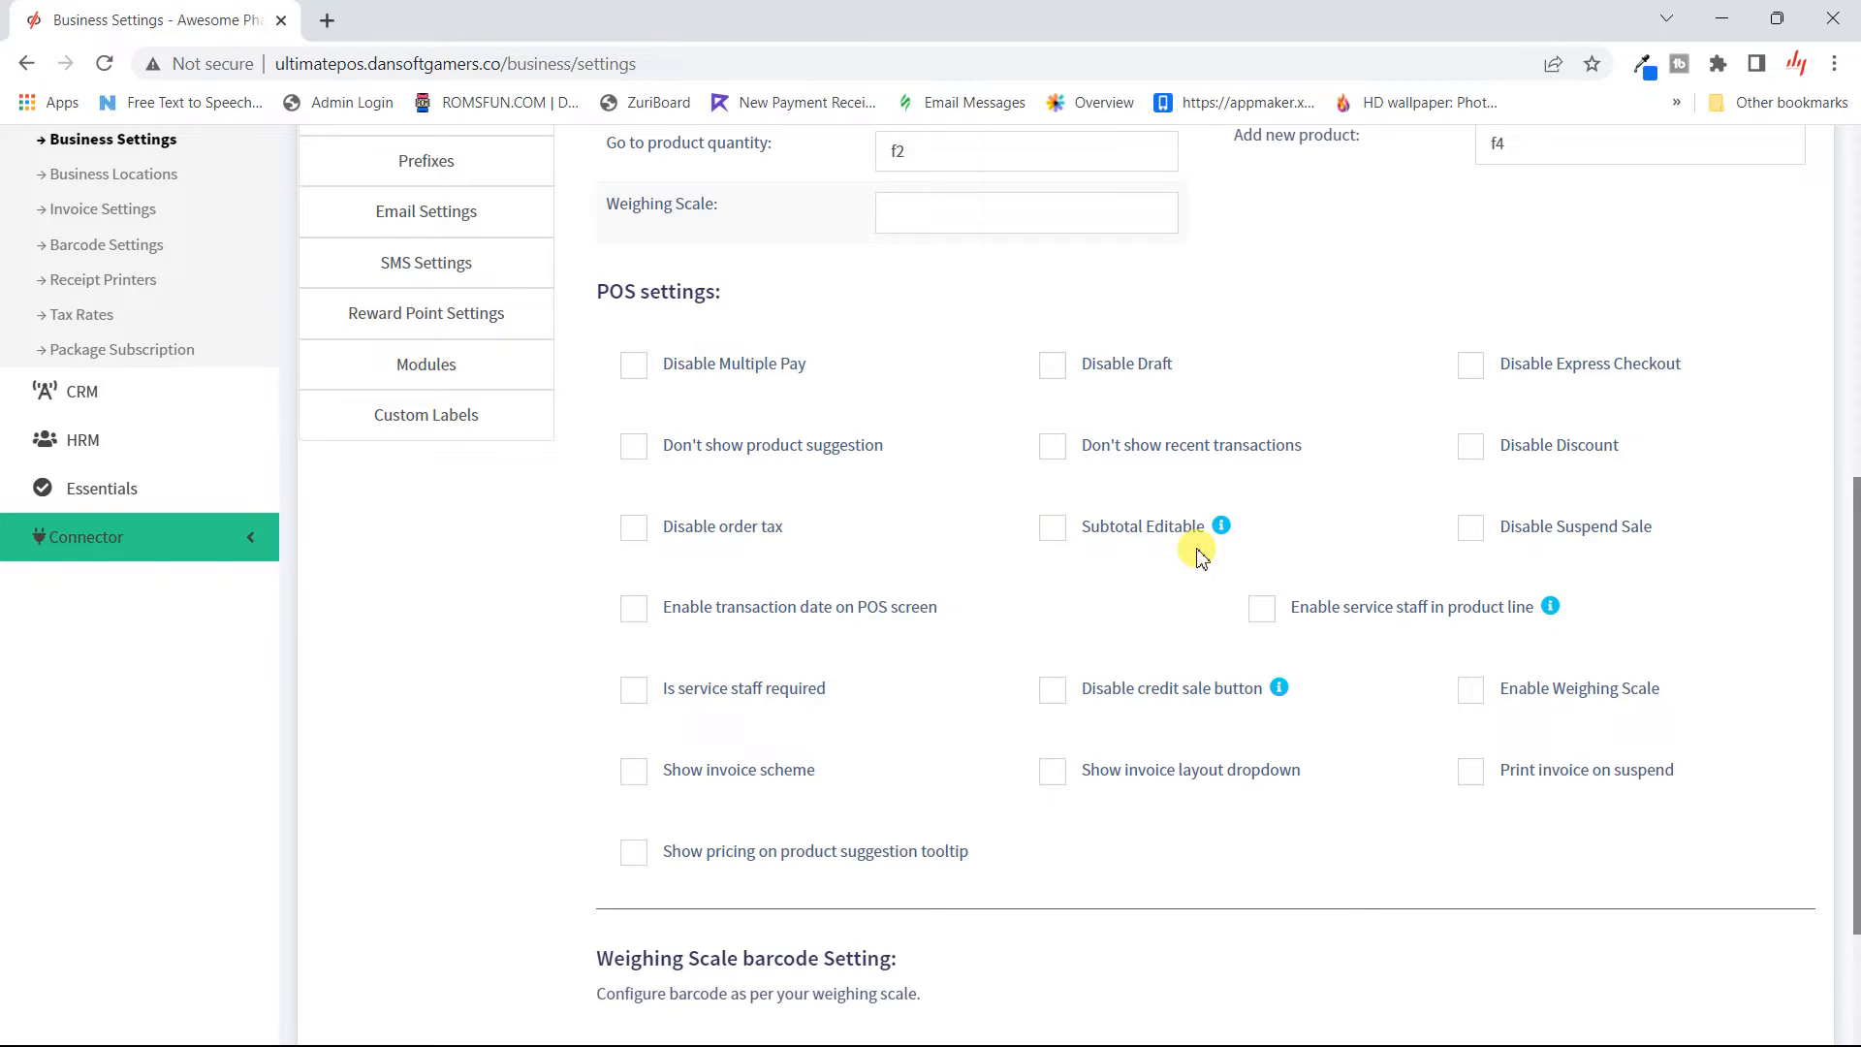
{"action": "scroll", "coordinate": [1197, 552], "scroll_direction": "up", "scroll_amount": 4}
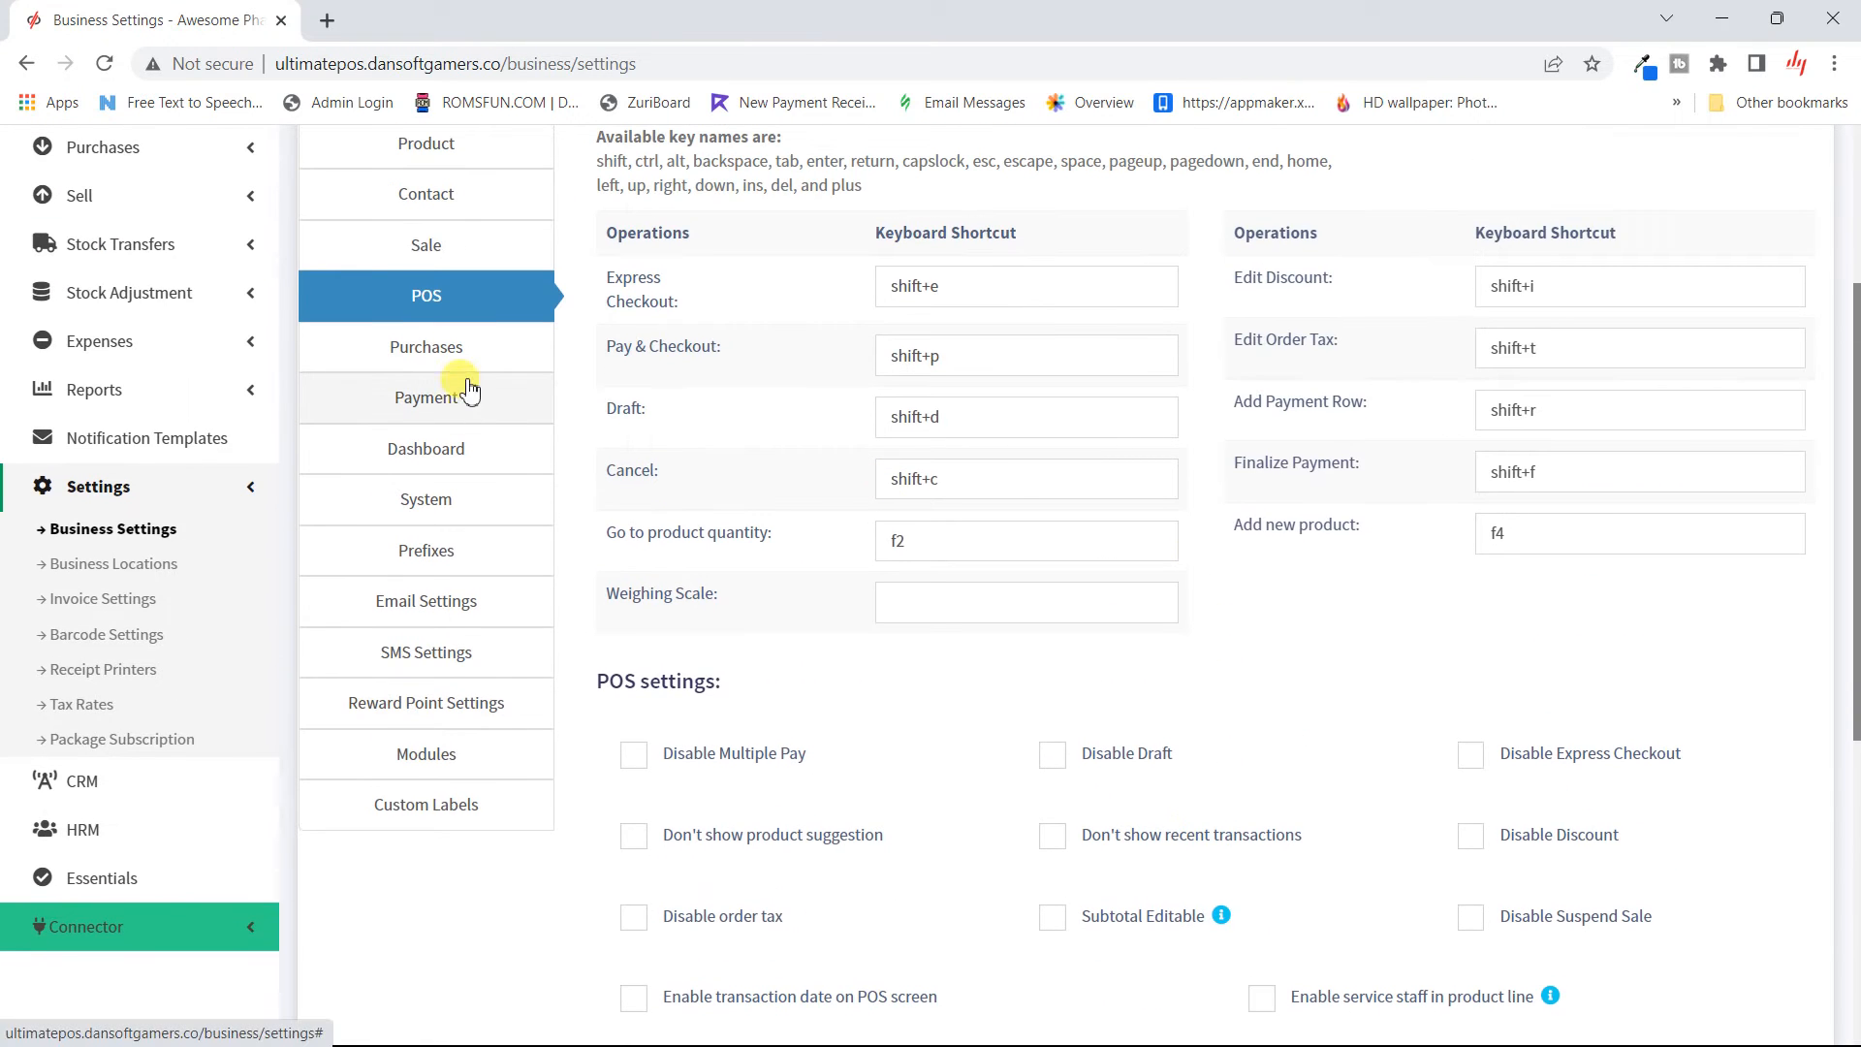
{"action": "scroll", "coordinate": [614, 860], "scroll_direction": "down", "scroll_amount": 7}
{"action": "scroll", "coordinate": [615, 869], "scroll_direction": "up", "scroll_amount": 8}
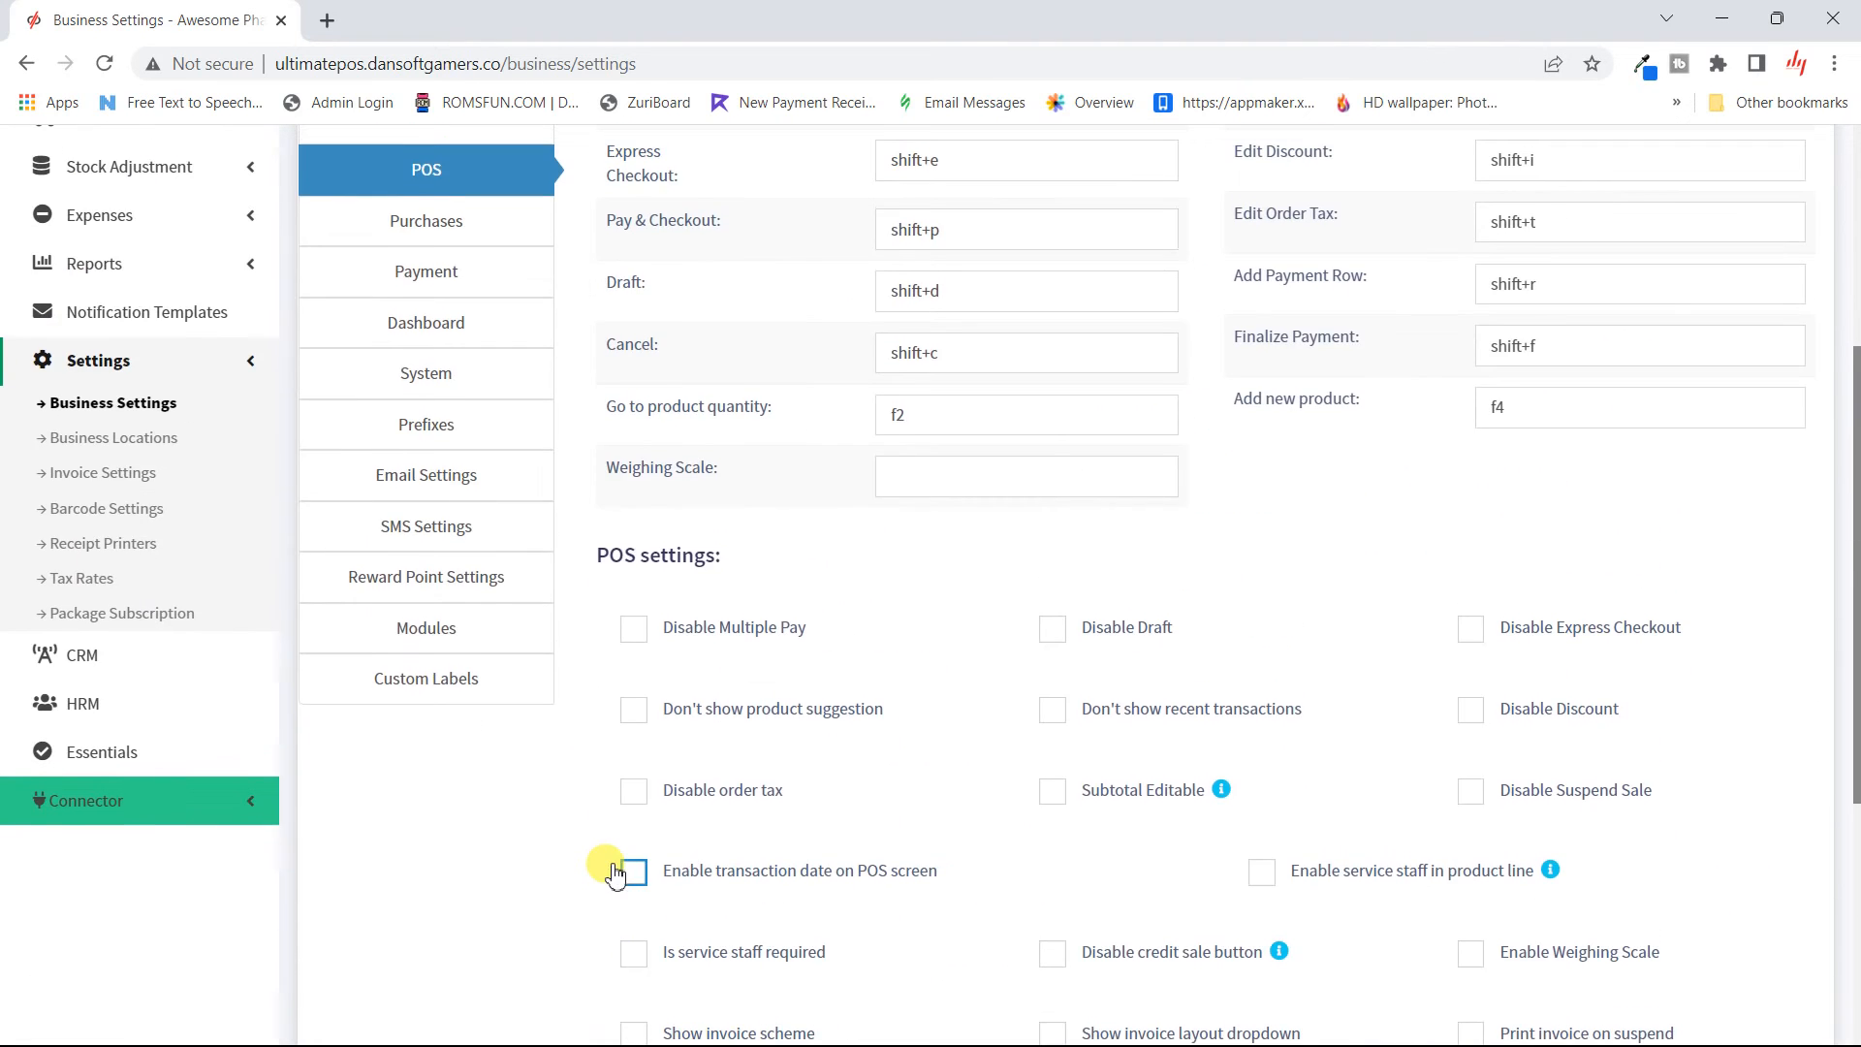
{"action": "scroll", "coordinate": [620, 814], "scroll_direction": "down", "scroll_amount": 2}
{"action": "scroll", "coordinate": [611, 863], "scroll_direction": "up", "scroll_amount": 1}
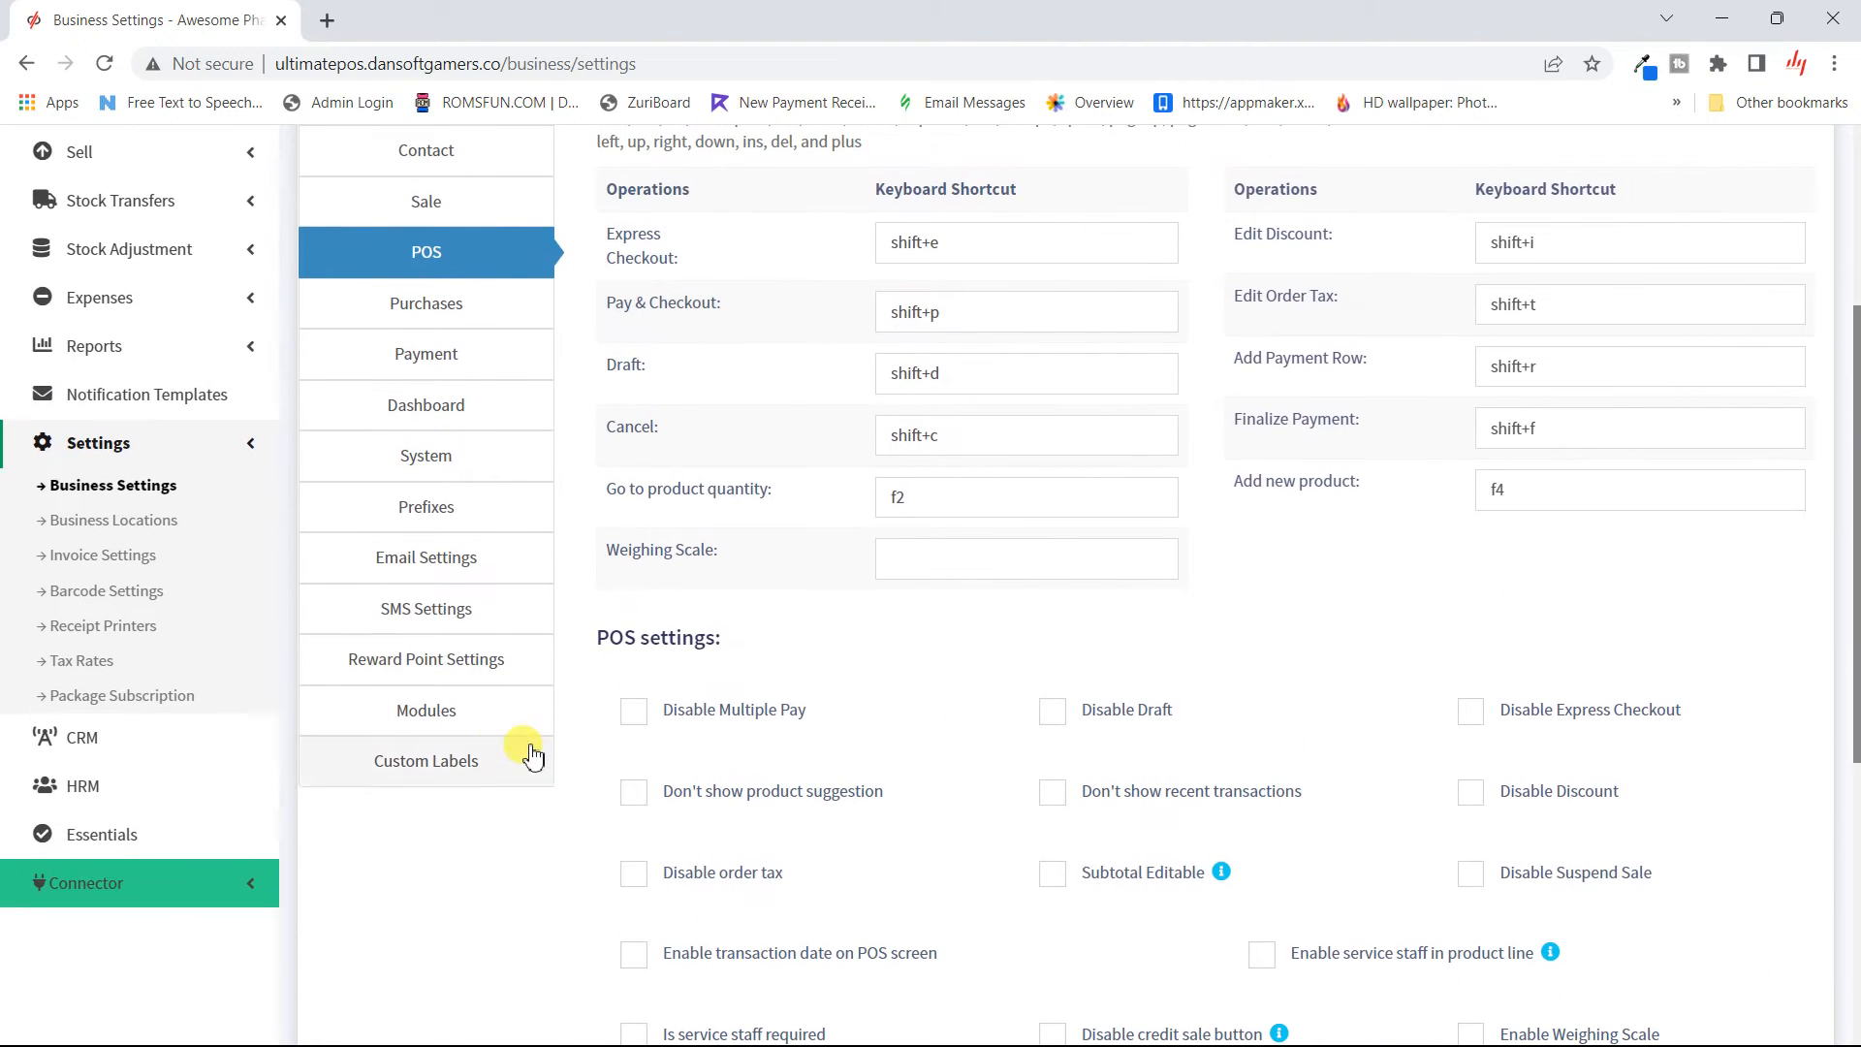
{"action": "left_click", "coordinate": [461, 524]}
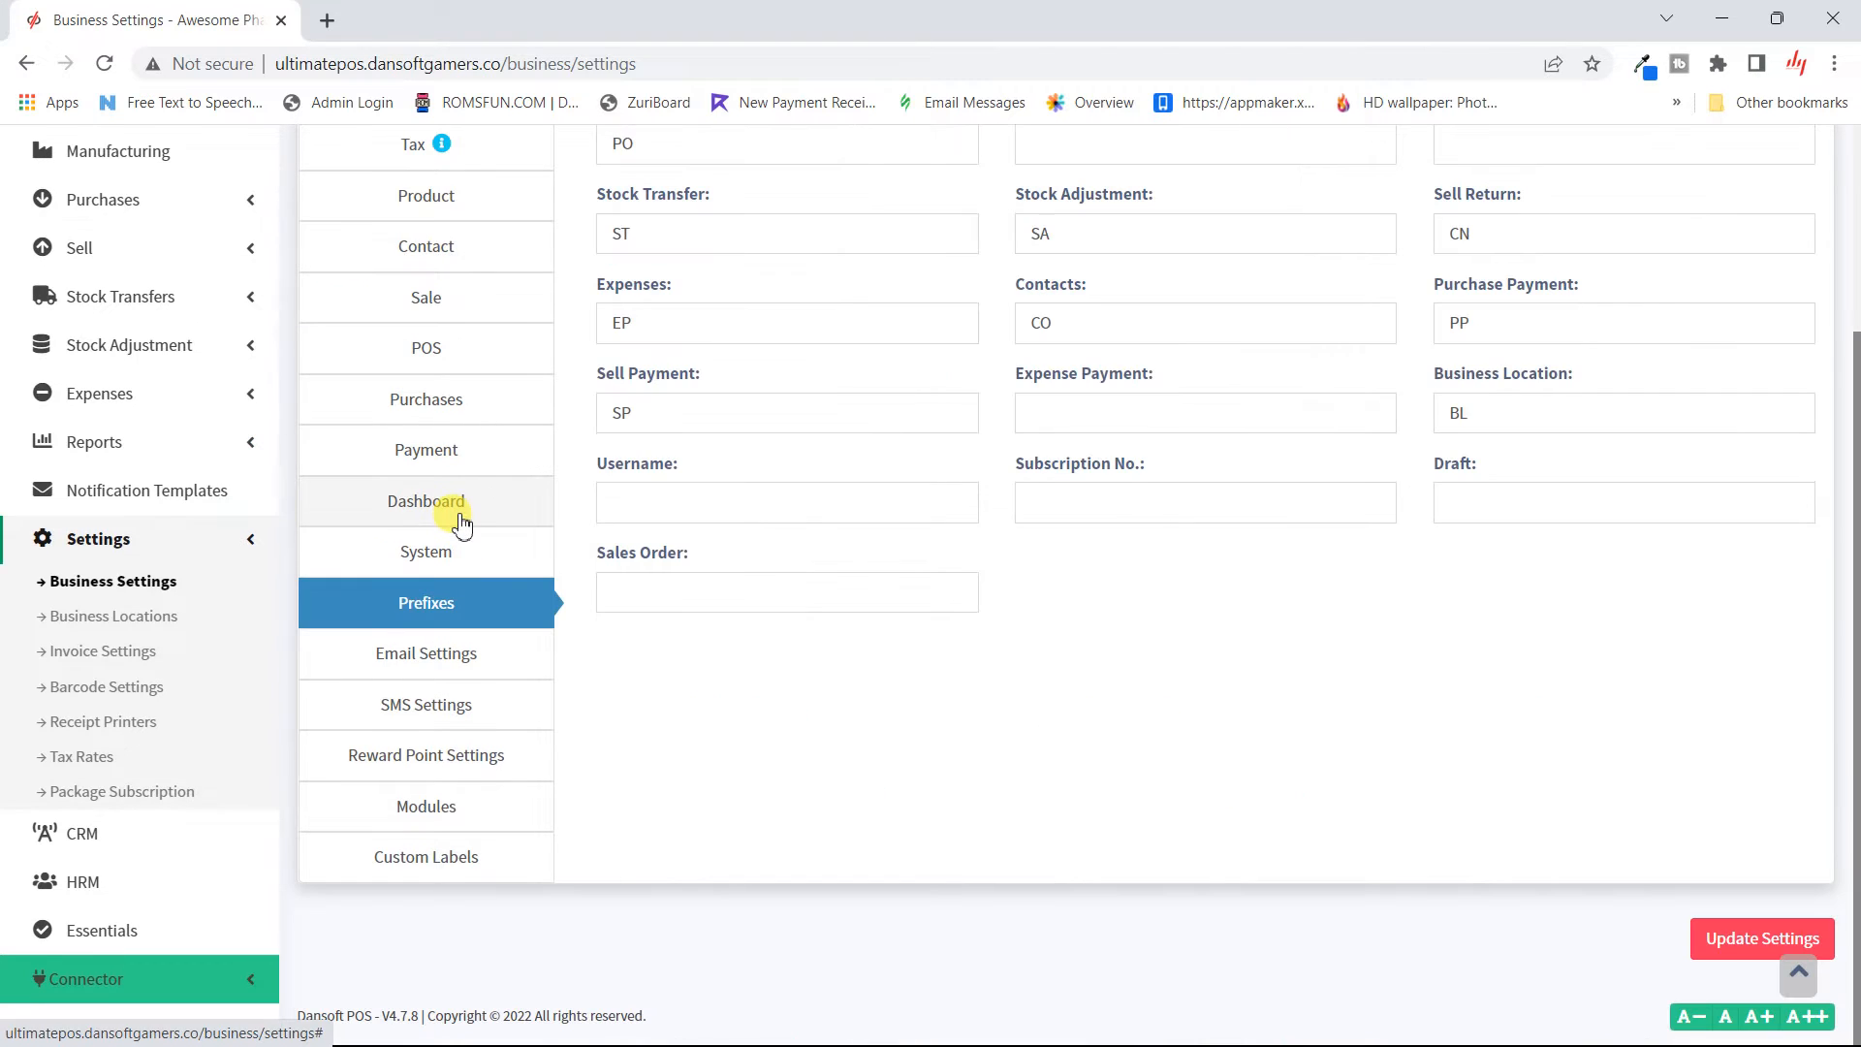
- Go past Email Settings to Custom Labels and scroll through the empty label fields
{"action": "left_click", "coordinate": [428, 669]}
{"action": "left_click", "coordinate": [441, 853]}
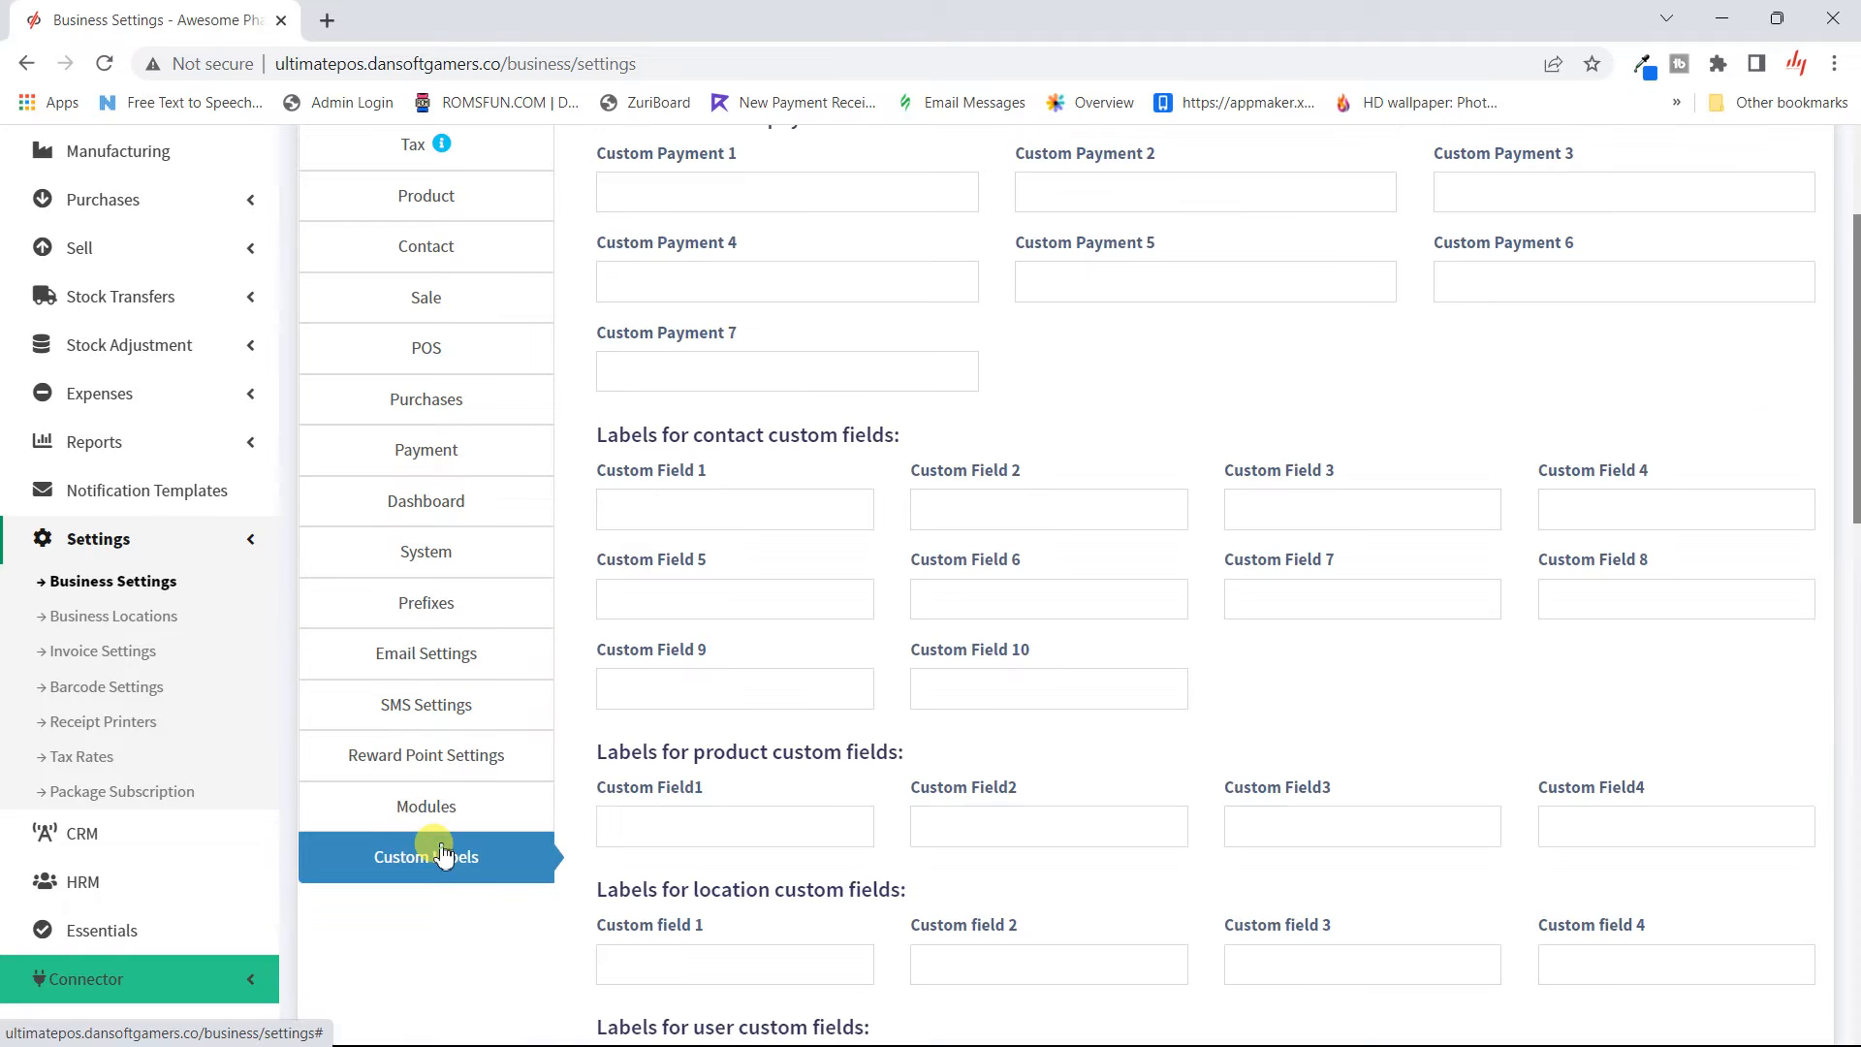
{"action": "scroll", "coordinate": [771, 815], "scroll_direction": "down", "scroll_amount": 10}
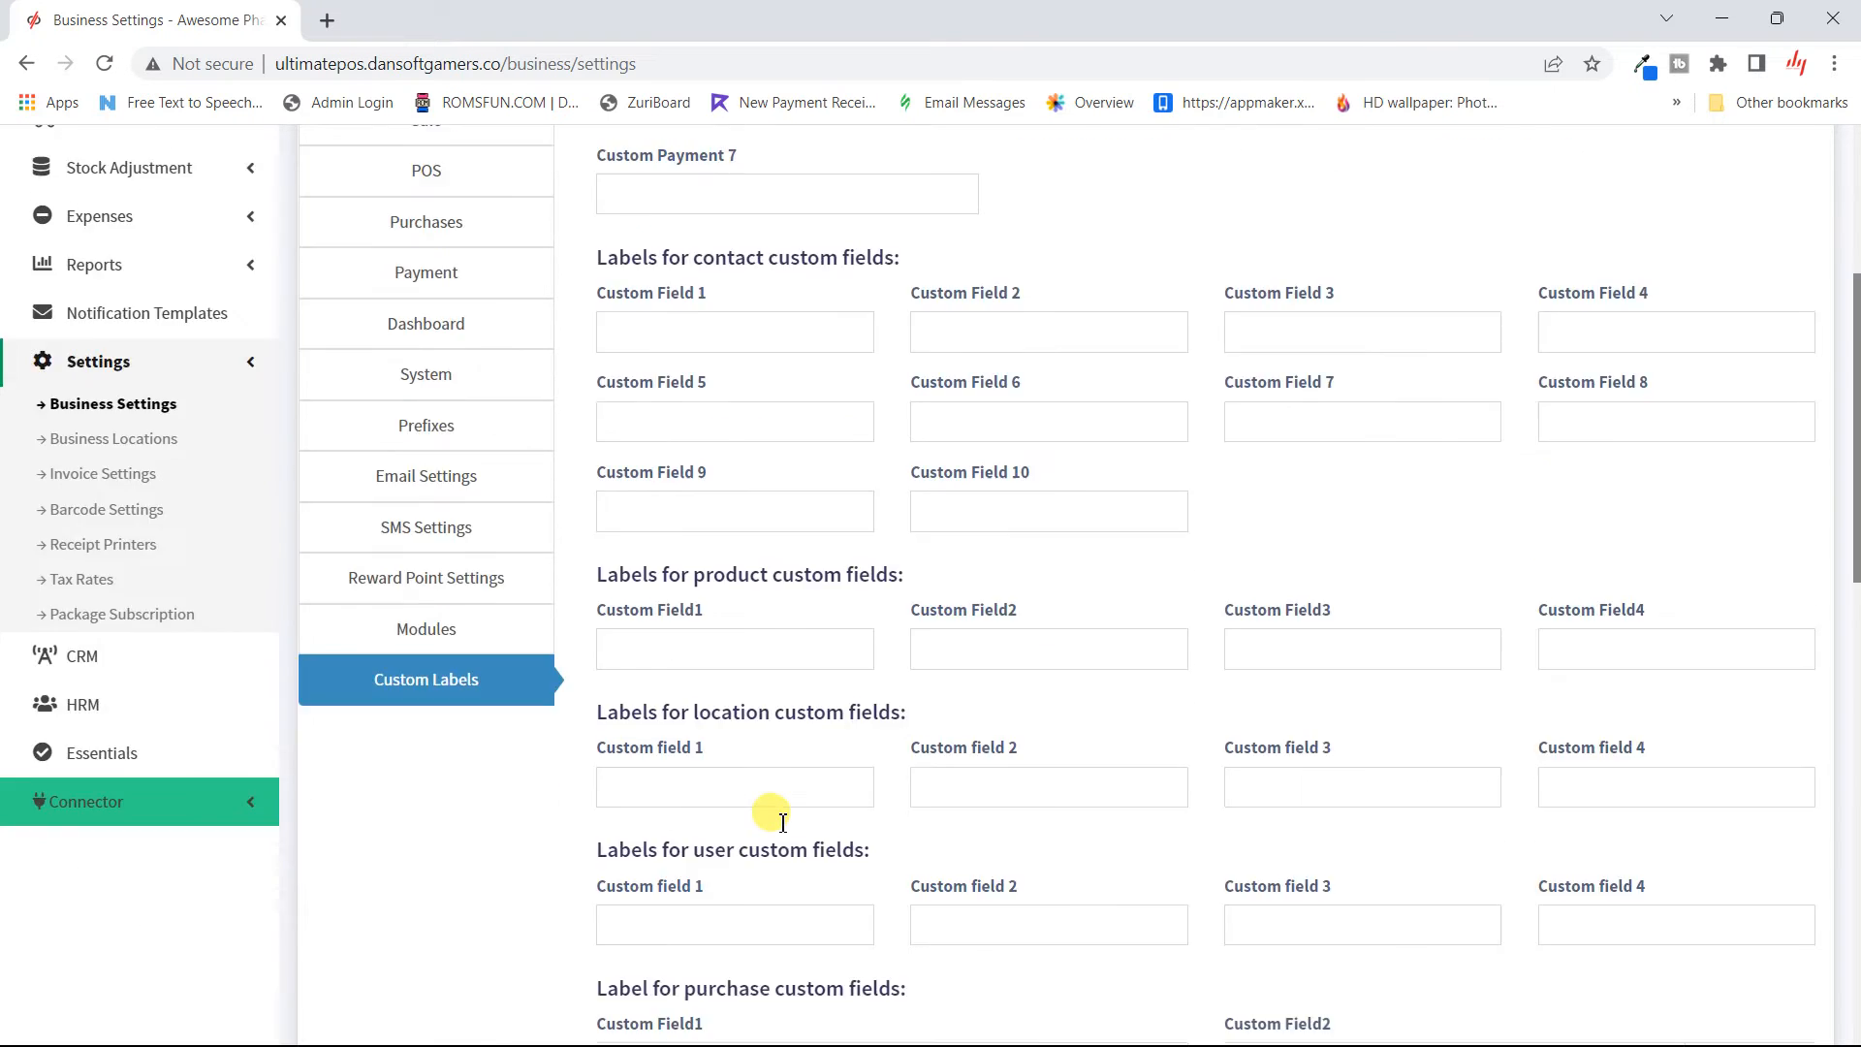
{"action": "scroll", "coordinate": [784, 826], "scroll_direction": "up", "scroll_amount": 10}
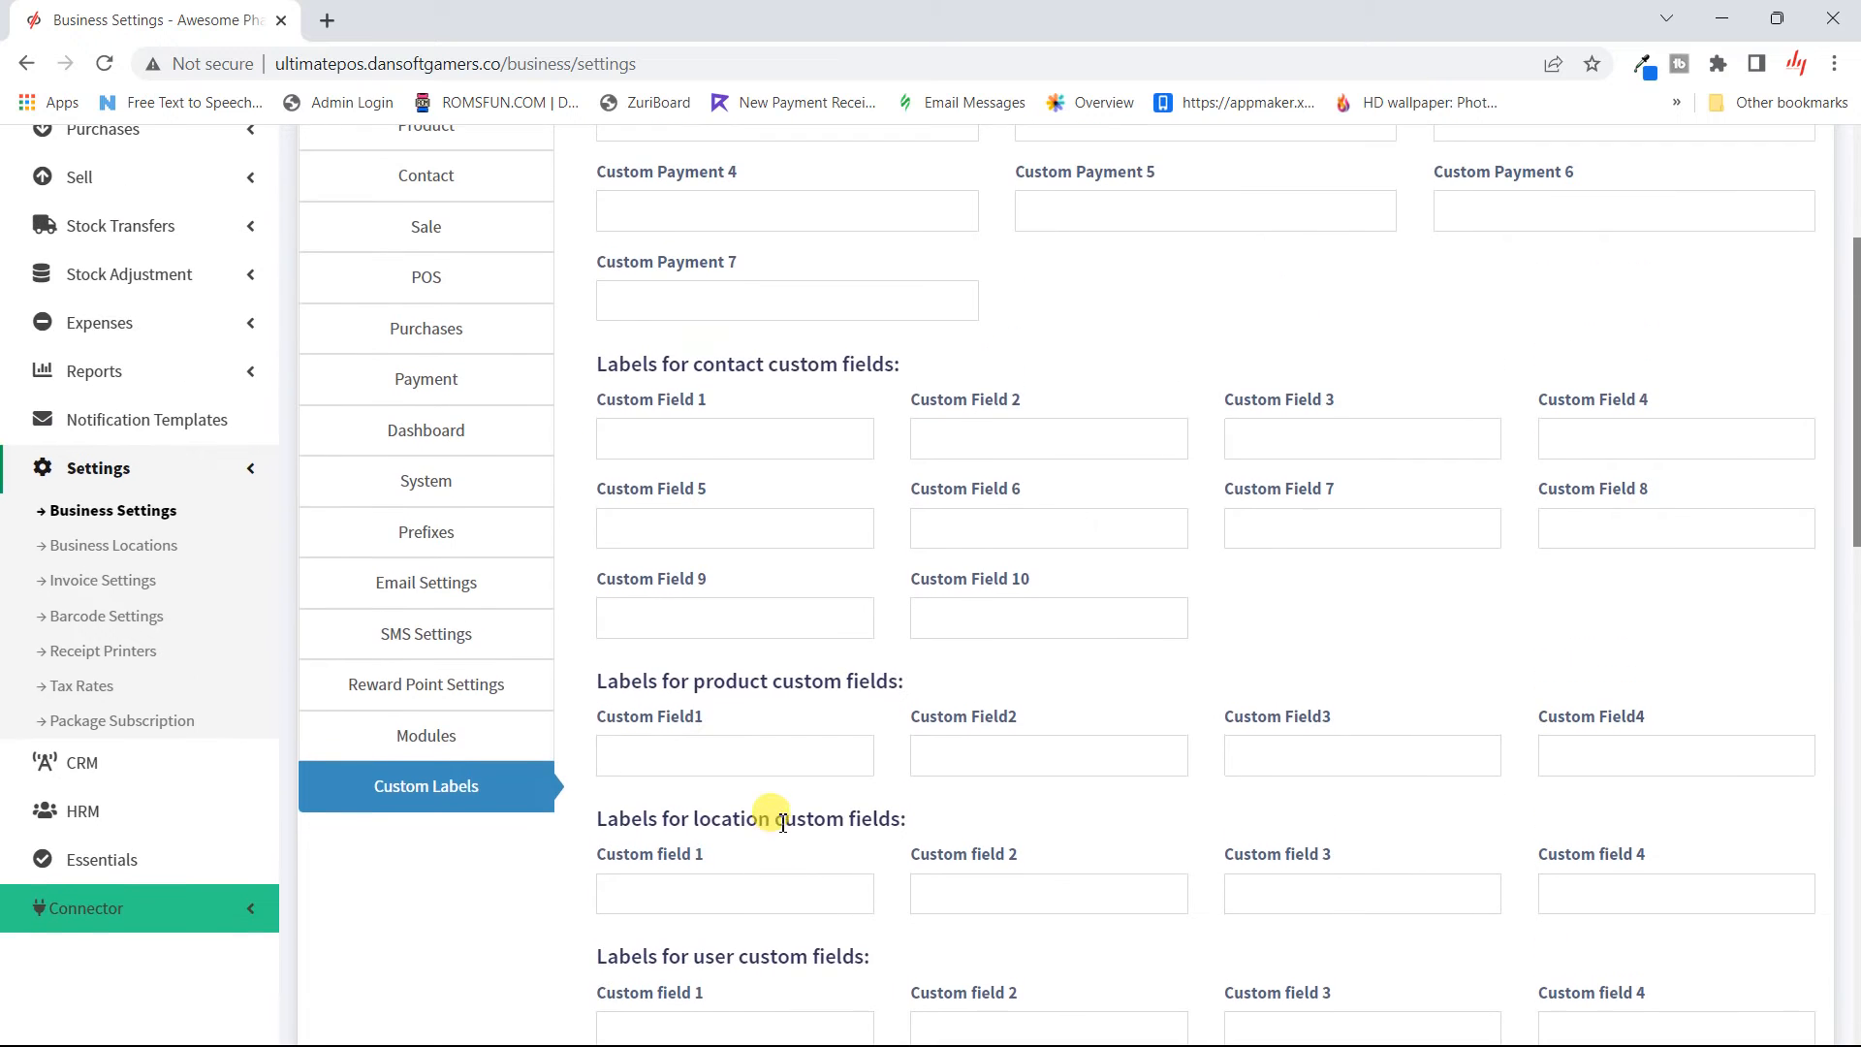
{"action": "left_click", "coordinate": [717, 446]}
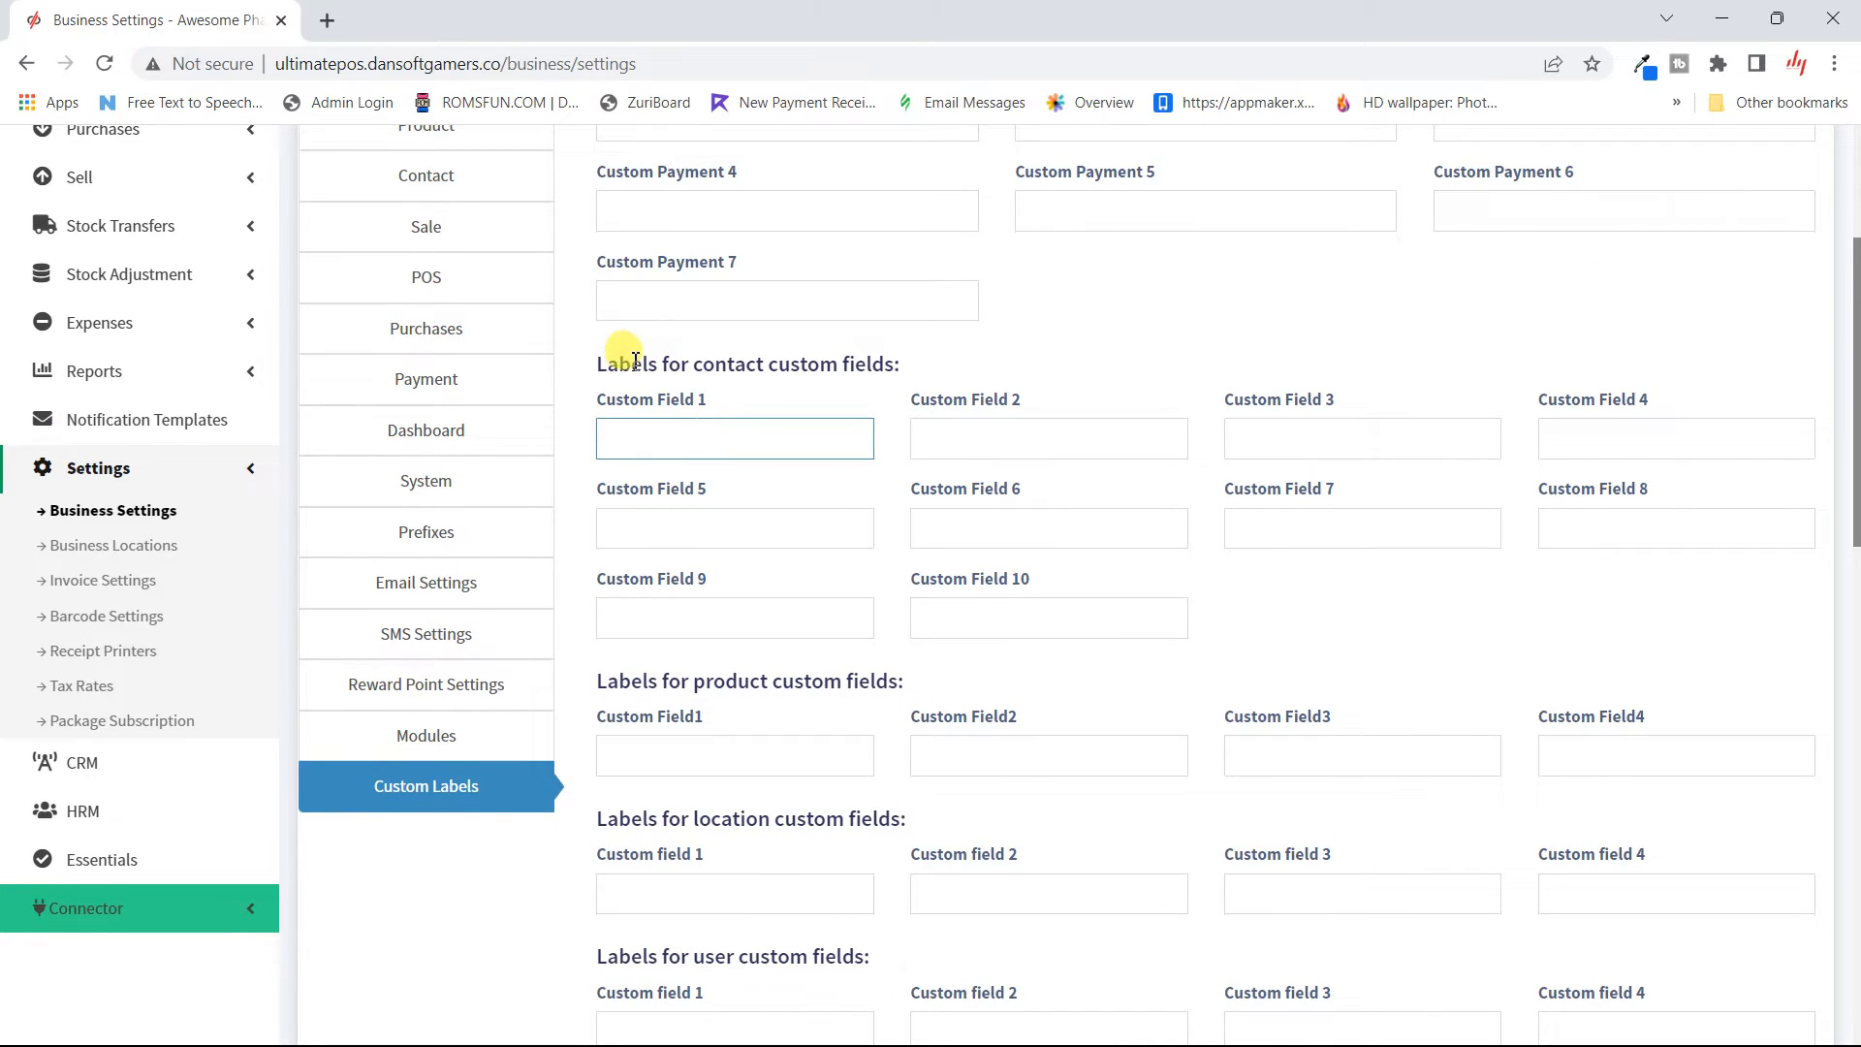
{"action": "scroll", "coordinate": [789, 702], "scroll_direction": "down", "scroll_amount": 6}
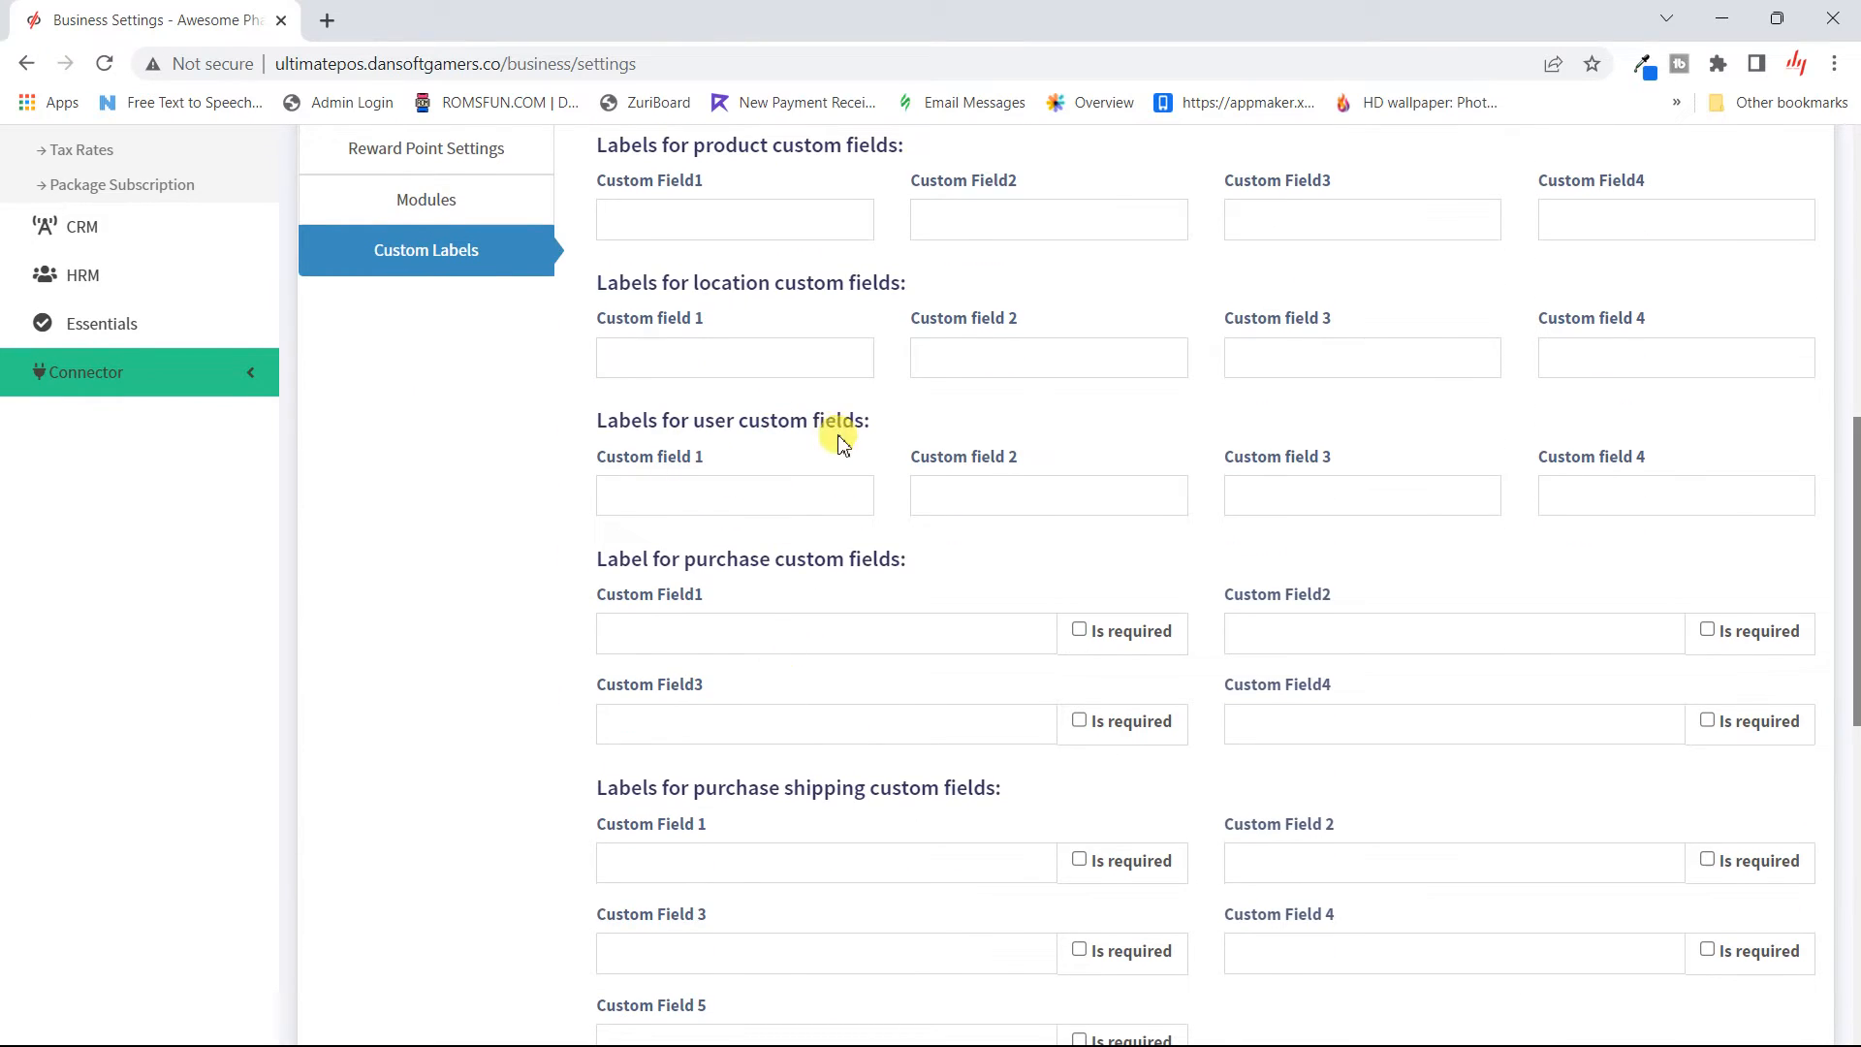
{"action": "scroll", "coordinate": [754, 616], "scroll_direction": "down", "scroll_amount": 2}
{"action": "scroll", "coordinate": [756, 617], "scroll_direction": "down", "scroll_amount": 4}
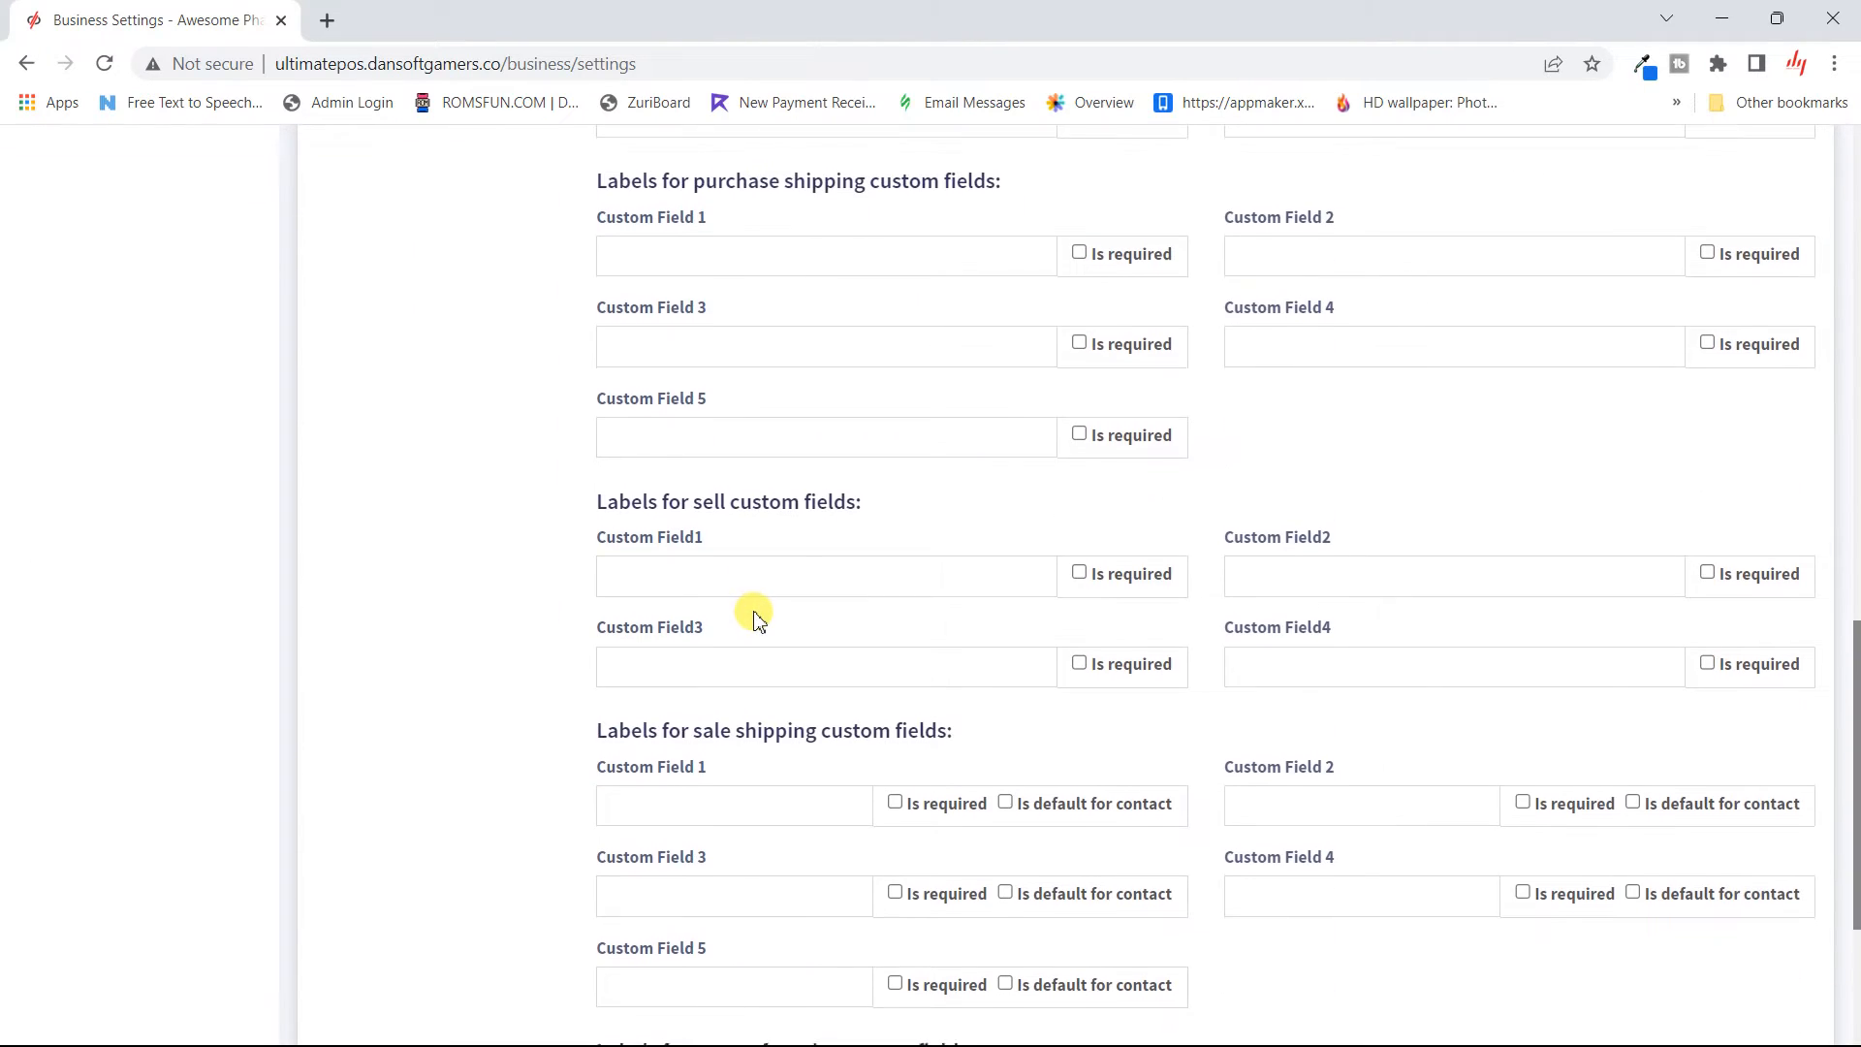
{"action": "scroll", "coordinate": [757, 617], "scroll_direction": "down", "scroll_amount": 4}
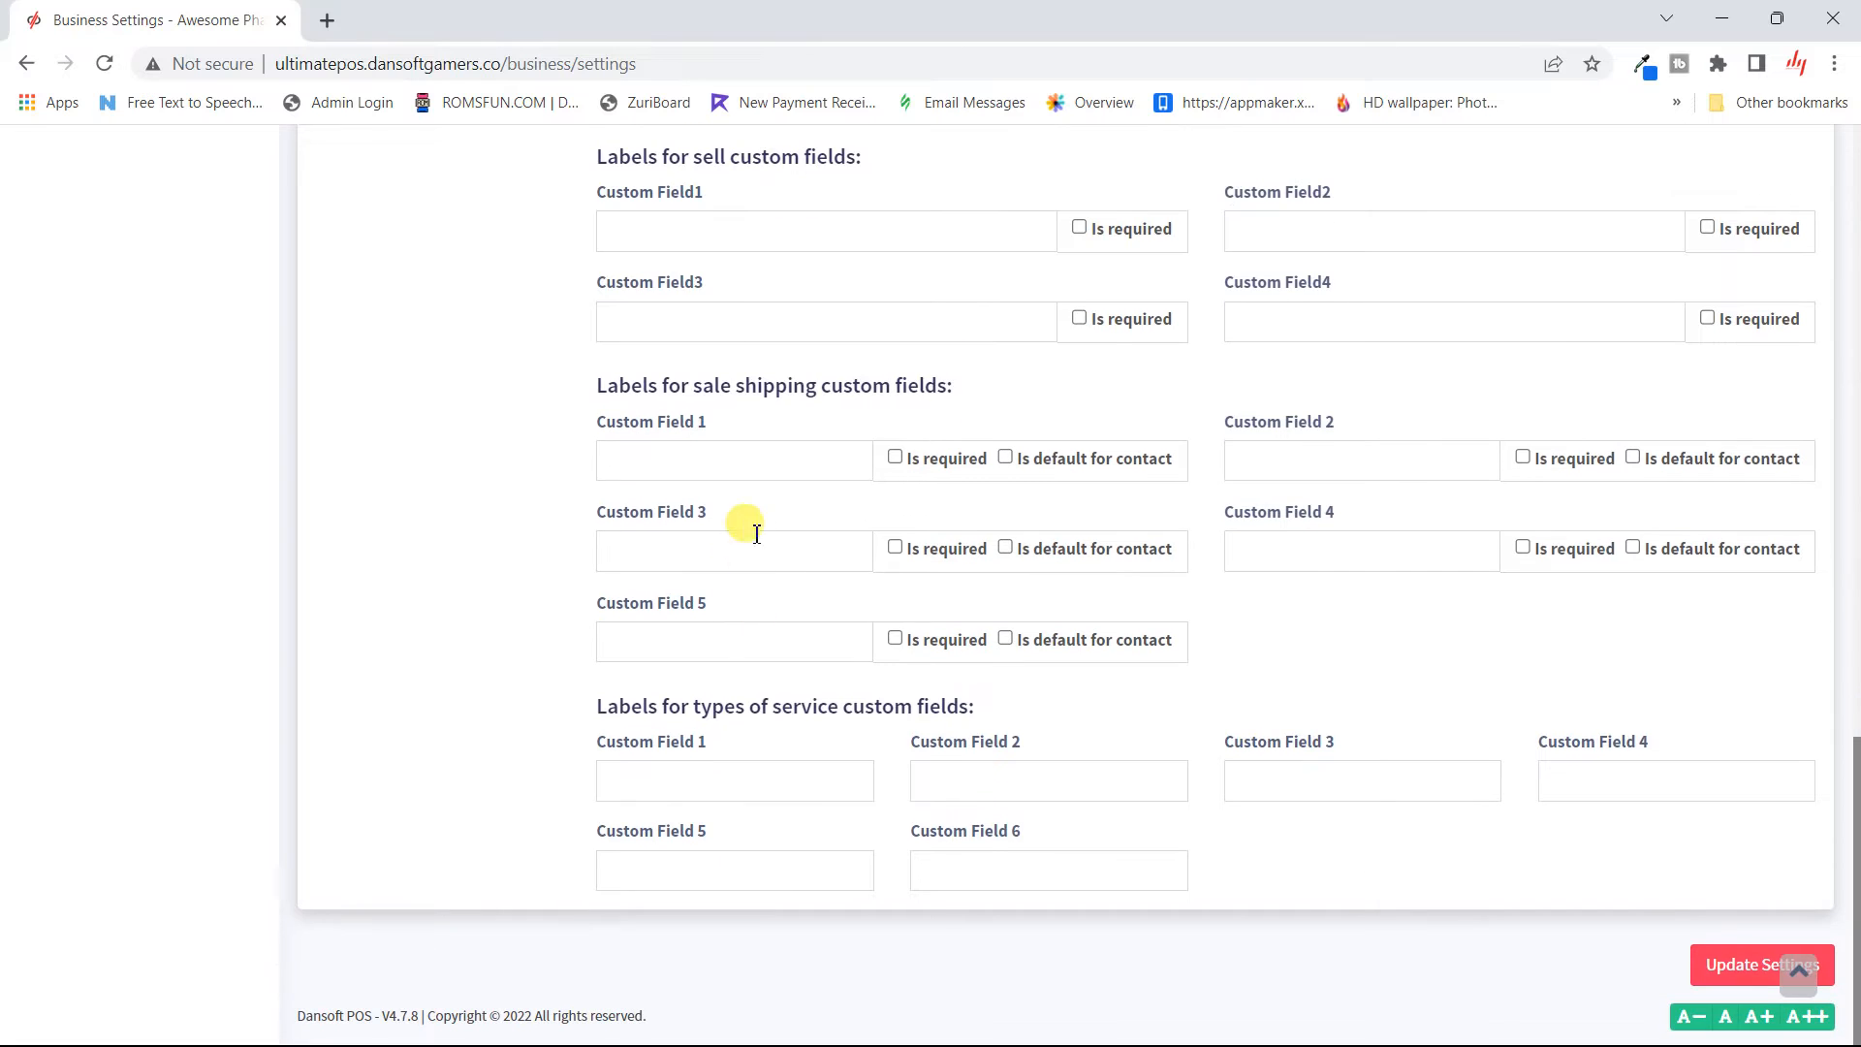
{"action": "scroll", "coordinate": [754, 506], "scroll_direction": "up", "scroll_amount": 3}
{"action": "scroll", "coordinate": [757, 508], "scroll_direction": "up", "scroll_amount": 14}
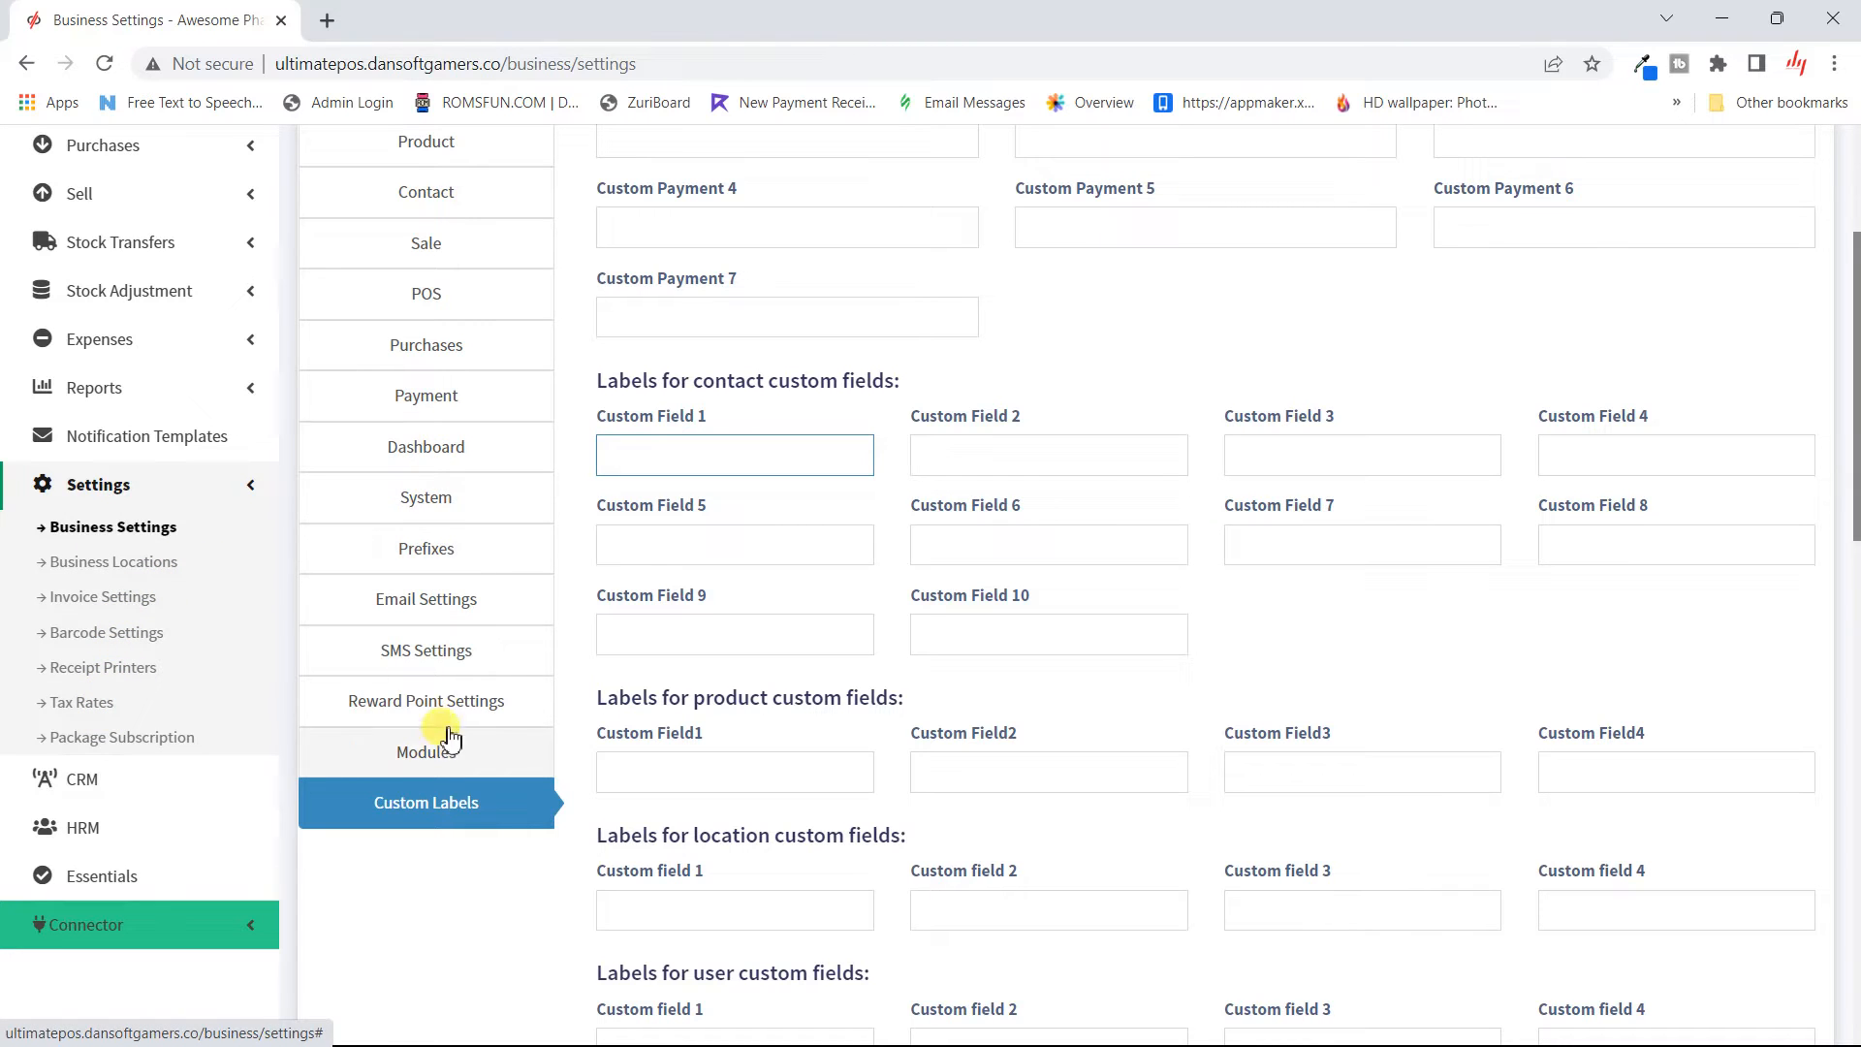
{"action": "scroll", "coordinate": [430, 481], "scroll_direction": "up", "scroll_amount": 1}
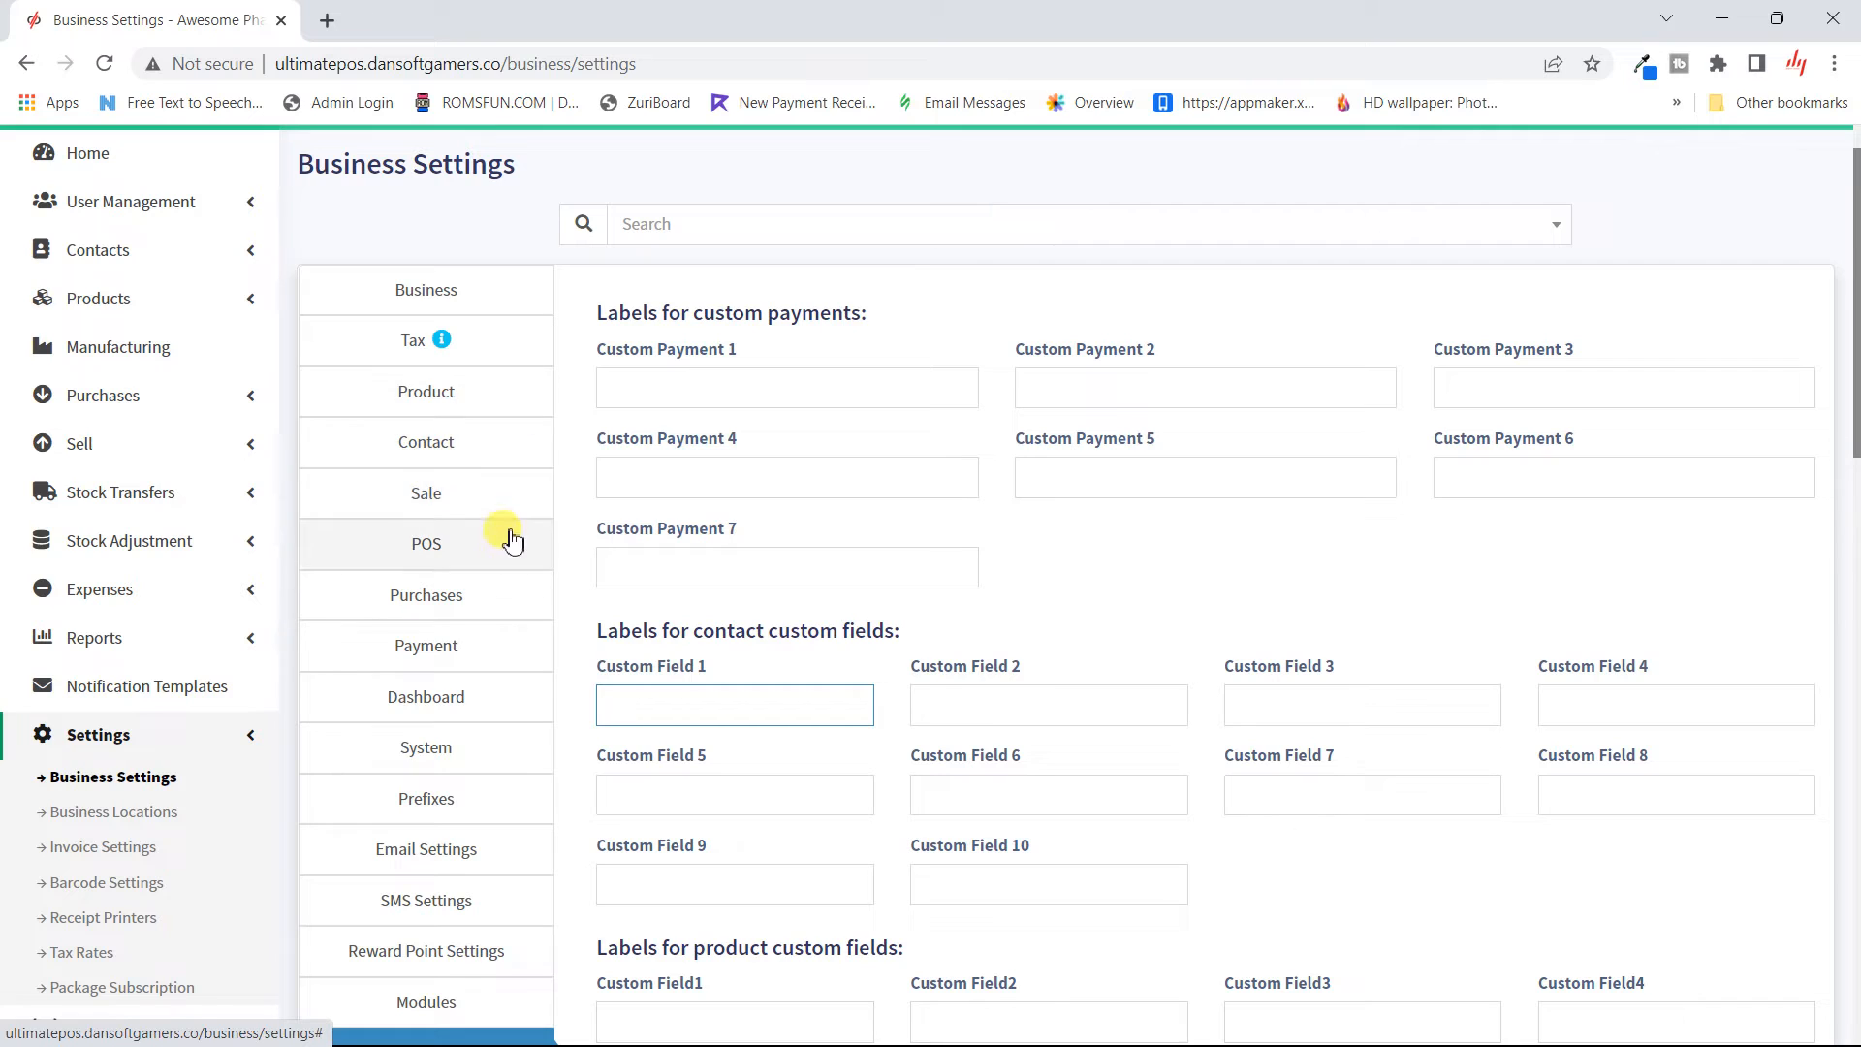
- Look through the Product, Contact and Sale settings panels
{"action": "left_click", "coordinate": [487, 409]}
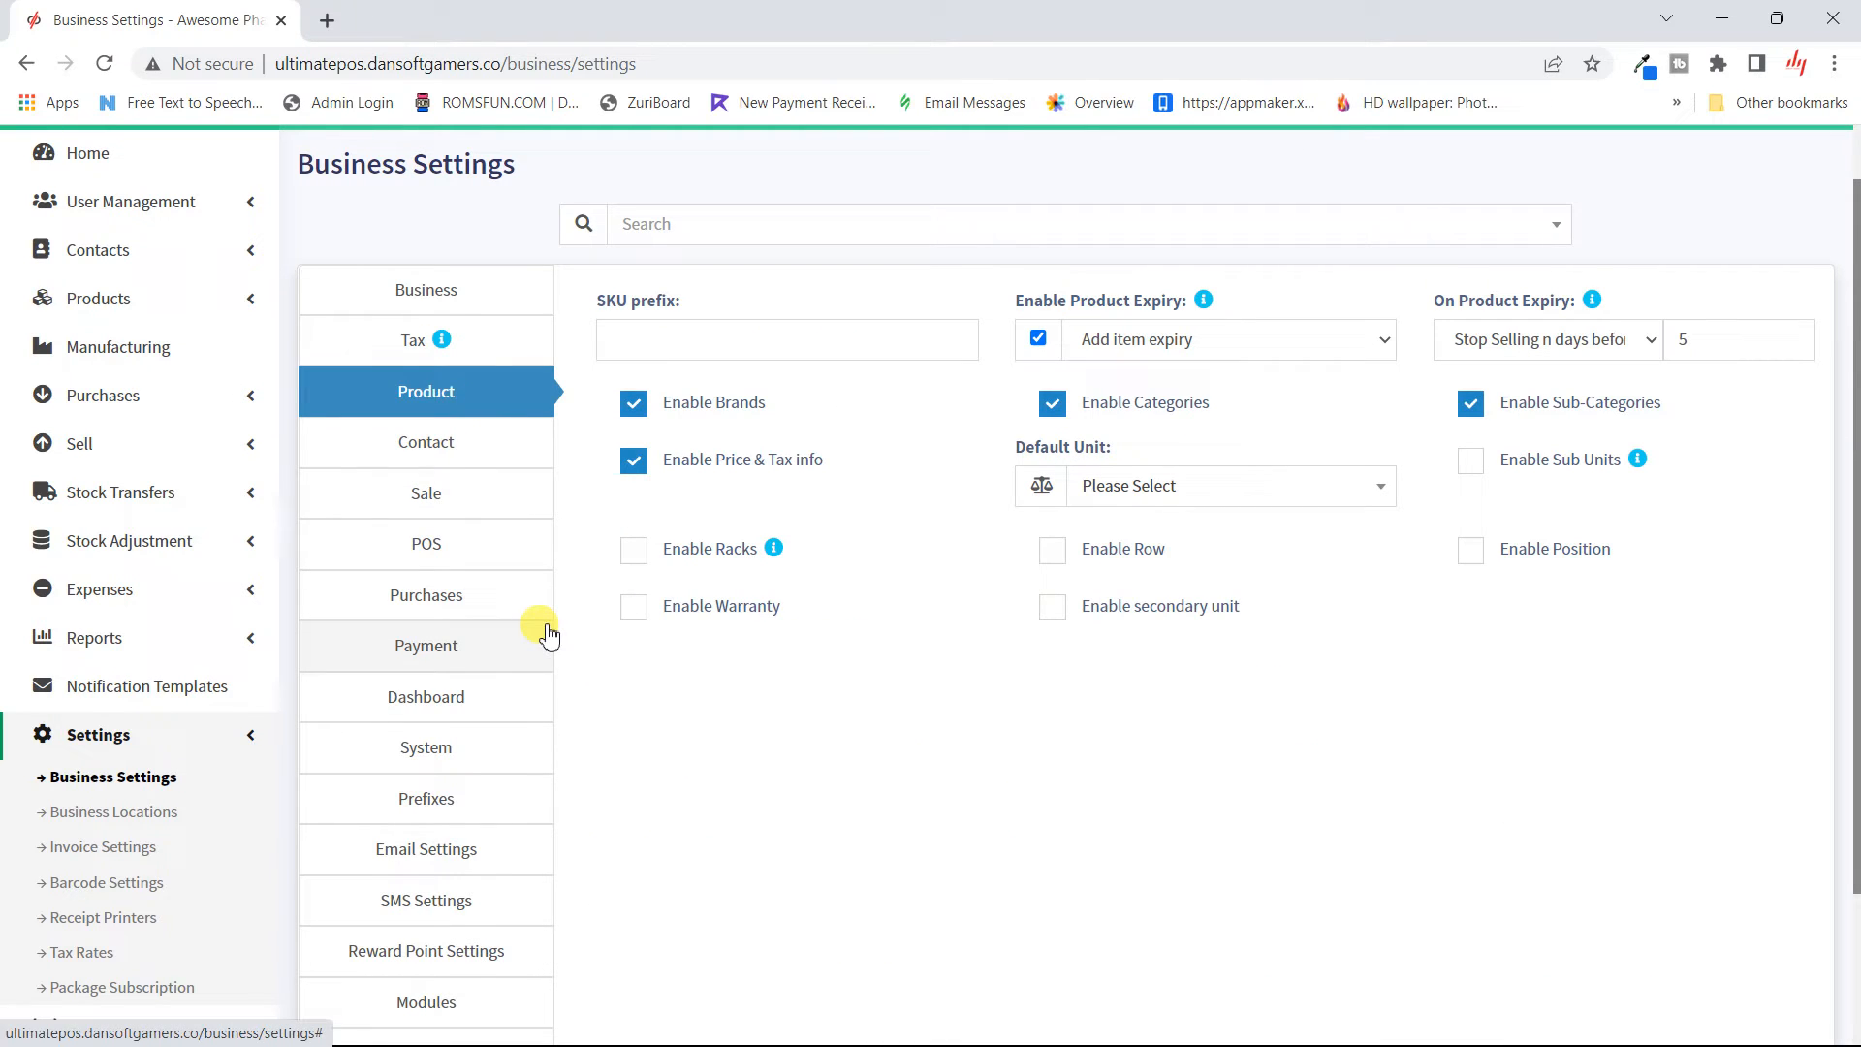
{"action": "left_click", "coordinate": [478, 467]}
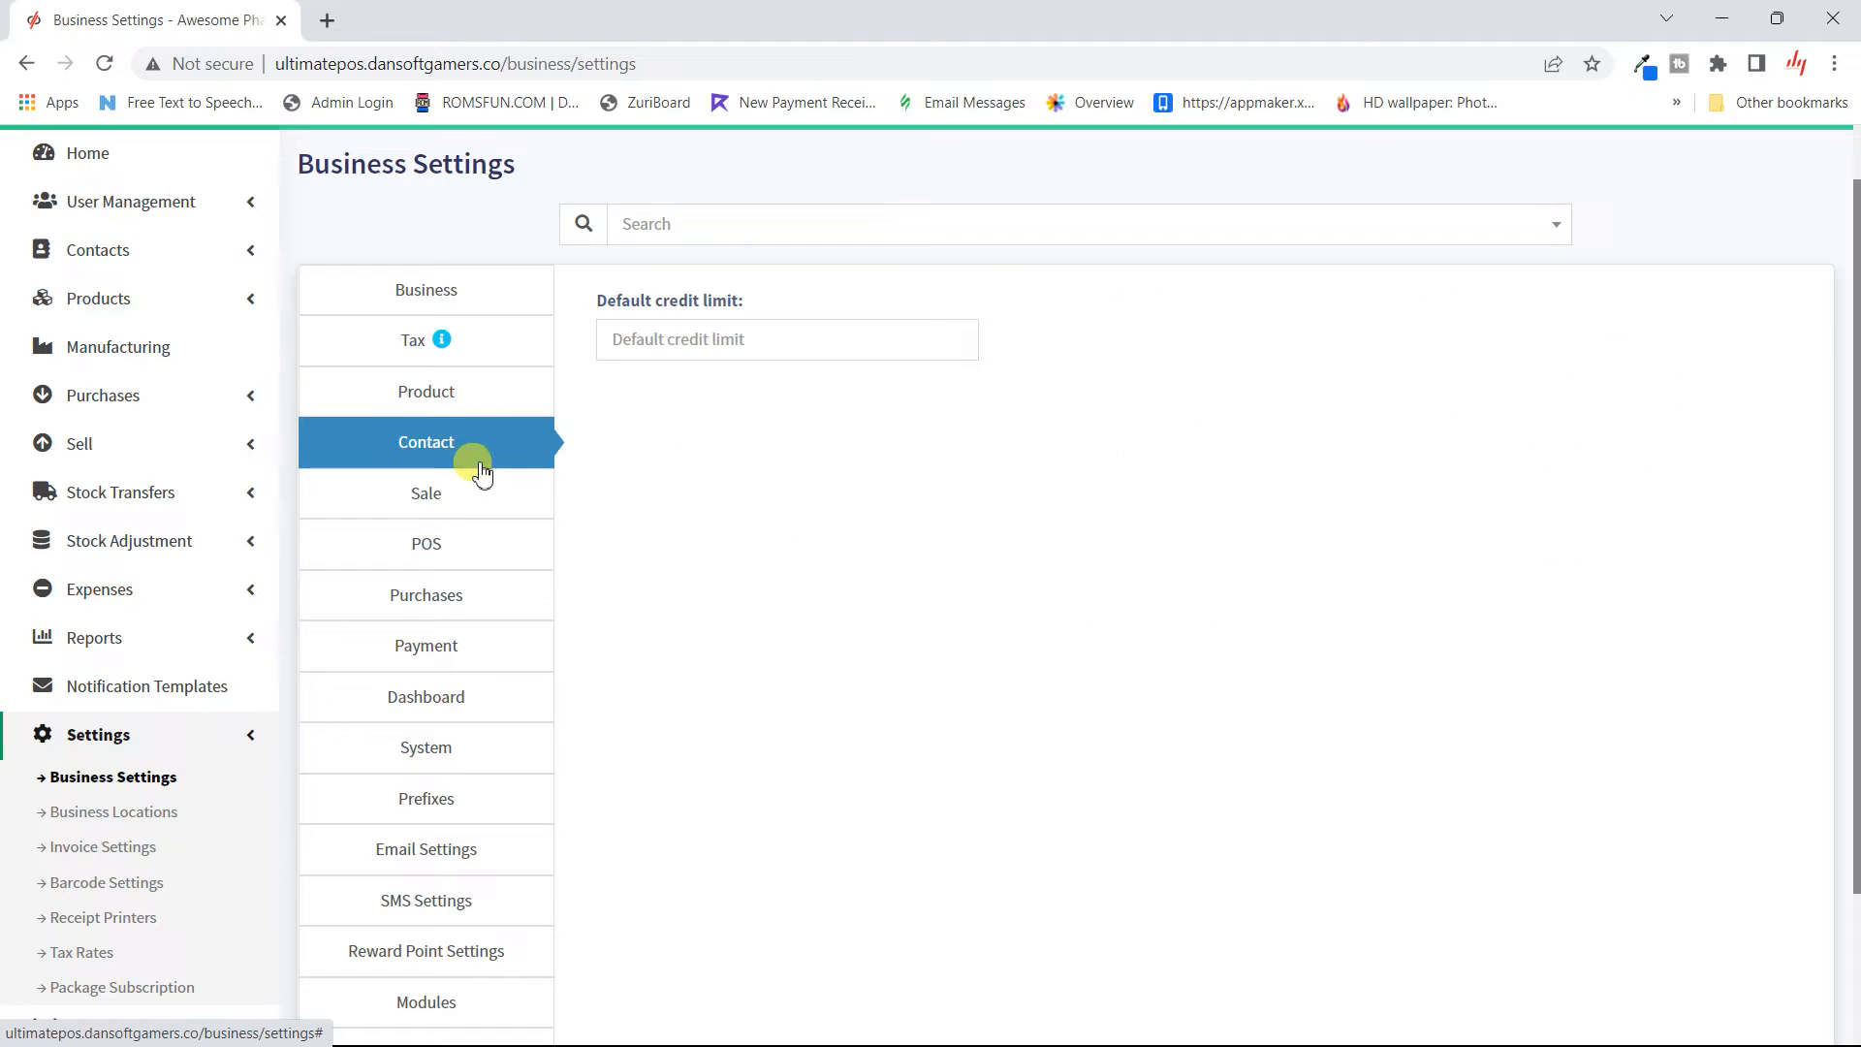
{"action": "left_click", "coordinate": [466, 524]}
{"action": "scroll", "coordinate": [971, 878], "scroll_direction": "down", "scroll_amount": 2}
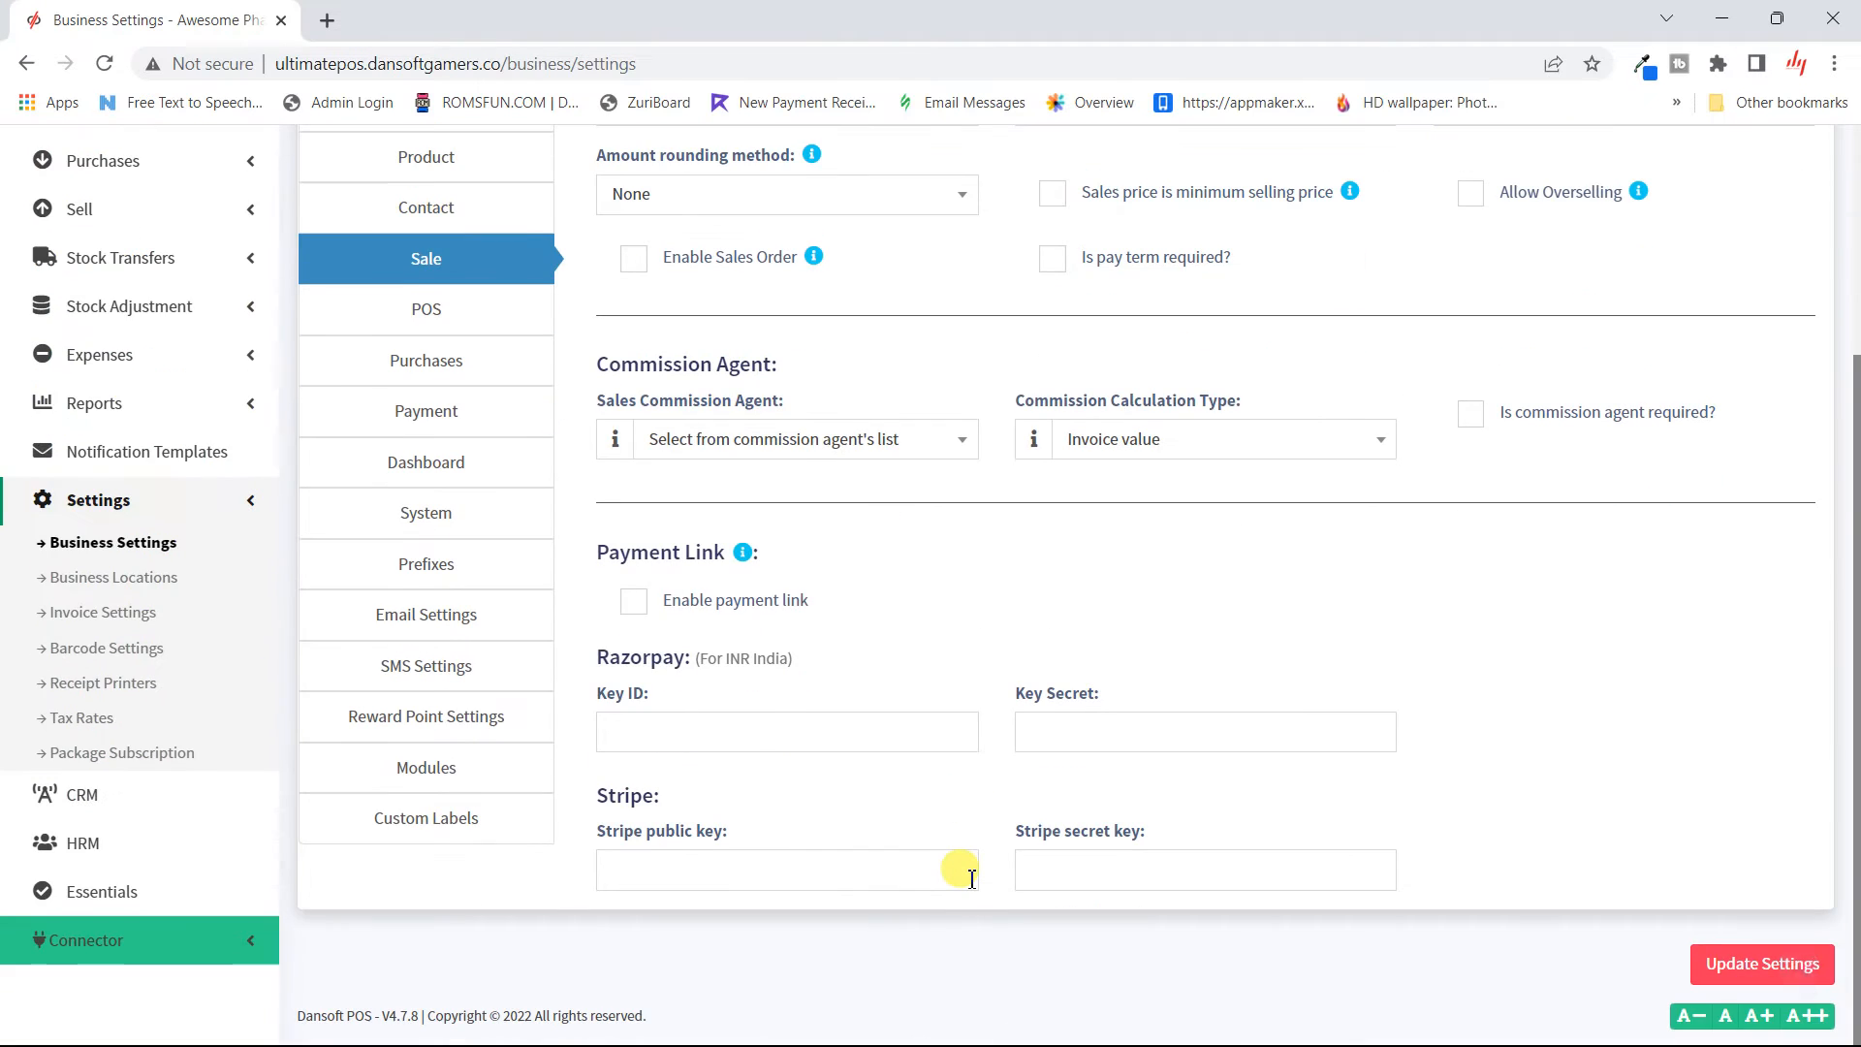
{"action": "scroll", "coordinate": [971, 878], "scroll_direction": "up", "scroll_amount": 3}
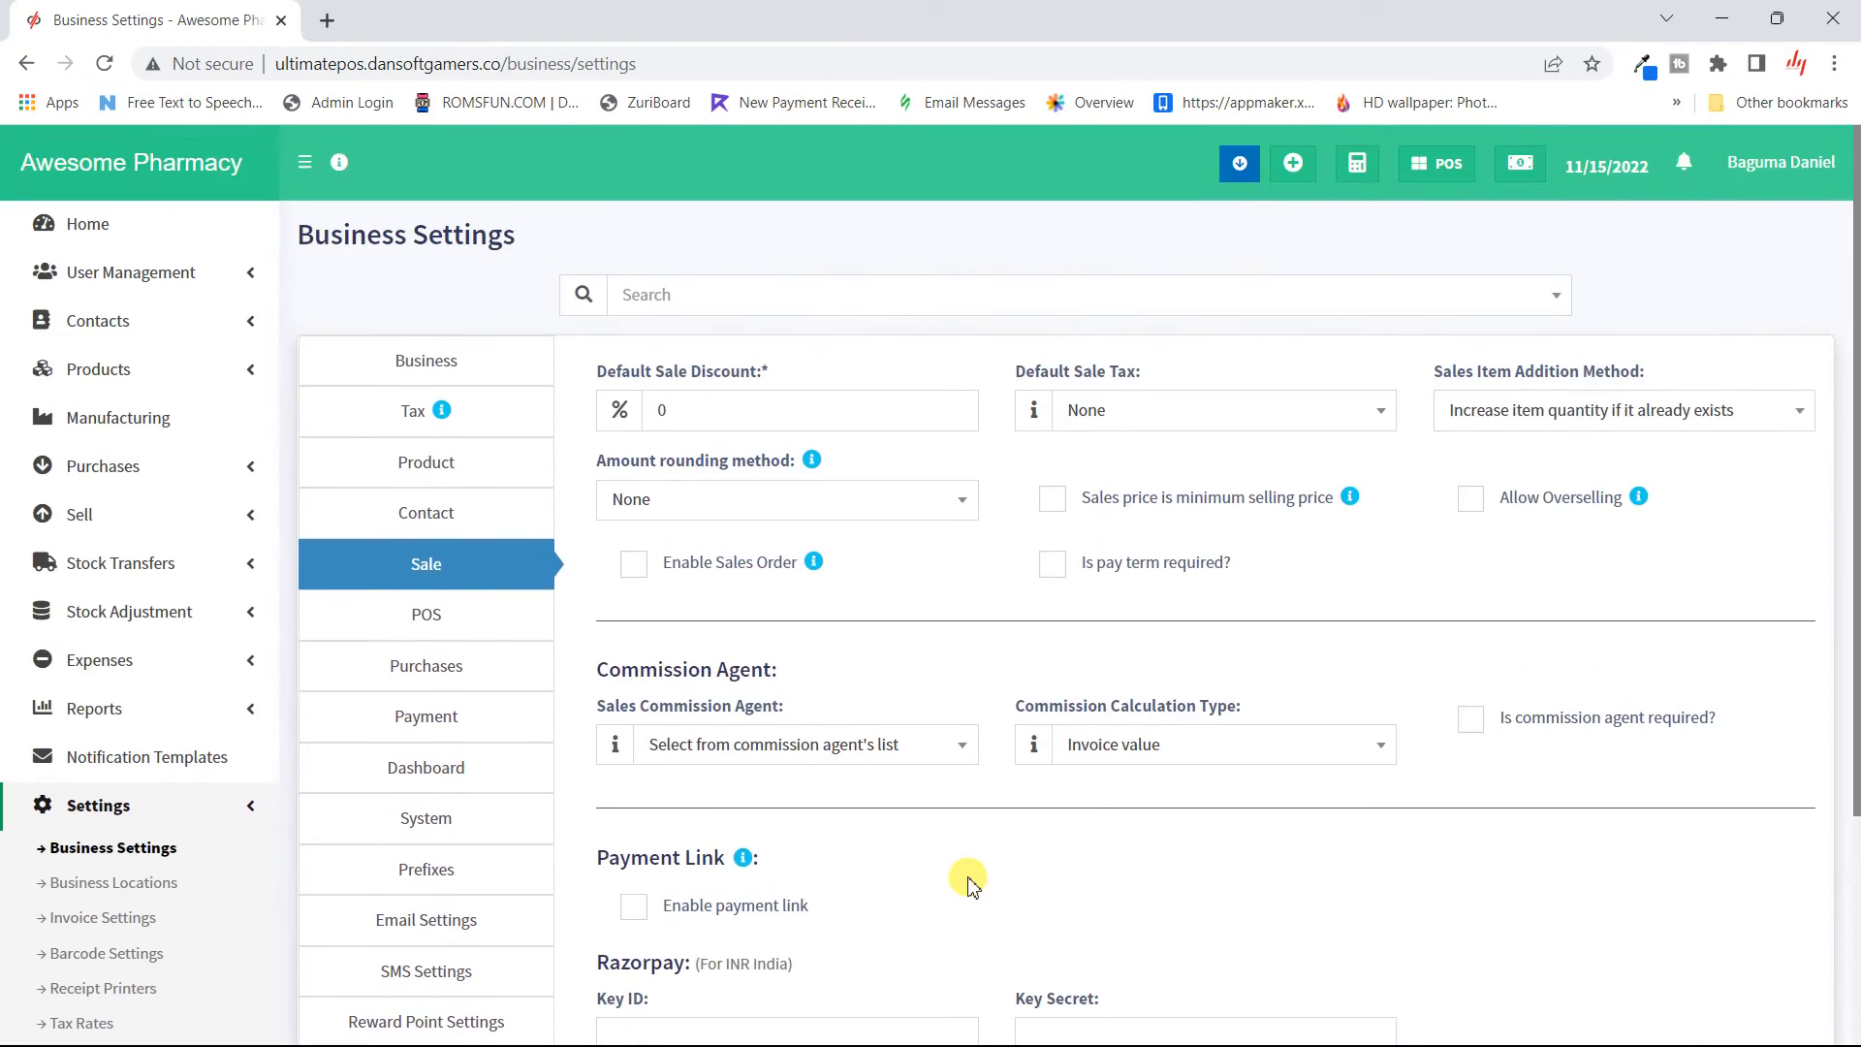
{"action": "scroll", "coordinate": [971, 879], "scroll_direction": "down", "scroll_amount": 2}
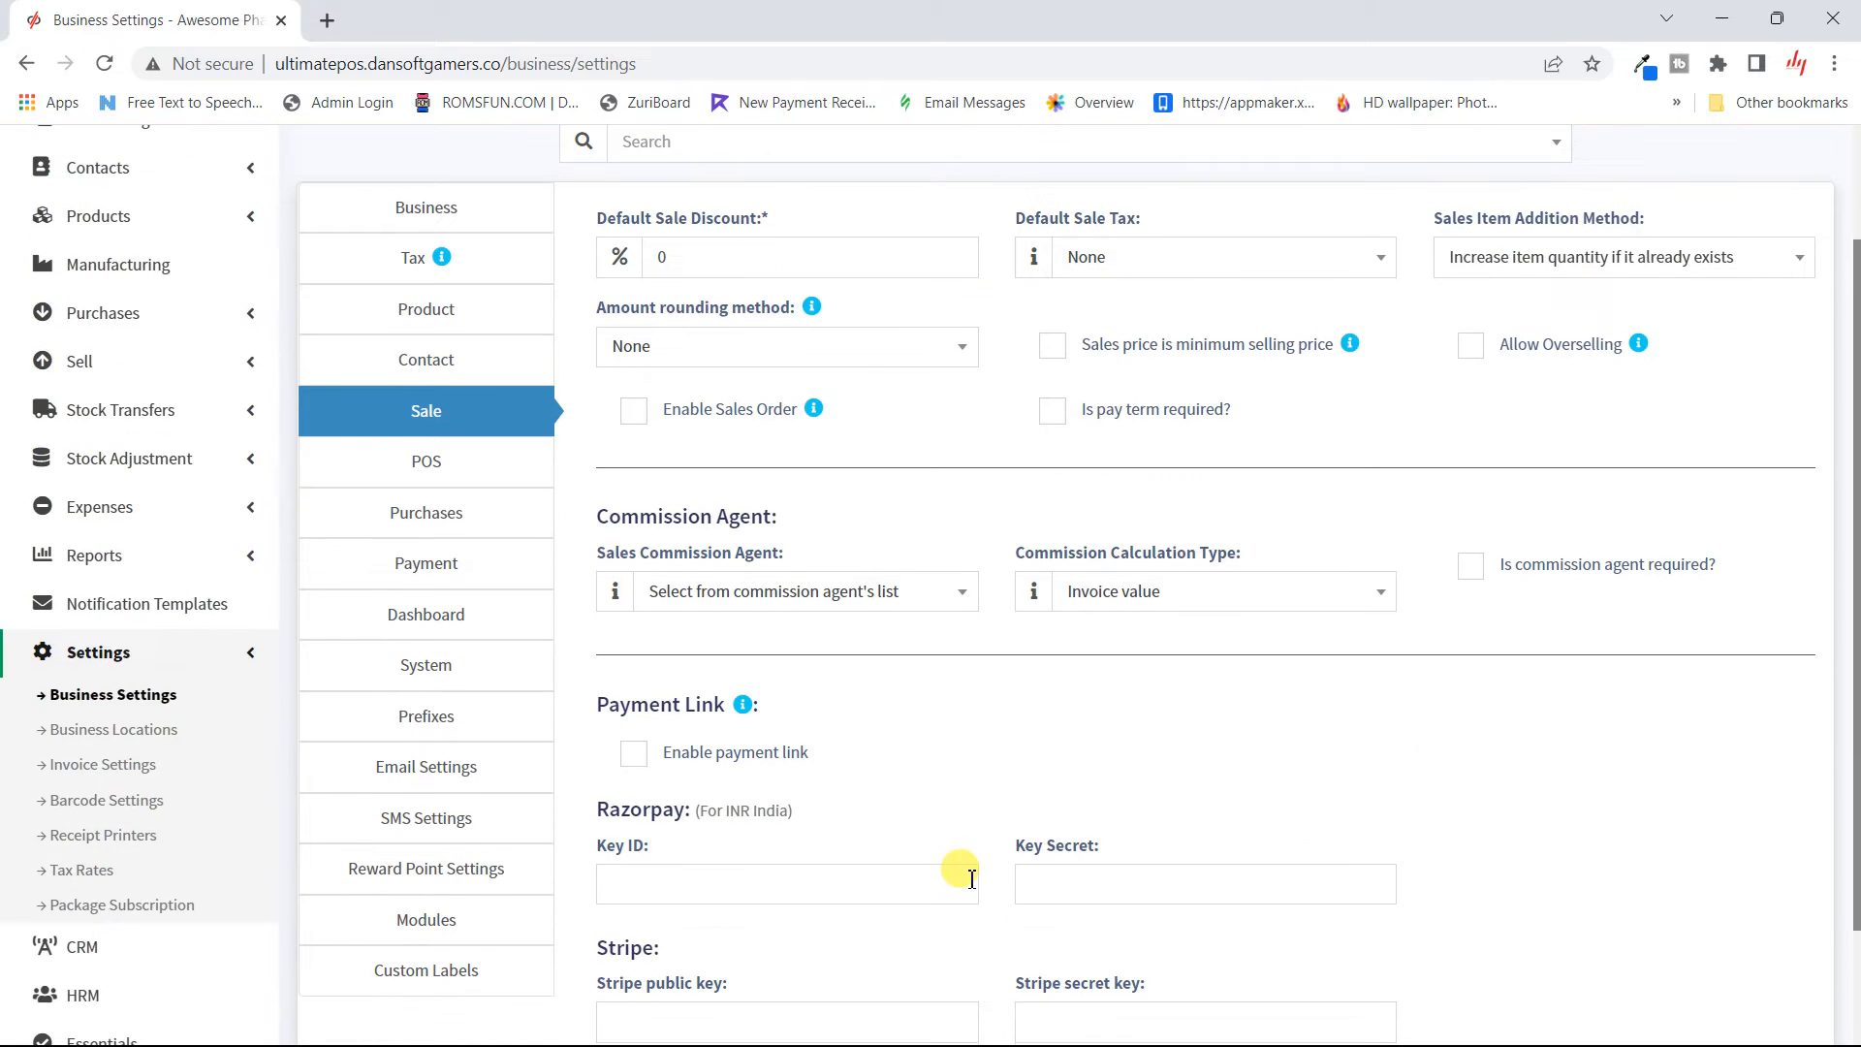
- Scroll through the POS and Purchases settings, ending on the Payment settings
{"action": "left_click", "coordinate": [457, 474]}
{"action": "scroll", "coordinate": [1019, 682], "scroll_direction": "down", "scroll_amount": 1}
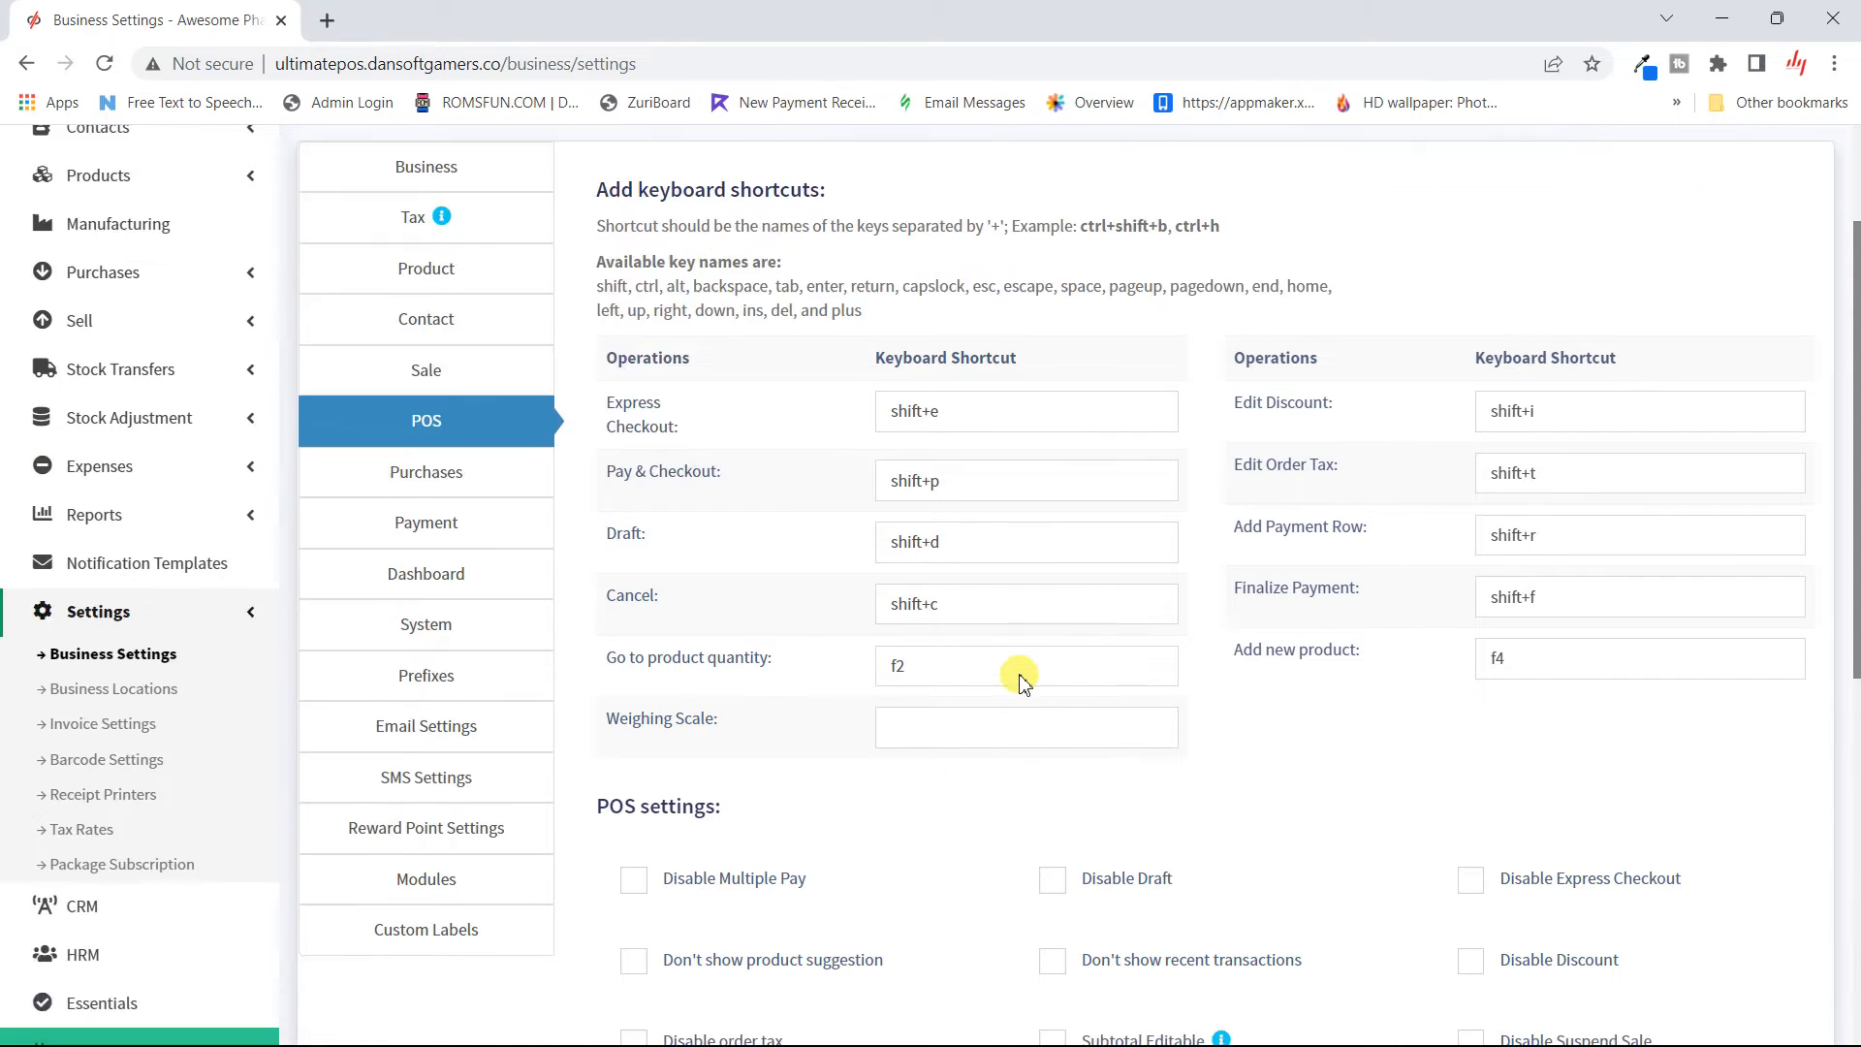
{"action": "scroll", "coordinate": [1020, 682], "scroll_direction": "down", "scroll_amount": 7}
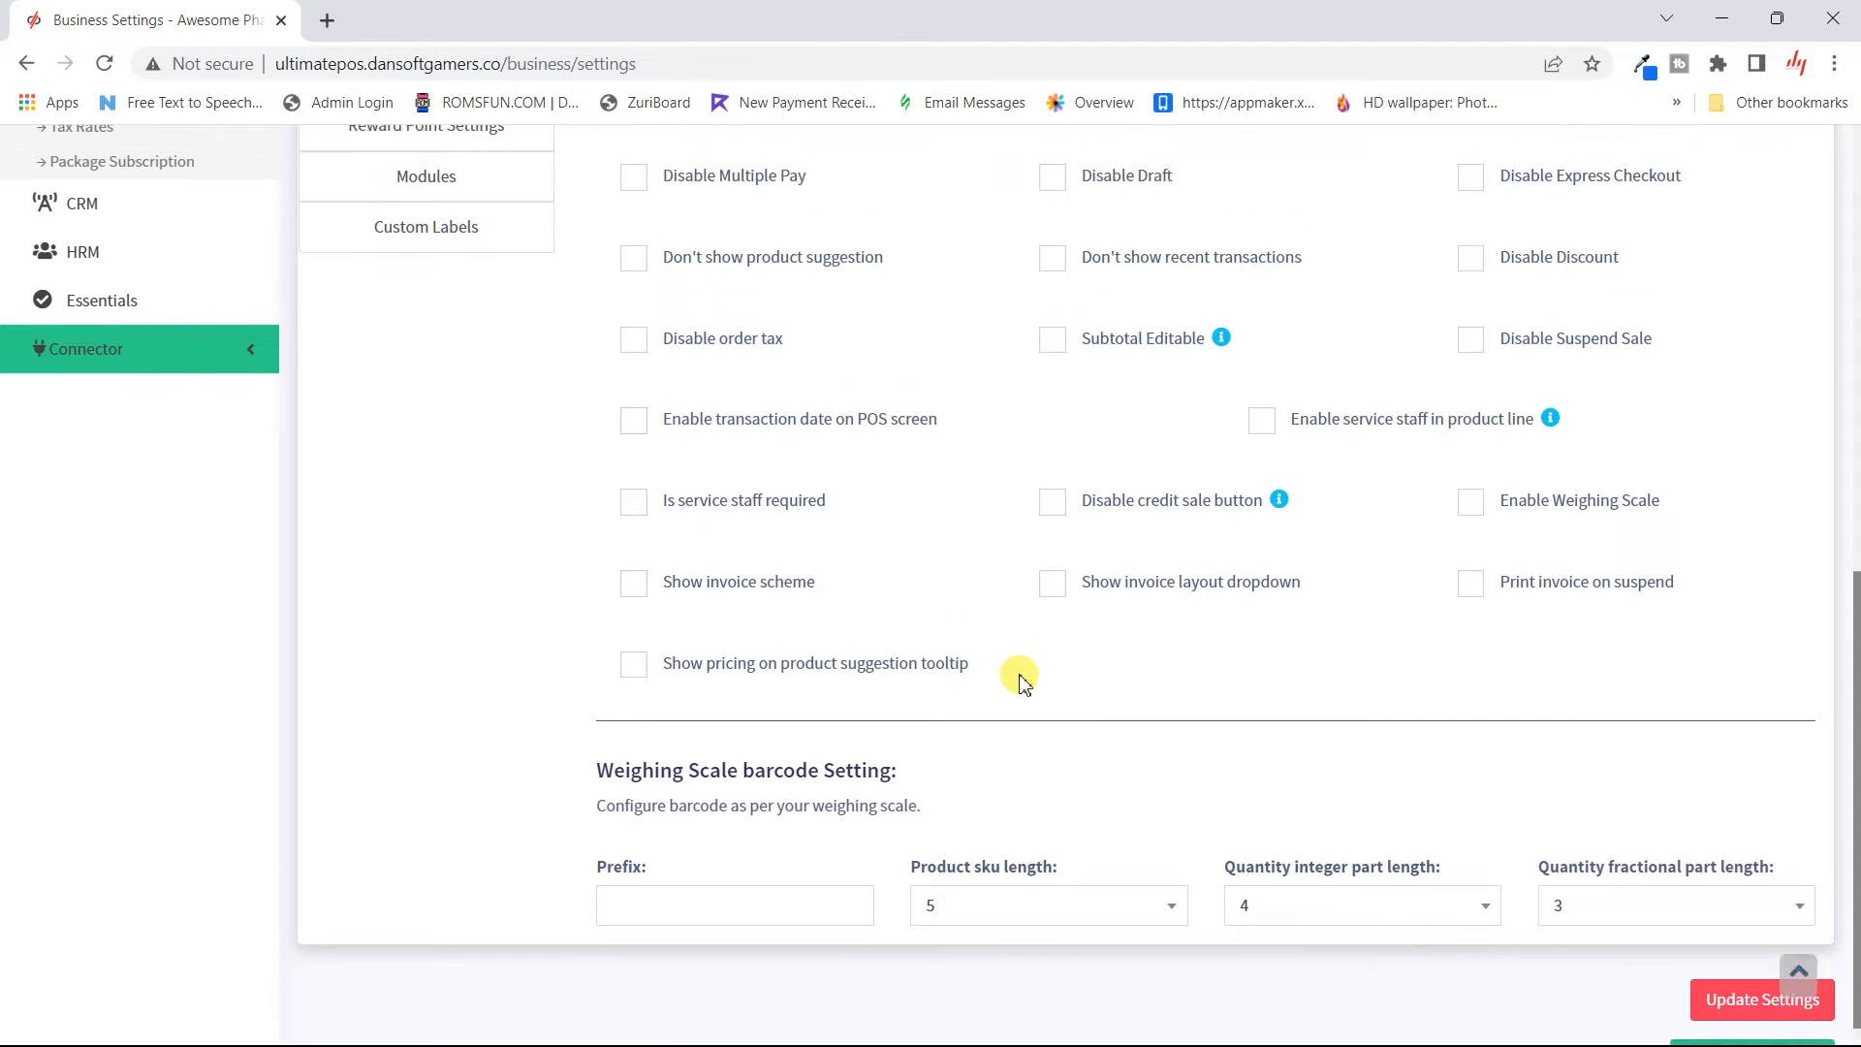
{"action": "scroll", "coordinate": [1020, 682], "scroll_direction": "up", "scroll_amount": 4}
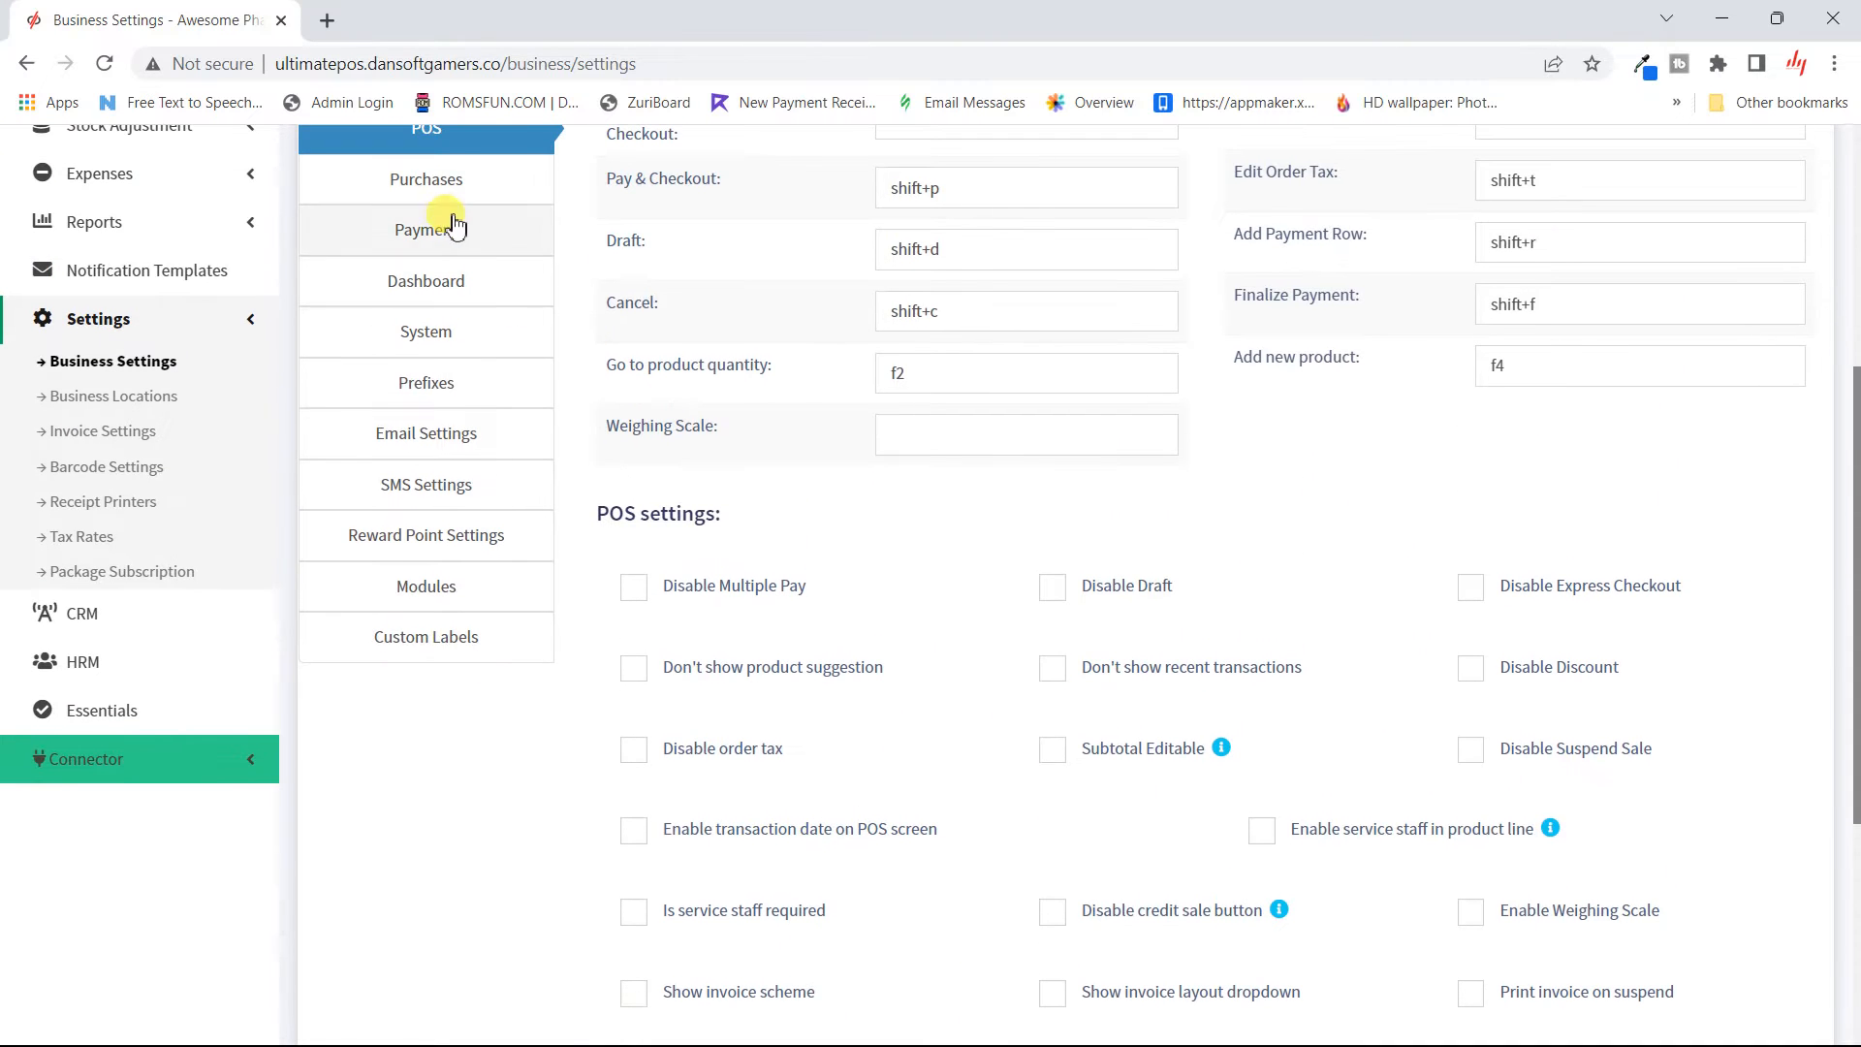
{"action": "left_click", "coordinate": [434, 199]}
{"action": "scroll", "coordinate": [598, 463], "scroll_direction": "up", "scroll_amount": 3}
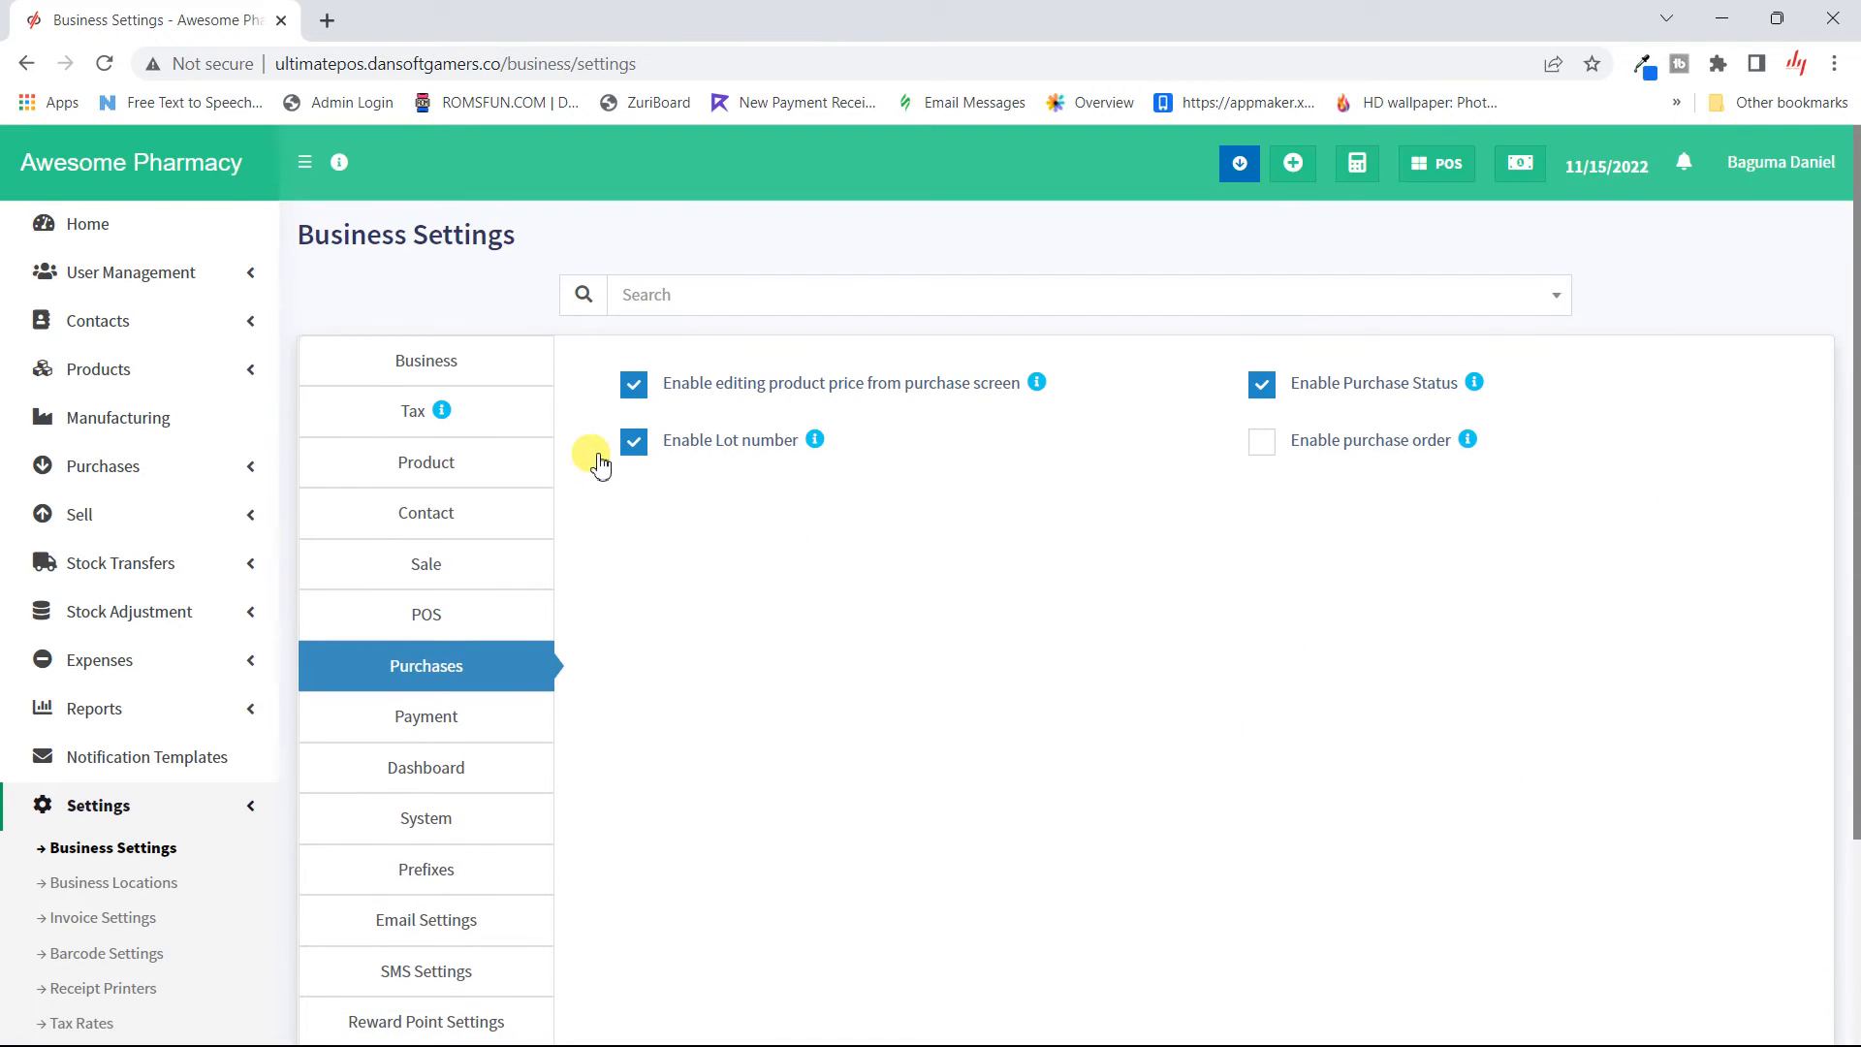
{"action": "scroll", "coordinate": [598, 463], "scroll_direction": "down", "scroll_amount": 3}
{"action": "left_click", "coordinate": [450, 466]}
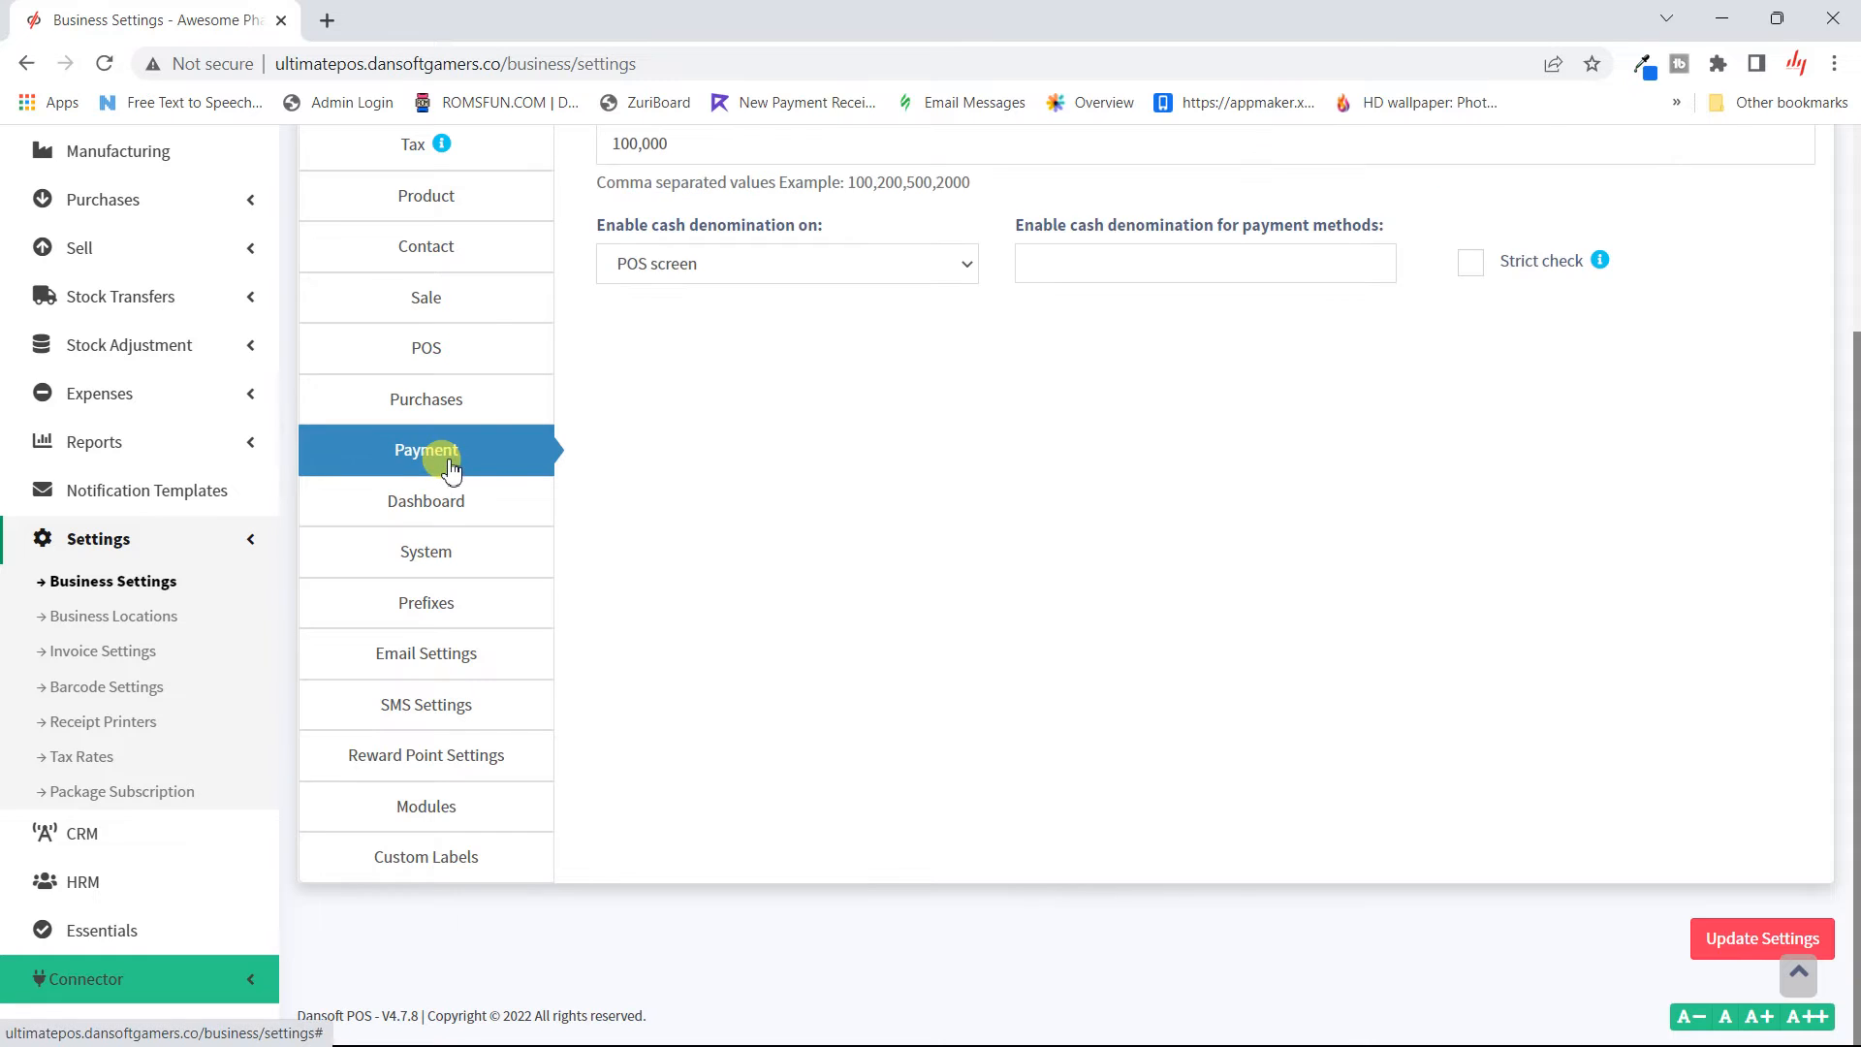
- Replace the cash denominations with 100,200,500,1000,2000,5000,10000,20000,50000
{"action": "scroll", "coordinate": [765, 524], "scroll_direction": "up", "scroll_amount": 3}
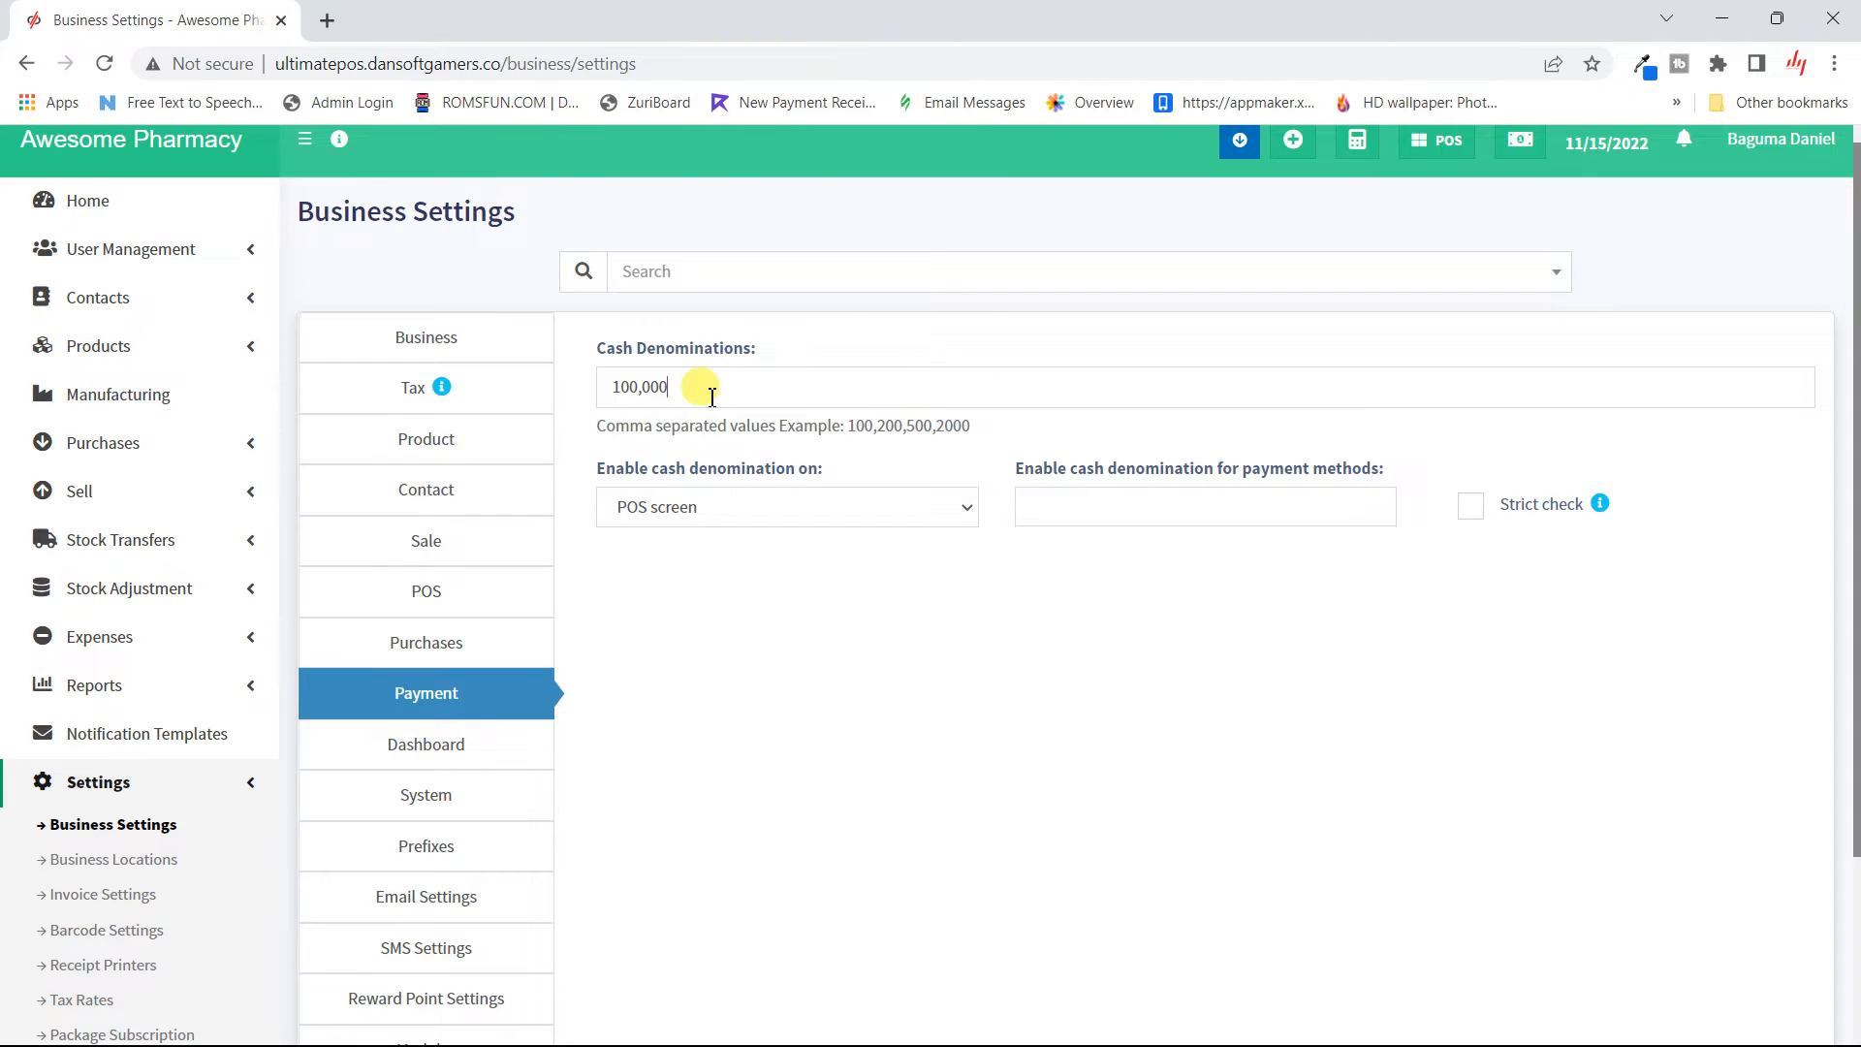
{"action": "double_click", "coordinate": [712, 396]}
{"action": "key", "text": "BackSpace"}
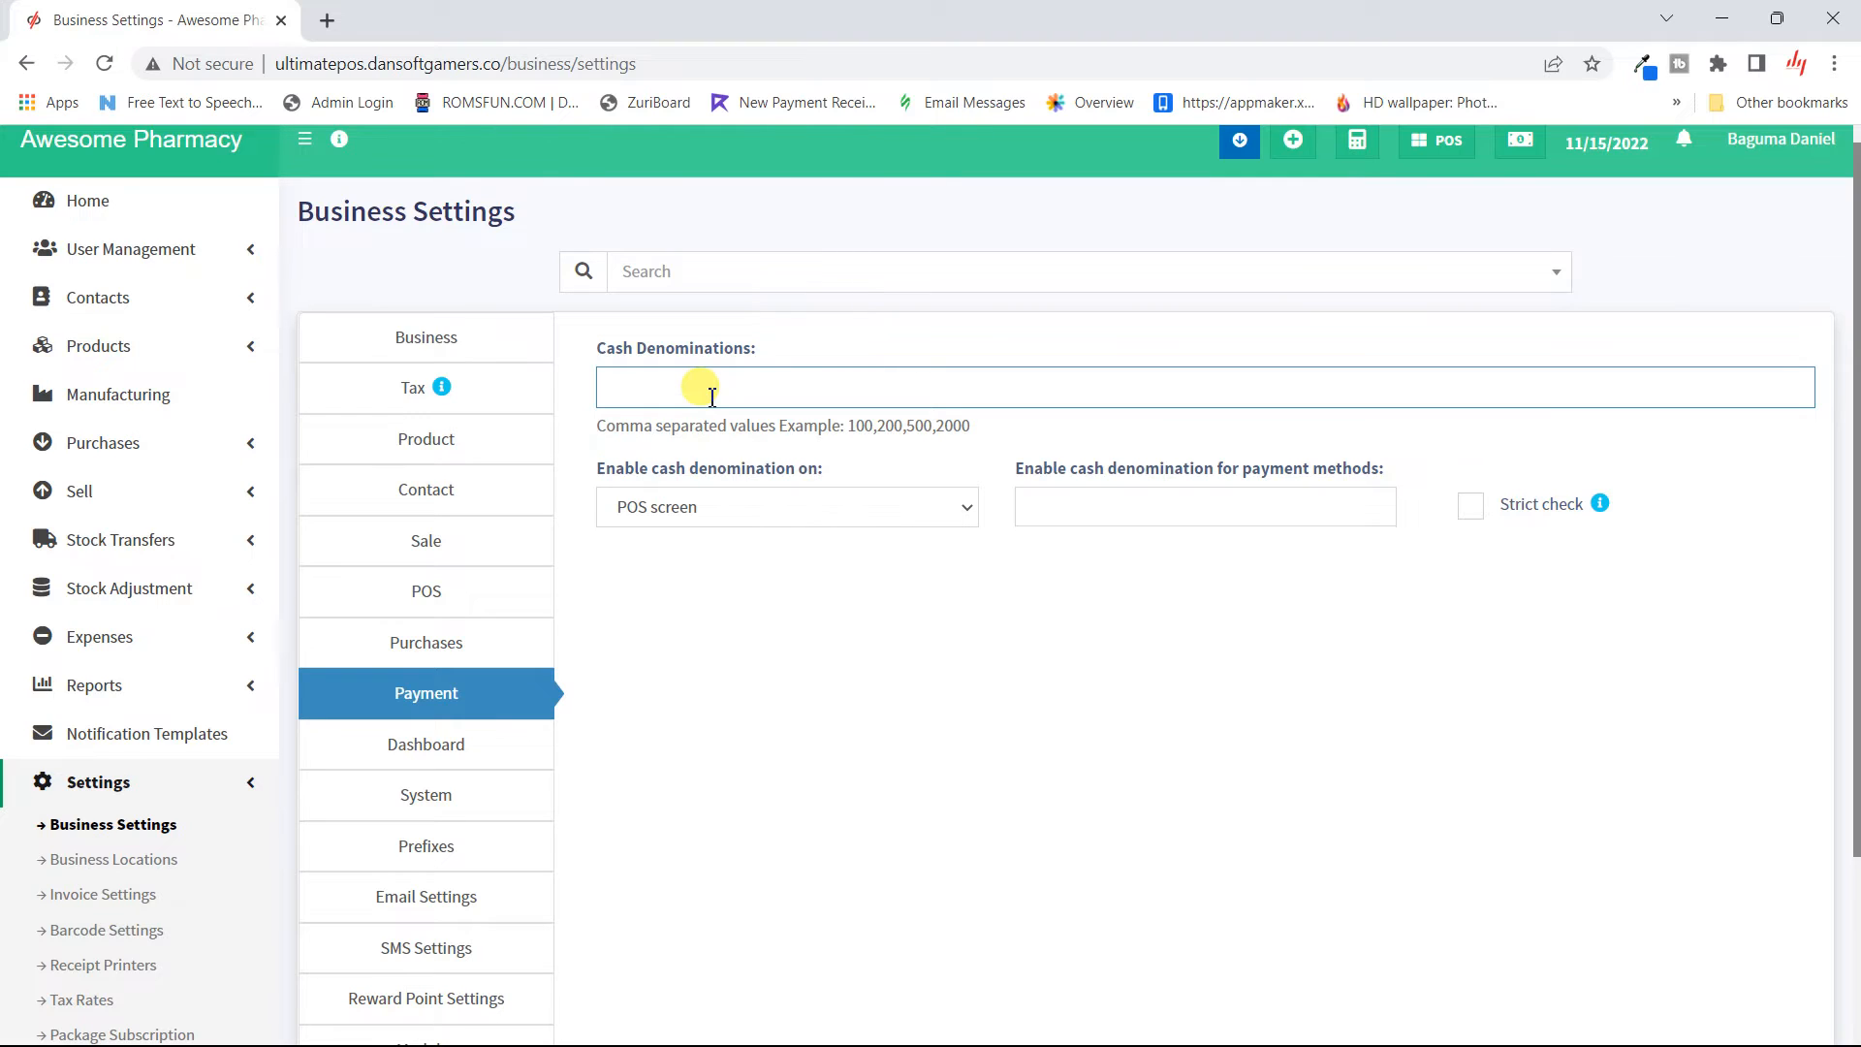
{"action": "type", "text": "100,200,500,10002000,5000,10000,20000"}
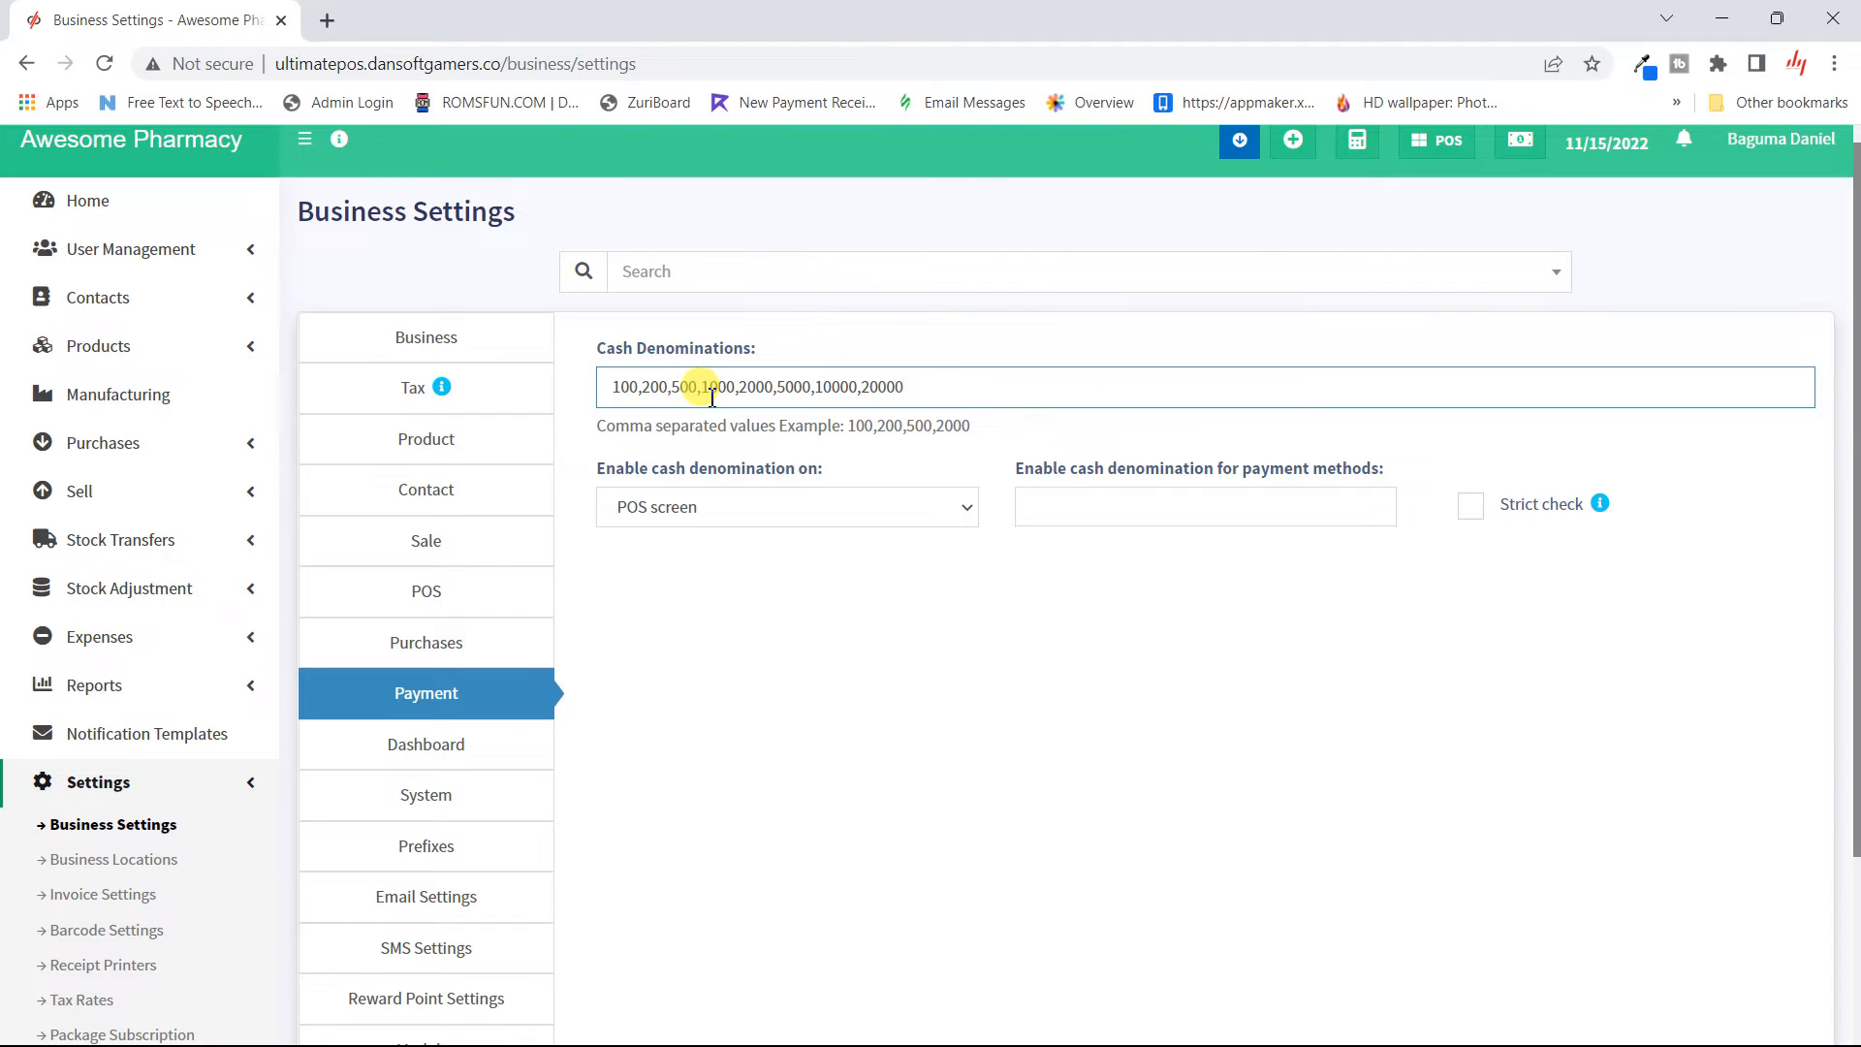
{"action": "type", "text": ",50000"}
{"action": "left_click", "coordinate": [862, 613]}
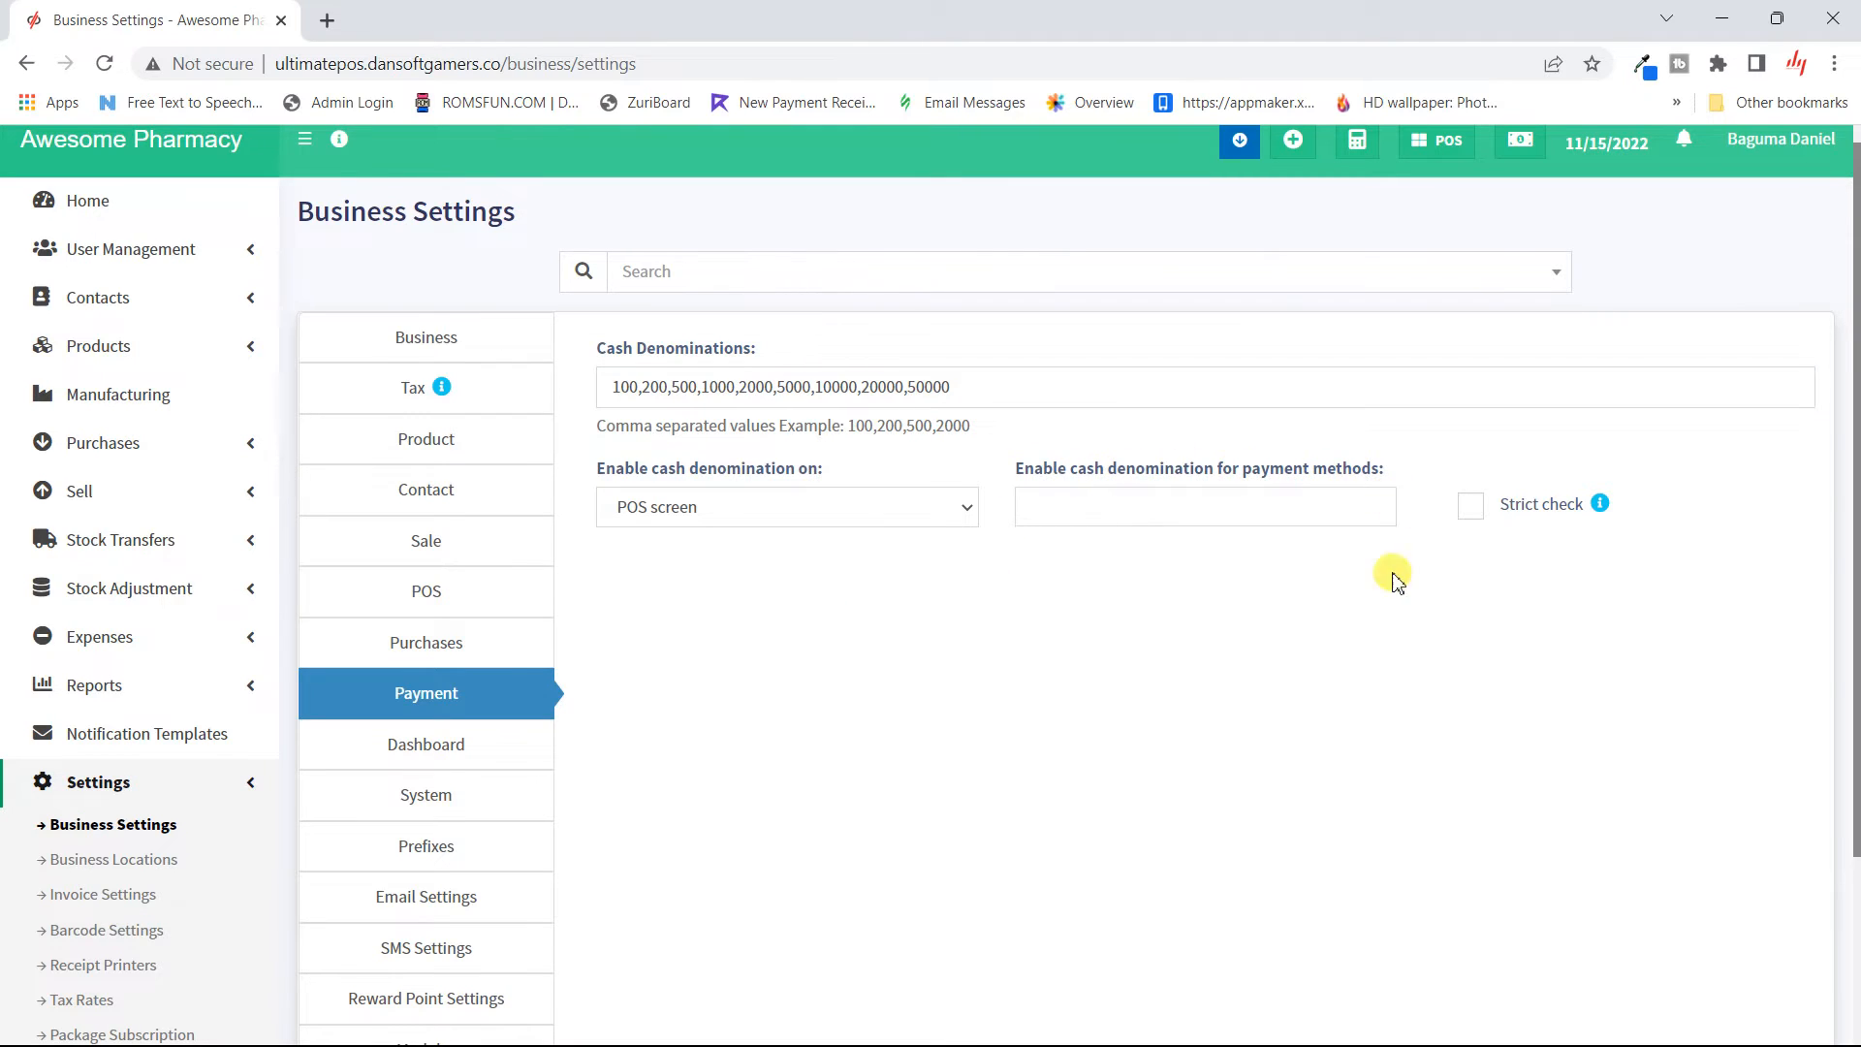
- Save the business settings with Update Settings
{"action": "scroll", "coordinate": [957, 744], "scroll_direction": "down", "scroll_amount": 1}
{"action": "scroll", "coordinate": [957, 745], "scroll_direction": "down", "scroll_amount": 3}
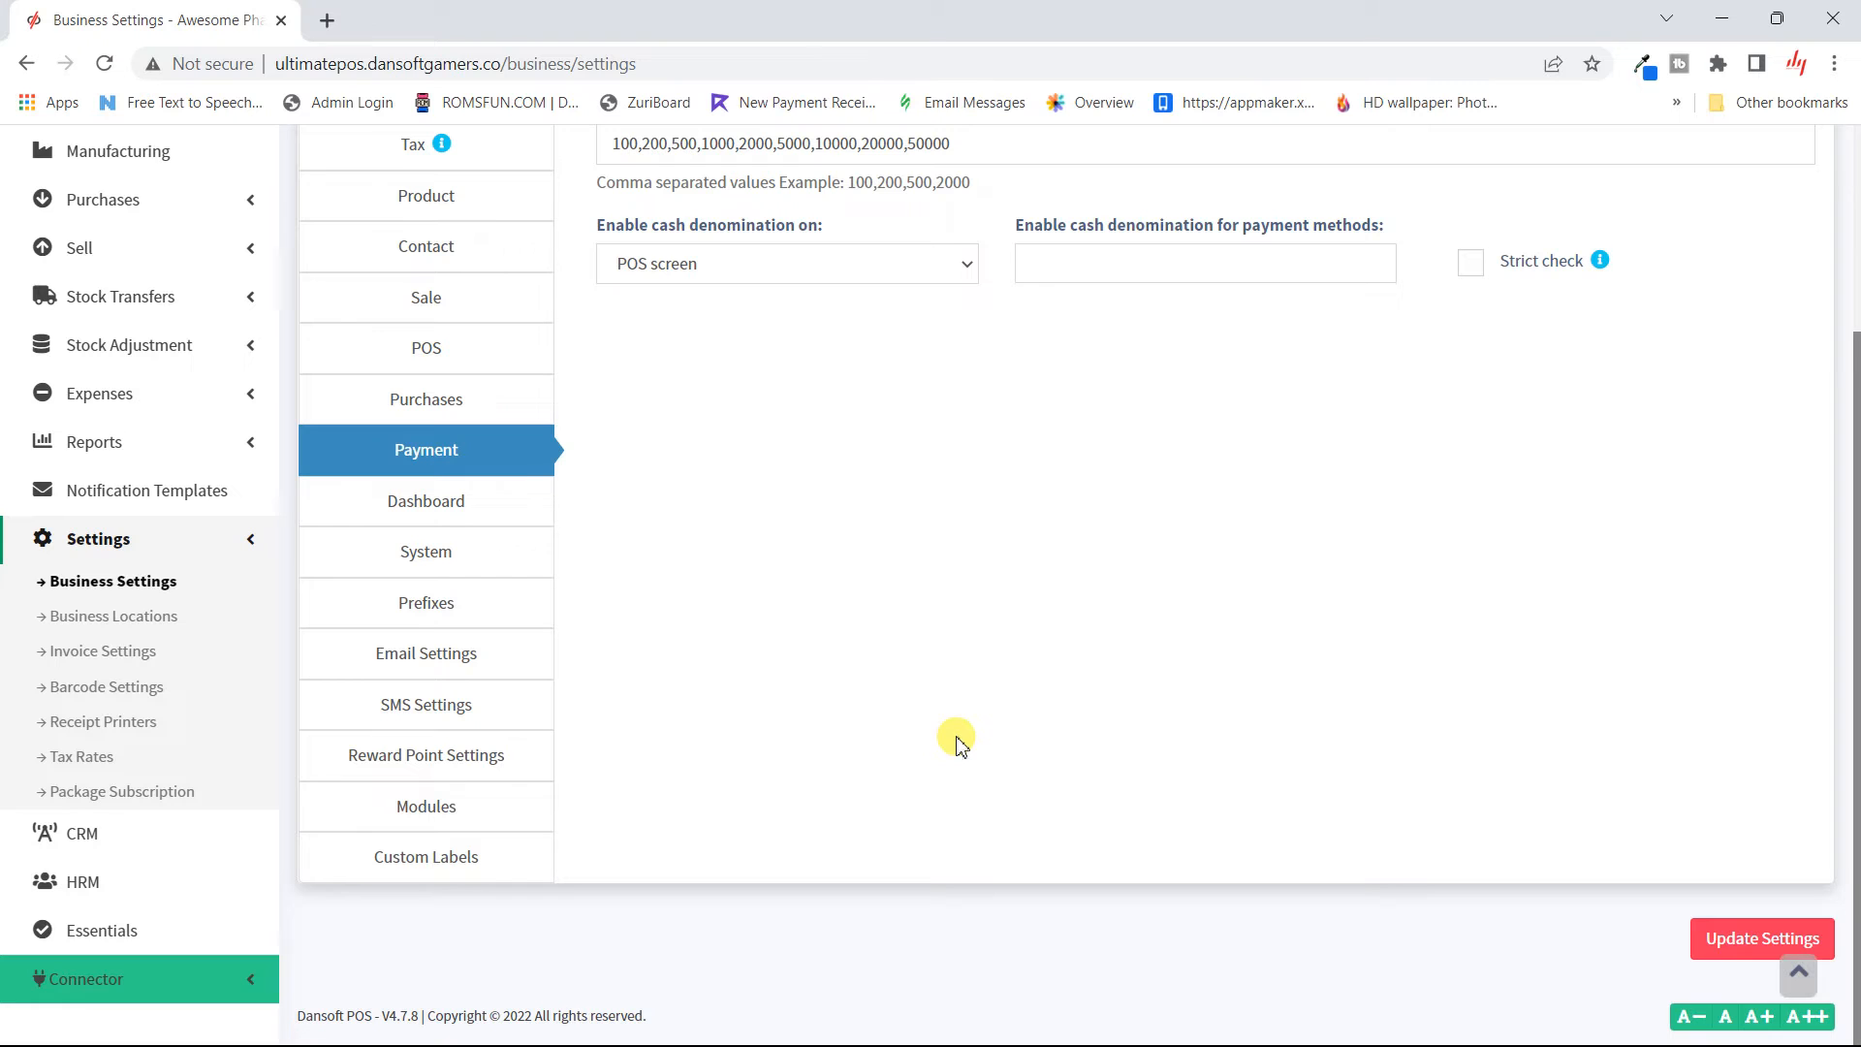
{"action": "left_click", "coordinate": [1745, 936]}
{"action": "scroll", "coordinate": [1003, 599], "scroll_direction": "up", "scroll_amount": 1}
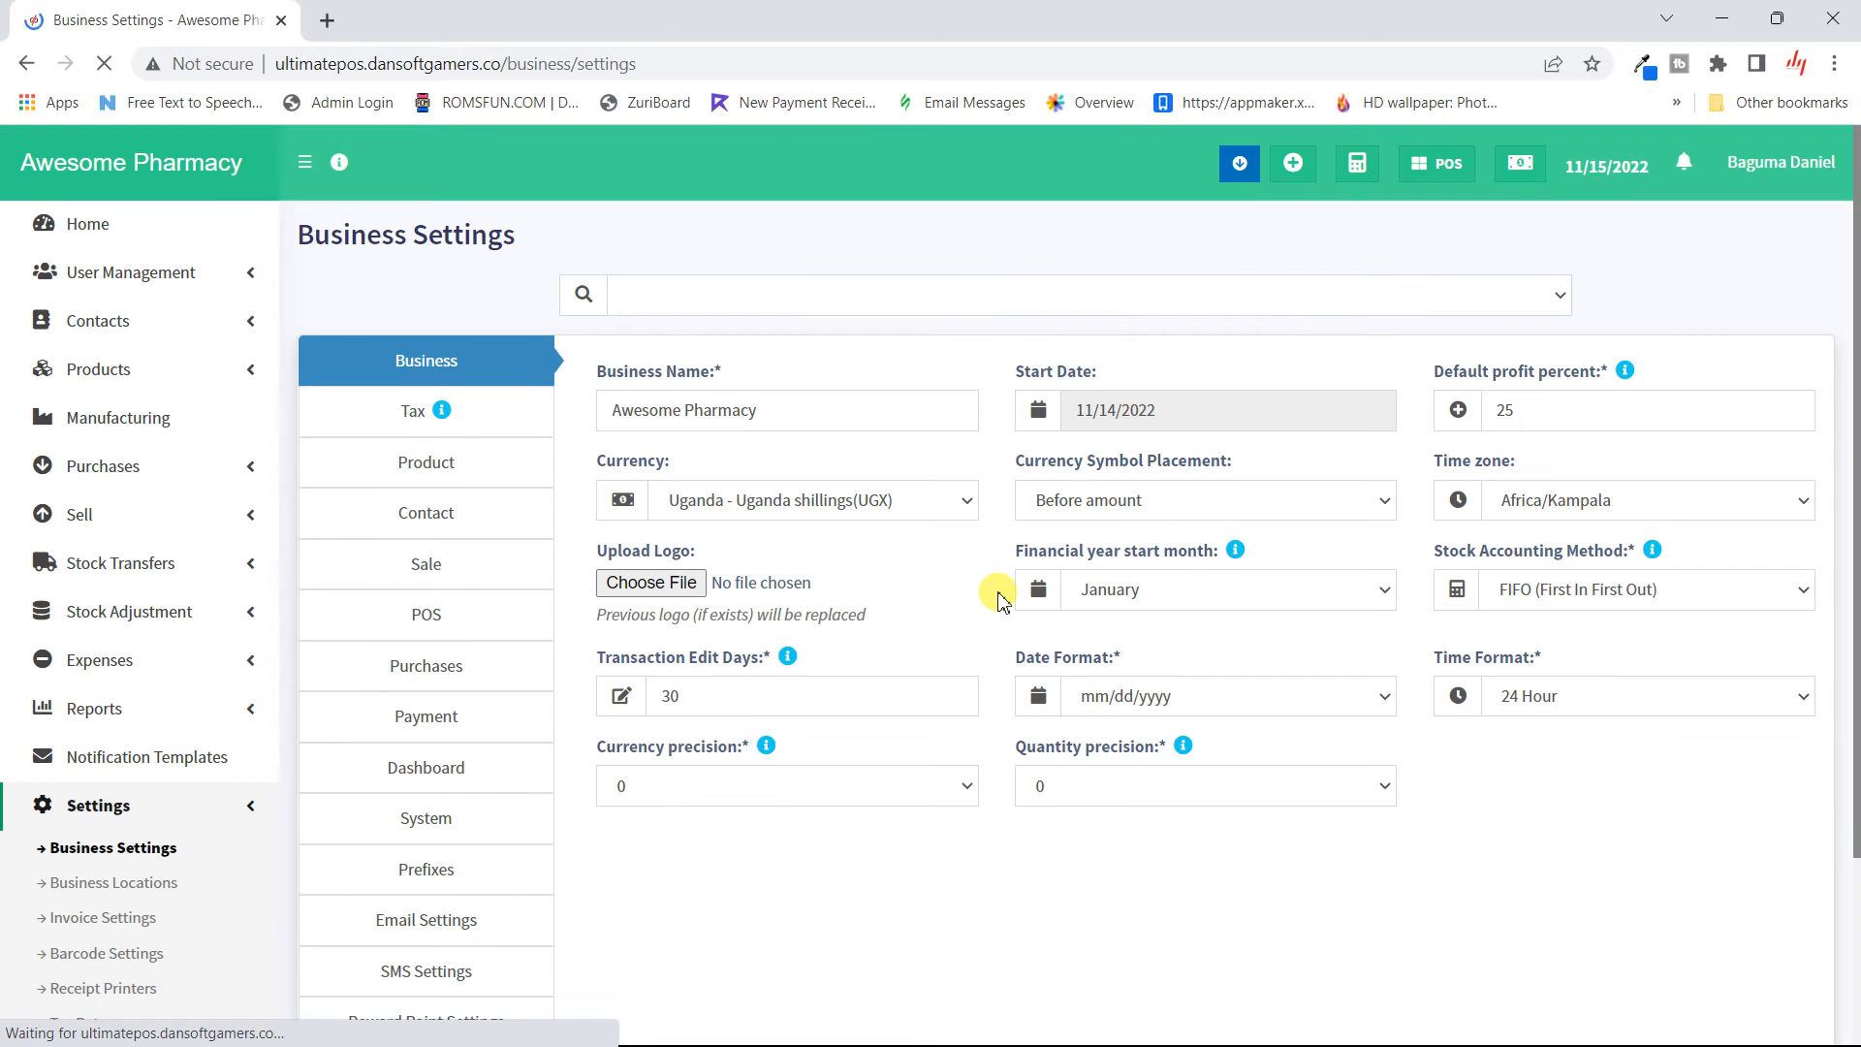
- Go to the POS sales screen and review the Current Register summary with the new denominations
{"action": "left_click", "coordinate": [1438, 163]}
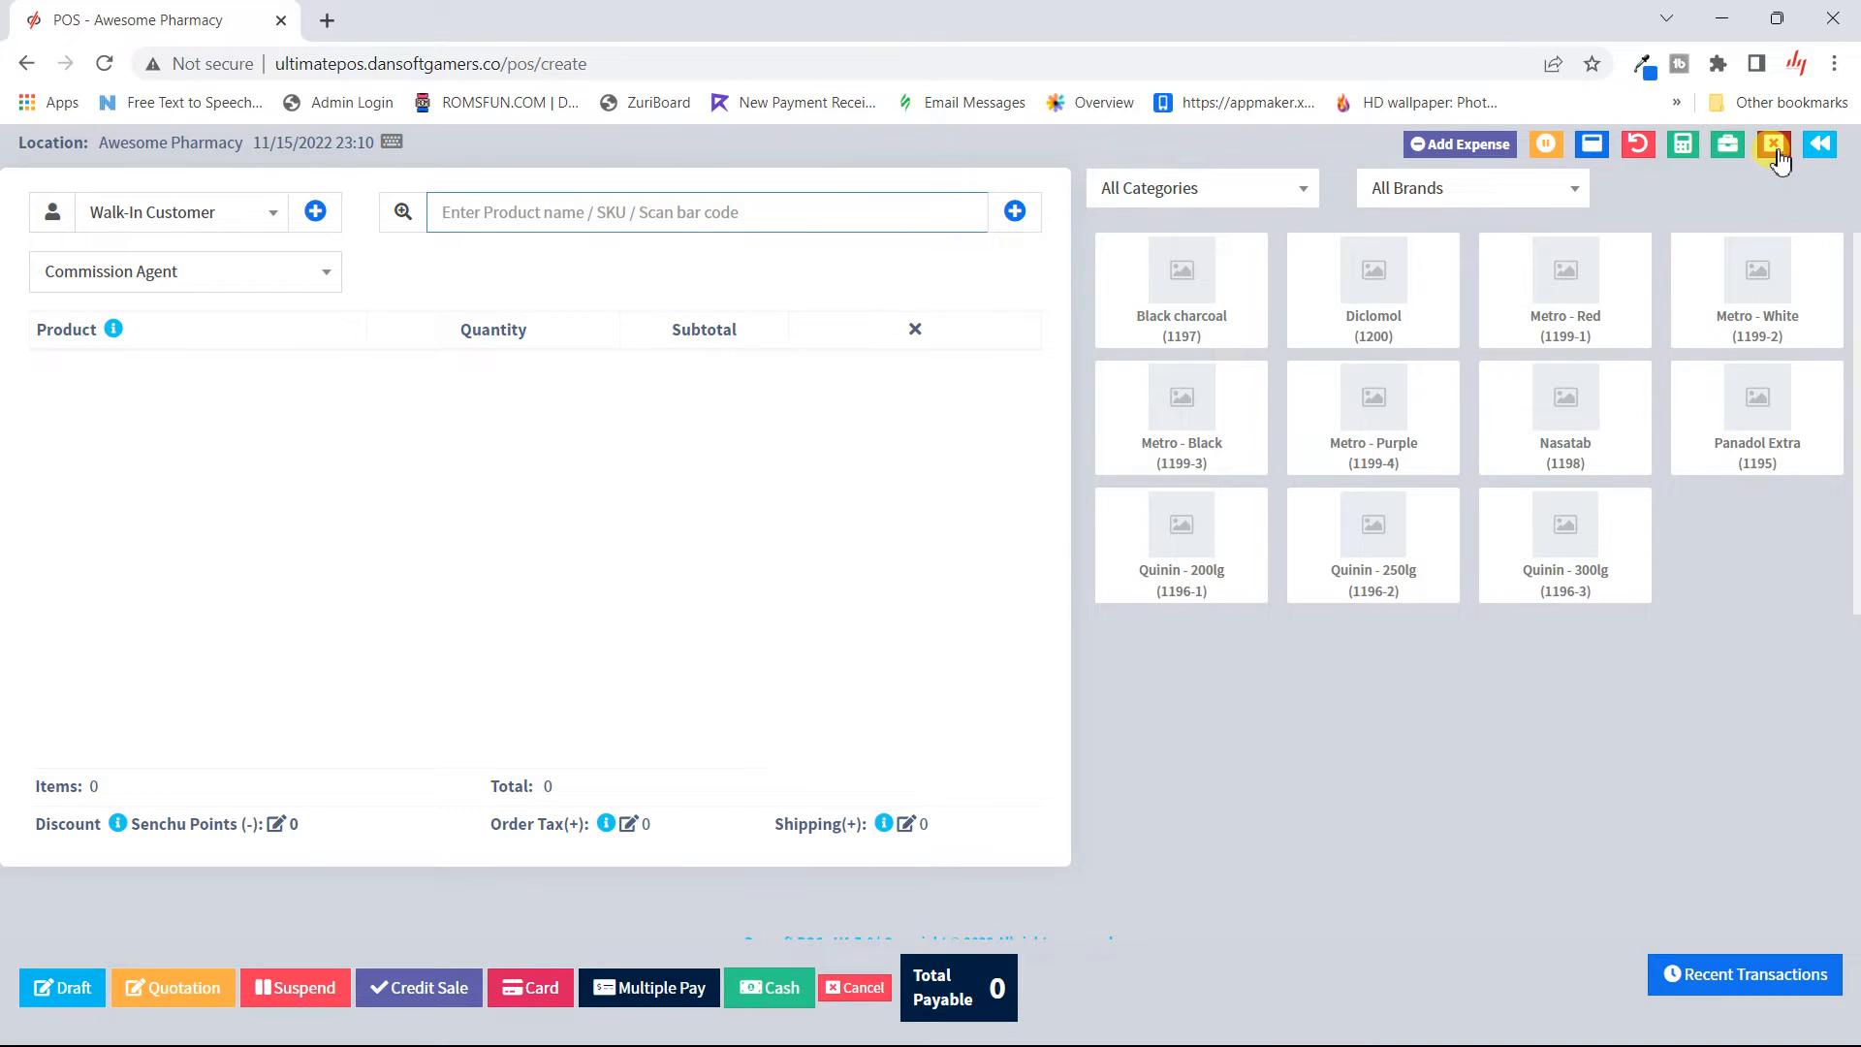
{"action": "left_click", "coordinate": [1775, 141]}
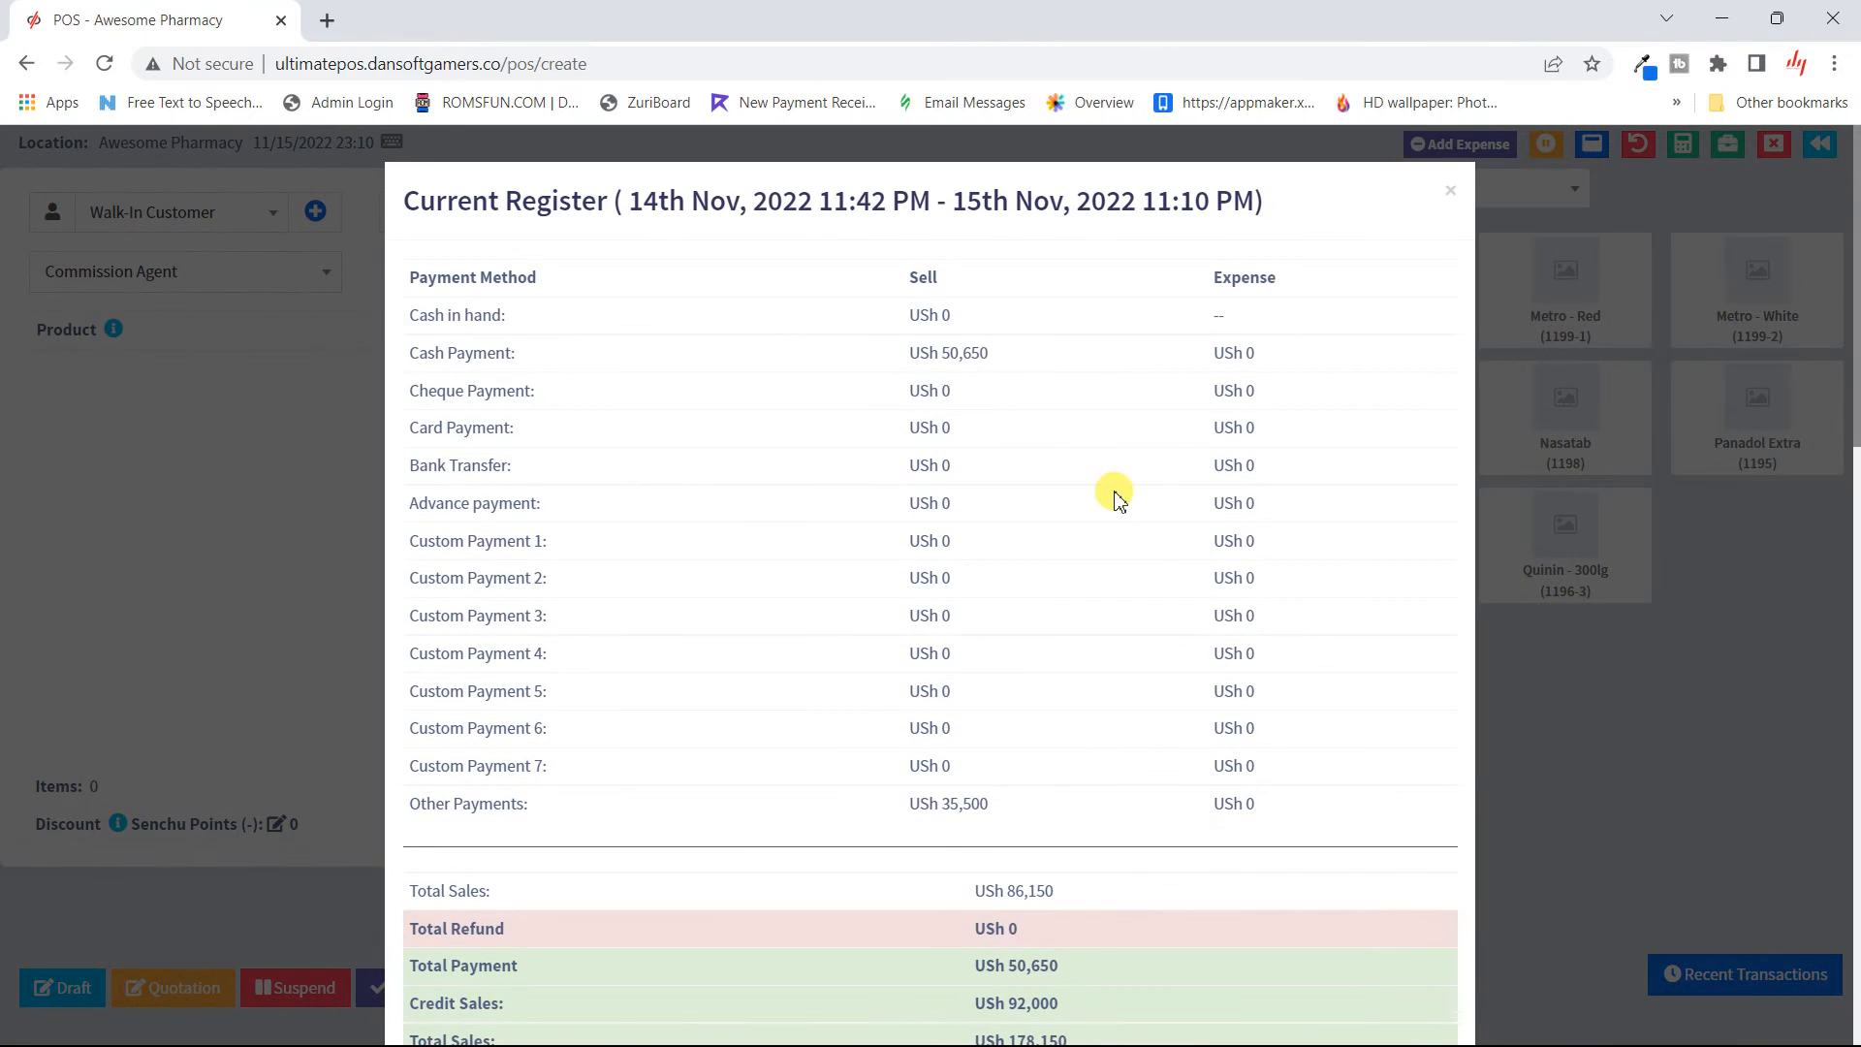
{"action": "scroll", "coordinate": [1117, 495], "scroll_direction": "down", "scroll_amount": 15}
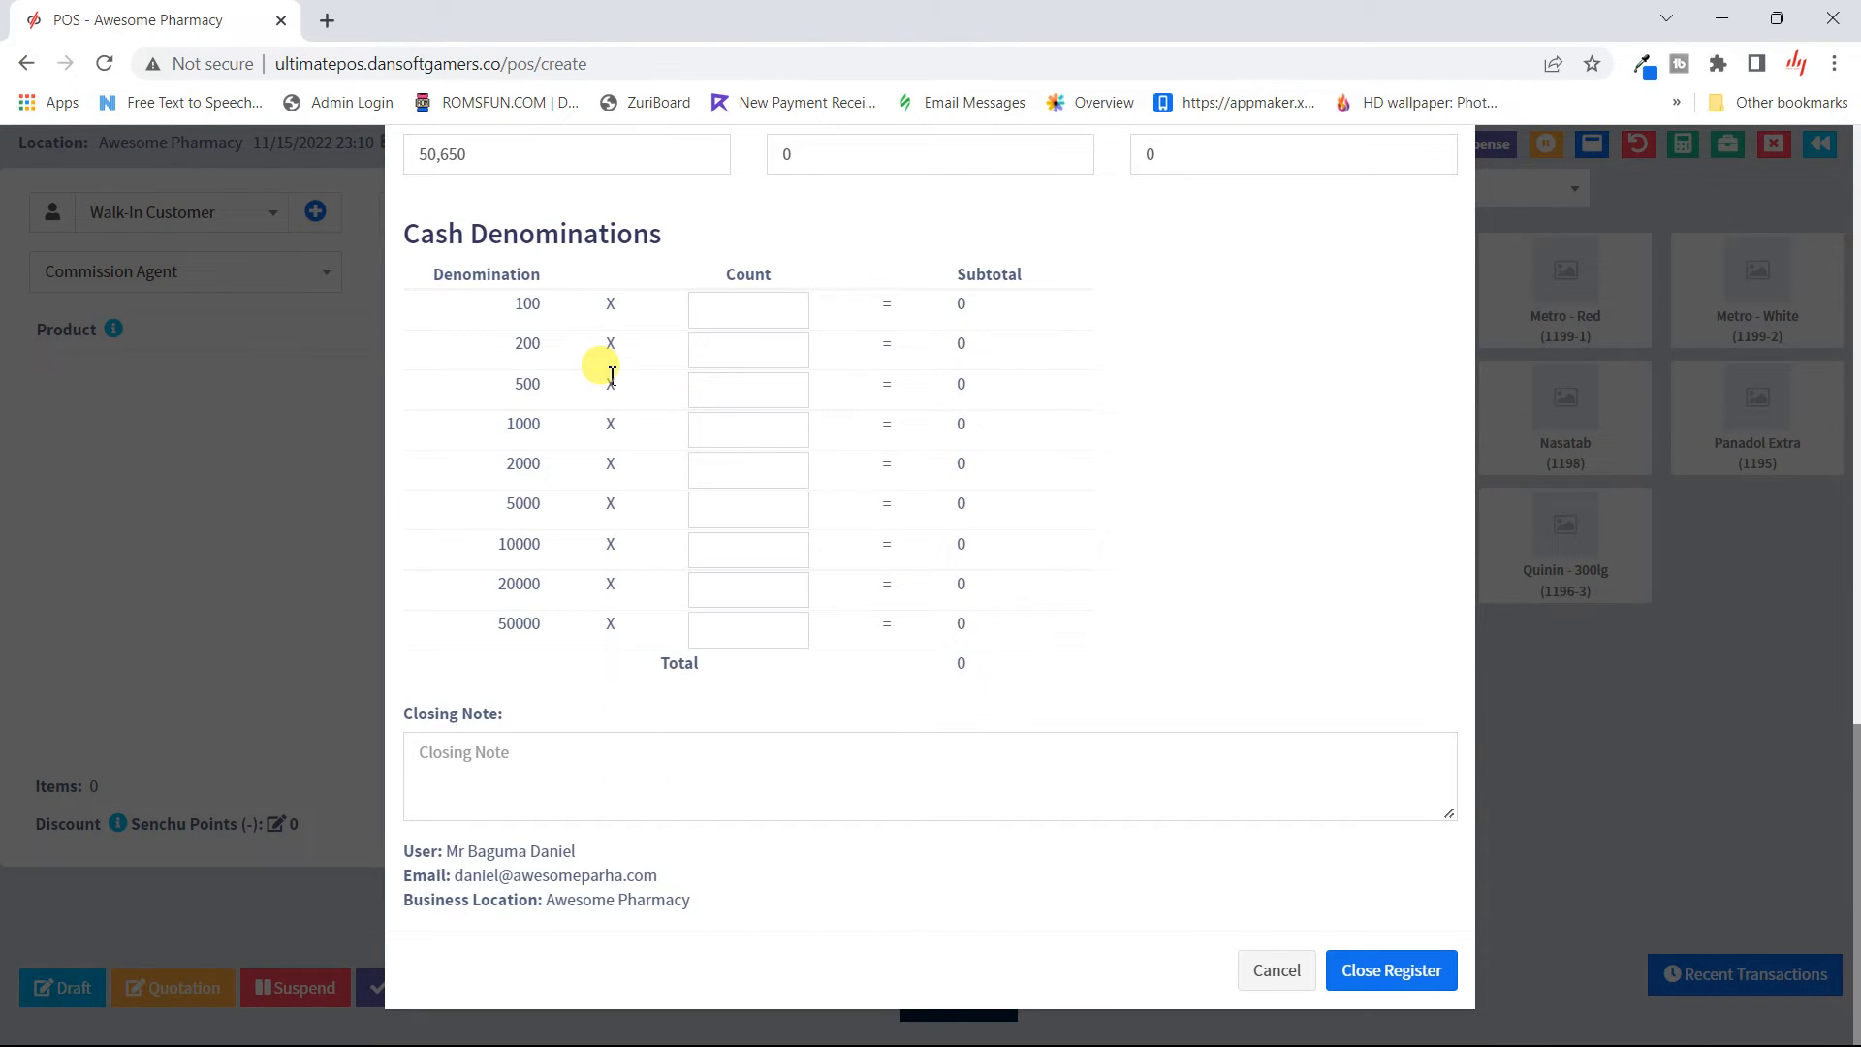
{"action": "scroll", "coordinate": [611, 376], "scroll_direction": "up", "scroll_amount": 5}
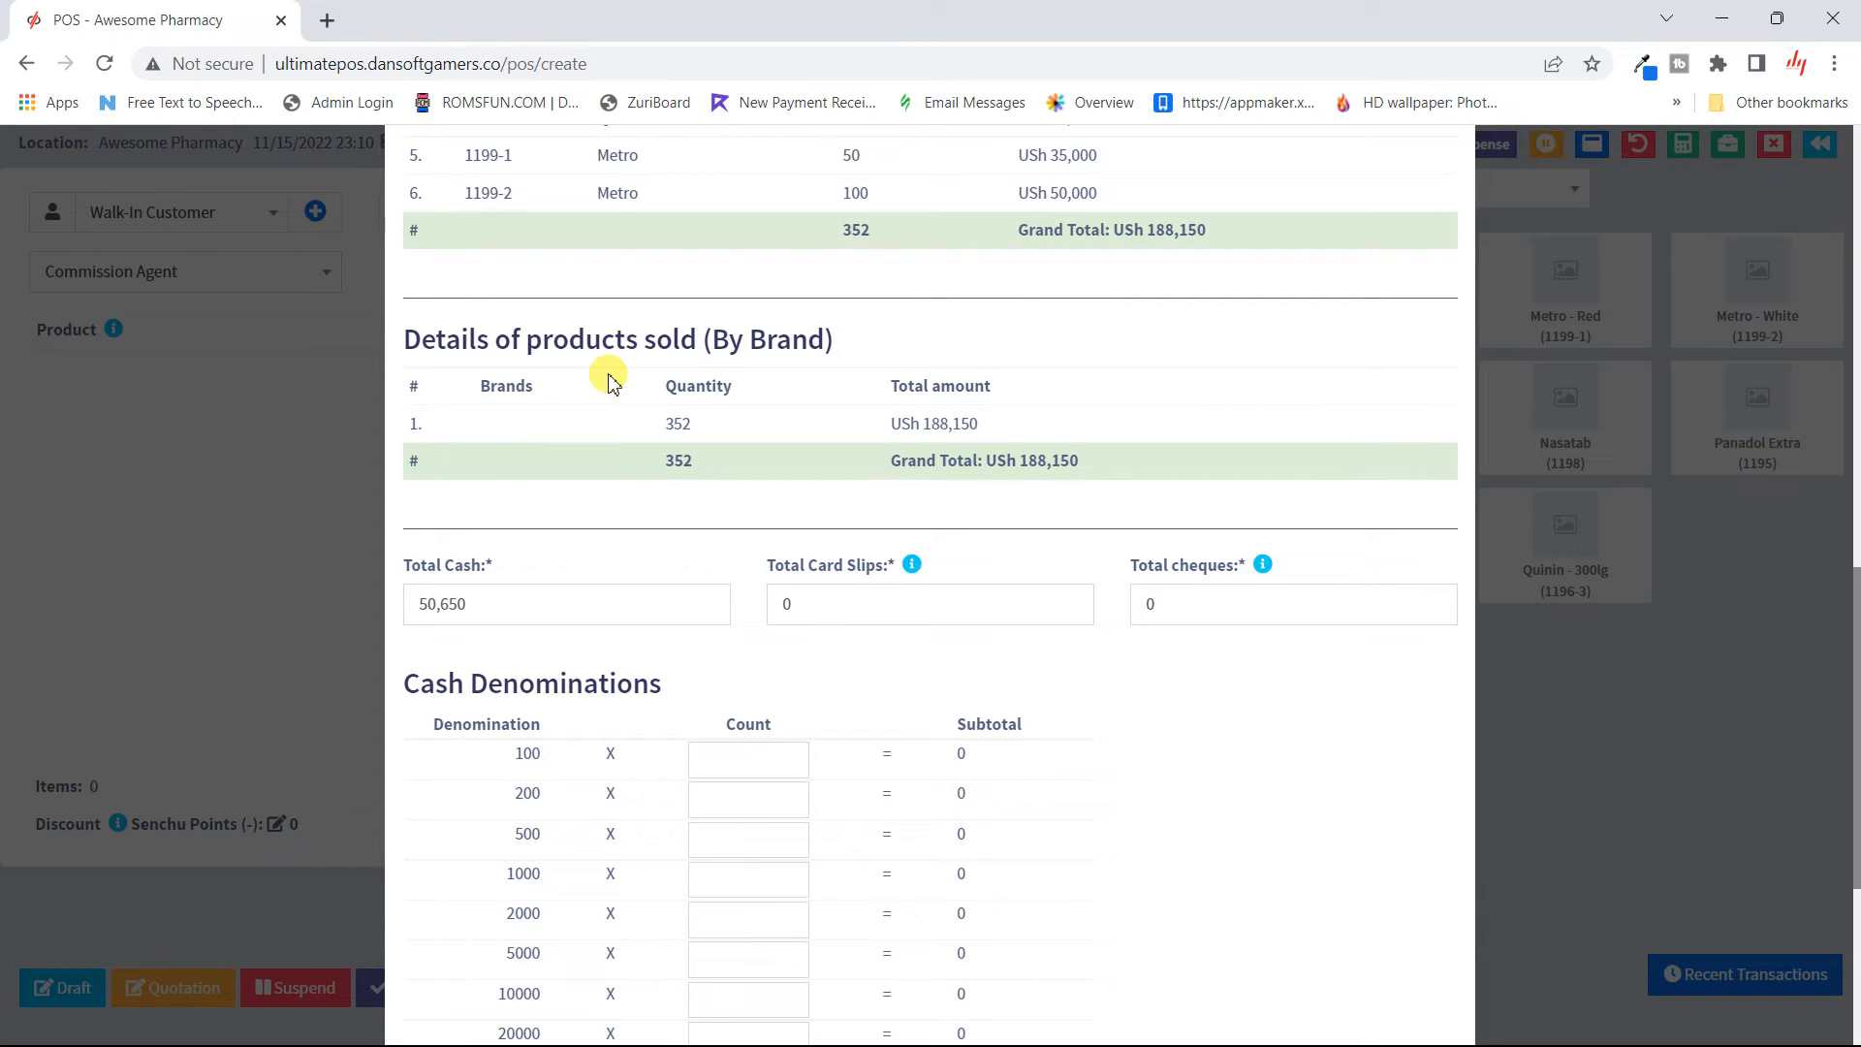
{"action": "scroll", "coordinate": [611, 376], "scroll_direction": "down", "scroll_amount": 5}
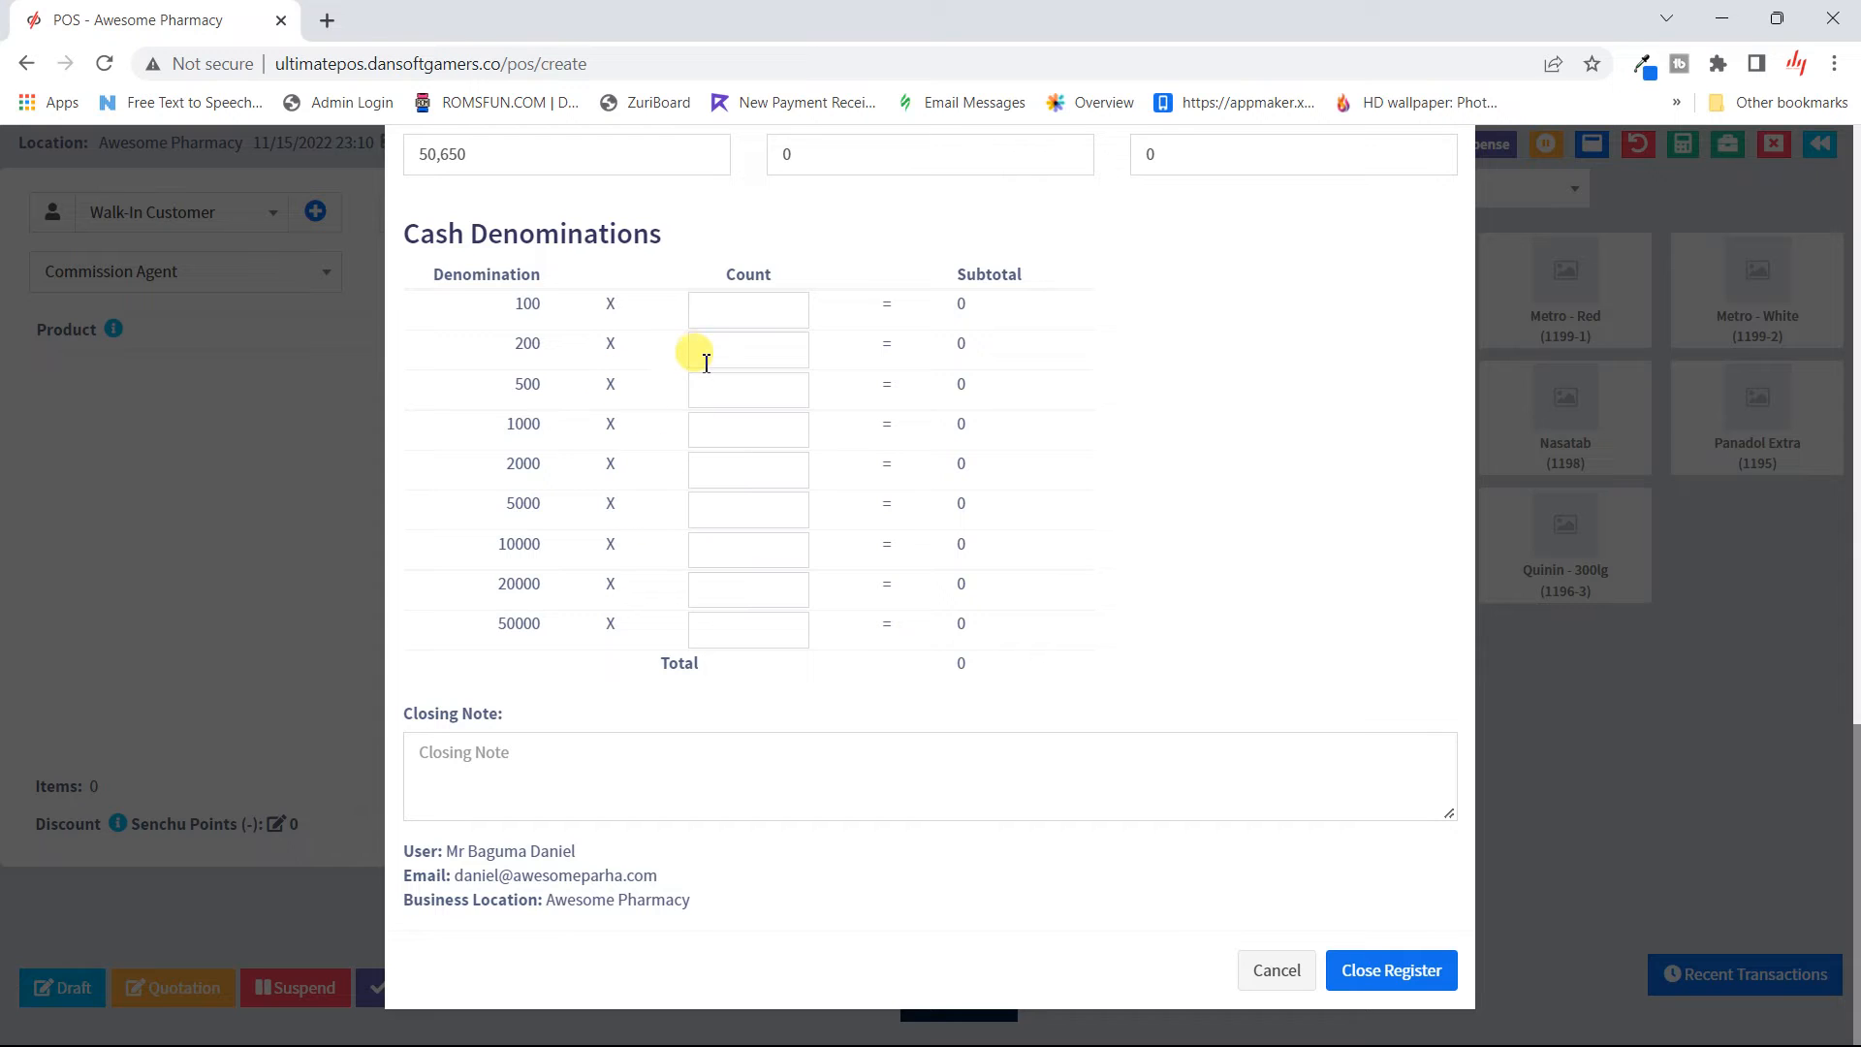
{"action": "scroll", "coordinate": [702, 354], "scroll_direction": "up", "scroll_amount": 1}
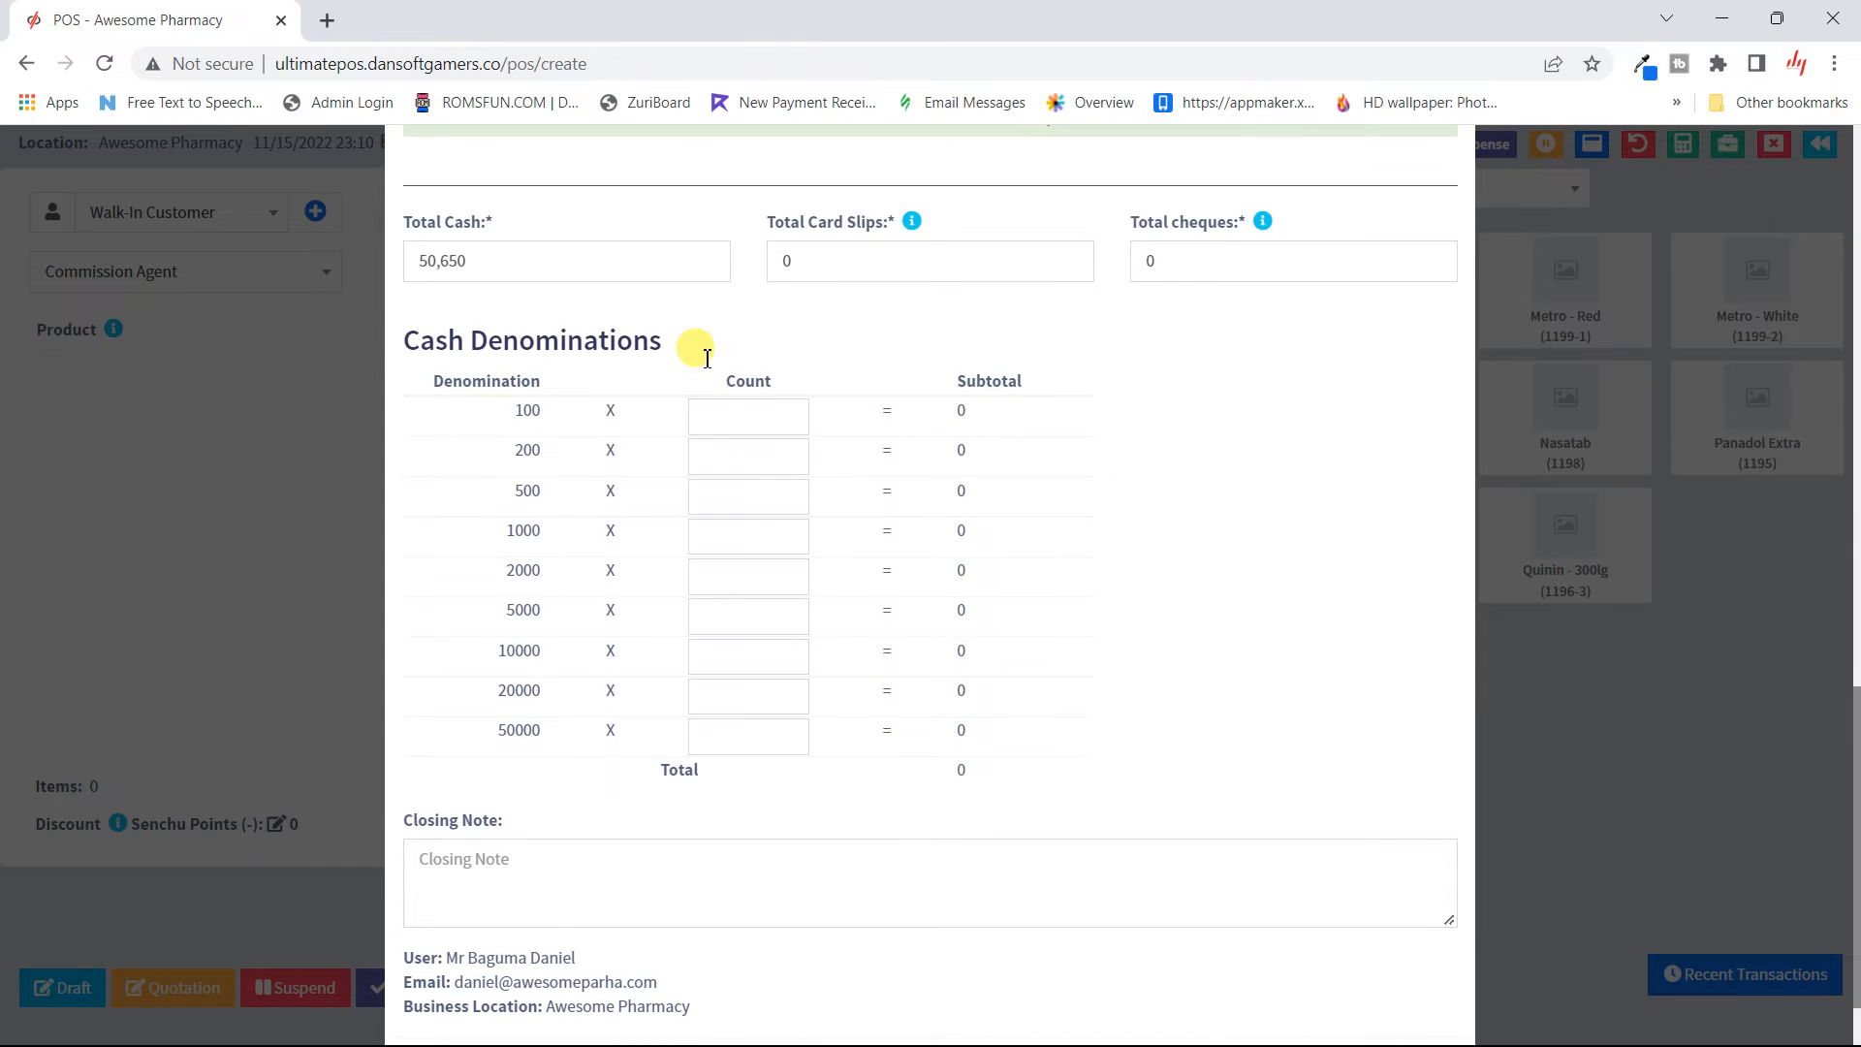
- Enter a count of 2 for the 50000 notes
{"action": "left_click", "coordinate": [766, 742]}
{"action": "type", "text": "2"}
{"action": "left_click", "coordinate": [1200, 773]}
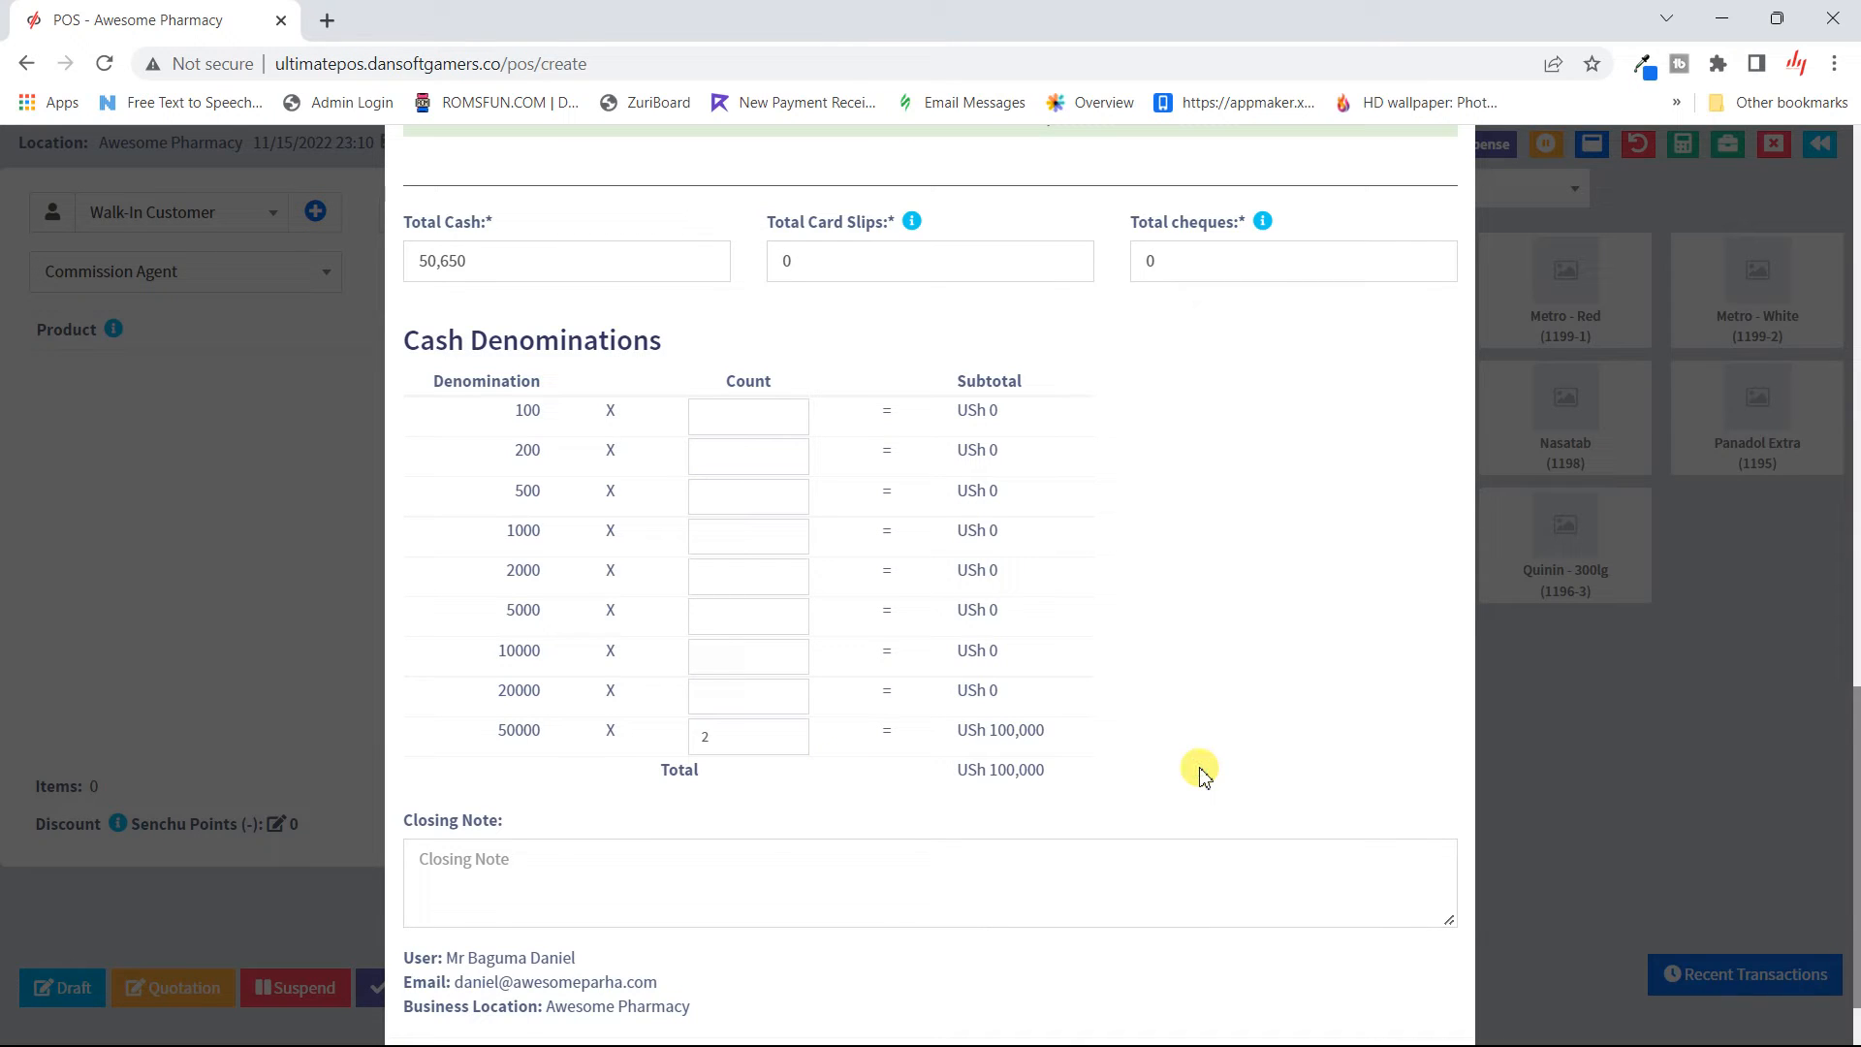
{"action": "scroll", "coordinate": [1200, 772], "scroll_direction": "up", "scroll_amount": 1}
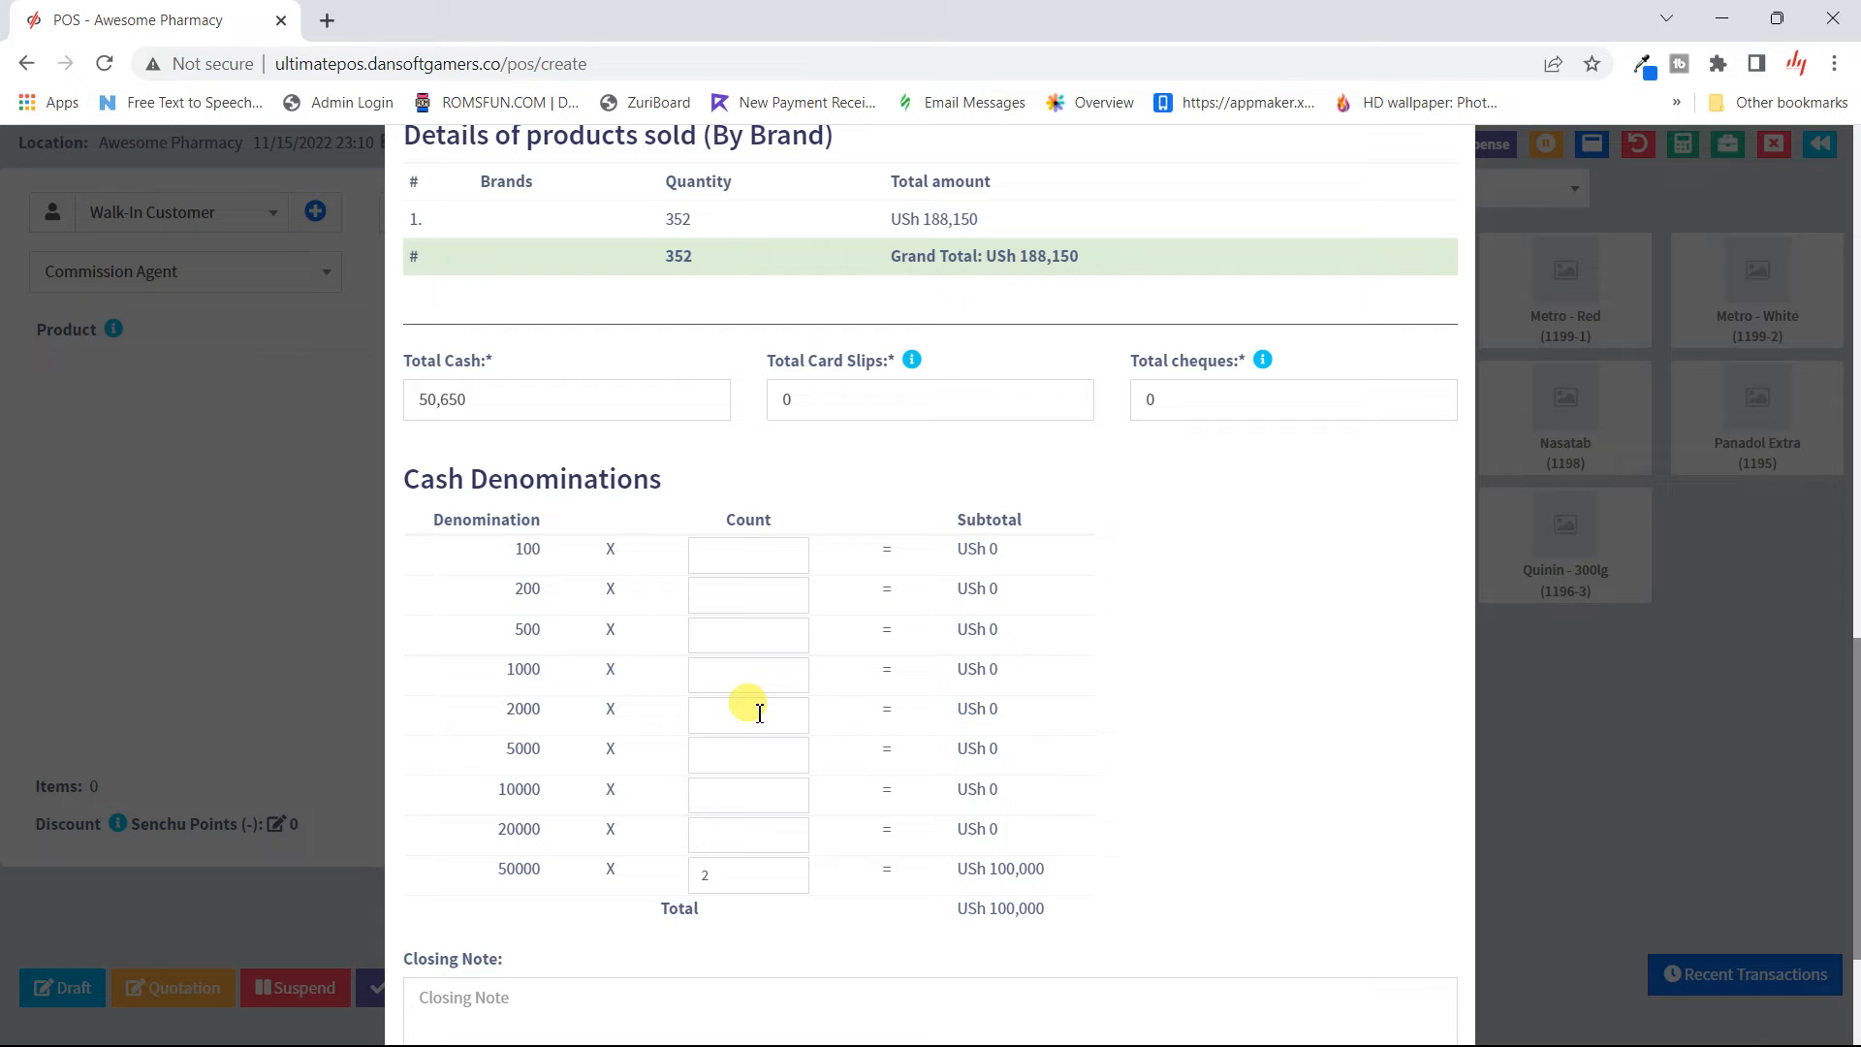
{"action": "scroll", "coordinate": [754, 707], "scroll_direction": "up", "scroll_amount": 2}
{"action": "scroll", "coordinate": [756, 707], "scroll_direction": "down", "scroll_amount": 1}
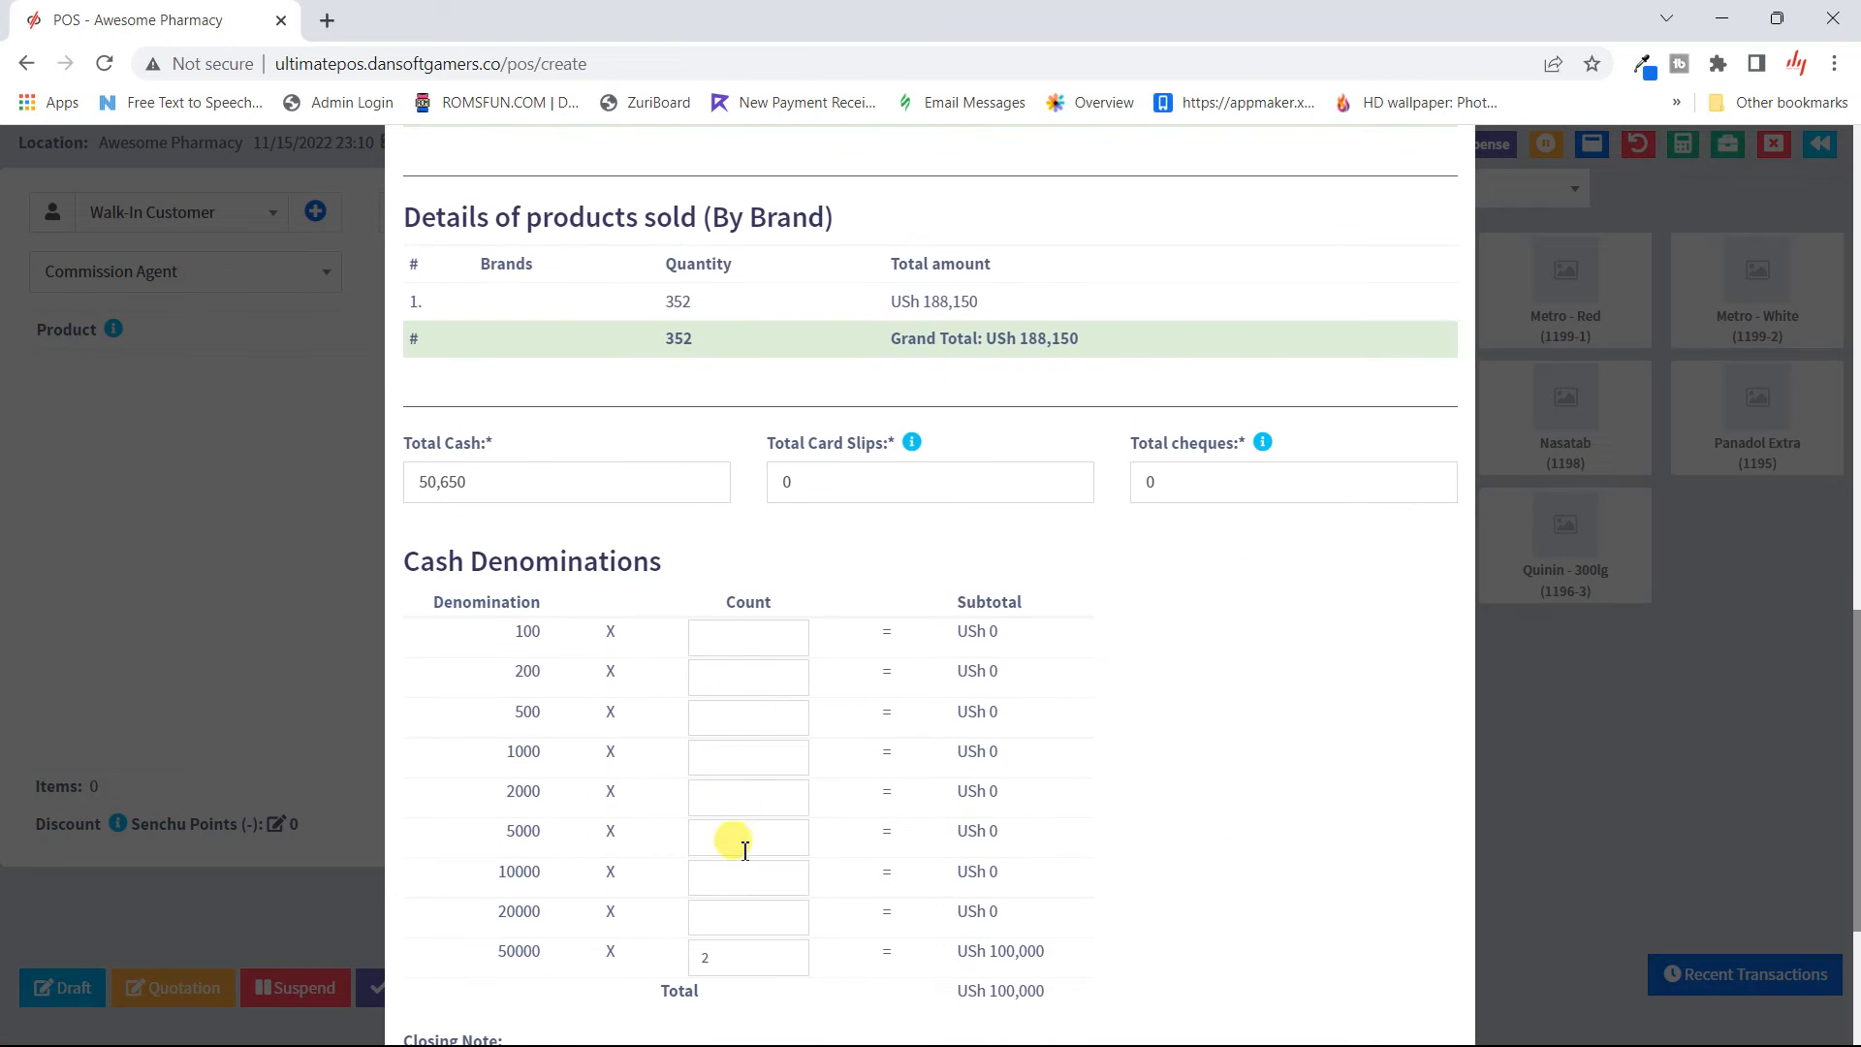
- Enter a count of 2 for the 20000 notes, giving a USh 140,000 total
{"action": "left_click", "coordinate": [732, 918]}
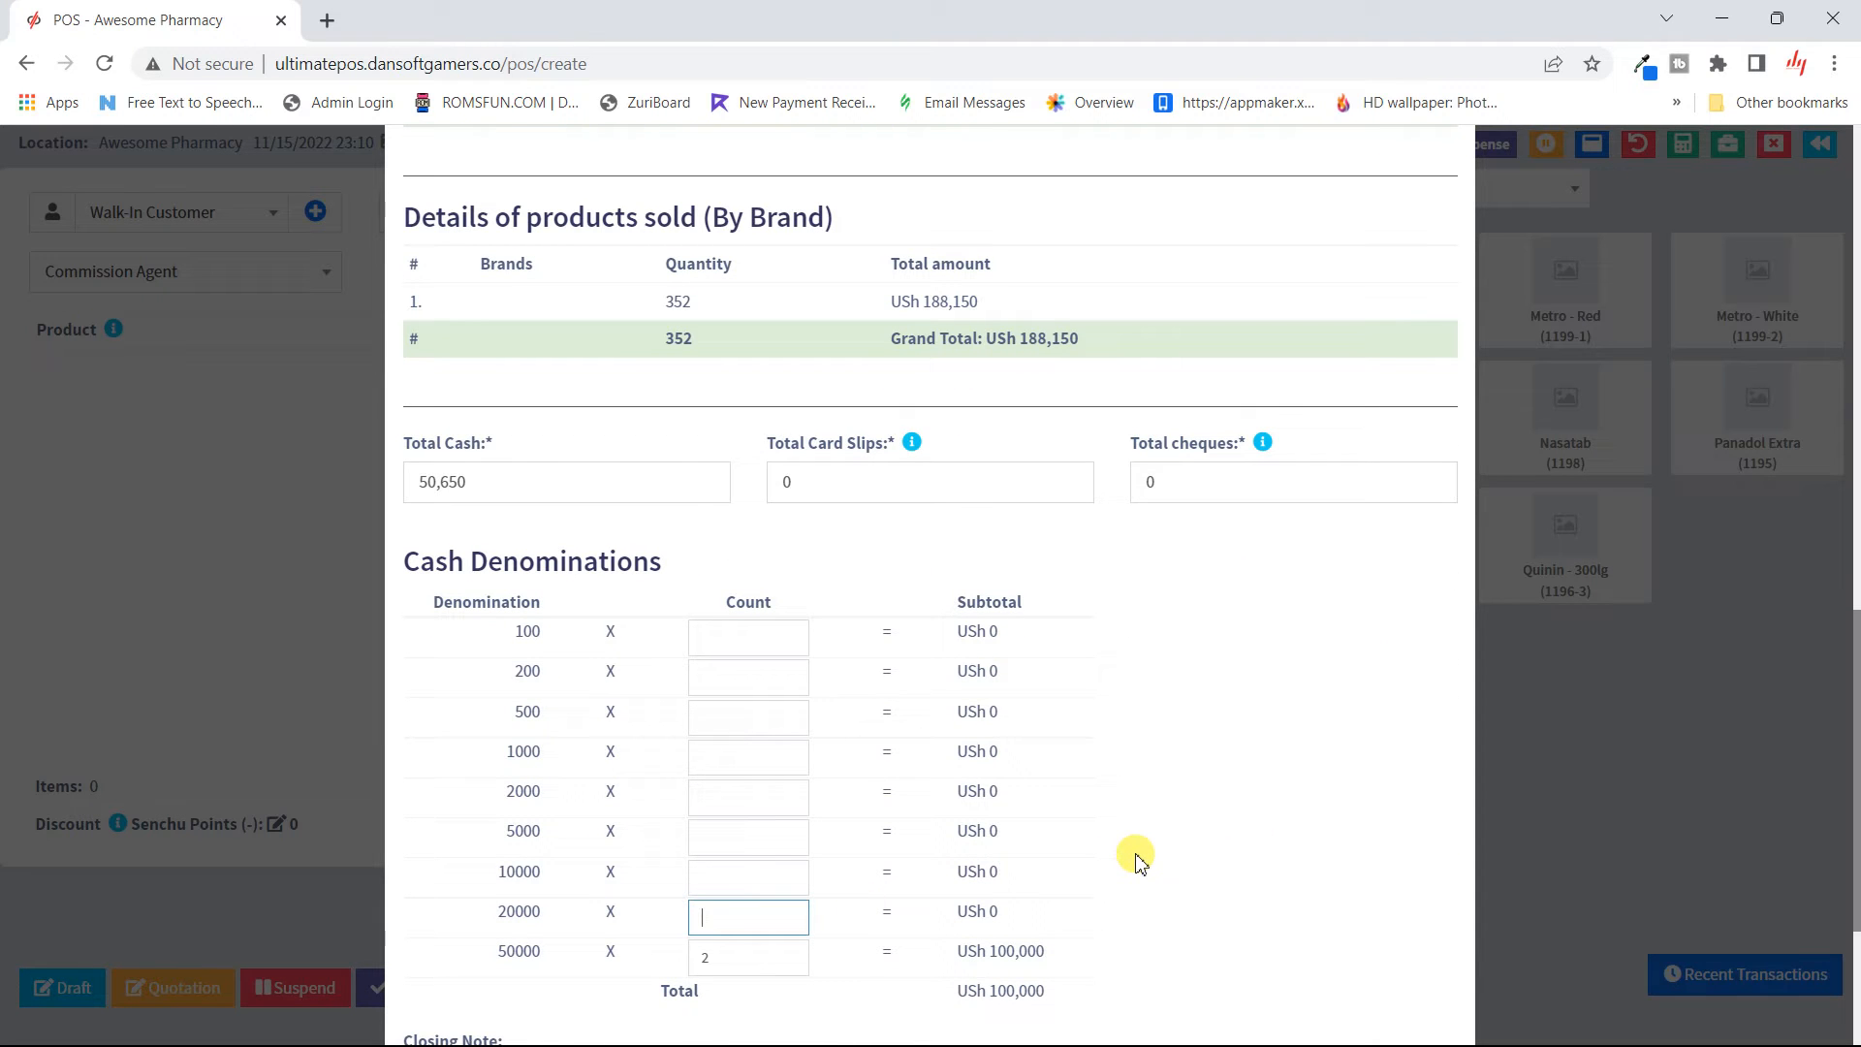
{"action": "type", "text": "2"}
{"action": "left_click", "coordinate": [1335, 851]}
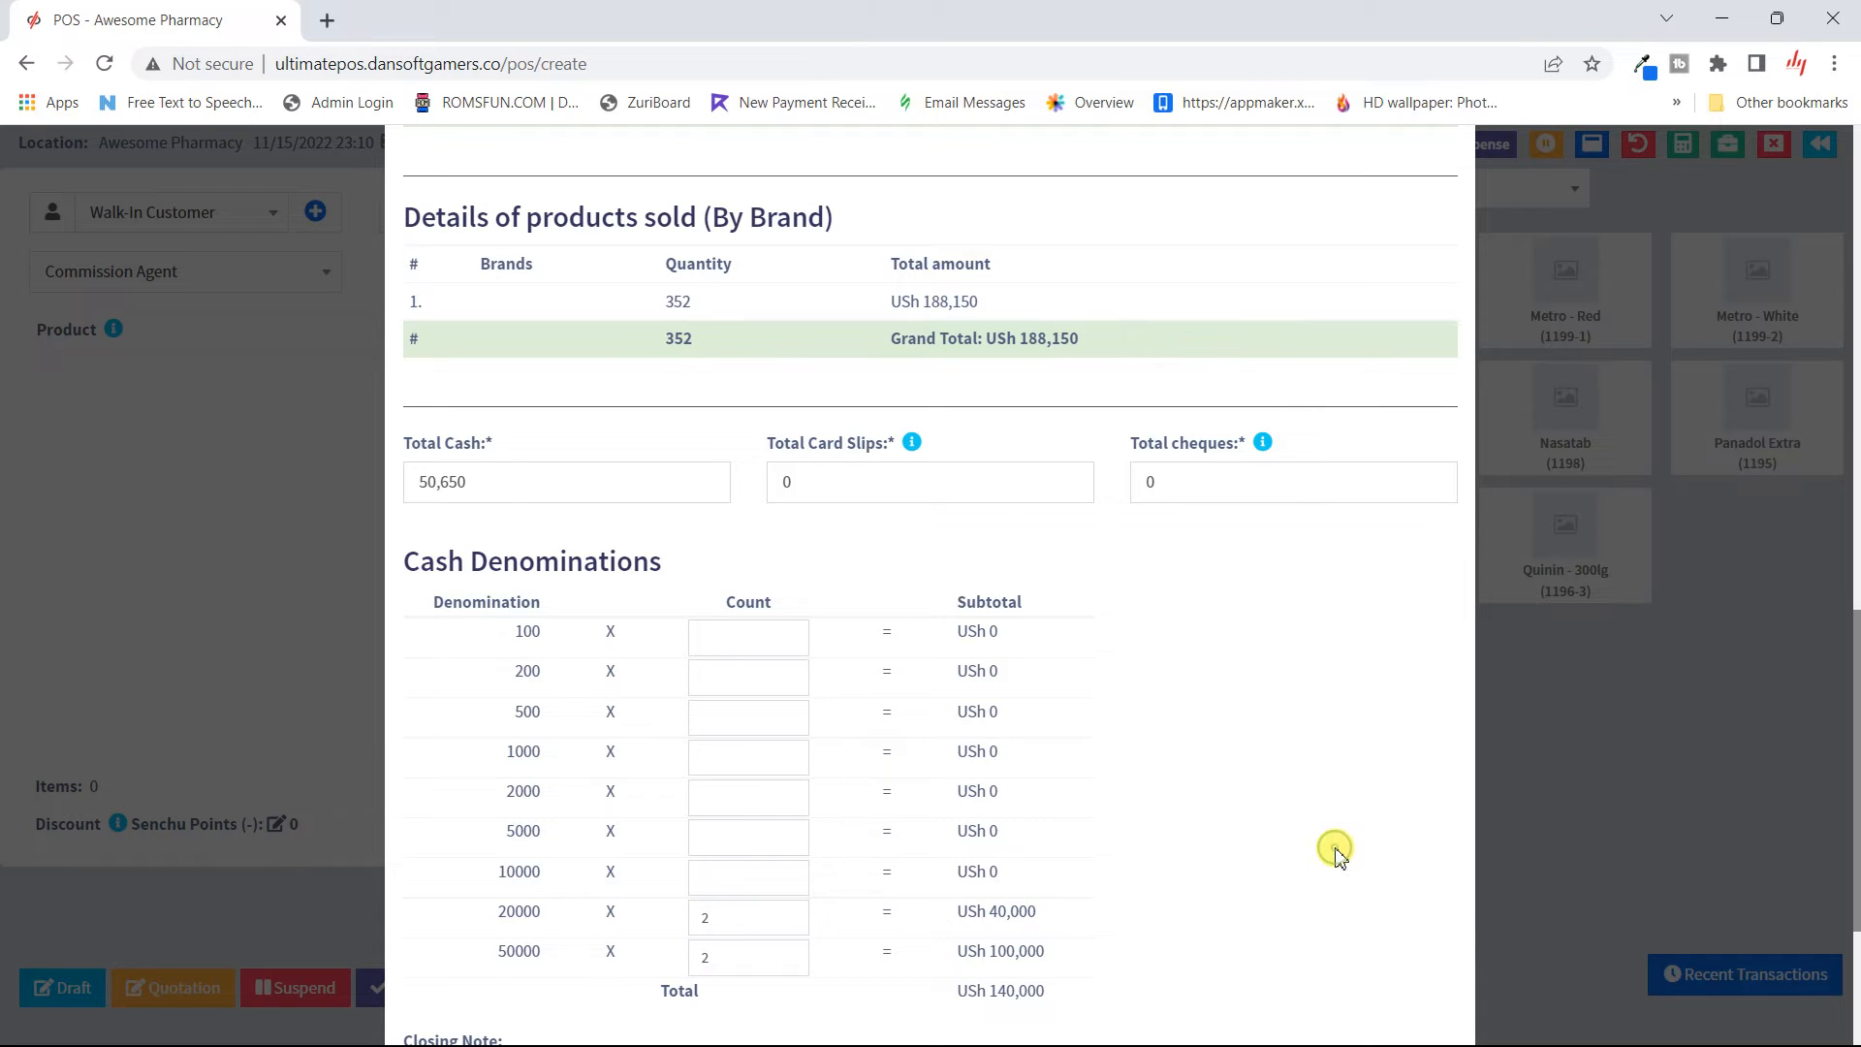
{"action": "scroll", "coordinate": [1074, 863], "scroll_direction": "down", "scroll_amount": 3}
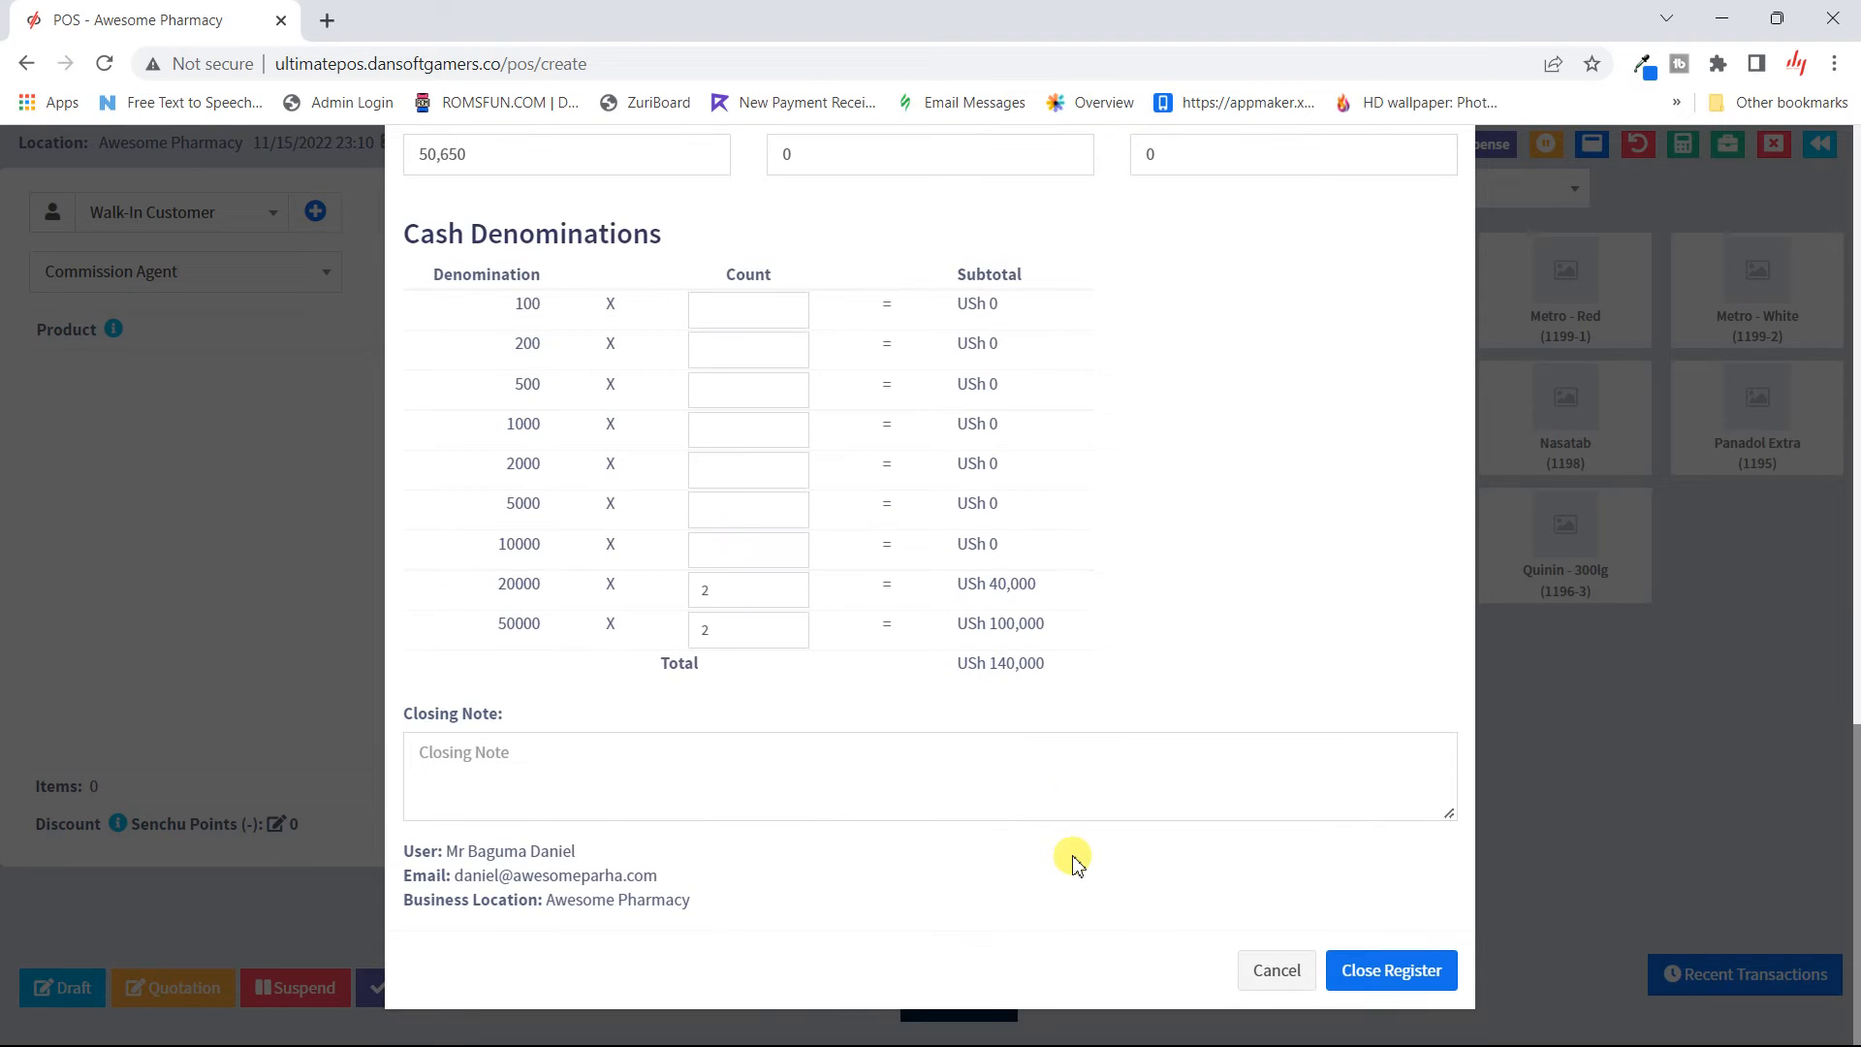
{"action": "scroll", "coordinate": [1028, 451], "scroll_direction": "up", "scroll_amount": 5}
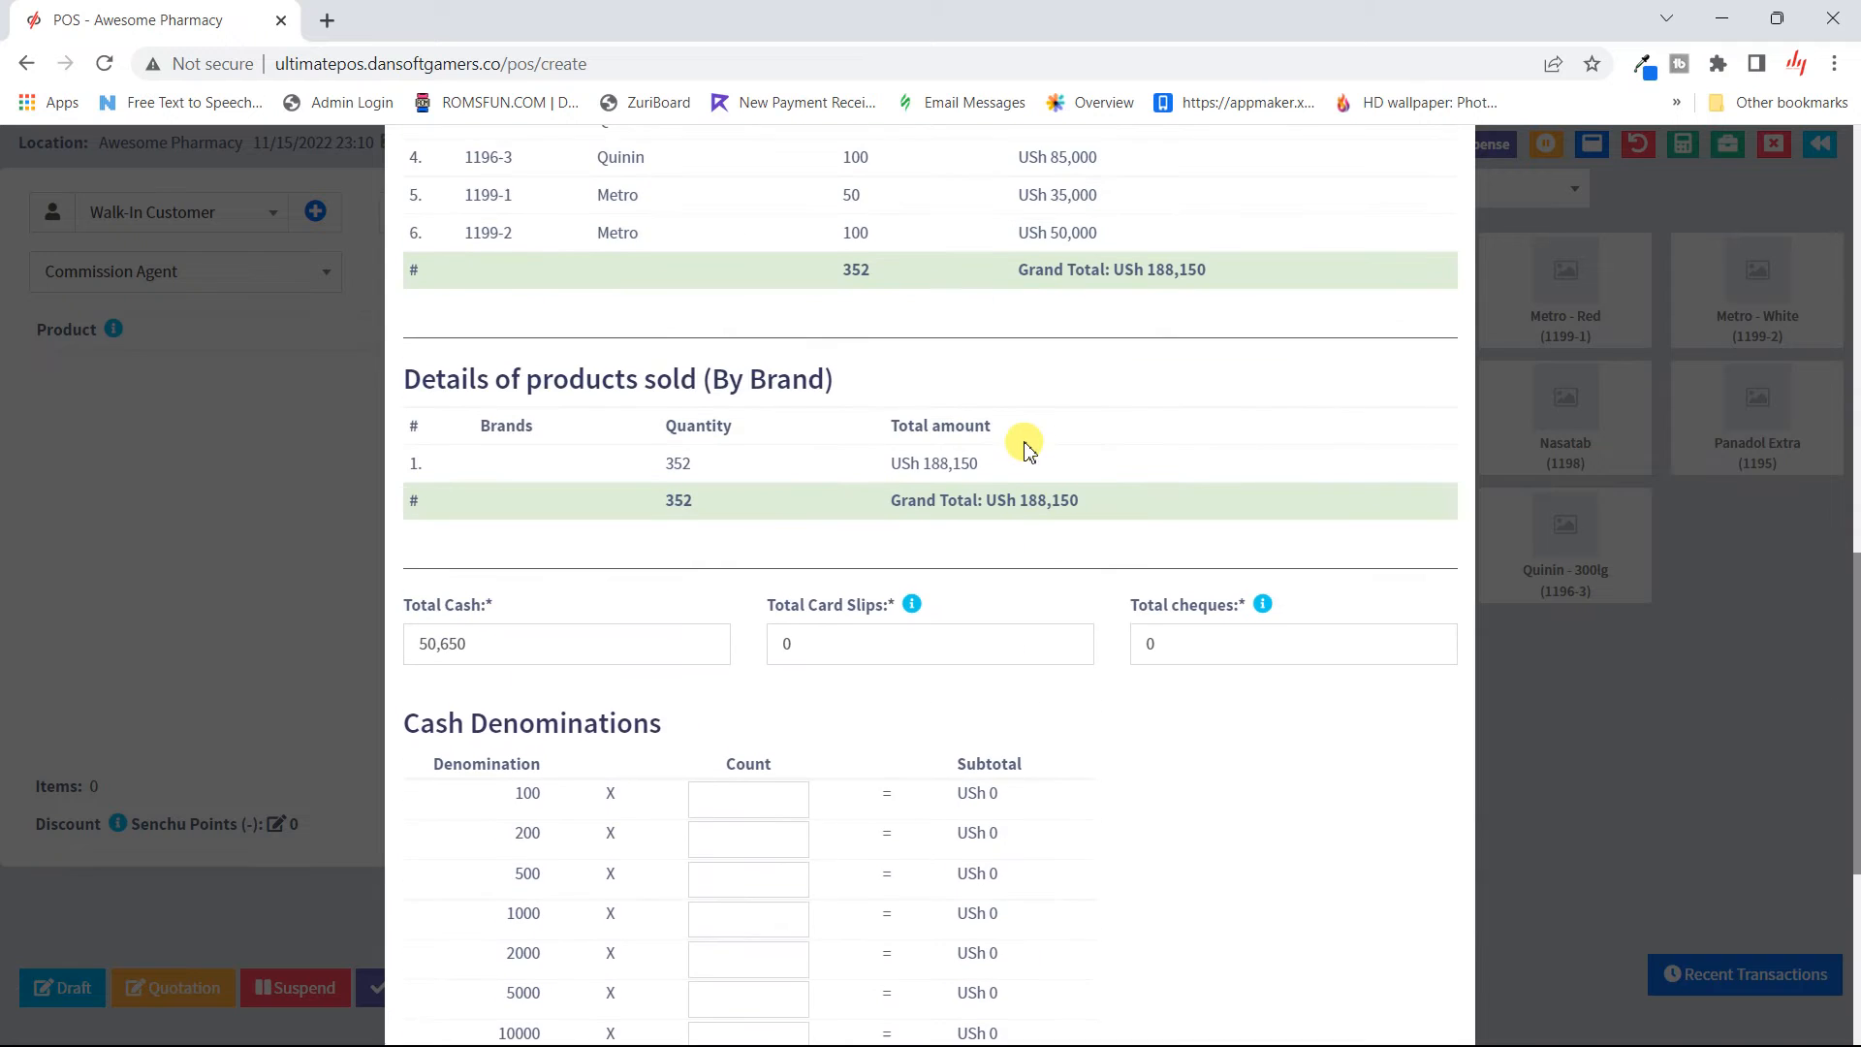
{"action": "scroll", "coordinate": [1027, 451], "scroll_direction": "up", "scroll_amount": 4}
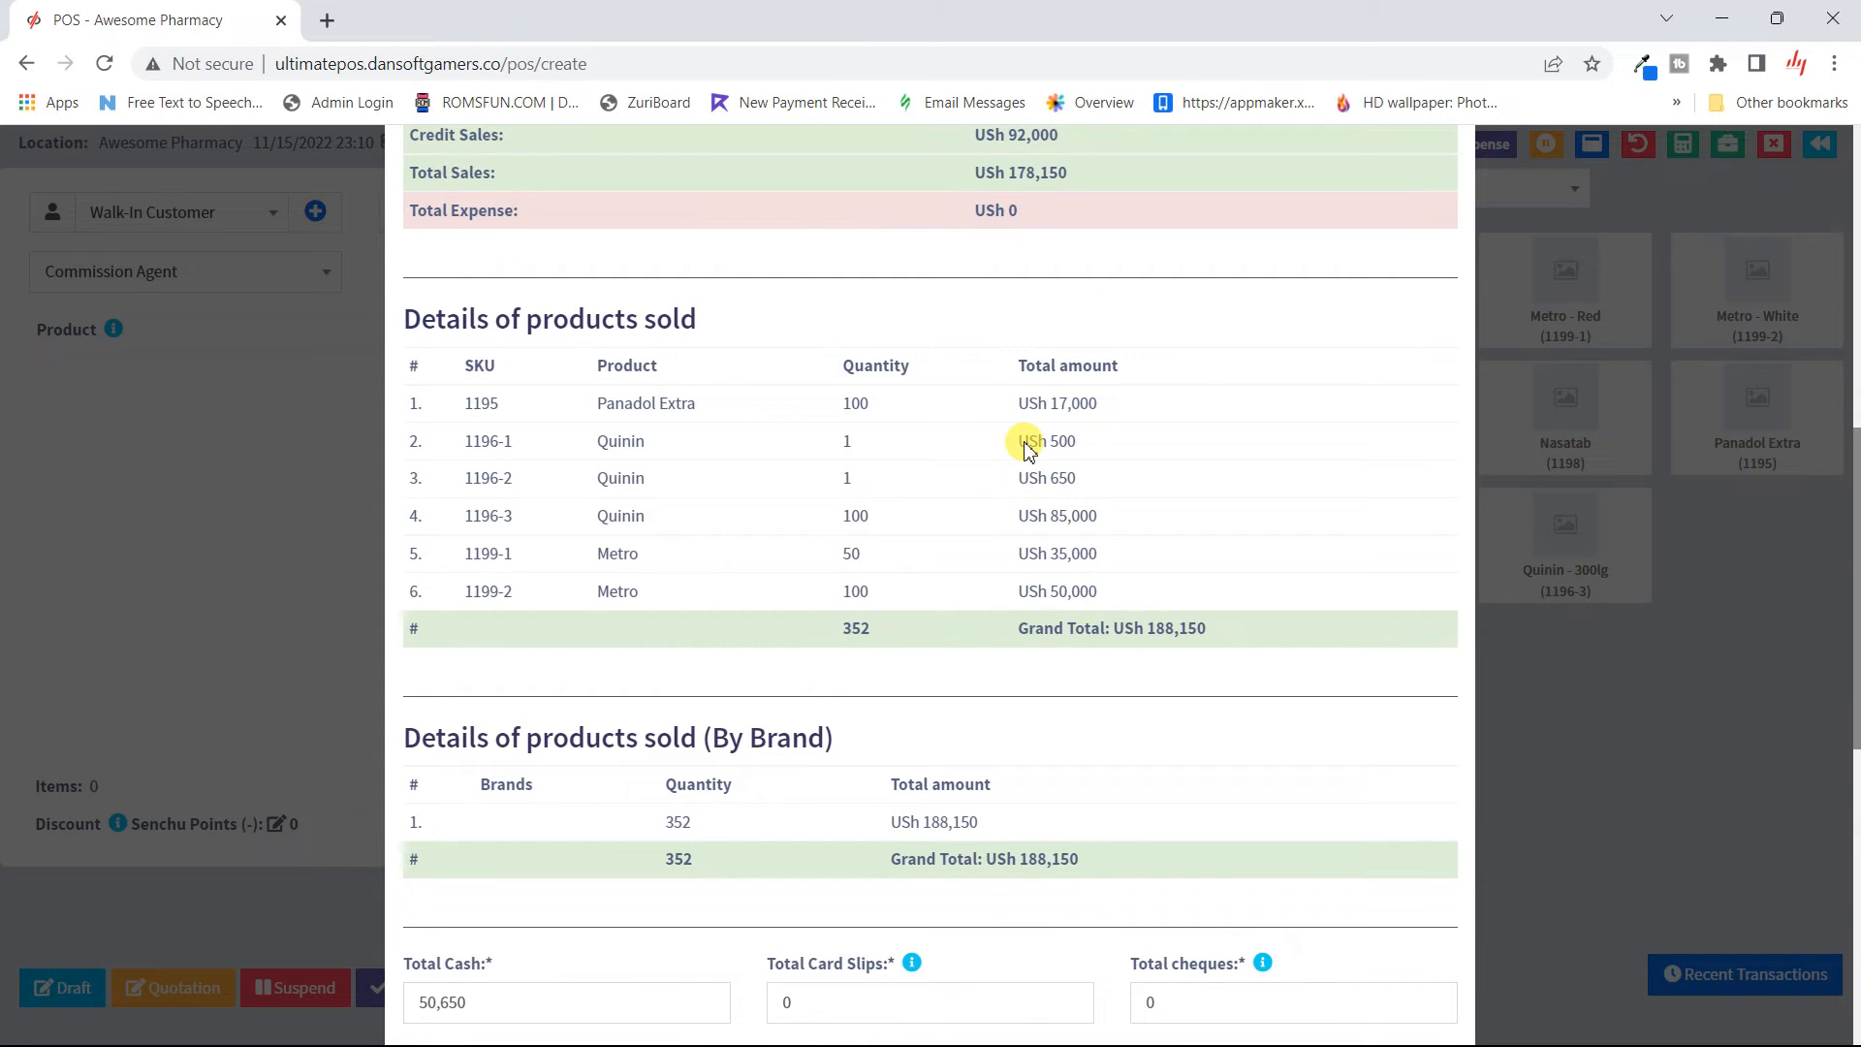
{"action": "scroll", "coordinate": [1025, 448], "scroll_direction": "up", "scroll_amount": 3}
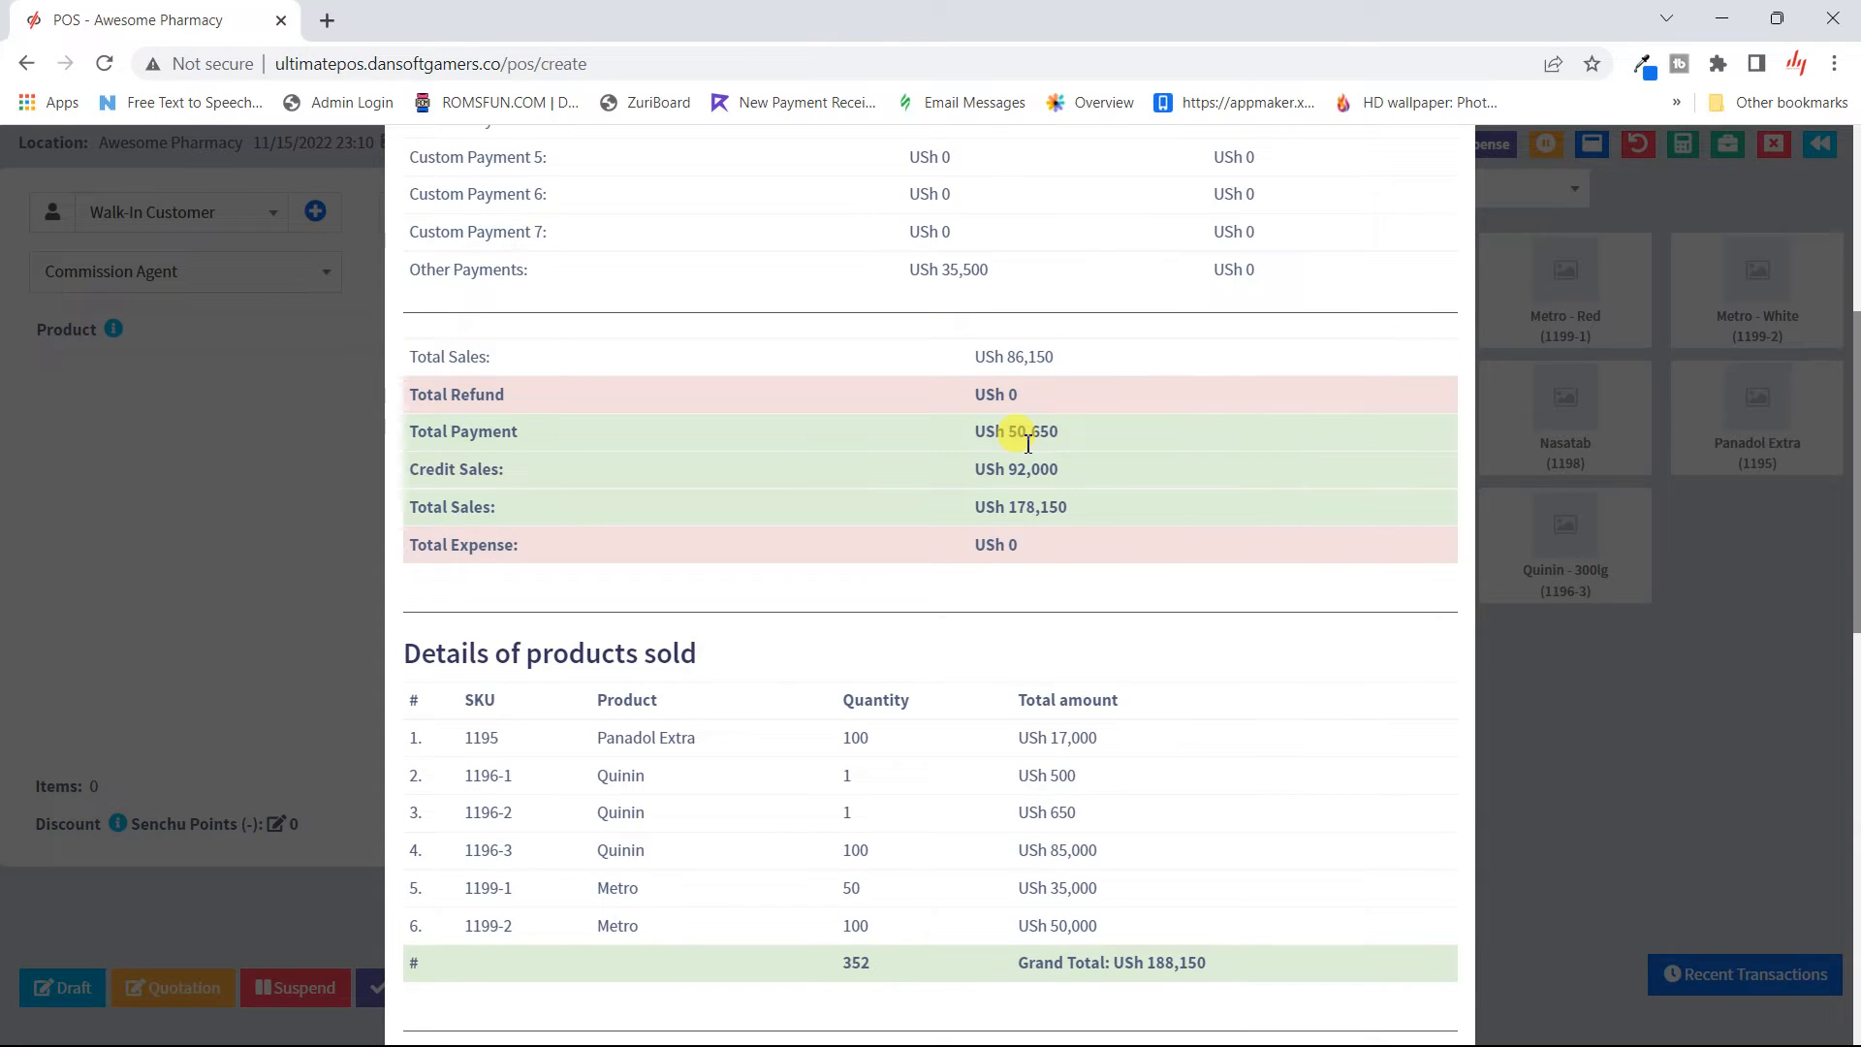
{"action": "scroll", "coordinate": [1027, 443], "scroll_direction": "down", "scroll_amount": 10}
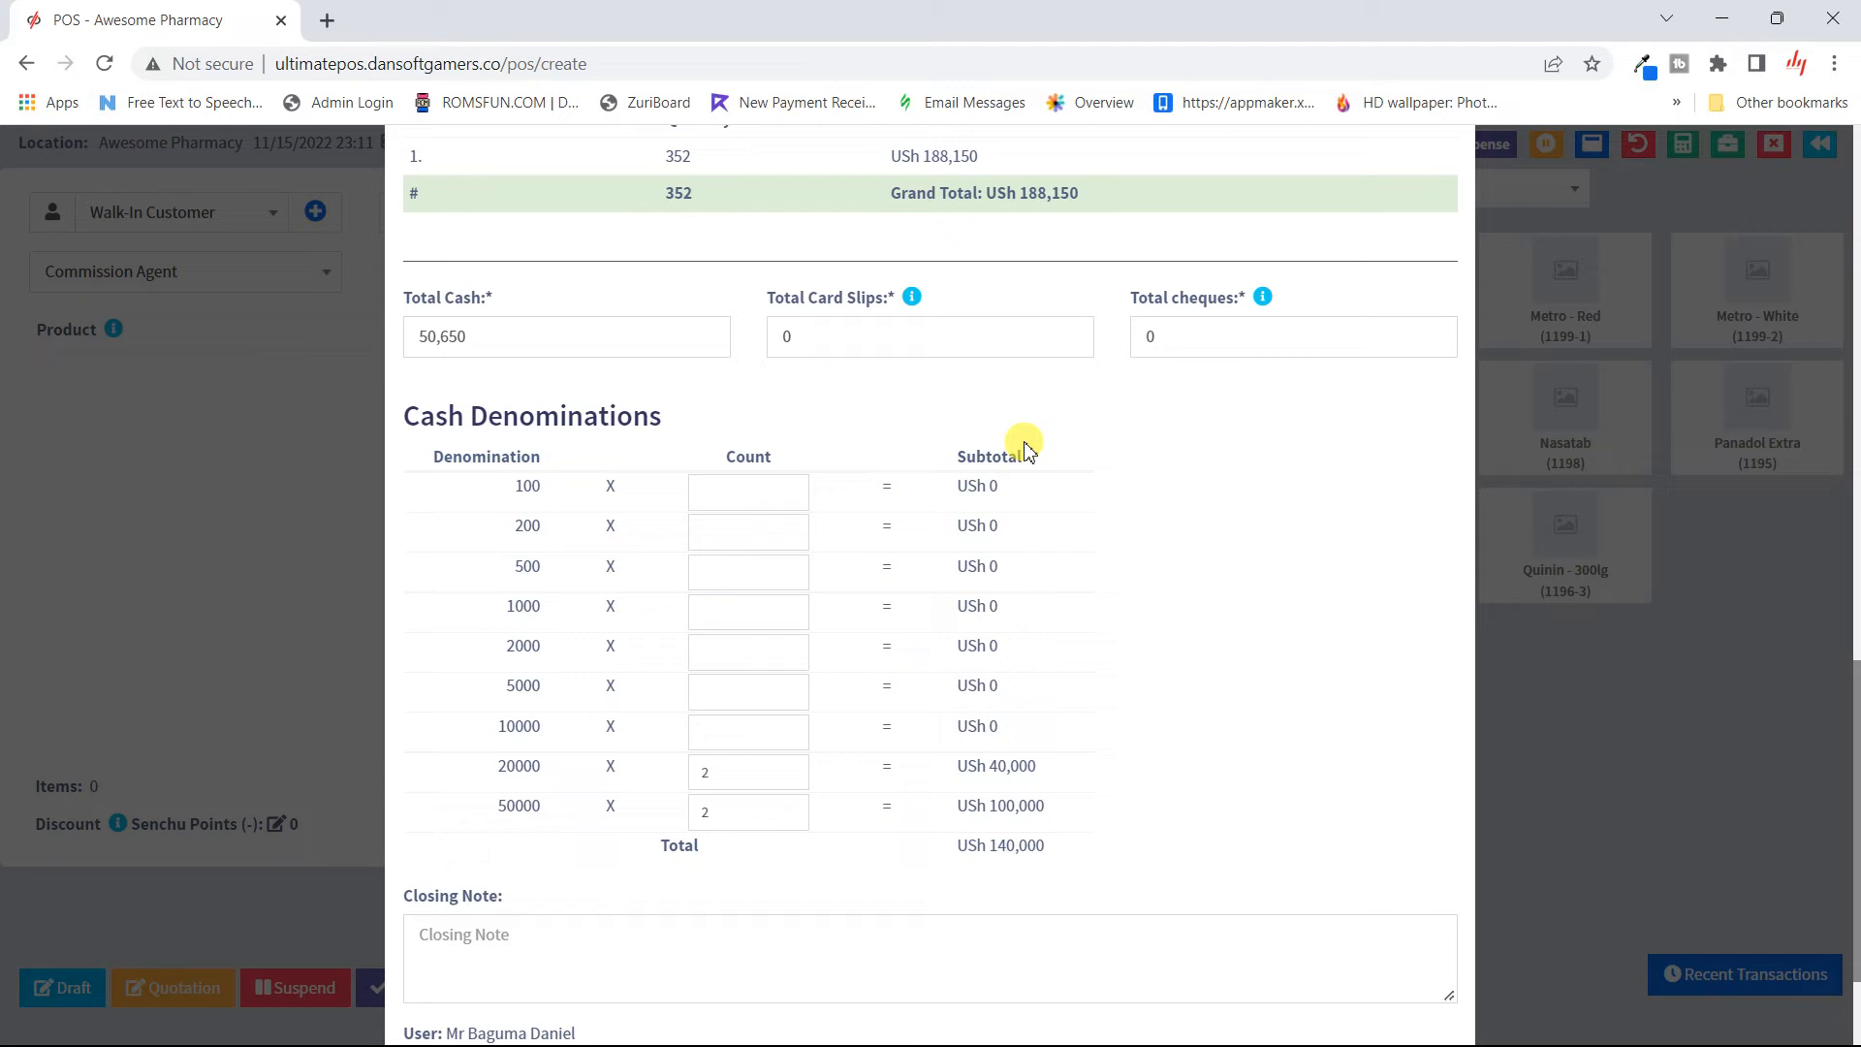
{"action": "scroll", "coordinate": [1027, 448], "scroll_direction": "down", "scroll_amount": 2}
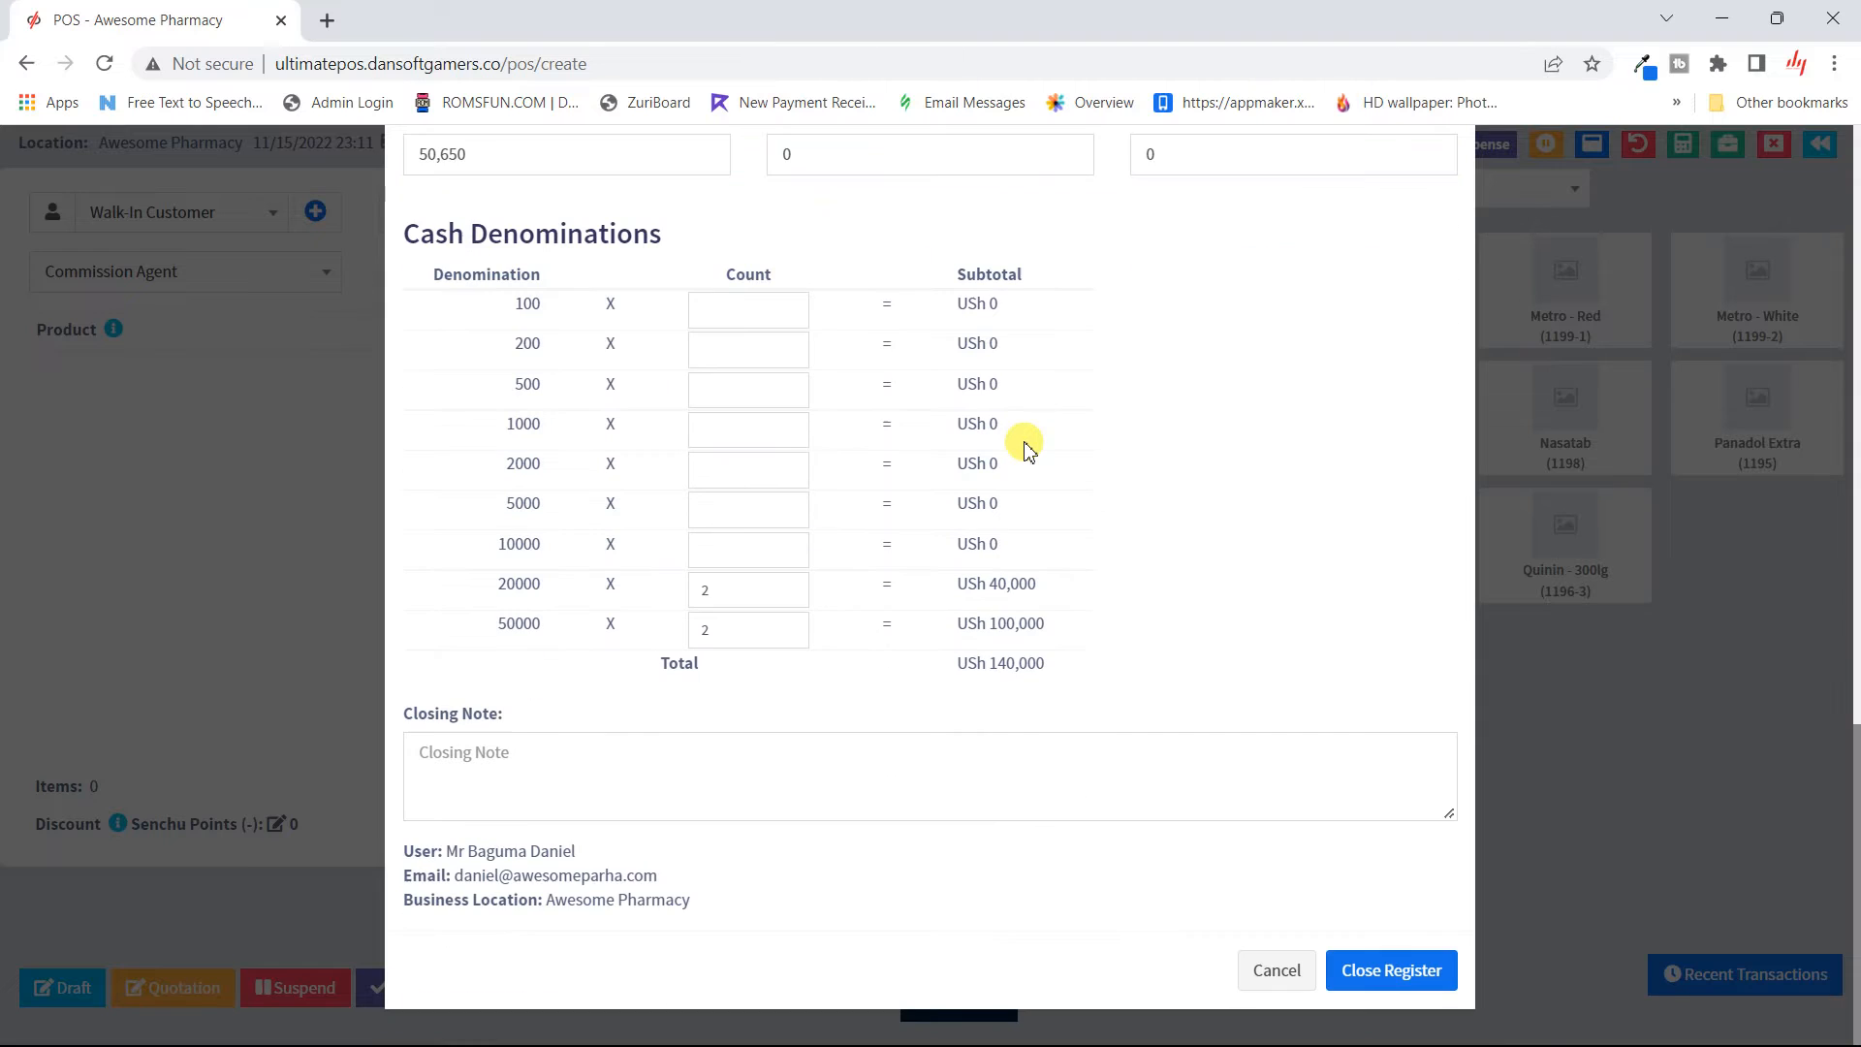
- Submit and confirm closing the cash register
{"action": "left_click", "coordinate": [698, 781]}
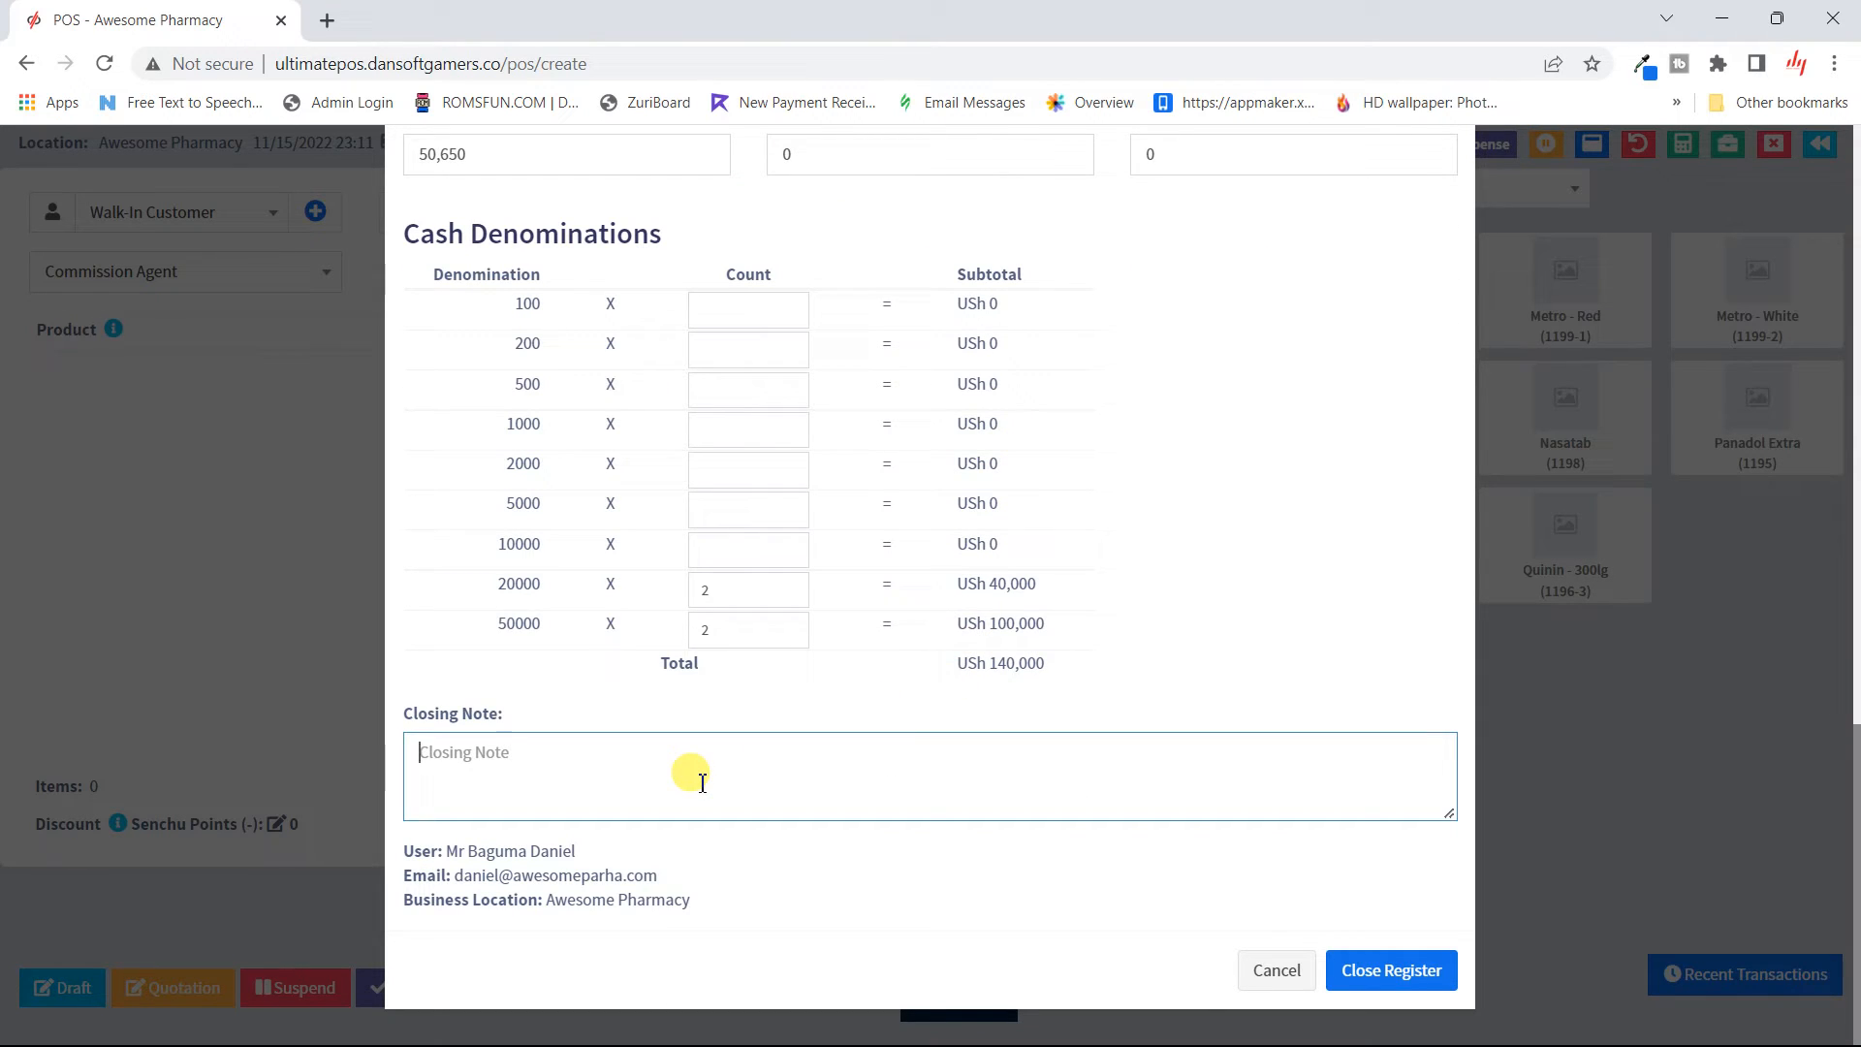
{"action": "left_click", "coordinate": [1381, 950]}
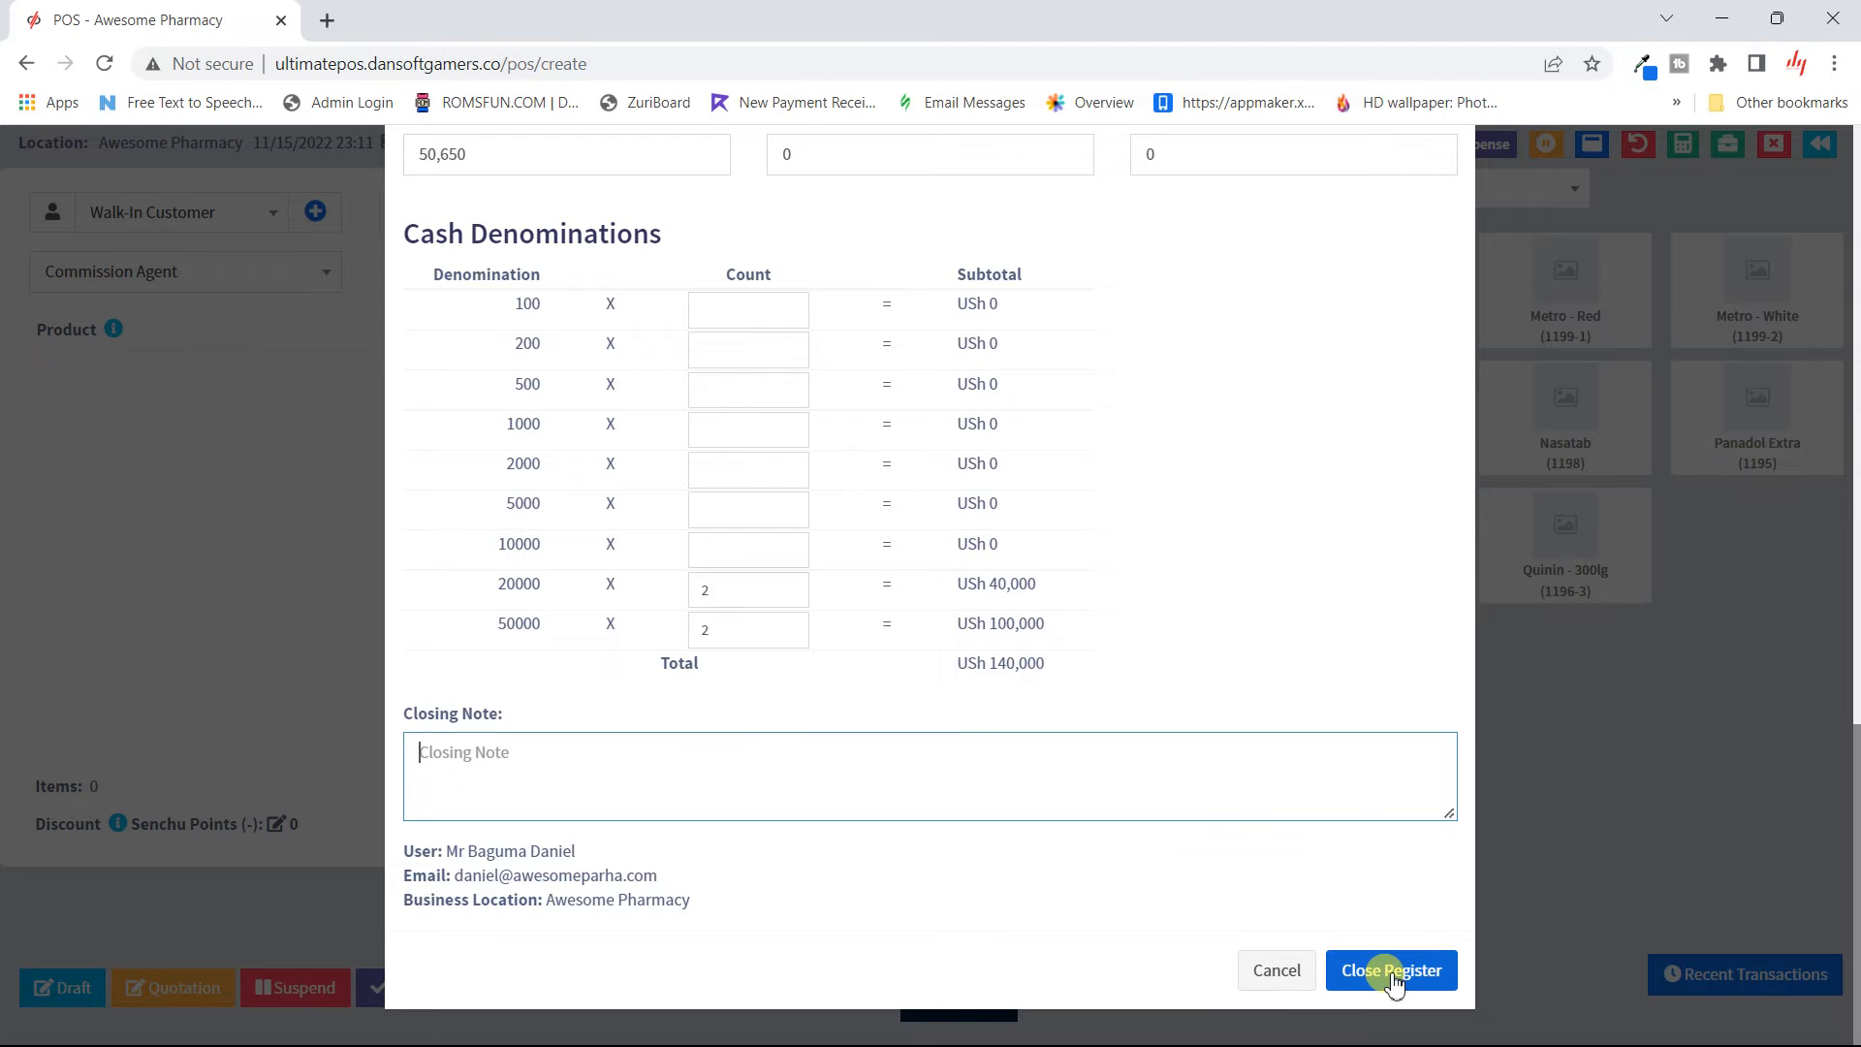
{"action": "scroll", "coordinate": [898, 396], "scroll_direction": "up", "scroll_amount": 6}
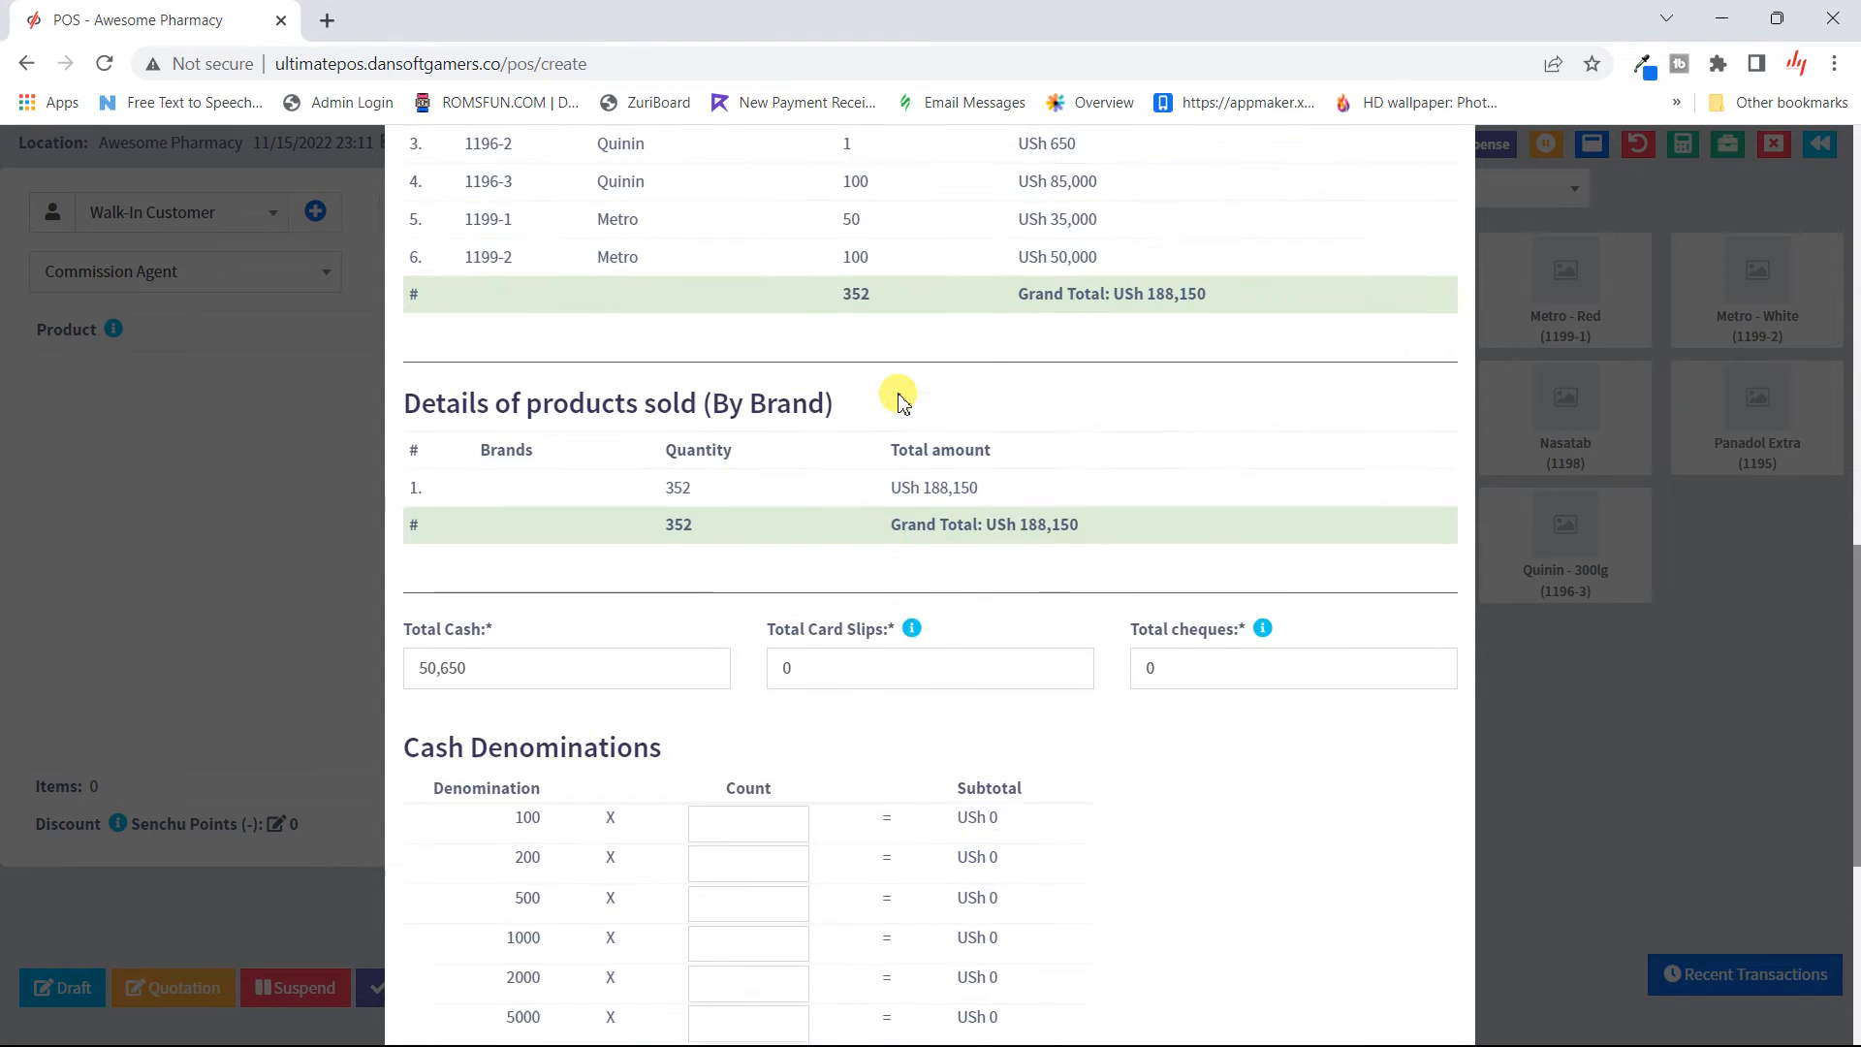
{"action": "scroll", "coordinate": [898, 396], "scroll_direction": "down", "scroll_amount": 6}
{"action": "left_click", "coordinate": [1405, 970]}
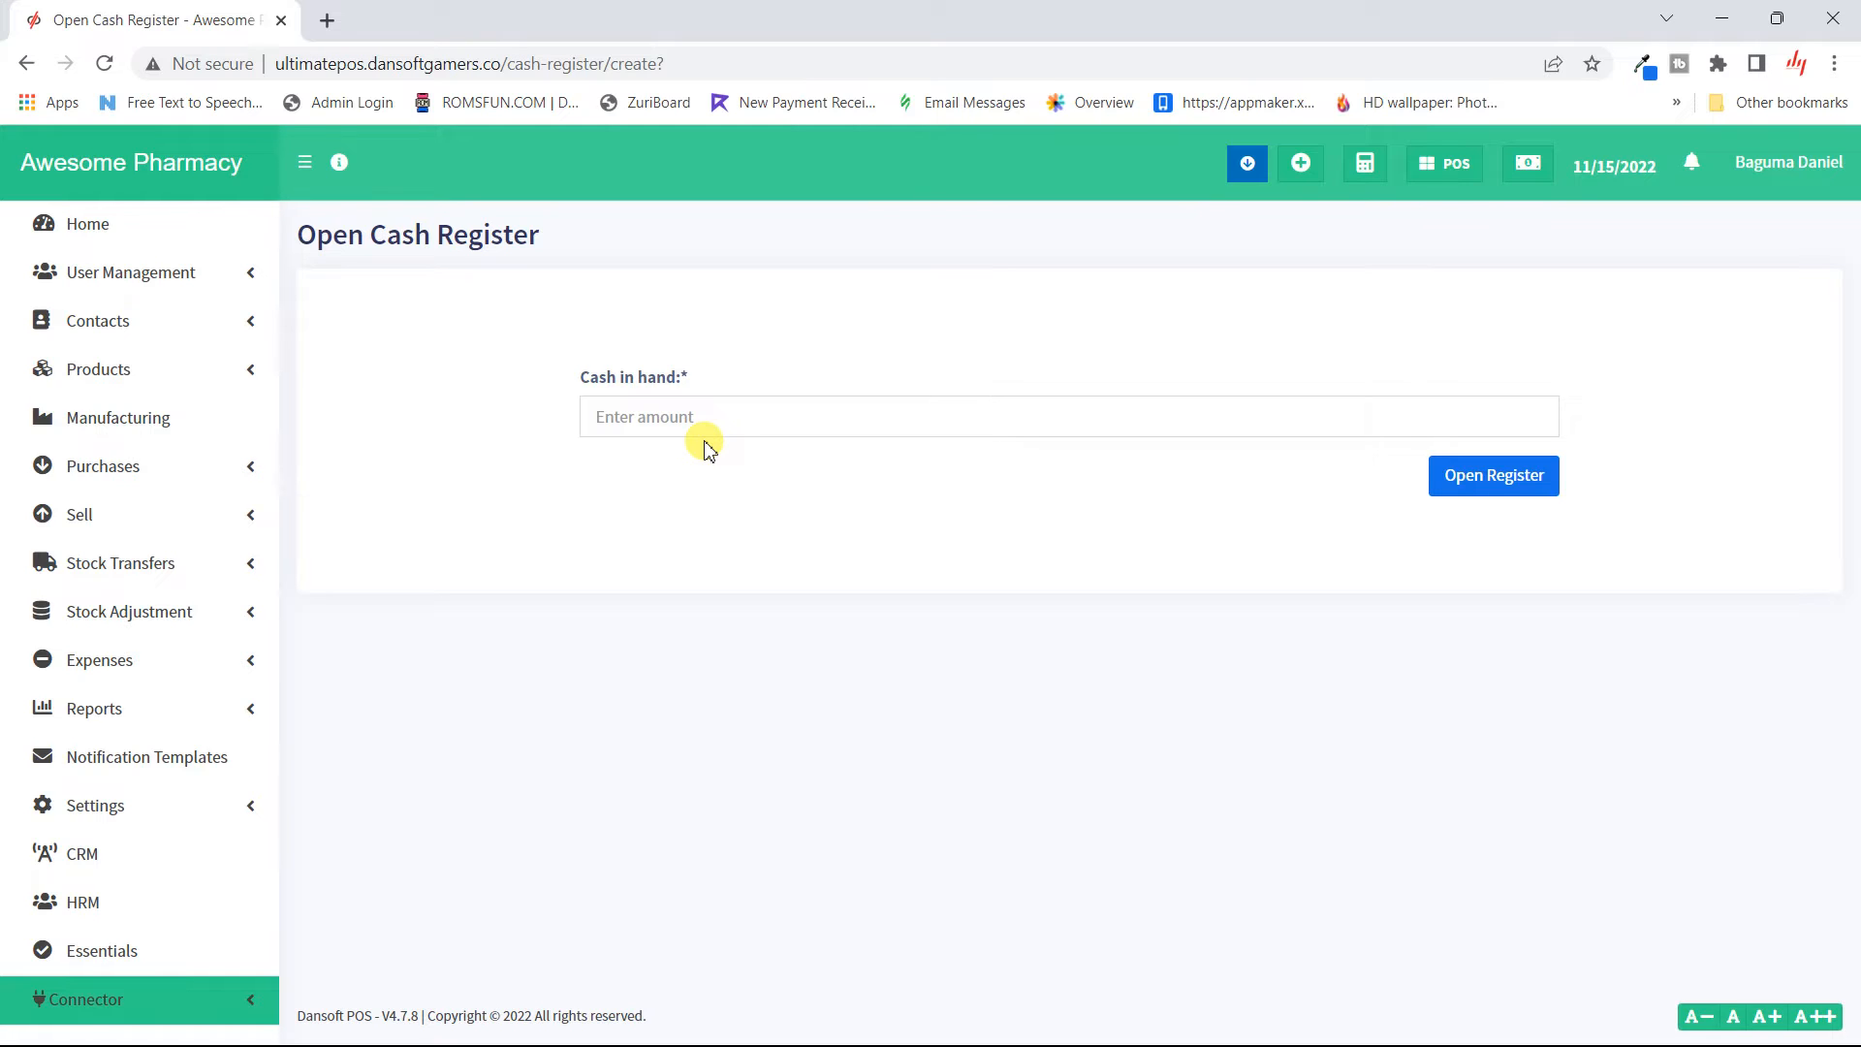
- Open a new register with 20000 cash in hand and view its Current Register summary
{"action": "left_click", "coordinate": [688, 407]}
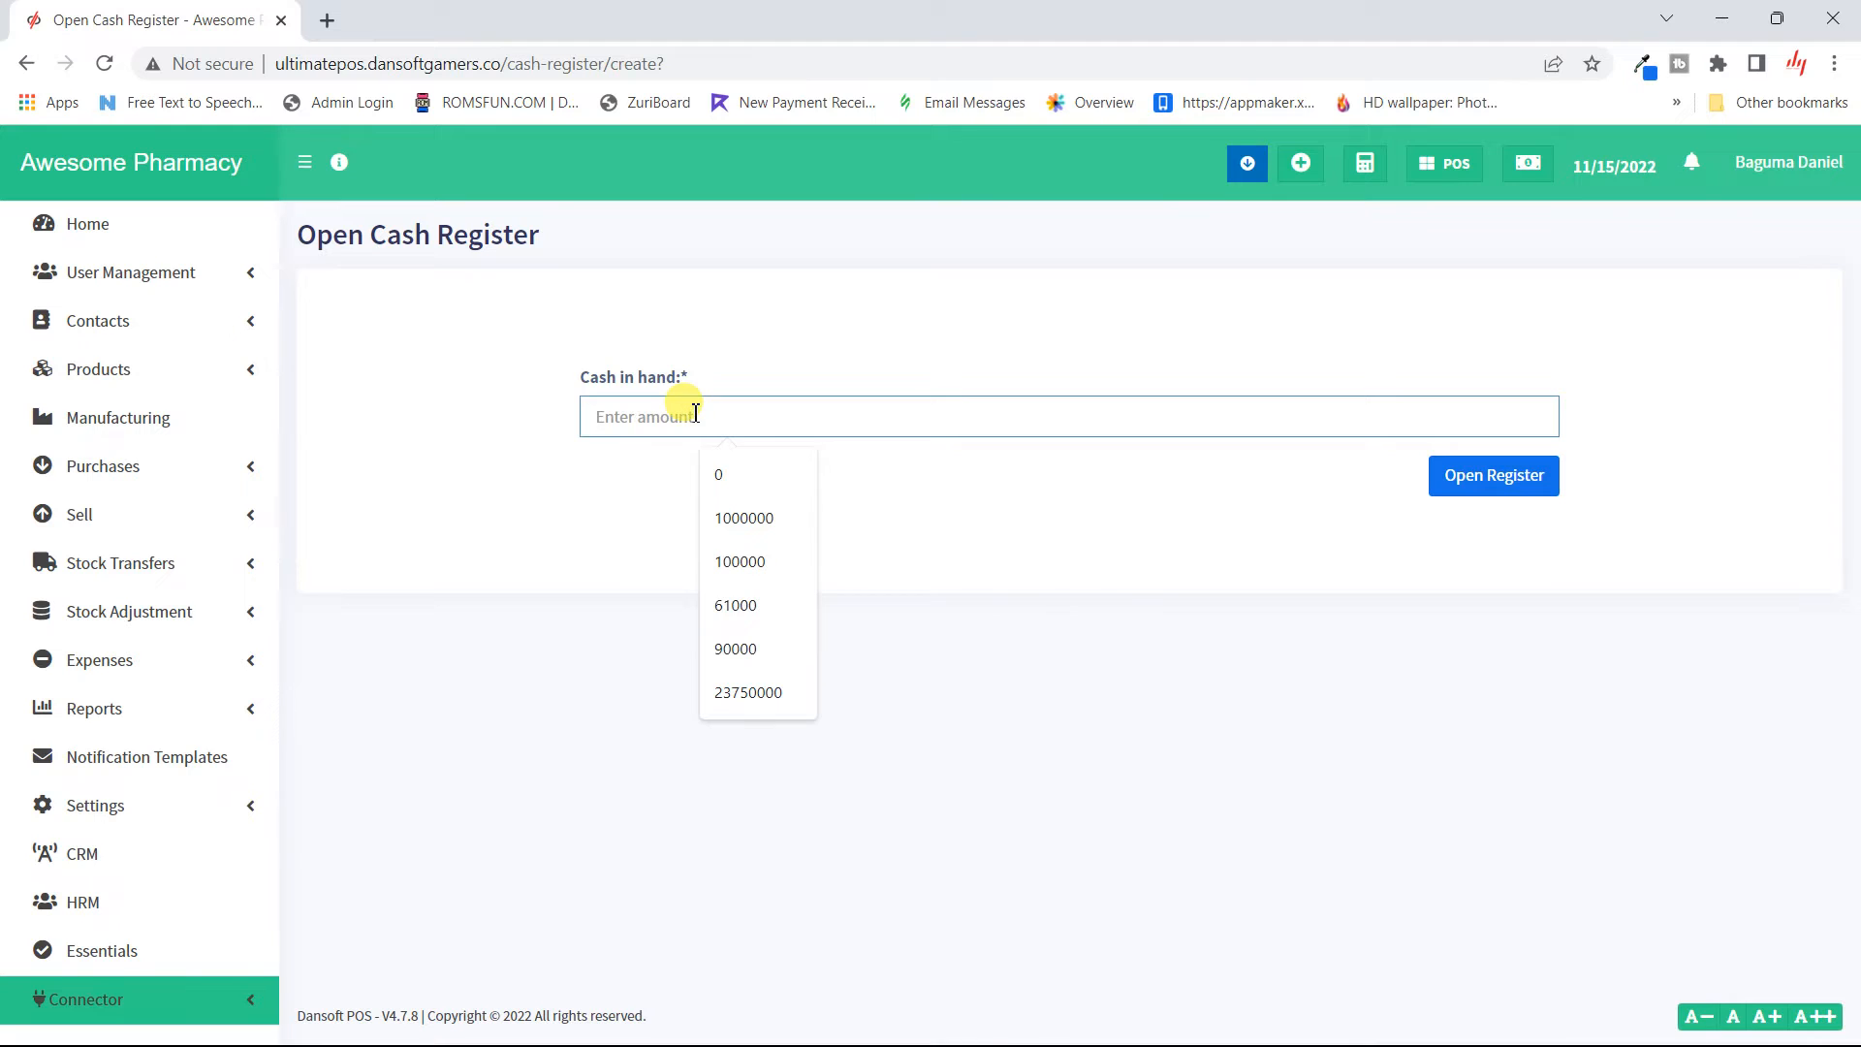
{"action": "type", "text": "20000"}
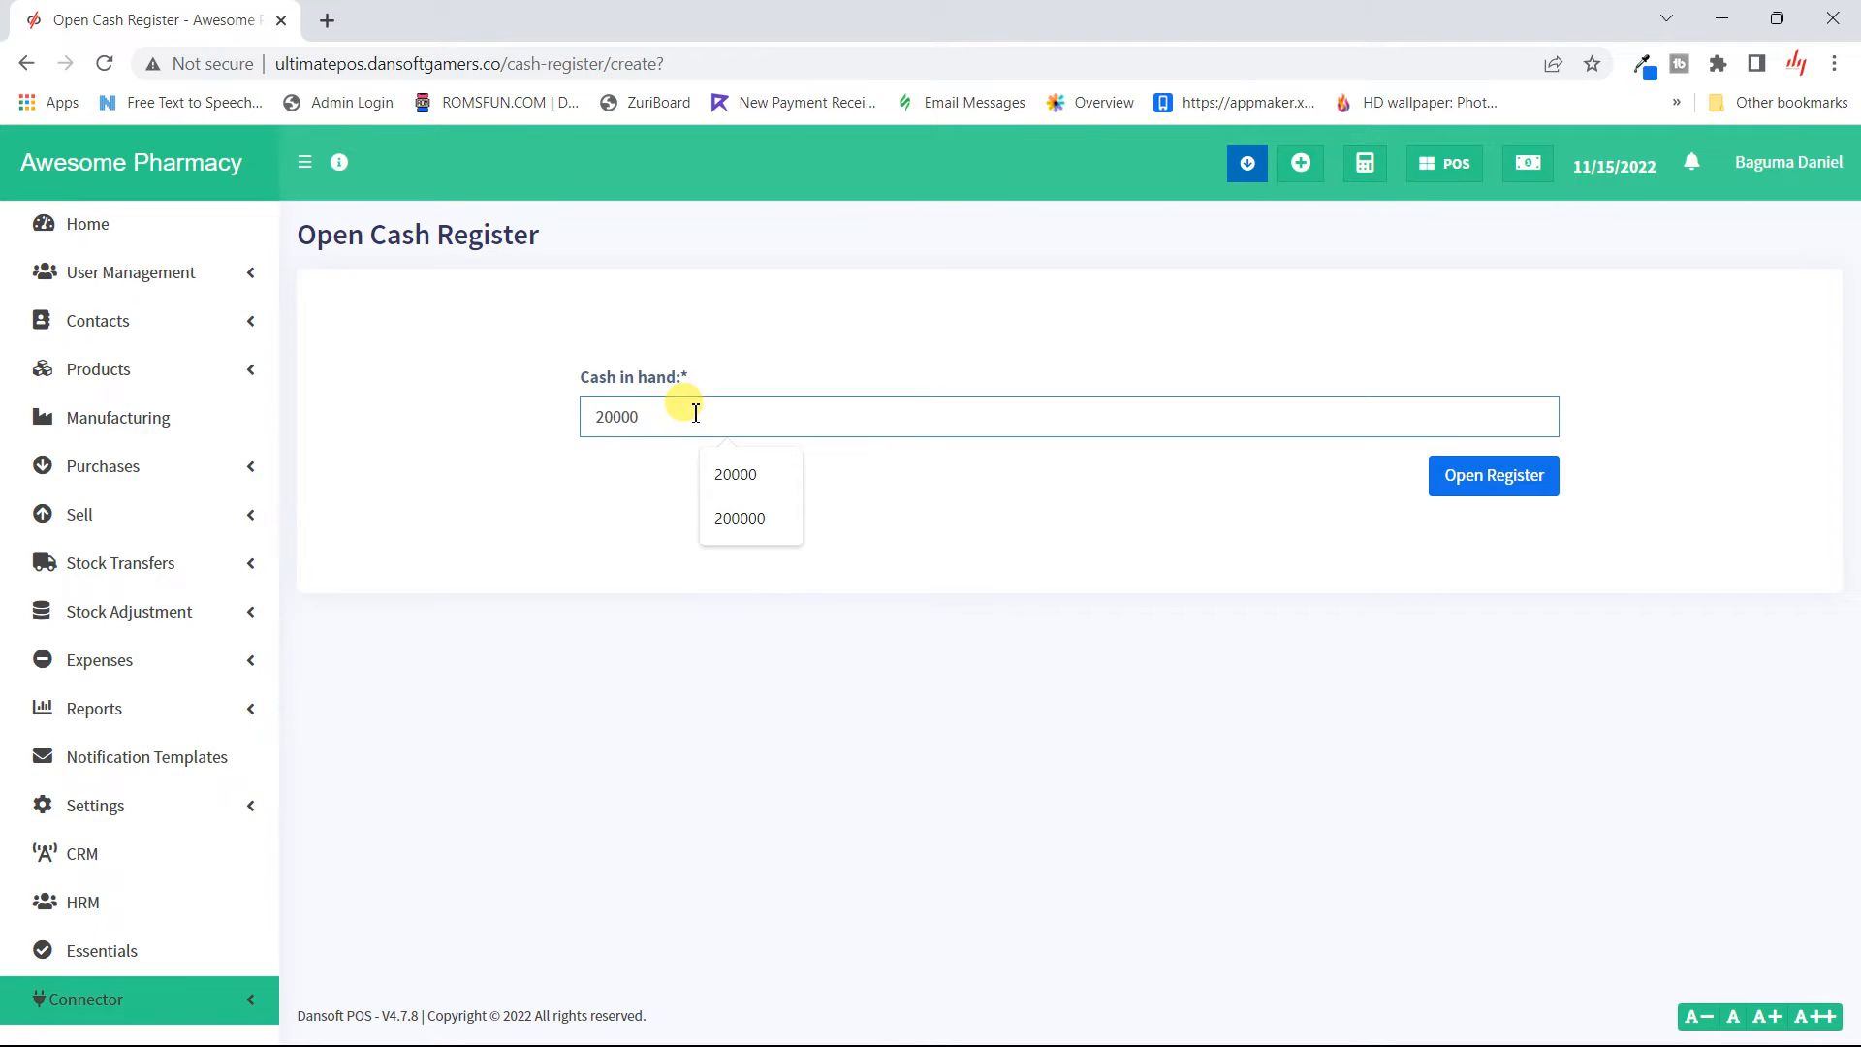
{"action": "left_click", "coordinate": [897, 530]}
{"action": "left_click", "coordinate": [1546, 485]}
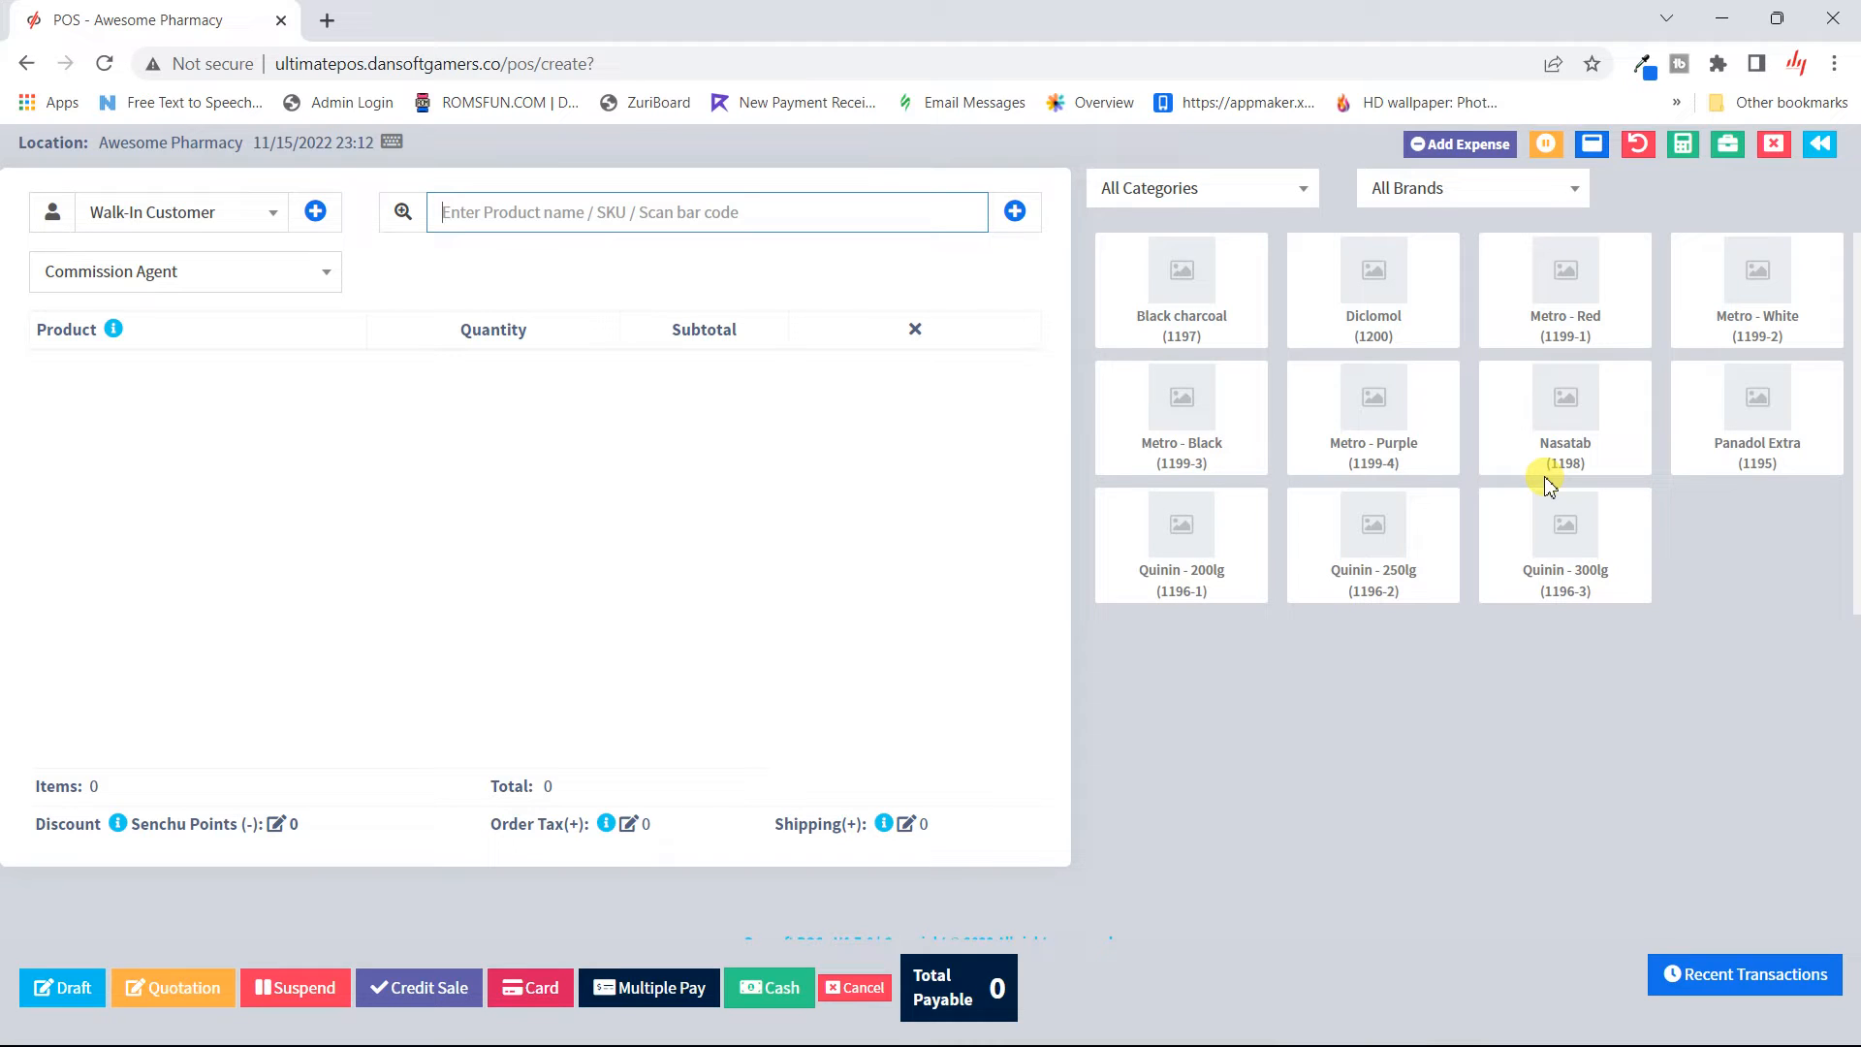
{"action": "left_click", "coordinate": [1784, 163]}
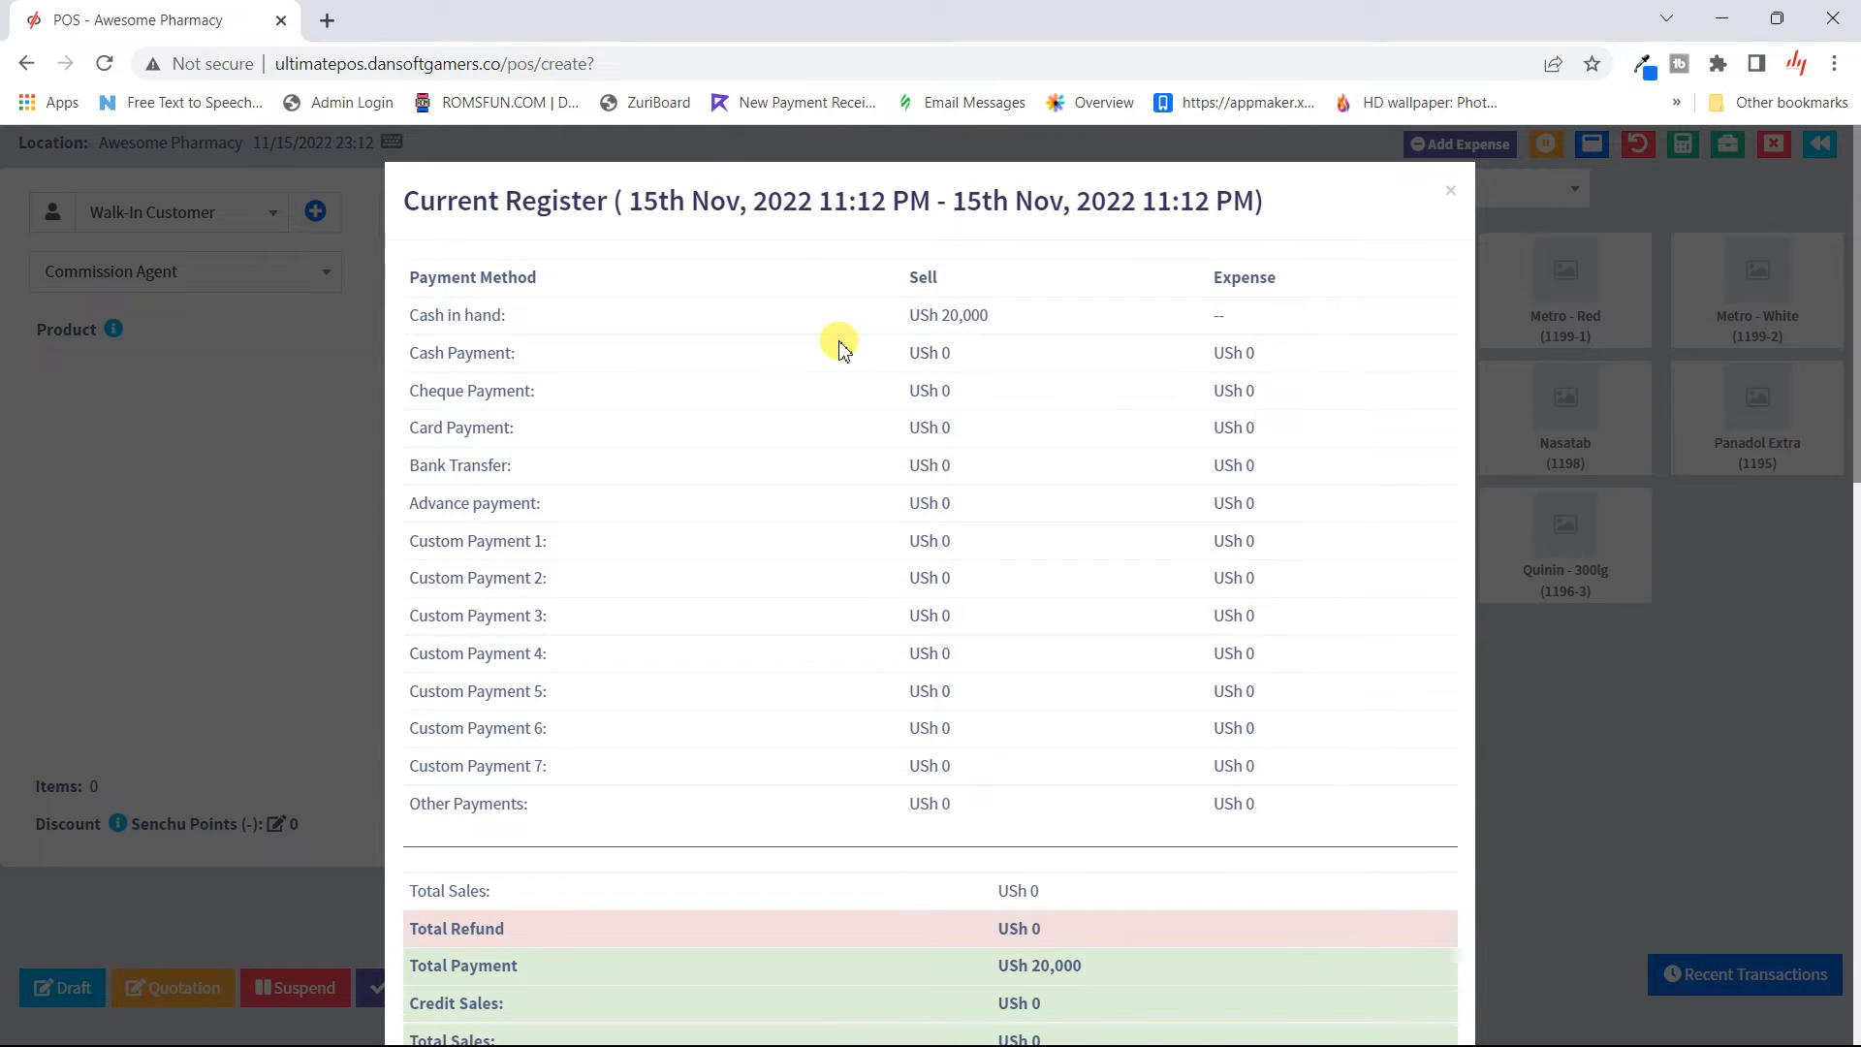
{"action": "scroll", "coordinate": [839, 346], "scroll_direction": "down", "scroll_amount": 8}
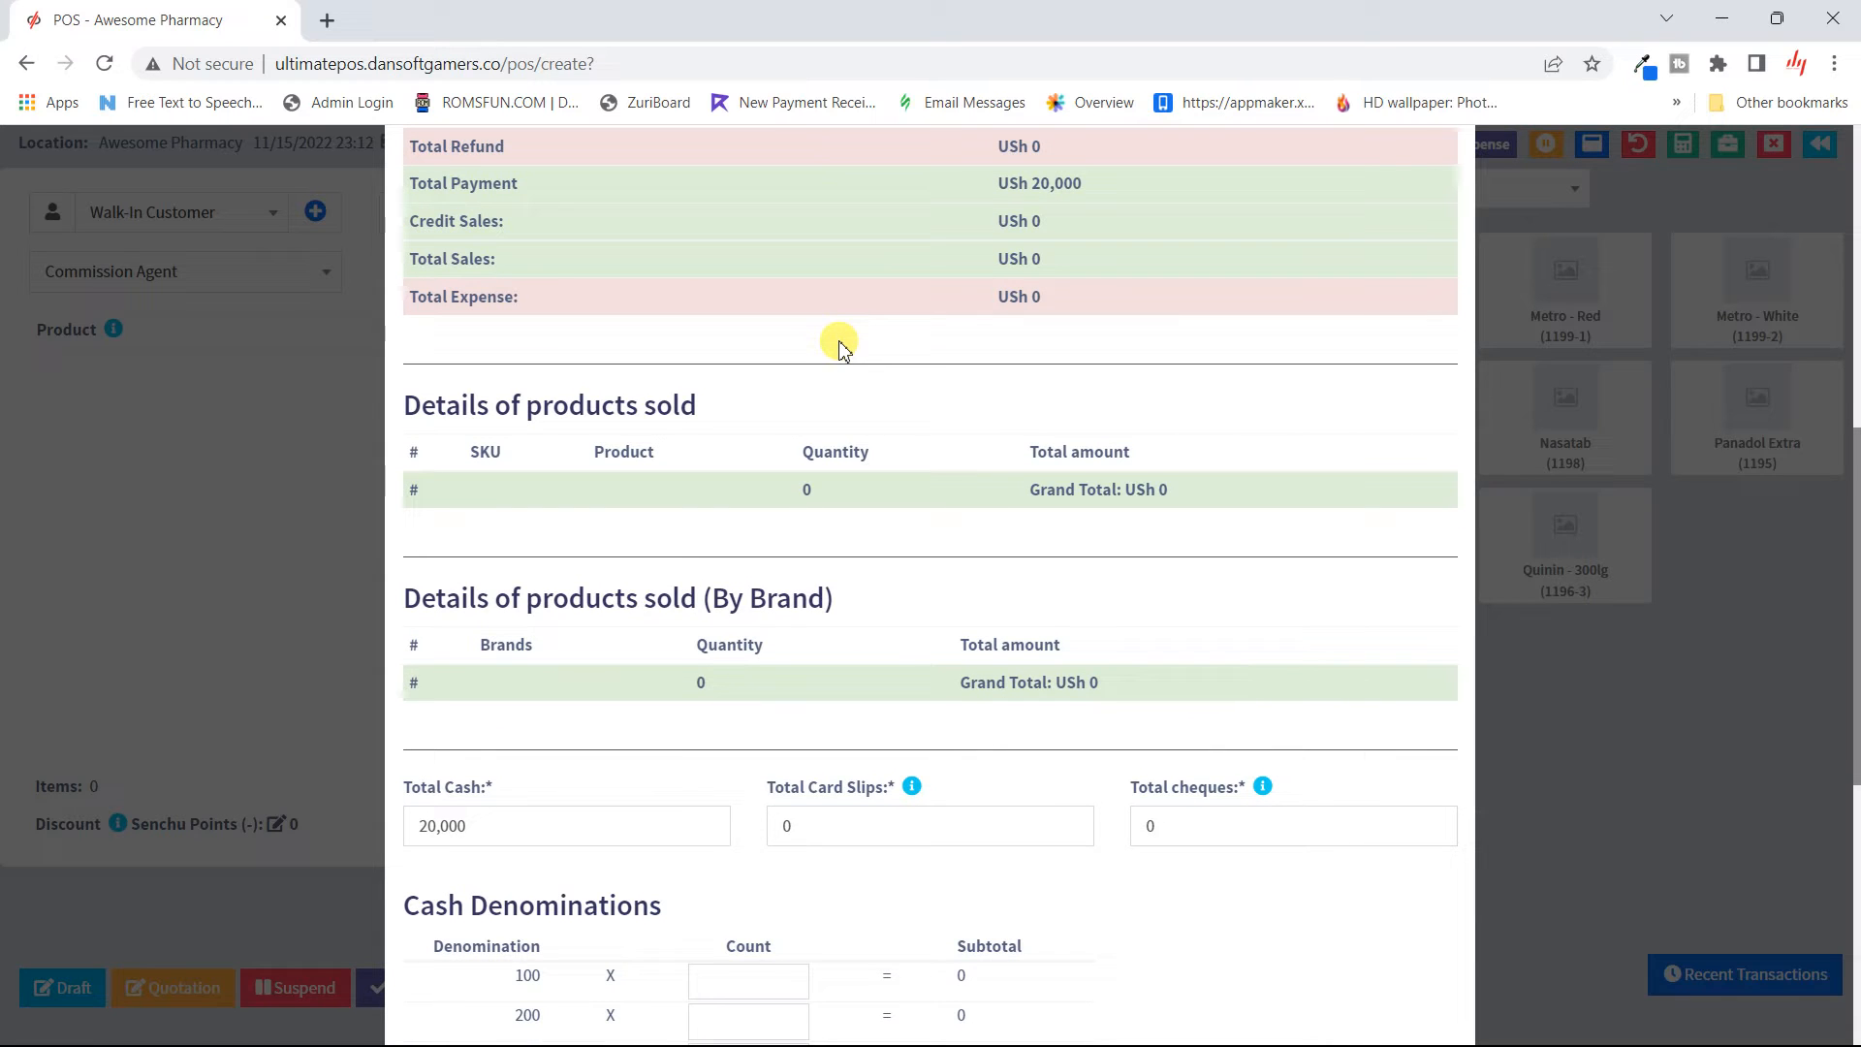
{"action": "scroll", "coordinate": [482, 794], "scroll_direction": "down", "scroll_amount": 1}
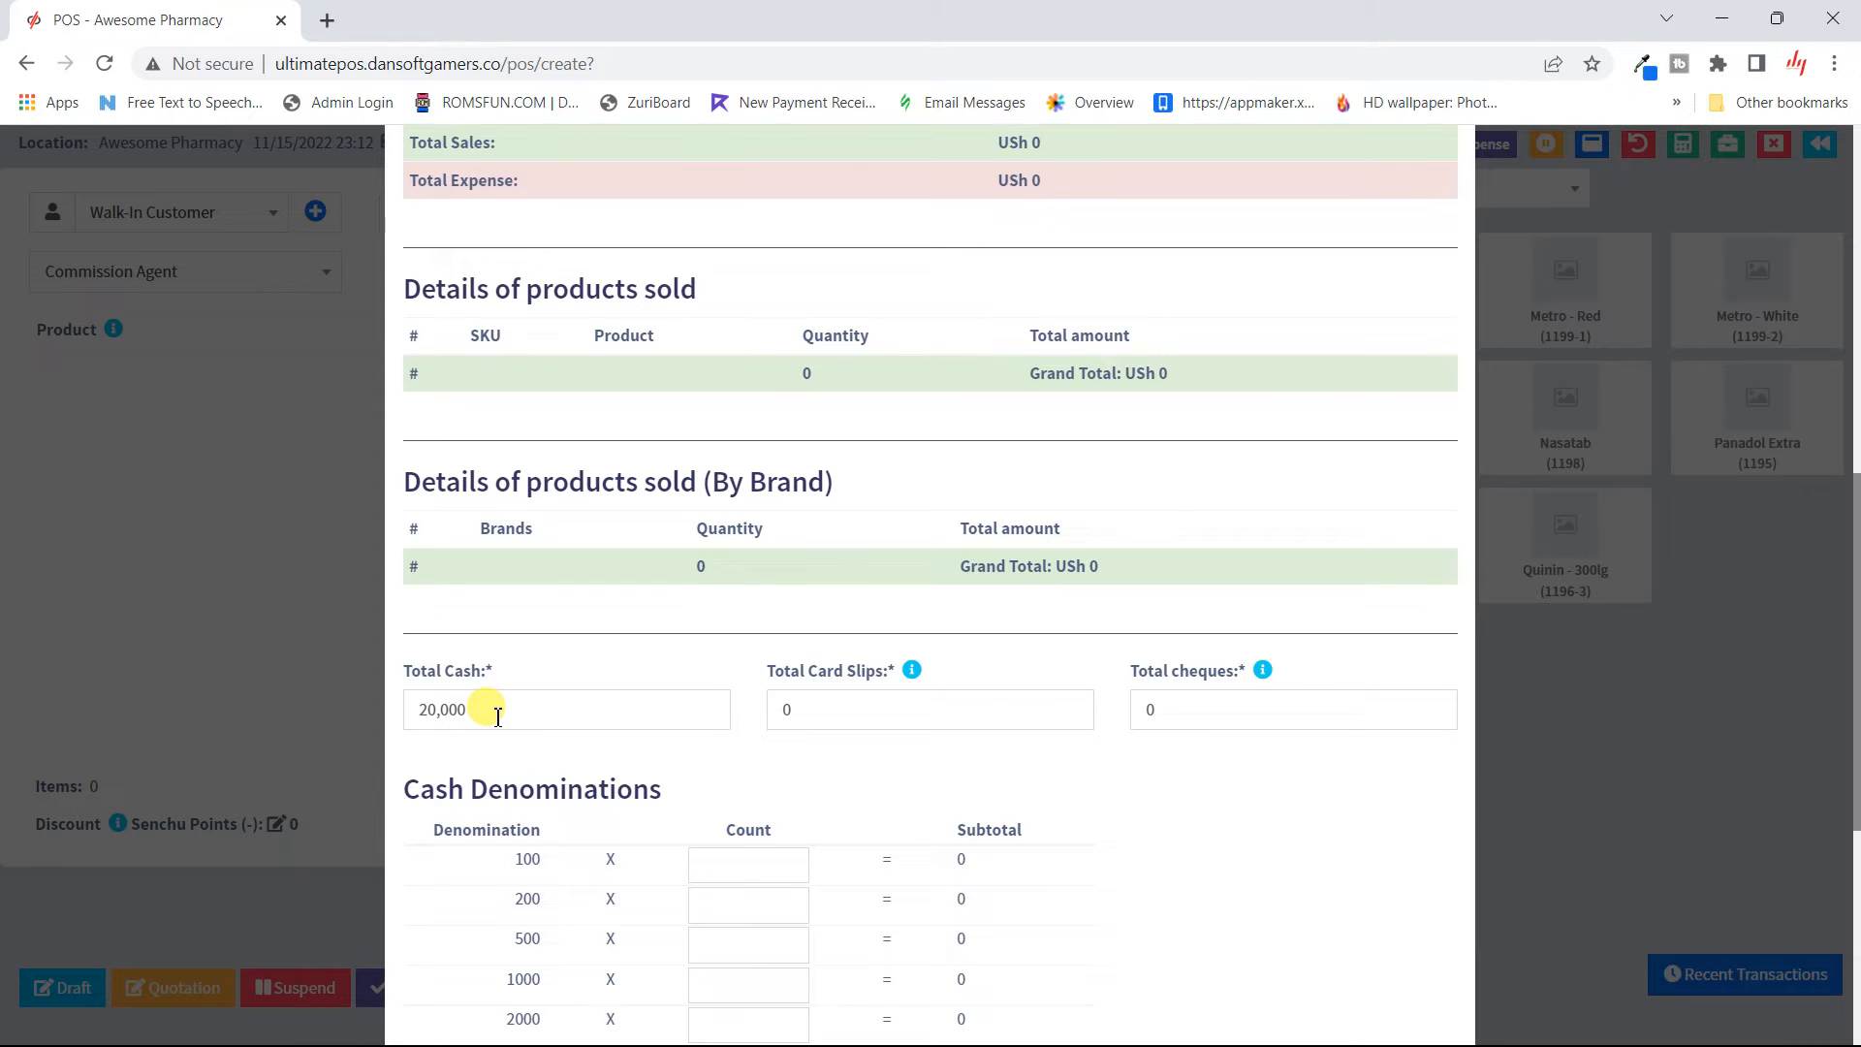
{"action": "scroll", "coordinate": [497, 715], "scroll_direction": "down", "scroll_amount": 2}
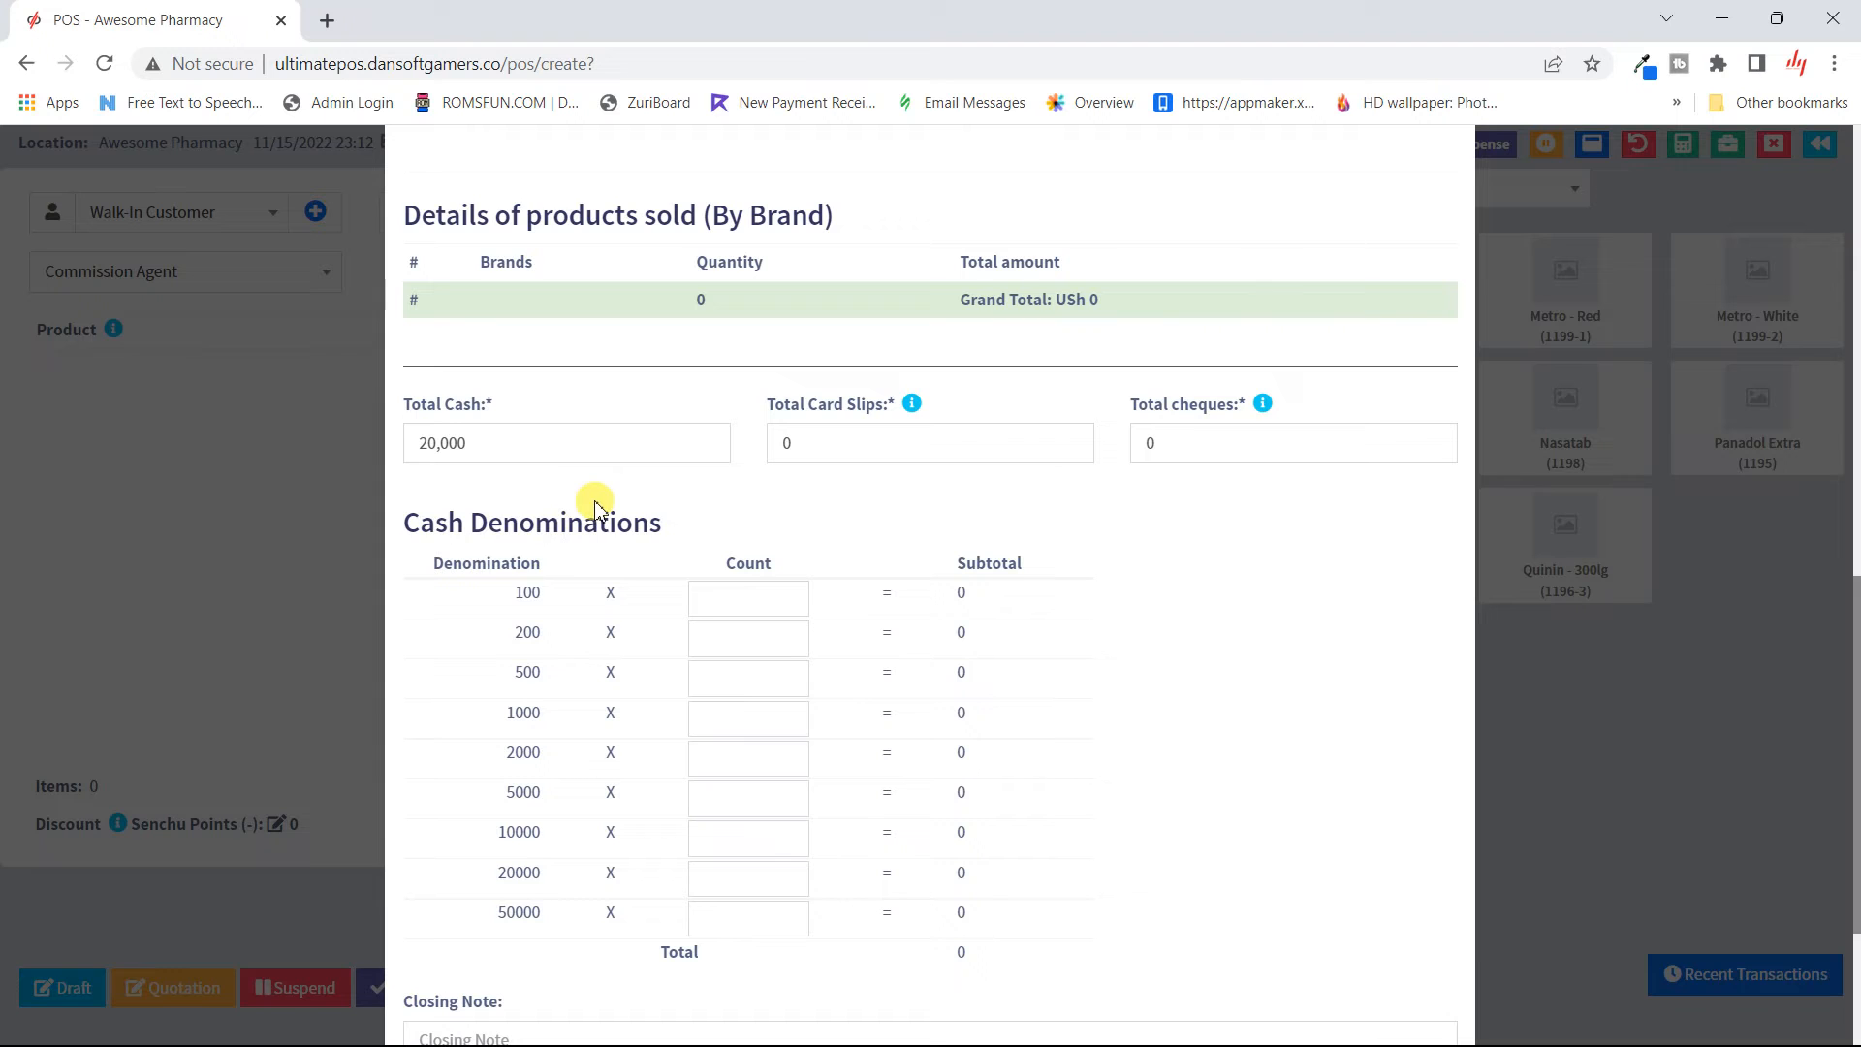
{"action": "scroll", "coordinate": [595, 509], "scroll_direction": "down", "scroll_amount": 2}
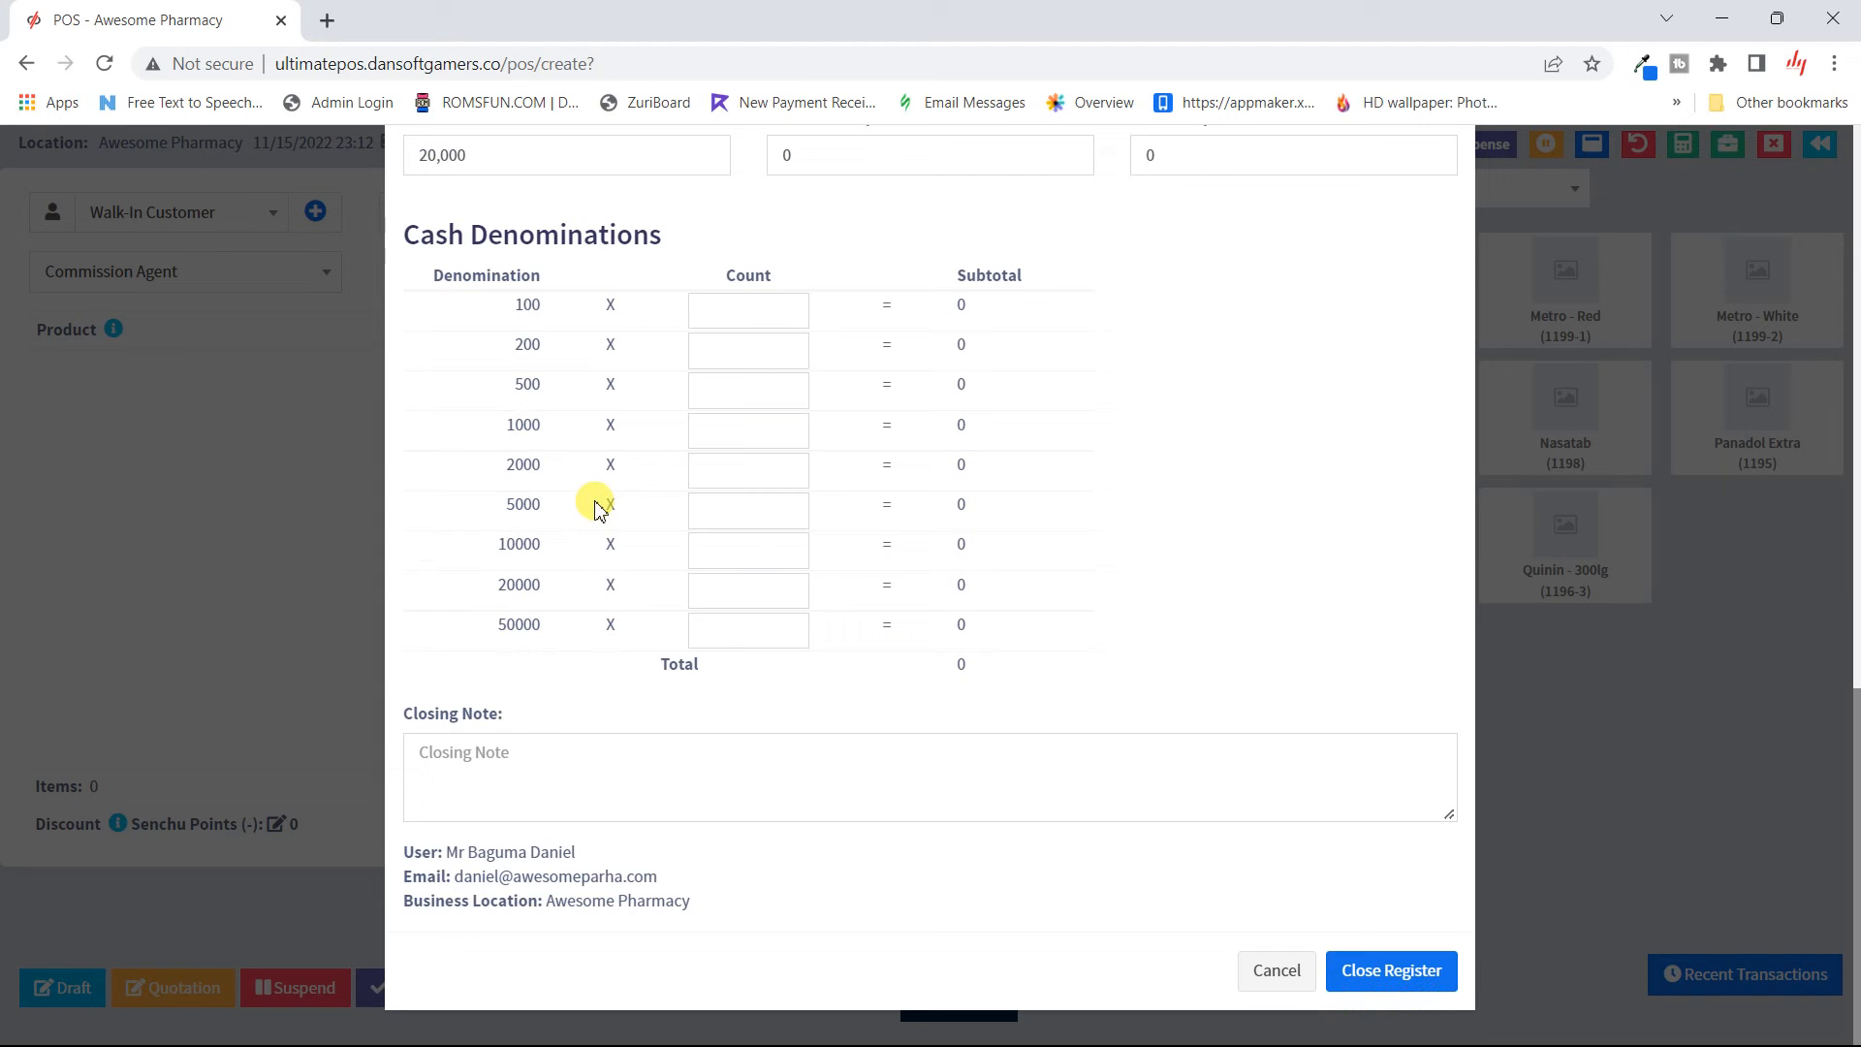
{"action": "left_click", "coordinate": [1286, 968]}
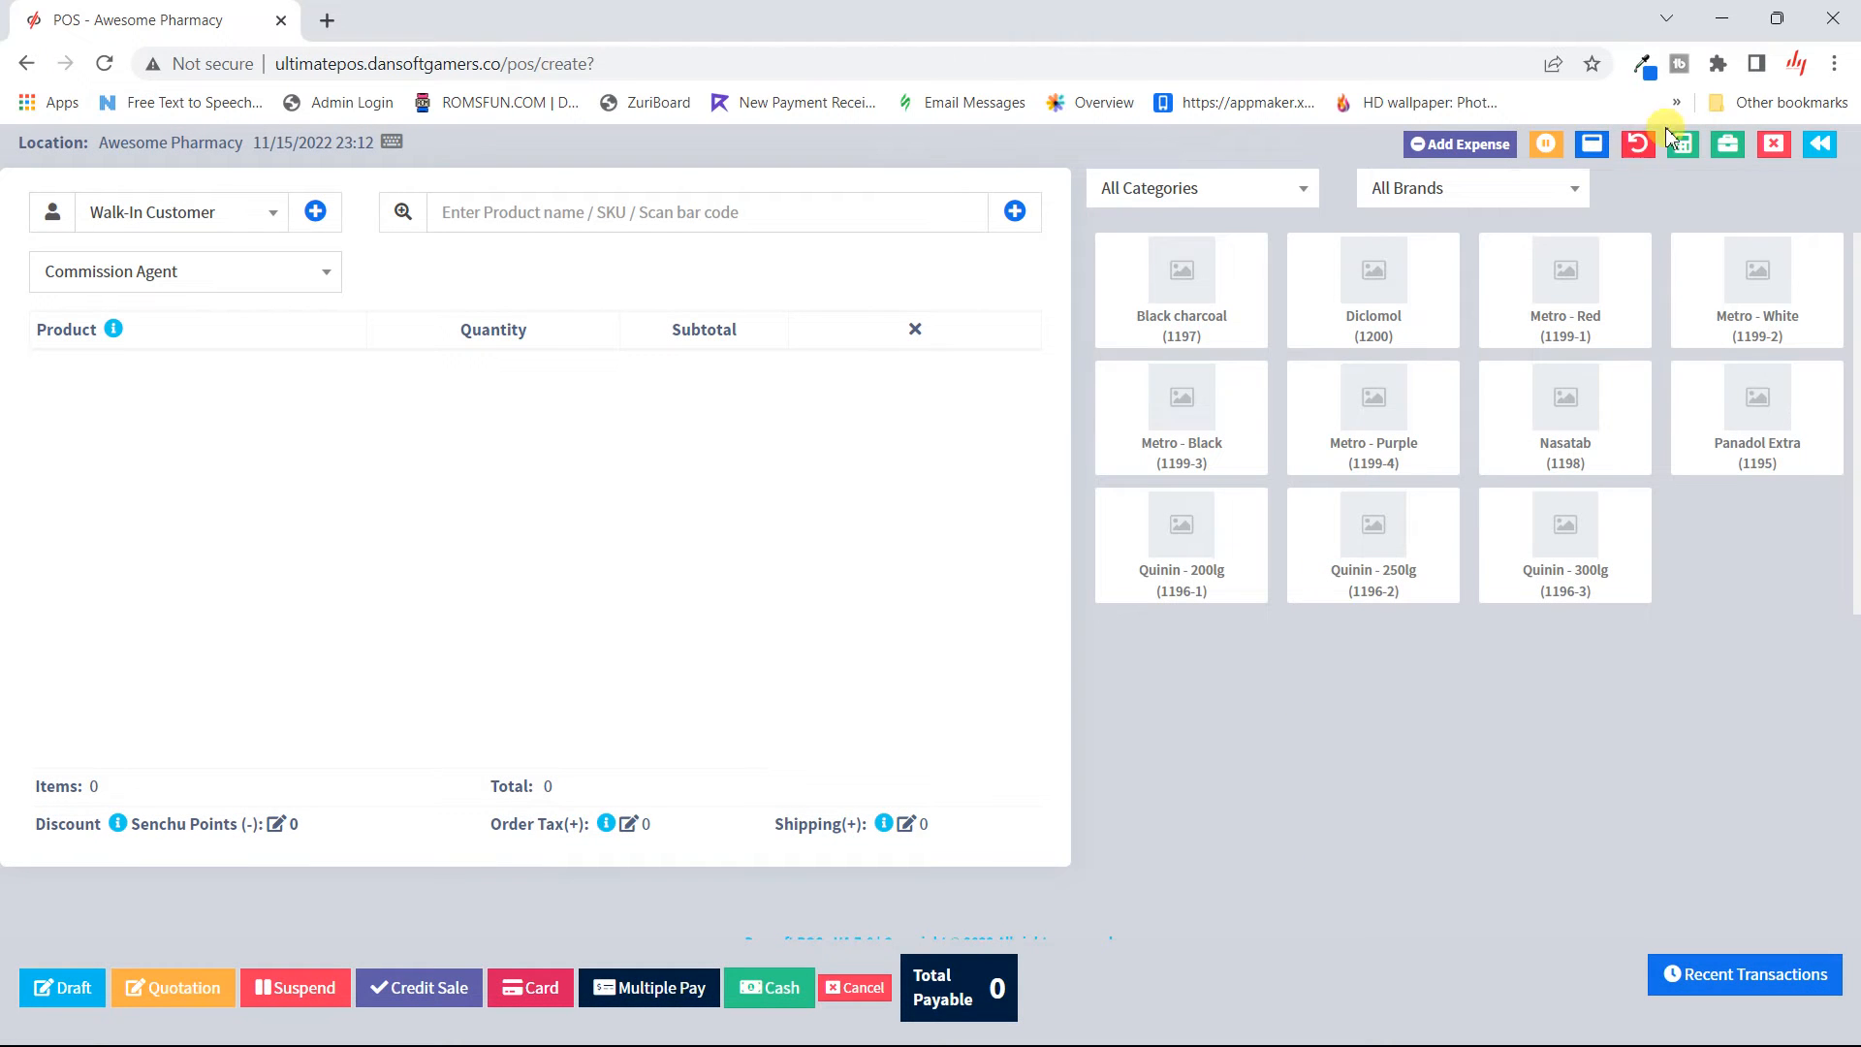
{"action": "left_click", "coordinate": [1772, 145]}
- Leave the sale screen and scroll through the All sales list
{"action": "left_click", "coordinate": [1825, 147]}
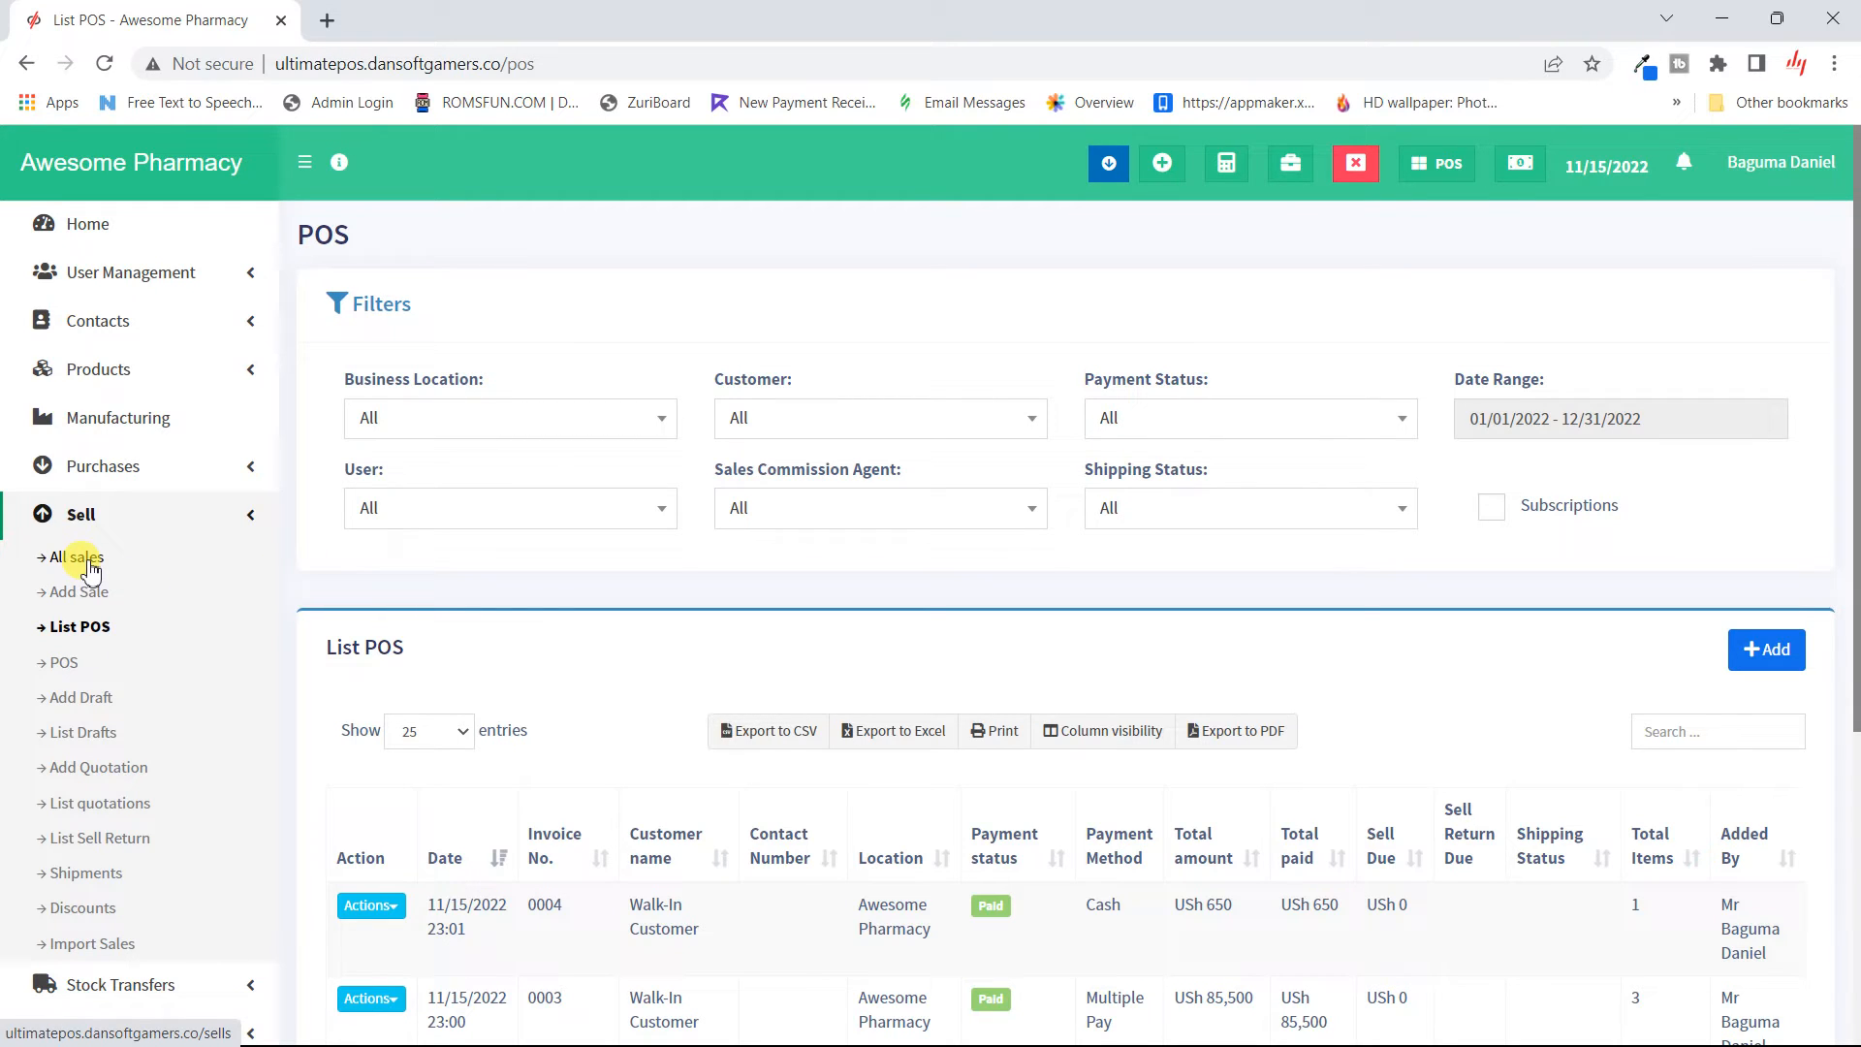
{"action": "scroll", "coordinate": [713, 752], "scroll_direction": "down", "scroll_amount": 5}
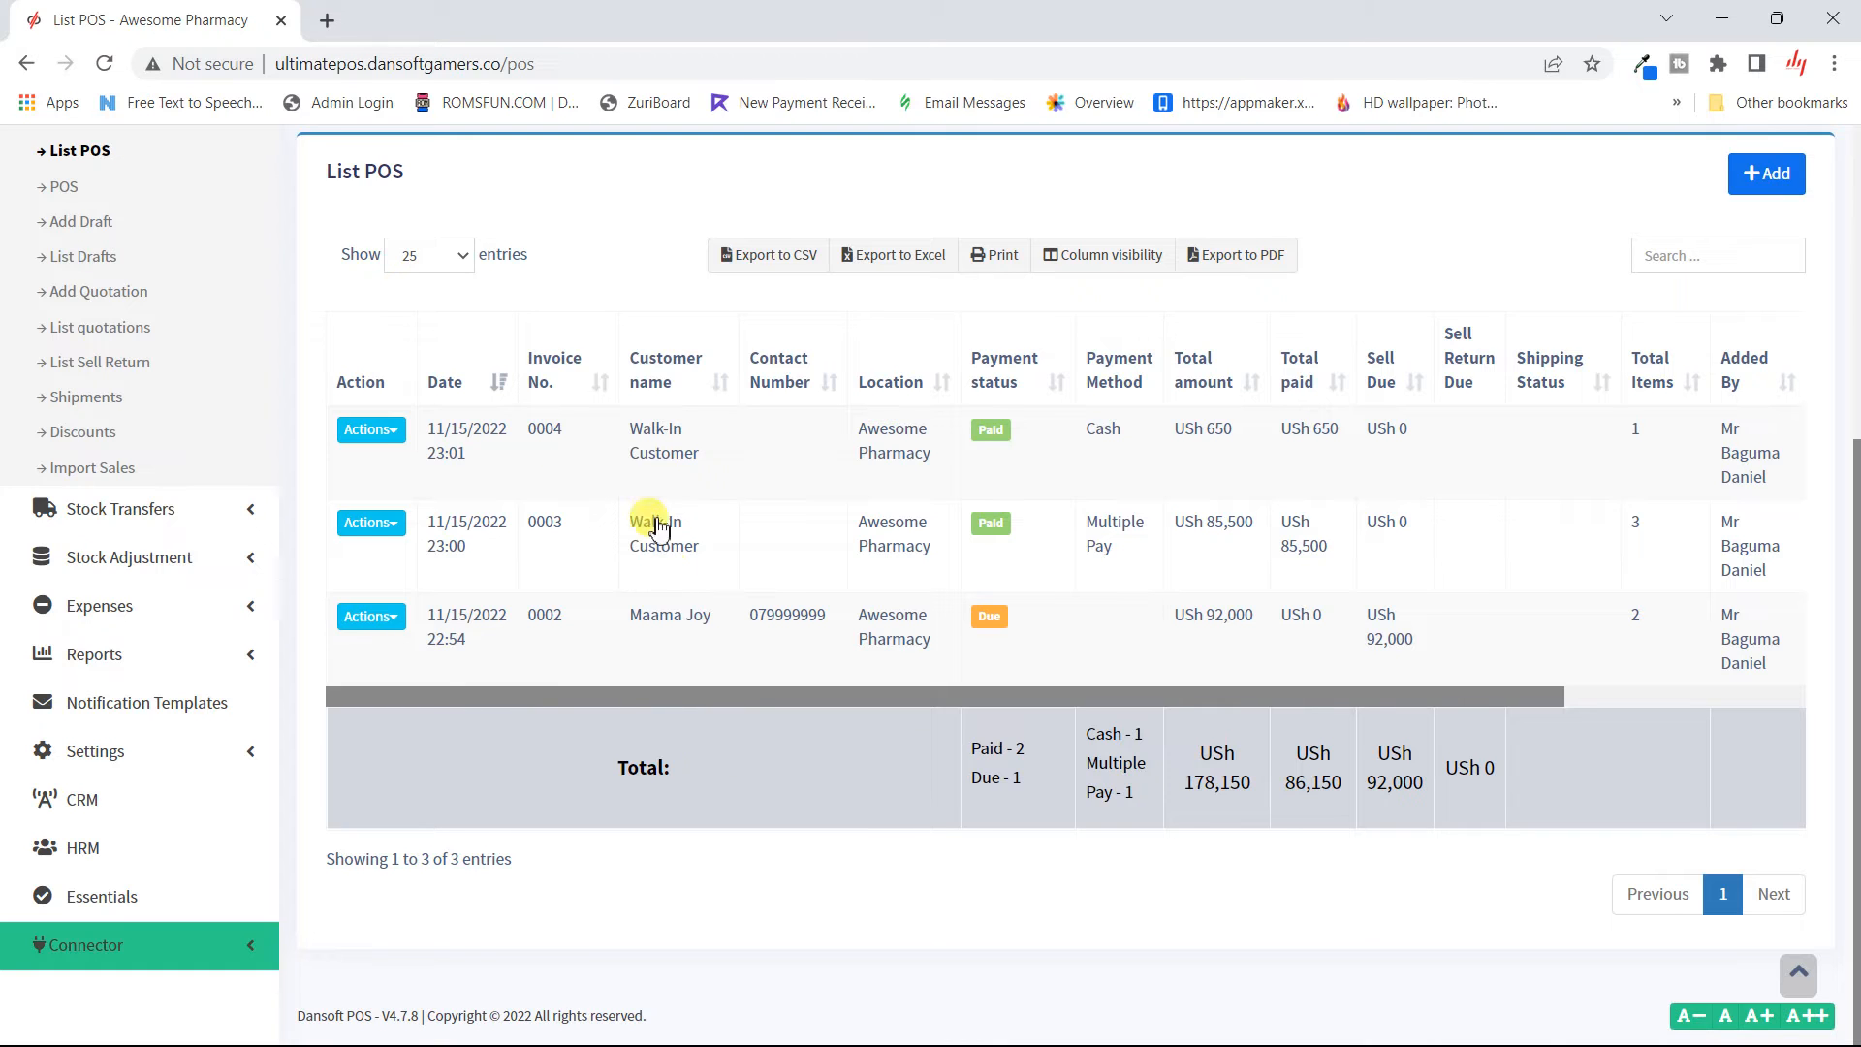
{"action": "scroll", "coordinate": [507, 469], "scroll_direction": "up", "scroll_amount": 4}
{"action": "left_click", "coordinate": [83, 456]}
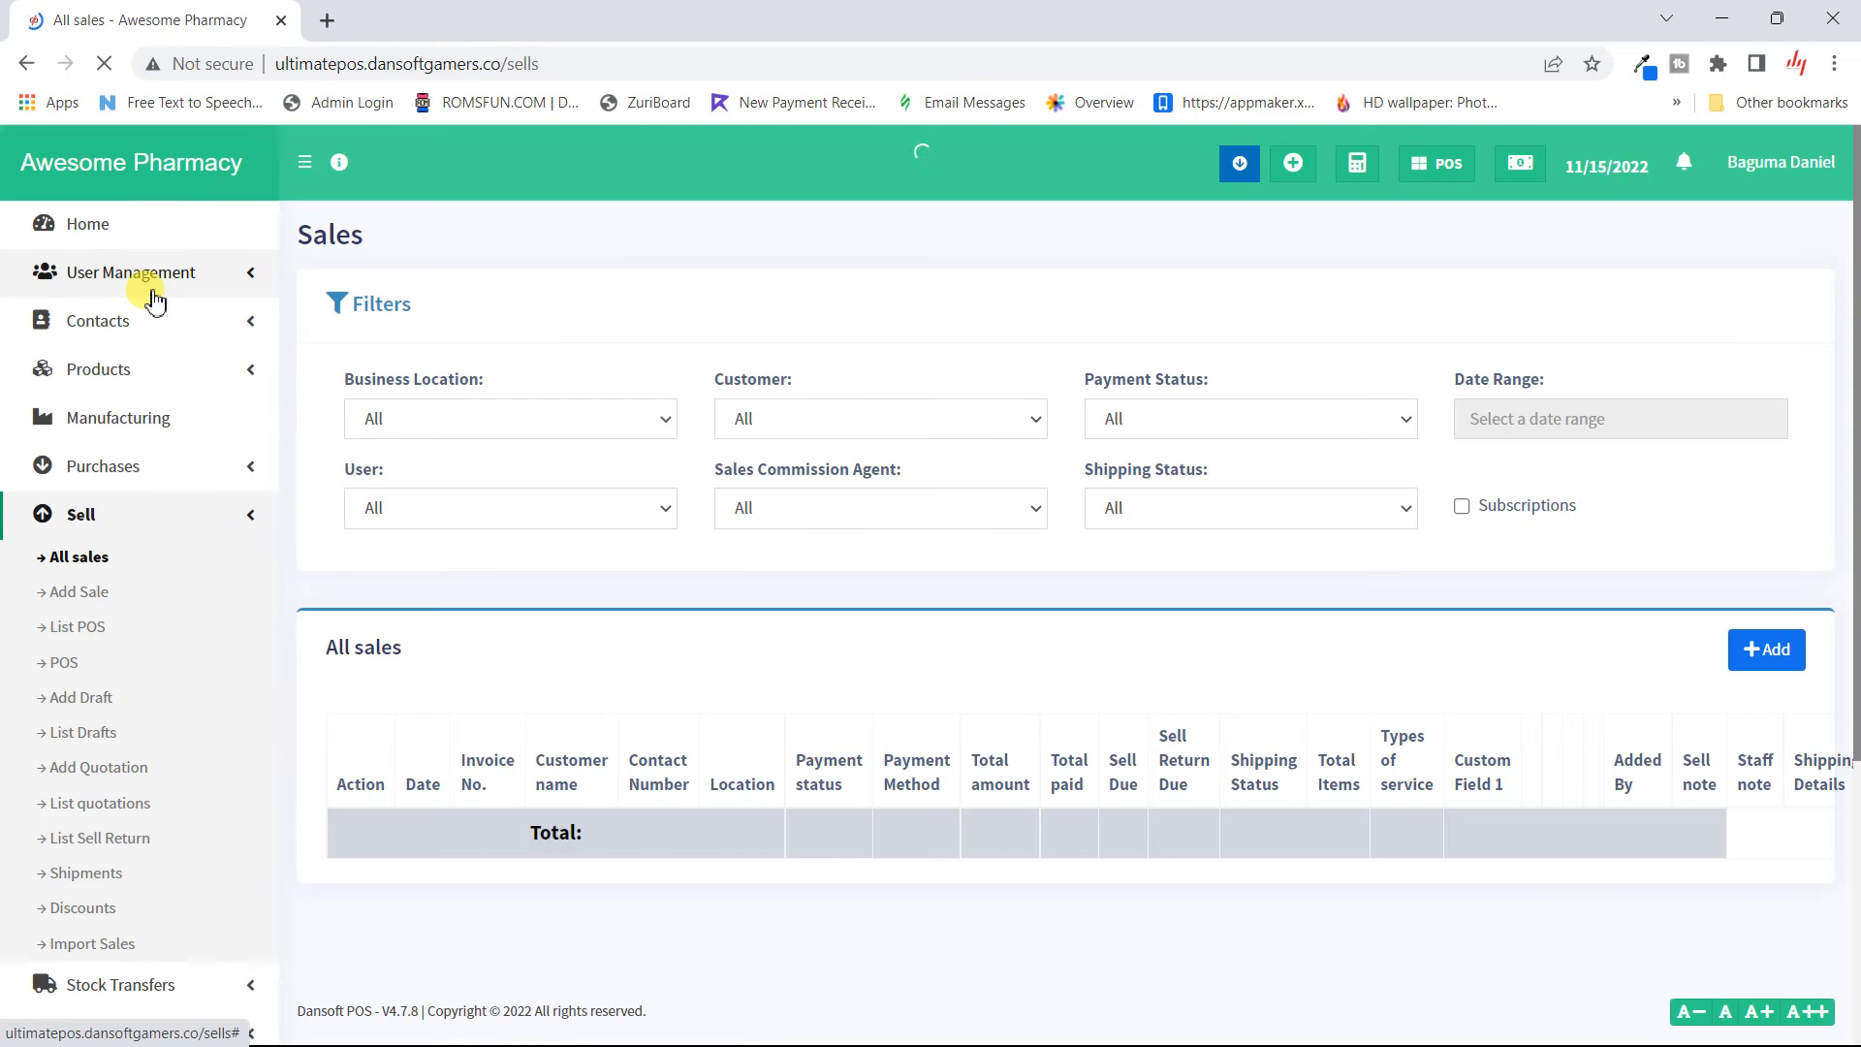
{"action": "scroll", "coordinate": [578, 540], "scroll_direction": "down", "scroll_amount": 5}
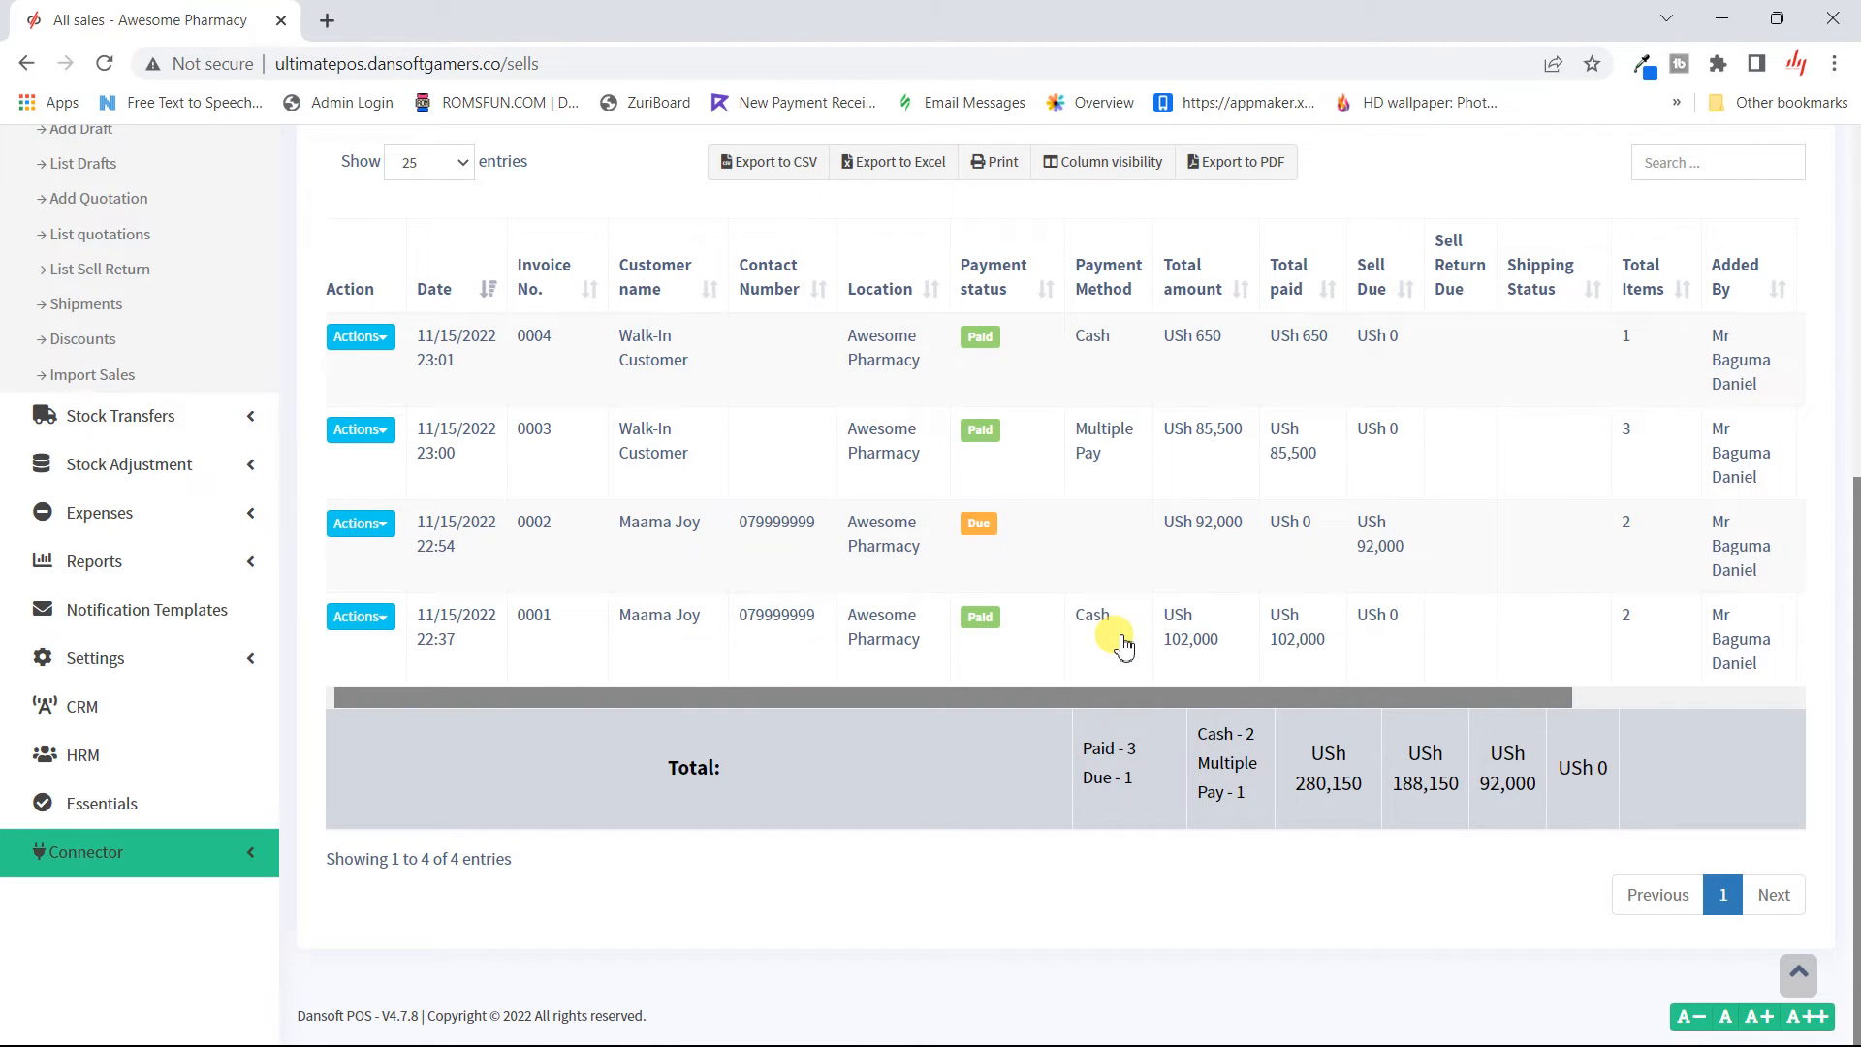
{"action": "scroll", "coordinate": [1123, 646], "scroll_direction": "up", "scroll_amount": 2}
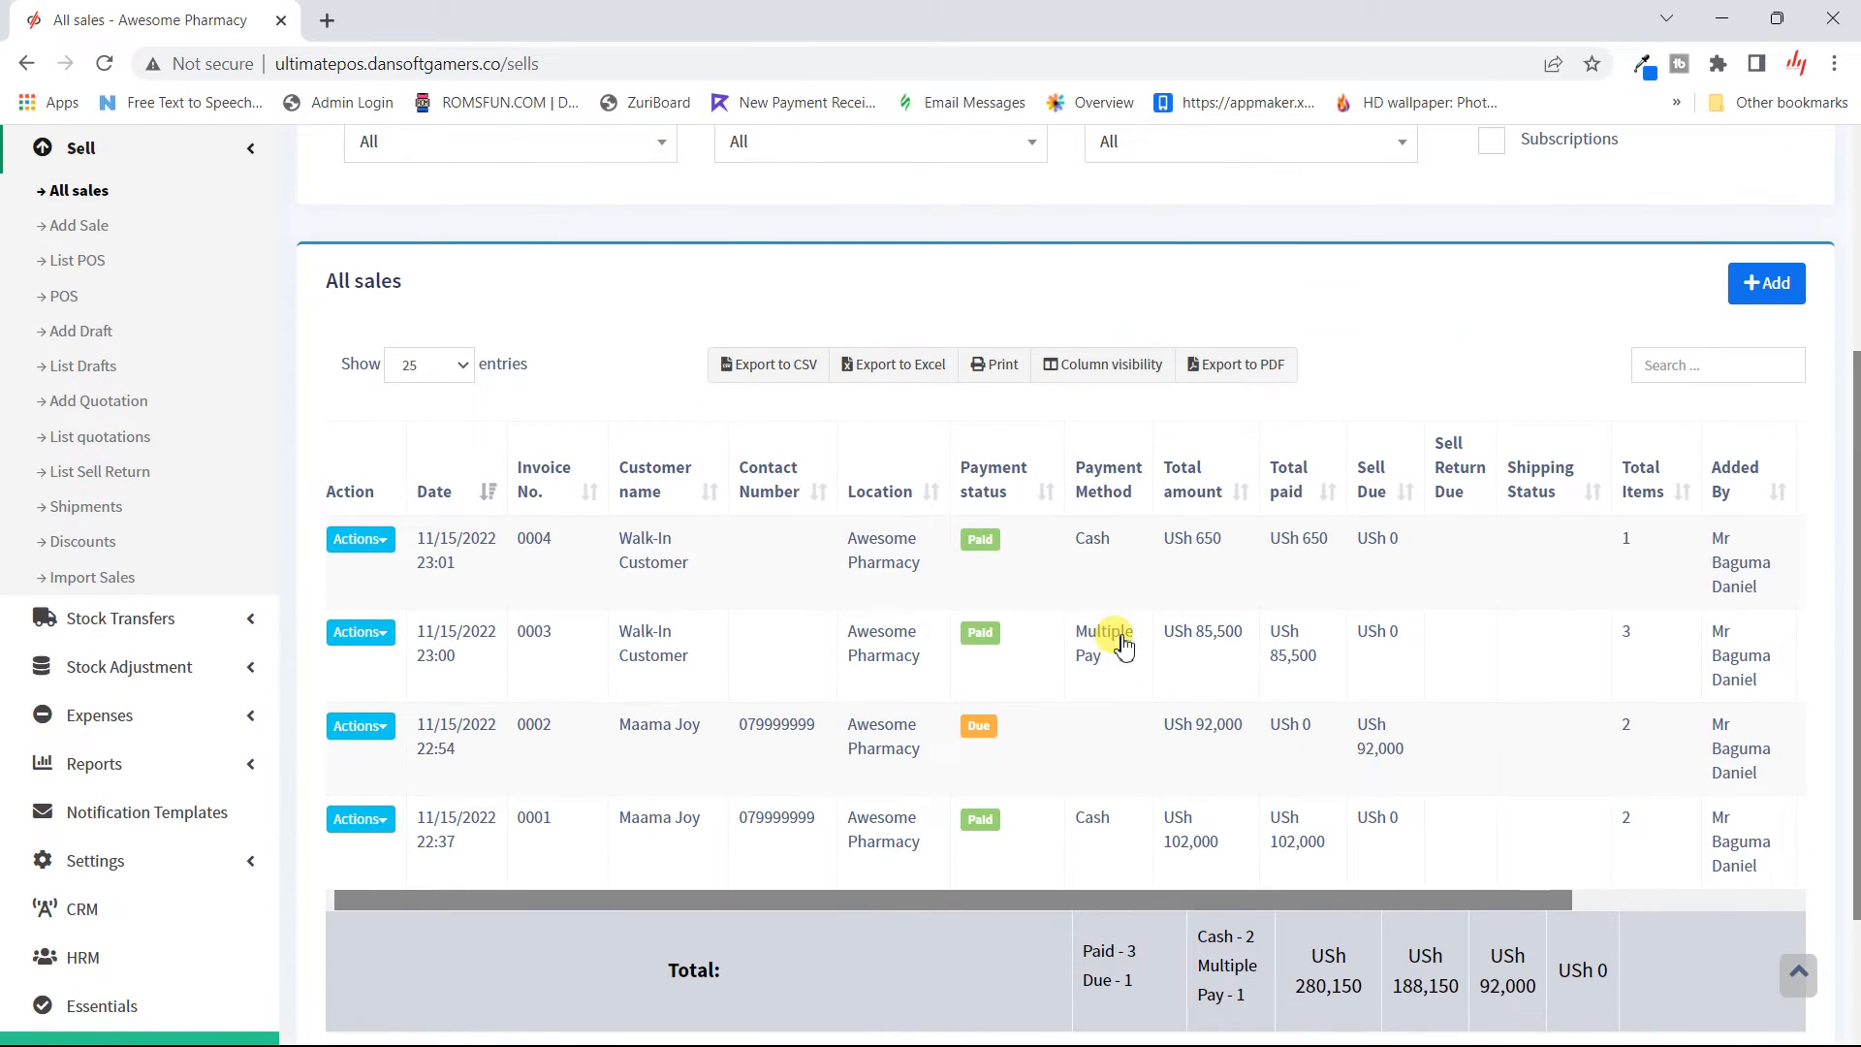
- Check the POS sales list, visit the POS screen and return, then open Add Draft
{"action": "left_click", "coordinate": [83, 262]}
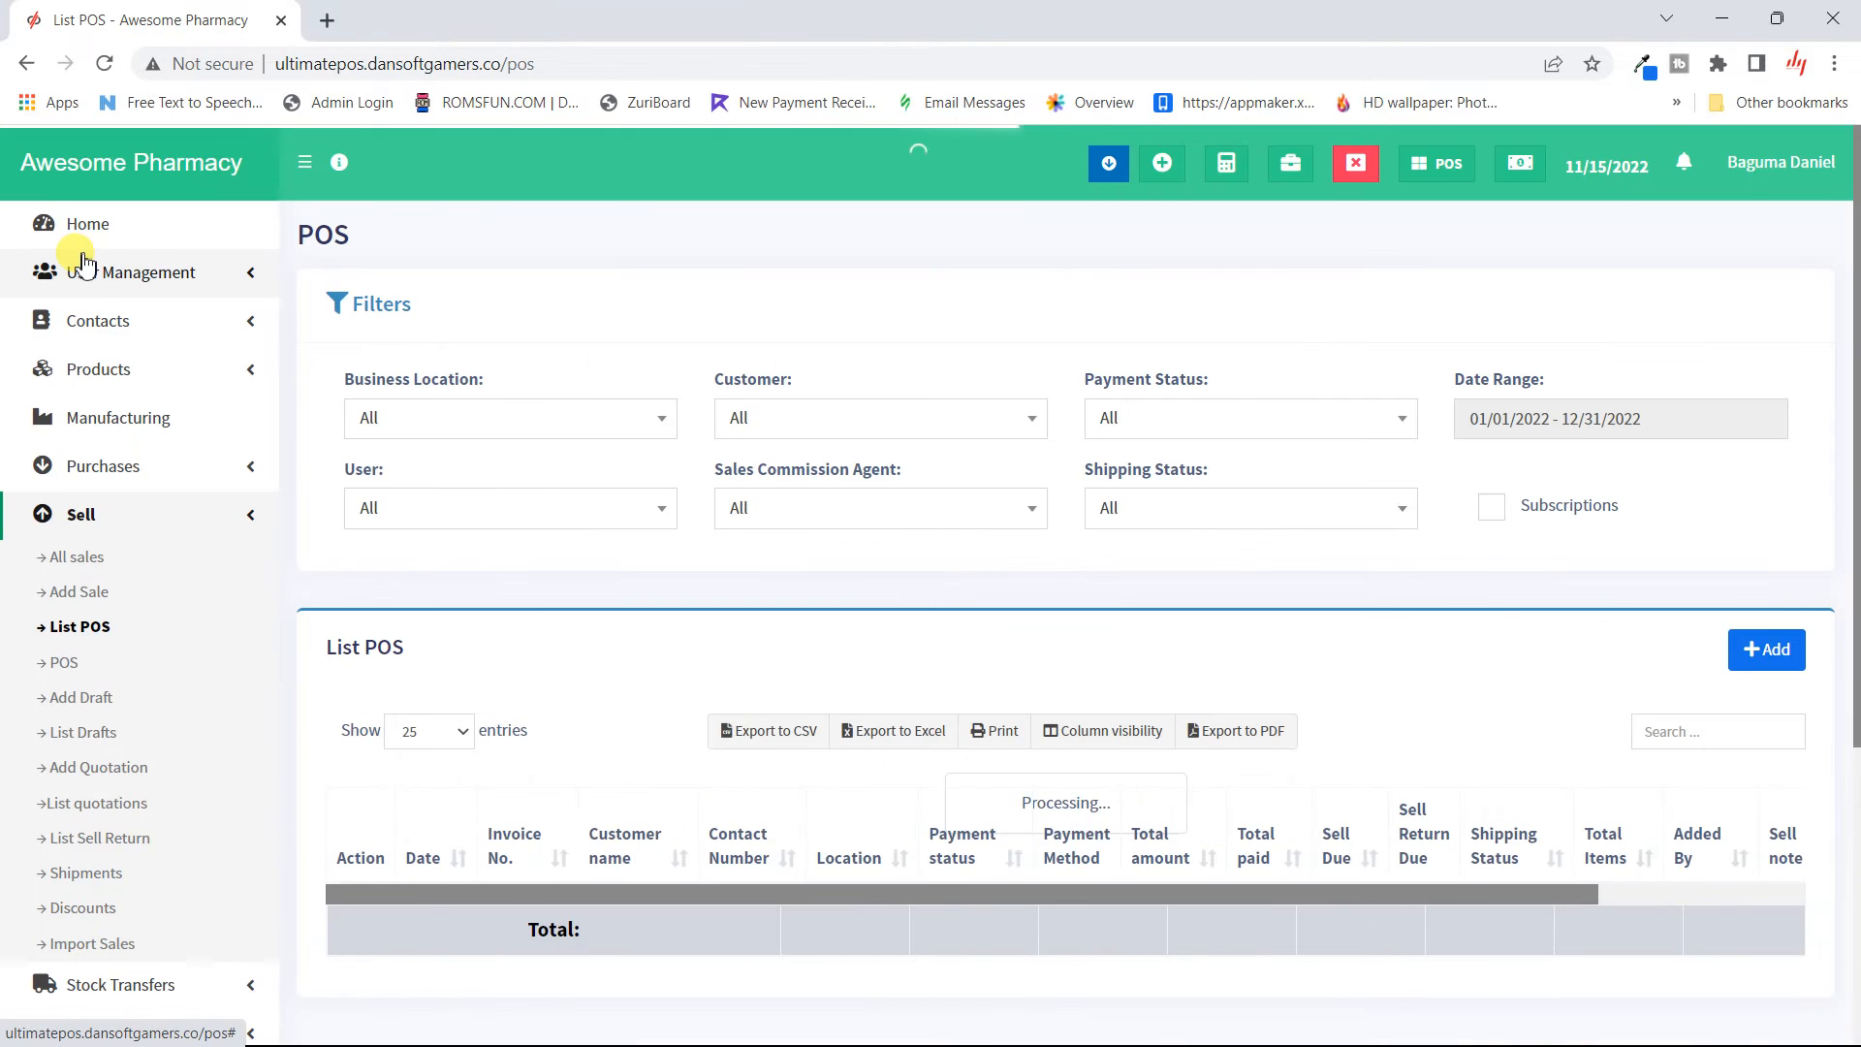
{"action": "scroll", "coordinate": [594, 765], "scroll_direction": "down", "scroll_amount": 5}
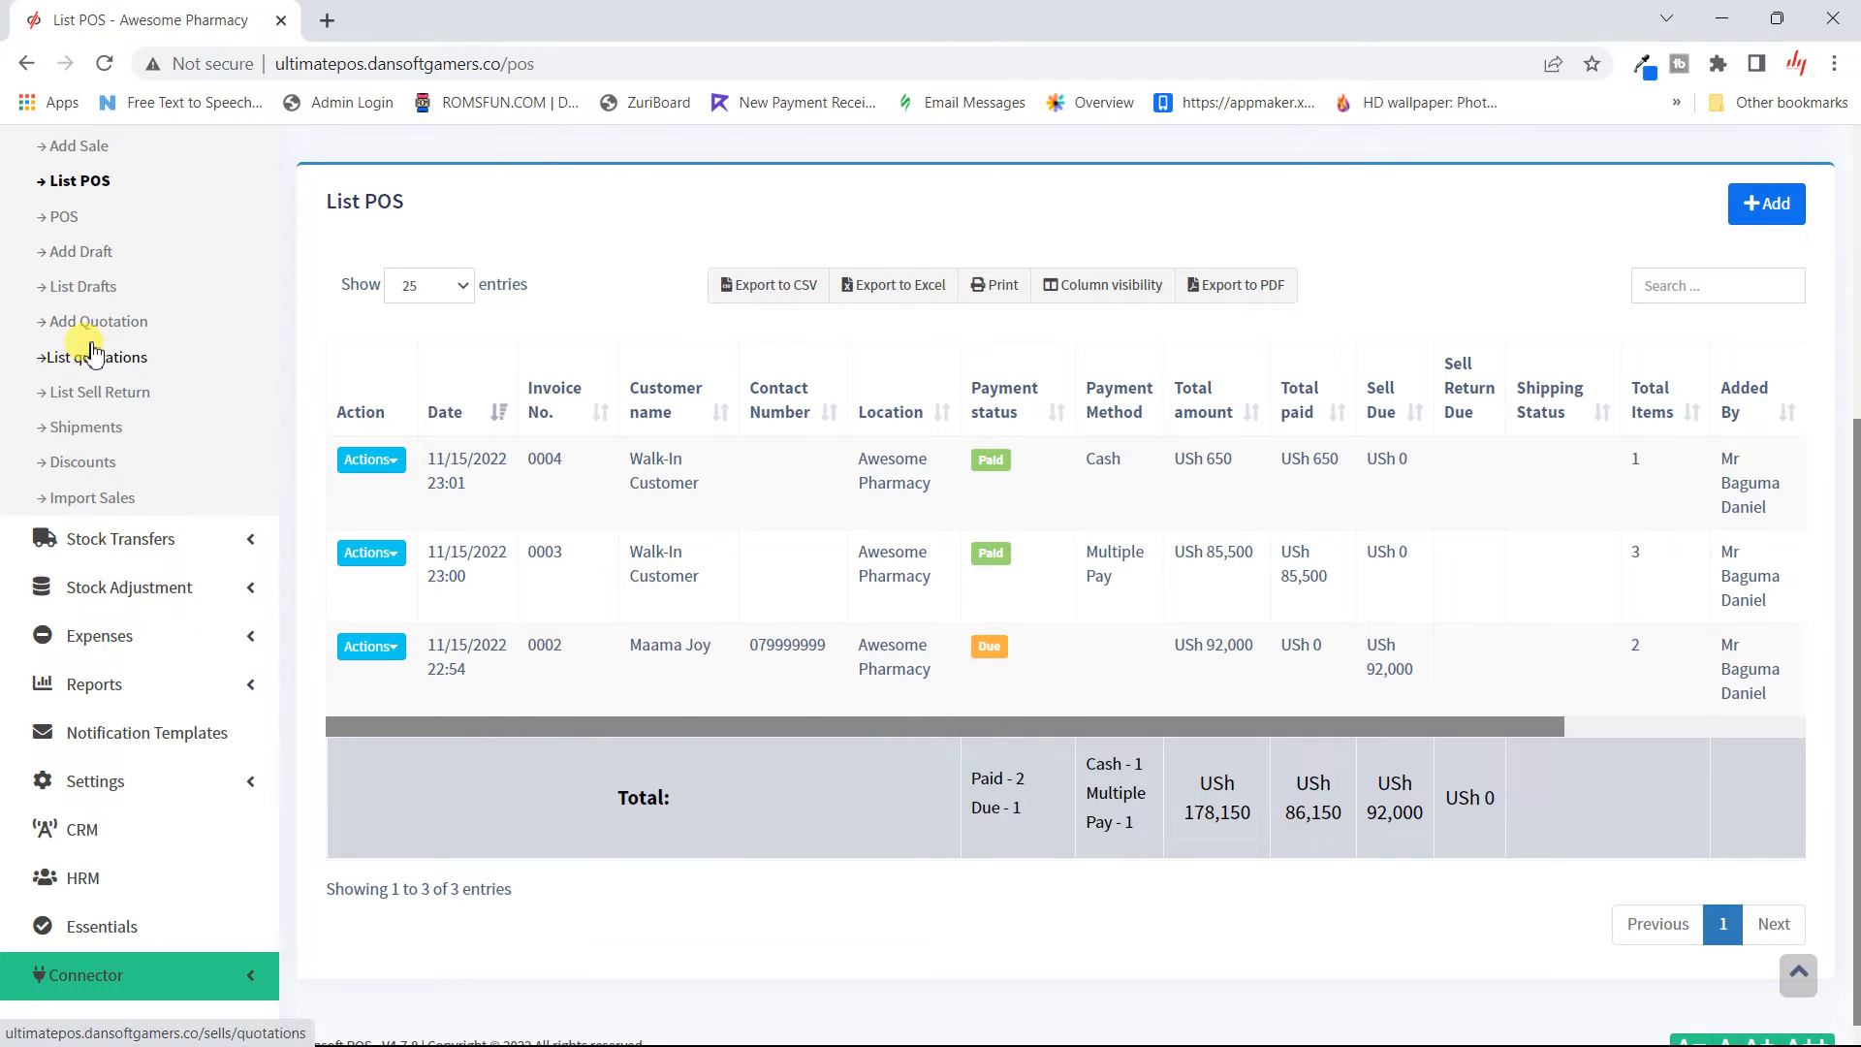
{"action": "left_click", "coordinate": [72, 225]}
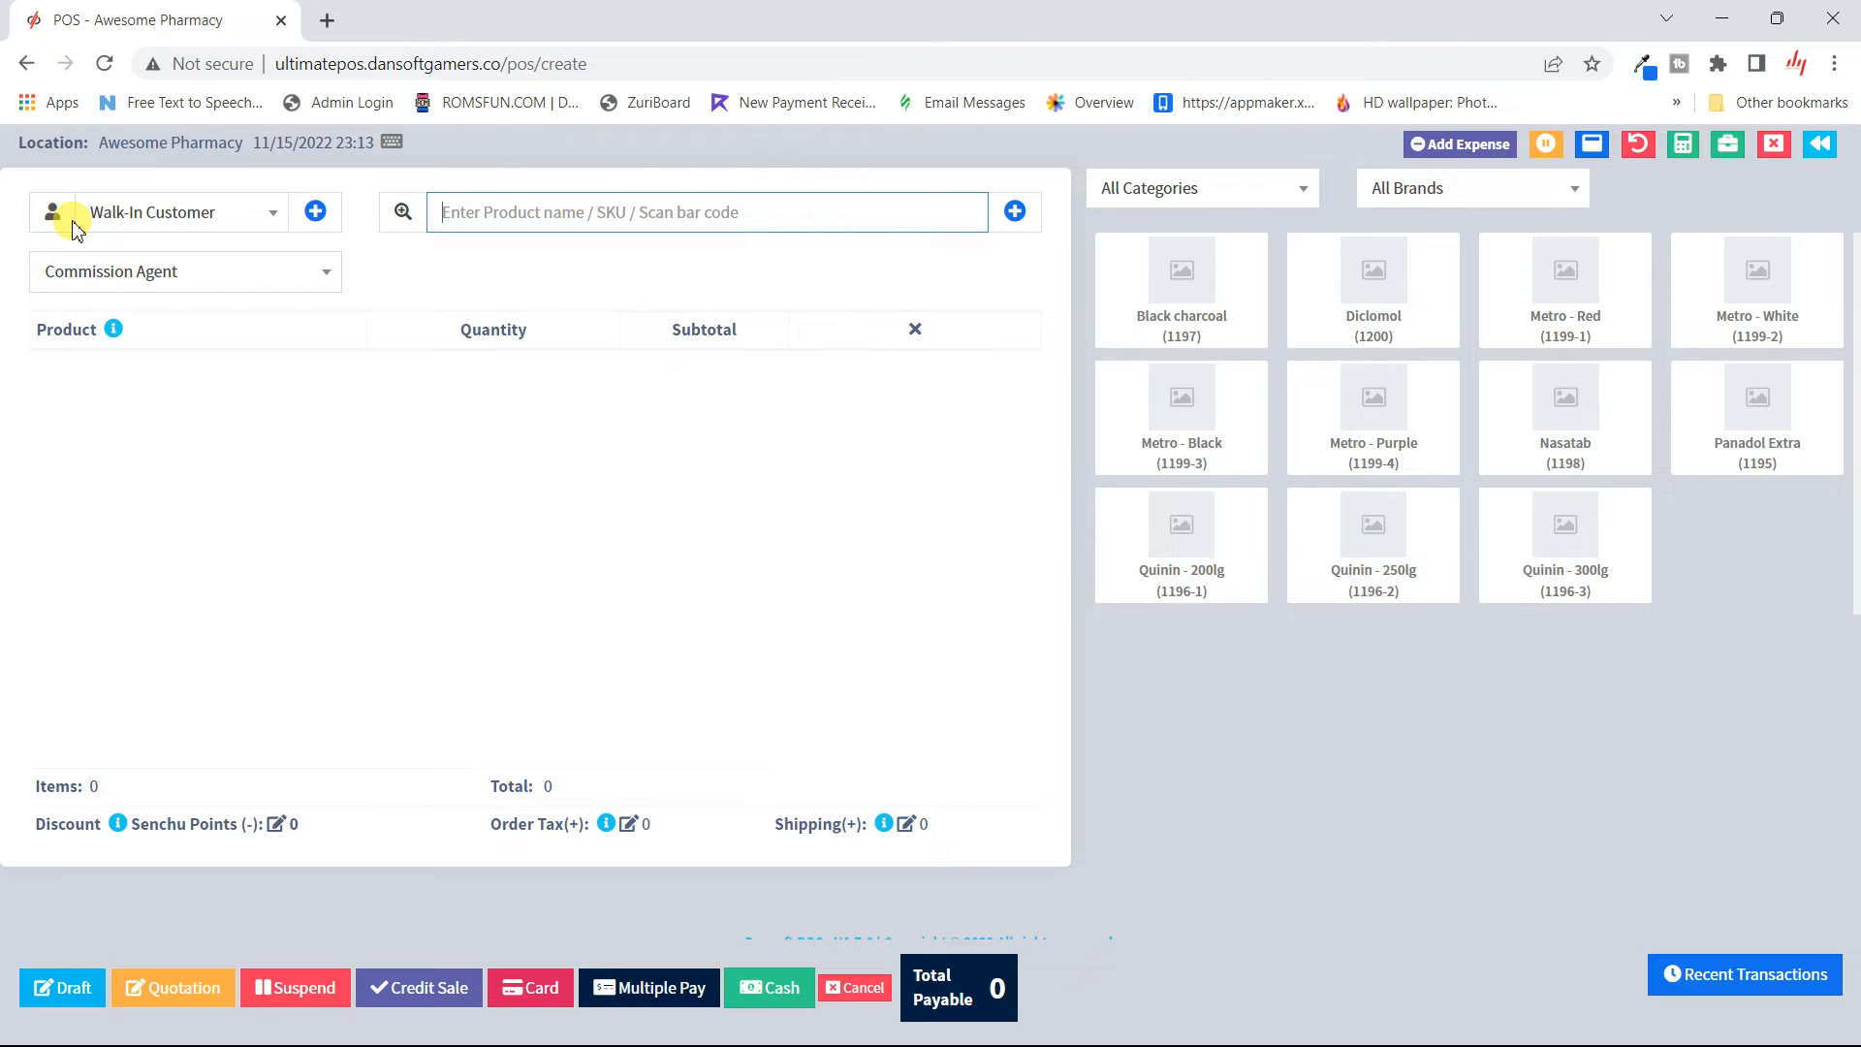
{"action": "left_click", "coordinate": [1819, 147]}
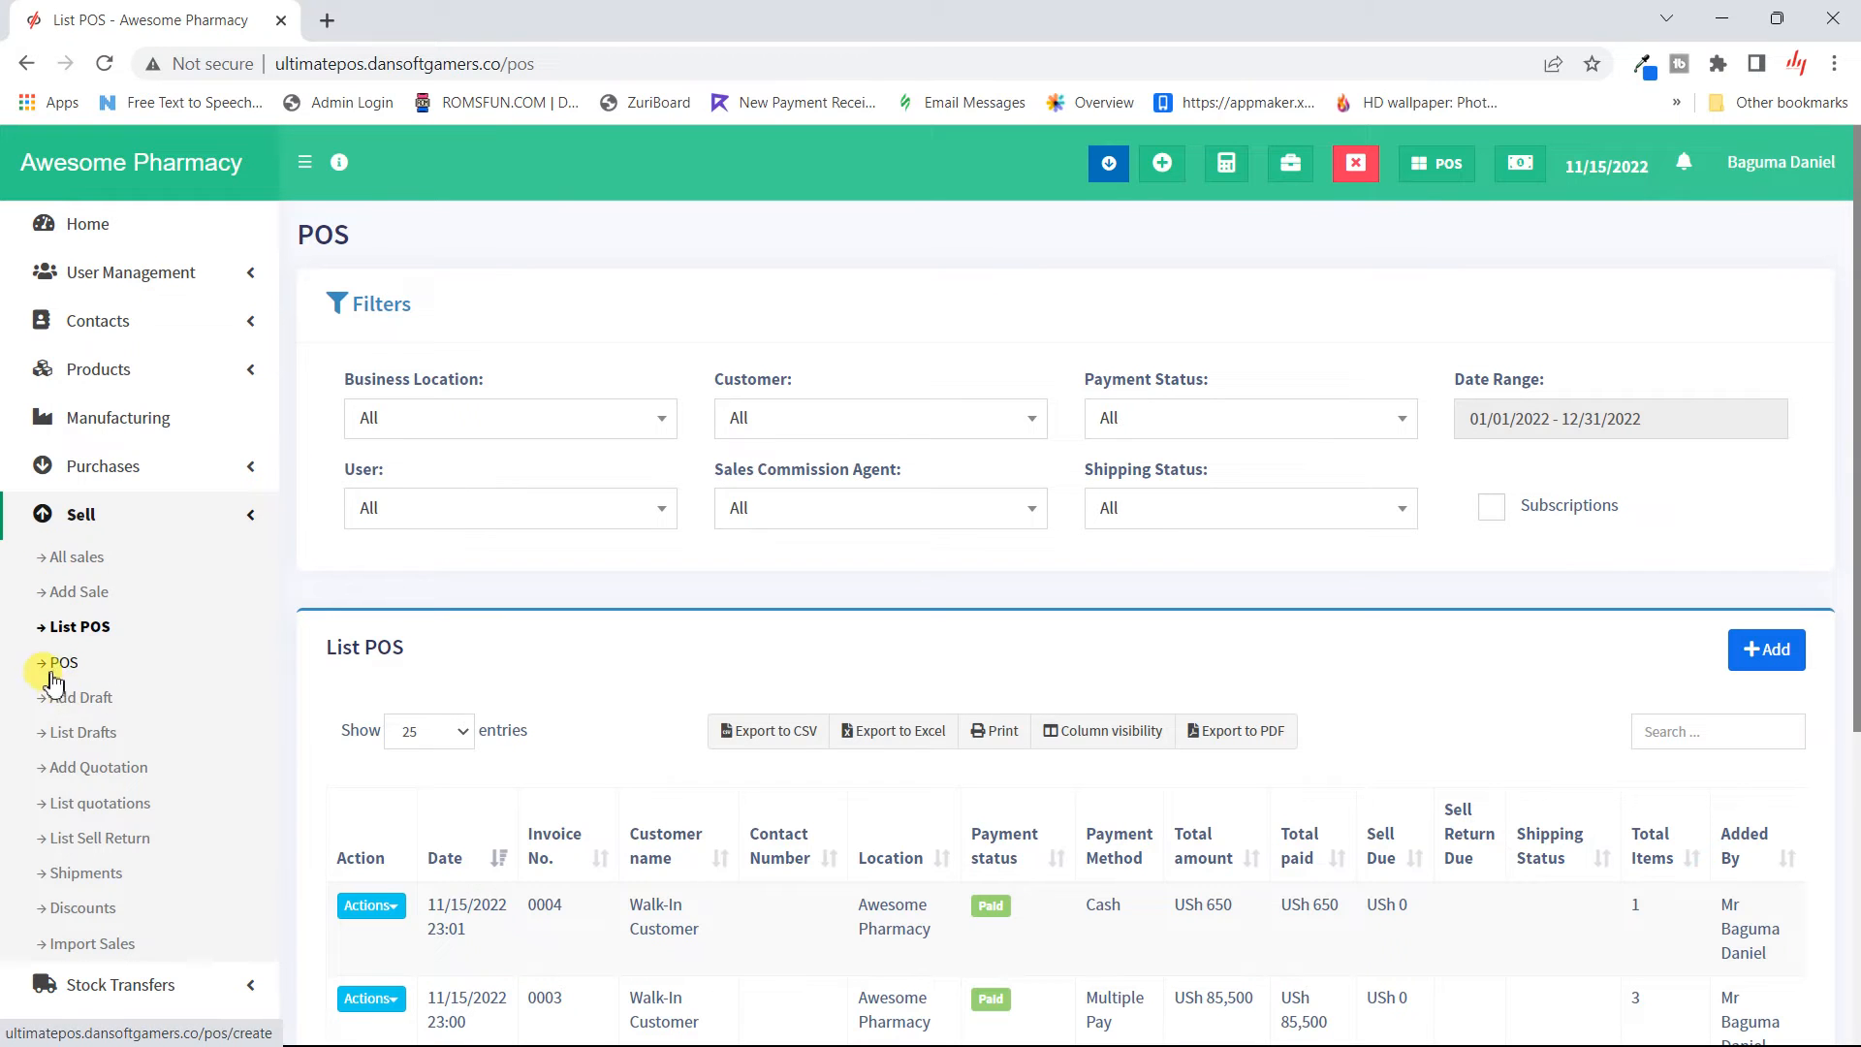
{"action": "scroll", "coordinate": [53, 678], "scroll_direction": "down", "scroll_amount": 2}
{"action": "left_click", "coordinate": [89, 544]}
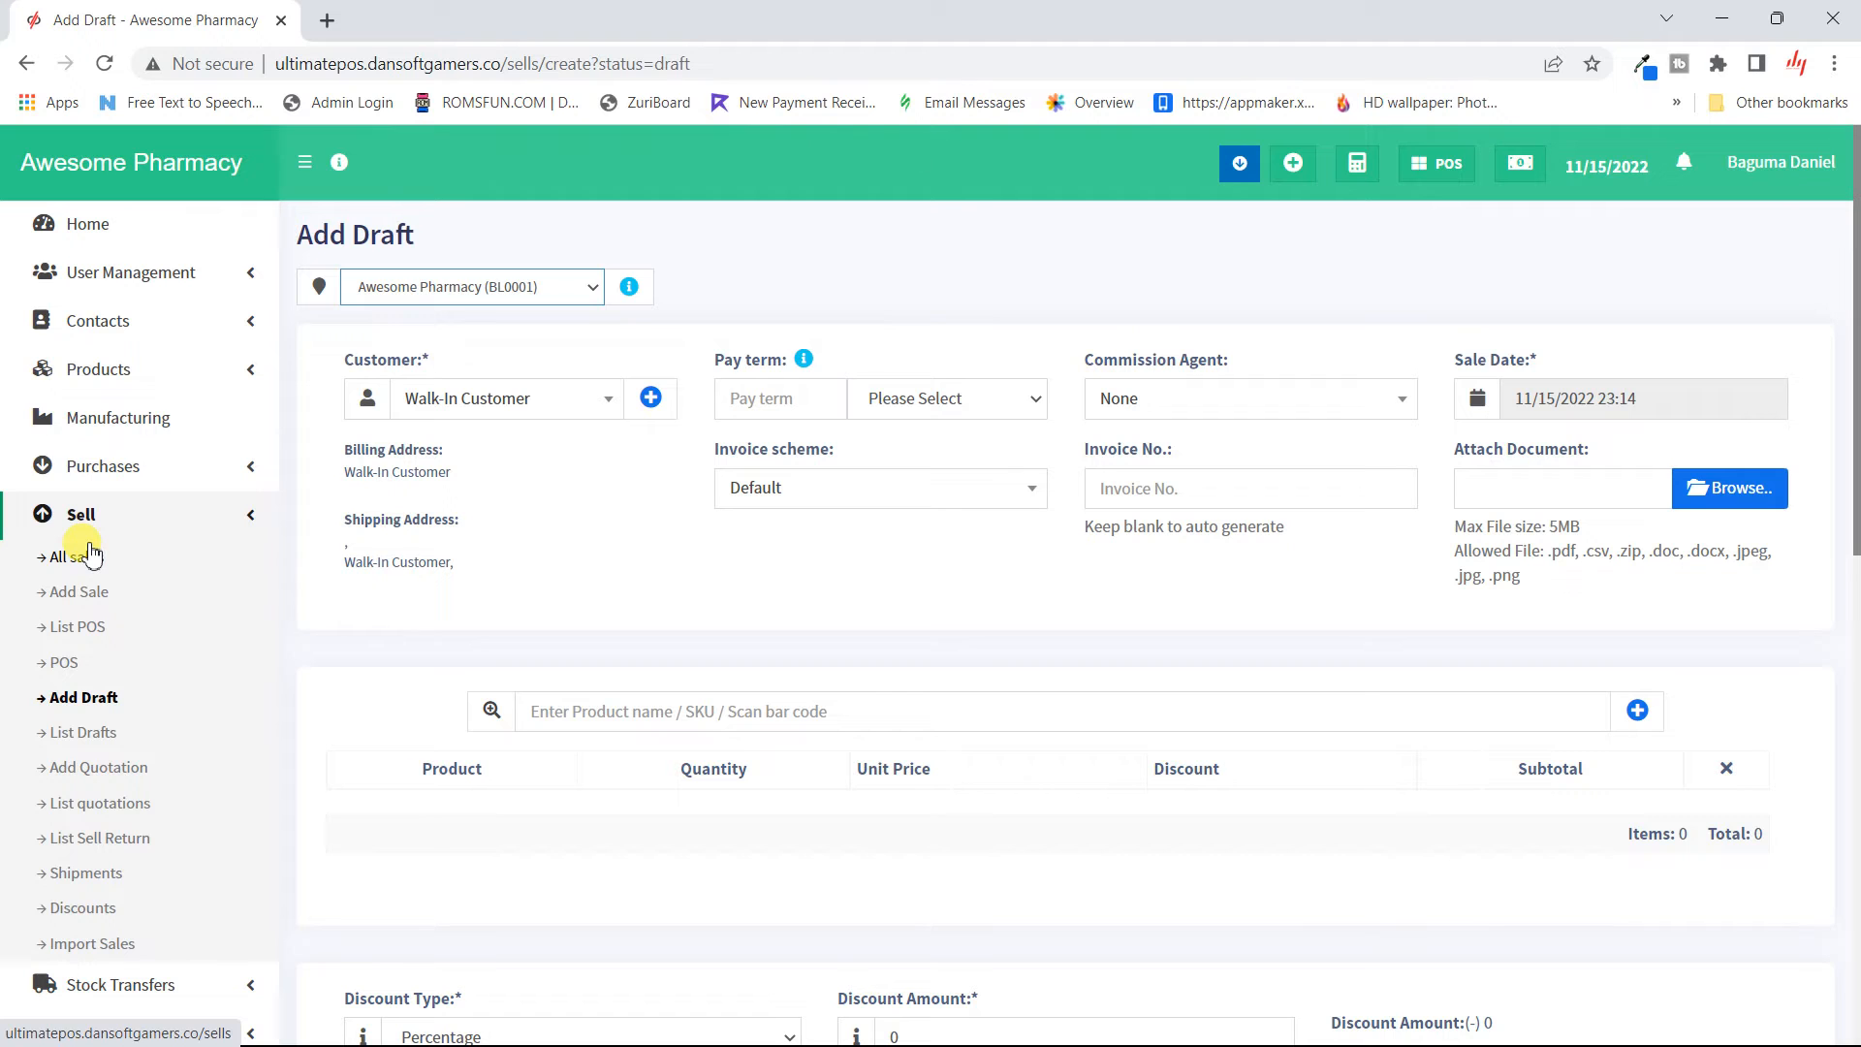
- Scroll the new draft form and open the saved drafts list
{"action": "scroll", "coordinate": [360, 609], "scroll_direction": "down", "scroll_amount": 7}
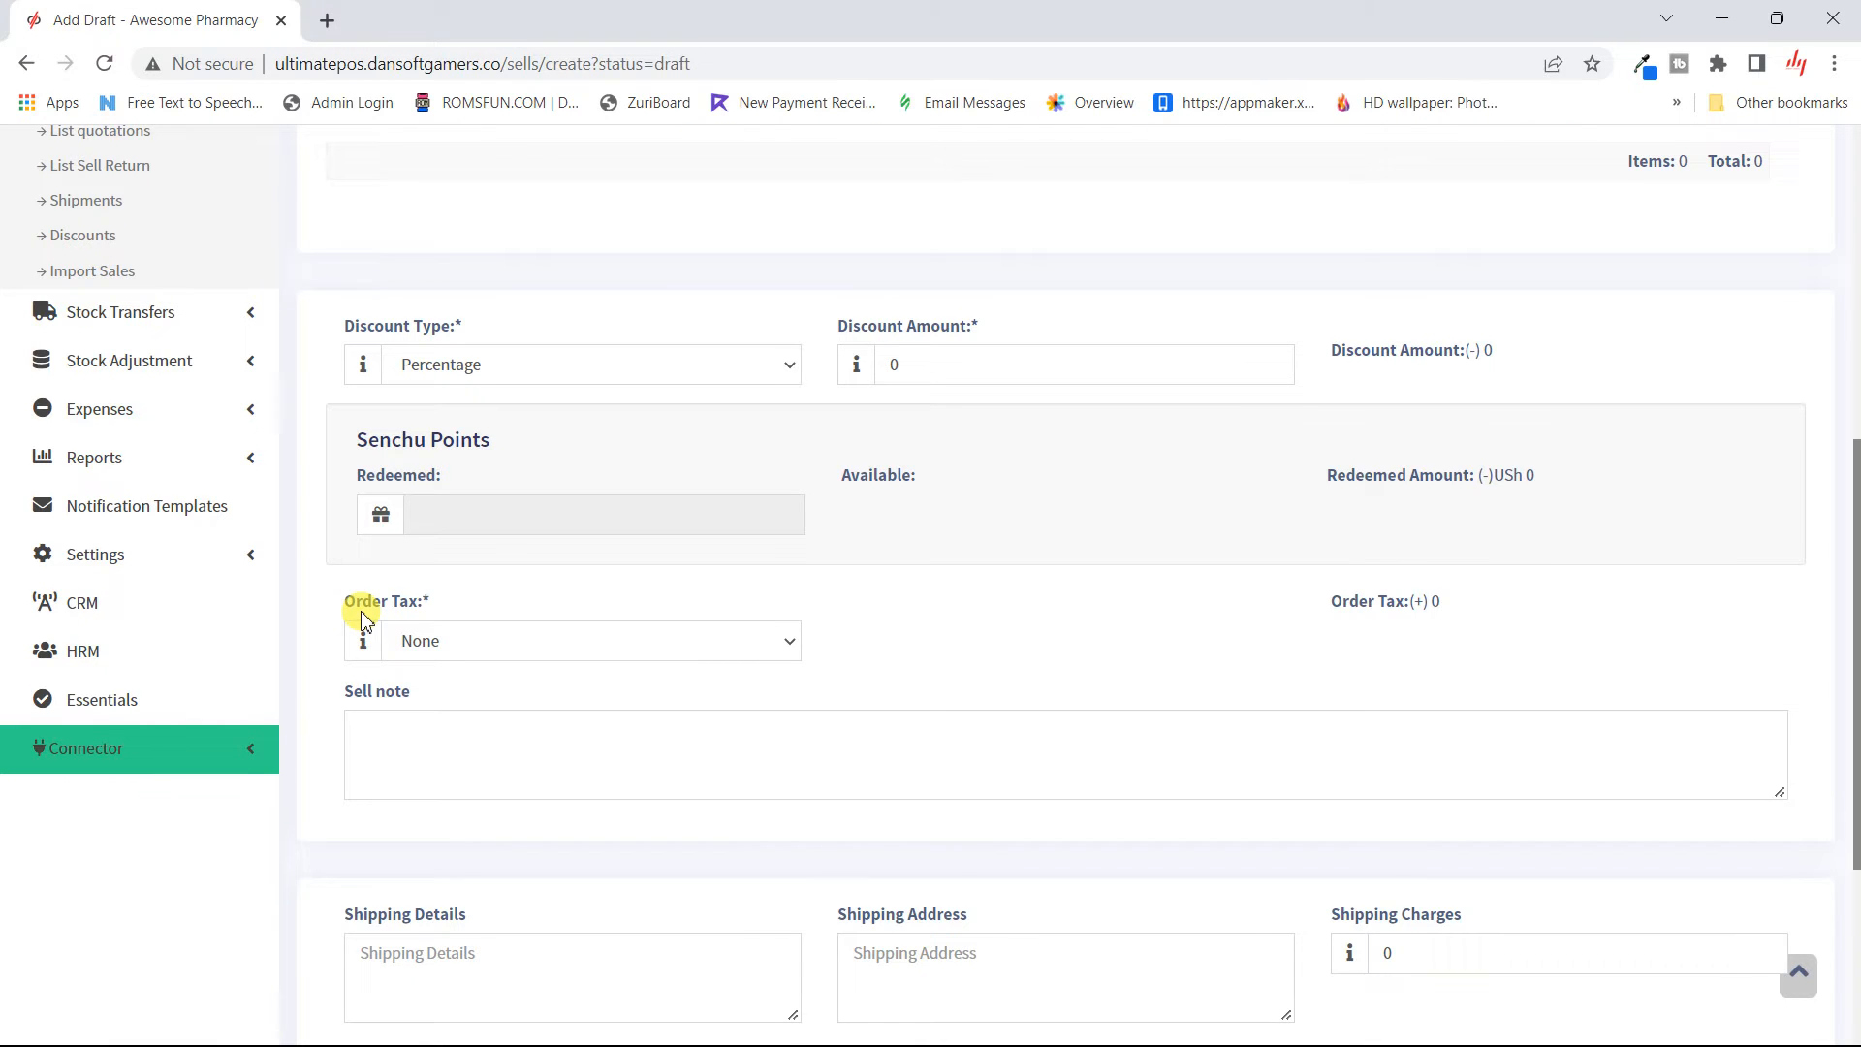
{"action": "scroll", "coordinate": [361, 609], "scroll_direction": "up", "scroll_amount": 3}
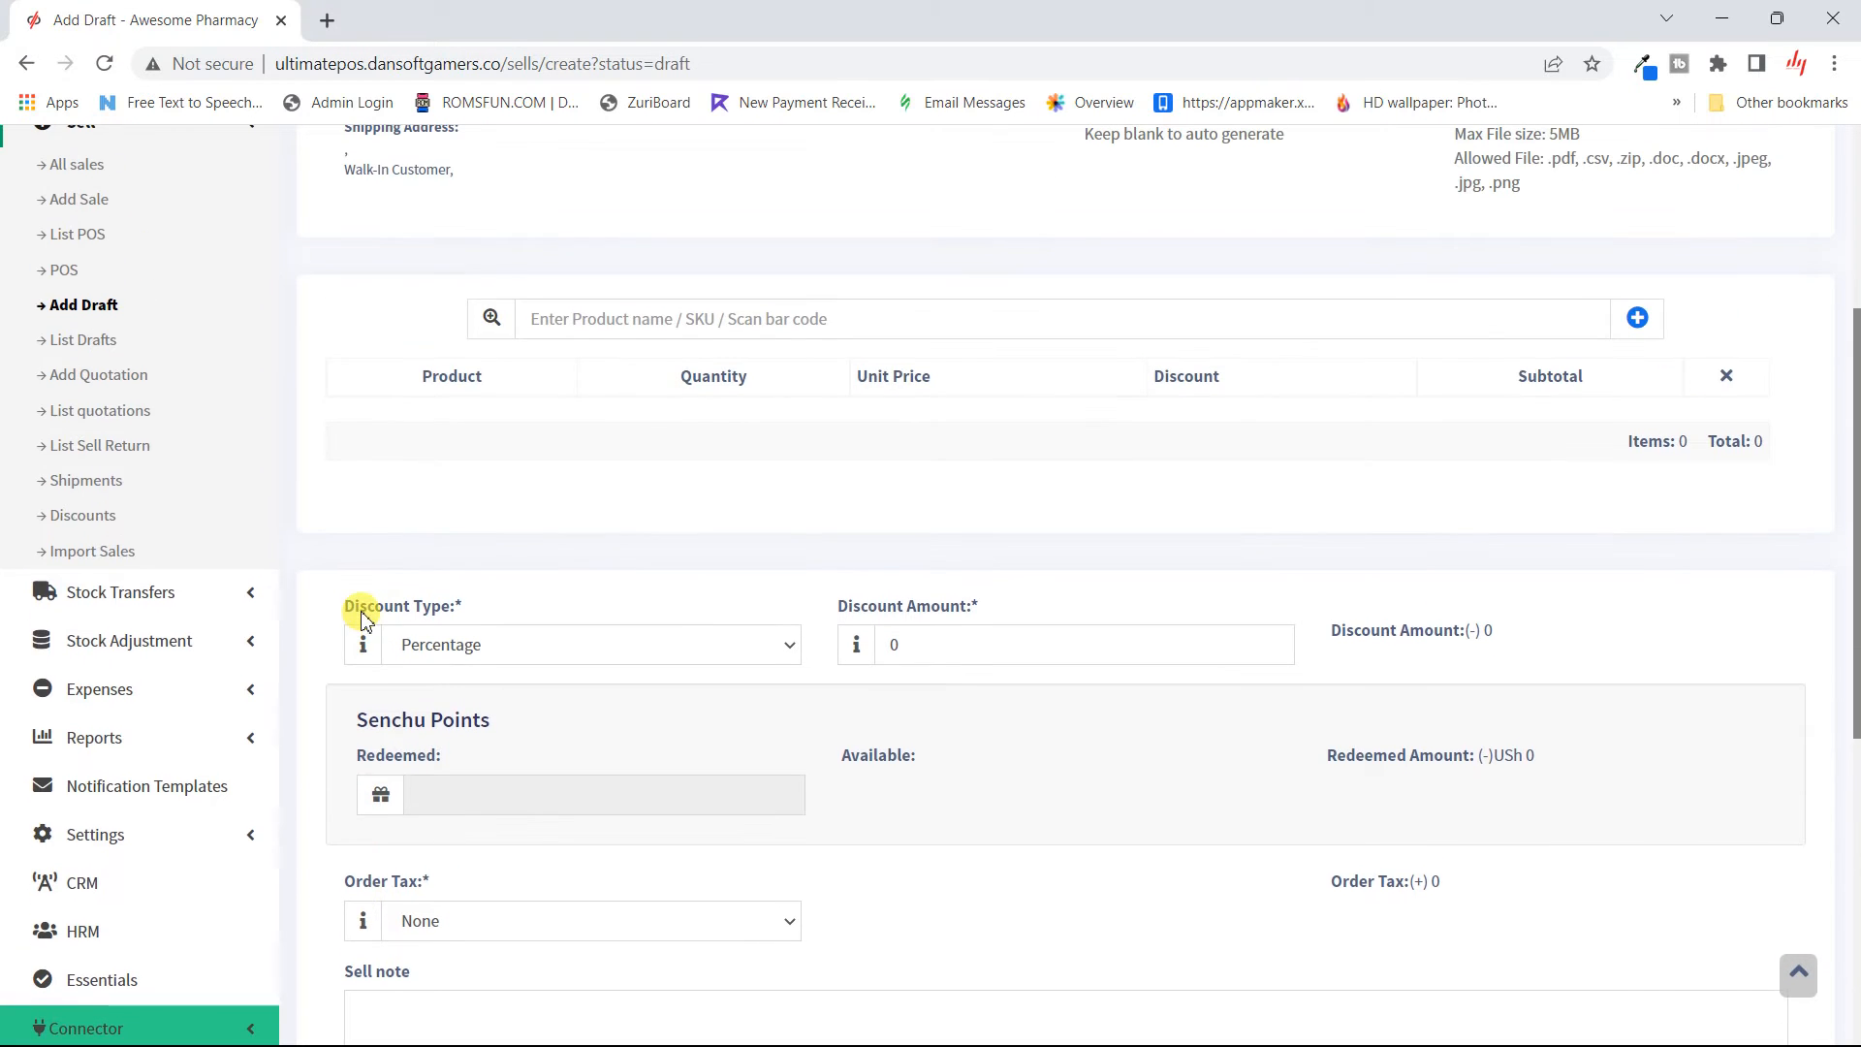
{"action": "left_click", "coordinate": [86, 341]}
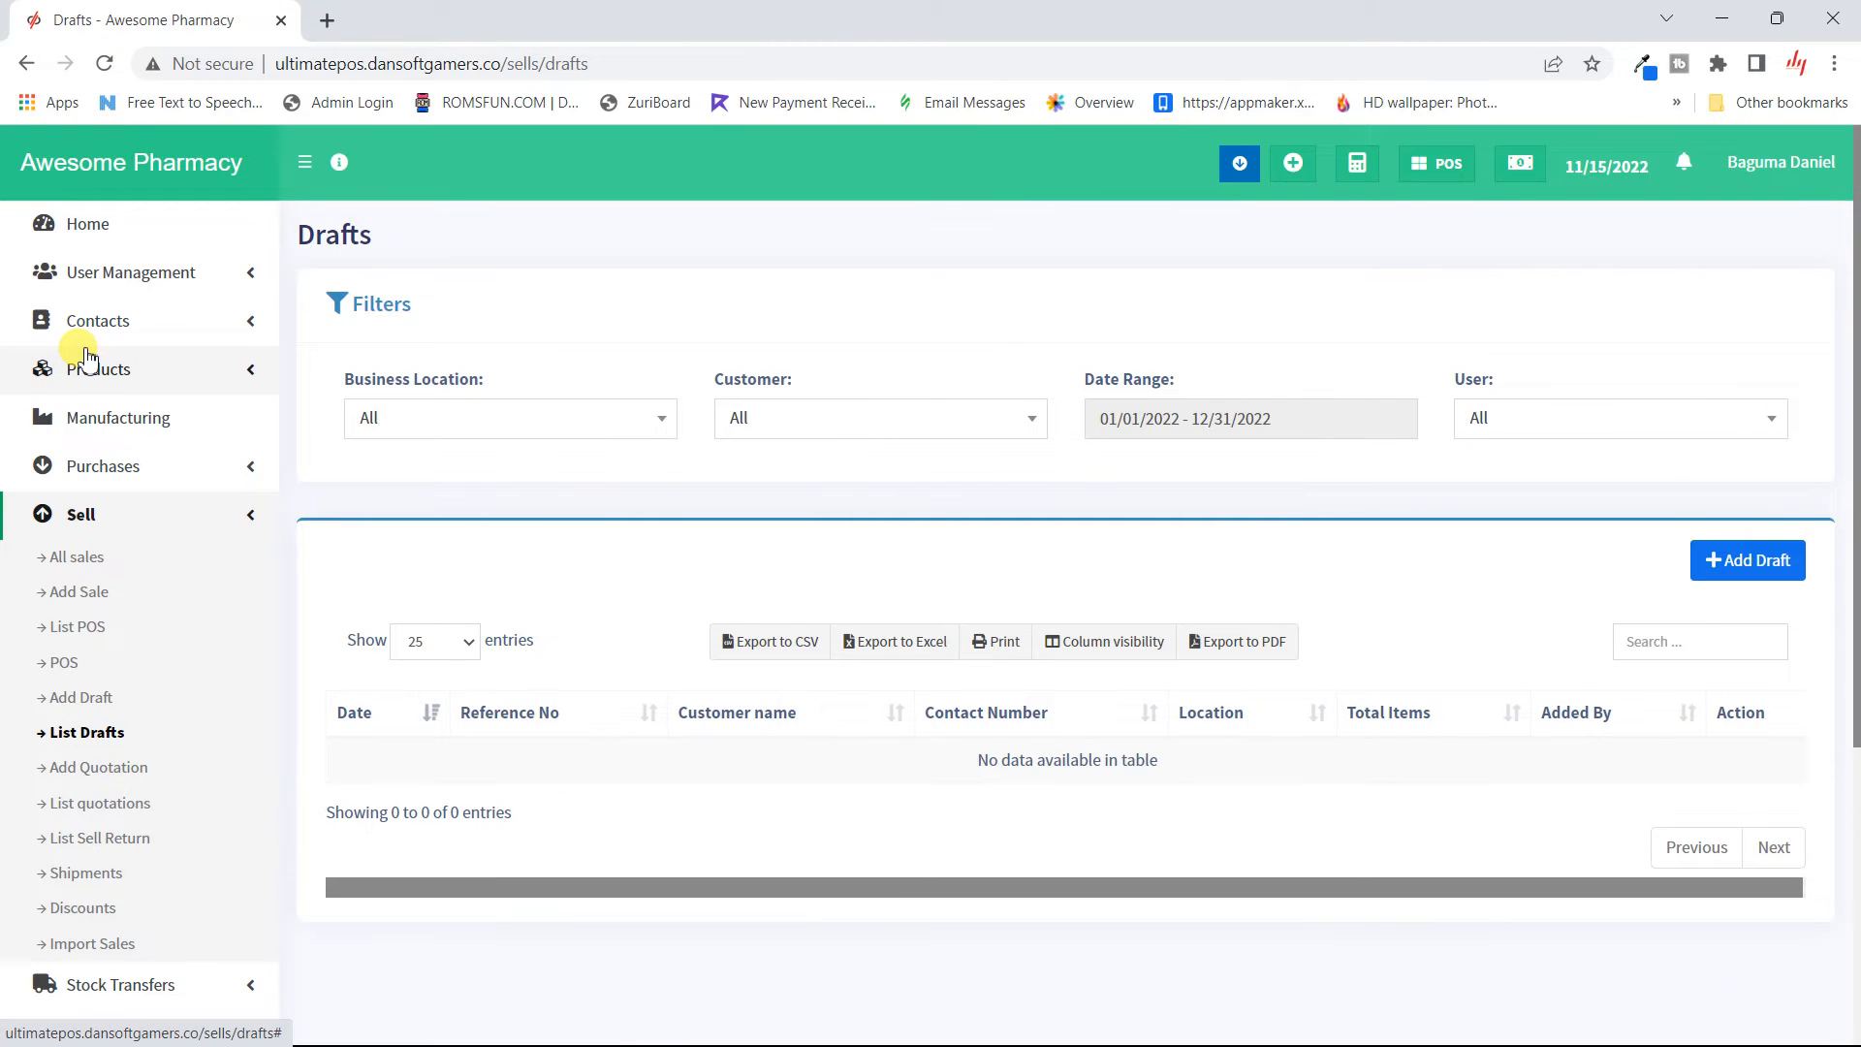
{"action": "scroll", "coordinate": [85, 355], "scroll_direction": "down", "scroll_amount": 3}
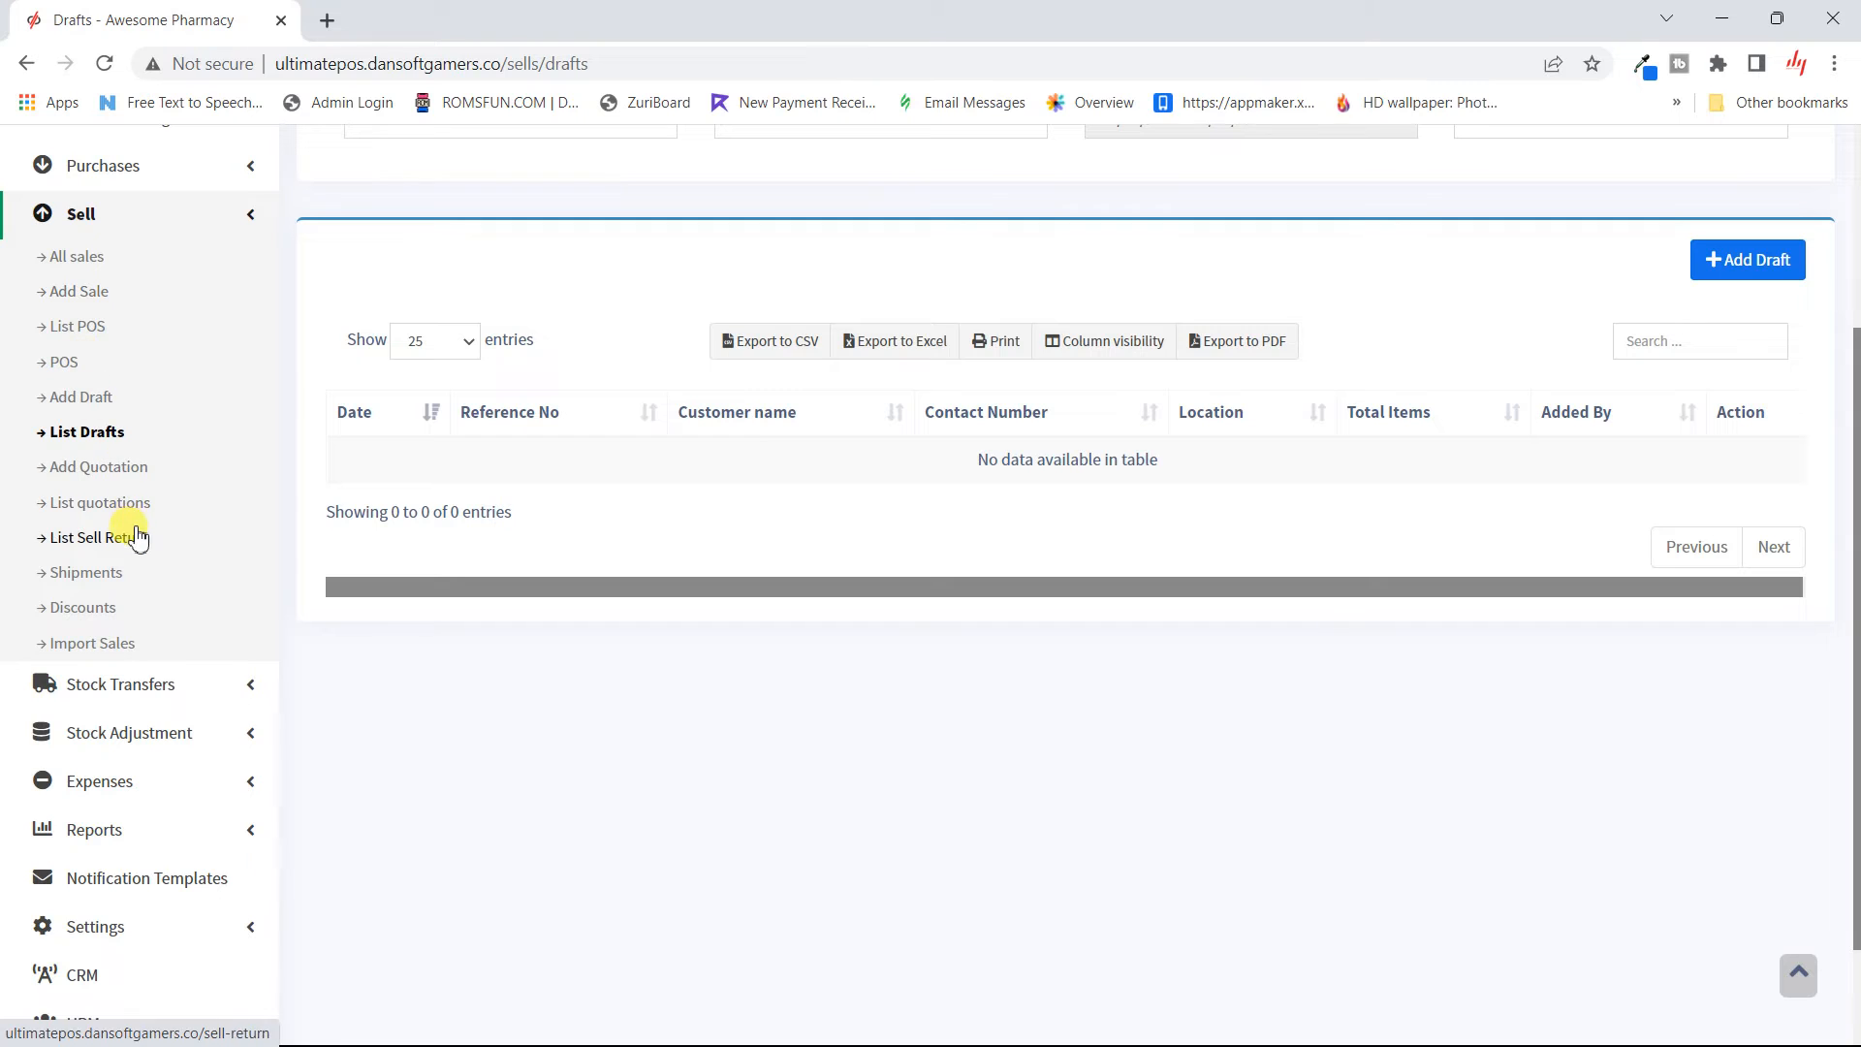
- Open a new quotation form and scroll through its fields
{"action": "left_click", "coordinate": [107, 481]}
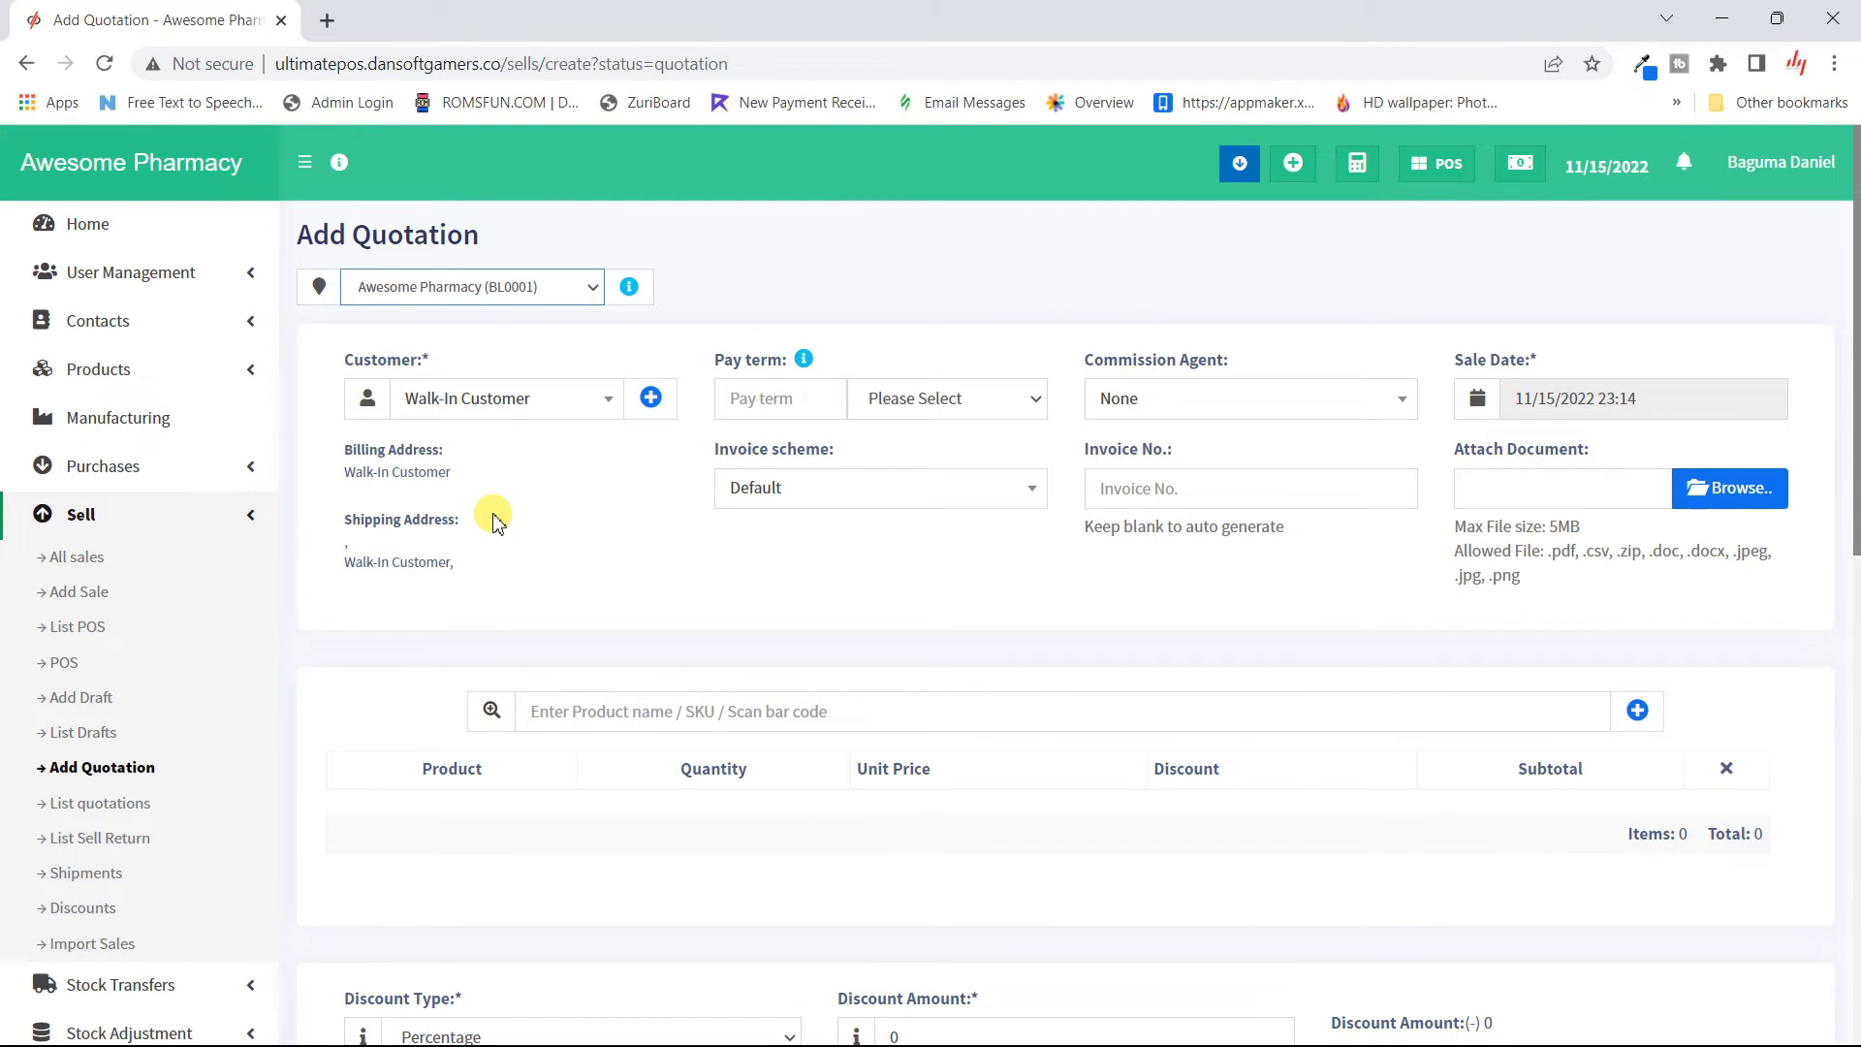
{"action": "scroll", "coordinate": [494, 520], "scroll_direction": "down", "scroll_amount": 5}
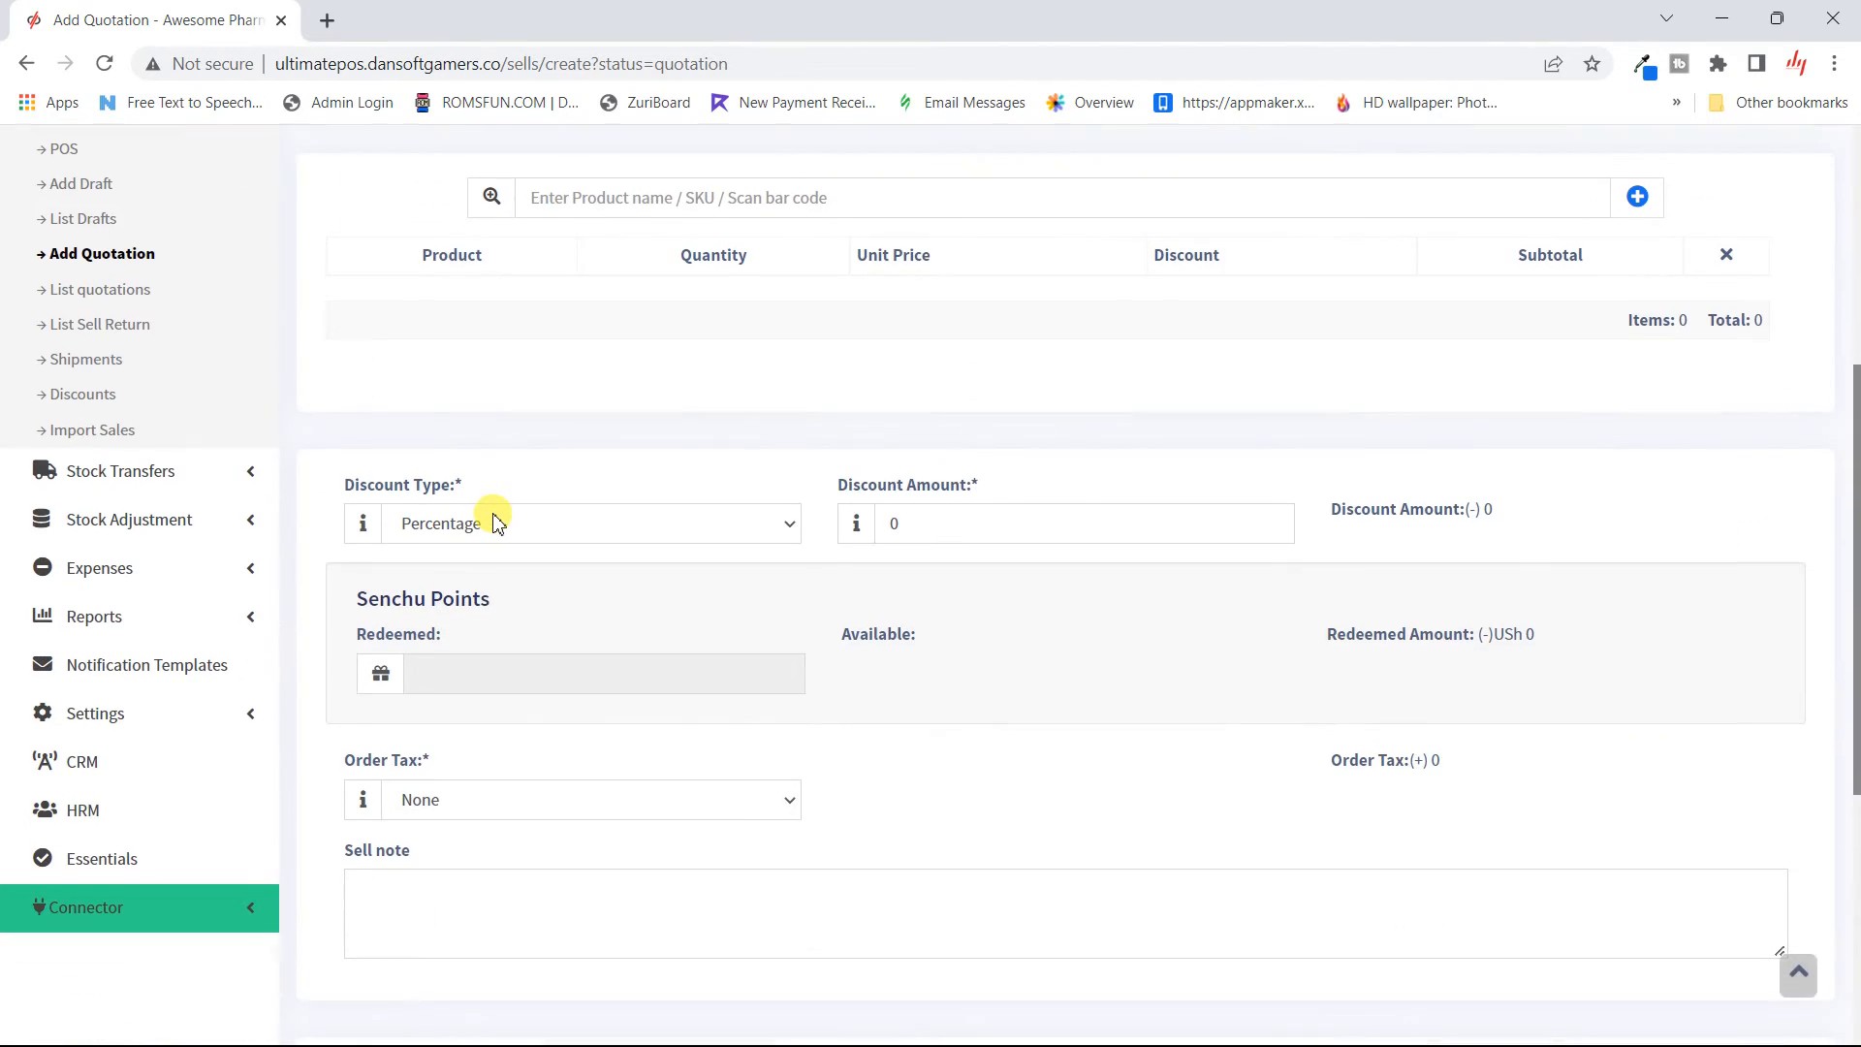
{"action": "scroll", "coordinate": [496, 521], "scroll_direction": "down", "scroll_amount": 5}
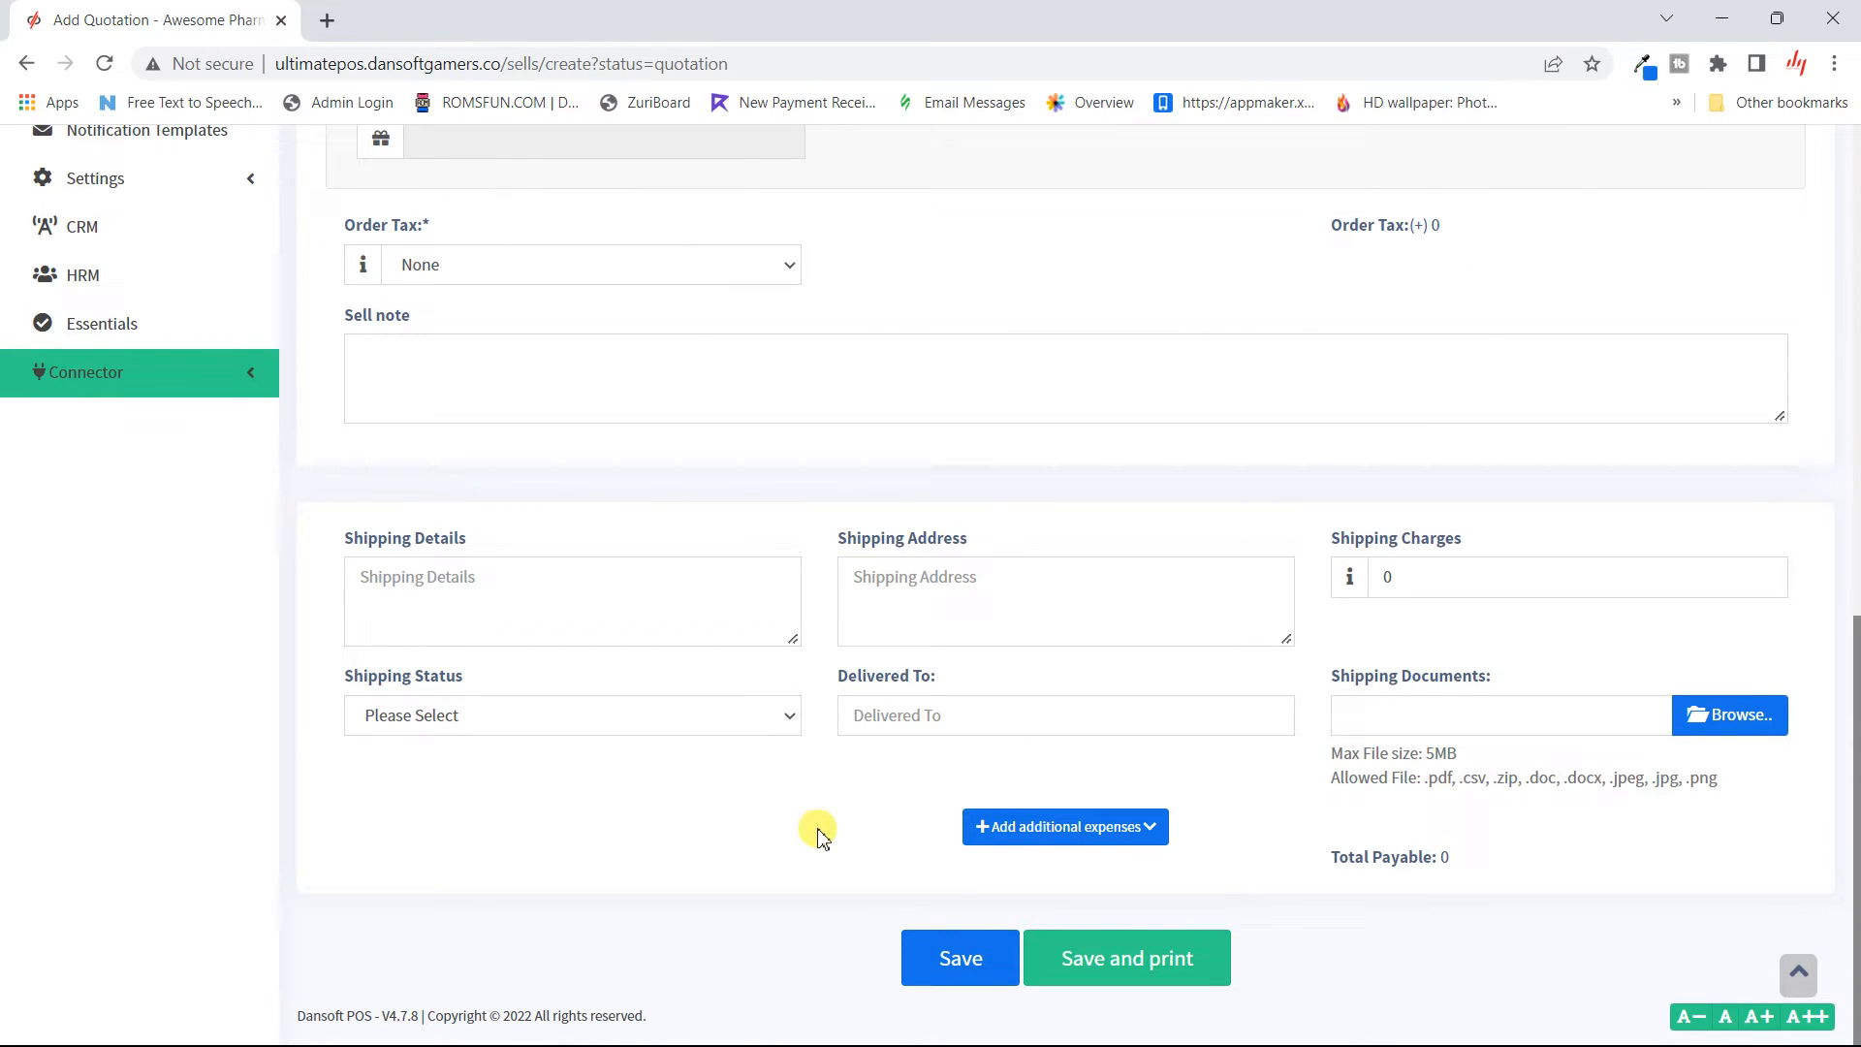
{"action": "scroll", "coordinate": [819, 719], "scroll_direction": "up", "scroll_amount": 3}
{"action": "scroll", "coordinate": [818, 836], "scroll_direction": "up", "scroll_amount": 7}
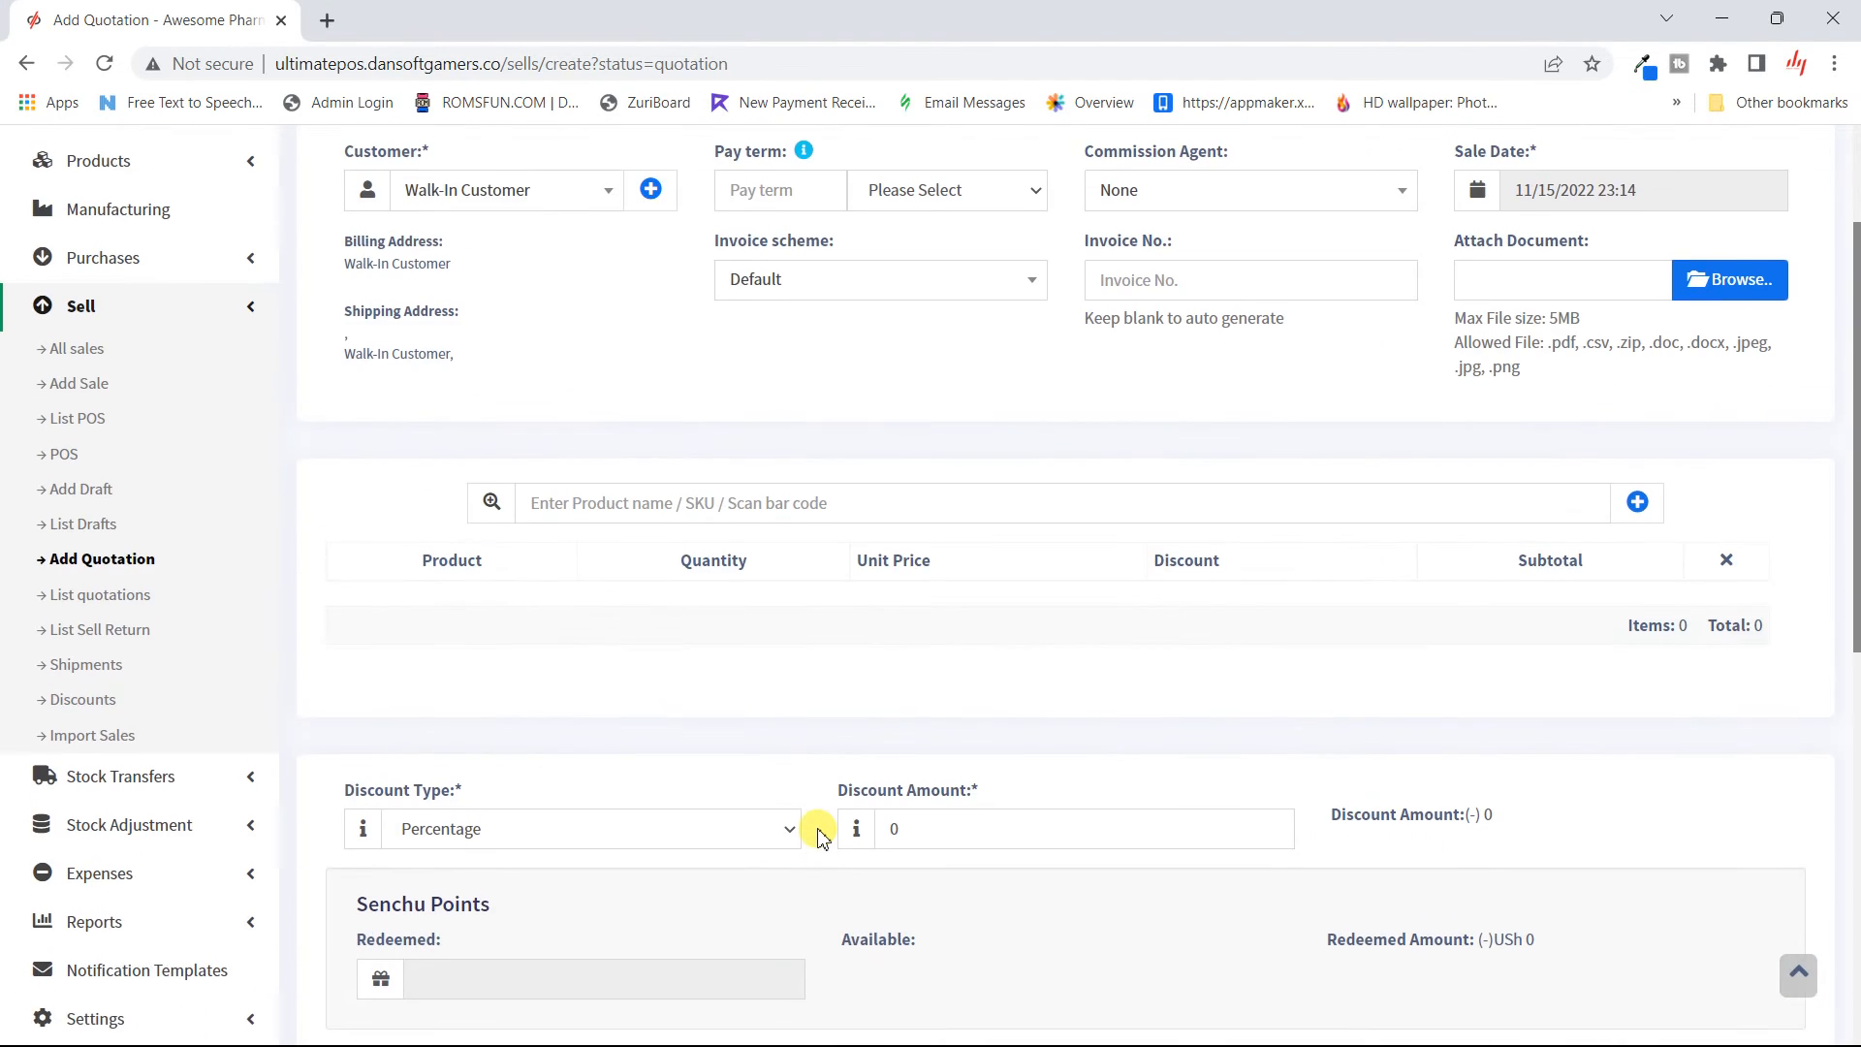
{"action": "scroll", "coordinate": [819, 835], "scroll_direction": "down", "scroll_amount": 9}
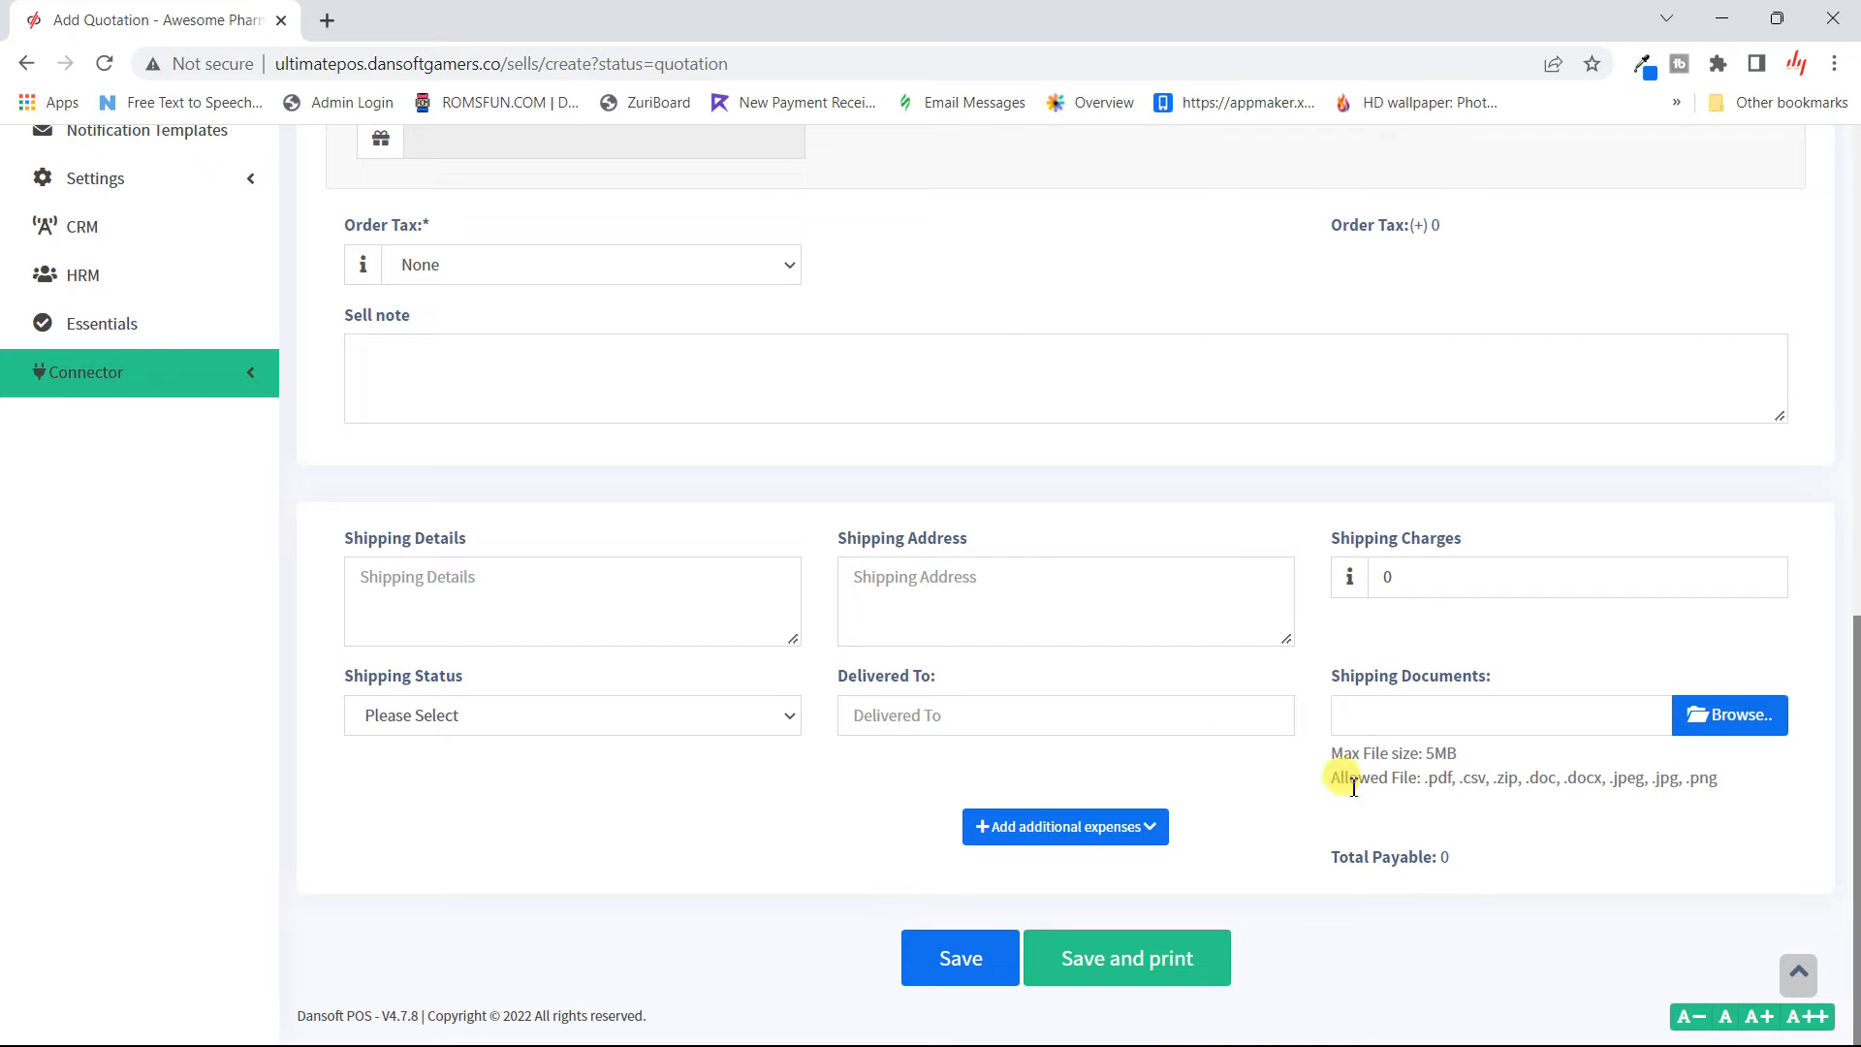
{"action": "scroll", "coordinate": [747, 757], "scroll_direction": "up", "scroll_amount": 3}
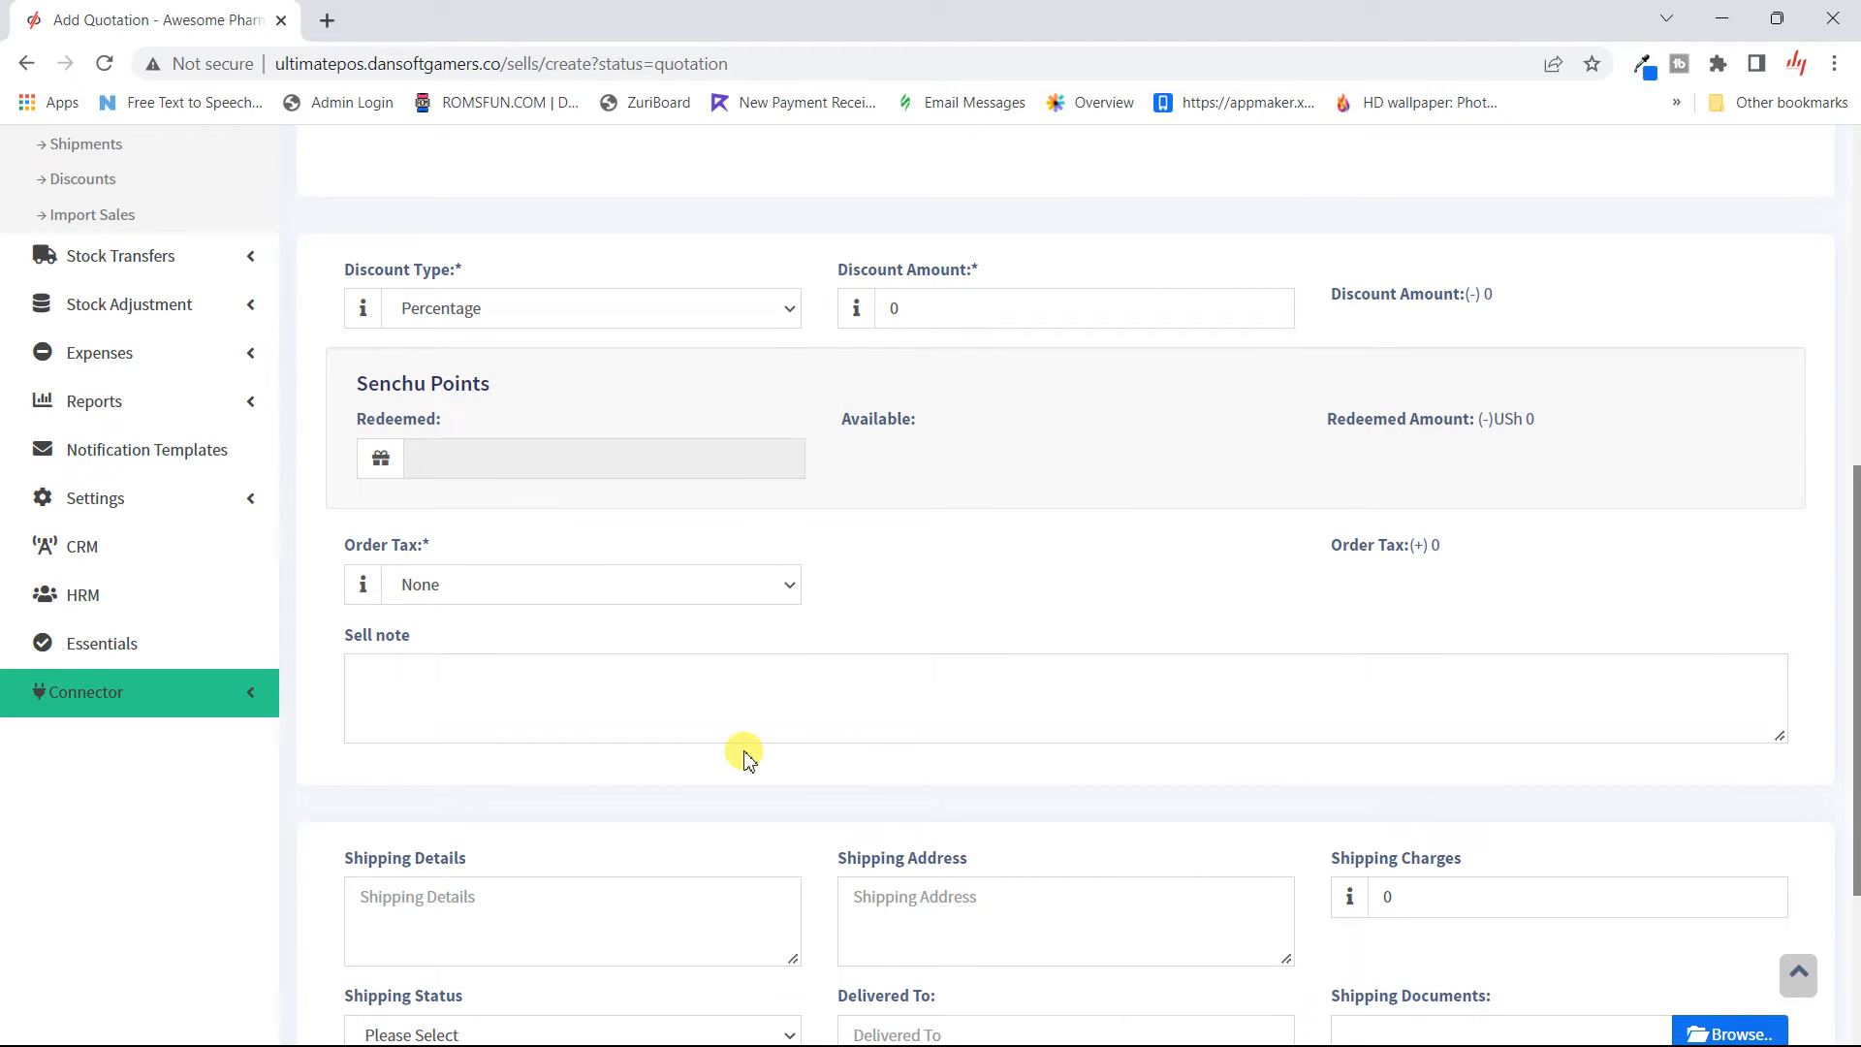
{"action": "scroll", "coordinate": [745, 759], "scroll_direction": "up", "scroll_amount": 4}
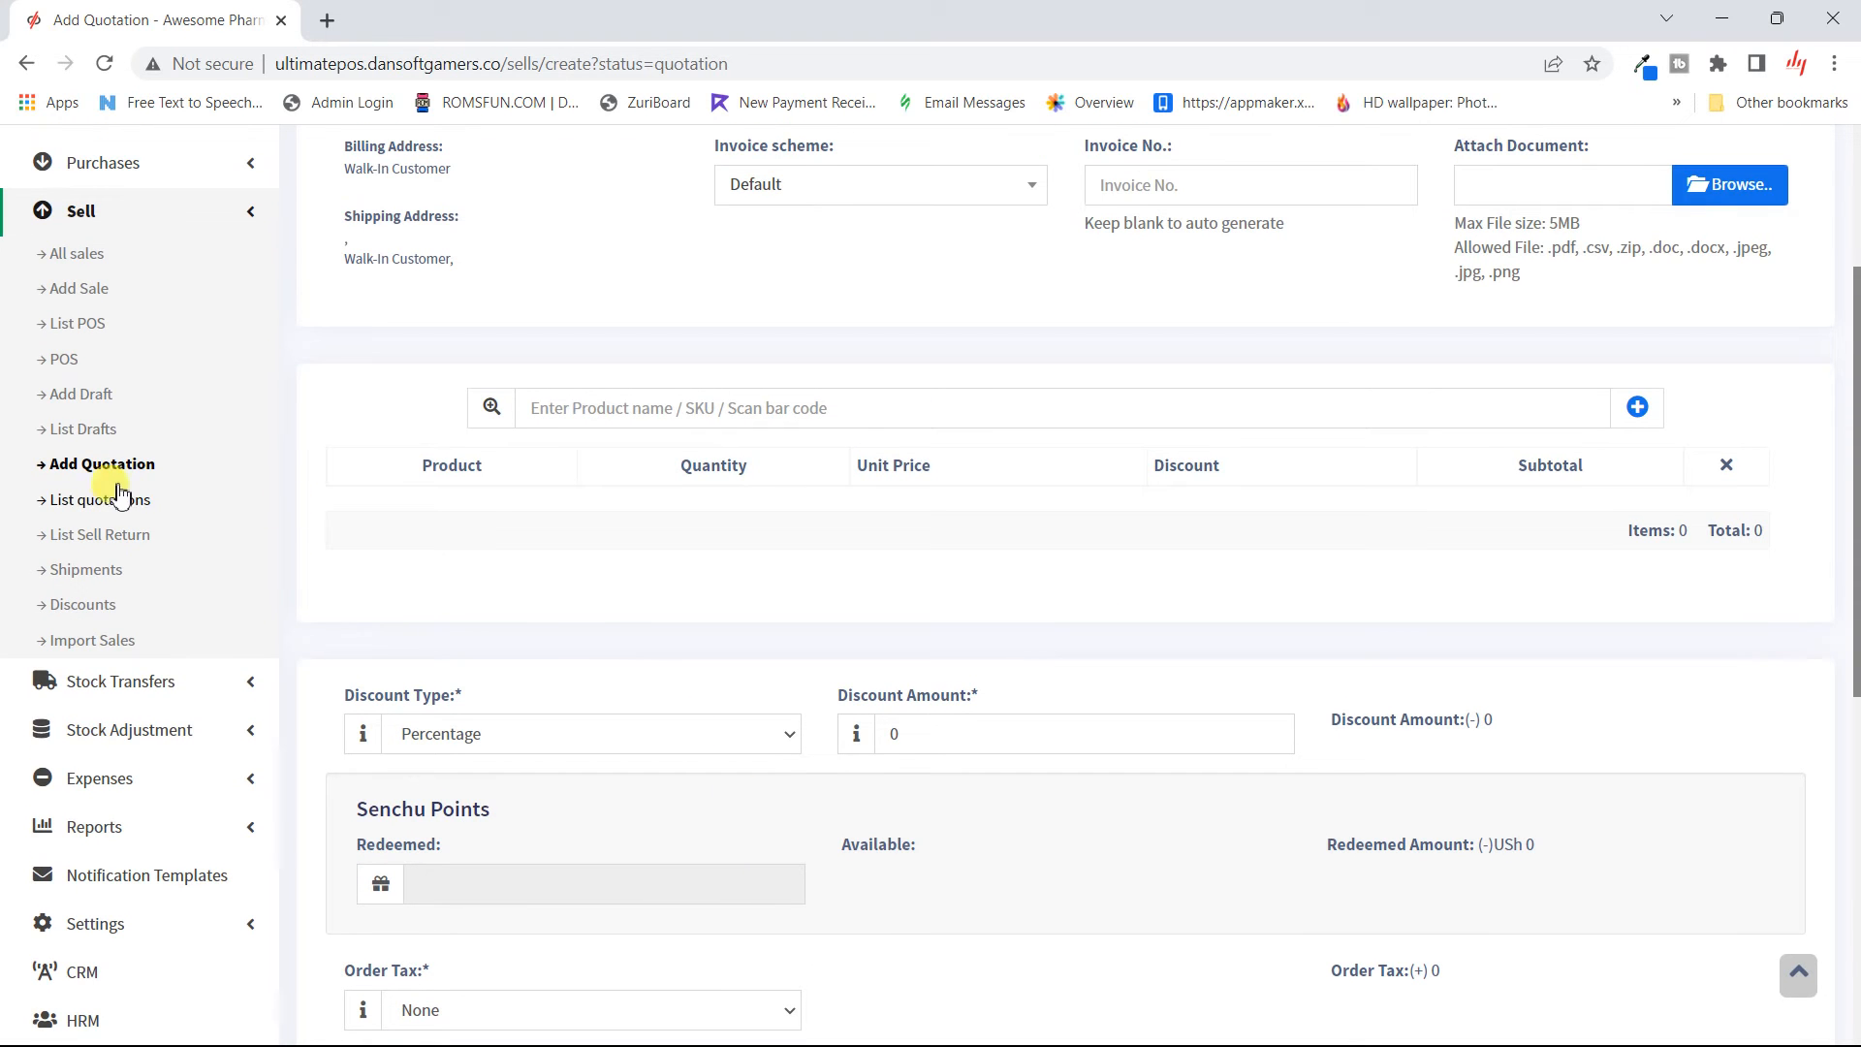
{"action": "scroll", "coordinate": [110, 509], "scroll_direction": "down", "scroll_amount": 1}
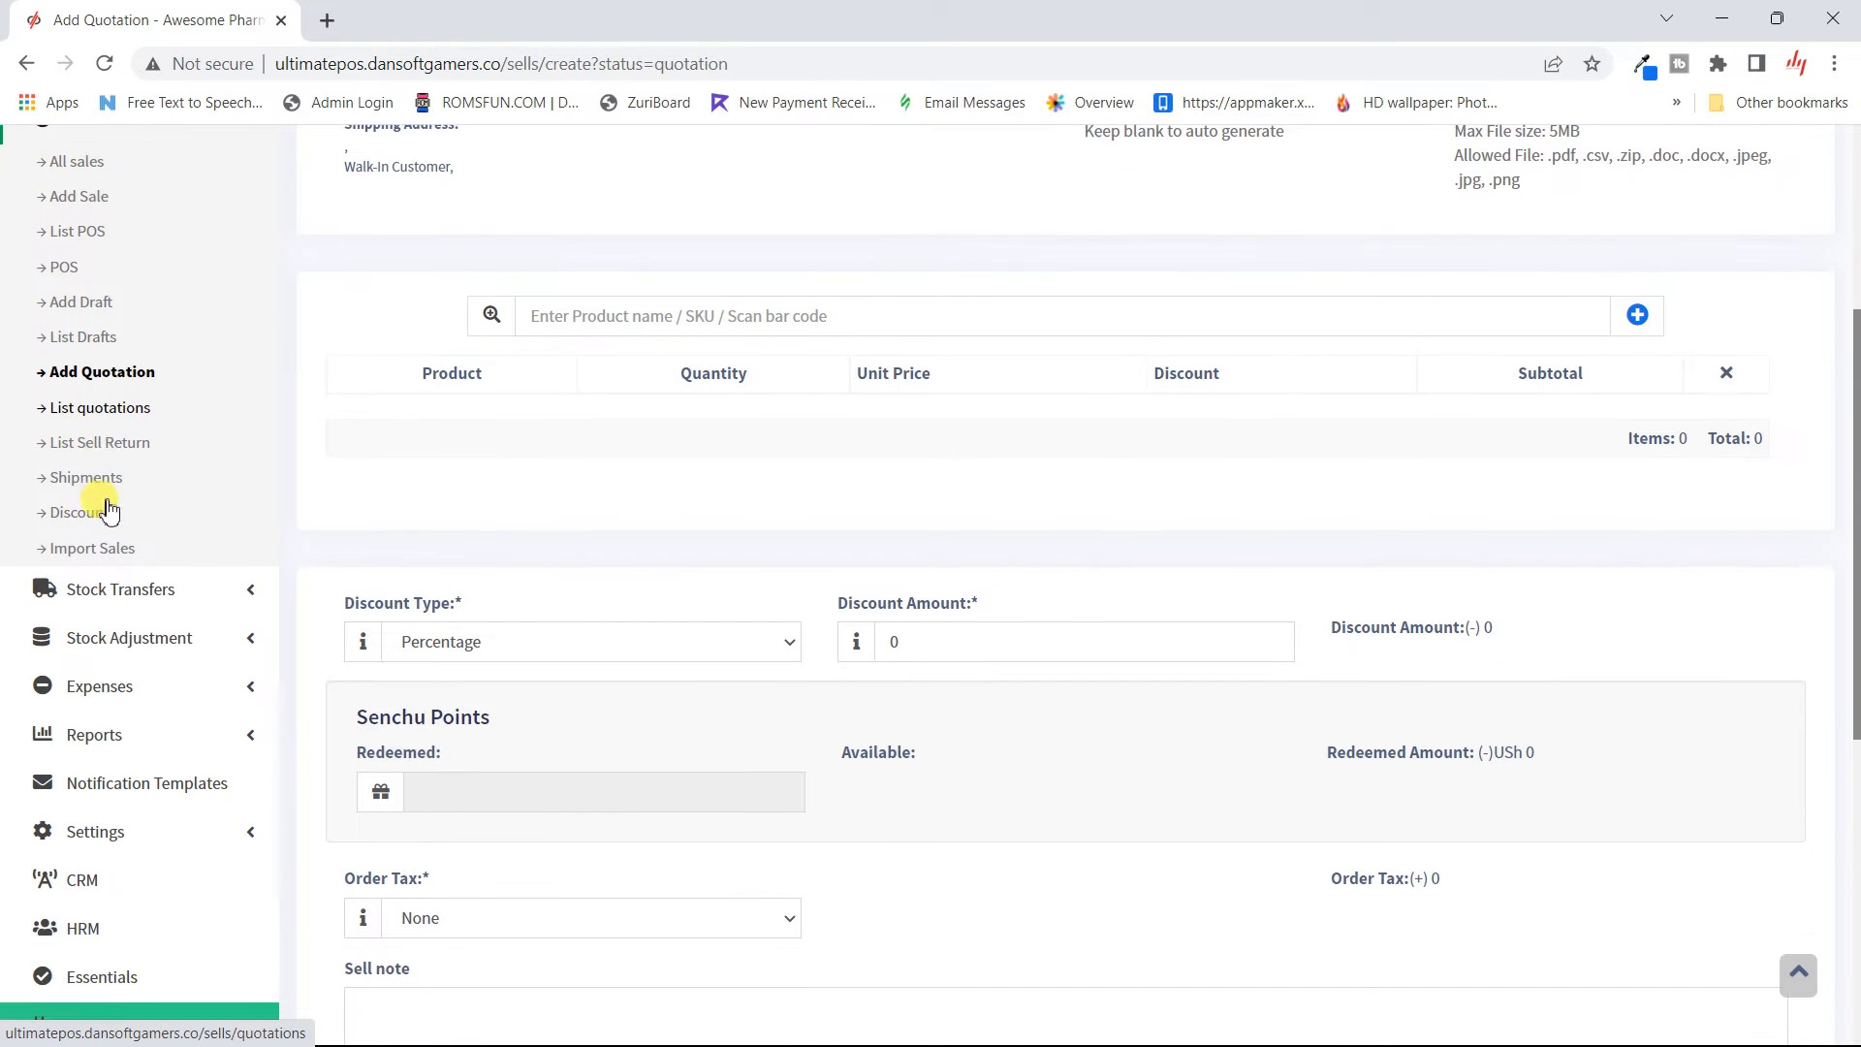
- Check the empty quotations list, then move to the empty sell returns list
{"action": "left_click", "coordinate": [121, 387]}
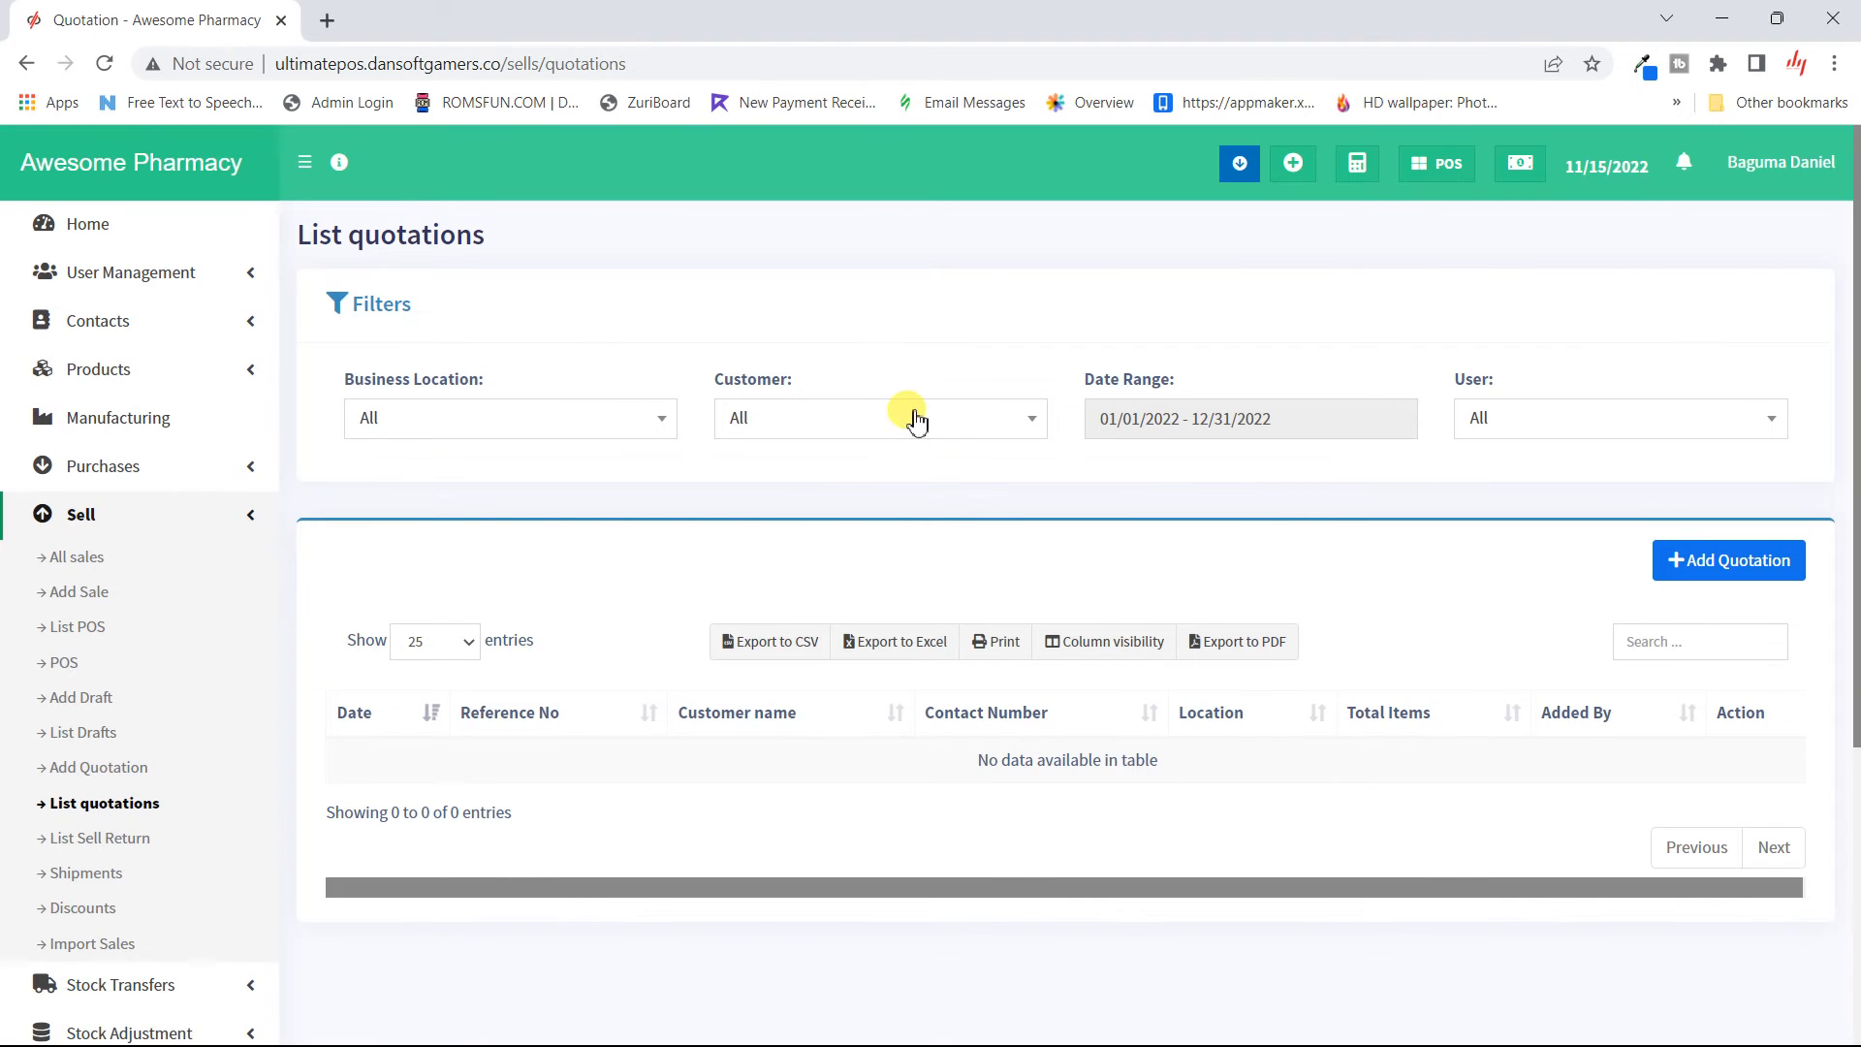
{"action": "scroll", "coordinate": [911, 415], "scroll_direction": "down", "scroll_amount": 2}
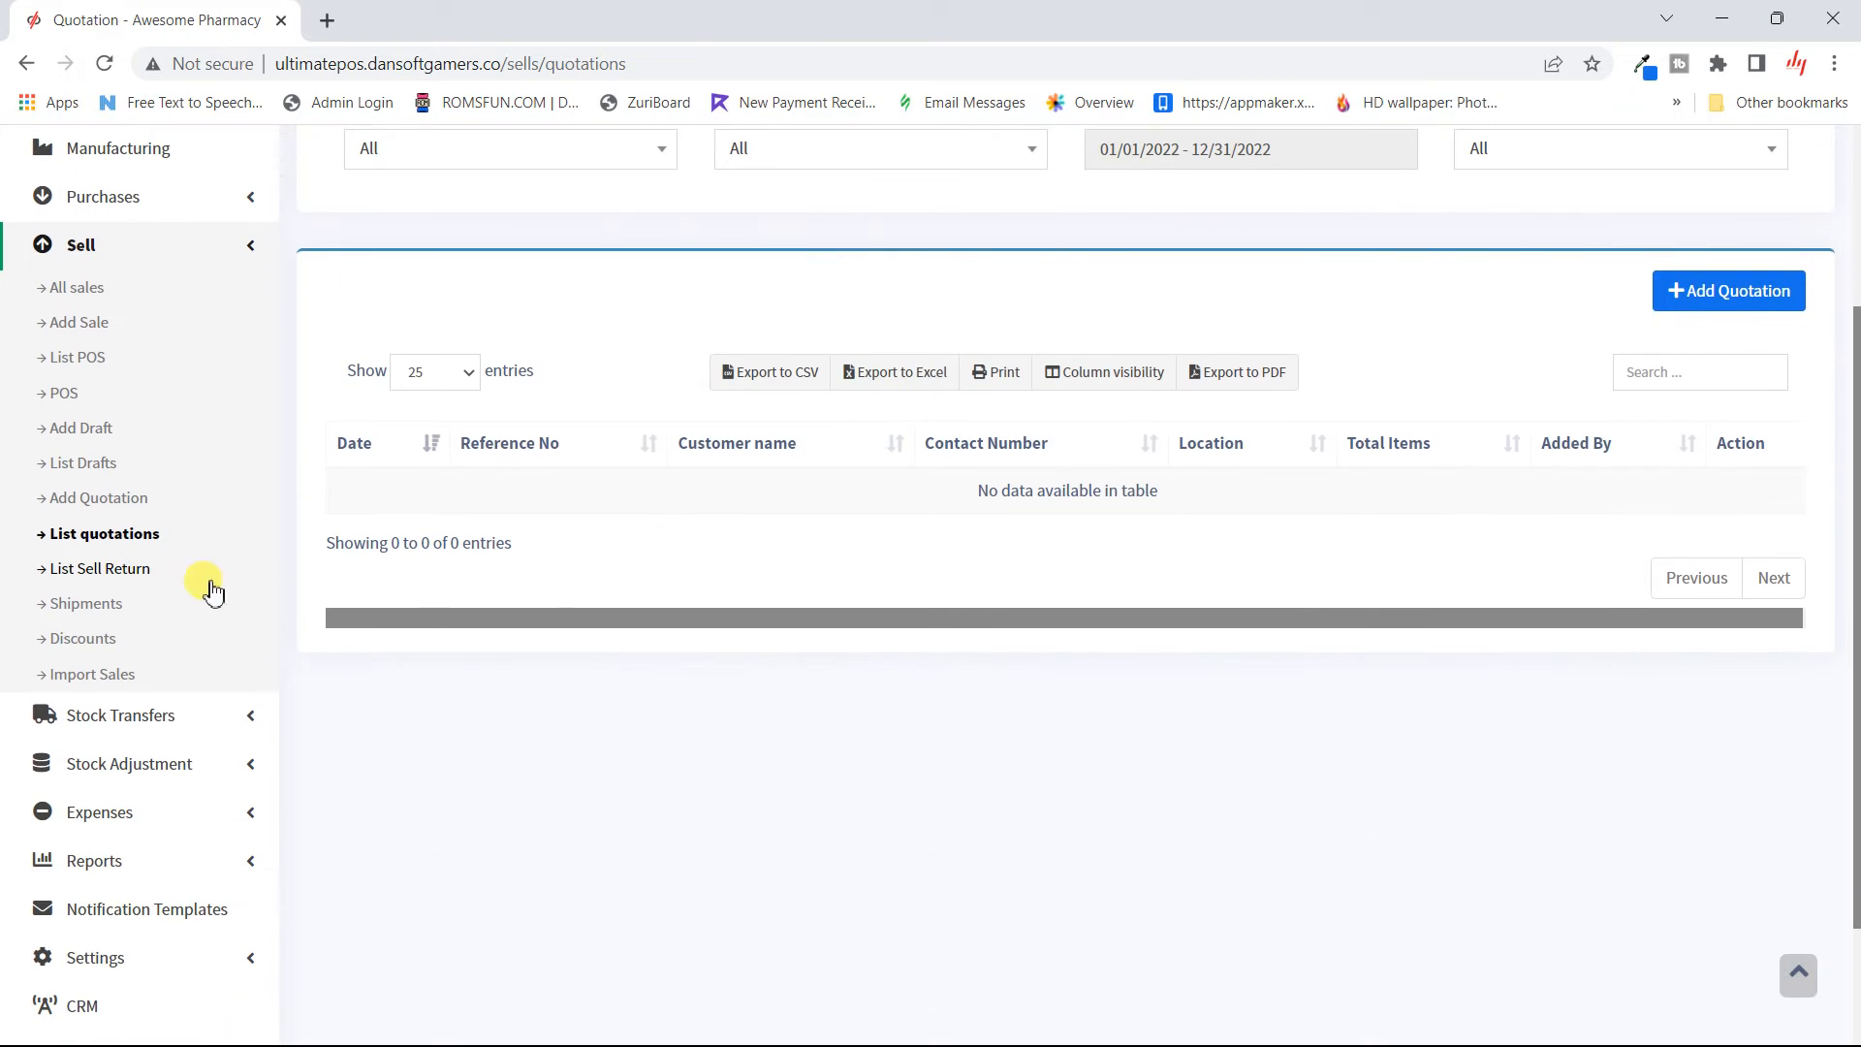
{"action": "left_click", "coordinate": [126, 572]}
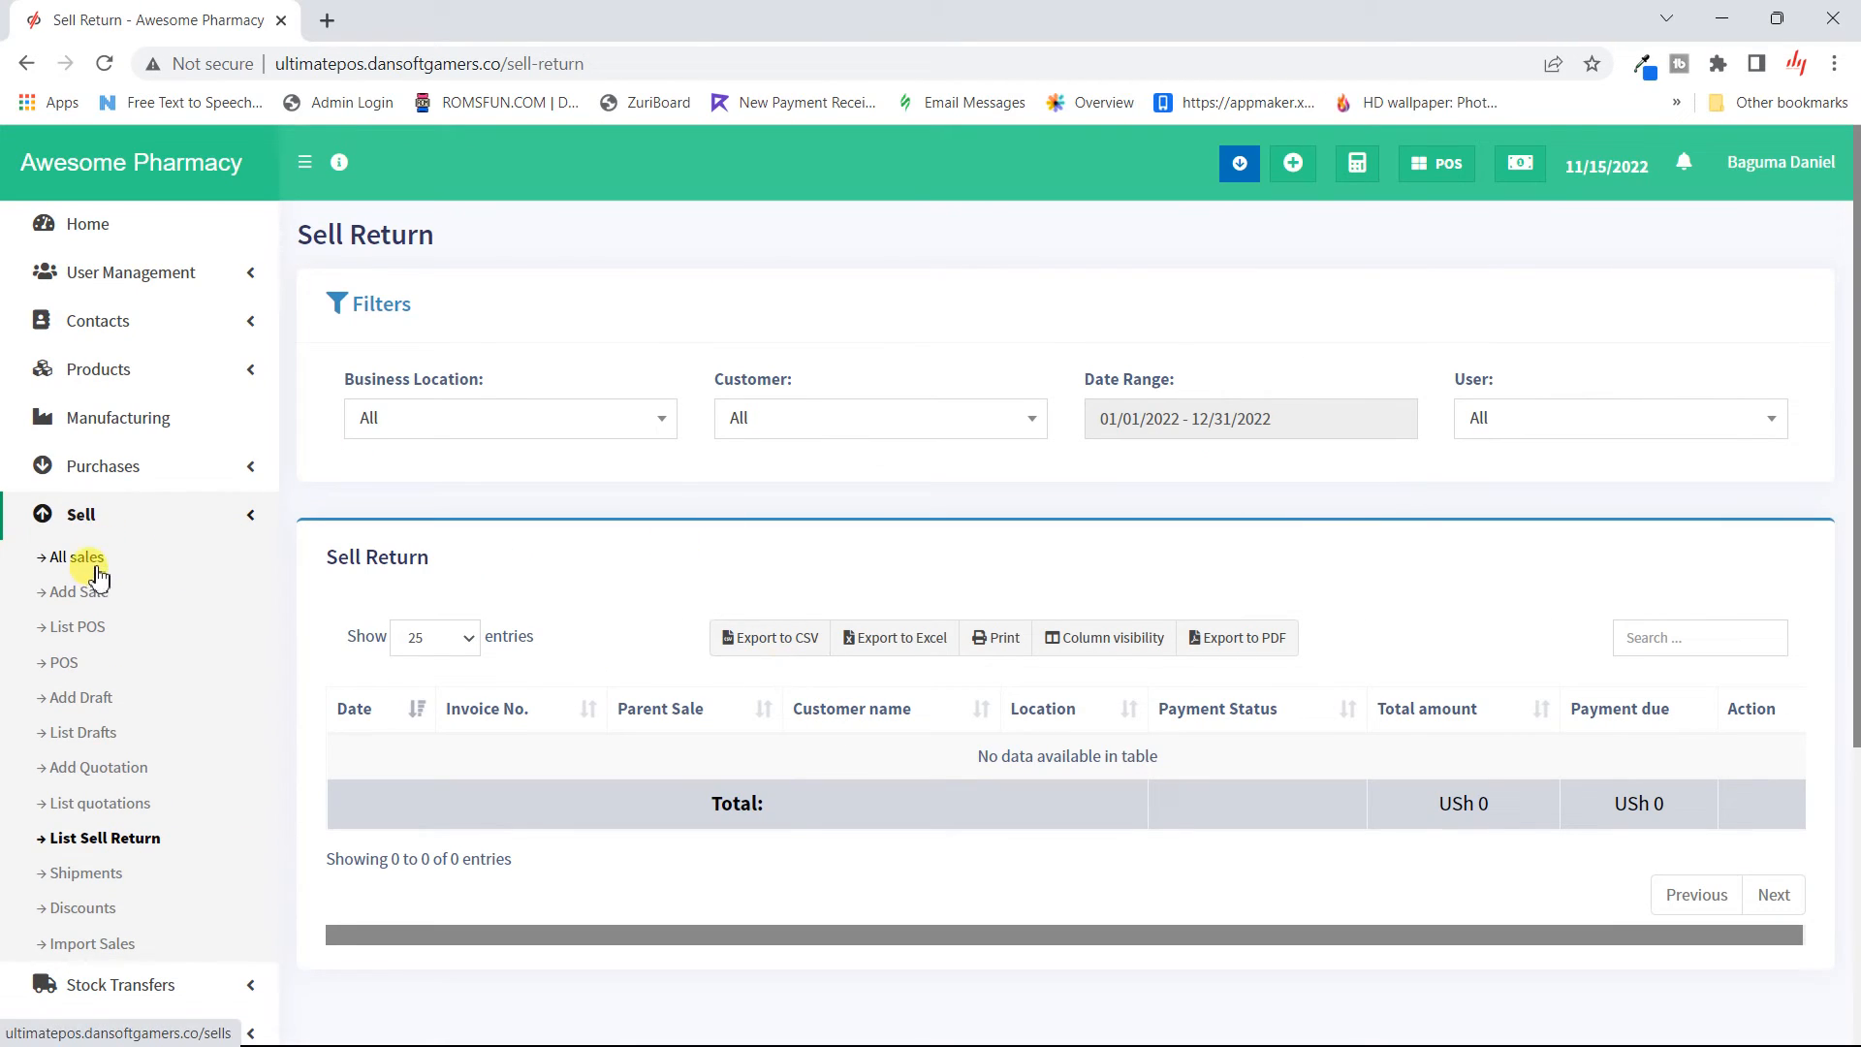
- Look over the four recorded sales and the first sale's Actions menu, then go to Shipments
{"action": "left_click", "coordinate": [97, 570]}
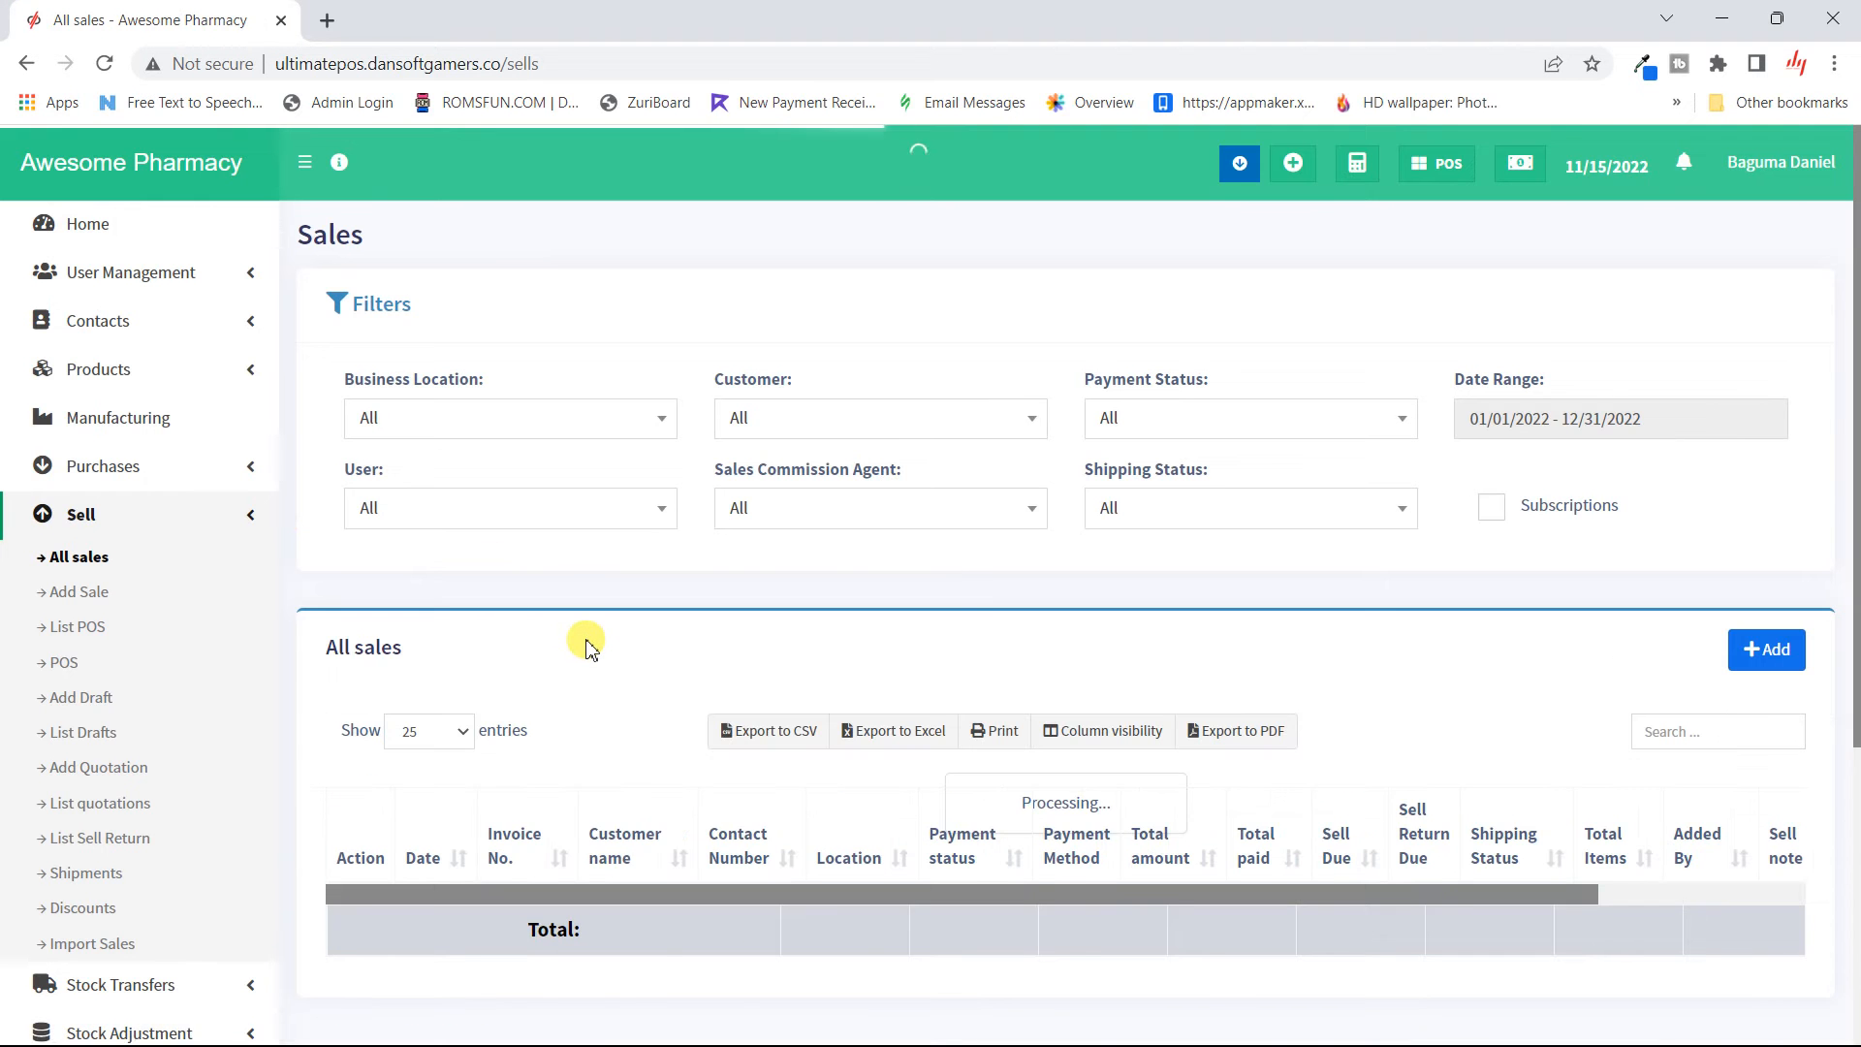
{"action": "scroll", "coordinate": [586, 644], "scroll_direction": "down", "scroll_amount": 4}
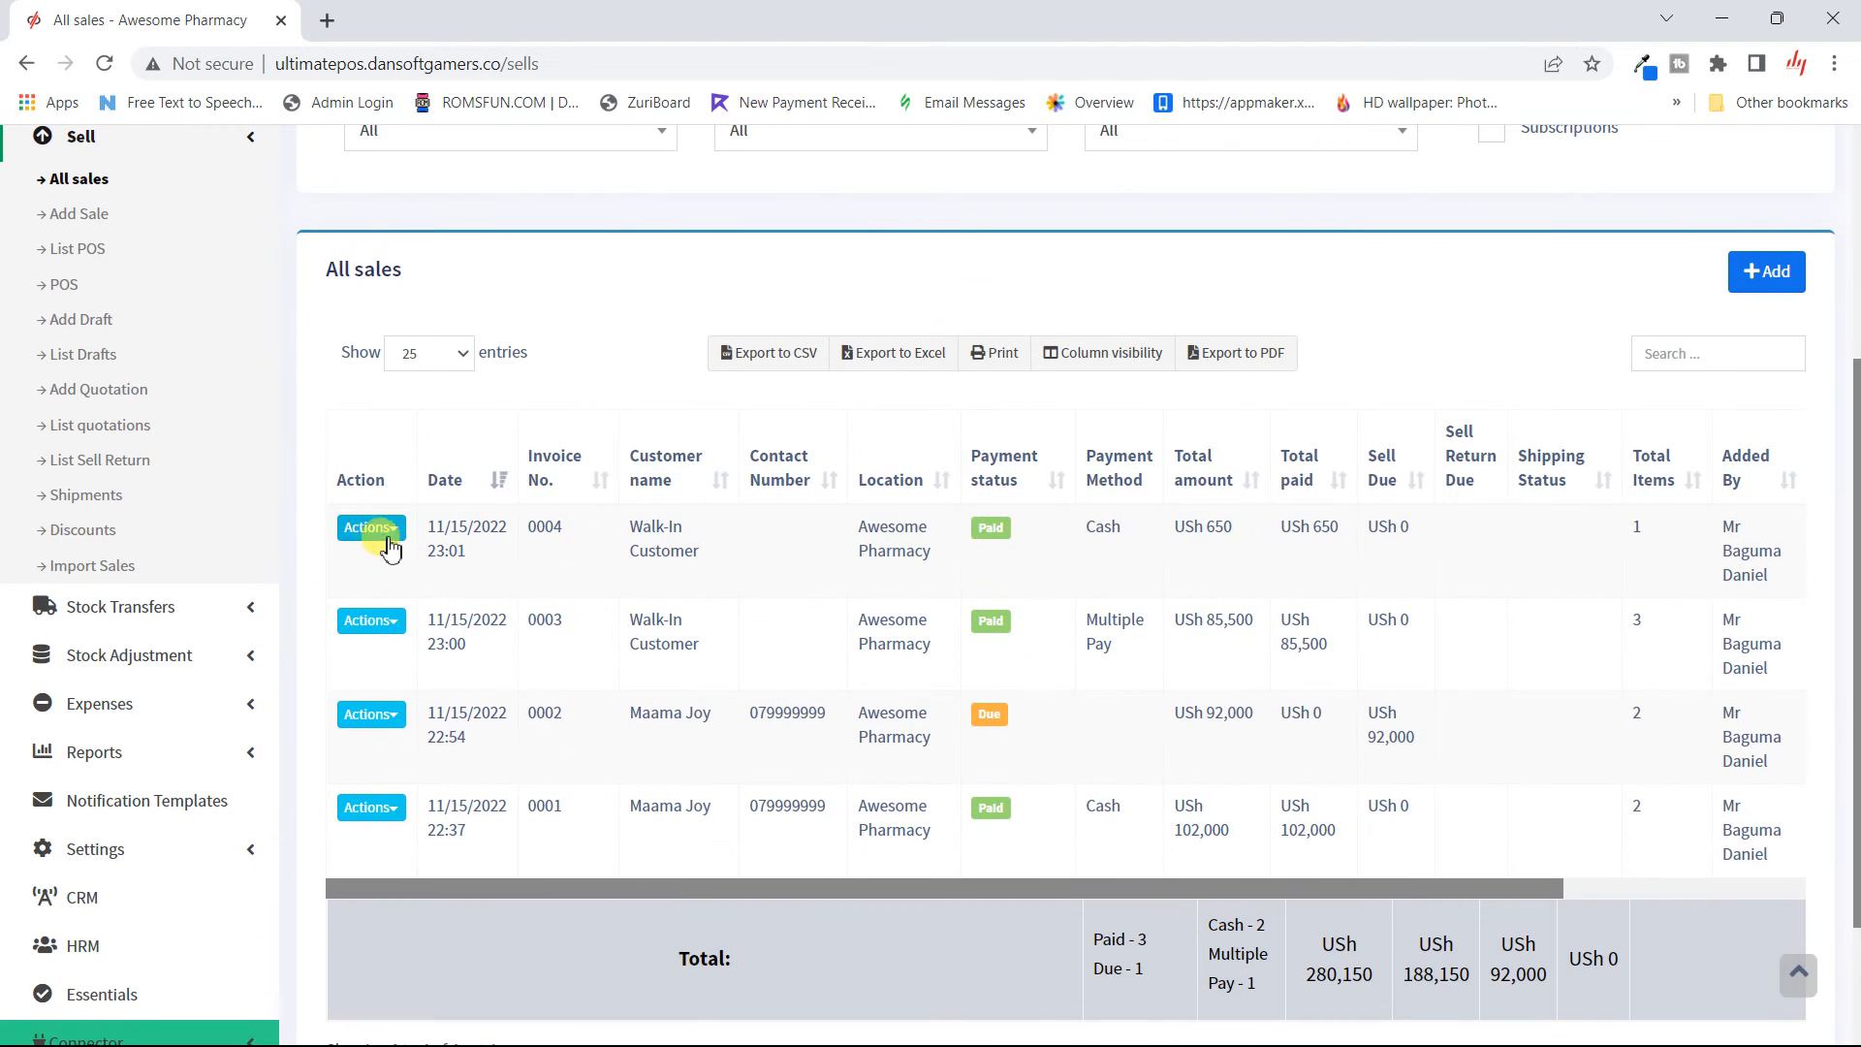
{"action": "left_click", "coordinate": [386, 531]}
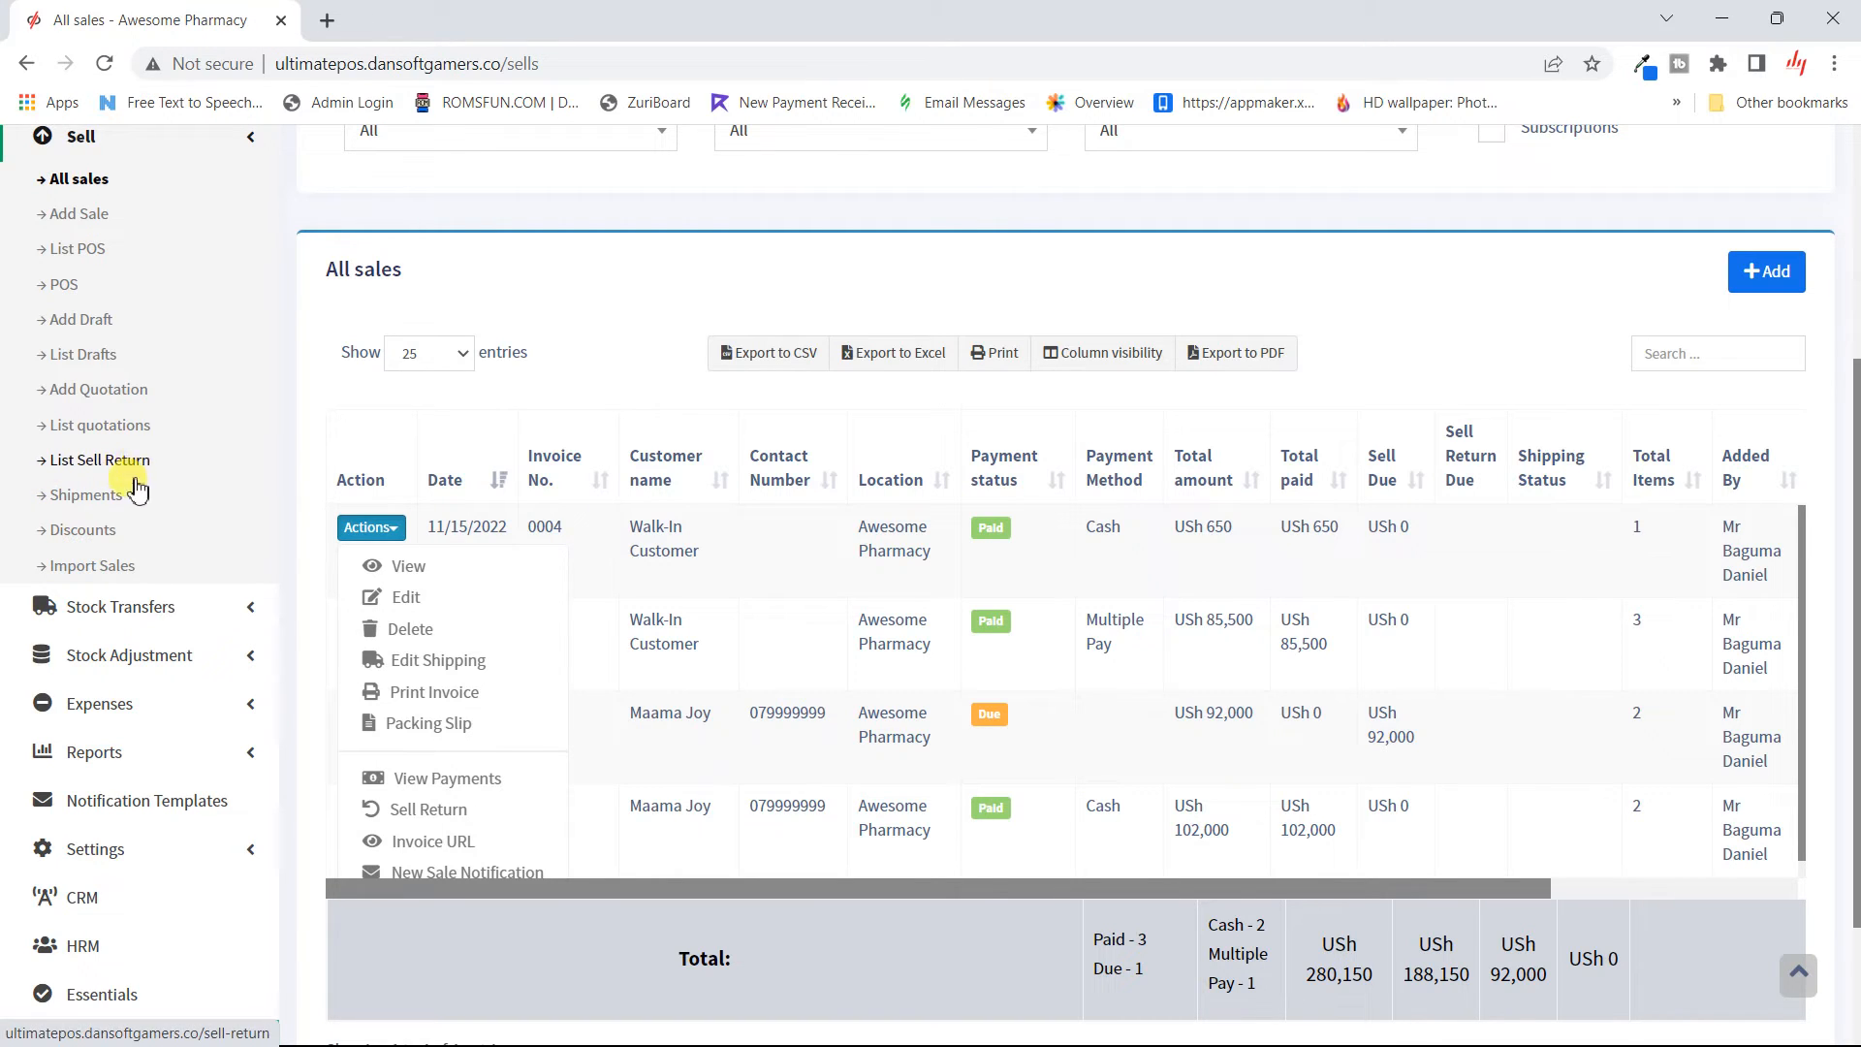
{"action": "left_click", "coordinate": [103, 500]}
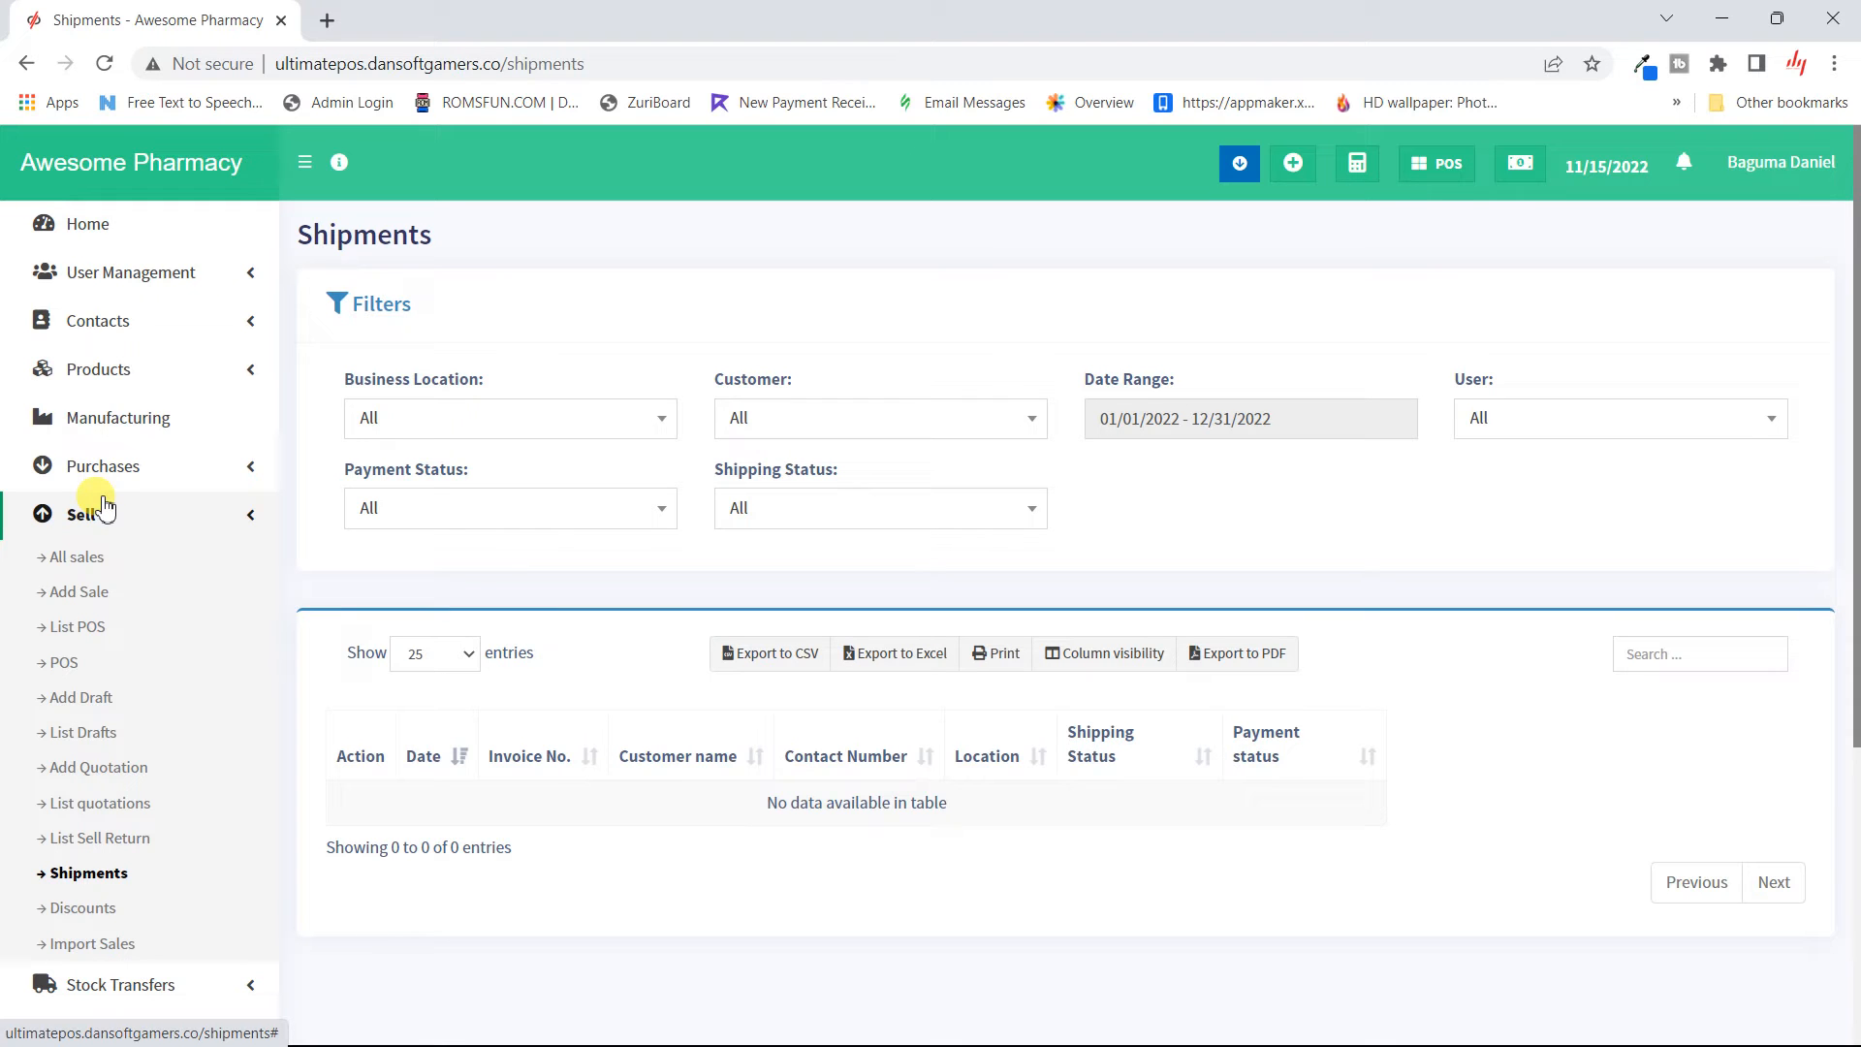
- Check the shipment filters' payment status, shipping status and customer options
{"action": "left_click", "coordinate": [635, 311]}
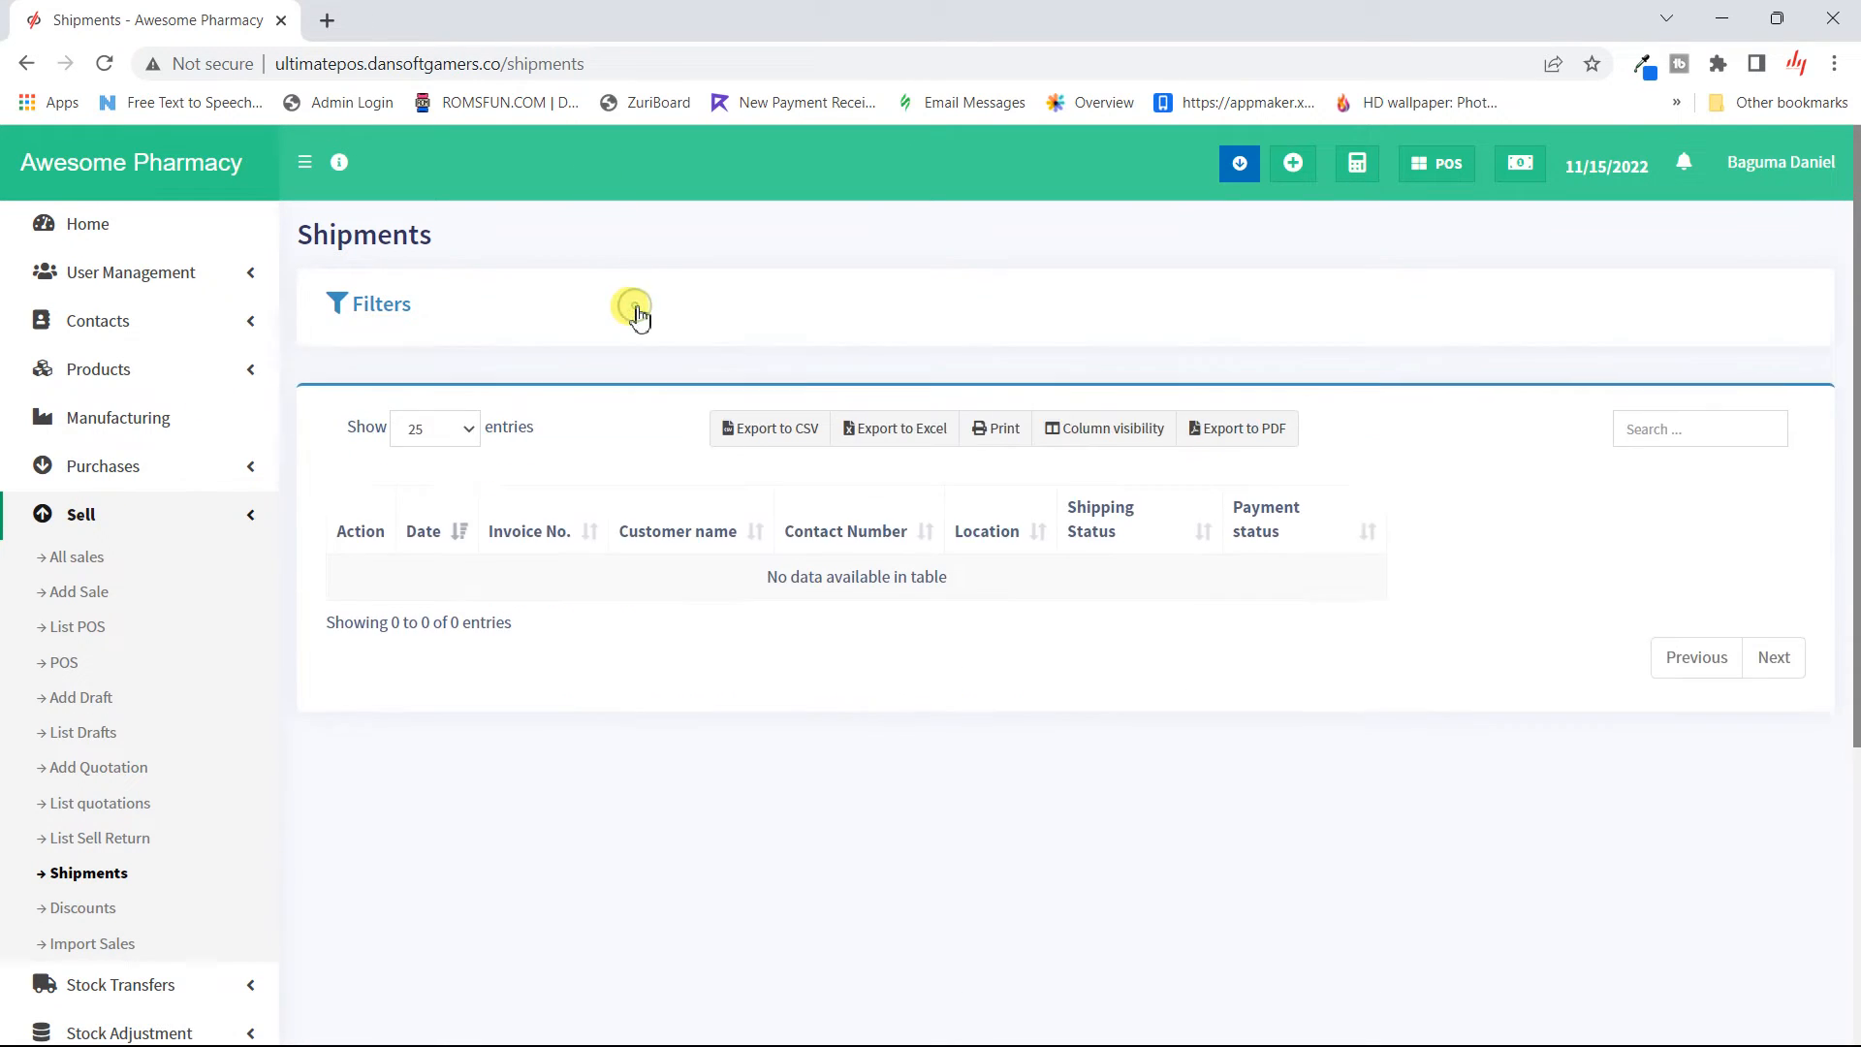
{"action": "left_click", "coordinate": [635, 310]}
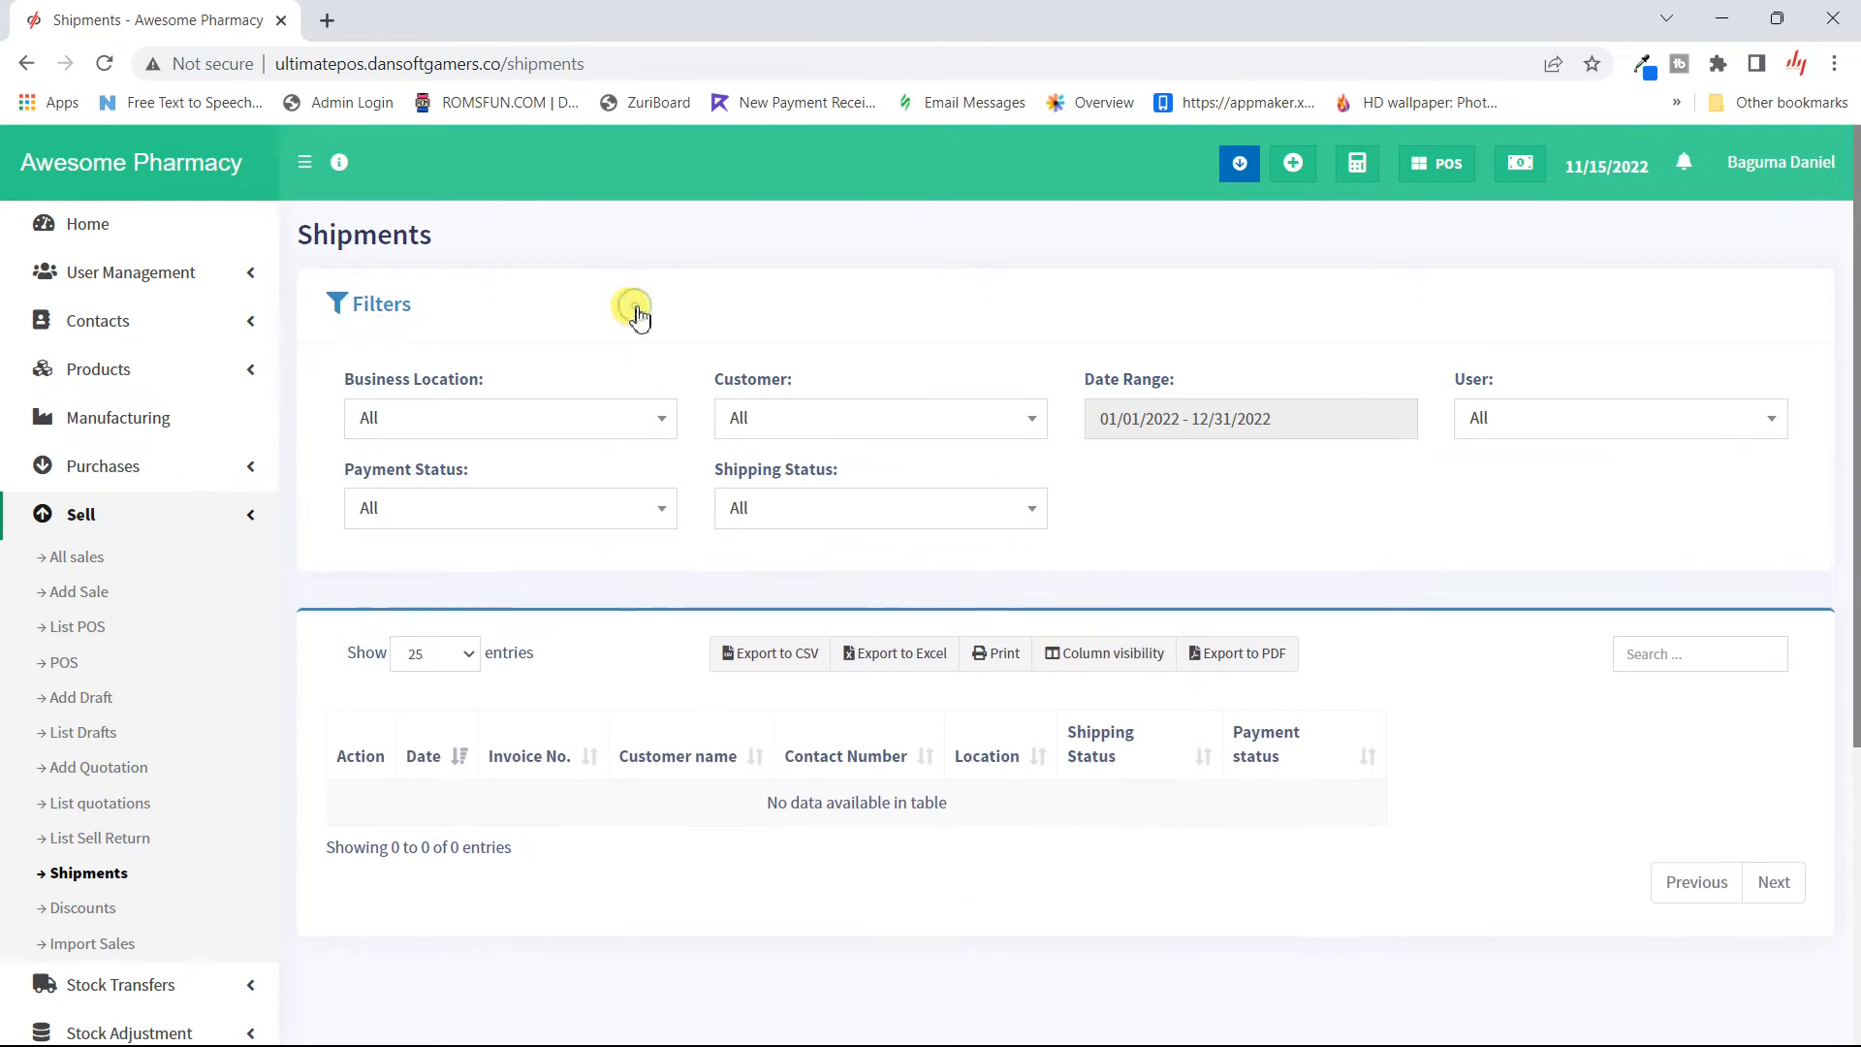
{"action": "left_click", "coordinate": [584, 512]}
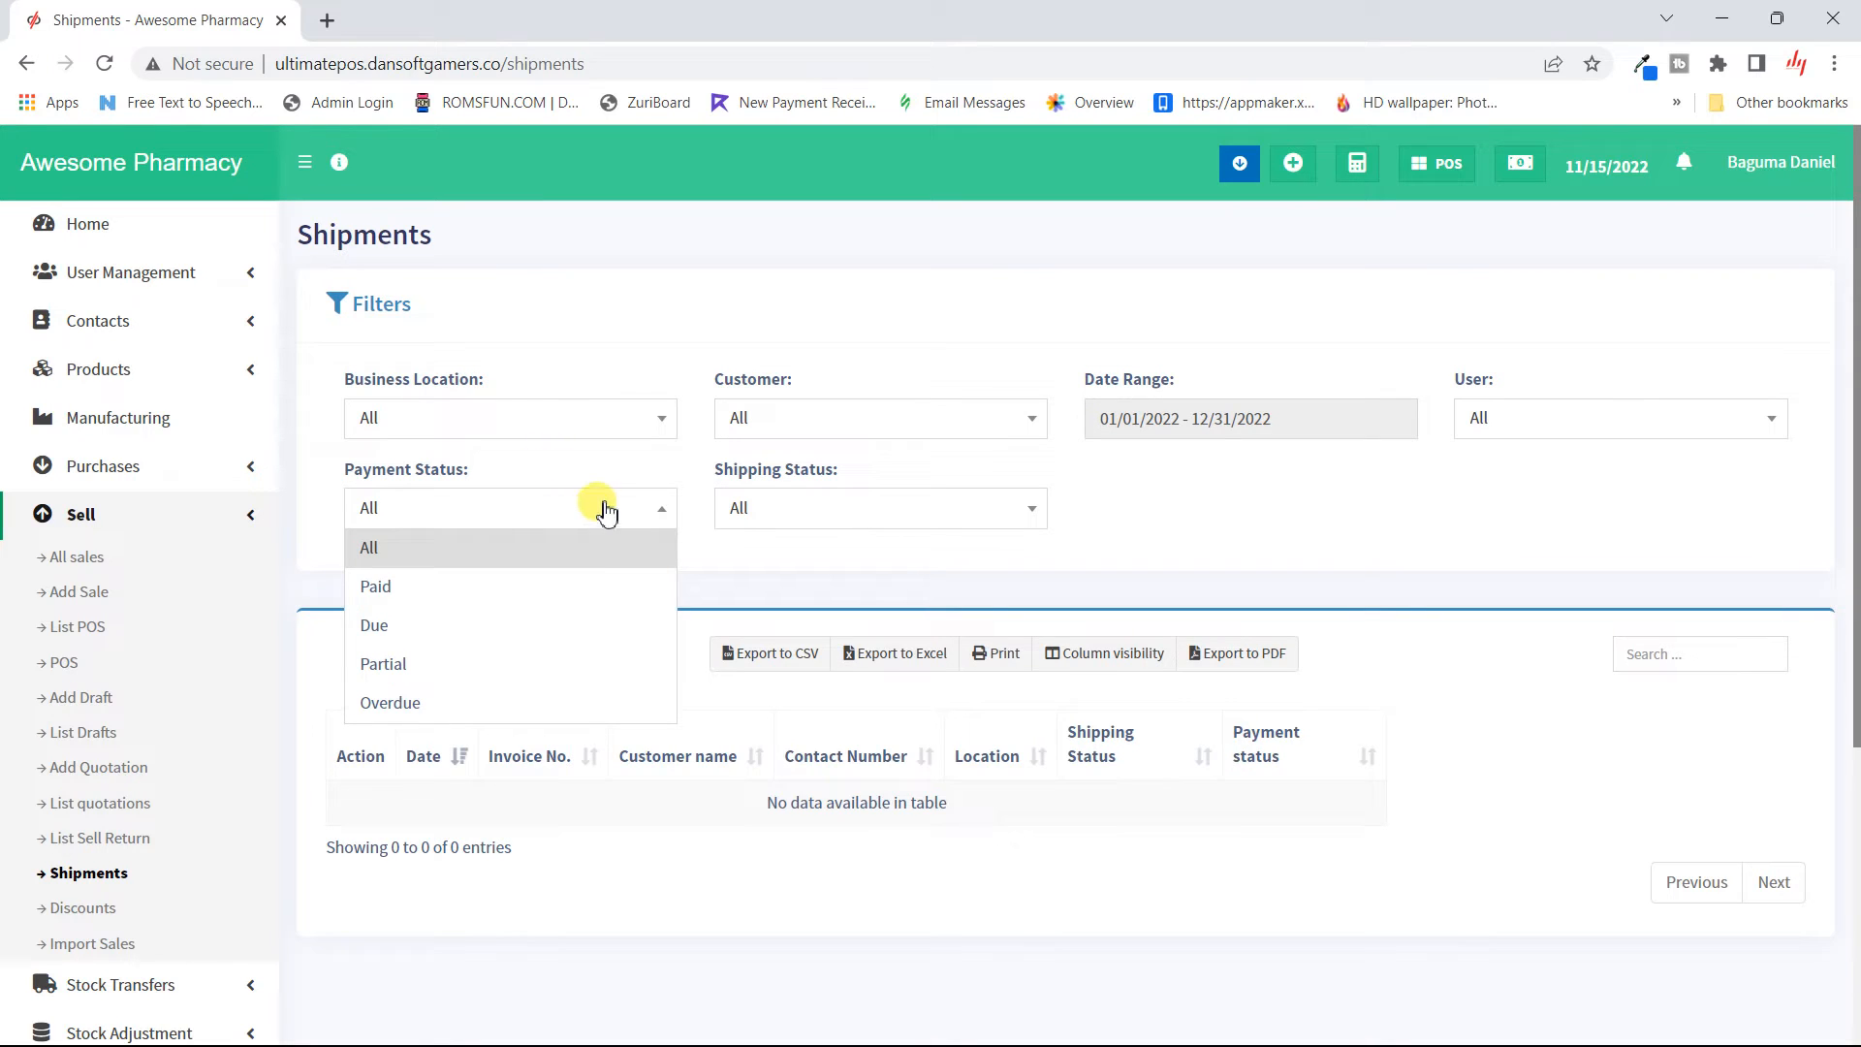
{"action": "left_click", "coordinate": [775, 509]}
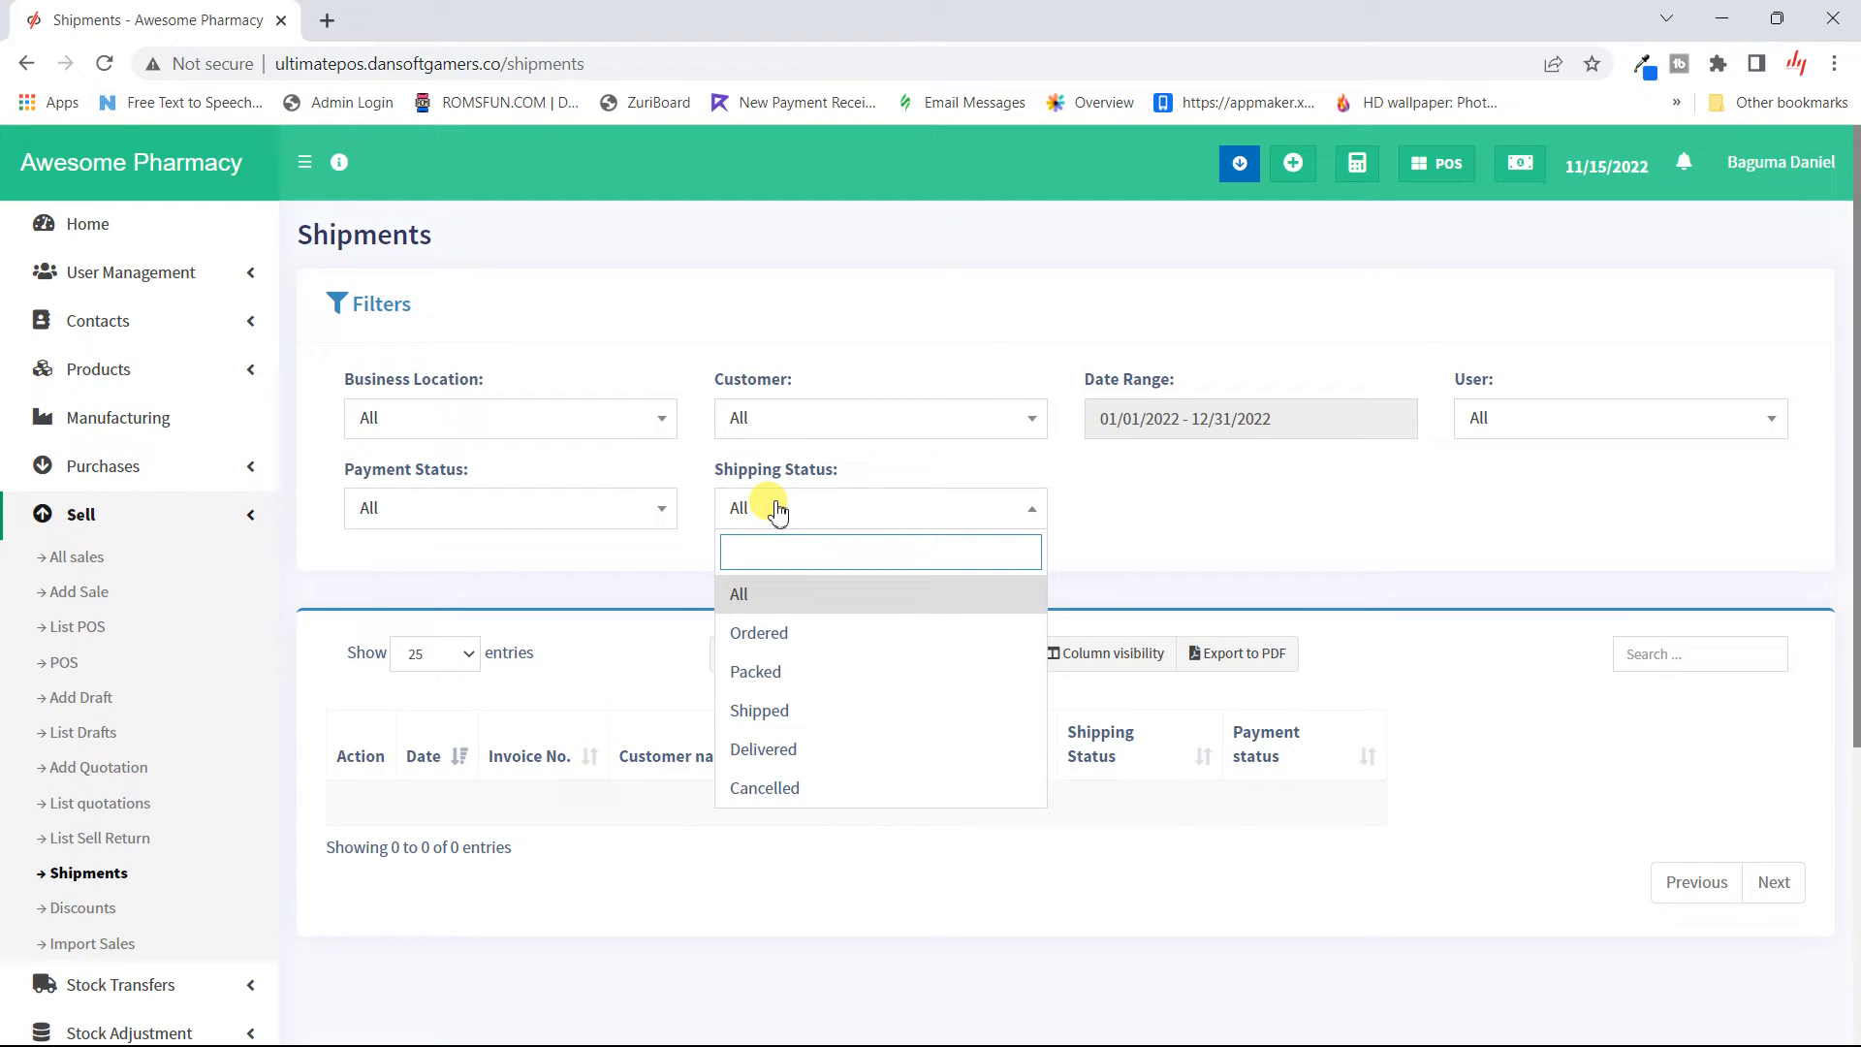
{"action": "left_click", "coordinate": [891, 417]}
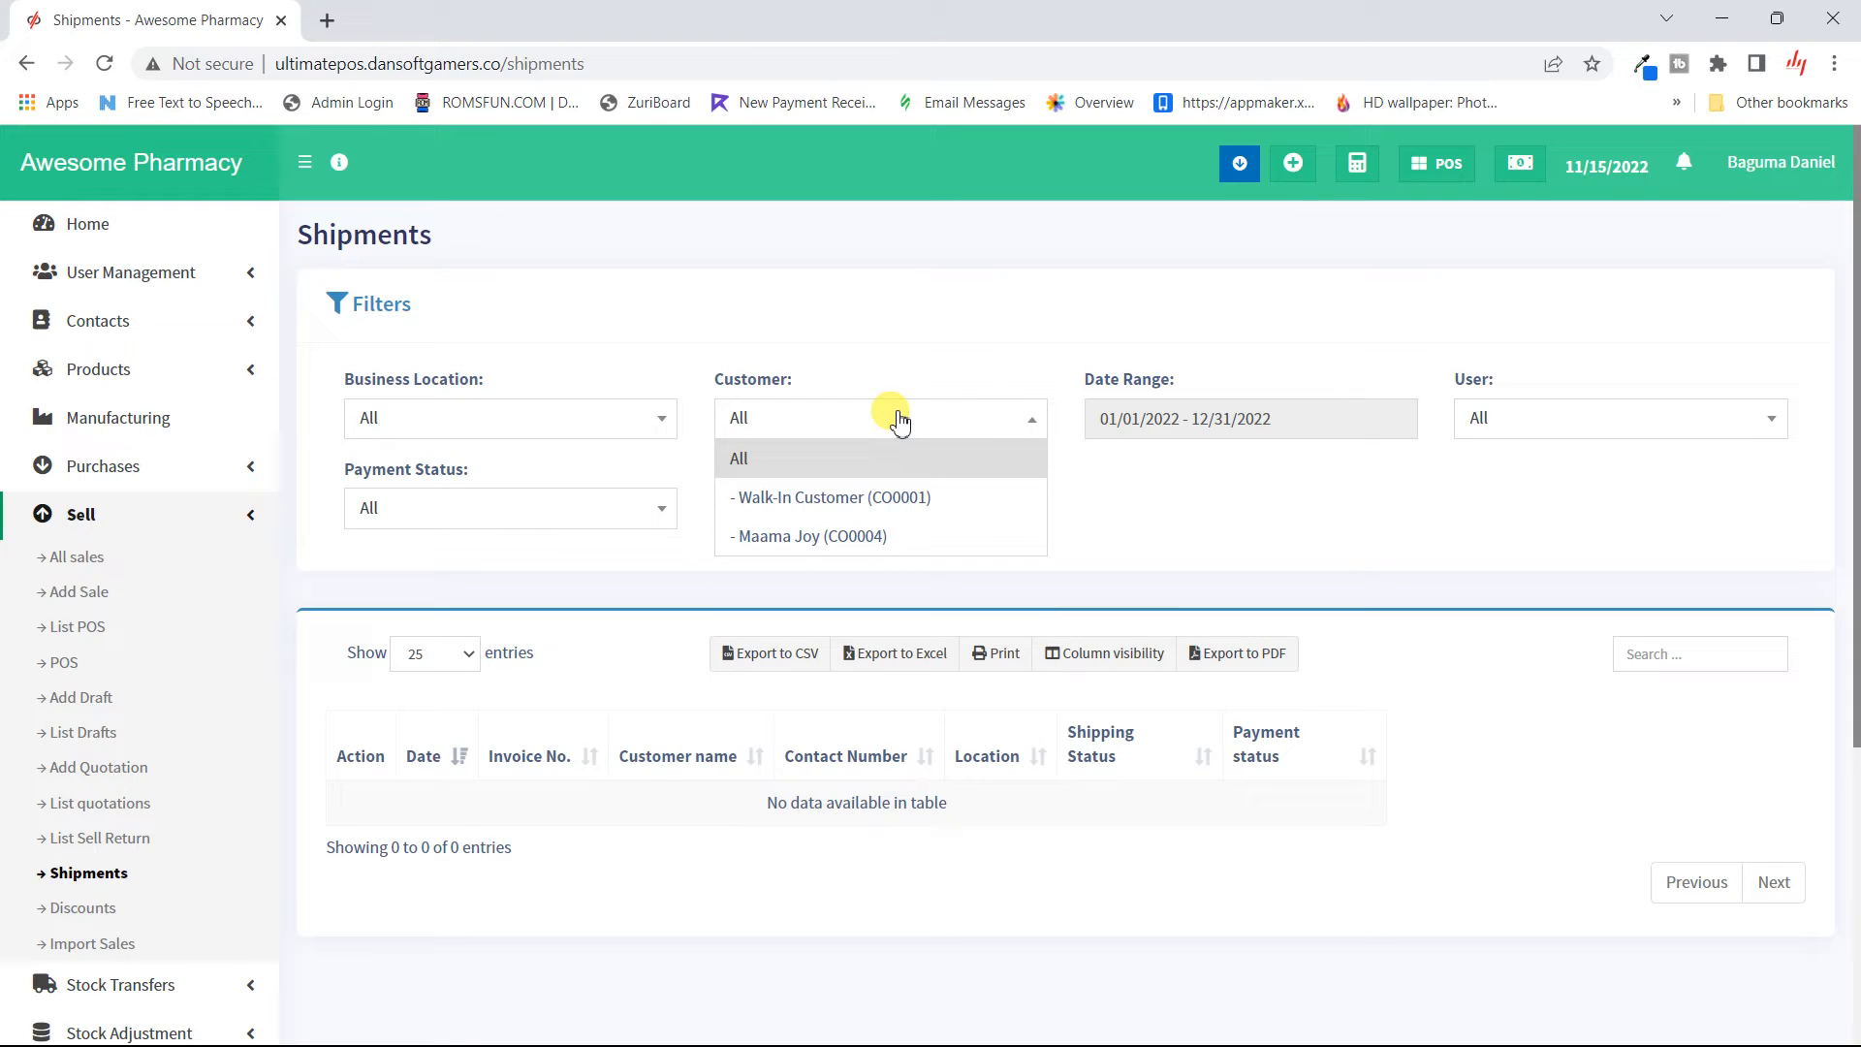
{"action": "left_click", "coordinate": [962, 320]}
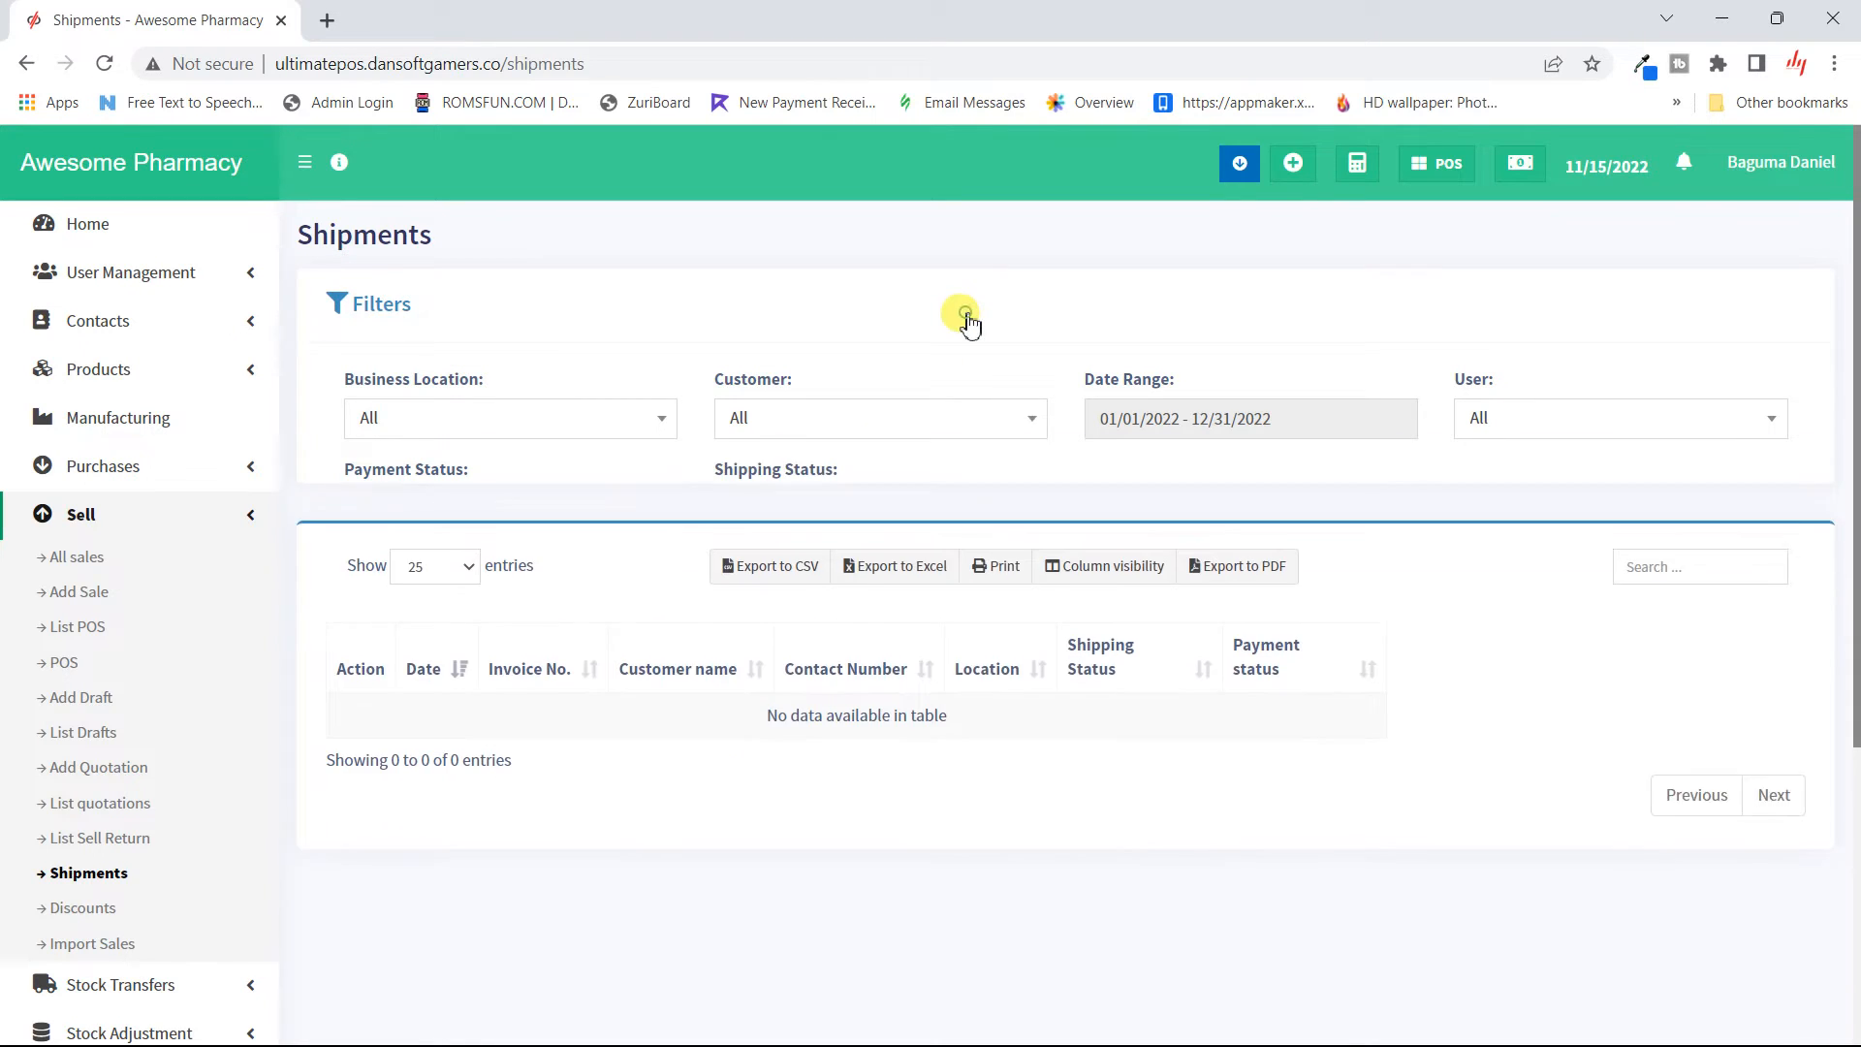
{"action": "left_click", "coordinate": [958, 327]}
- Apply a custom date range of 01/01/2022 - 05/05/2022 to the Shipments list
{"action": "left_click", "coordinate": [1294, 417]}
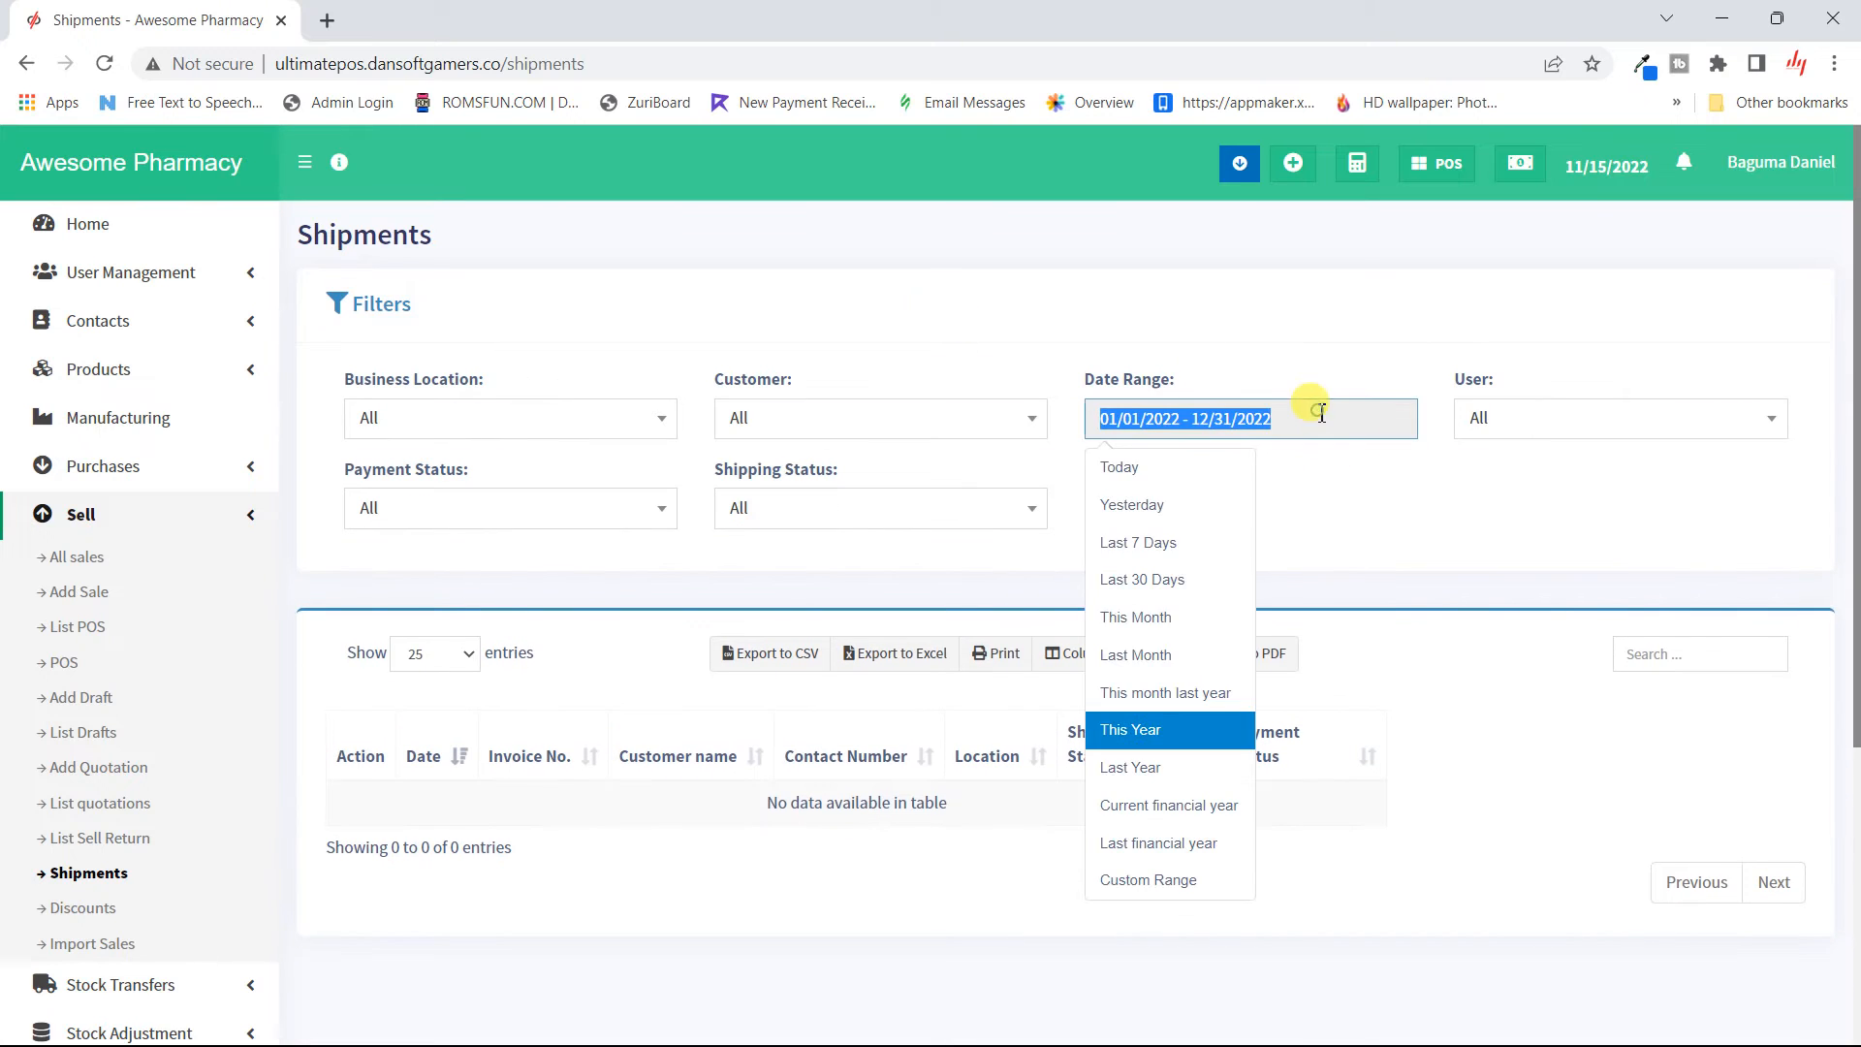
{"action": "left_click", "coordinate": [1180, 879]}
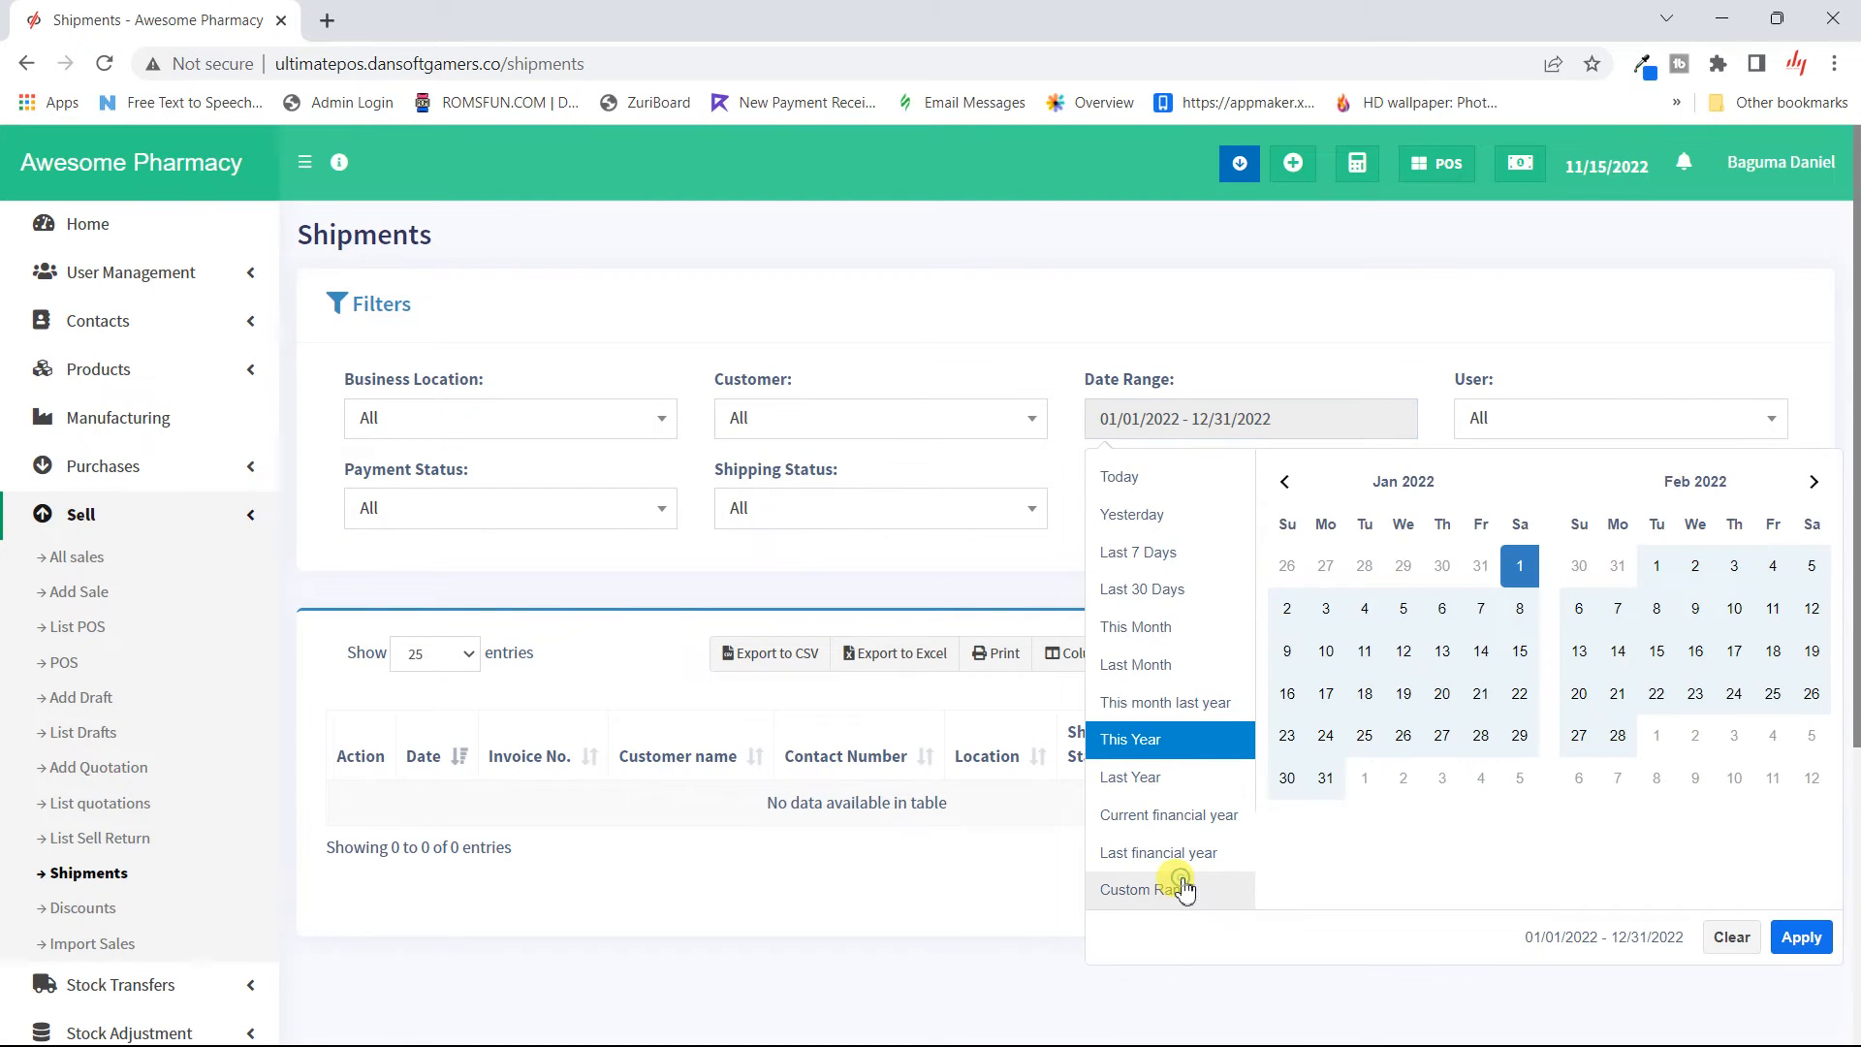
{"action": "double_click", "coordinate": [1384, 482]}
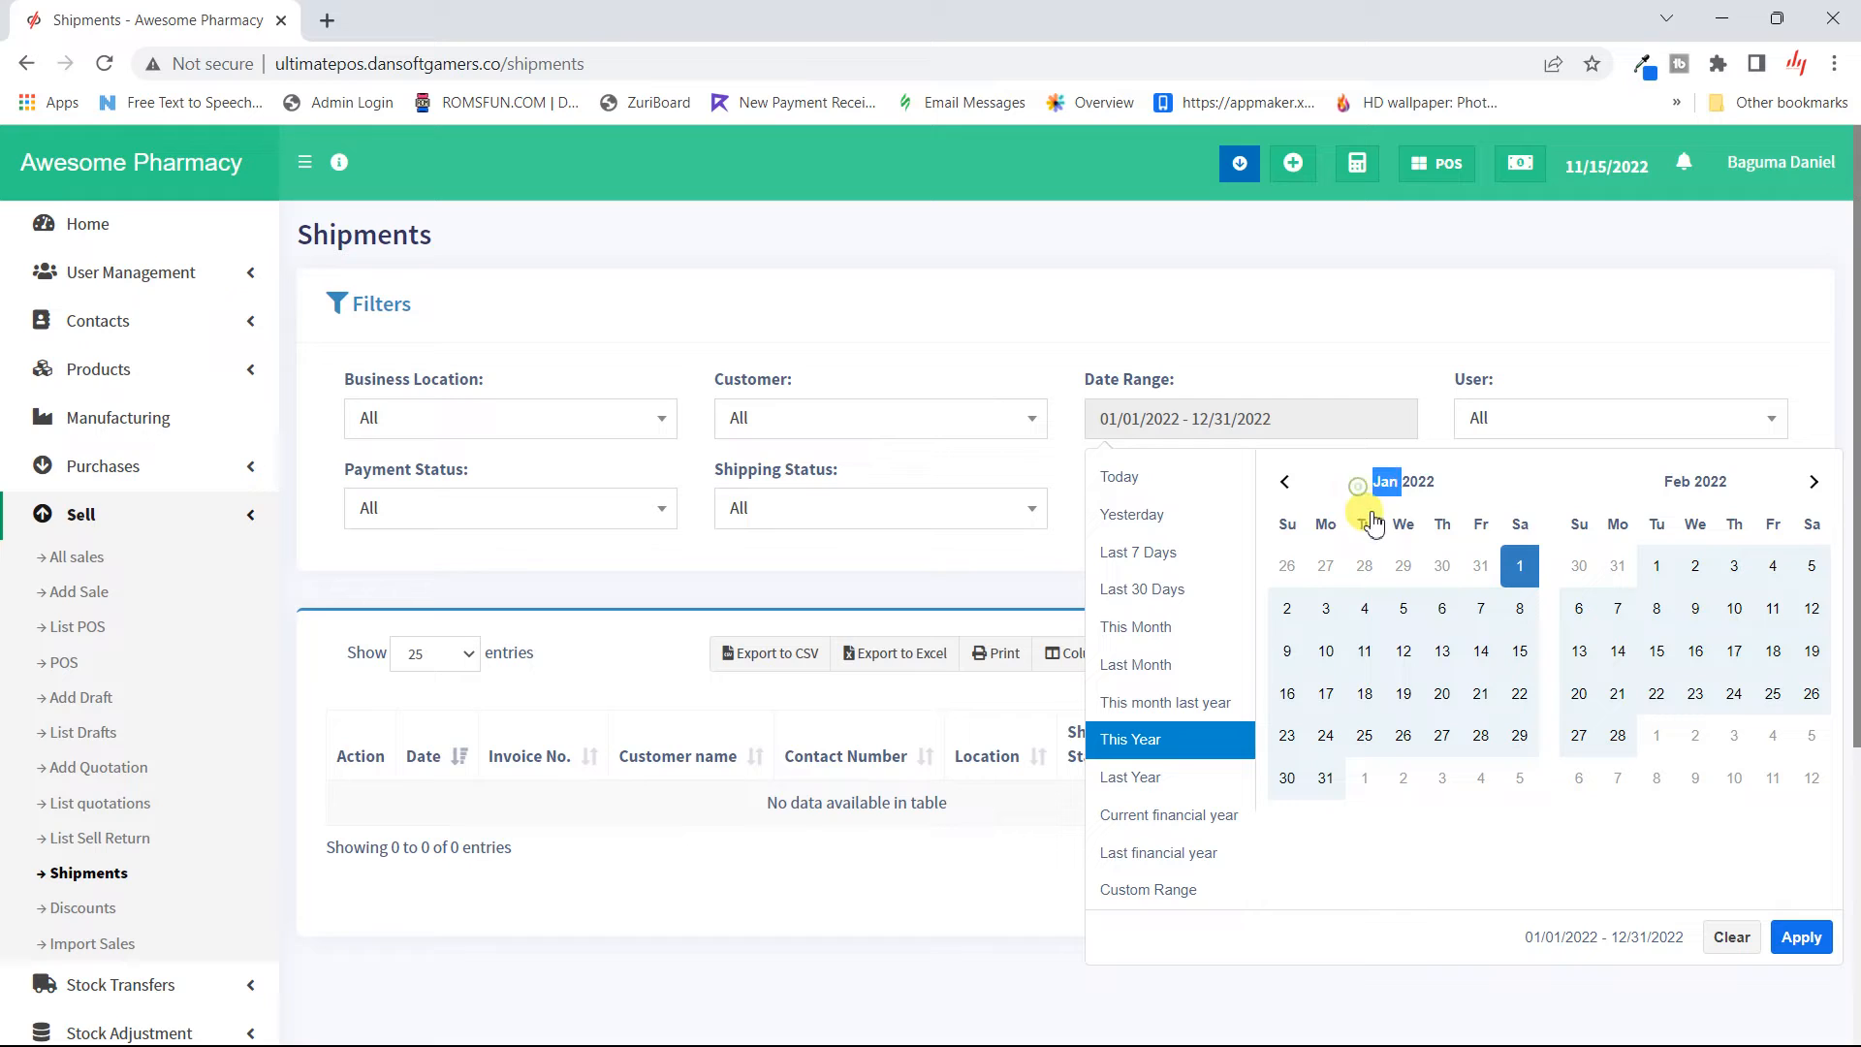
{"action": "left_click", "coordinate": [1520, 566]}
{"action": "left_click", "coordinate": [1813, 481]}
{"action": "left_click", "coordinate": [1813, 481]}
{"action": "left_click", "coordinate": [1813, 481]}
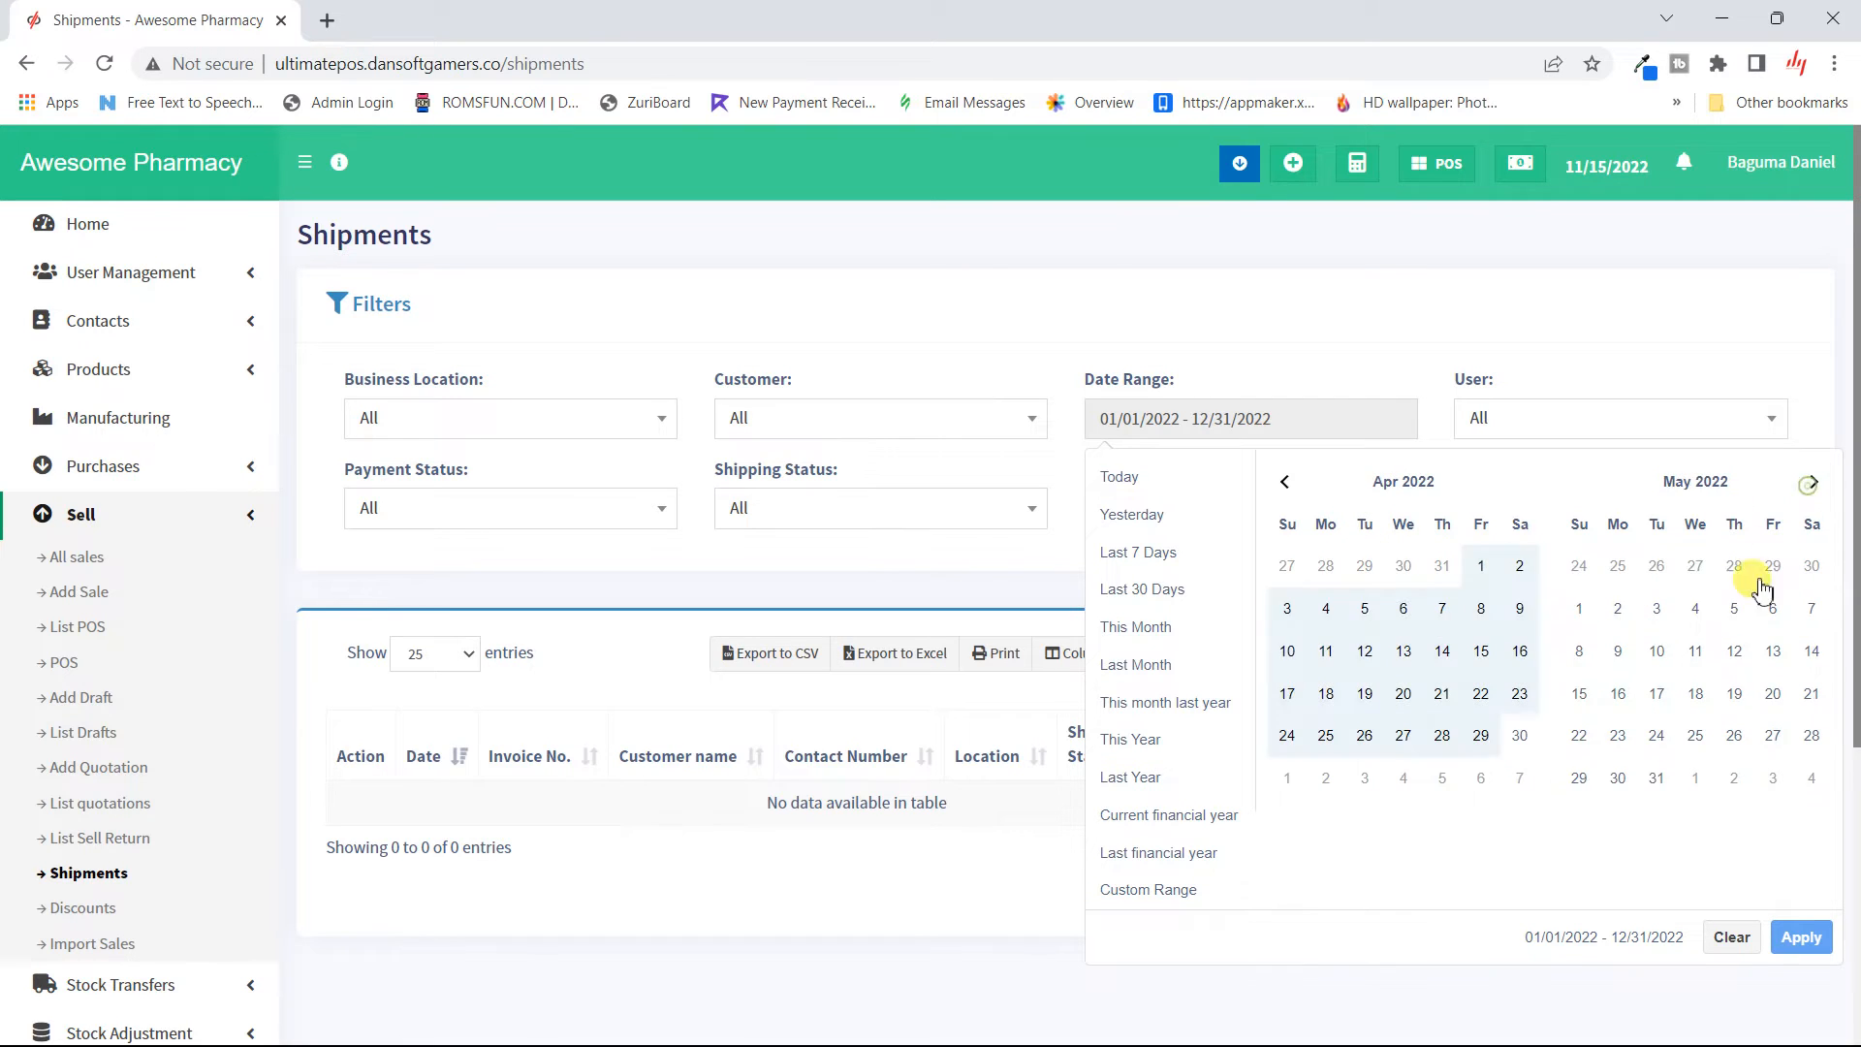
{"action": "left_click", "coordinate": [1735, 565]}
{"action": "left_click", "coordinate": [1800, 936]}
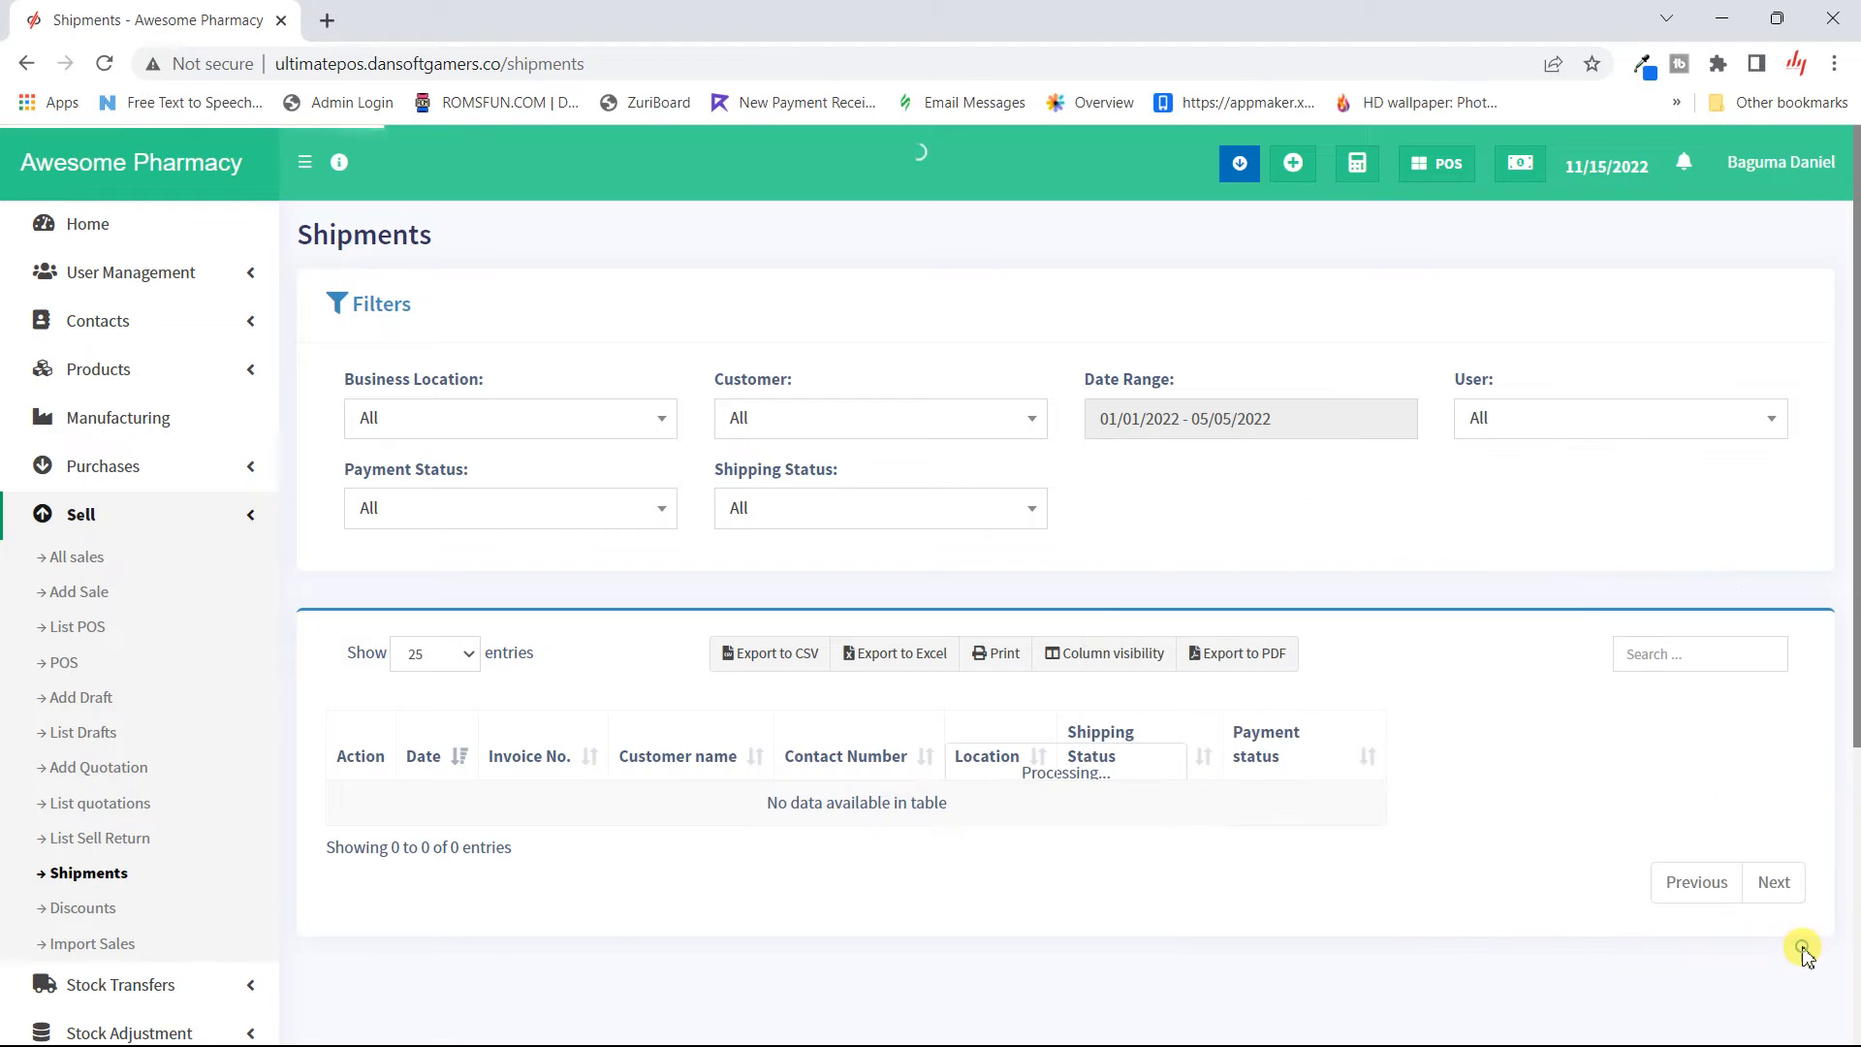
{"action": "scroll", "coordinate": [346, 706], "scroll_direction": "down", "scroll_amount": 3}
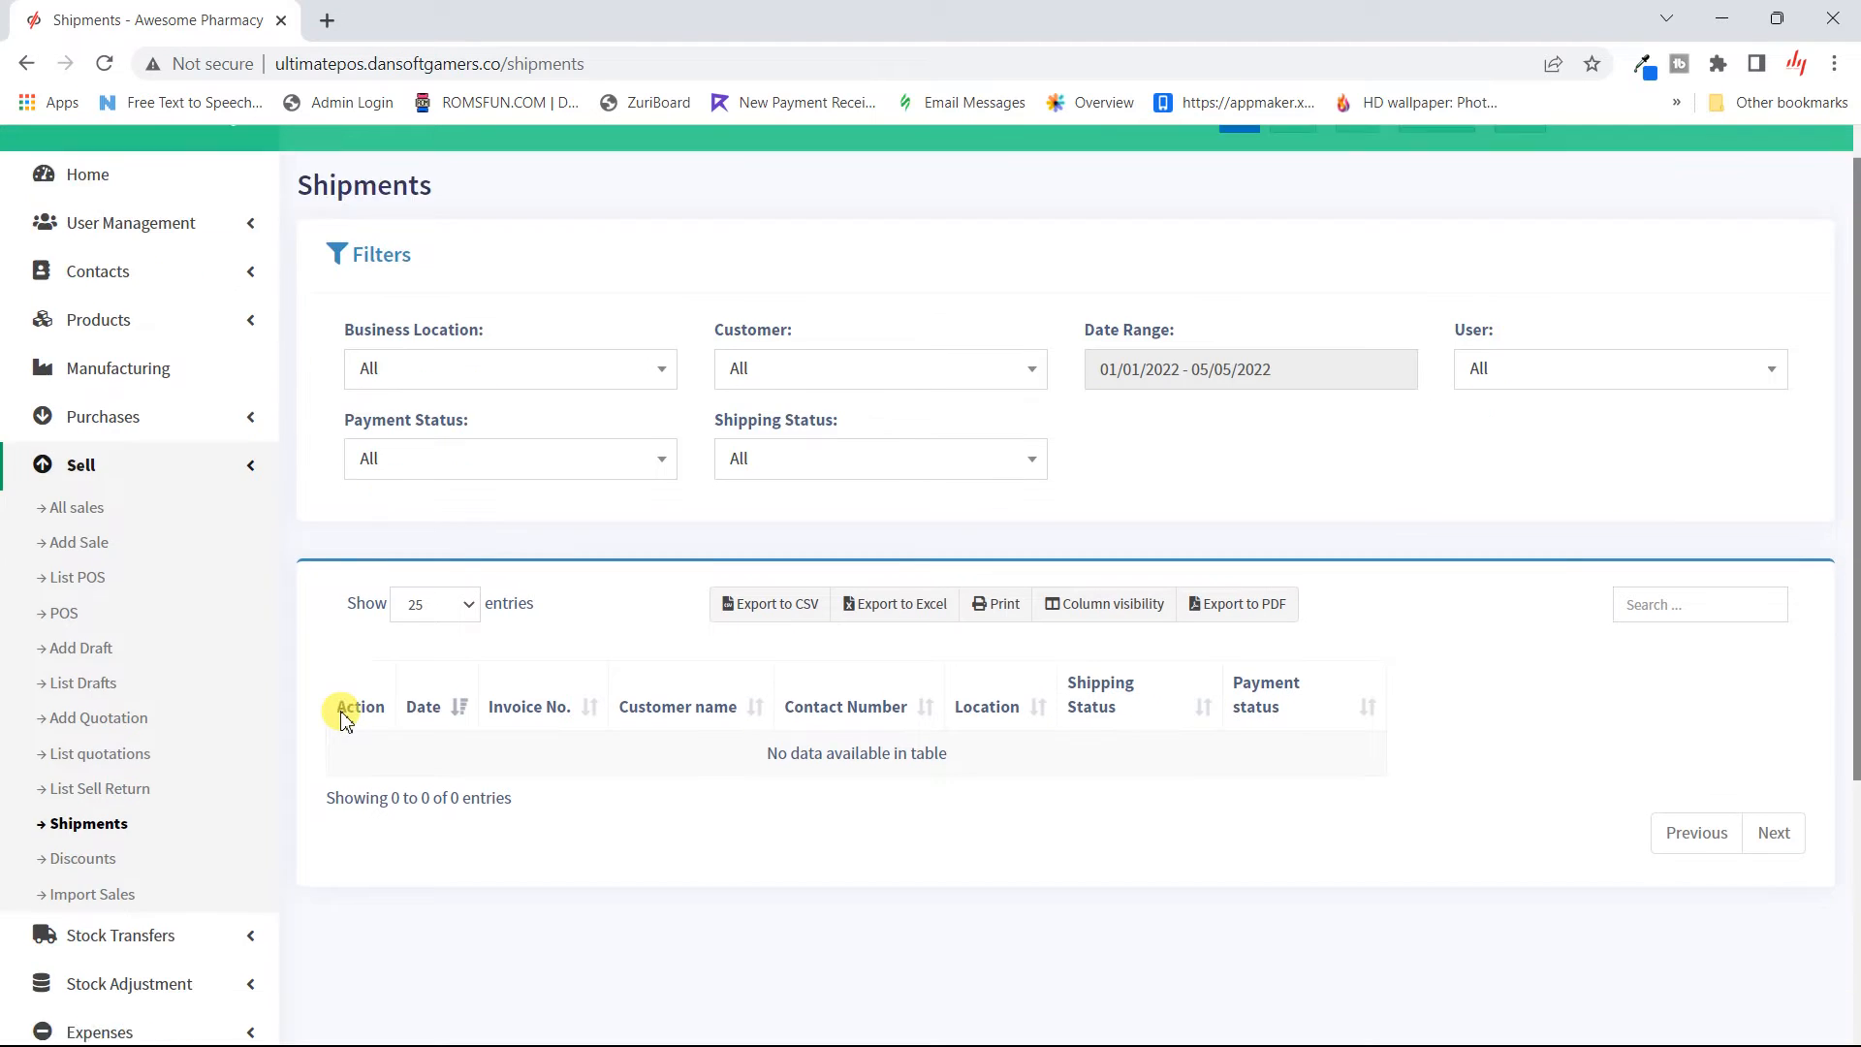
{"action": "left_click", "coordinate": [70, 675]}
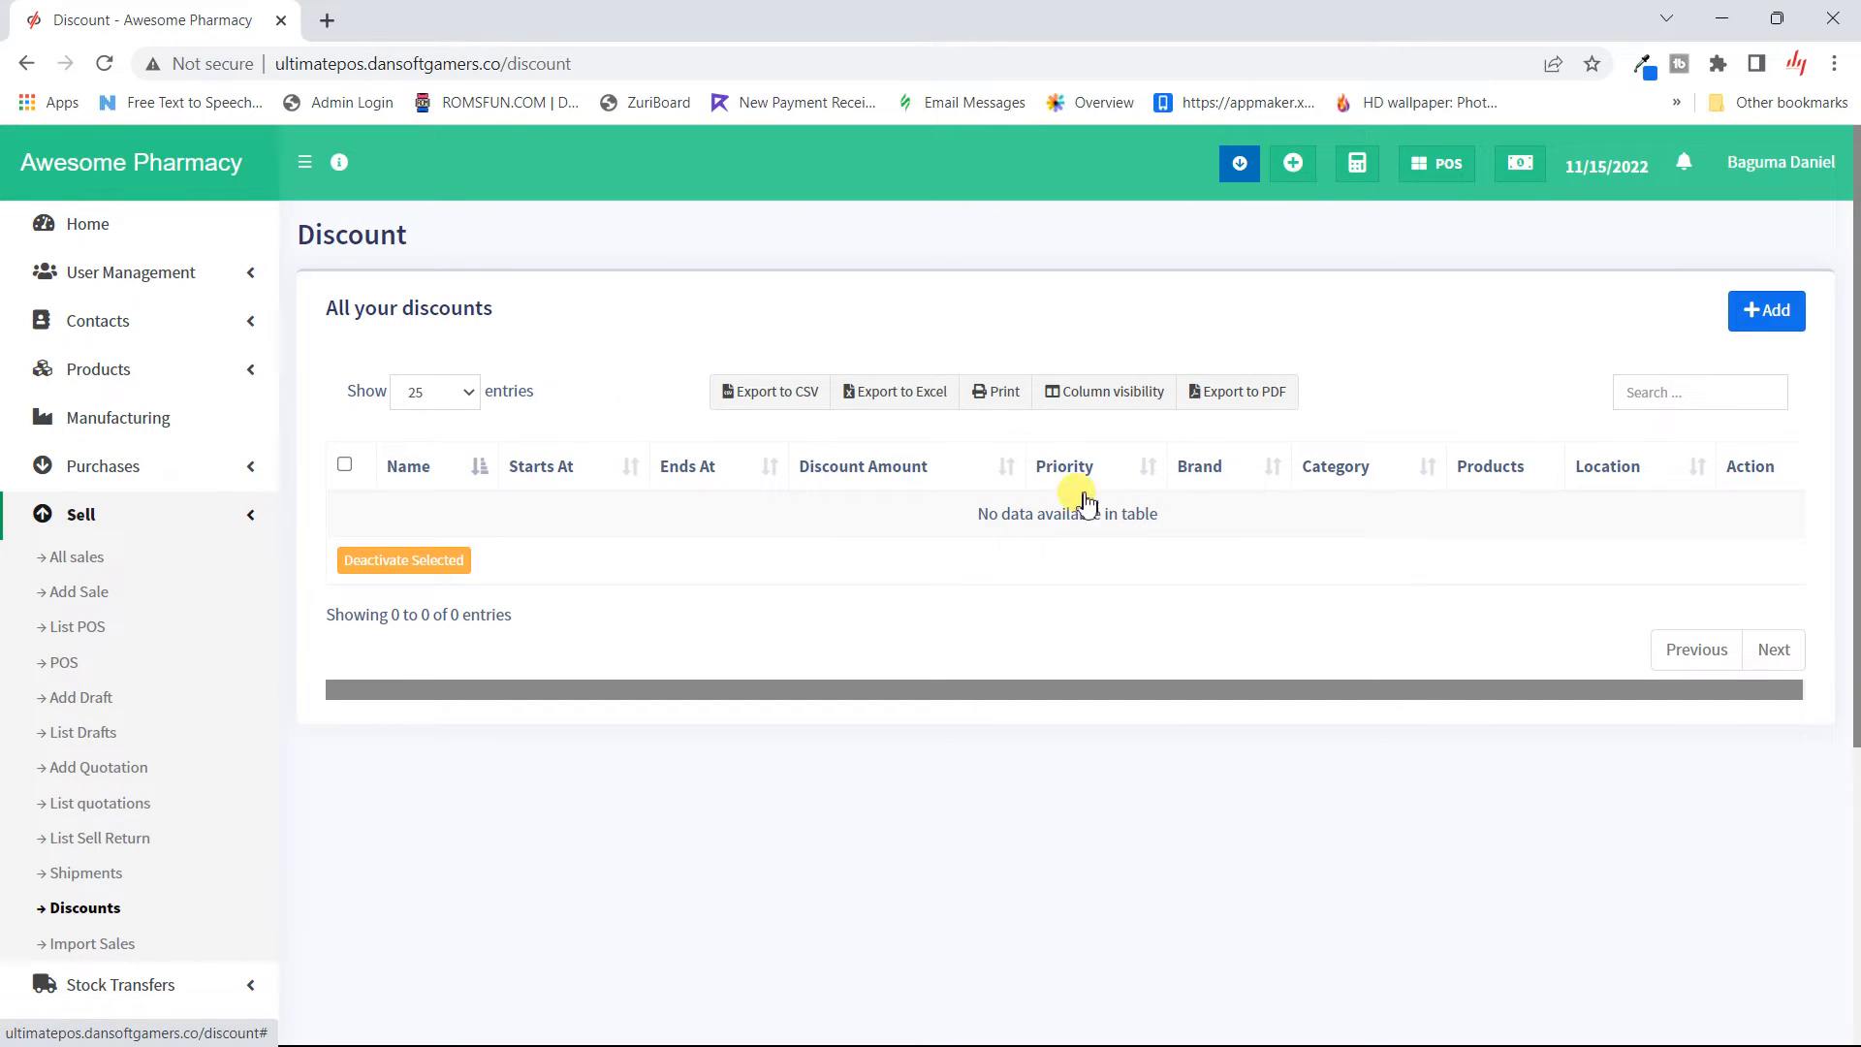
- Create a new discount and name it 'Balck friday'
{"action": "left_click", "coordinate": [1740, 320]}
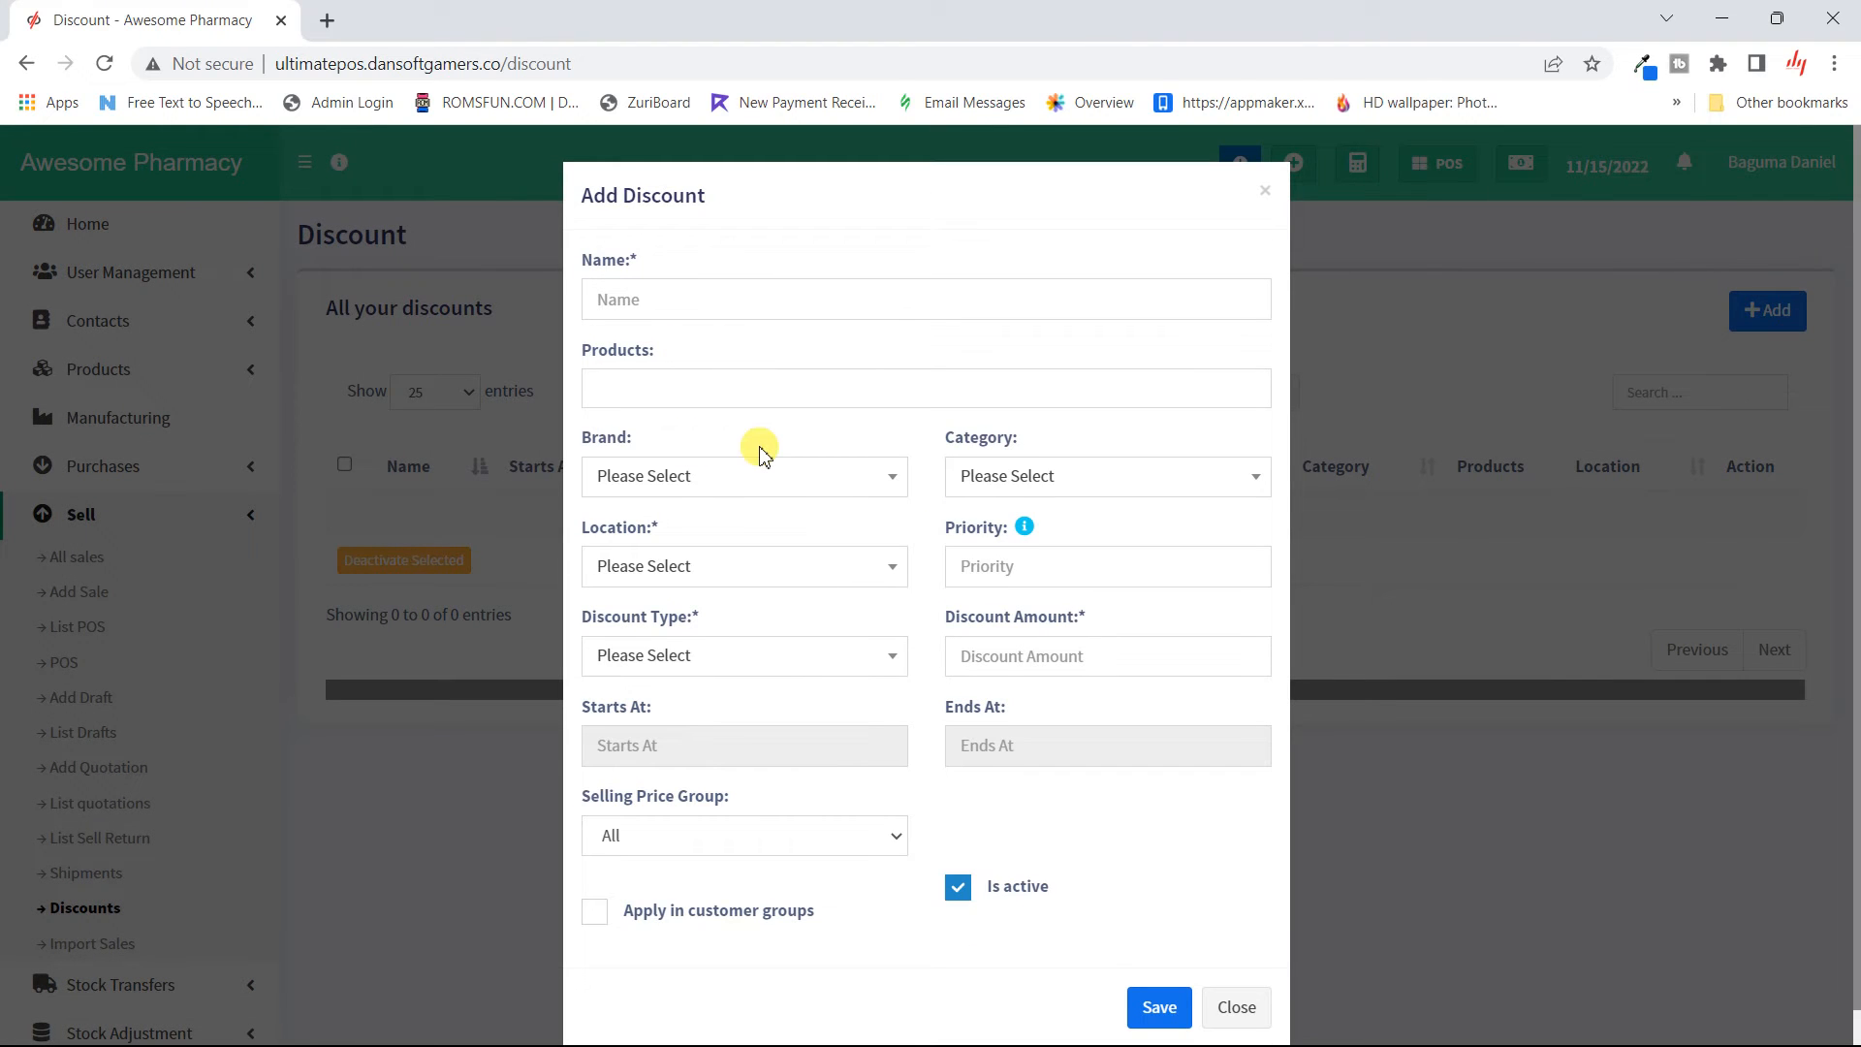
{"action": "scroll", "coordinate": [761, 452], "scroll_direction": "down", "scroll_amount": 1}
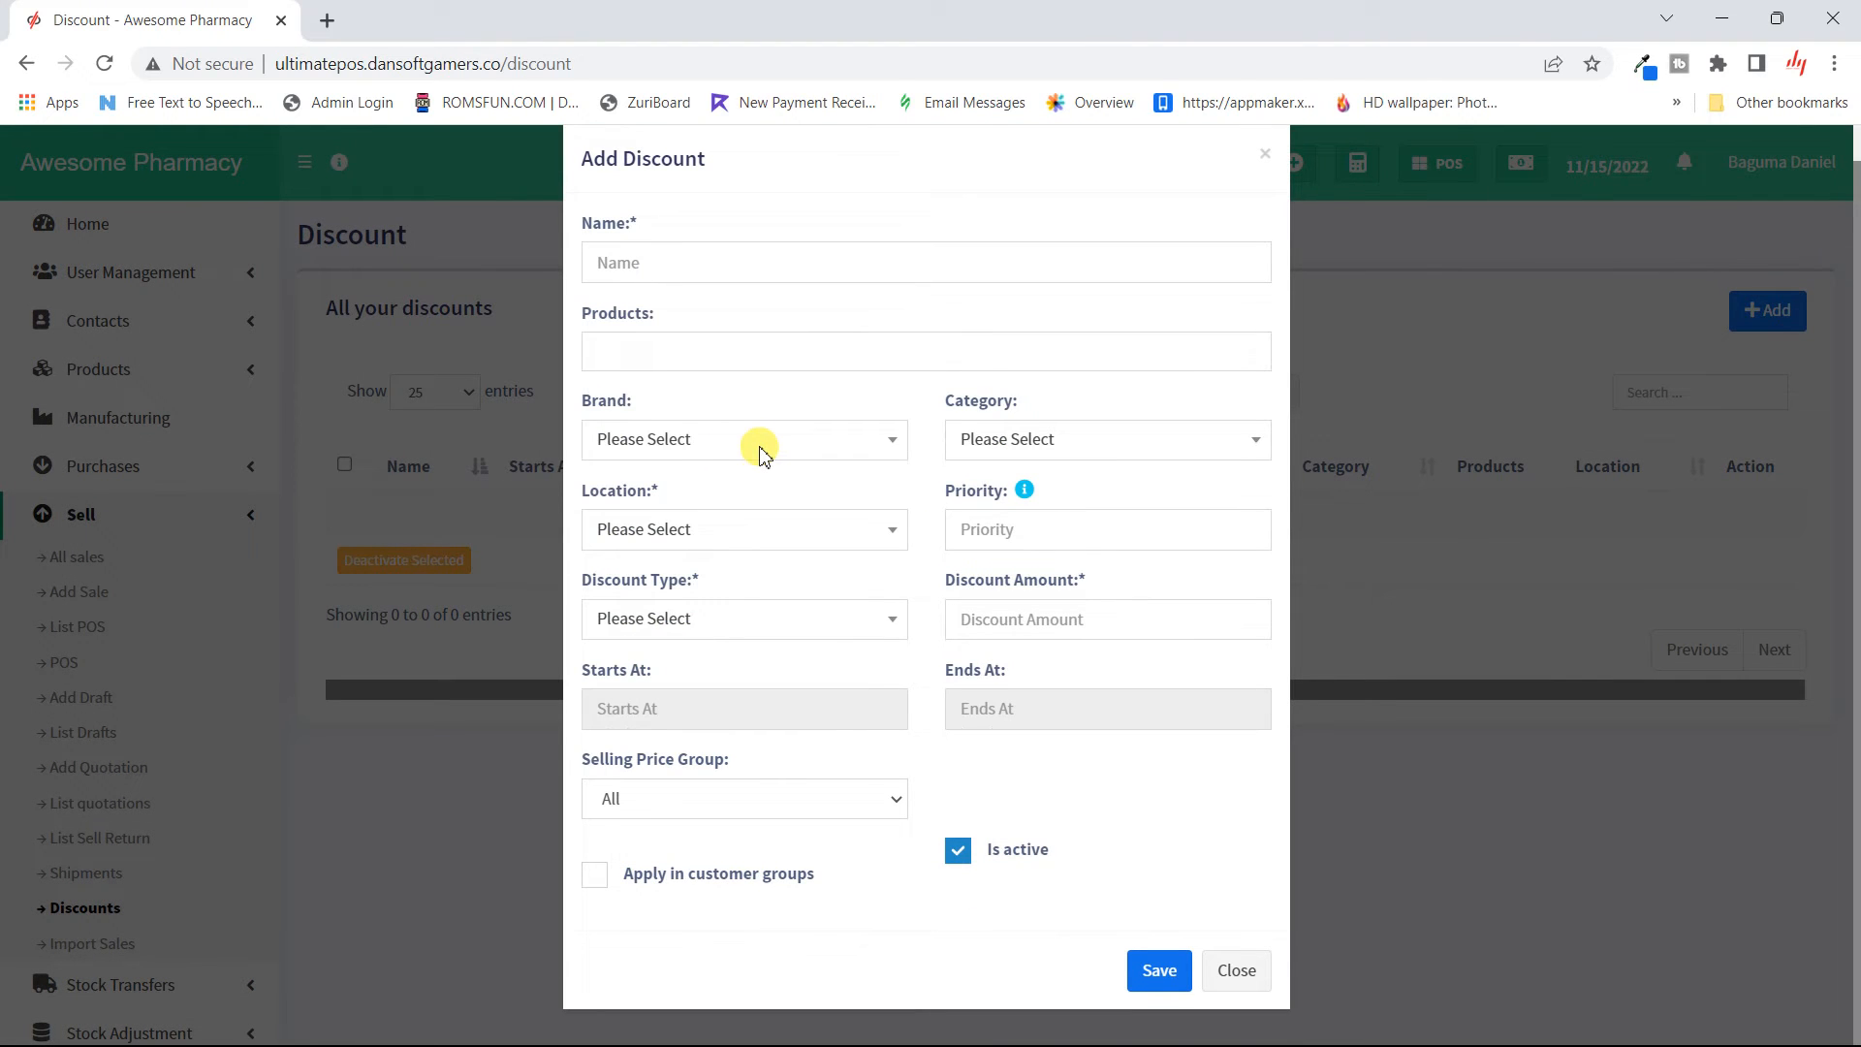
{"action": "scroll", "coordinate": [761, 452], "scroll_direction": "up", "scroll_amount": 1}
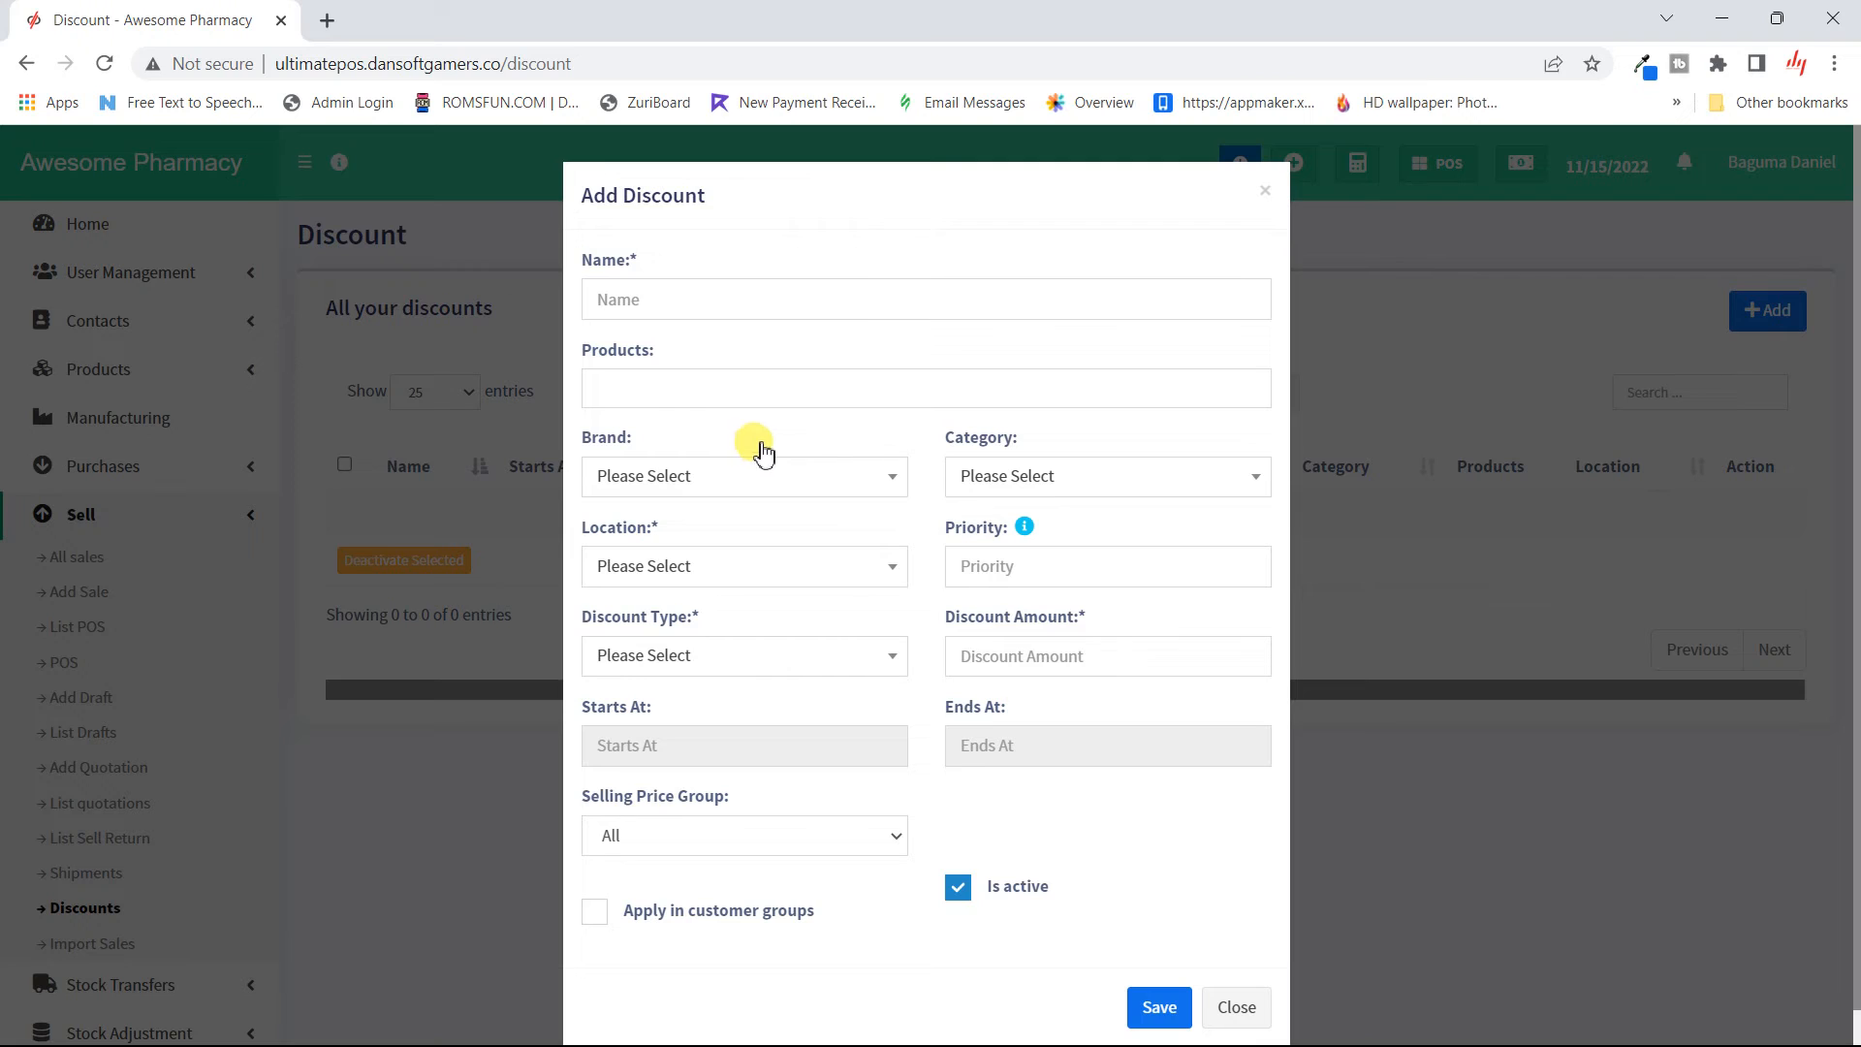
{"action": "left_click", "coordinate": [693, 301]}
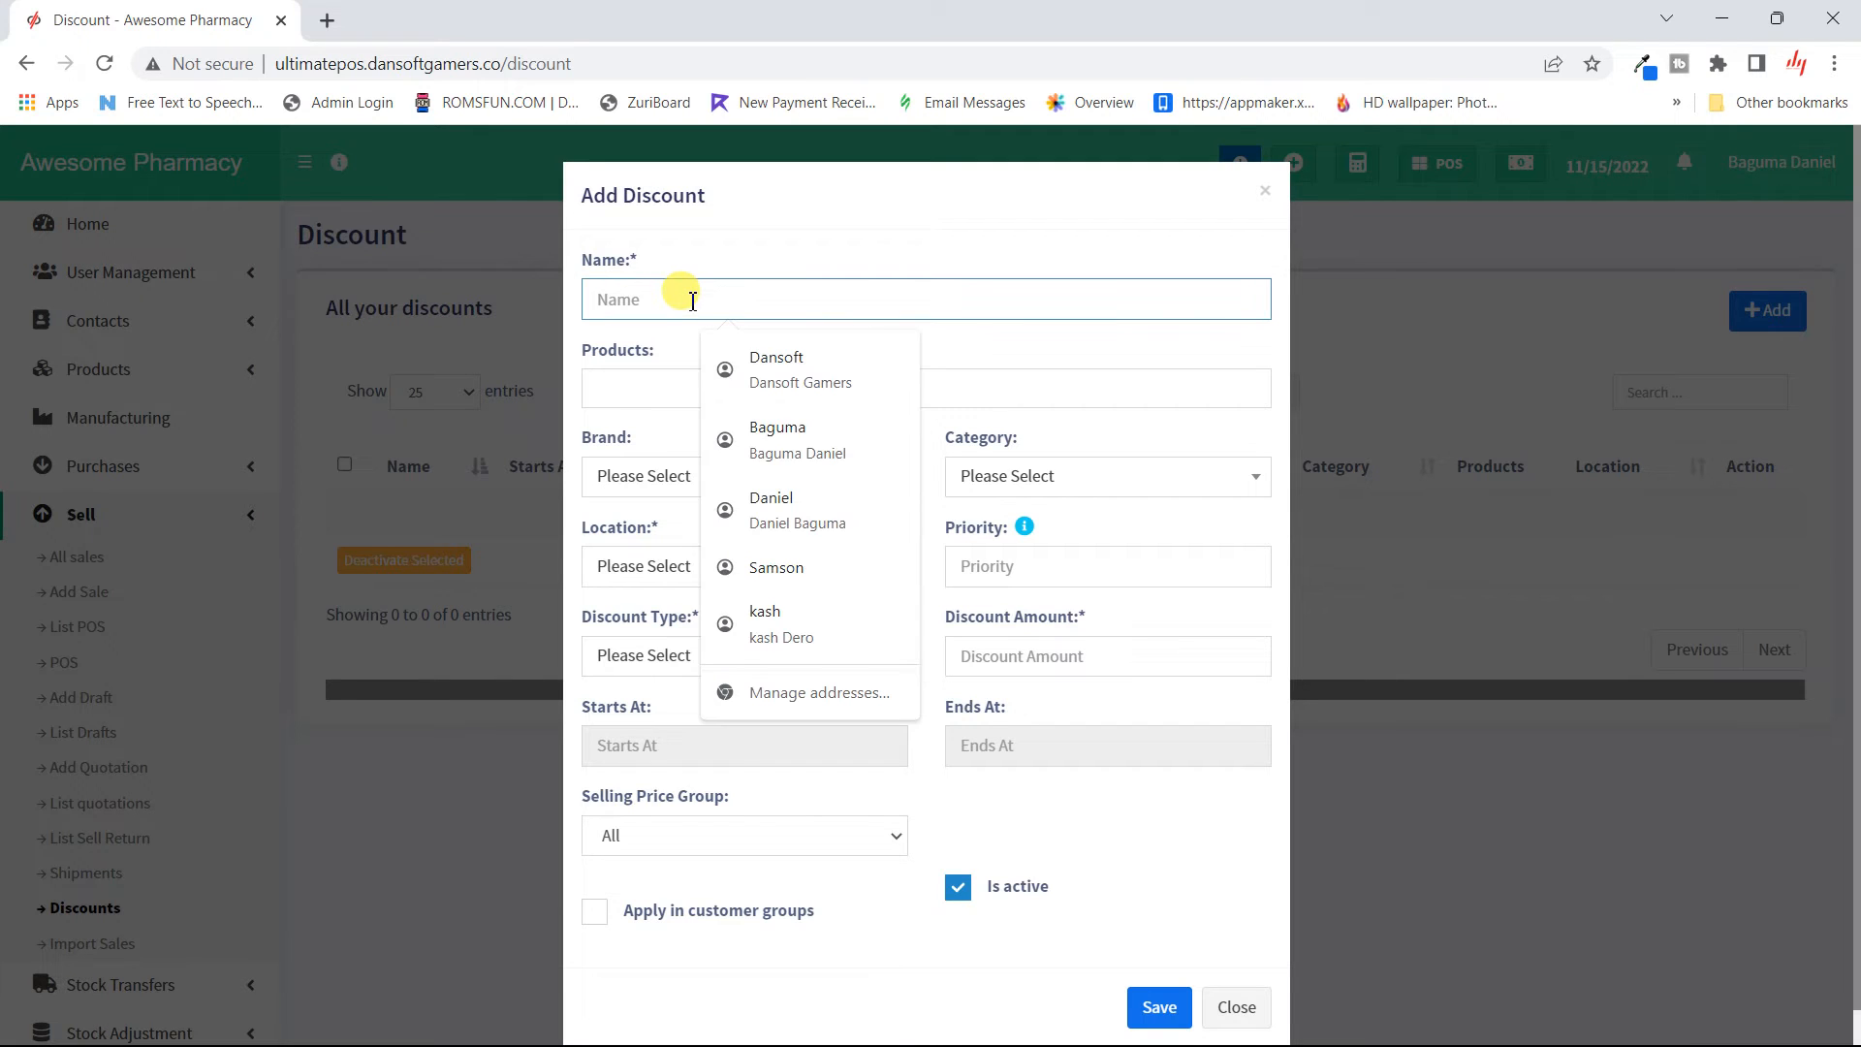
{"action": "type", "text": "Balck"}
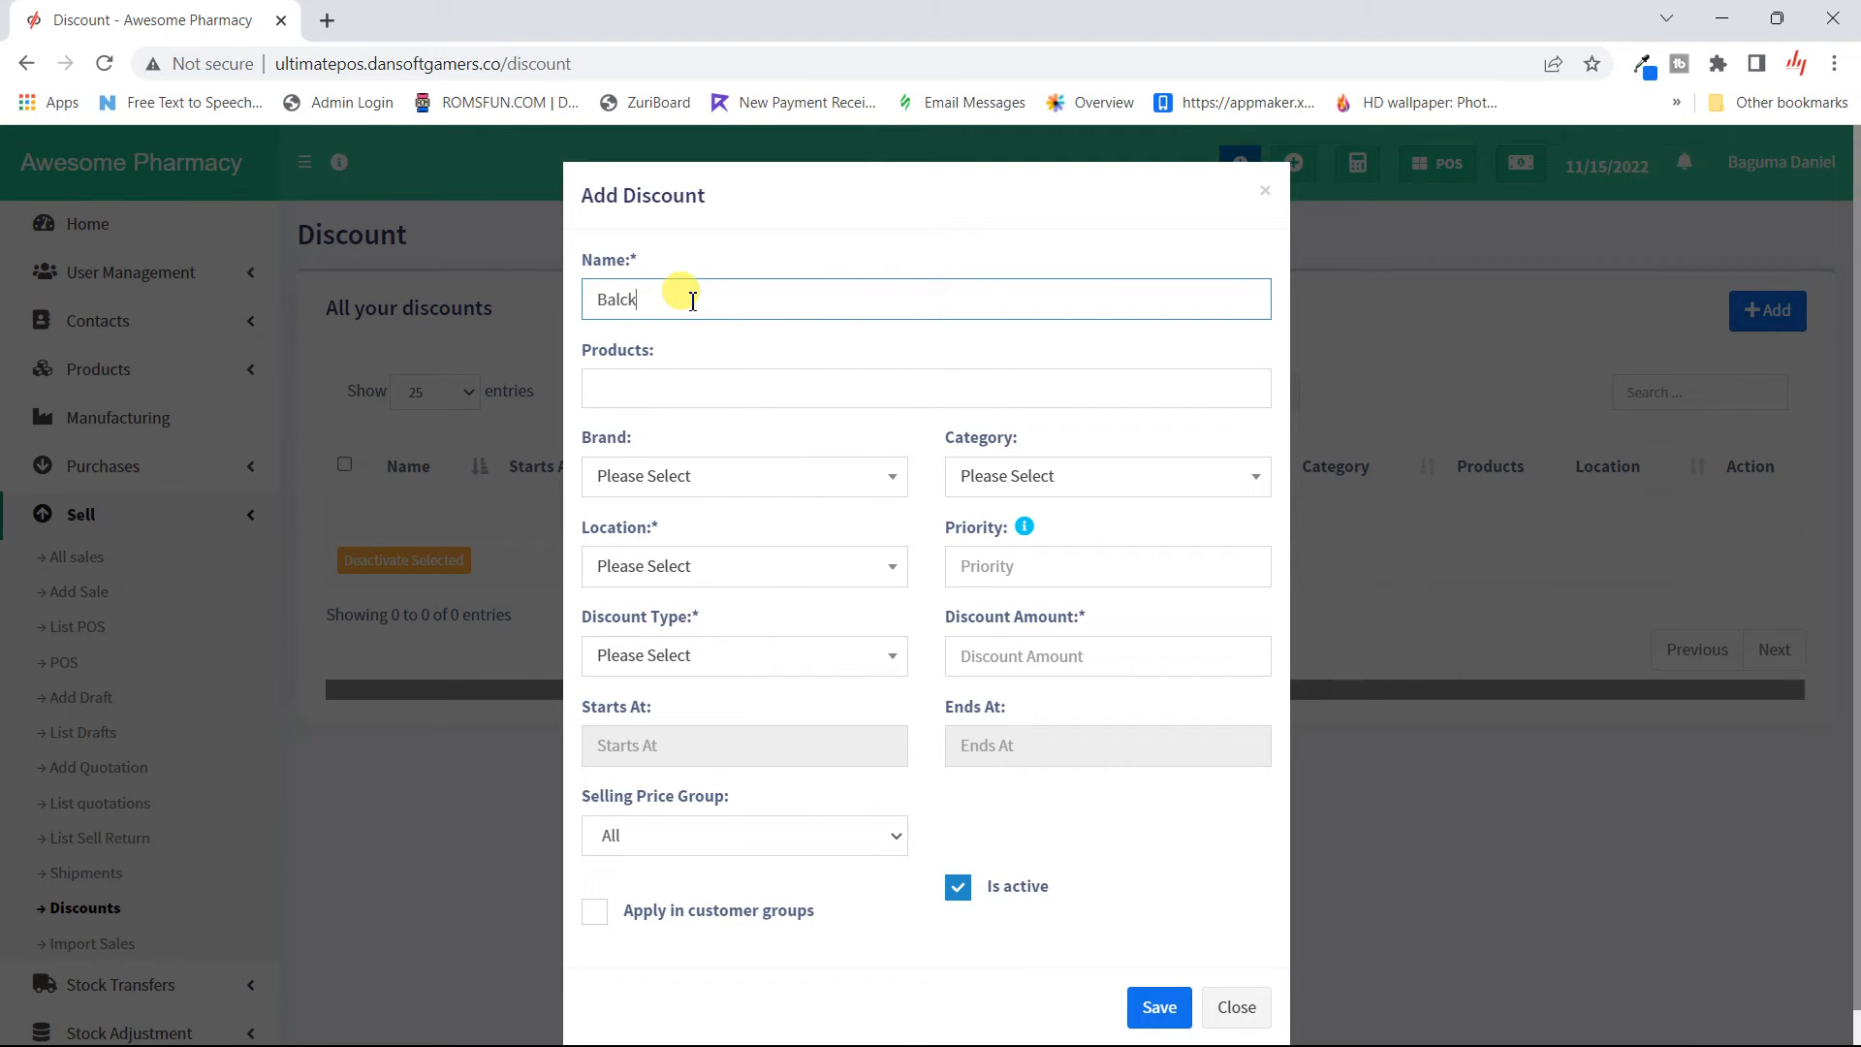
{"action": "type", "text": " friday"}
- Add products Black charcoal - 1197 and Metro (Red) - 1199-1 to the discount
{"action": "left_click", "coordinate": [722, 388]}
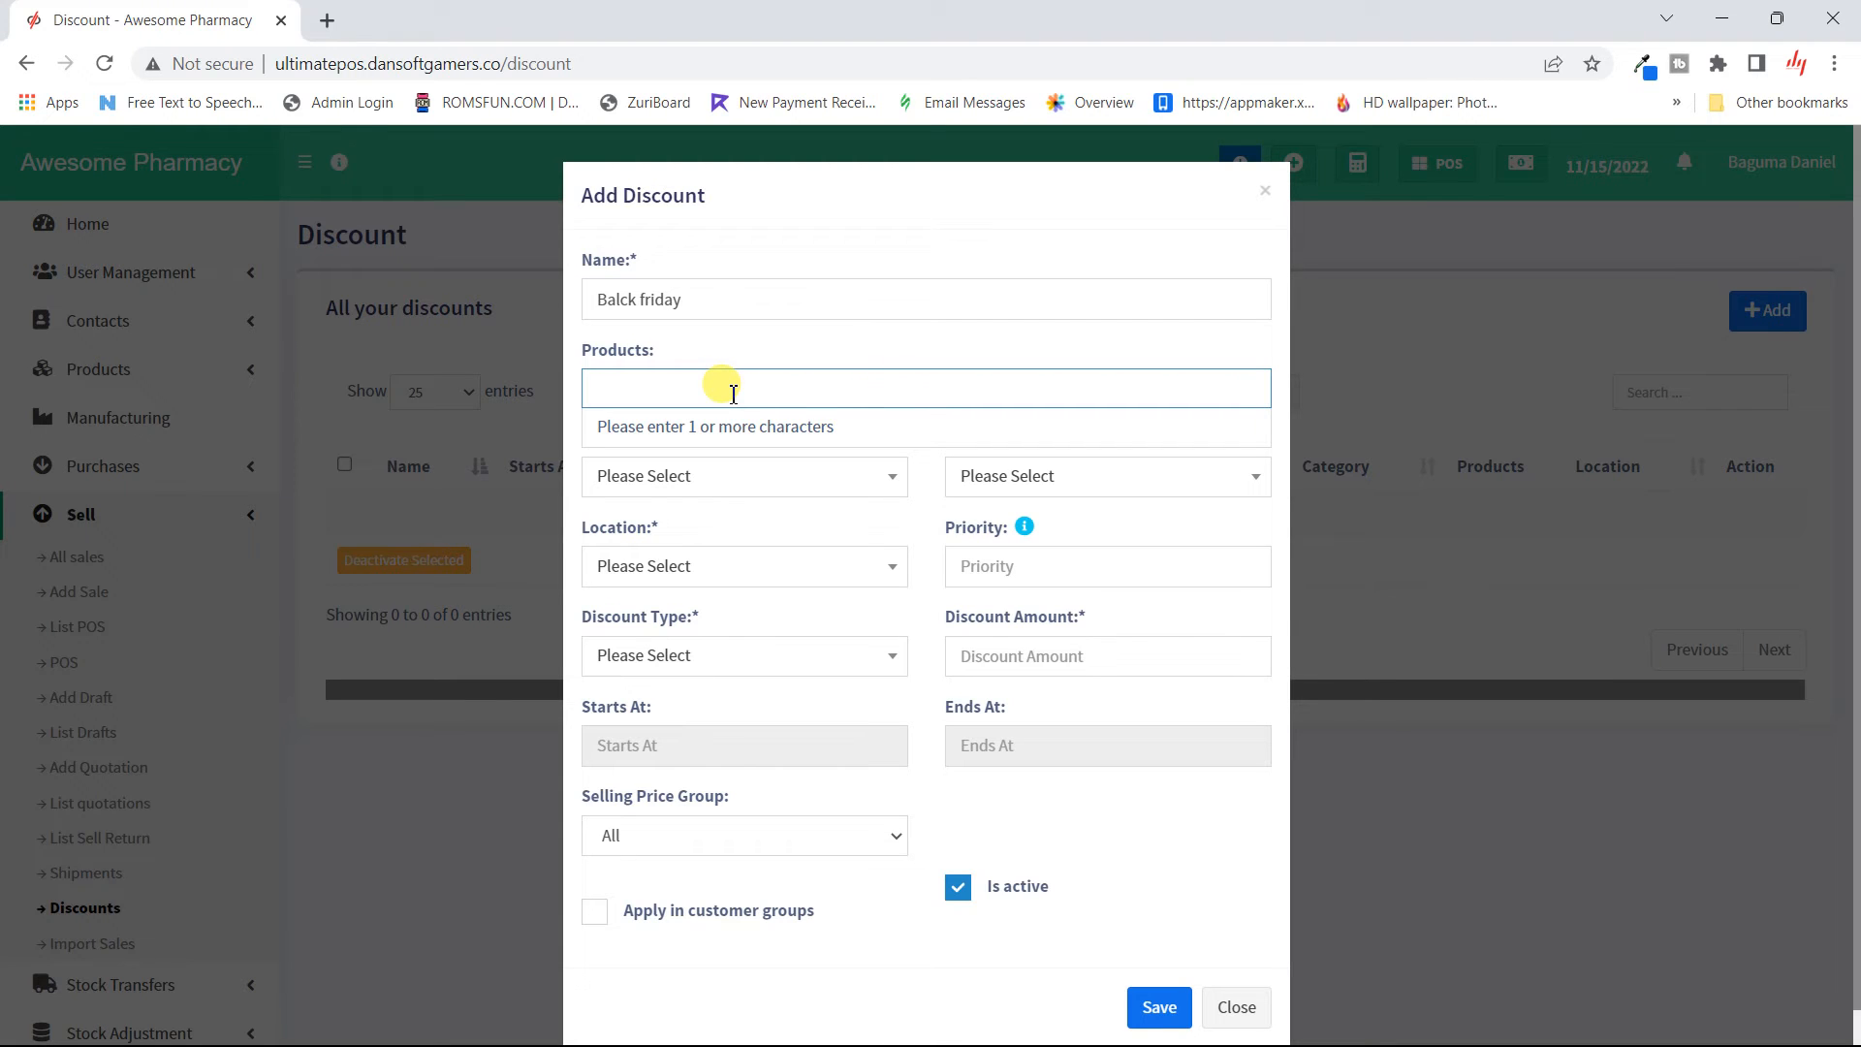
{"action": "type", "text": "black"}
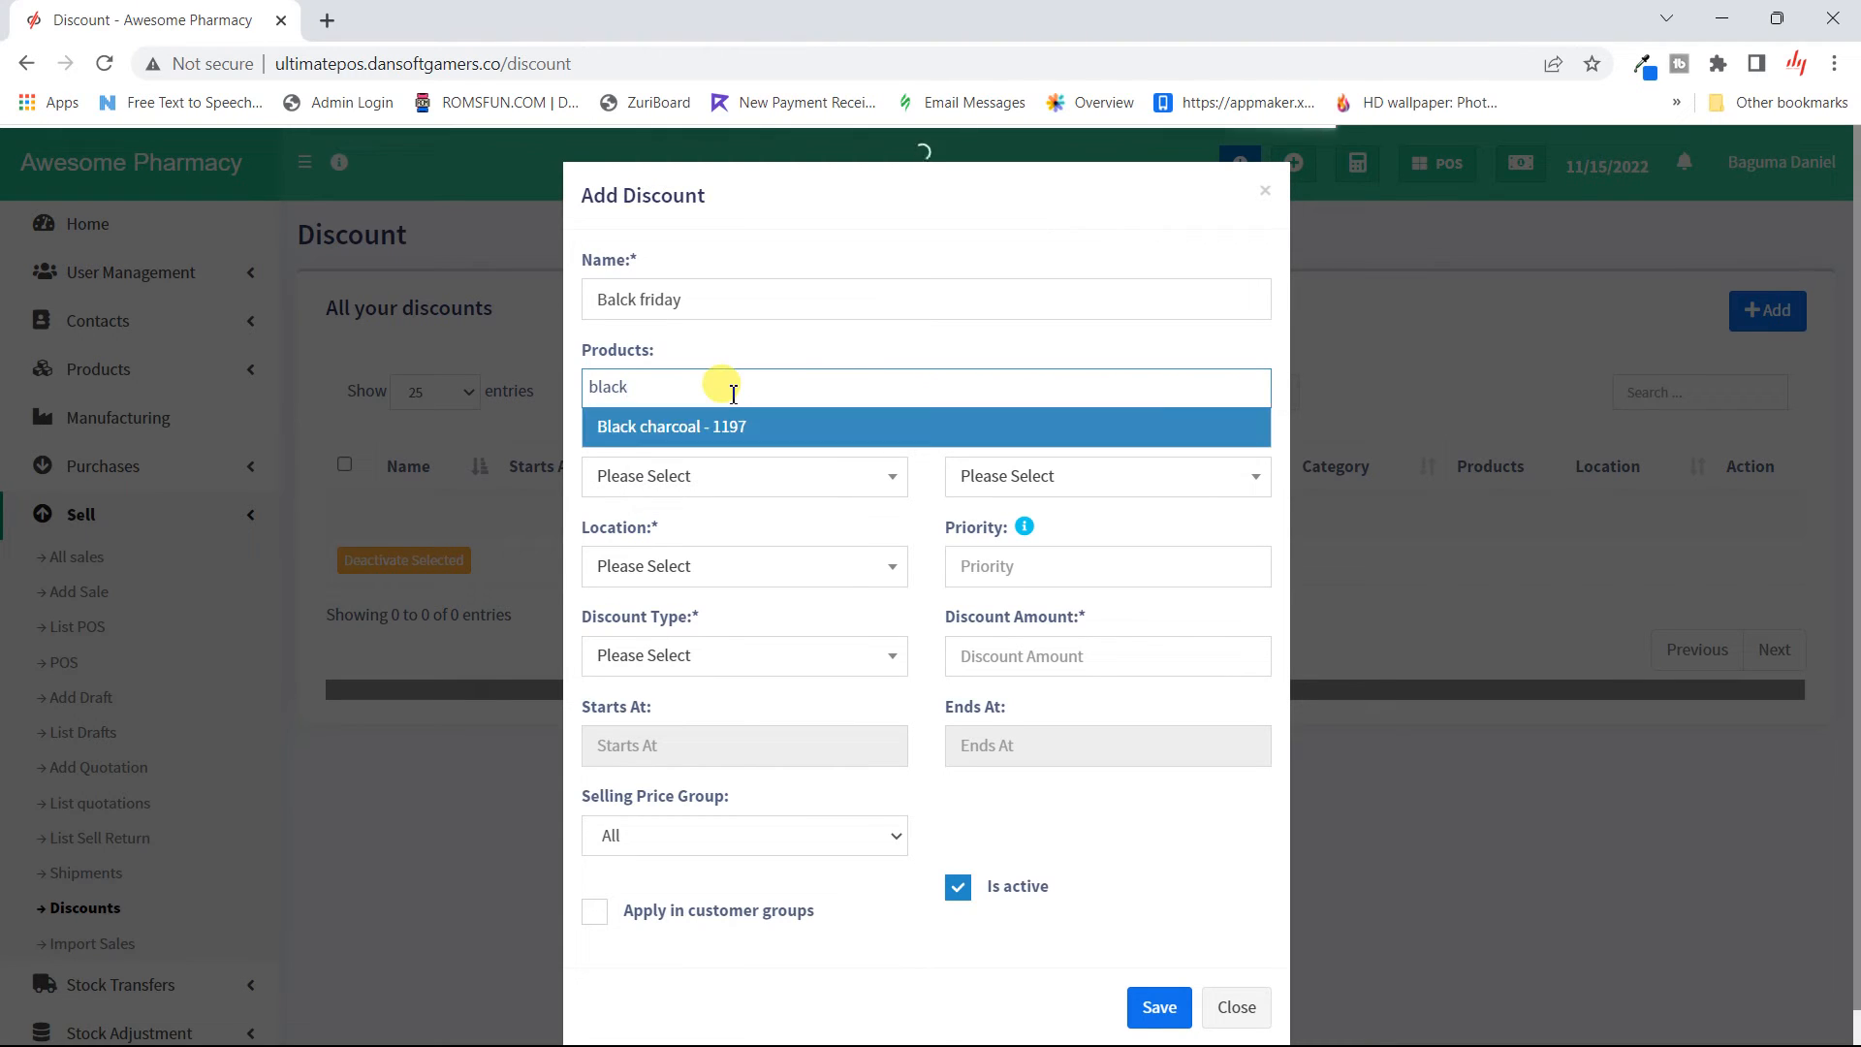
{"action": "left_click", "coordinate": [742, 426]}
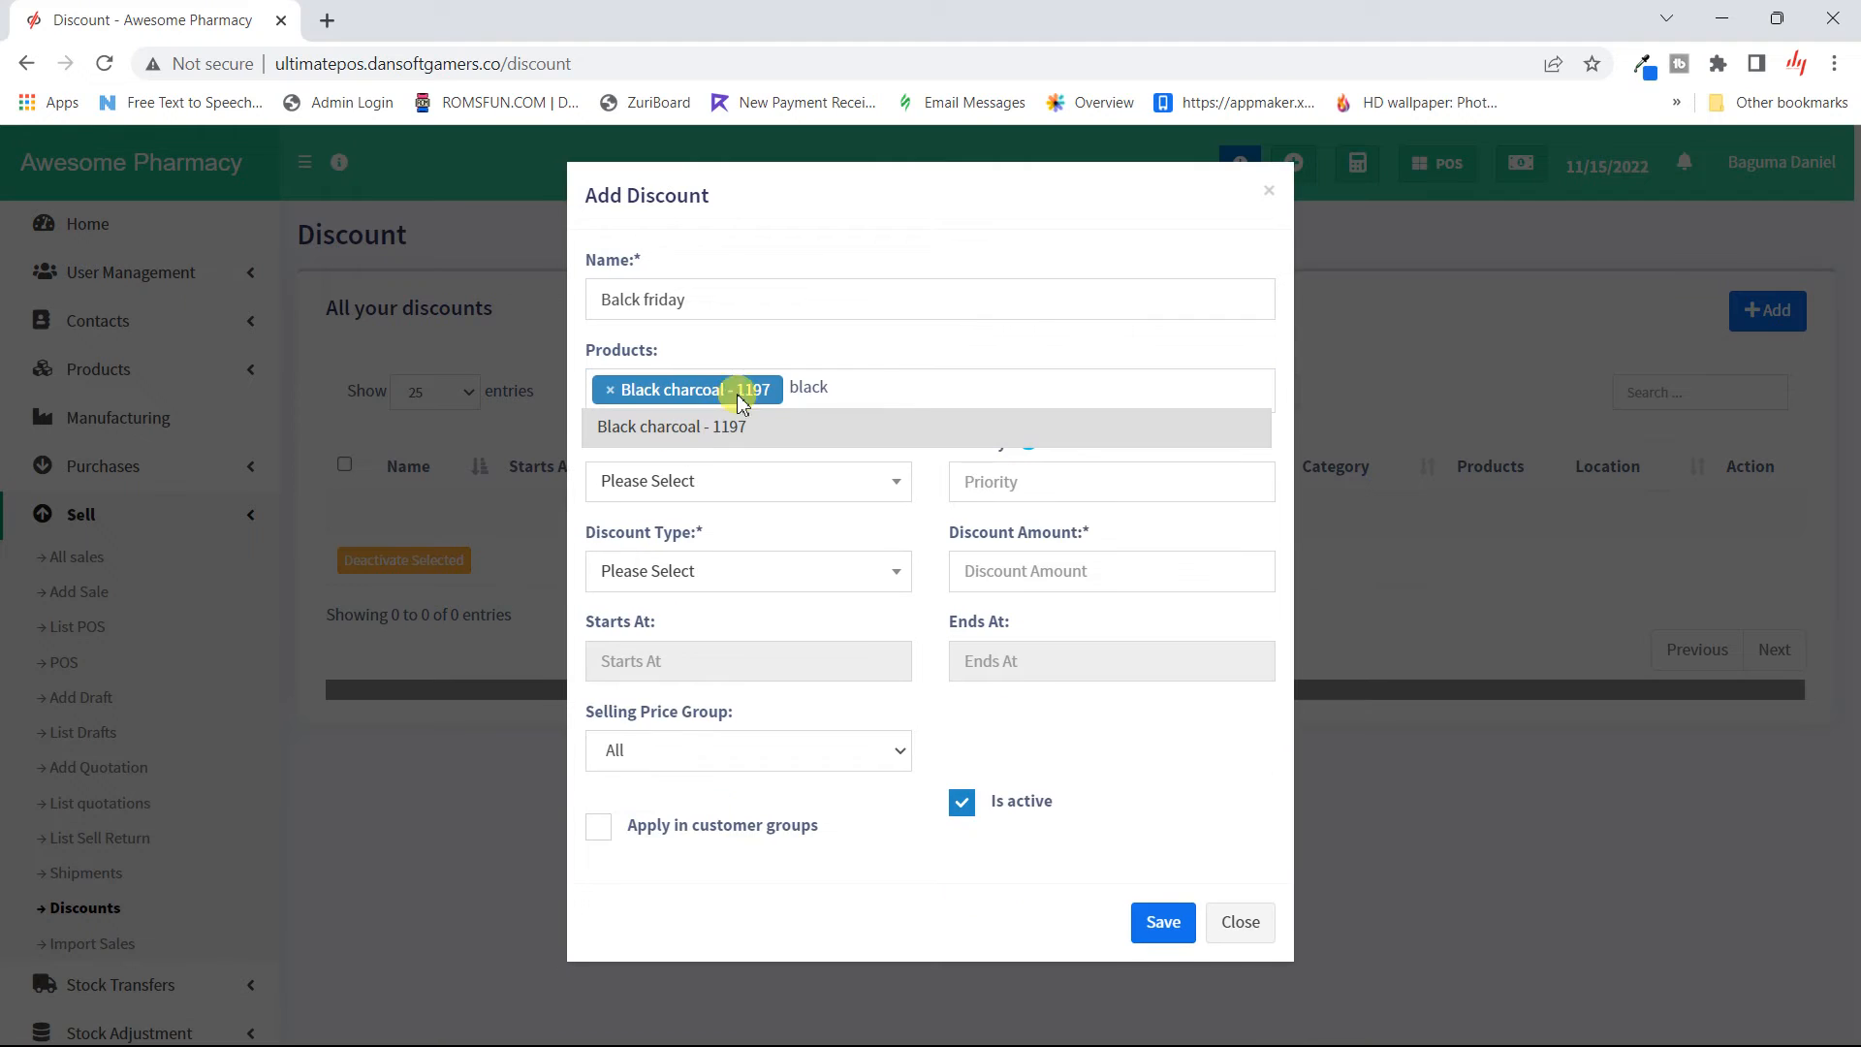
{"action": "left_click", "coordinate": [872, 385]}
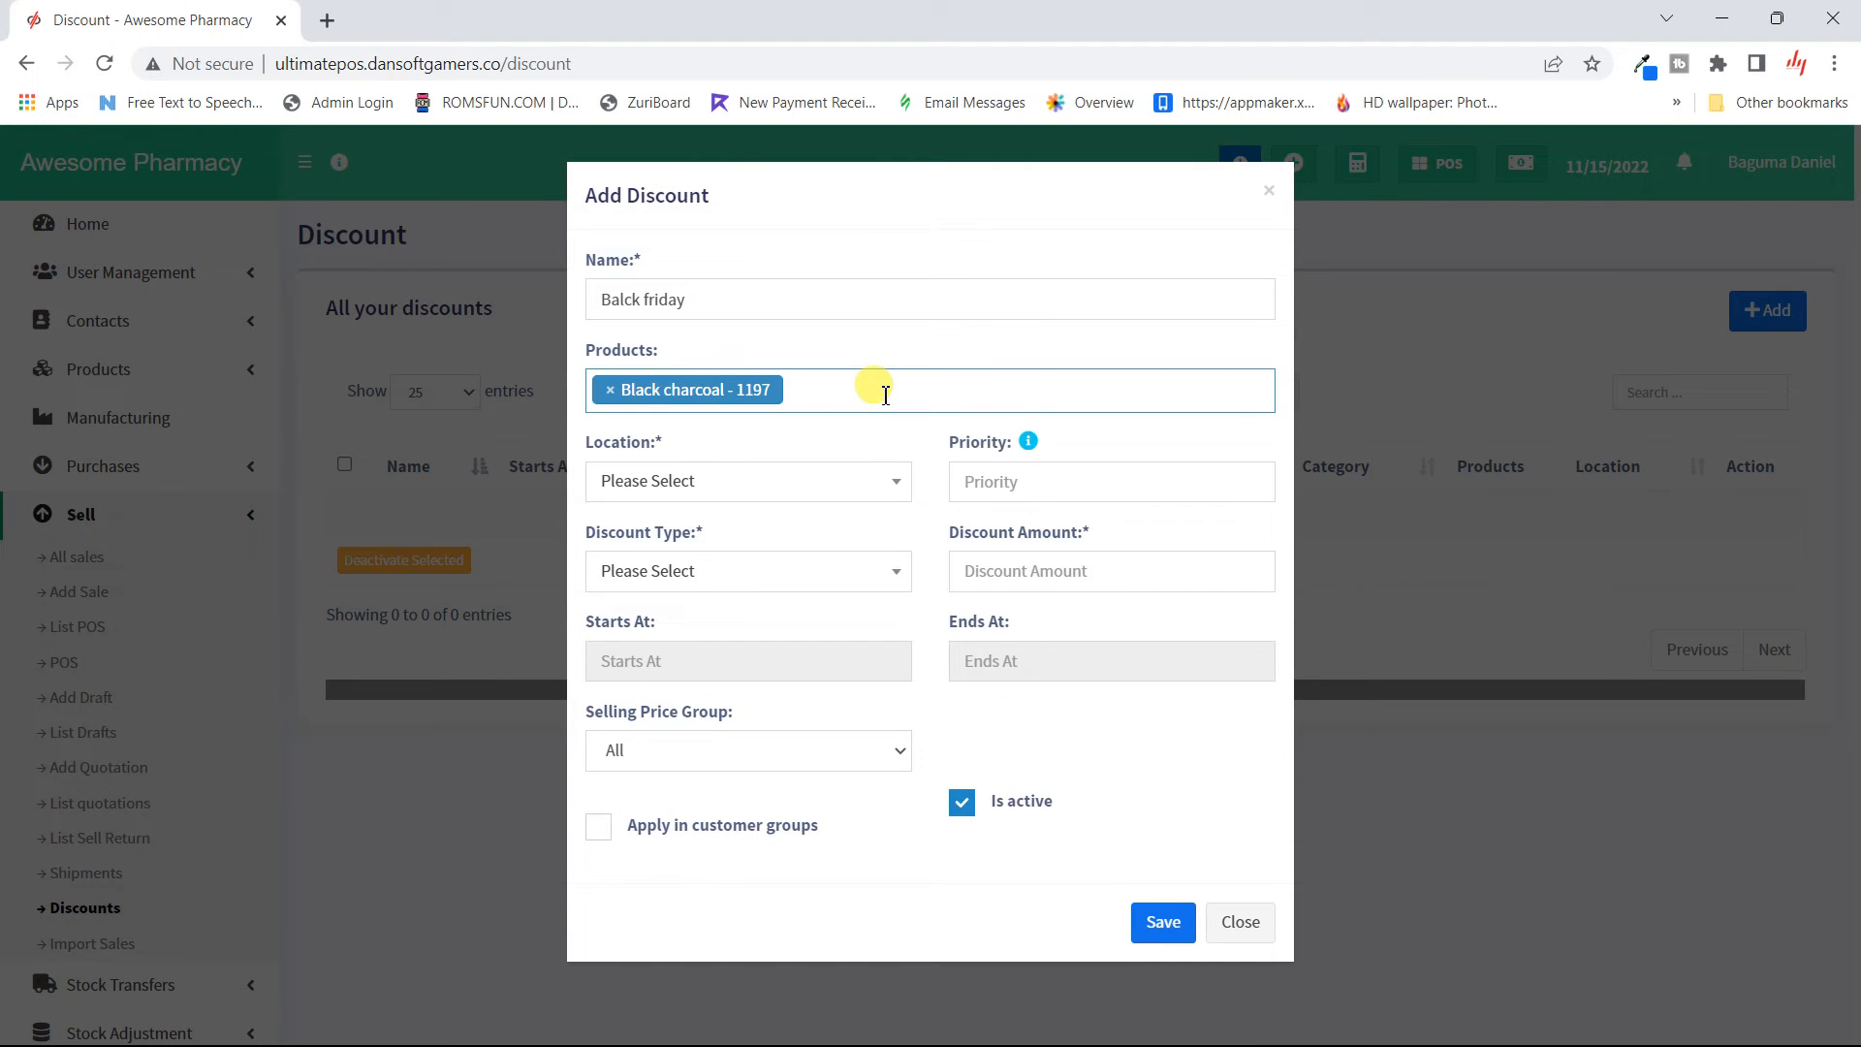
{"action": "type", "text": "metr"}
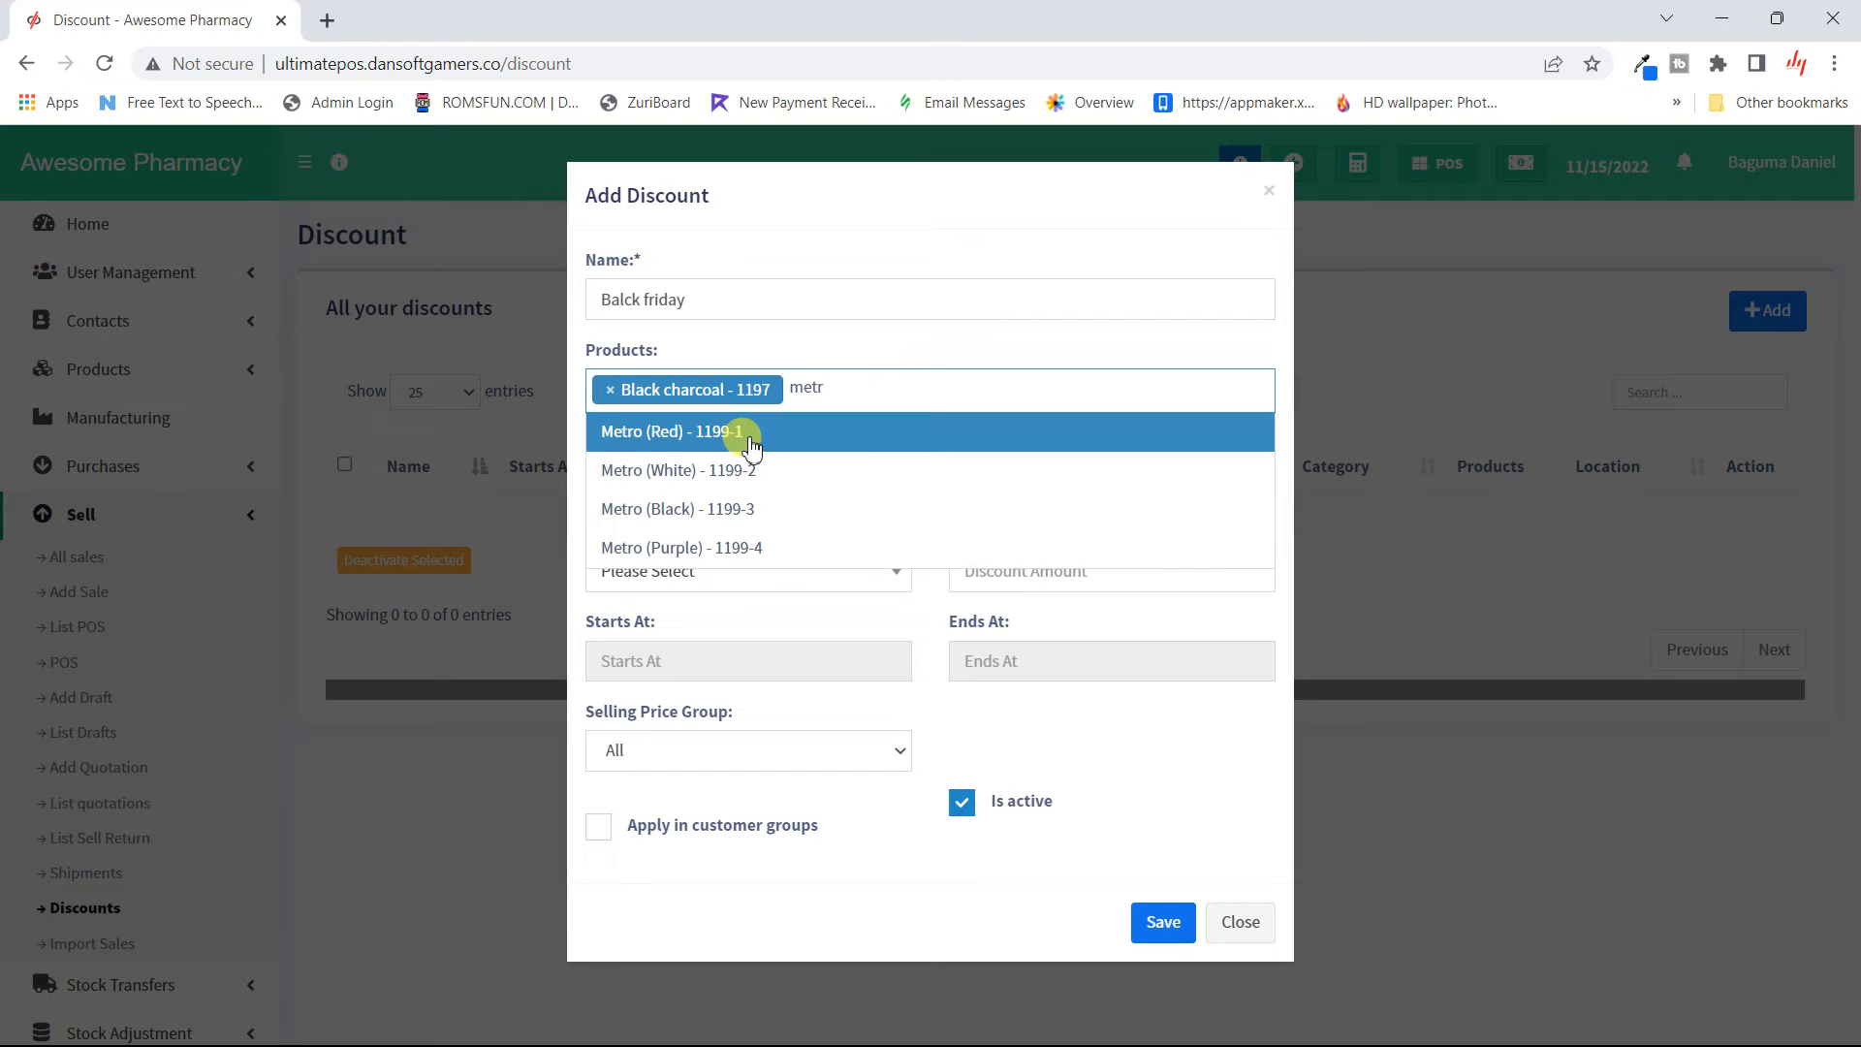
{"action": "left_click", "coordinate": [752, 445]}
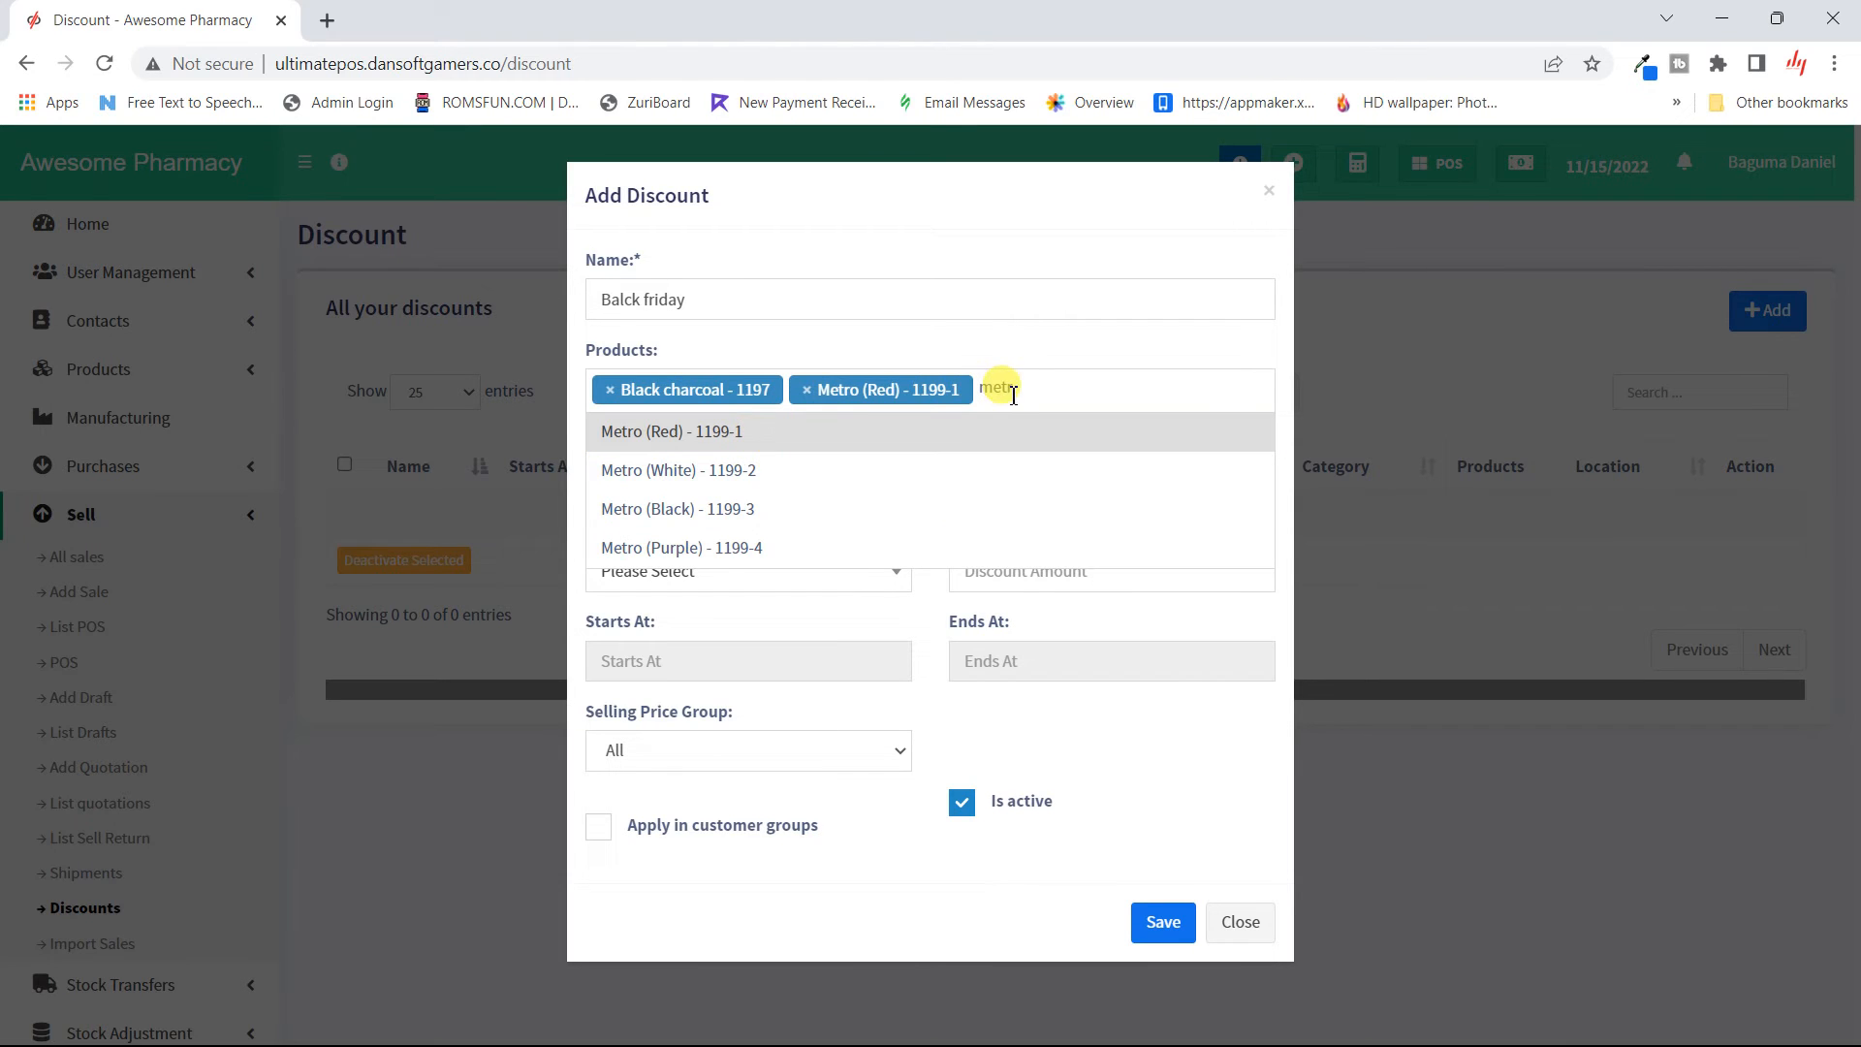
{"action": "left_click", "coordinate": [1081, 388]}
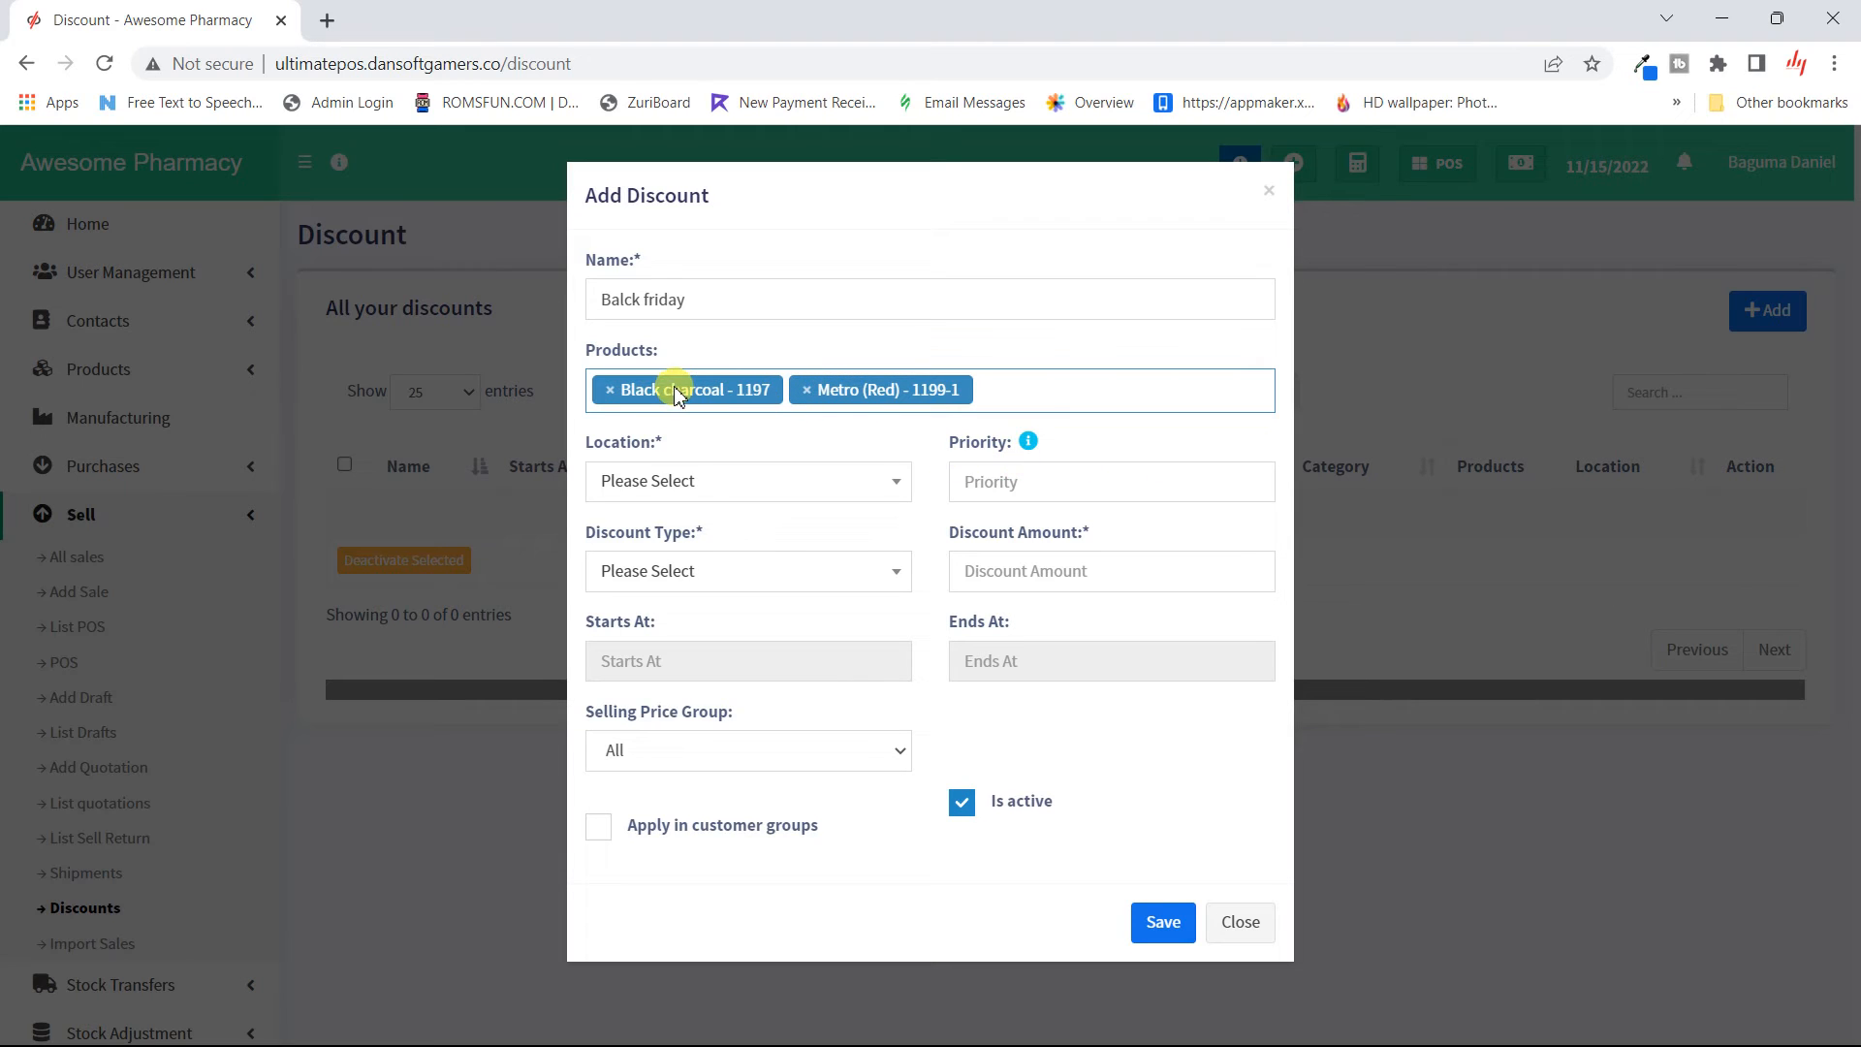
- Set the discount location to Awesome Pharmacy (BL0001), leaving priority empty
{"action": "left_click", "coordinate": [729, 482]}
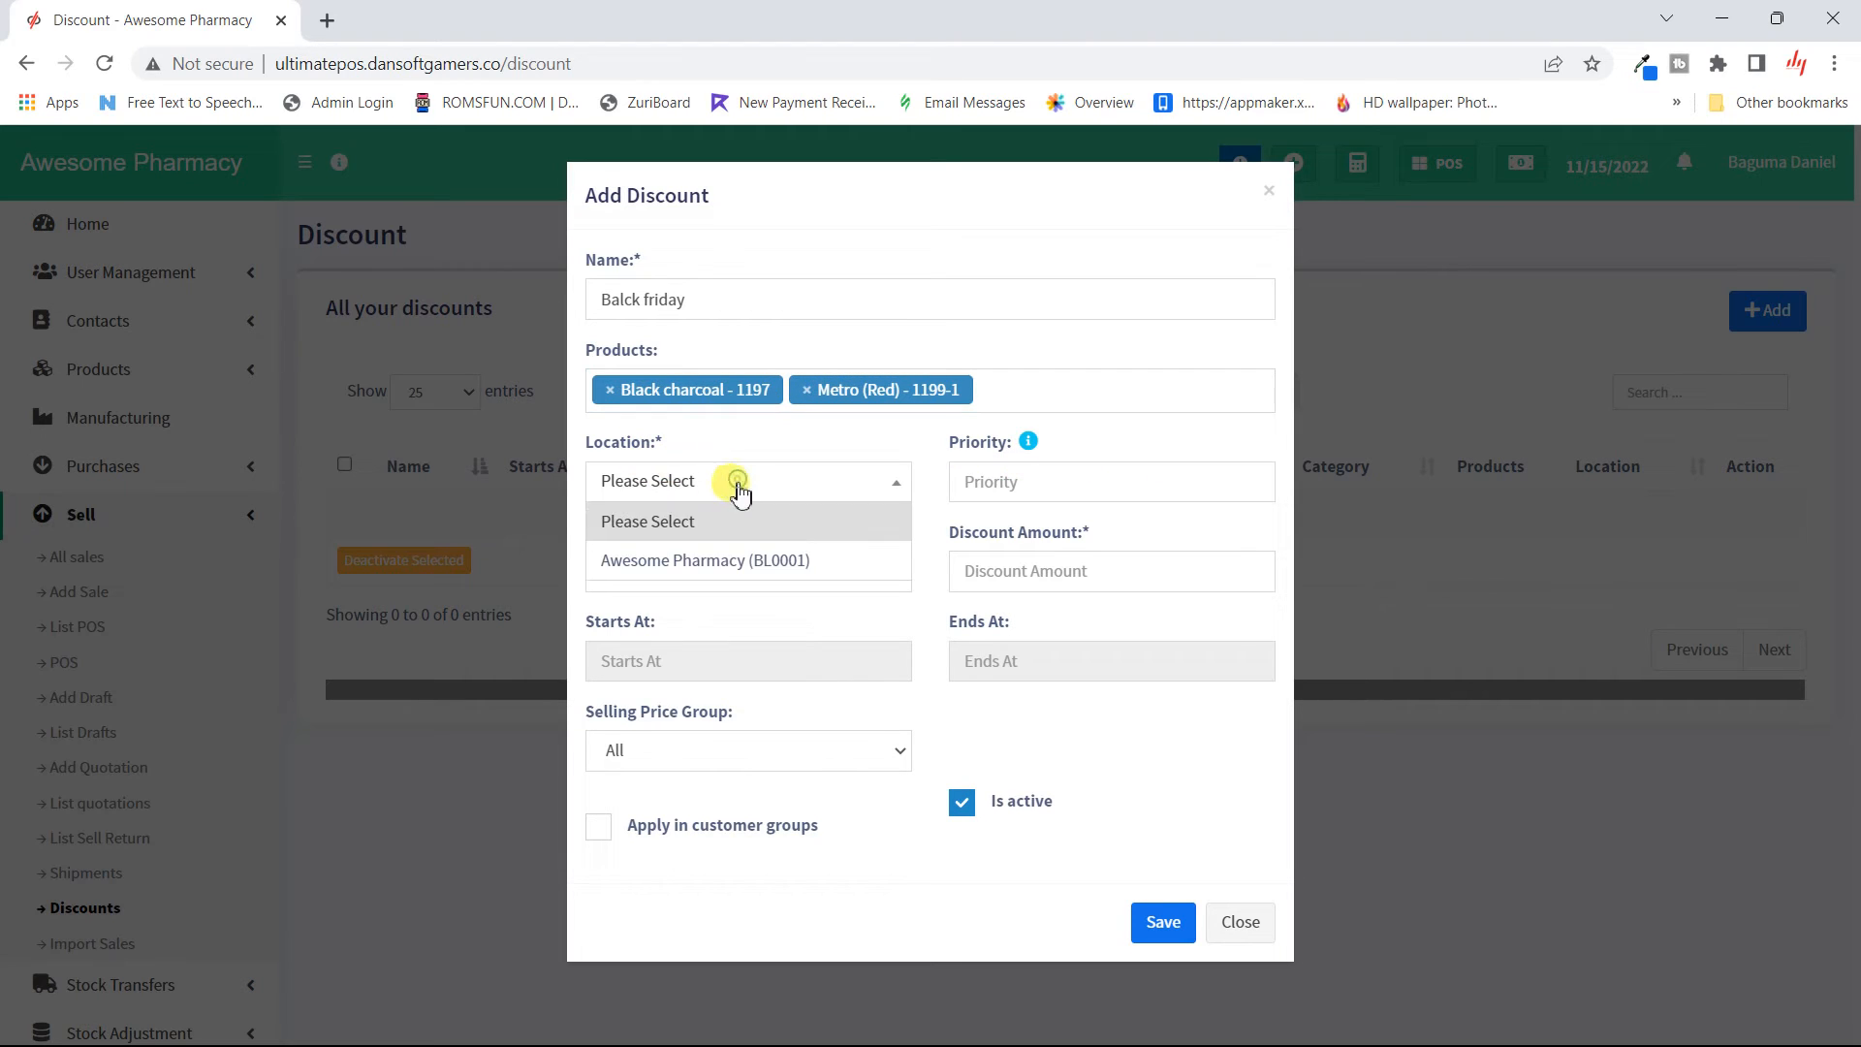
{"action": "left_click", "coordinate": [697, 561]}
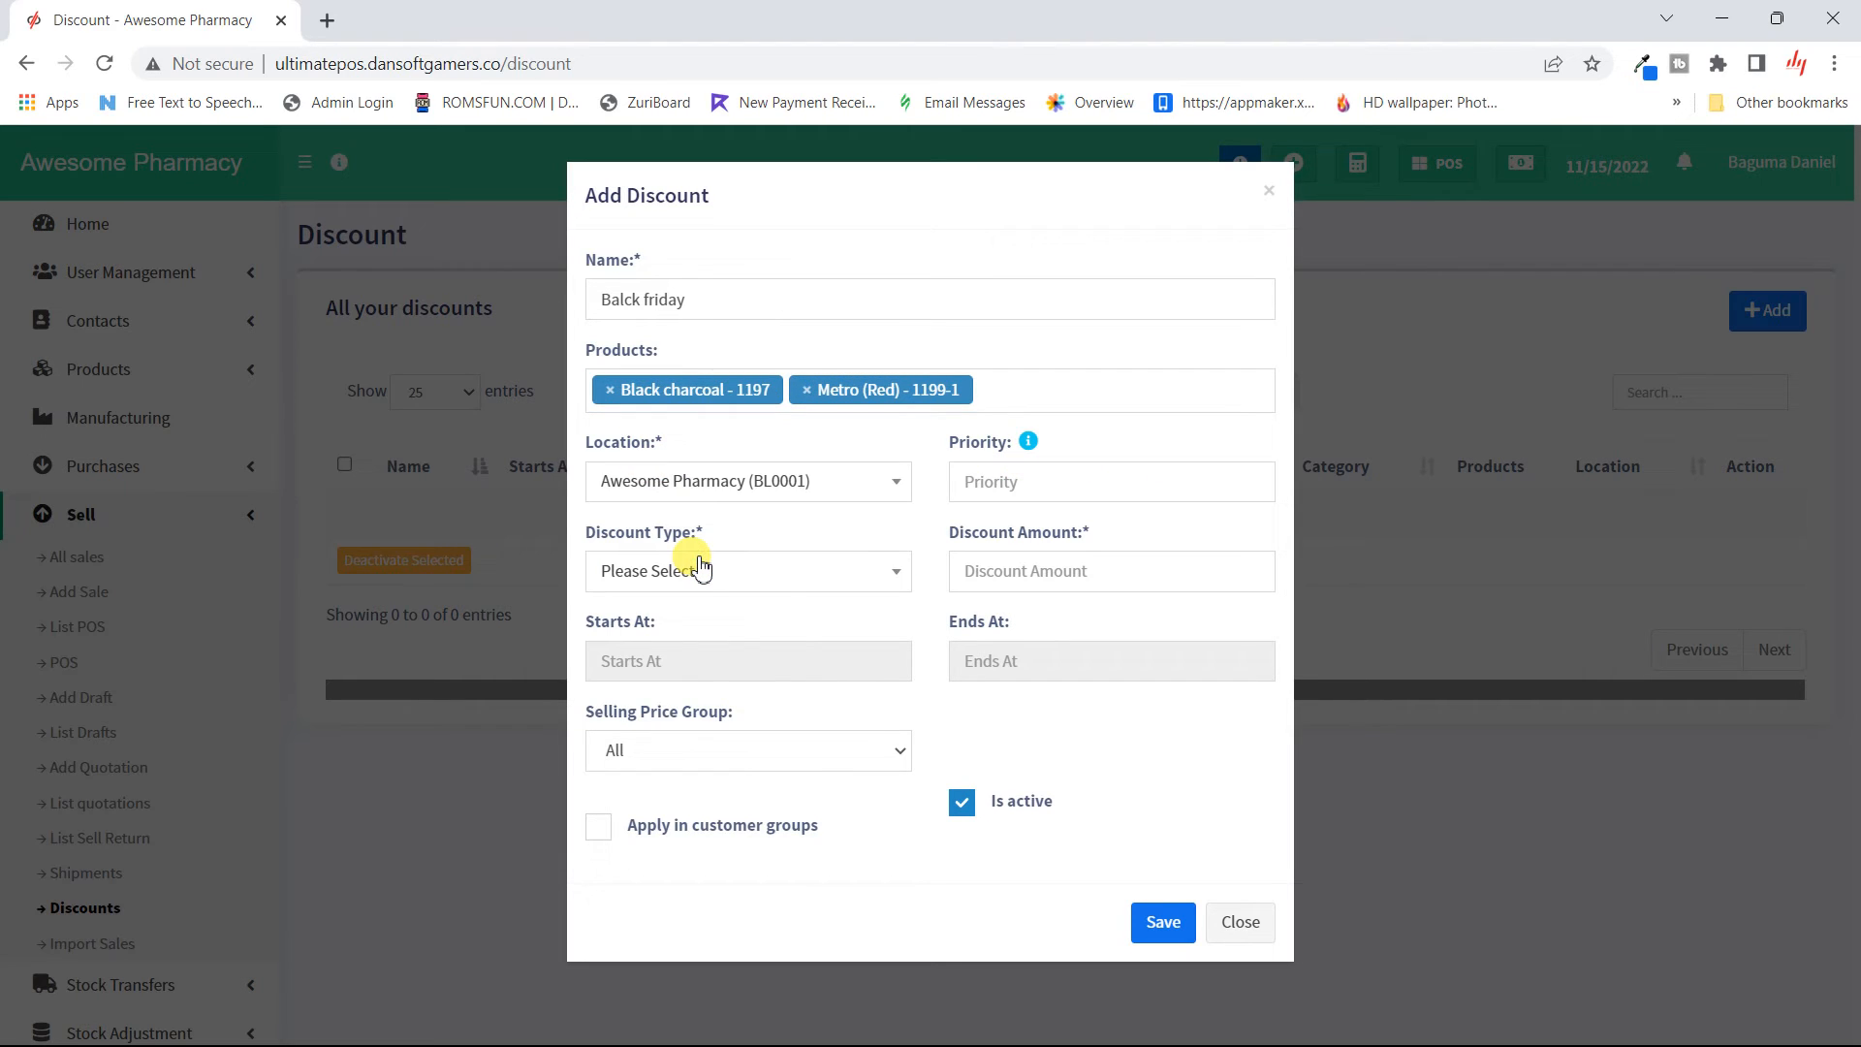
{"action": "left_click", "coordinate": [1077, 469]}
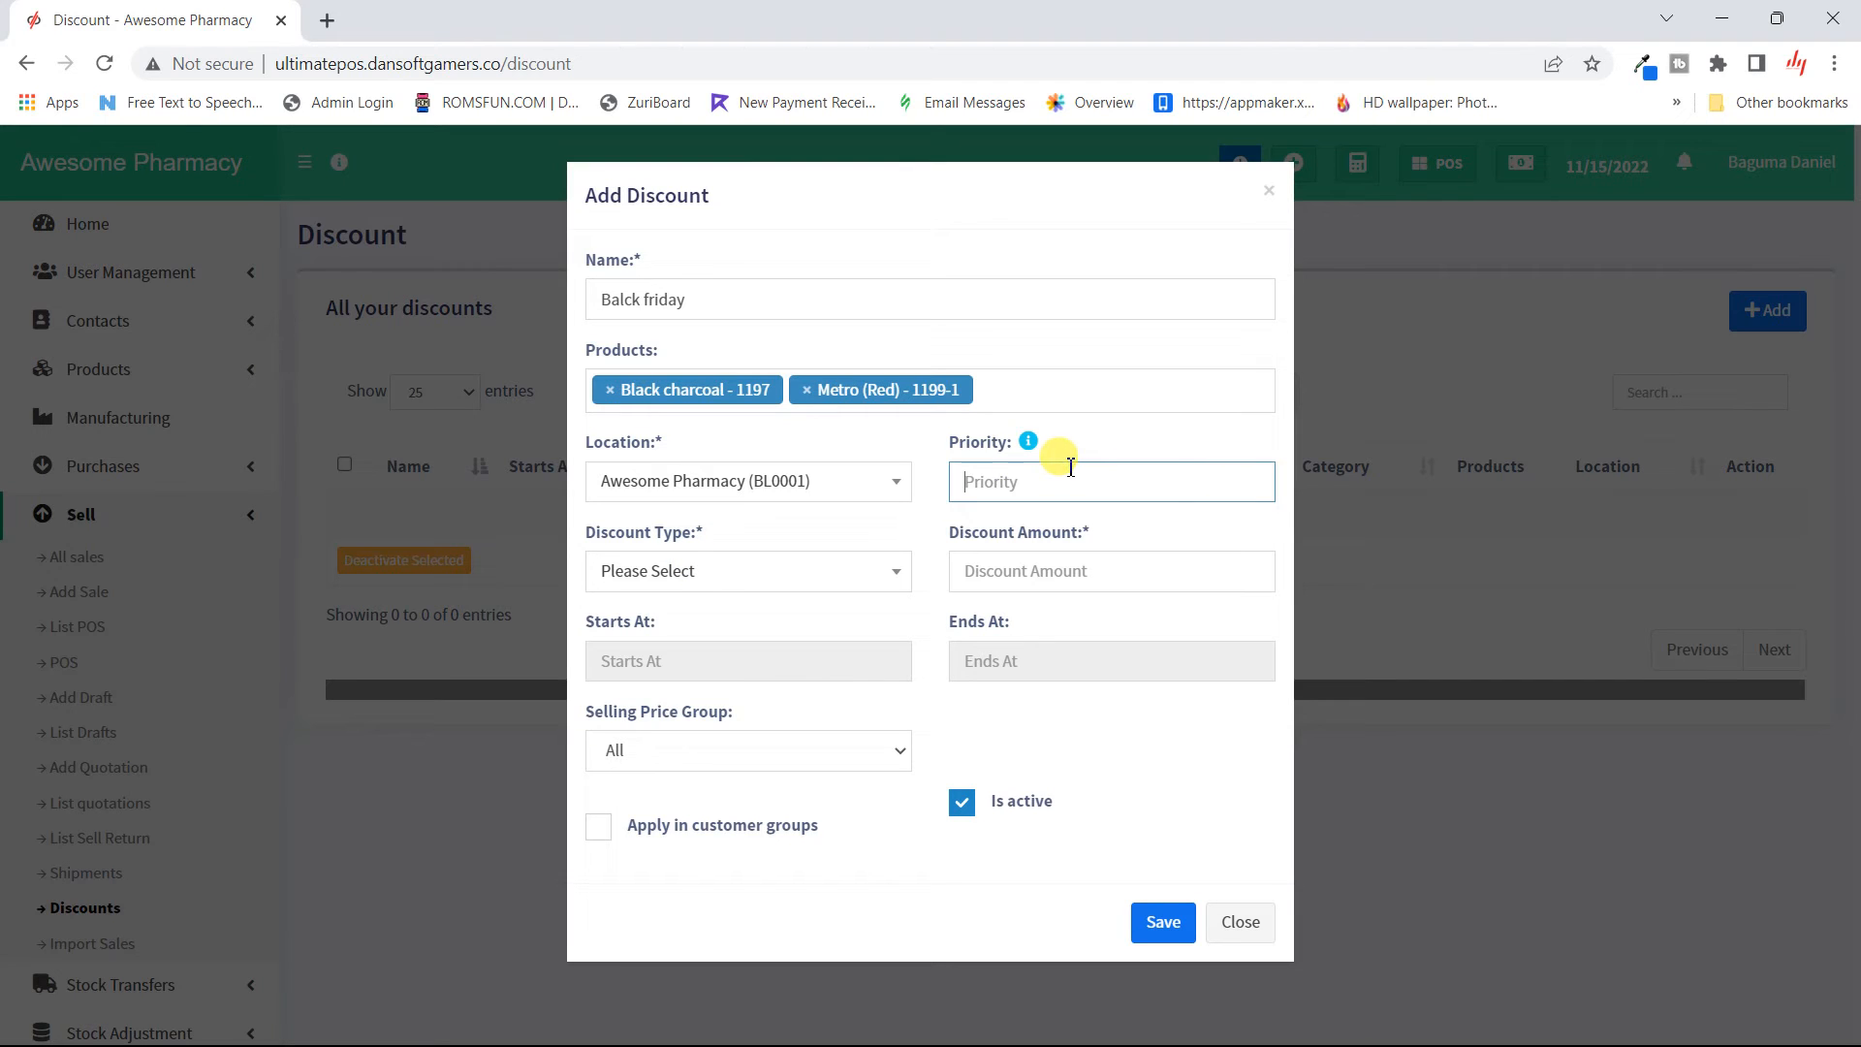
{"action": "mouse_move", "coordinate": [1029, 444]}
{"action": "left_click", "coordinate": [1146, 456]}
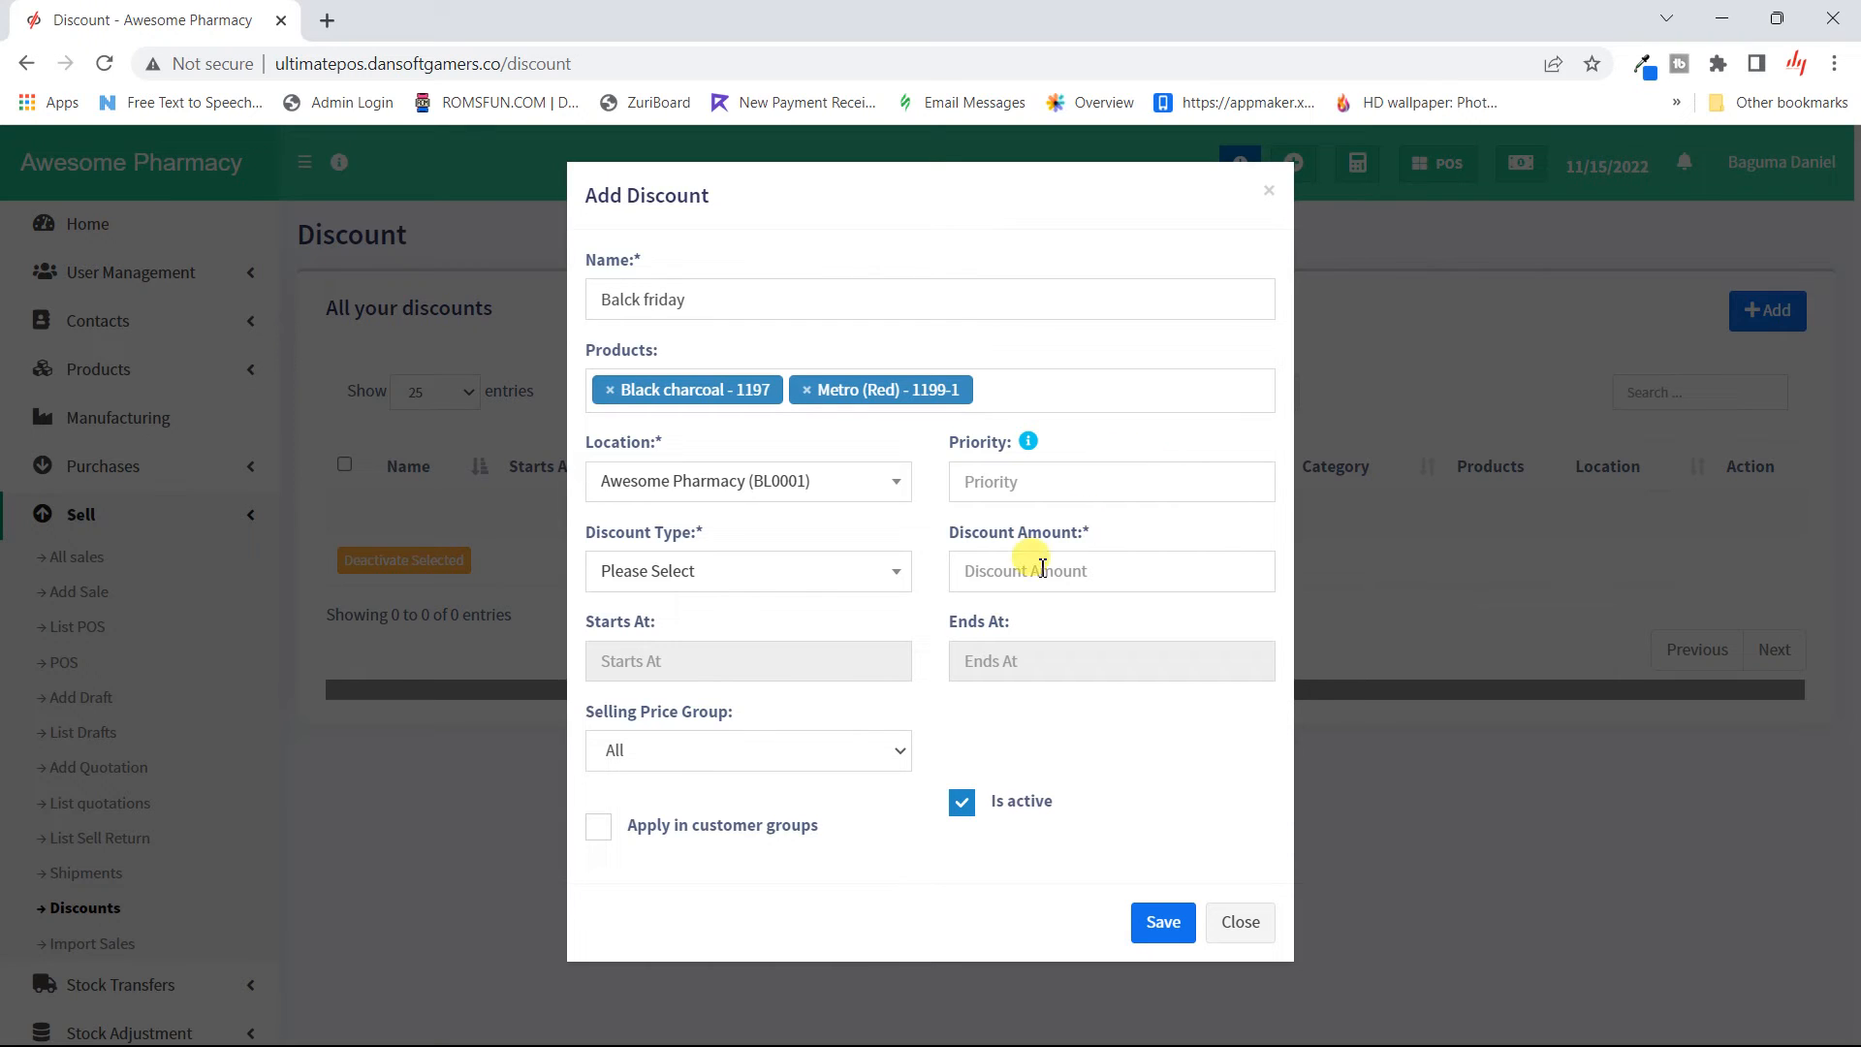
- Make the discount type Percentage
{"action": "left_click", "coordinate": [846, 577]}
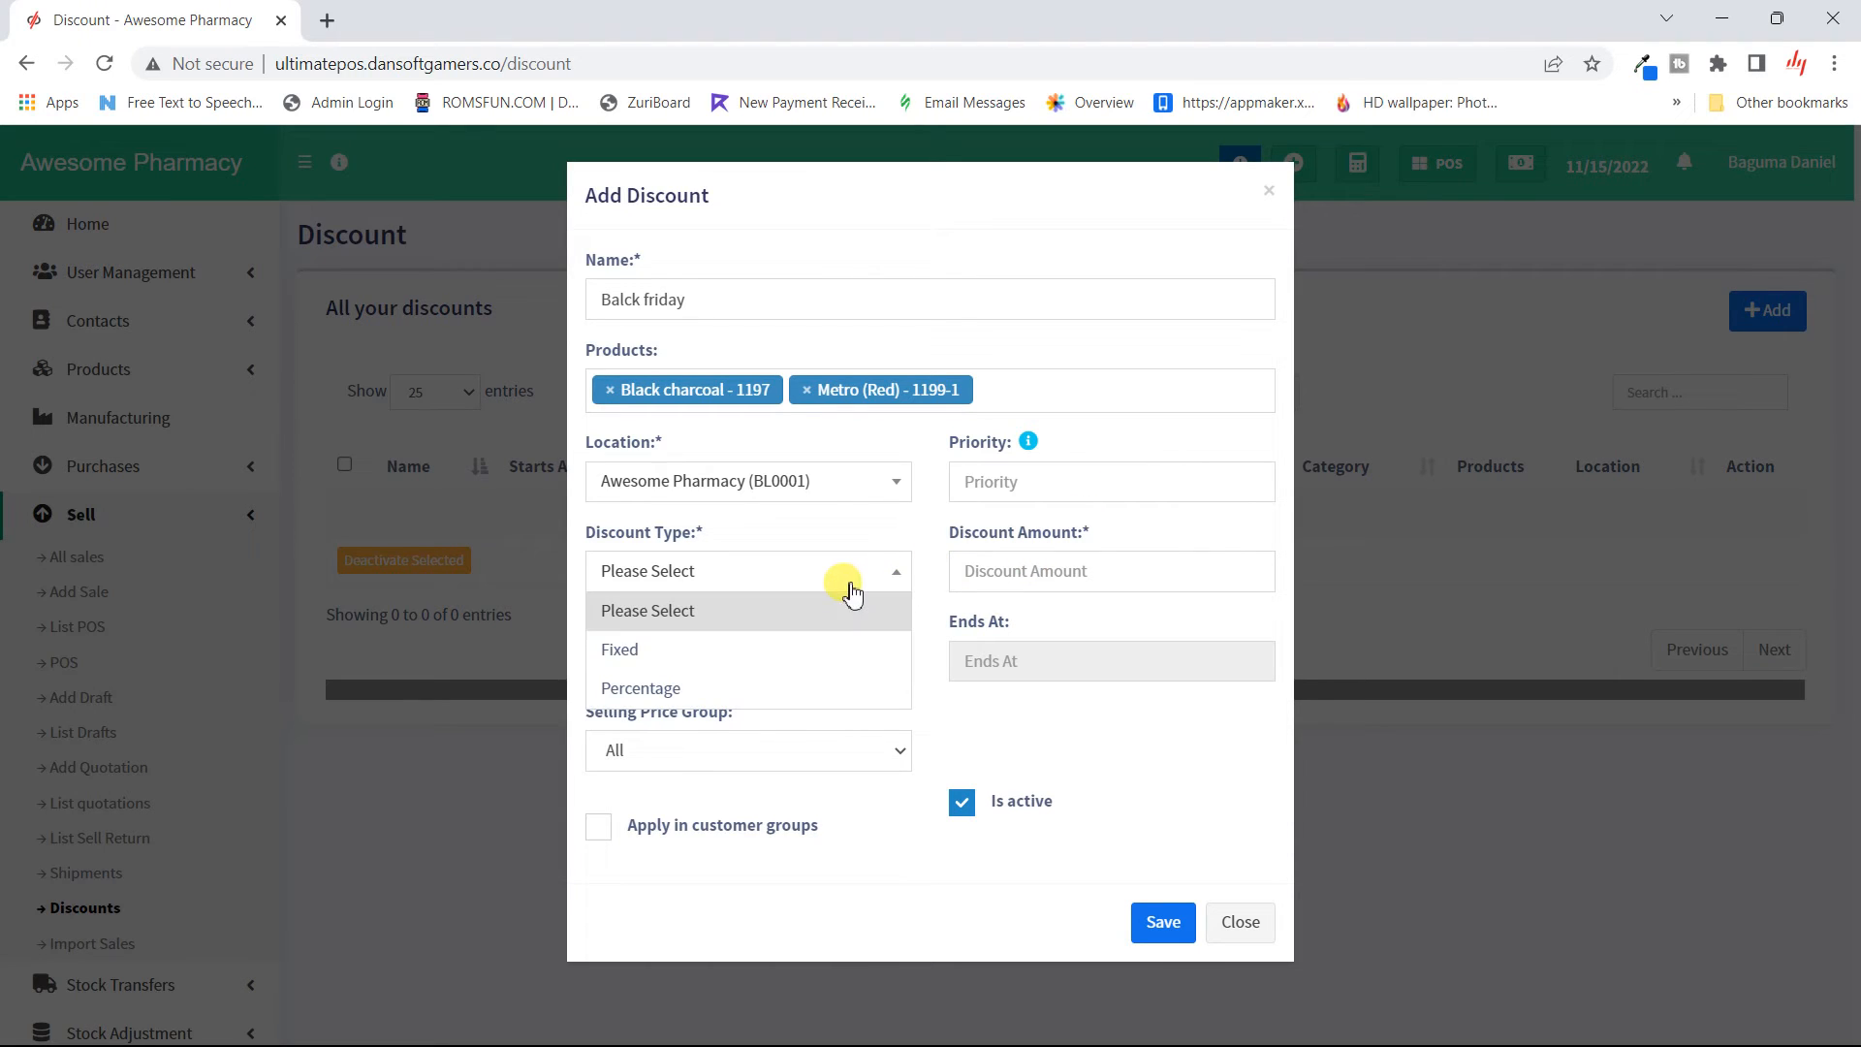
{"action": "left_click", "coordinate": [678, 687]}
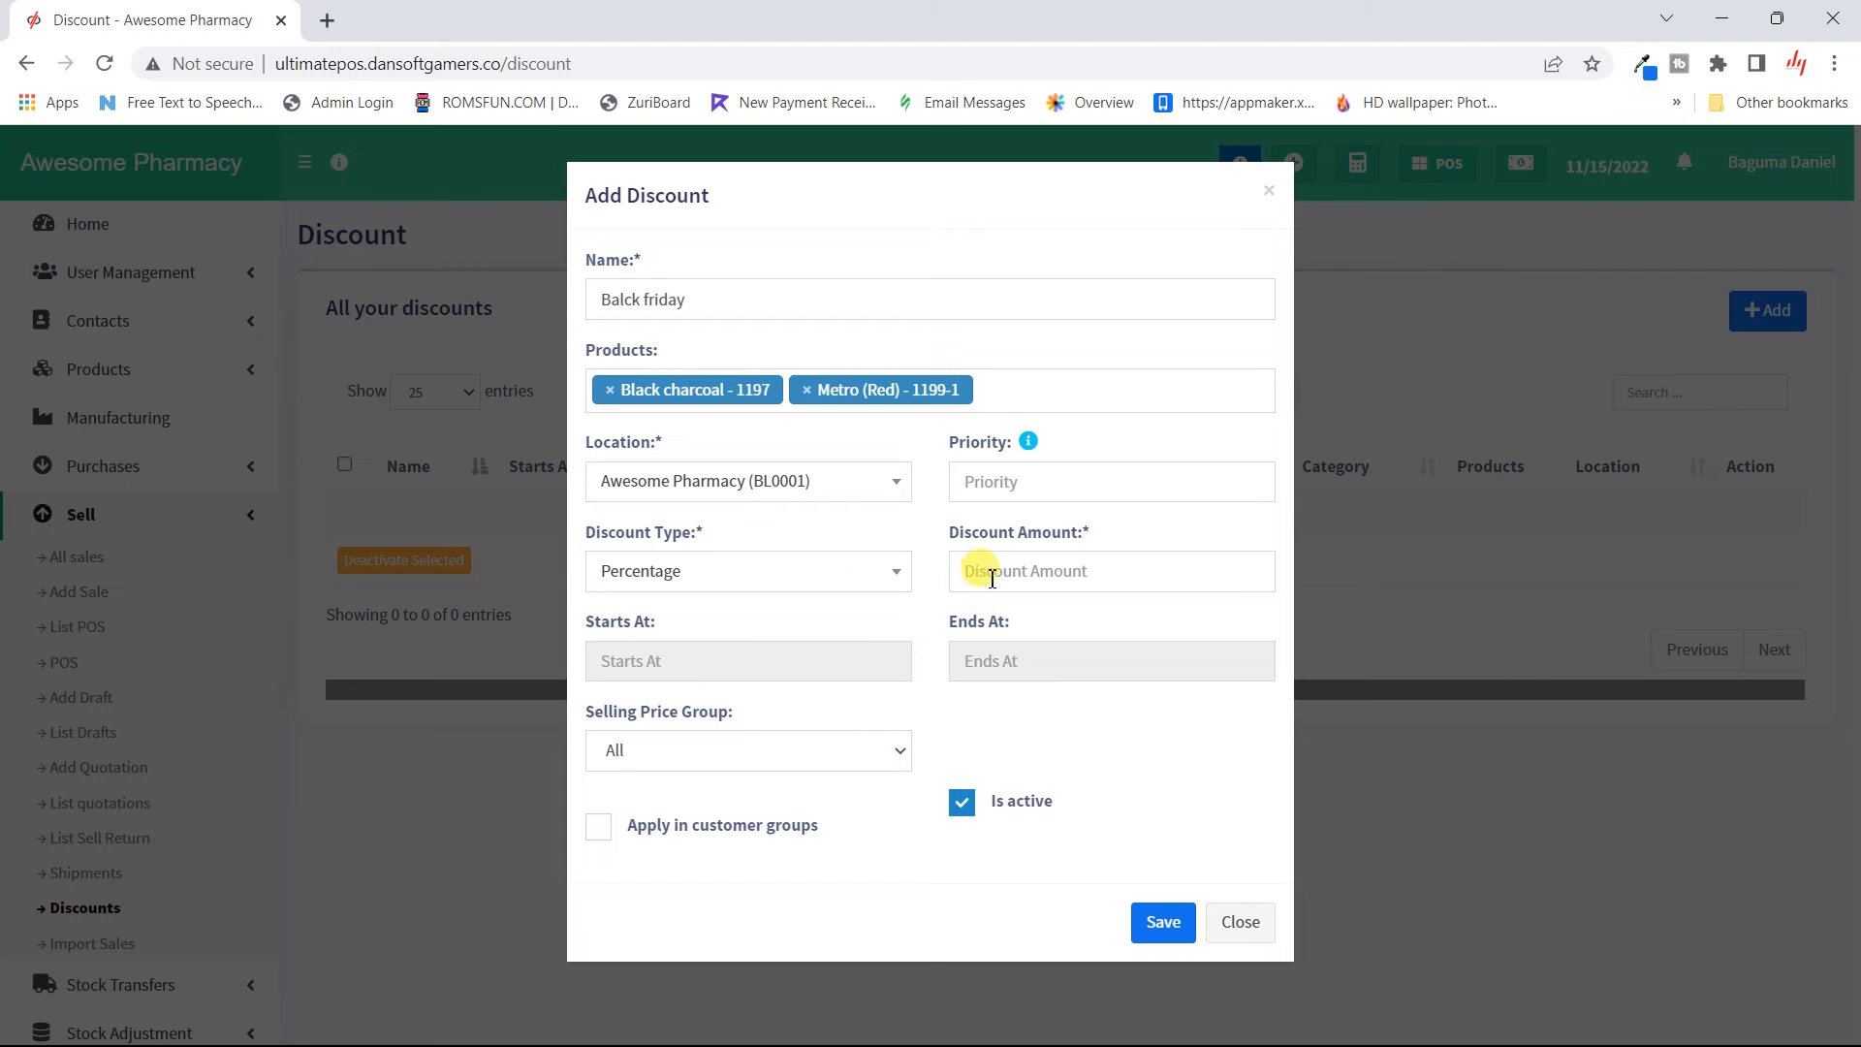
{"action": "left_click", "coordinate": [1066, 570]}
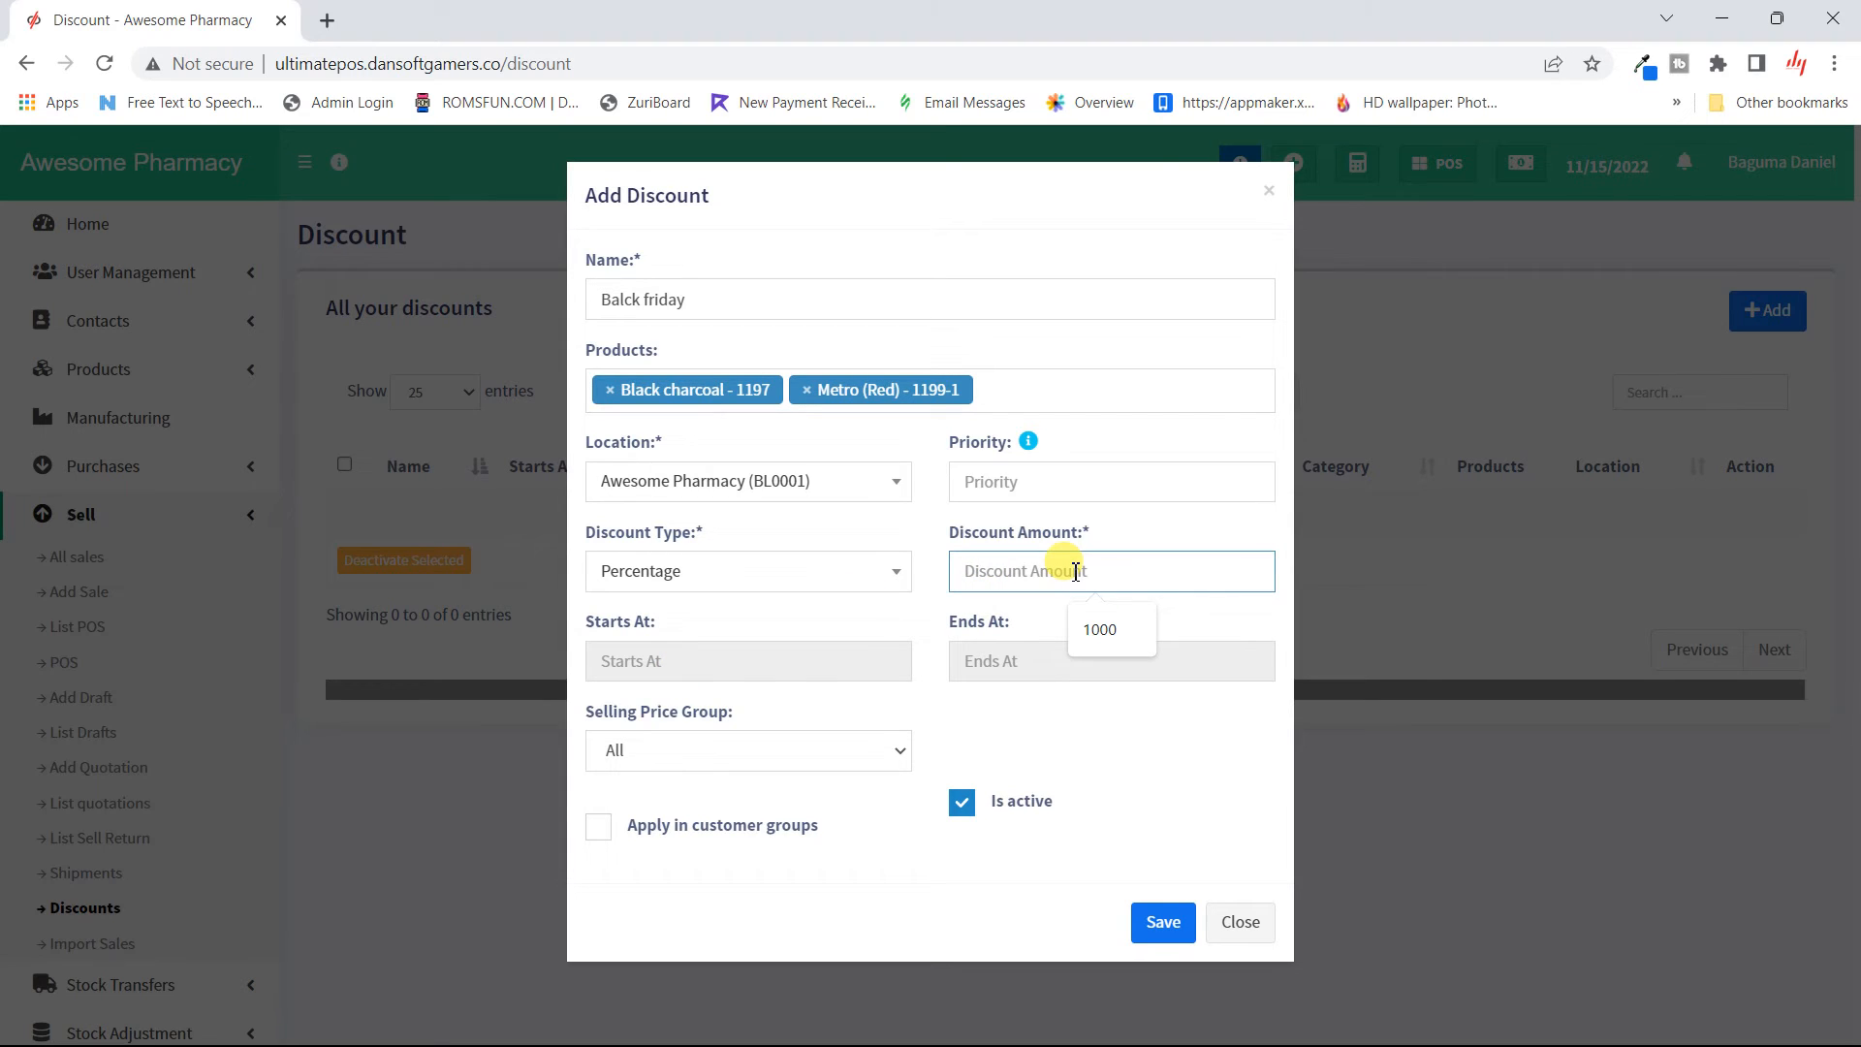
- Enter amount 70 and schedule it from 11/15/2022 23:17 to 11/19/2022 23:17
{"action": "type", "text": "70"}
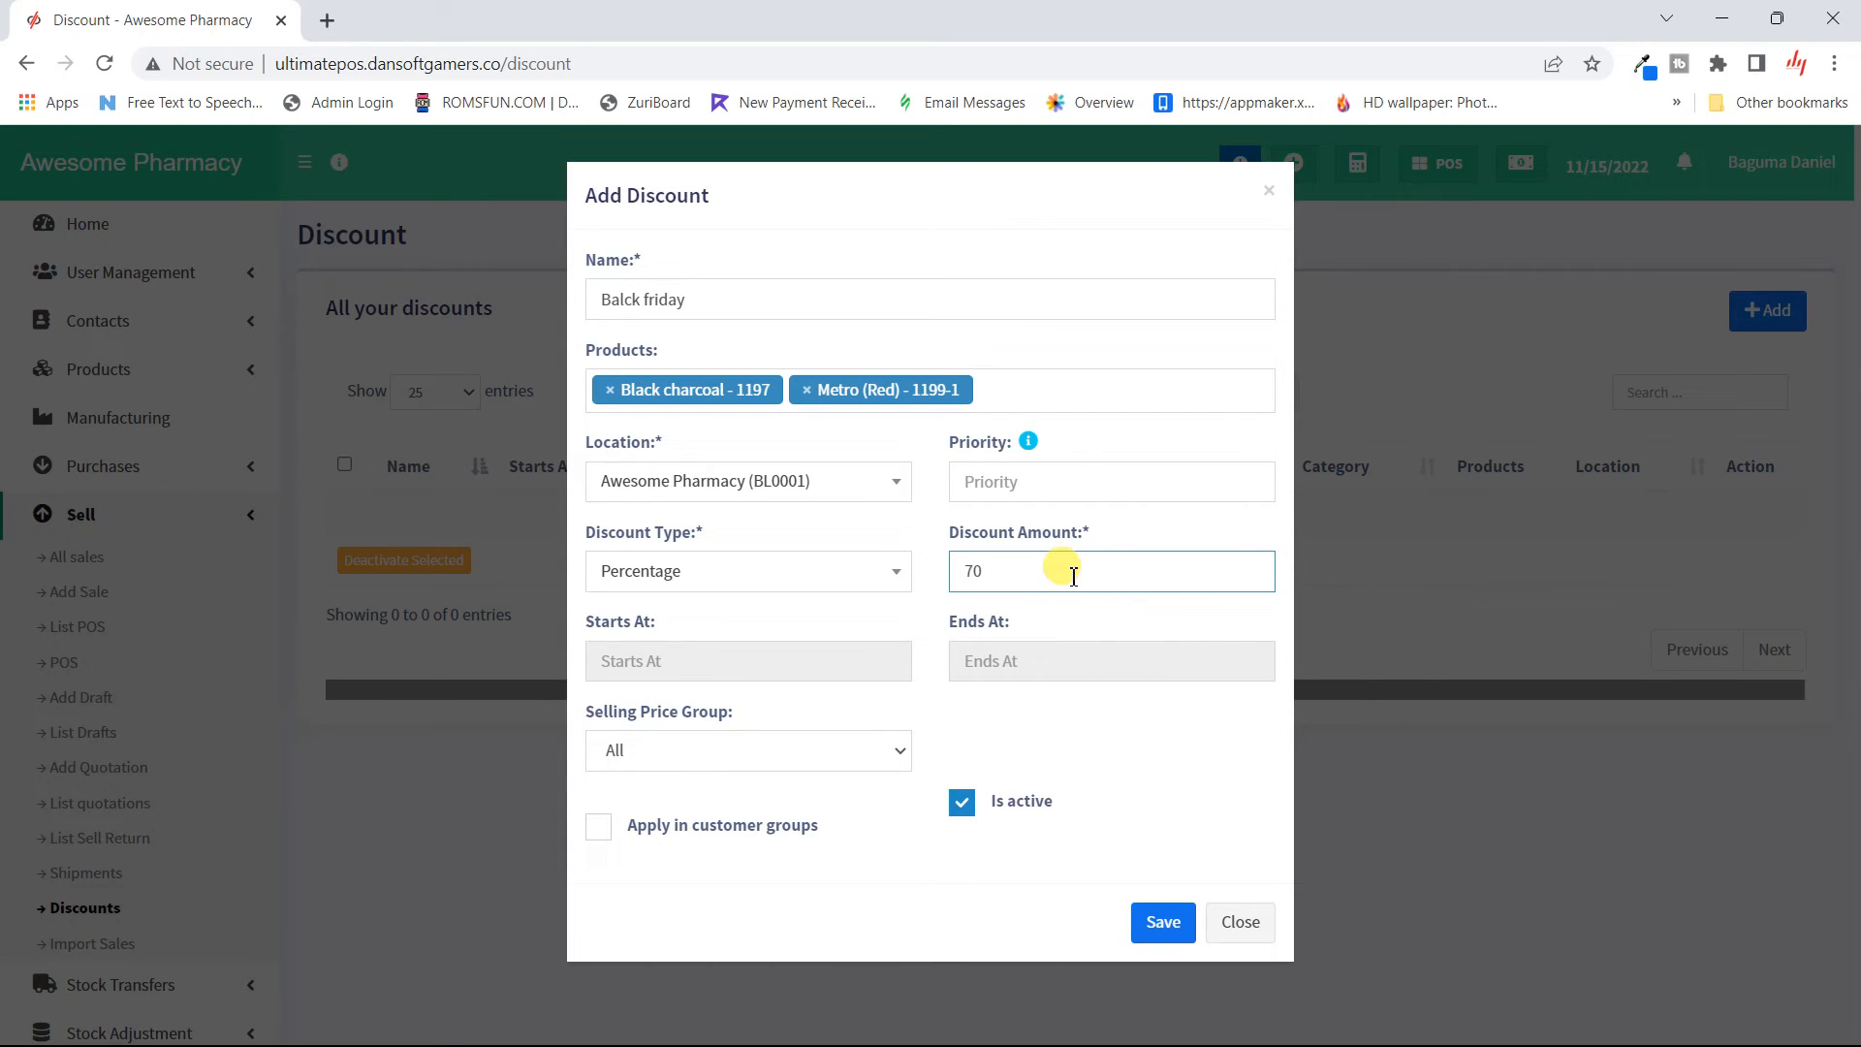
{"action": "left_click", "coordinate": [813, 655]}
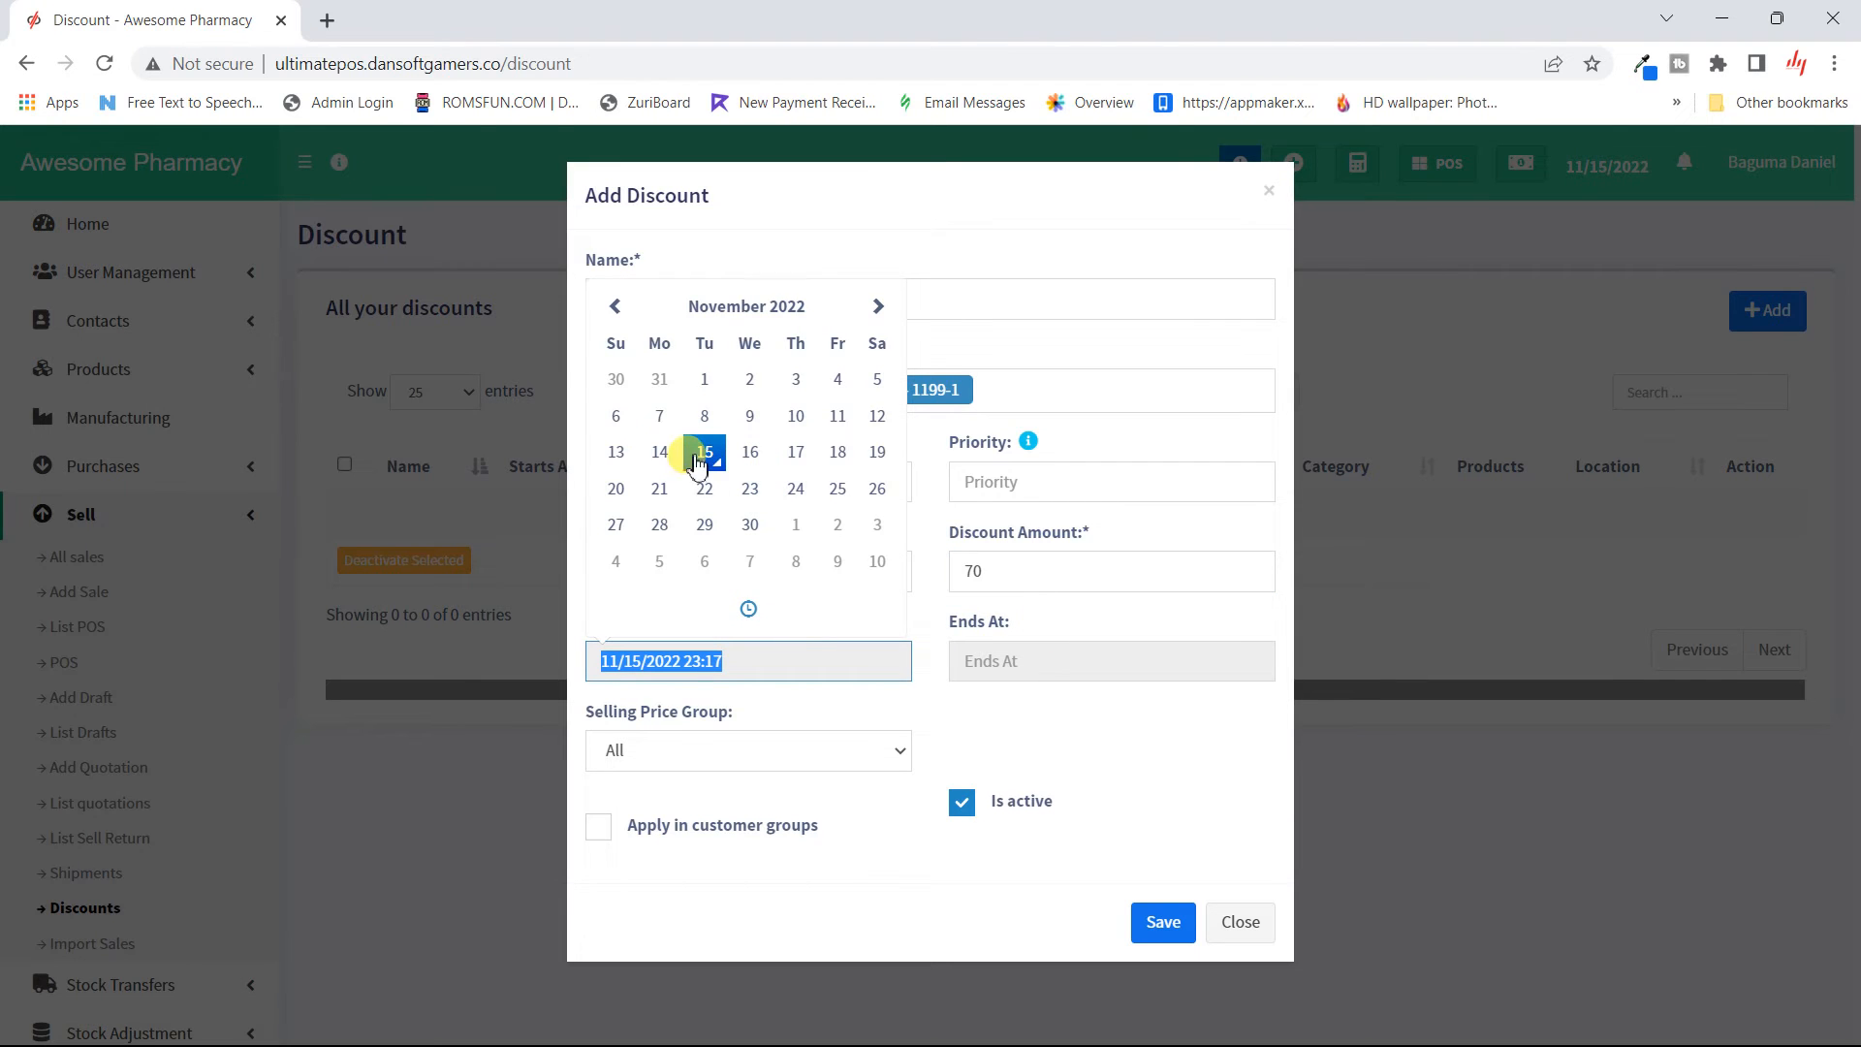
{"action": "left_click", "coordinate": [1120, 669]}
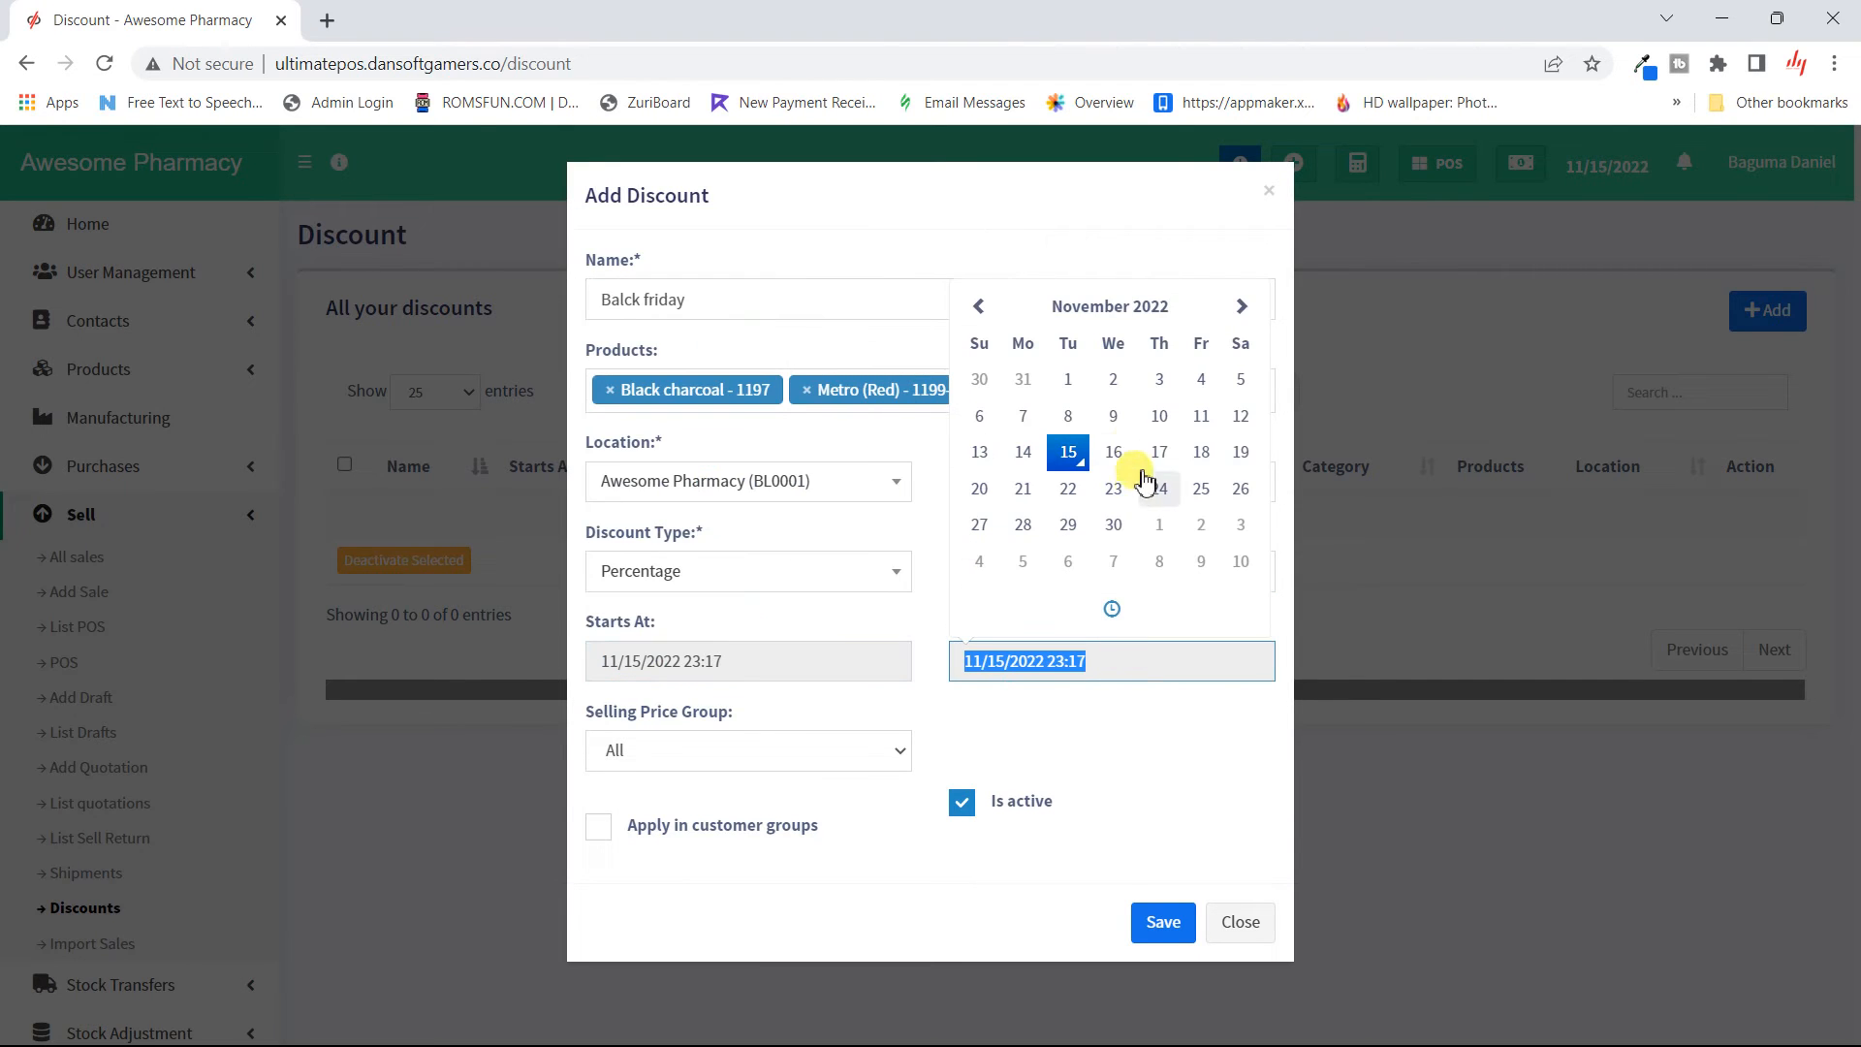
{"action": "left_click", "coordinate": [1240, 452]}
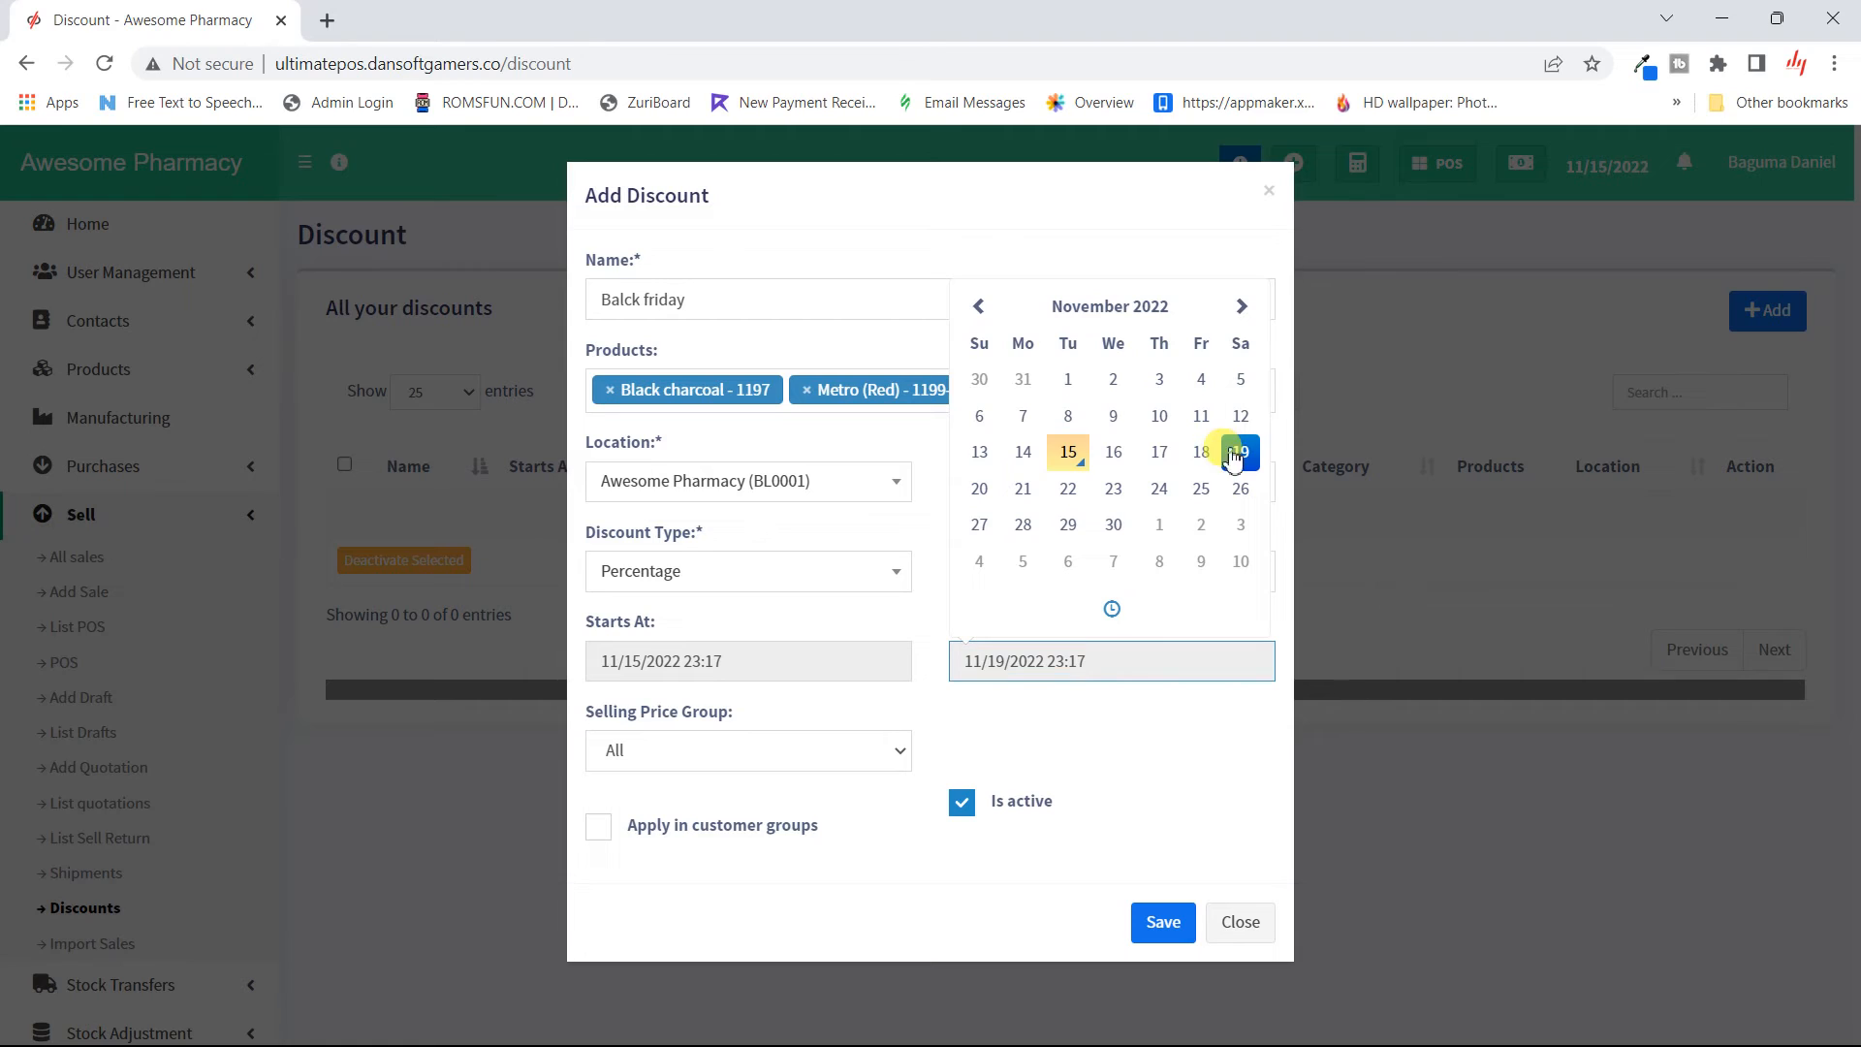
{"action": "left_click", "coordinate": [1062, 713]}
- Use the Default Selling Price group and leave Apply in customer groups off
{"action": "left_click", "coordinate": [839, 749]}
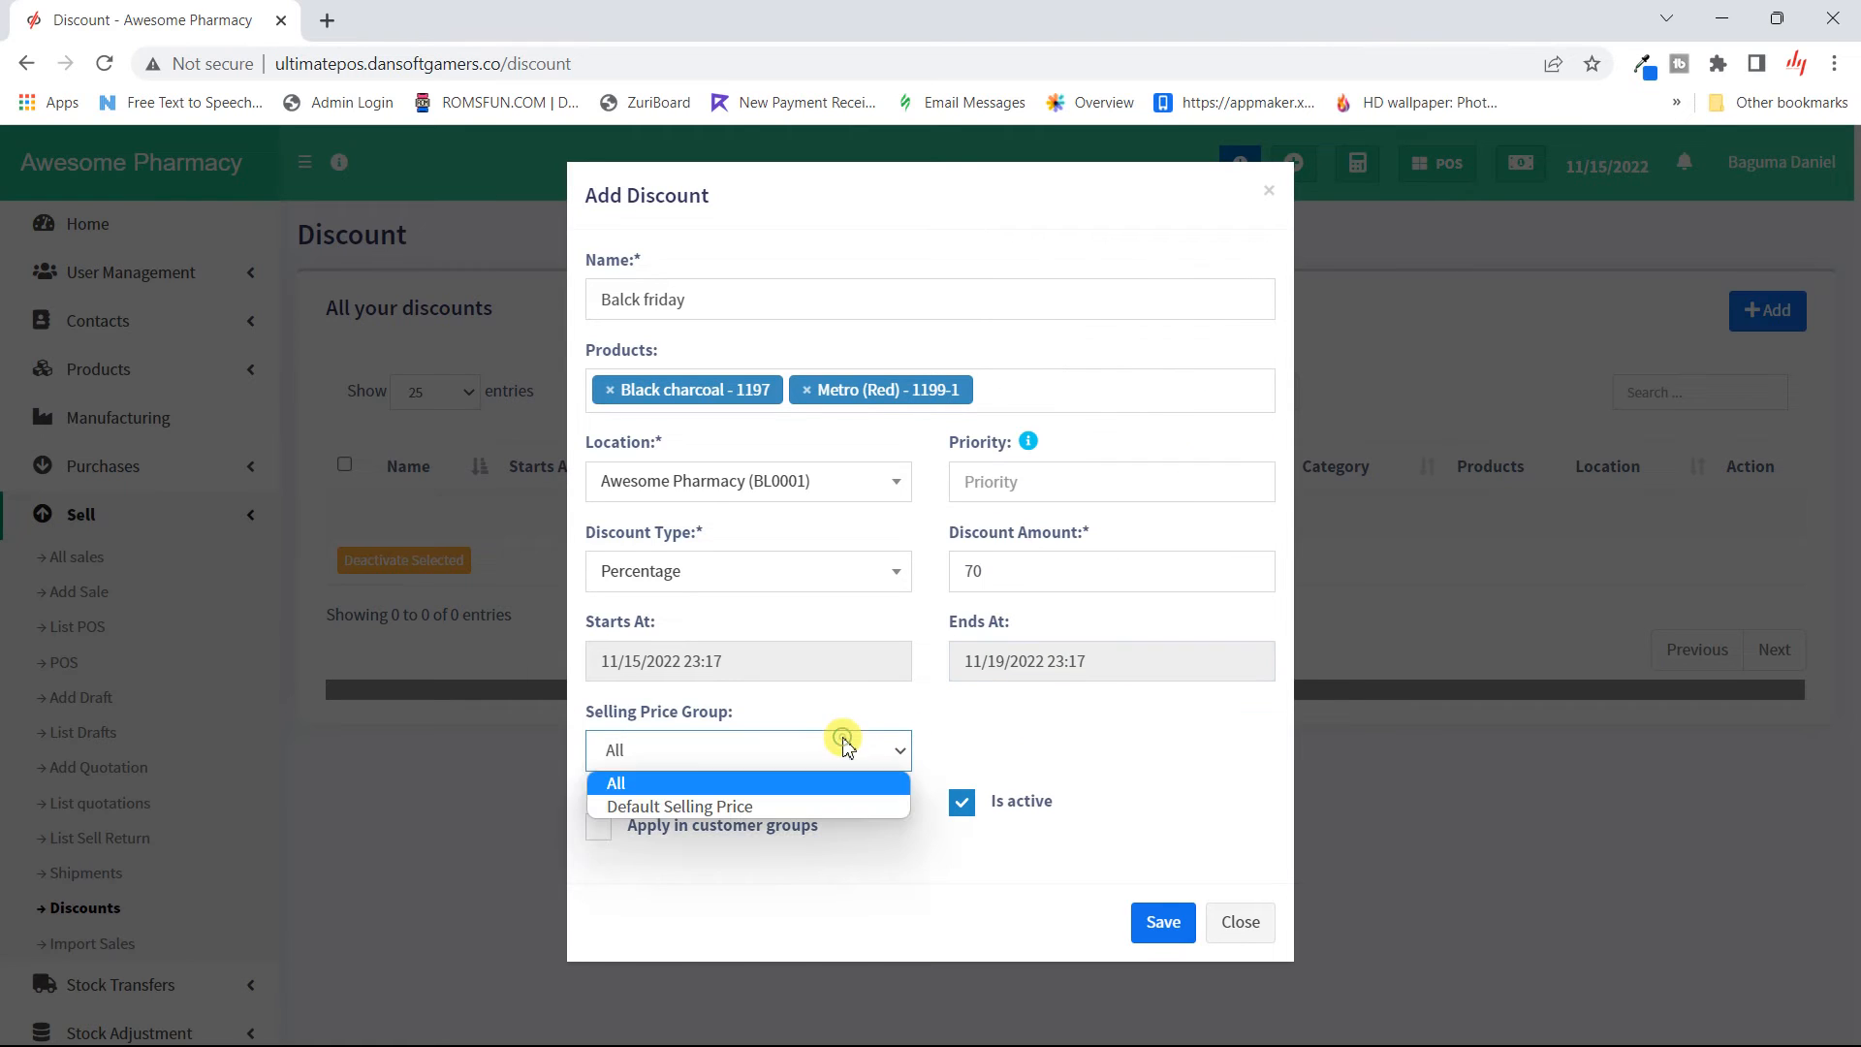
{"action": "left_click", "coordinate": [774, 808]}
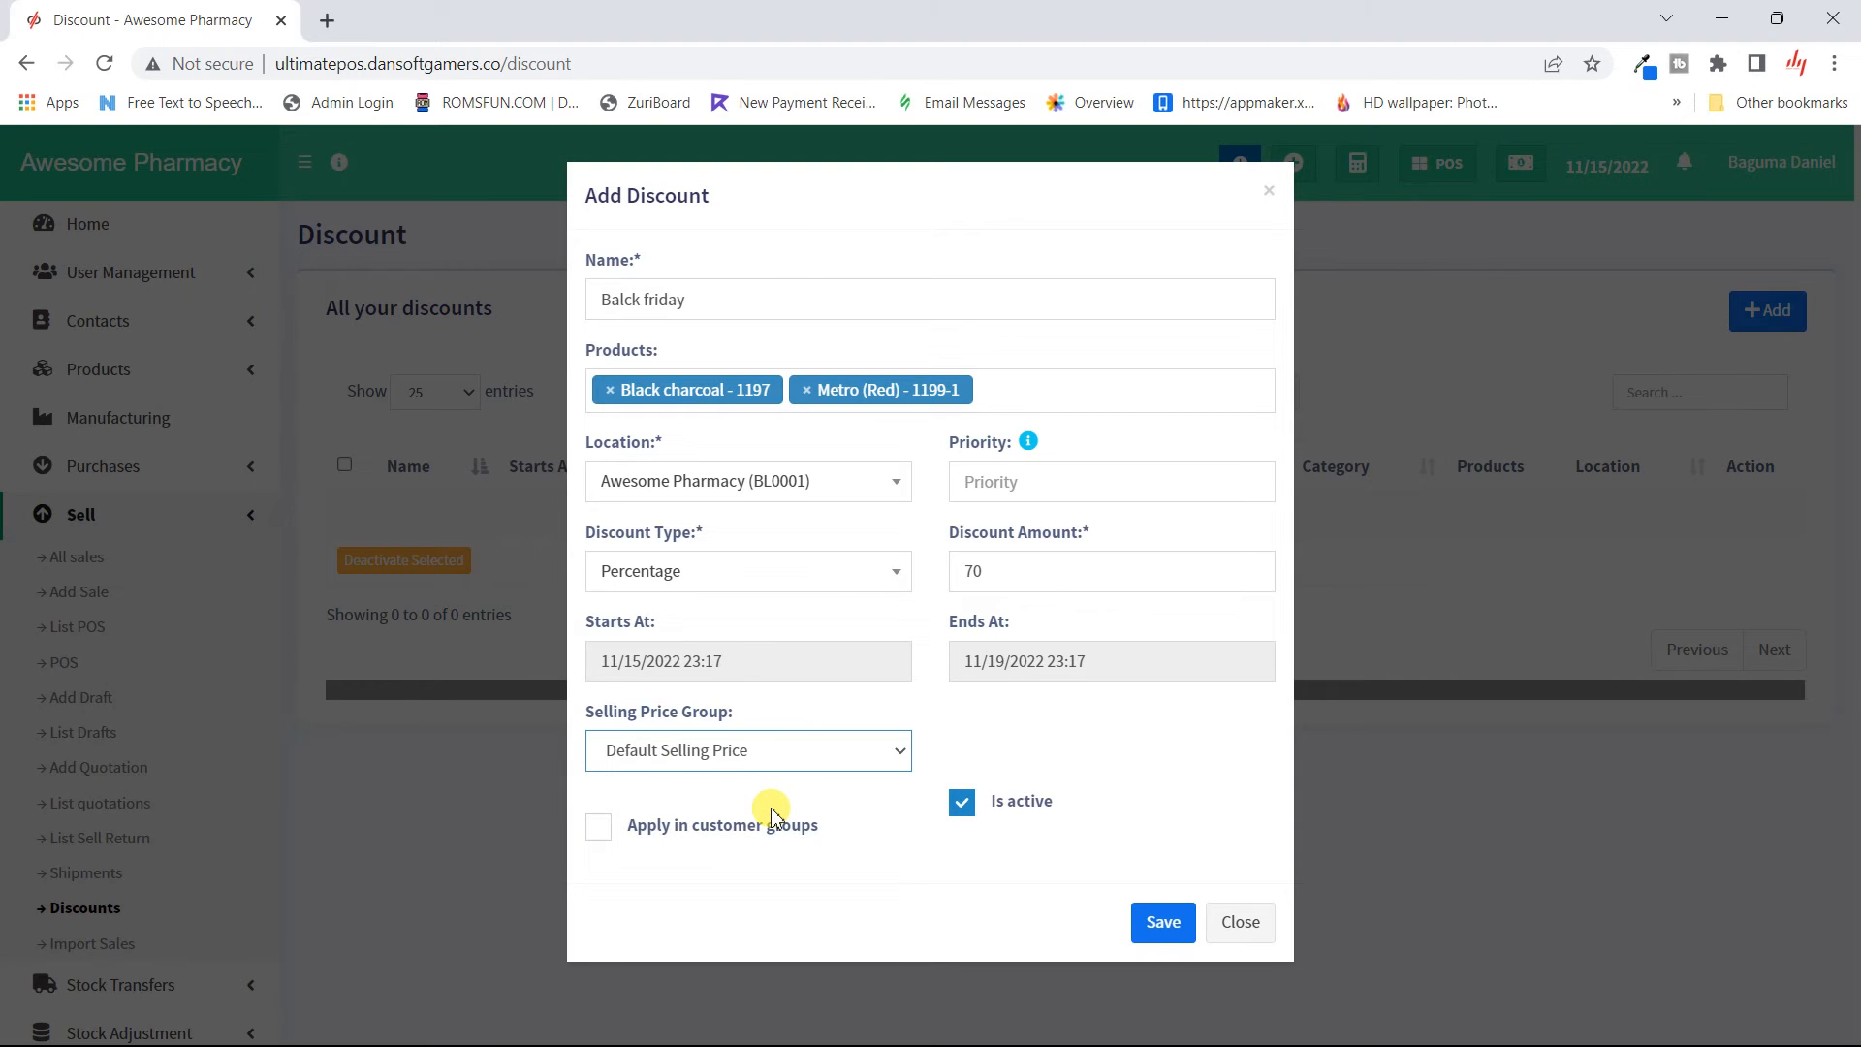
{"action": "left_click", "coordinate": [661, 826]}
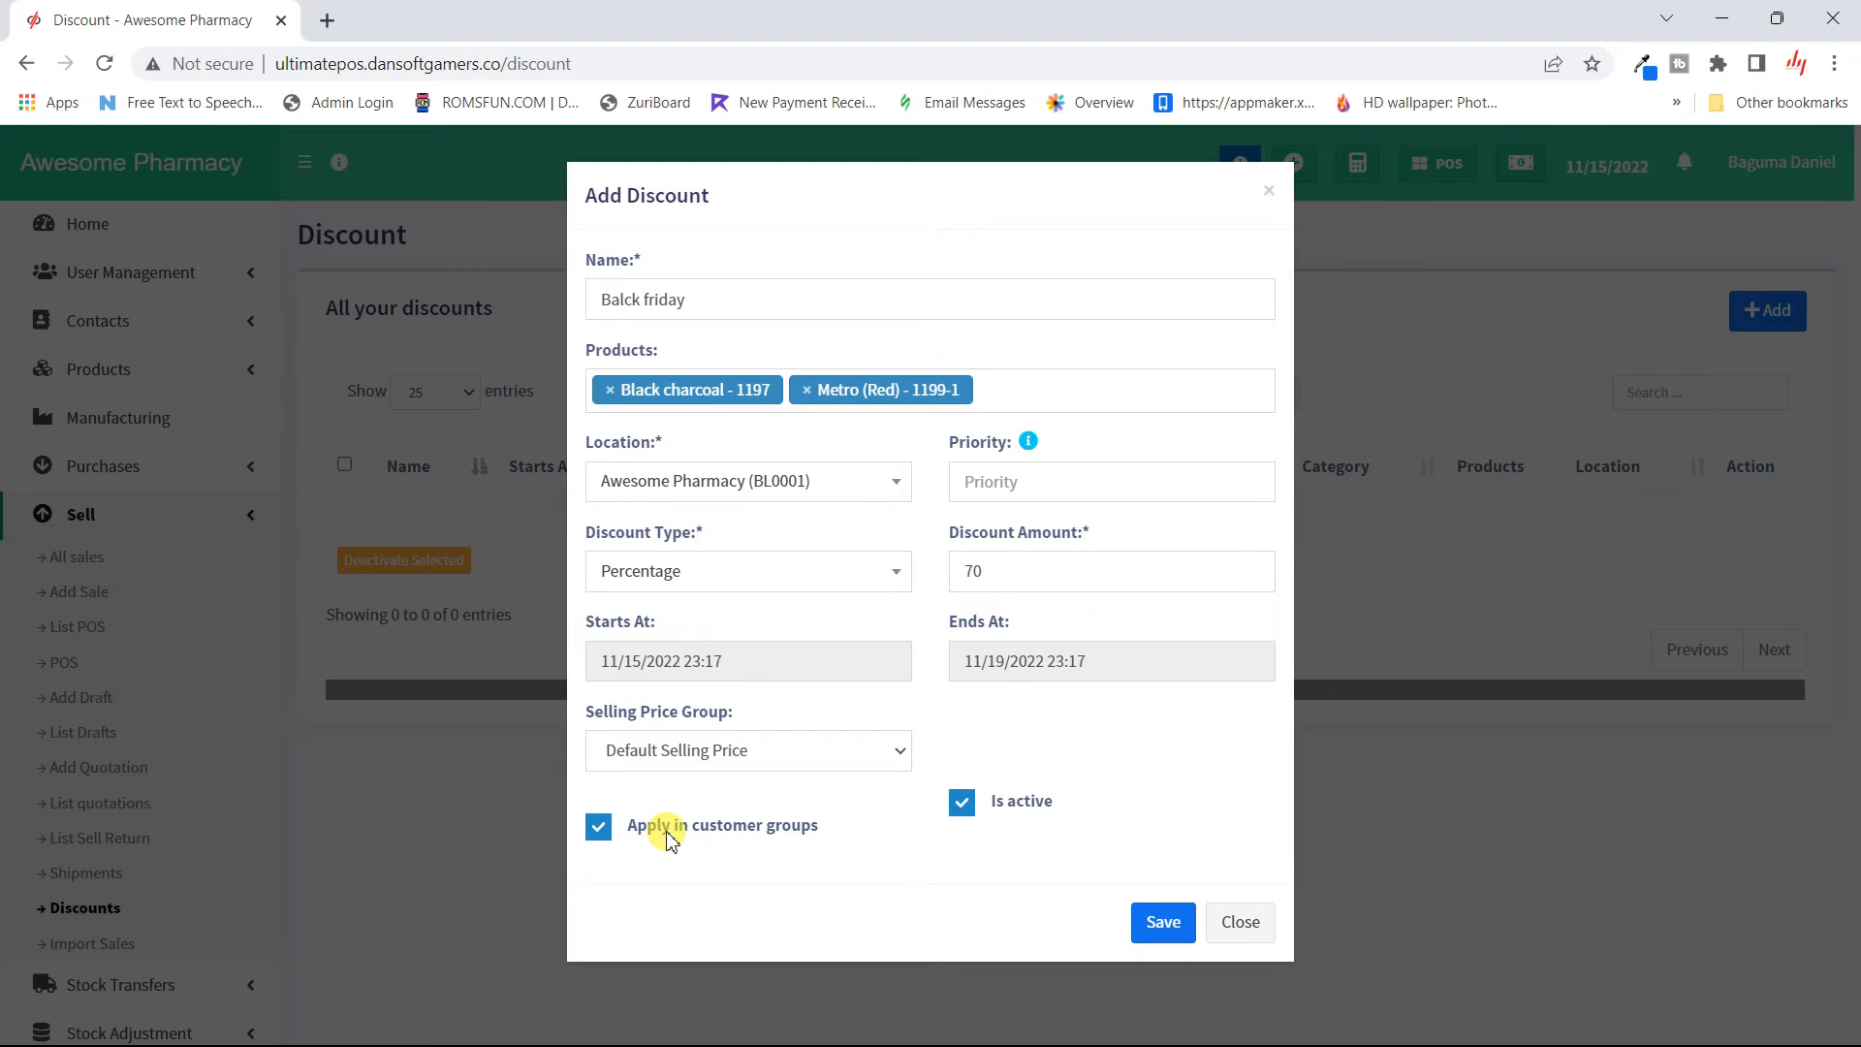
{"action": "left_click", "coordinate": [667, 836]}
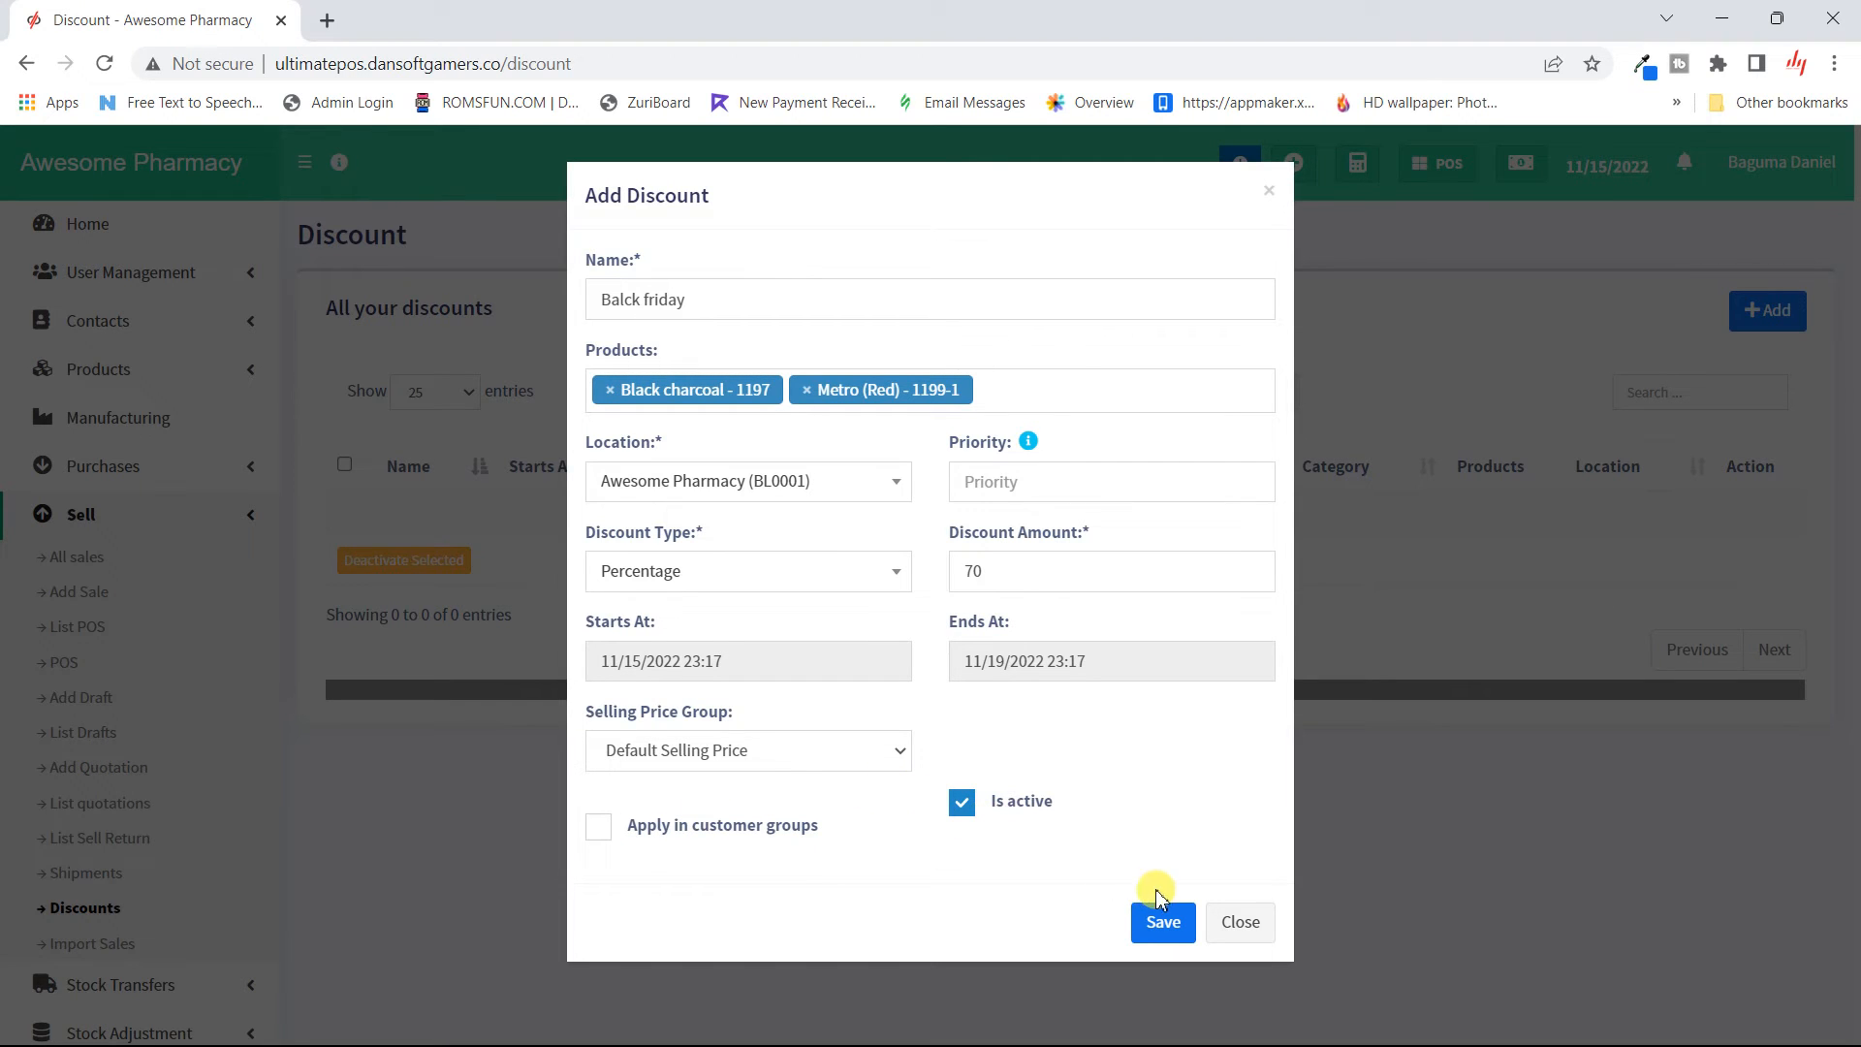
- Fill the required priority with 1 and save the Balck friday discount
{"action": "left_click", "coordinate": [1163, 922]}
{"action": "left_click", "coordinate": [1051, 480]}
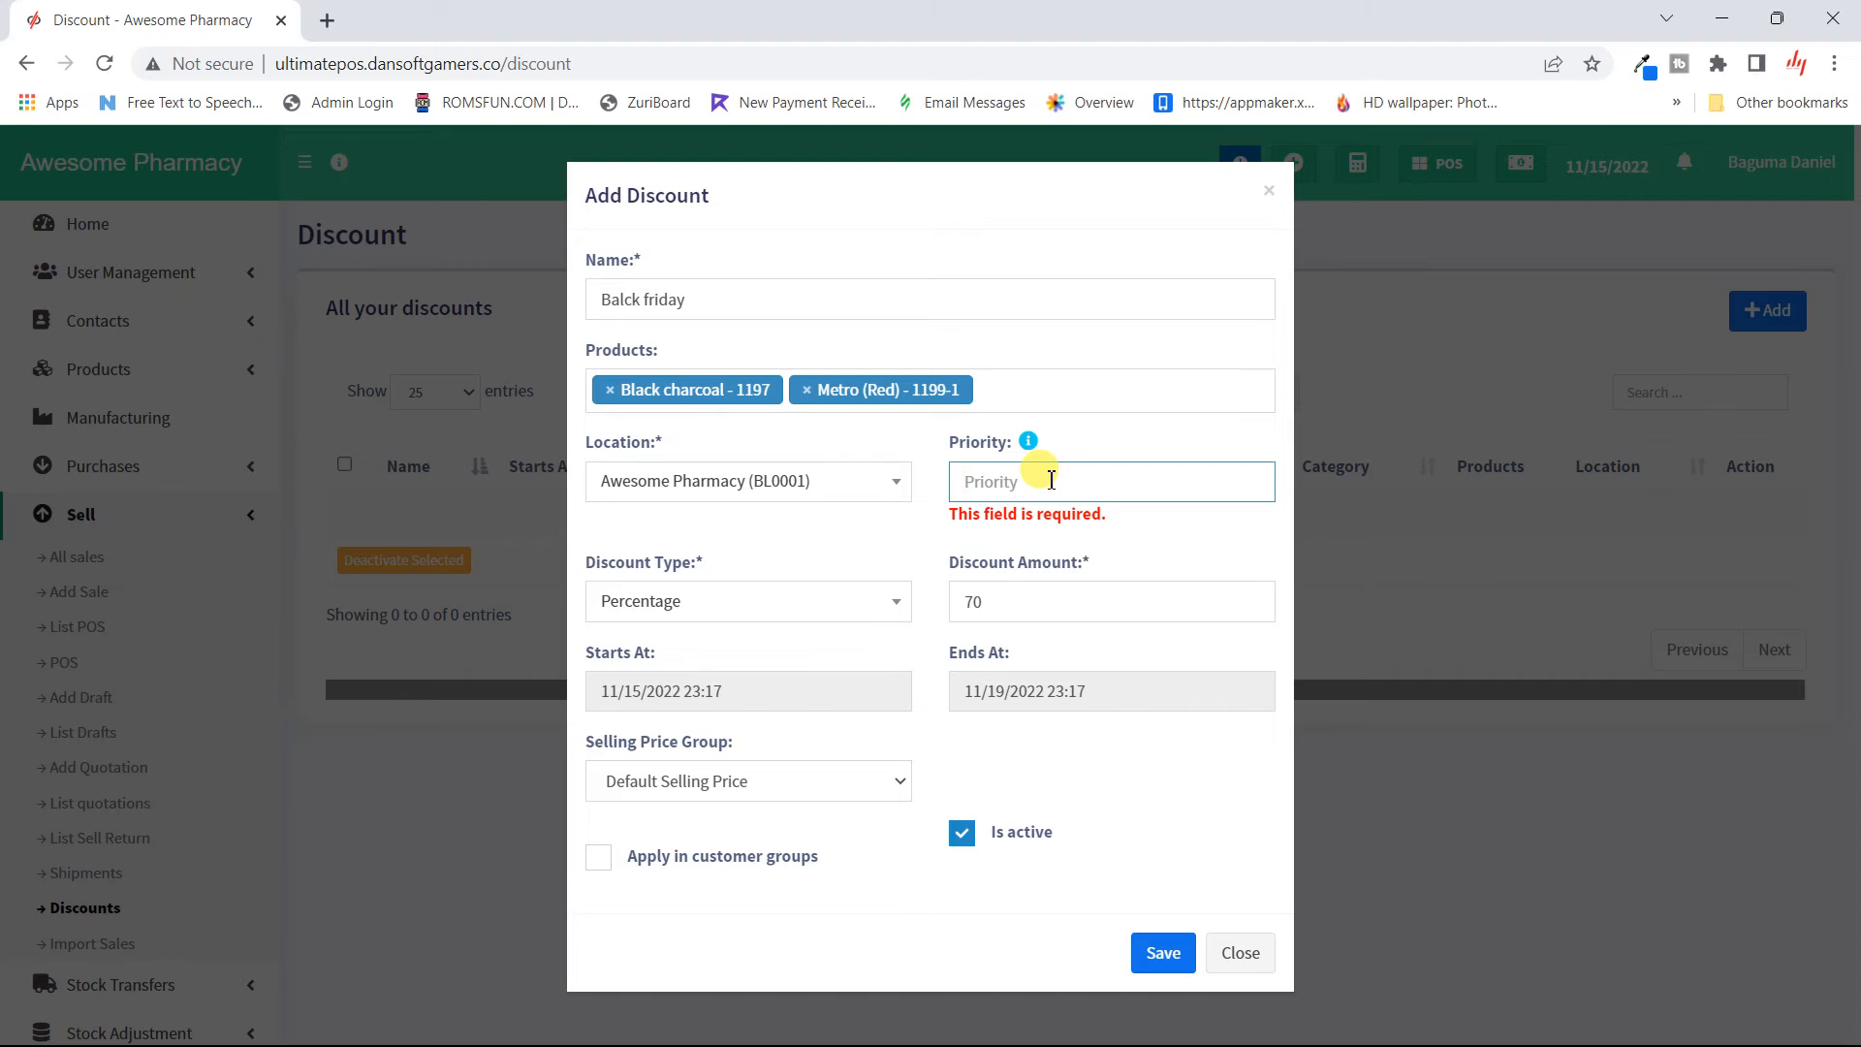
{"action": "type", "text": "1"}
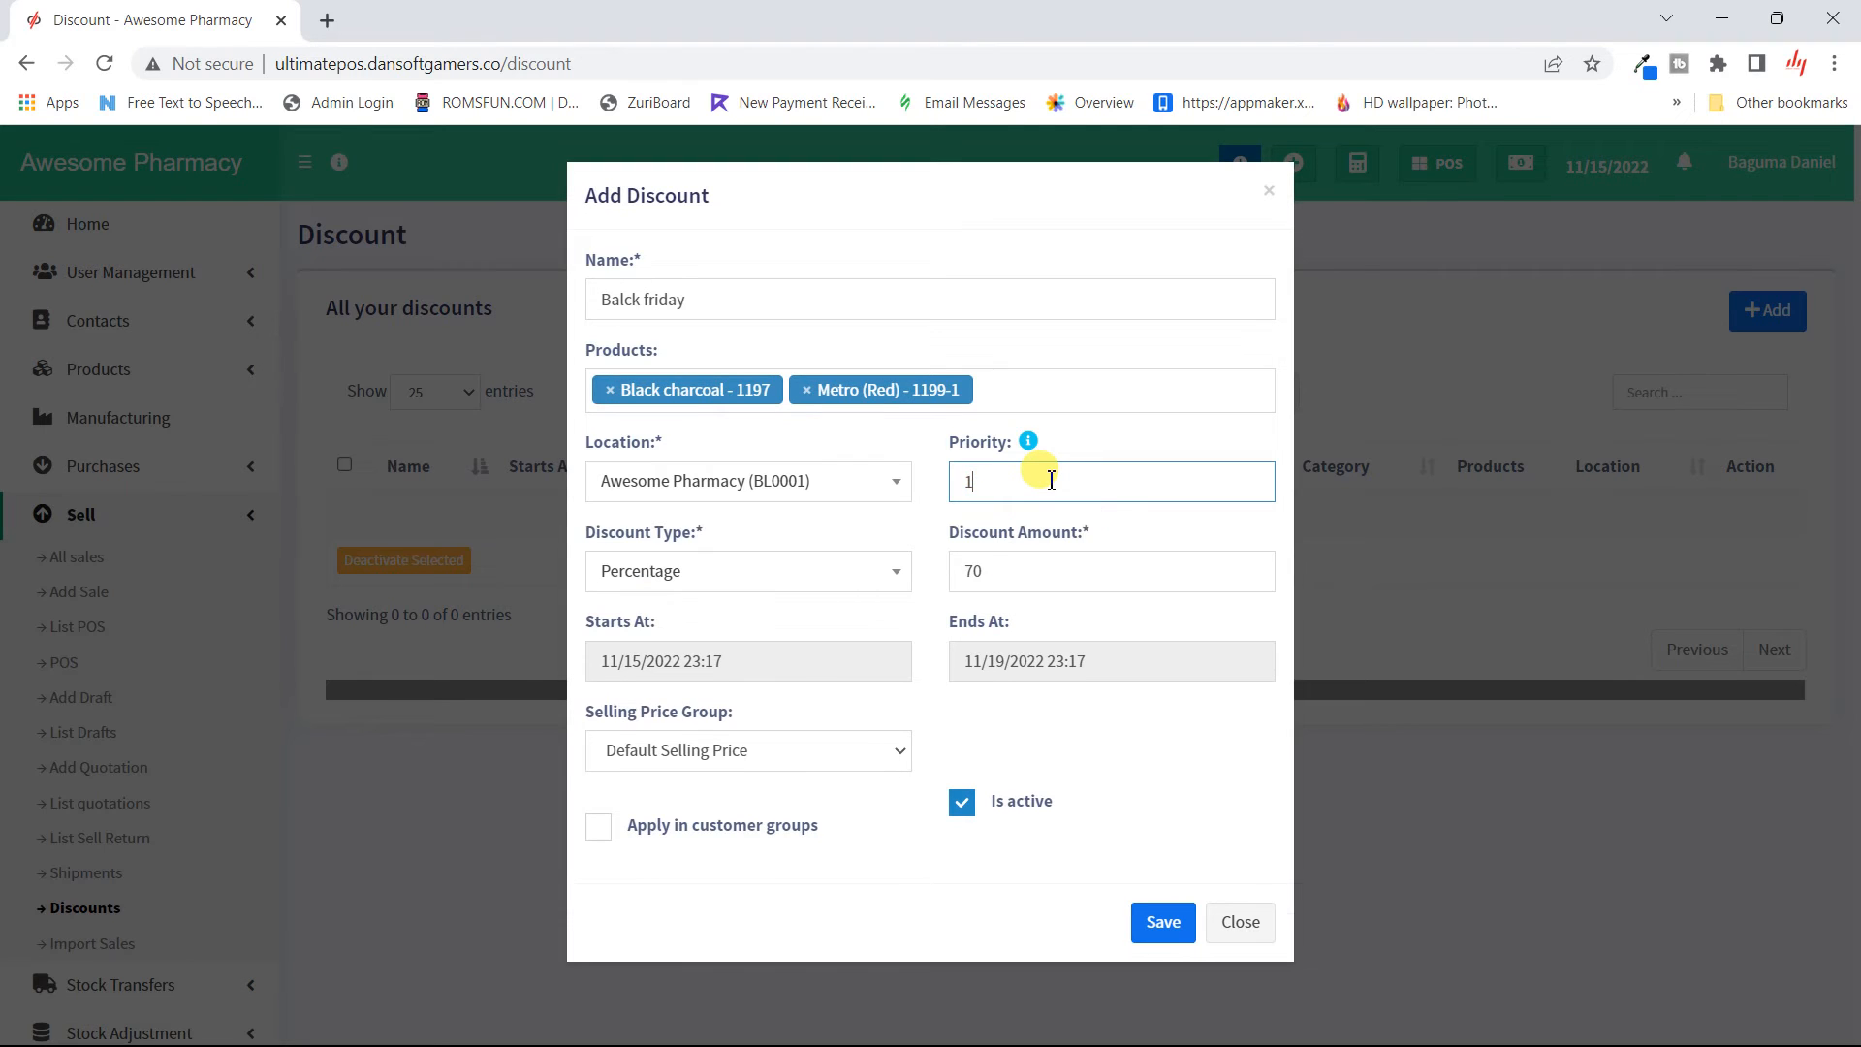
{"action": "key", "text": "BackSpace"}
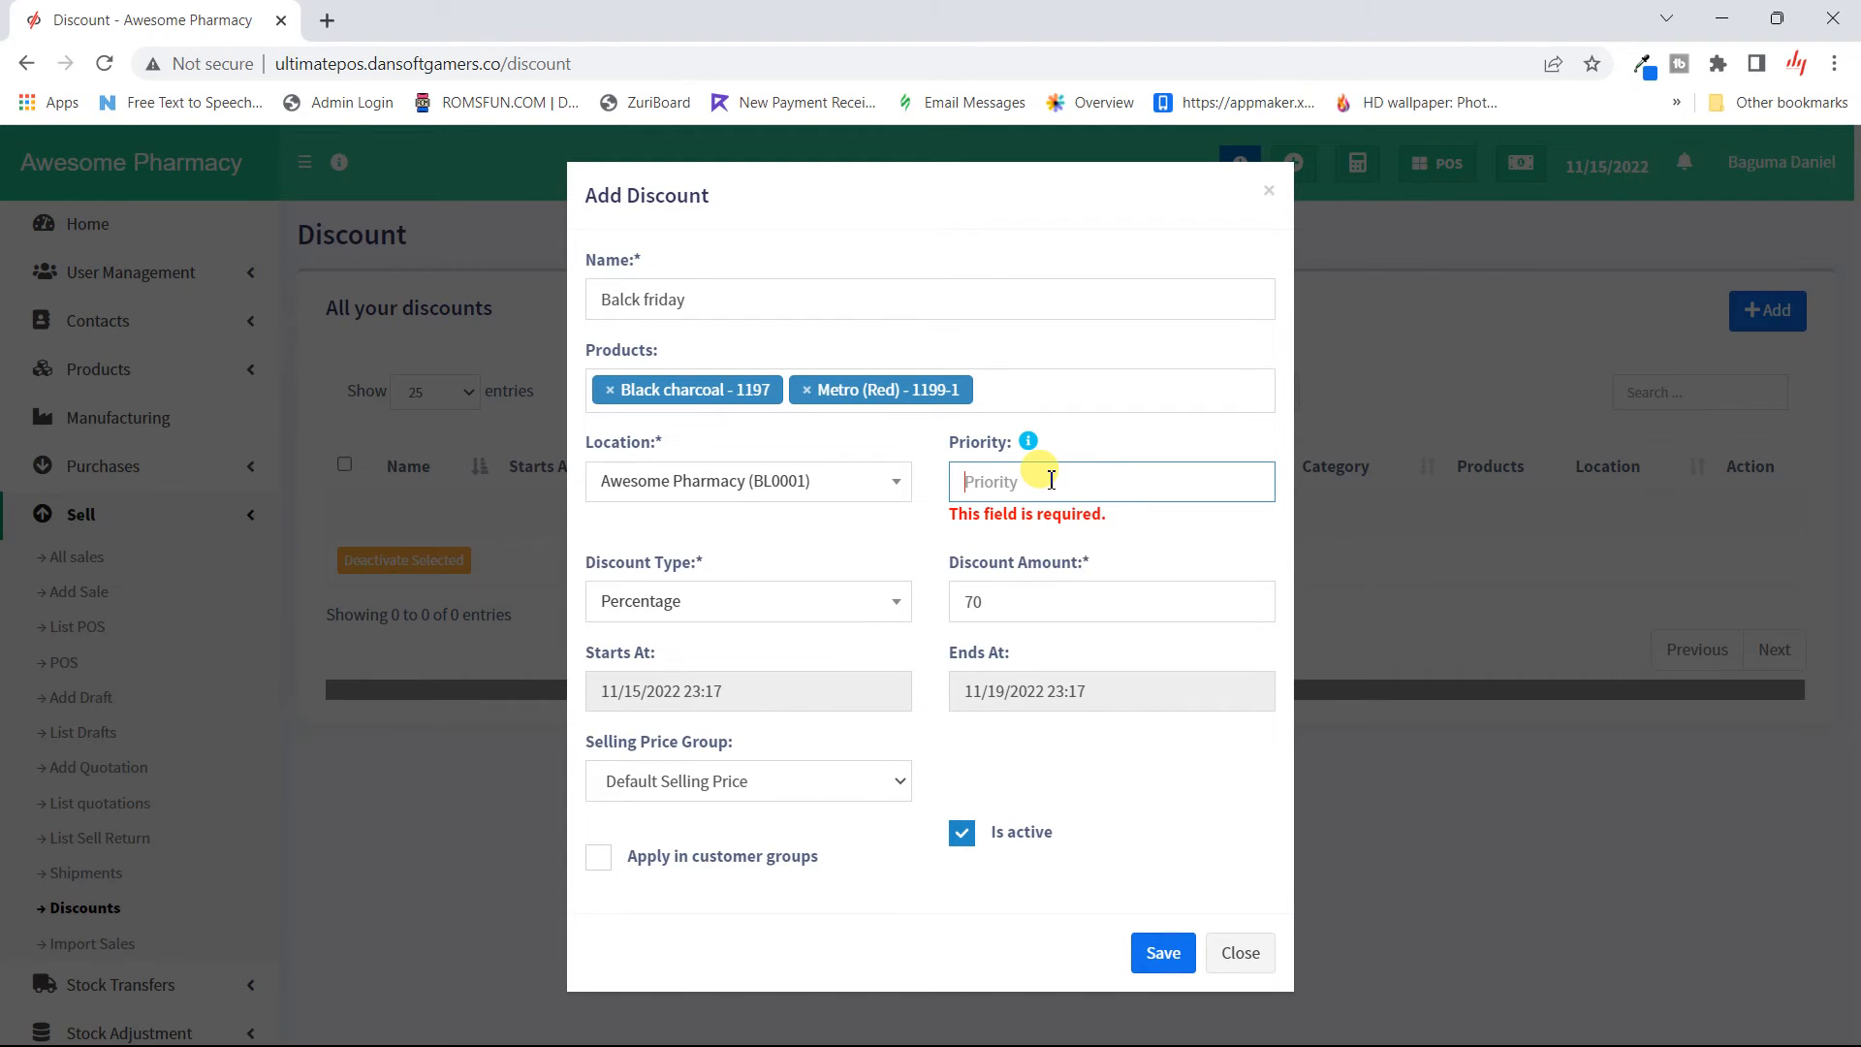
{"action": "type", "text": "1"}
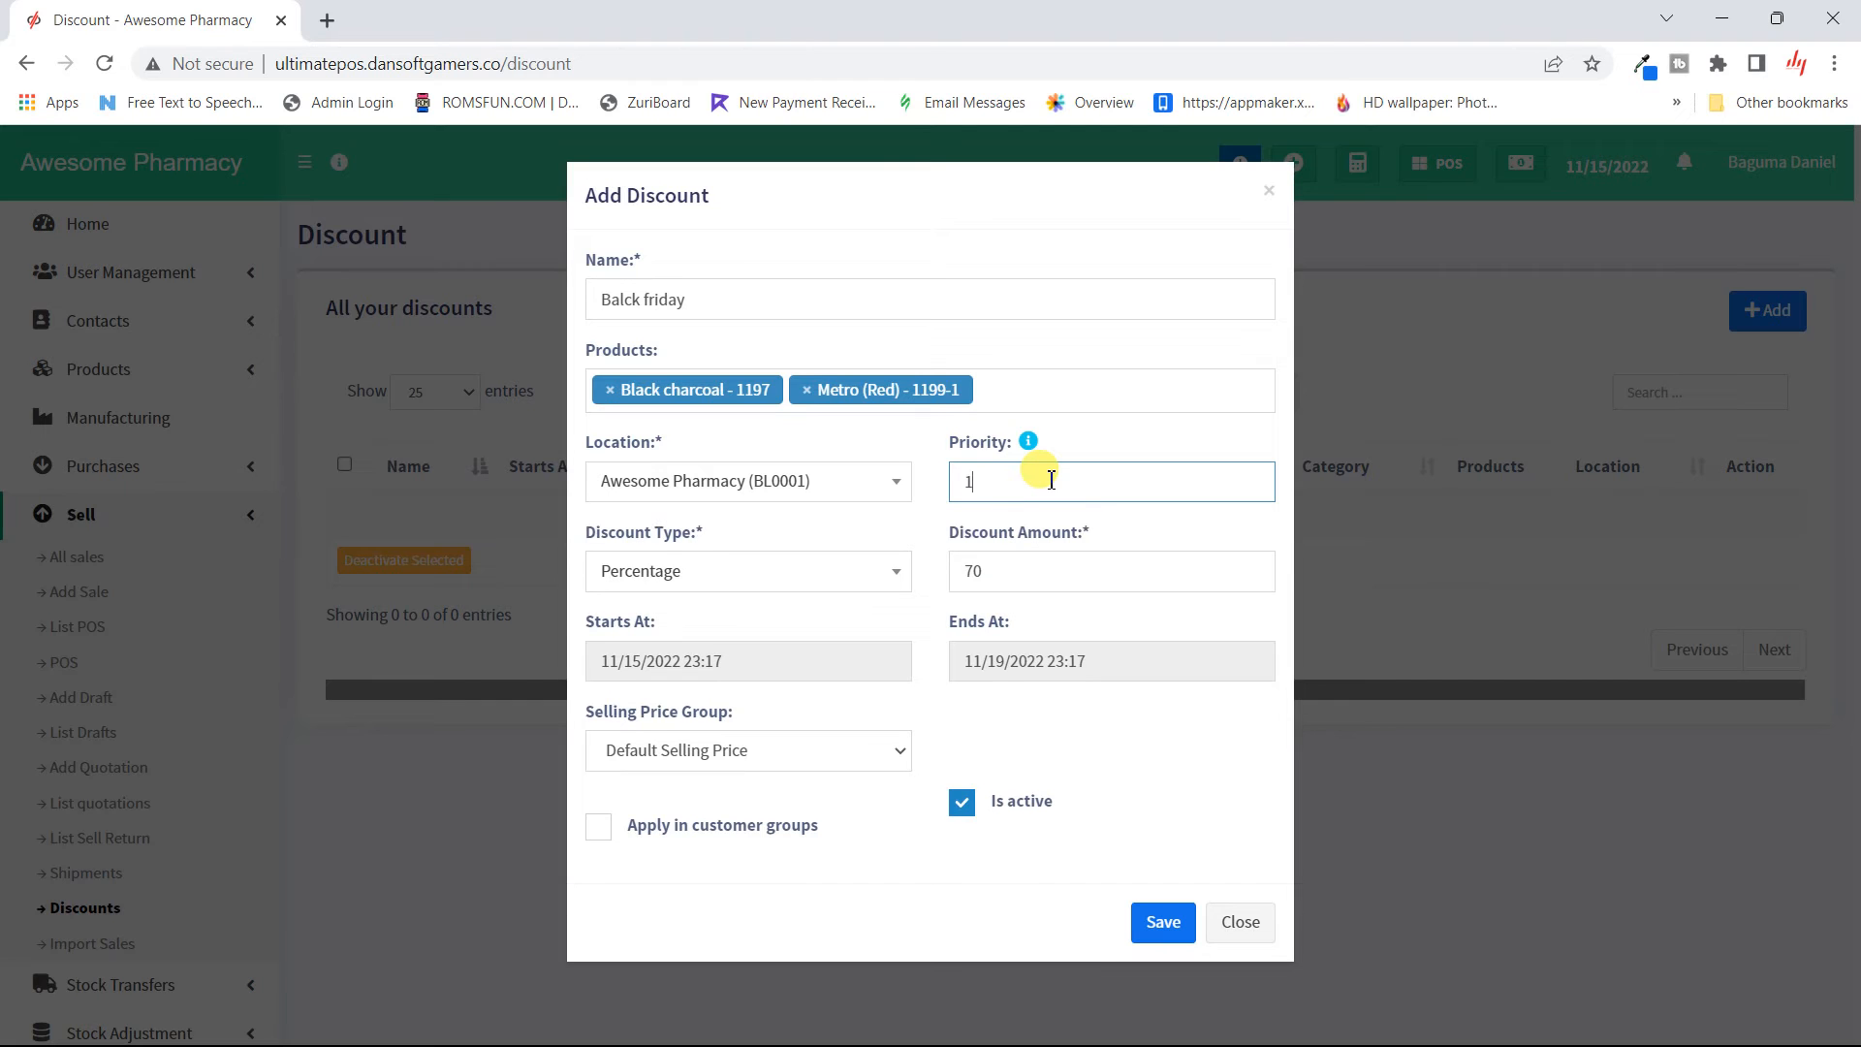
{"action": "left_click", "coordinate": [1155, 920]}
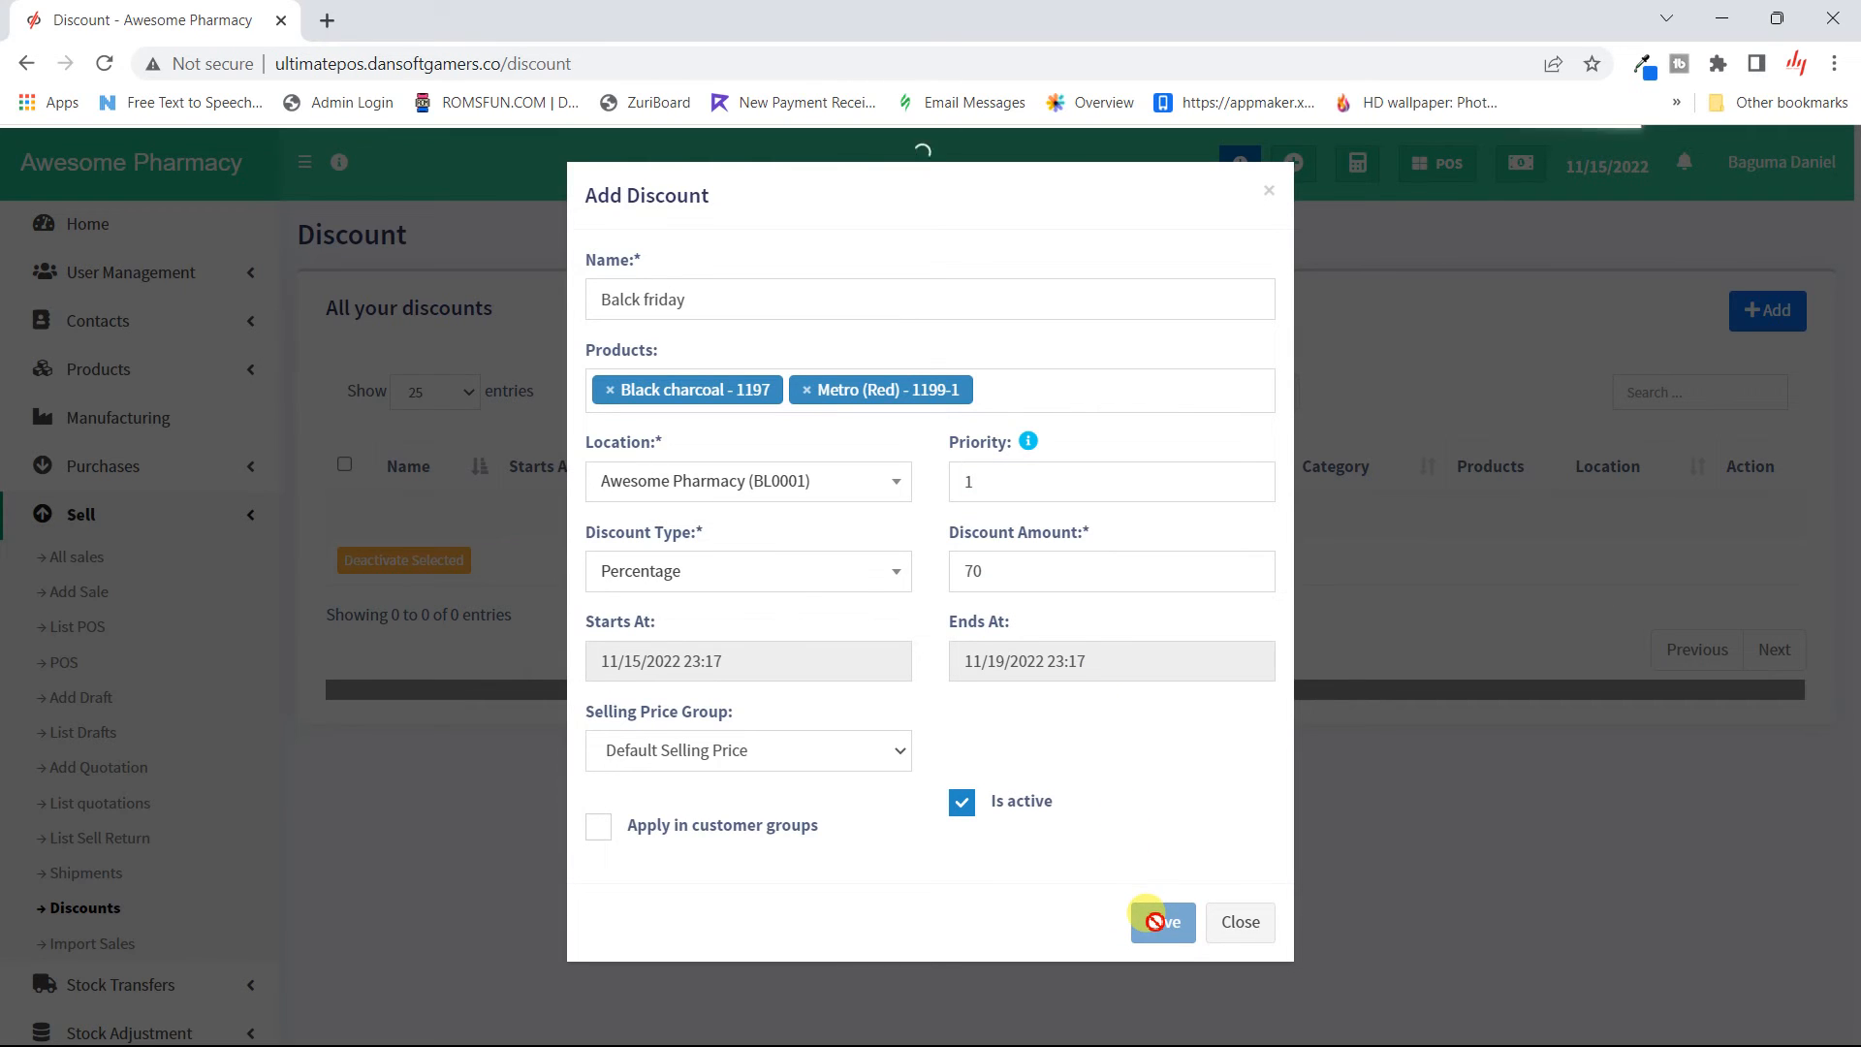
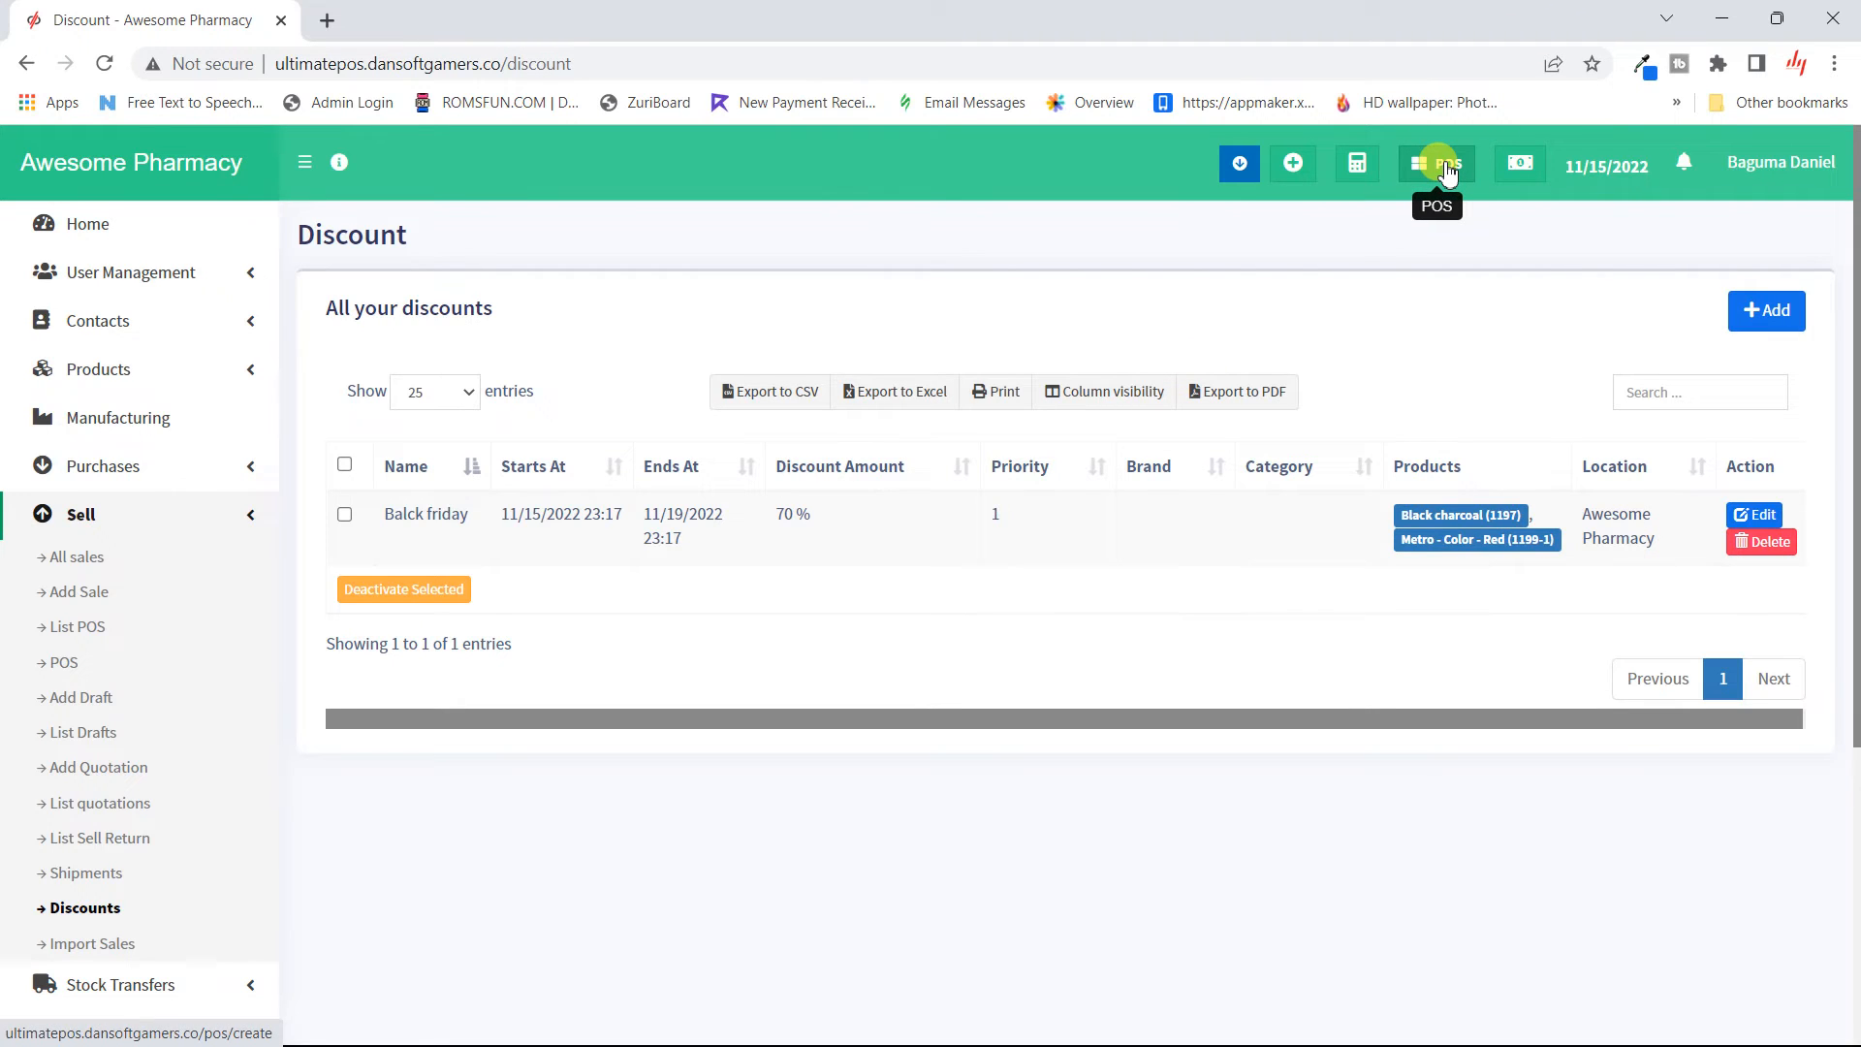
- On the POS screen, add Metro - Red to the cart after trying the Black items
{"action": "left_click", "coordinate": [1447, 167]}
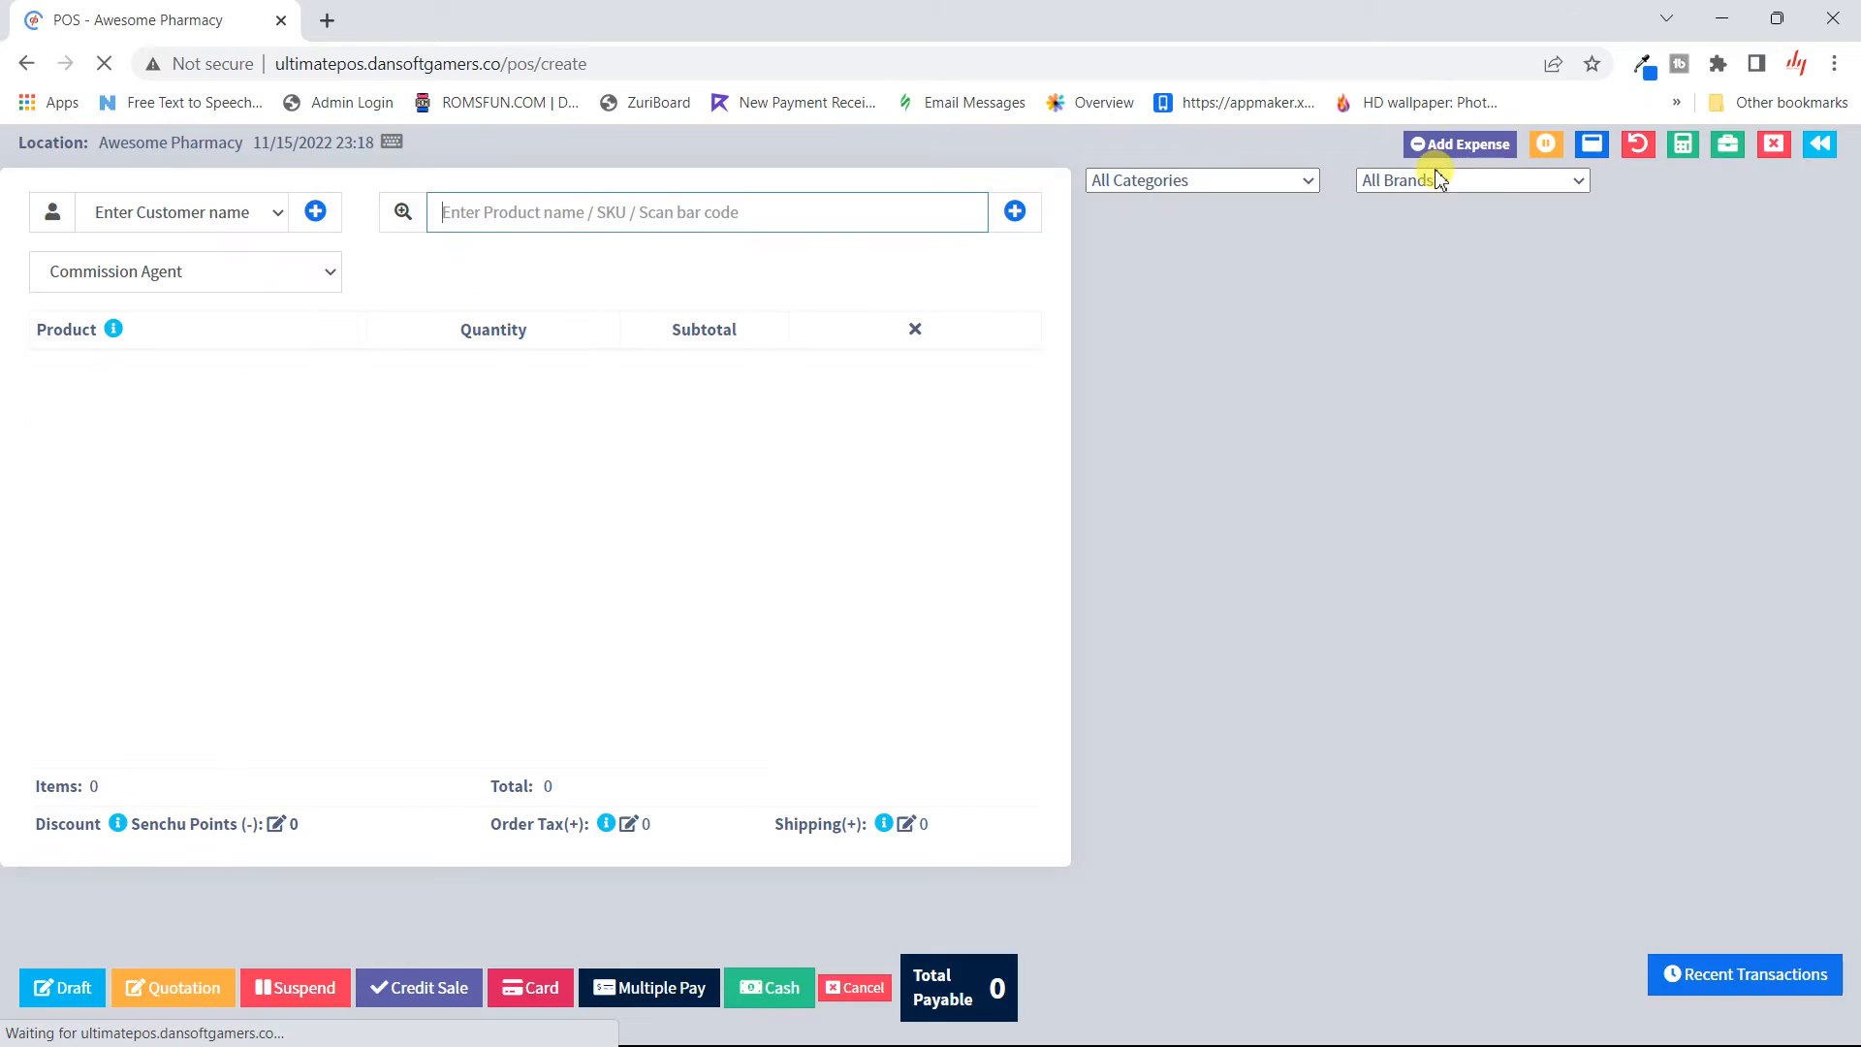
{"action": "left_click", "coordinate": [717, 388]}
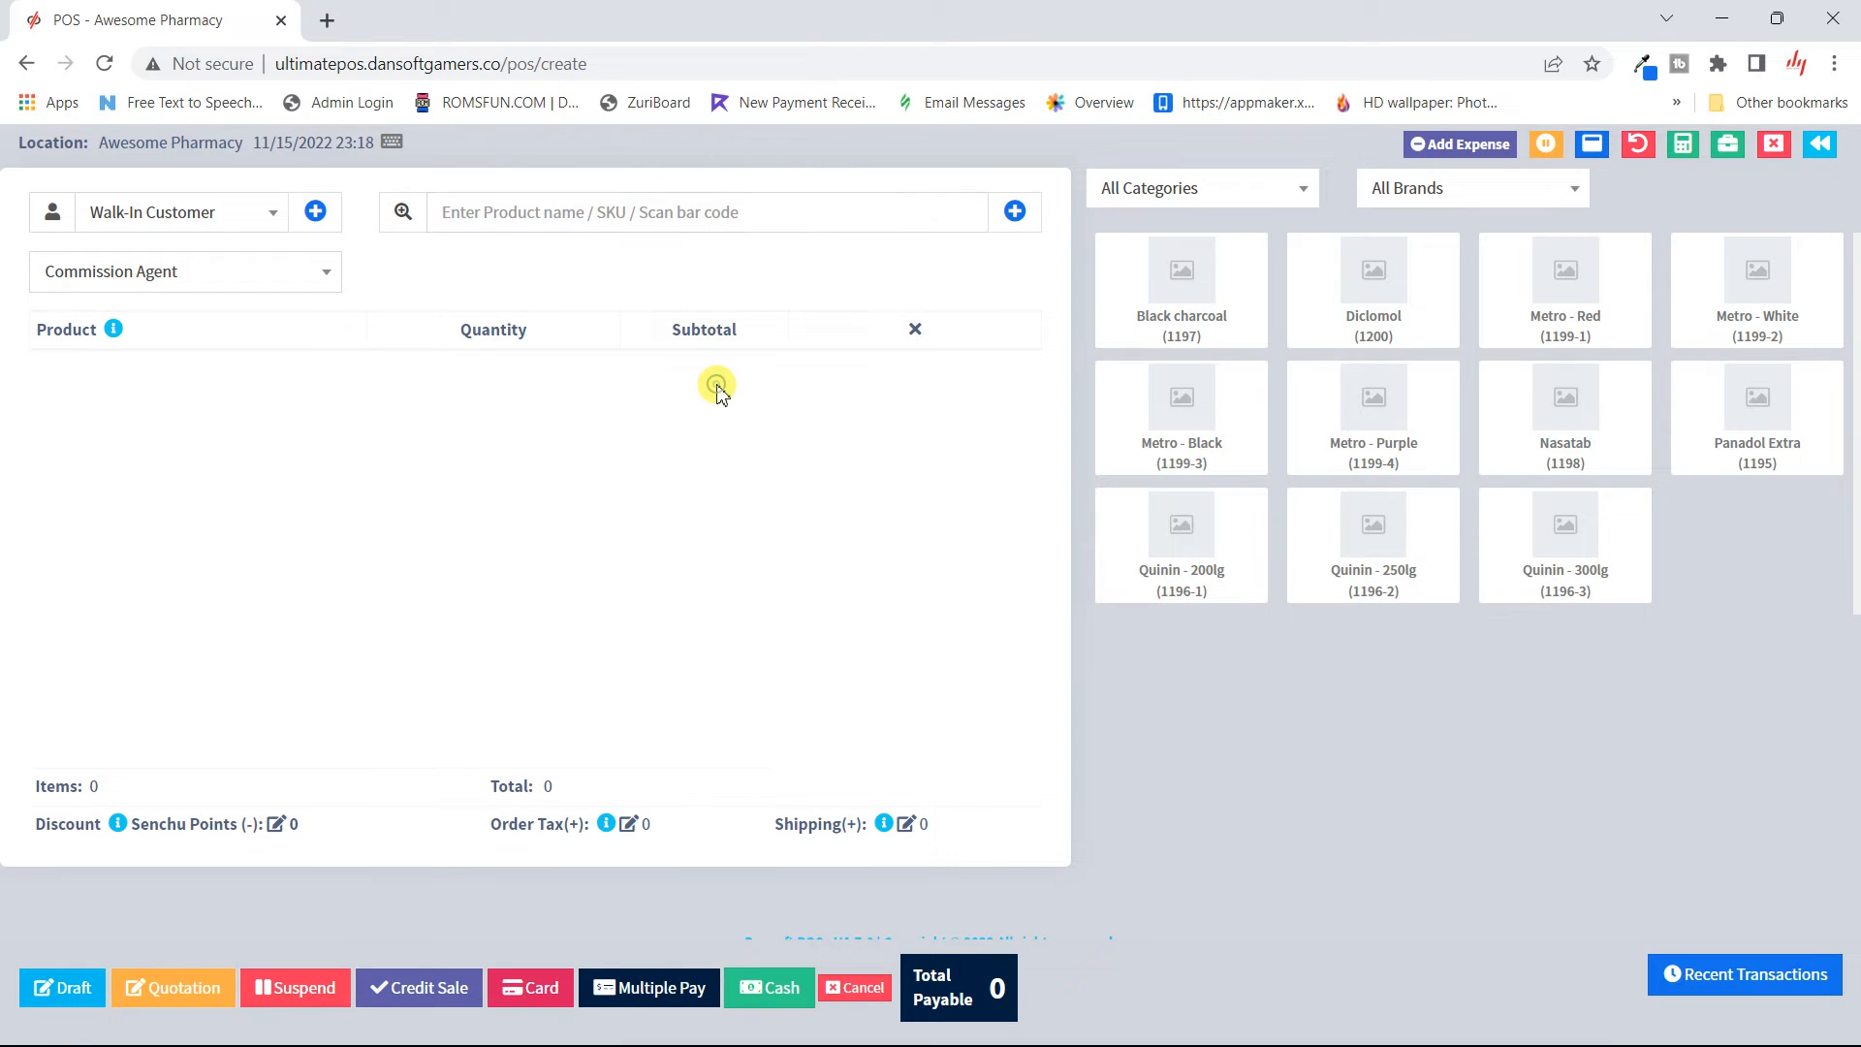
{"action": "left_click", "coordinate": [1200, 315]}
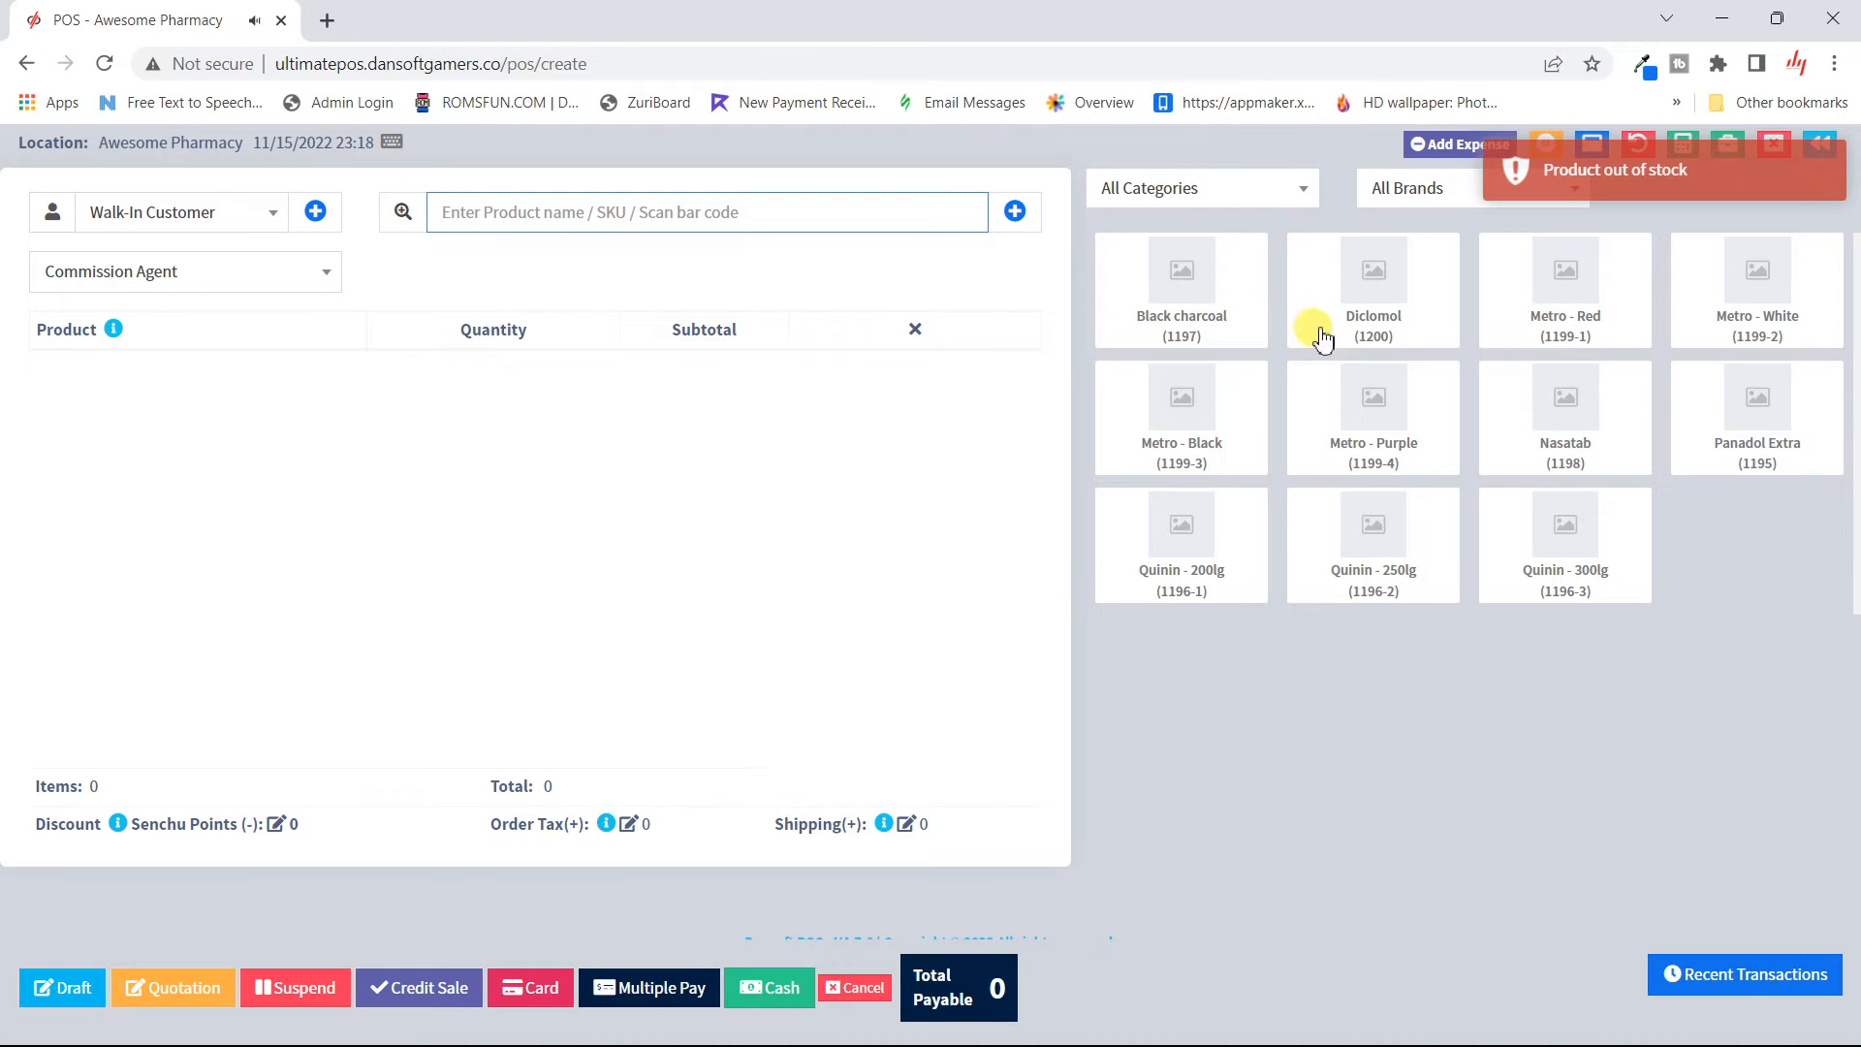
{"action": "left_click", "coordinate": [1198, 431]}
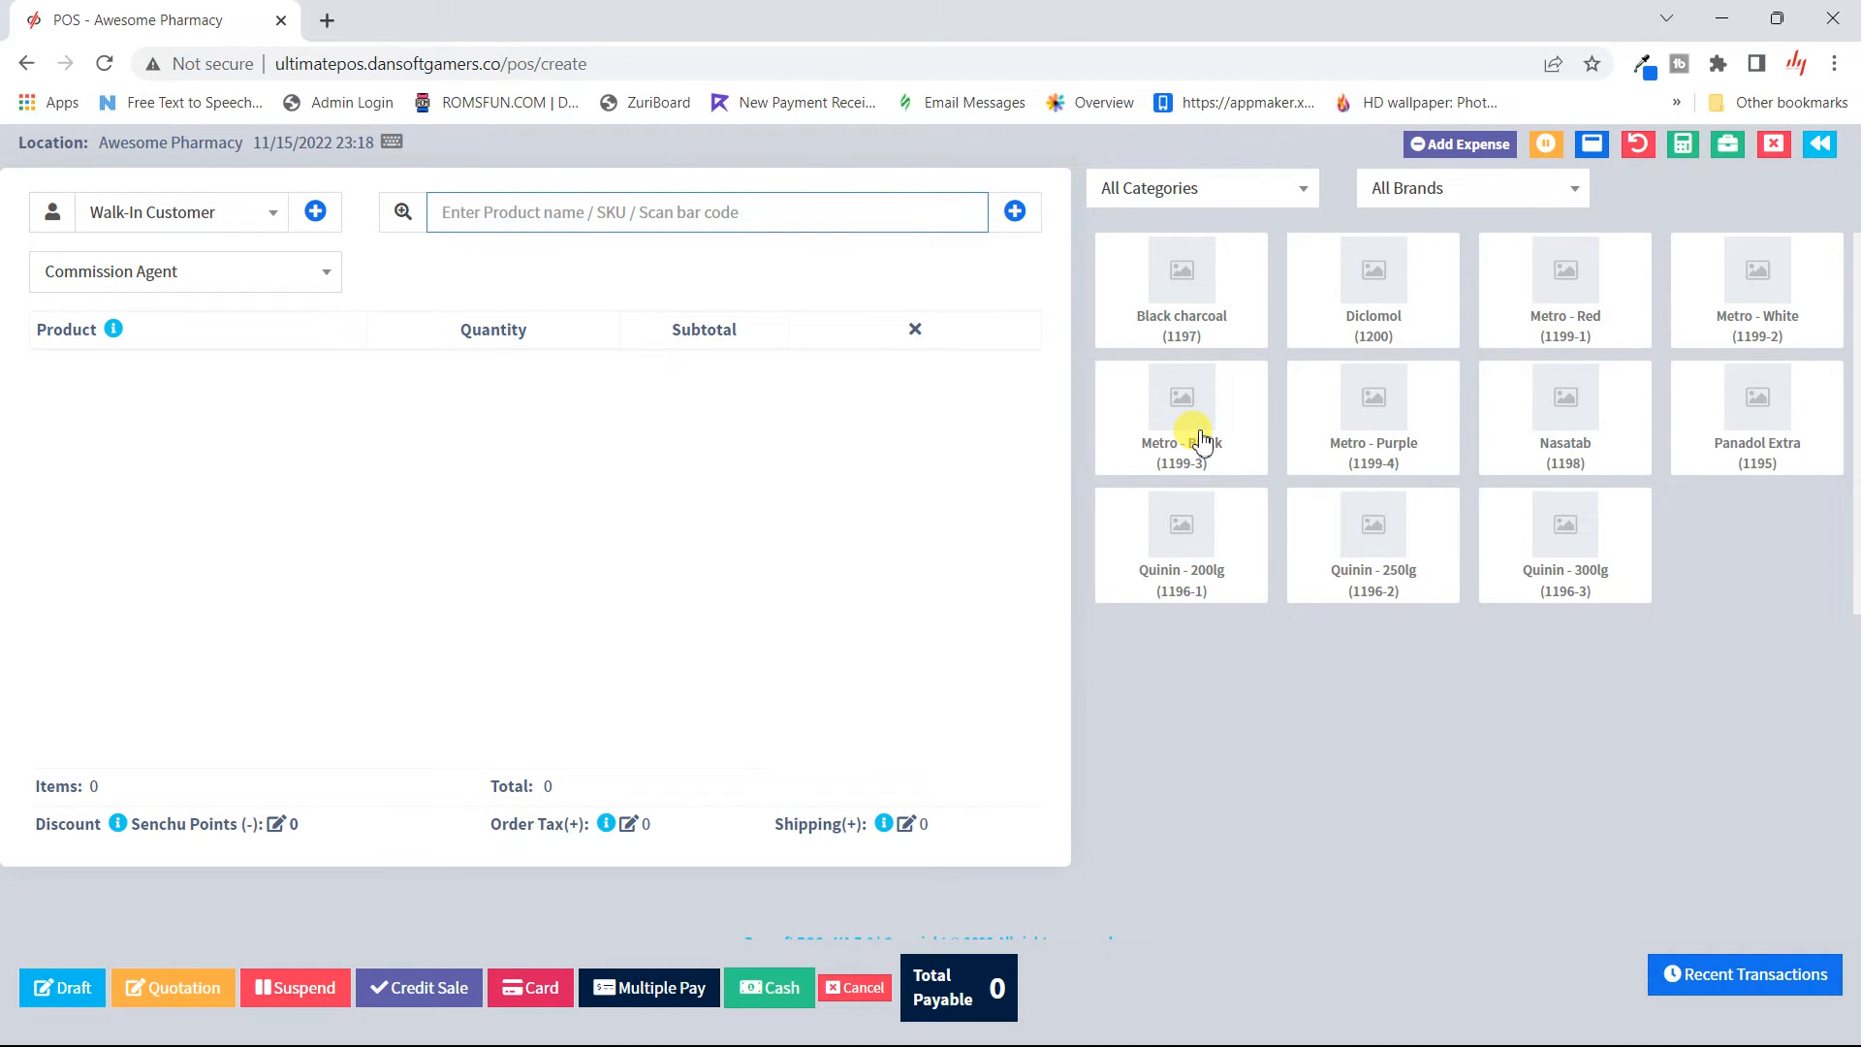
{"action": "left_click", "coordinate": [1186, 412]}
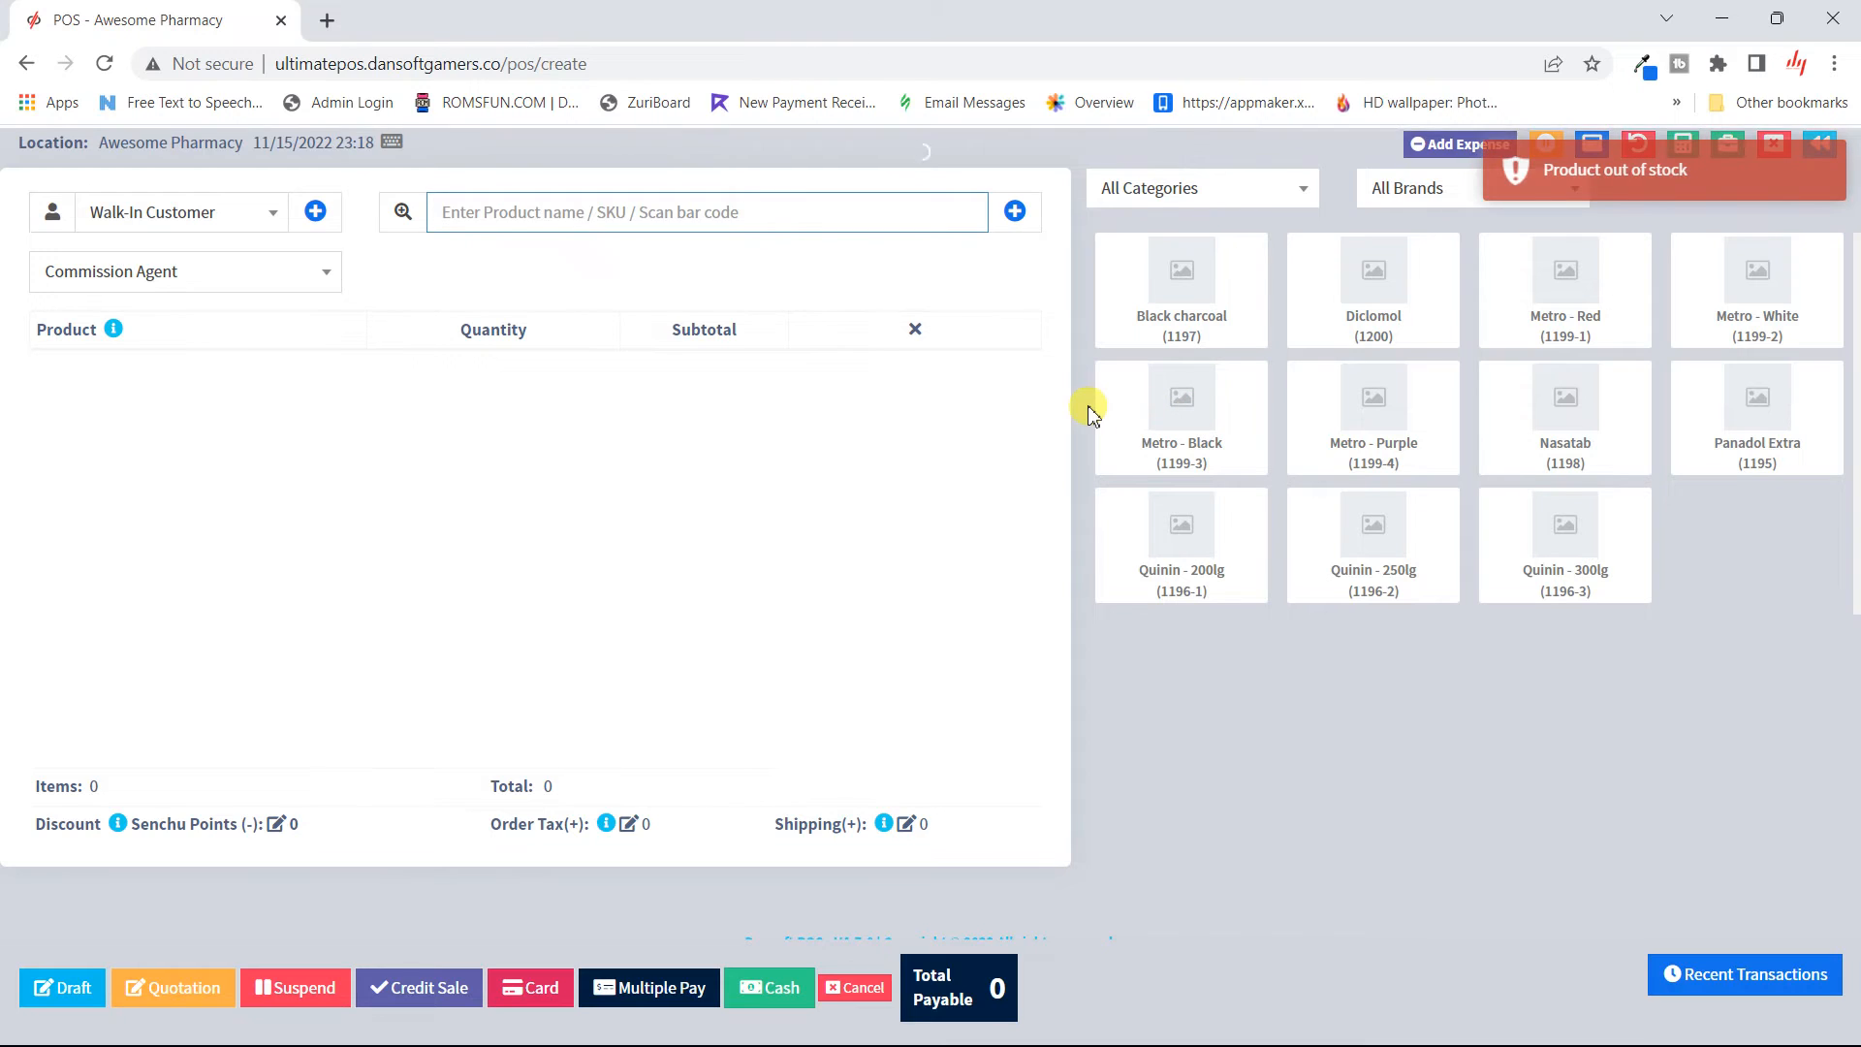
{"action": "left_click", "coordinate": [1577, 313]}
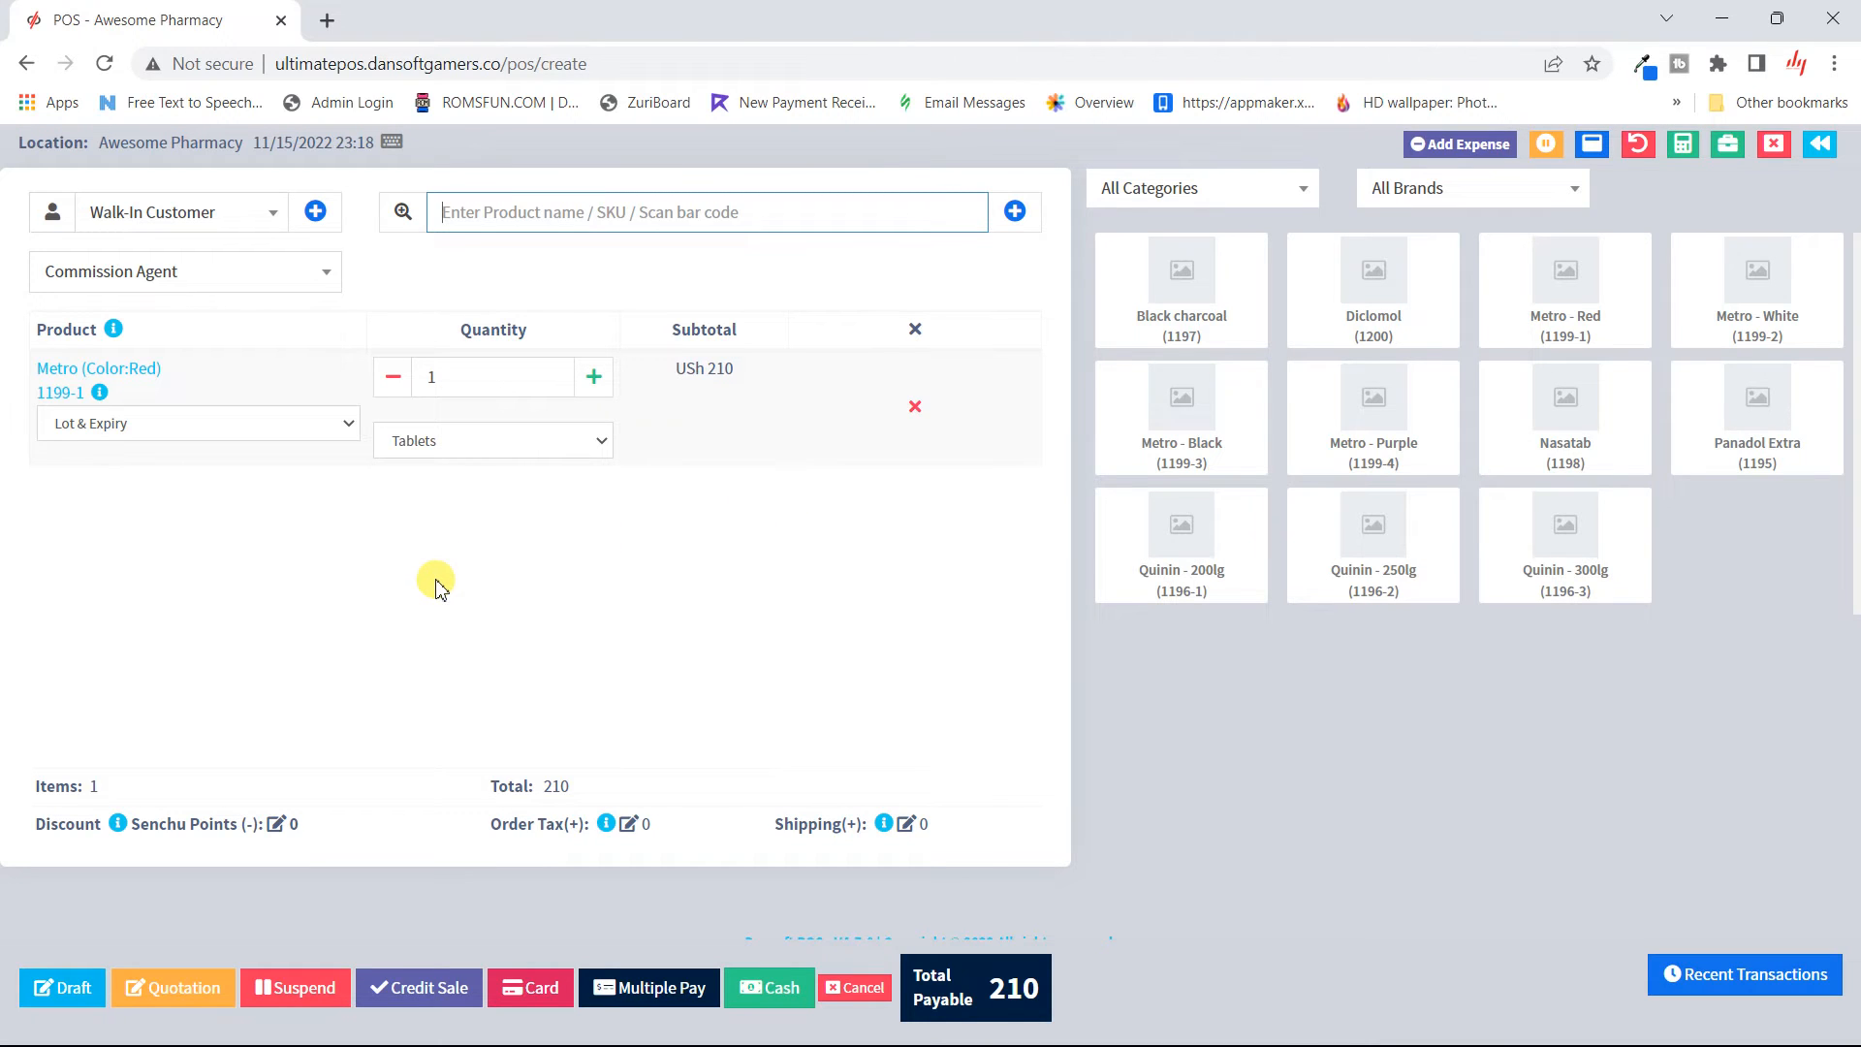
- Check the discount and Senchu points editor without changes, then abandon the USh 210 sale
{"action": "left_click", "coordinate": [275, 822]}
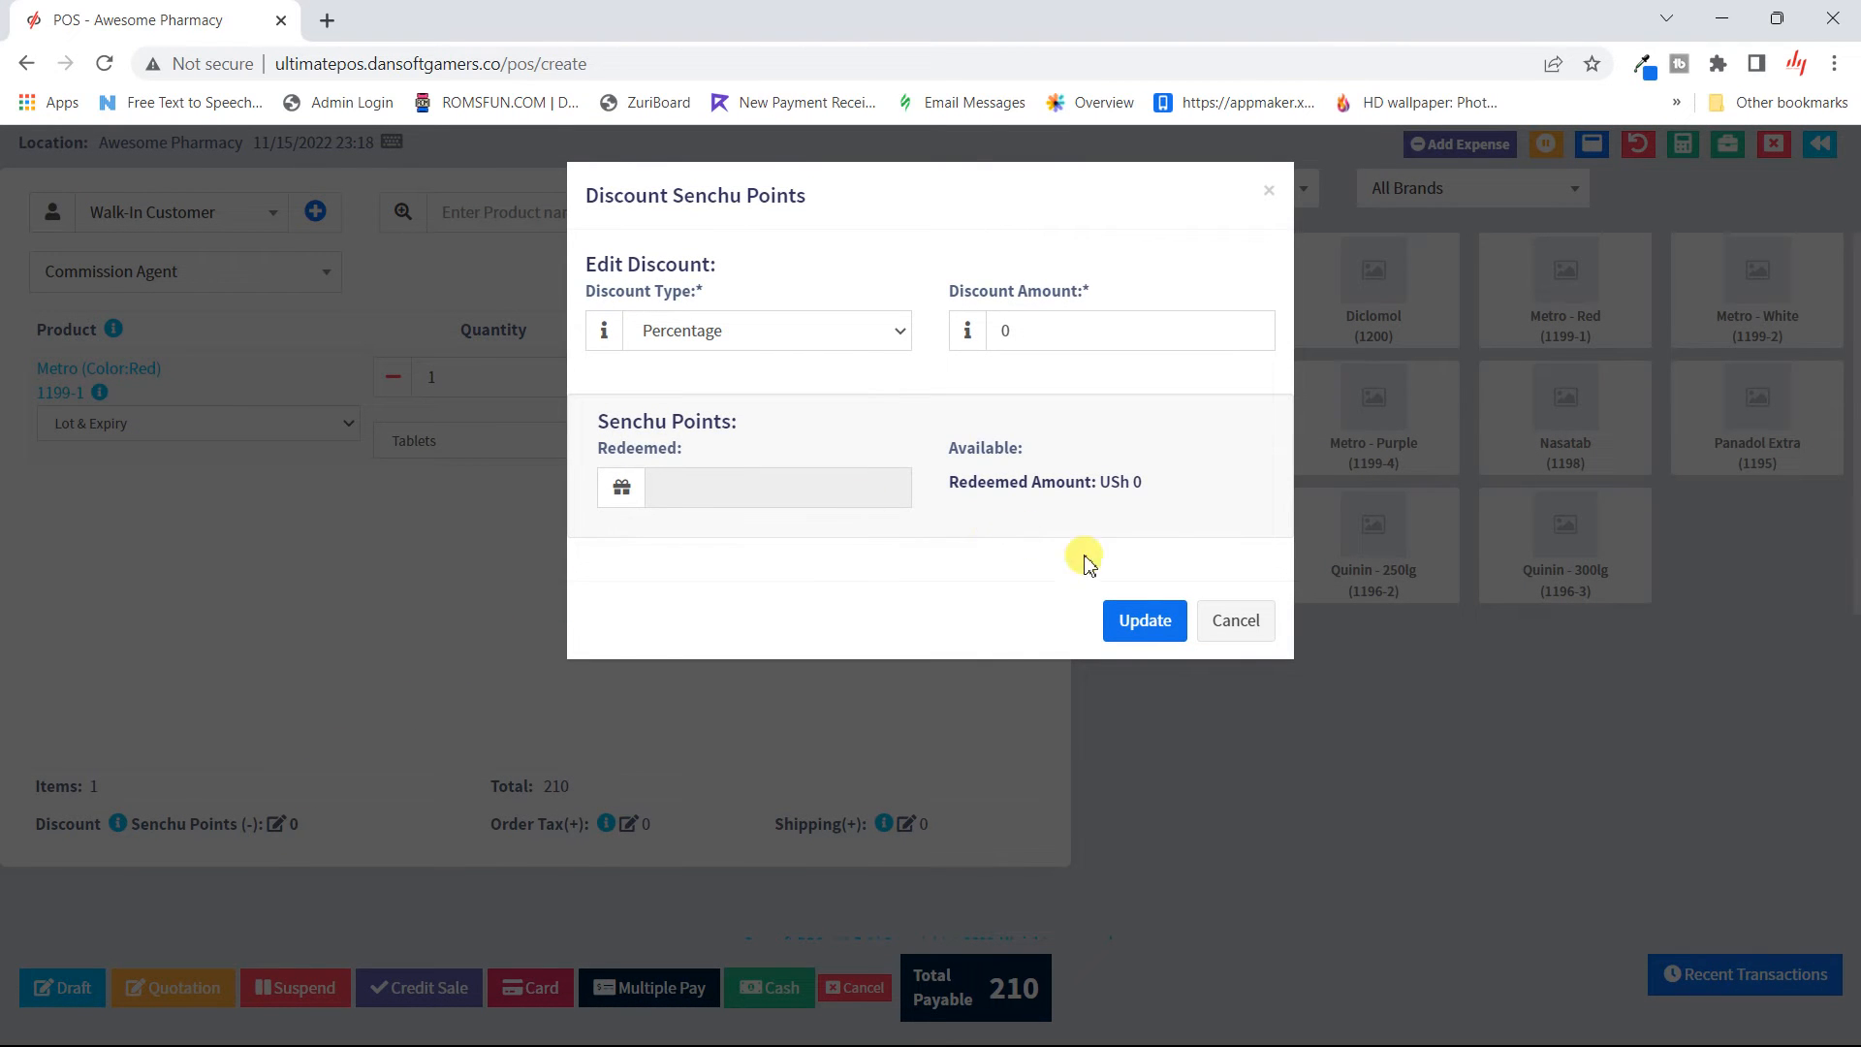
{"action": "left_click", "coordinate": [1250, 638]}
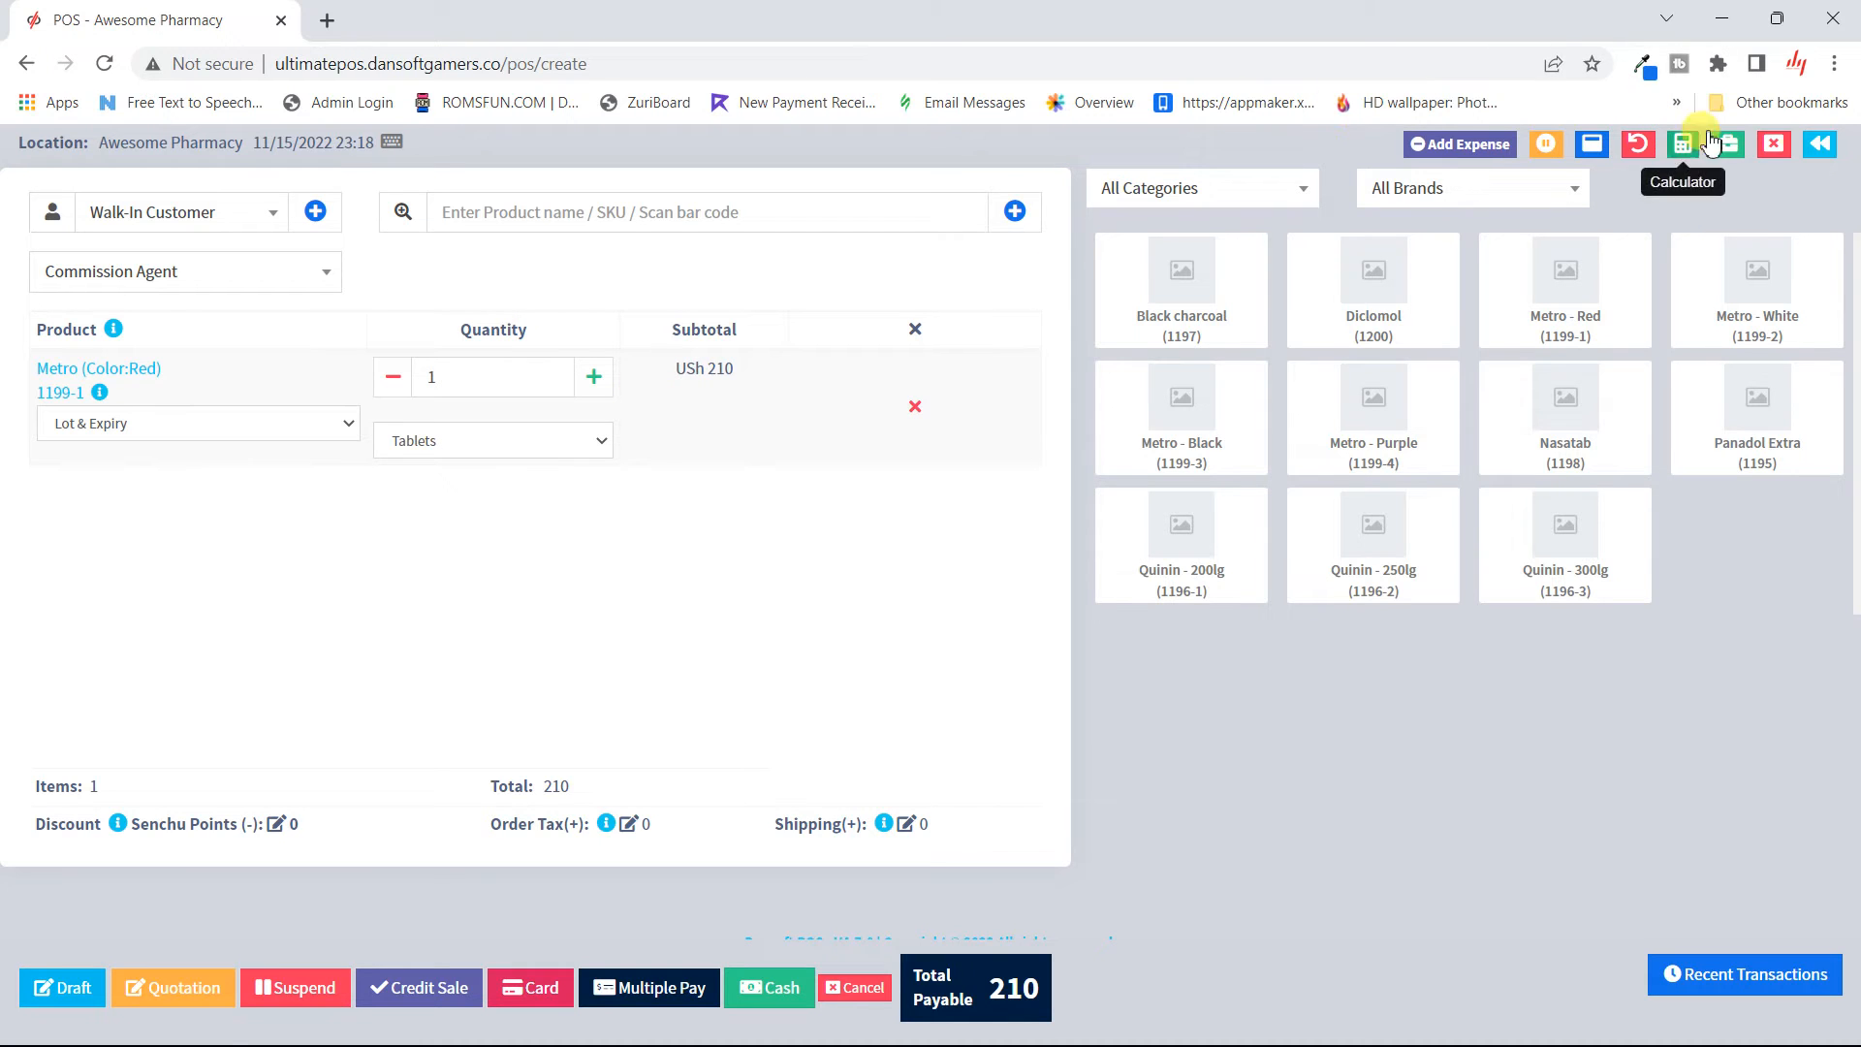
{"action": "left_click", "coordinate": [1821, 143]}
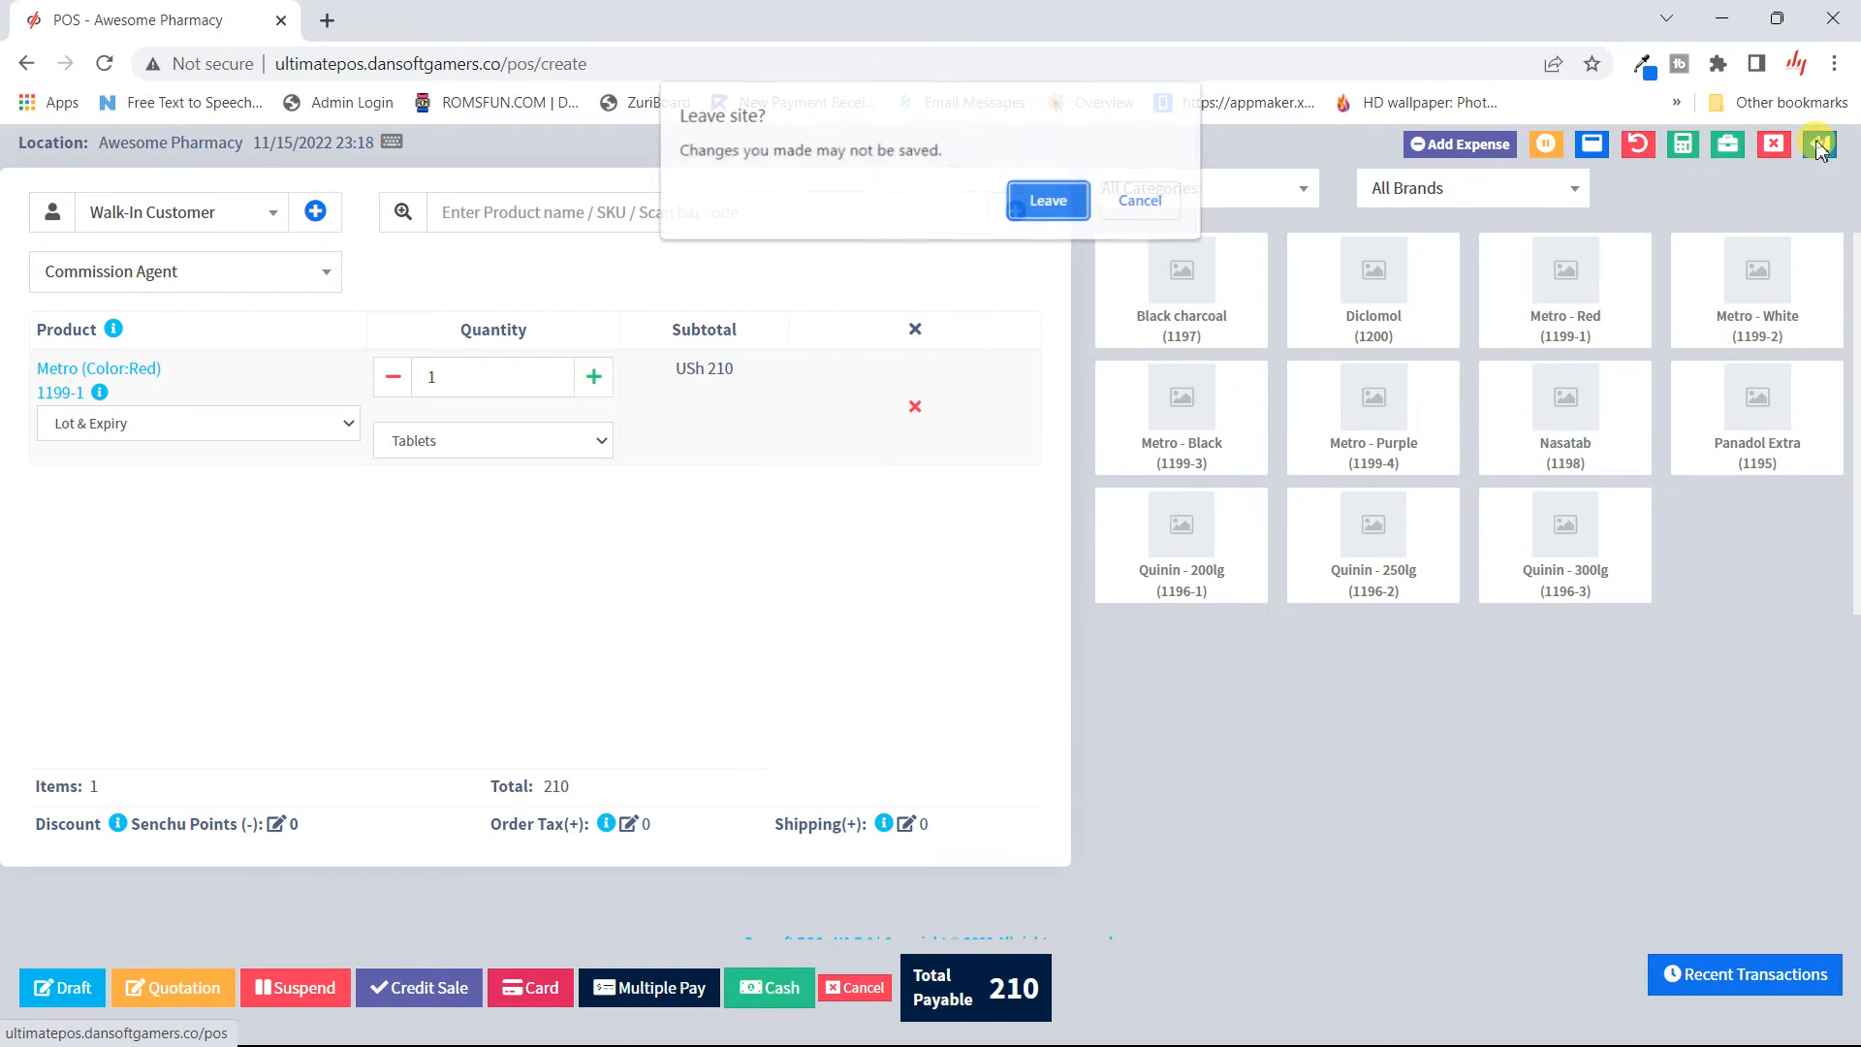
{"action": "left_click", "coordinate": [1078, 202]}
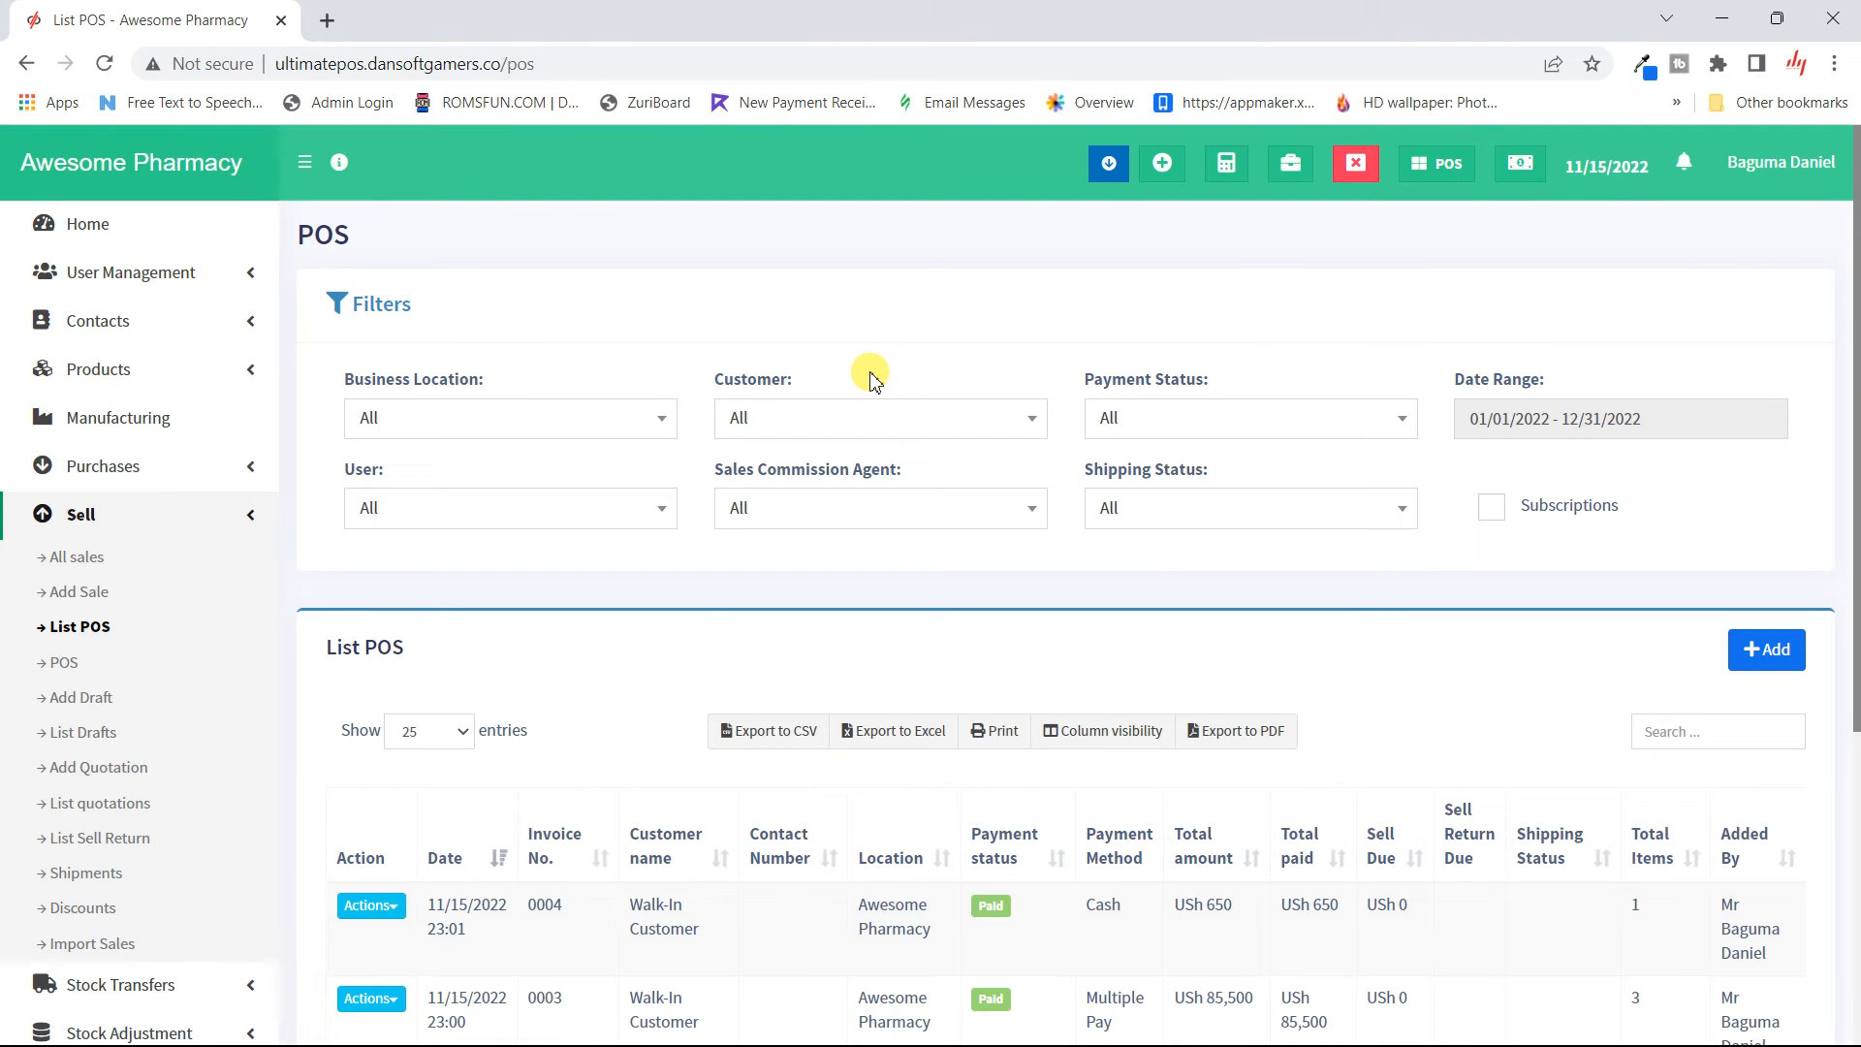
- Select the 70% Balck friday discount in the Discounts list and deactivate it
{"action": "left_click", "coordinate": [89, 921]}
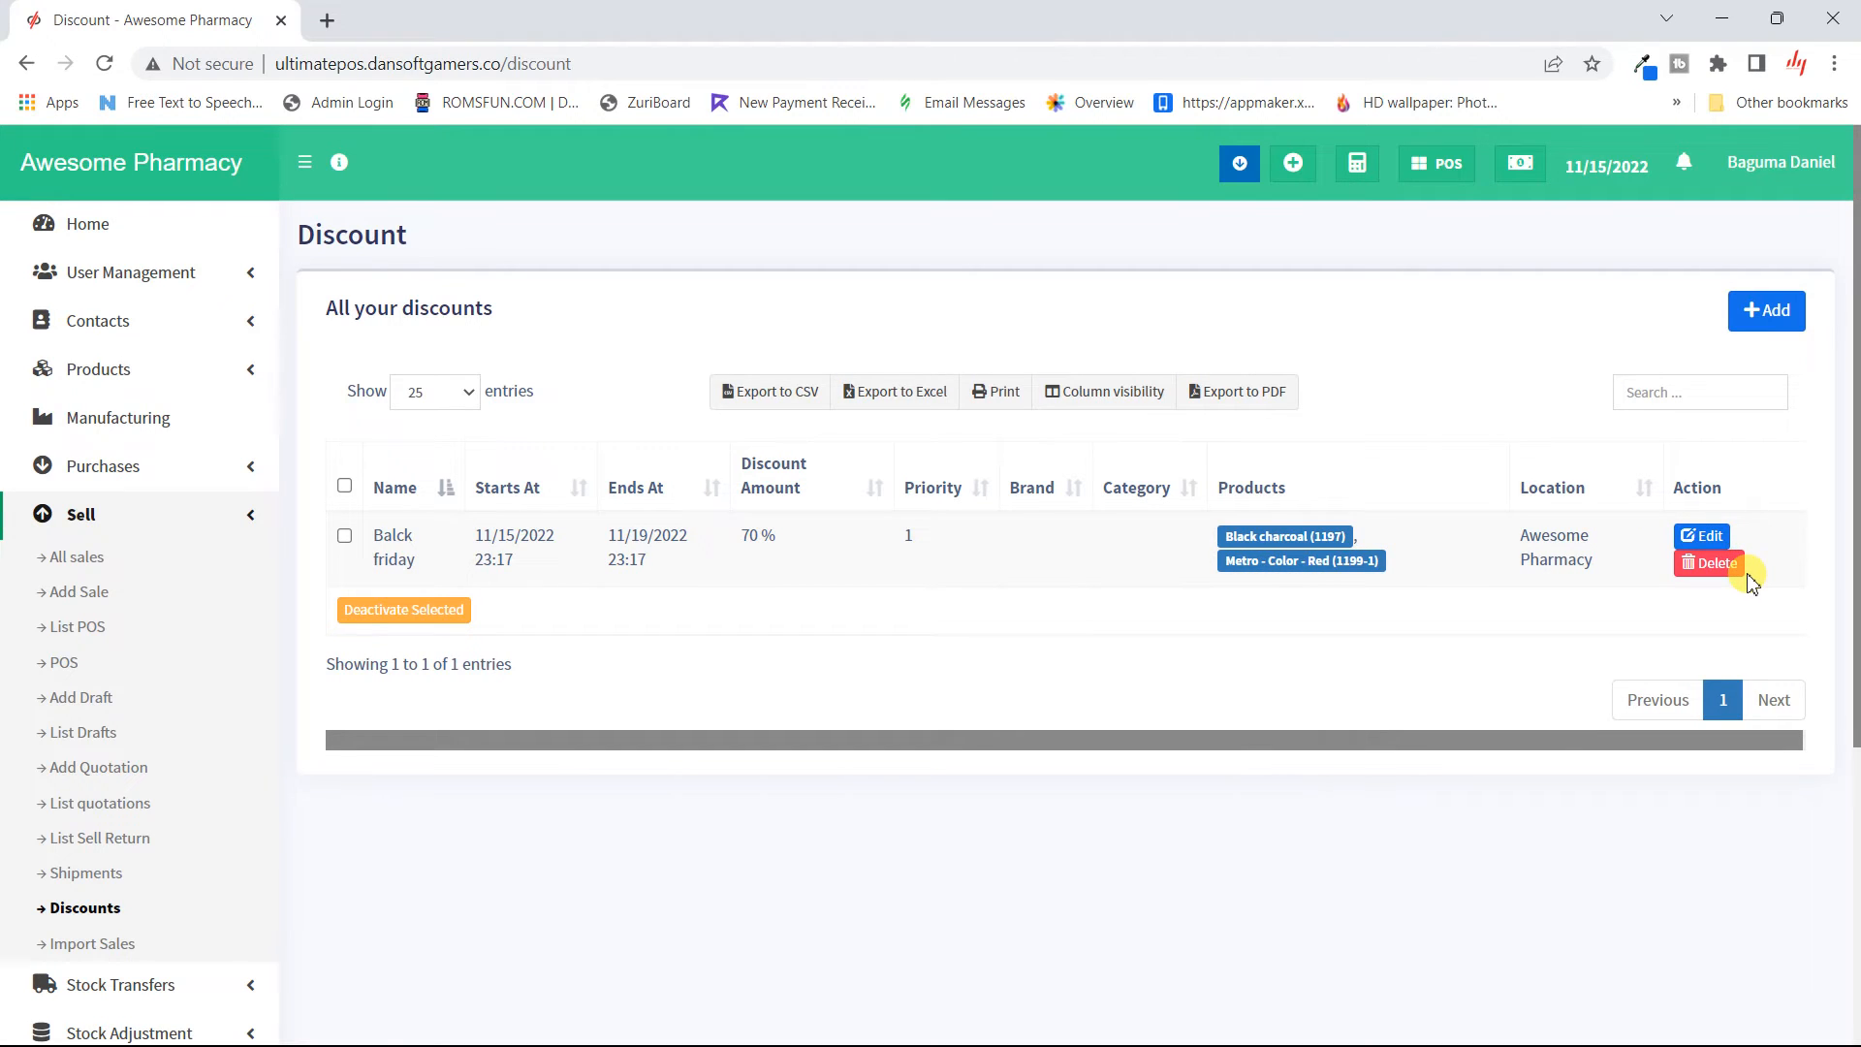
{"action": "left_click", "coordinate": [341, 539]}
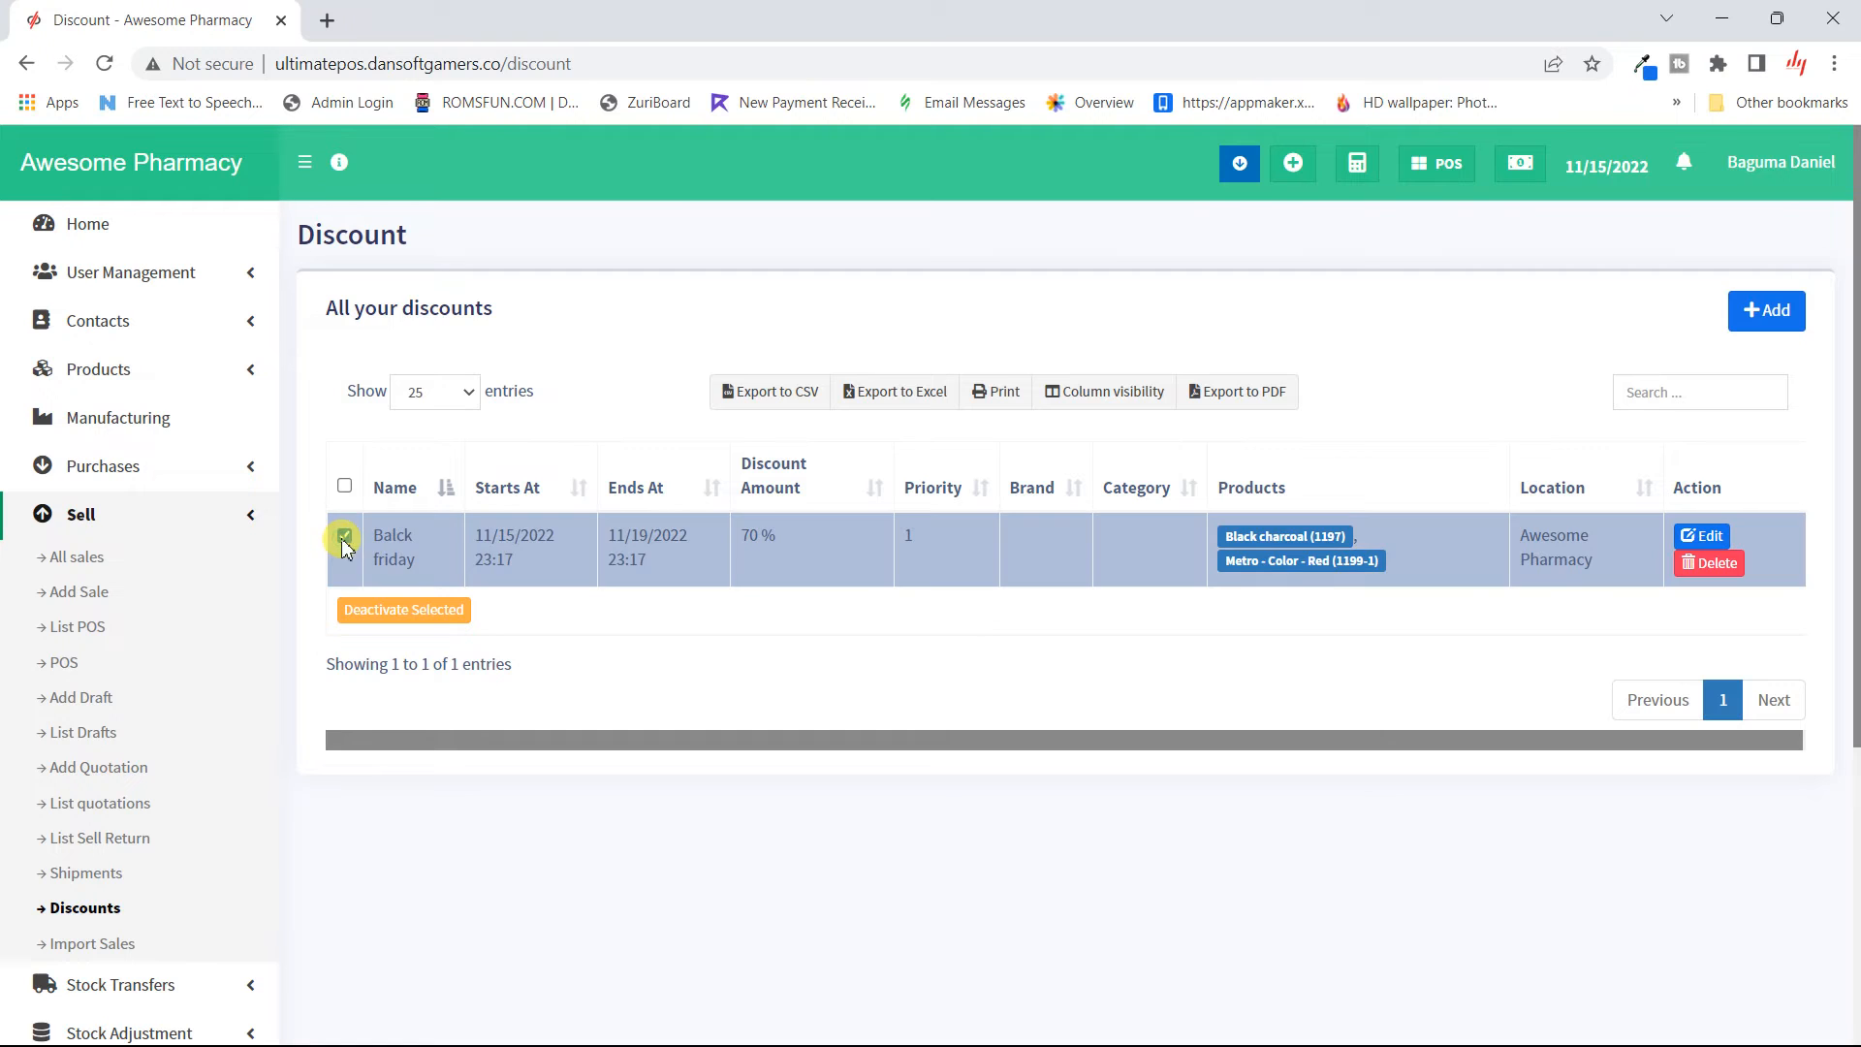
{"action": "left_click", "coordinate": [438, 626]}
{"action": "left_click", "coordinate": [1154, 723]}
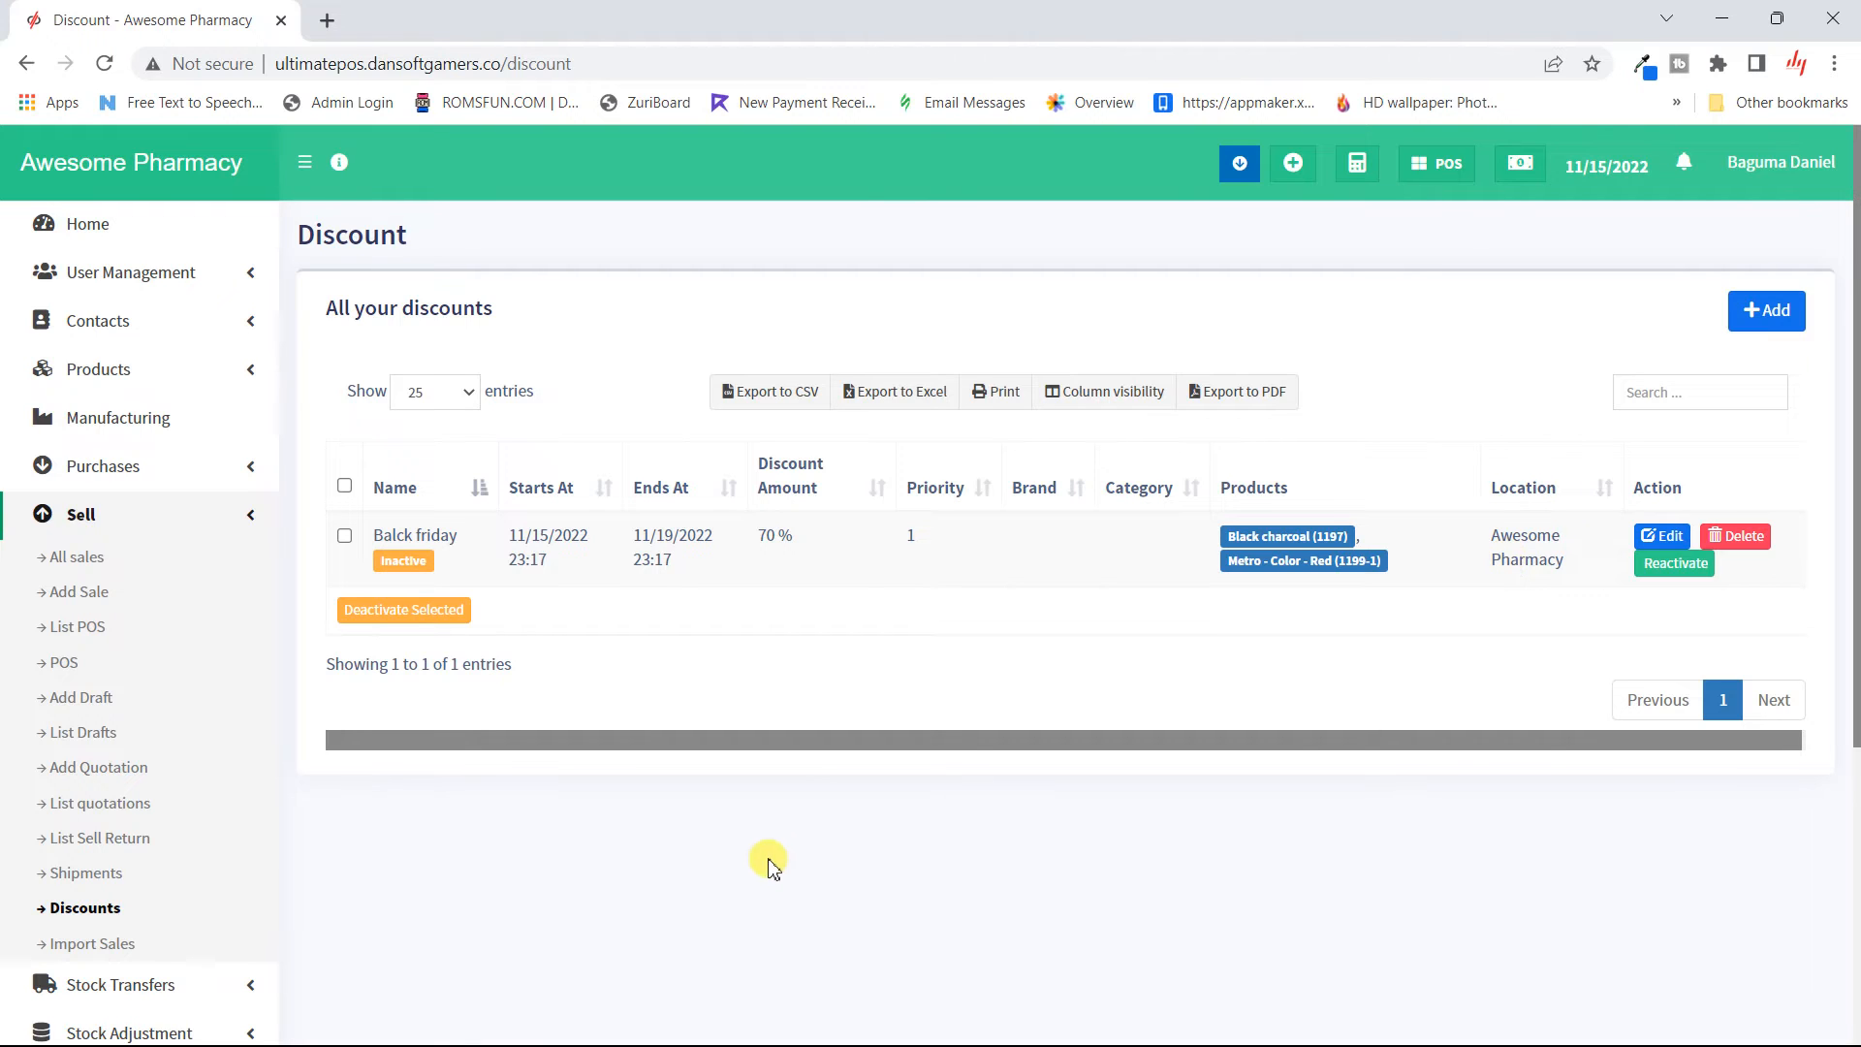
{"action": "left_click", "coordinate": [114, 945]}
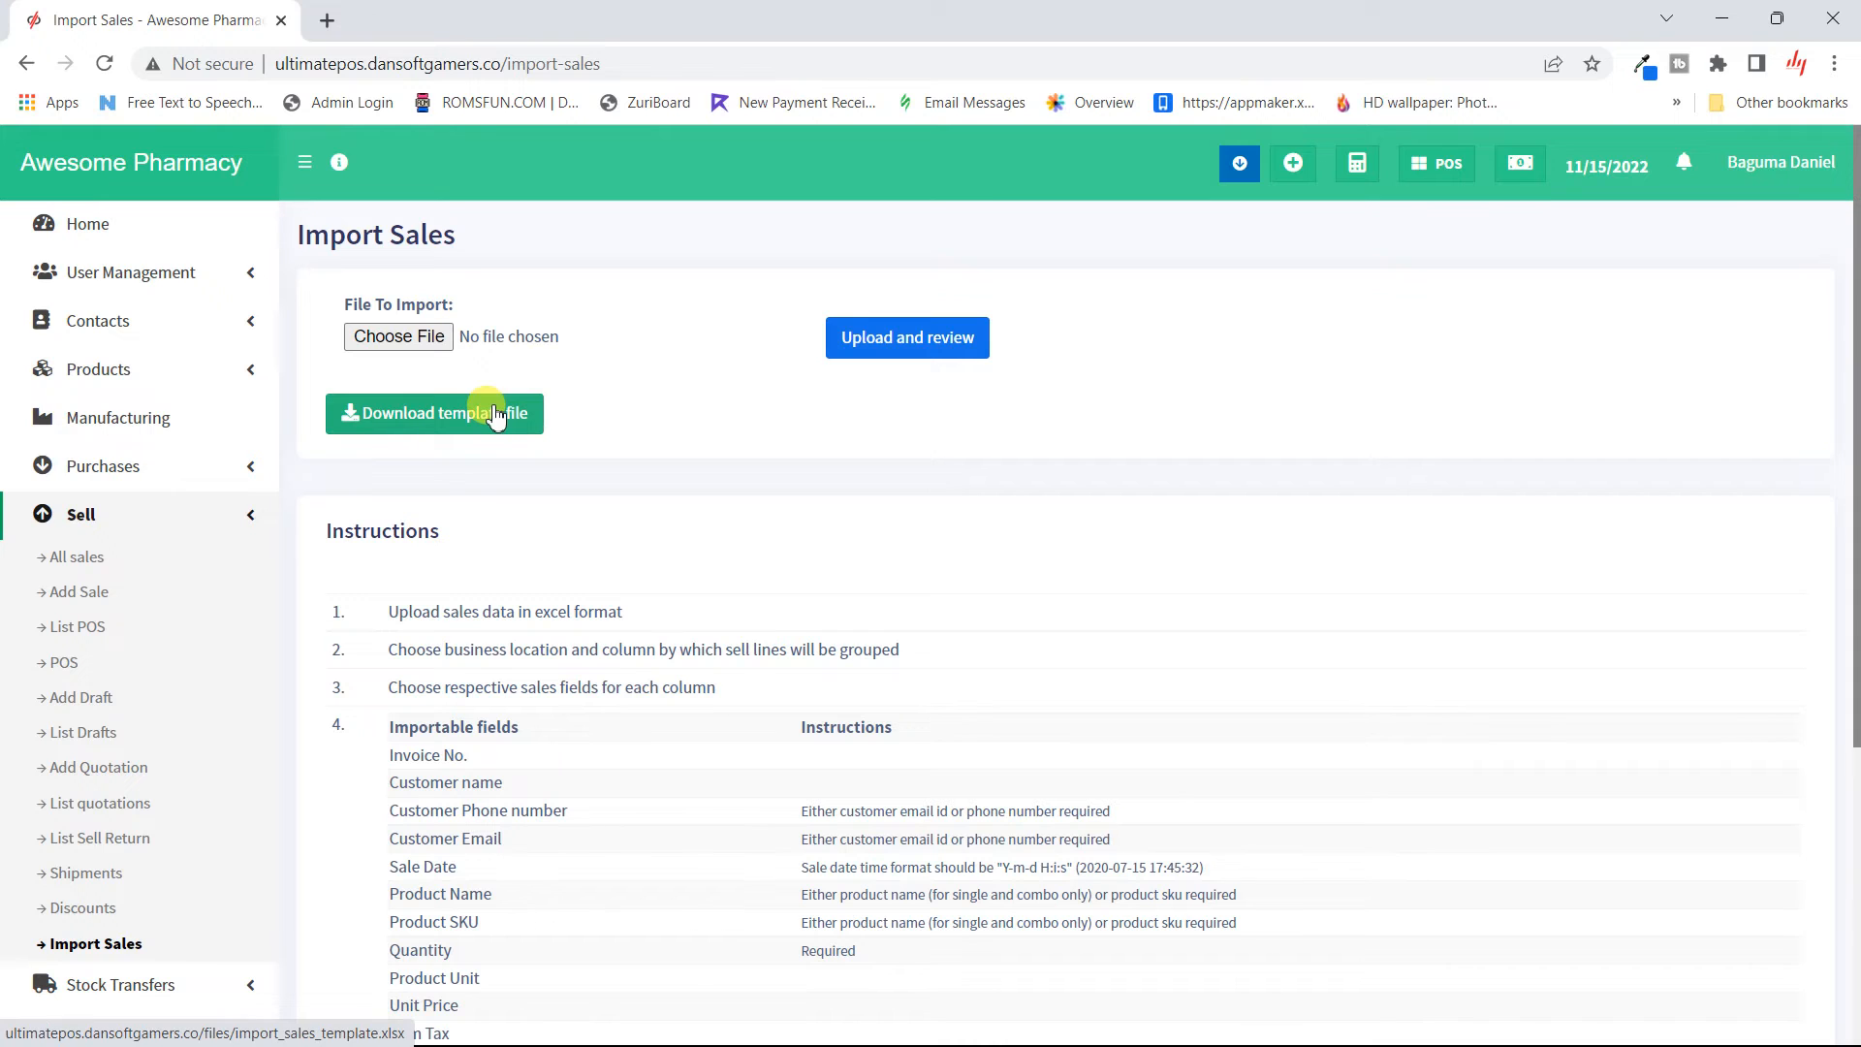
- Review the All sales list: four sales totalling USh 280,150, USh 92,000 still due
{"action": "scroll", "coordinate": [761, 645], "scroll_direction": "down", "scroll_amount": 6}
{"action": "scroll", "coordinate": [765, 650], "scroll_direction": "up", "scroll_amount": 6}
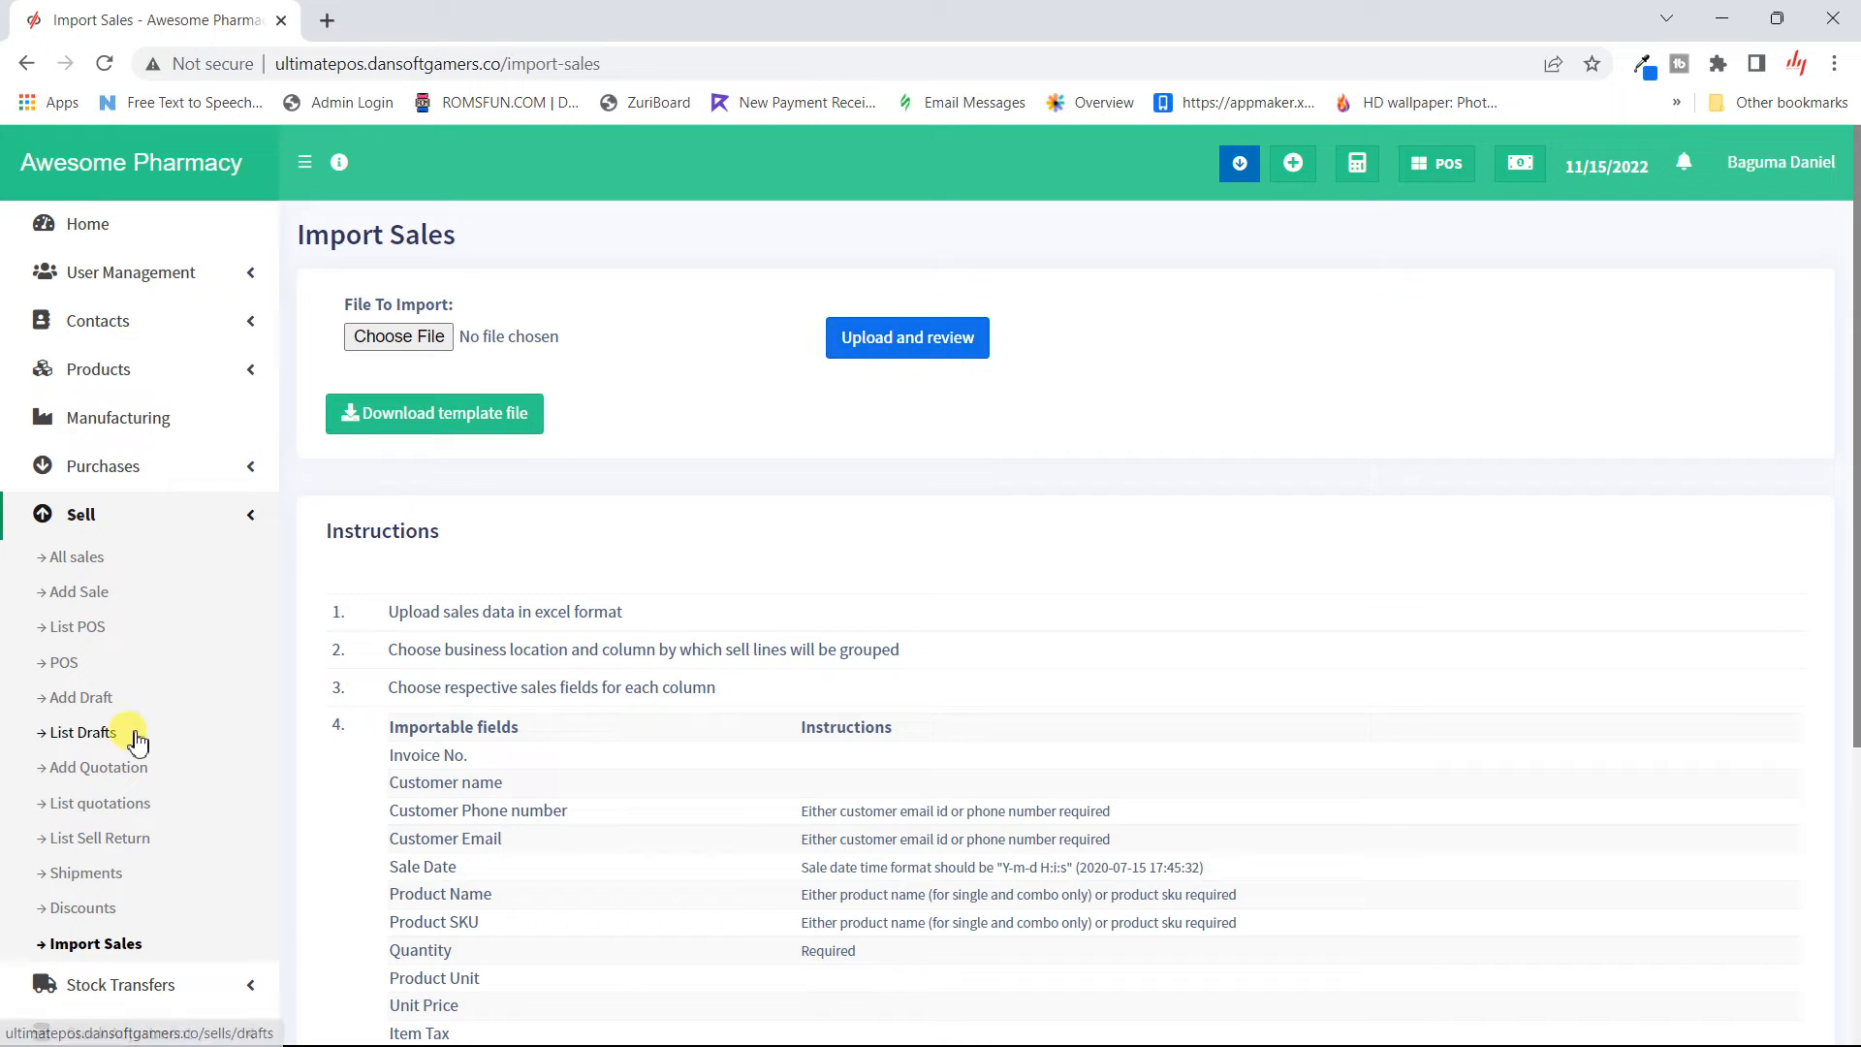
{"action": "scroll", "coordinate": [133, 740], "scroll_direction": "down", "scroll_amount": 3}
{"action": "scroll", "coordinate": [137, 740], "scroll_direction": "up", "scroll_amount": 1}
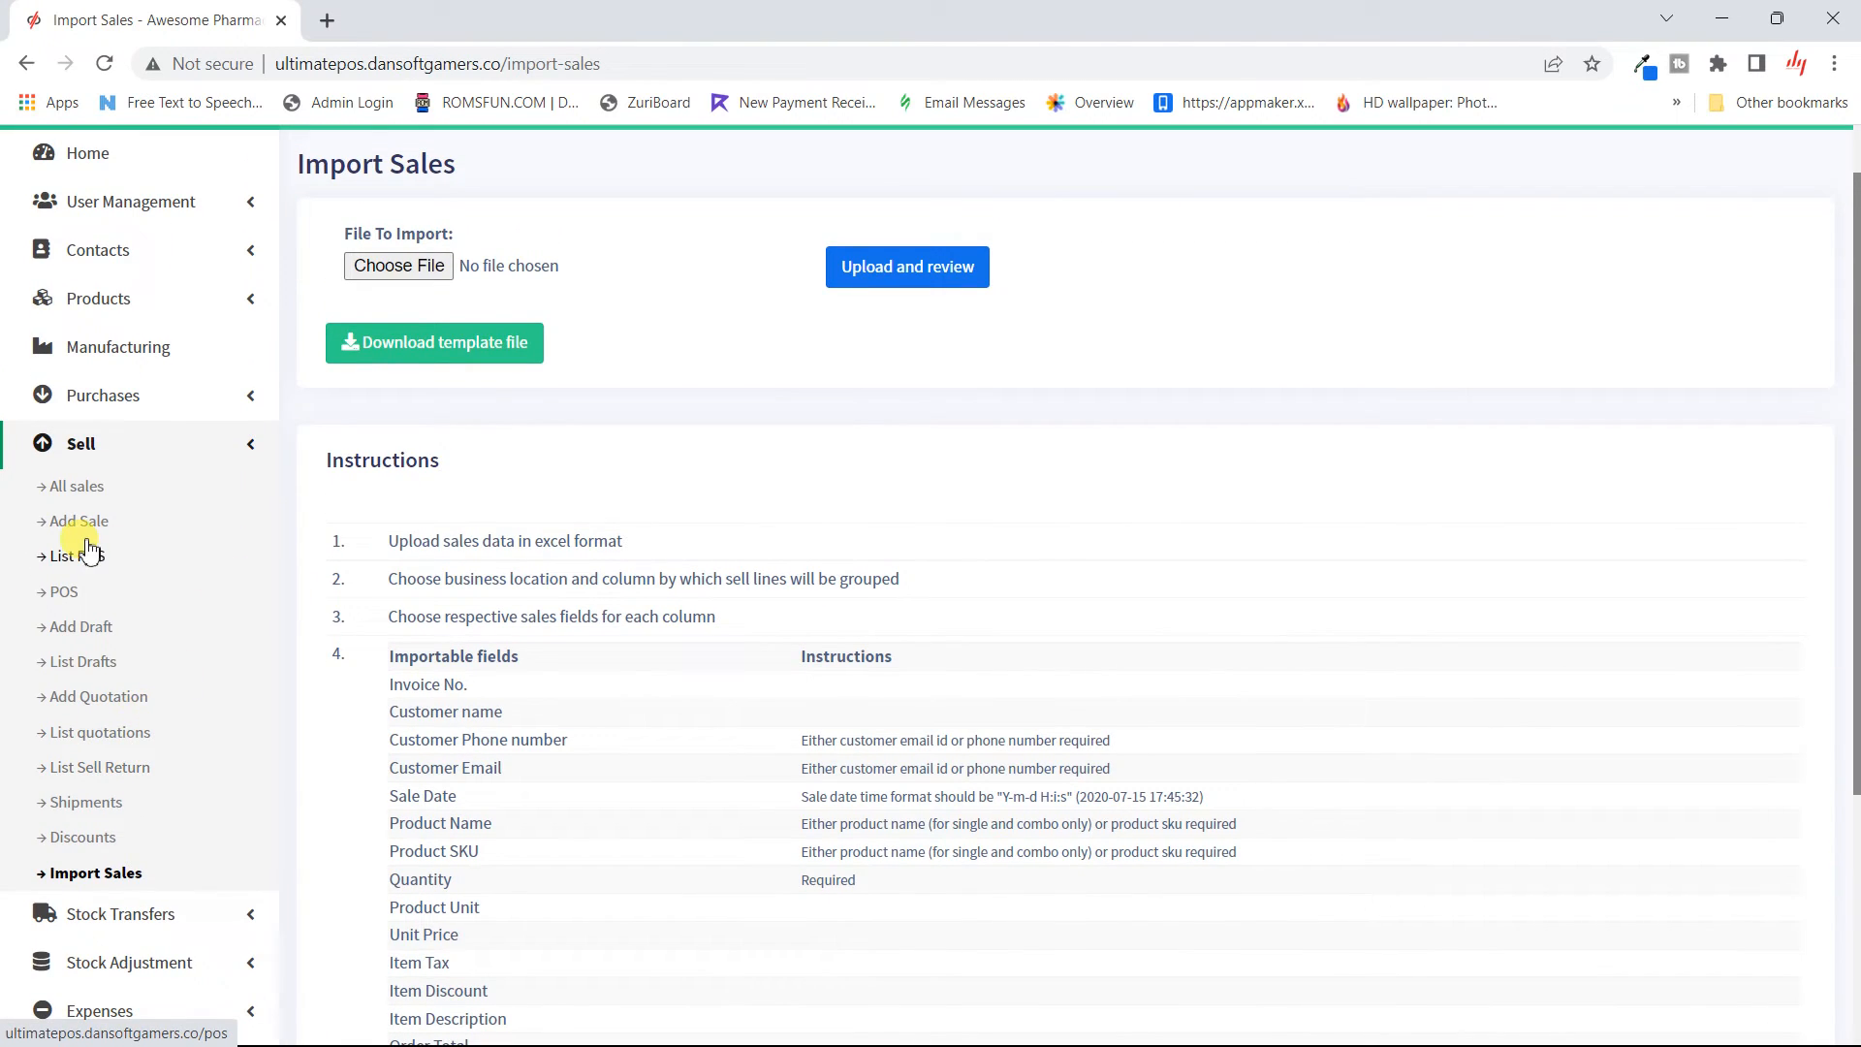
{"action": "scroll", "coordinate": [85, 545], "scroll_direction": "up", "scroll_amount": 1}
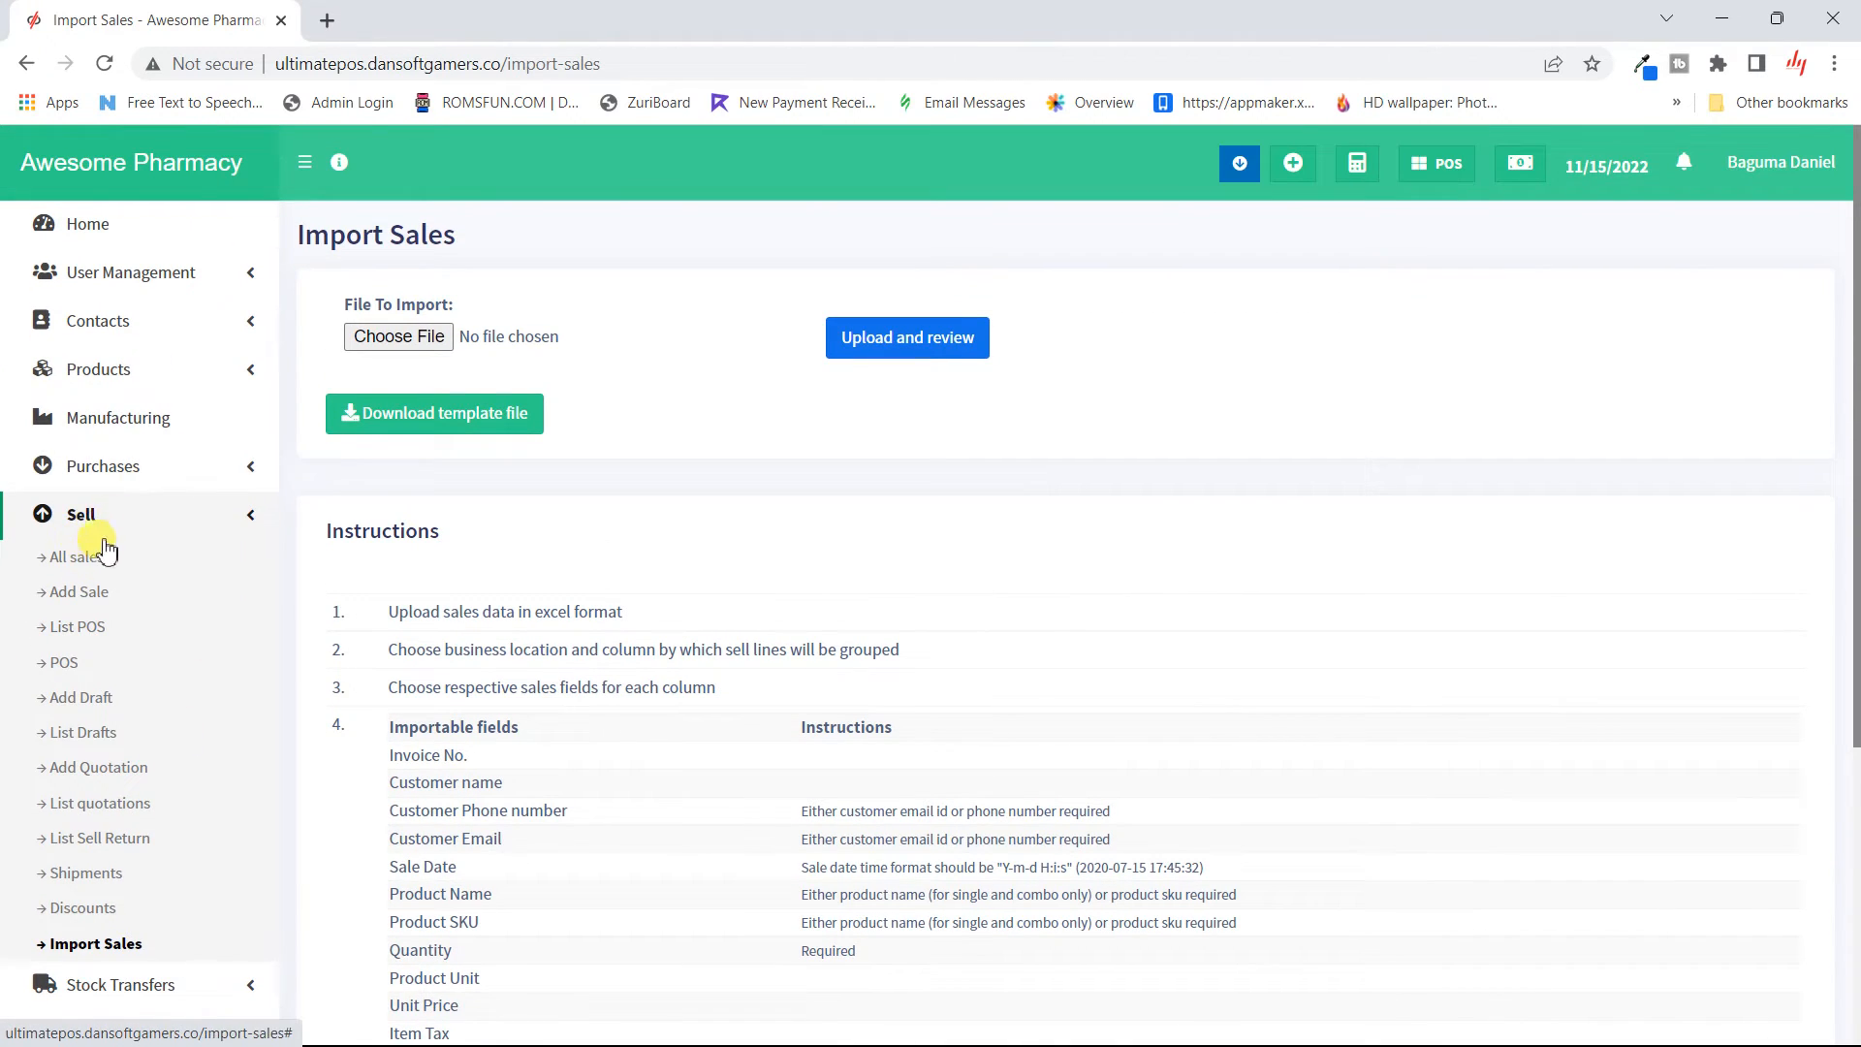
{"action": "left_click", "coordinate": [101, 564]}
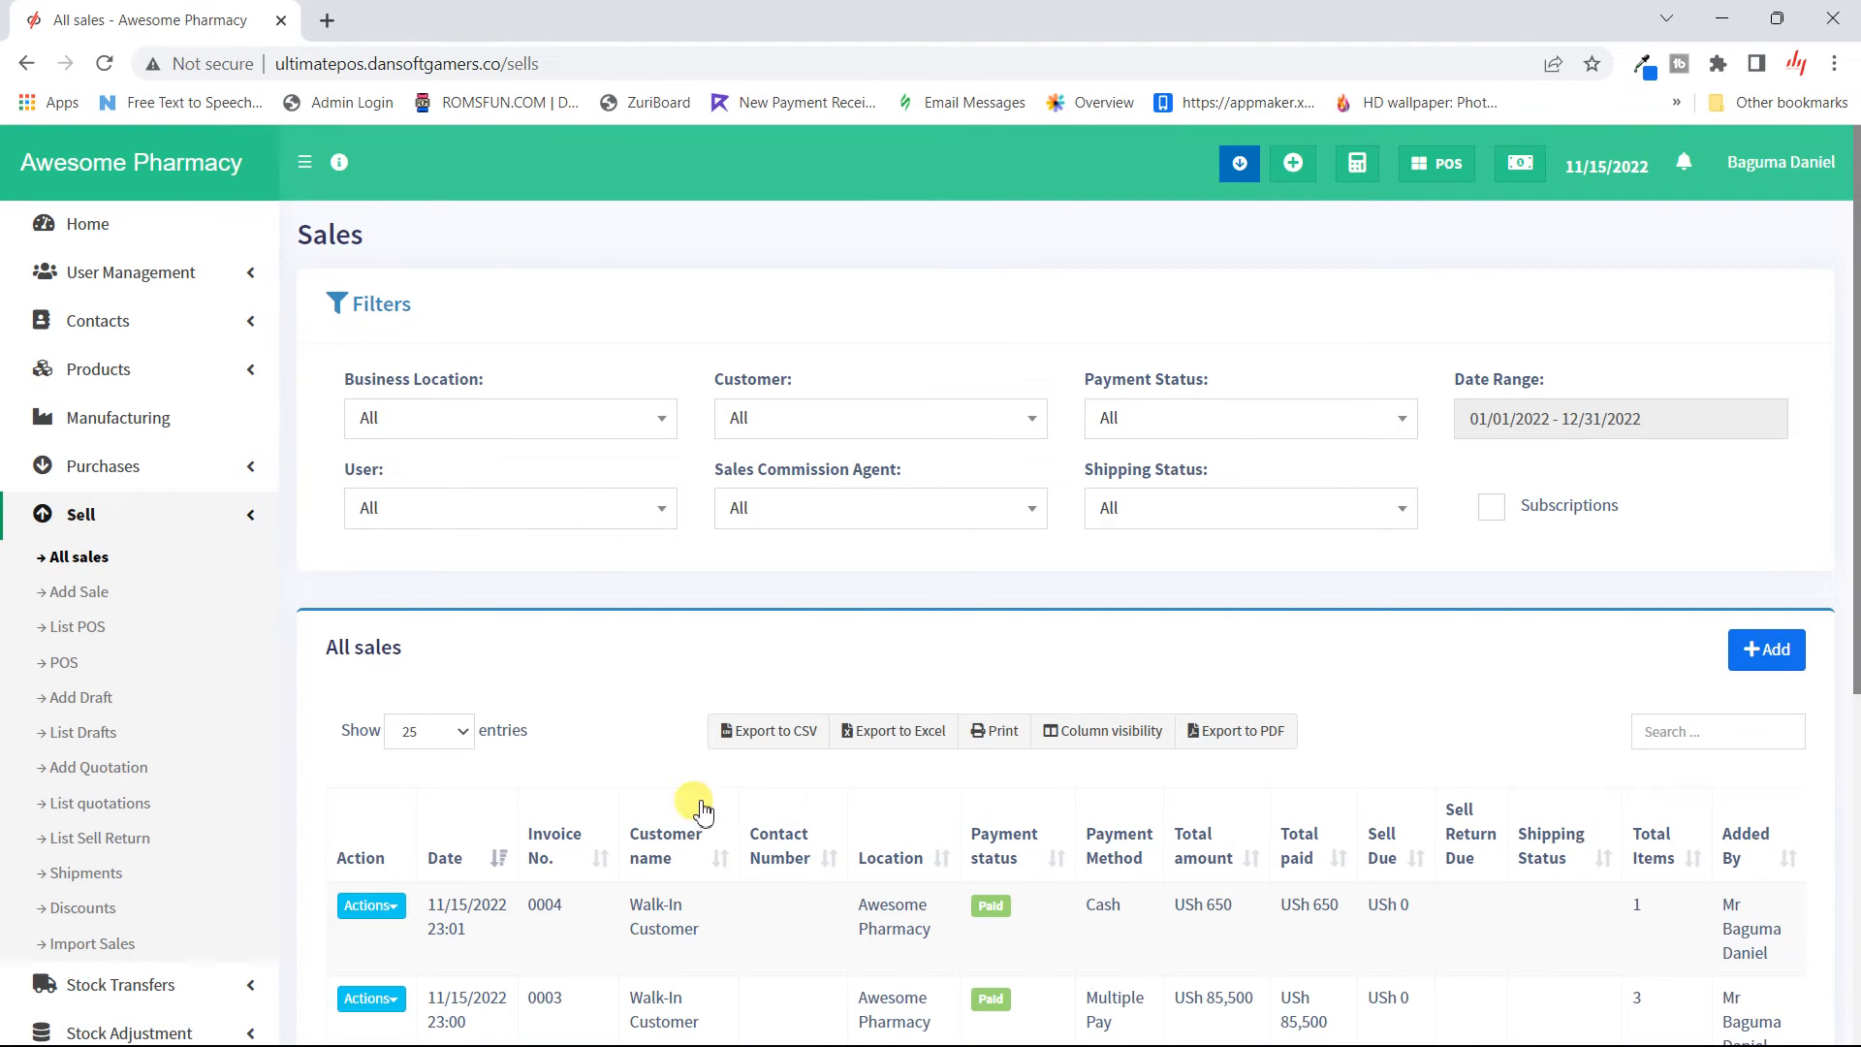
{"action": "scroll", "coordinate": [702, 812], "scroll_direction": "down", "scroll_amount": 5}
{"action": "scroll", "coordinate": [972, 565], "scroll_direction": "right", "scroll_amount": 3}
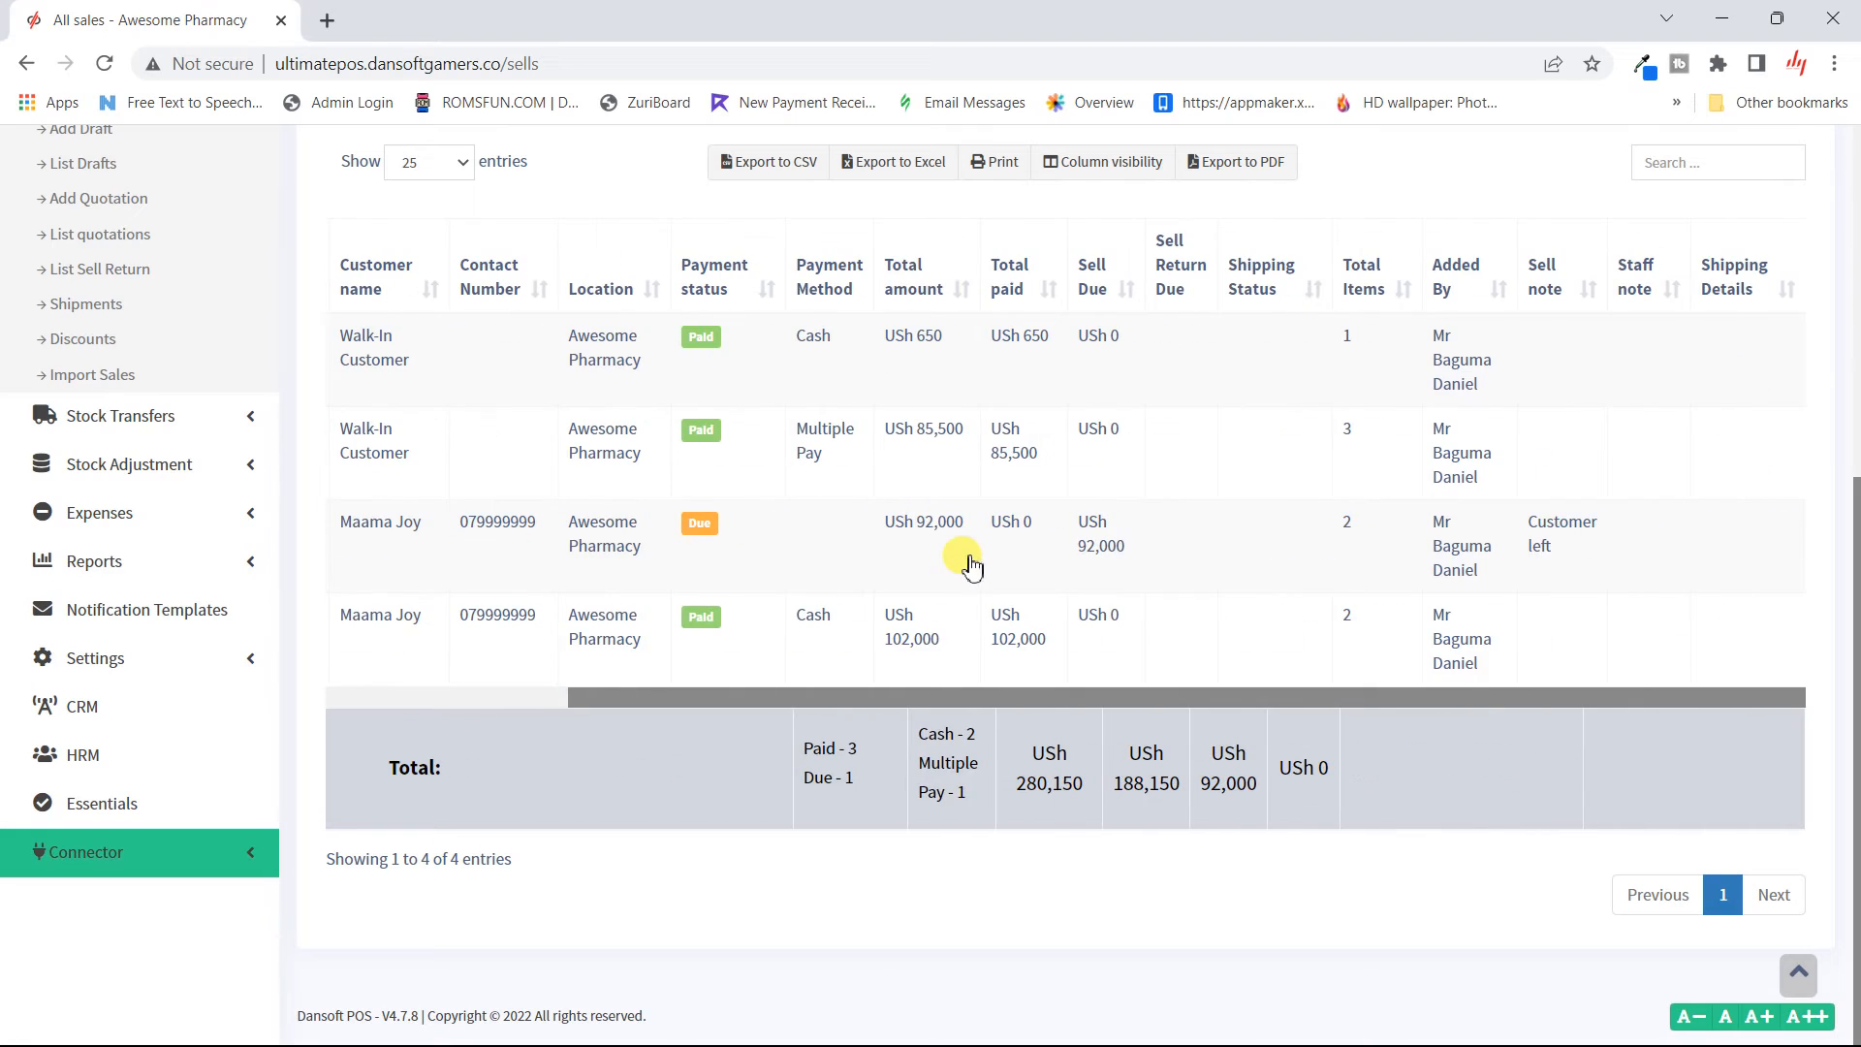
{"action": "scroll", "coordinate": [972, 565], "scroll_direction": "left", "scroll_amount": 1}
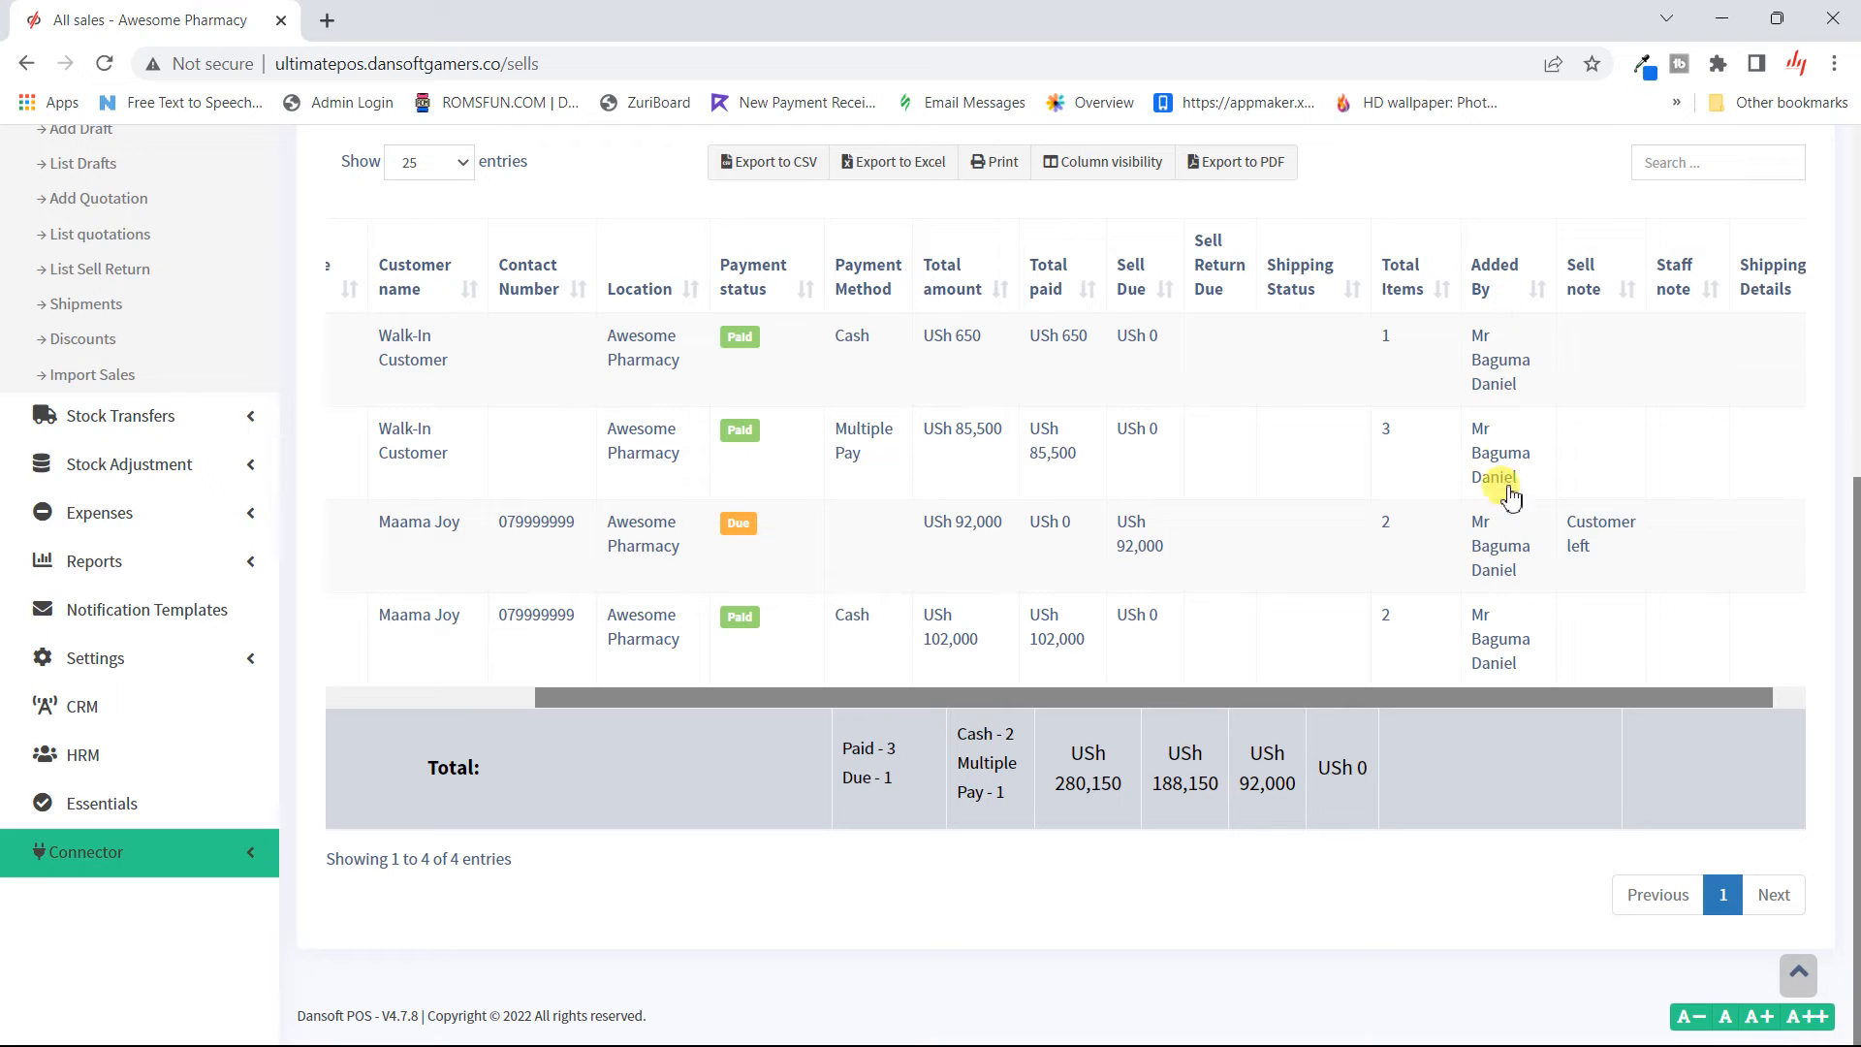
{"action": "scroll", "coordinate": [1498, 467], "scroll_direction": "left", "scroll_amount": 5}
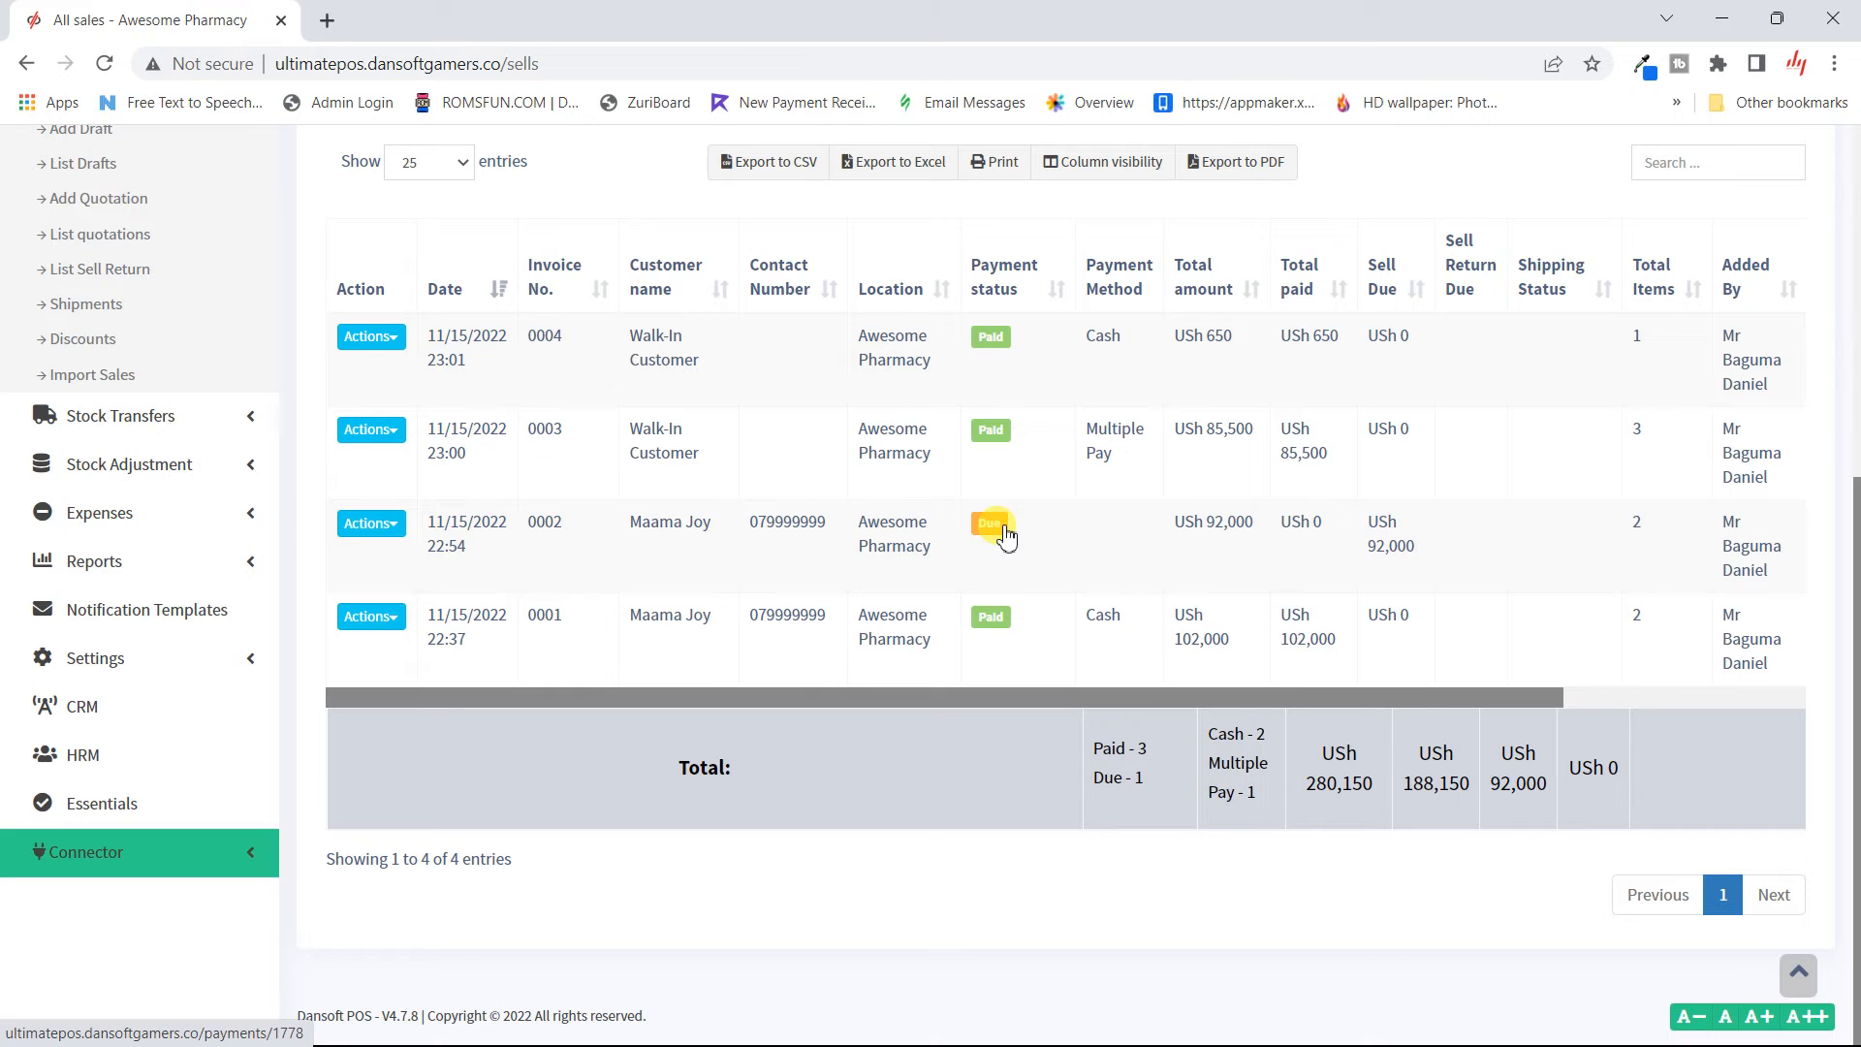
{"action": "scroll", "coordinate": [1005, 537], "scroll_direction": "up", "scroll_amount": 6}
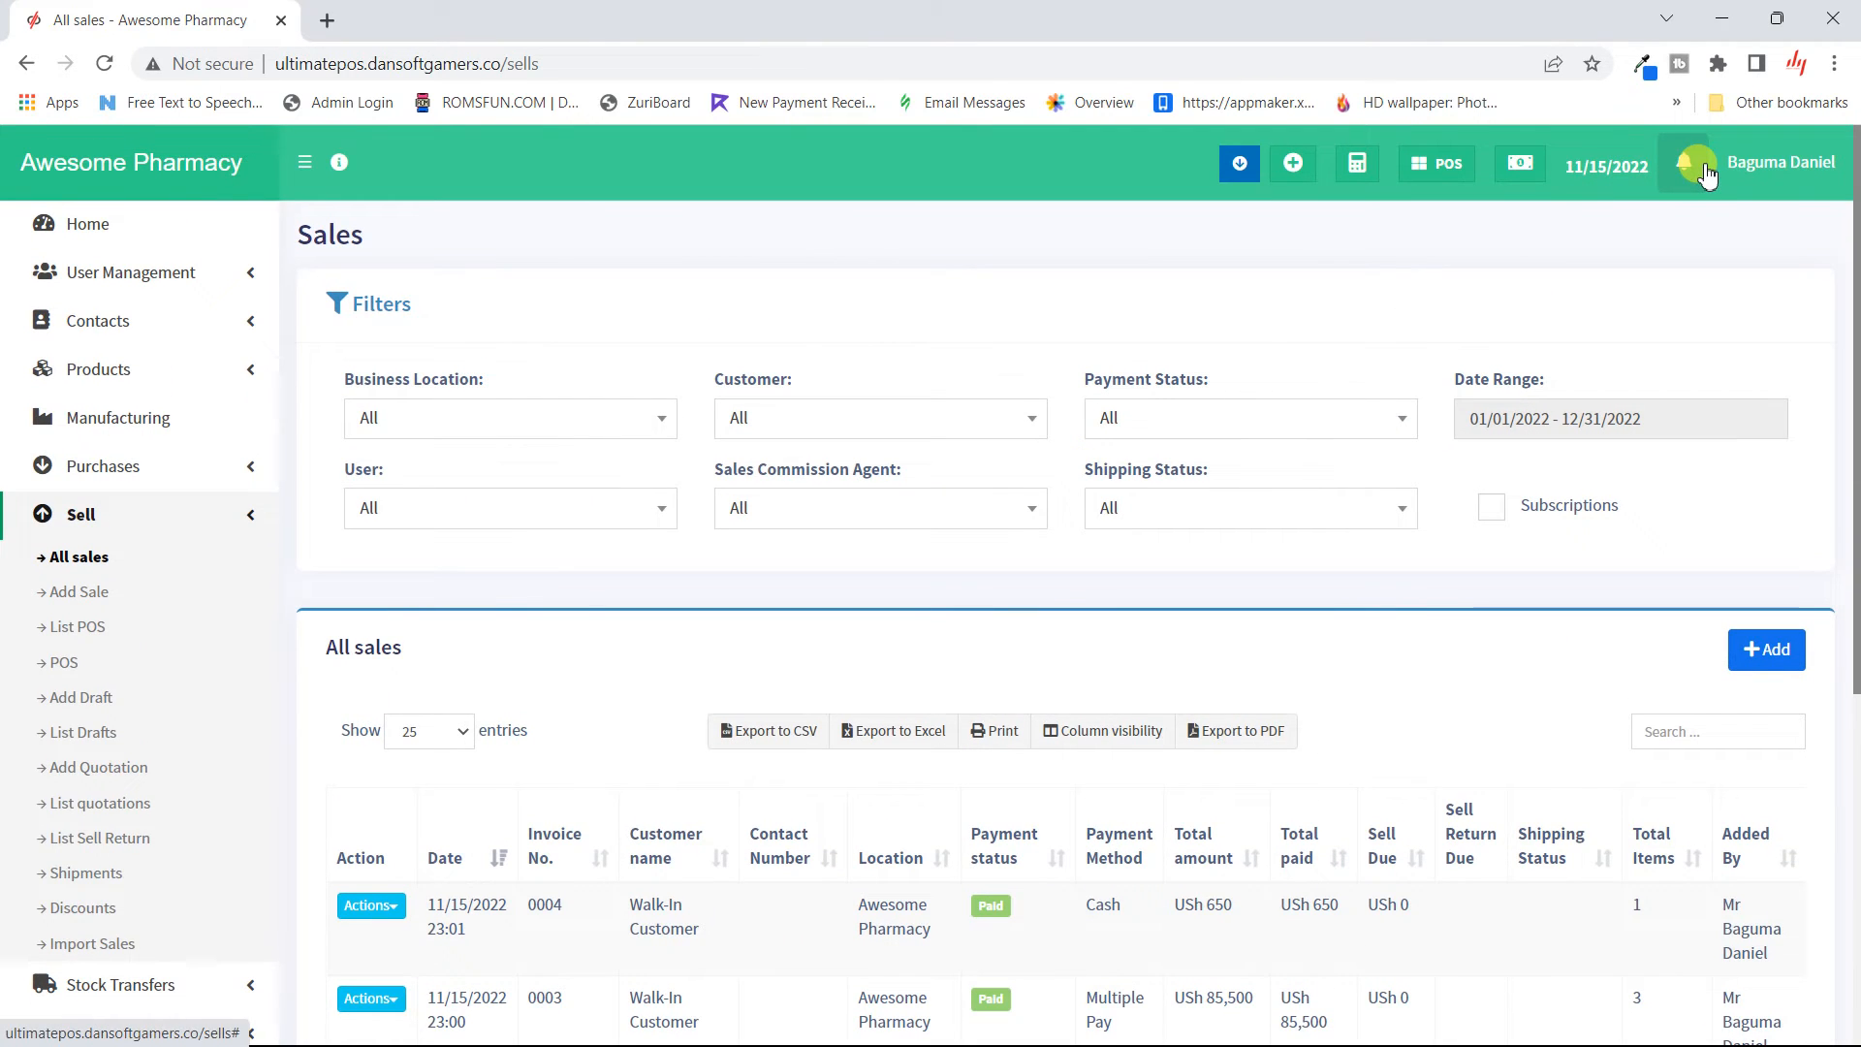
- Ring up 2 cartons of Diclomol for USh 20,000 and proceed to Multiple Pay checkout
{"action": "left_click", "coordinate": [1437, 164]}
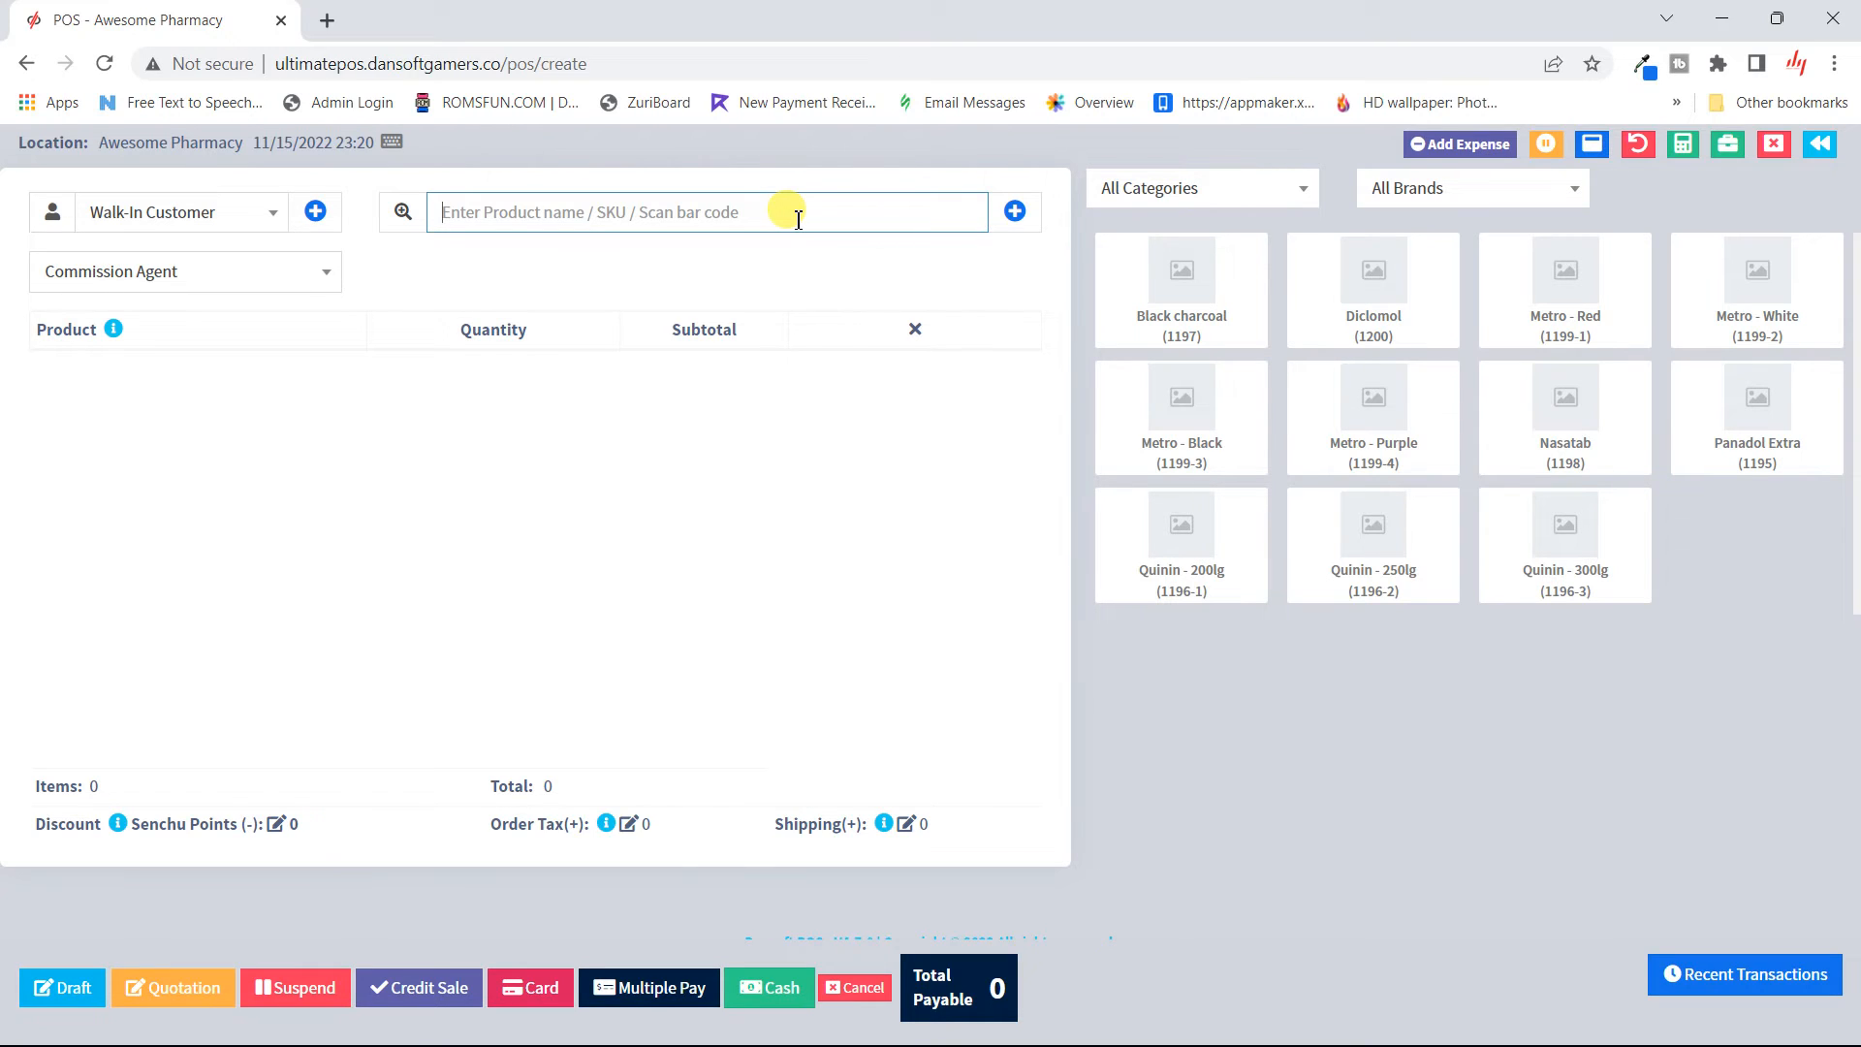
{"action": "type", "text": "d"}
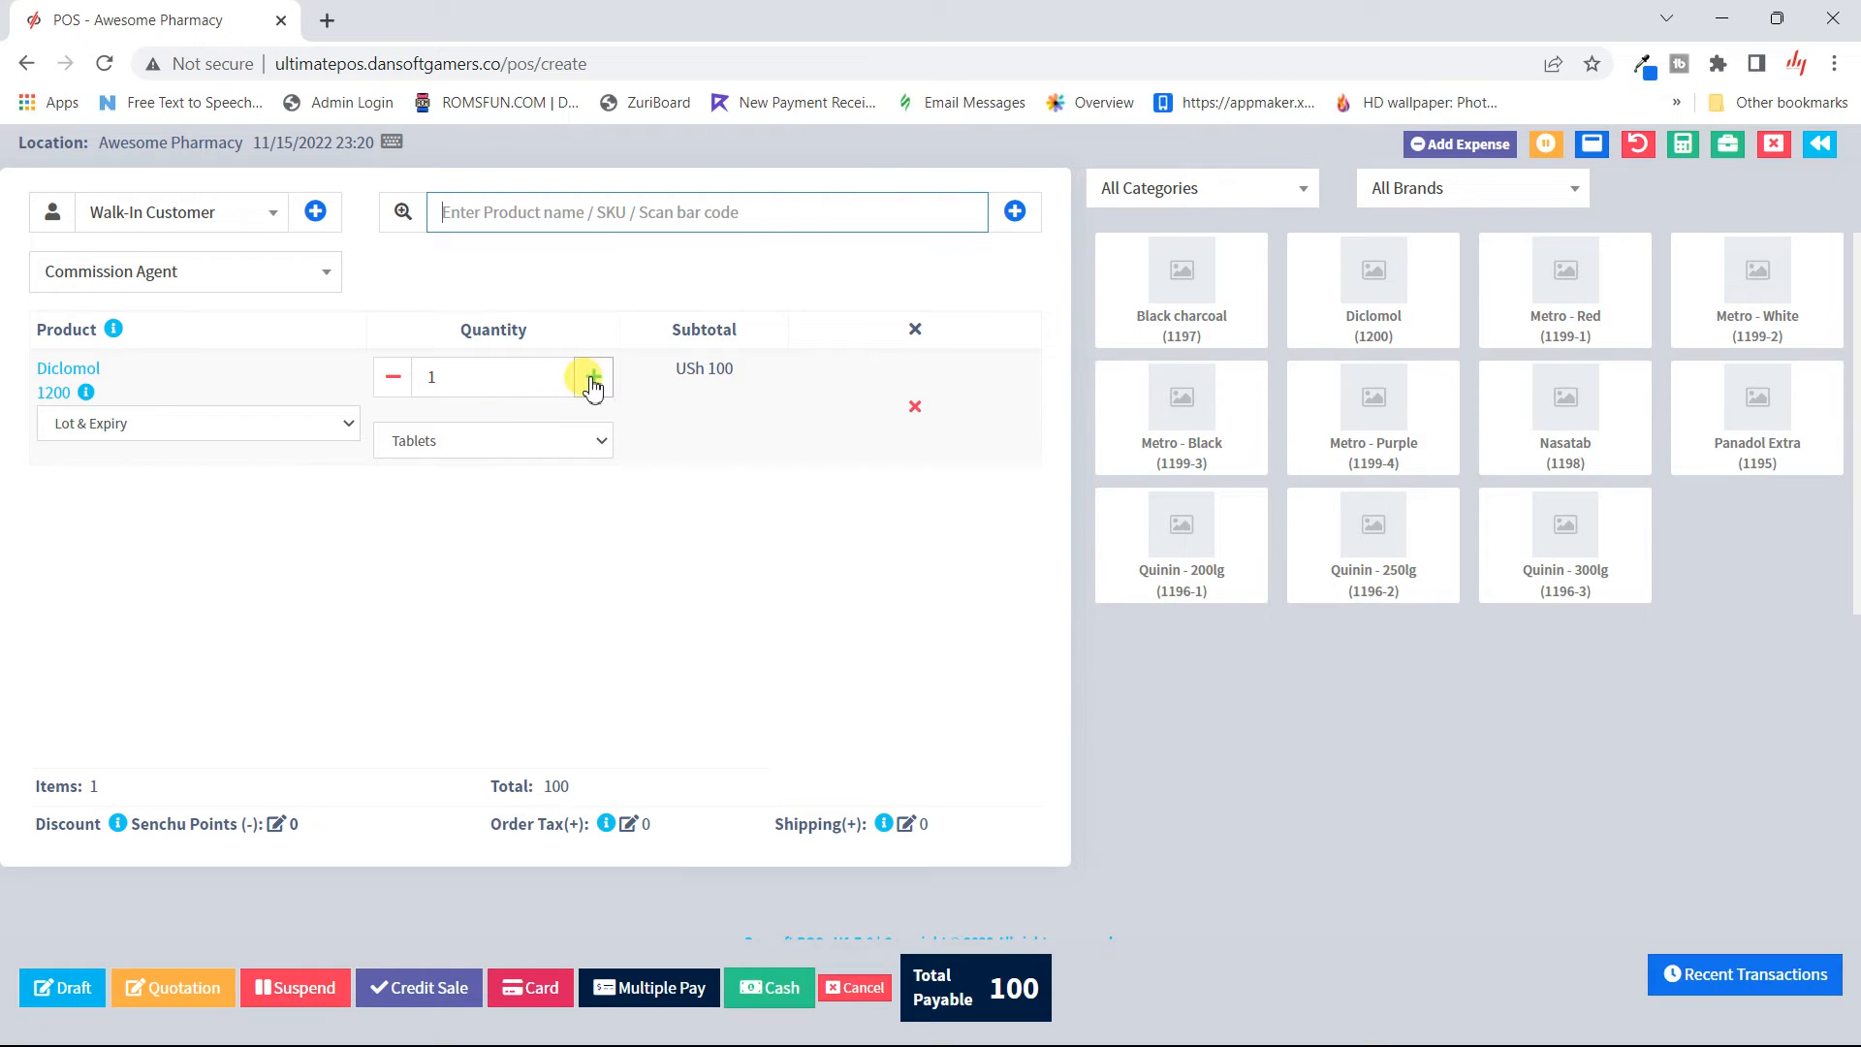
{"action": "left_click", "coordinate": [578, 442]}
{"action": "left_click", "coordinate": [472, 529]}
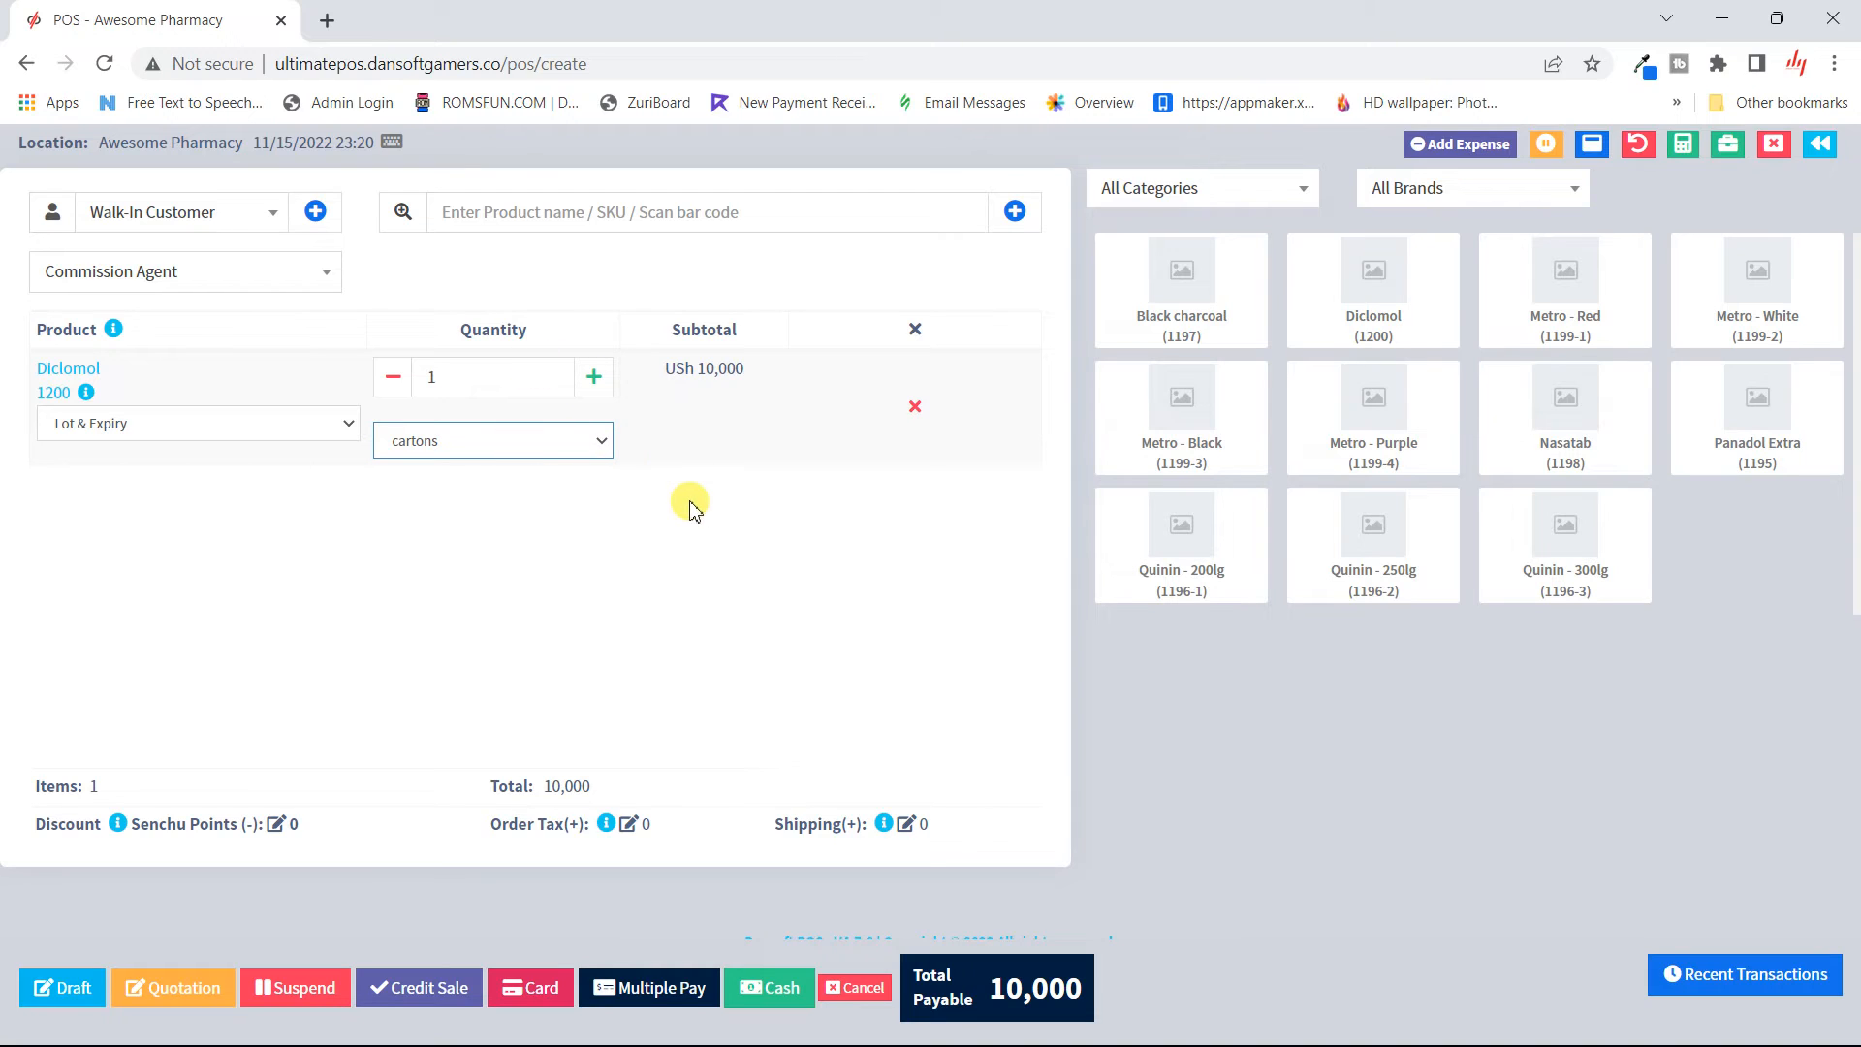
{"action": "left_click", "coordinate": [593, 376]}
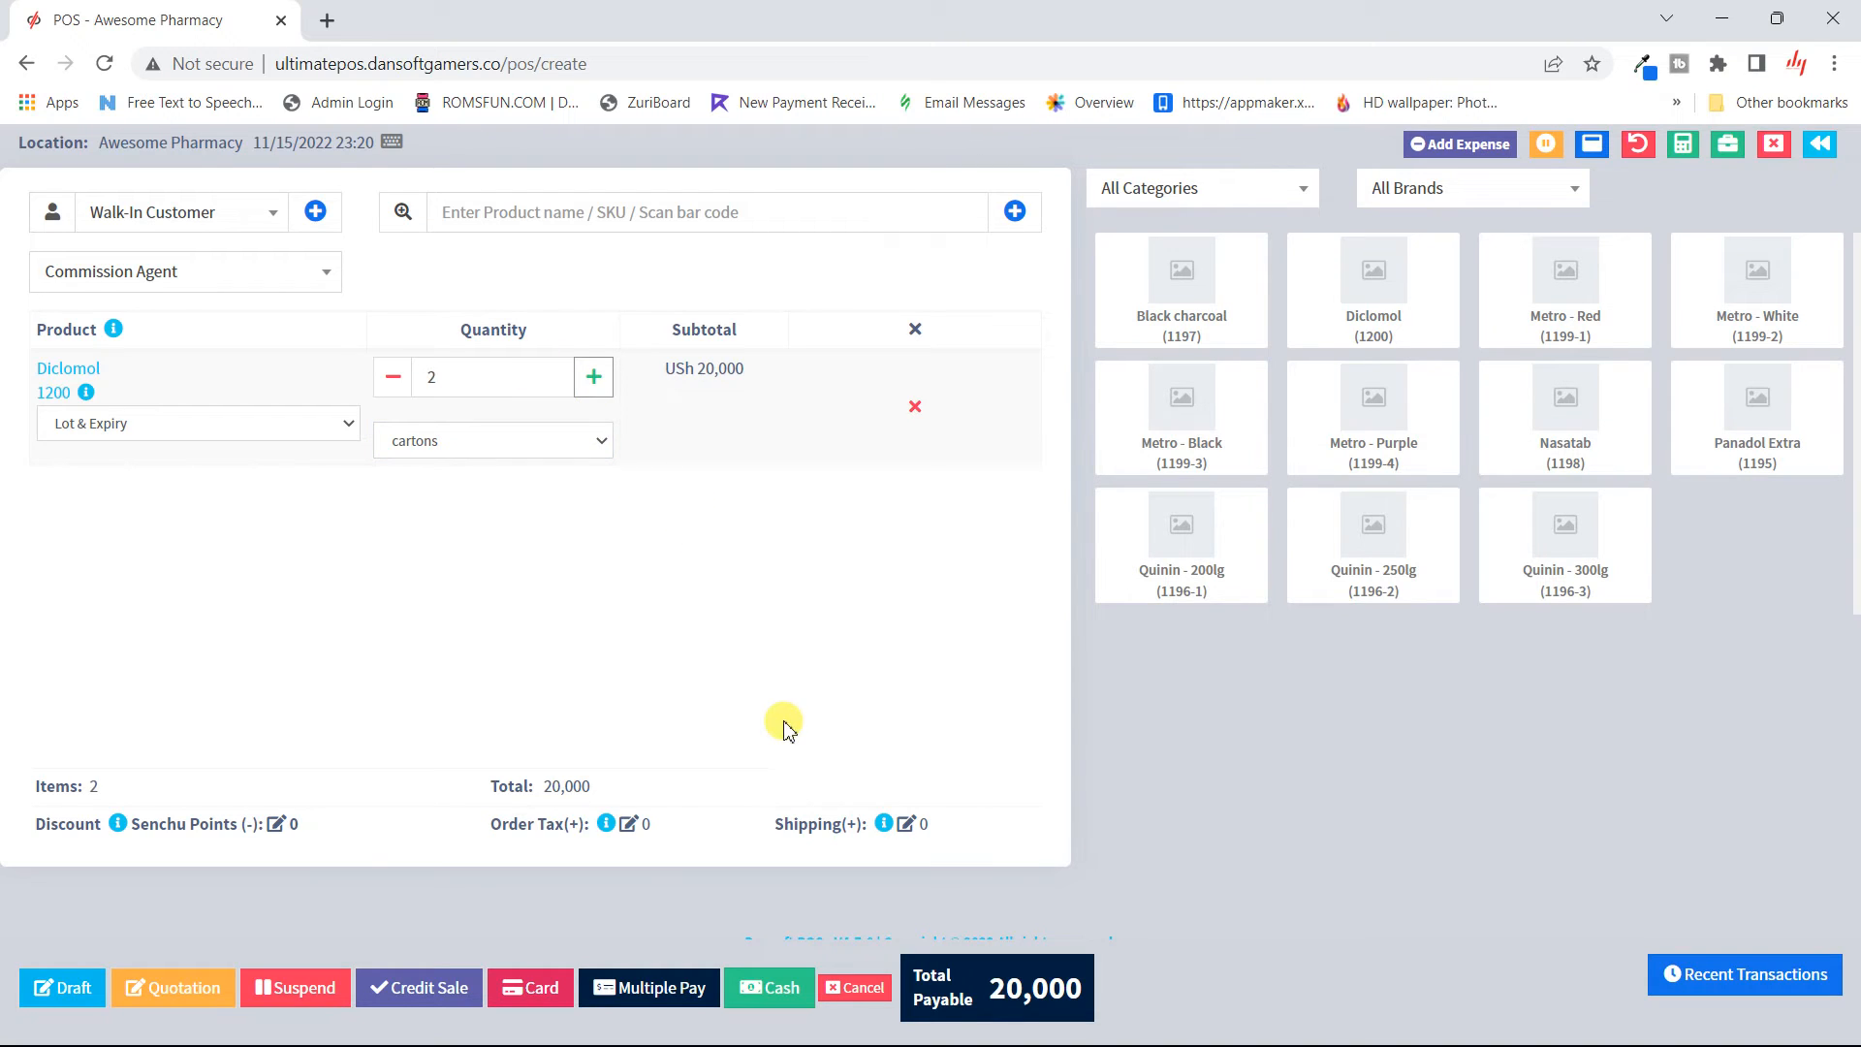
{"action": "left_click", "coordinate": [676, 989]}
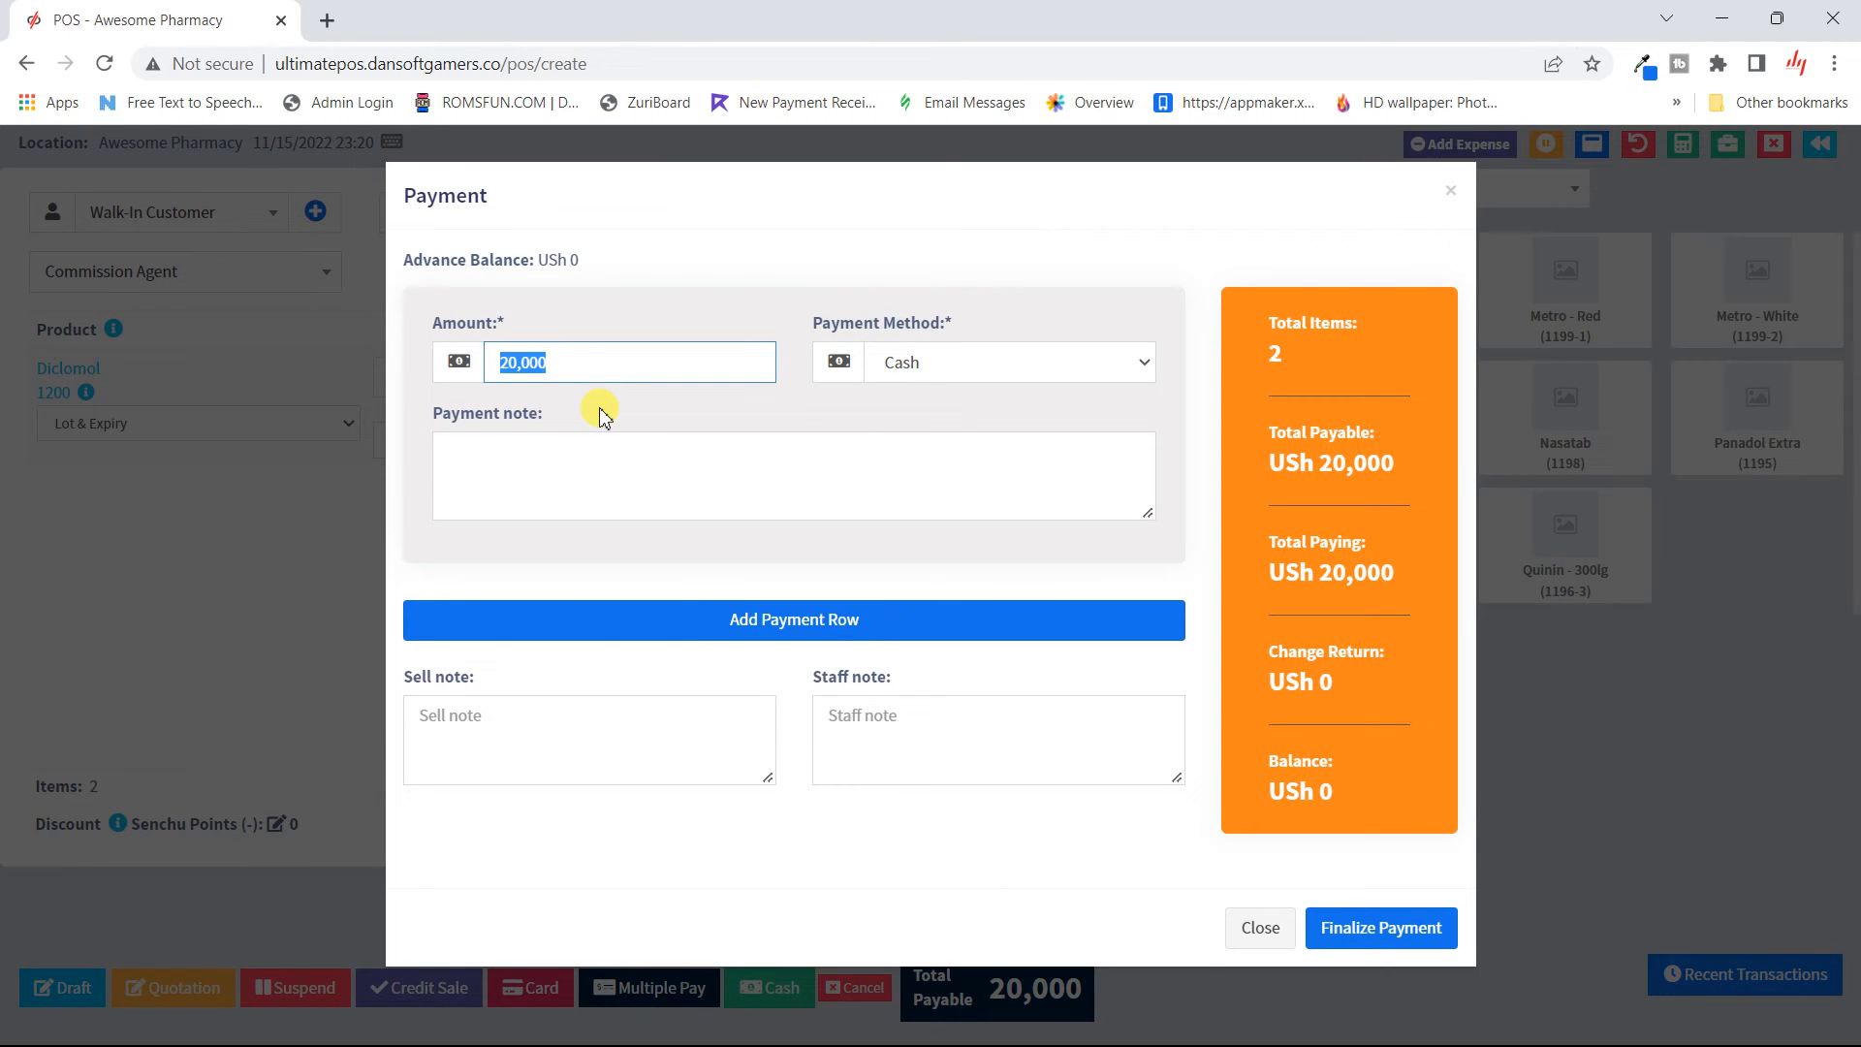
- Try finalizing the sale with a partial payment of 15,000
{"action": "type", "text": "1500"}
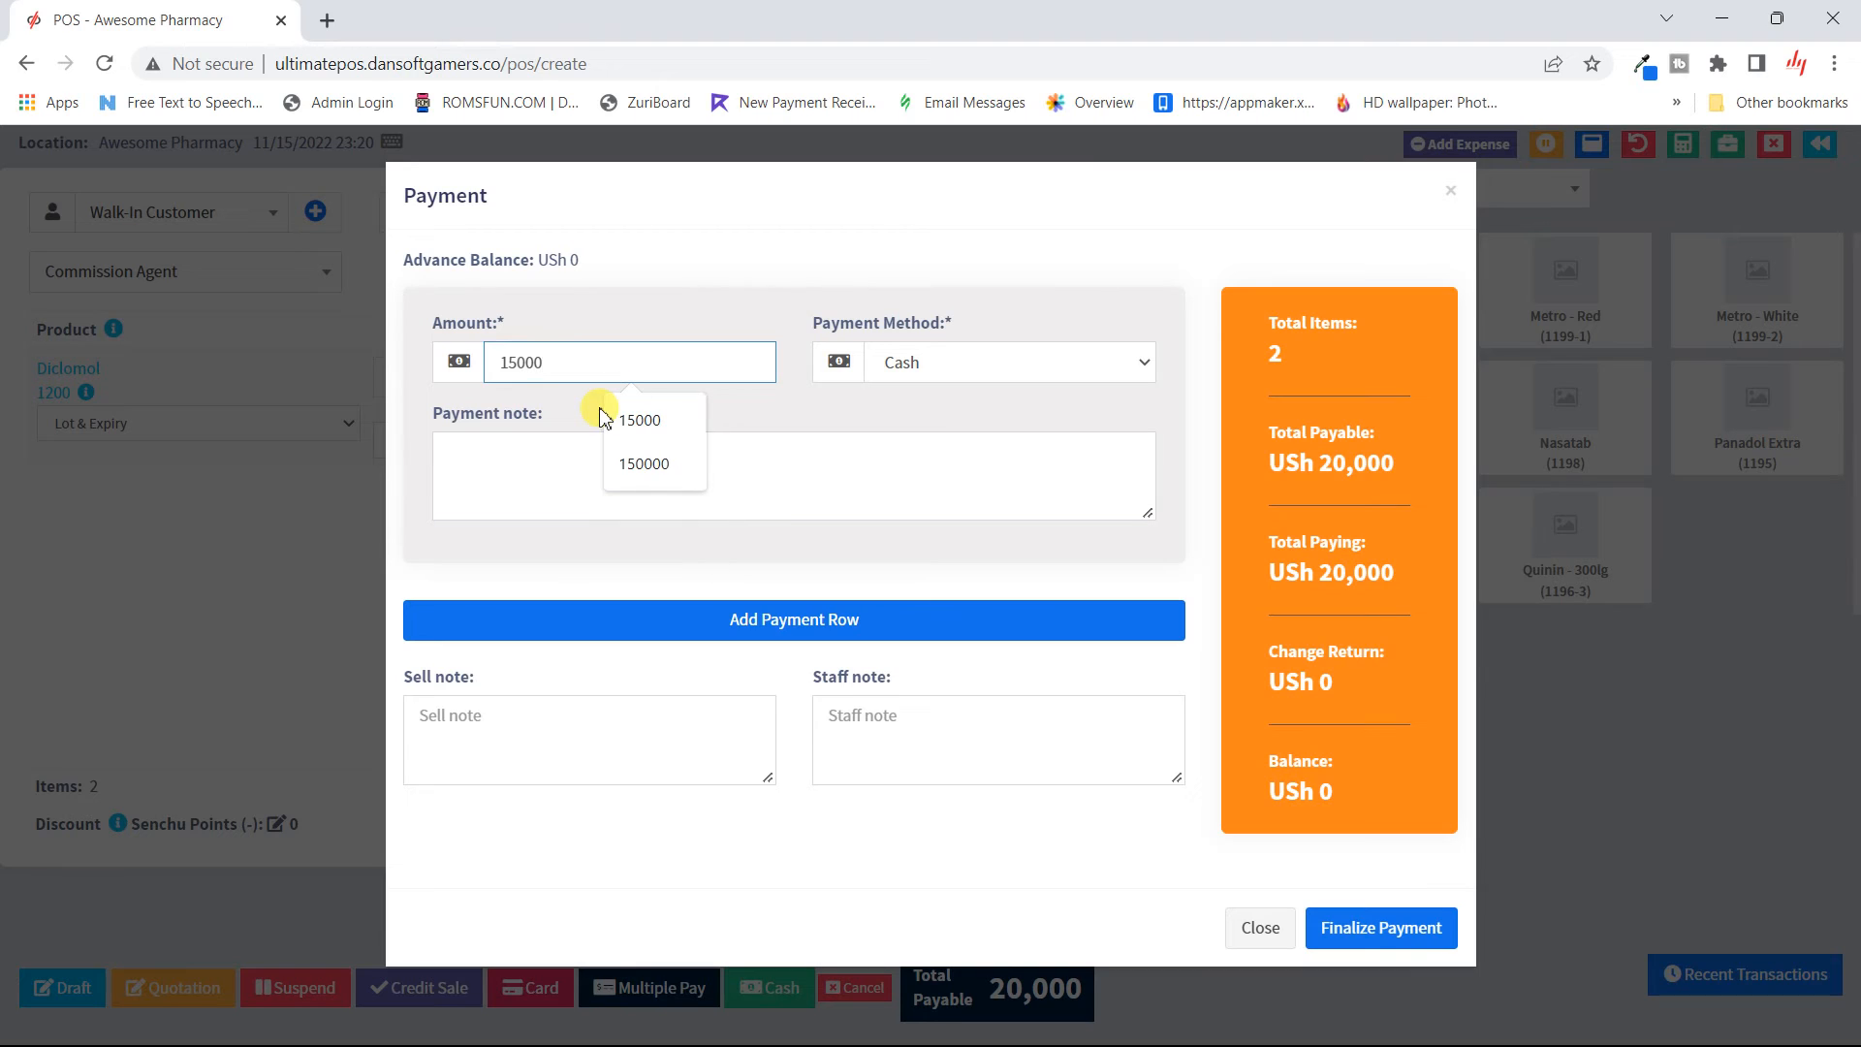
{"action": "left_click", "coordinate": [824, 424]}
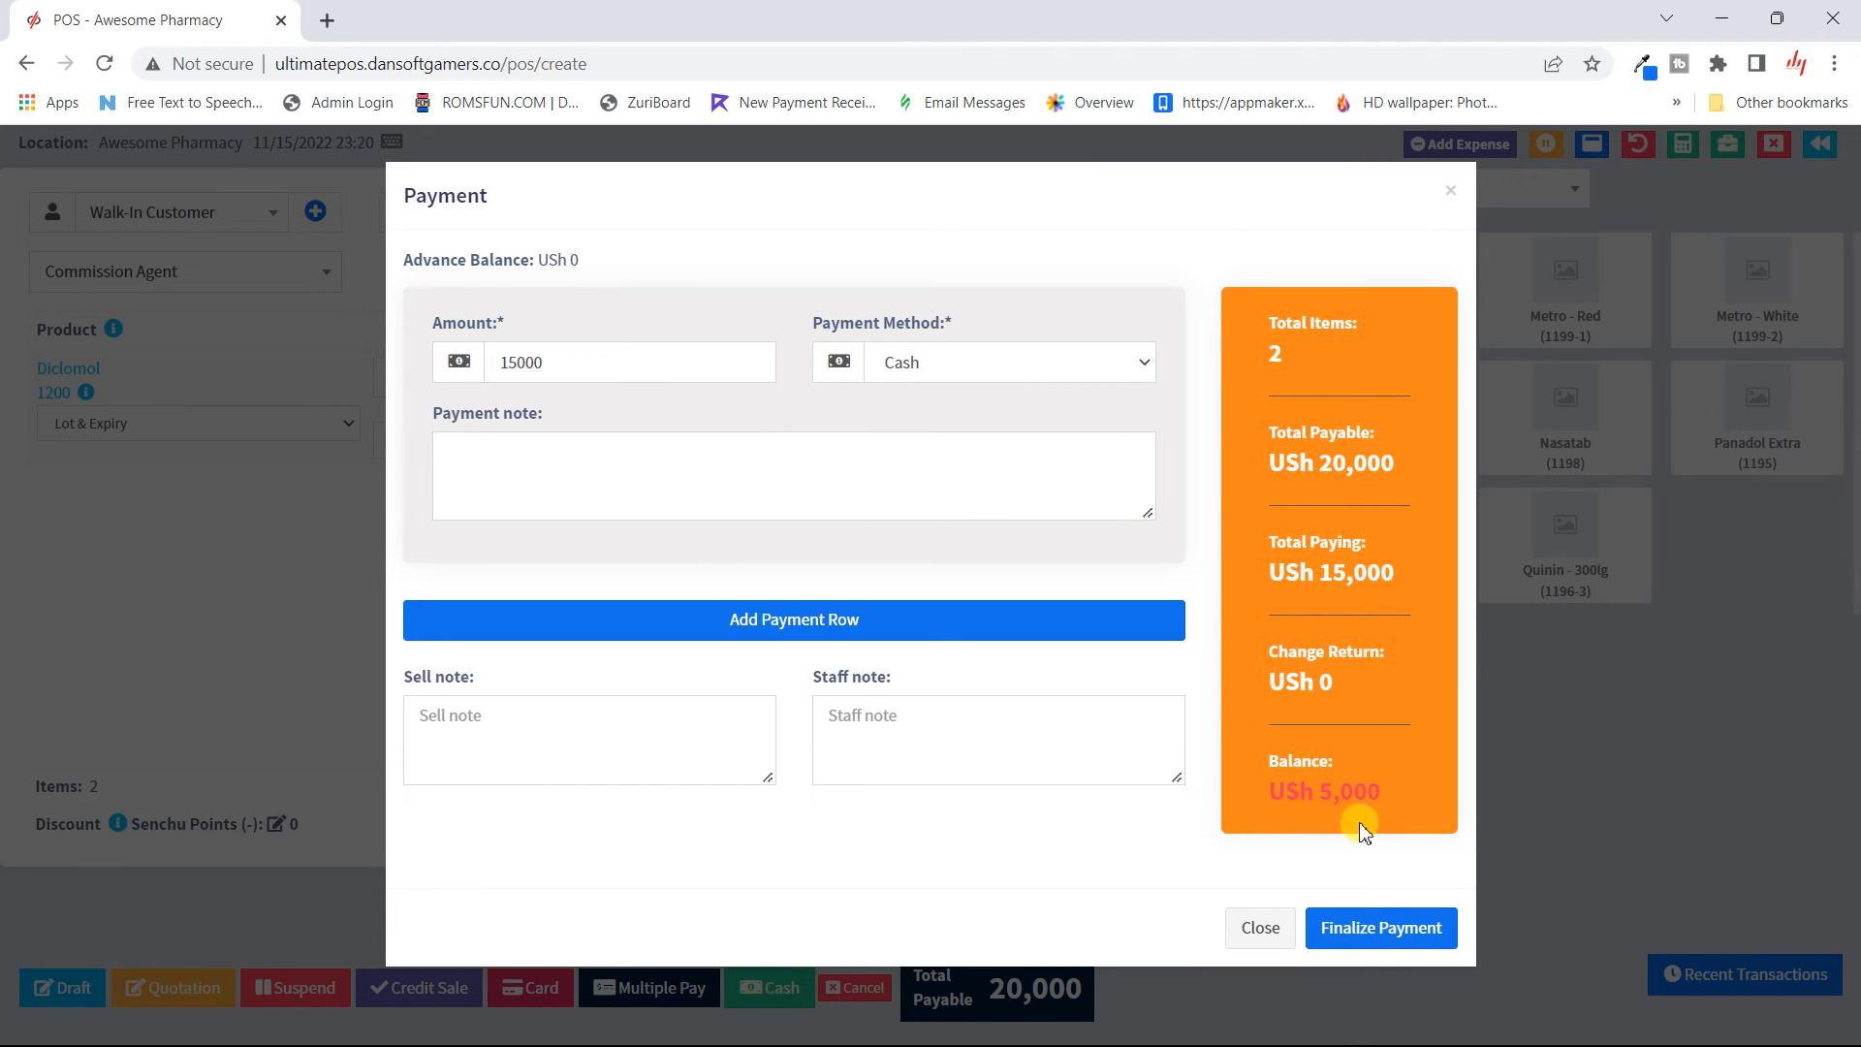
{"action": "left_click", "coordinate": [1378, 928]}
- Retry with a 10,000 partial payment, which exceeds the credit limit, then leave the sale screen
{"action": "double_click", "coordinate": [604, 367]}
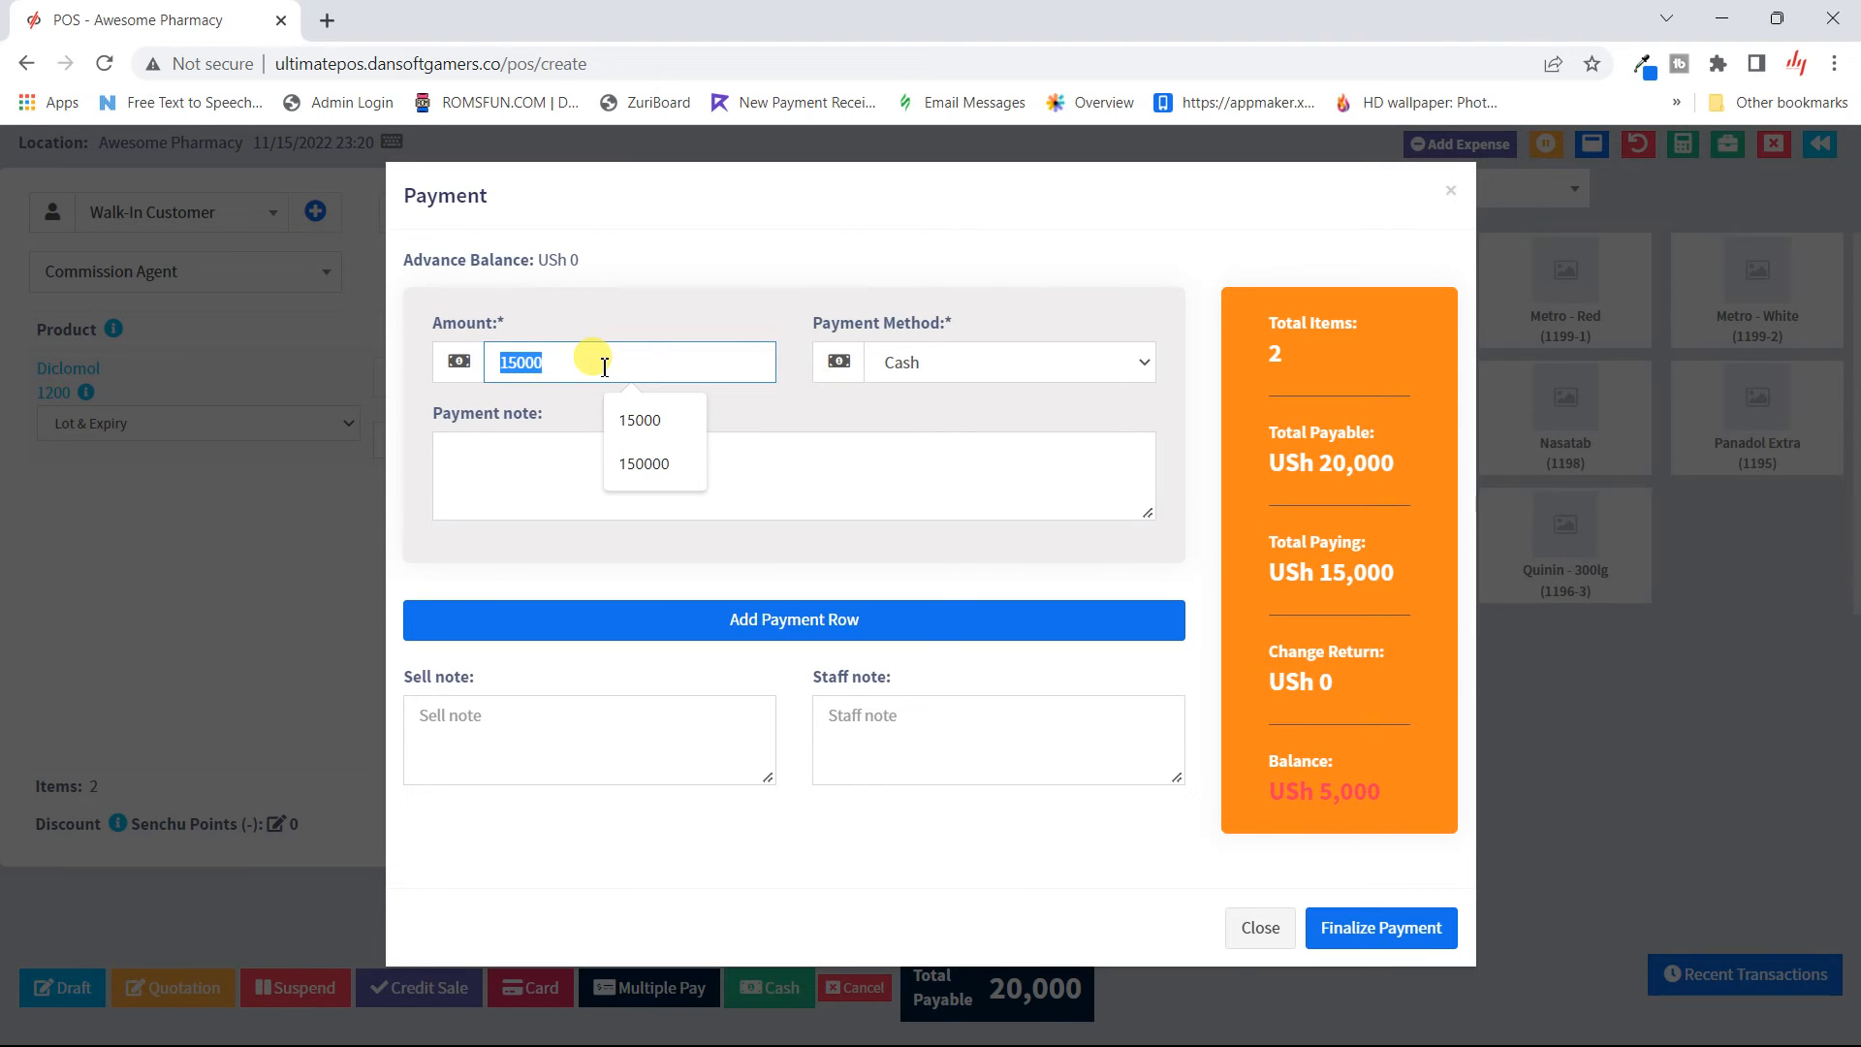
{"action": "type", "text": "10000"}
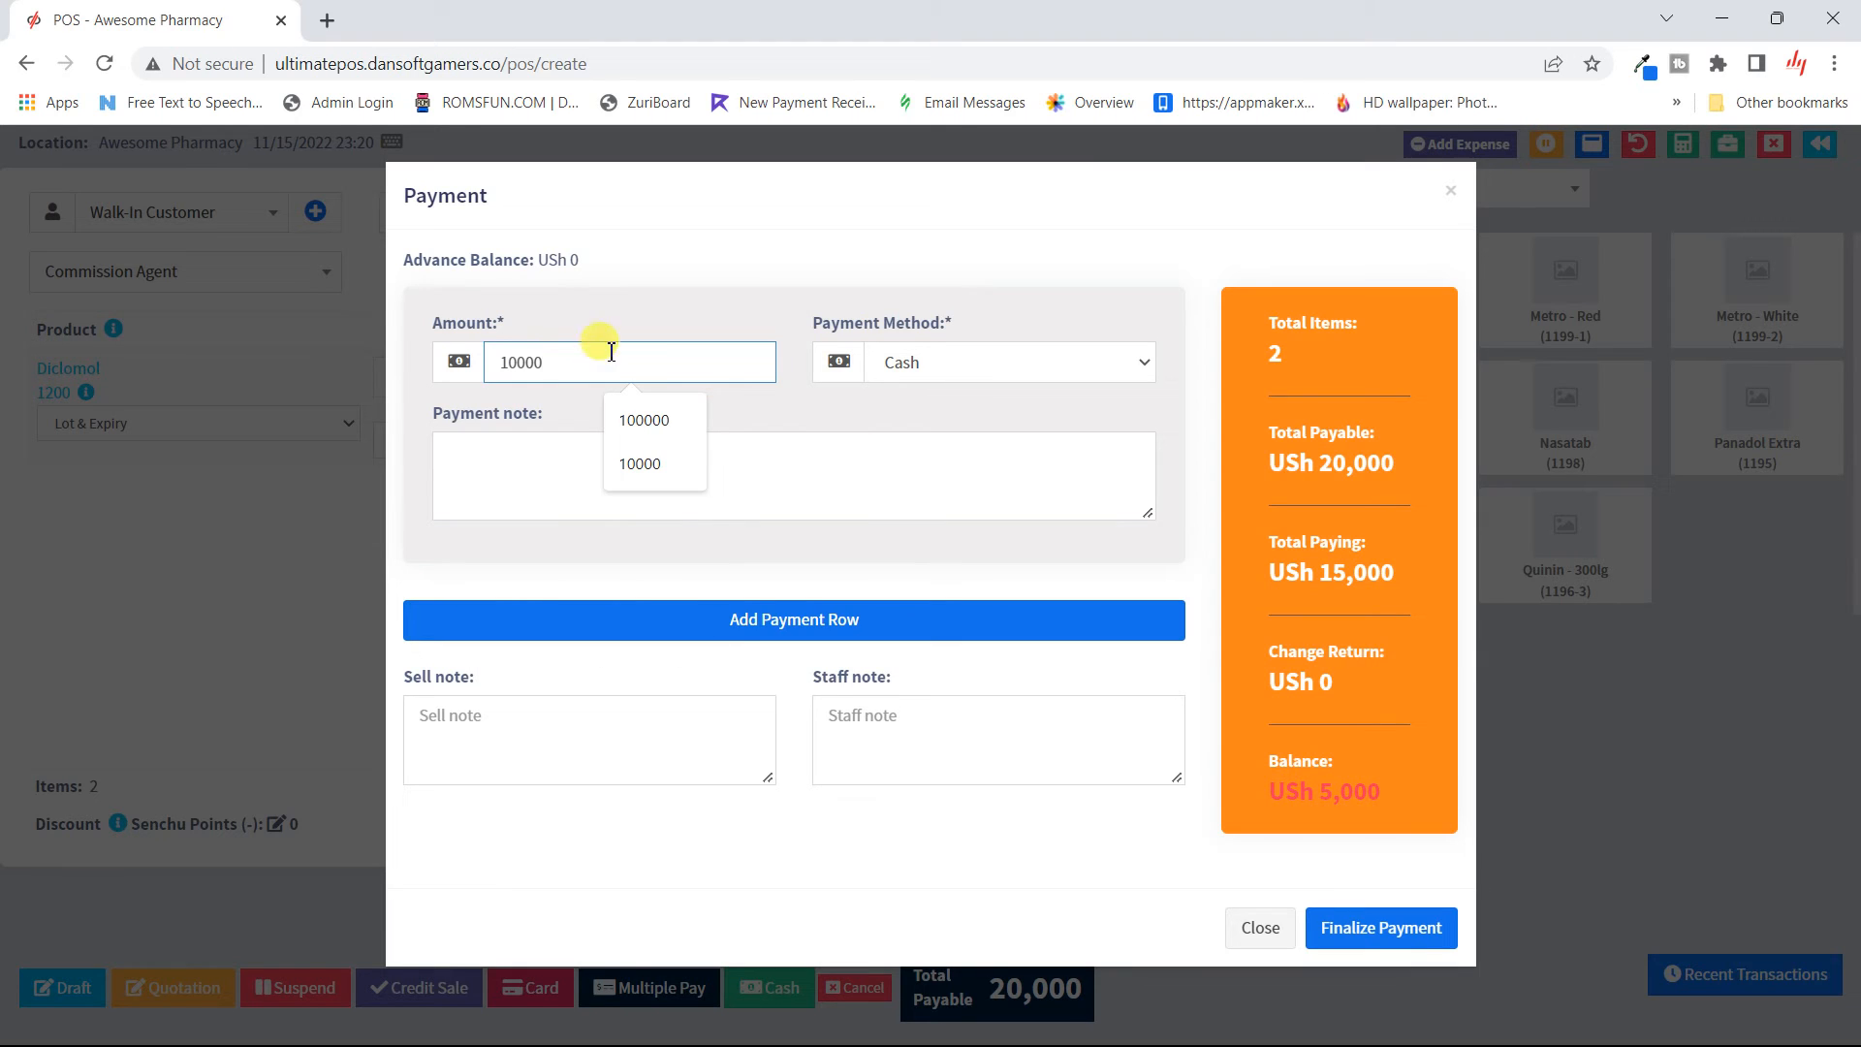
{"action": "left_click", "coordinate": [685, 279]}
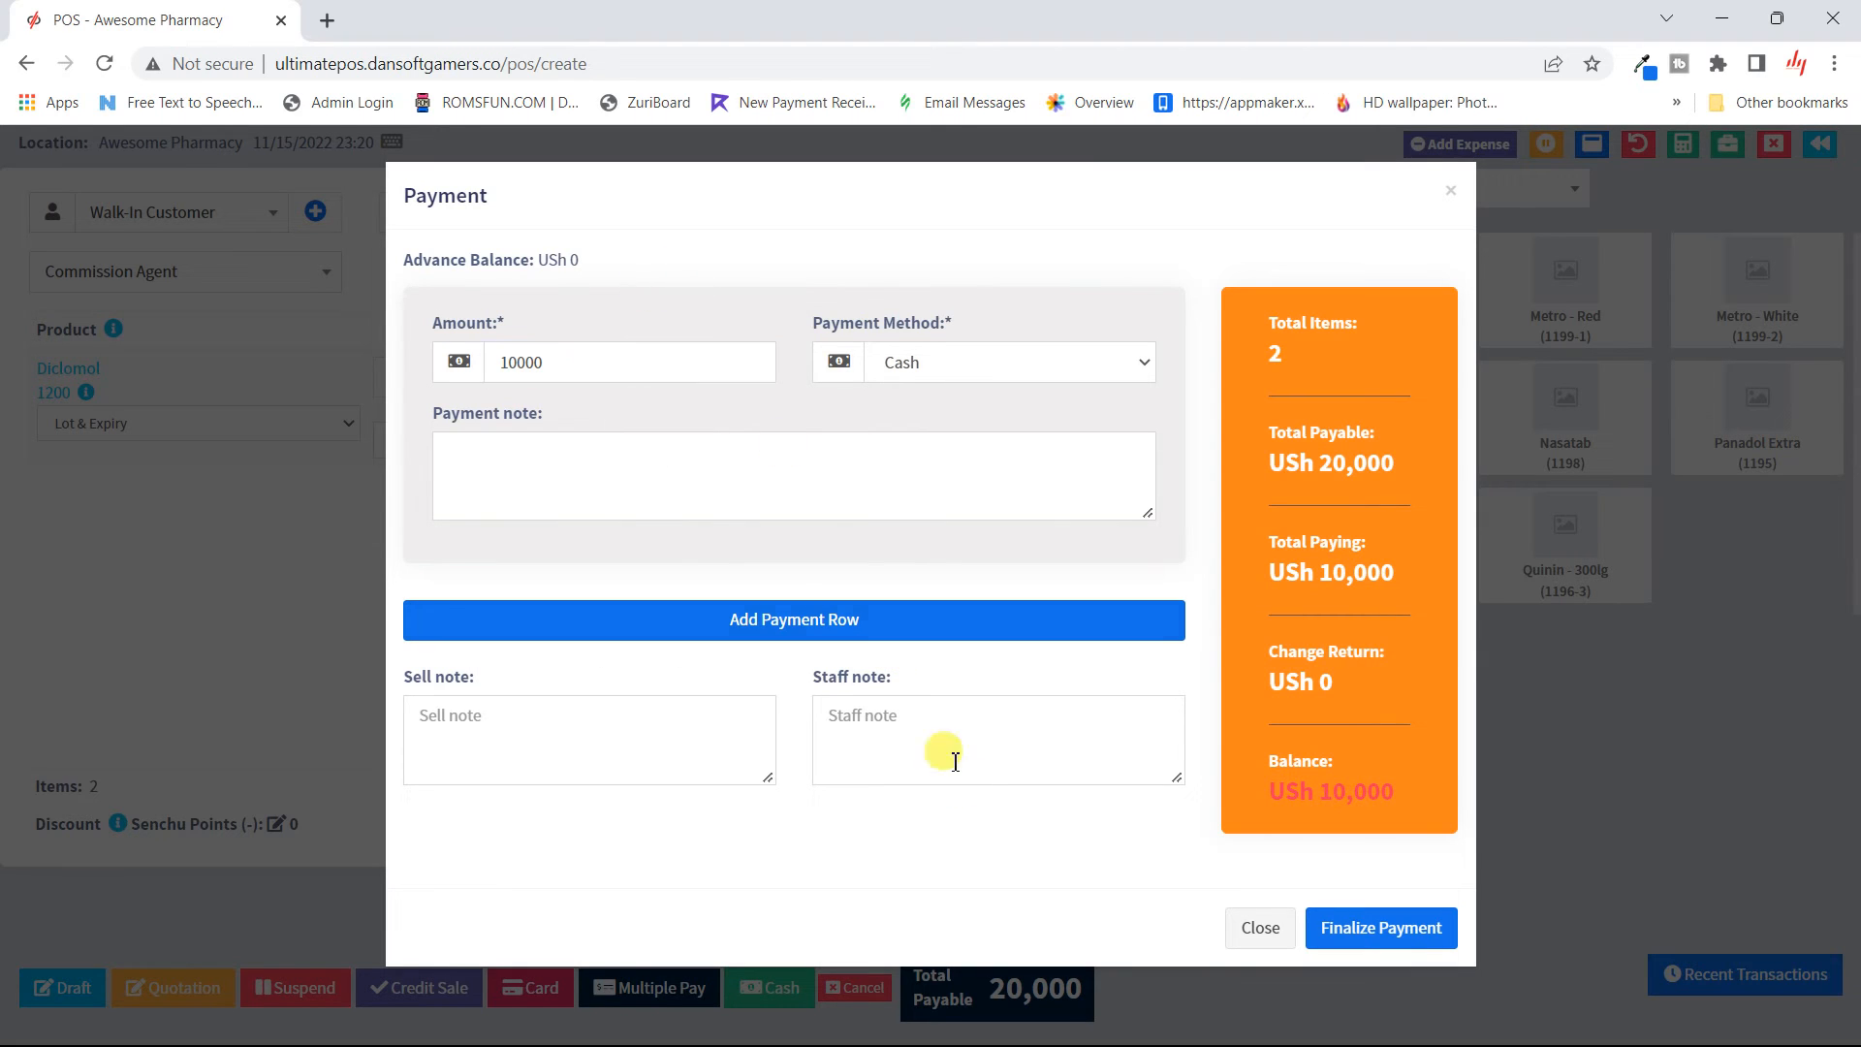
{"action": "left_click", "coordinate": [1354, 925]}
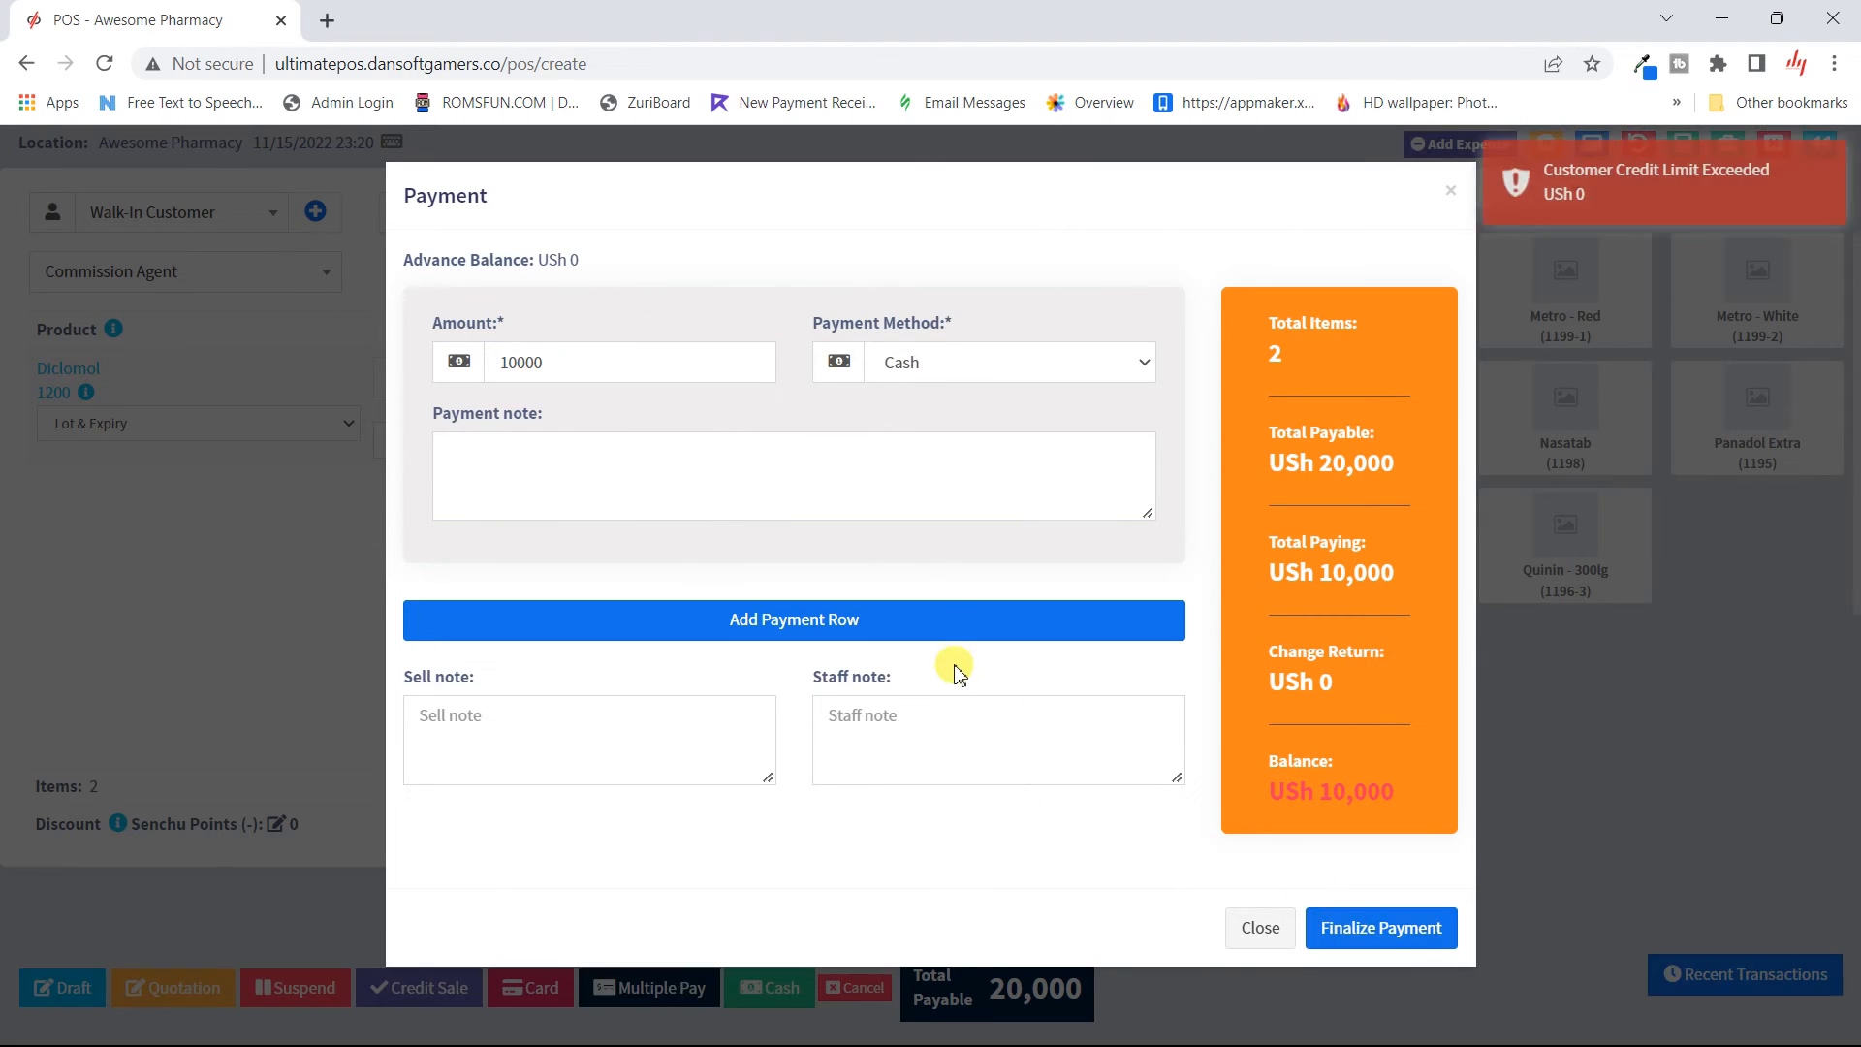
{"action": "left_click", "coordinate": [1447, 197]}
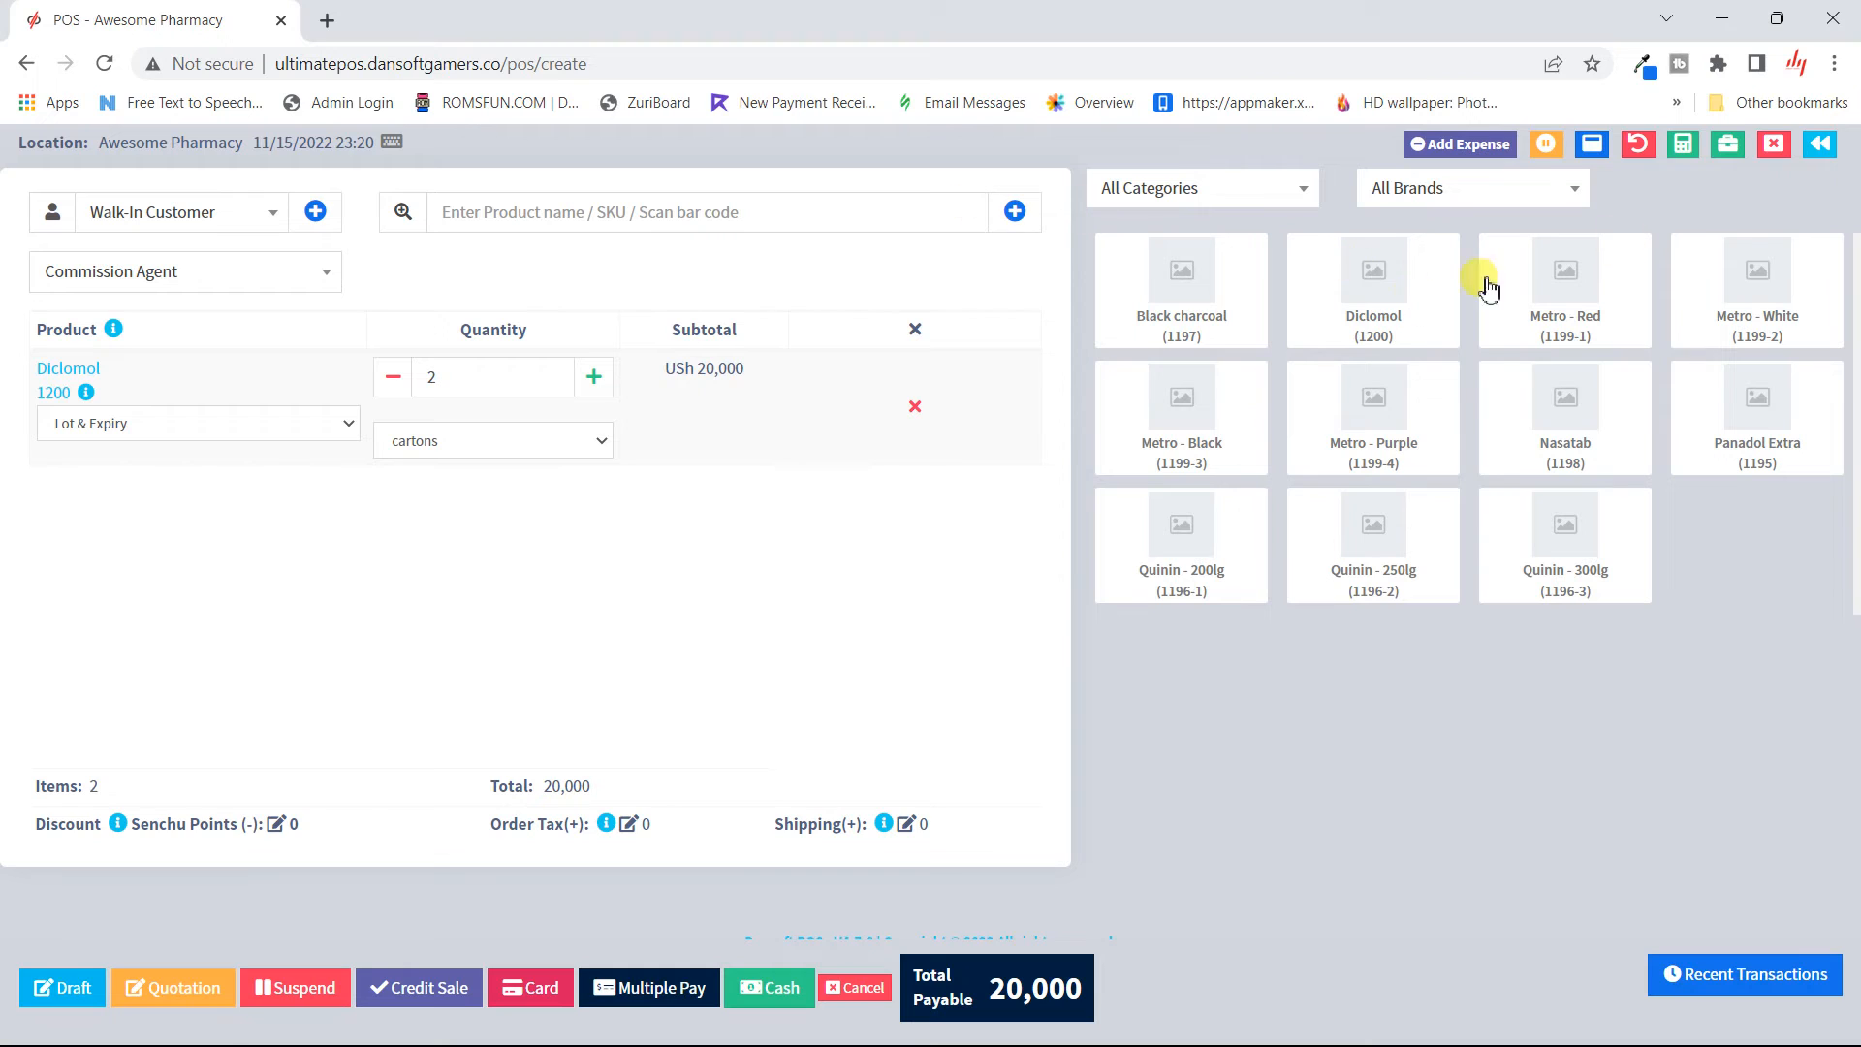
{"action": "left_click", "coordinate": [1819, 146]}
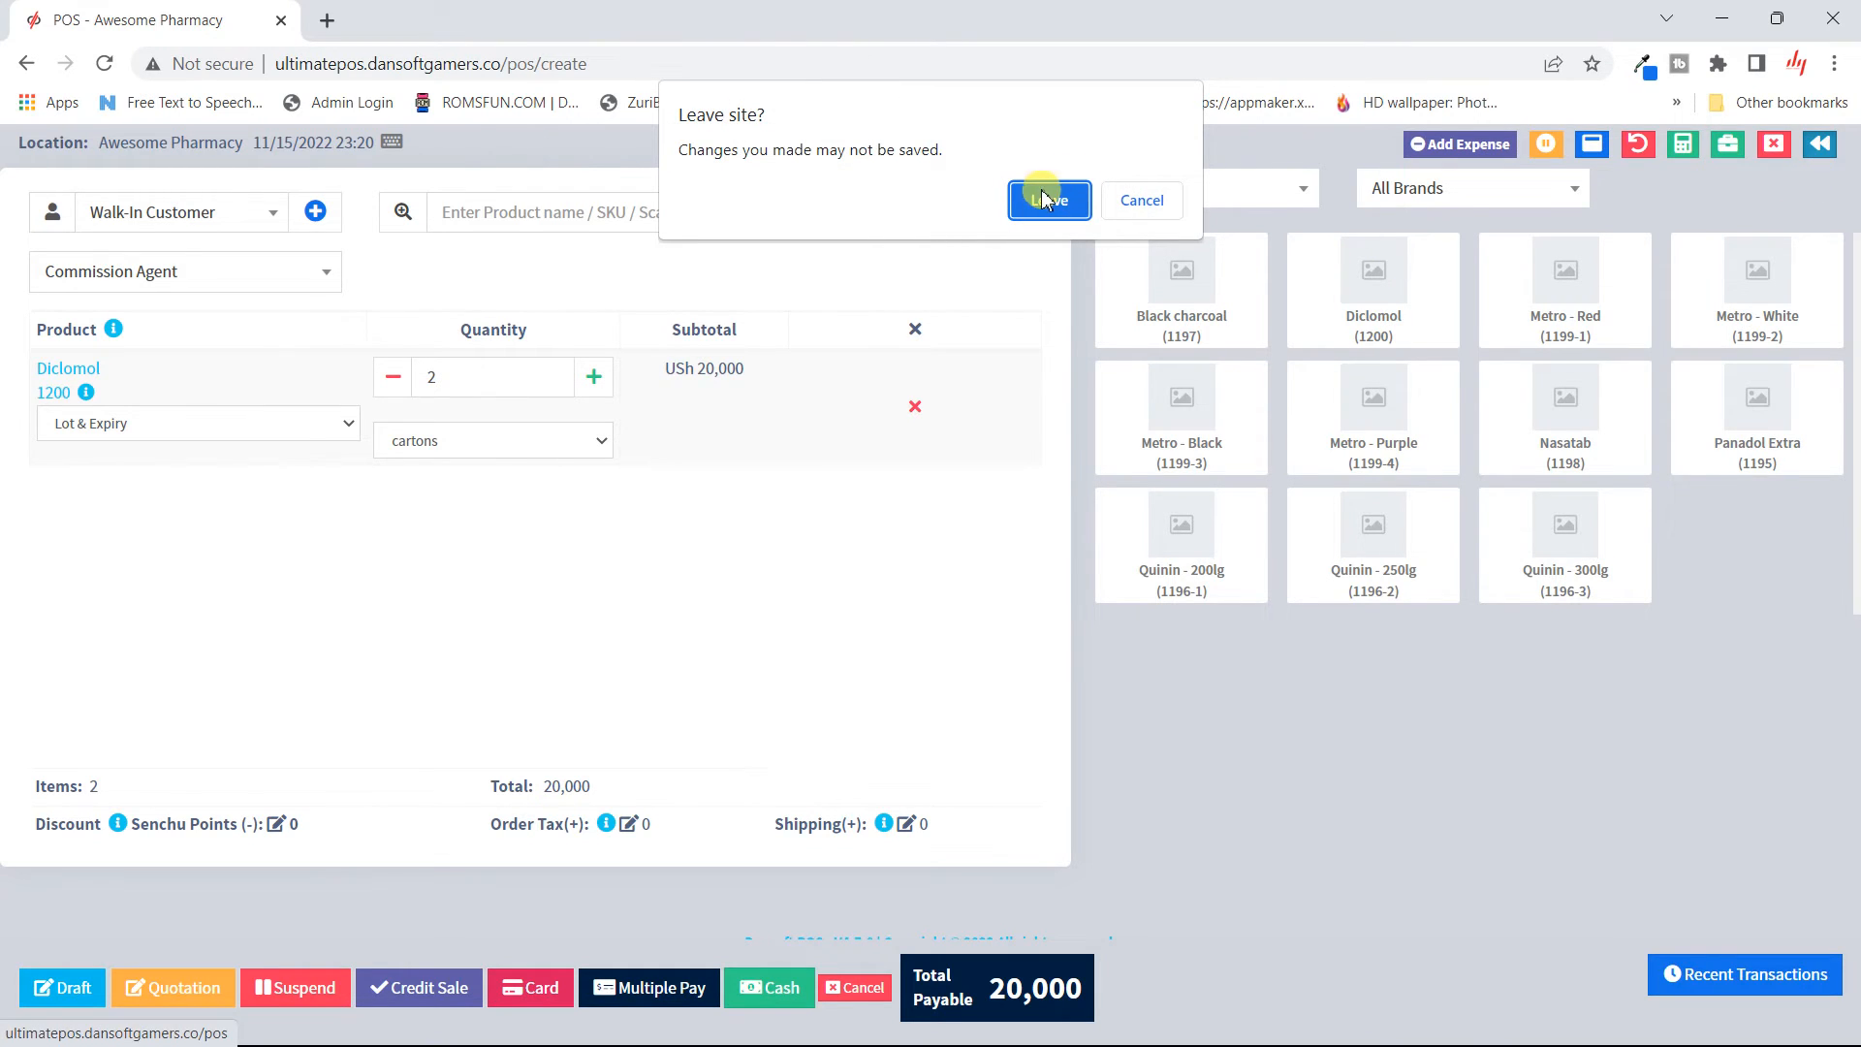
- Discard the unsaved sale and go to Business Settings
{"action": "left_click", "coordinate": [1049, 200]}
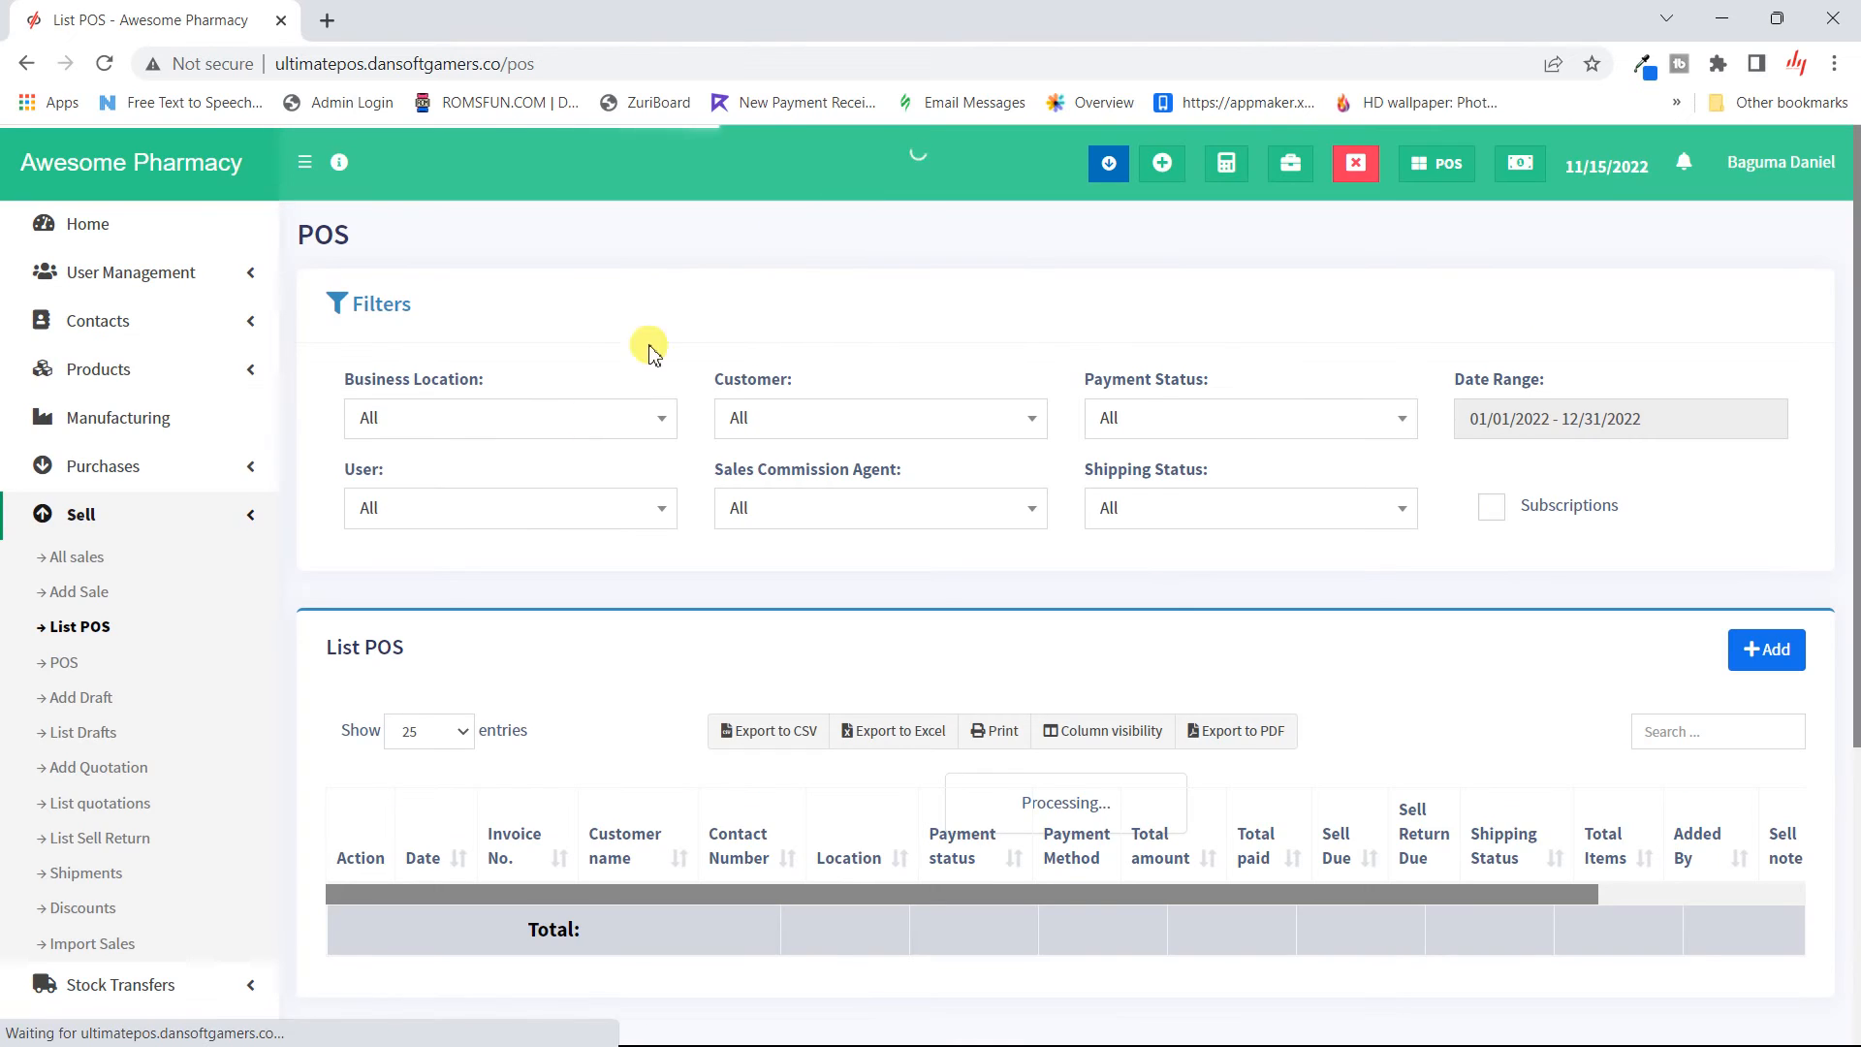
{"action": "scroll", "coordinate": [151, 873], "scroll_direction": "down", "scroll_amount": 1}
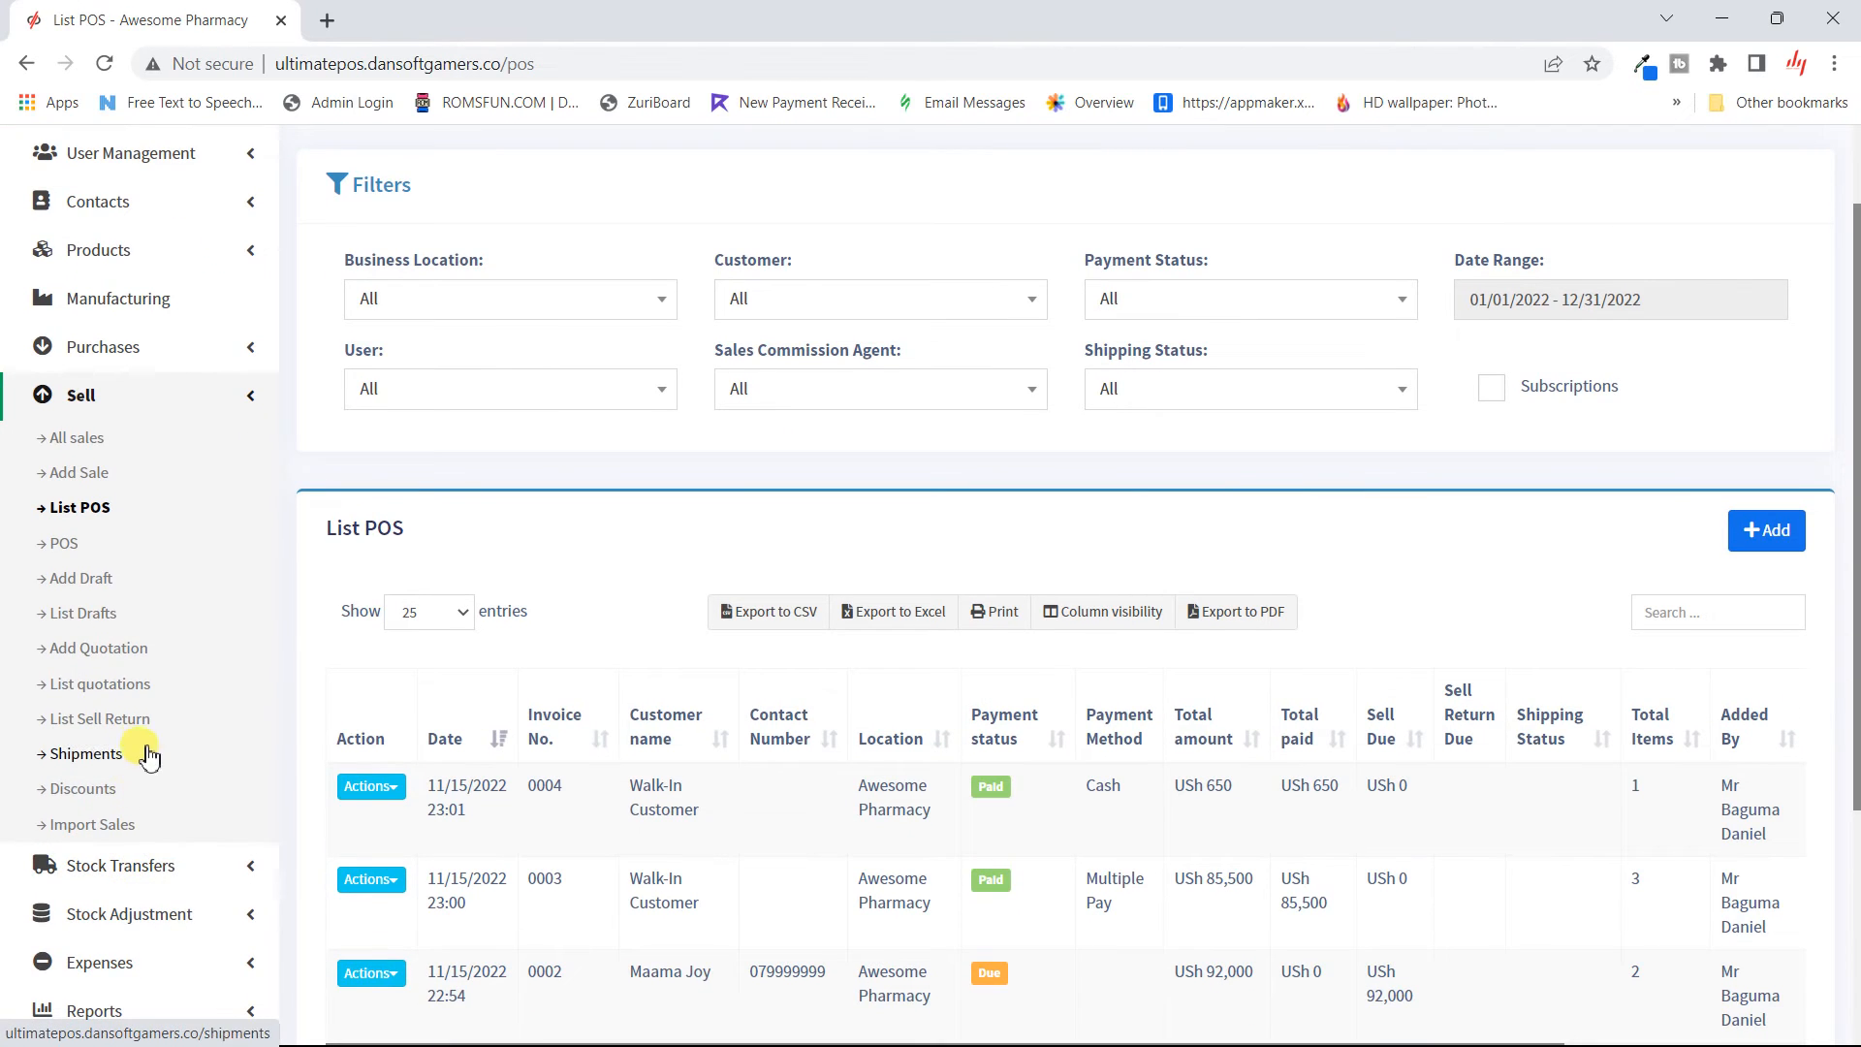
{"action": "scroll", "coordinate": [139, 776], "scroll_direction": "down", "scroll_amount": 3}
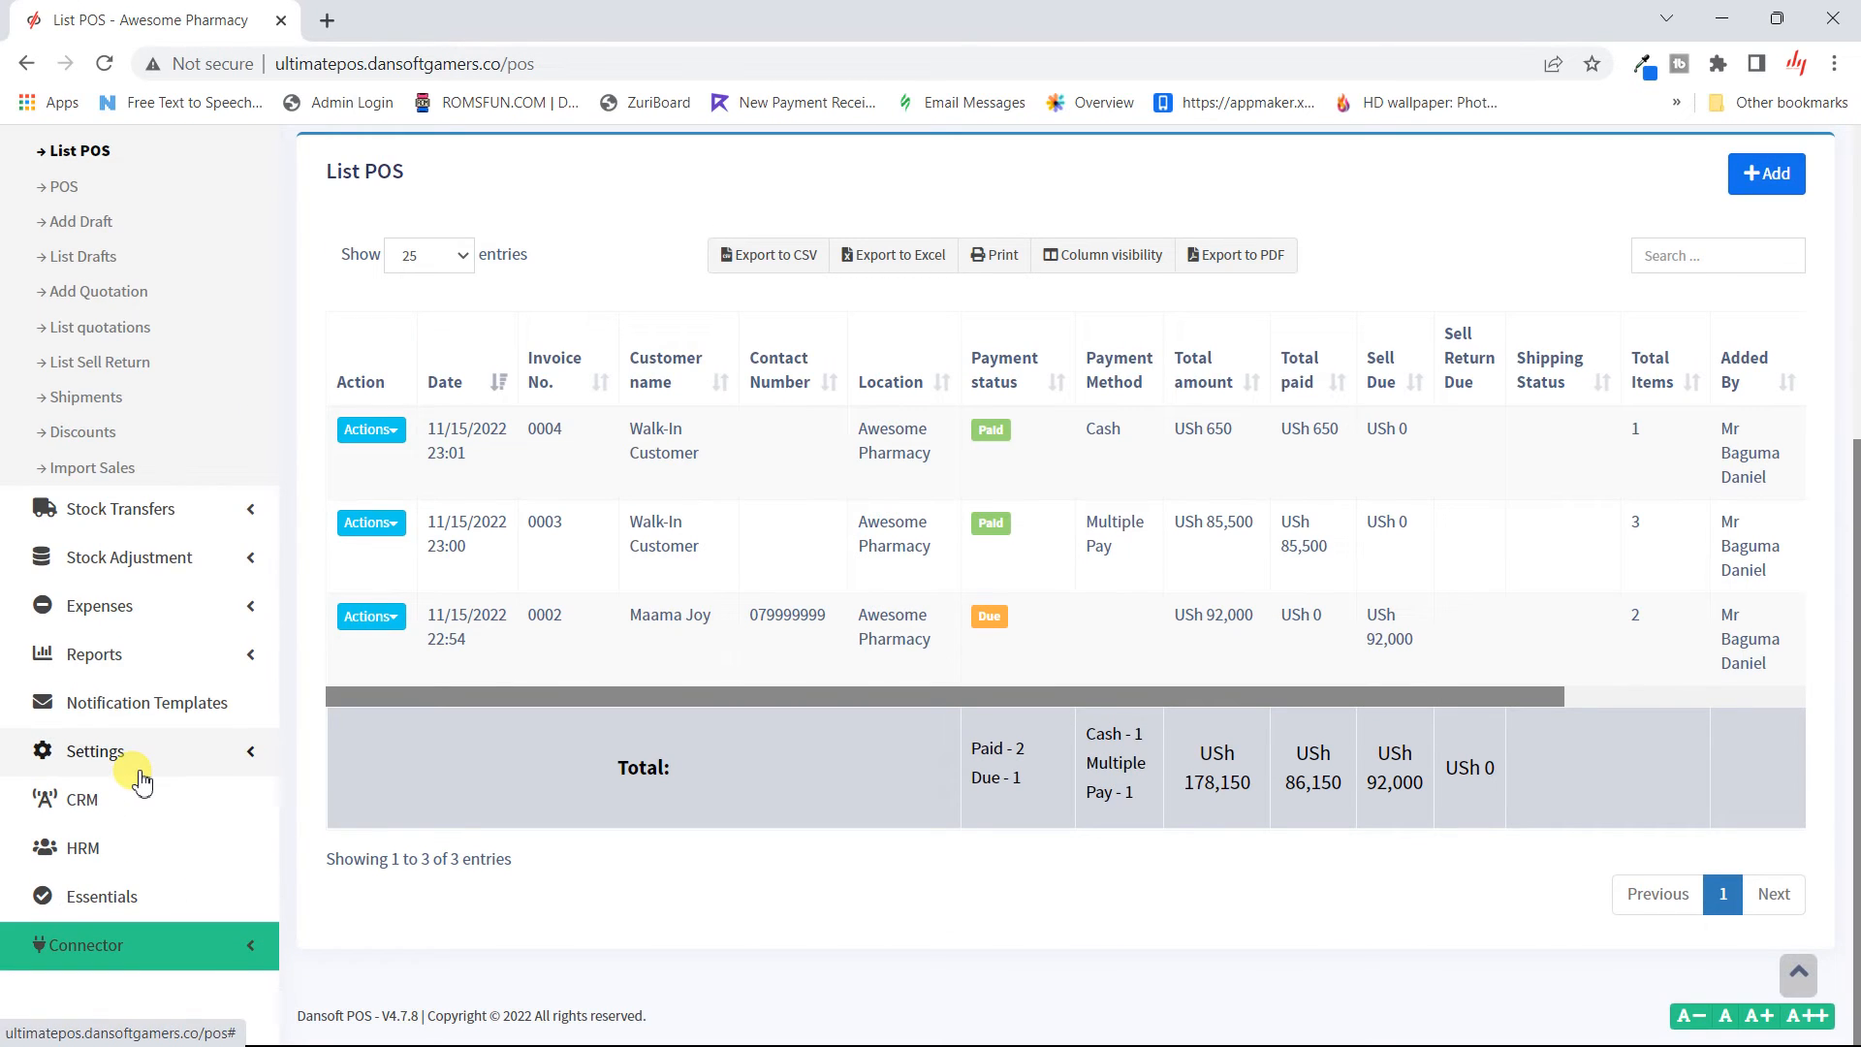
{"action": "left_click", "coordinate": [182, 758]}
{"action": "scroll", "coordinate": [185, 760], "scroll_direction": "down", "scroll_amount": 4}
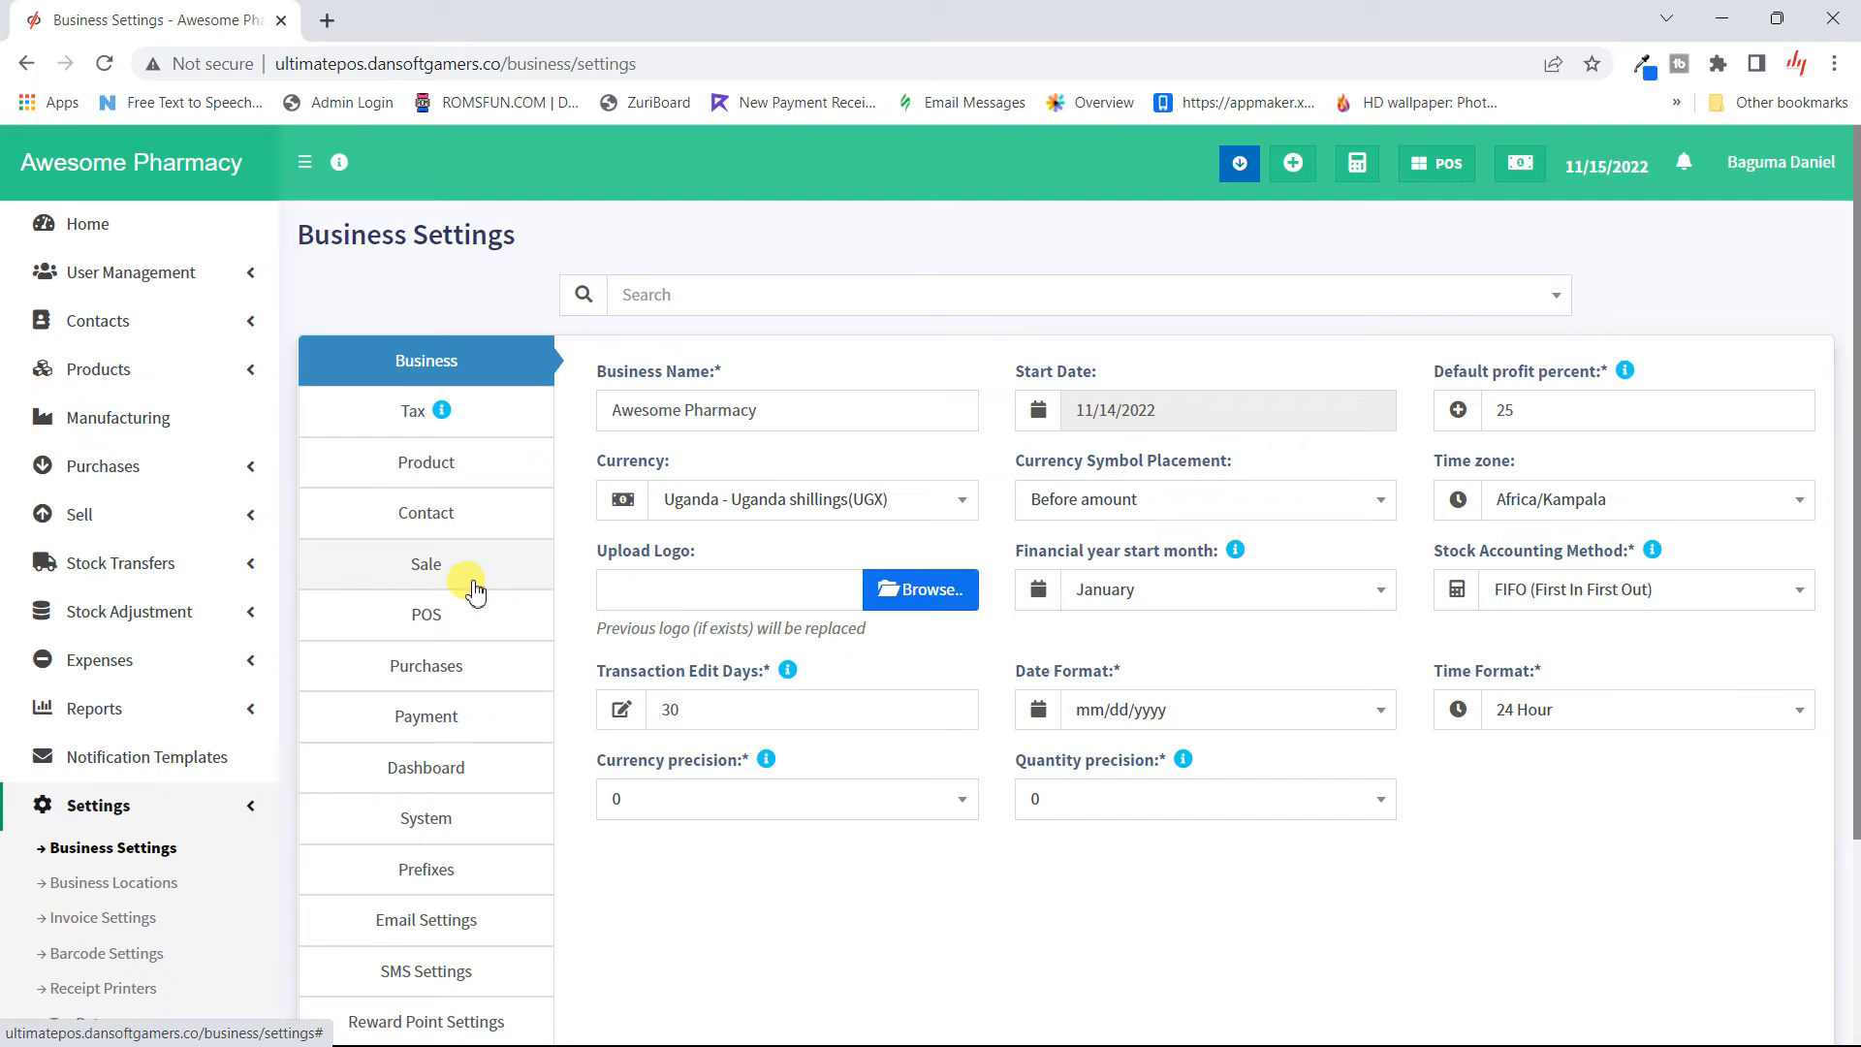
- Set the Contact default credit limit to 50000, save, and return to POS
{"action": "left_click", "coordinate": [446, 515]}
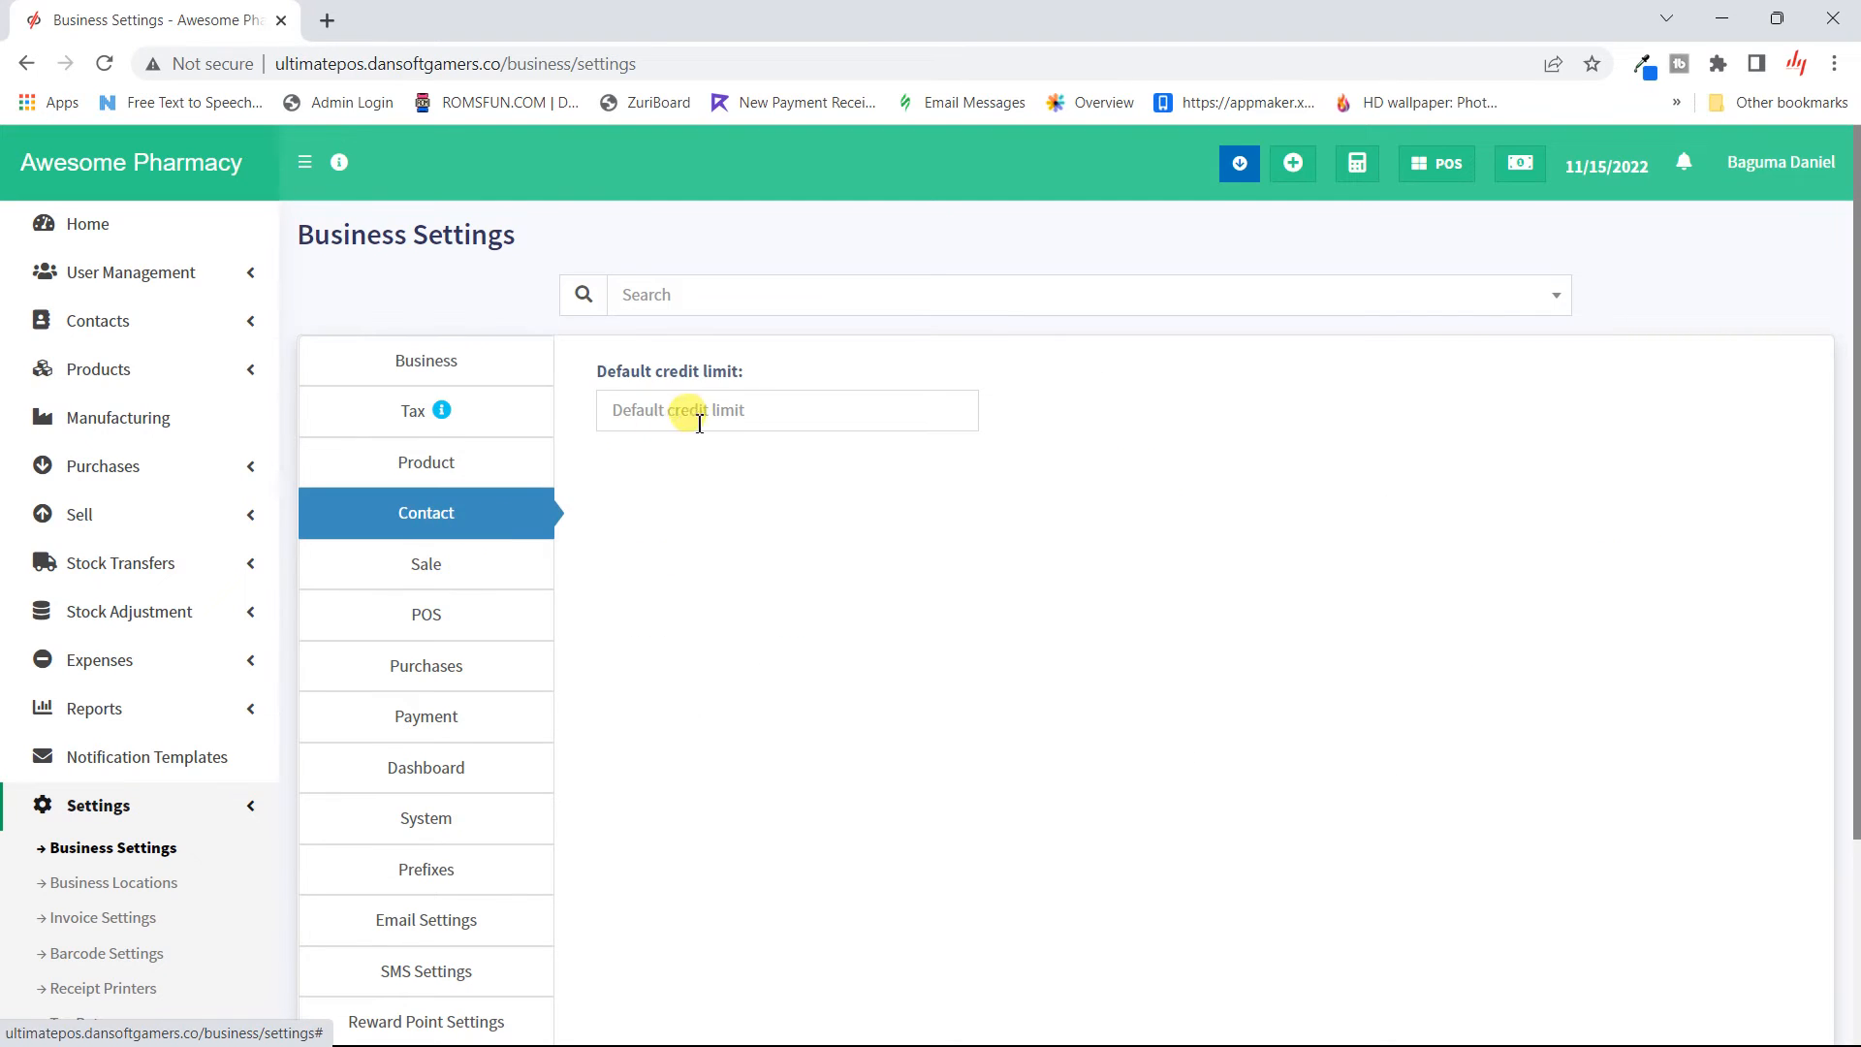
{"action": "left_click", "coordinate": [735, 415]}
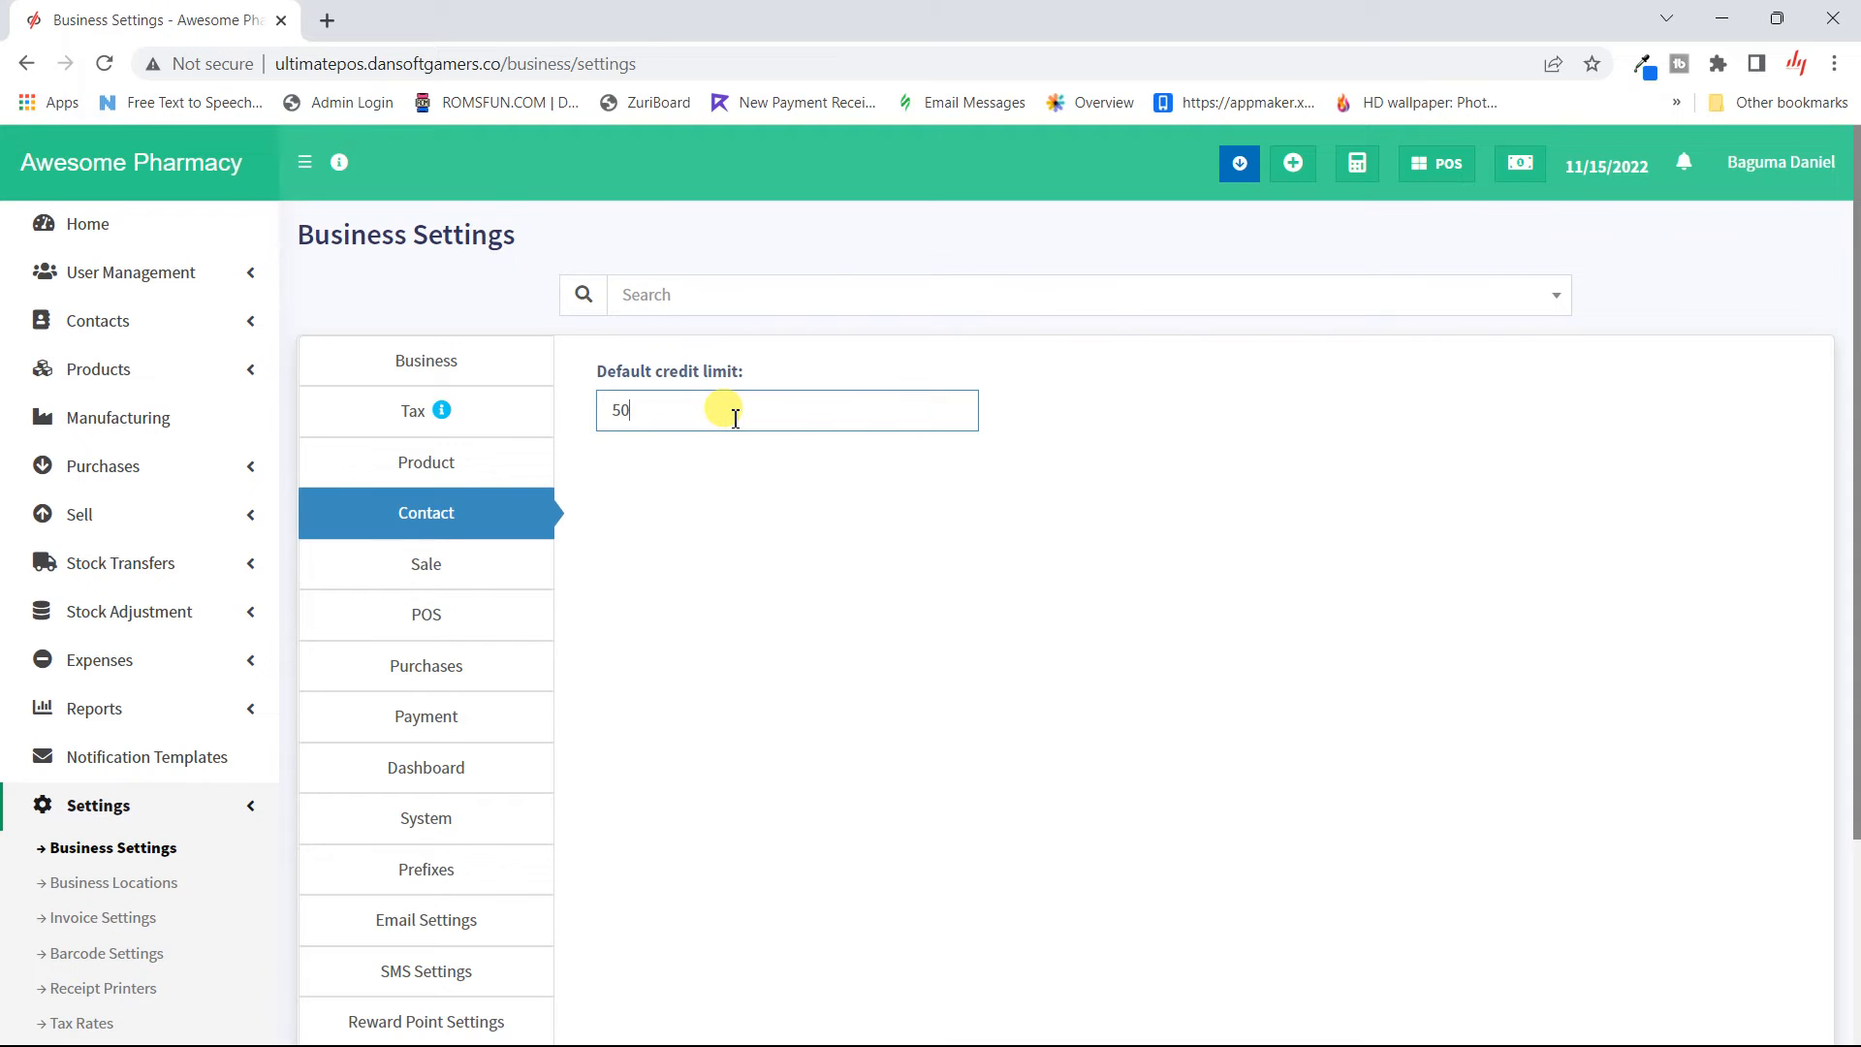
{"action": "left_click", "coordinate": [852, 544]}
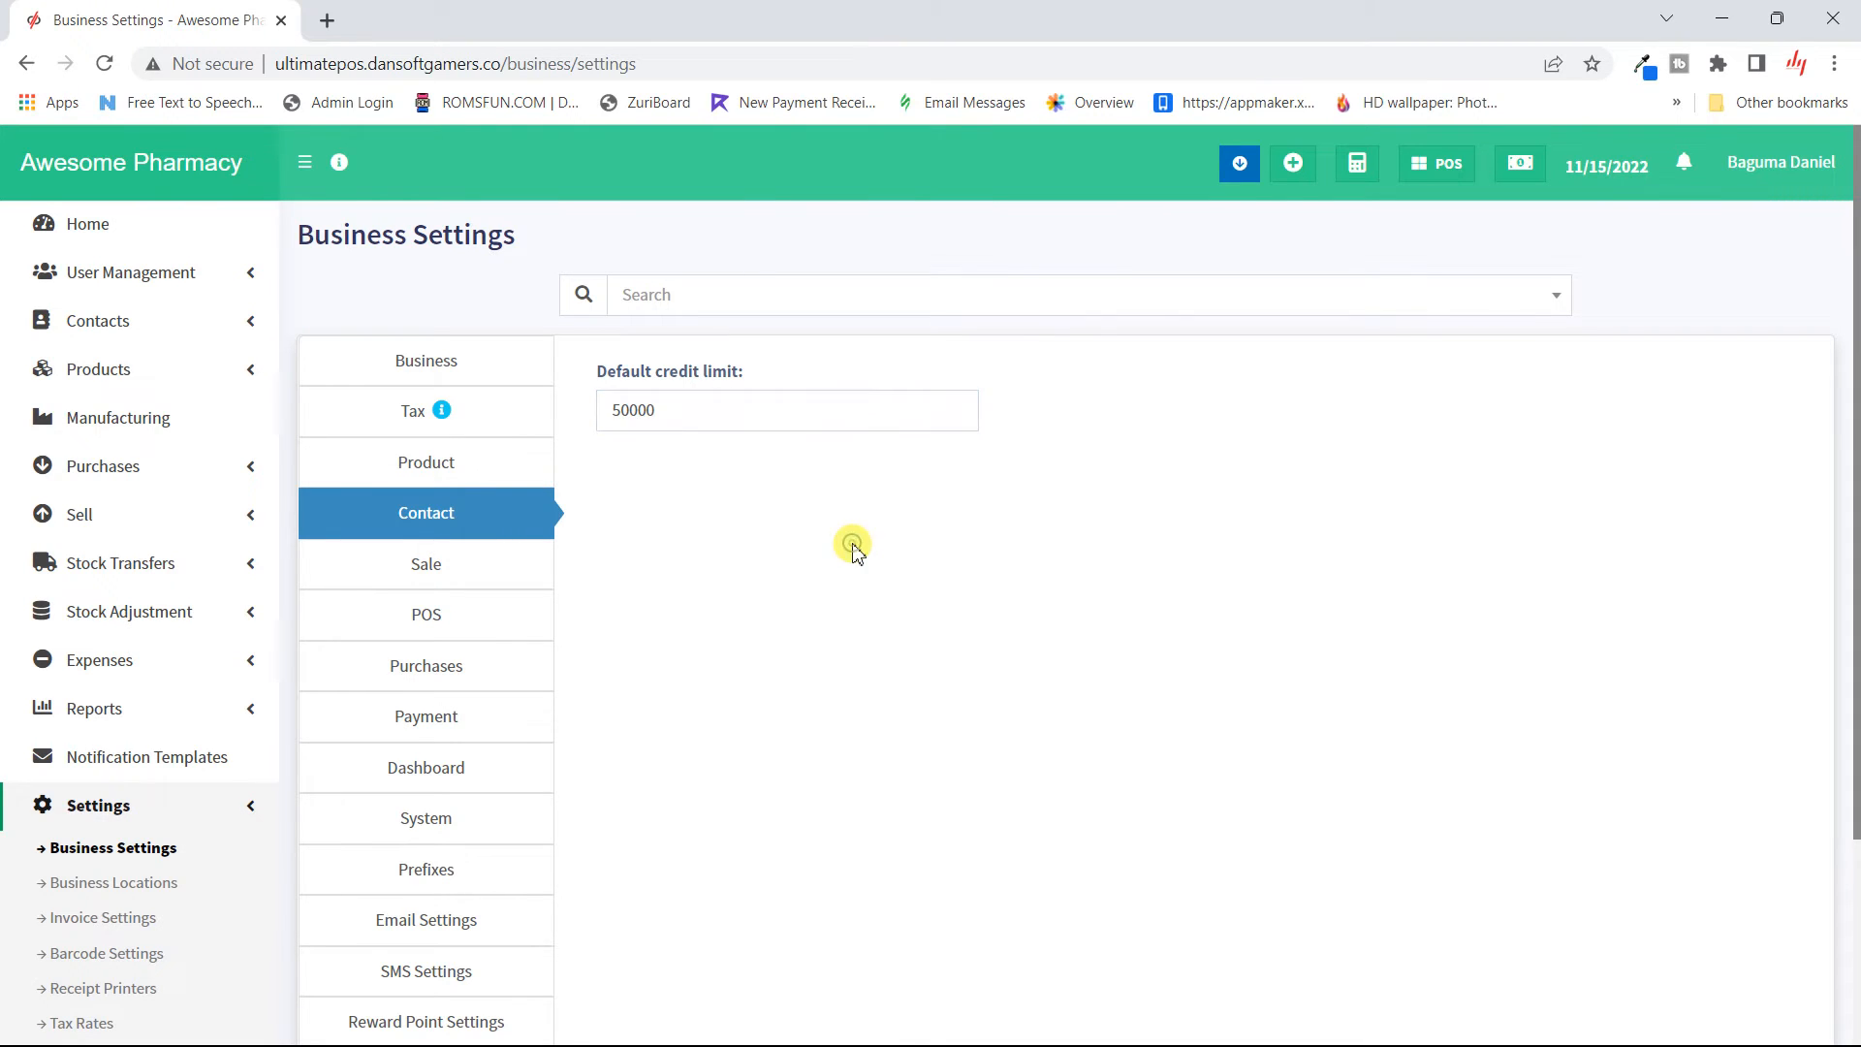
{"action": "scroll", "coordinate": [673, 546], "scroll_direction": "down", "scroll_amount": 3}
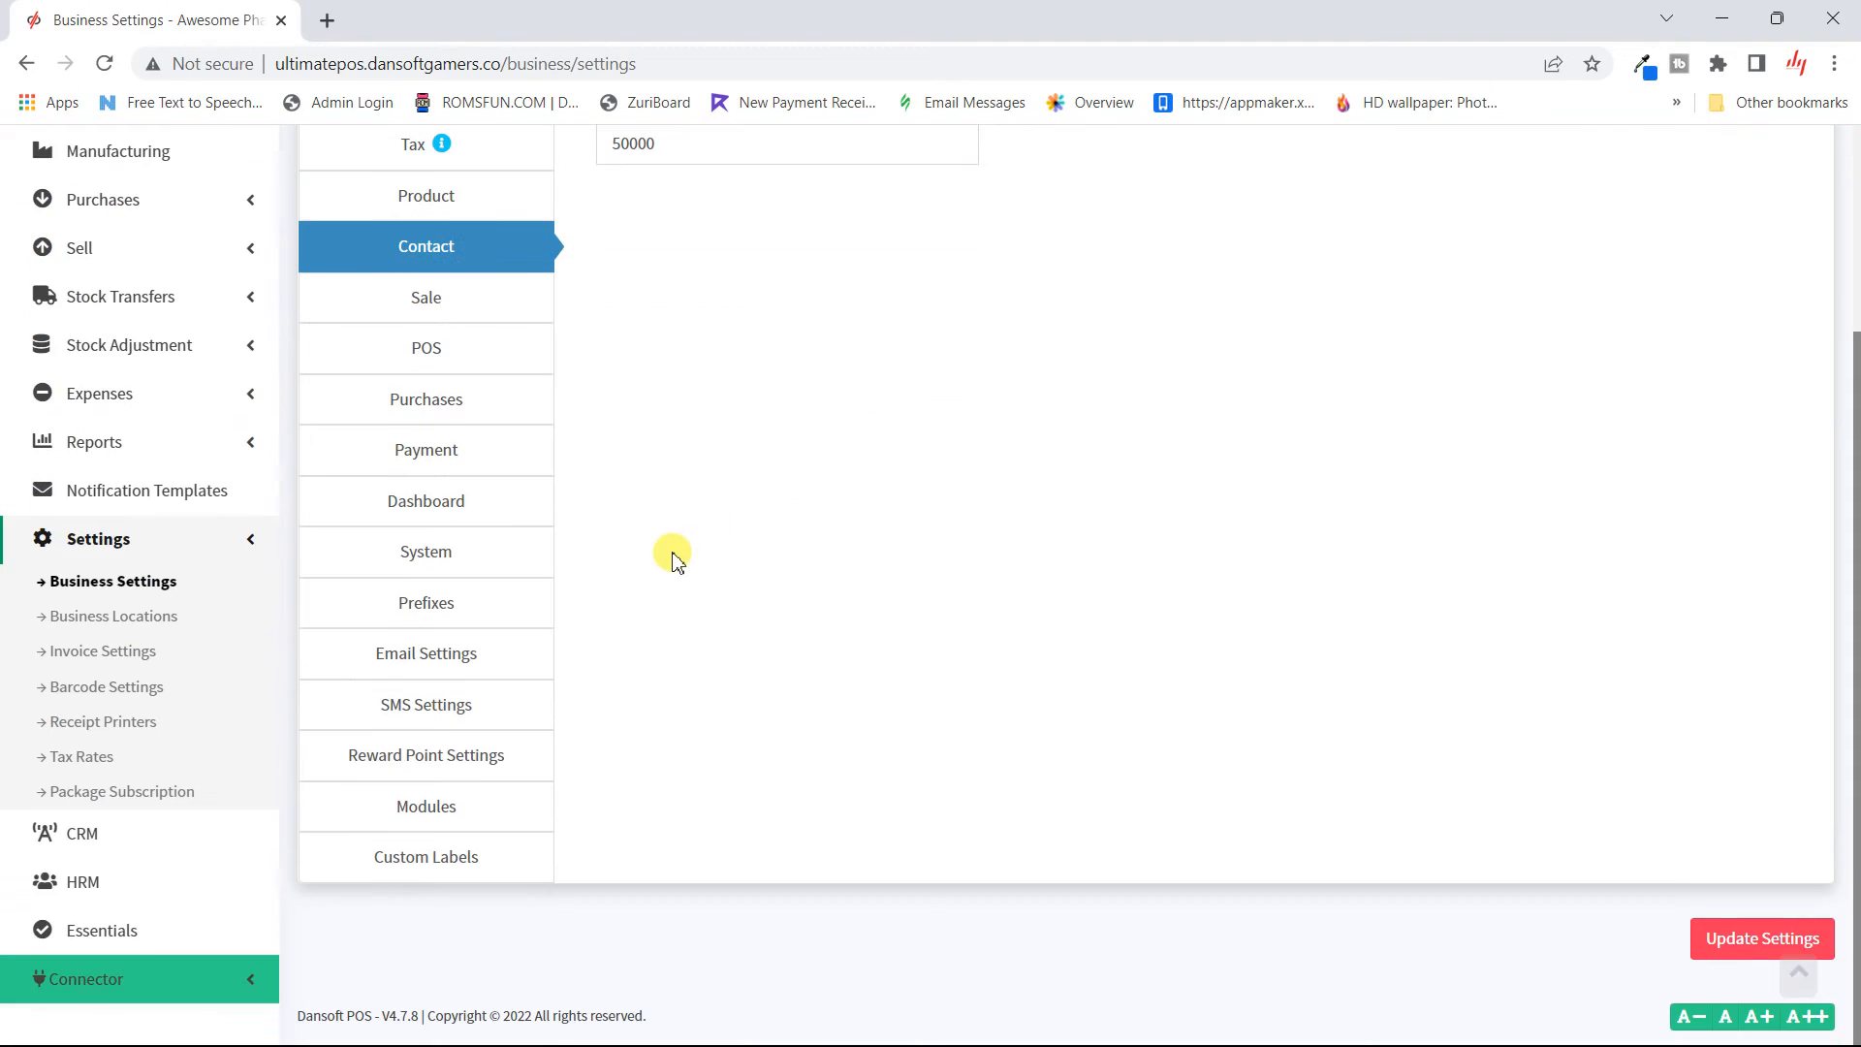
{"action": "left_click", "coordinate": [1741, 937]}
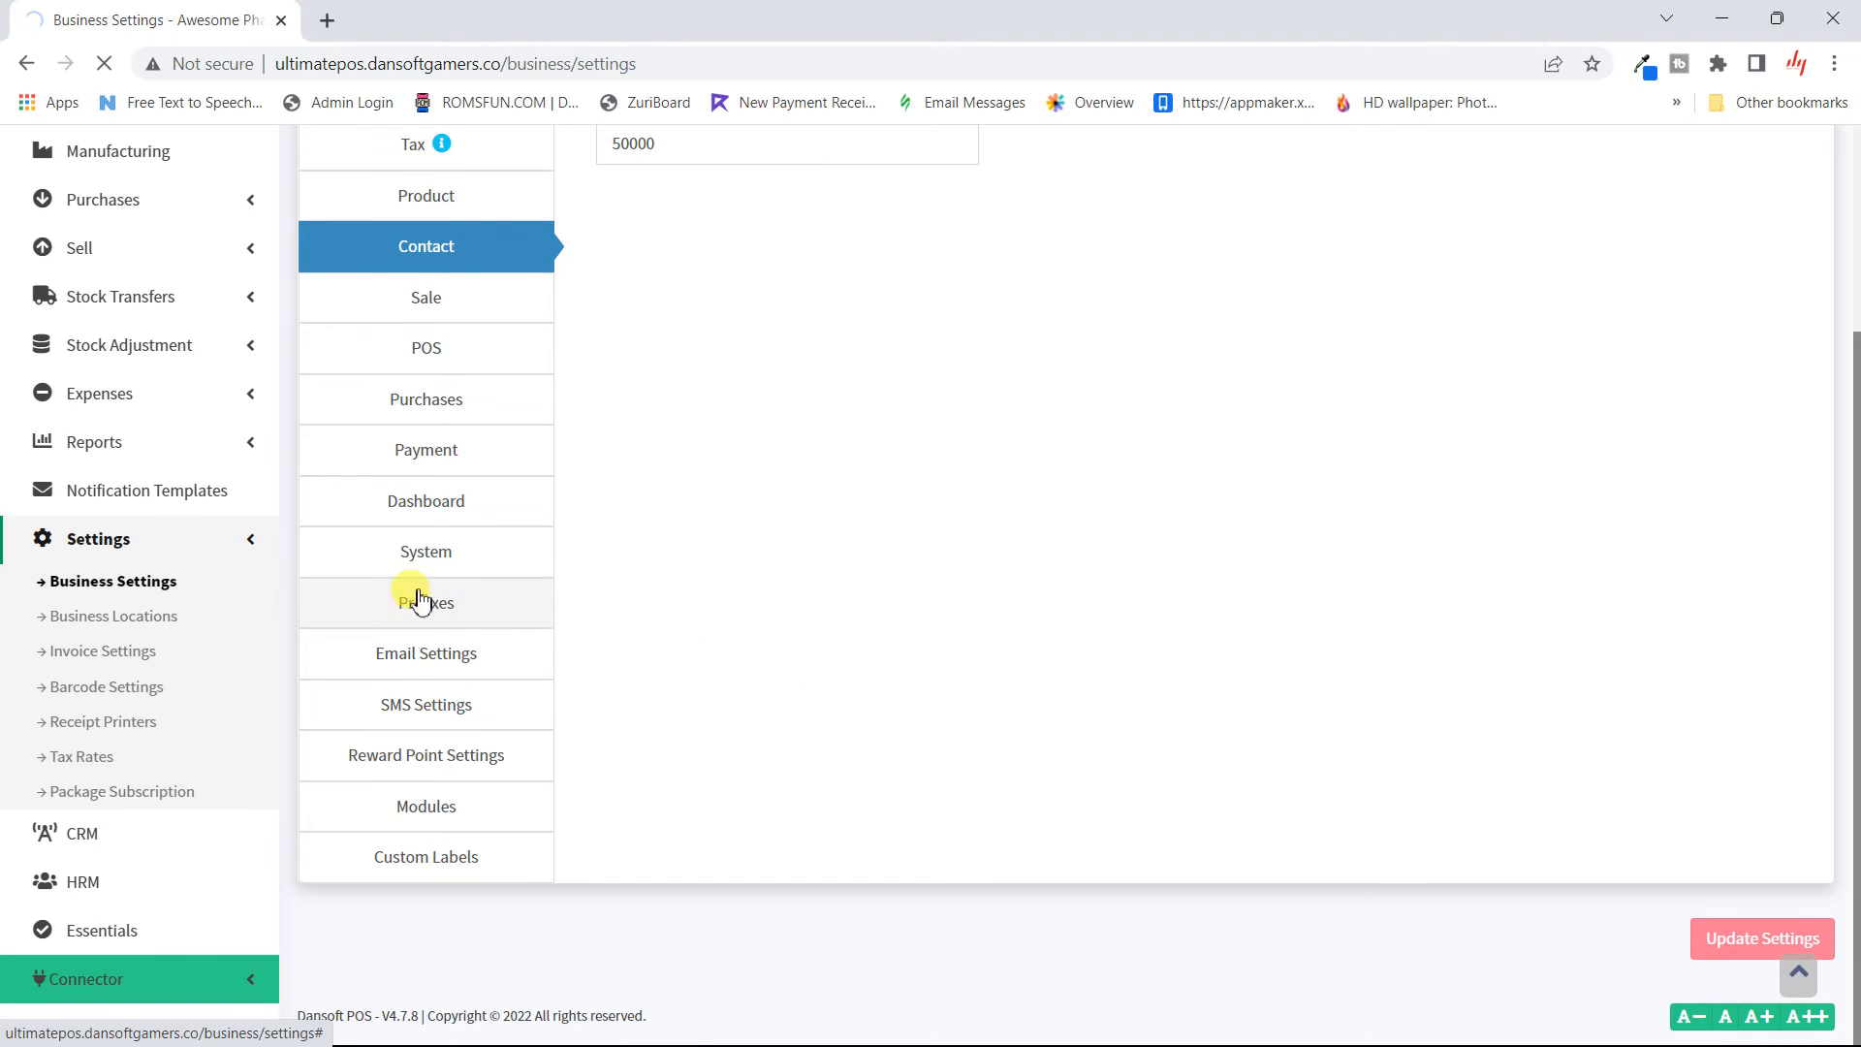
{"action": "left_click", "coordinate": [1403, 175]}
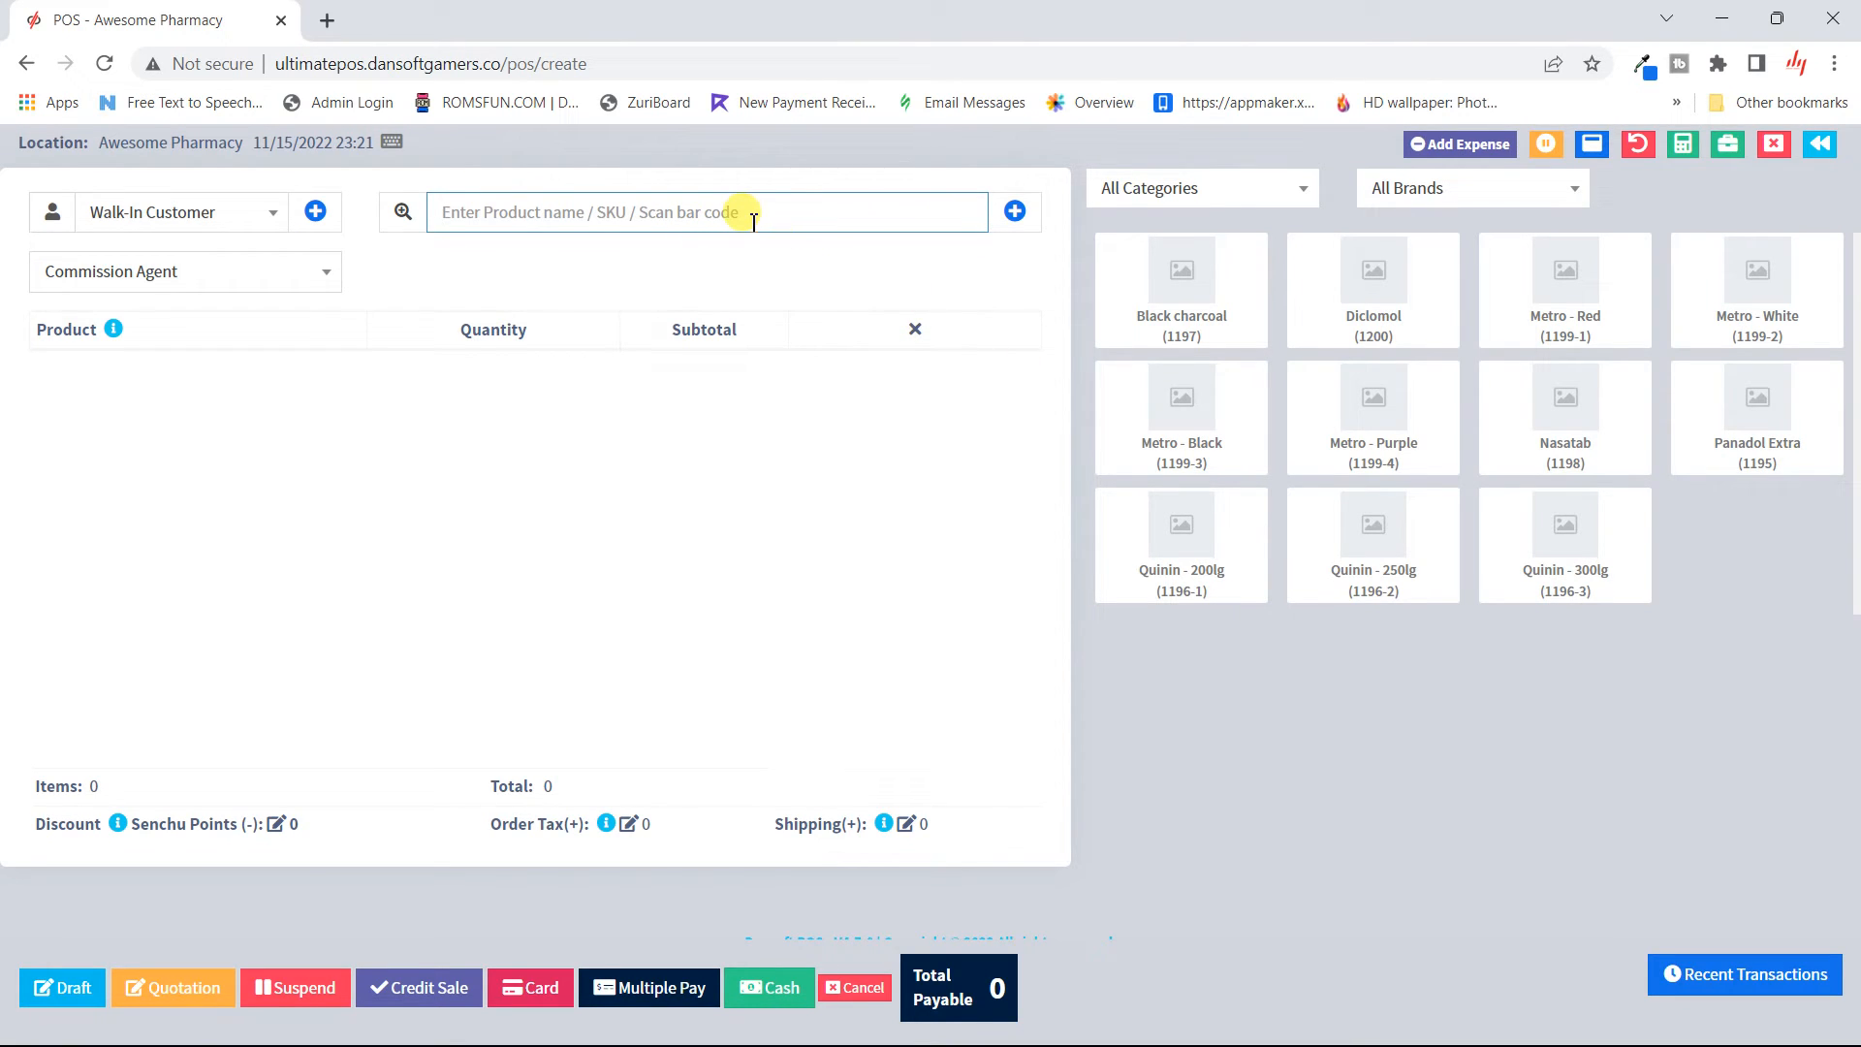
- Add Diclomol by the carton with quantity 2, totalling USh 20,000
{"action": "type", "text": "di"}
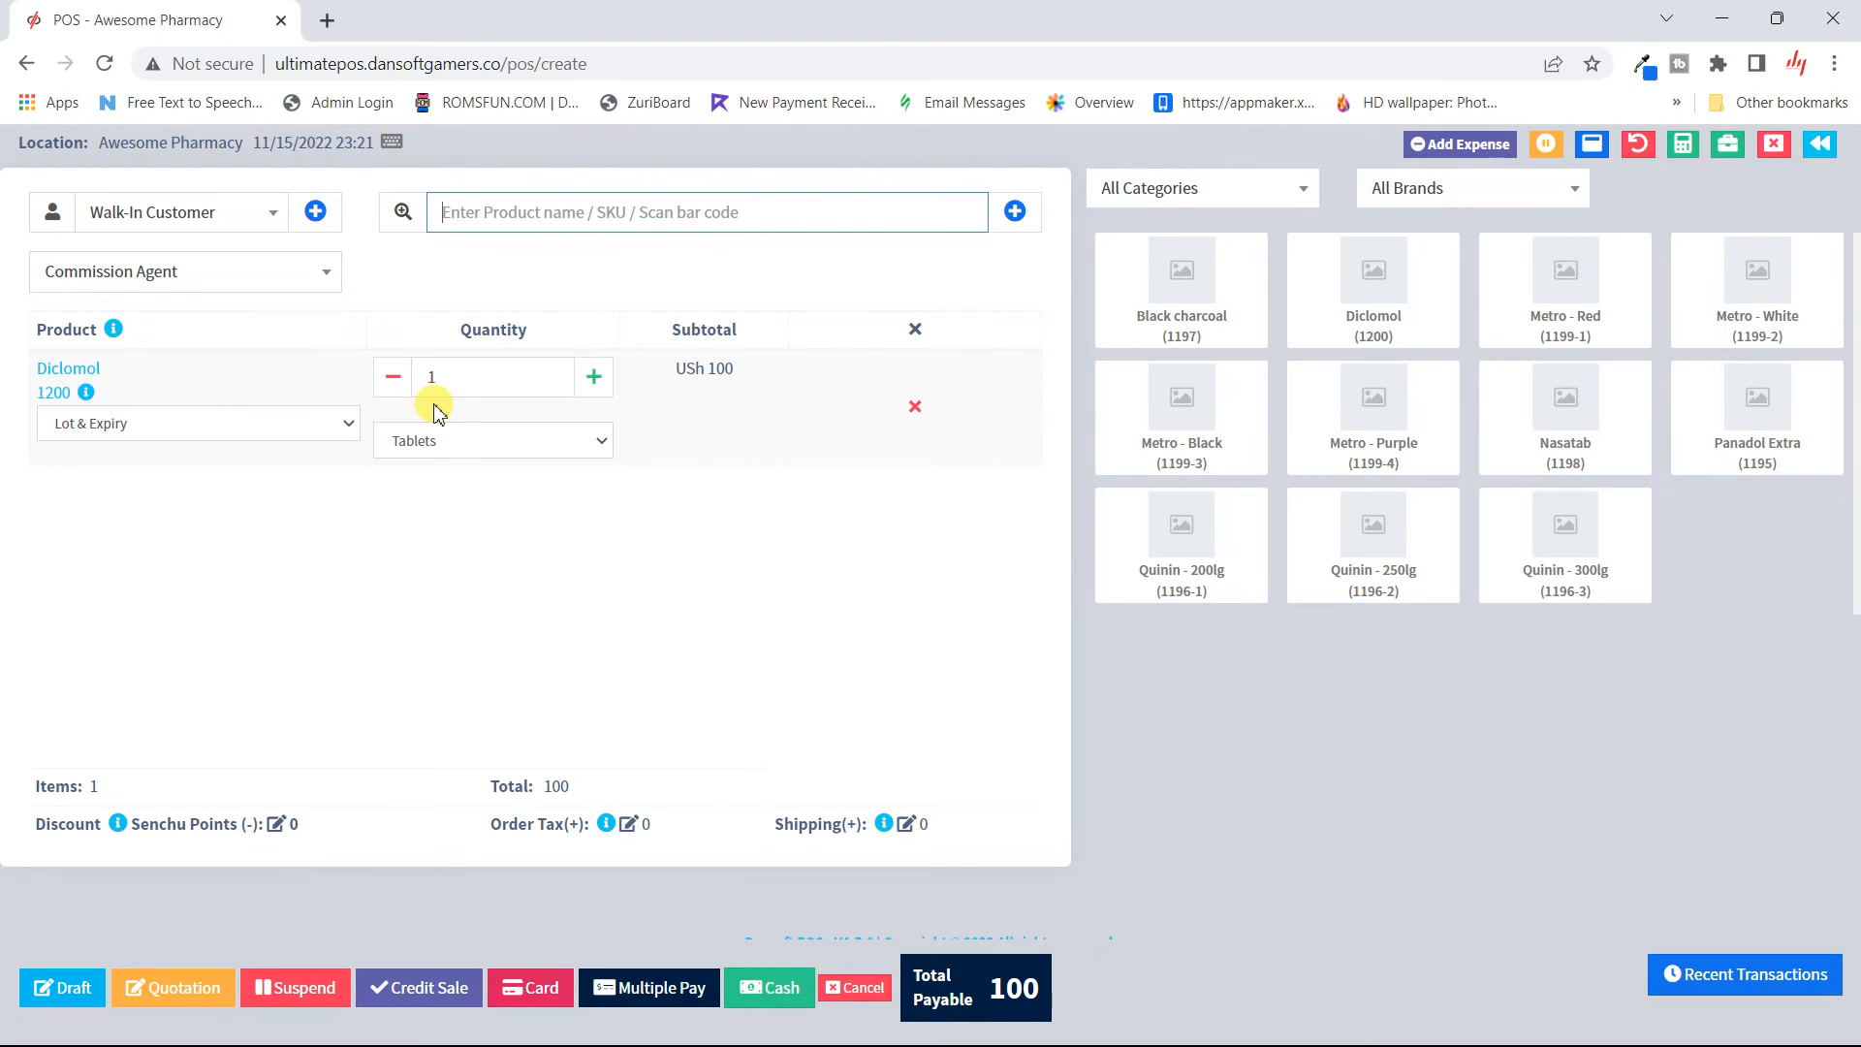
{"action": "left_click", "coordinate": [576, 440]}
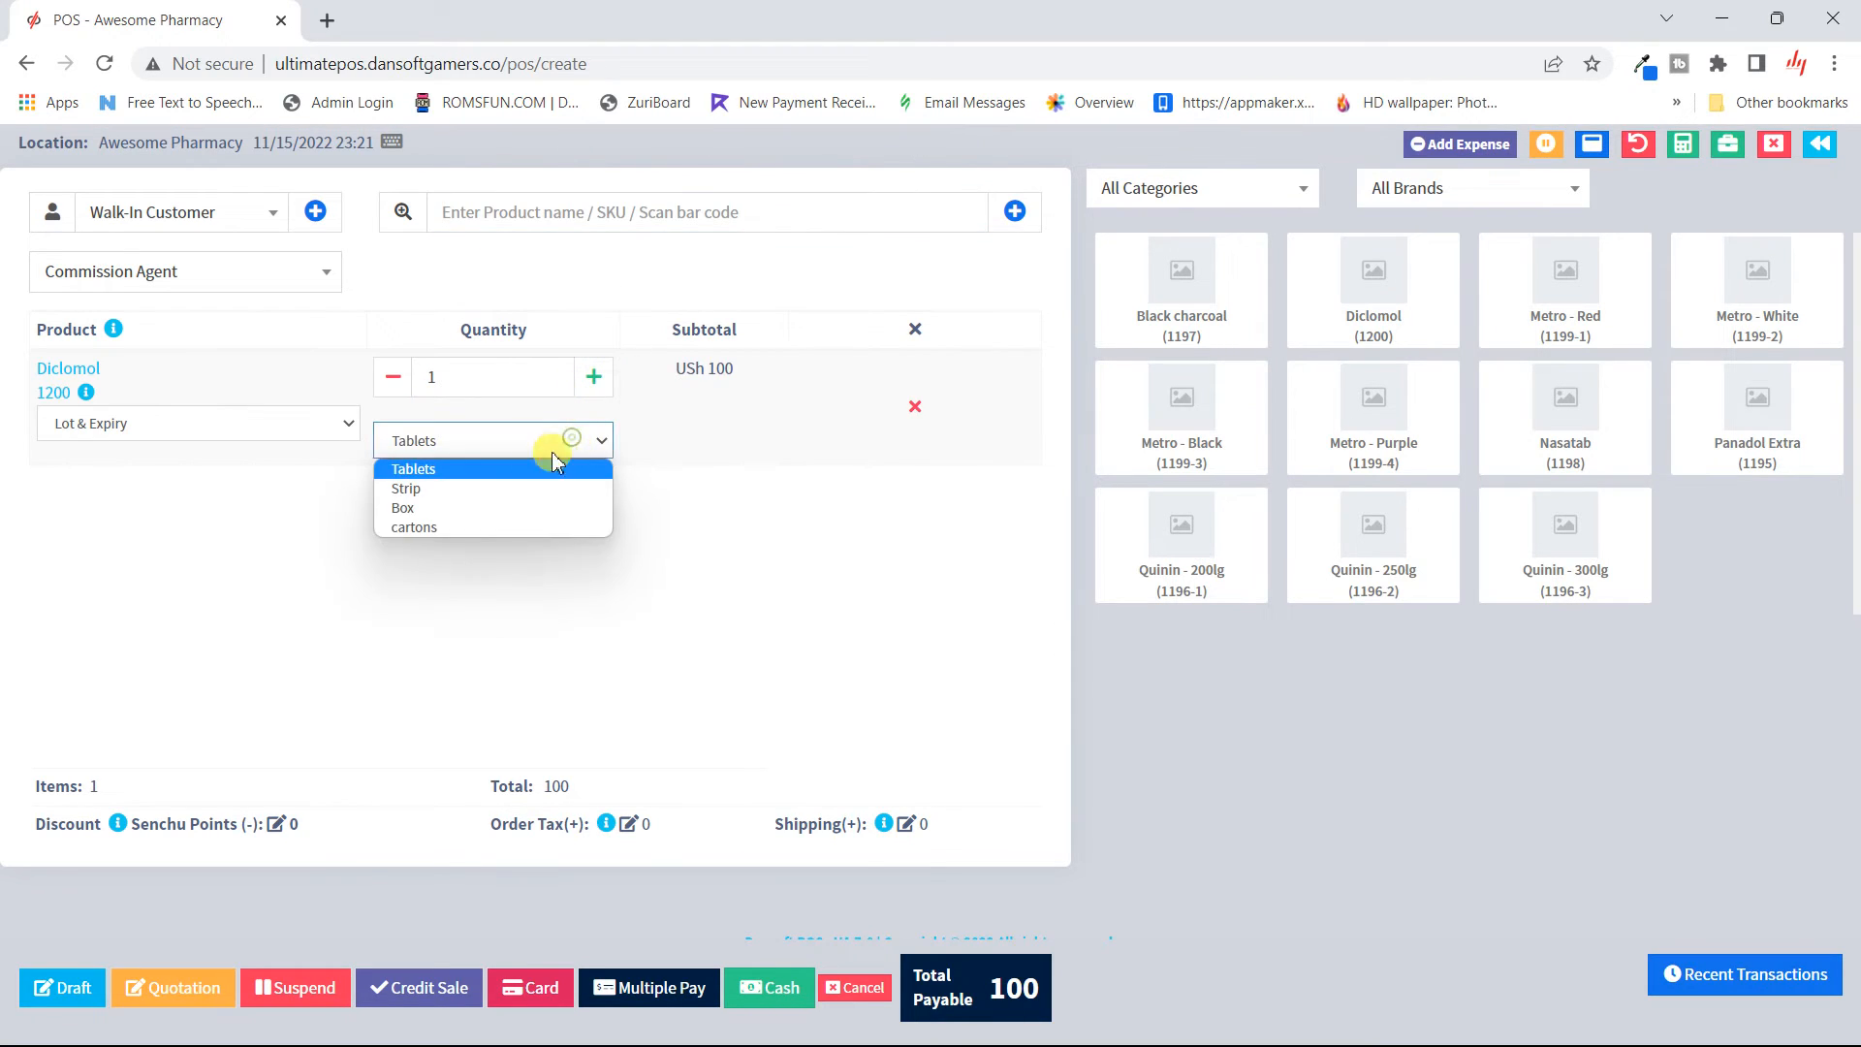
{"action": "left_click", "coordinate": [436, 523]}
{"action": "left_click", "coordinate": [588, 383]}
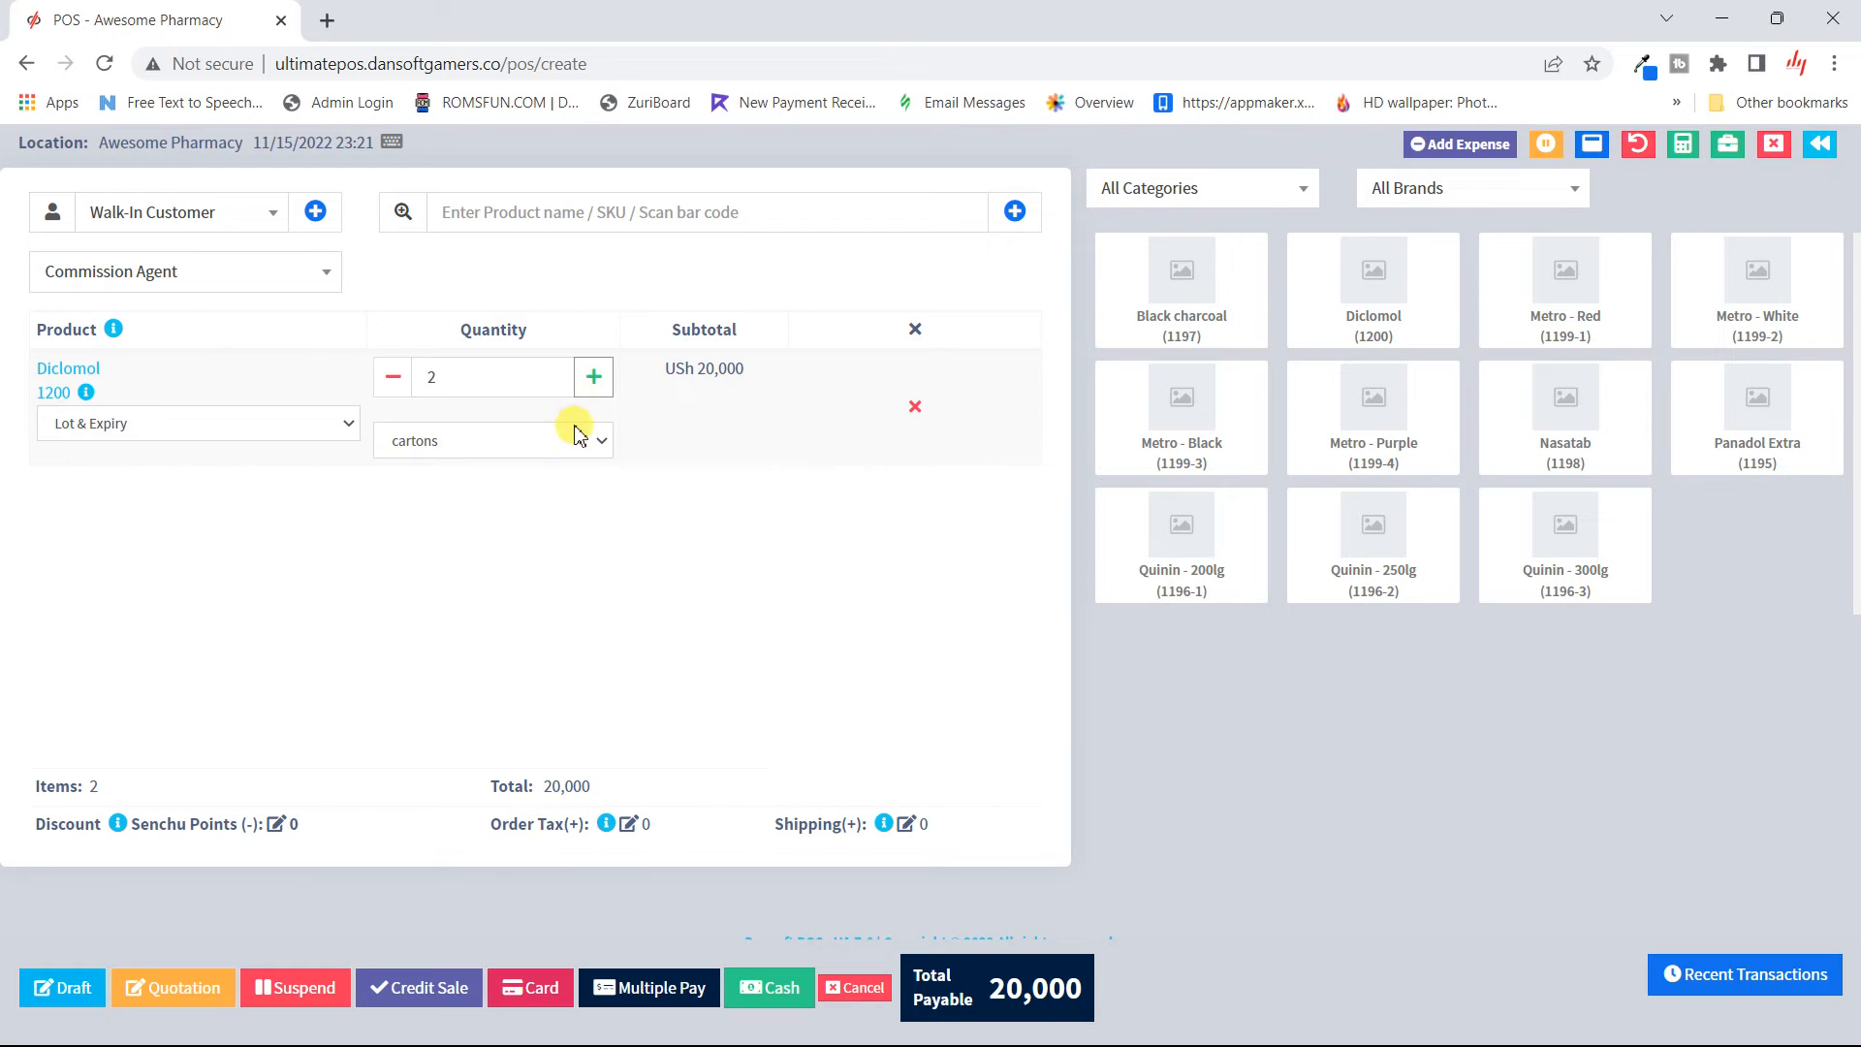
- Attempt a 15,000 partial payment via Multiple Pay; it's refused for exceeding the credit limit
{"action": "left_click", "coordinate": [635, 987]}
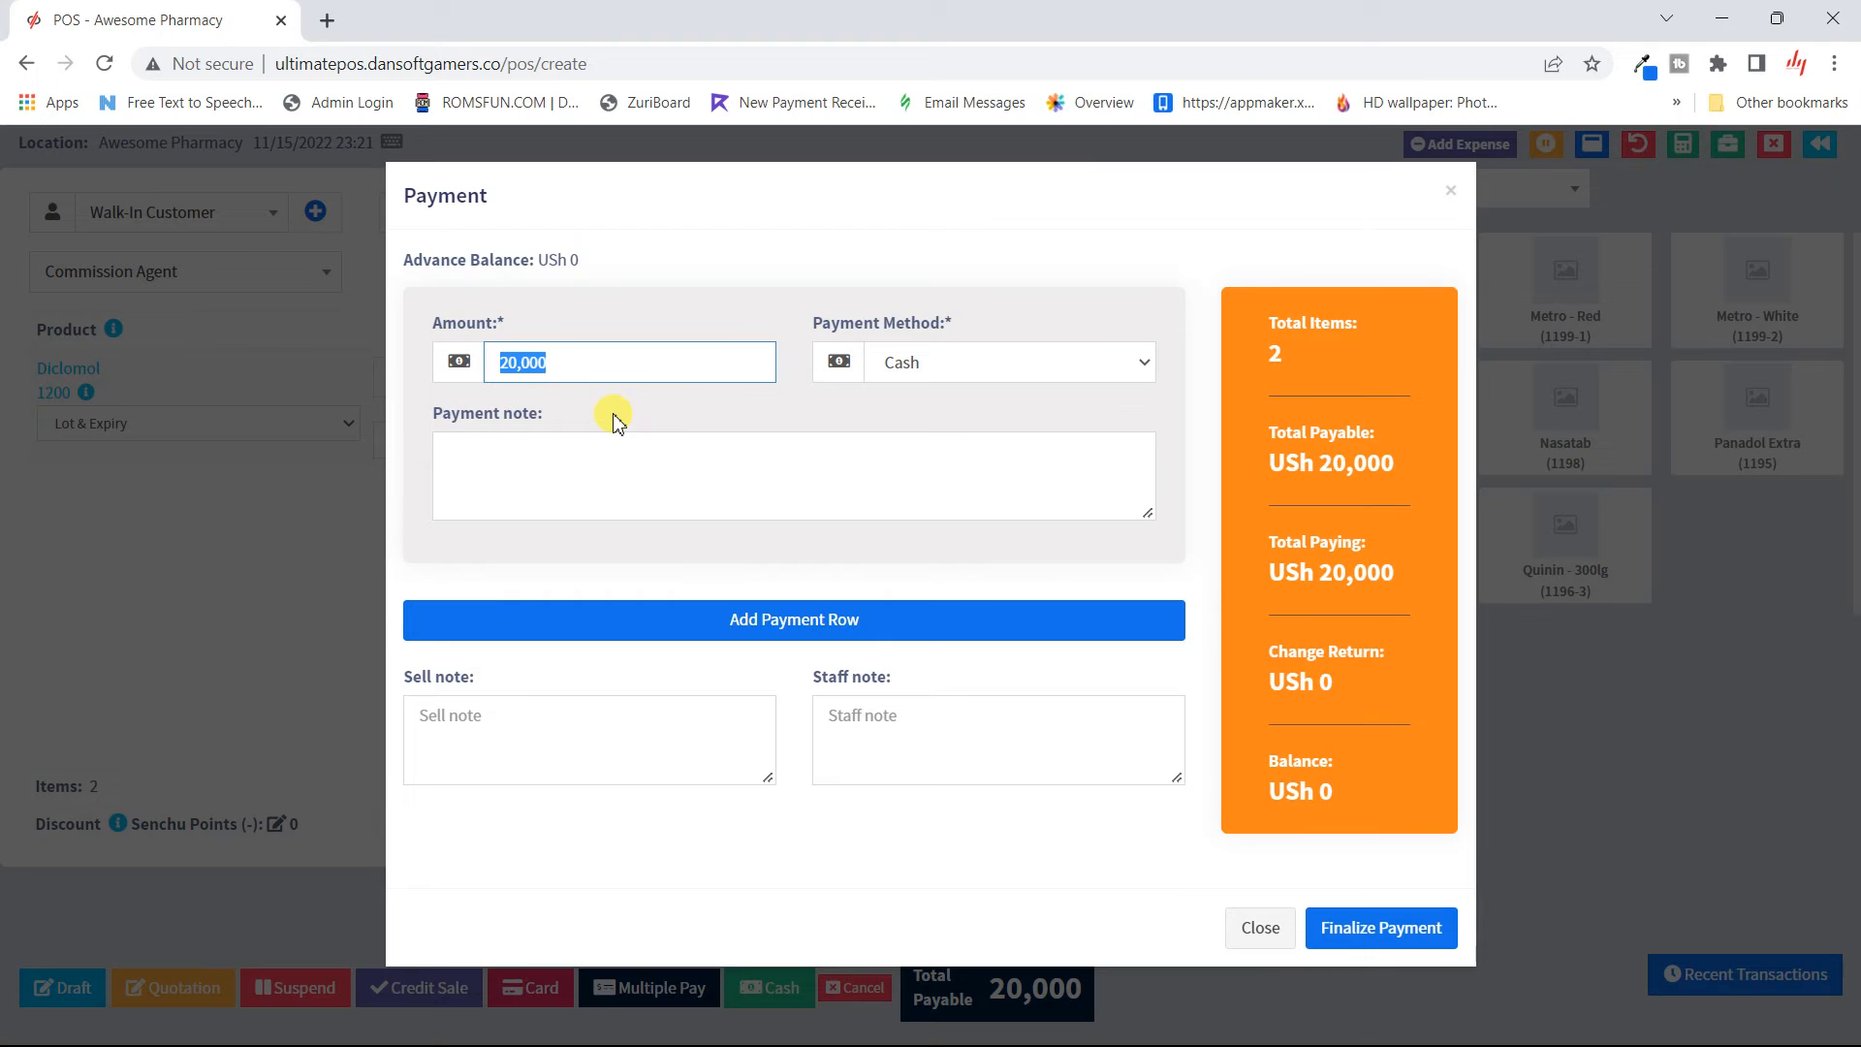
{"action": "type", "text": "1500"}
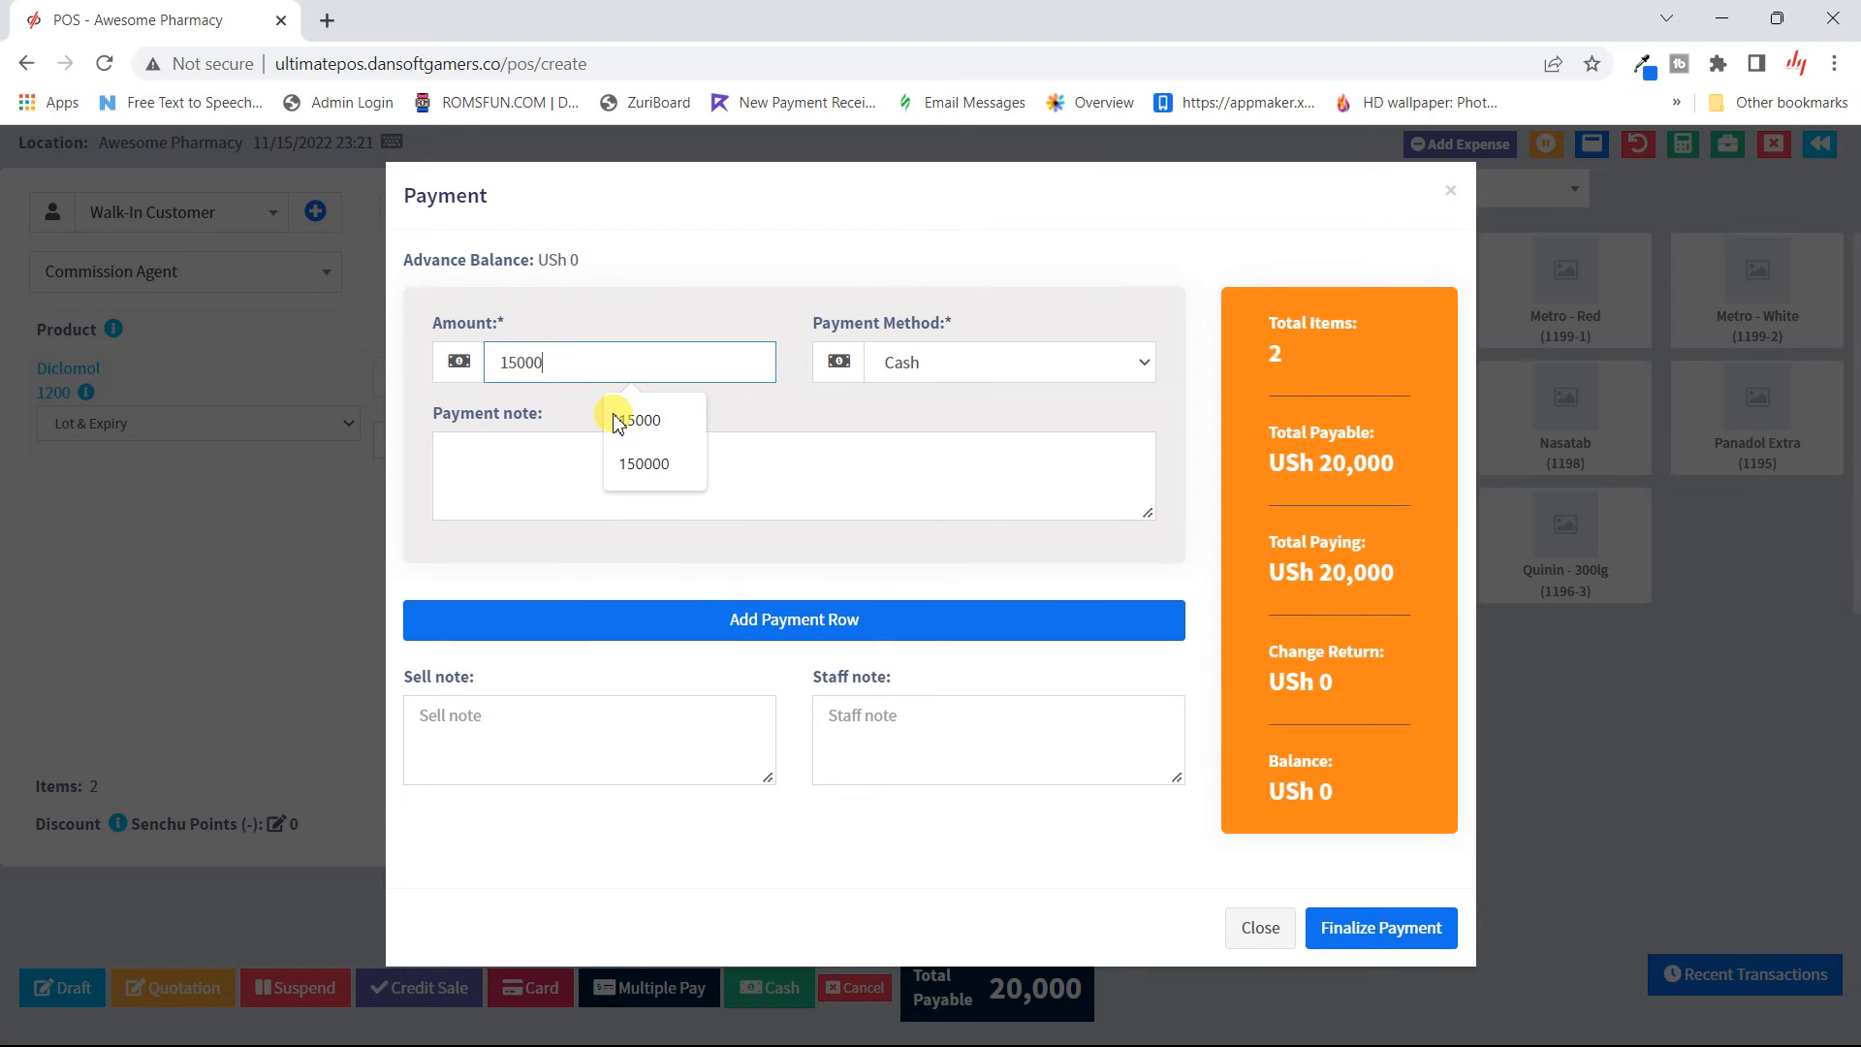
{"action": "left_click", "coordinate": [788, 417]}
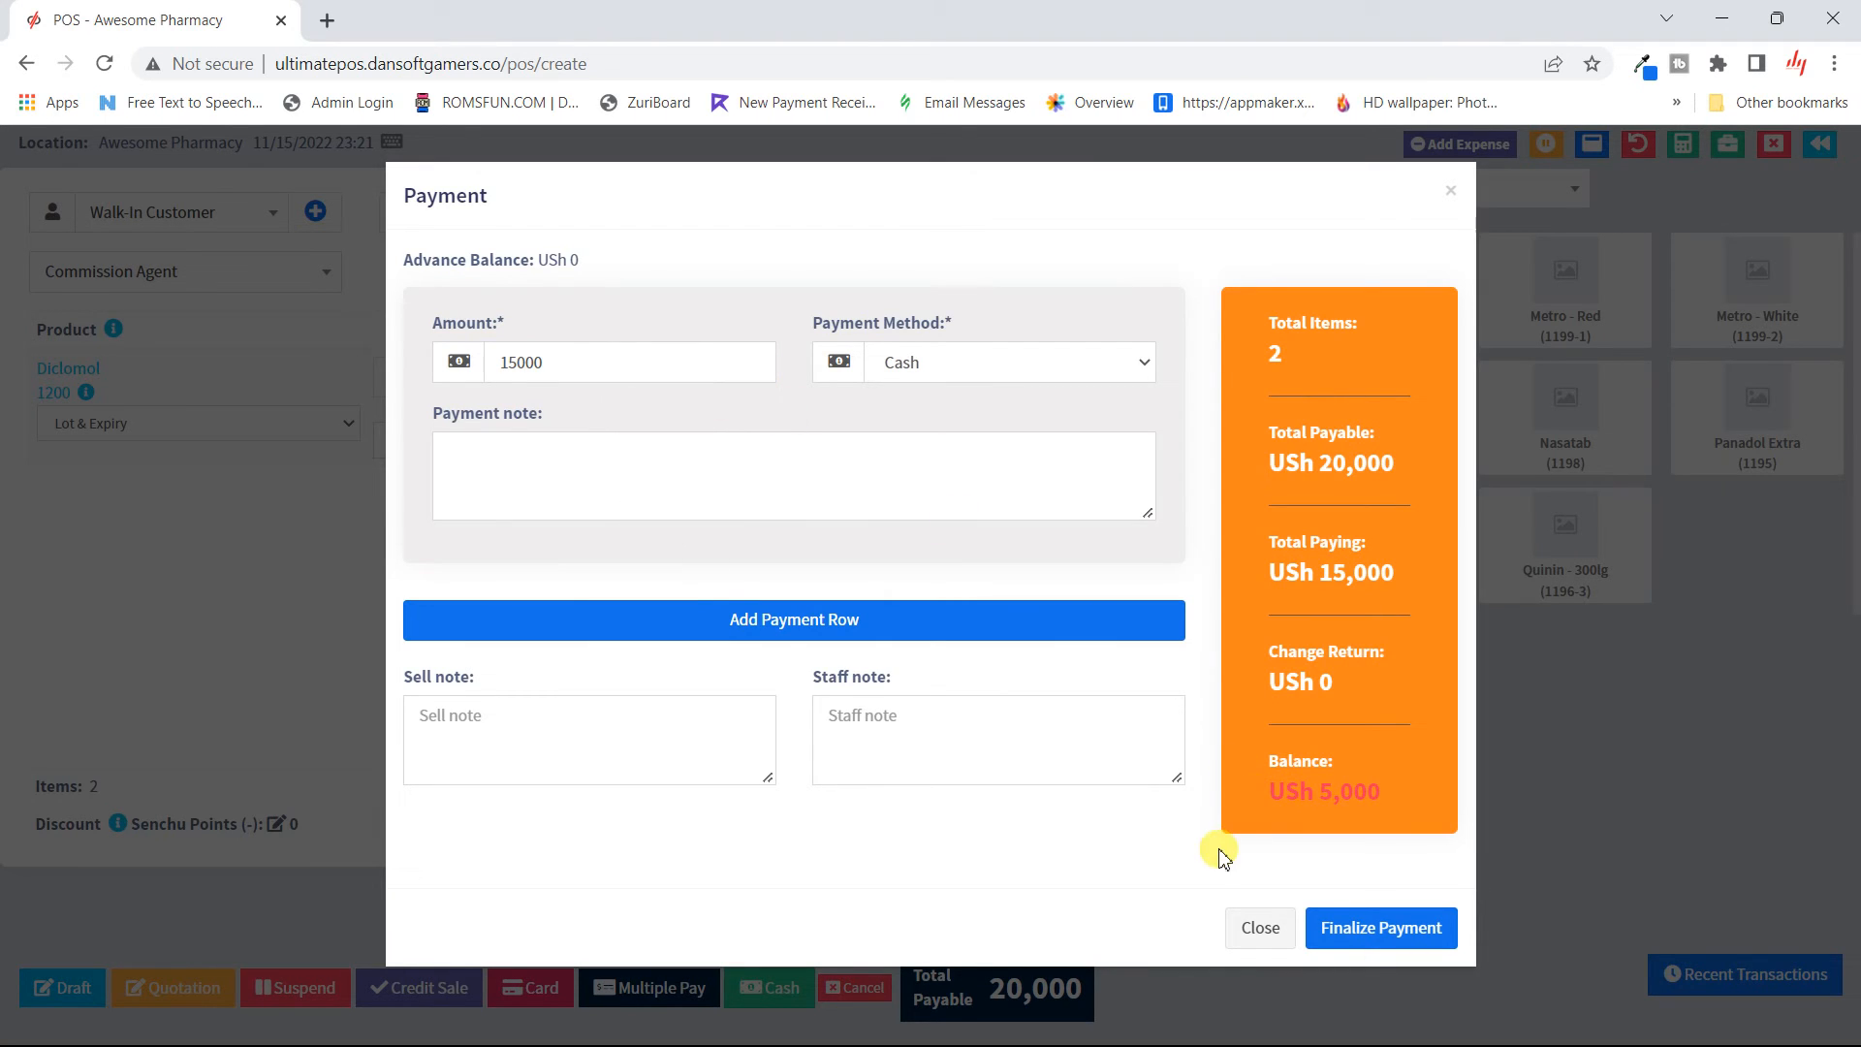
{"action": "left_click", "coordinate": [1381, 945]}
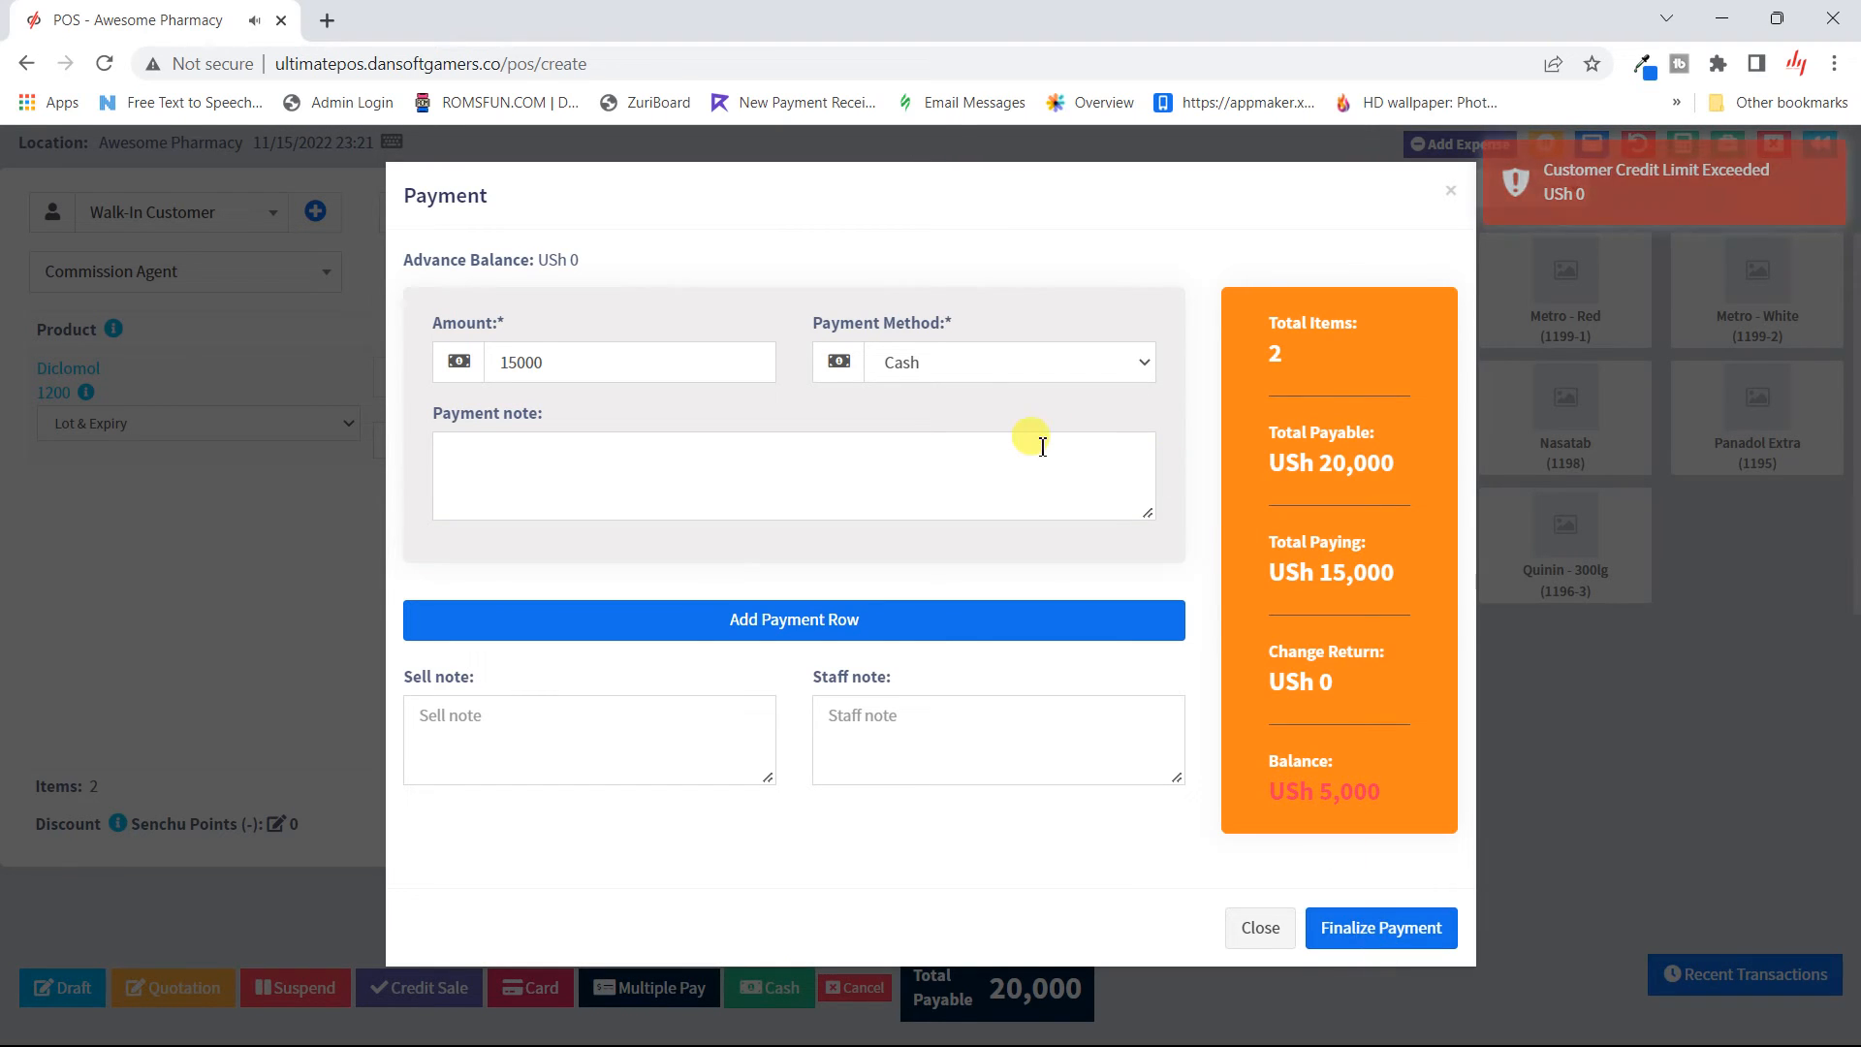
{"action": "left_click", "coordinate": [1253, 932]}
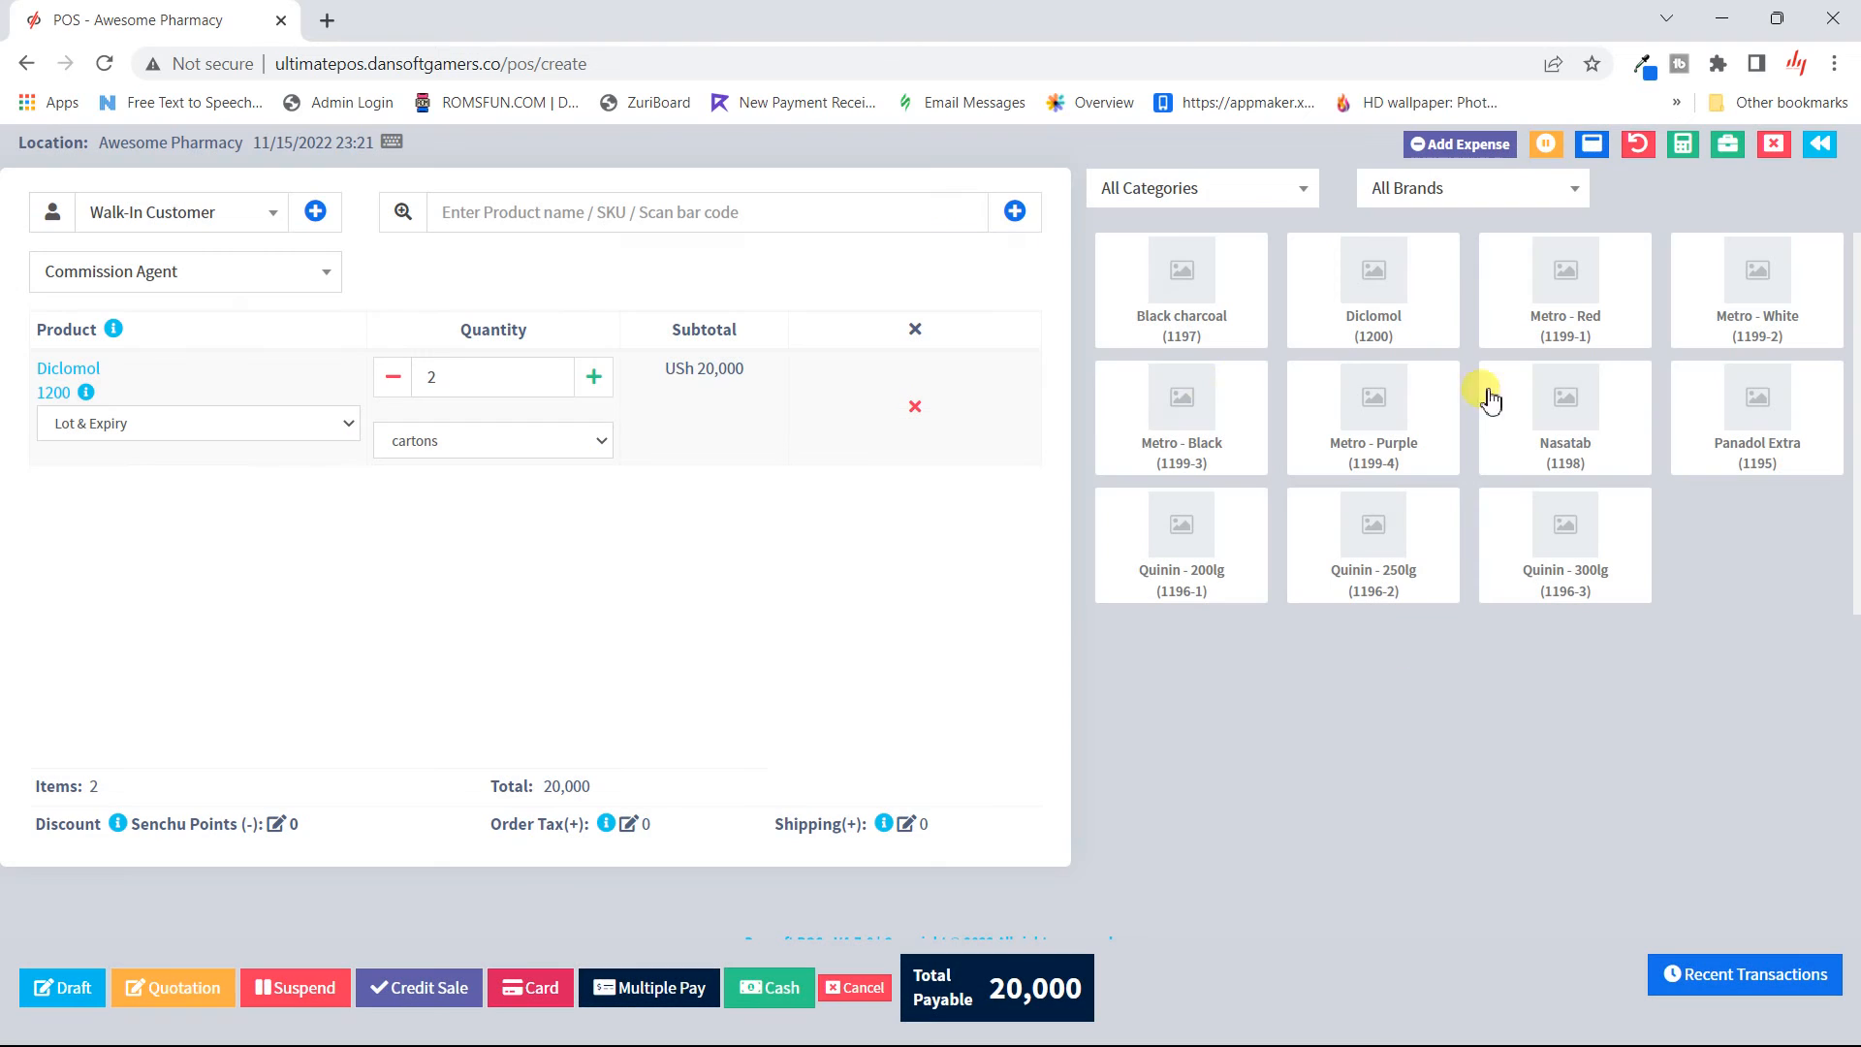
- Discard the unsaved Diclomol sale and go to Business Settings
{"action": "left_click", "coordinate": [1817, 147]}
{"action": "left_click", "coordinate": [1050, 201]}
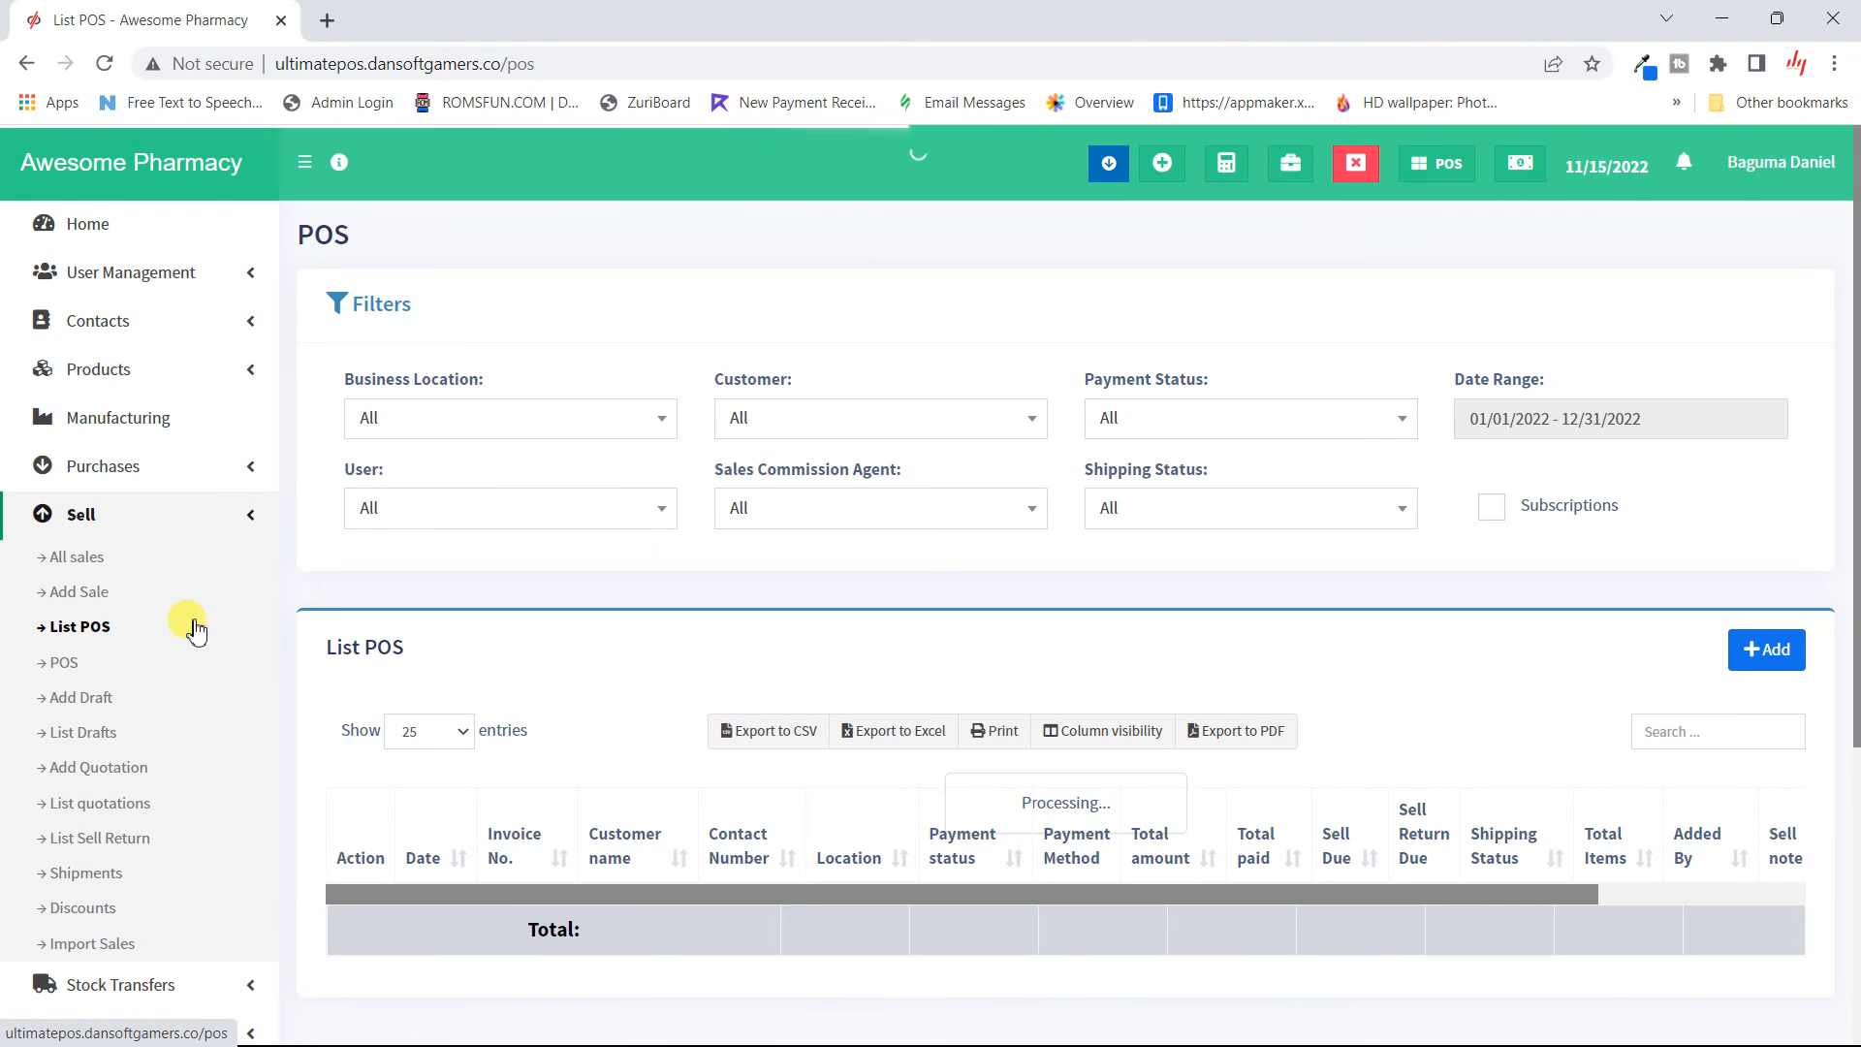
{"action": "scroll", "coordinate": [113, 557], "scroll_direction": "down", "scroll_amount": 5}
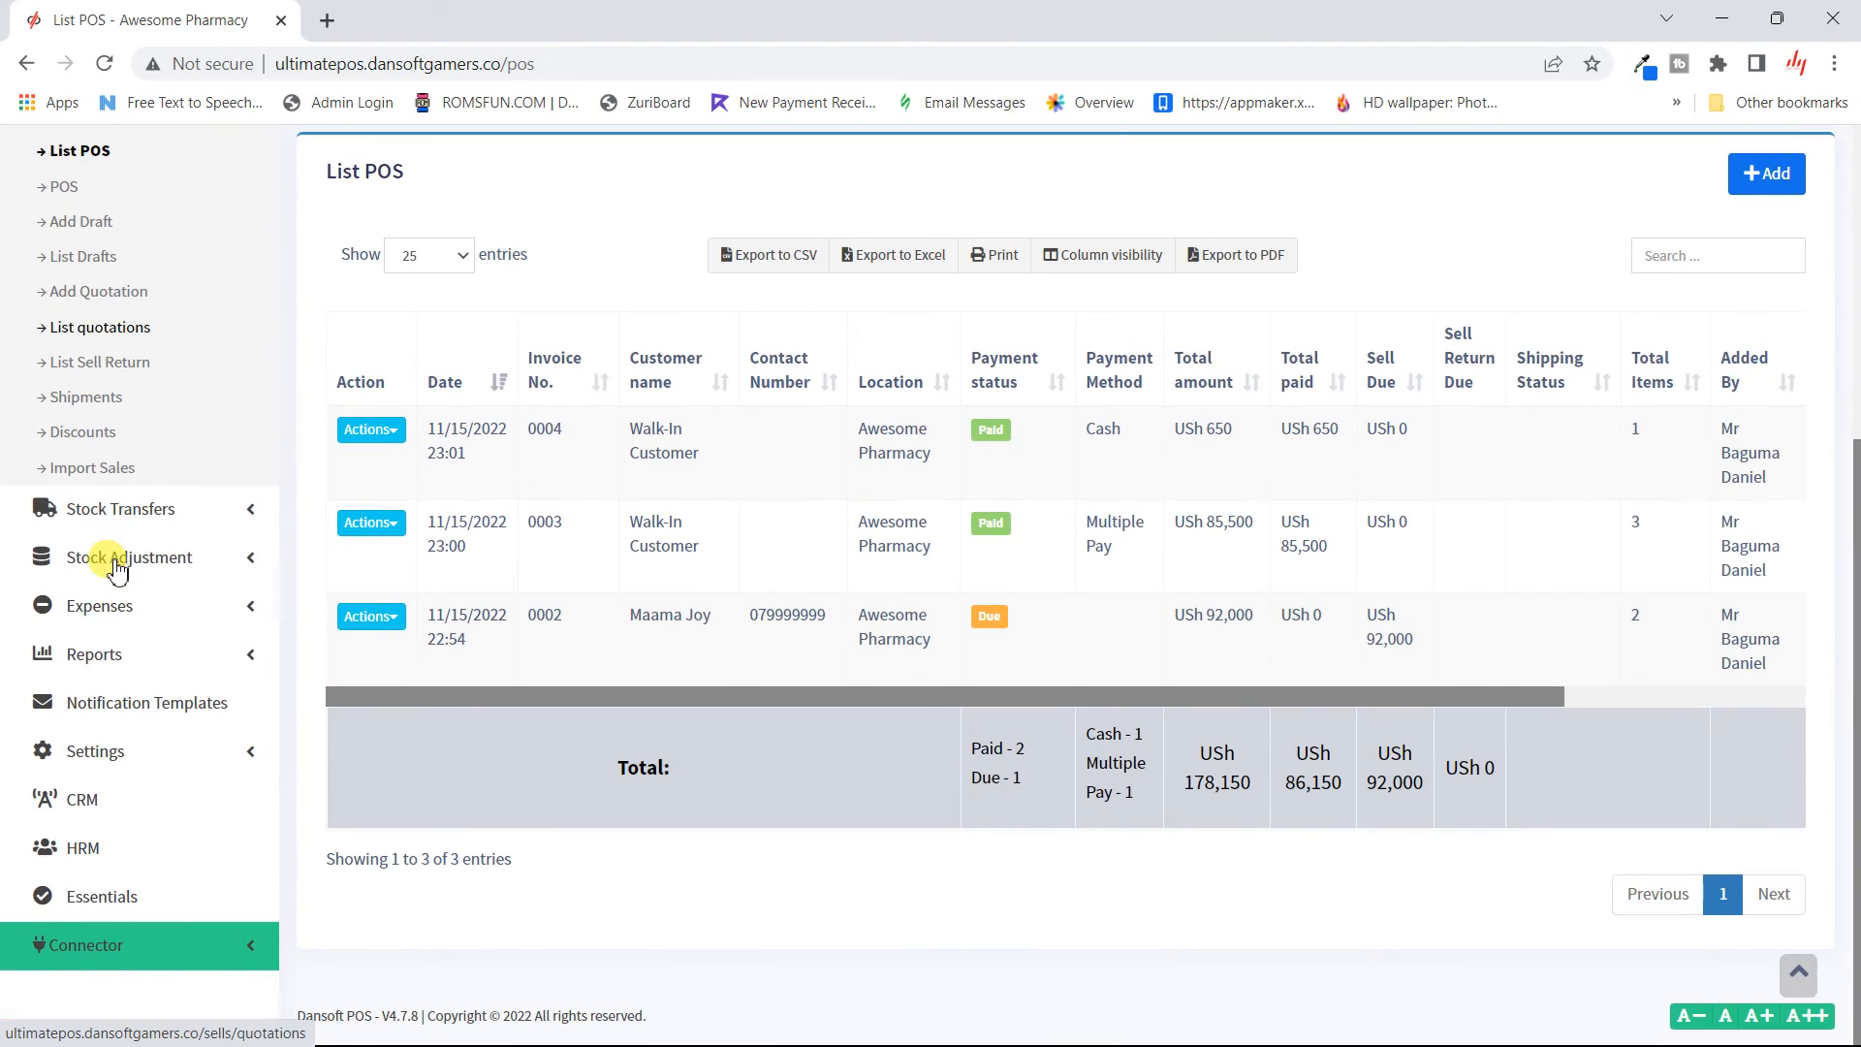
{"action": "left_click", "coordinate": [133, 757]}
{"action": "scroll", "coordinate": [133, 759], "scroll_direction": "down", "scroll_amount": 4}
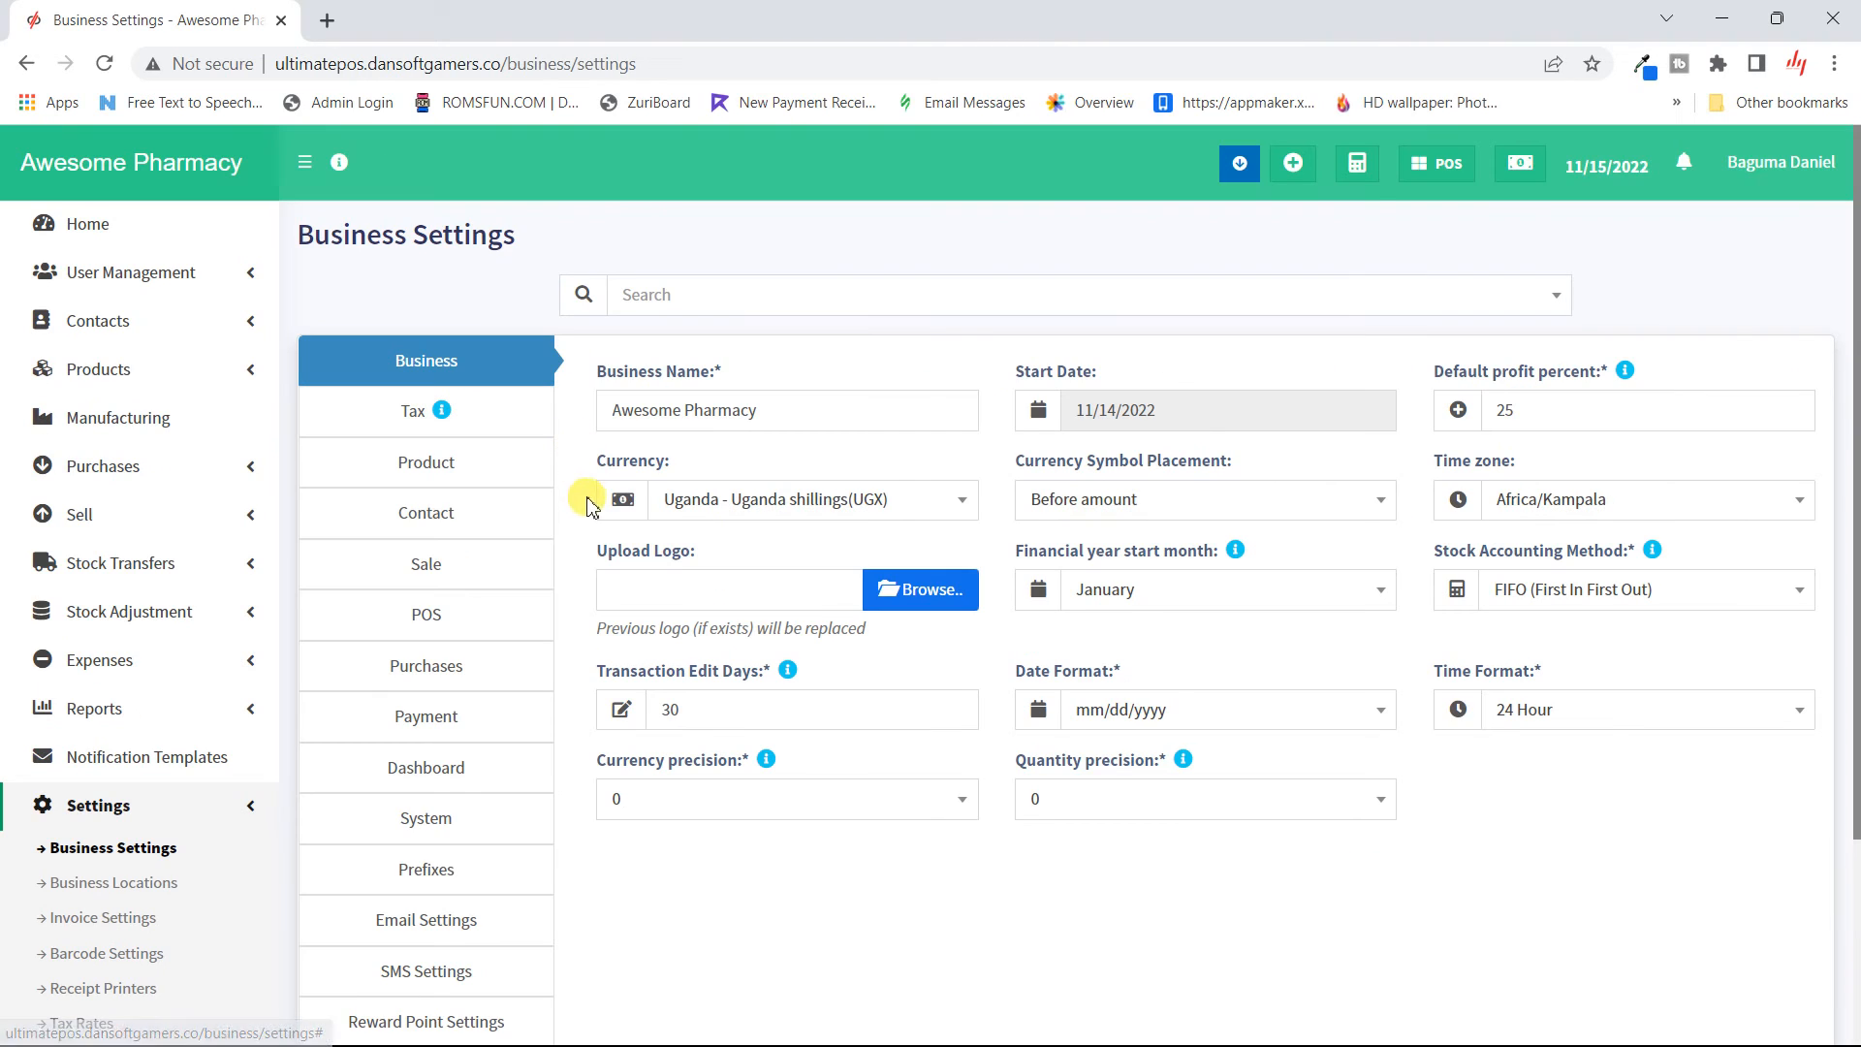
- Browse the POS and Sale settings, then confirm Contact's default credit limit is 50000
{"action": "left_click", "coordinate": [478, 619]}
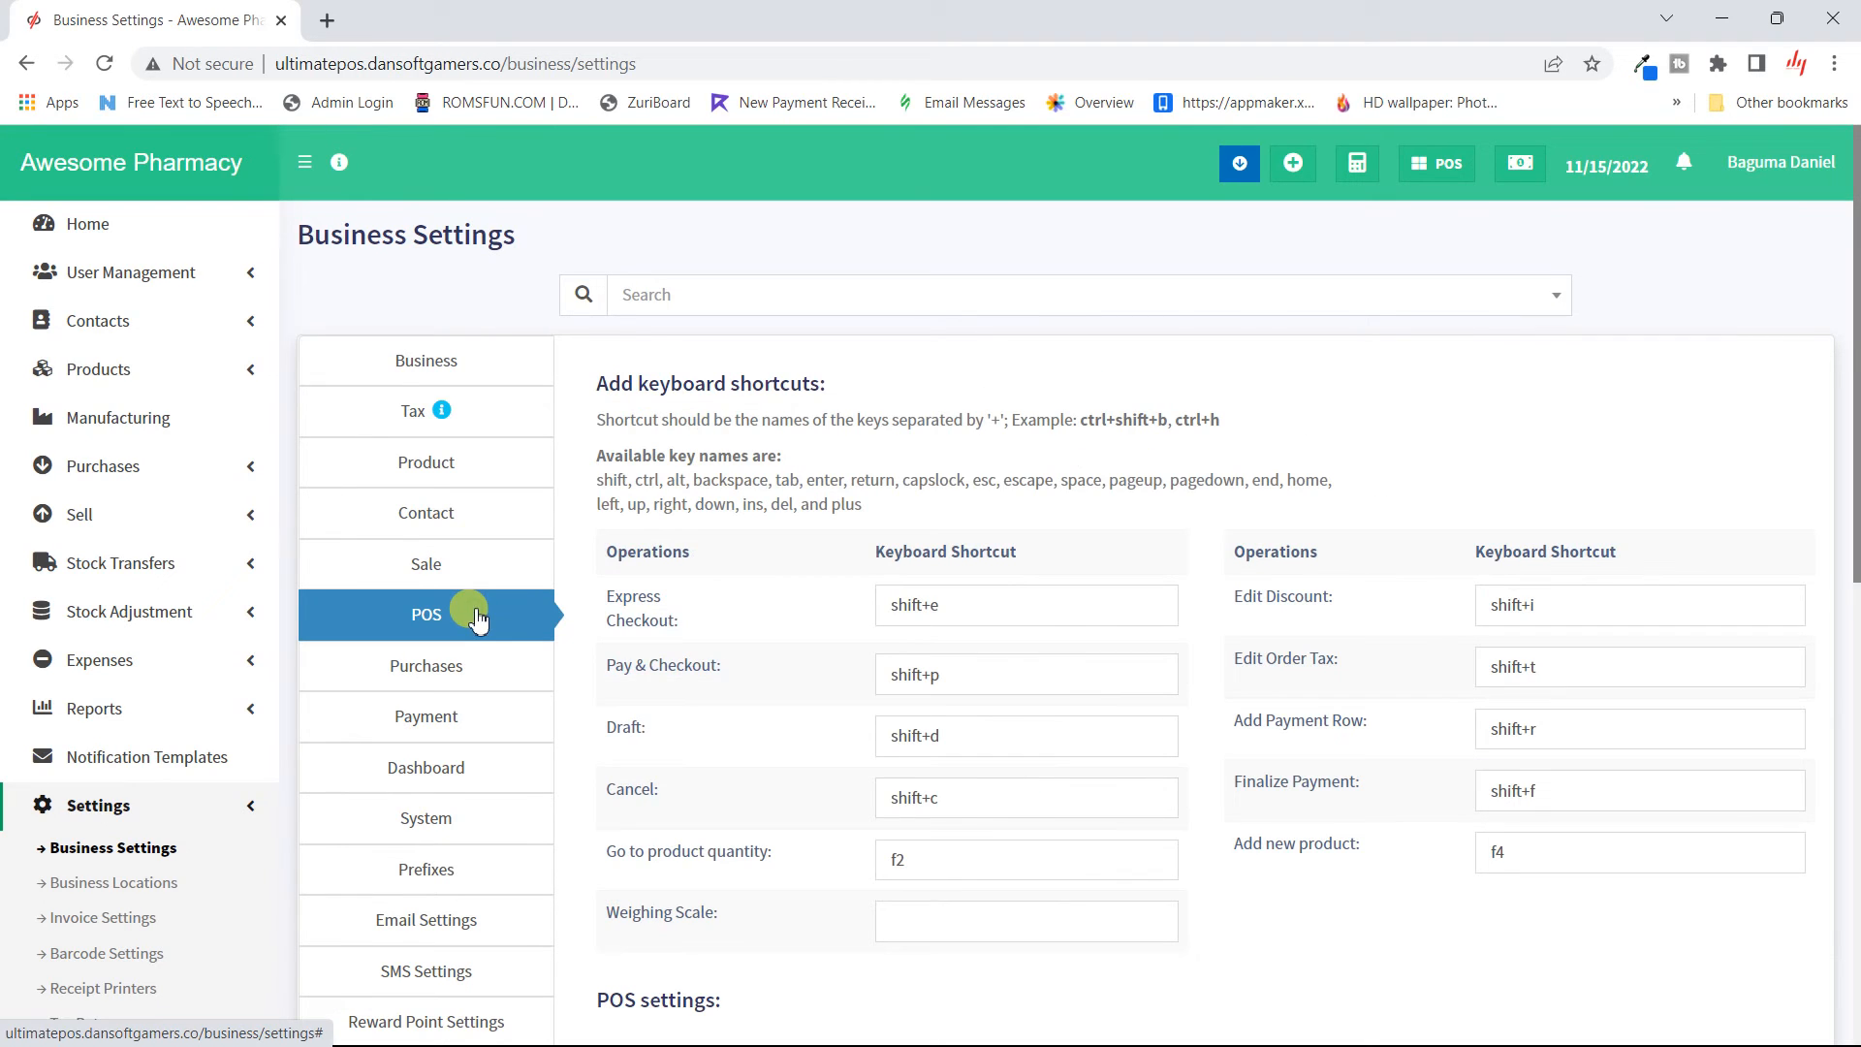
{"action": "left_click", "coordinate": [423, 567]}
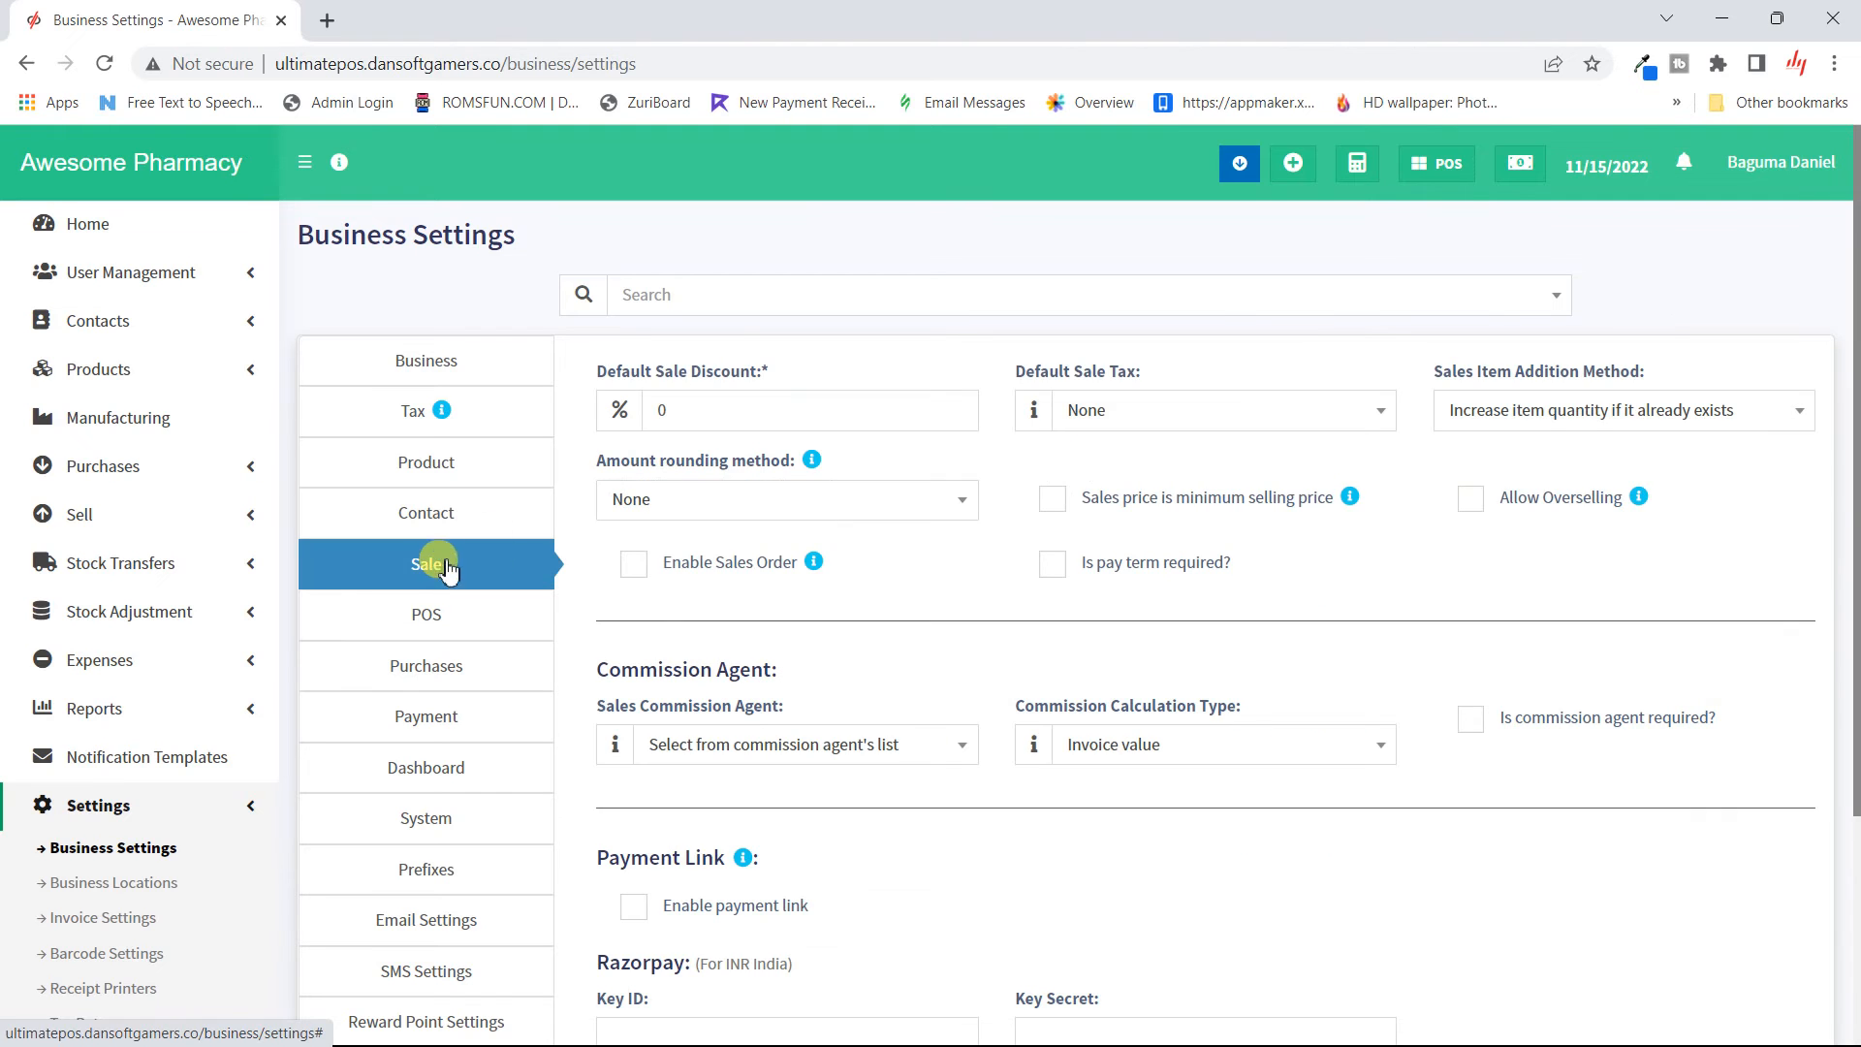
{"action": "scroll", "coordinate": [787, 503], "scroll_direction": "down", "scroll_amount": 1}
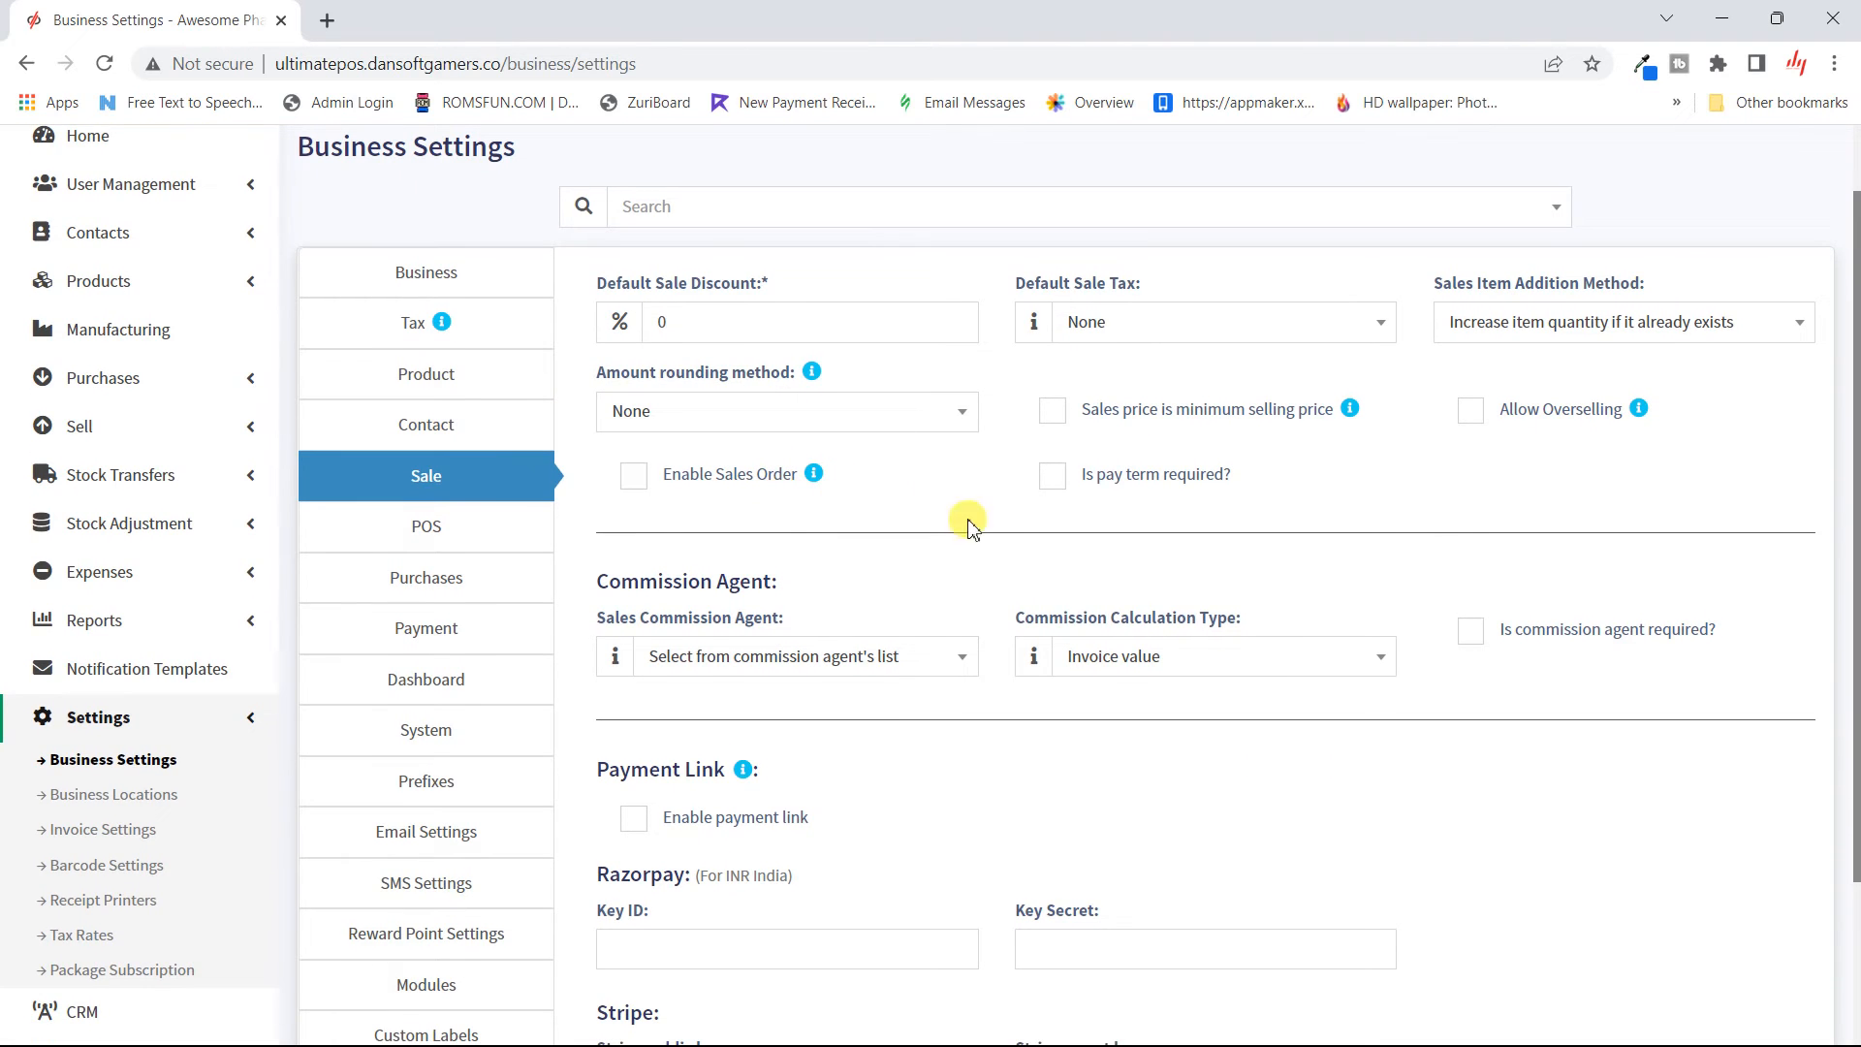
{"action": "scroll", "coordinate": [958, 795], "scroll_direction": "down", "scroll_amount": 2}
{"action": "scroll", "coordinate": [957, 794], "scroll_direction": "up", "scroll_amount": 2}
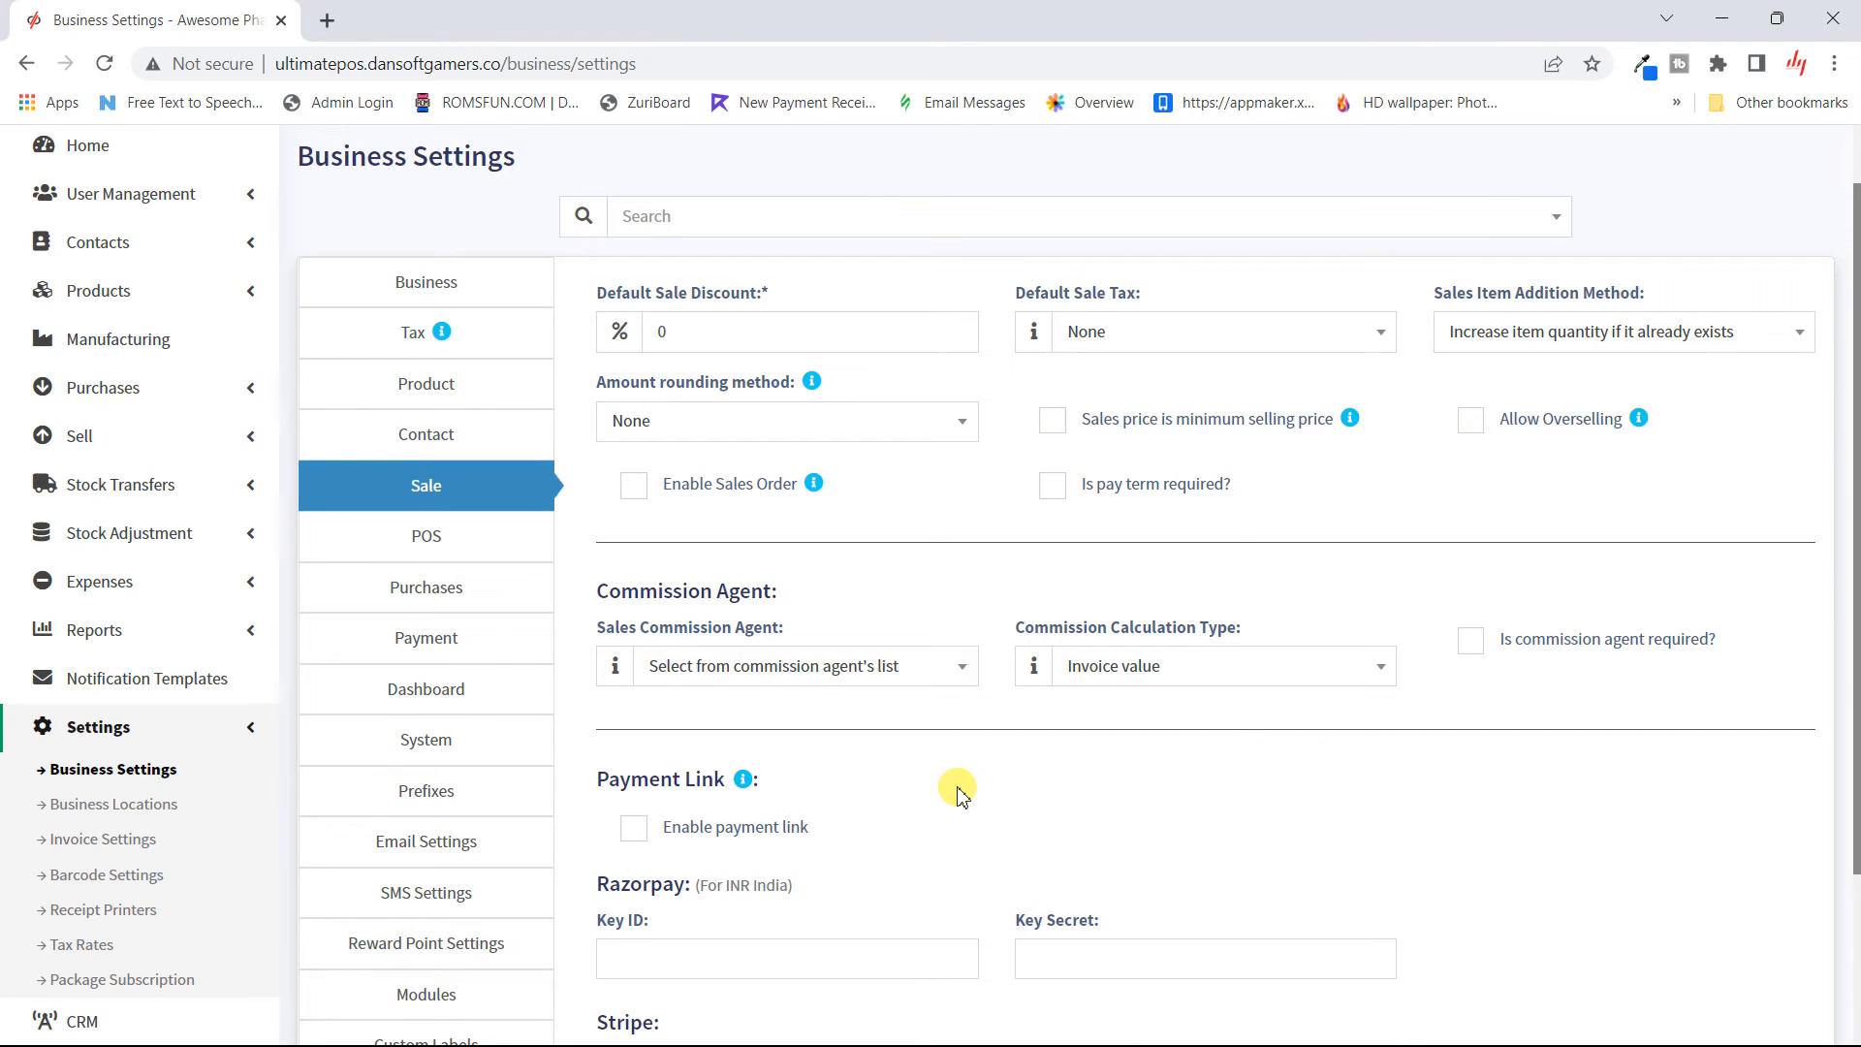
{"action": "scroll", "coordinate": [958, 795], "scroll_direction": "up", "scroll_amount": 1}
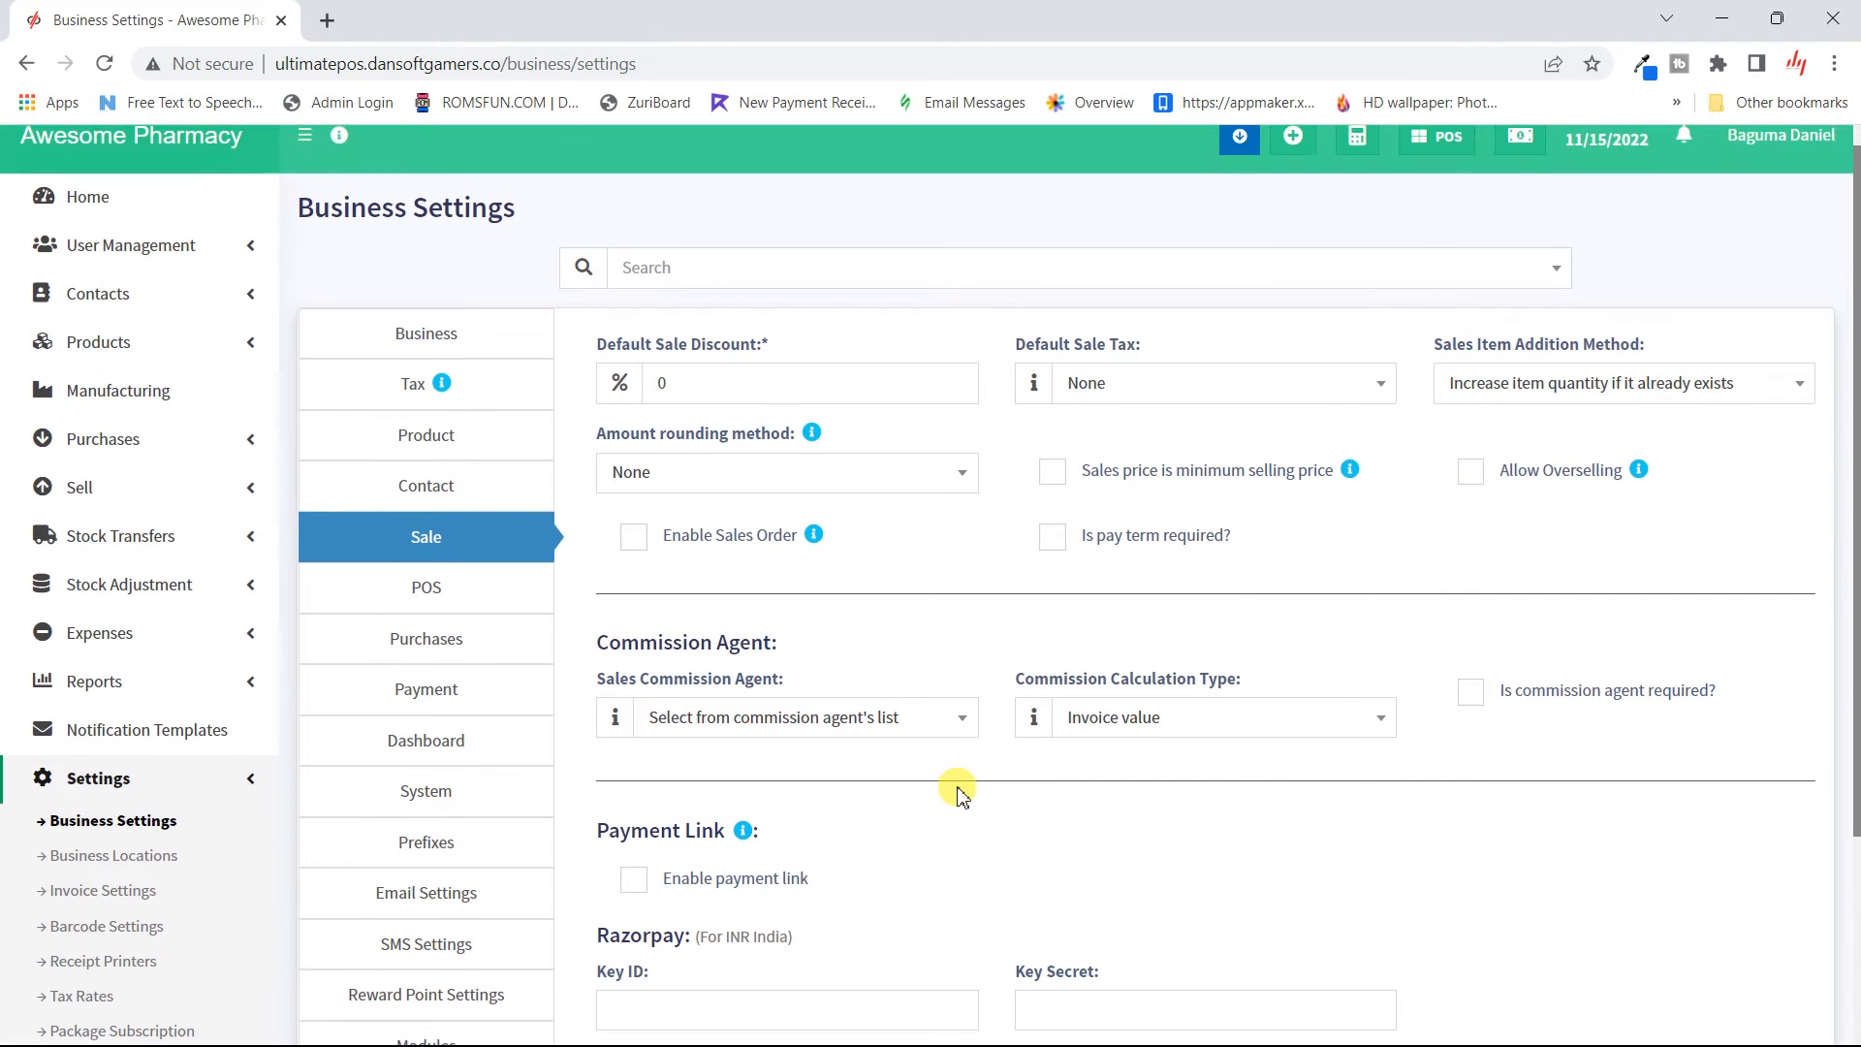
{"action": "left_click", "coordinate": [449, 483]}
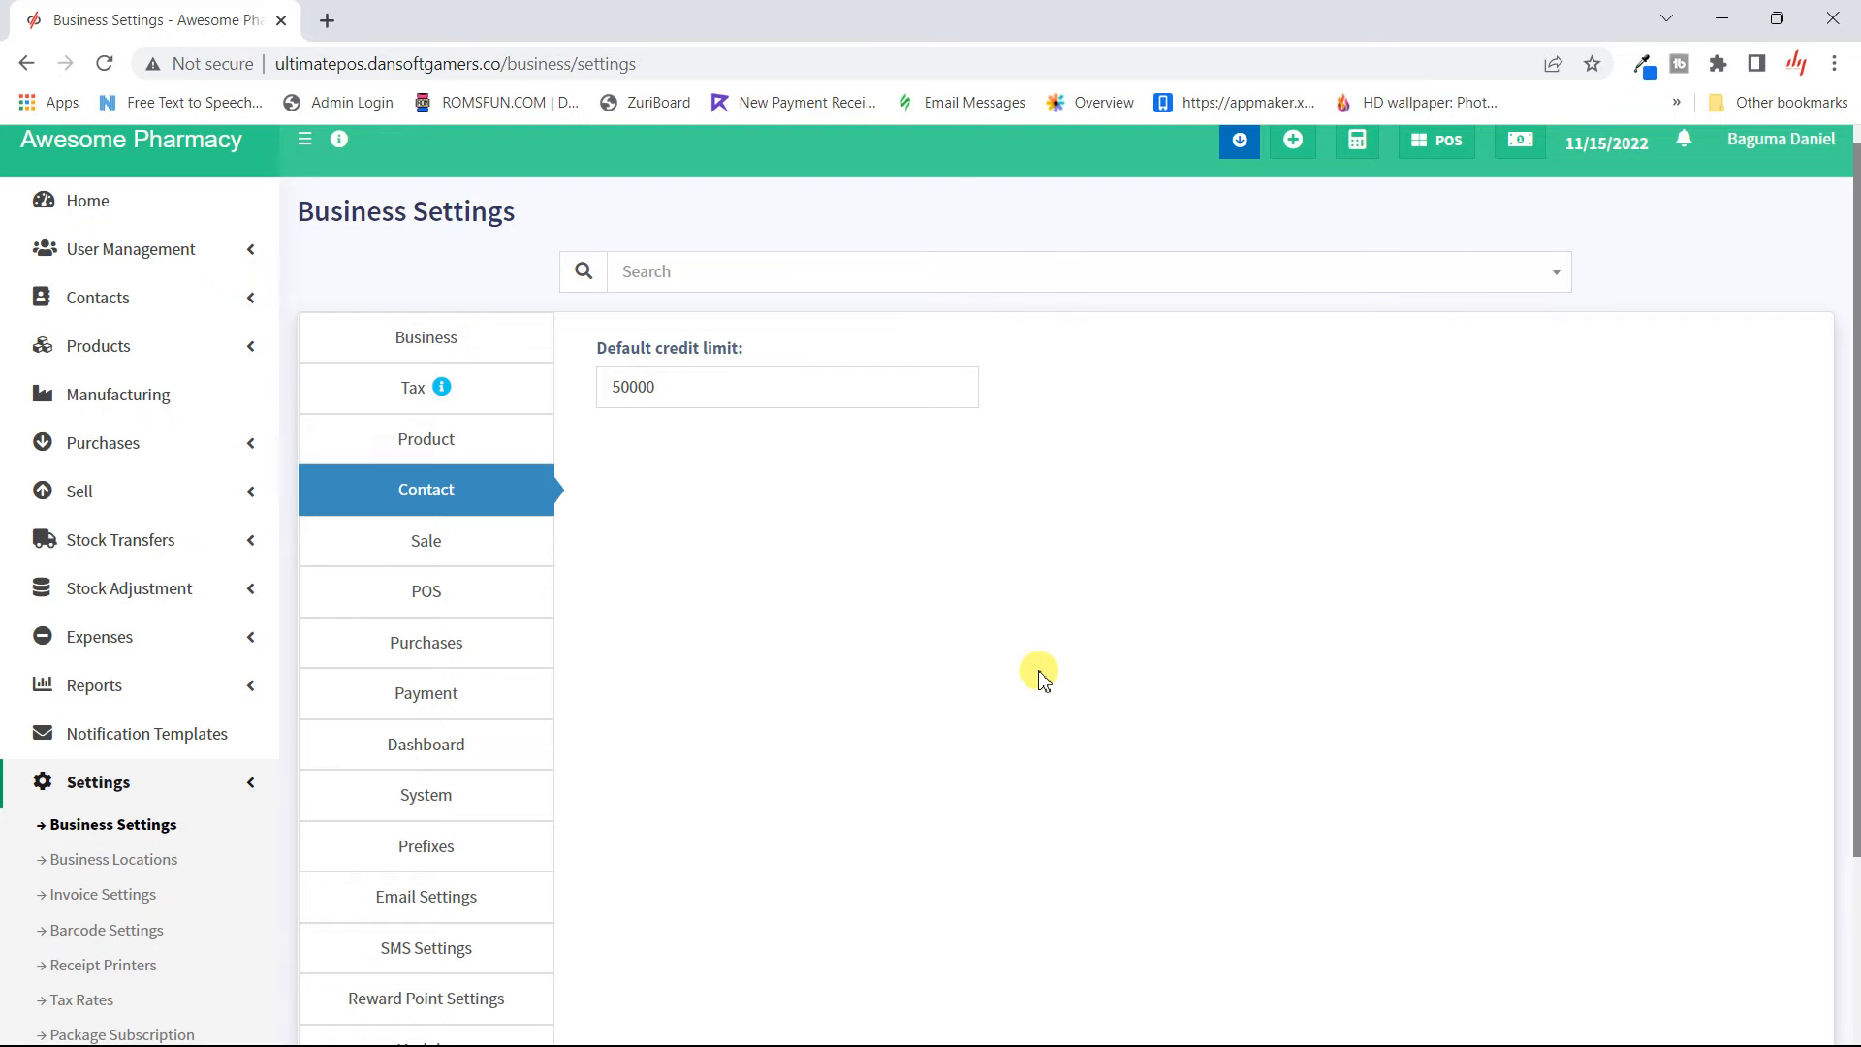
{"action": "key", "text": "super"}
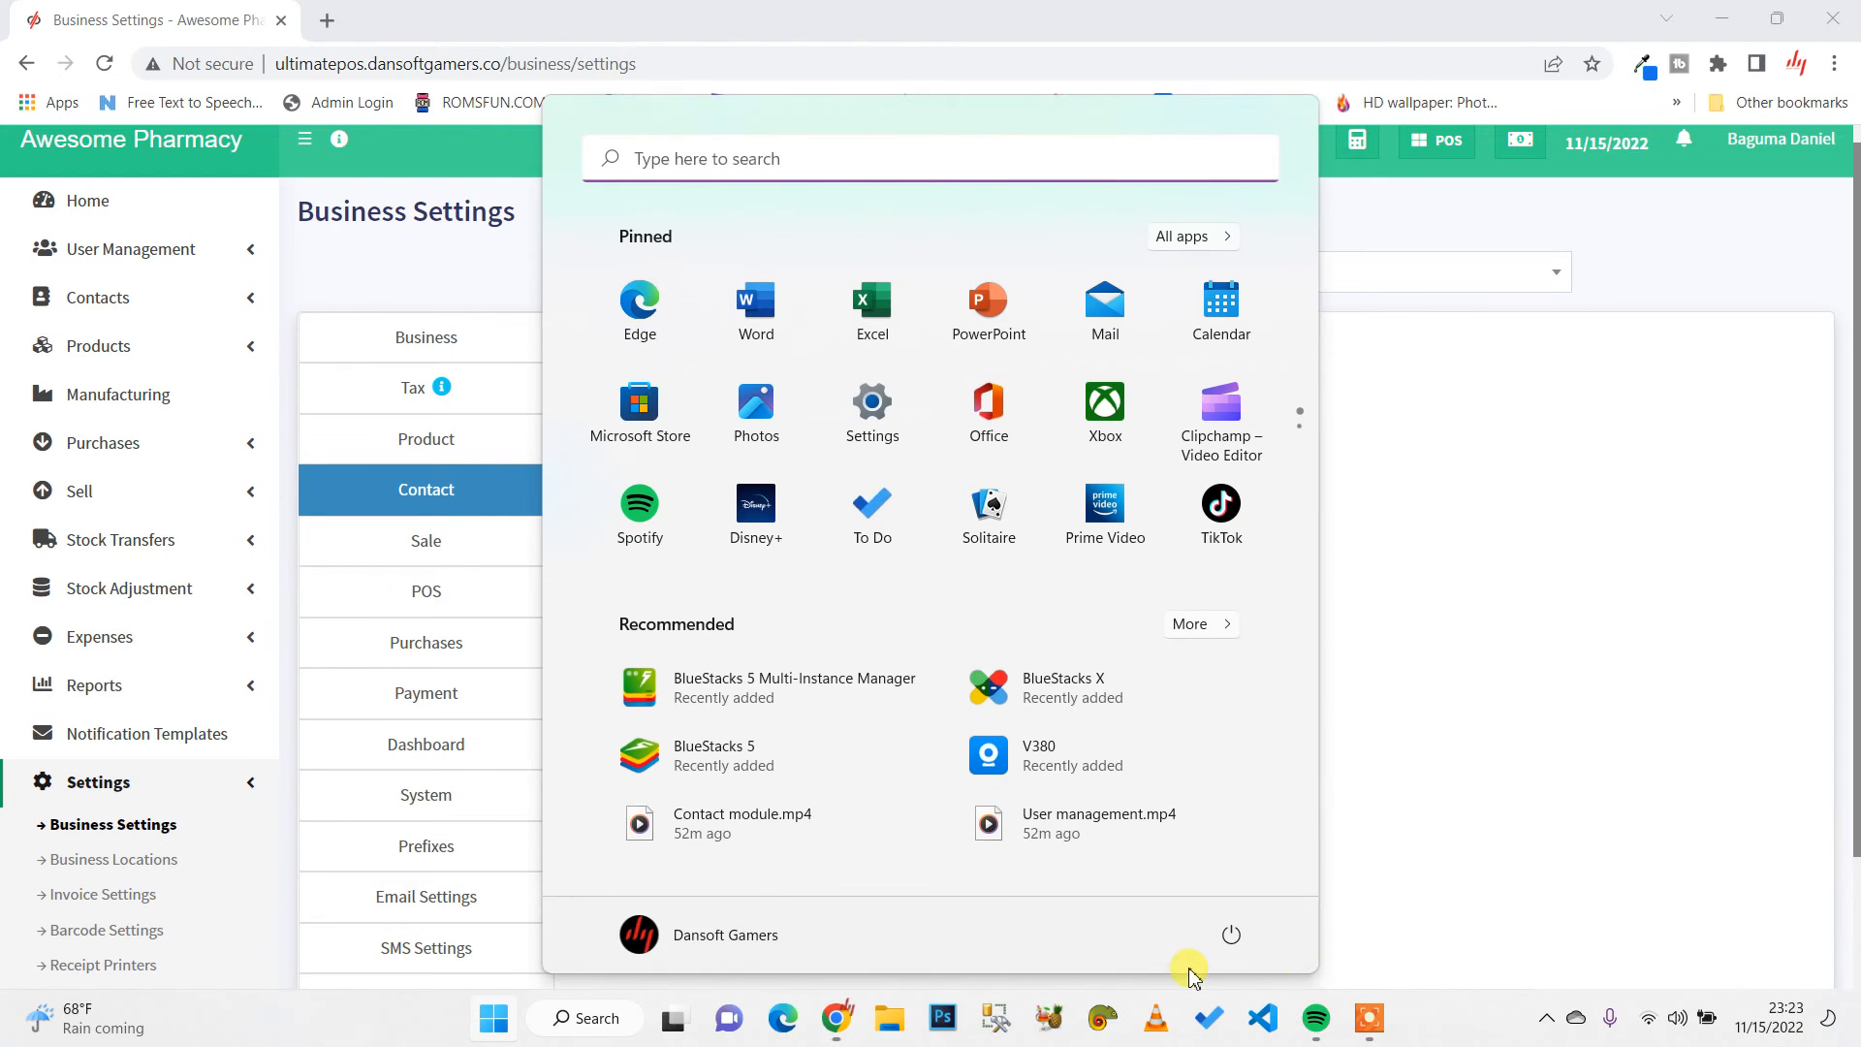
- View the Customers list: Walk-In Customer has a USh 0 limit, the other No Limit
{"action": "left_click", "coordinate": [1367, 1023]}
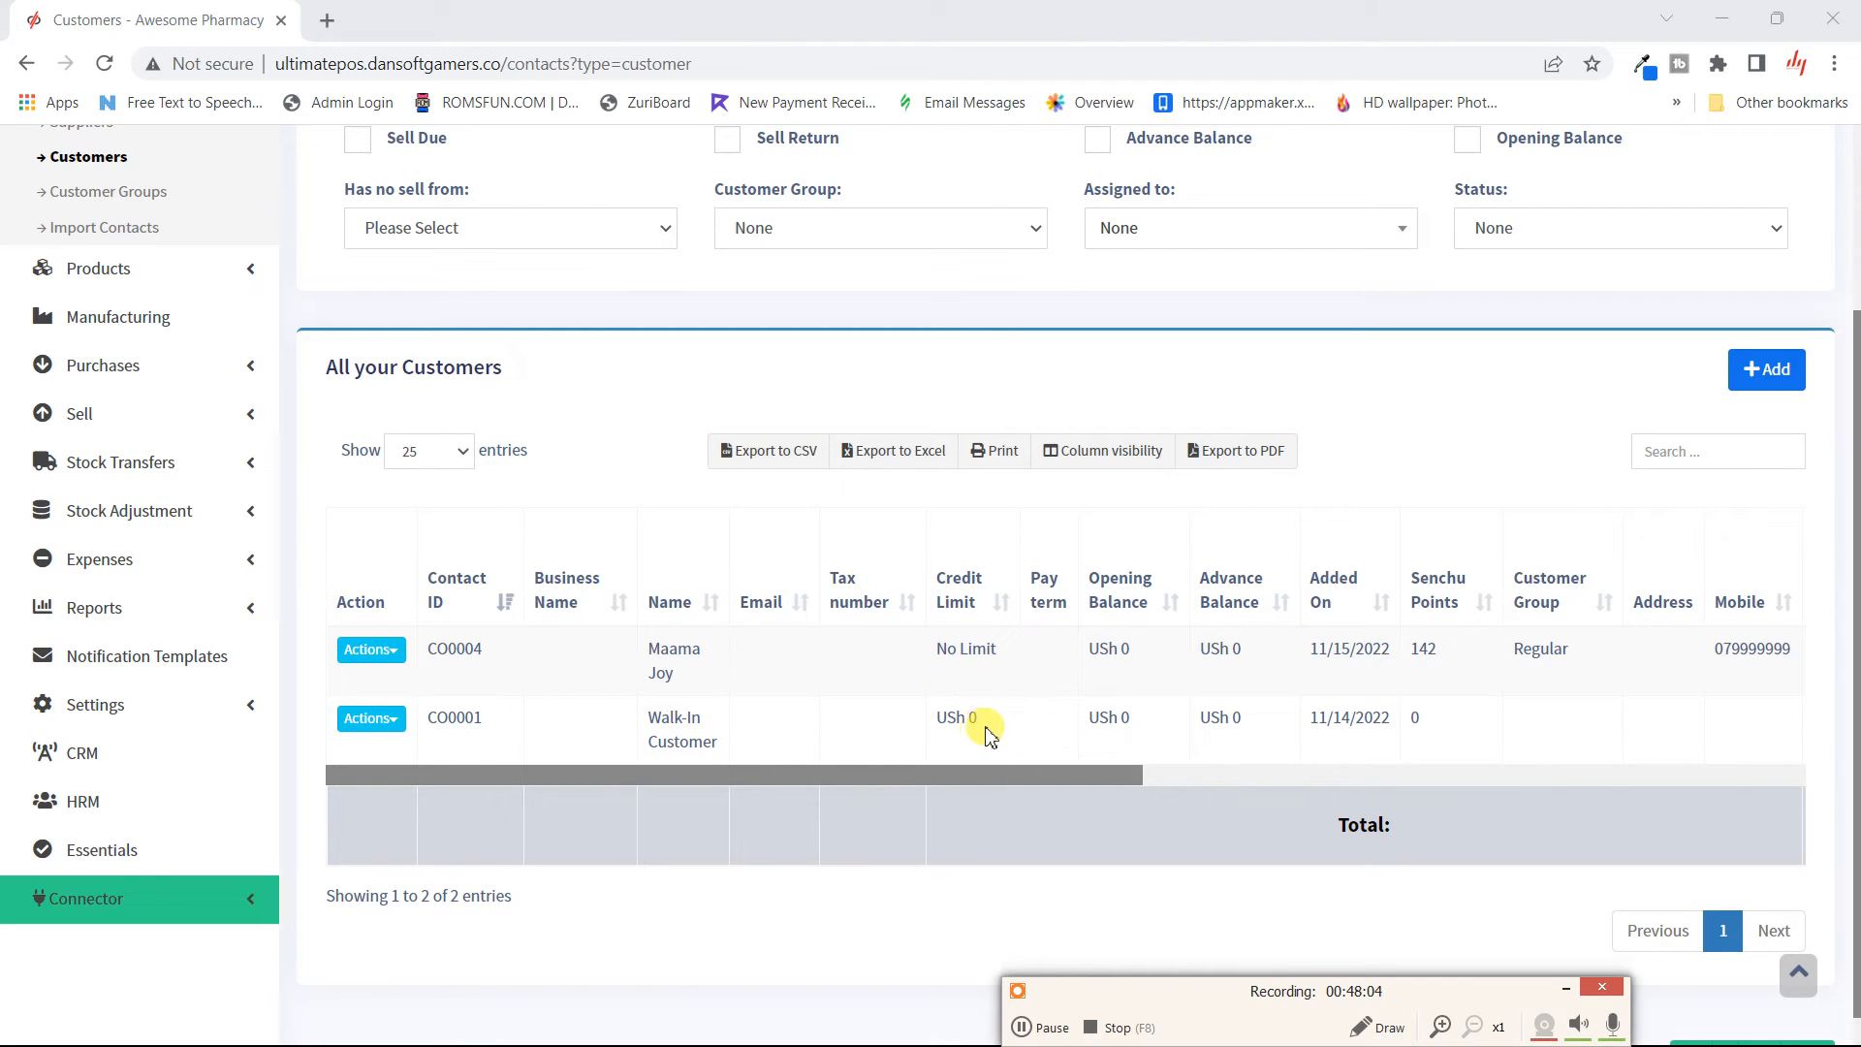
{"action": "scroll", "coordinate": [1105, 714], "scroll_direction": "up", "scroll_amount": 3}
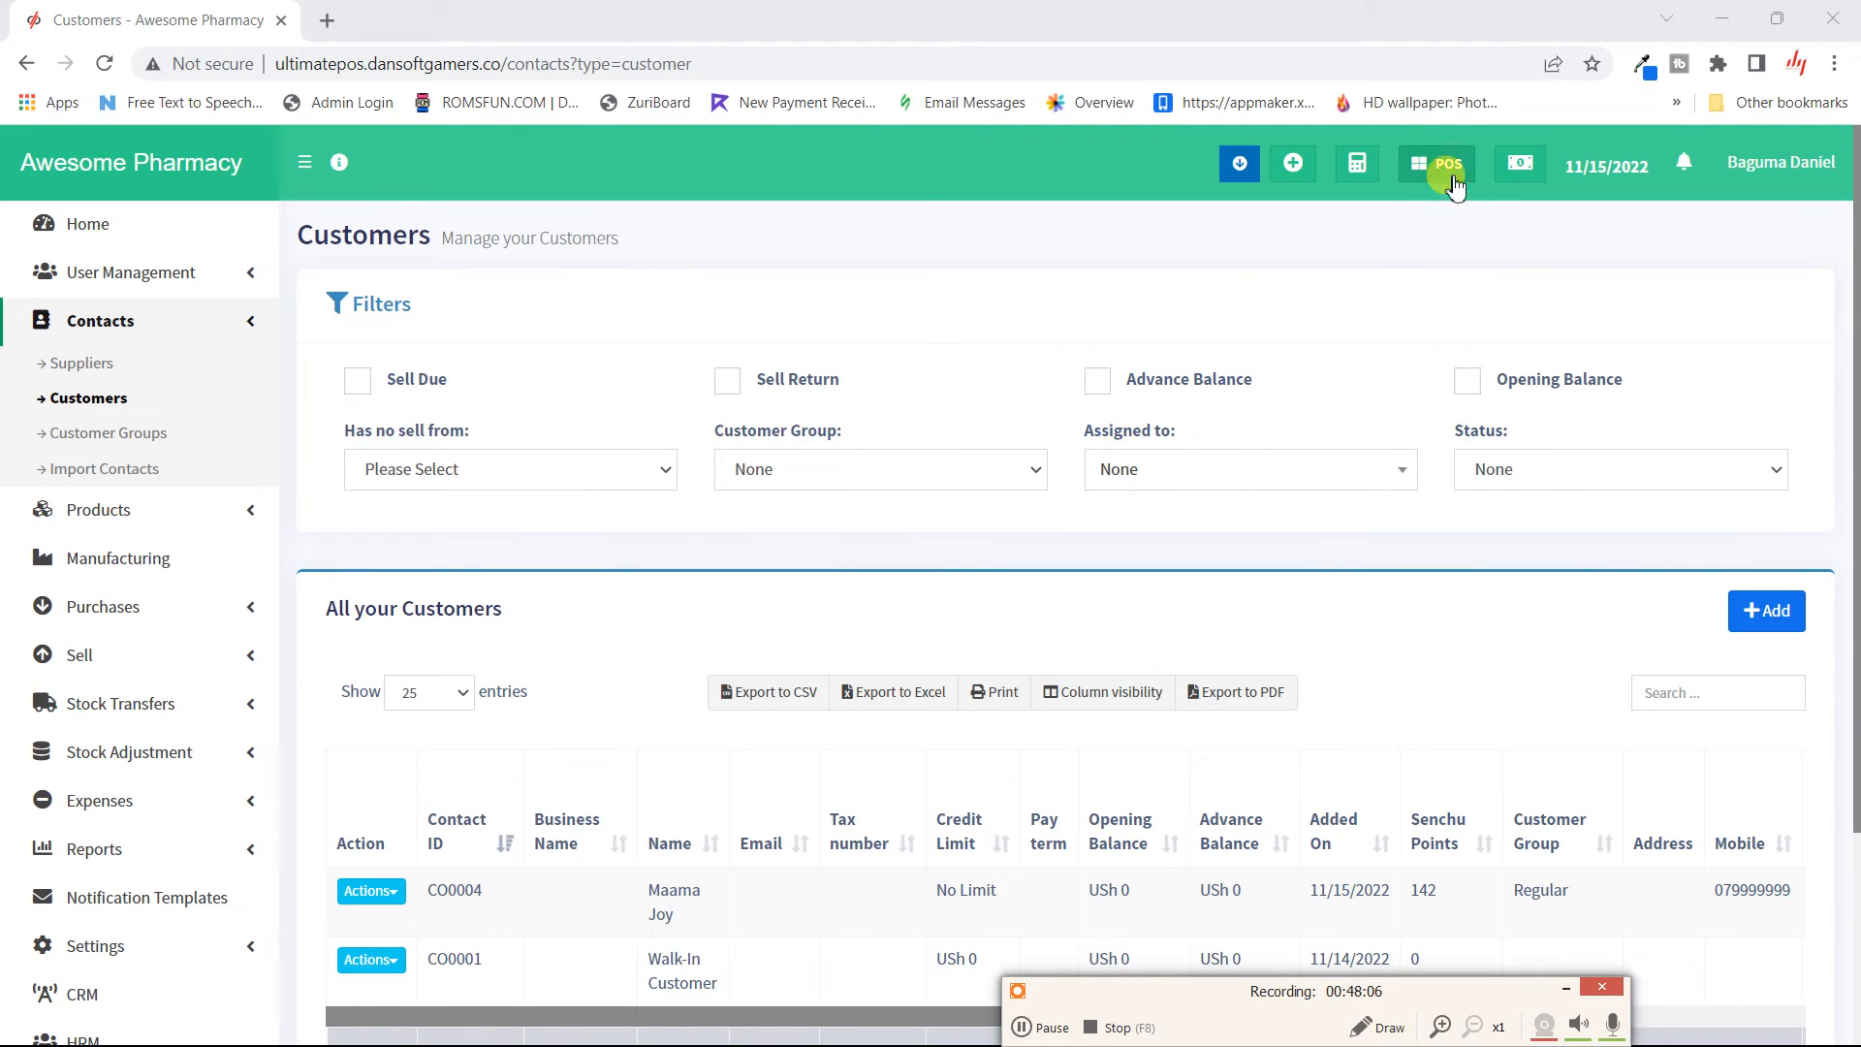
- Start a new POS sale and select the registered customer from the search results
{"action": "left_click", "coordinate": [1449, 173]}
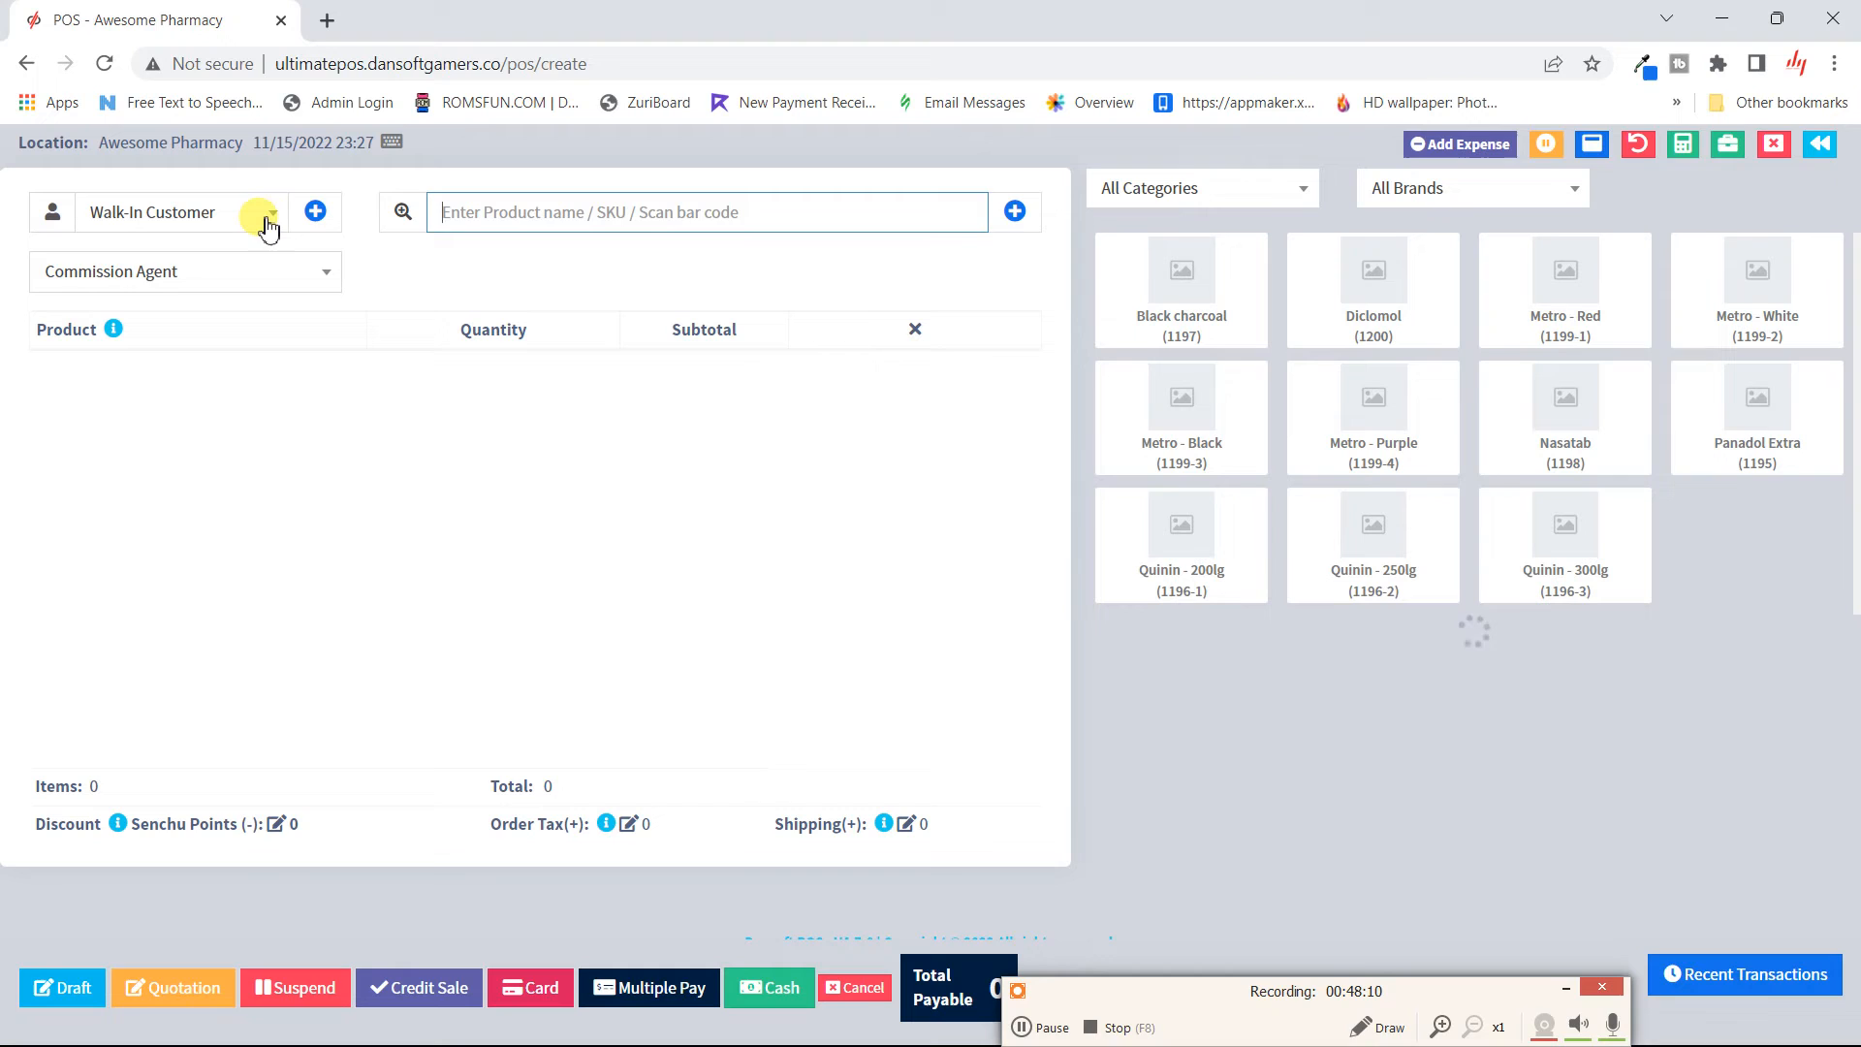
{"action": "left_click", "coordinate": [269, 219]}
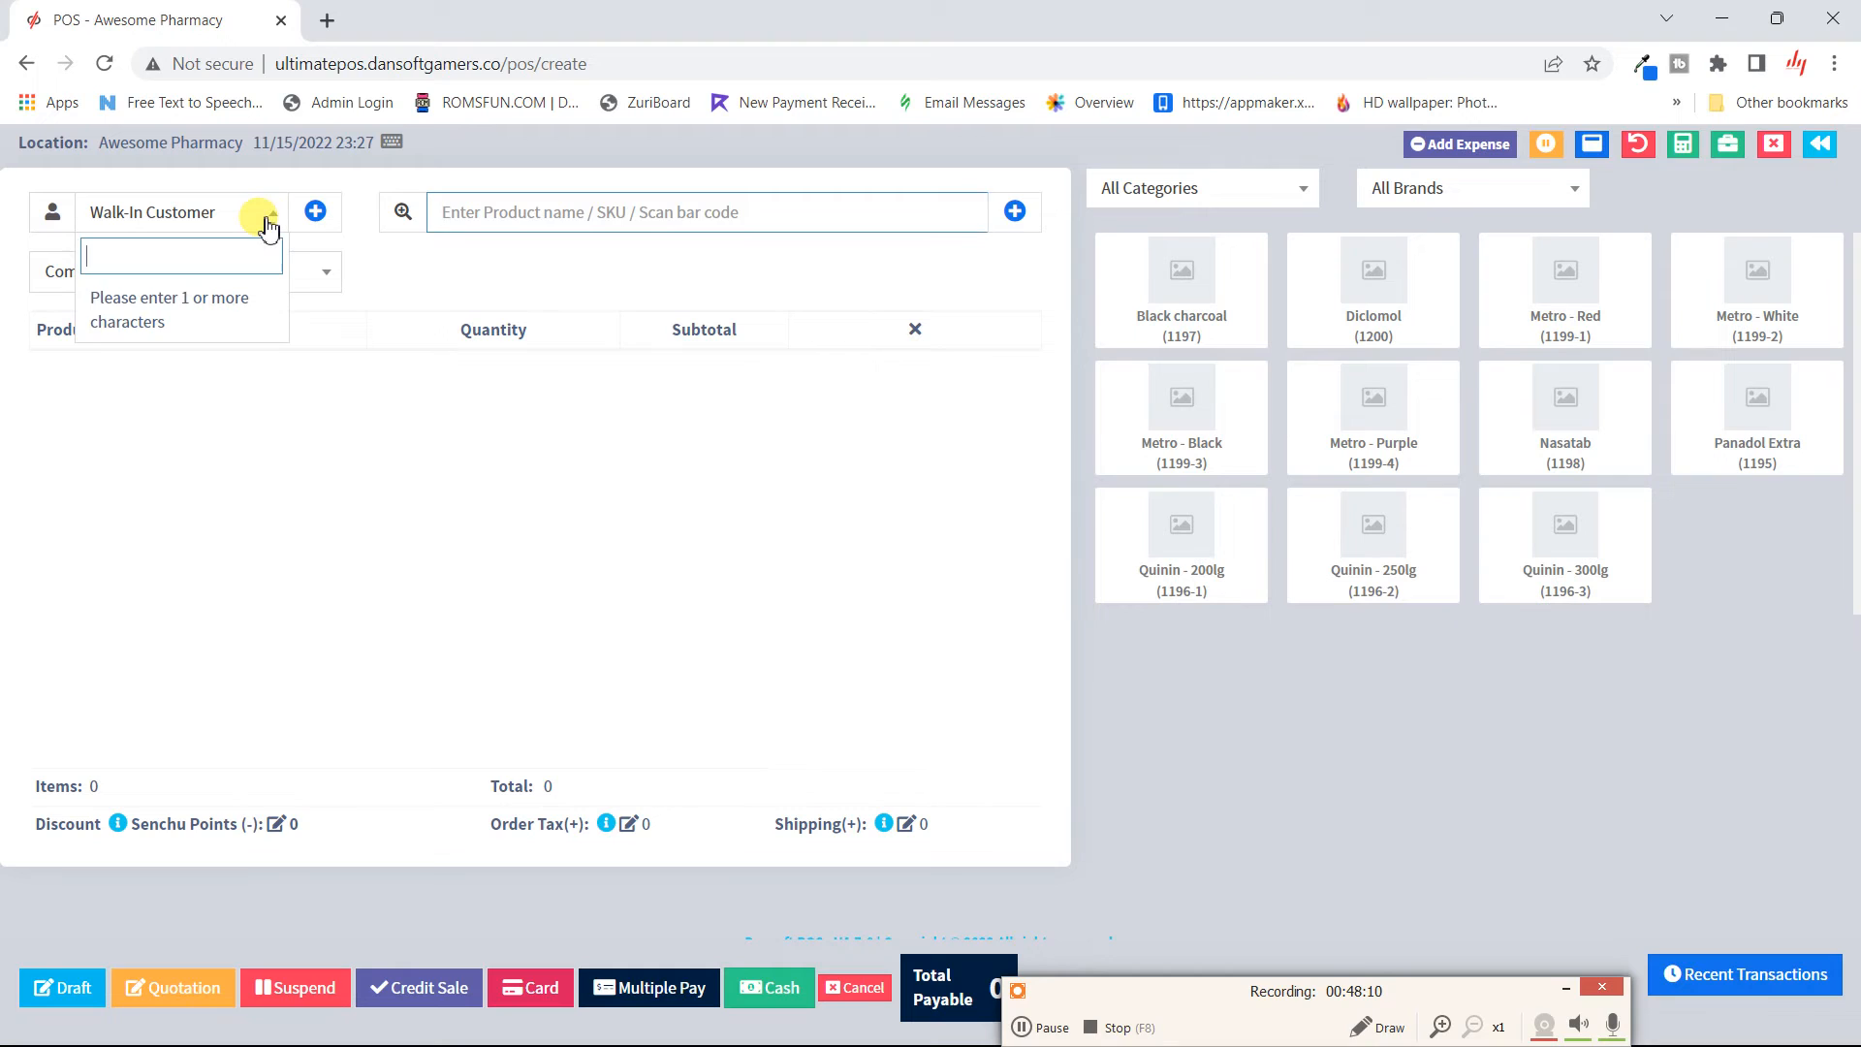
{"action": "type", "text": "maa"}
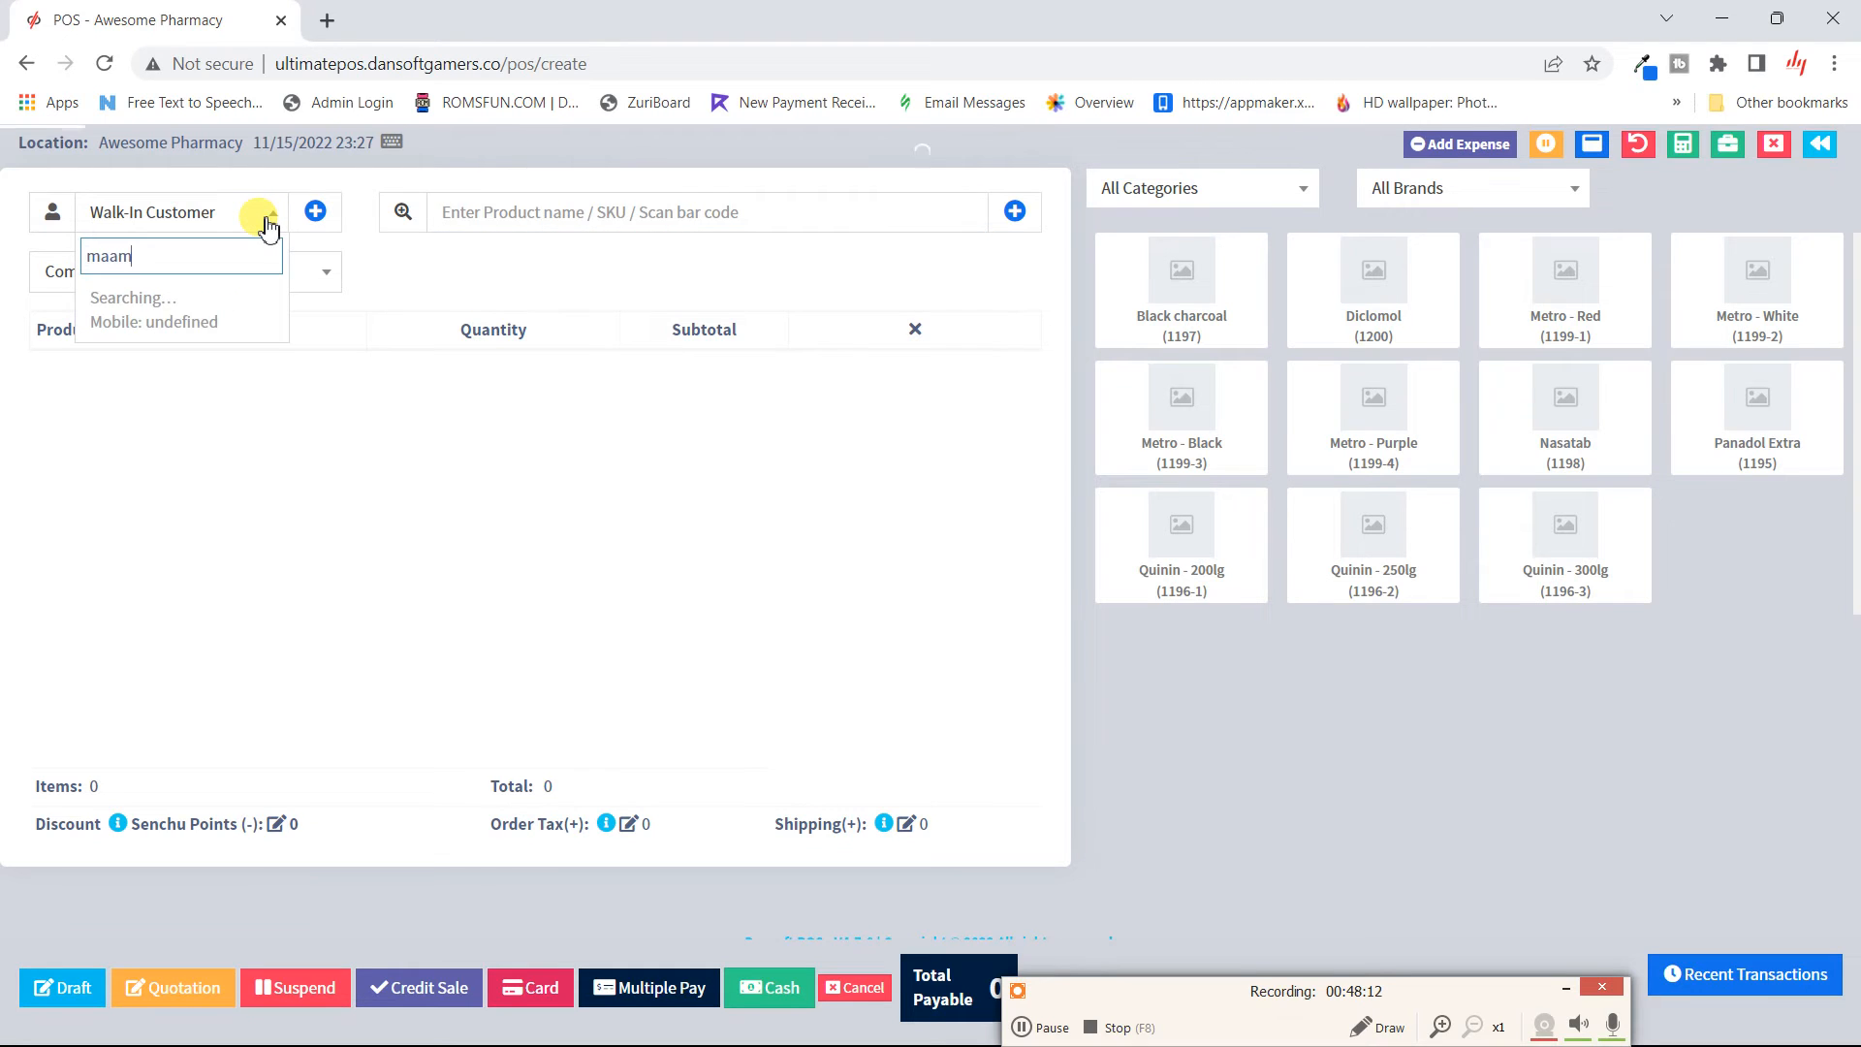
{"action": "type", "text": "m"}
{"action": "left_click", "coordinate": [228, 312]}
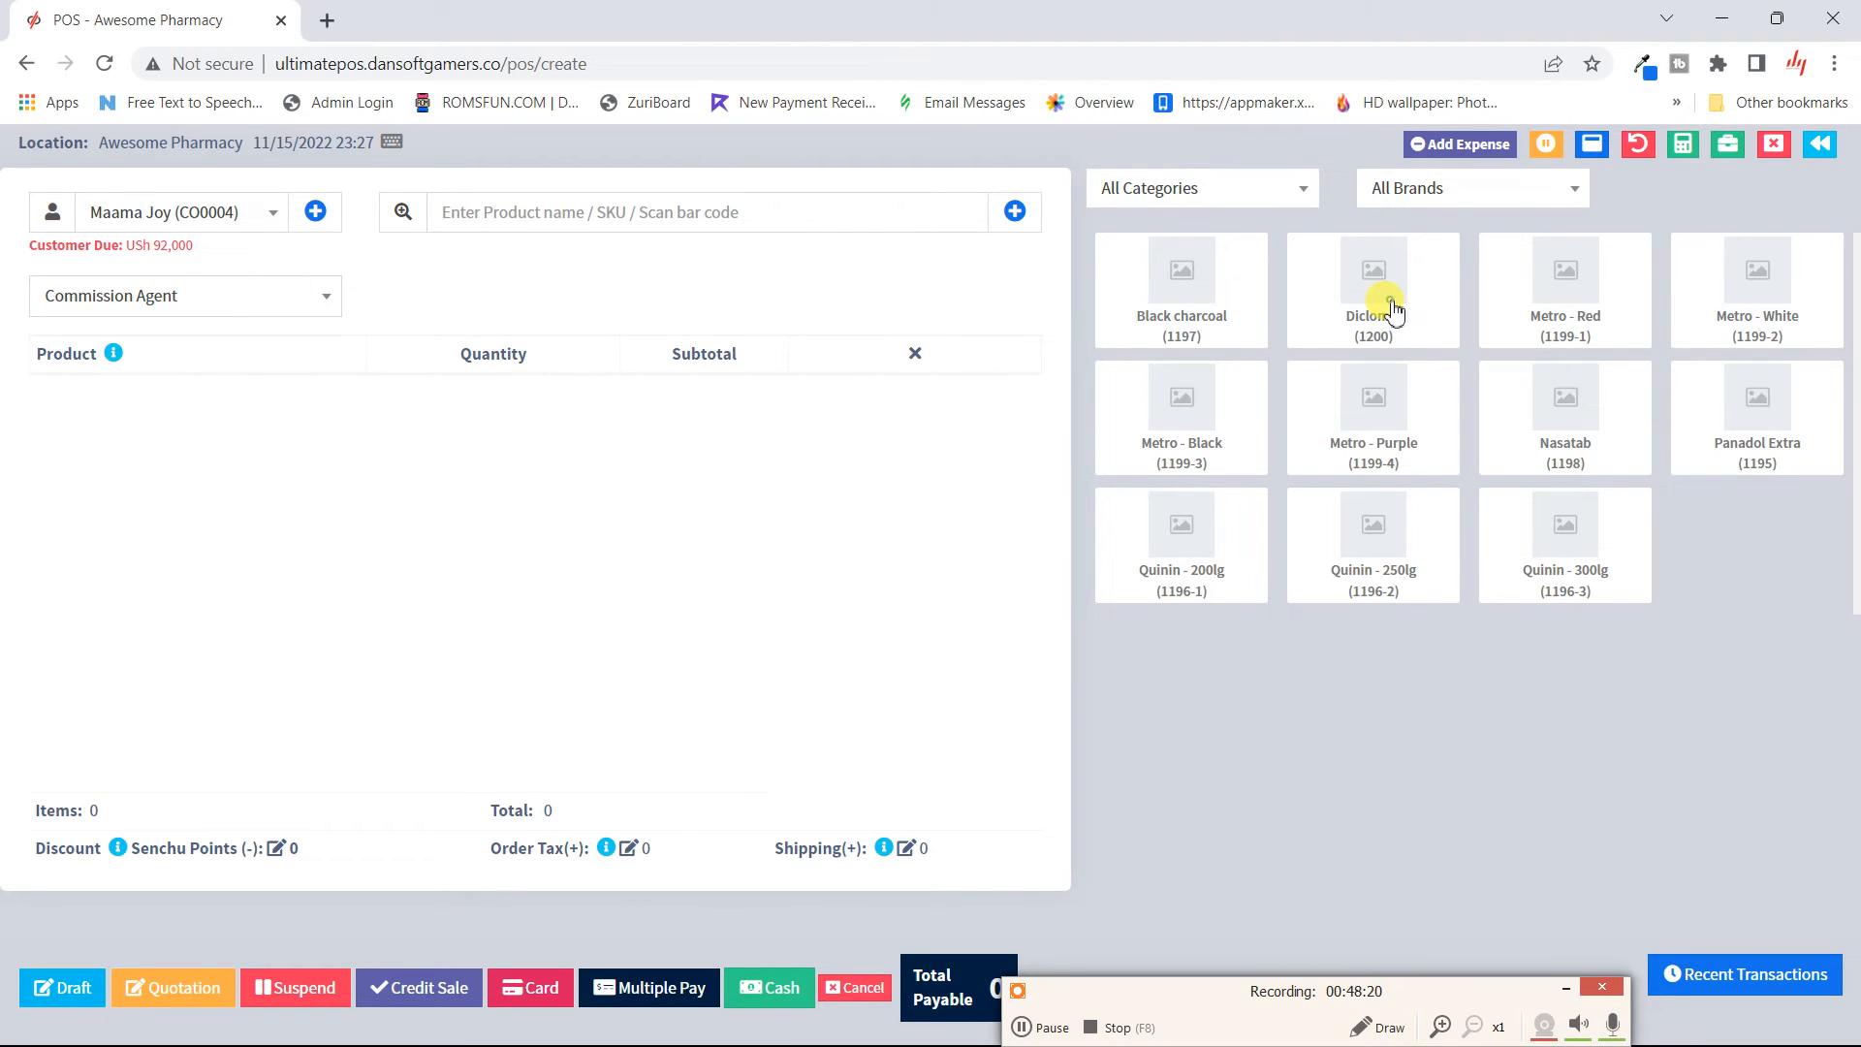
- Add Diclomol to the cart as 2 cartons
{"action": "left_click", "coordinate": [1369, 318]}
{"action": "left_click", "coordinate": [594, 406]}
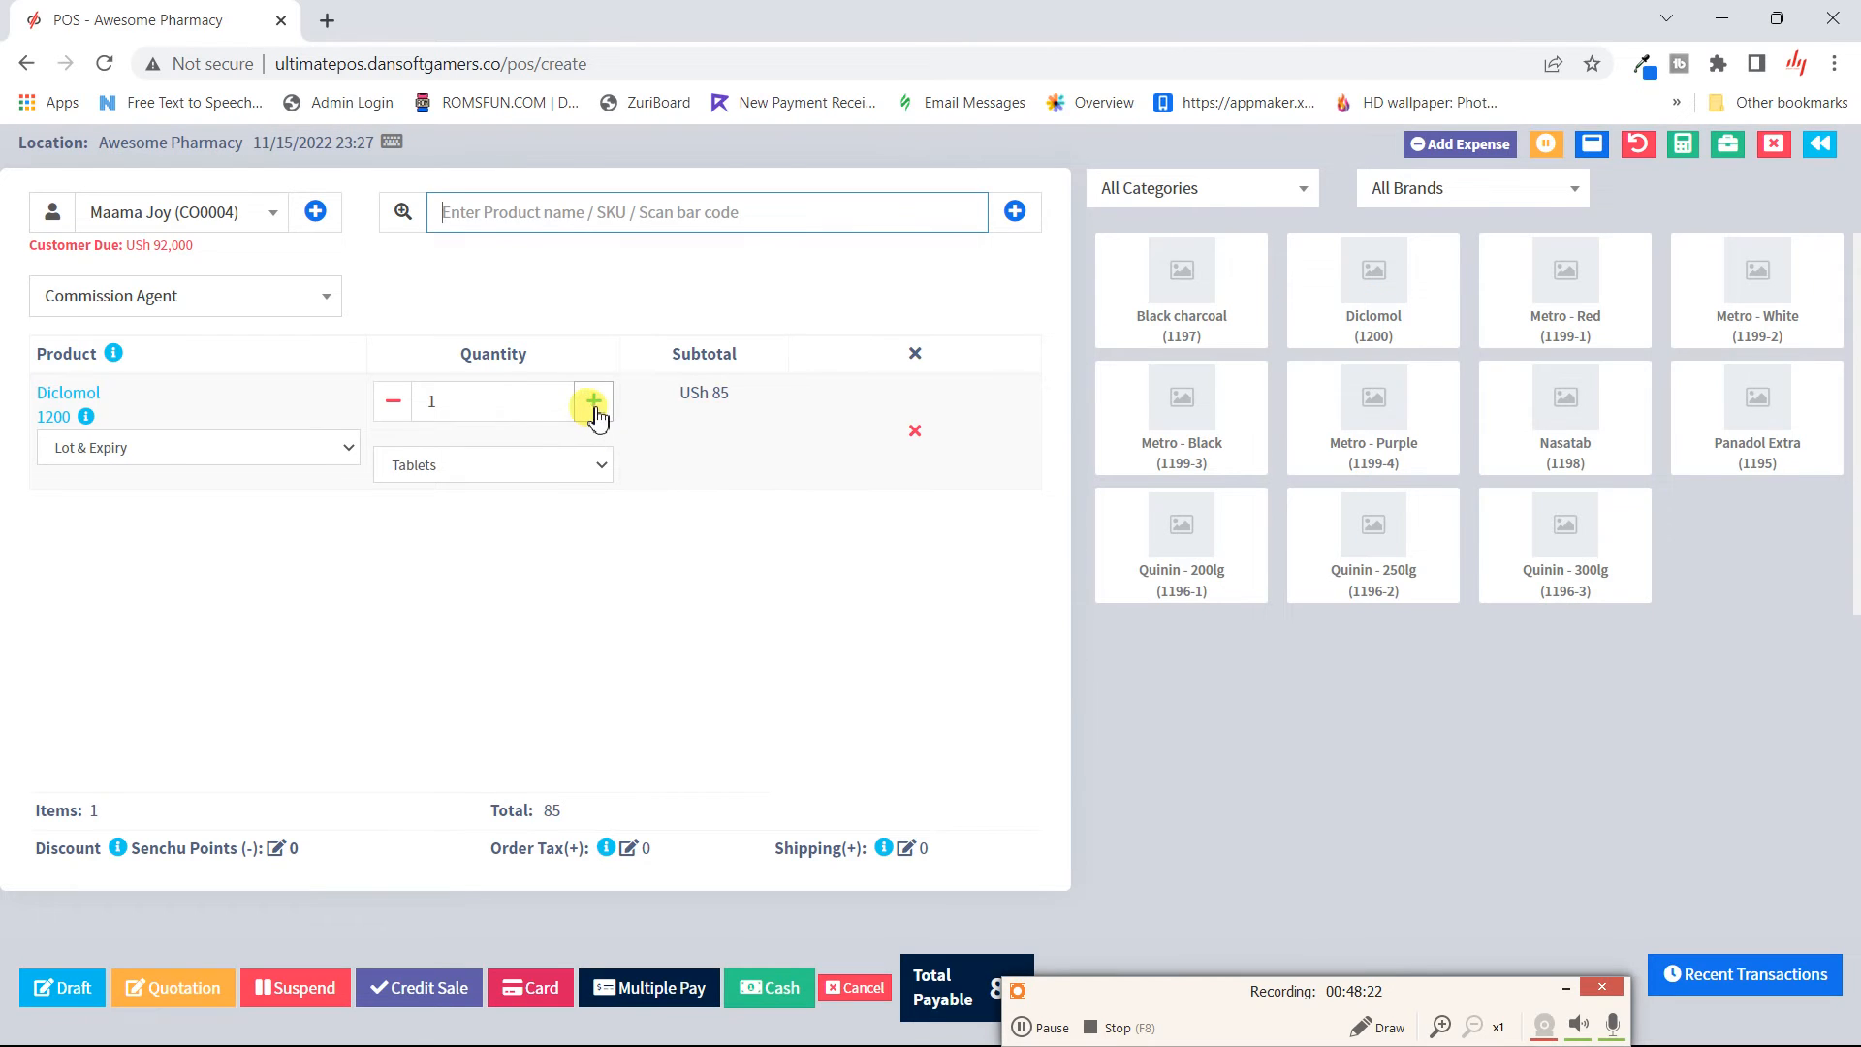
{"action": "left_click", "coordinate": [594, 407]}
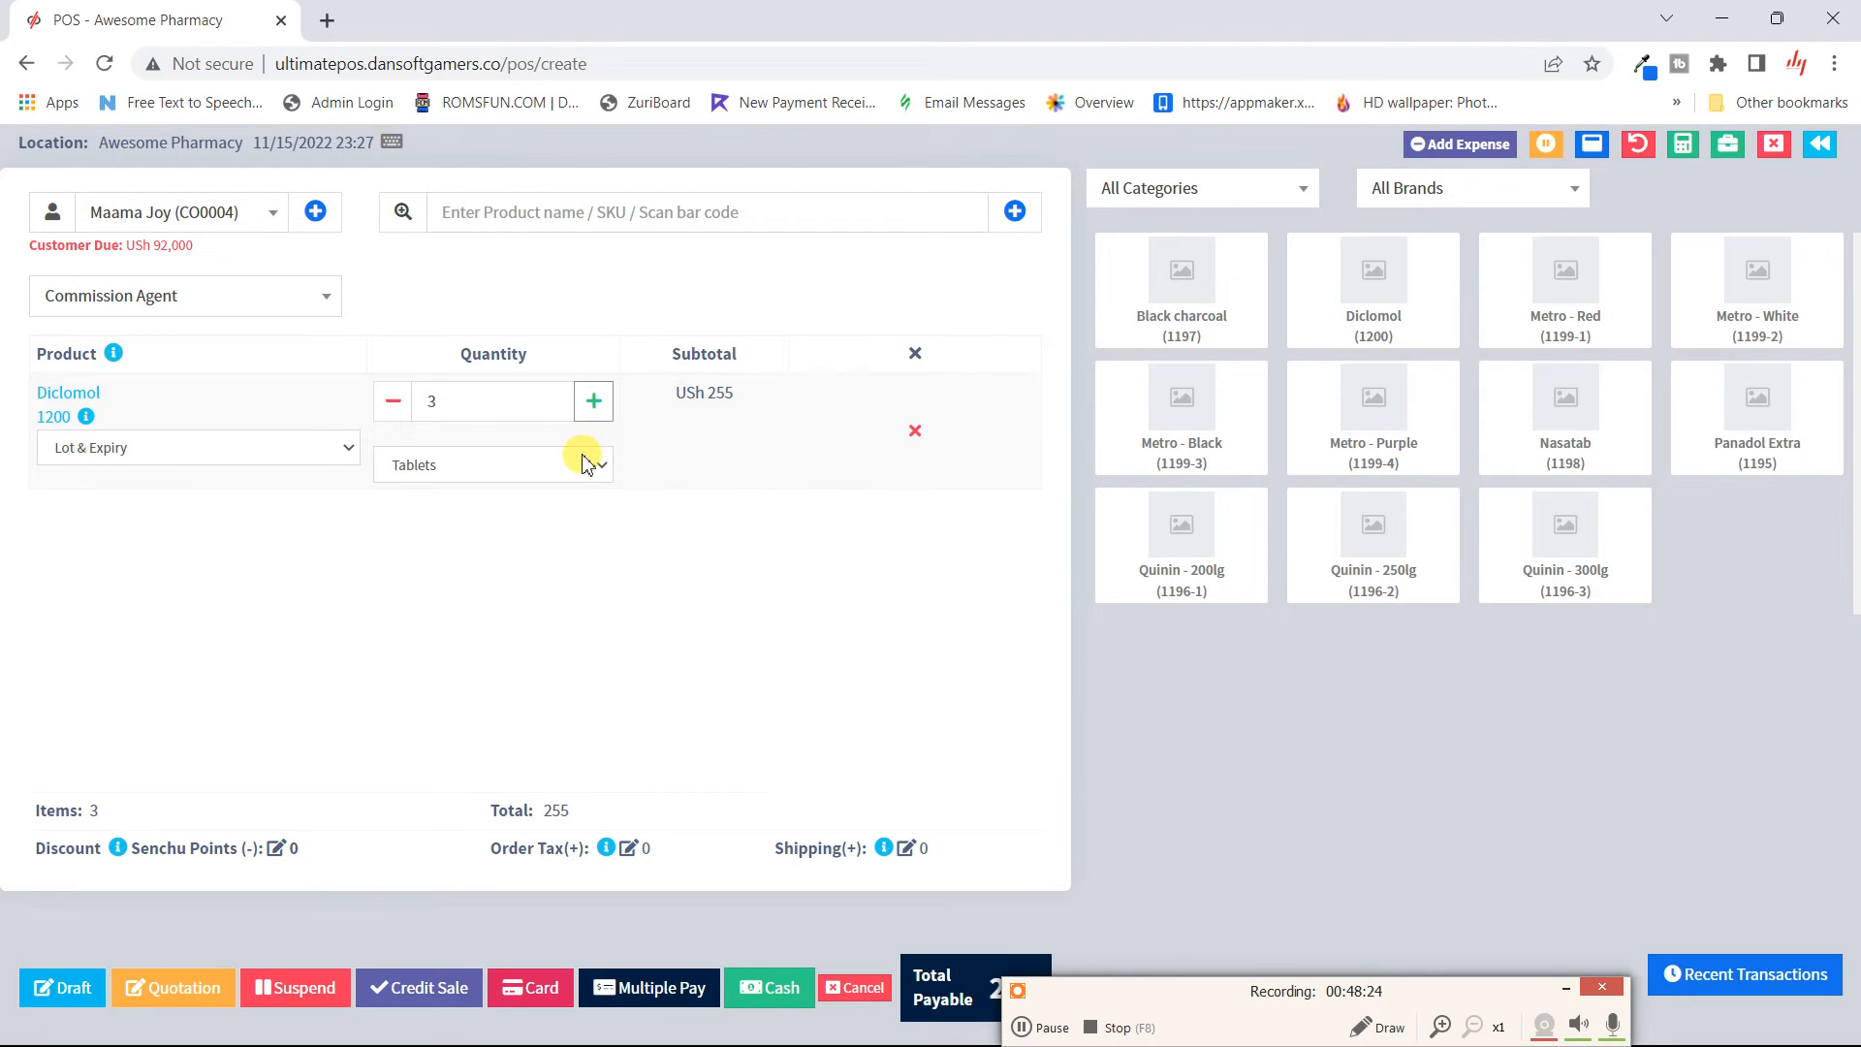
{"action": "left_click", "coordinate": [570, 475]}
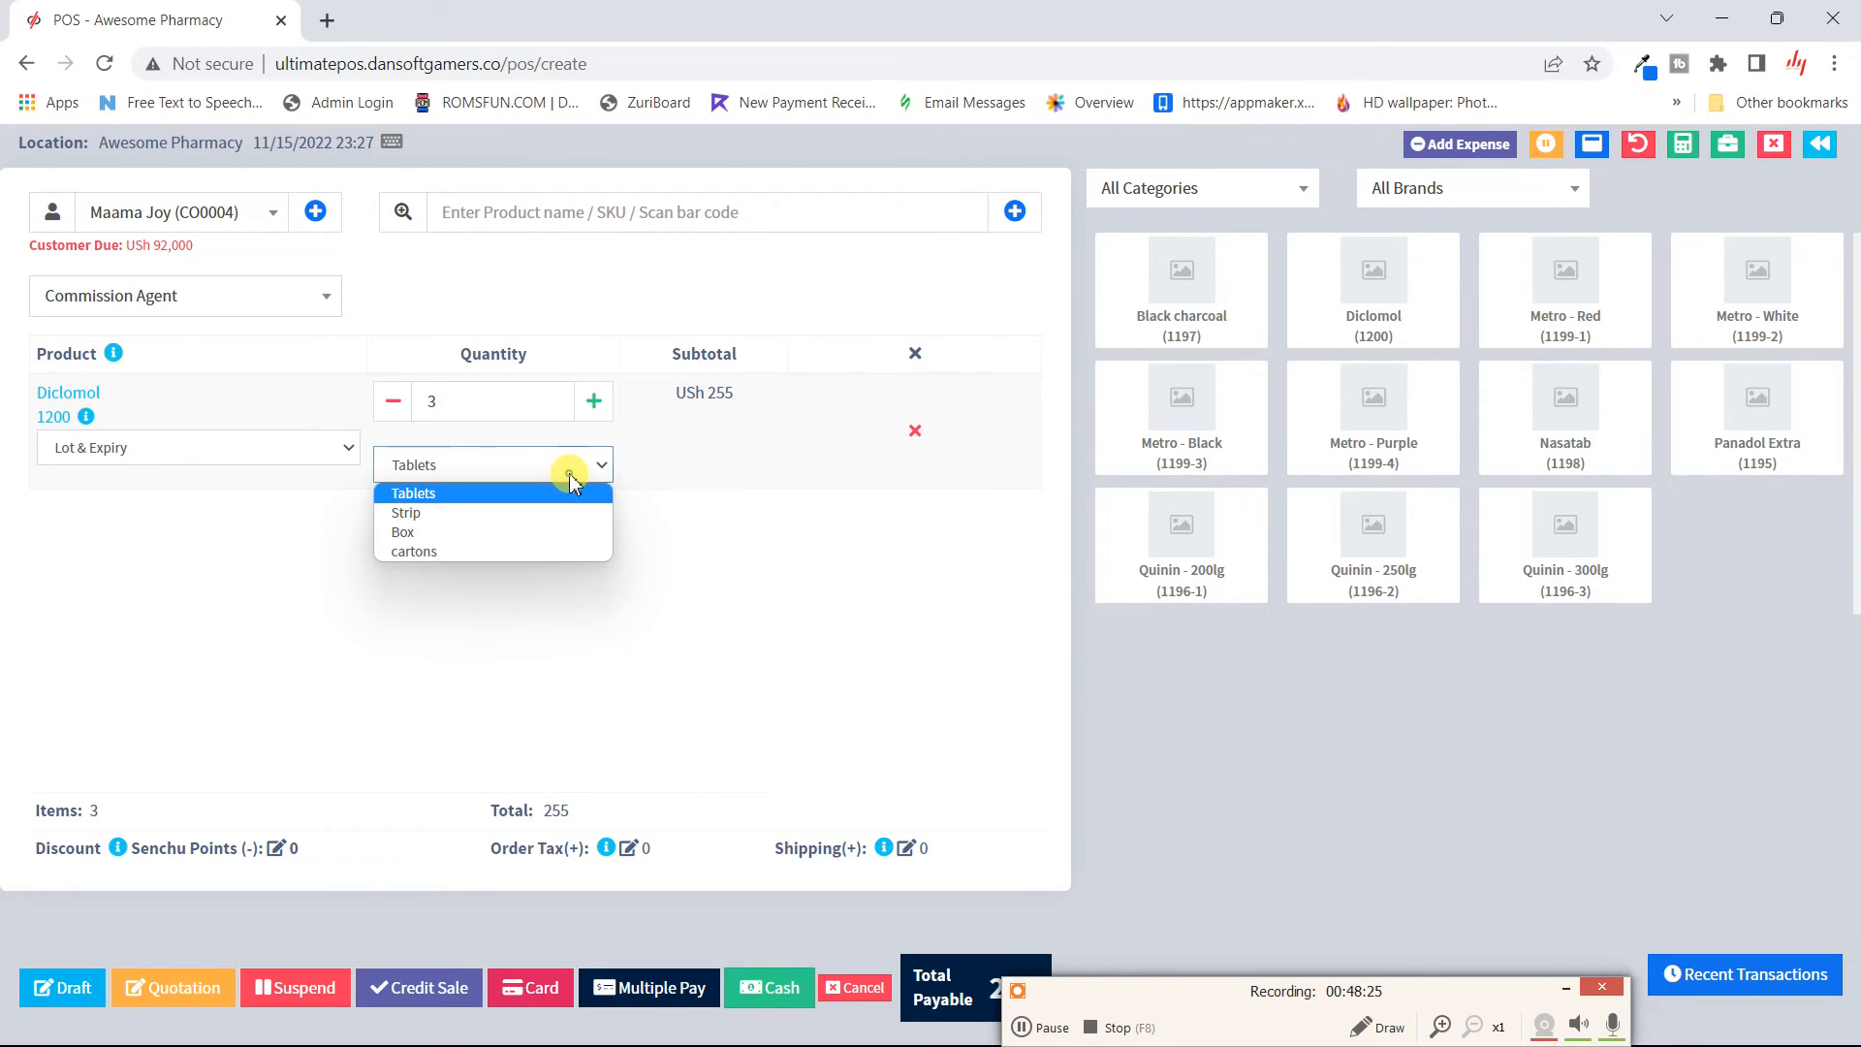
{"action": "left_click", "coordinate": [486, 555]}
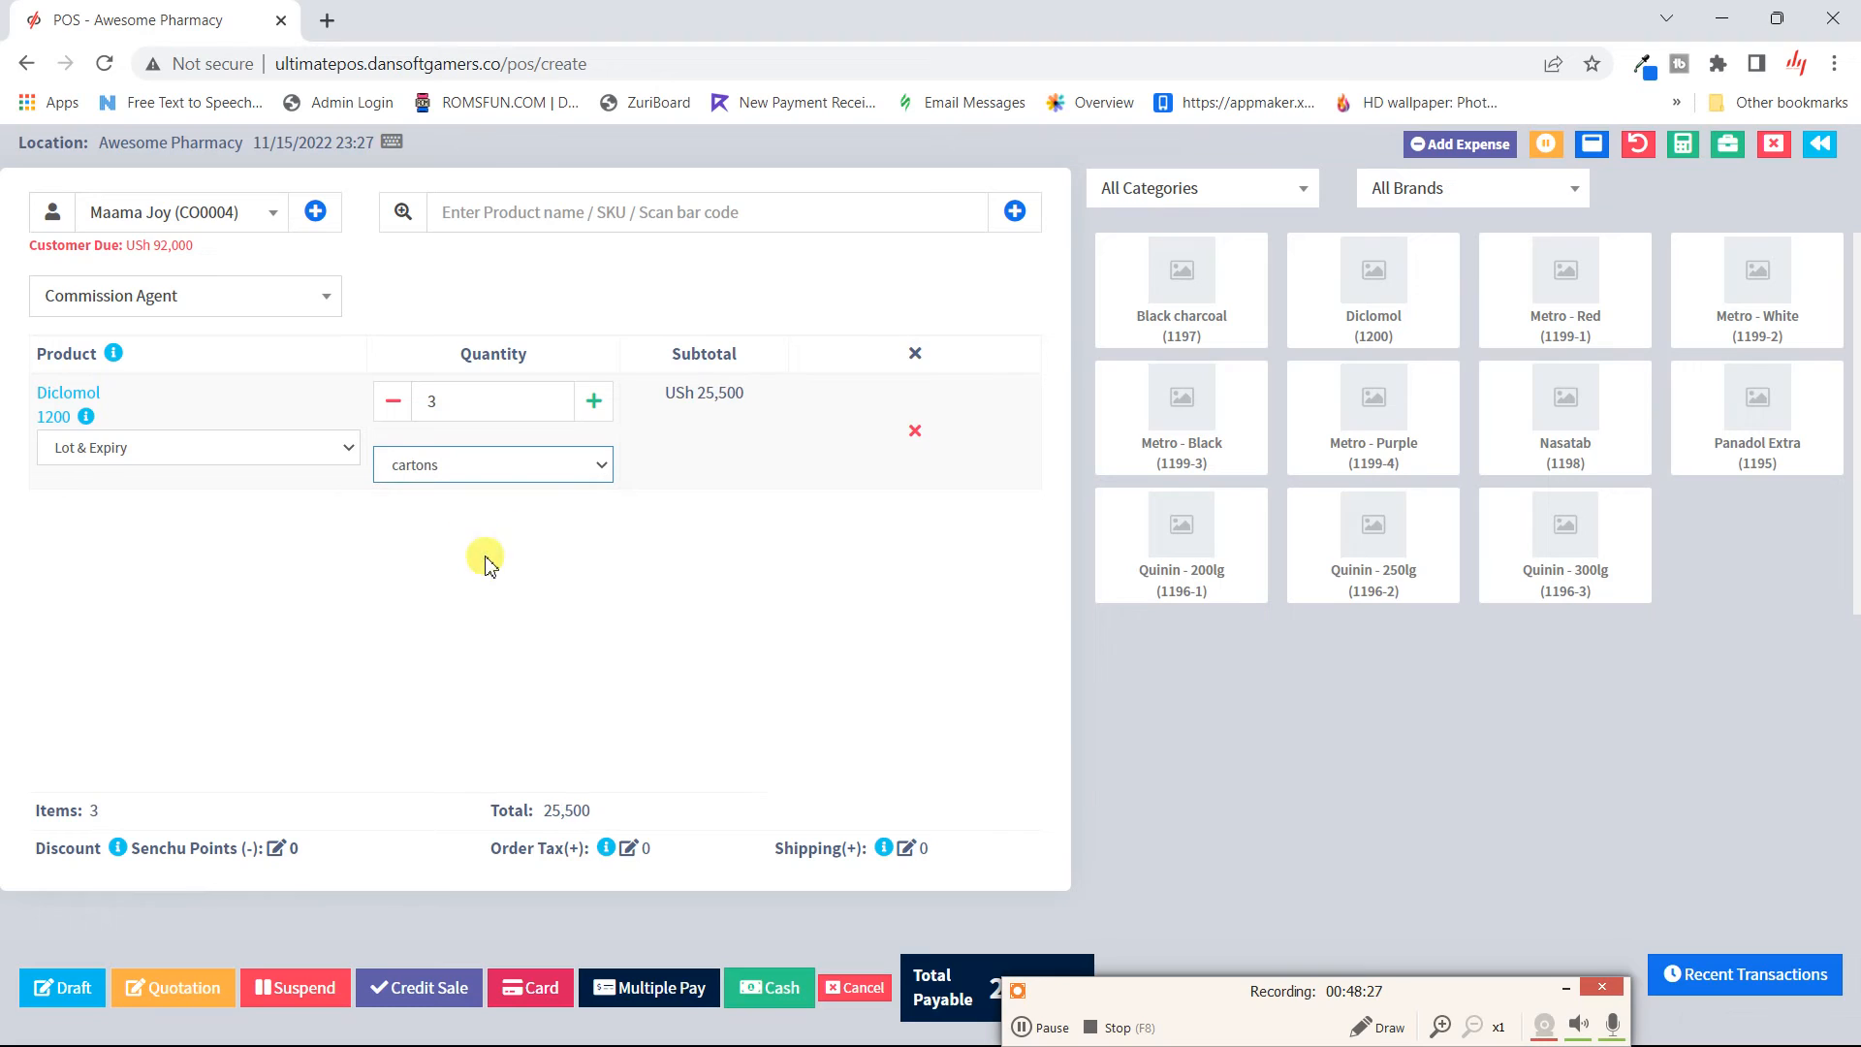
{"action": "left_click", "coordinate": [401, 412]}
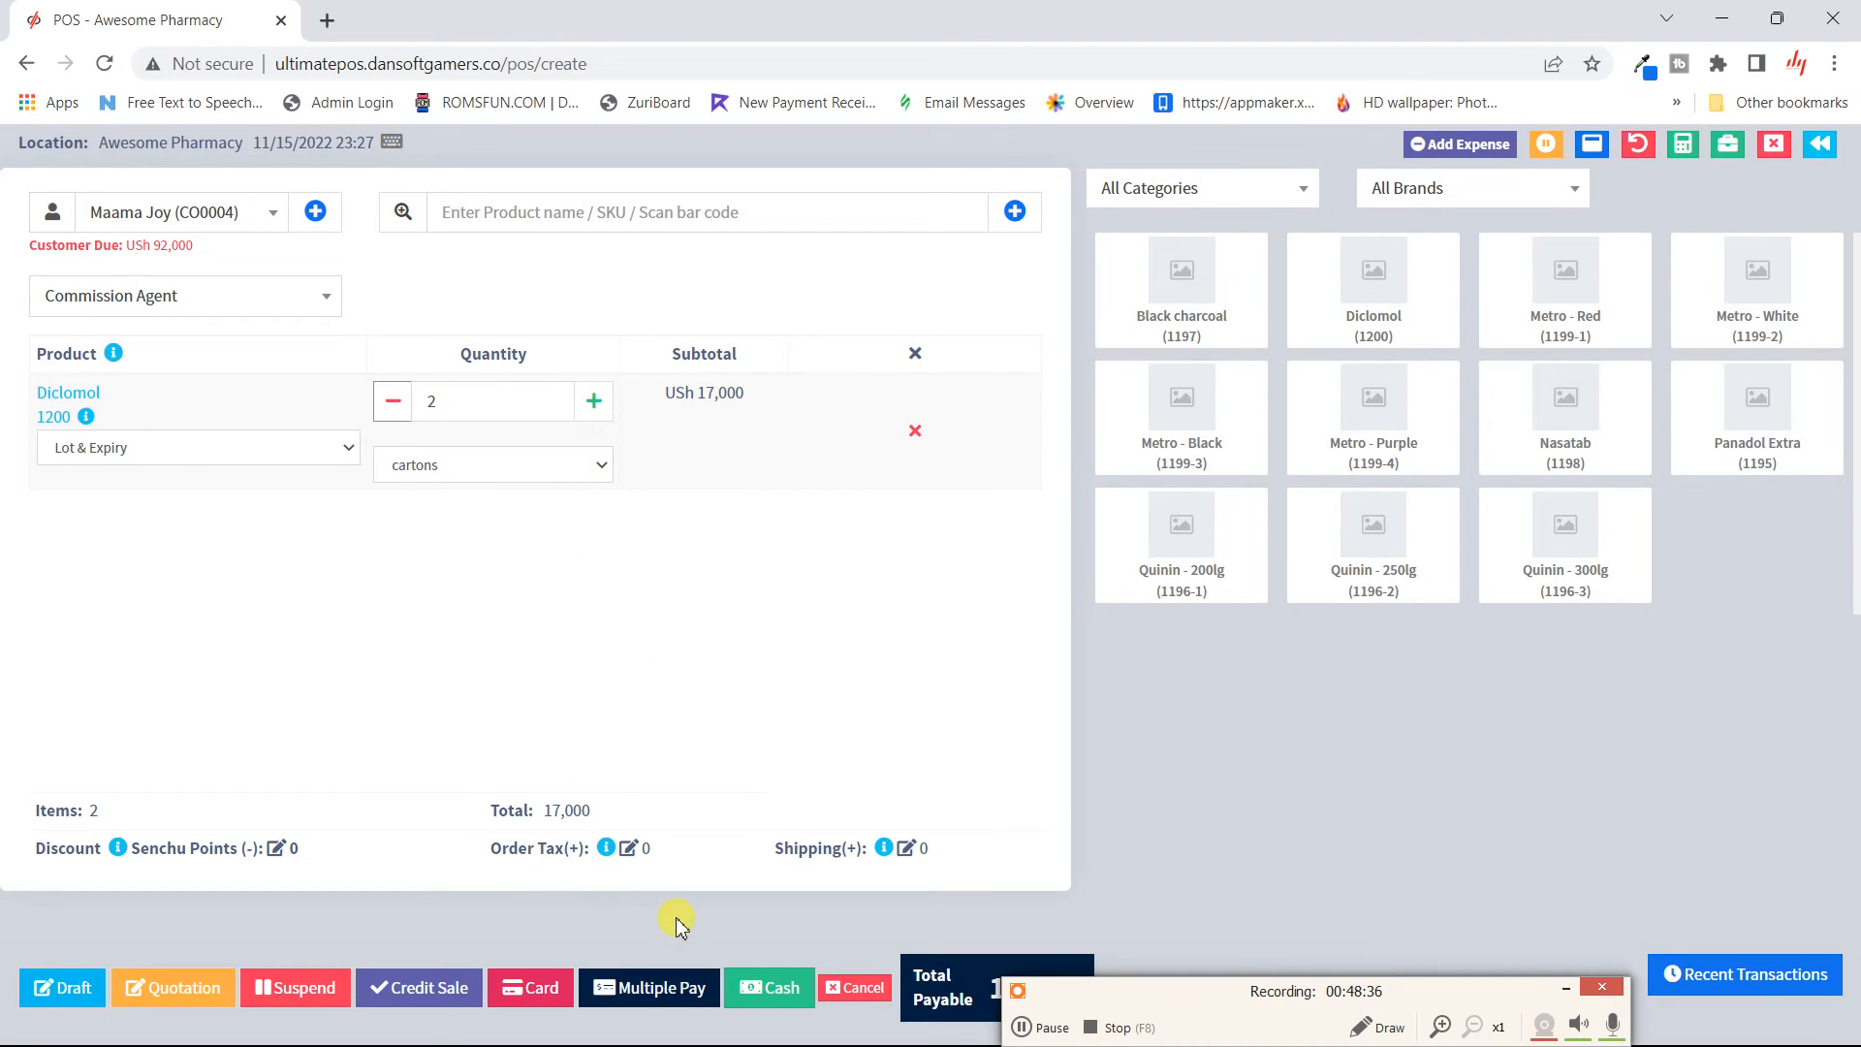
- Take a 10,000 cash payment, leaving 7,000 due, and finalize the sale without printing
{"action": "left_click", "coordinate": [680, 1004]}
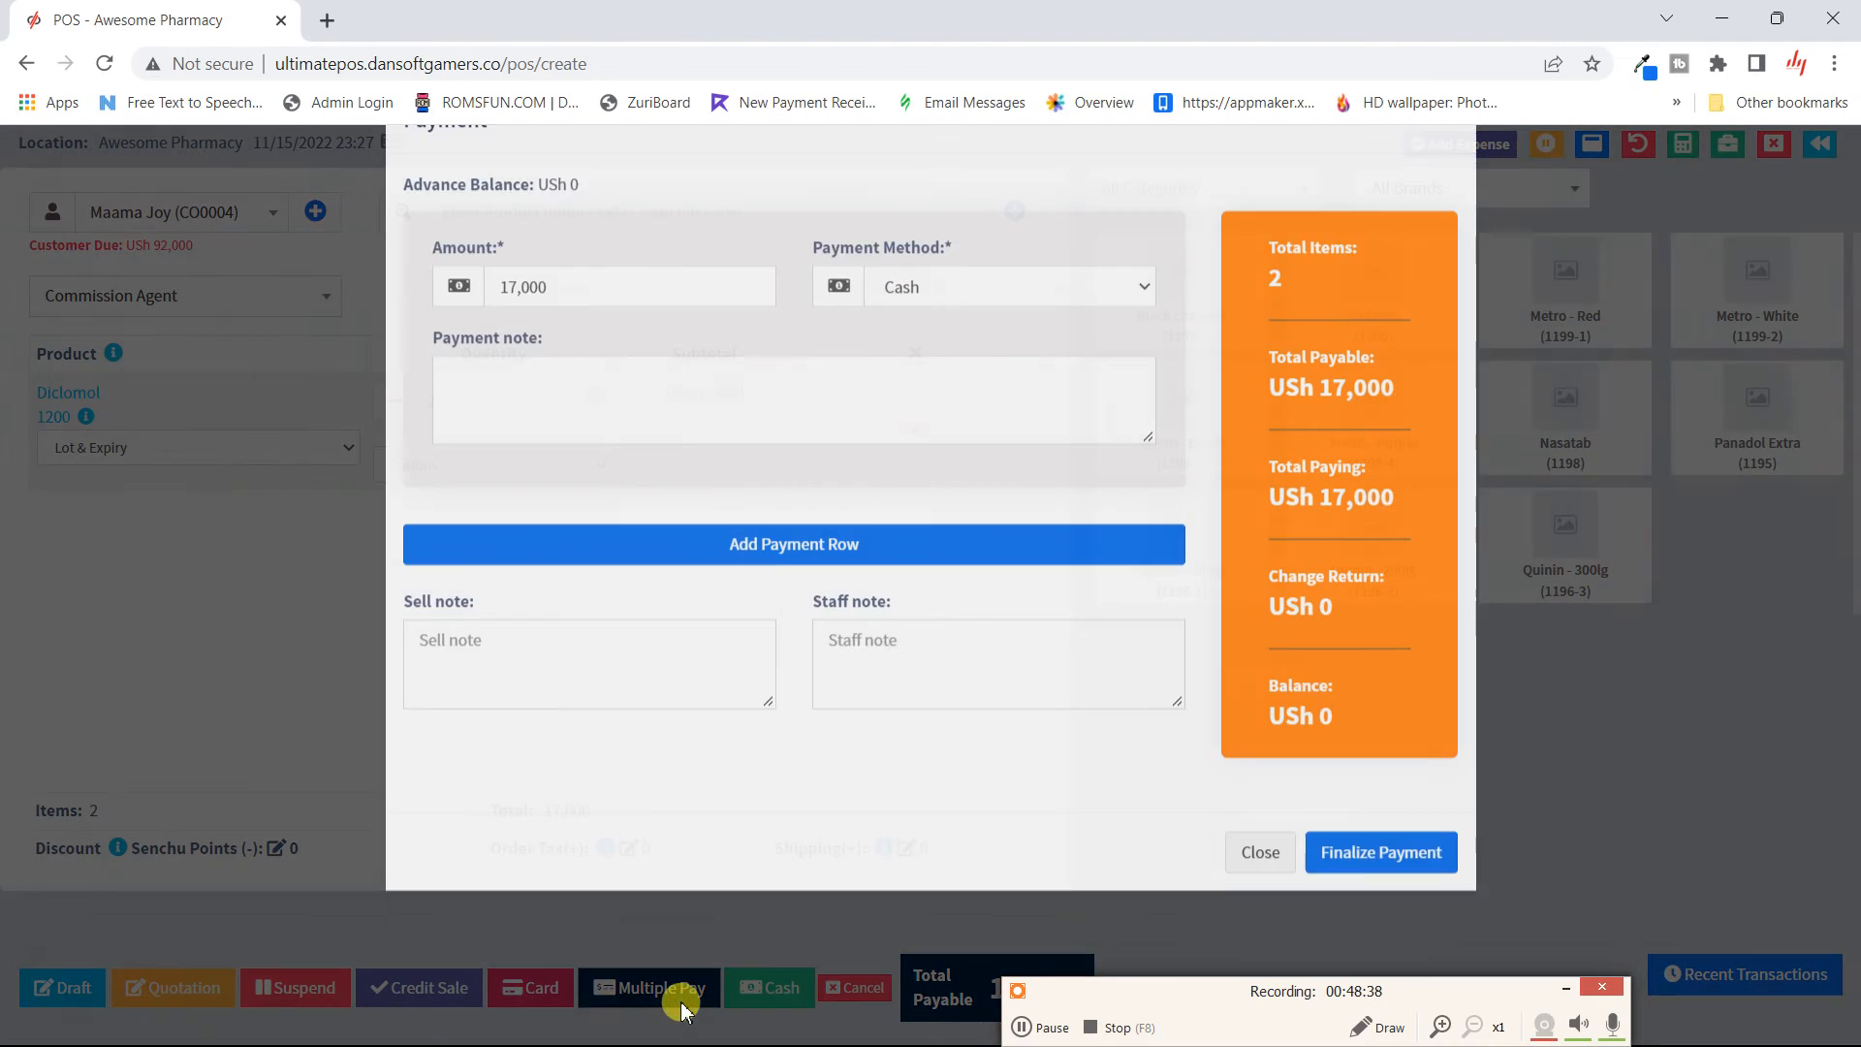
{"action": "type", "text": "10000"}
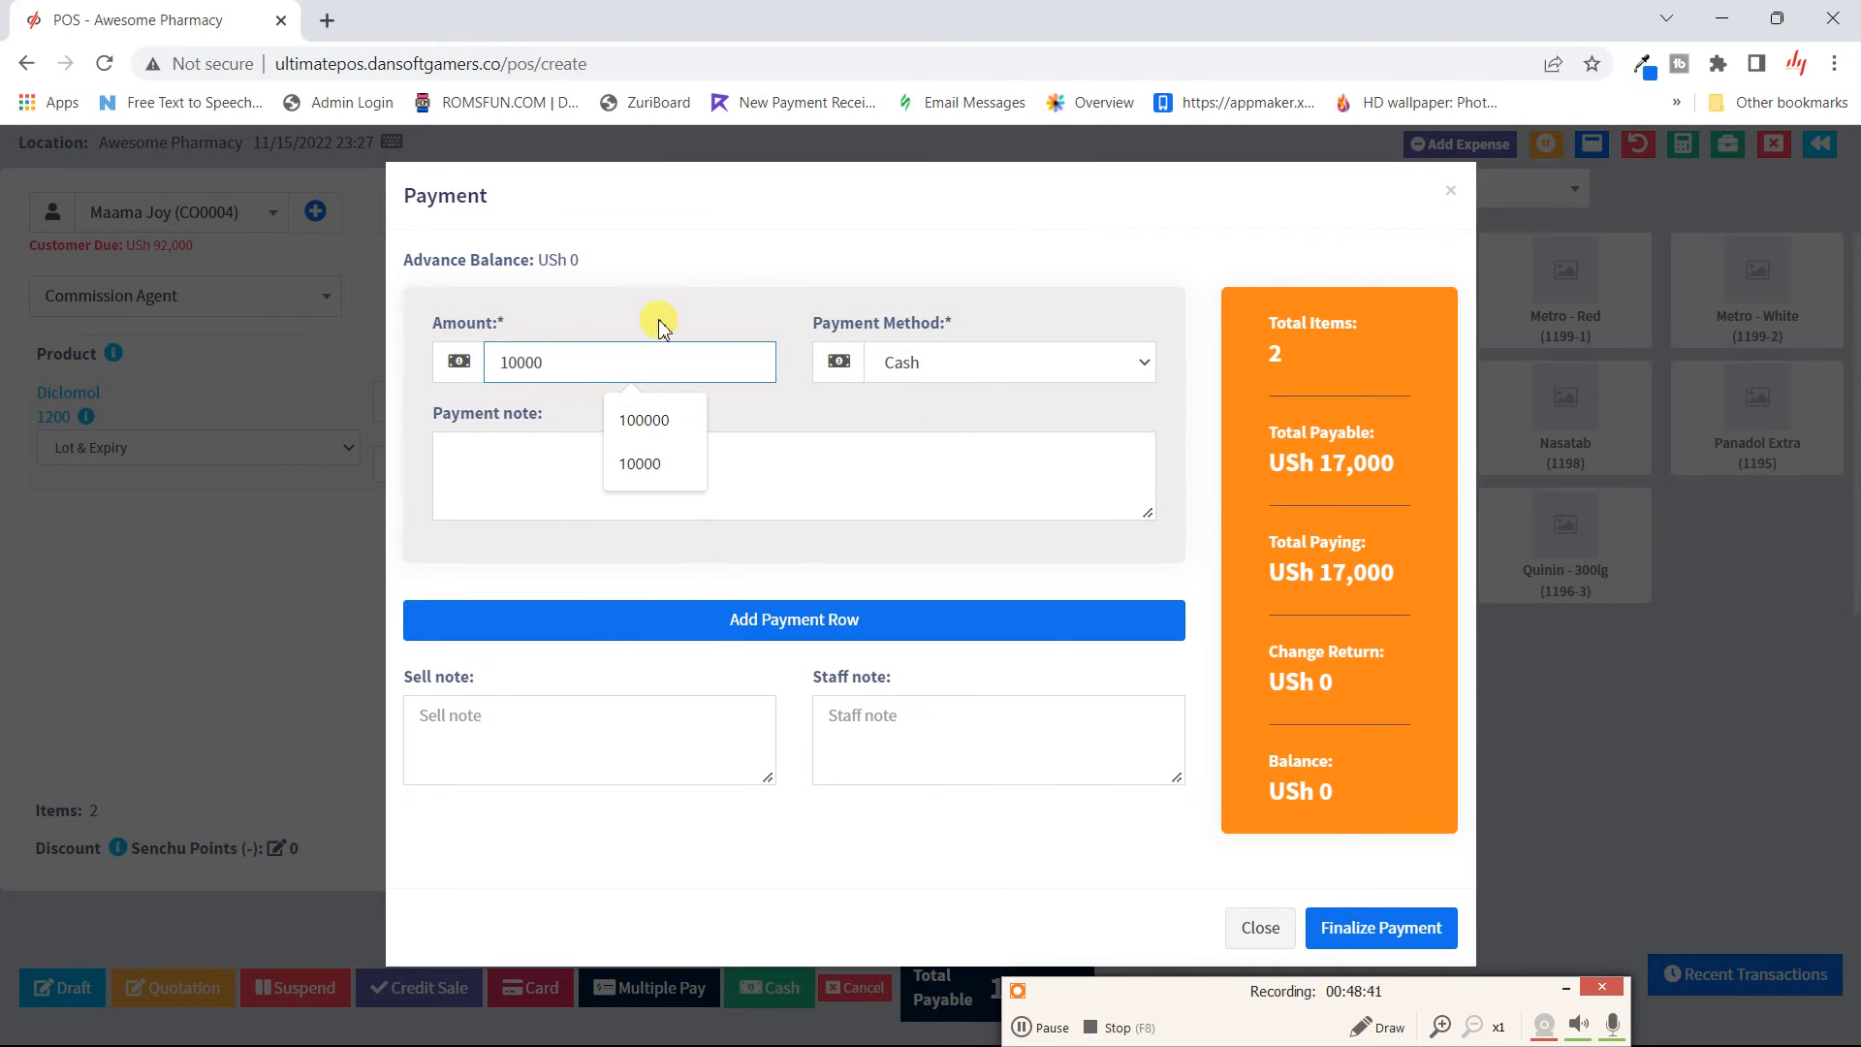
{"action": "left_click", "coordinate": [727, 284]}
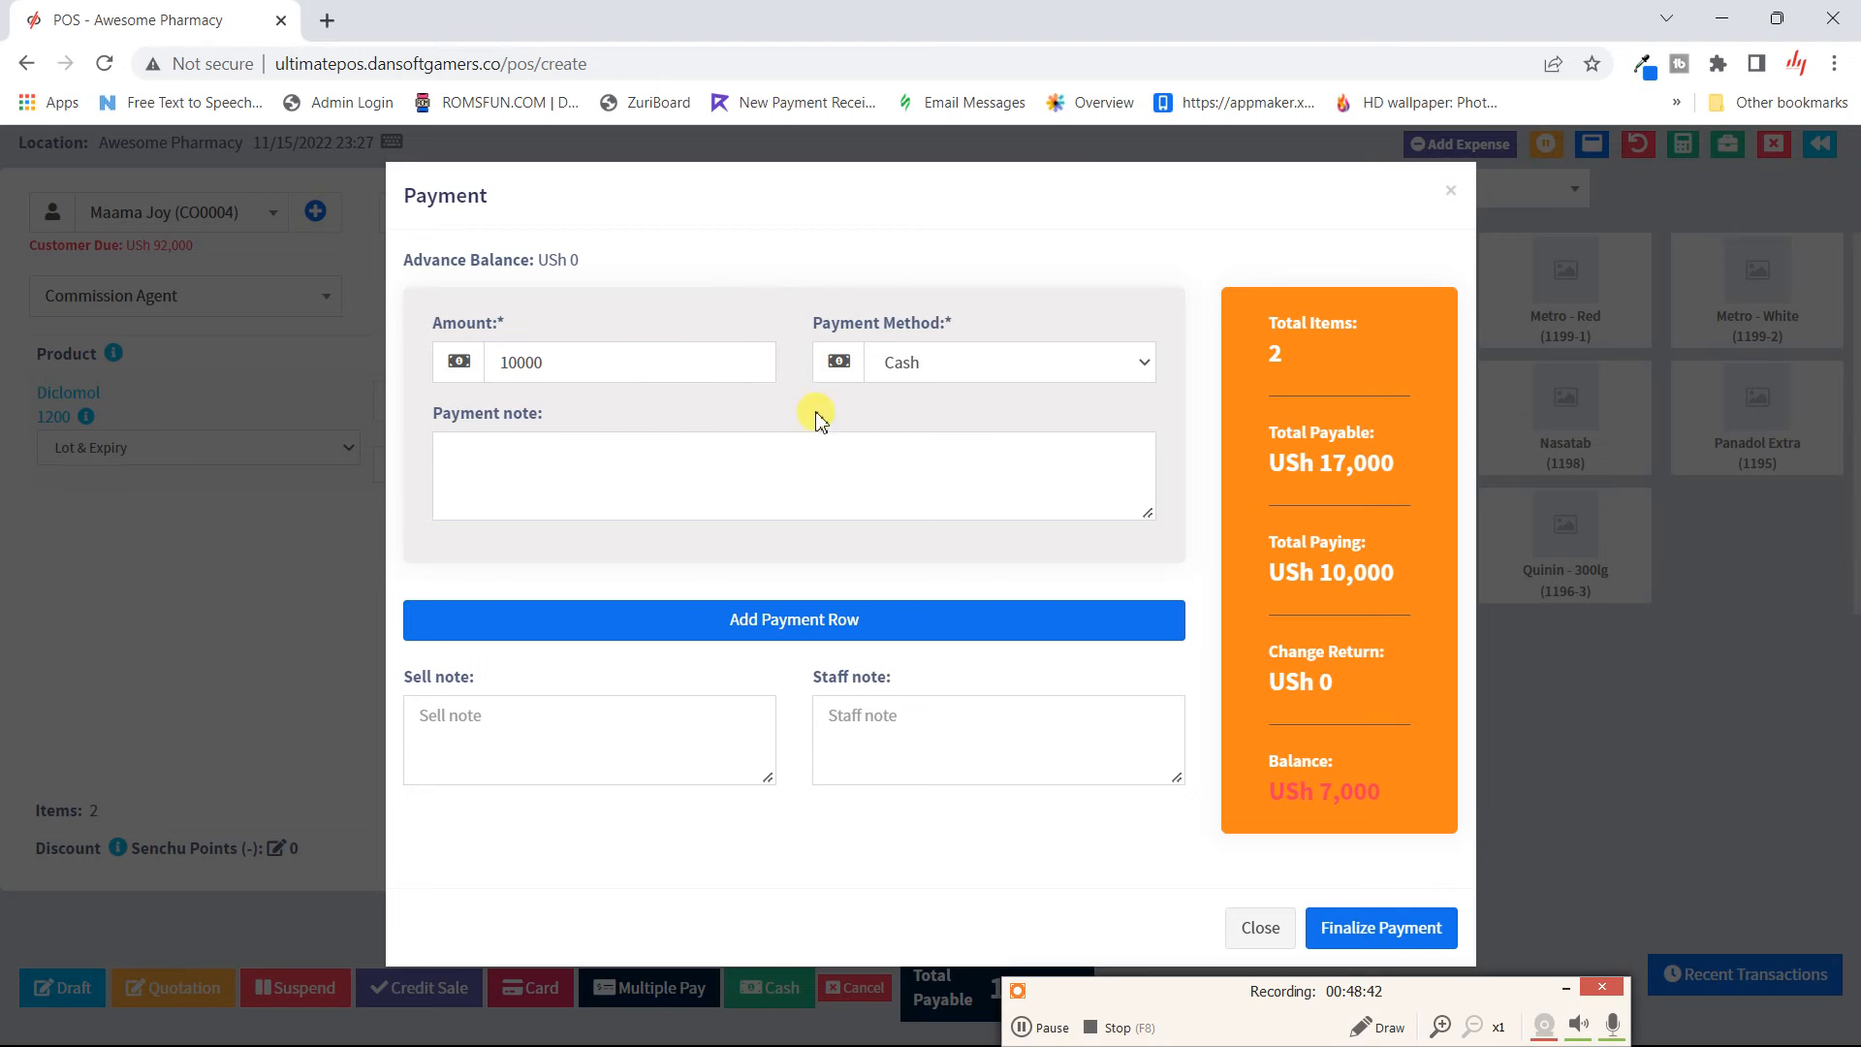
{"action": "left_click", "coordinate": [1386, 926]}
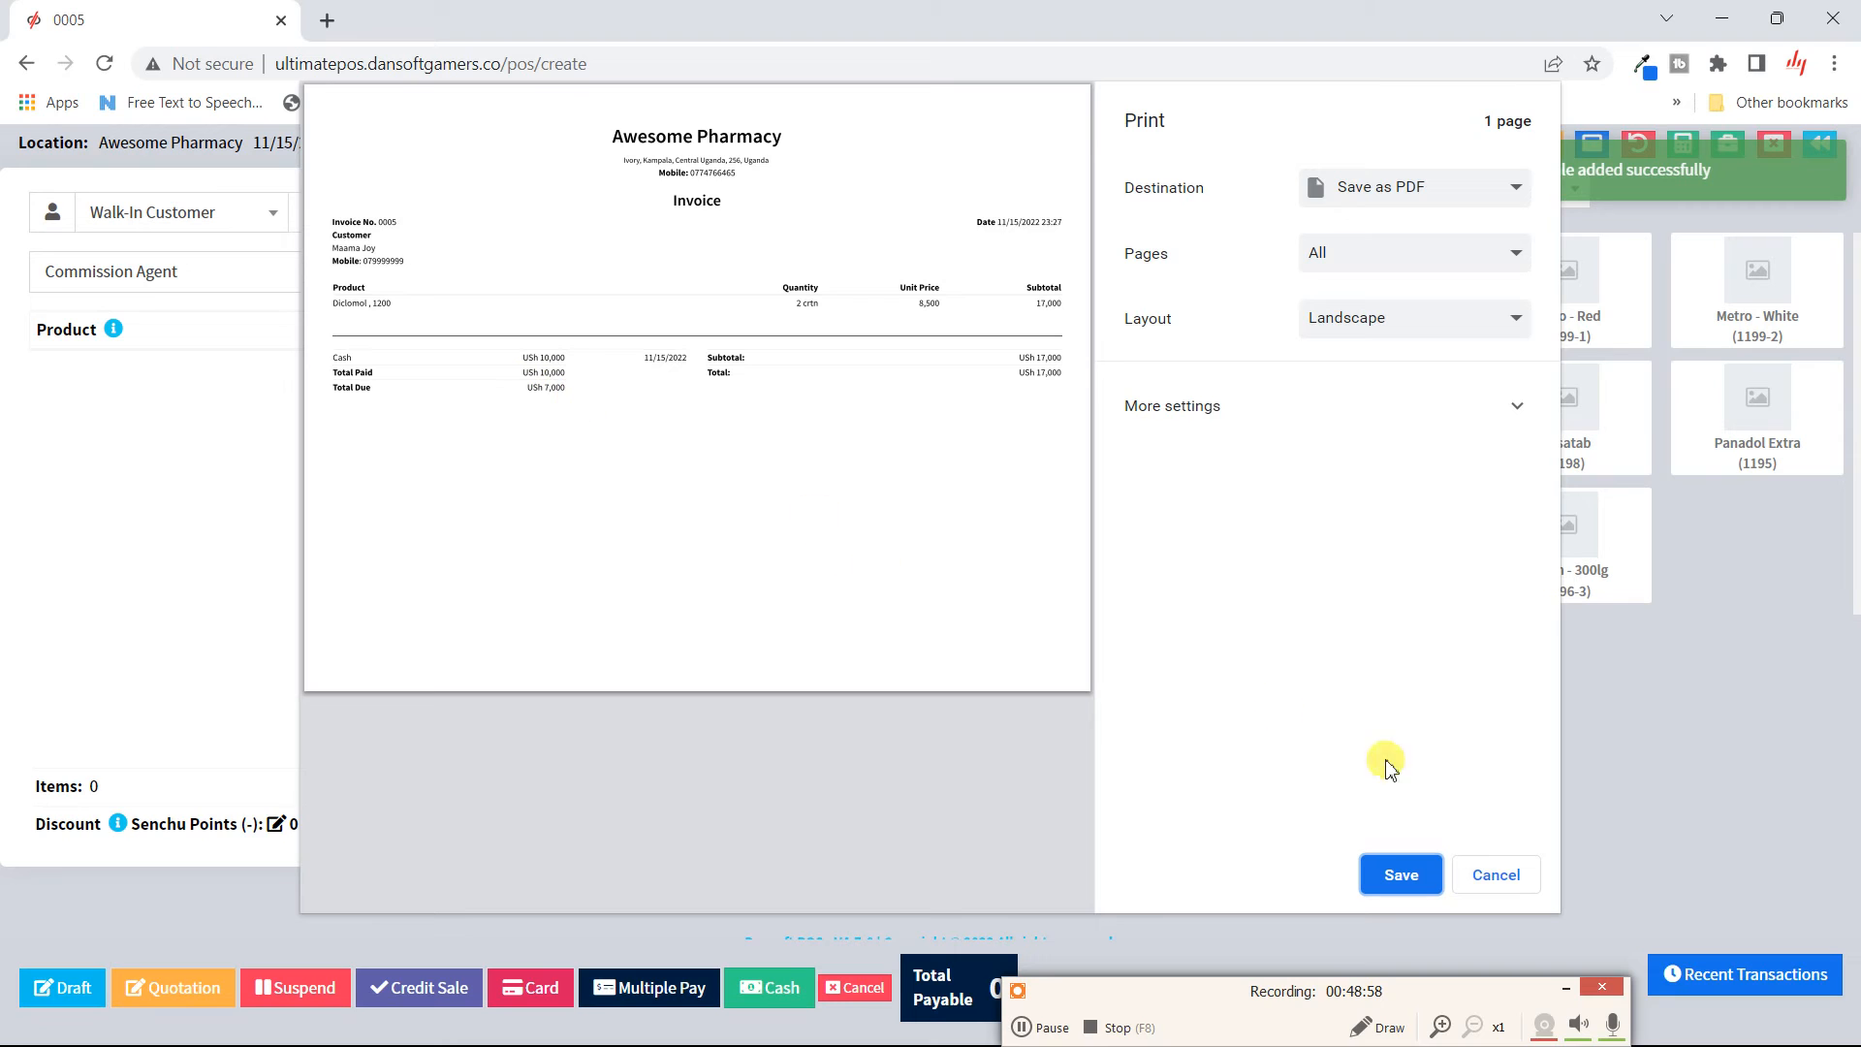
{"action": "left_click", "coordinate": [1498, 877]}
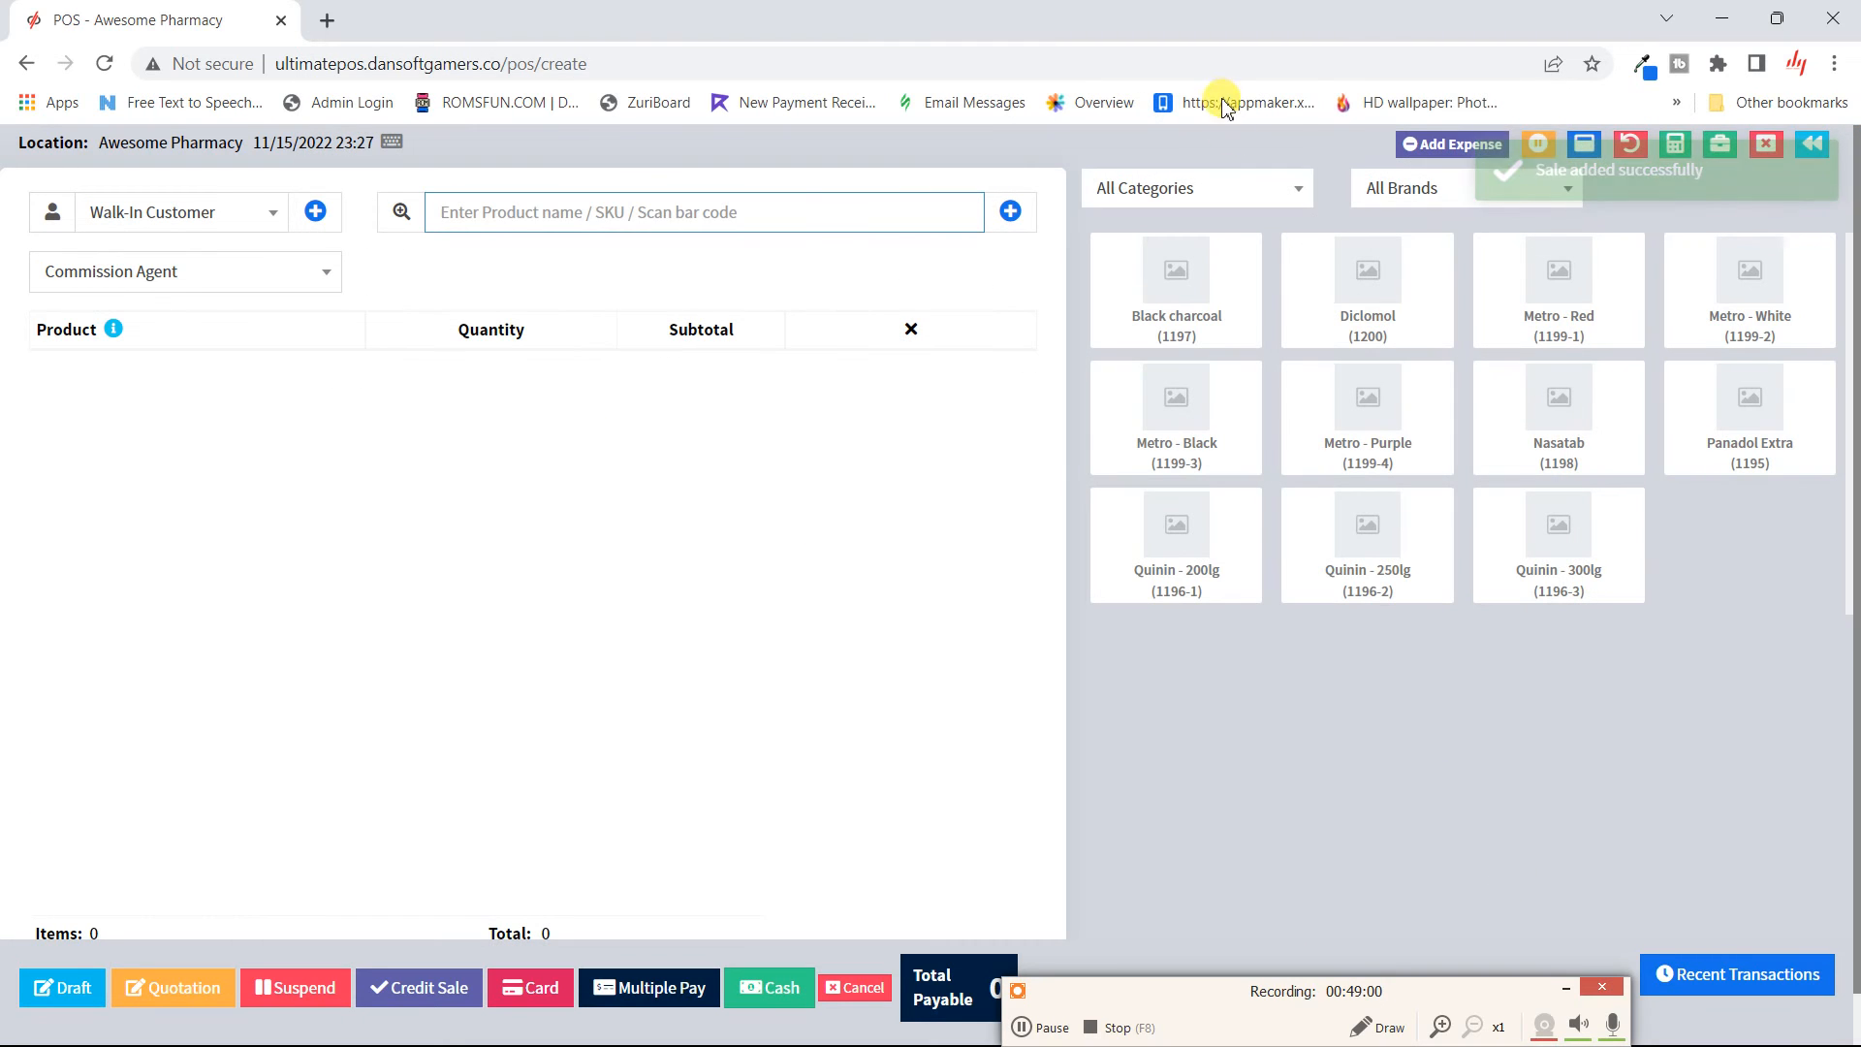
- Leave the POS screen for the All sales list and scroll through the invoices
{"action": "left_click", "coordinate": [1818, 143]}
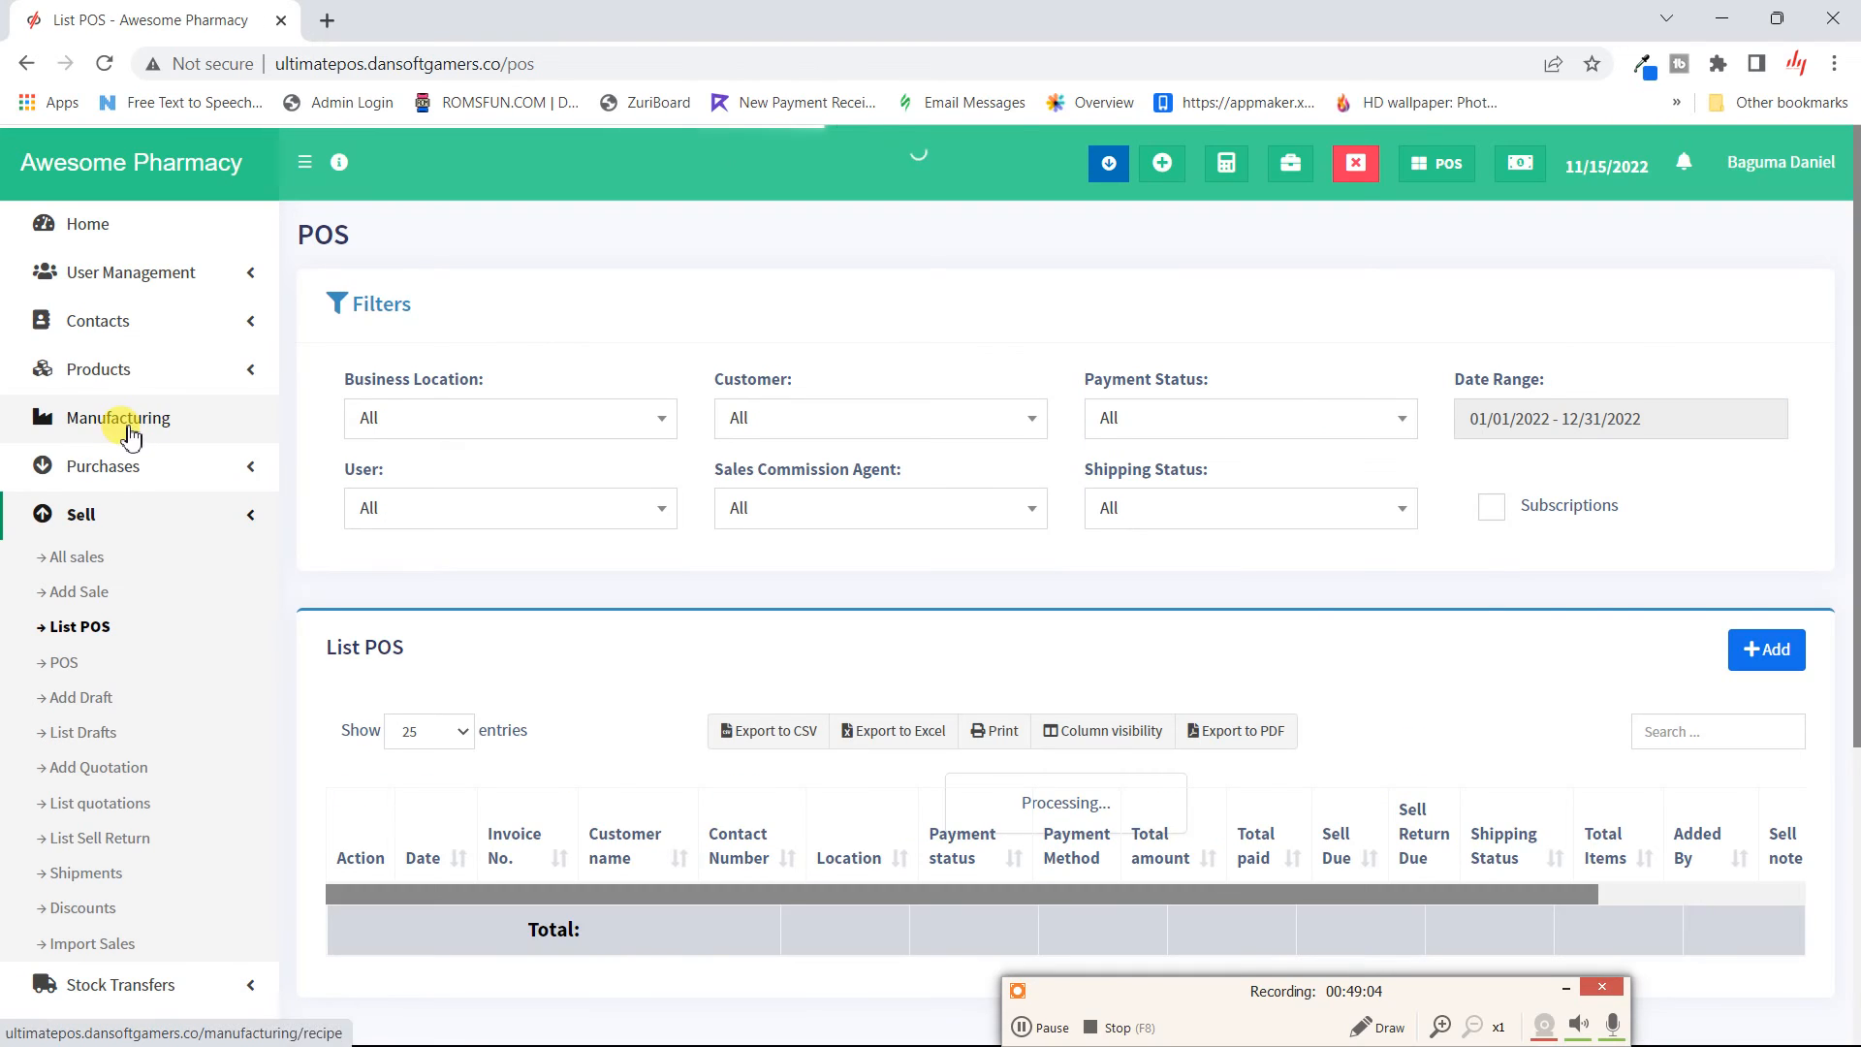
{"action": "left_click", "coordinate": [87, 558]}
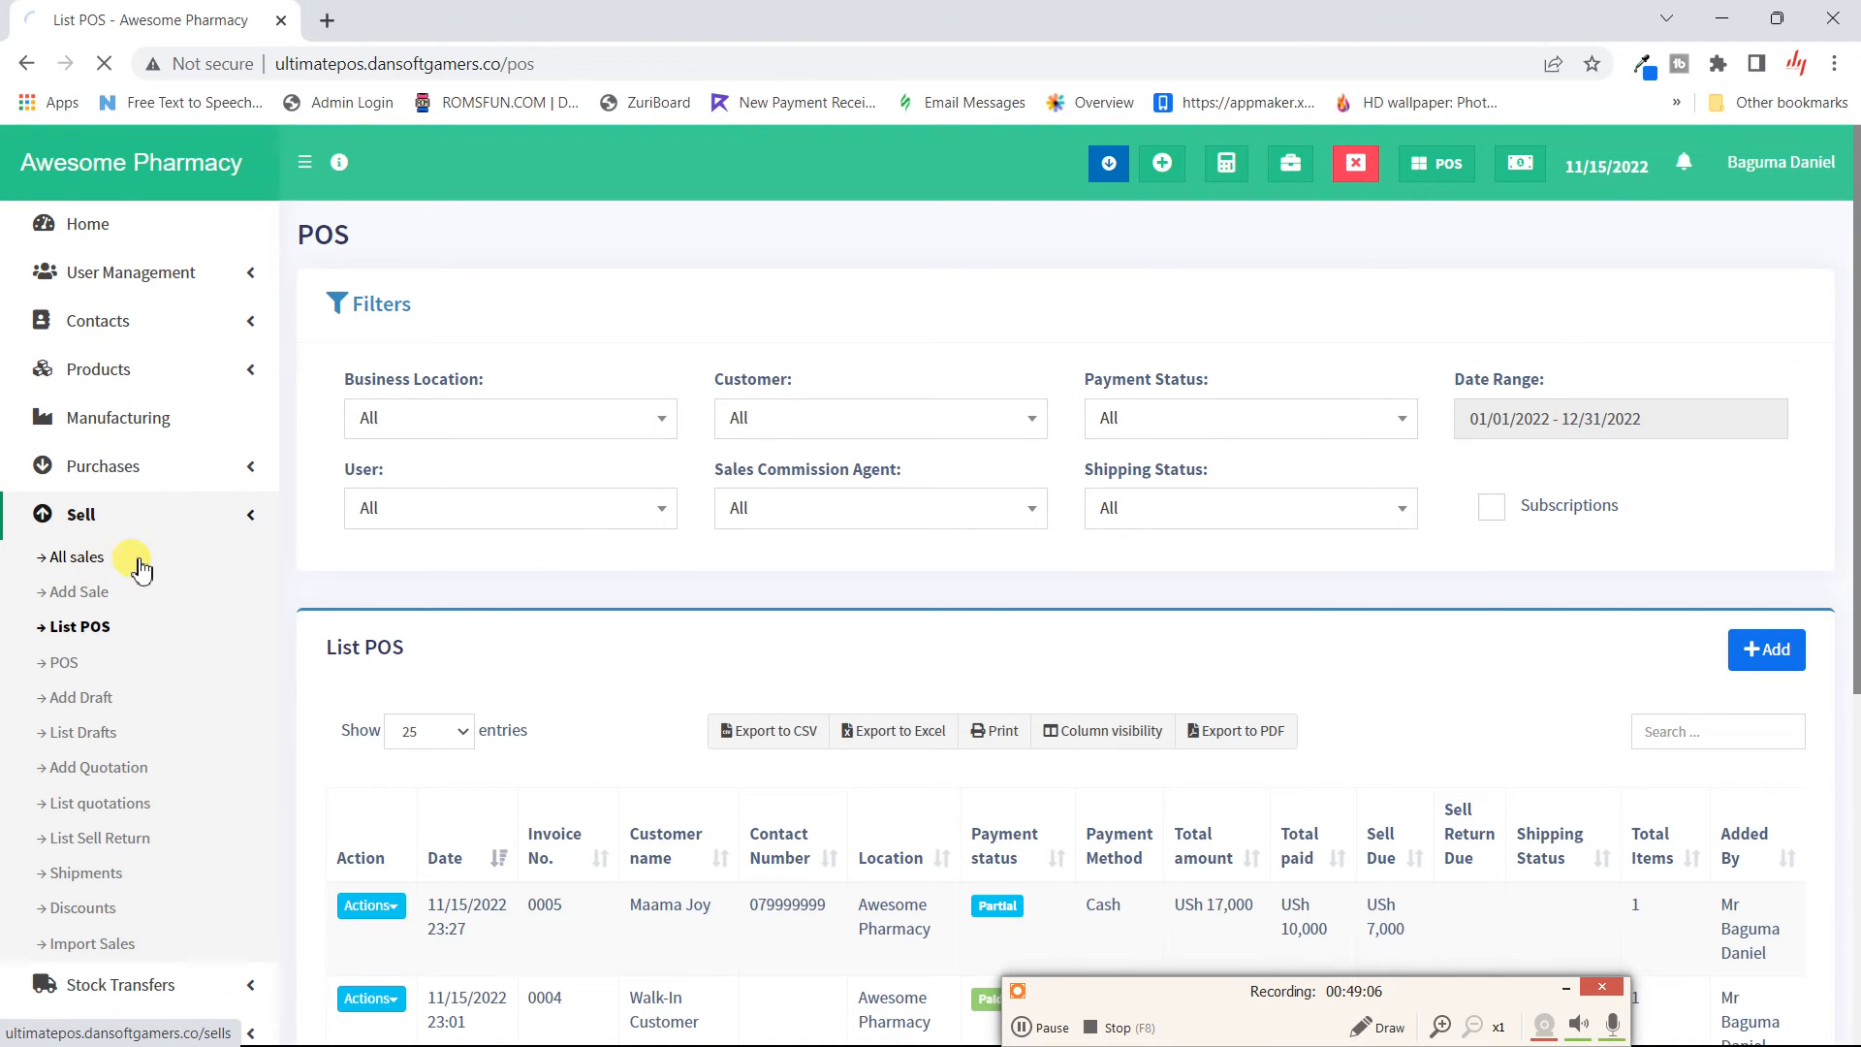
{"action": "scroll", "coordinate": [484, 671], "scroll_direction": "down", "scroll_amount": 5}
{"action": "scroll", "coordinate": [485, 670], "scroll_direction": "down", "scroll_amount": 2}
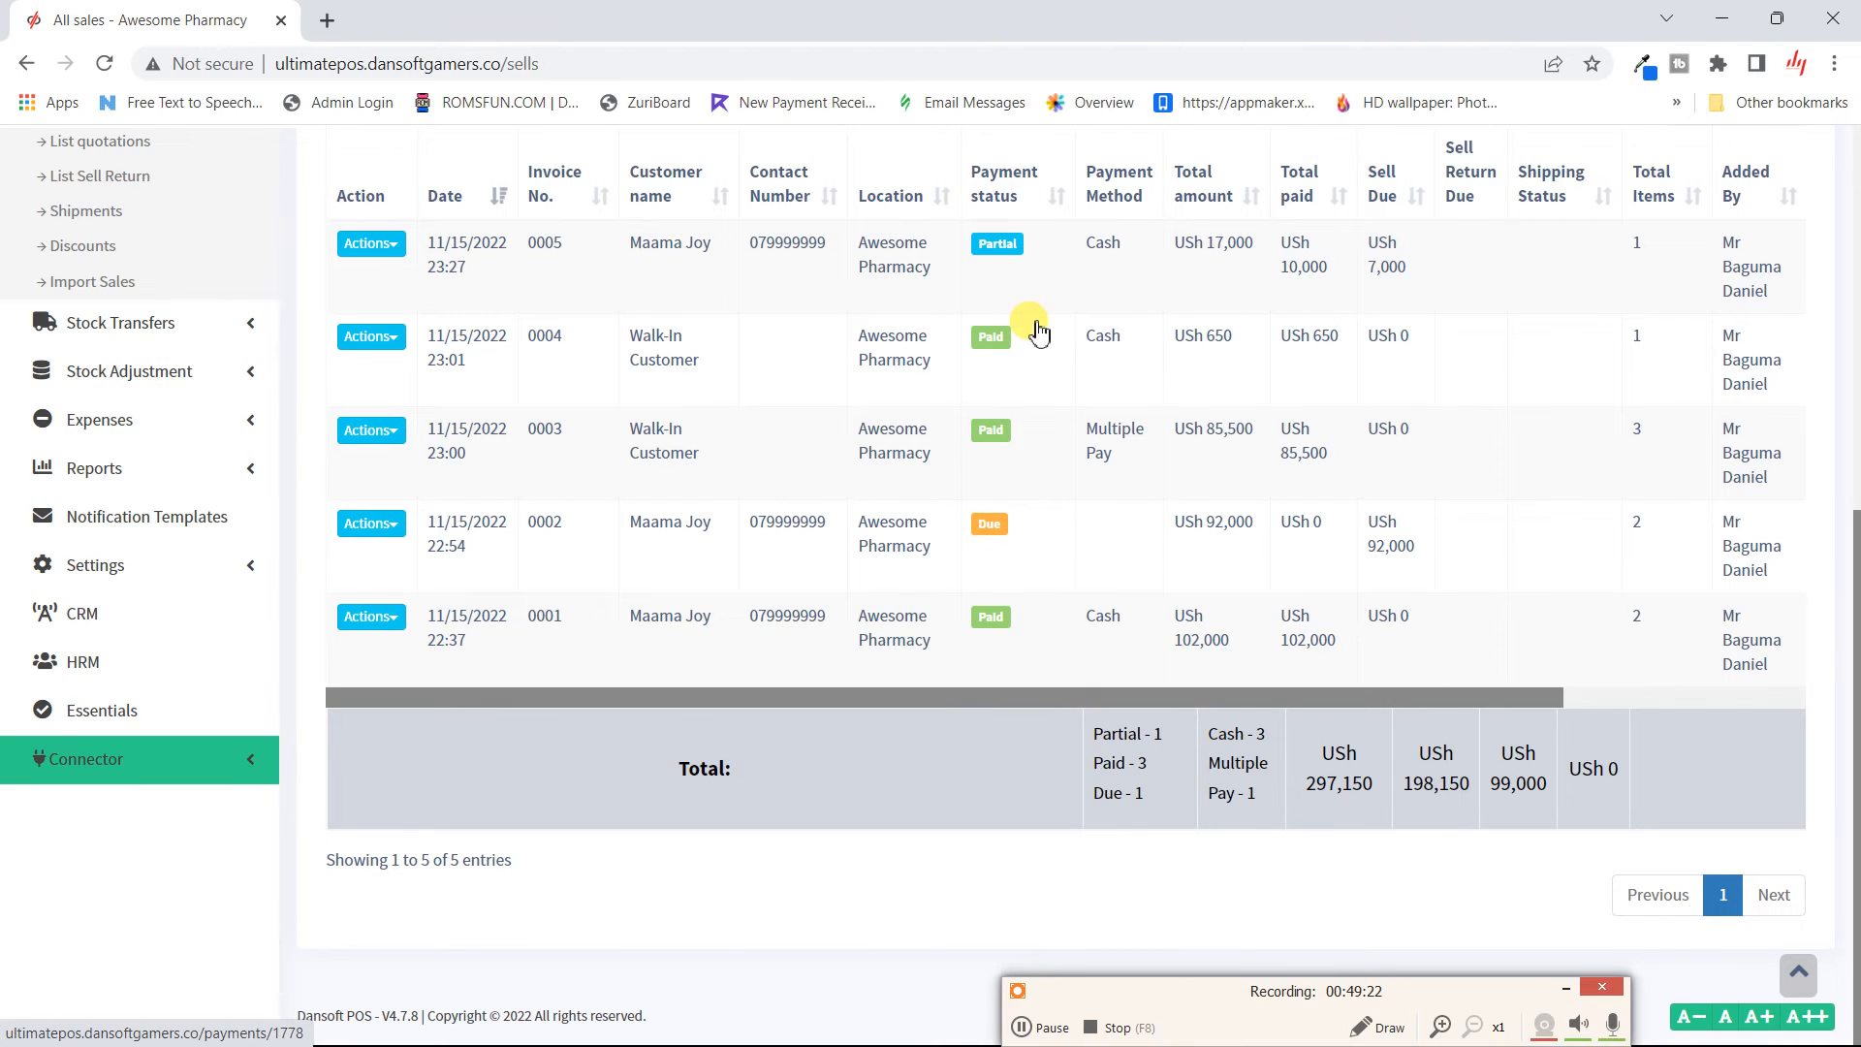
{"action": "scroll", "coordinate": [1026, 324], "scroll_direction": "up", "scroll_amount": 1}
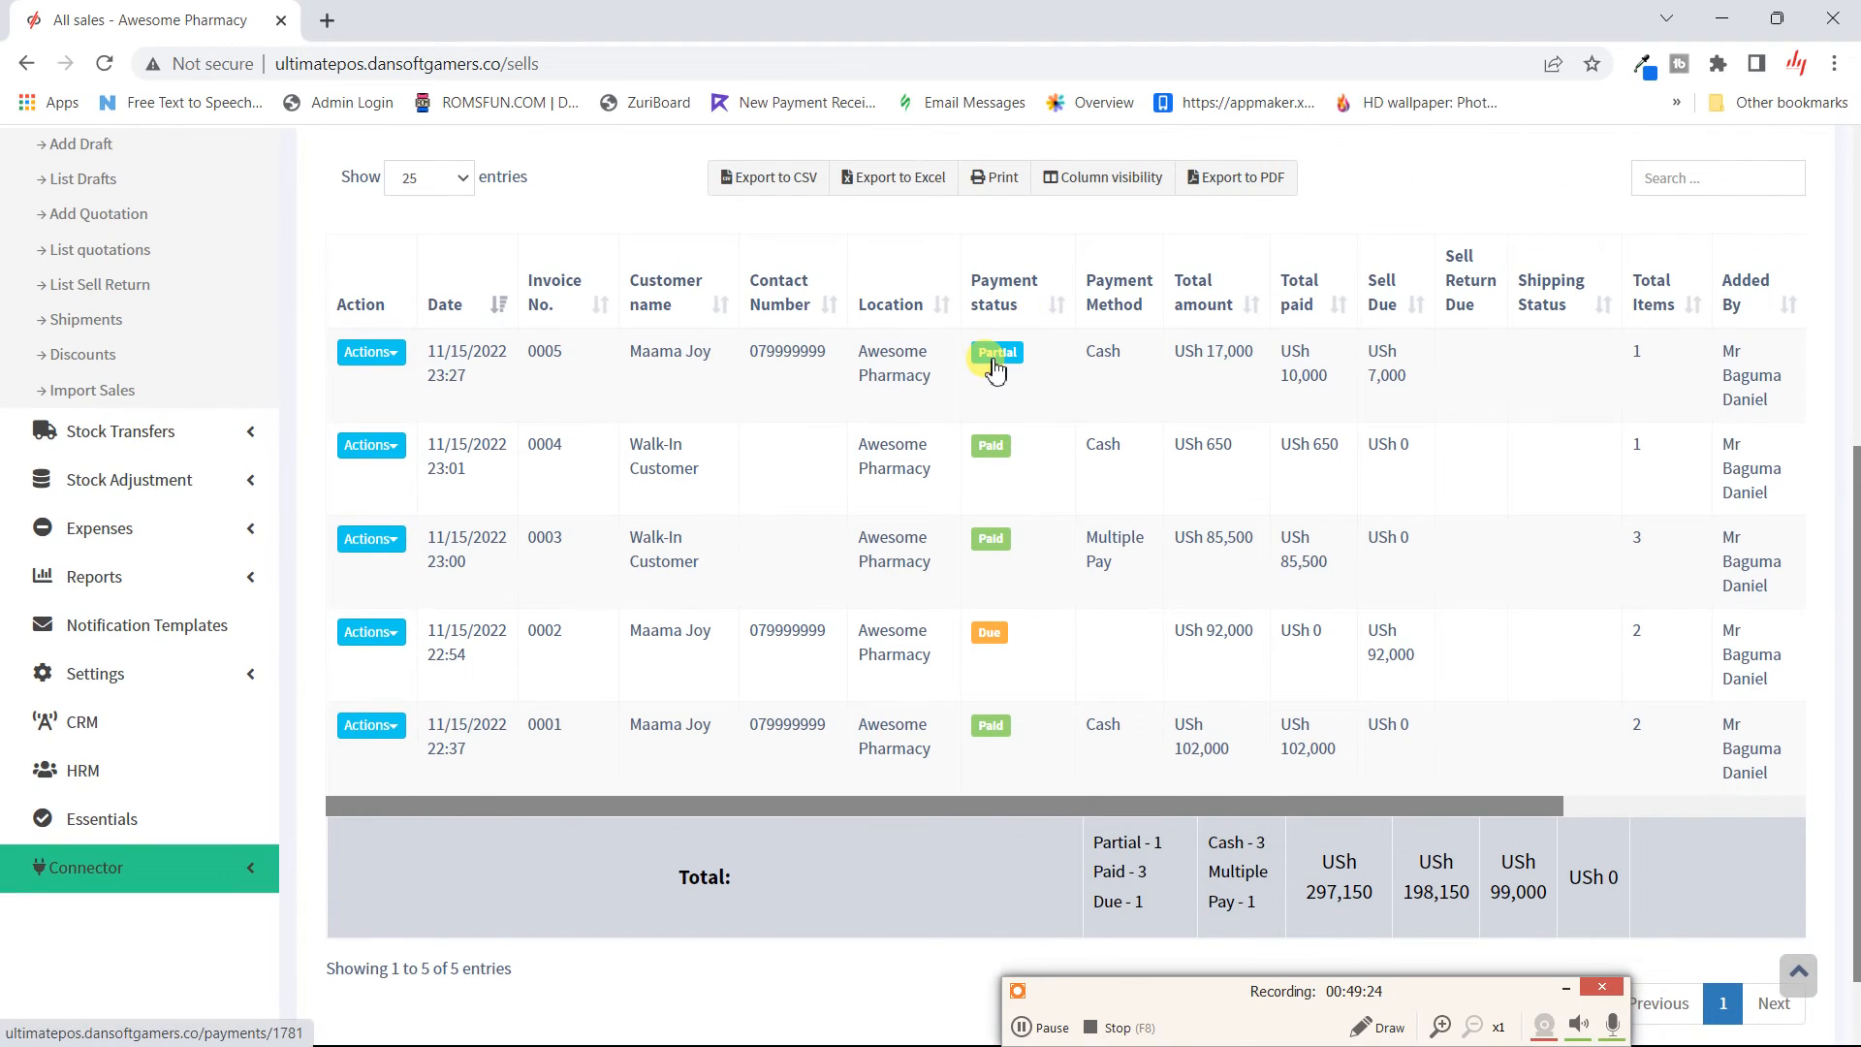
- Check the recorded payments for invoices 0002 and 0005
{"action": "left_click", "coordinate": [993, 366]}
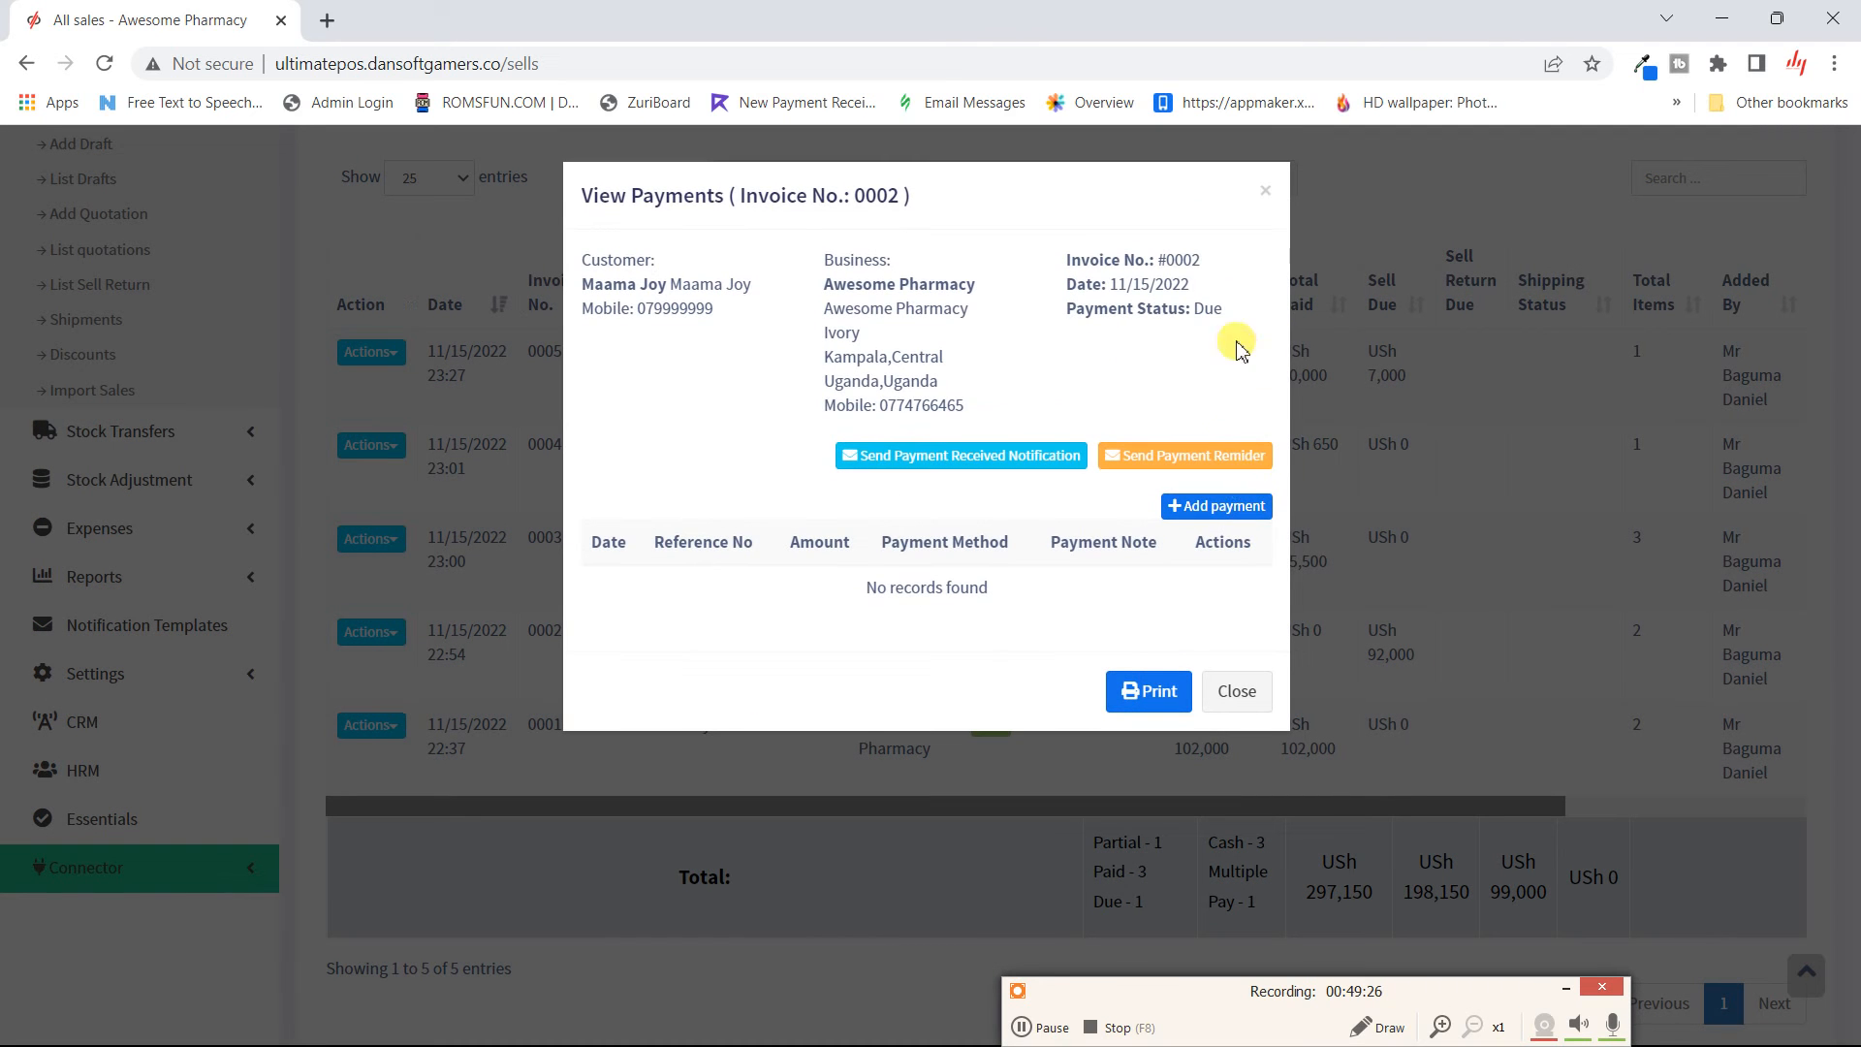
{"action": "left_click", "coordinate": [1267, 194]}
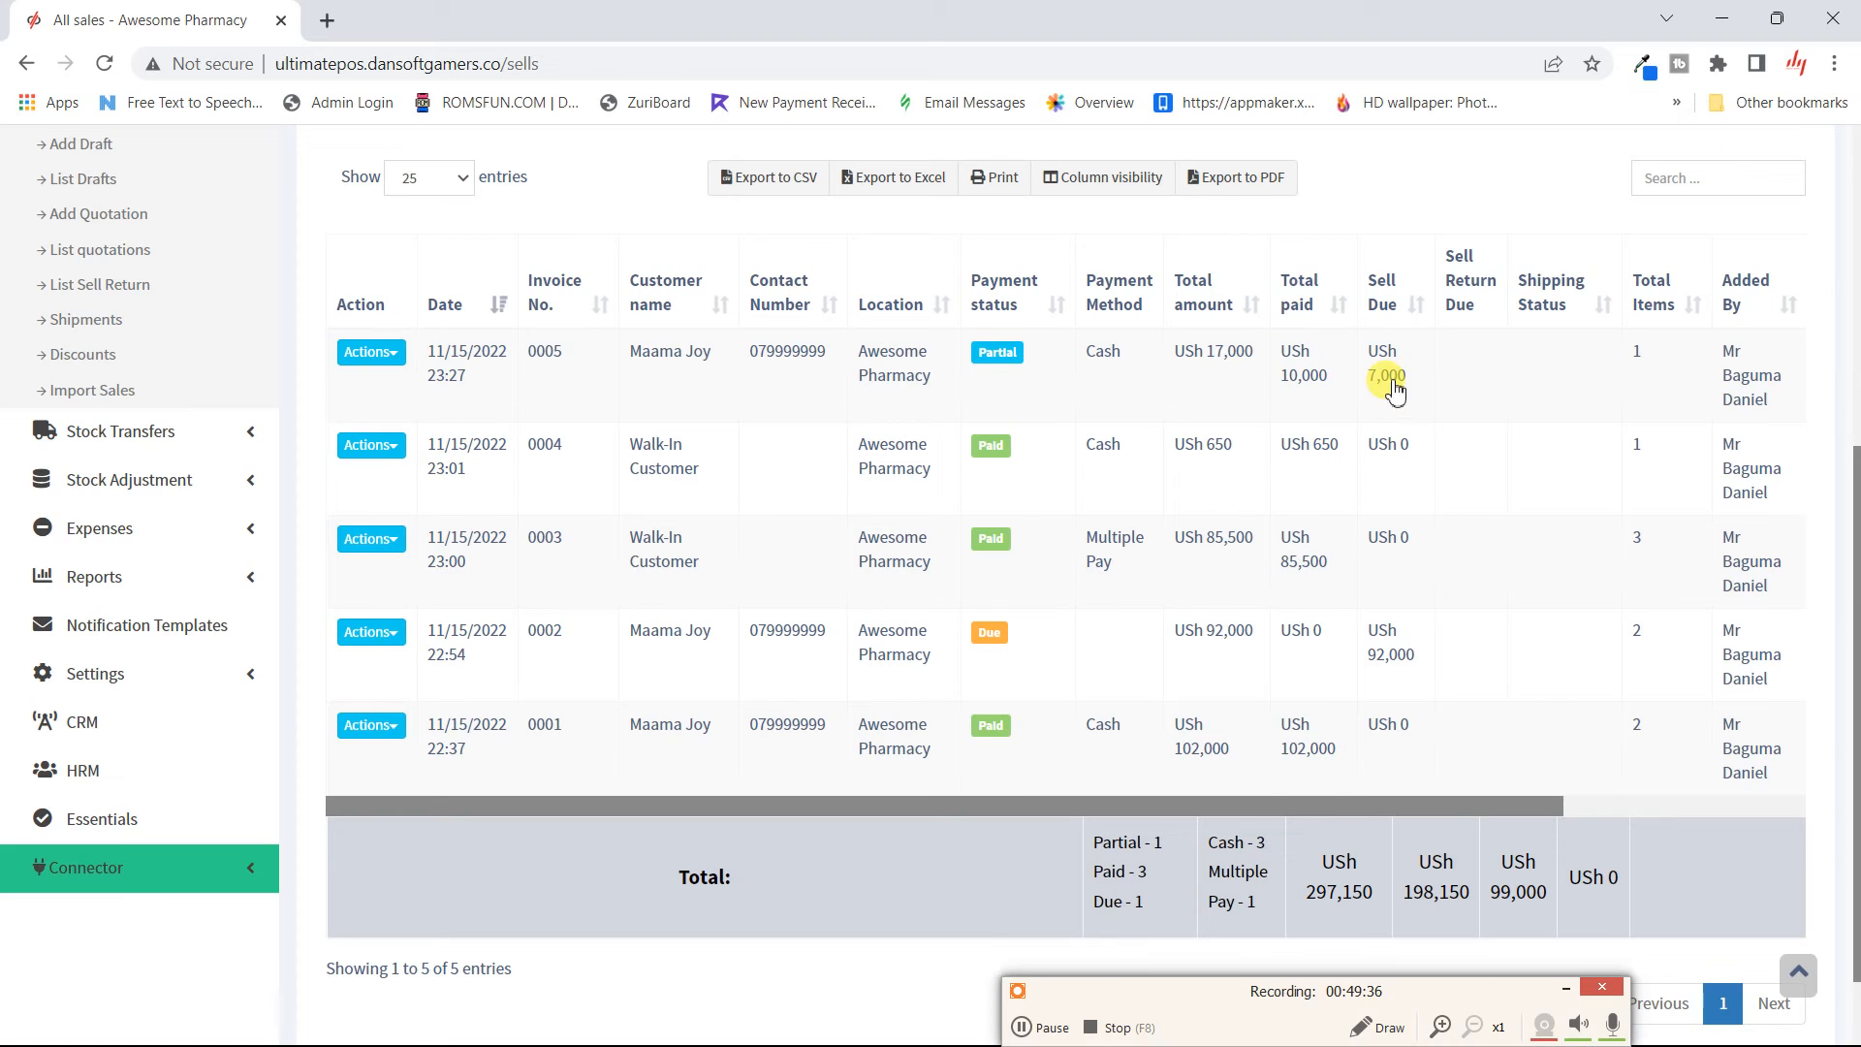
{"action": "scroll", "coordinate": [1512, 388], "scroll_direction": "right", "scroll_amount": 2}
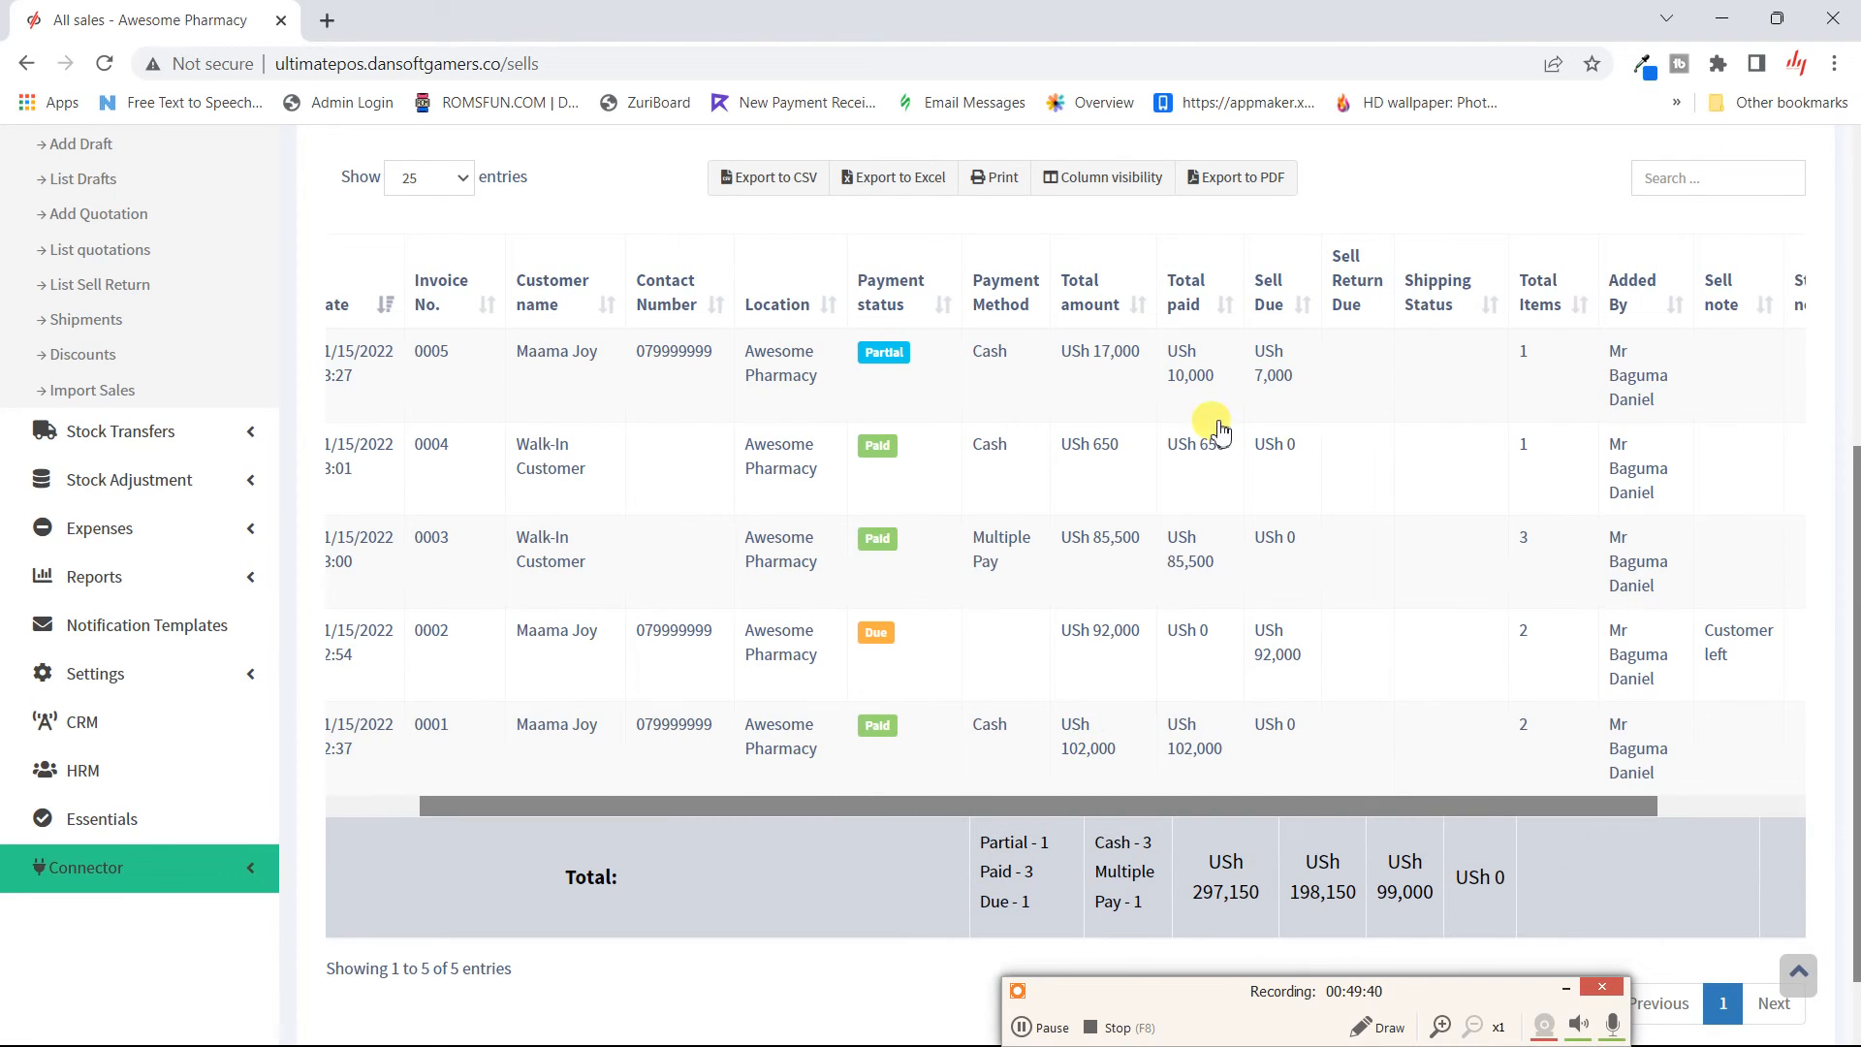
{"action": "scroll", "coordinate": [1207, 419], "scroll_direction": "left", "scroll_amount": 2}
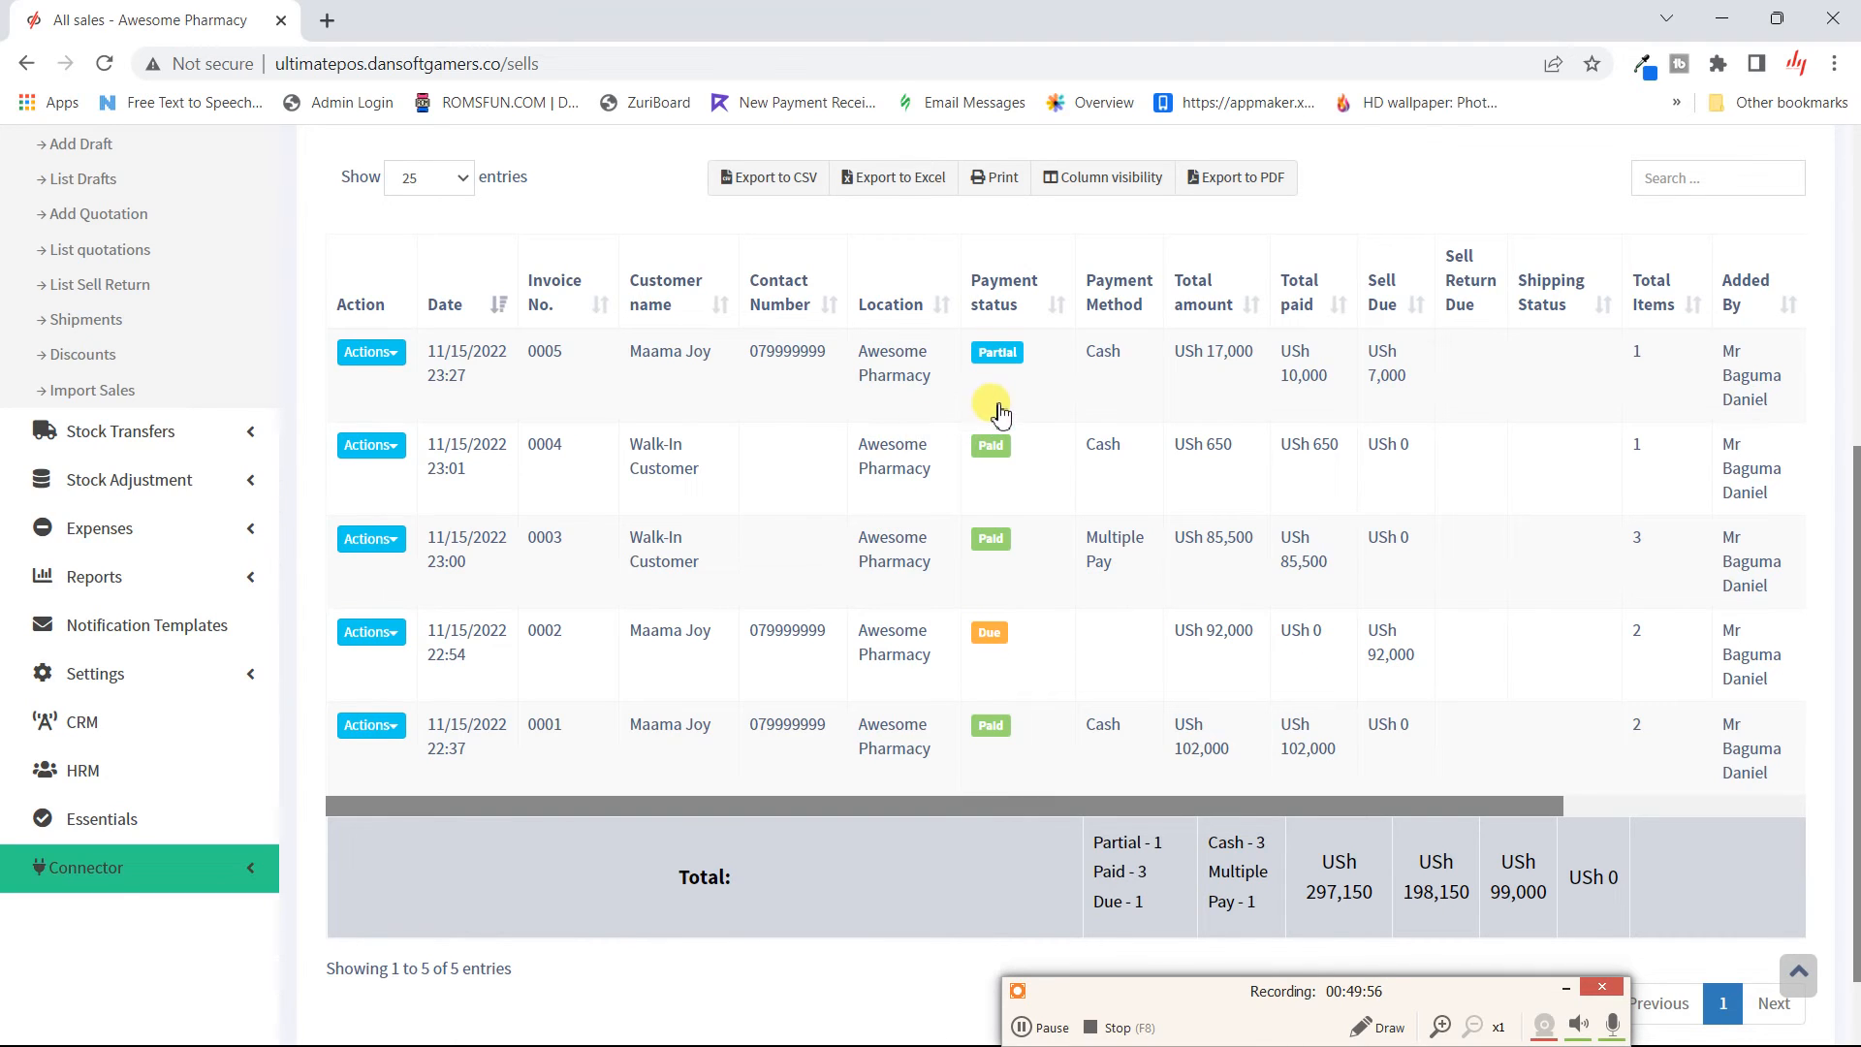
{"action": "left_click", "coordinate": [998, 355]}
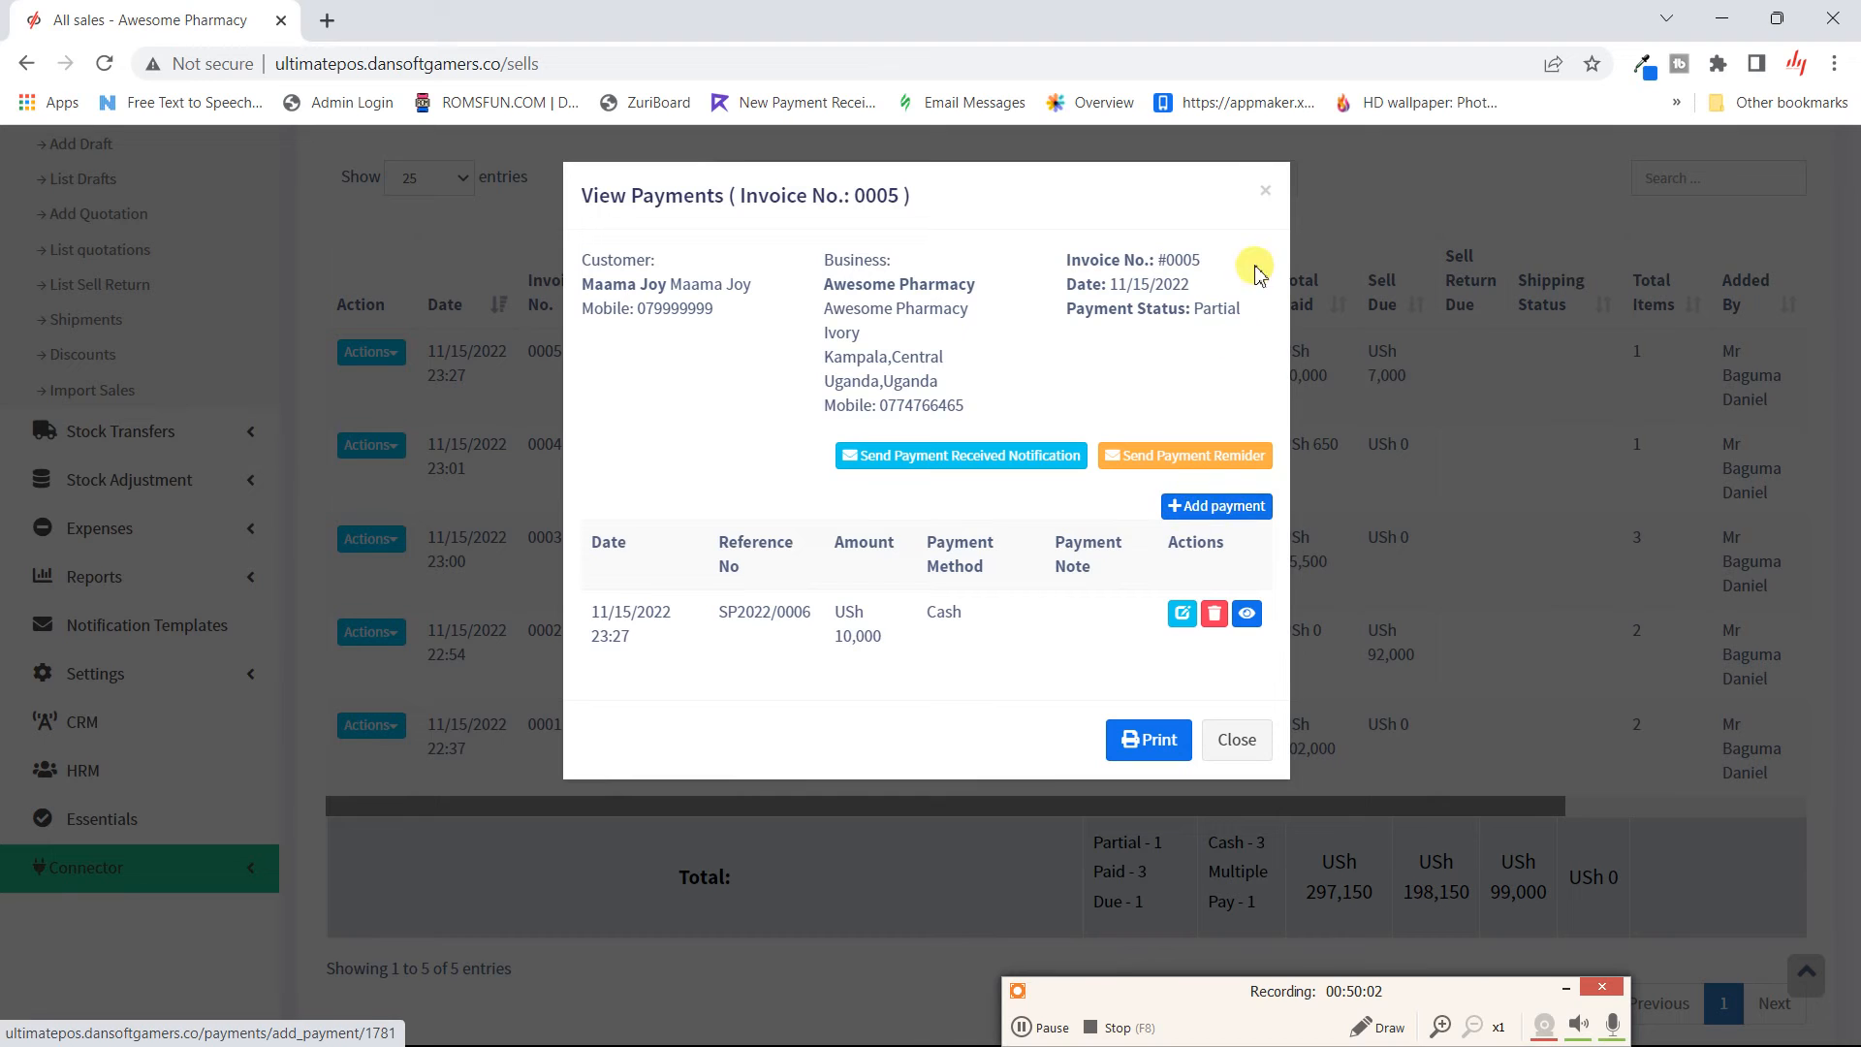
{"action": "left_click", "coordinate": [1265, 192]}
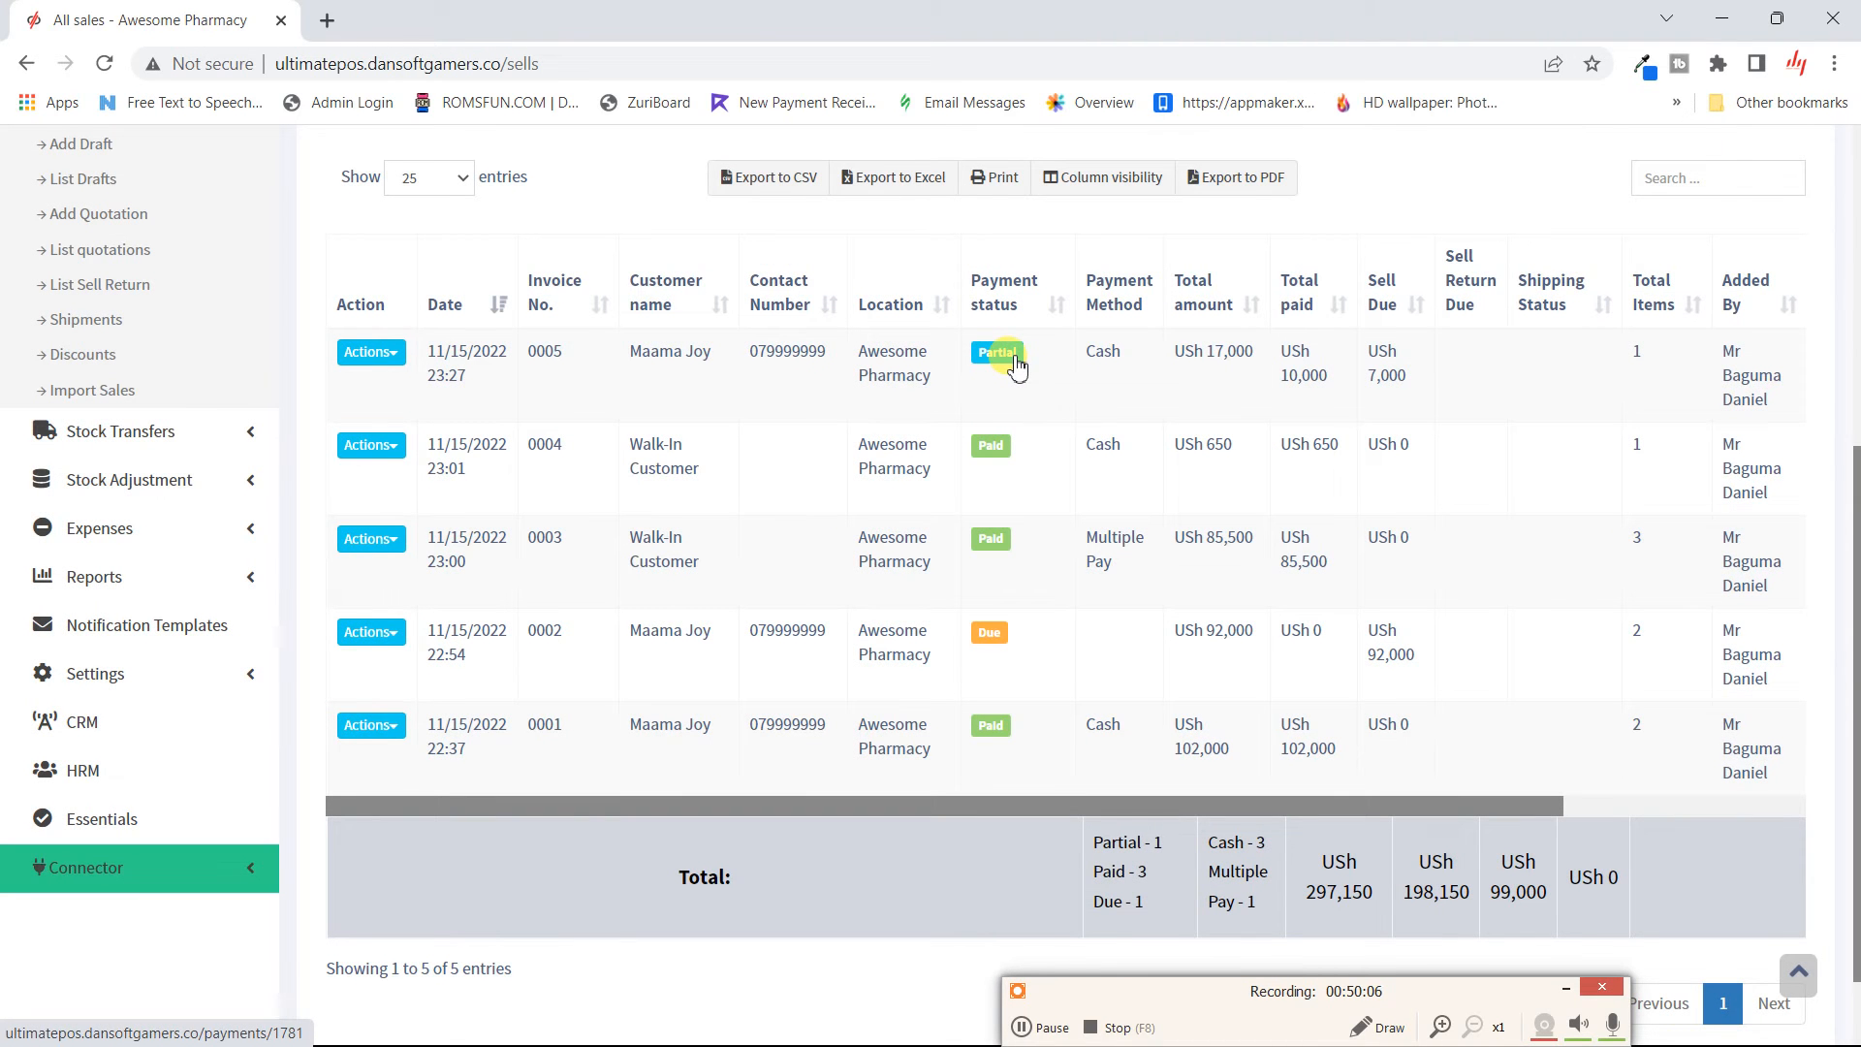
- Add a 3,000 cash payment to invoice 0005
{"action": "left_click", "coordinate": [369, 354]}
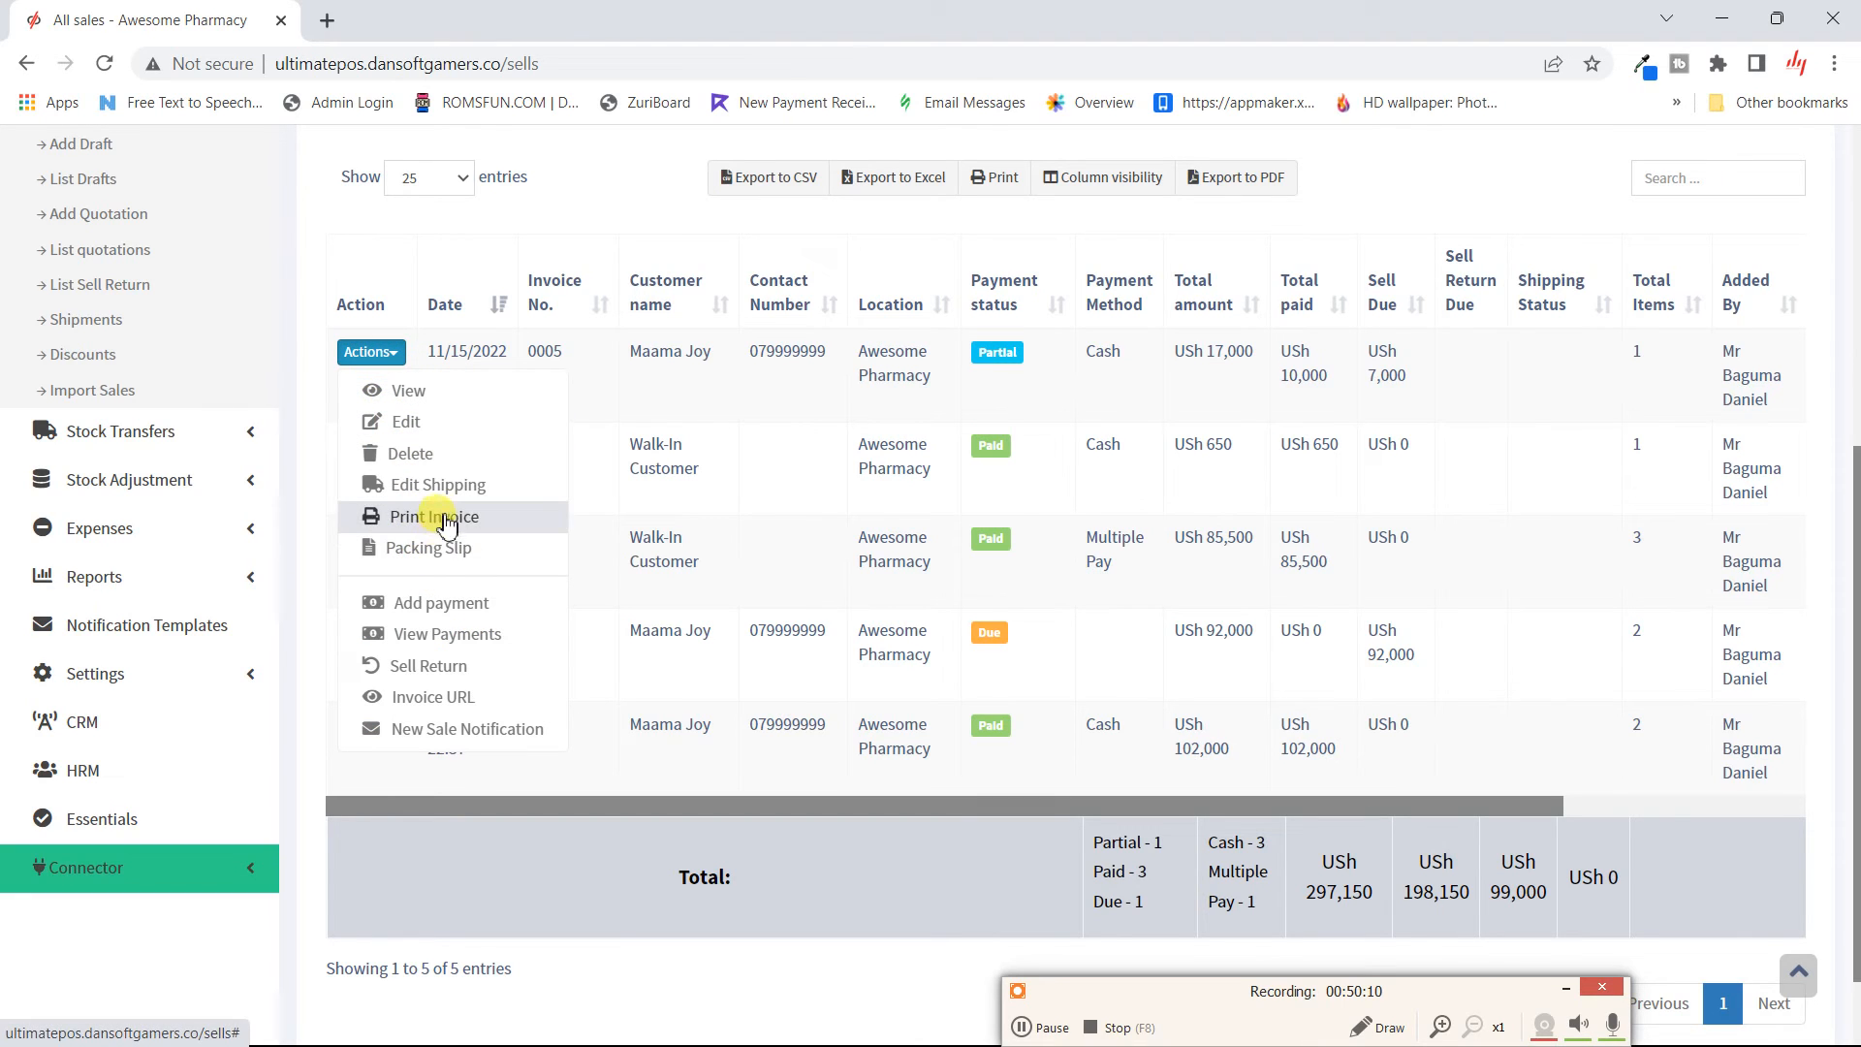
{"action": "left_click", "coordinate": [485, 605]}
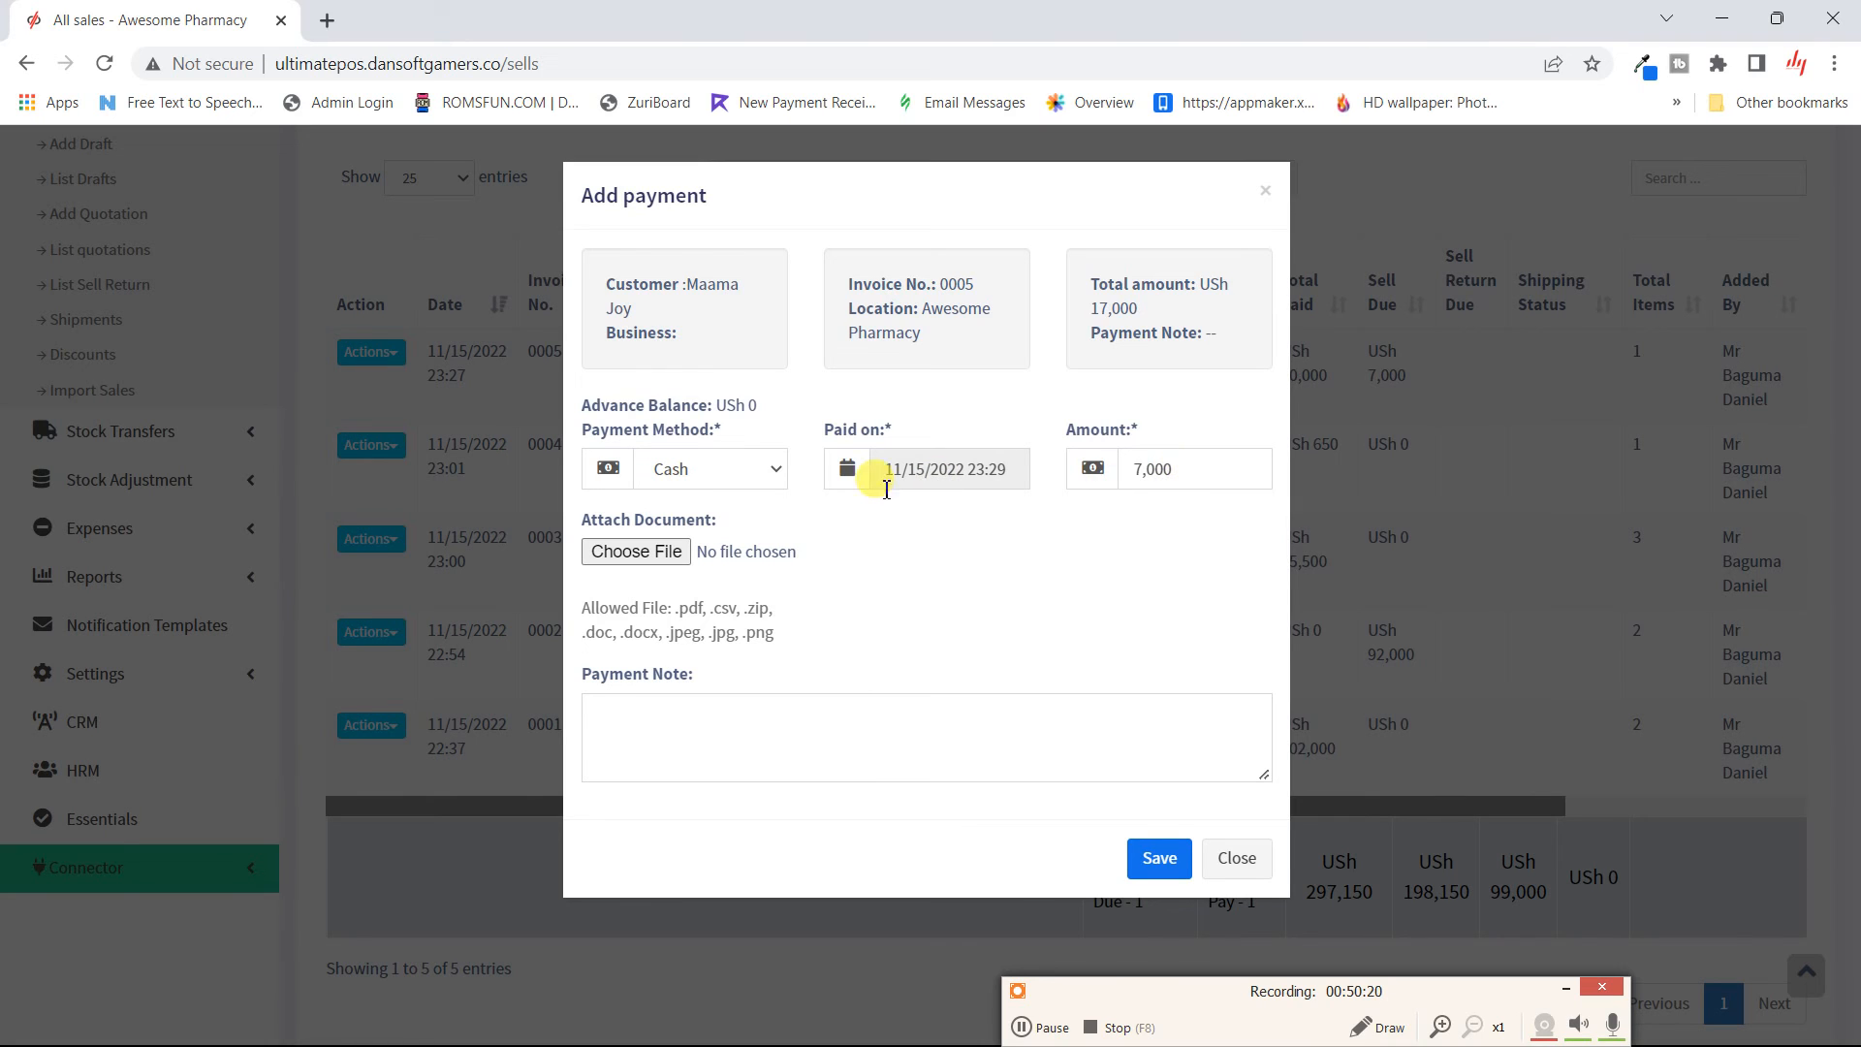
{"action": "left_click", "coordinate": [765, 477]}
{"action": "left_click", "coordinate": [766, 485]}
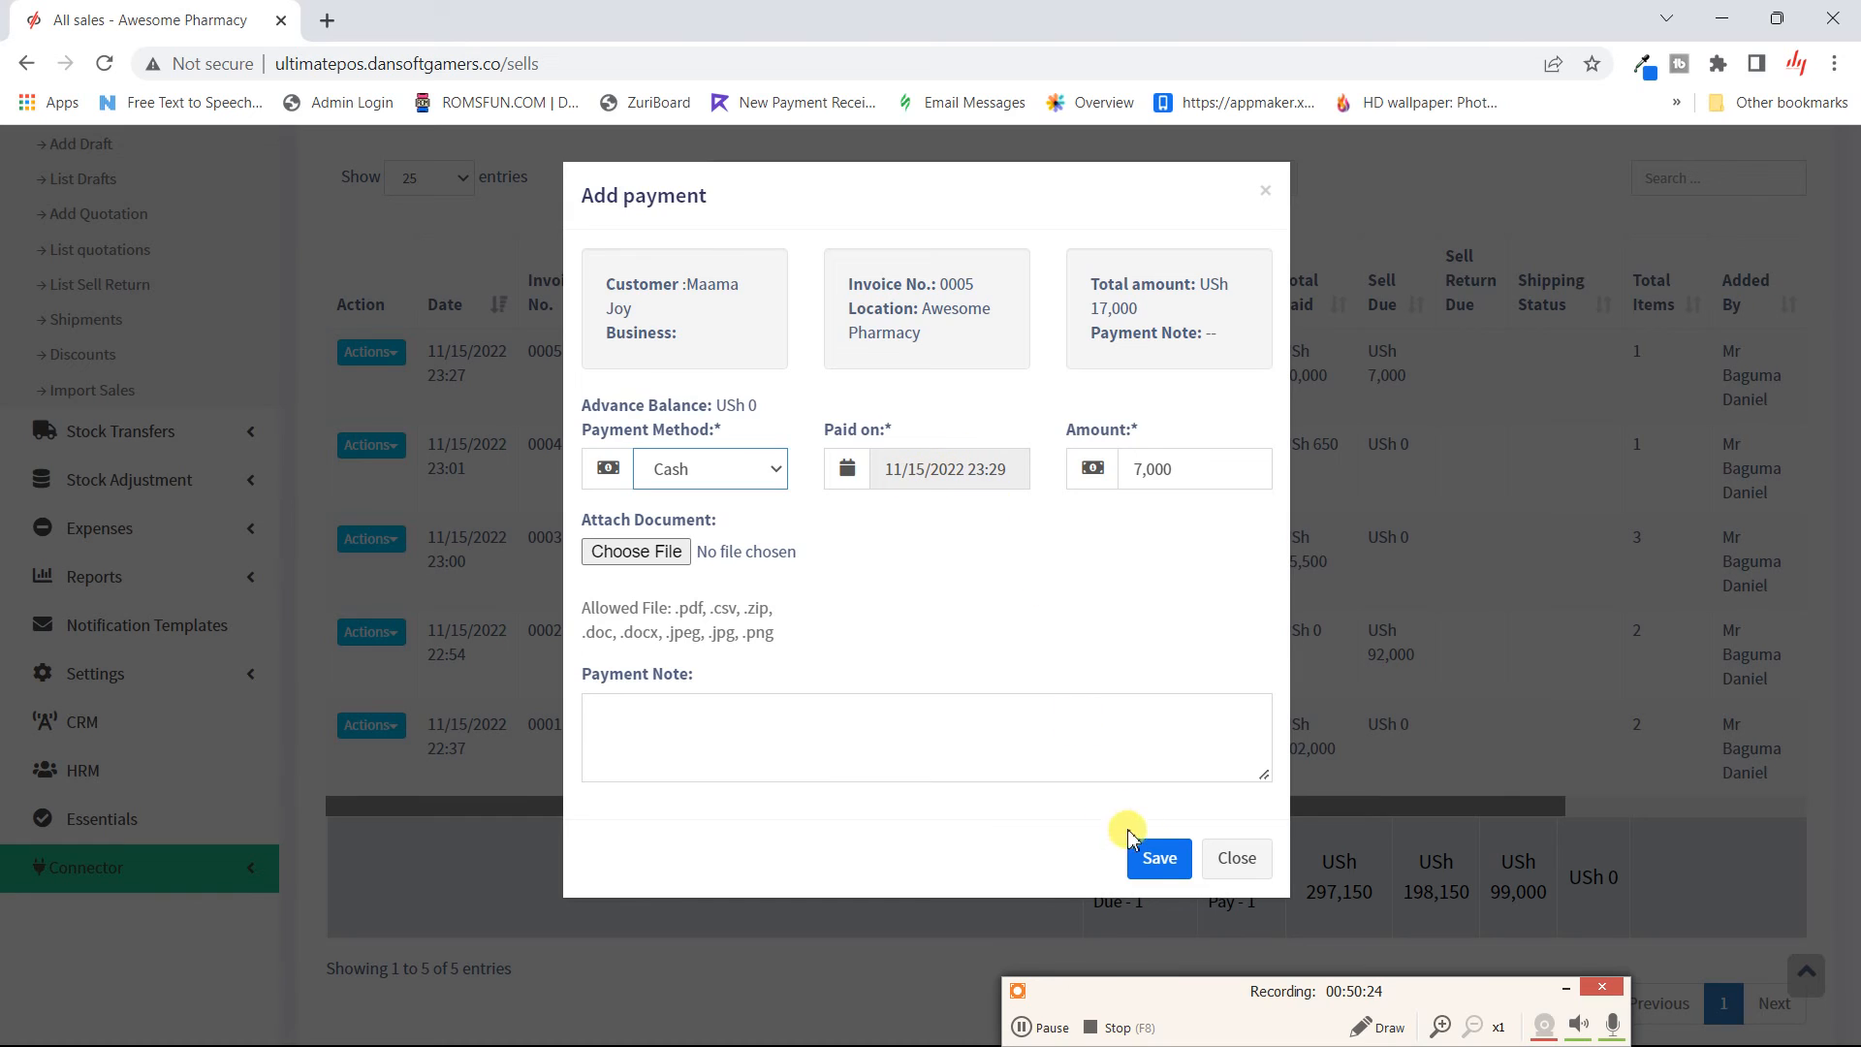
{"action": "double_click", "coordinate": [1190, 481]}
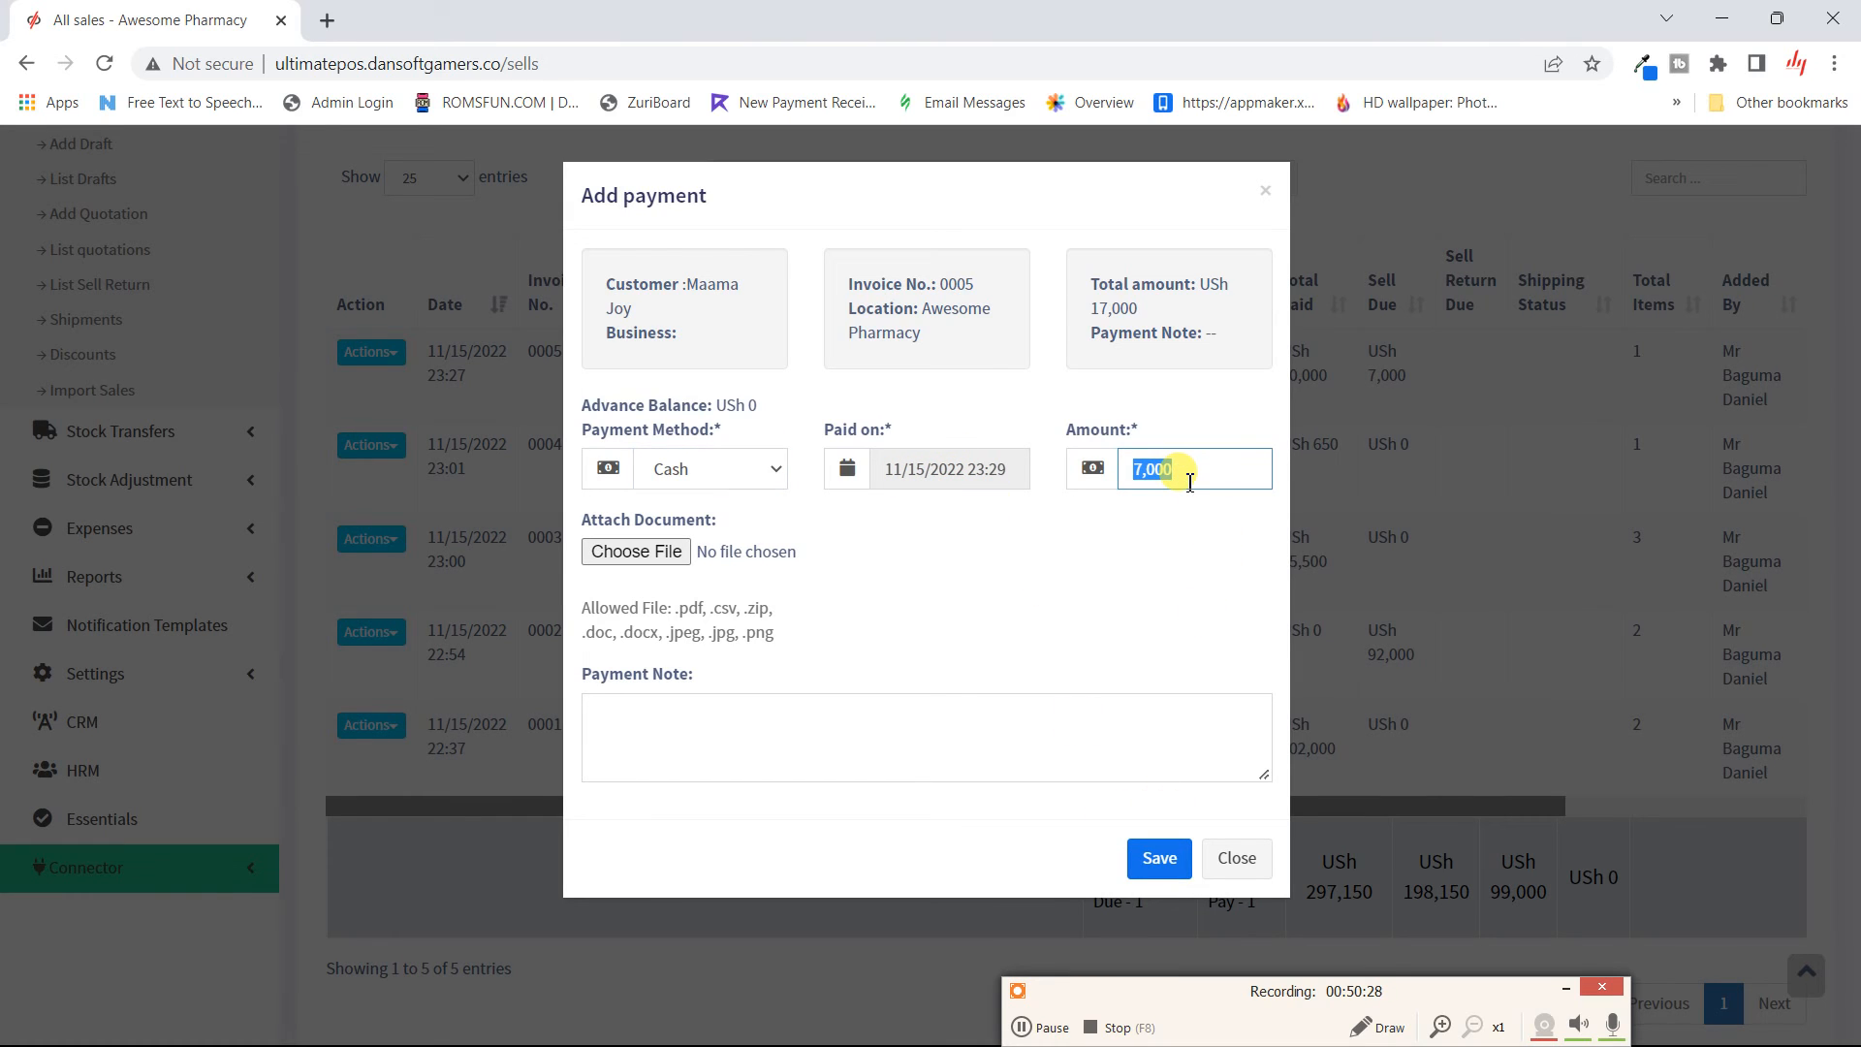
{"action": "type", "text": "300"}
{"action": "left_click", "coordinate": [1054, 606]}
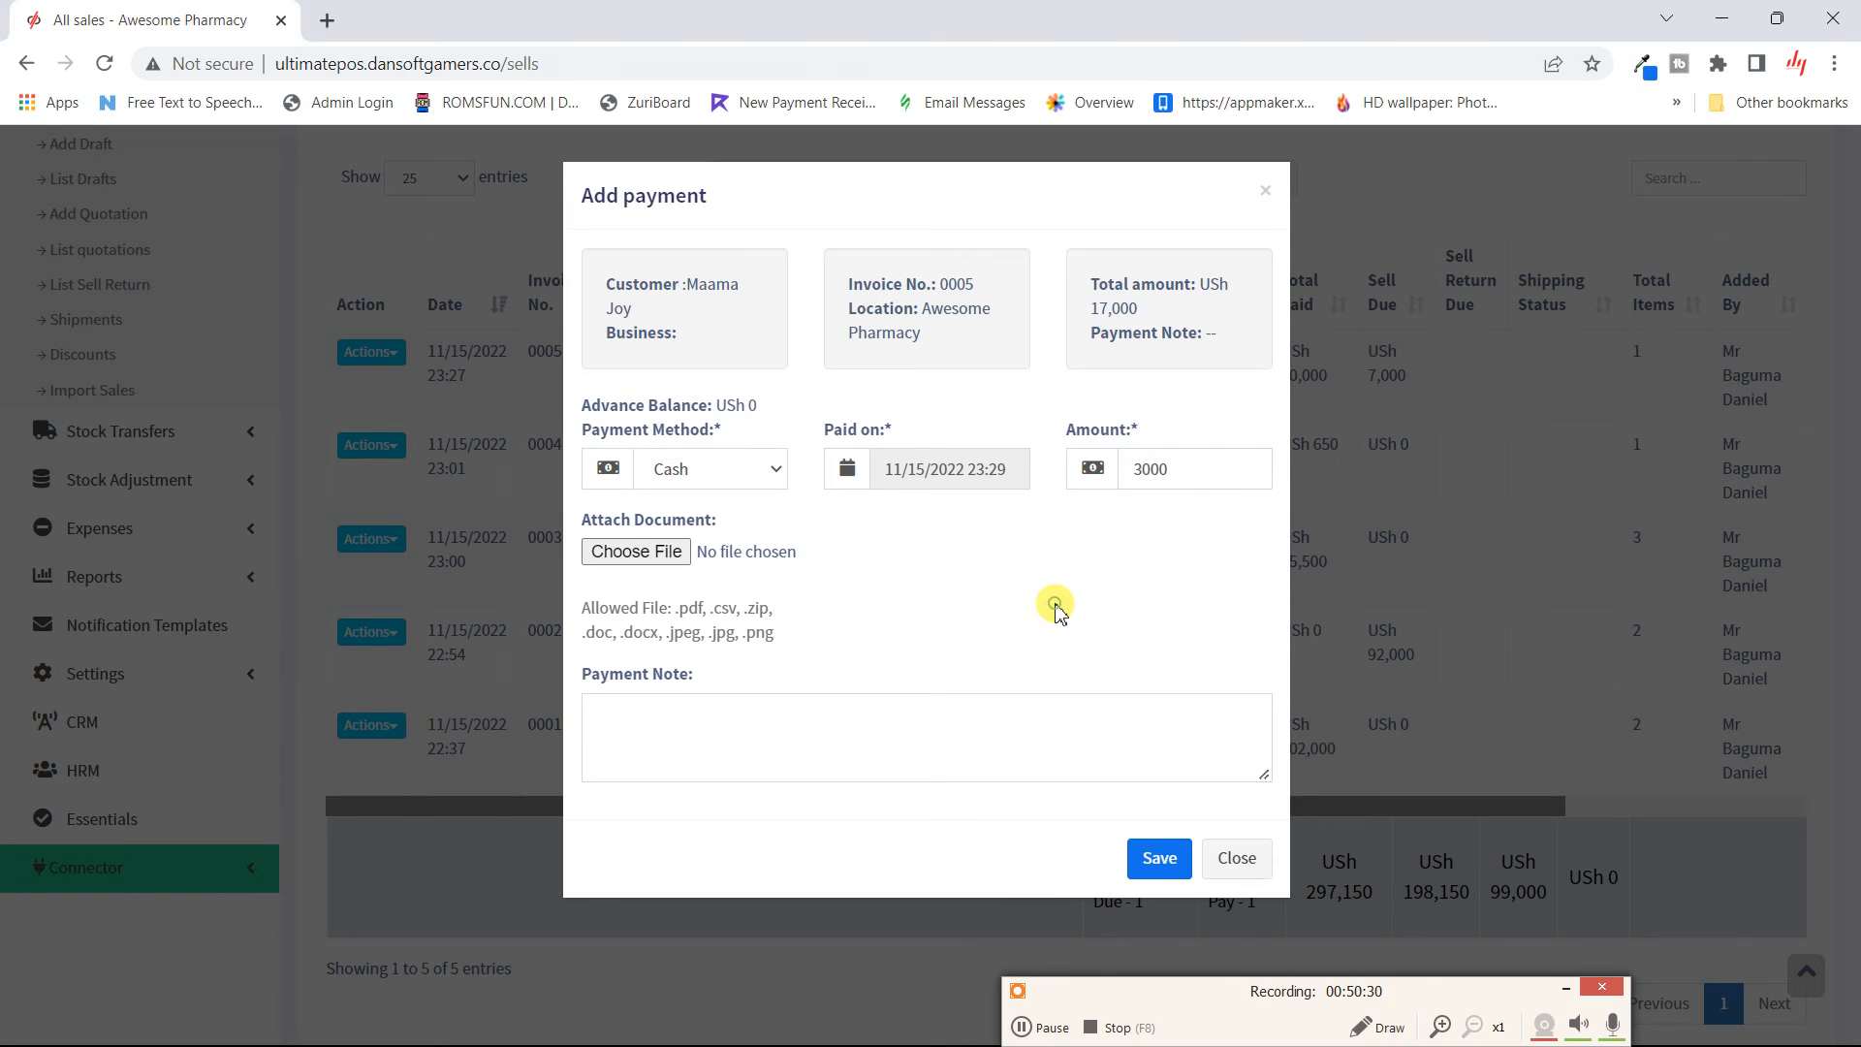
{"action": "left_click", "coordinate": [1161, 860]}
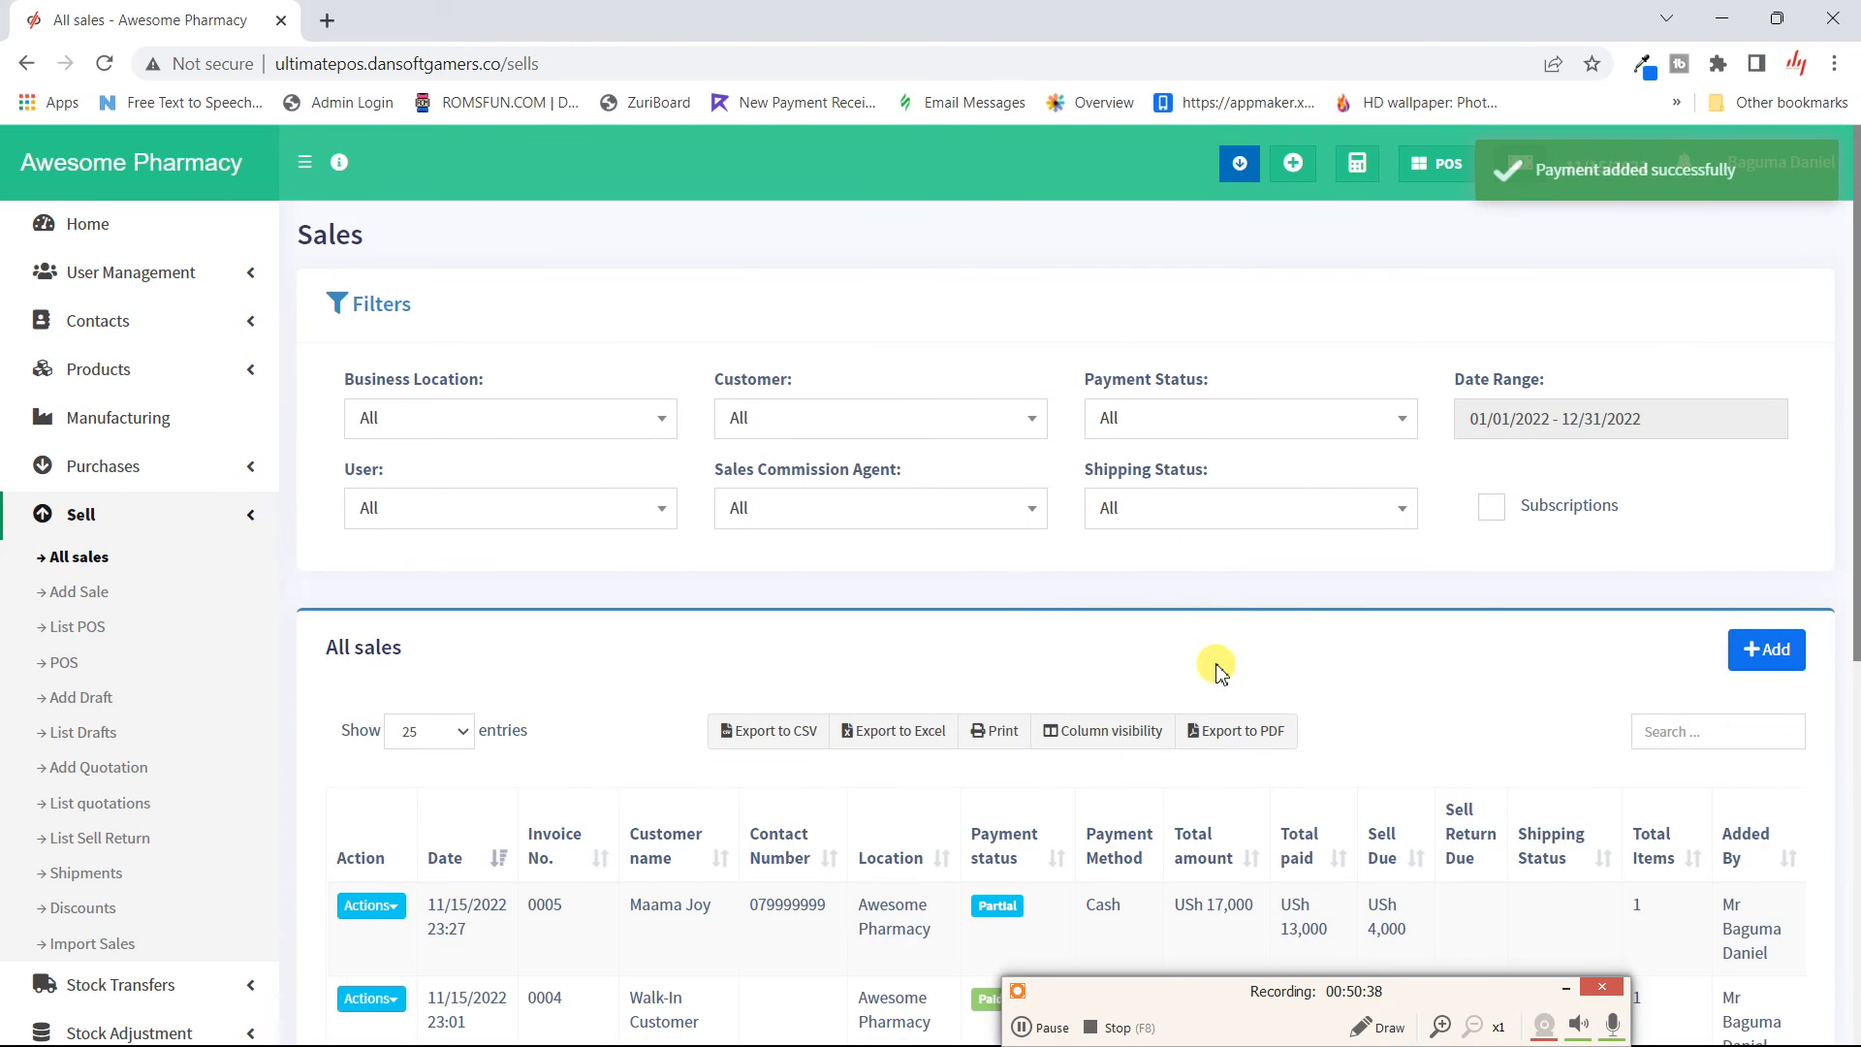
- Review the full details of sale 0005 after the new payment
{"action": "scroll", "coordinate": [1213, 665], "scroll_direction": "down", "scroll_amount": 3}
{"action": "scroll", "coordinate": [1218, 672], "scroll_direction": "down", "scroll_amount": 1}
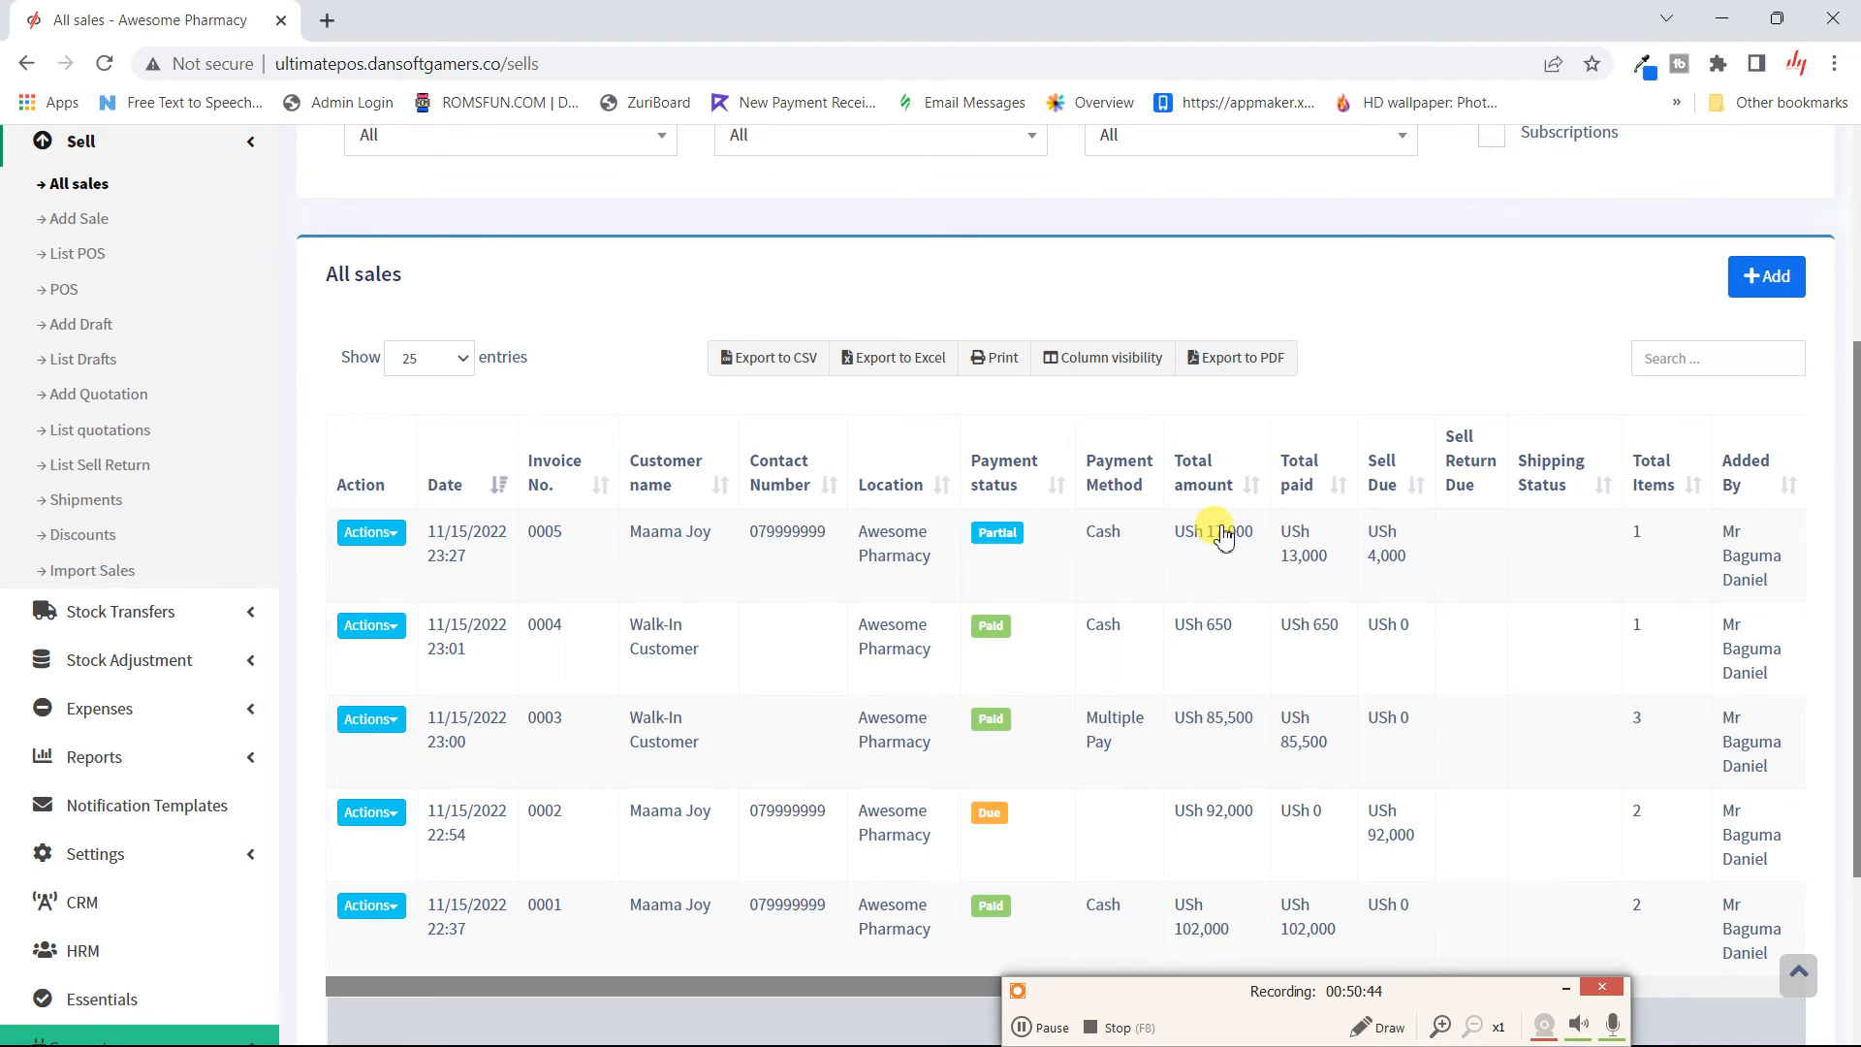
{"action": "left_click", "coordinate": [1317, 571]}
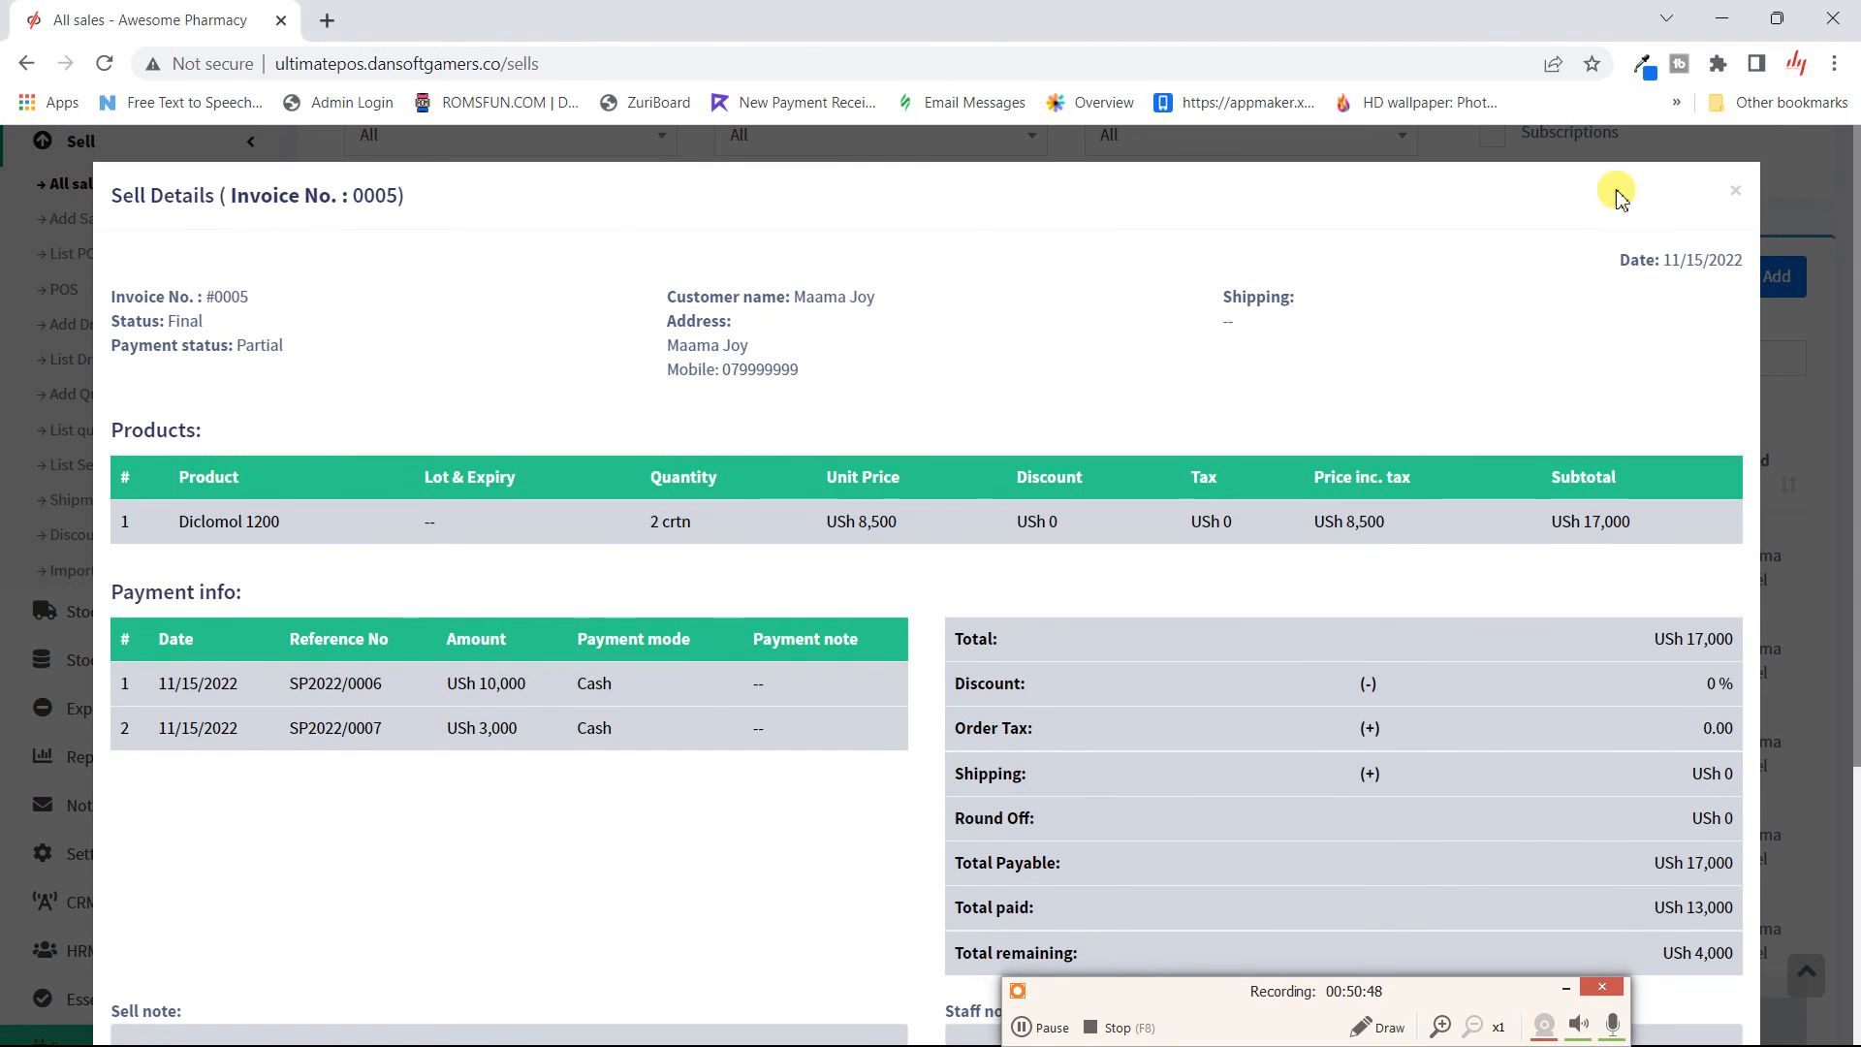
{"action": "left_click", "coordinate": [1733, 193]}
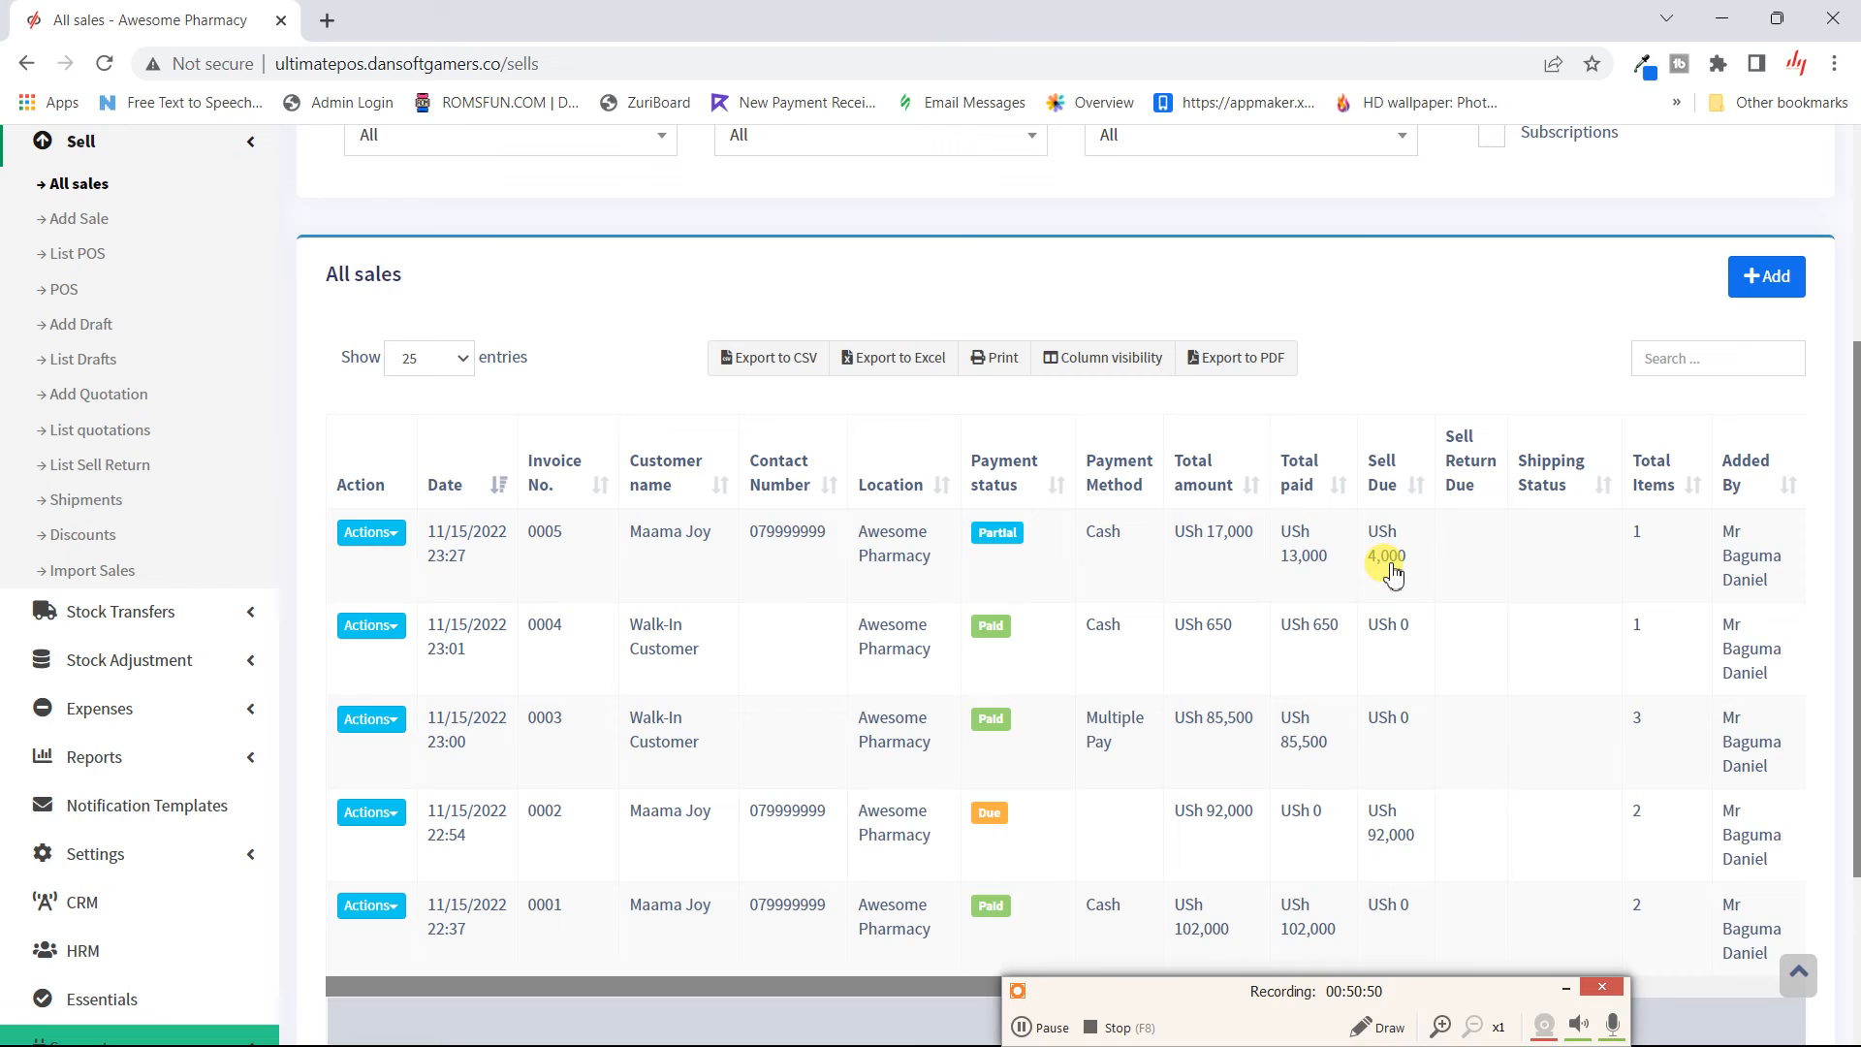
{"action": "scroll", "coordinate": [1037, 655], "scroll_direction": "down", "scroll_amount": 2}
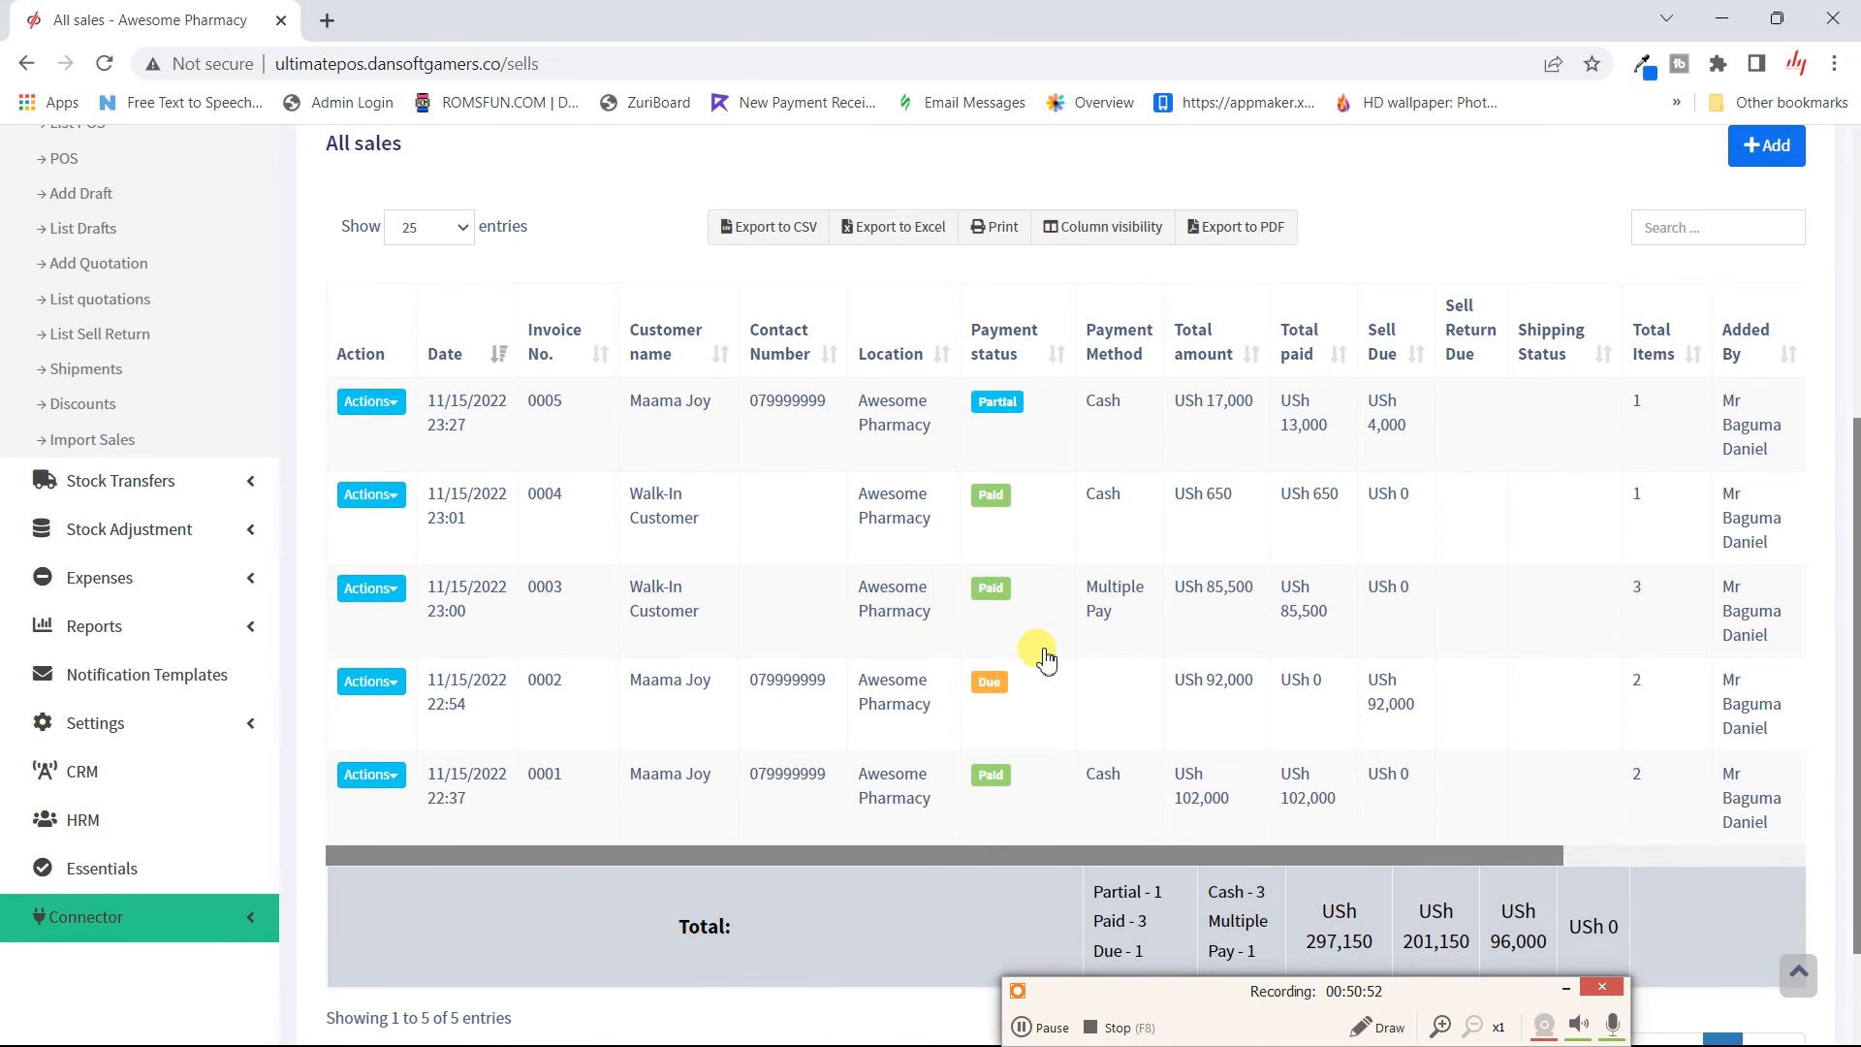
{"action": "left_click", "coordinate": [385, 418]}
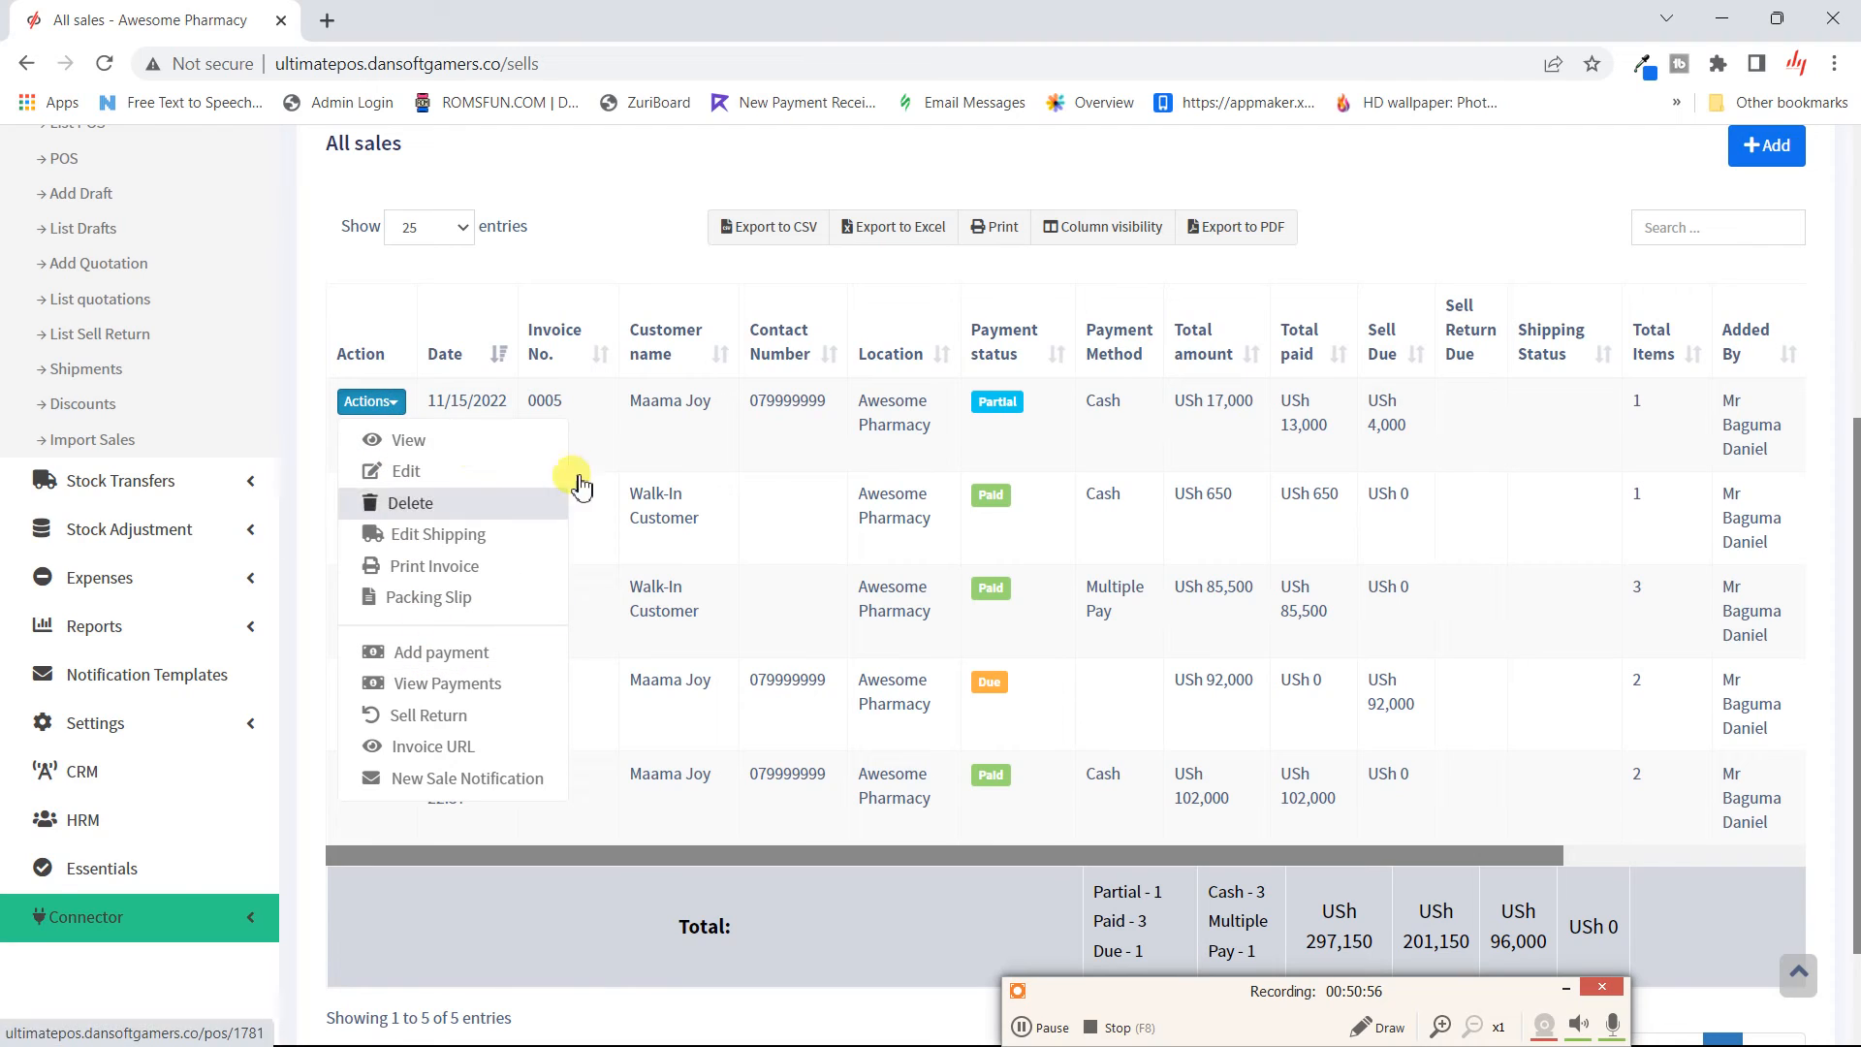
- Pay invoice 0002's 92,000 balance in cash, then bring up invoice 0005's payment history
{"action": "left_click", "coordinate": [991, 690]}
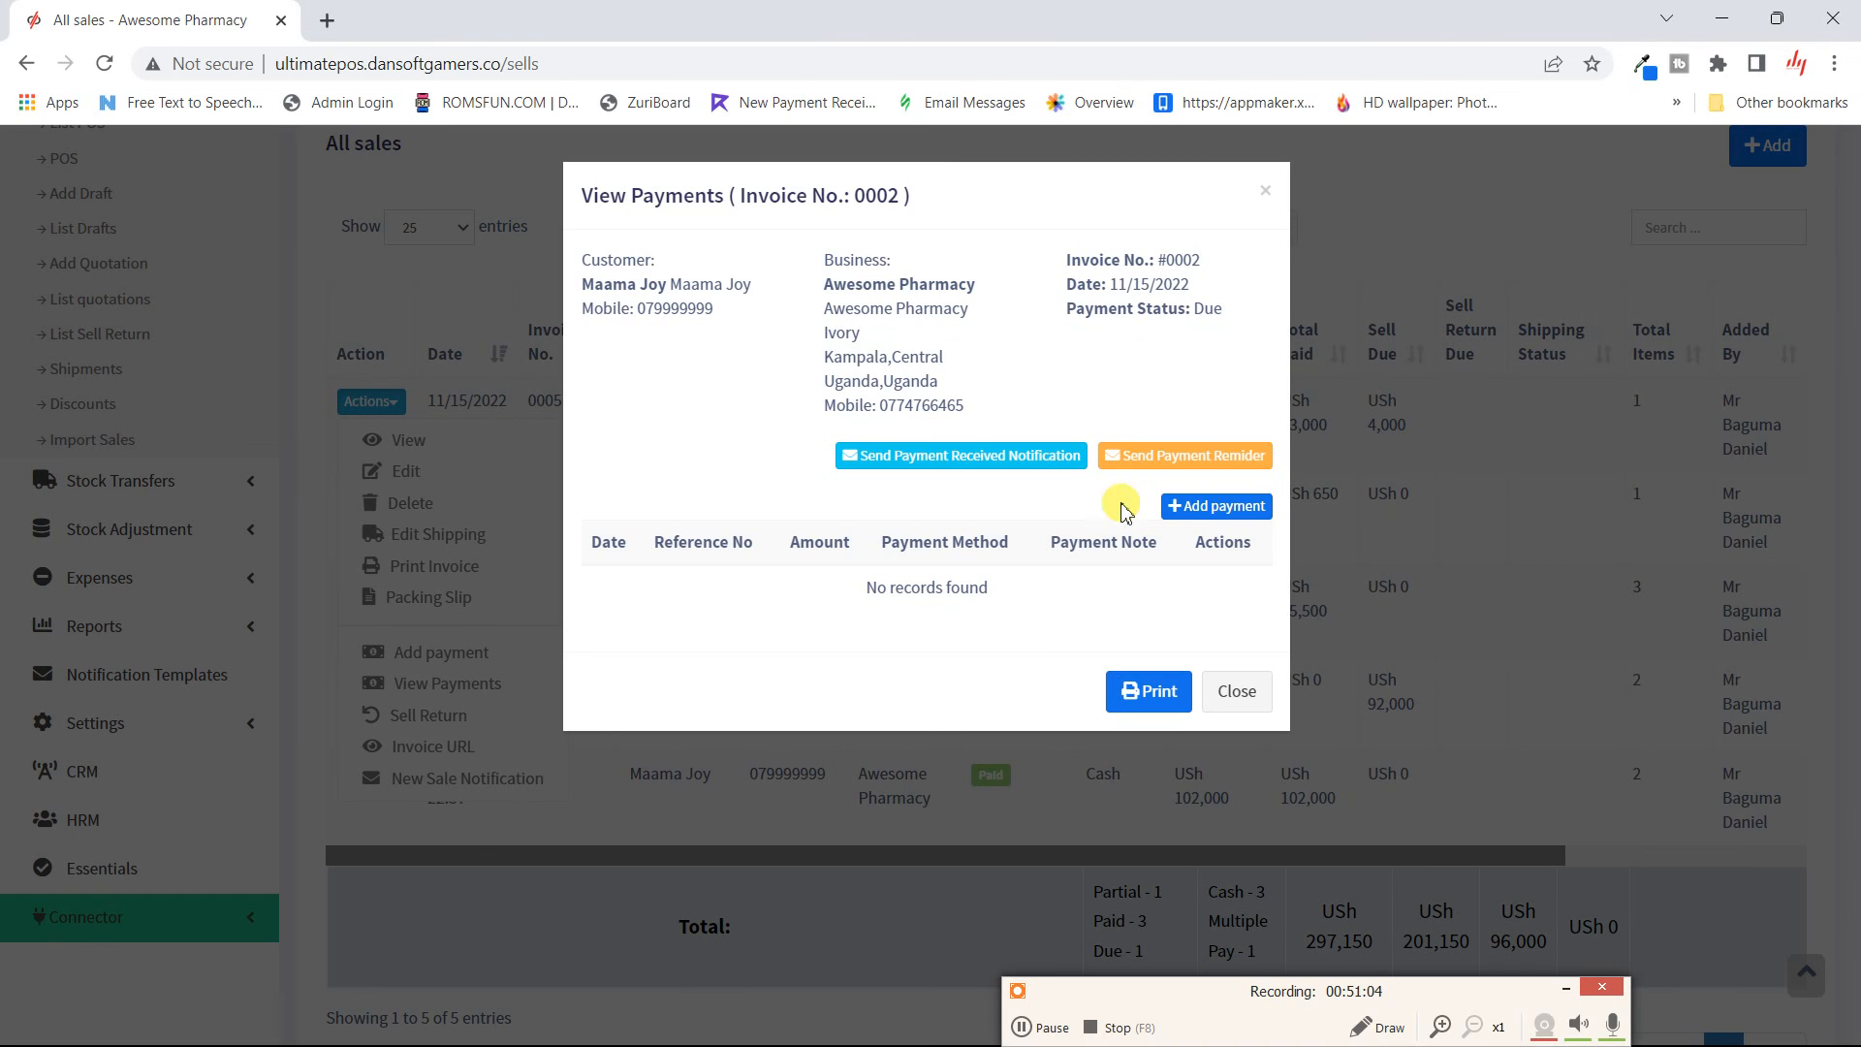
{"action": "left_click", "coordinate": [1219, 511]}
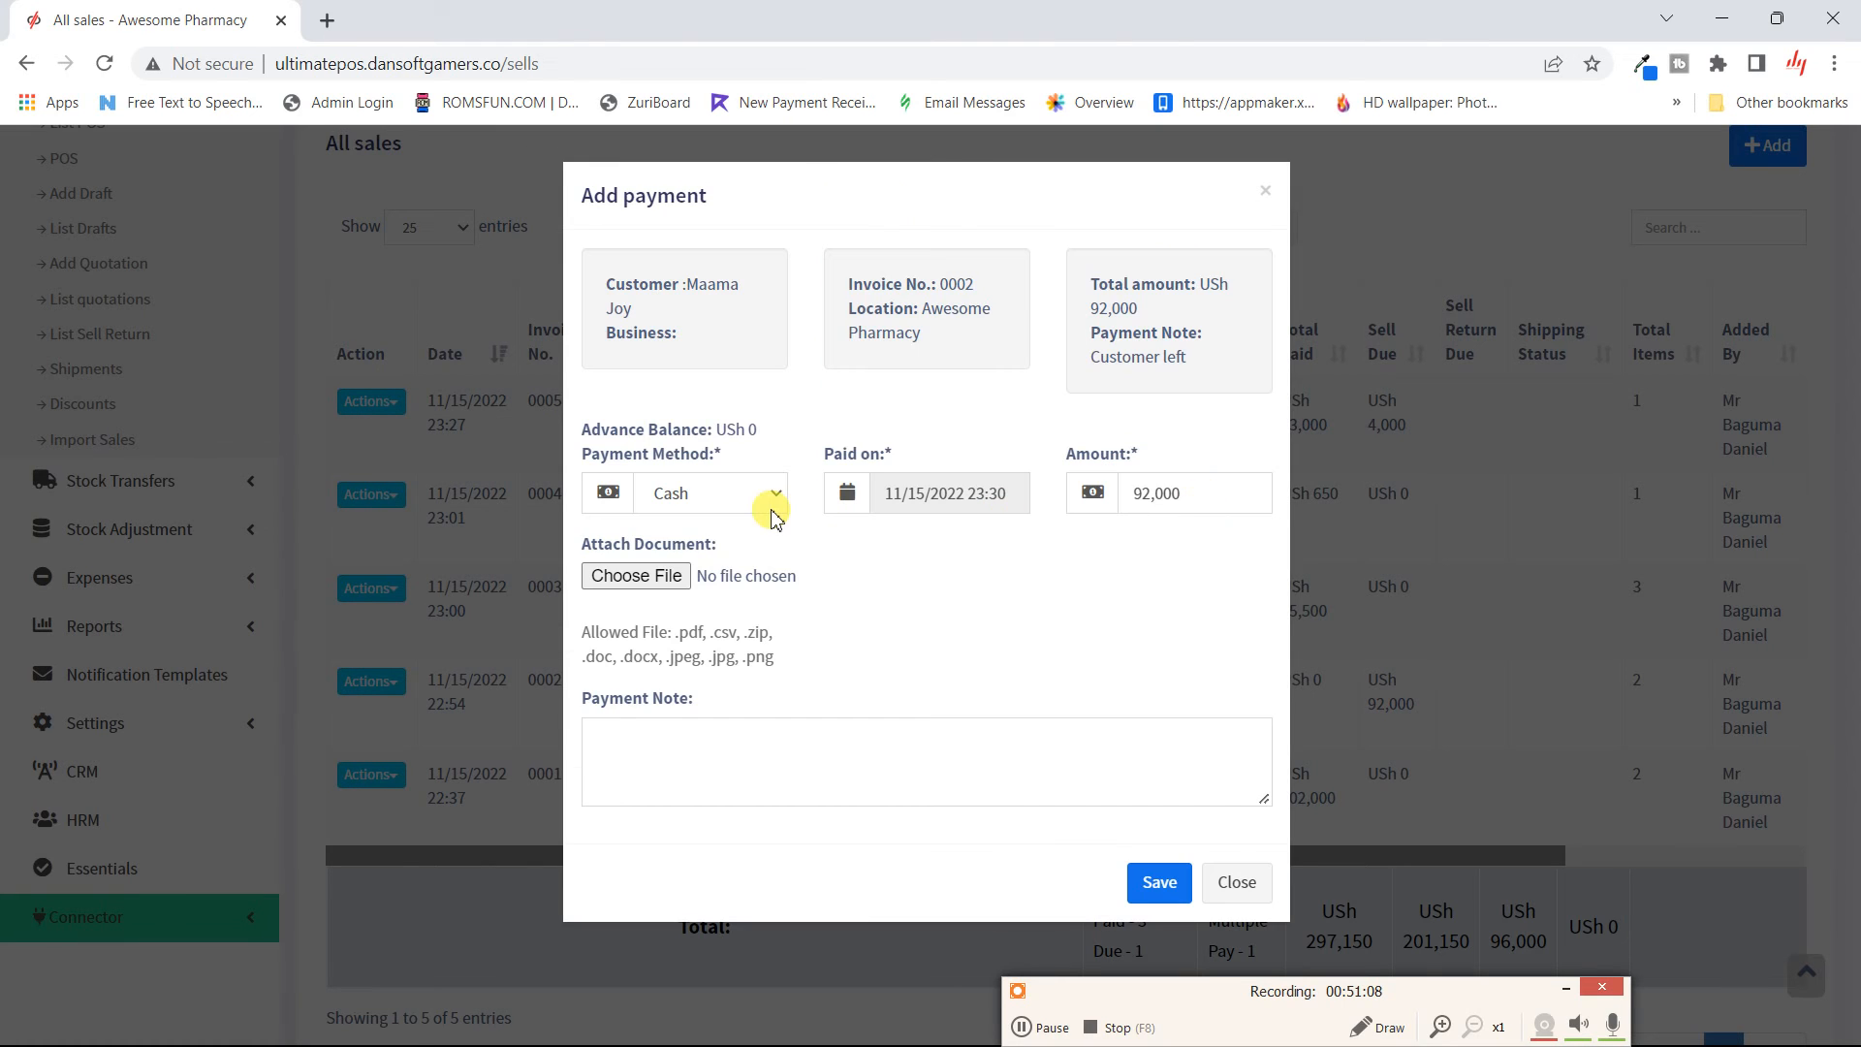
{"action": "left_click", "coordinate": [774, 509]}
{"action": "left_click", "coordinate": [1013, 594]}
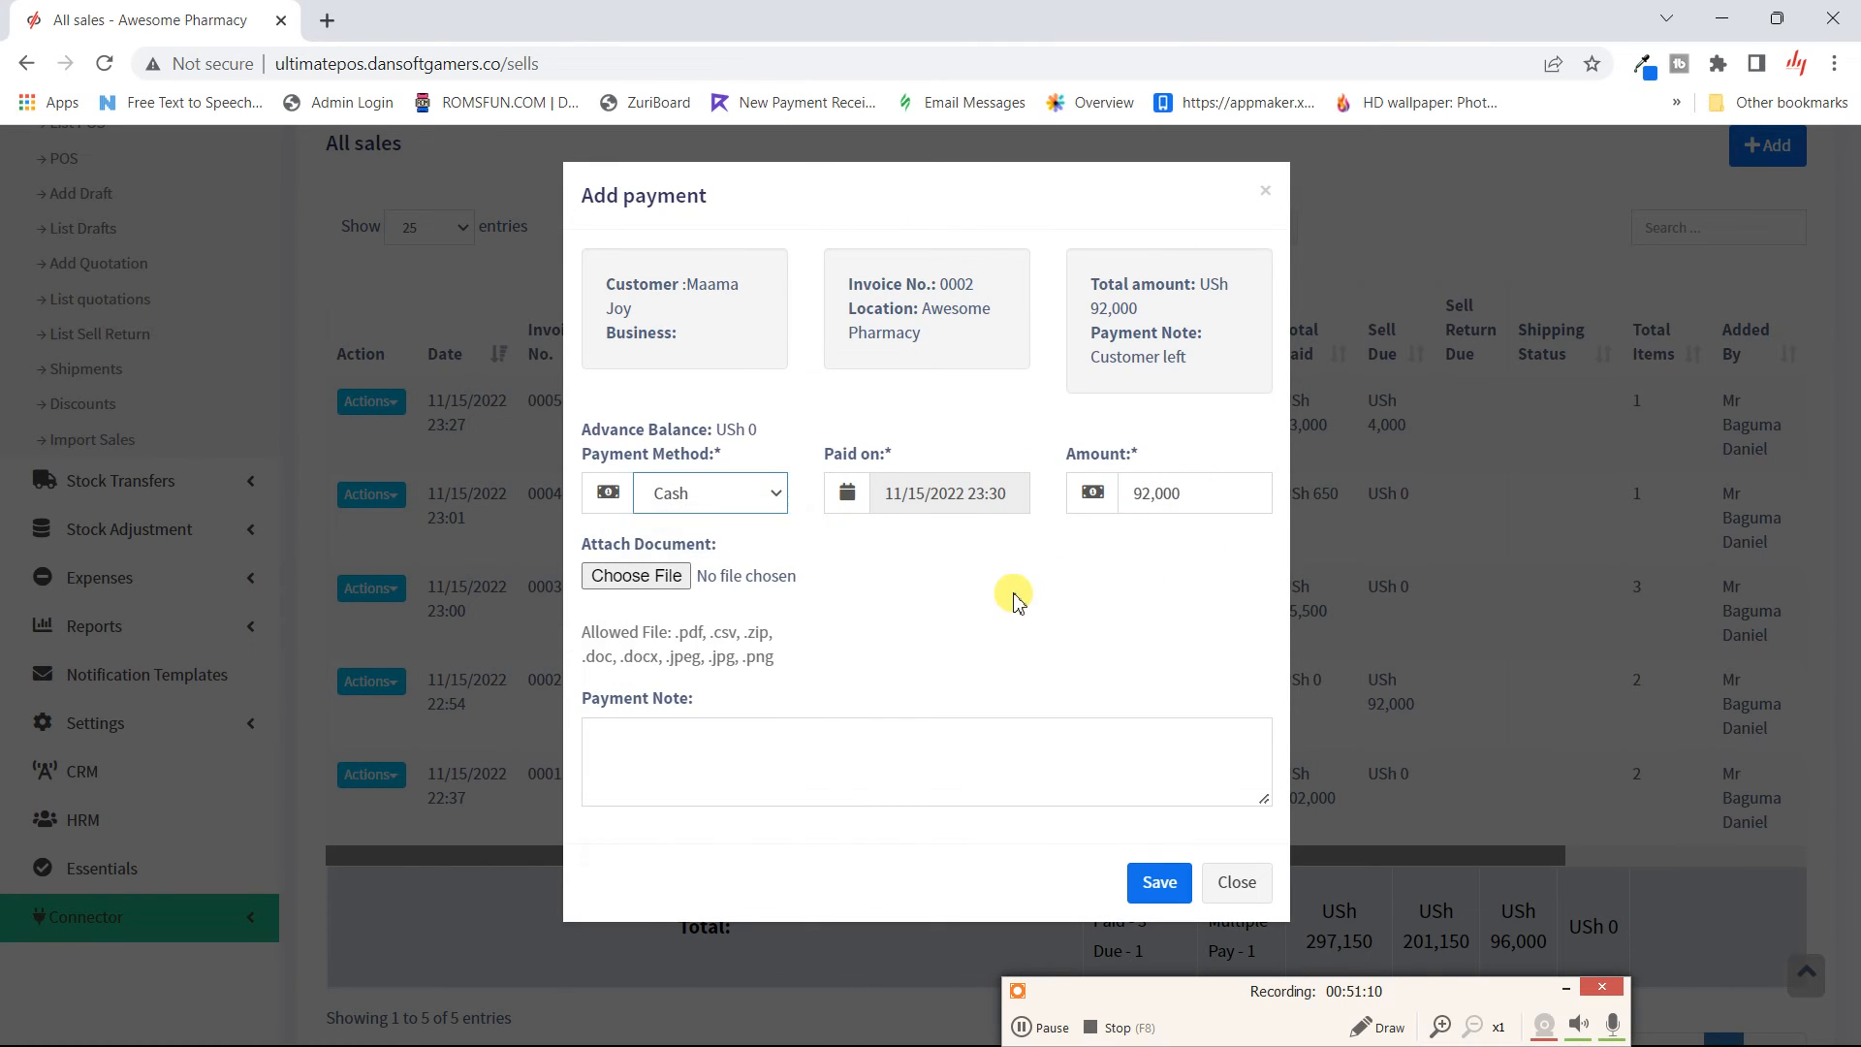
{"action": "left_click", "coordinate": [706, 489]}
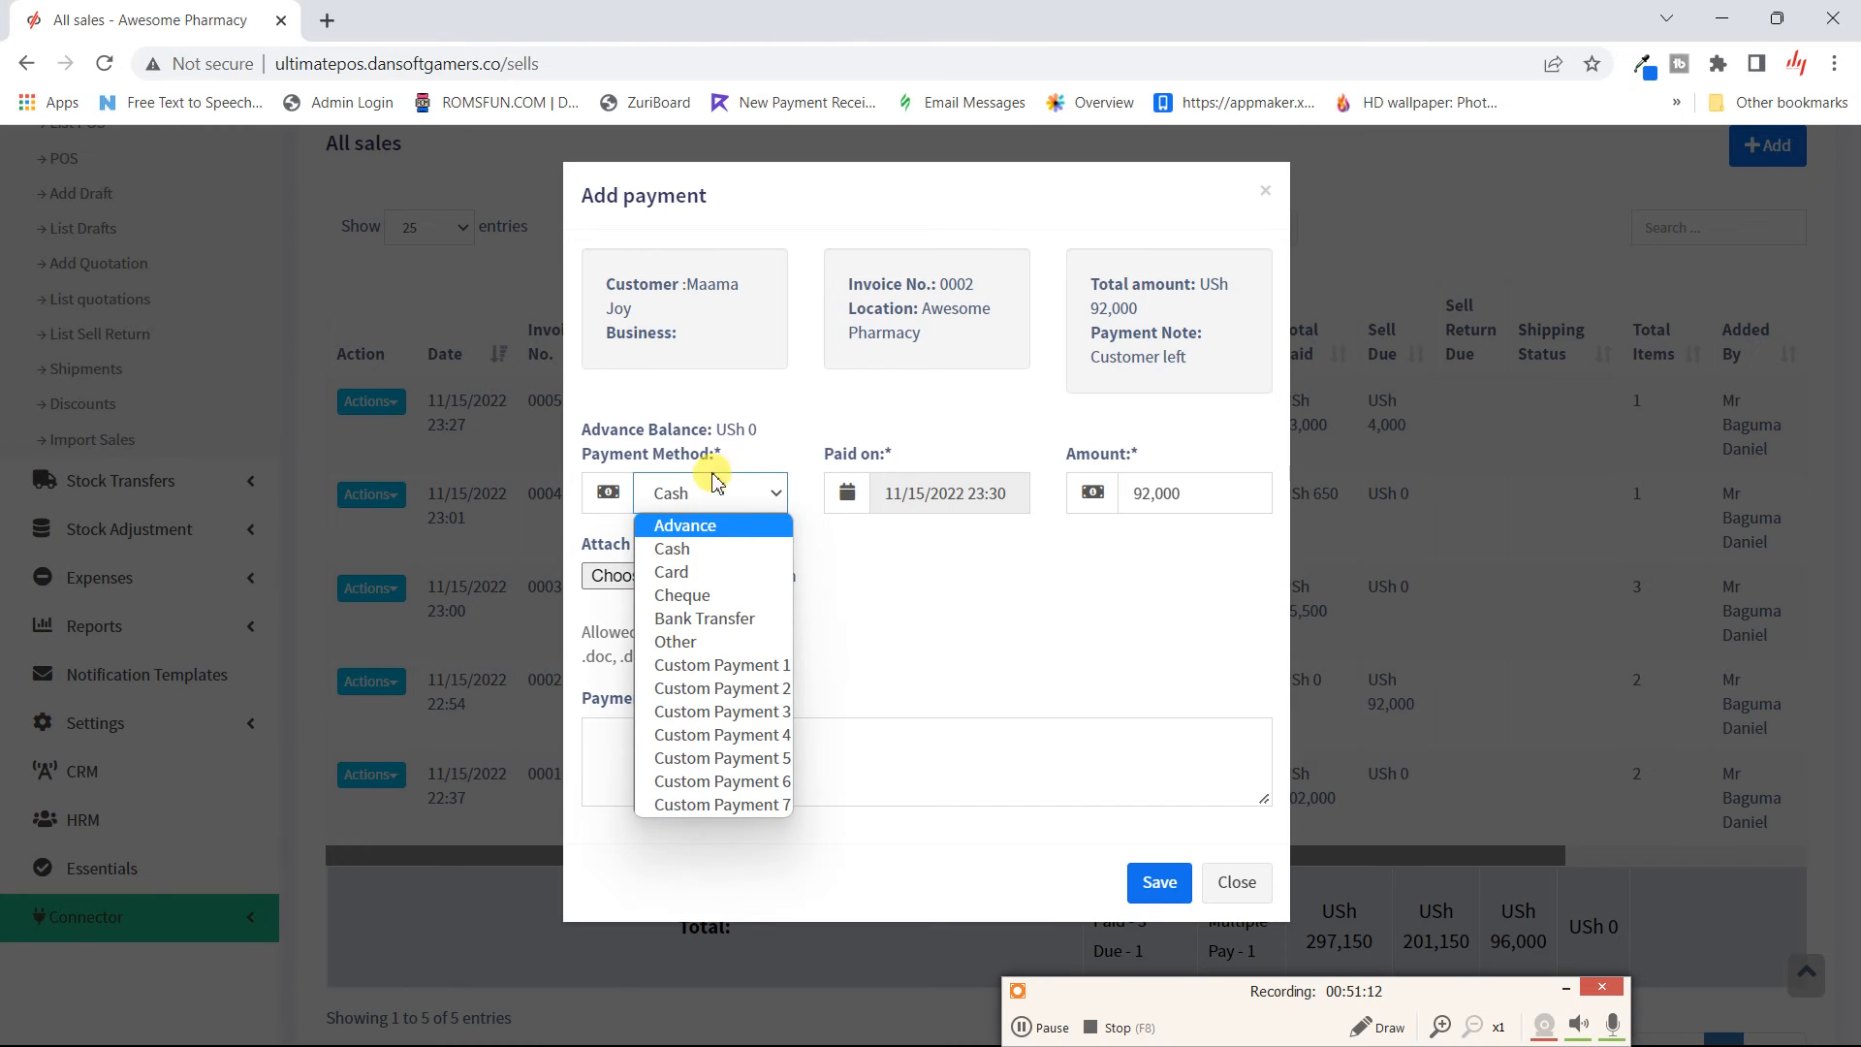
{"action": "left_click", "coordinate": [728, 553]}
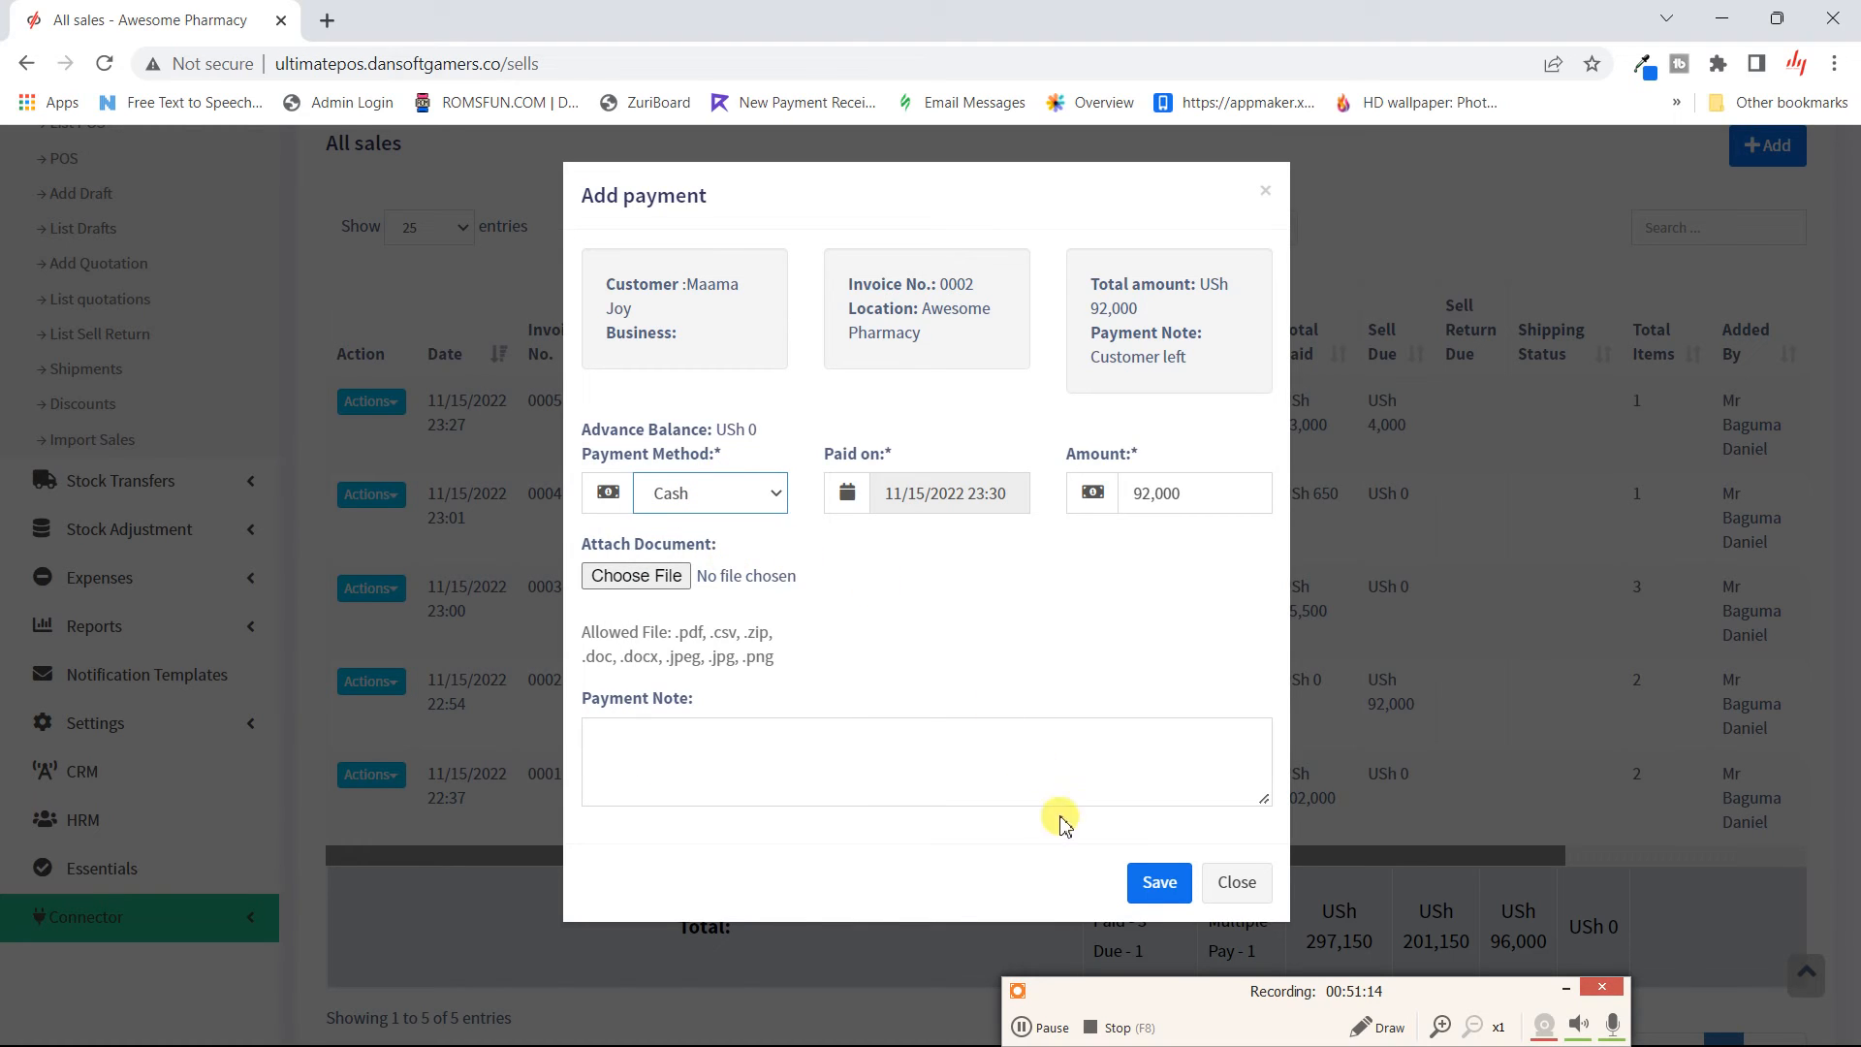
{"action": "left_click", "coordinate": [1152, 884]}
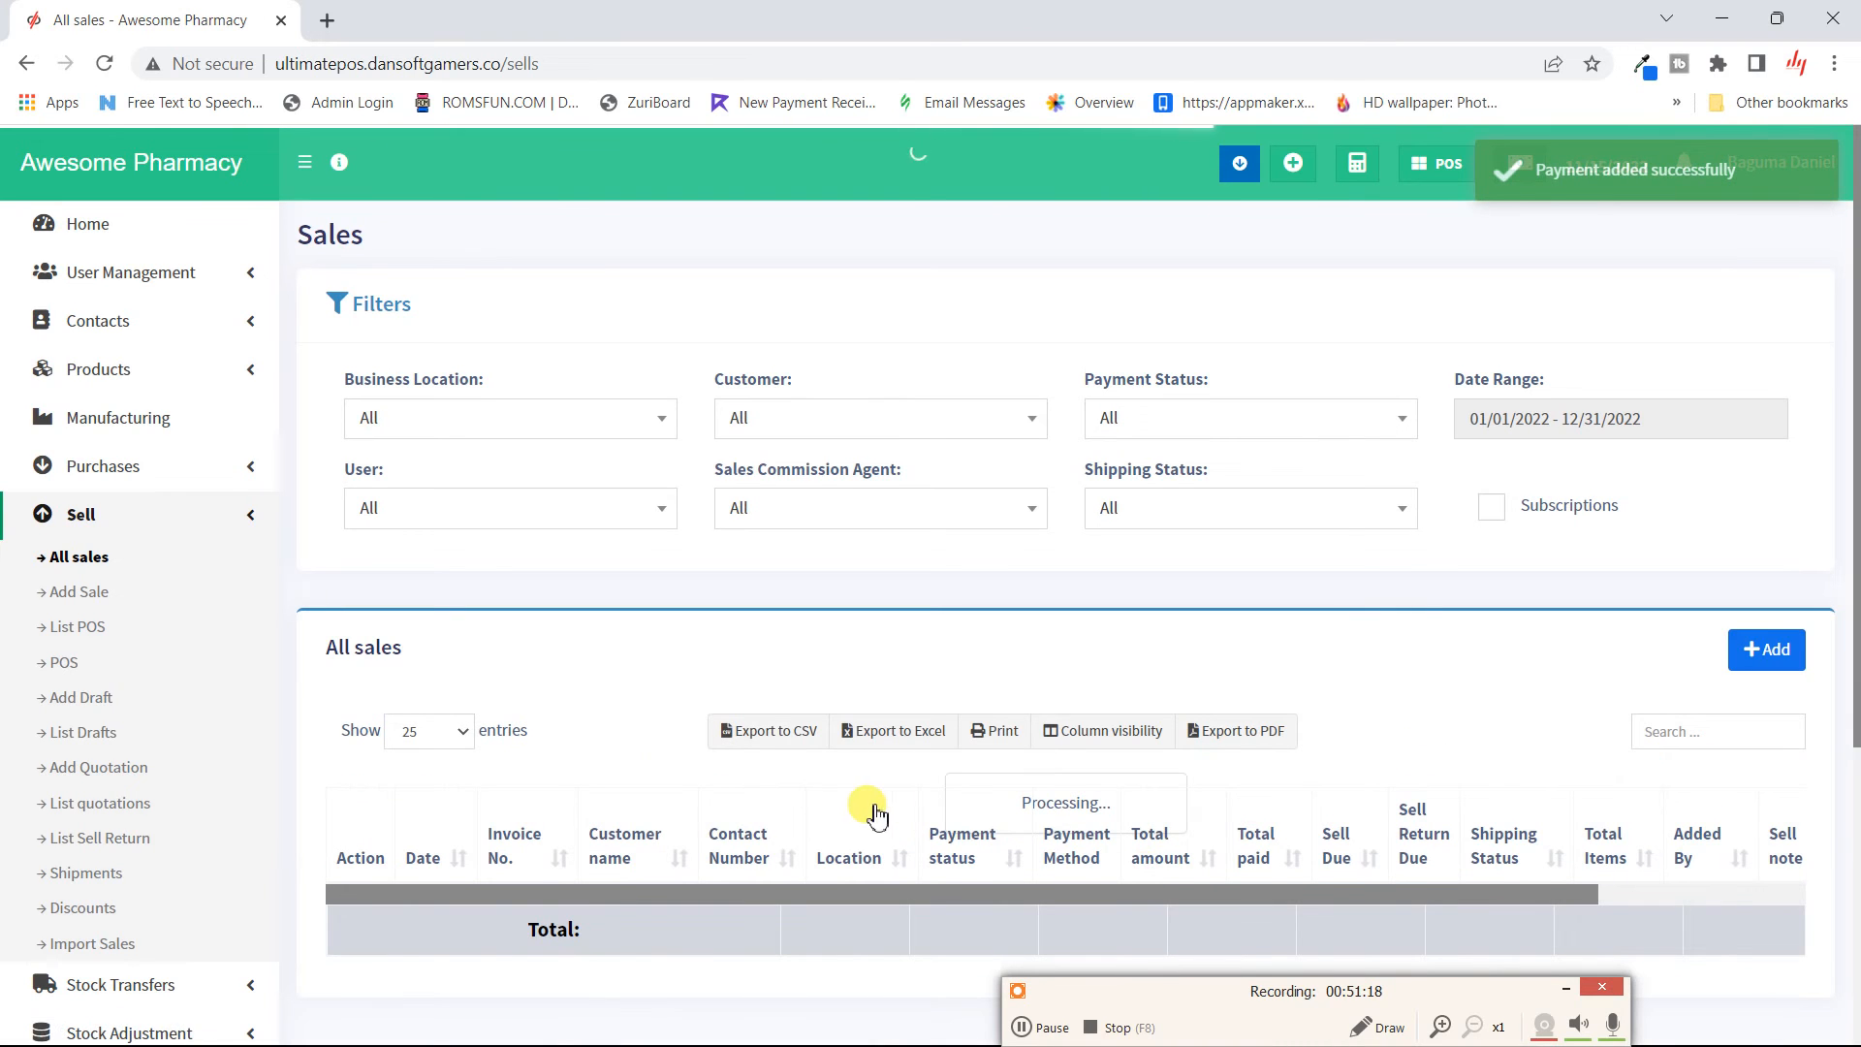
{"action": "scroll", "coordinate": [853, 811], "scroll_direction": "down", "scroll_amount": 7}
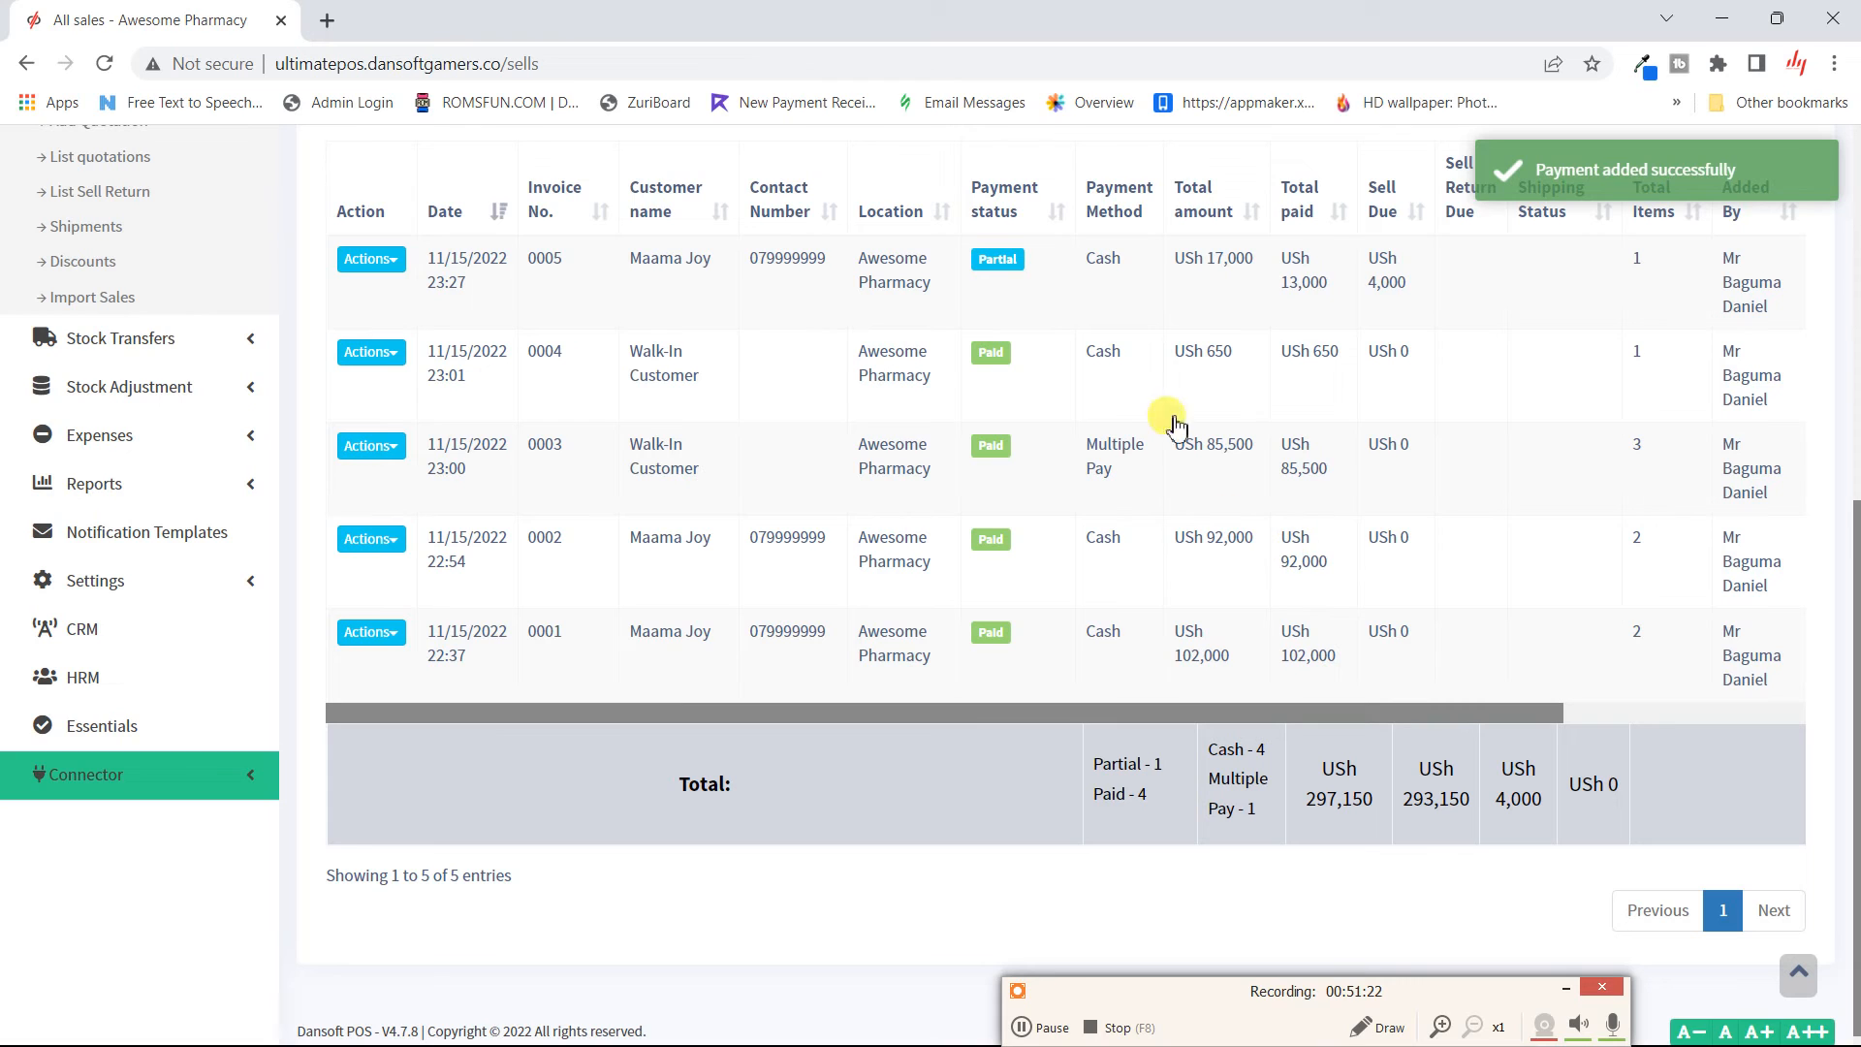
{"action": "left_click", "coordinate": [1000, 262]}
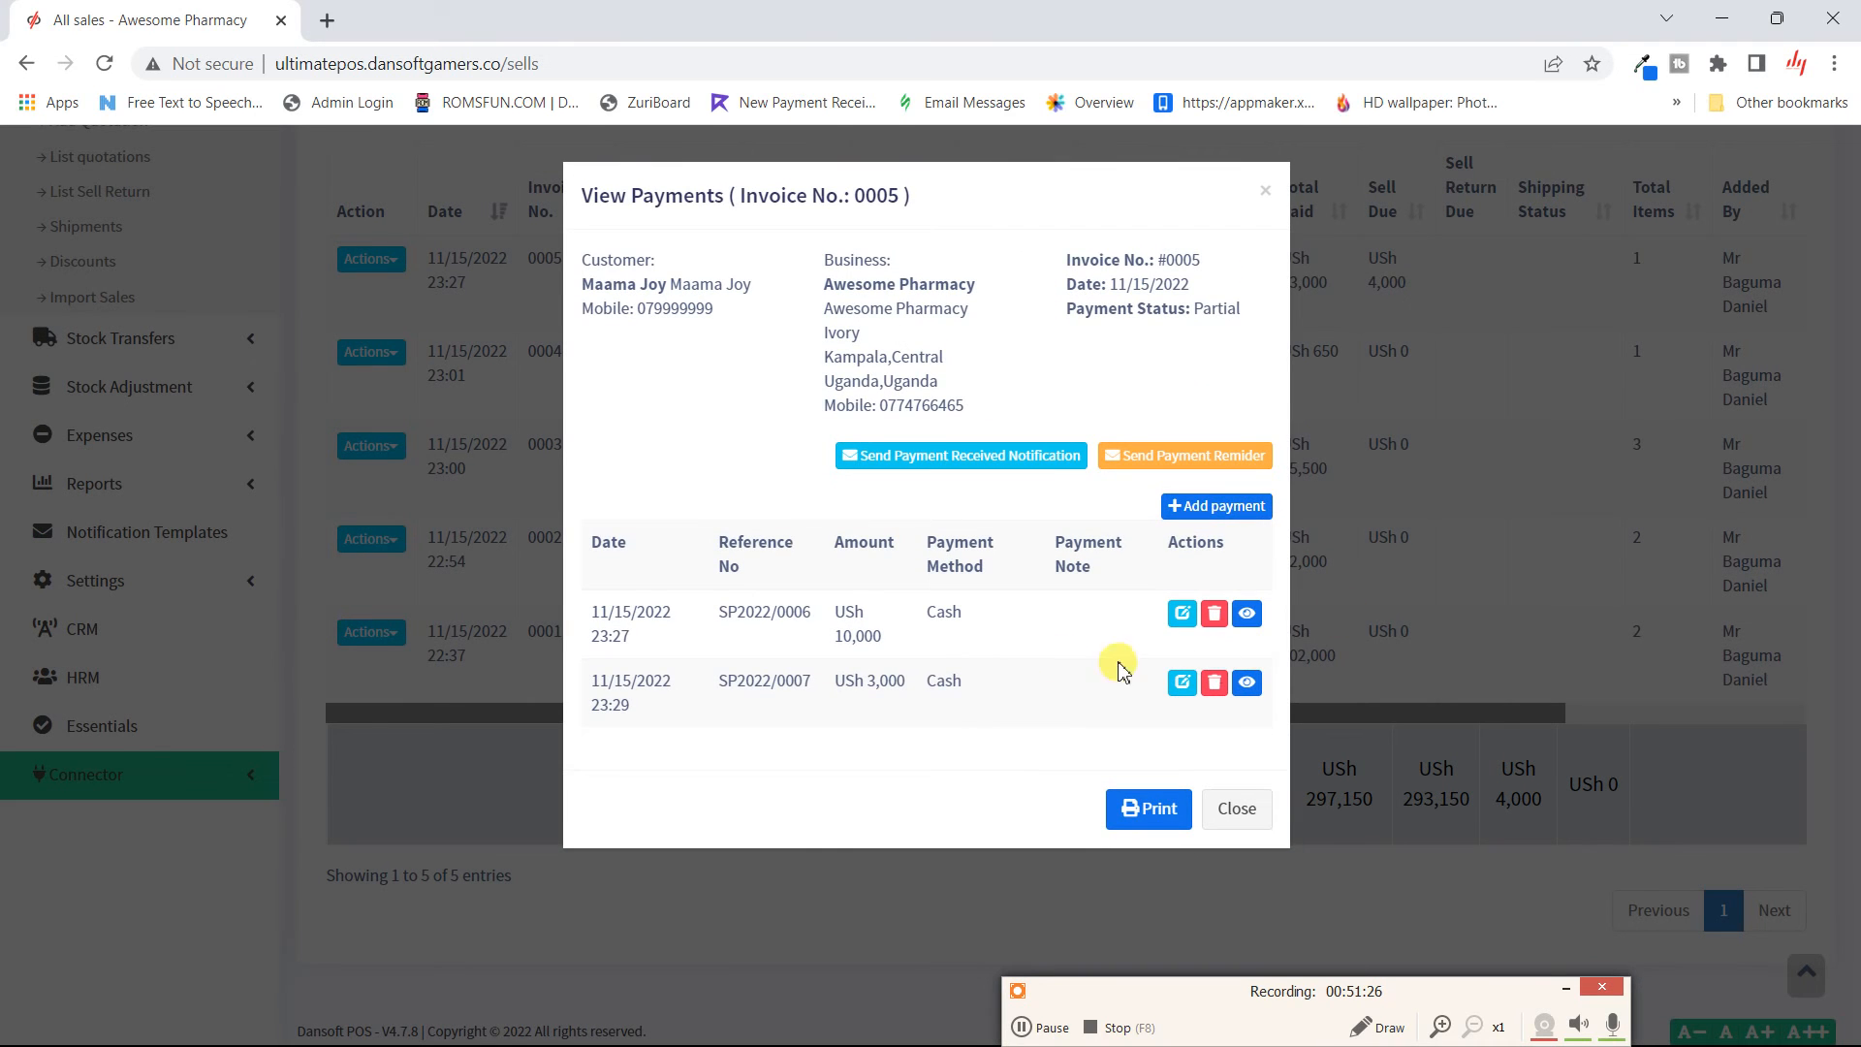
- Open the full details of sale 0005
{"action": "left_click", "coordinate": [1237, 811]}
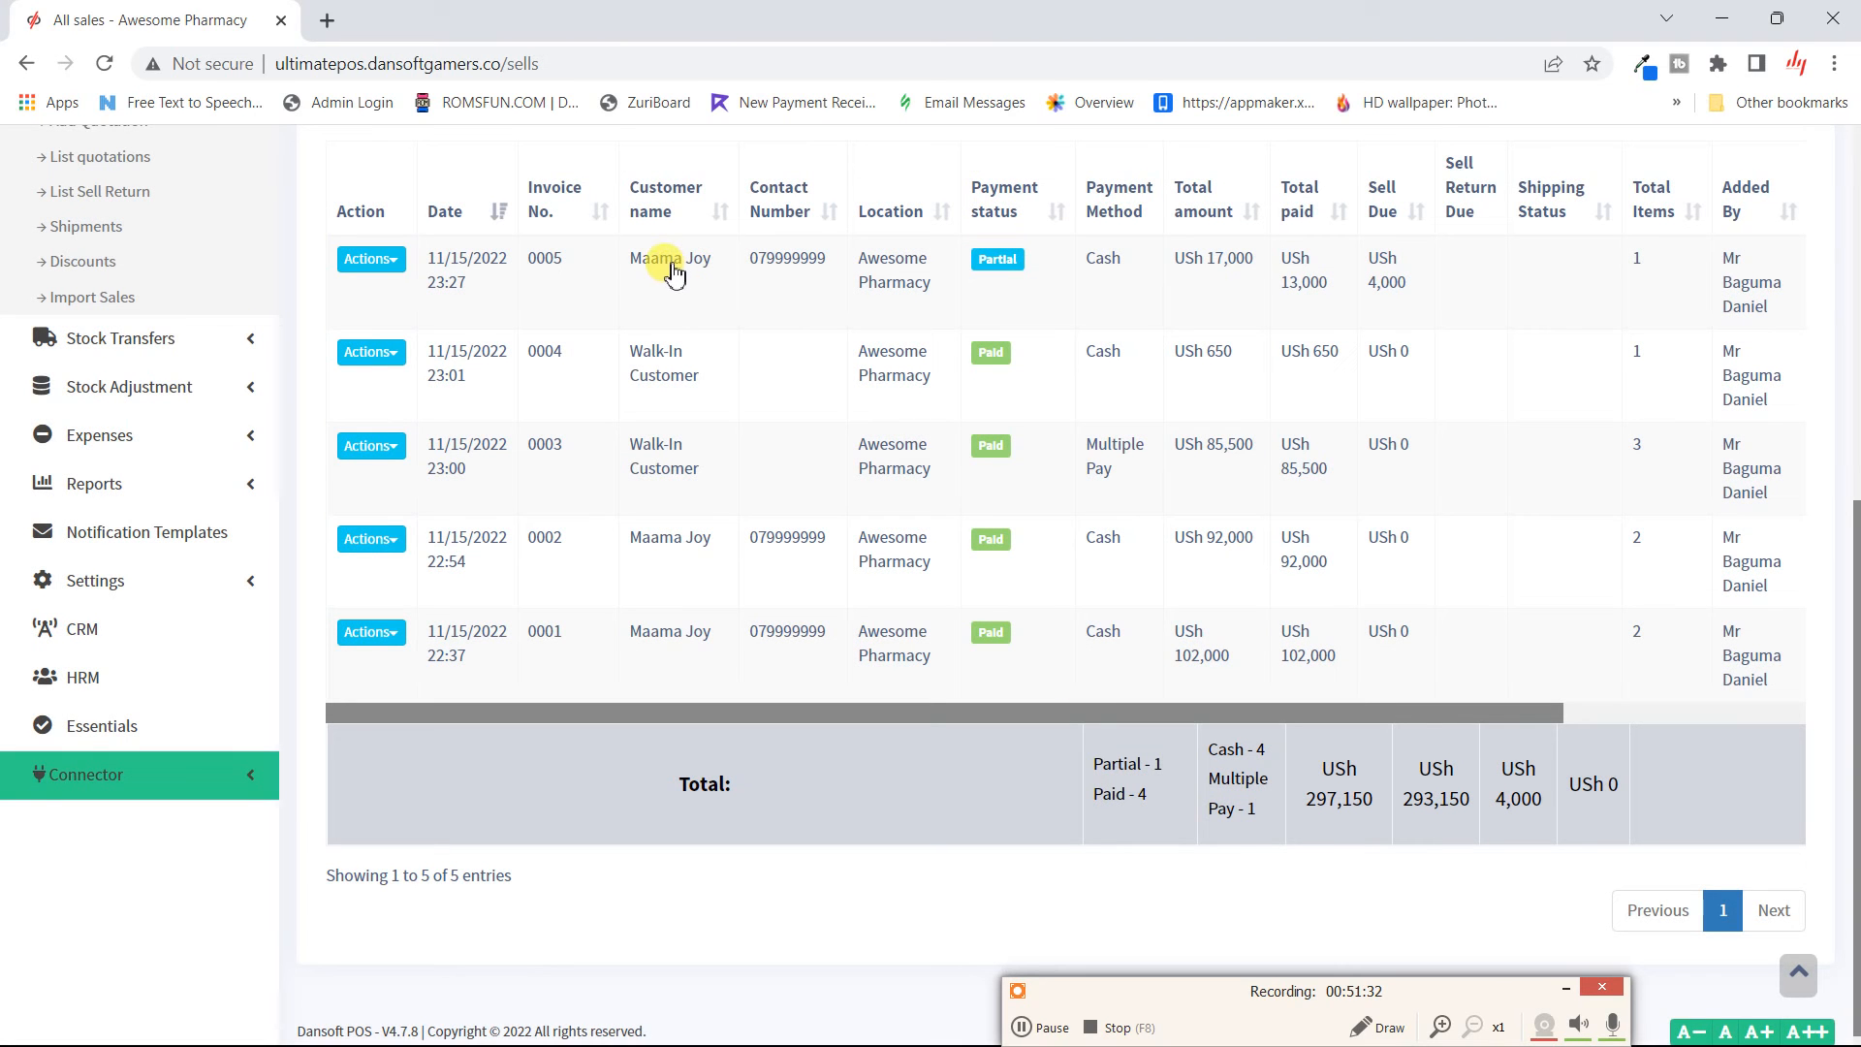
{"action": "left_click", "coordinate": [585, 279]}
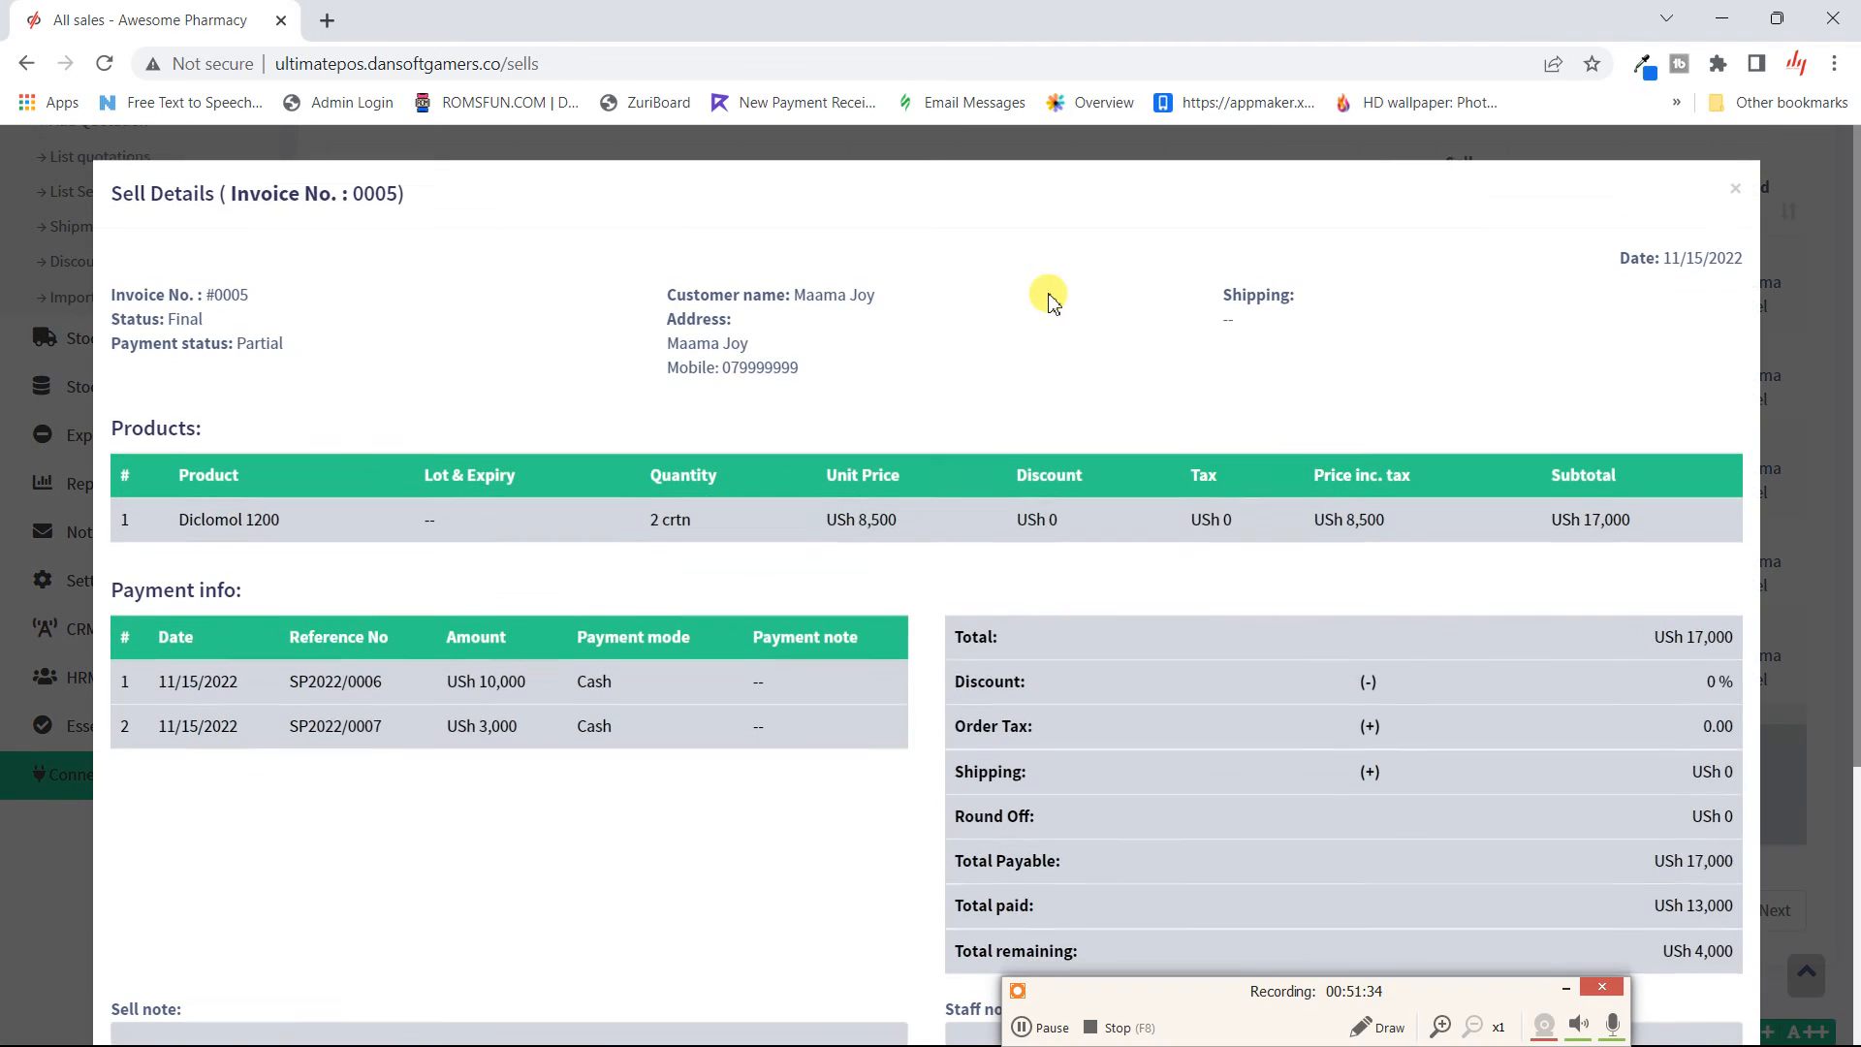
{"action": "scroll", "coordinate": [880, 514], "scroll_direction": "down", "scroll_amount": 2}
{"action": "scroll", "coordinate": [880, 514], "scroll_direction": "down", "scroll_amount": 2}
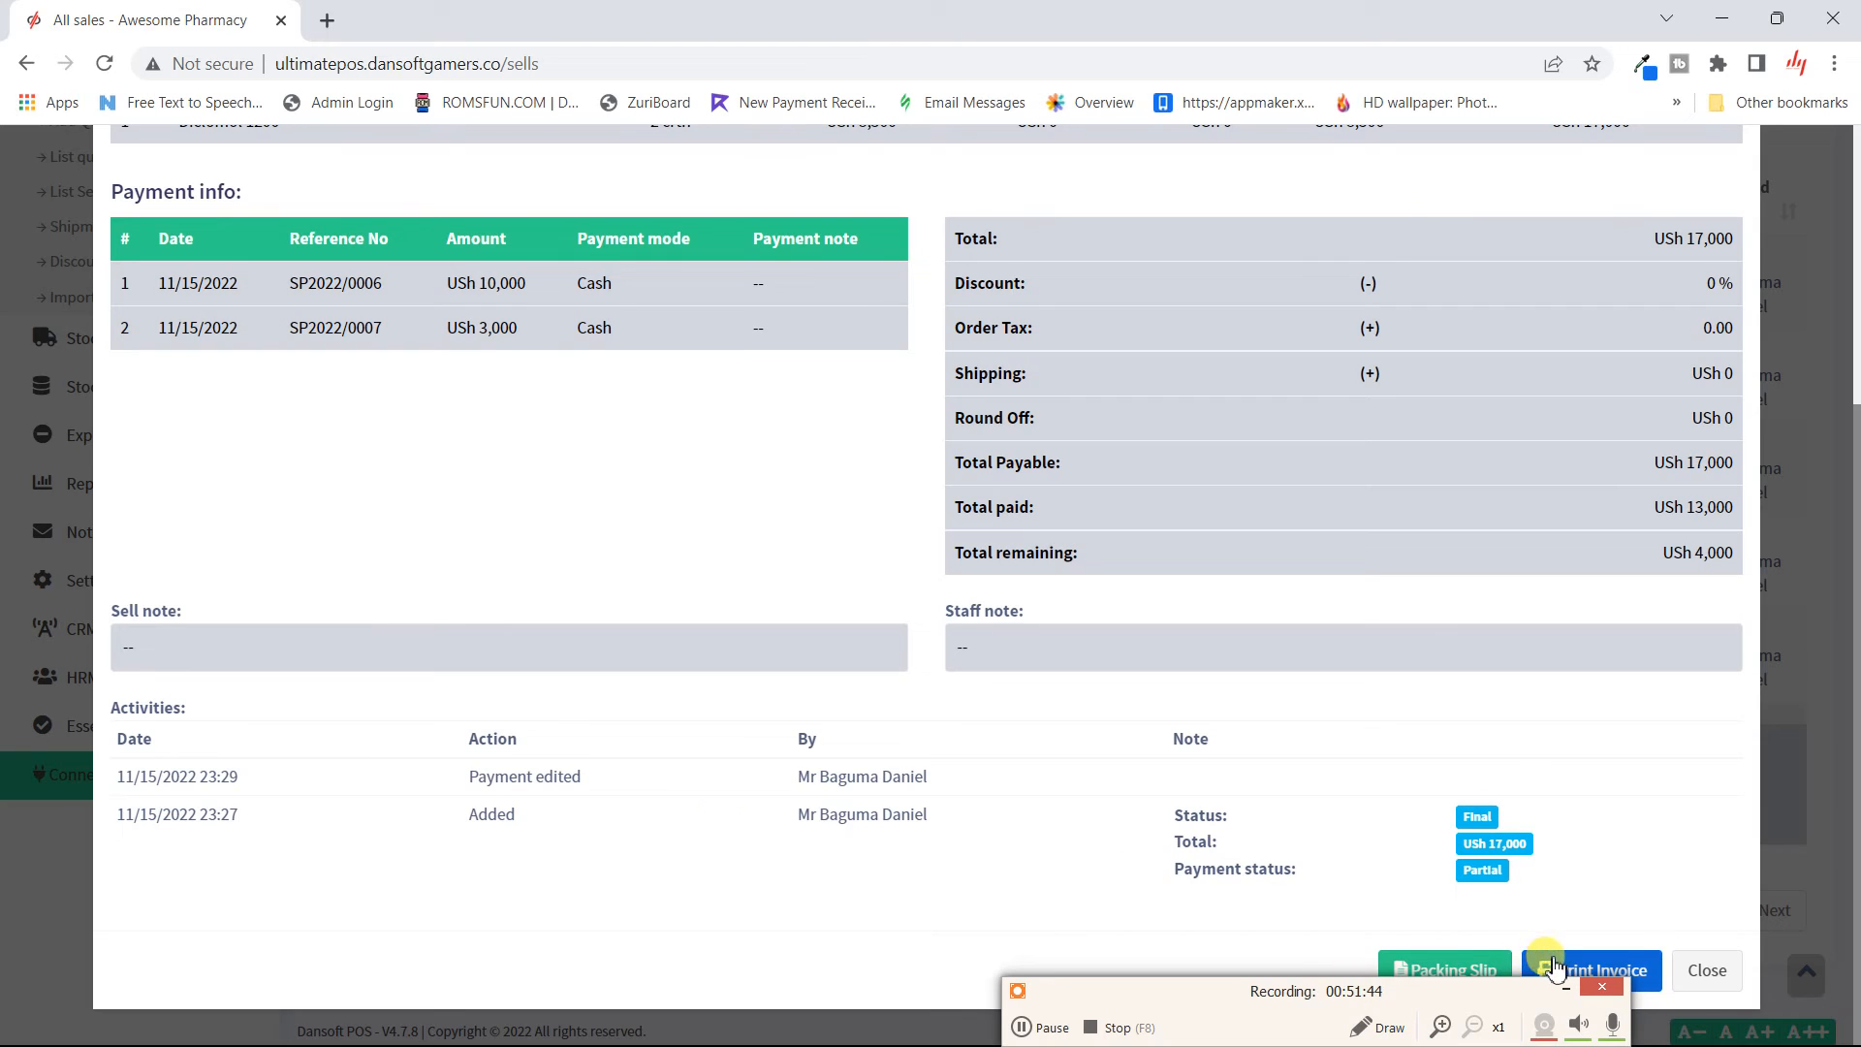
{"action": "left_click", "coordinate": [1455, 974]}
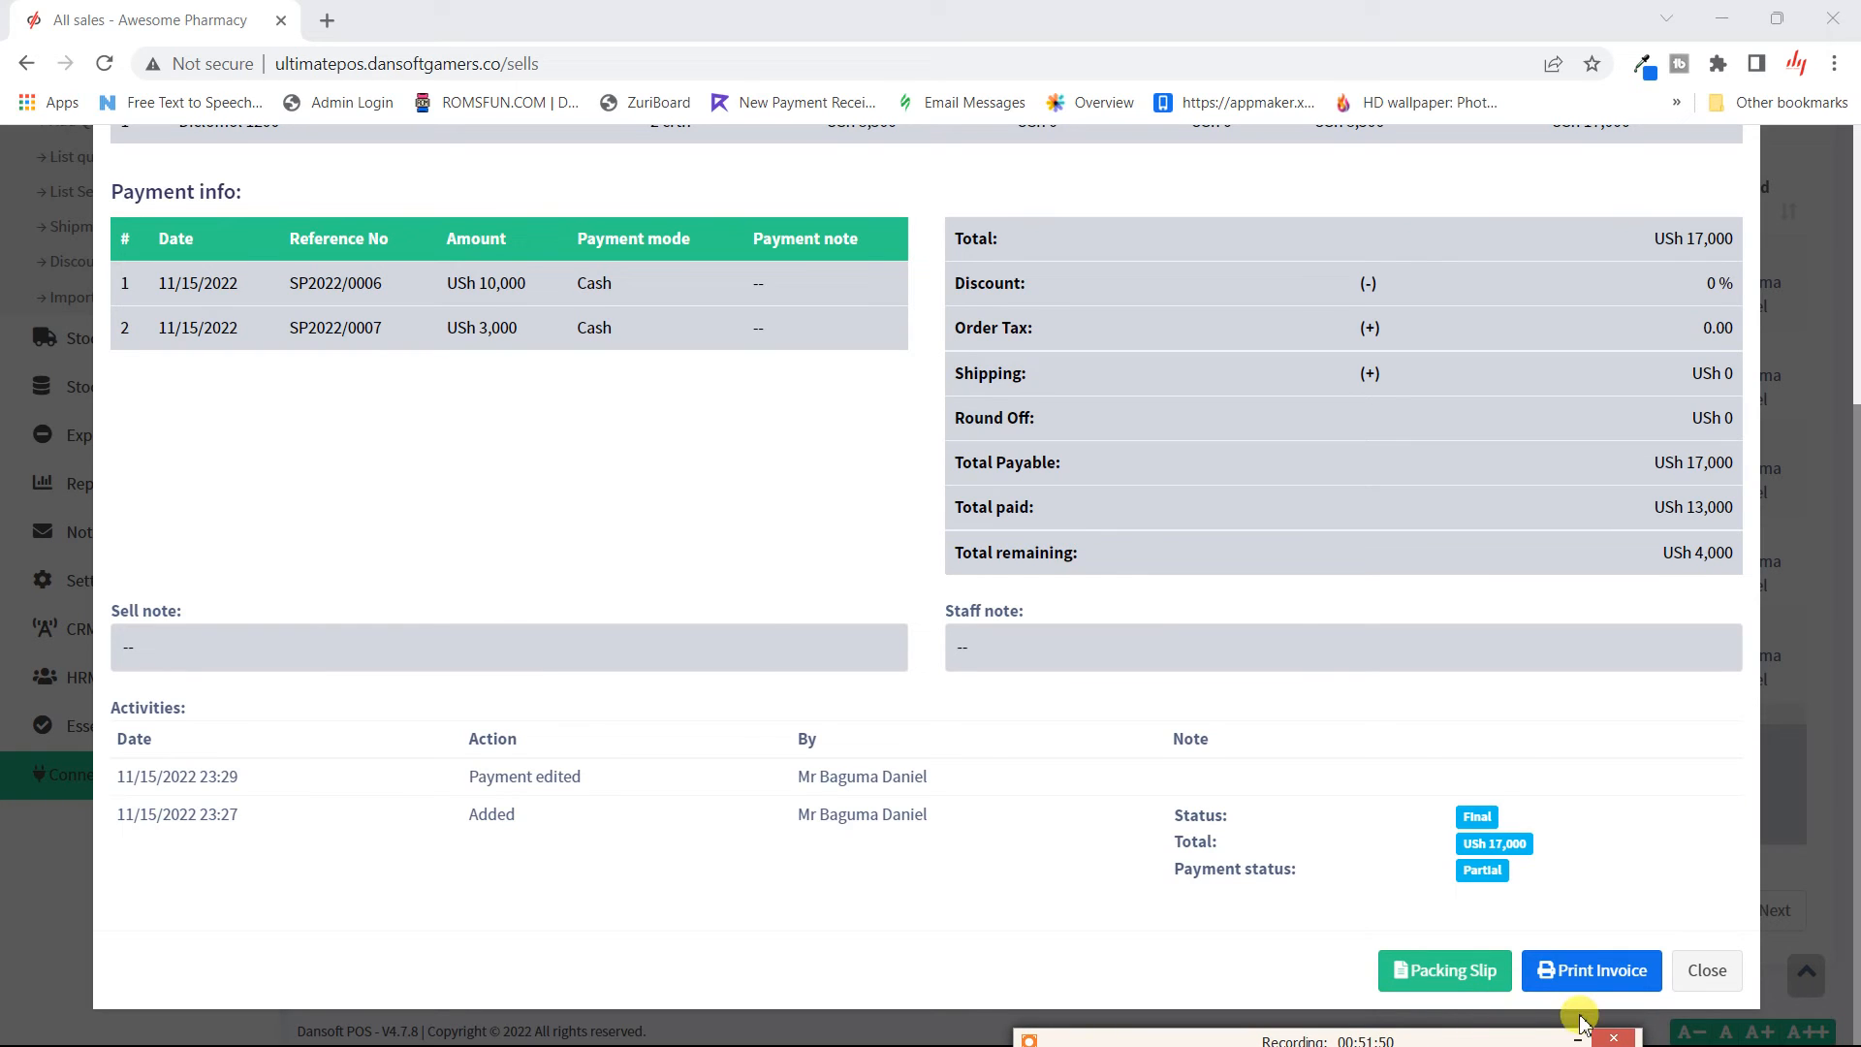
{"action": "left_click", "coordinate": [1578, 1039]}
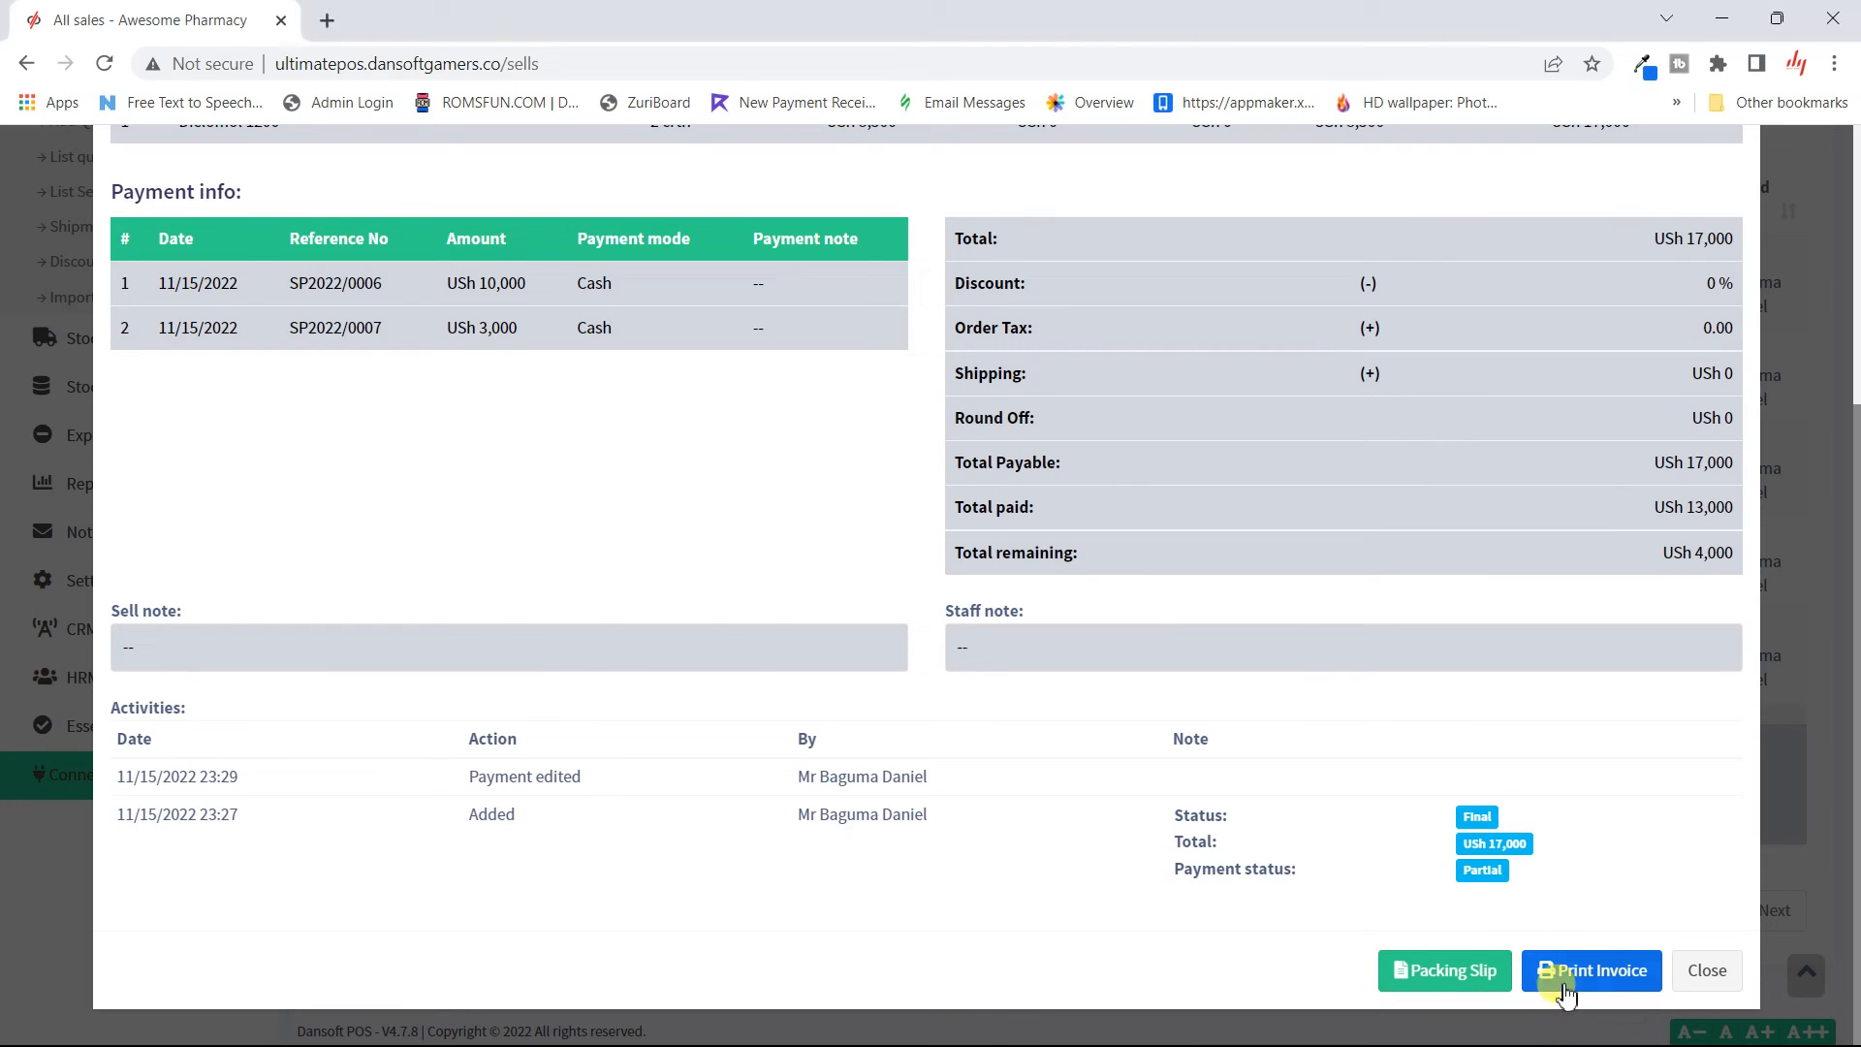
- Preview sale 0005's packing slip and invoice without printing, then close the details
{"action": "left_click", "coordinate": [1461, 967]}
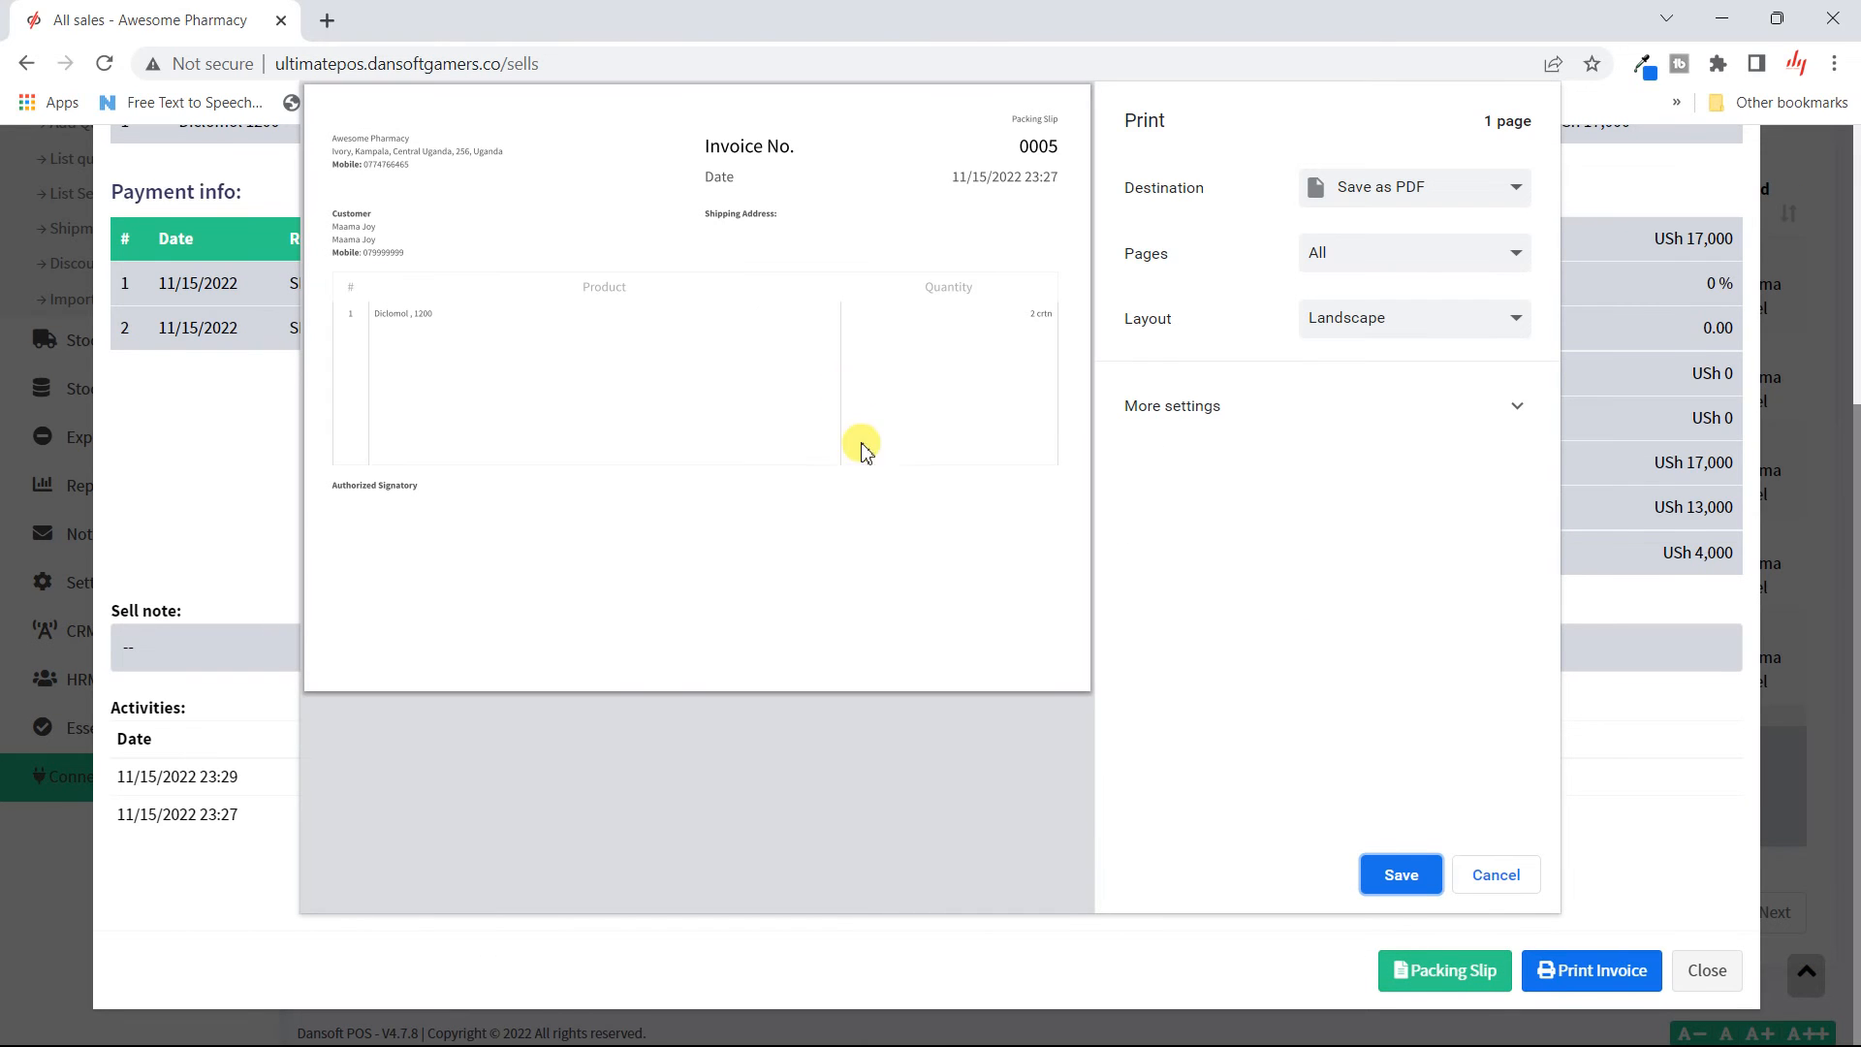
{"action": "left_click", "coordinate": [1490, 878]}
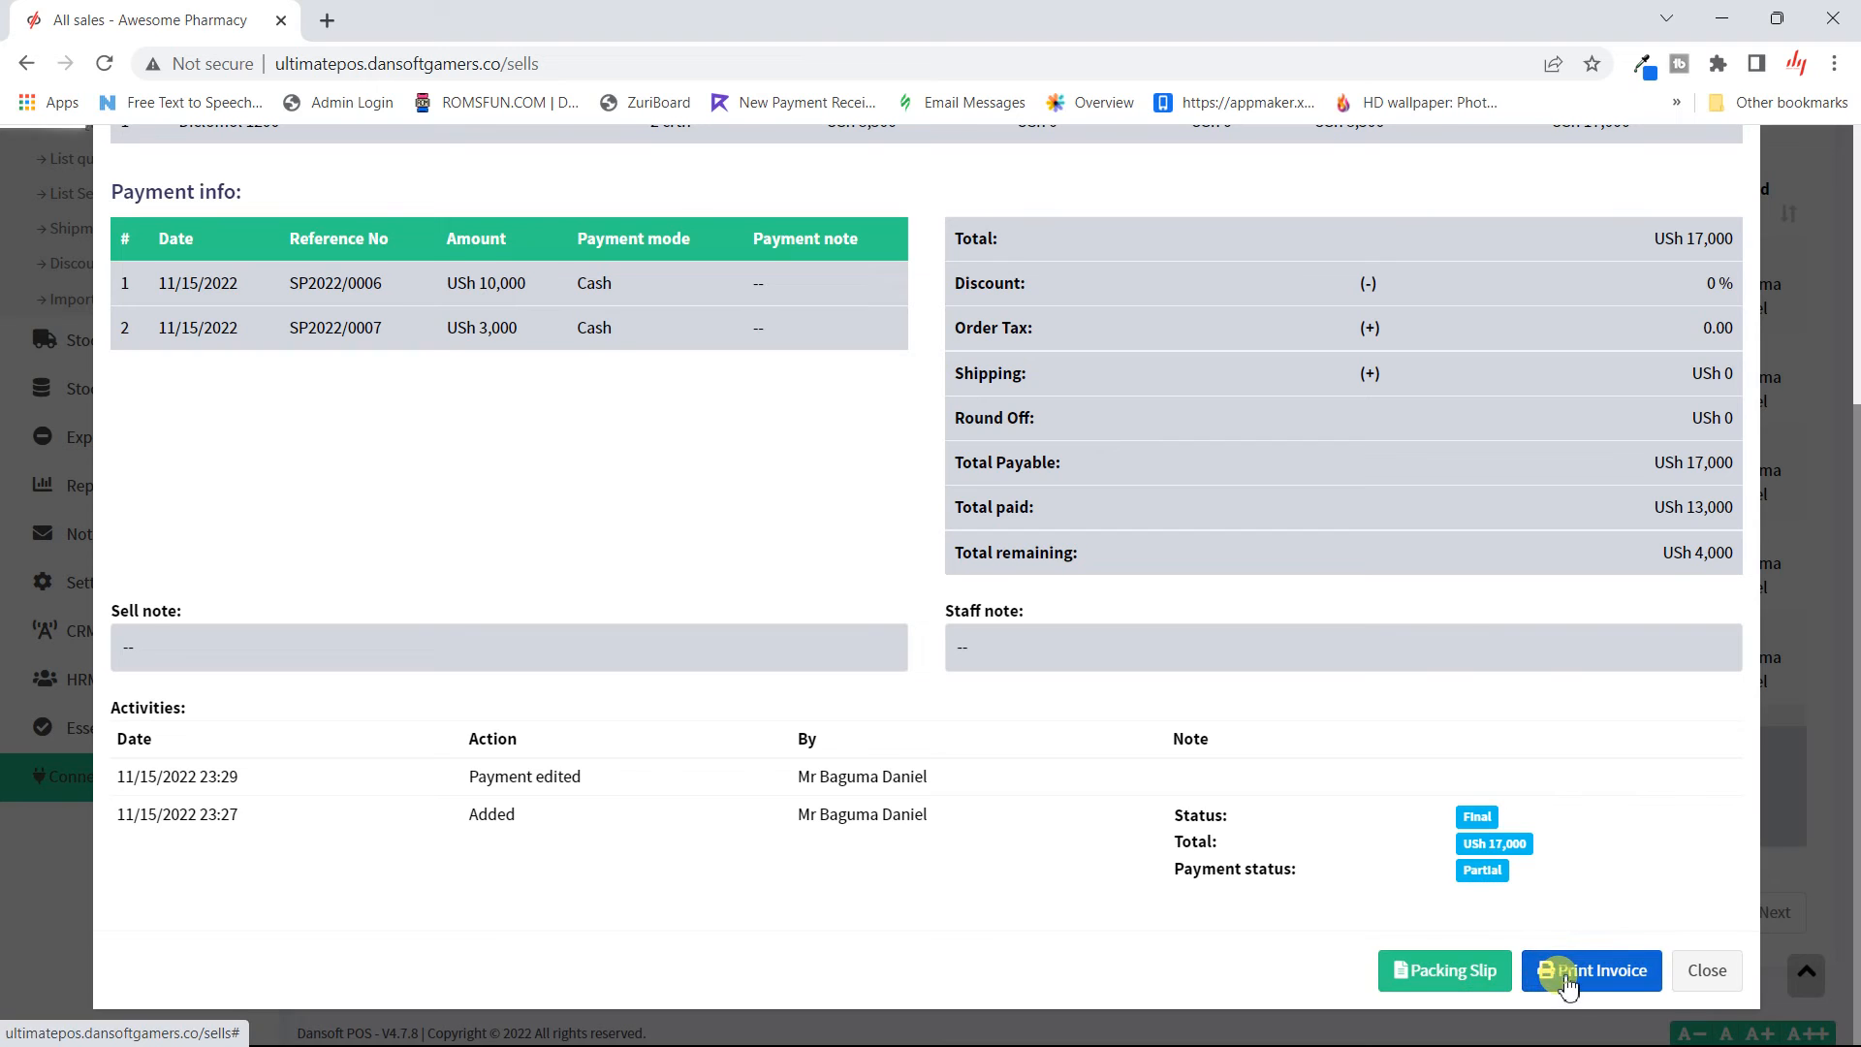
{"action": "left_click", "coordinate": [1550, 969]}
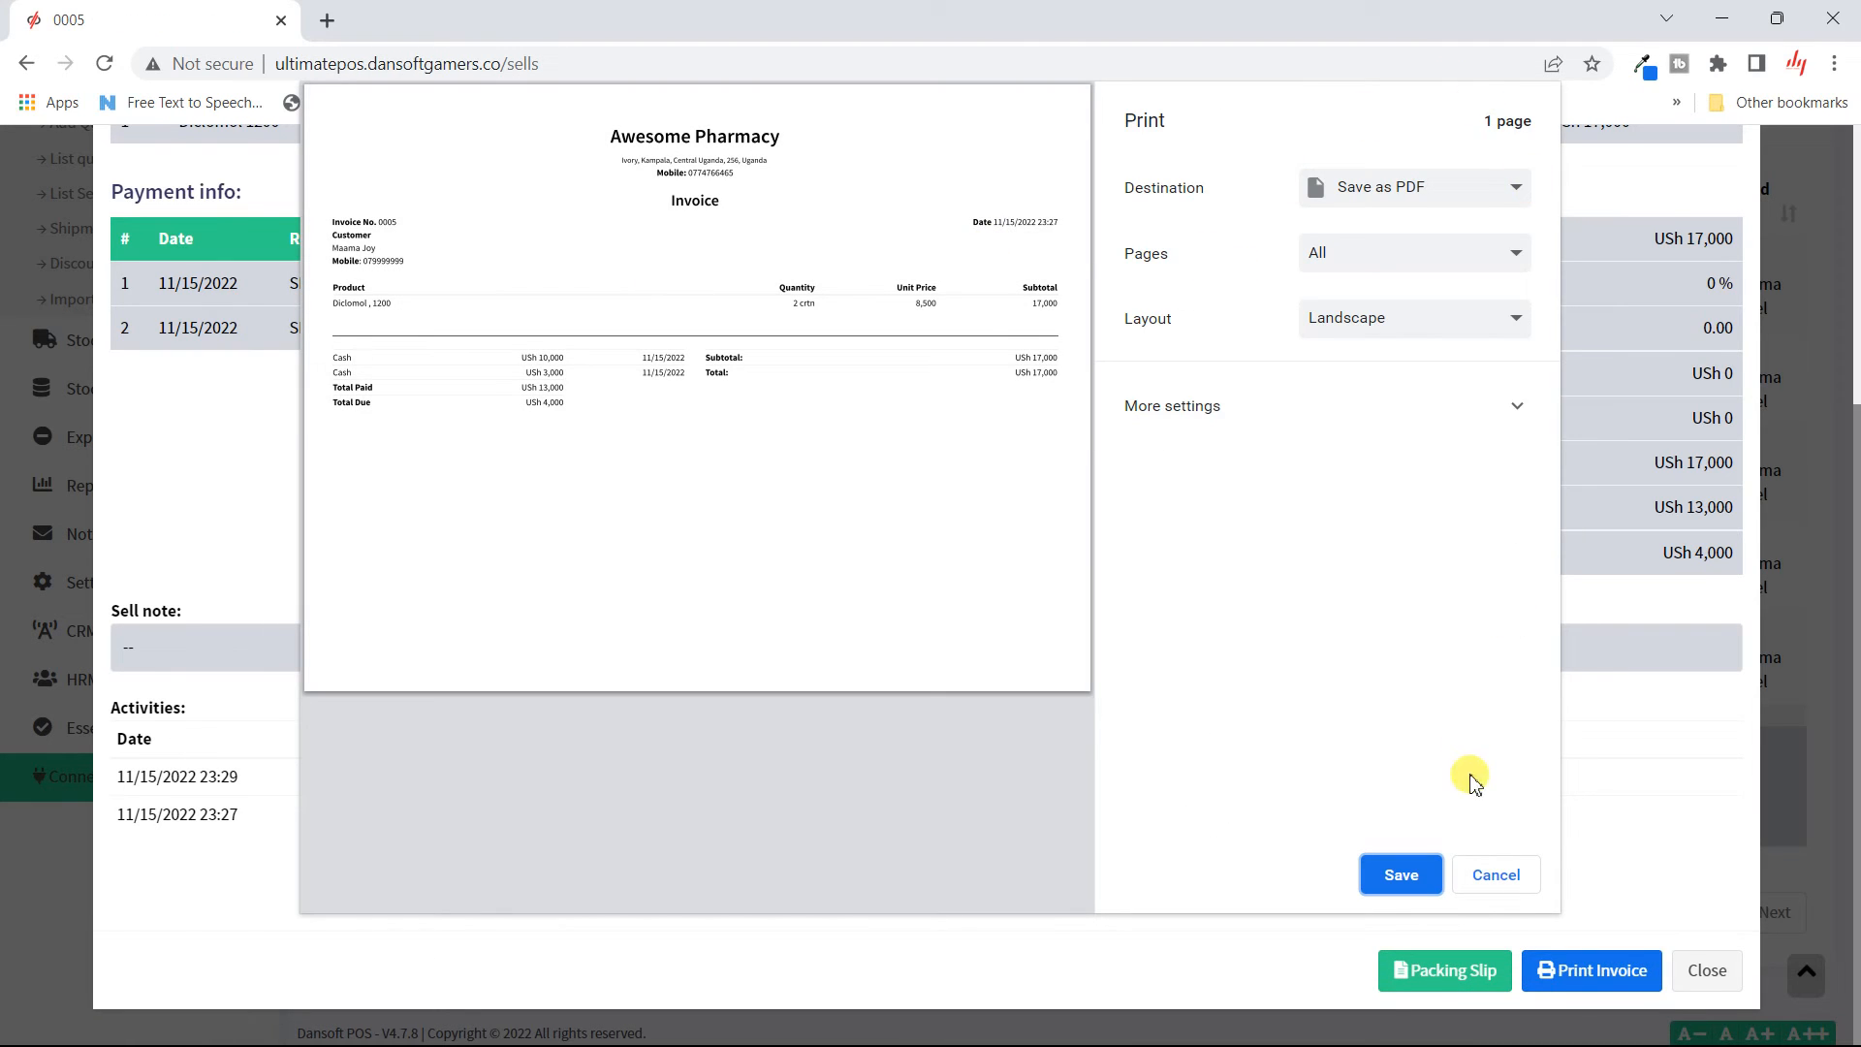
{"action": "left_click", "coordinate": [1498, 875]}
{"action": "left_click", "coordinate": [1724, 980]}
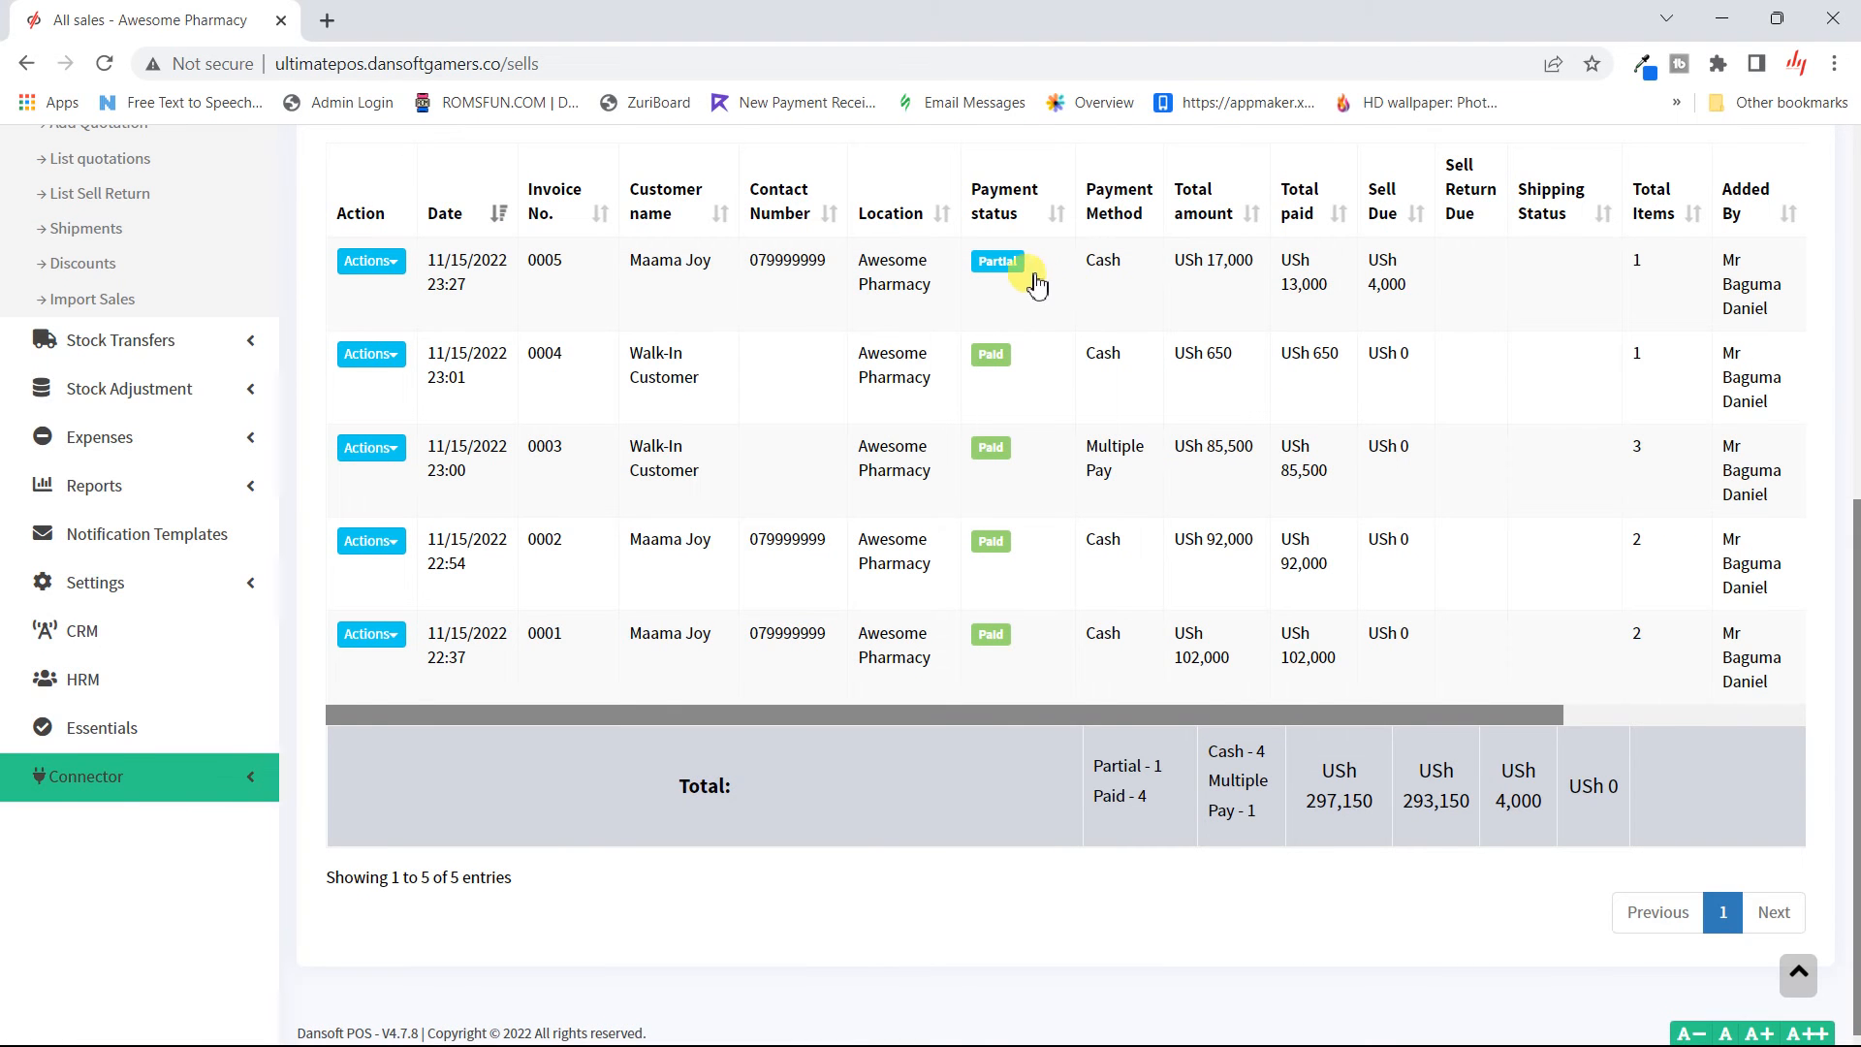
- Add the remaining 4,000 cash payment to invoice 0005 and scroll the fully paid list
{"action": "left_click", "coordinate": [996, 262]}
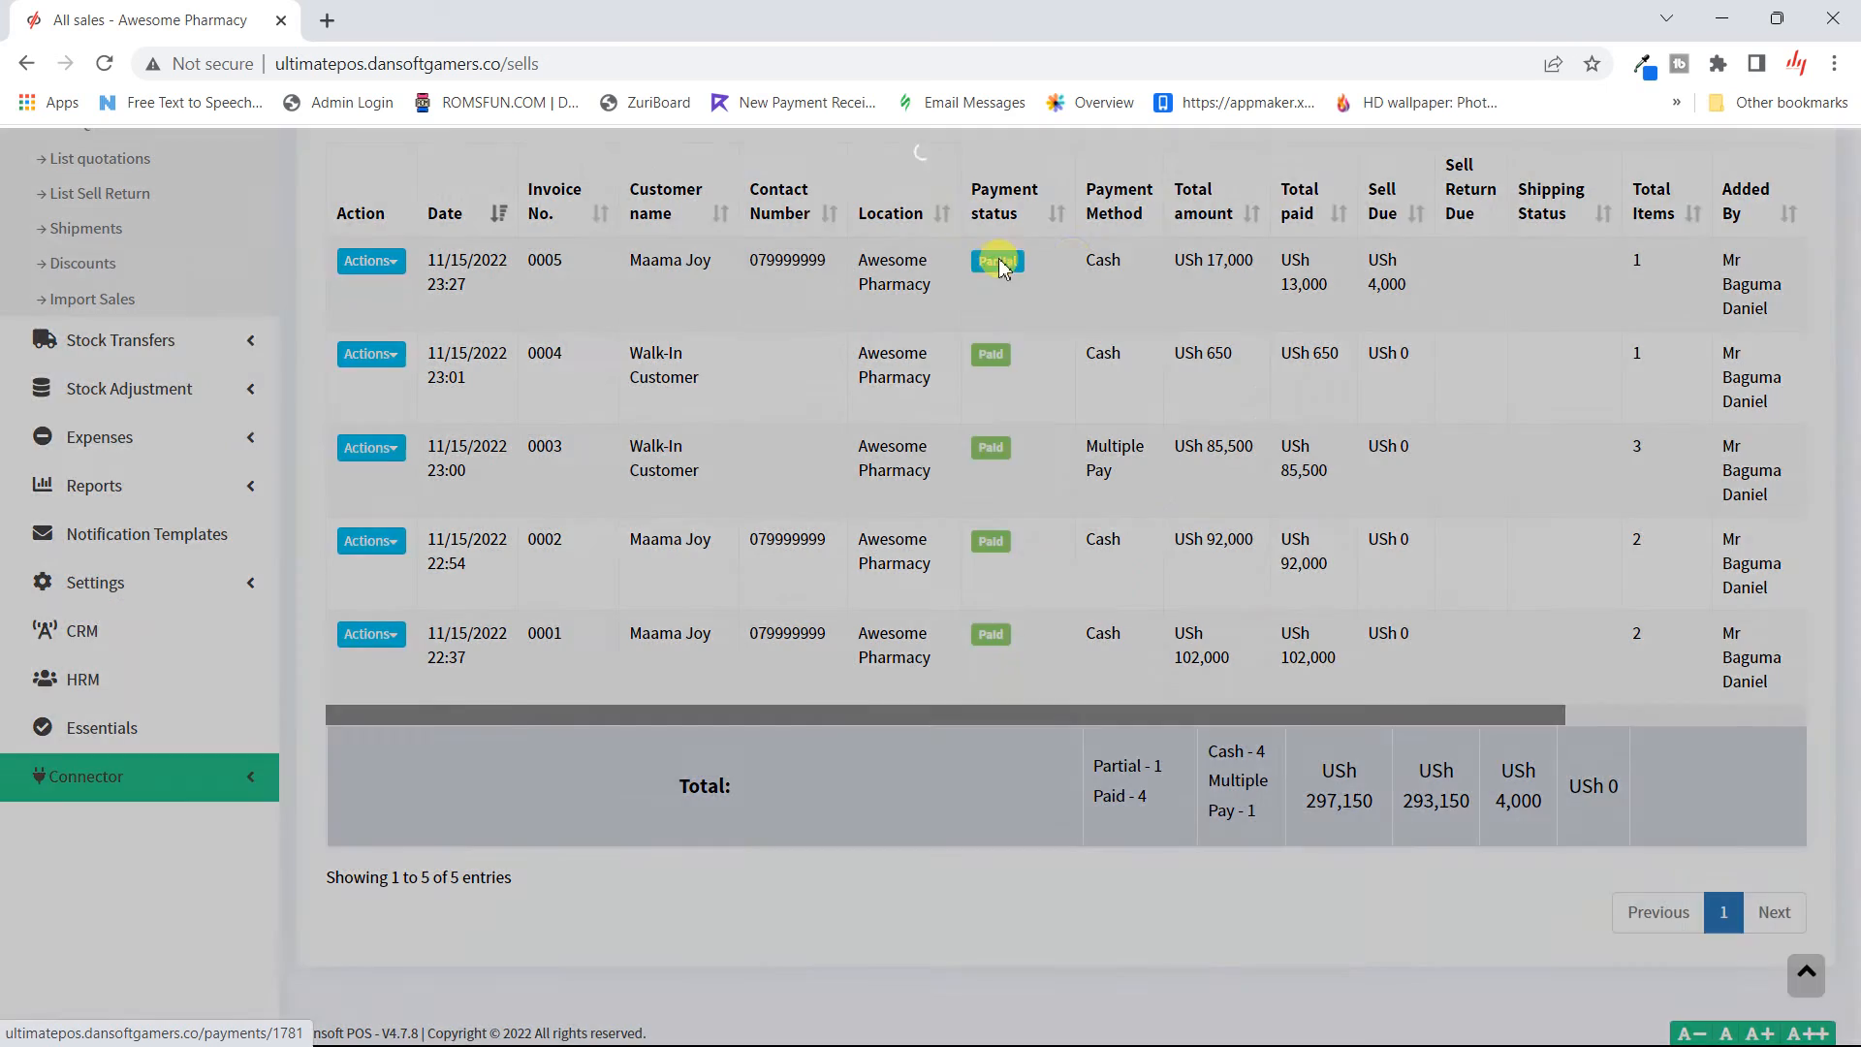
{"action": "left_click", "coordinate": [1218, 506]}
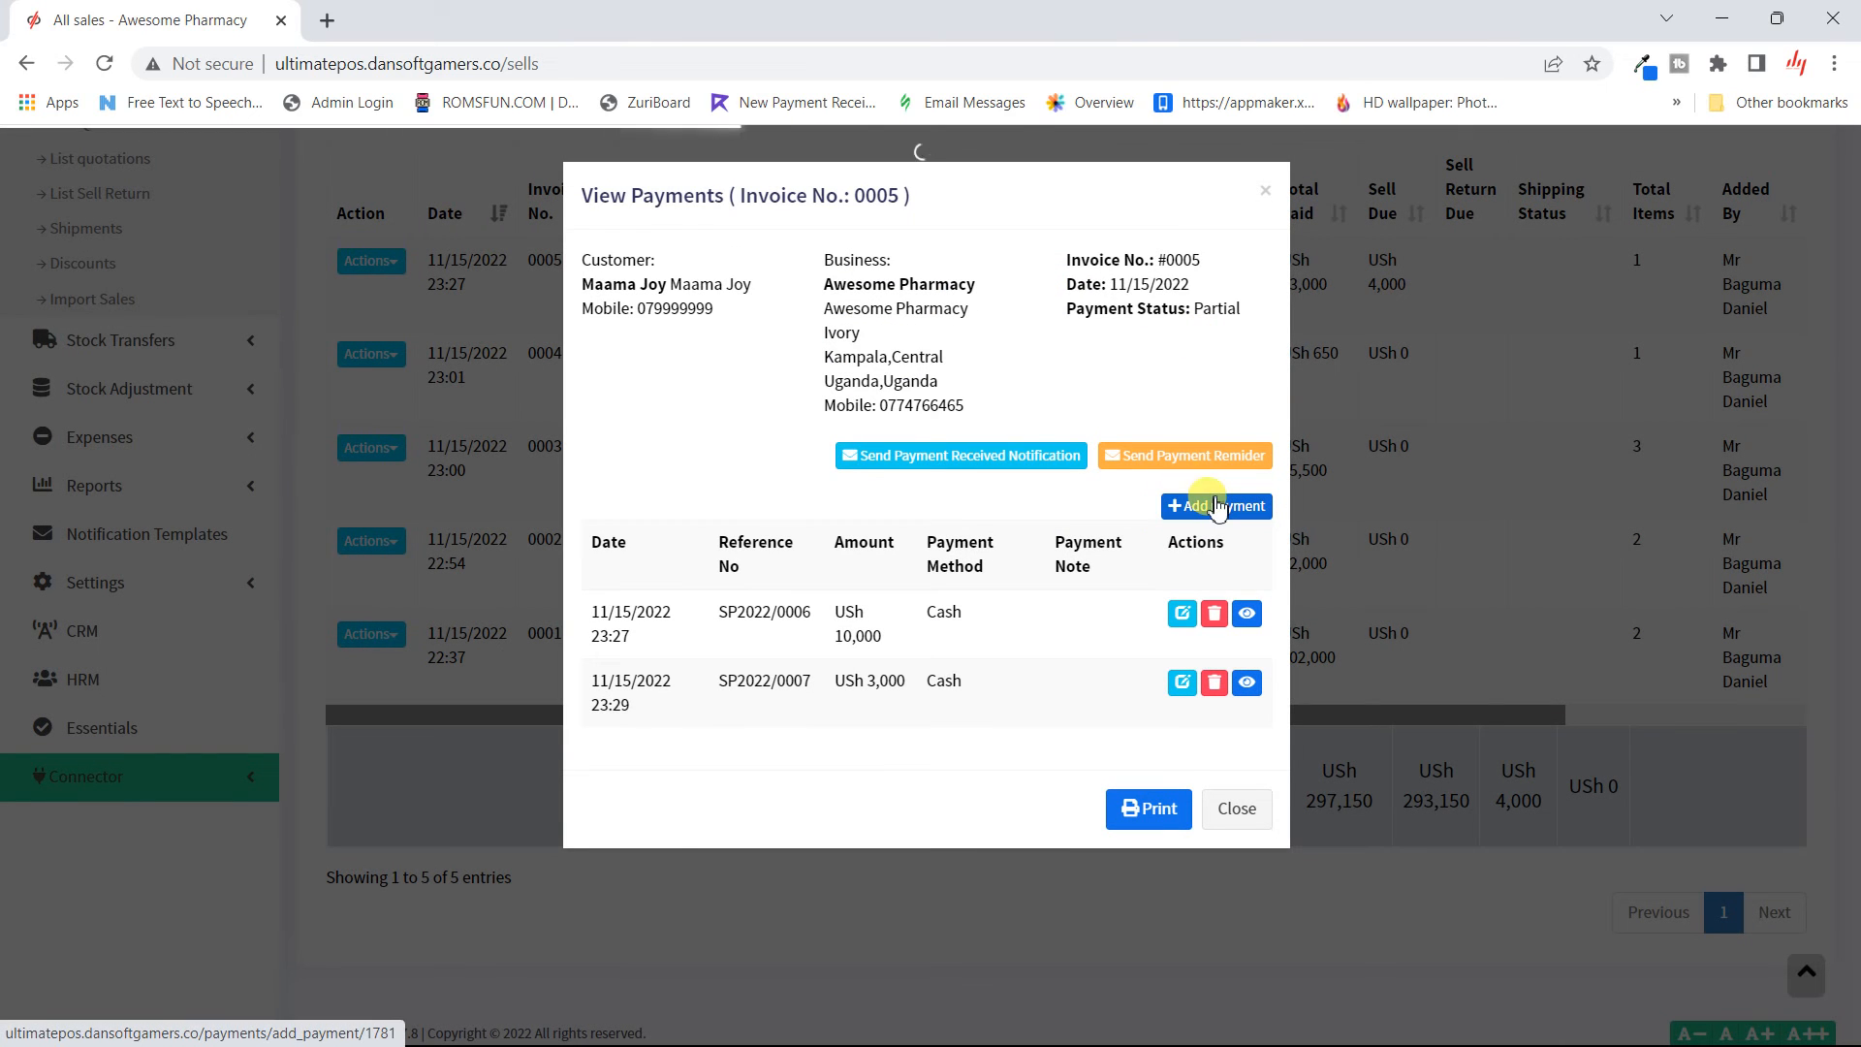
{"action": "left_click", "coordinate": [1171, 860]}
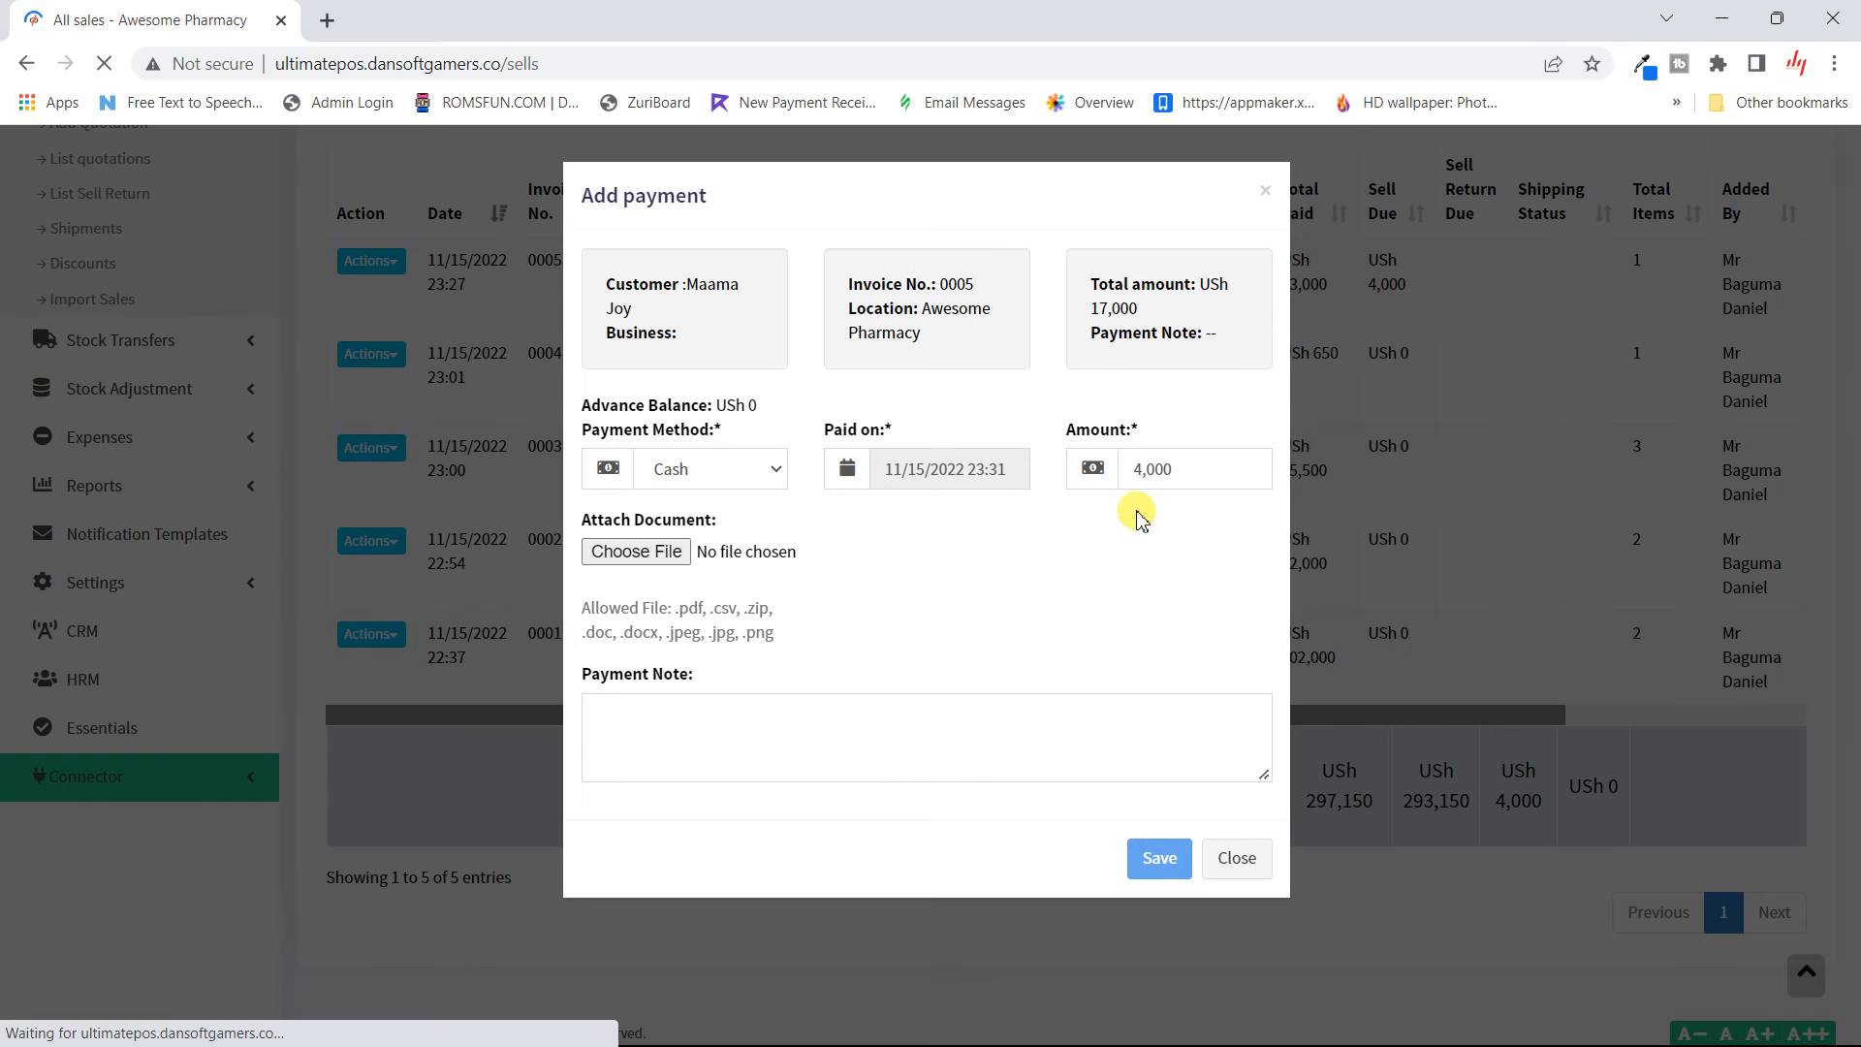
{"action": "scroll", "coordinate": [1152, 687], "scroll_direction": "down", "scroll_amount": 4}
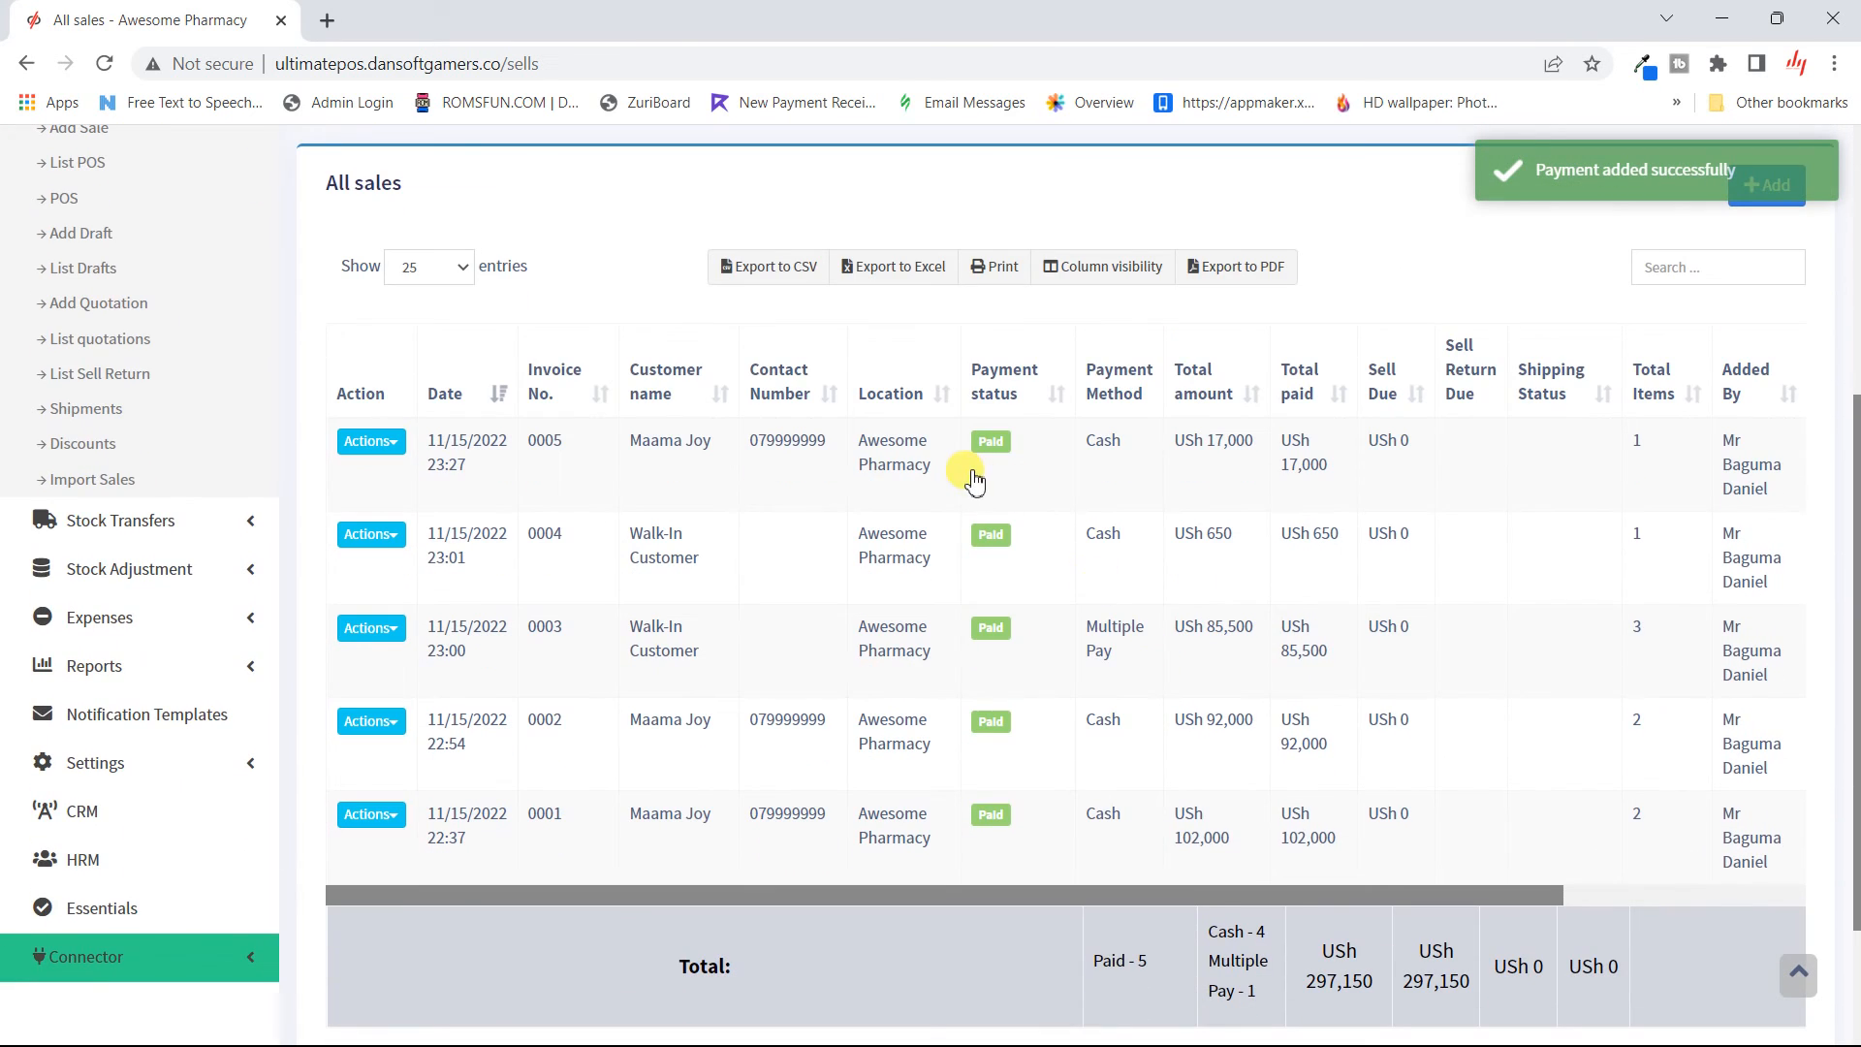
{"action": "scroll", "coordinate": [974, 481], "scroll_direction": "up", "scroll_amount": 3}
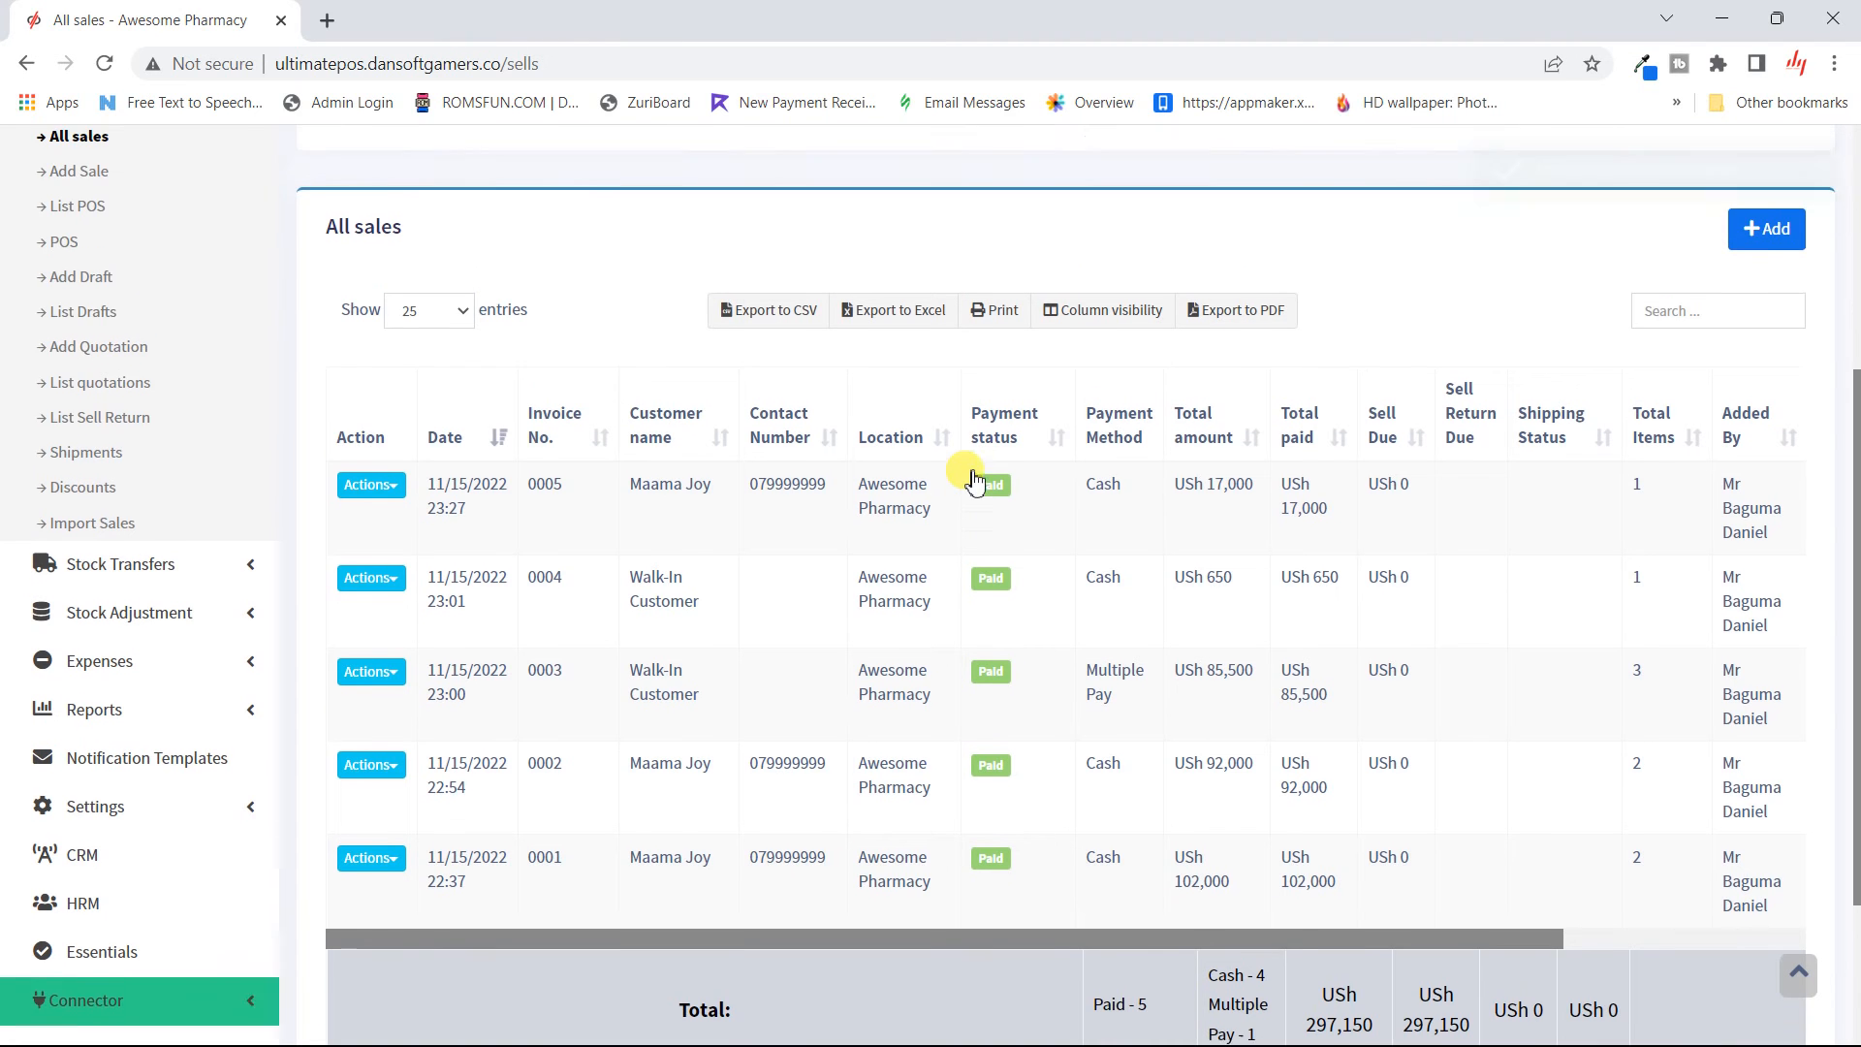
{"action": "scroll", "coordinate": [974, 477], "scroll_direction": "up", "scroll_amount": 1}
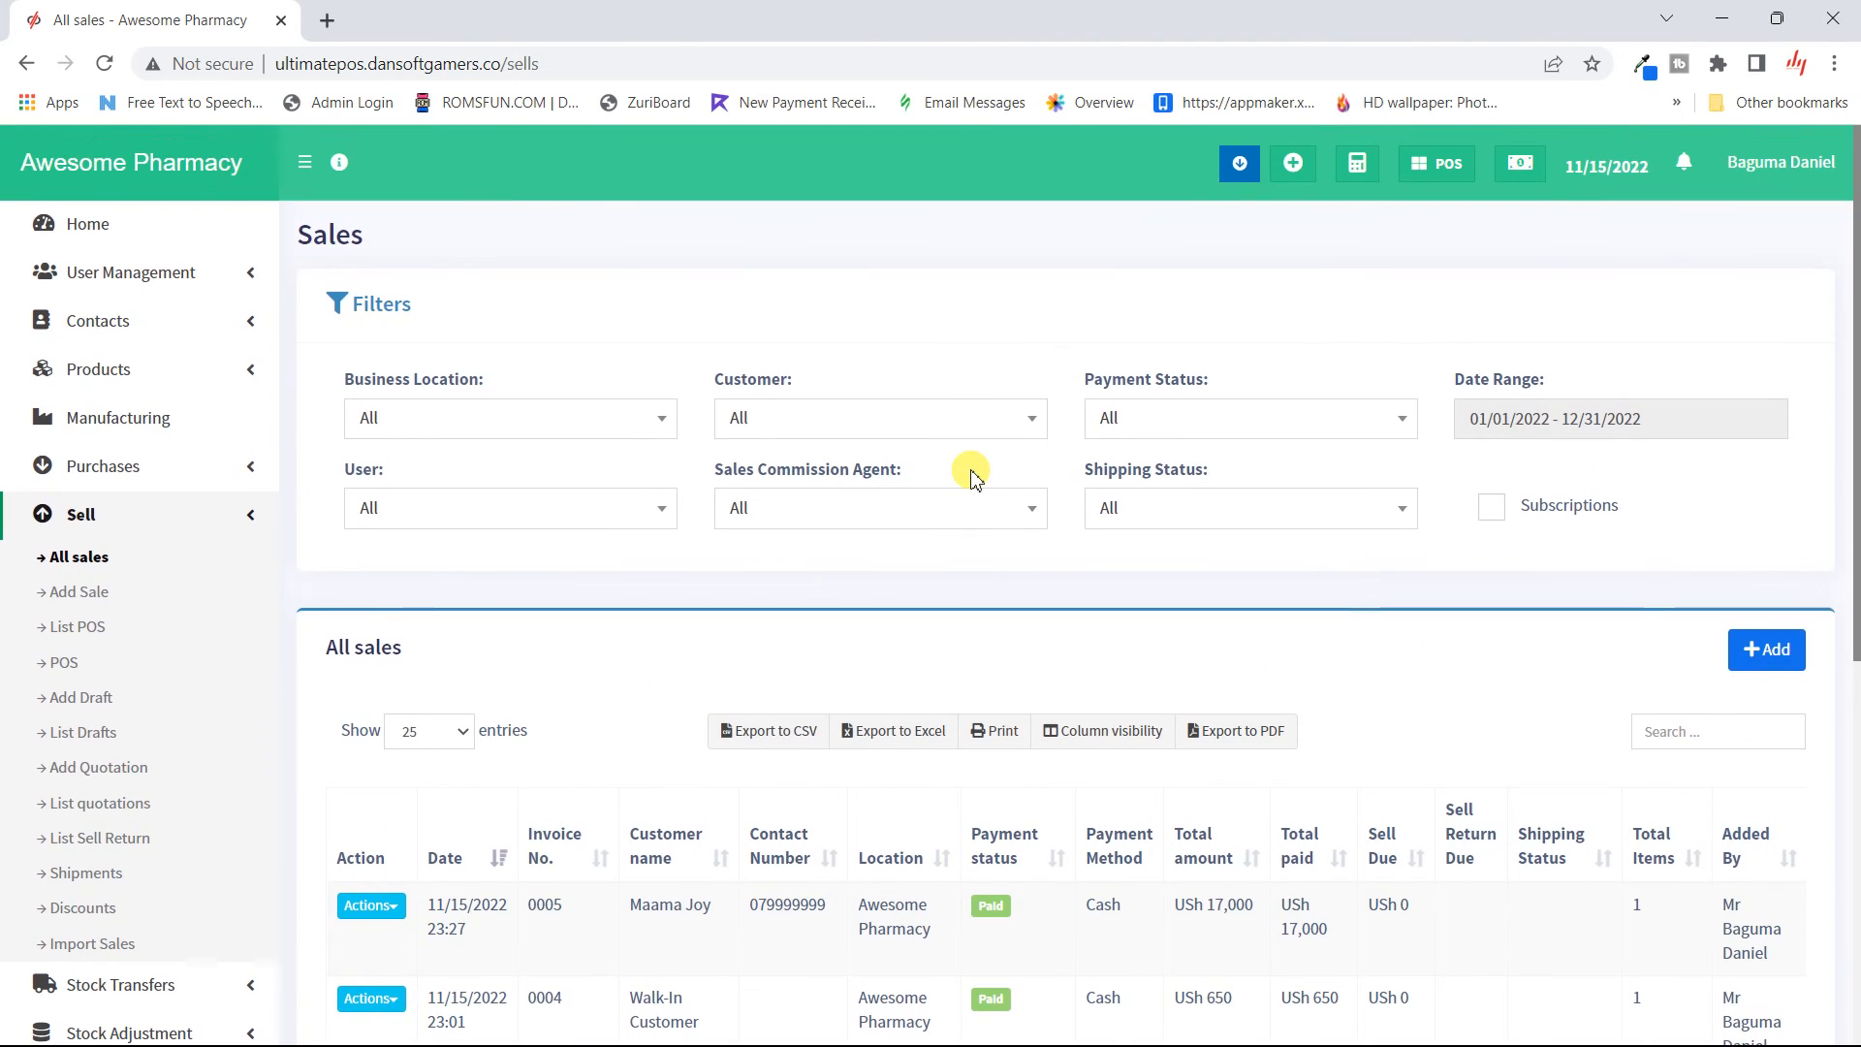
{"action": "scroll", "coordinate": [975, 480], "scroll_direction": "down", "scroll_amount": 5}
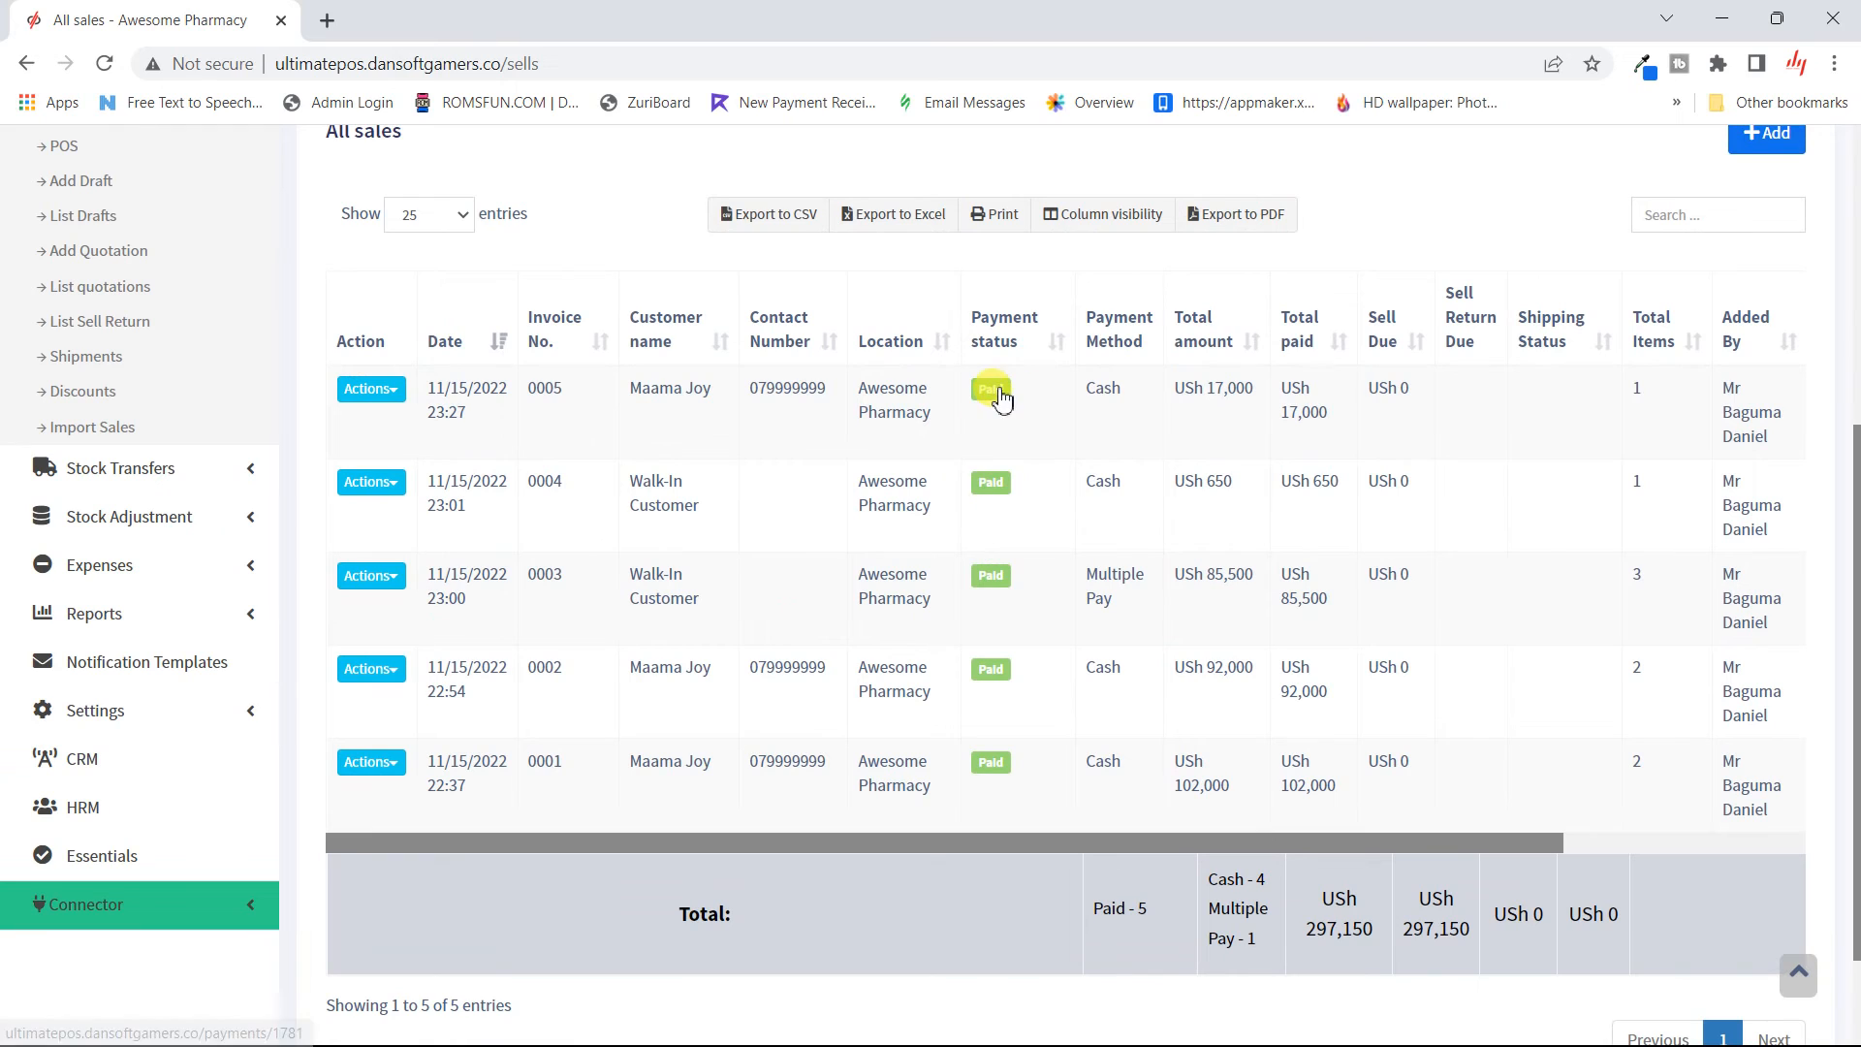
{"action": "left_click", "coordinate": [384, 395]}
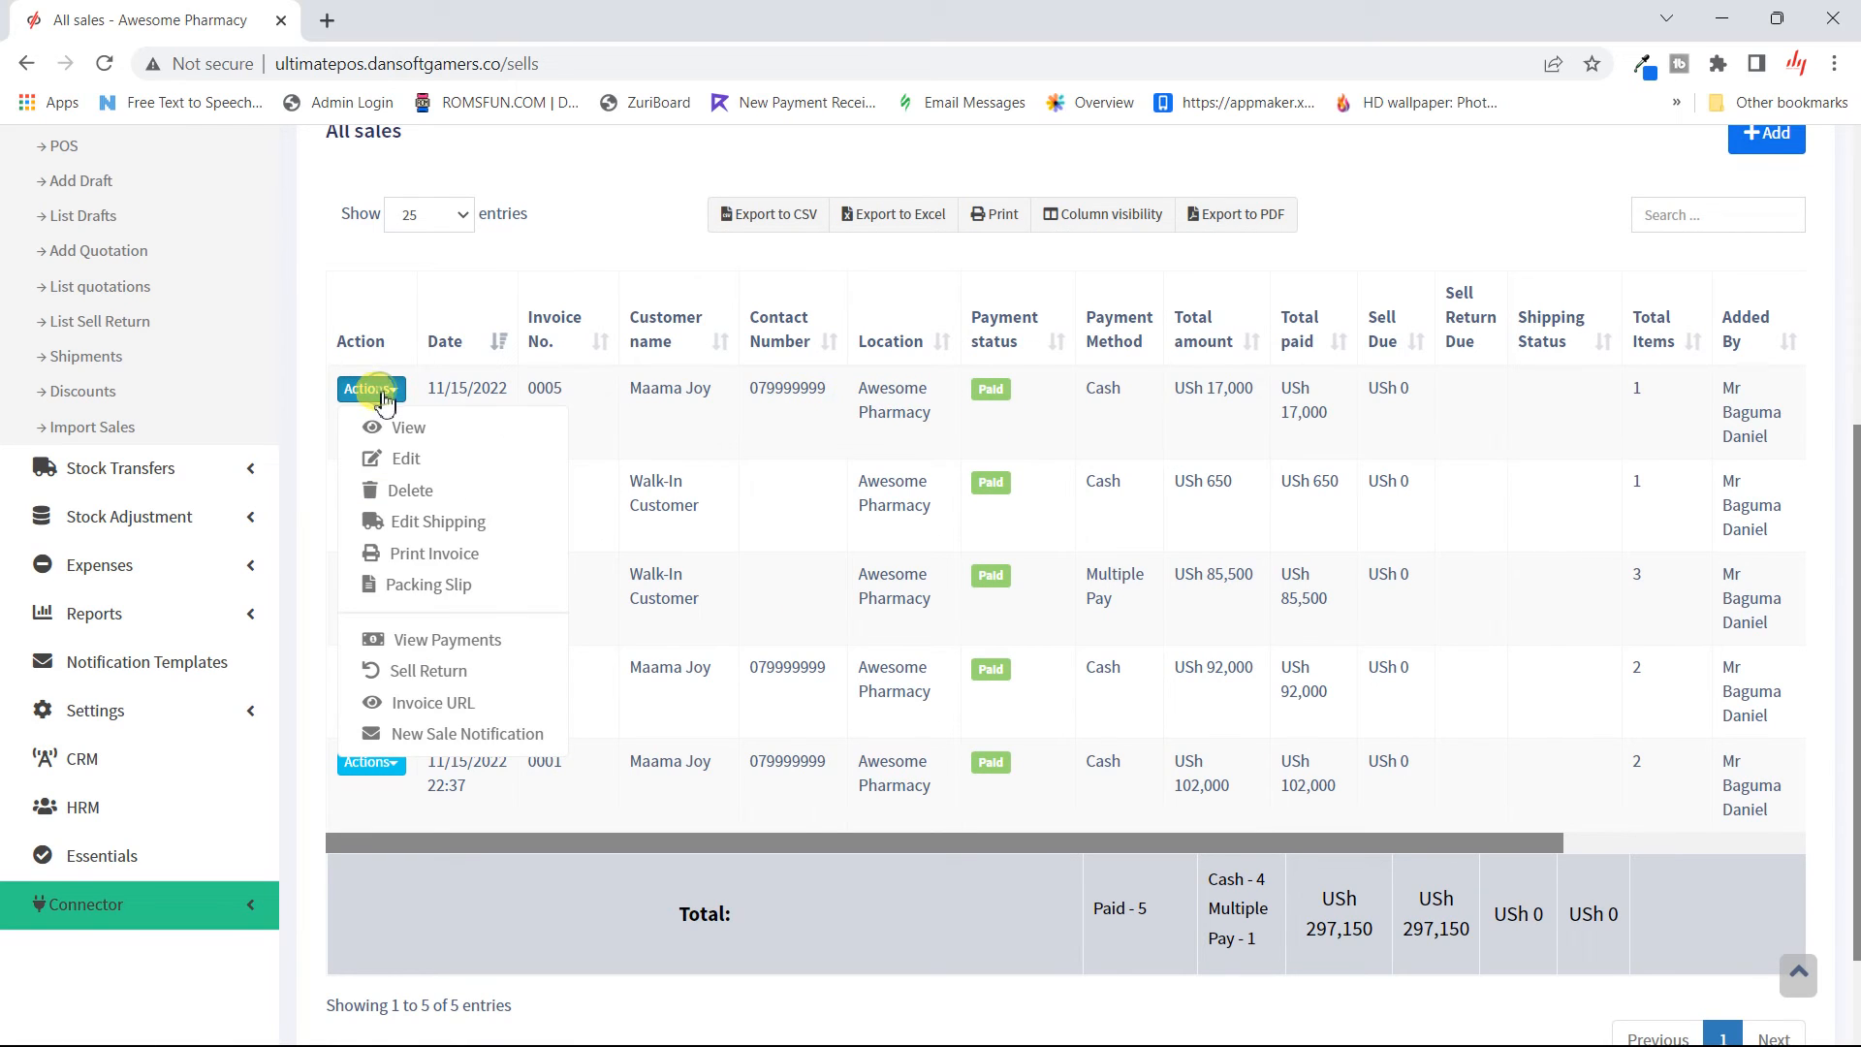
{"action": "left_click", "coordinate": [444, 704]}
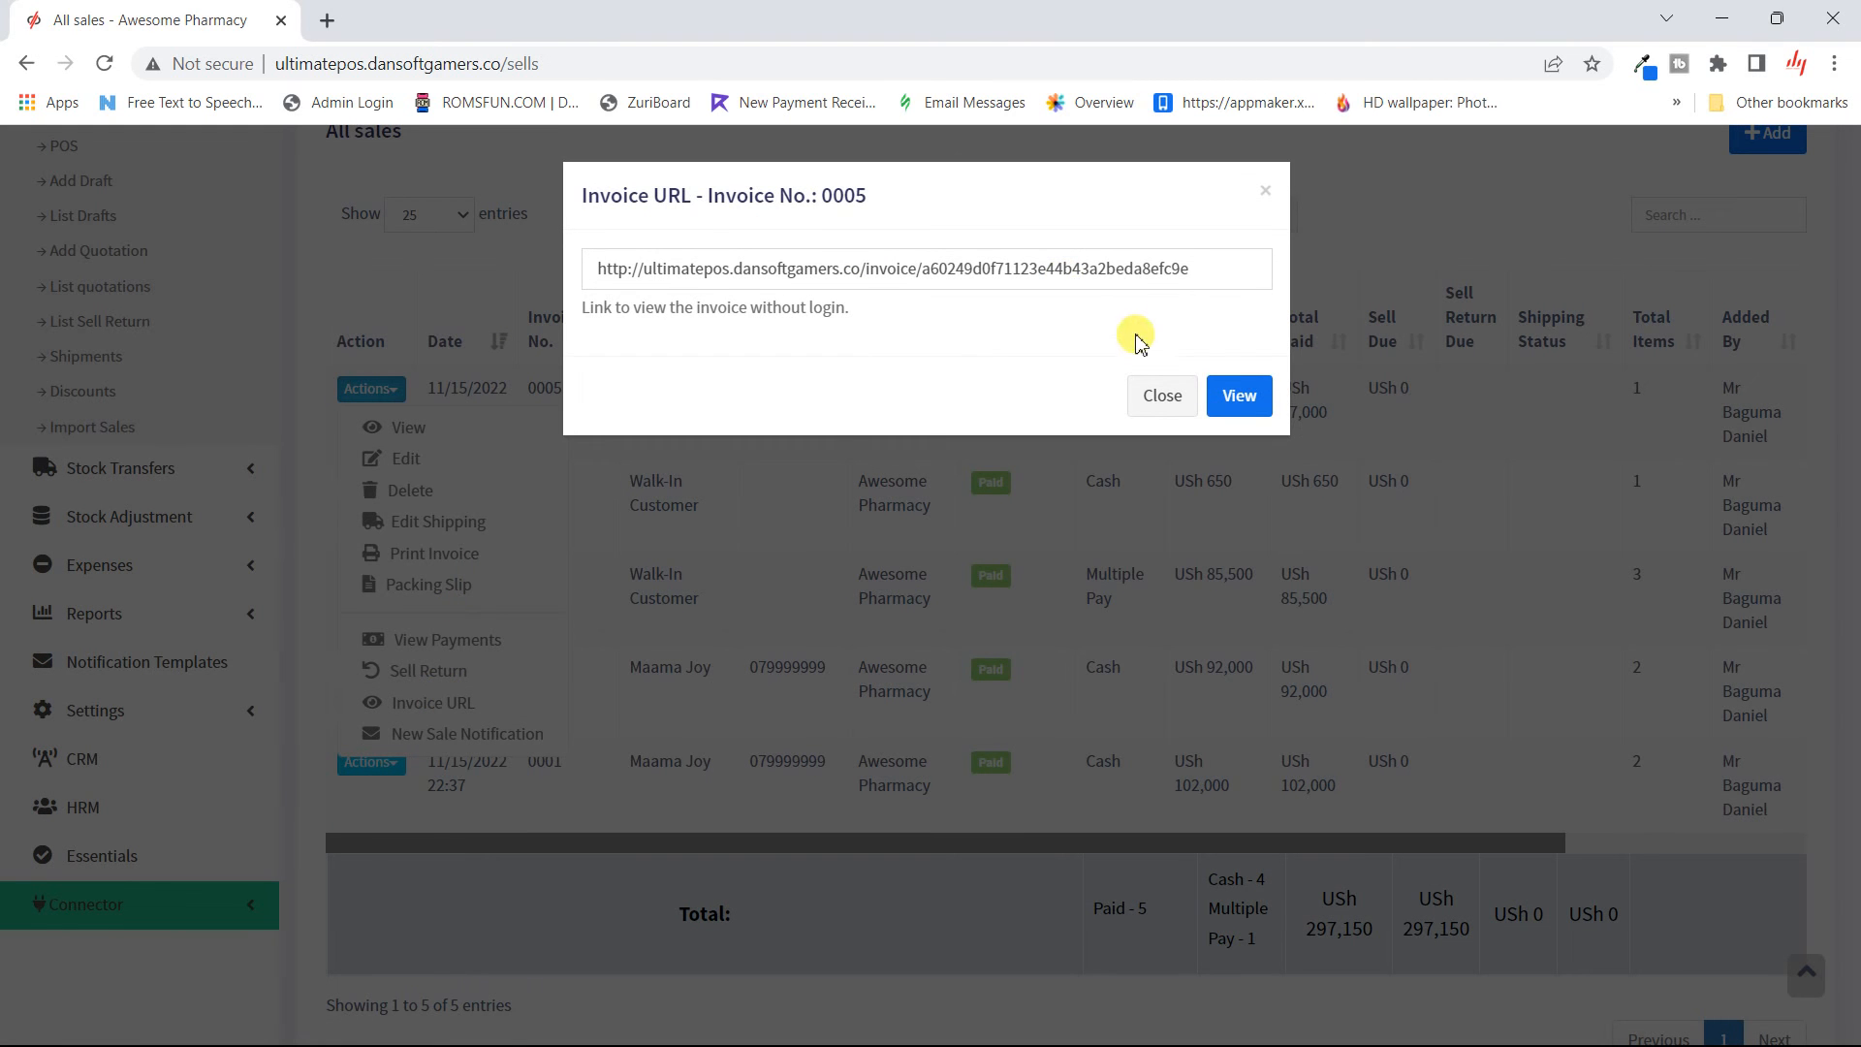
{"action": "left_click", "coordinate": [1229, 399]}
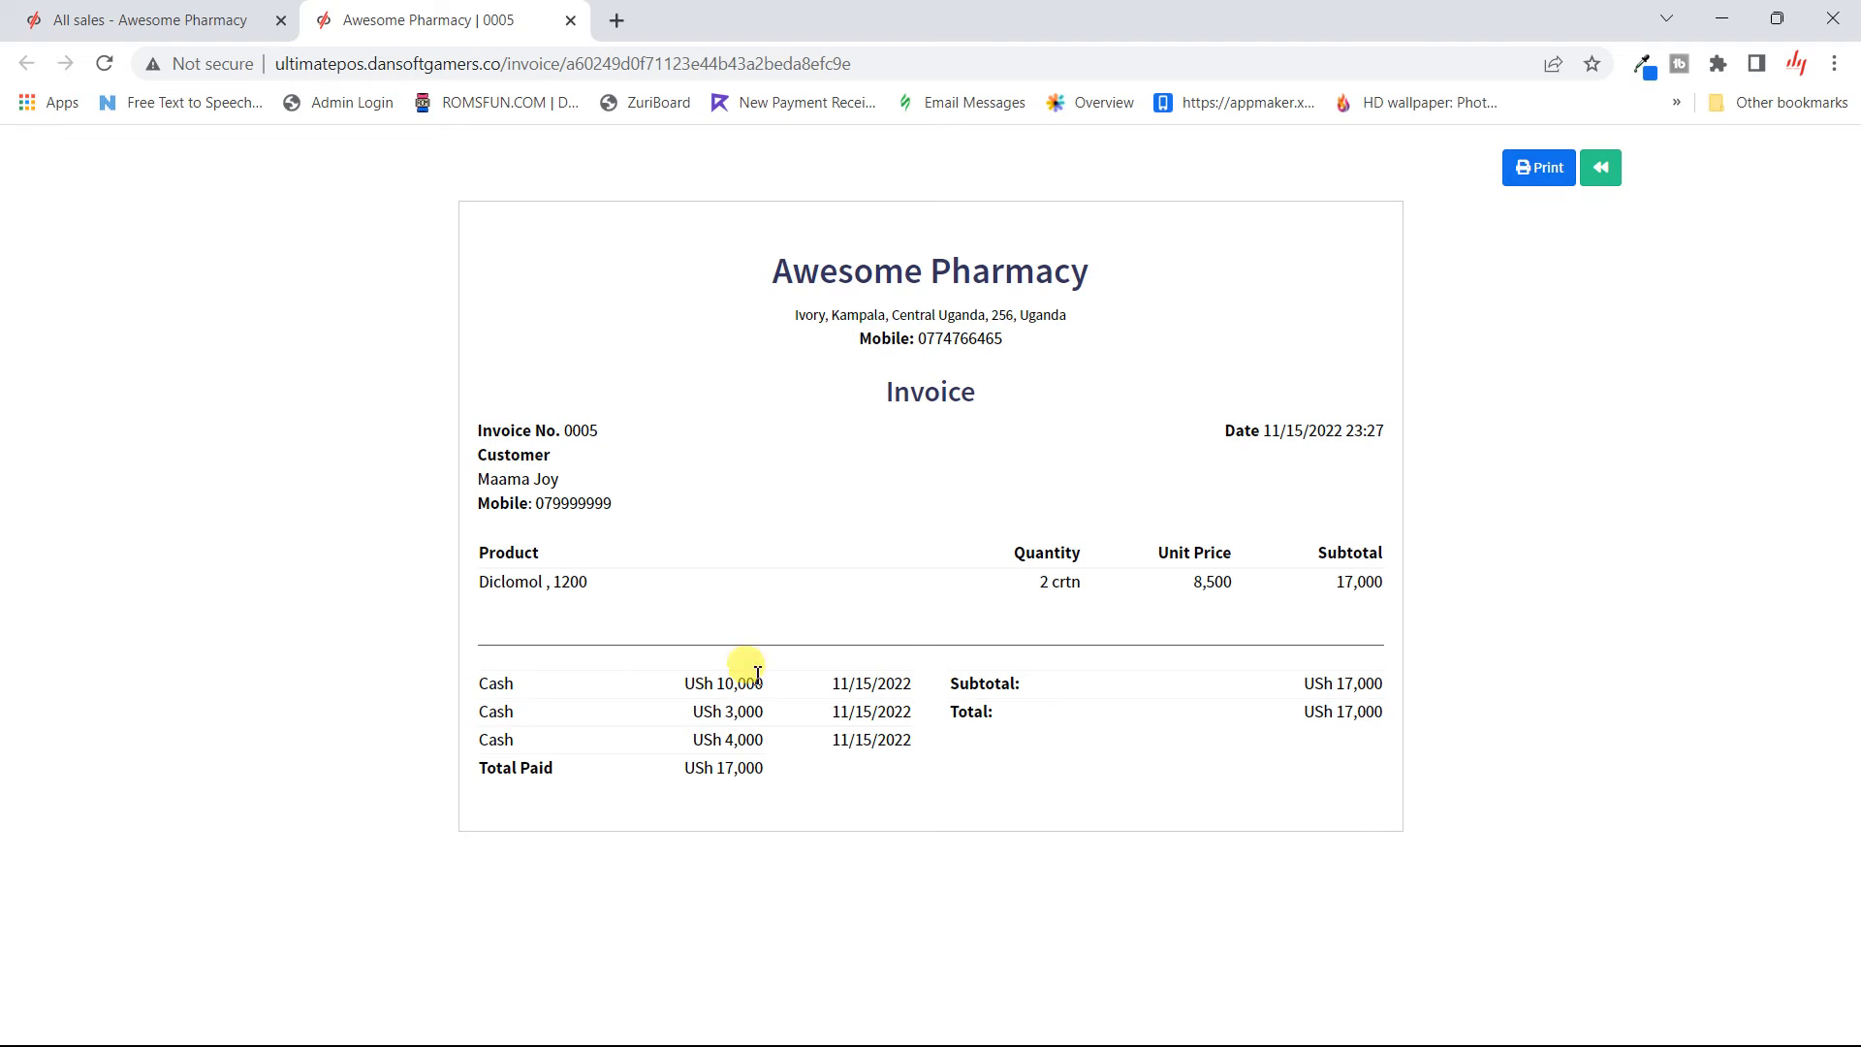
{"action": "left_click", "coordinate": [570, 20]}
{"action": "left_click", "coordinate": [1168, 399]}
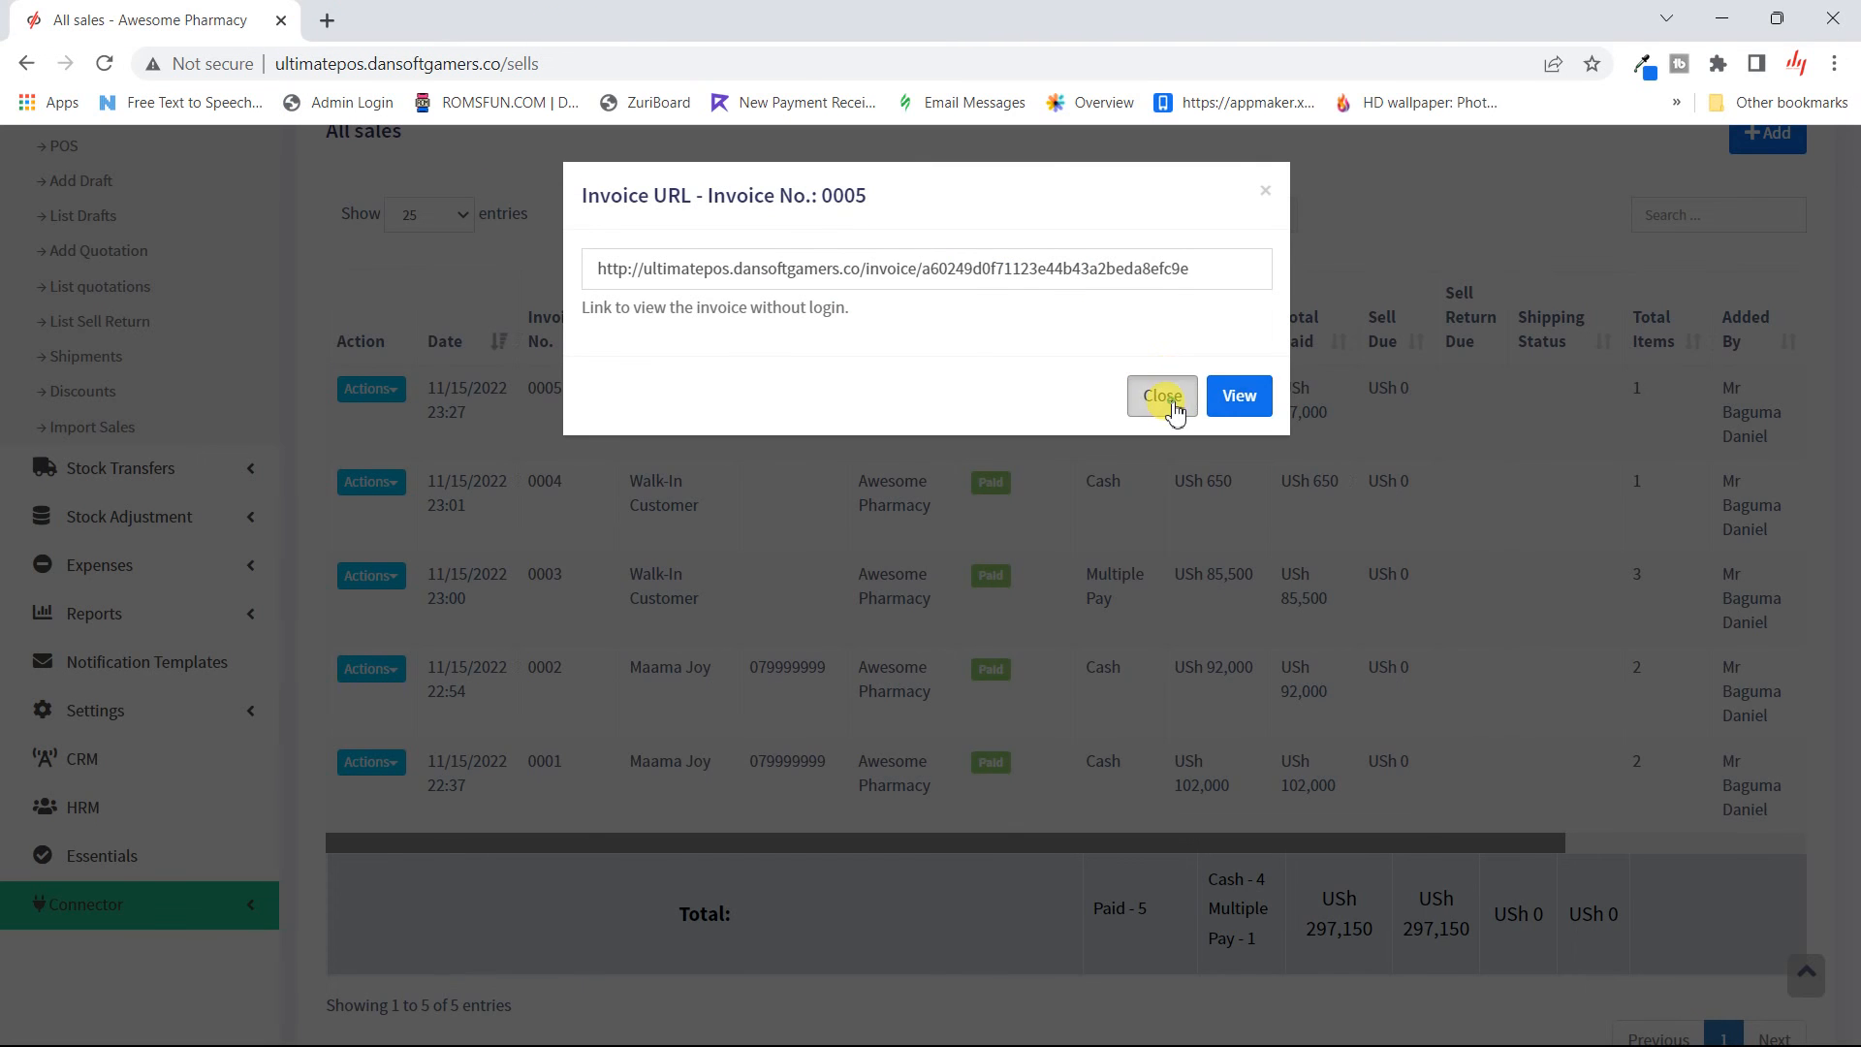
{"action": "scroll", "coordinate": [543, 436], "scroll_direction": "up", "scroll_amount": 2}
{"action": "scroll", "coordinate": [511, 463], "scroll_direction": "up", "scroll_amount": 2}
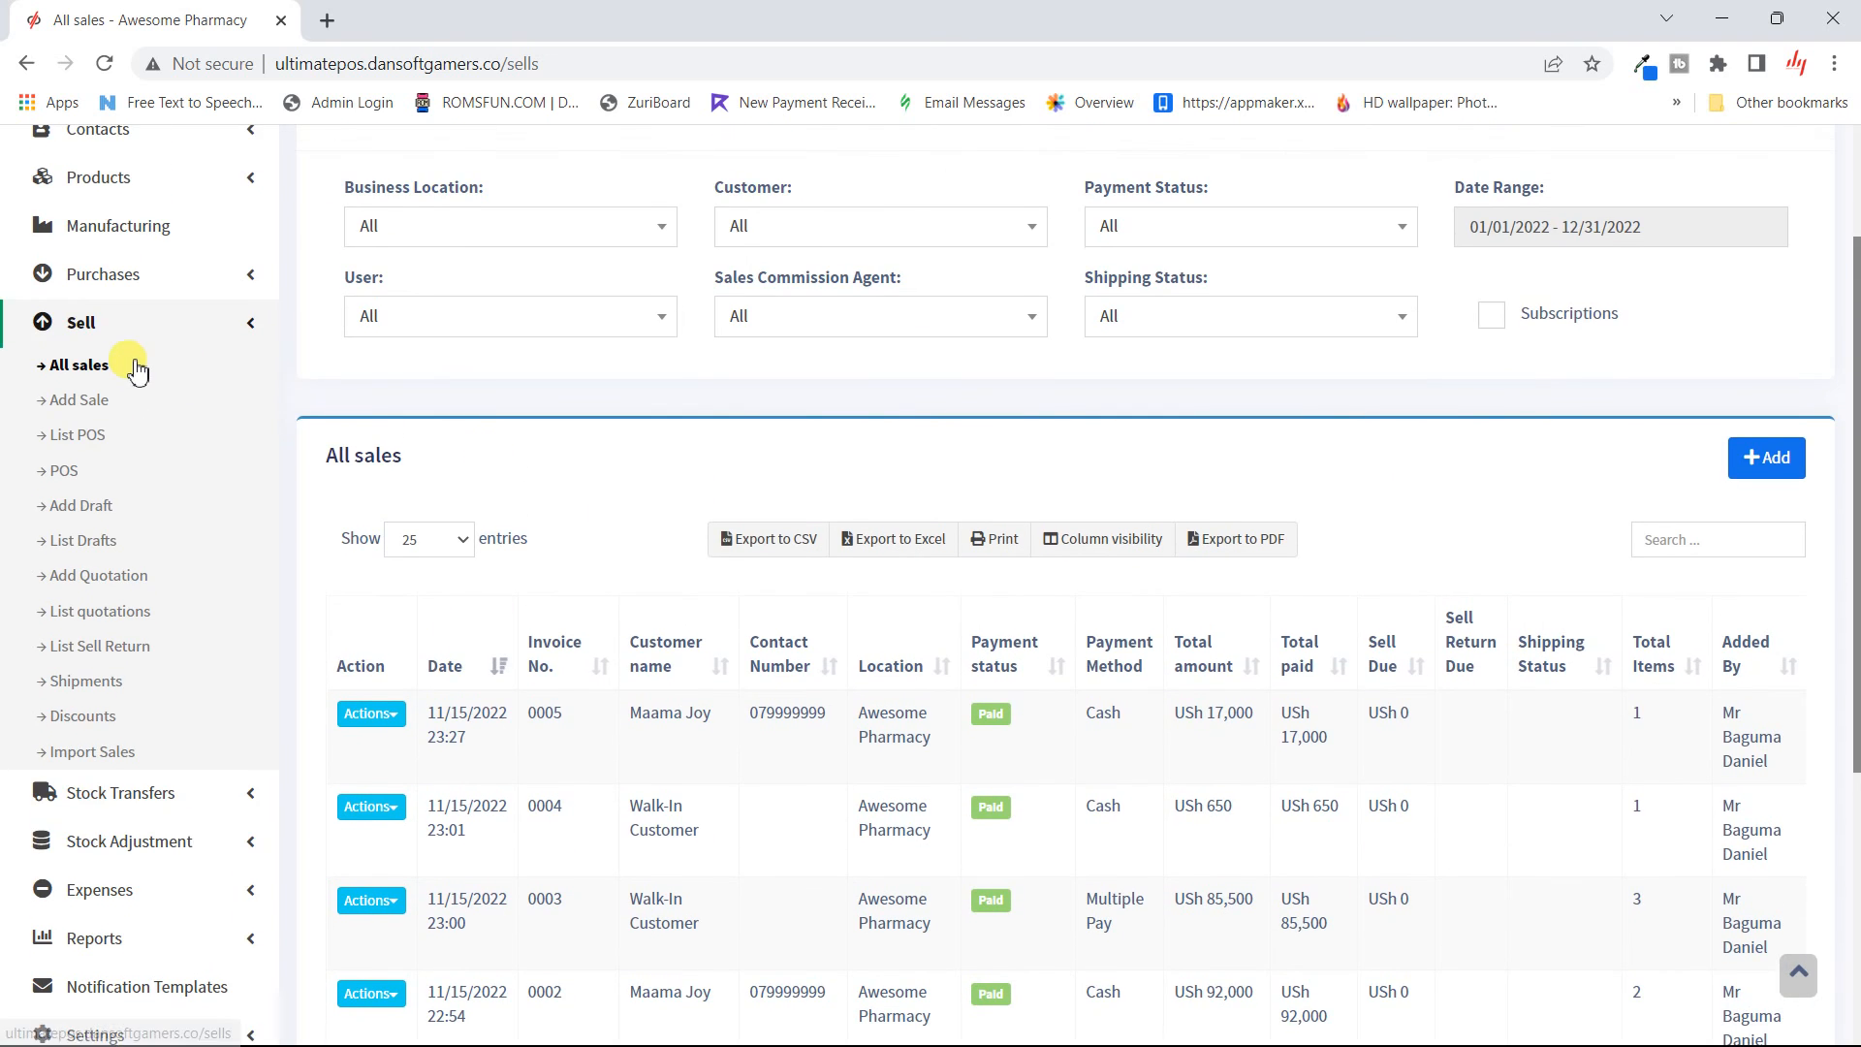
{"action": "scroll", "coordinate": [137, 362], "scroll_direction": "up", "scroll_amount": 2}
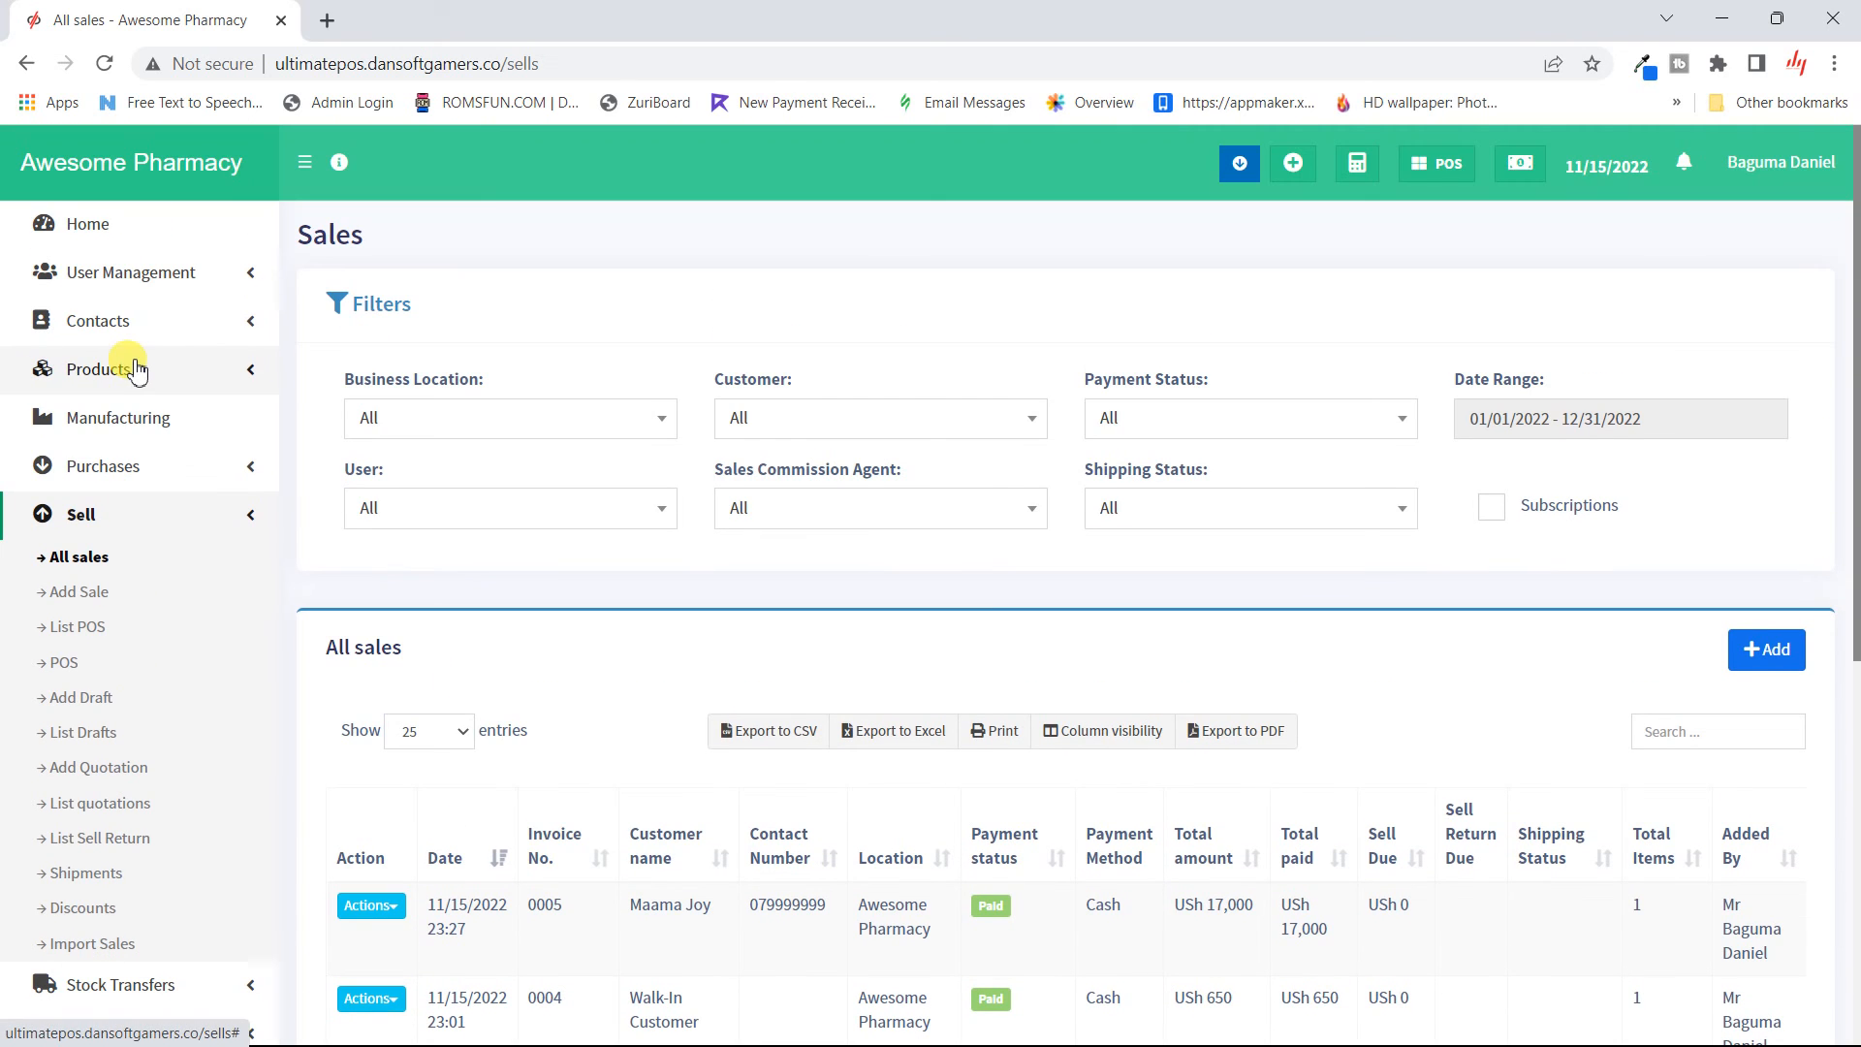
- Sign out of the admin account and log in with another user's username and password
{"action": "left_click", "coordinate": [1767, 181]}
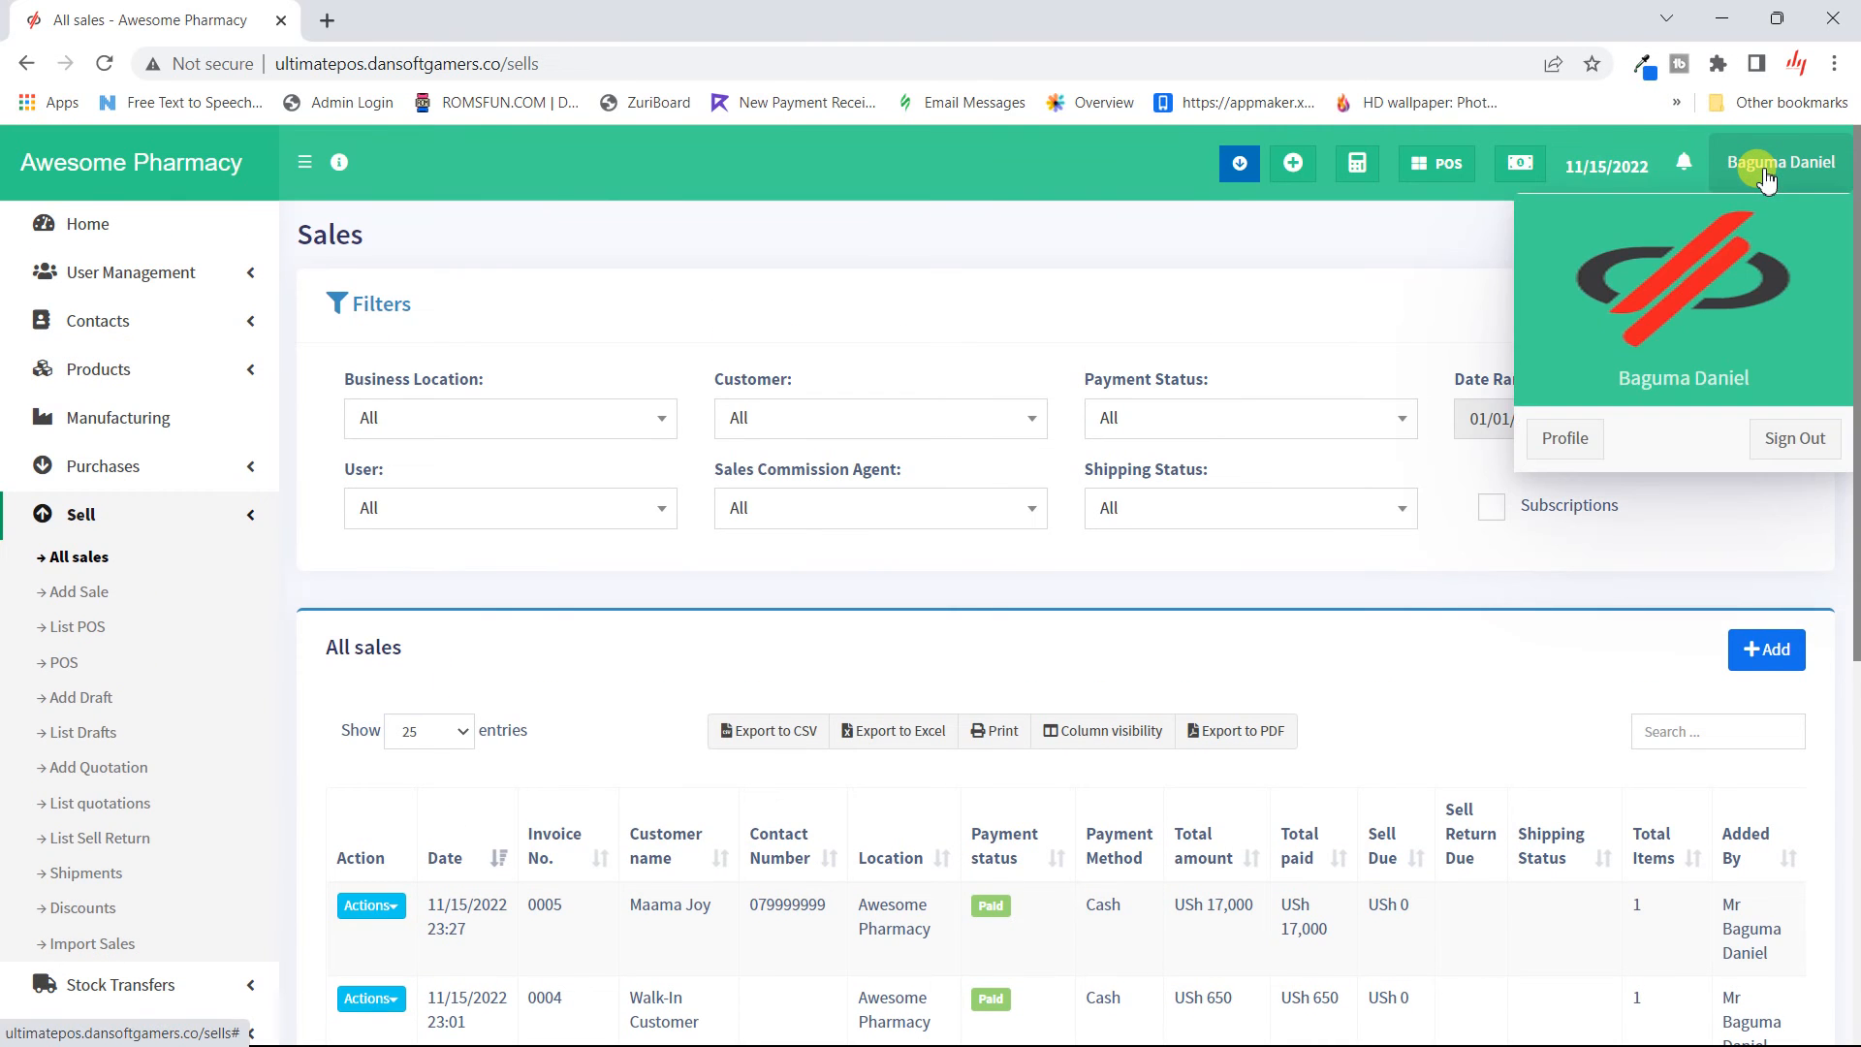
{"action": "left_click", "coordinate": [1807, 448]}
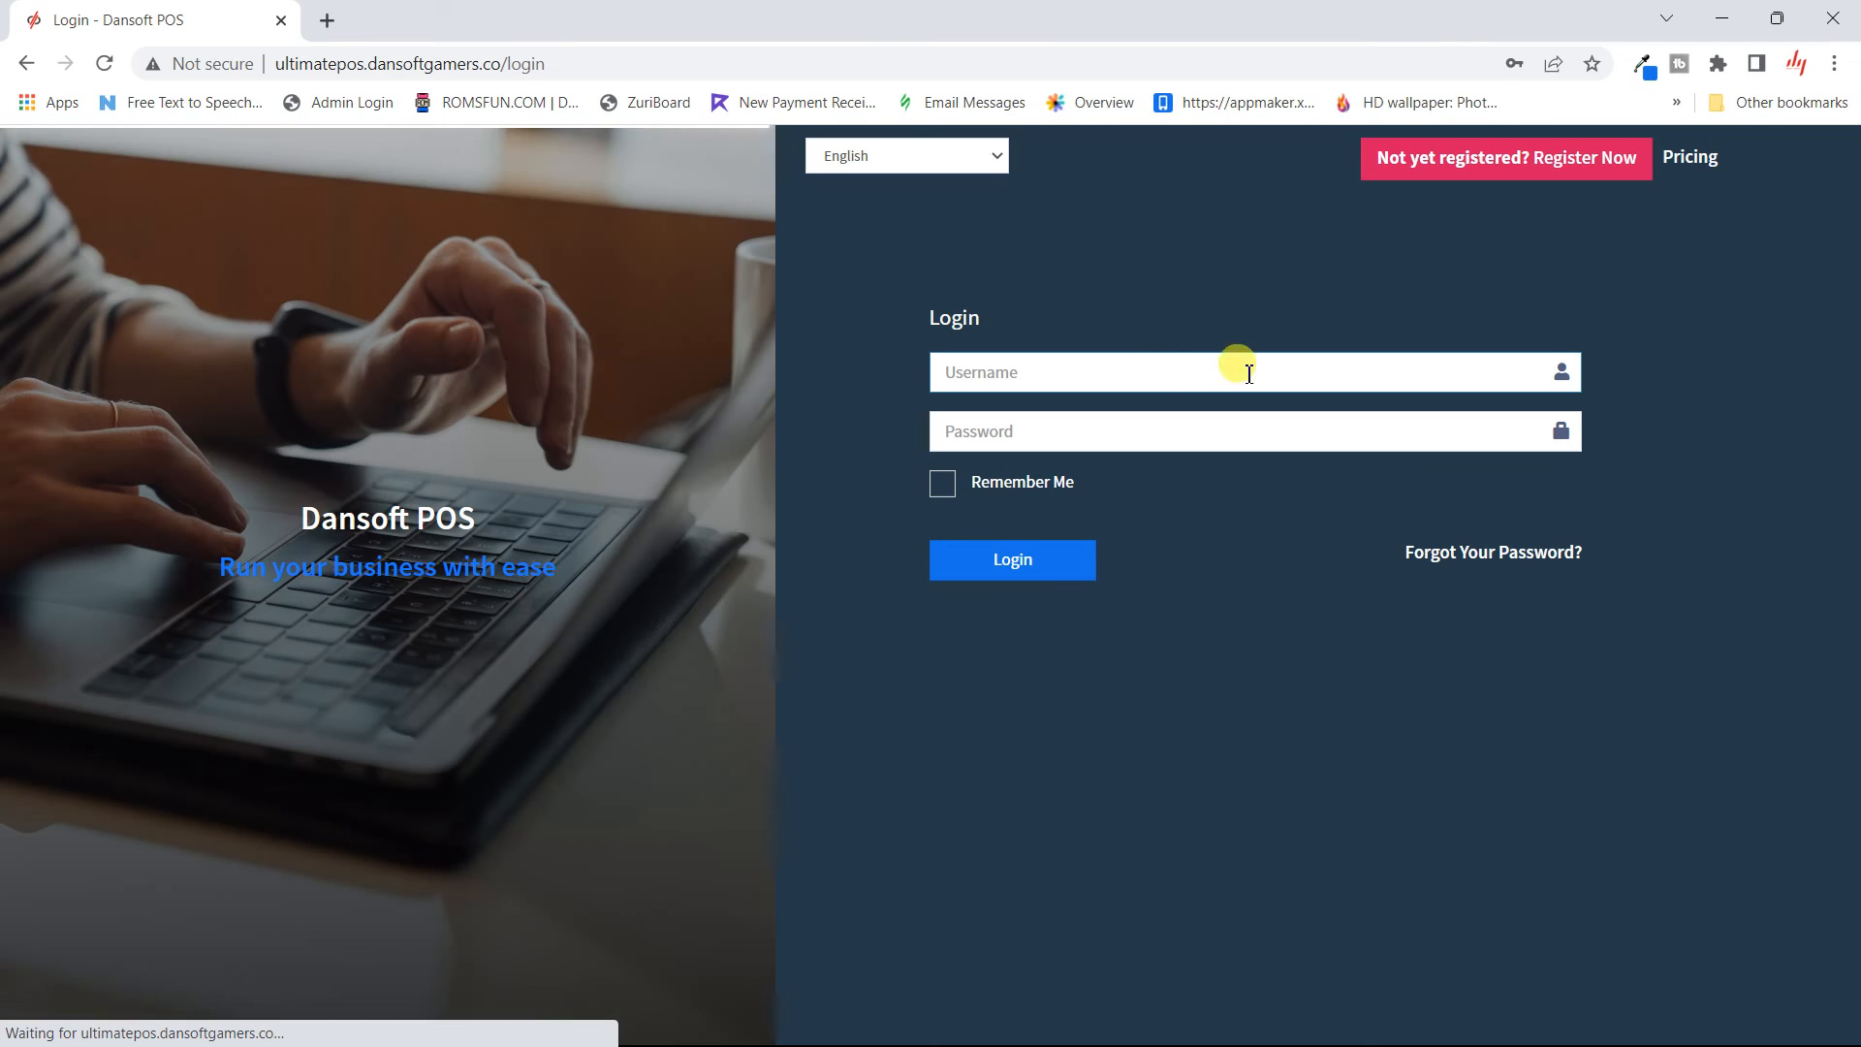
{"action": "left_click", "coordinate": [1140, 385]}
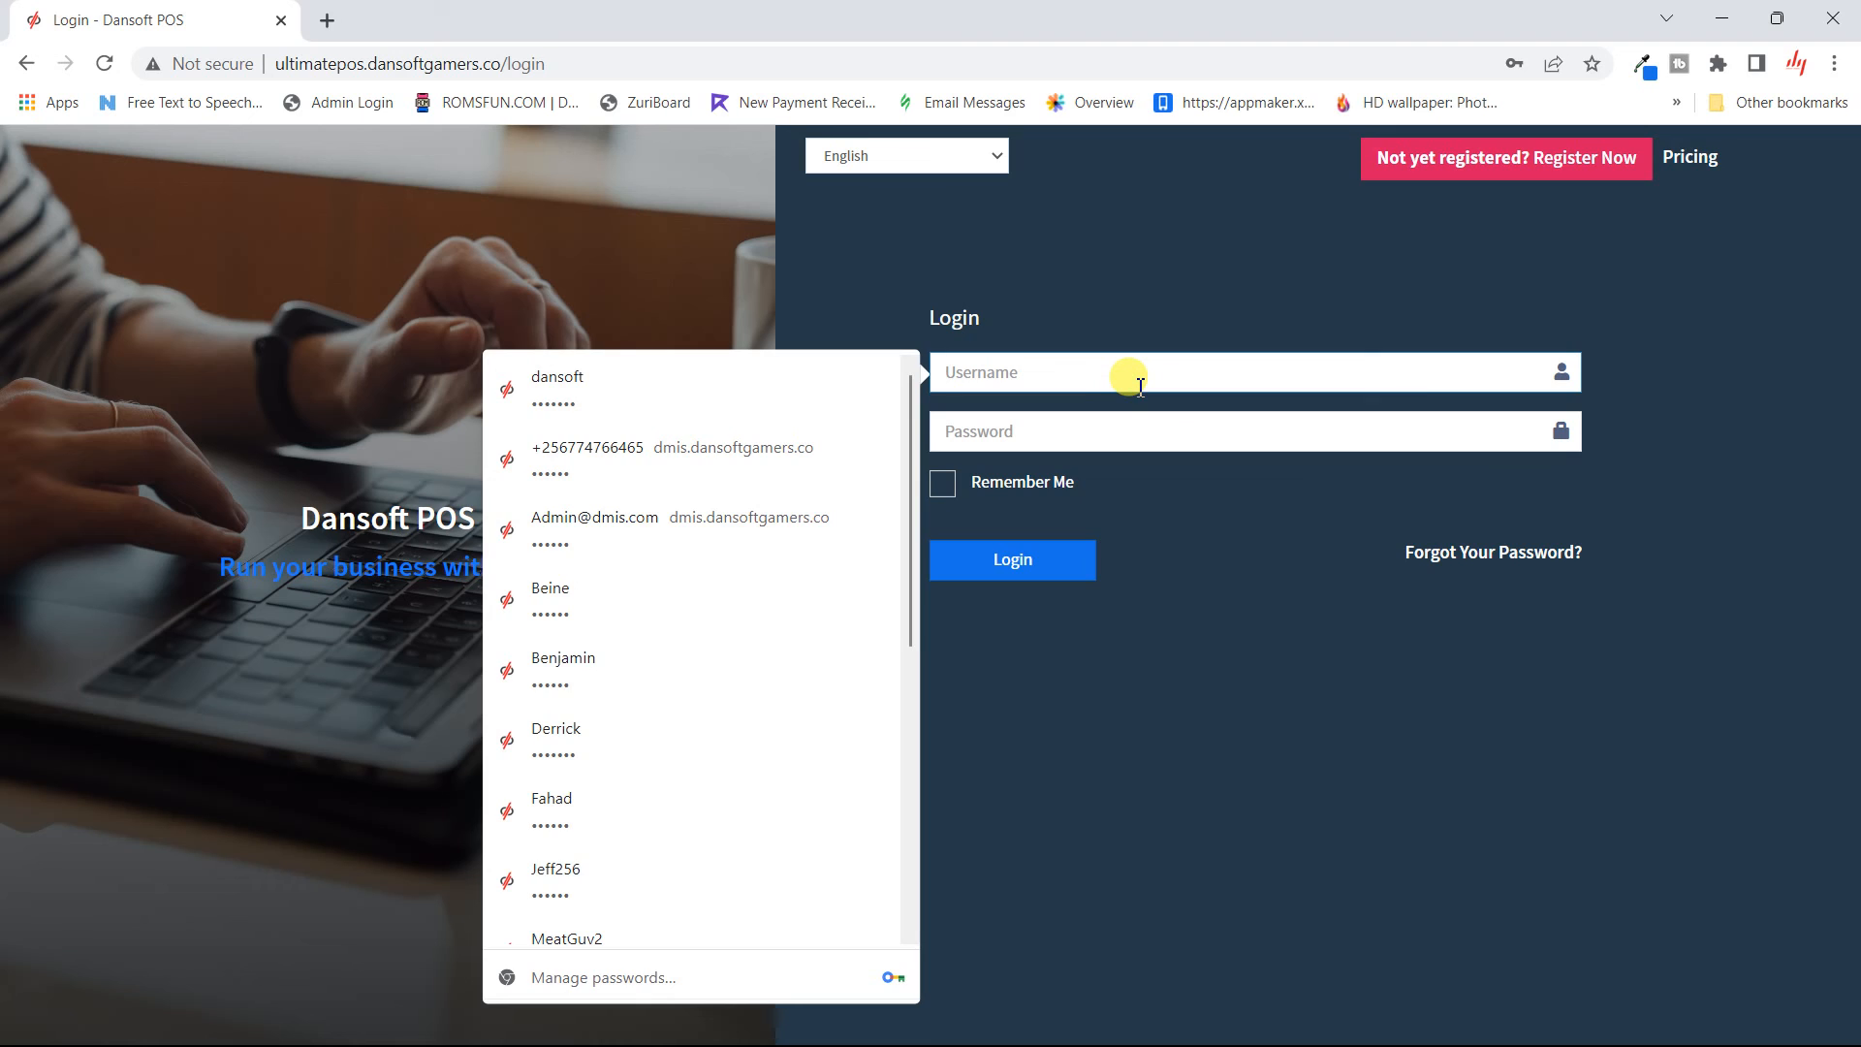
{"action": "type", "text": "HenryK"}
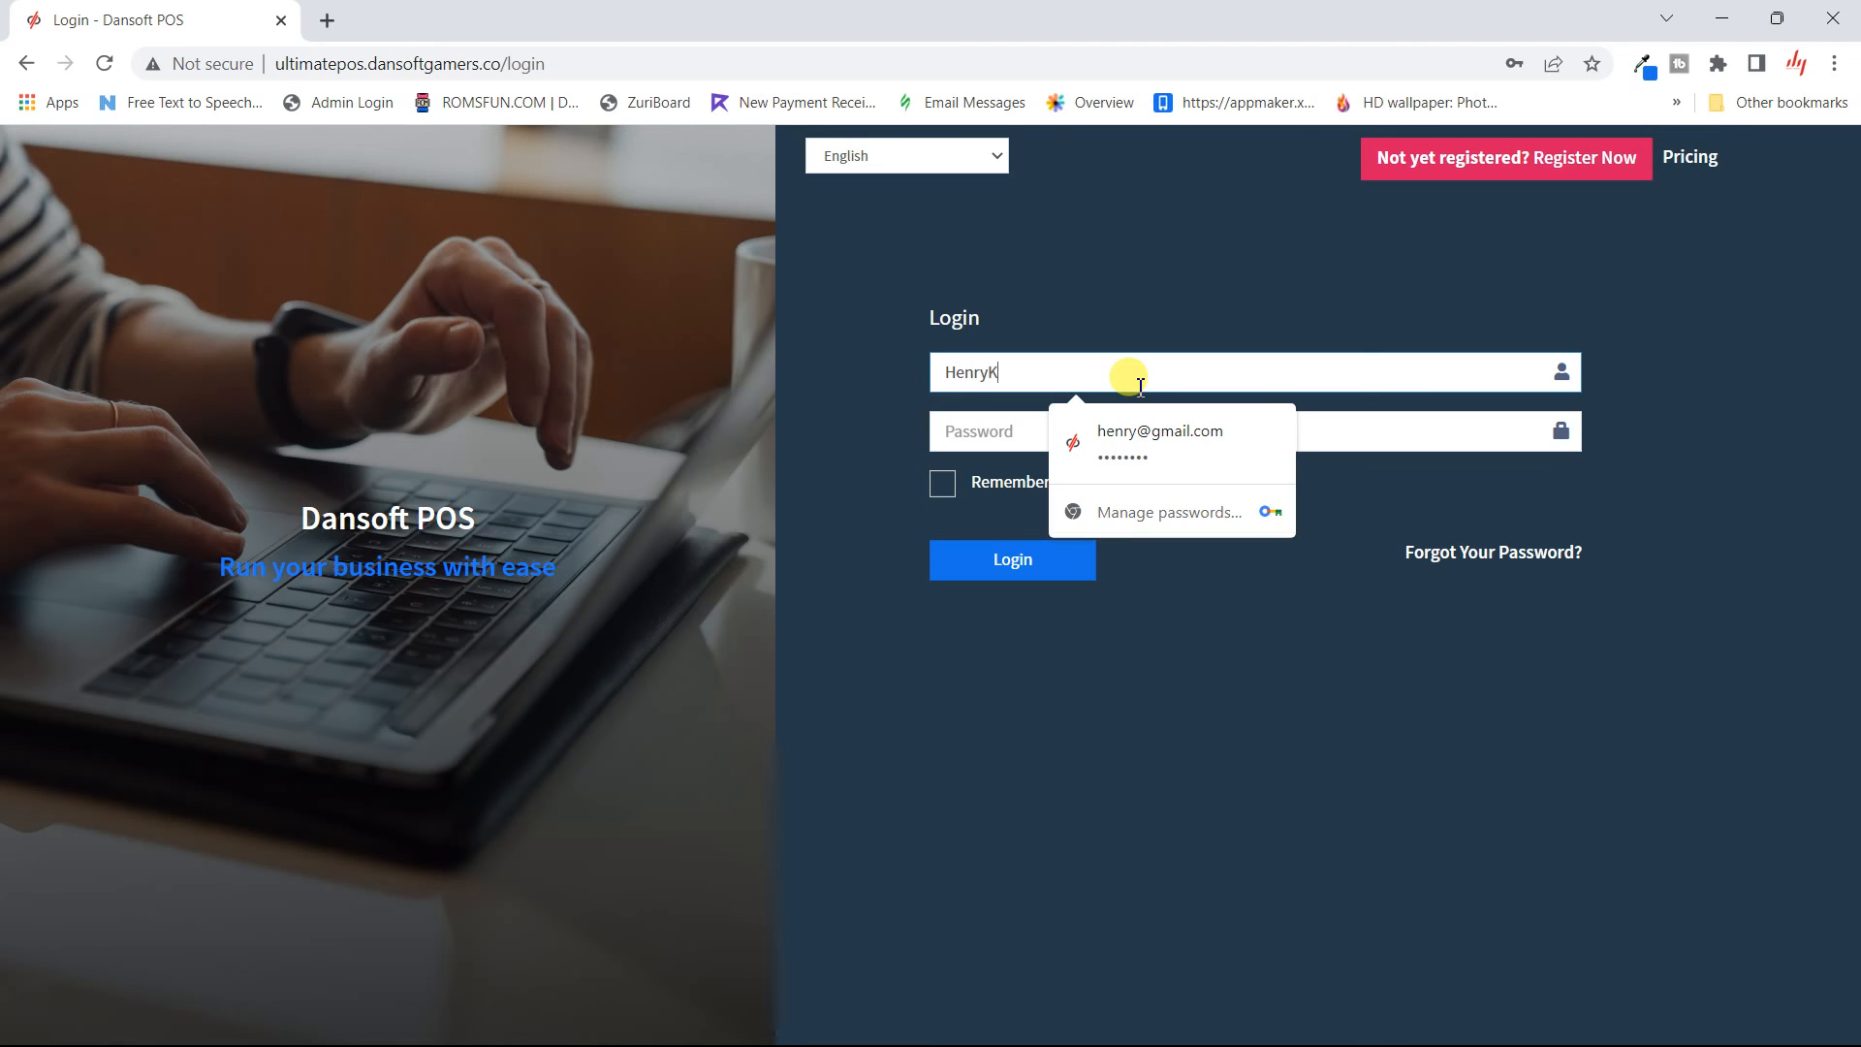
{"action": "left_click", "coordinate": [1076, 435]}
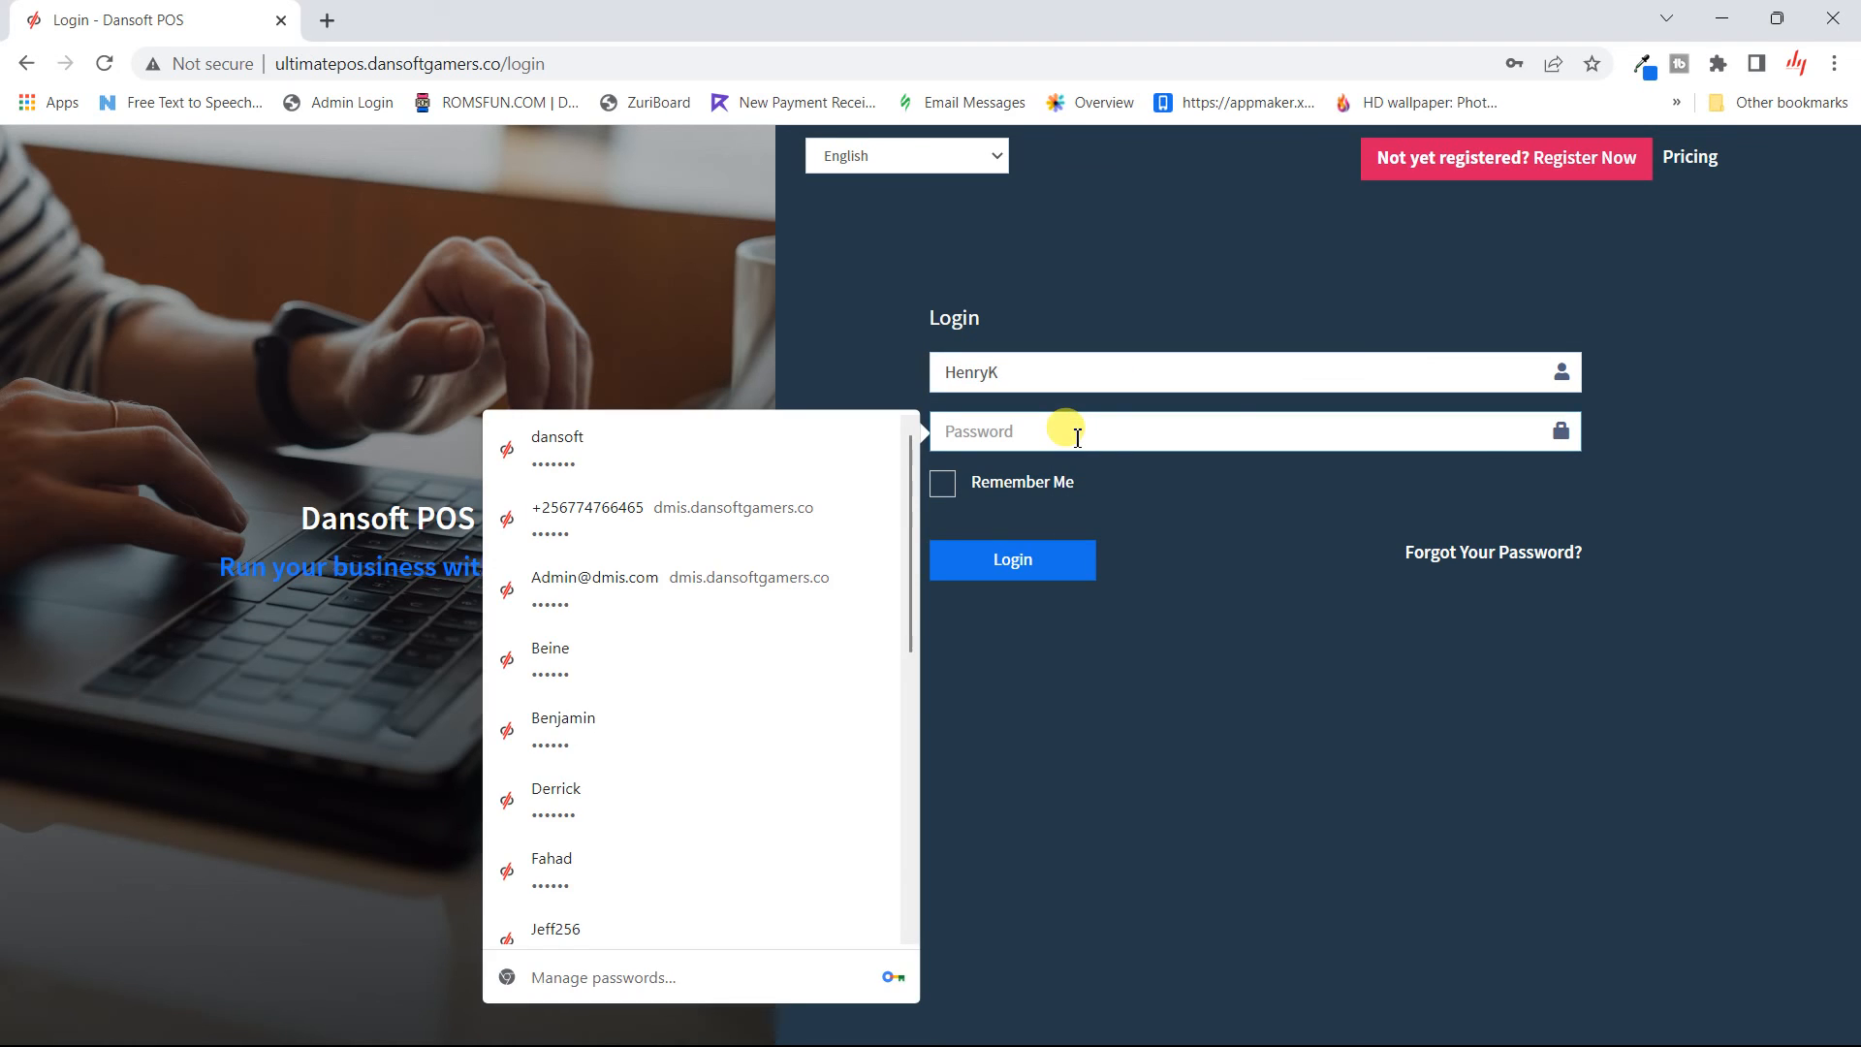
{"action": "type", "text": "•••"}
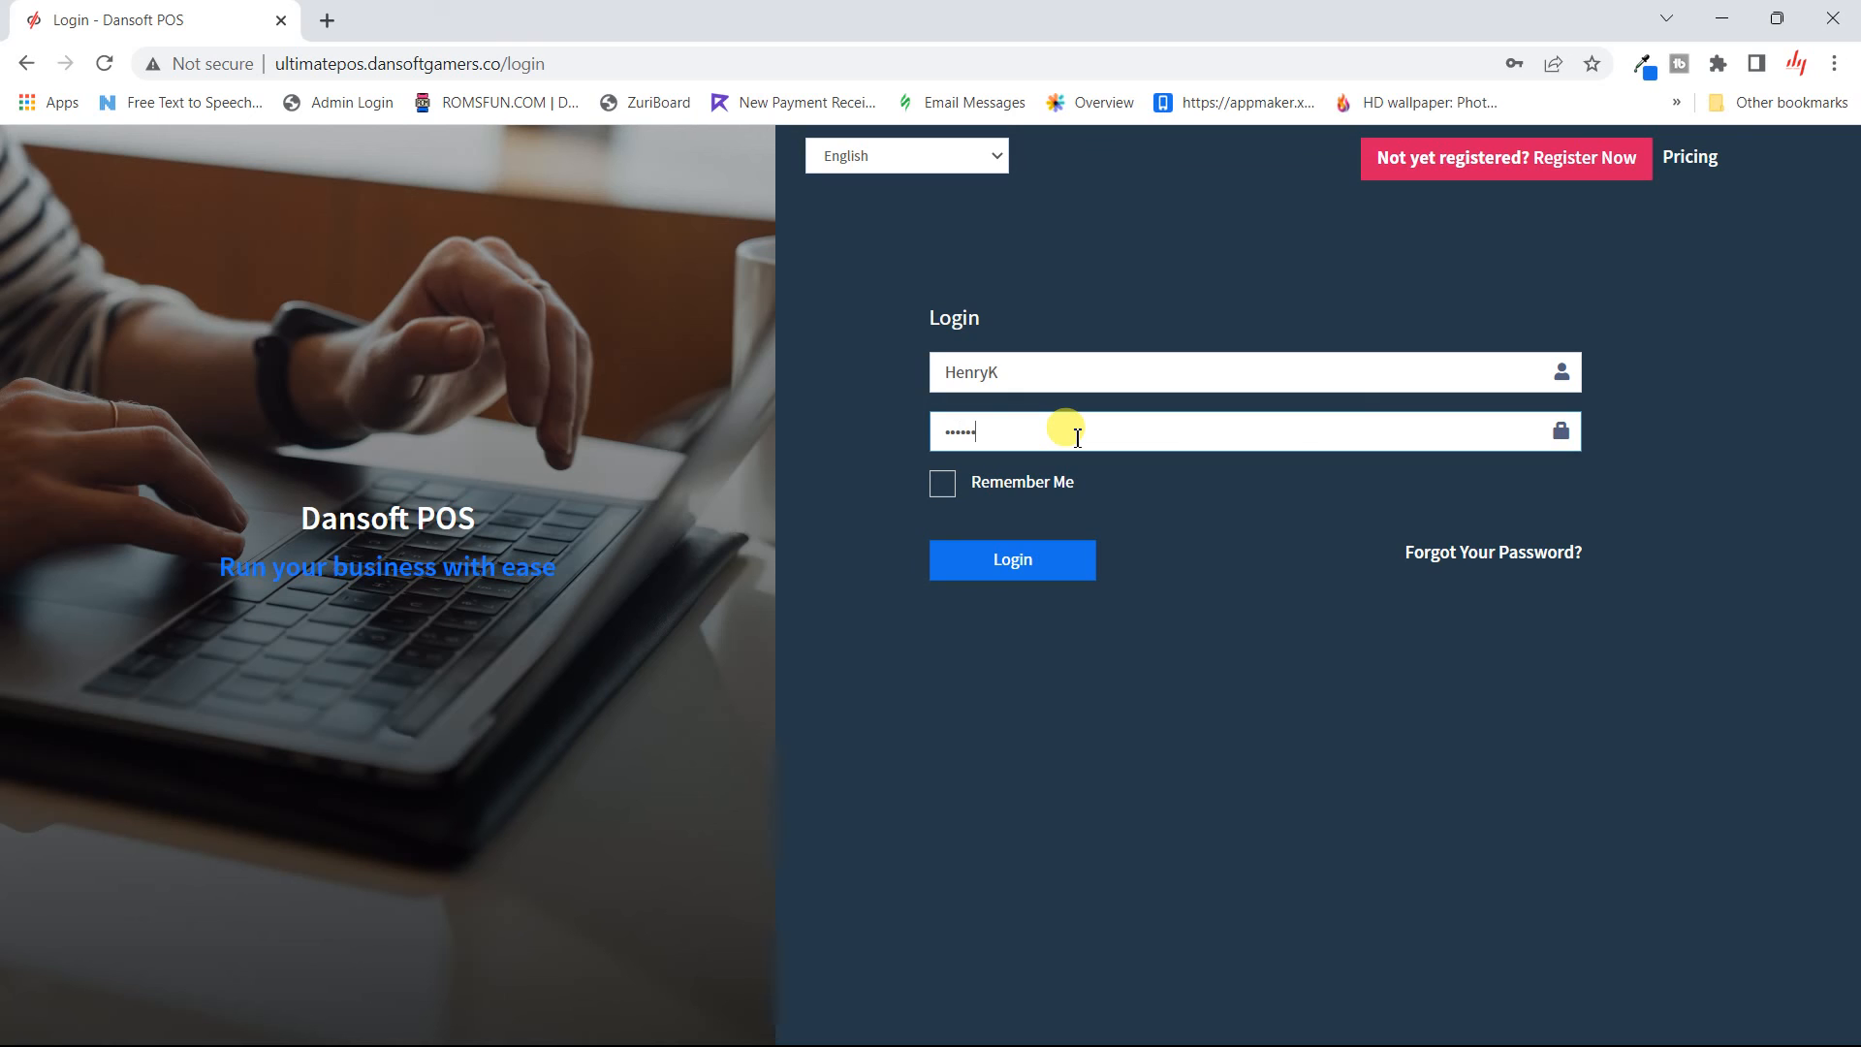
{"action": "left_click", "coordinate": [1017, 560]}
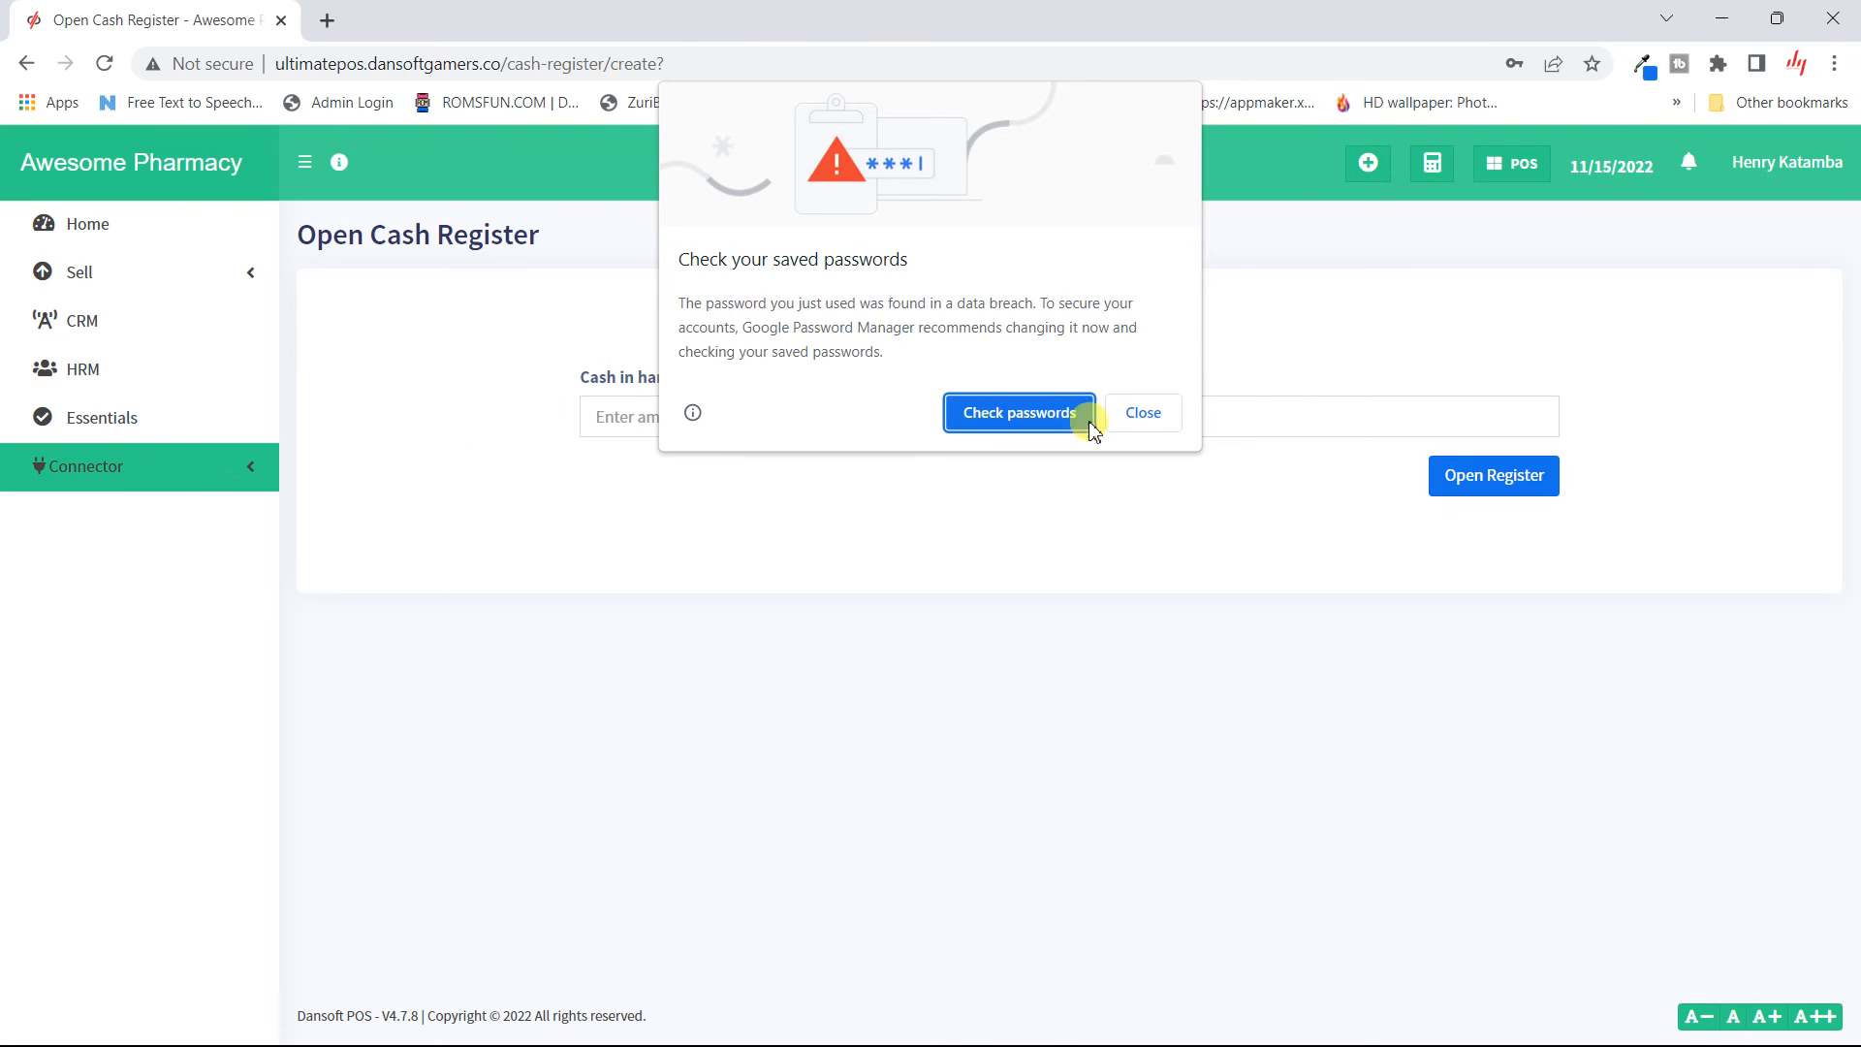
- Dismiss the browser password prompts, open the register with 0 cash in hand, and go full screen
{"action": "left_click", "coordinate": [1136, 412]}
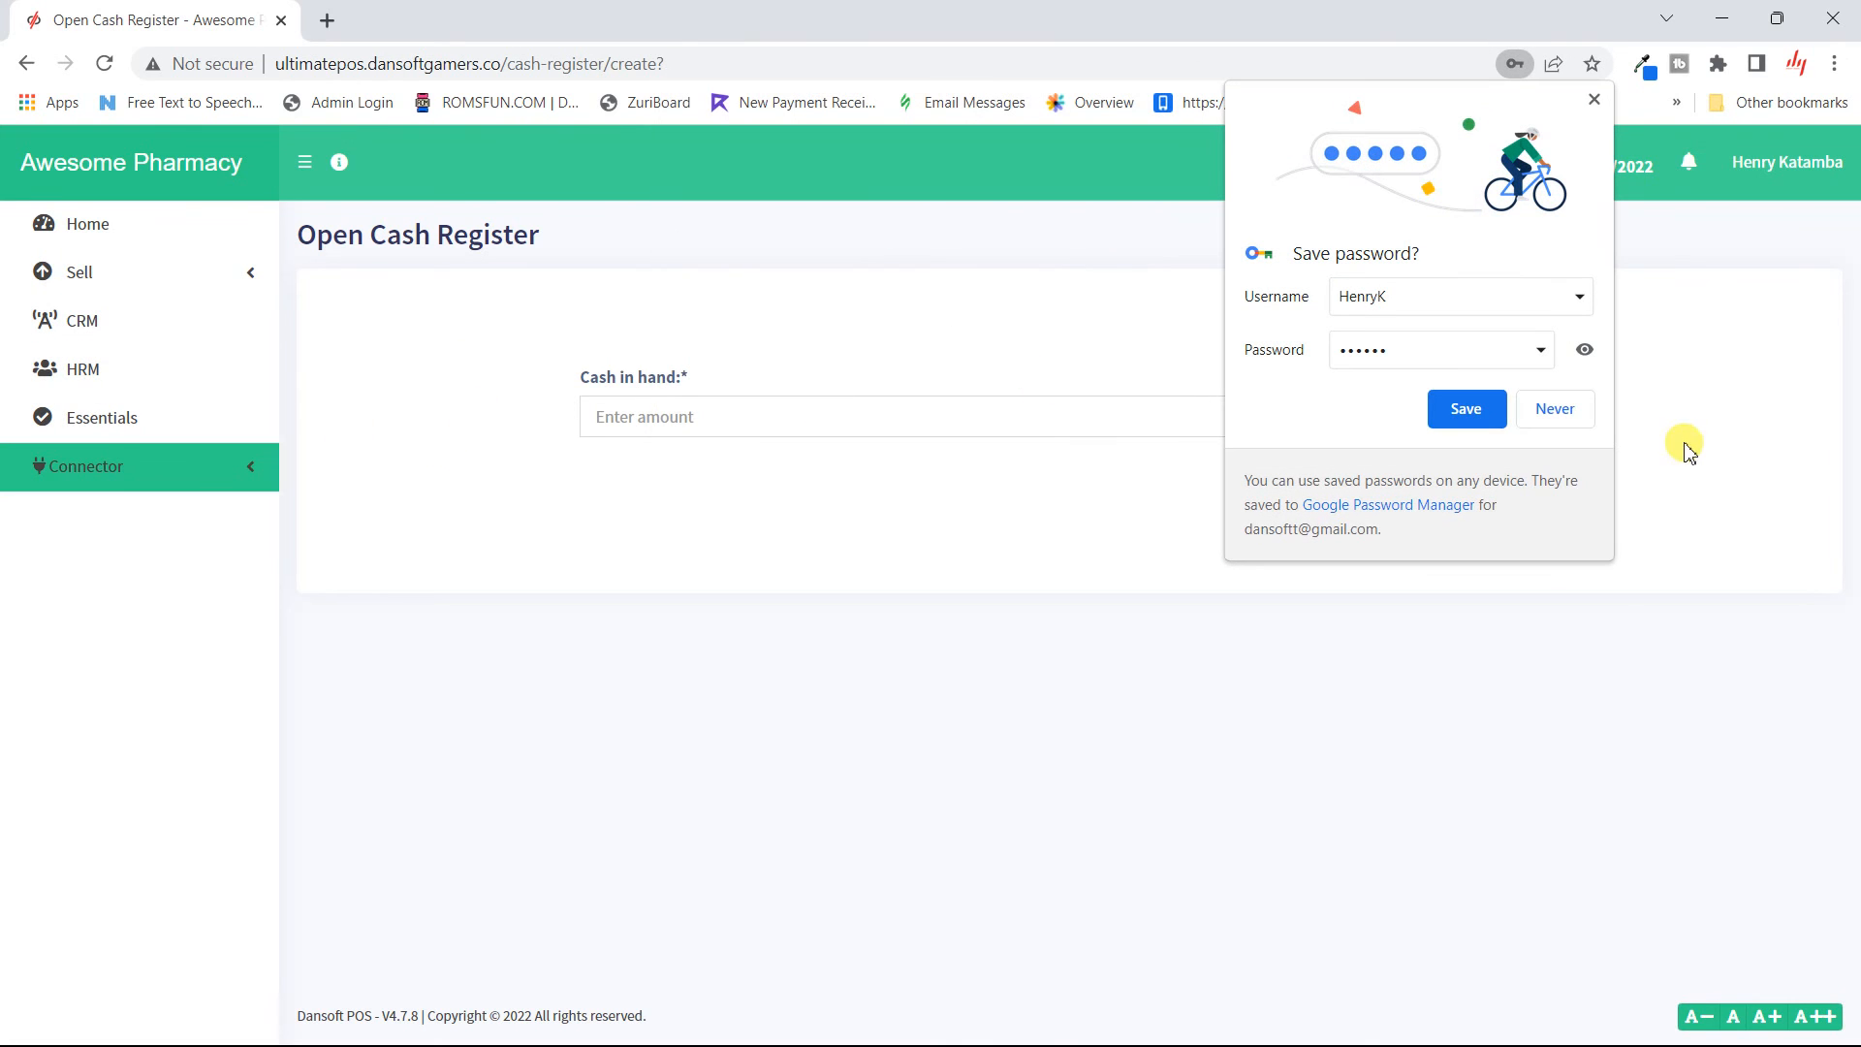
{"action": "left_click", "coordinate": [1563, 409]}
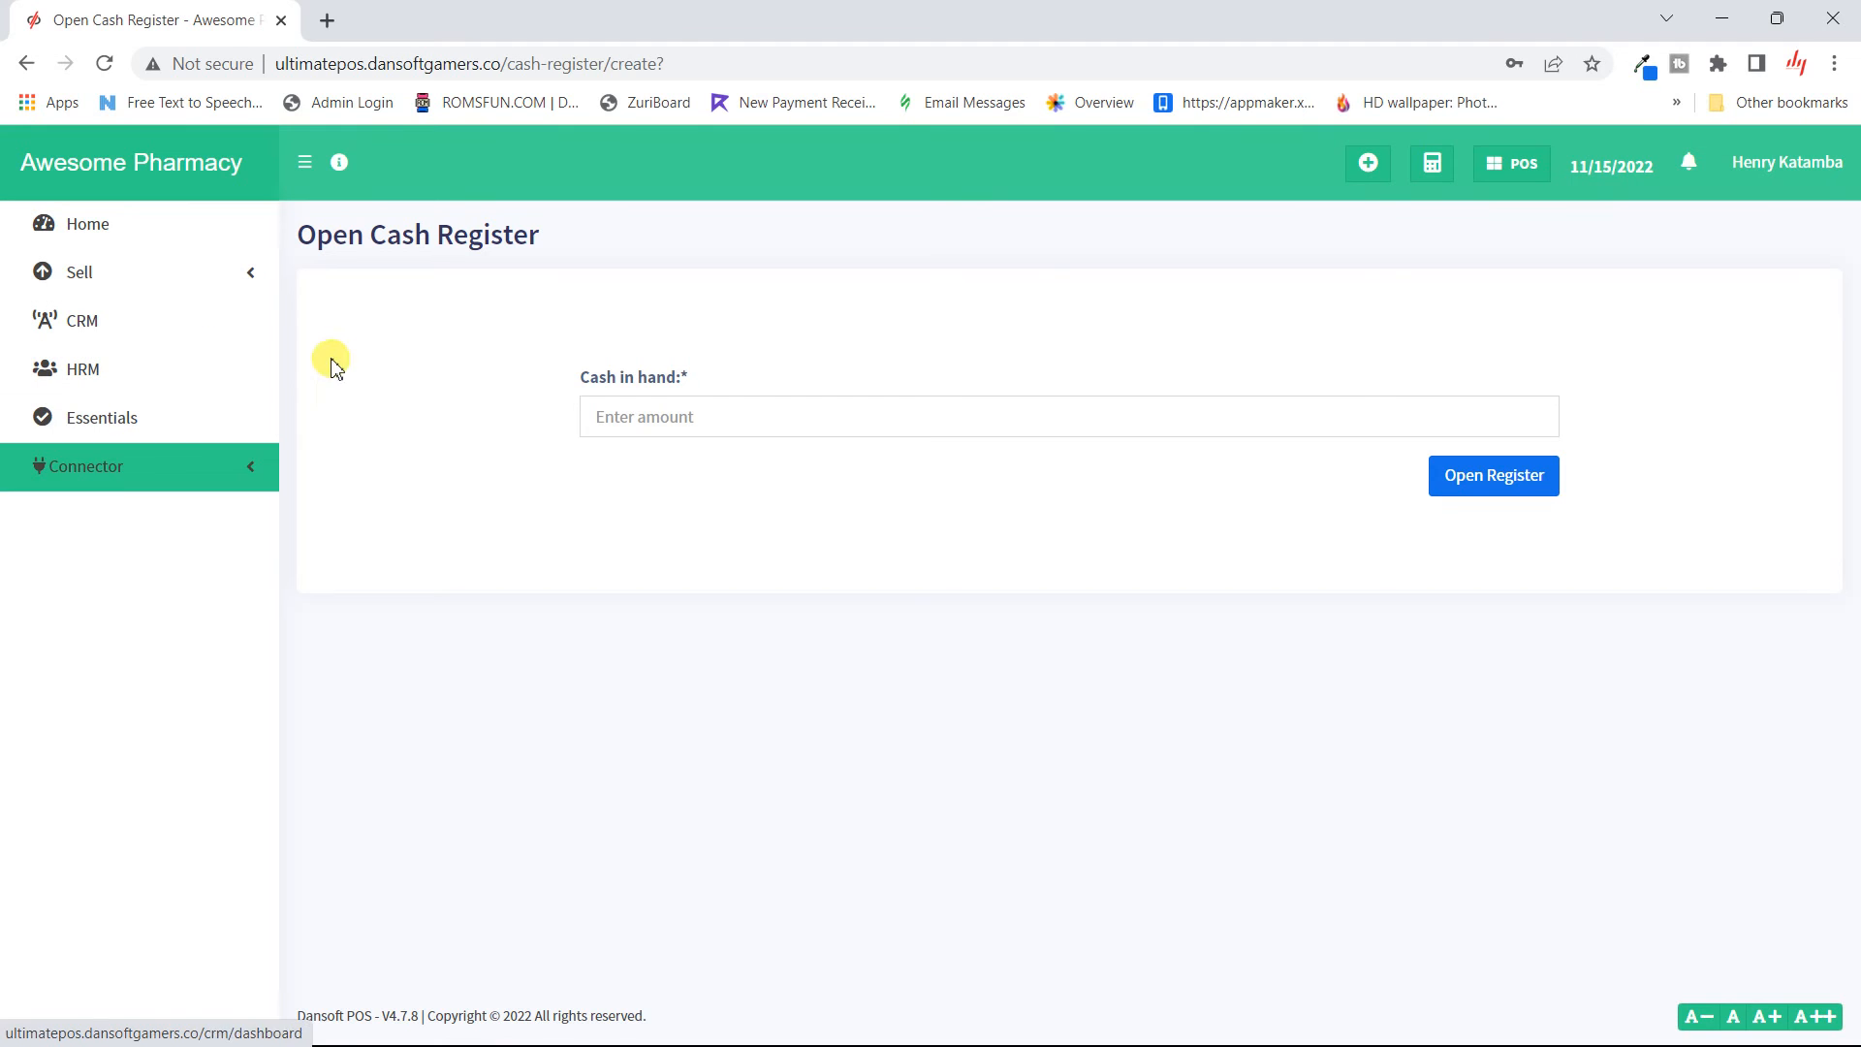
{"action": "left_click", "coordinate": [825, 412]}
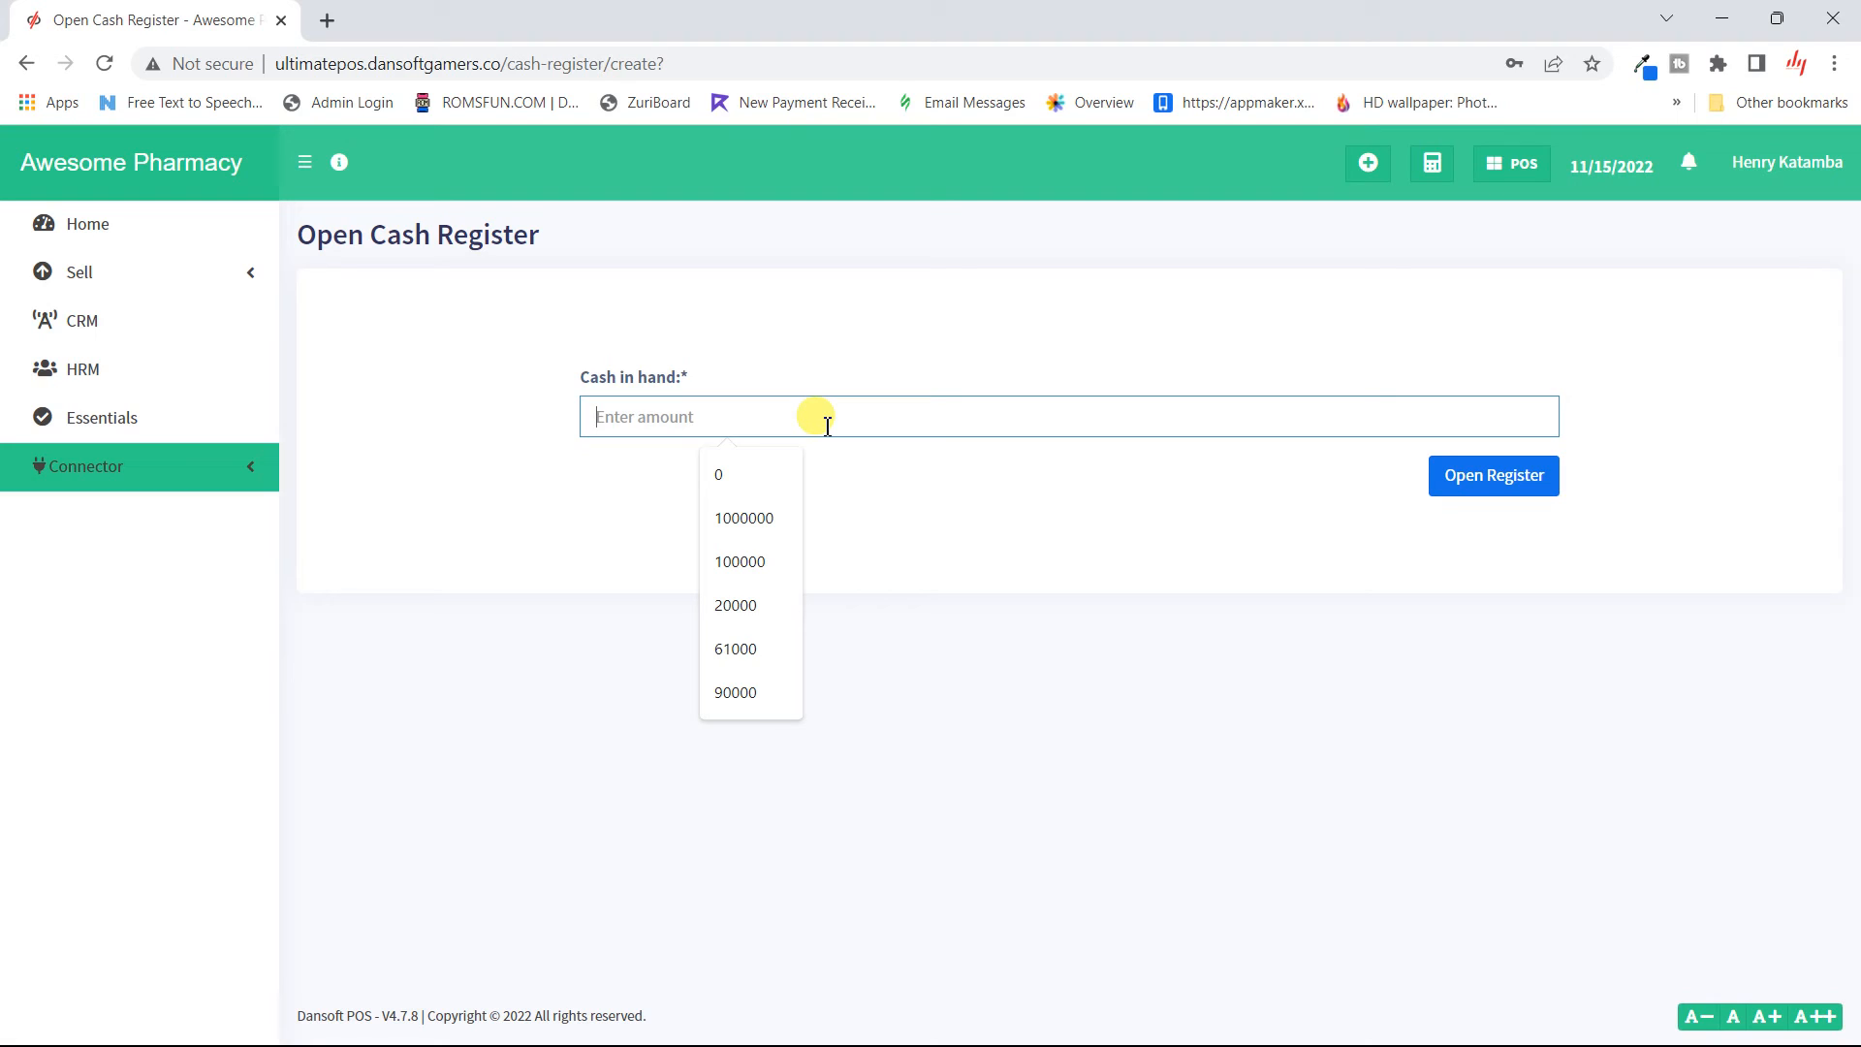
{"action": "type", "text": "0"}
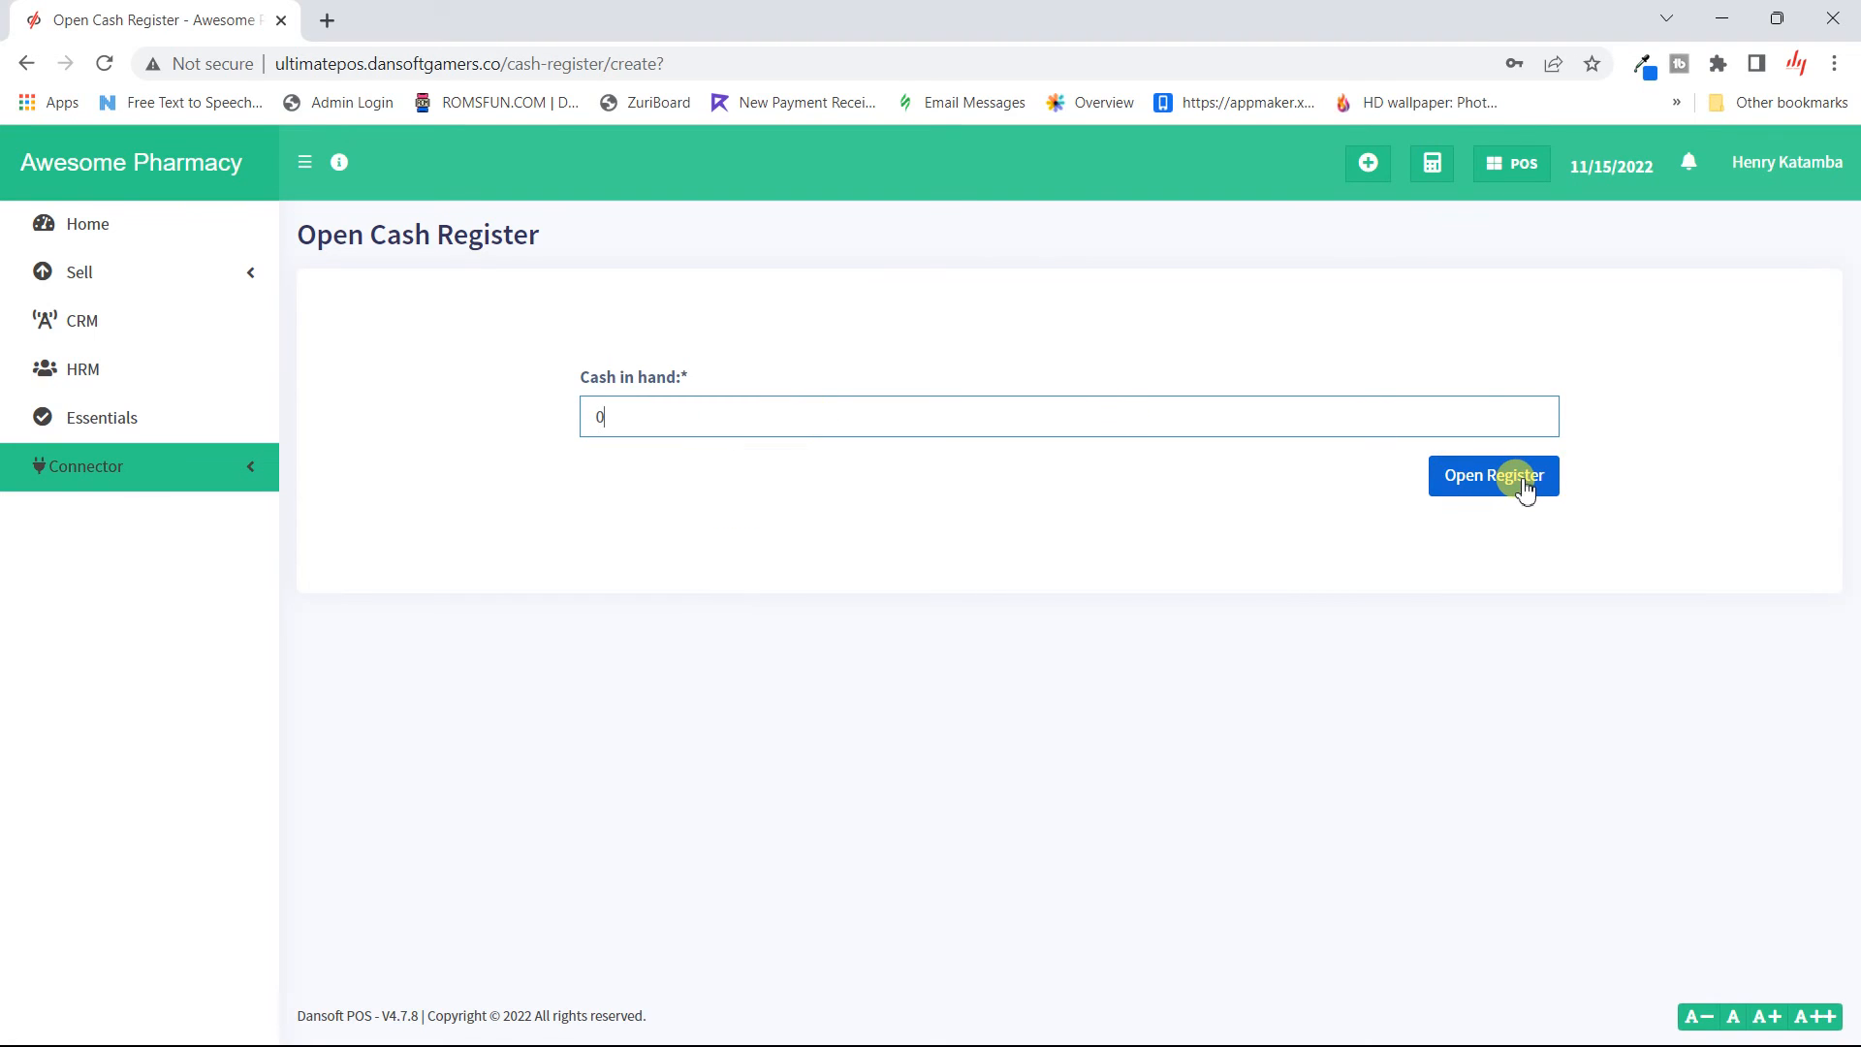
{"action": "left_click", "coordinate": [1524, 485]}
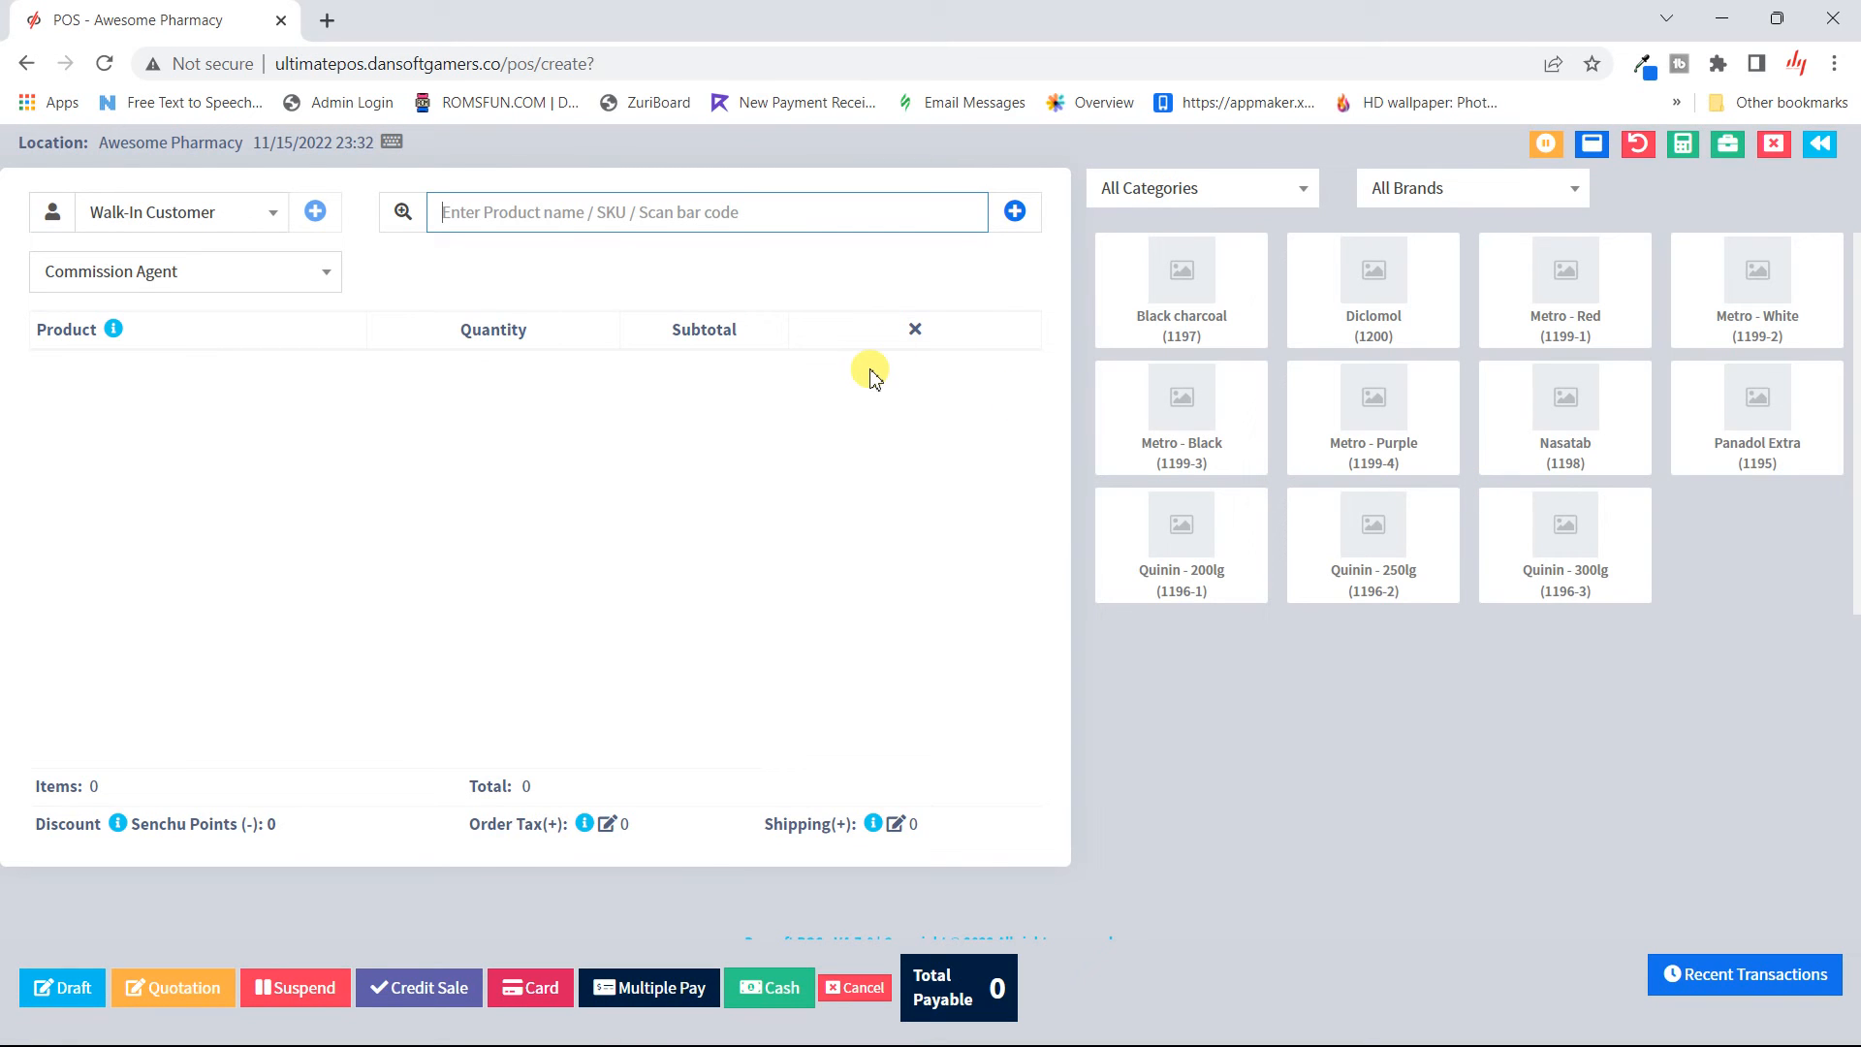
{"action": "left_click", "coordinate": [1592, 143]}
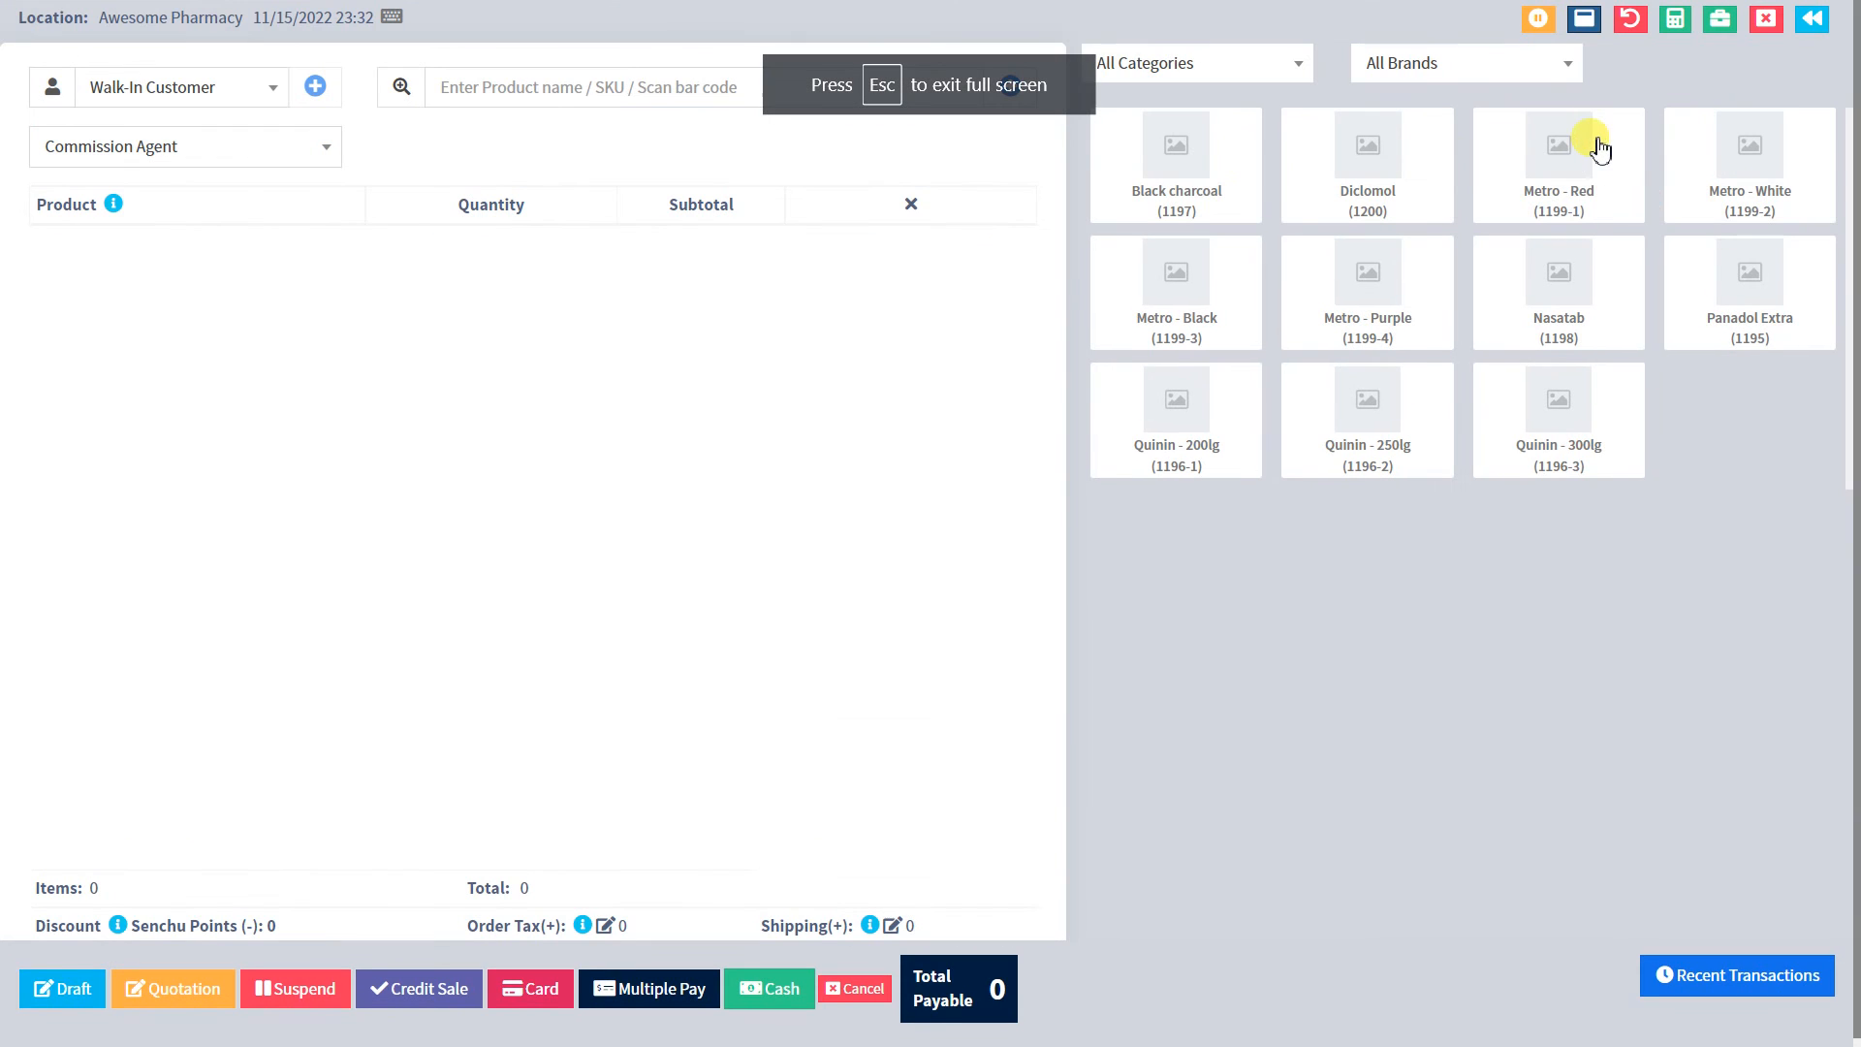
{"action": "left_click", "coordinate": [1208, 197]}
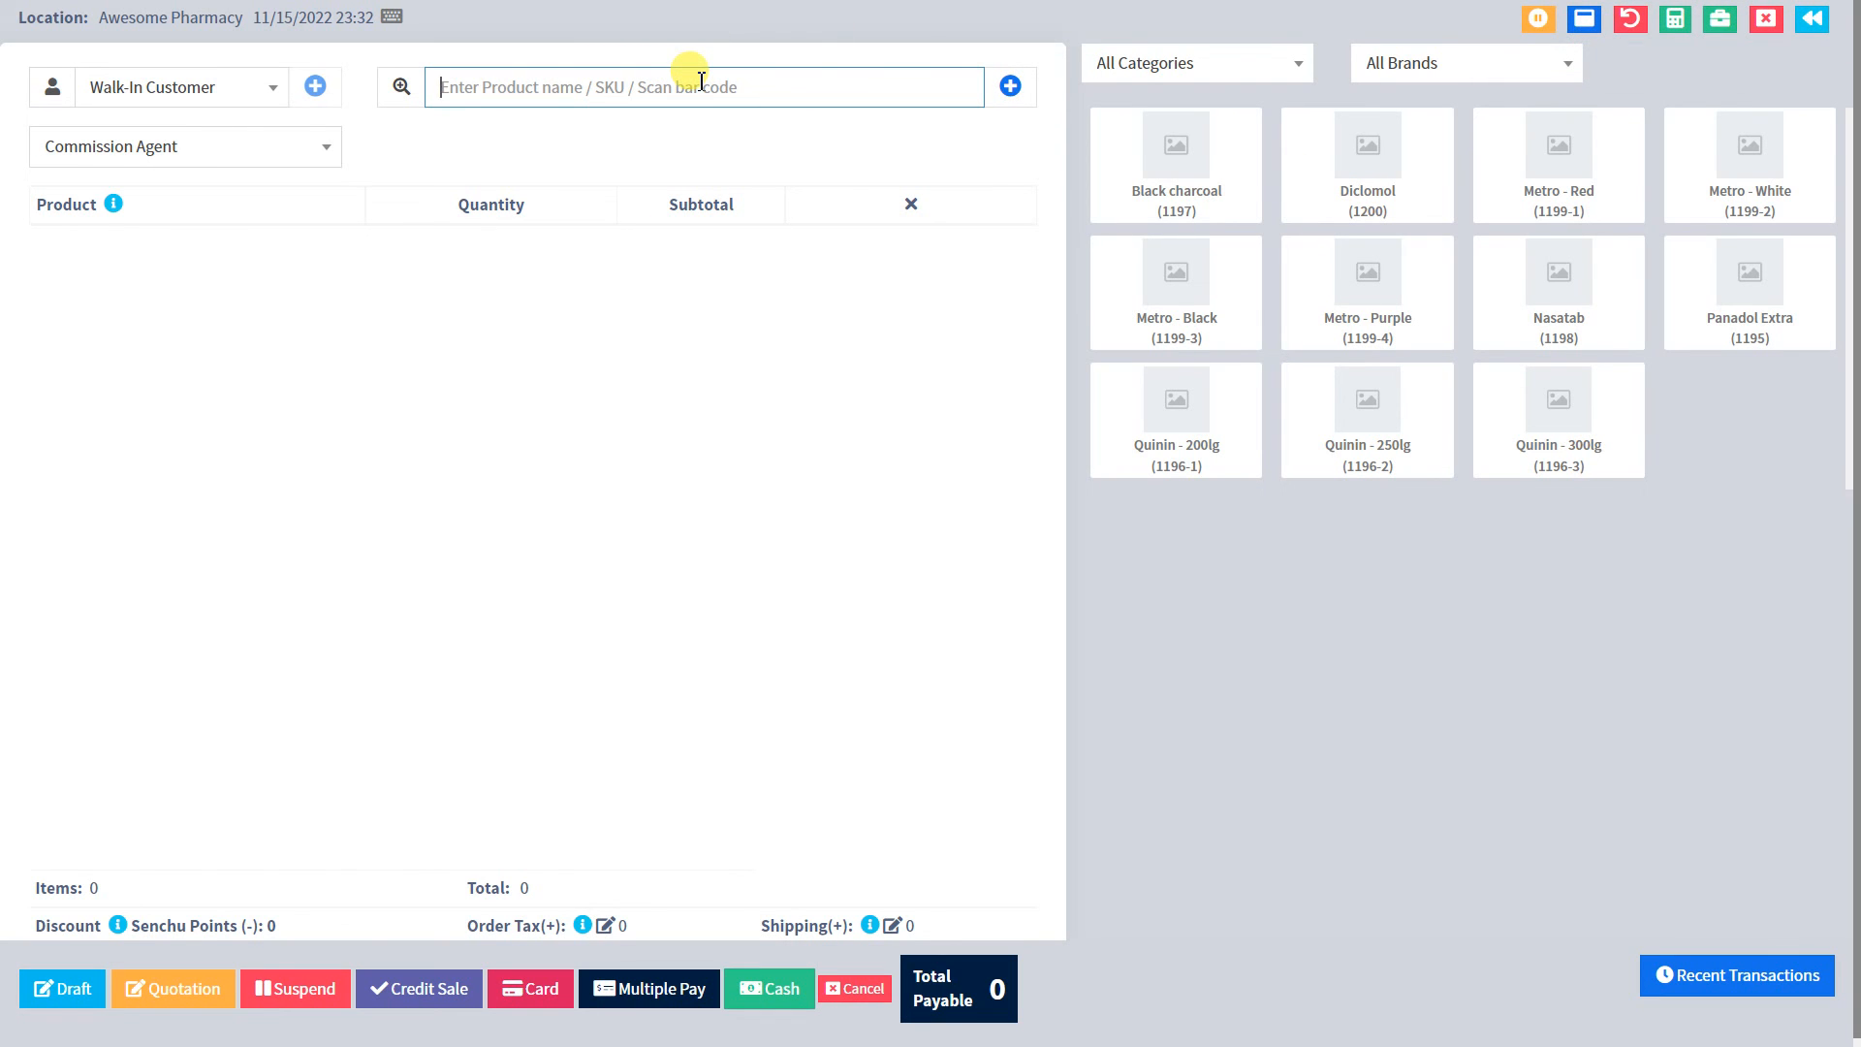
- Add Metro (Color:Red) to the cart, then search 'd' to find Diclomol
{"action": "type", "text": "metro"}
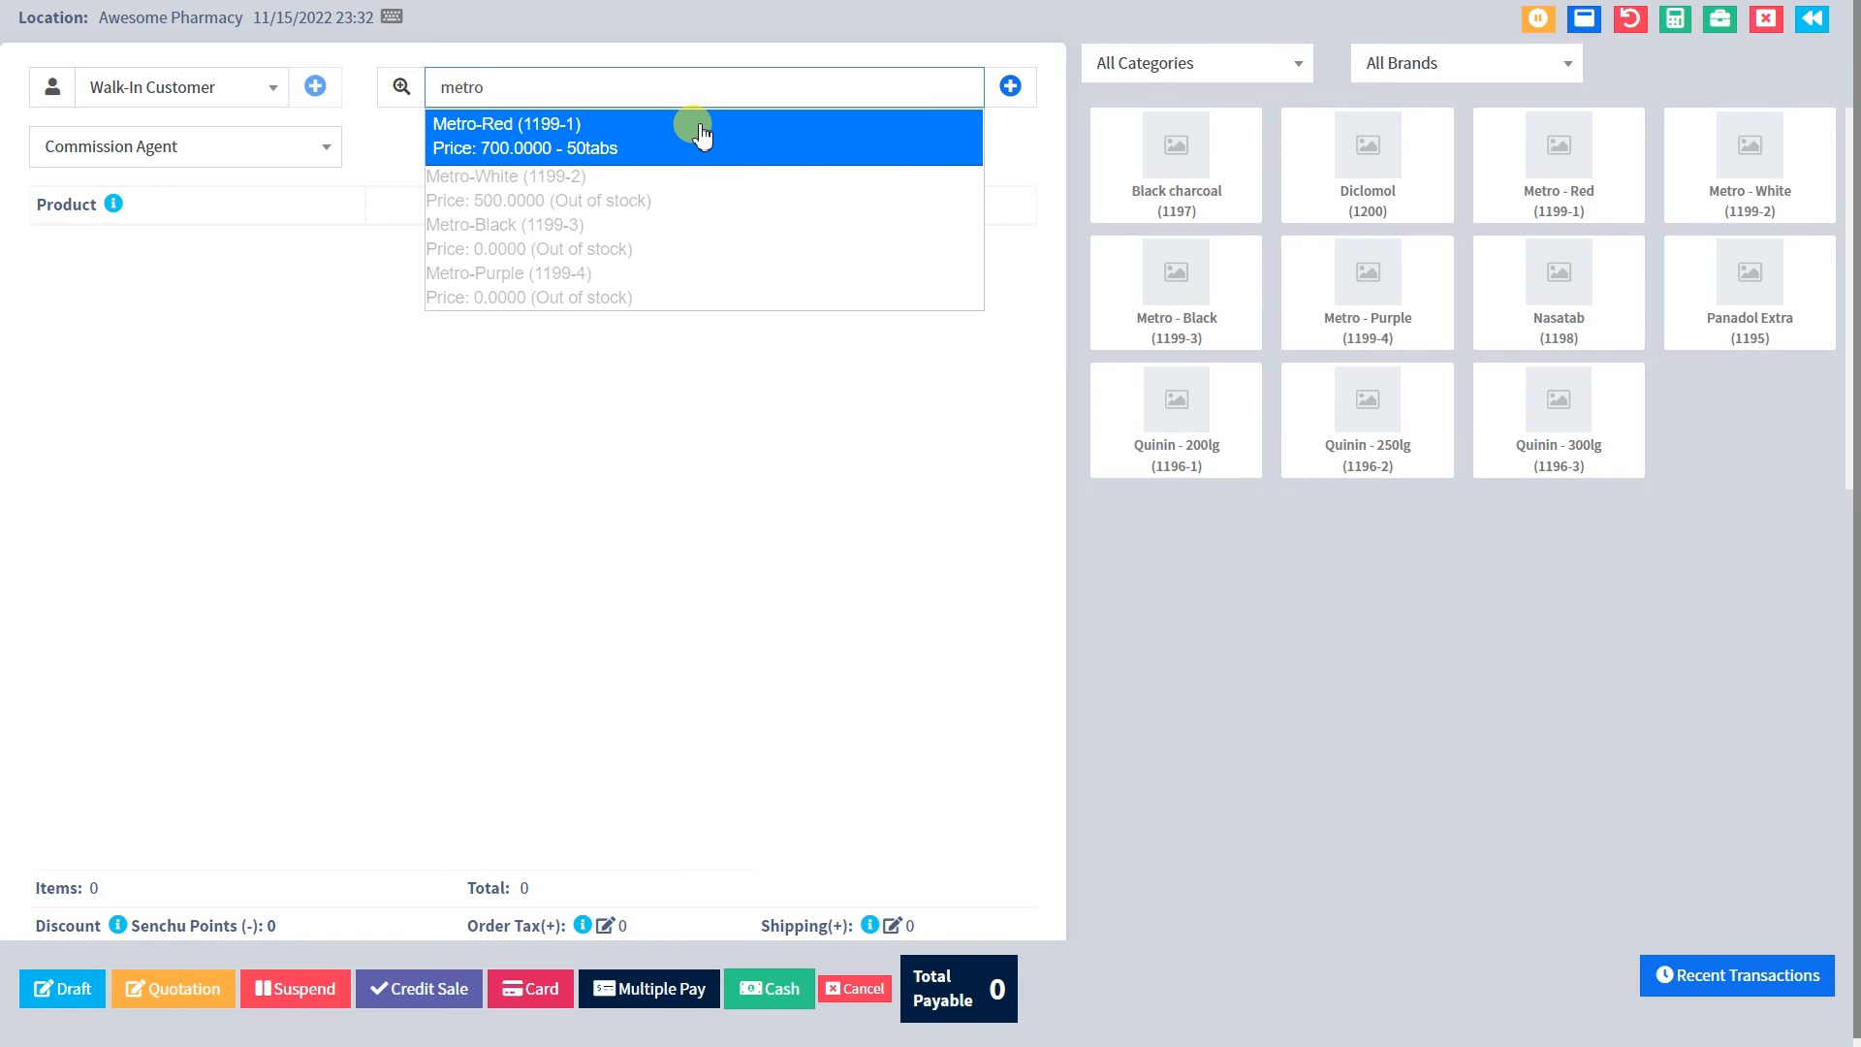
{"action": "left_click", "coordinate": [698, 124]}
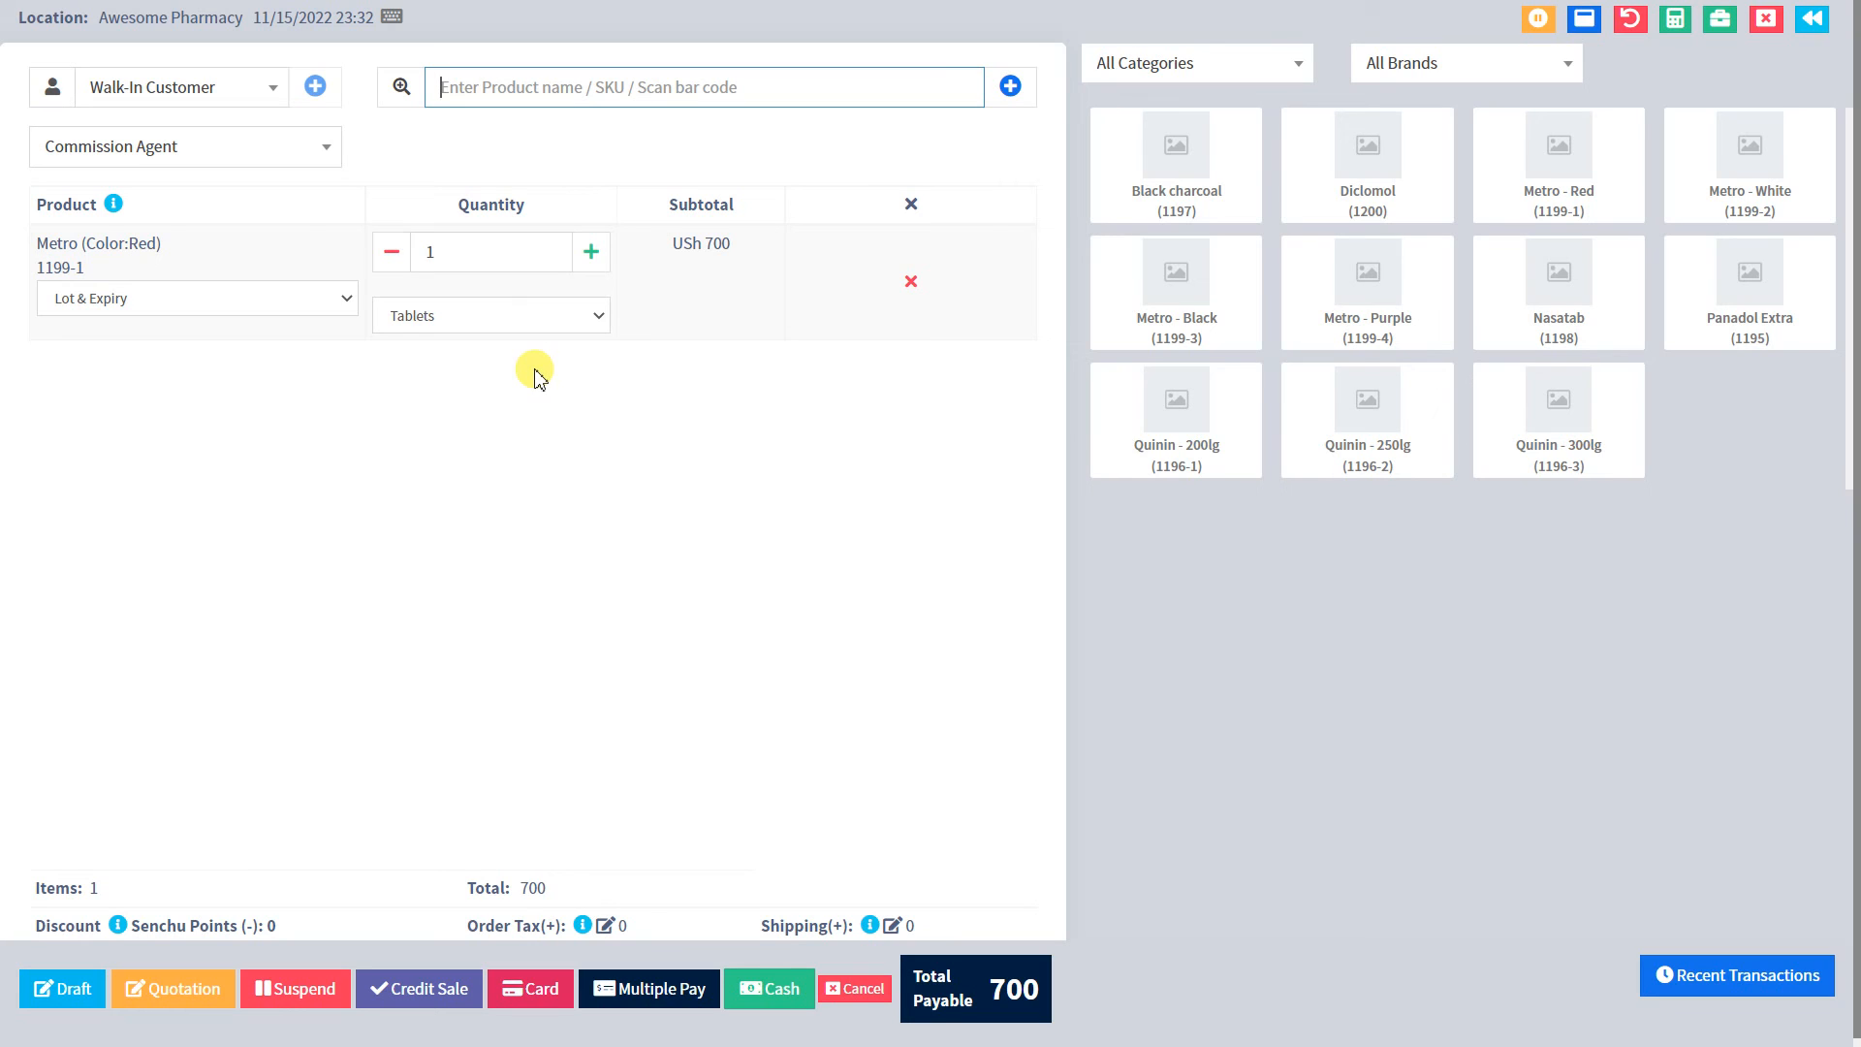
{"action": "type", "text": "d"}
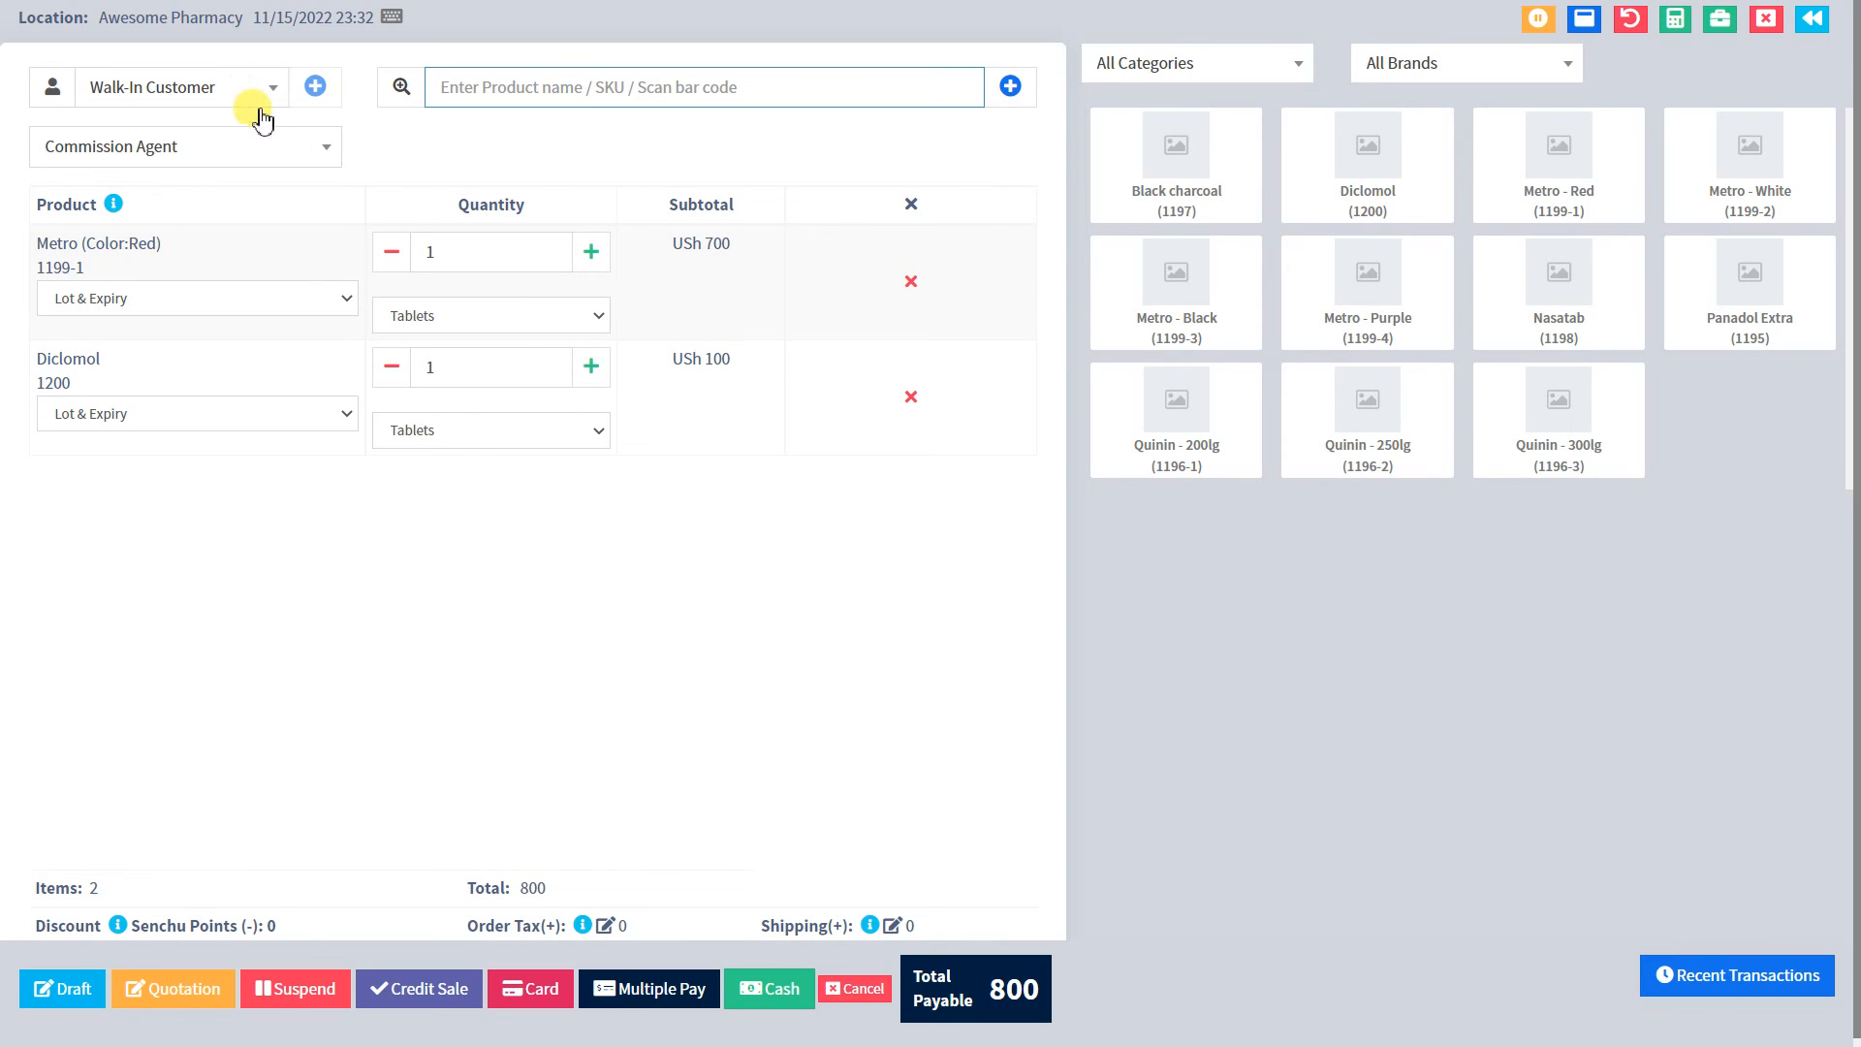
{"action": "left_click", "coordinate": [229, 91]}
{"action": "type", "text": "maa"}
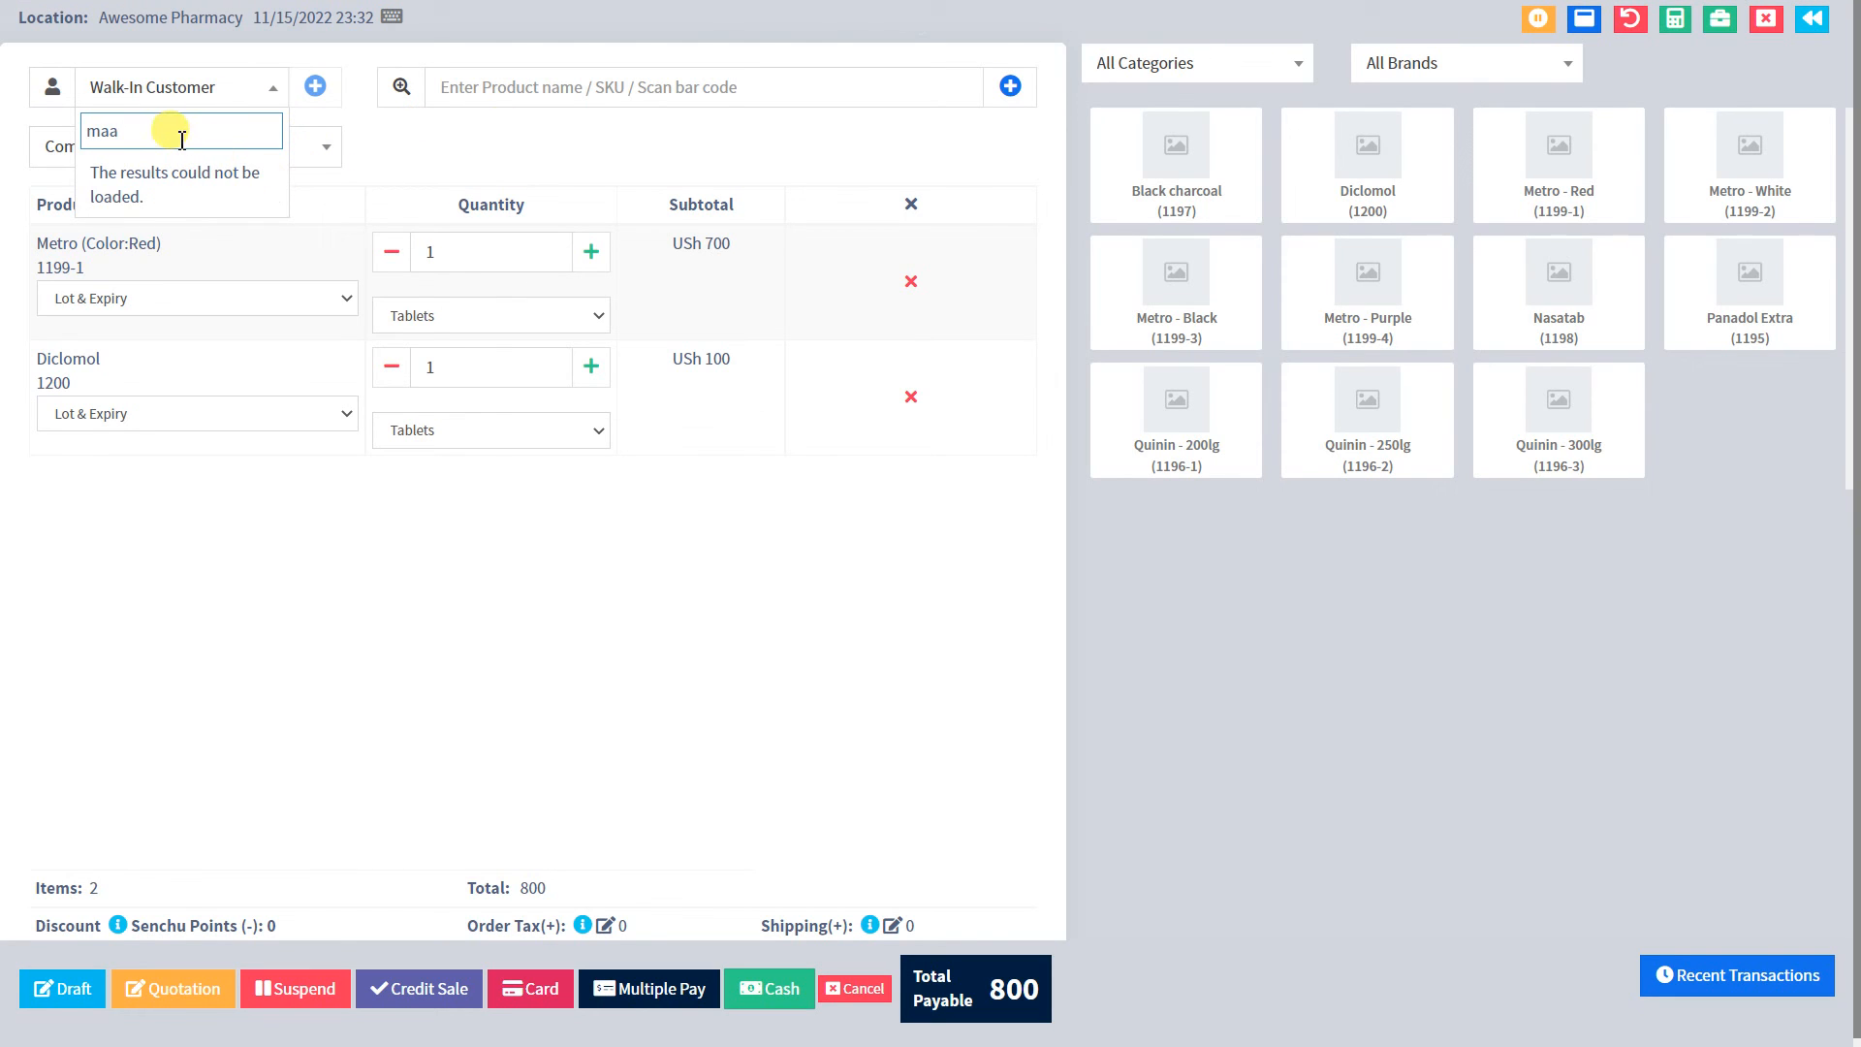
{"action": "key", "text": "BackSpace"}
{"action": "key", "text": "BackSpace"}
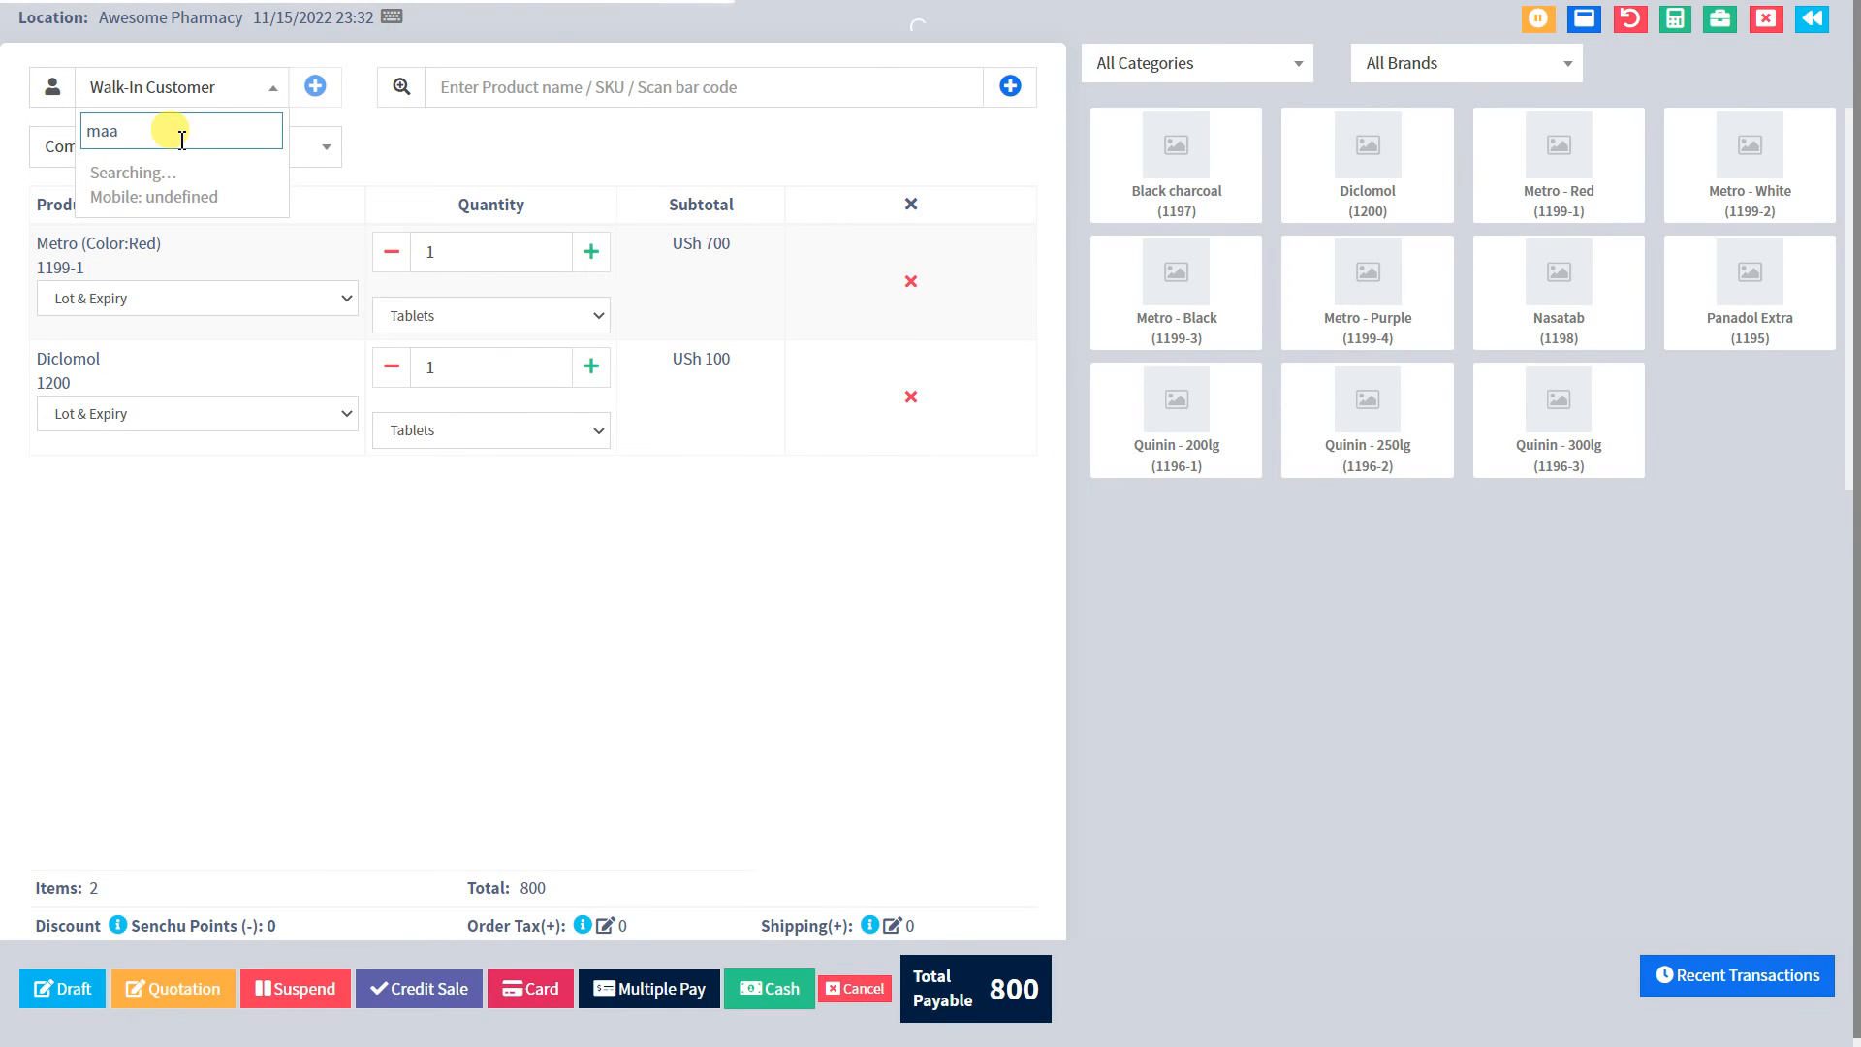
{"action": "key", "text": "BackSpace"}
{"action": "key", "text": "BackSpace"}
{"action": "key", "text": "BackSpace"}
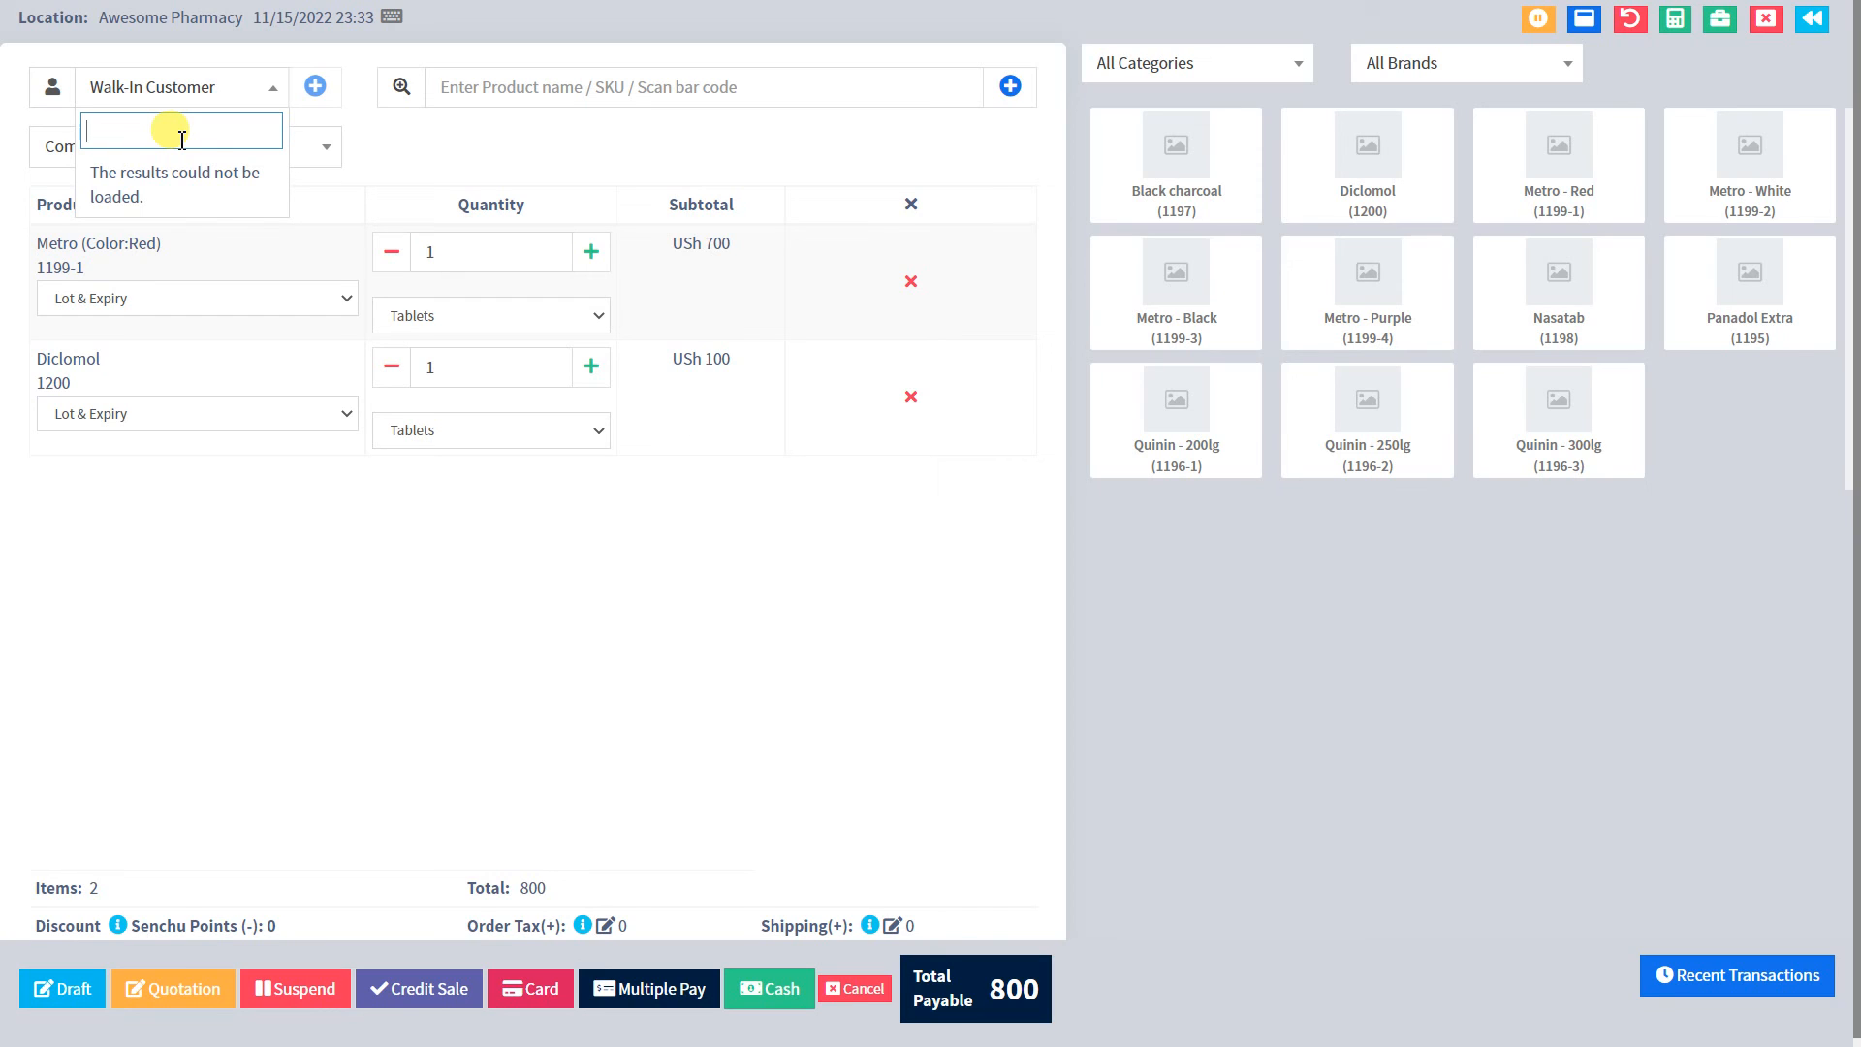
{"action": "type", "text": "maa"}
{"action": "key", "text": "BackSpace"}
{"action": "key", "text": "BackSpace"}
{"action": "key", "text": "BackSpace"}
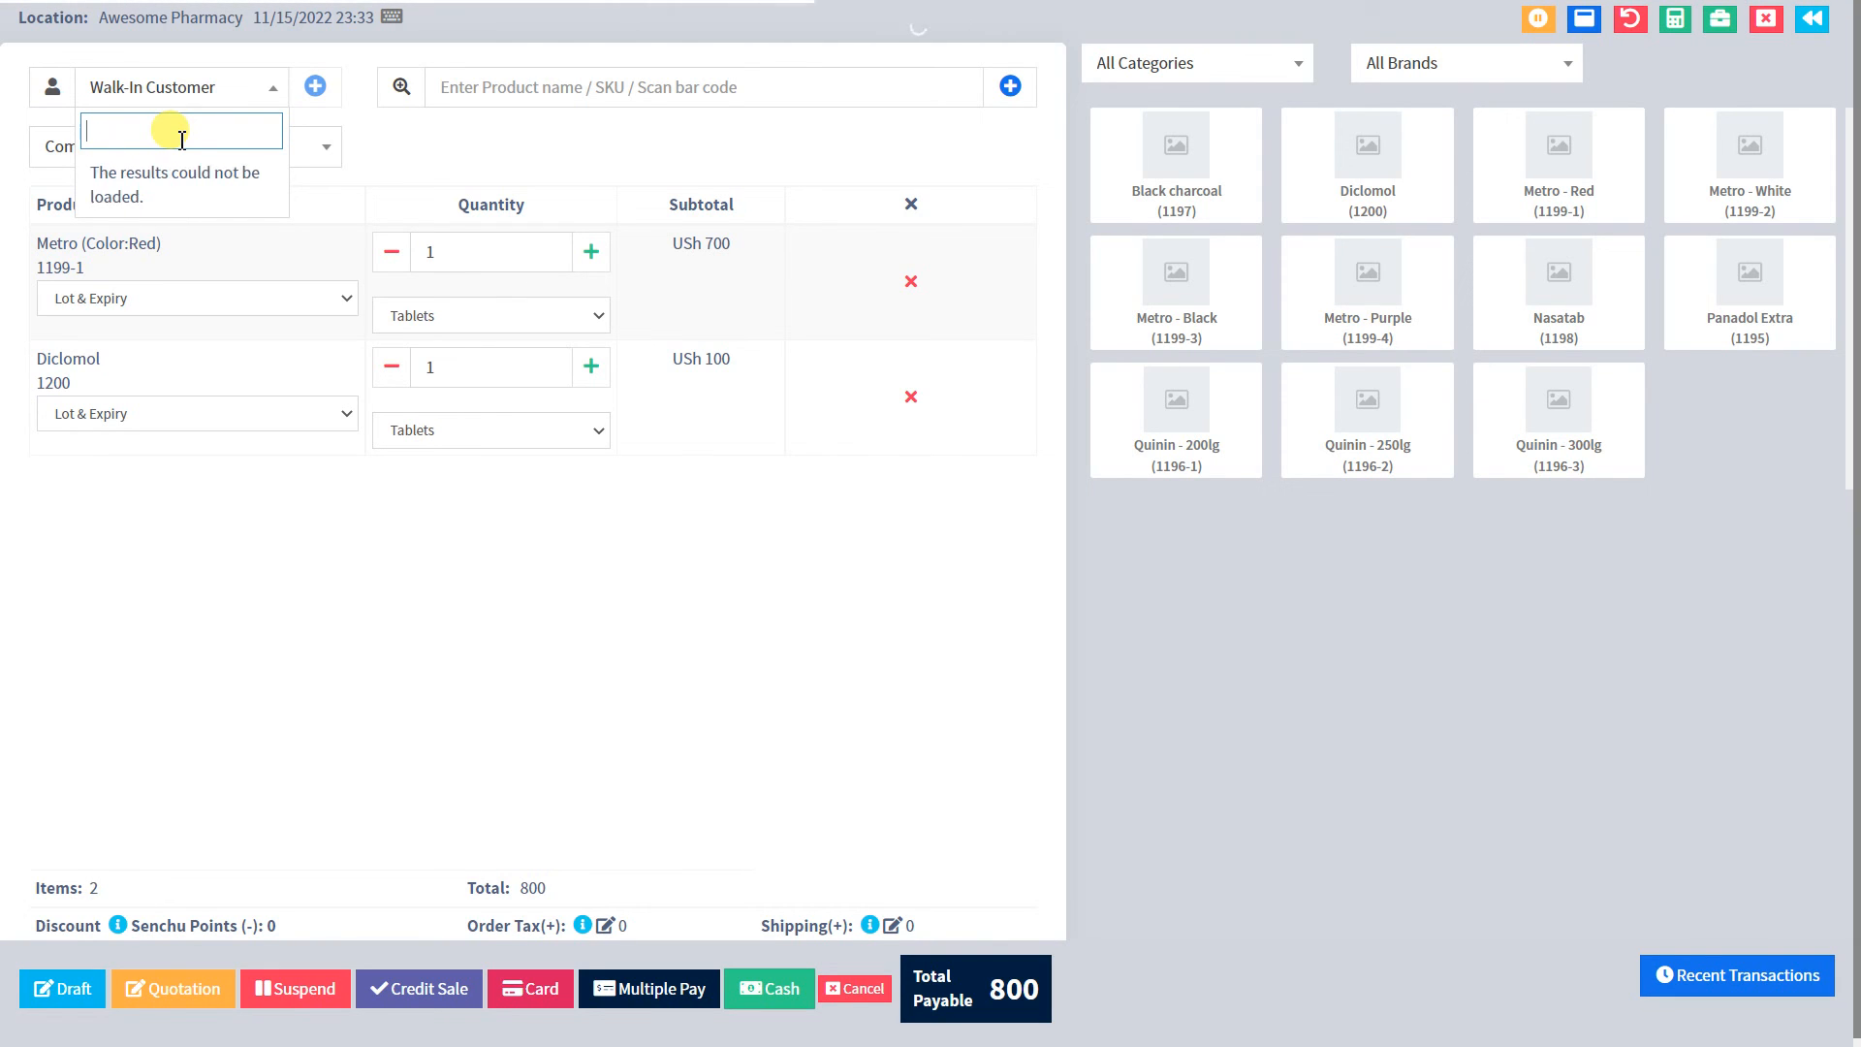
{"action": "left_click", "coordinate": [317, 88]}
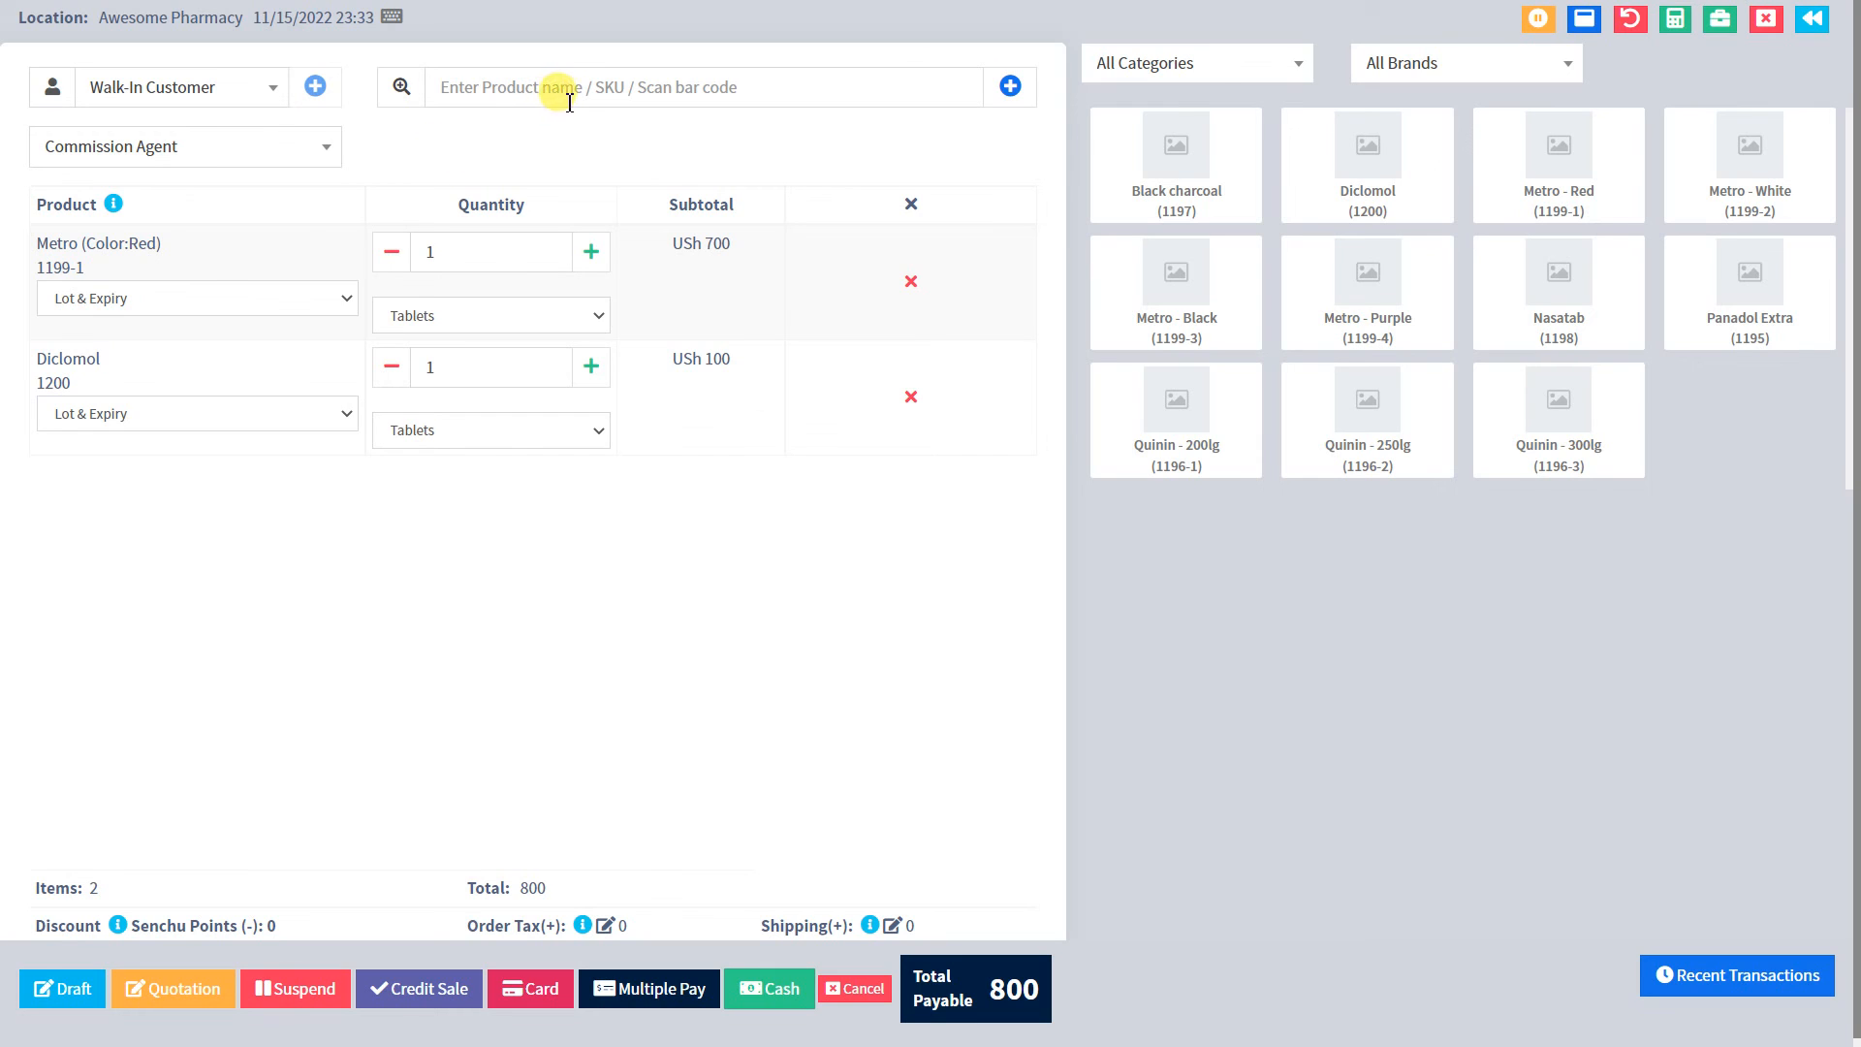
- Credit the sale to the commission agent
{"action": "left_click", "coordinate": [329, 152]}
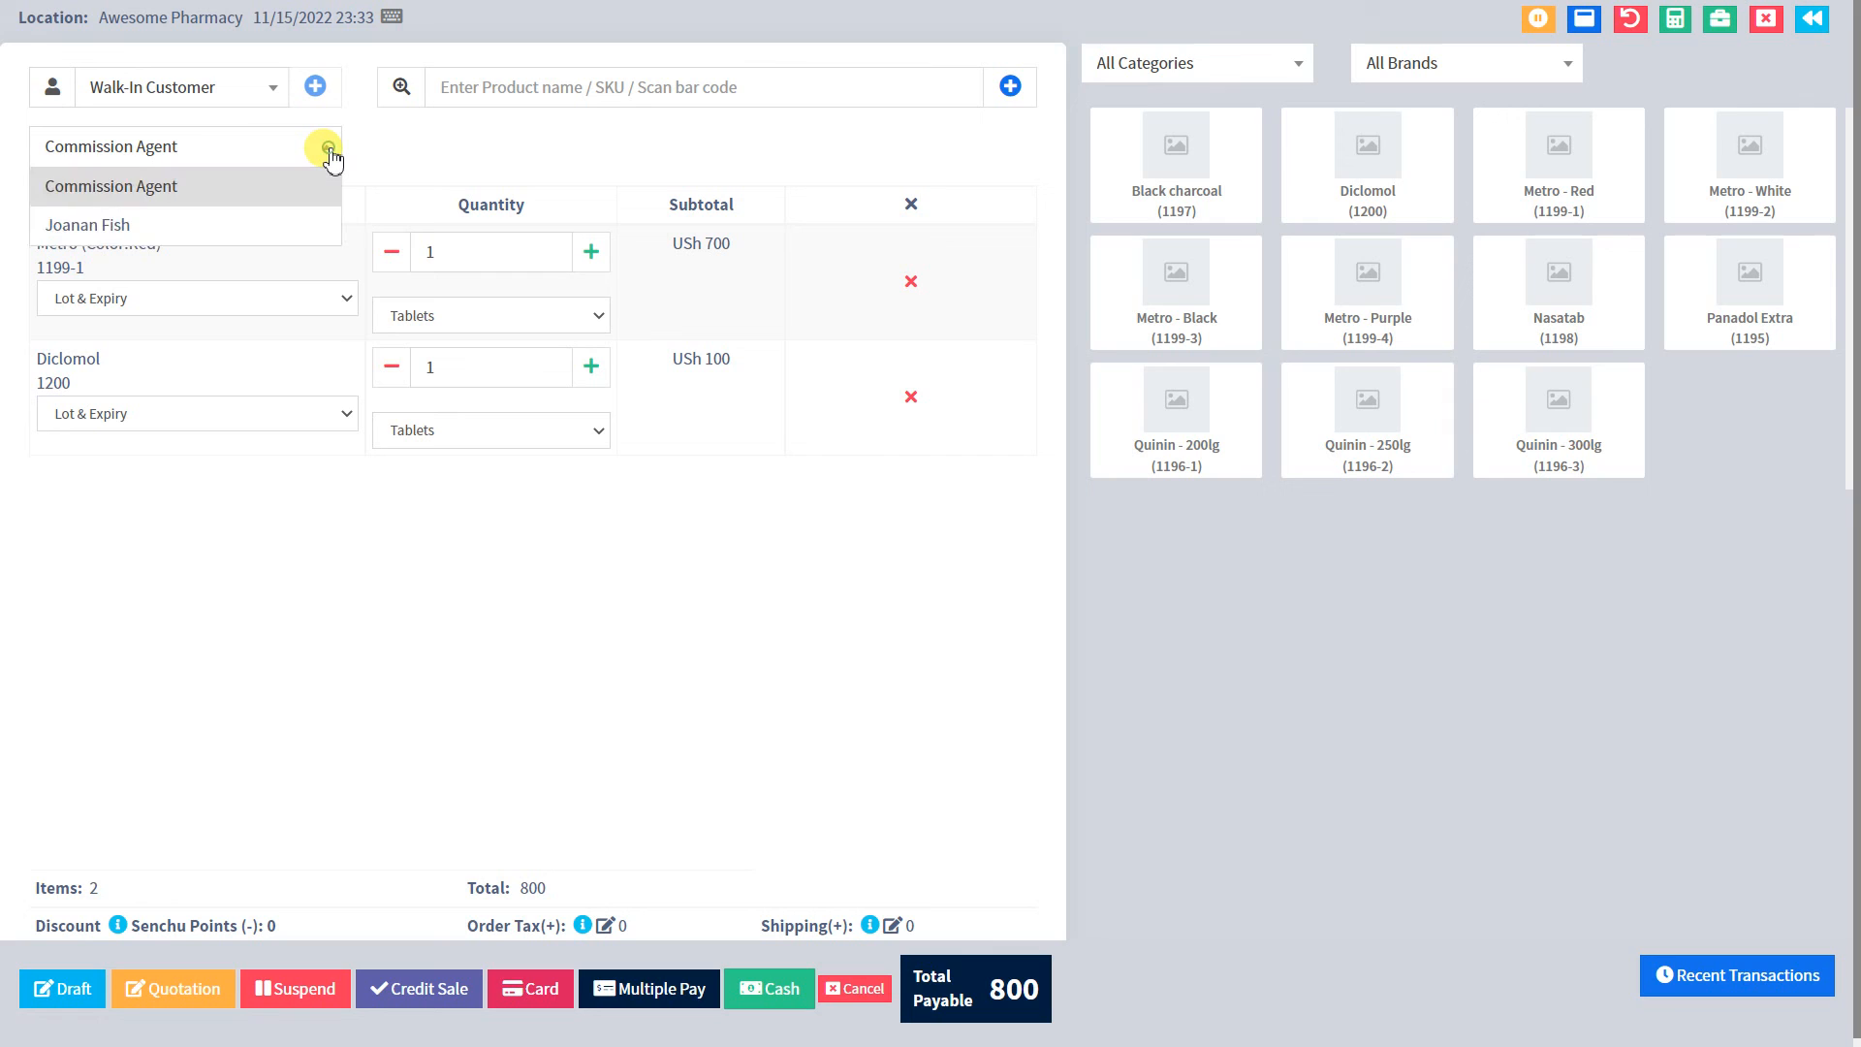
{"action": "left_click", "coordinate": [256, 228]}
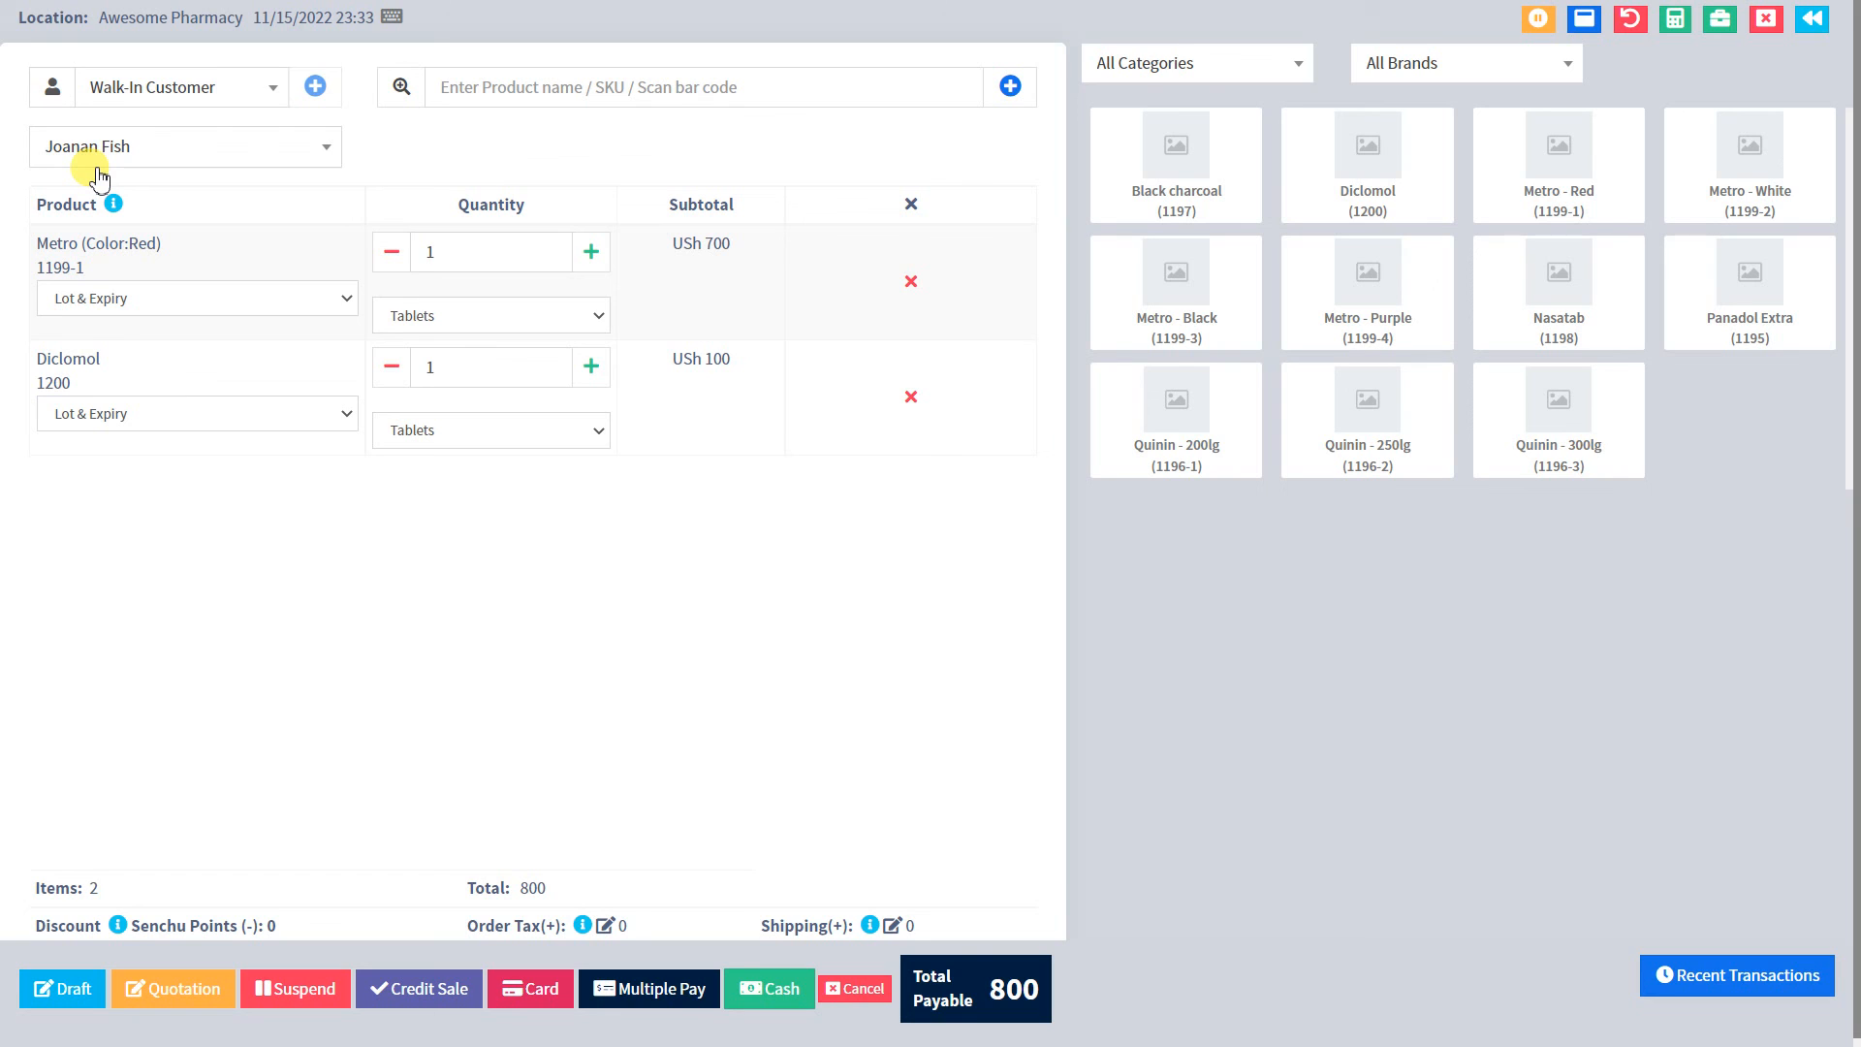
{"action": "left_click", "coordinate": [152, 156]}
{"action": "left_click", "coordinate": [185, 225]}
- Sell Diclomol by the carton and Metro by the box, completing the 45,000 cash sale
{"action": "left_click", "coordinate": [595, 434]}
{"action": "left_click", "coordinate": [504, 516]}
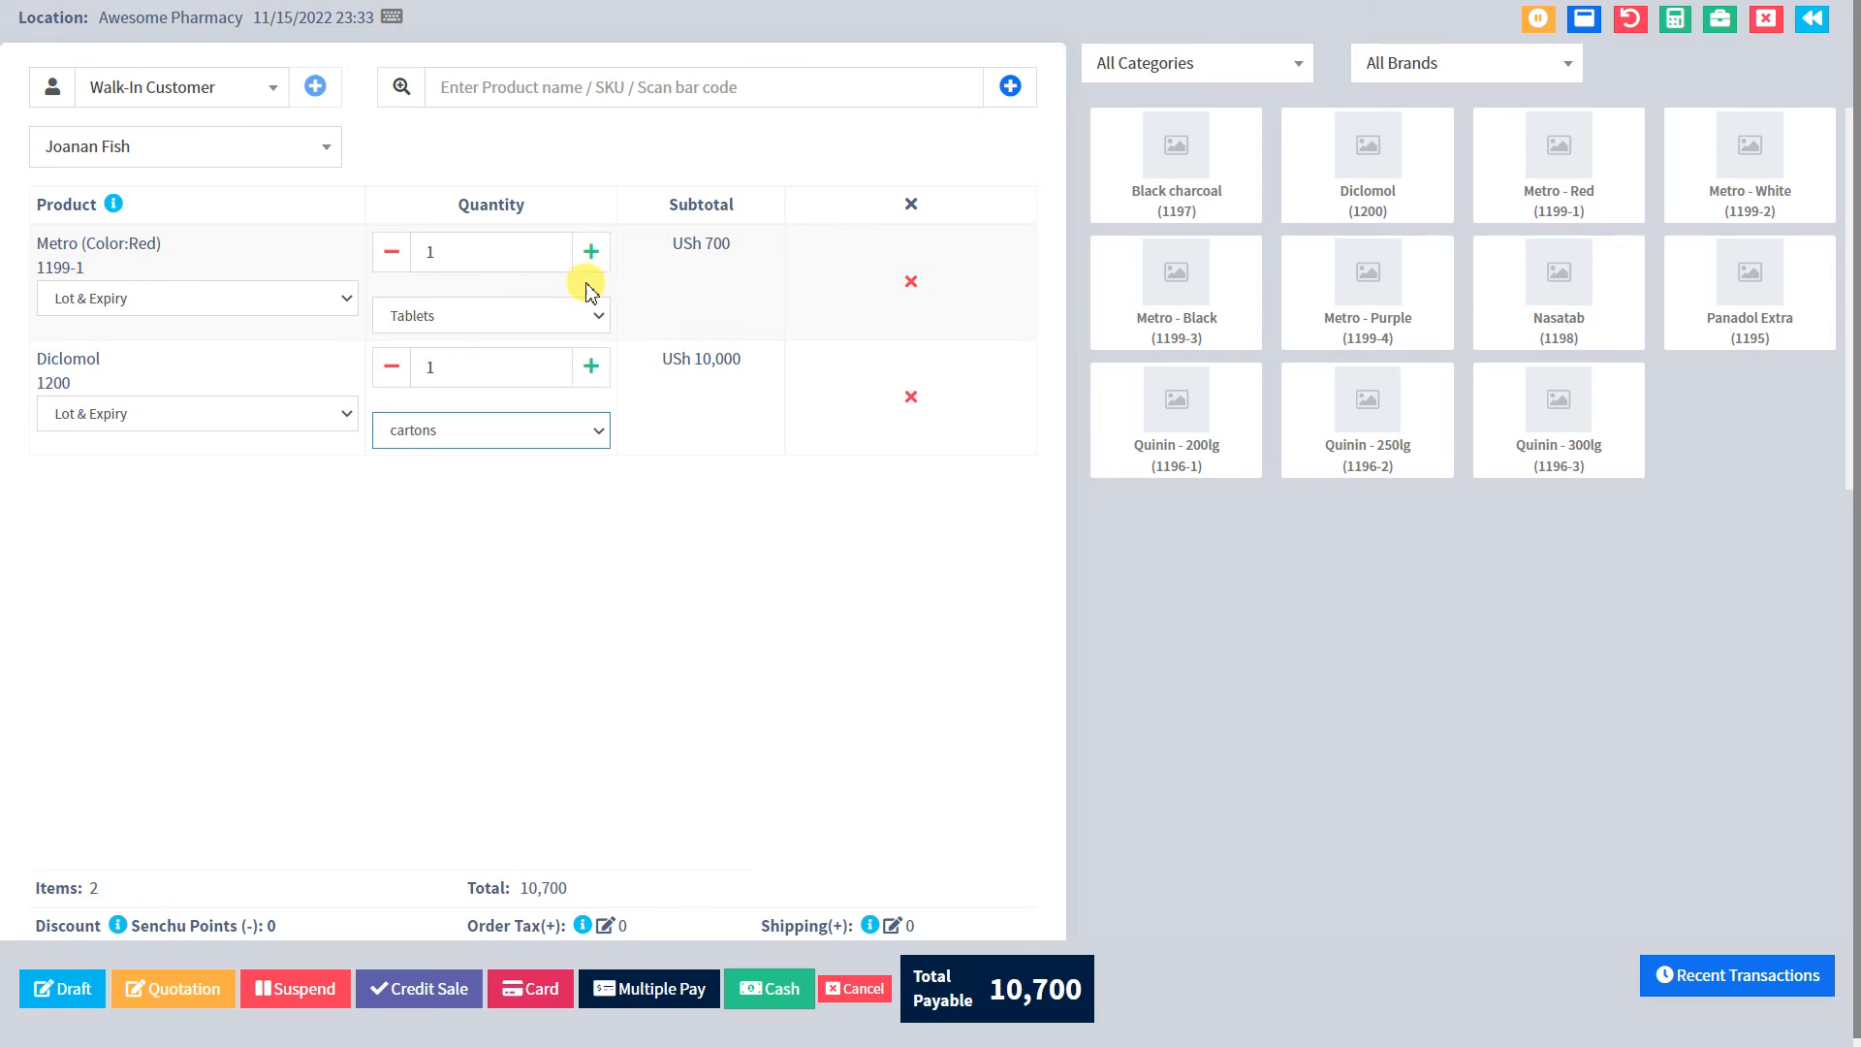
{"action": "left_click", "coordinate": [594, 315]}
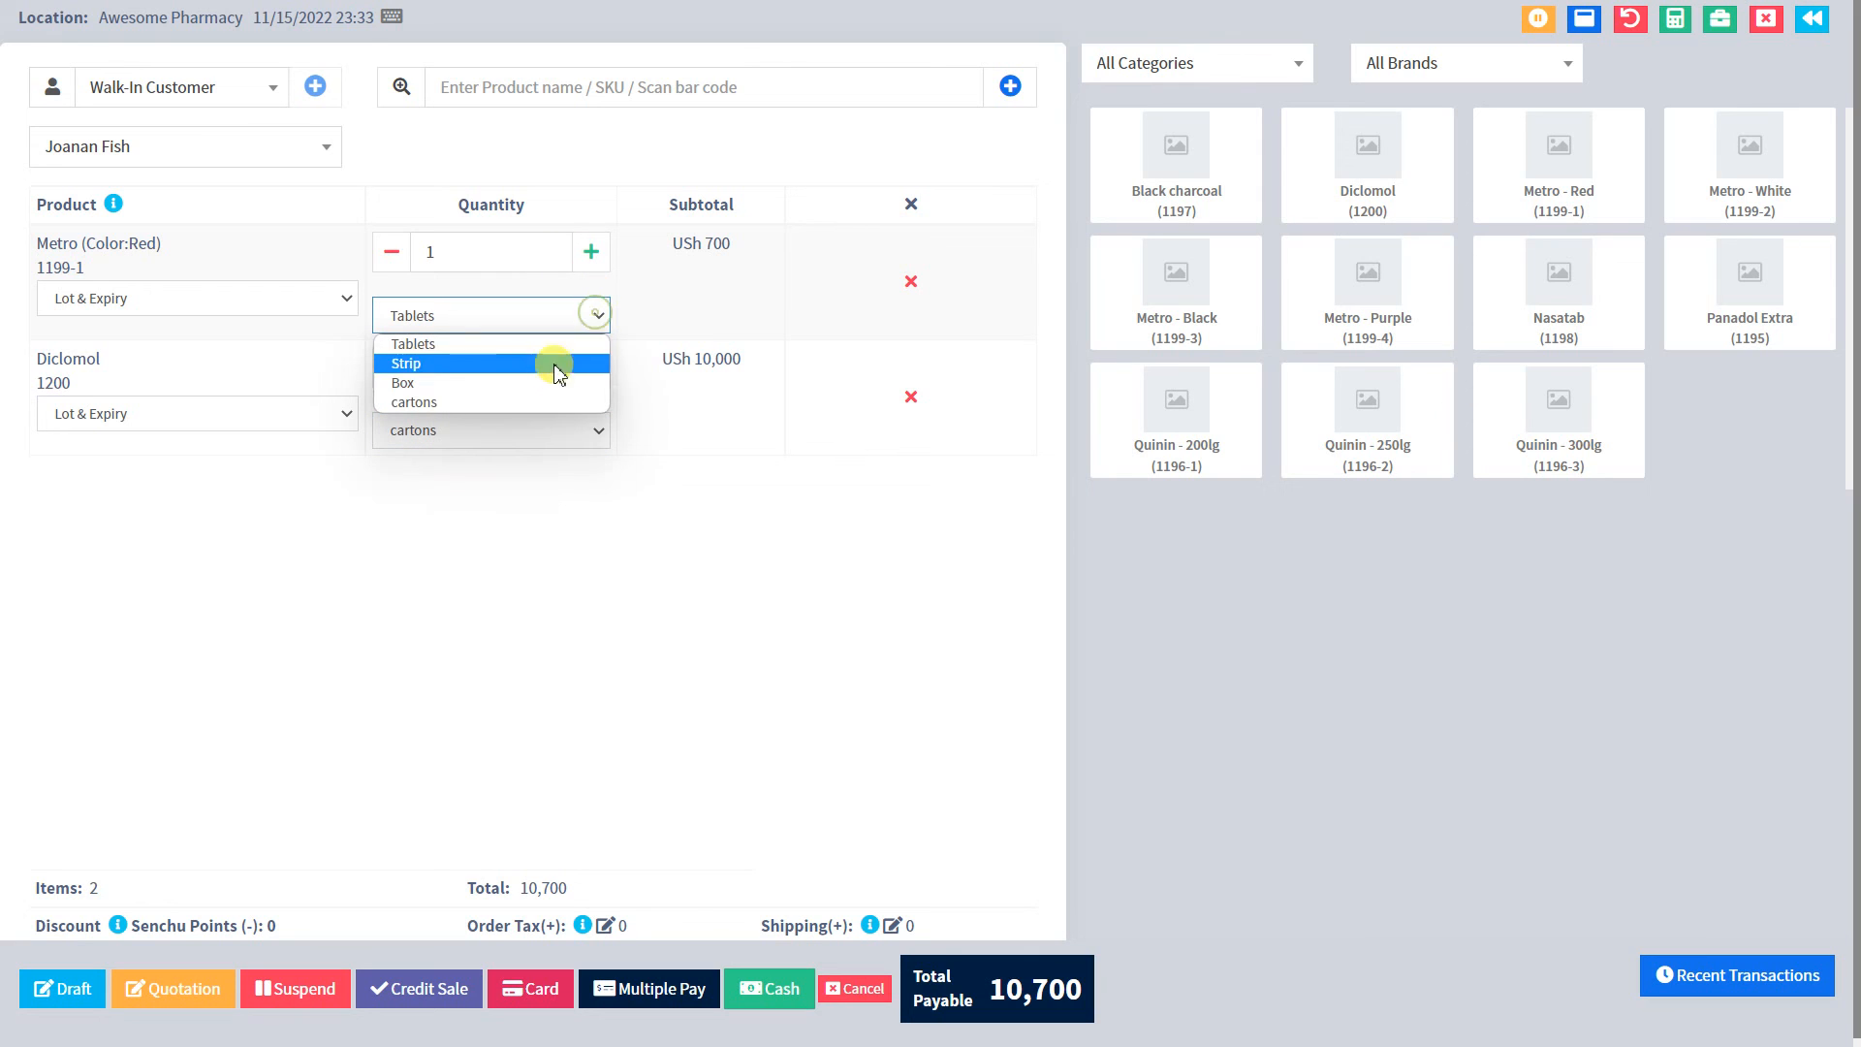
{"action": "left_click", "coordinate": [524, 404]}
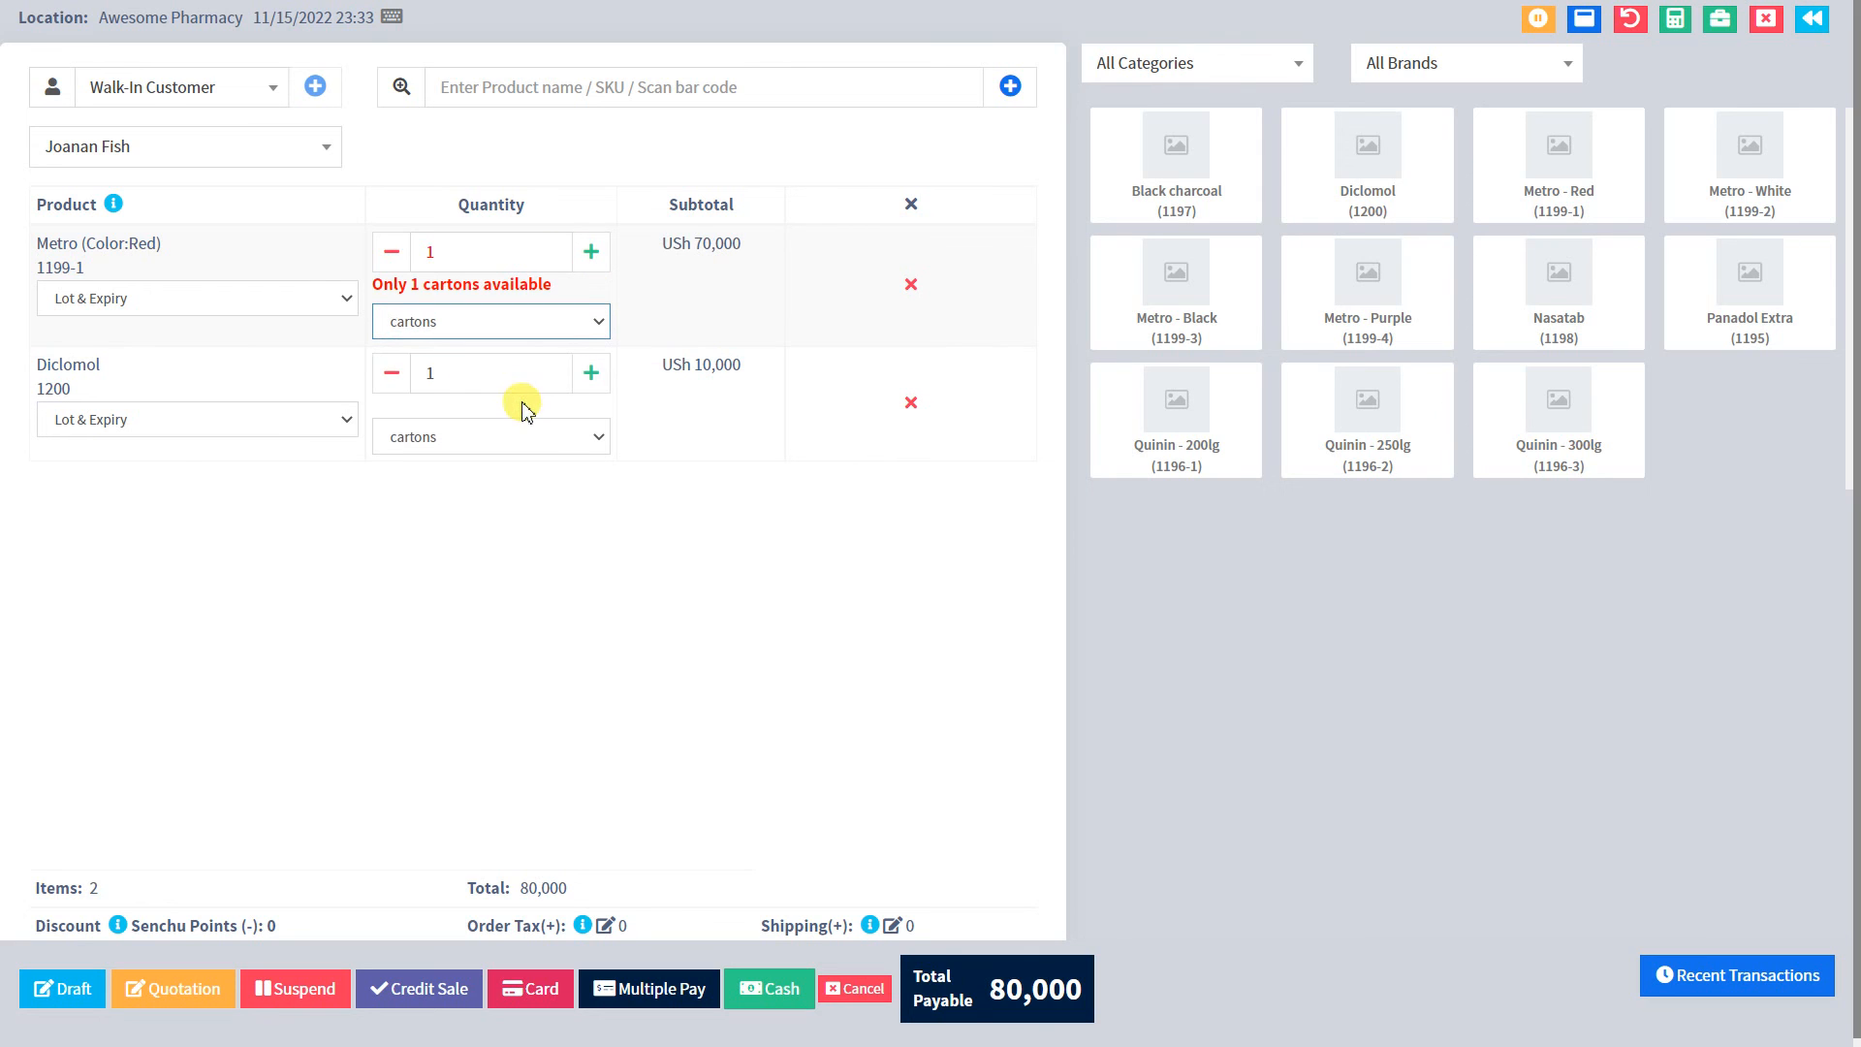
{"action": "left_click", "coordinate": [598, 324]}
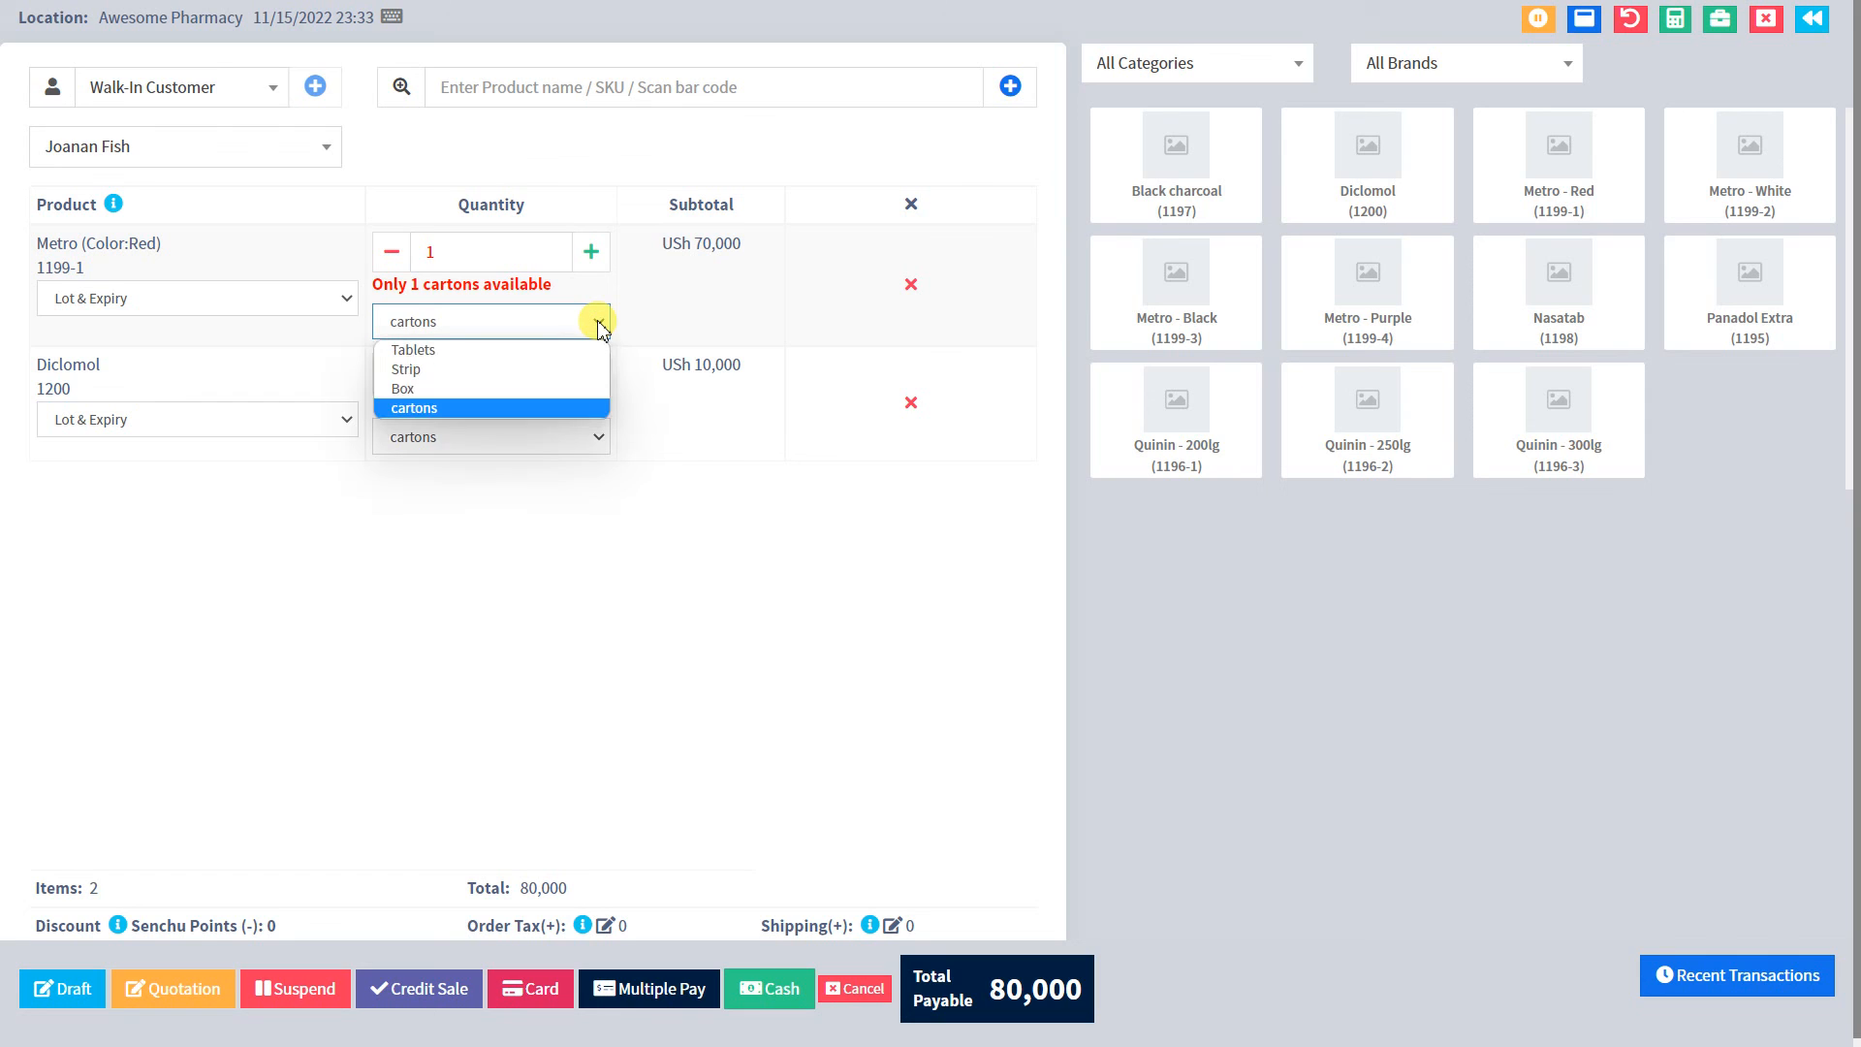
{"action": "left_click", "coordinate": [505, 397]}
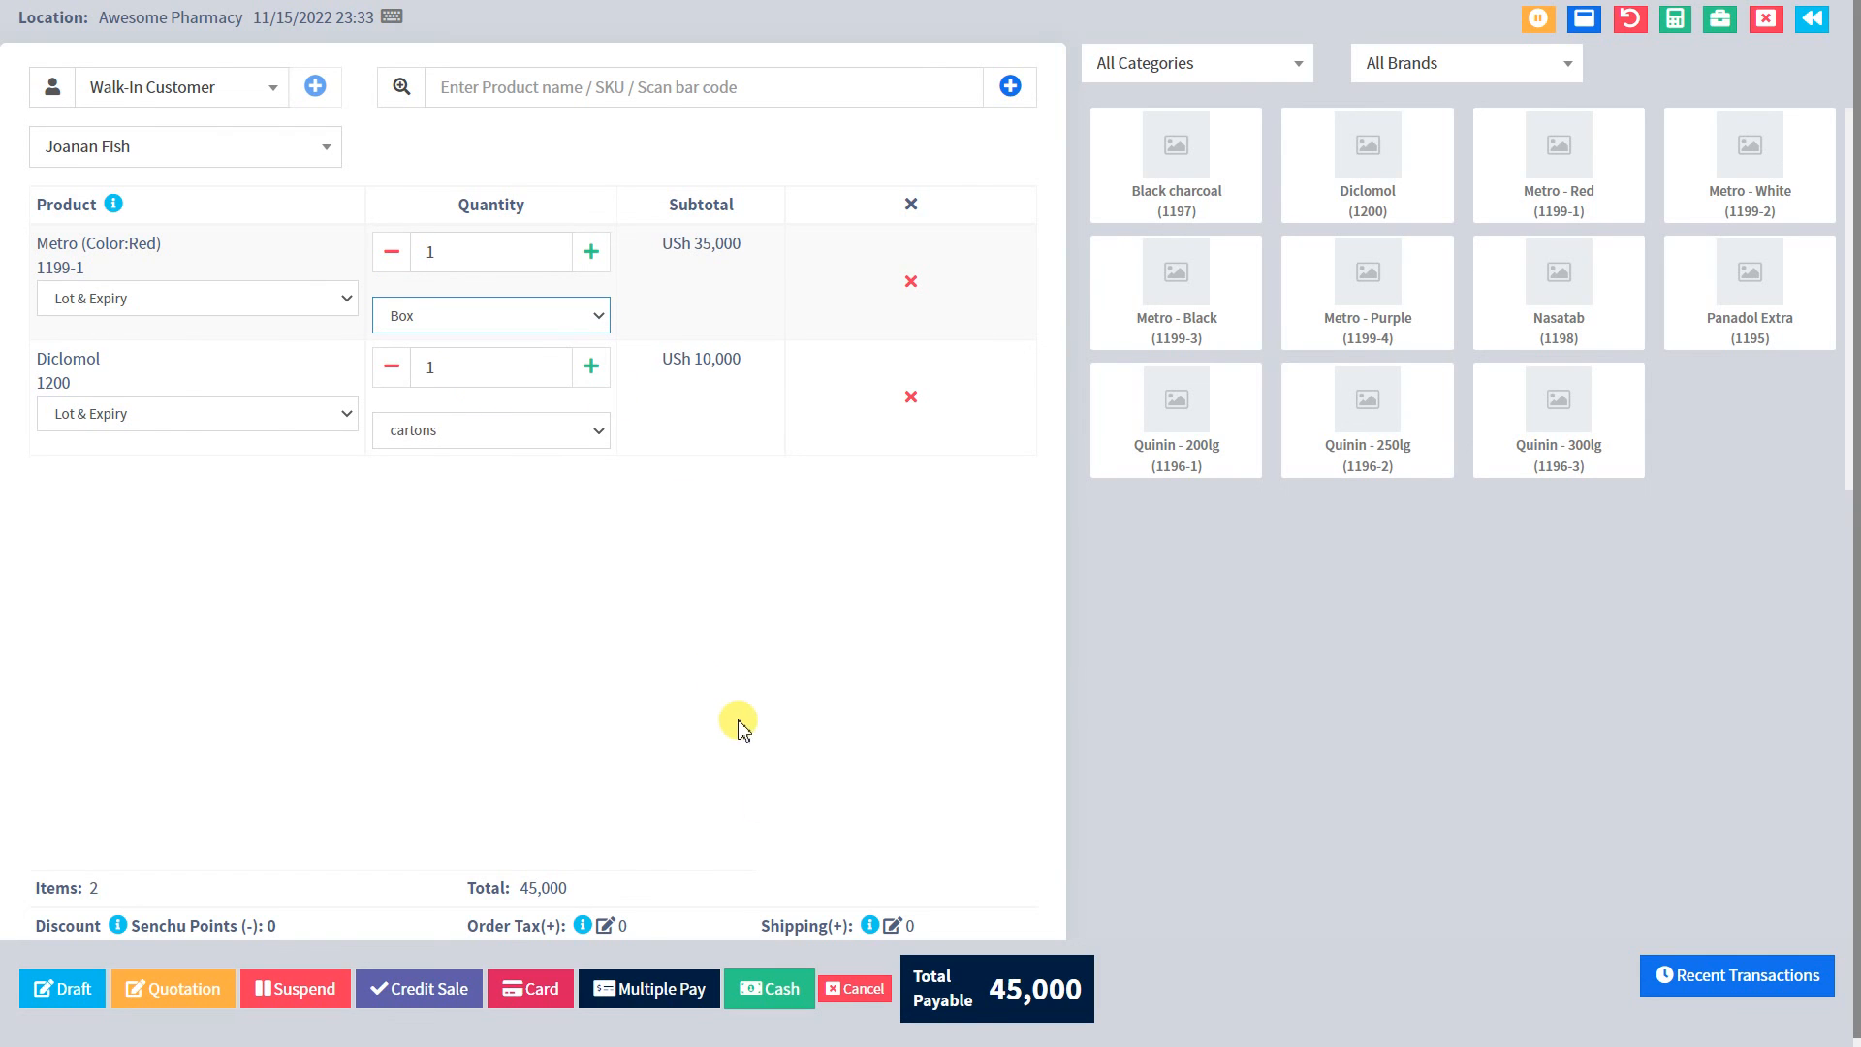
{"action": "left_click", "coordinate": [770, 997]}
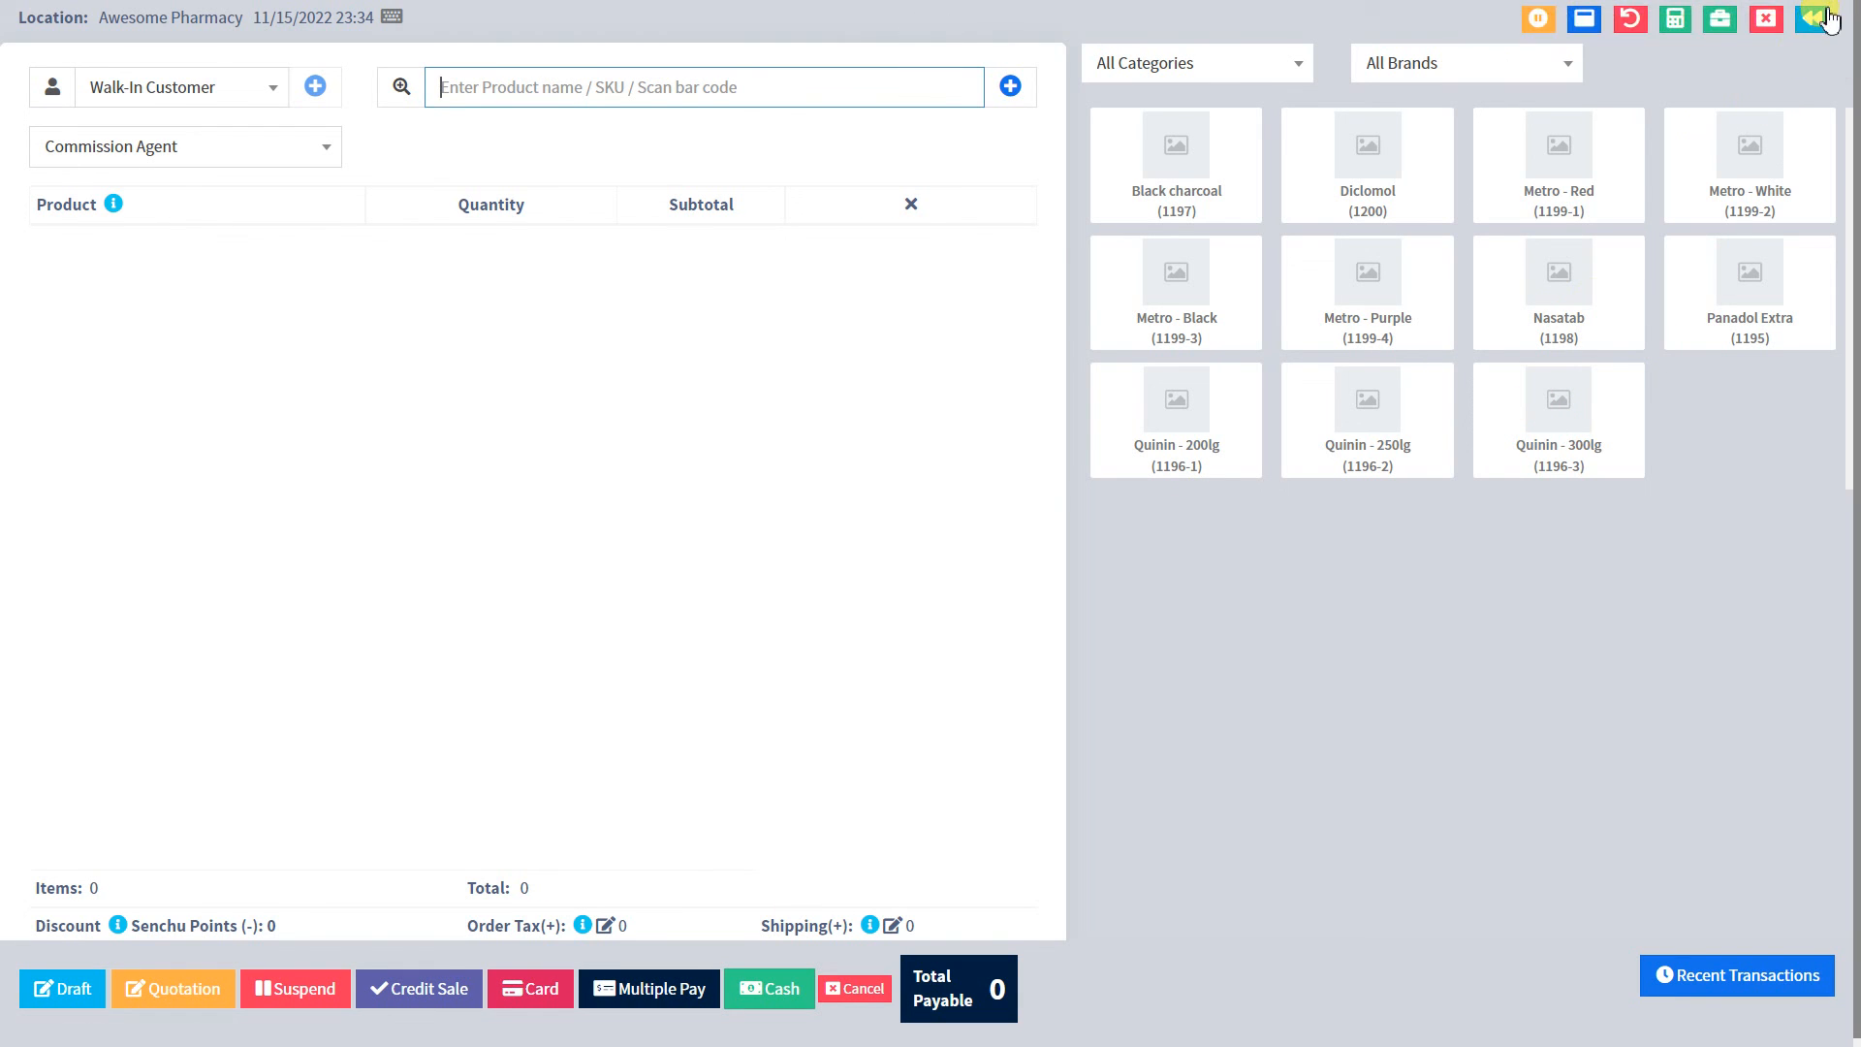
- Leave the POS sales screen for the sales list and exit full screen
{"action": "left_click", "coordinate": [1812, 19]}
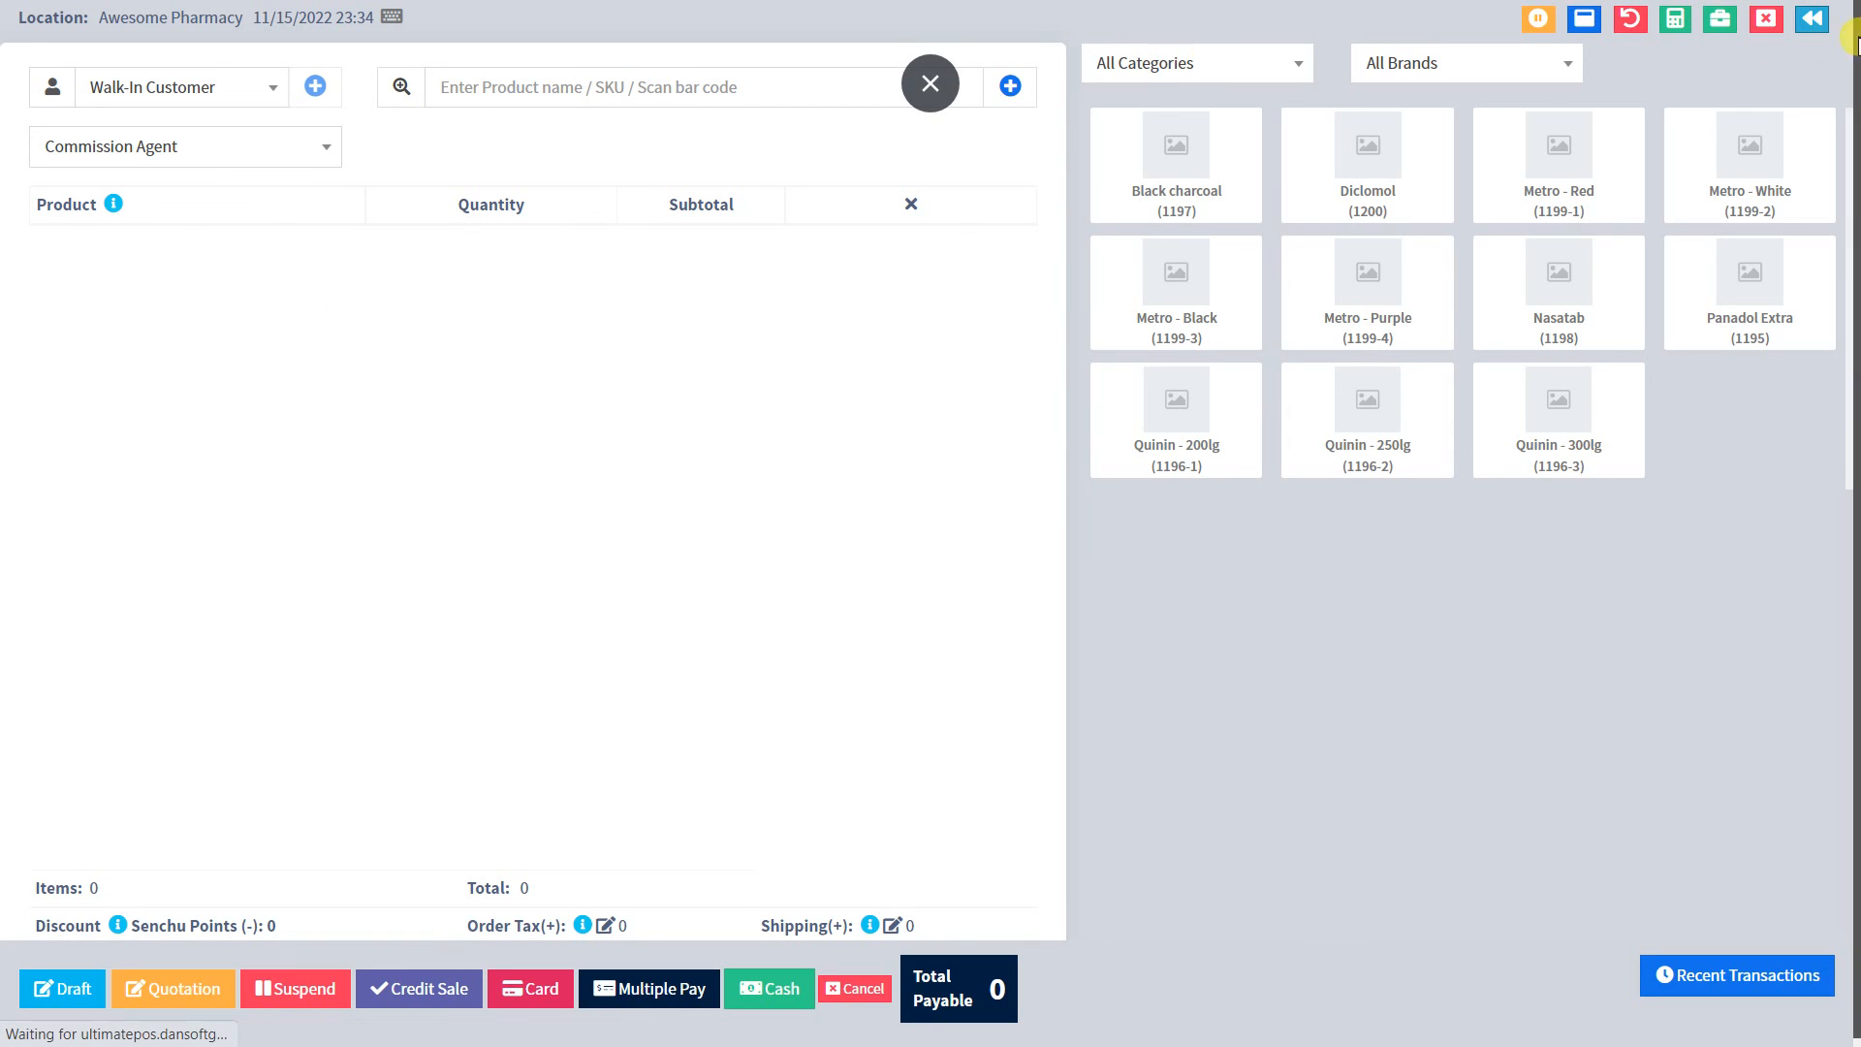
{"action": "left_click", "coordinate": [1631, 18]}
{"action": "left_click", "coordinate": [1584, 18]}
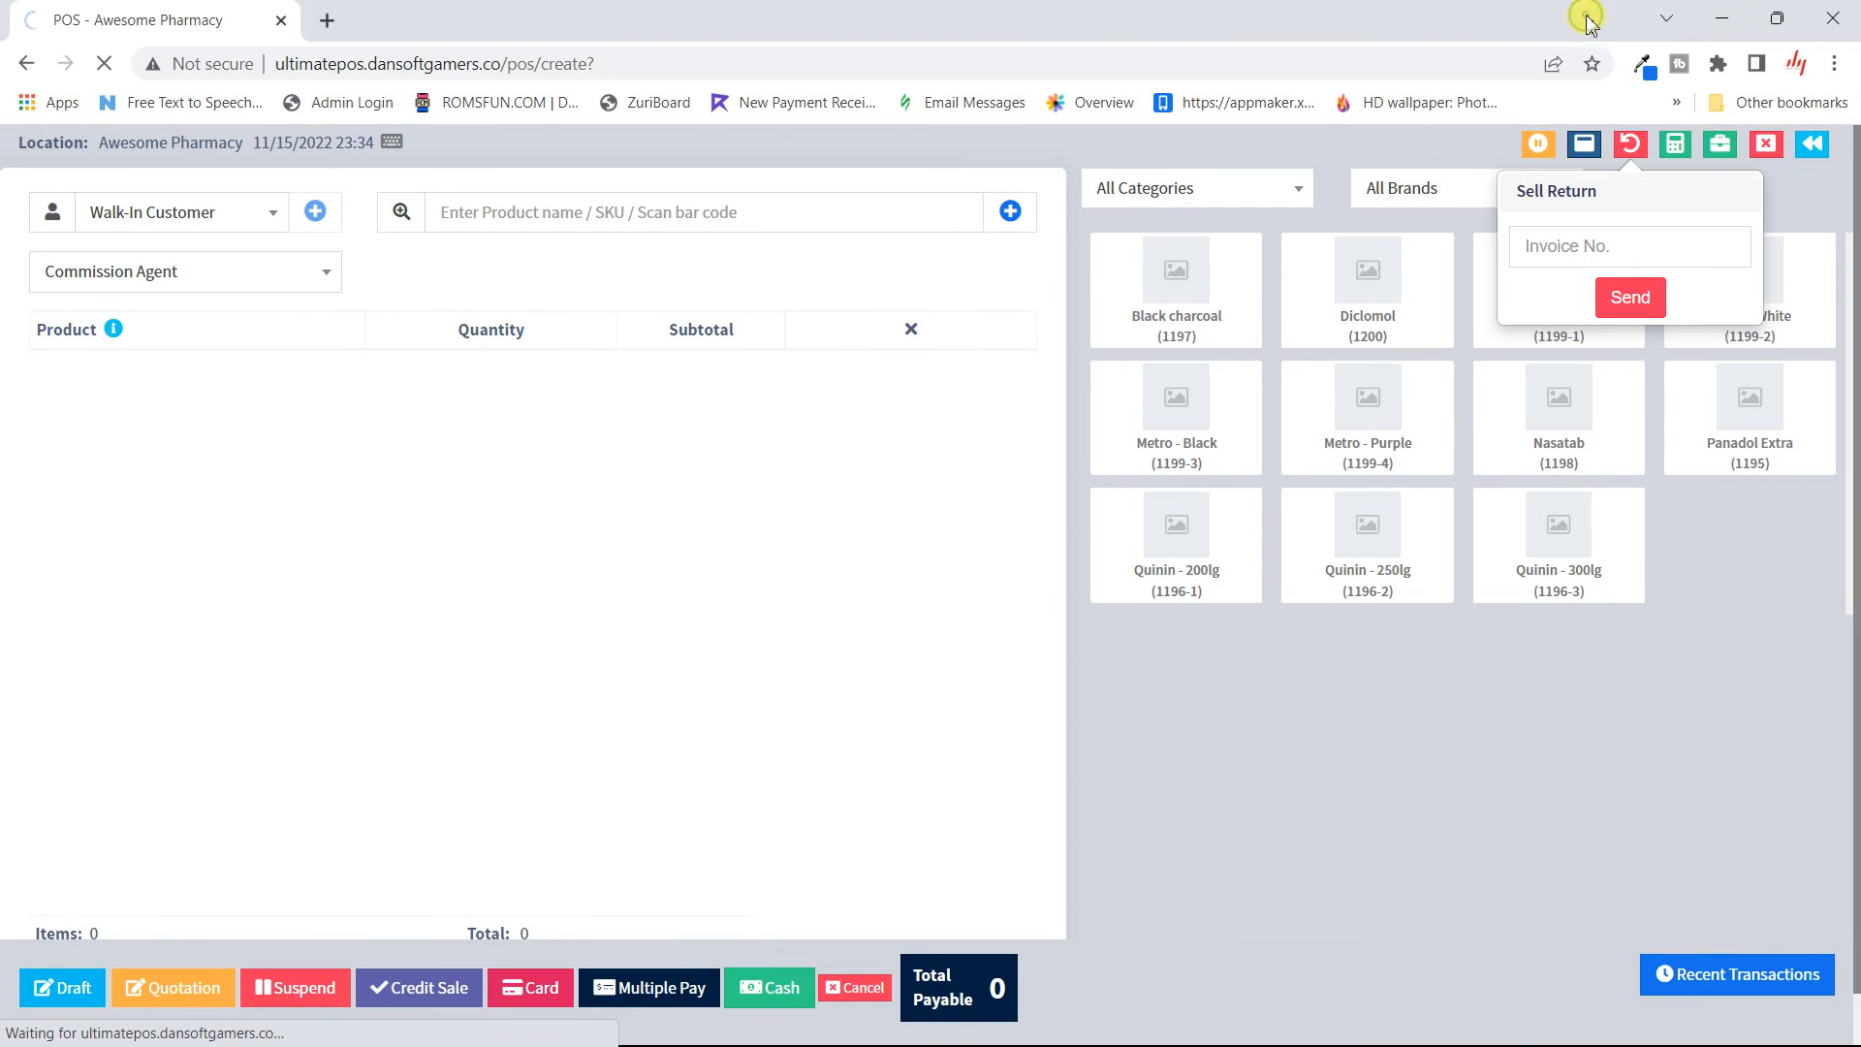
- Review the List POS table, where invoice 0006, a Paid USh 45,000 cash sale, is first
{"action": "left_click", "coordinate": [1815, 147]}
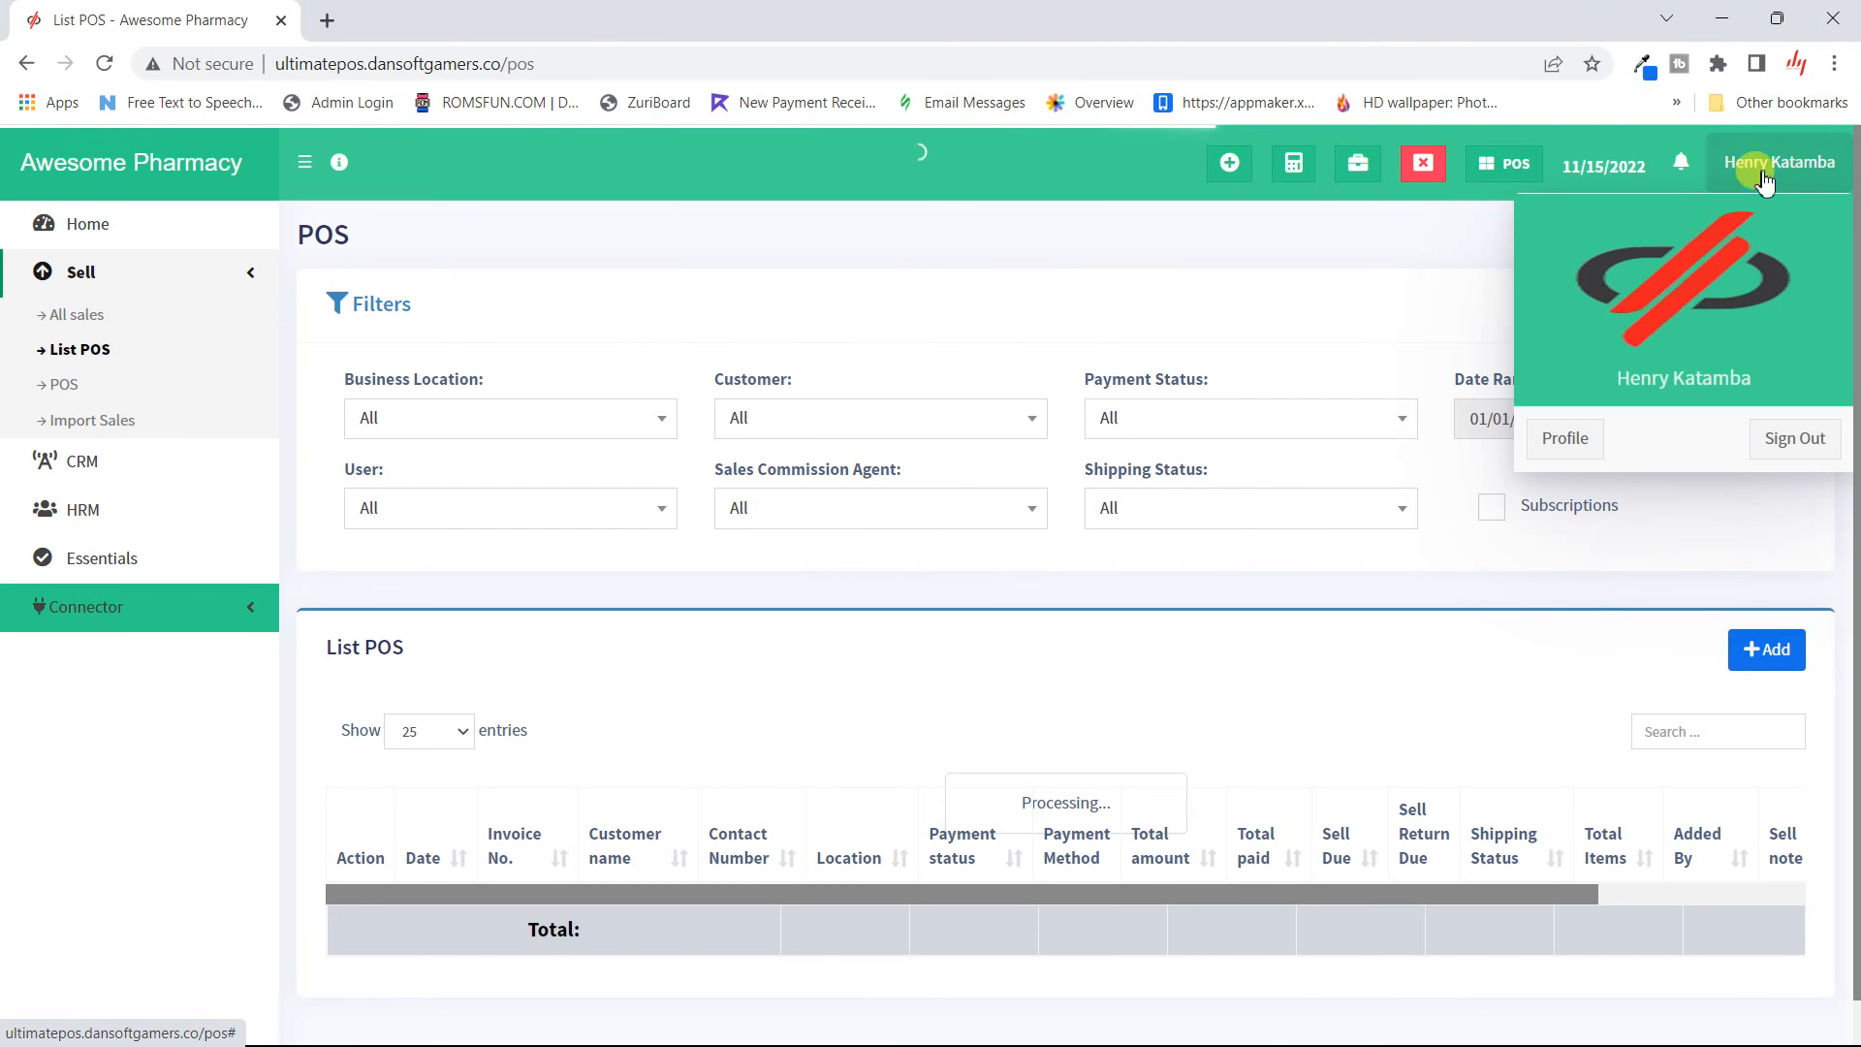
{"action": "right_click", "coordinate": [1350, 234]}
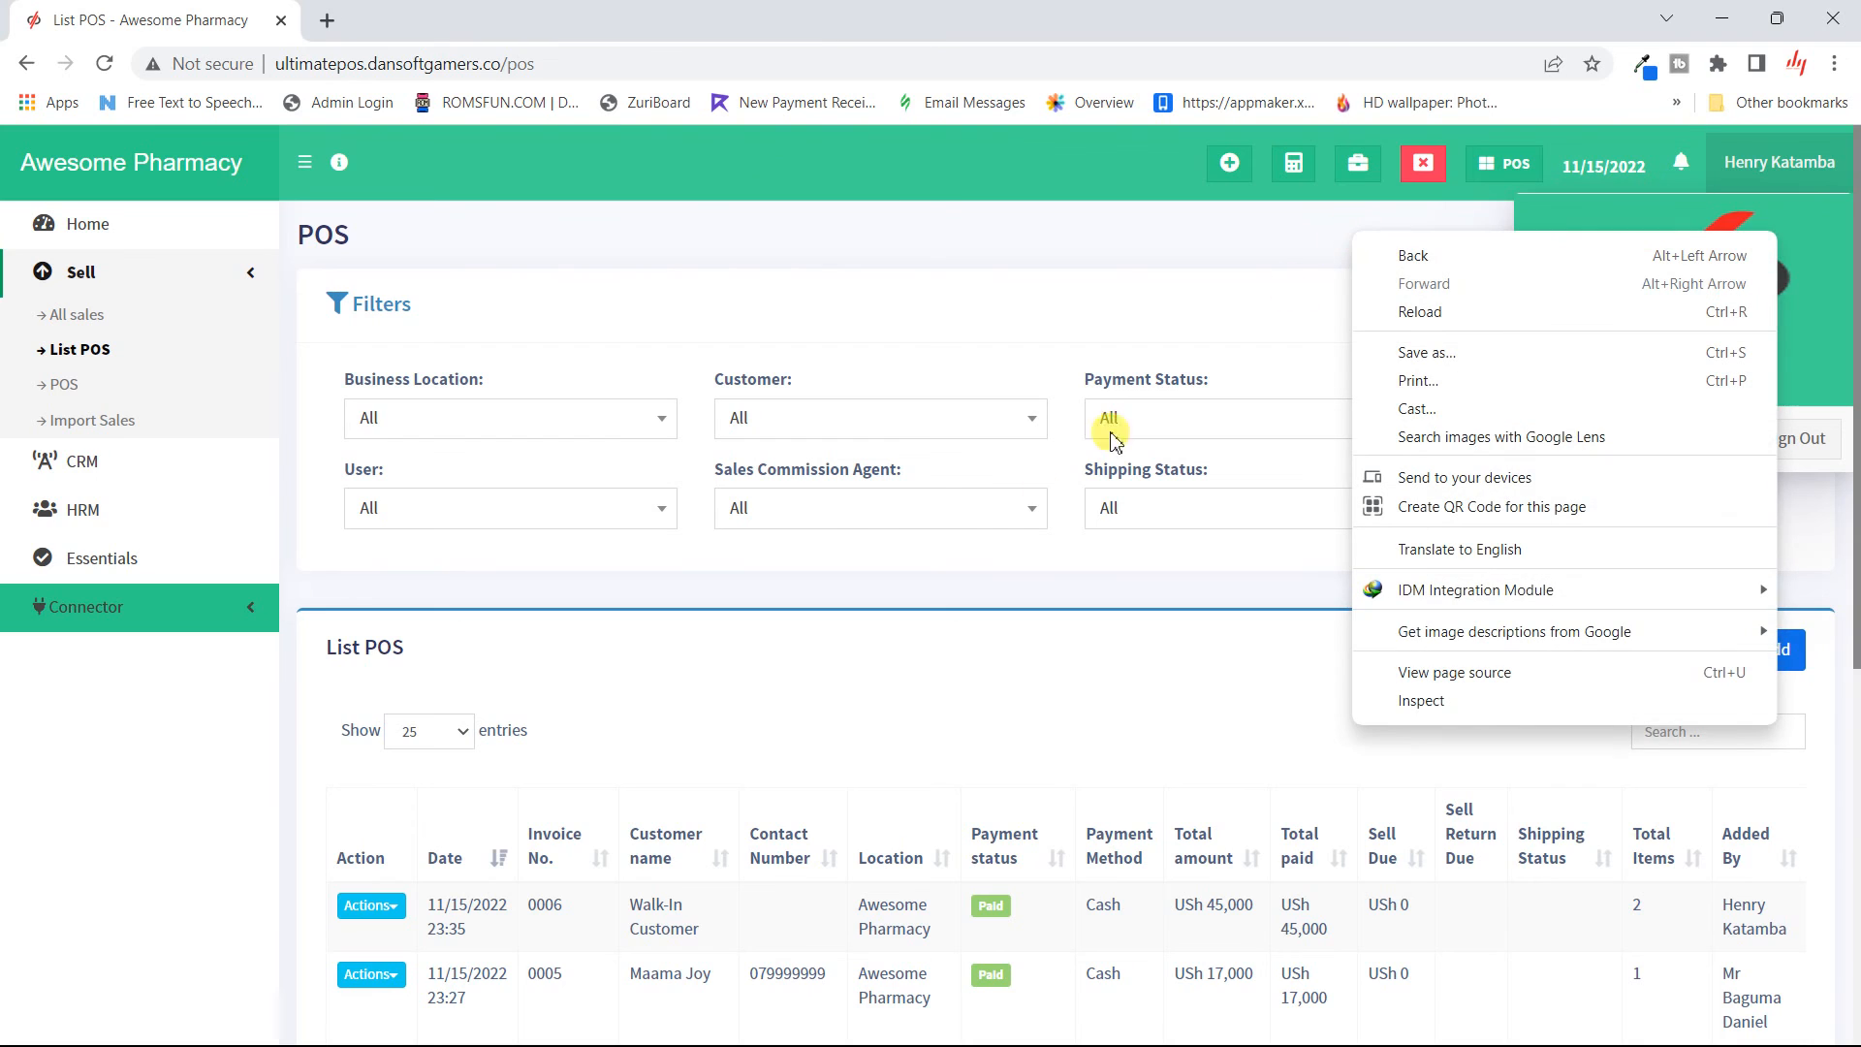
{"action": "scroll", "coordinate": [911, 675], "scroll_direction": "down", "scroll_amount": 1}
{"action": "scroll", "coordinate": [911, 676], "scroll_direction": "down", "scroll_amount": 4}
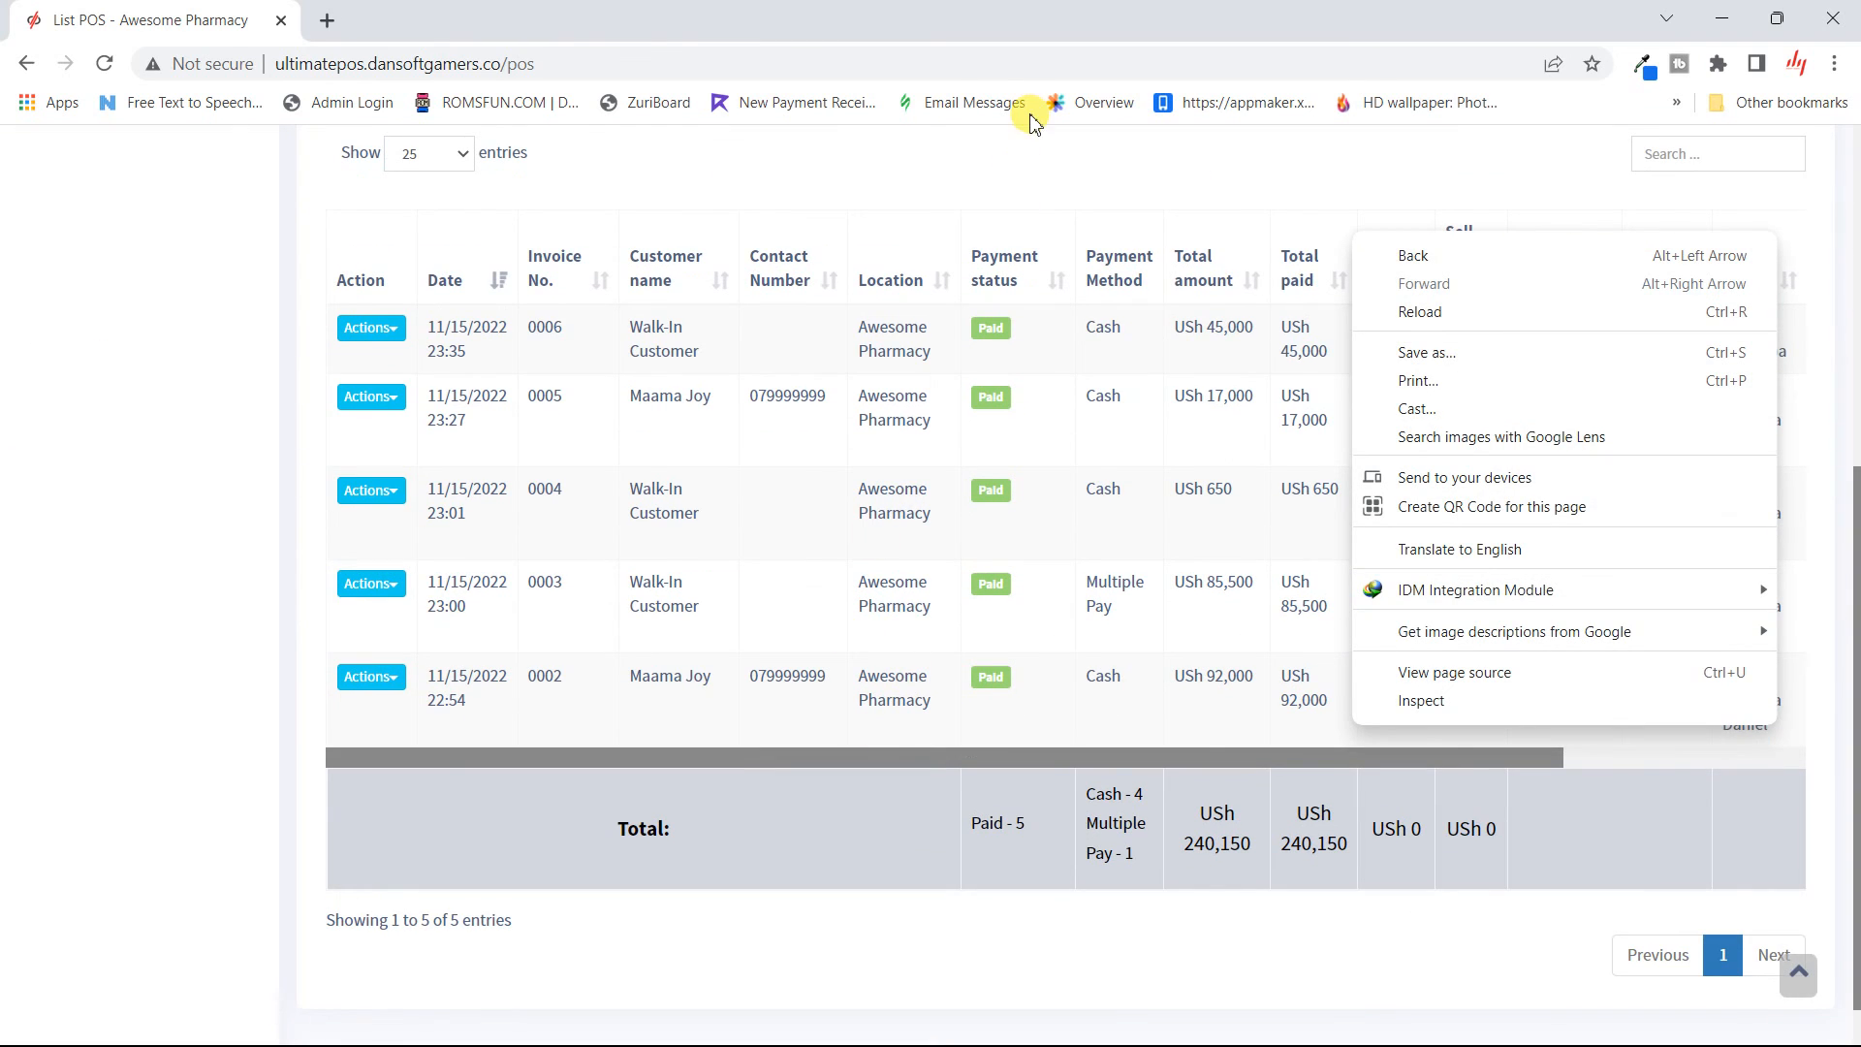
{"action": "left_click", "coordinate": [1030, 167]}
{"action": "scroll", "coordinate": [915, 419], "scroll_direction": "up", "scroll_amount": 6}
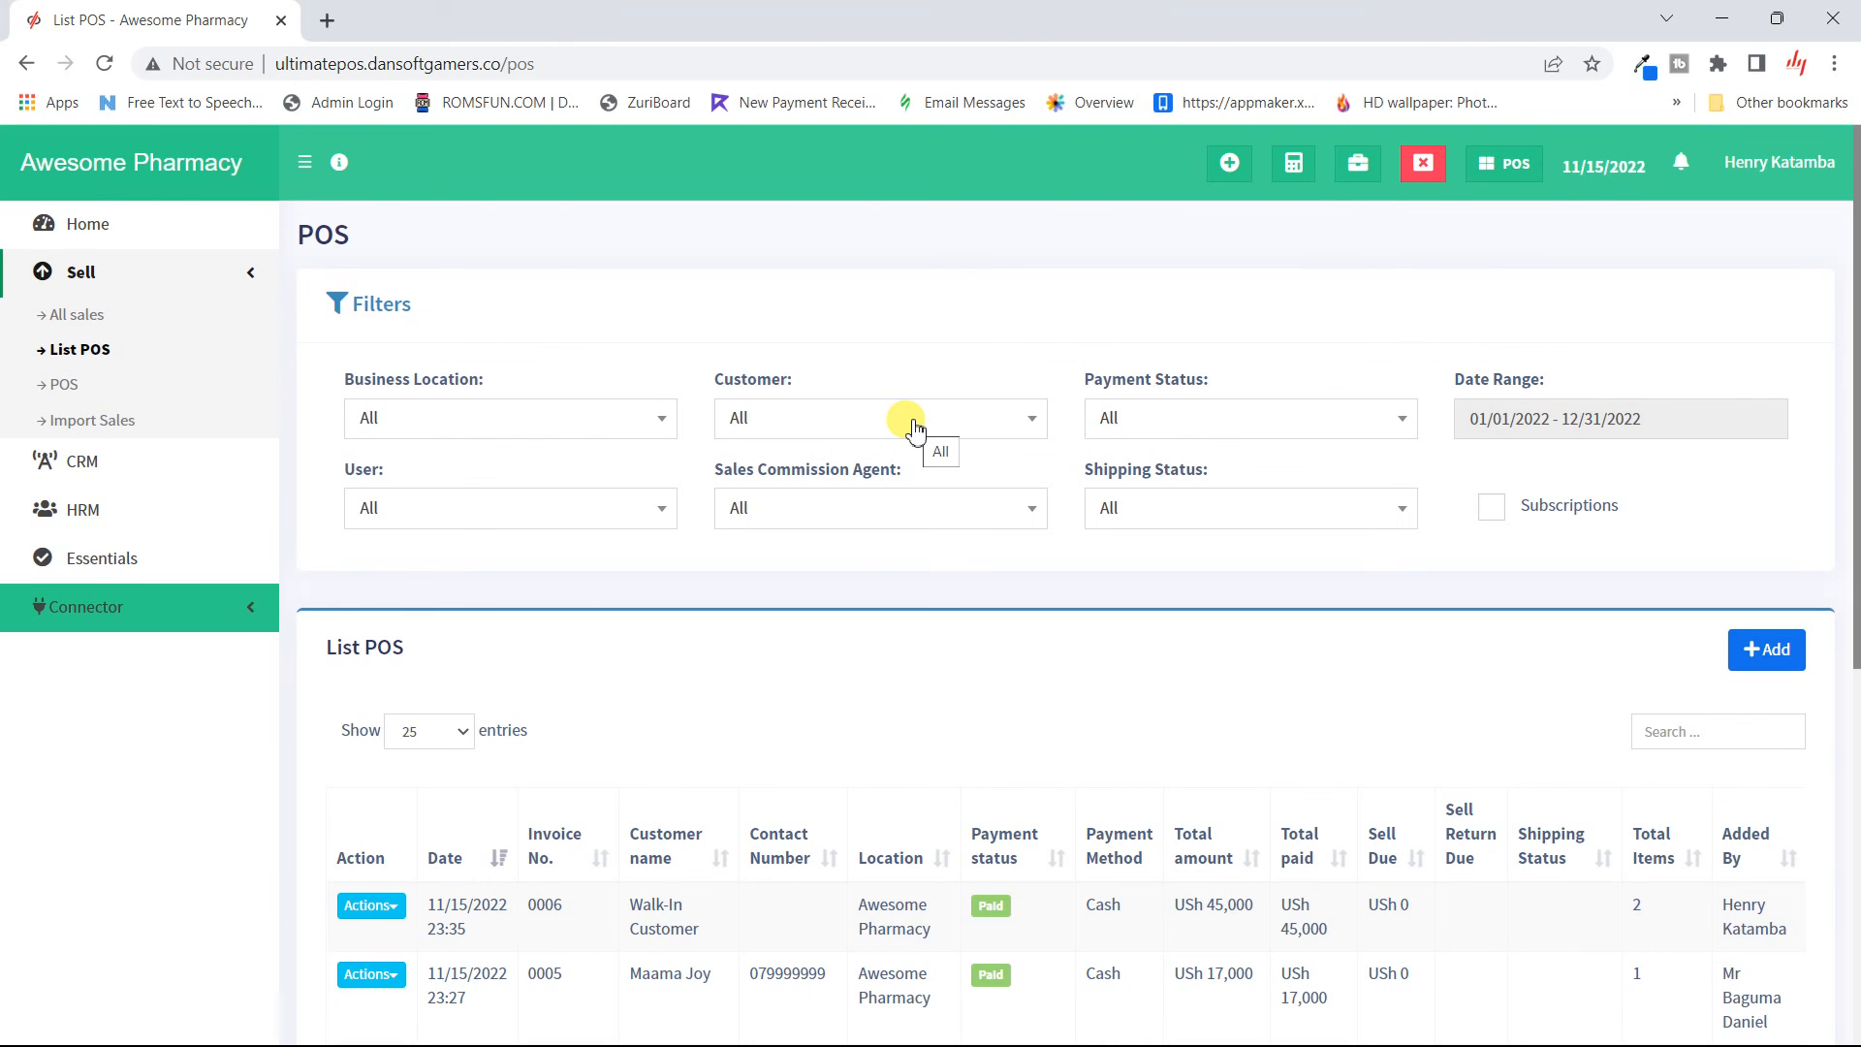
{"action": "scroll", "coordinate": [915, 427], "scroll_direction": "down", "scroll_amount": 4}
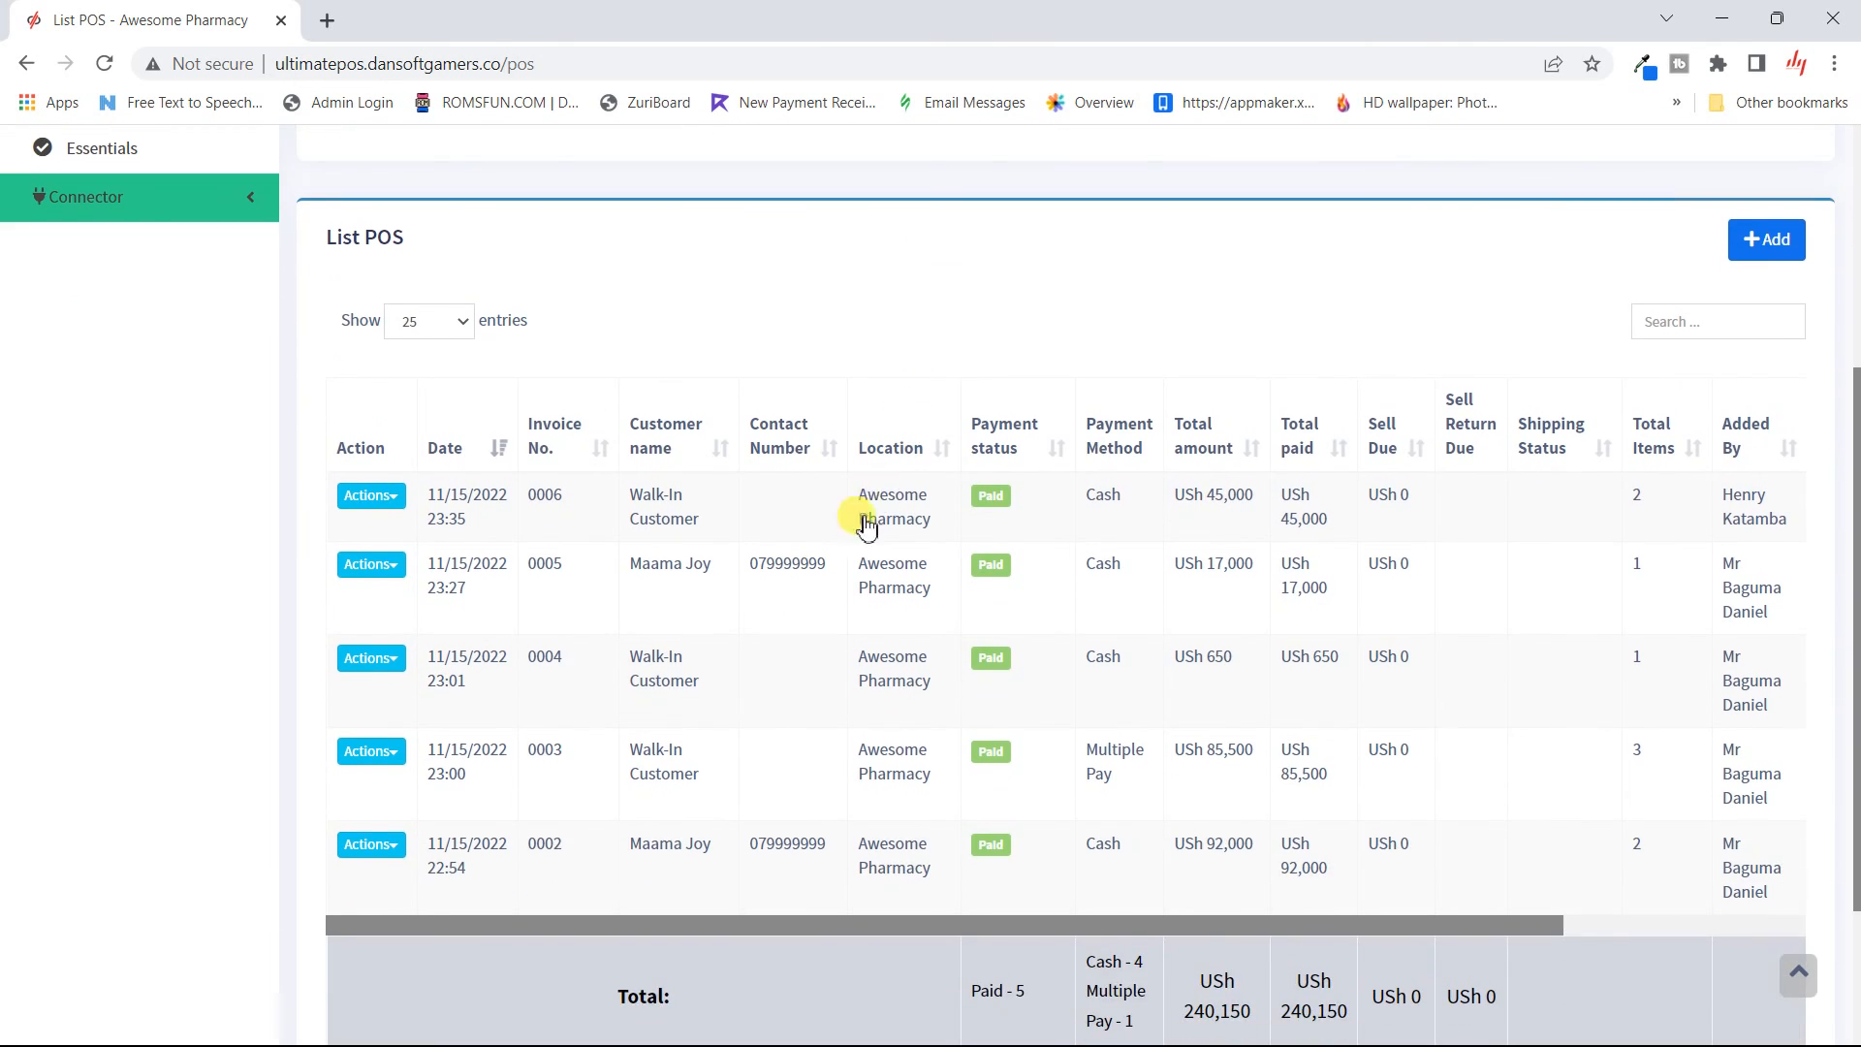
{"action": "scroll", "coordinate": [853, 752], "scroll_direction": "down", "scroll_amount": 2}
{"action": "scroll", "coordinate": [858, 756], "scroll_direction": "up", "scroll_amount": 2}
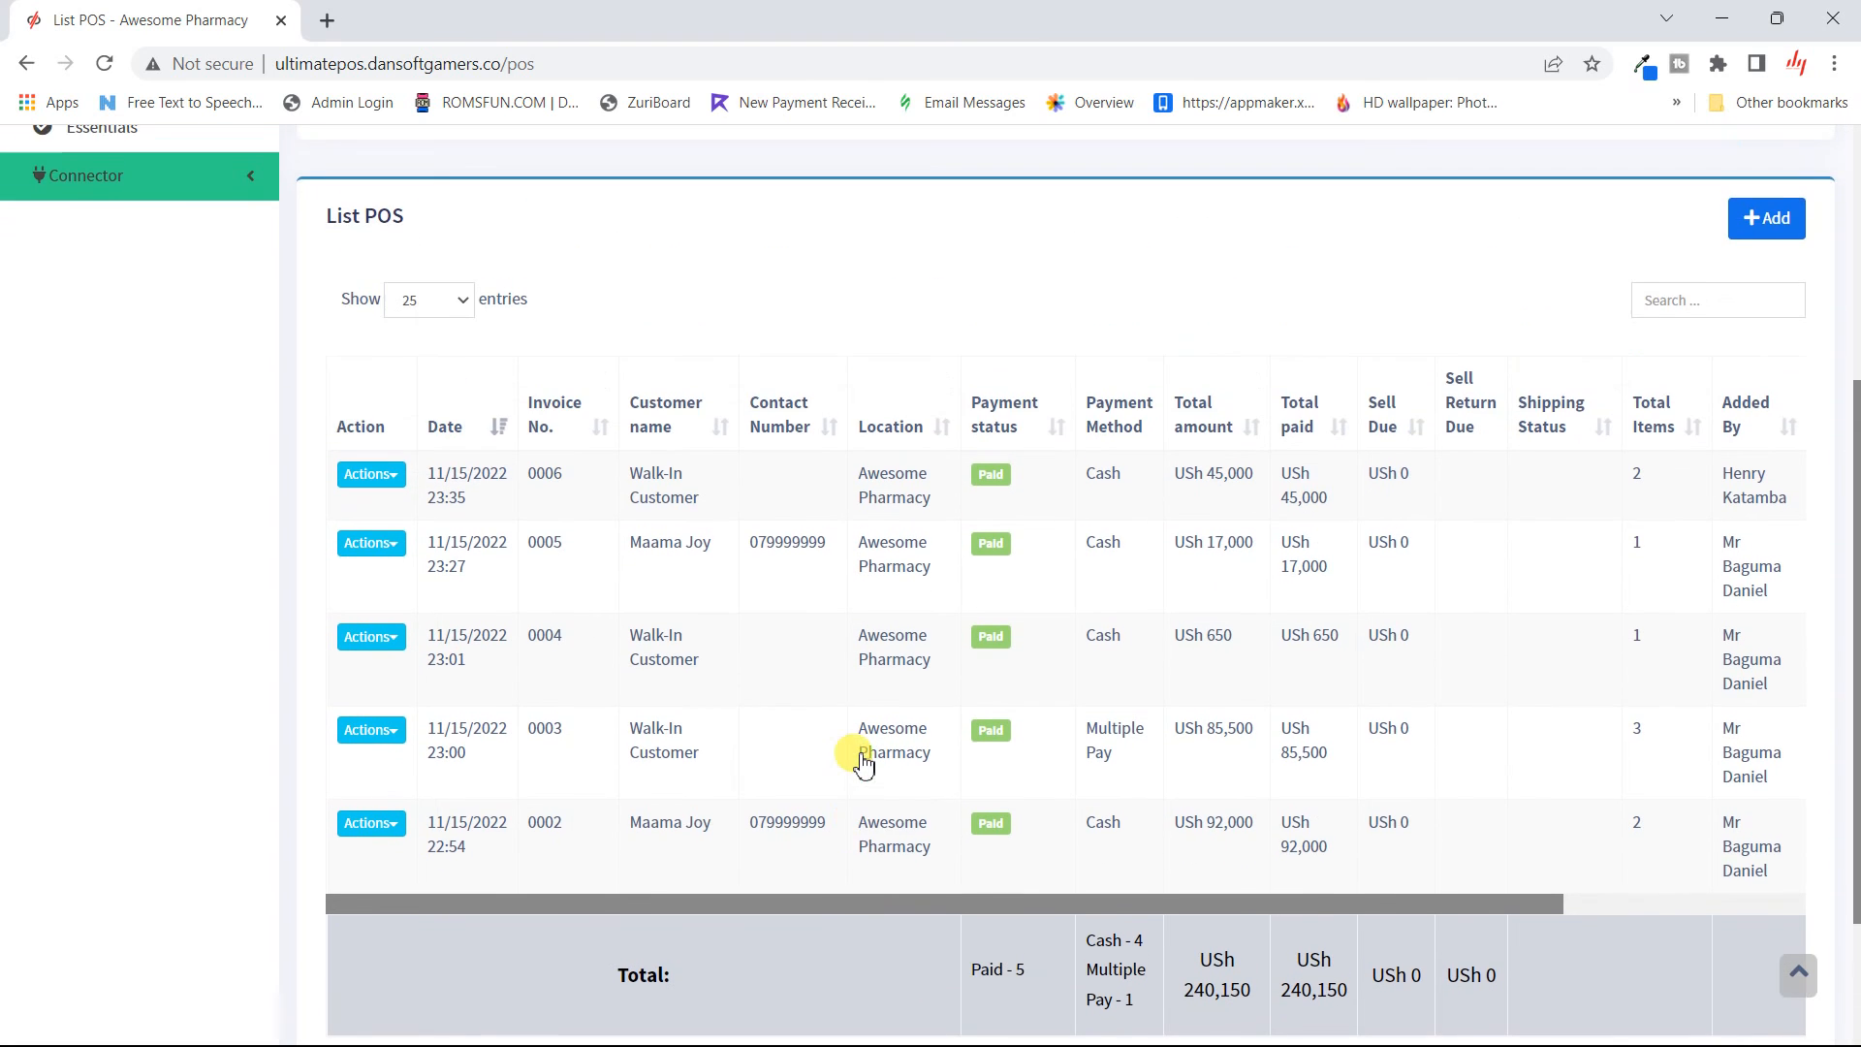
{"action": "scroll", "coordinate": [863, 763], "scroll_direction": "right", "scroll_amount": 1}
{"action": "scroll", "coordinate": [862, 764], "scroll_direction": "up", "scroll_amount": 4}
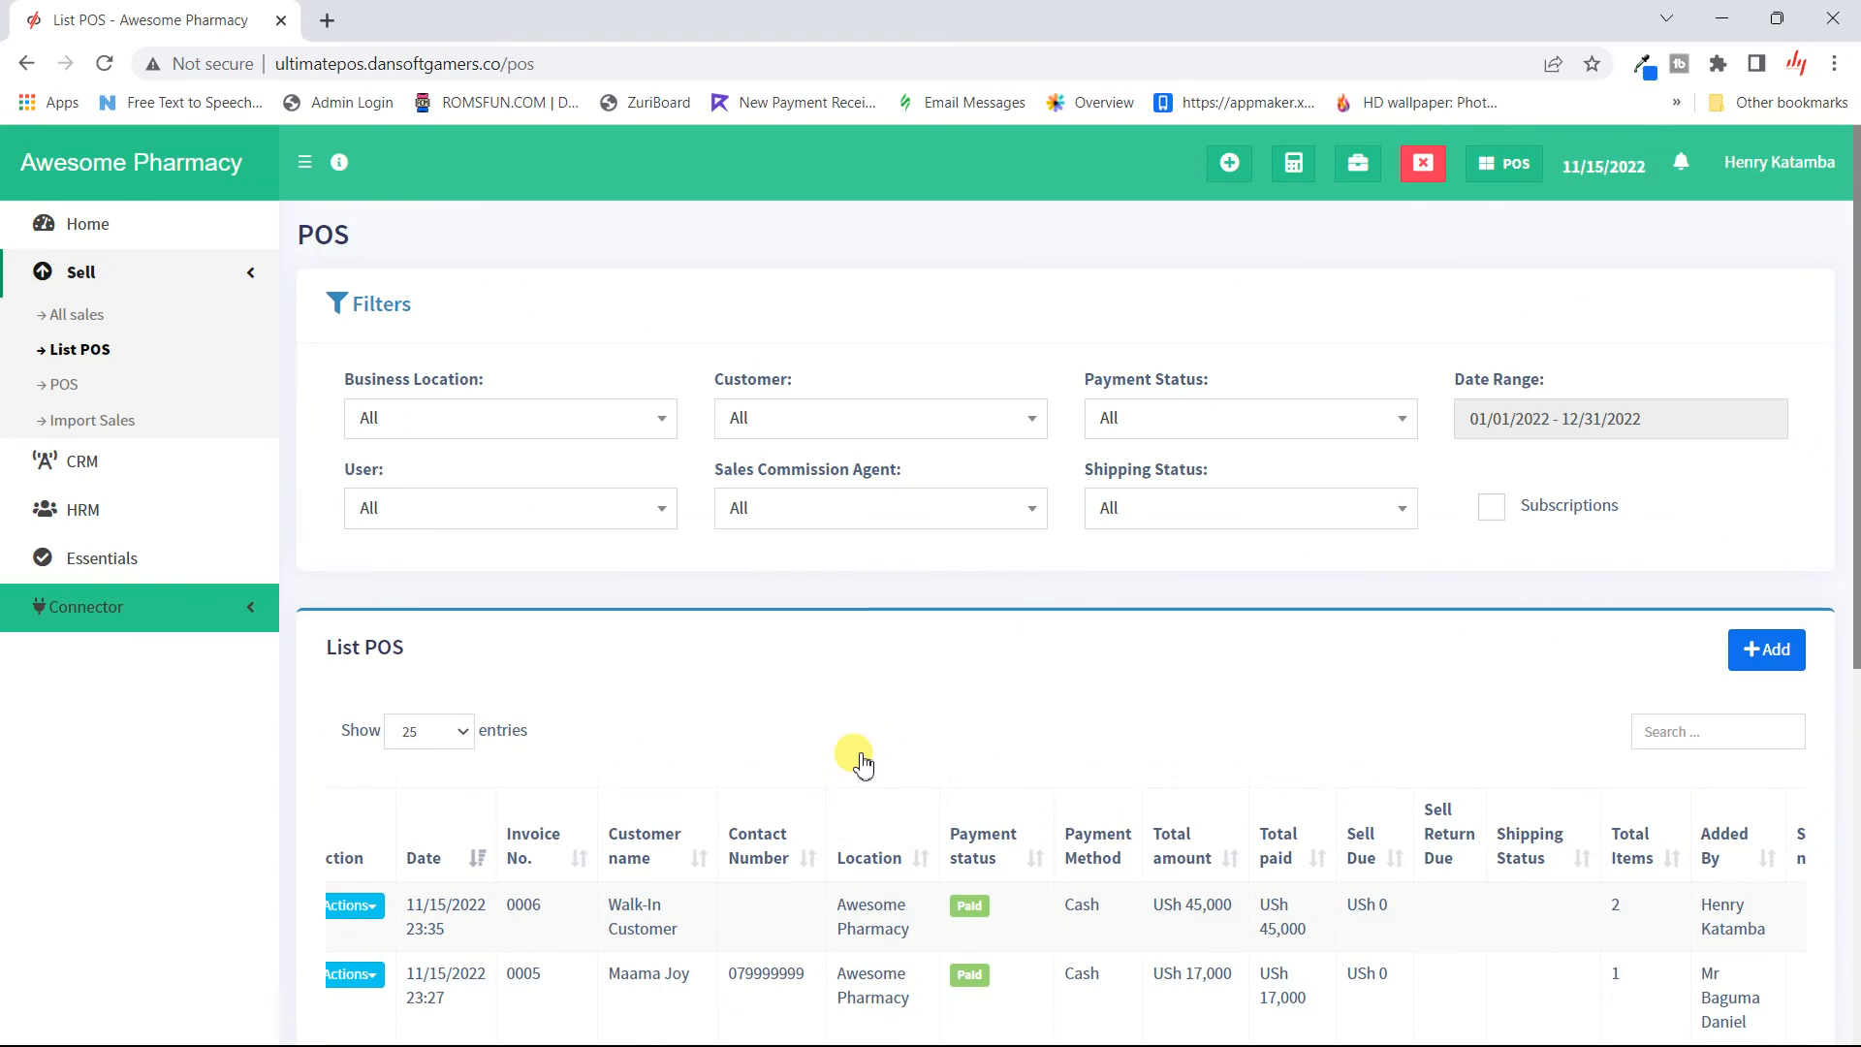
{"action": "left_click", "coordinate": [78, 326]}
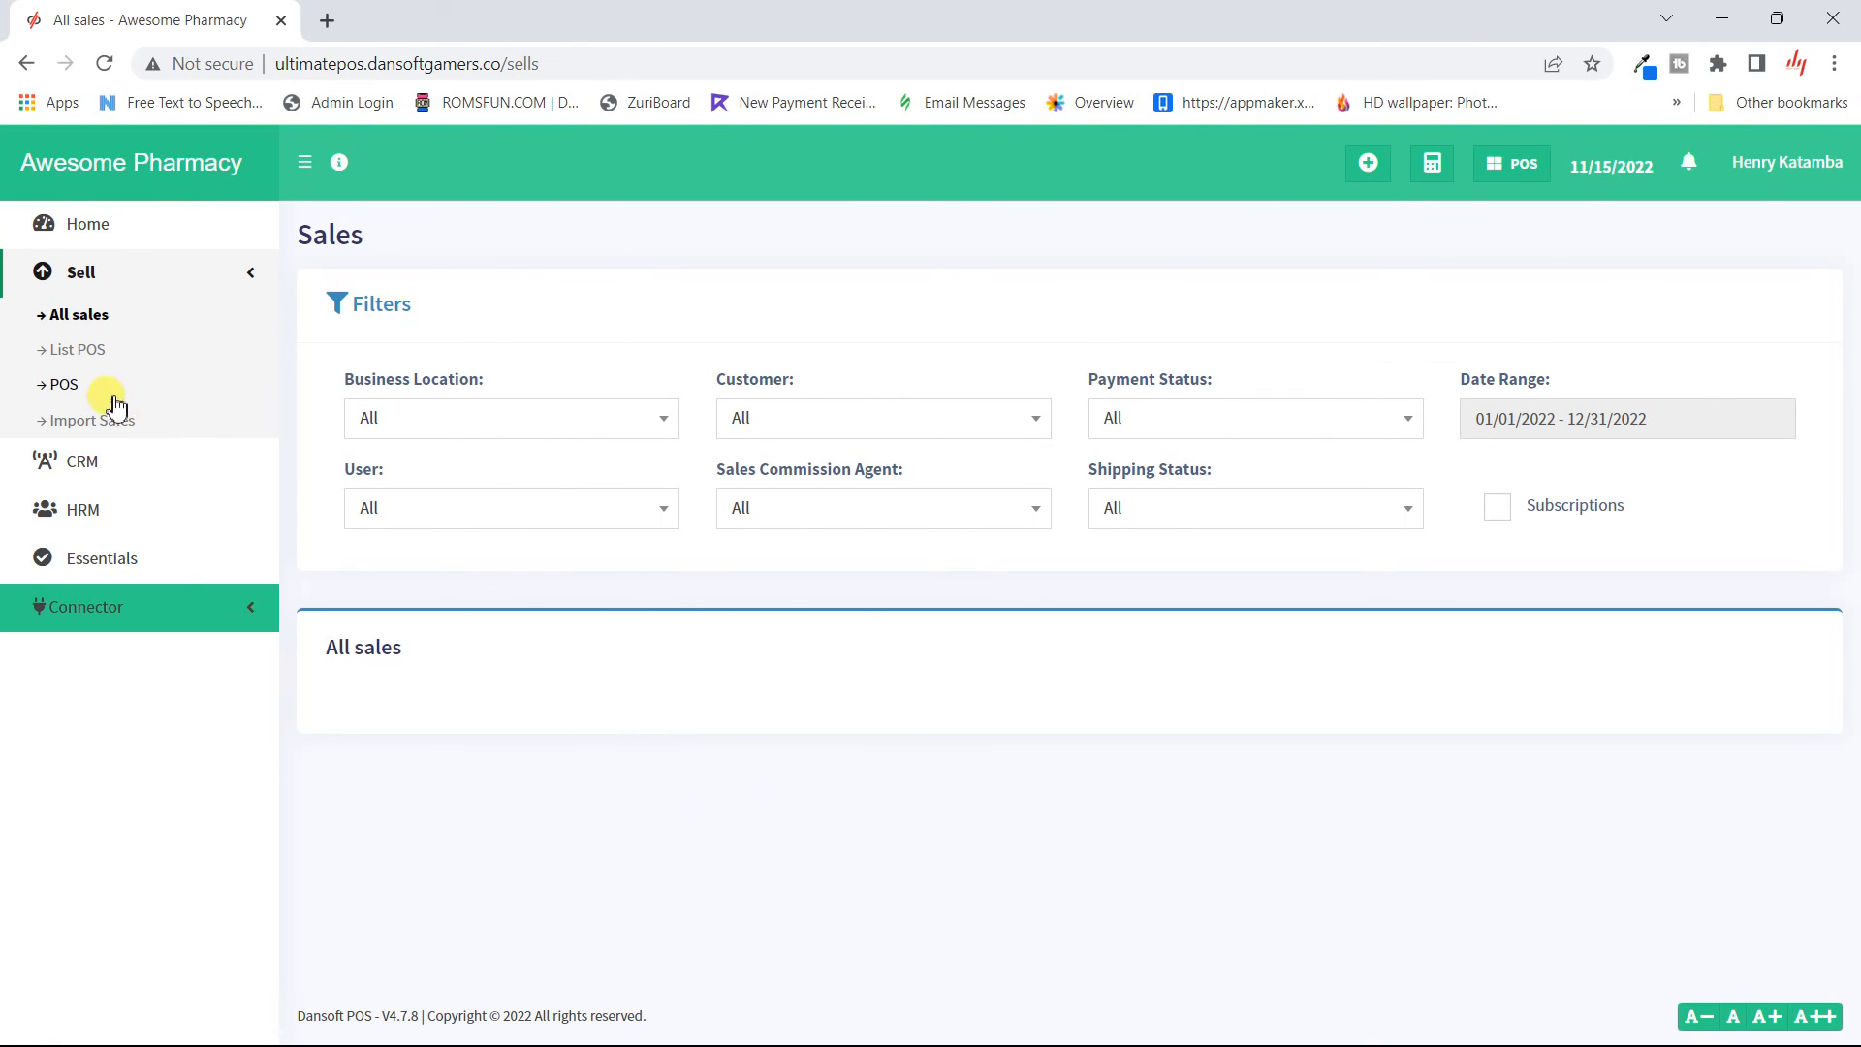
{"action": "left_click", "coordinate": [77, 351]}
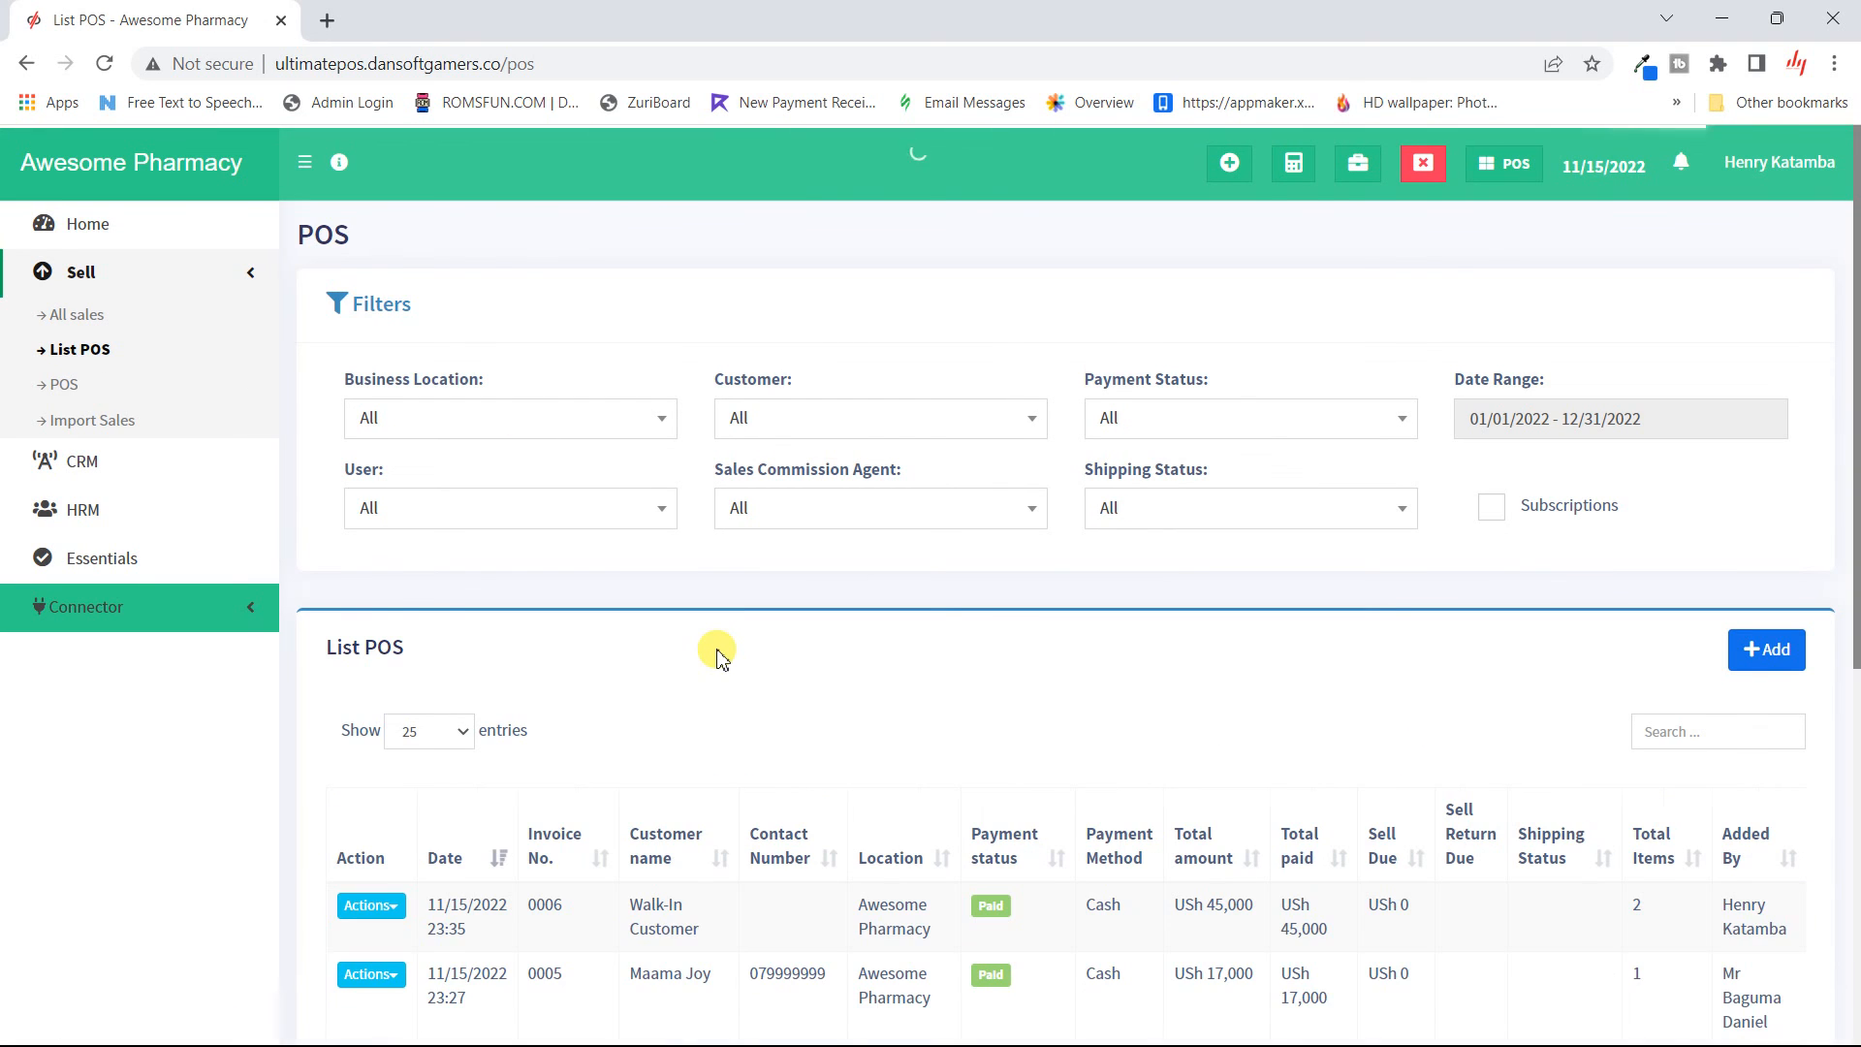
{"action": "scroll", "coordinate": [719, 658], "scroll_direction": "down", "scroll_amount": 5}
{"action": "scroll", "coordinate": [718, 659], "scroll_direction": "up", "scroll_amount": 1}
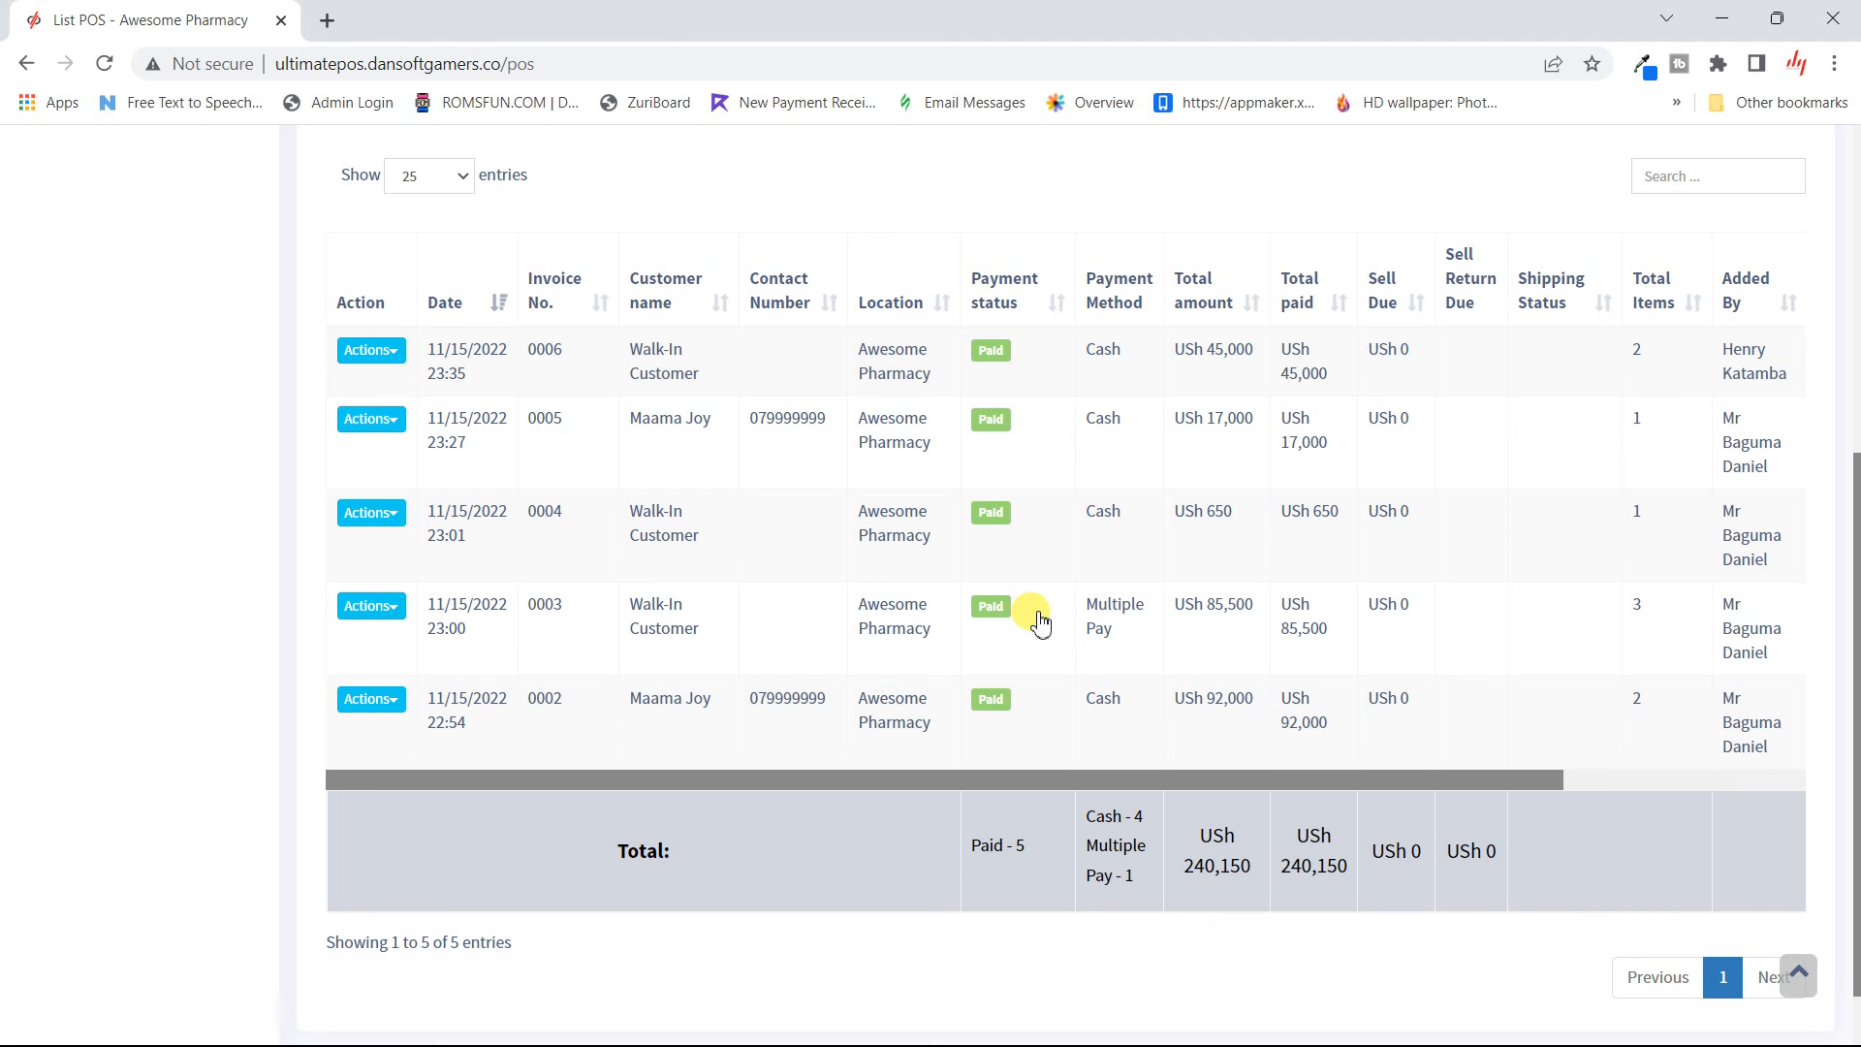
{"action": "scroll", "coordinate": [1039, 620], "scroll_direction": "up", "scroll_amount": 3}
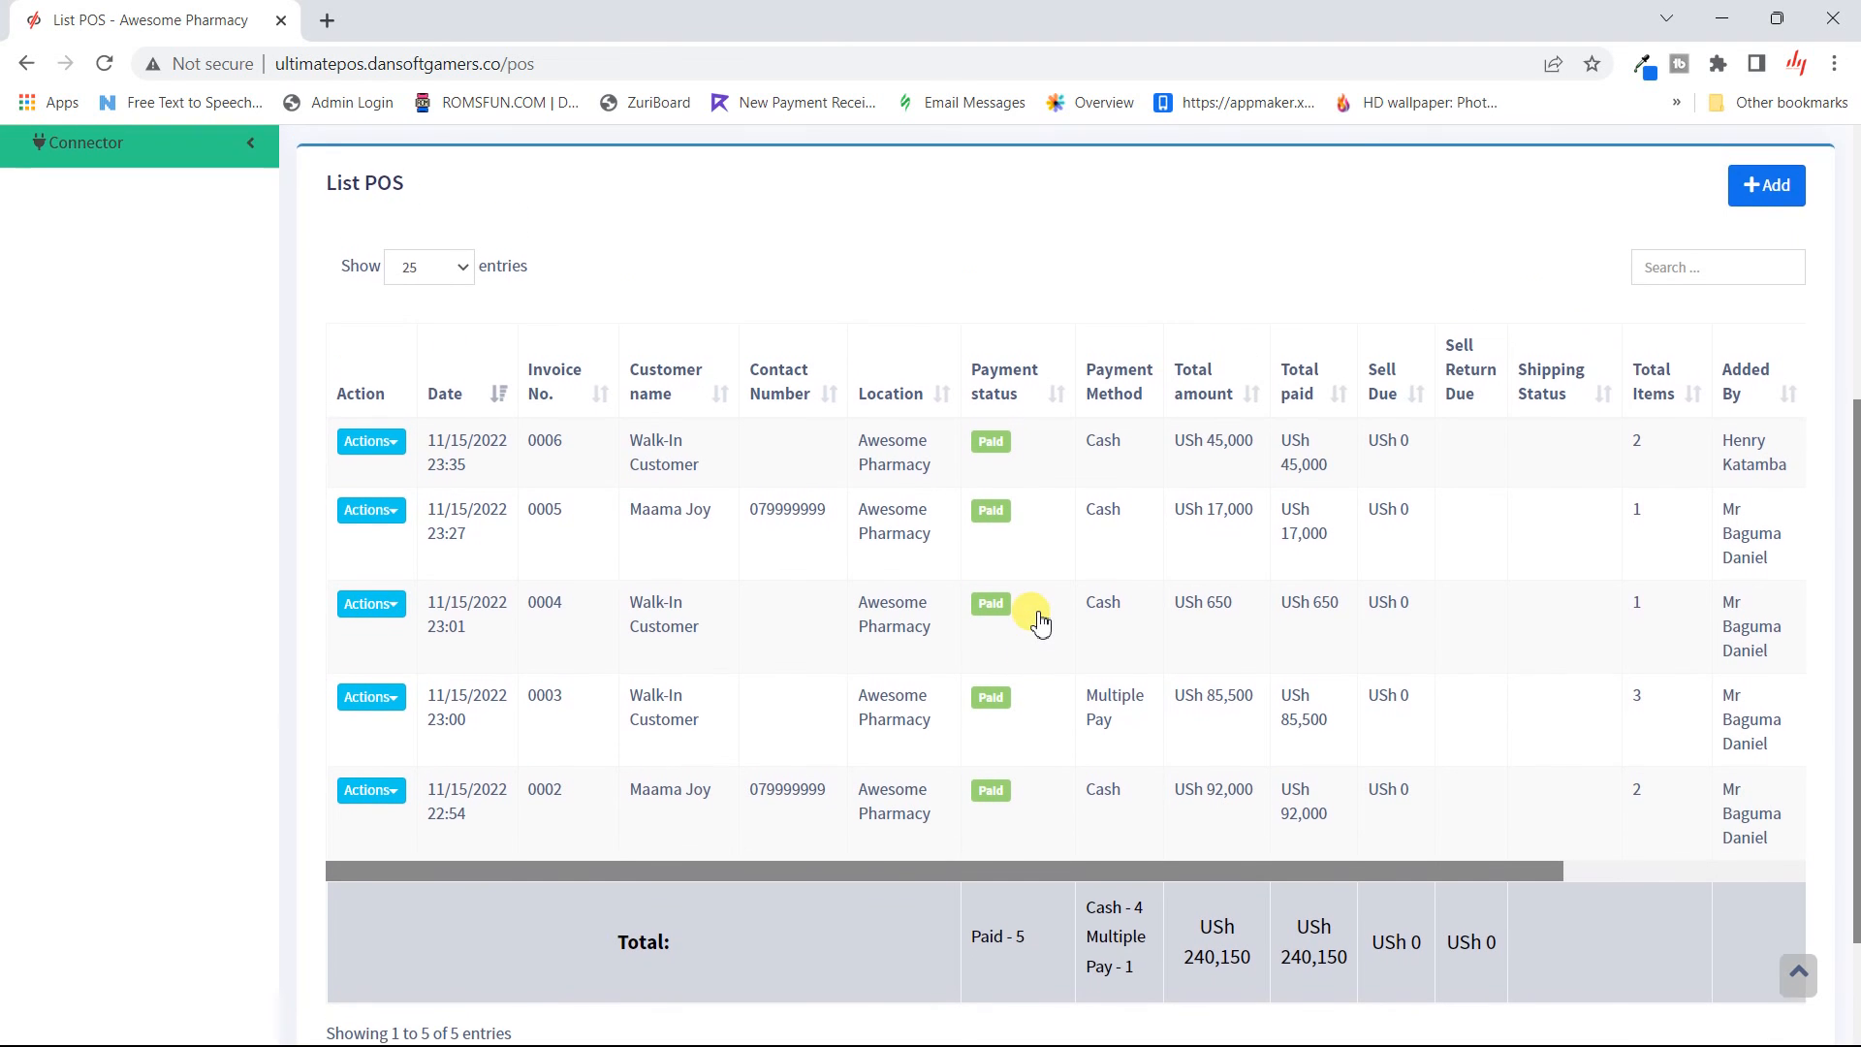
{"action": "scroll", "coordinate": [1040, 620], "scroll_direction": "down", "scroll_amount": 2}
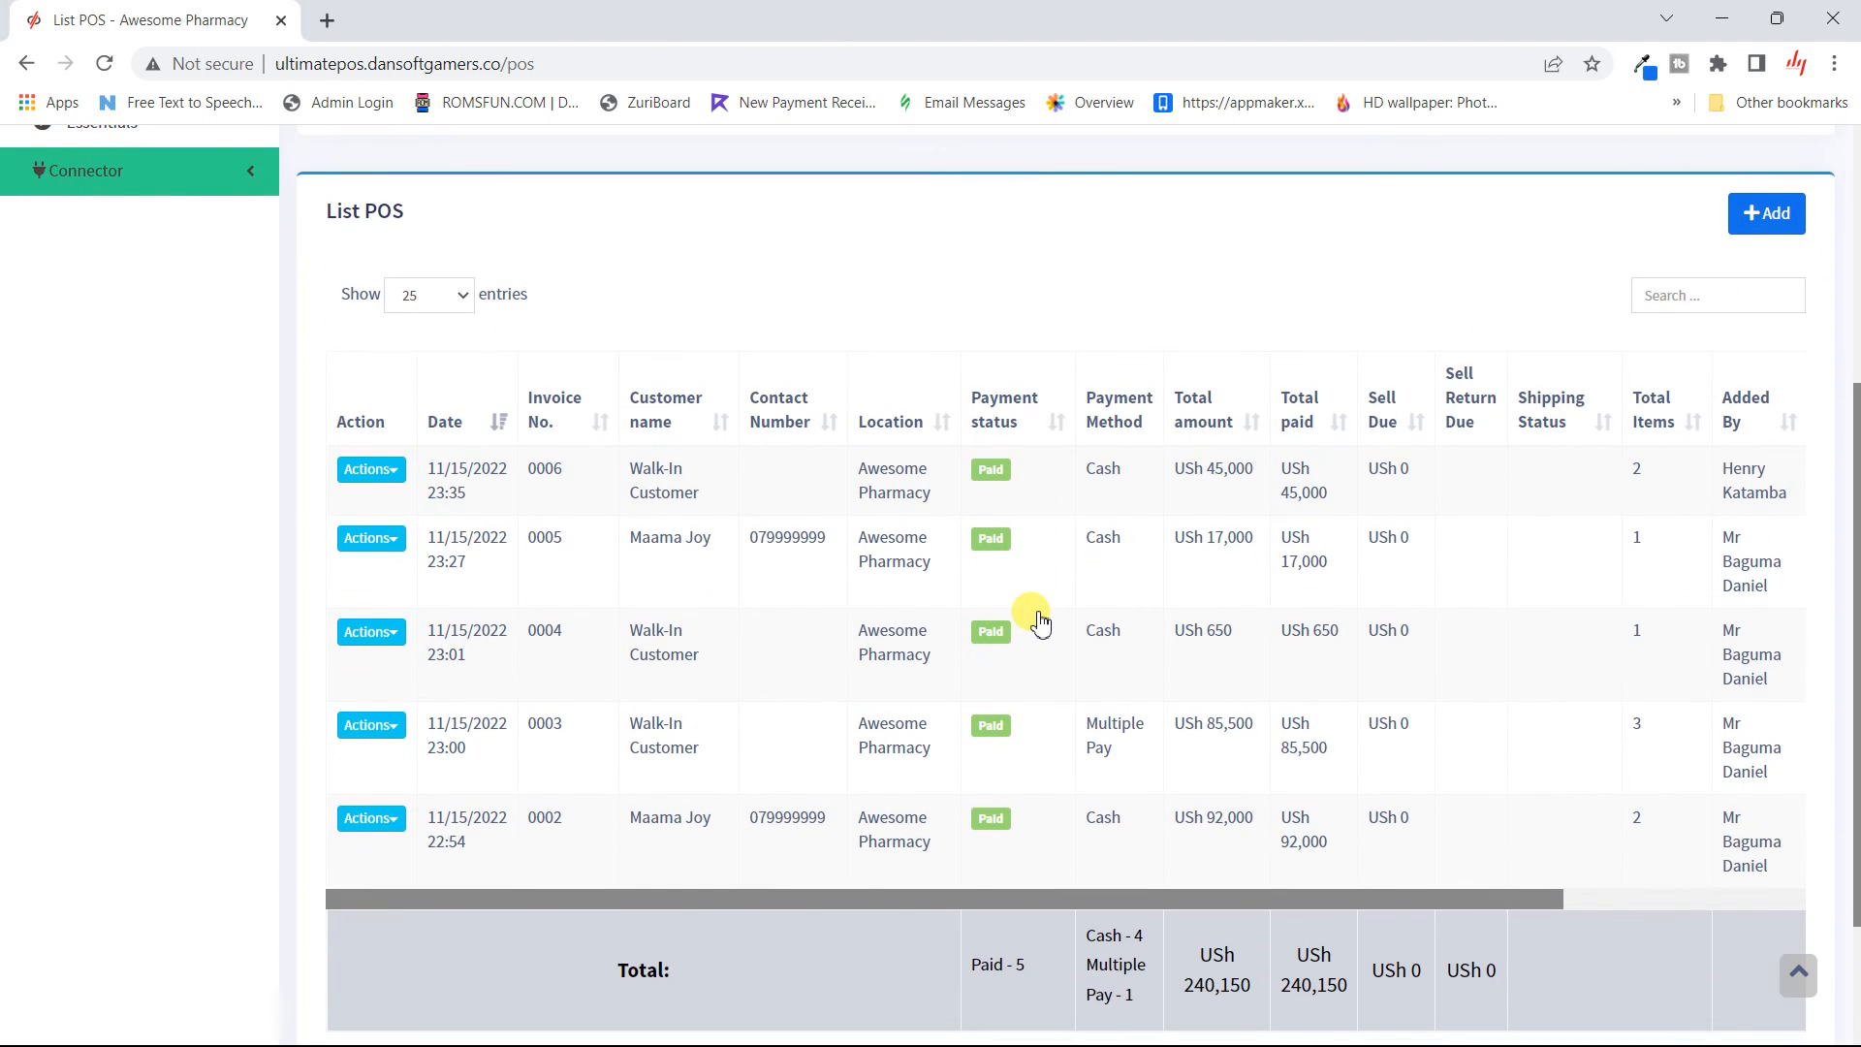
{"action": "scroll", "coordinate": [1039, 620], "scroll_direction": "up", "scroll_amount": 5}
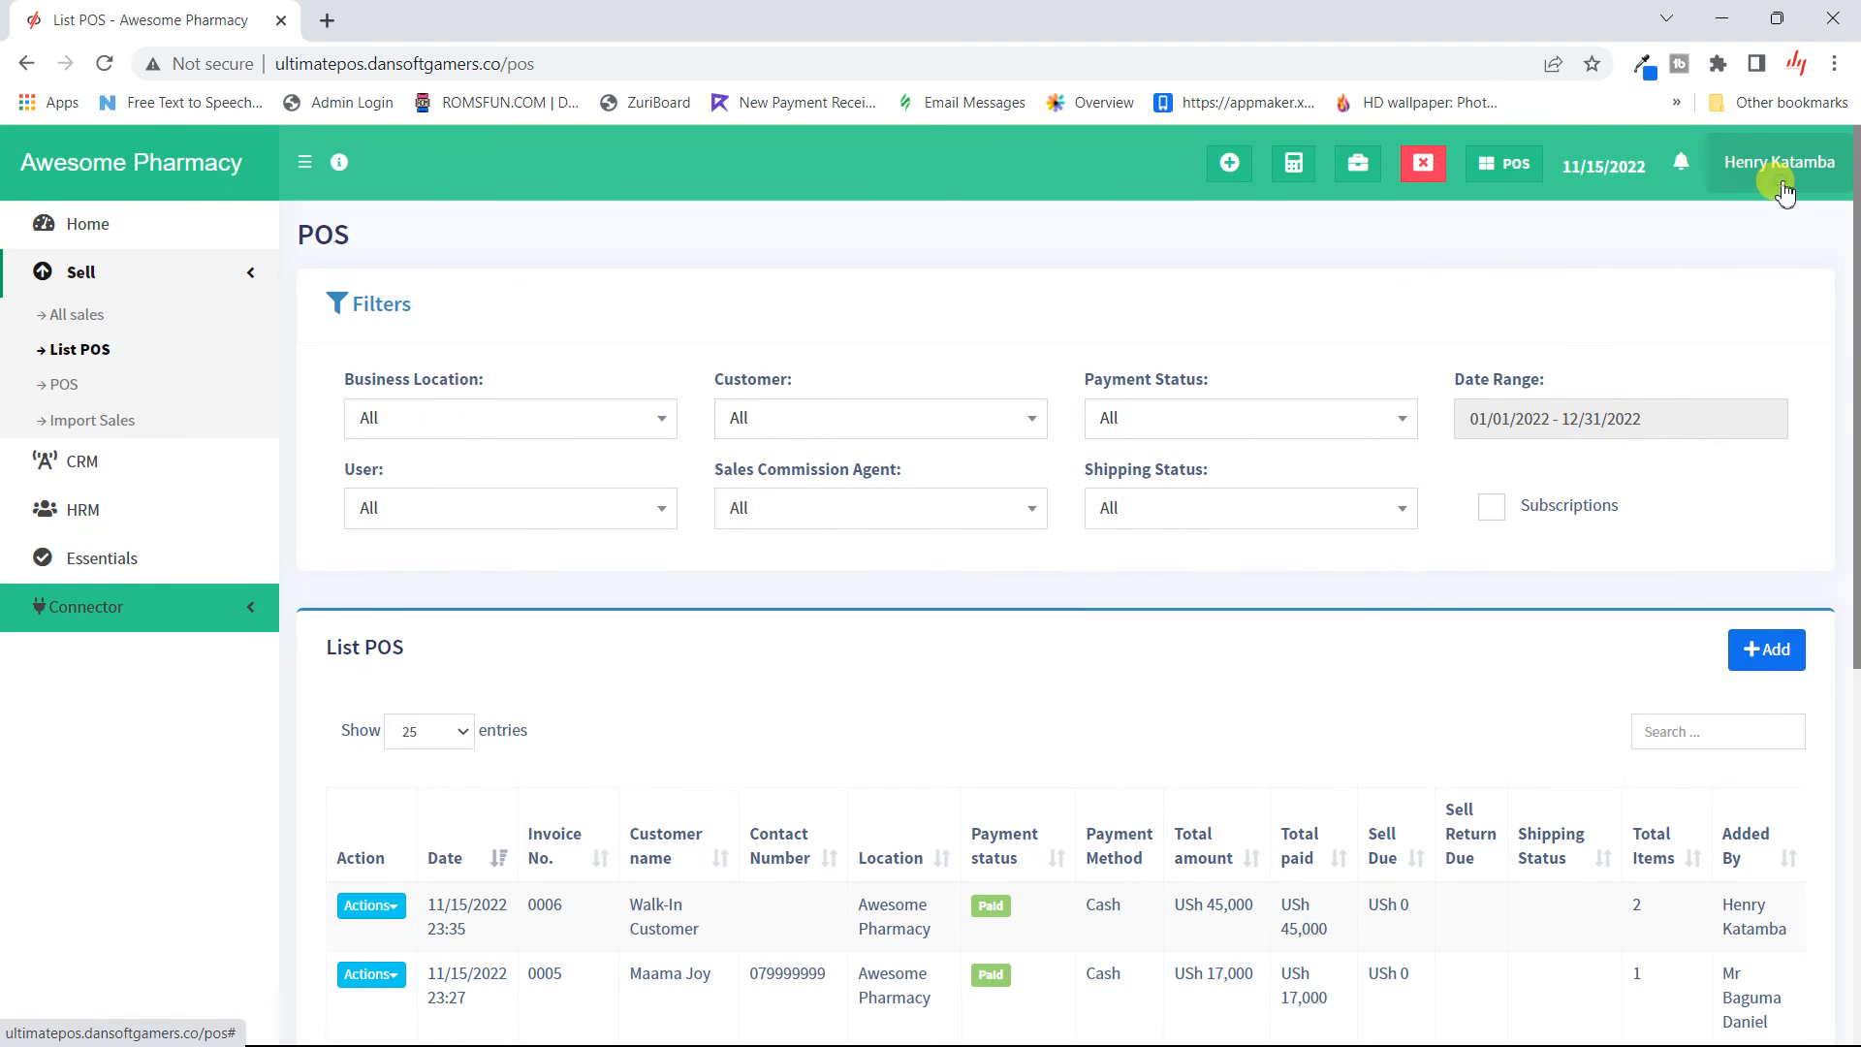
- Sign out of the admin account, then log back in with the saved username and password
{"action": "left_click", "coordinate": [1782, 192]}
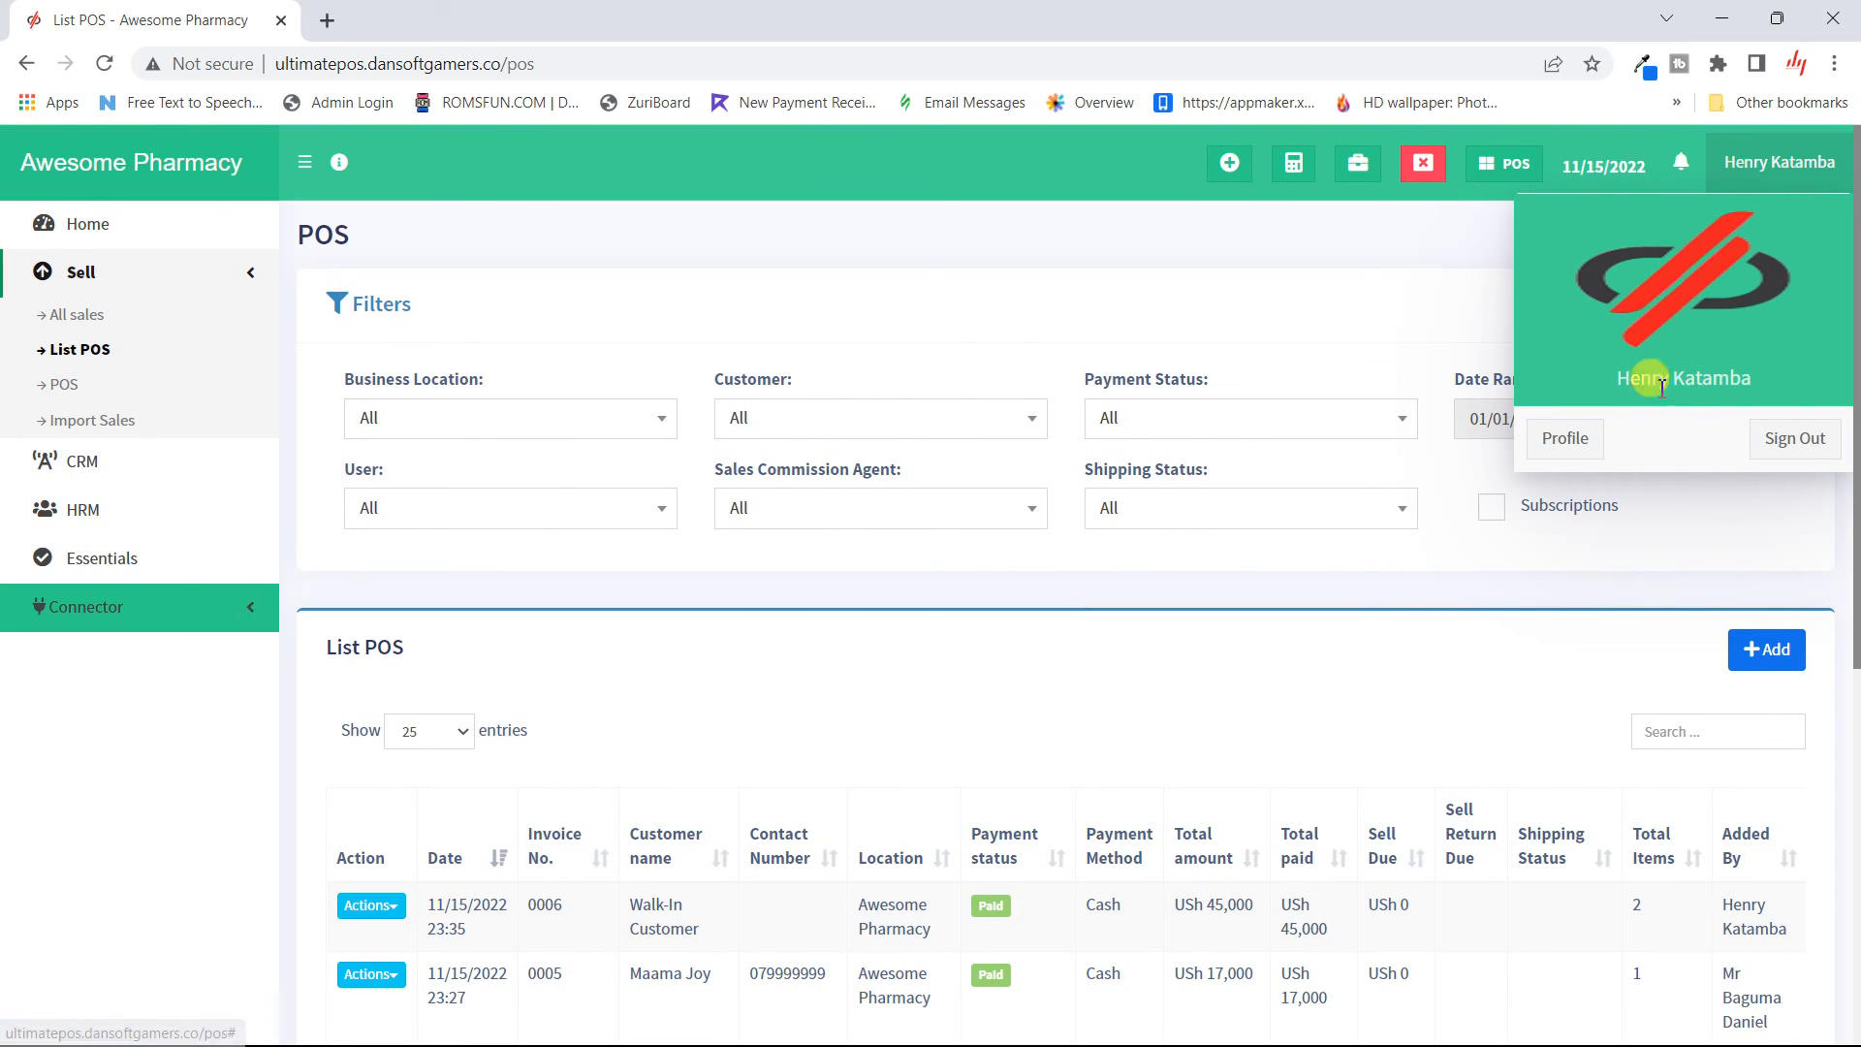
{"action": "left_click", "coordinate": [1784, 441]}
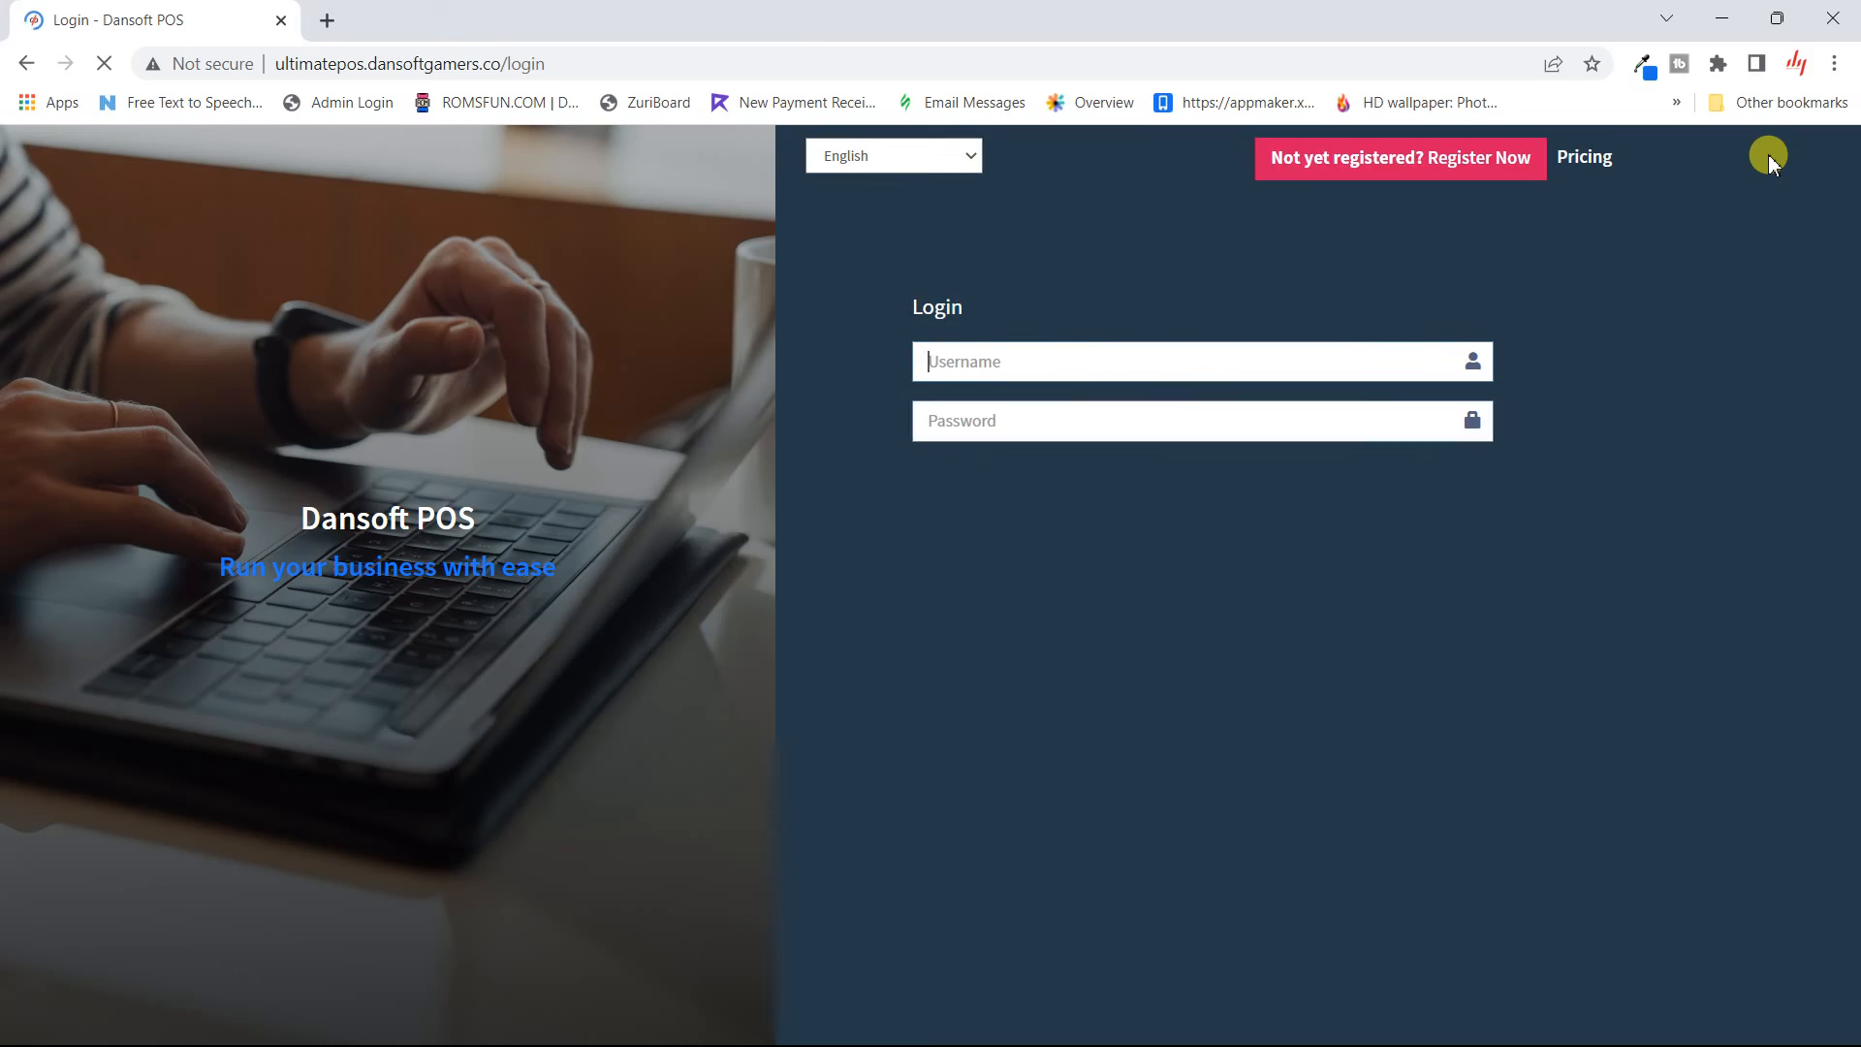
{"action": "left_click", "coordinate": [1119, 385]}
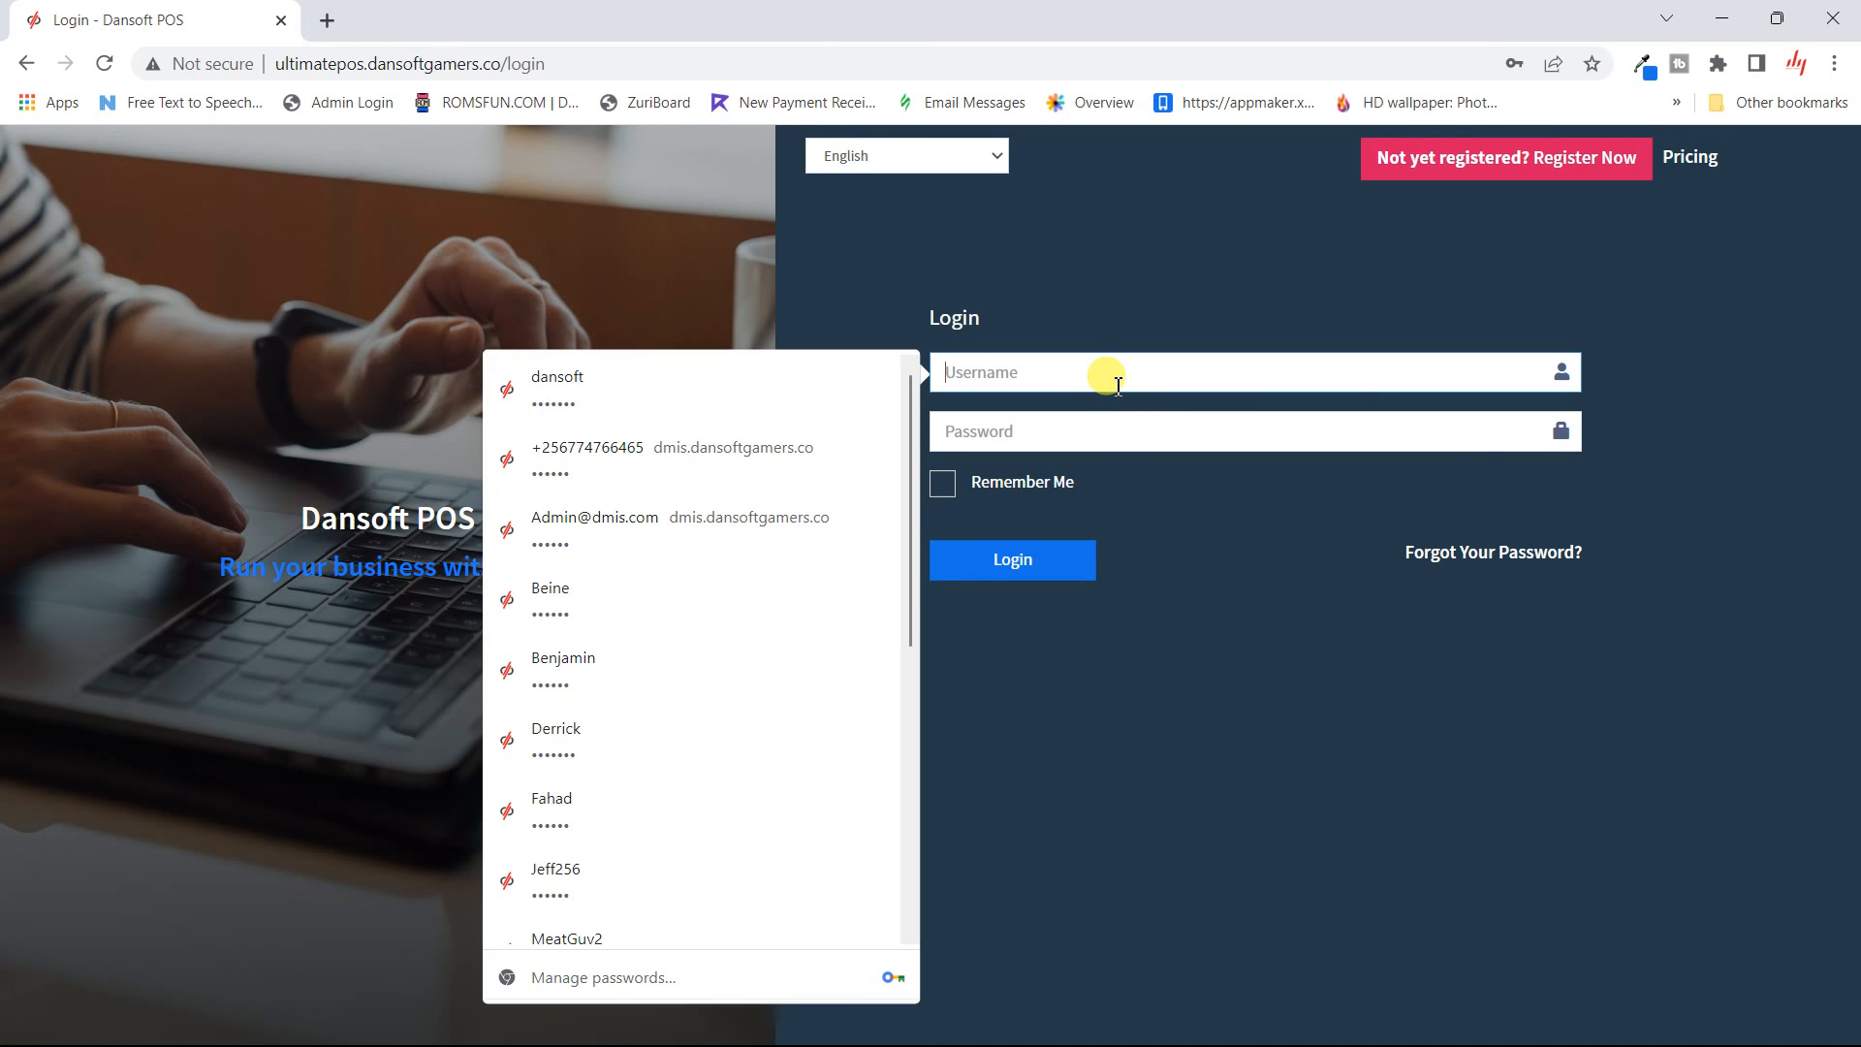
{"action": "type", "text": "Mr"}
{"action": "left_click", "coordinate": [1105, 430]}
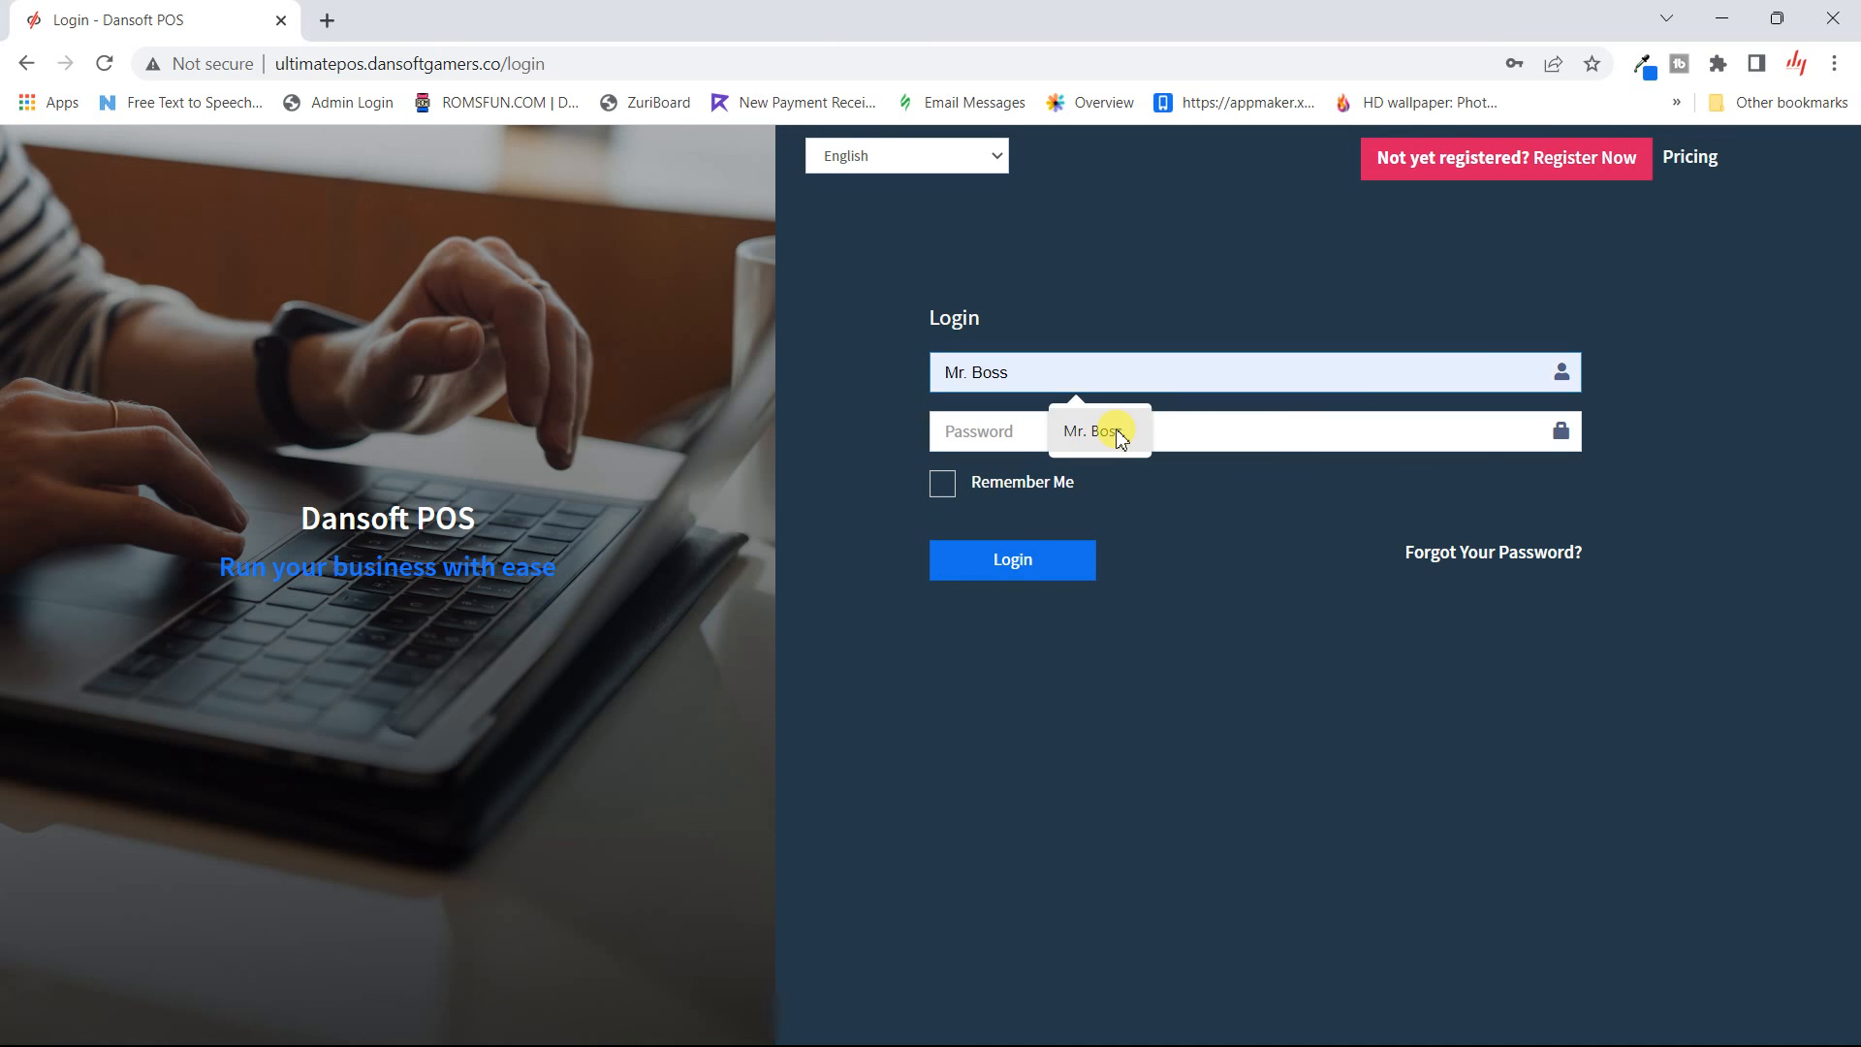
{"action": "left_click", "coordinate": [1037, 432]}
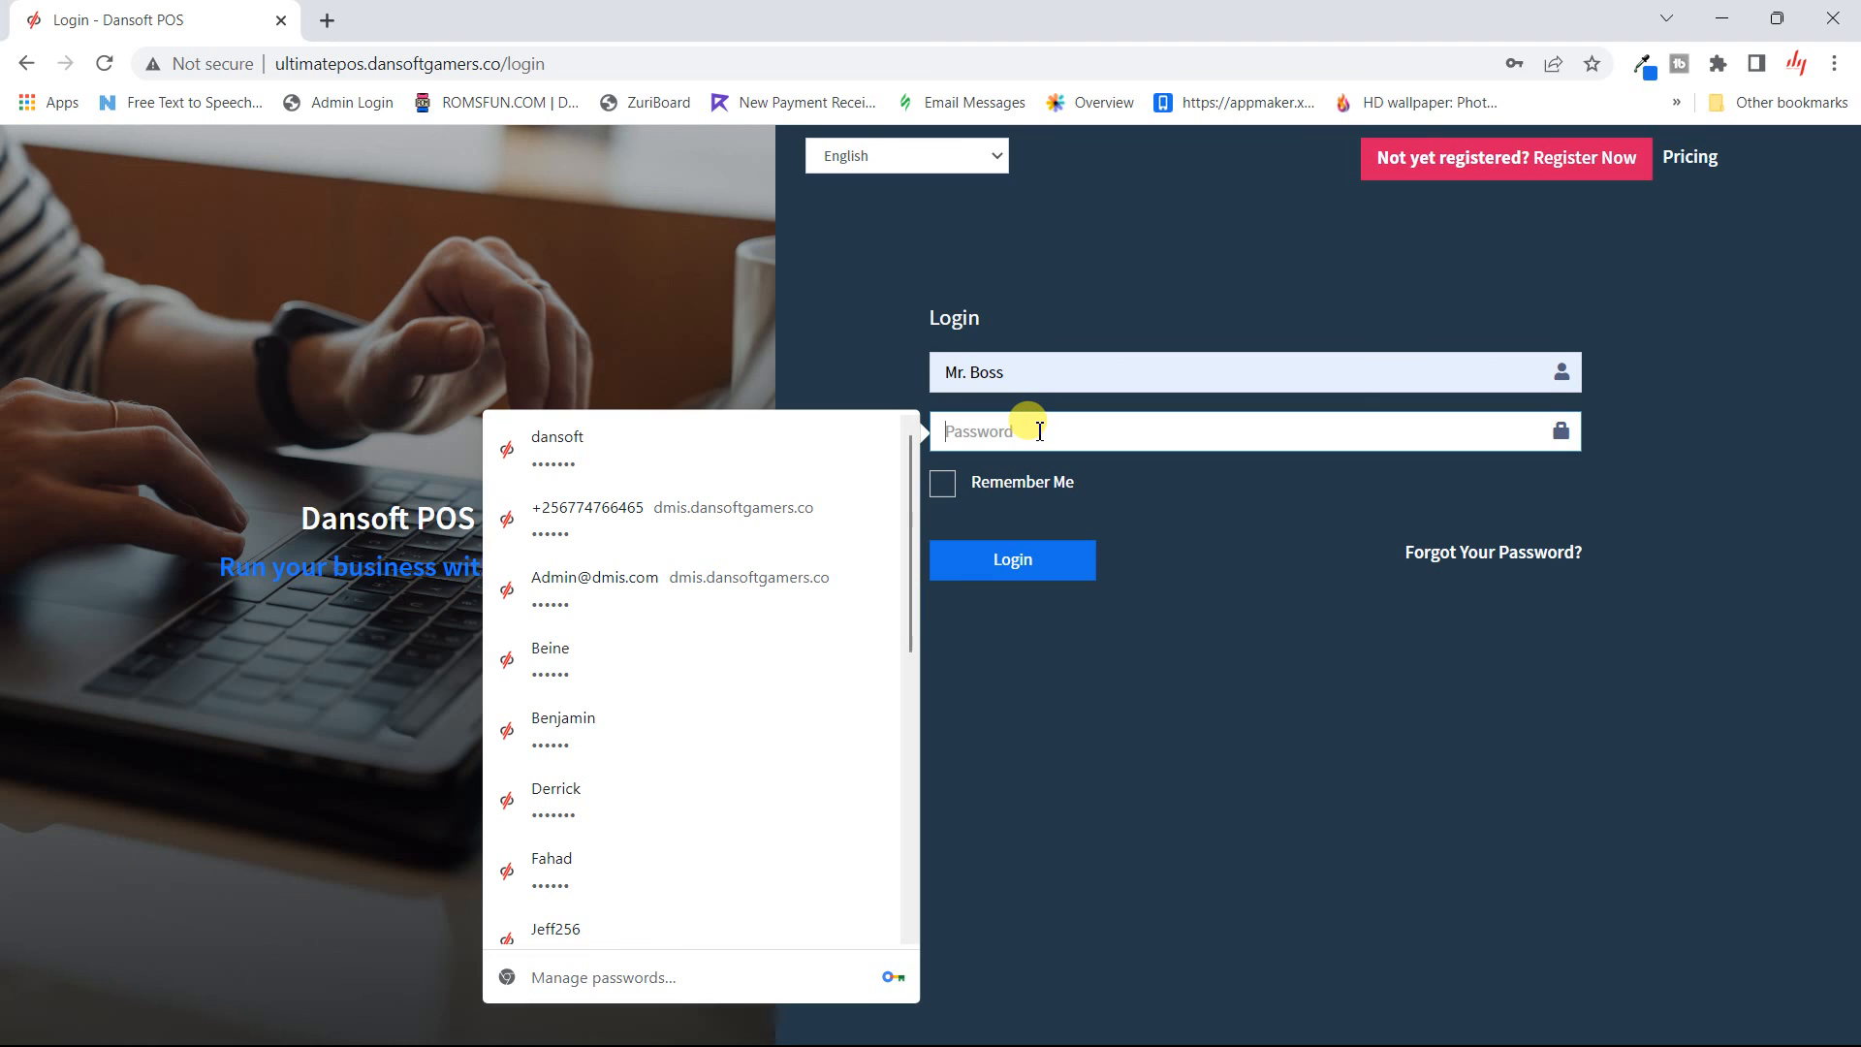
{"action": "type", "text": "••"}
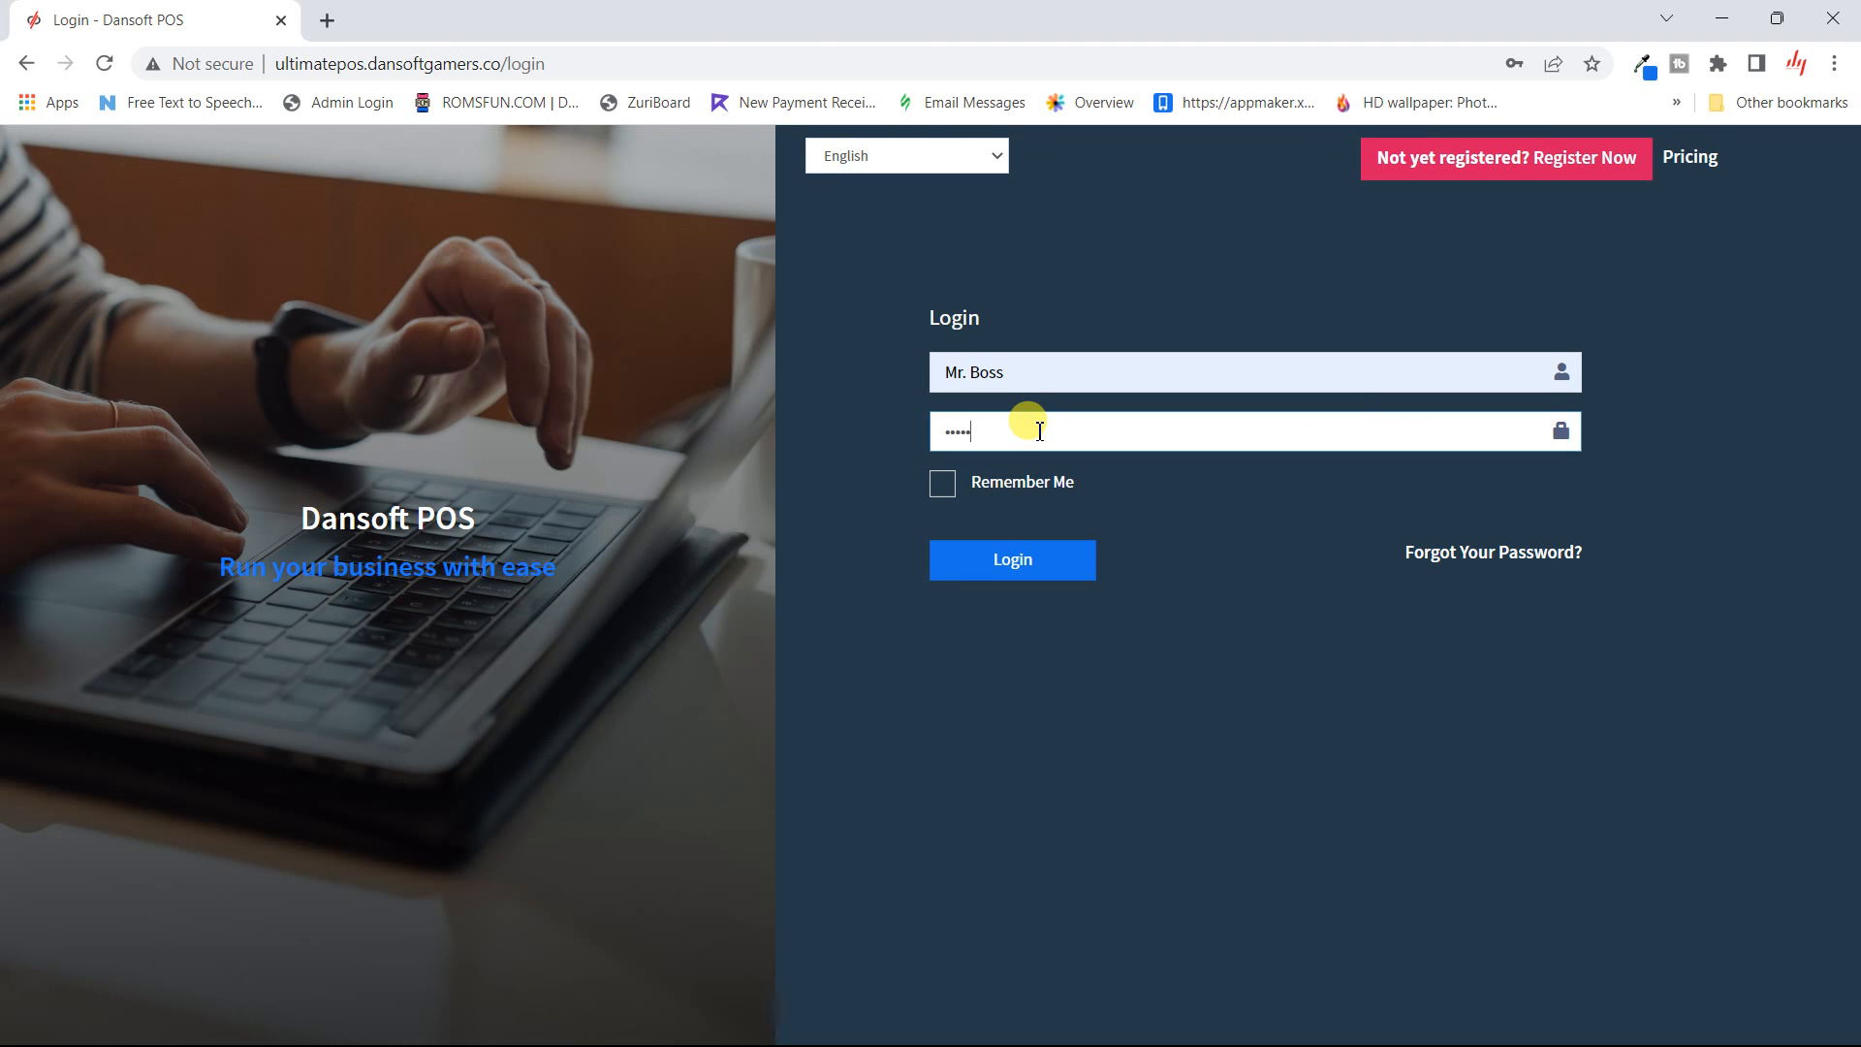
{"action": "key", "text": "Return"}
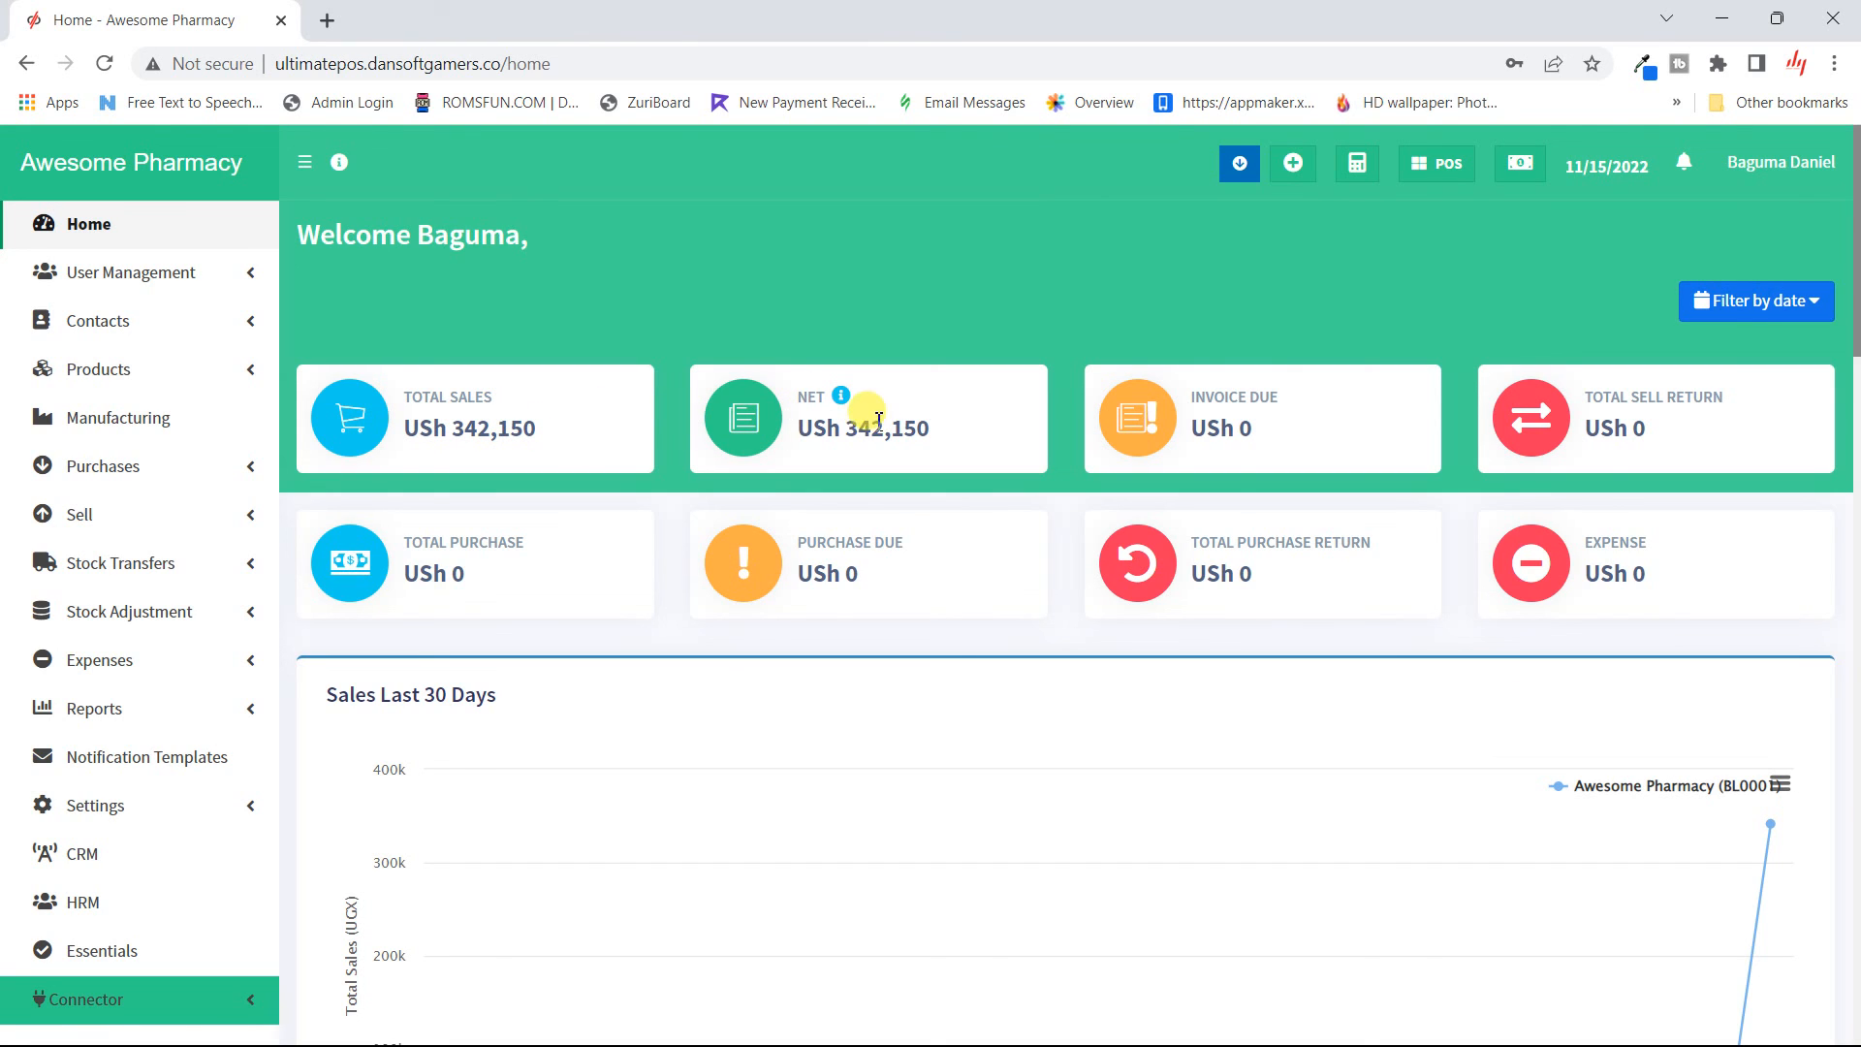
- Check the NET info tooltip on the USh 342,150 dashboard, then expand Sell in the sidebar
{"action": "mouse_move", "coordinate": [843, 407]}
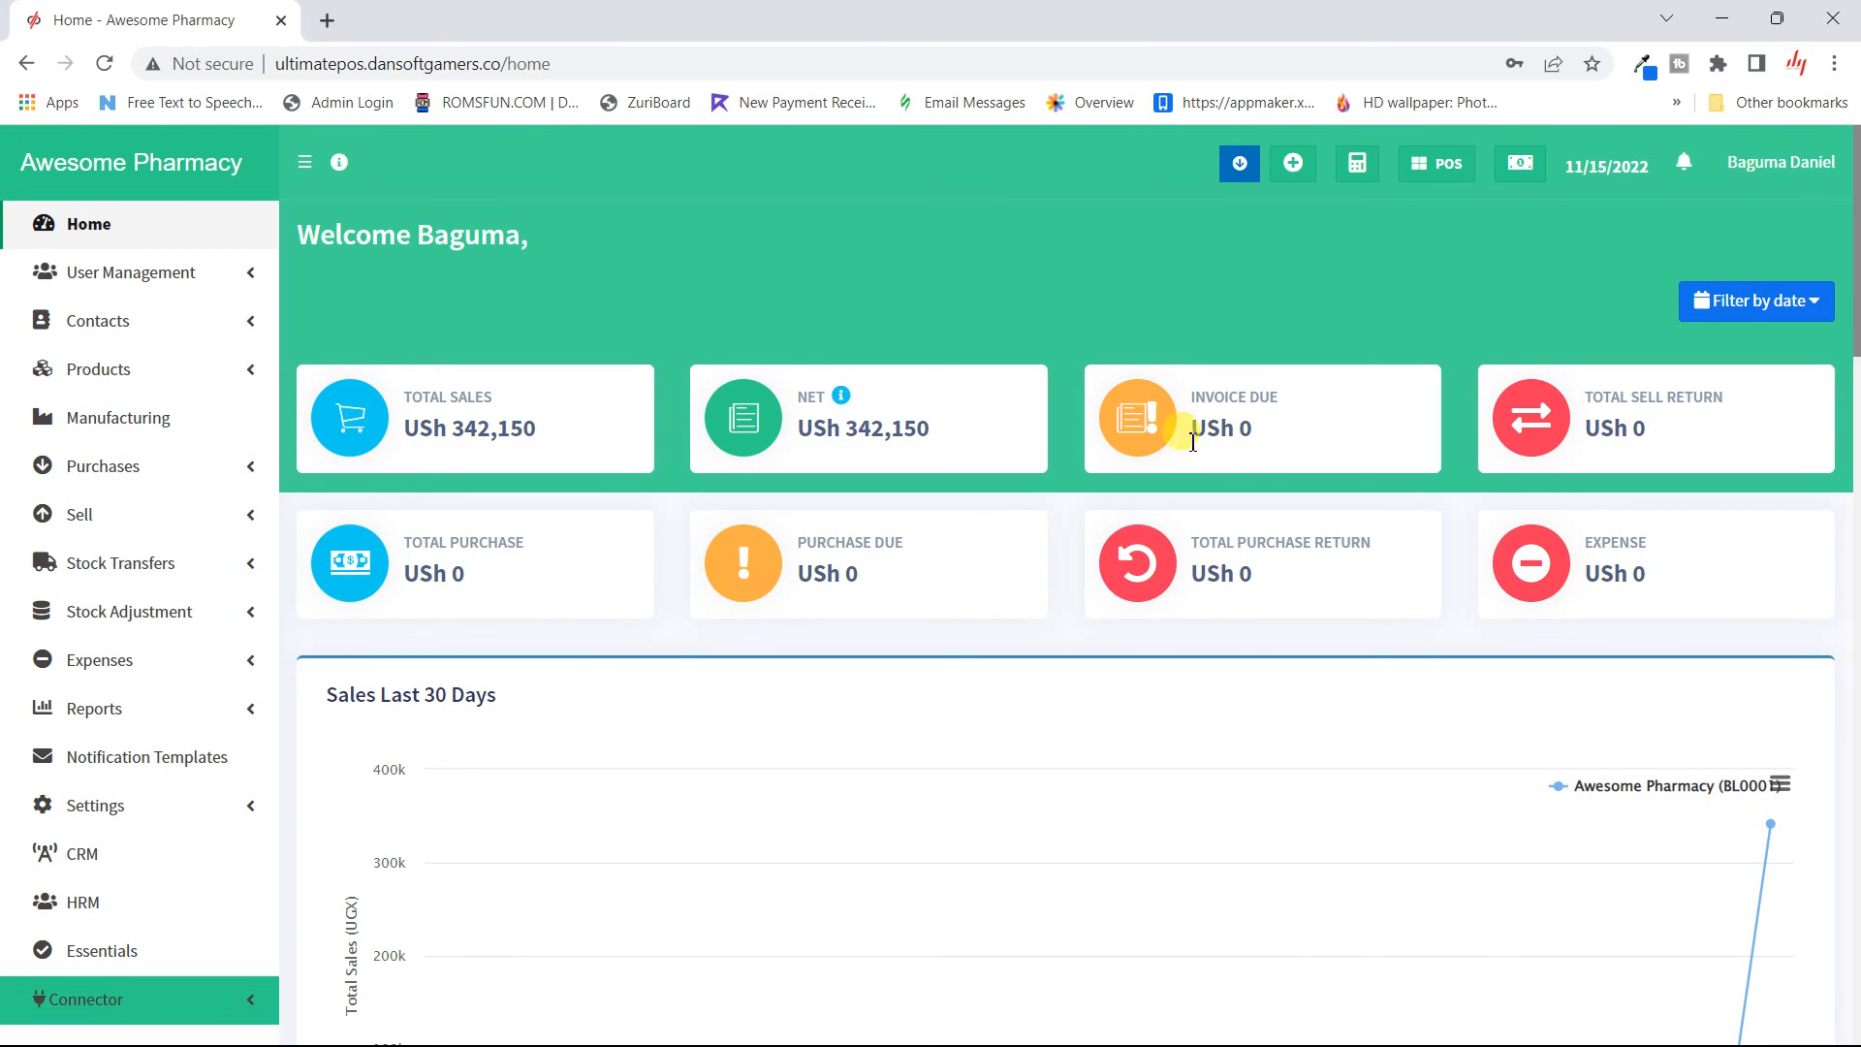
{"action": "scroll", "coordinate": [711, 412], "scroll_direction": "down", "scroll_amount": 3}
{"action": "scroll", "coordinate": [710, 412], "scroll_direction": "up", "scroll_amount": 3}
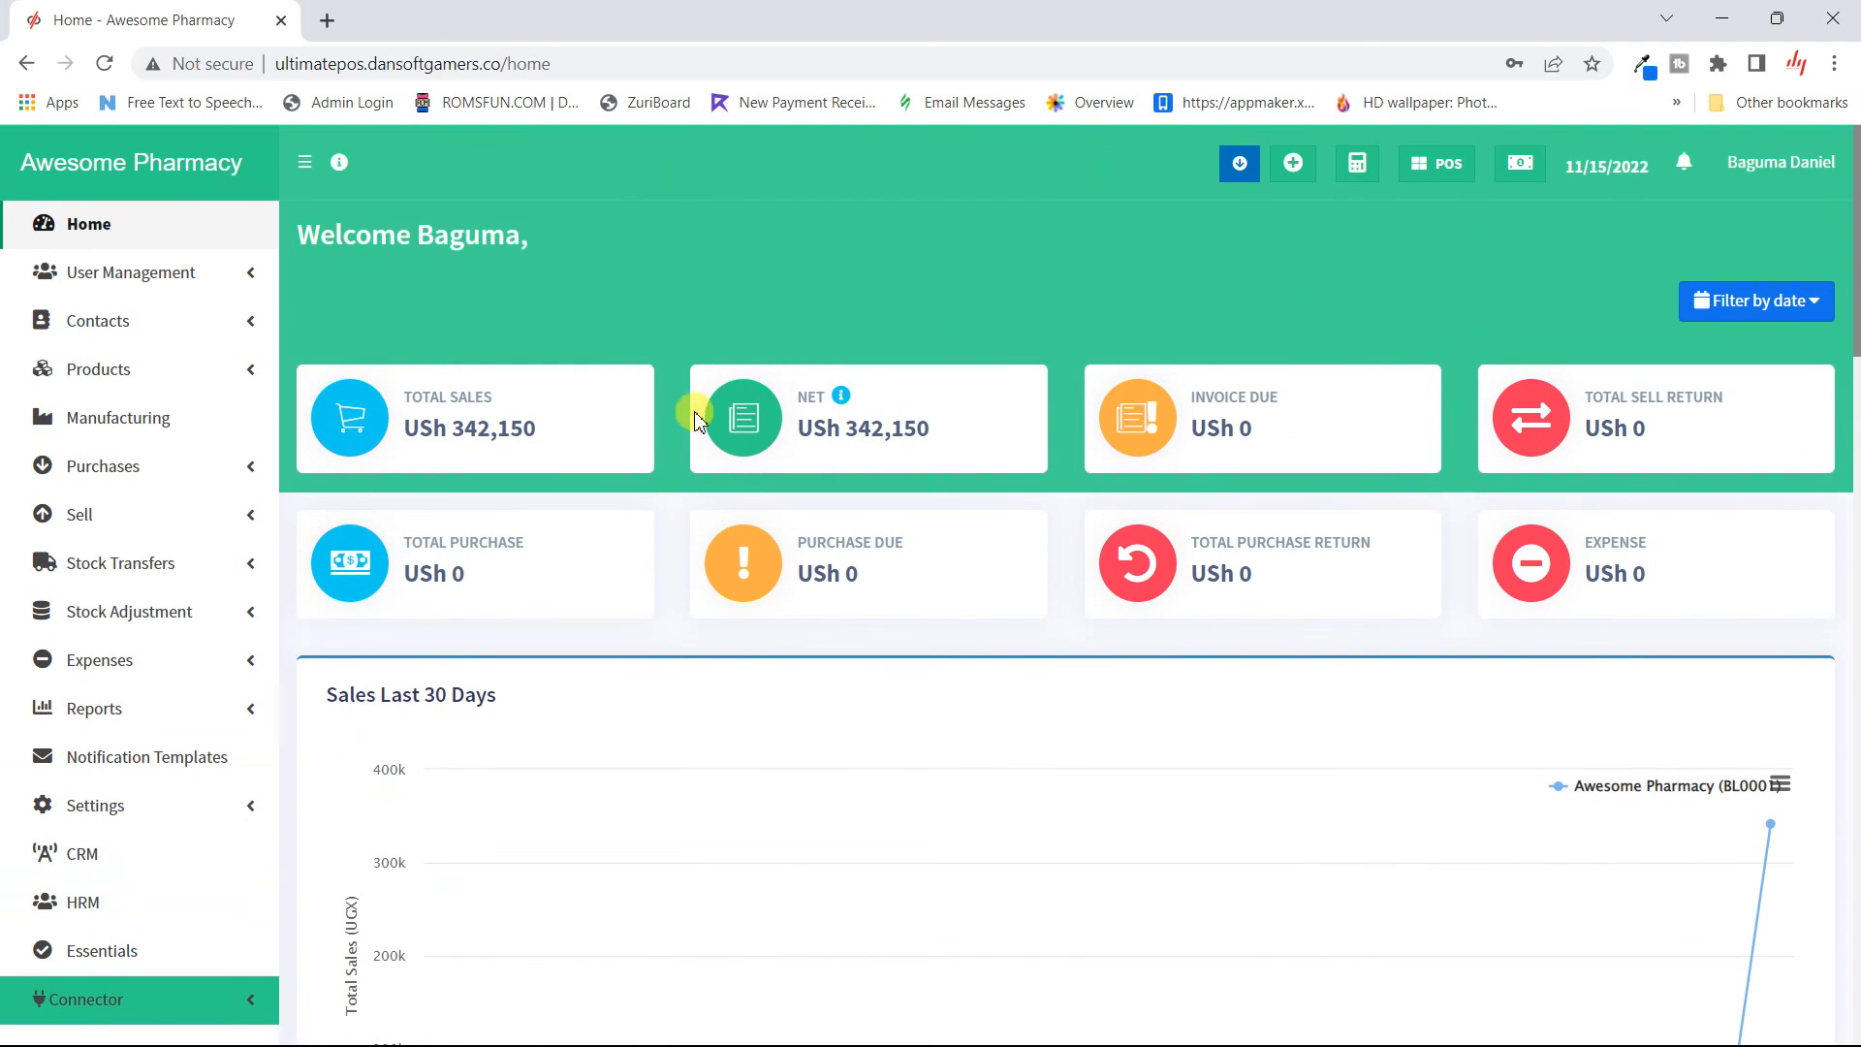
{"action": "left_click", "coordinate": [120, 528]}
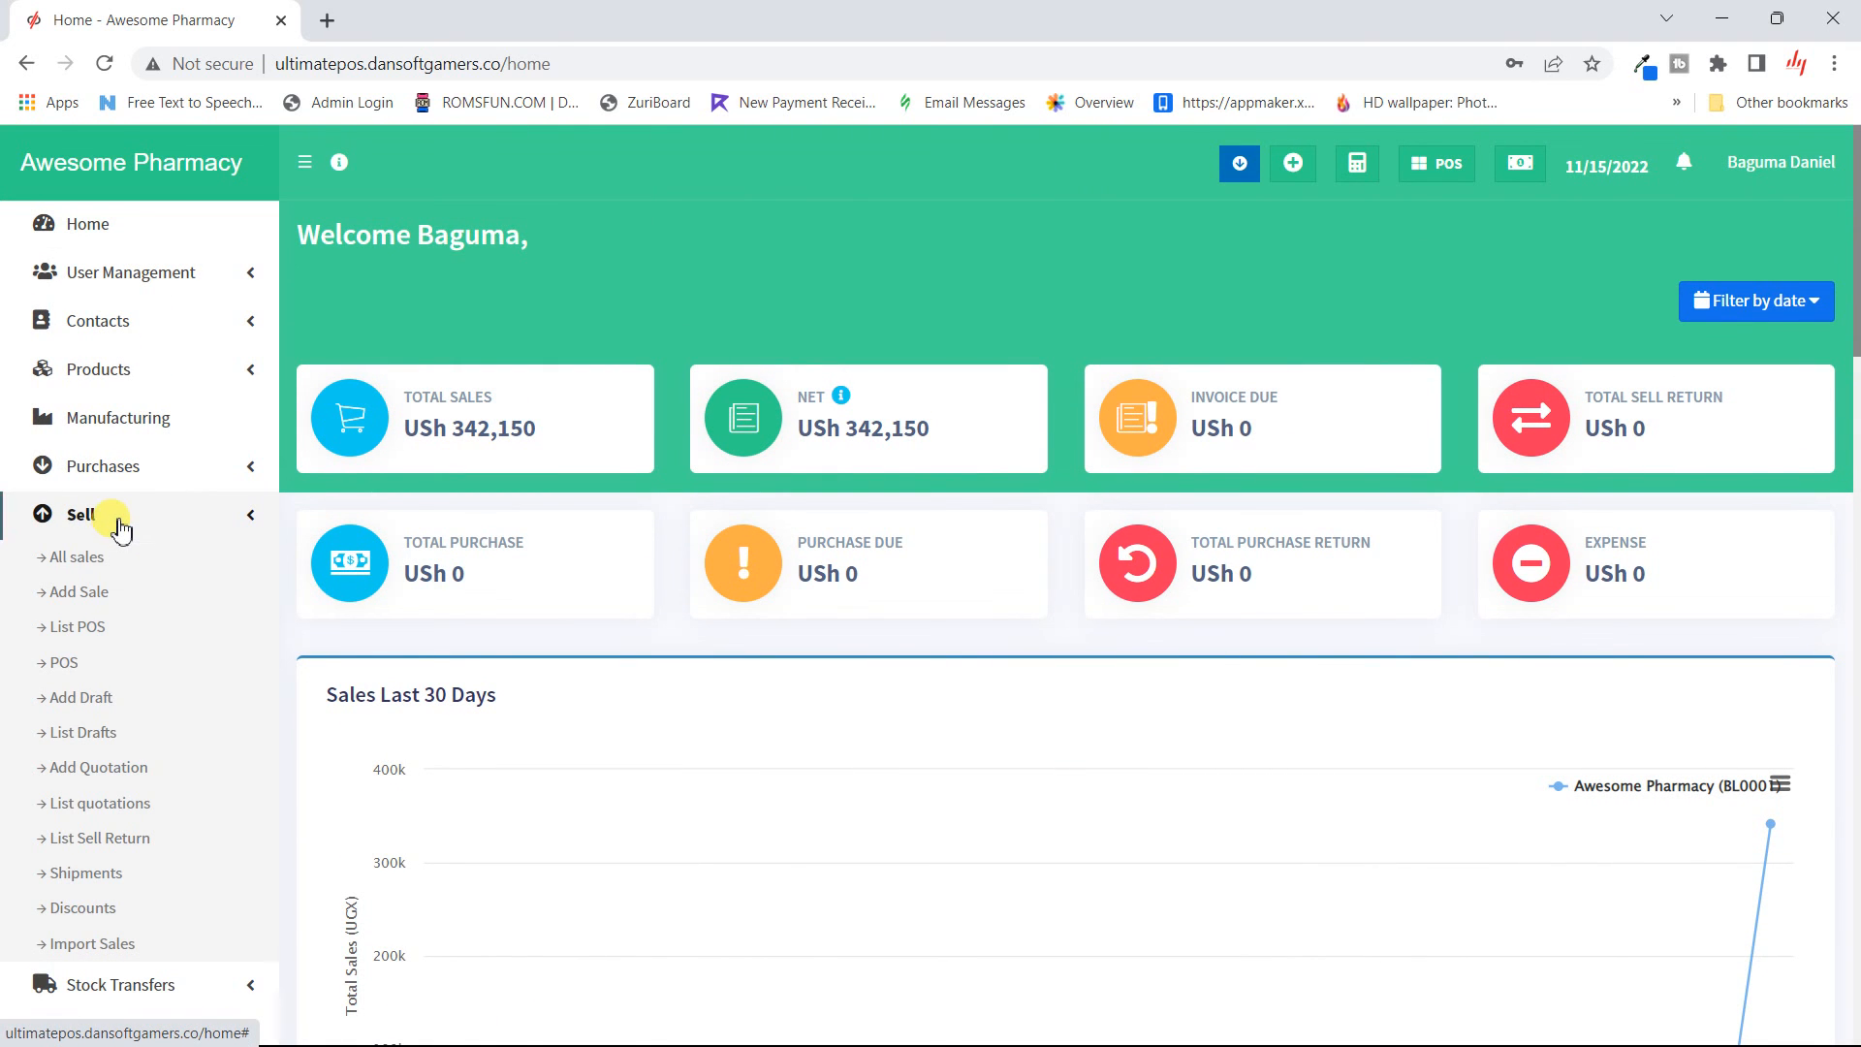
- Open Sell > All sales and scroll through the table of six Paid sales
{"action": "left_click", "coordinate": [145, 562]}
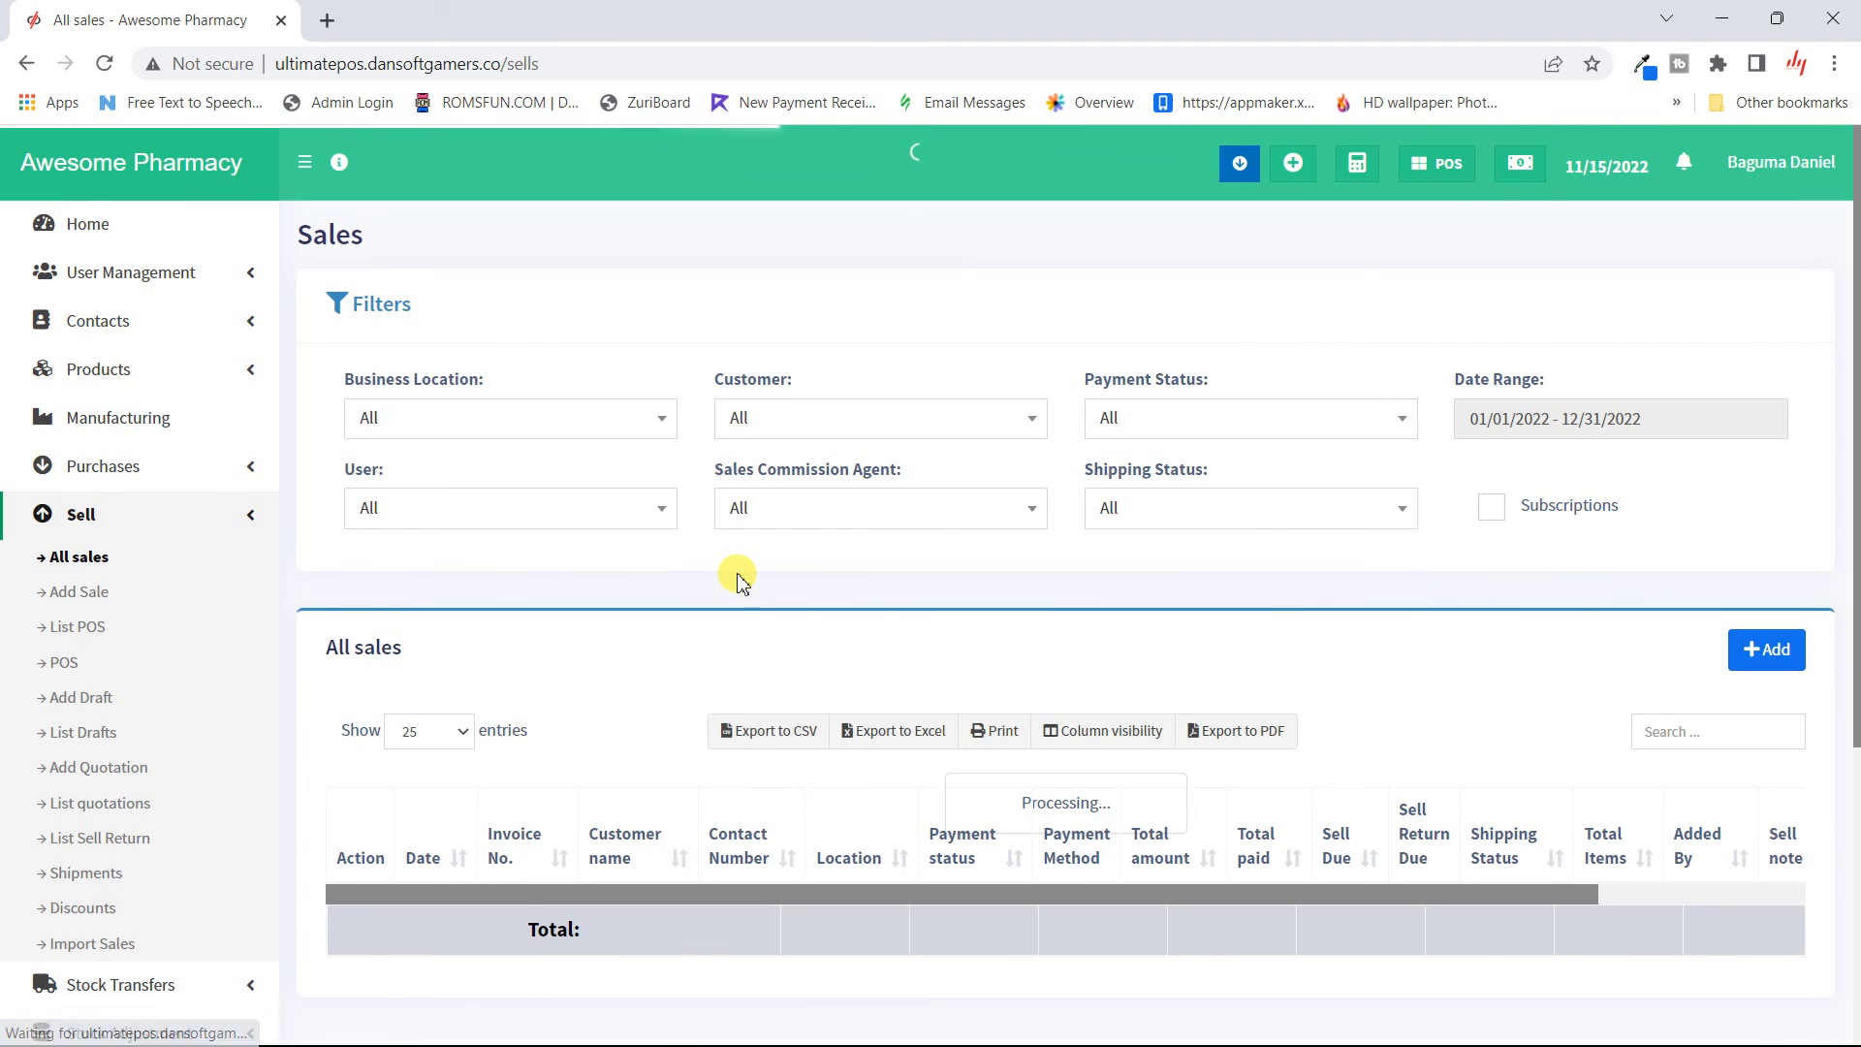
{"action": "scroll", "coordinate": [741, 581], "scroll_direction": "down", "scroll_amount": 5}
{"action": "scroll", "coordinate": [742, 582], "scroll_direction": "down", "scroll_amount": 2}
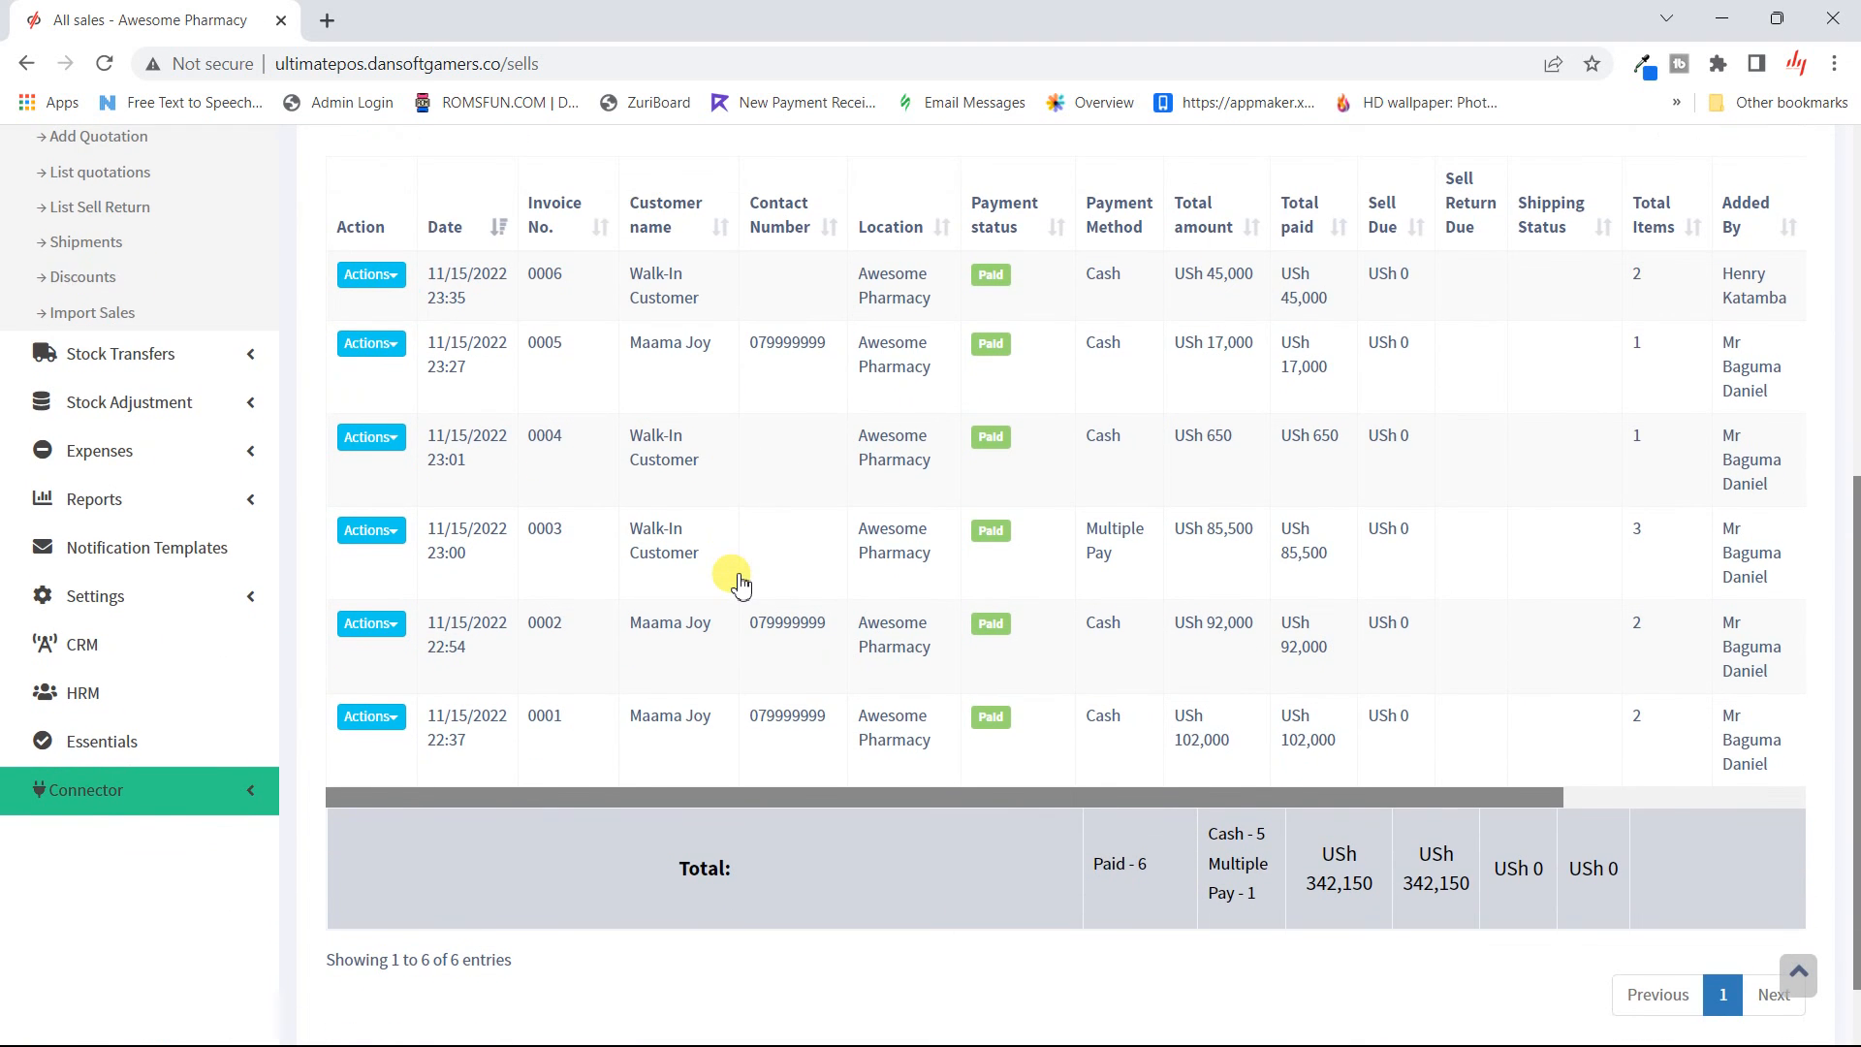
{"action": "scroll", "coordinate": [742, 582], "scroll_direction": "up", "scroll_amount": 1}
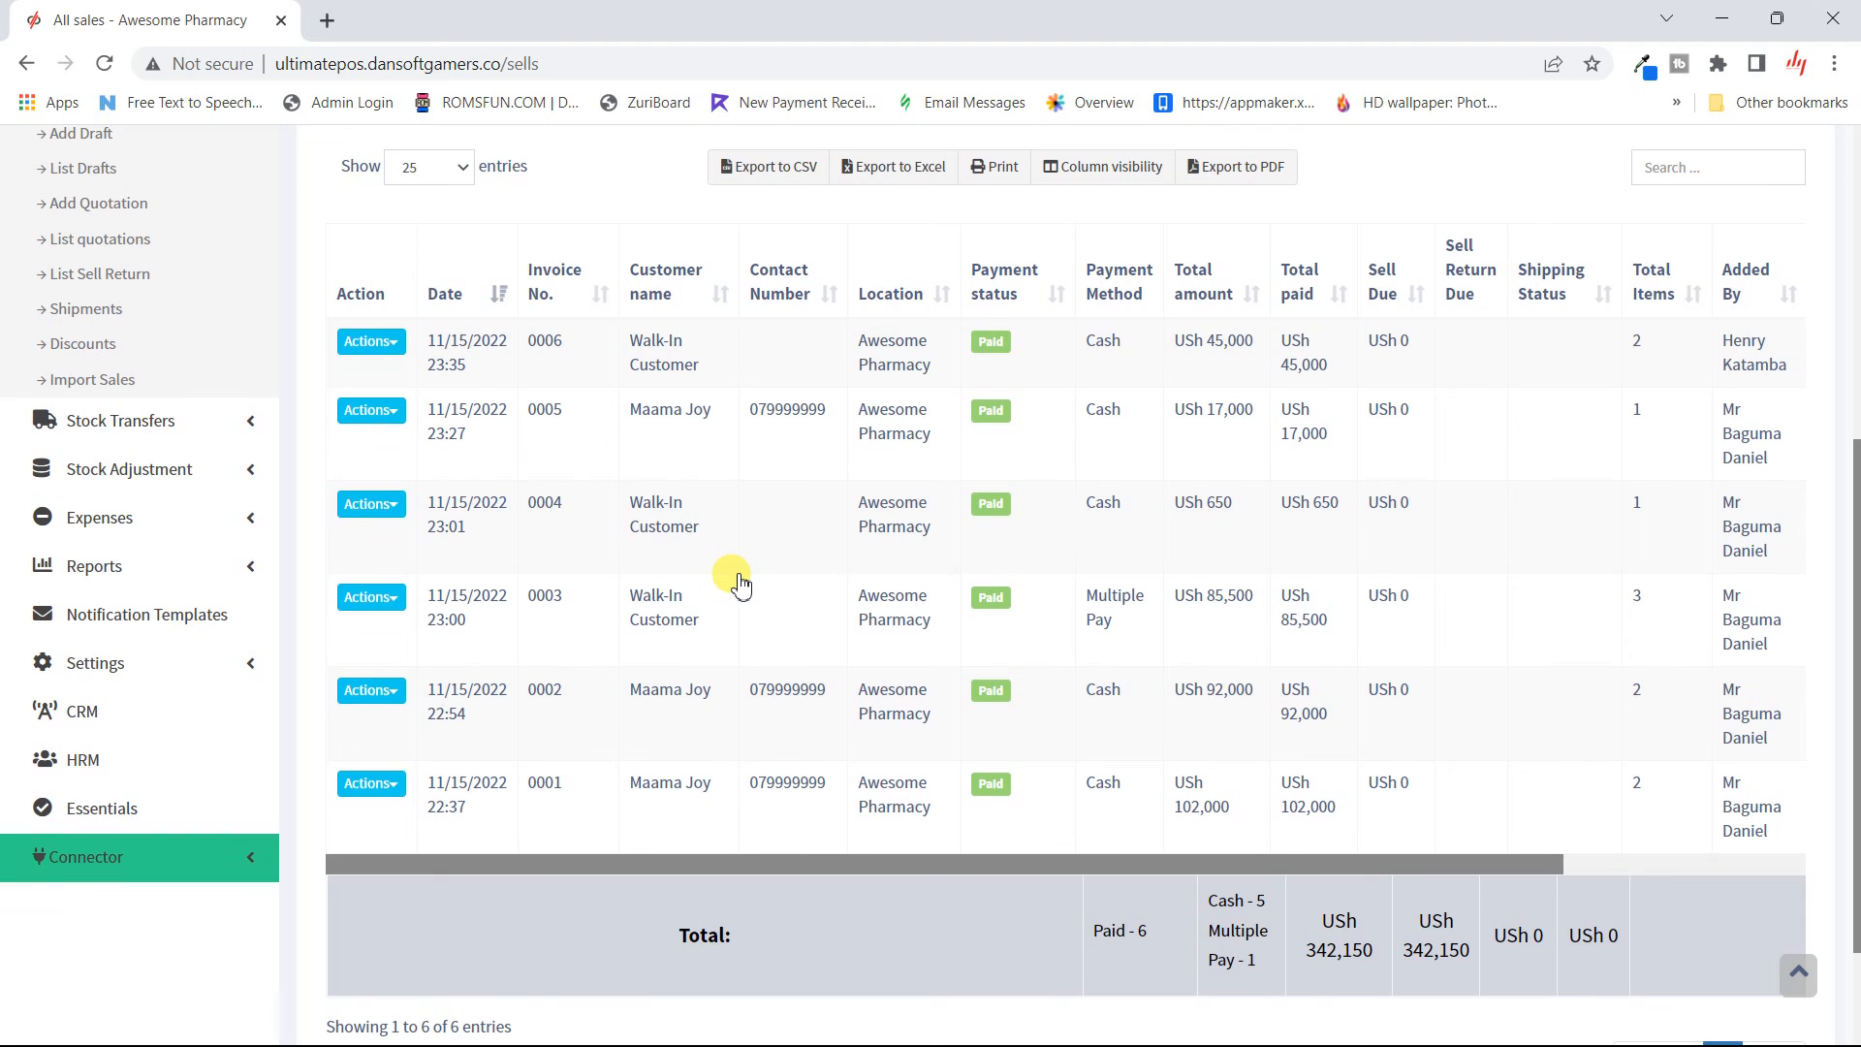
{"action": "scroll", "coordinate": [741, 582], "scroll_direction": "right", "scroll_amount": 1}
{"action": "scroll", "coordinate": [742, 582], "scroll_direction": "right", "scroll_amount": 2}
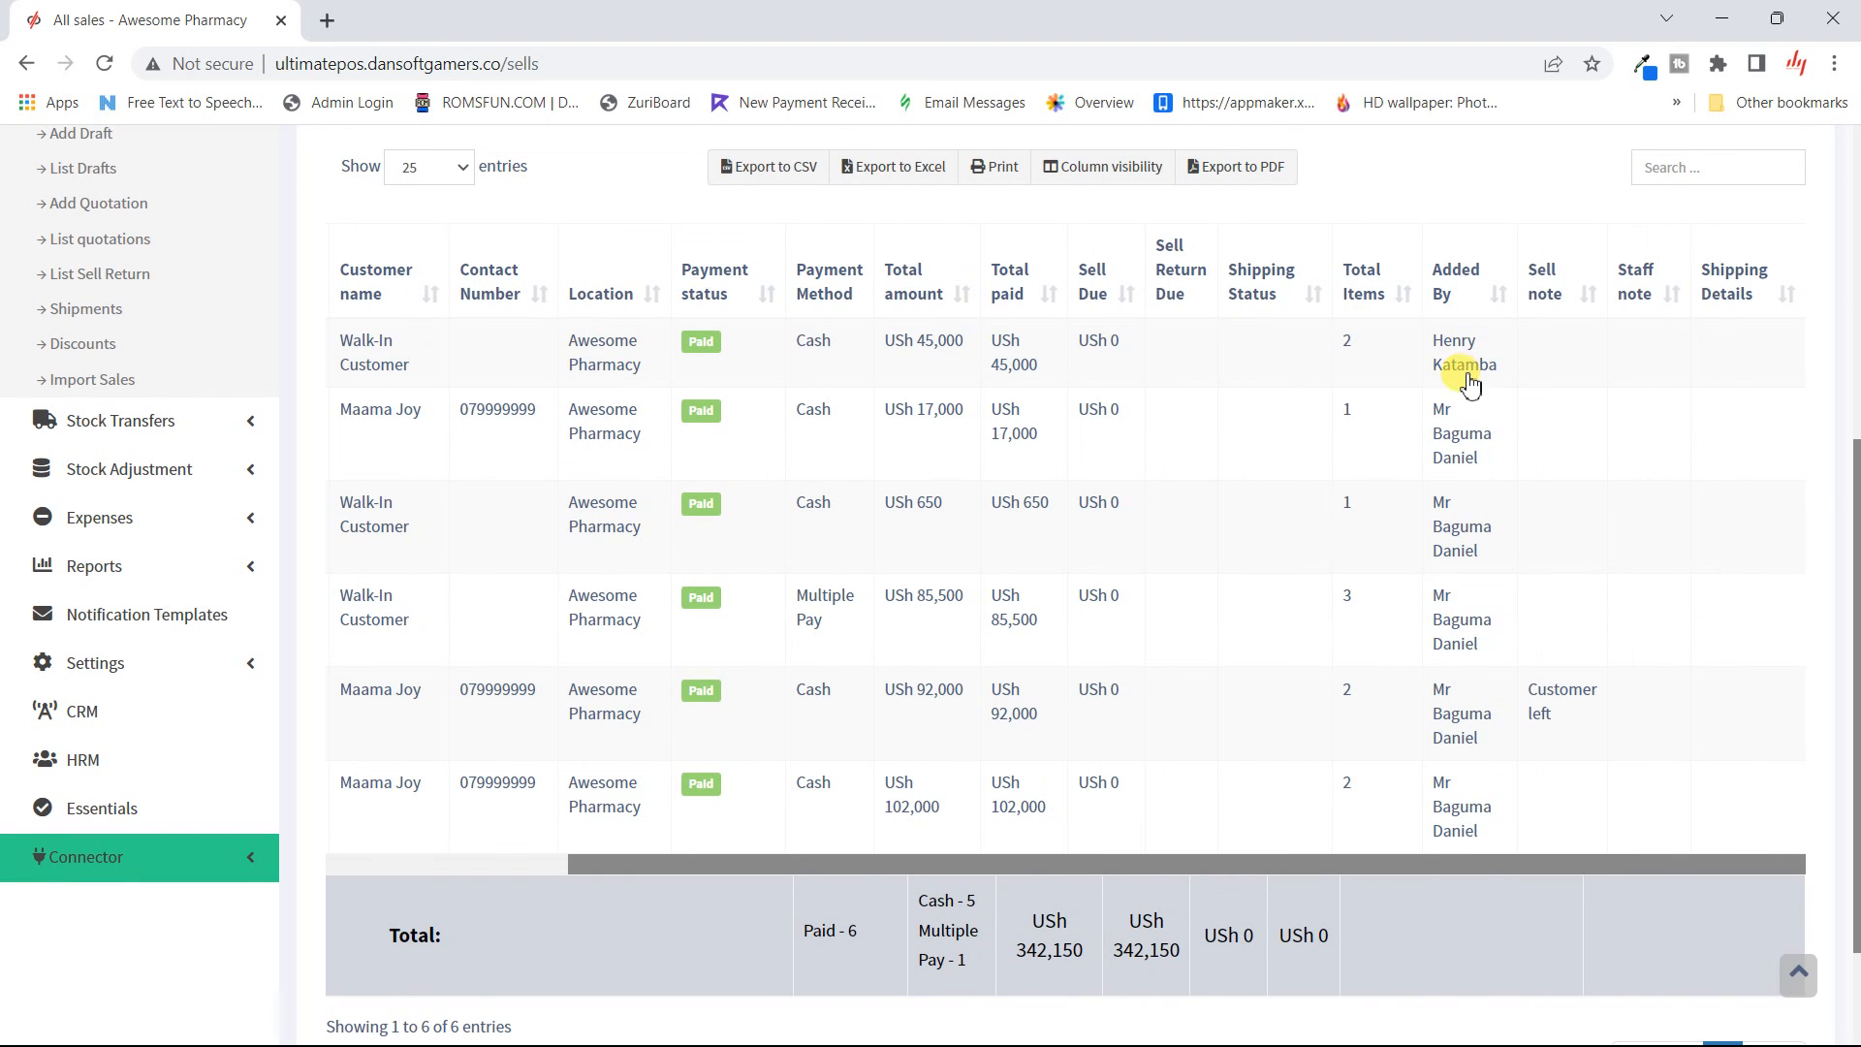
{"action": "scroll", "coordinate": [586, 465], "scroll_direction": "left", "scroll_amount": 3}
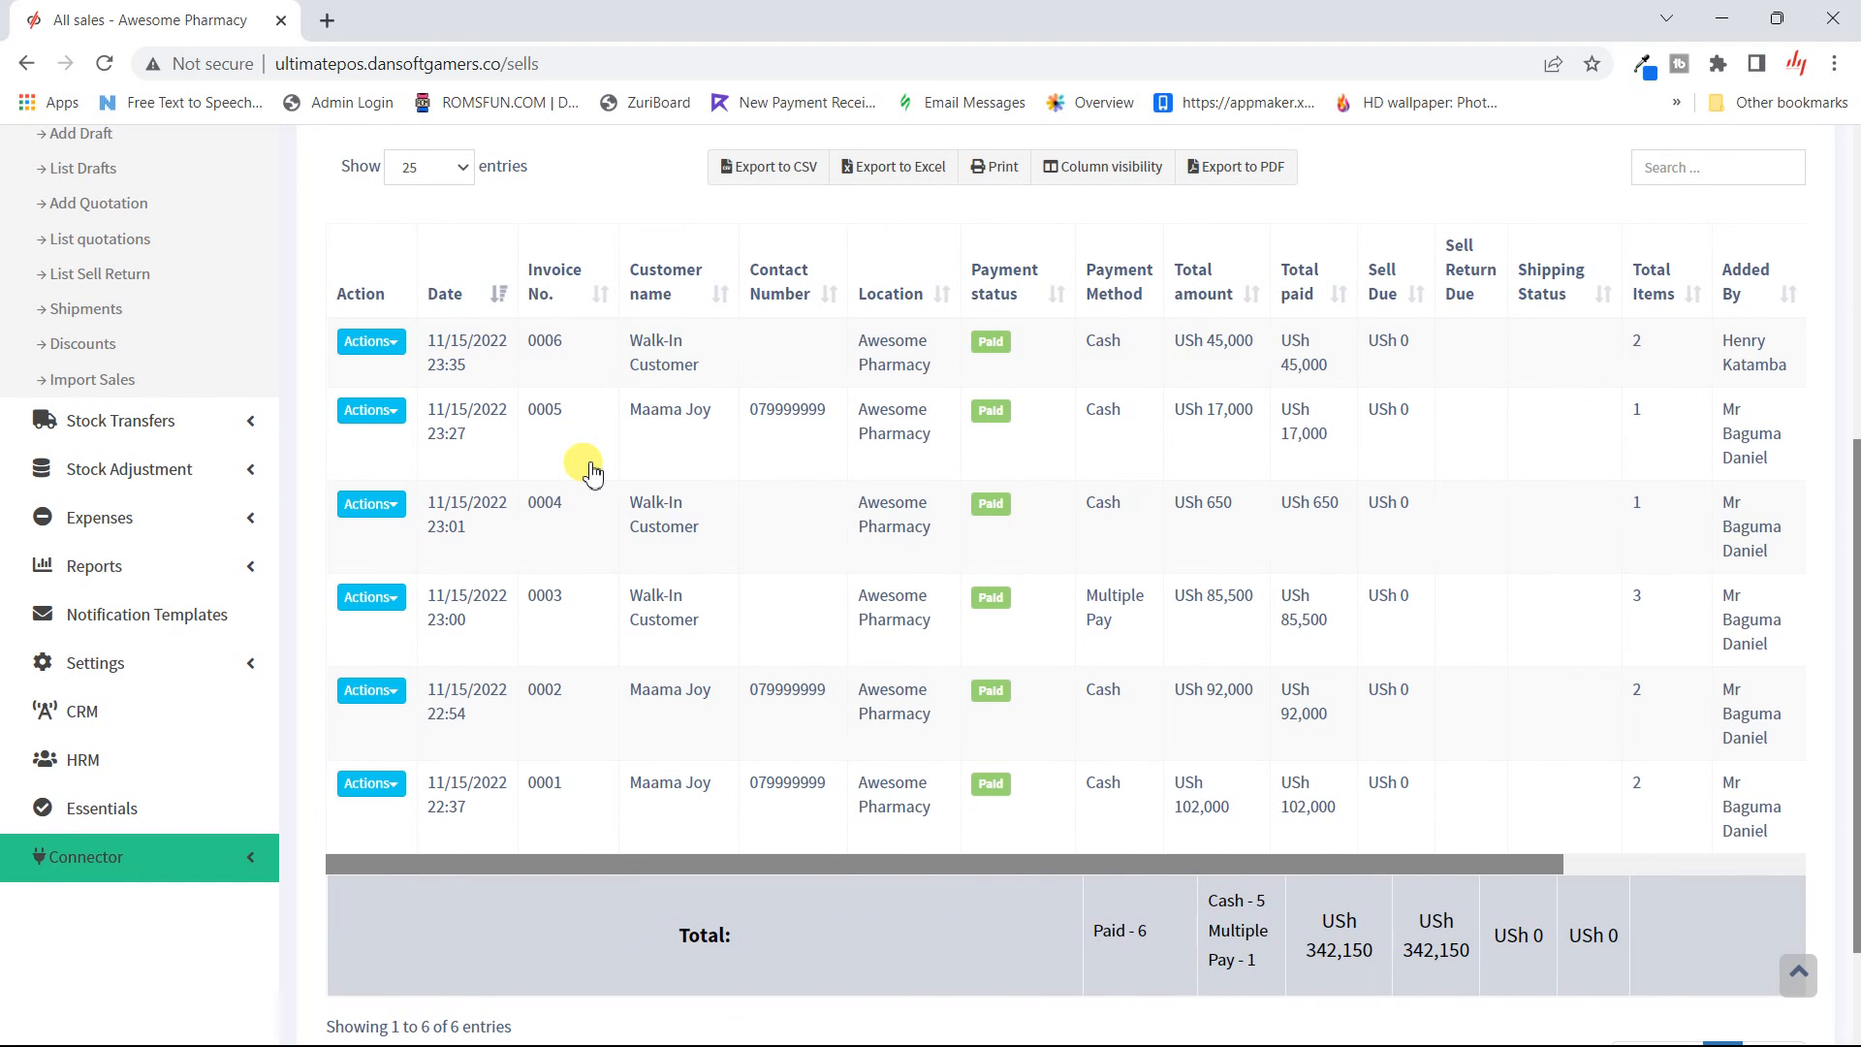
- View the full Sell Details of invoice 0006, then close them
{"action": "left_click", "coordinate": [667, 376]}
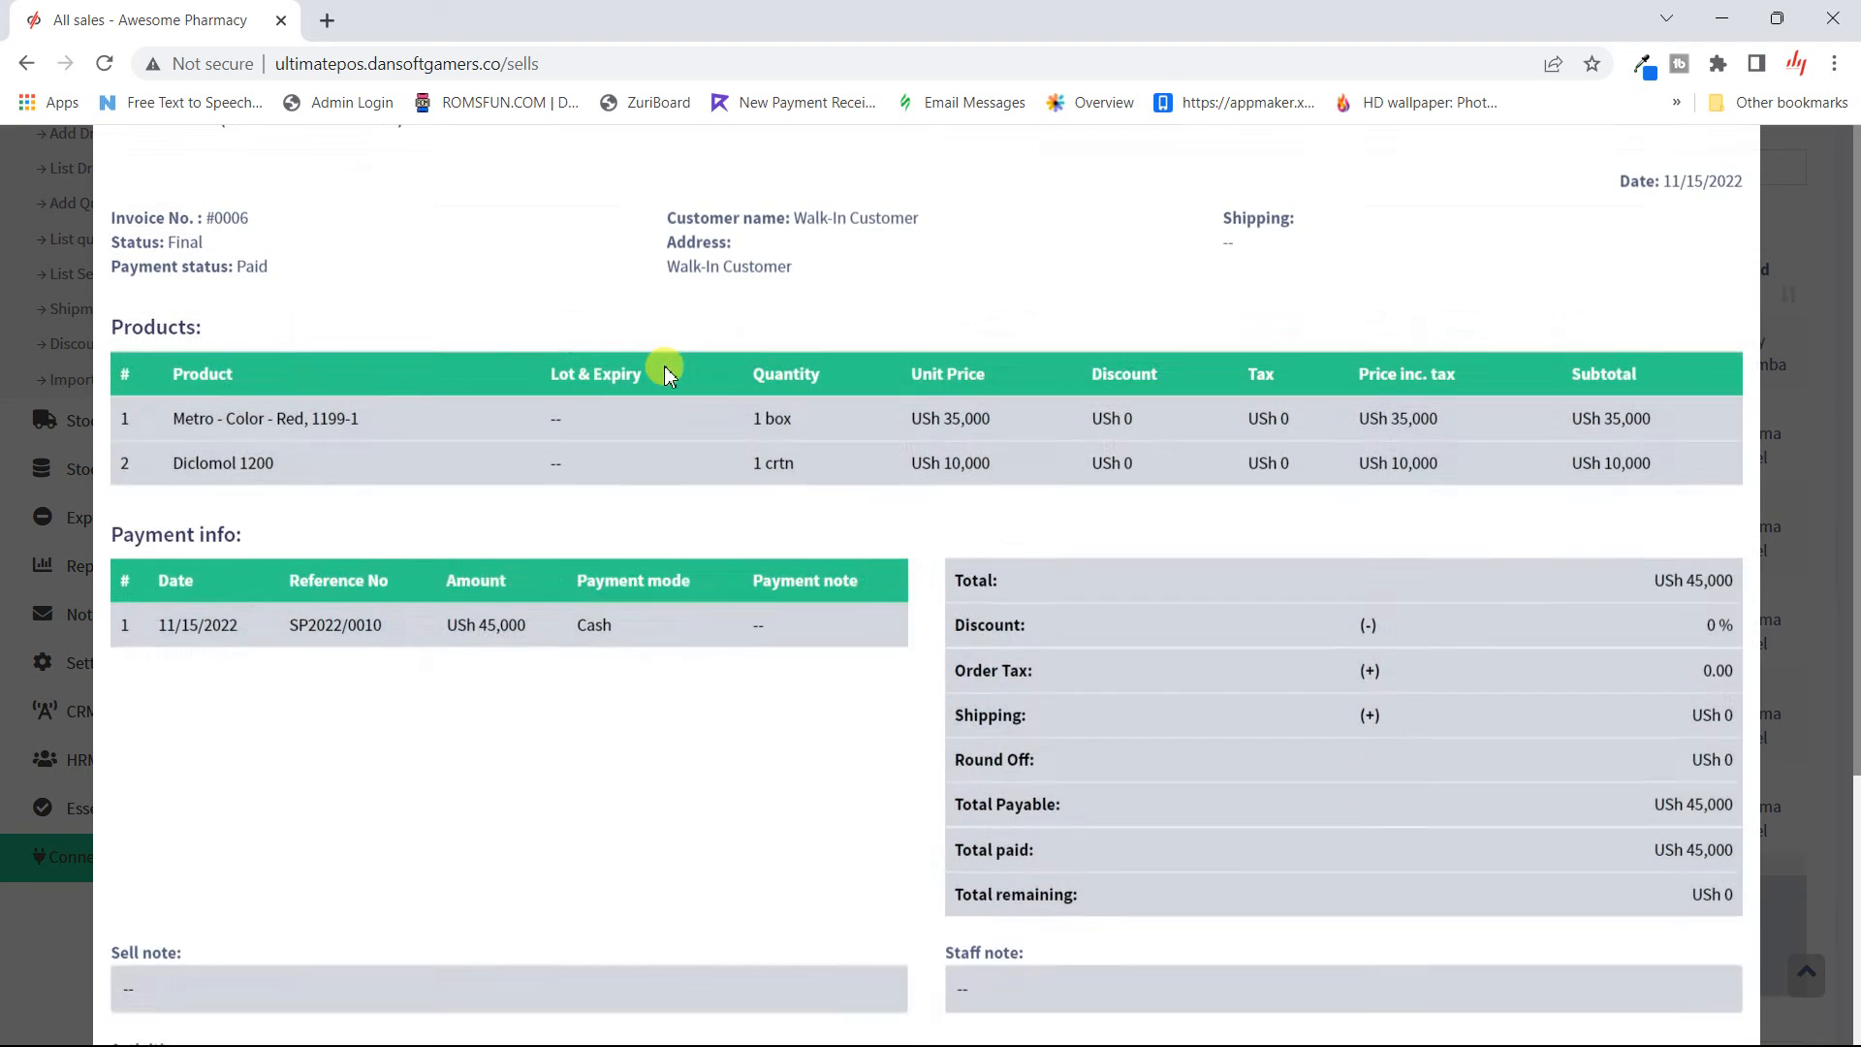
{"action": "scroll", "coordinate": [708, 681], "scroll_direction": "down", "scroll_amount": 2}
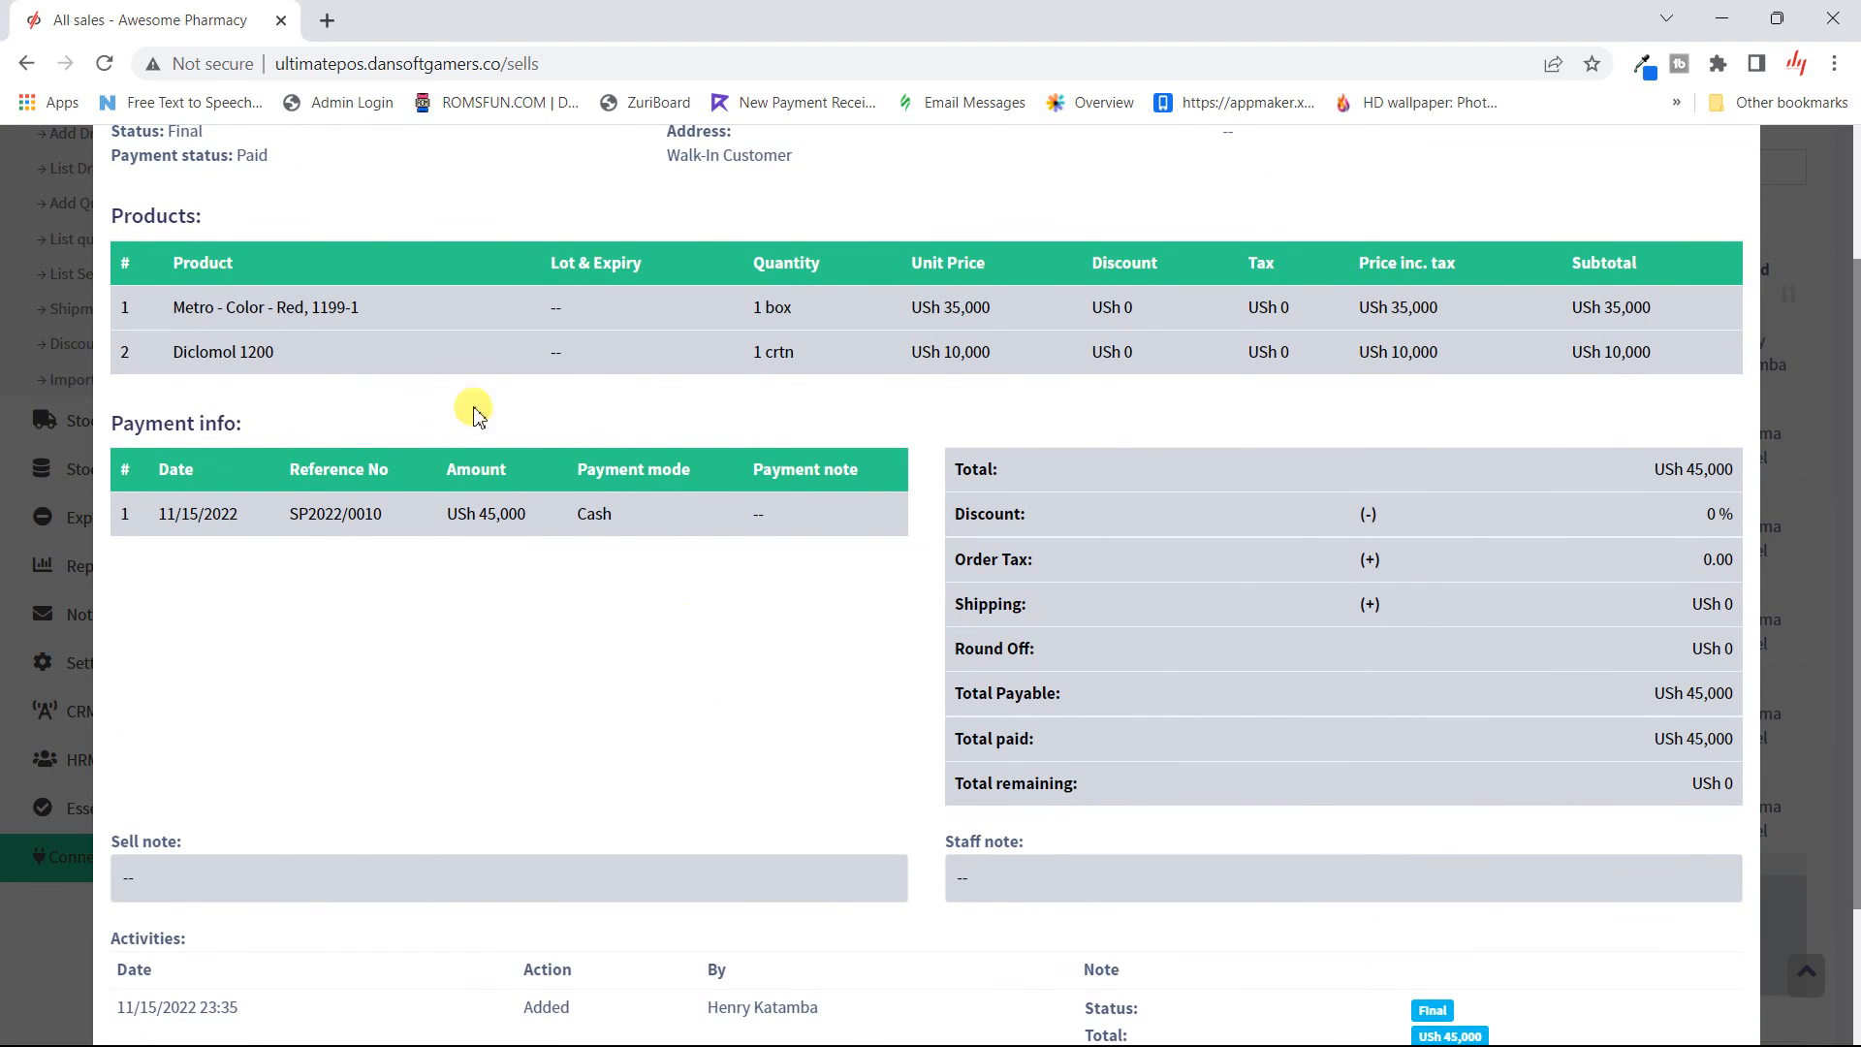
{"action": "scroll", "coordinate": [989, 408], "scroll_direction": "down", "scroll_amount": 2}
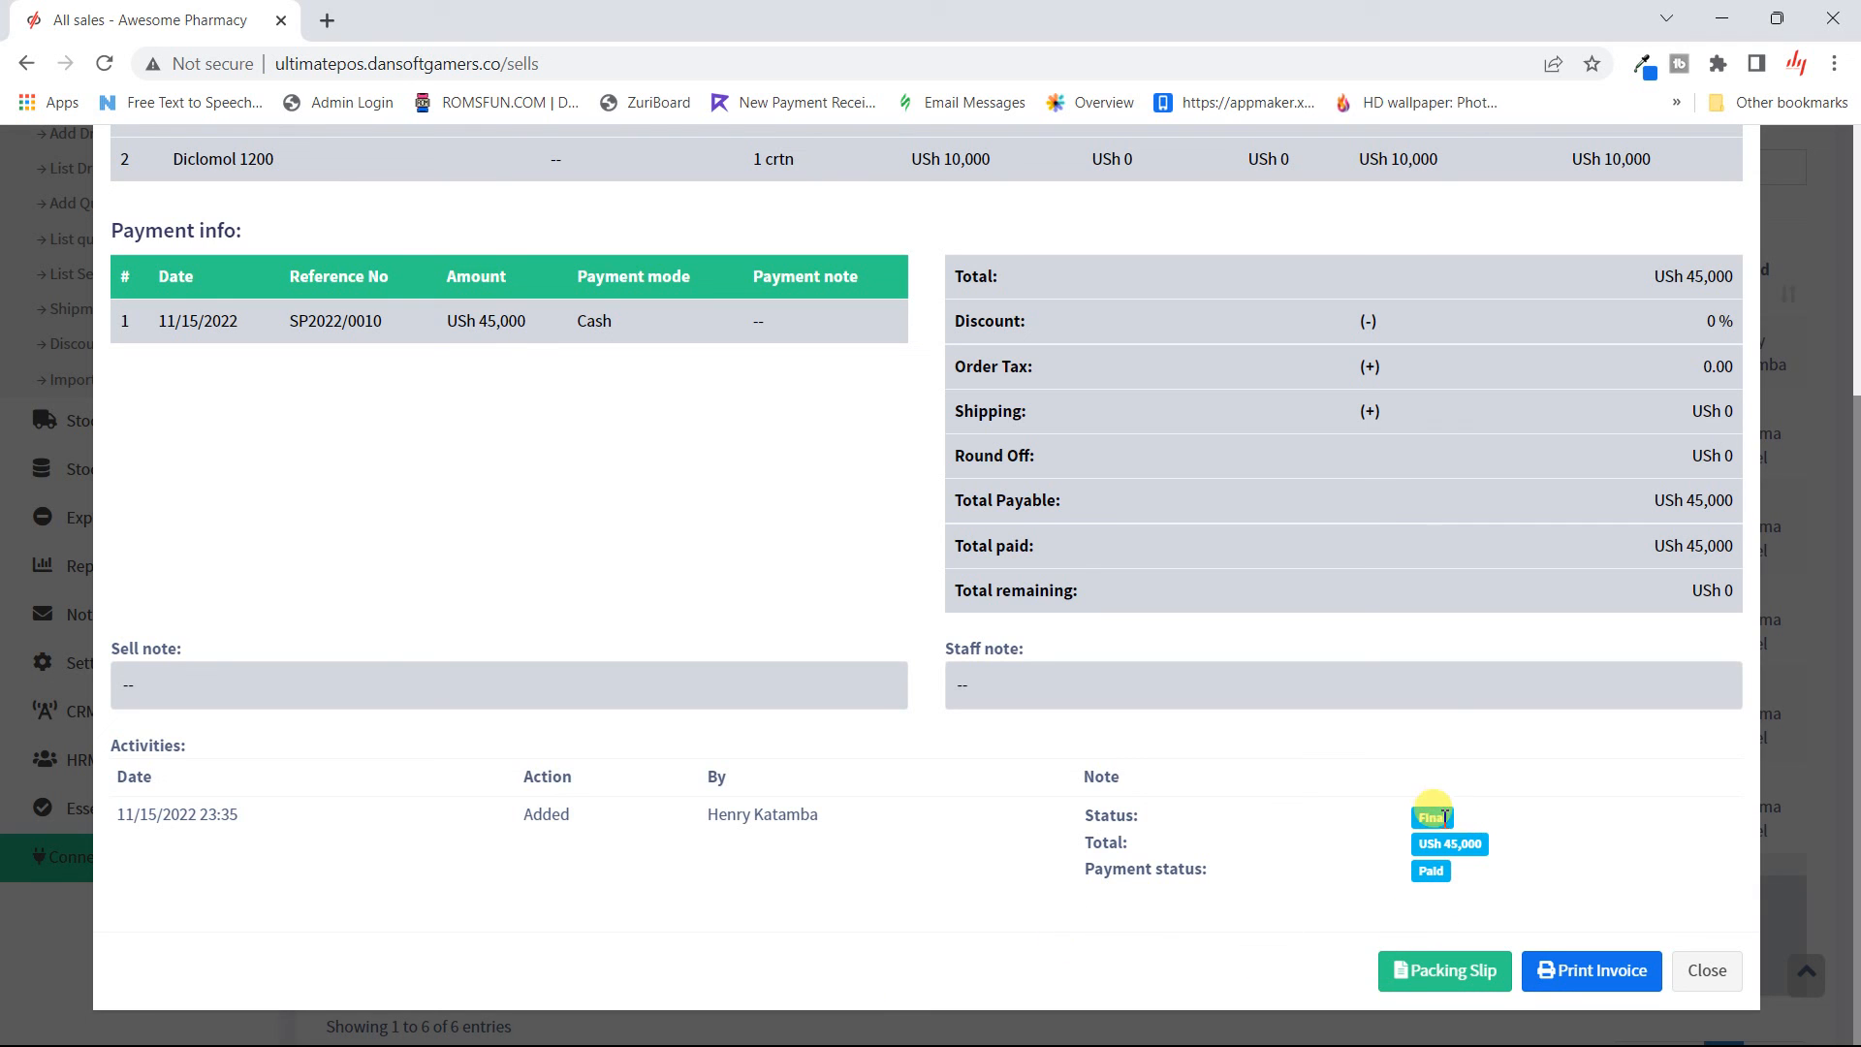
{"action": "scroll", "coordinate": [987, 736], "scroll_direction": "up", "scroll_amount": 3}
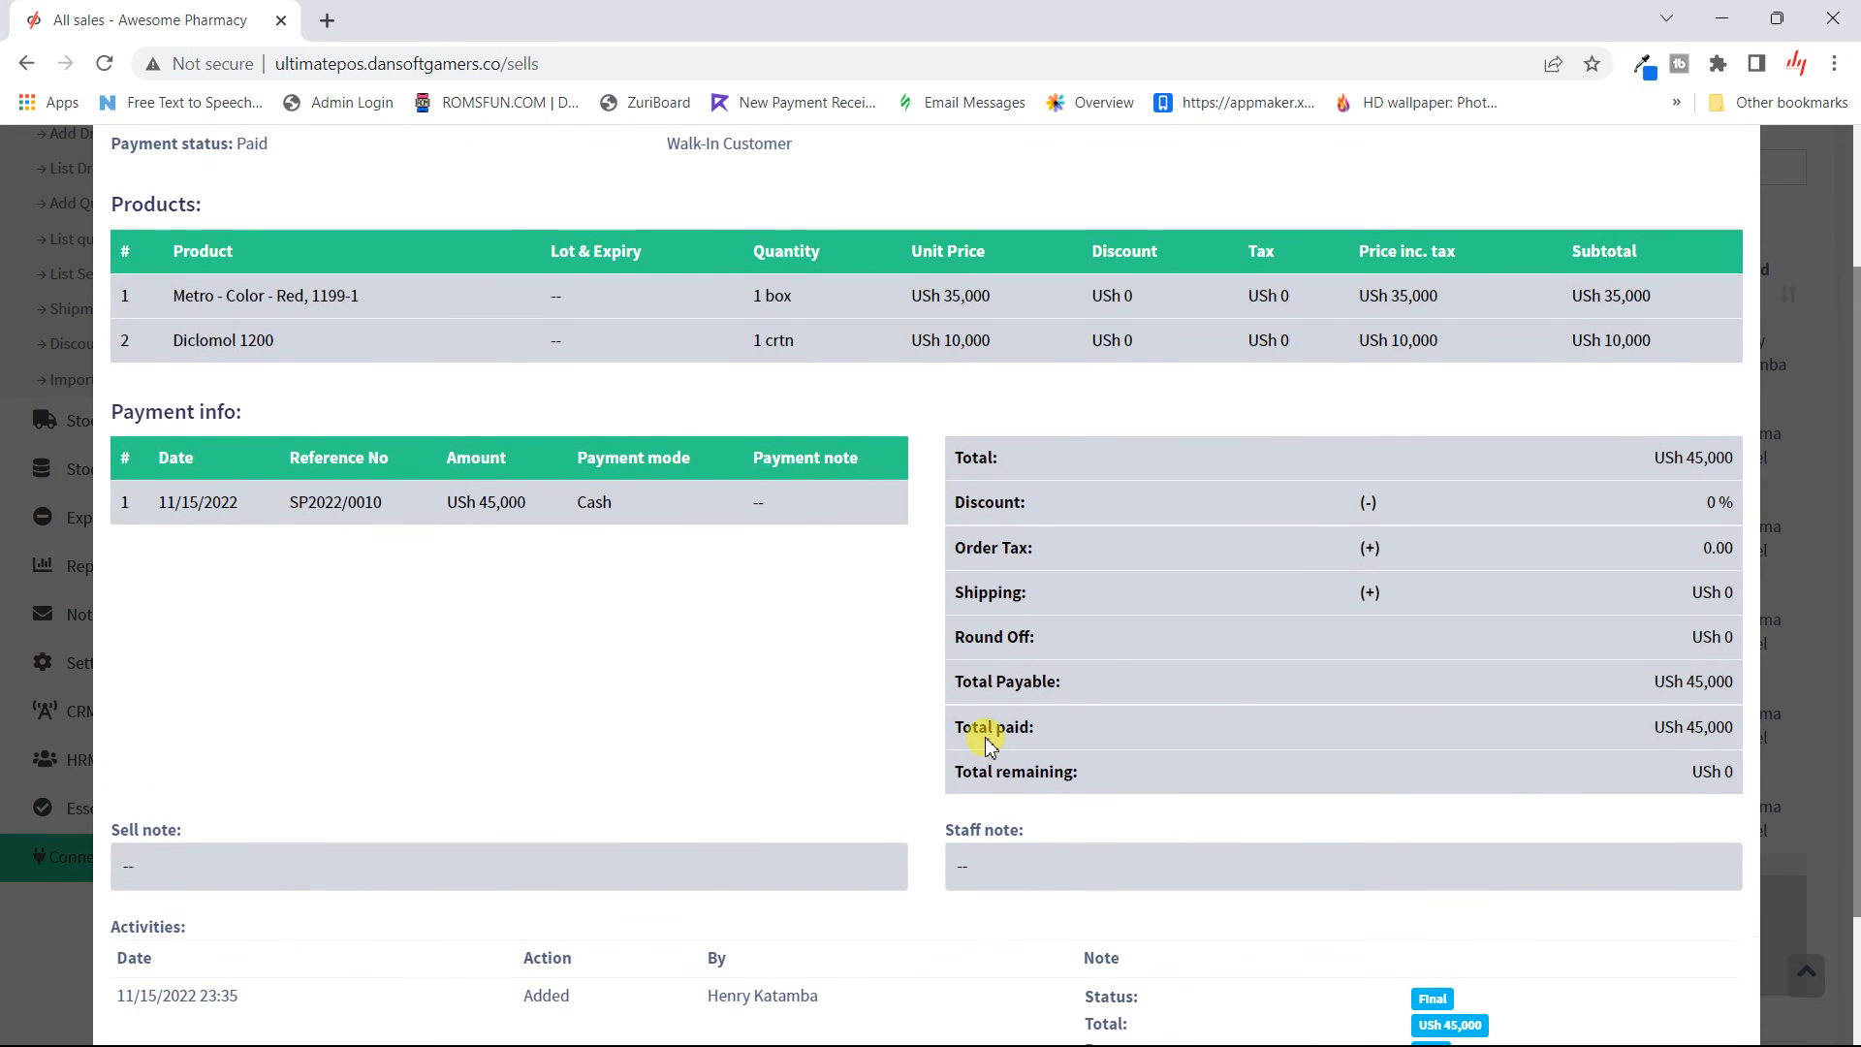
{"action": "scroll", "coordinate": [988, 739], "scroll_direction": "up", "scroll_amount": 1}
{"action": "scroll", "coordinate": [988, 740], "scroll_direction": "up", "scroll_amount": 1}
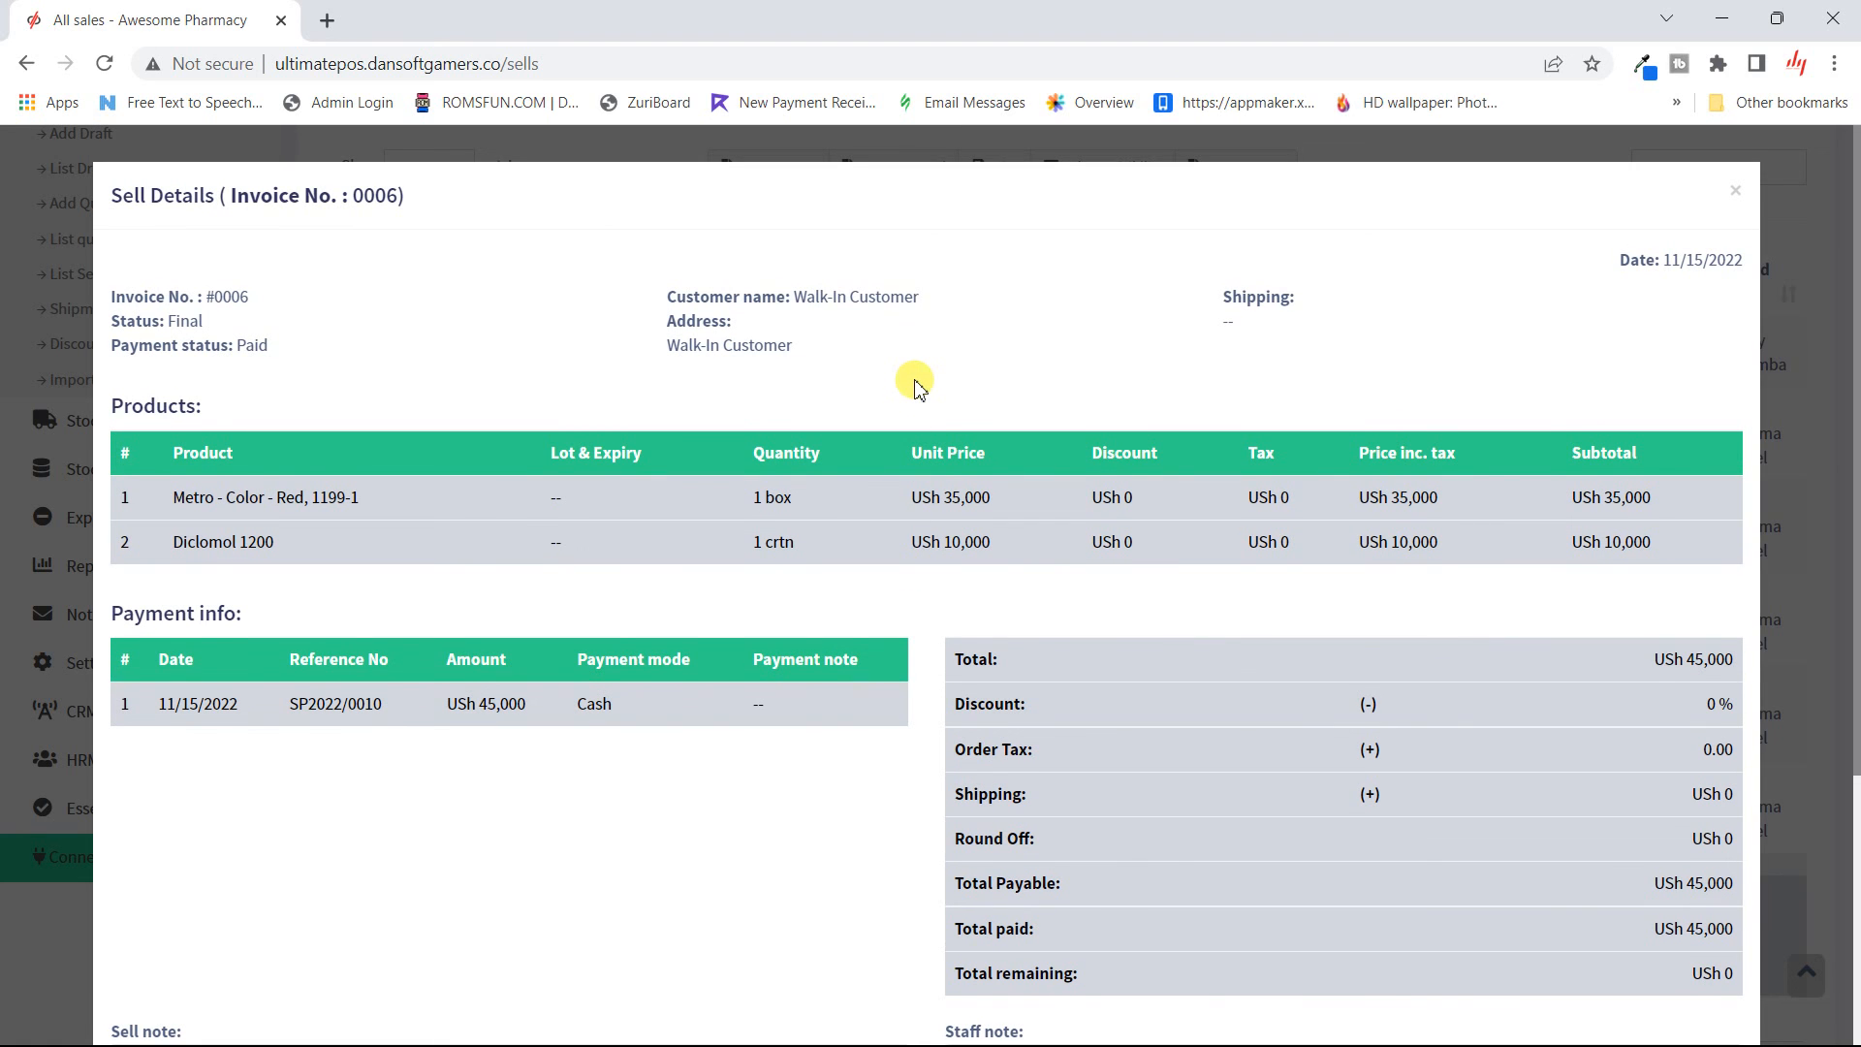
{"action": "scroll", "coordinate": [915, 385], "scroll_direction": "down", "scroll_amount": 4}
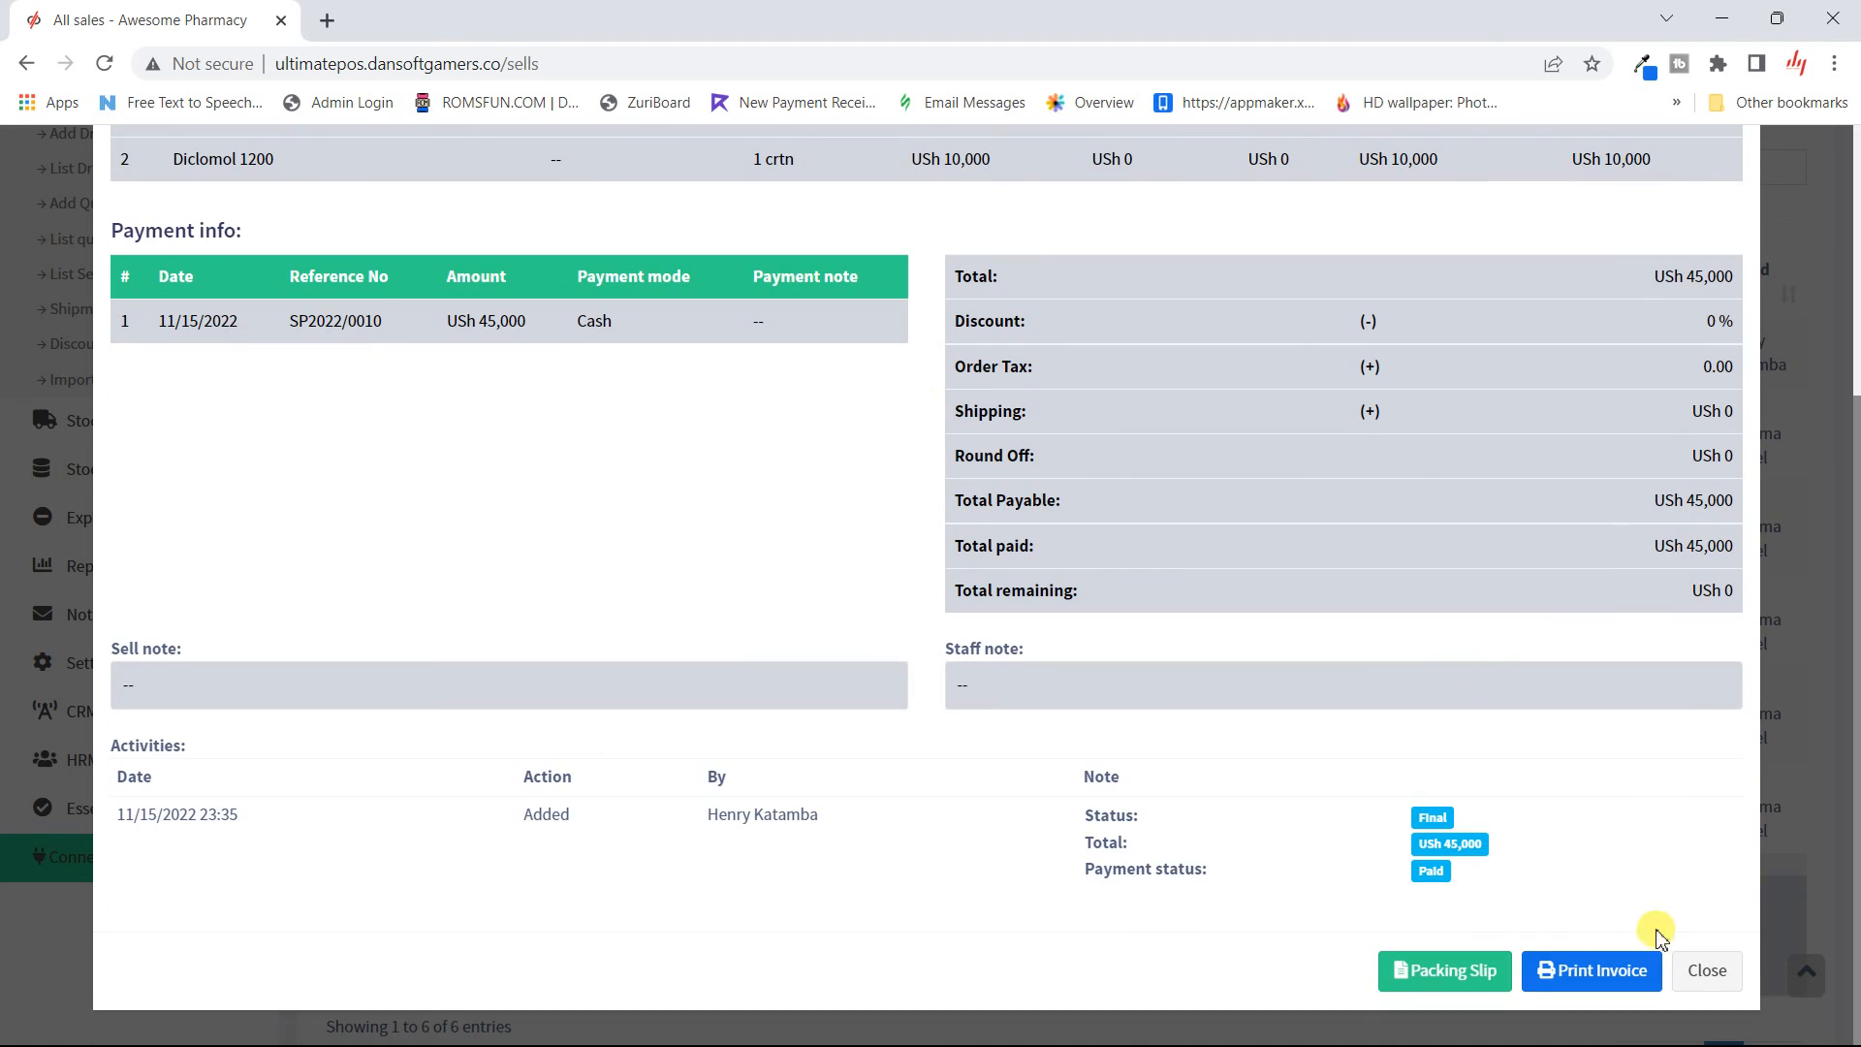
{"action": "left_click", "coordinate": [1706, 969]}
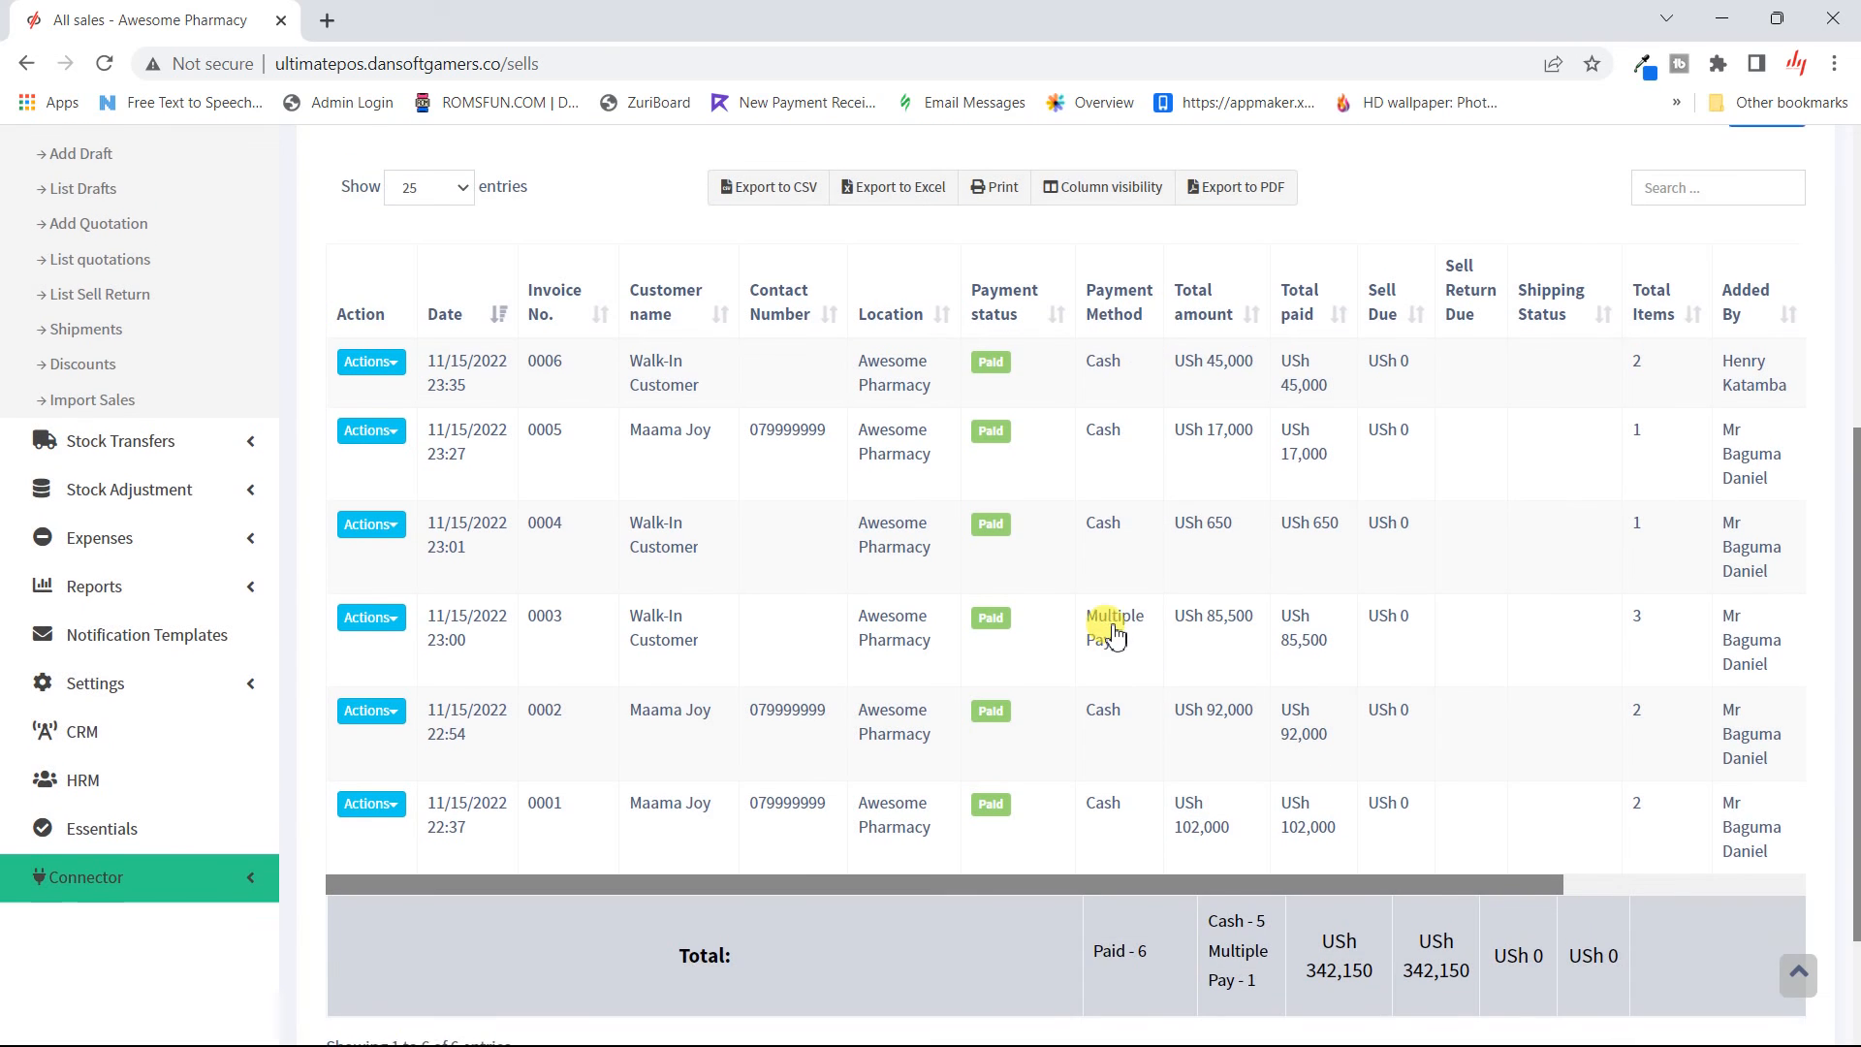
- Filter the Customer to Walk-In Customer, then switch it to the other registered customer
{"action": "scroll", "coordinate": [1115, 635], "scroll_direction": "up", "scroll_amount": 1}
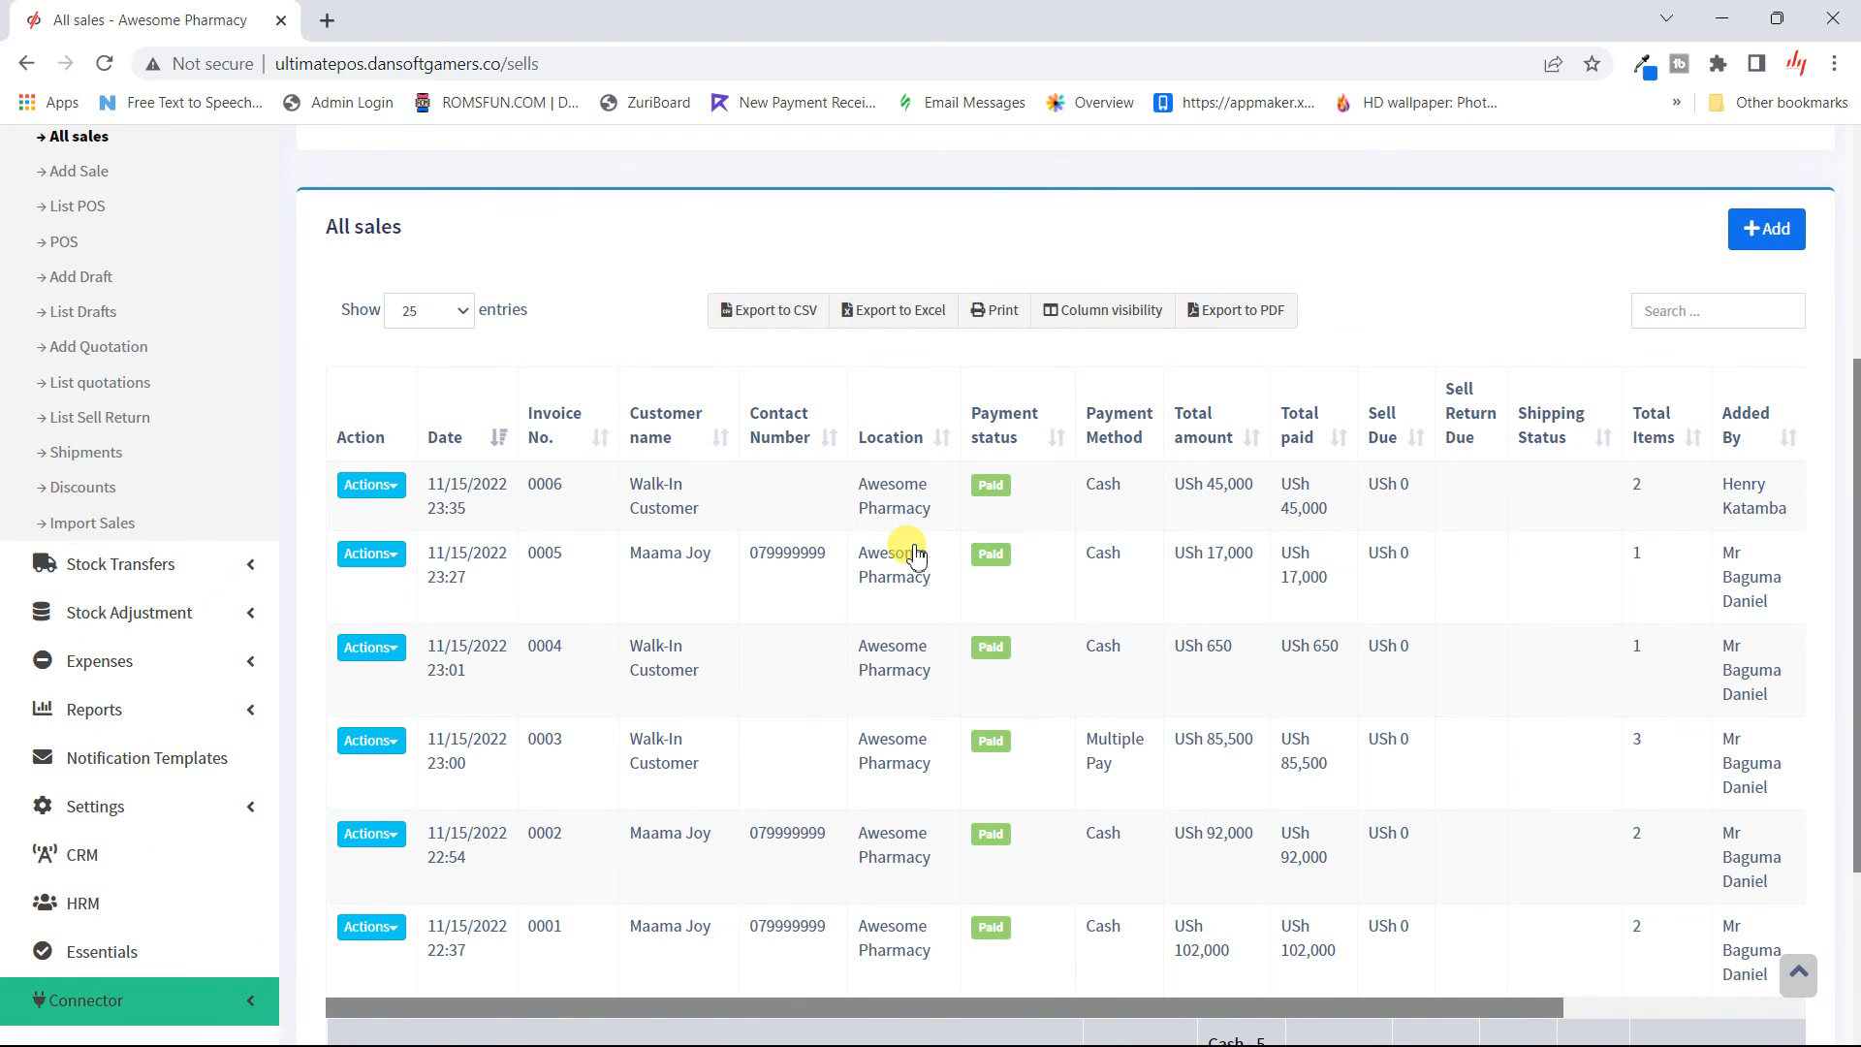
{"action": "scroll", "coordinate": [915, 553], "scroll_direction": "up", "scroll_amount": 3}
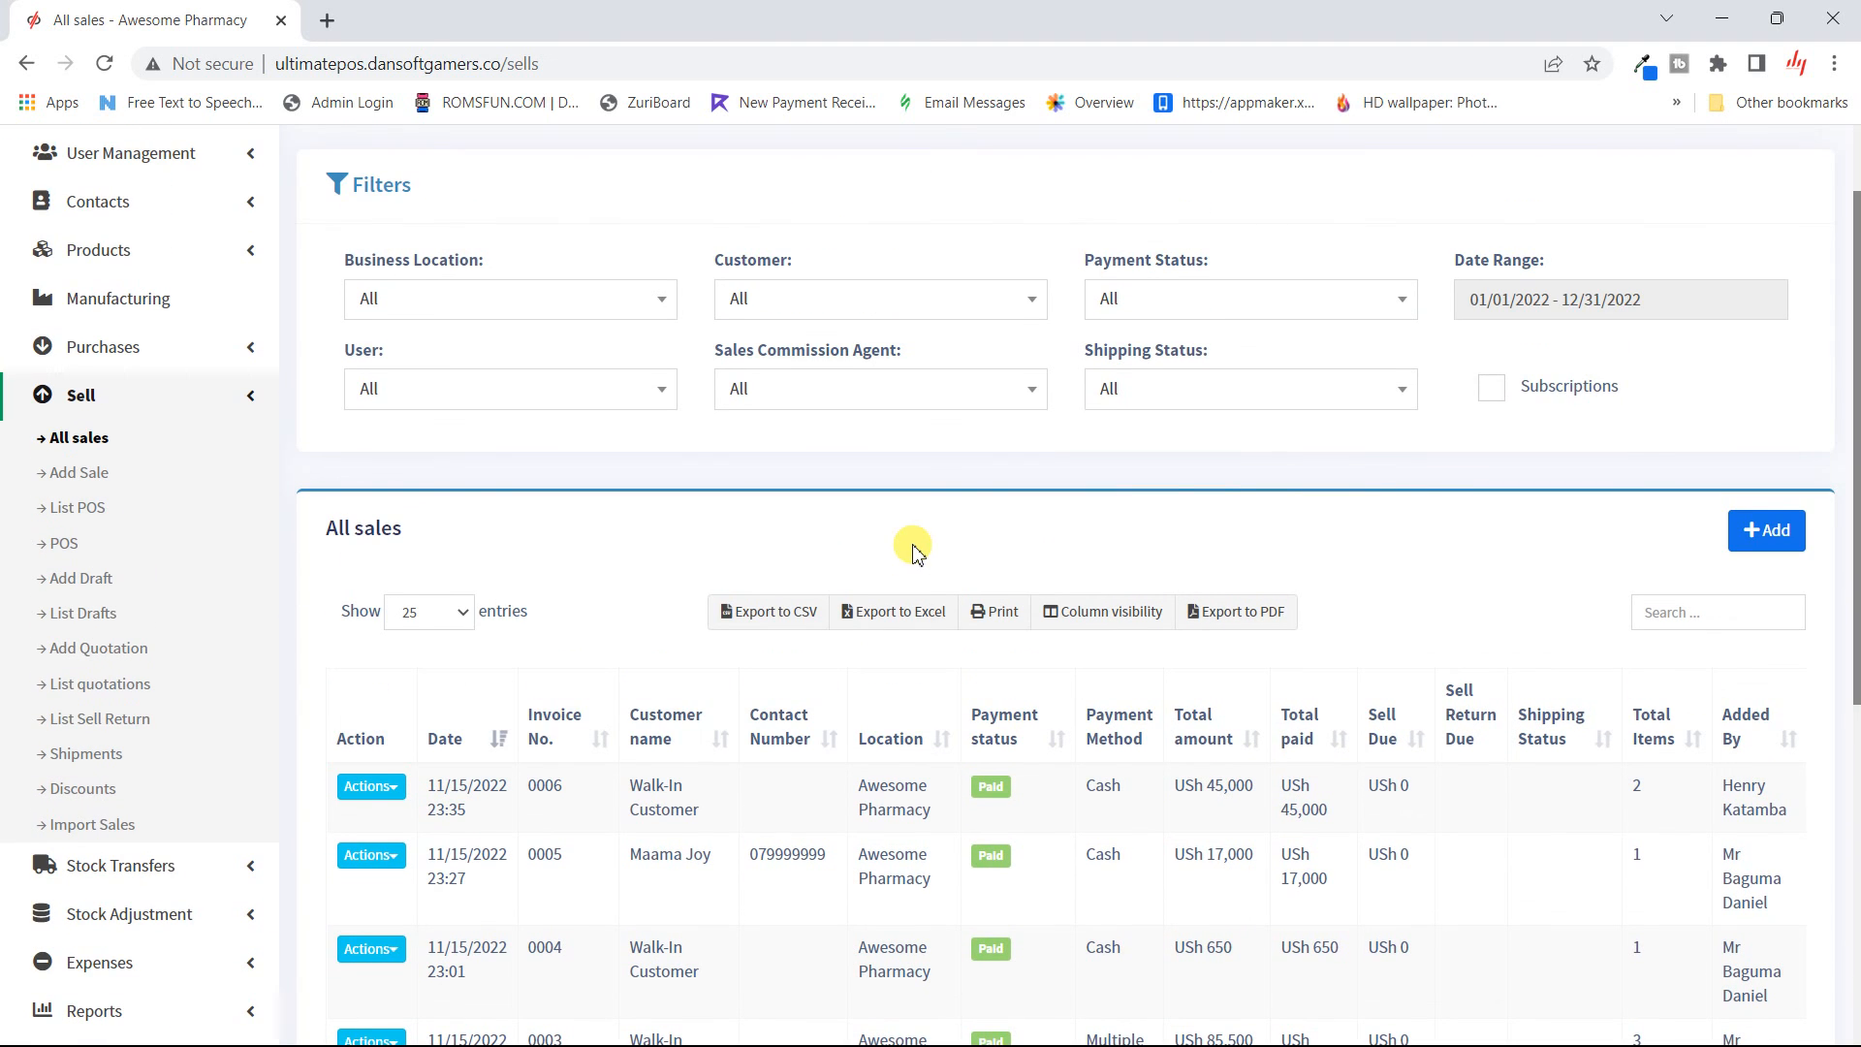
{"action": "scroll", "coordinate": [911, 548], "scroll_direction": "down", "scroll_amount": 1}
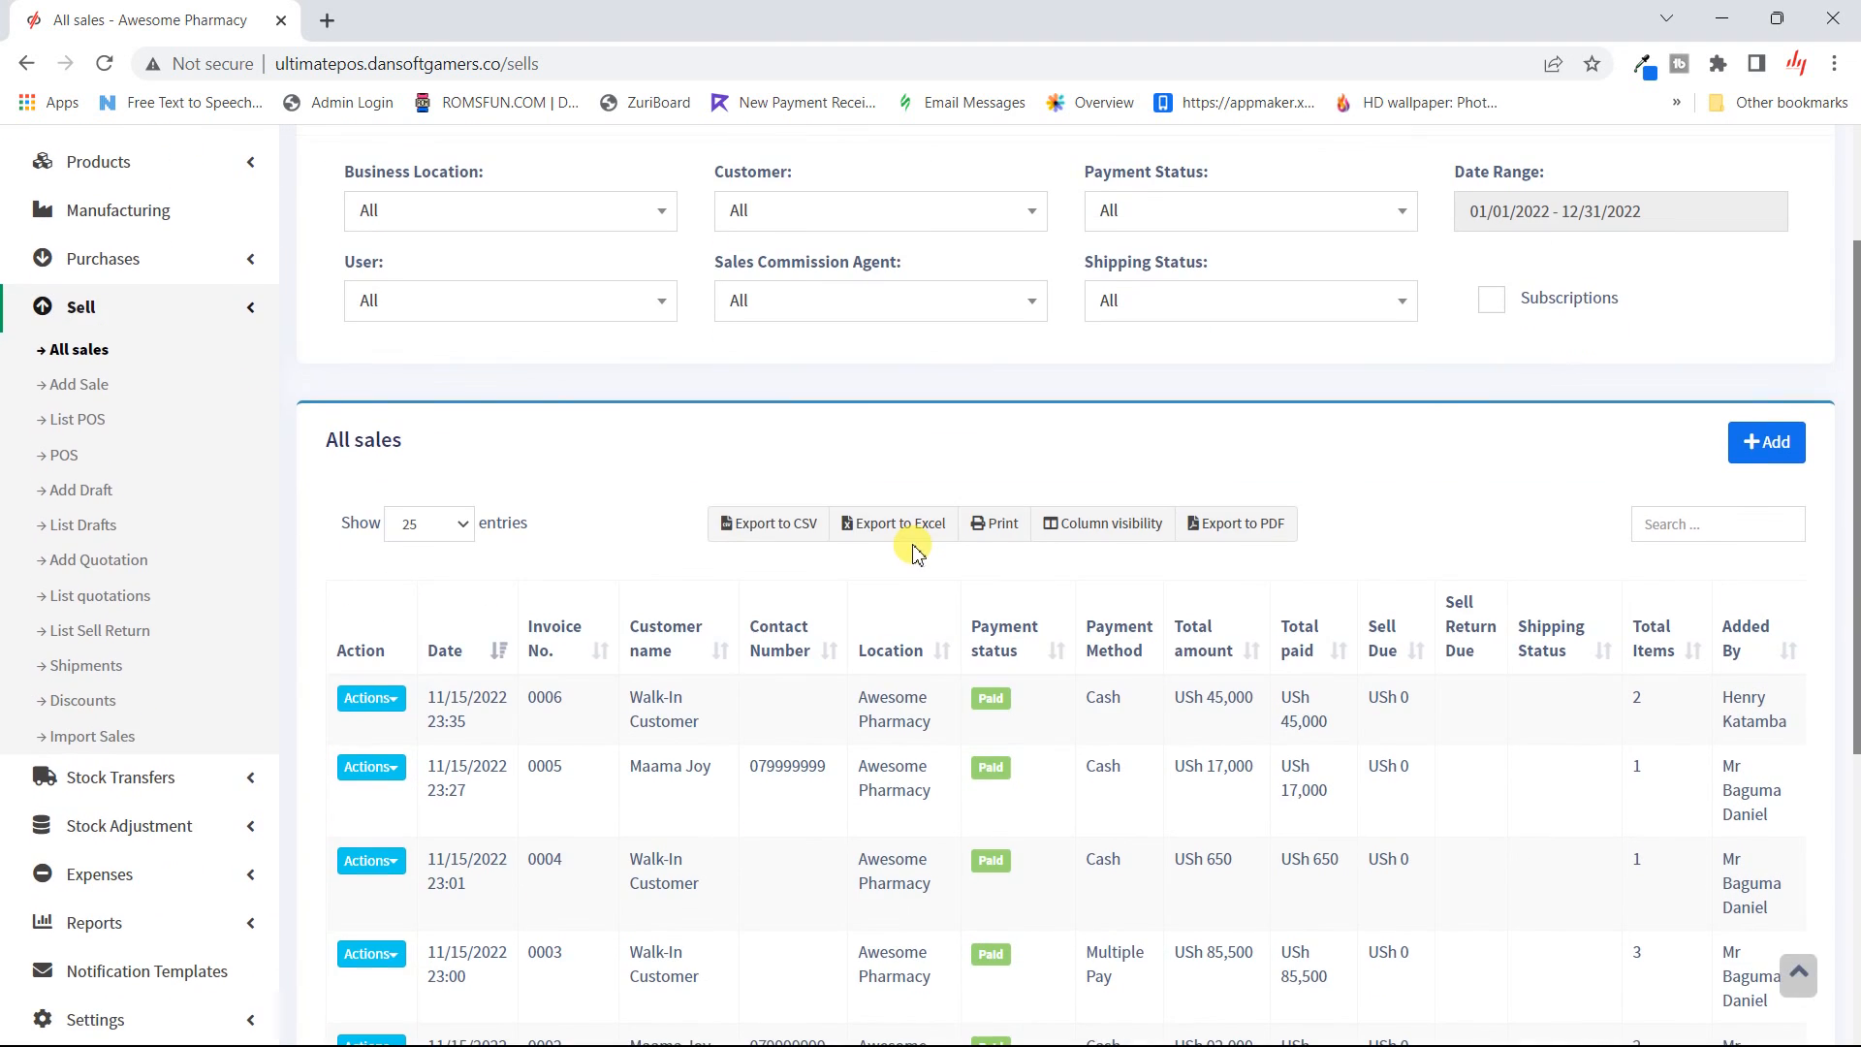
{"action": "left_click", "coordinate": [770, 209]}
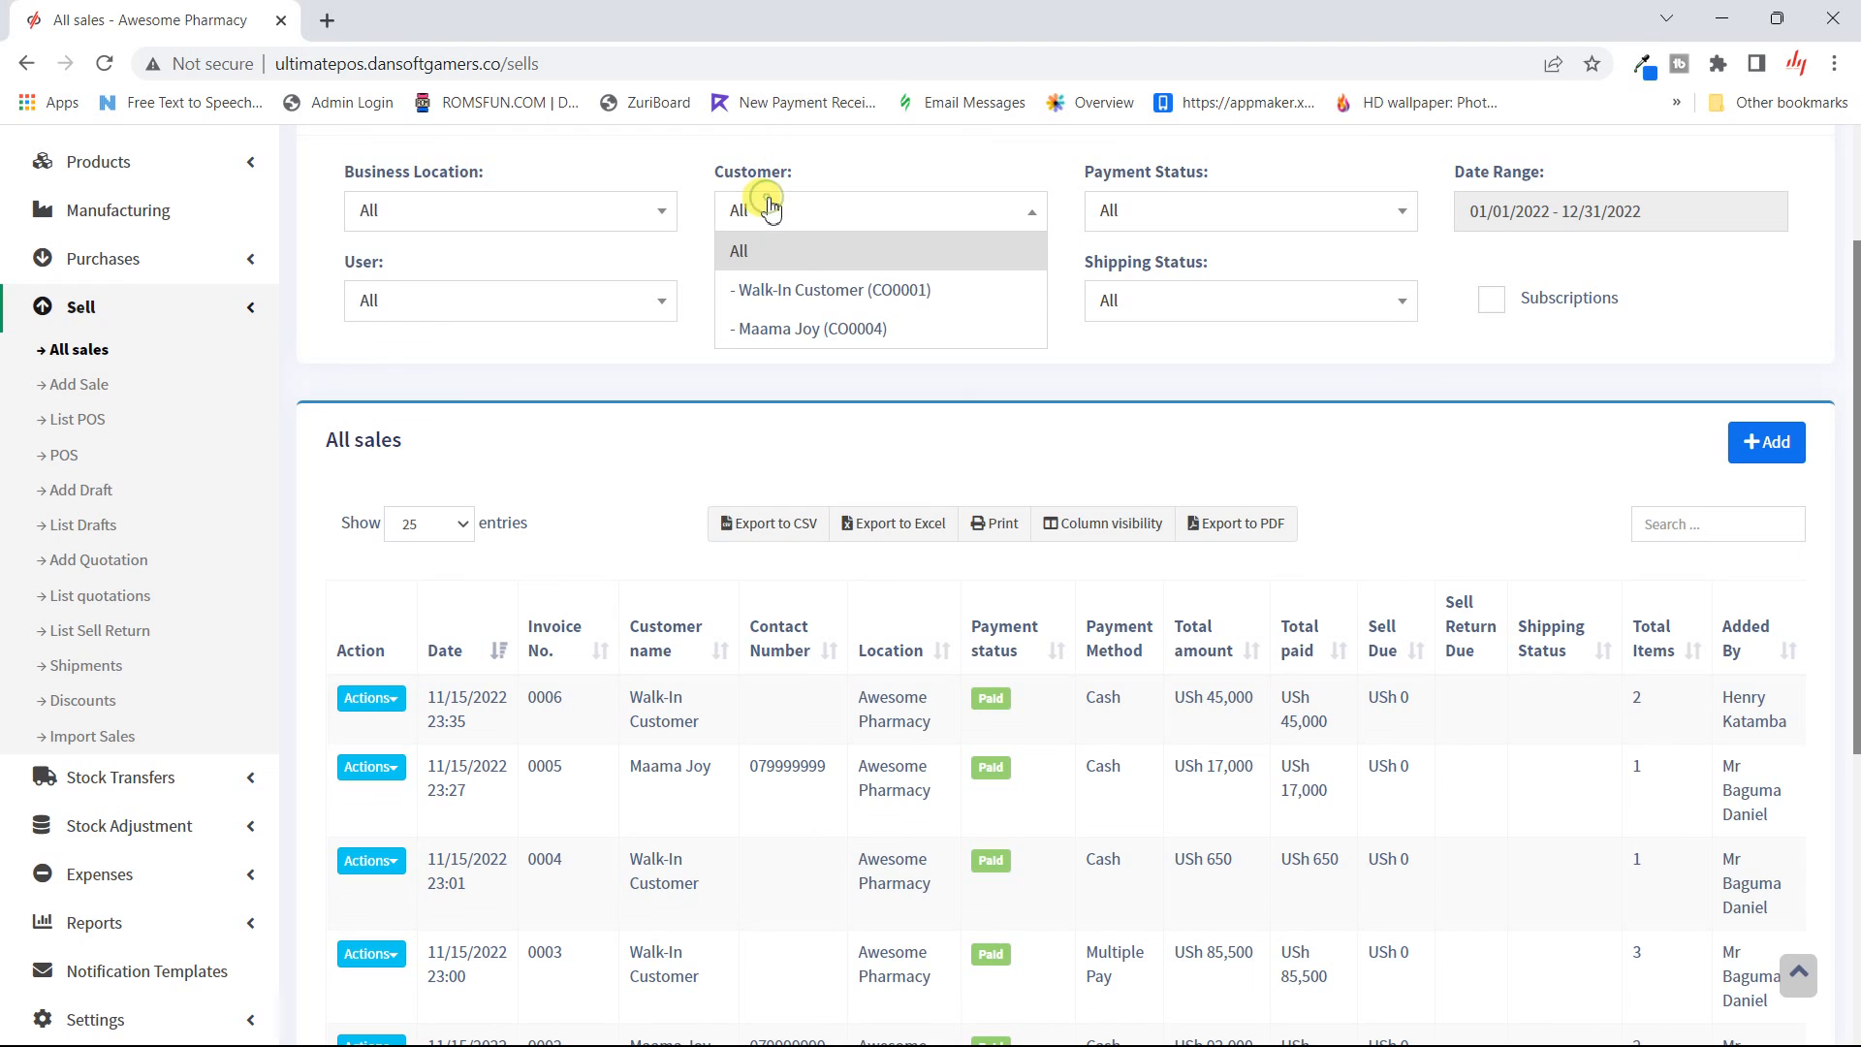
{"action": "left_click", "coordinate": [798, 291]}
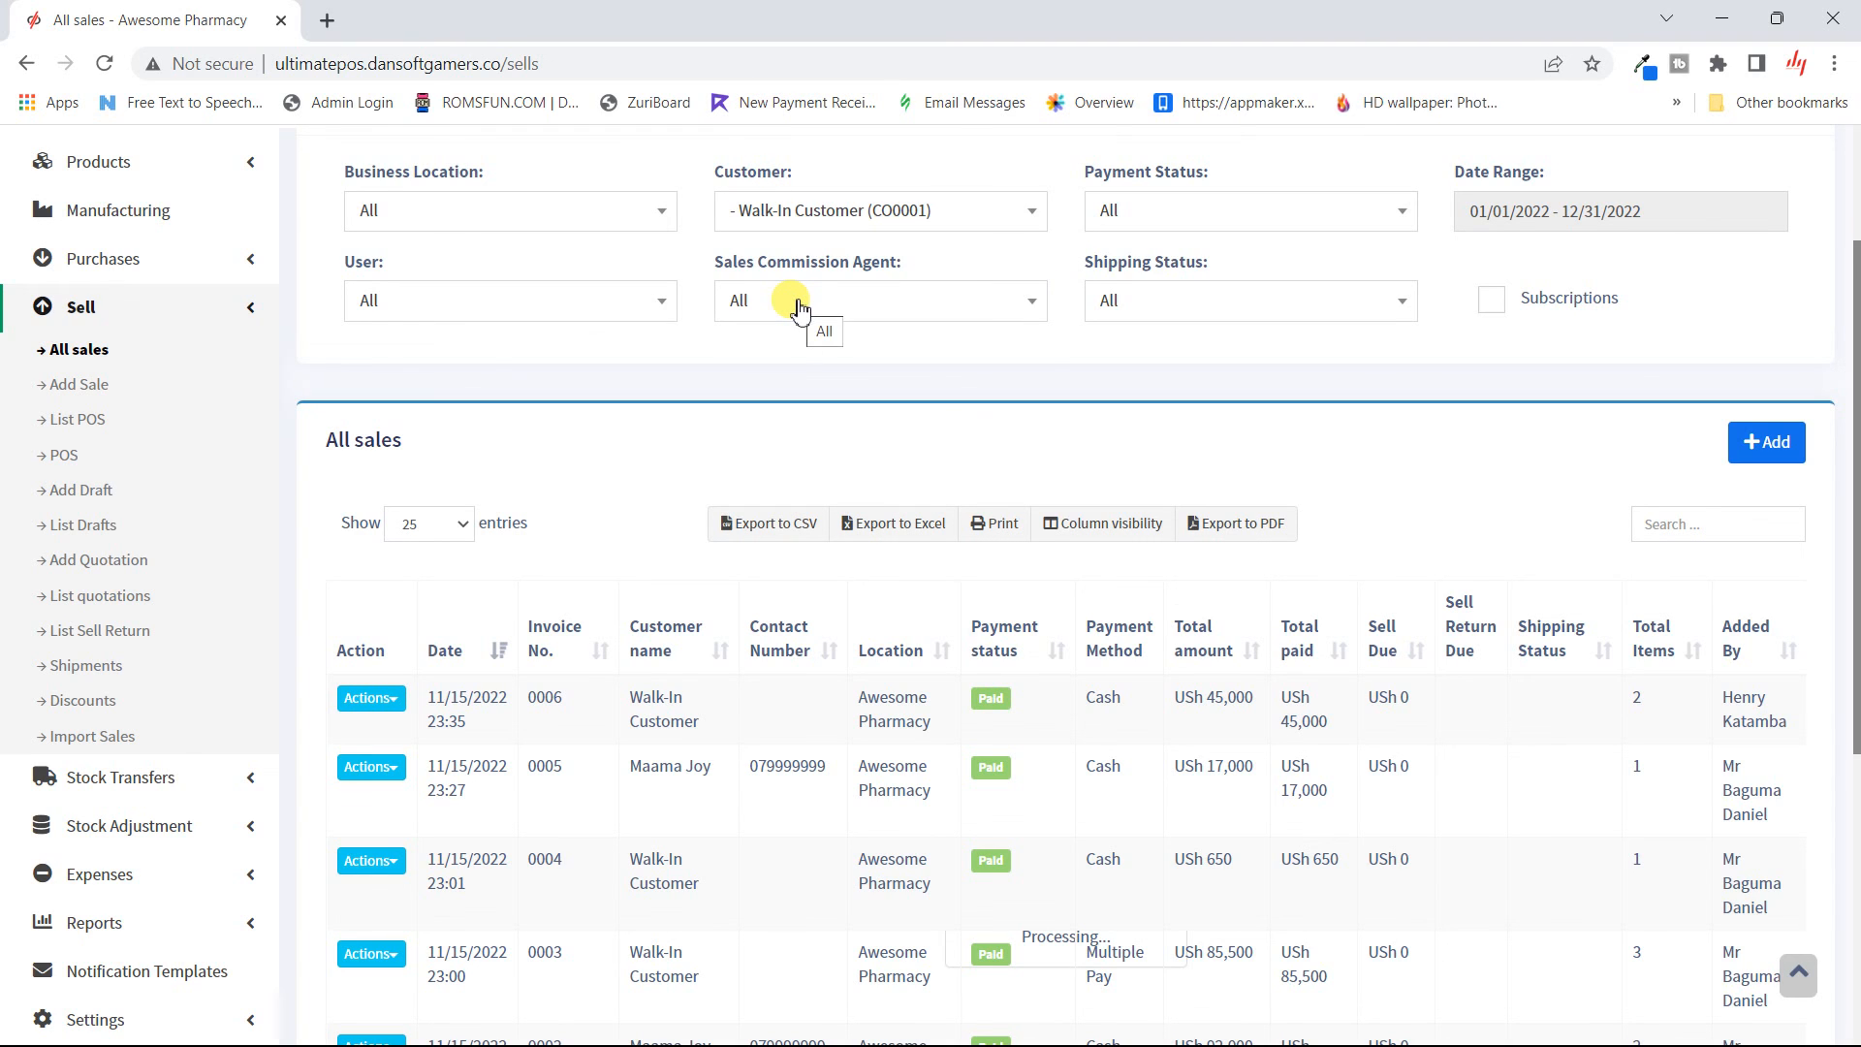
{"action": "left_click", "coordinate": [810, 209]}
{"action": "left_click", "coordinate": [827, 334]}
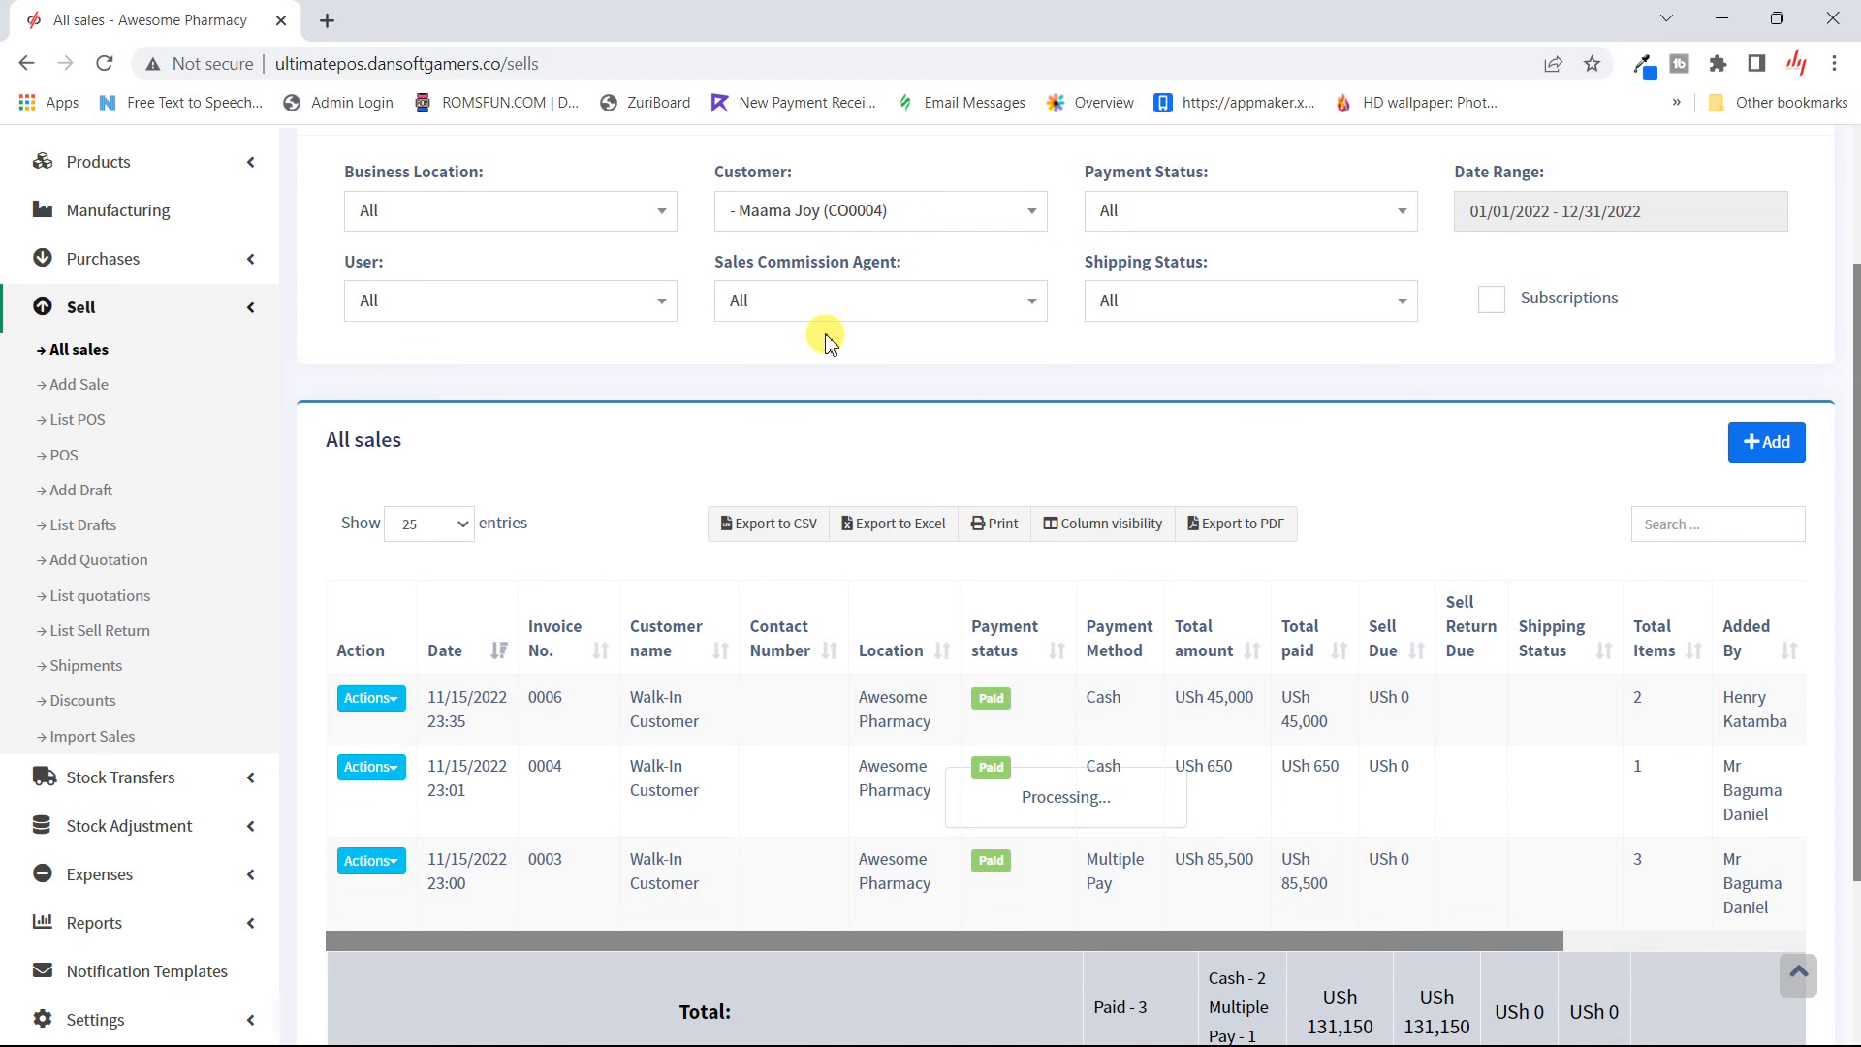
- Leave Business Location at All and filter User to the second staff user
{"action": "left_click", "coordinate": [594, 210]}
{"action": "left_click", "coordinate": [665, 341]}
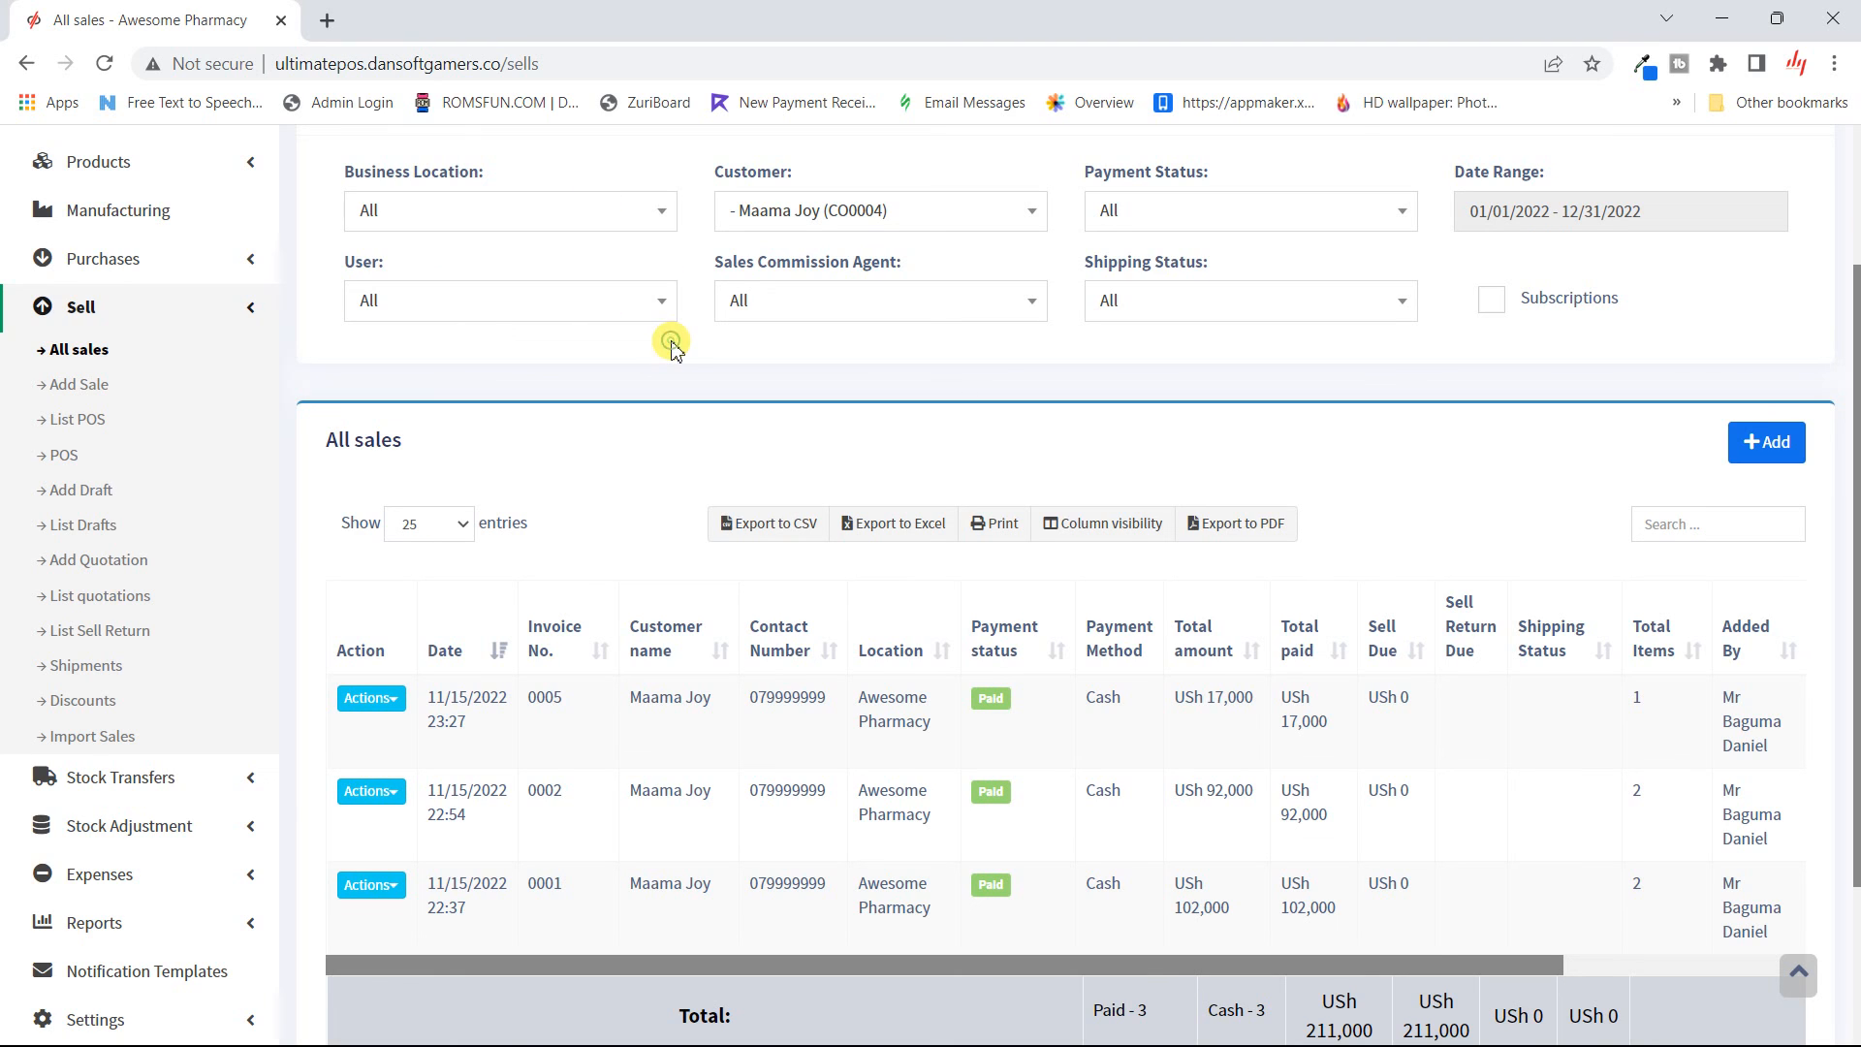
{"action": "left_click", "coordinate": [602, 303]}
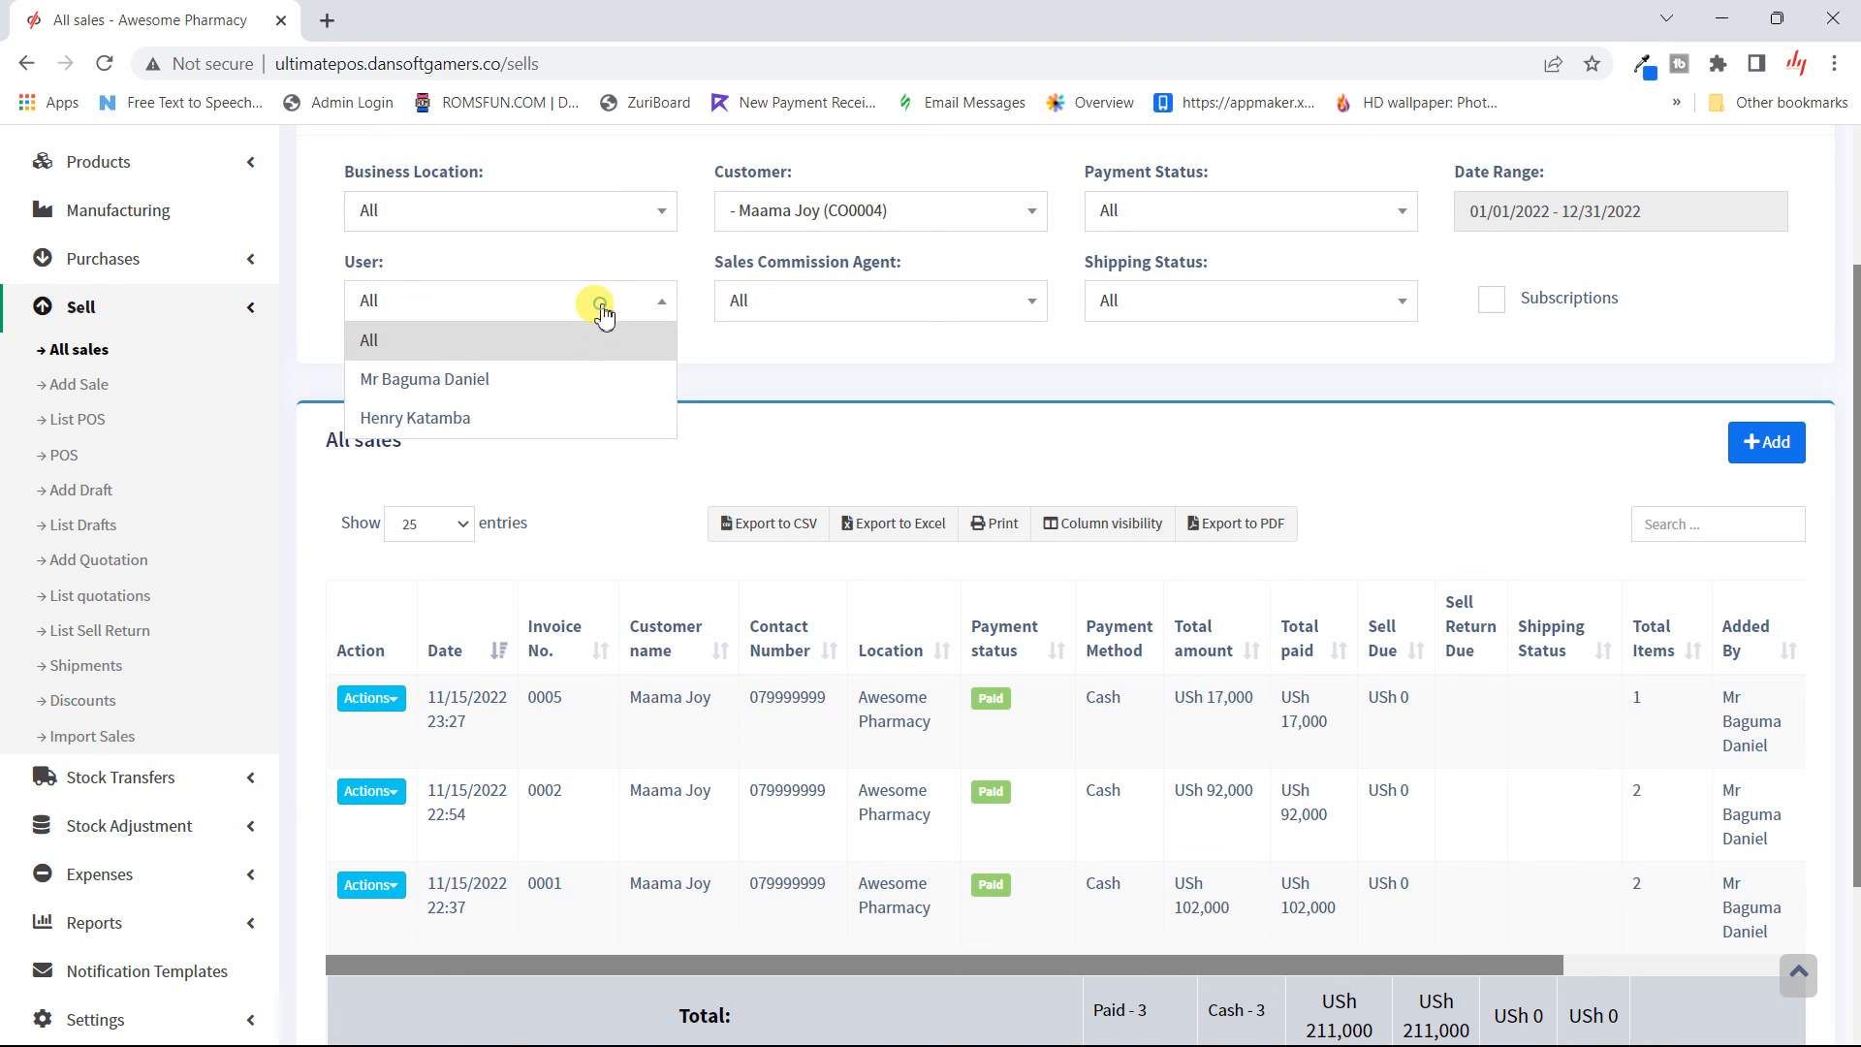
{"action": "left_click", "coordinate": [509, 418]}
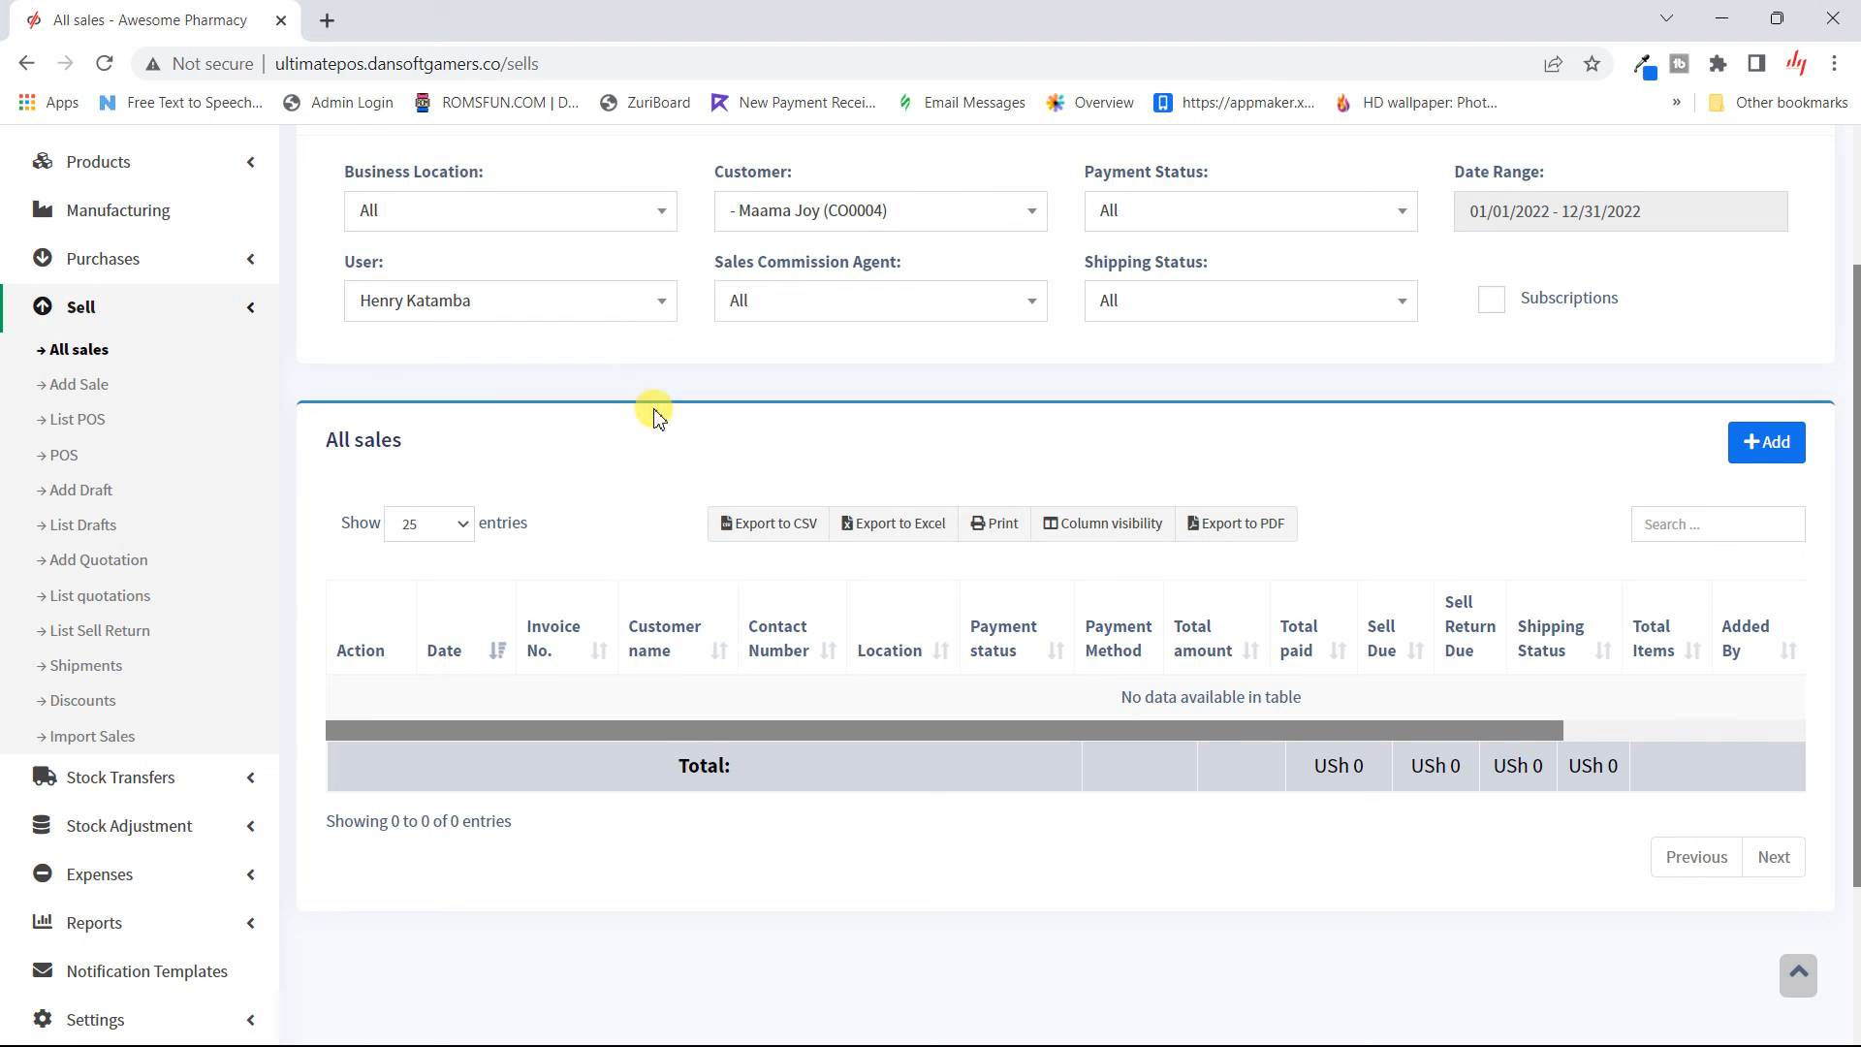
- Clear the Customer filter back to all customers
{"action": "scroll", "coordinate": [652, 412], "scroll_direction": "up", "scroll_amount": 2}
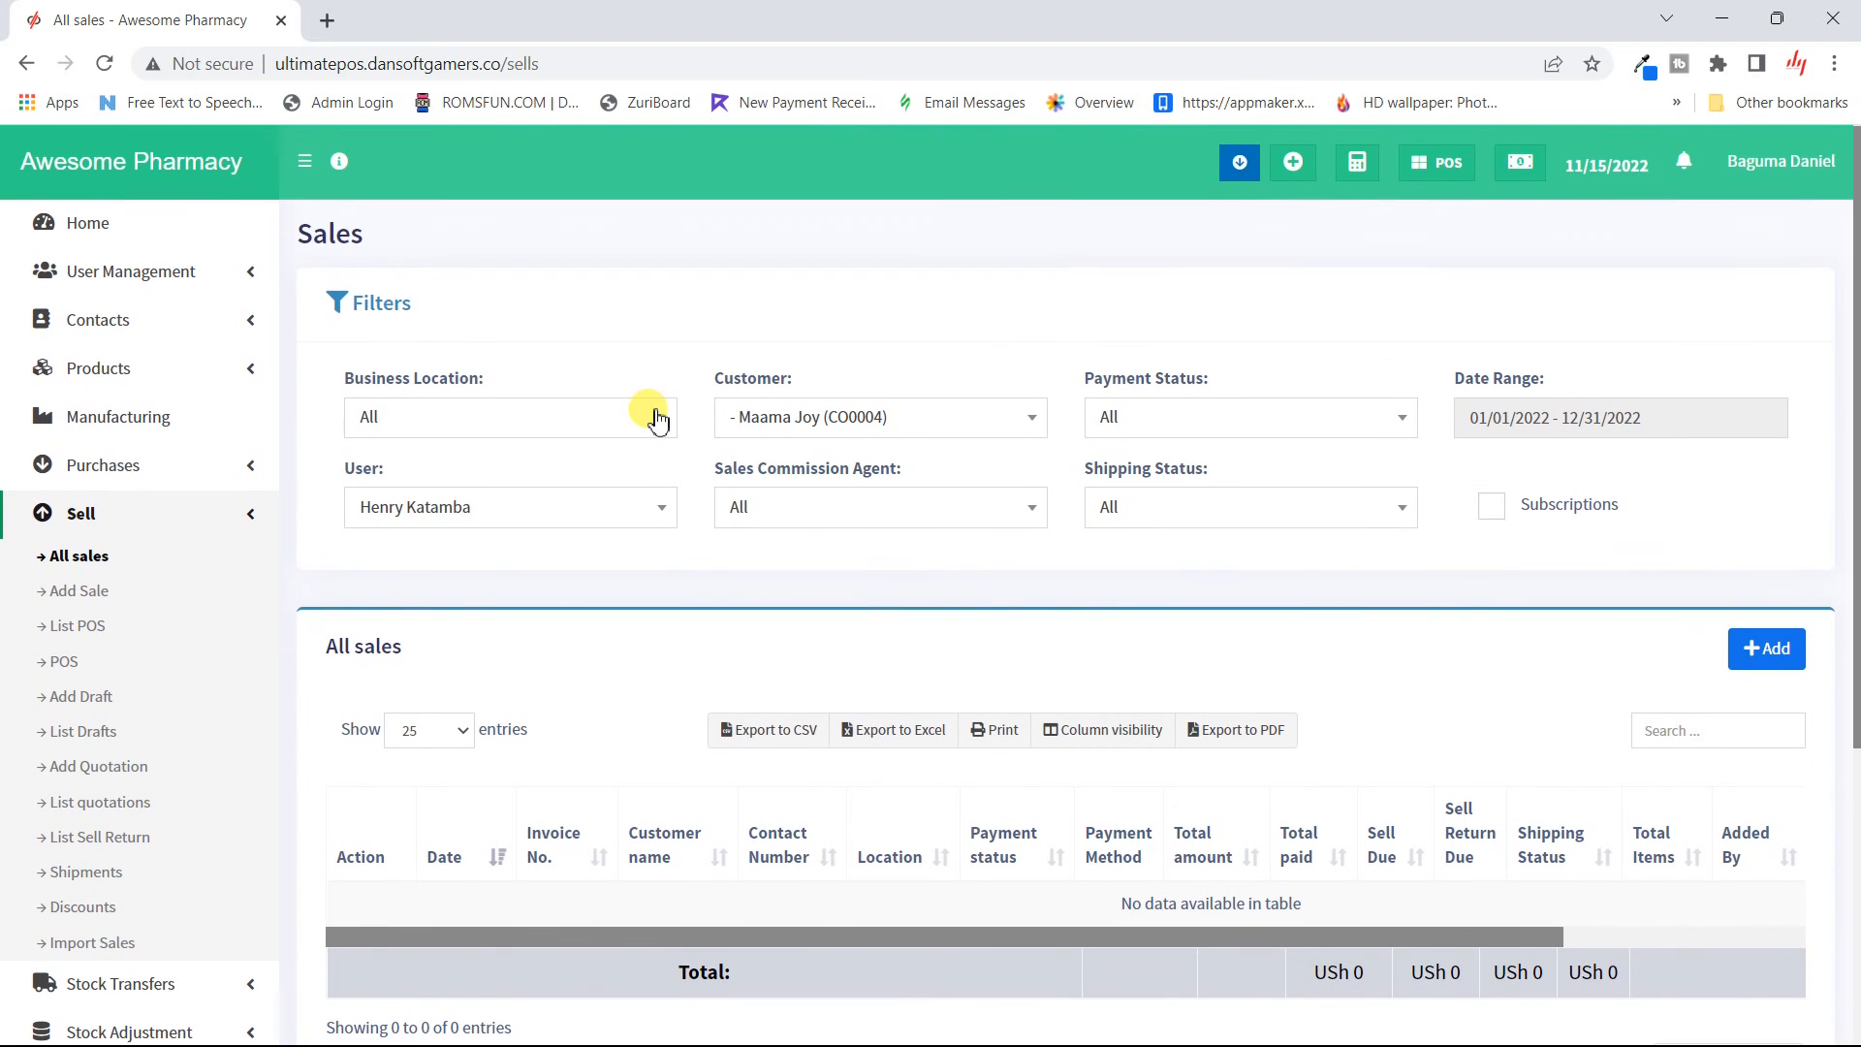
{"action": "scroll", "coordinate": [656, 416], "scroll_direction": "down", "scroll_amount": 1}
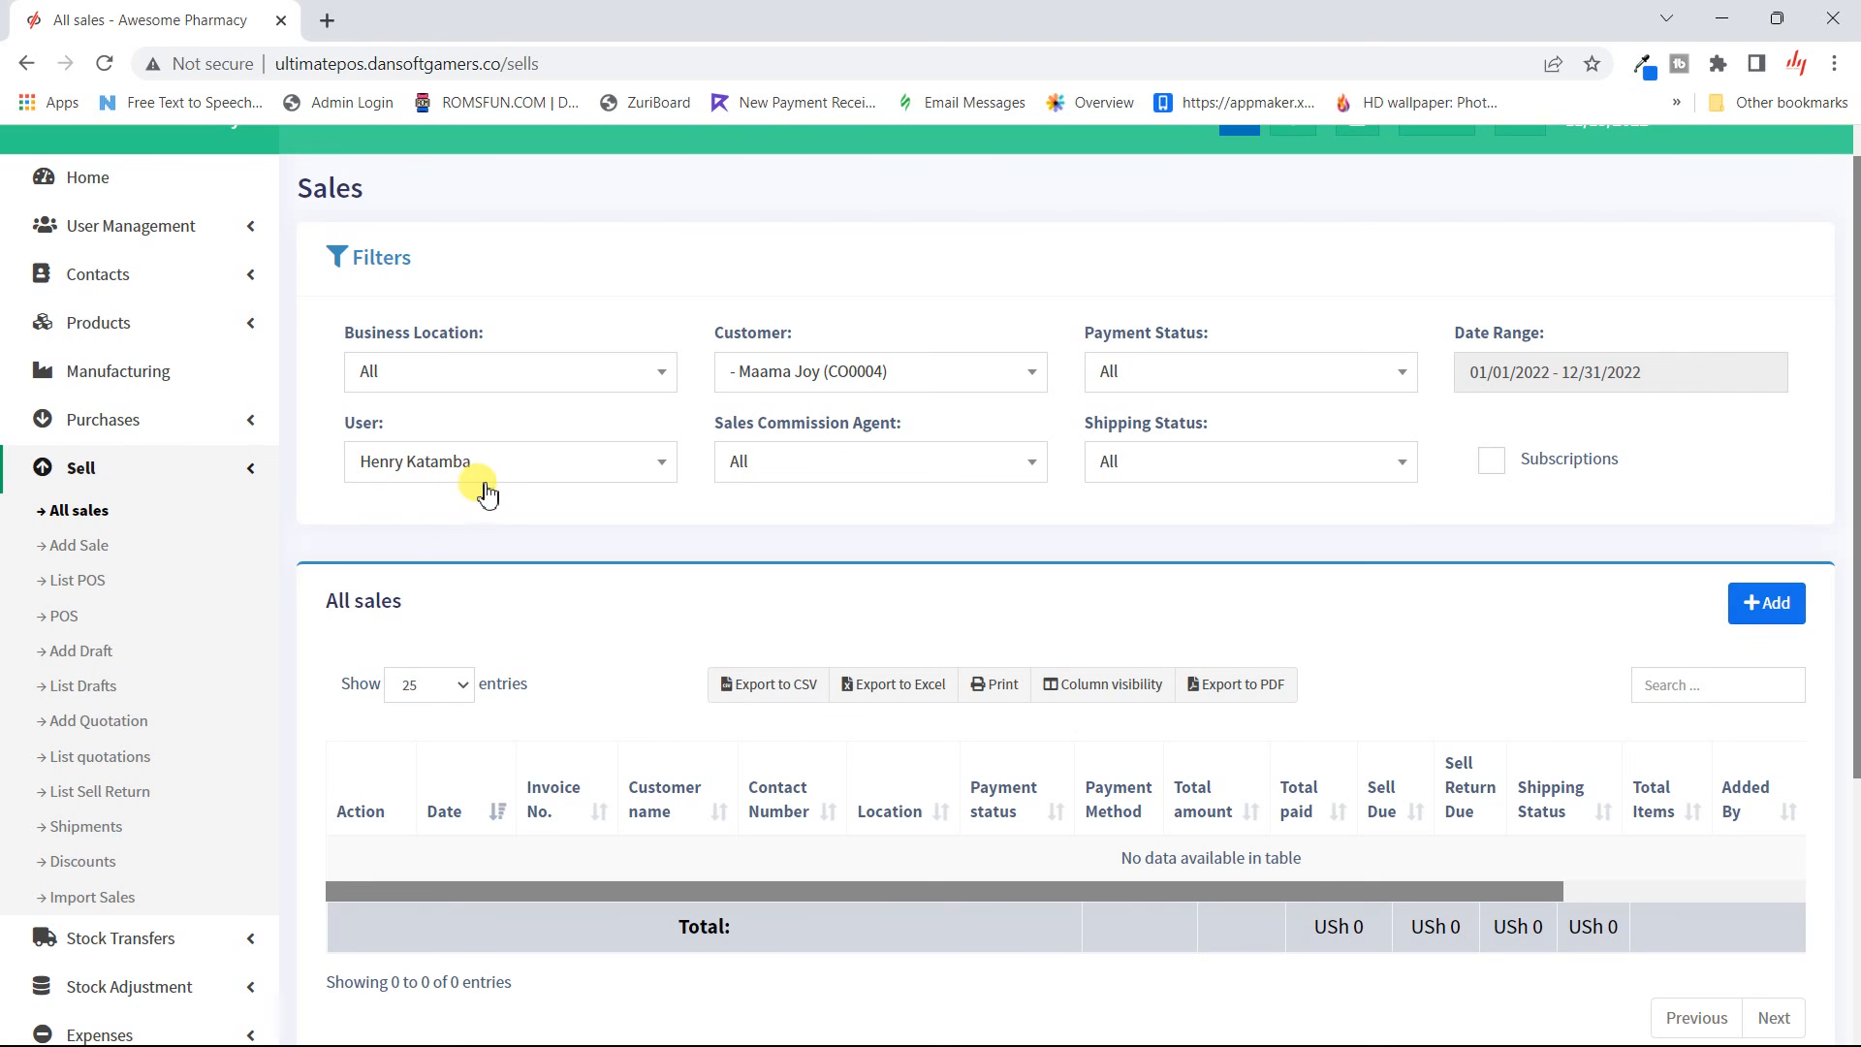
{"action": "left_click", "coordinate": [808, 381]}
{"action": "left_click", "coordinate": [782, 417]}
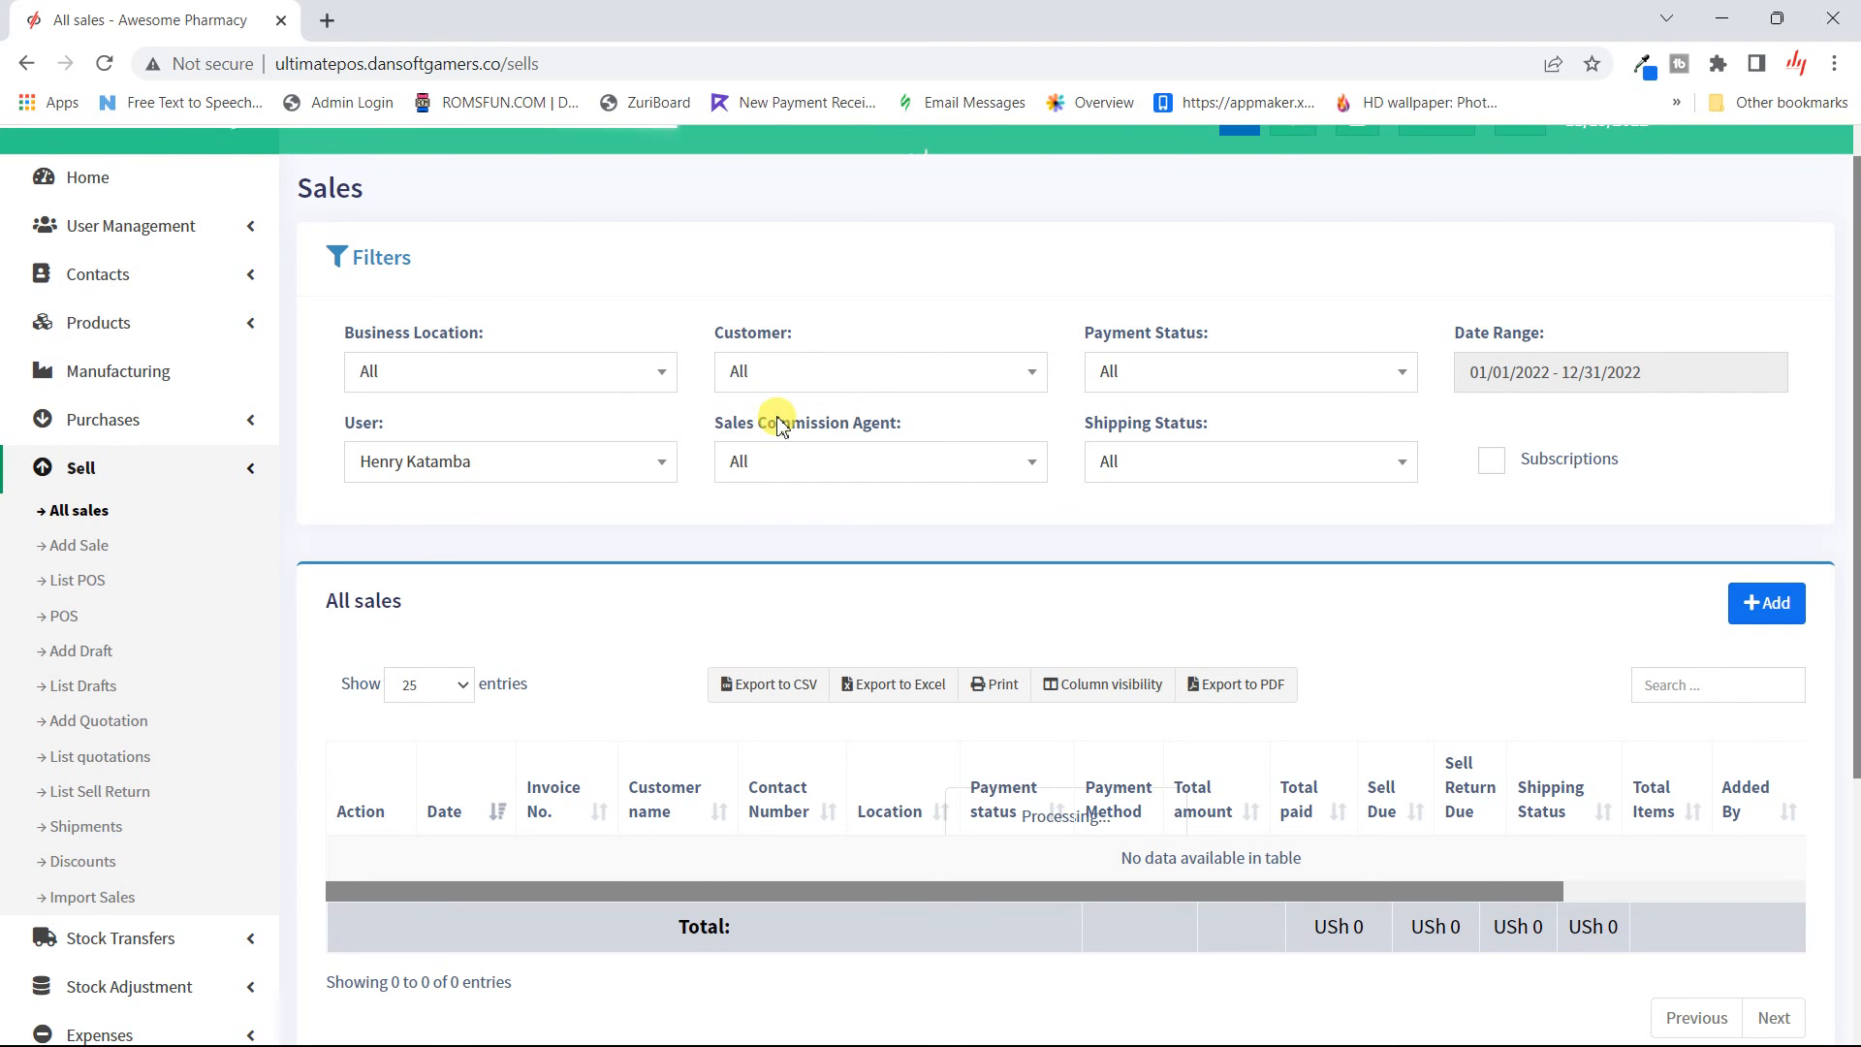
{"action": "scroll", "coordinate": [615, 582], "scroll_direction": "down", "scroll_amount": 3}
{"action": "scroll", "coordinate": [621, 589], "scroll_direction": "up", "scroll_amount": 2}
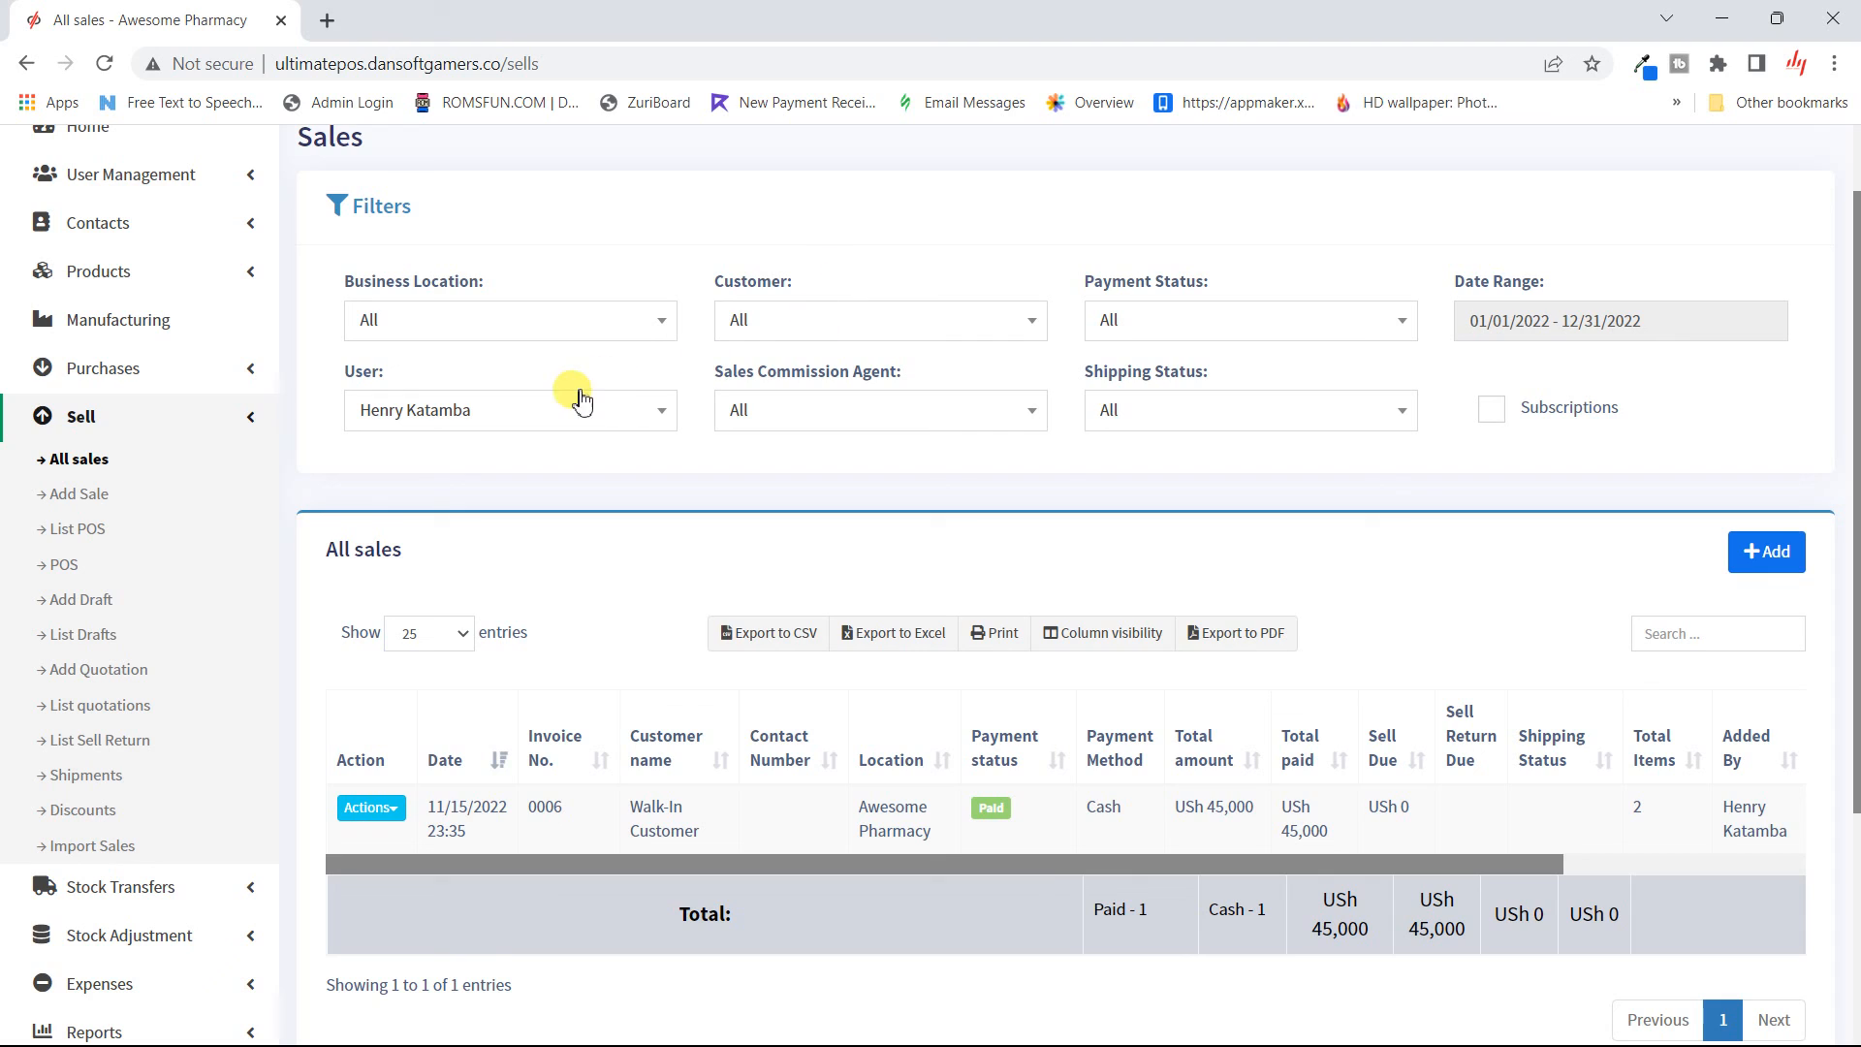
- Set Payment Status to Partial, User to the other staff user, then Payment Status to Due
{"action": "left_click", "coordinate": [1170, 329]}
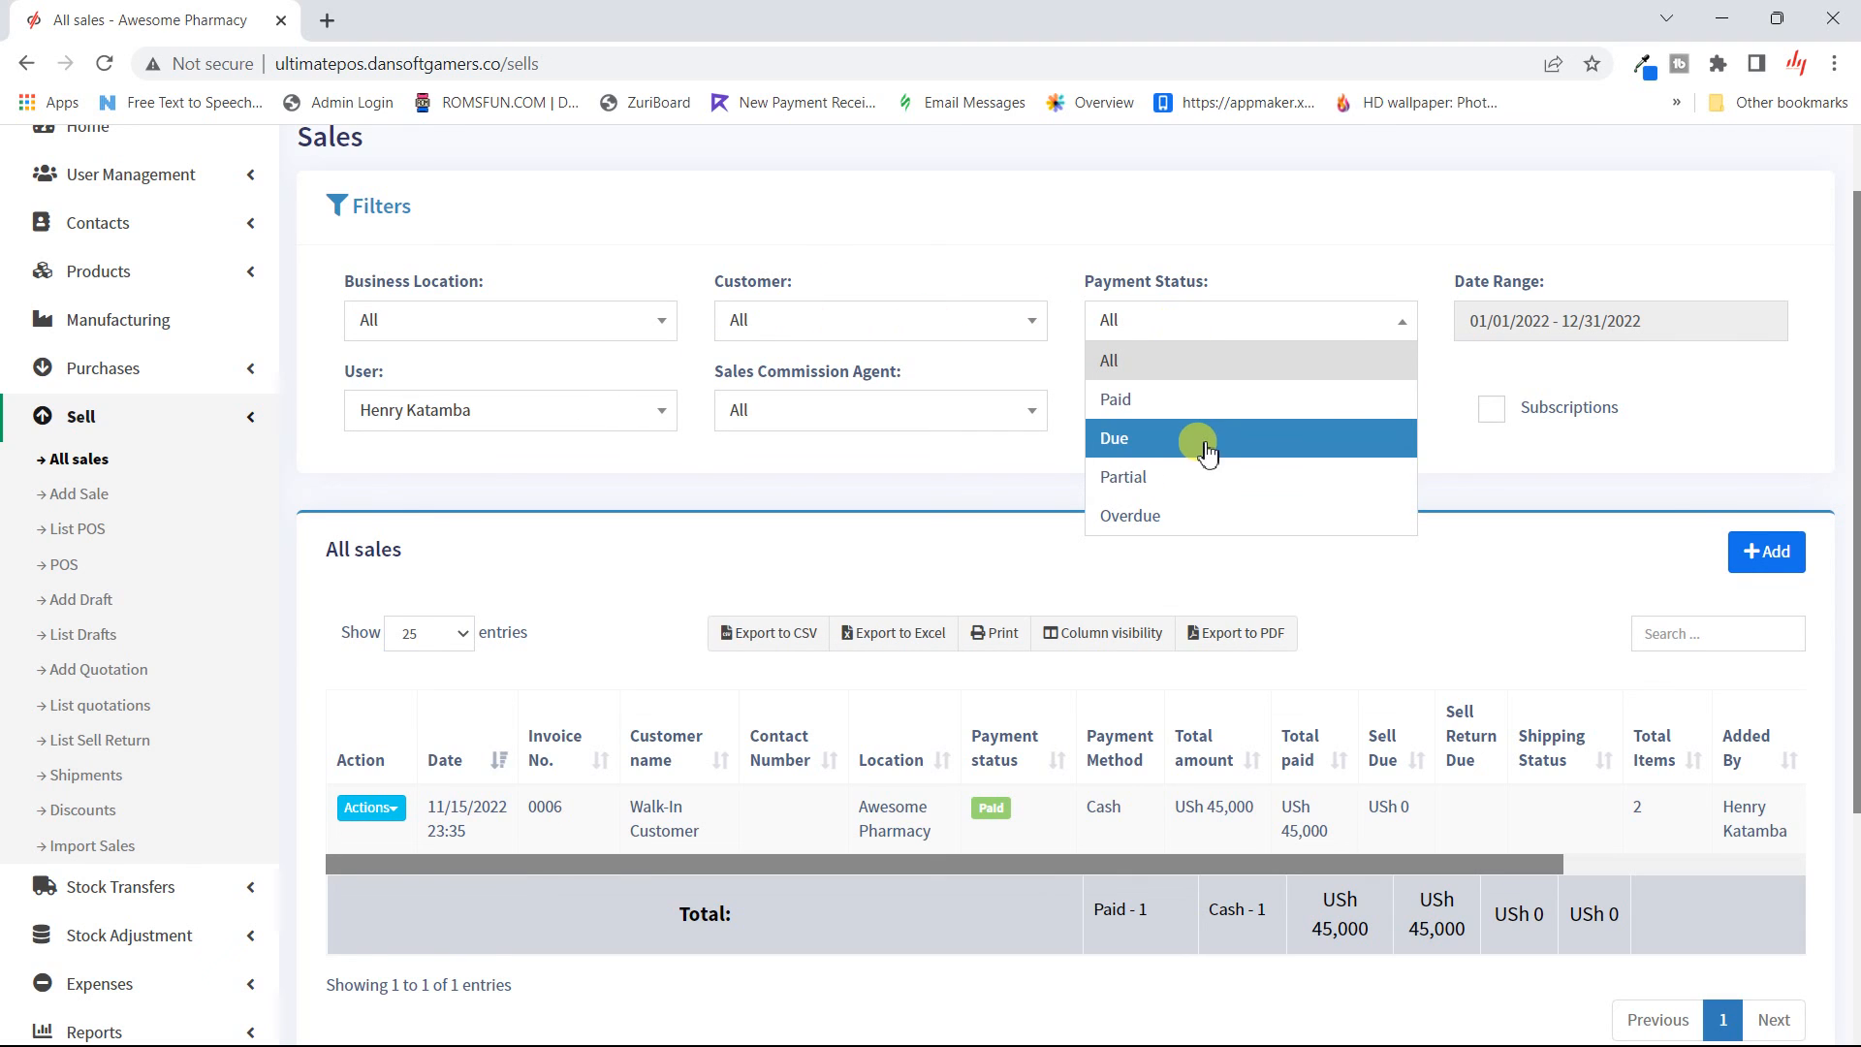
{"action": "left_click", "coordinate": [1210, 481]}
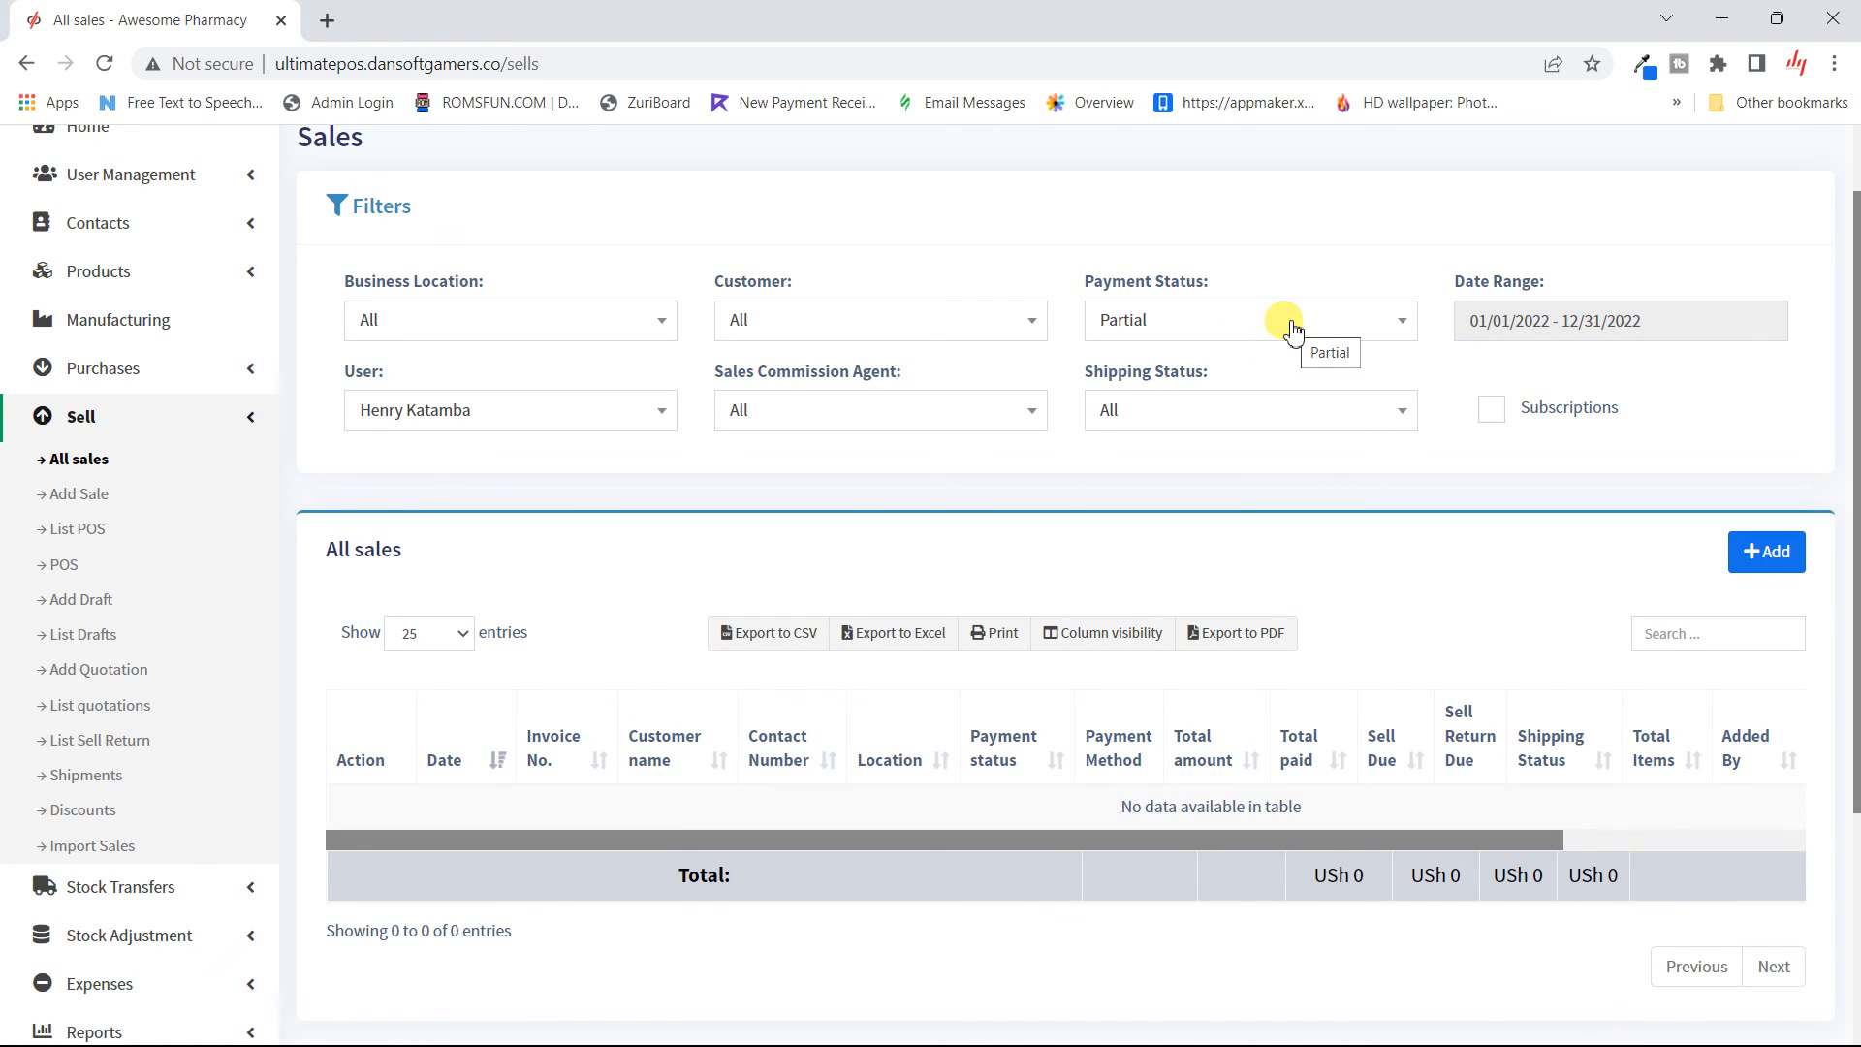
{"action": "left_click", "coordinate": [613, 400]}
{"action": "left_click", "coordinate": [504, 490]}
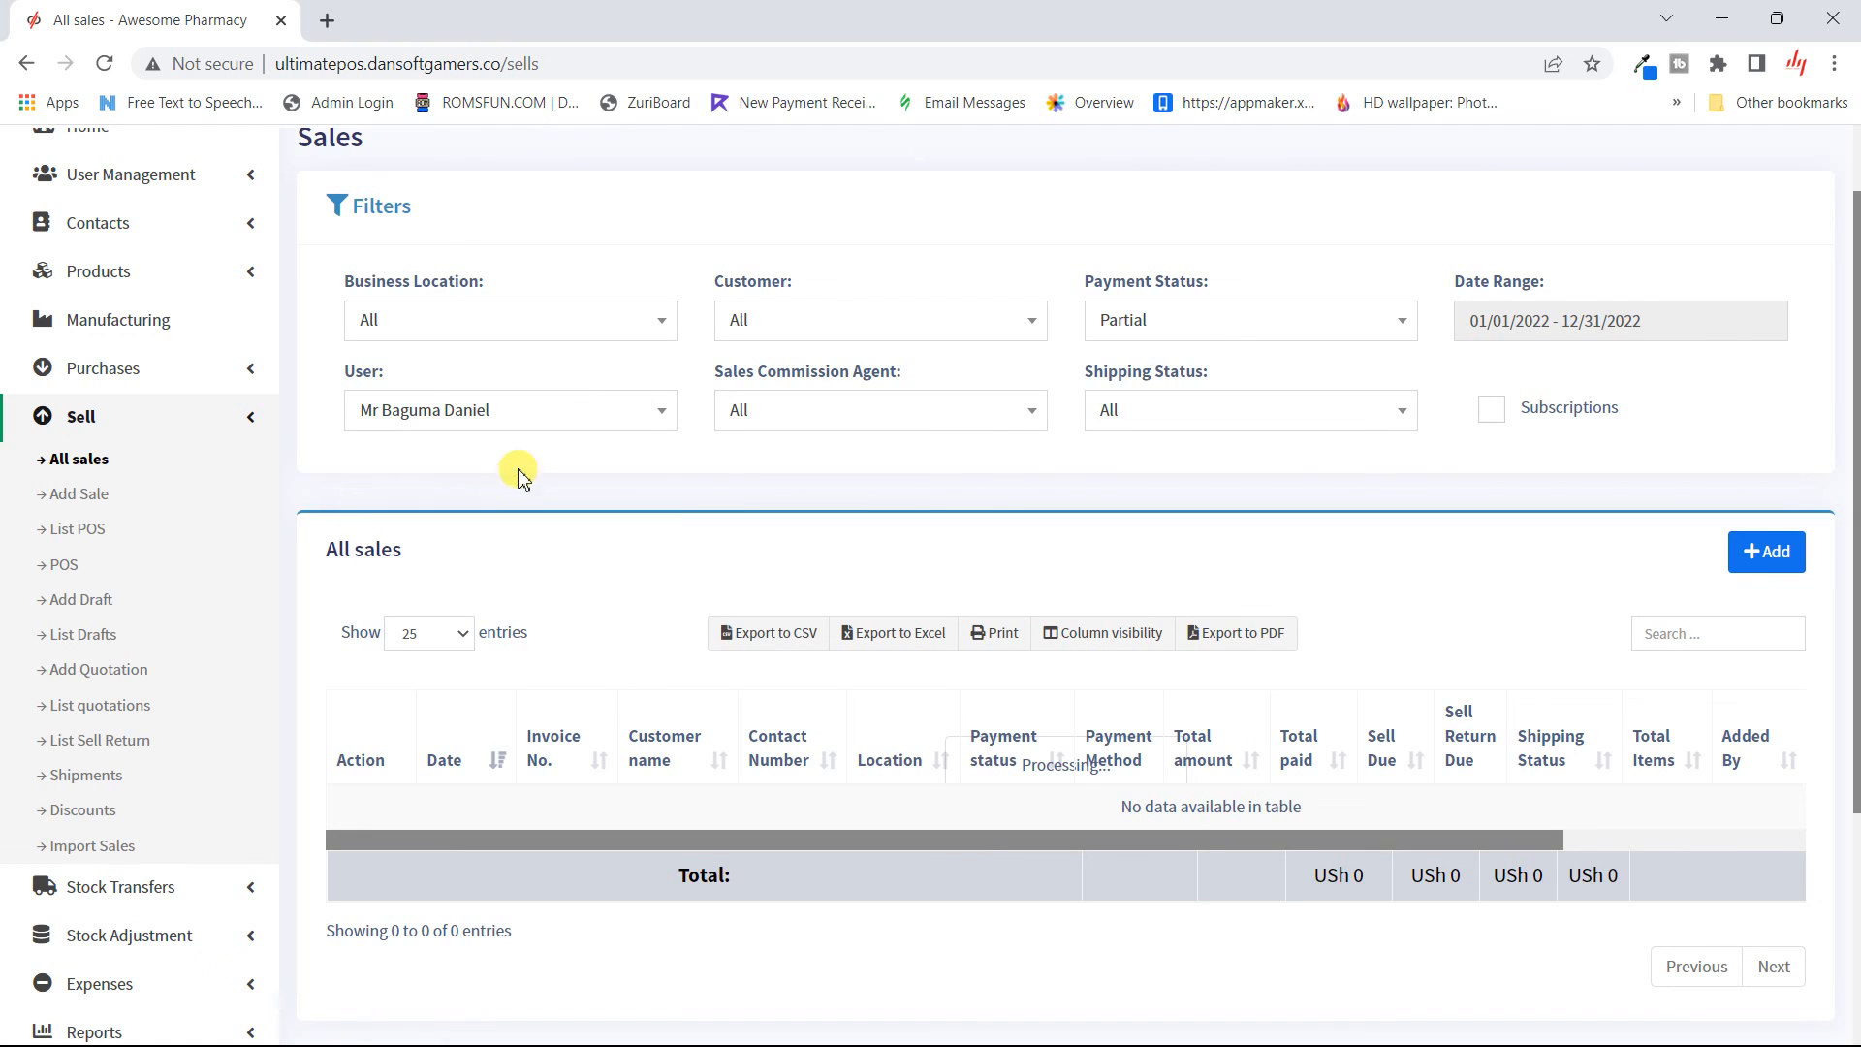
{"action": "left_click", "coordinate": [1189, 323]}
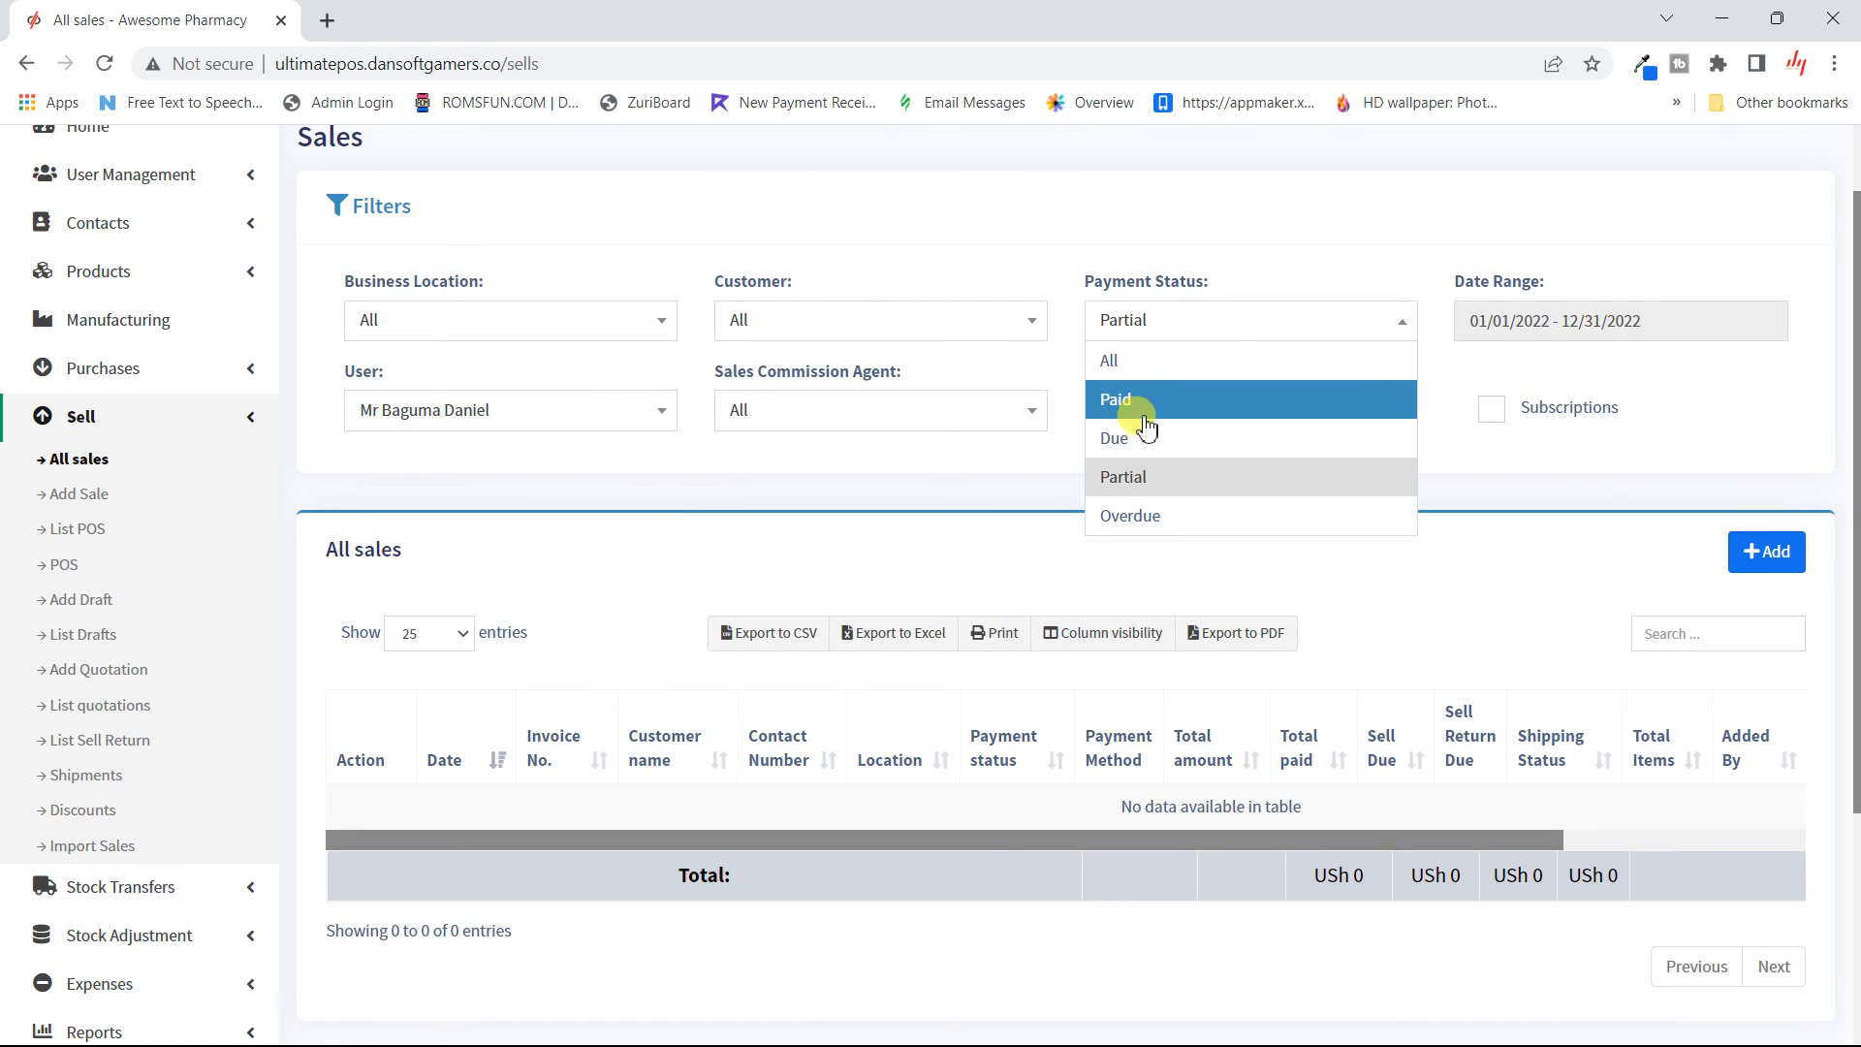
{"action": "left_click", "coordinate": [1115, 438]}
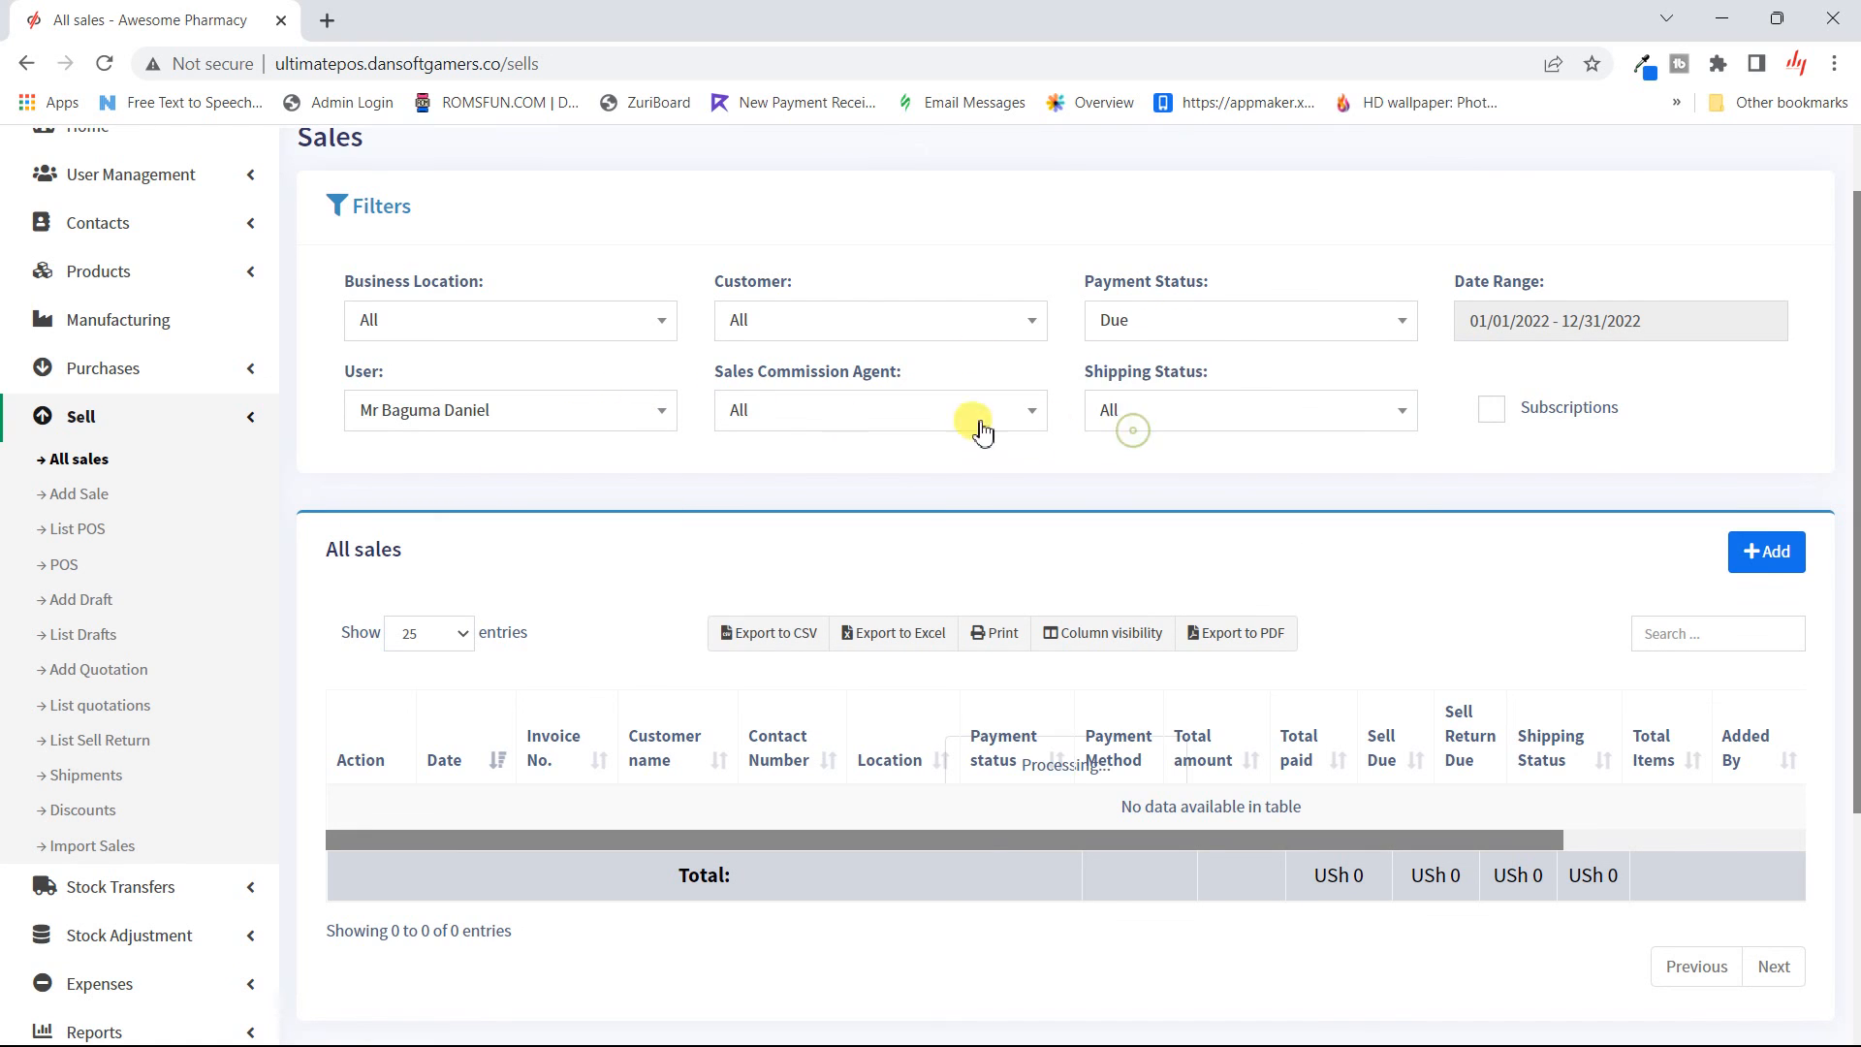
{"action": "left_click", "coordinate": [1243, 420]}
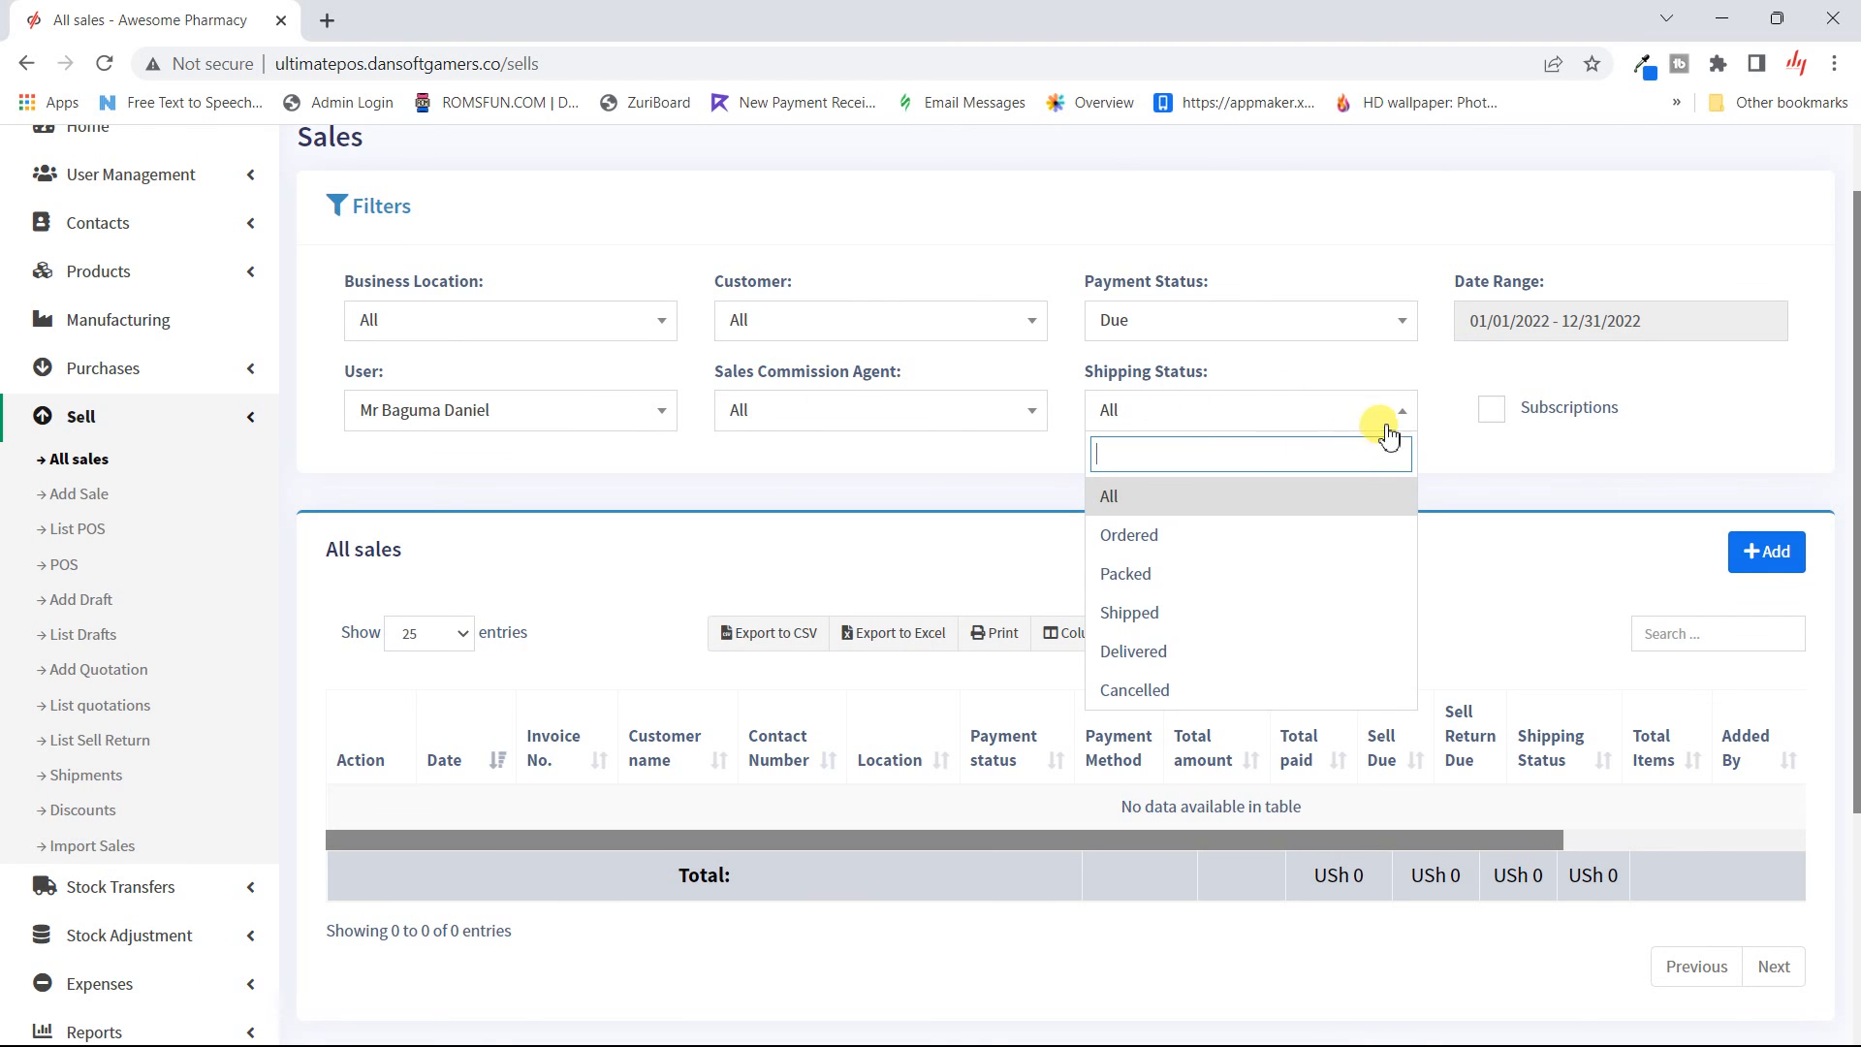
{"action": "left_click", "coordinate": [1713, 386]}
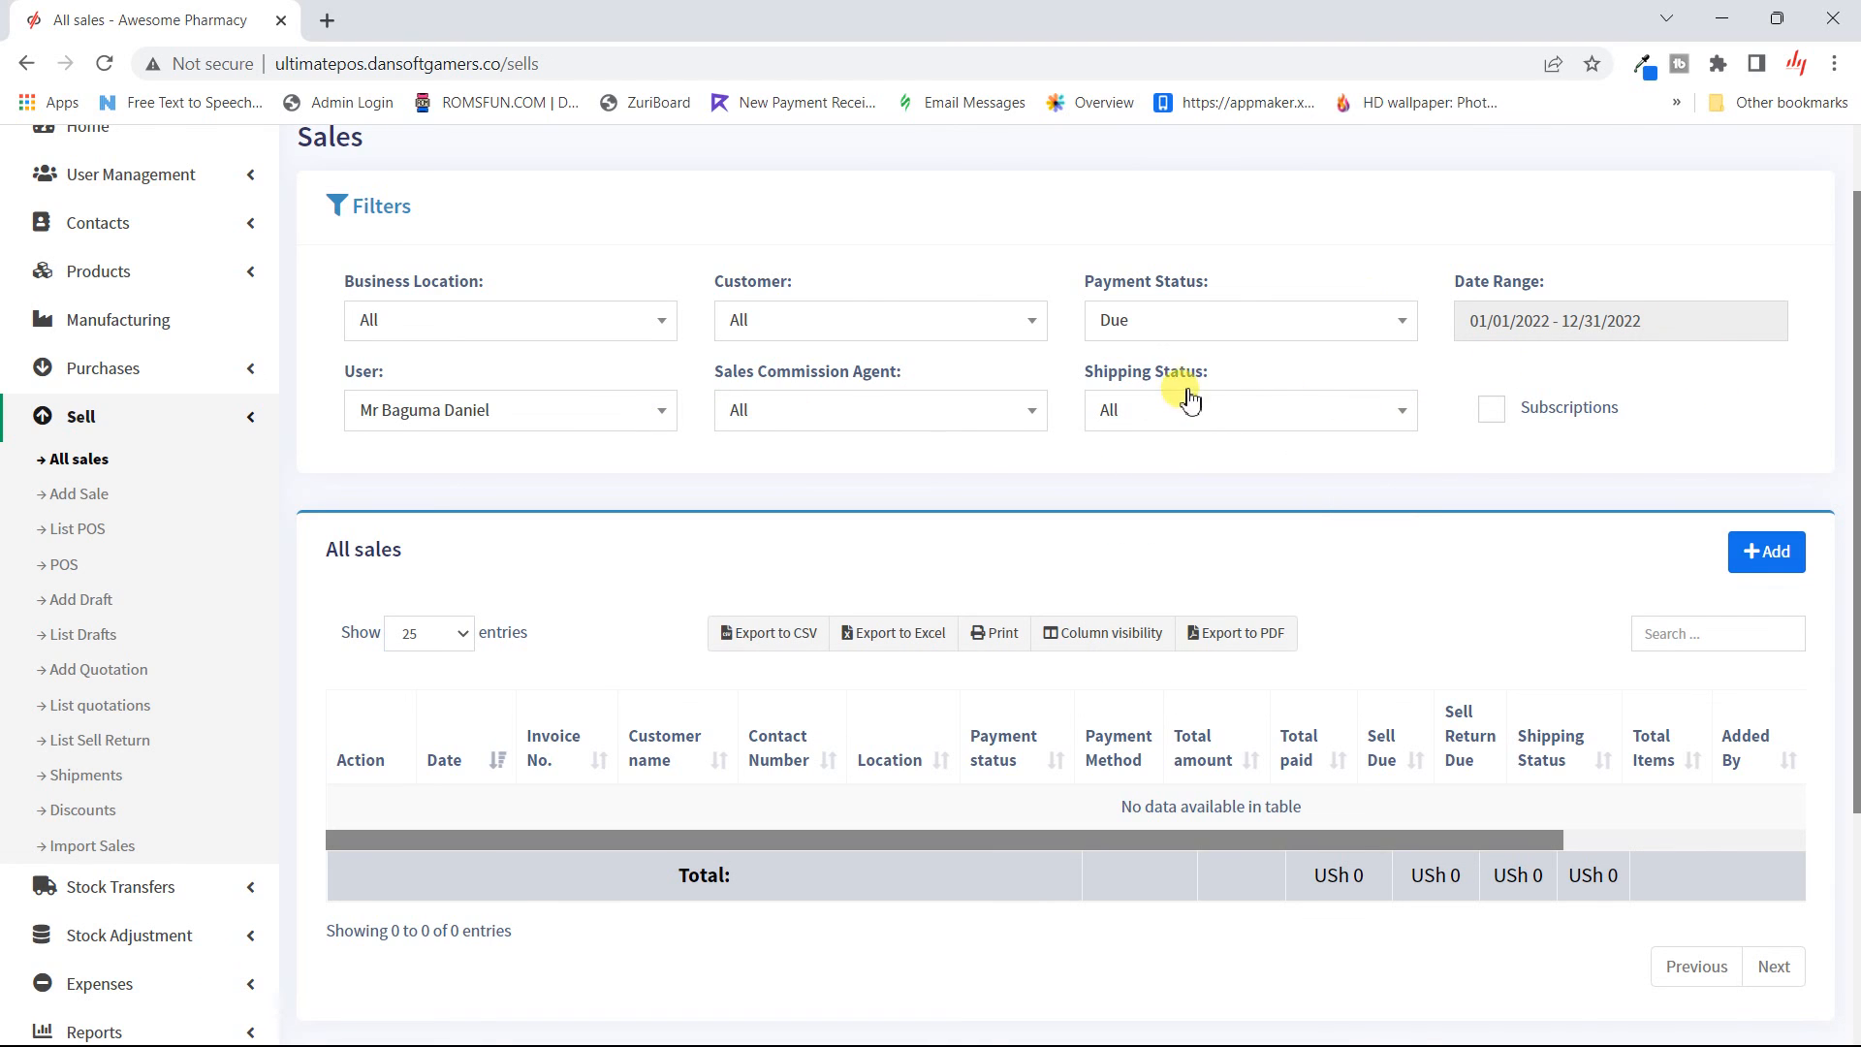
- Set Date Range to This Month and reset User and Payment Status to All
{"action": "triple_click", "coordinate": [1646, 324]}
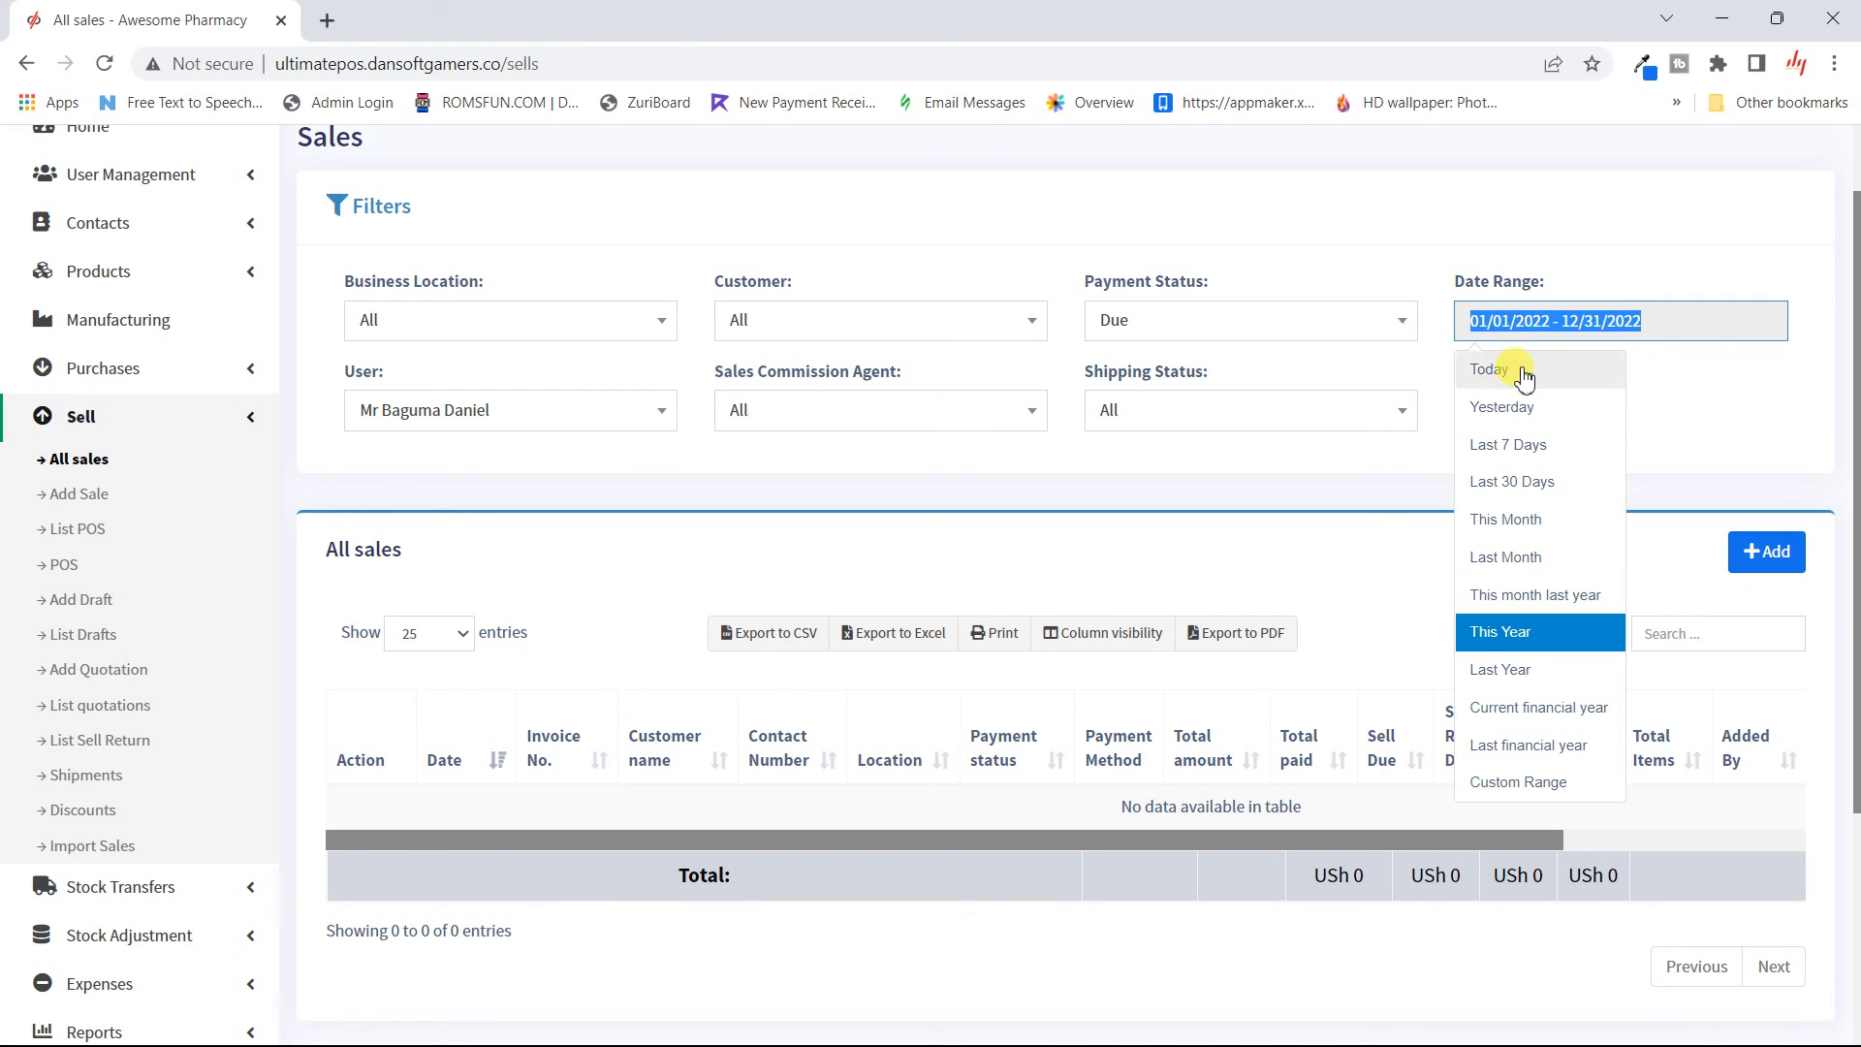
{"action": "left_click", "coordinate": [1531, 524]}
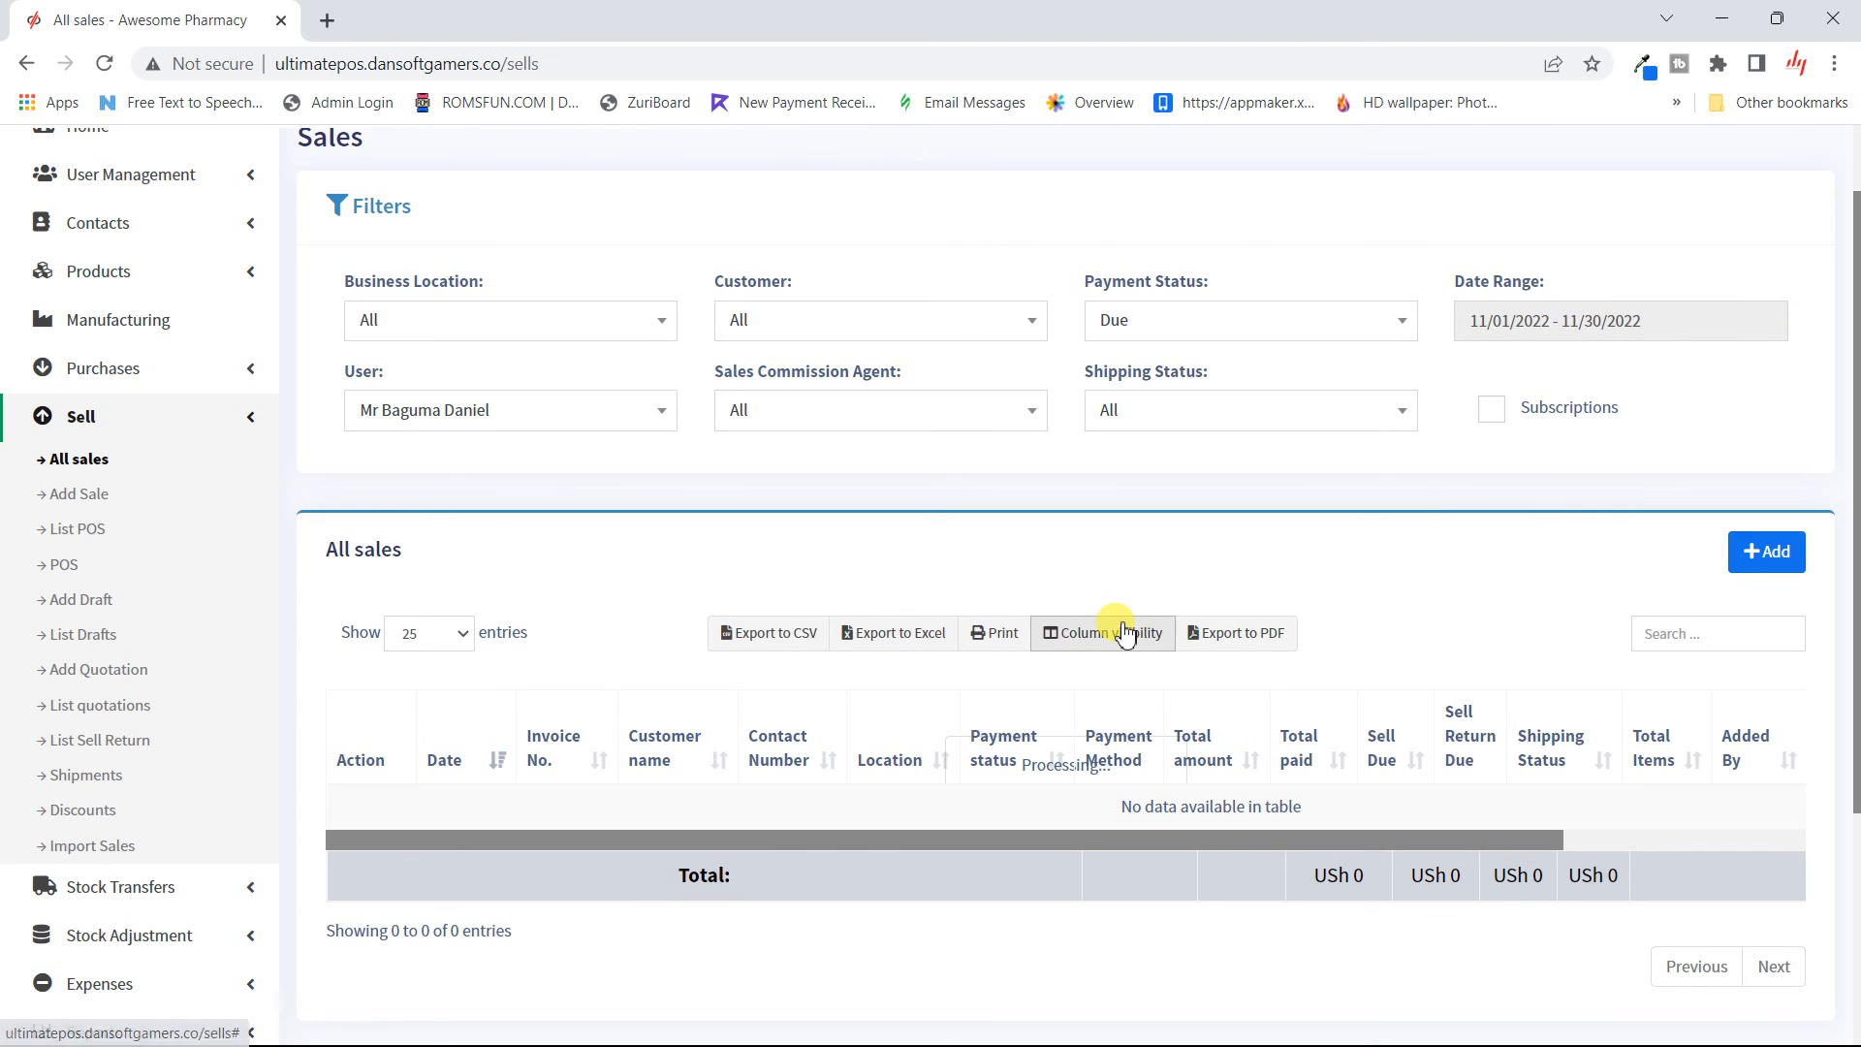
{"action": "left_click", "coordinate": [613, 417]}
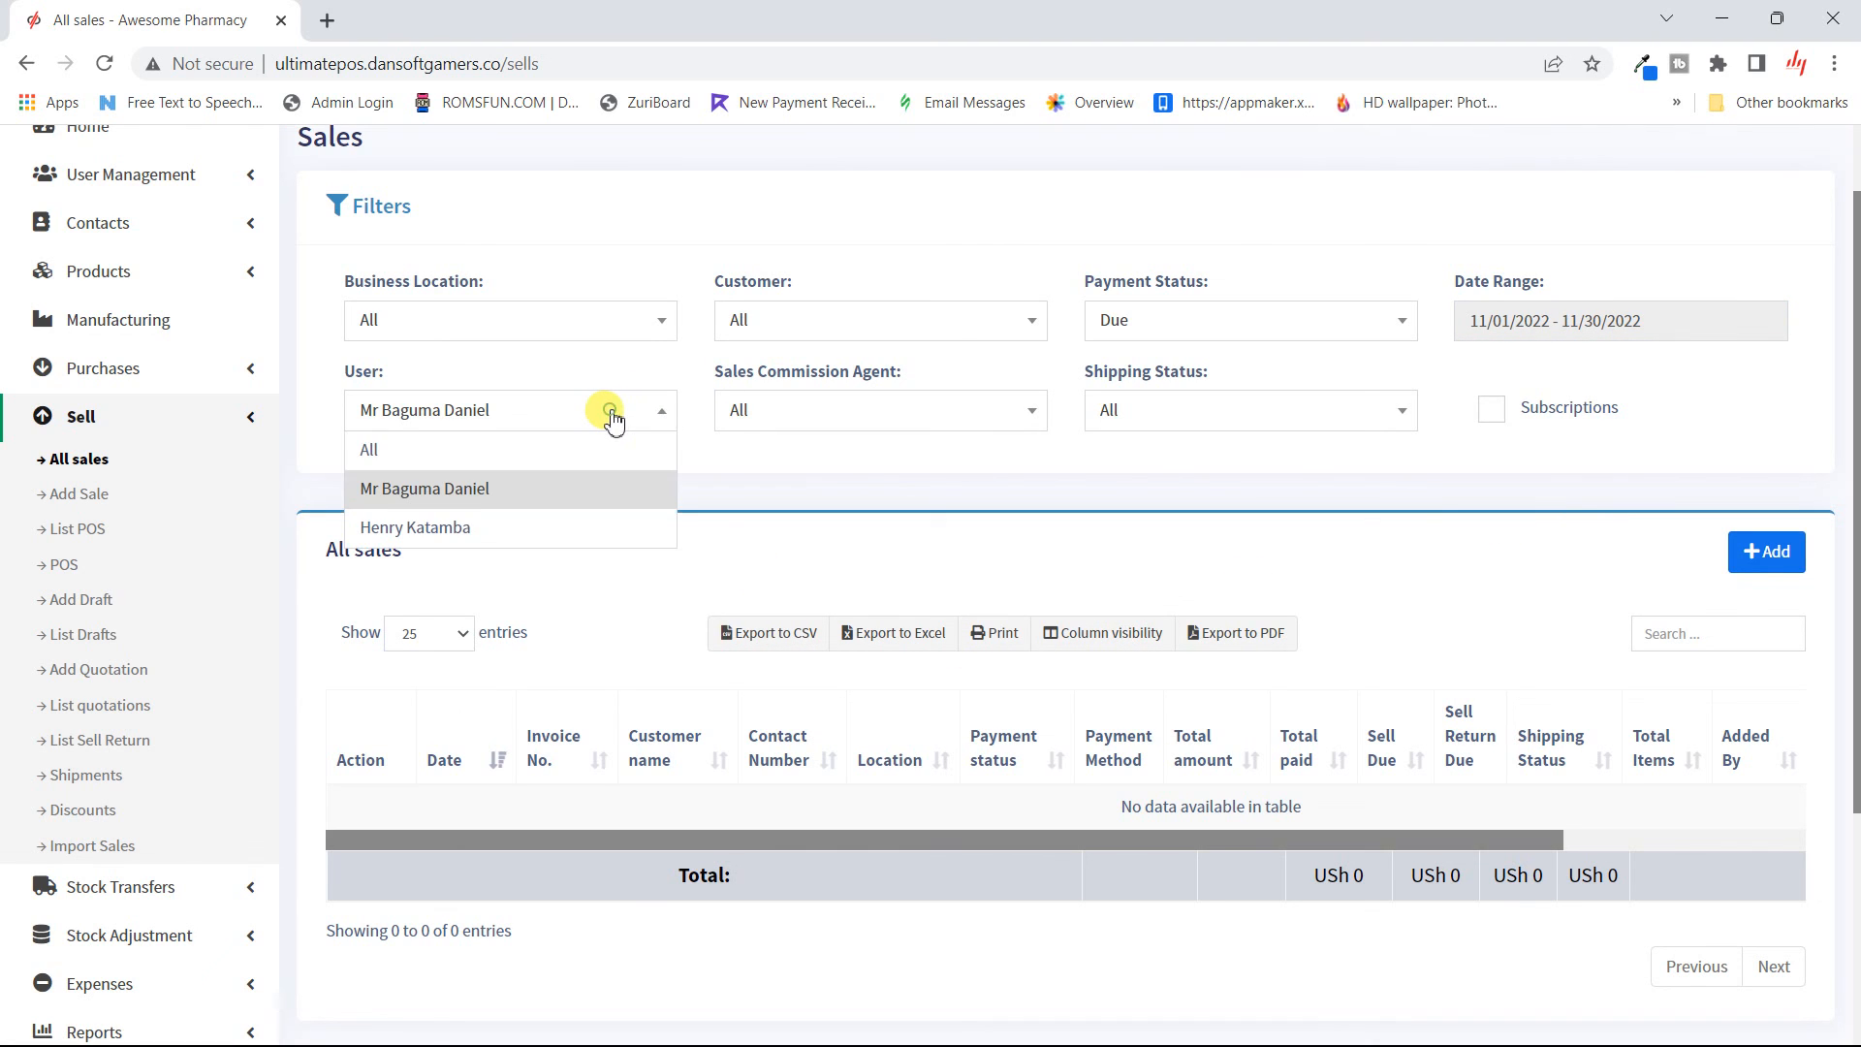
{"action": "left_click", "coordinate": [476, 454]}
{"action": "left_click", "coordinate": [1217, 312]}
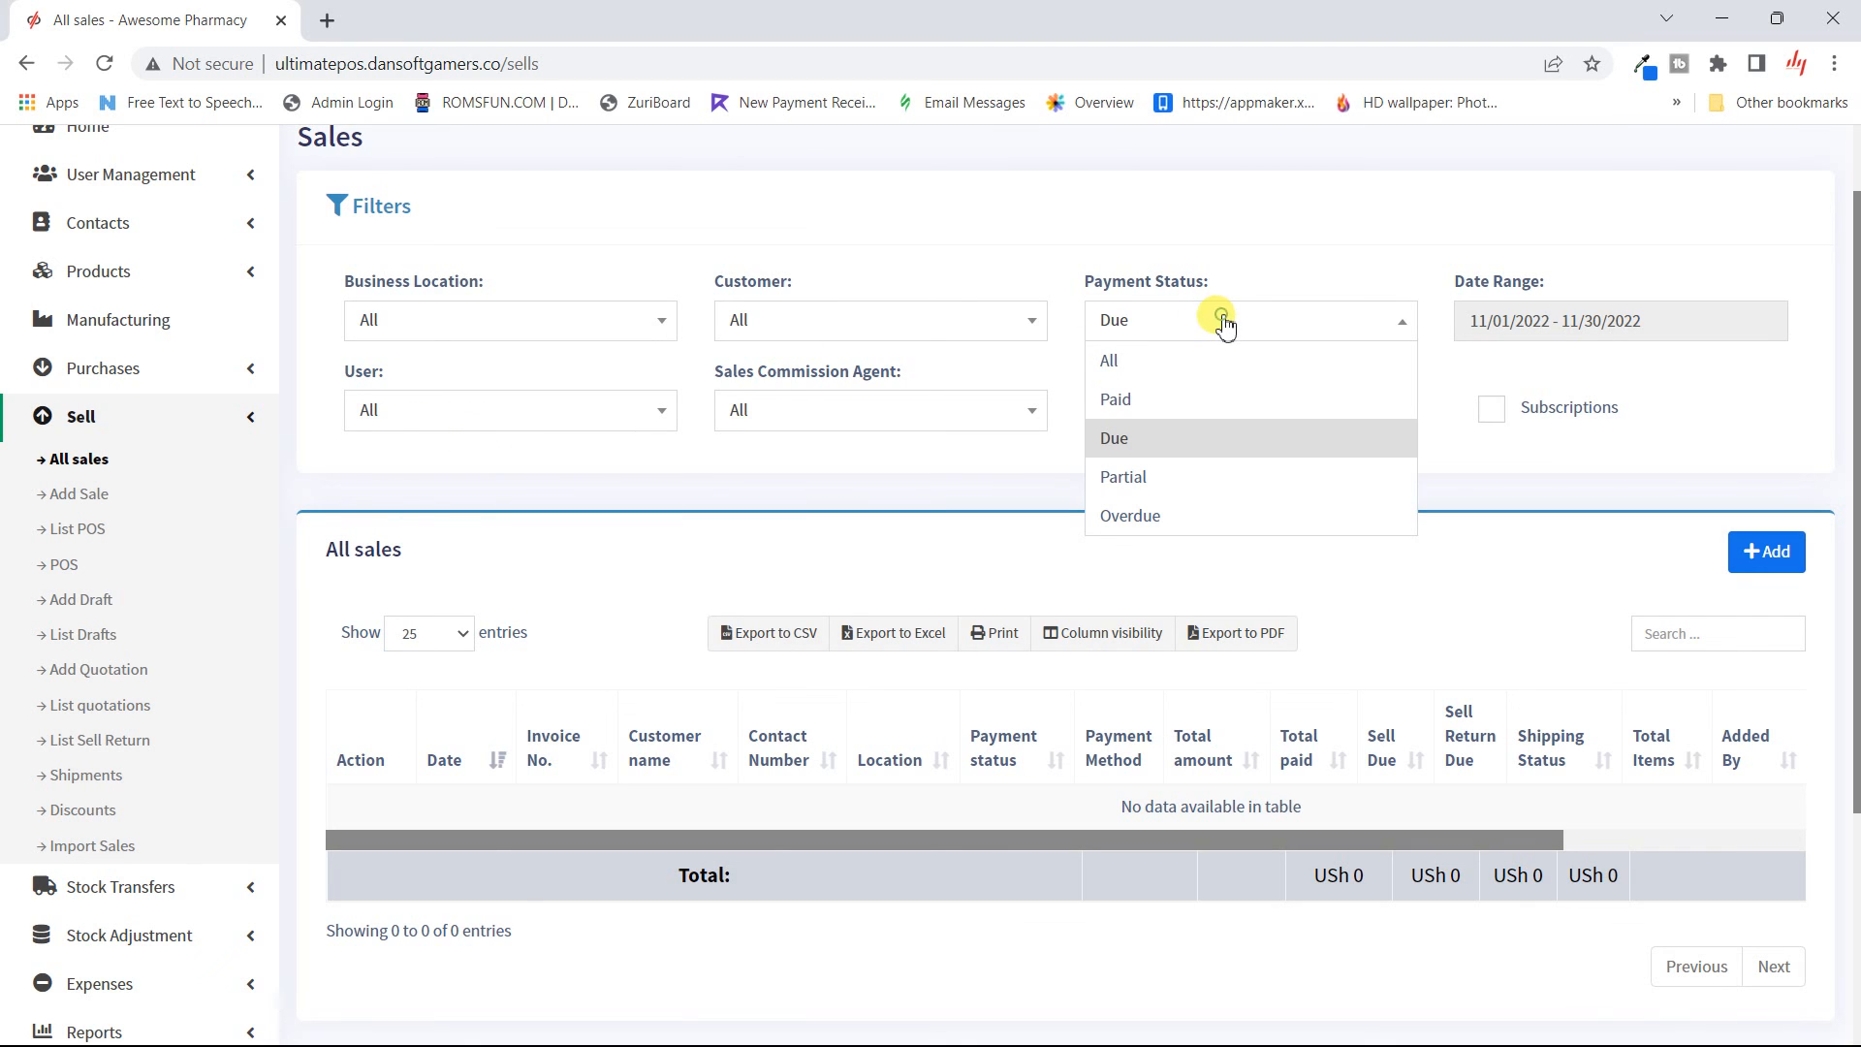
{"action": "left_click", "coordinate": [1160, 361]}
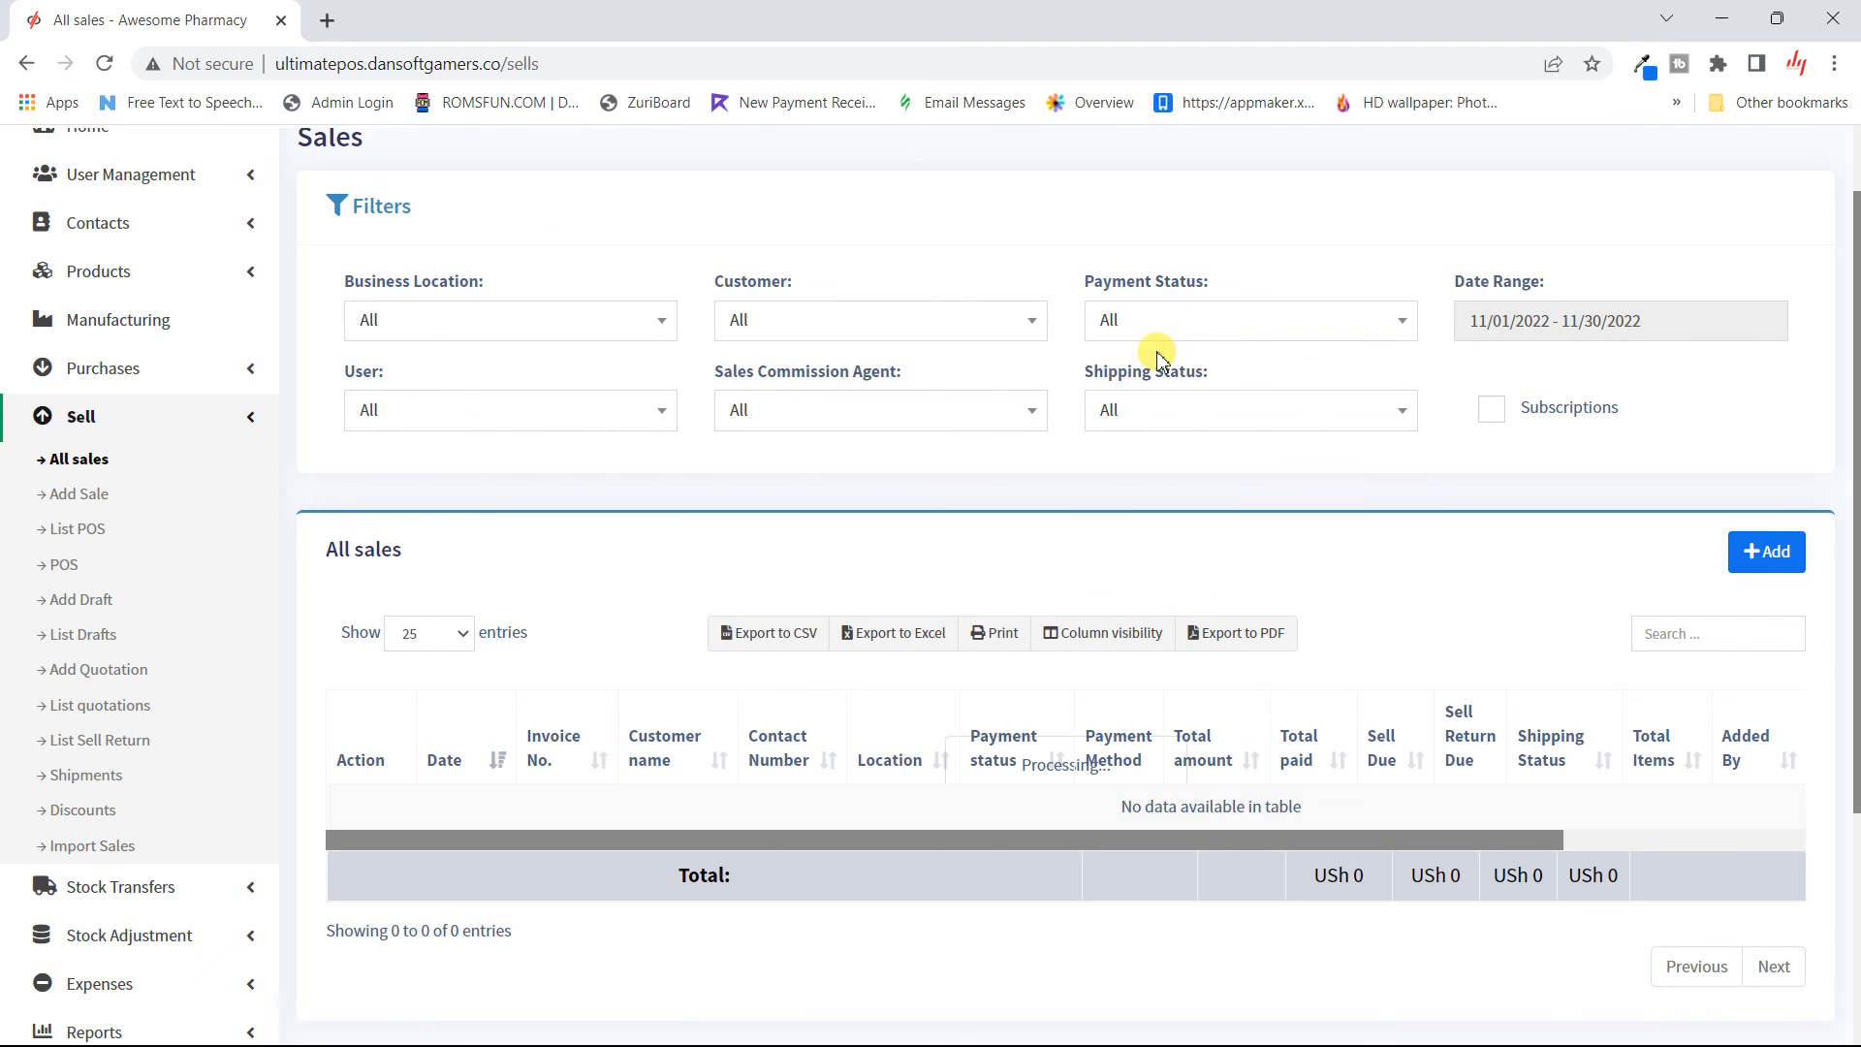
- Apply a custom date range of 11/15/2022 only and review the six Paid sales
{"action": "left_click", "coordinate": [1590, 324]}
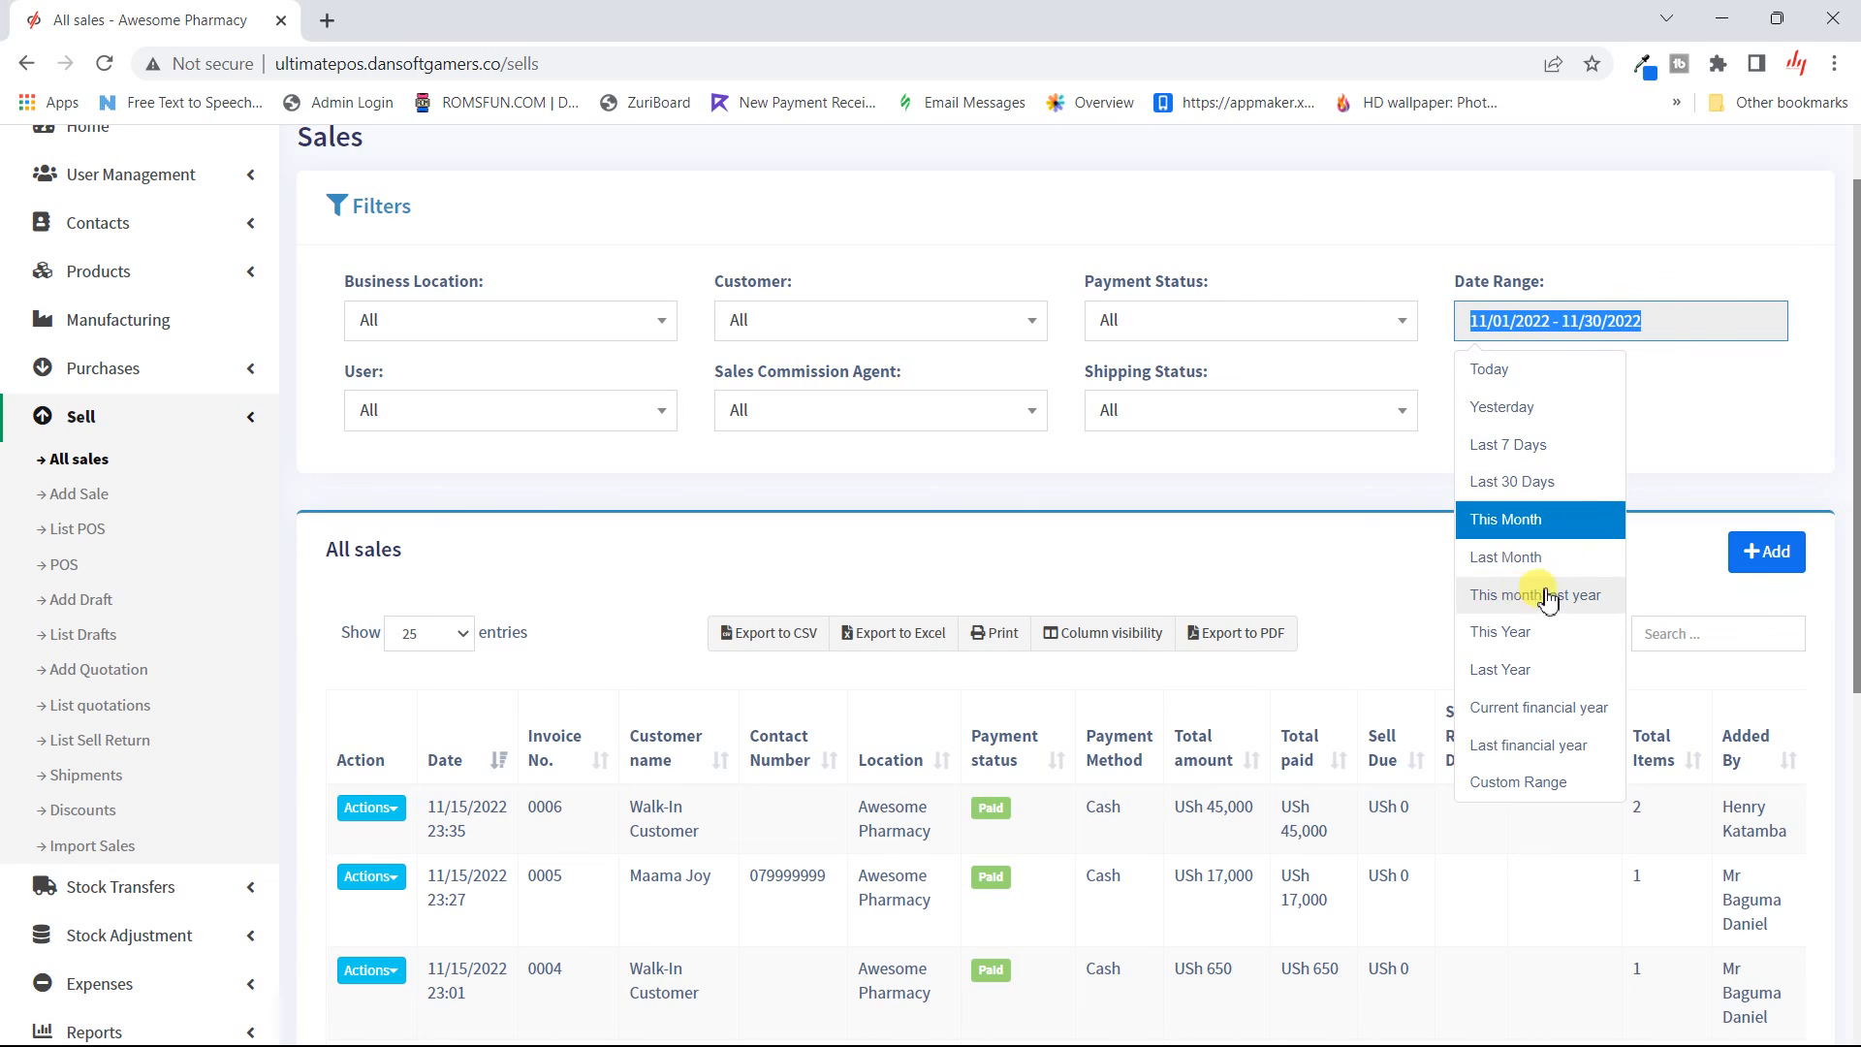
{"action": "left_click", "coordinate": [1538, 781]}
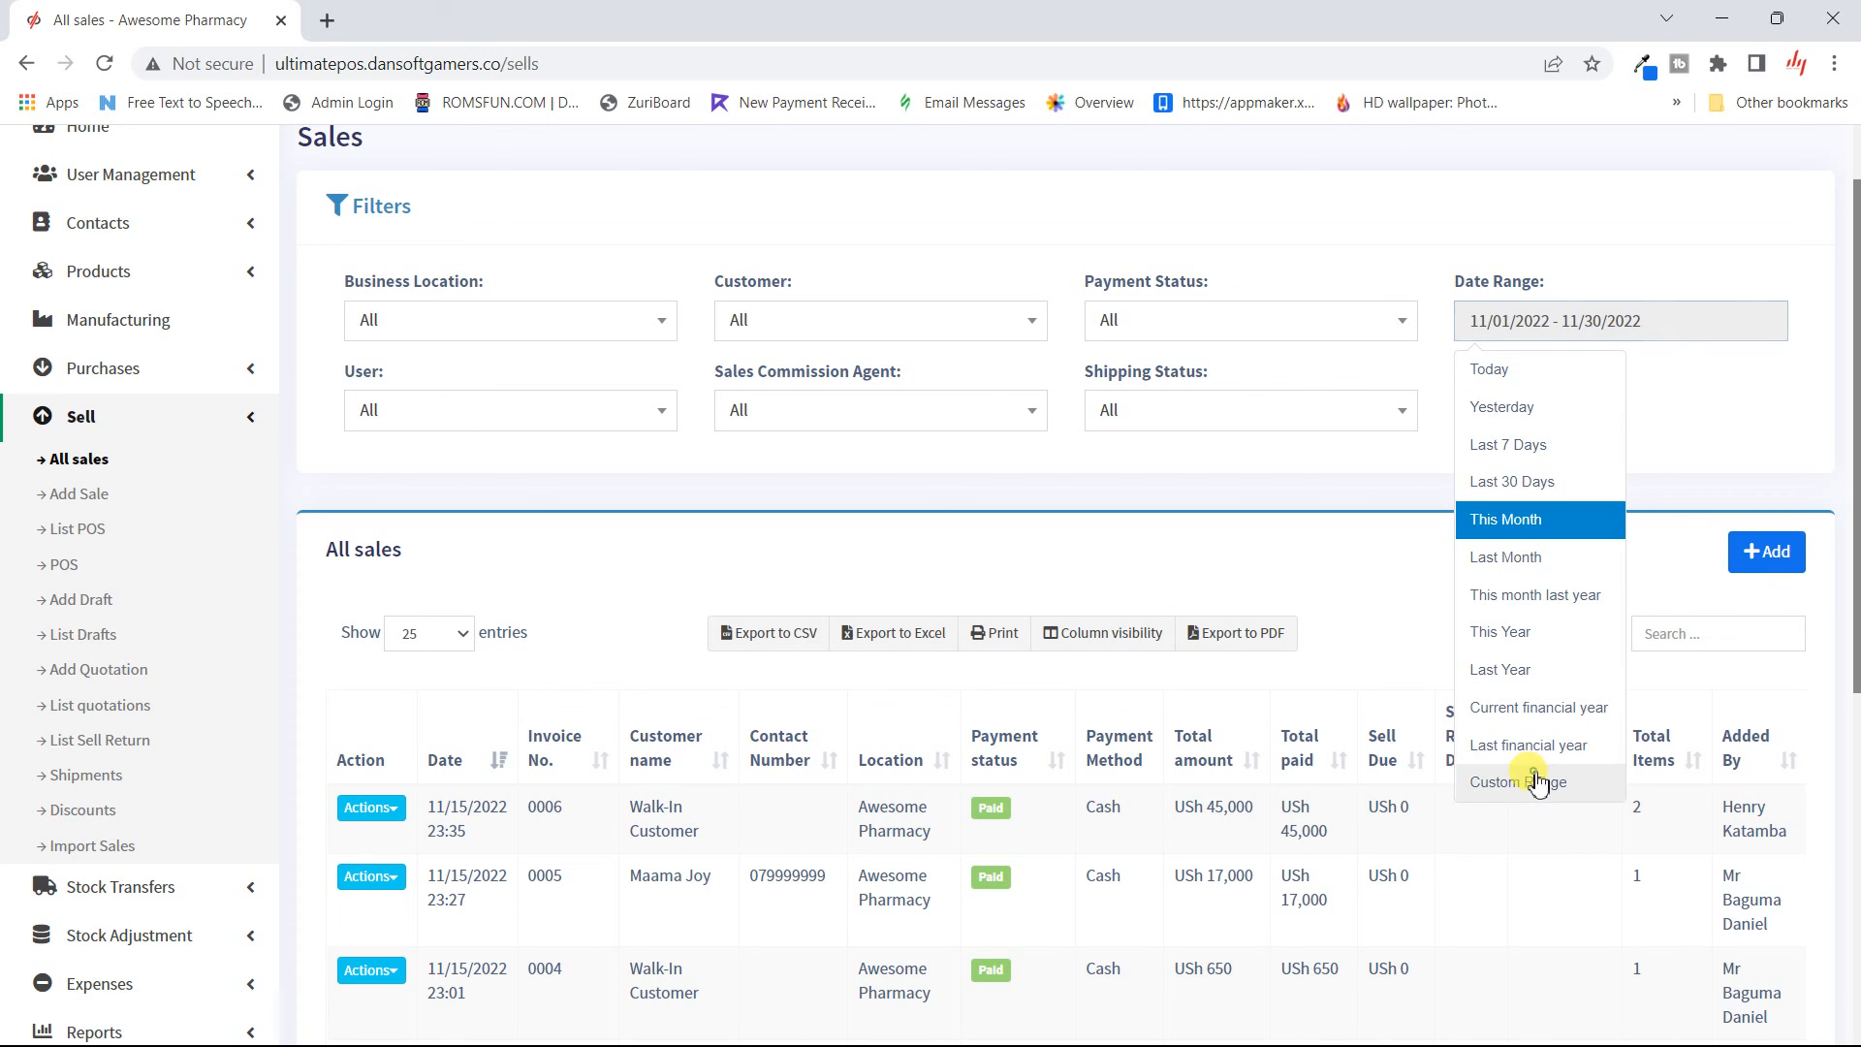
{"action": "left_click", "coordinate": [1539, 781]}
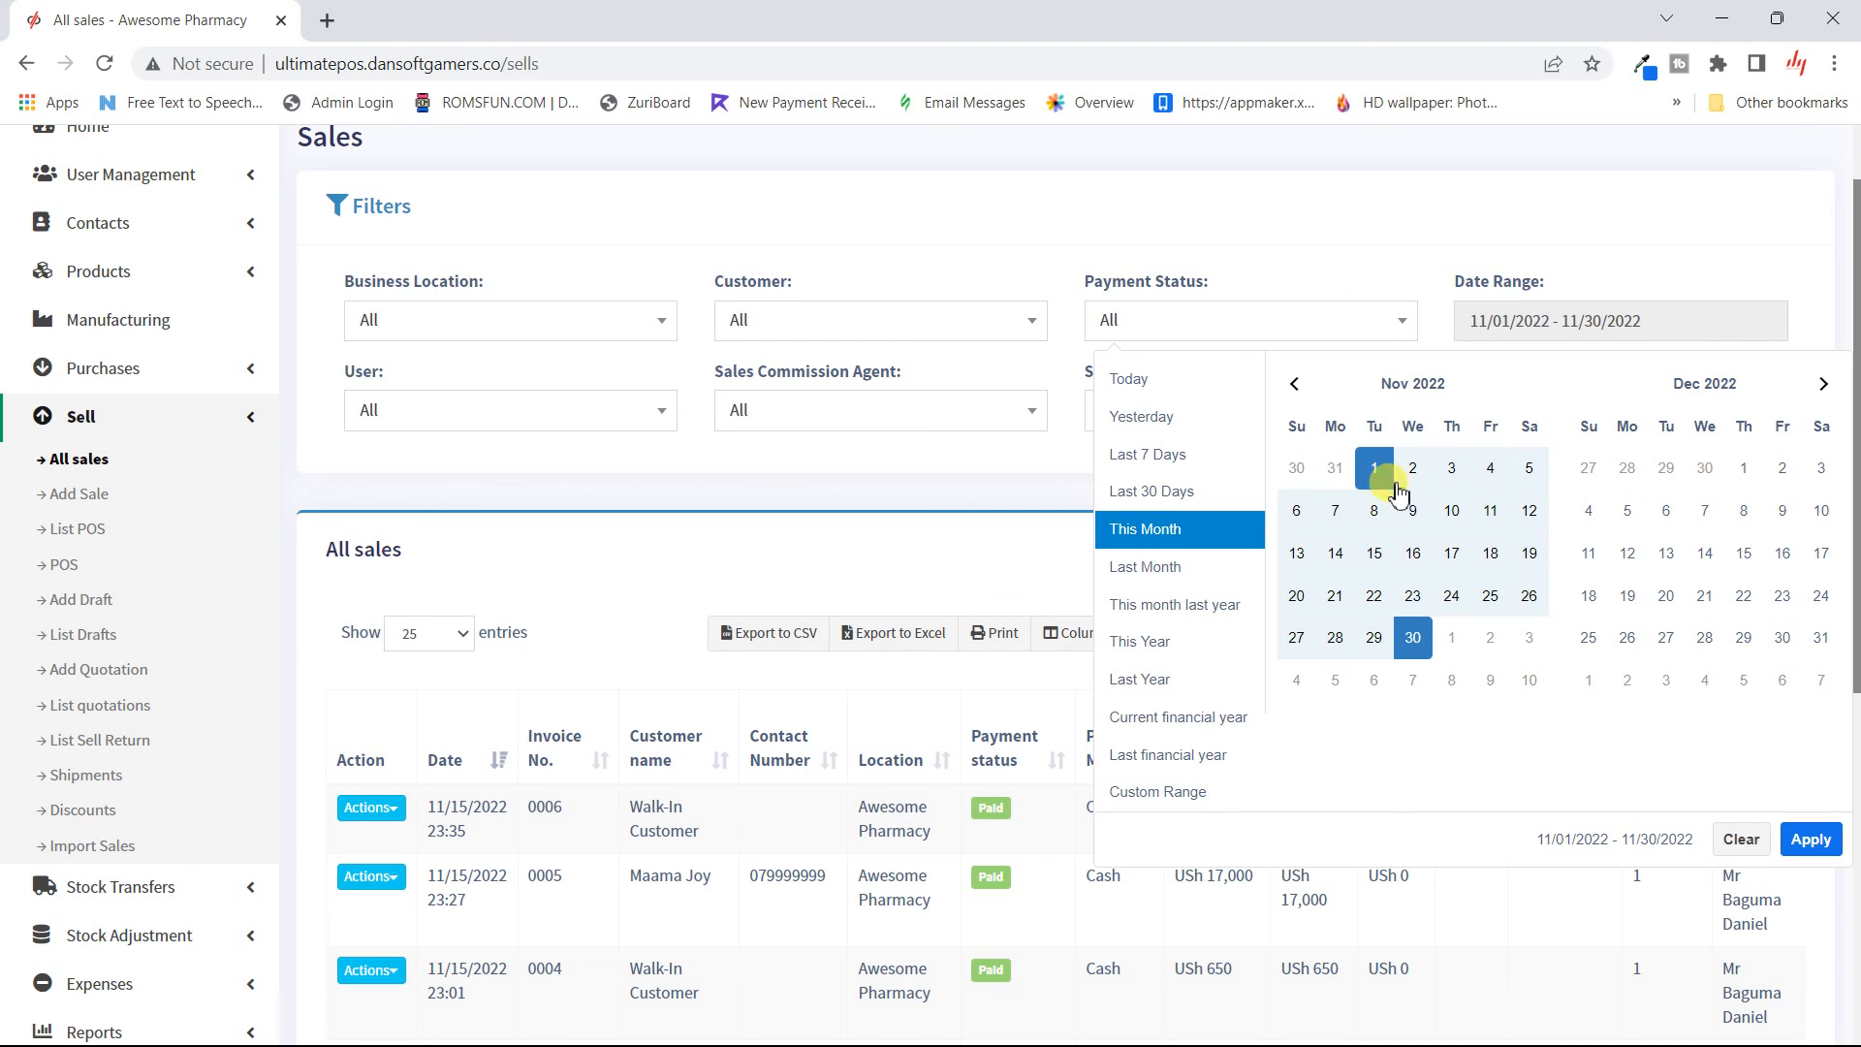
{"action": "left_click", "coordinate": [1378, 556]}
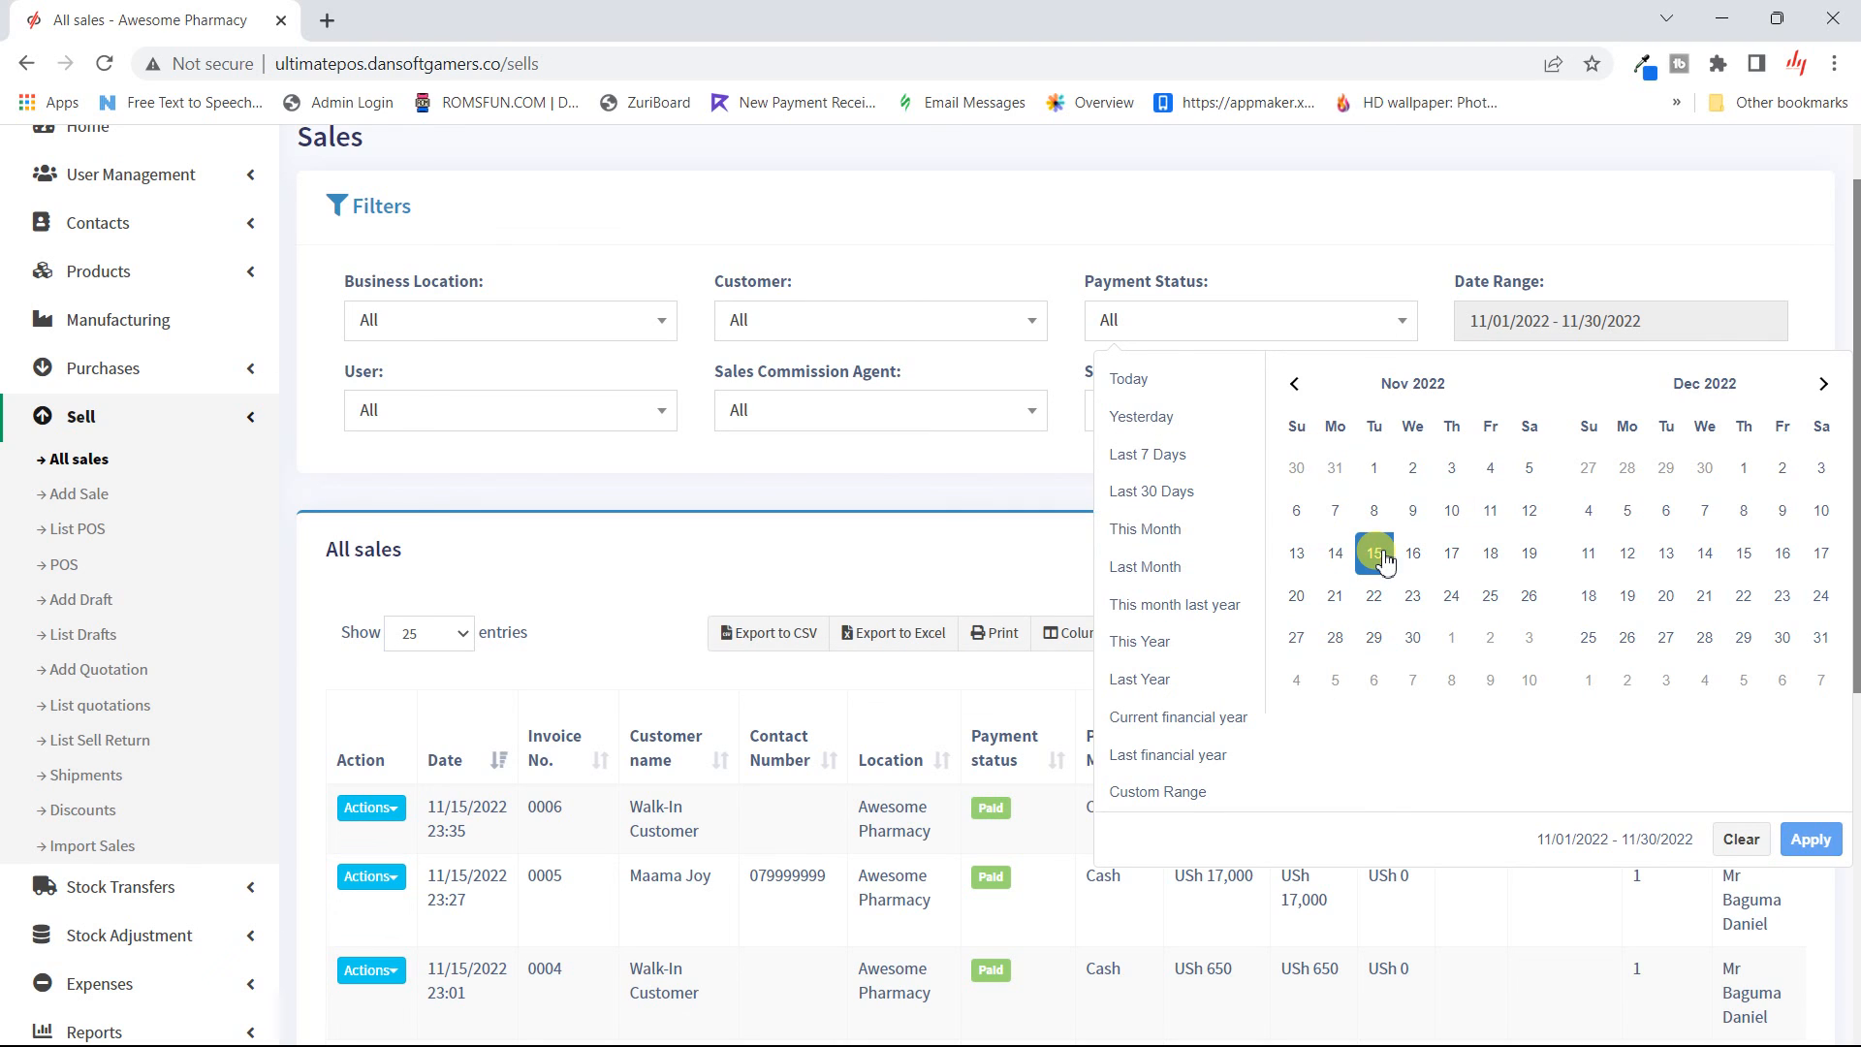
{"action": "left_click", "coordinate": [1382, 558]}
{"action": "left_click", "coordinate": [1809, 840]}
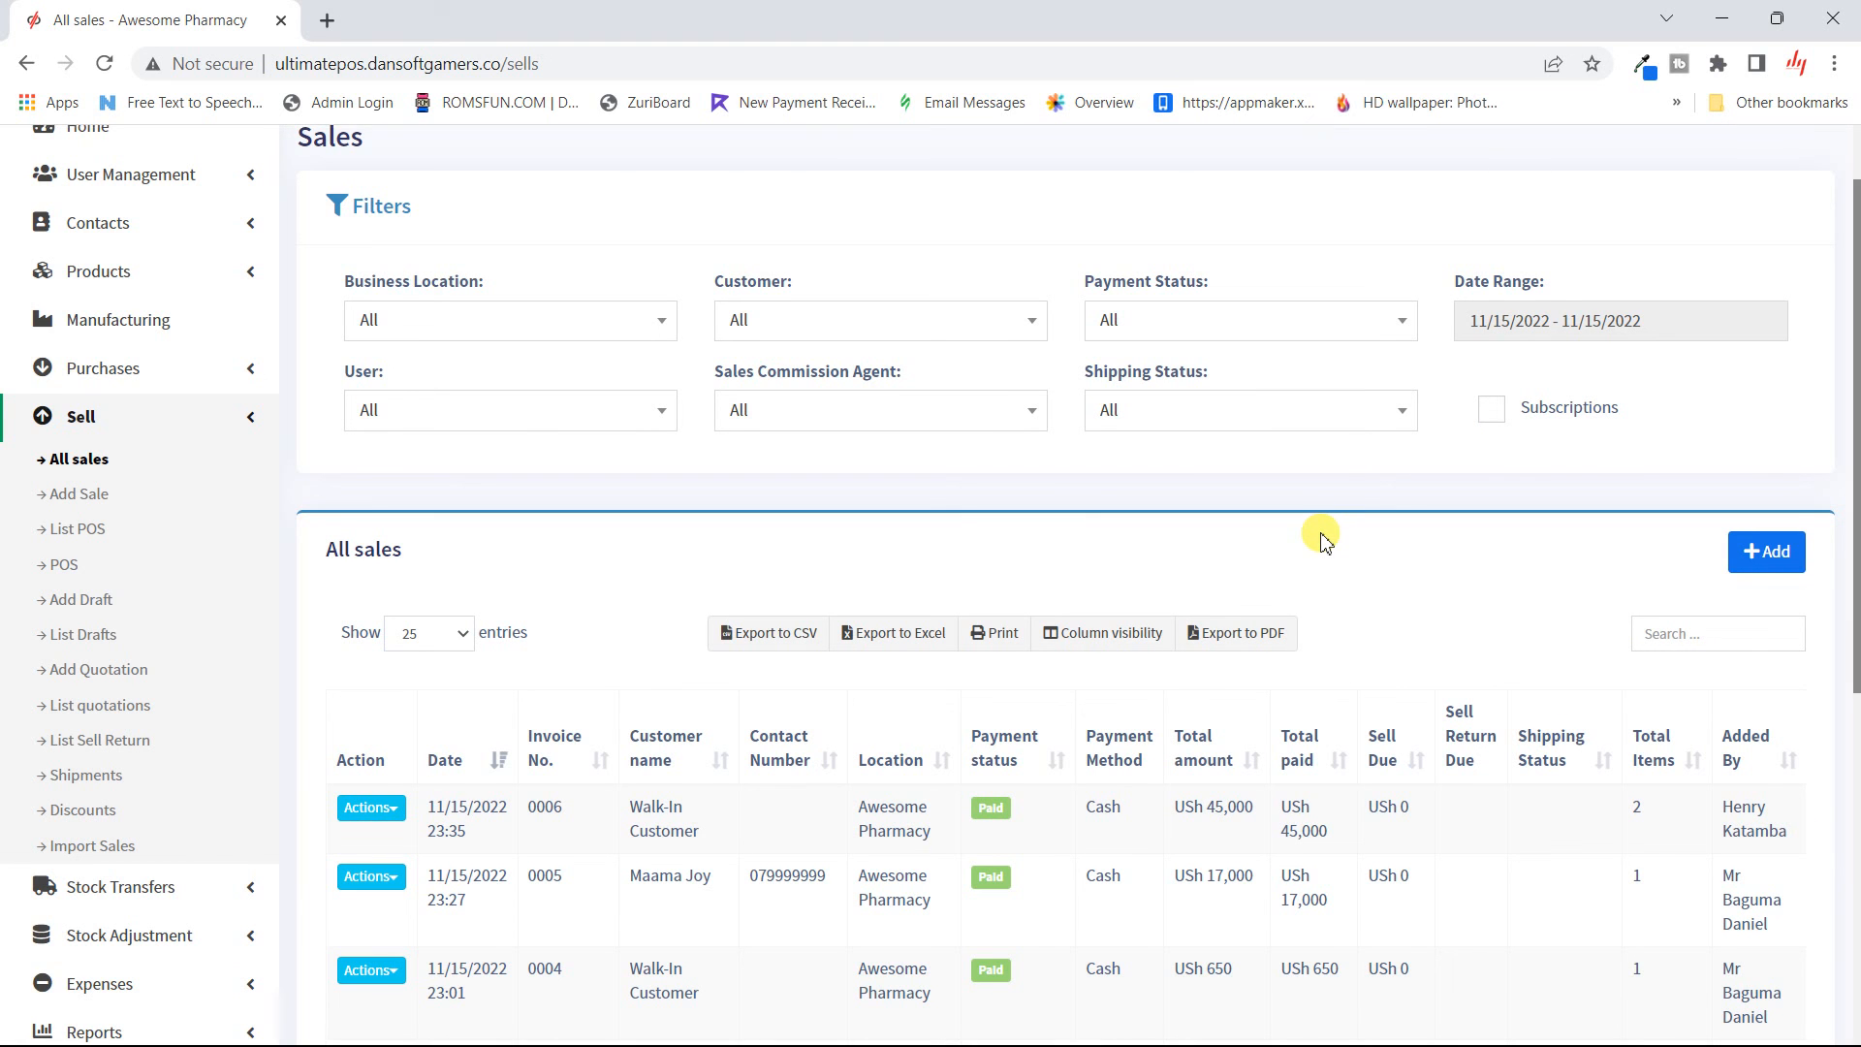
{"action": "scroll", "coordinate": [1319, 536], "scroll_direction": "down", "scroll_amount": 5}
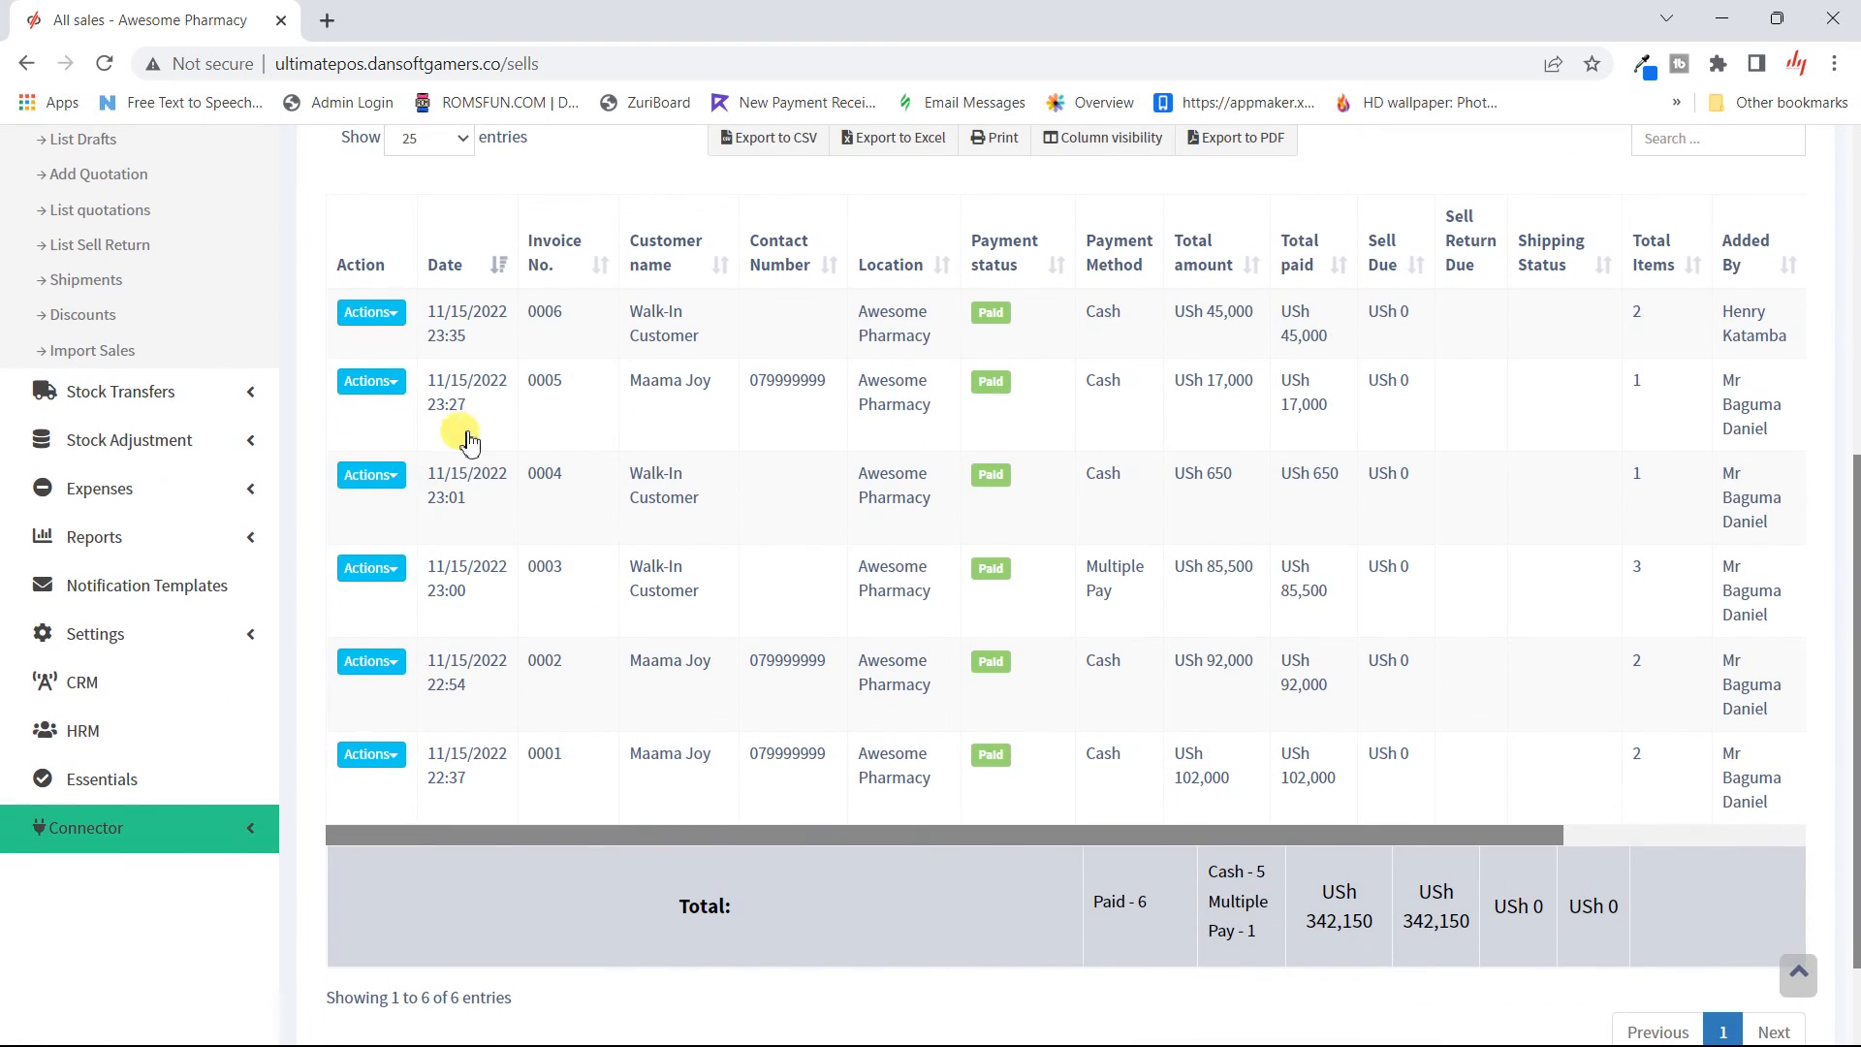
{"action": "scroll", "coordinate": [468, 405], "scroll_direction": "up", "scroll_amount": 4}
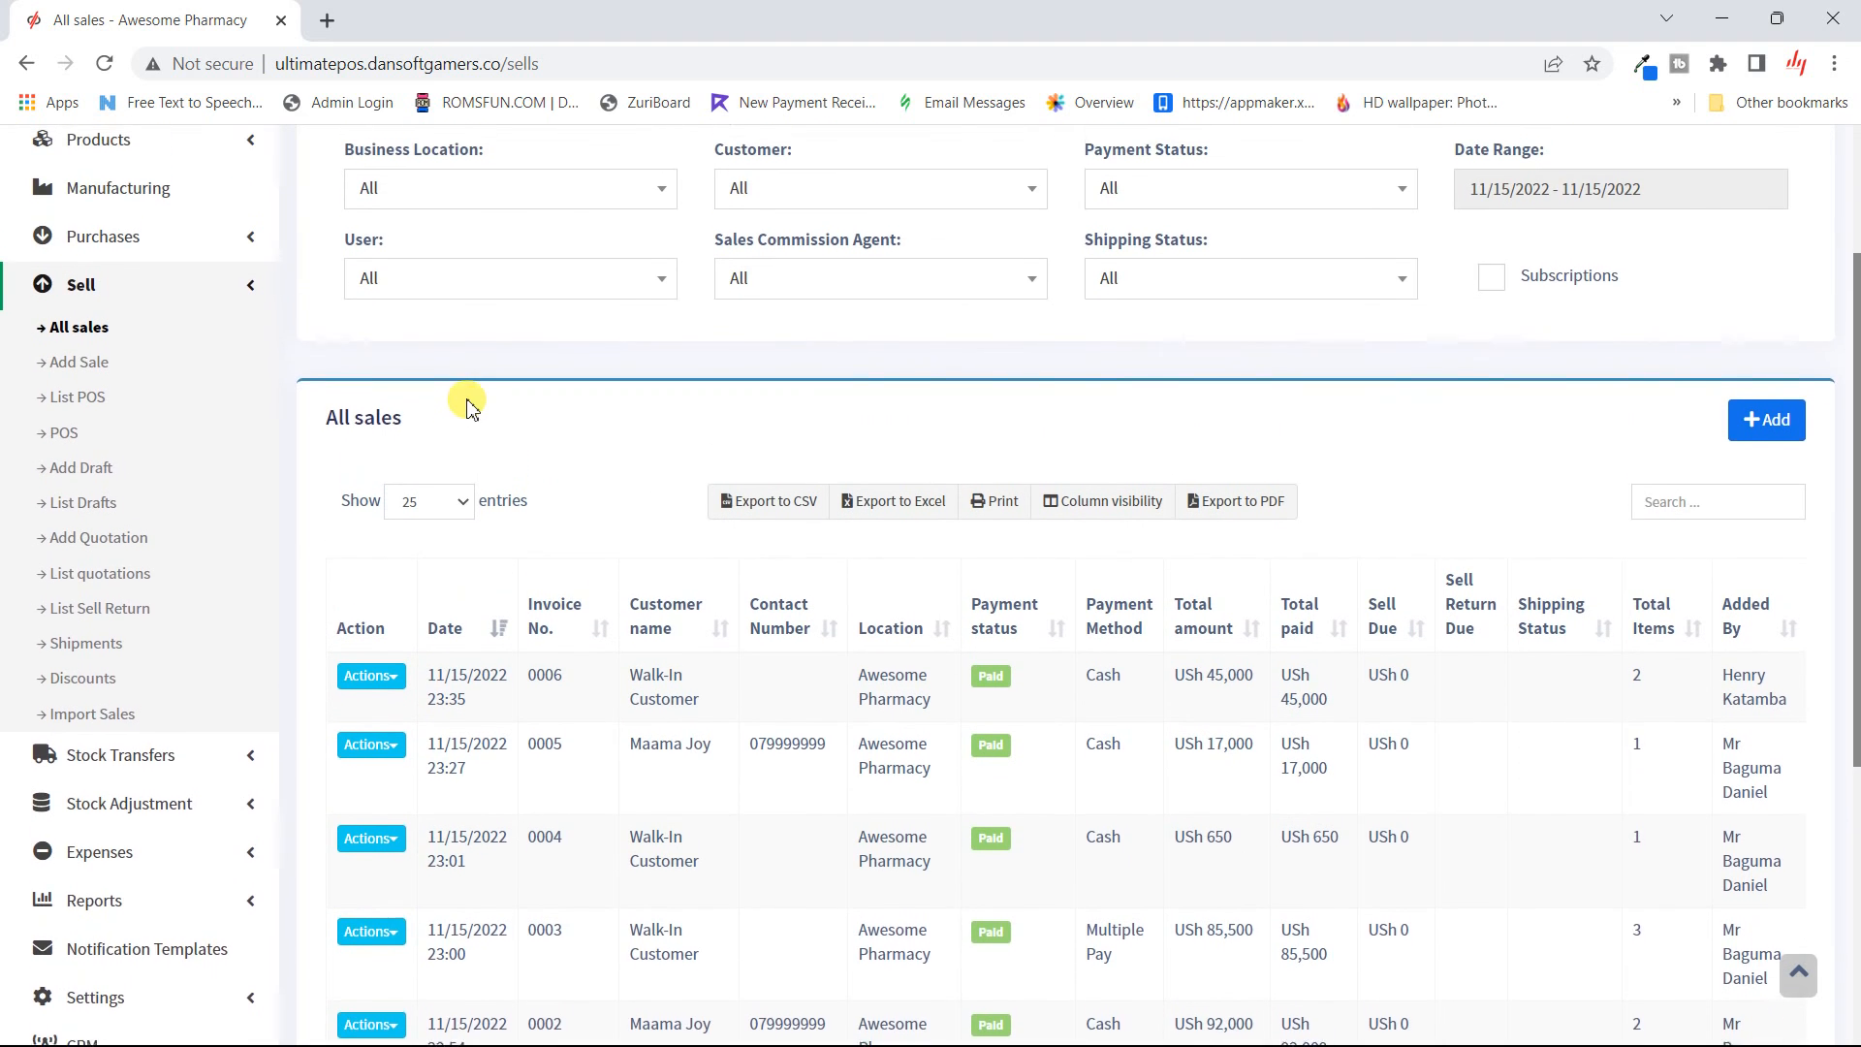
{"action": "scroll", "coordinate": [468, 405], "scroll_direction": "up", "scroll_amount": 1}
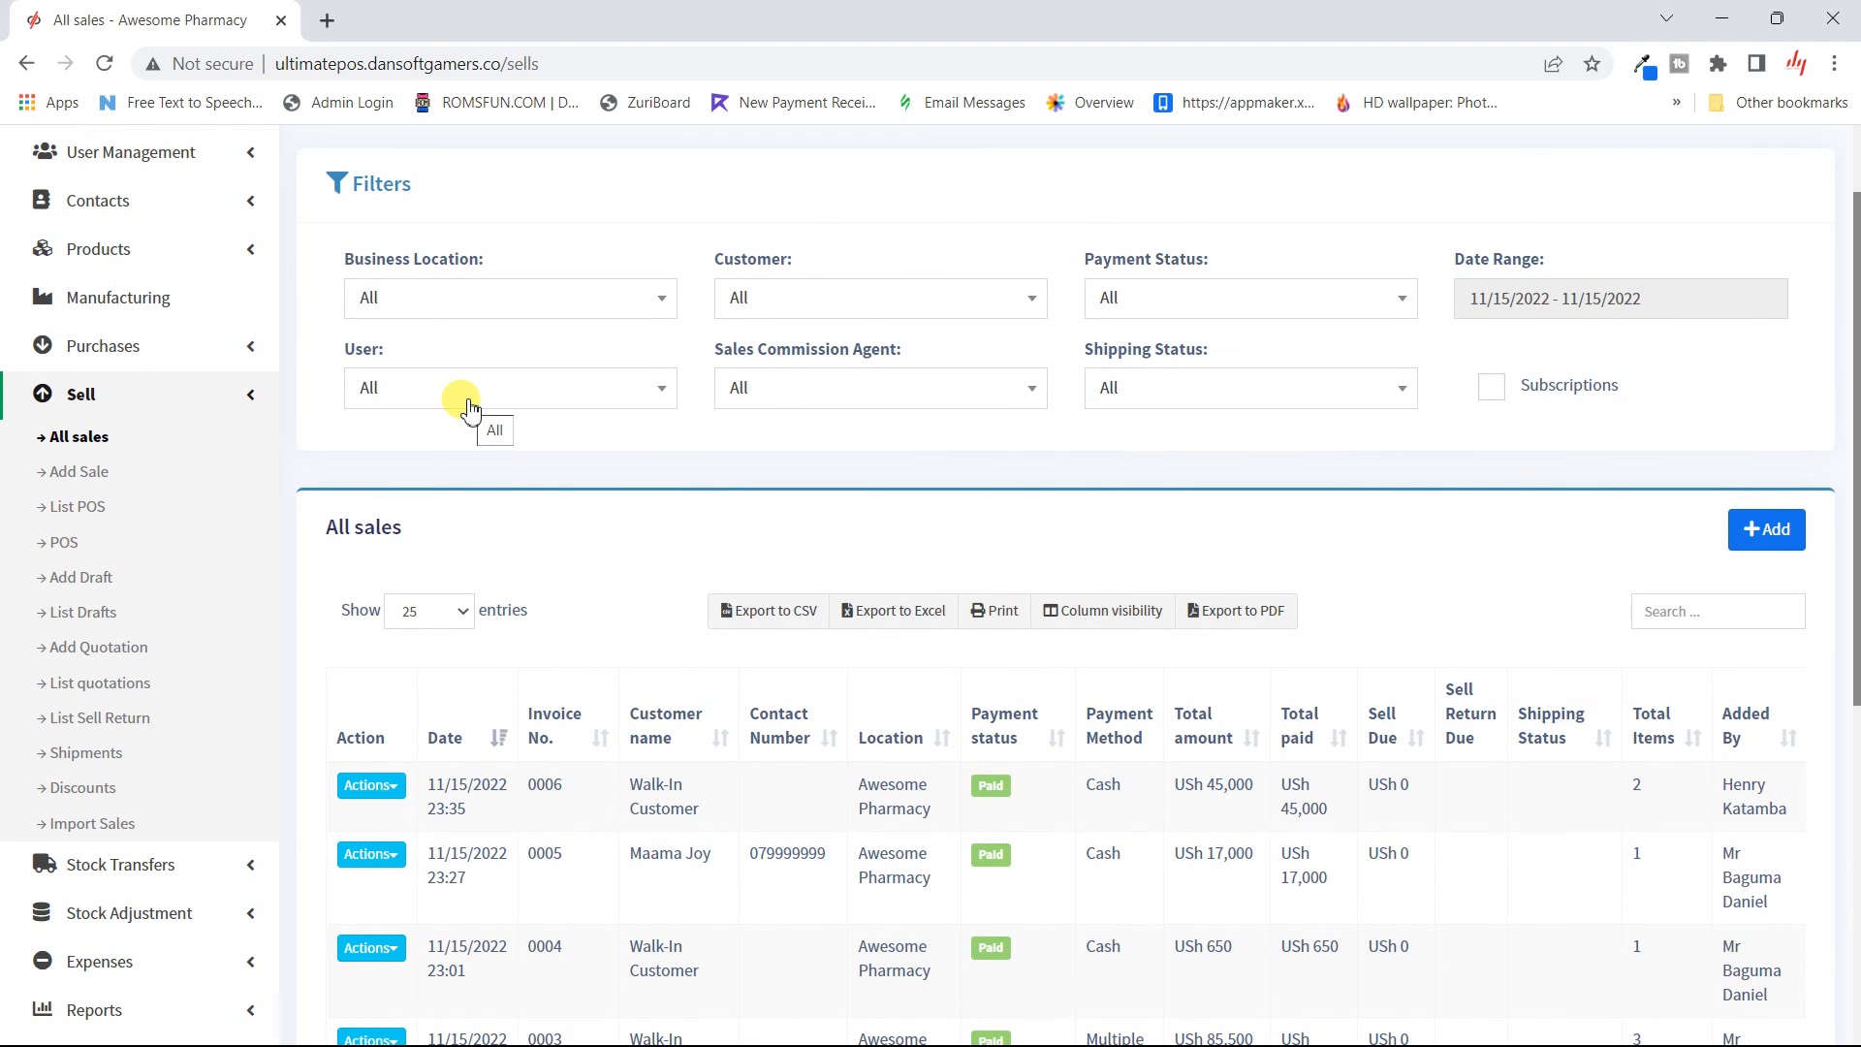
{"action": "scroll", "coordinate": [111, 572], "scroll_direction": "up", "scroll_amount": 1}
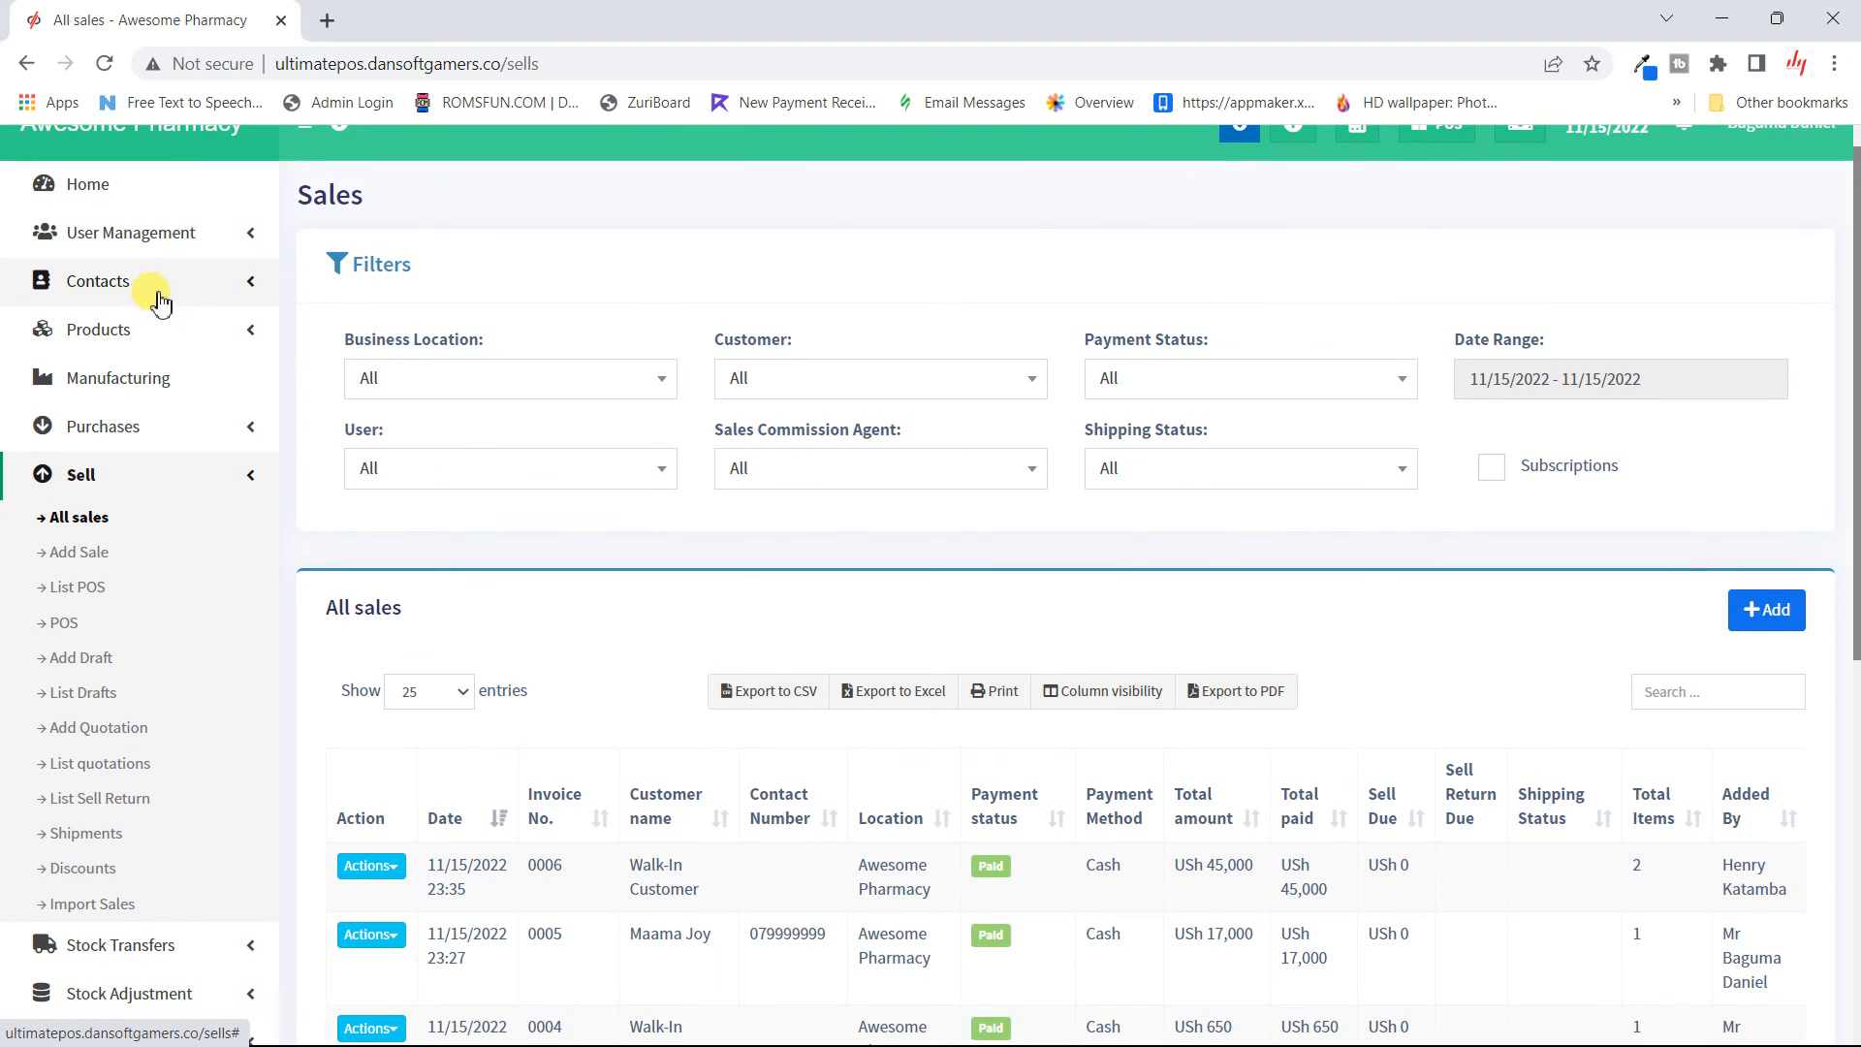
{"action": "scroll", "coordinate": [170, 482], "scroll_direction": "down", "scroll_amount": 7}
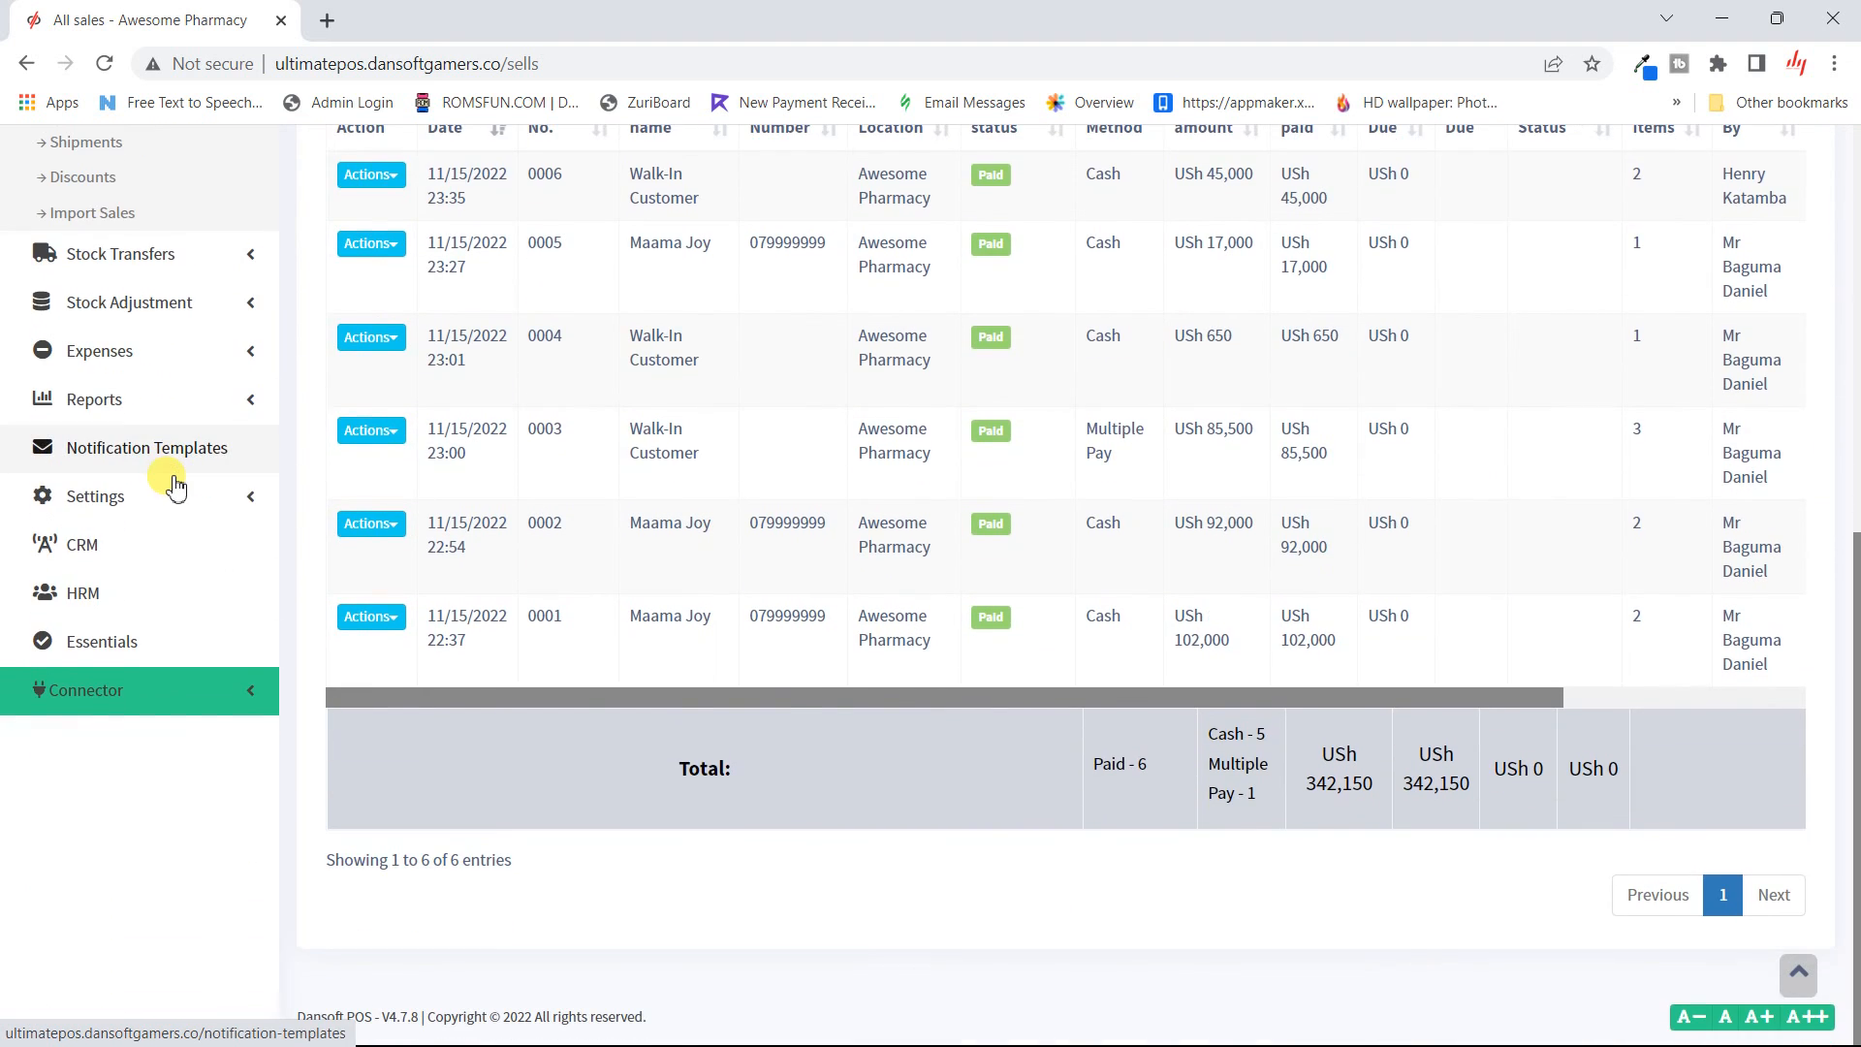
- Open HRM and scan its users, leaves, holidays, attendance and USh 45,000 sales target
{"action": "left_click", "coordinate": [139, 599]}
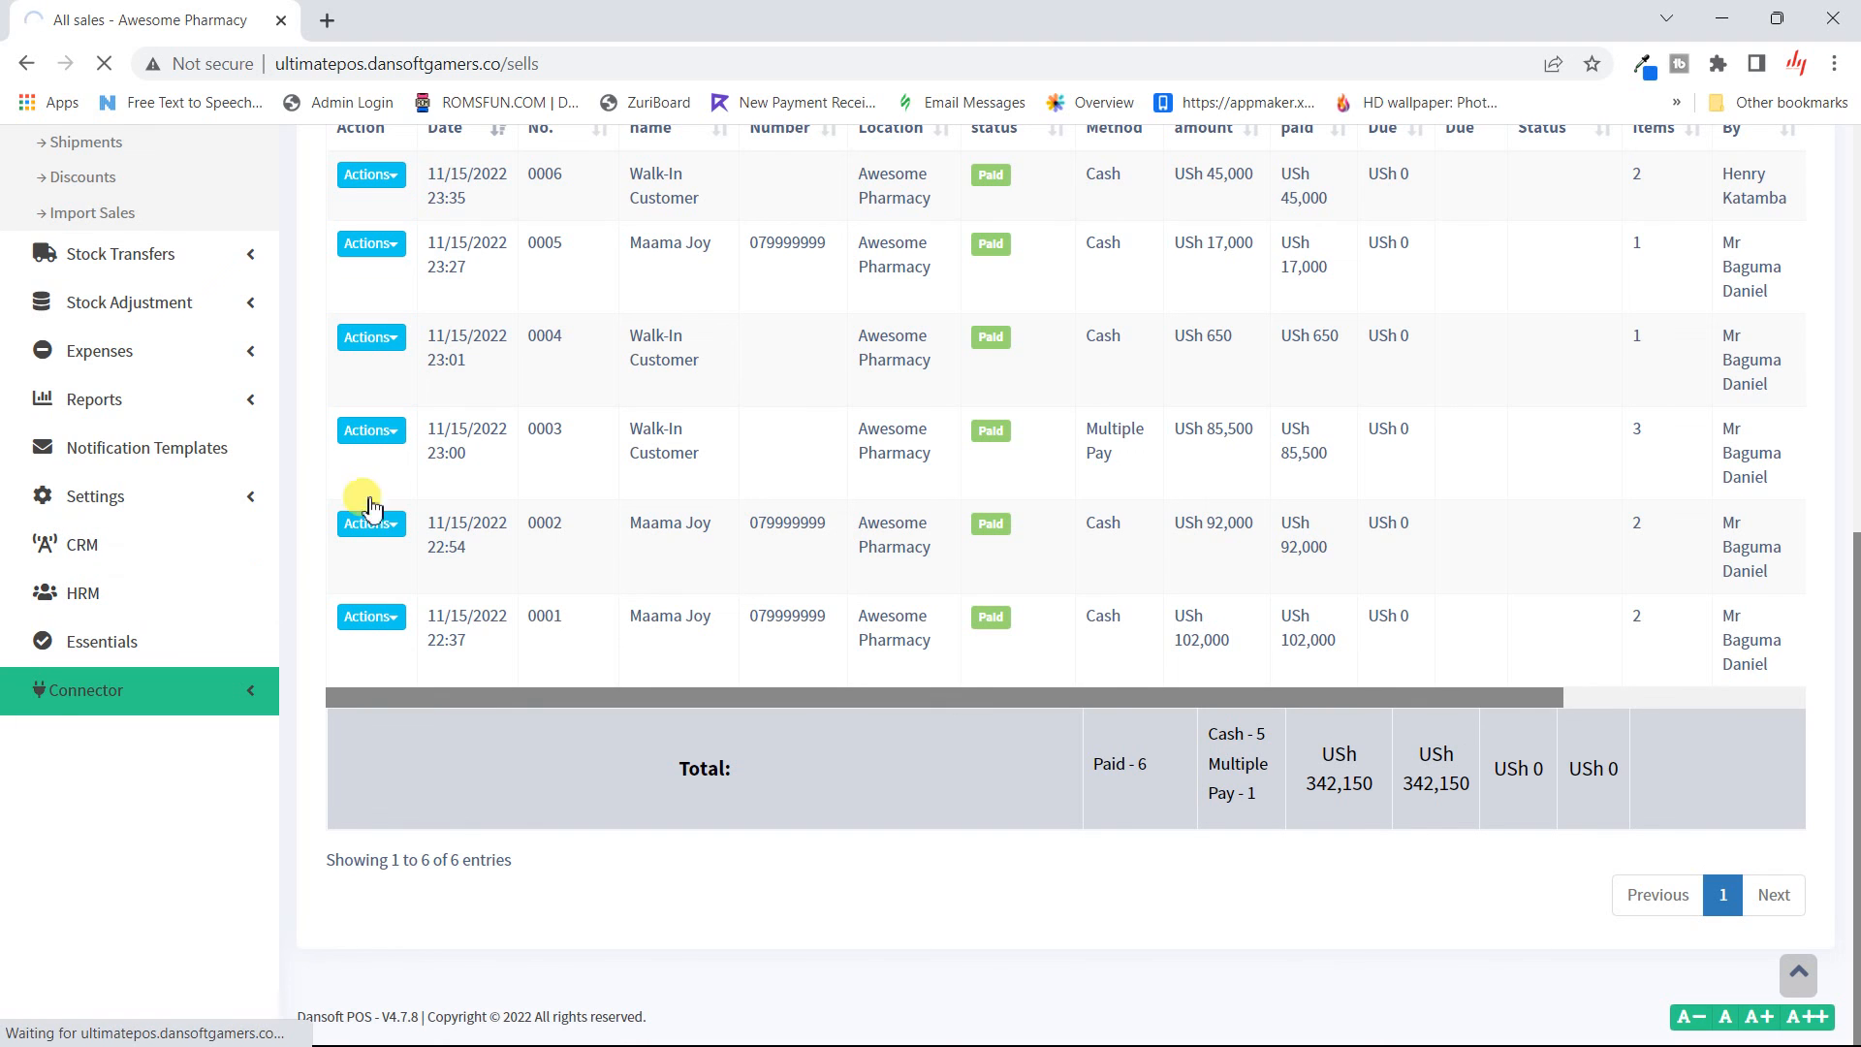
{"action": "scroll", "coordinate": [775, 526], "scroll_direction": "down", "scroll_amount": 4}
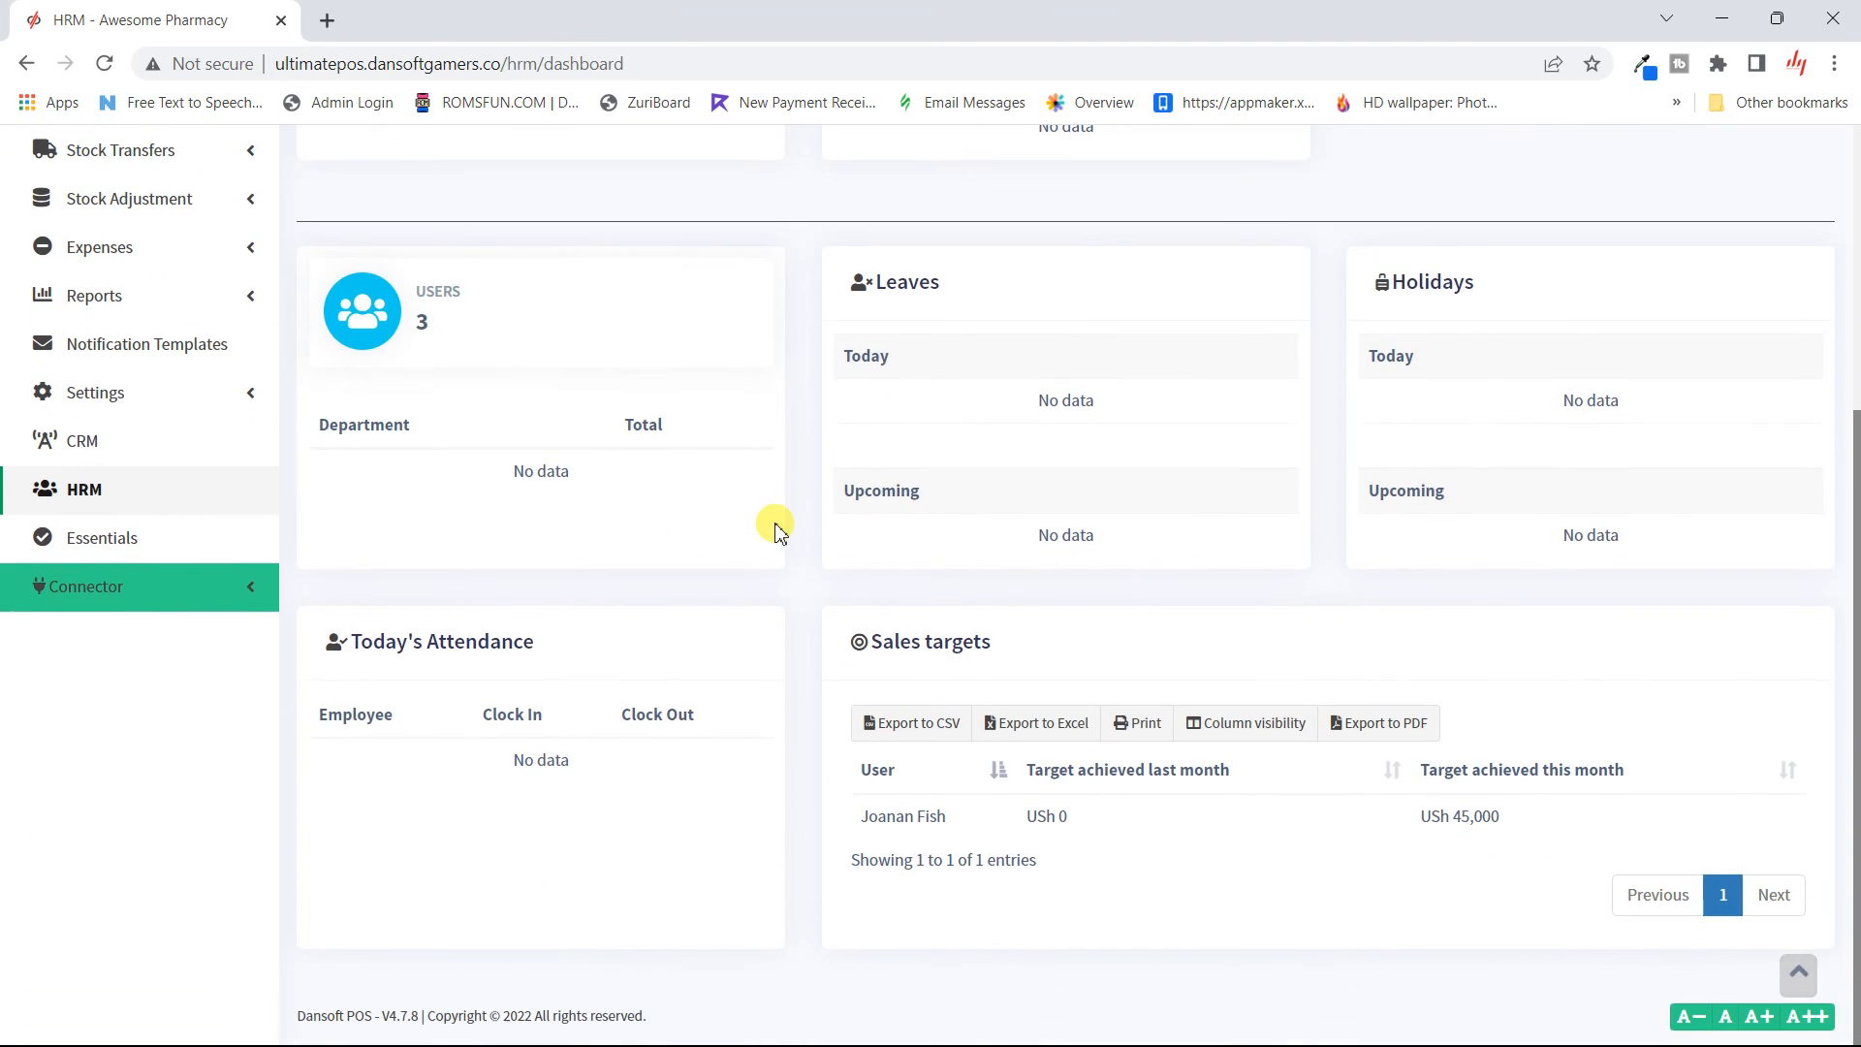
{"action": "scroll", "coordinate": [776, 526], "scroll_direction": "up", "scroll_amount": 4}
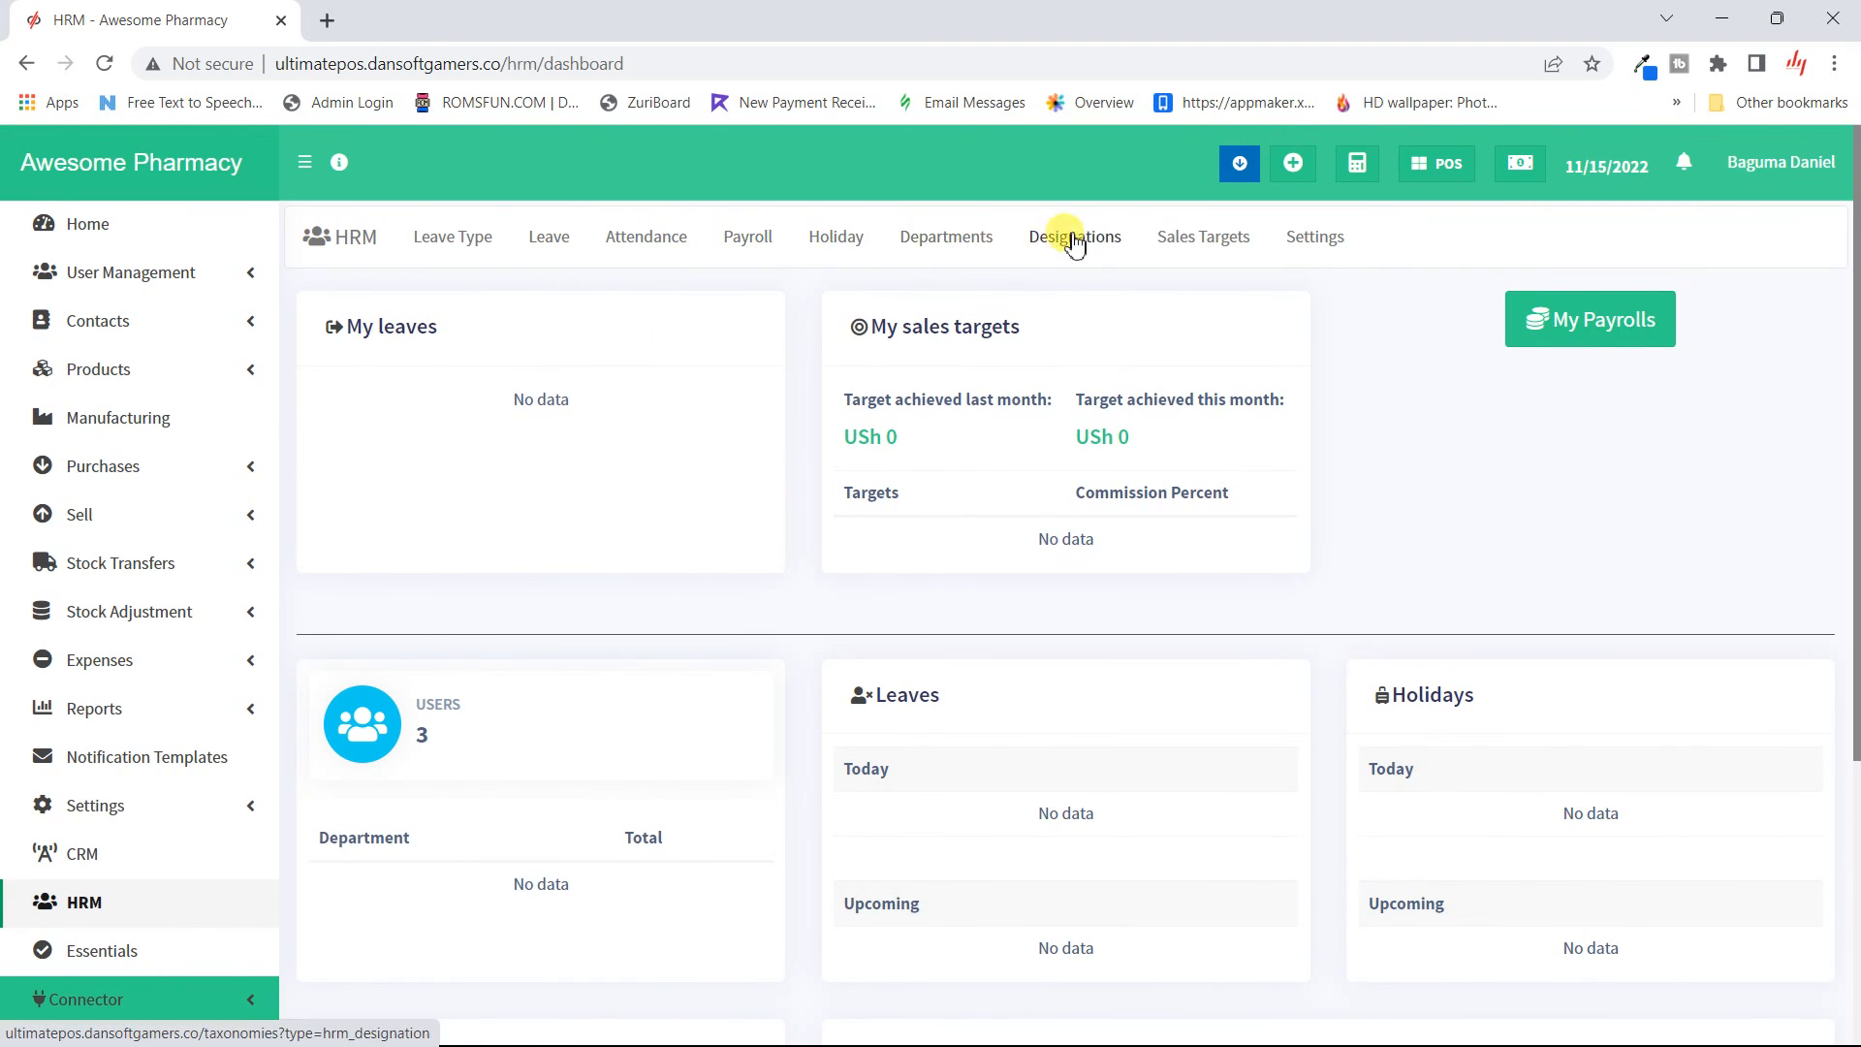
- Return to All sales, filter by one Sales Commission Agent leaving invoice 0006, and collapse Filters
{"action": "left_click", "coordinate": [127, 530]}
{"action": "left_click", "coordinate": [99, 568]}
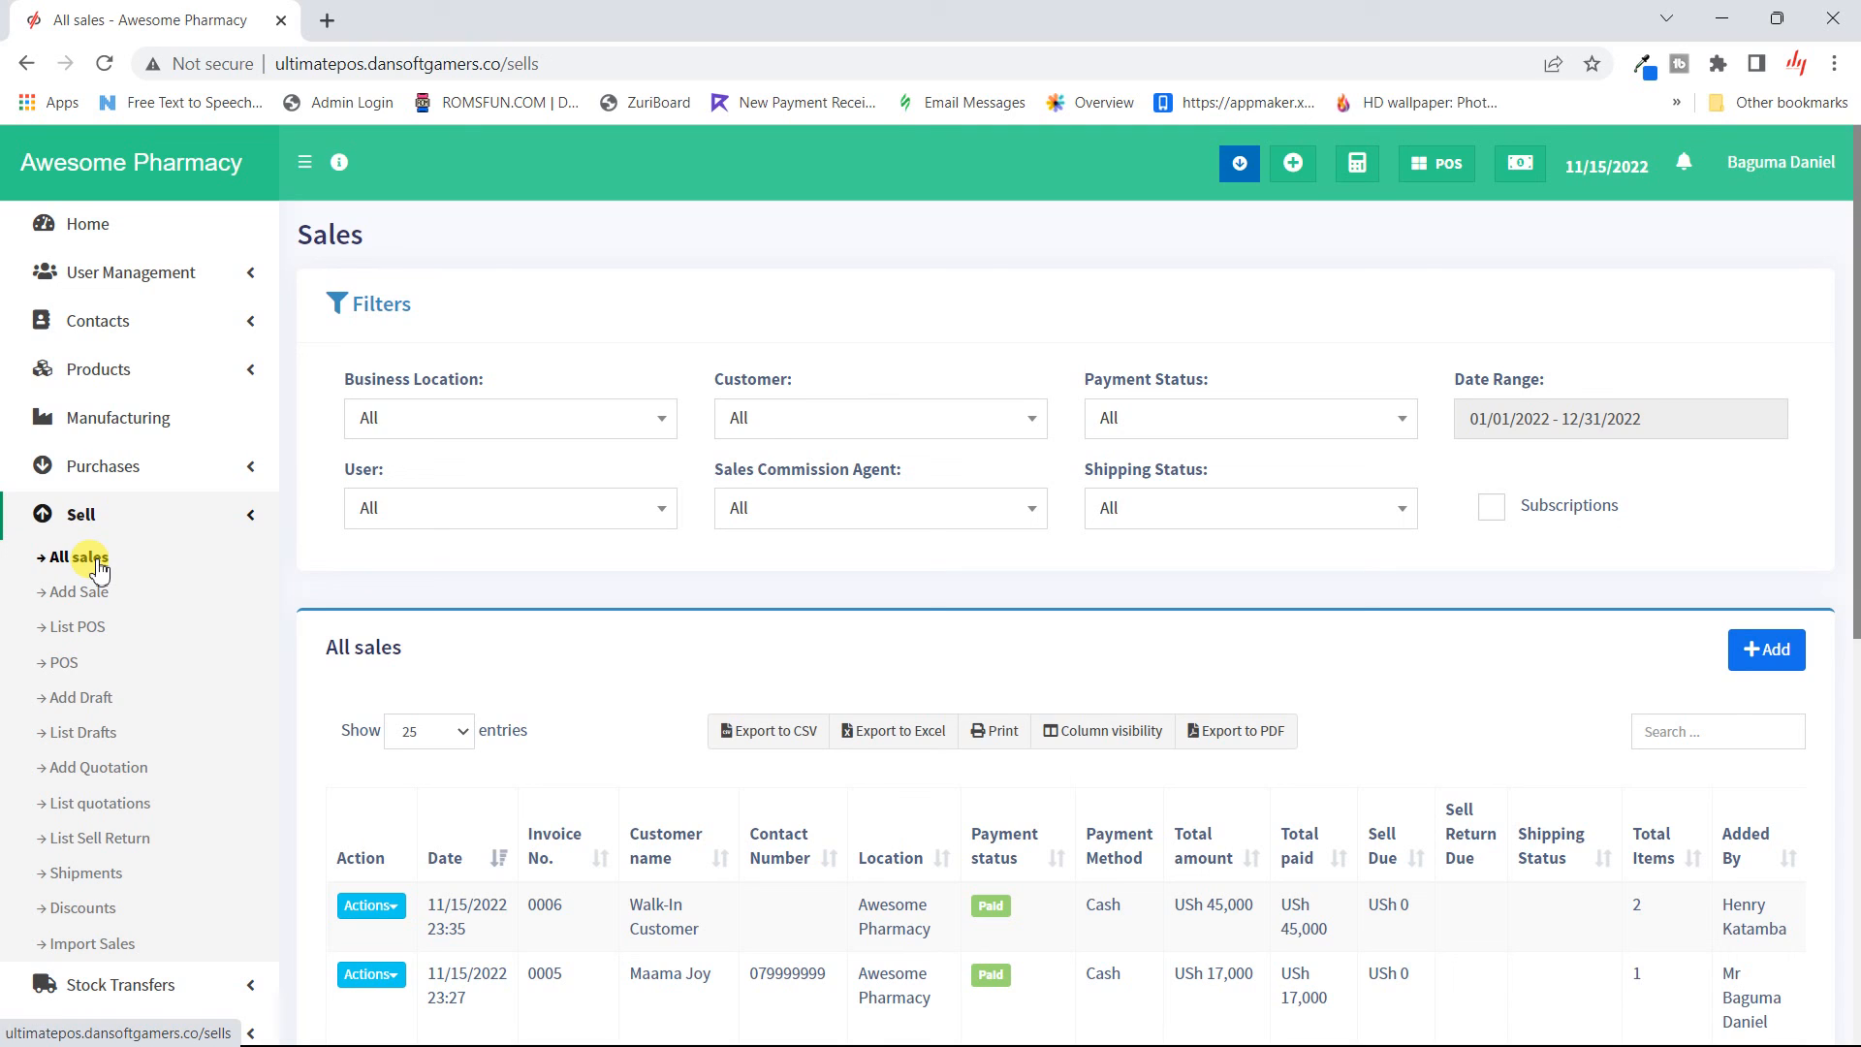
{"action": "left_click", "coordinate": [753, 507]}
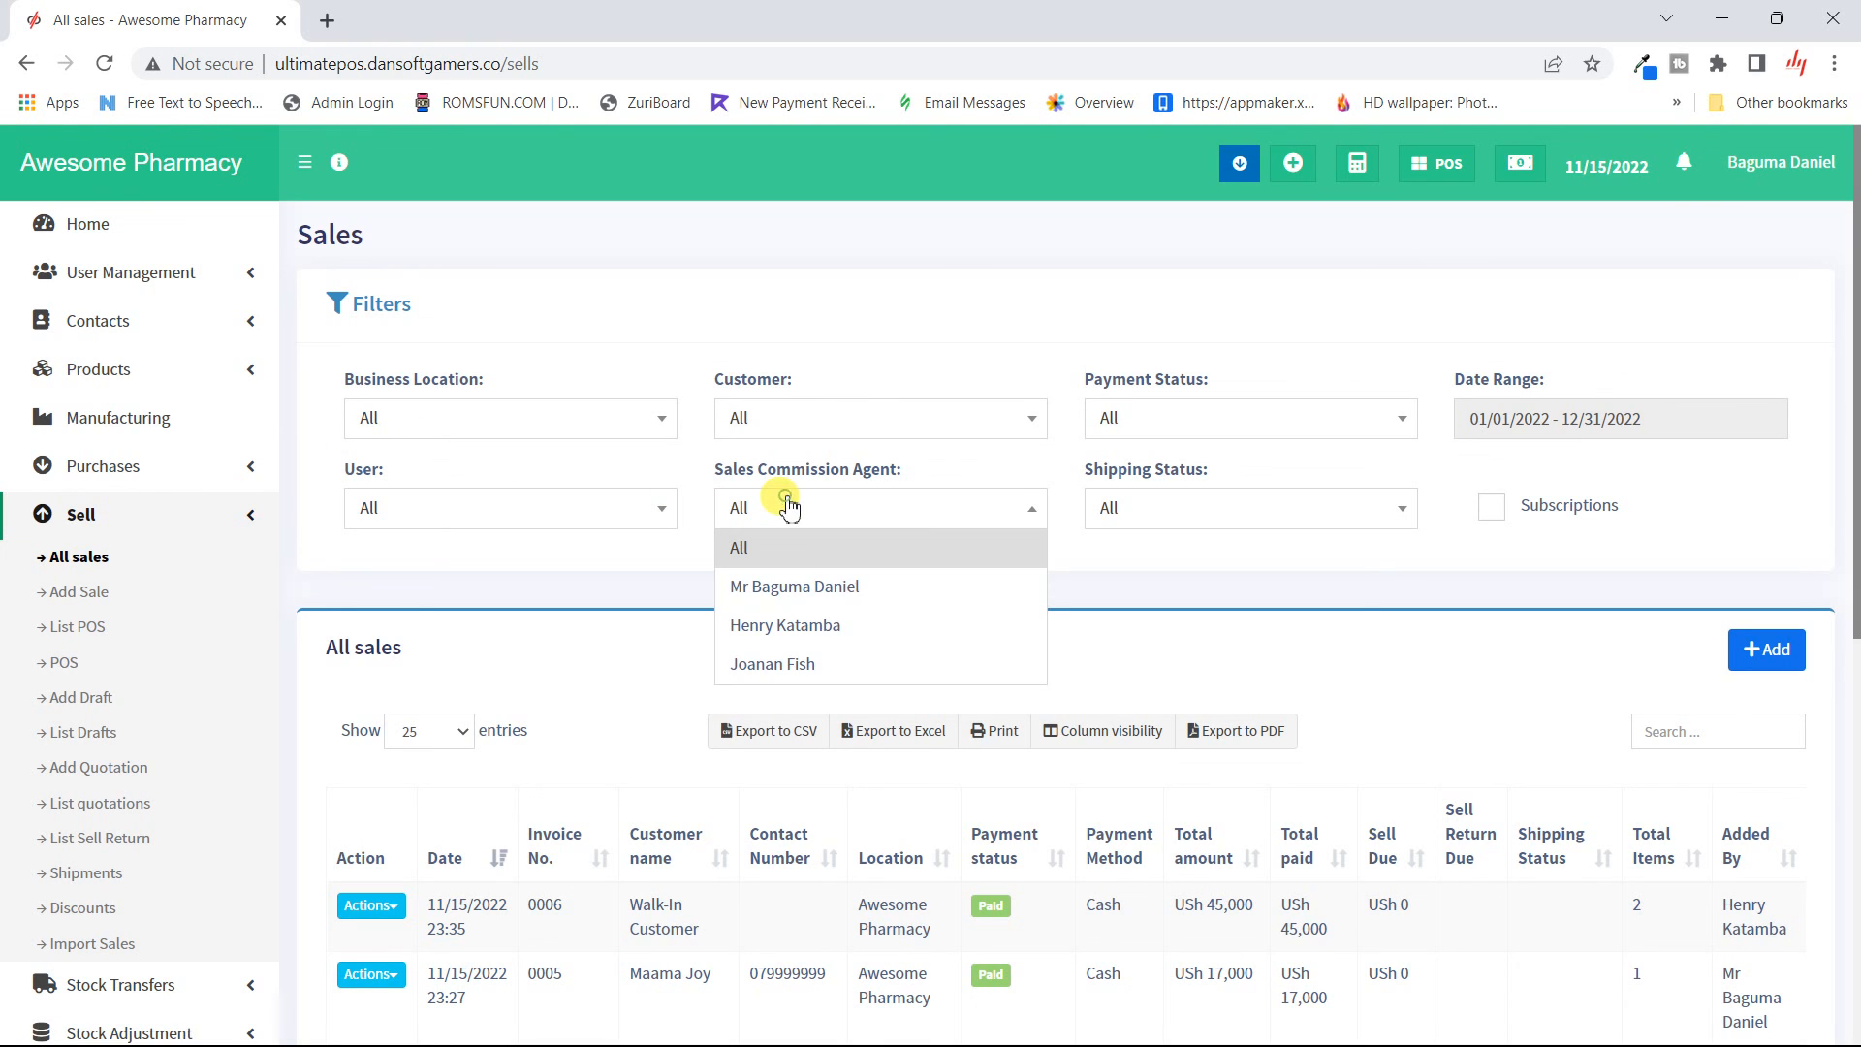
{"action": "left_click", "coordinate": [812, 663]}
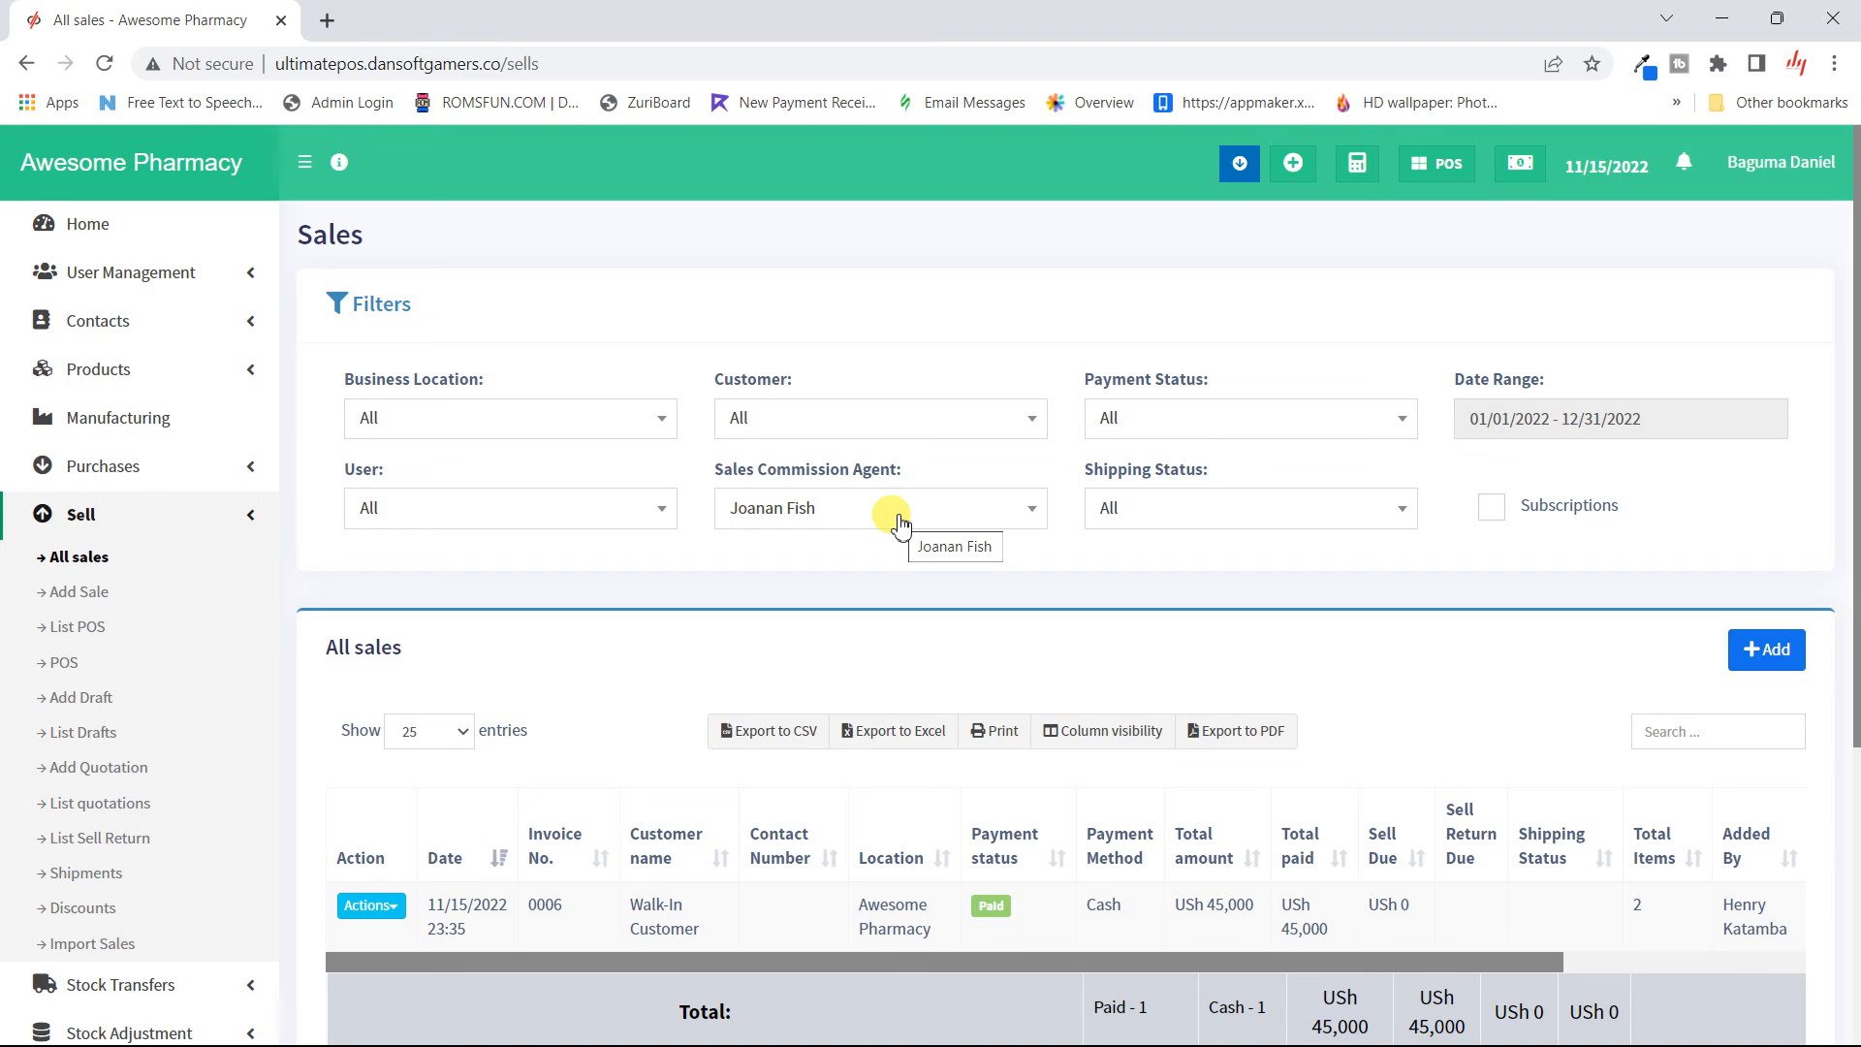
{"action": "left_click", "coordinate": [947, 335]}
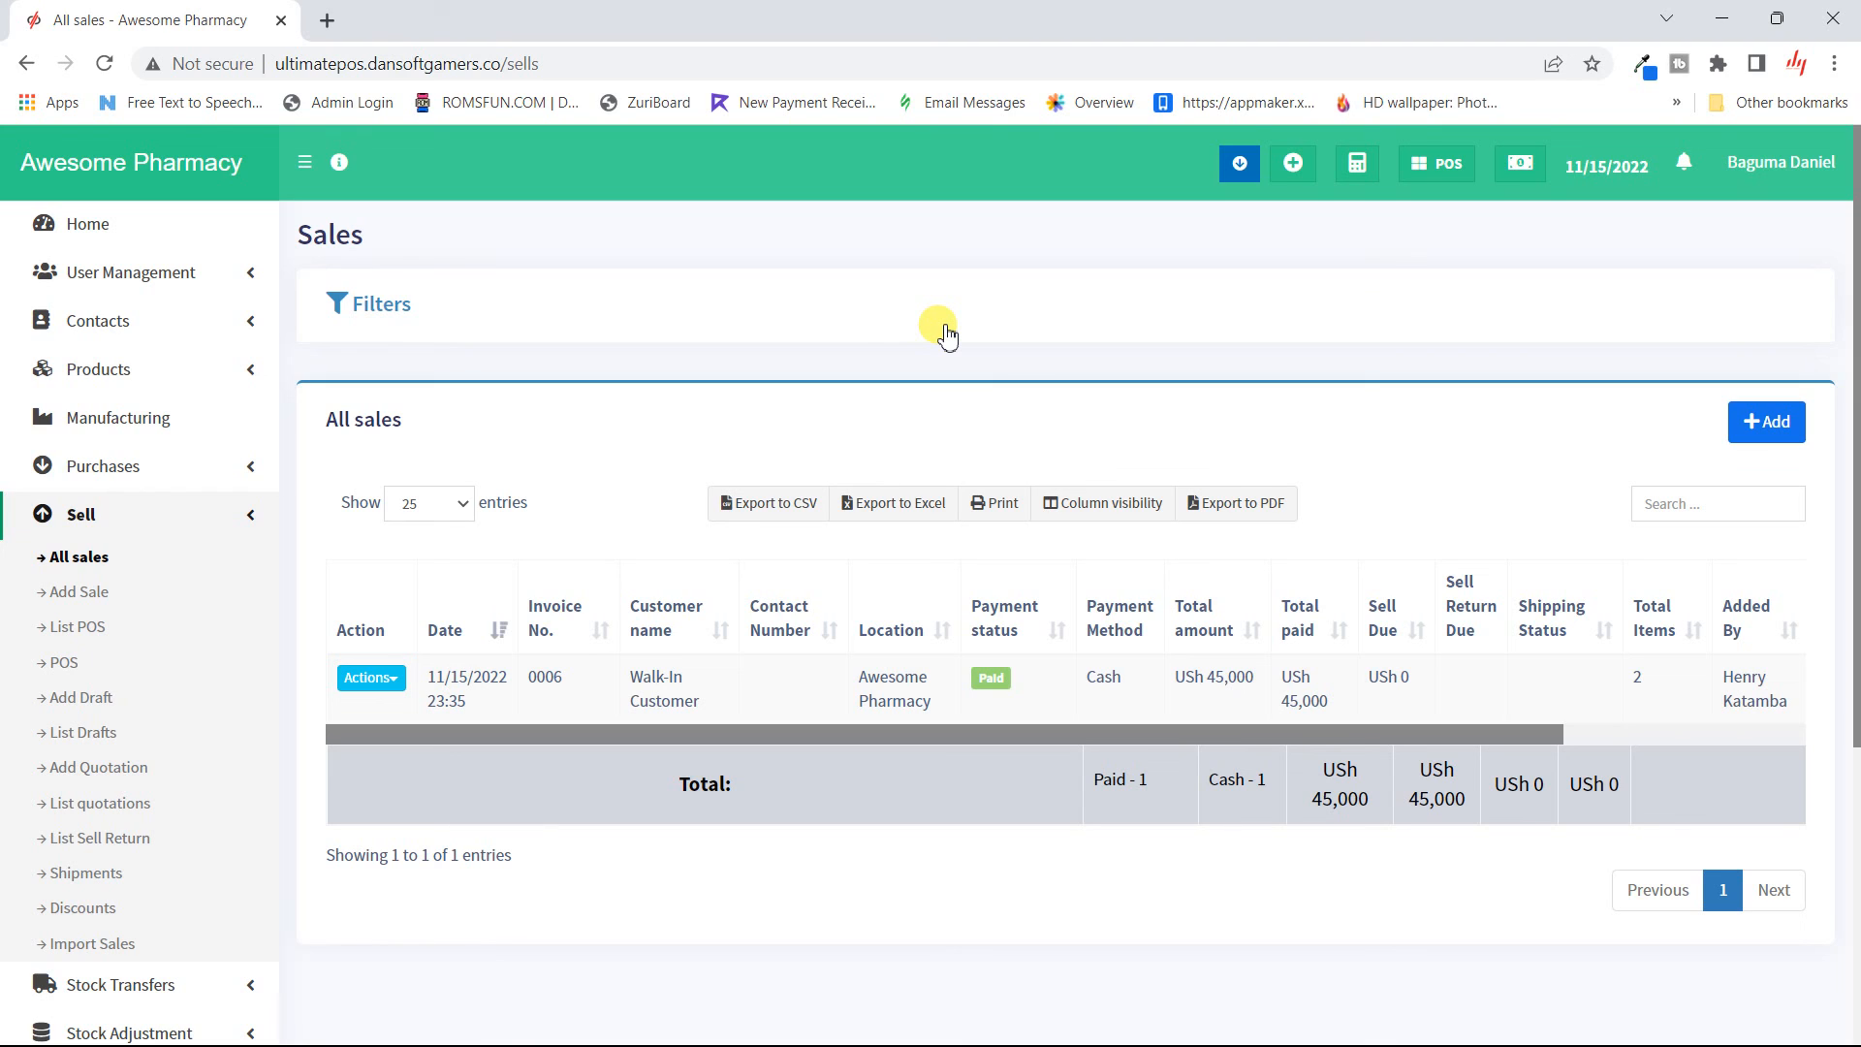